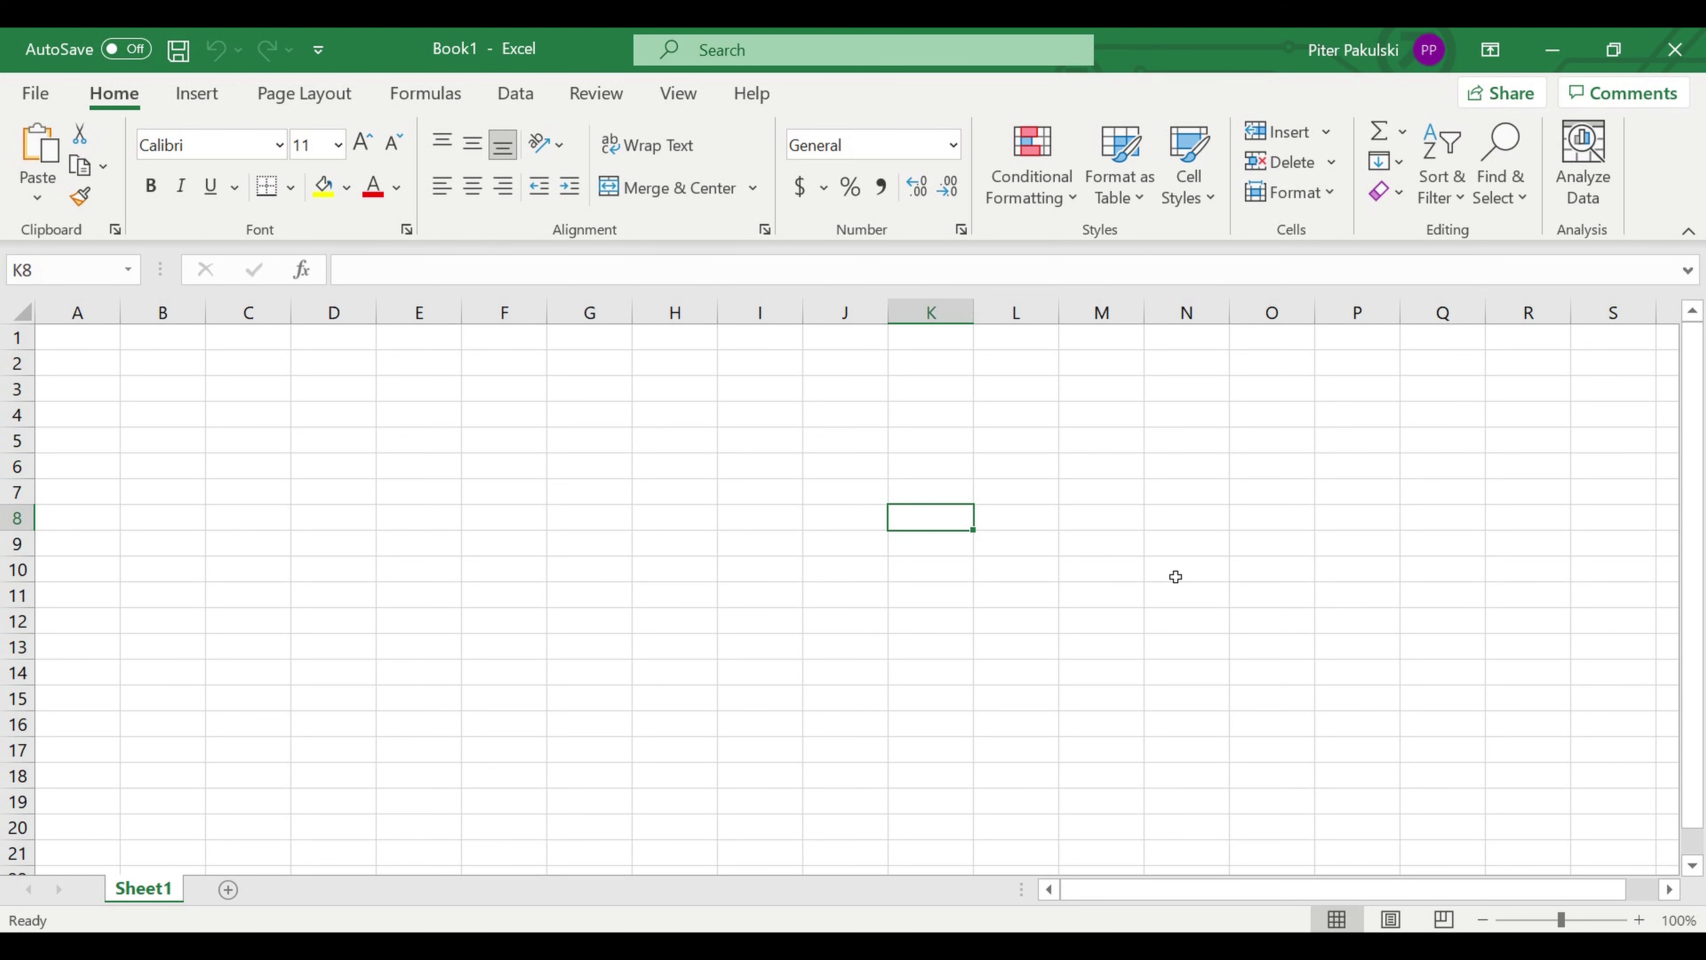
# Select the whole sheet and give its cells a right border
pyautogui.scroll(-4, 1177, 578)
pyautogui.scroll(4, 1176, 637)
pyautogui.click(188, 392)
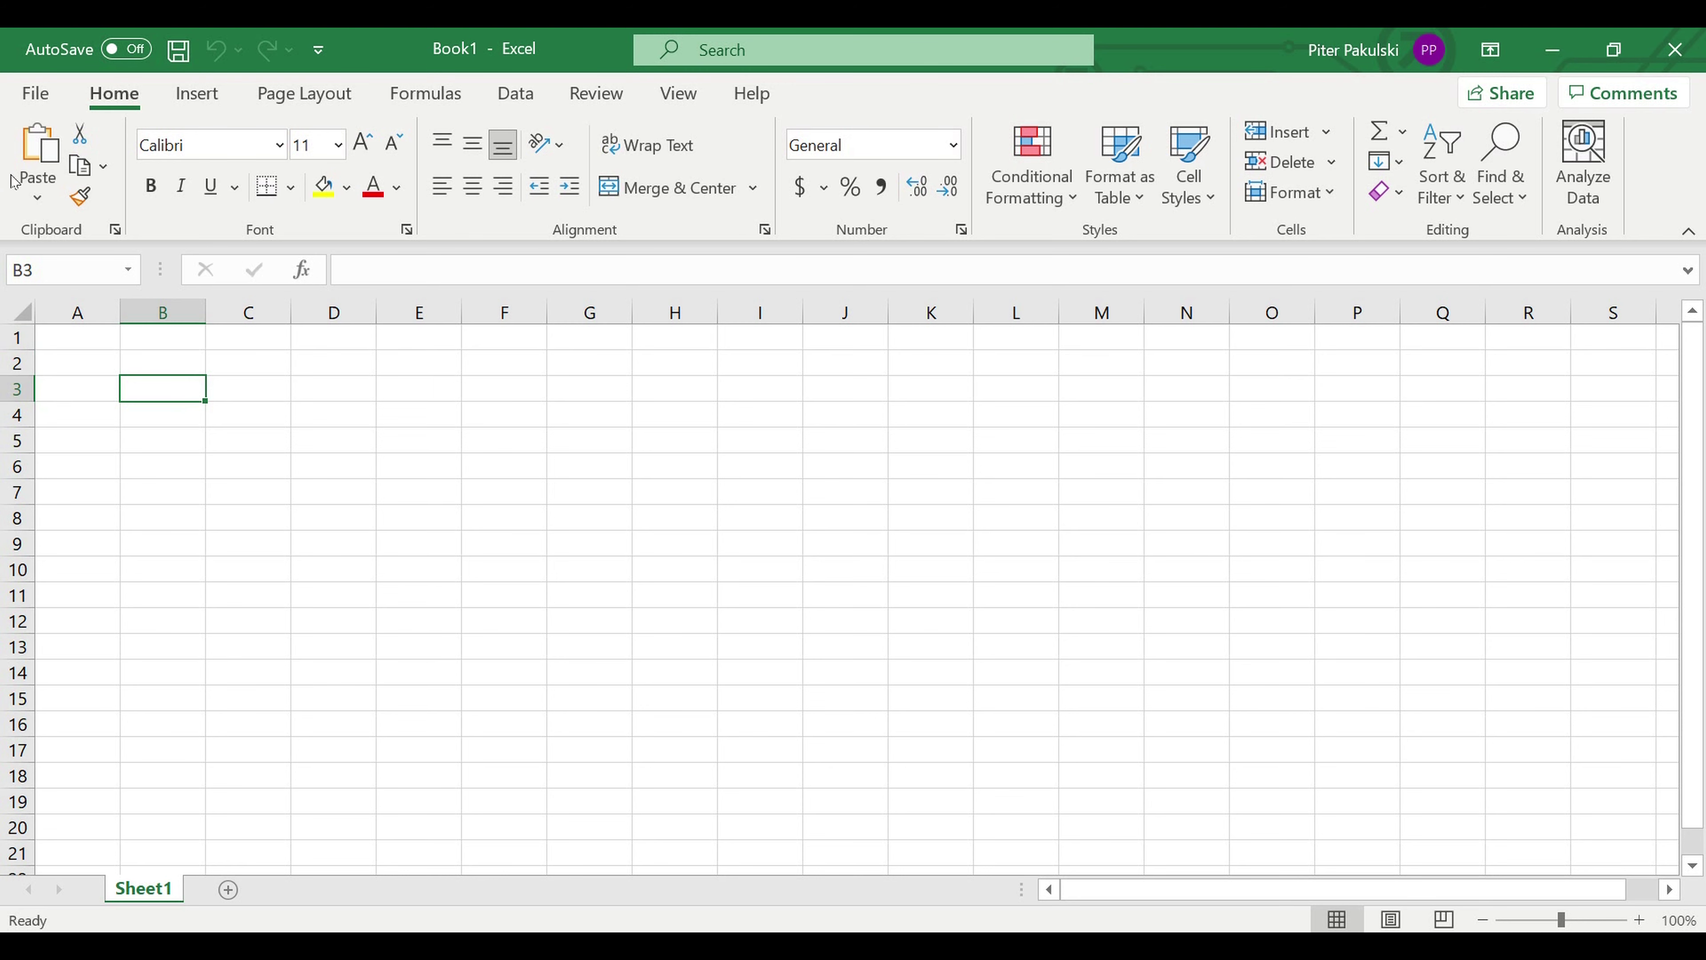
pyautogui.click(19, 310)
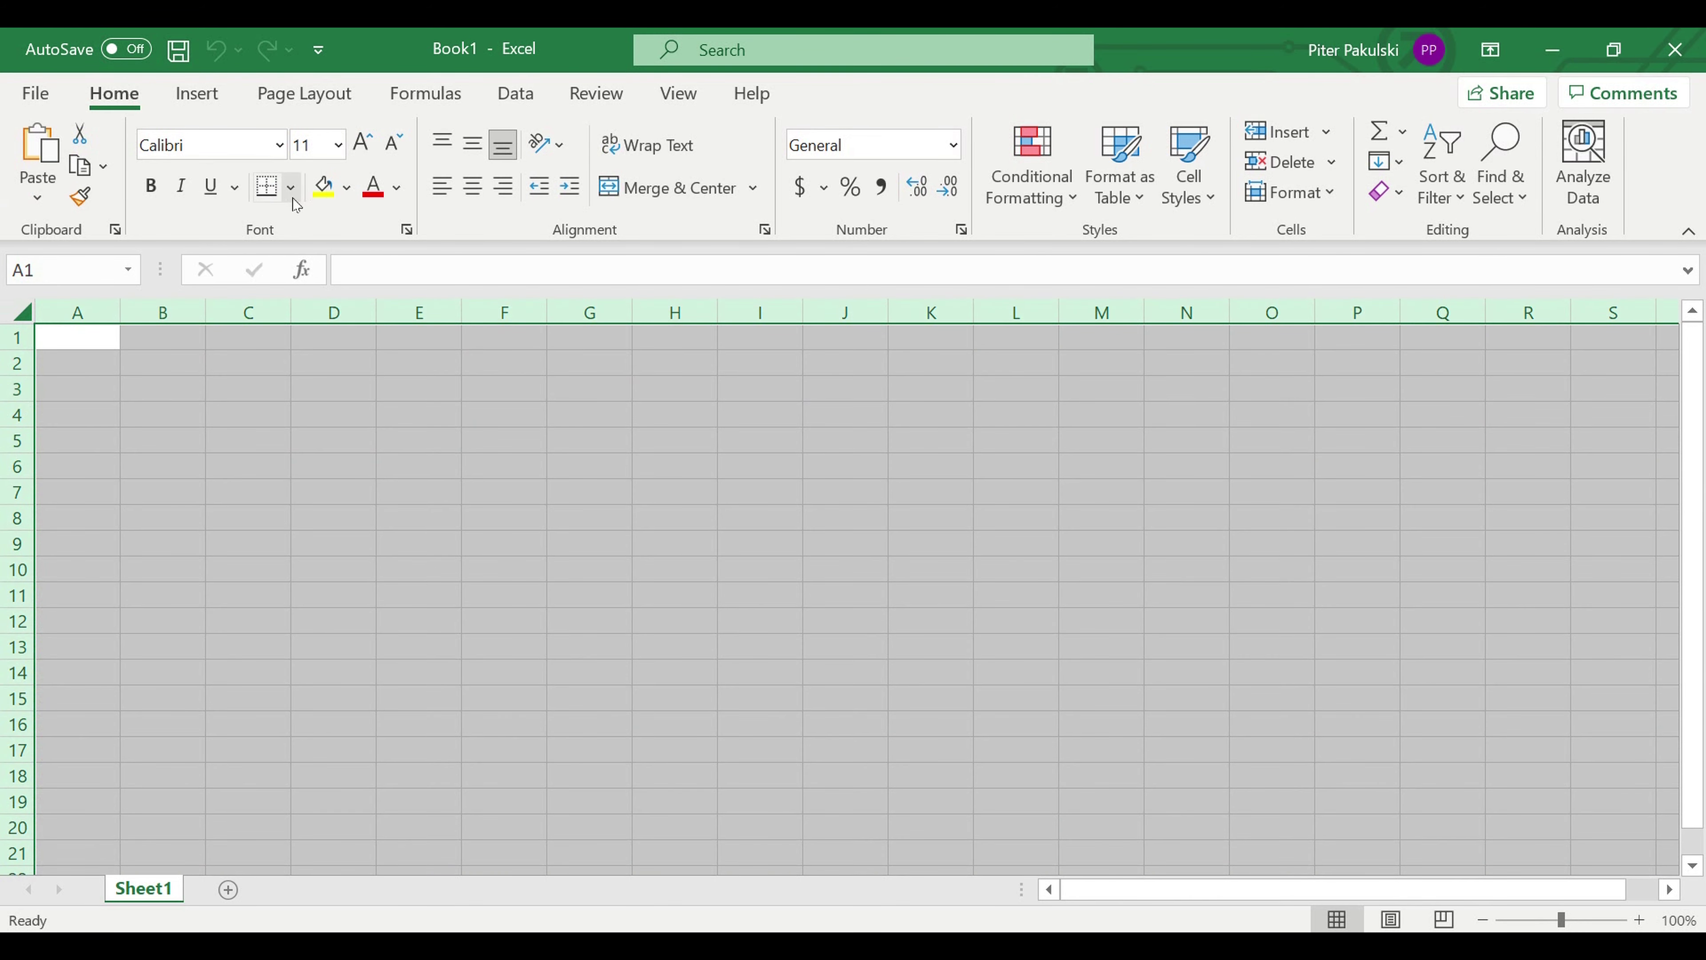
pyautogui.click(292, 198)
pyautogui.click(286, 380)
# Make the whole sheet bold, 7-point Arial
pyautogui.click(150, 185)
pyautogui.click(339, 146)
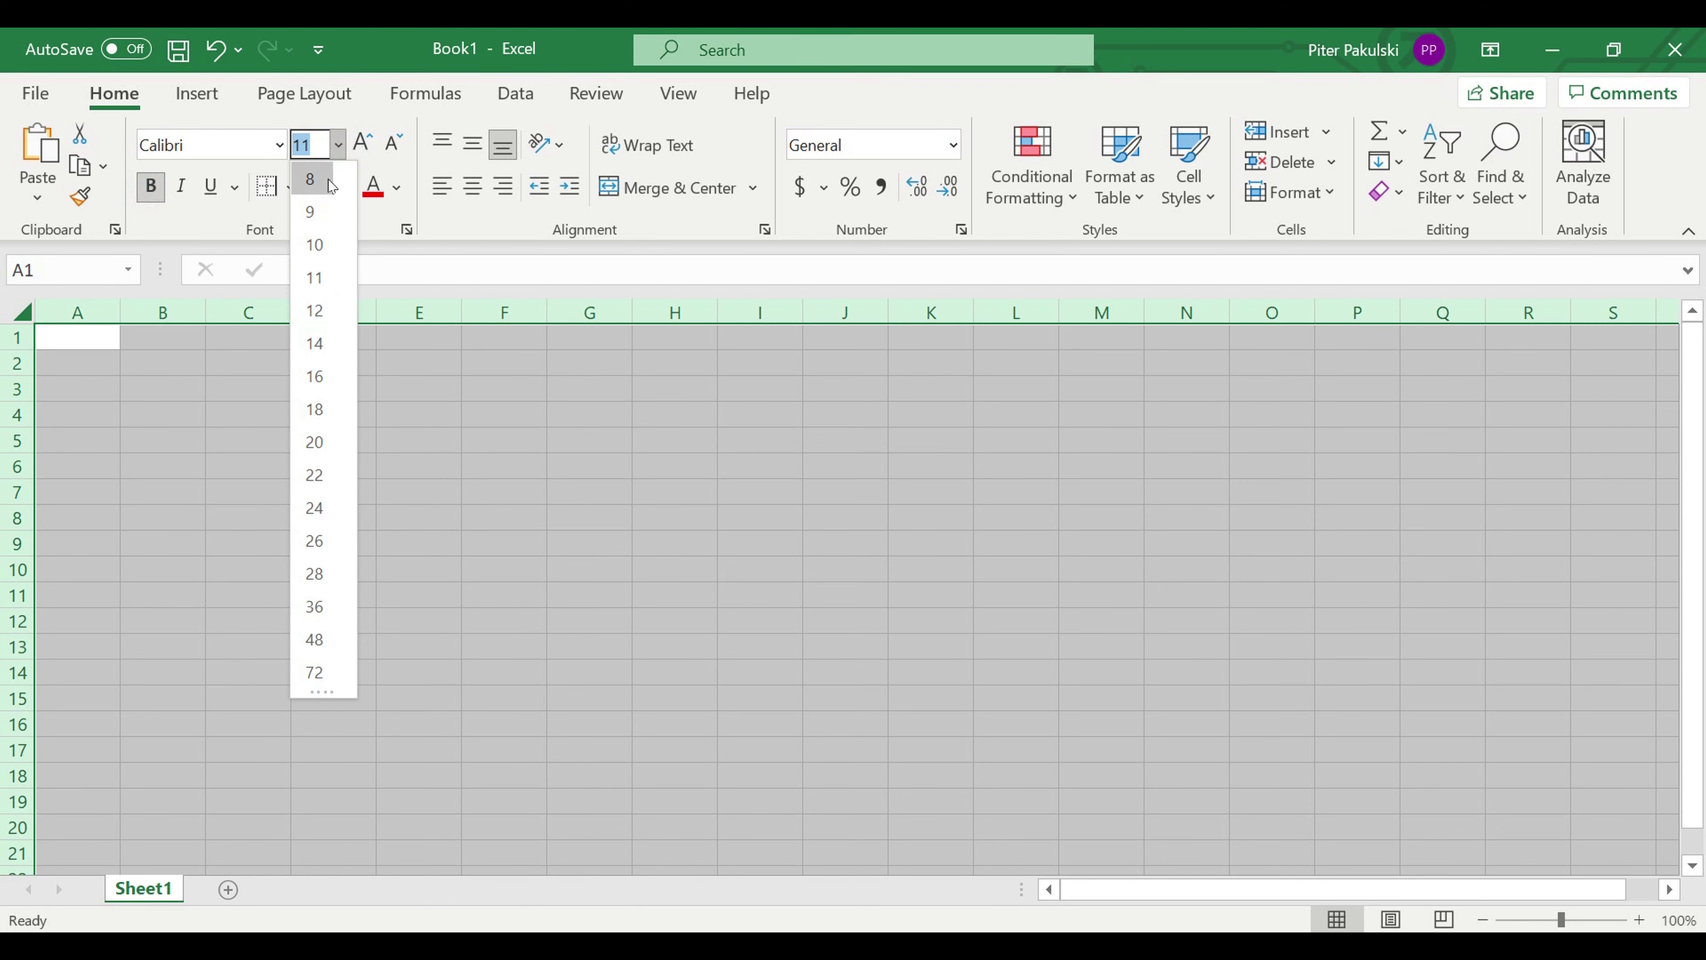
pyautogui.write('7')
pyautogui.press('Return')
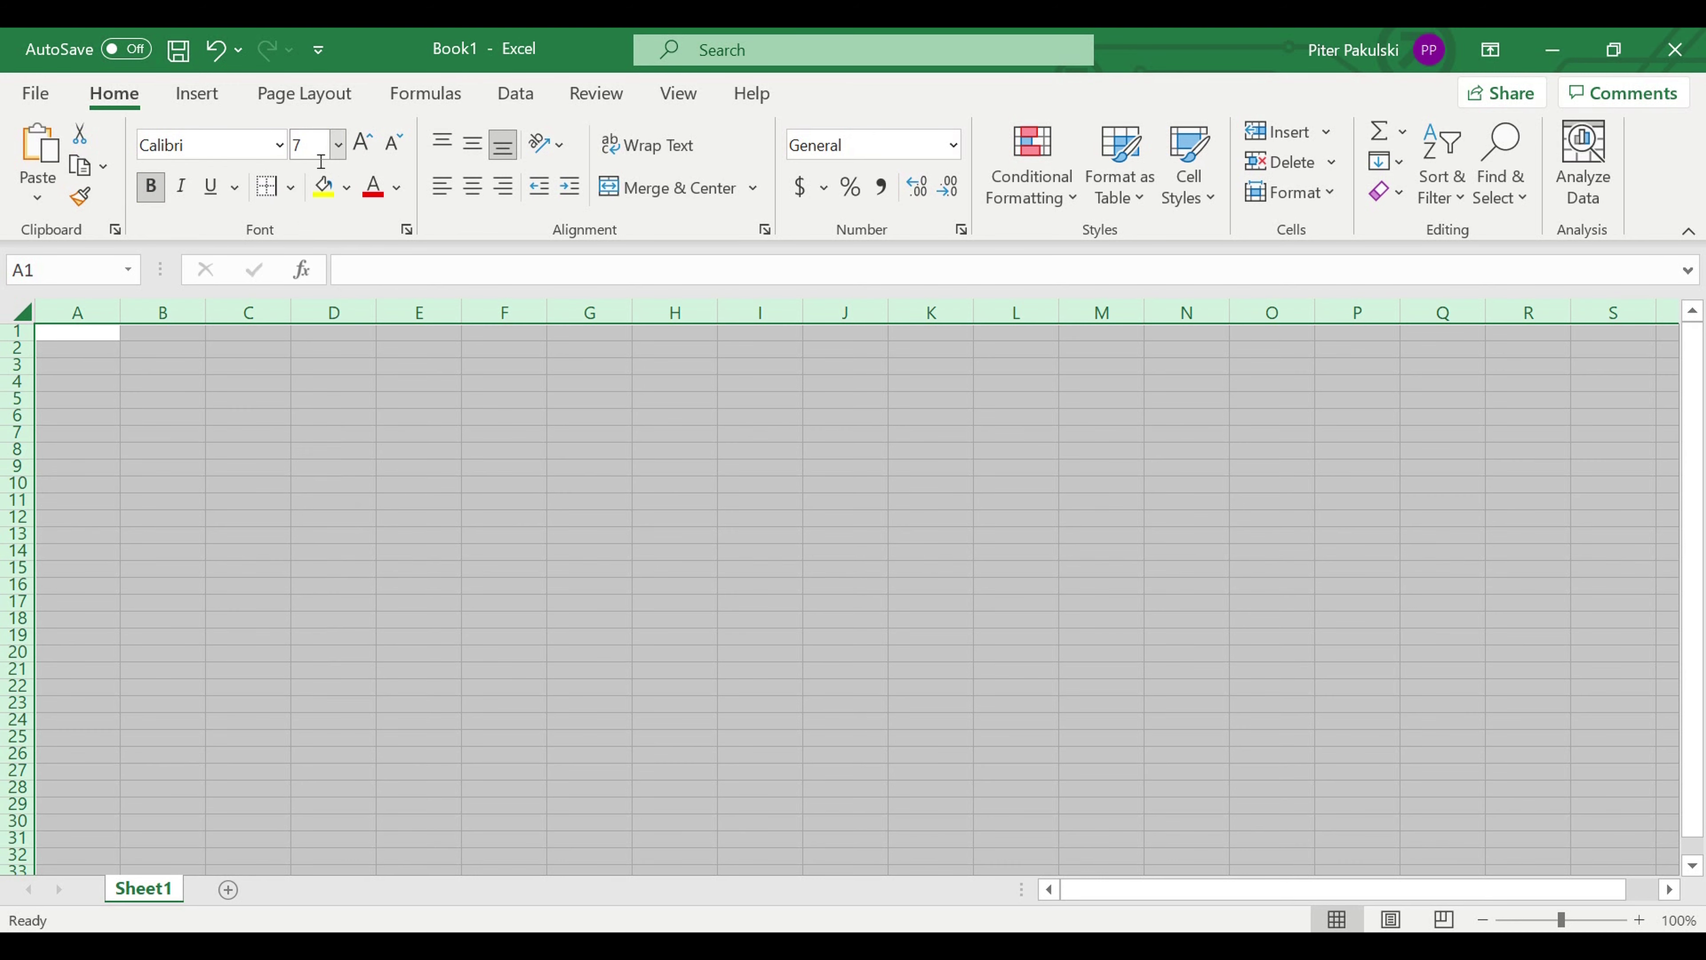
pyautogui.click(278, 145)
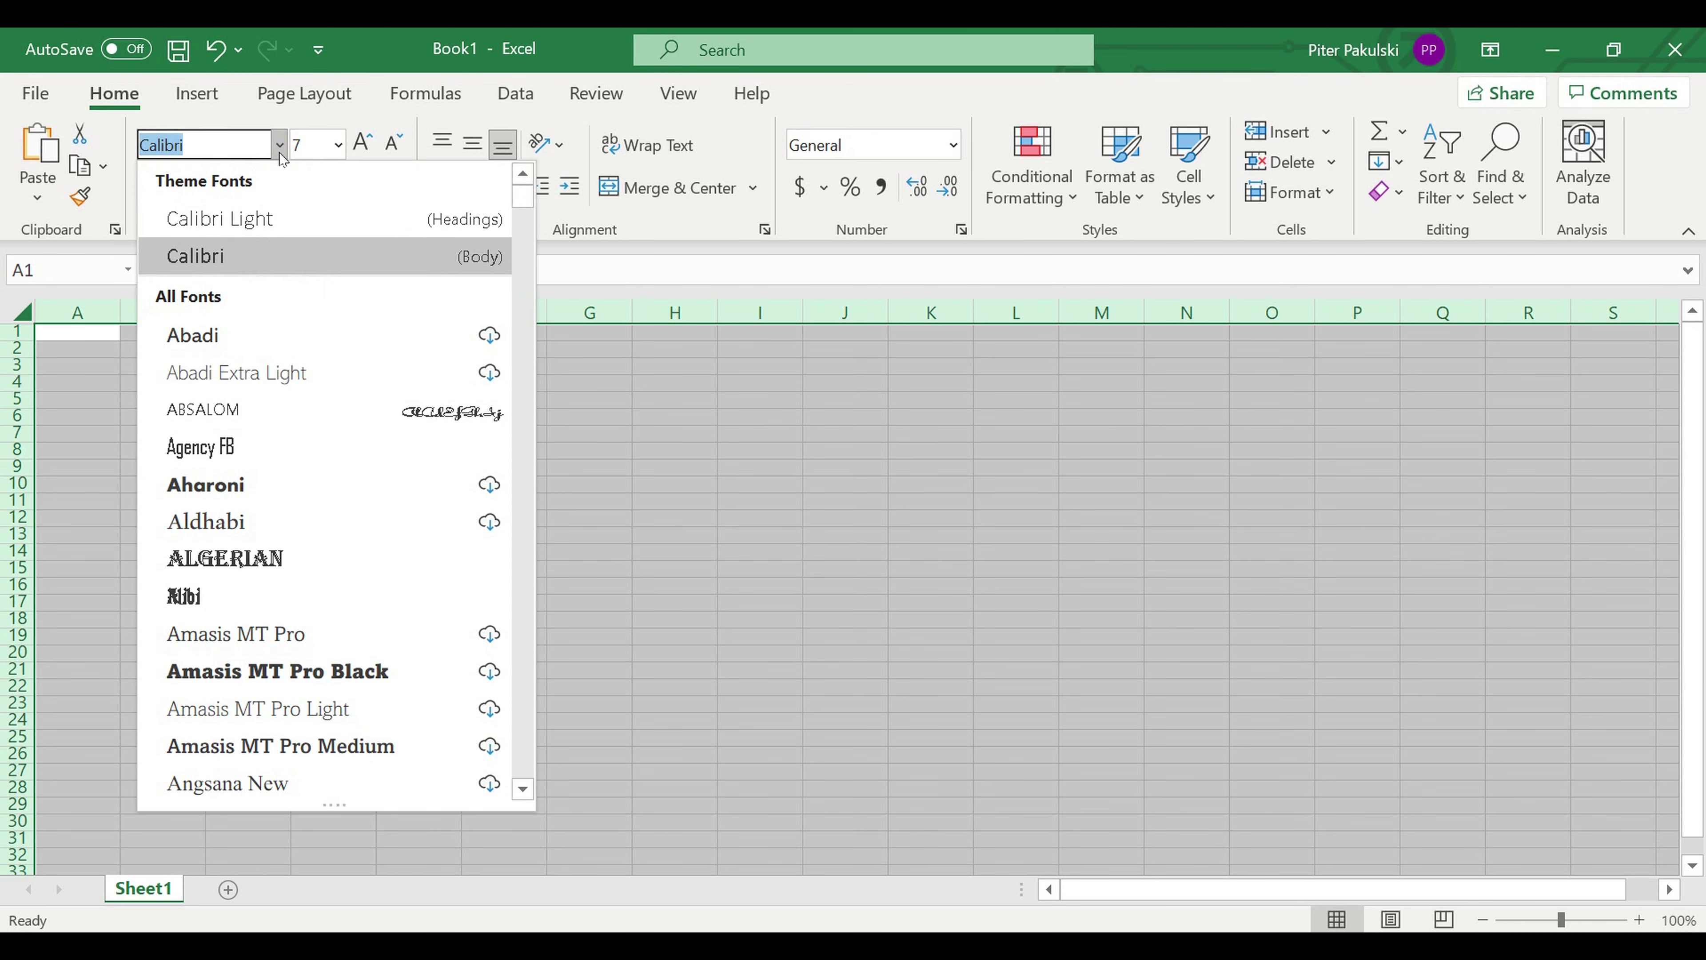
pyautogui.scroll(-2, 272, 561)
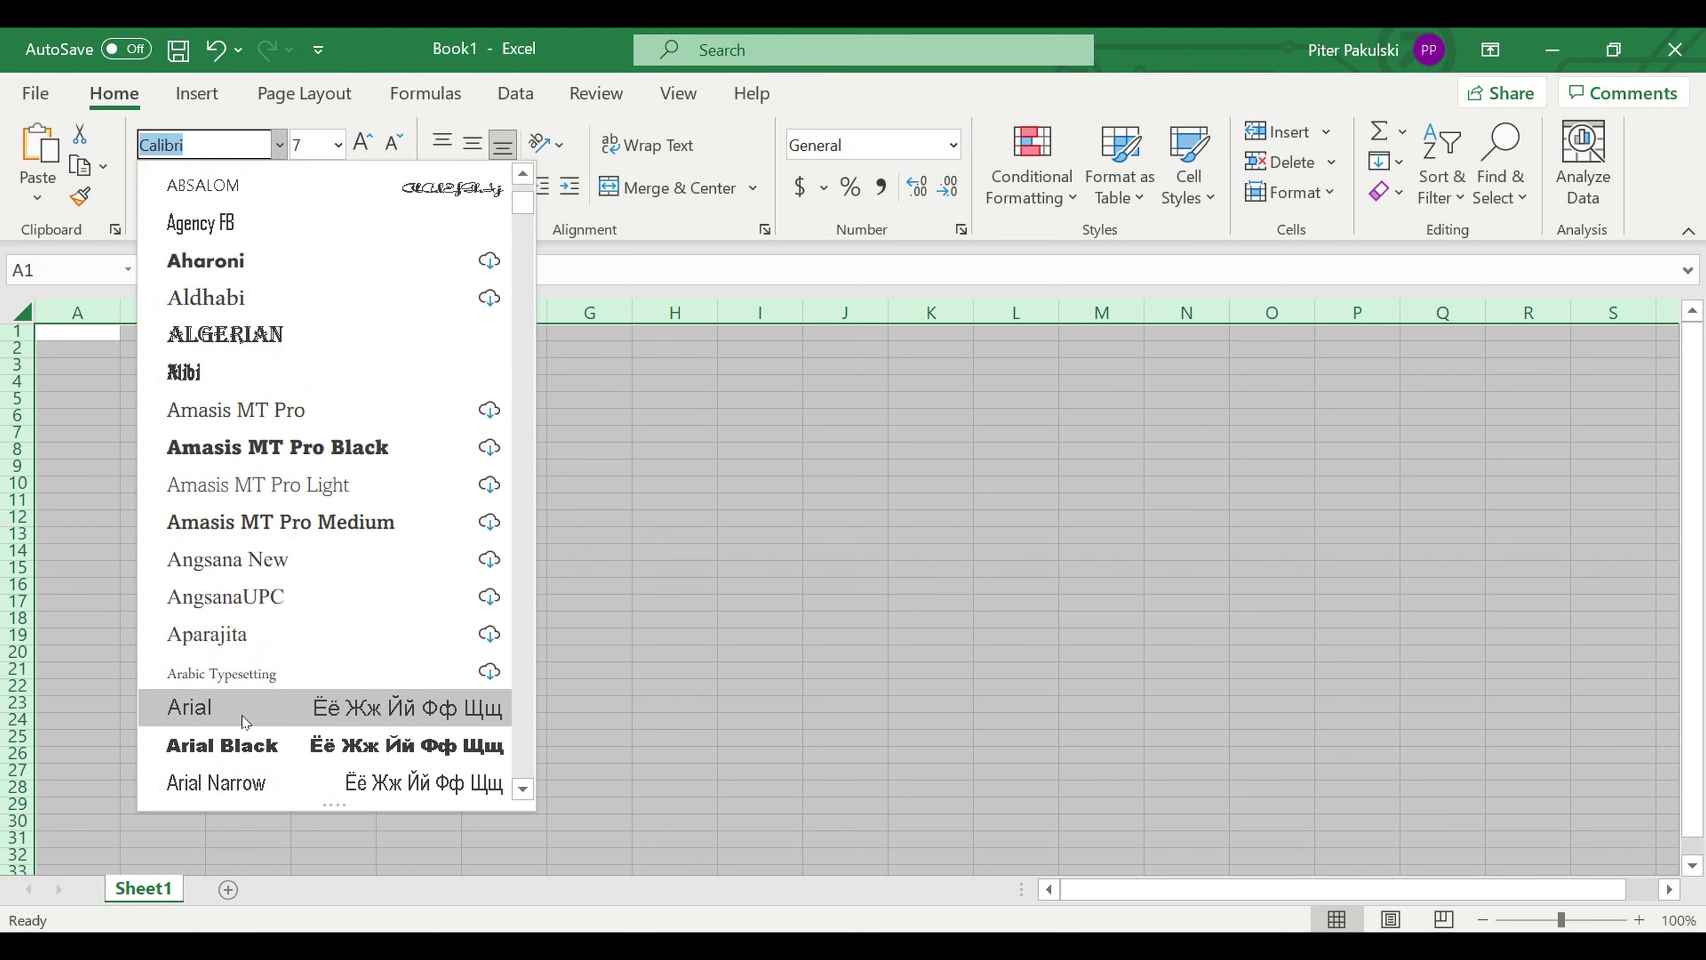
pyautogui.click(269, 706)
# Outline every cell on the sheet with black All Borders
pyautogui.rightClick(278, 423)
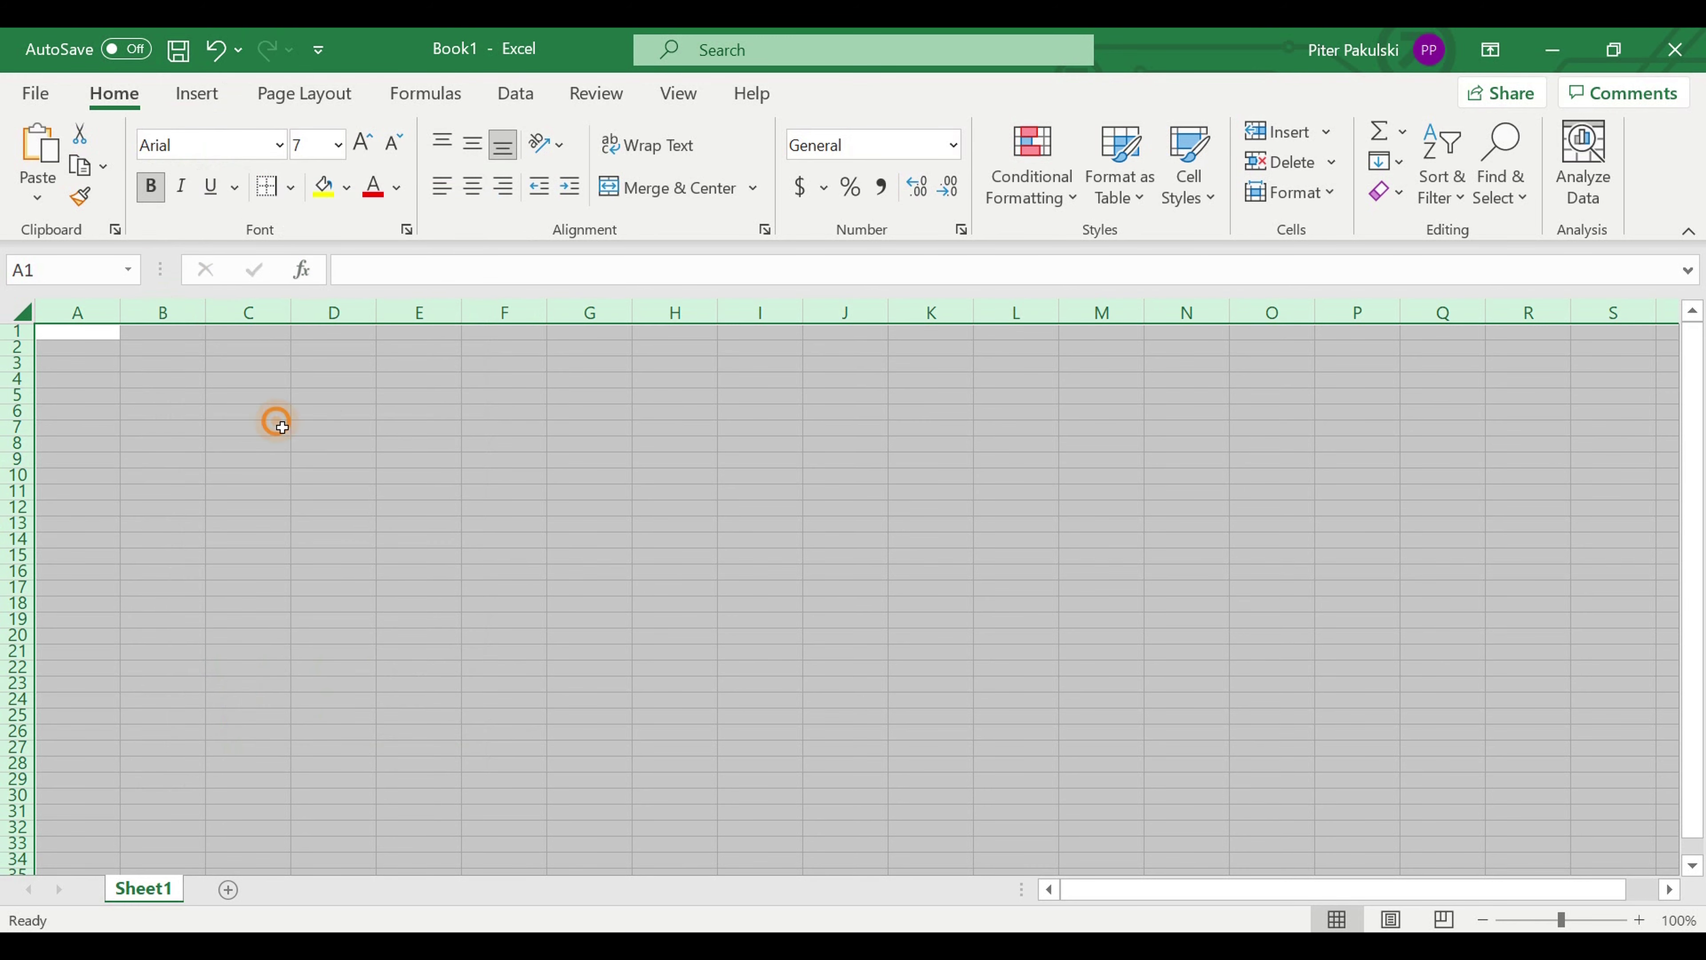
pyautogui.click(288, 188)
pyautogui.click(287, 461)
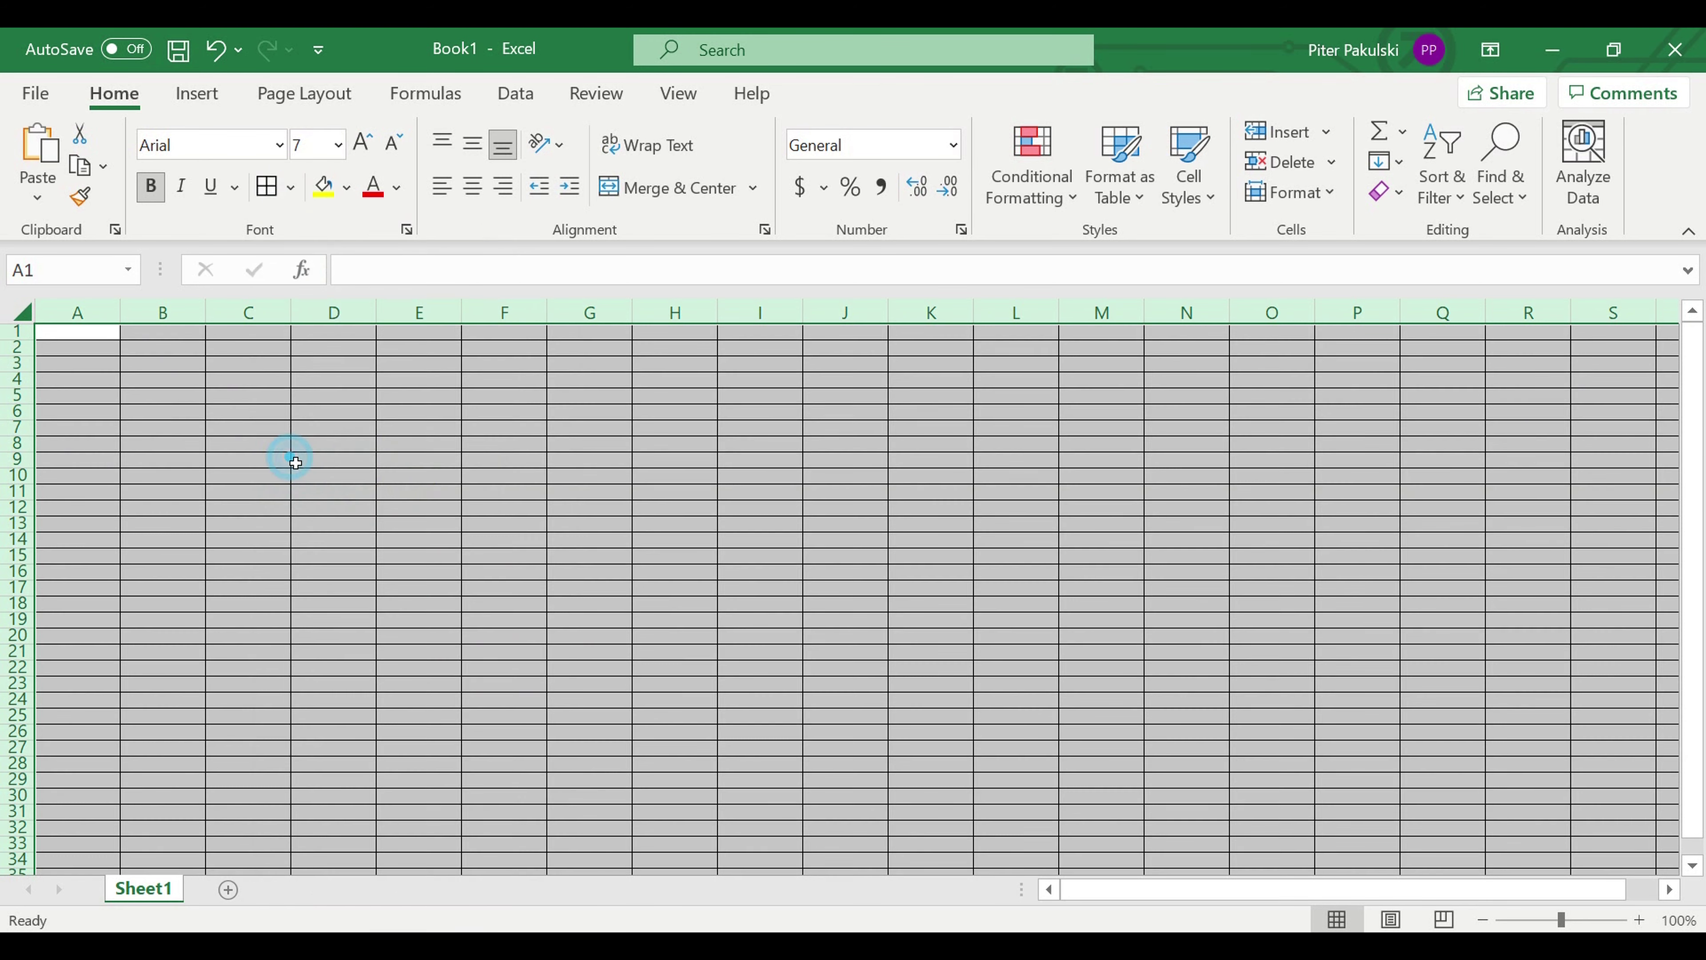
pyautogui.click(235, 413)
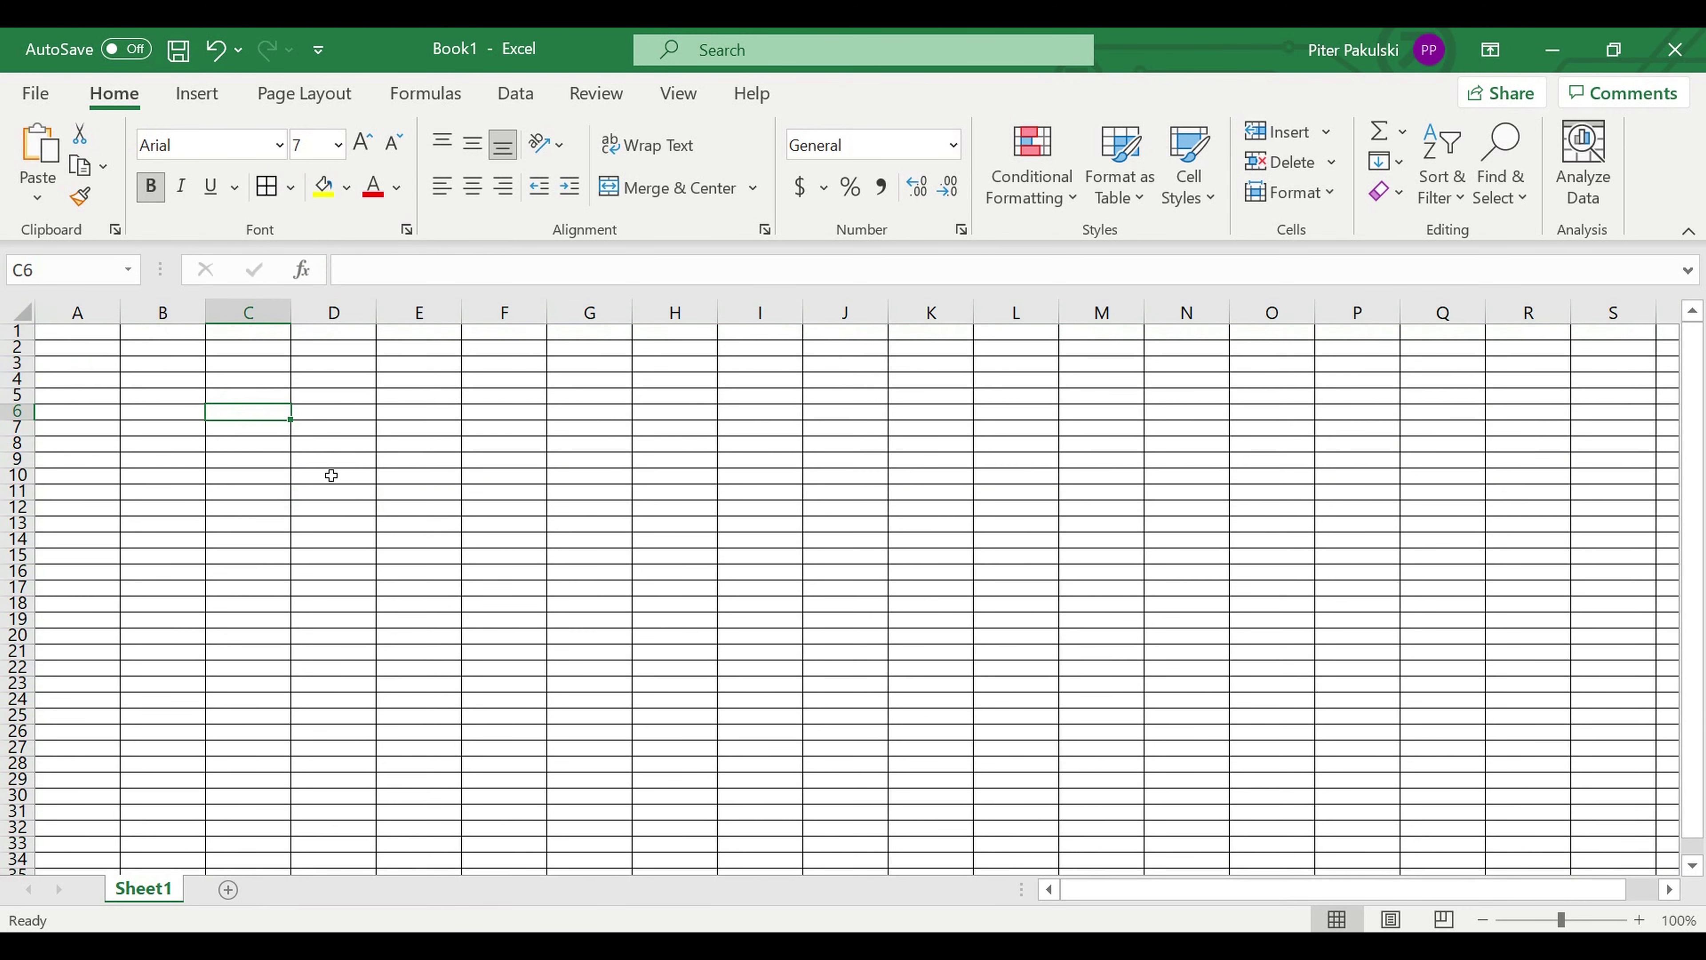
pyautogui.click(325, 471)
# Give the whole sheet Number format: 0 decimals, thousands separator, red parenthesized negatives
pyautogui.click(22, 311)
pyautogui.rightClick(112, 361)
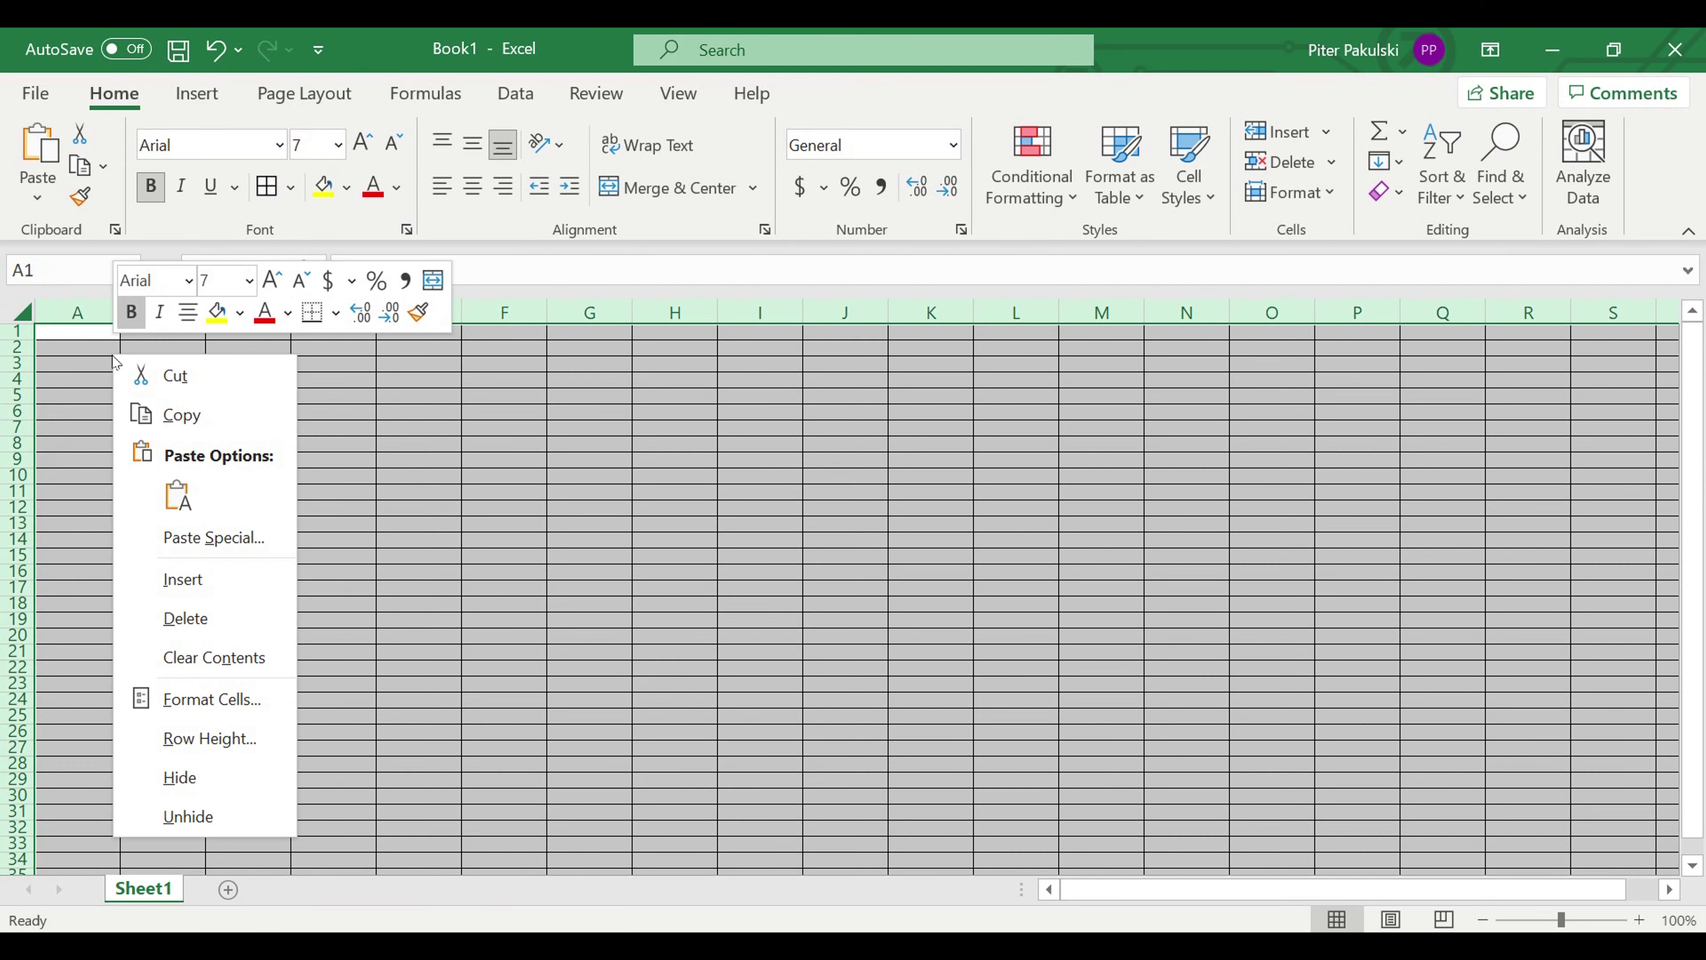
pyautogui.click(222, 699)
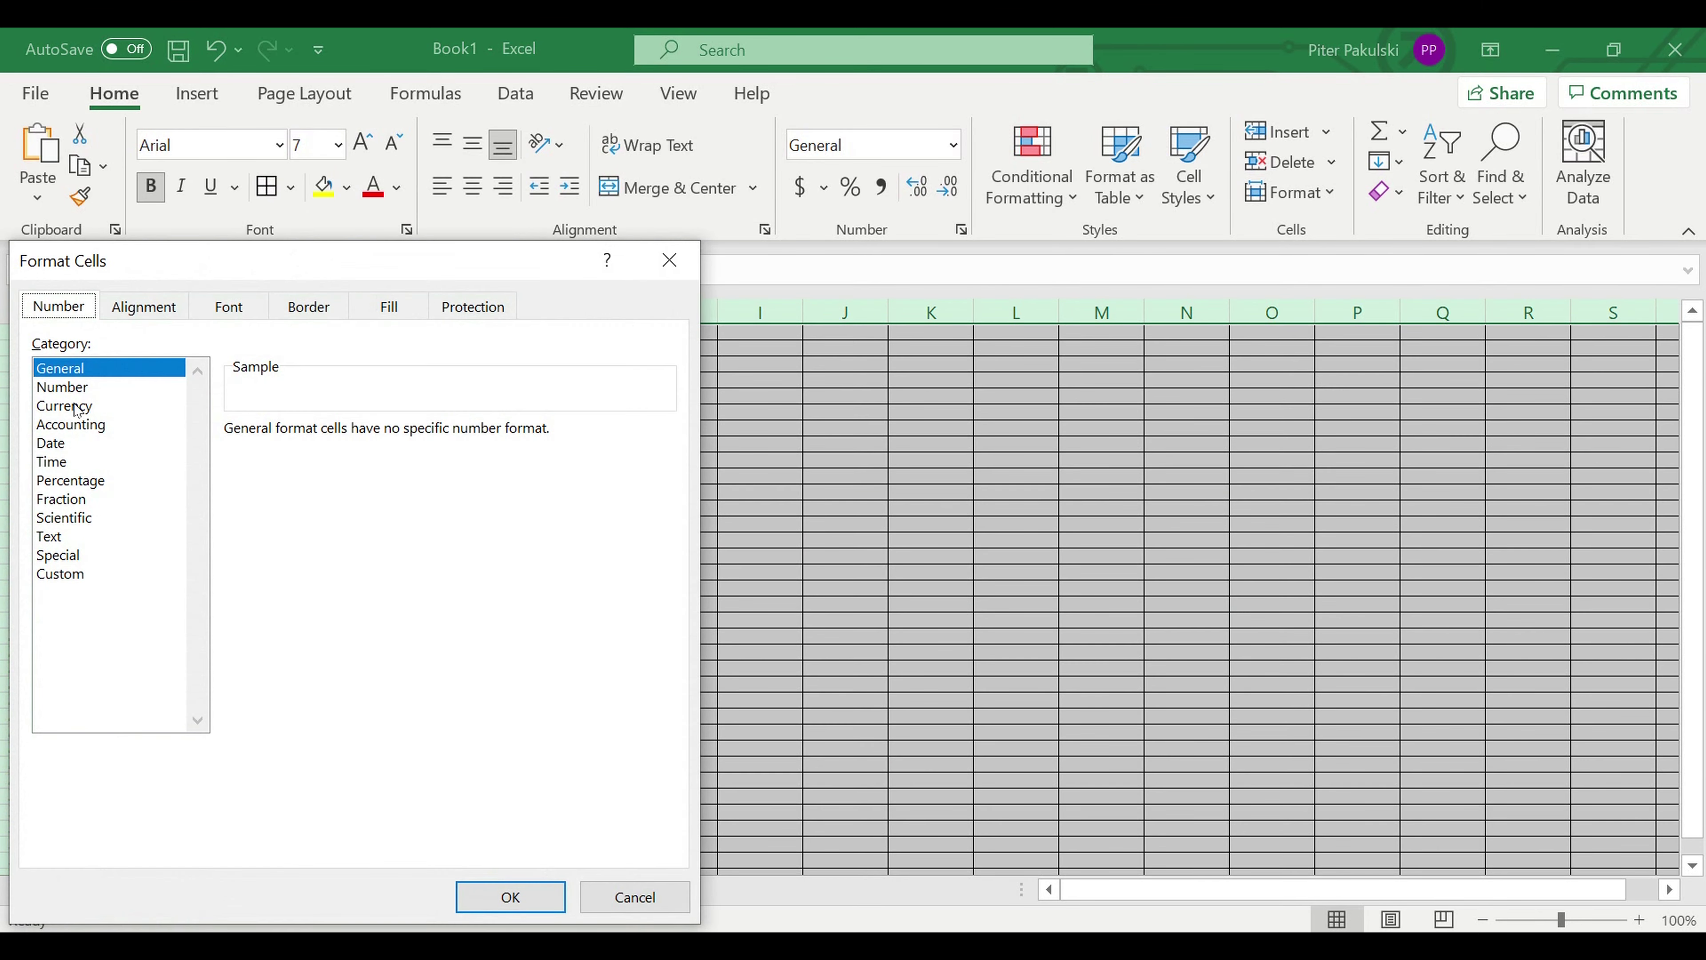
pyautogui.click(67, 387)
pyautogui.click(403, 438)
pyautogui.click(403, 437)
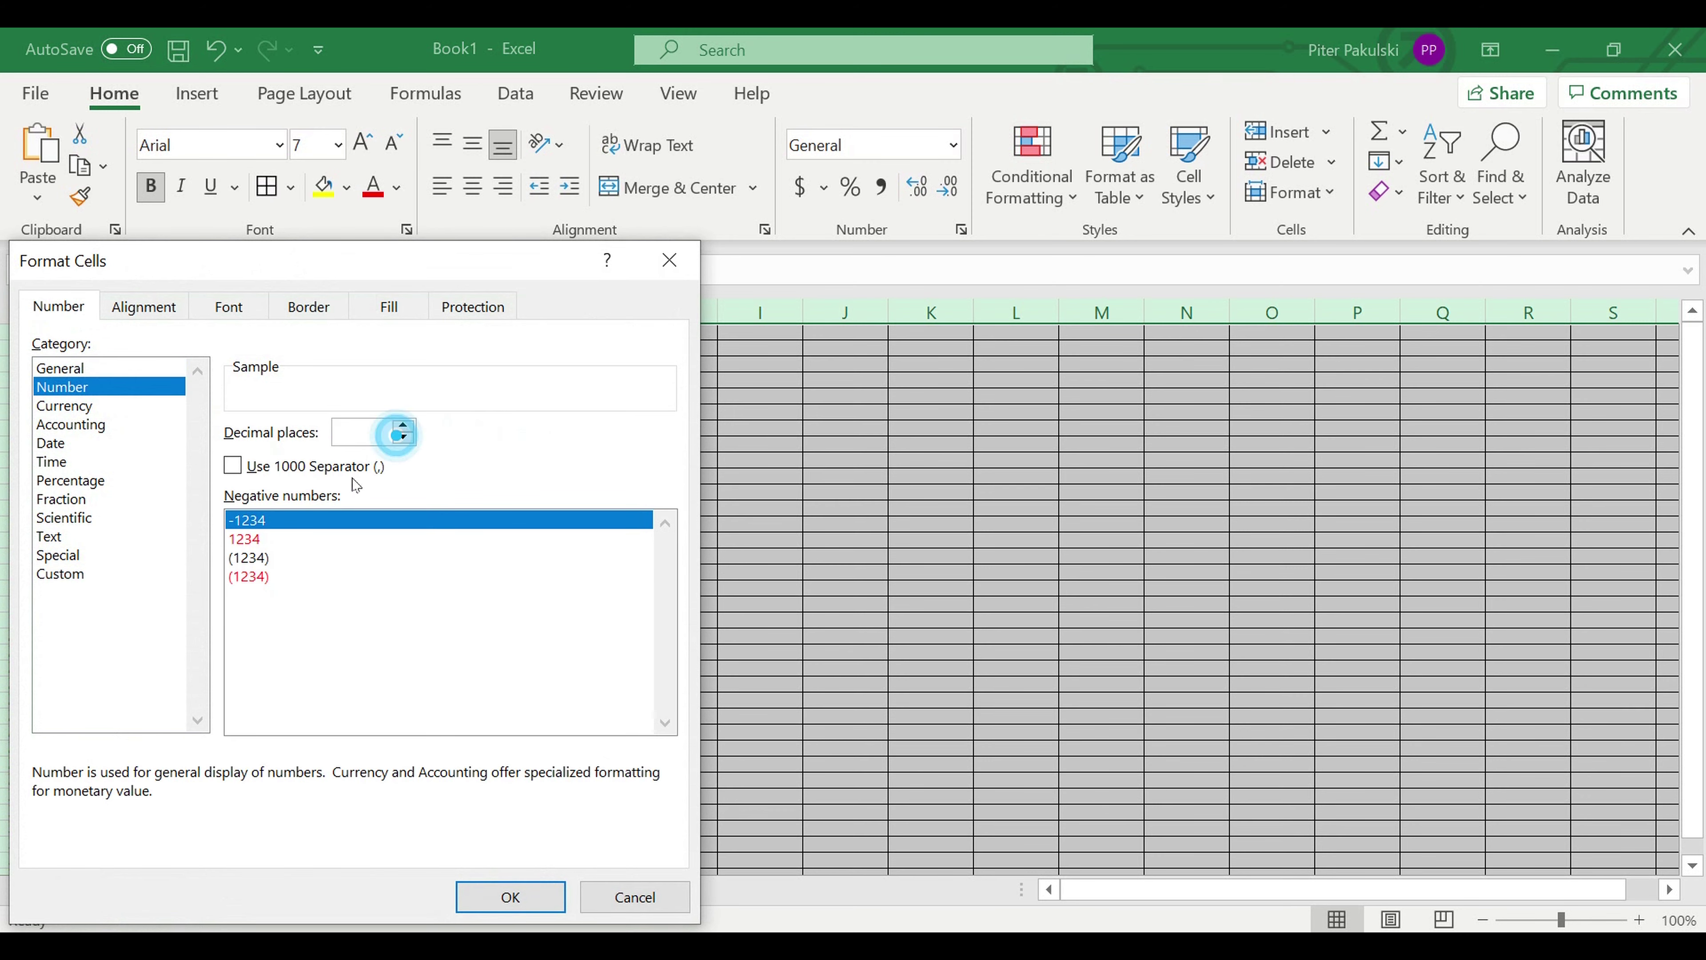
pyautogui.click(232, 466)
pyautogui.click(266, 577)
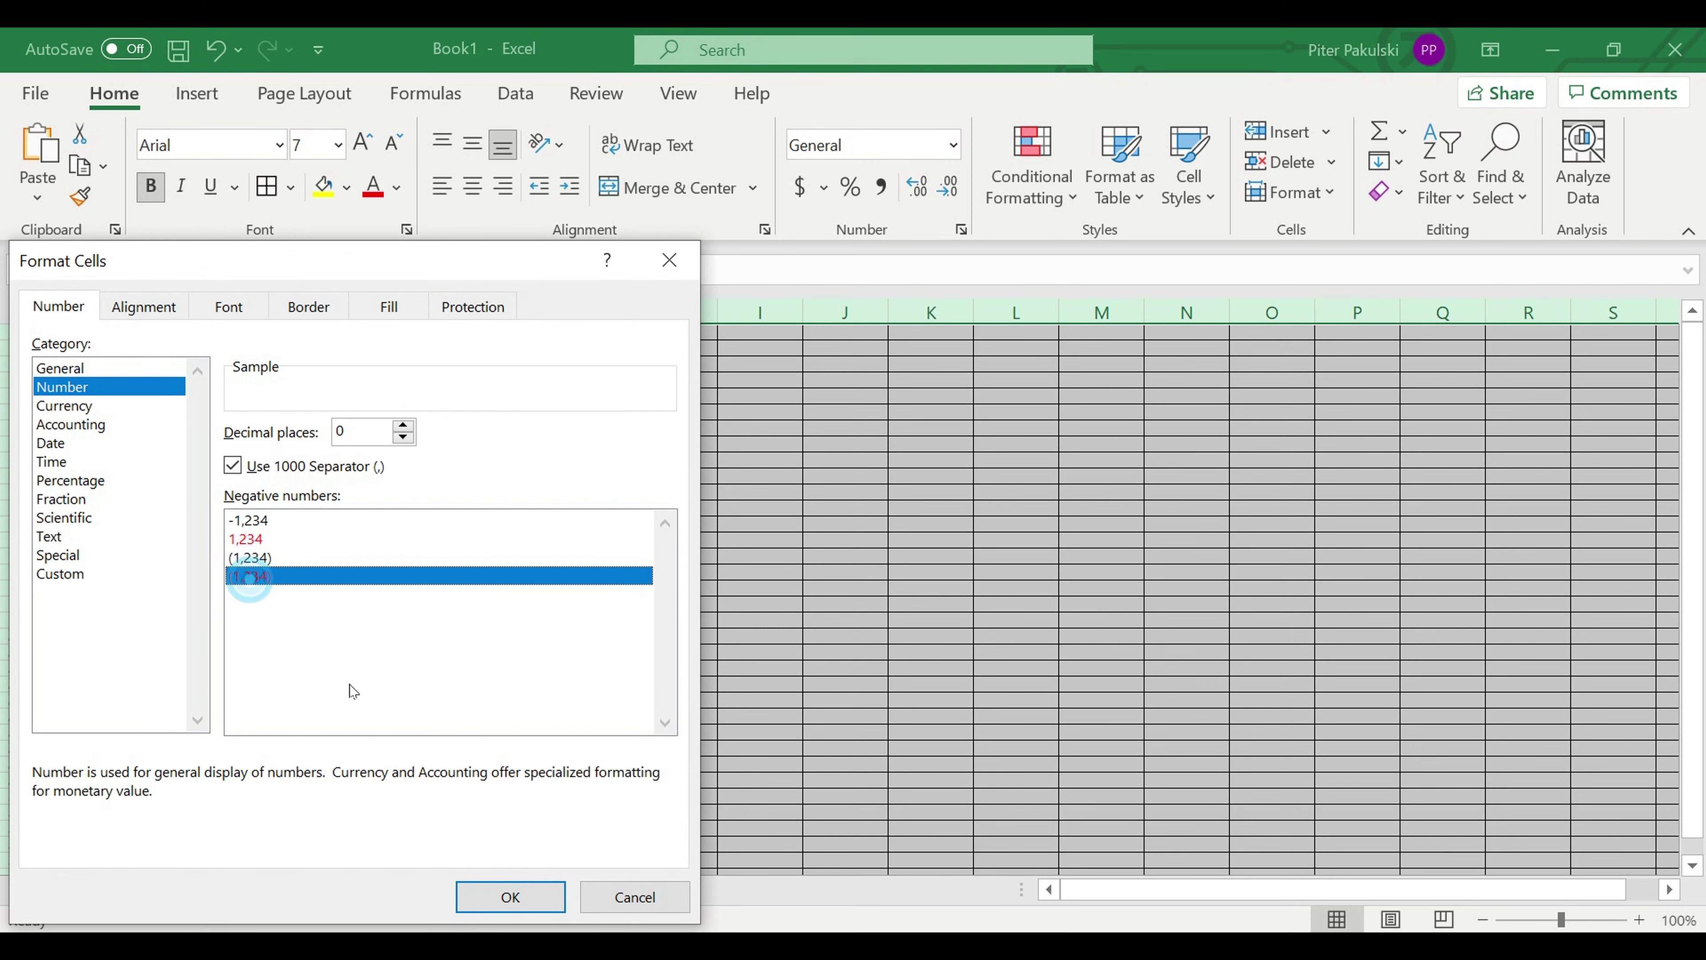
pyautogui.click(529, 900)
pyautogui.click(423, 618)
pyautogui.click(77, 333)
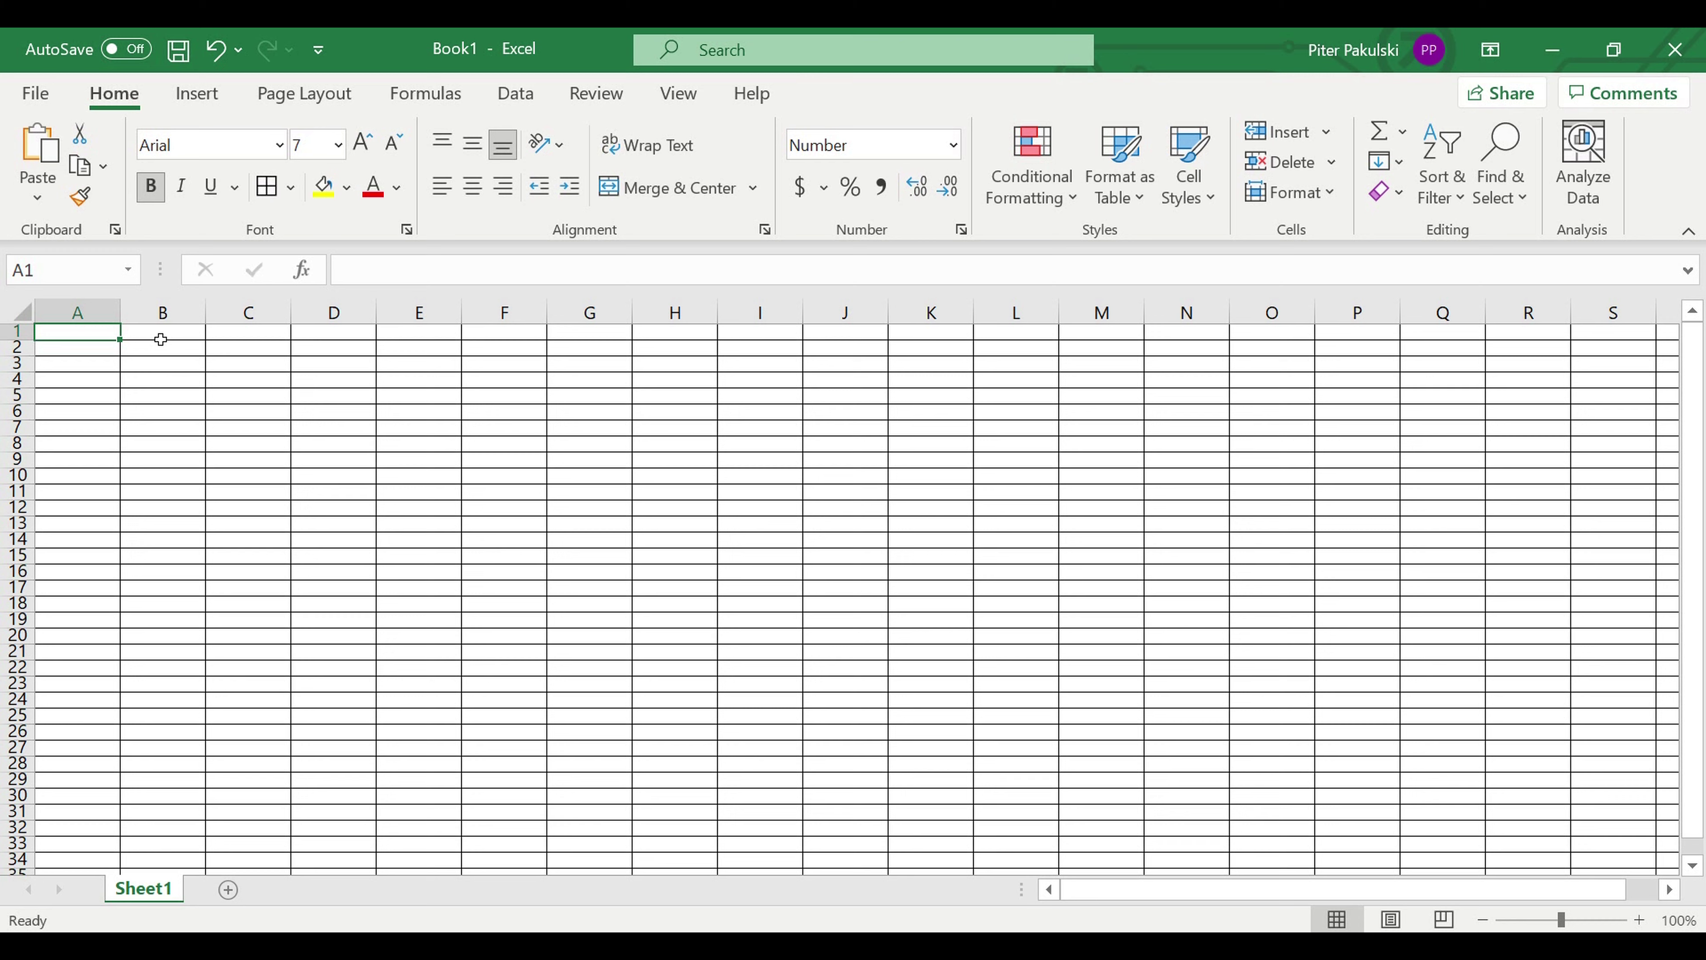
# Enter 2021 in A1 and the formula =A1+1 in A2
pyautogui.write('2021')
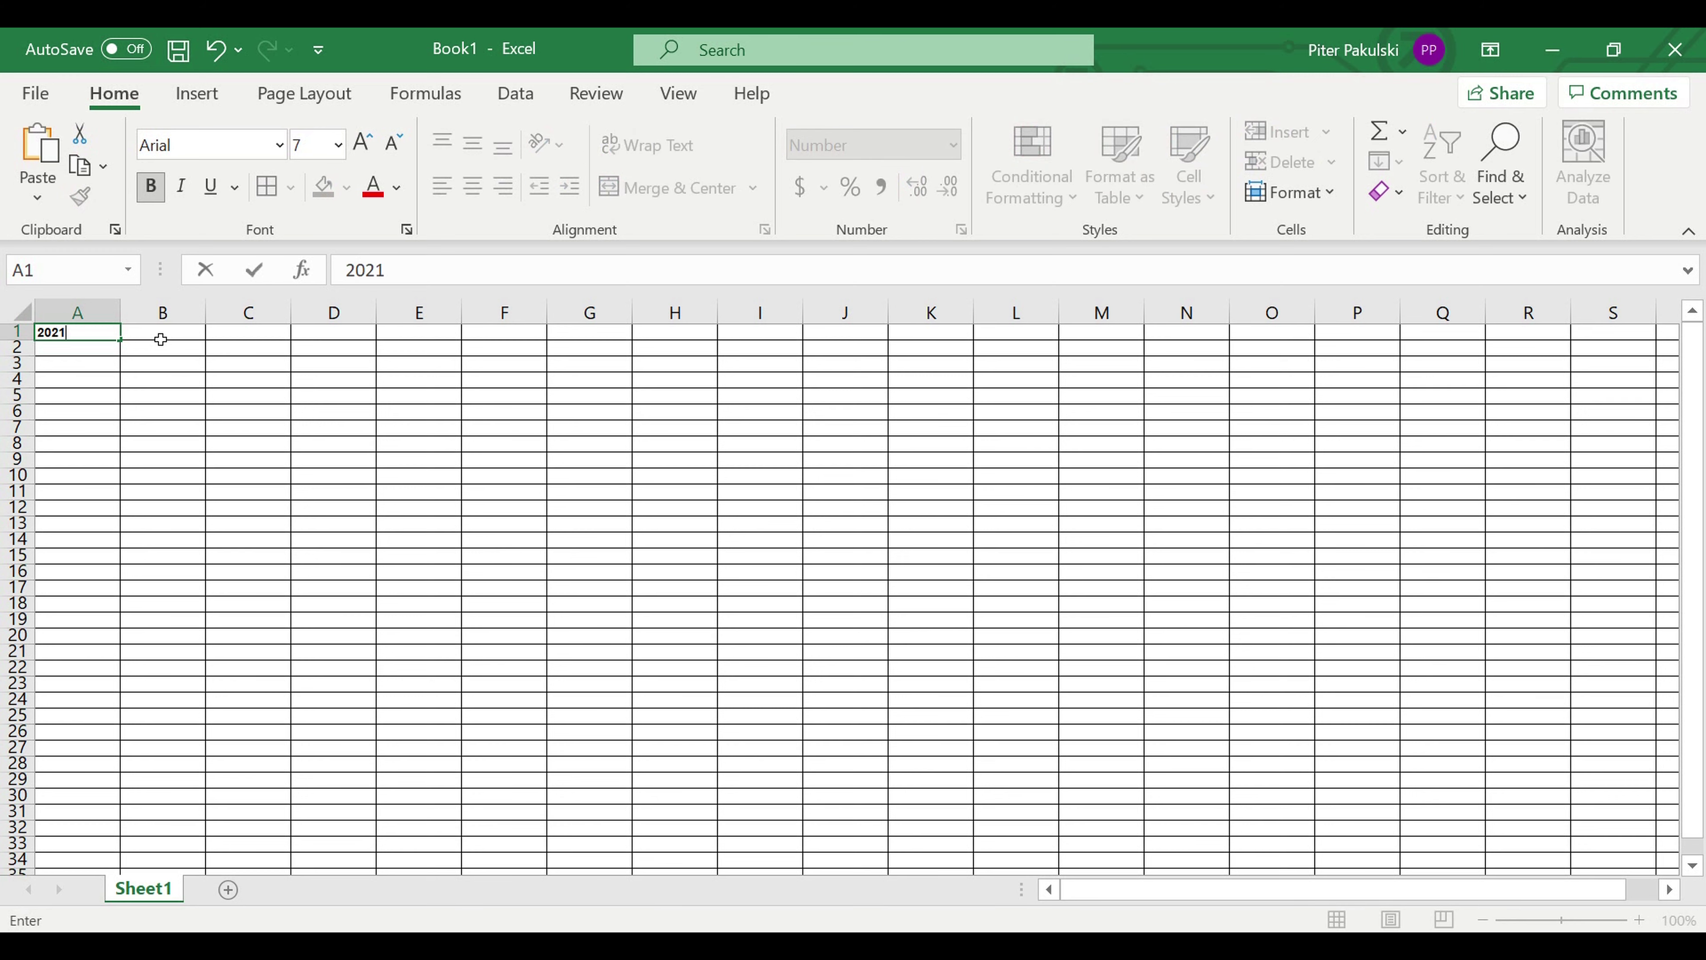
pyautogui.press('Return')
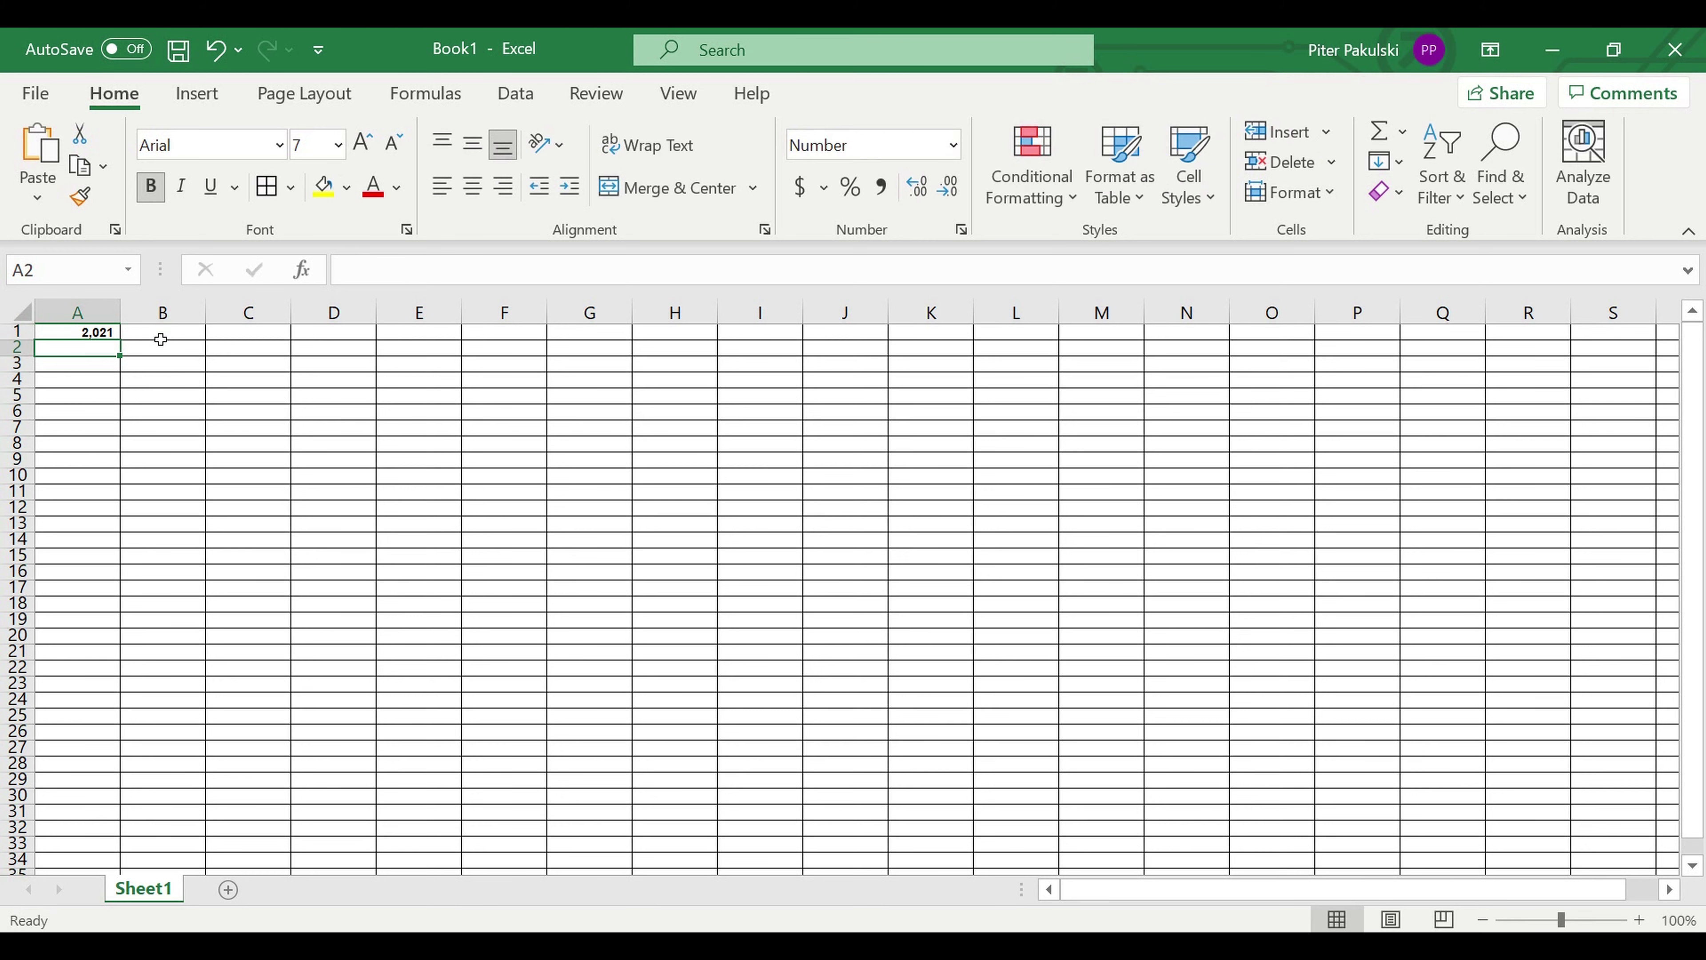
pyautogui.write('=')
pyautogui.press('Up')
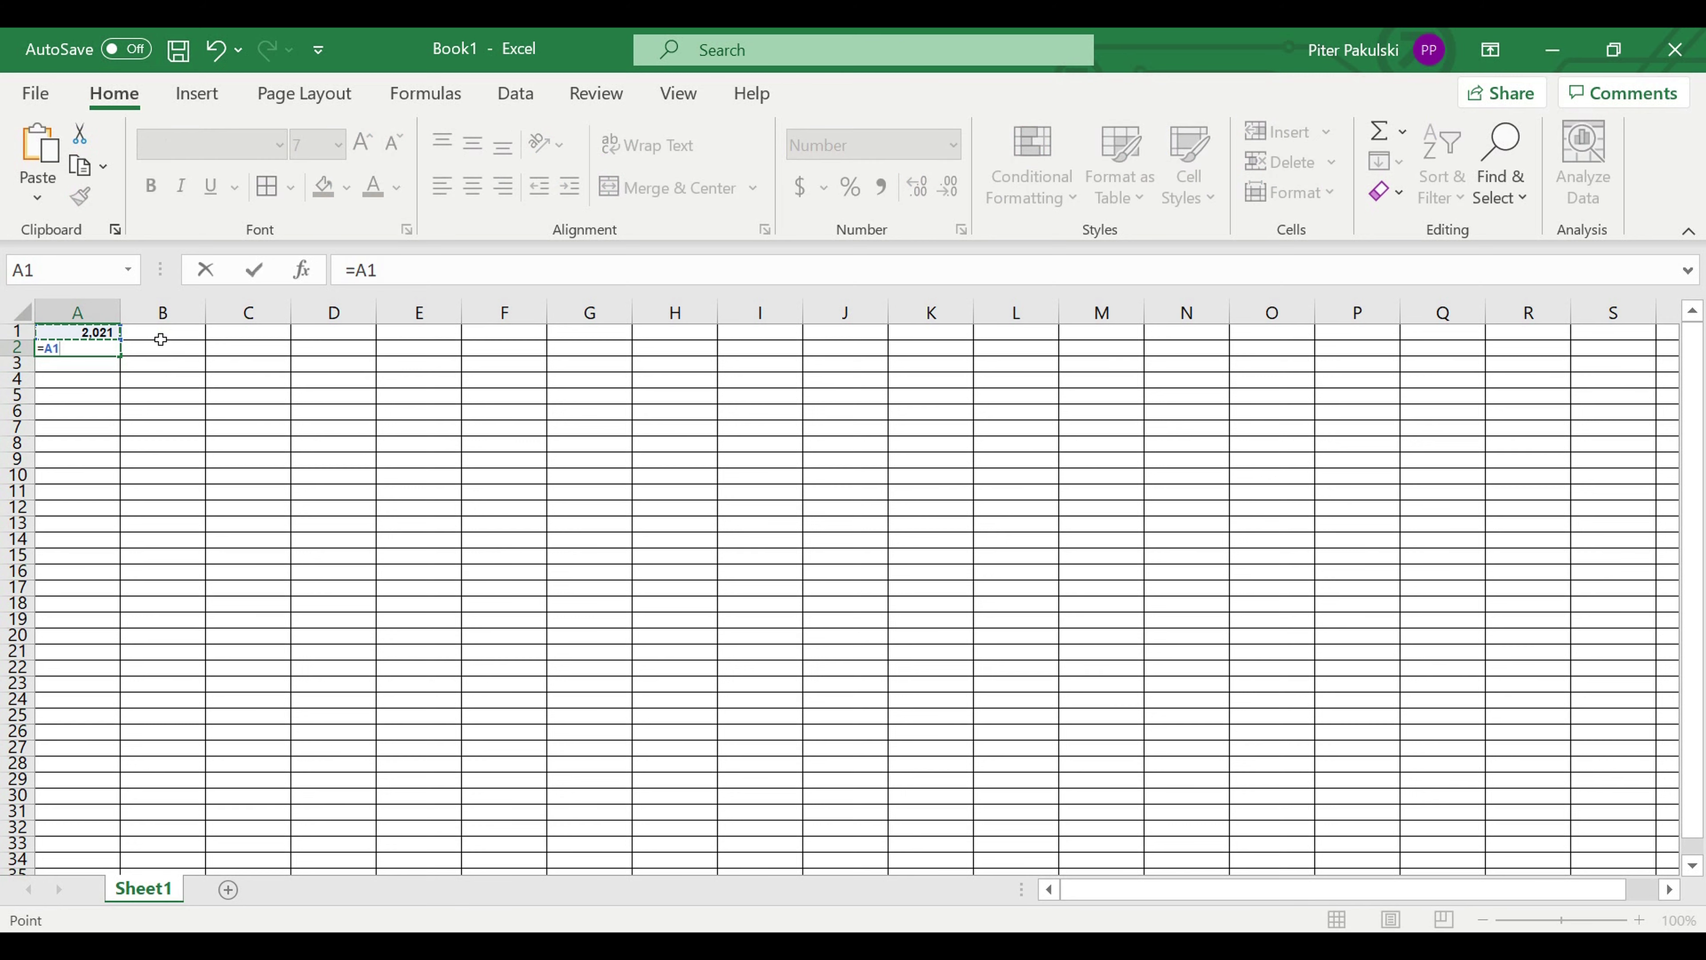
pyautogui.write('+1')
pyautogui.press('Return')
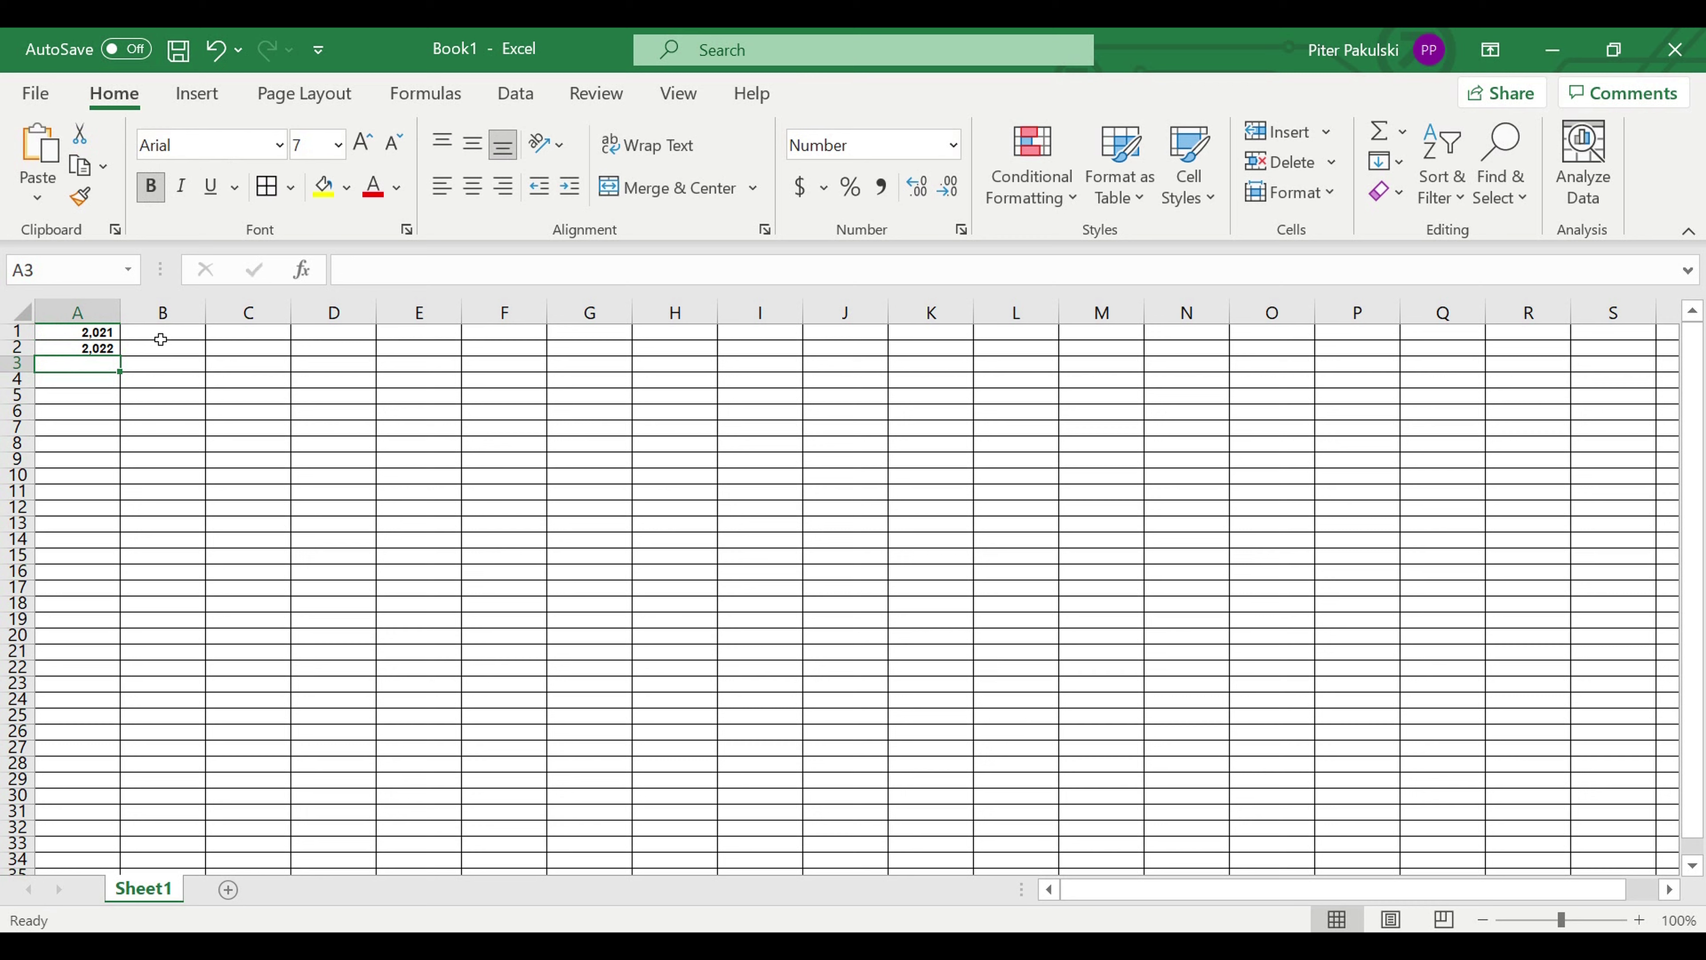
# Fill A2's =A1+1 formula down to A10 so the years run to 2030
pyautogui.click(88, 348)
pyautogui.moveTo(120, 355); pyautogui.dragTo(110, 479)
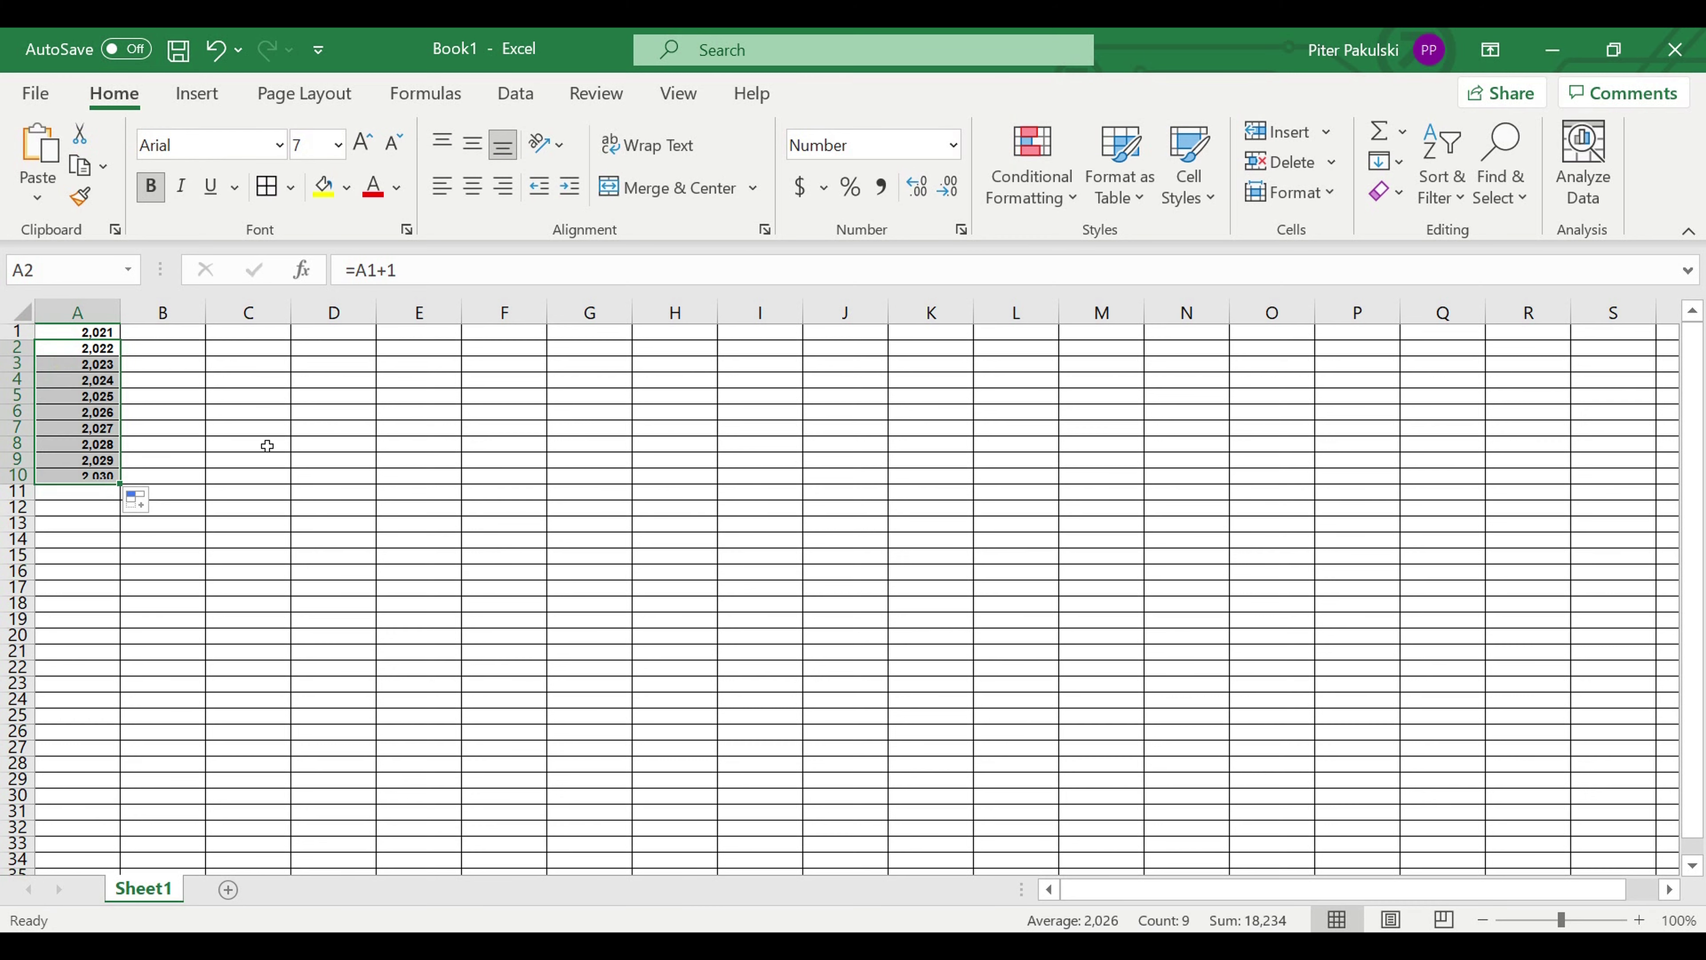
pyautogui.click(262, 430)
pyautogui.moveTo(77, 332); pyautogui.dragTo(80, 450)
# Remove the thousands separator from the years in A1:A10
pyautogui.rightClick(74, 457)
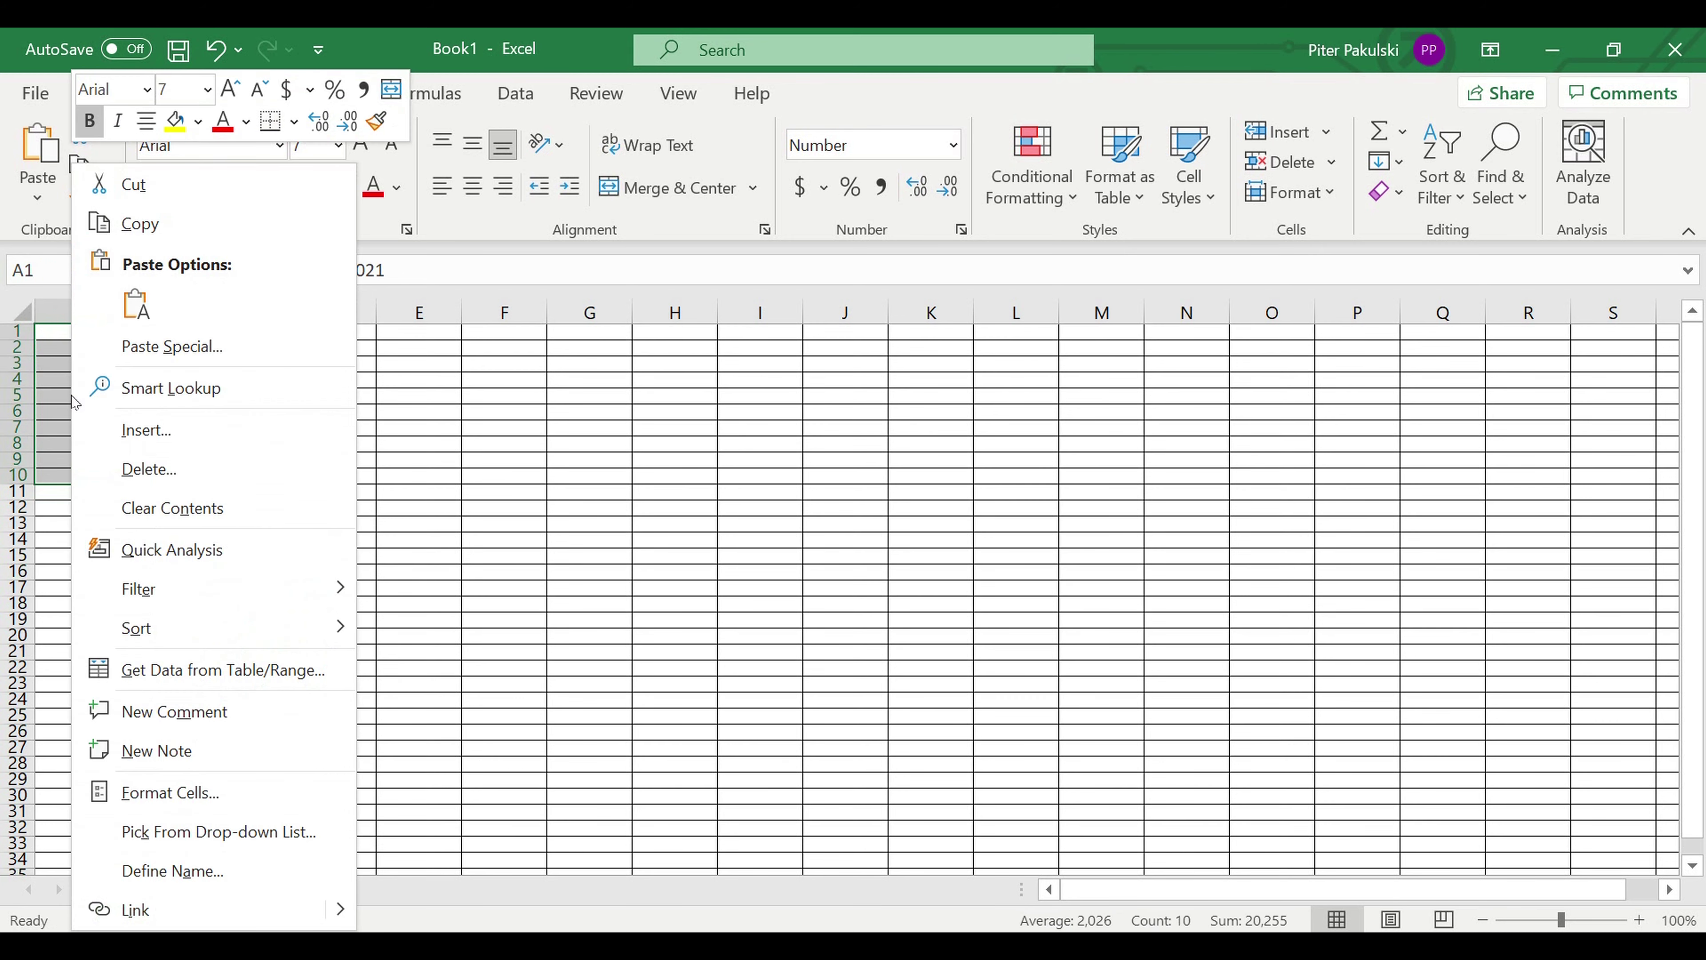
pyautogui.click(198, 790)
pyautogui.click(232, 468)
pyautogui.click(231, 467)
pyautogui.click(509, 897)
pyautogui.click(248, 524)
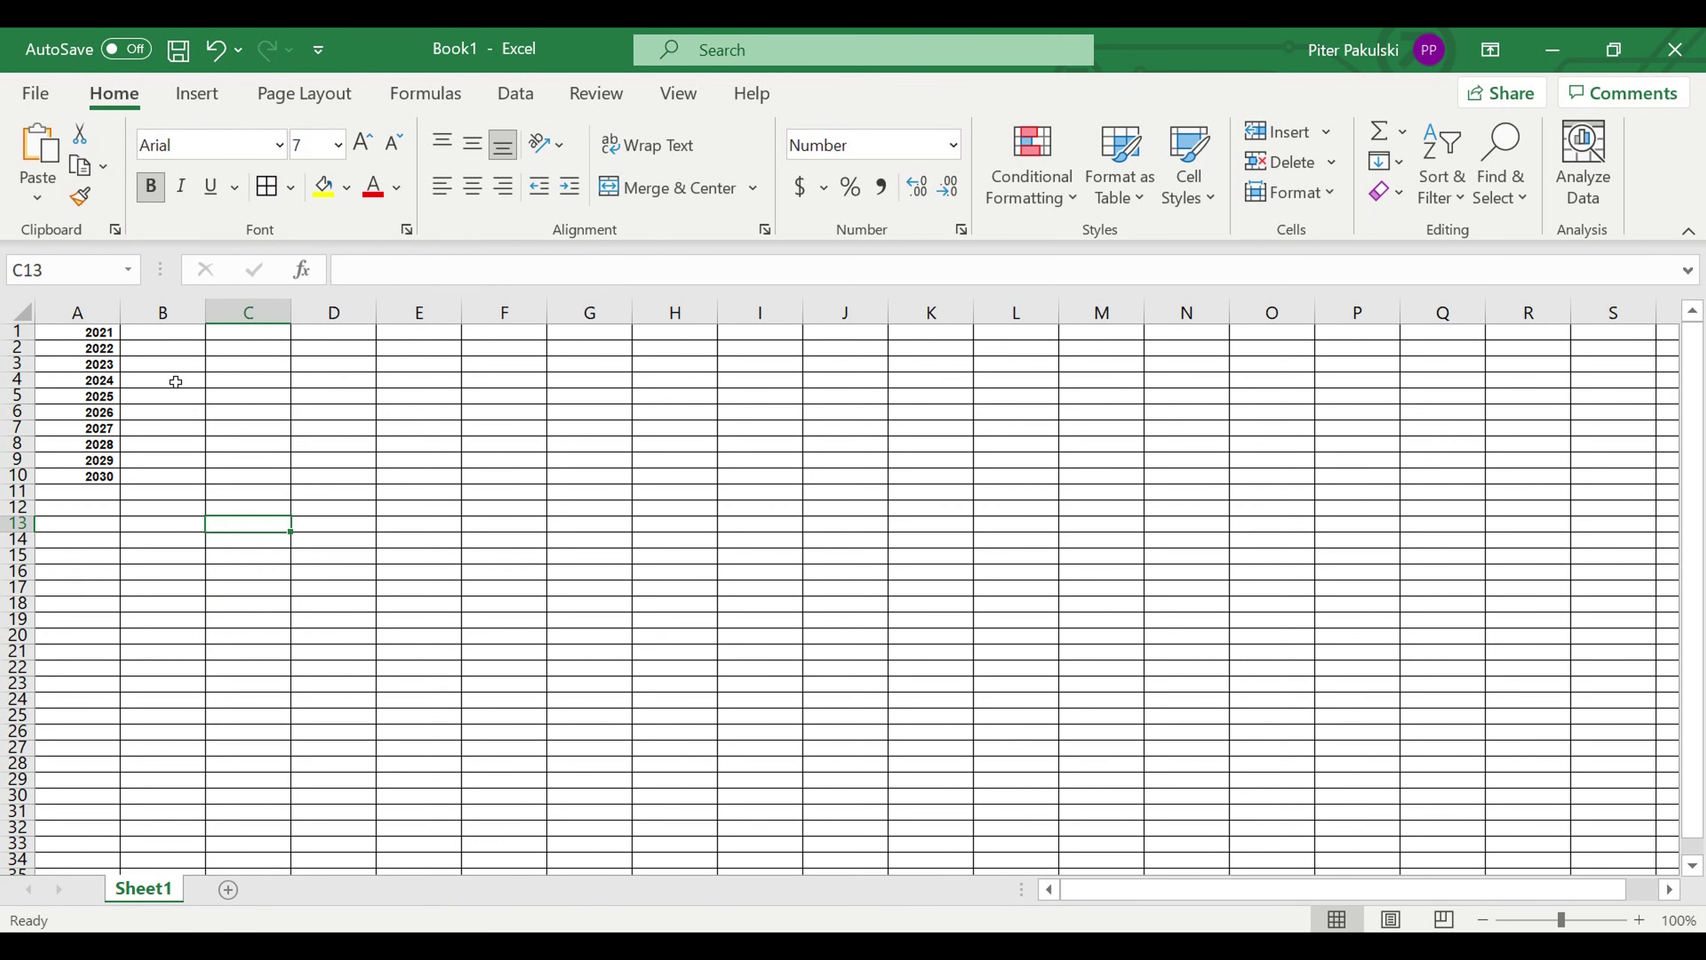
# Enter january in B1 and autofill the months down to december in B12
pyautogui.click(170, 334)
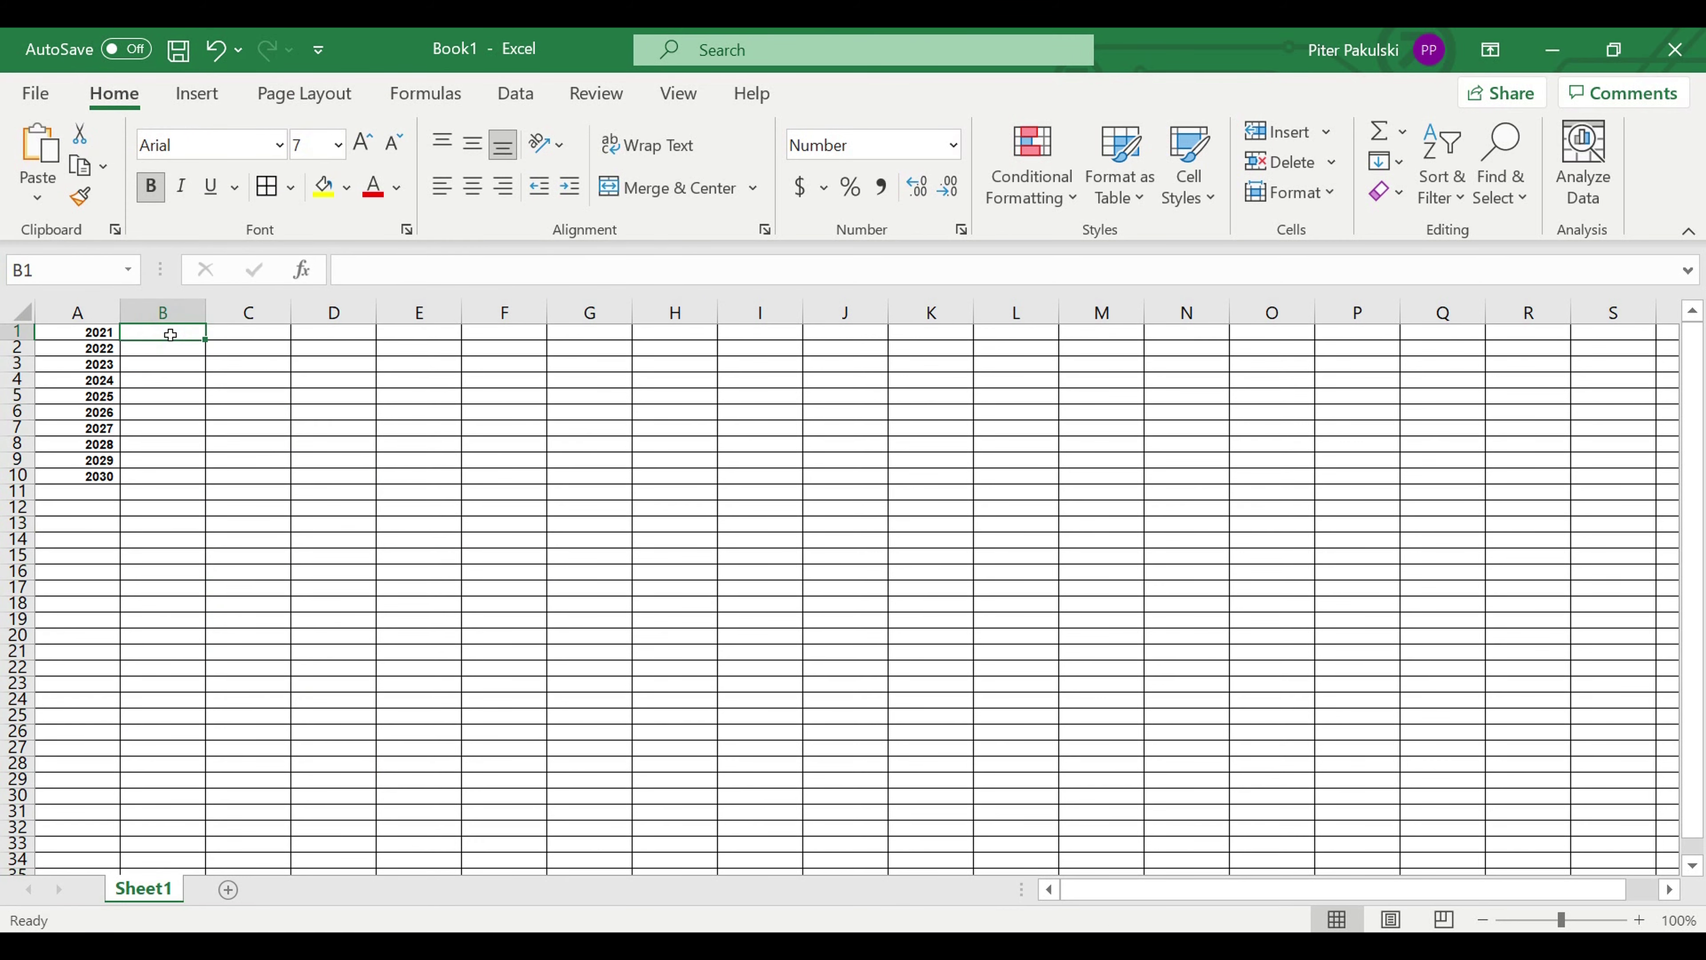
pyautogui.write('january')
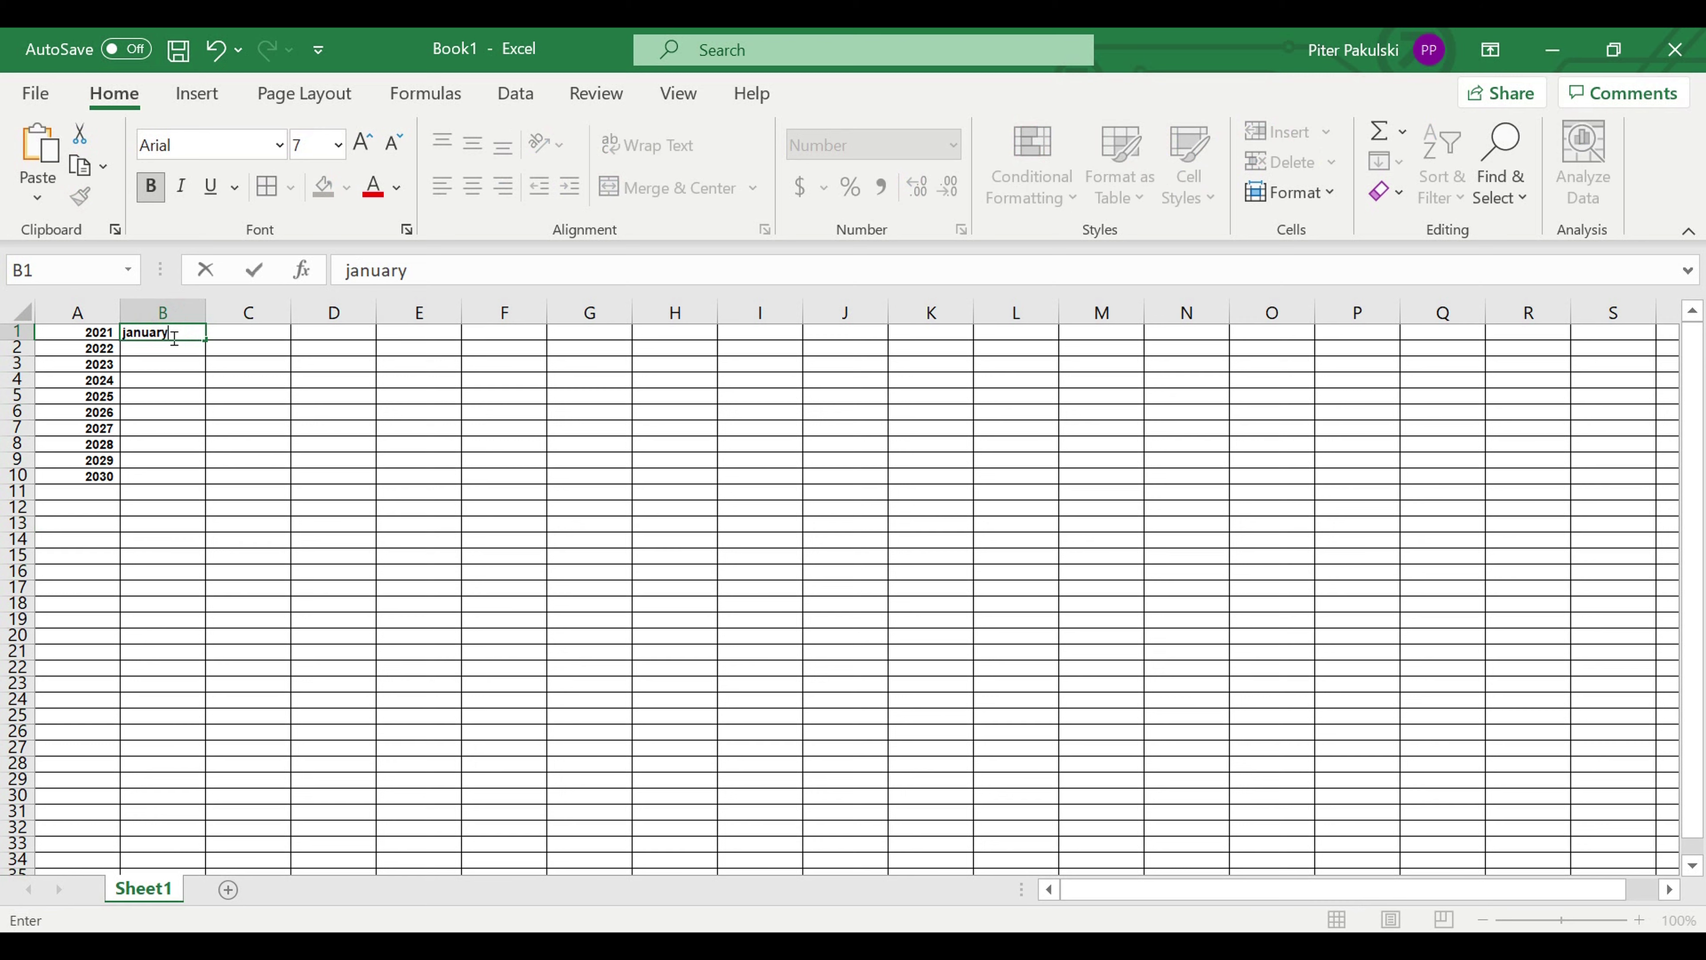
pyautogui.press('Return')
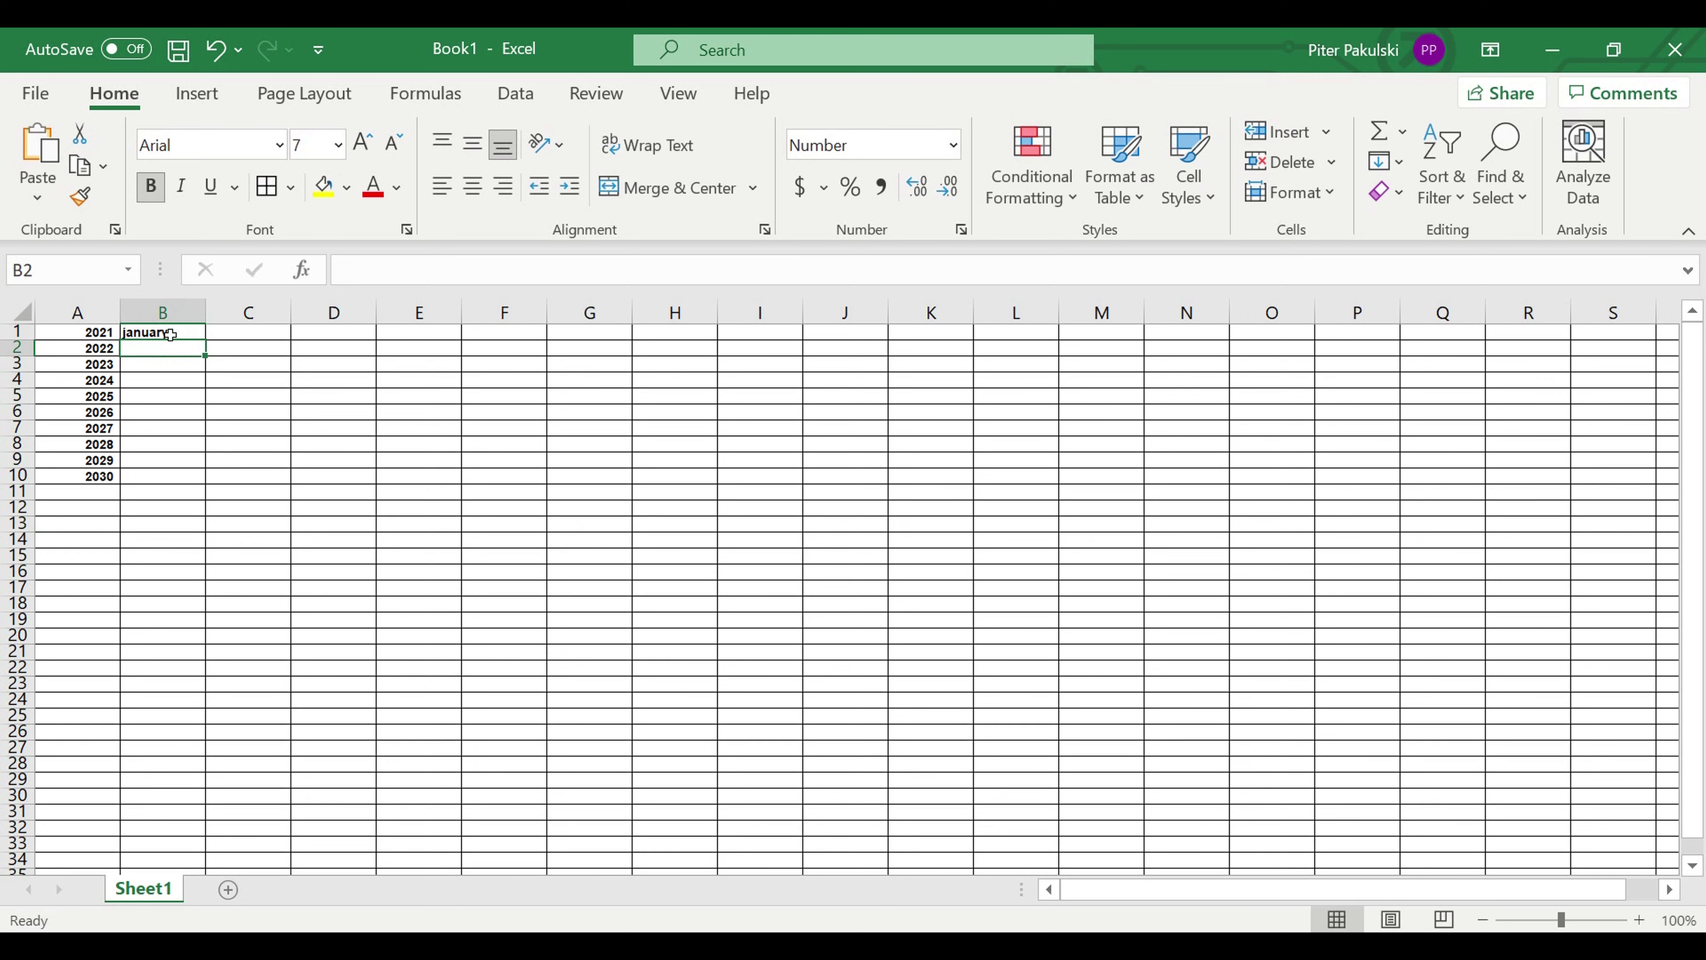
pyautogui.click(170, 335)
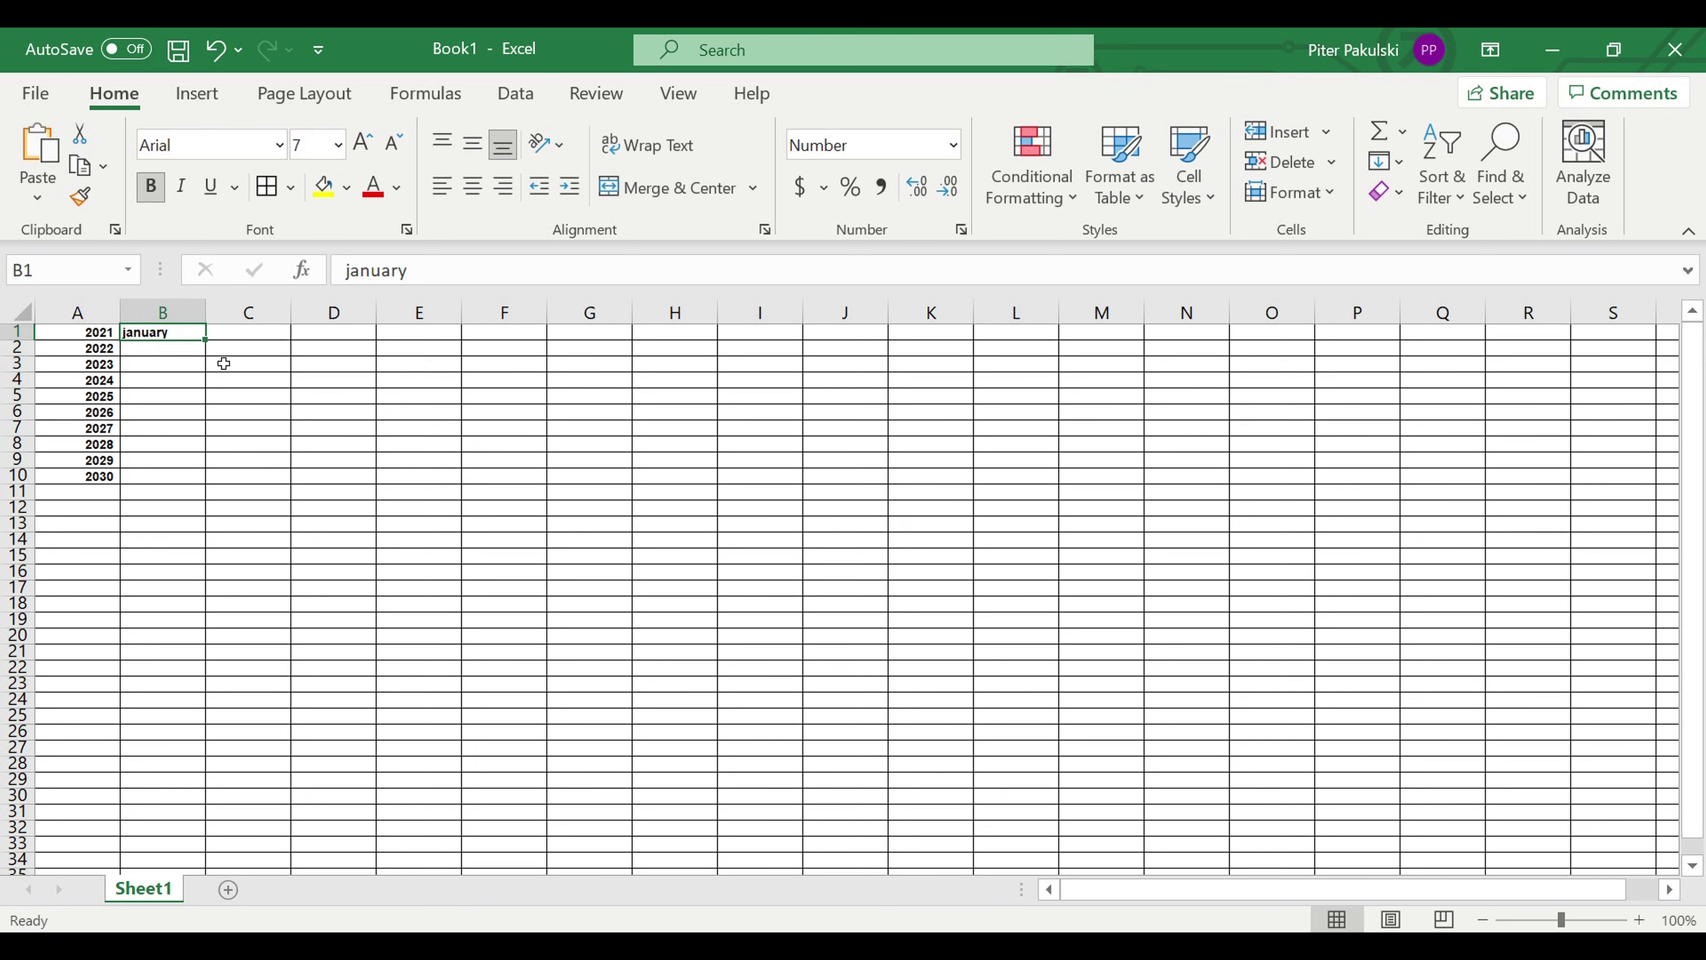
pyautogui.moveTo(215, 346); pyautogui.dragTo(207, 517)
pyautogui.click(161, 541)
pyautogui.click(325, 464)
# Make the 2021 in A1 white text on a light blue fill
pyautogui.click(94, 335)
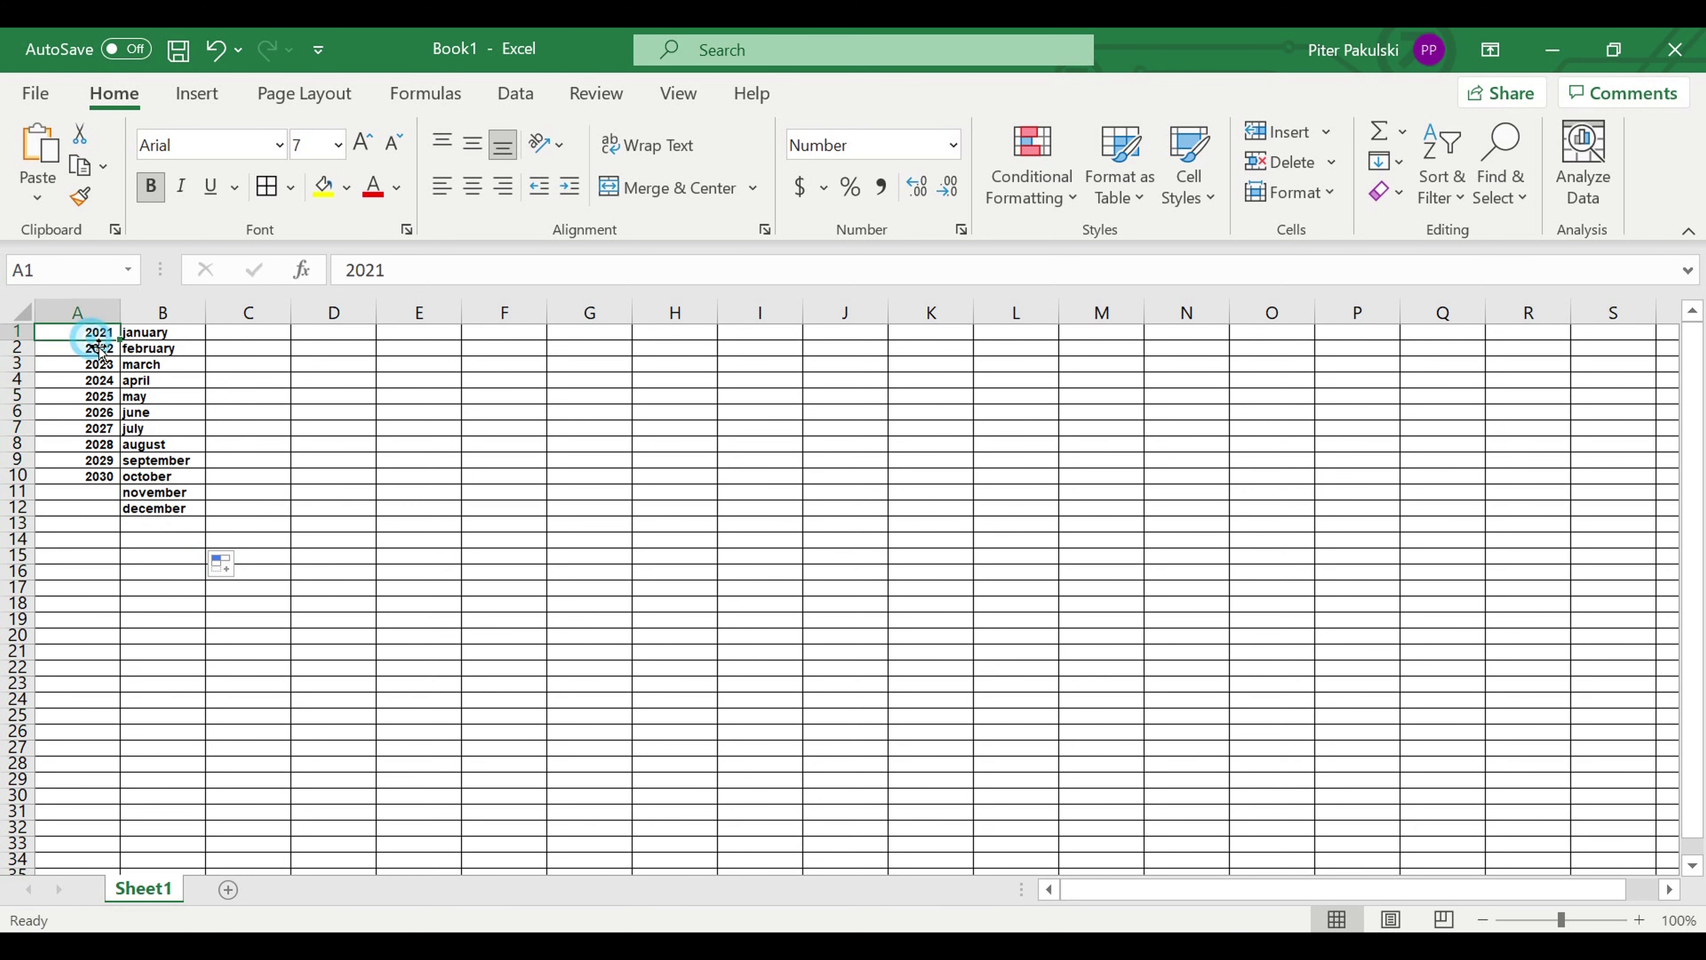
pyautogui.click(398, 187)
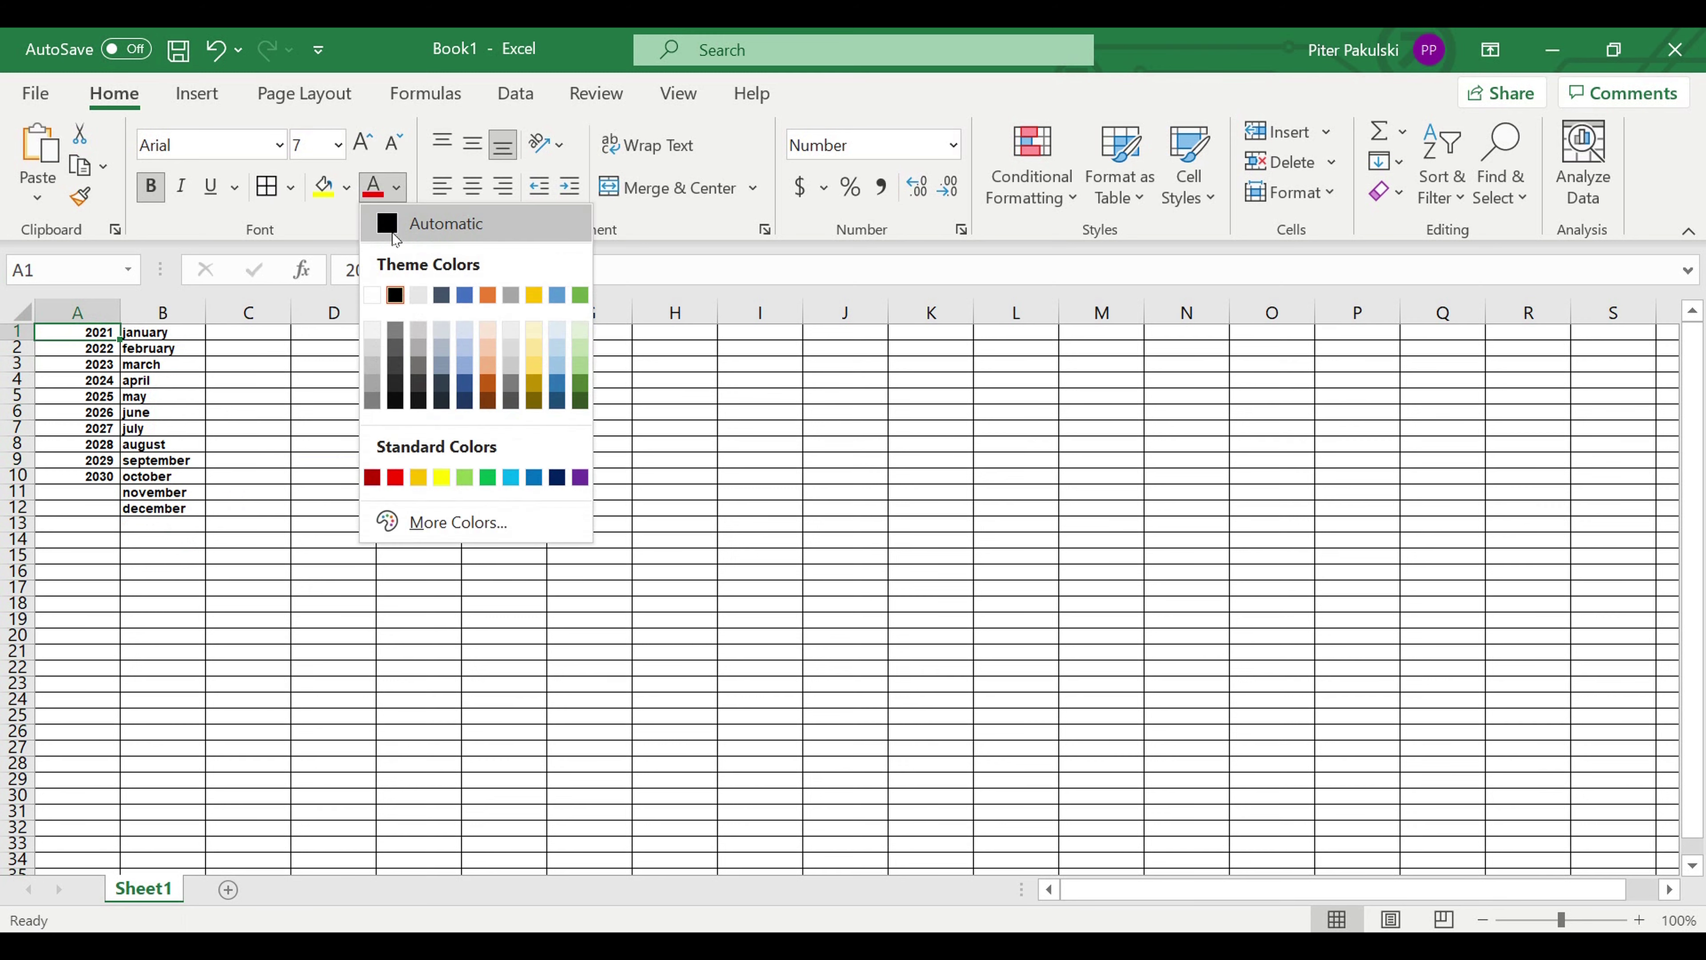
pyautogui.click(379, 295)
pyautogui.click(346, 187)
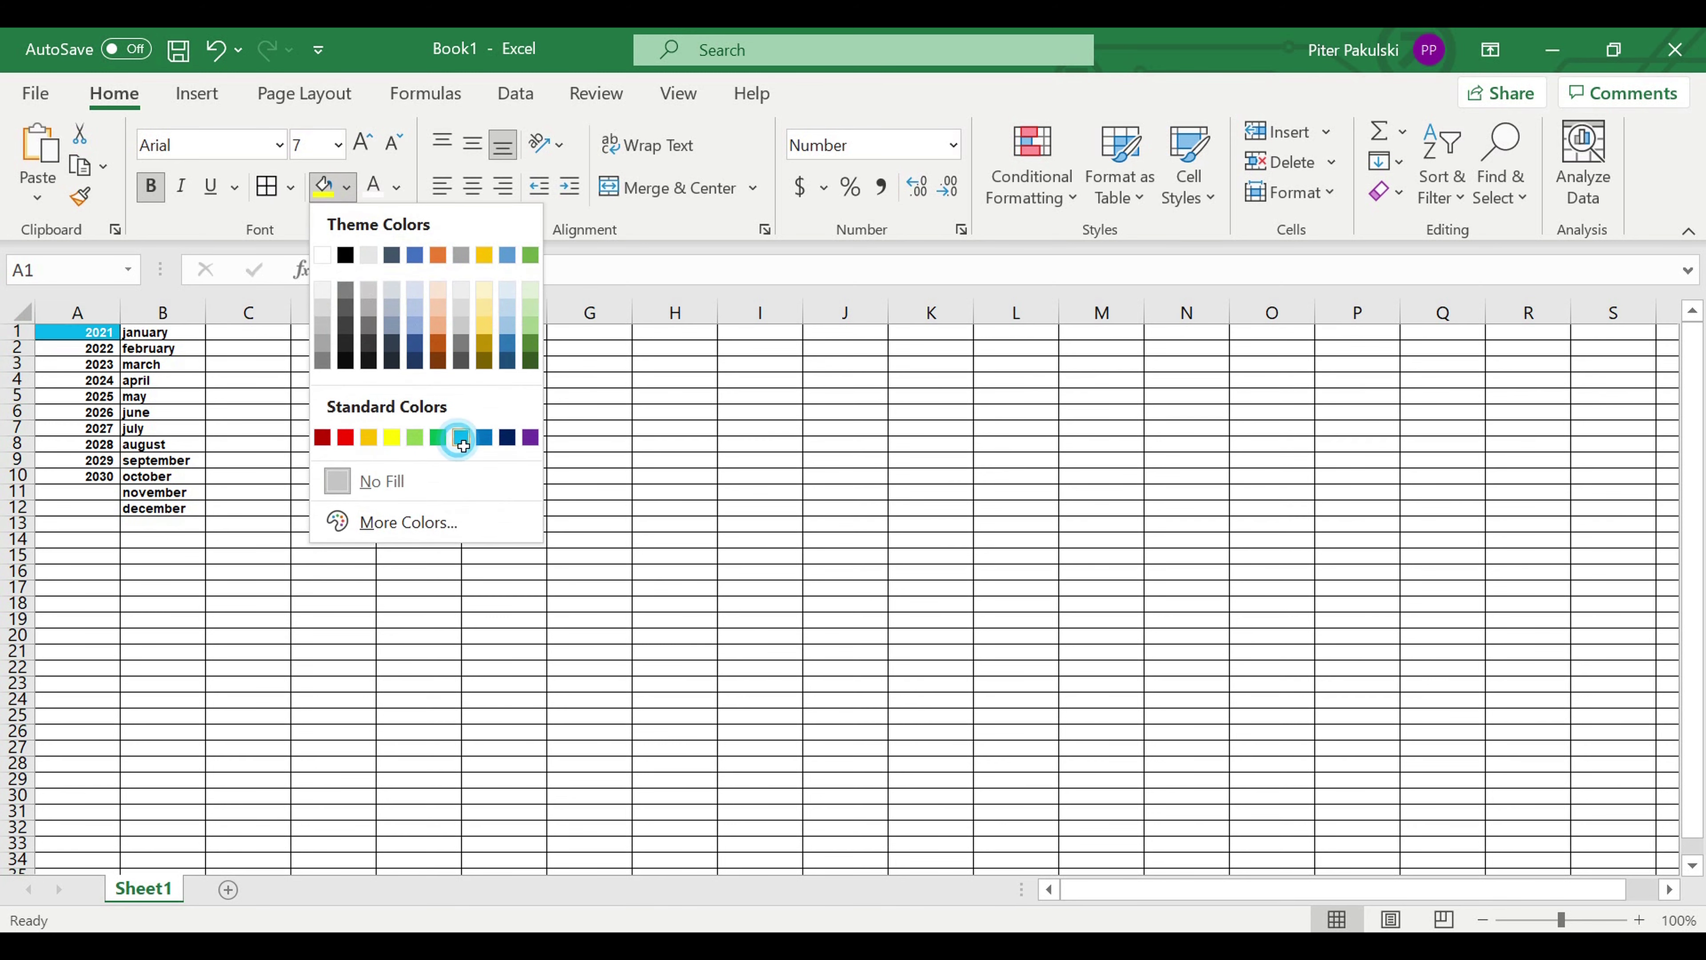
pyautogui.click(453, 441)
pyautogui.click(315, 448)
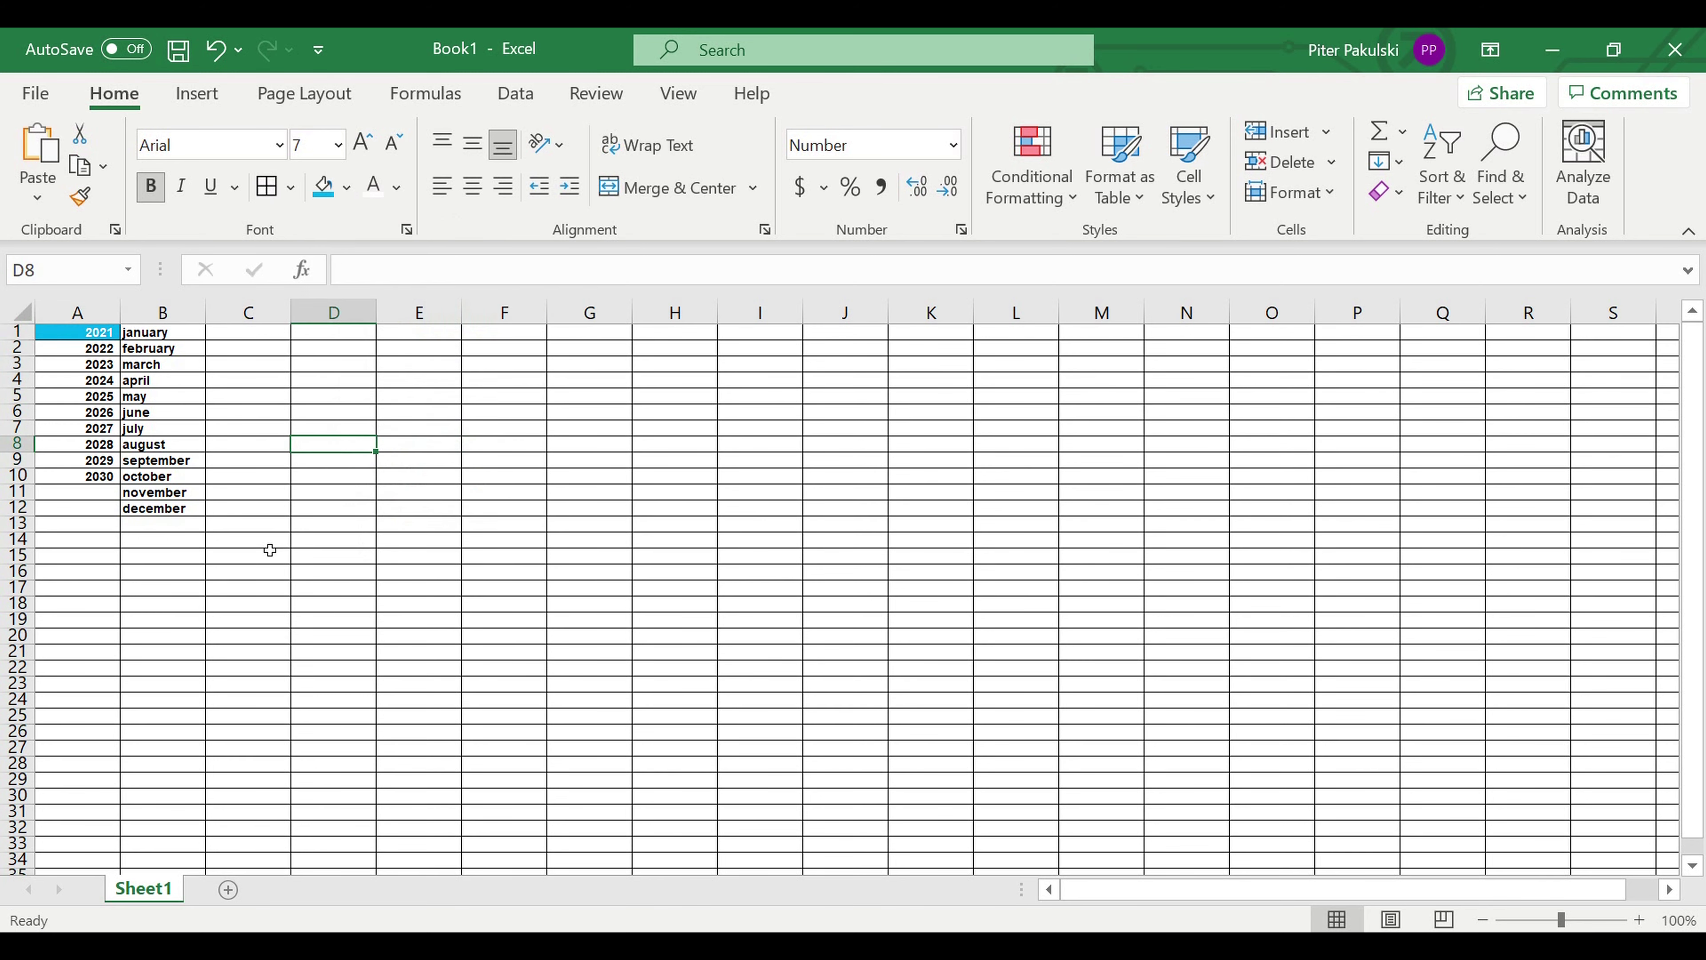
pyautogui.click(80, 339)
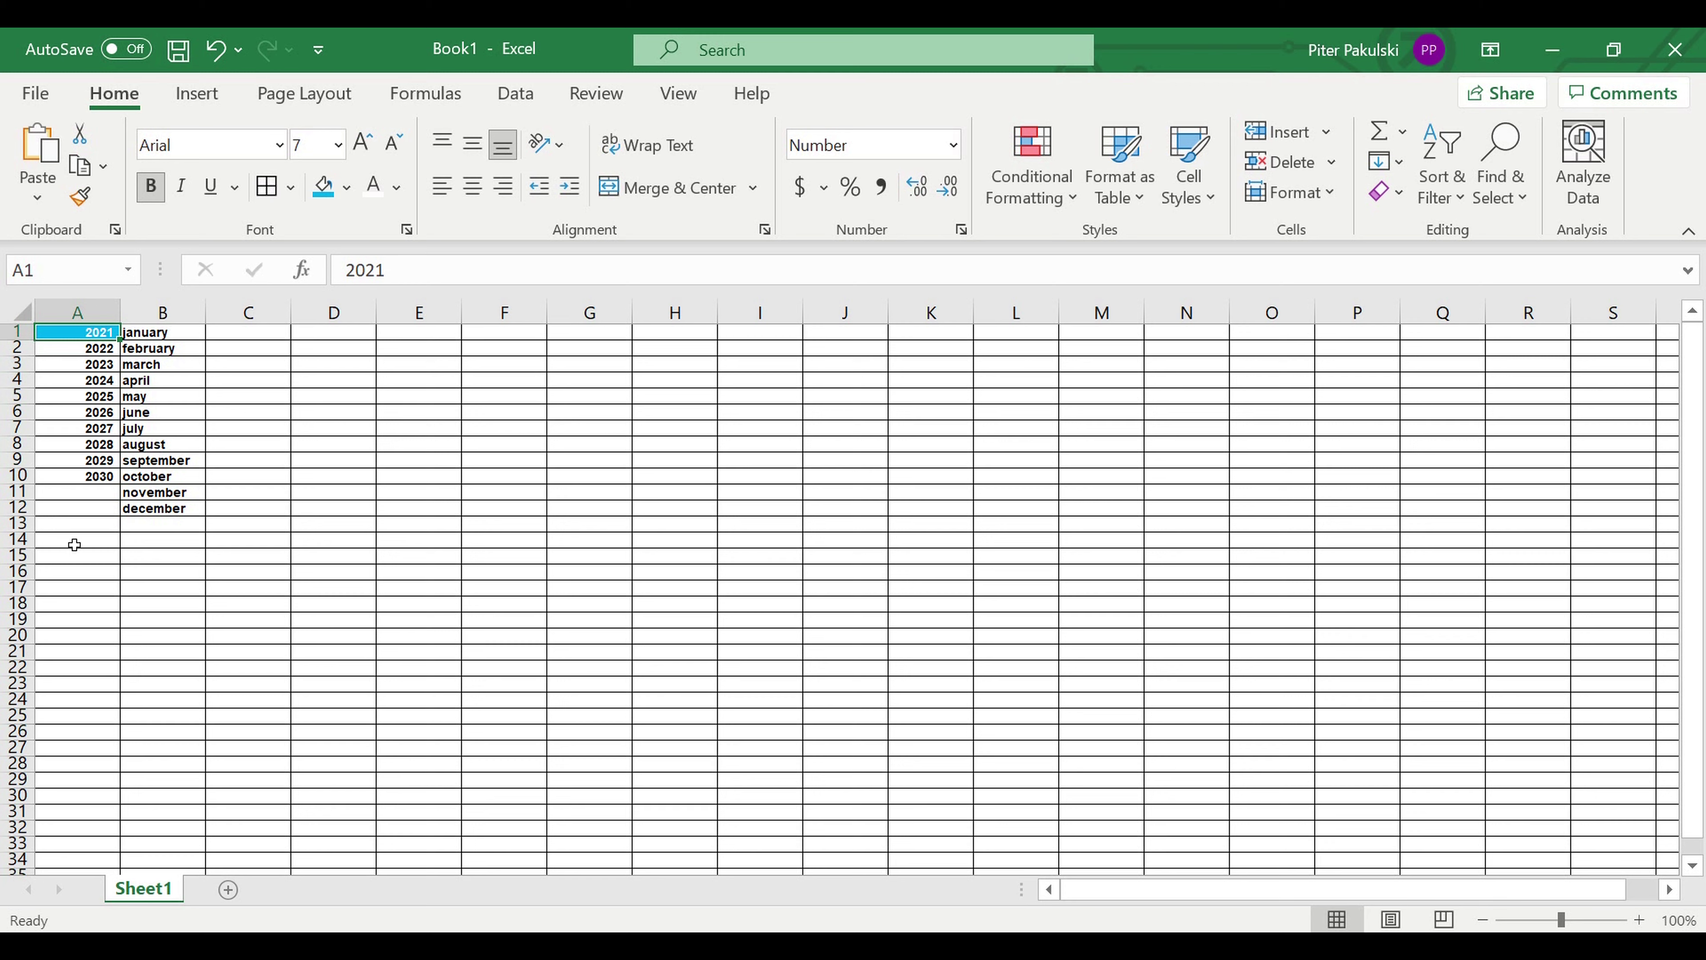
# Fill row 13 solid black as a separator row
pyautogui.click(16, 527)
pyautogui.click(346, 187)
pyautogui.click(345, 257)
pyautogui.click(371, 702)
# Enter the heading Chronology in A14 and move to B15
pyautogui.click(79, 525)
pyautogui.click(77, 539)
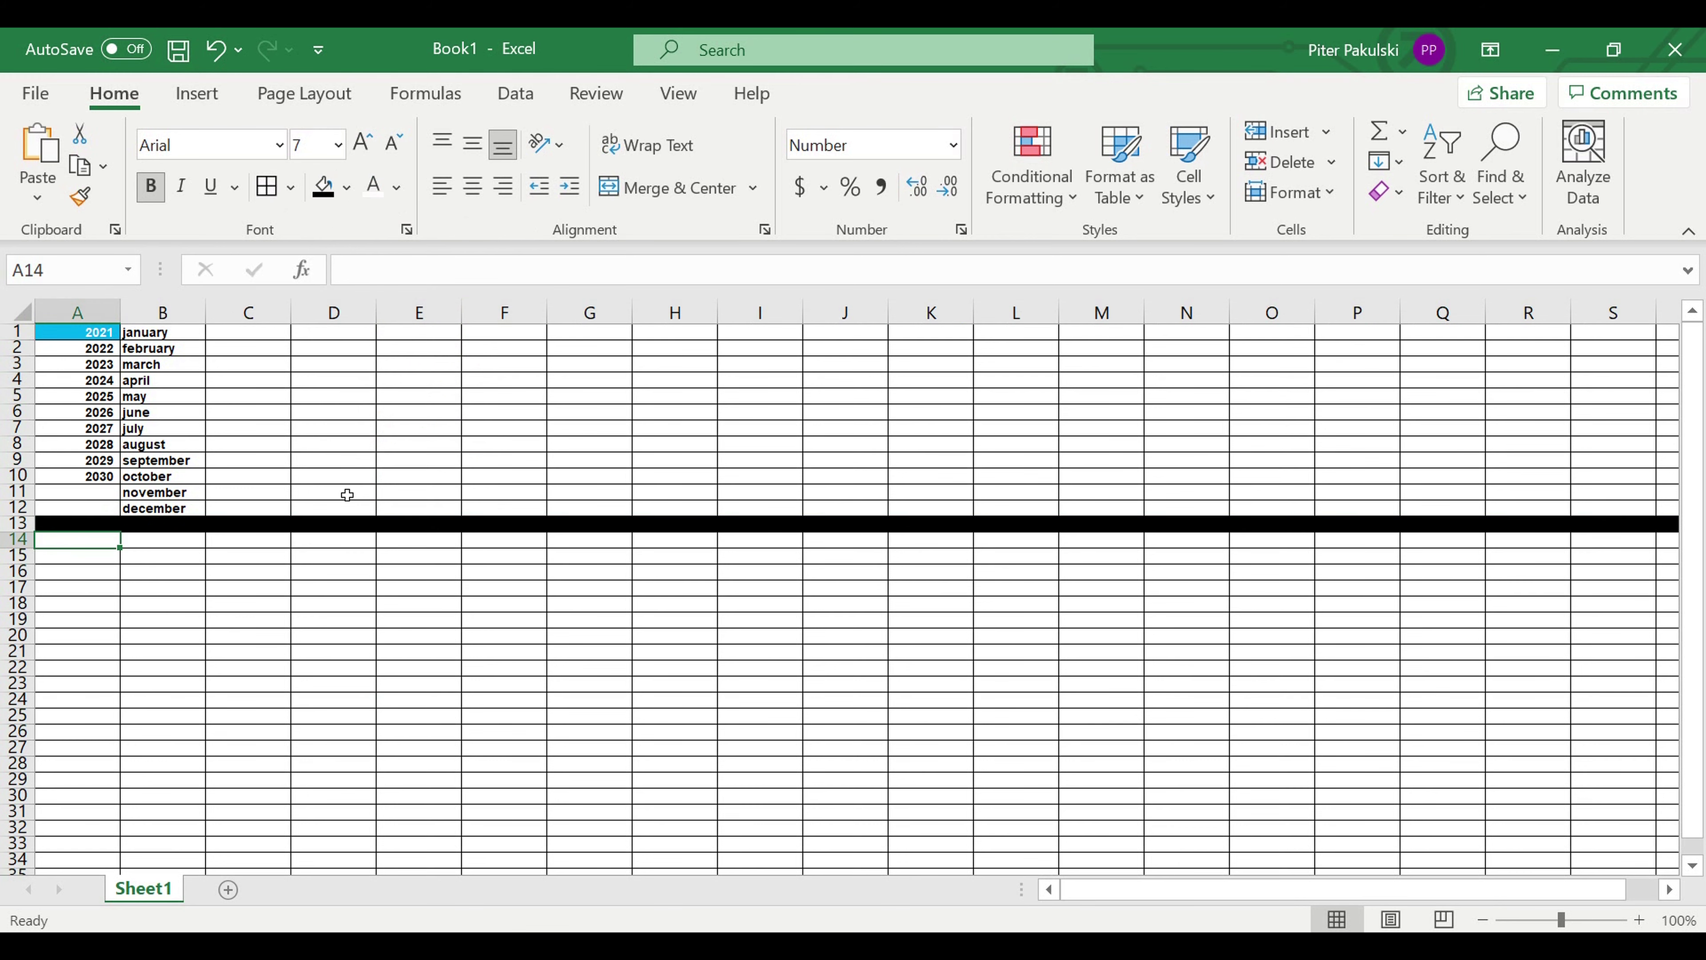
pyautogui.write('Ch')
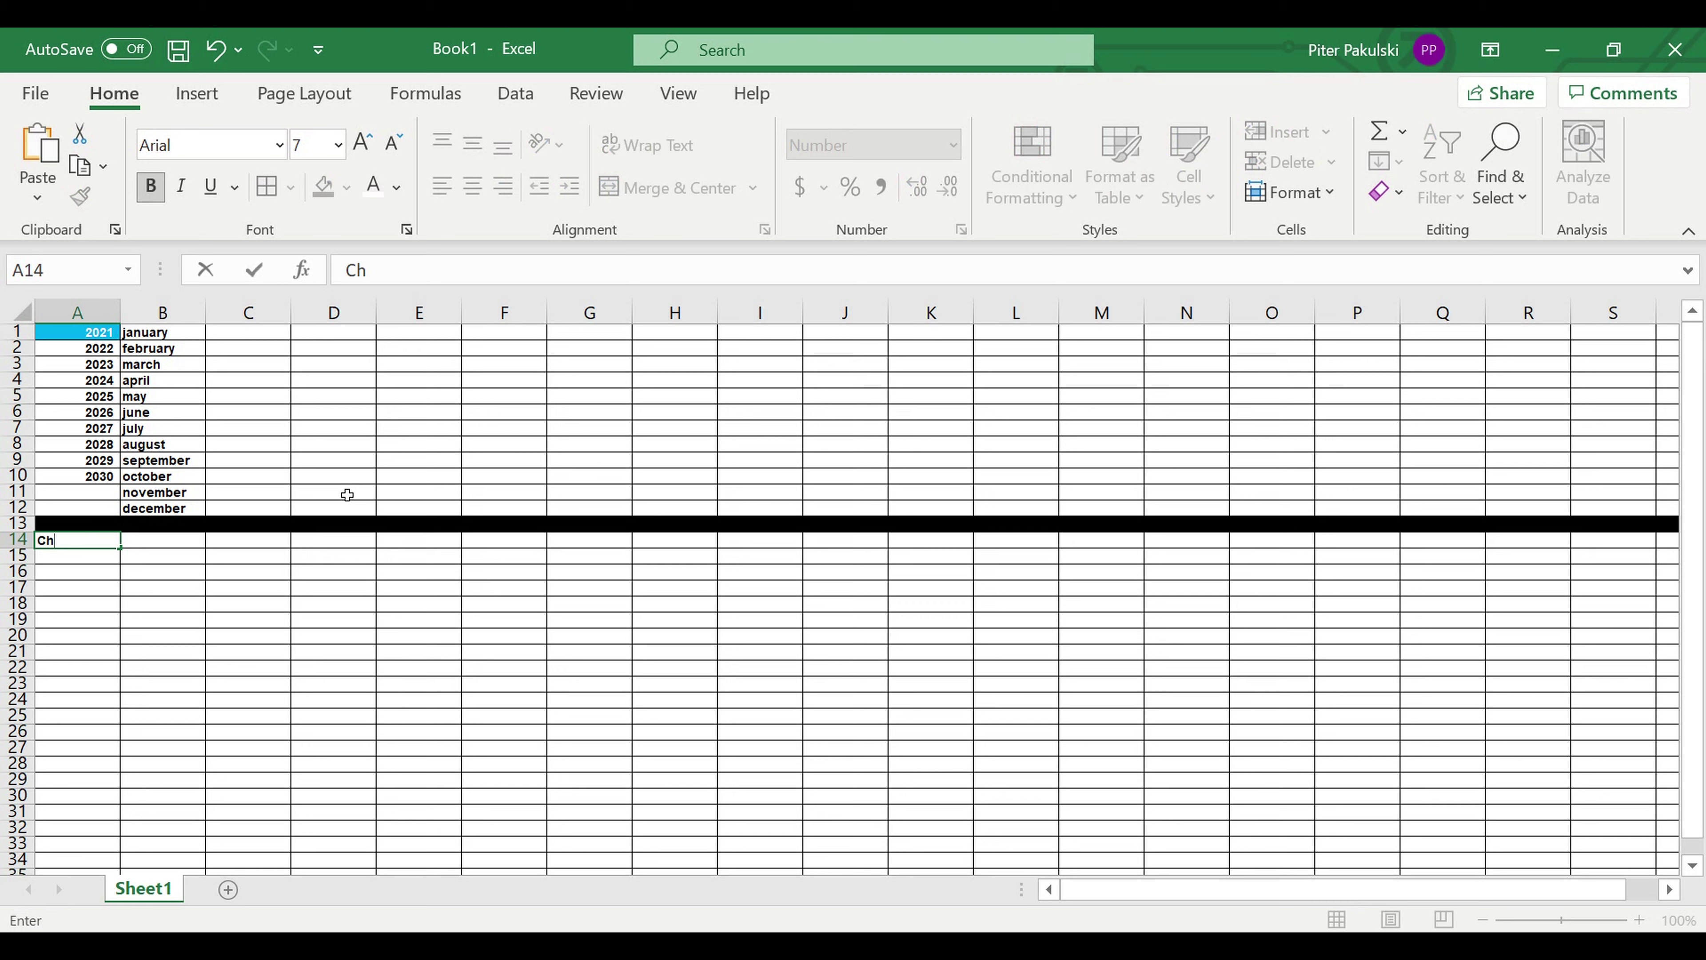
pyautogui.write('ronology')
pyautogui.press('Return')
pyautogui.press('Up')
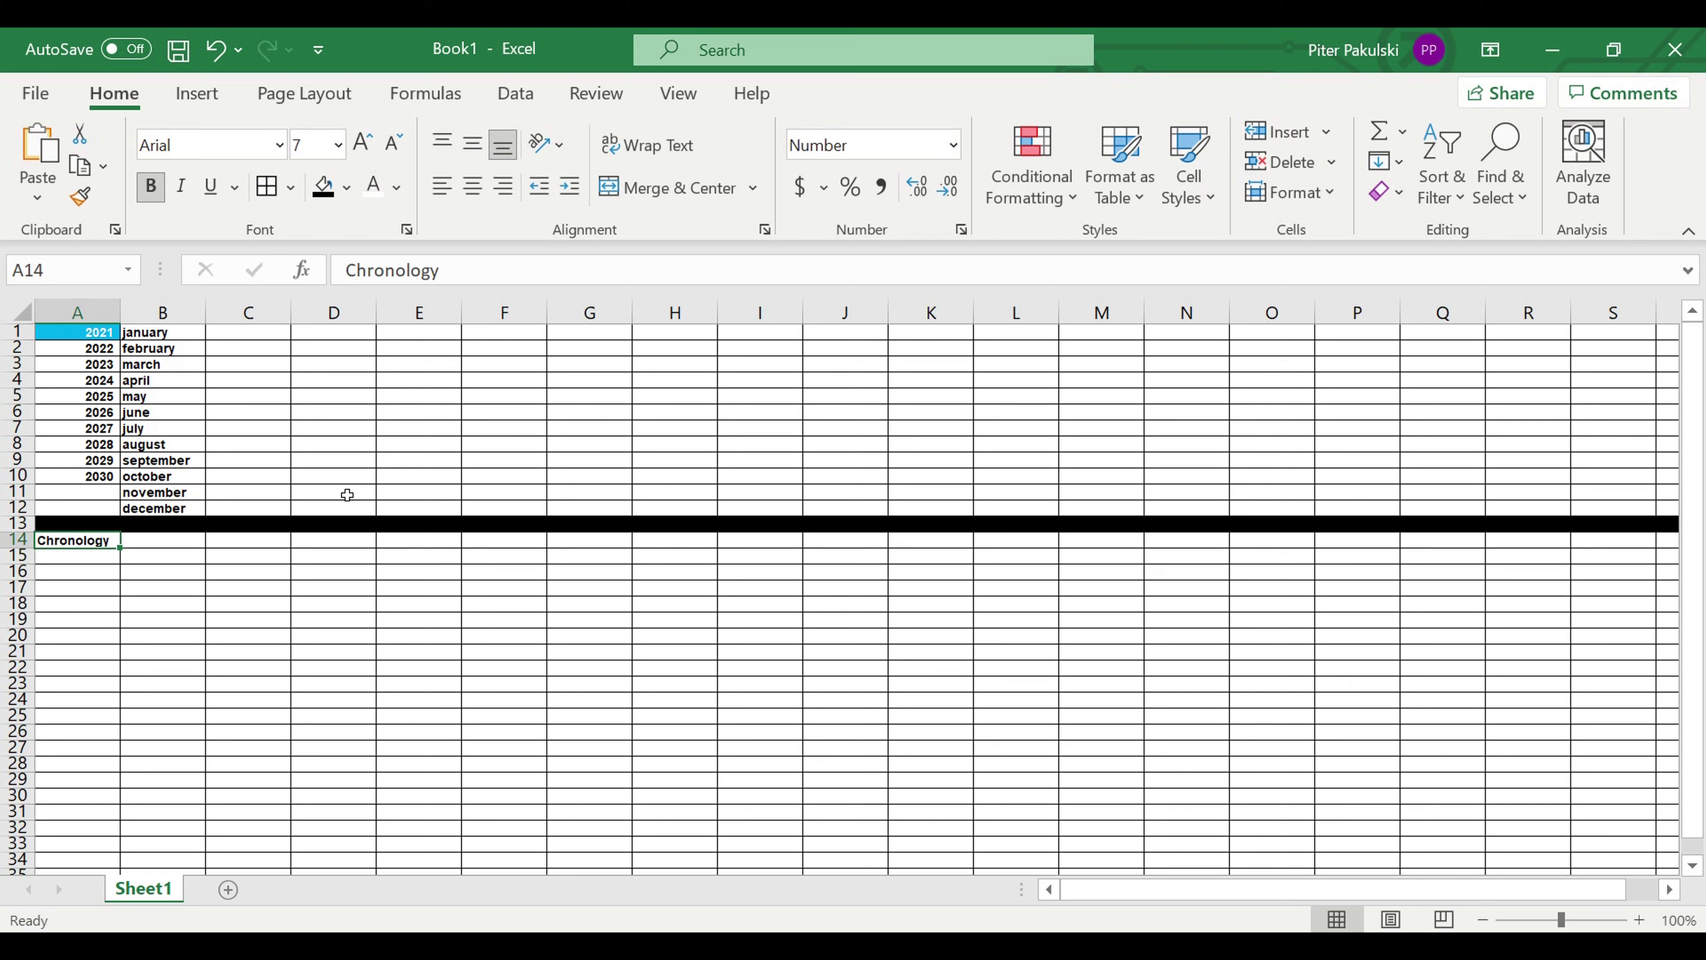
pyautogui.press('Right')
pyautogui.press('Down')
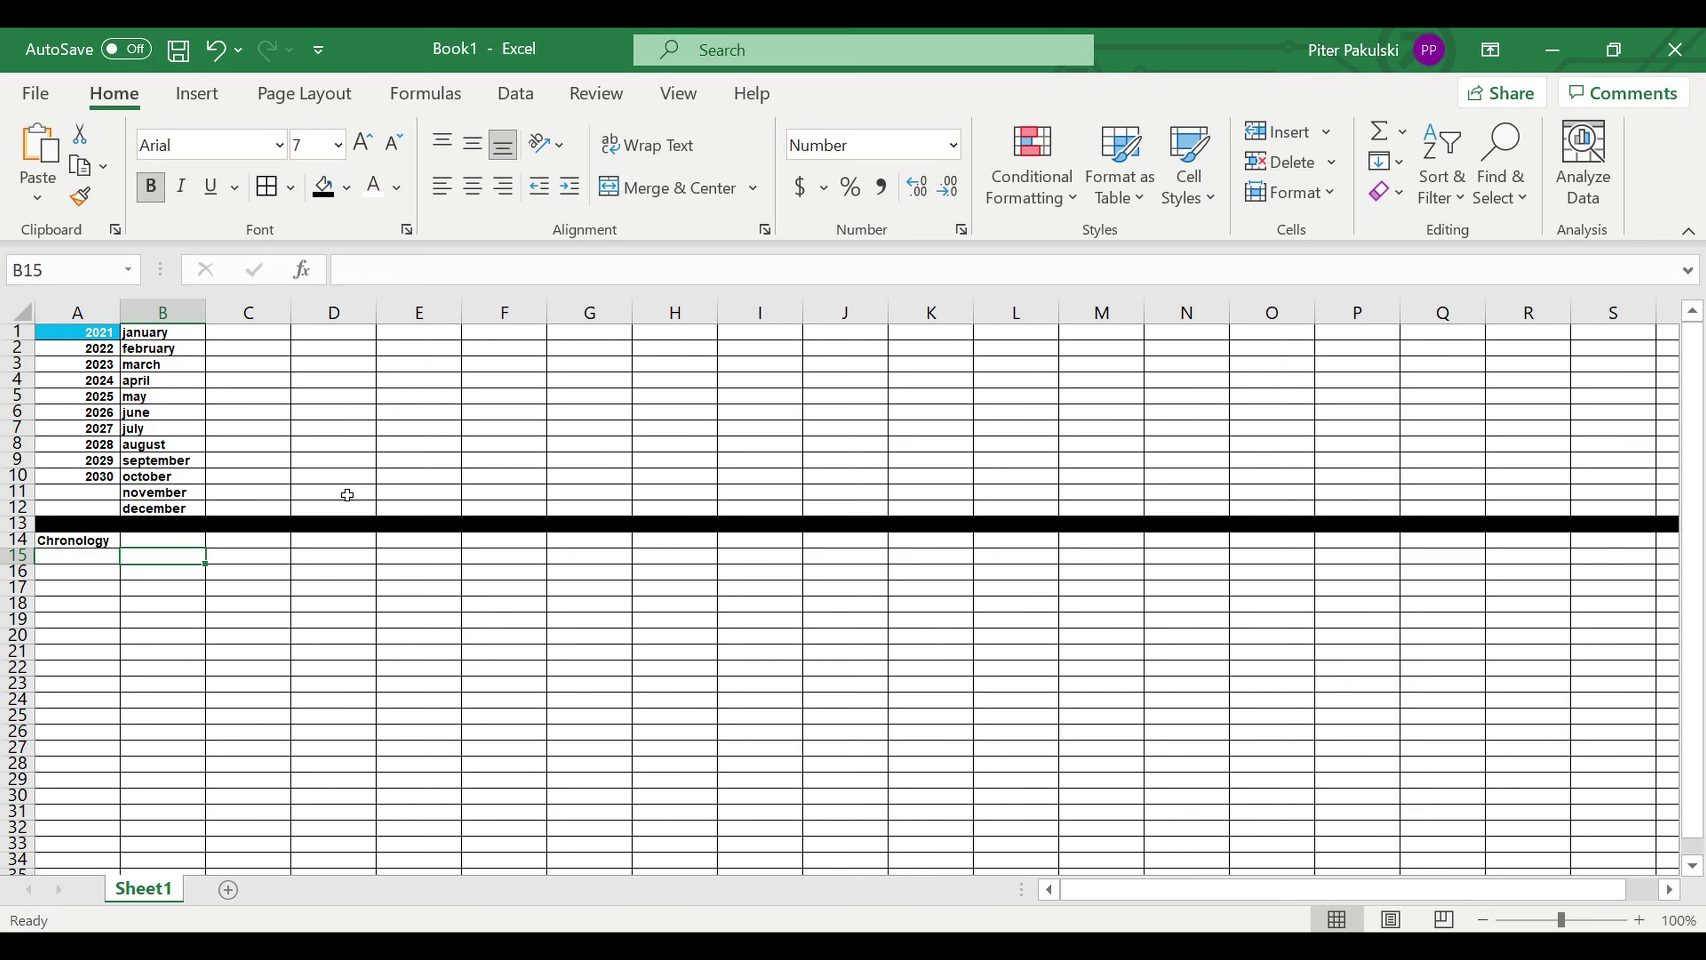
# Enter a centred january in B15 and fill the repeating months across row 15 to DQ15
pyautogui.write('january')
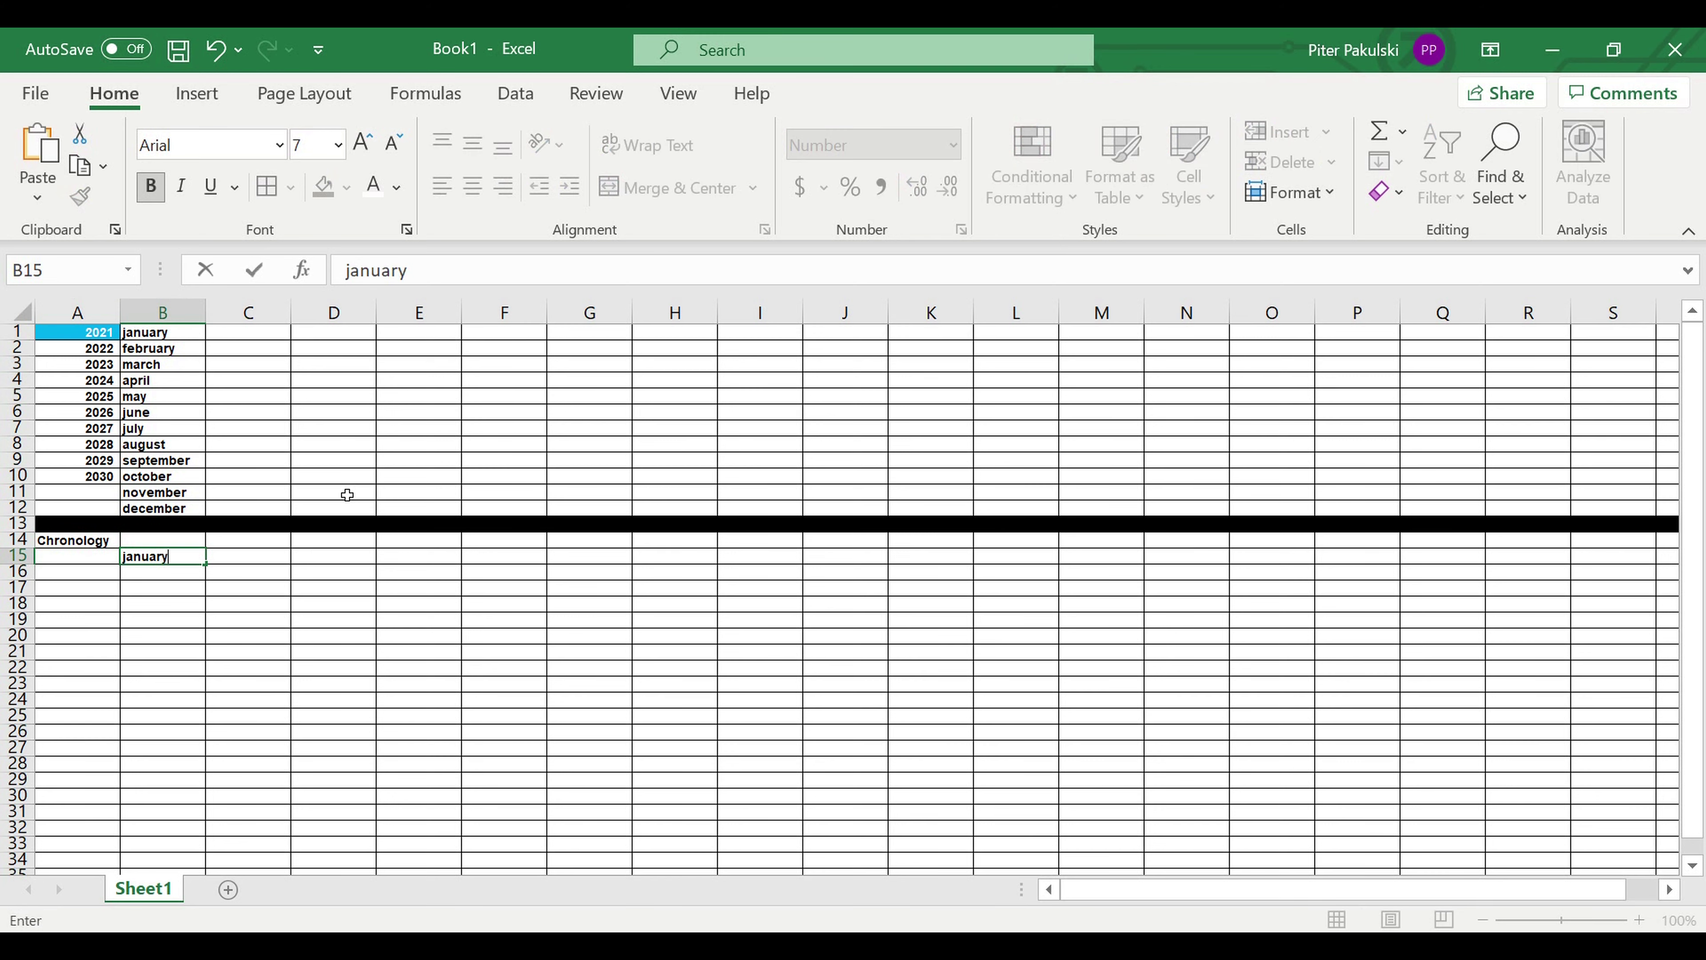
pyautogui.press('Return')
pyautogui.click(189, 552)
pyautogui.click(472, 187)
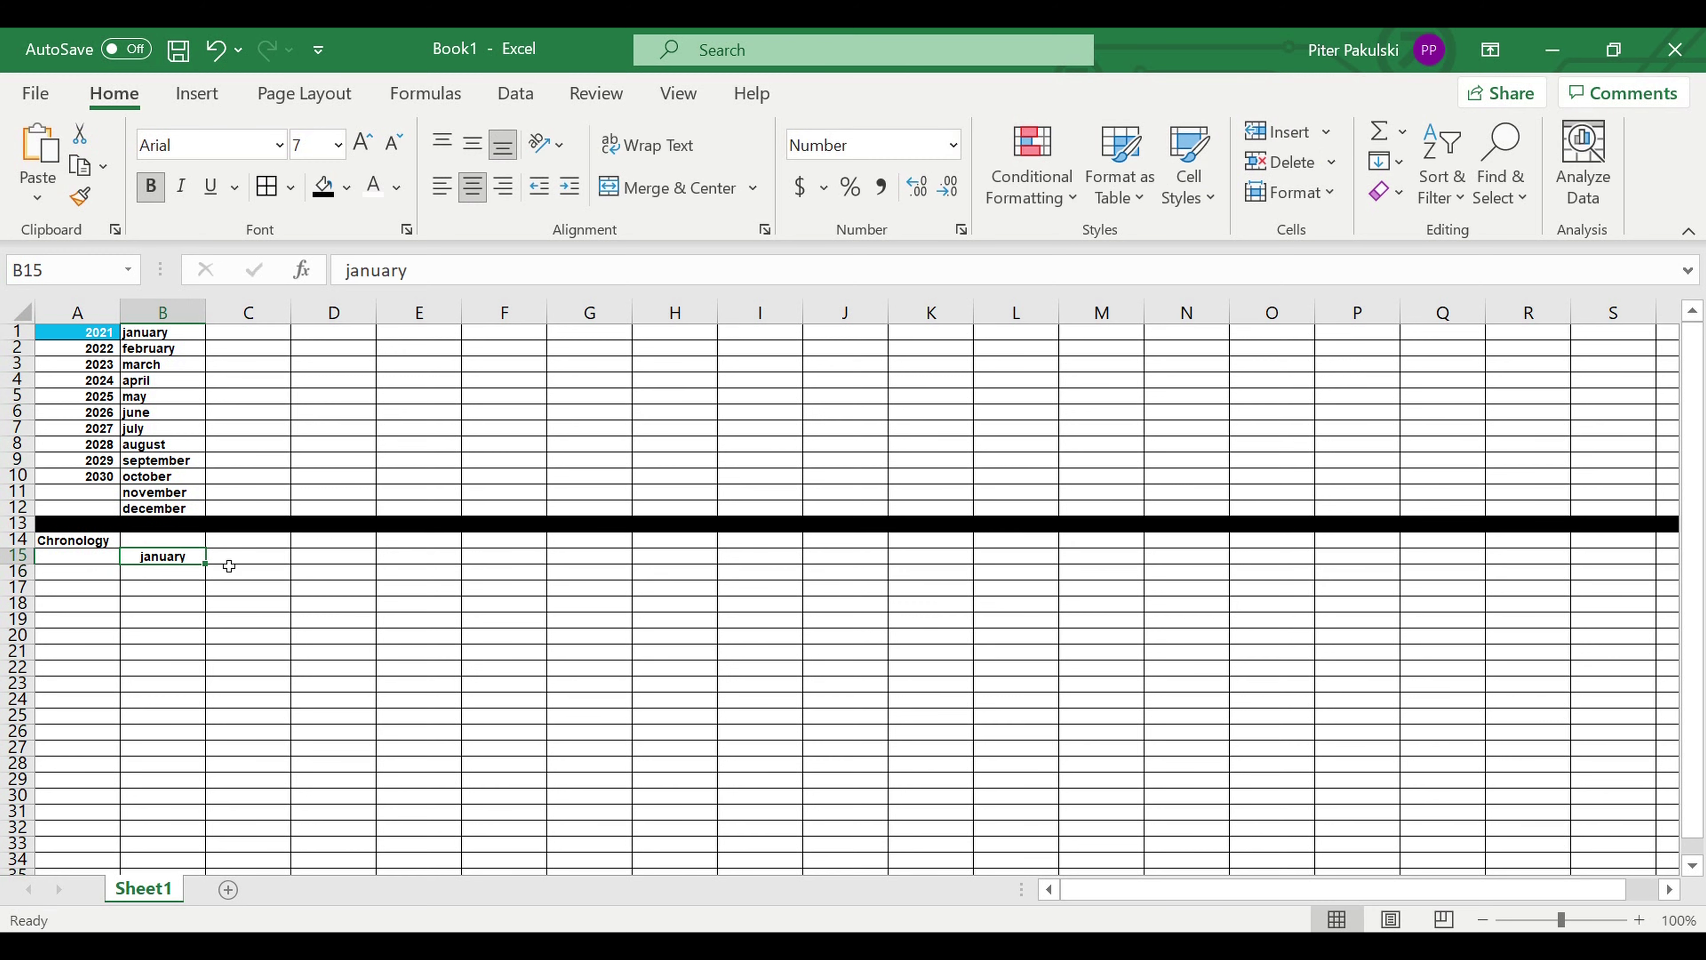
pyautogui.moveTo(220, 570); pyautogui.dragTo(1451, 493)
pyautogui.click(282, 590)
pyautogui.click(262, 563)
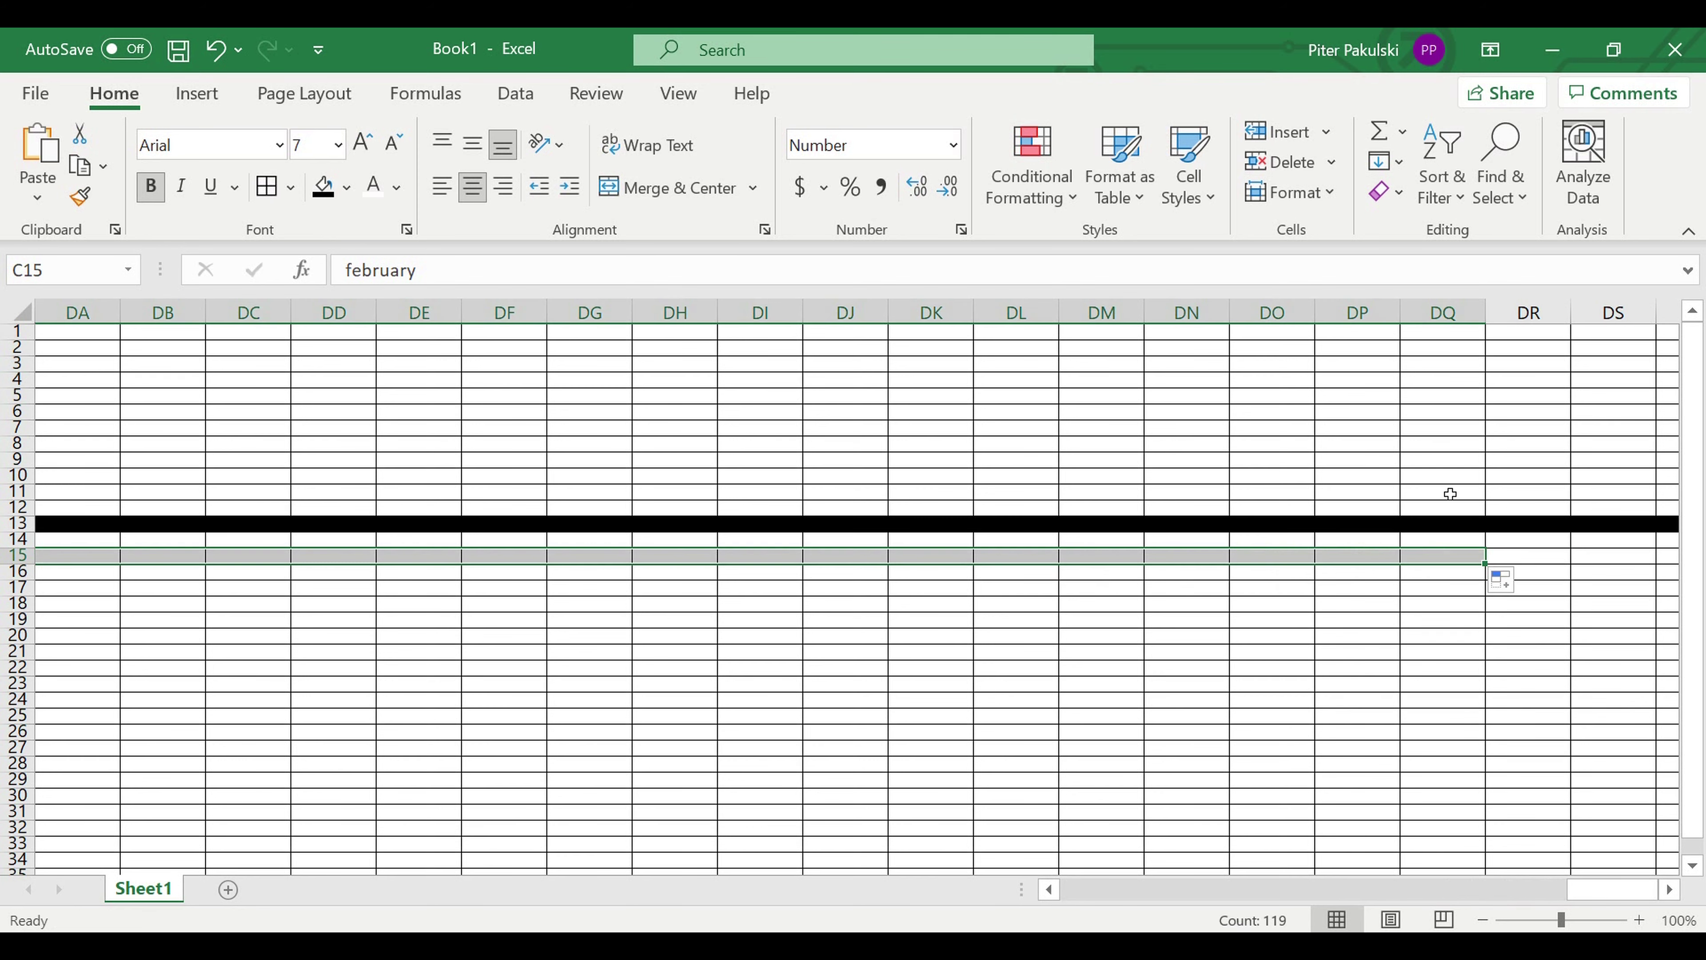
pyautogui.moveTo(1605, 897); pyautogui.dragTo(929, 896)
pyautogui.click(440, 691)
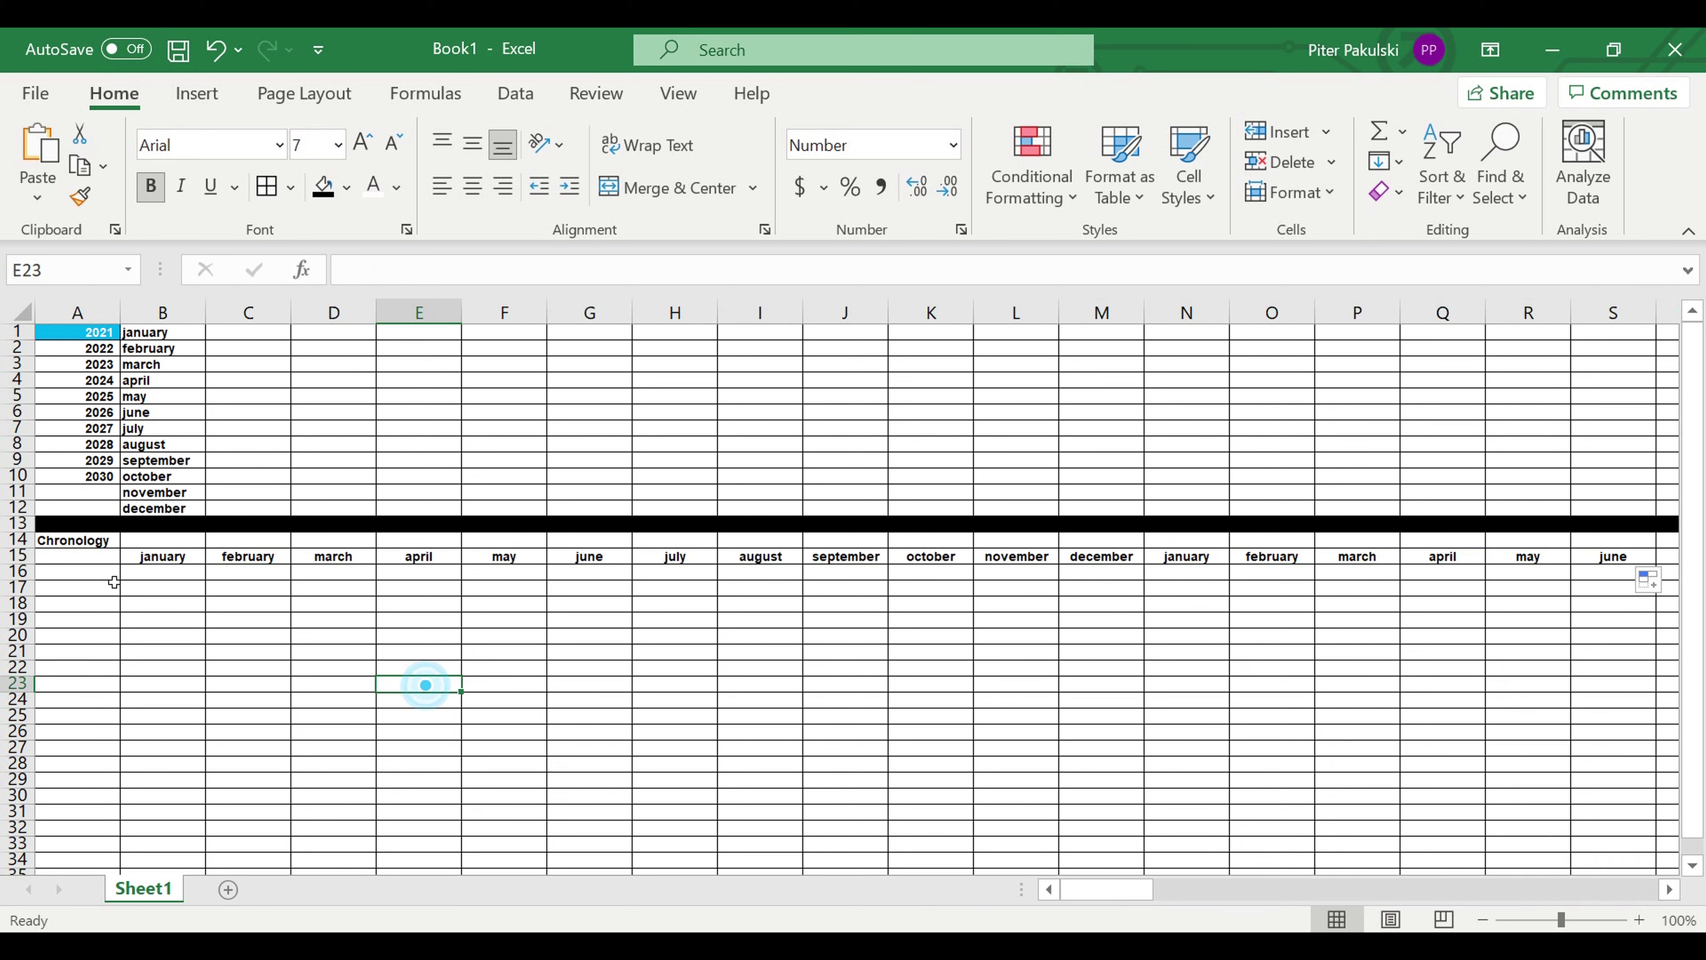
# Link B14 to the year in A1 with the formula =A1
pyautogui.click(152, 558)
pyautogui.click(173, 541)
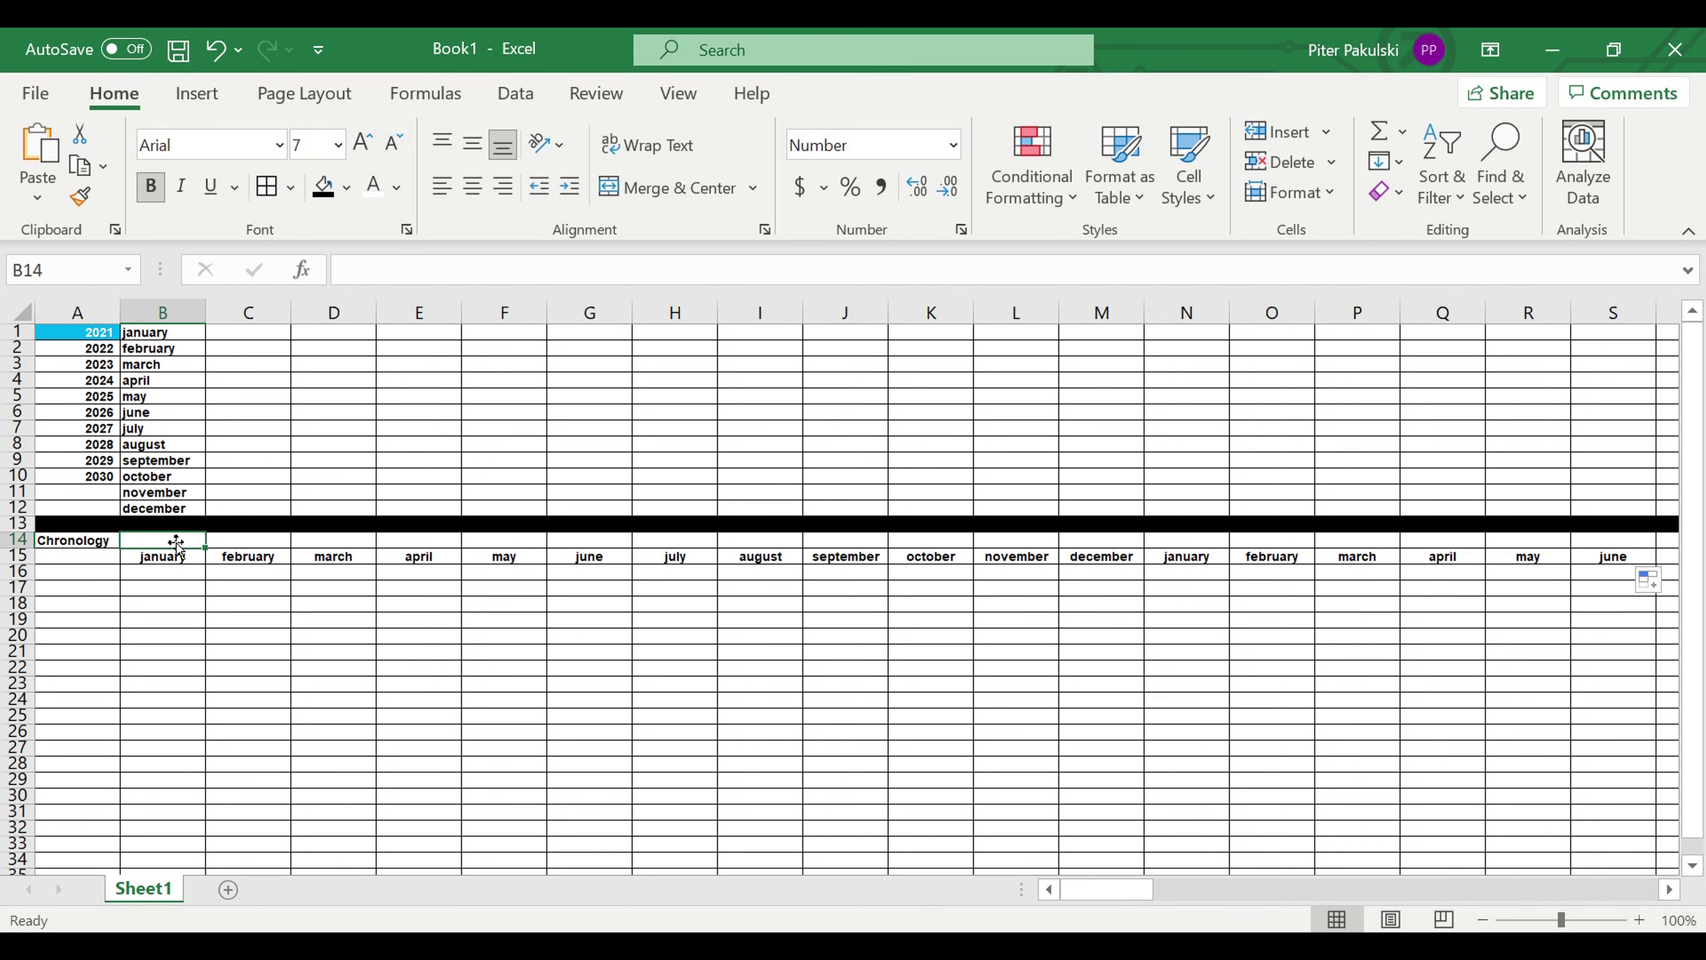
pyautogui.write('=')
pyautogui.click(76, 340)
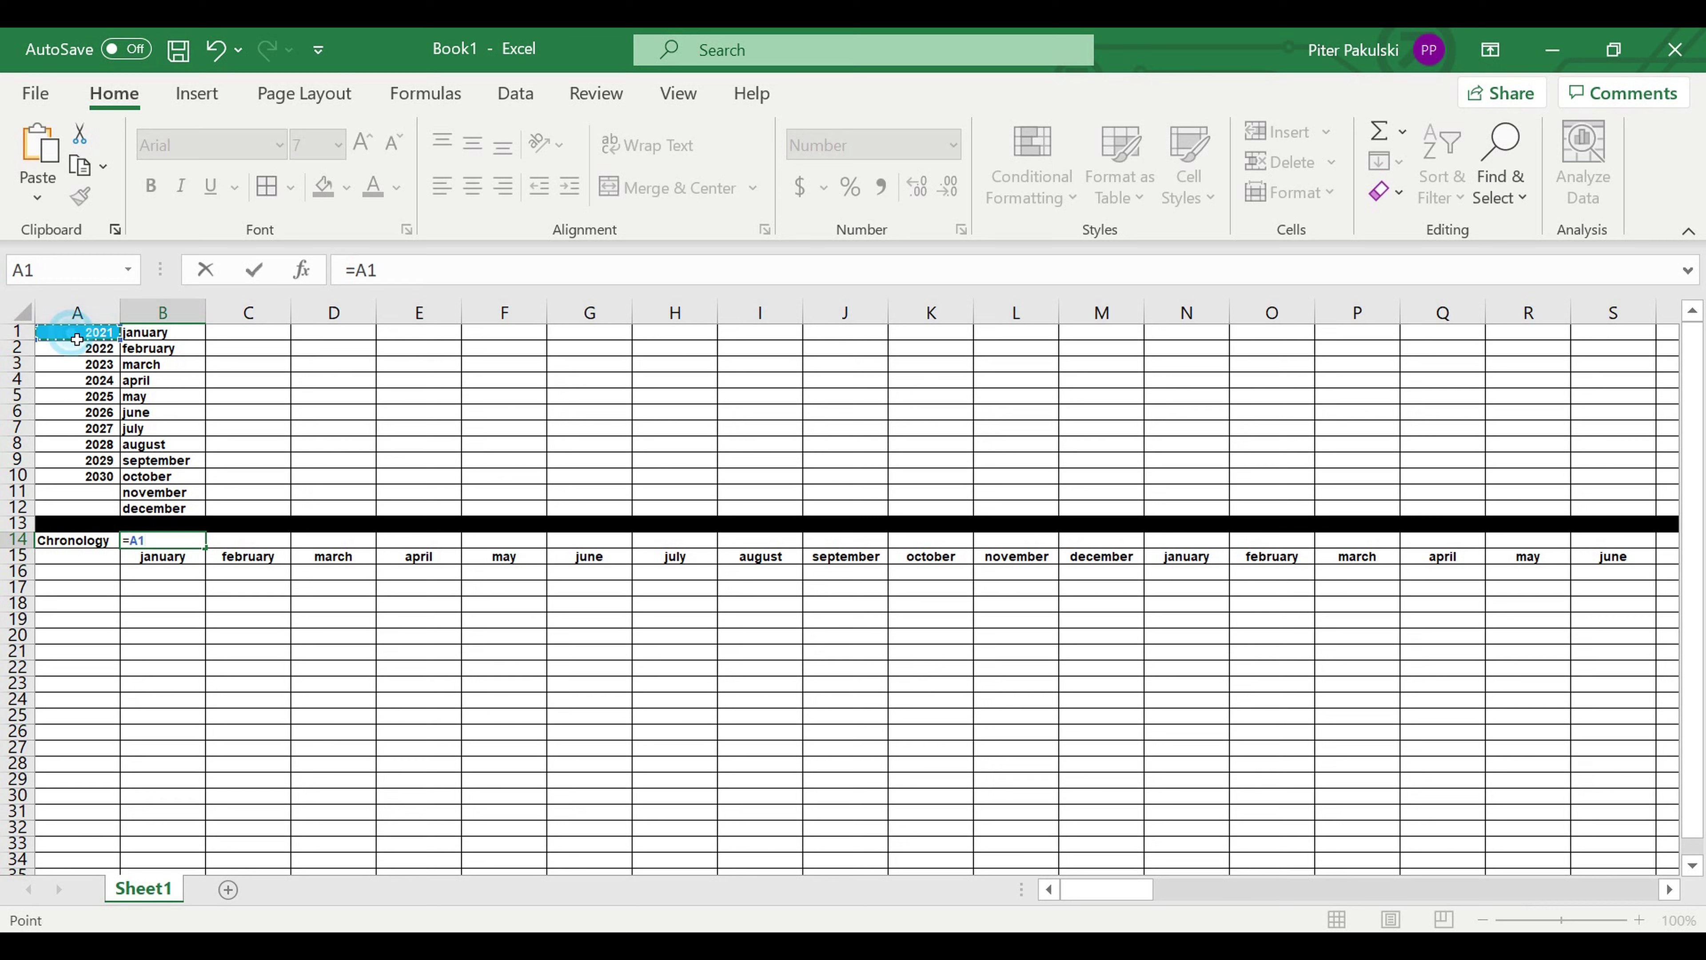
pyautogui.press('Return')
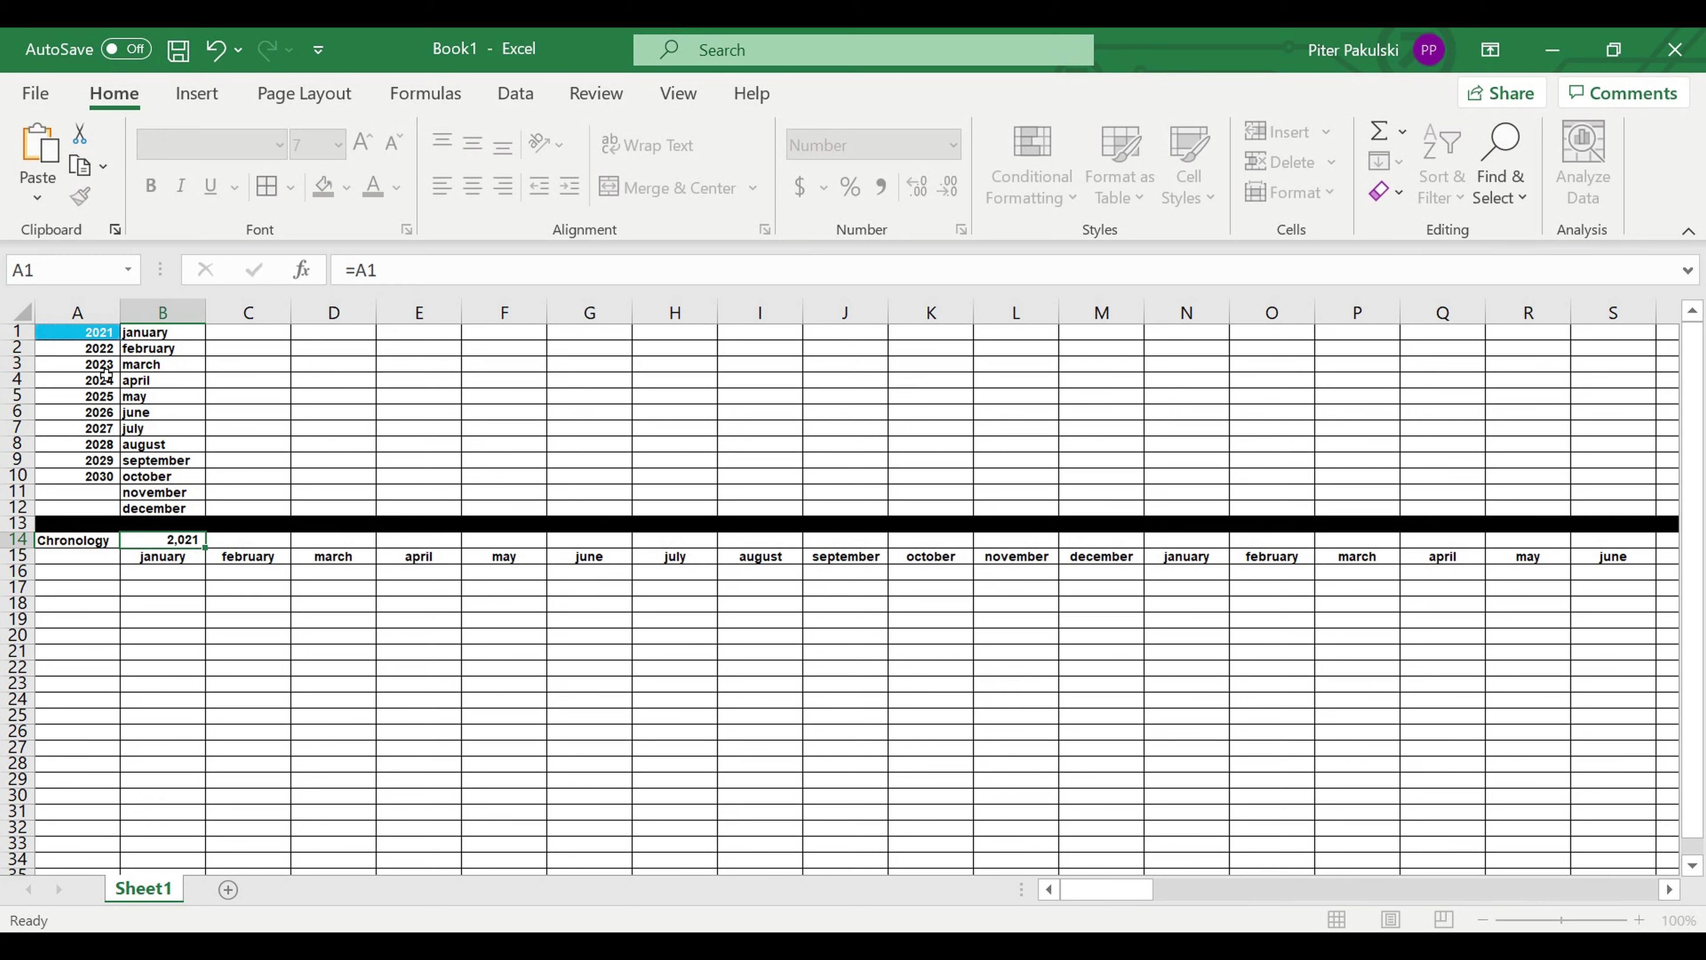
# Remove the thousands separator from row 14 and centre the year in B14
pyautogui.click(18, 540)
pyautogui.rightClick(20, 540)
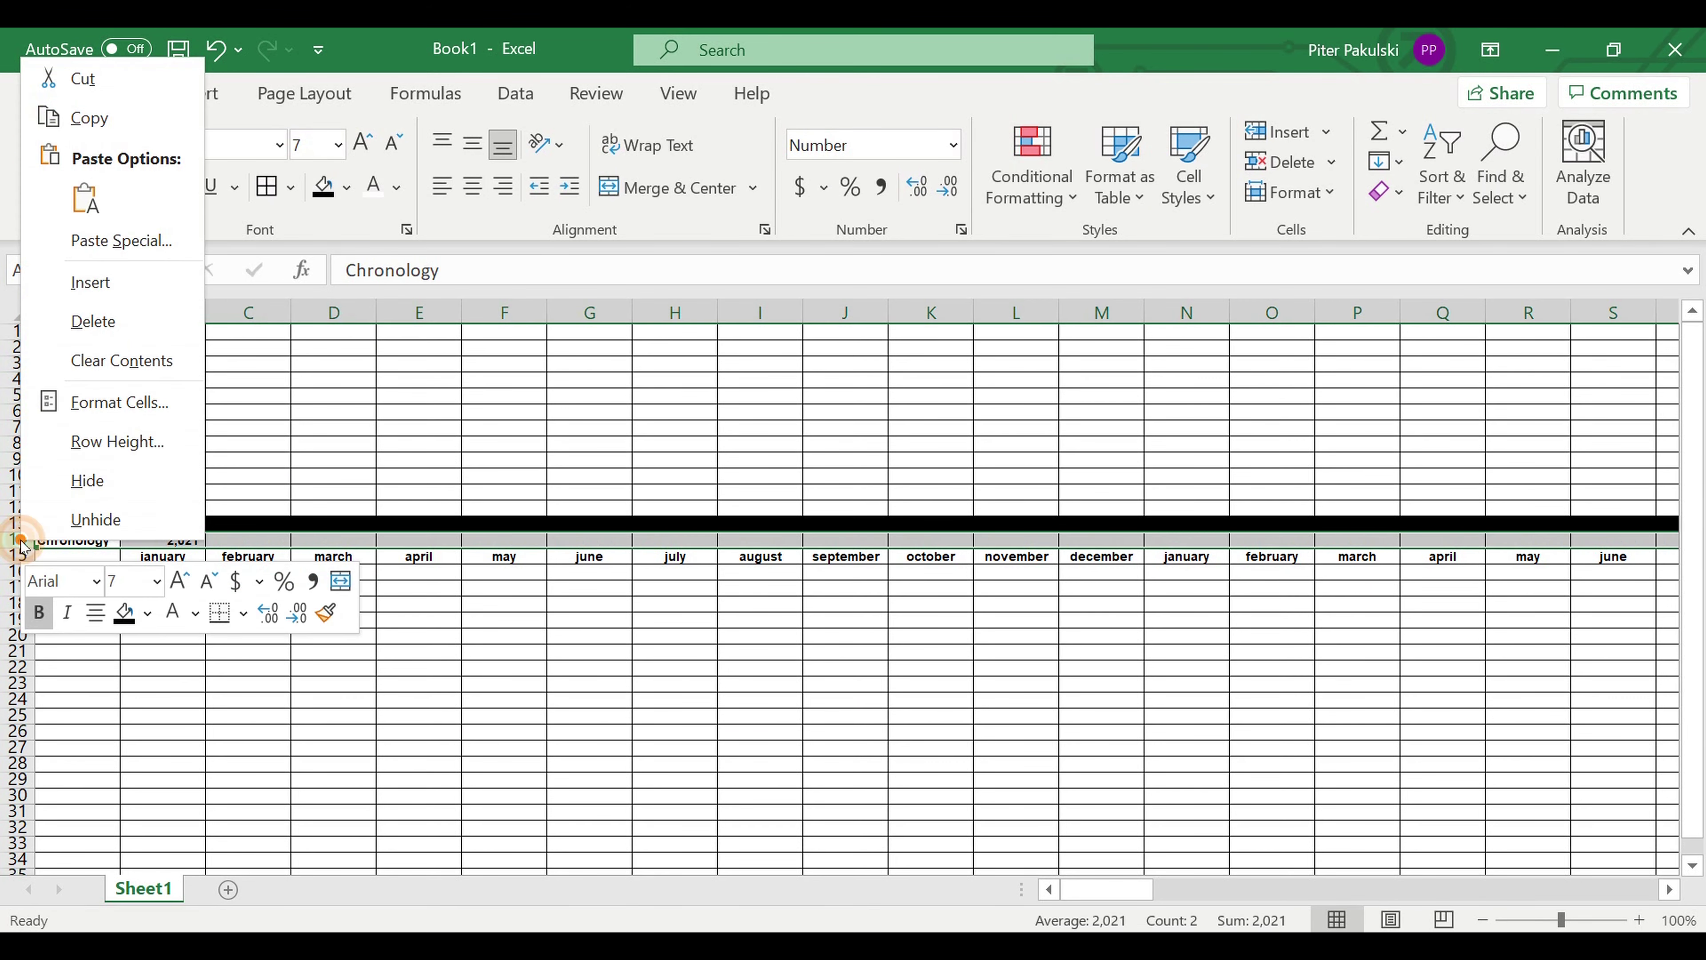
pyautogui.click(82, 403)
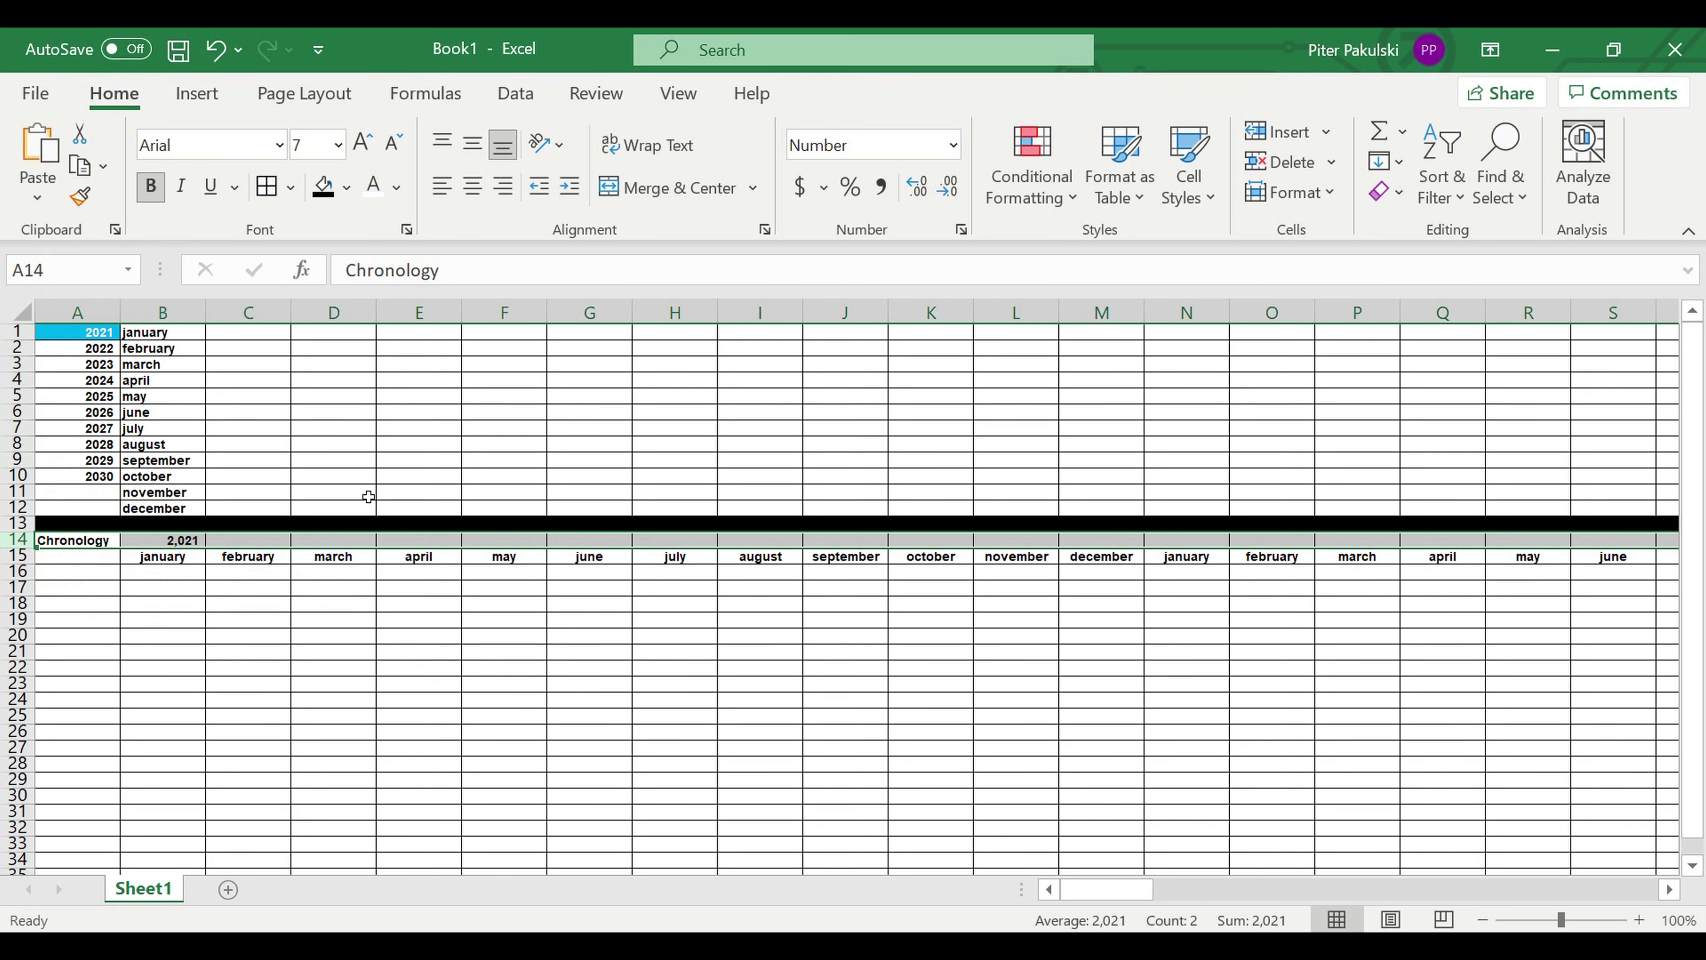
pyautogui.click(232, 272)
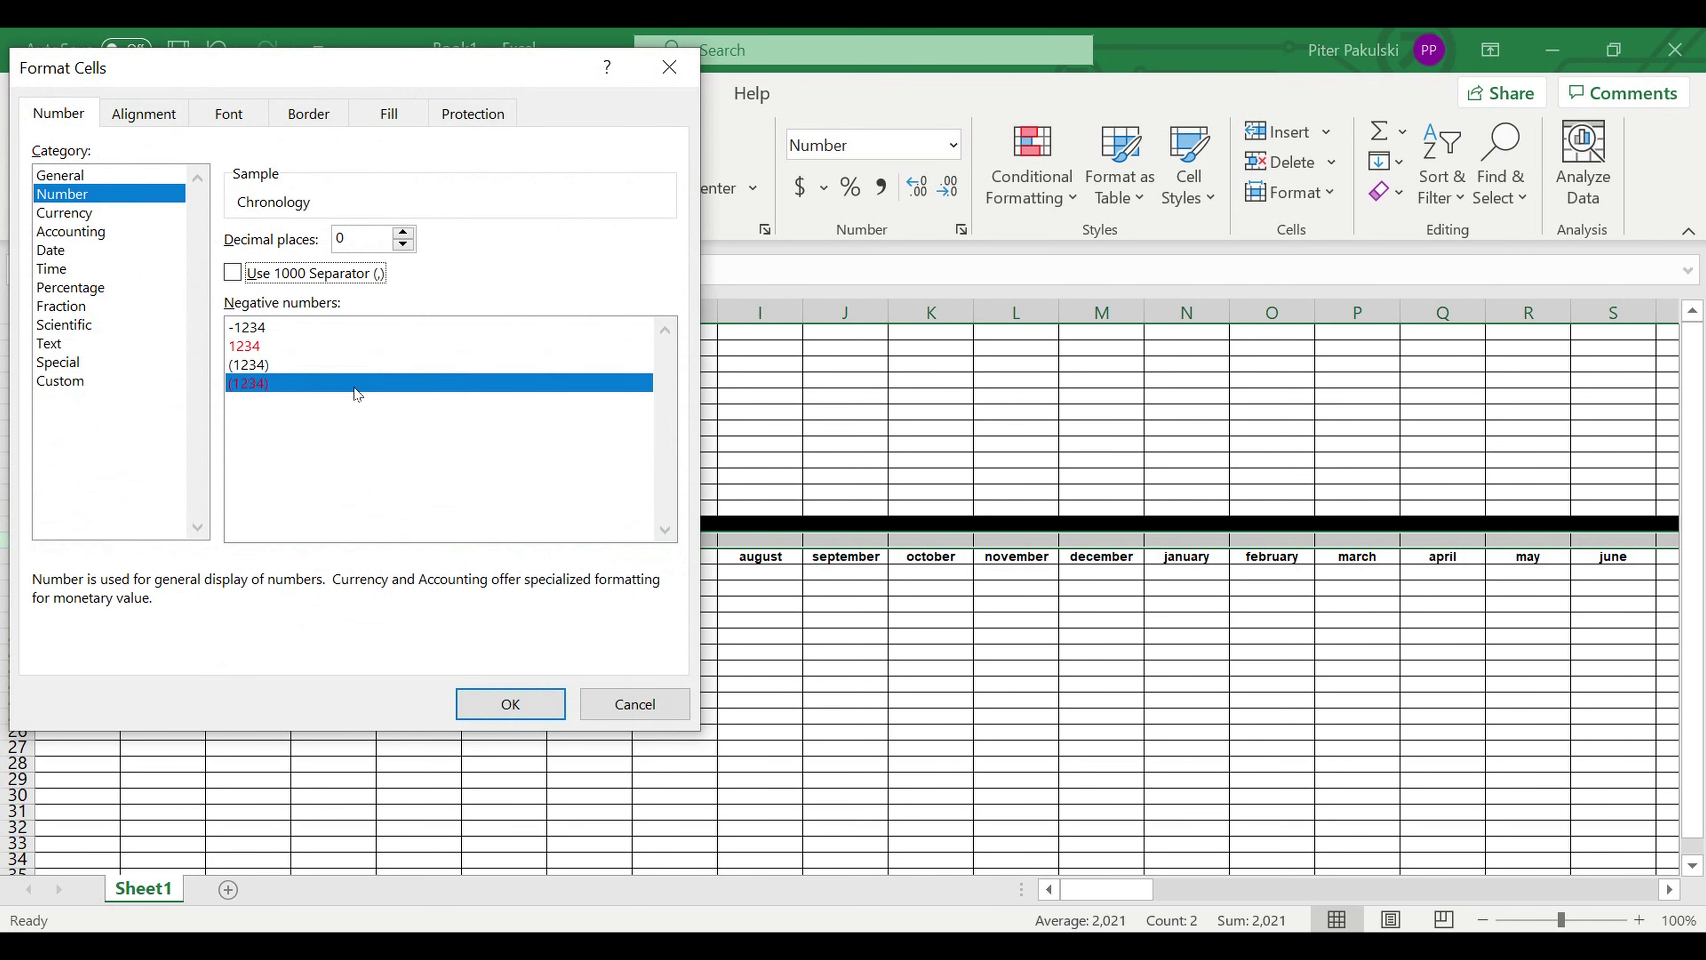
pyautogui.click(508, 702)
pyautogui.click(356, 702)
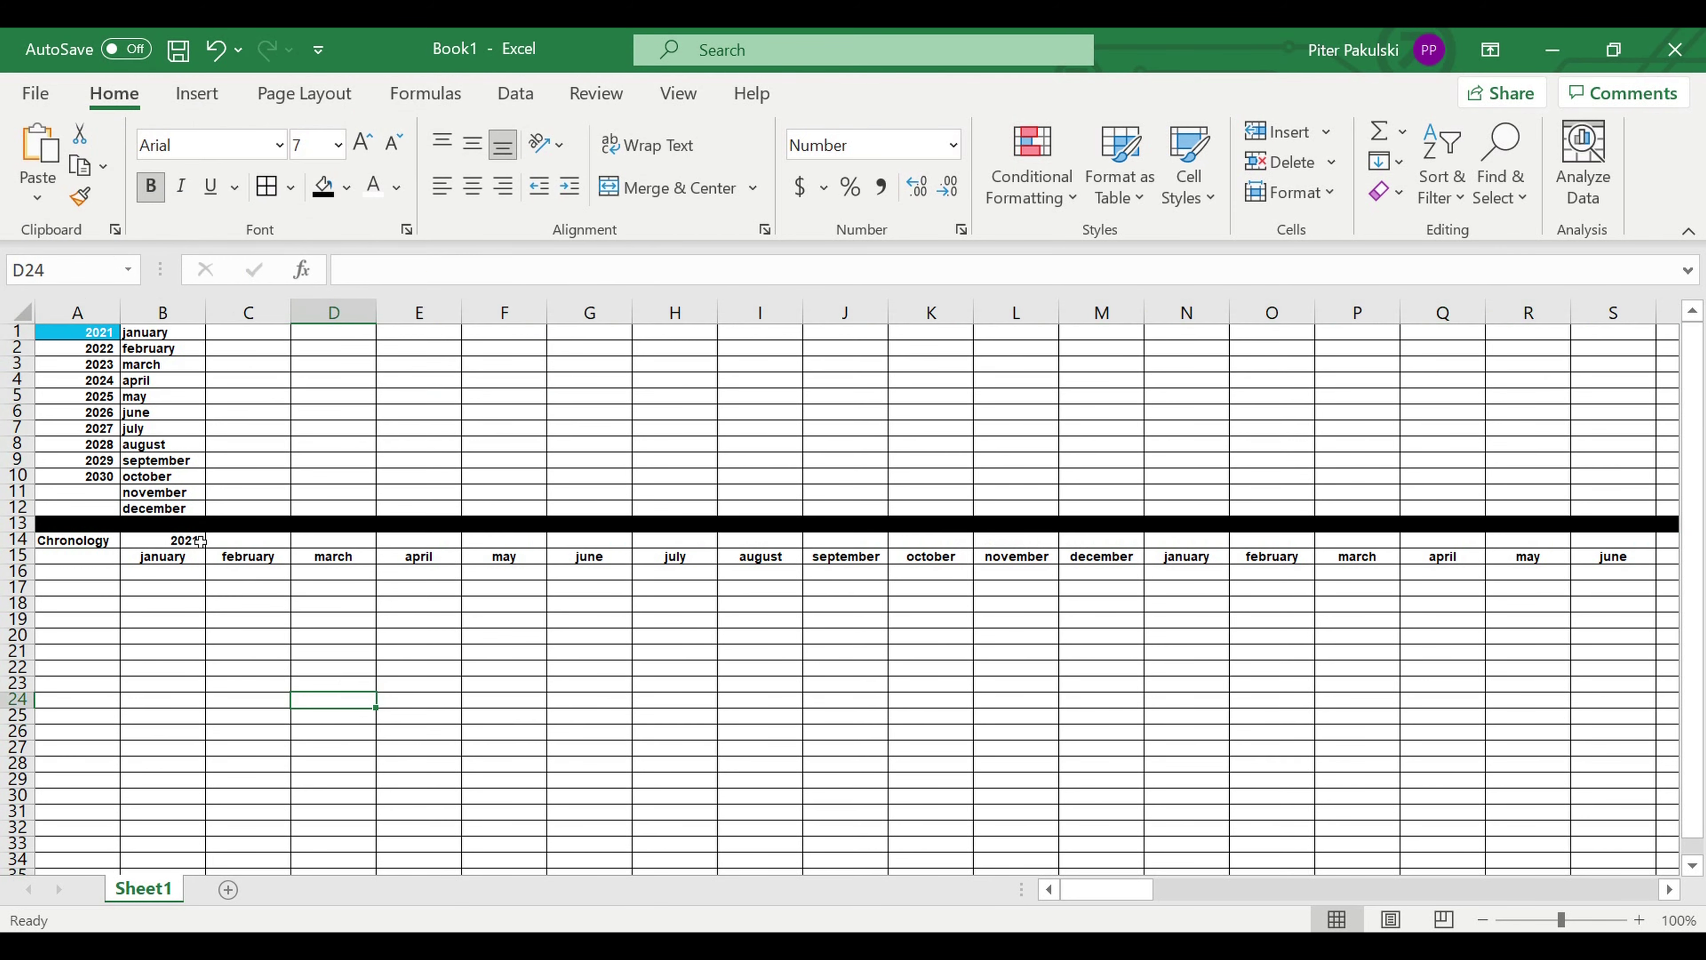
pyautogui.click(163, 540)
pyautogui.click(466, 197)
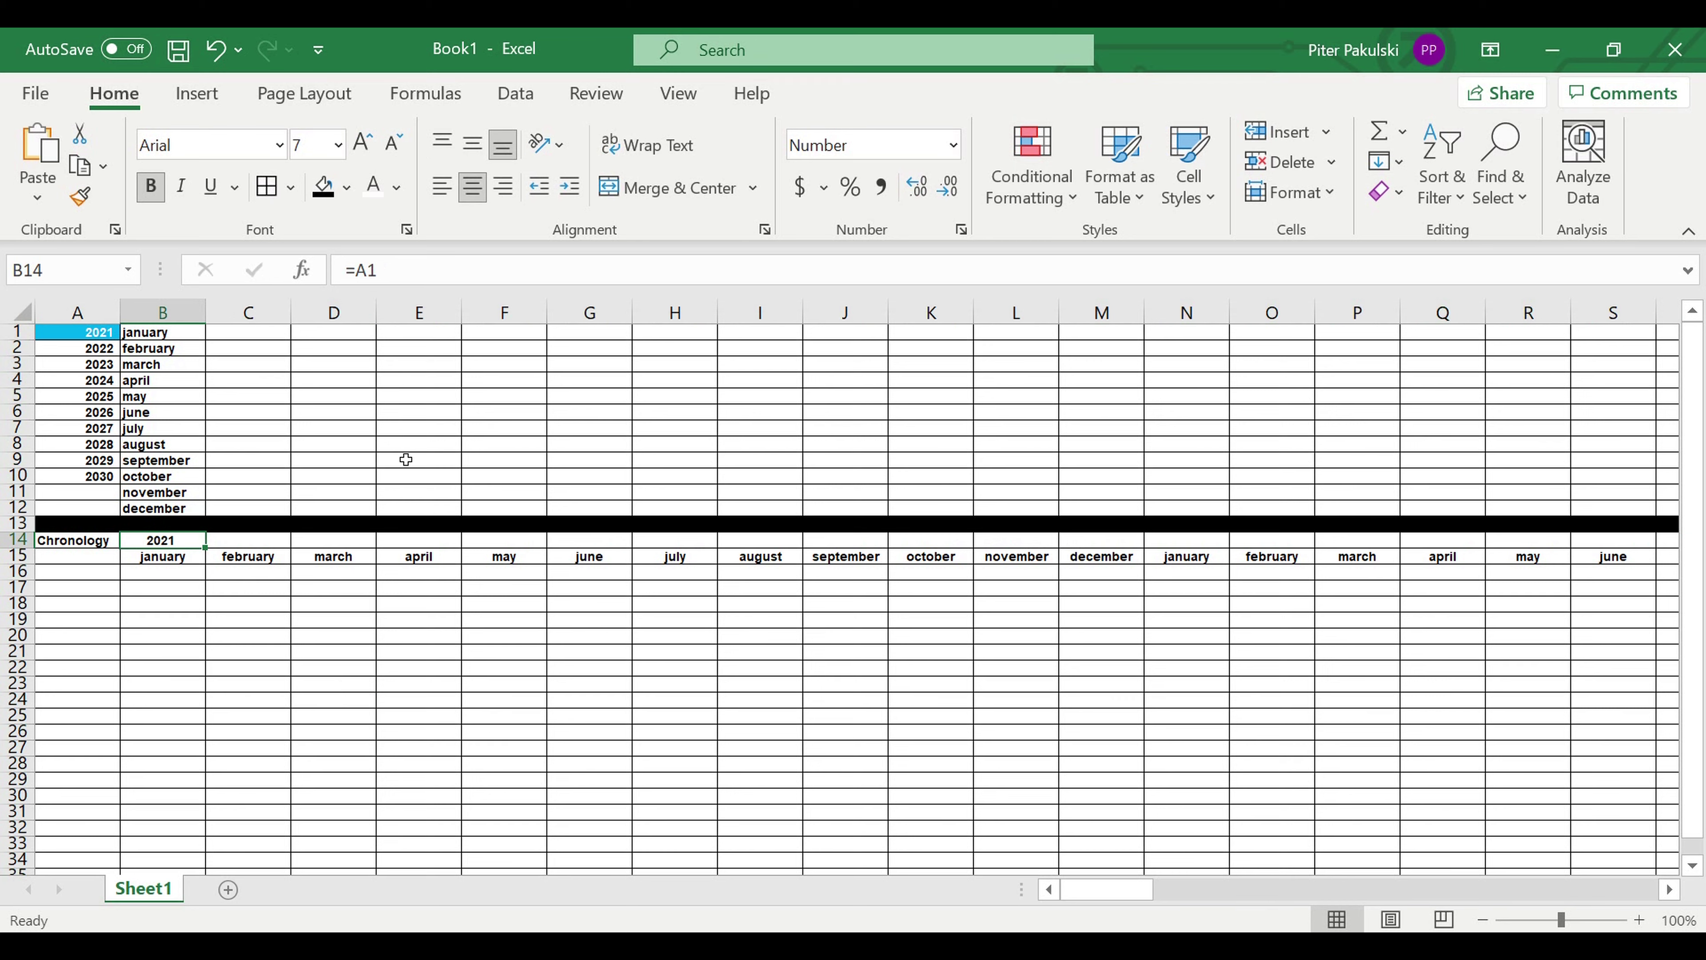
# Enter a centred =B14 in C14 and fill it across to M14
pyautogui.click(282, 547)
pyautogui.write('=')
pyautogui.click(174, 544)
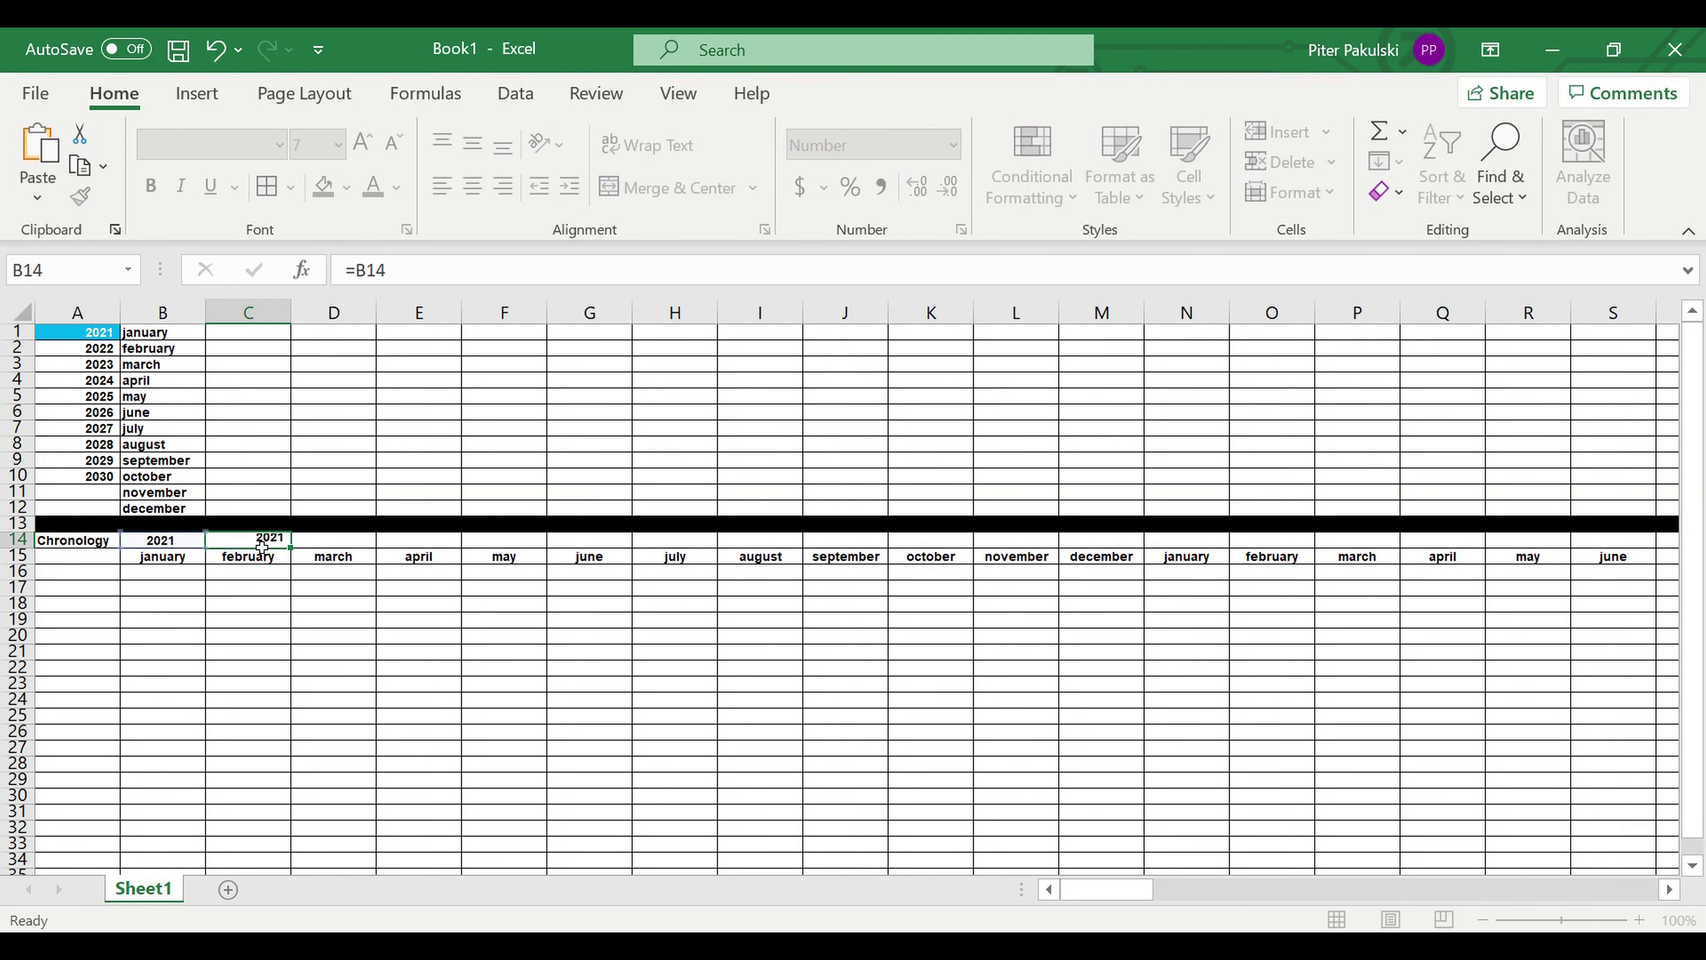
pyautogui.press('Return')
pyautogui.press('Up')
pyautogui.click(472, 186)
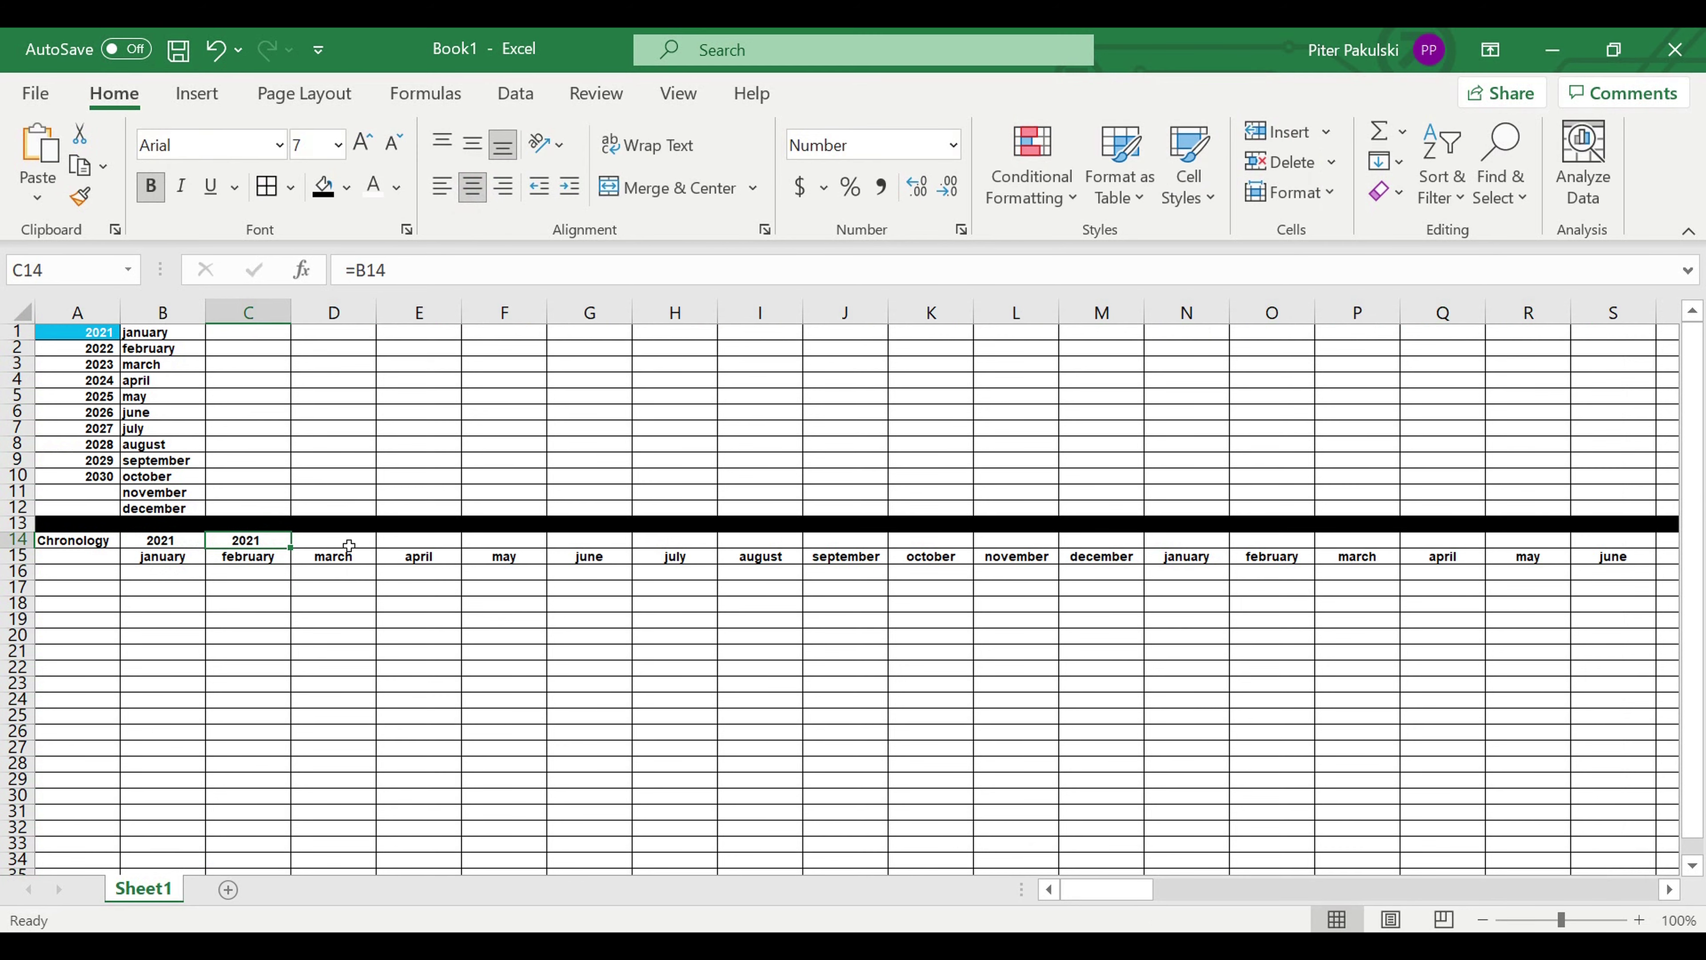
pyautogui.moveTo(293, 548); pyautogui.dragTo(1135, 546)
# Enter =B14+1 in N14 so the second january shows 2022
pyautogui.click(1204, 543)
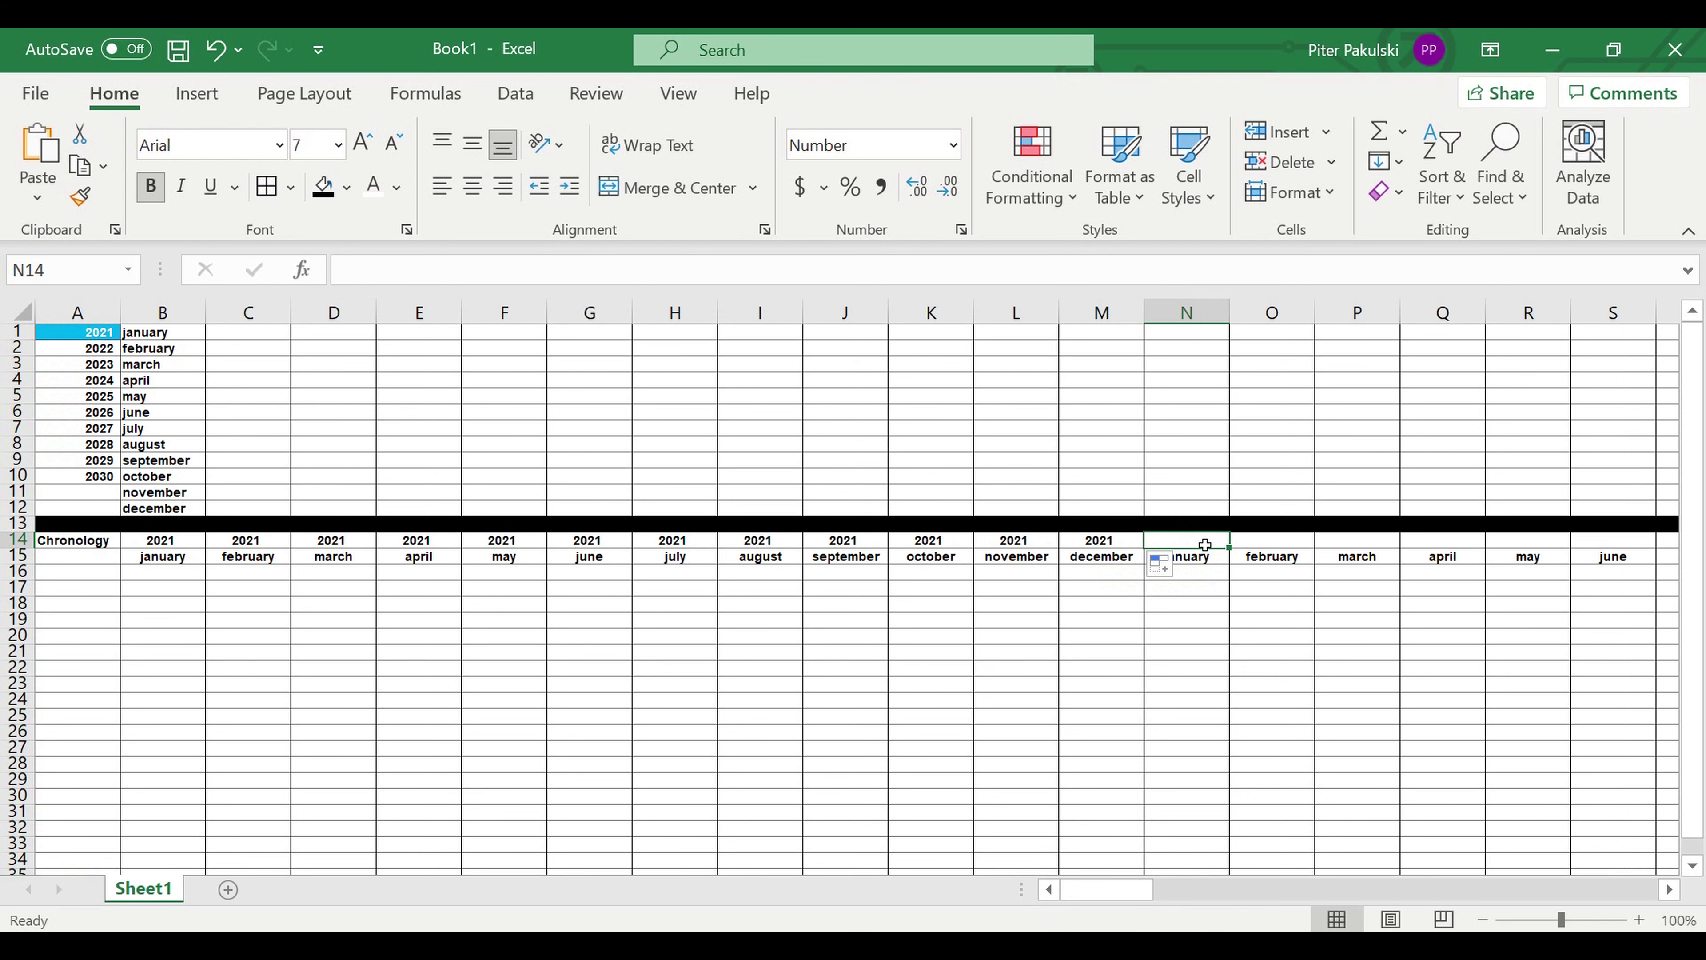
pyautogui.write('=')
pyautogui.click(175, 543)
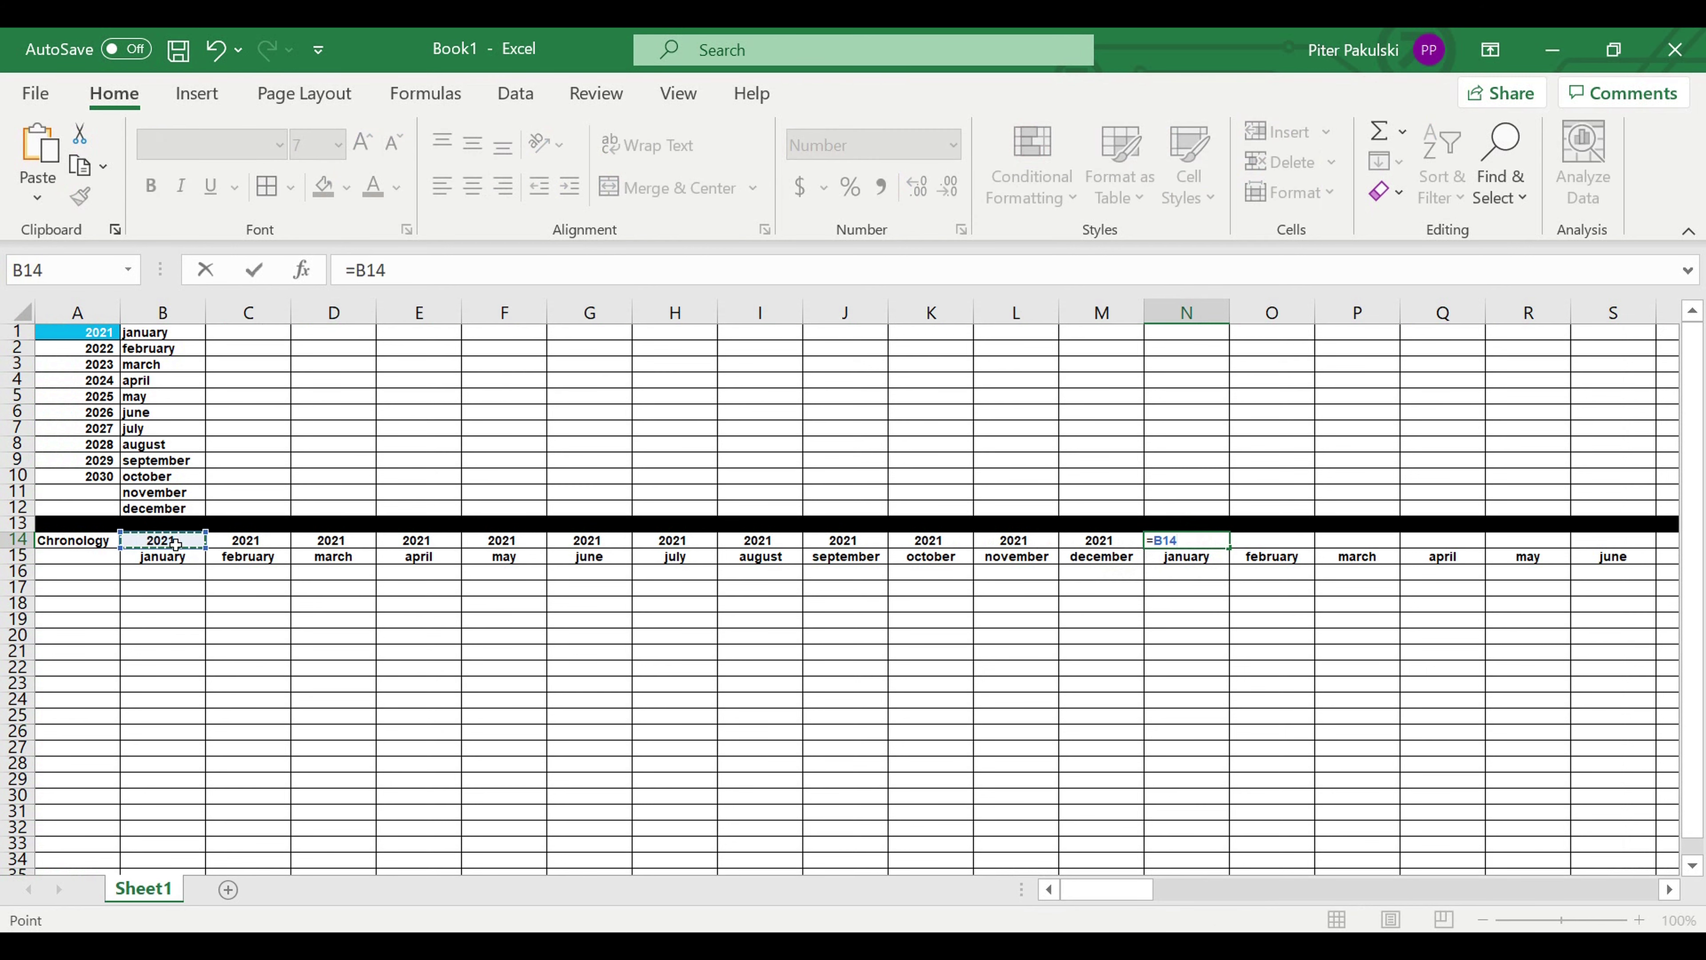
pyautogui.write('+1')
pyautogui.press('Return')
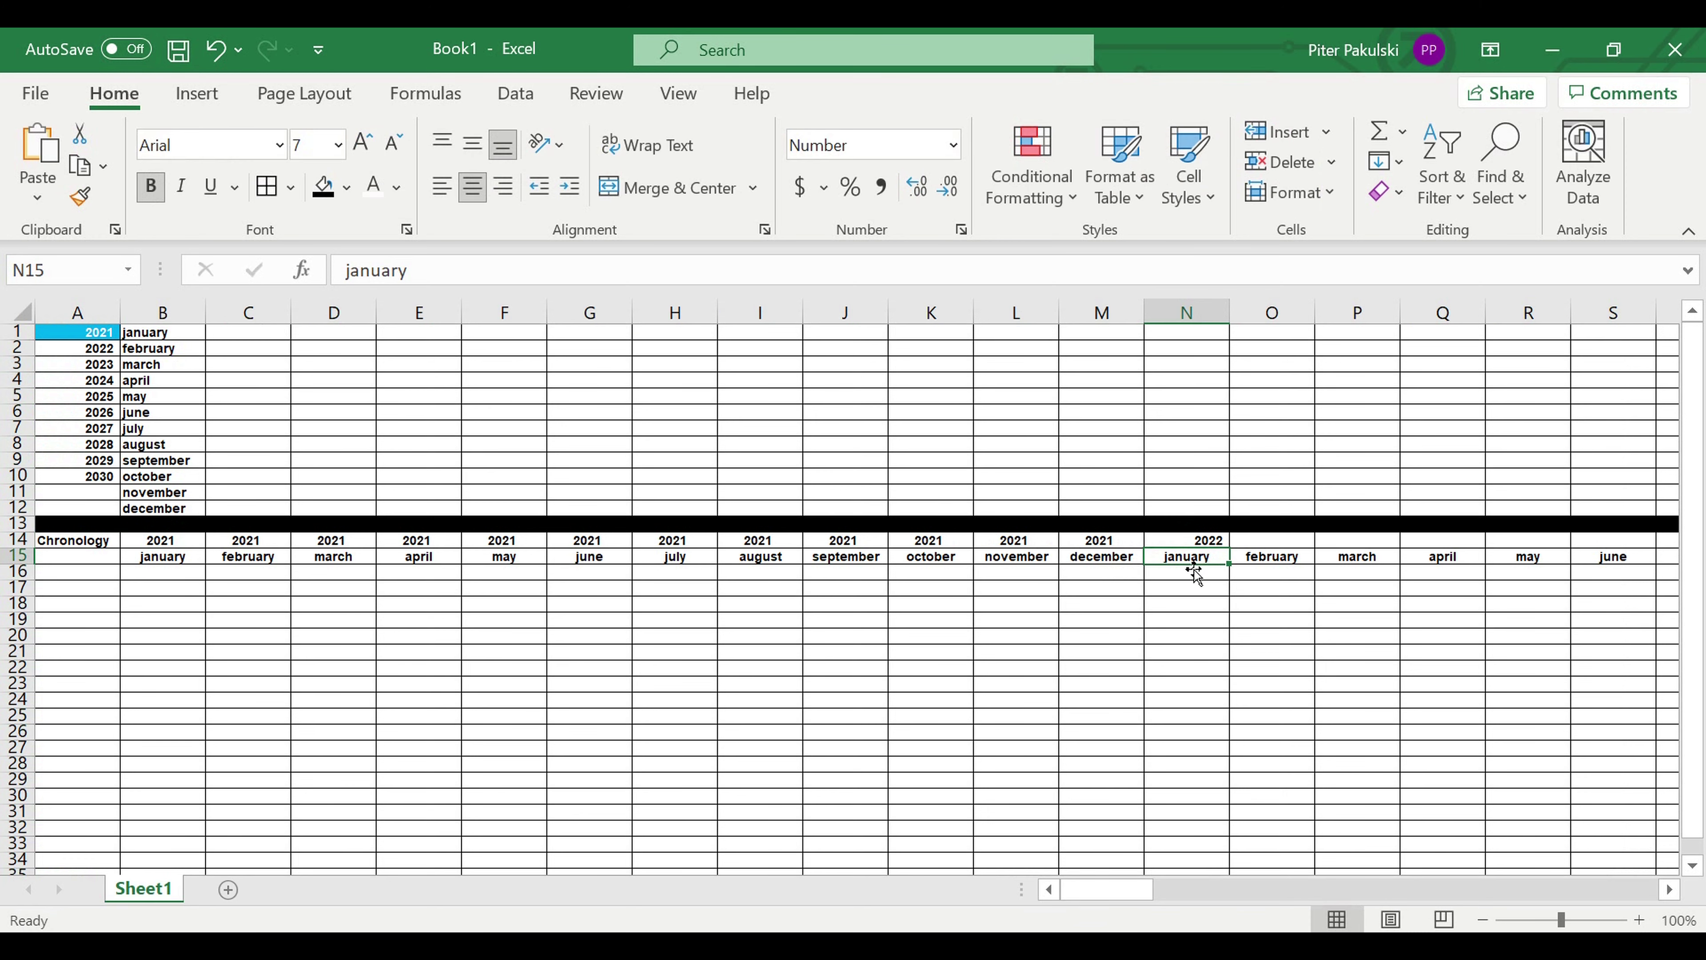
# Enter a centred =N14 in O14 and fill it across to Y14 for the 2022 block
pyautogui.click(1204, 544)
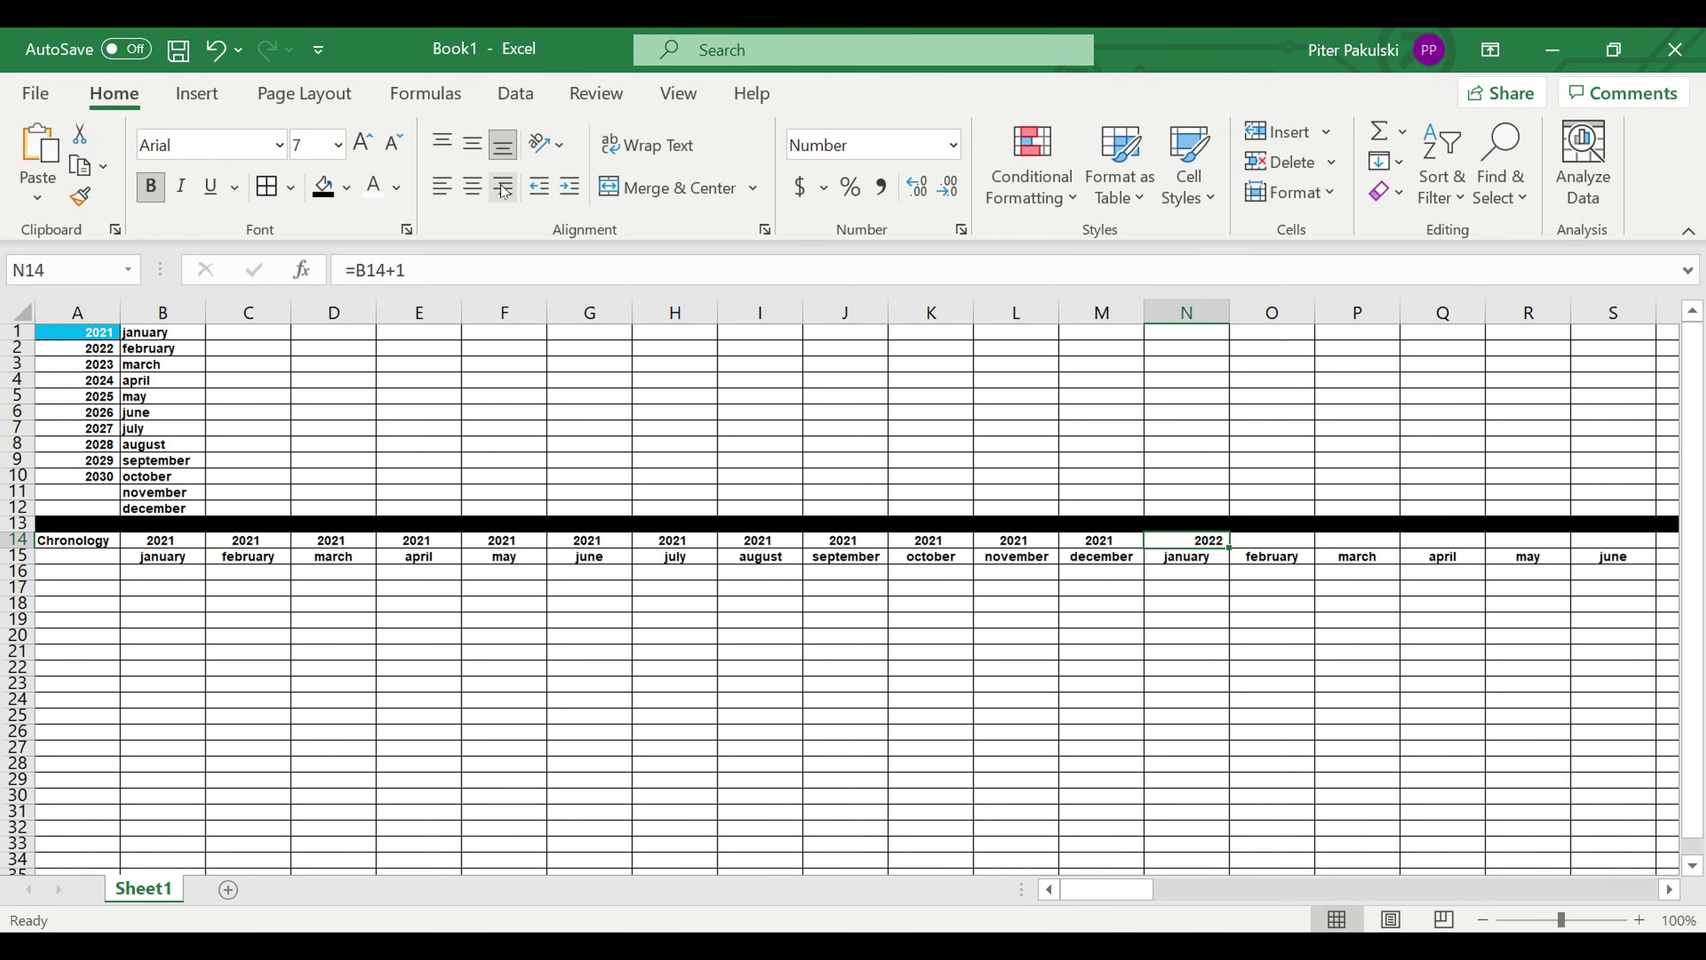
pyautogui.click(1261, 541)
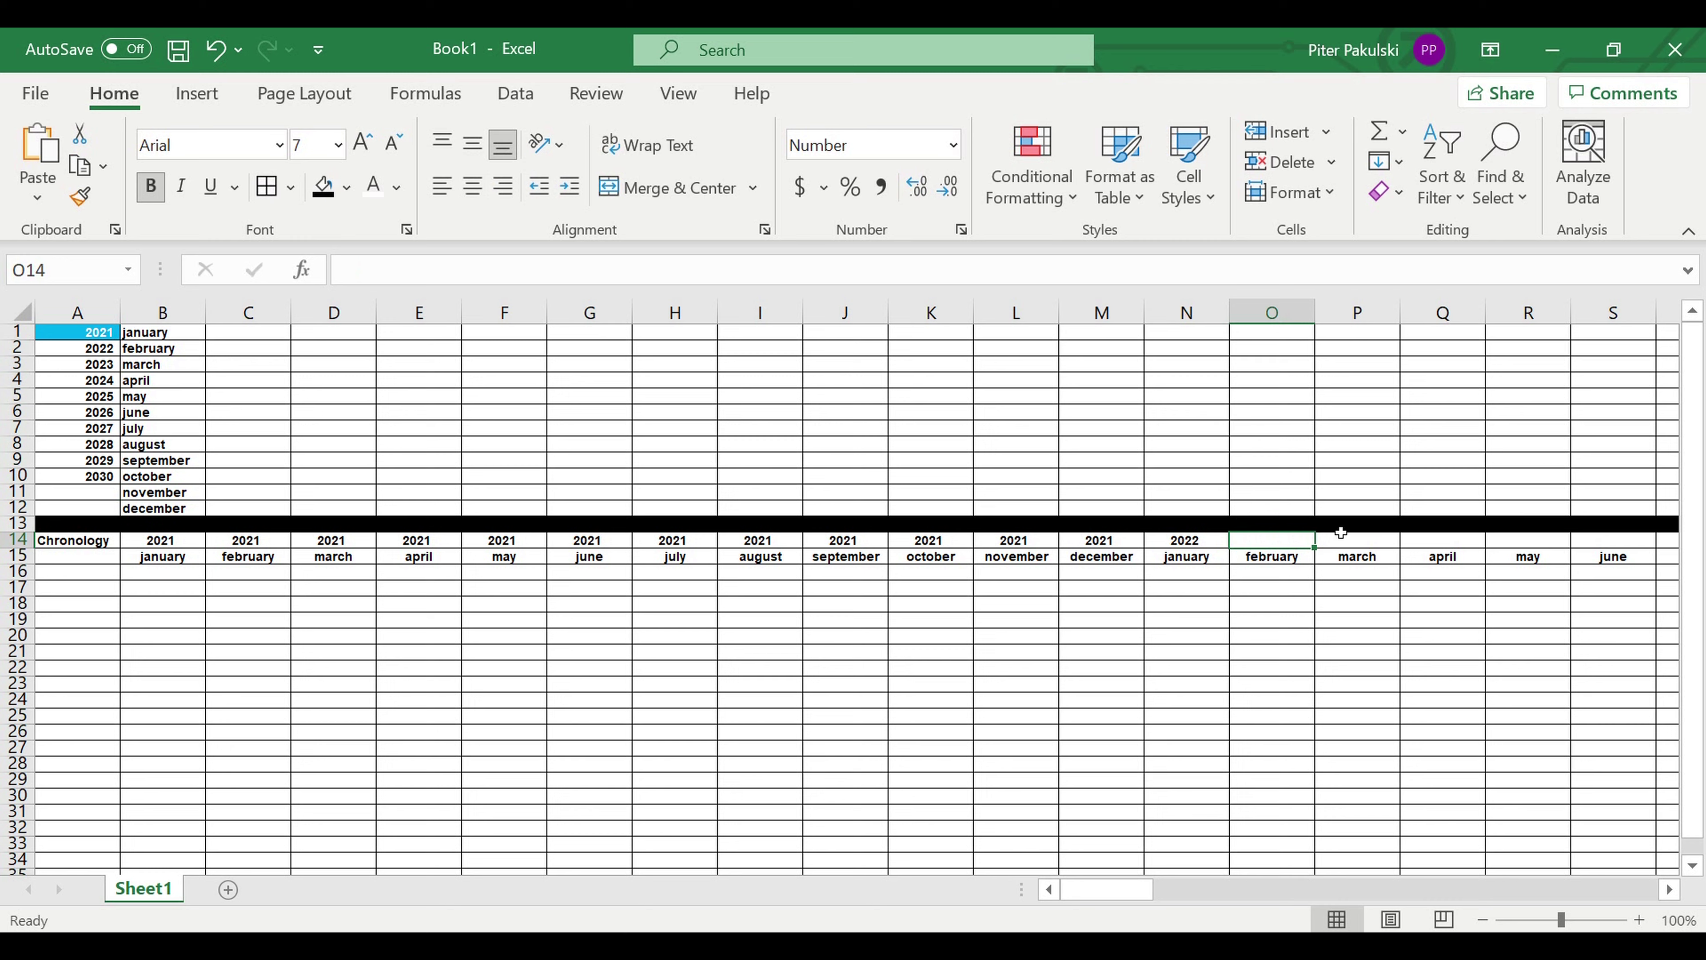
pyautogui.write('=')
pyautogui.click(1183, 543)
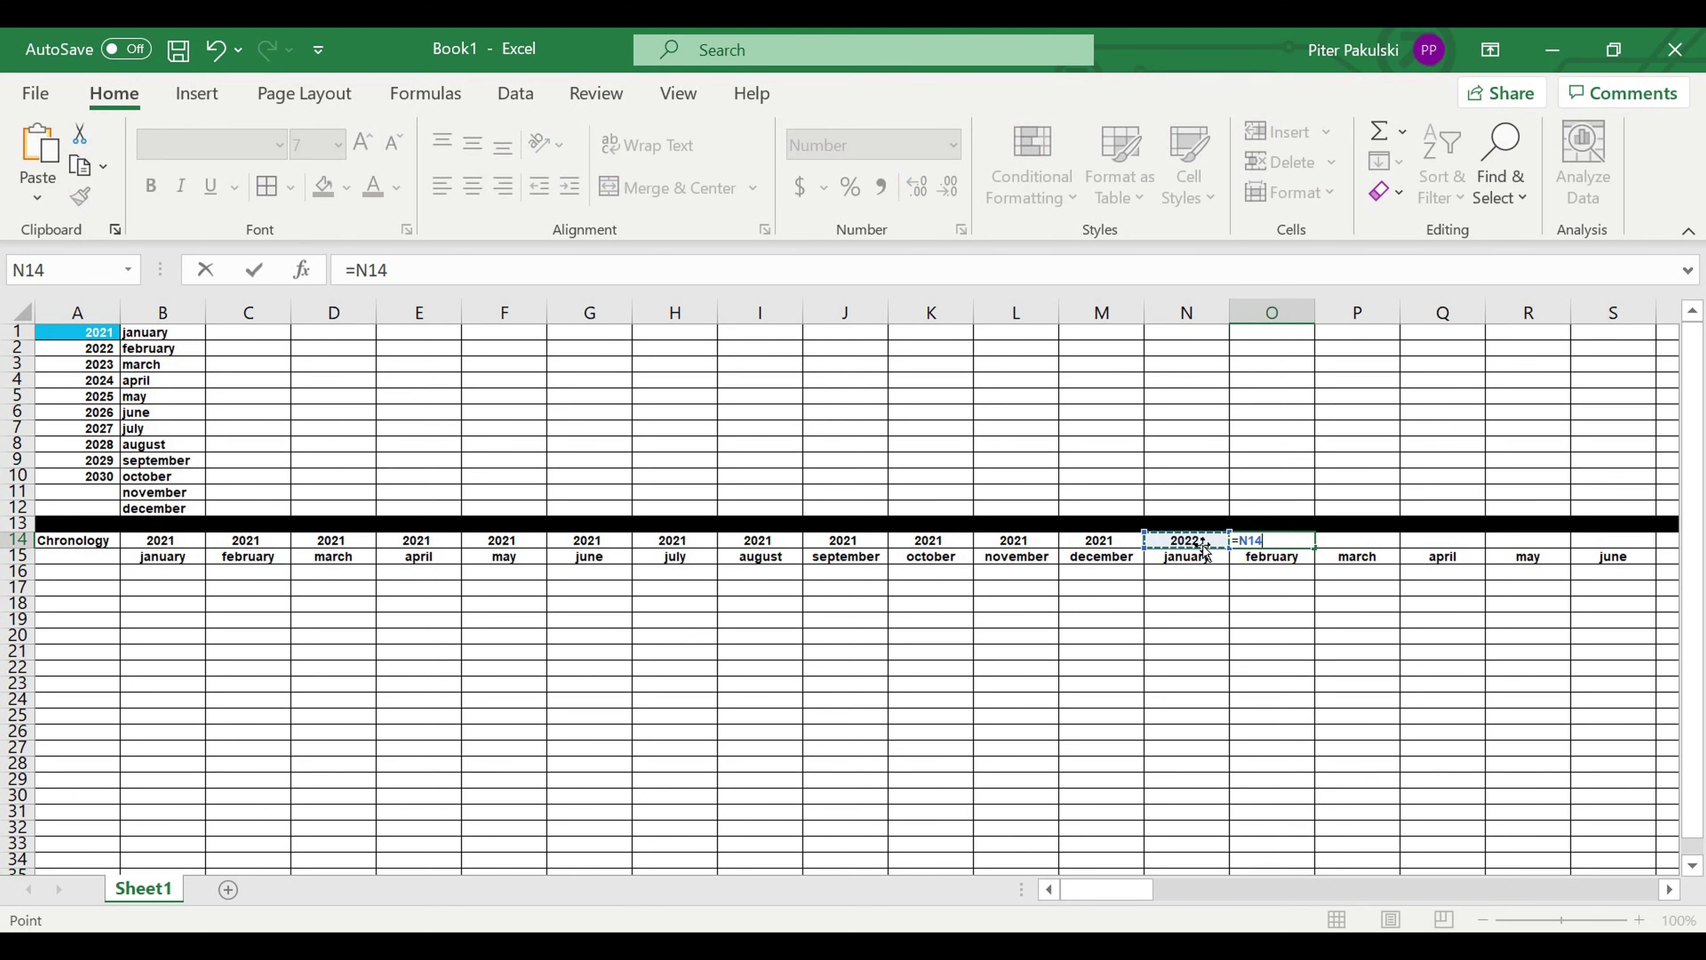
pyautogui.press('Return')
pyautogui.click(1272, 541)
pyautogui.click(473, 187)
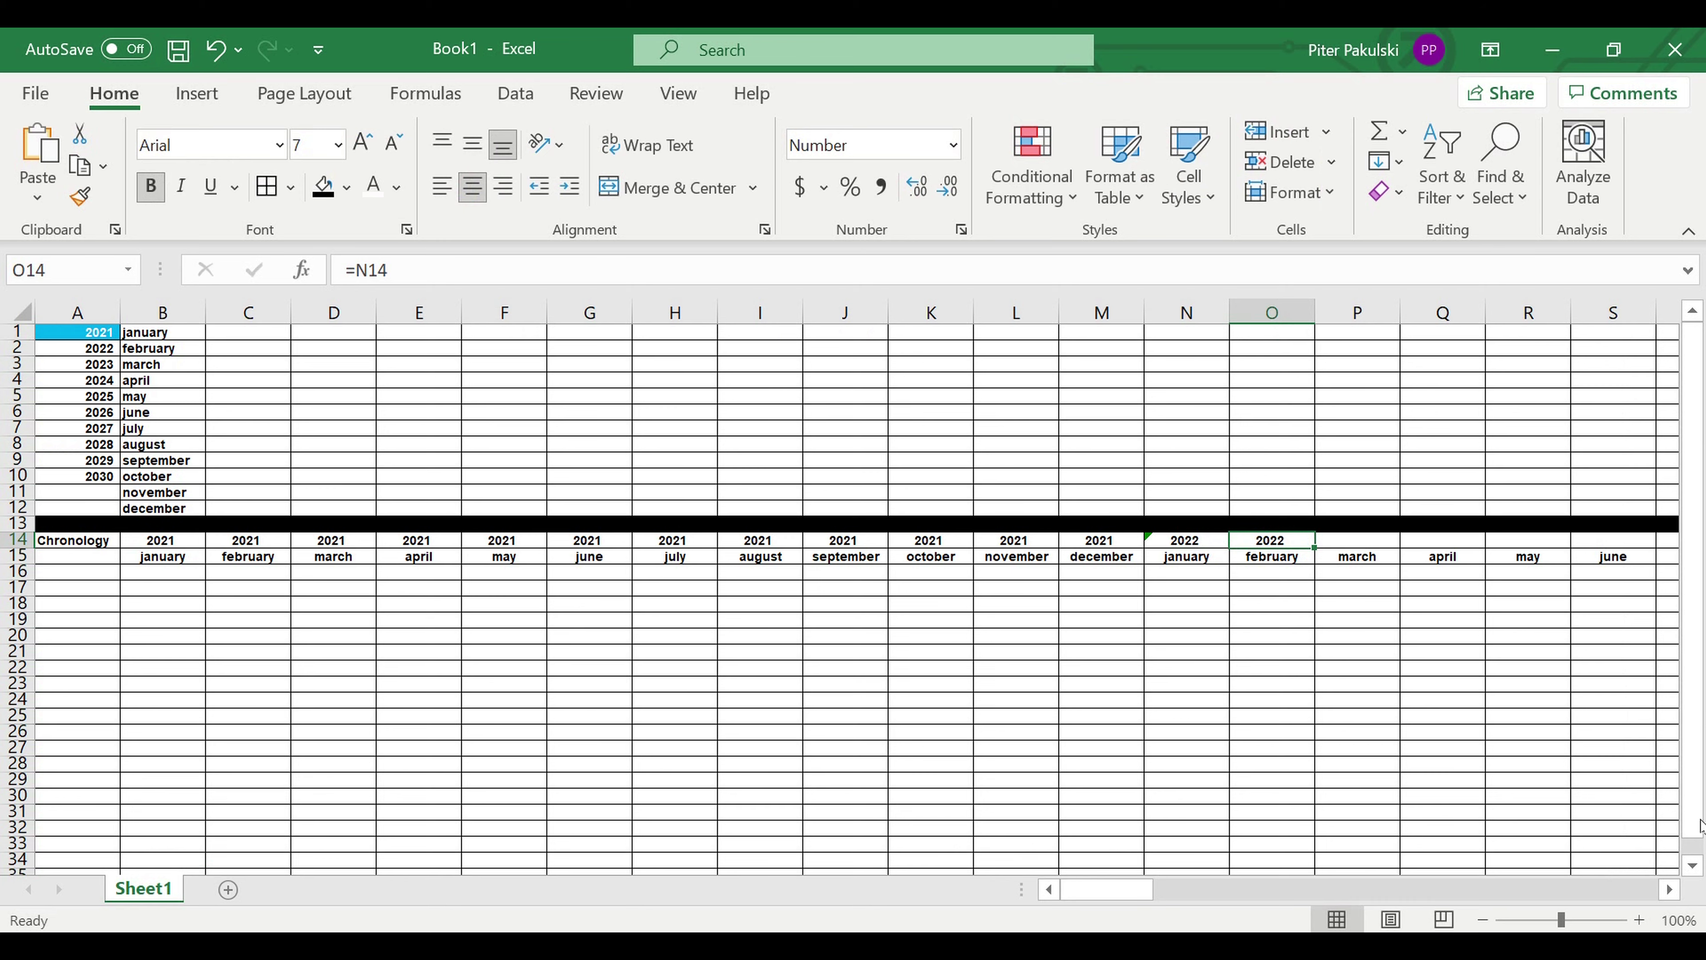
pyautogui.click(1671, 889)
pyautogui.hscroll(6, 1670, 889)
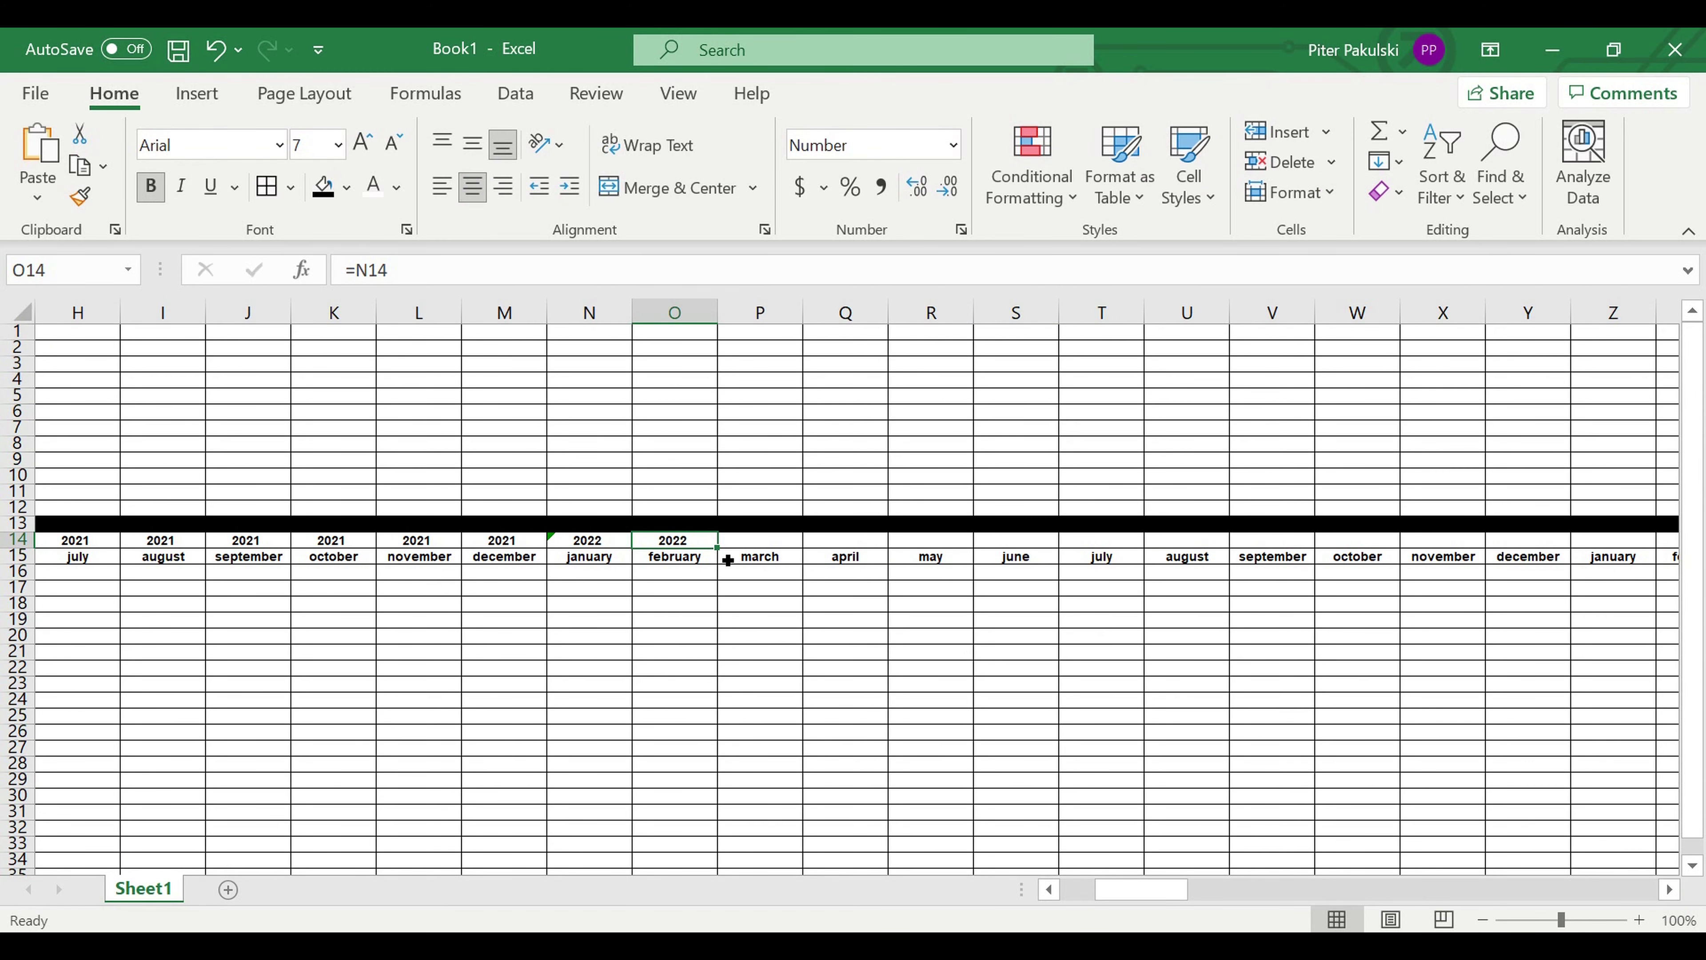
pyautogui.moveTo(727, 559); pyautogui.dragTo(1568, 563)
pyautogui.click(840, 669)
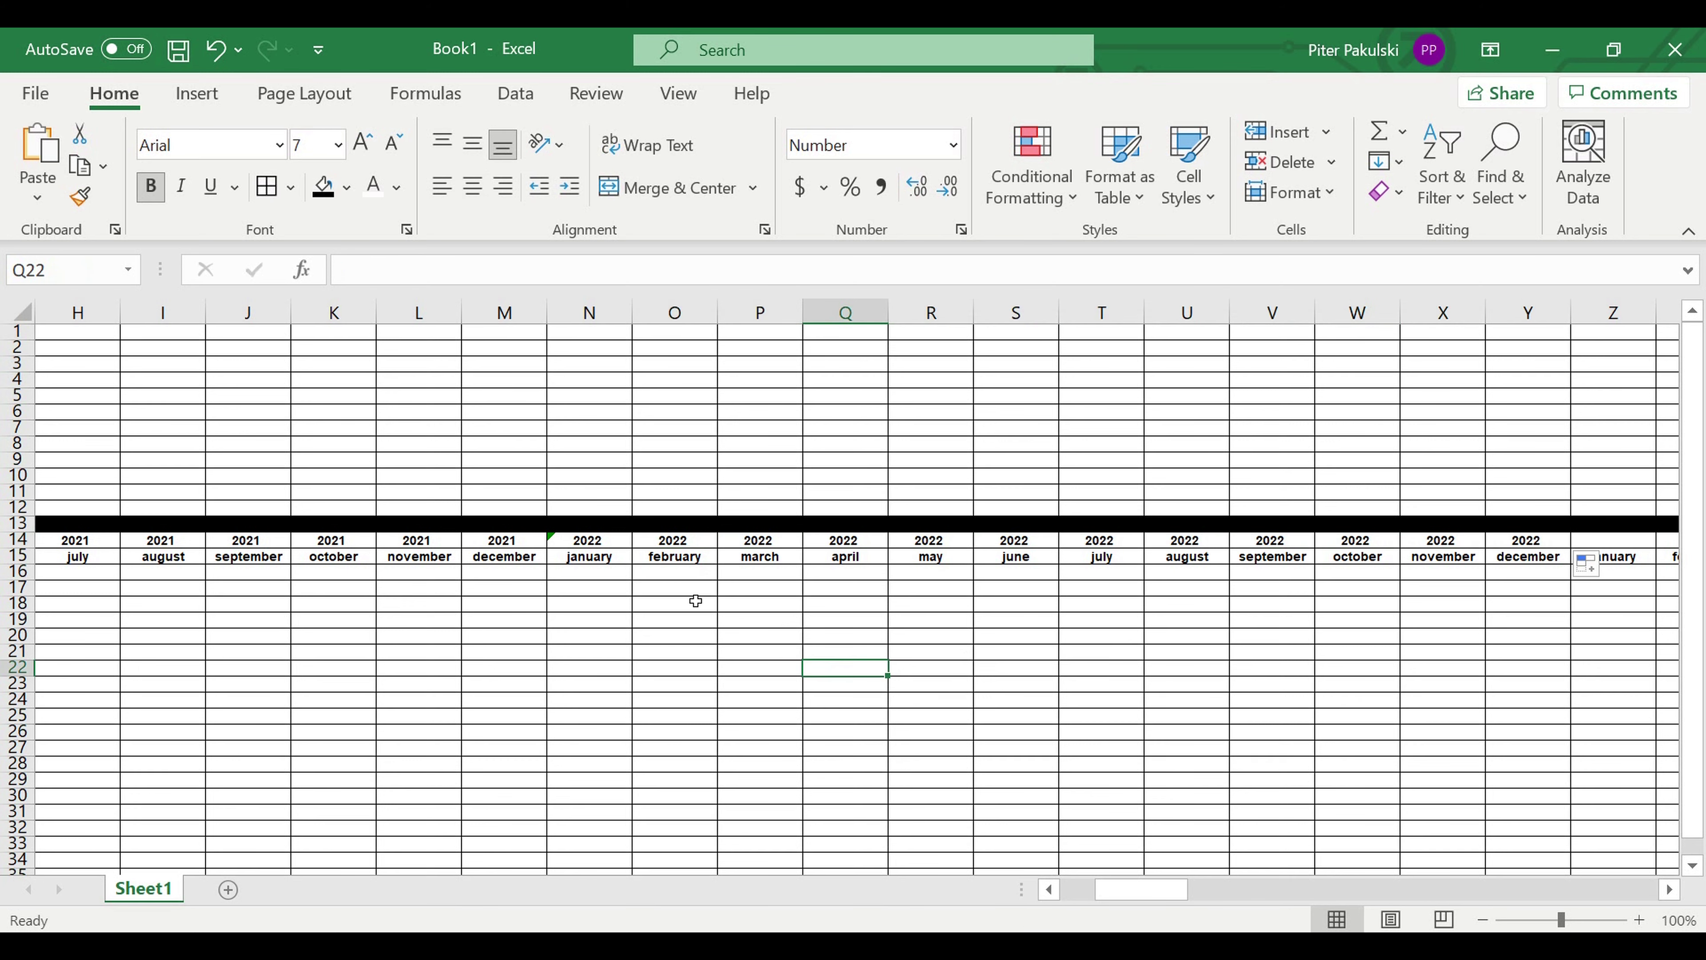
# Copy the N14:Y14 year block and paste it at Z14 and AL14 for 2023 and 2024
pyautogui.moveTo(596, 543); pyautogui.dragTo(1525, 543)
pyautogui.hotkey('ctrl', 'c')
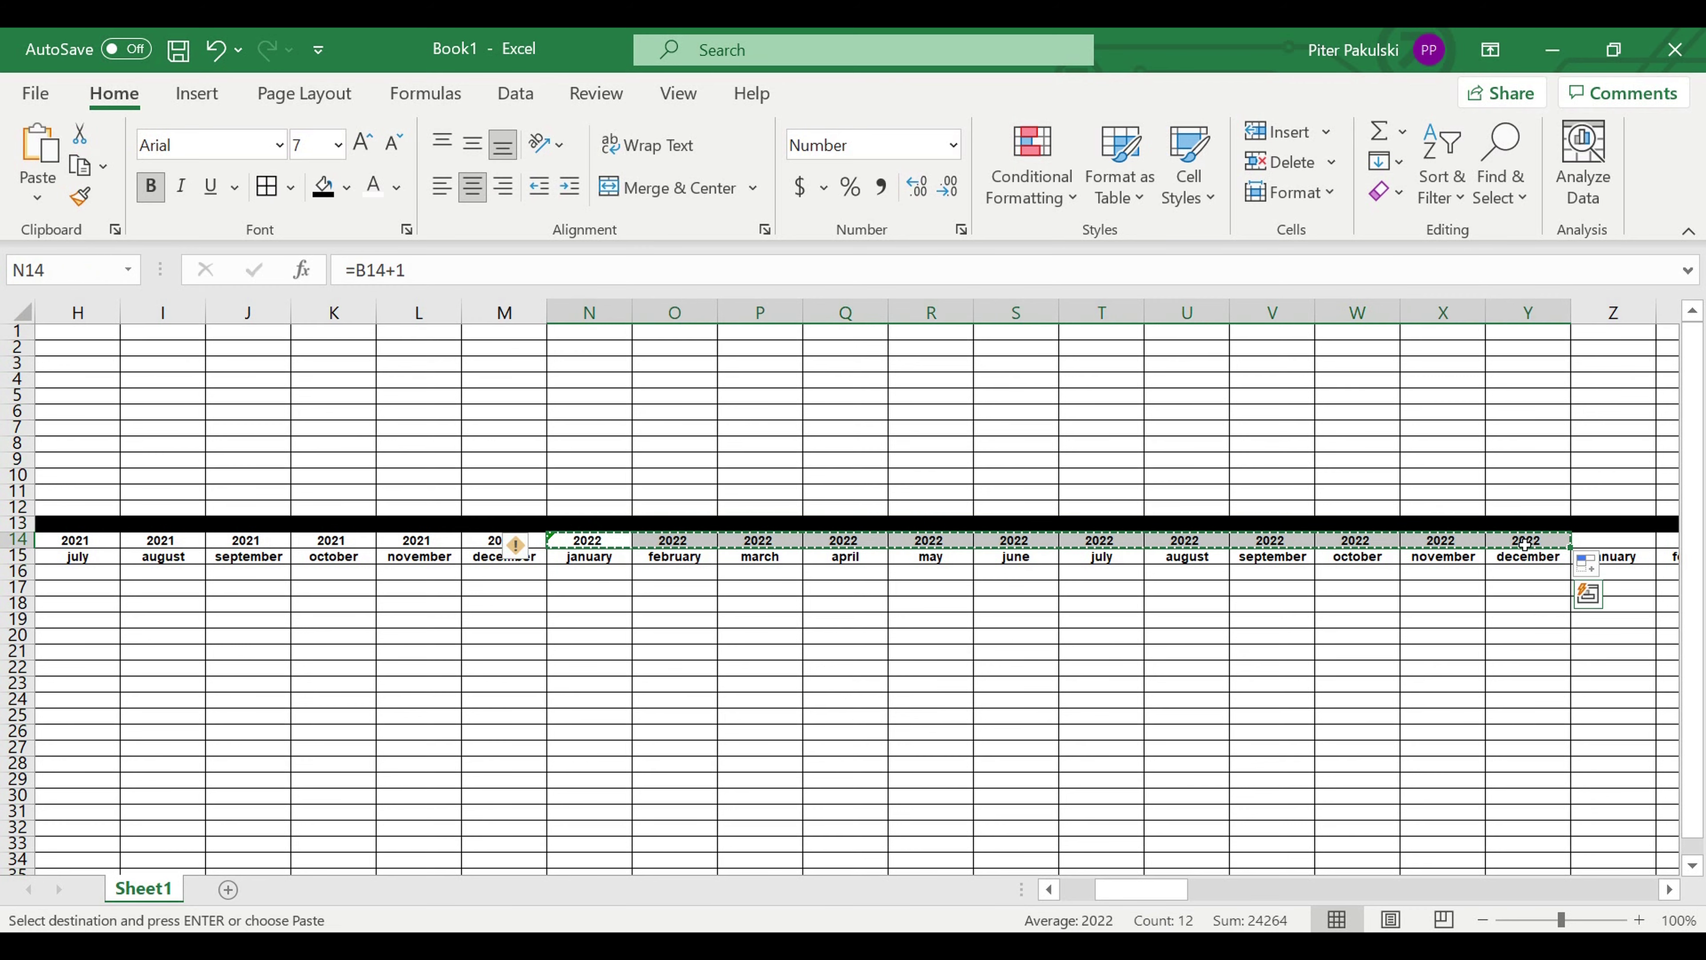
pyautogui.click(1618, 543)
pyautogui.hotkey('ctrl', 'v')
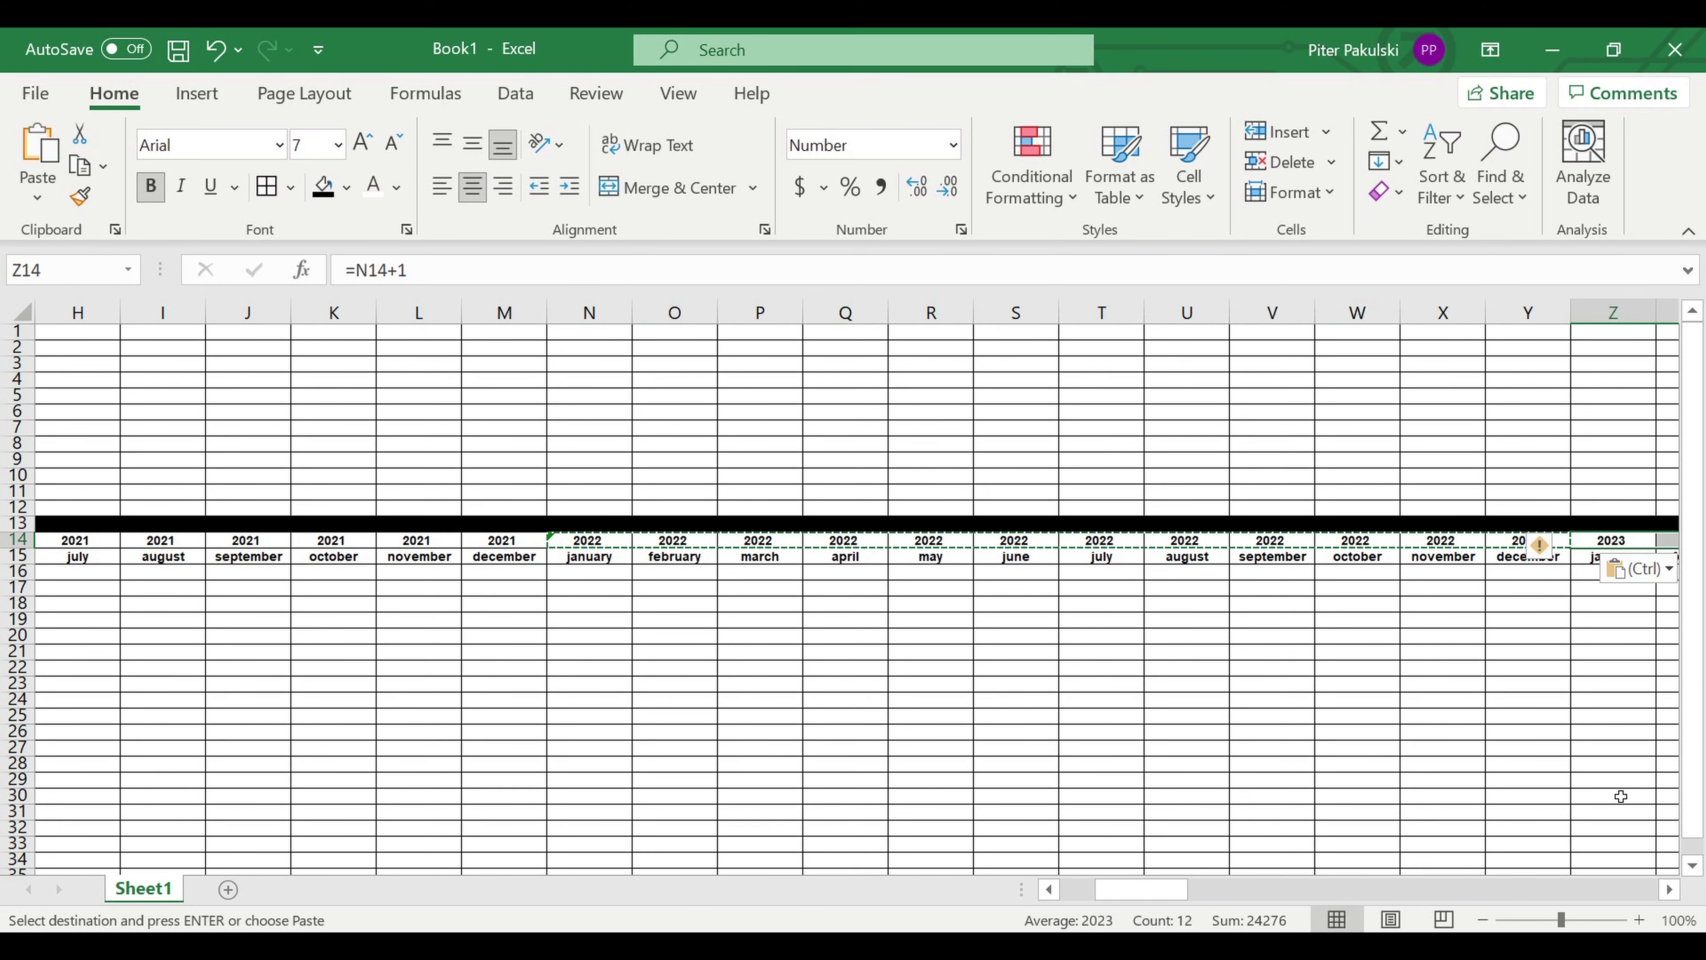
pyautogui.moveTo(1669, 888); pyautogui.dragTo(1669, 889)
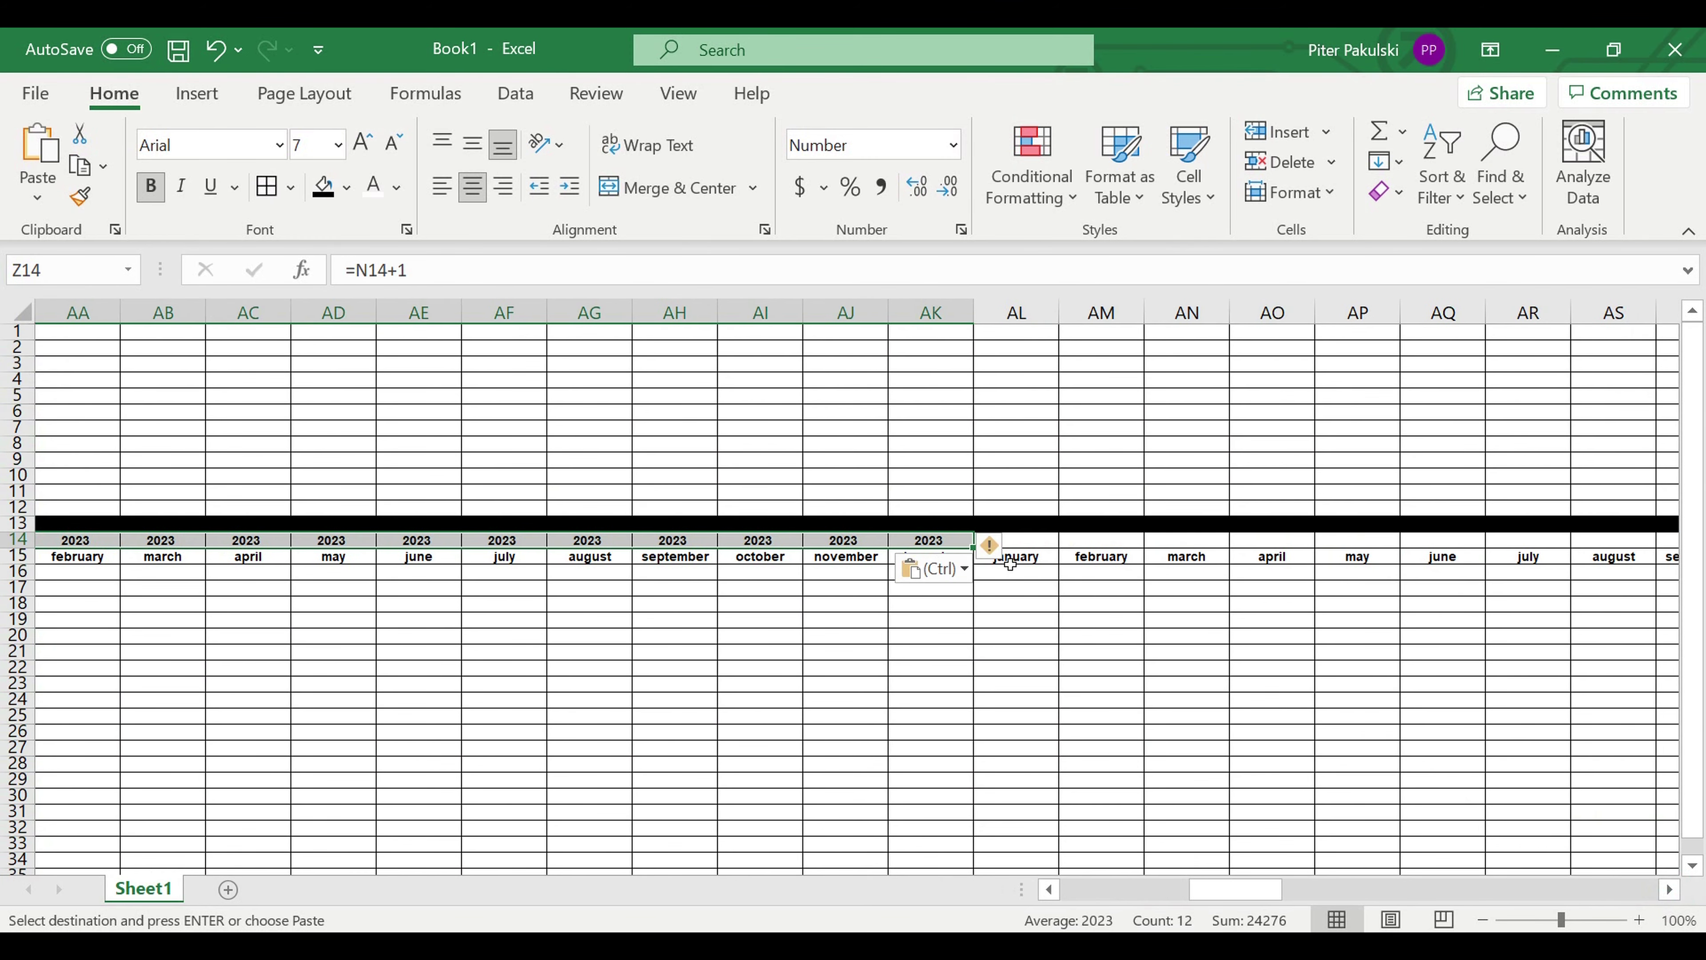
pyautogui.click(1031, 546)
pyautogui.hotkey('ctrl', 'v')
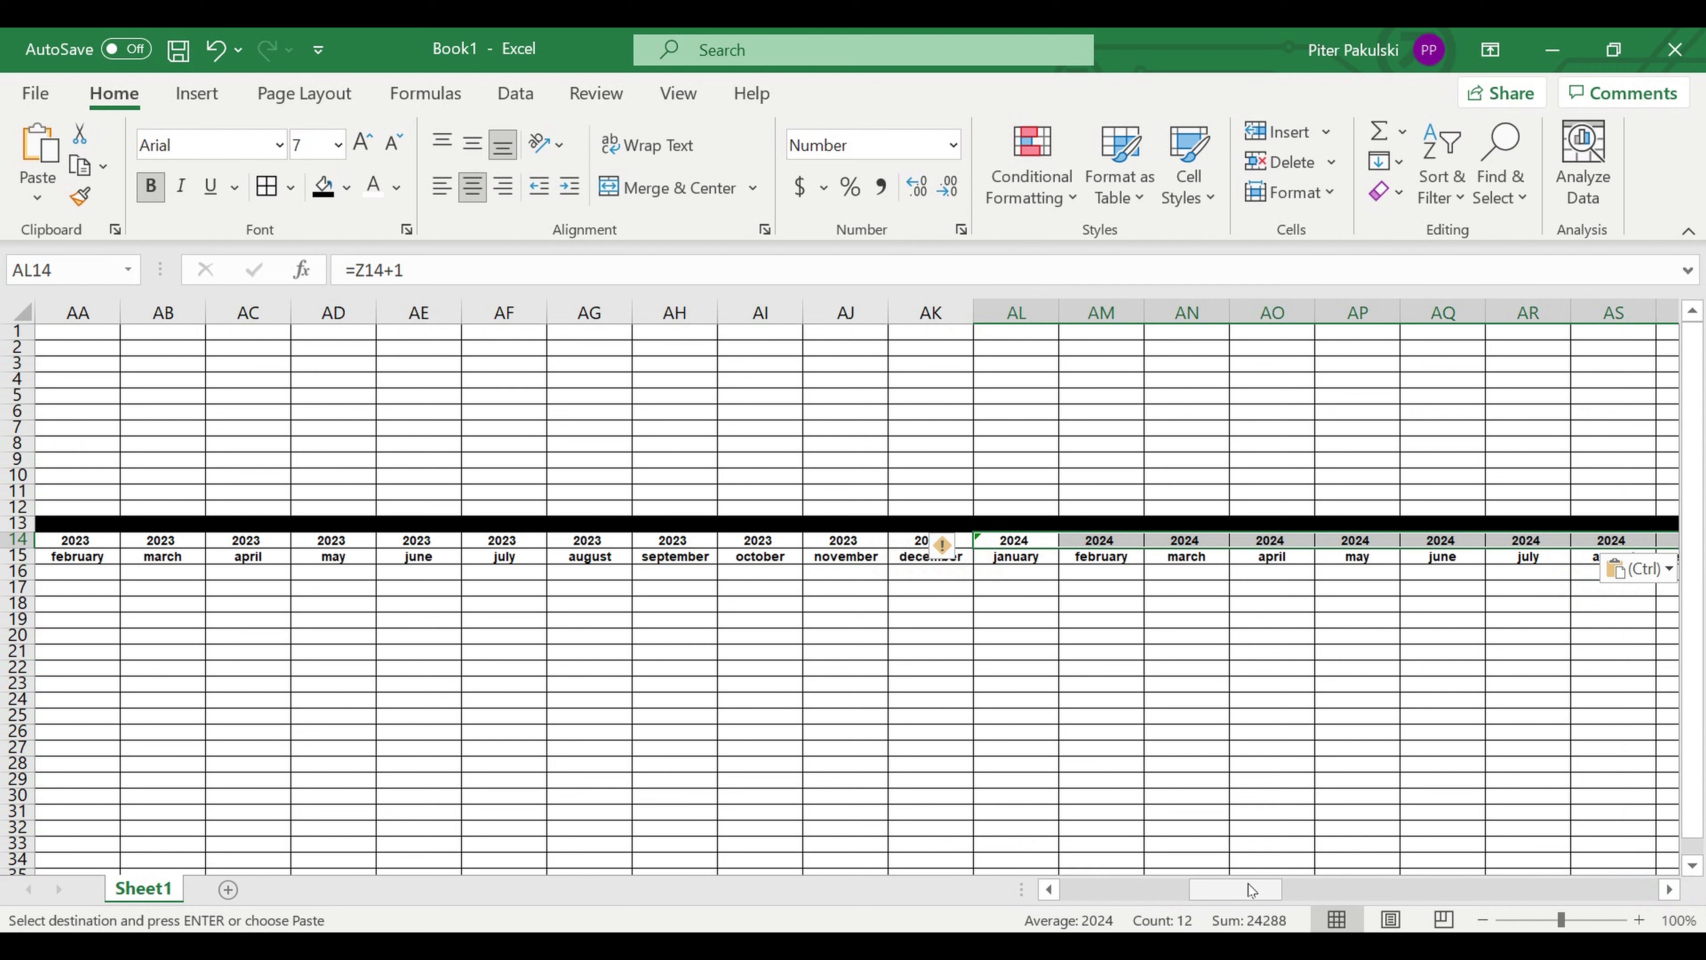
pyautogui.moveTo(1251, 889); pyautogui.dragTo(1296, 896)
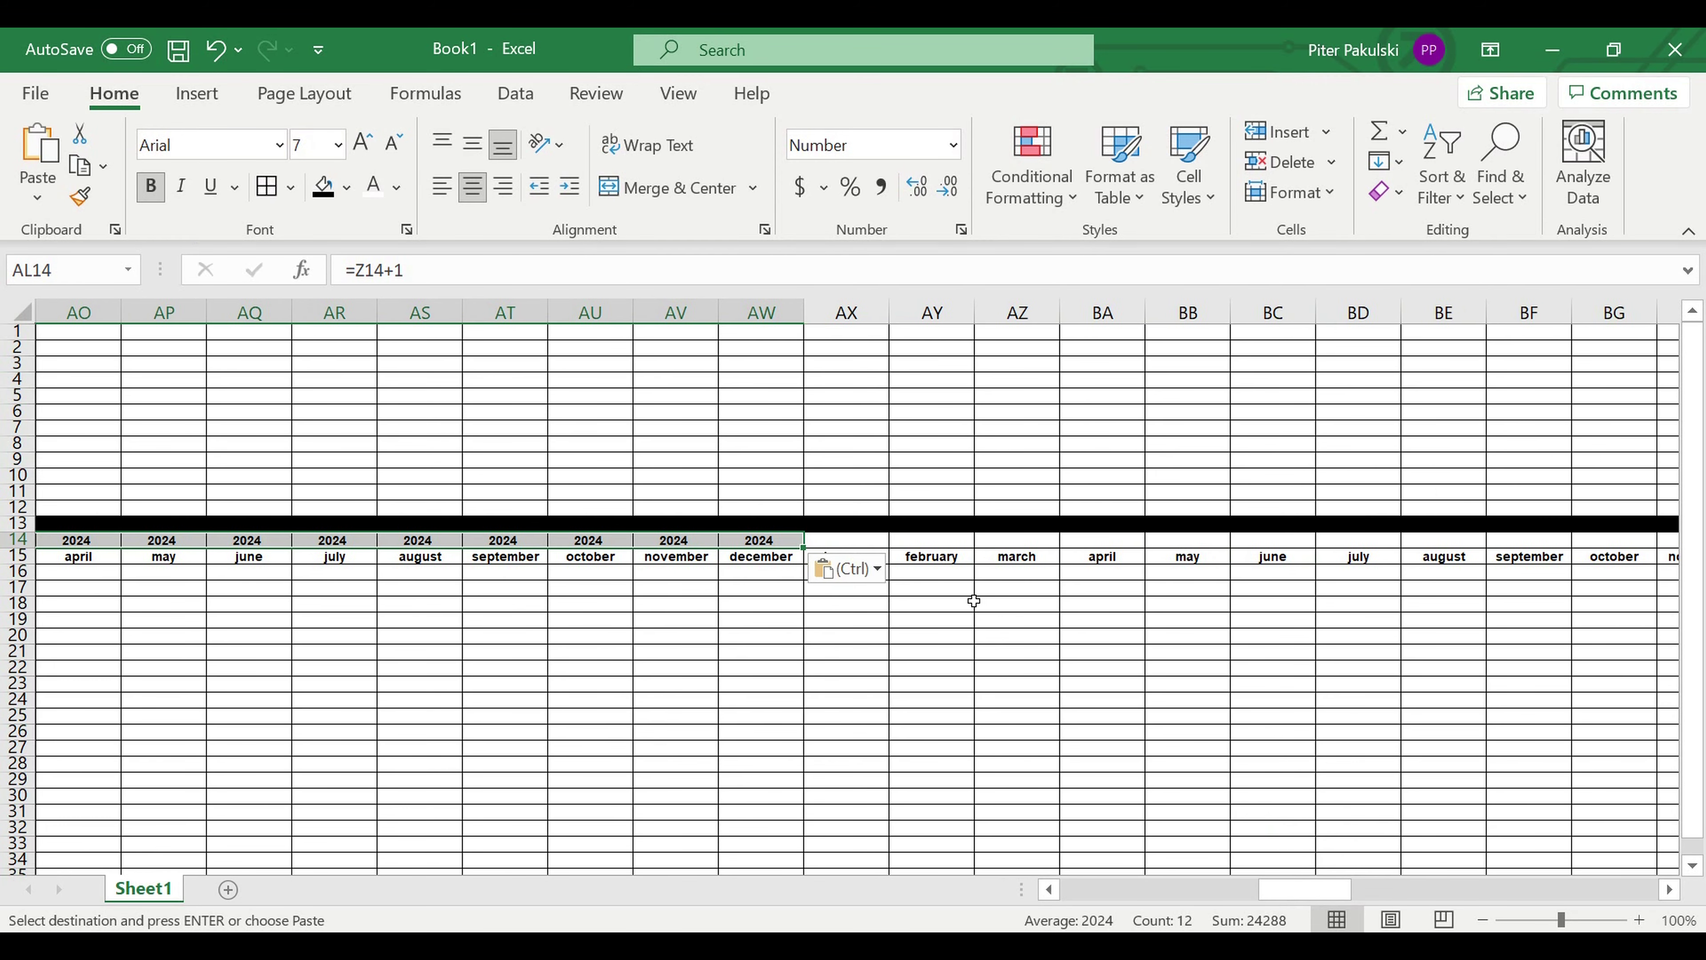
# Paste the year block after each December to add 2025, 2026 and 2027
pyautogui.click(845, 548)
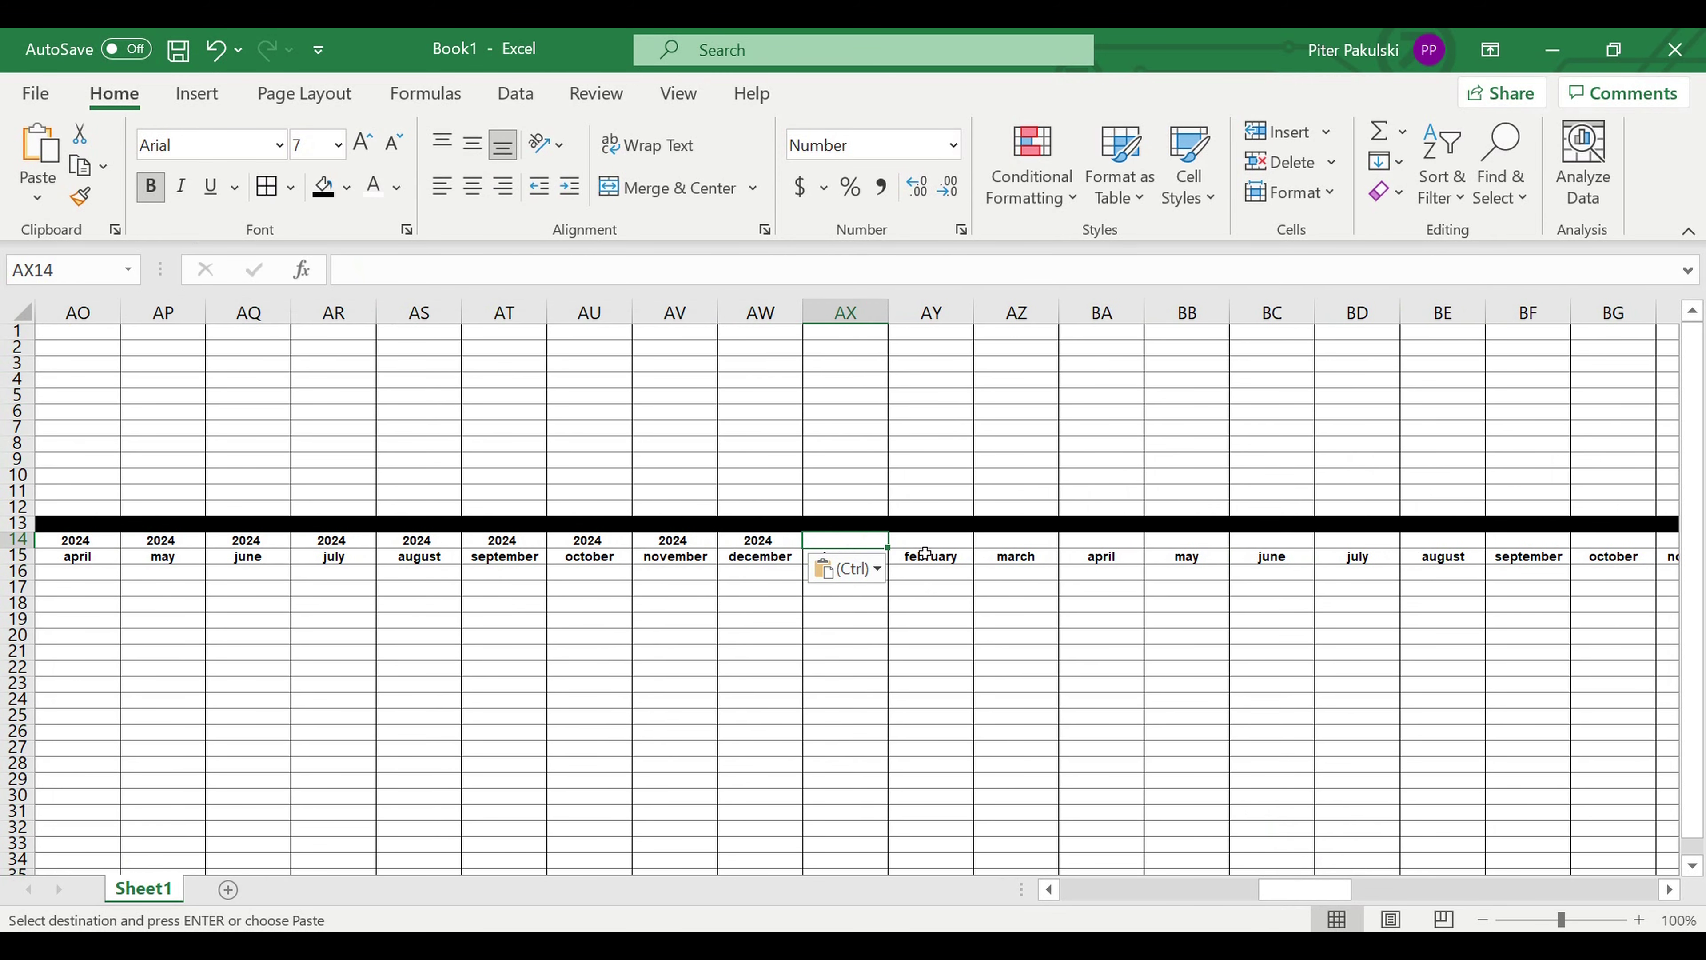
pyautogui.hotkey('ctrl', 'v')
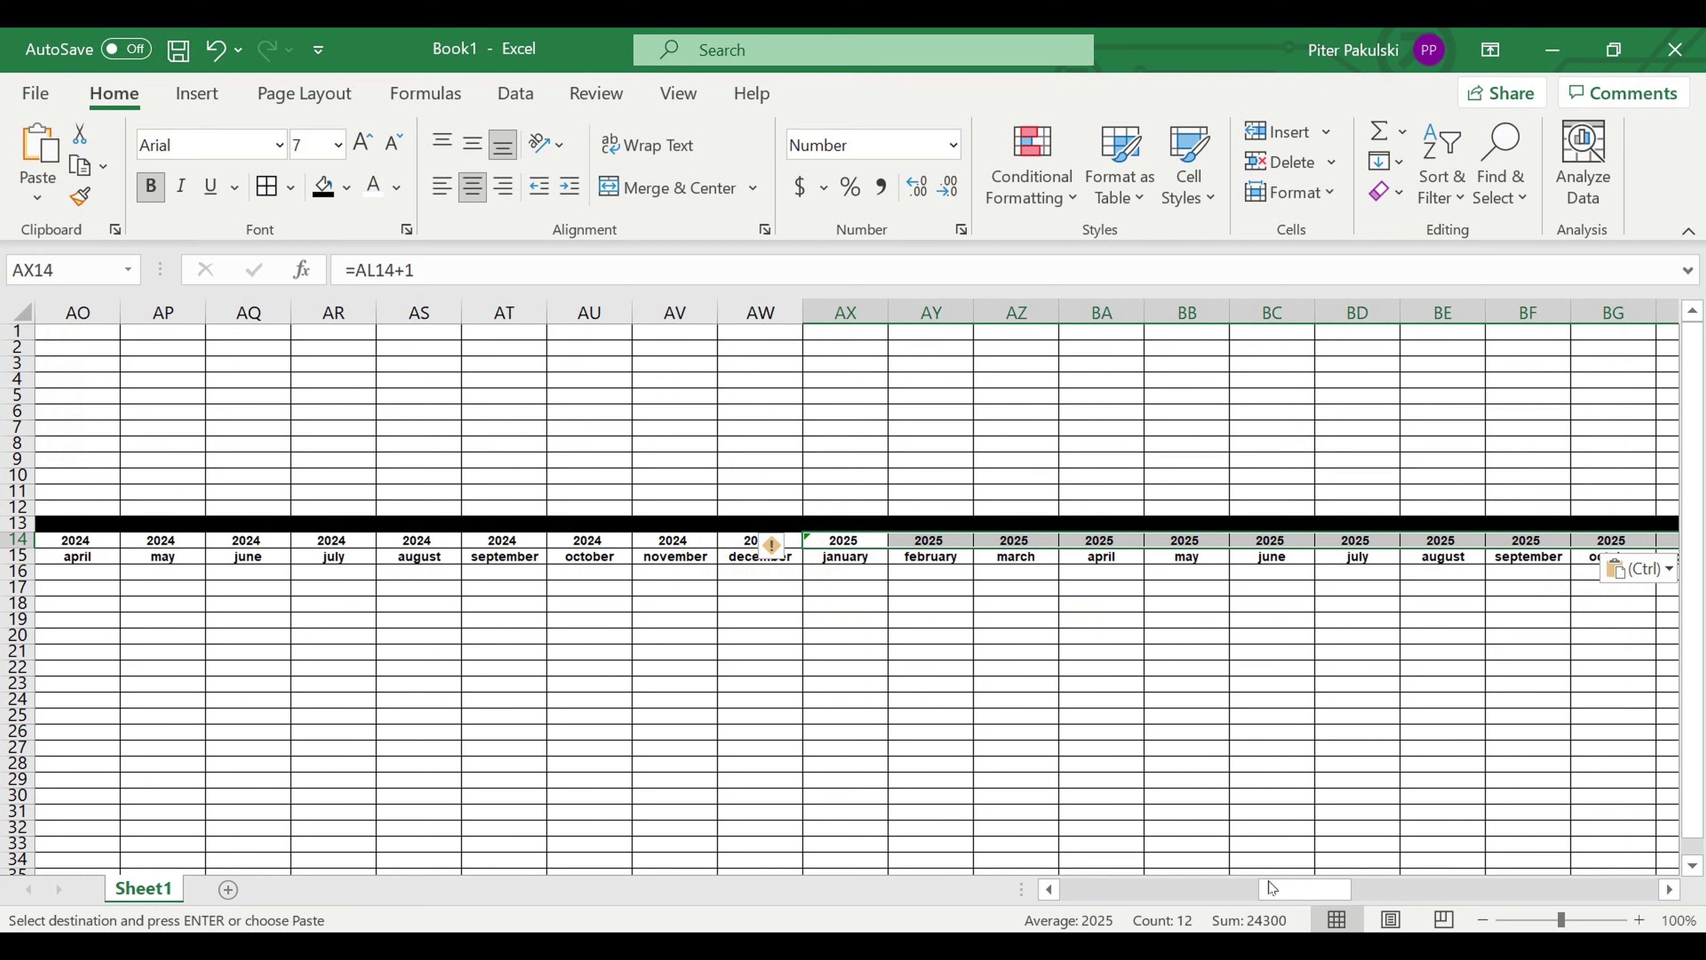
pyautogui.moveTo(1274, 887); pyautogui.dragTo(1364, 887)
pyautogui.click(350, 543)
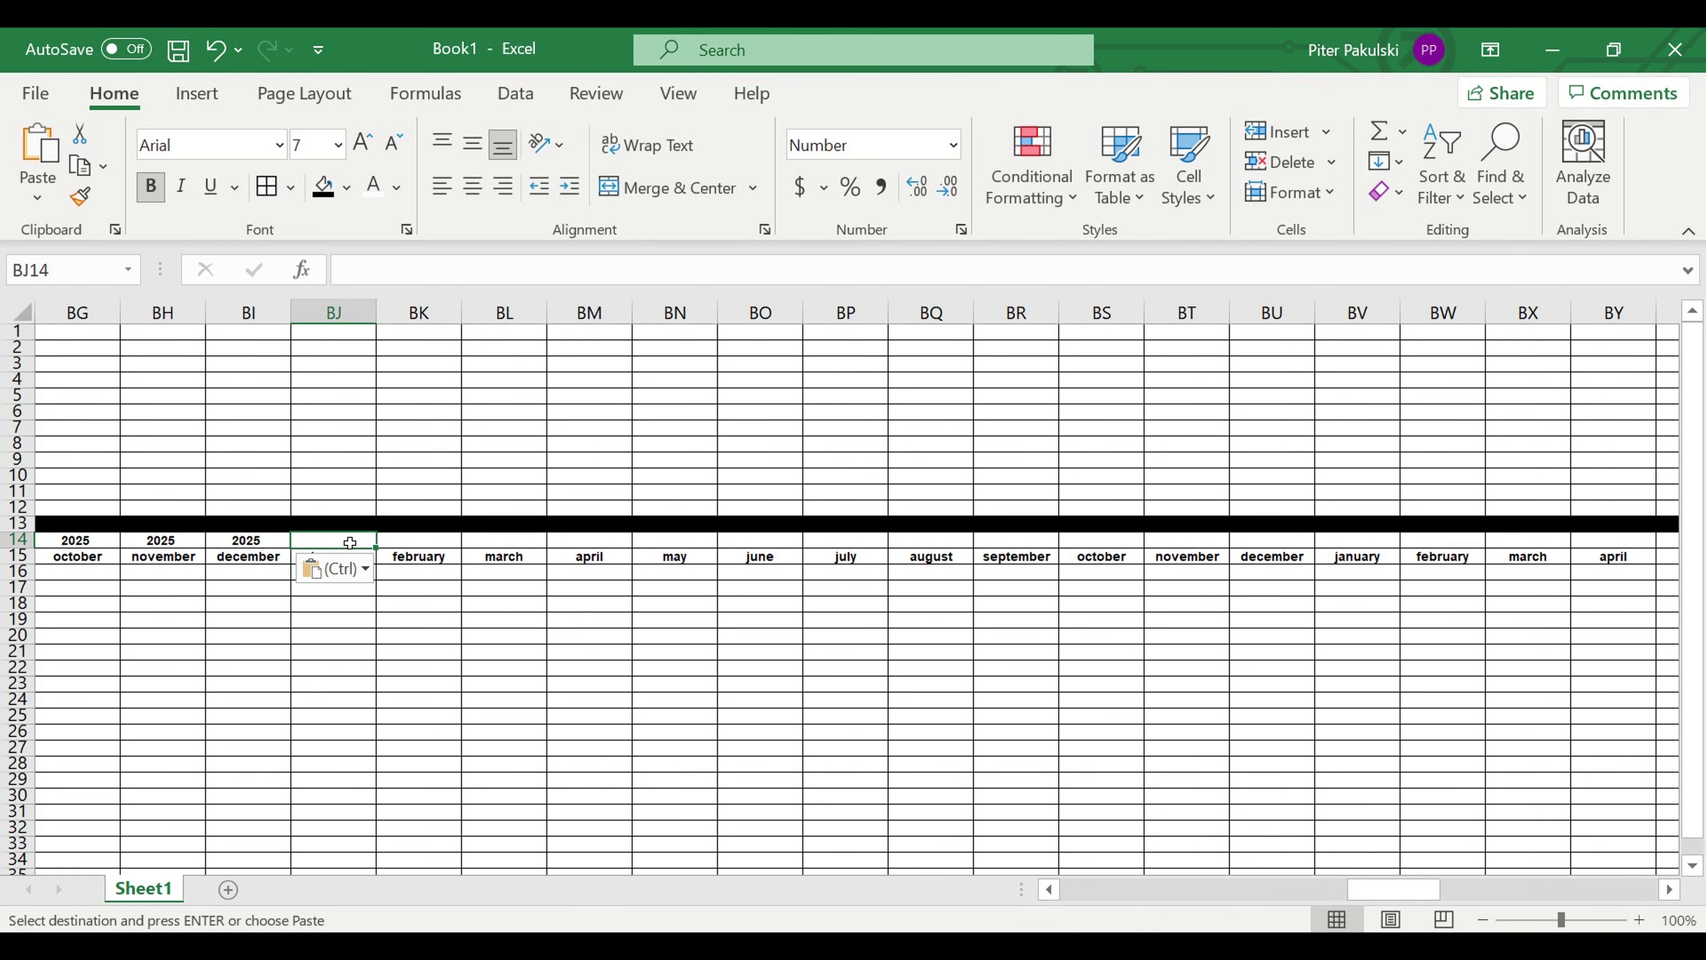
pyautogui.hotkey('ctrl', 'v')
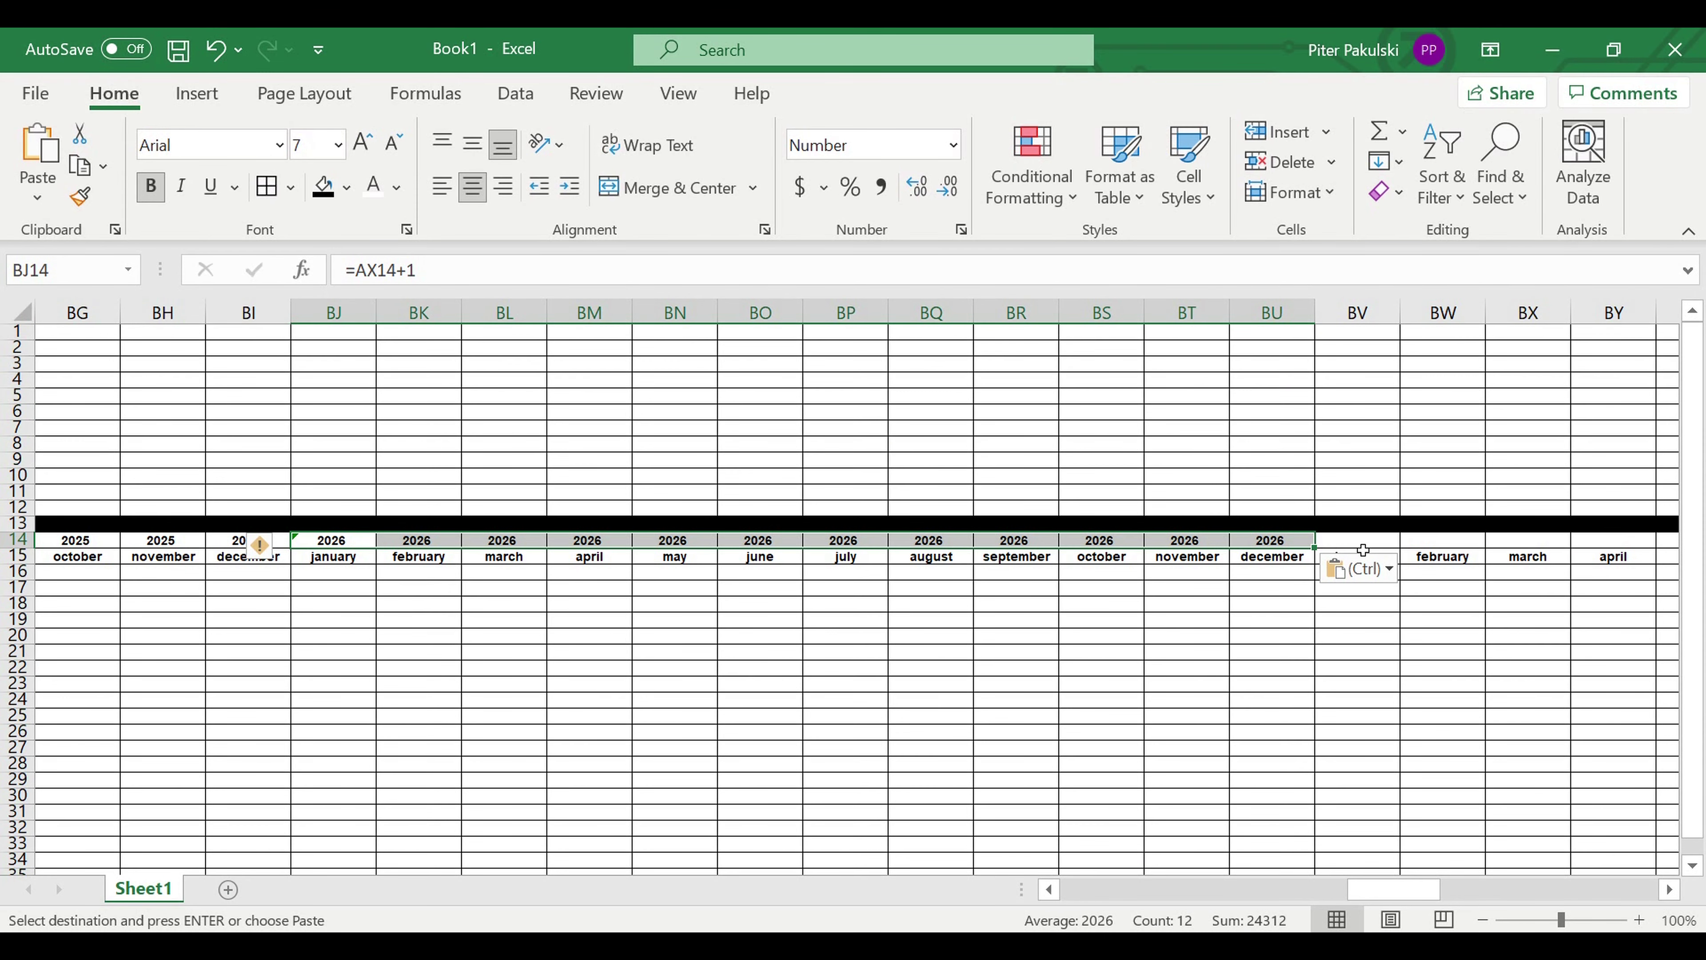
pyautogui.click(1356, 541)
pyautogui.hotkey('ctrl', 'v')
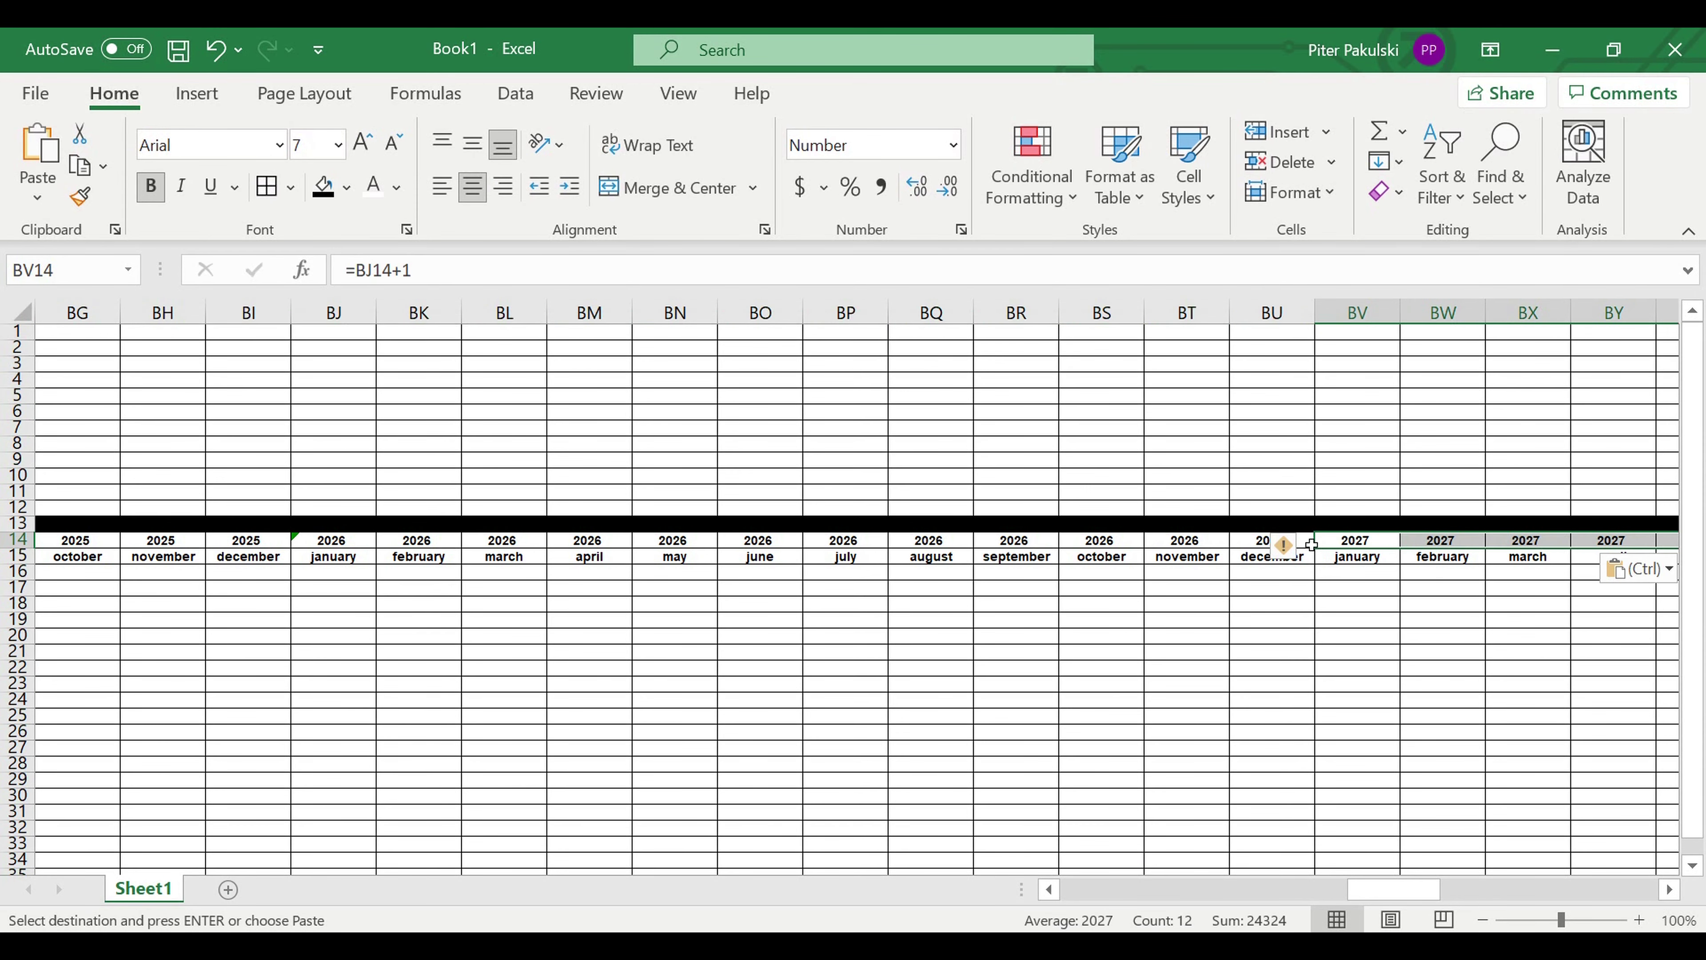
# Paste the year block three more times to add 2028, 2029 and 2030
pyautogui.moveTo(1437, 891); pyautogui.dragTo(1486, 887)
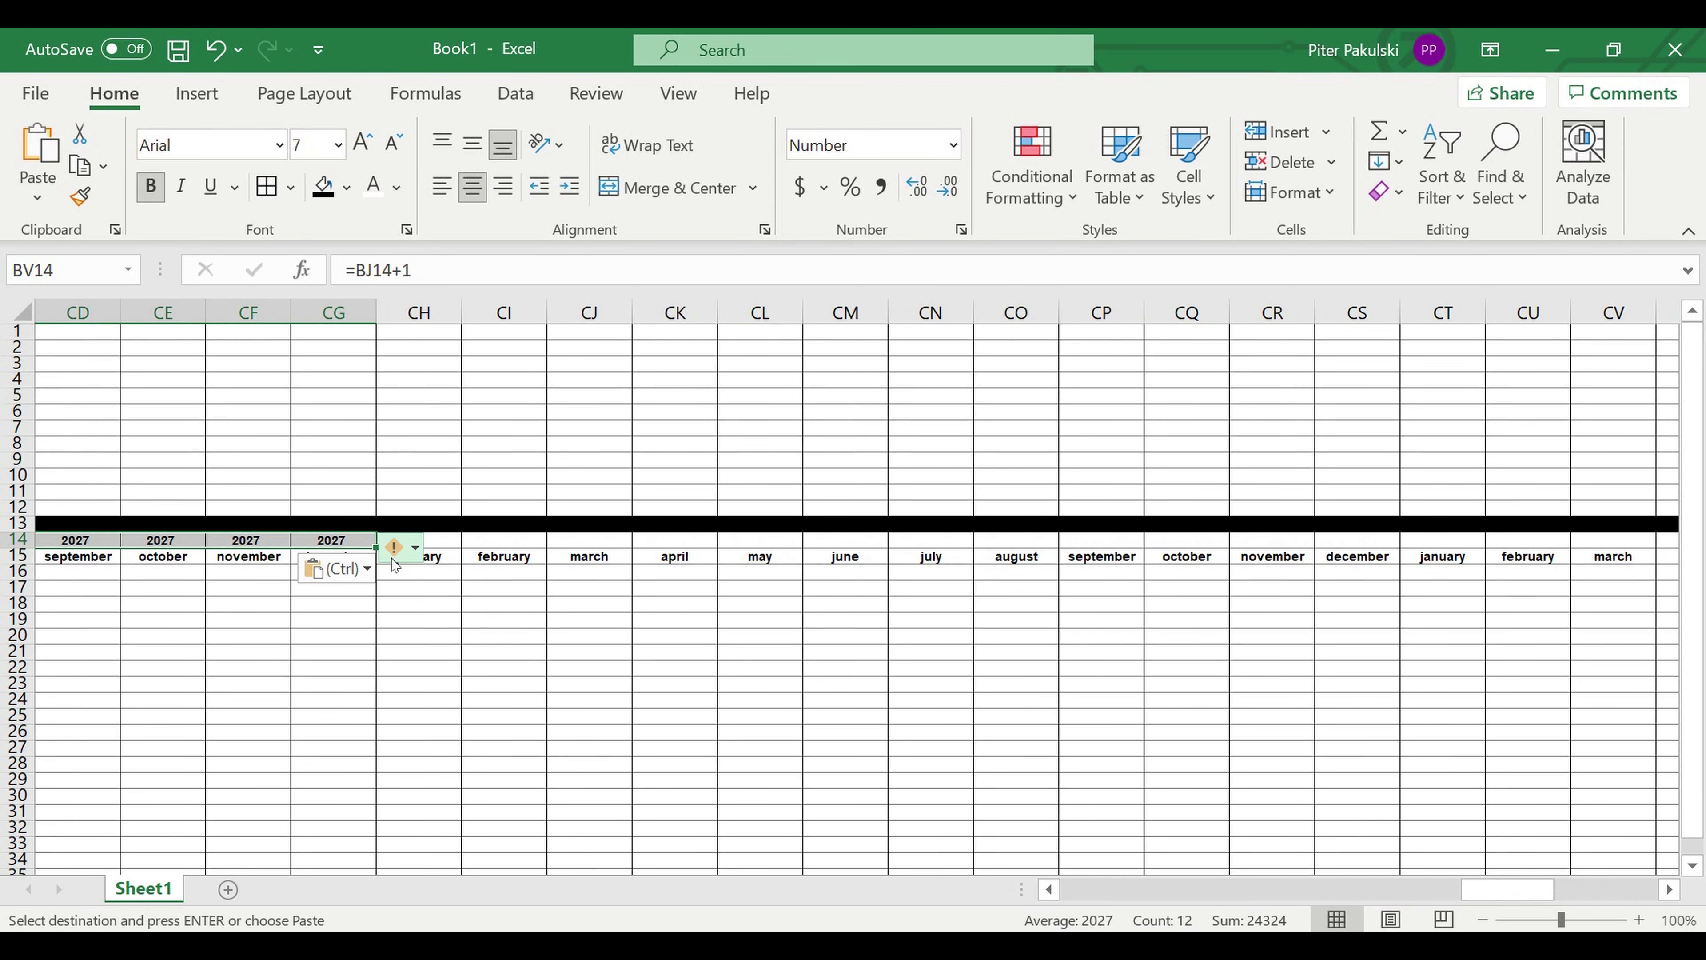
pyautogui.click(449, 545)
pyautogui.hotkey('ctrl', 'v')
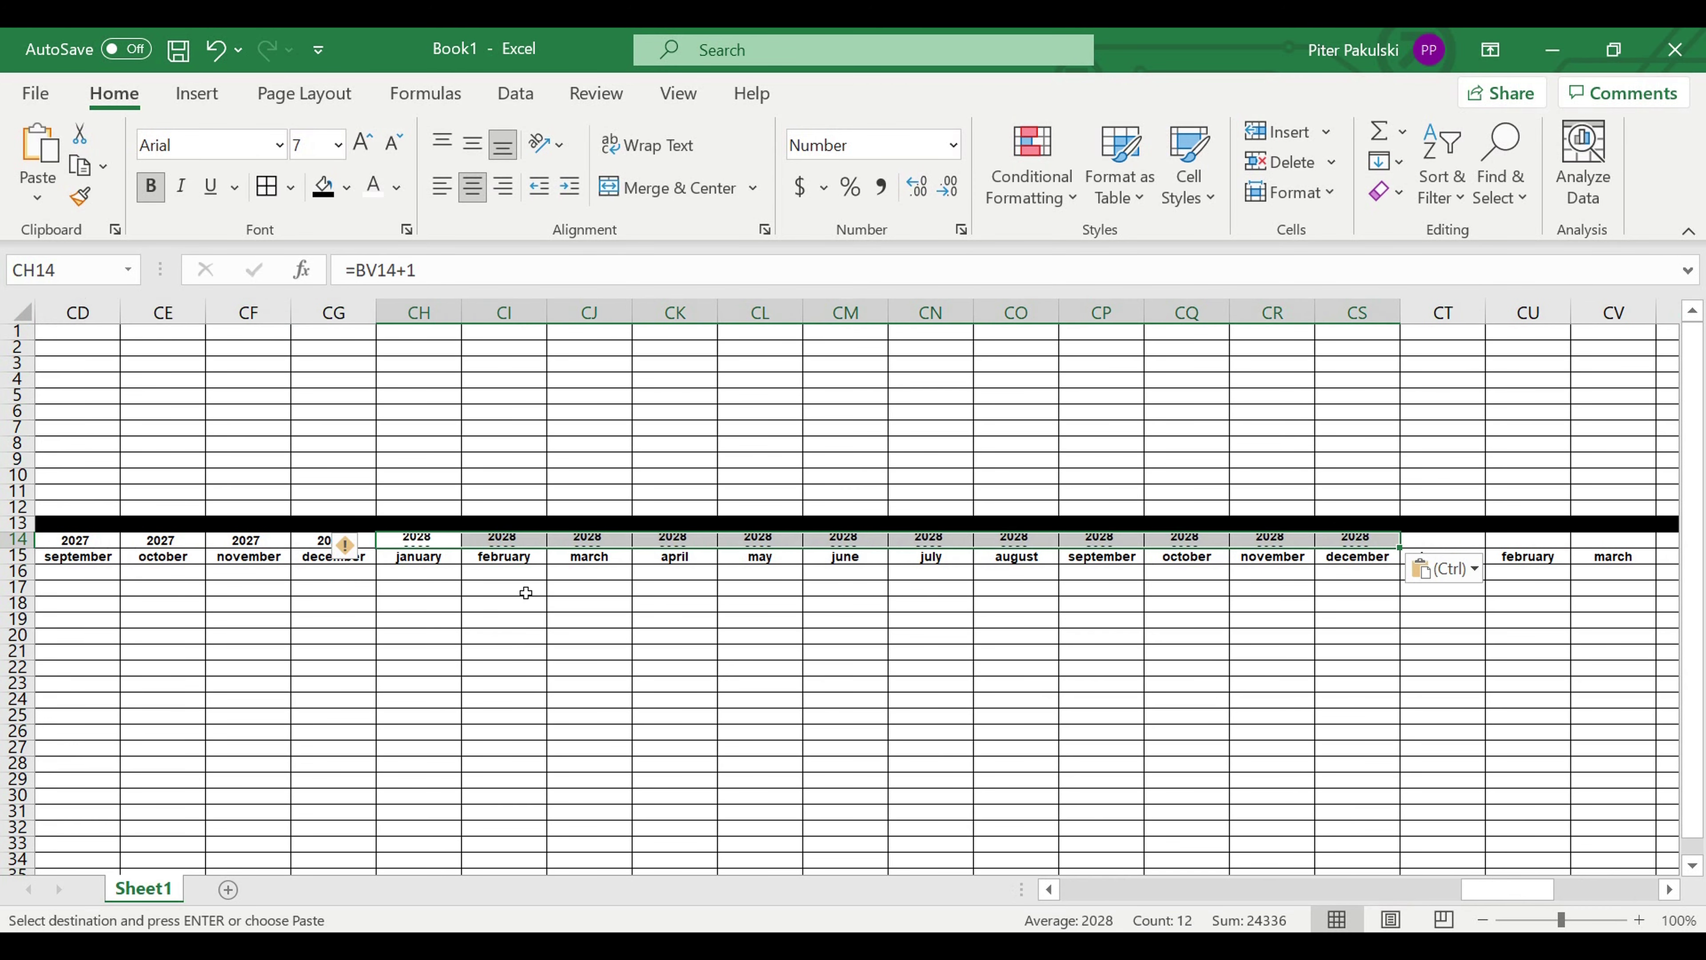
pyautogui.click(1442, 548)
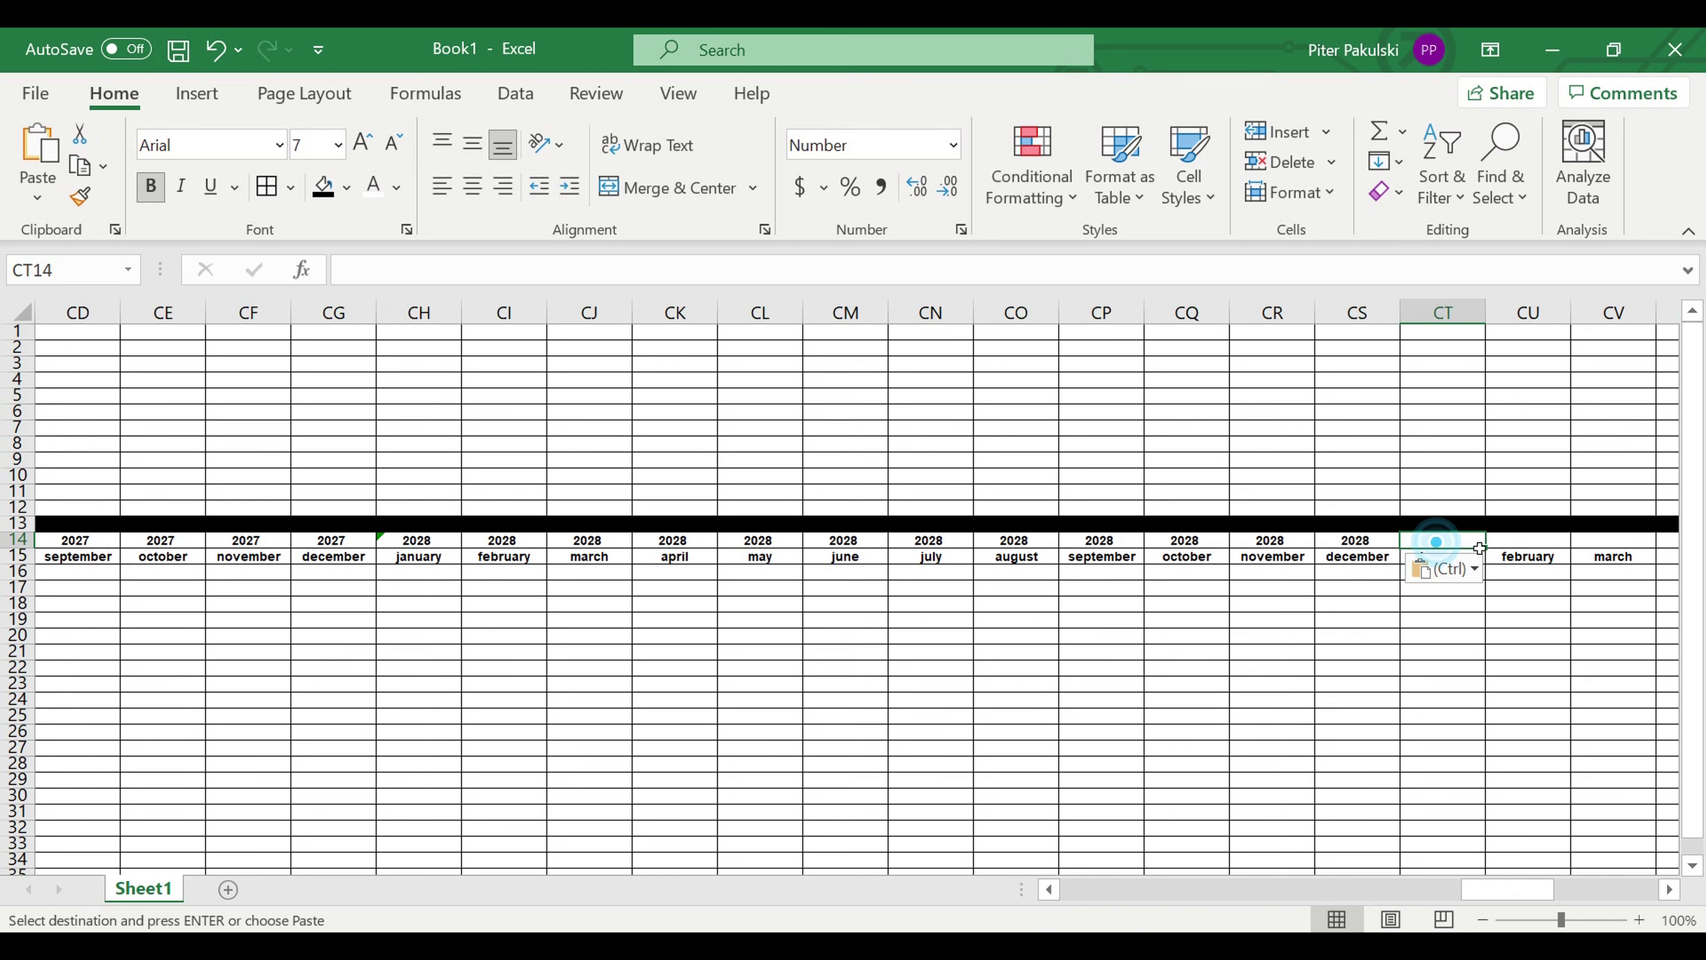
pyautogui.hotkey('ctrl', 'v')
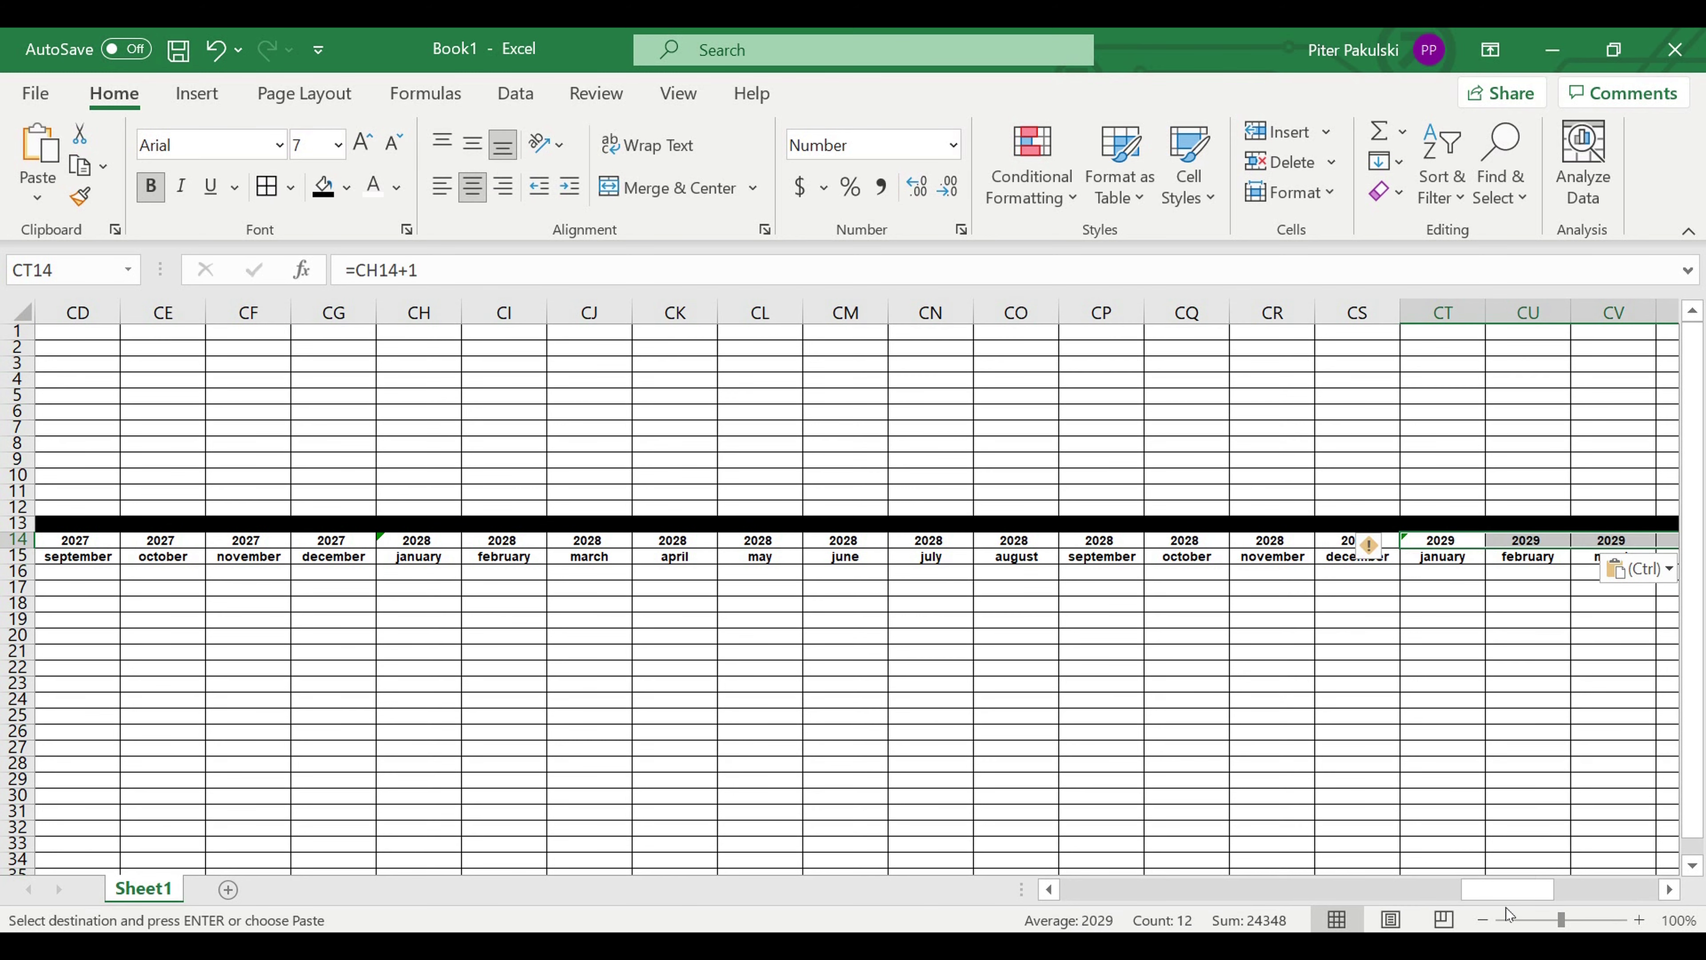
pyautogui.moveTo(1556, 879); pyautogui.dragTo(1609, 867)
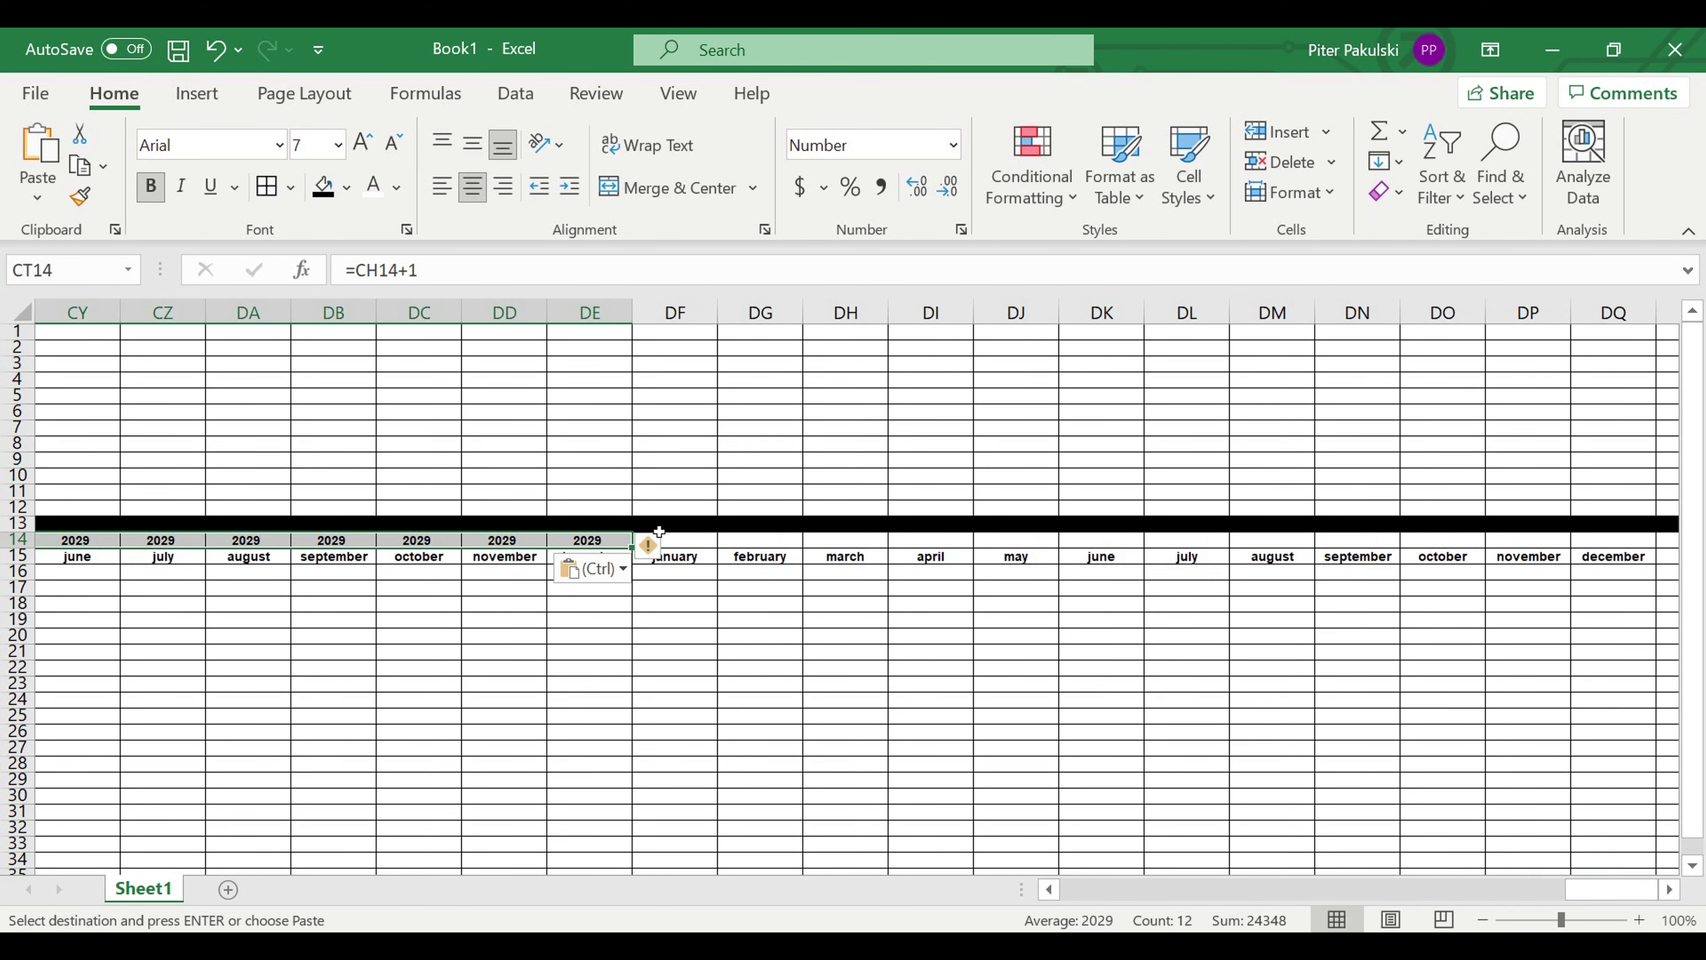
pyautogui.click(699, 548)
pyautogui.hotkey('ctrl', 'v')
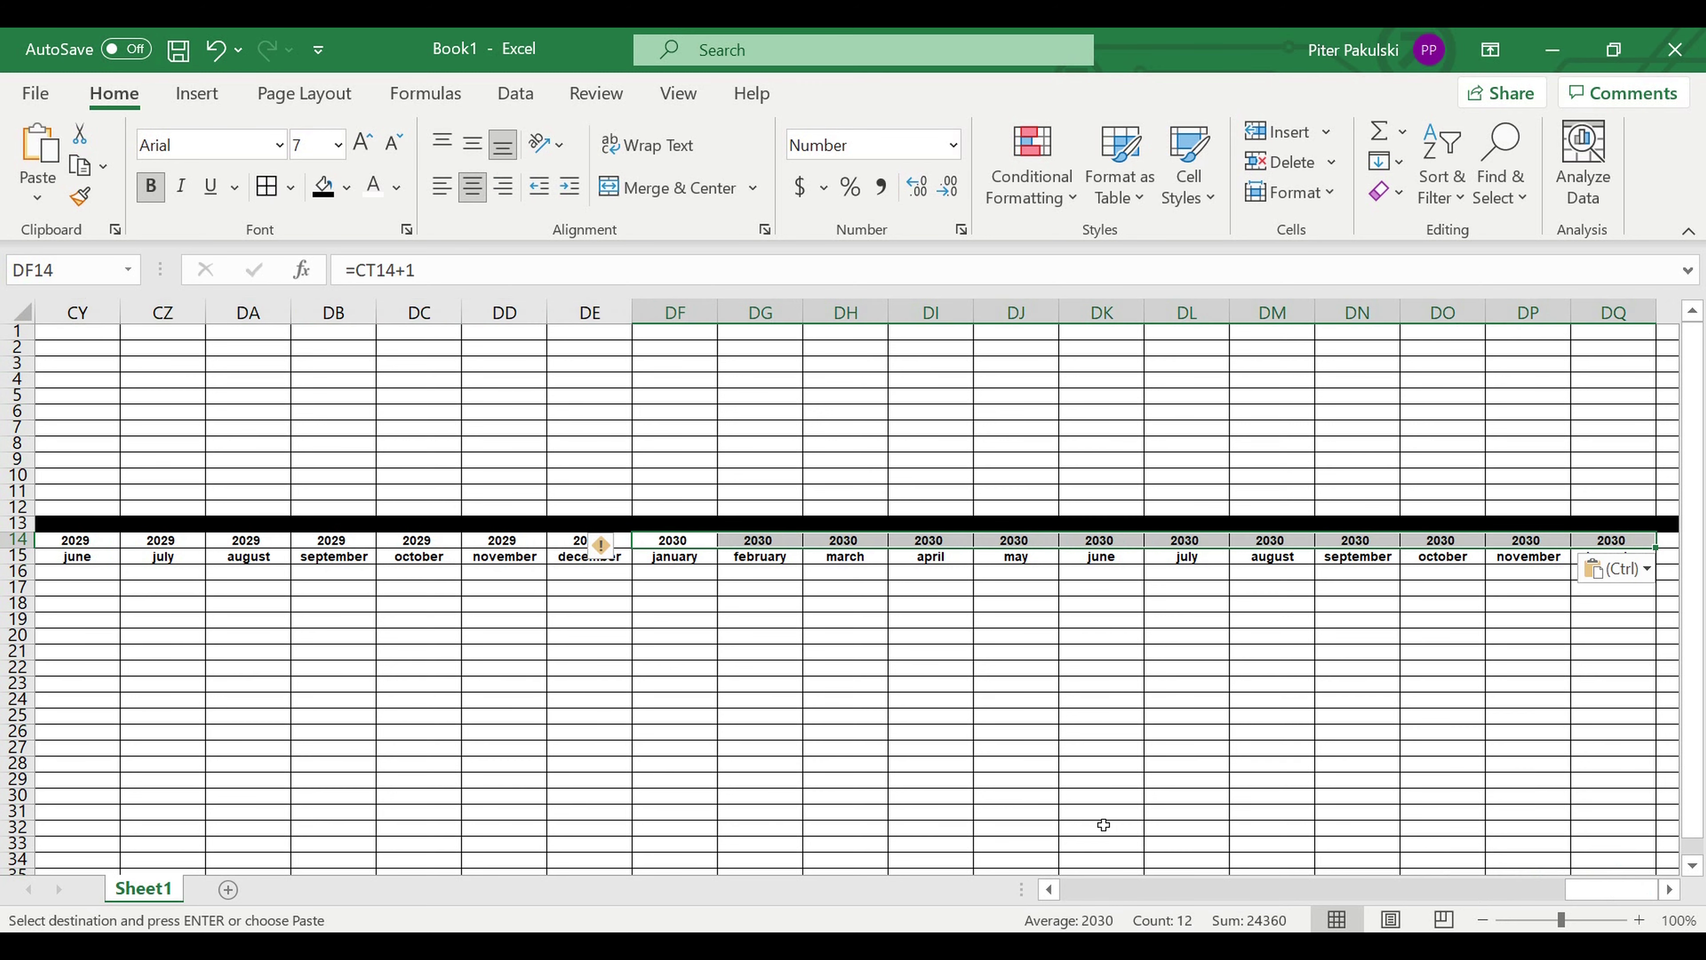
pyautogui.moveTo(1588, 891); pyautogui.dragTo(1612, 894)
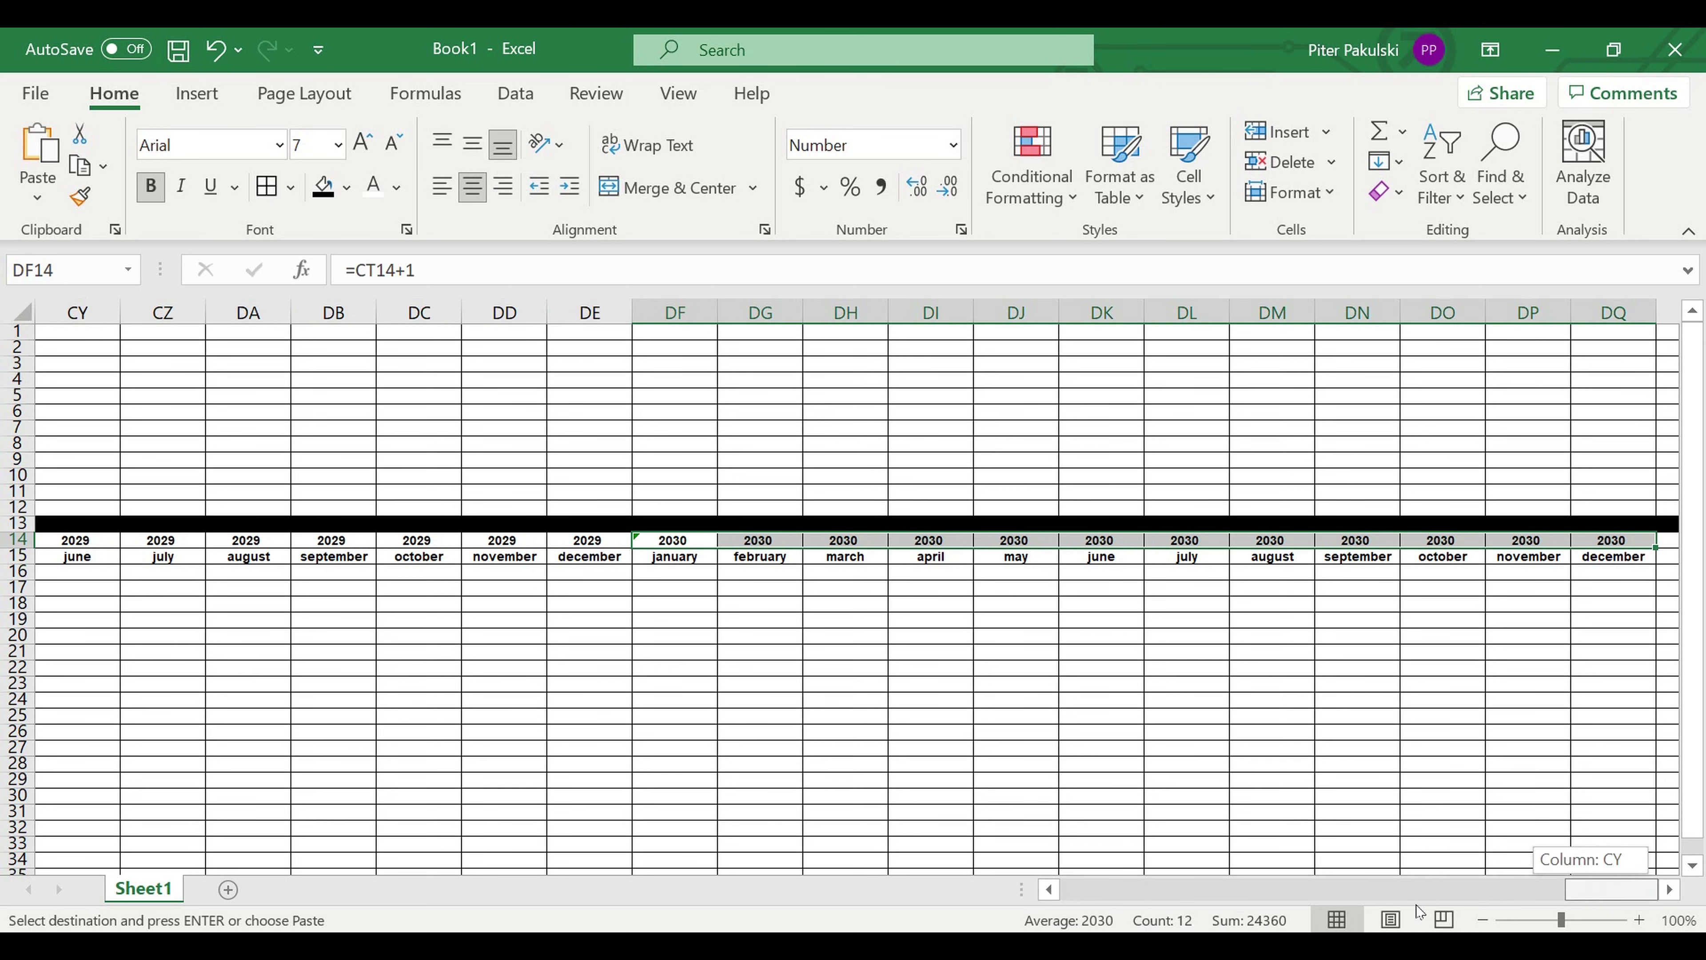
pyautogui.moveTo(1419, 912); pyautogui.dragTo(1074, 890)
pyautogui.click(453, 621)
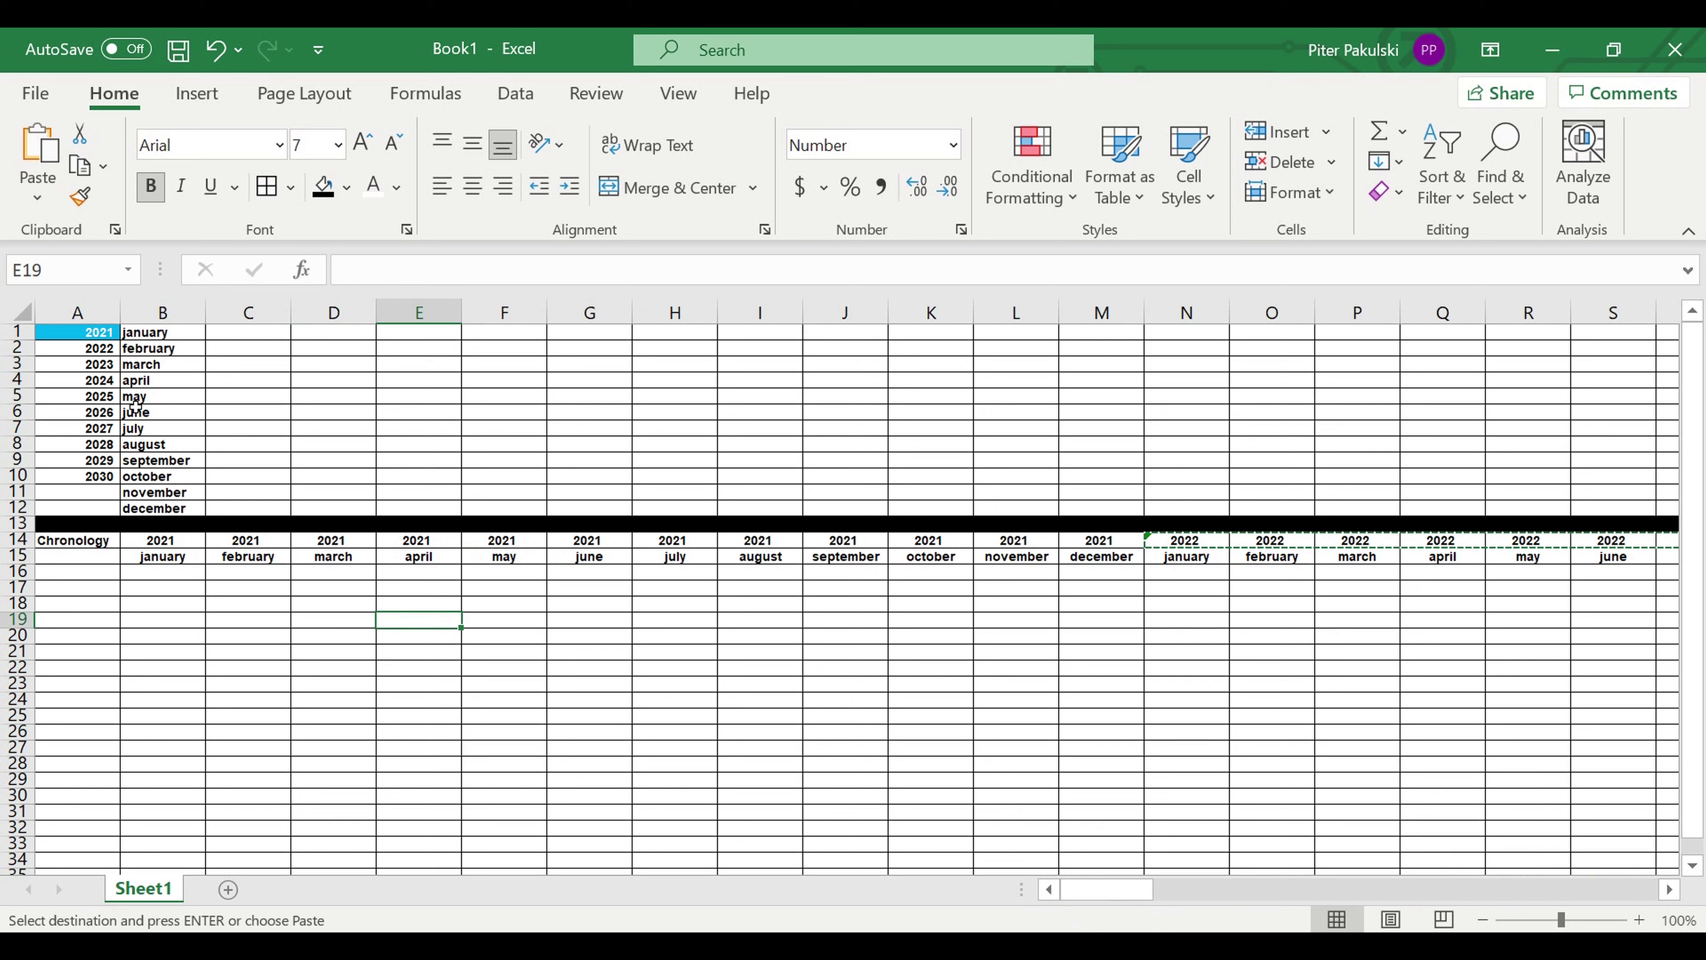
pyautogui.click(81, 332)
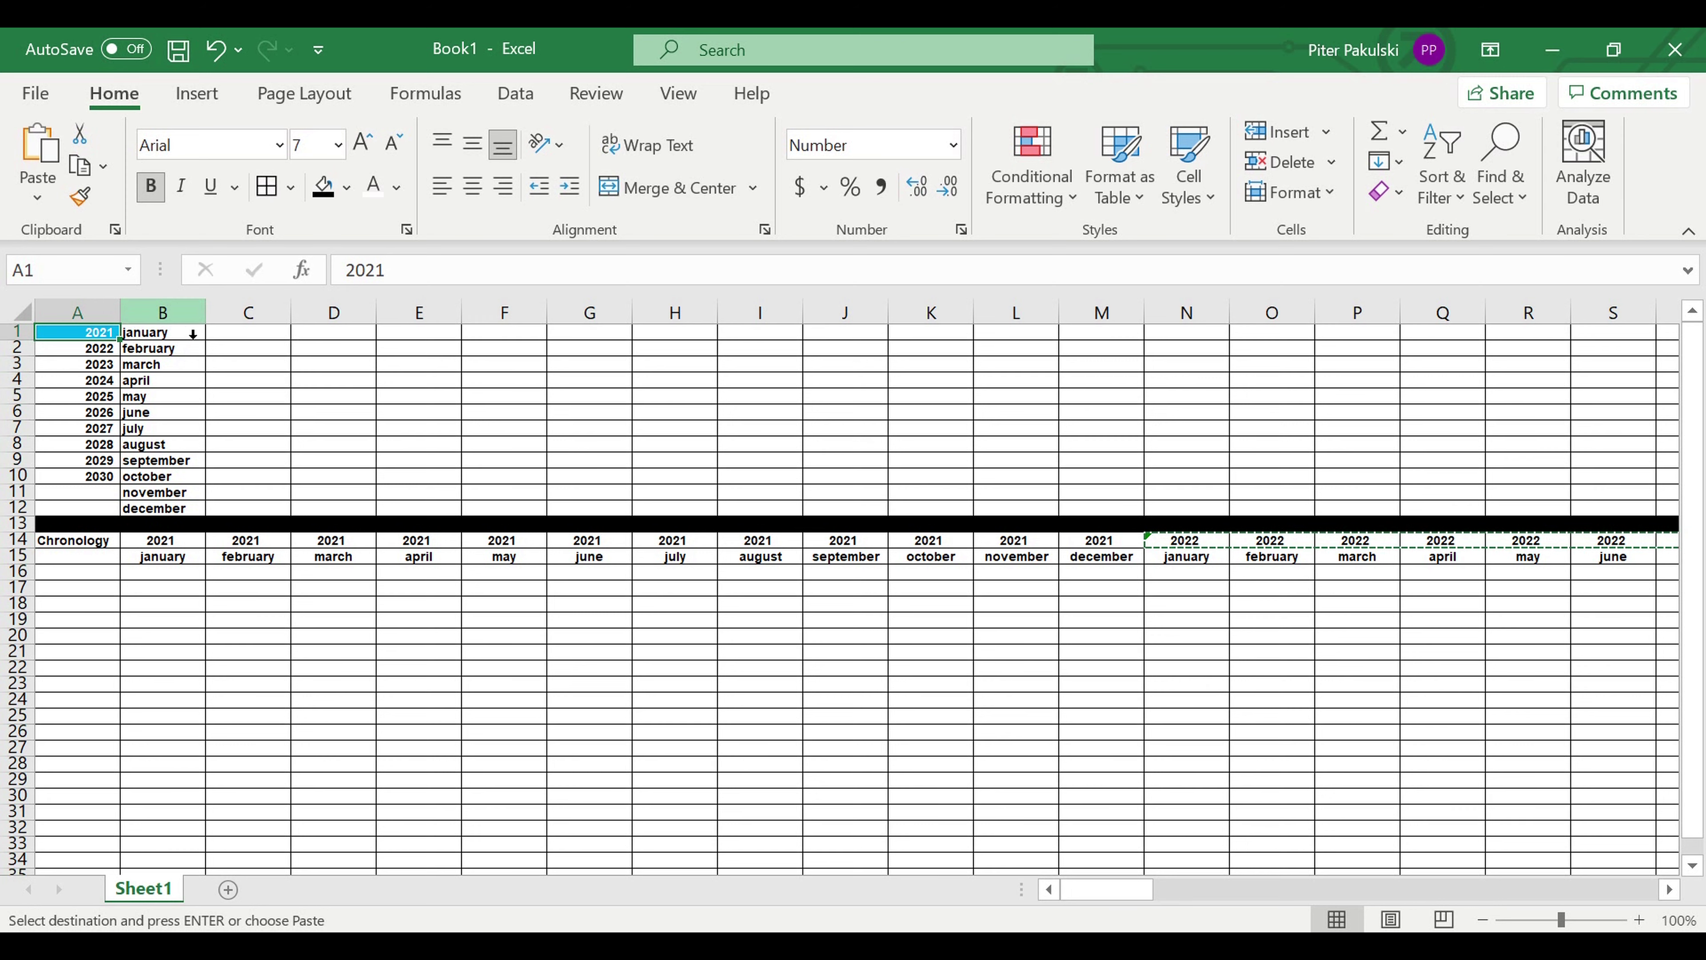
pyautogui.write('202')
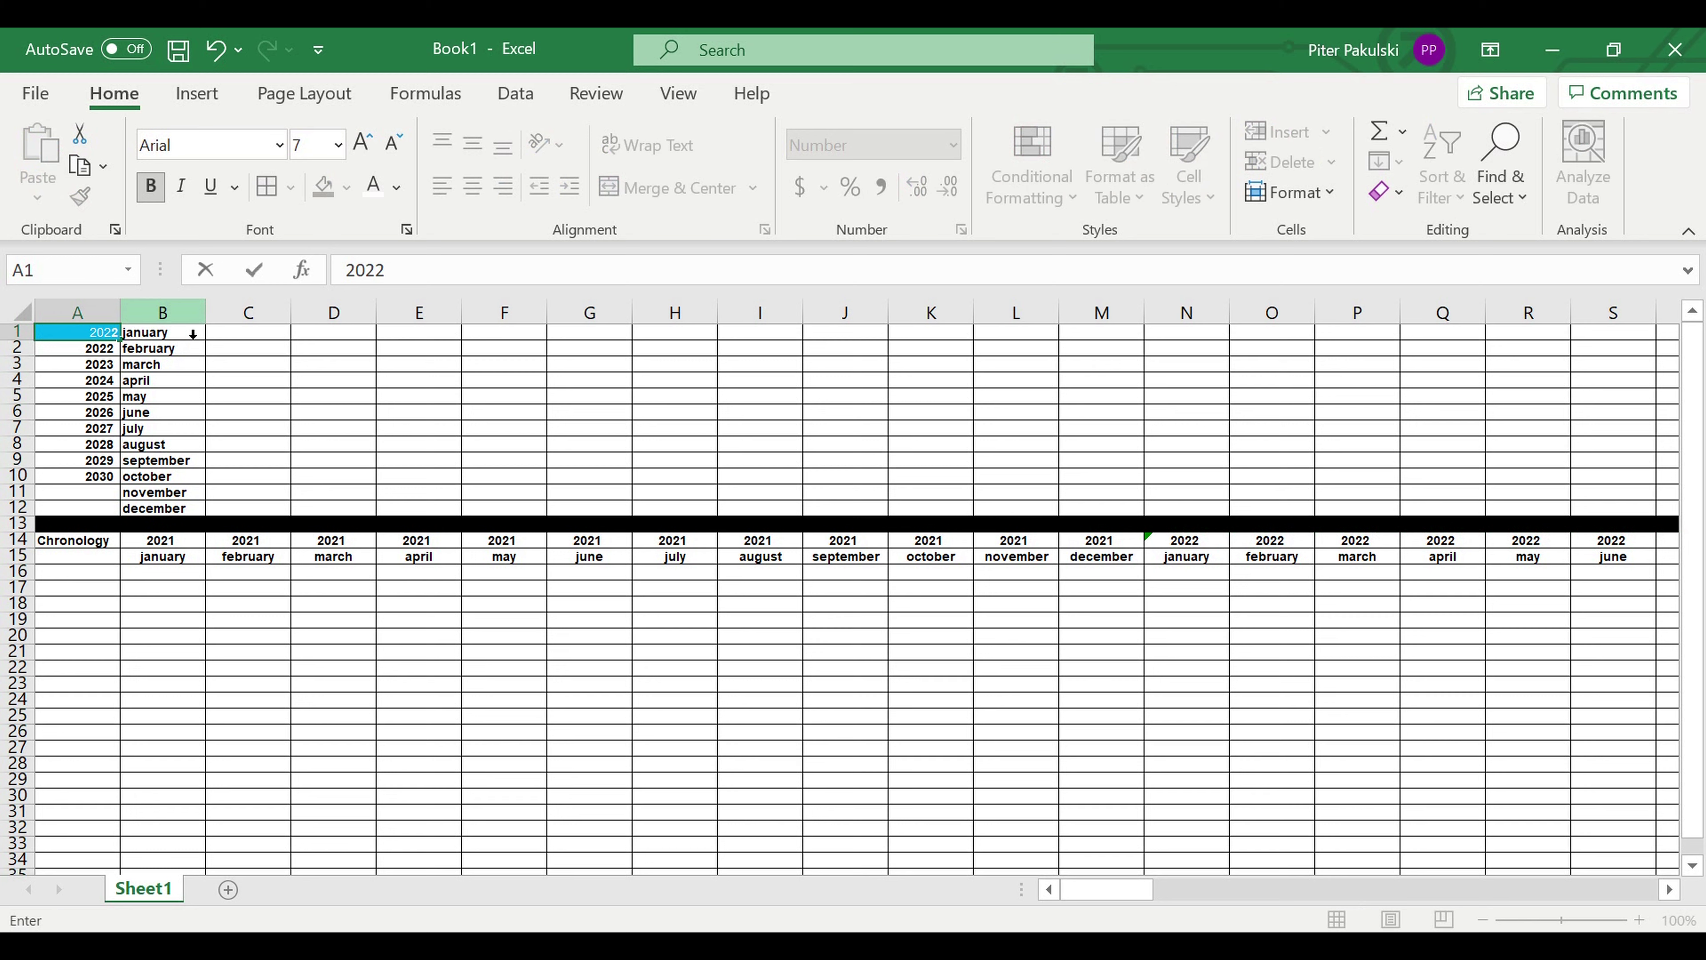
pyautogui.write('2')
pyautogui.press('Return')
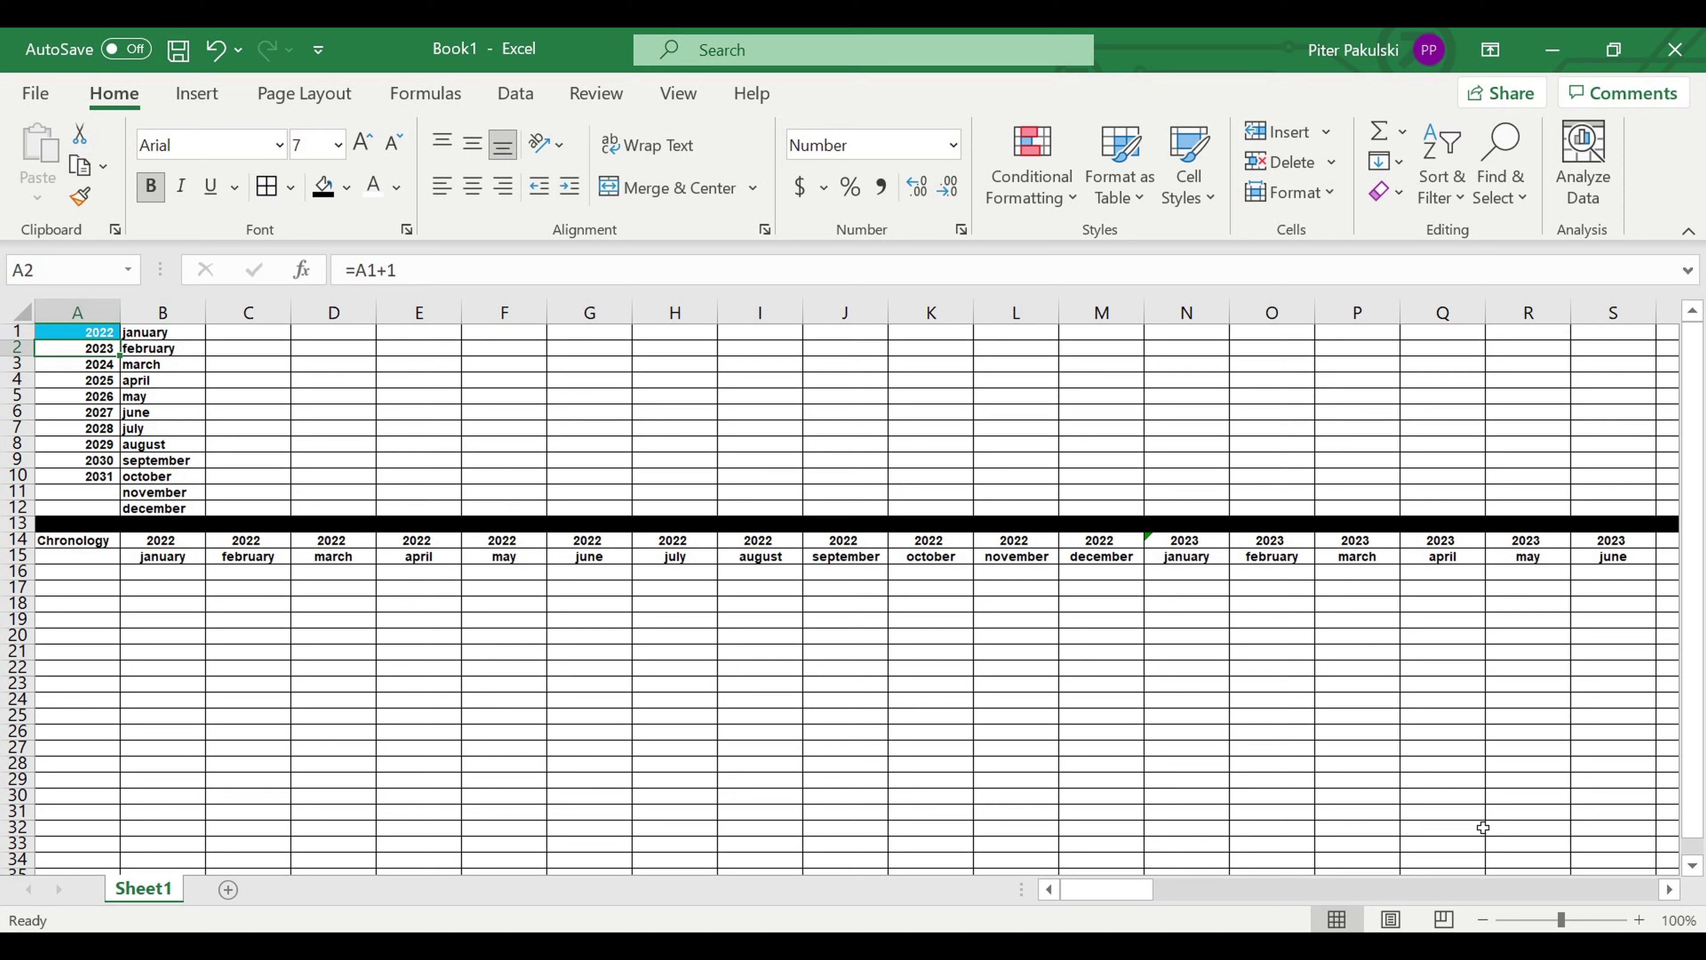
pyautogui.moveTo(1130, 891); pyautogui.dragTo(1190, 897)
pyautogui.moveTo(1596, 886); pyautogui.dragTo(1022, 904)
pyautogui.click(90, 332)
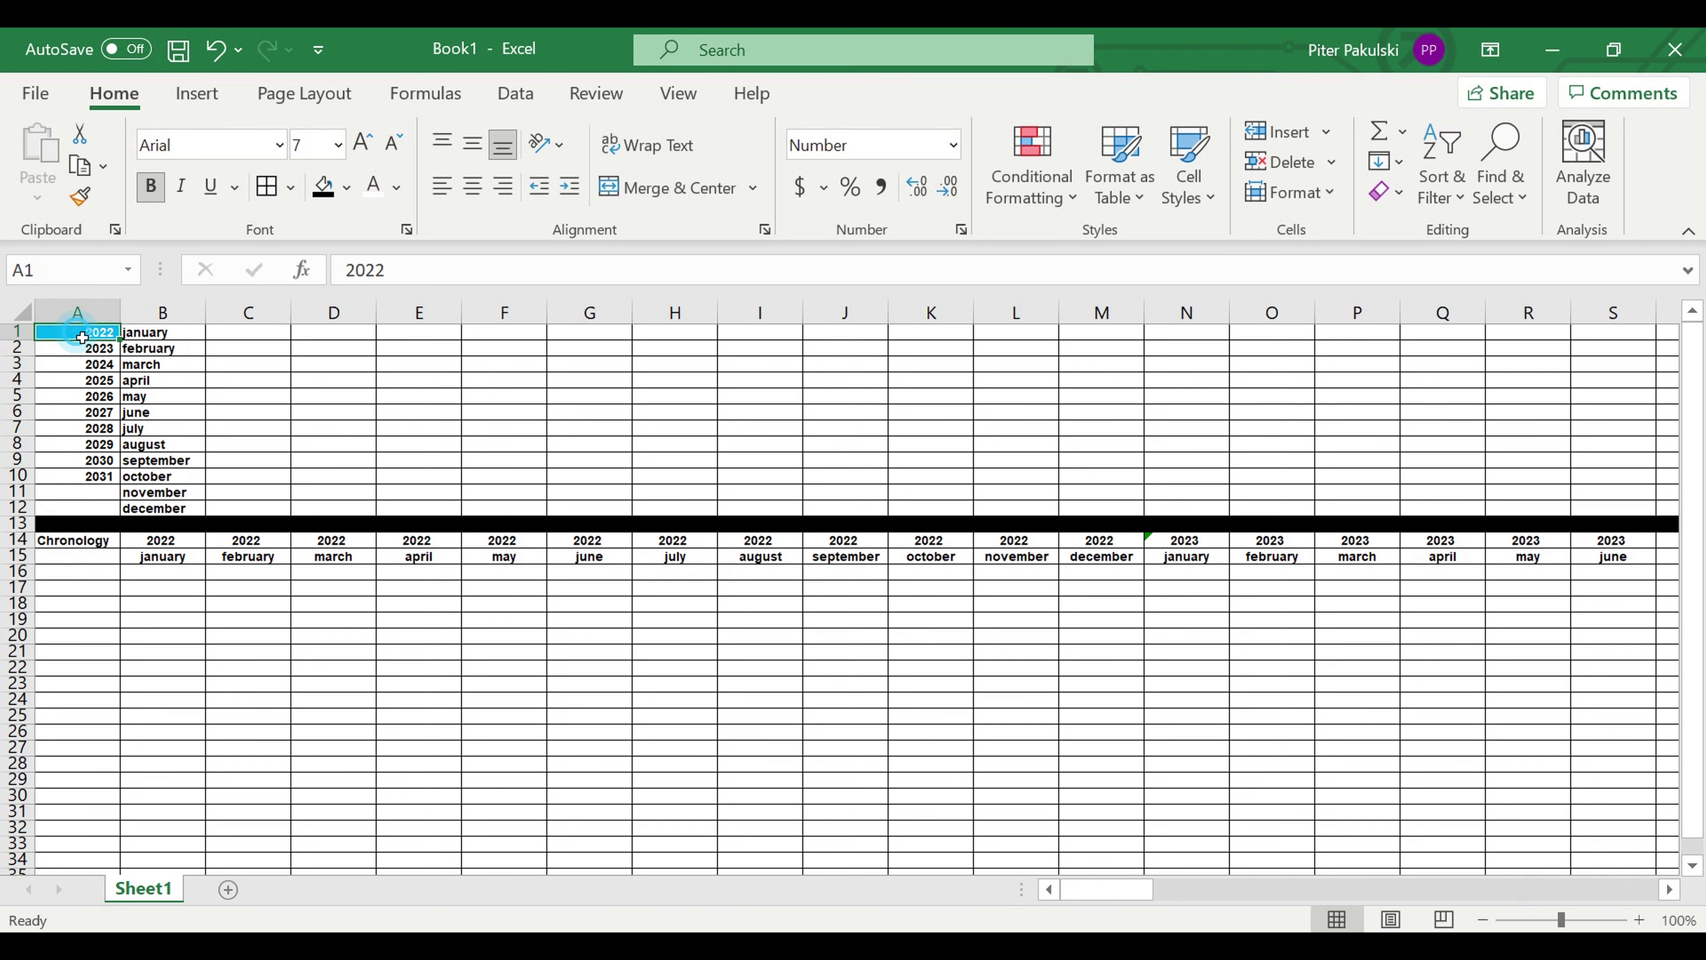
pyautogui.write('2021')
pyautogui.press('Return')
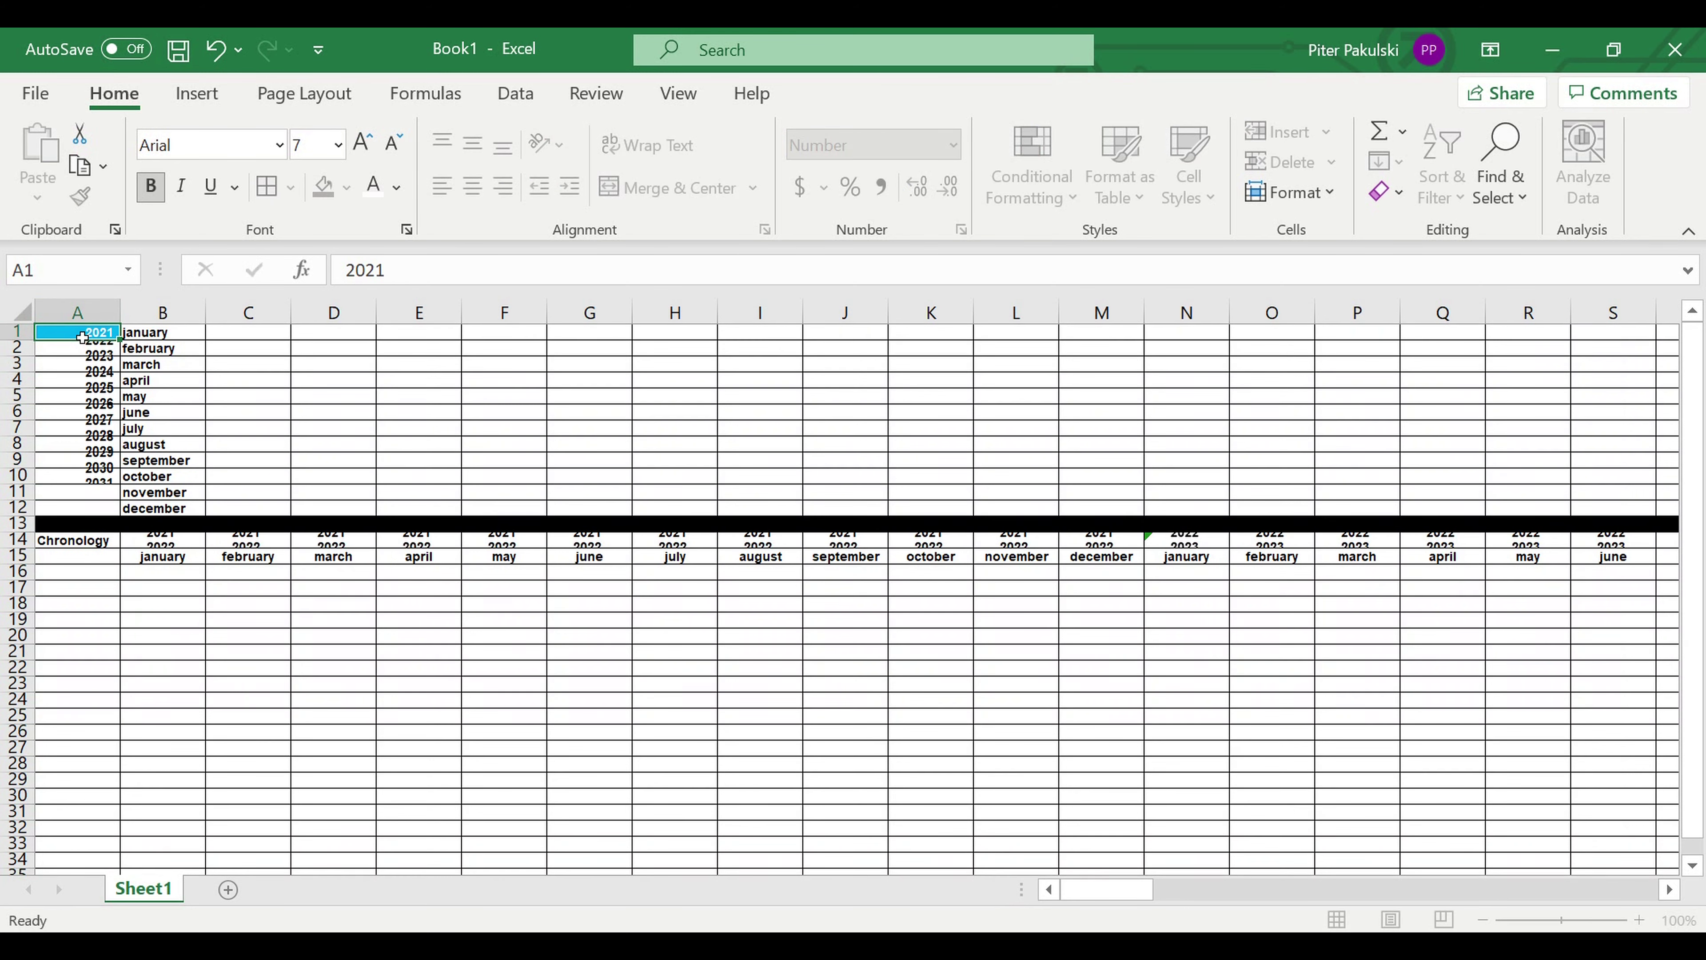
pyautogui.moveTo(169, 542); pyautogui.dragTo(1106, 552)
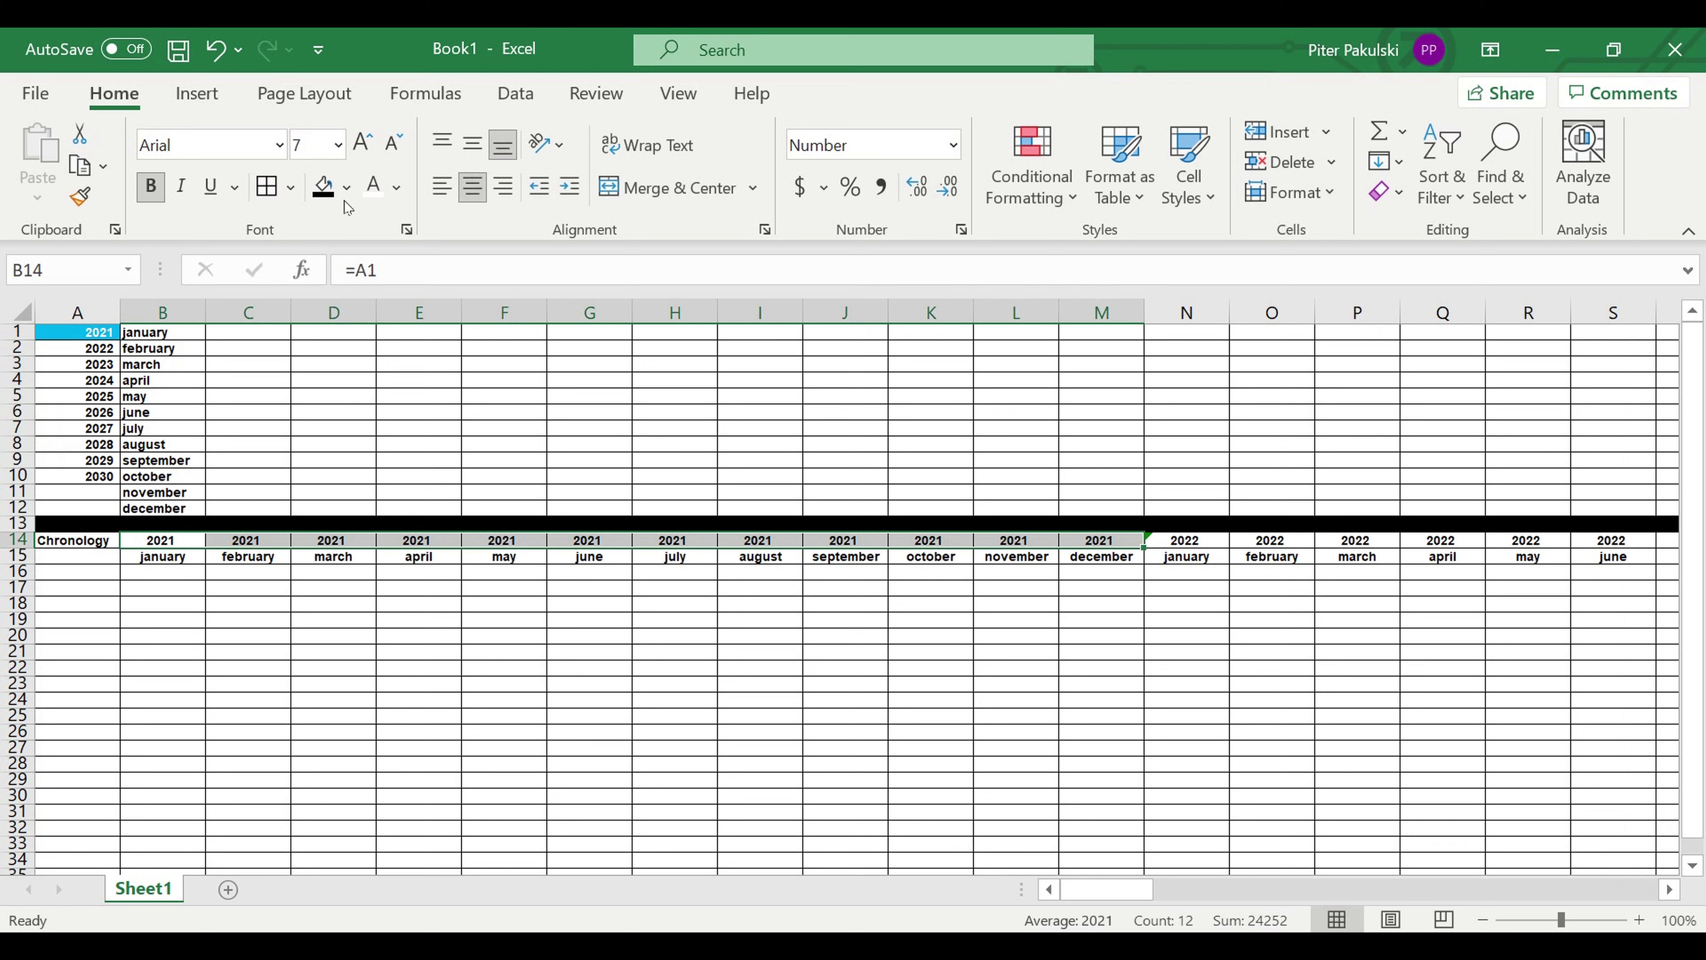
# Fill the 2021 year cells in row 14 and month cells in row 15 light blue
pyautogui.click(347, 187)
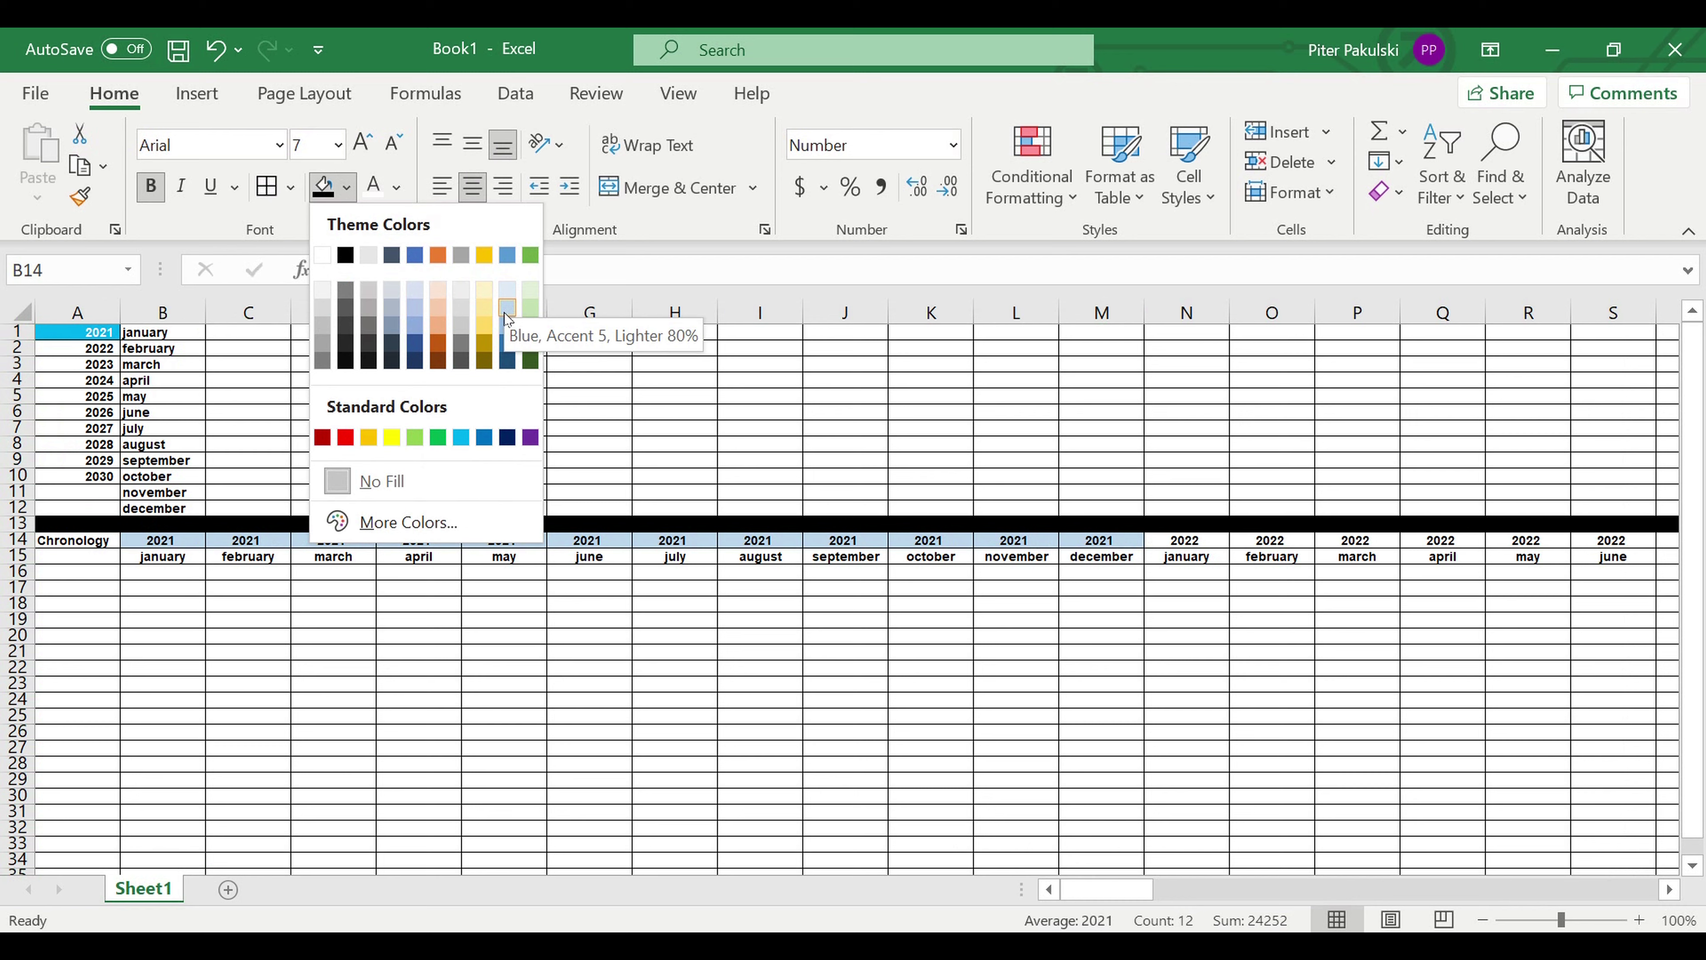
pyautogui.click(507, 310)
pyautogui.moveTo(1089, 560); pyautogui.dragTo(161, 558)
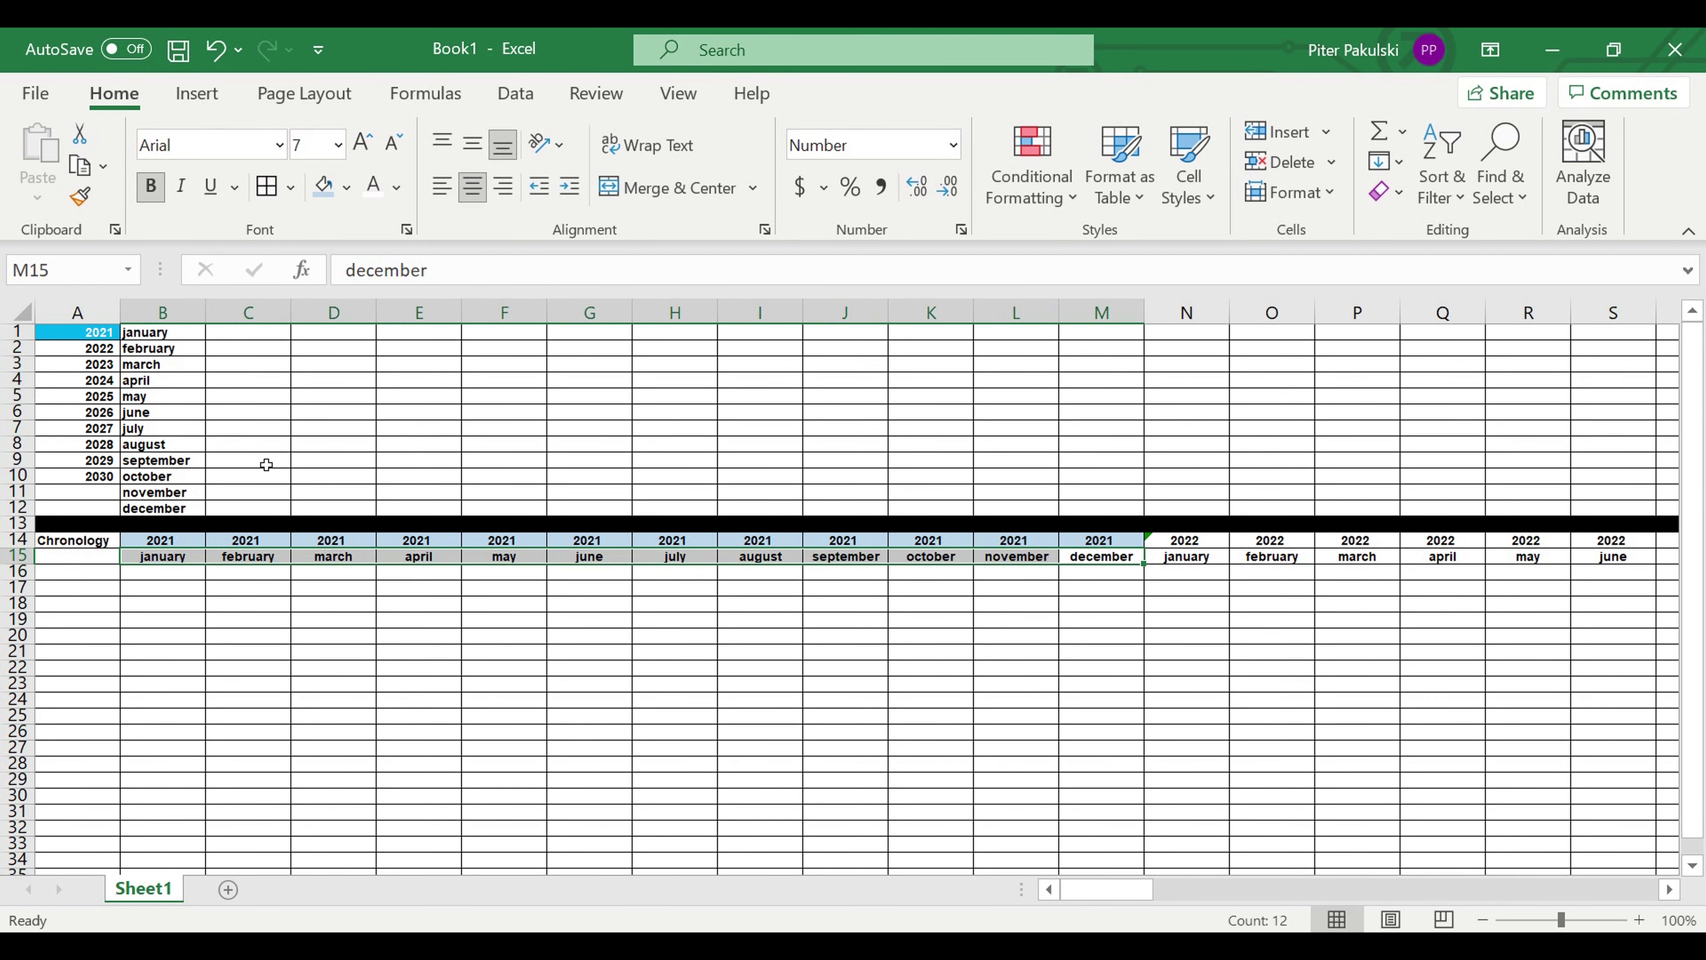
pyautogui.click(345, 195)
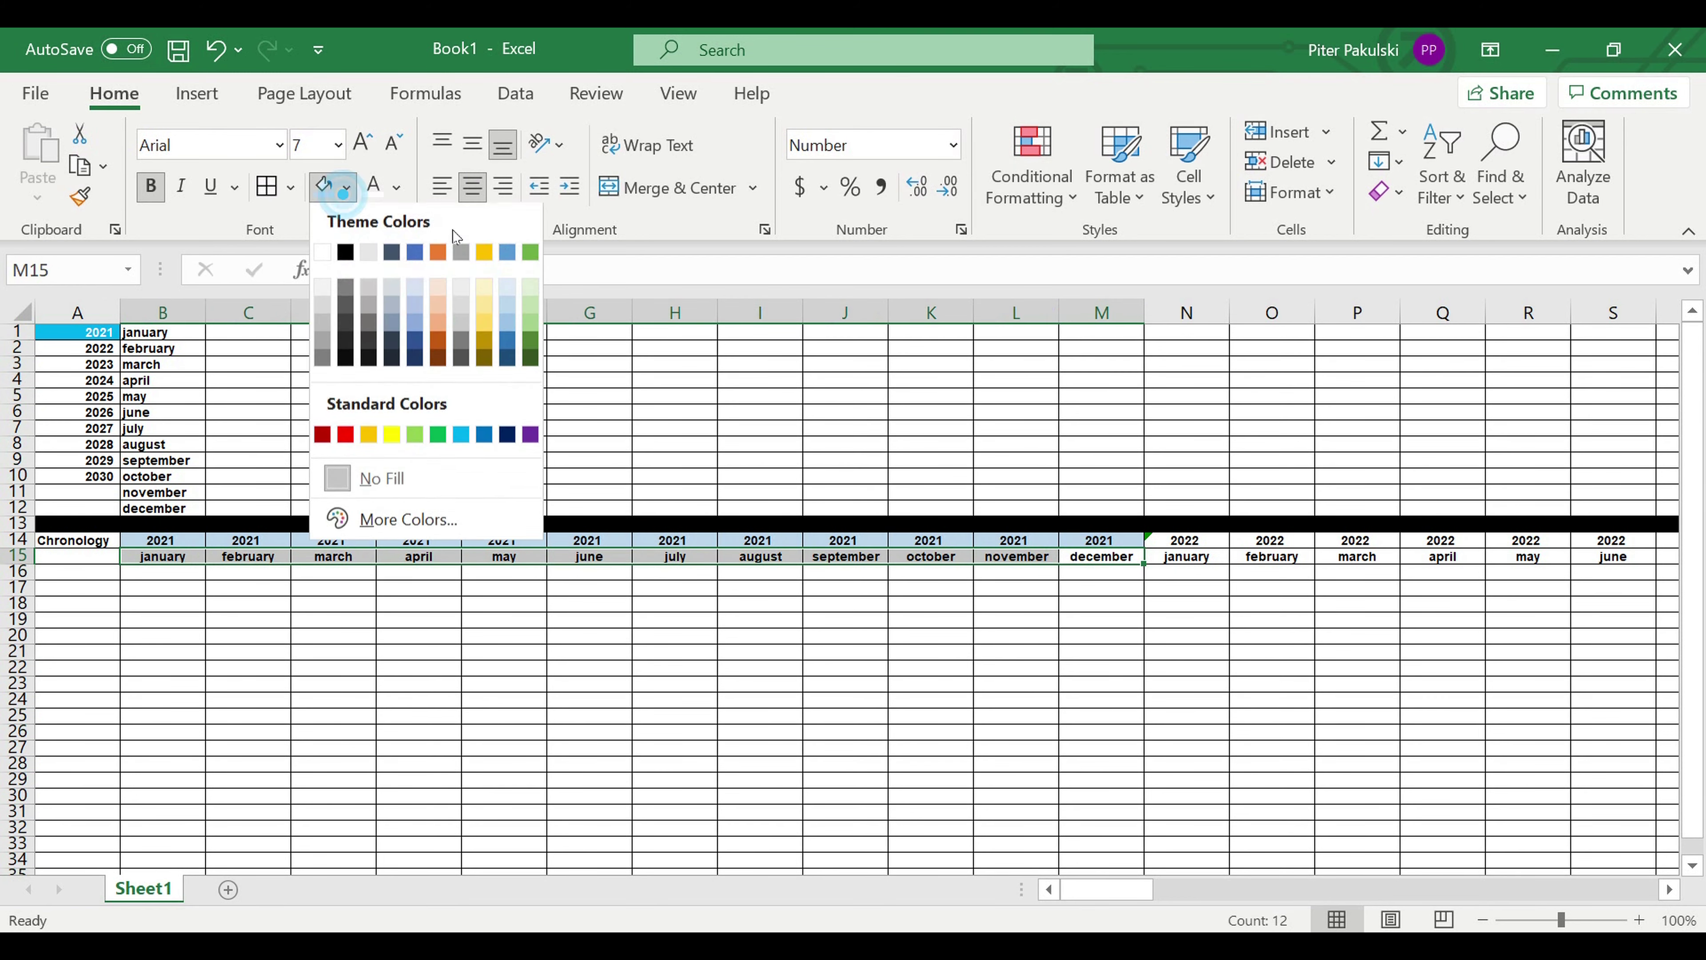
pyautogui.click(515, 297)
pyautogui.click(1337, 634)
# Fill the 2022 year cells N14:Y14 light gold and the 2022 months N15:Y15 tan
pyautogui.moveTo(1194, 551); pyautogui.dragTo(1444, 546)
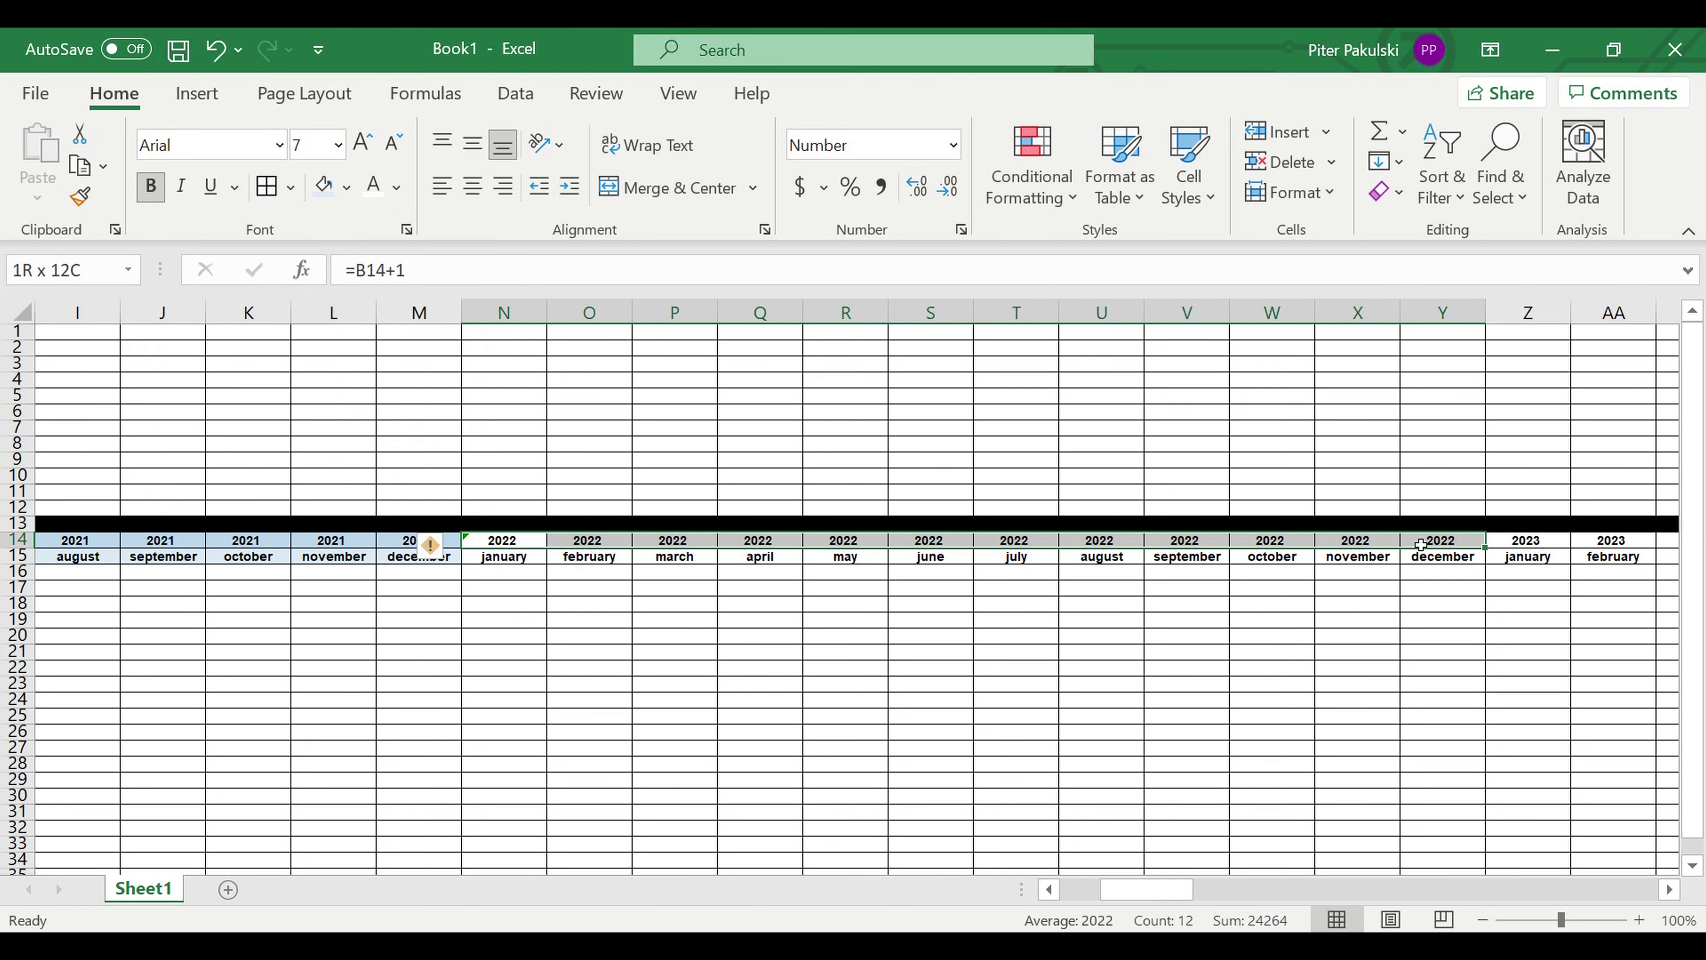
pyautogui.click(344, 198)
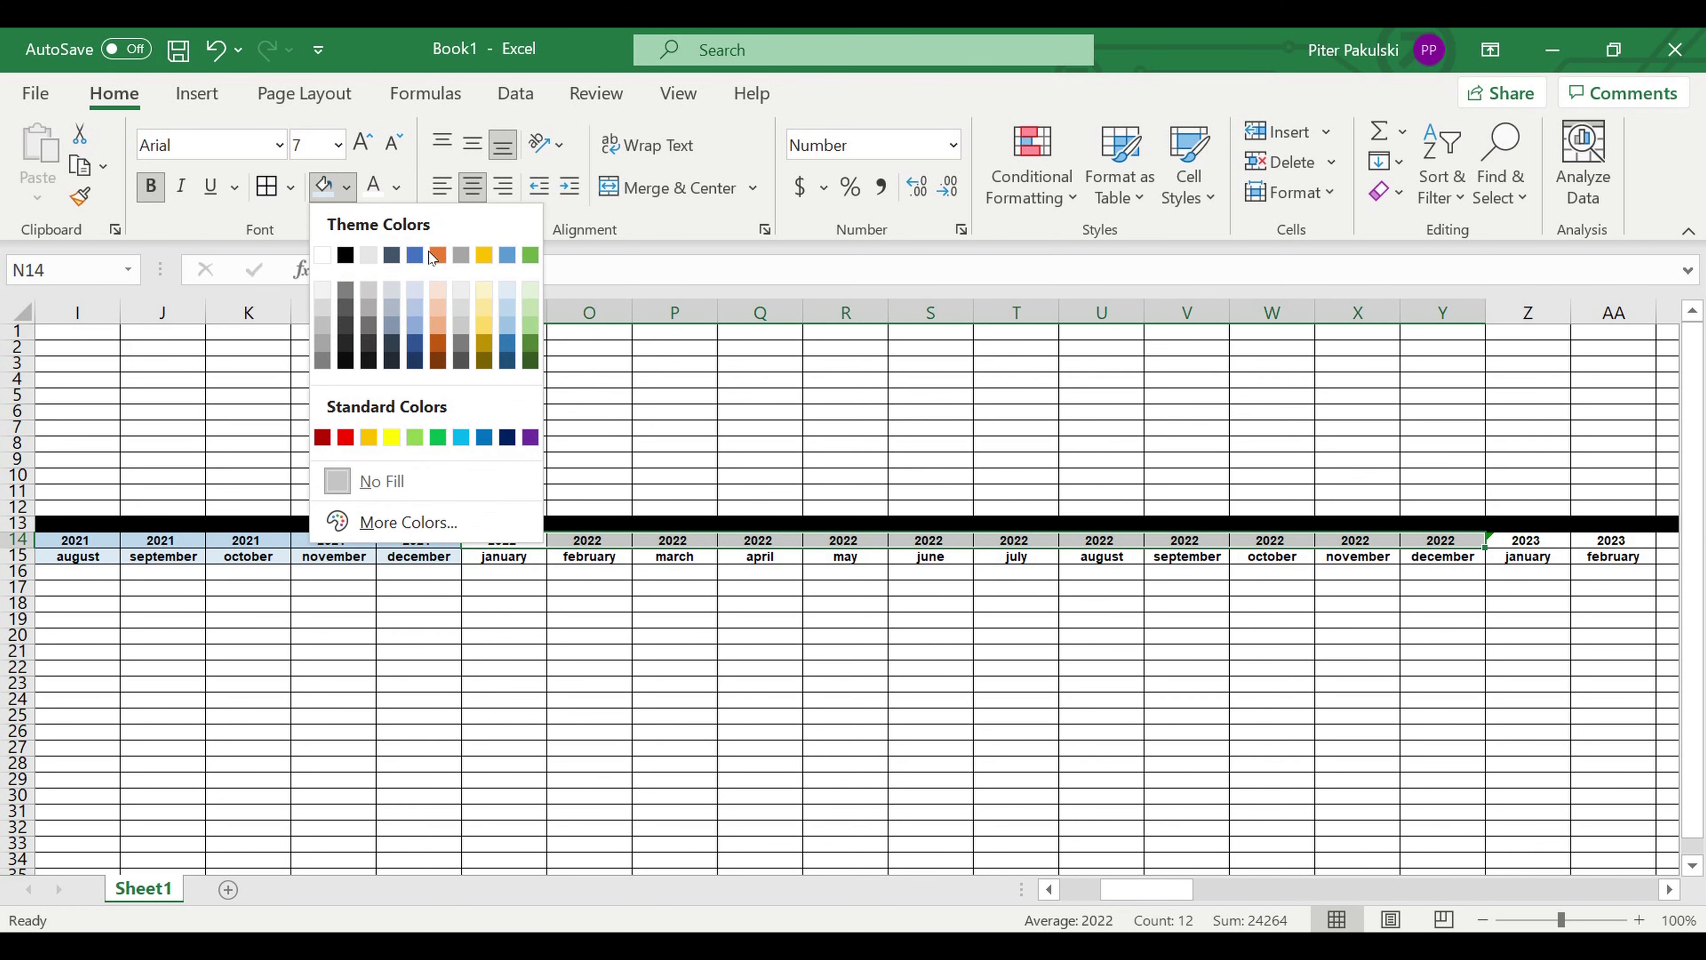
pyautogui.click(484, 313)
pyautogui.moveTo(512, 557); pyautogui.dragTo(1445, 557)
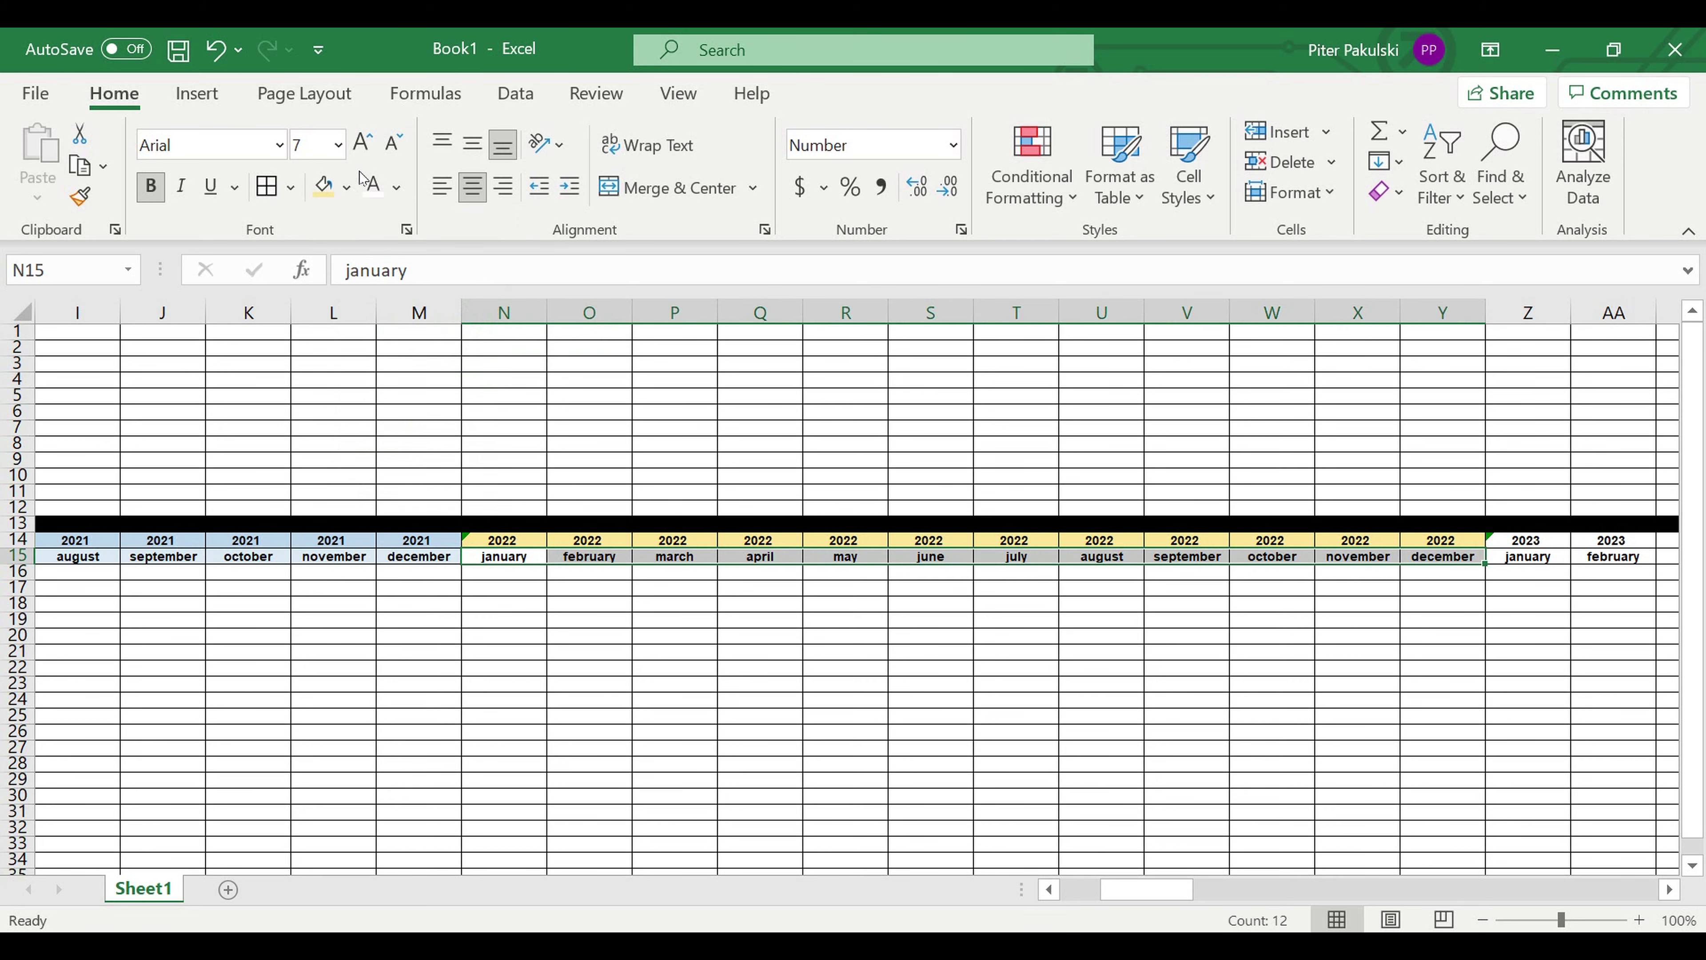
pyautogui.click(347, 187)
pyautogui.click(480, 285)
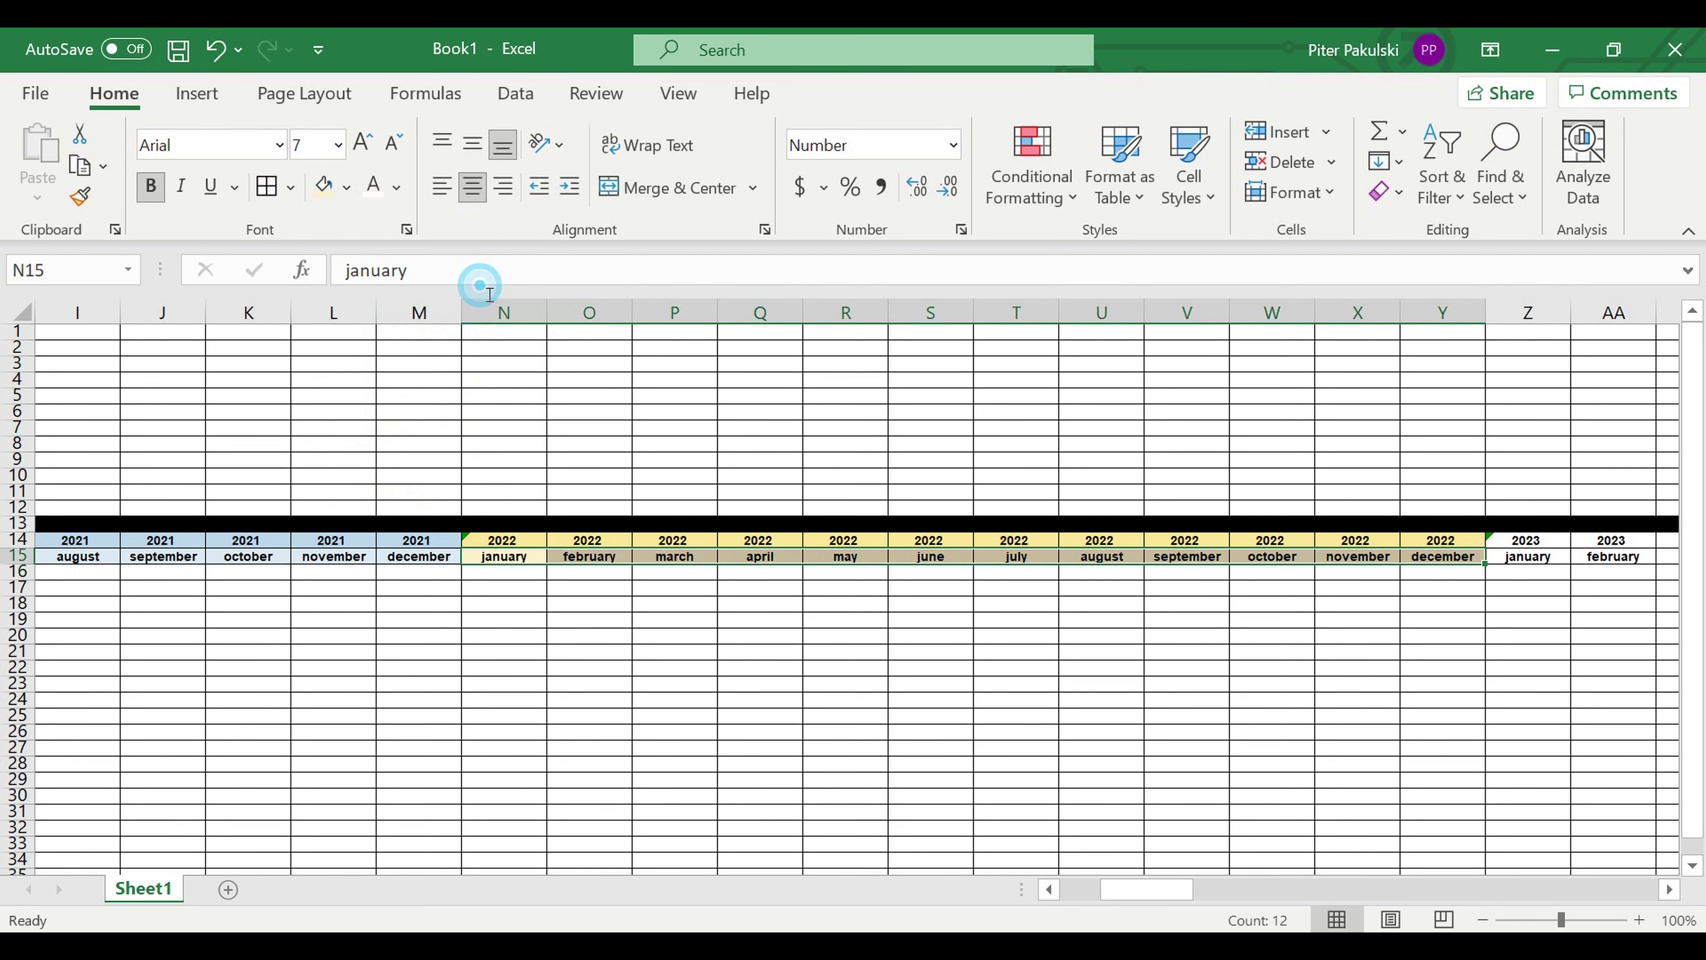
pyautogui.click(1245, 622)
pyautogui.click(1445, 562)
# Copy the shaded 2021–2022 header block and paste its formatting at January 2023
pyautogui.moveTo(1448, 563); pyautogui.dragTo(189, 554)
pyautogui.rightClick(189, 555)
pyautogui.click(288, 196)
pyautogui.moveTo(1107, 889); pyautogui.dragTo(1202, 889)
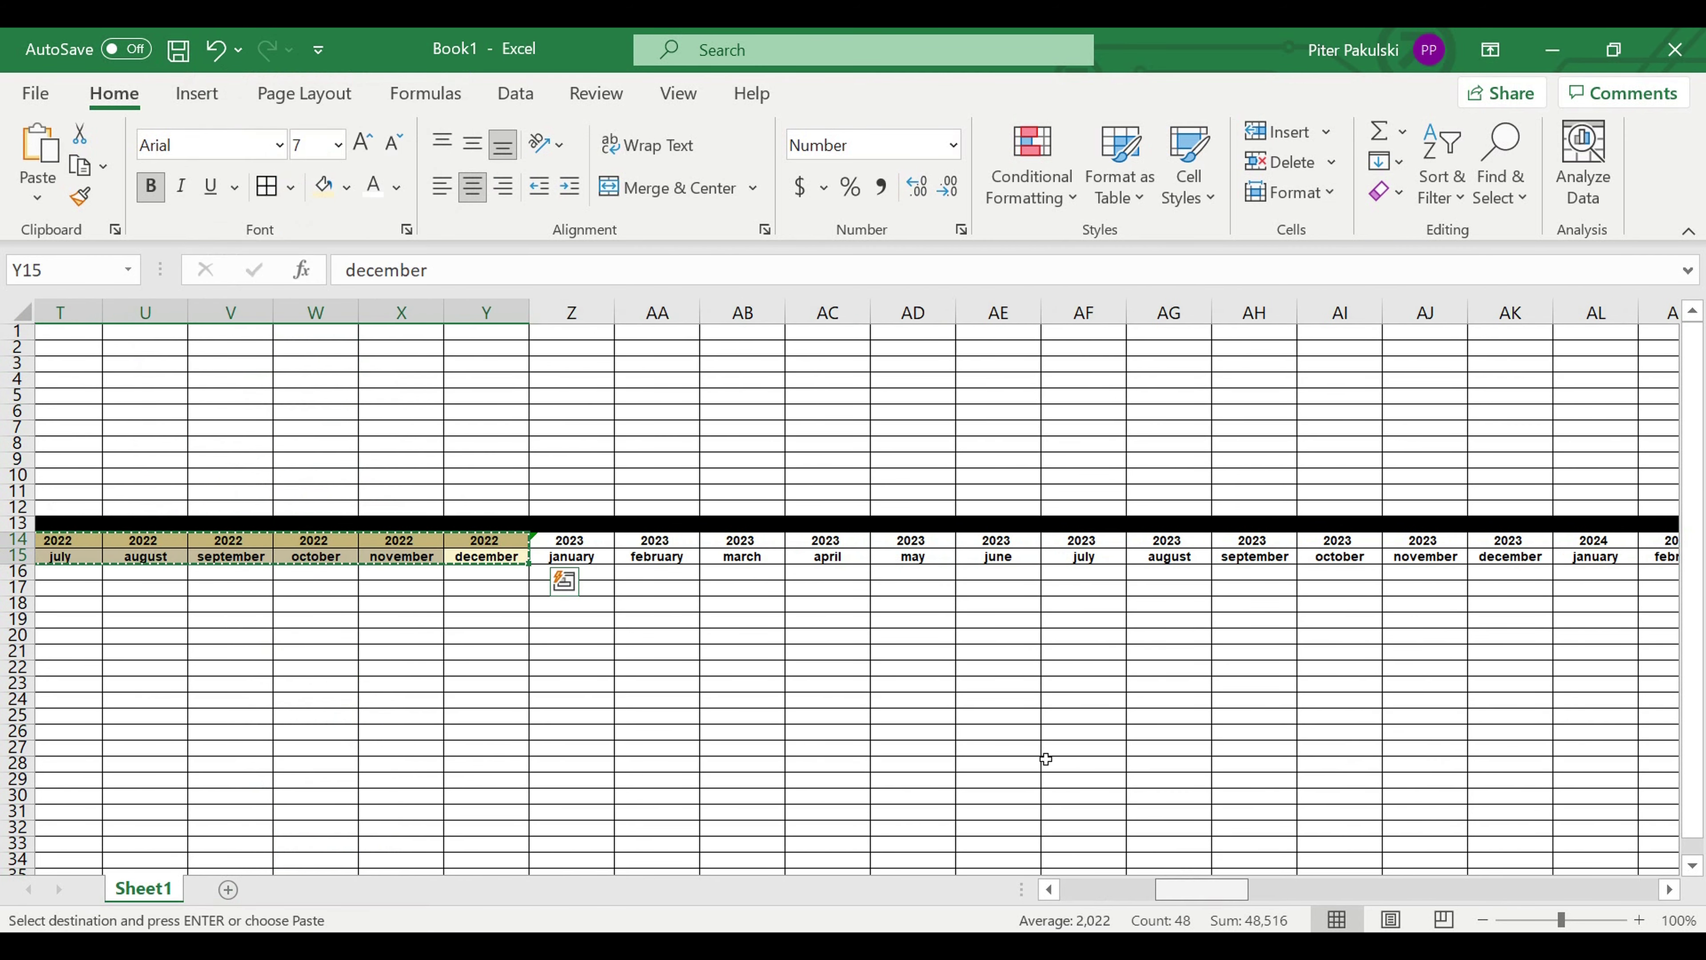
pyautogui.rightClick(566, 541)
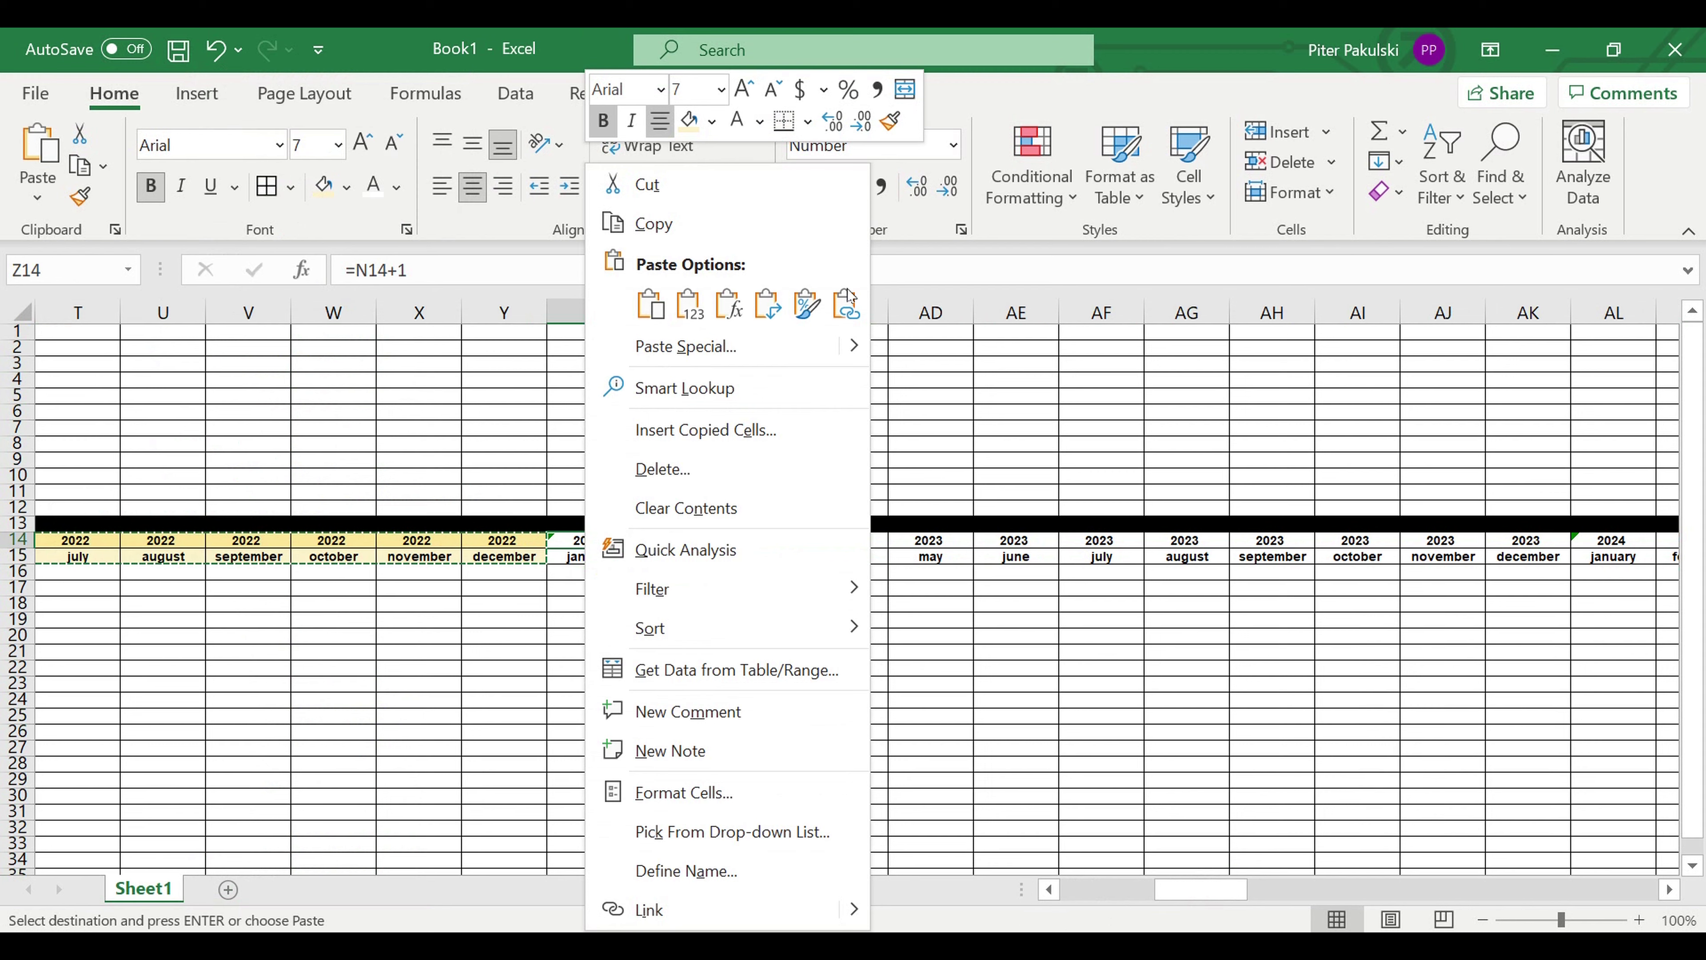
pyautogui.click(807, 304)
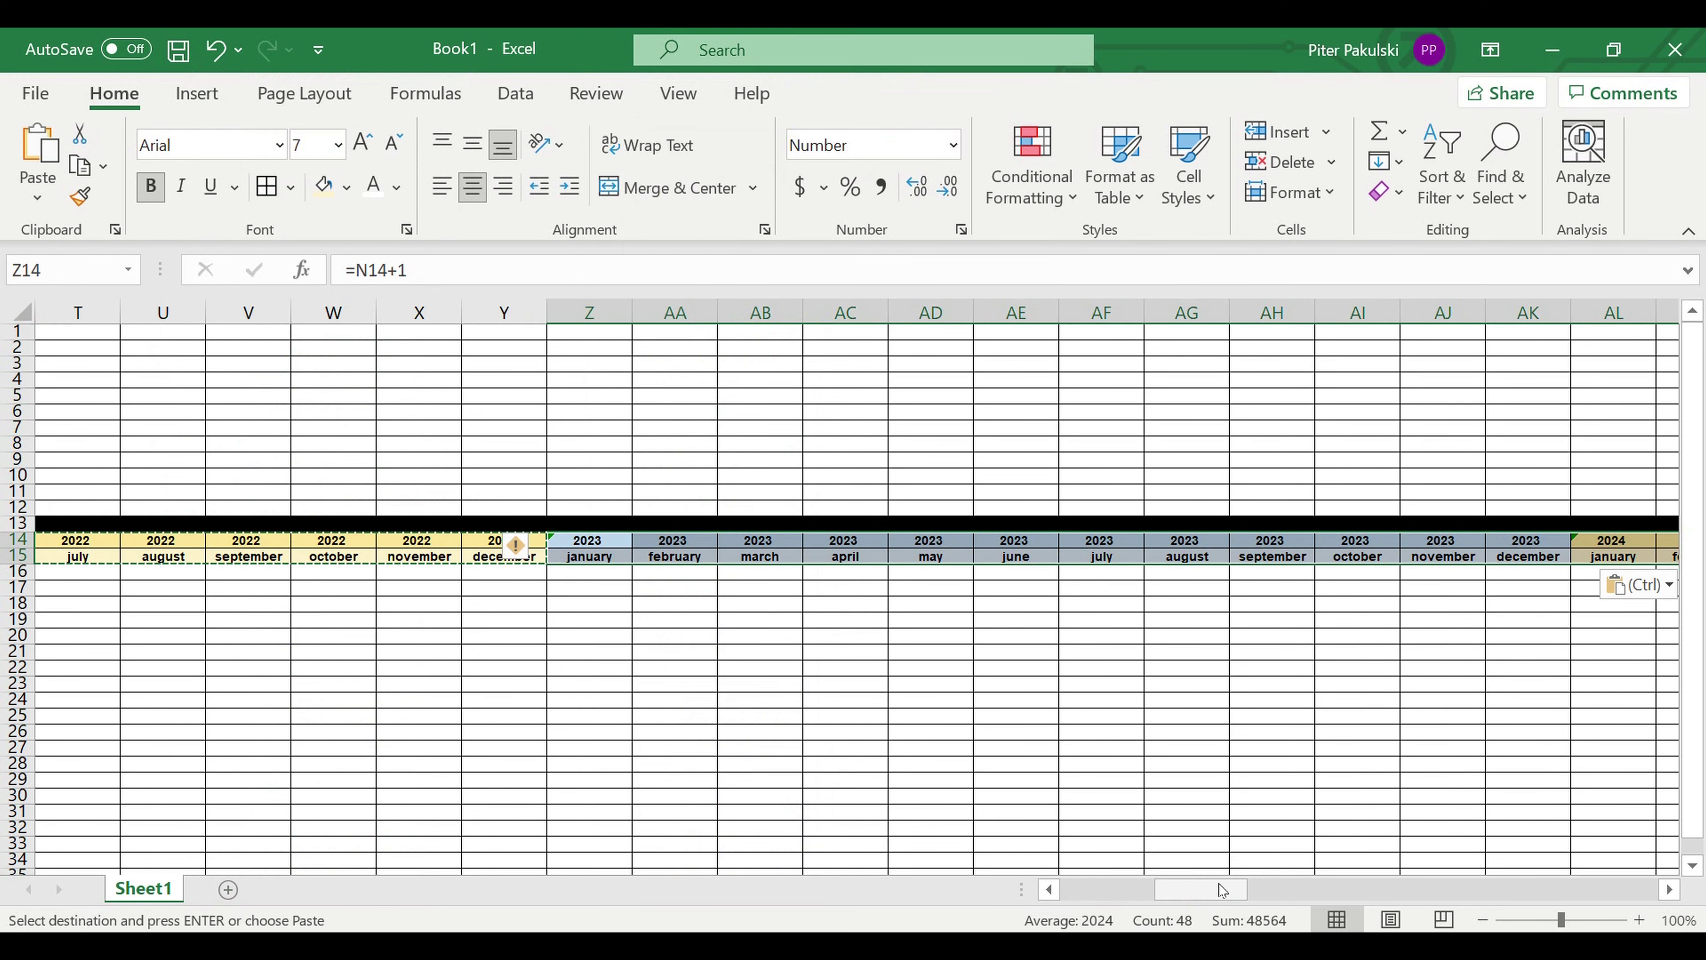
# Paste the same year shading at January 2025 and at BV14
pyautogui.moveTo(1222, 890); pyautogui.dragTo(1326, 886)
pyautogui.click(701, 542)
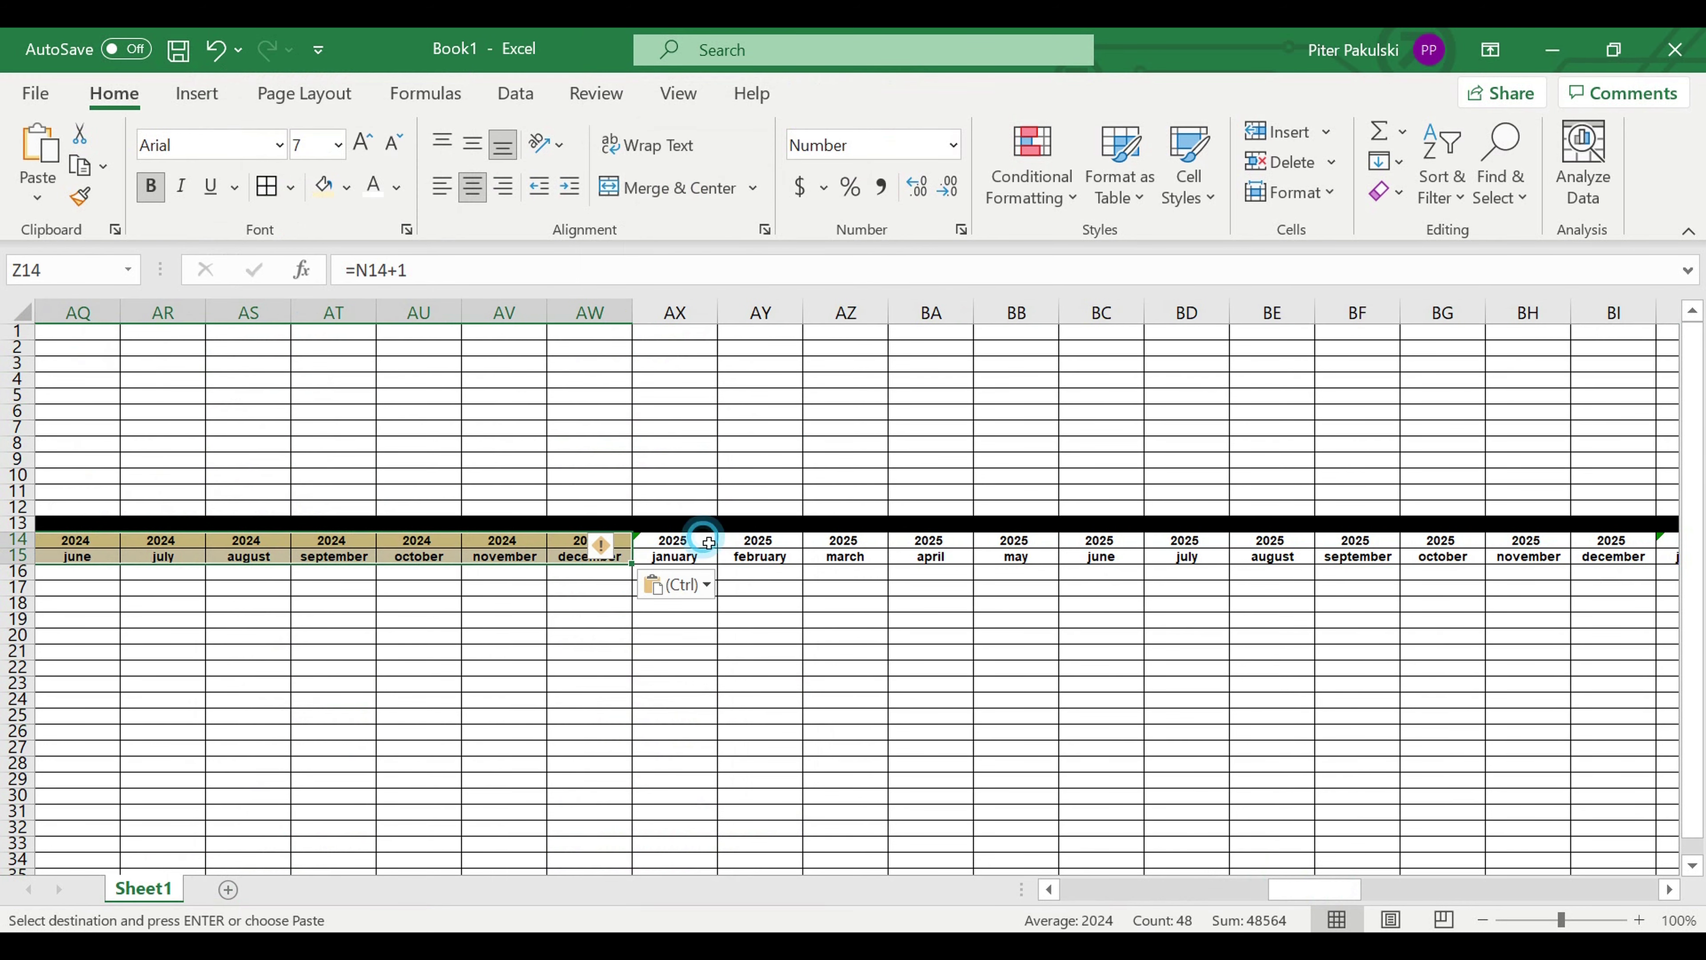
pyautogui.rightClick(703, 542)
pyautogui.click(922, 304)
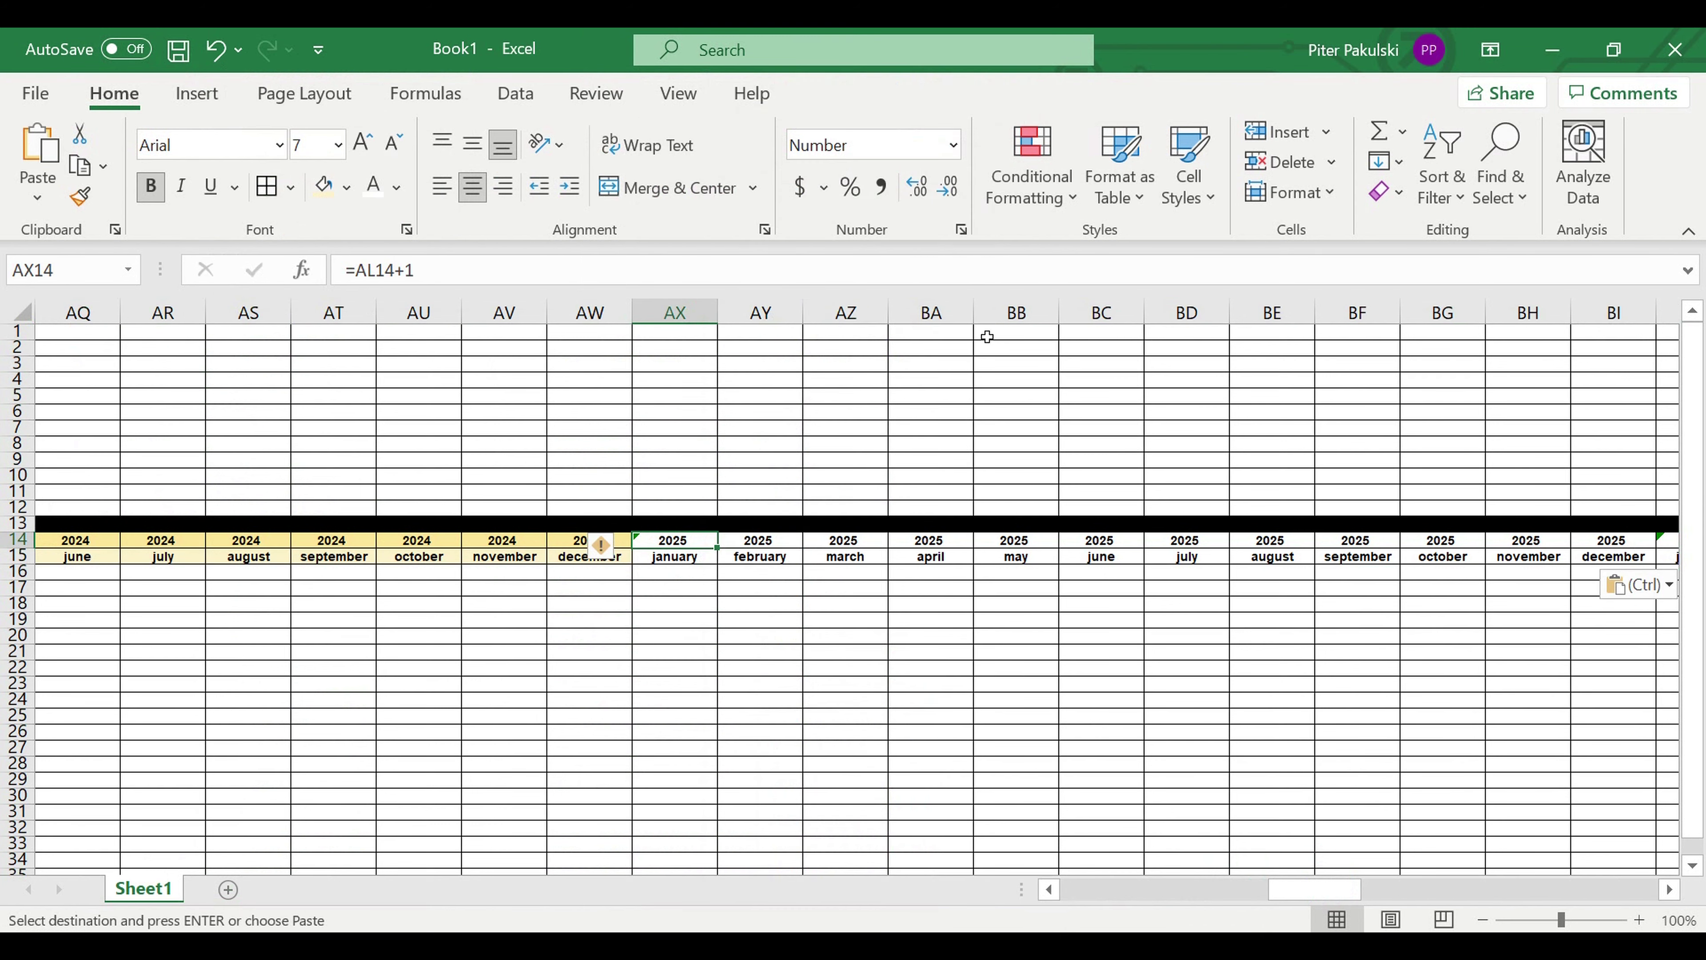
pyautogui.moveTo(1310, 890); pyautogui.dragTo(1453, 886)
pyautogui.click(339, 542)
pyautogui.rightClick(336, 545)
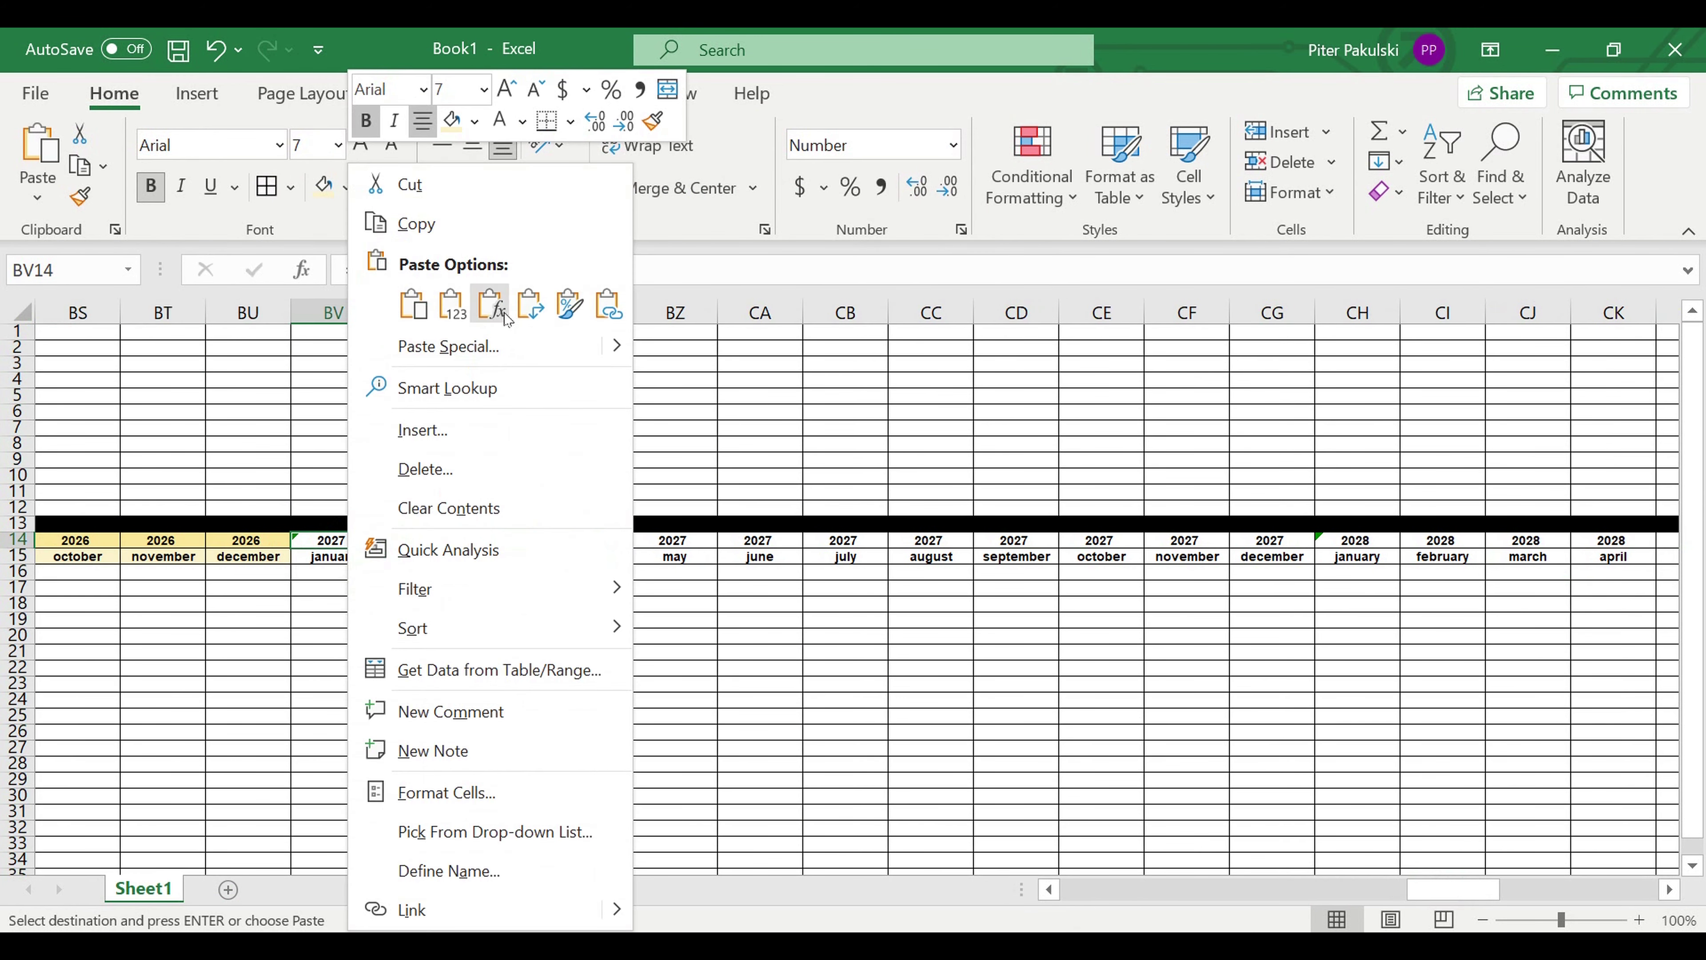
pyautogui.click(568, 319)
# Paste the year shading at CT14 for 2029–2030, then scroll back to column A
pyautogui.moveTo(1466, 890); pyautogui.dragTo(1581, 881)
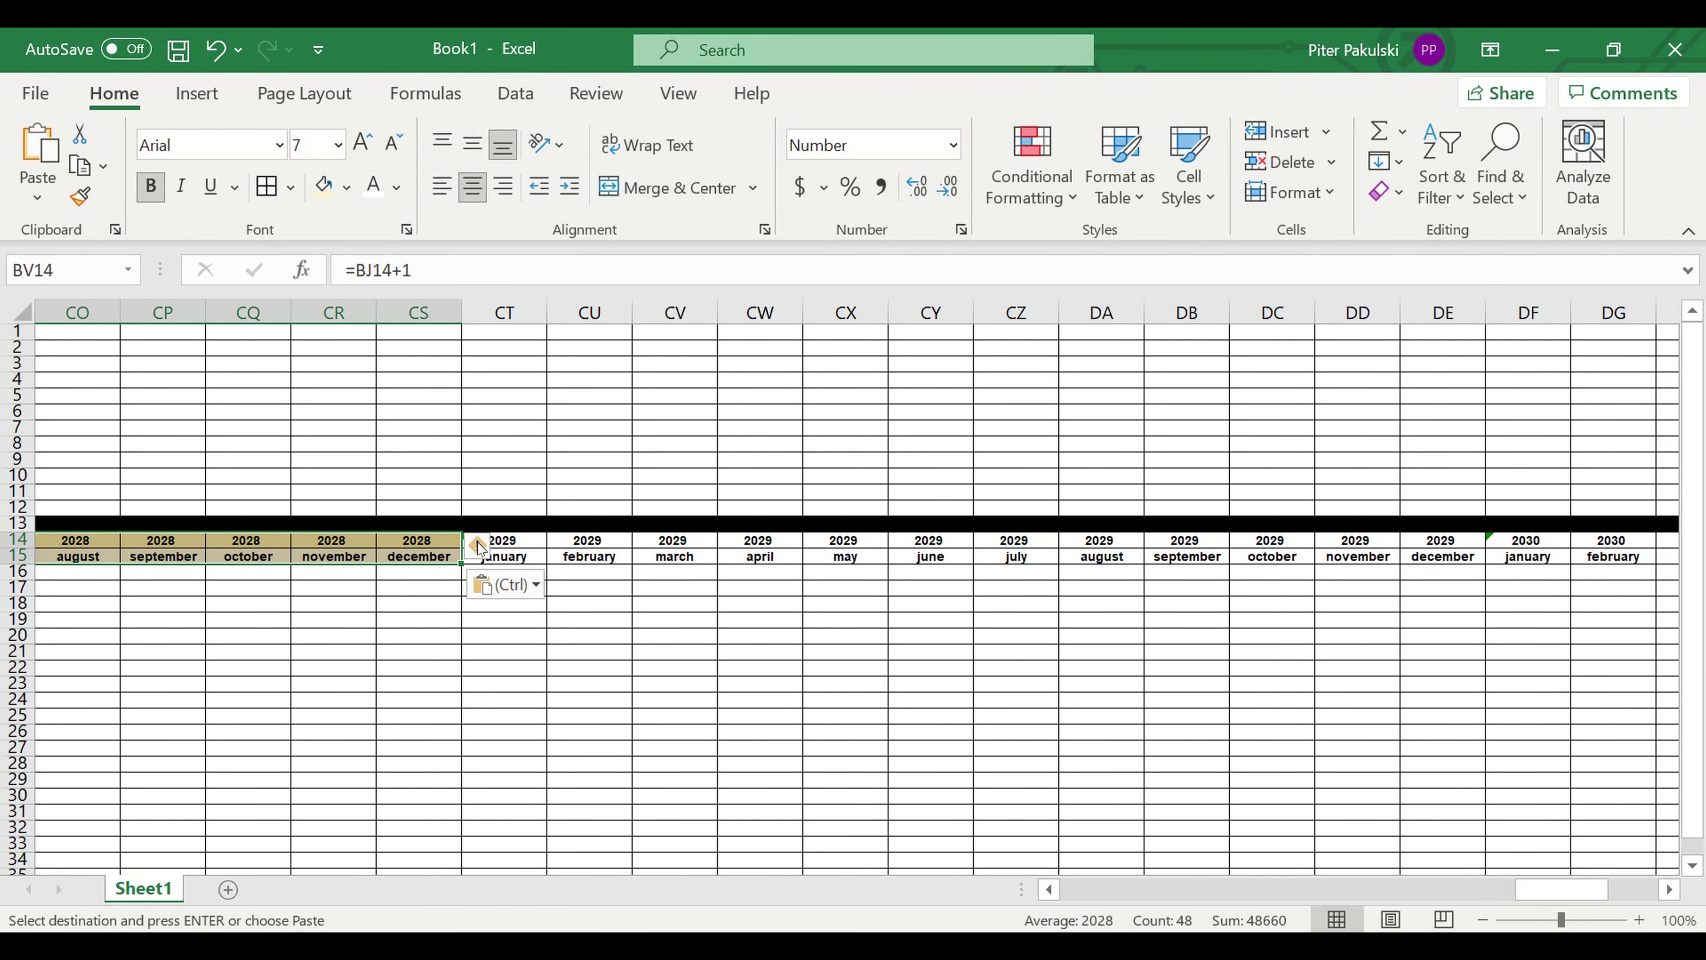
pyautogui.click(533, 542)
pyautogui.rightClick(534, 542)
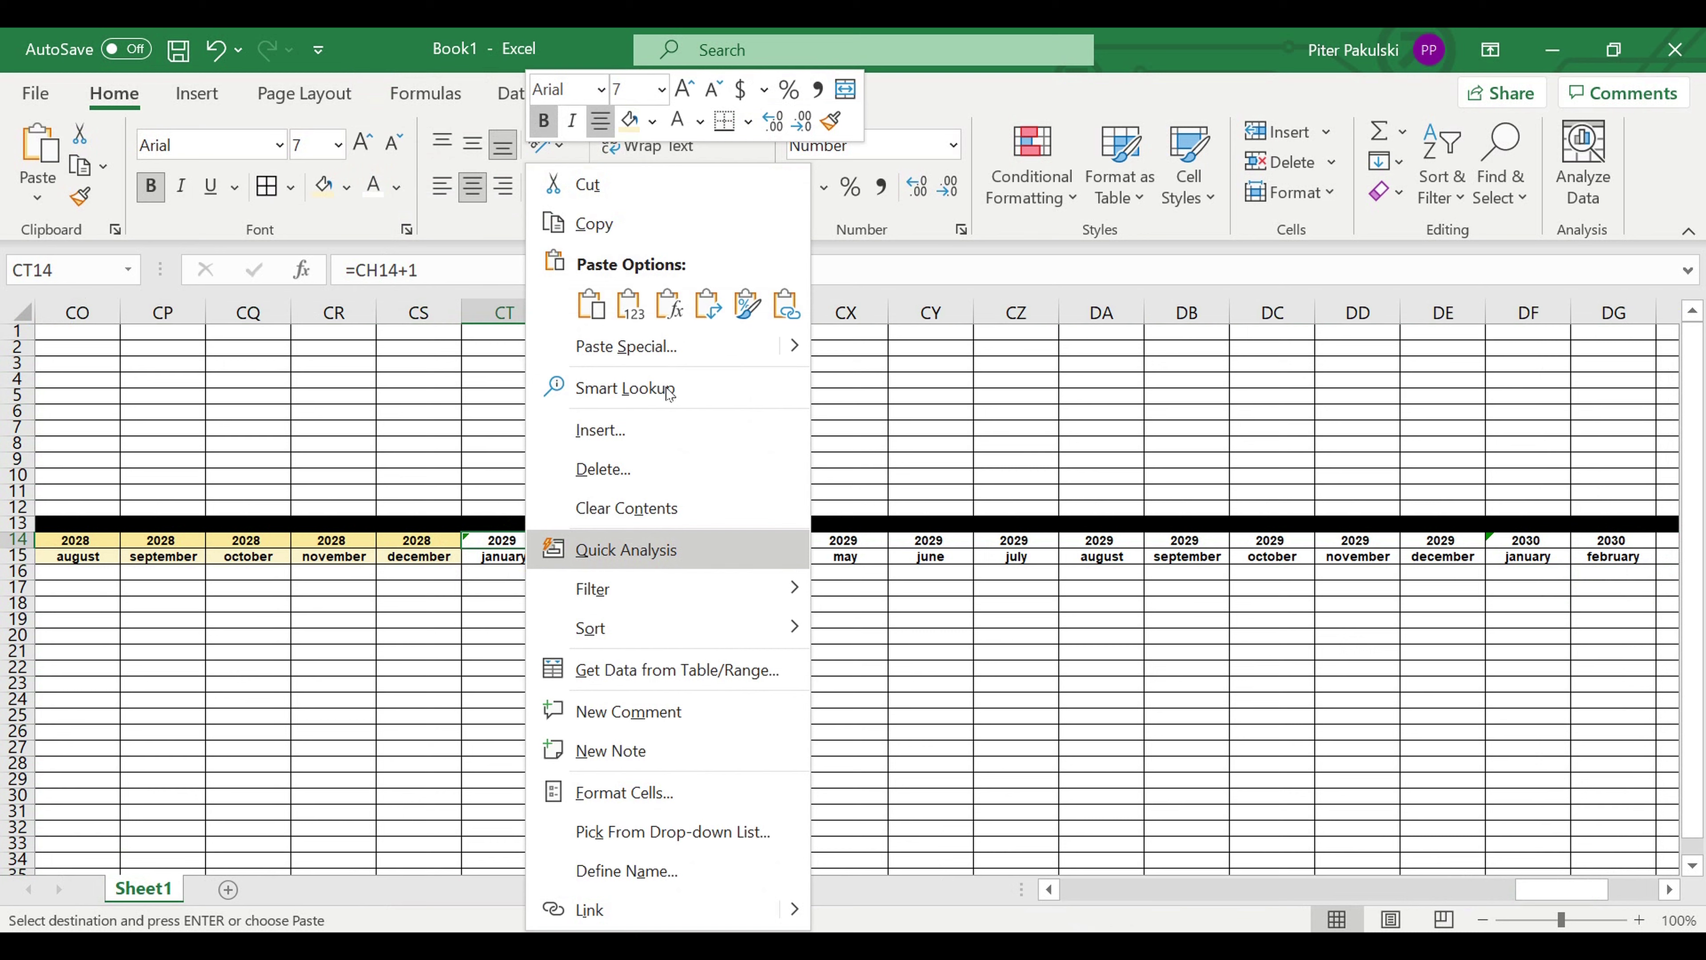
pyautogui.click(745, 303)
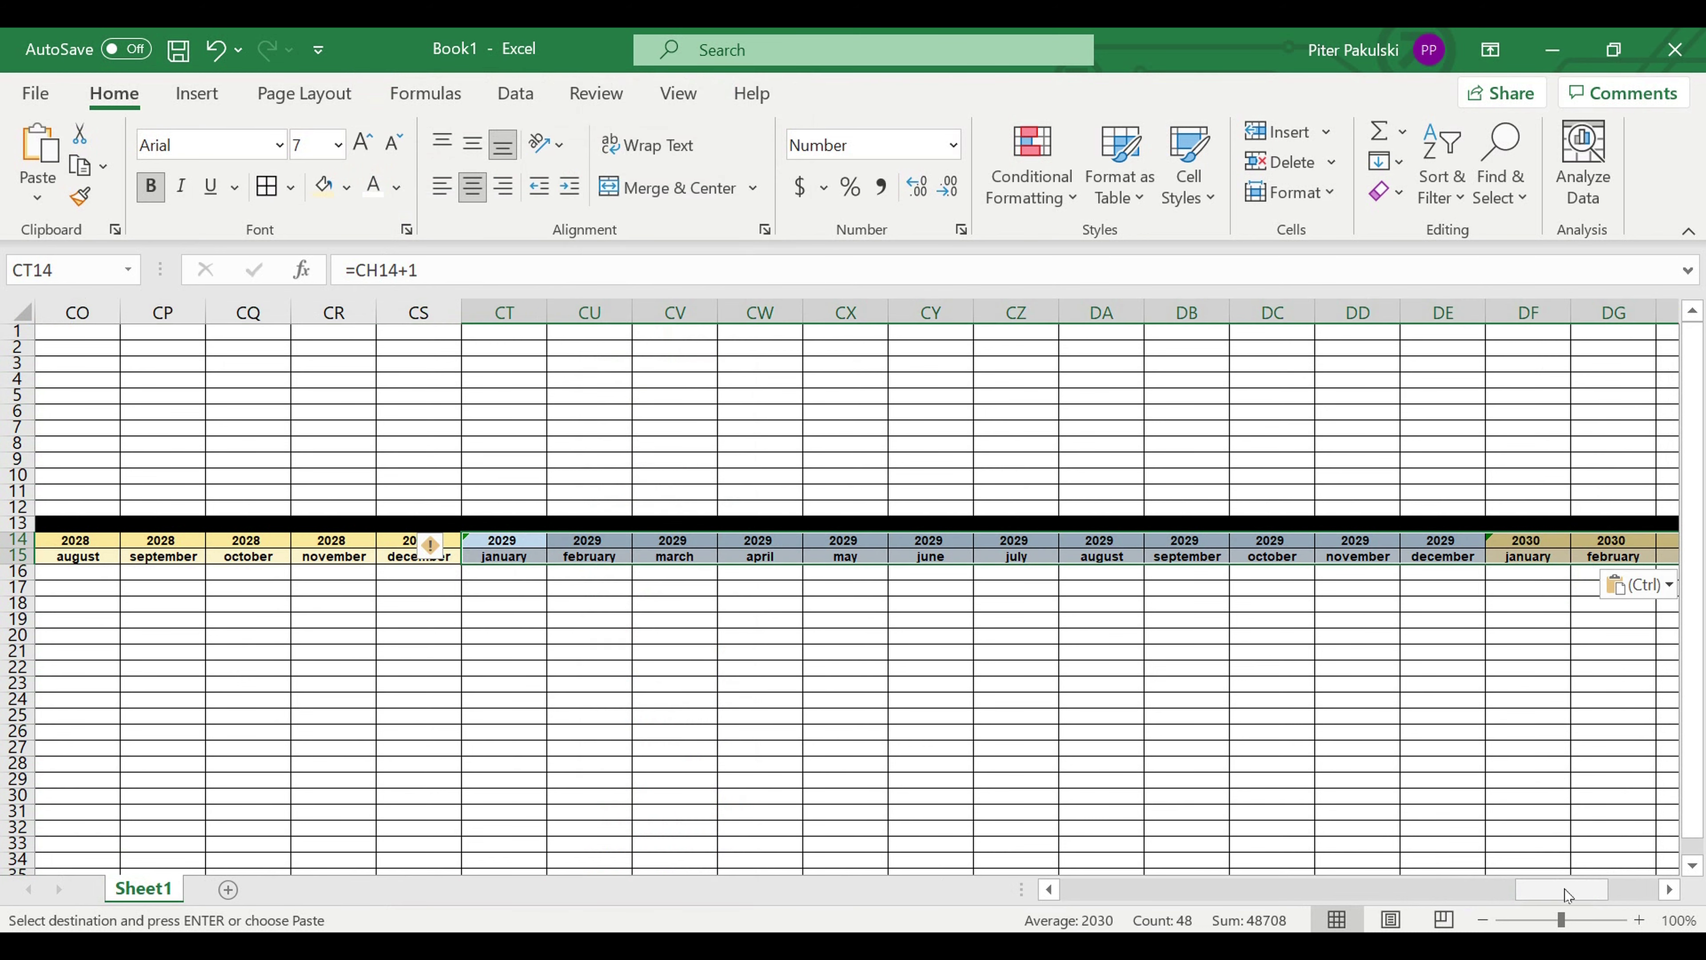
pyautogui.moveTo(1565, 889); pyautogui.dragTo(1612, 887)
pyautogui.moveTo(617, 879); pyautogui.dragTo(269, 739)
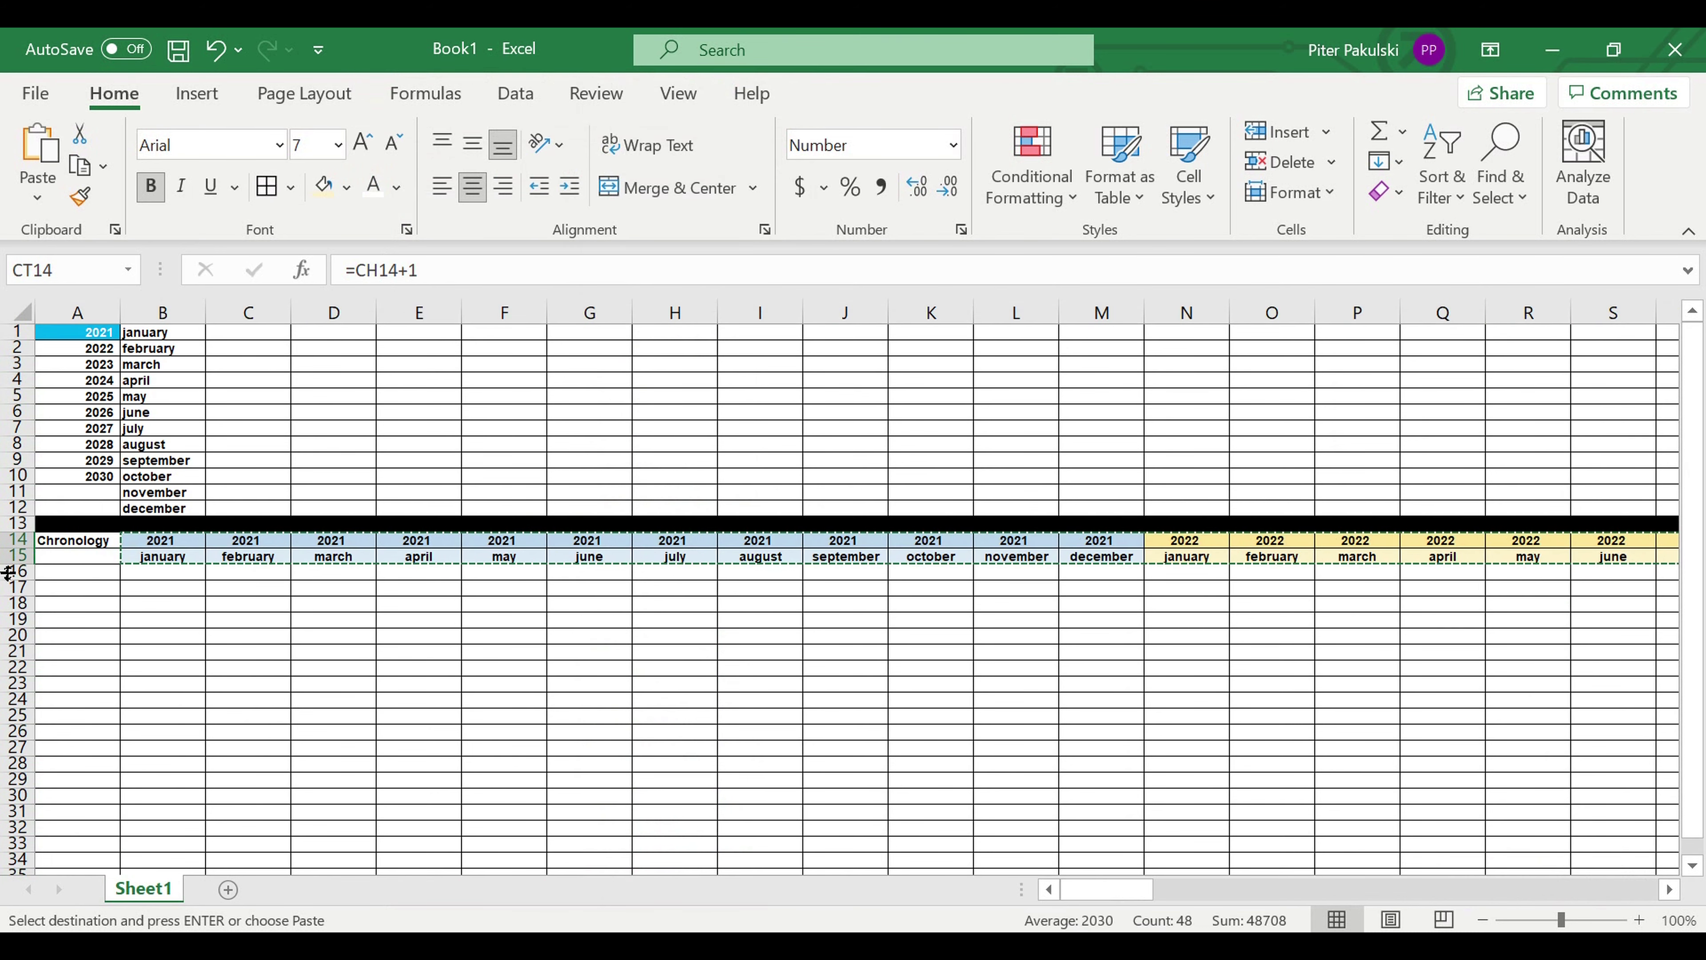
pyautogui.click(87, 541)
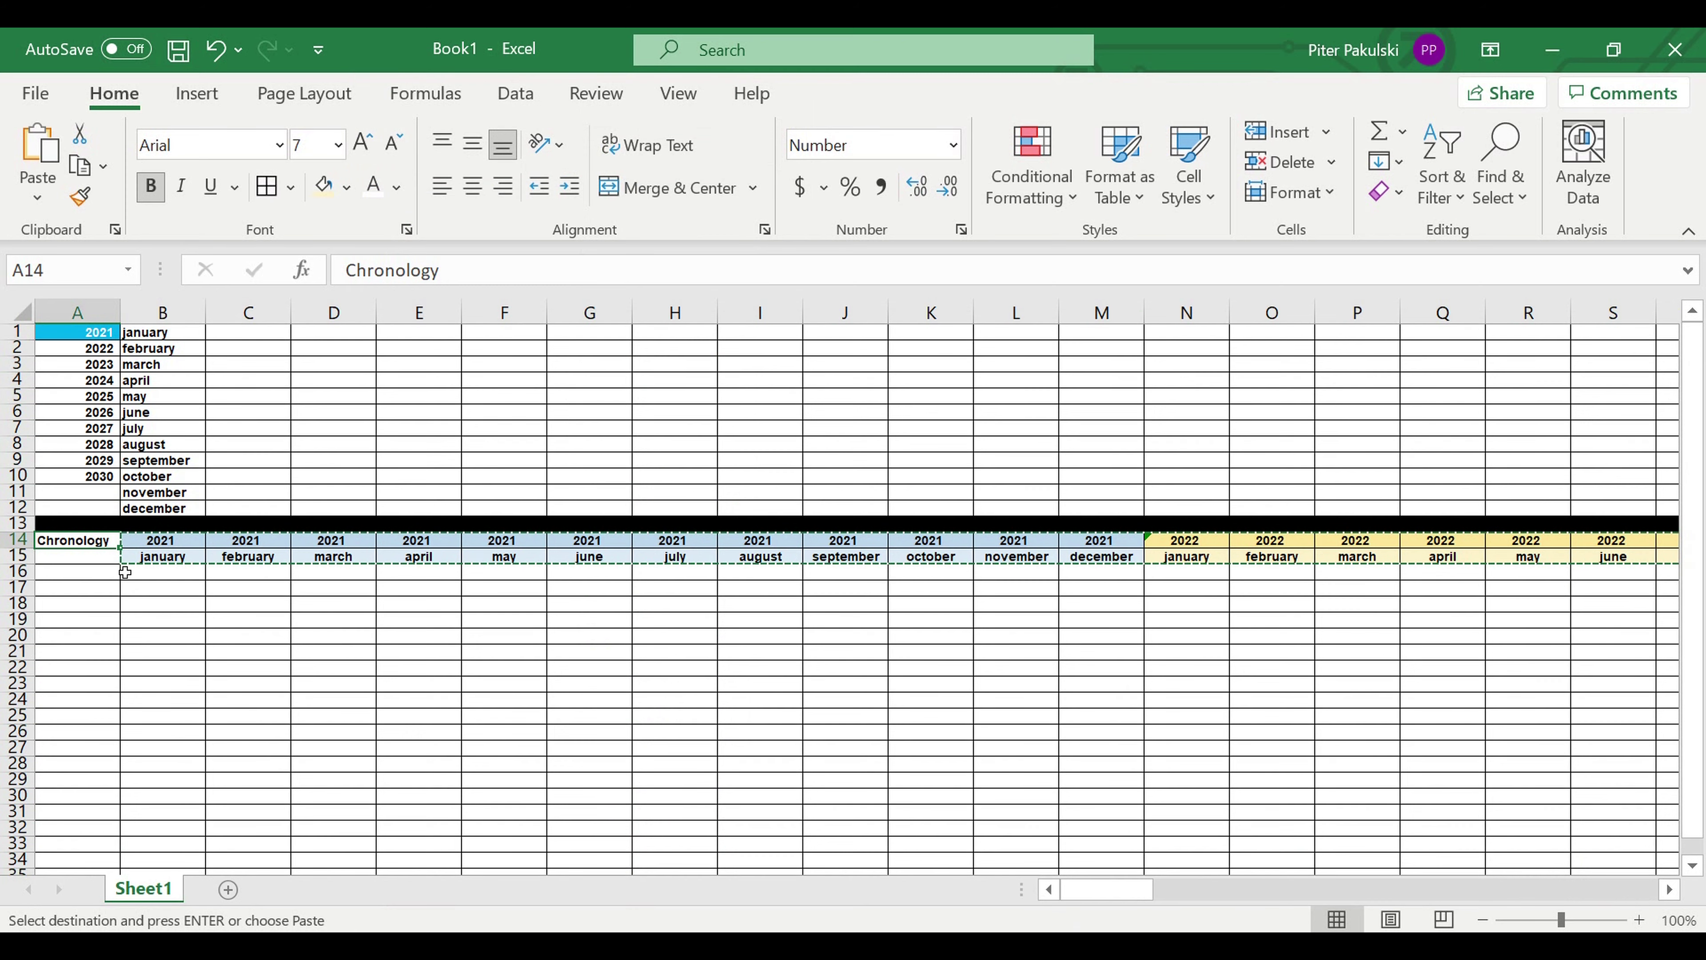
# Fill the Chronology label cells A14:A15 red
pyautogui.moveTo(78, 541); pyautogui.dragTo(77, 557)
pyautogui.click(346, 188)
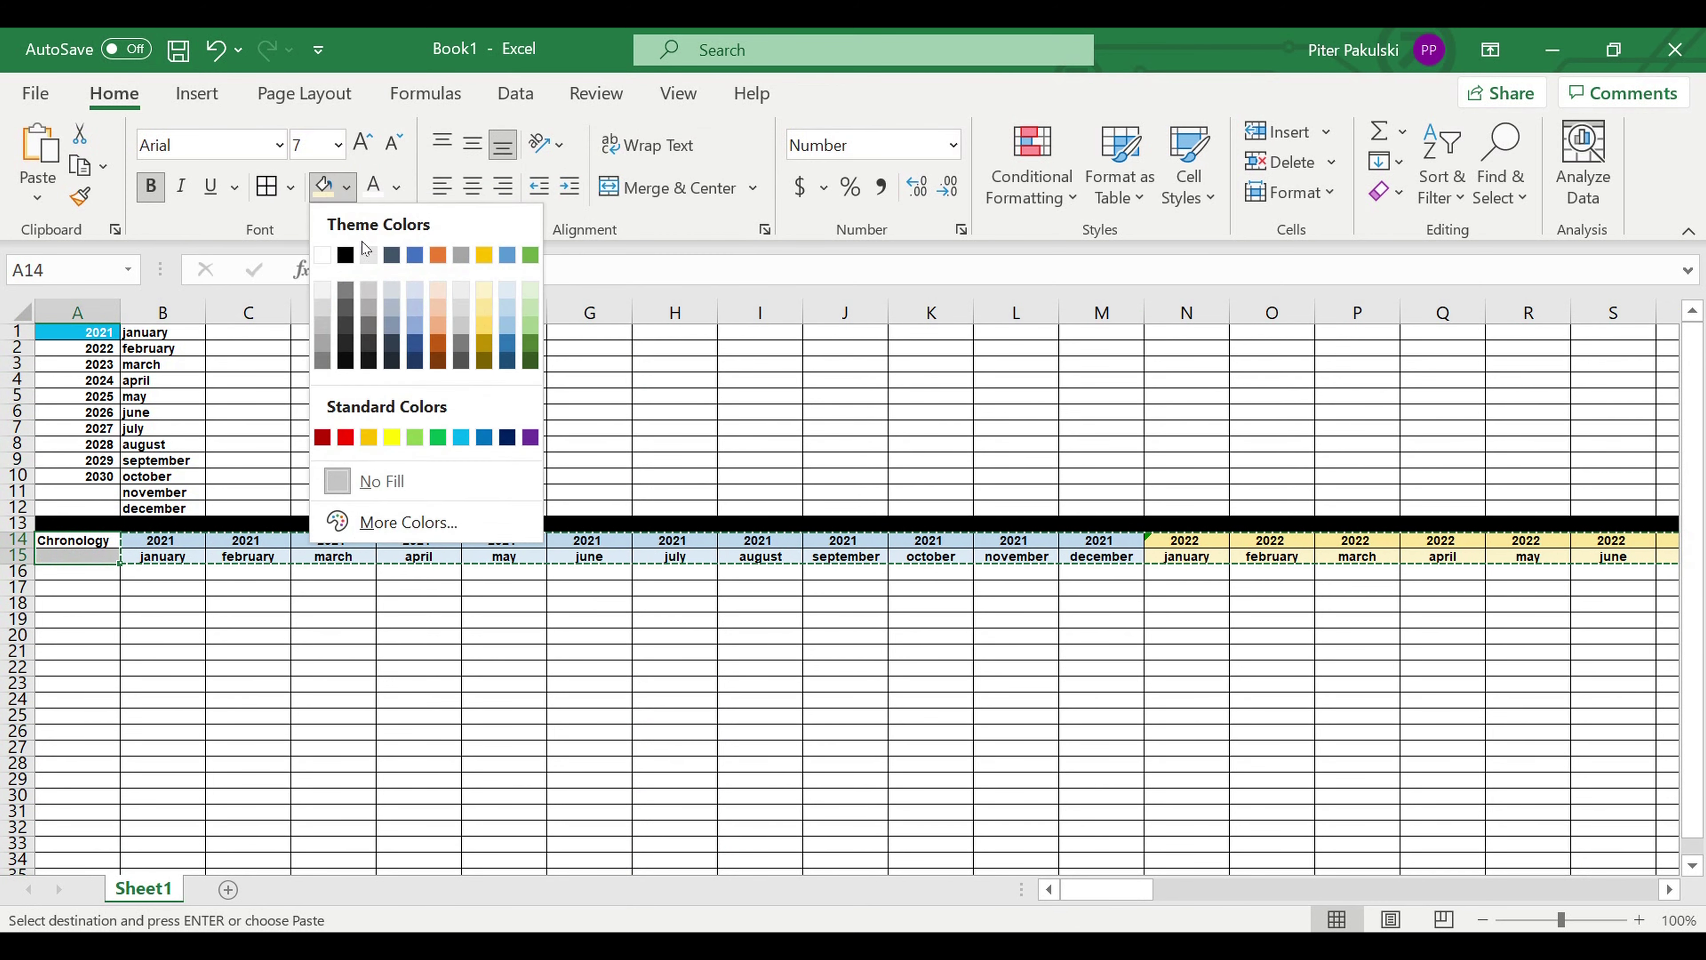
pyautogui.click(346, 438)
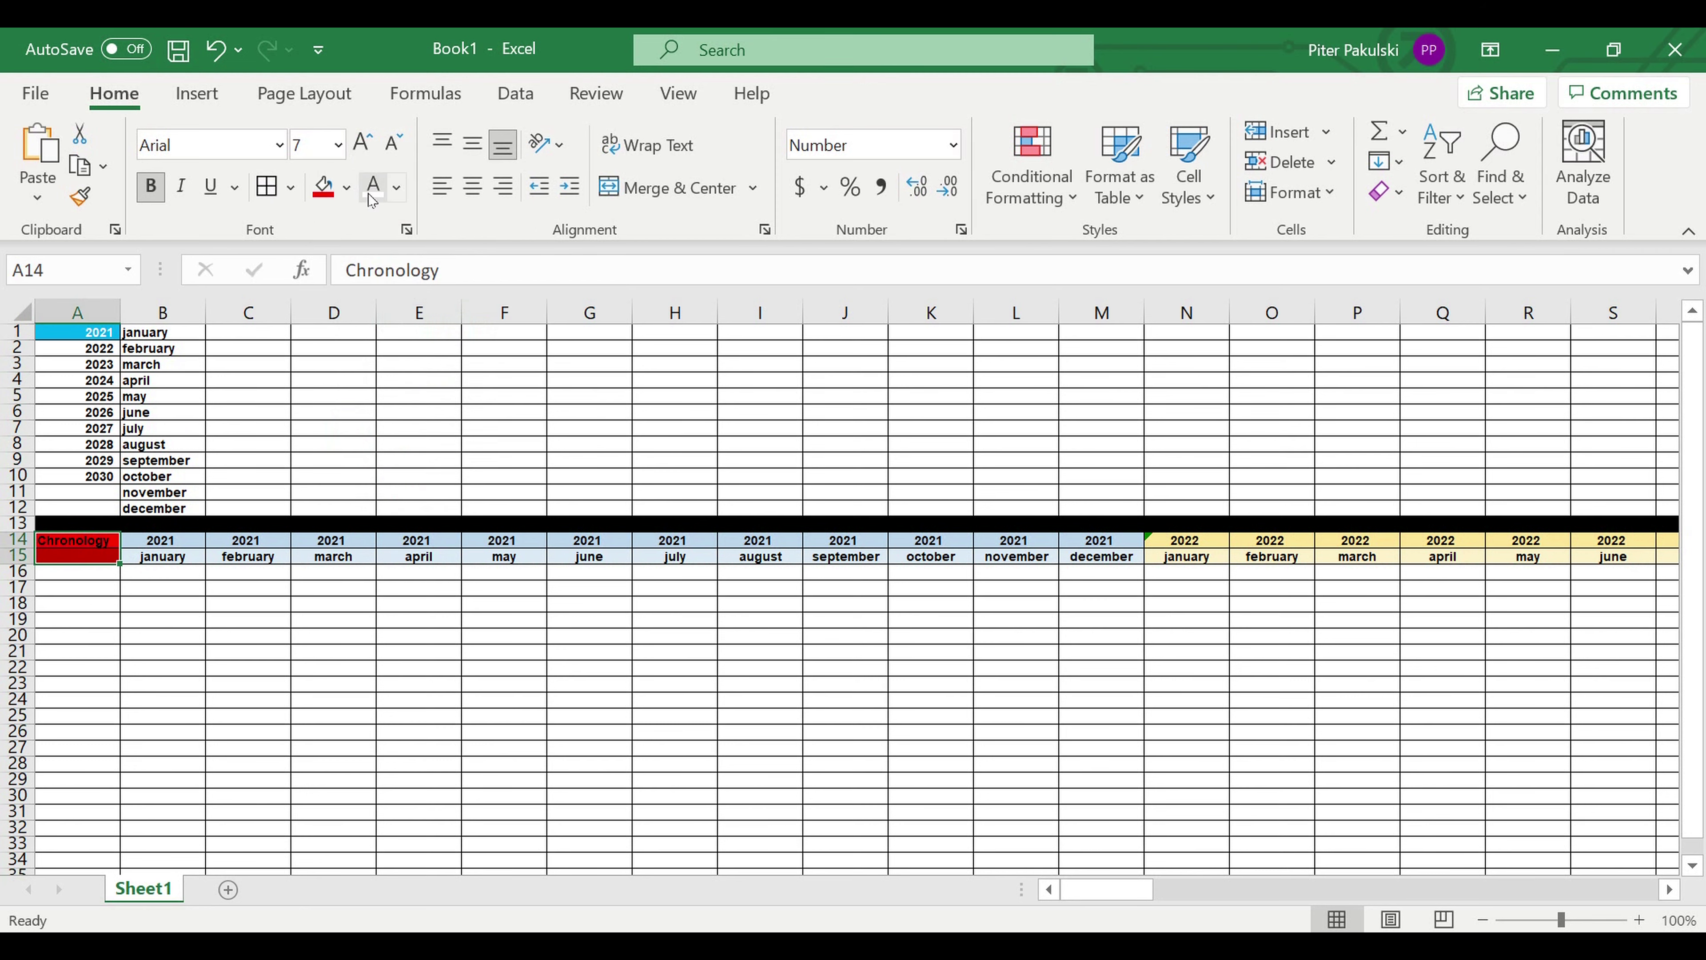
pyautogui.click(333, 635)
# Fill the whole of row 16 black as a separator bar
pyautogui.click(18, 571)
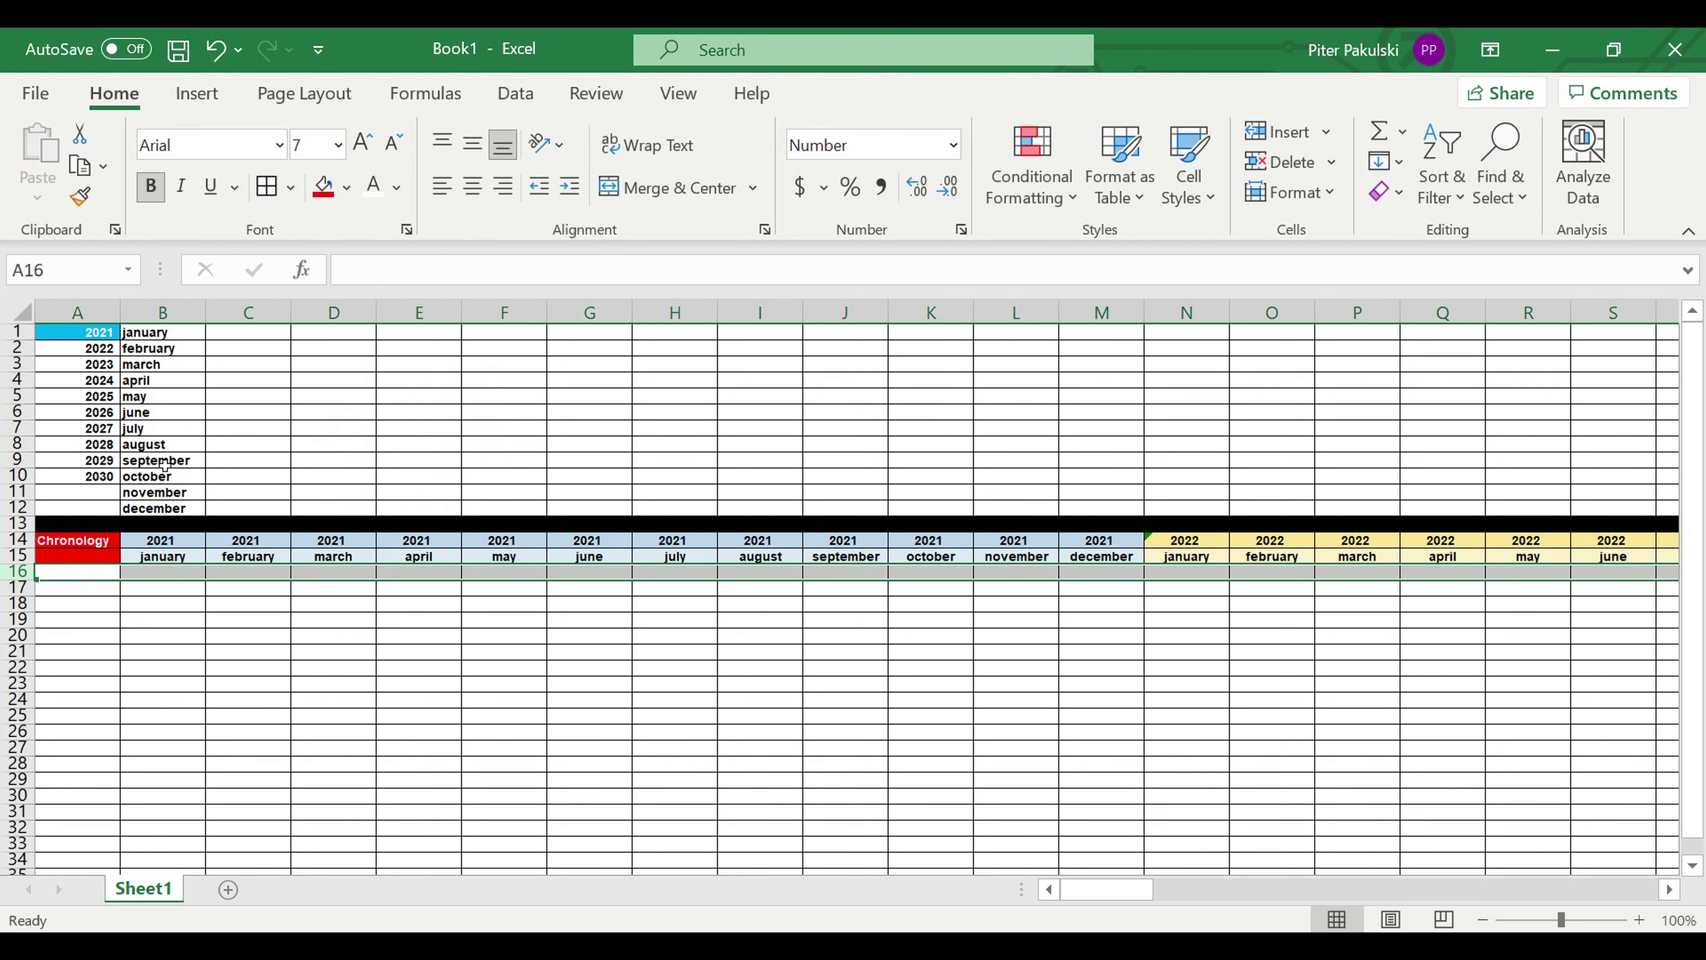
pyautogui.click(346, 187)
pyautogui.click(345, 255)
pyautogui.click(474, 669)
pyautogui.click(82, 653)
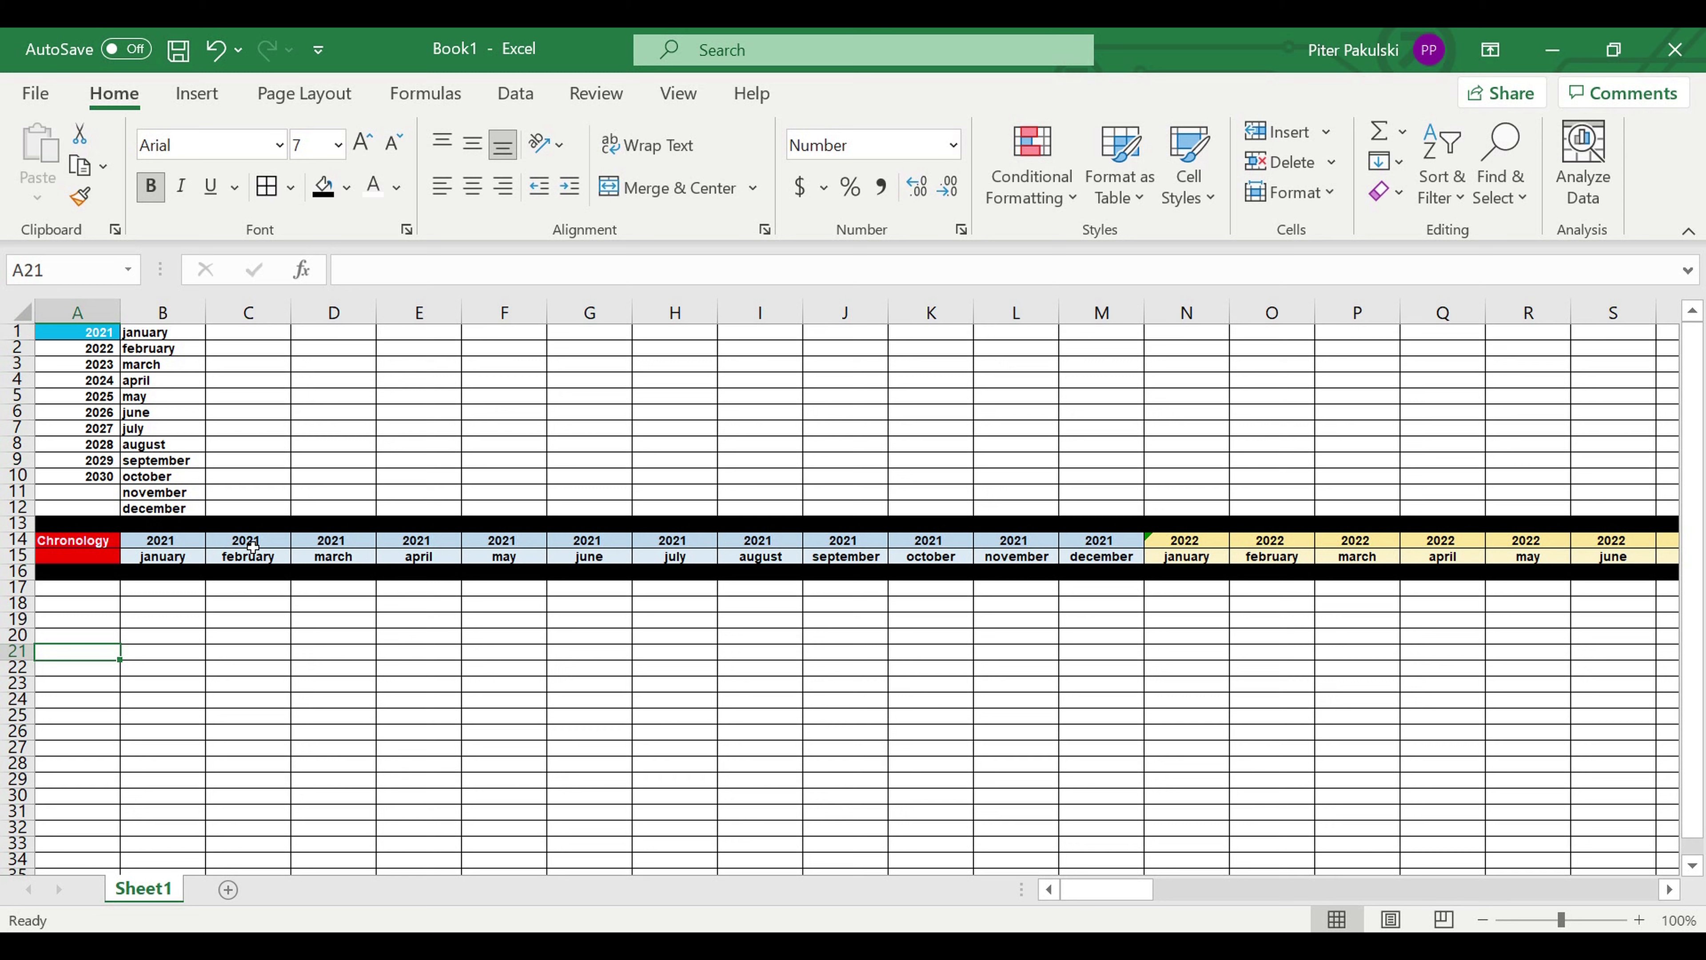
# Enter 'Start of operating activity' in A17 and autofit column A to it
pyautogui.click(72, 589)
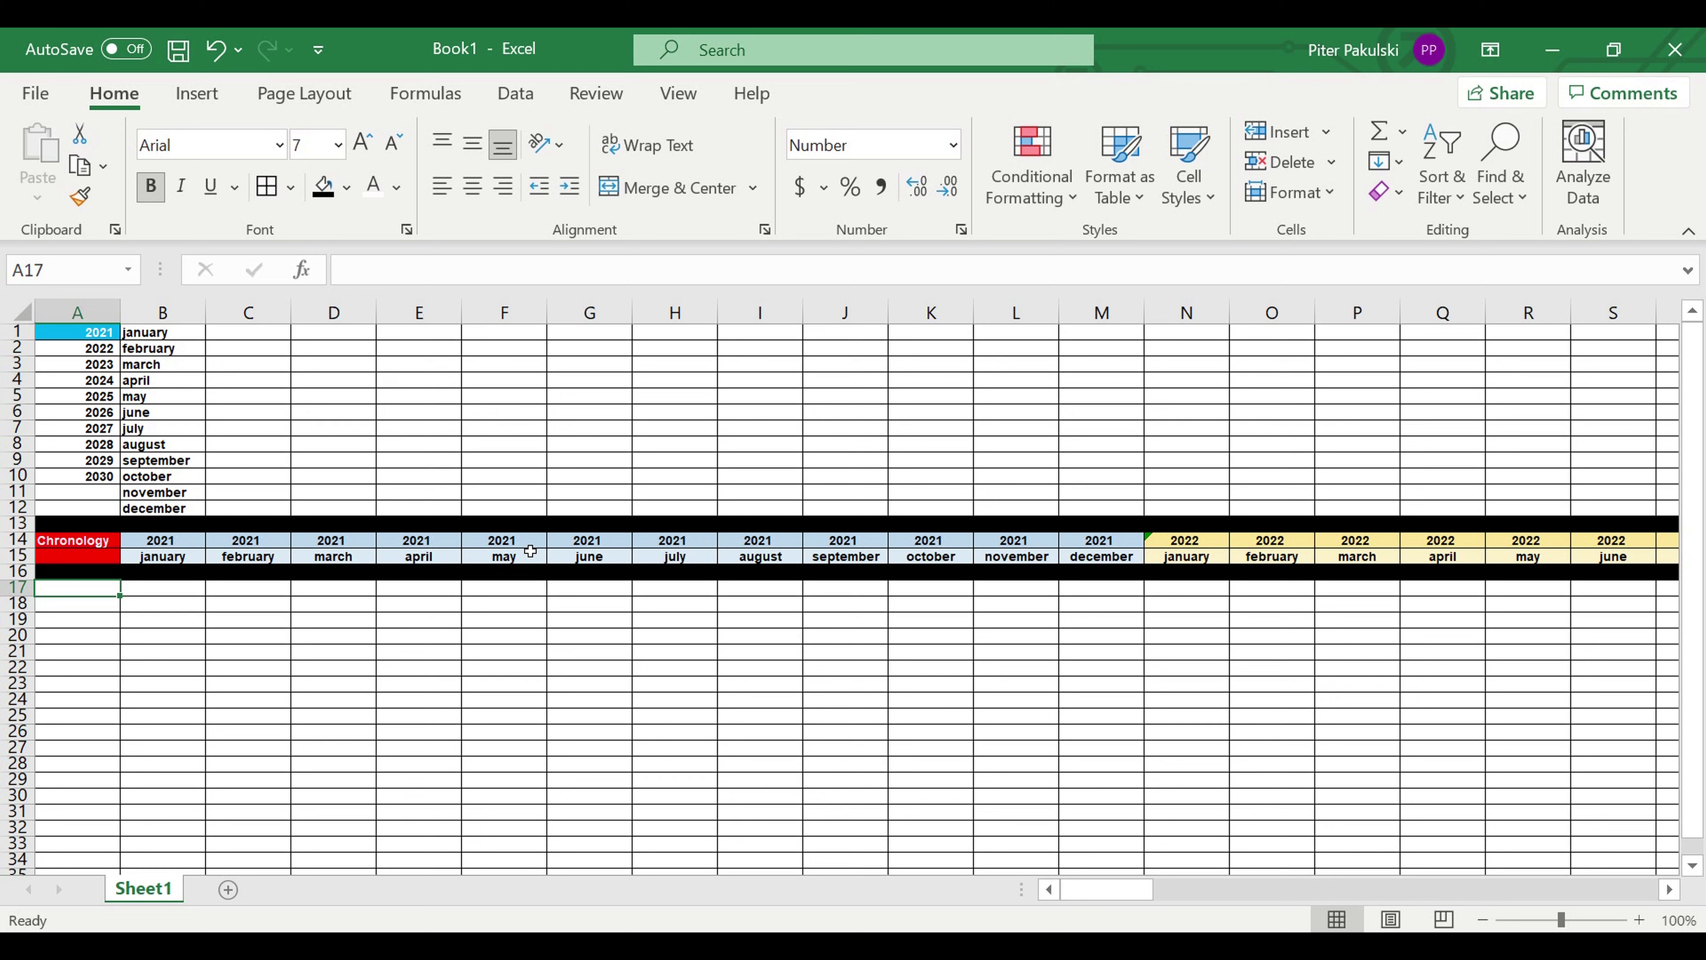
pyautogui.write('Start of')
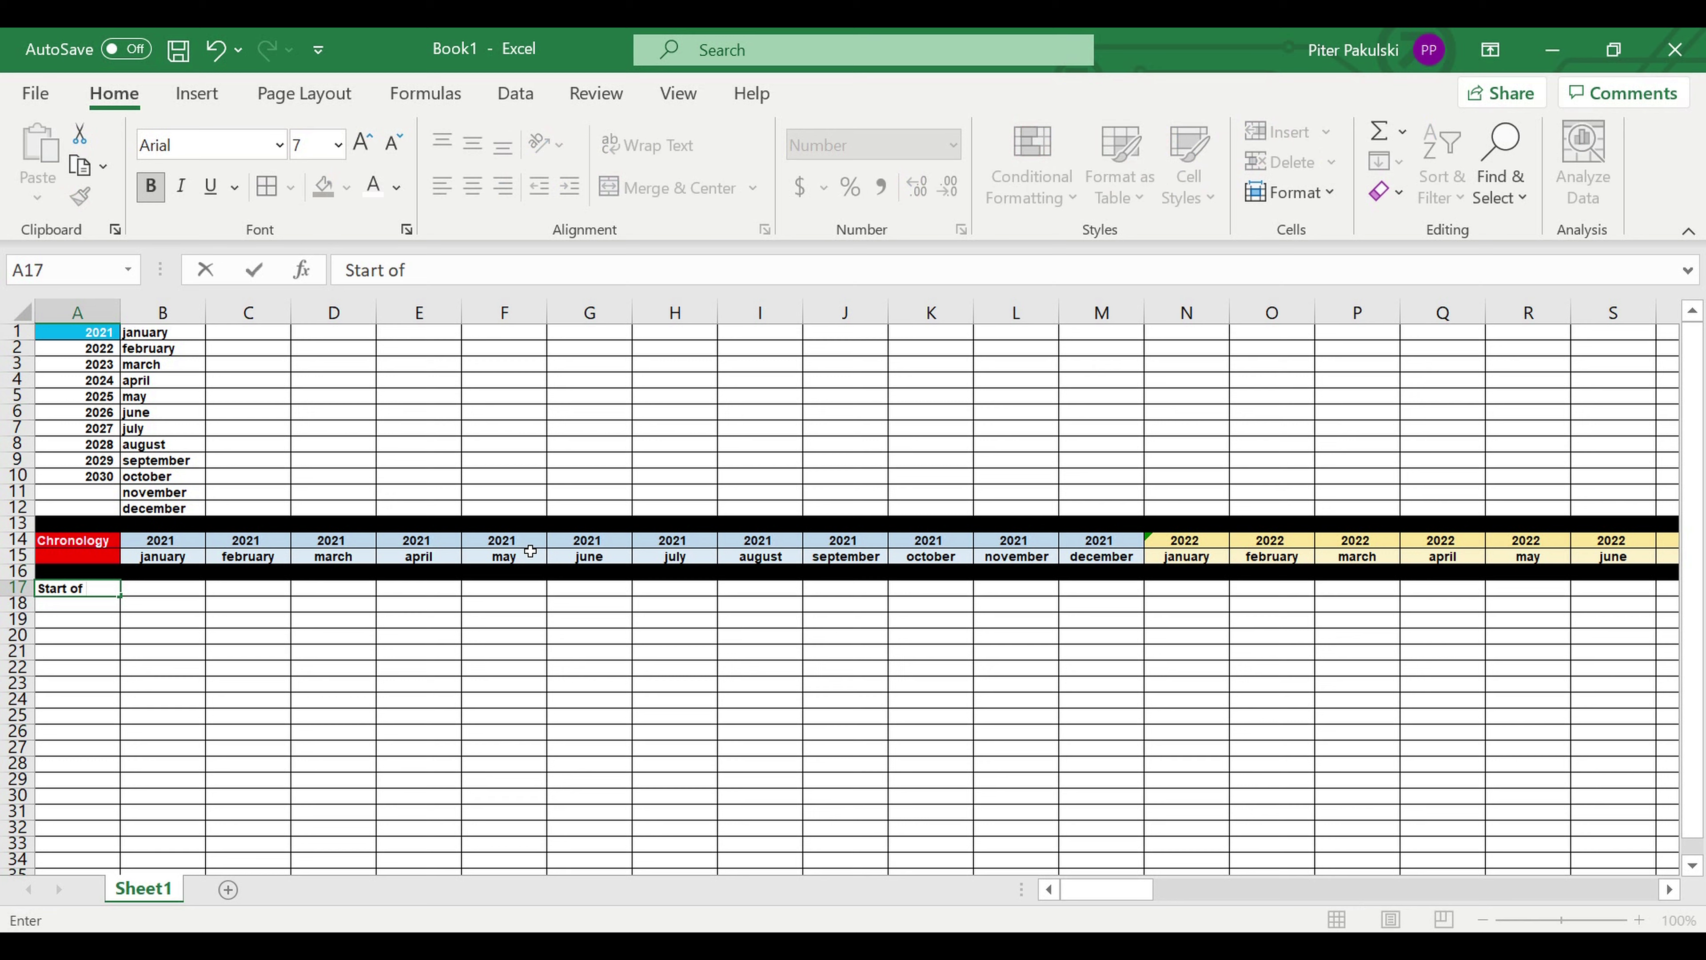
pyautogui.write(' opera ')
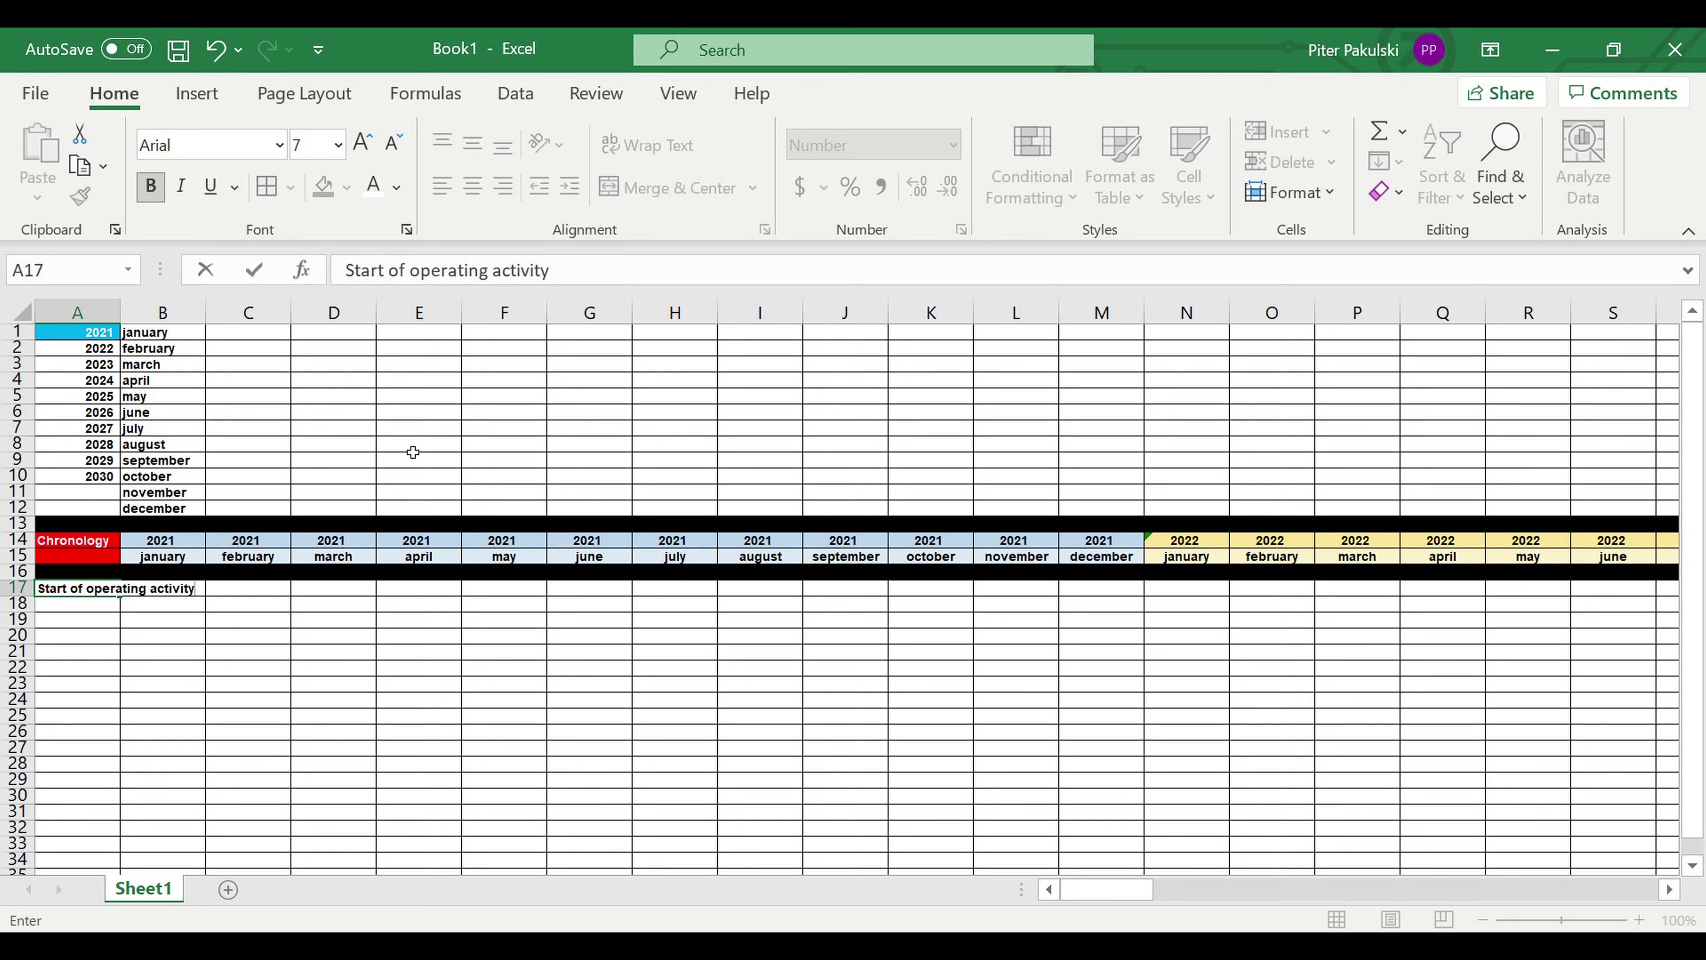
pyautogui.write('ting activity')
pyautogui.click(134, 313)
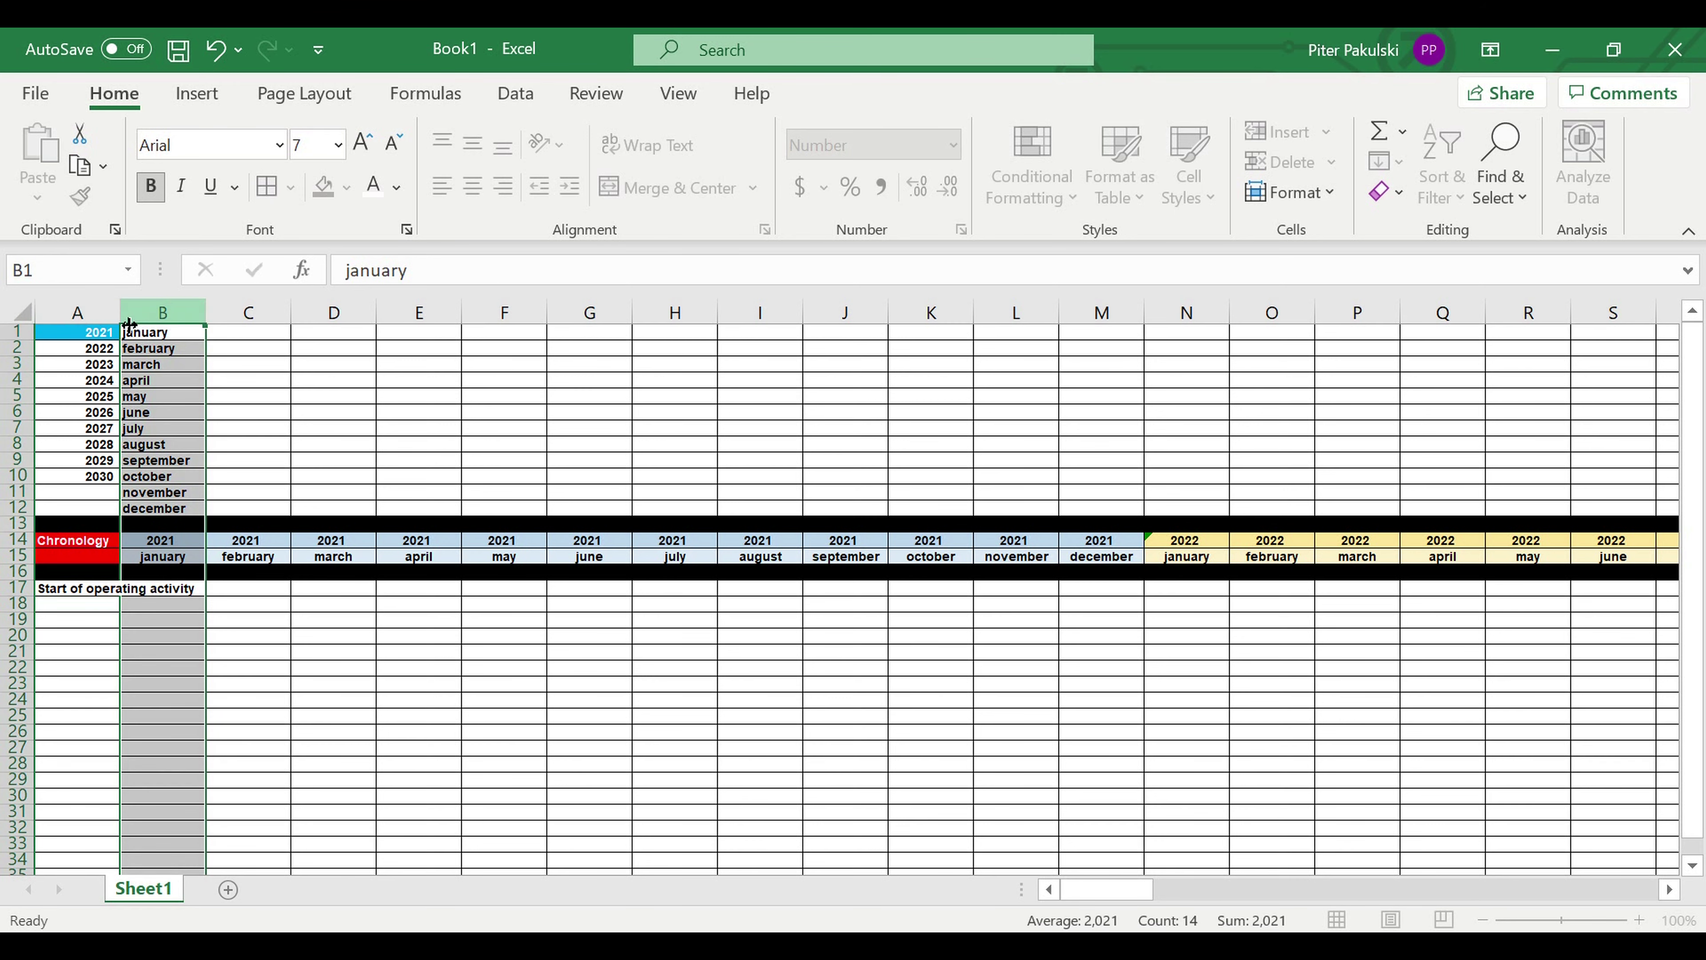
pyautogui.click(113, 316)
pyautogui.doubleClick(120, 316)
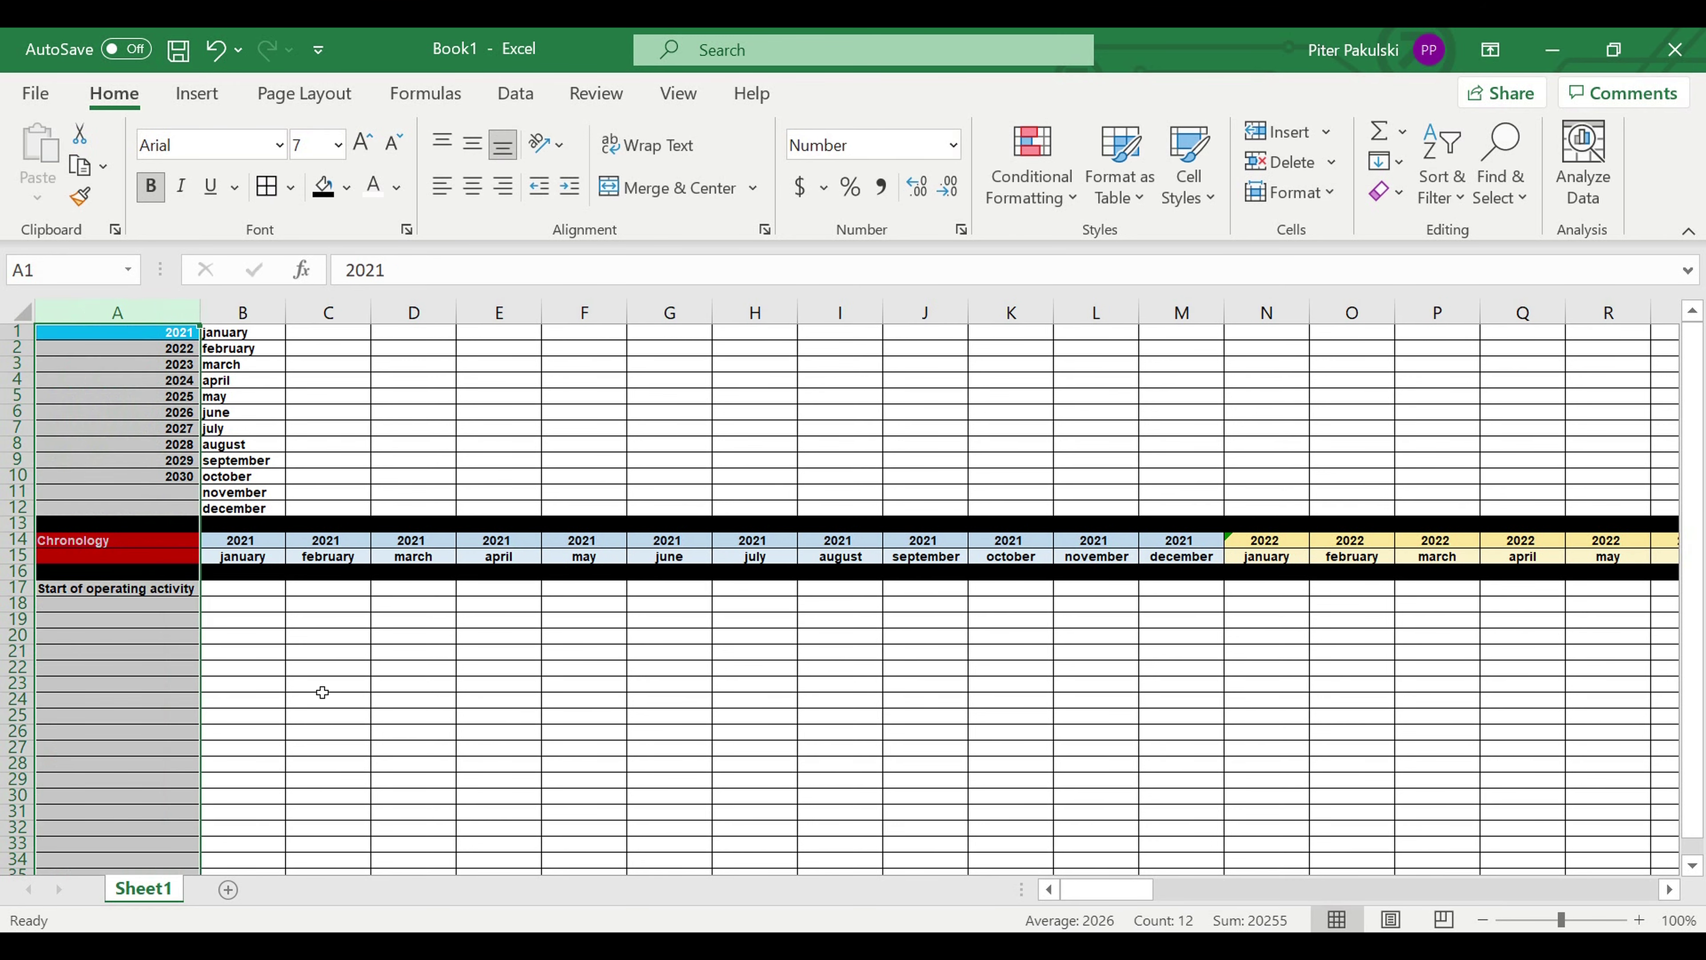
pyautogui.click(320, 718)
# Enter the headings Parameter, month and year in A18:C18
pyautogui.click(108, 604)
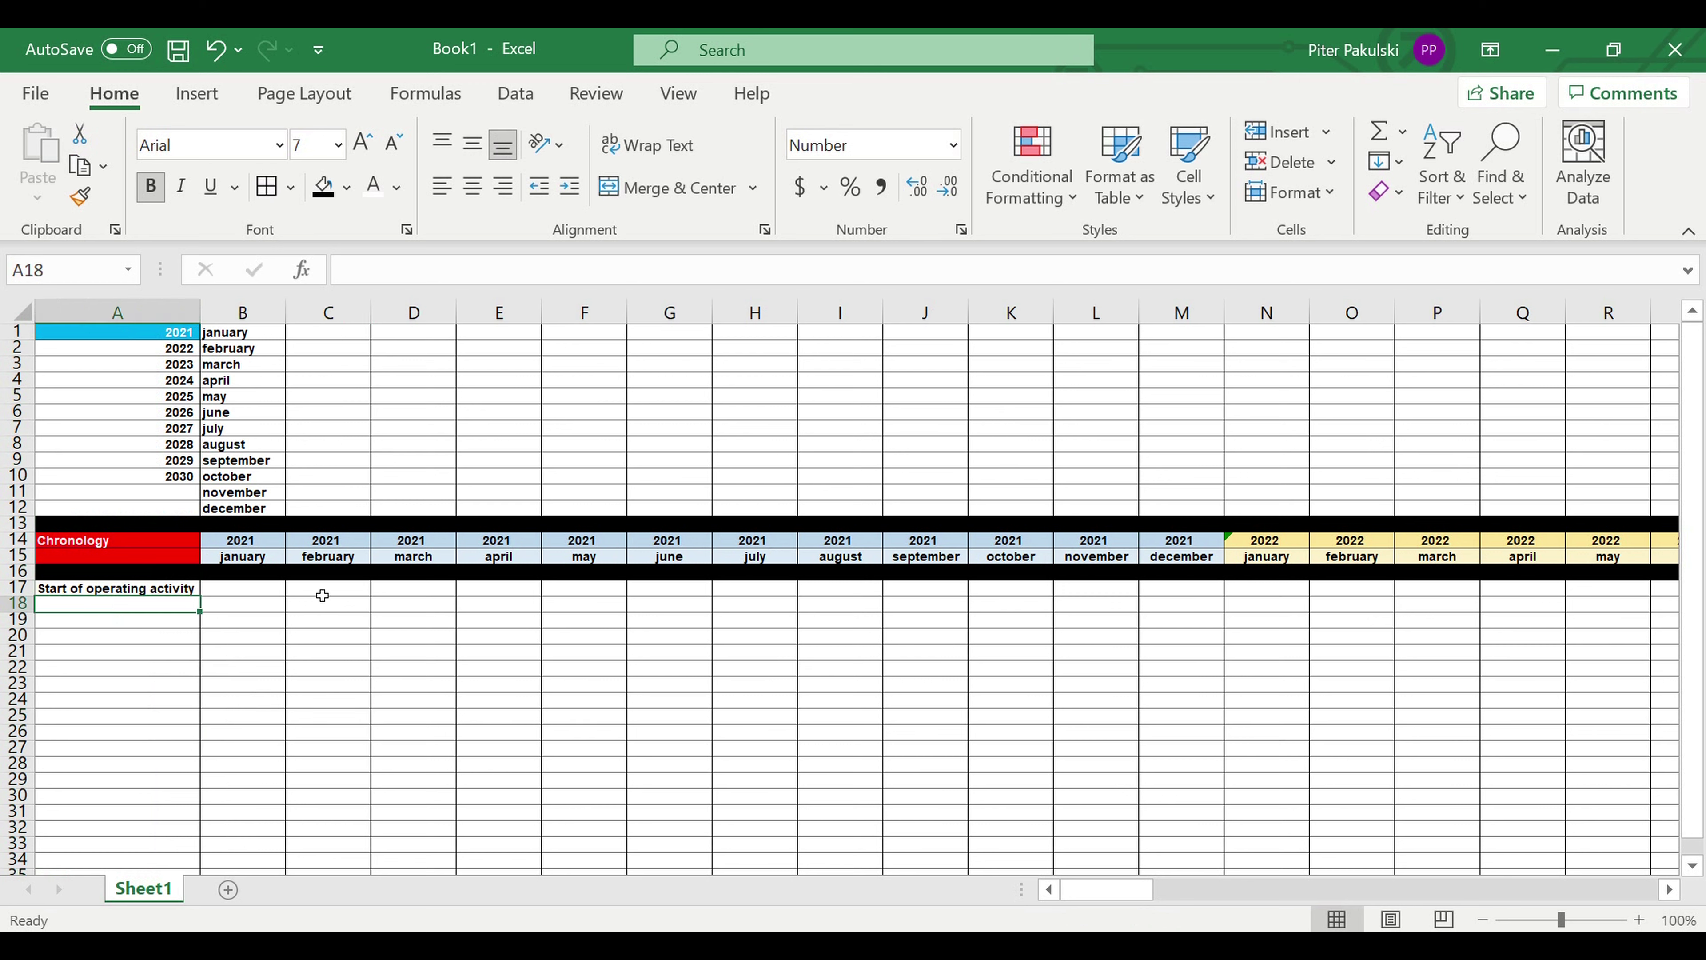
pyautogui.write('Parameter')
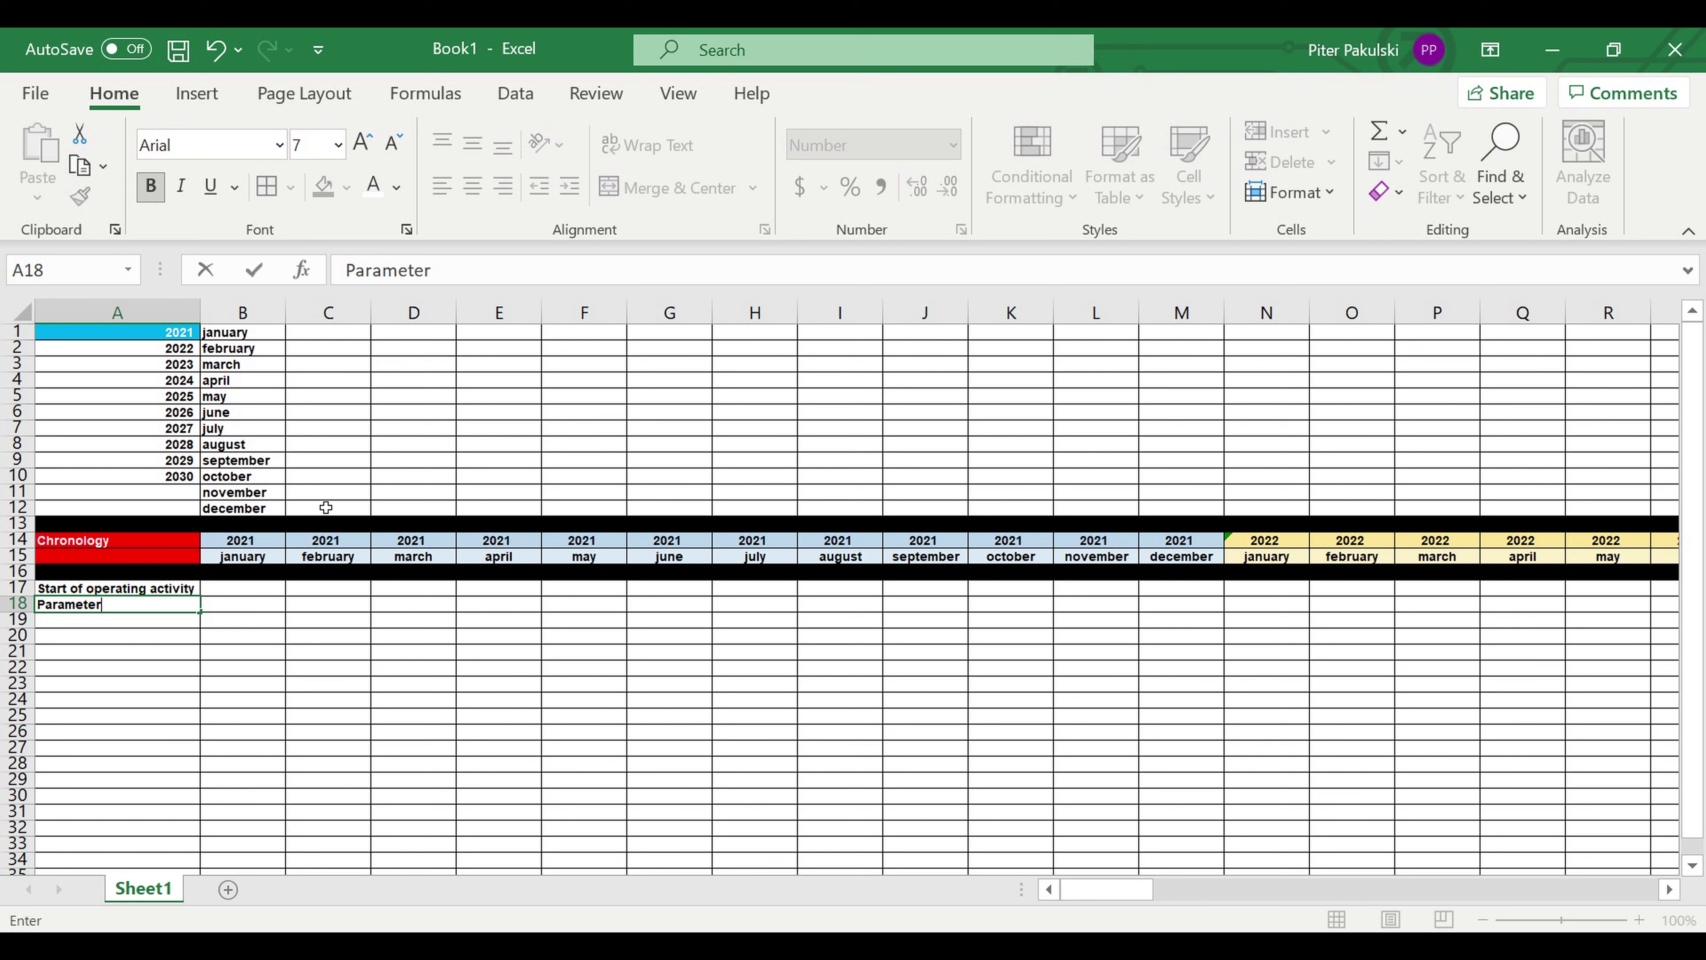
pyautogui.press('Tab')
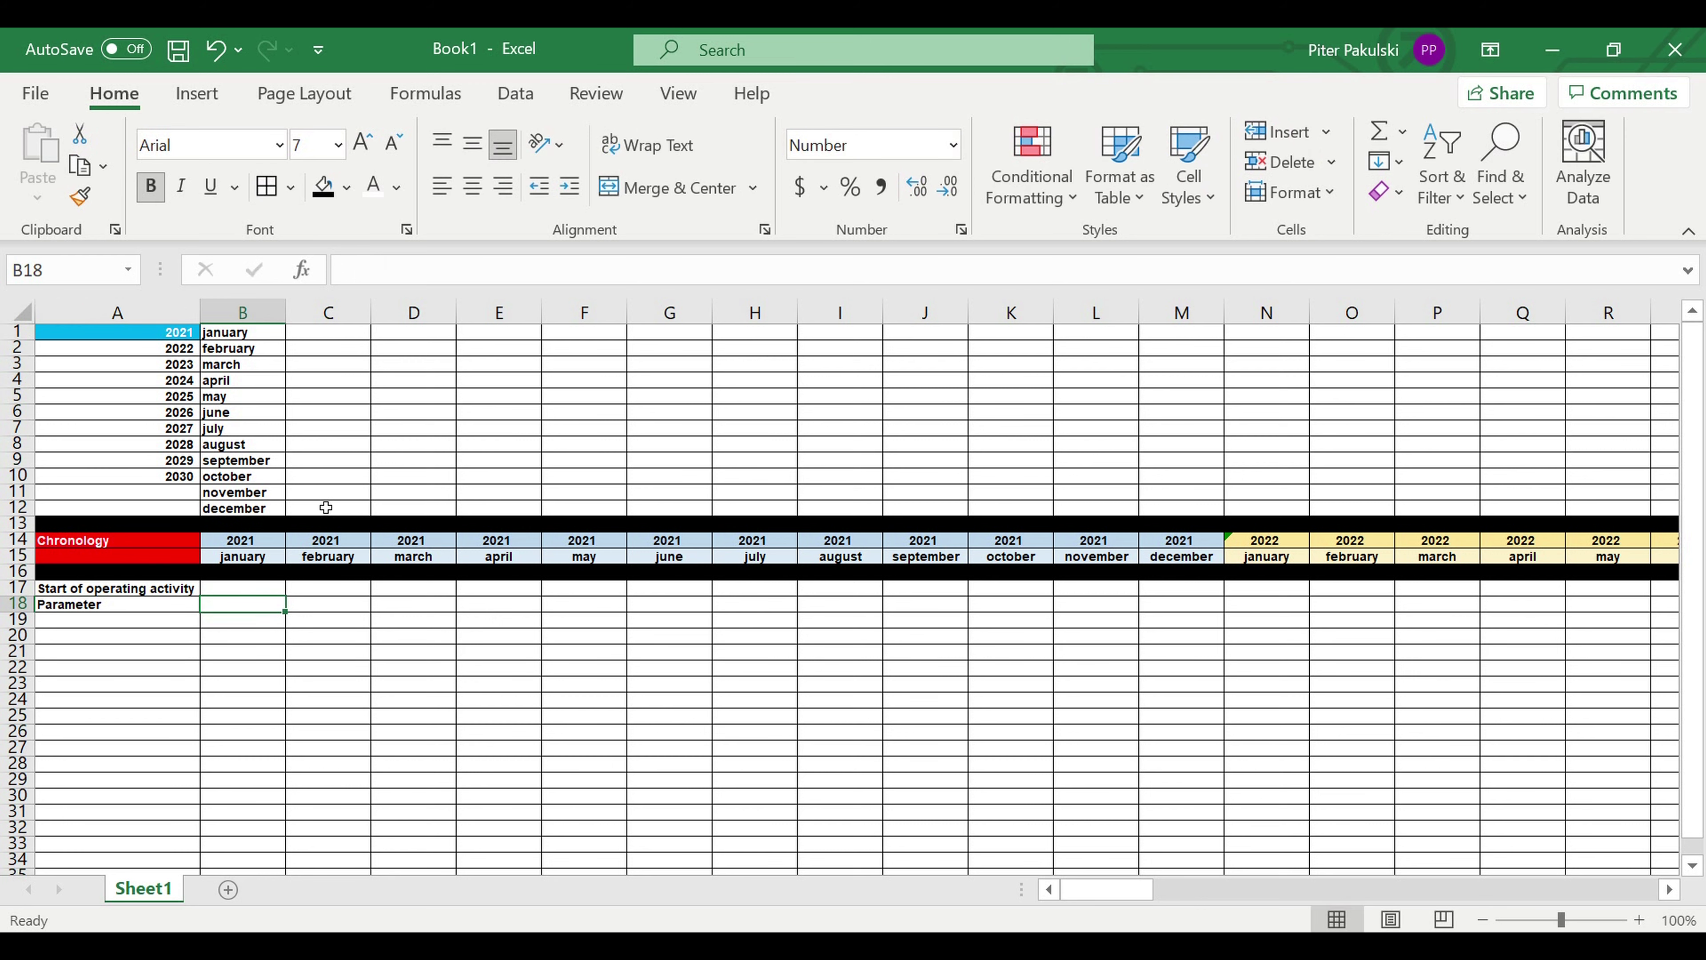
pyautogui.write('month')
pyautogui.press('Tab')
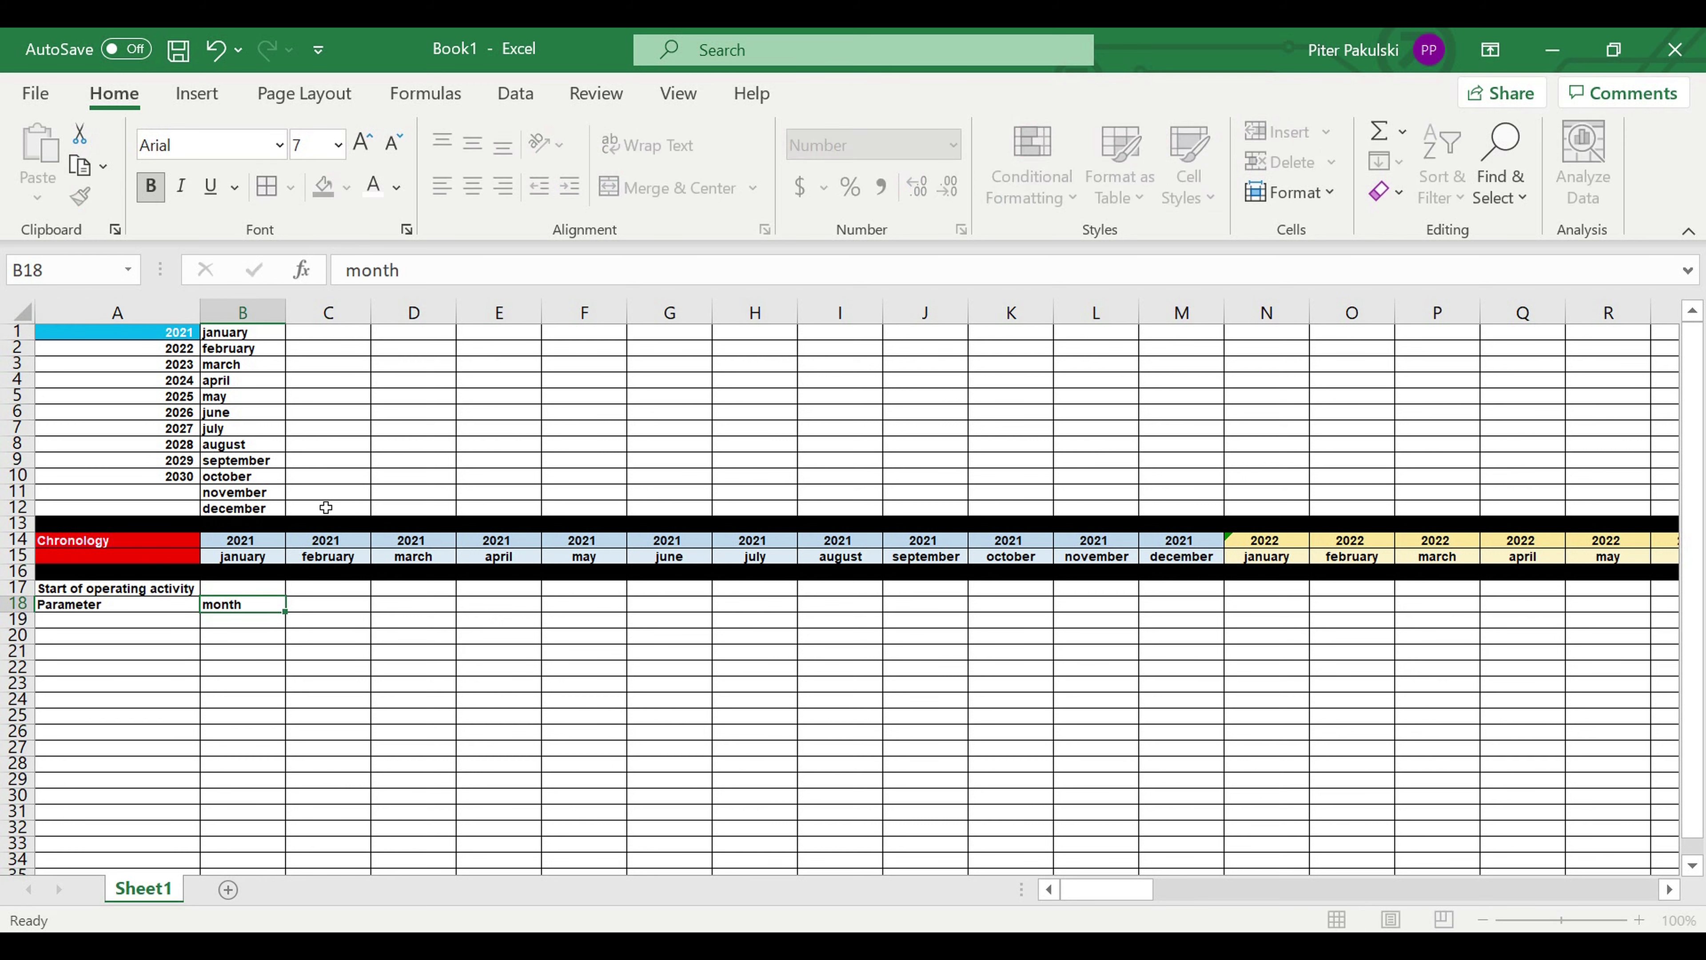
pyautogui.write('year')
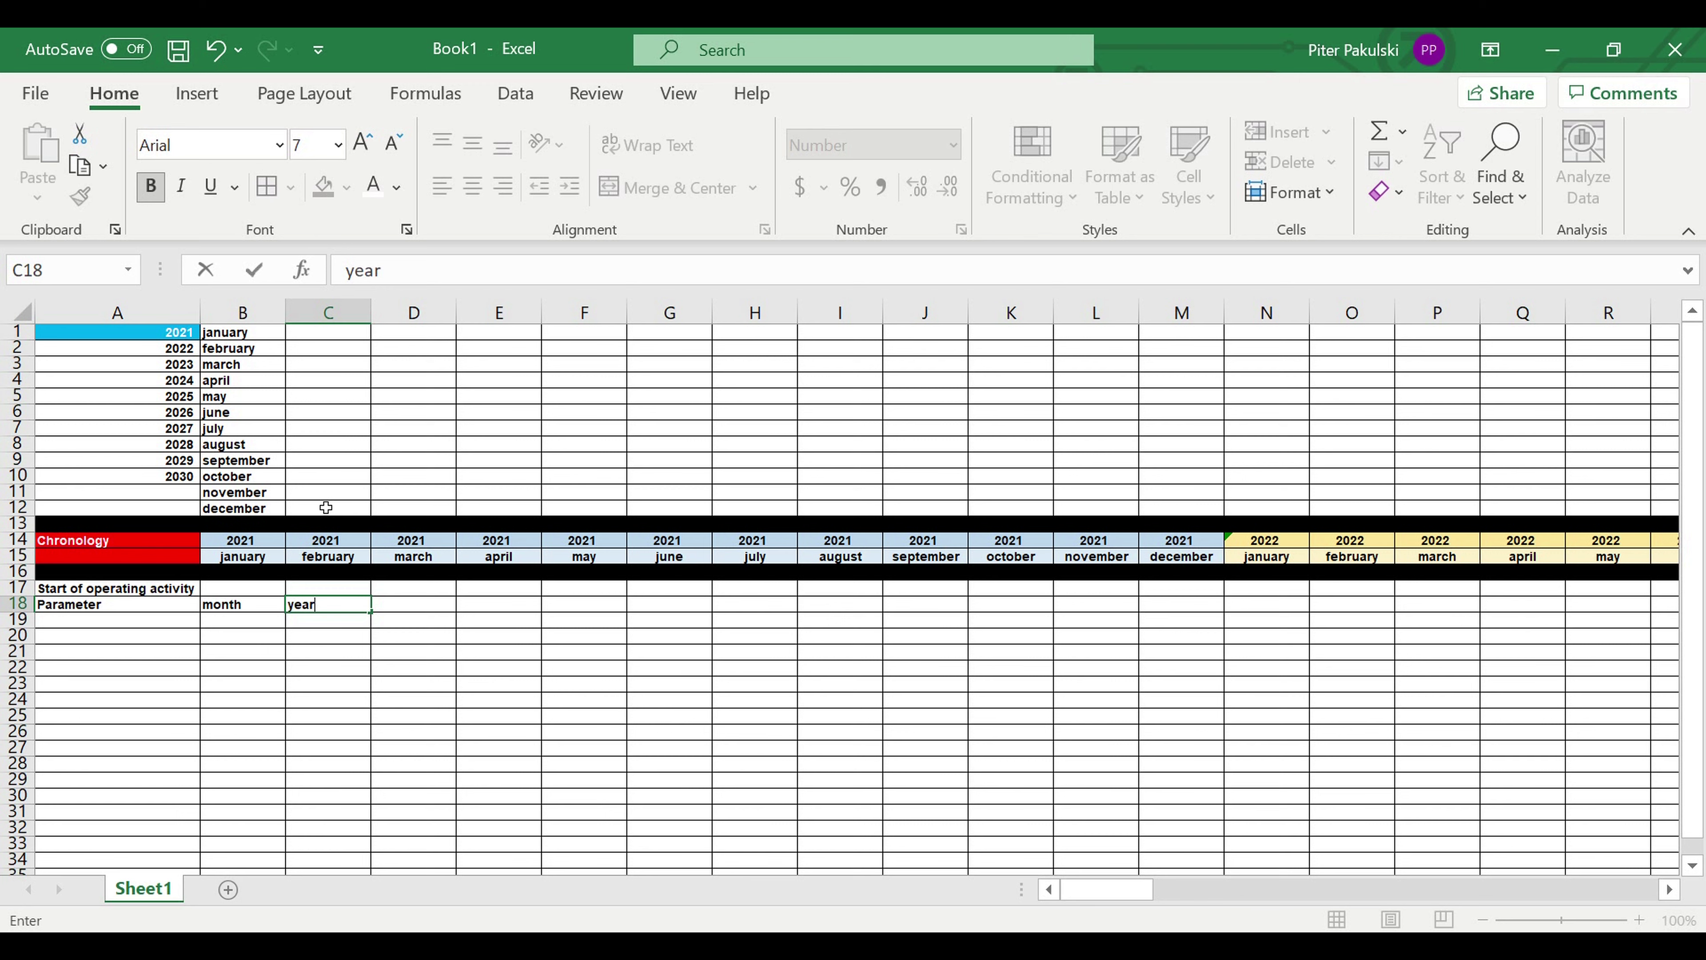
pyautogui.press('Return')
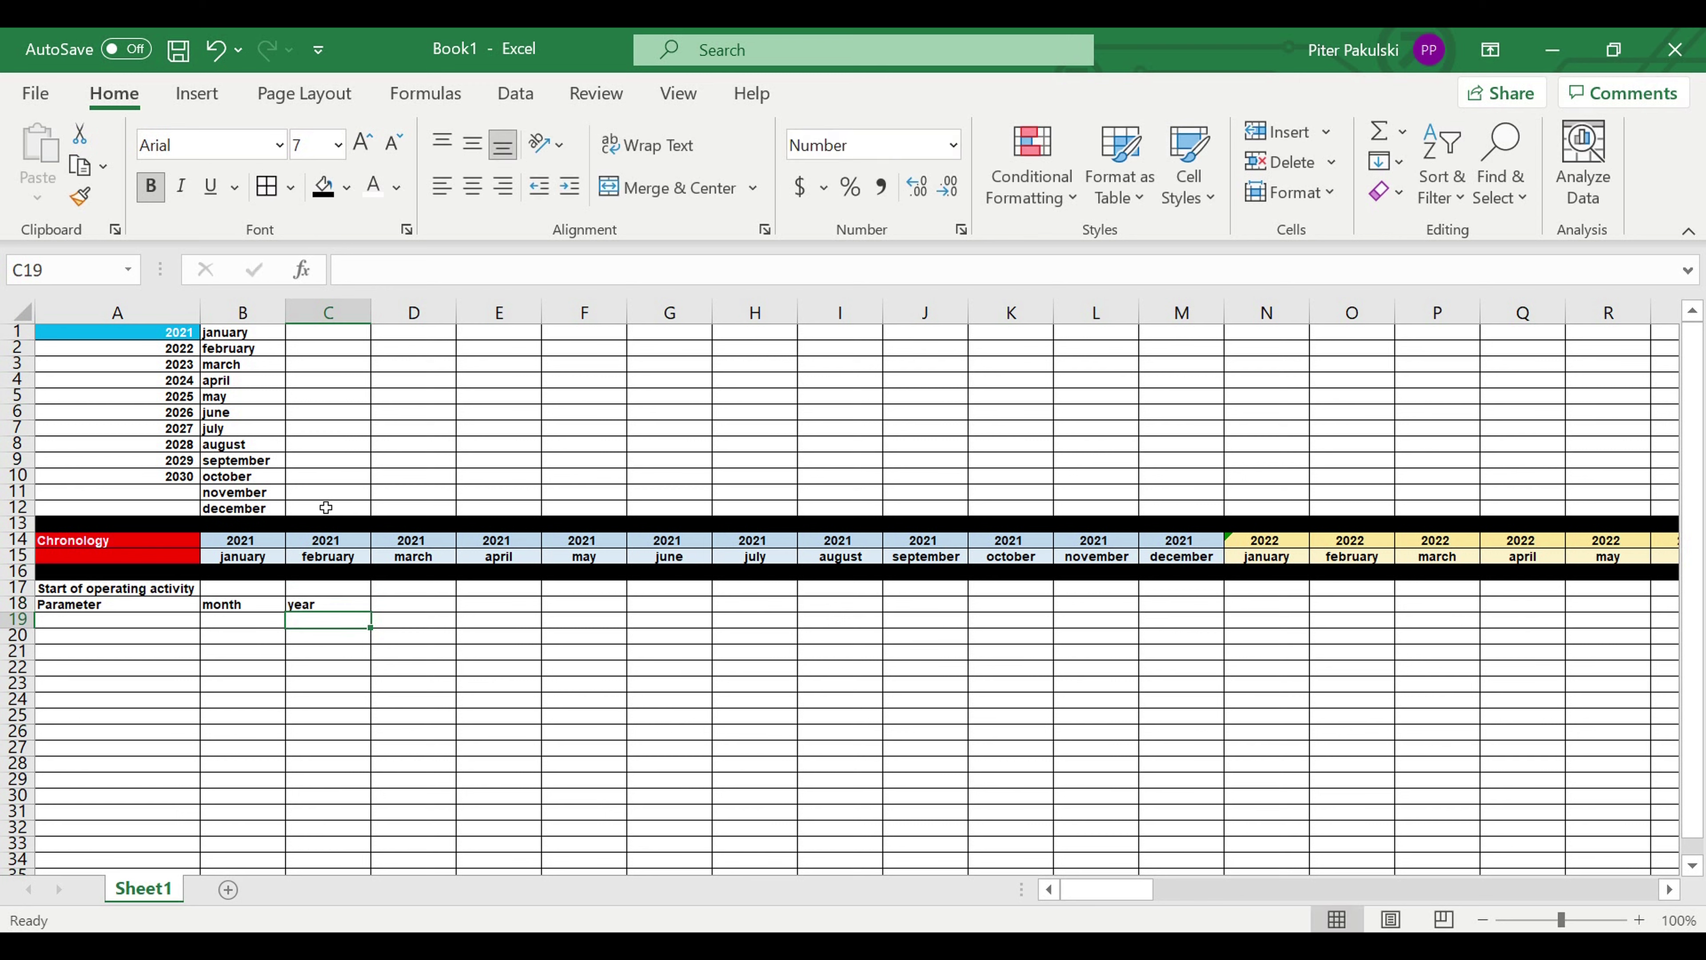
pyautogui.moveTo(156, 609); pyautogui.dragTo(329, 609)
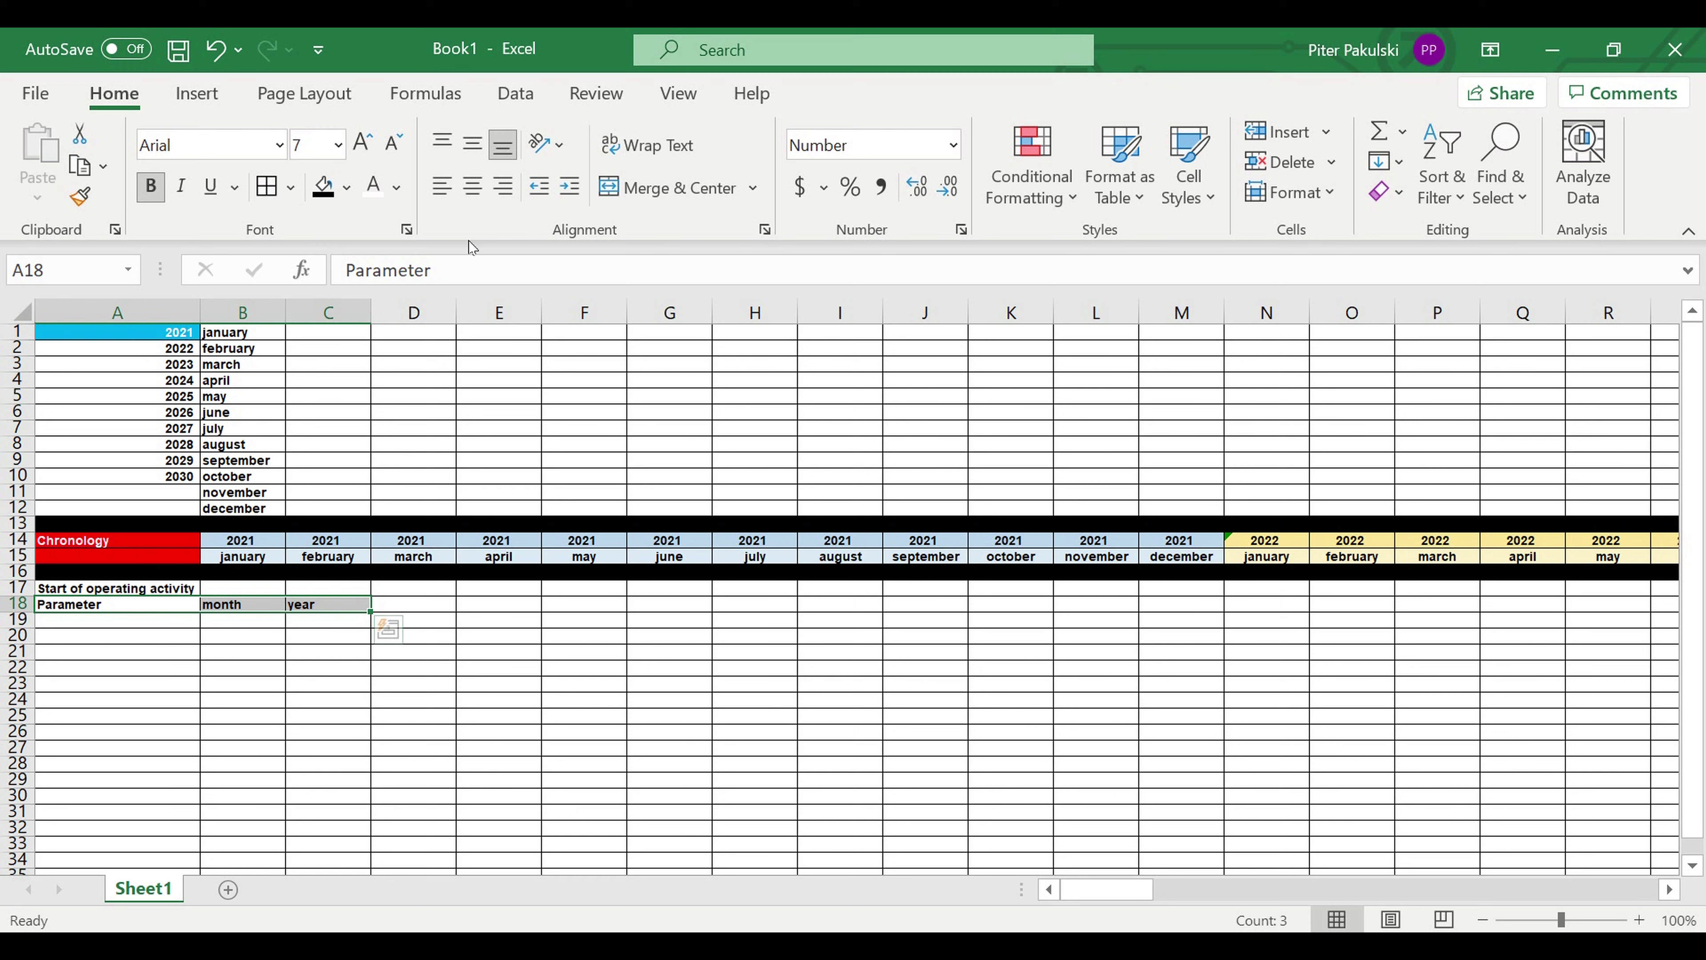
# Centre the A18:C18 headings and fill them light blue
pyautogui.click(473, 187)
pyautogui.click(347, 188)
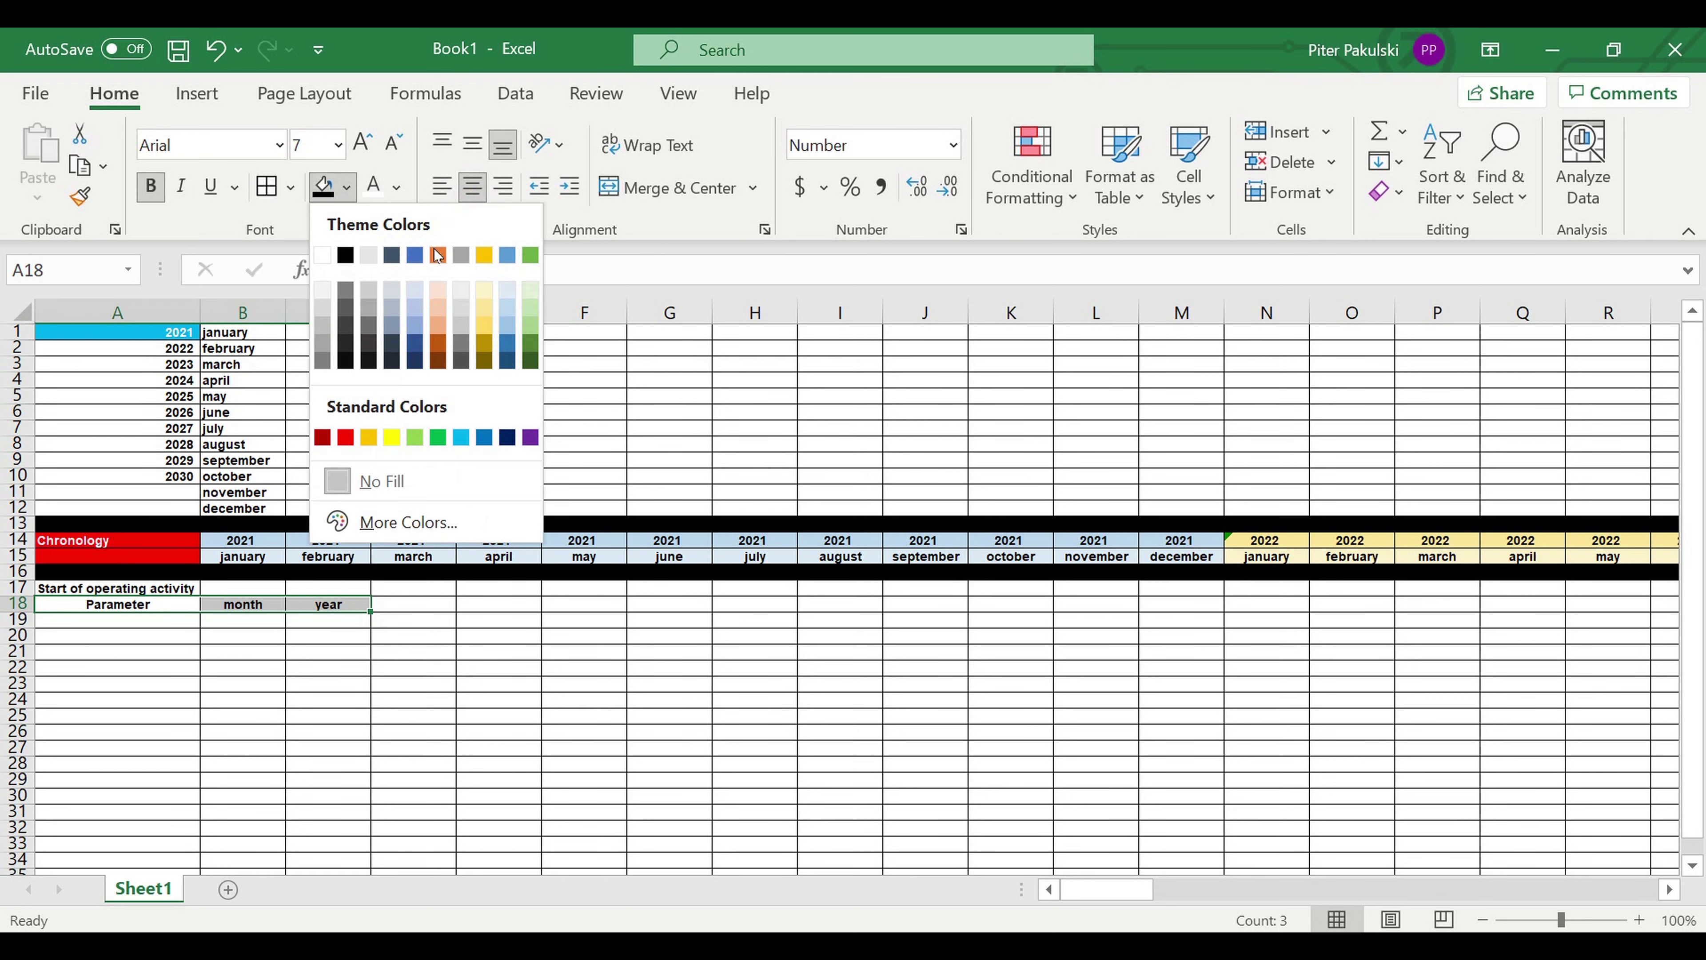
pyautogui.click(508, 290)
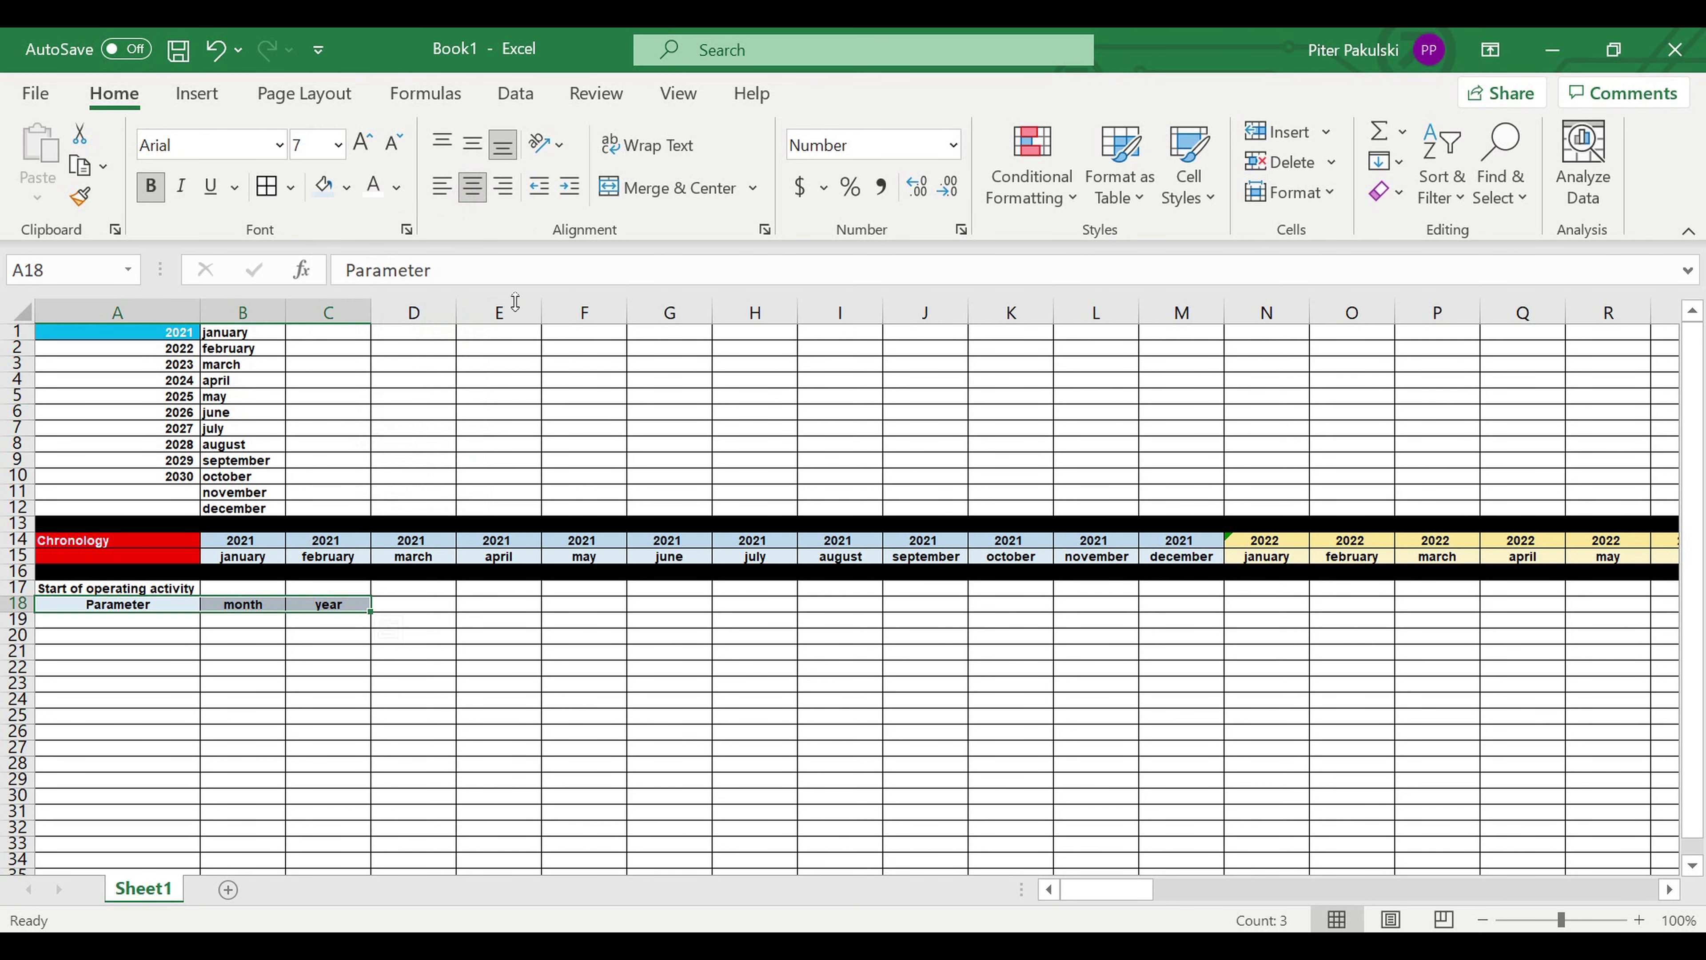
pyautogui.click(473, 684)
# Give the A17 activity label a dark red fill with white text
pyautogui.click(183, 611)
pyautogui.click(184, 592)
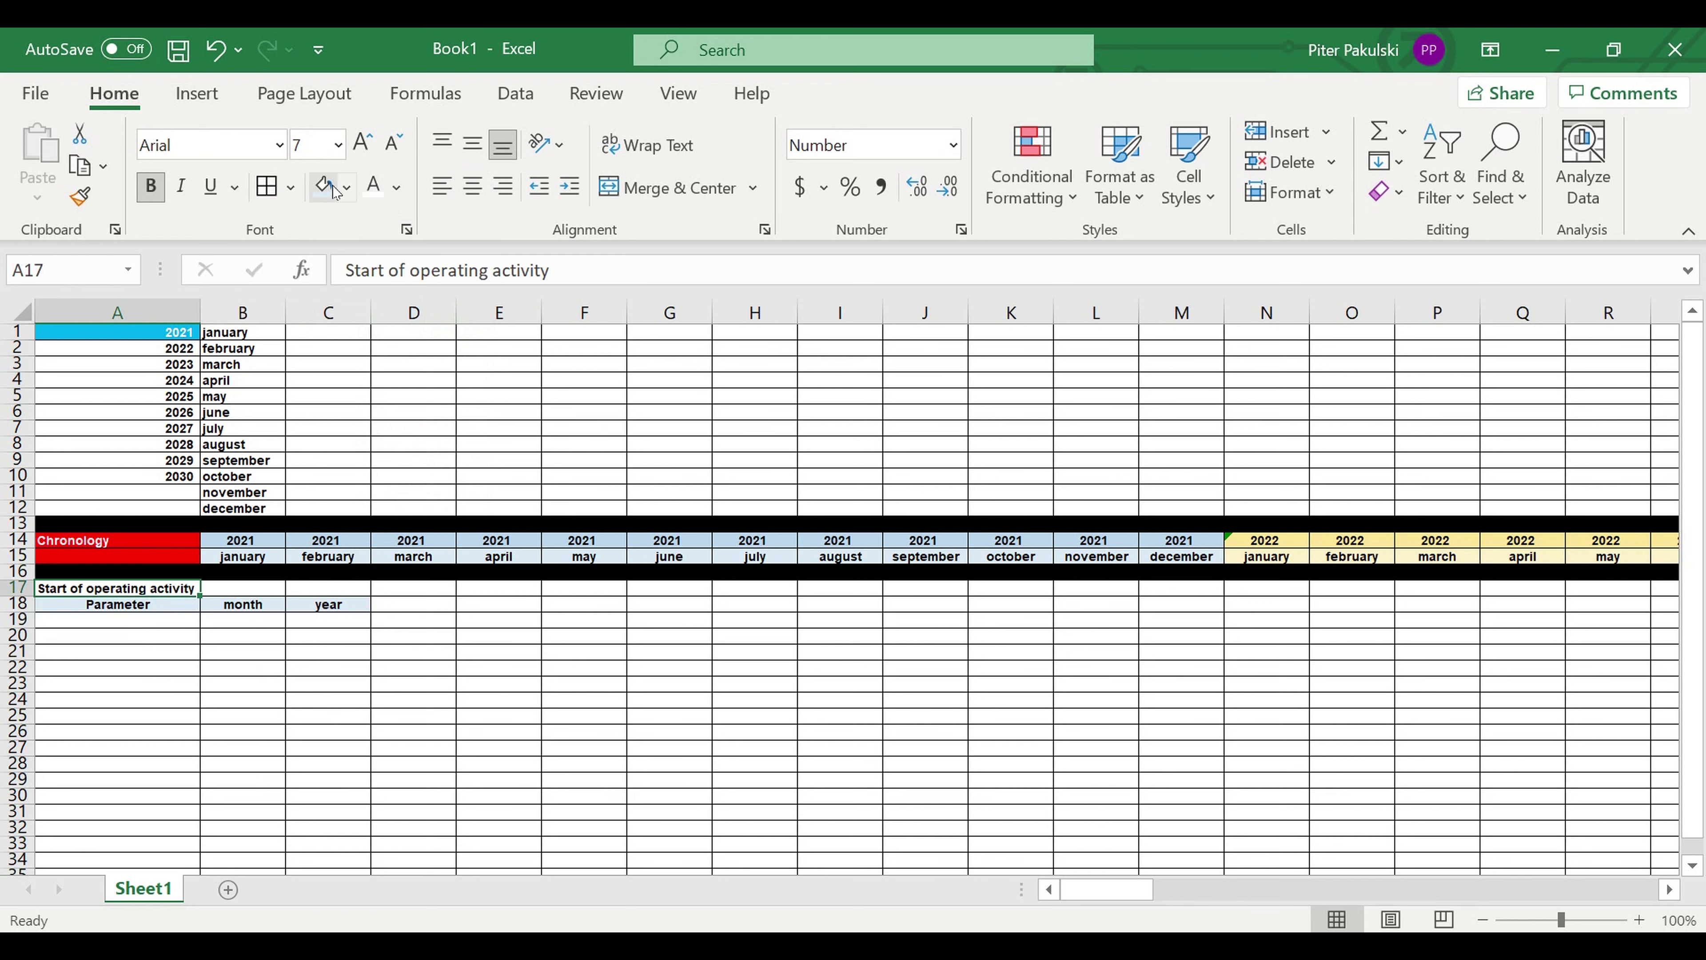
pyautogui.click(346, 188)
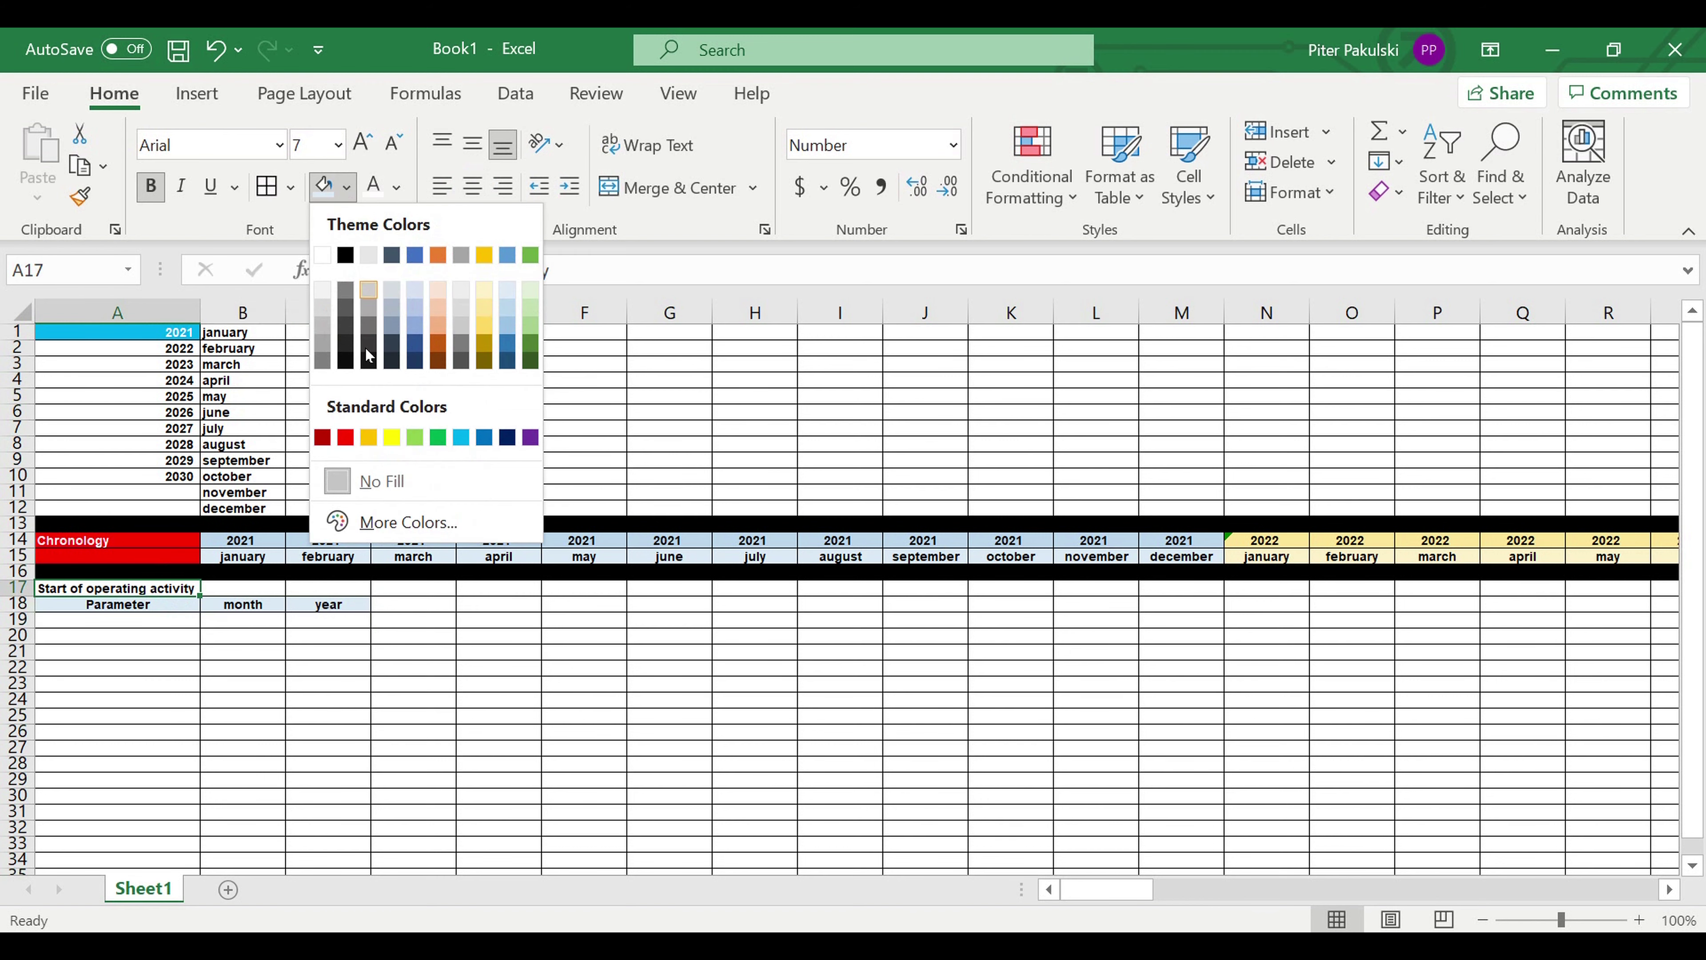
pyautogui.click(322, 437)
pyautogui.click(373, 186)
pyautogui.click(228, 664)
# Link A19 to the activity label with the formula =A17
pyautogui.click(168, 623)
pyautogui.write('=')
pyautogui.click(166, 589)
pyautogui.press('Return')
pyautogui.click(270, 670)
pyautogui.click(259, 625)
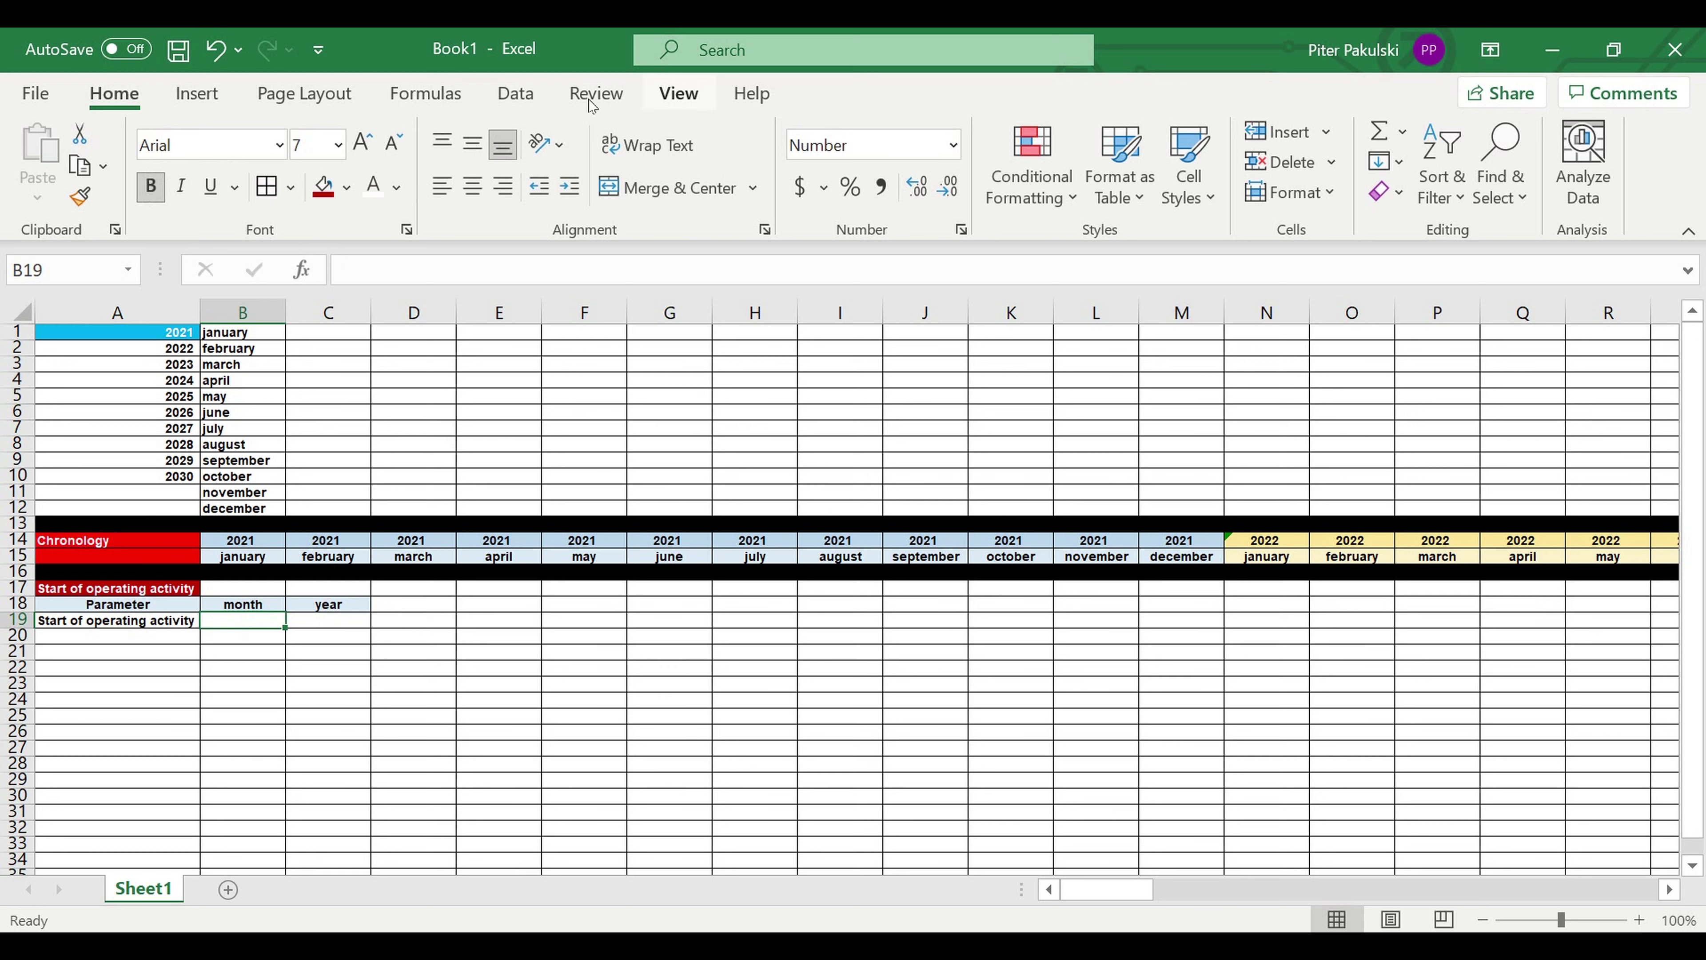
pyautogui.click(514, 101)
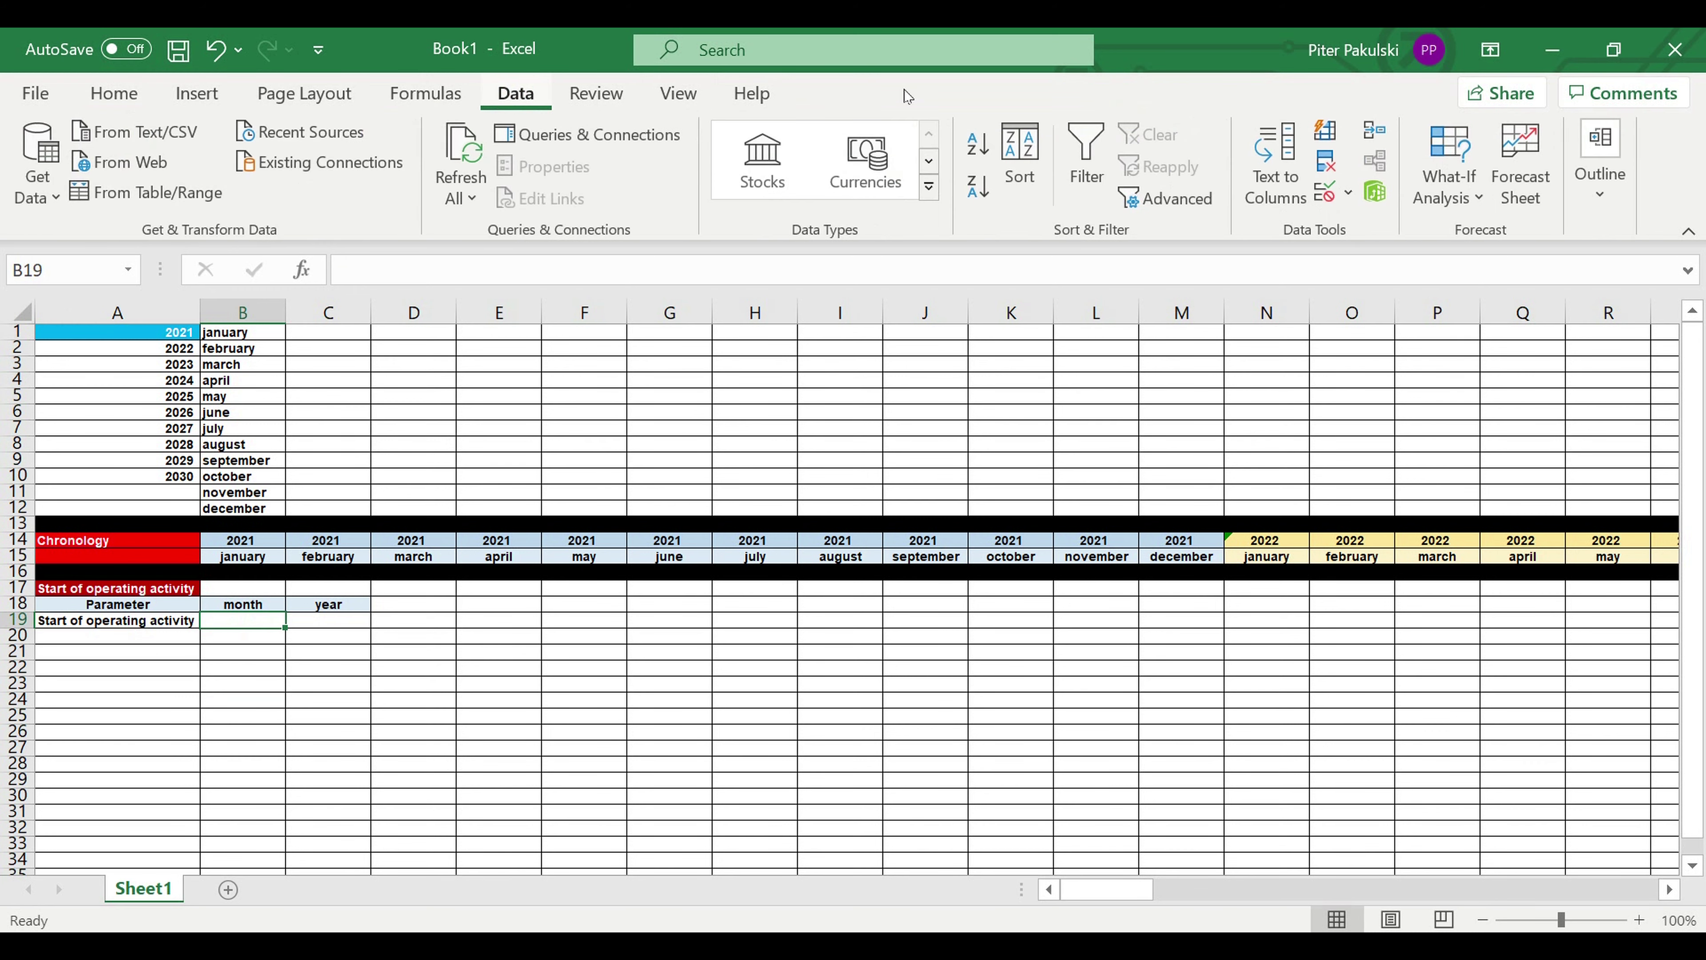
# Add list data validation to B19 using the months in $B$1:$B$12
pyautogui.click(1350, 195)
pyautogui.click(1383, 228)
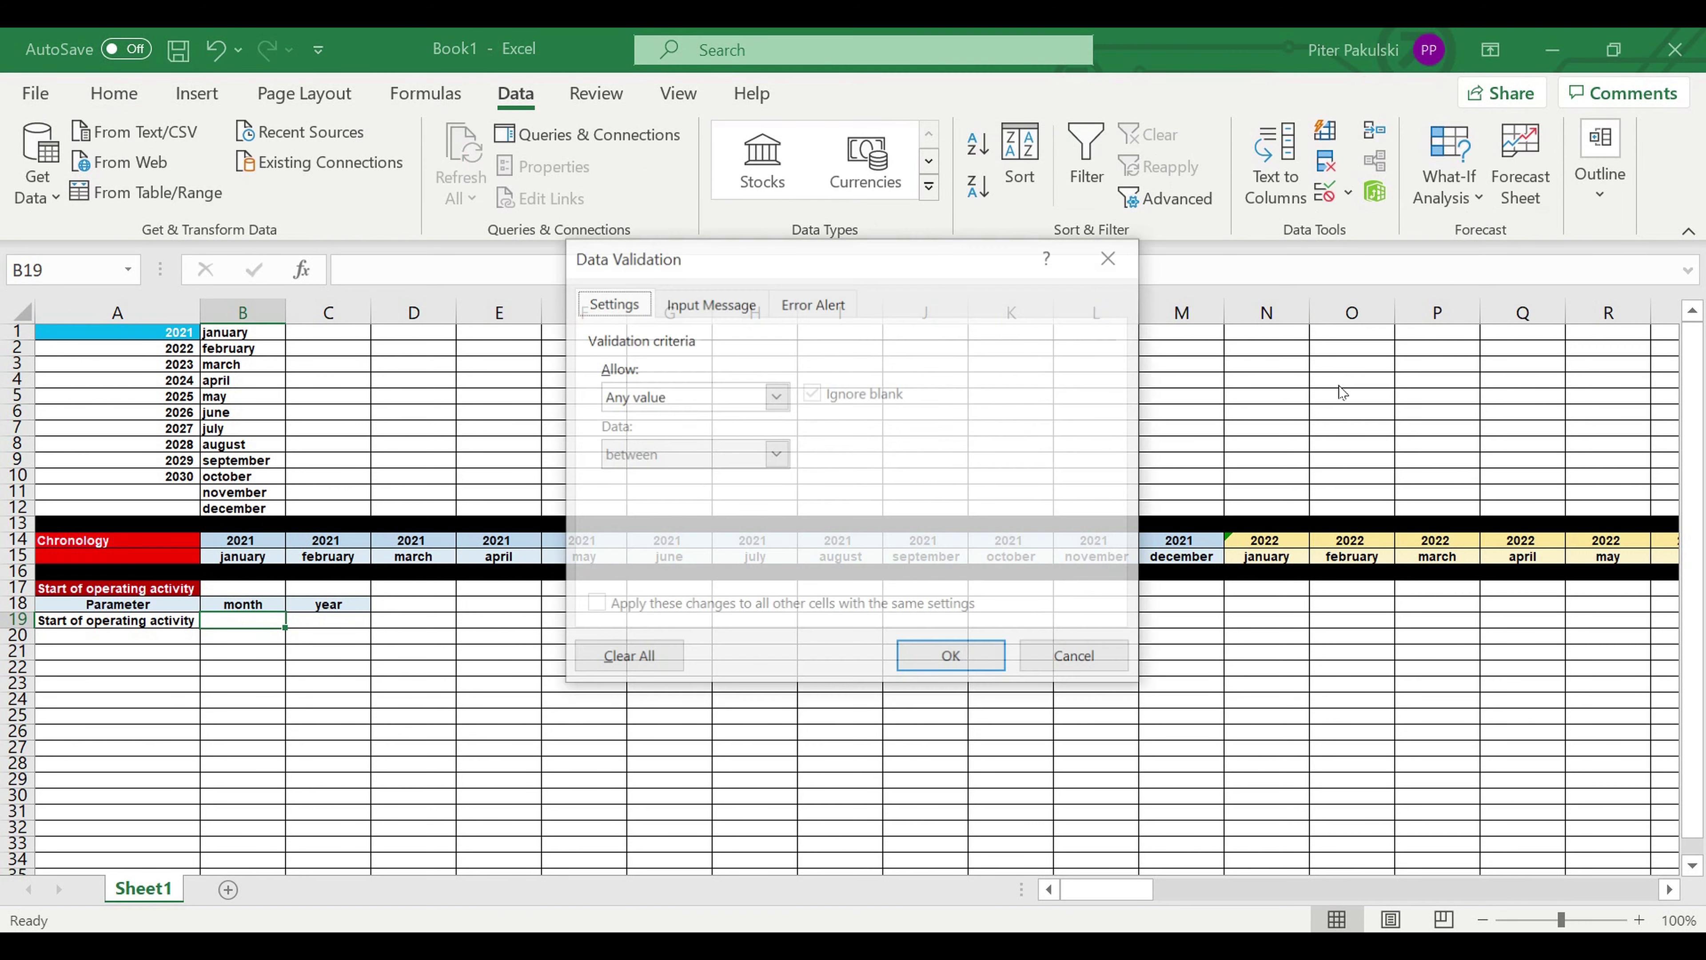
pyautogui.click(777, 396)
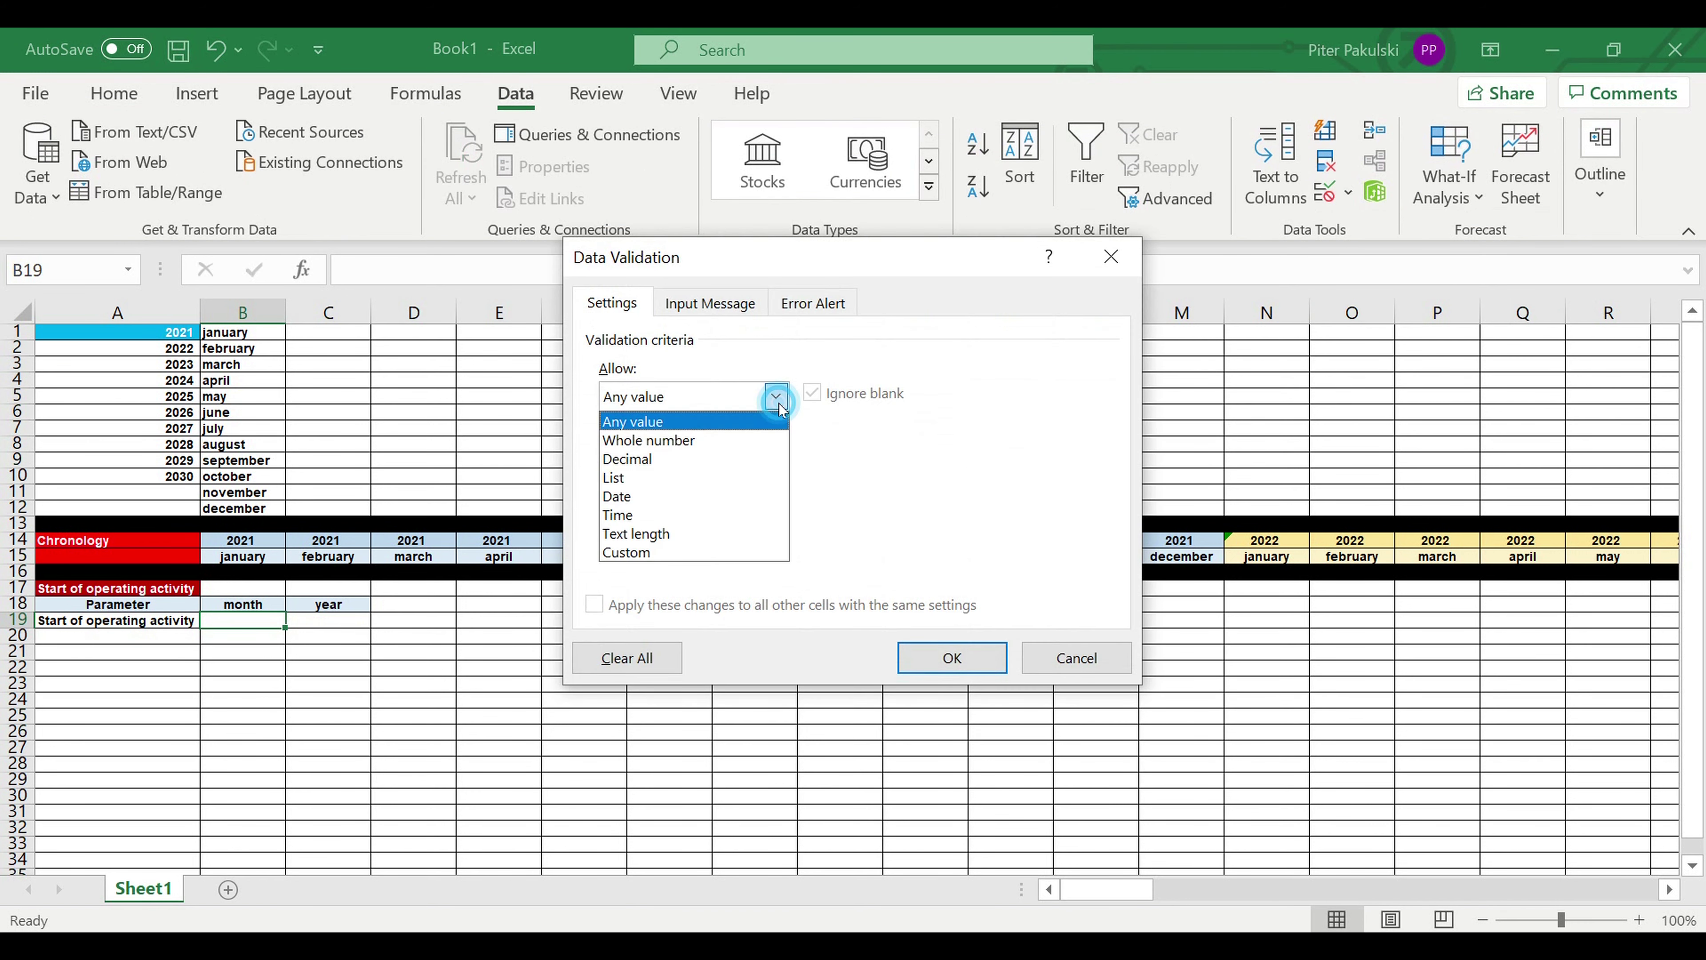
pyautogui.click(644, 477)
pyautogui.click(956, 510)
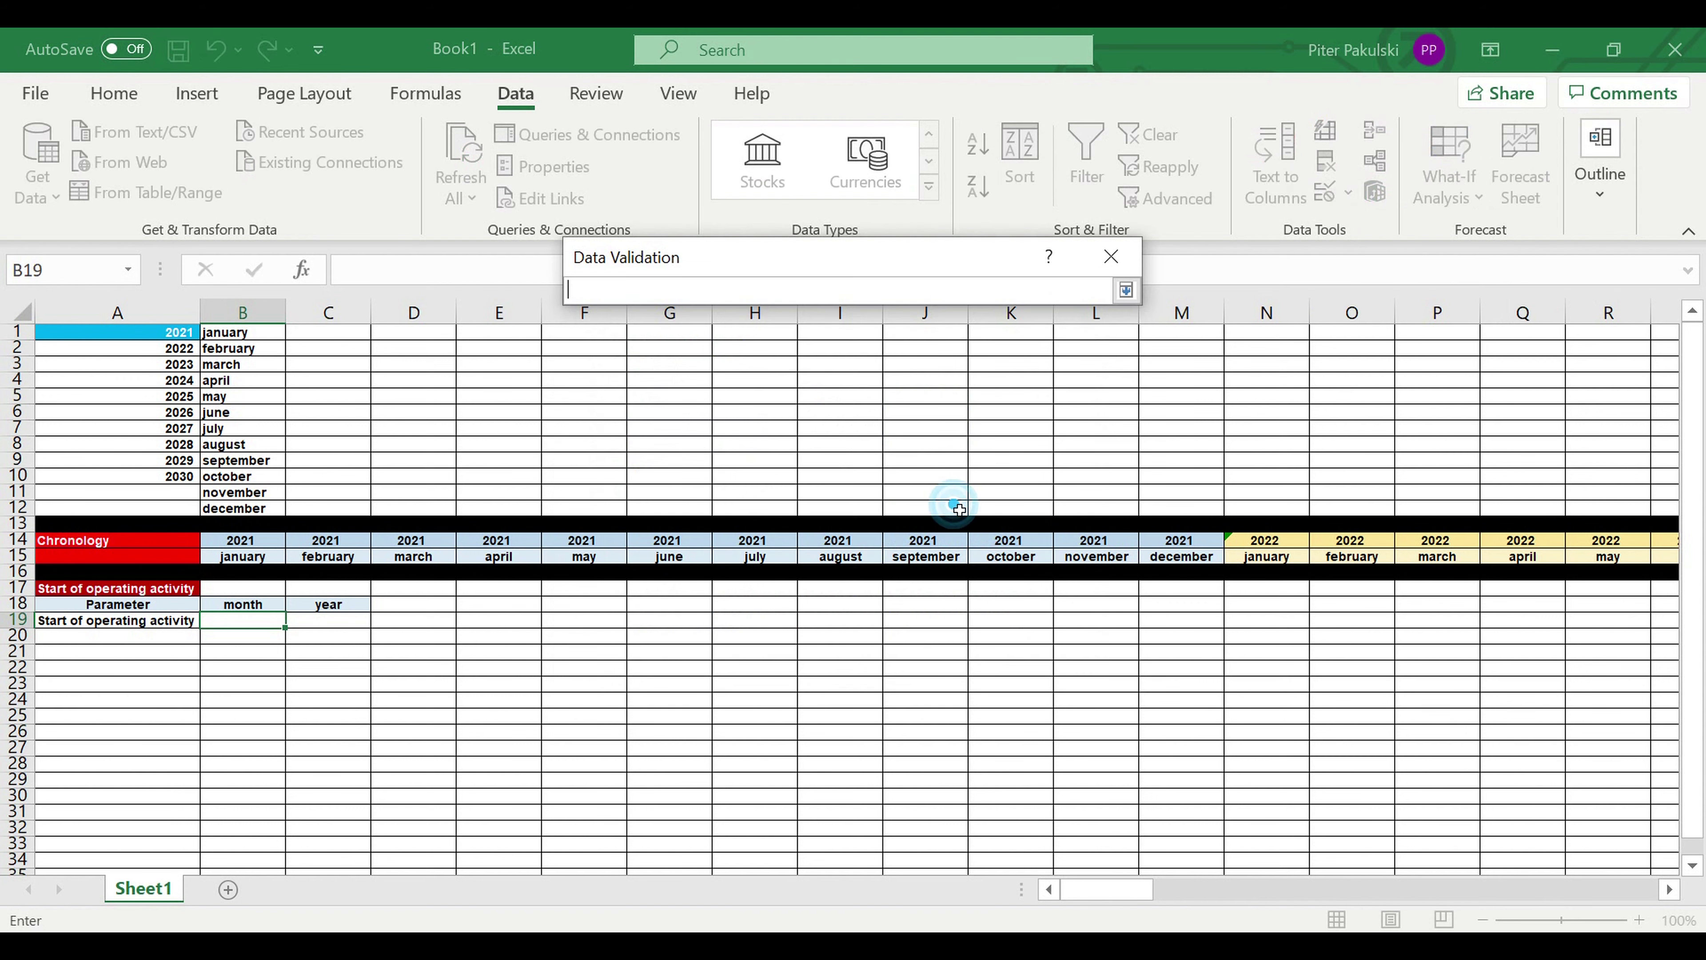
pyautogui.moveTo(246, 336); pyautogui.dragTo(264, 515)
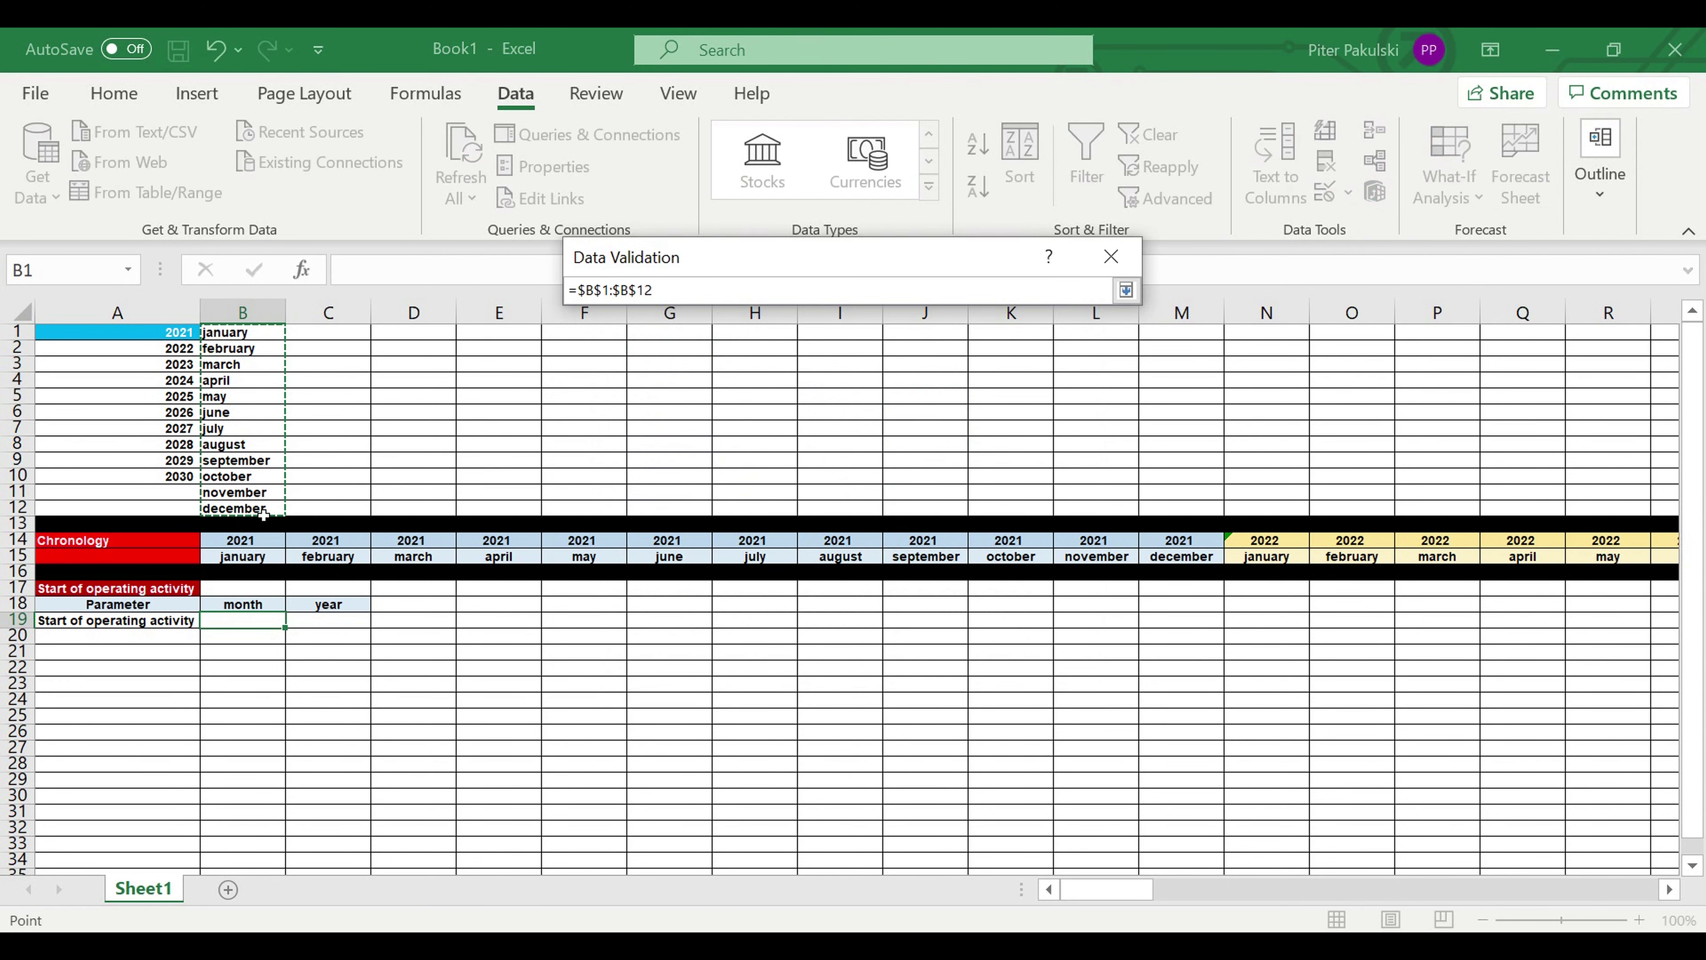
pyautogui.press('Return')
pyautogui.press('Return')
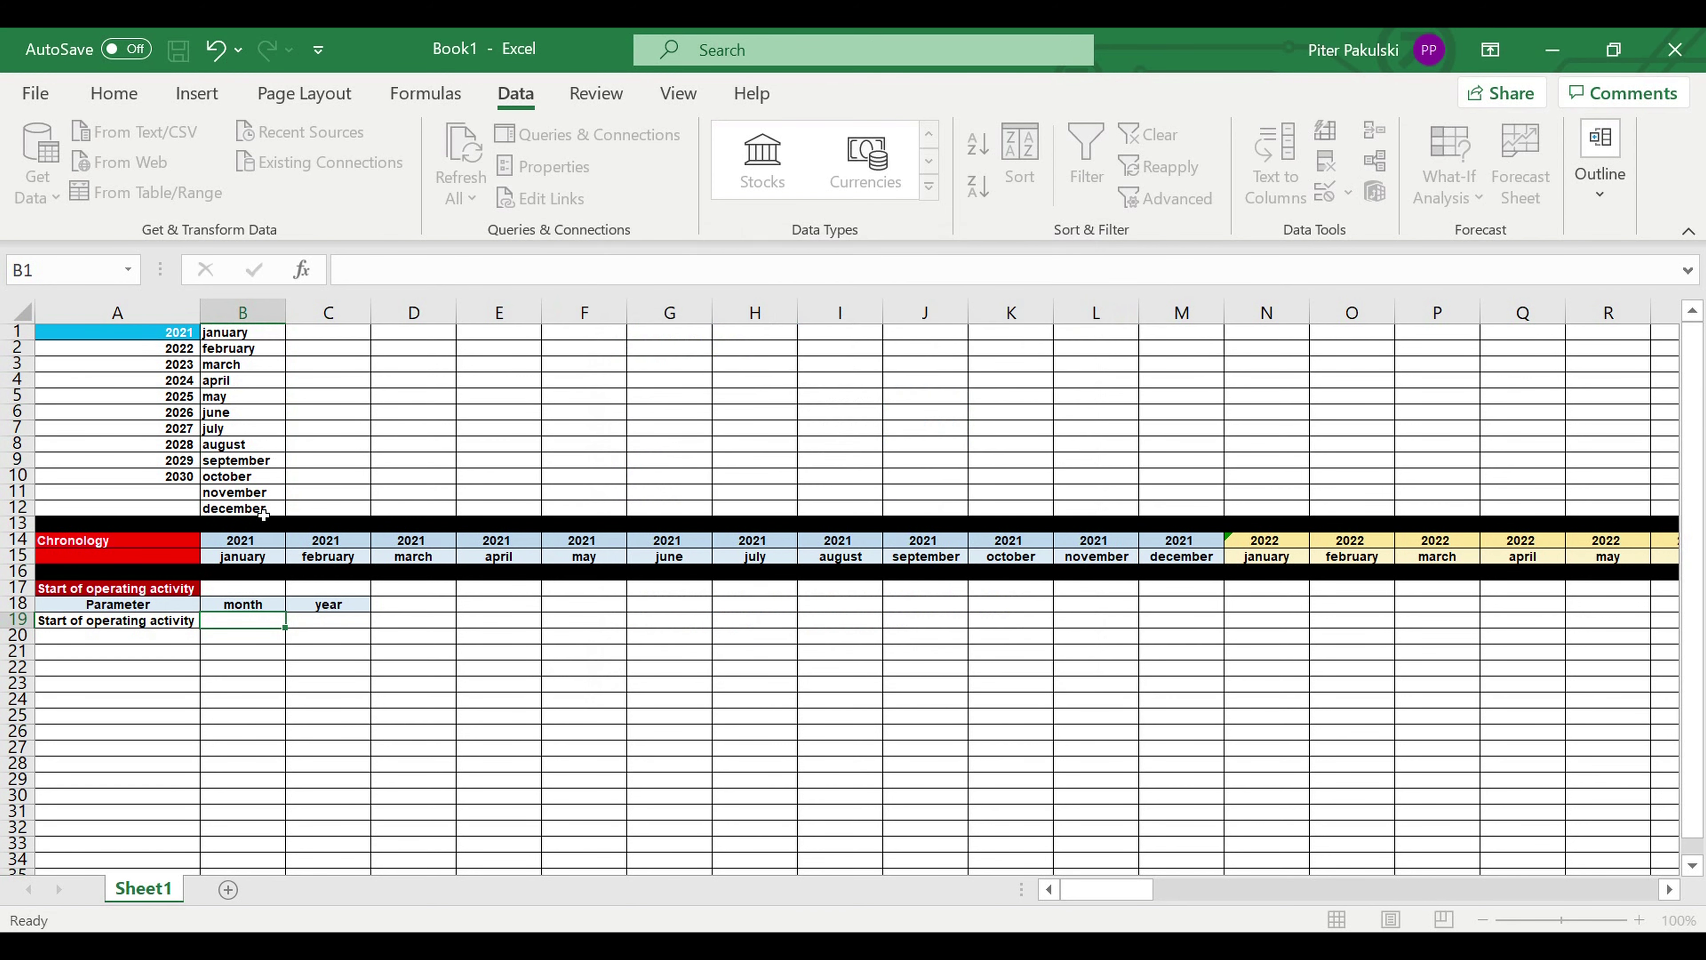
# Choose november from B19's dropdown as the start month
pyautogui.click(294, 621)
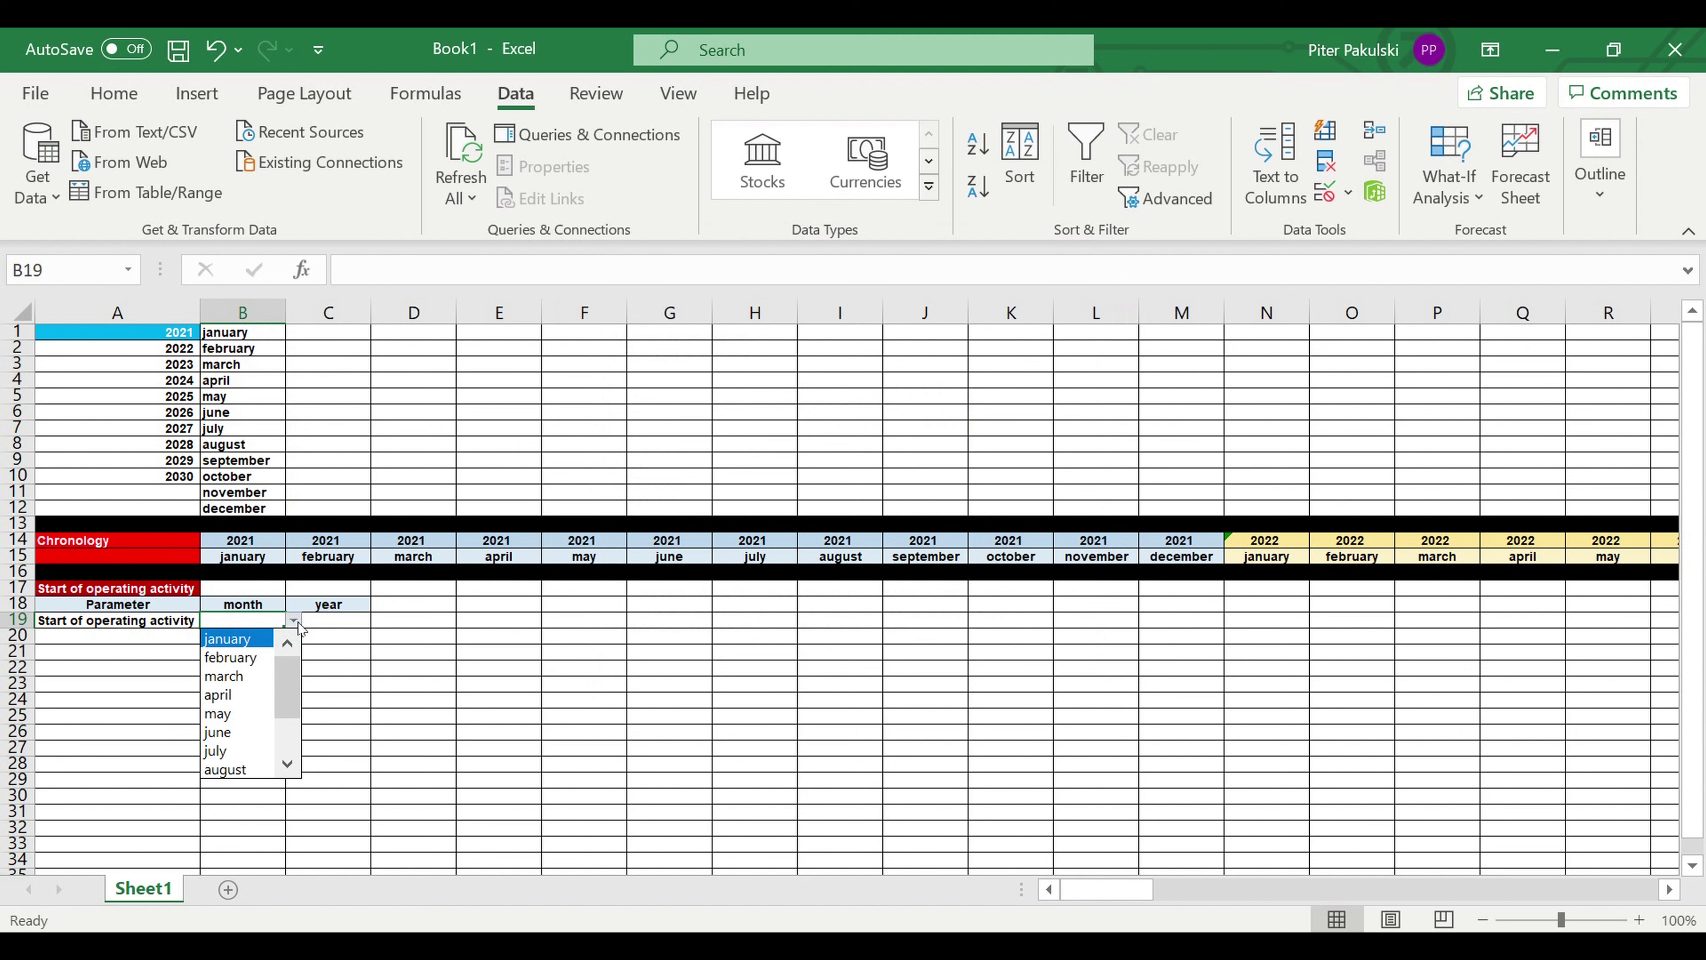
pyautogui.moveTo(289, 682); pyautogui.dragTo(368, 783)
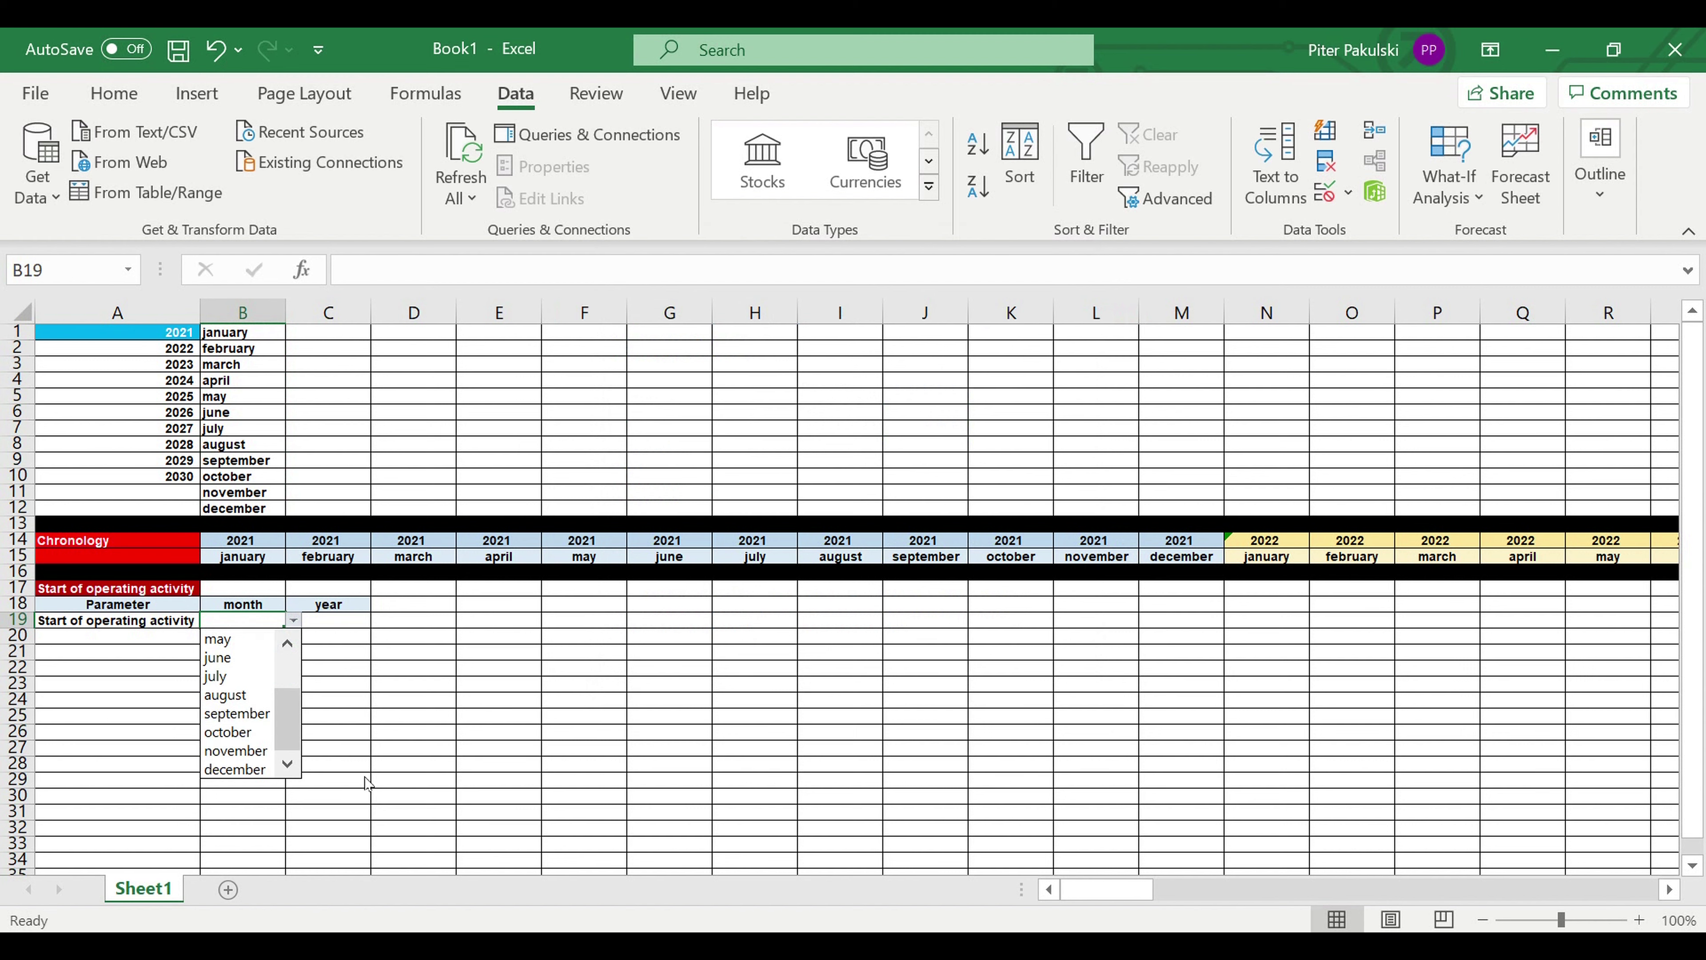
pyautogui.click(232, 751)
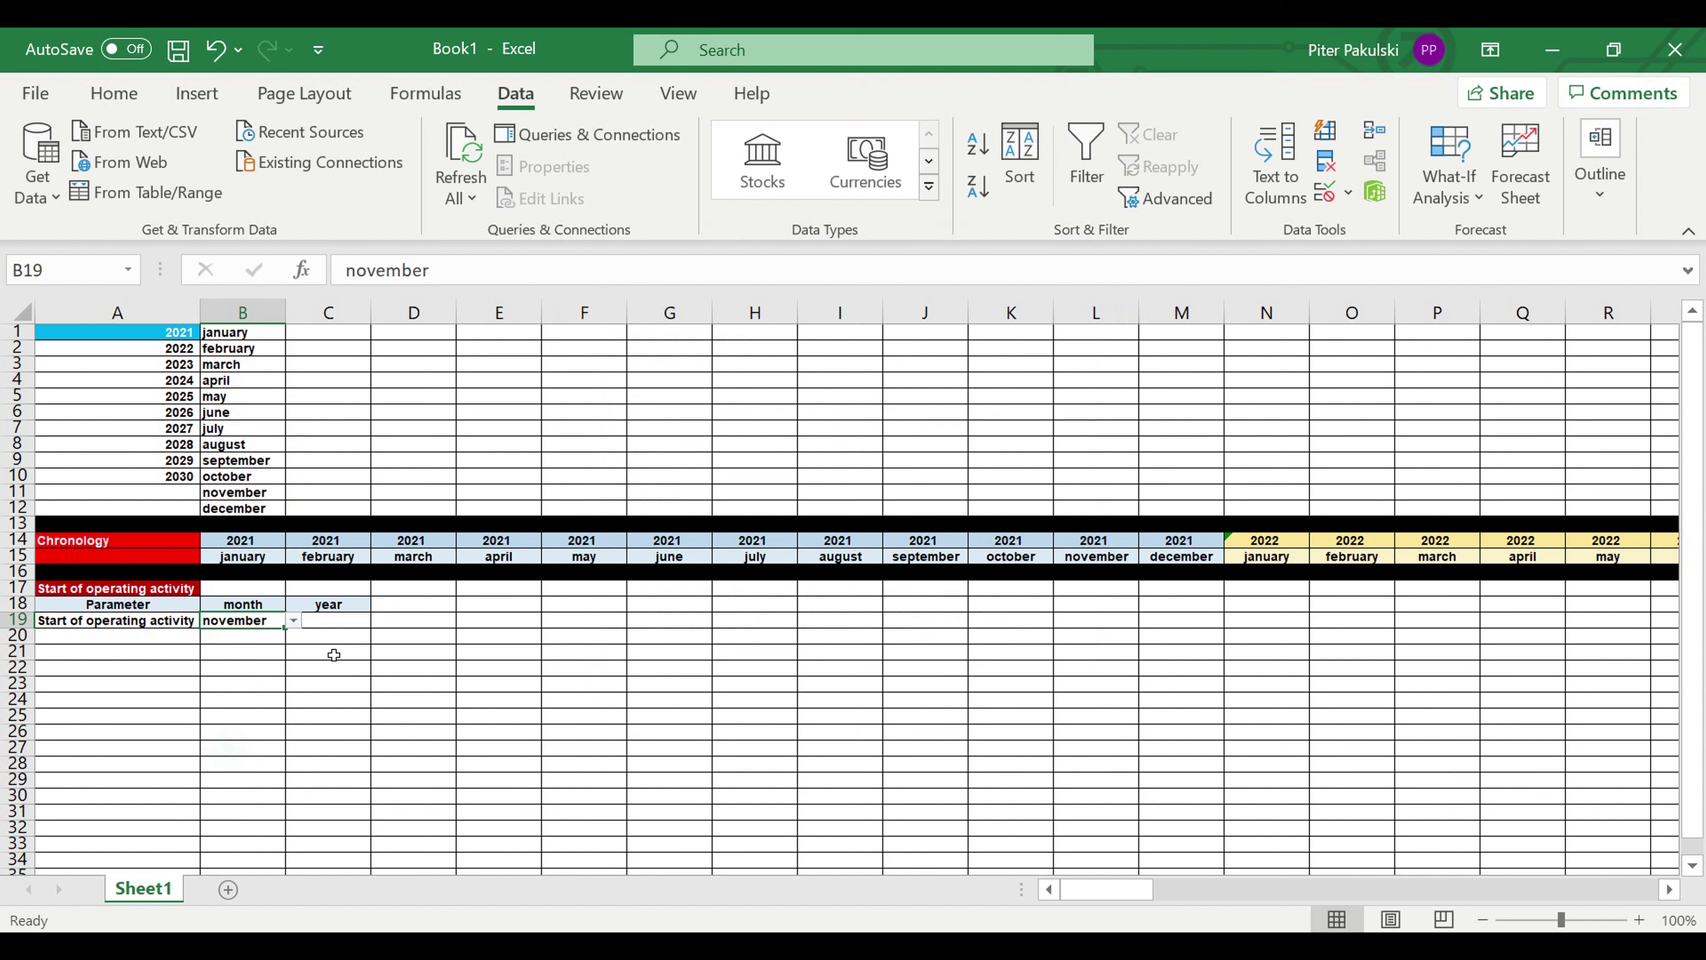
# Format B19's november as centred white text on a light-blue fill
pyautogui.click(113, 93)
pyautogui.click(374, 195)
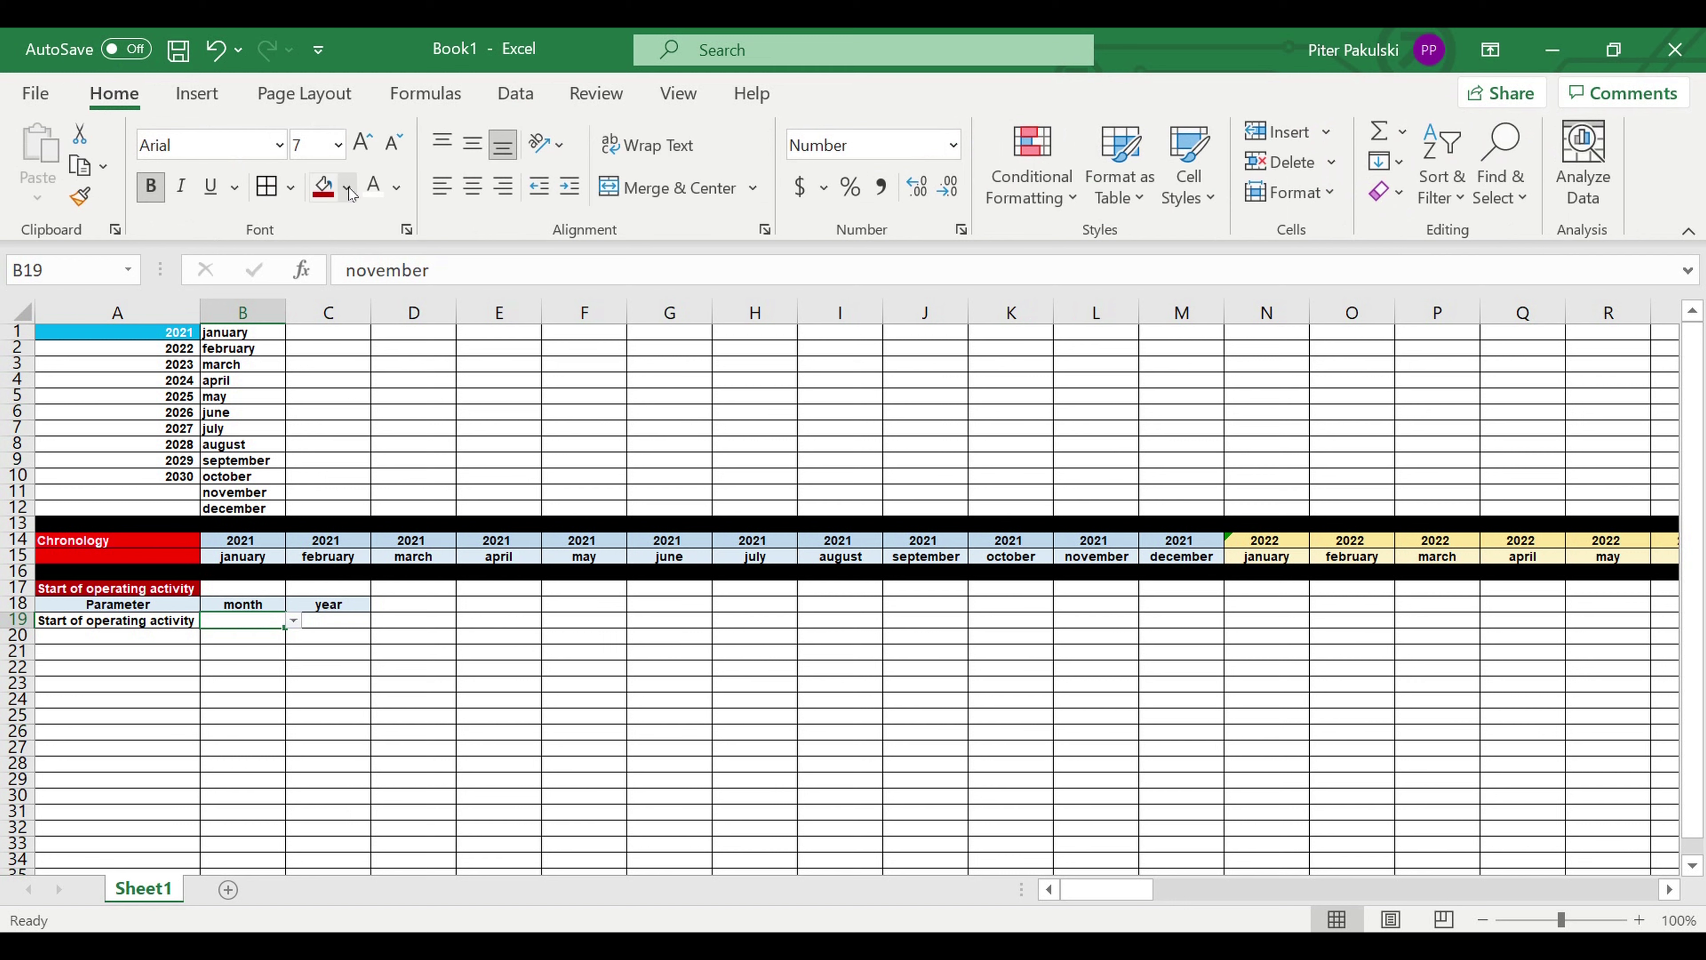
pyautogui.click(348, 190)
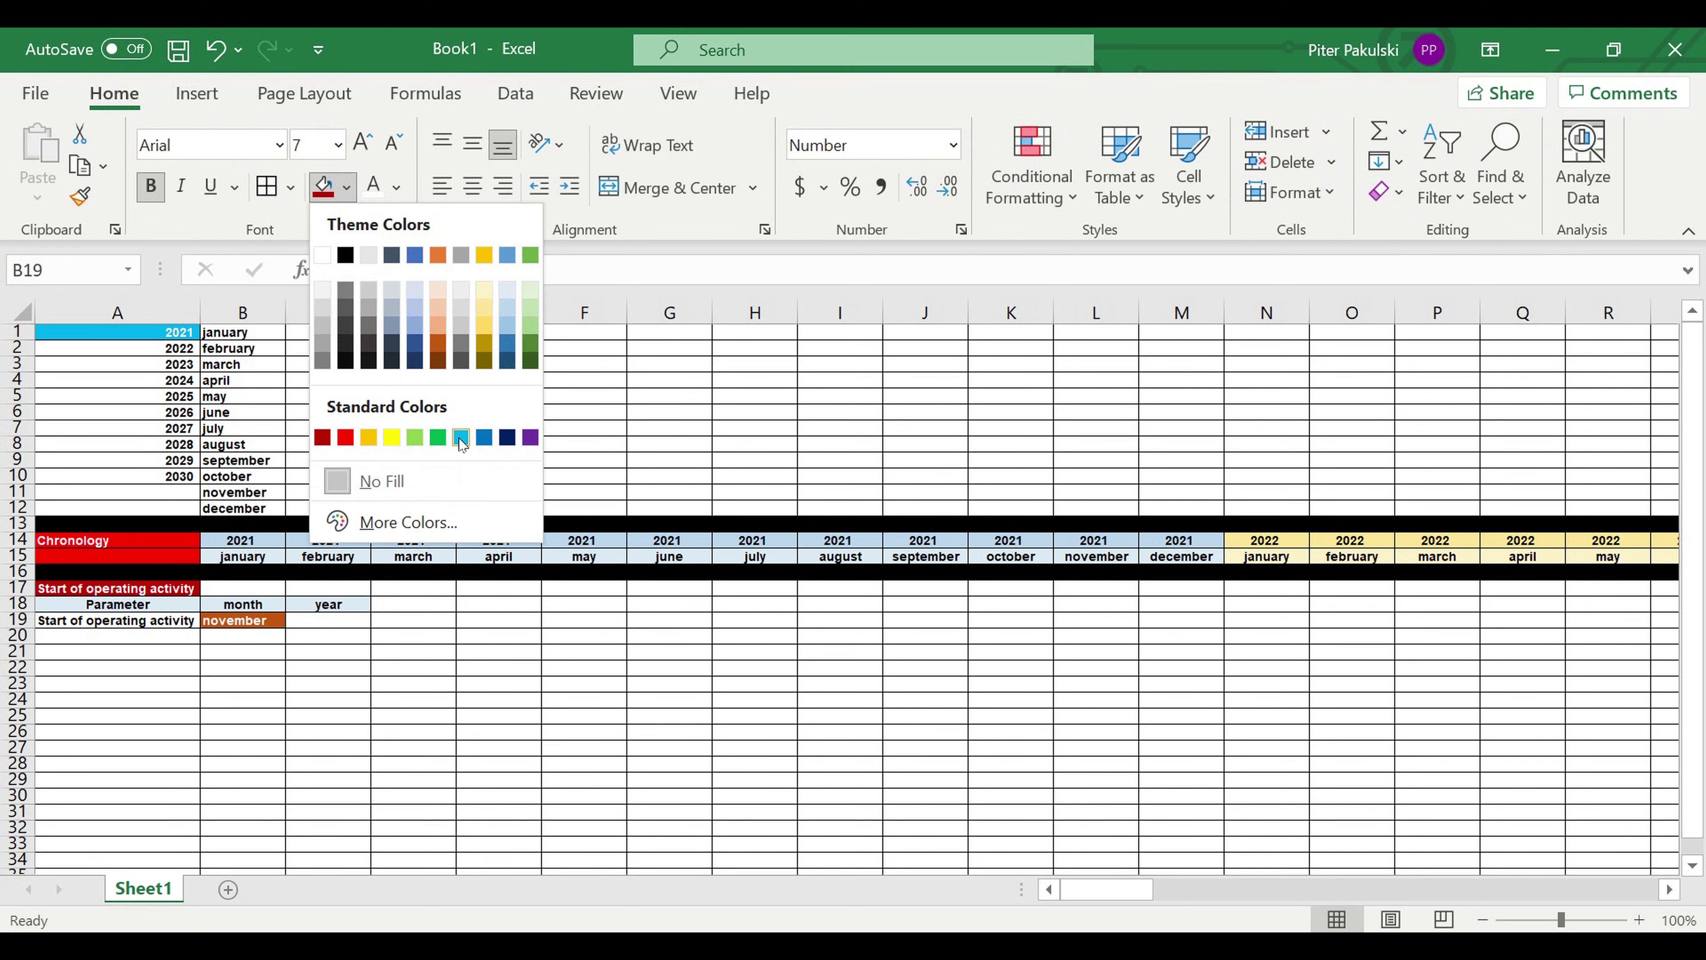
pyautogui.click(462, 440)
pyautogui.click(386, 717)
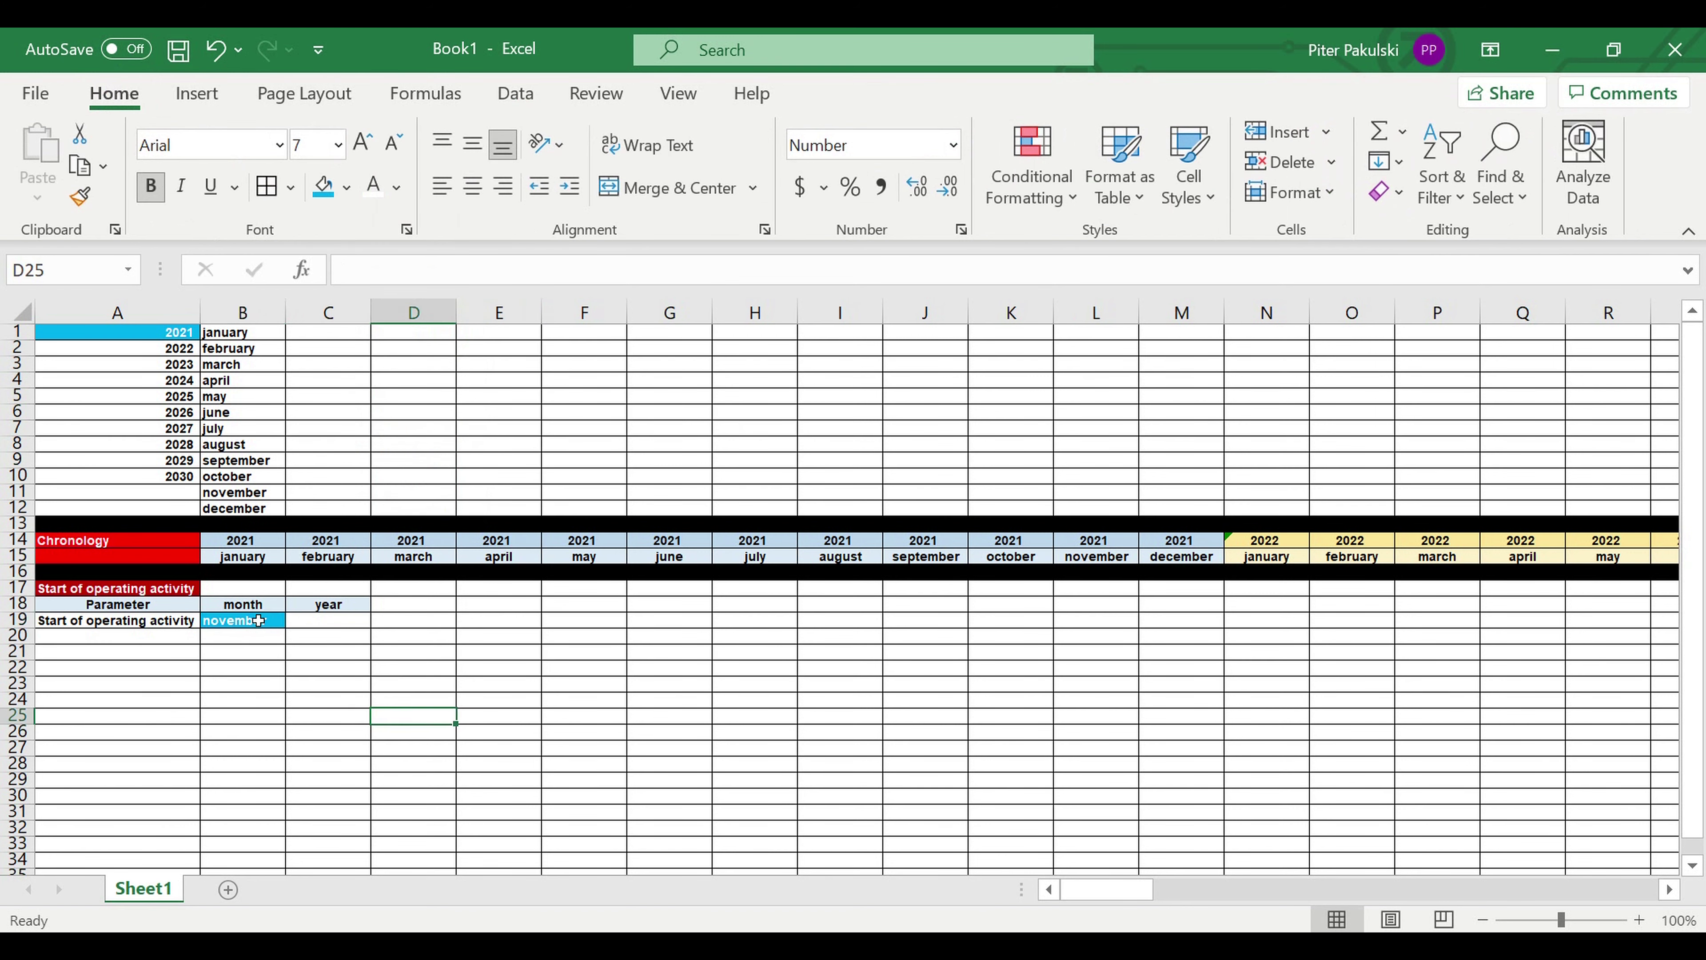
pyautogui.click(259, 620)
pyautogui.click(154, 334)
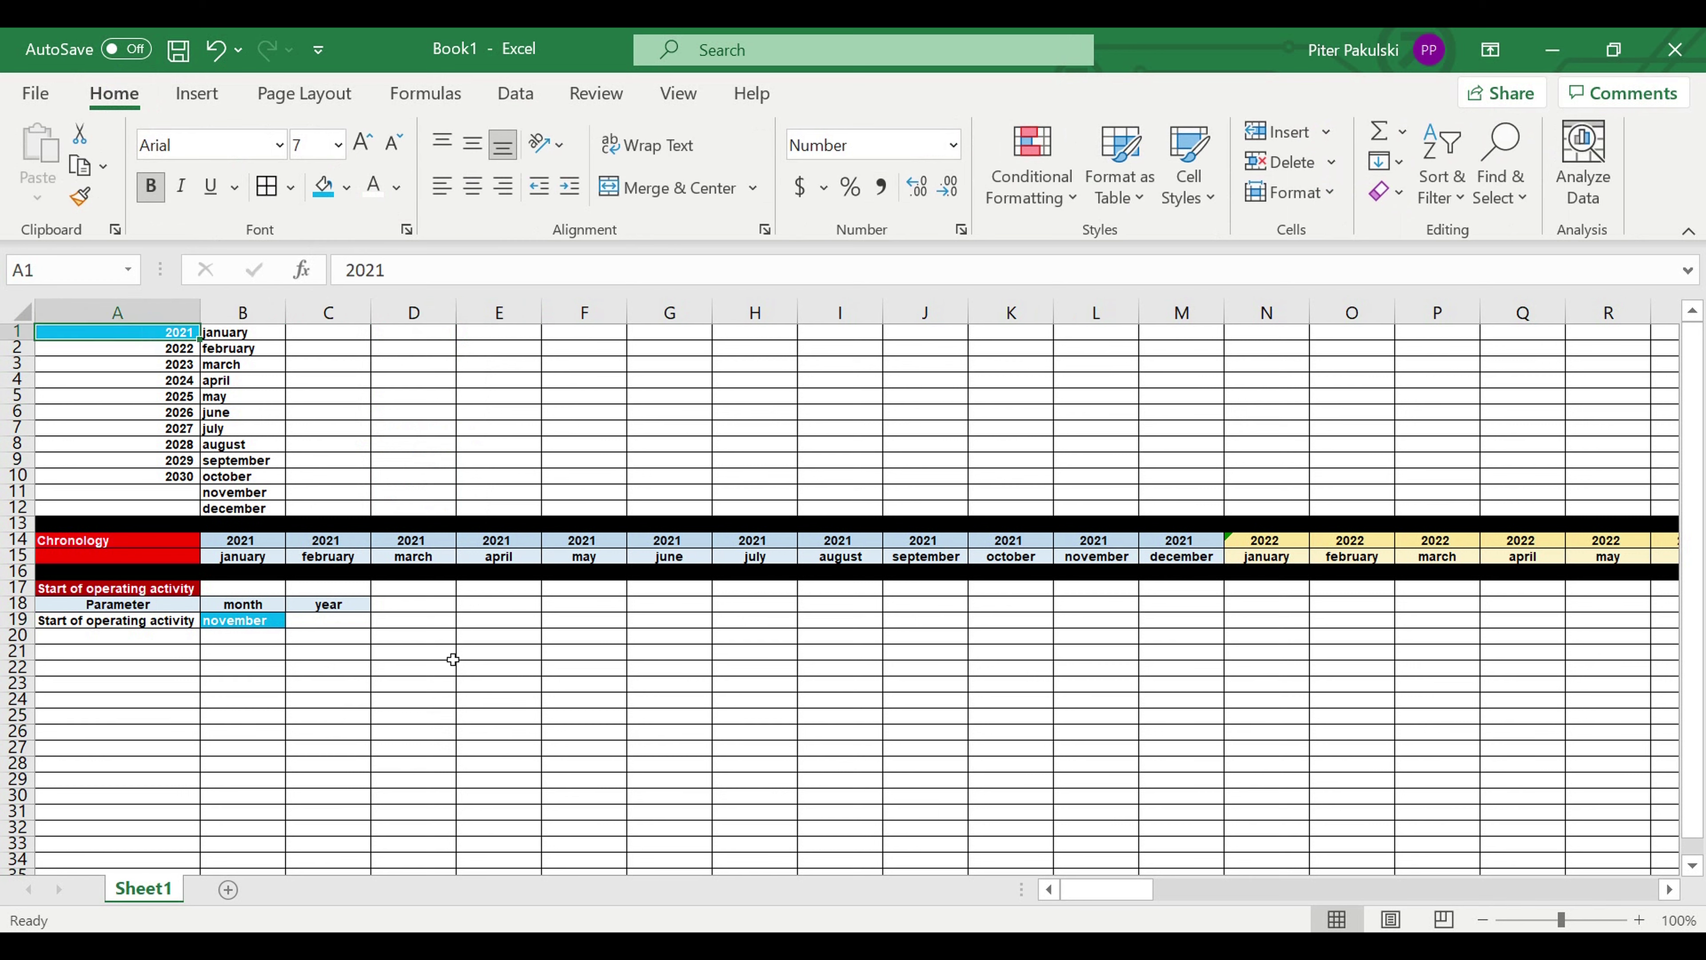
pyautogui.click(252, 620)
pyautogui.click(472, 187)
pyautogui.click(356, 626)
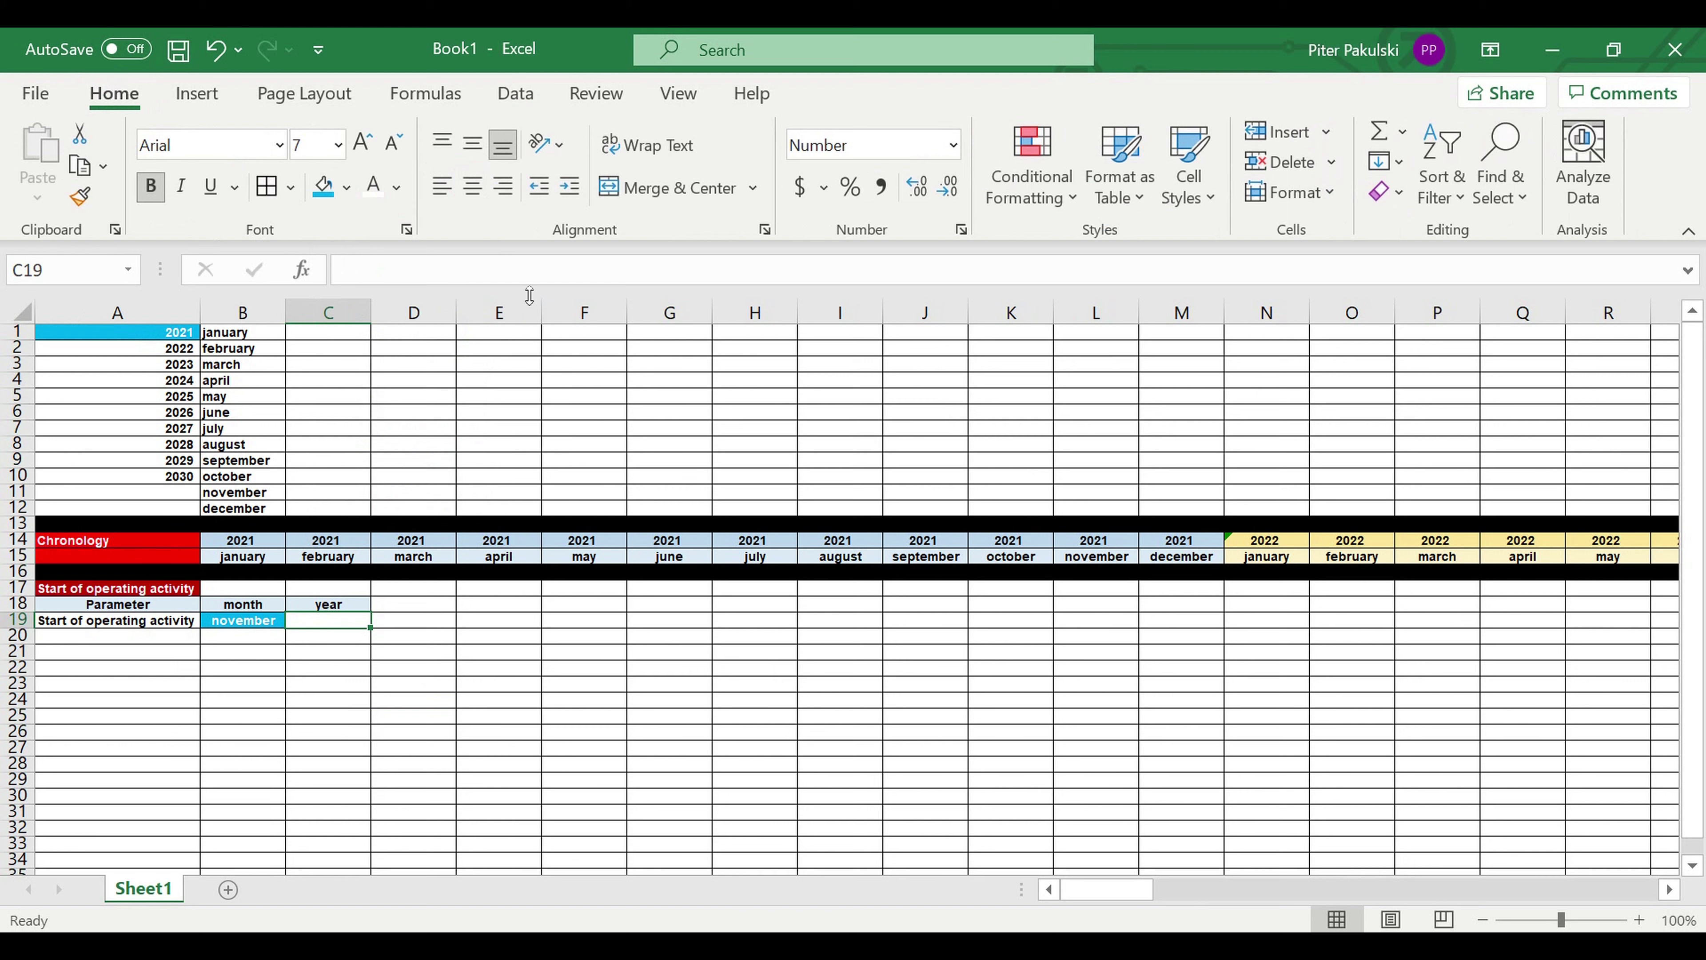
pyautogui.click(516, 98)
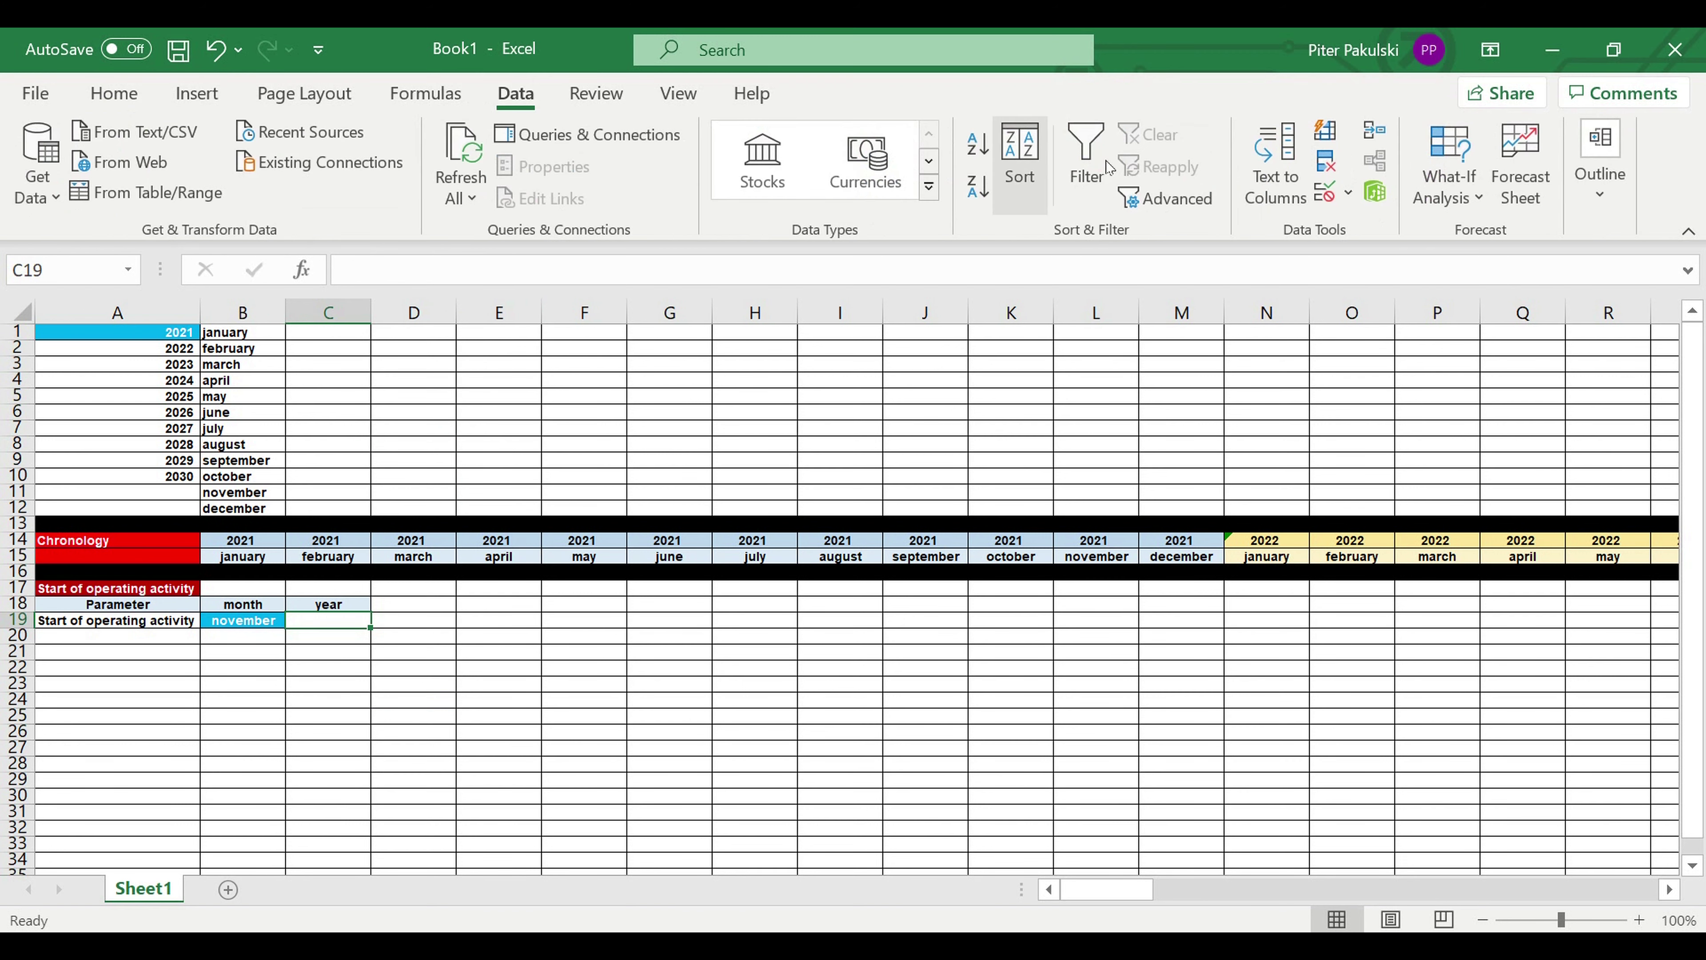
# Add list data validation to C19 using the years in $A$1:$A$10
pyautogui.click(1350, 196)
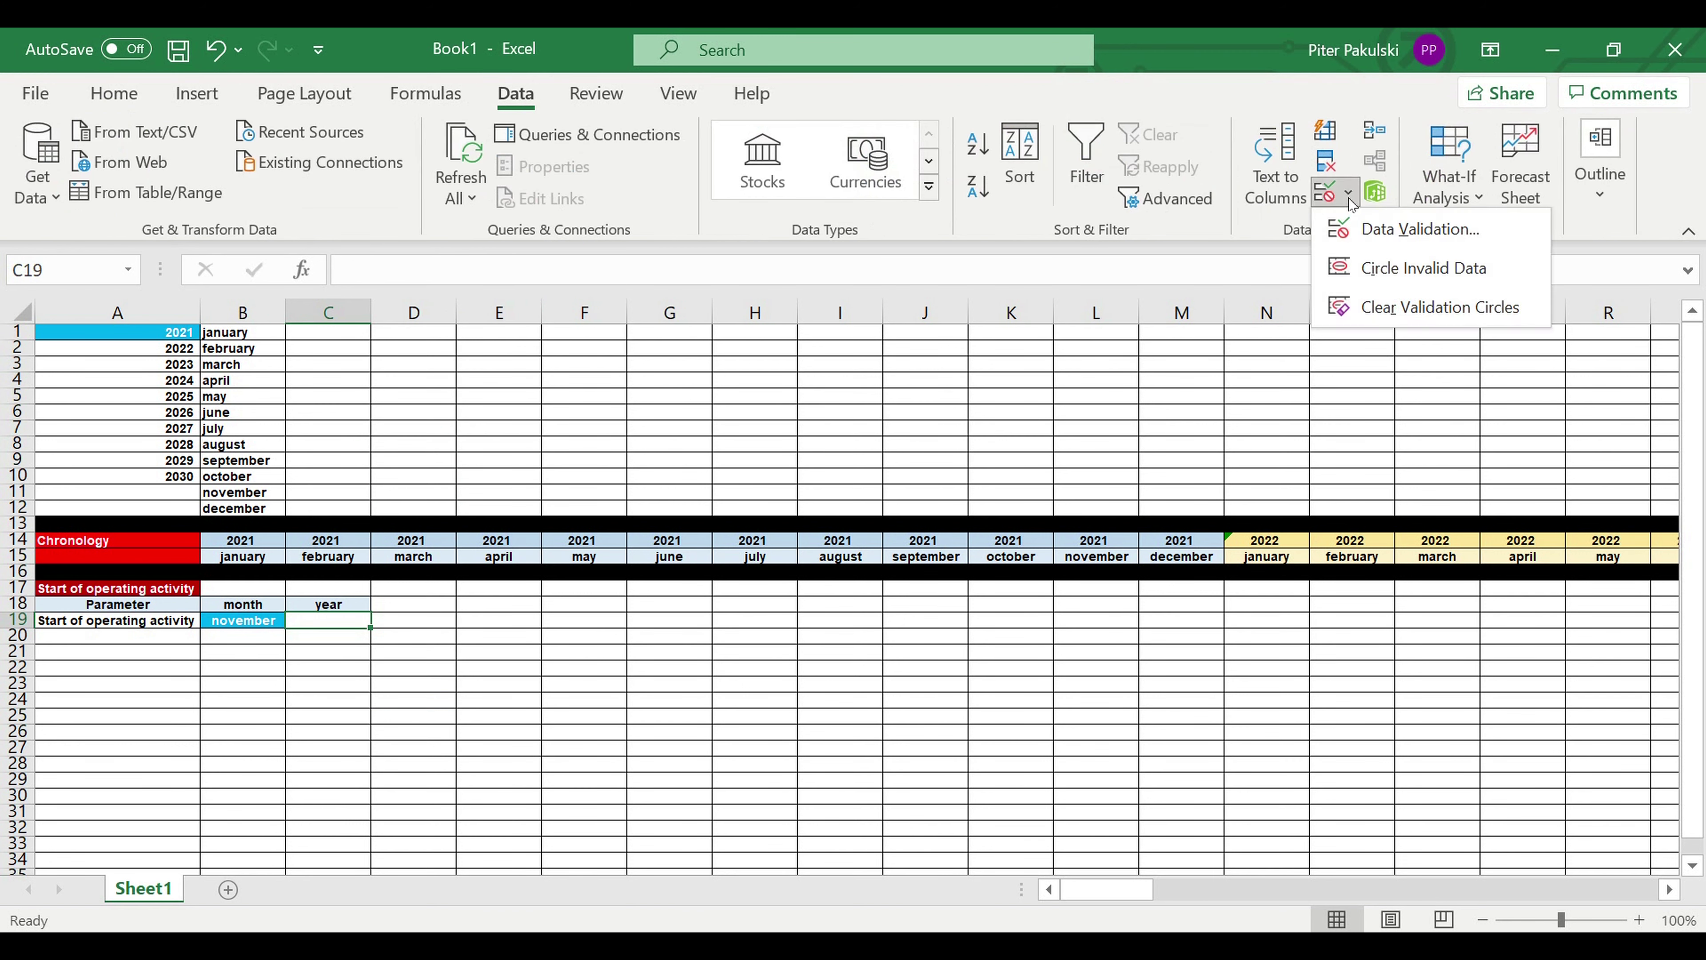
pyautogui.click(1364, 226)
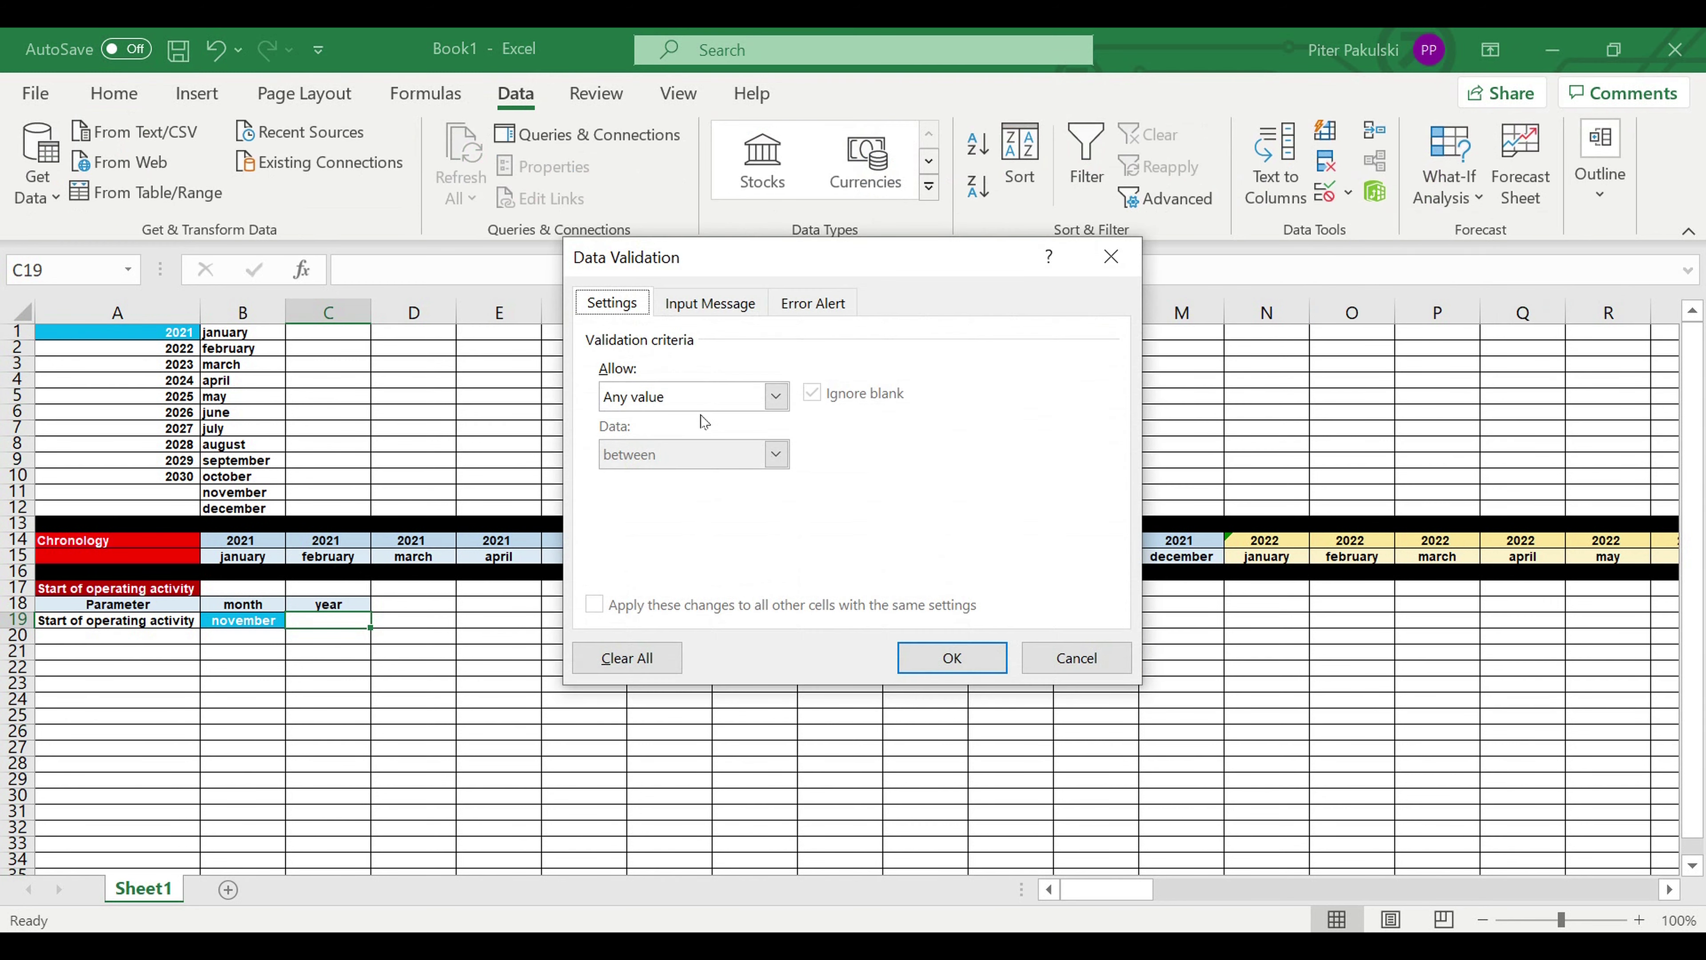
pyautogui.click(776, 396)
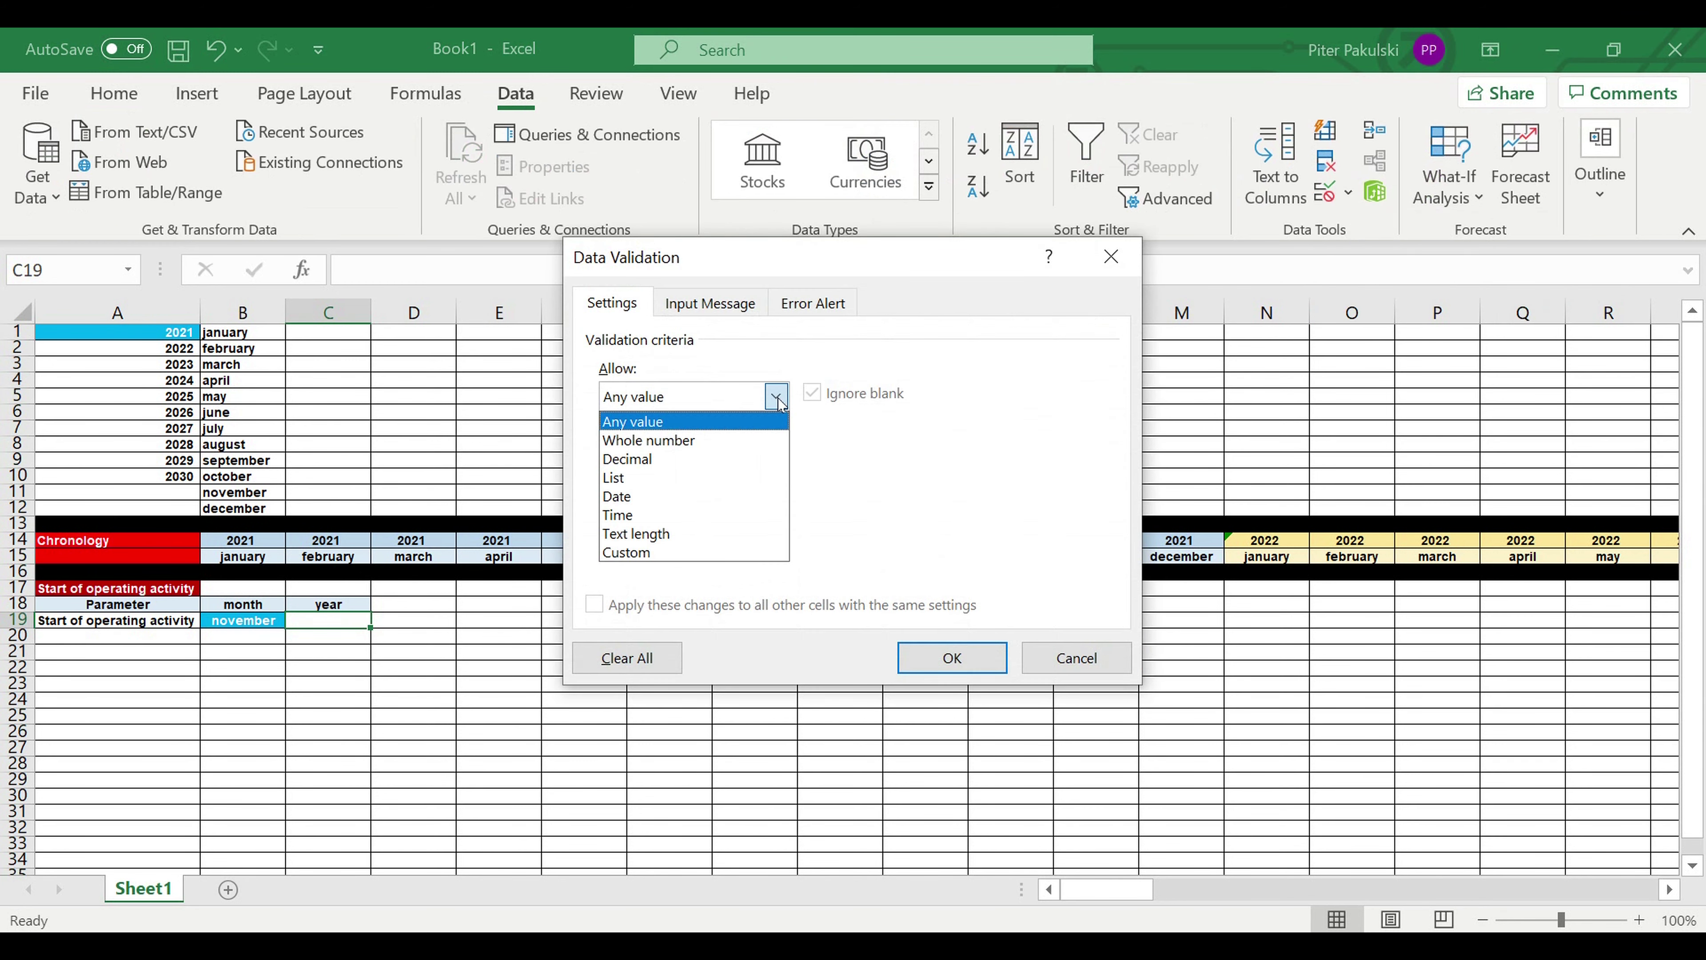
pyautogui.click(672, 478)
pyautogui.click(955, 507)
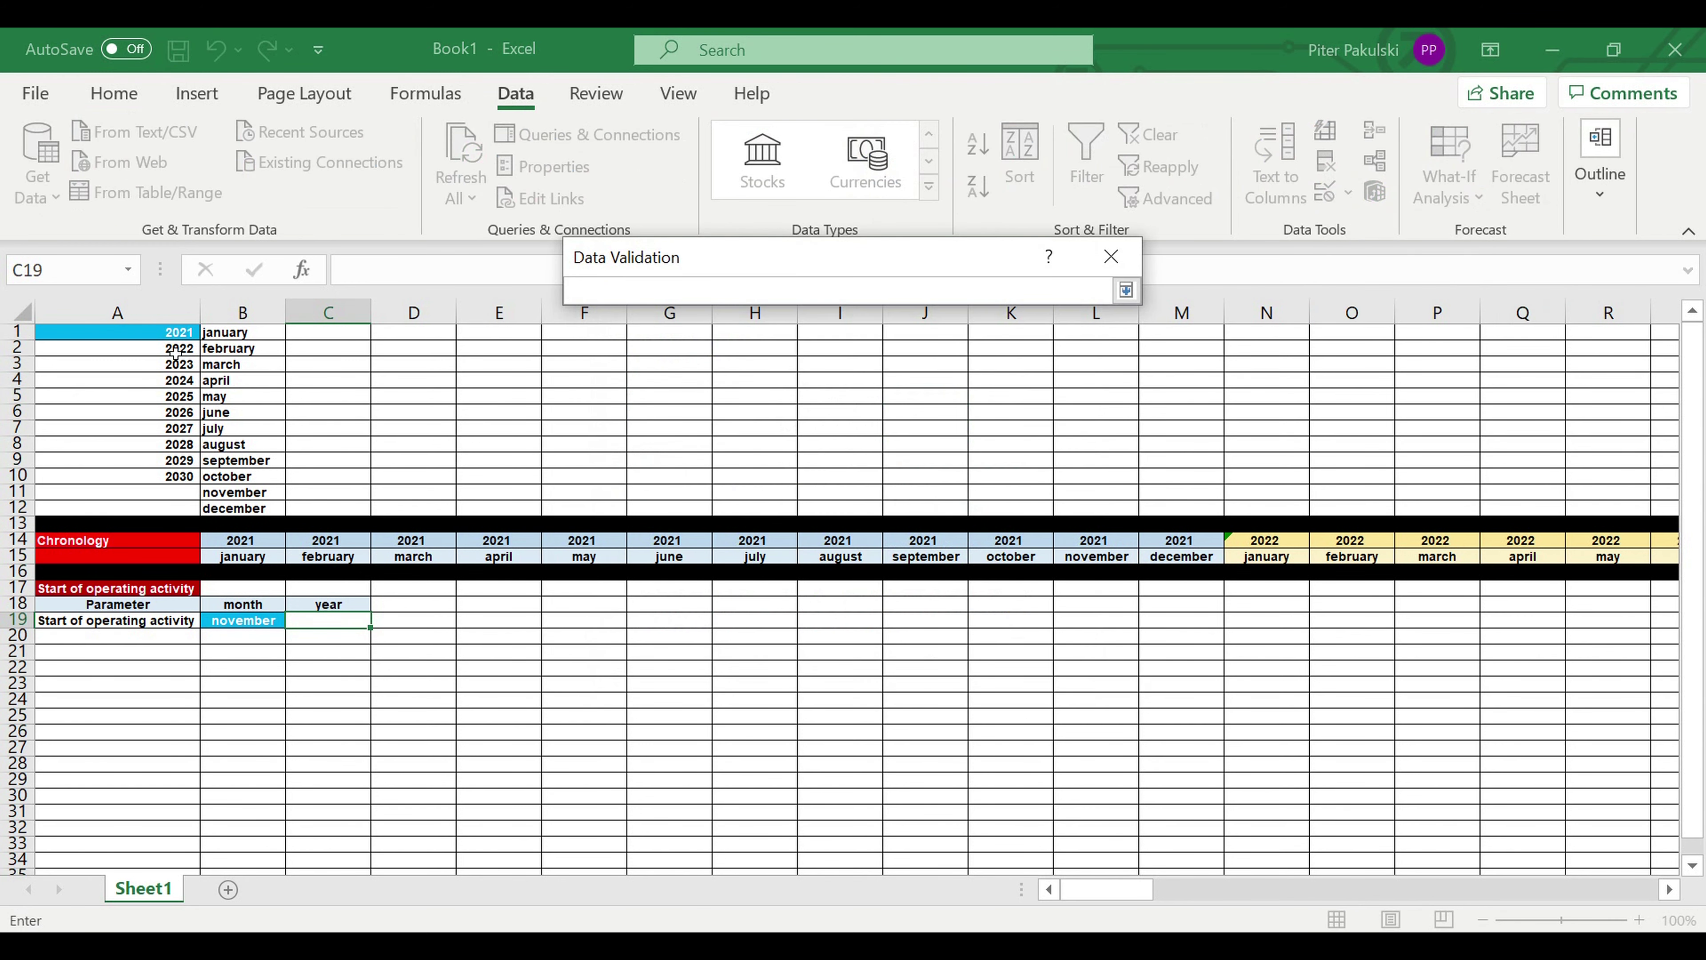
pyautogui.moveTo(153, 336); pyautogui.dragTo(151, 475)
pyautogui.press('Return')
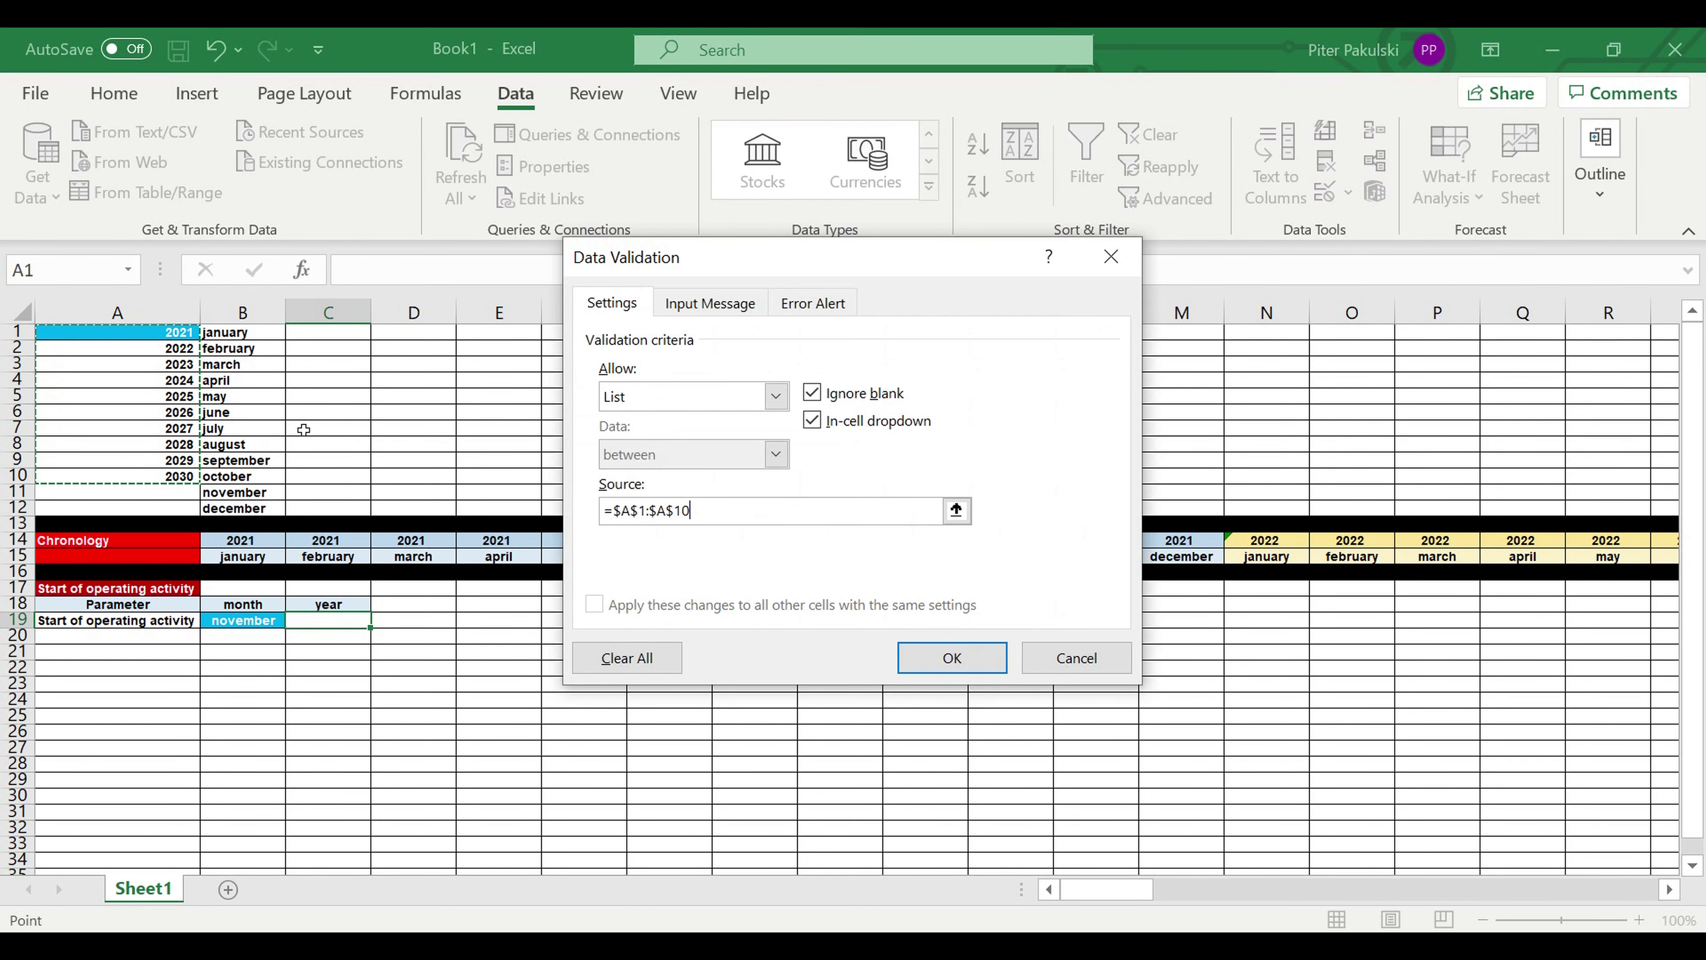
pyautogui.press('Return')
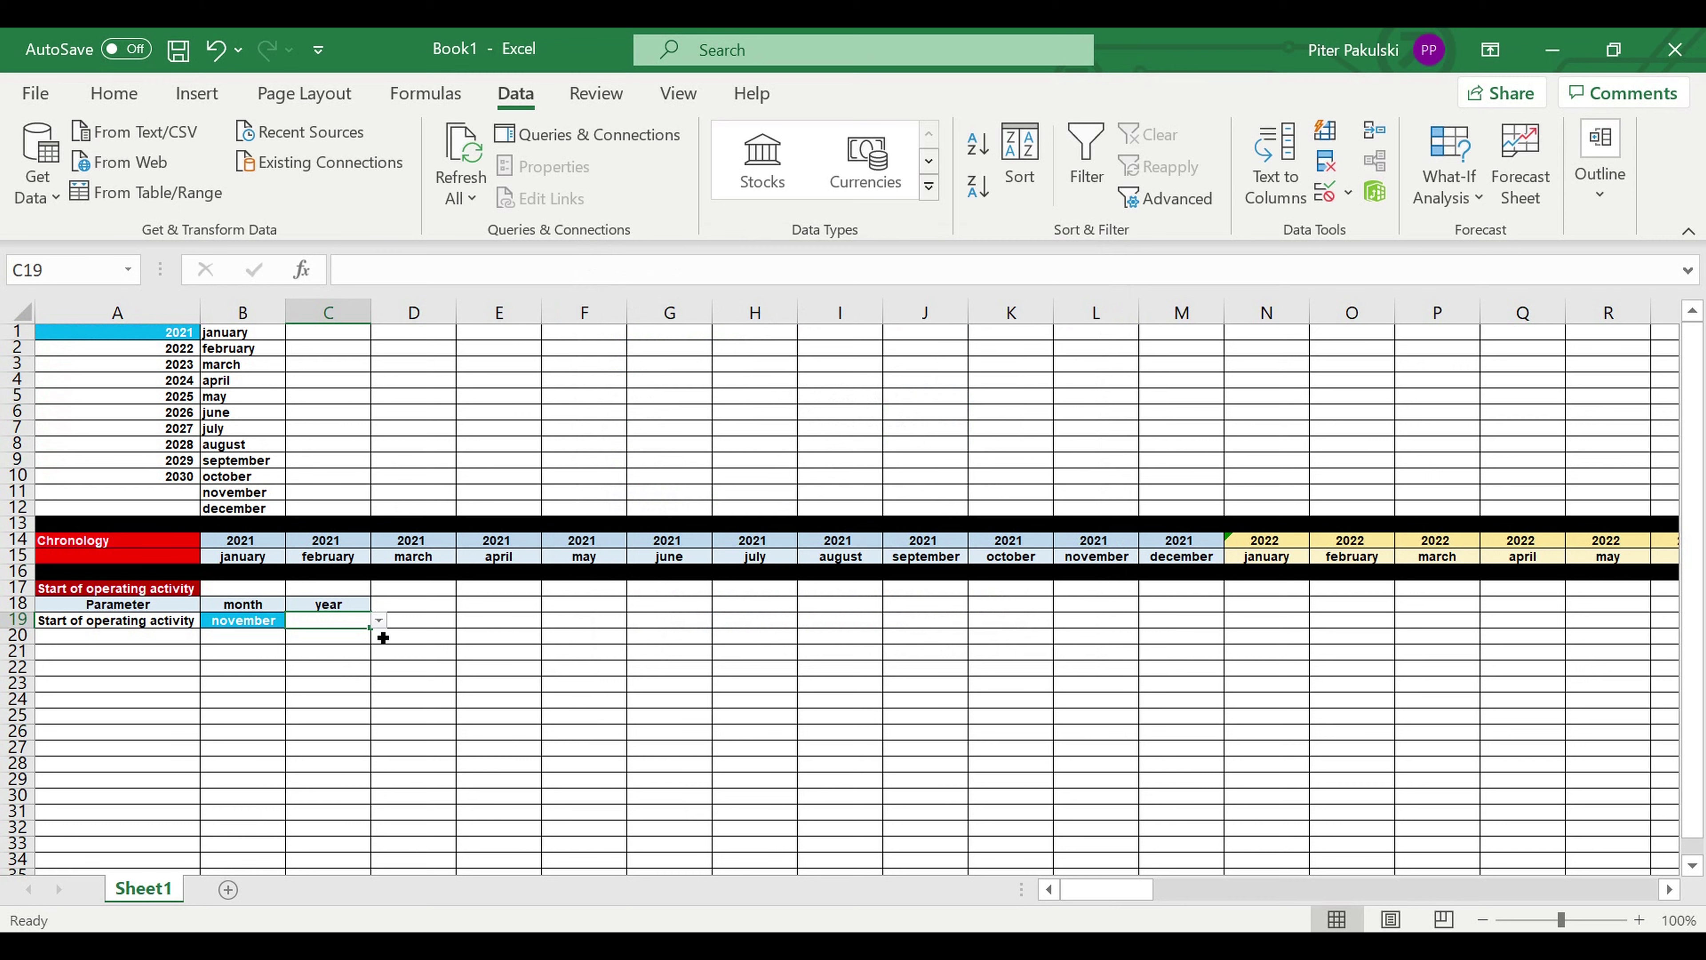
# Choose 2021 from C19's dropdown as the start year
pyautogui.click(379, 623)
pyautogui.click(344, 639)
pyautogui.click(114, 92)
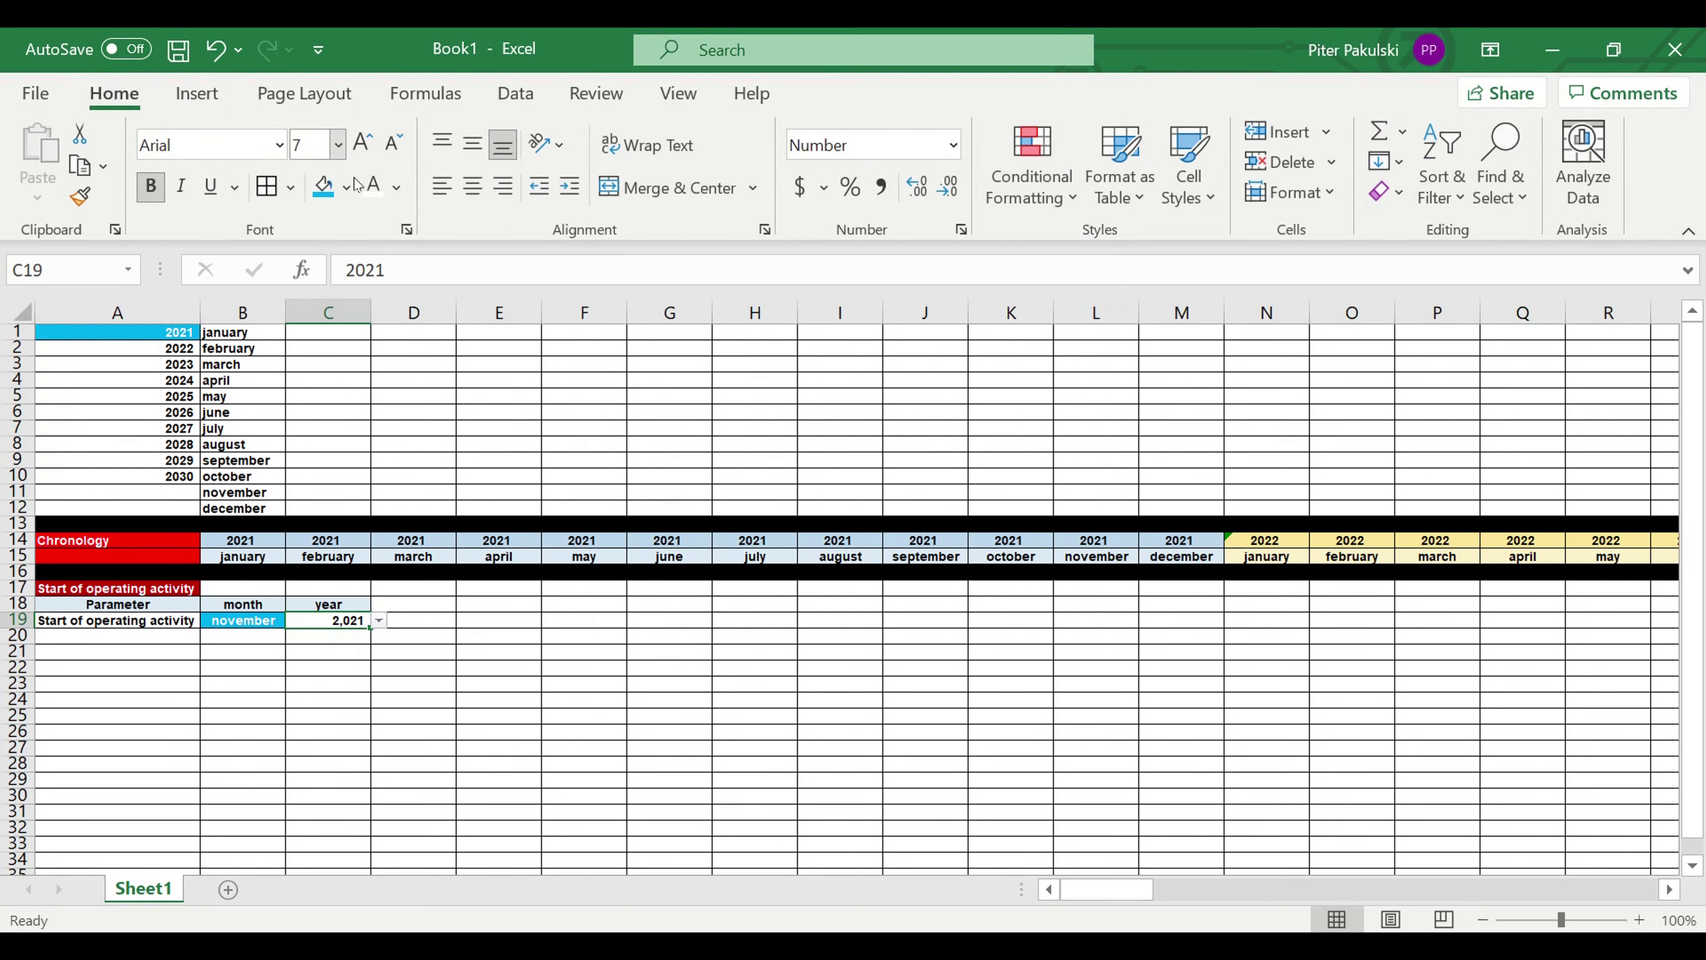
# Centre C19 and give it white text on a light-blue fill
pyautogui.click(473, 186)
pyautogui.click(323, 187)
pyautogui.click(373, 187)
# Turn off the 1000 separator in C19's number format so it shows 2021
pyautogui.rightClick(332, 630)
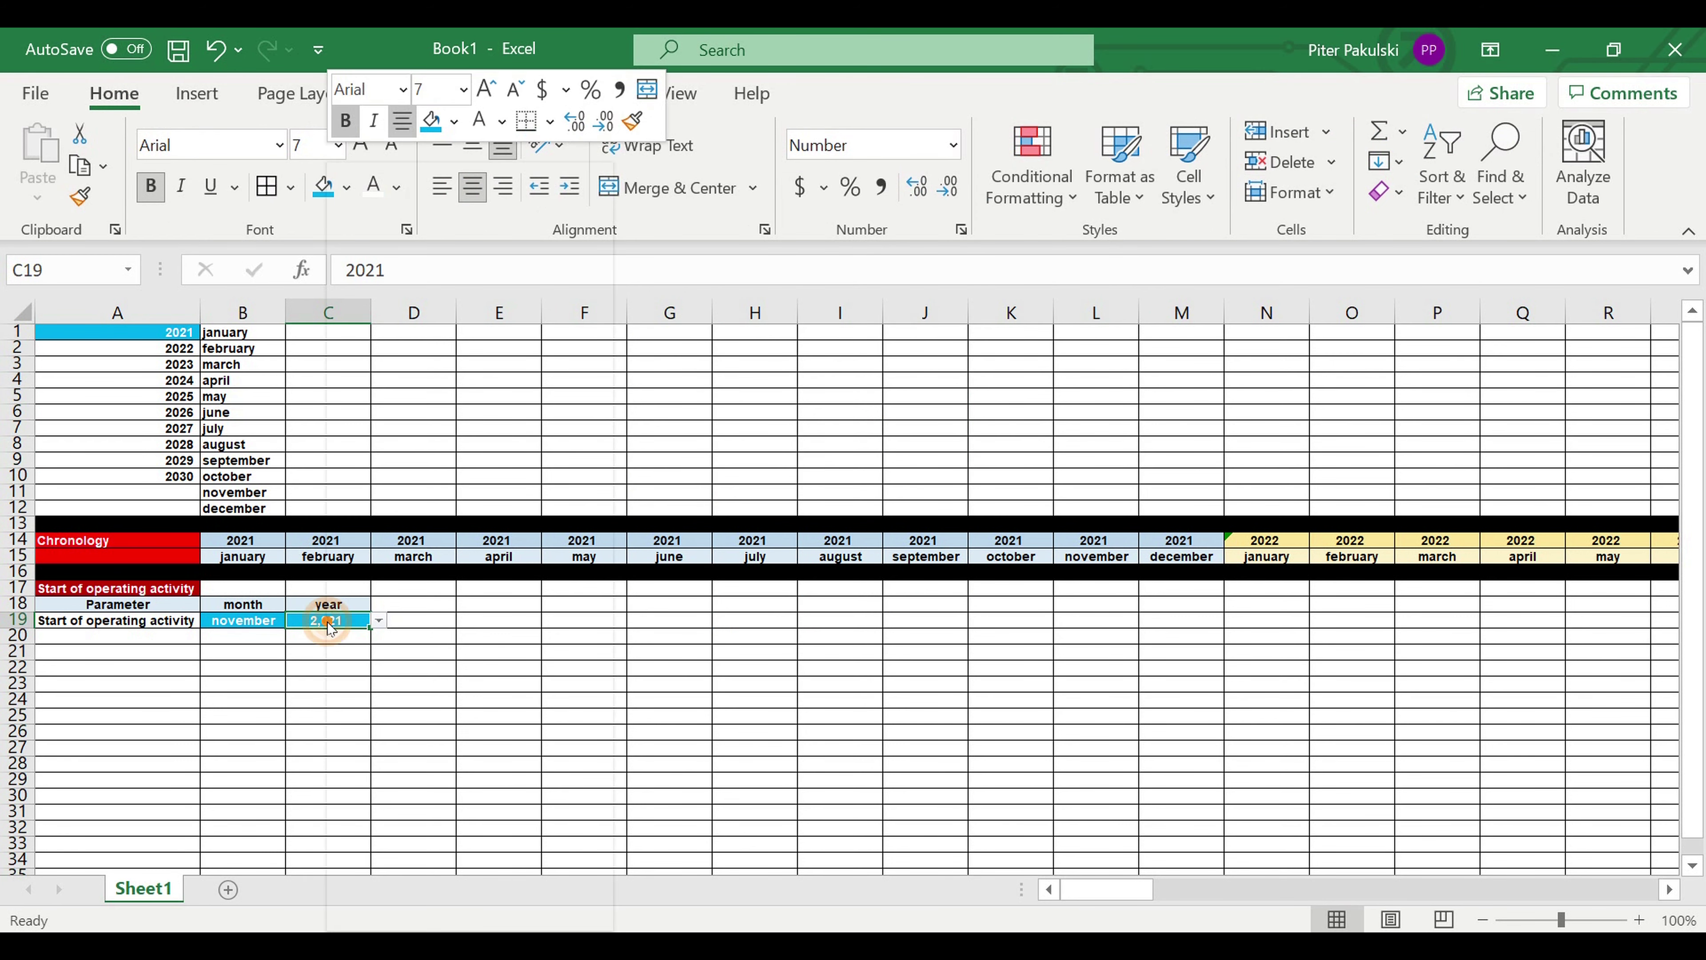
pyautogui.click(449, 795)
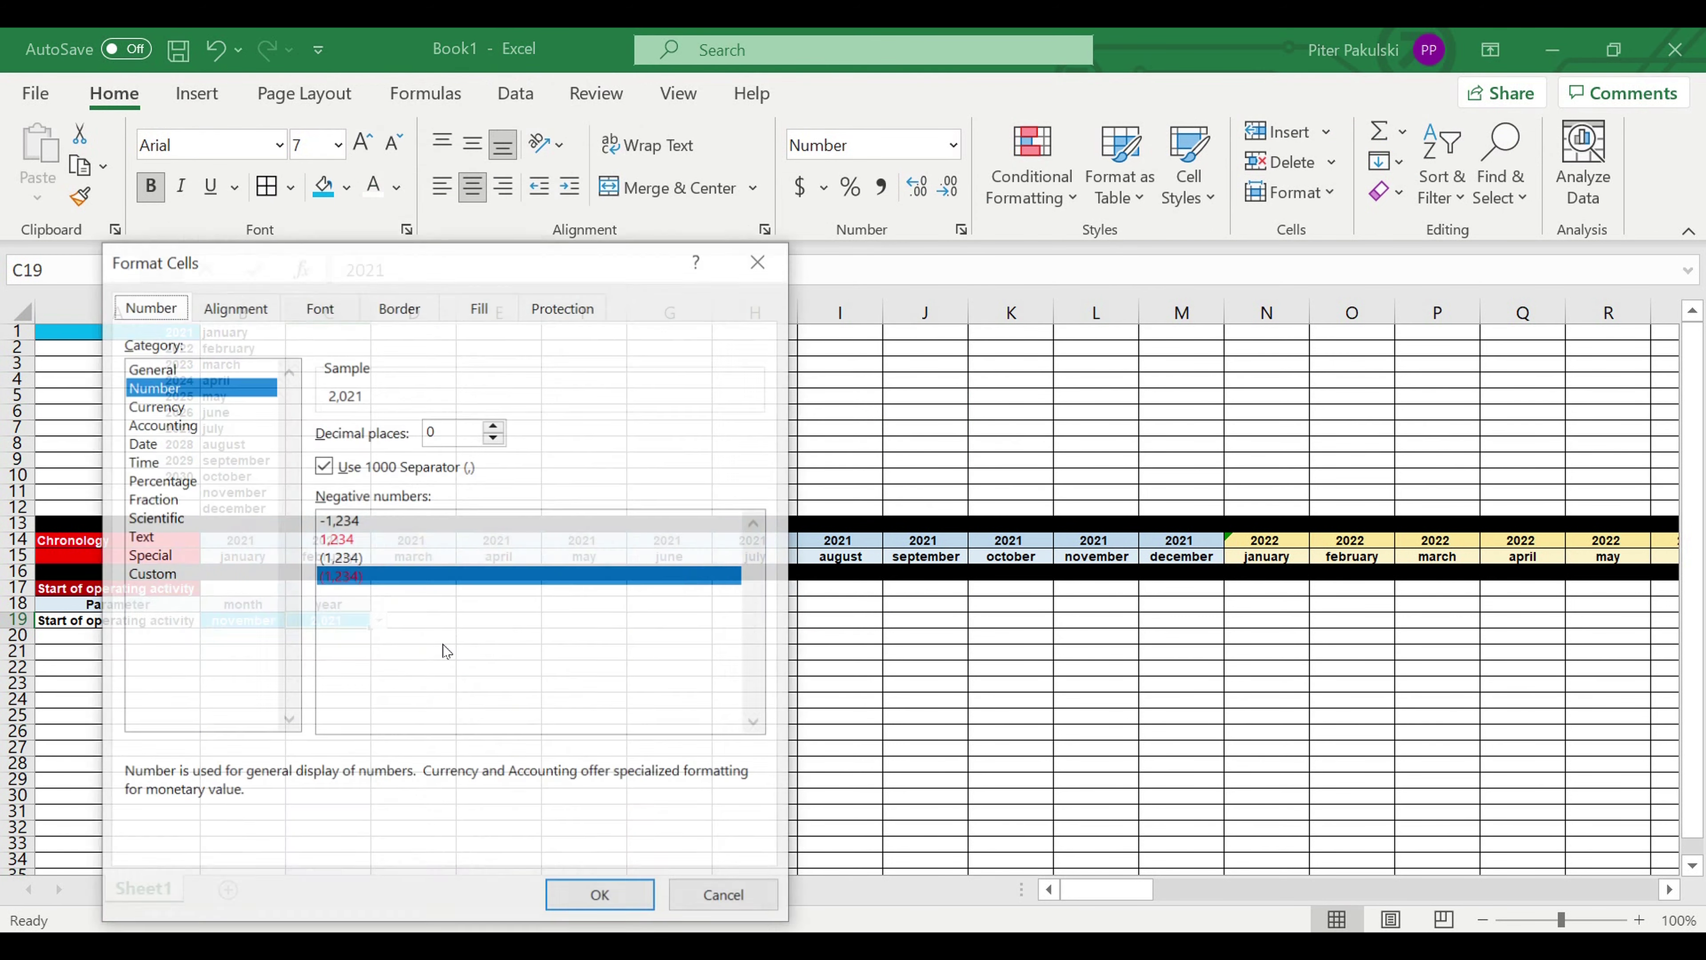
pyautogui.click(321, 466)
pyautogui.click(601, 896)
pyautogui.click(483, 735)
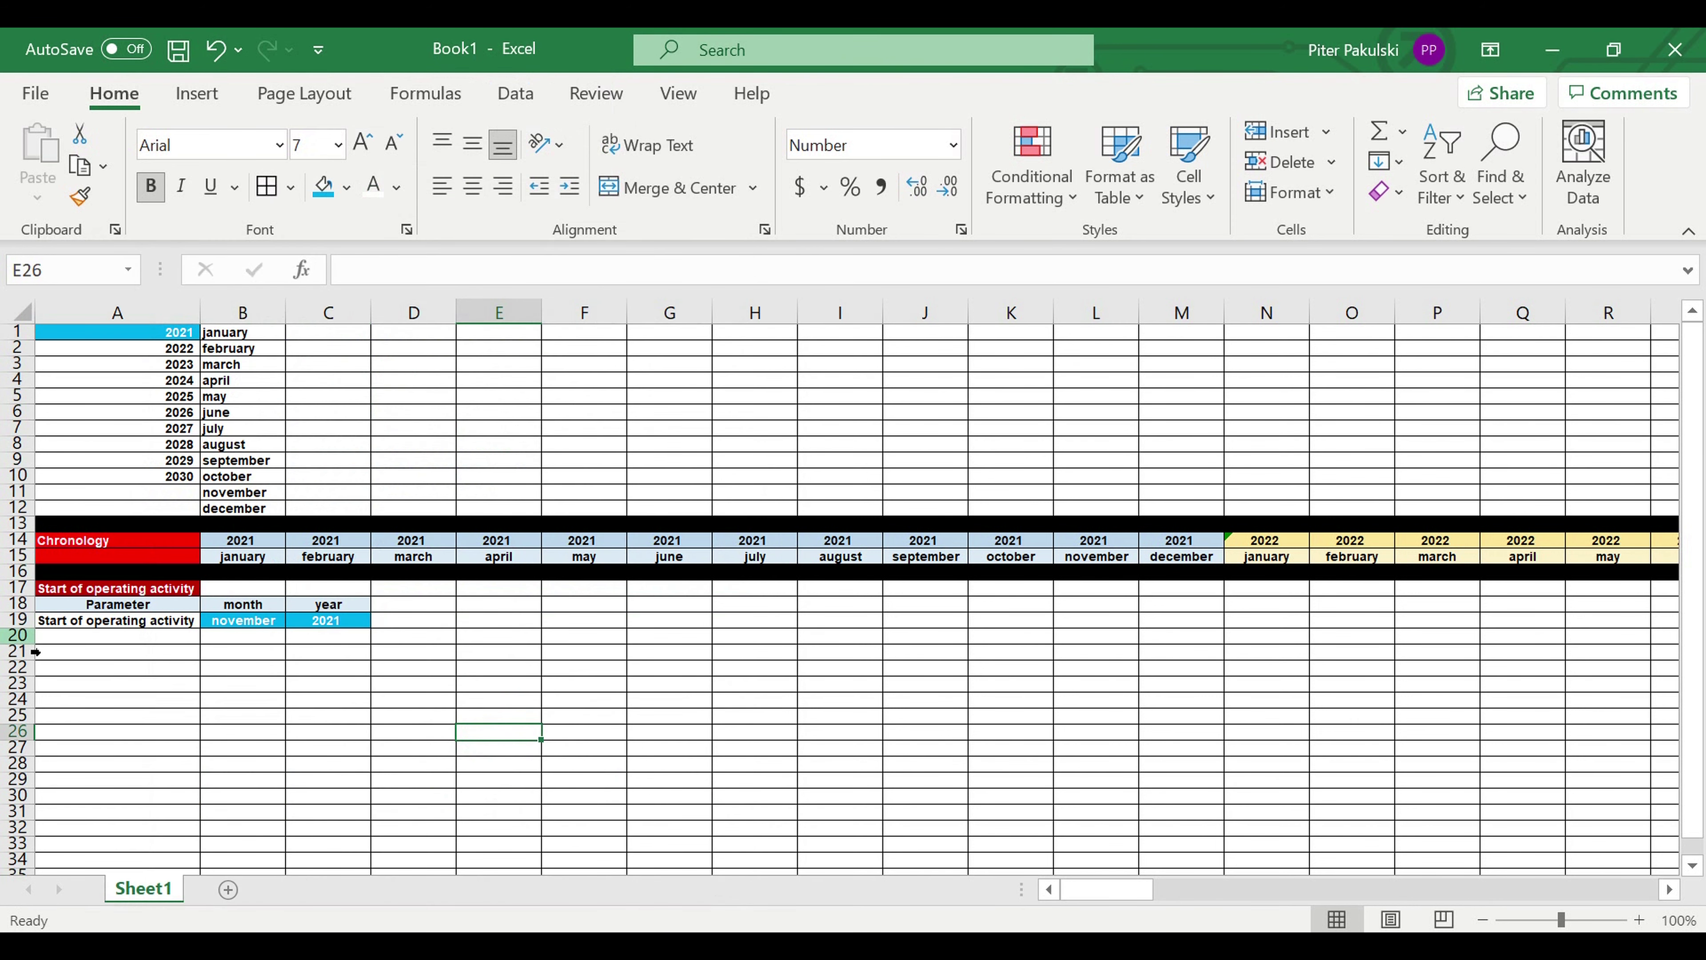
pyautogui.click(17, 635)
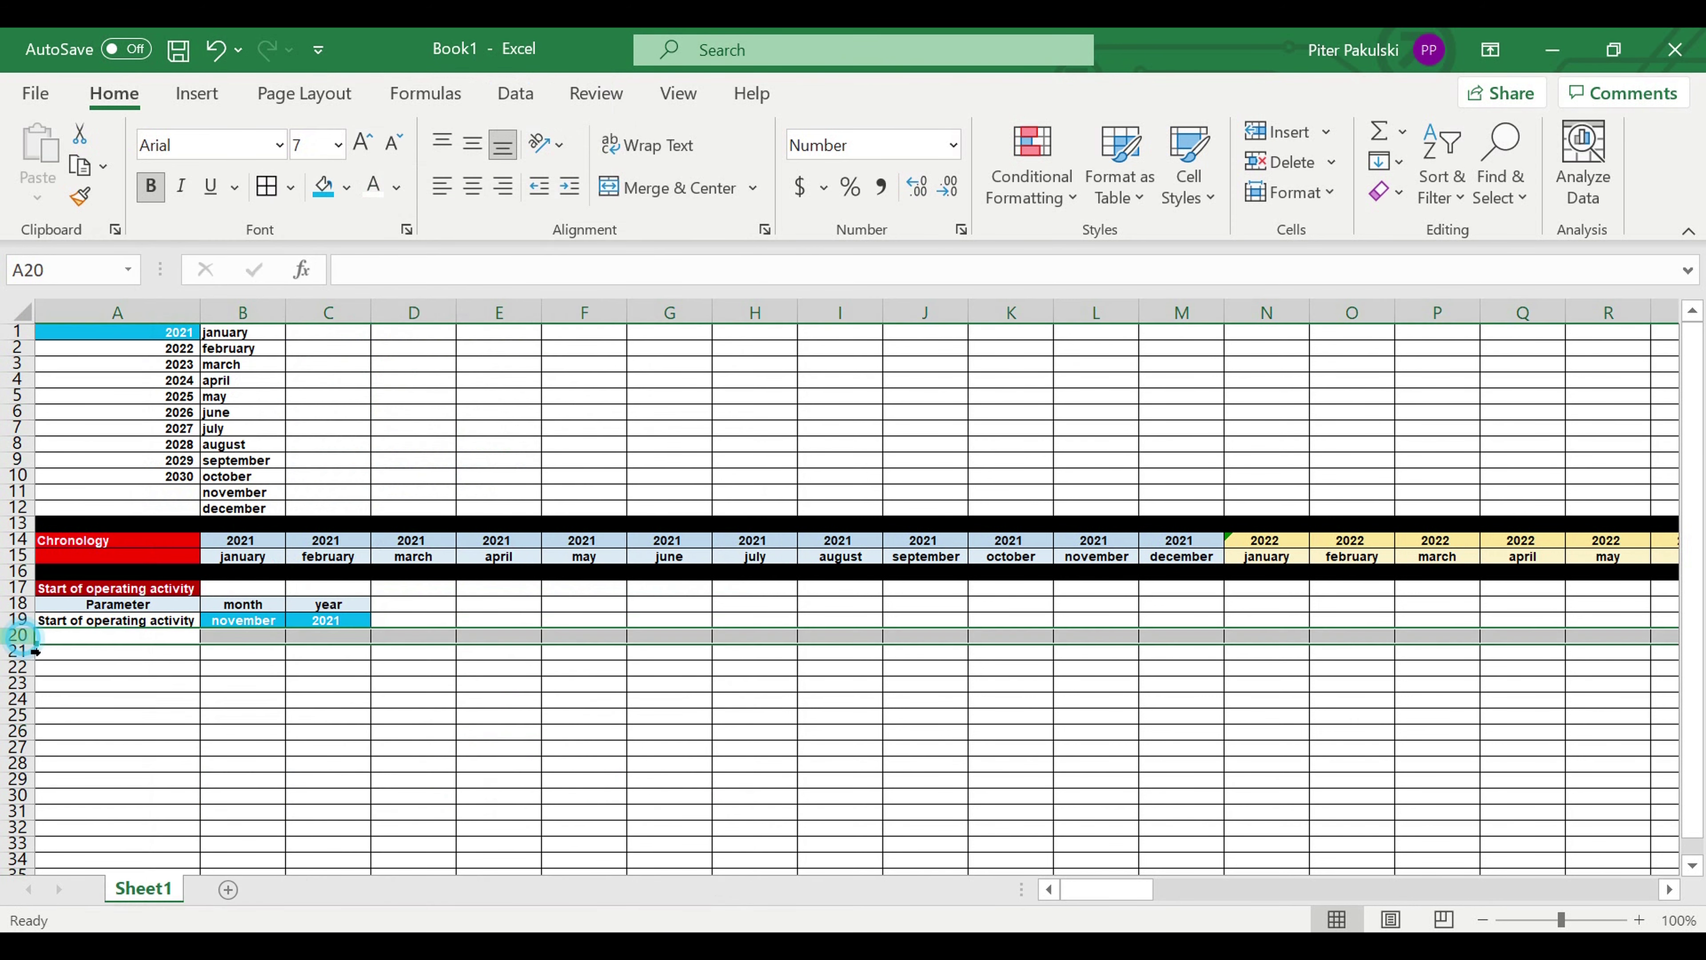
# Fill row 20 black as a separator bar
pyautogui.click(346, 187)
pyautogui.click(351, 259)
pyautogui.click(588, 572)
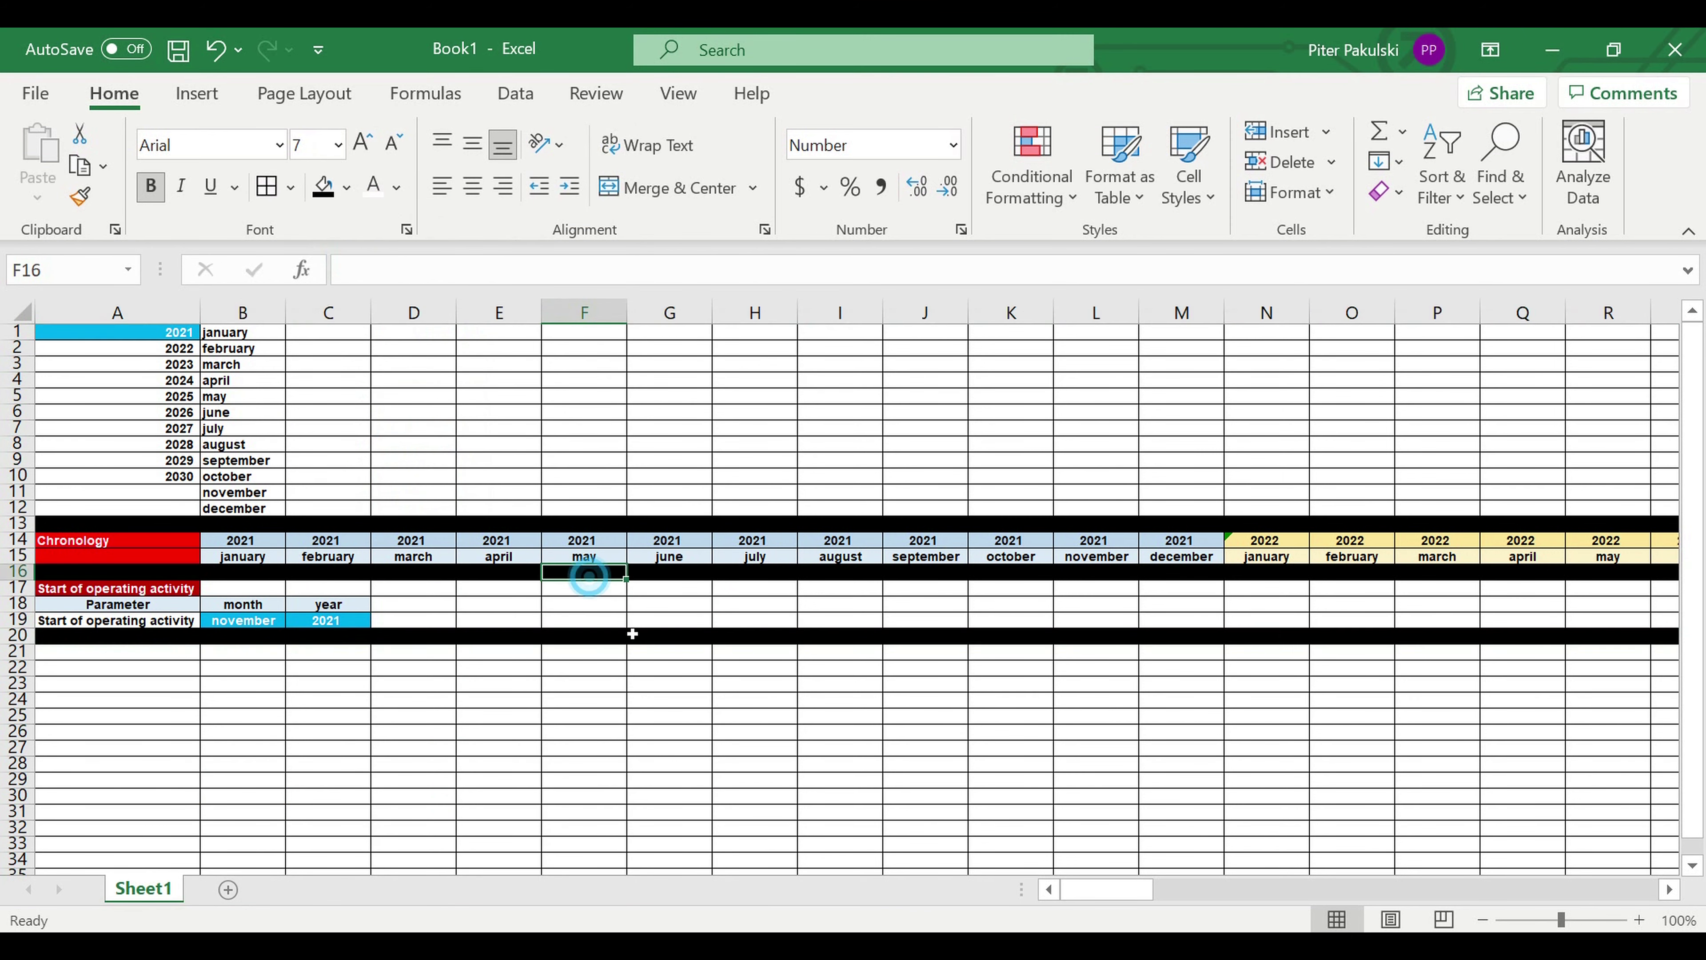
# Copy the Chronology header rows 14–15 and paste them into rows 21–22
pyautogui.moveTo(20, 544); pyautogui.dragTo(20, 558)
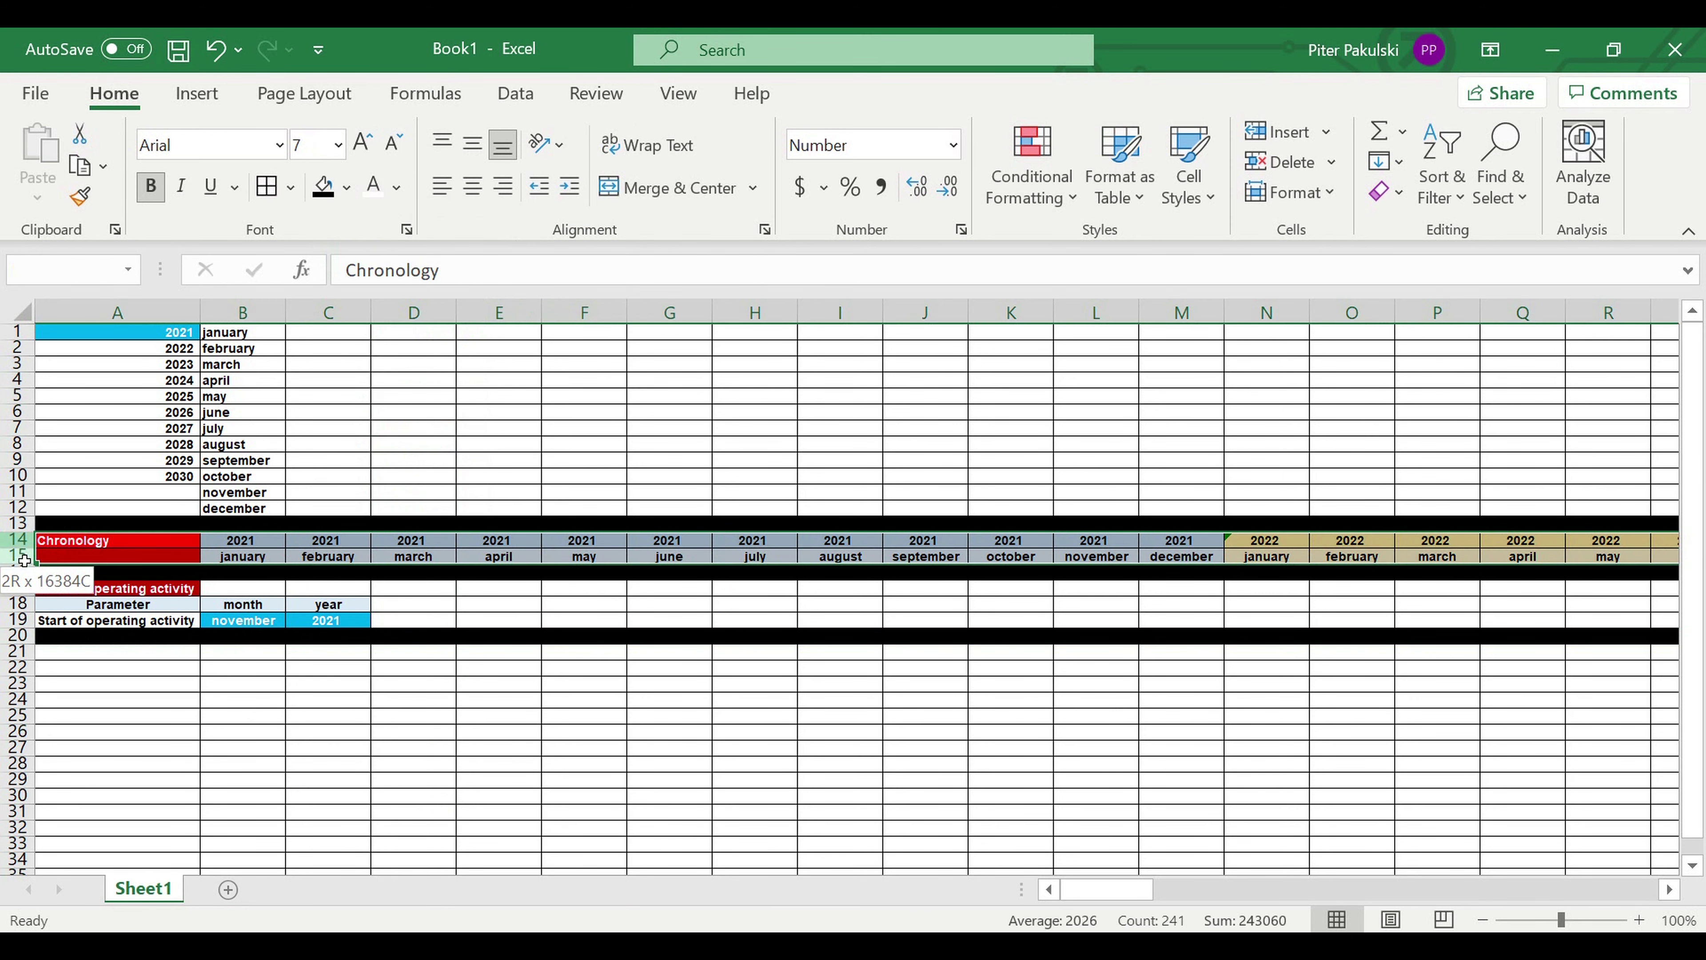
pyautogui.hotkey('ctrl', 'c')
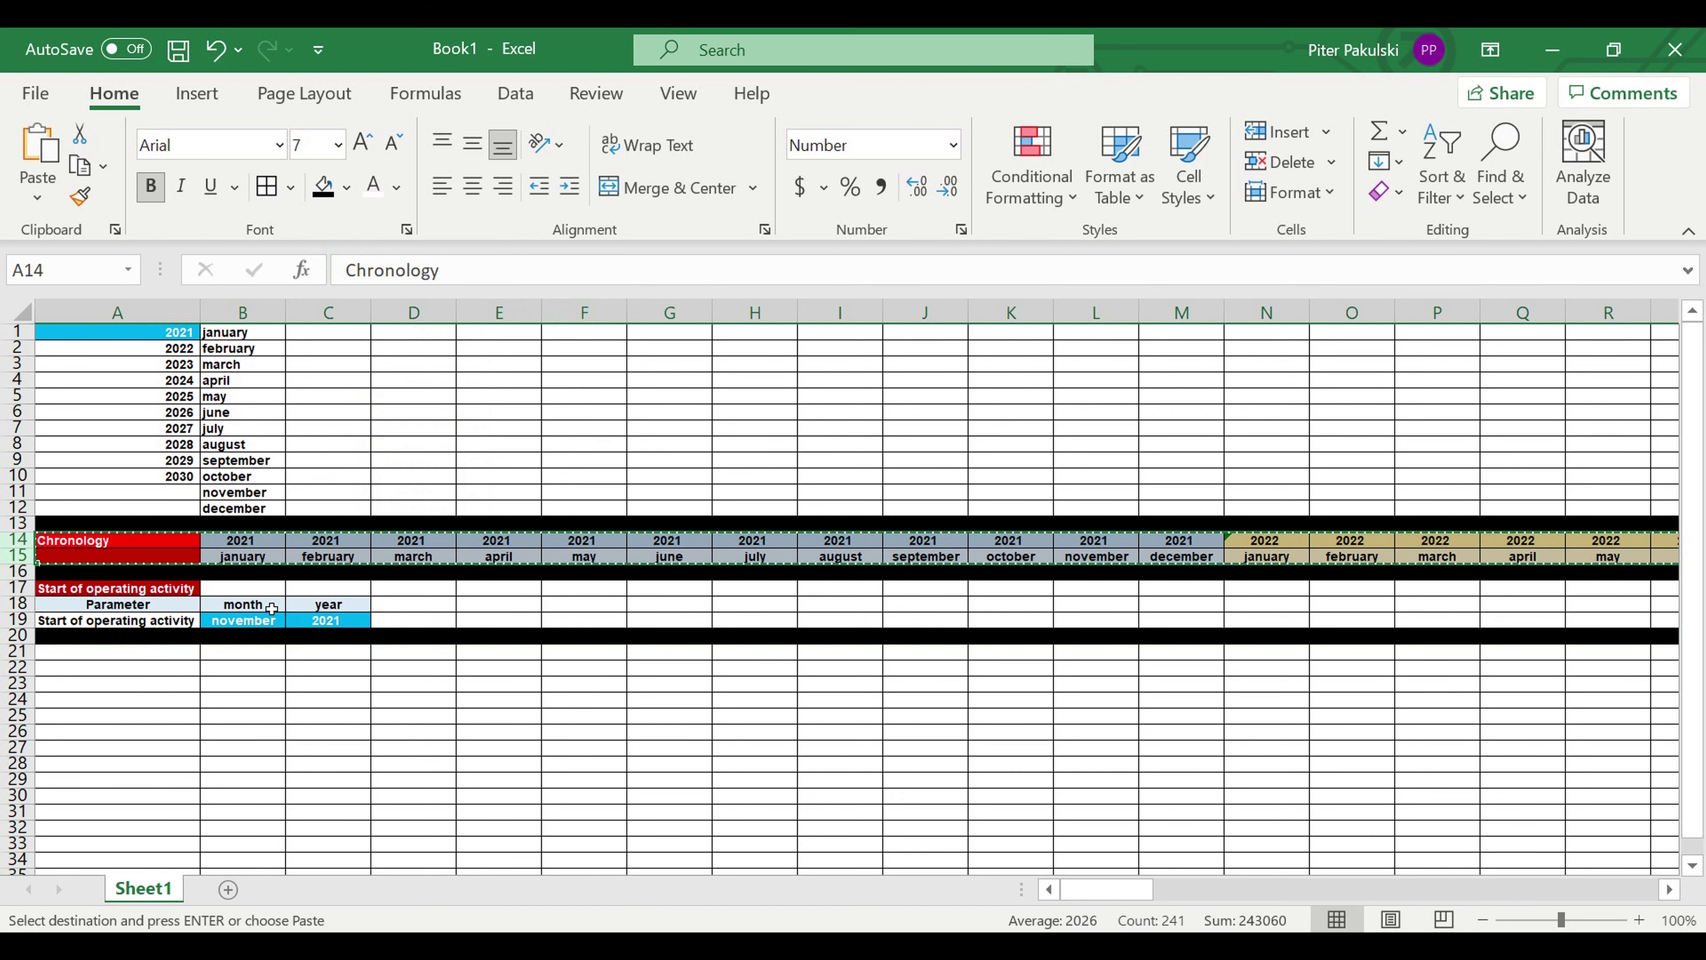
pyautogui.click(196, 653)
pyautogui.write('v')
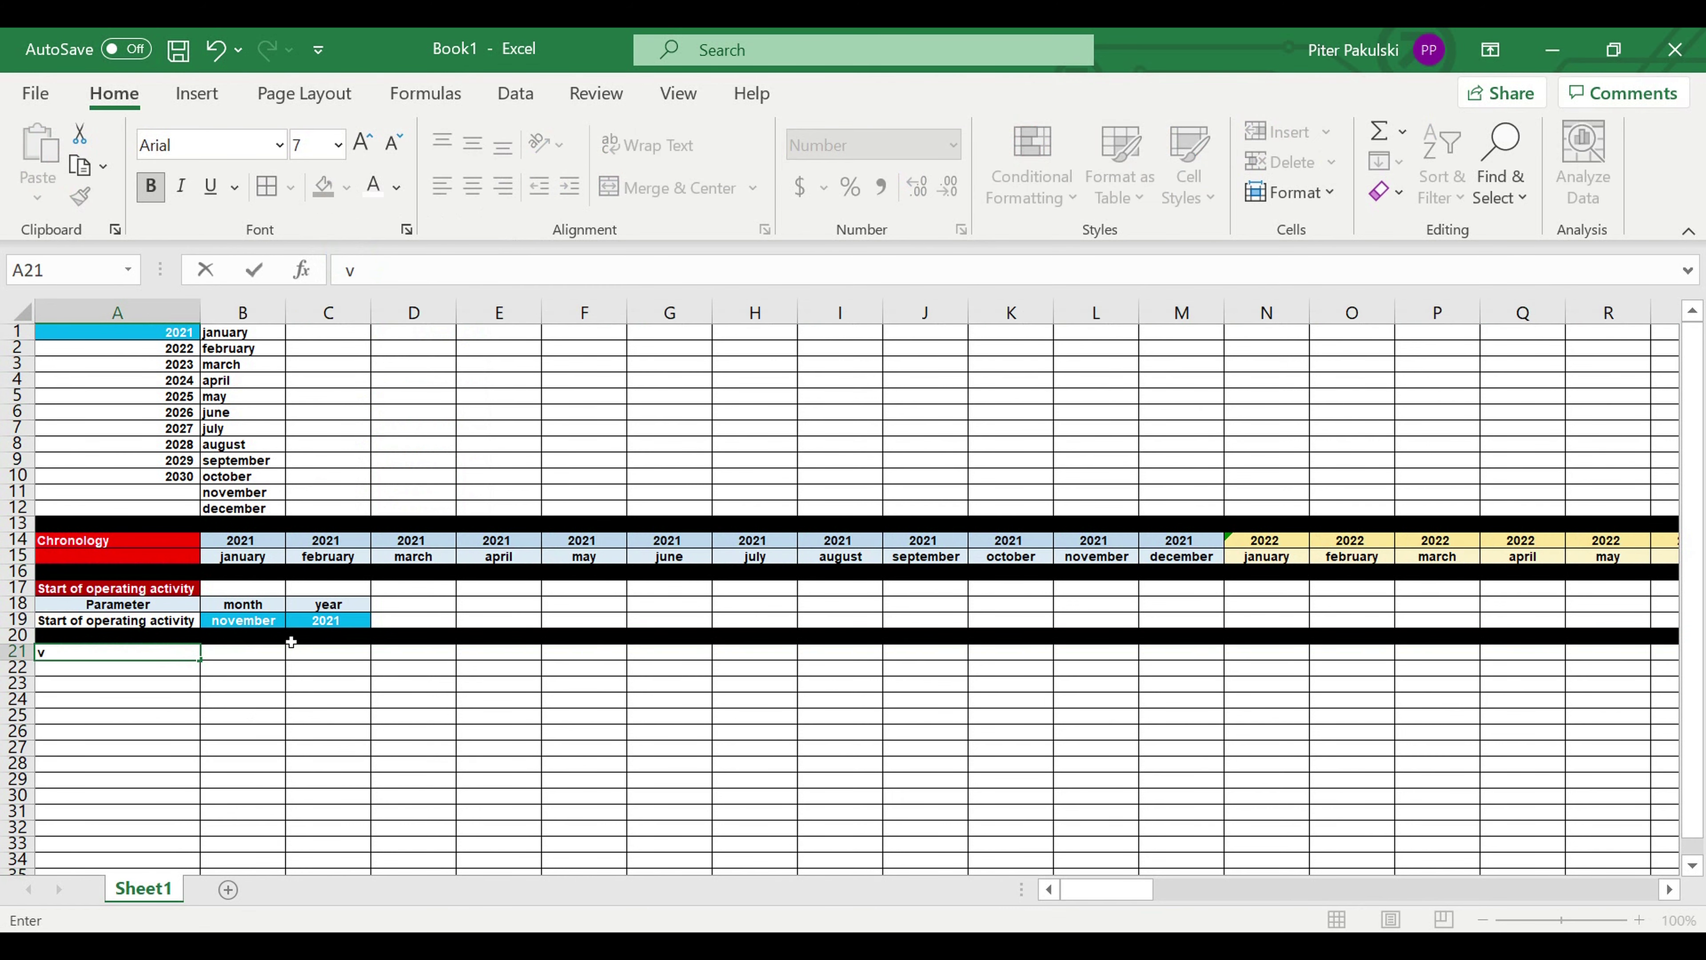
pyautogui.press('Escape')
pyautogui.click(309, 700)
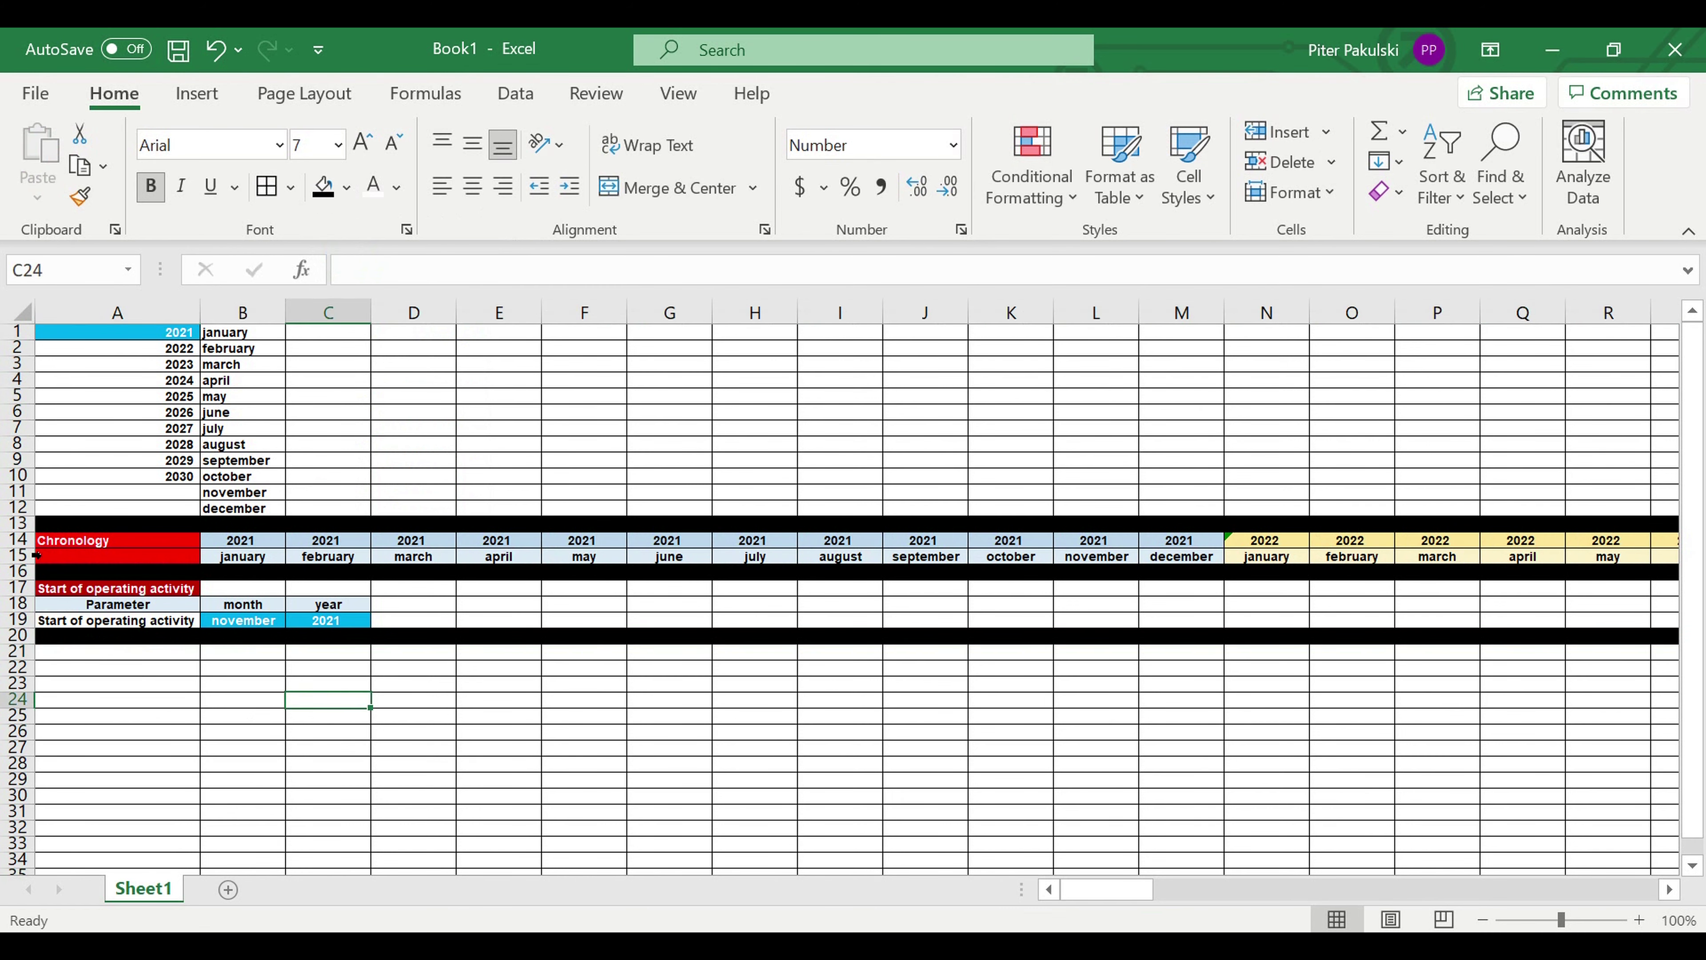
pyautogui.moveTo(26, 541); pyautogui.dragTo(27, 556)
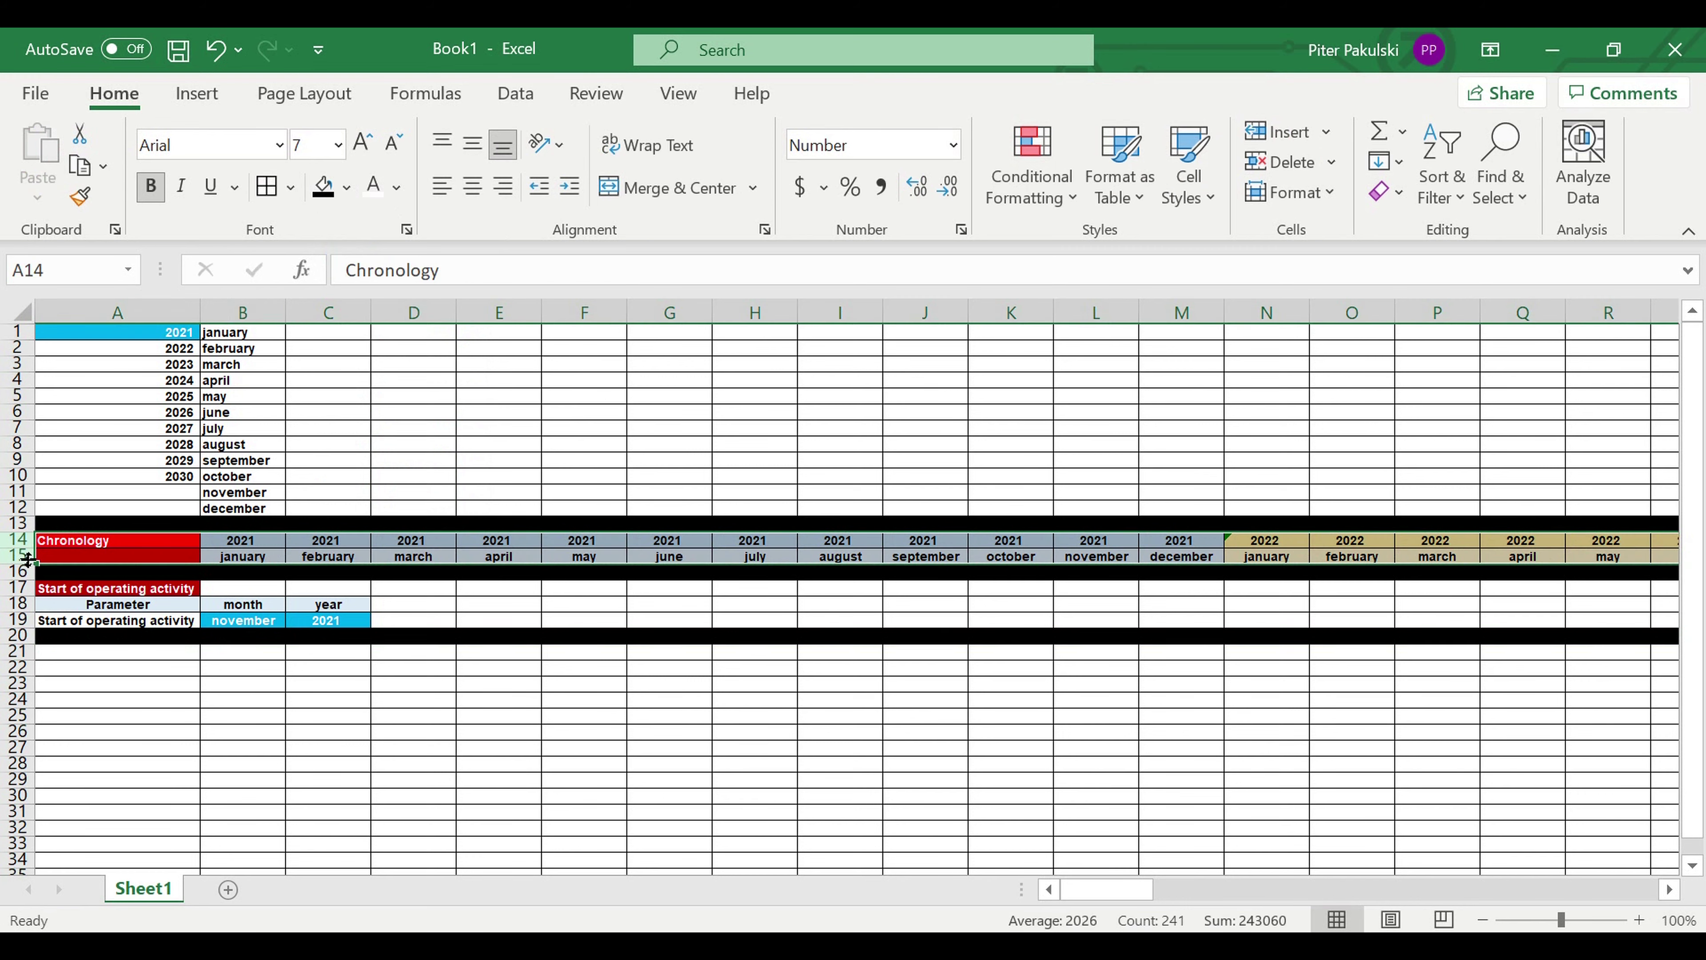
pyautogui.hotkey('ctrl', 'c')
pyautogui.click(101, 657)
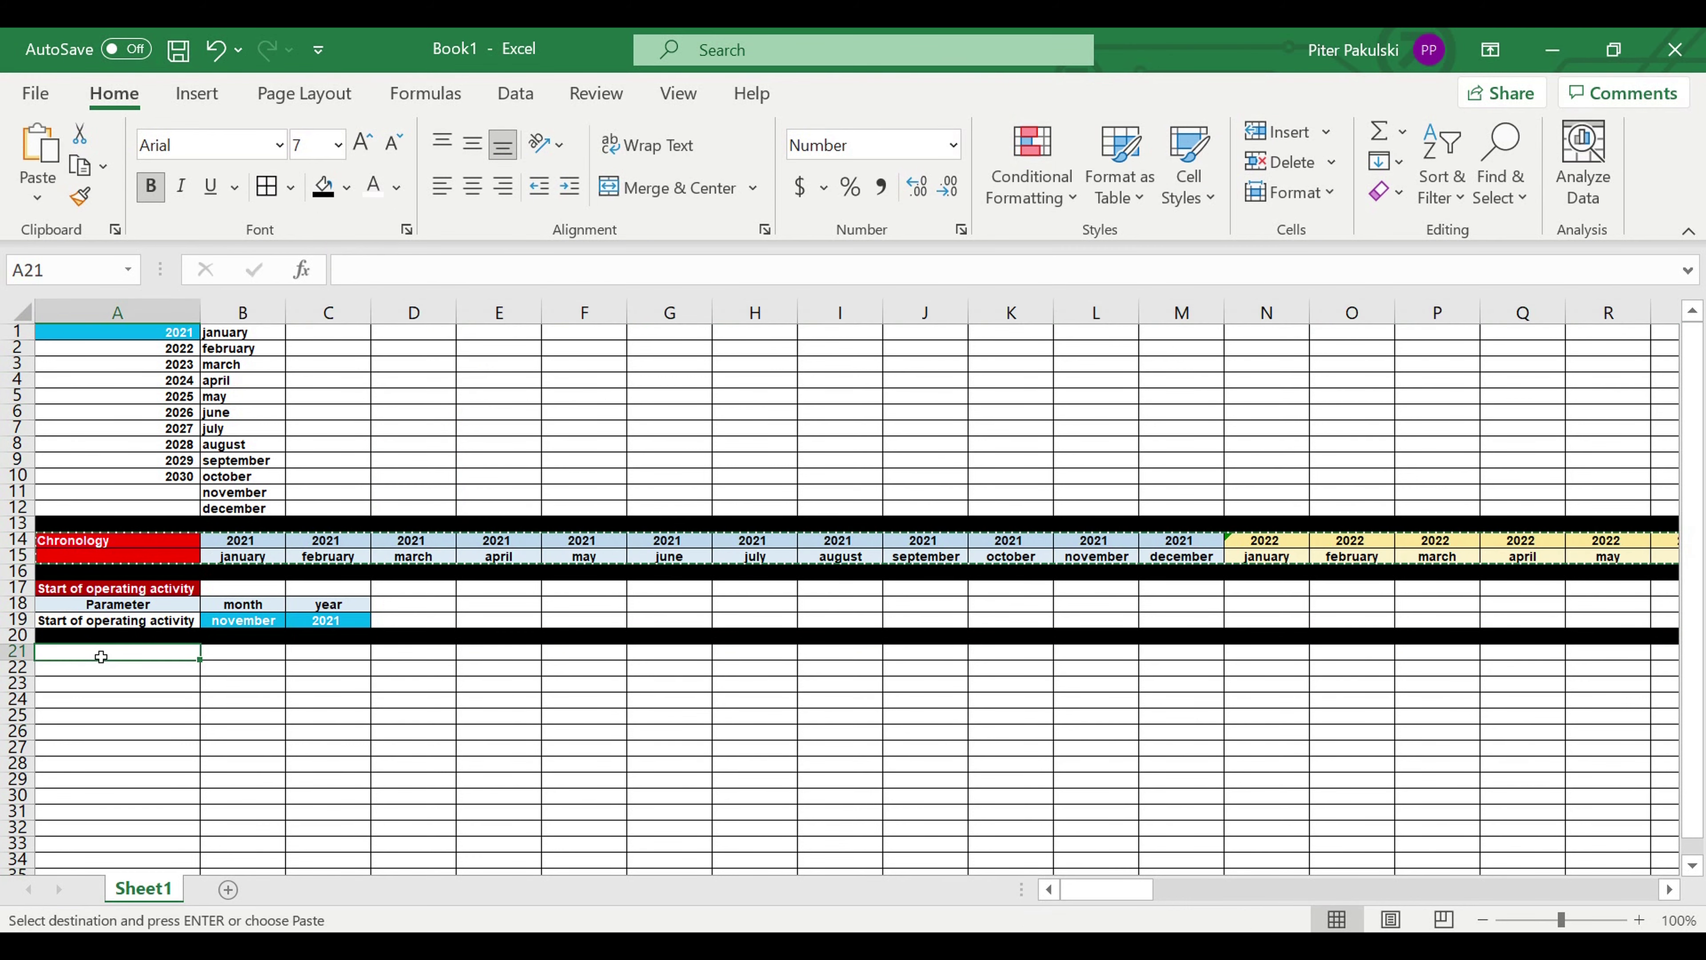
pyautogui.hotkey('ctrl', 'v')
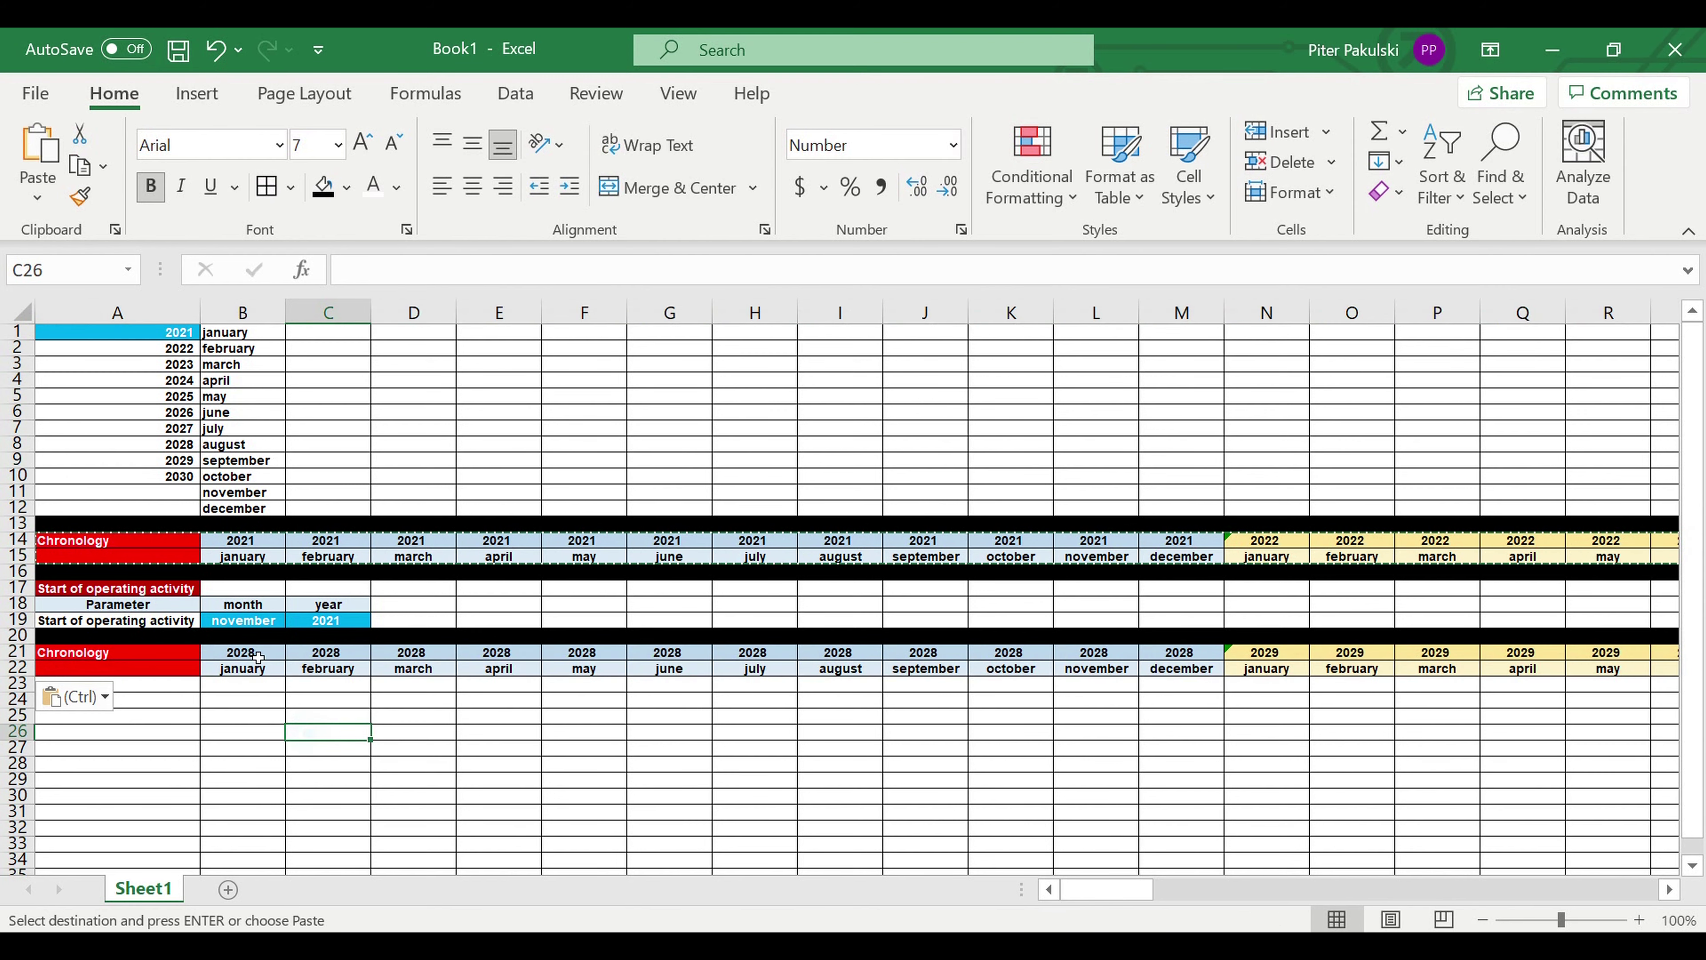
# Point B21's year formula at B14
pyautogui.click(258, 657)
pyautogui.press('BackSpace')
pyautogui.press('BackSpace')
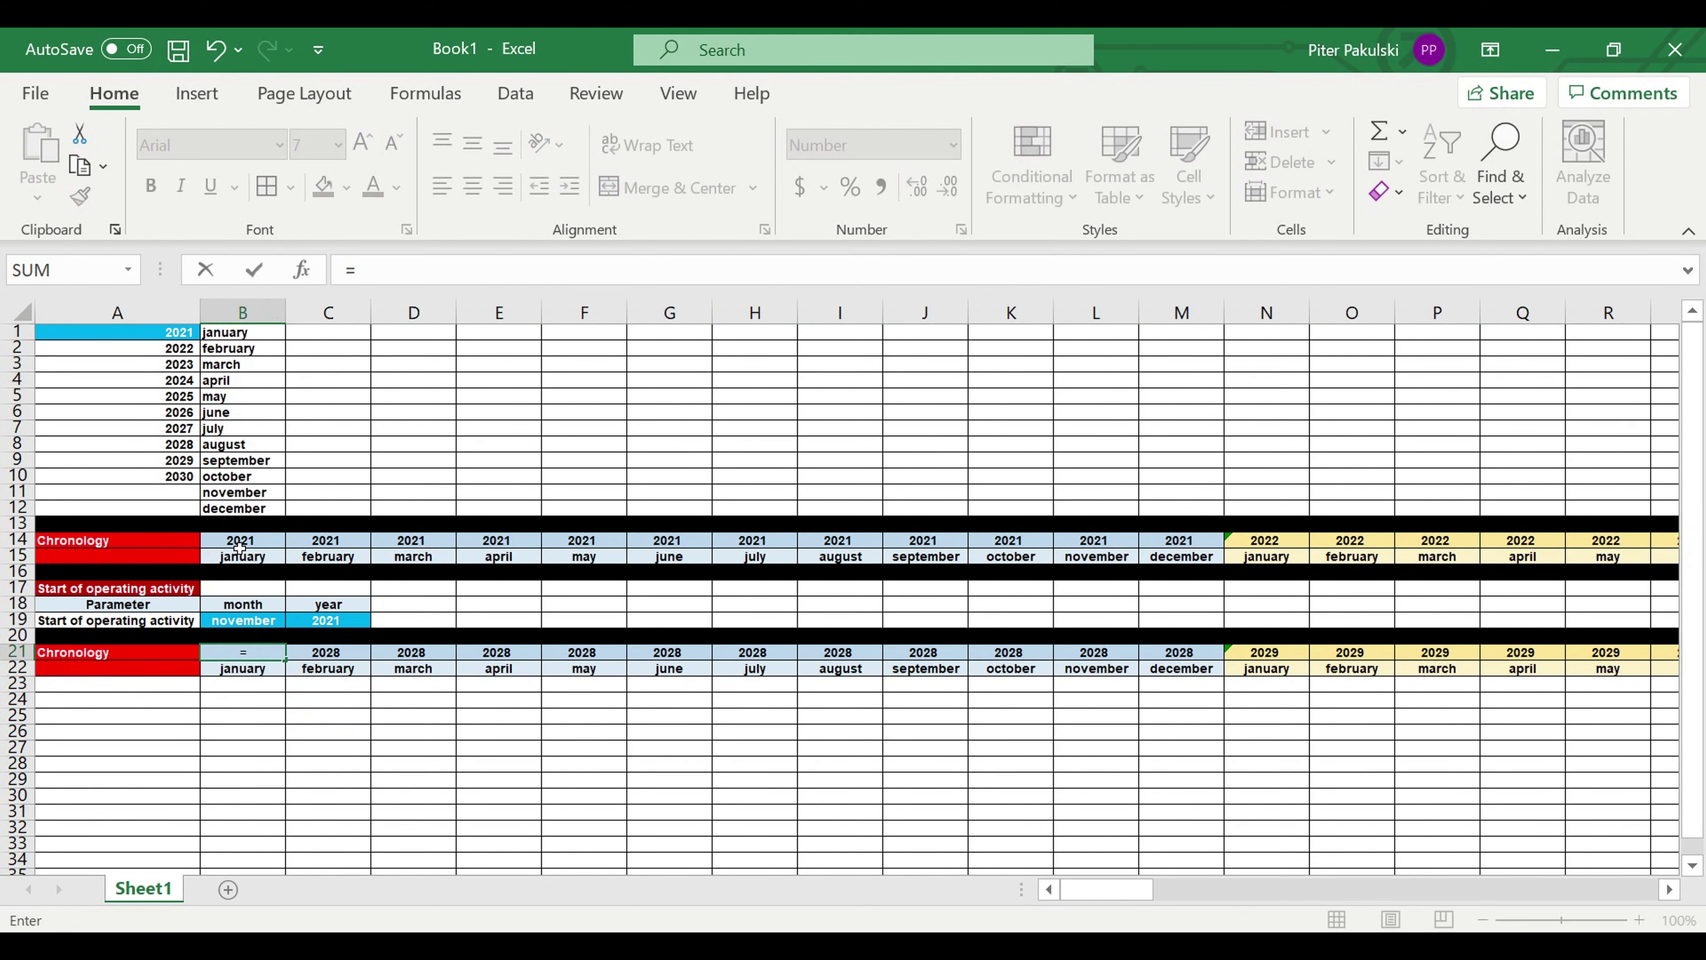
pyautogui.click(241, 541)
pyautogui.hotkey('ctrl', 'Return')
pyautogui.click(396, 737)
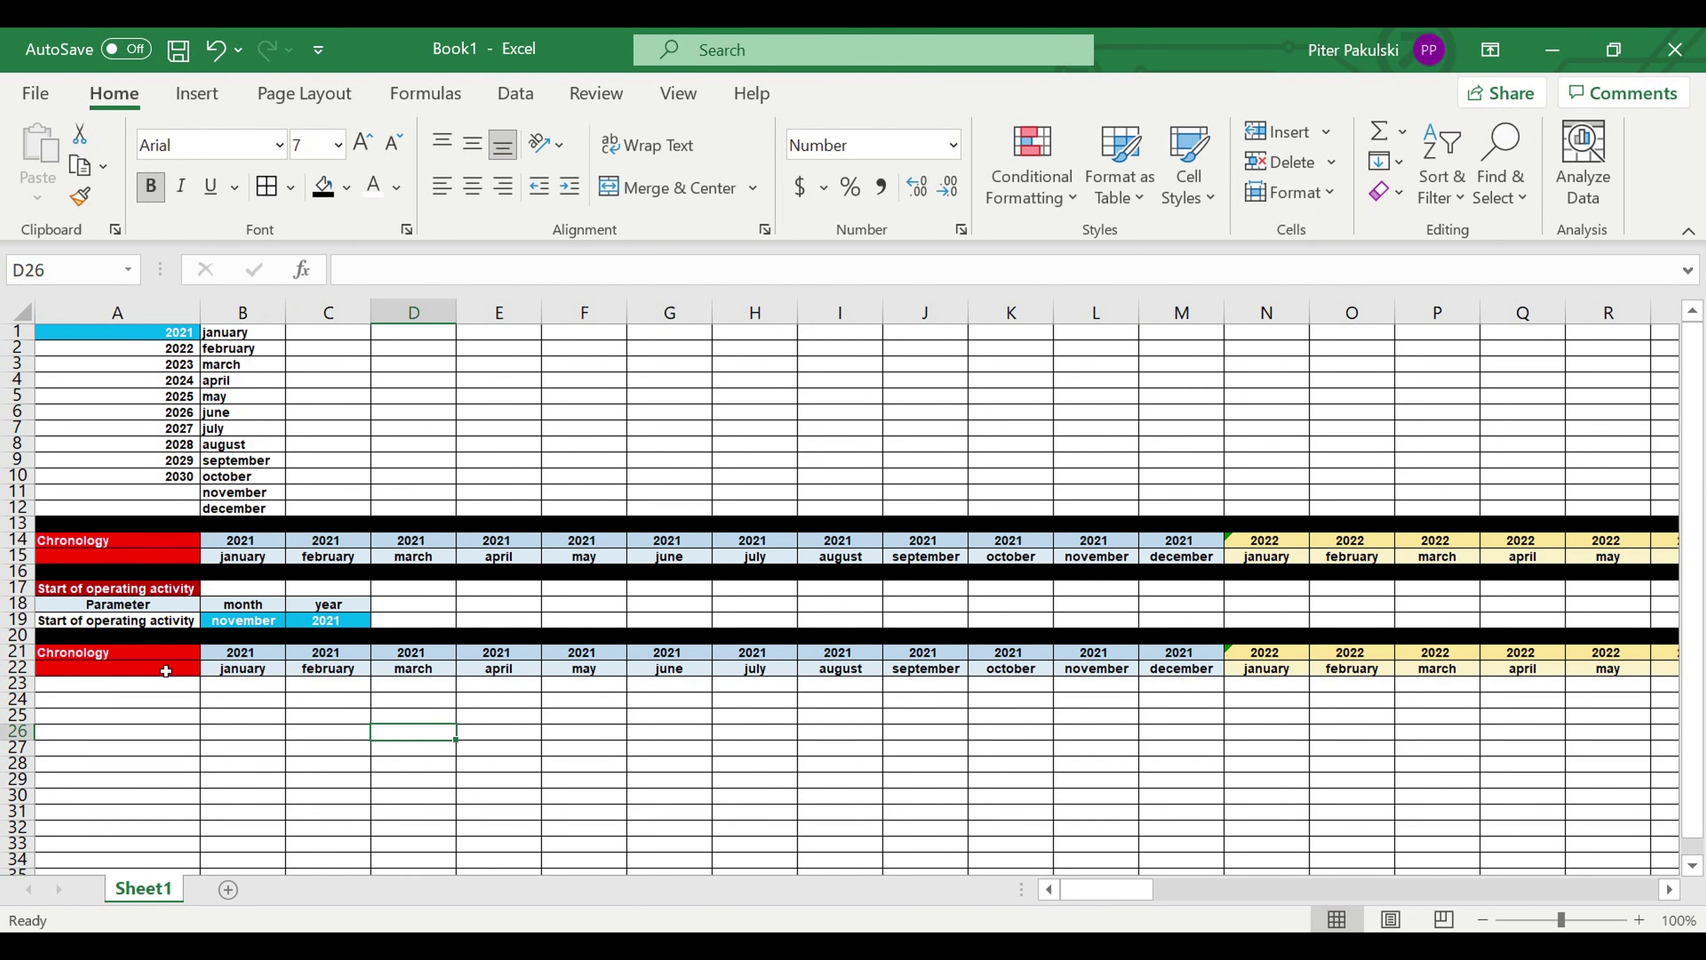
# Rename the A21 header from Chronology to Operating activity
pyautogui.click(131, 650)
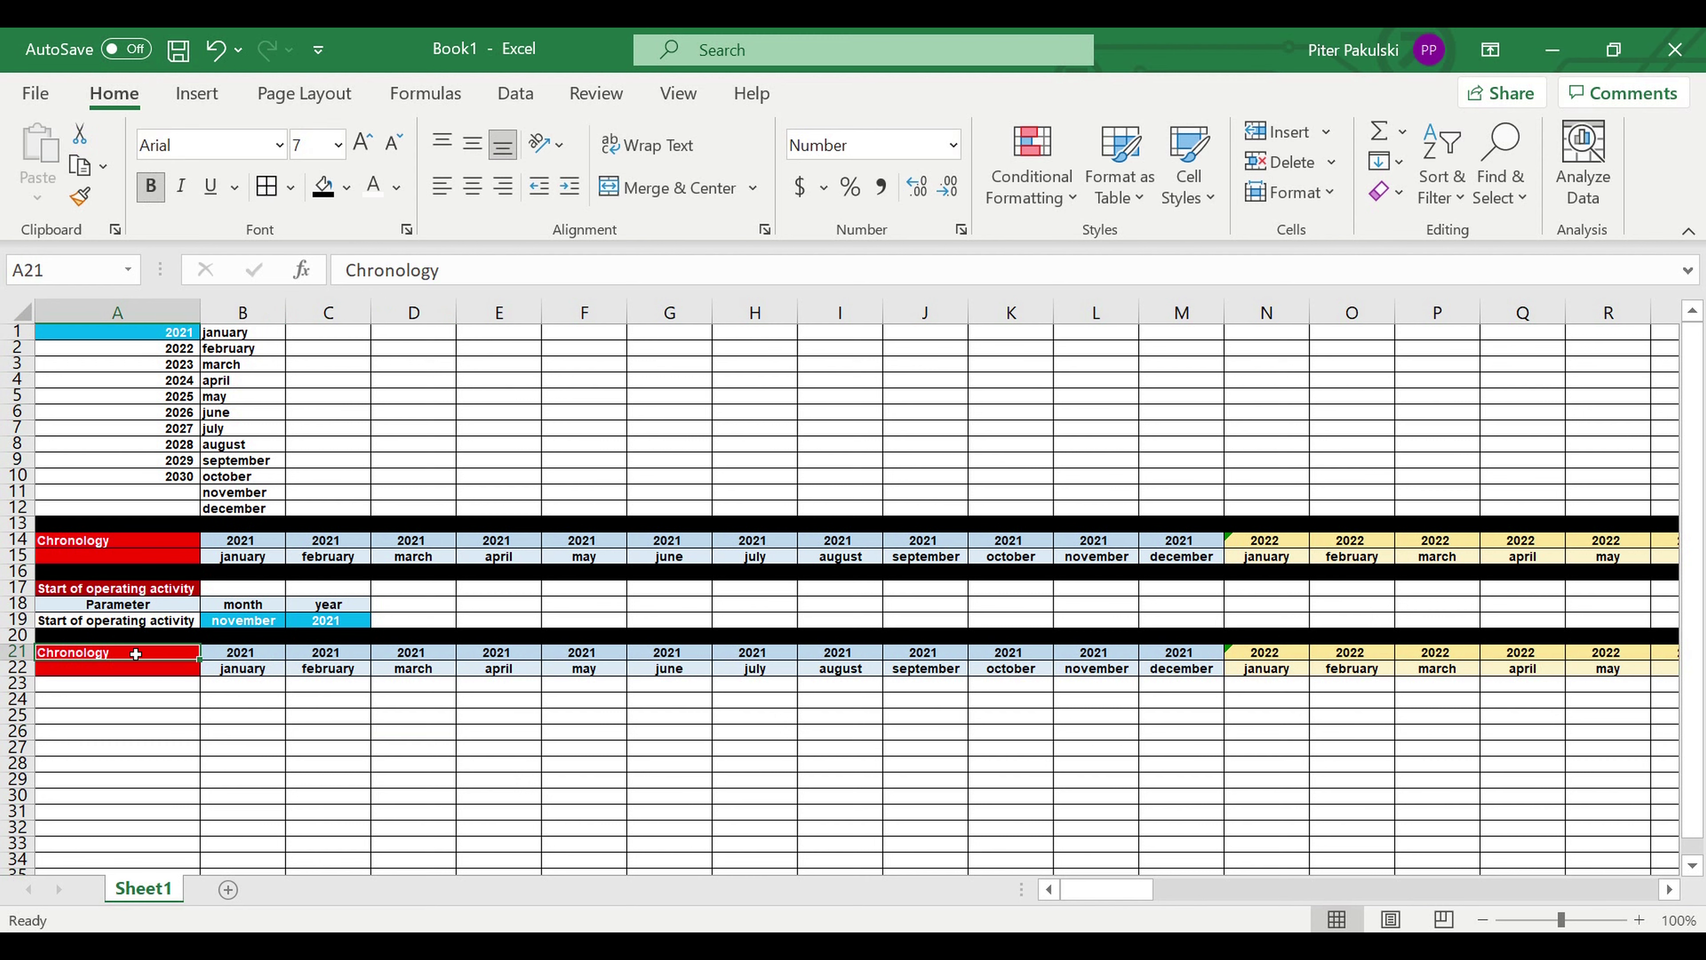
pyautogui.write('Op')
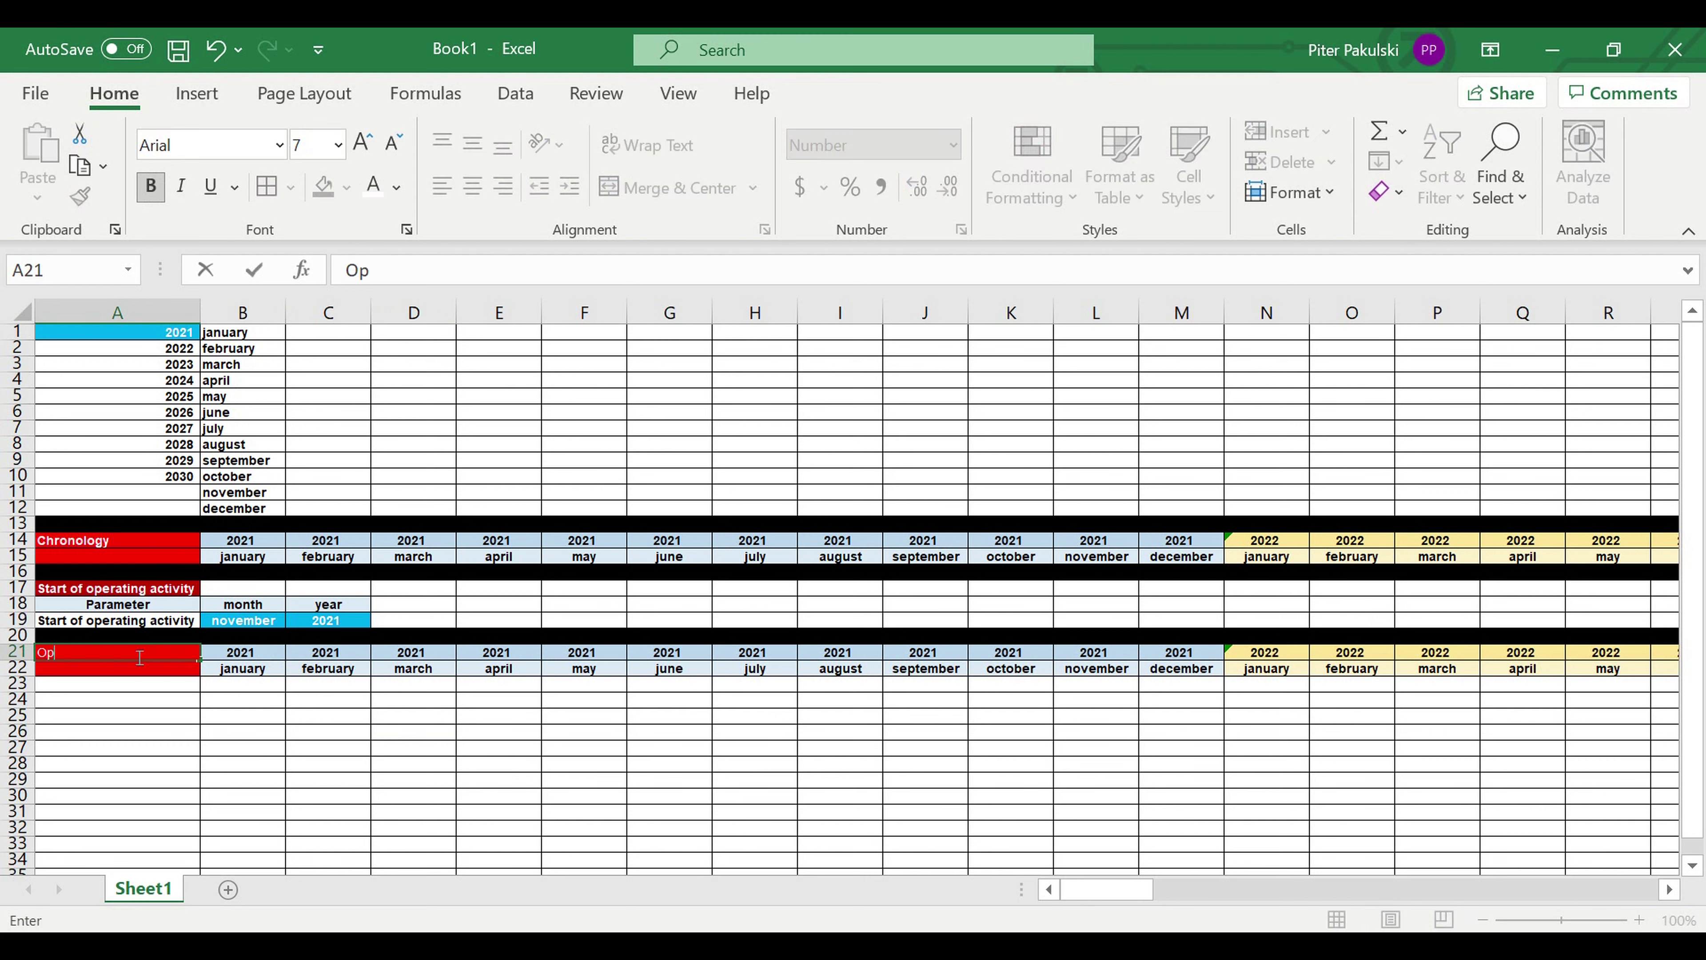
pyautogui.write('erating activity')
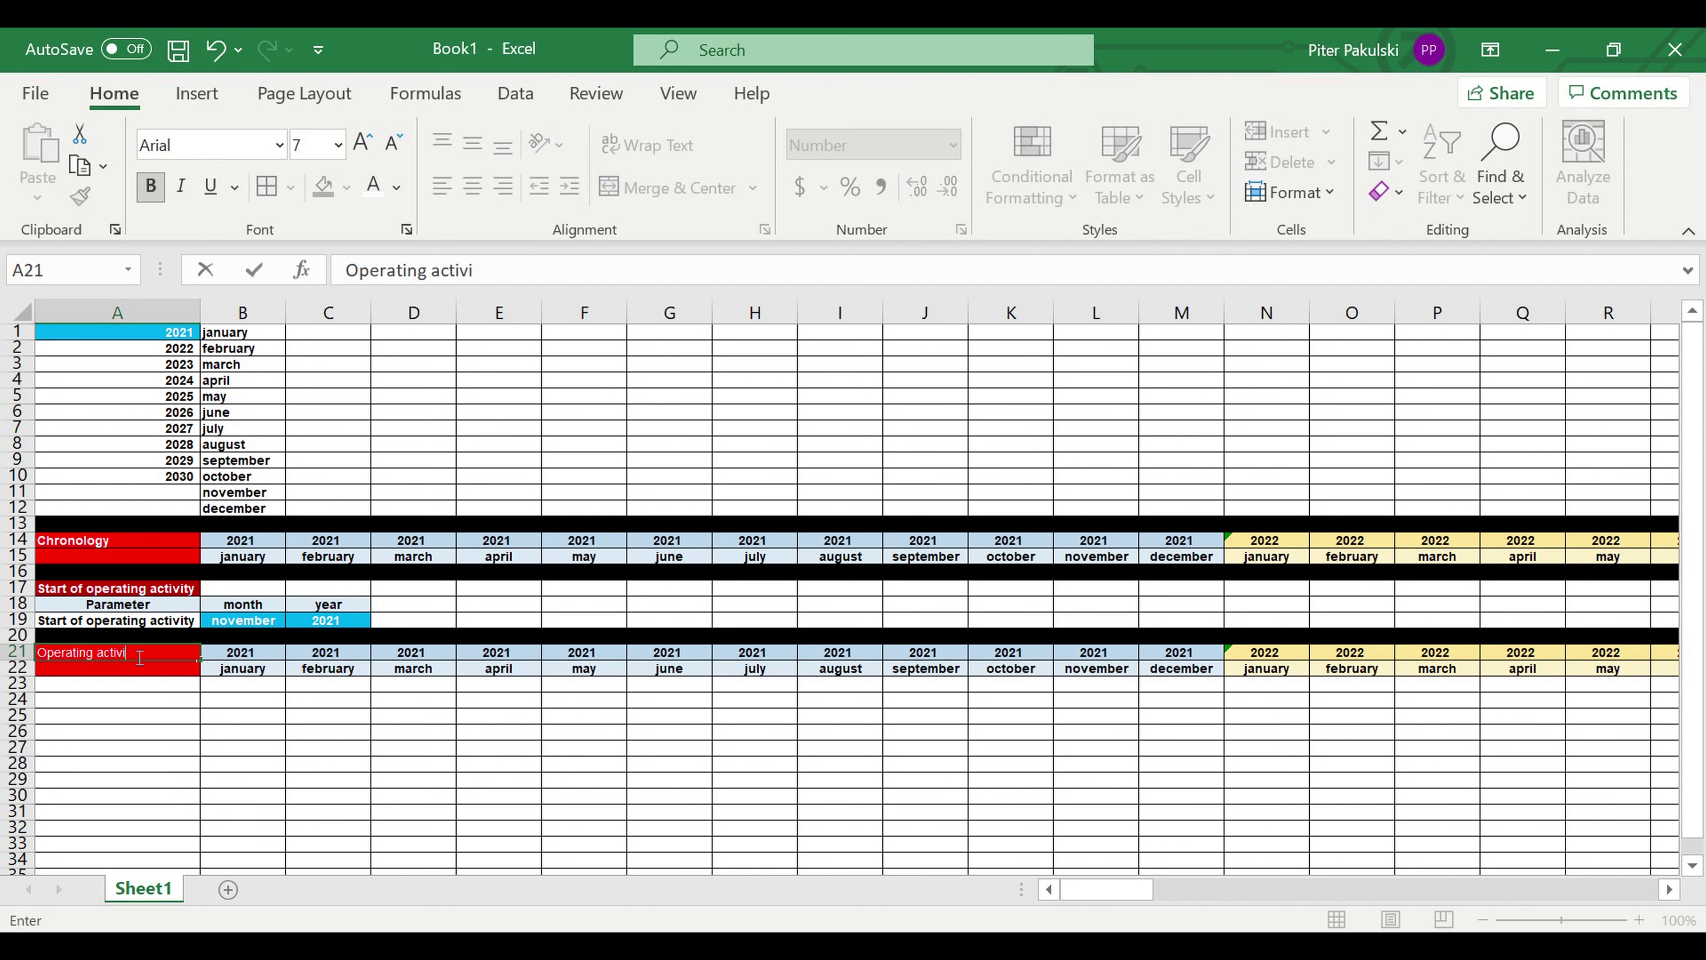
pyautogui.click(142, 748)
# Fill the label cells A21:A22 purple
pyautogui.moveTo(93, 656); pyautogui.dragTo(94, 671)
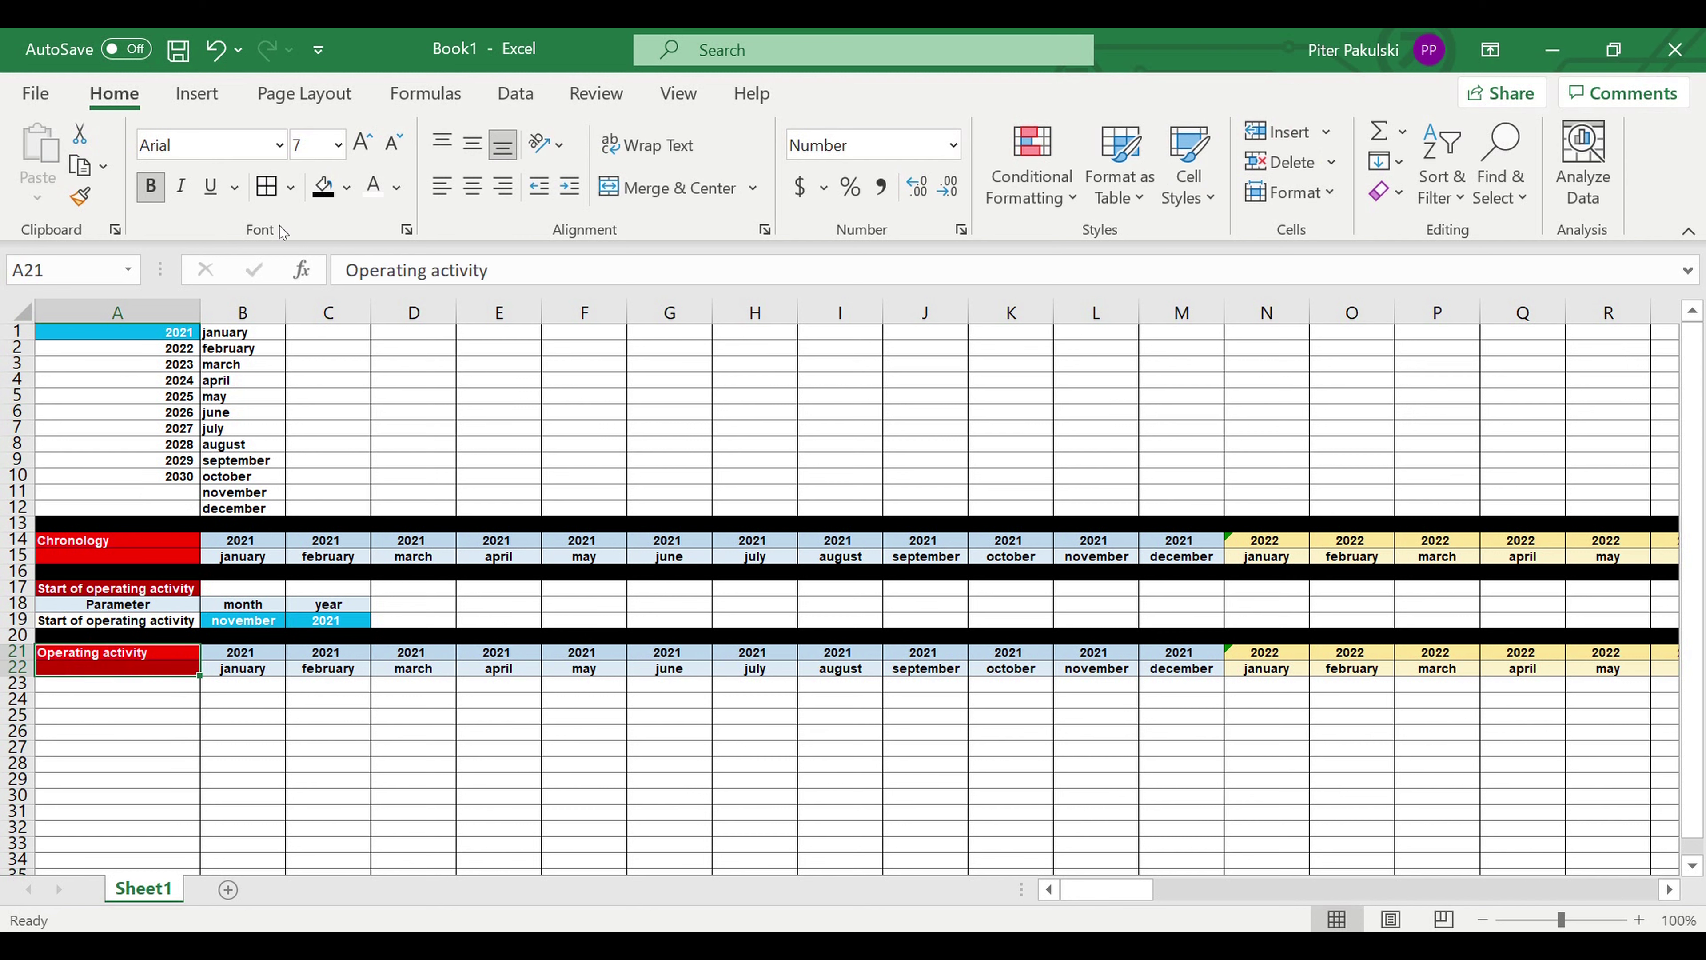
pyautogui.click(347, 187)
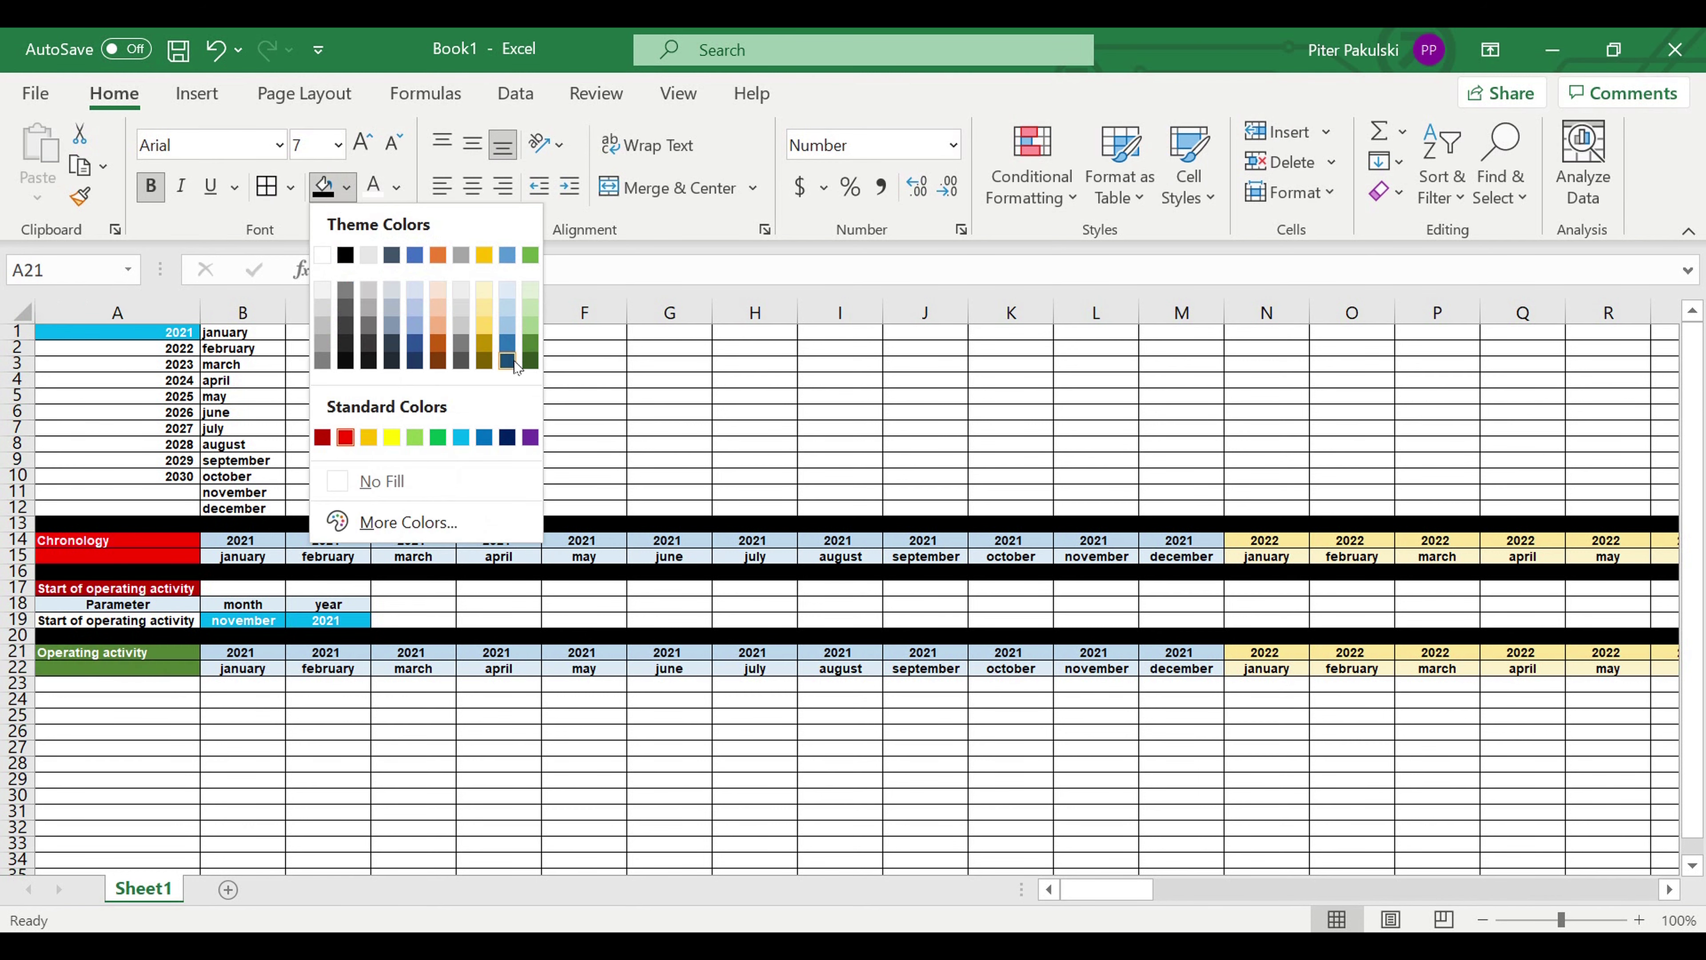
pyautogui.click(530, 438)
pyautogui.click(497, 656)
pyautogui.click(141, 684)
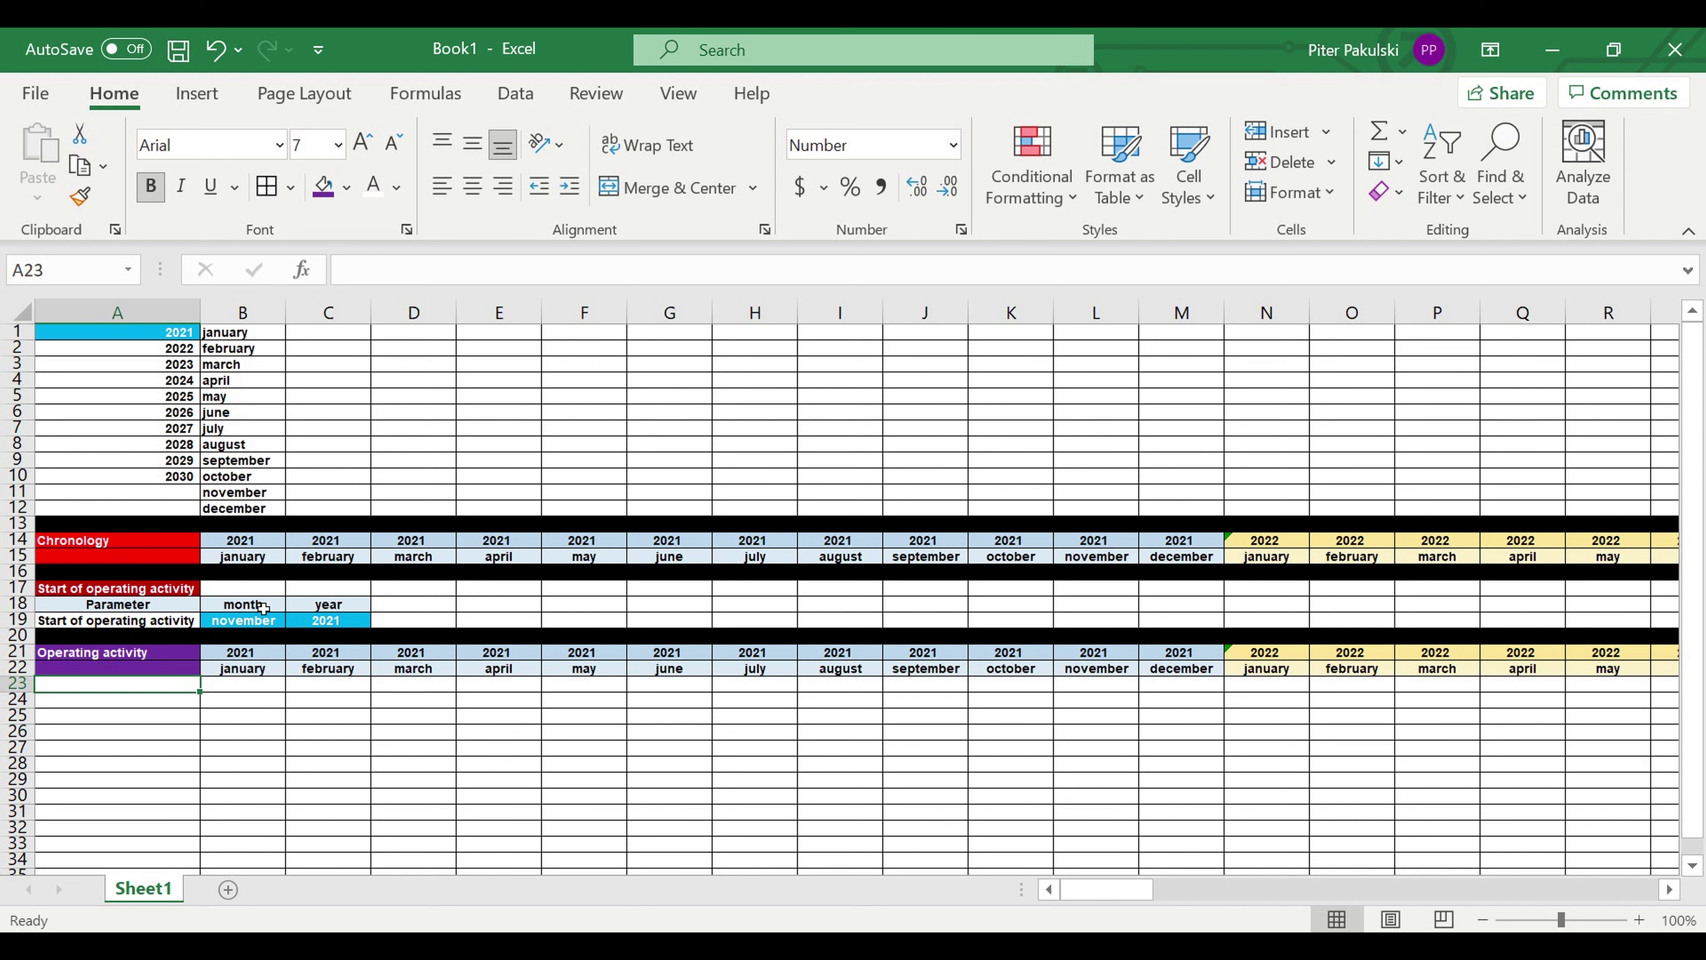
# Label A23 'Operating activity (0-1-0)' and start B23's formula with the year check B21=$C$19
pyautogui.write('Operating activity (0-1-0)')
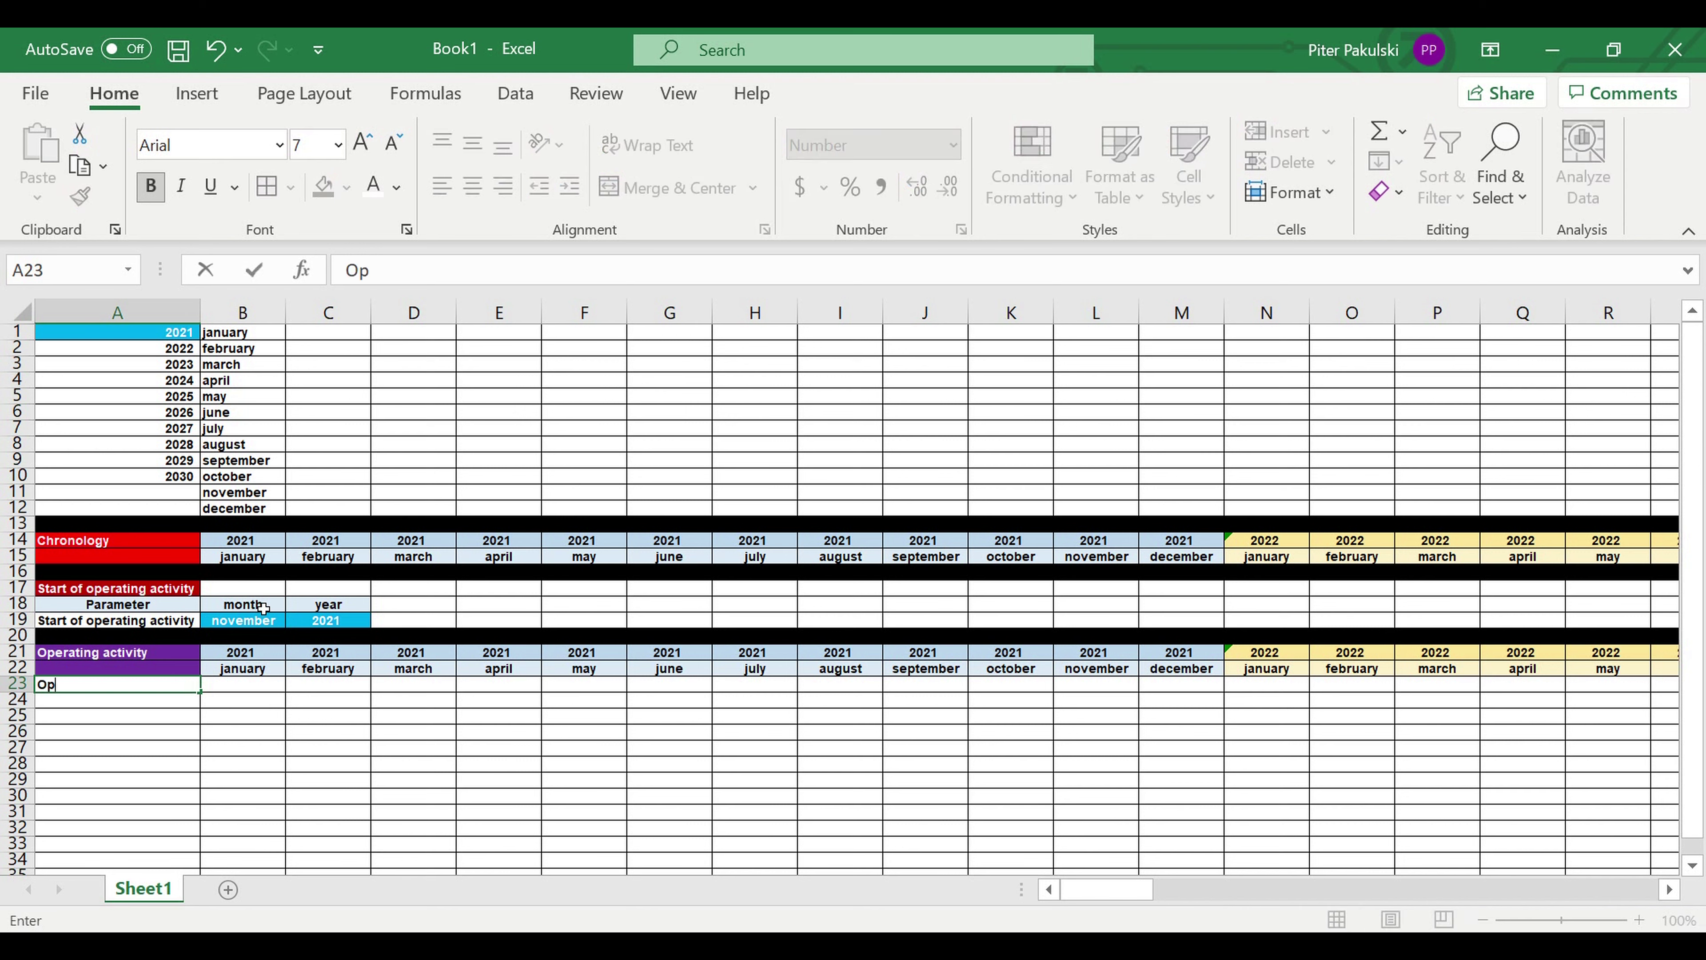
pyautogui.click(262, 689)
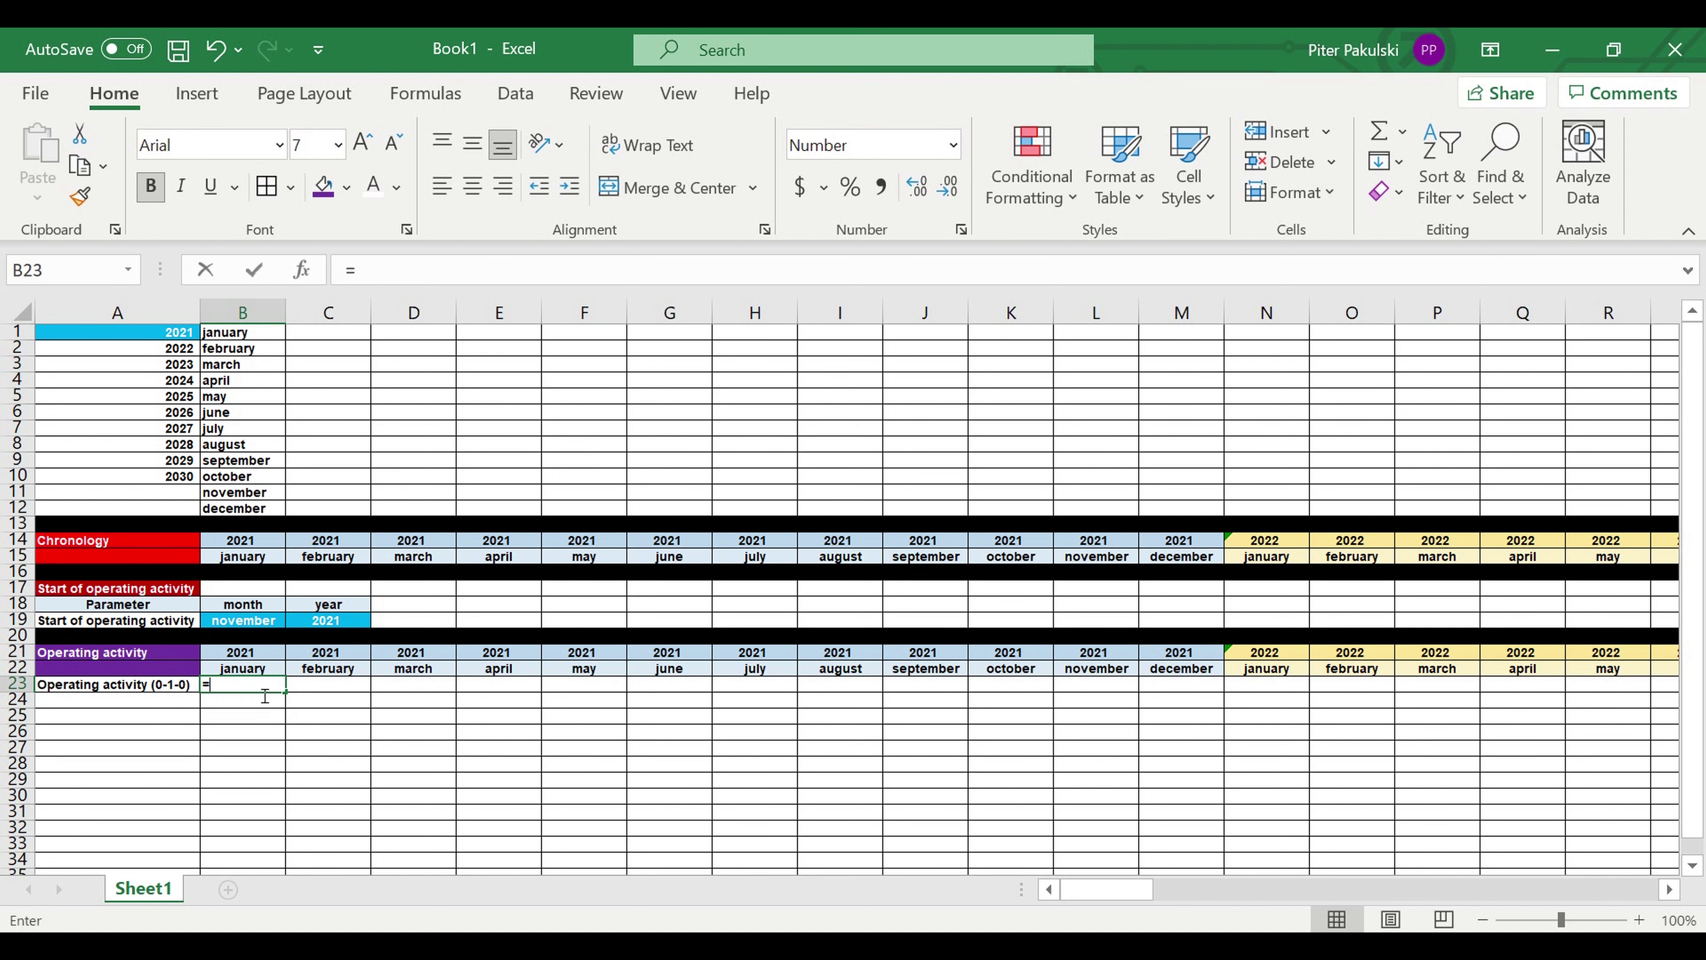
pyautogui.write('=')
pyautogui.click(242, 656)
pyautogui.write('=')
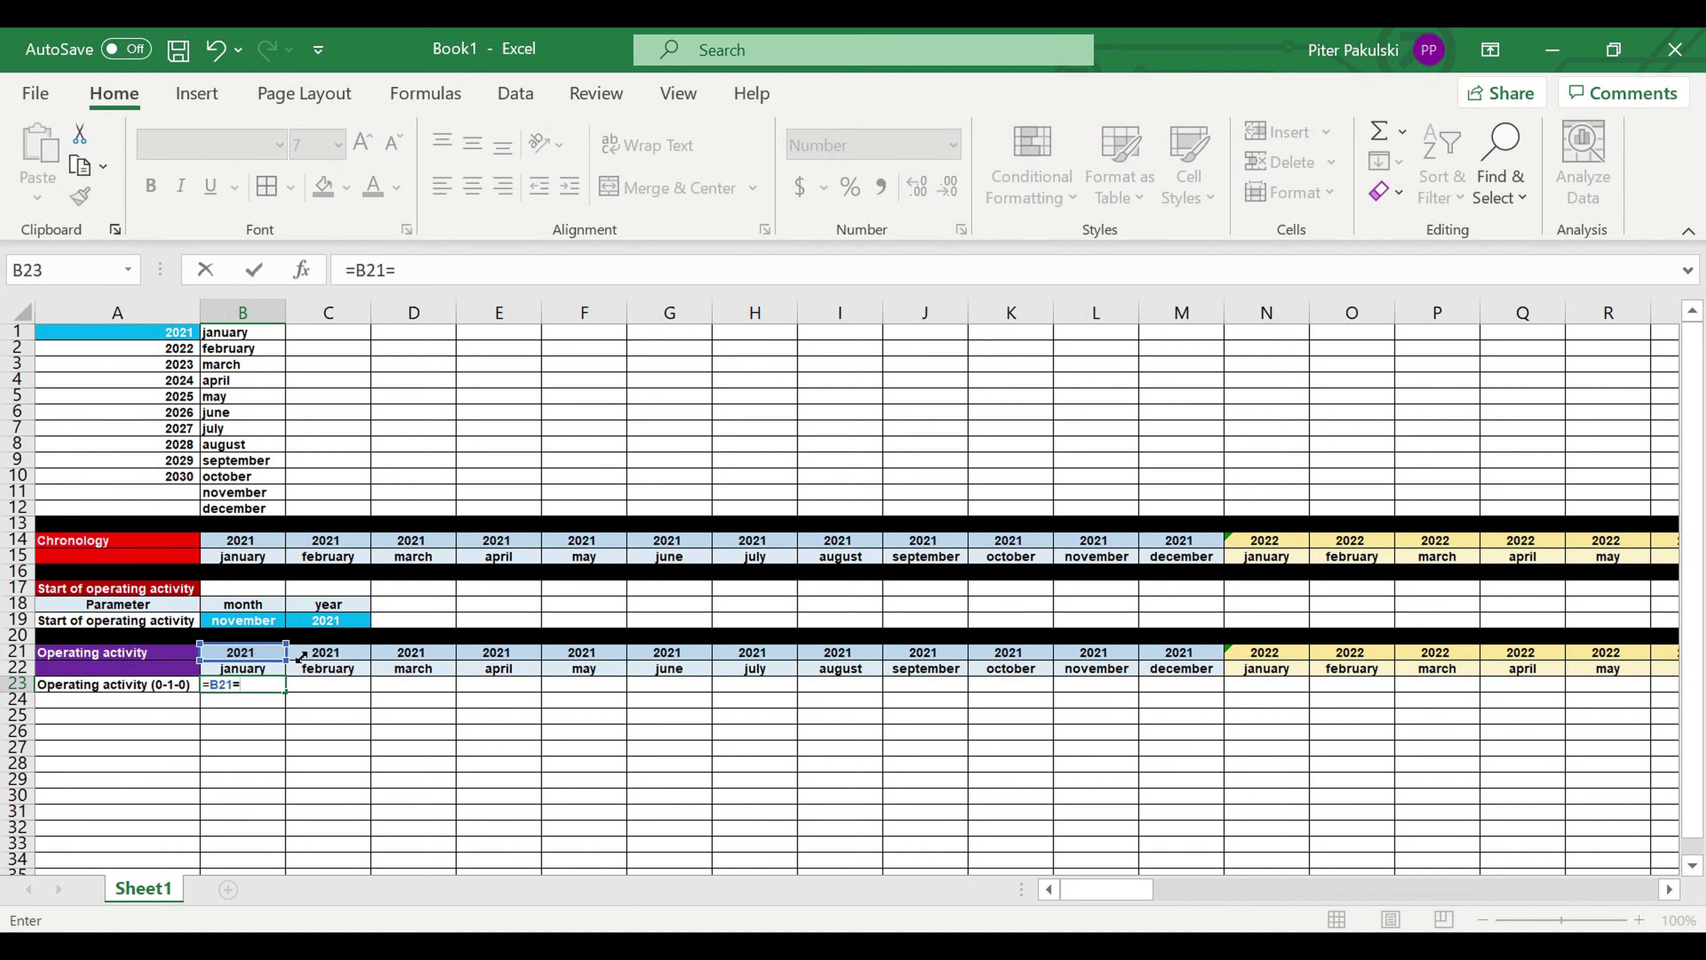
pyautogui.click(349, 624)
pyautogui.click(393, 268)
pyautogui.write('$C19')
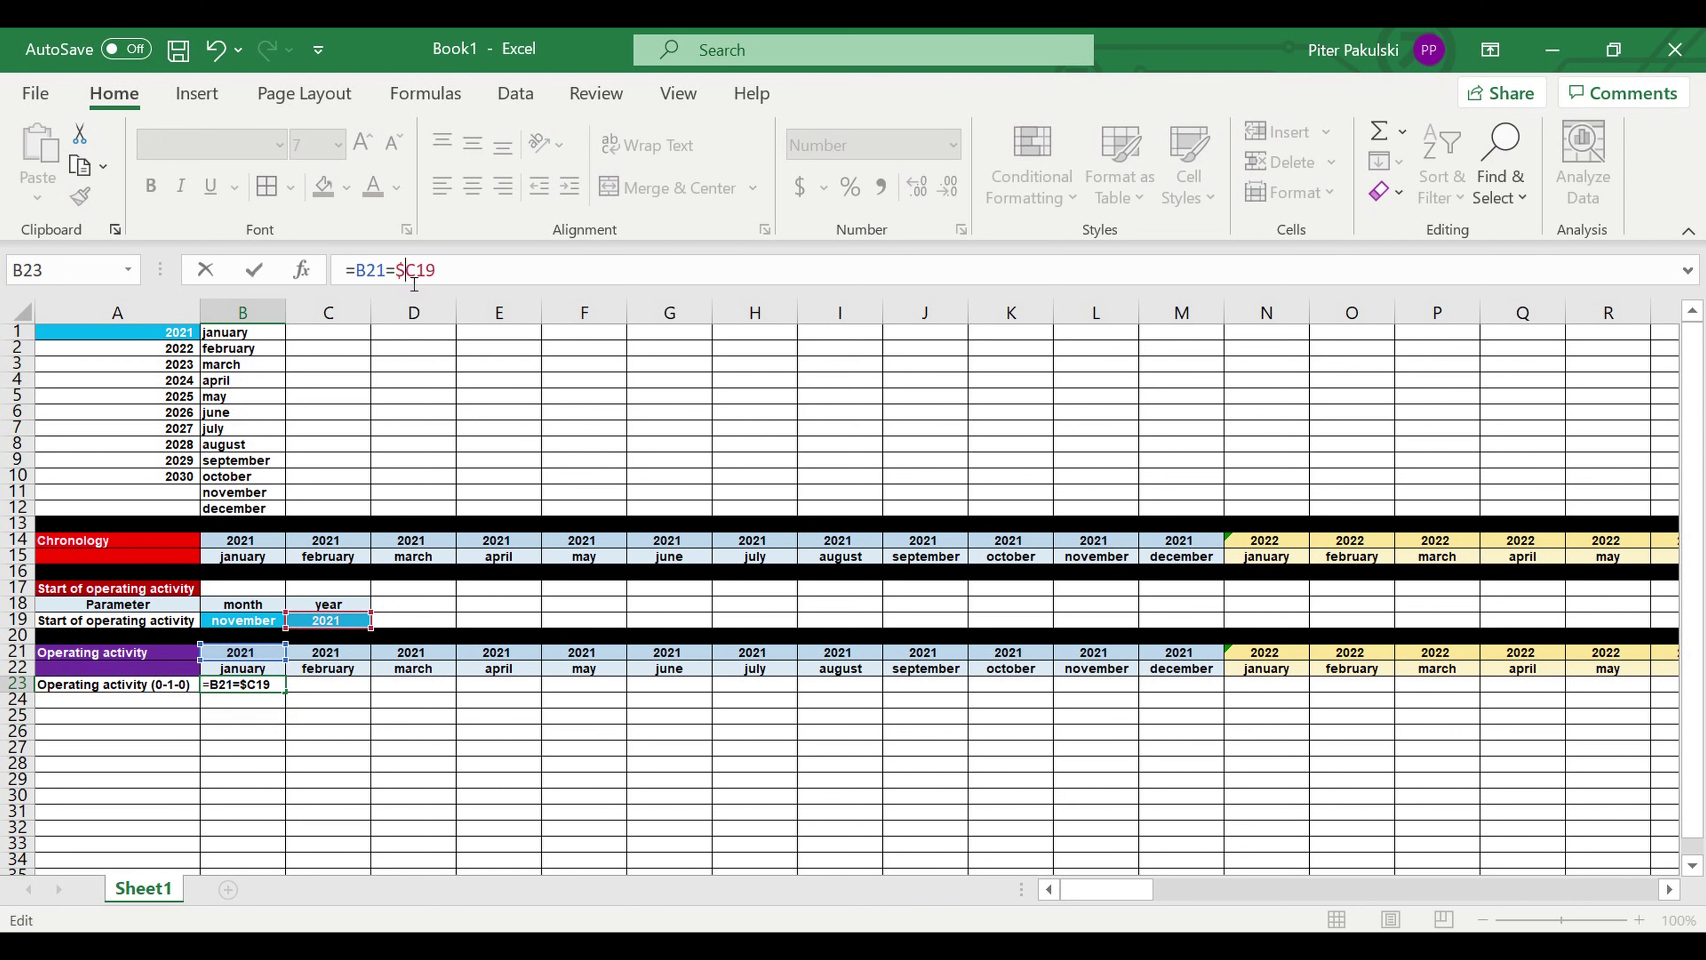
pyautogui.press('Right')
pyautogui.write('$')
pyautogui.click(357, 272)
pyautogui.write('if')
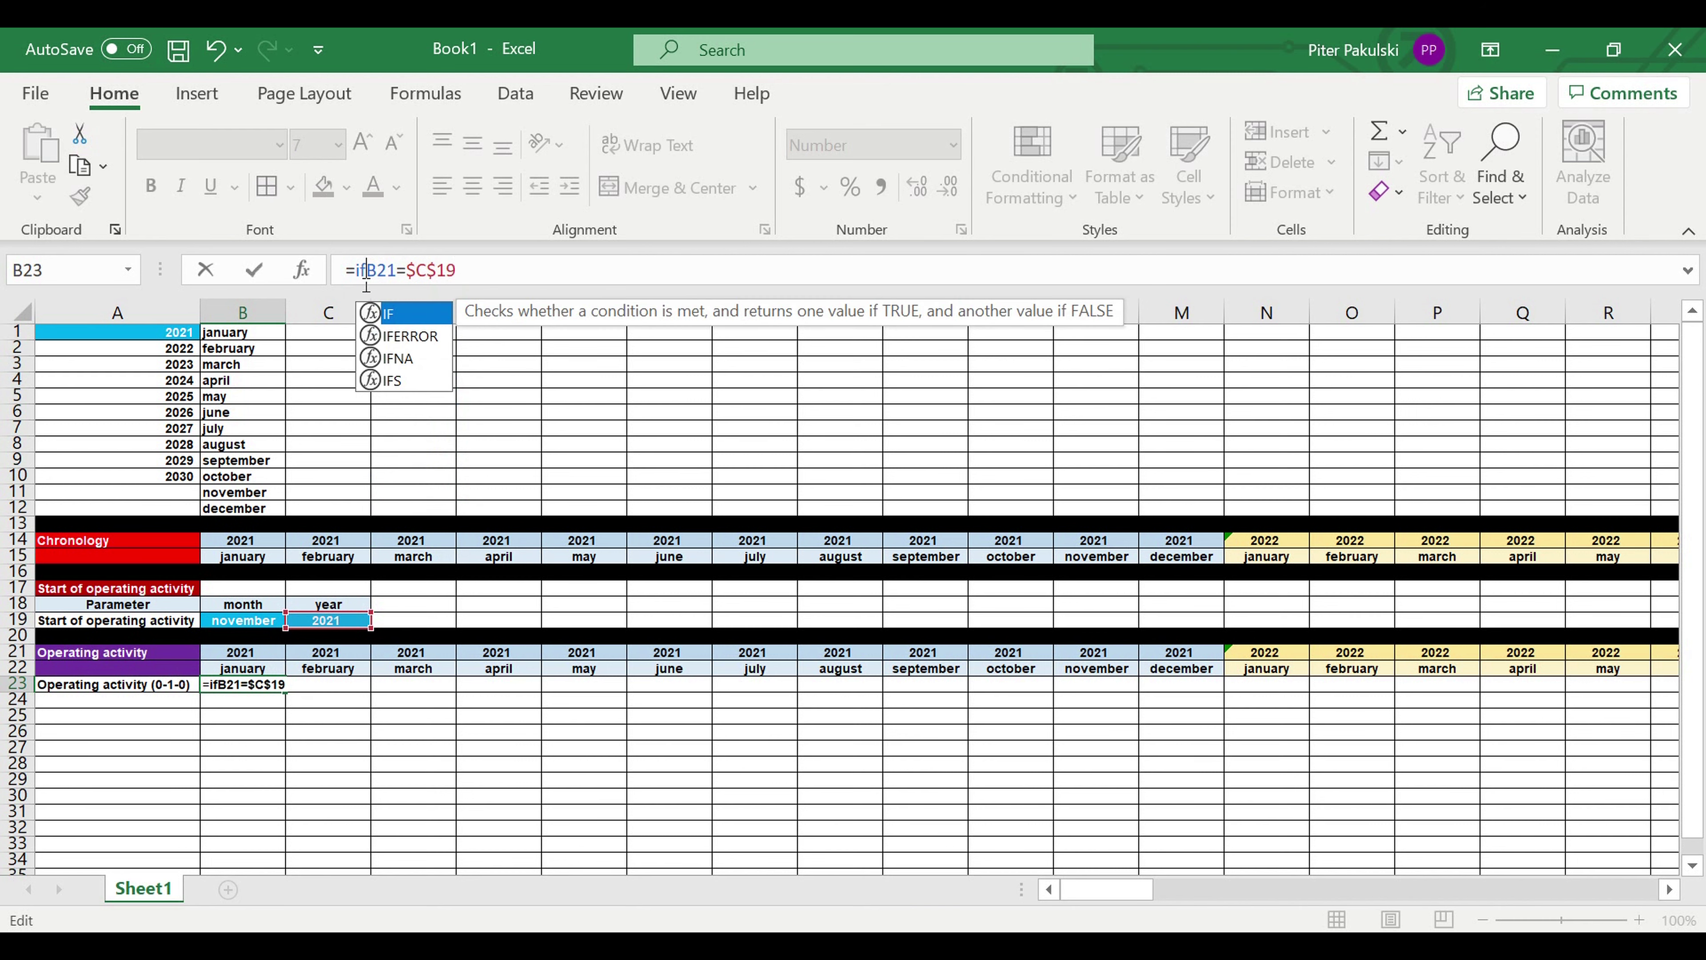
pyautogui.write('(and')
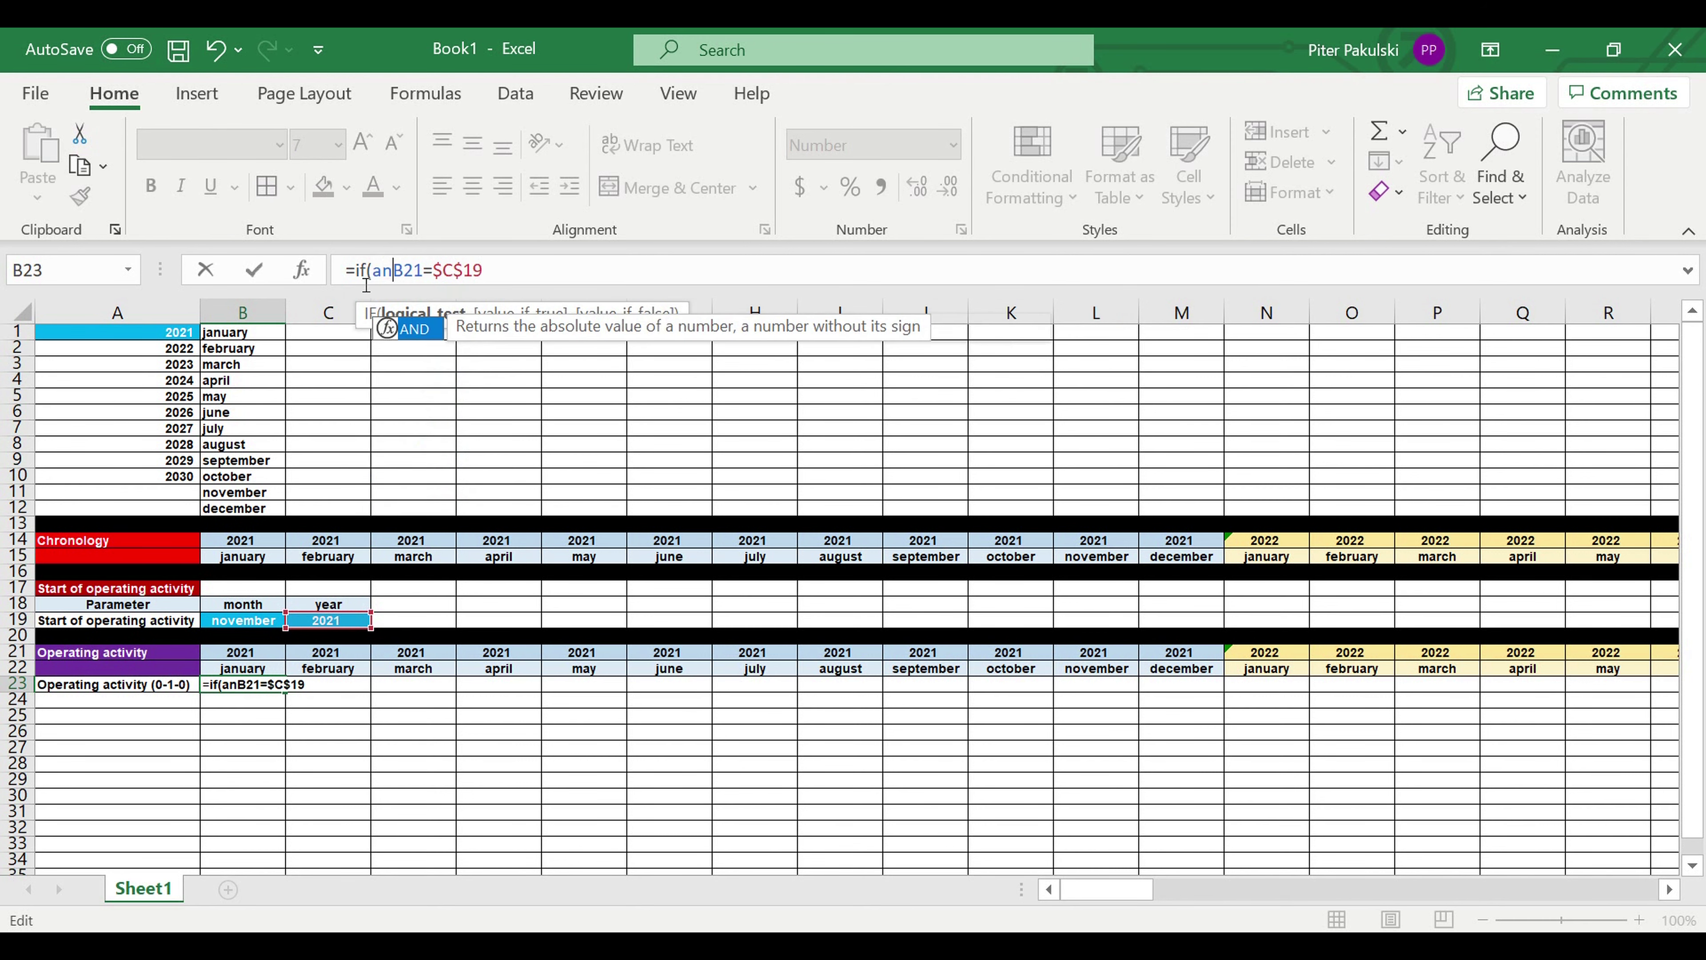
pyautogui.write('(')
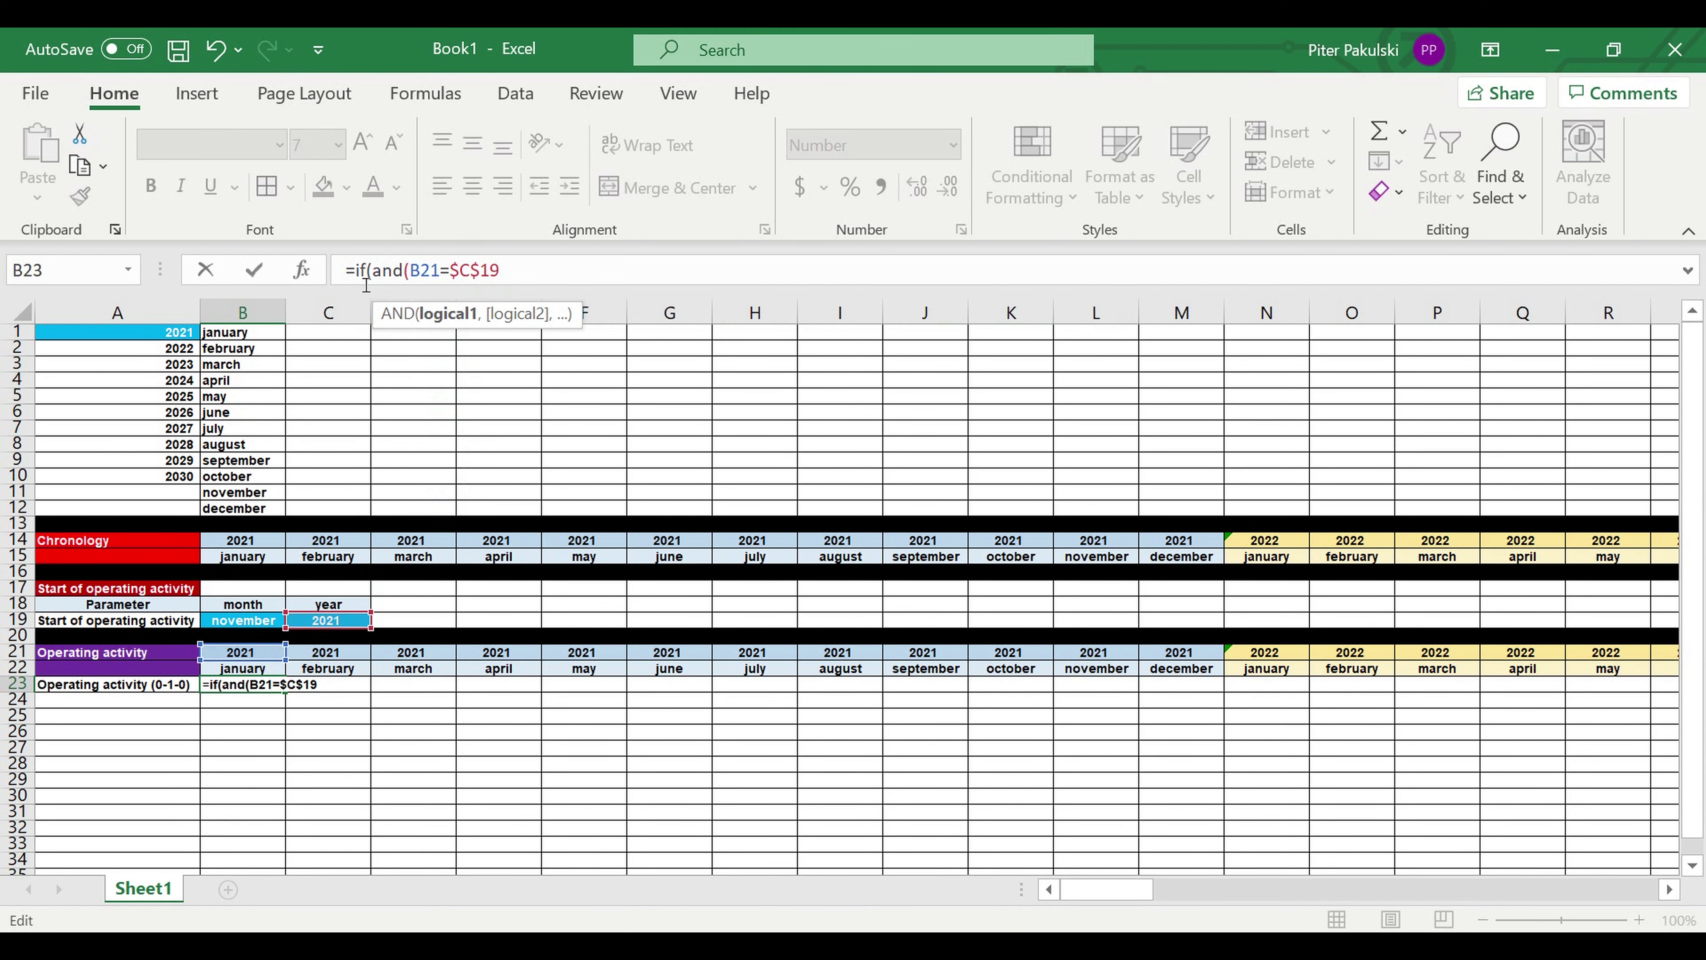
# Complete B23 as =IF(AND(B21=$C$19,B22=$B$19),1,0) by adding the start-month condition
pyautogui.click(511, 271)
pyautogui.write(',')
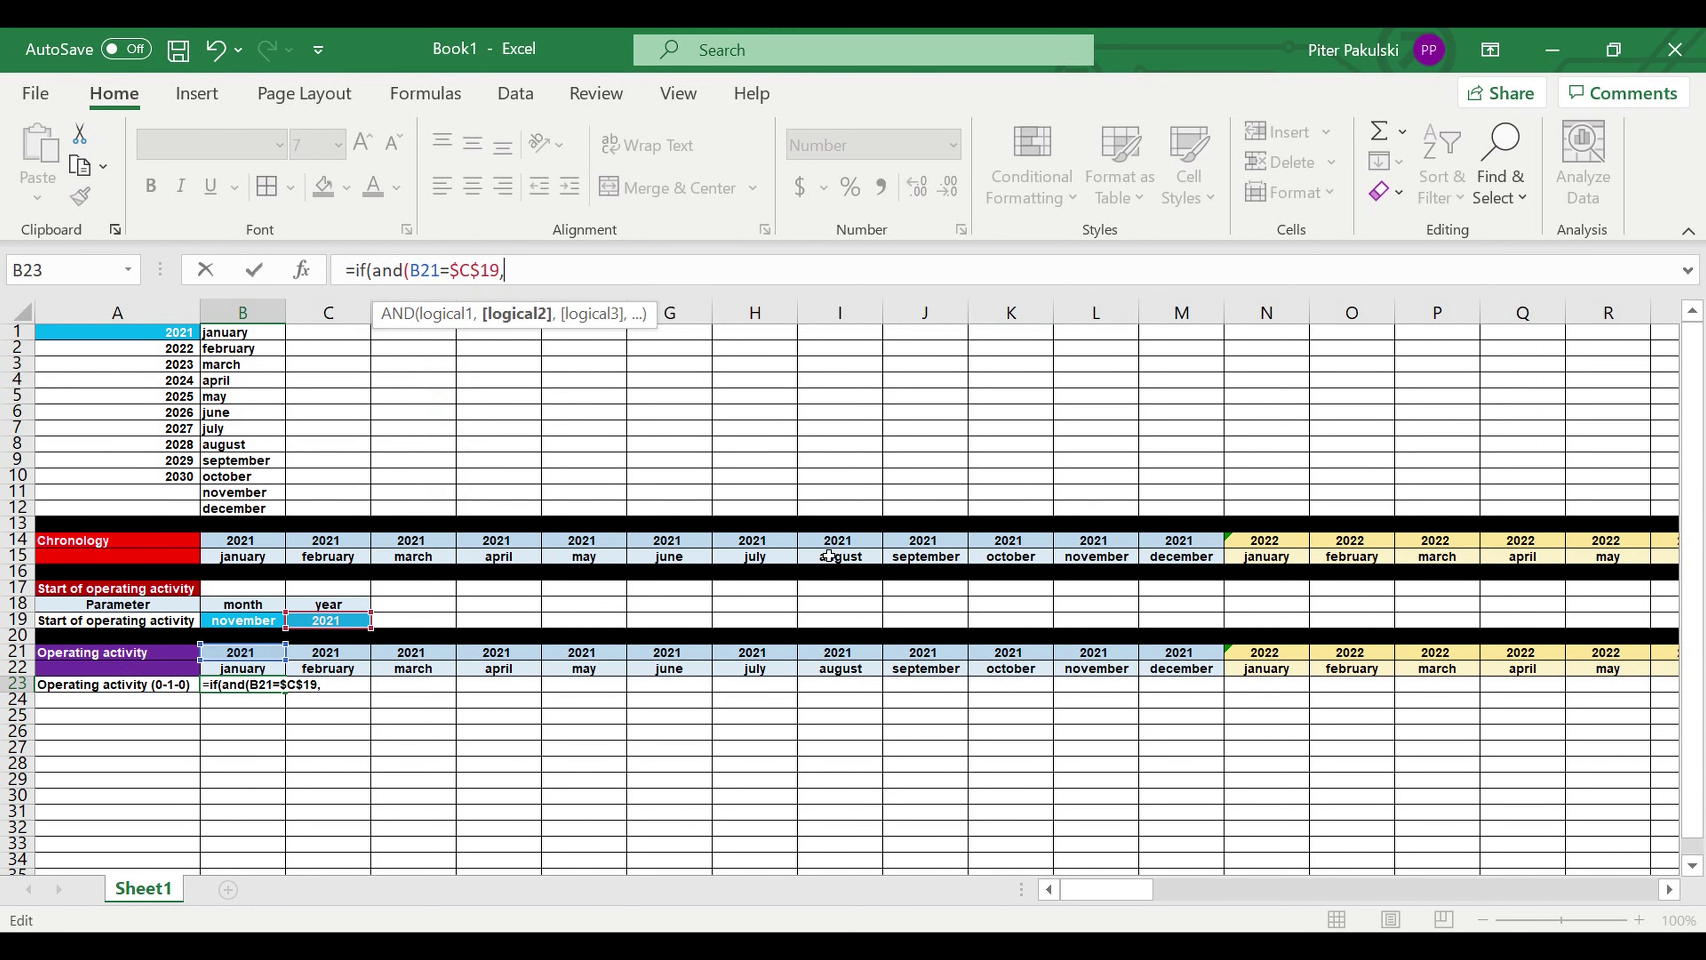
pyautogui.click(232, 670)
pyautogui.write('=')
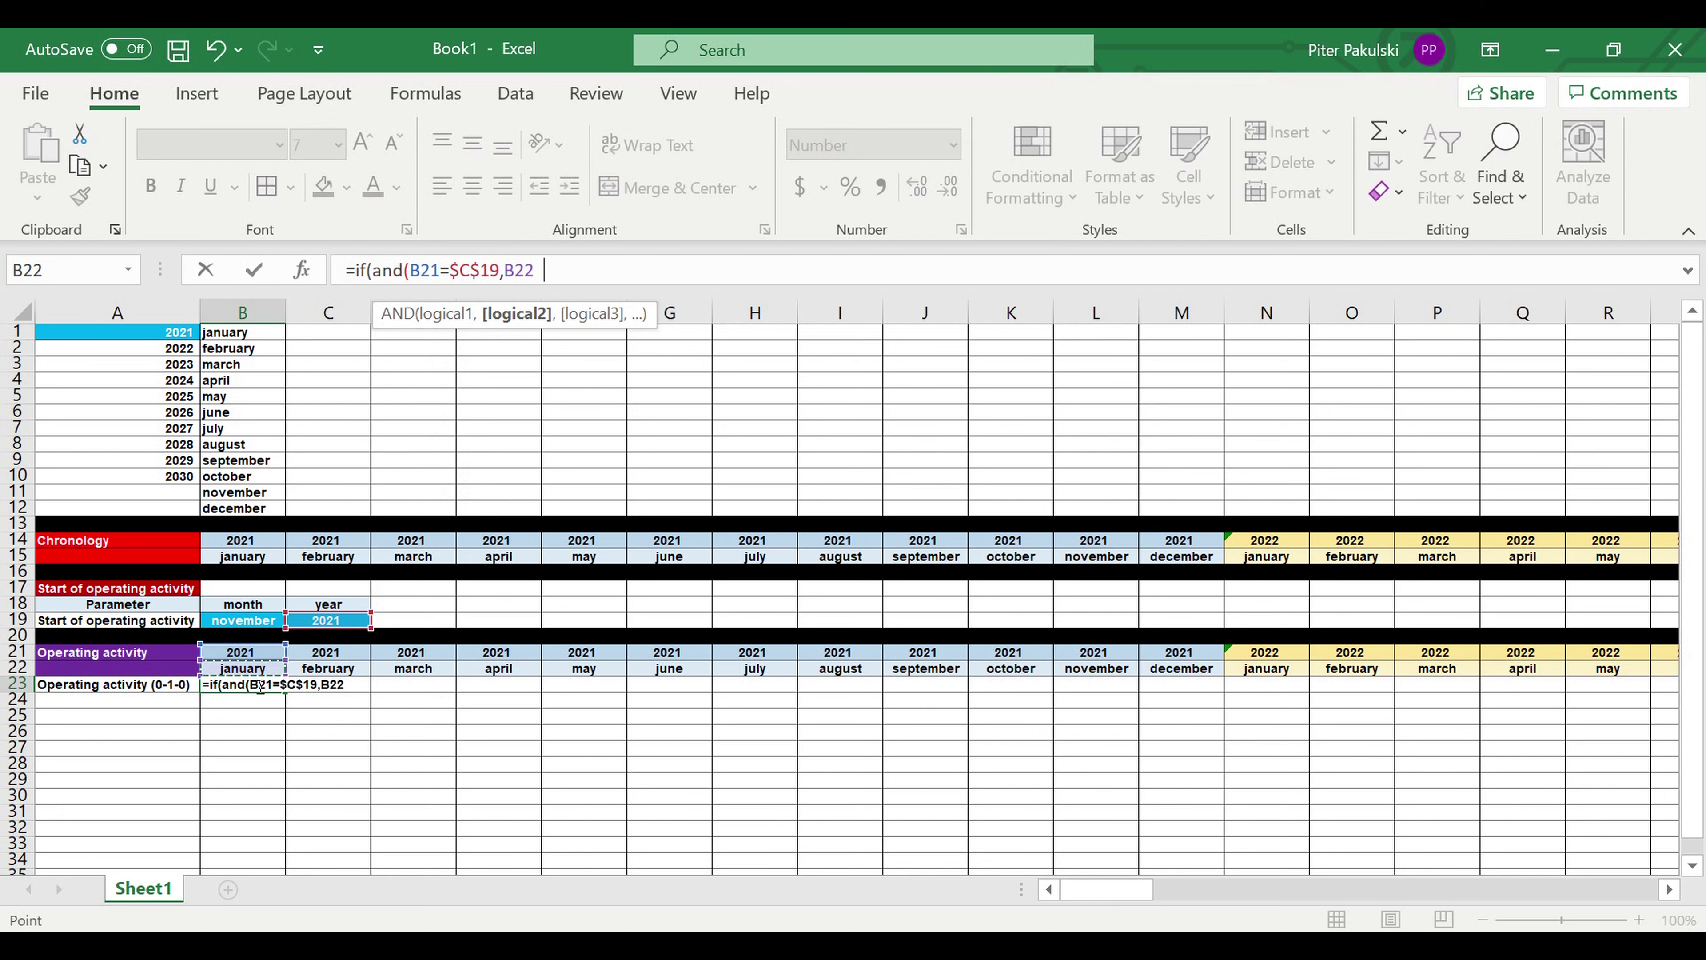
pyautogui.click(245, 625)
pyautogui.click(544, 269)
pyautogui.write('$')
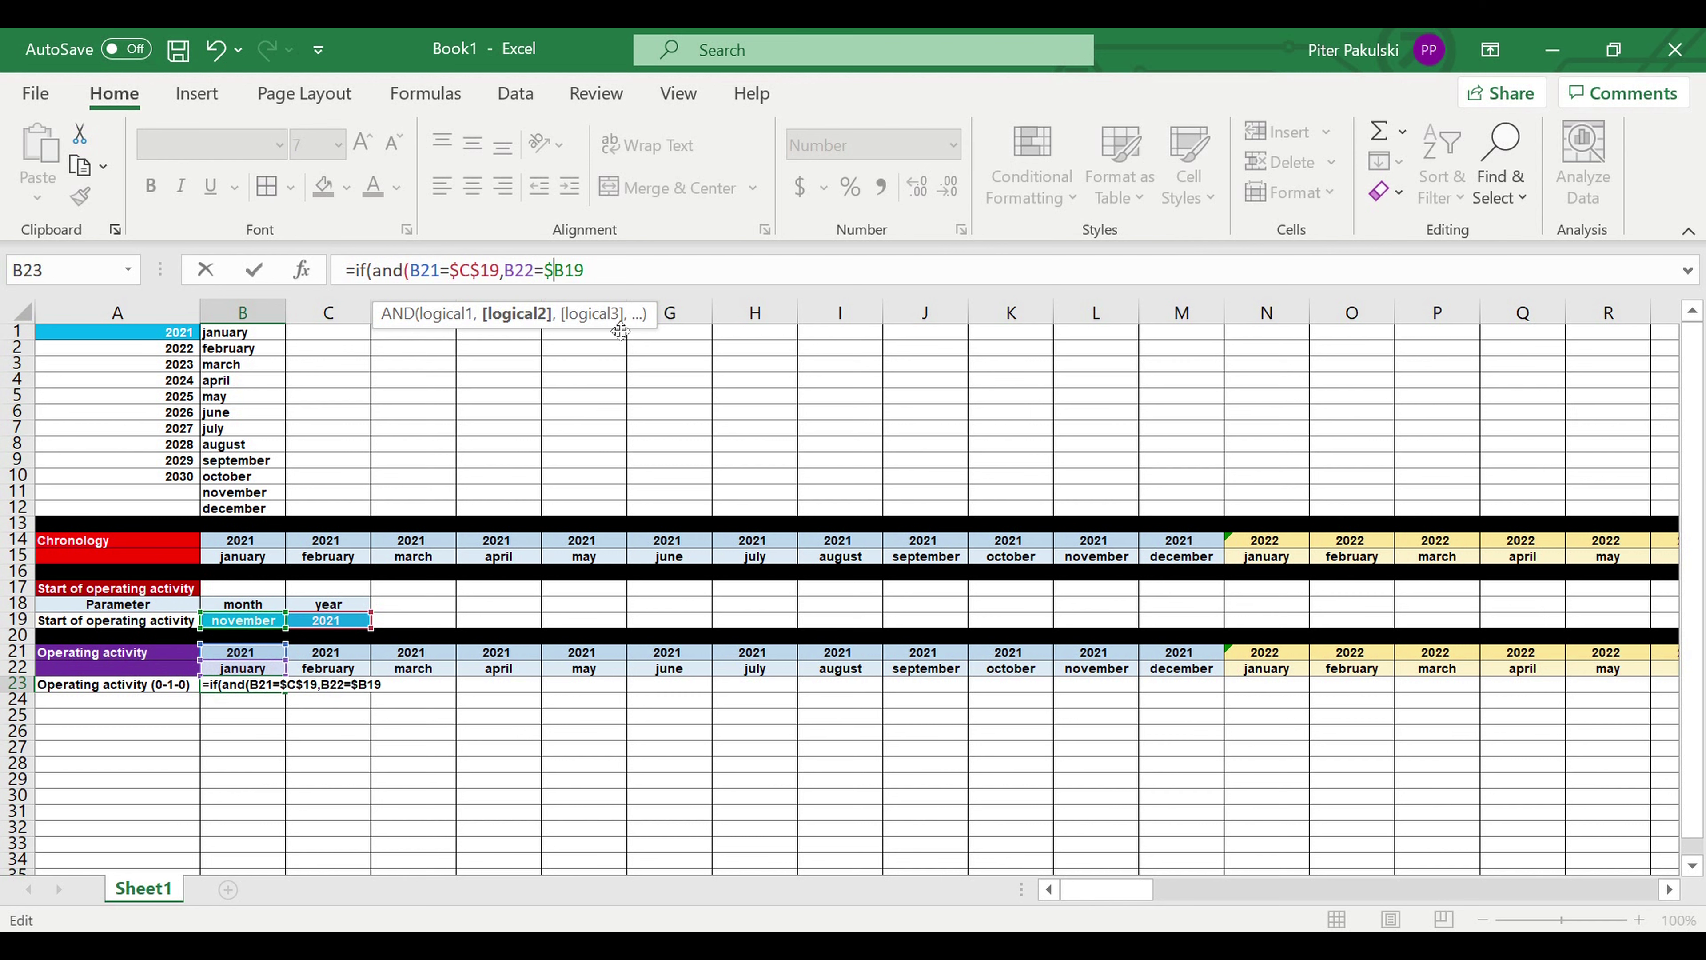
pyautogui.click(566, 269)
pyautogui.write('$')
pyautogui.click(622, 284)
pyautogui.write(')')
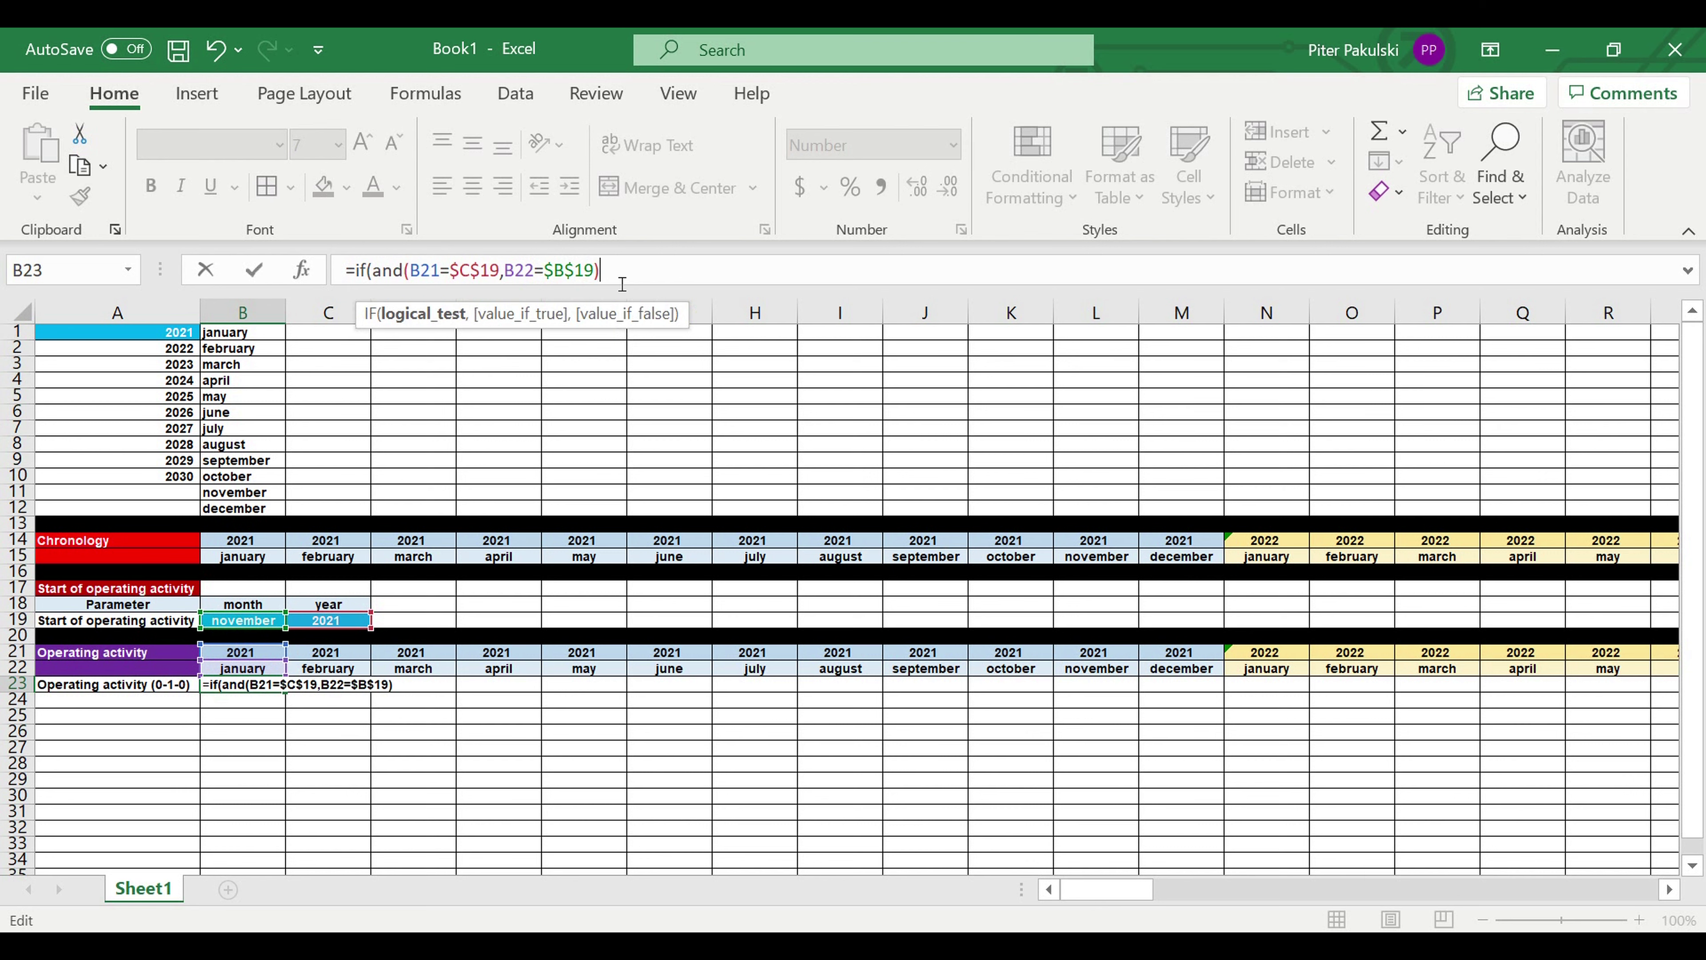
pyautogui.write(',1,')
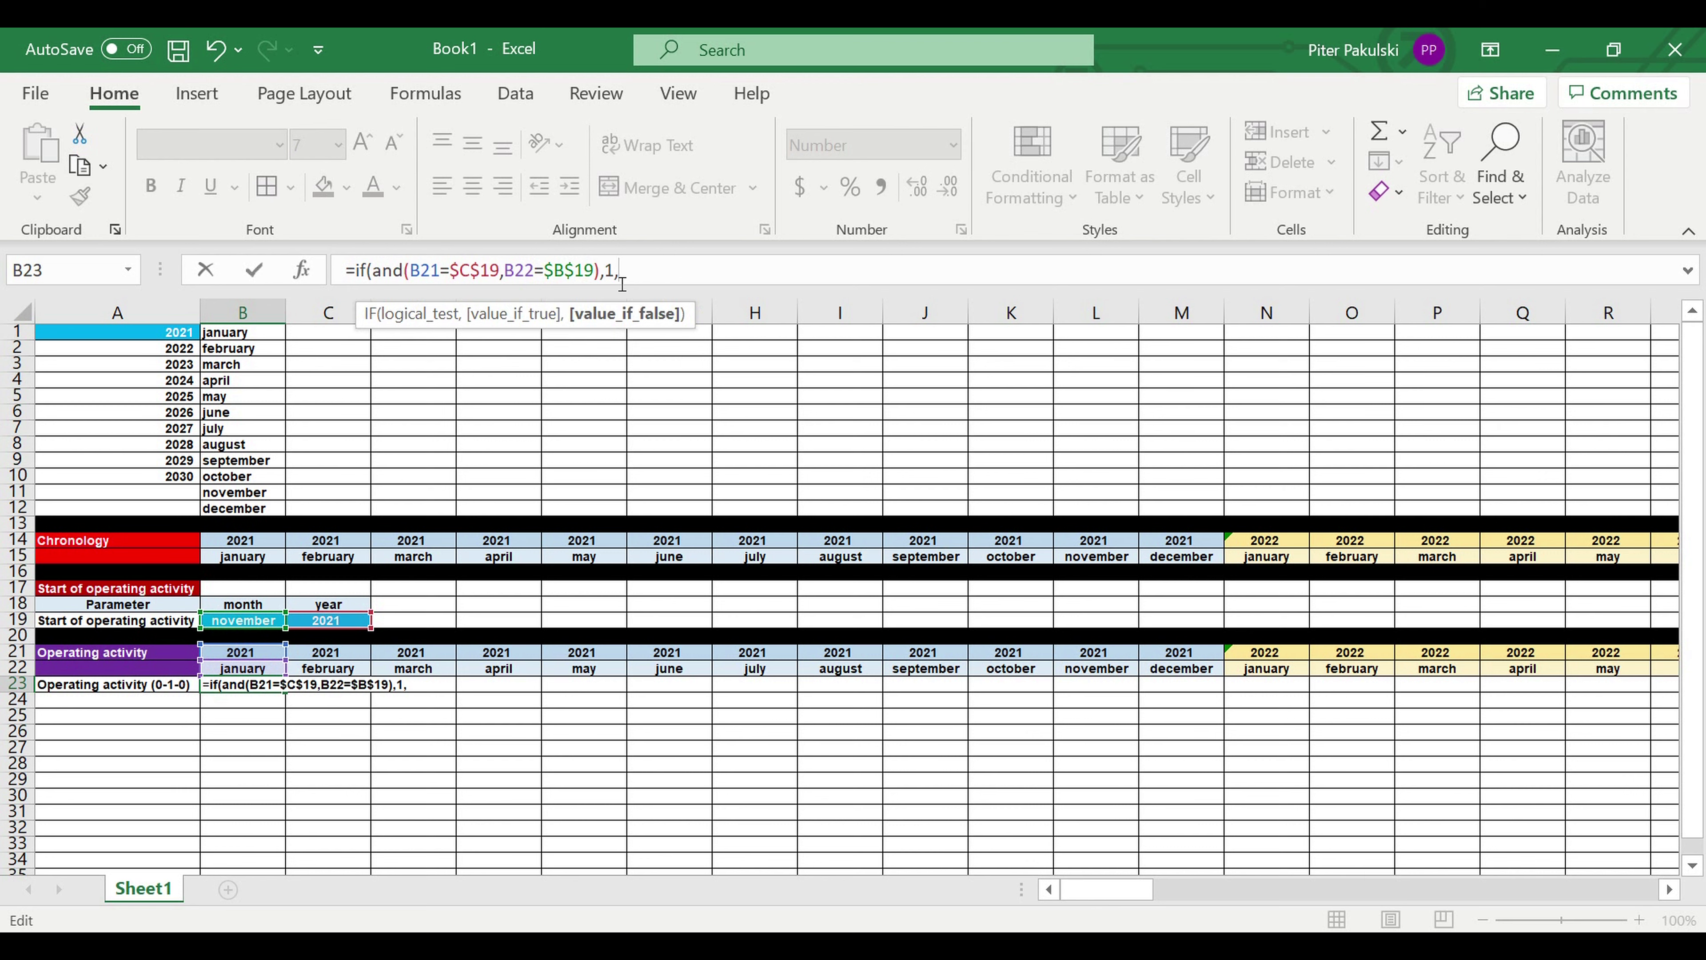
pyautogui.write('0)')
pyautogui.hotkey('ctrl', 'Return')
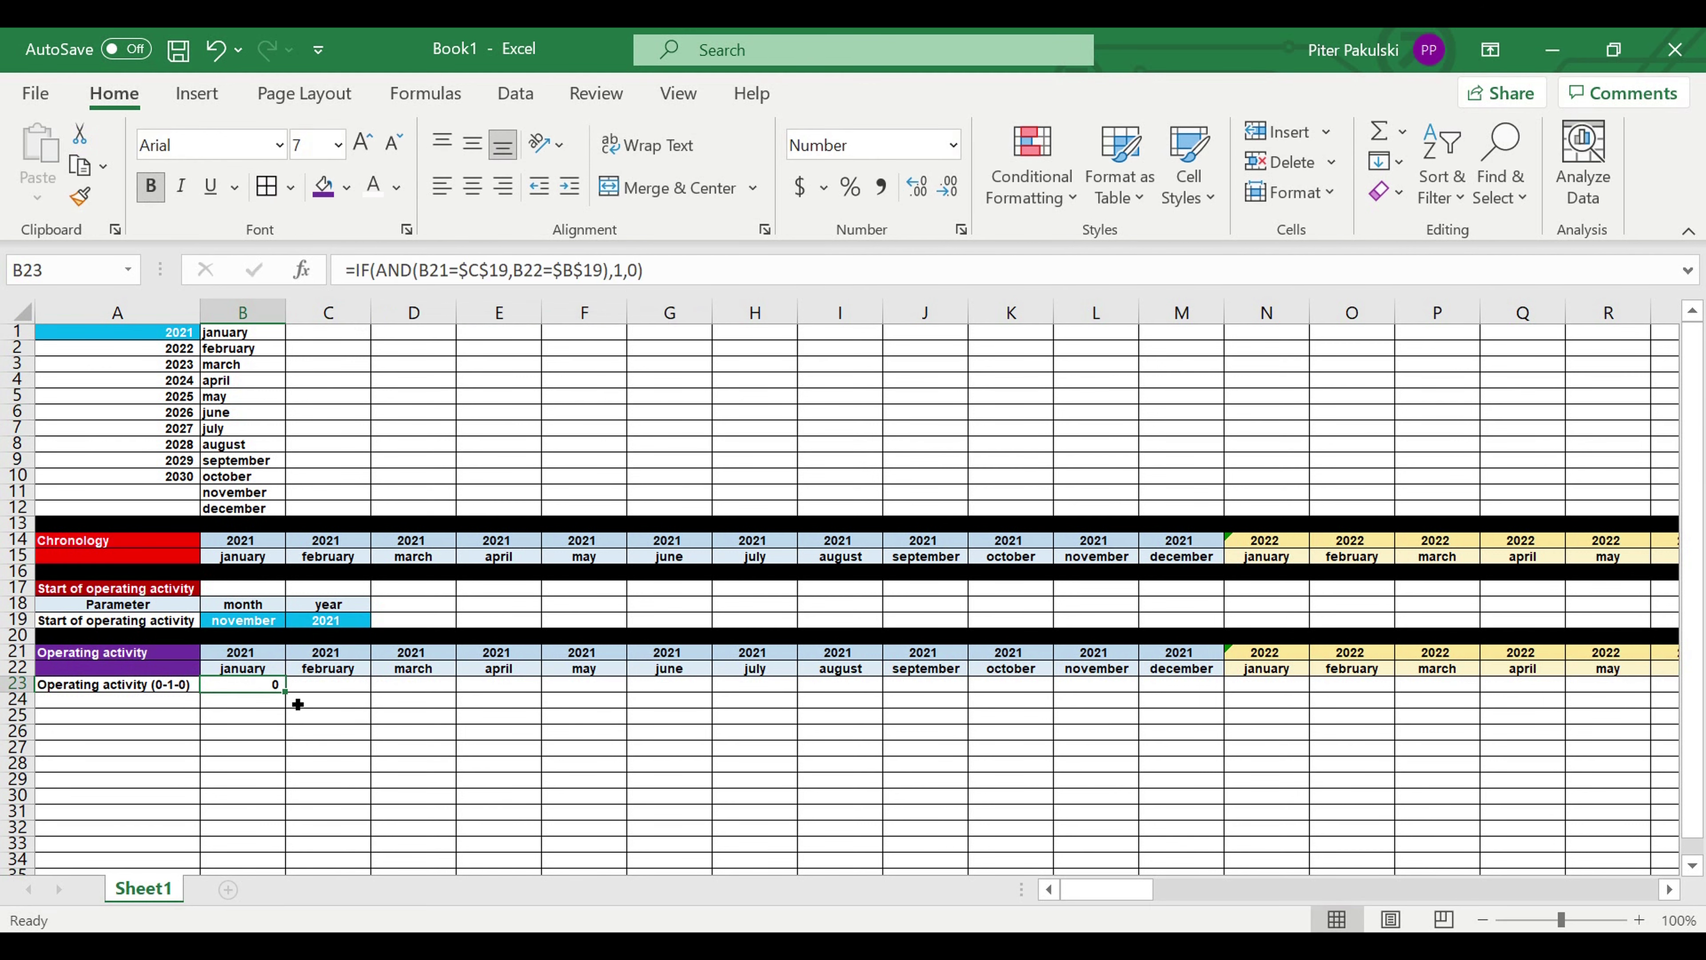
# Fill the flag formula across row 23 to DQ23, confirming 1 under November 2021
pyautogui.moveTo(288, 701); pyautogui.dragTo(1565, 691)
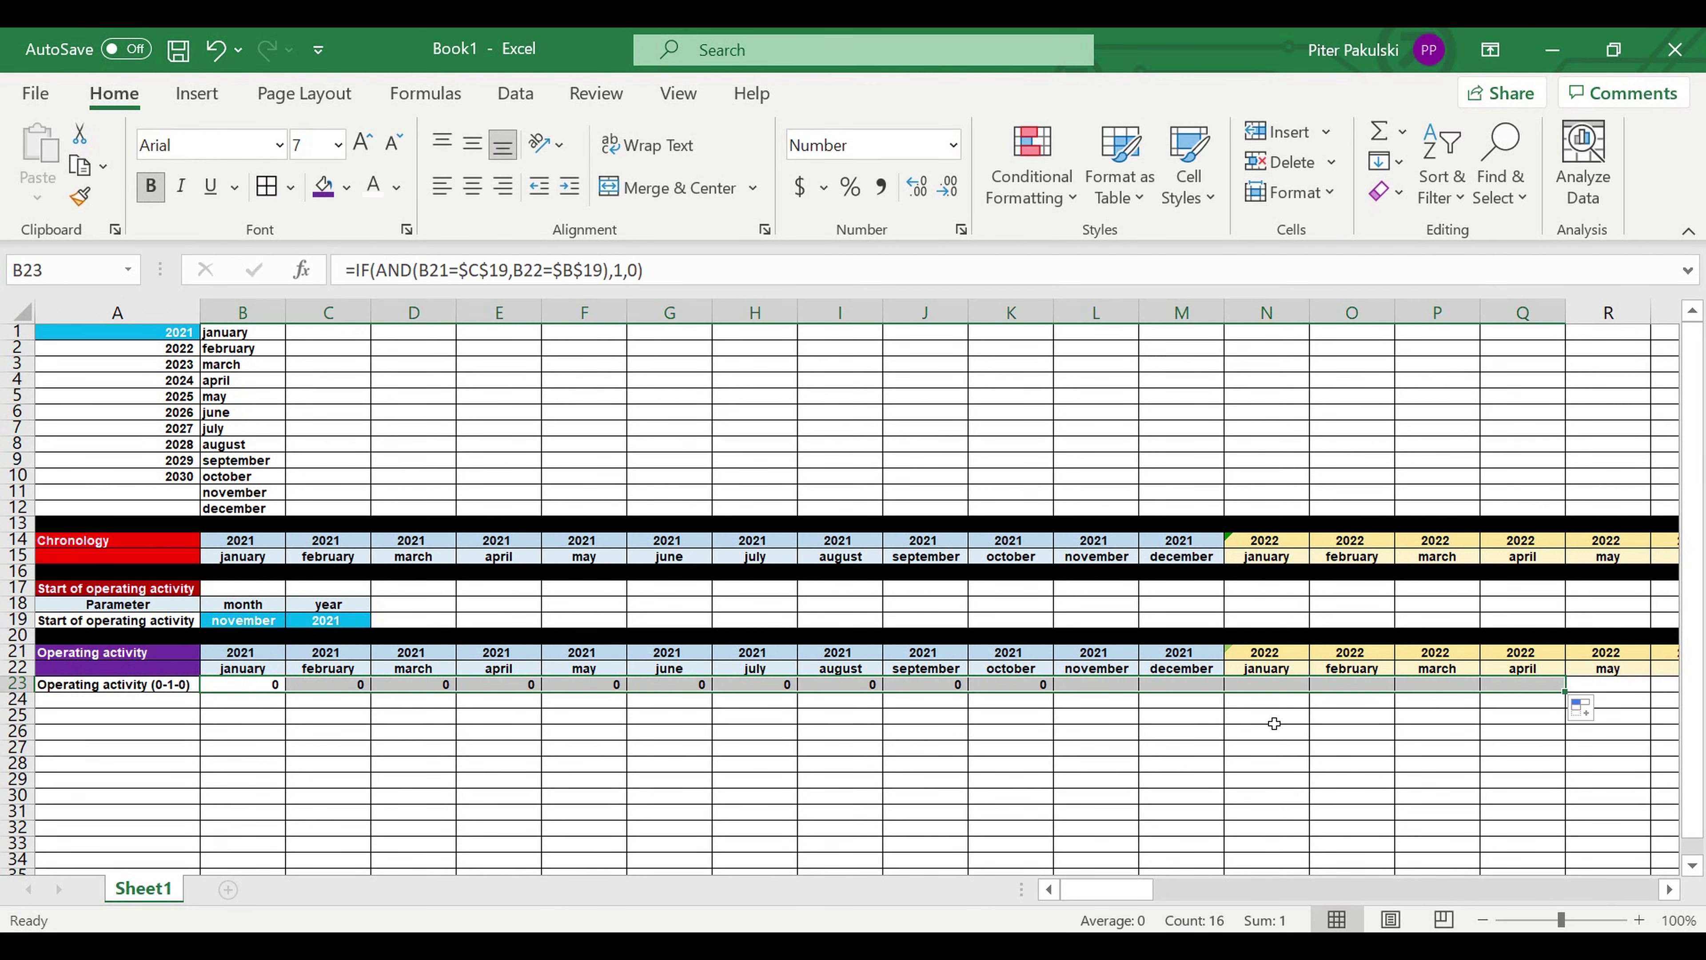
pyautogui.click(1156, 747)
pyautogui.click(1093, 672)
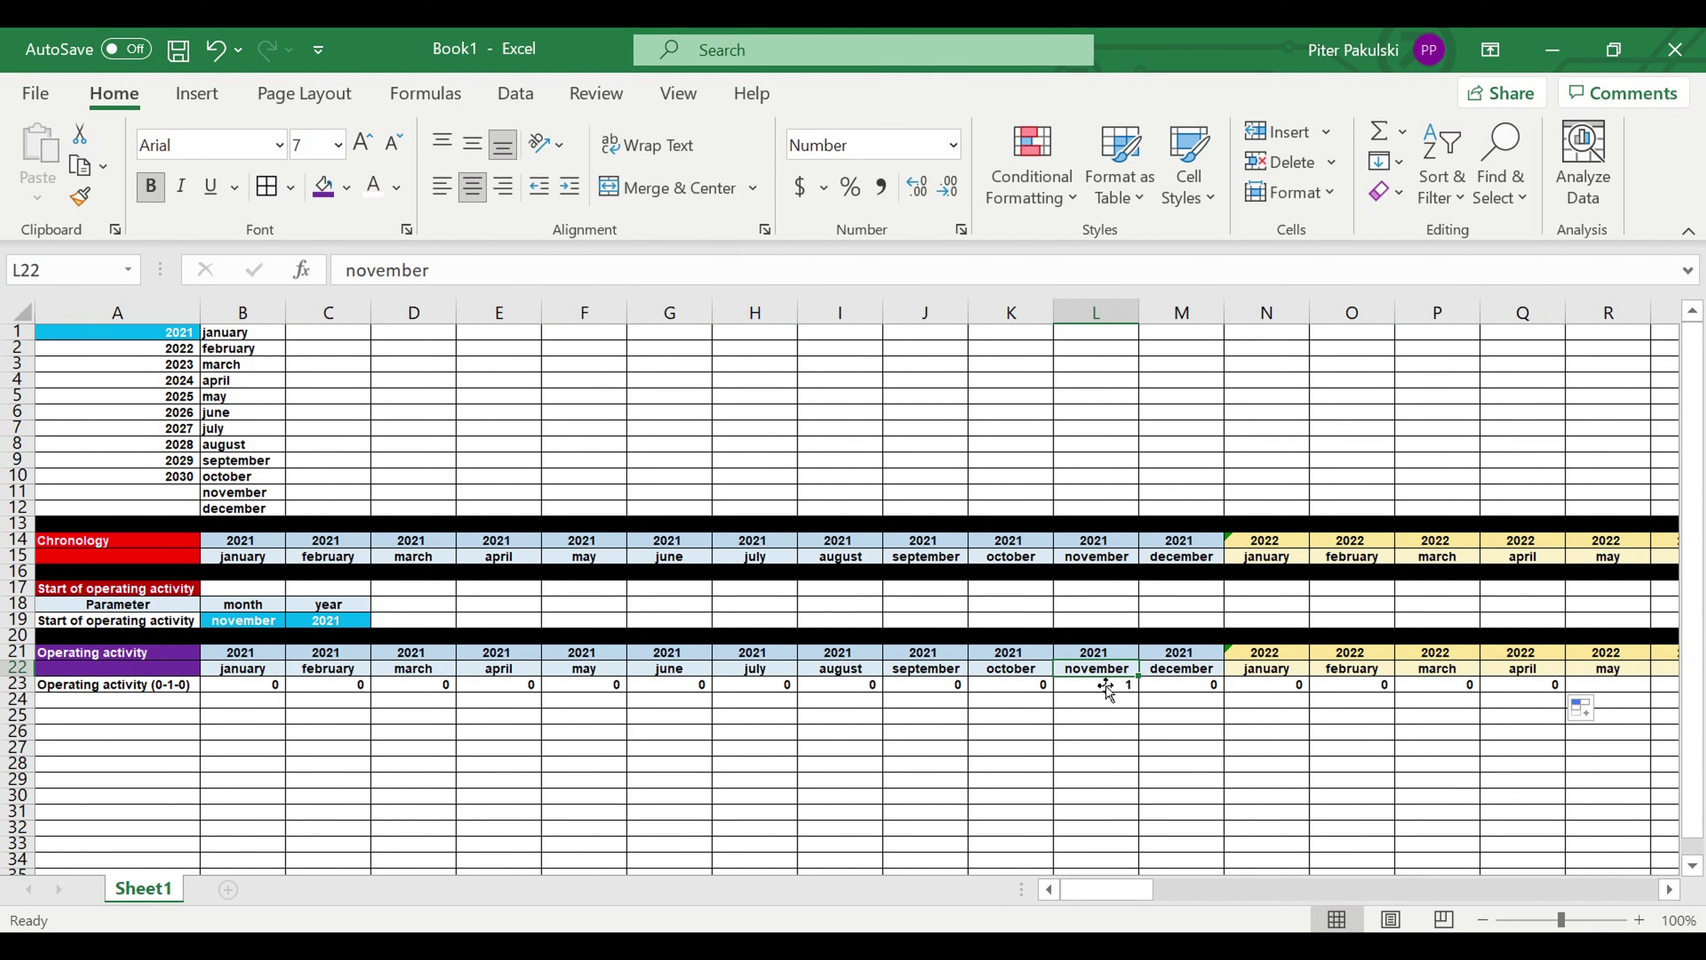
pyautogui.click(1116, 689)
pyautogui.moveTo(1148, 696); pyautogui.dragTo(1500, 691)
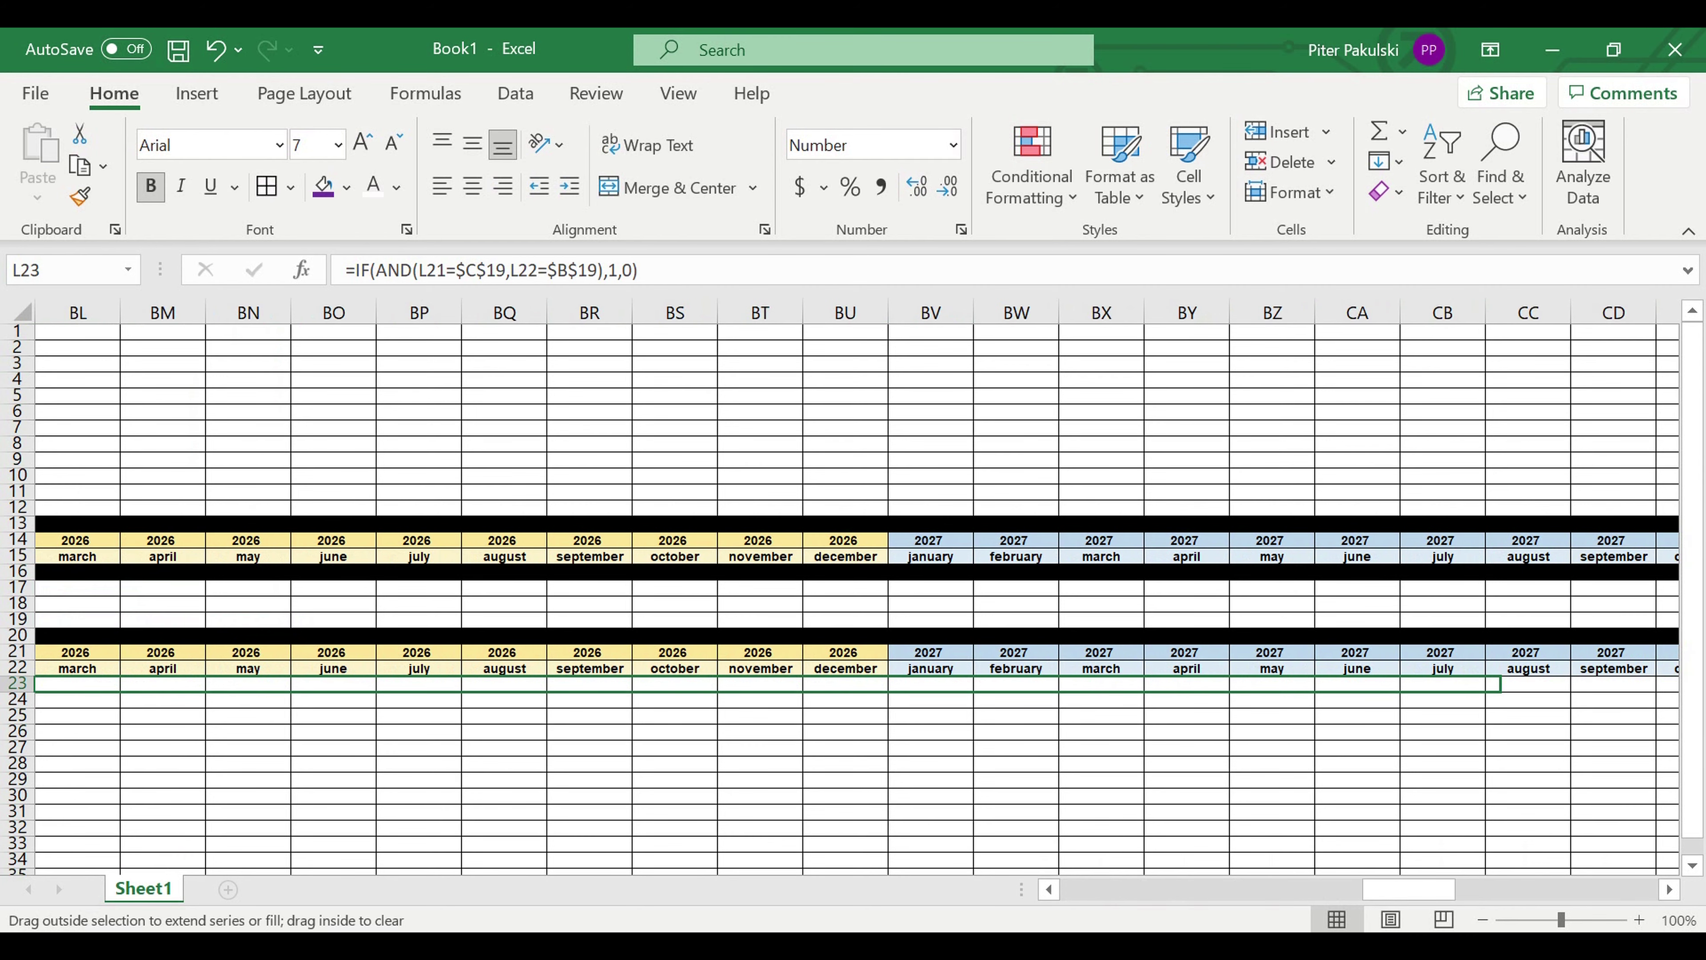
pyautogui.moveTo(1672, 683); pyautogui.dragTo(1572, 686)
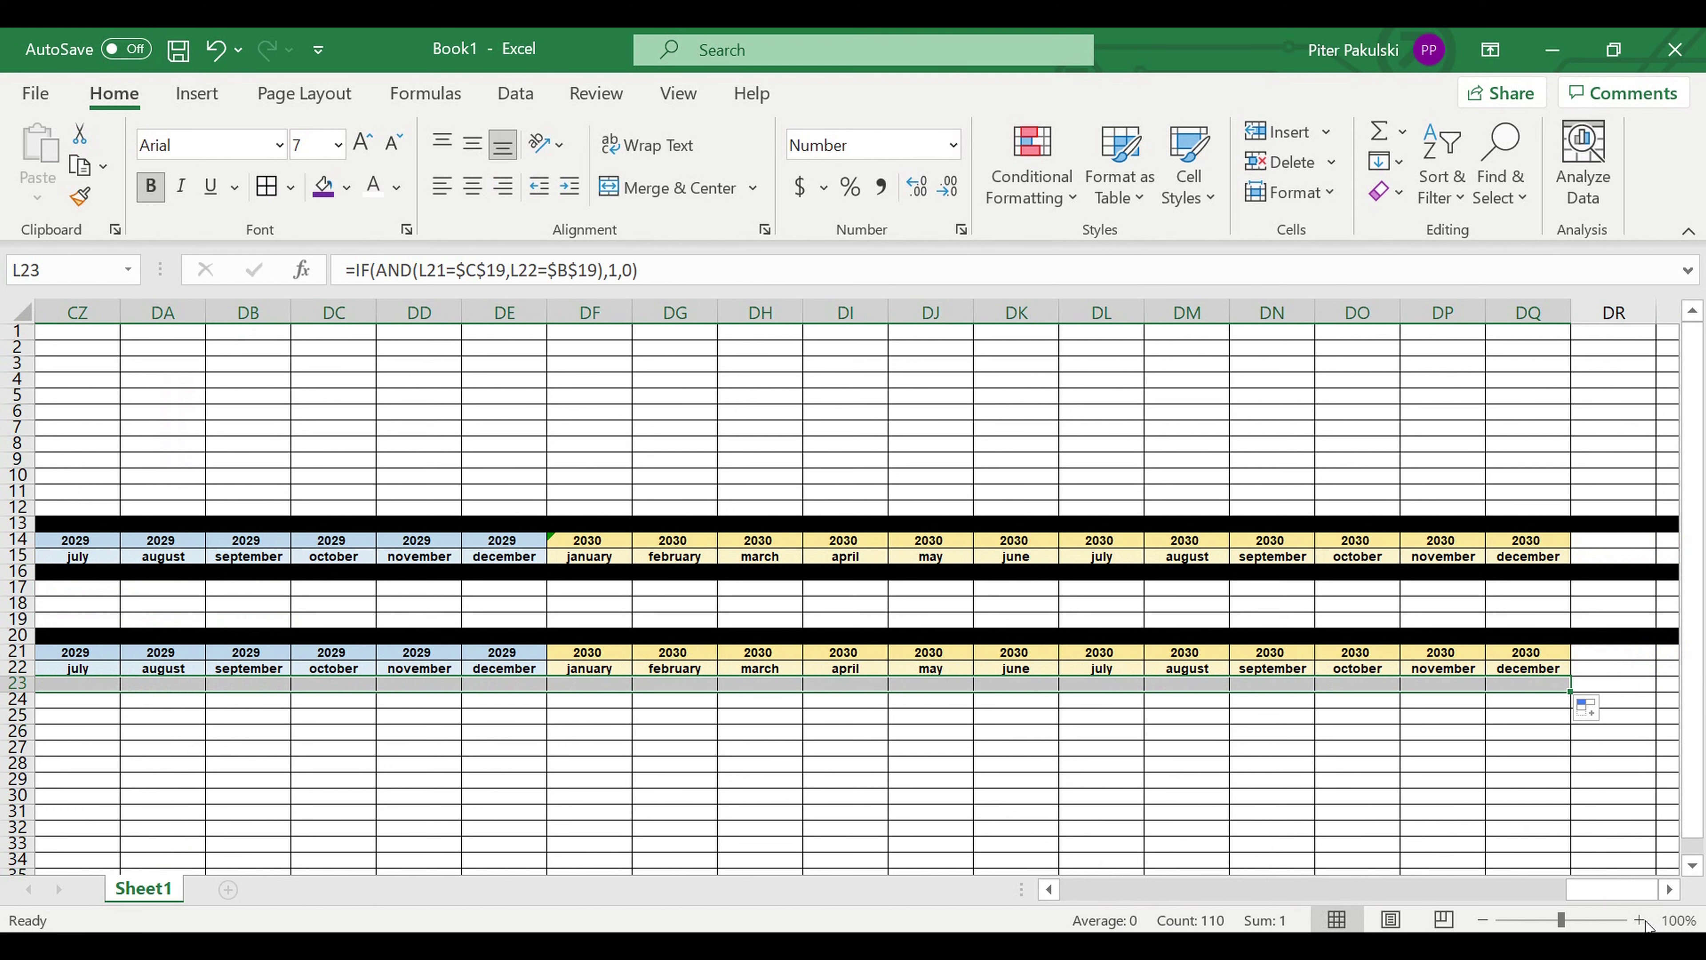
pyautogui.moveTo(1610, 892); pyautogui.dragTo(1101, 900)
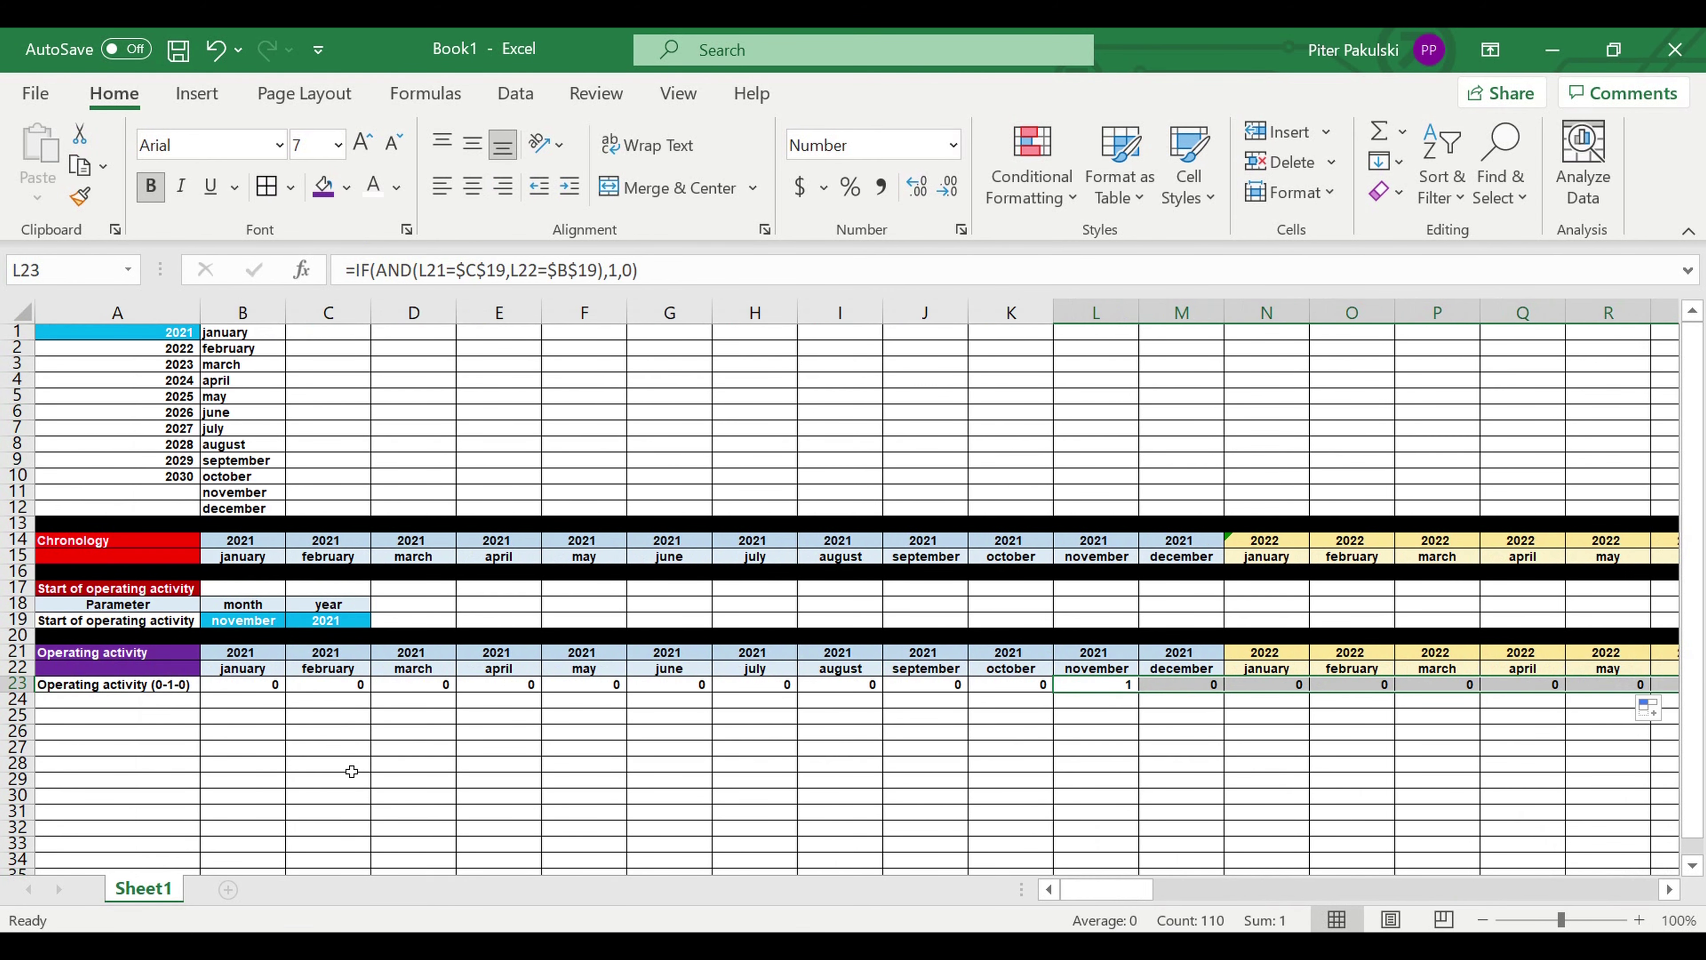
pyautogui.click(339, 764)
# Label A24 'Operating activity (0-1-1-1)' and set B24 to reference B23
pyautogui.click(108, 703)
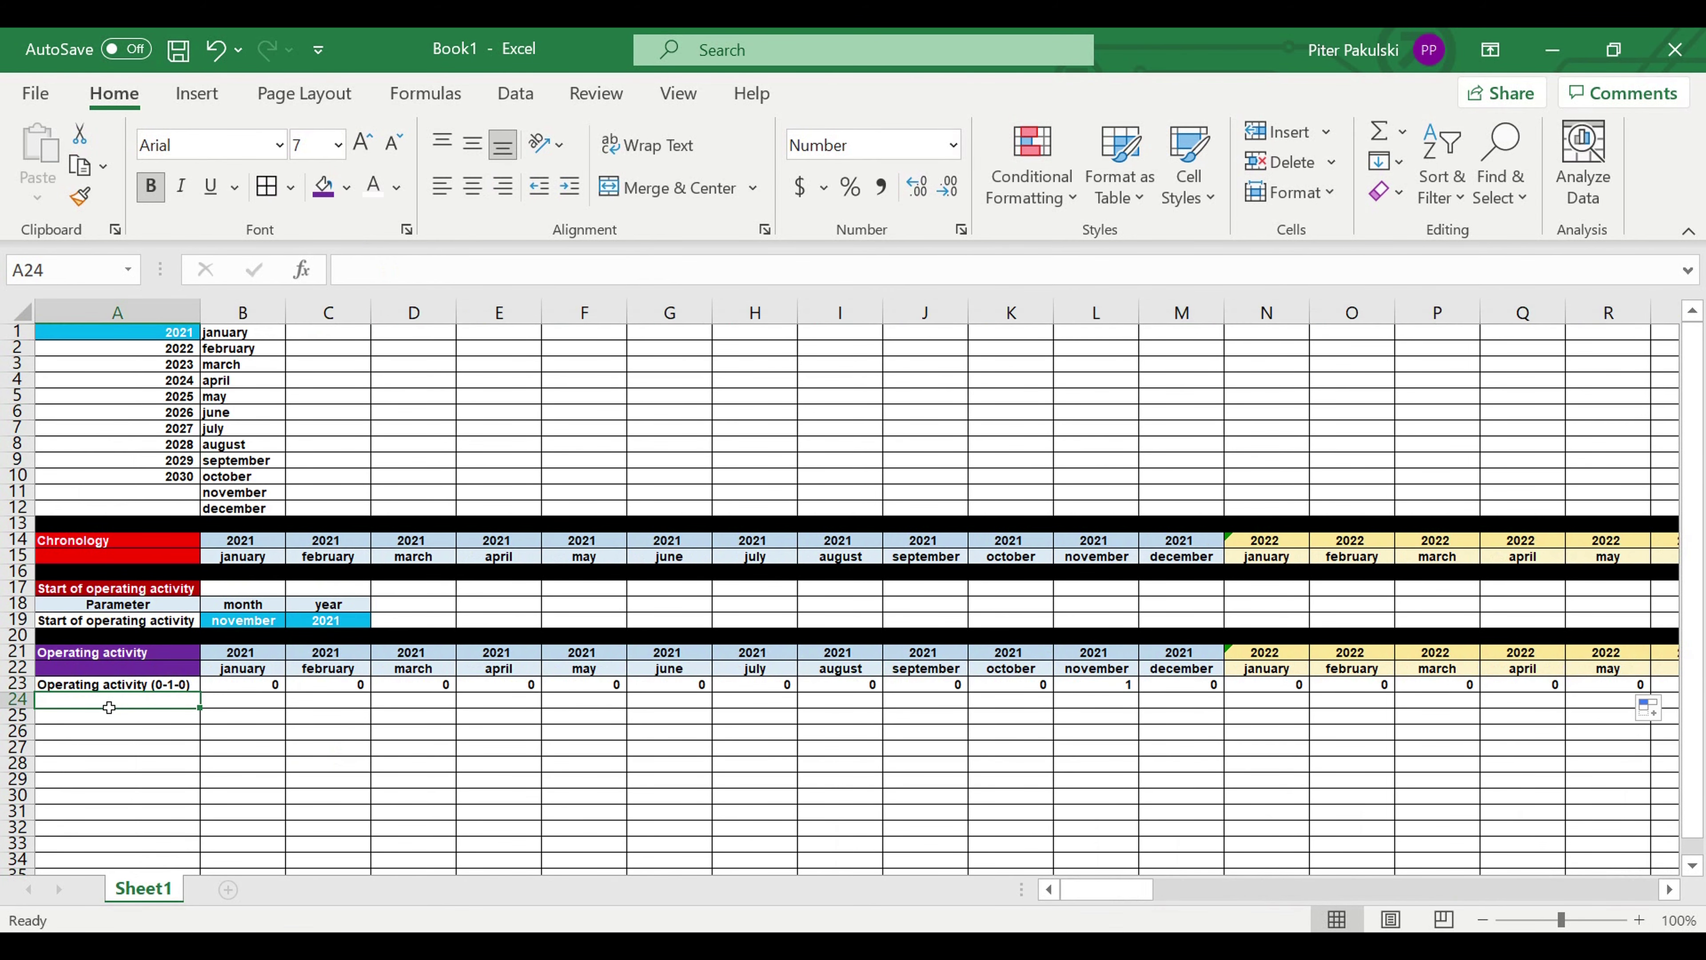
pyautogui.write('Op')
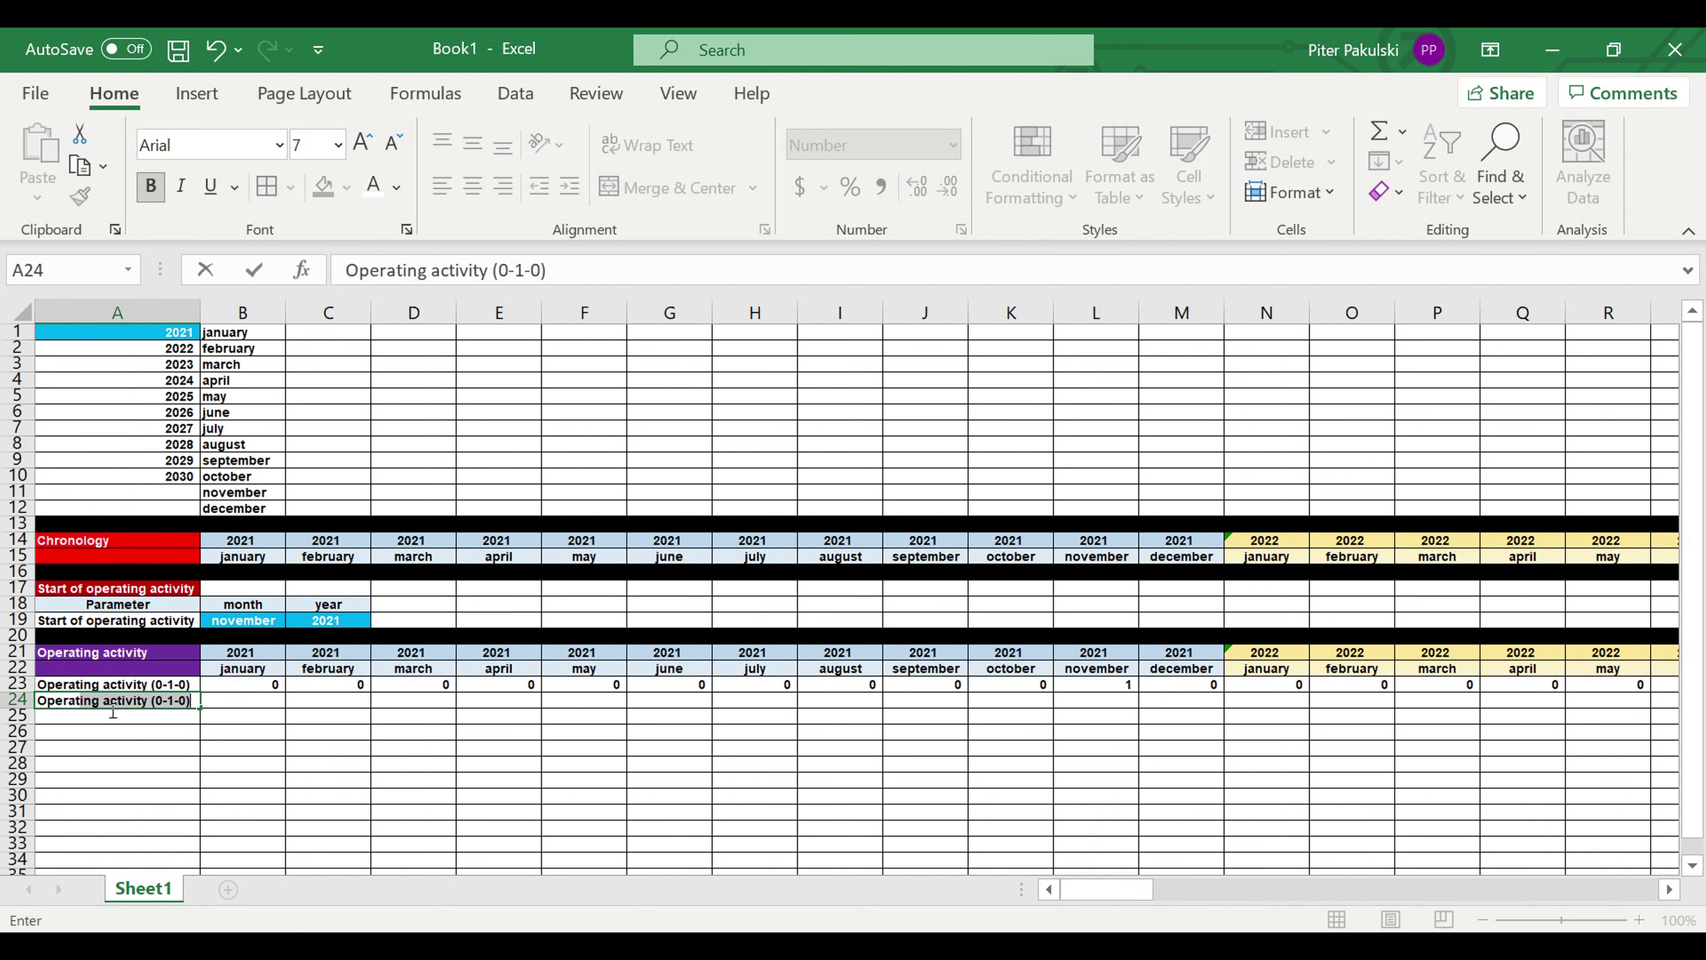
pyautogui.write('erating activity (0-1-1-1')
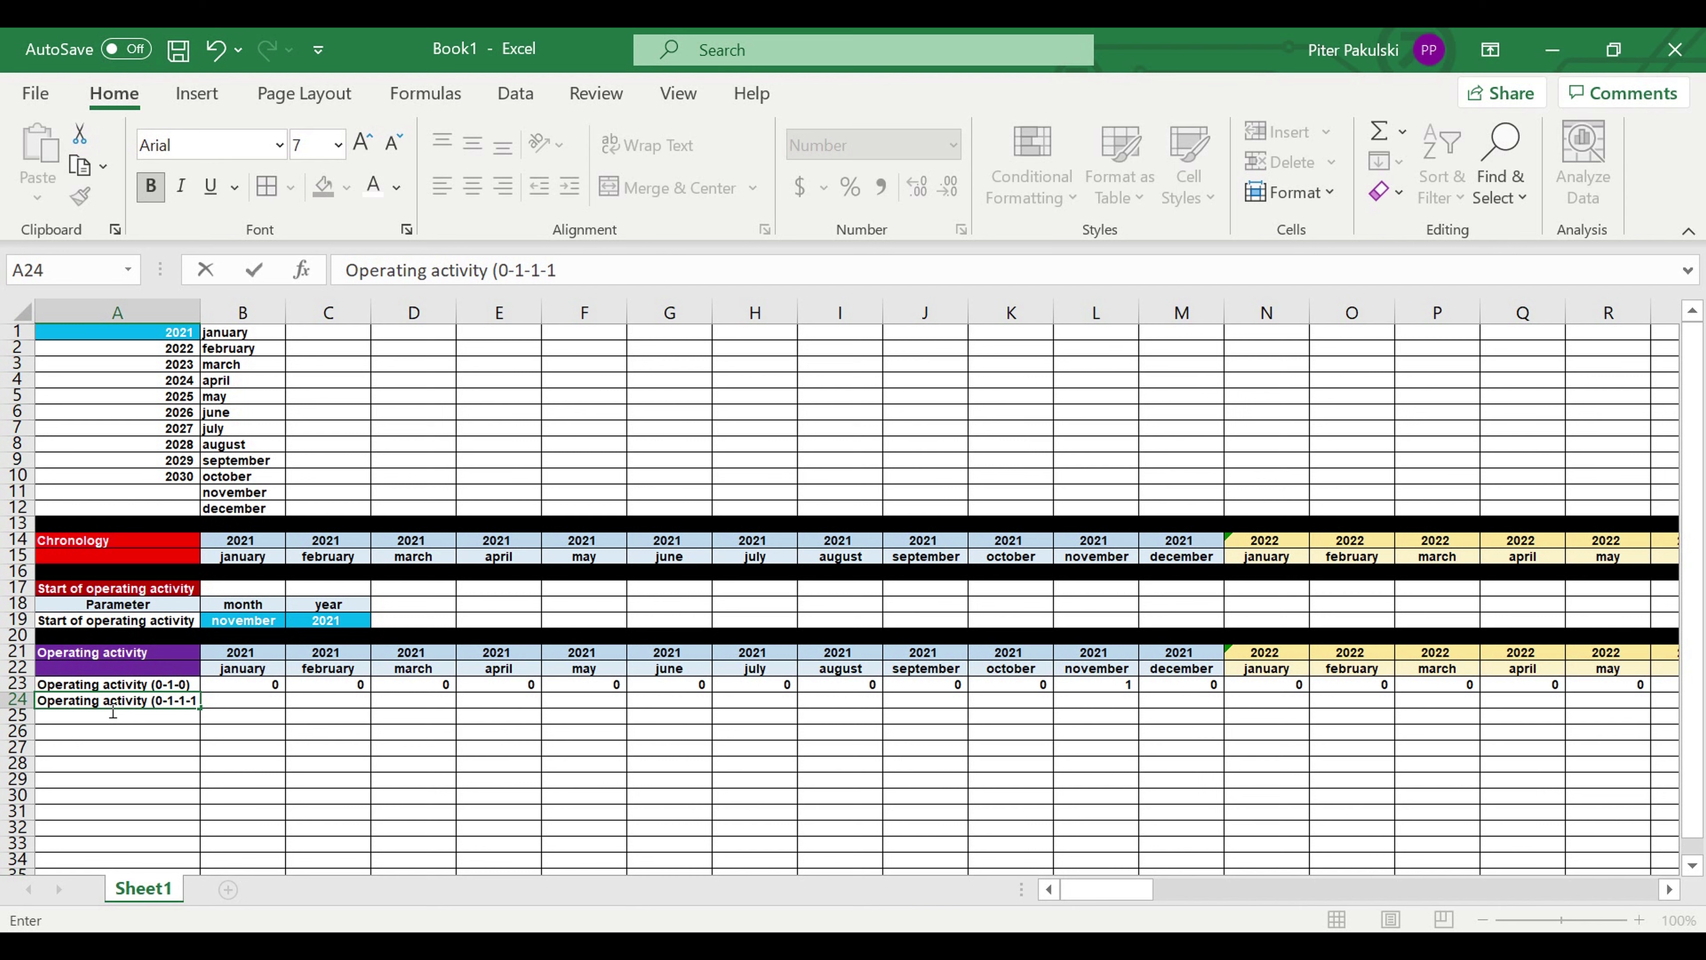
pyautogui.write(')')
pyautogui.press('Return')
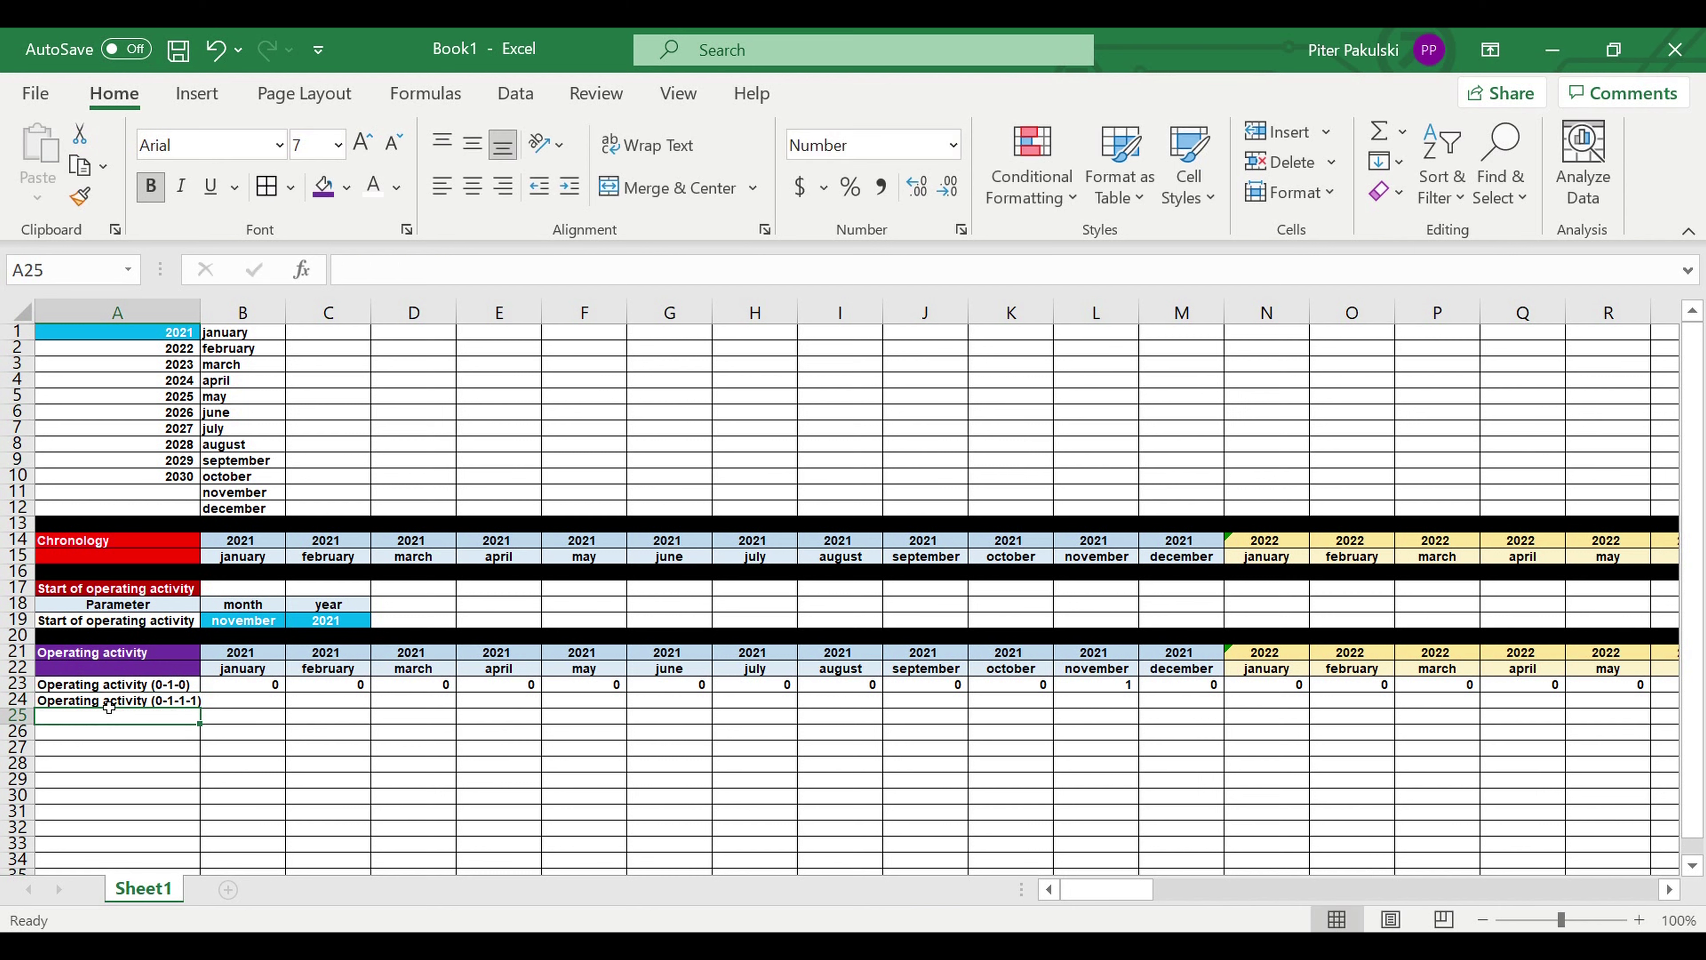
pyautogui.press('Up')
pyautogui.press('Right')
pyautogui.write('=')
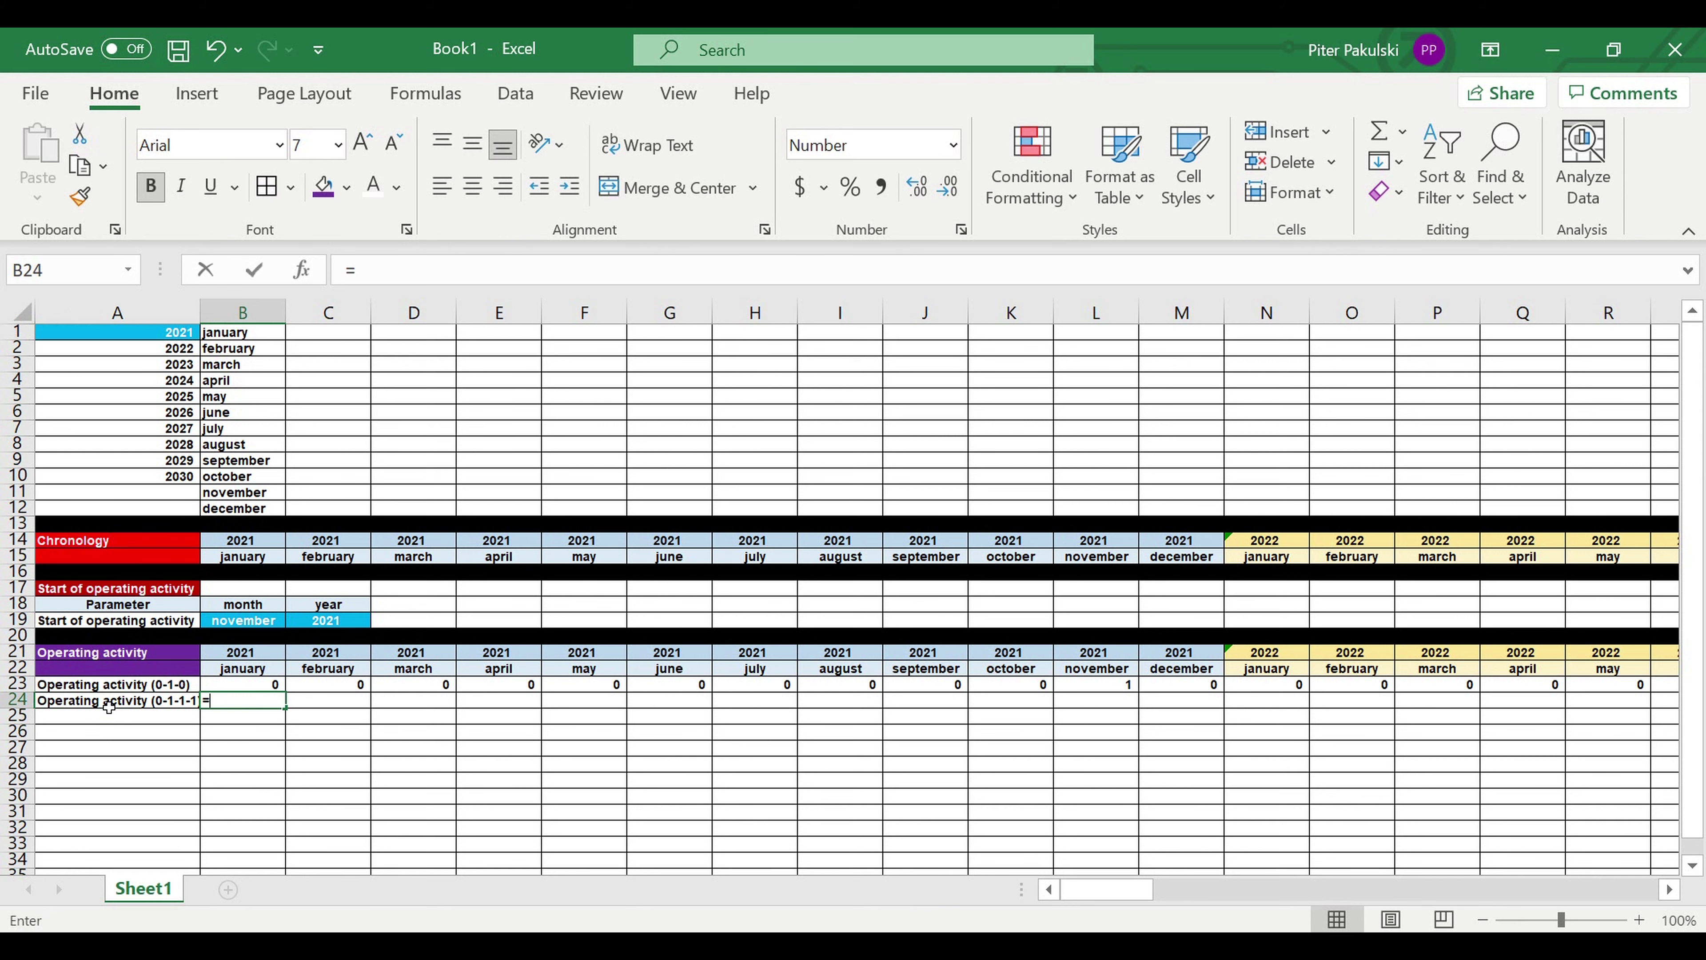
pyautogui.press('Up')
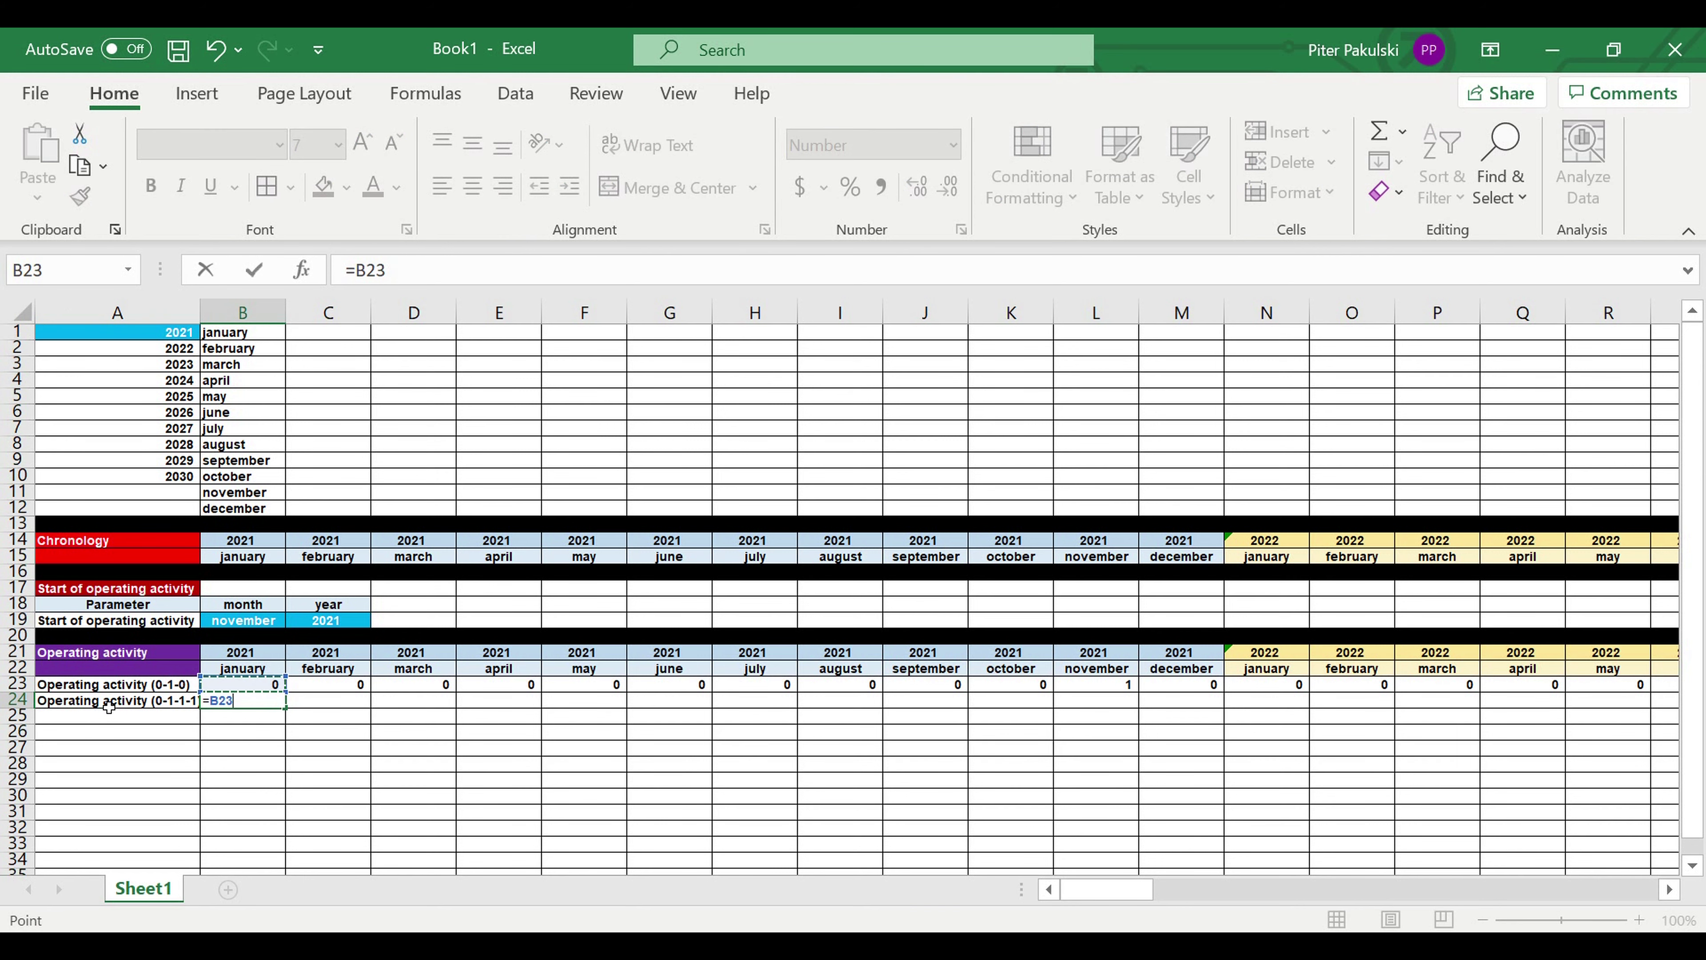
pyautogui.write('+')
pyautogui.press('Tab')
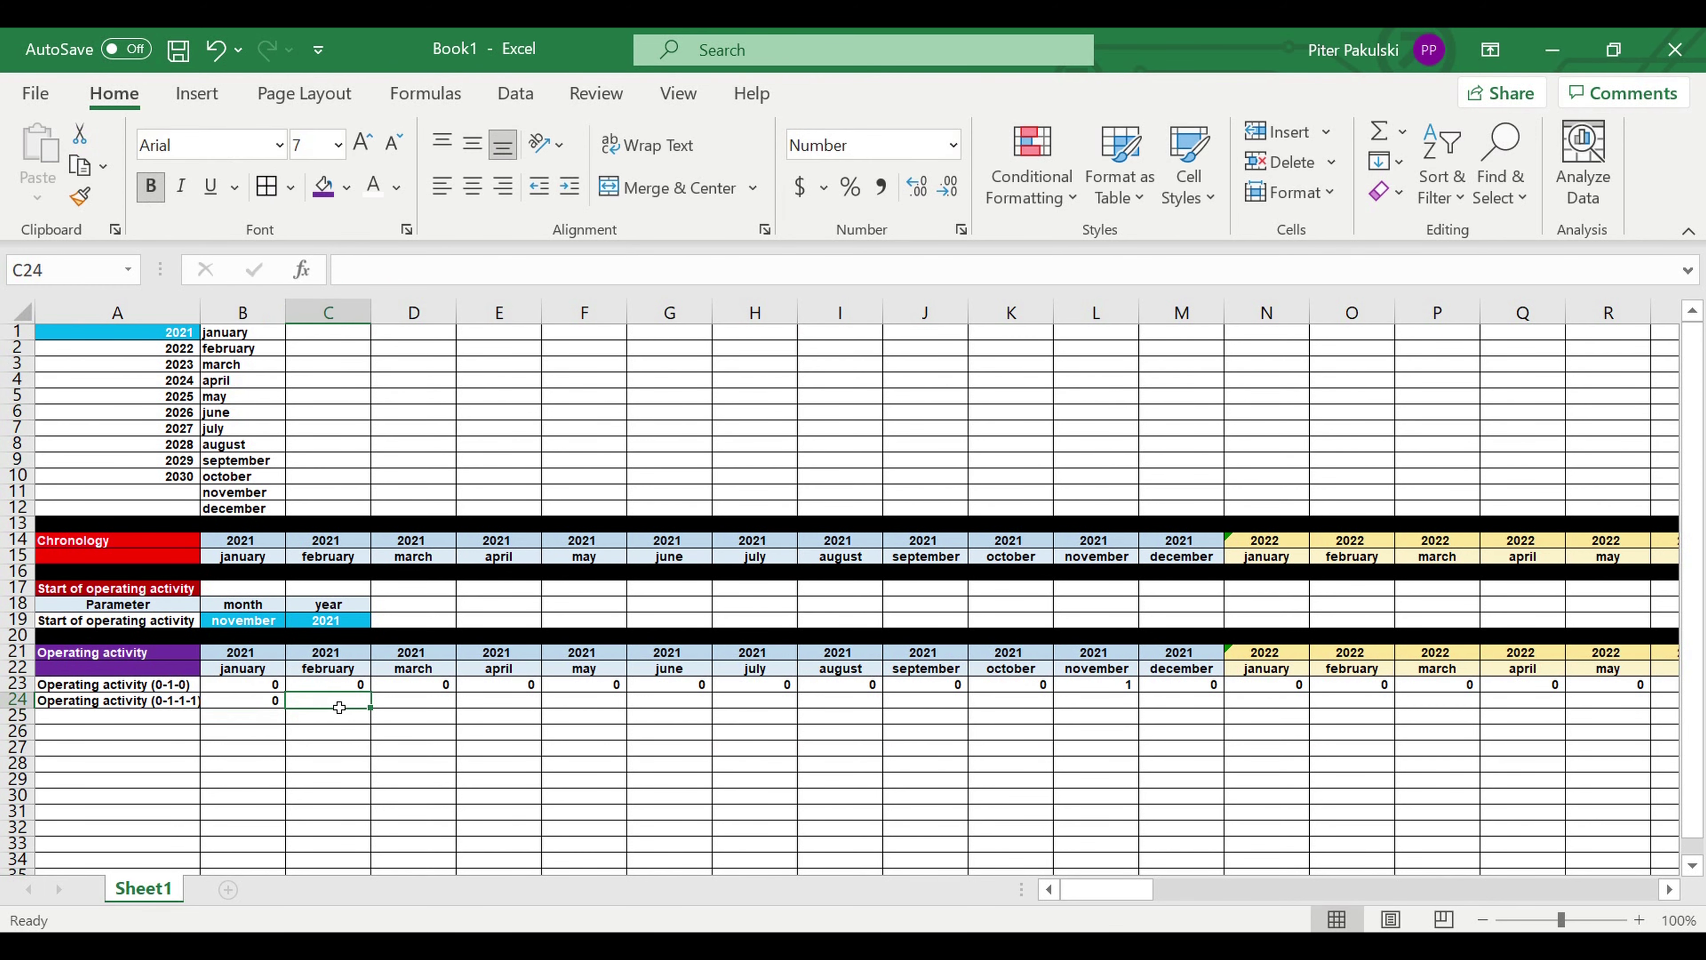
# Enter the running formula =B24+C23 in C24
pyautogui.write('=')
pyautogui.click(259, 706)
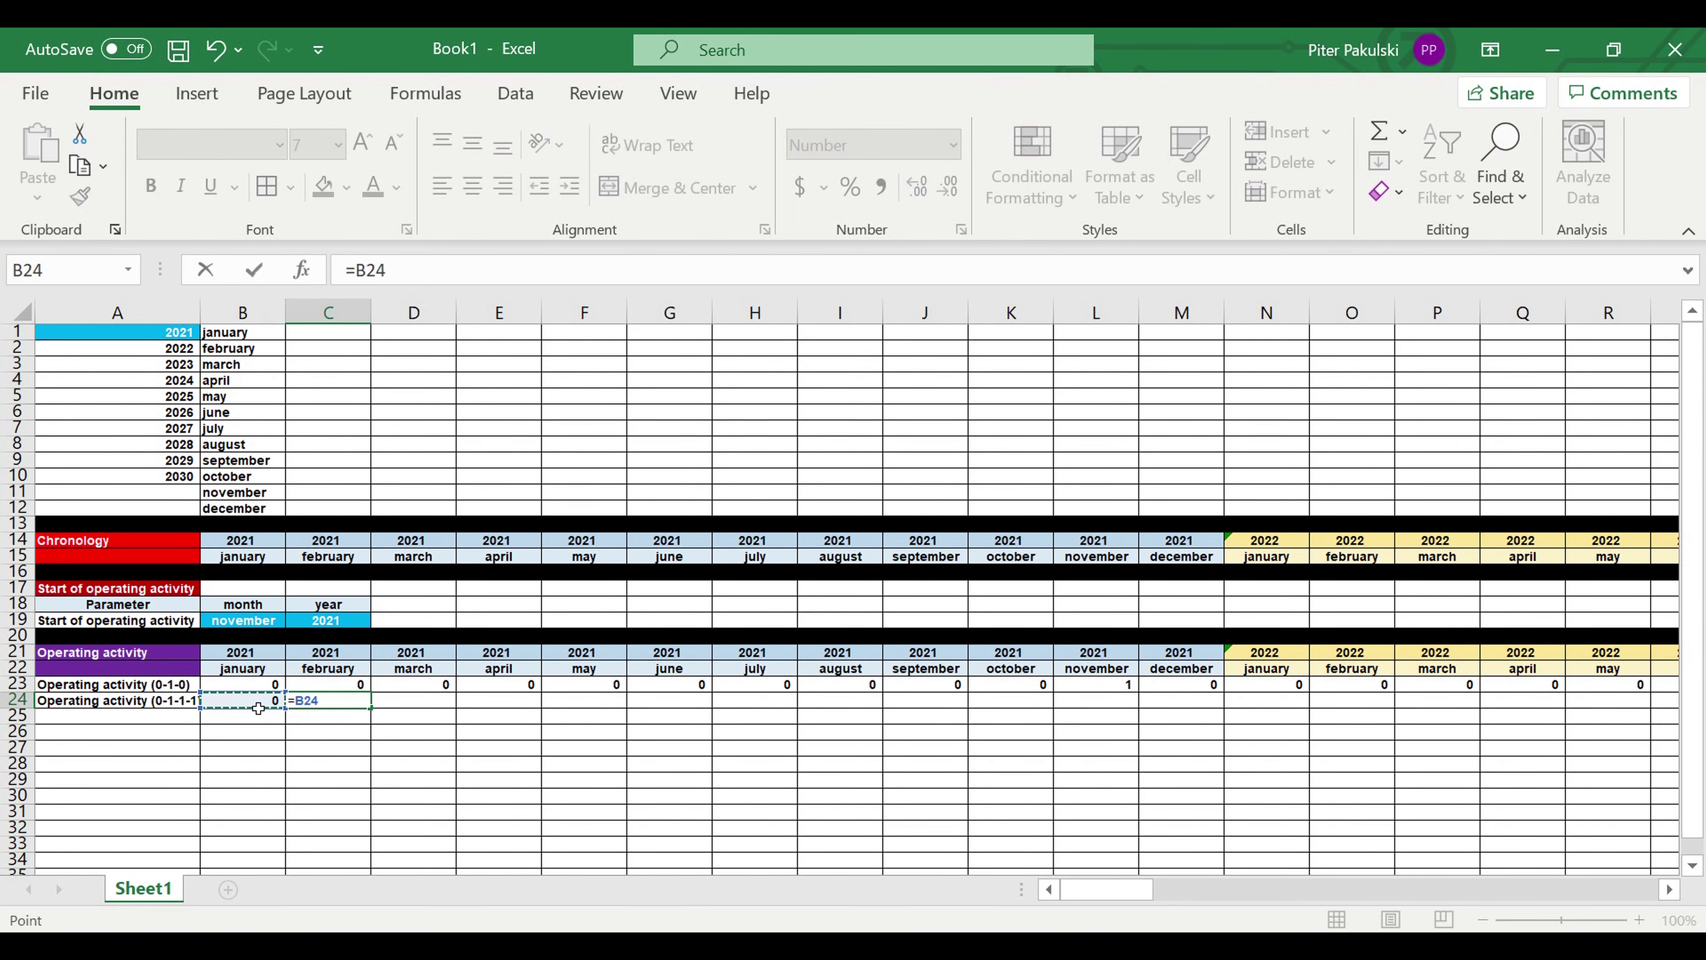
pyautogui.write('+')
pyautogui.click(335, 687)
pyautogui.press('Return')
# Fill C24's running formula across row 24 out to DQ24
pyautogui.click(319, 699)
pyautogui.moveTo(370, 706); pyautogui.dragTo(1558, 711)
pyautogui.click(1280, 750)
pyautogui.click(1207, 701)
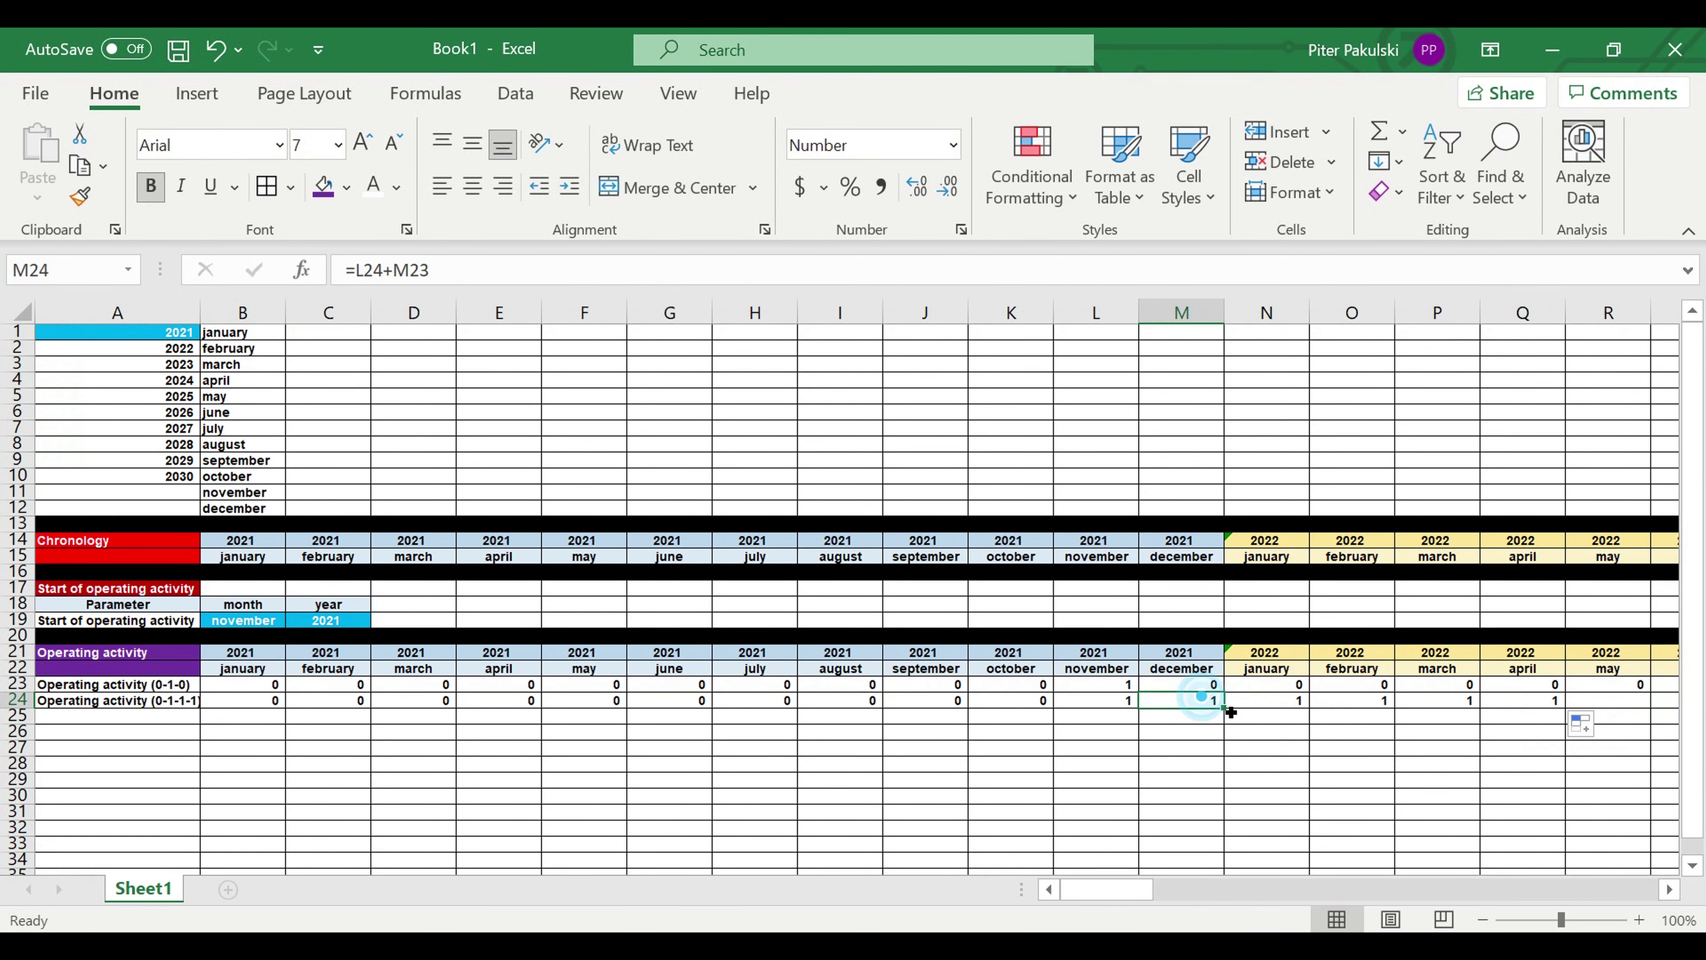
pyautogui.moveTo(1224, 708); pyautogui.dragTo(1404, 729)
pyautogui.moveTo(1594, 889); pyautogui.dragTo(1101, 890)
pyautogui.click(162, 706)
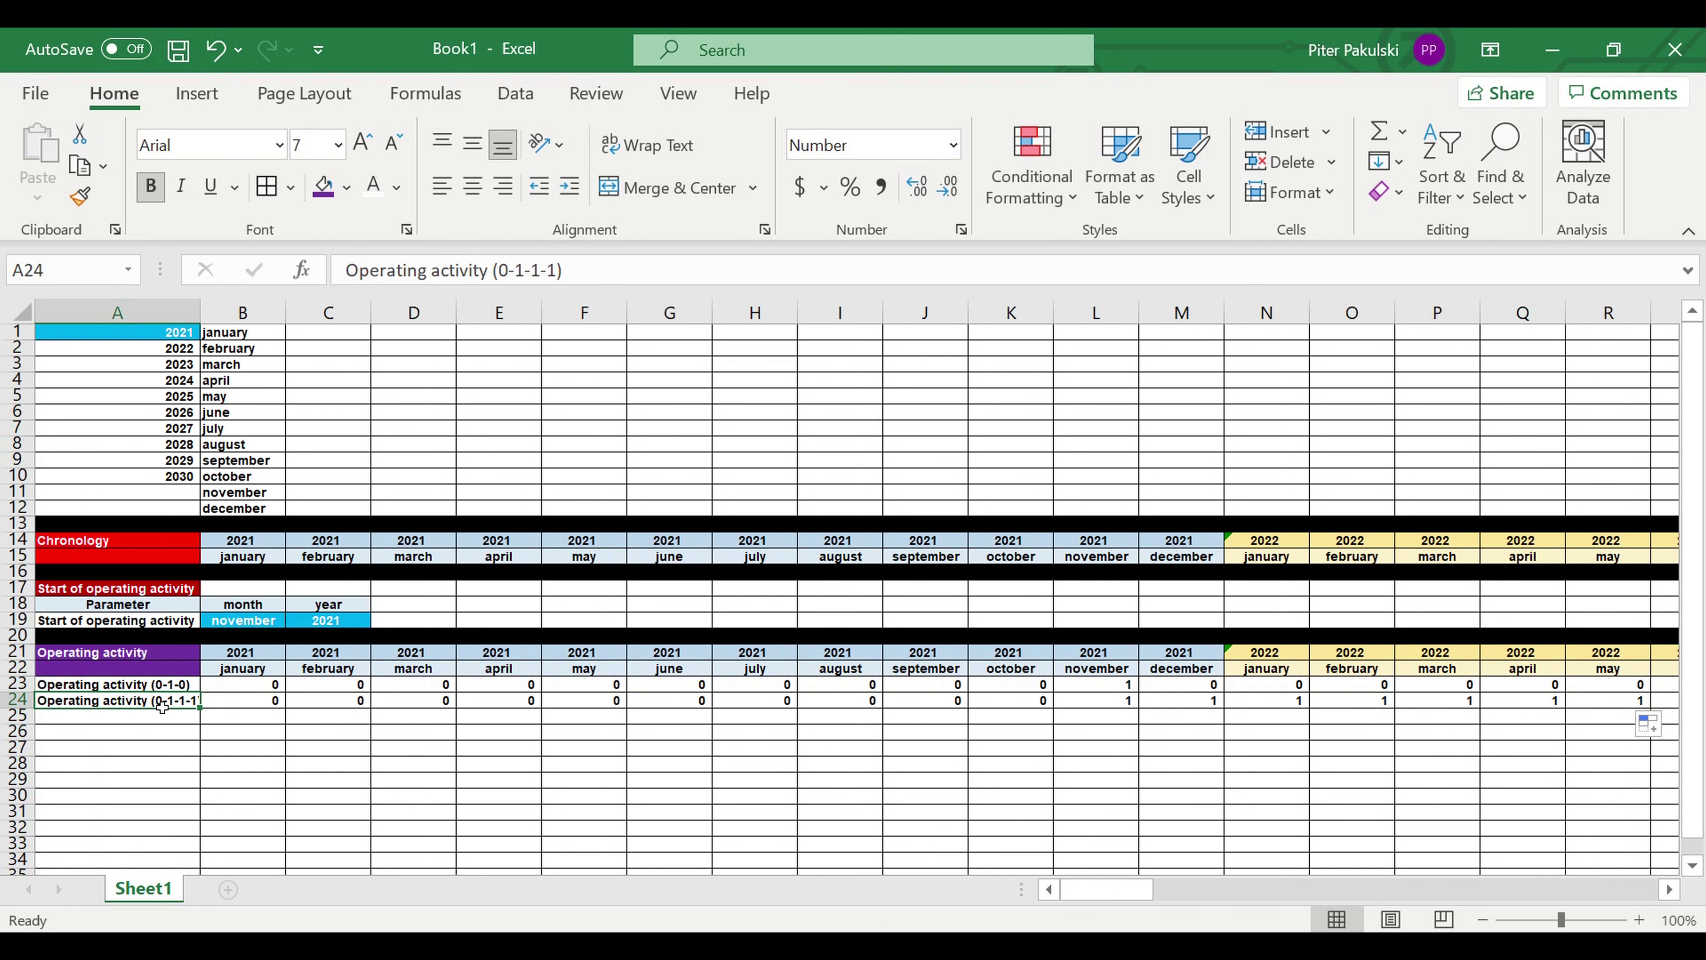
# Copy the label into A25 and rename it 'Operating activity (0-1-2-3)', widening column A
pyautogui.moveTo(203, 712); pyautogui.dragTo(203, 728)
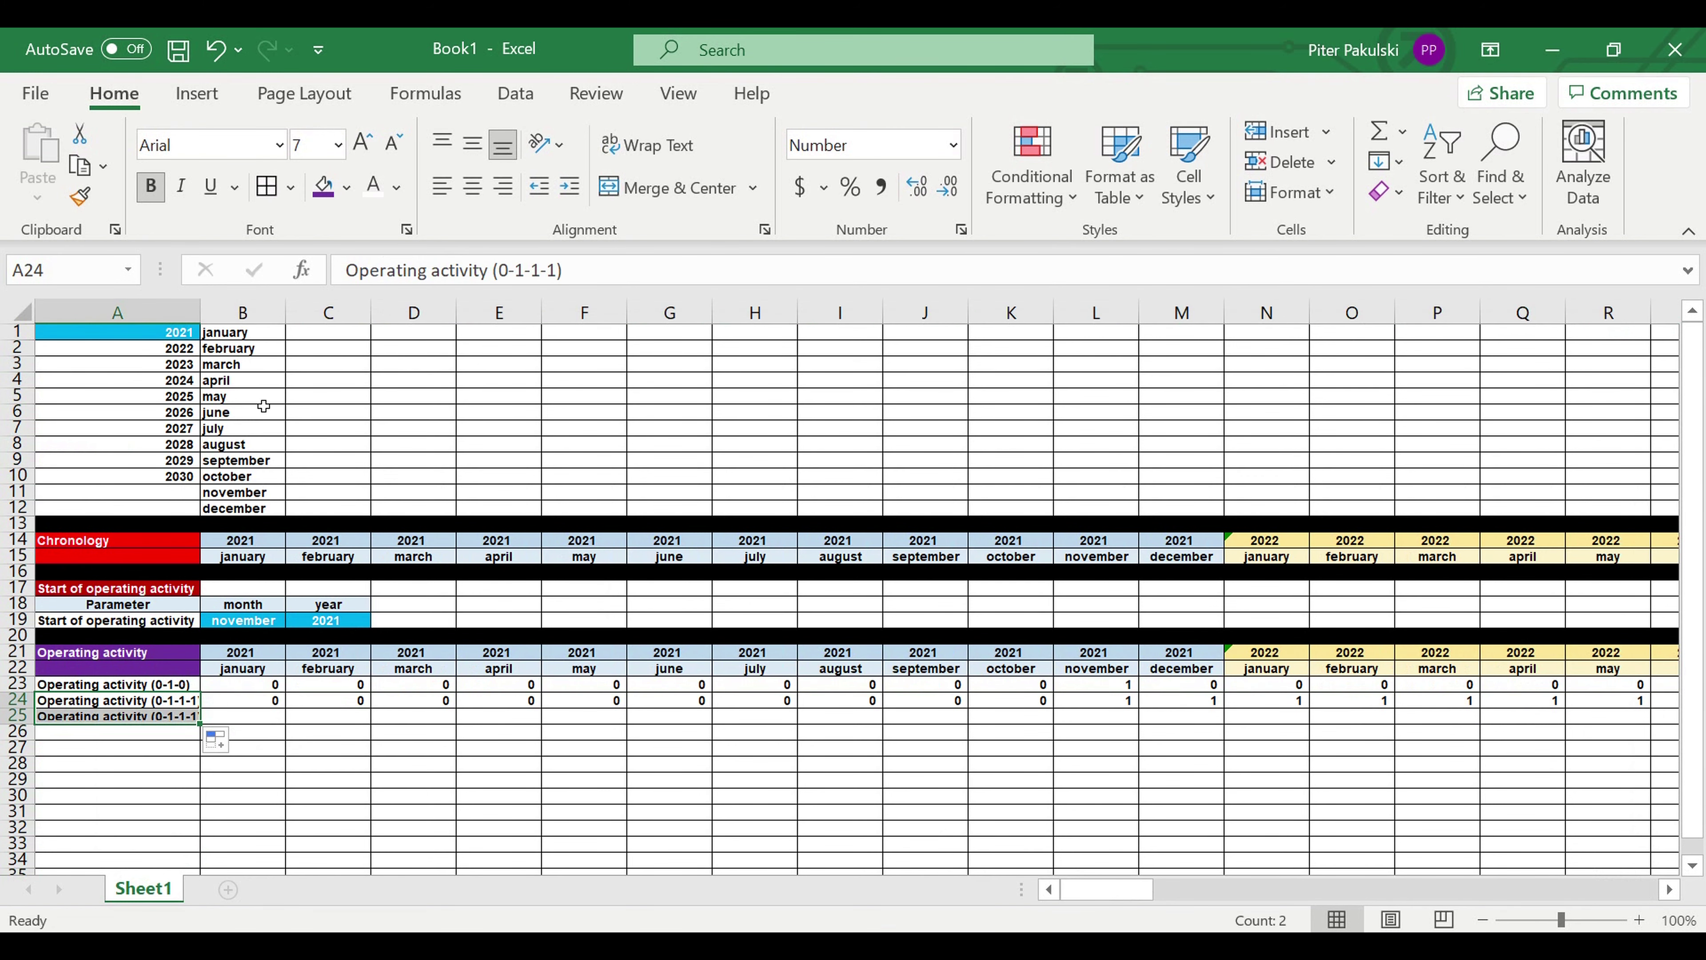
pyautogui.doubleClick(214, 317)
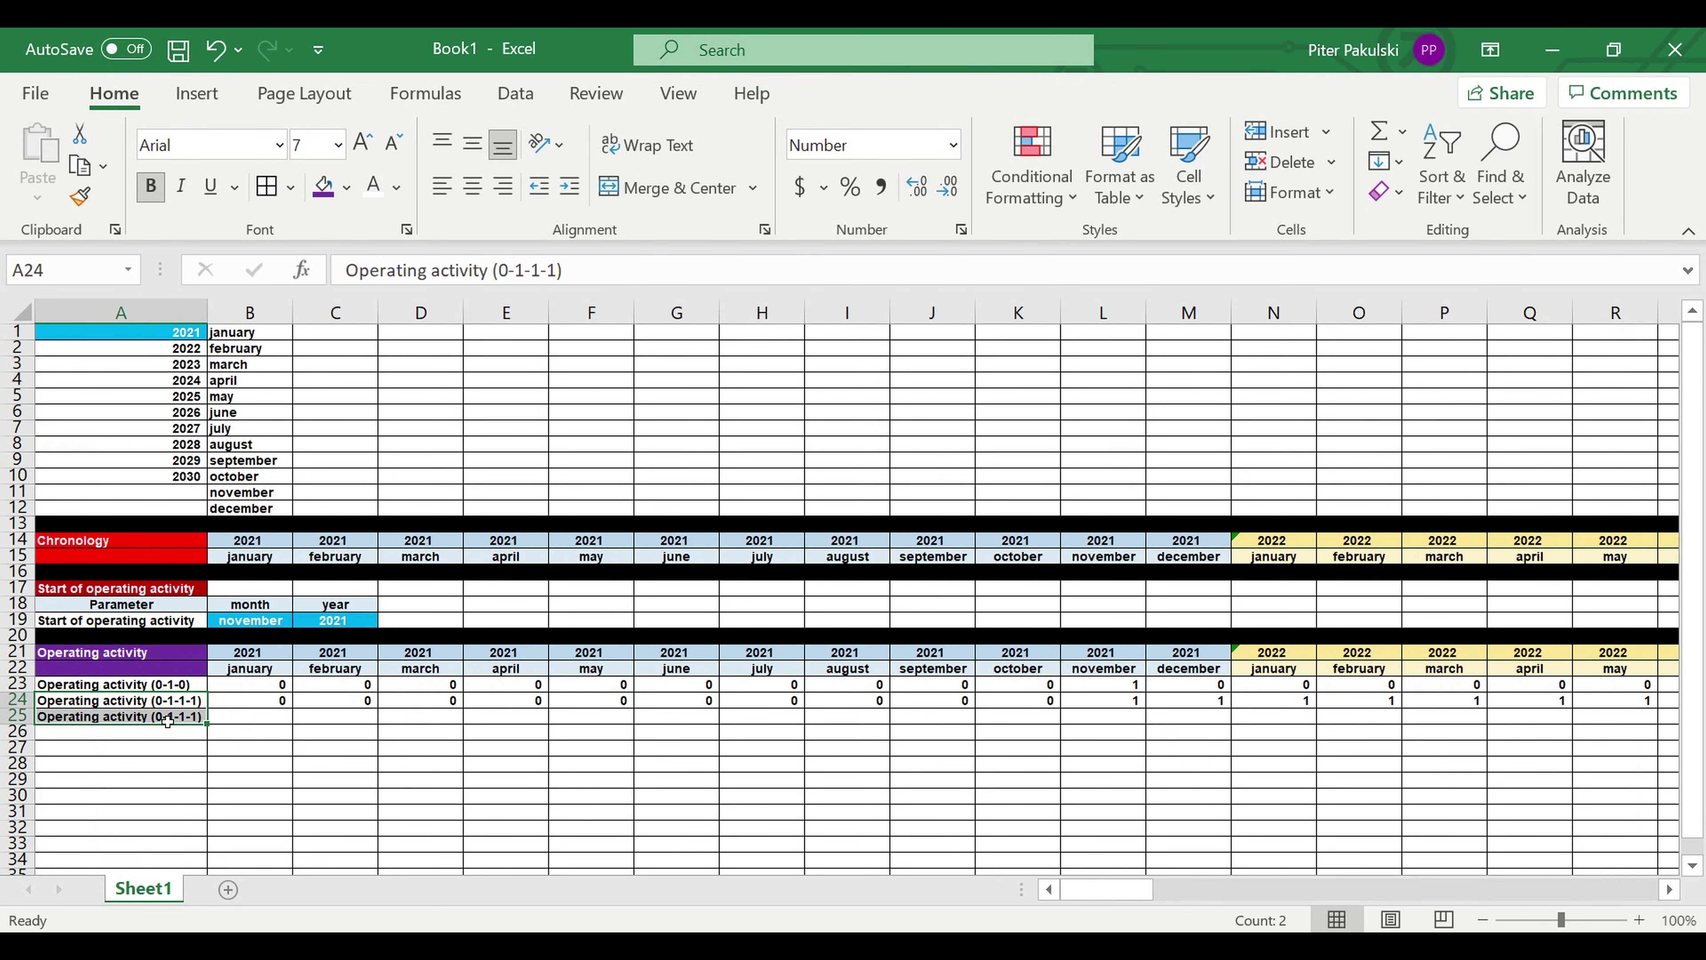
pyautogui.click(168, 719)
pyautogui.doubleClick(535, 270)
pyautogui.write('2')
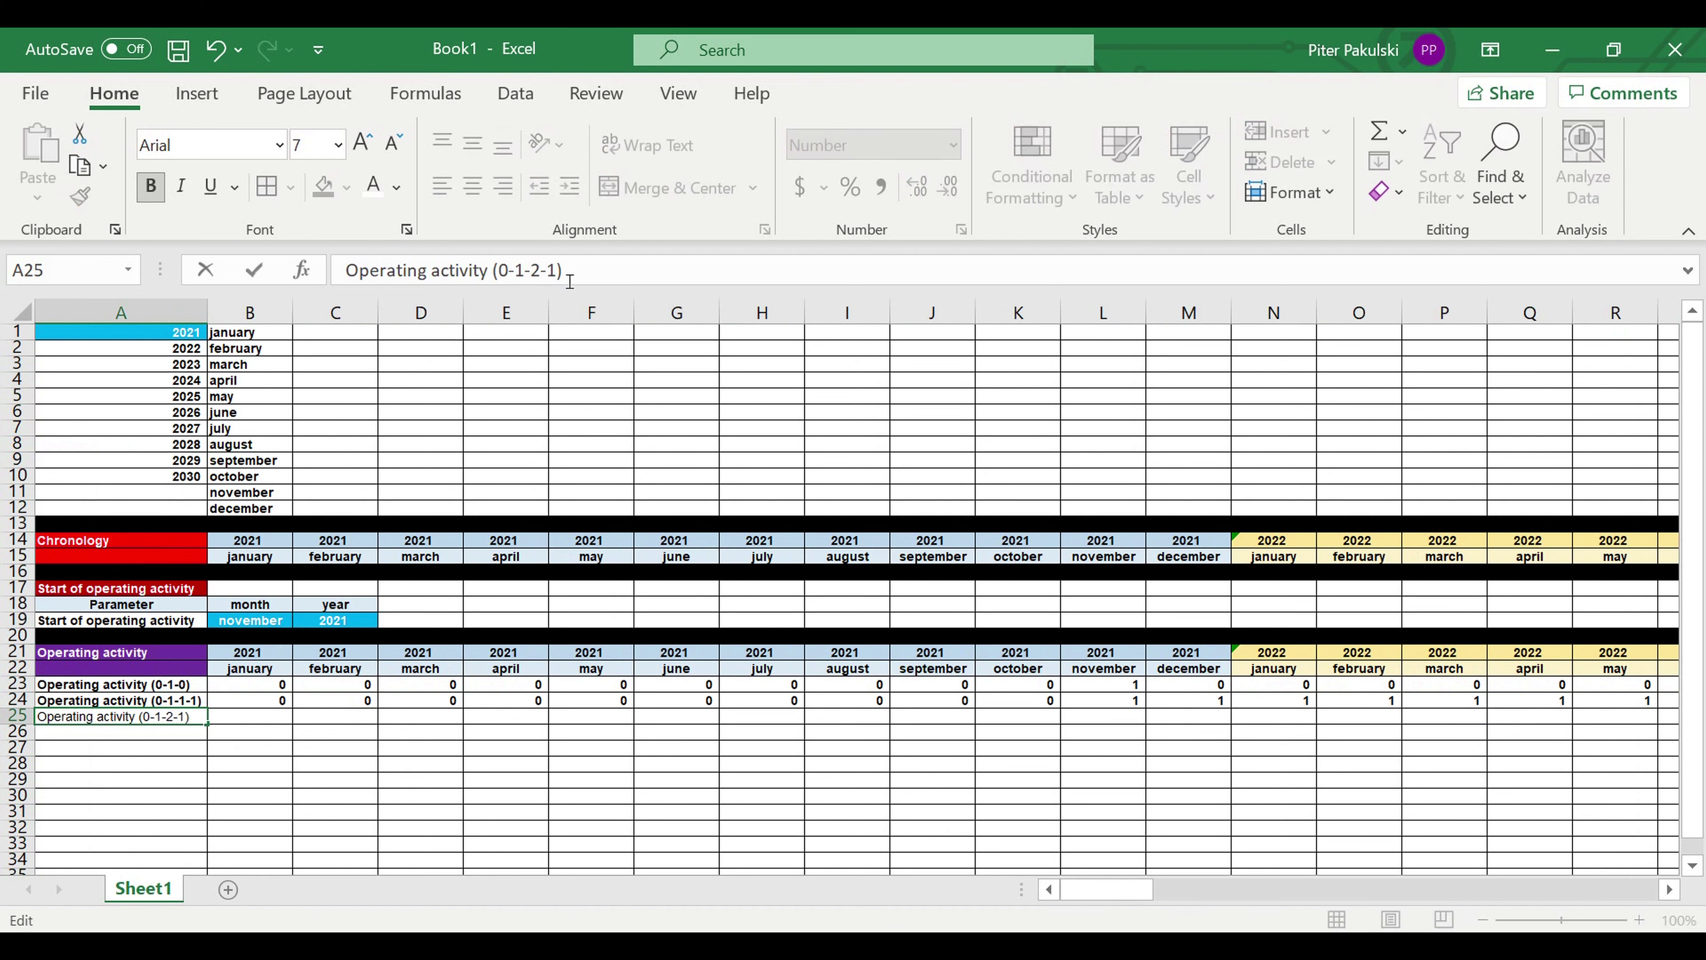
pyautogui.doubleClick(551, 270)
pyautogui.write('3')
pyautogui.click(425, 591)
# Enter =B24 in B25 and the month counter =B25+C24 in C25
pyautogui.click(260, 720)
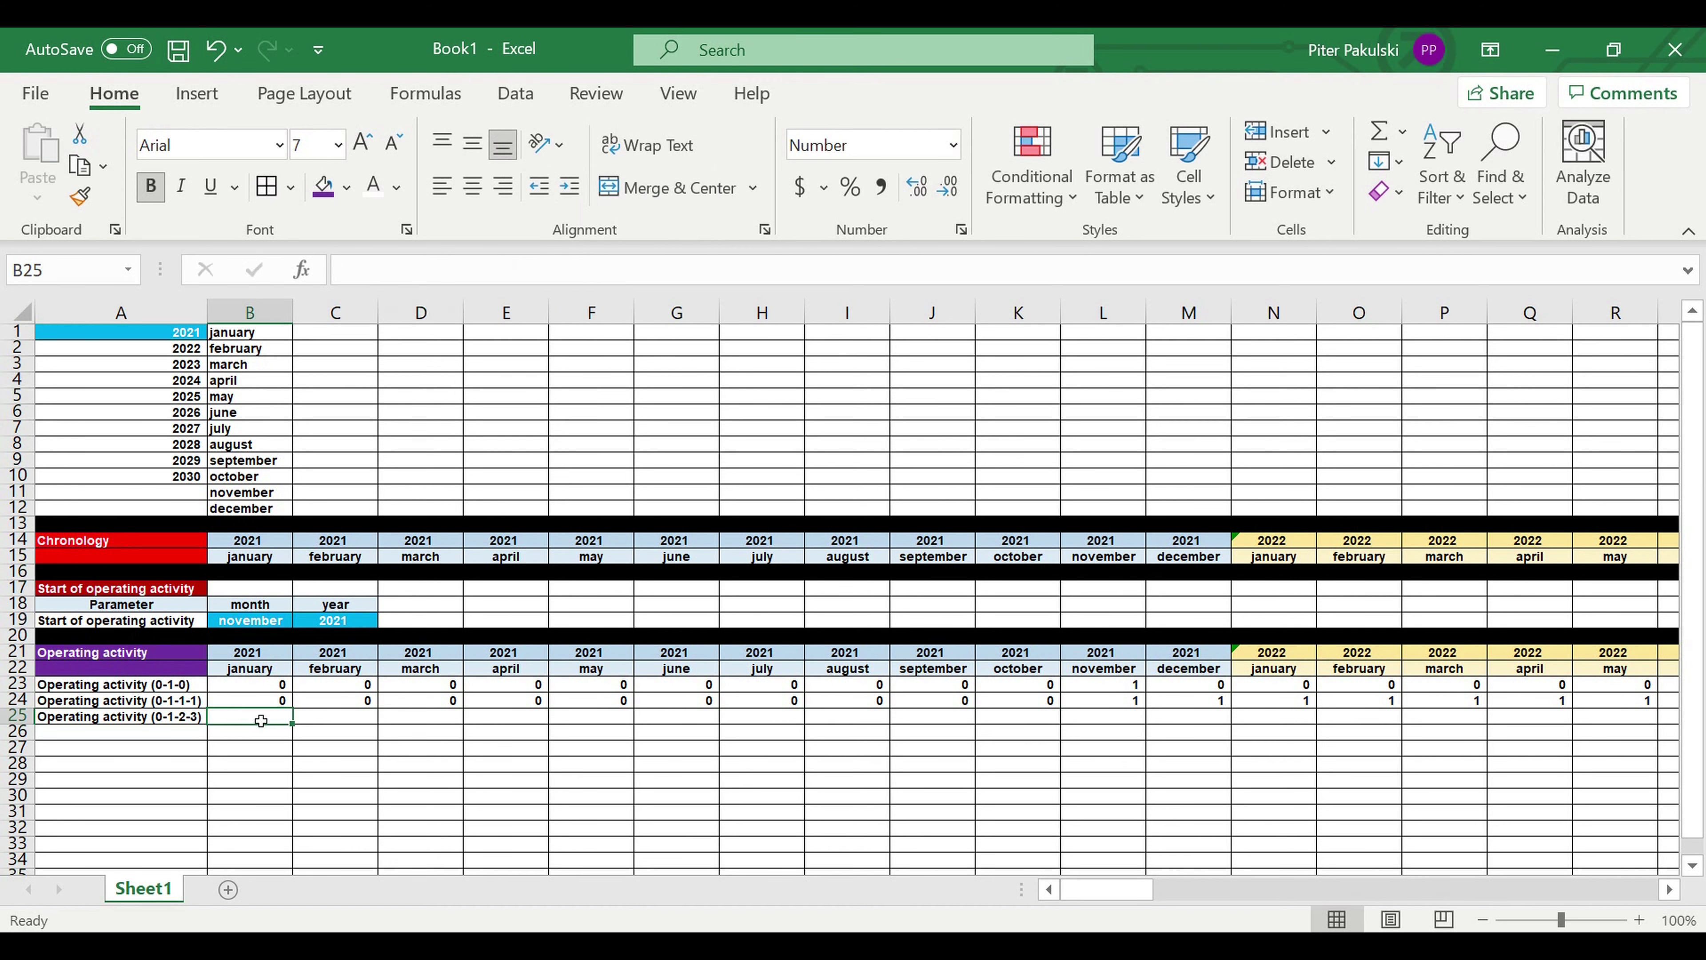
pyautogui.write('=')
pyautogui.click(259, 704)
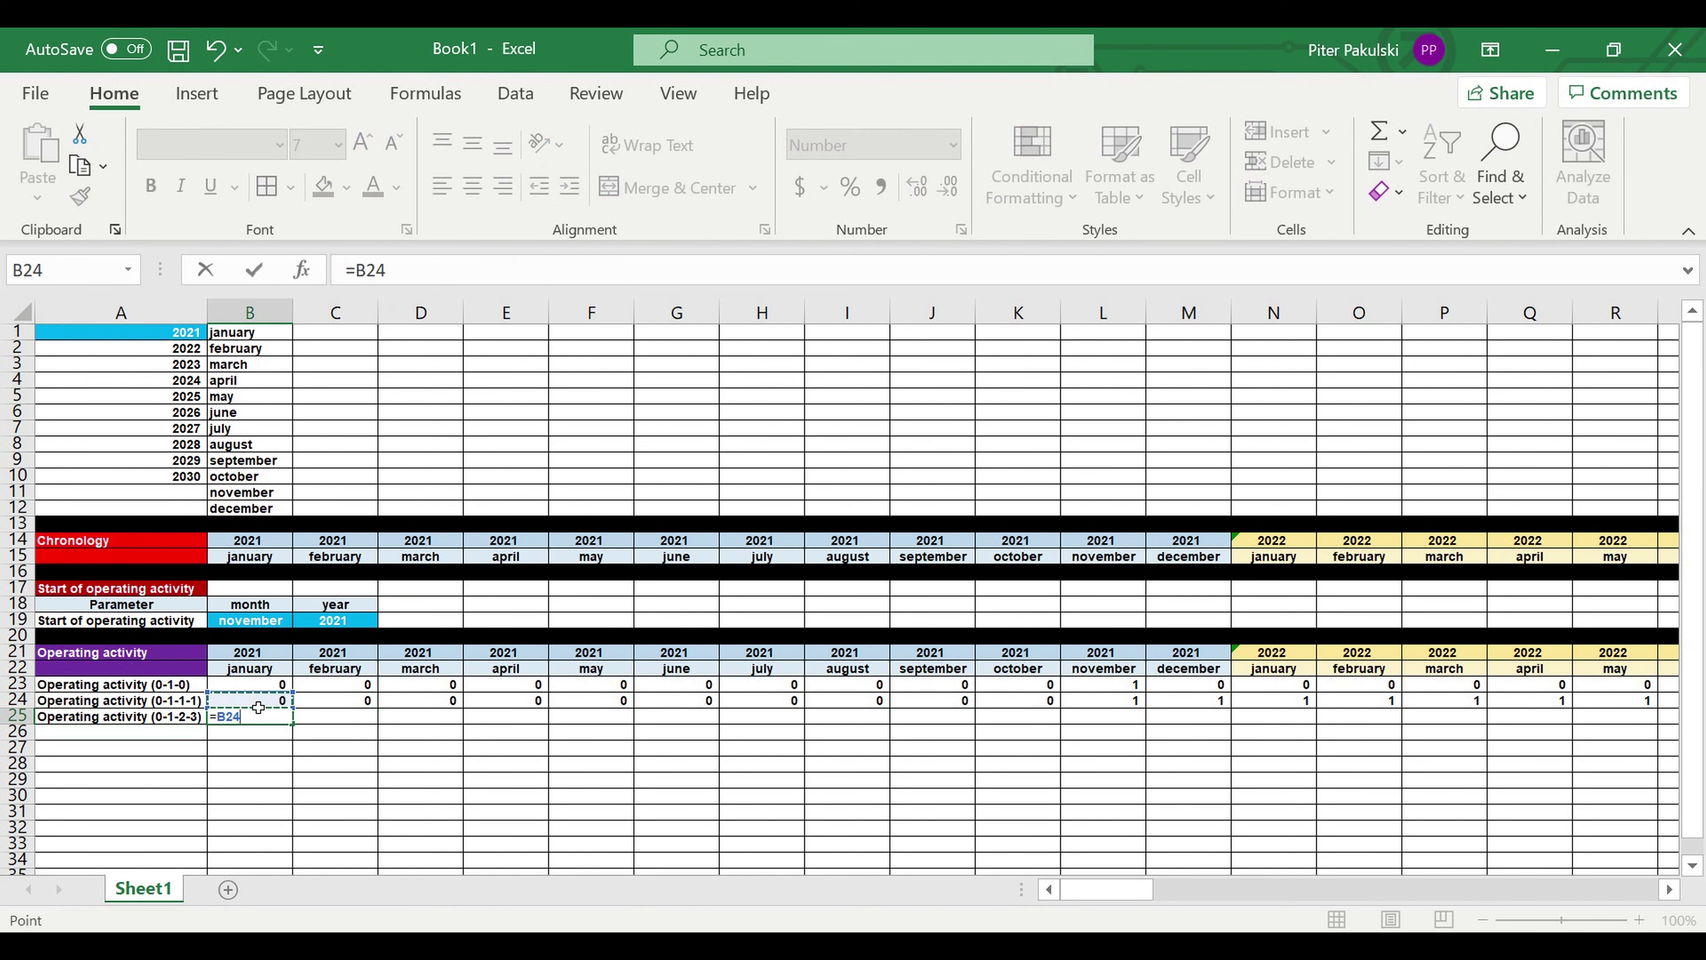
pyautogui.press('Return')
pyautogui.click(343, 718)
pyautogui.write('=')
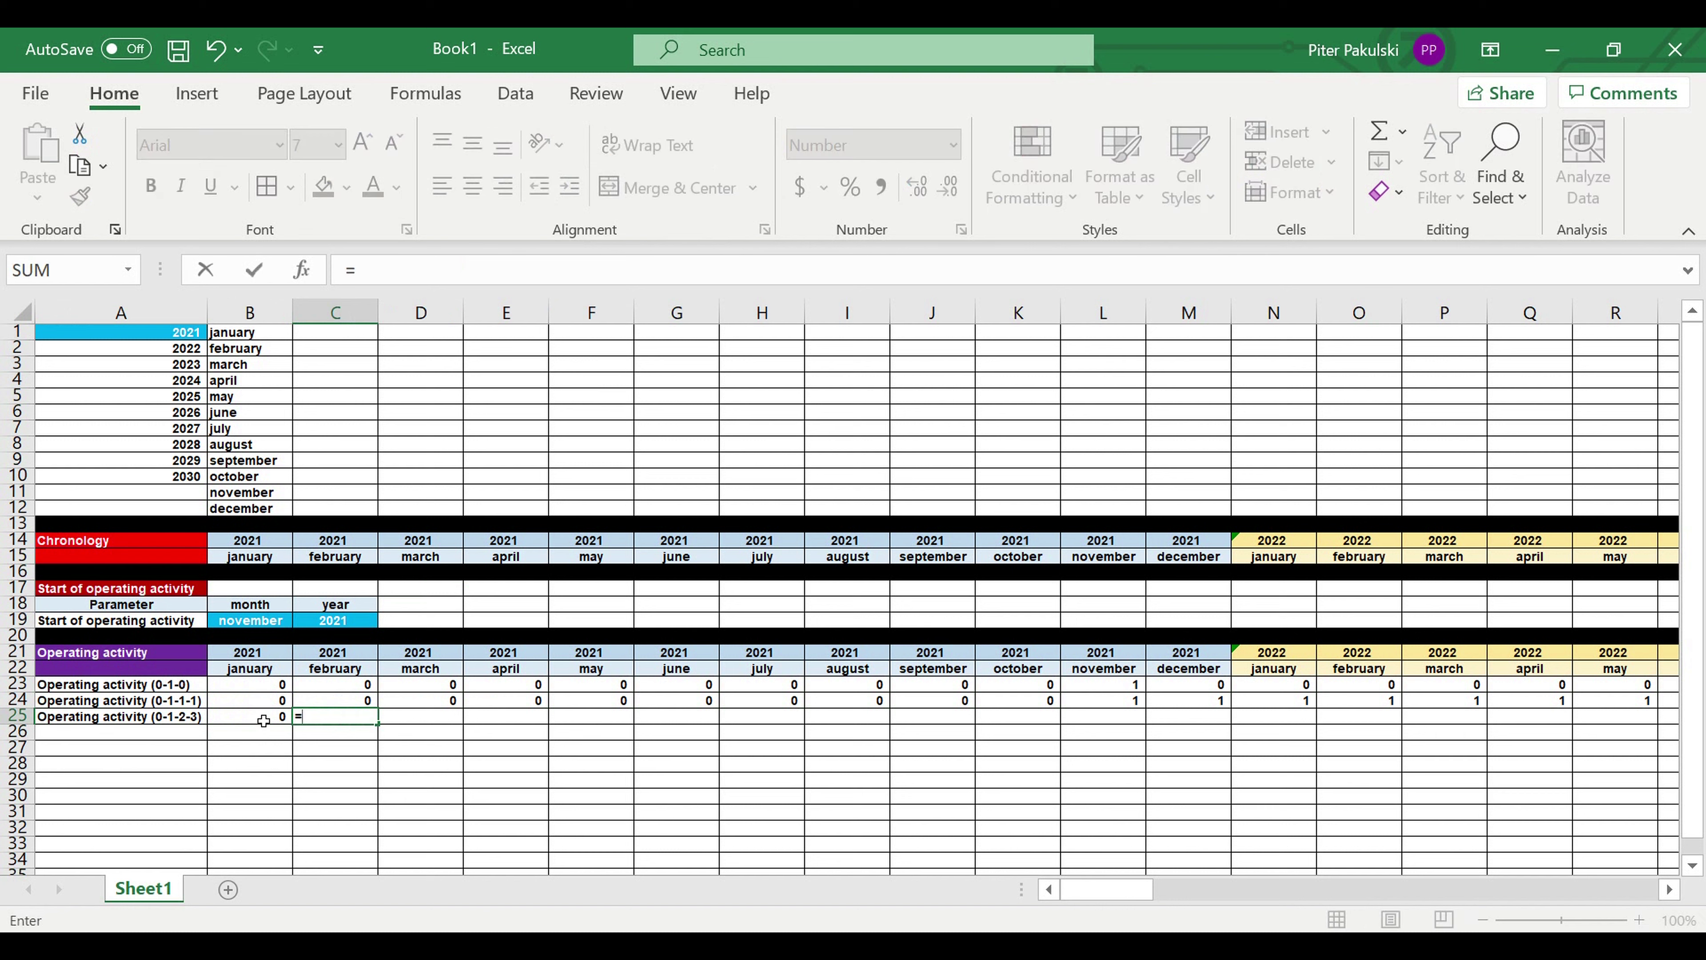
pyautogui.click(263, 719)
pyautogui.write('+')
pyautogui.click(336, 701)
pyautogui.press('Return')
# Fill the counter formula across row 25, reaching 110 by December 2030
pyautogui.click(334, 719)
pyautogui.moveTo(383, 734); pyautogui.dragTo(1222, 747)
pyautogui.click(1353, 782)
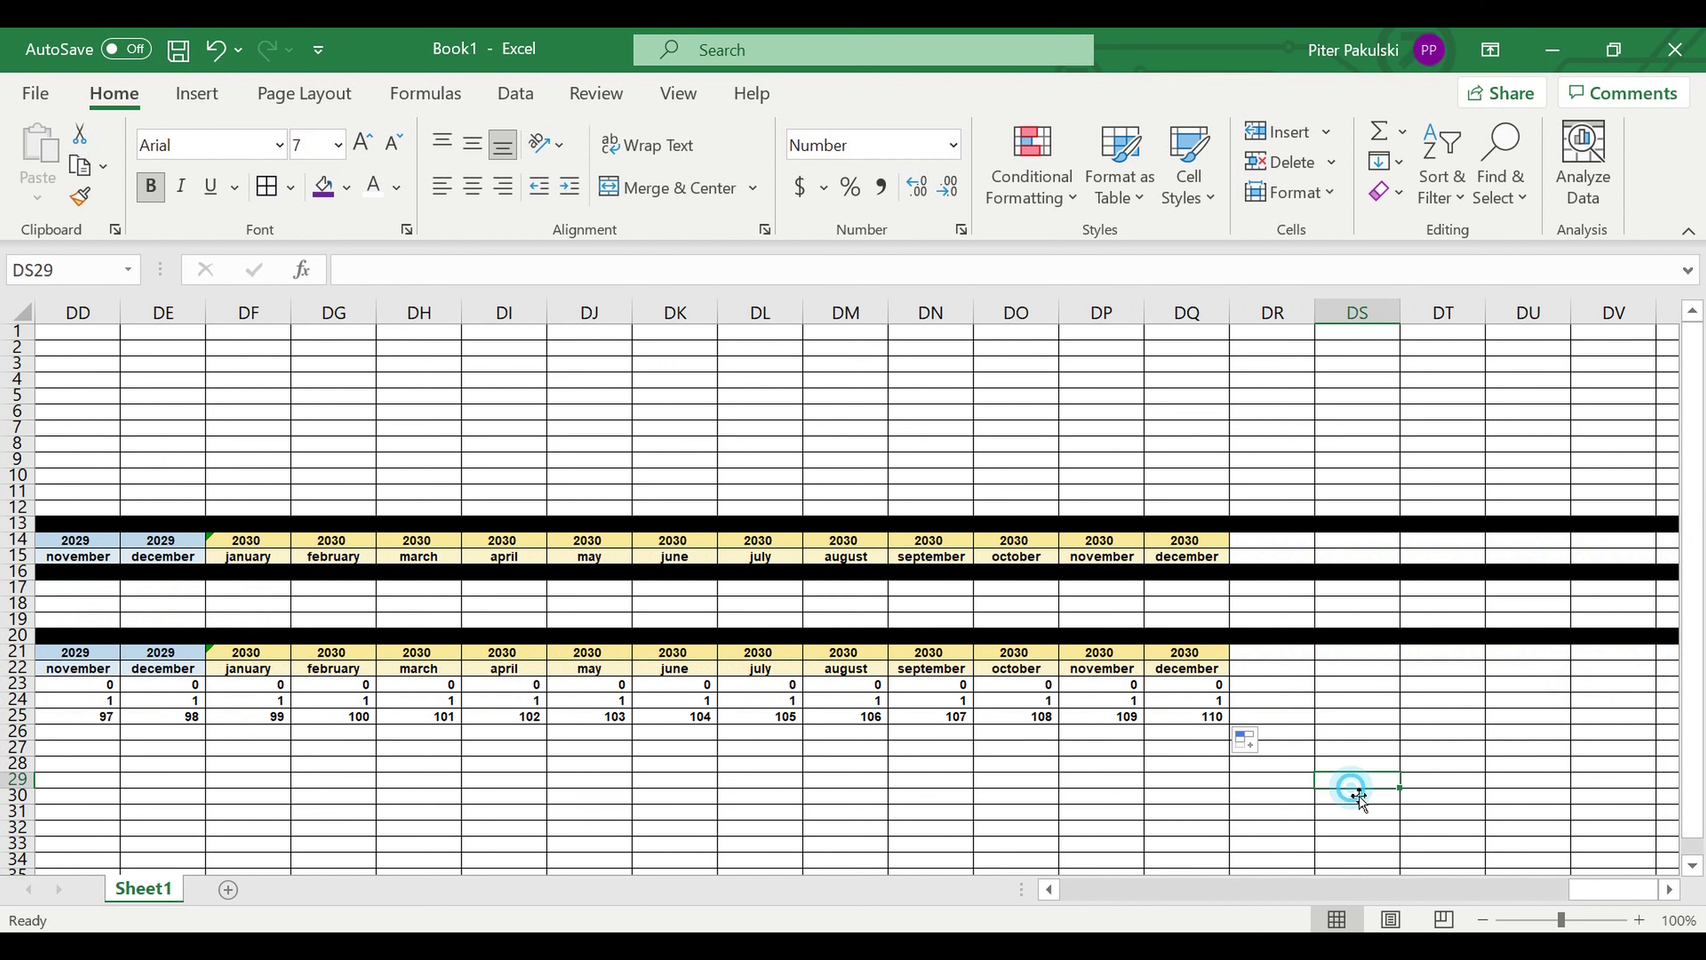
pyautogui.moveTo(1622, 884); pyautogui.dragTo(1622, 885)
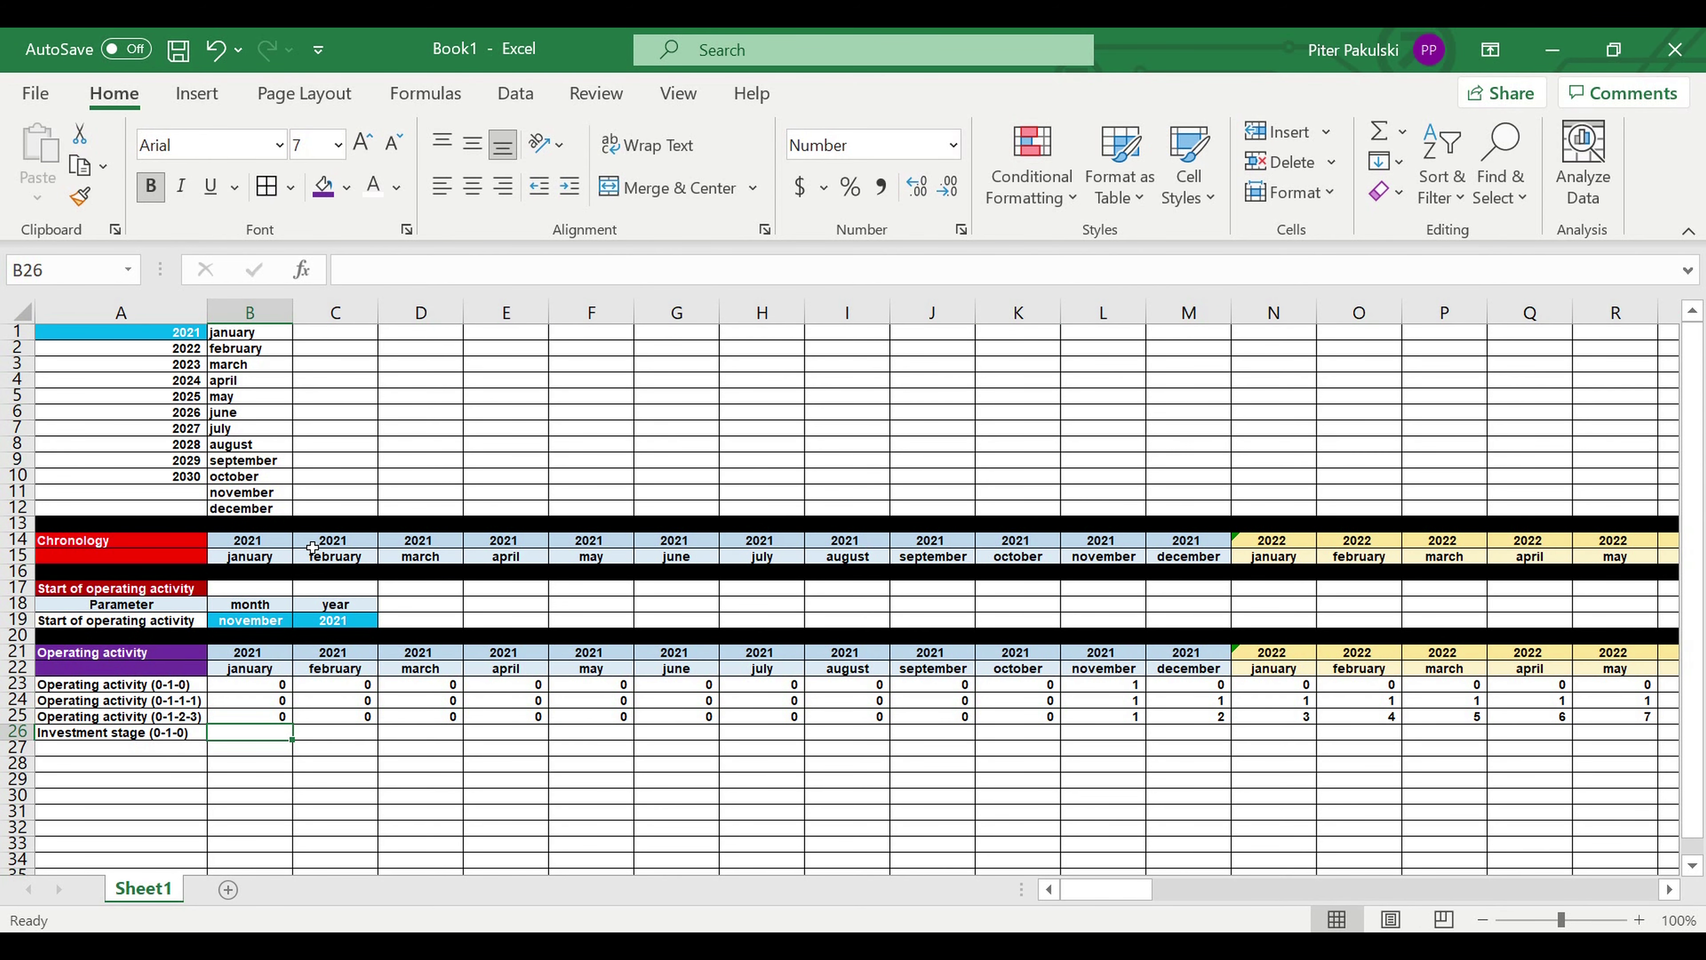
# Enter =C23 in B26 and fill it through DQ26, flagging only October 2021
pyautogui.write('=')
pyautogui.click(356, 692)
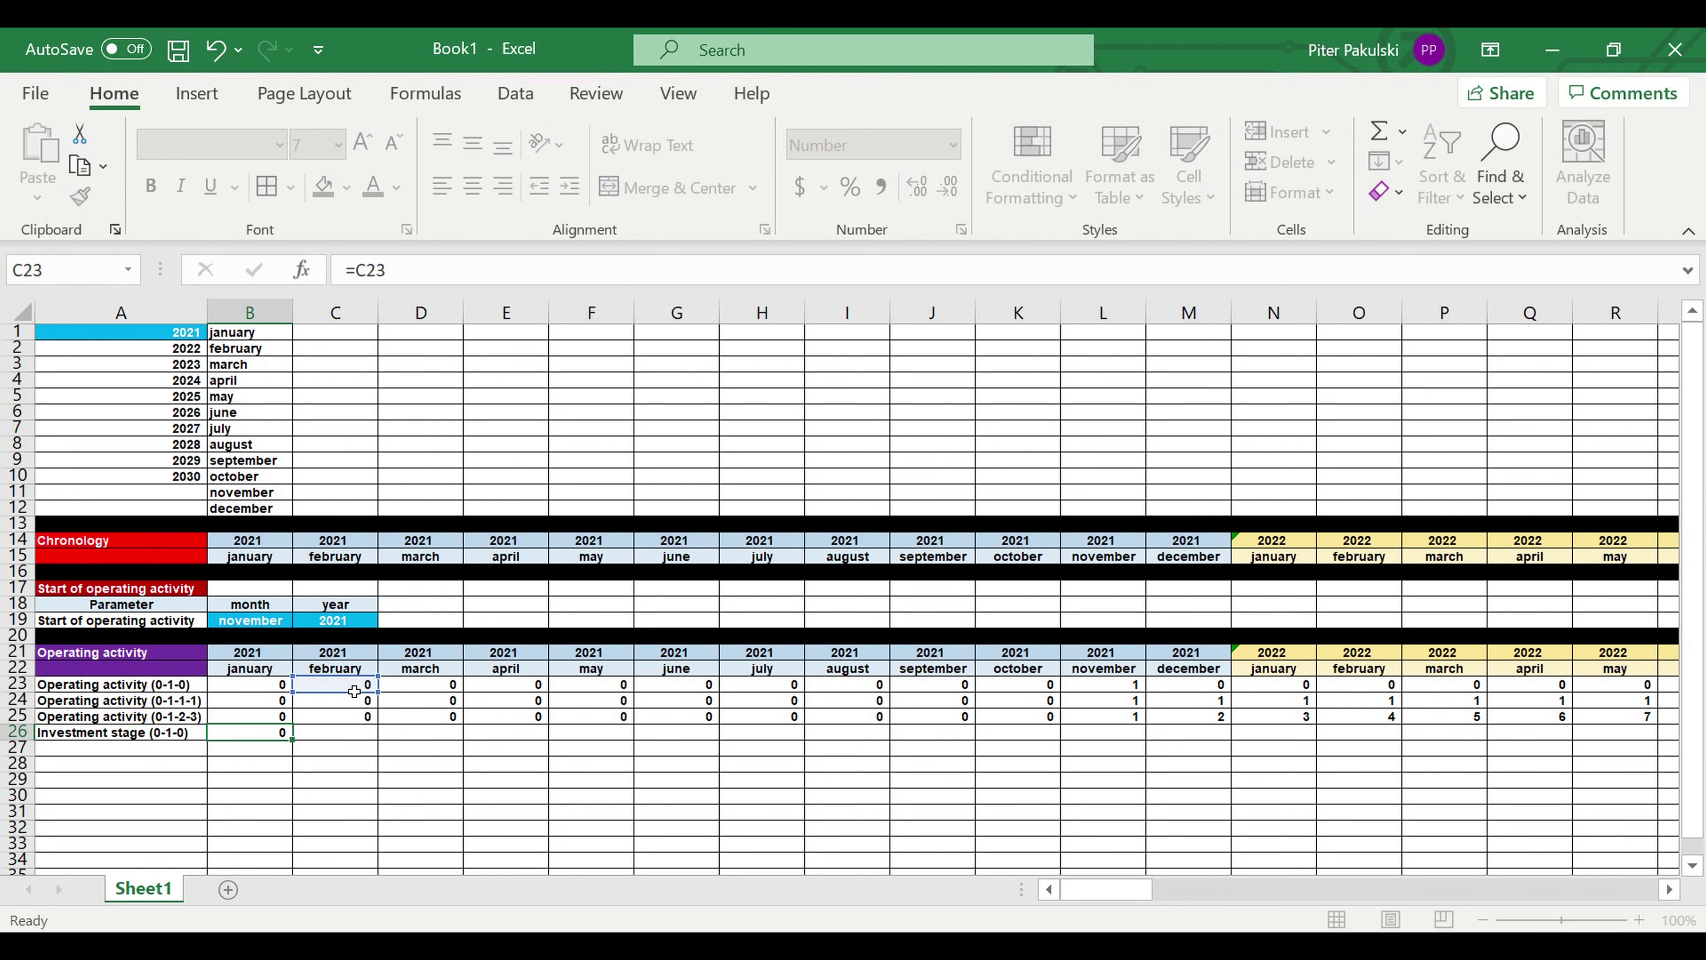
pyautogui.press('Return')
pyautogui.click(259, 734)
pyautogui.moveTo(290, 740); pyautogui.dragTo(1496, 704)
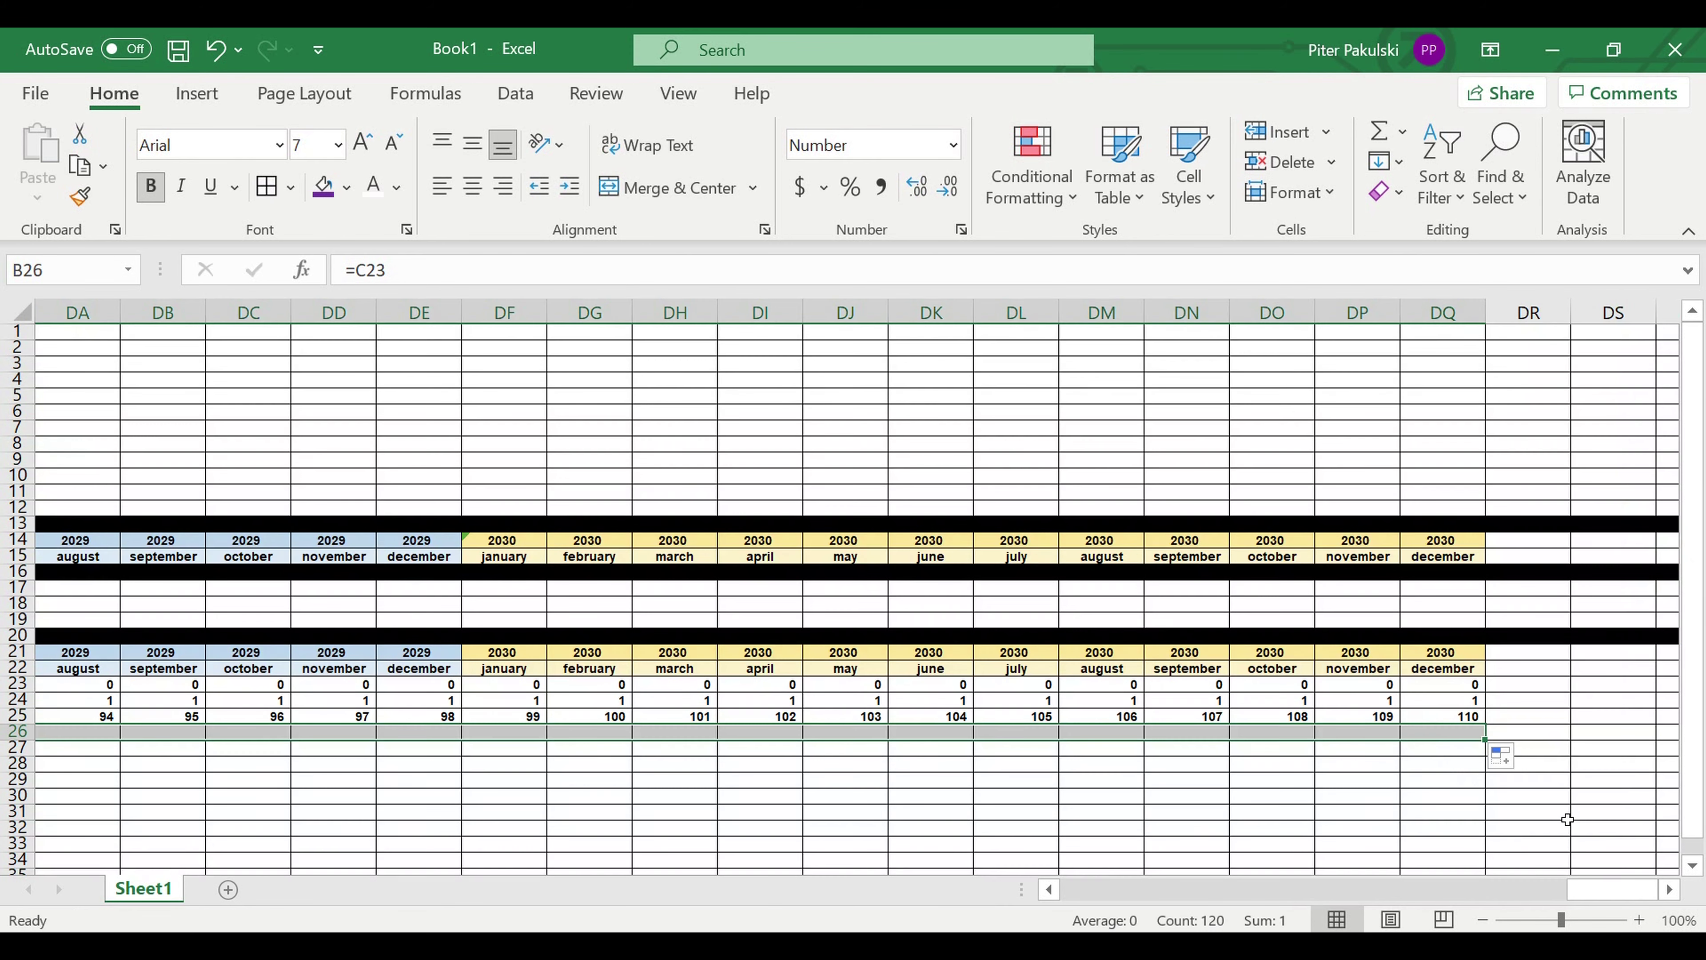
pyautogui.moveTo(1591, 890); pyautogui.dragTo(906, 902)
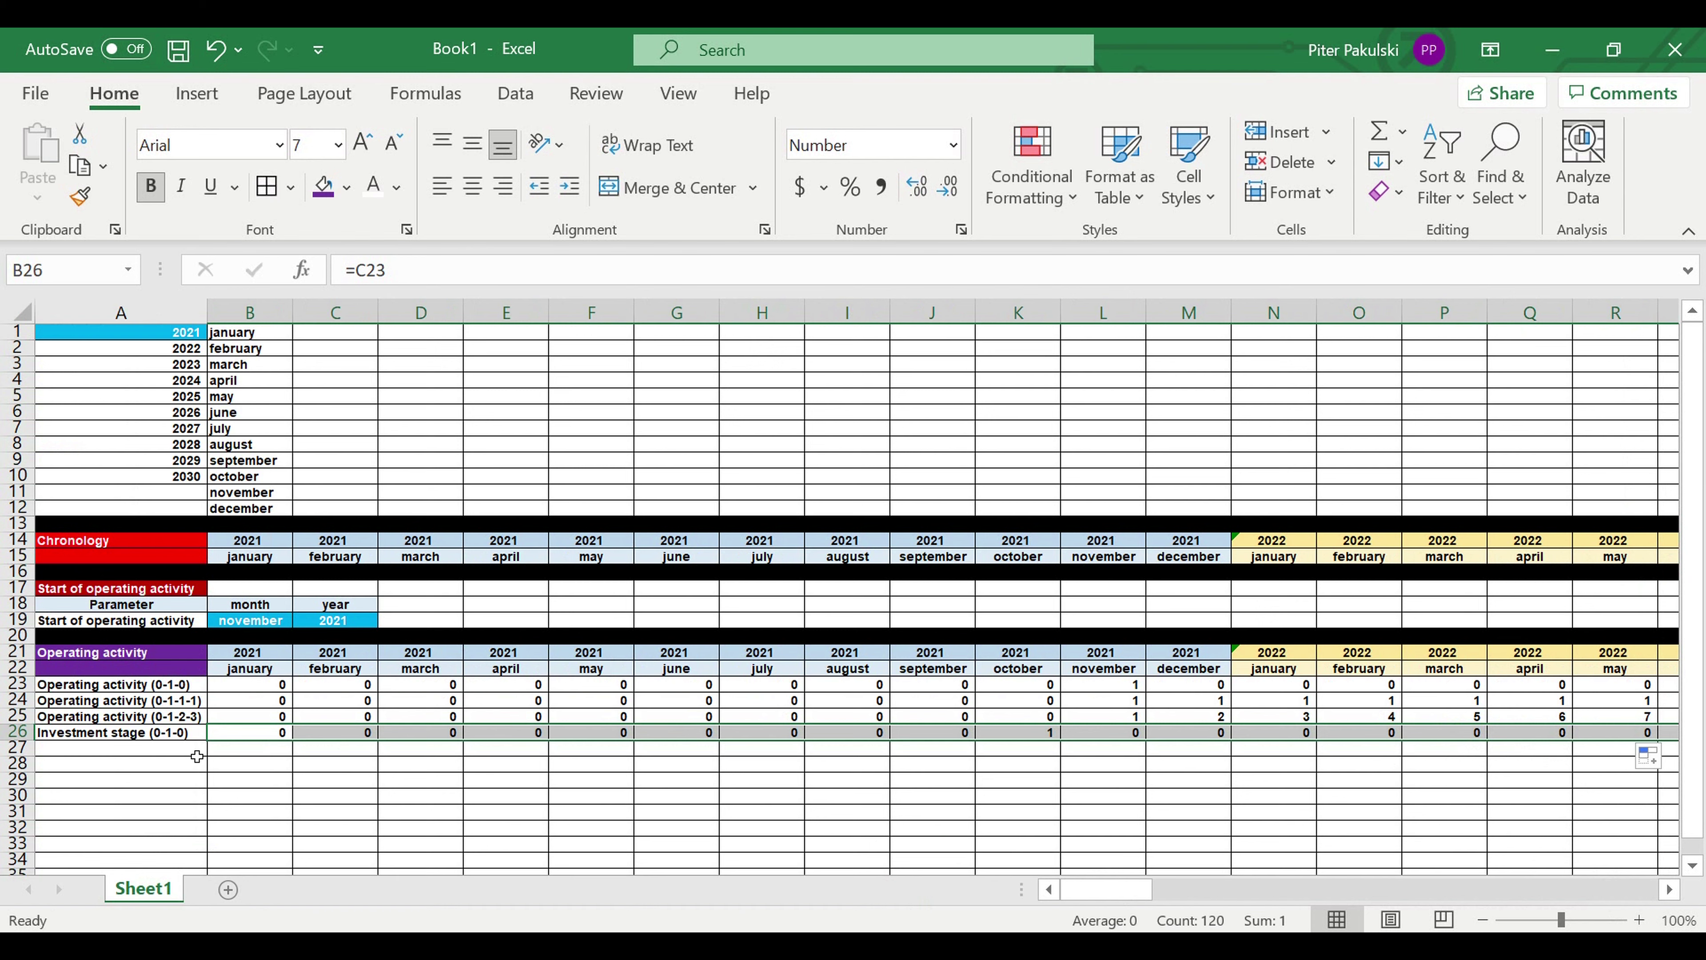
pyautogui.click(184, 752)
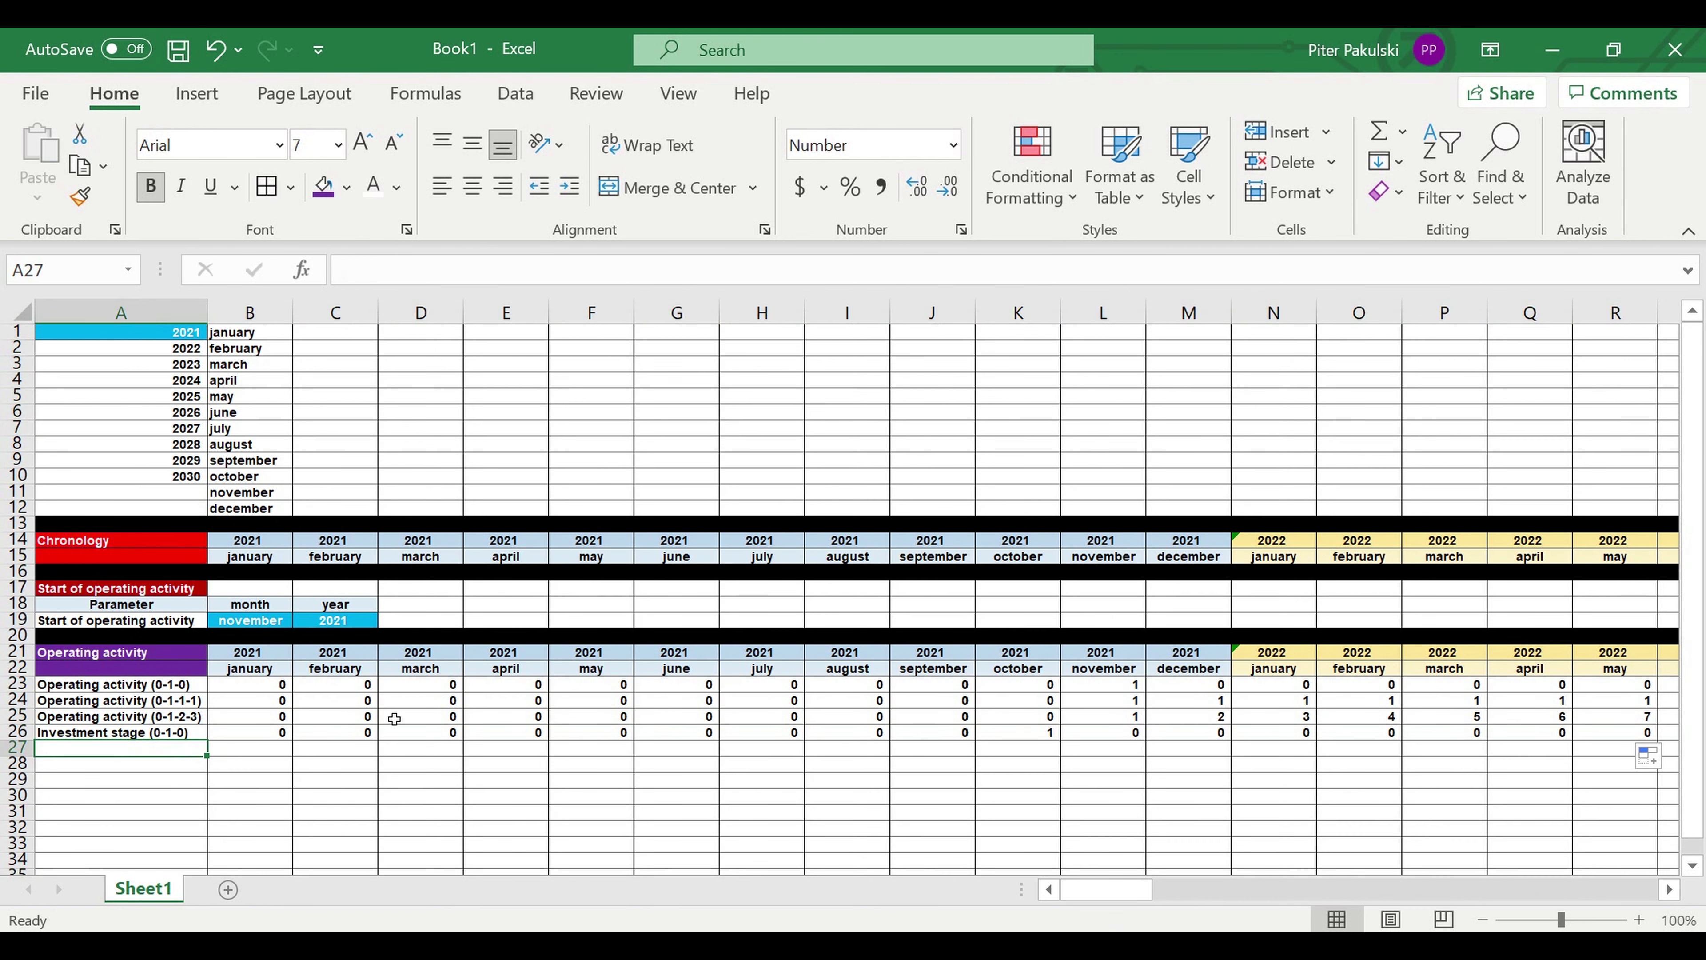
# Copy the Investment stage label into A27 and change its suffix to 3-2-1-0-0
pyautogui.hotkey('ctrl', "'")
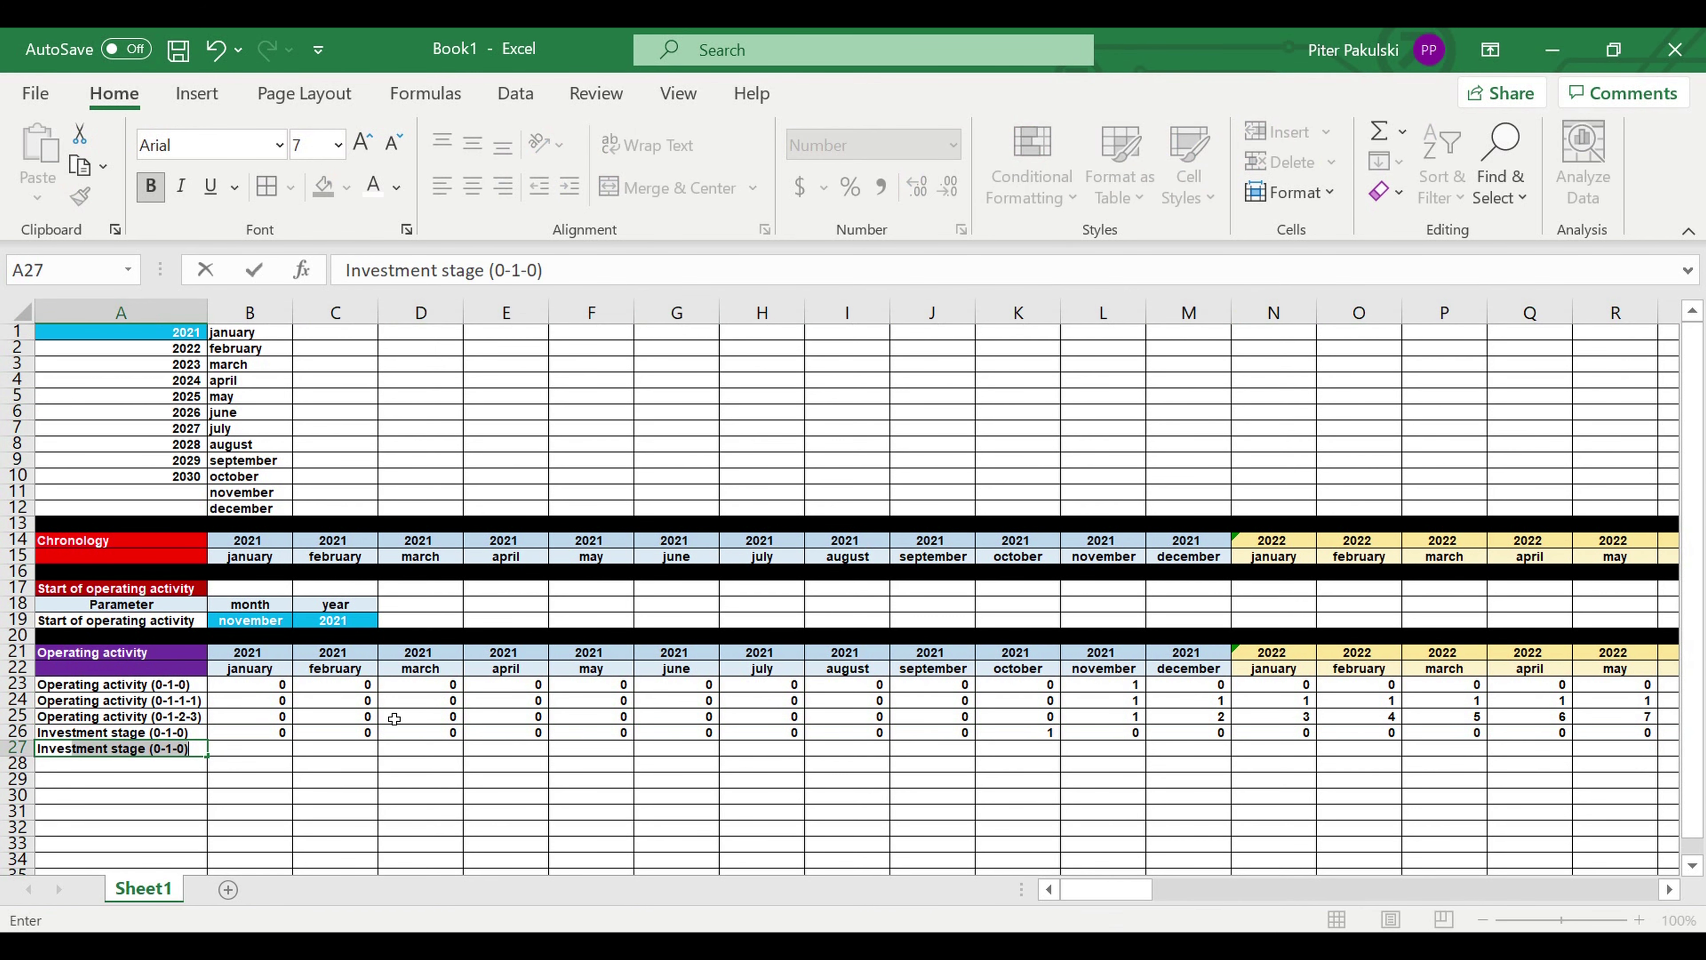
pyautogui.hotkey('shift', 'Right')
pyautogui.hotkey('shift', 'Right')
pyautogui.hotkey('shift', 'Right')
pyautogui.hotkey('shift', 'Right')
pyautogui.hotkey('shift', 'Right')
pyautogui.write('3-2-1-0-0')
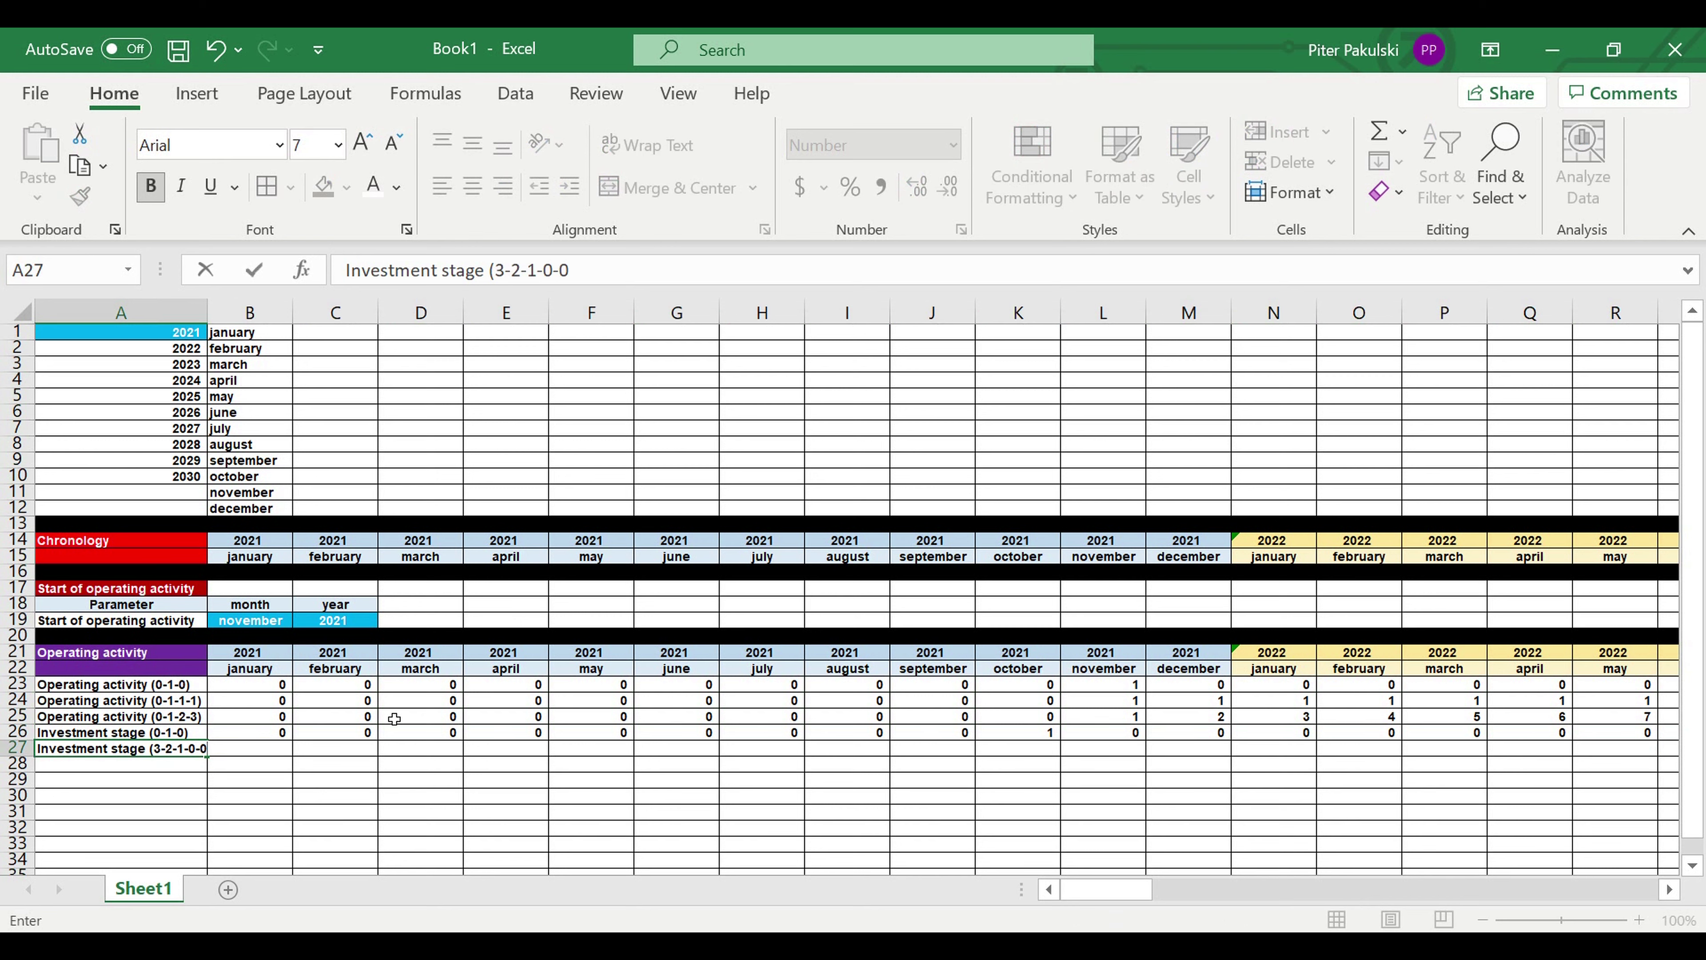
pyautogui.write(')')
# Commit the A27 label, widen column A, and set DQ27 to =DQ26
pyautogui.click(453, 447)
pyautogui.moveTo(207, 317); pyautogui.dragTo(216, 332)
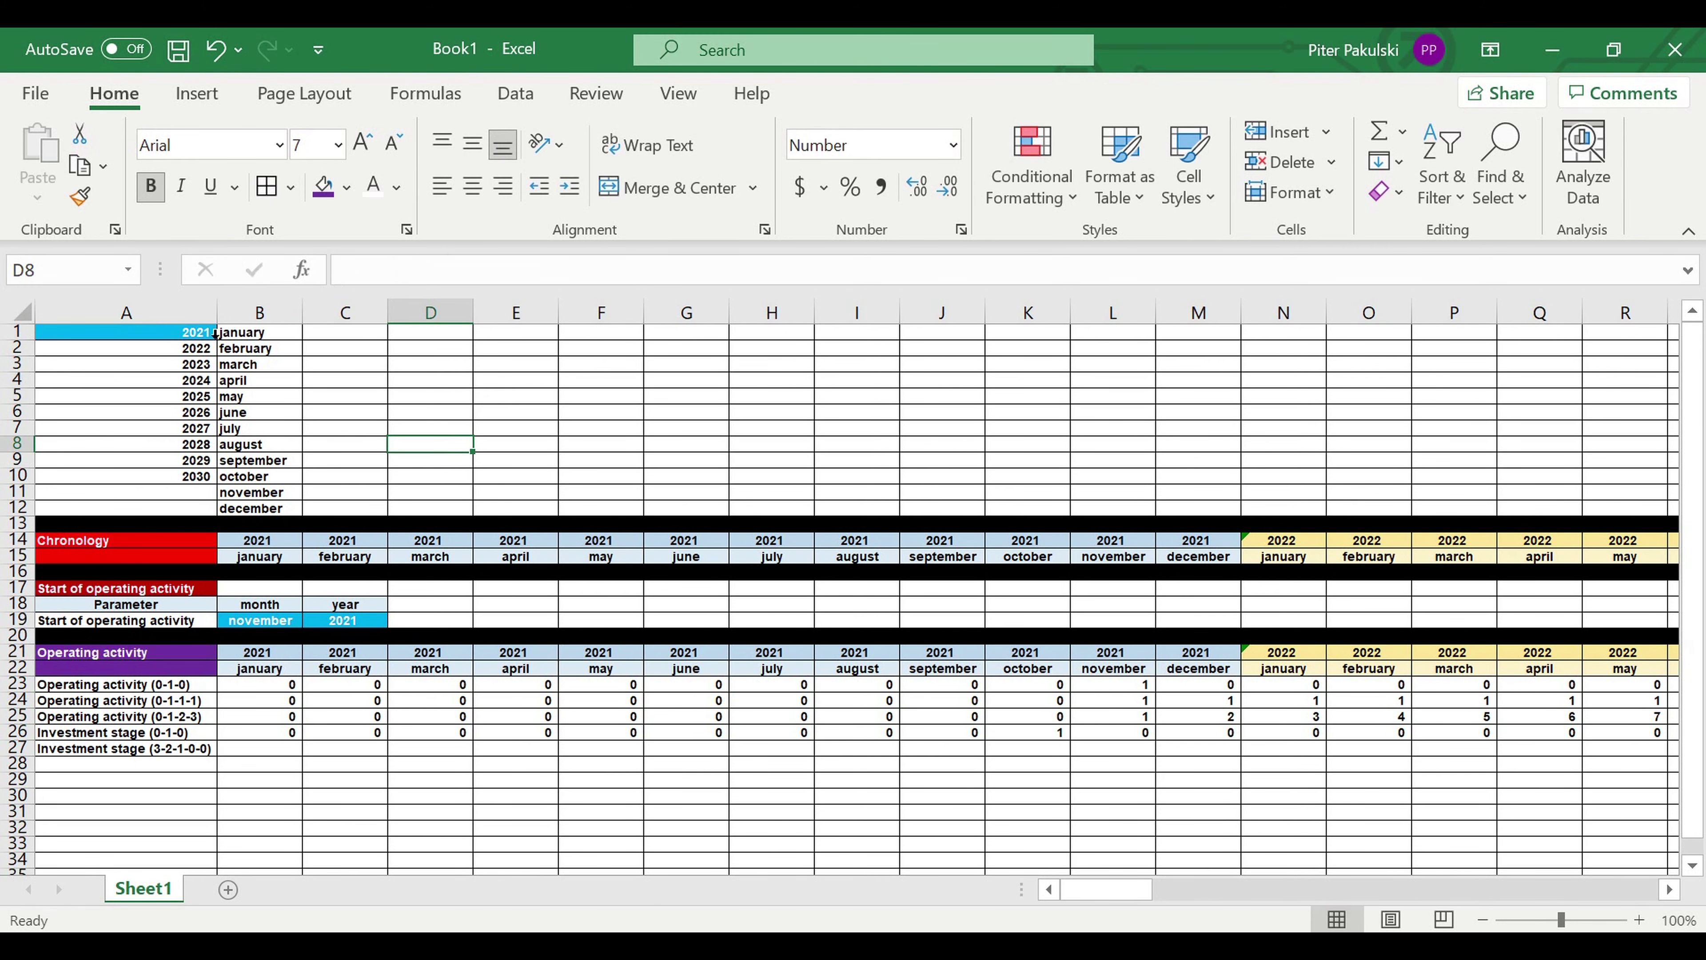
pyautogui.moveTo(1095, 889); pyautogui.dragTo(1105, 904)
pyautogui.moveTo(1415, 889); pyautogui.dragTo(1622, 889)
pyautogui.click(1524, 748)
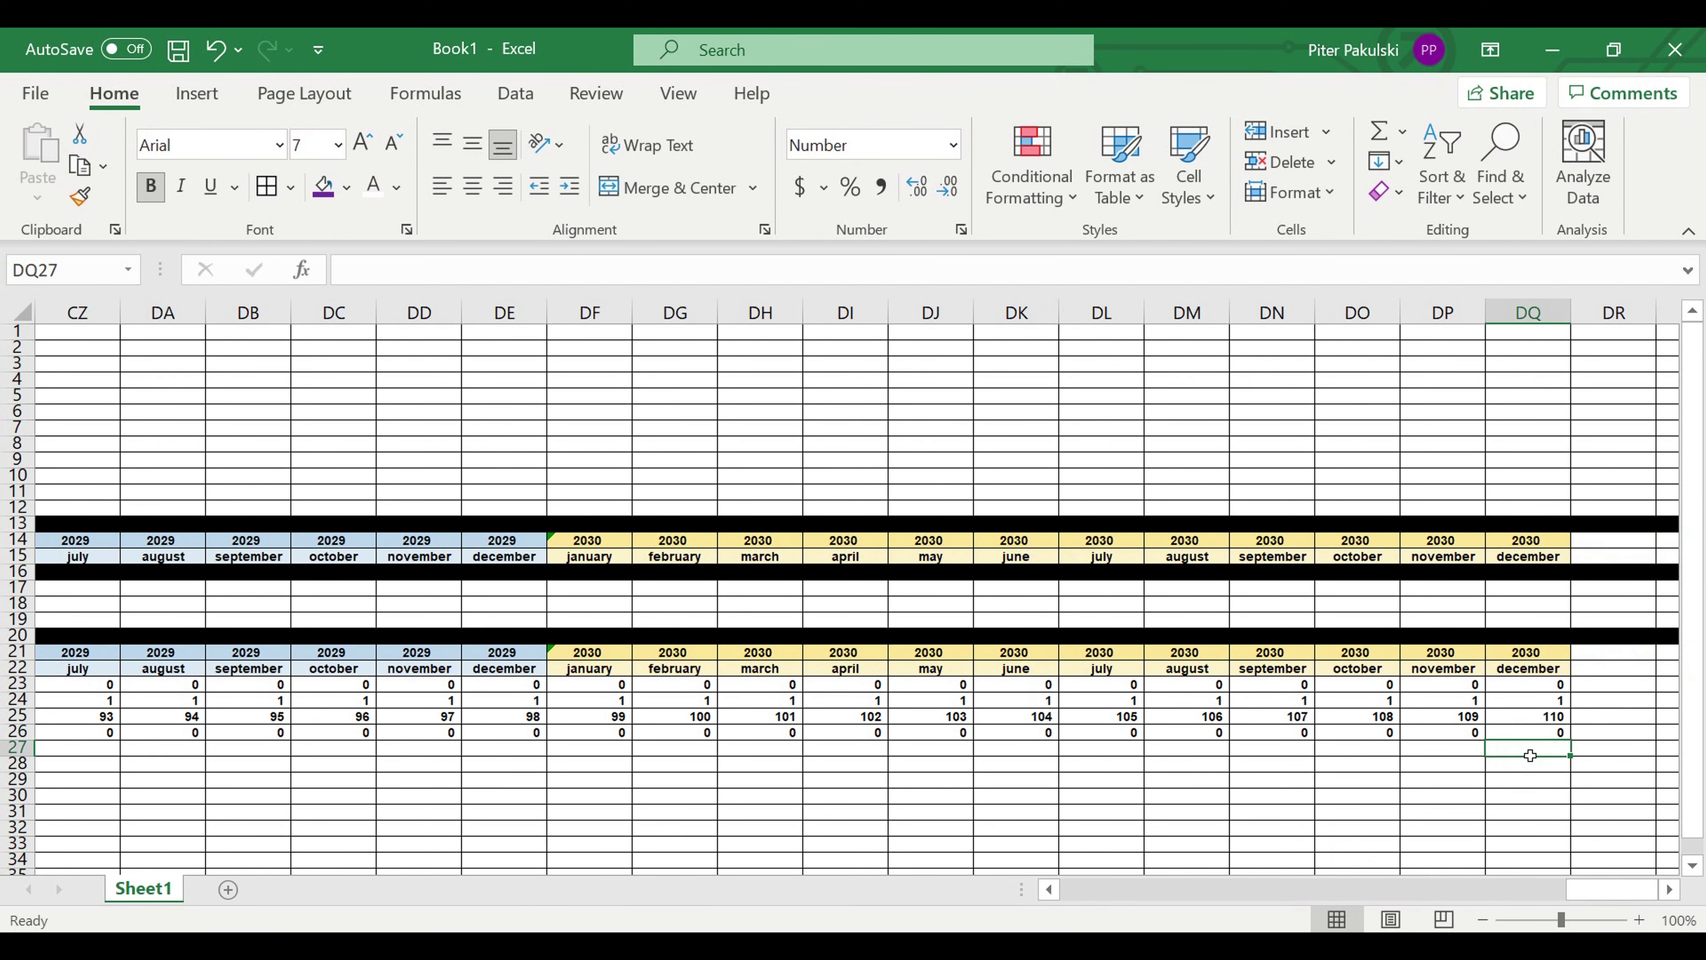
pyautogui.write('=')
pyautogui.click(1530, 734)
pyautogui.press('Return')
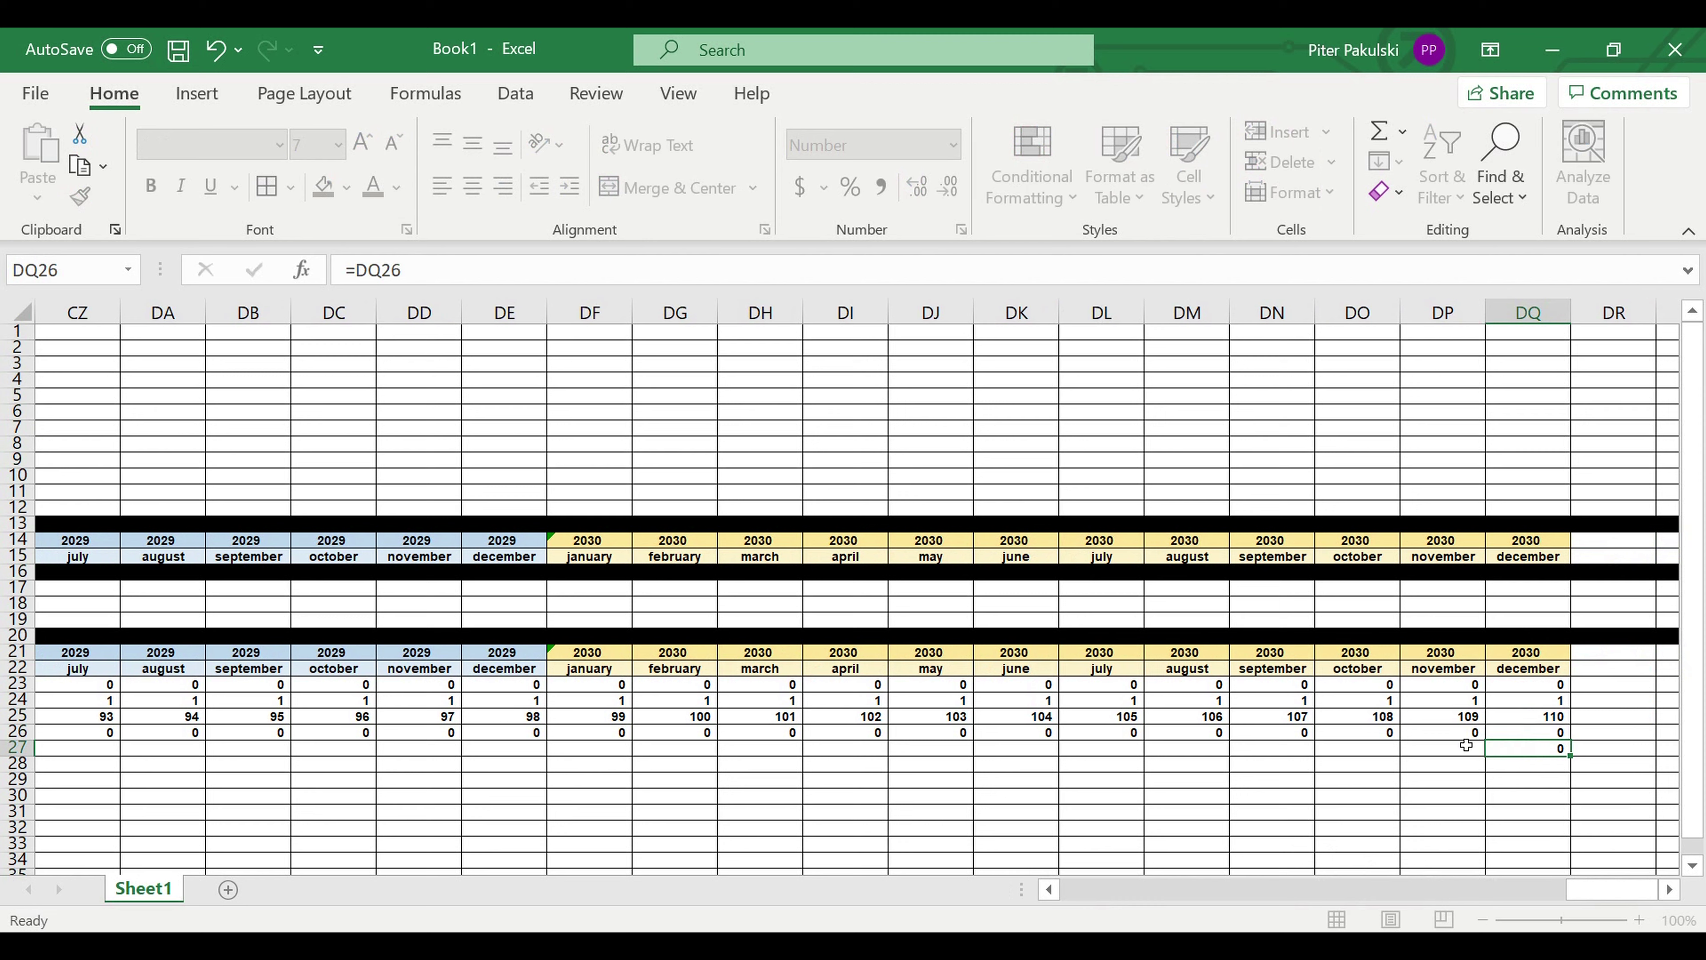
# Begin DP27's formula with =IF(AND(DQ27=0,DP26=0),0, as the first branch
pyautogui.click(1458, 751)
pyautogui.write('=')
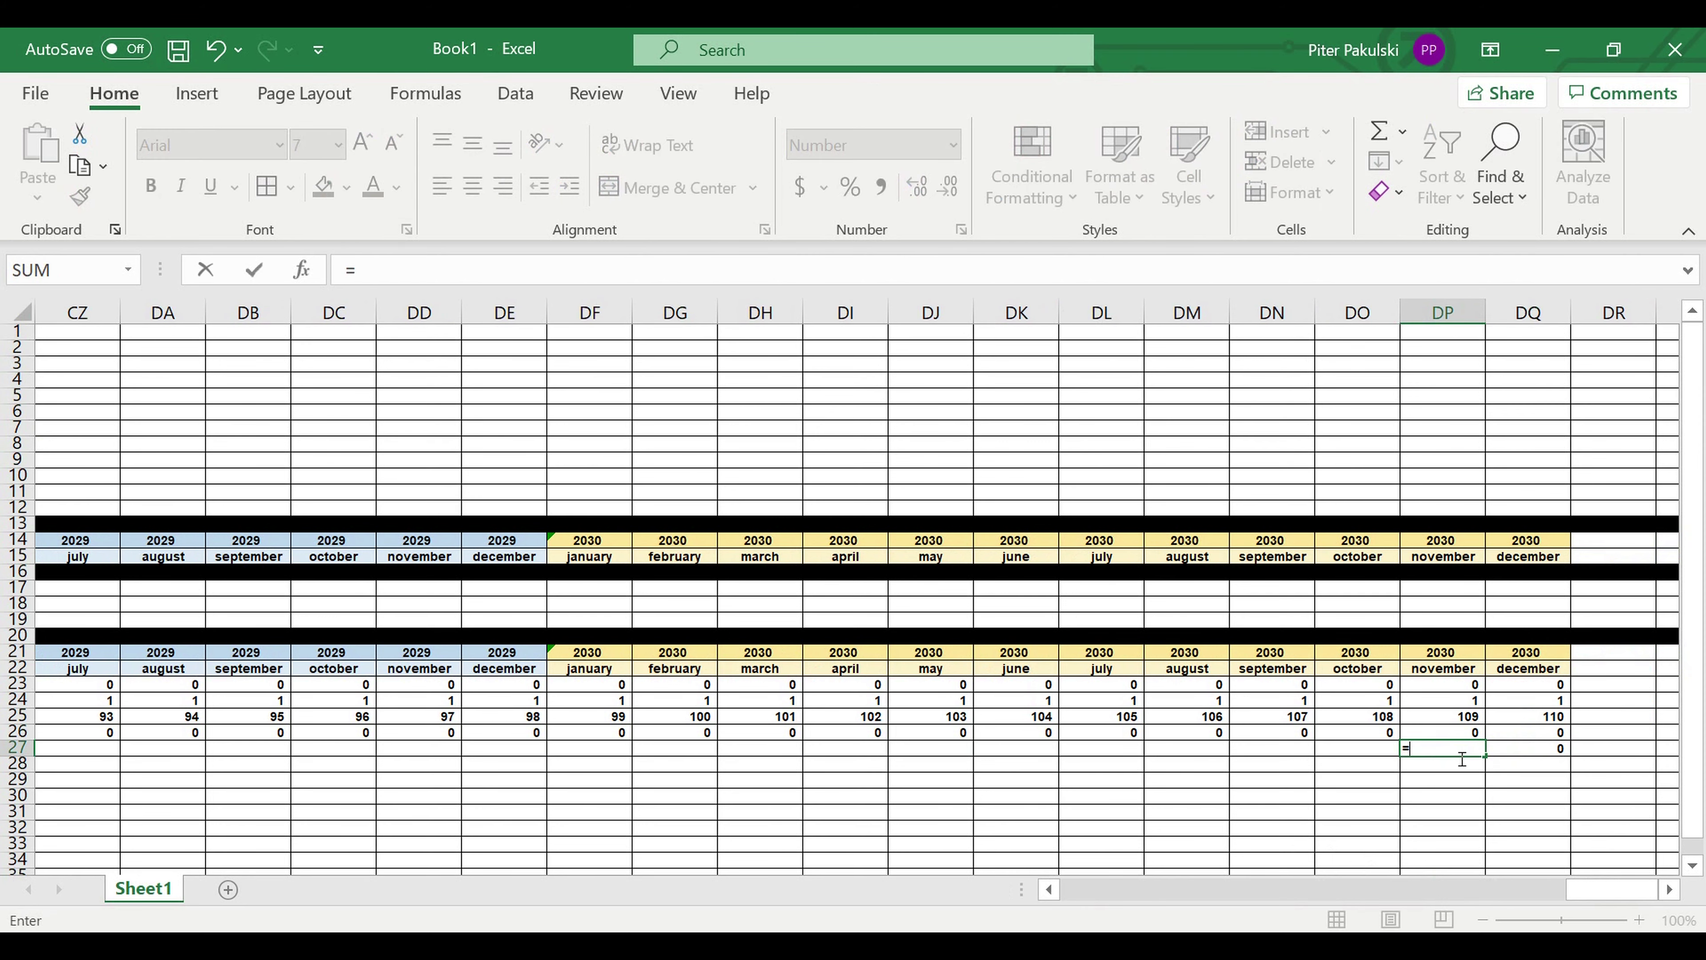
pyautogui.write('if')
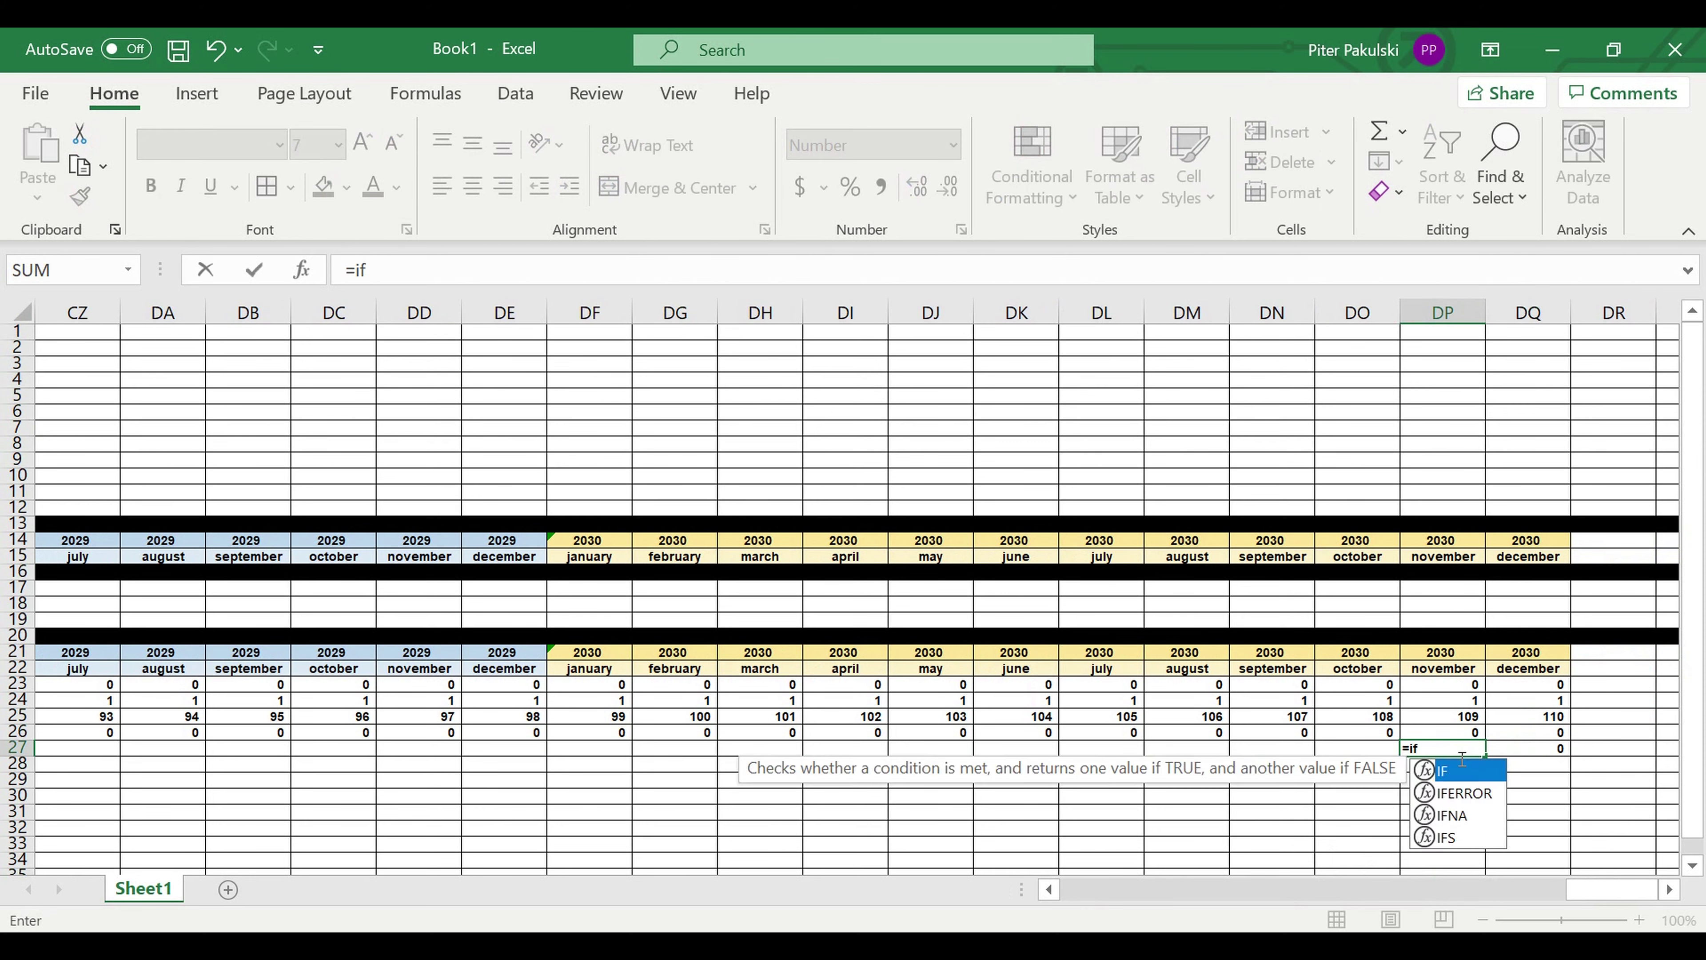
pyautogui.click(1462, 758)
pyautogui.write('(and(')
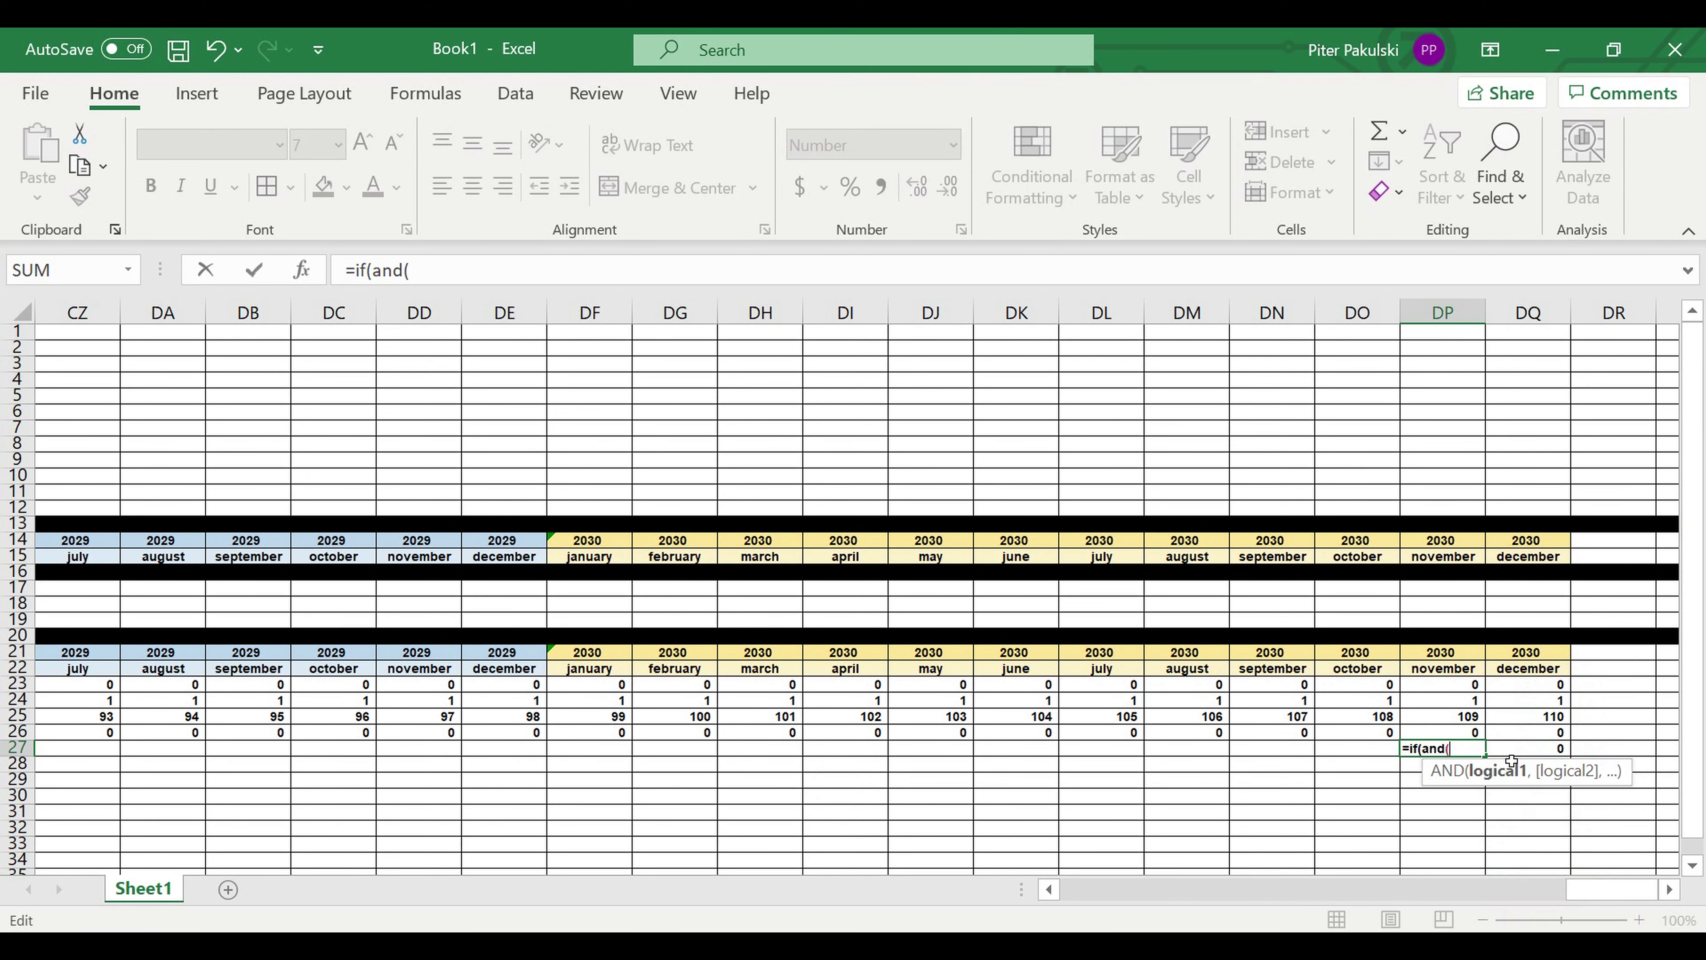
pyautogui.click(1511, 755)
pyautogui.write('=0')
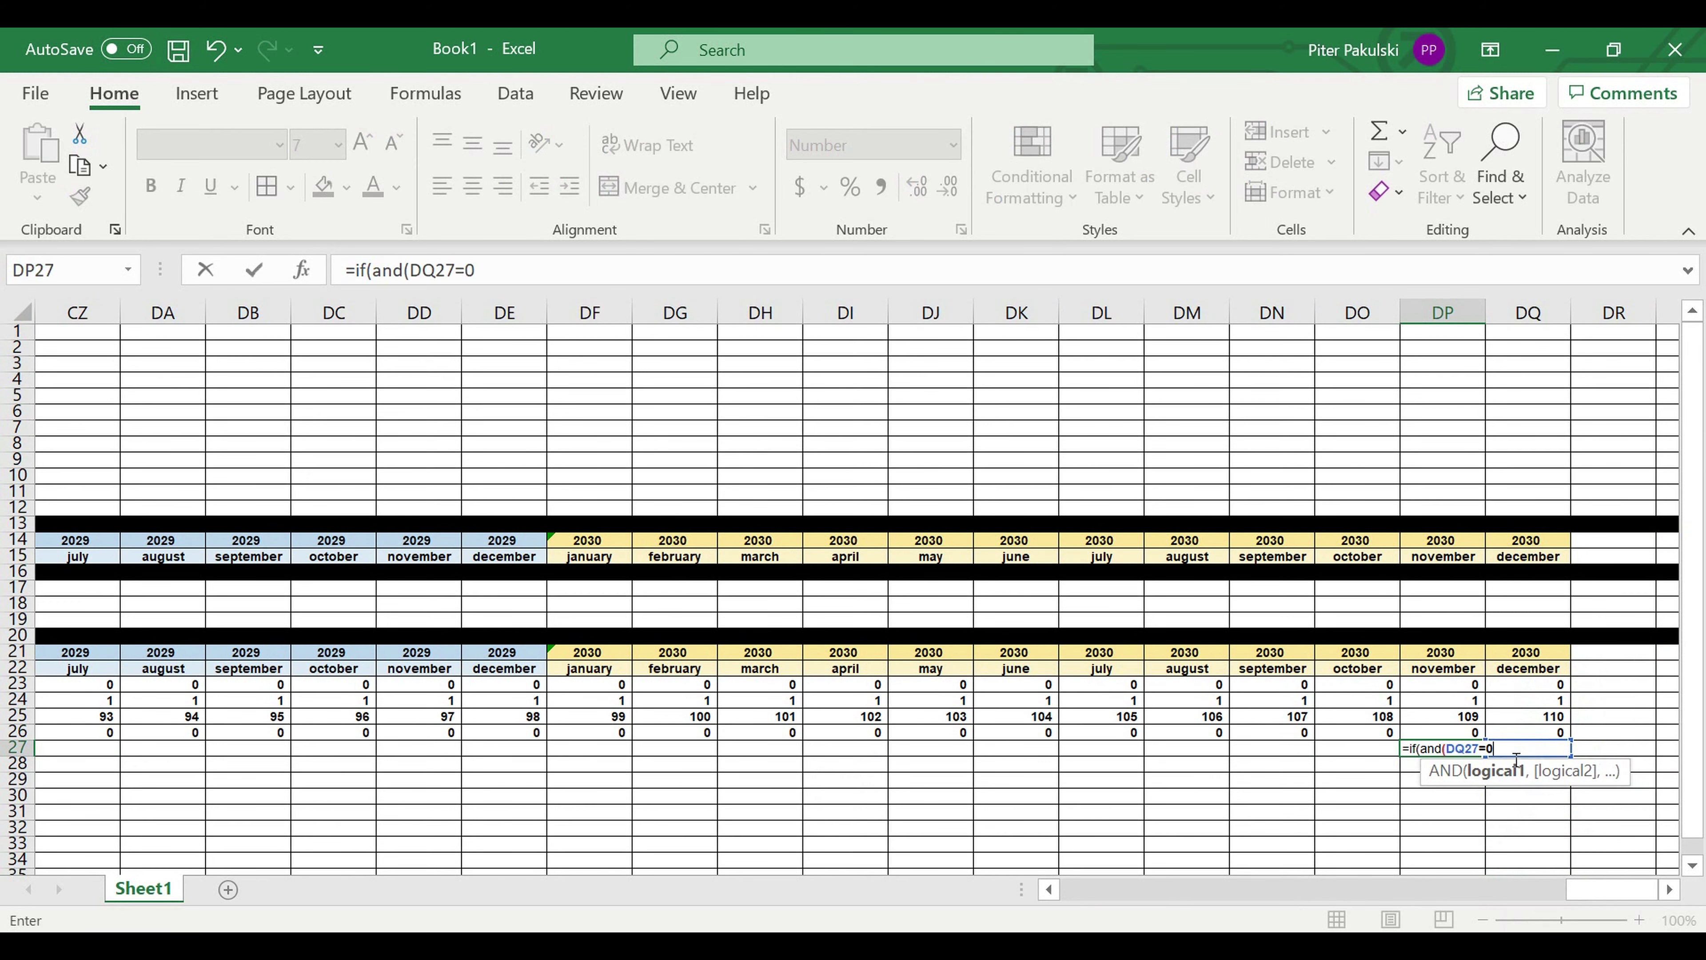
pyautogui.write(',')
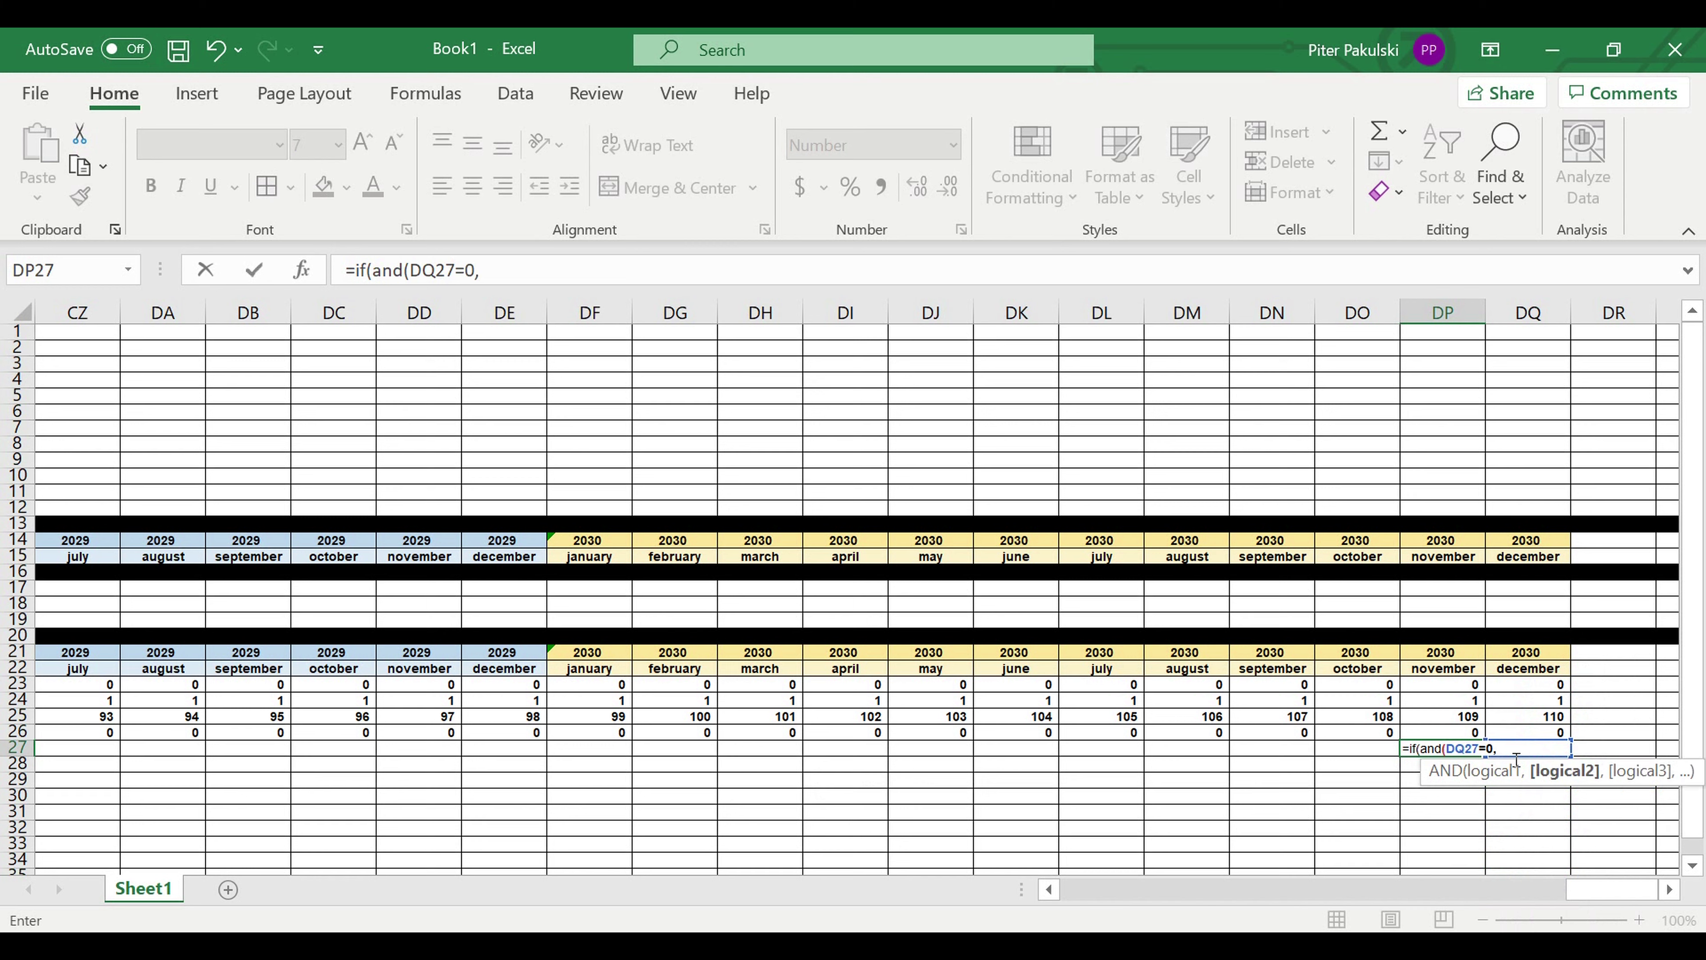
pyautogui.click(1453, 735)
pyautogui.write('=0')
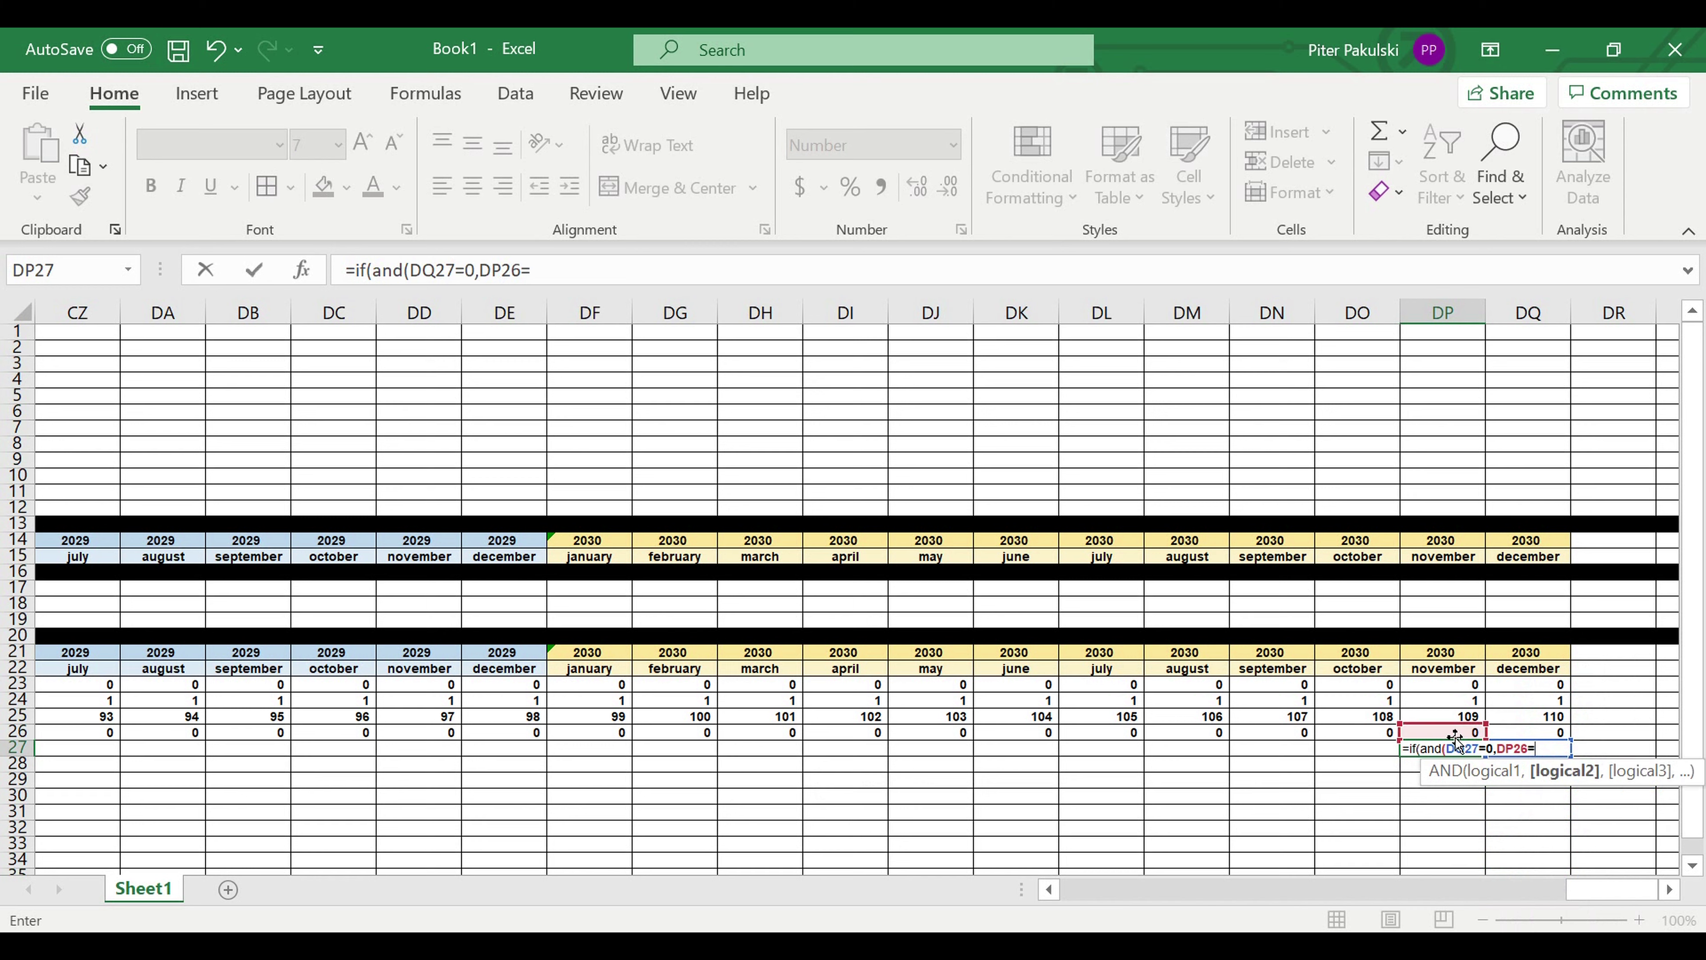
pyautogui.write('),0,')
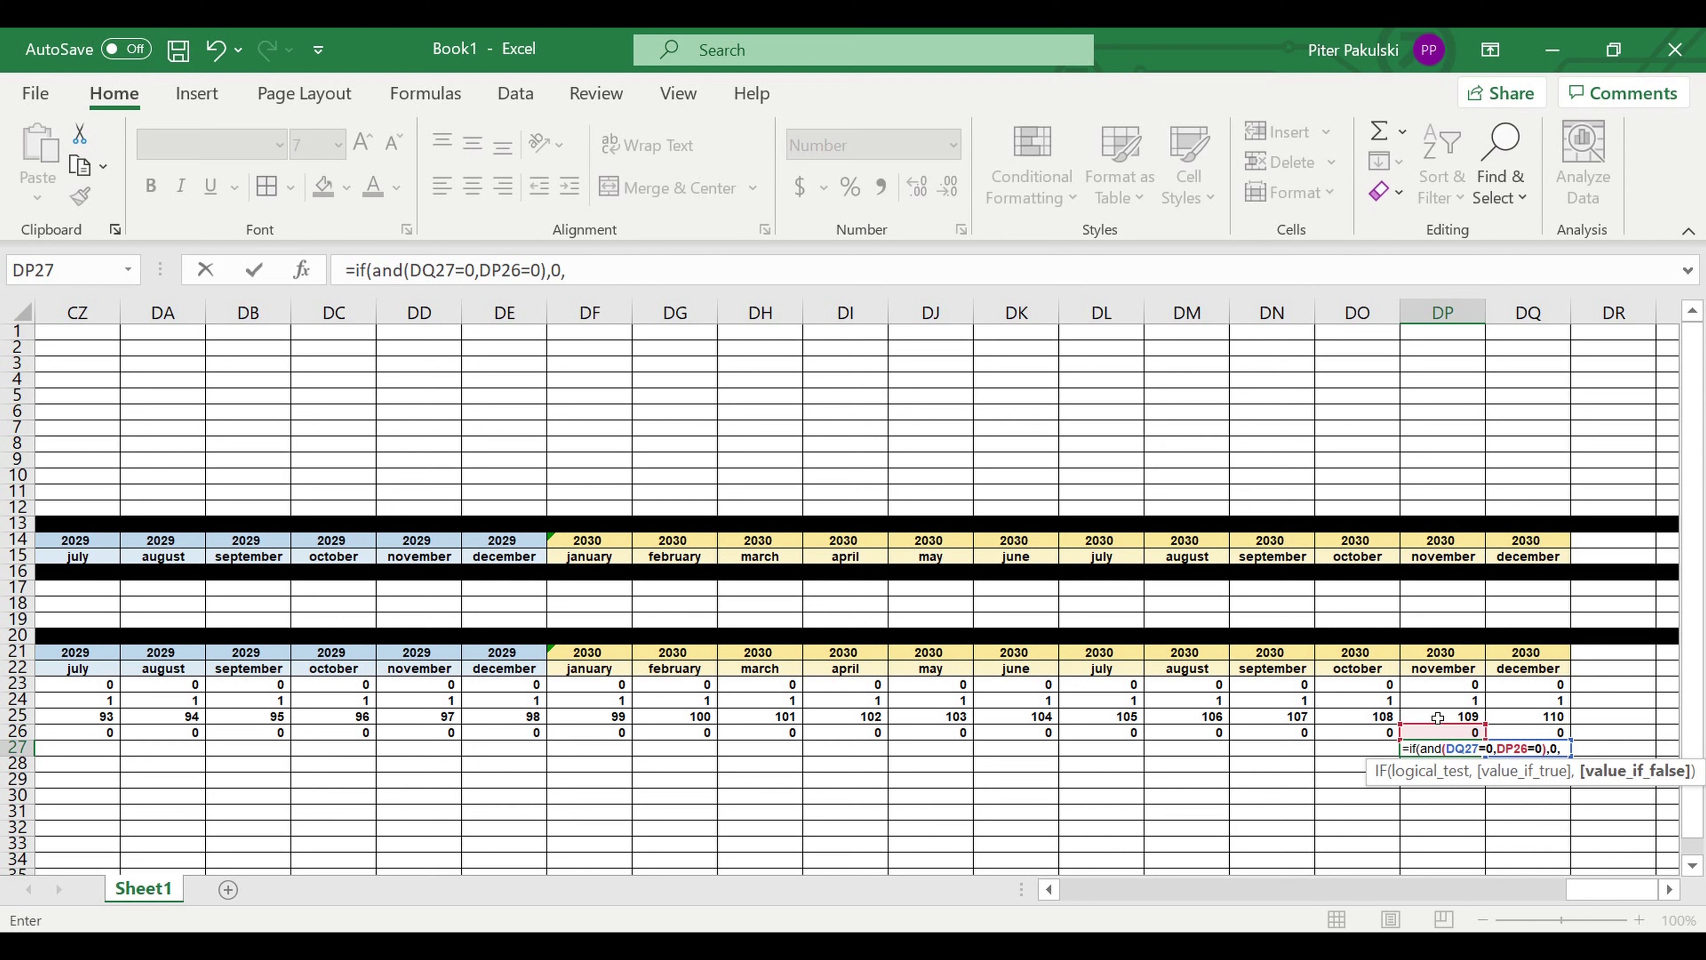
pyautogui.click(598, 282)
pyautogui.write(',')
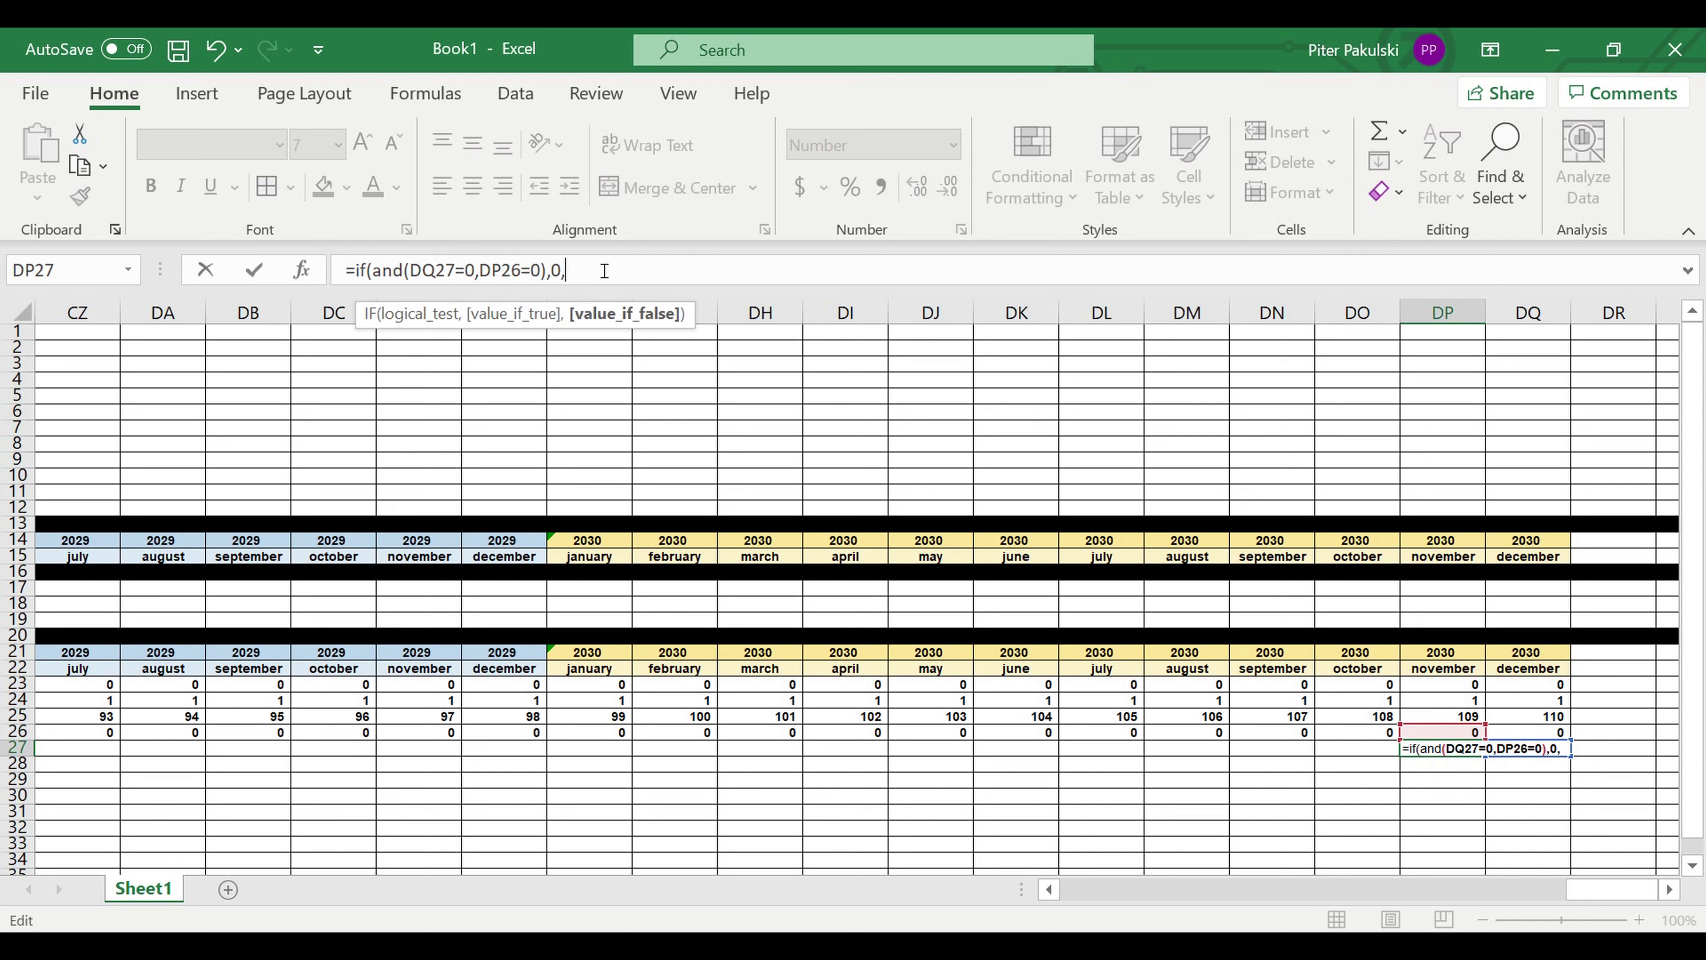
# Add the second branch IF(AND(DQ27=0,DP26>0),1 by pasting and editing the first condition
pyautogui.moveTo(584, 277); pyautogui.dragTo(355, 272)
pyautogui.hotkey('ctrl', 'c')
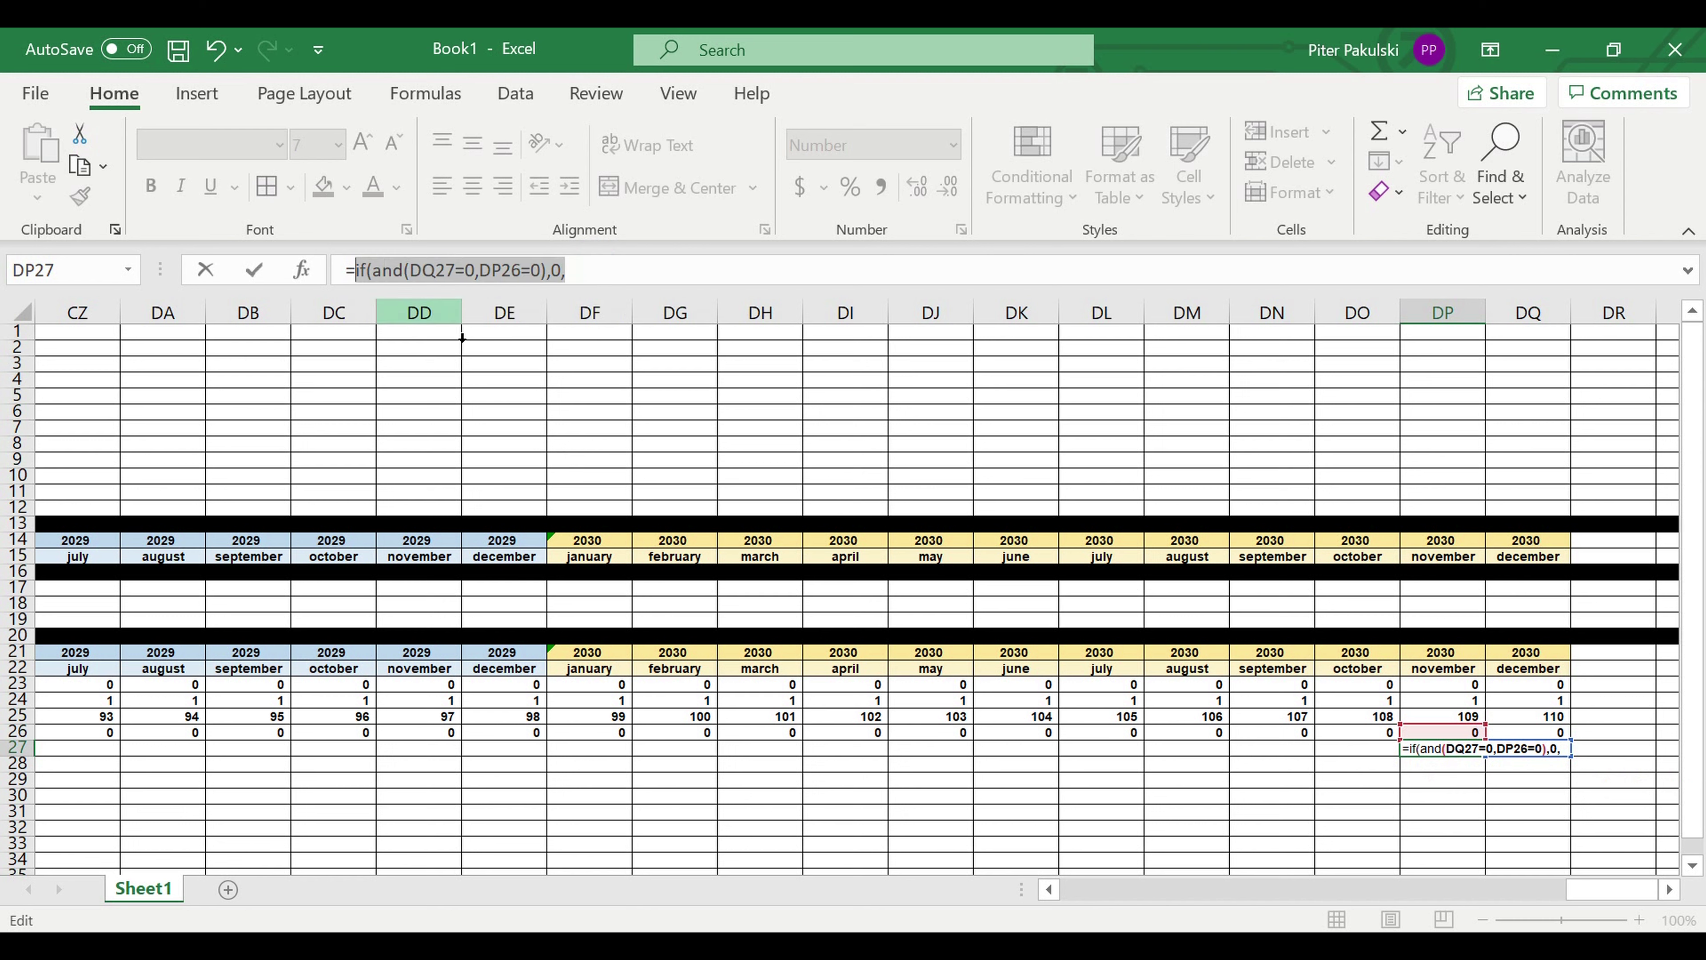
pyautogui.click(604, 278)
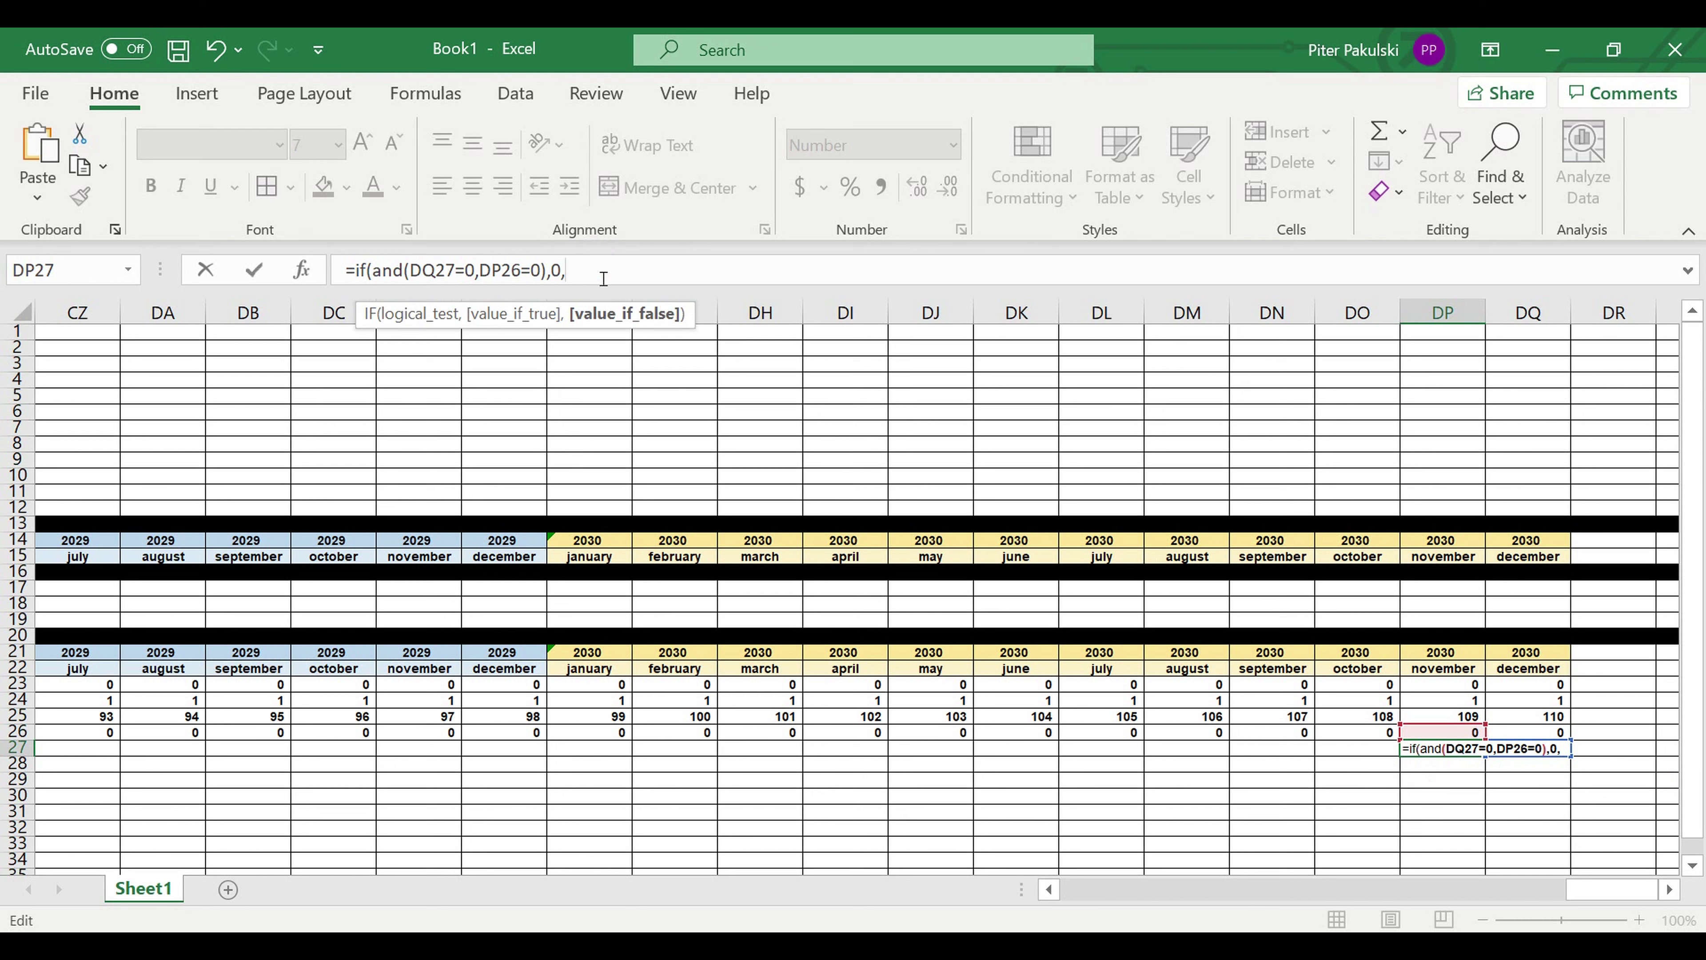
pyautogui.hotkey('ctrl', 'v')
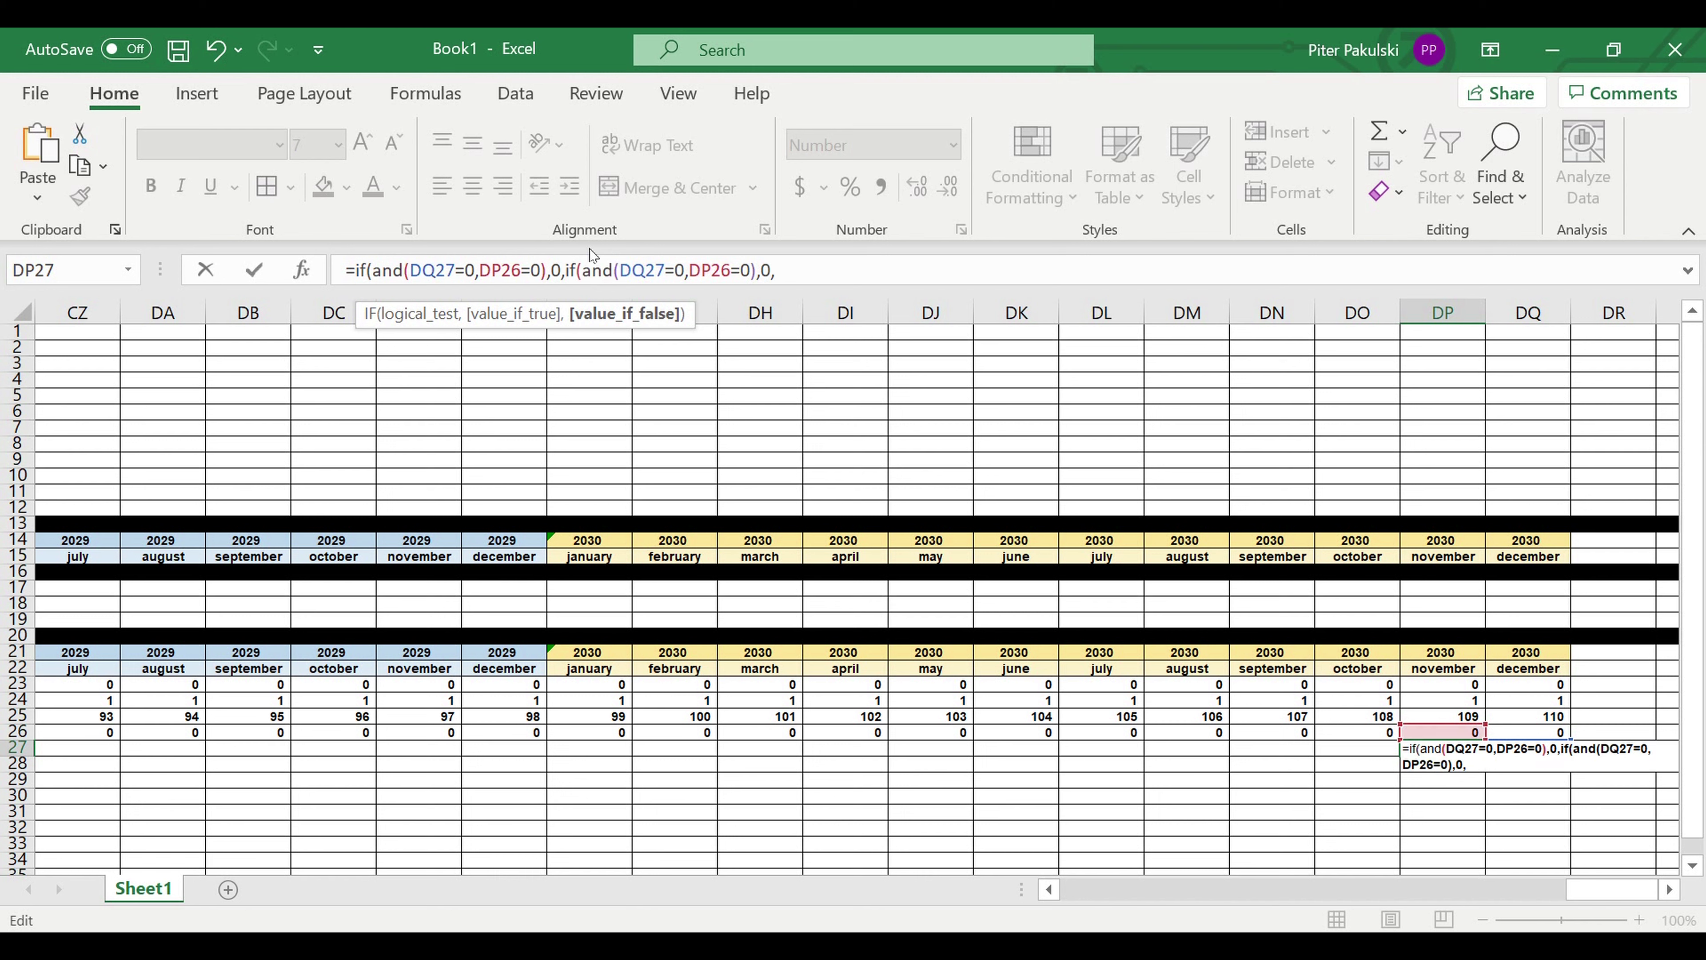
pyautogui.click(751, 273)
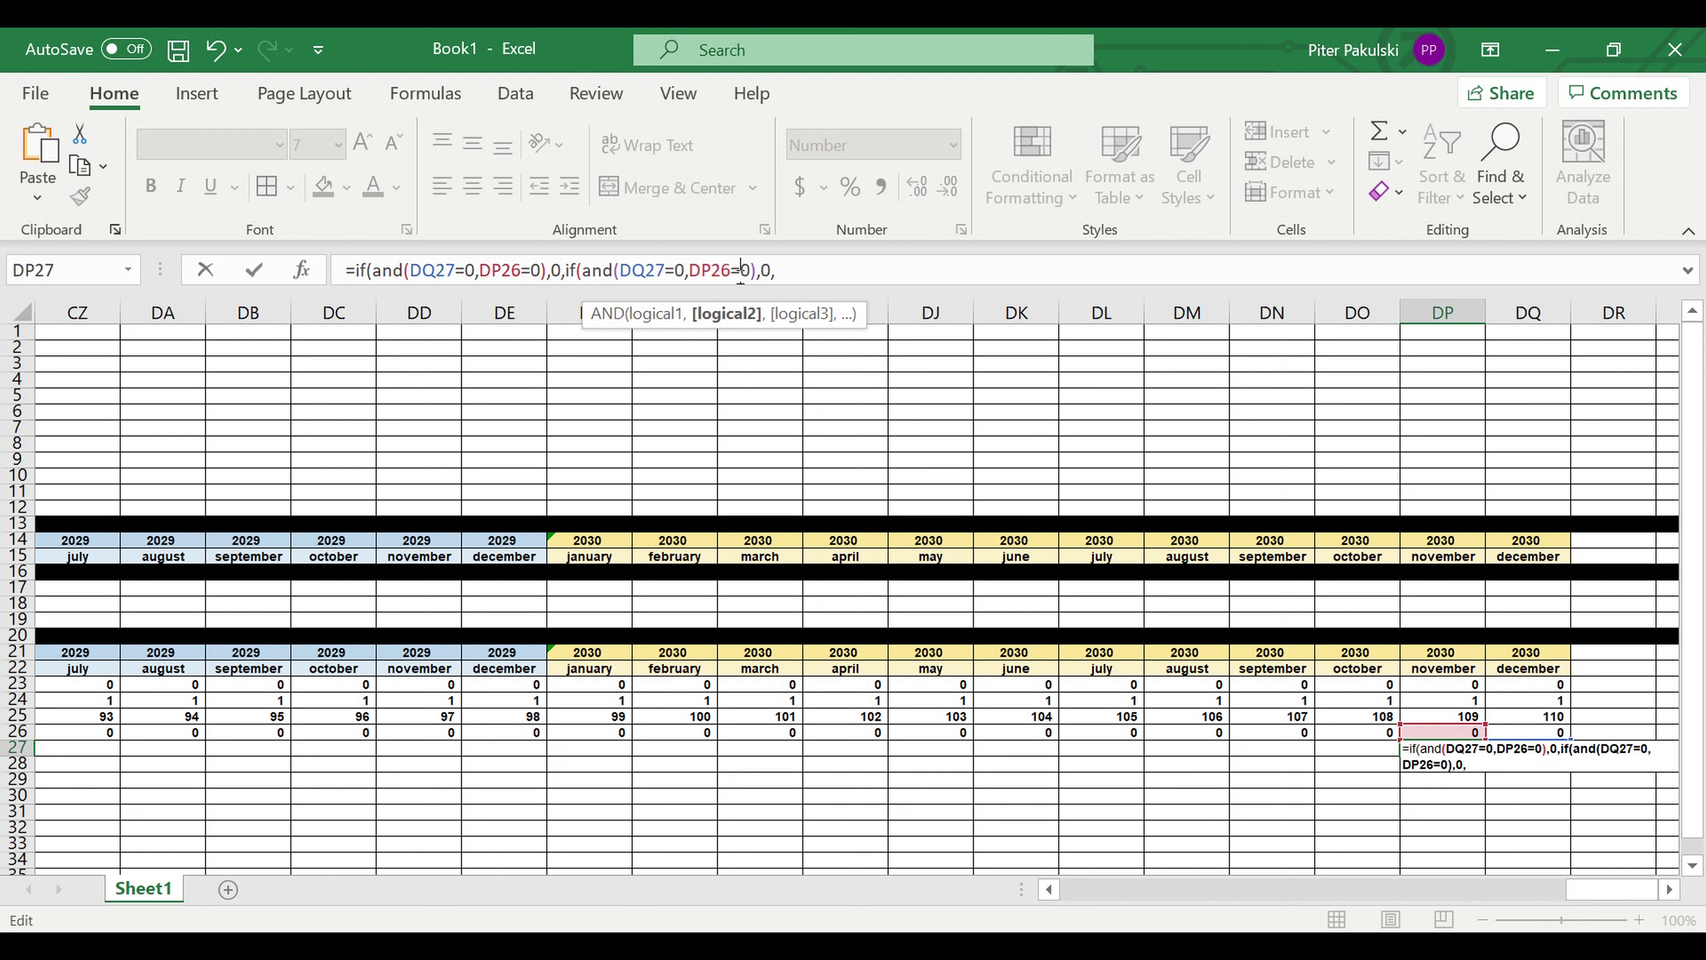
pyautogui.write('.')
pyautogui.press('BackSpace')
pyautogui.write('>')
pyautogui.click(777, 271)
pyautogui.doubleClick(766, 270)
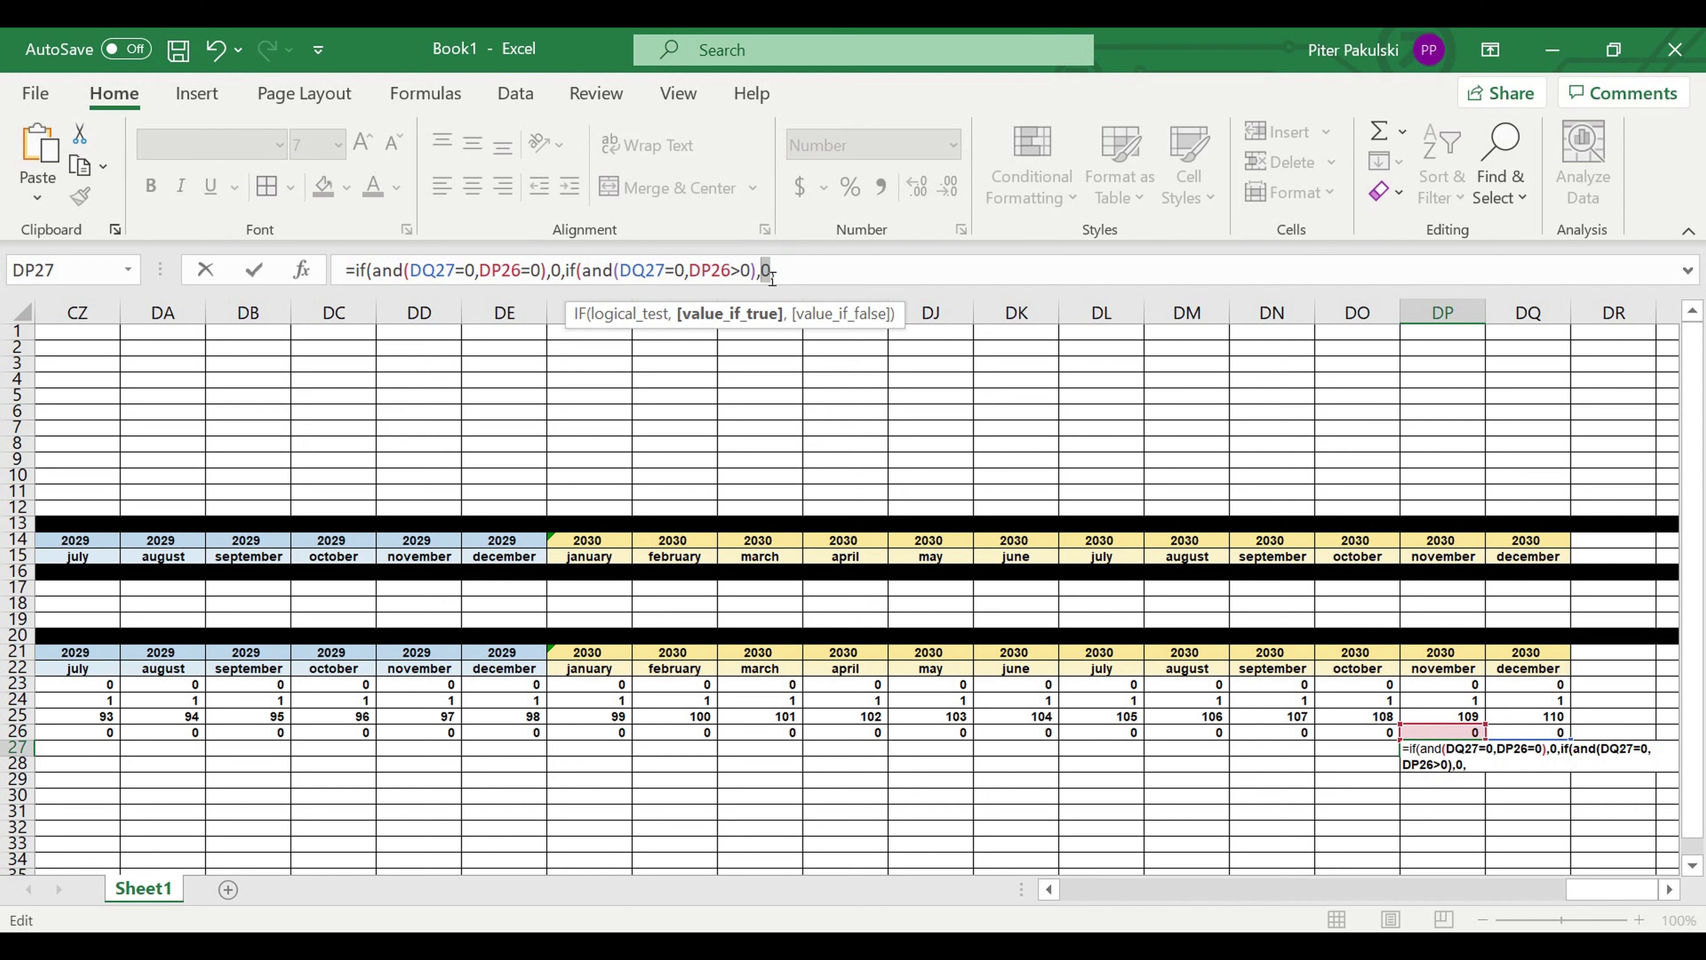
pyautogui.write('1')
# Close DP27's formula with DQ27+1 as the final branch and commit it
pyautogui.click(818, 271)
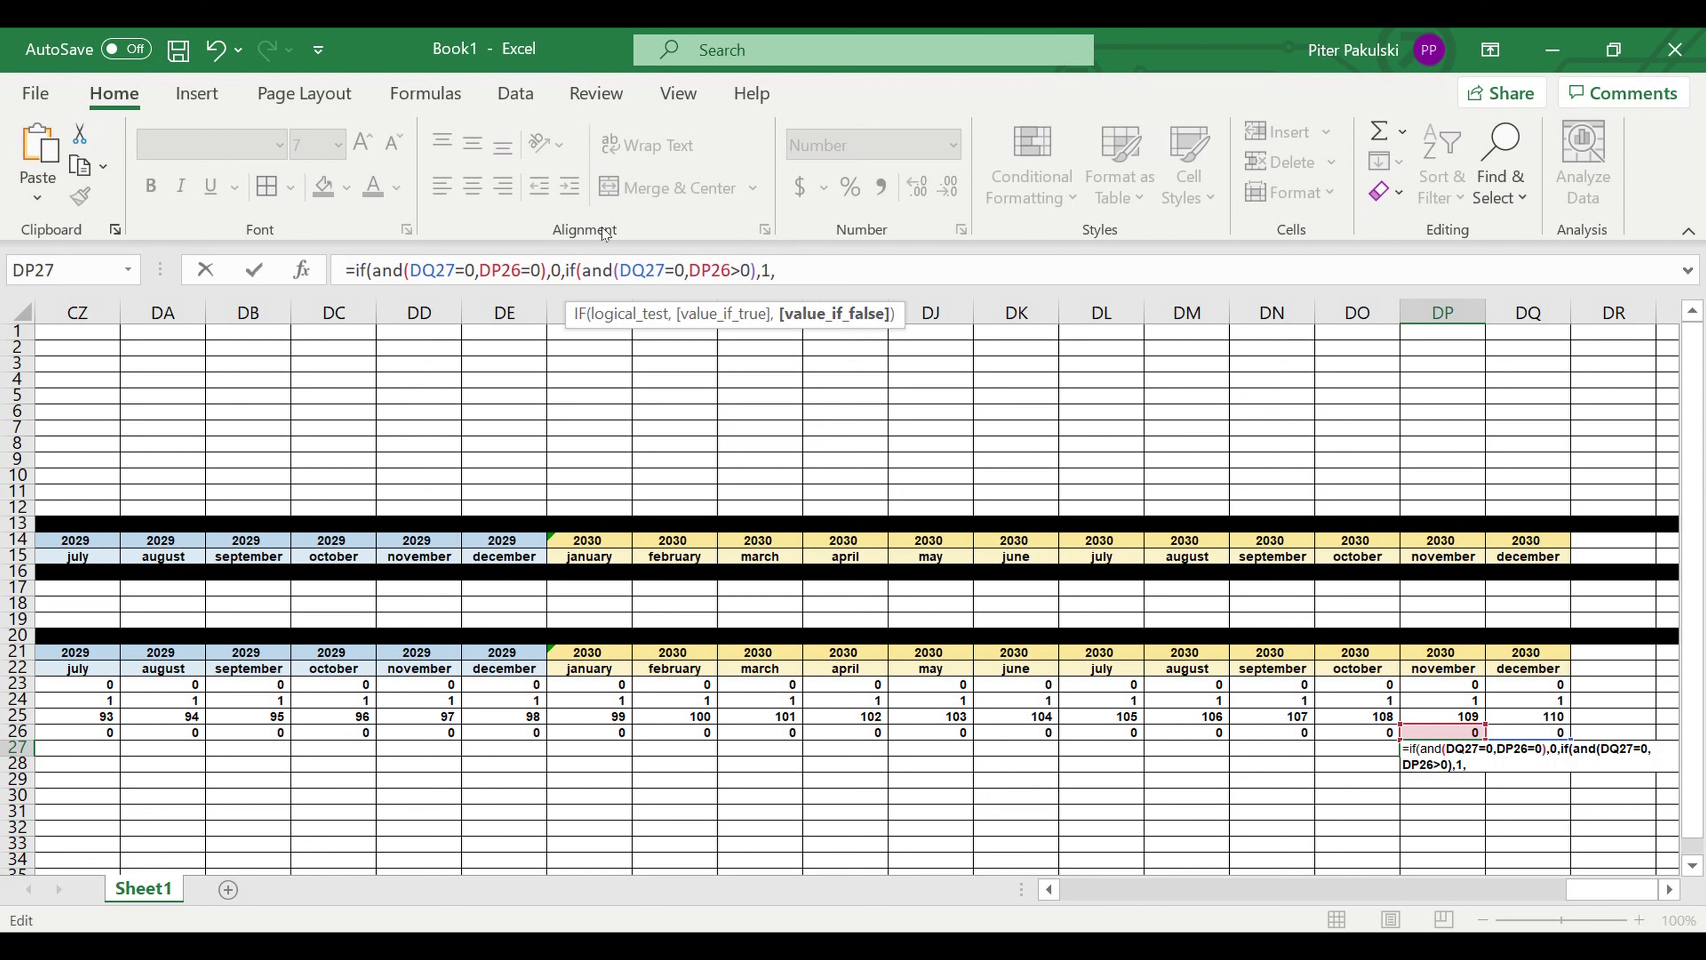
pyautogui.click(621, 271)
pyautogui.doubleClick(646, 276)
pyautogui.hotkey('ctrl', 'c')
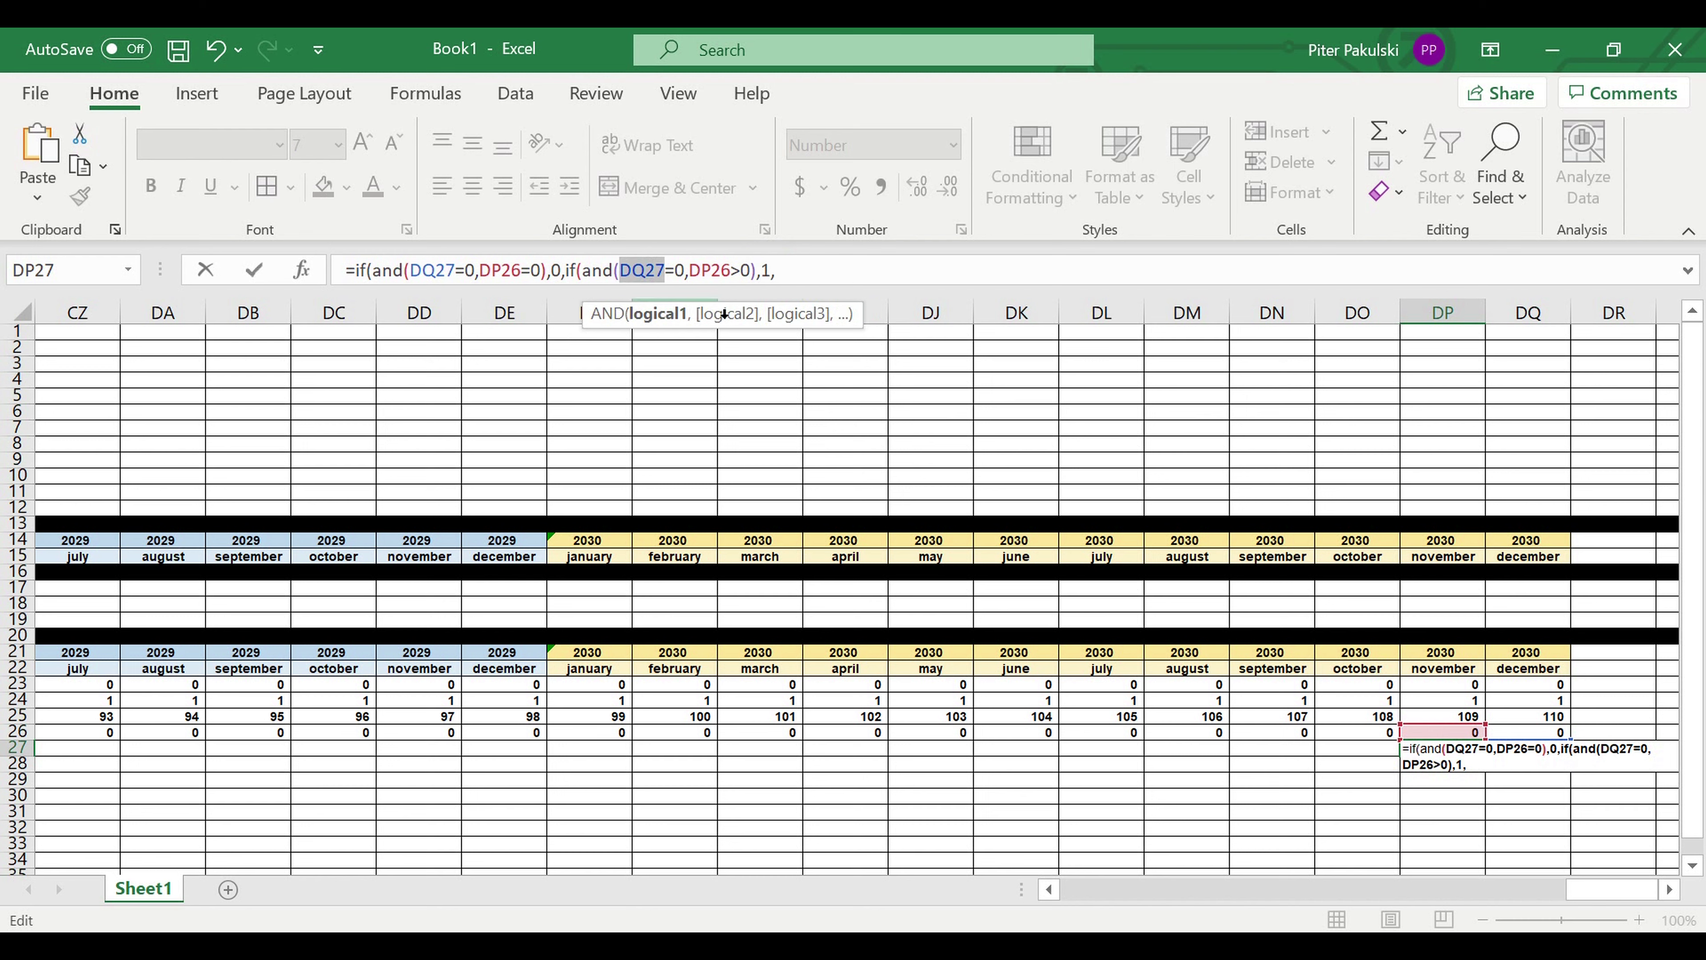
pyautogui.click(811, 280)
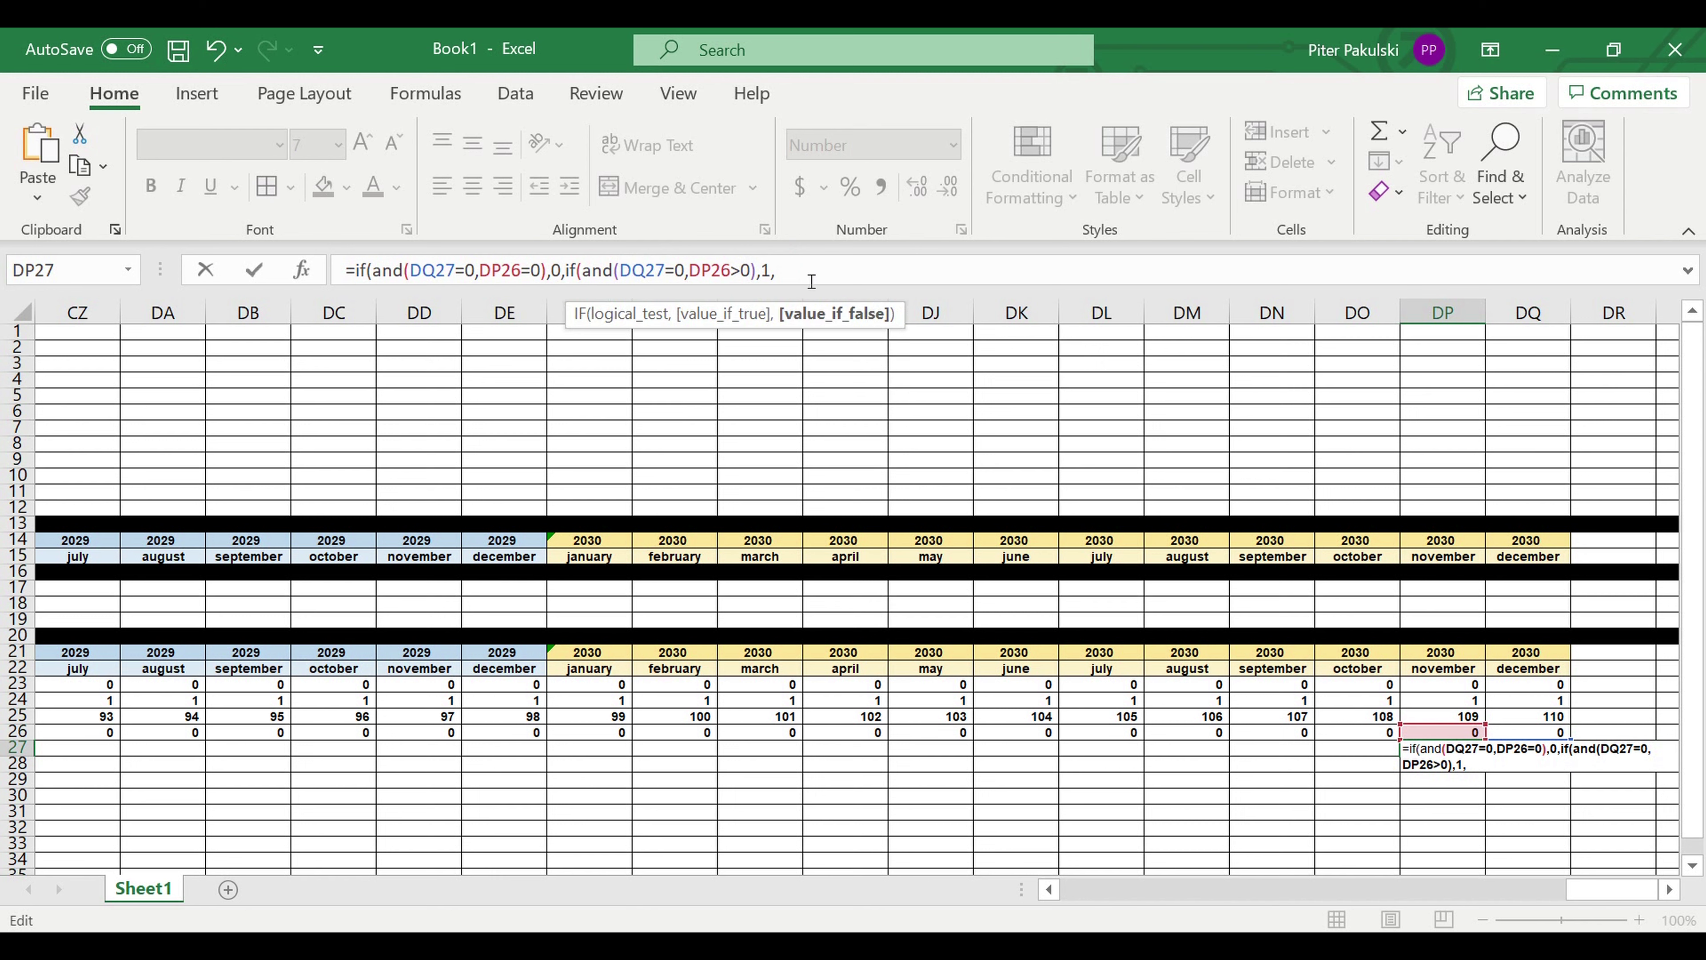
pyautogui.hotkey('ctrl', 'v')
pyautogui.write('+1))')
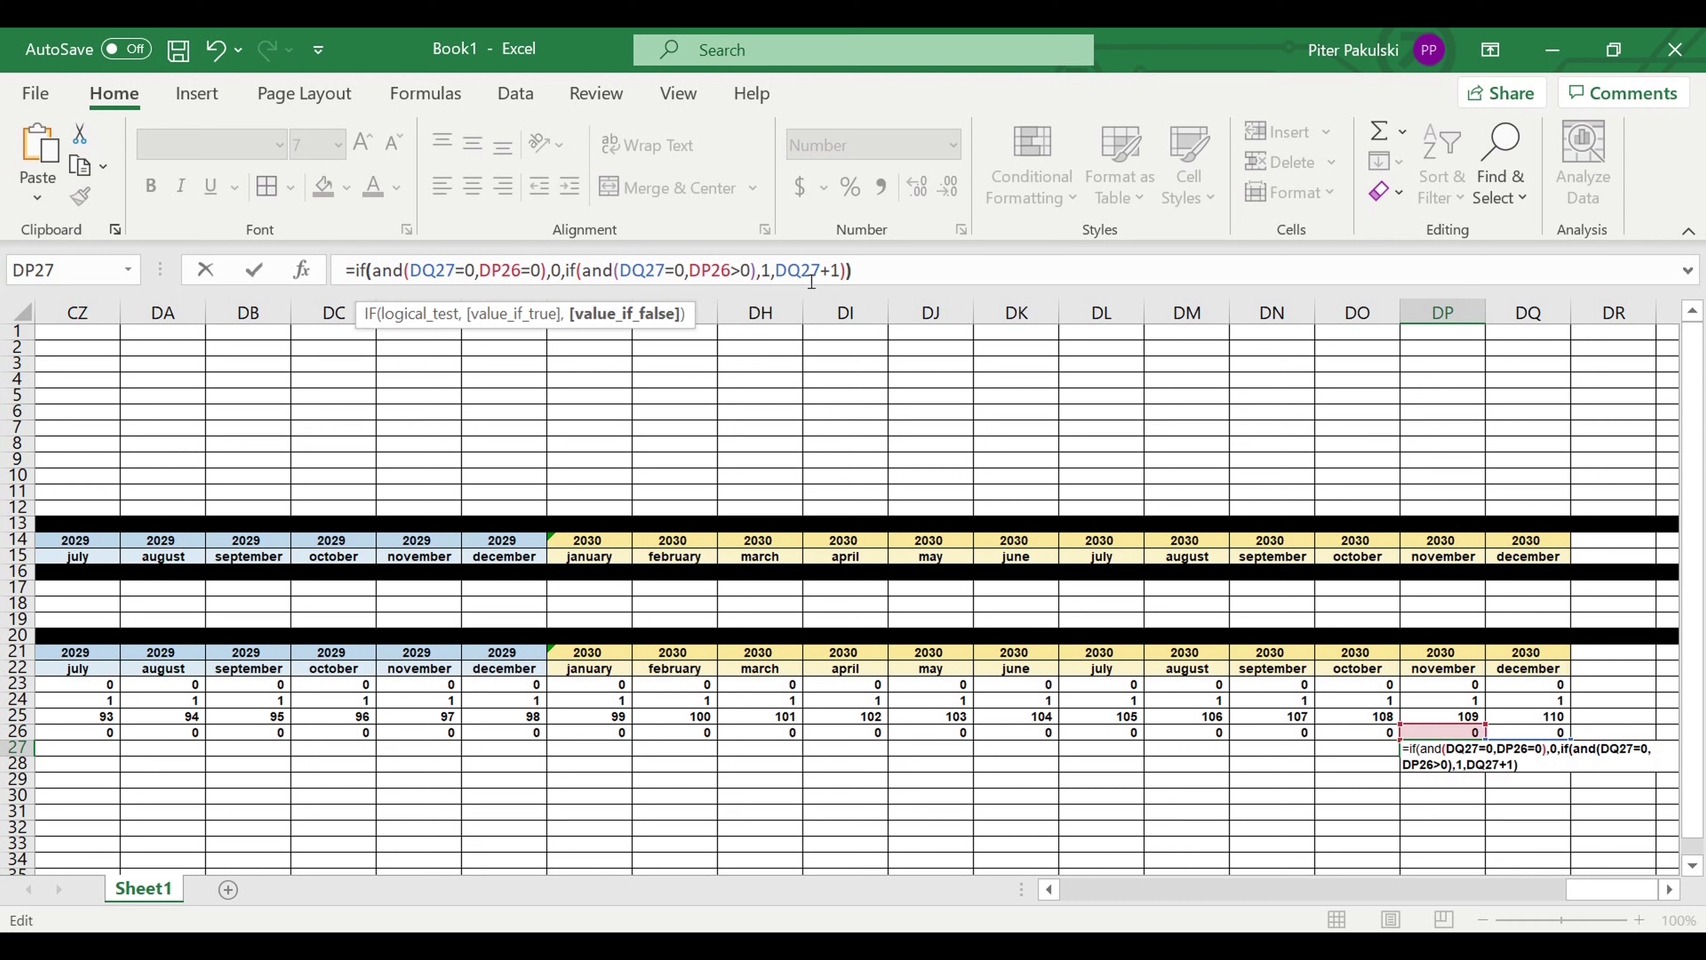
pyautogui.press('Return')
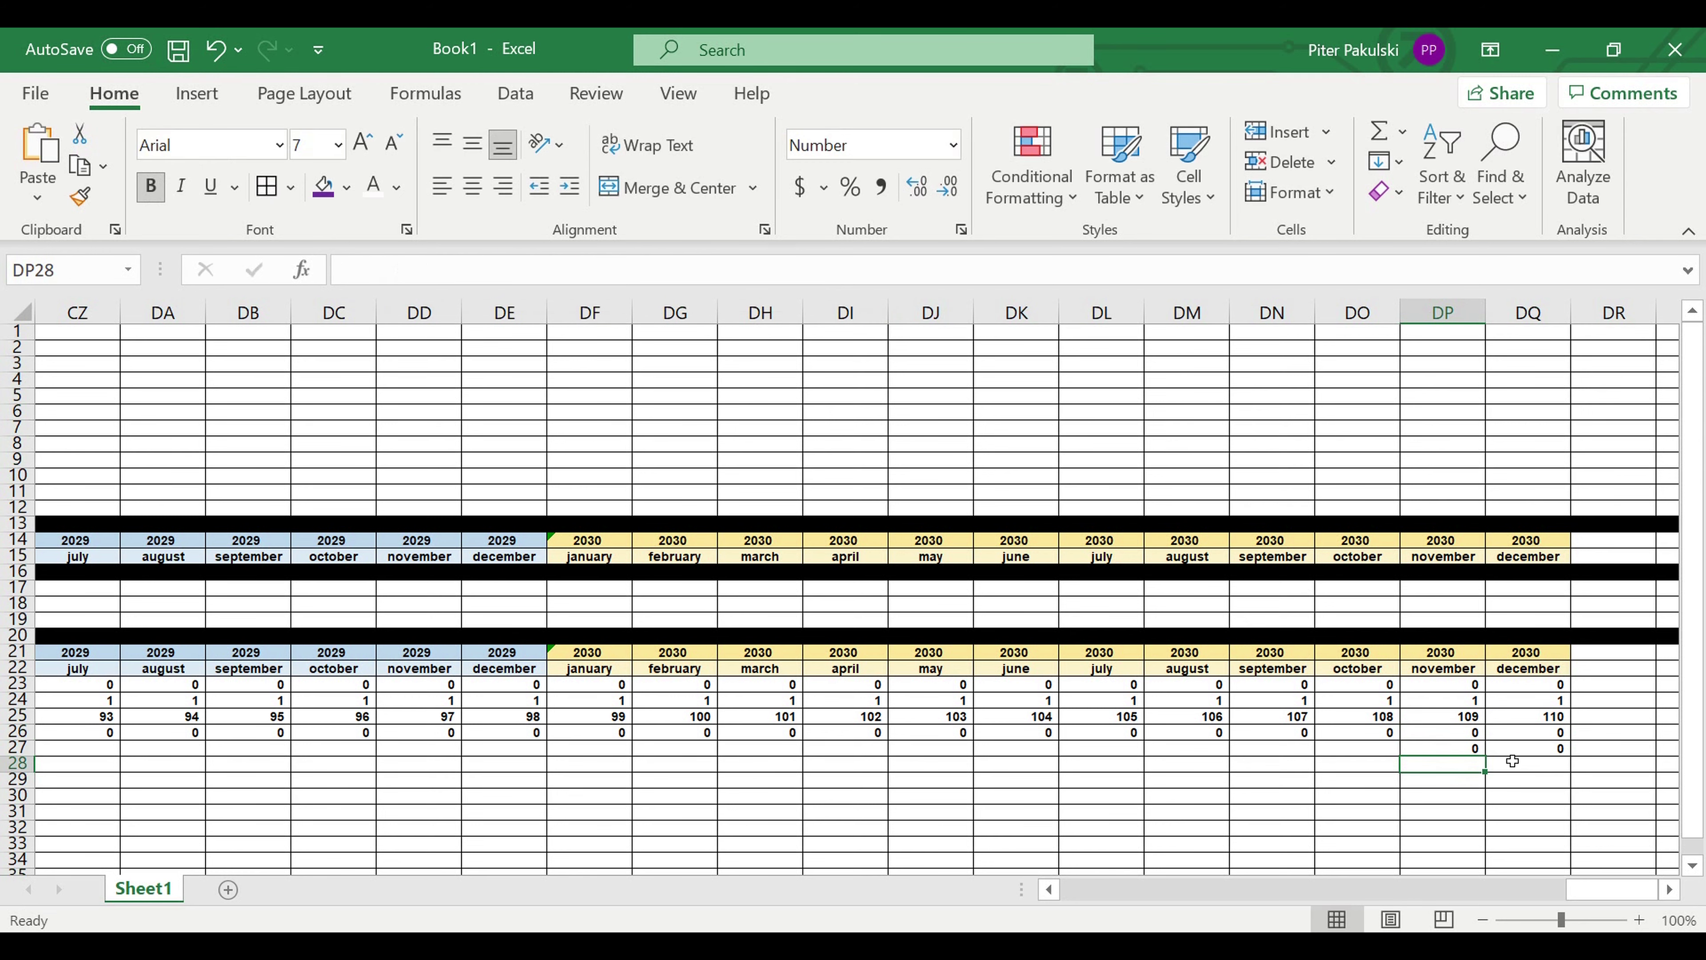
pyautogui.click(1458, 750)
# Fill DP27's countdown formula left across row 27
pyautogui.moveTo(1492, 765); pyautogui.dragTo(233, 806)
pyautogui.click(450, 795)
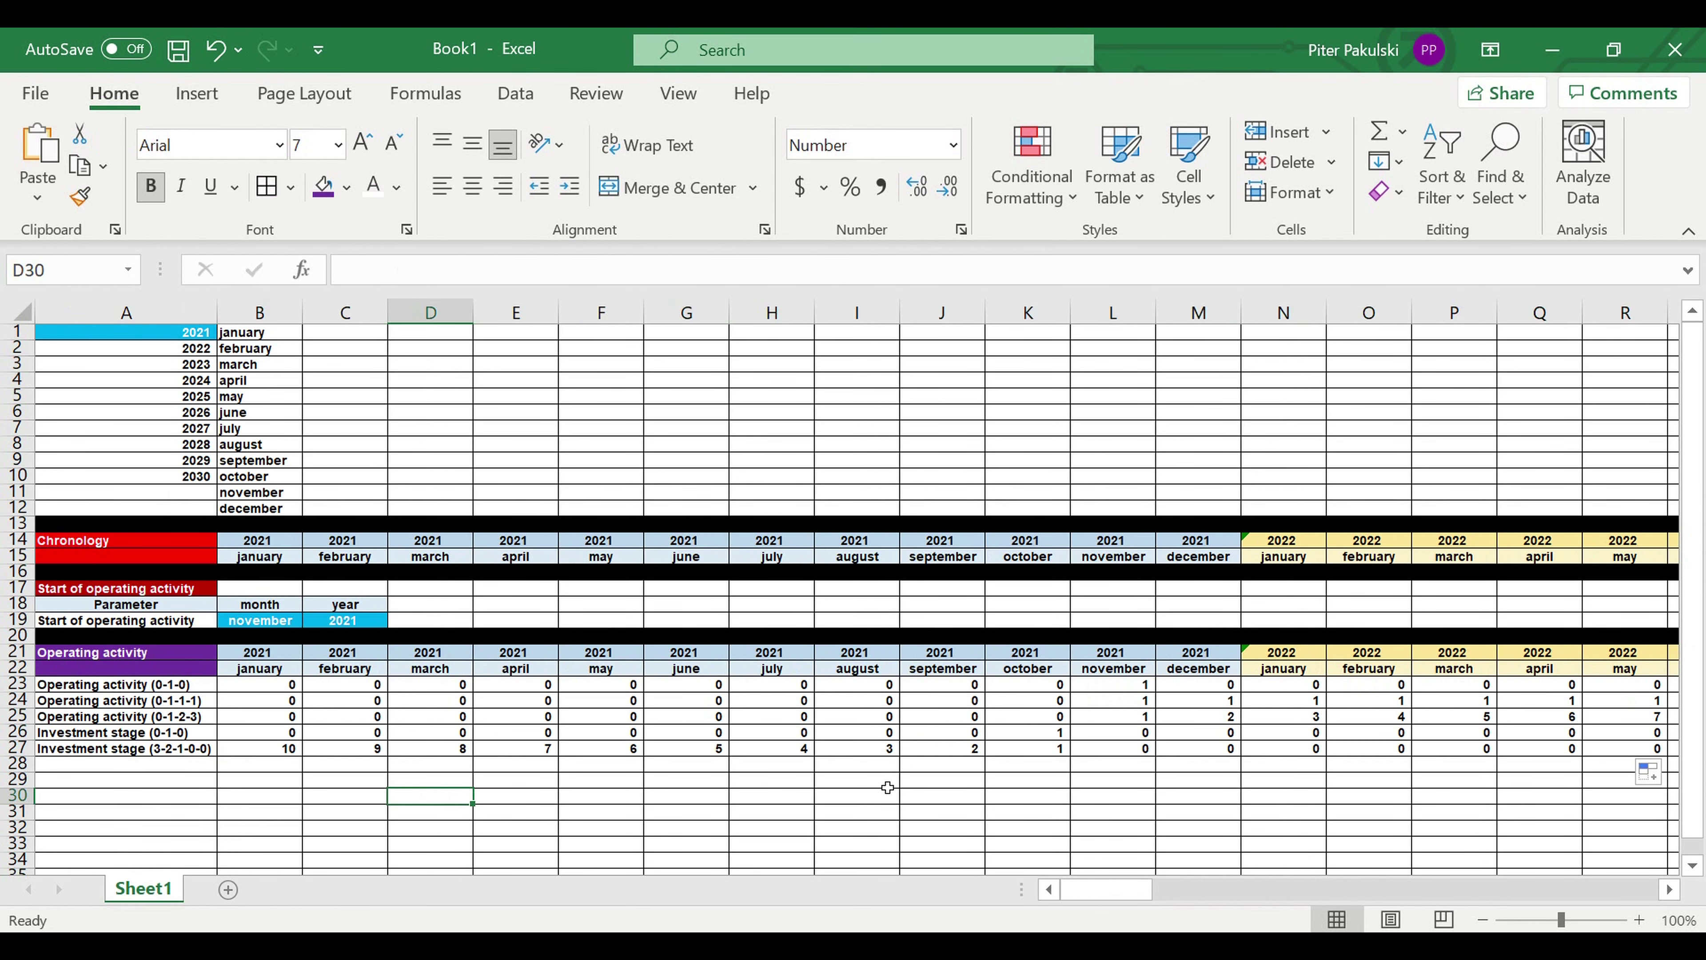
pyautogui.click(1001, 782)
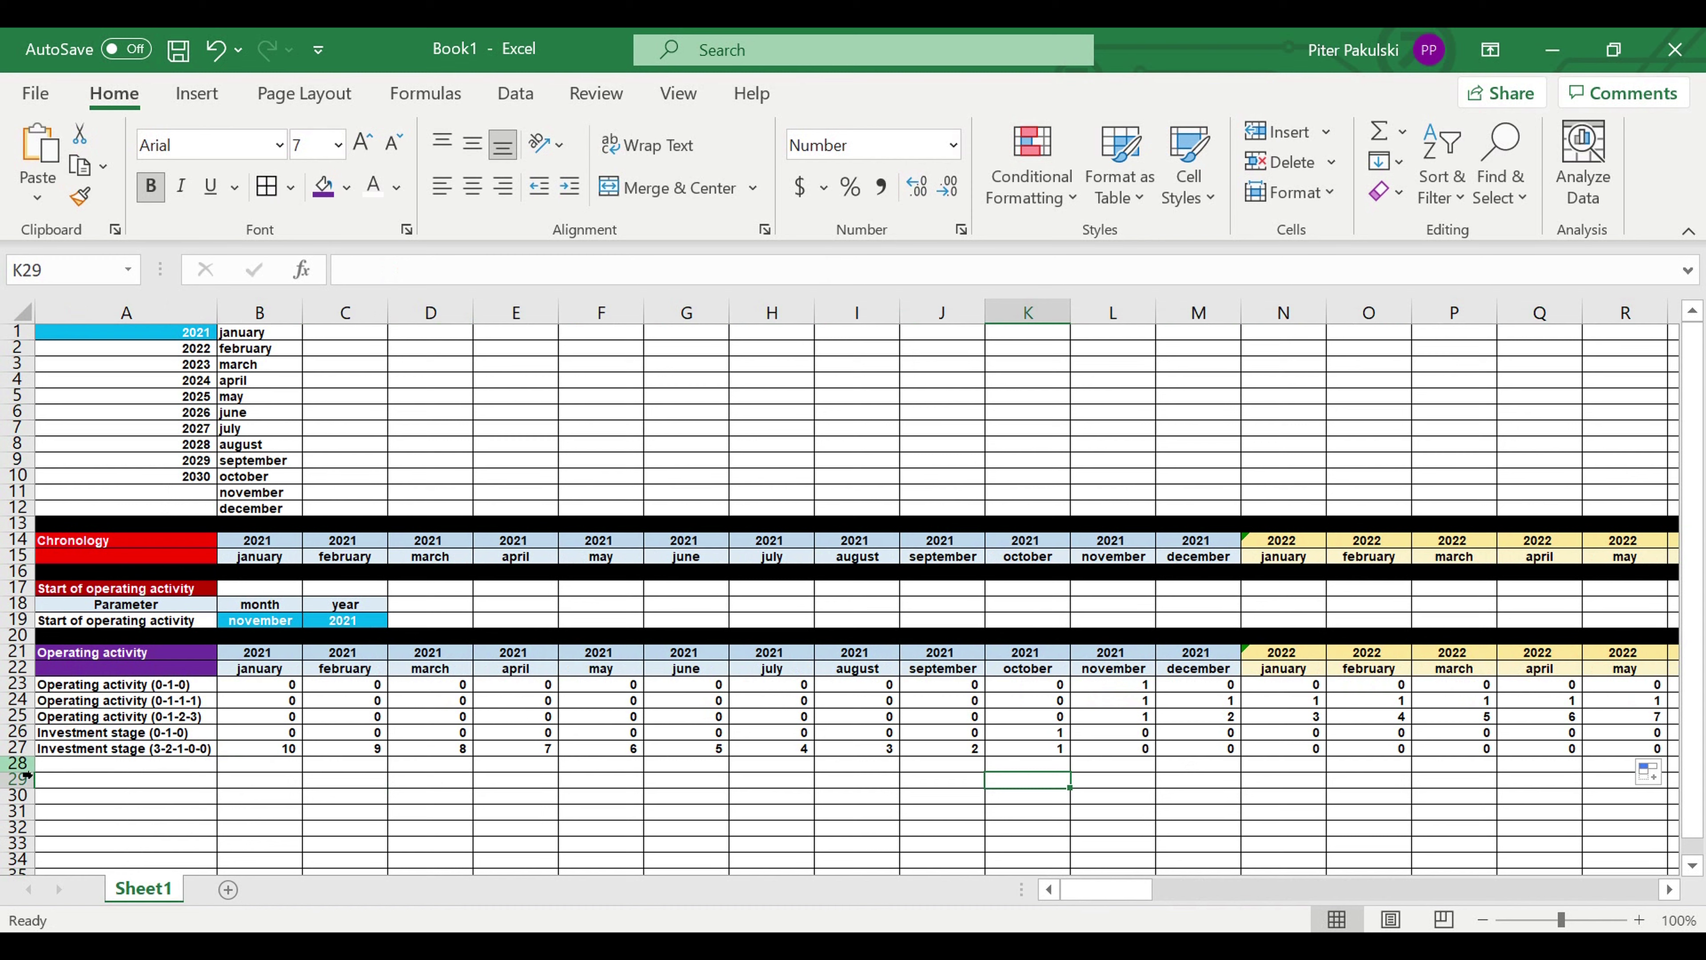
# Fill row 28 black as a separator bar
pyautogui.click(20, 763)
pyautogui.click(347, 187)
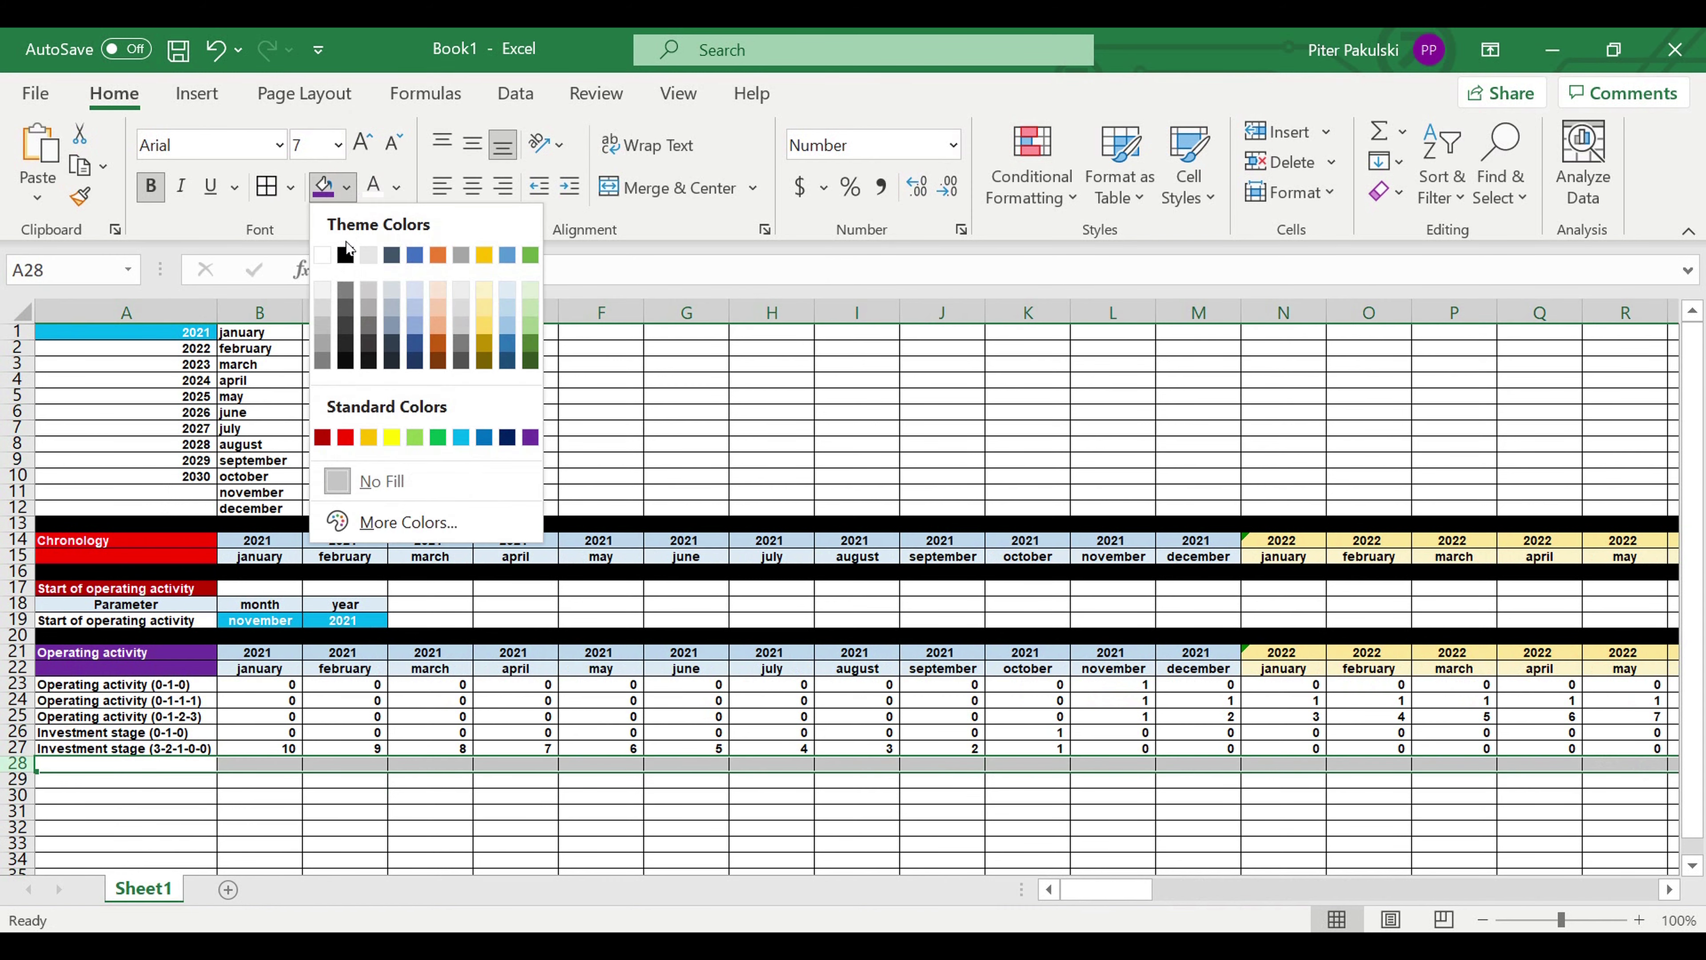
pyautogui.click(347, 254)
# Indent the labels in A23:A27 and autofit column A
pyautogui.moveTo(137, 685); pyautogui.dragTo(154, 748)
pyautogui.click(570, 187)
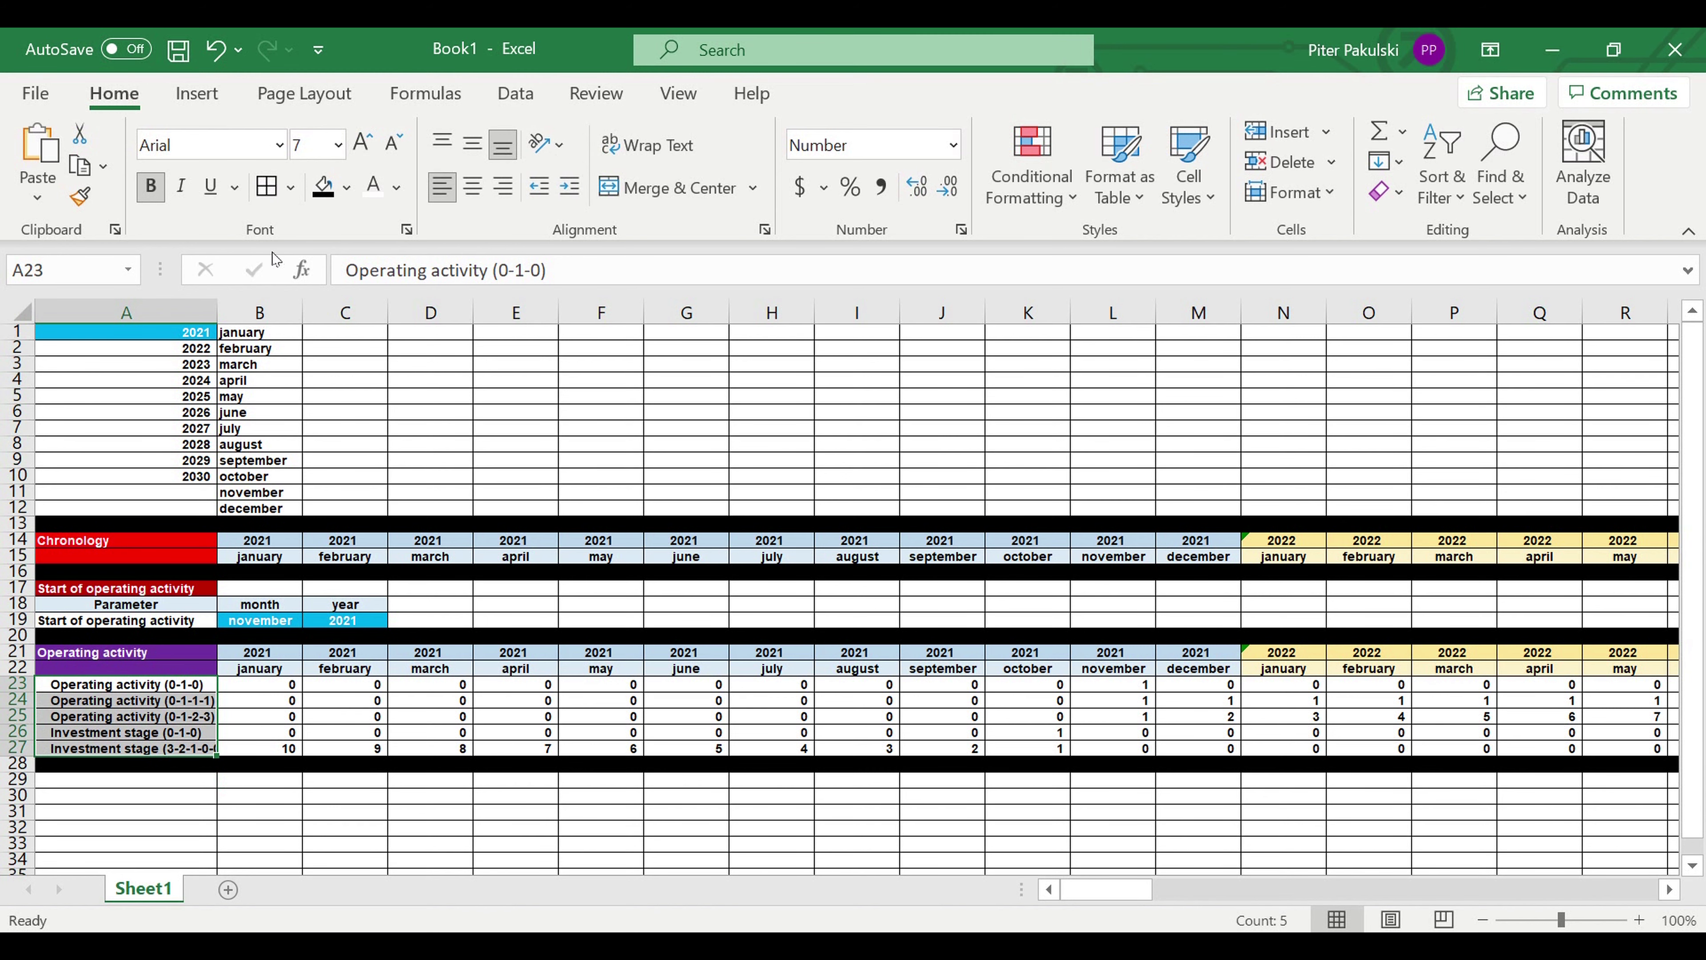
pyautogui.doubleClick(217, 314)
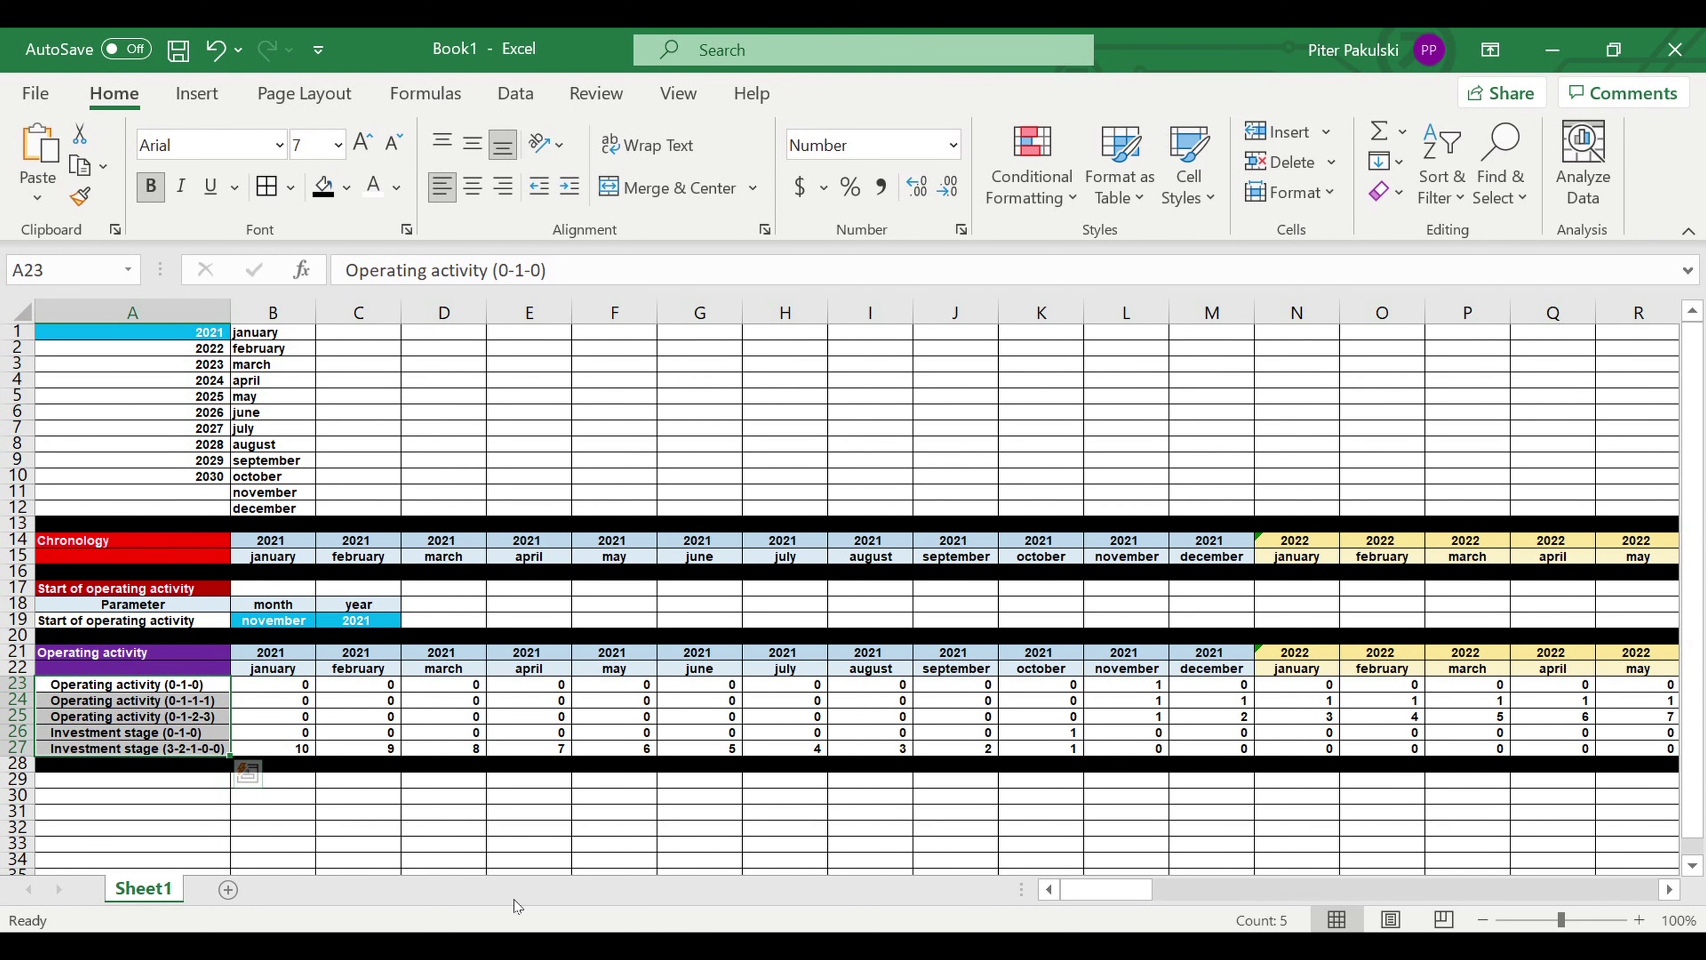
pyautogui.click(388, 811)
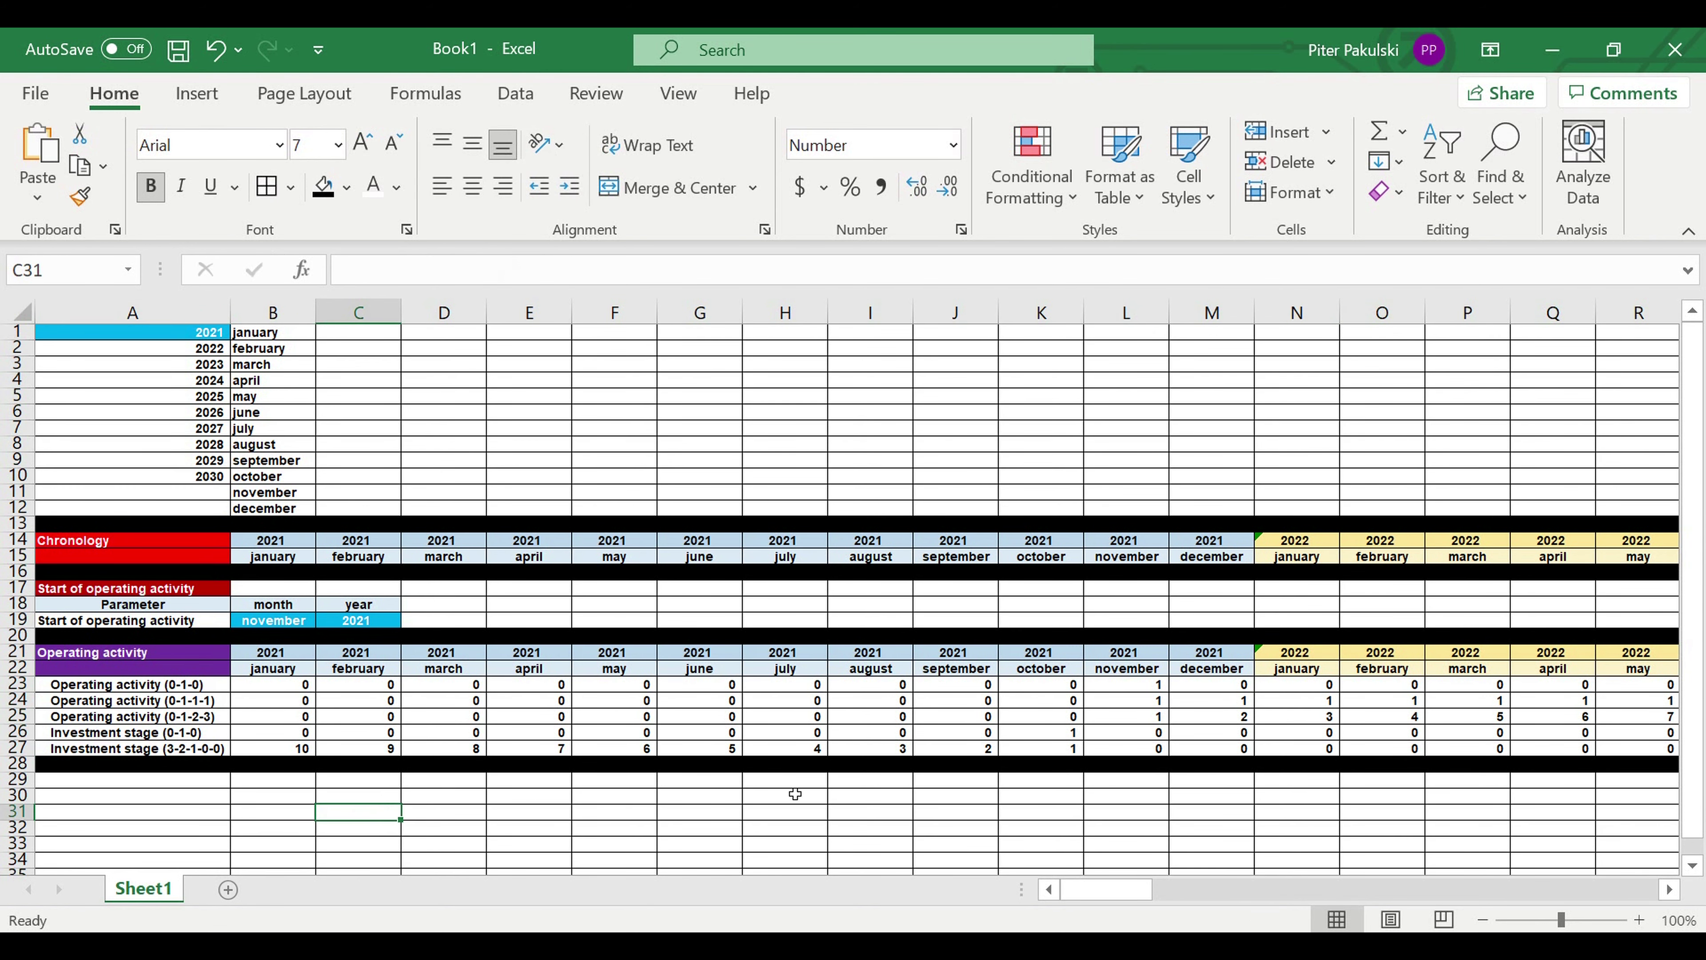
pyautogui.click(695, 798)
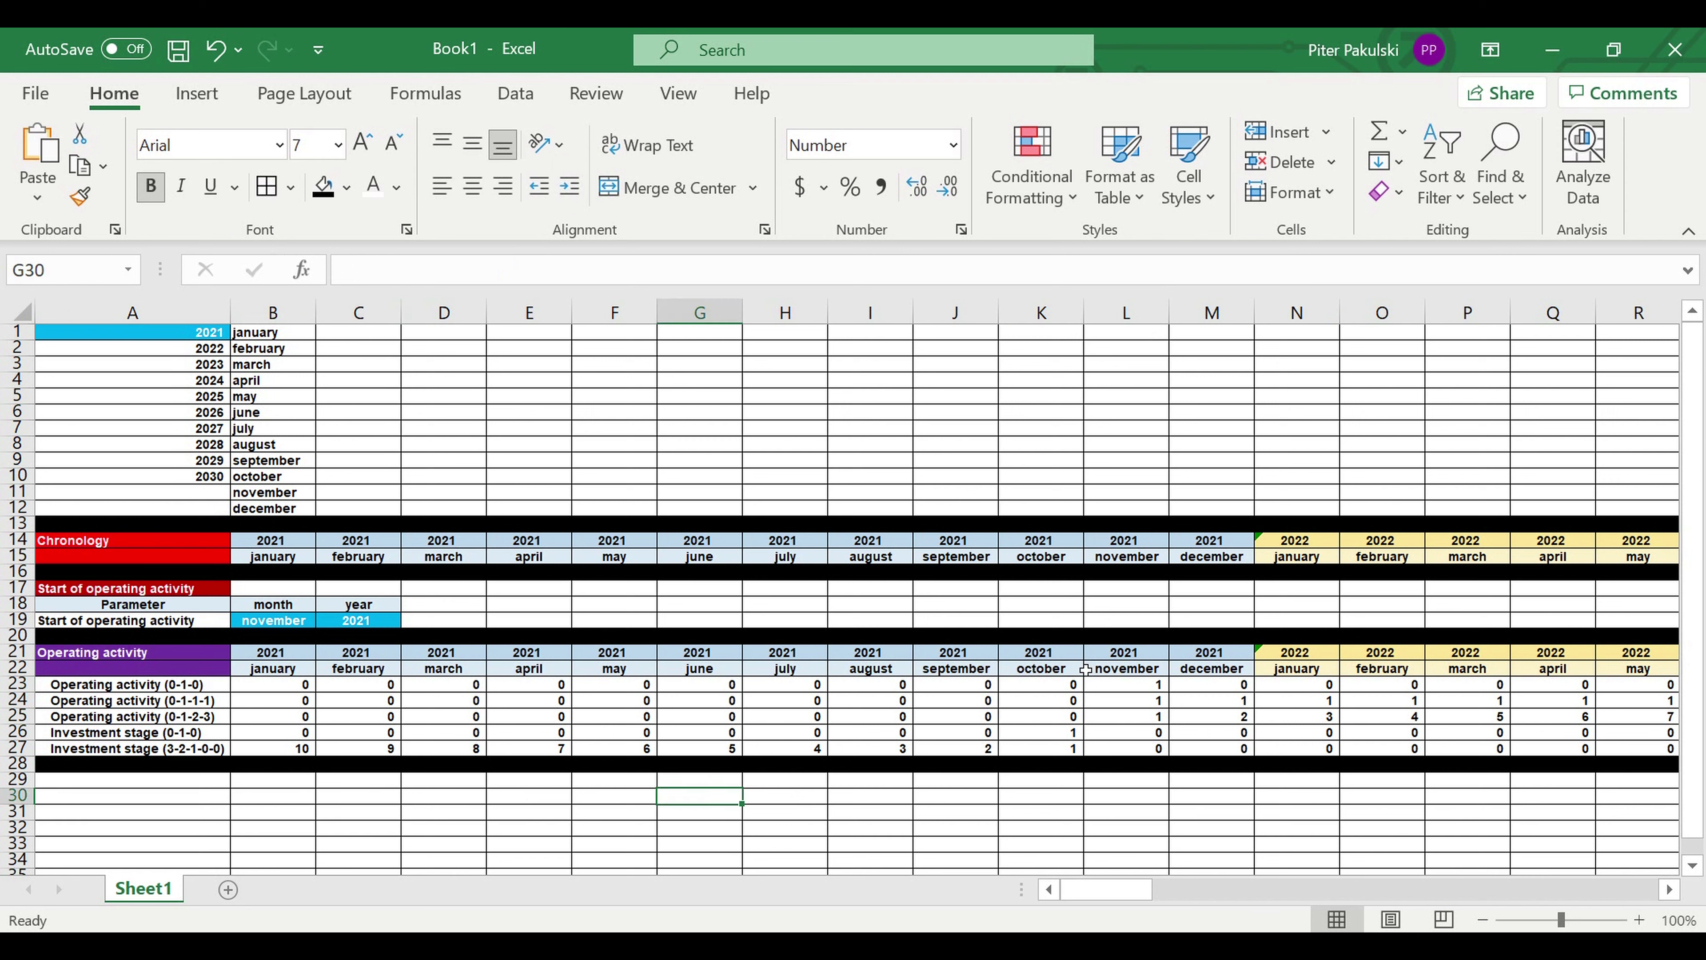
pyautogui.click(1134, 691)
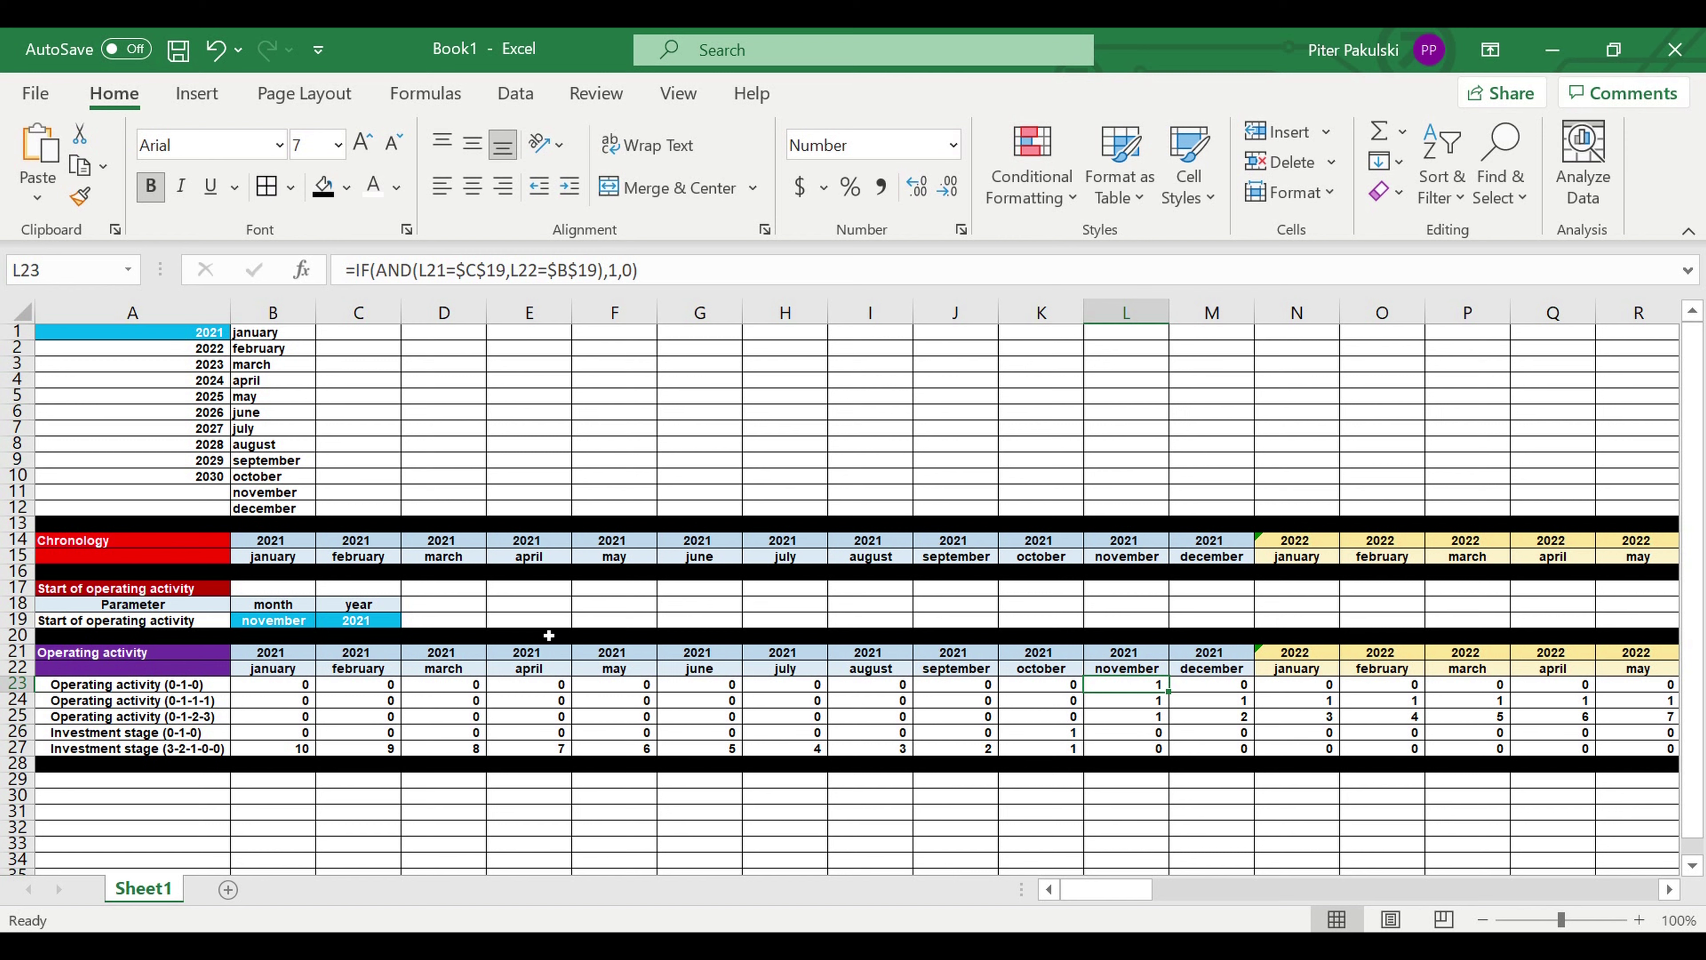
pyautogui.click(266, 627)
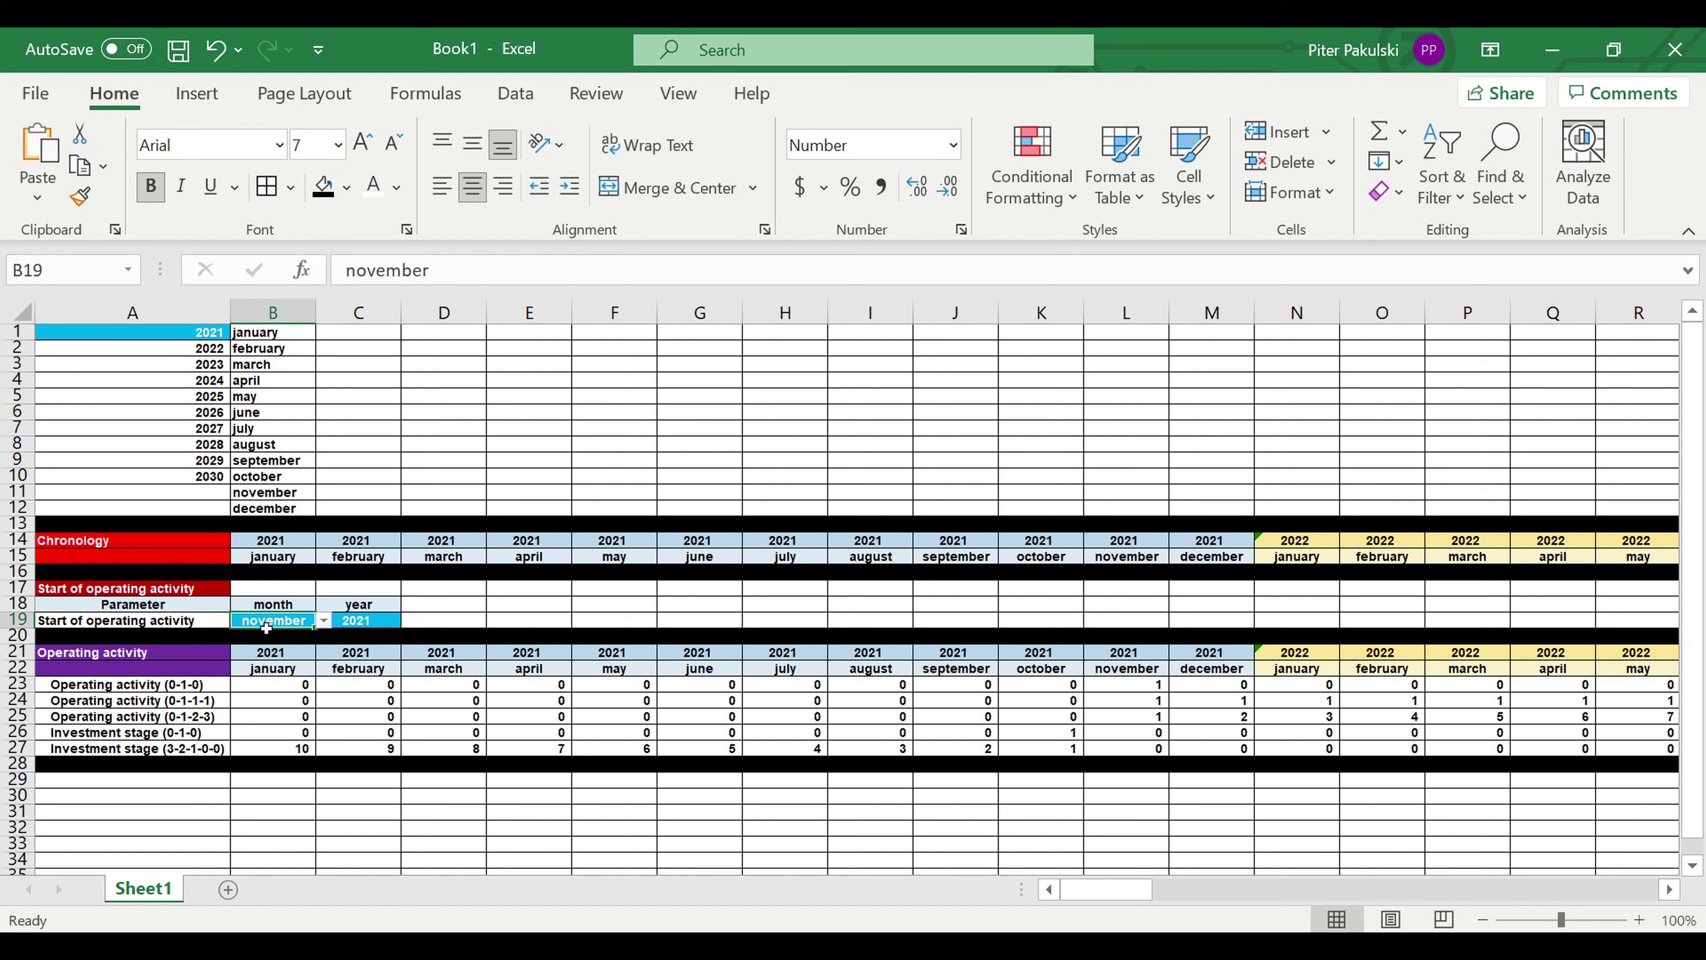
pyautogui.click(1153, 686)
pyautogui.moveTo(1145, 701); pyautogui.dragTo(1635, 704)
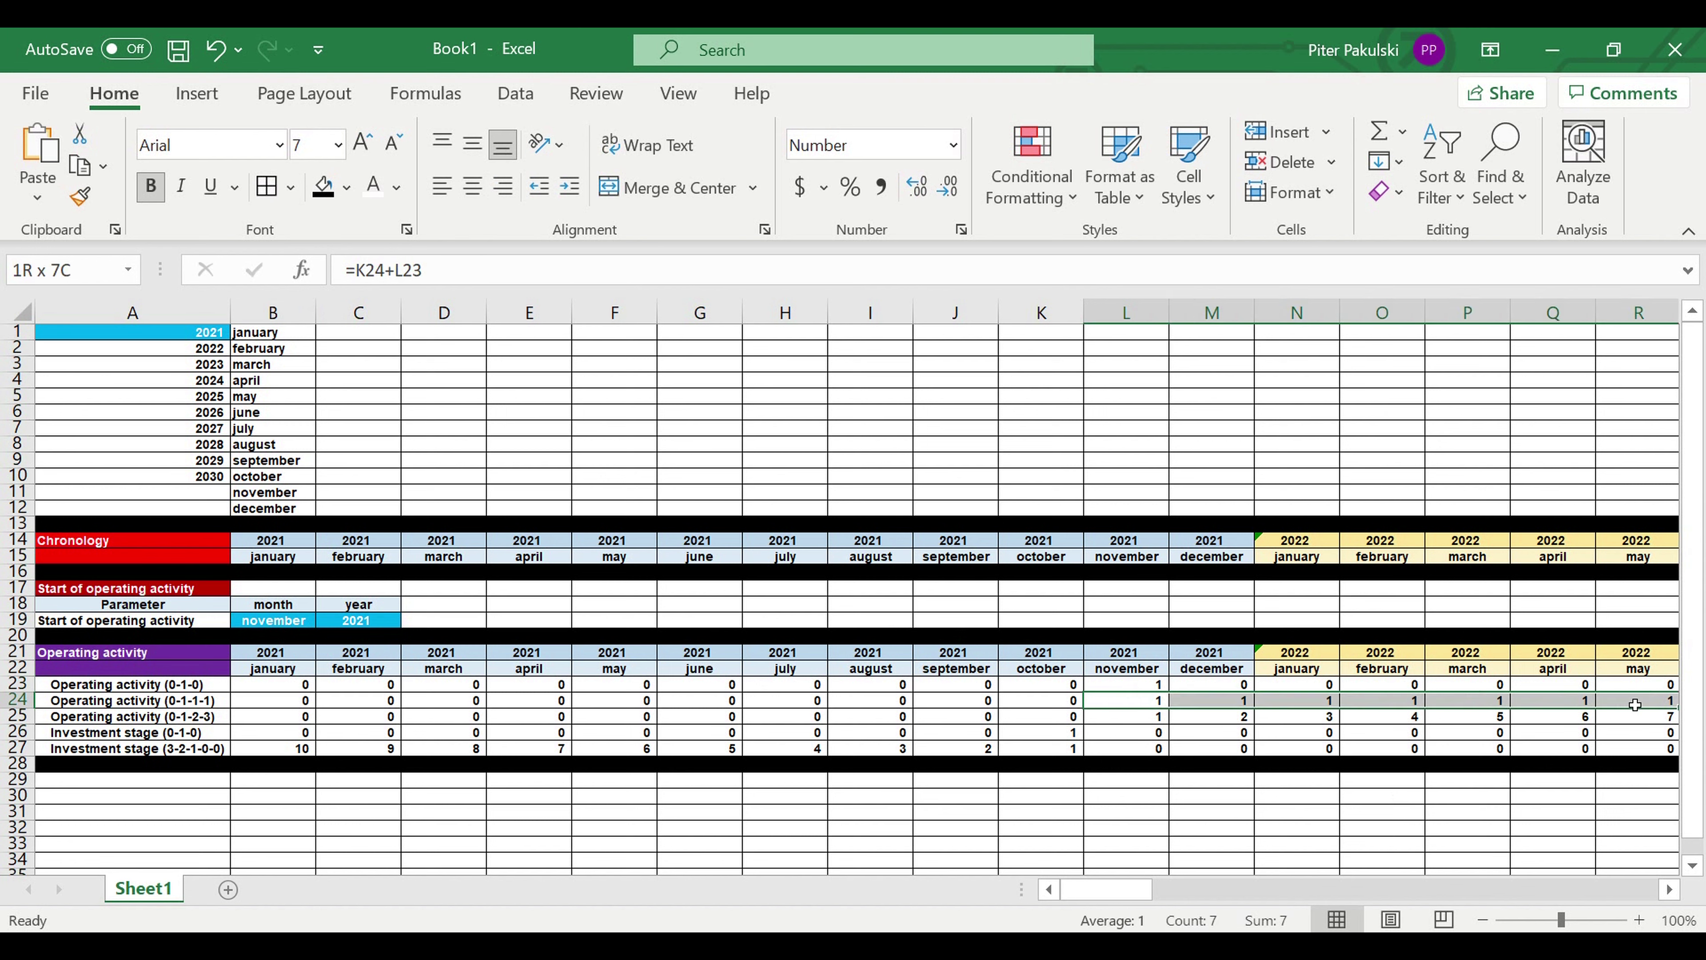
pyautogui.moveTo(1636, 704); pyautogui.dragTo(1635, 704)
pyautogui.moveTo(1151, 722); pyautogui.dragTo(1621, 727)
pyautogui.click(1048, 735)
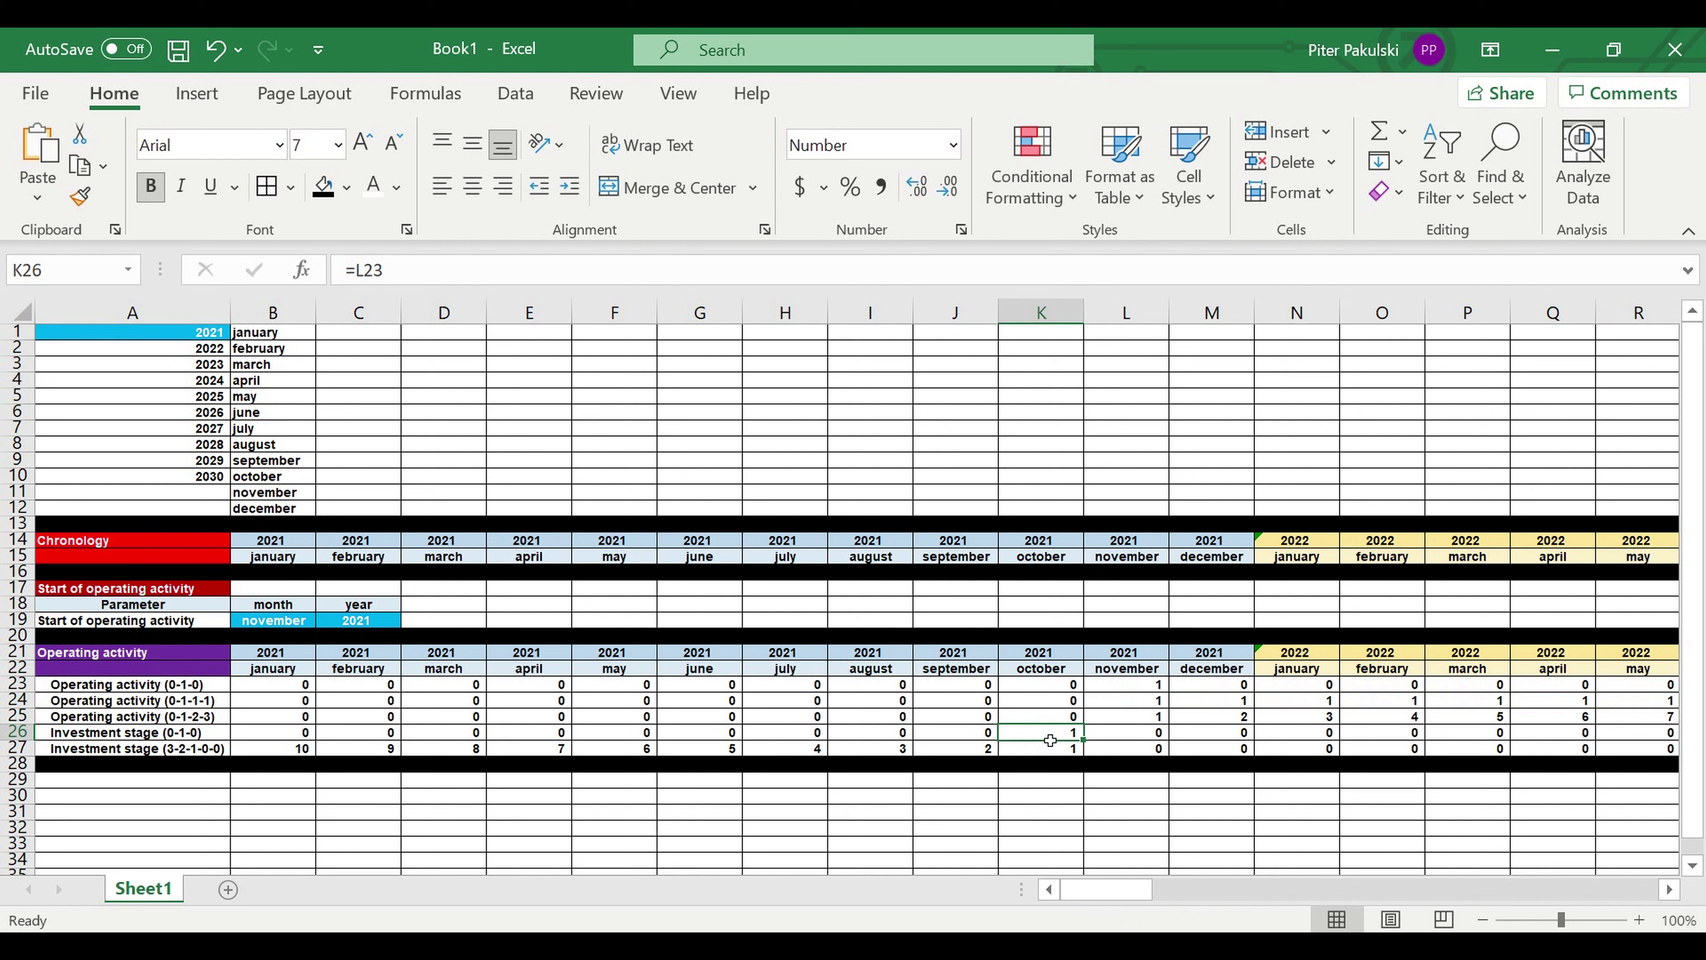
pyautogui.moveTo(1048, 747); pyautogui.dragTo(269, 756)
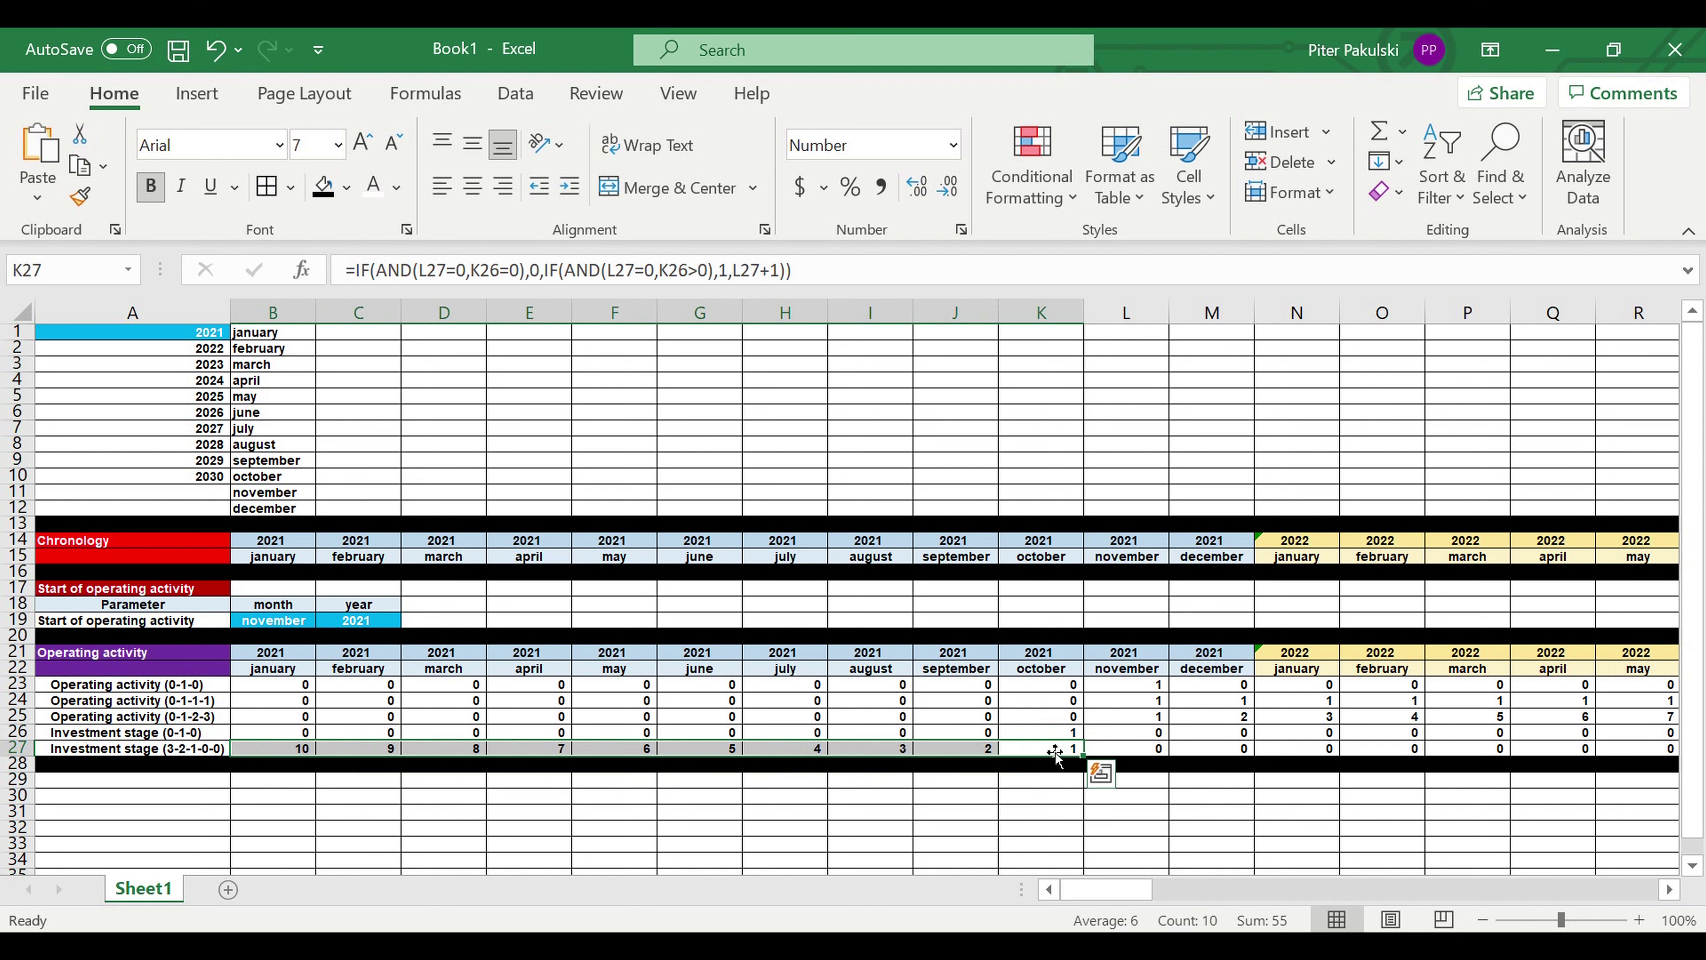
pyautogui.moveTo(1154, 717); pyautogui.dragTo(1632, 716)
pyautogui.click(1182, 785)
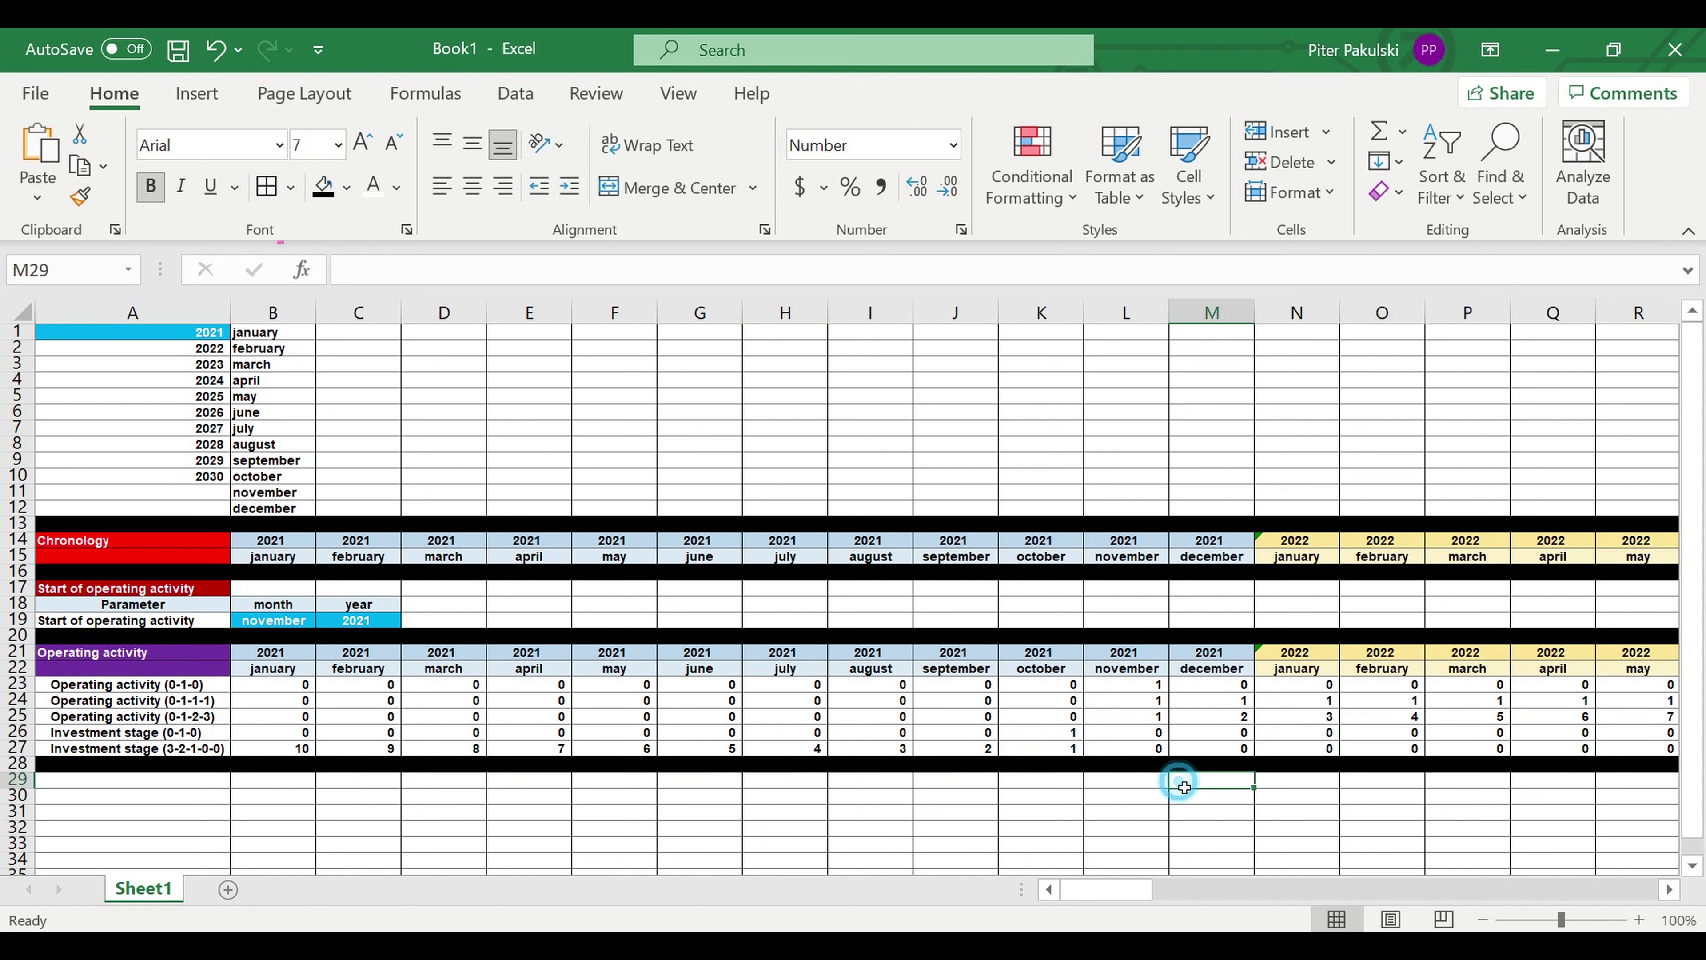
# Select all of column A on the chronology sheet and bring up the View ribbon settings
pyautogui.click(1266, 813)
pyautogui.click(1127, 844)
pyautogui.click(314, 796)
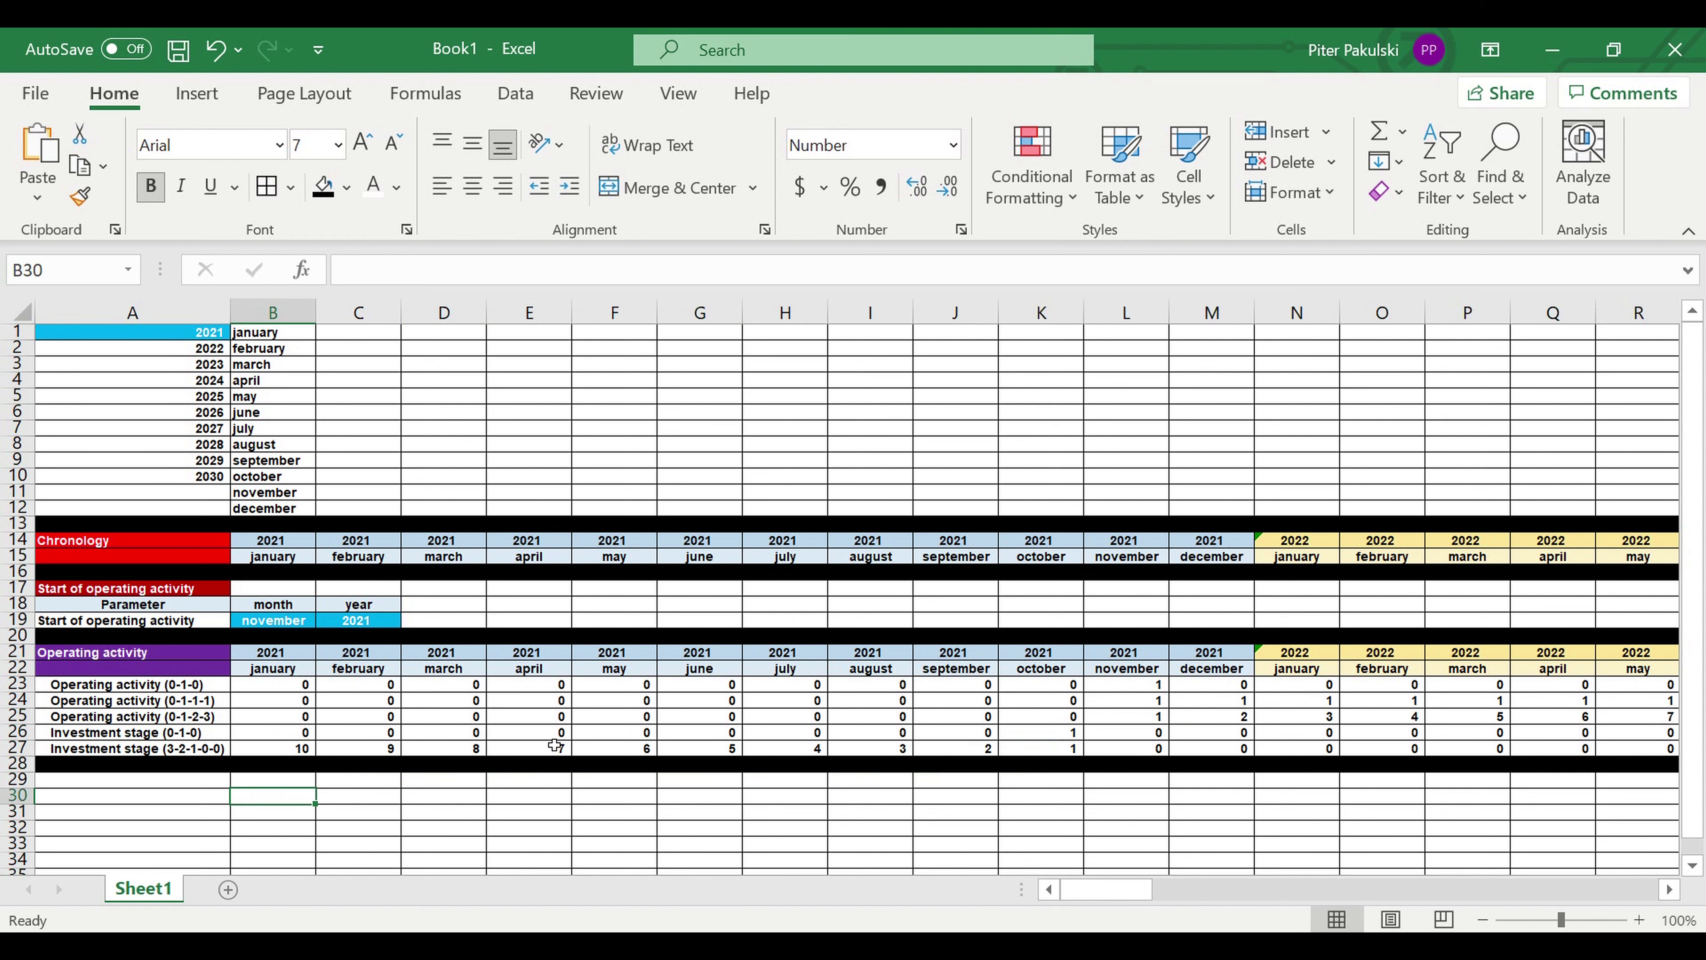
pyautogui.click(98, 313)
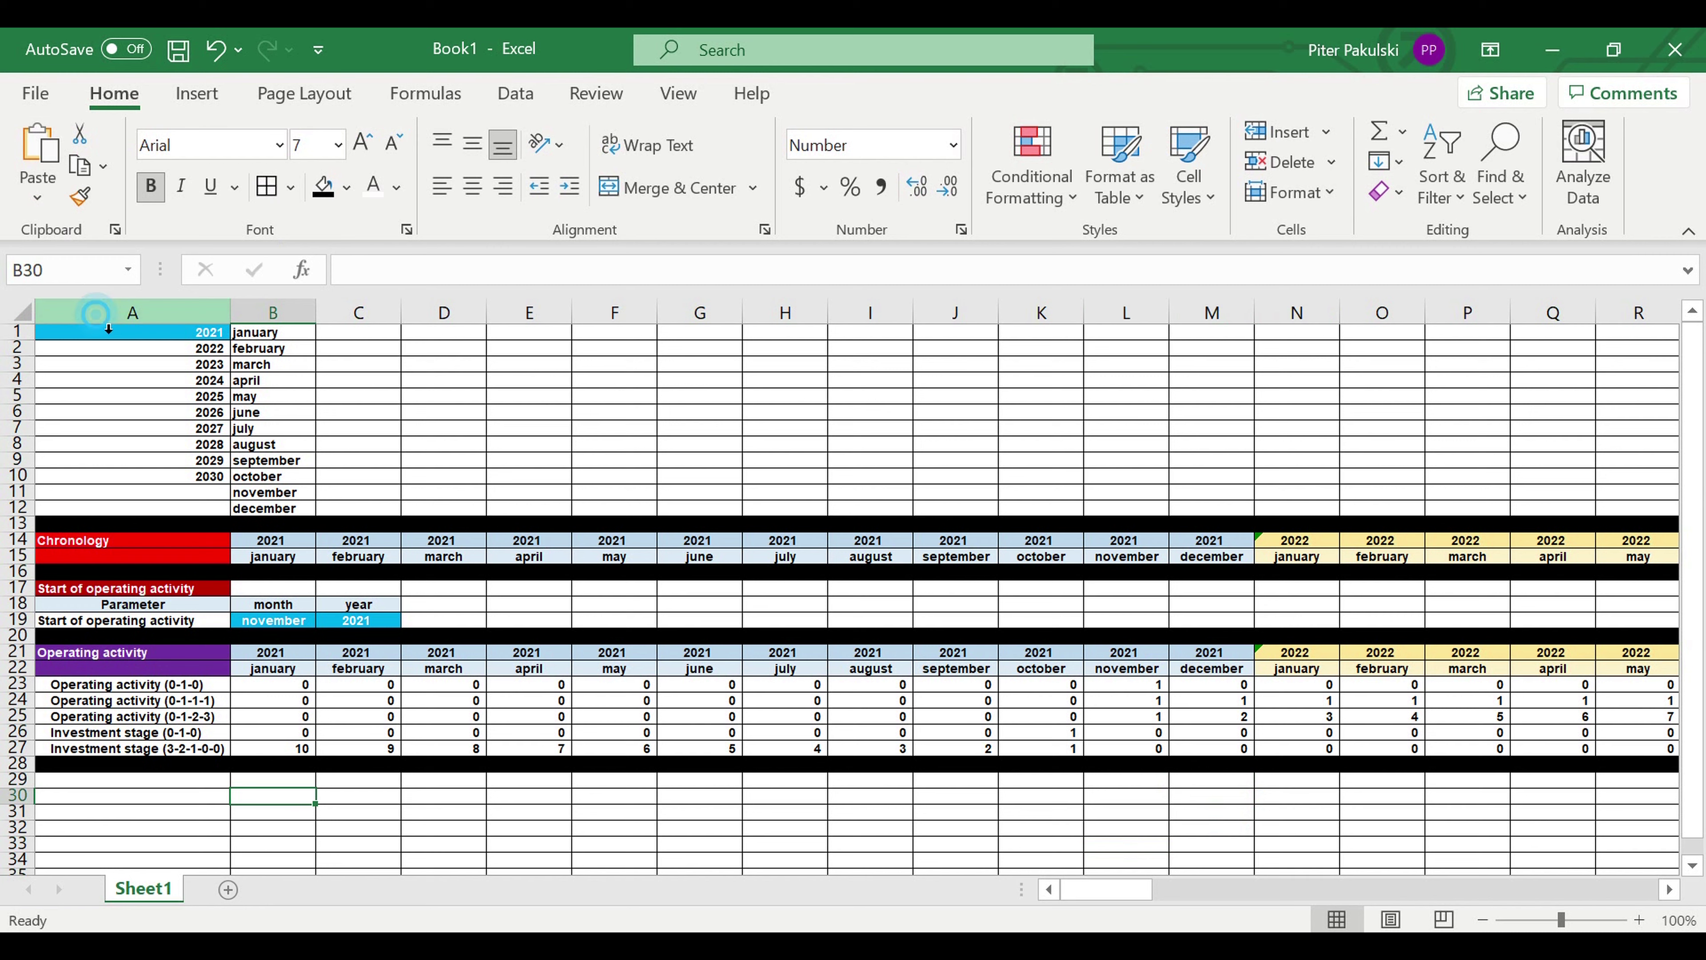
pyautogui.click(686, 98)
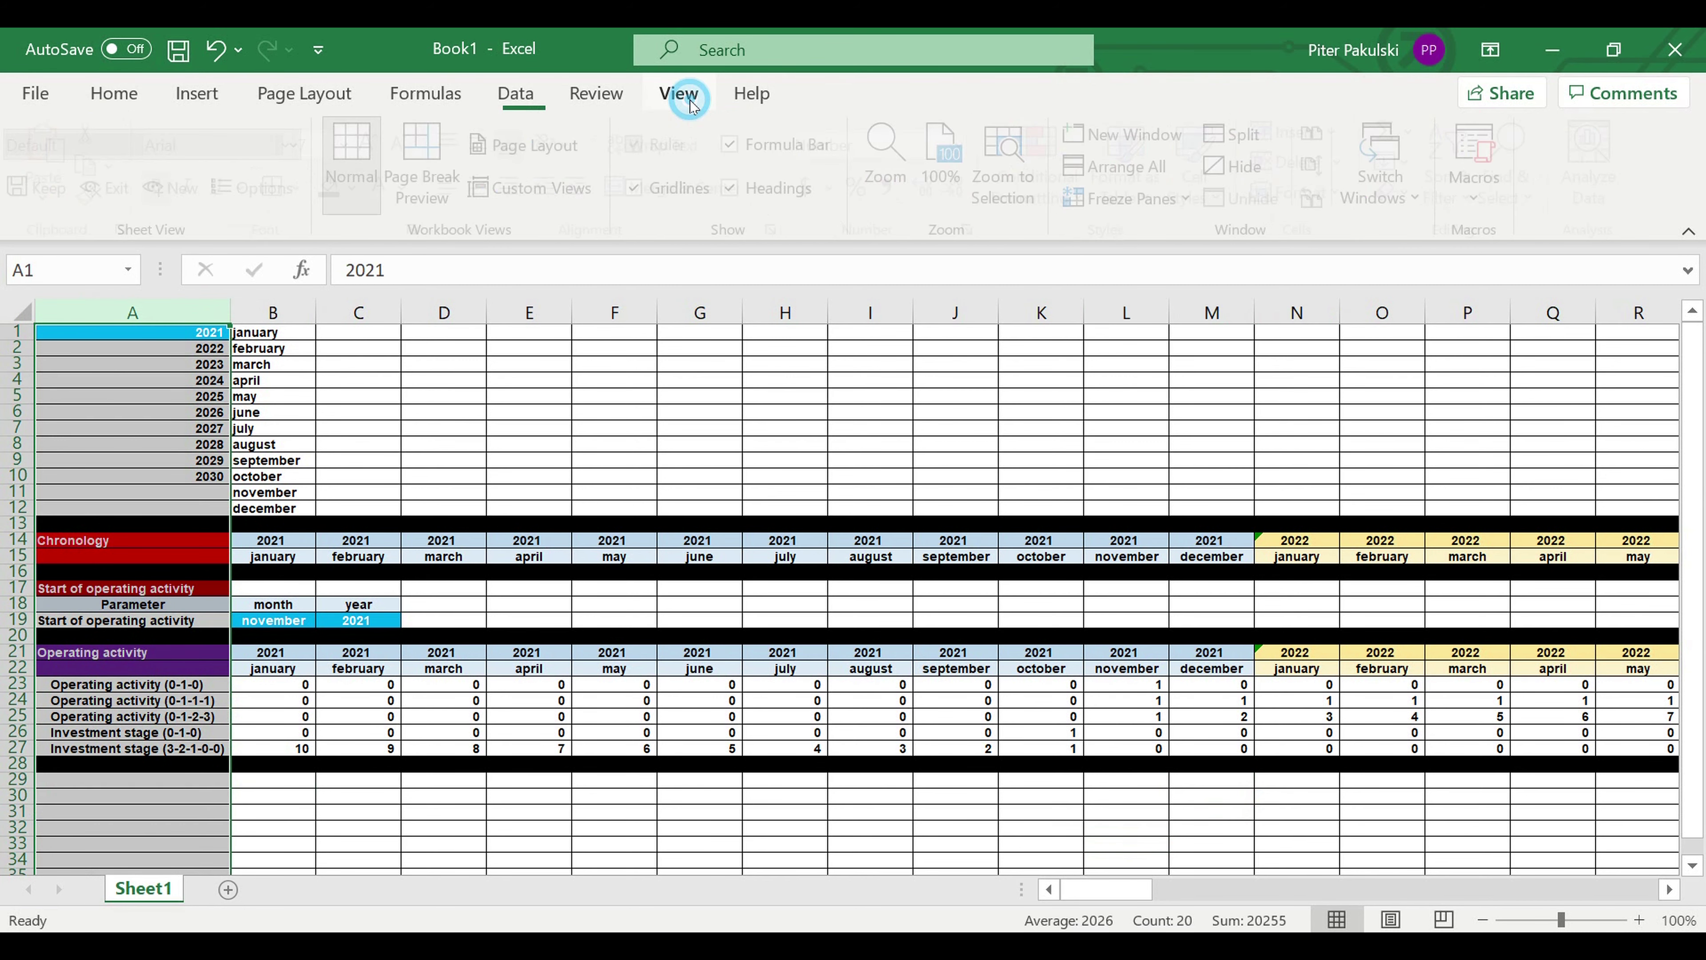
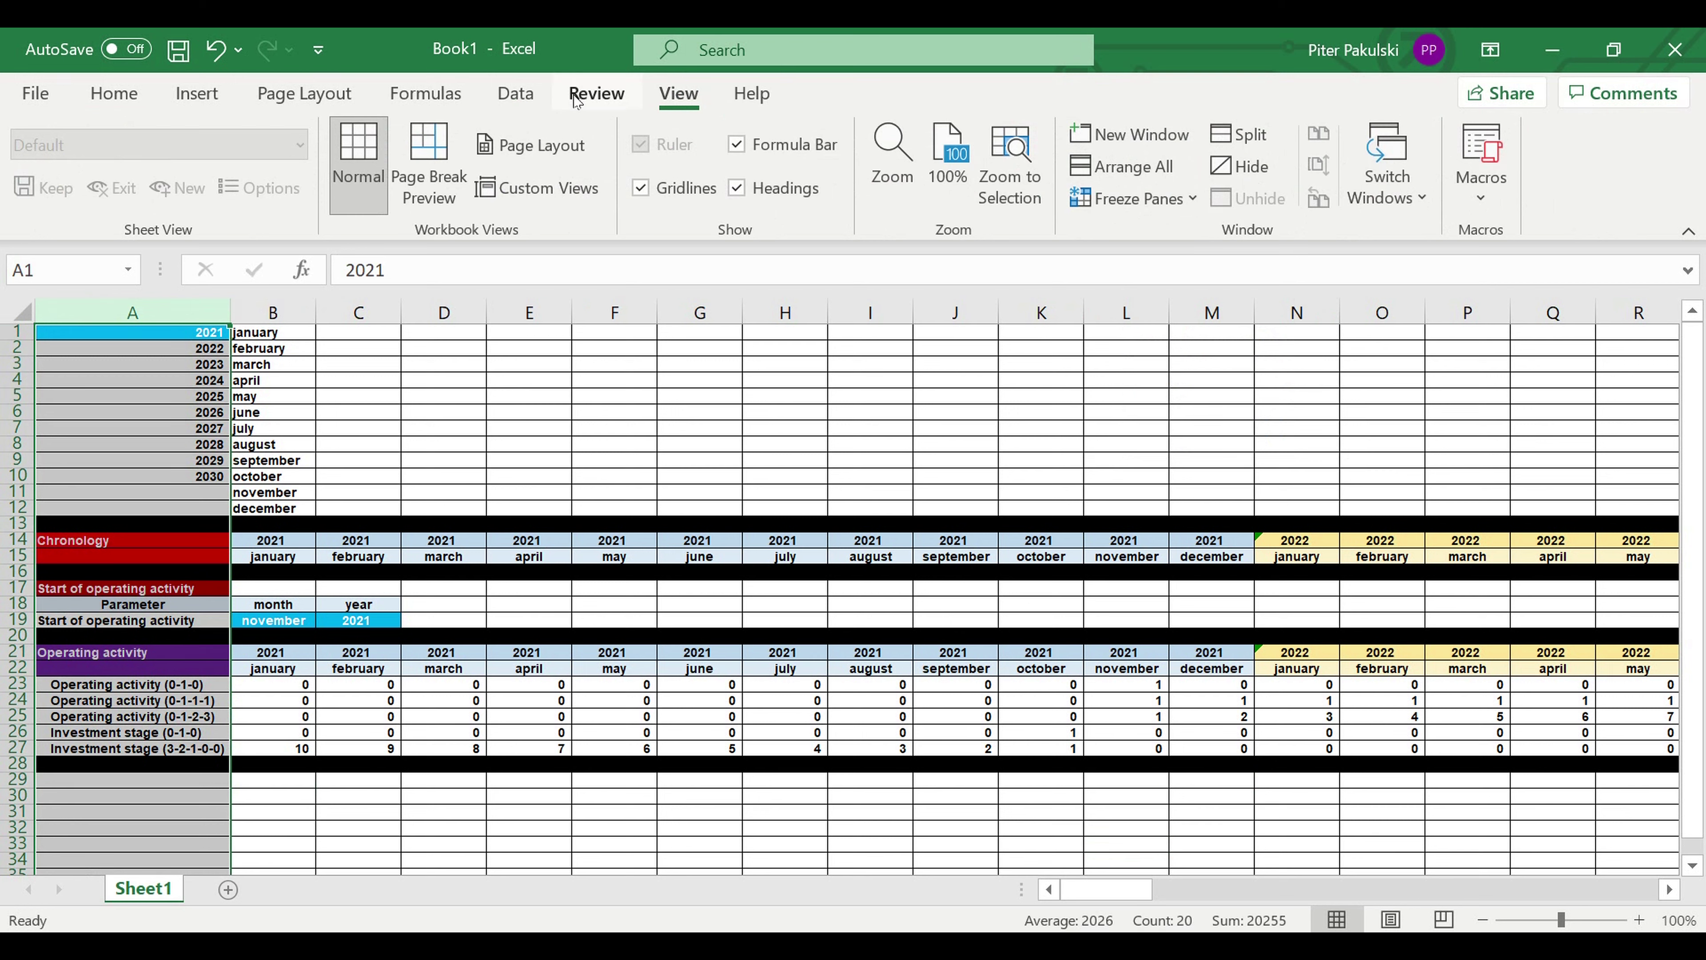
# Return to the Home tab and select cell A29 below the operating activity table
pyautogui.click(600, 98)
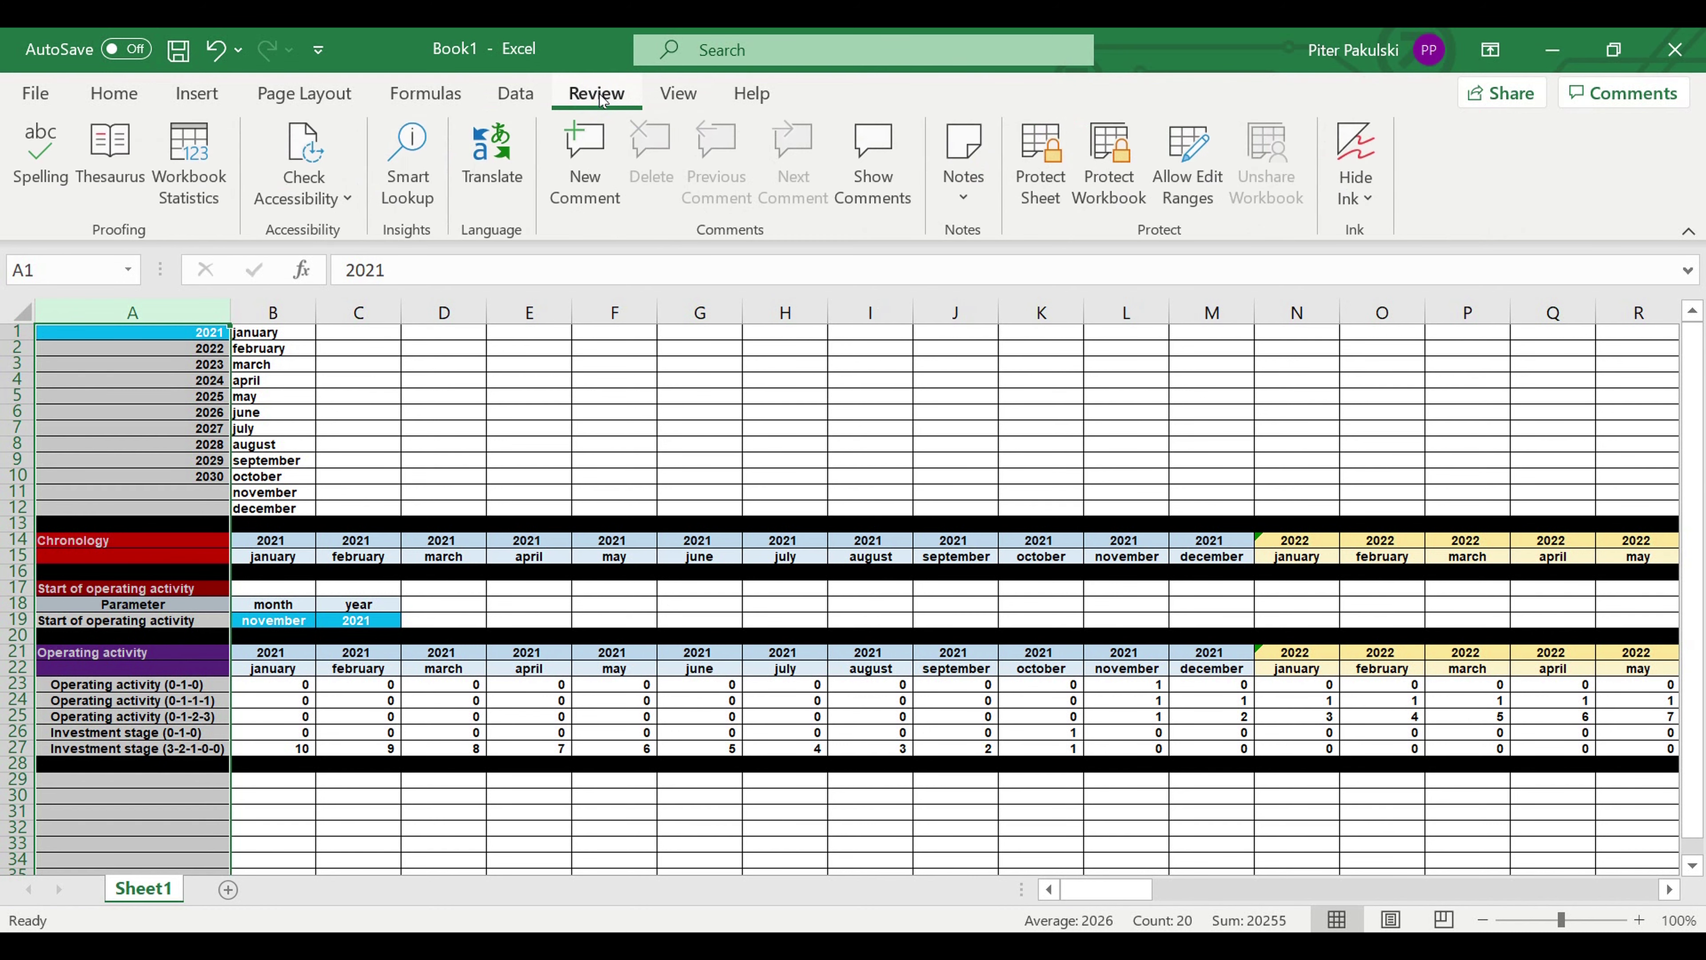
pyautogui.click(524, 96)
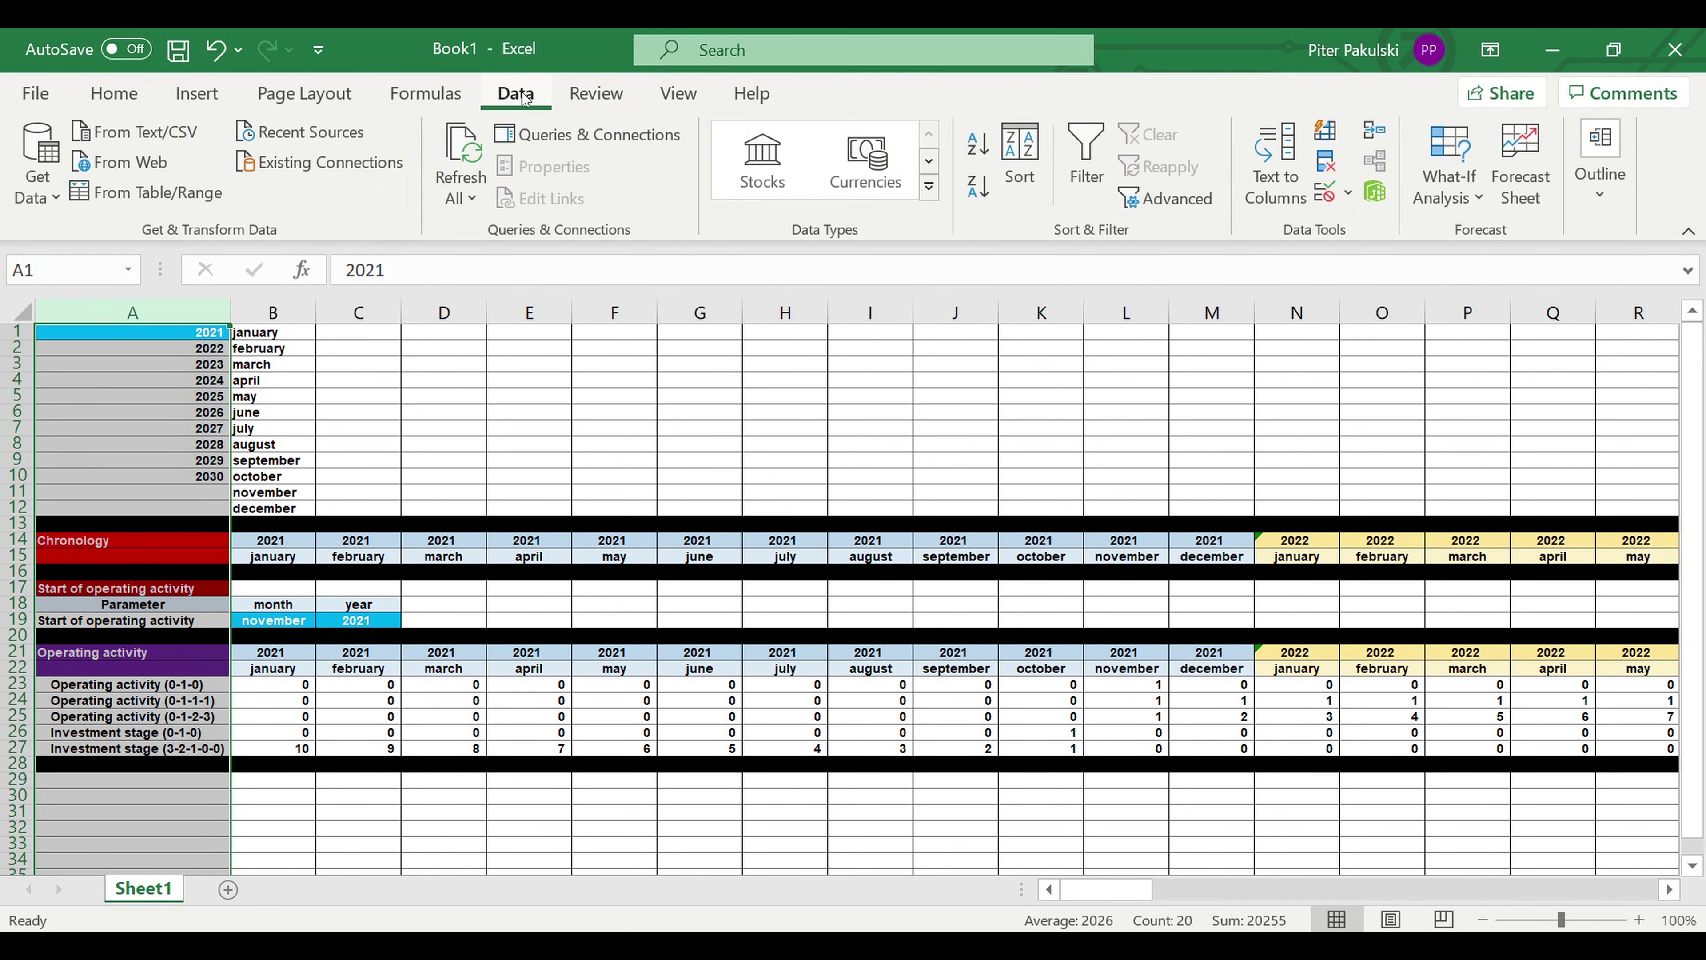
pyautogui.click(124, 96)
pyautogui.scroll(-5, 451, 834)
pyautogui.click(443, 777)
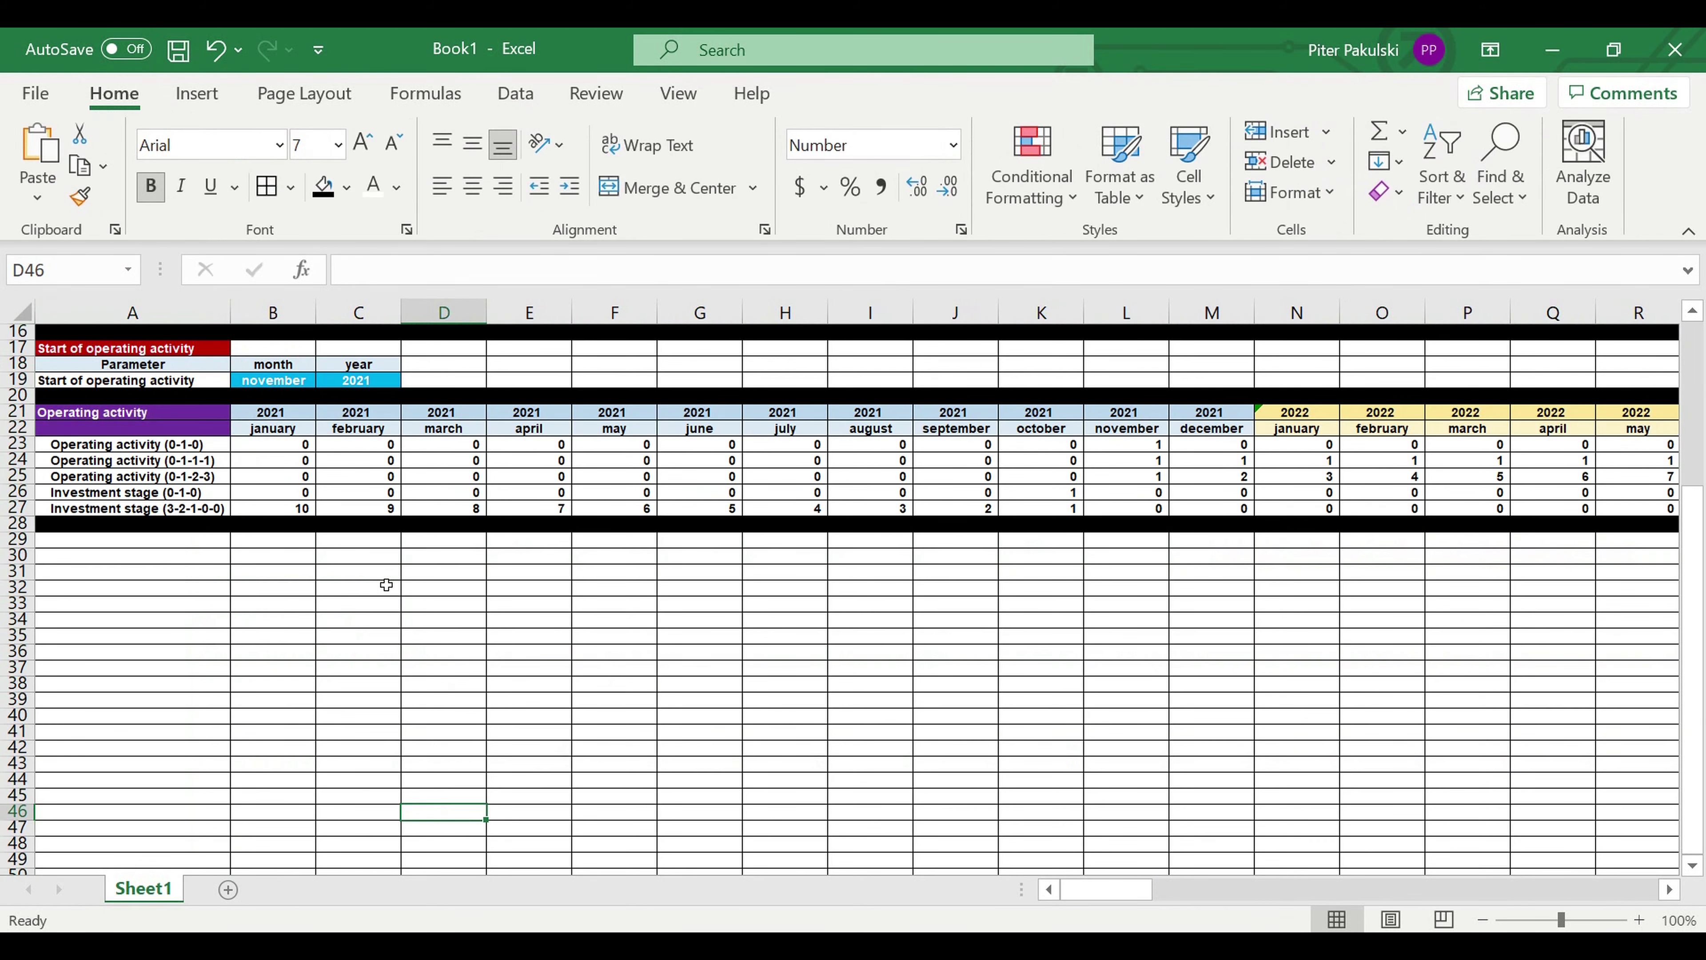
pyautogui.click(376, 575)
pyautogui.scroll(3, 303, 566)
pyautogui.click(191, 734)
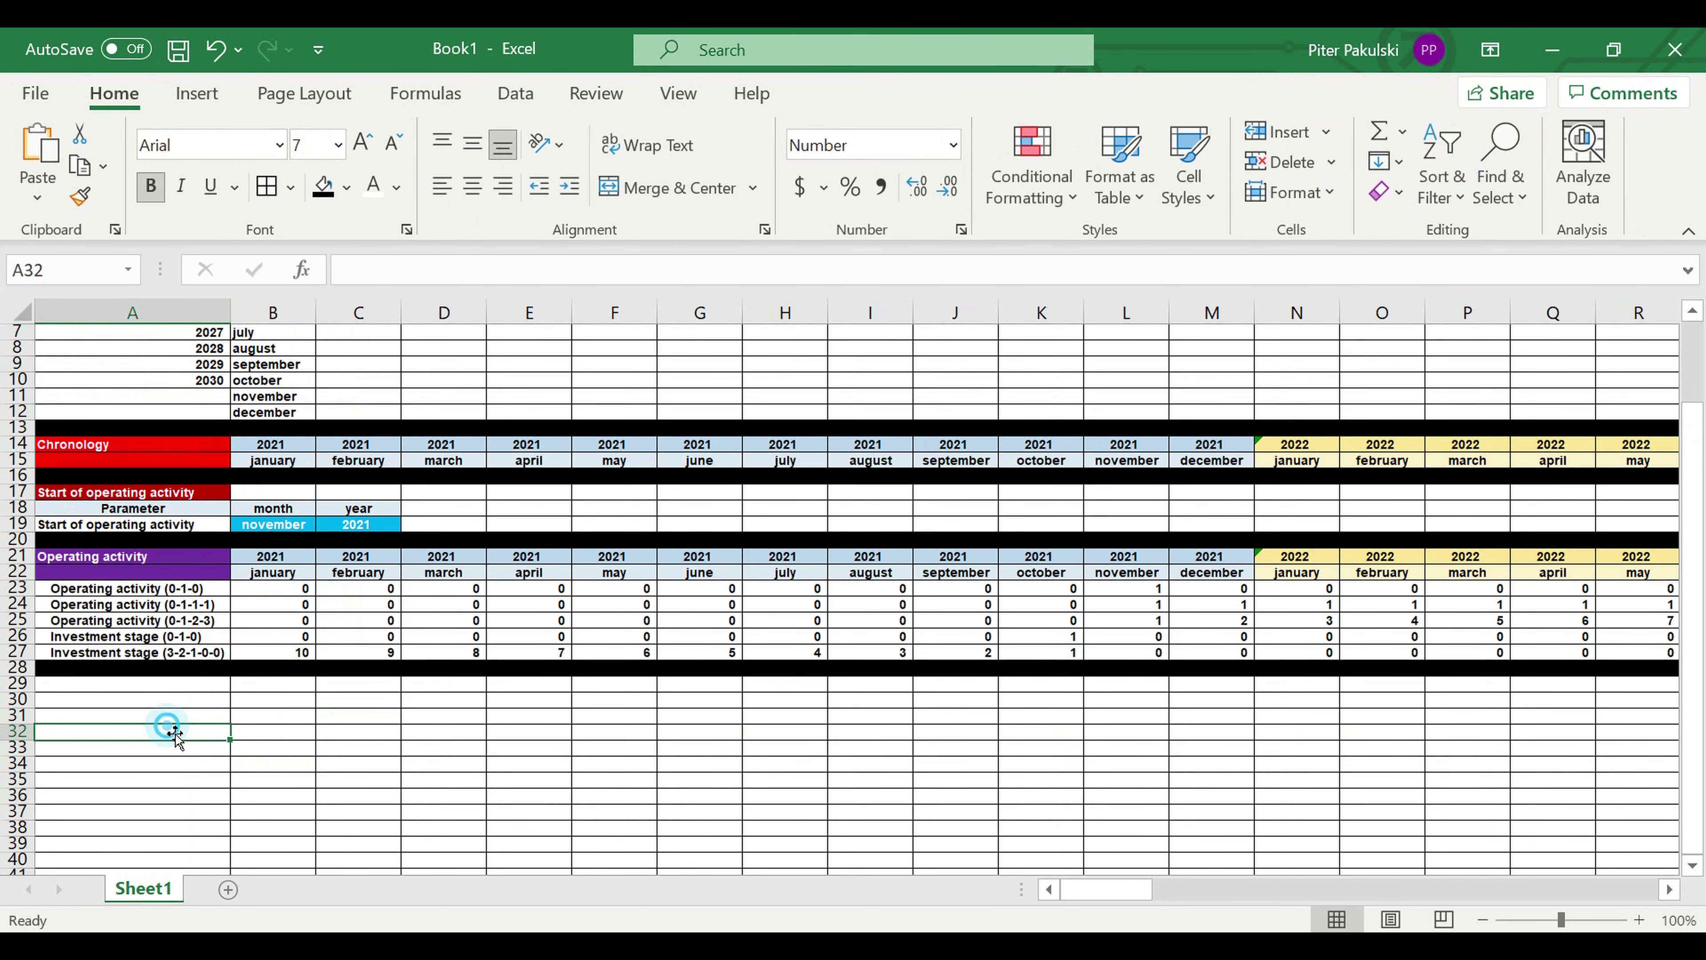
pyautogui.click(190, 686)
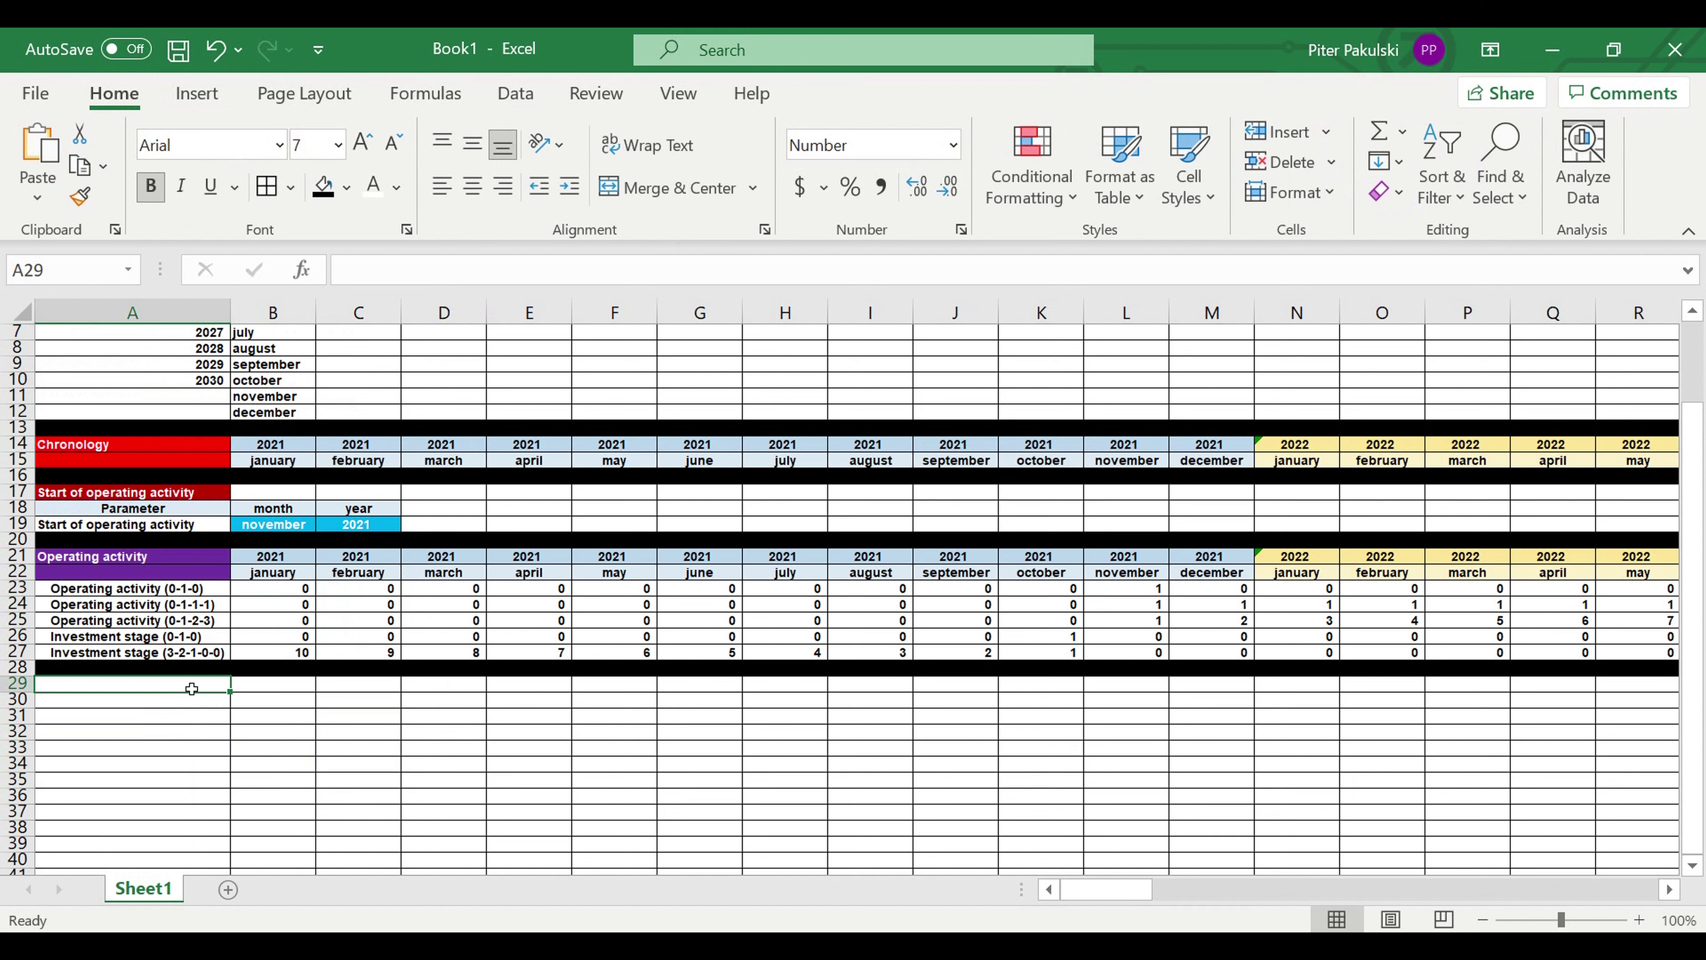
# Enter the 'Product or service' heading in A29 and 'Product / service name' in A30
pyautogui.write('Pro')
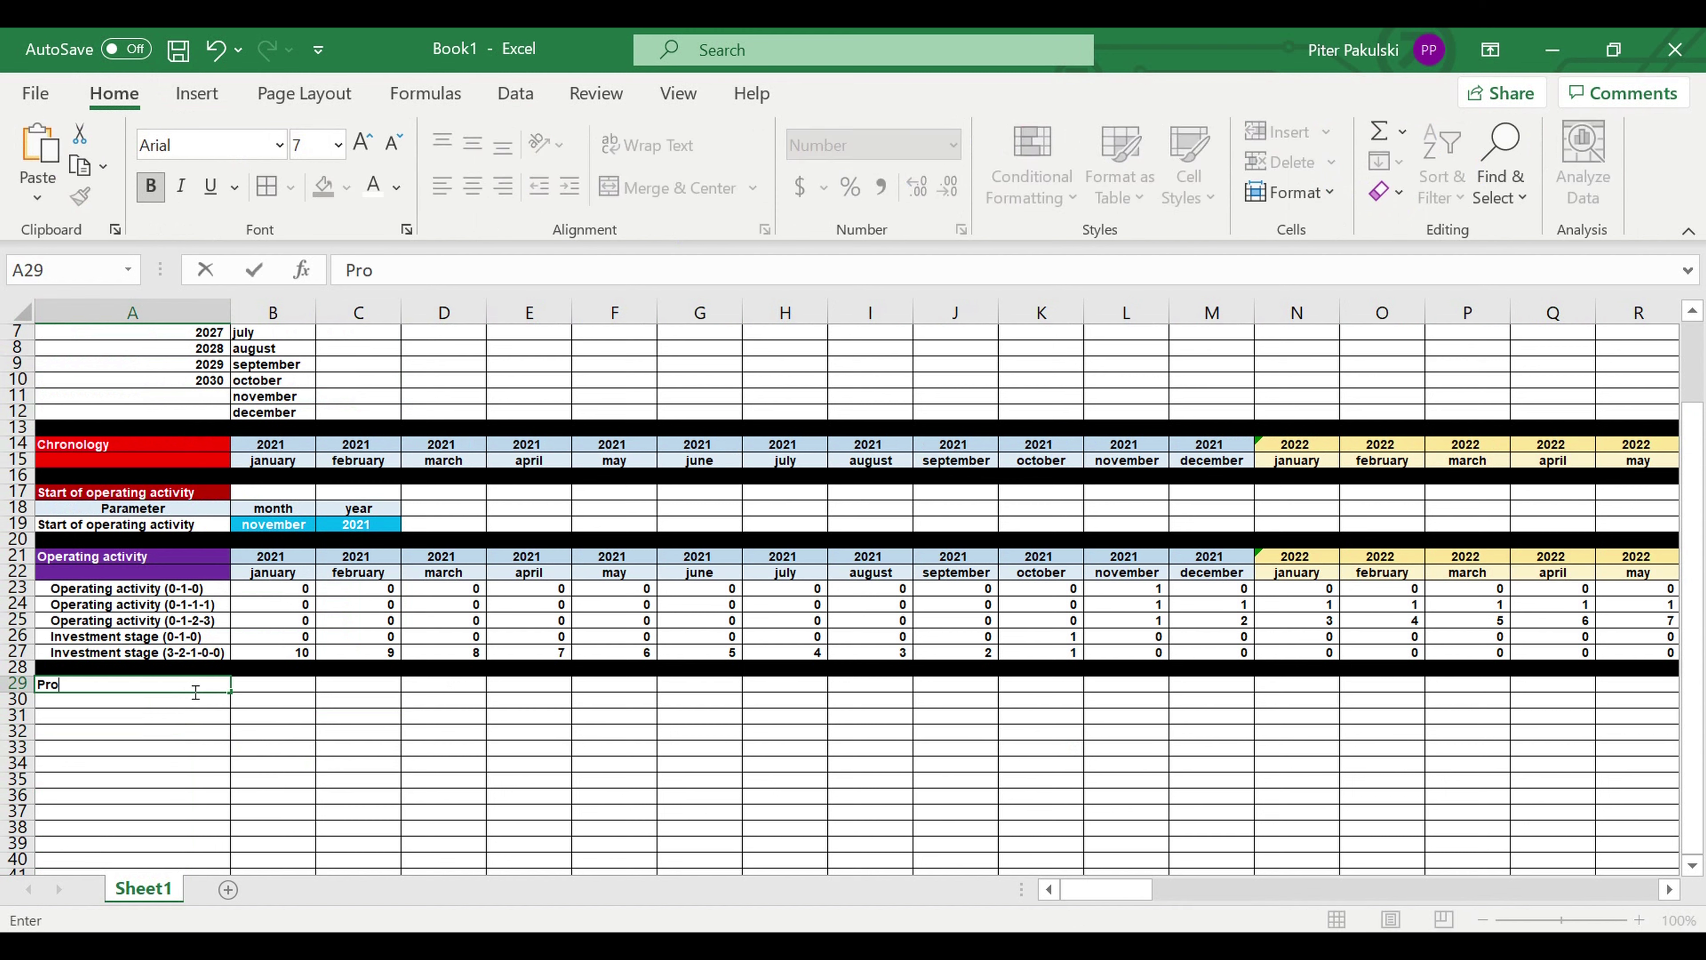
pyautogui.write('duct or services')
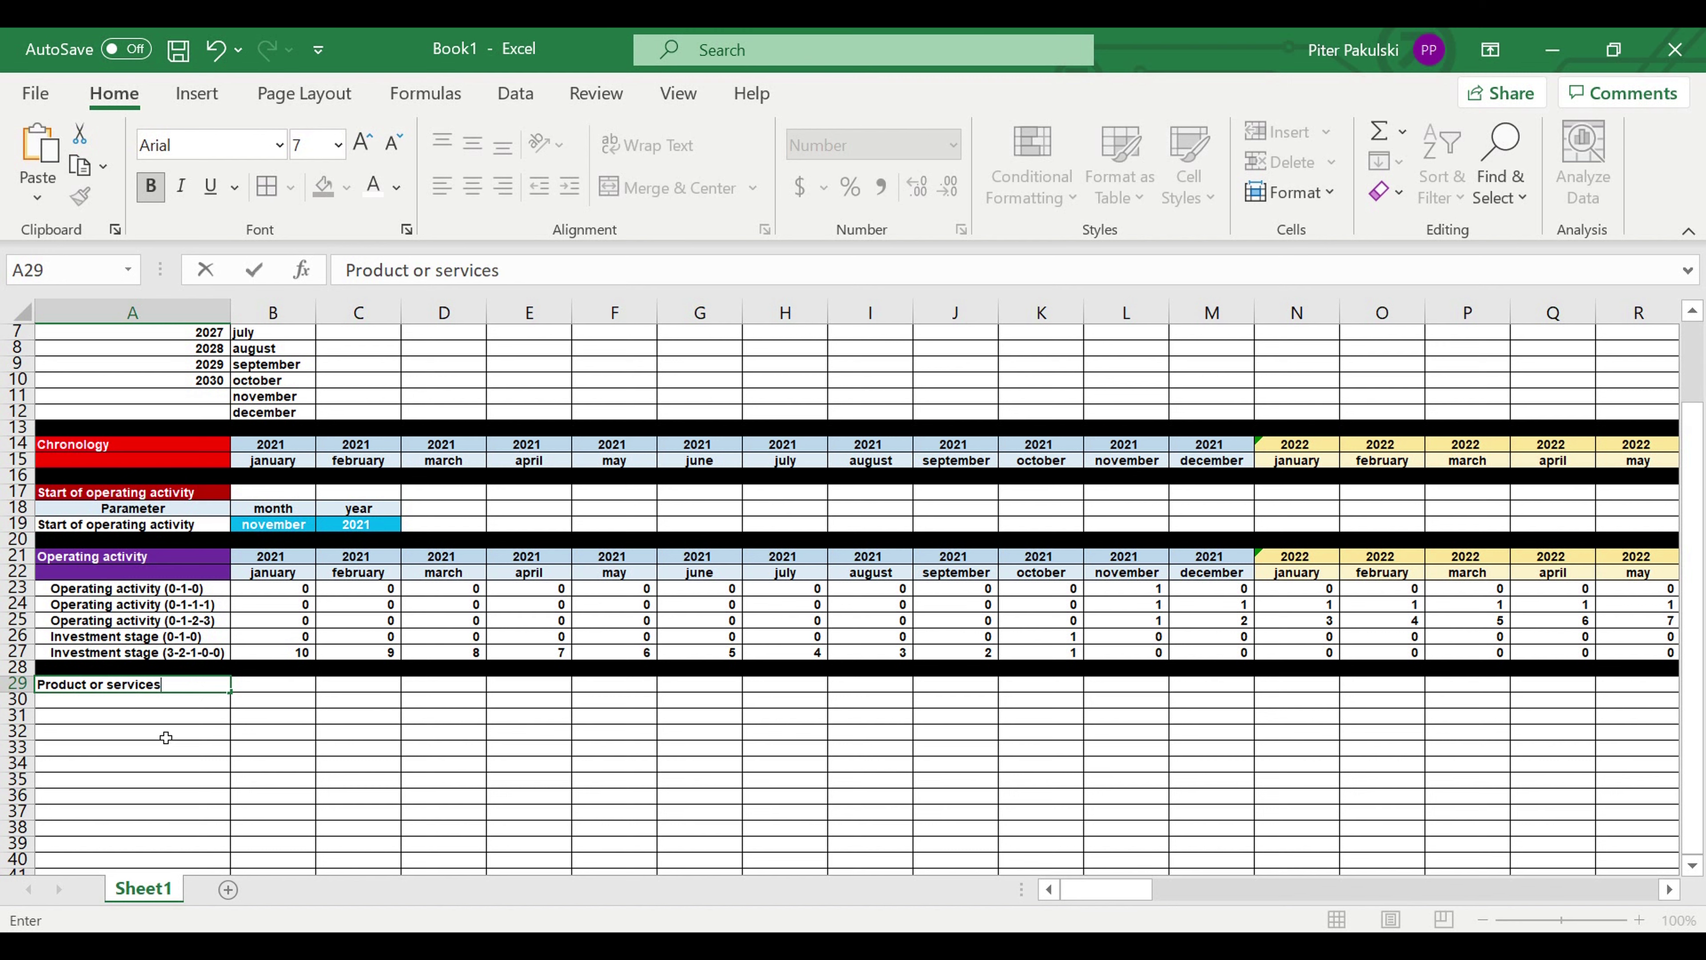
pyautogui.click(143, 702)
pyautogui.hotkey('ctrl', "'")
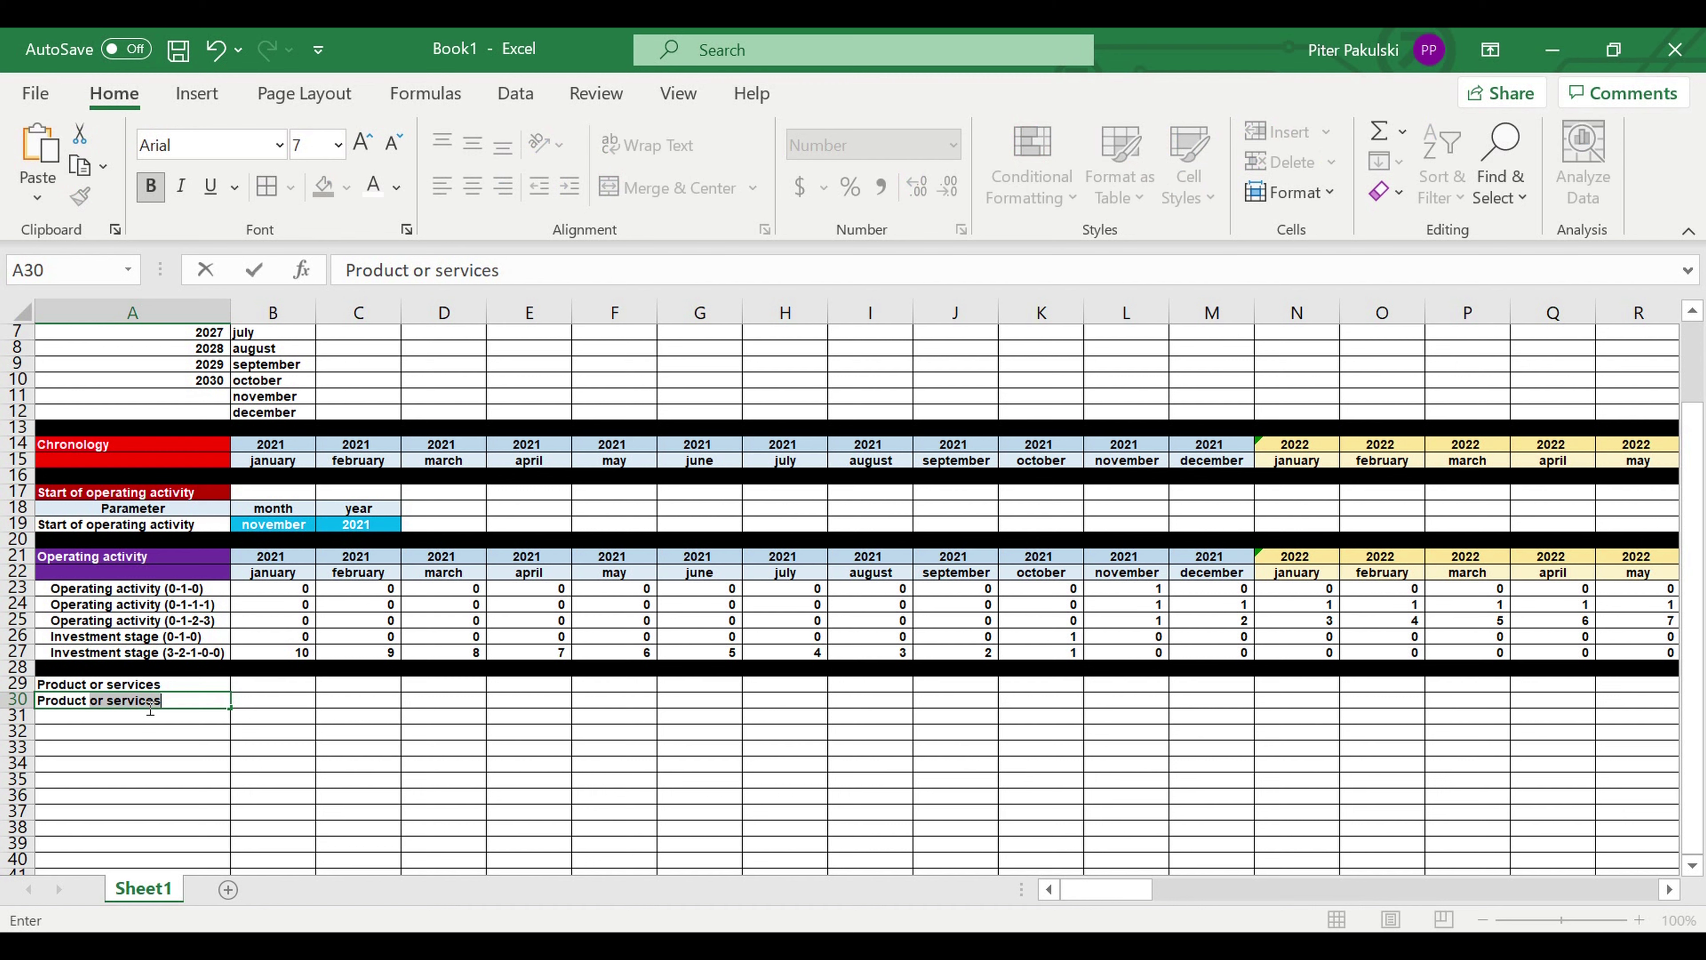
pyautogui.write('/ service ')
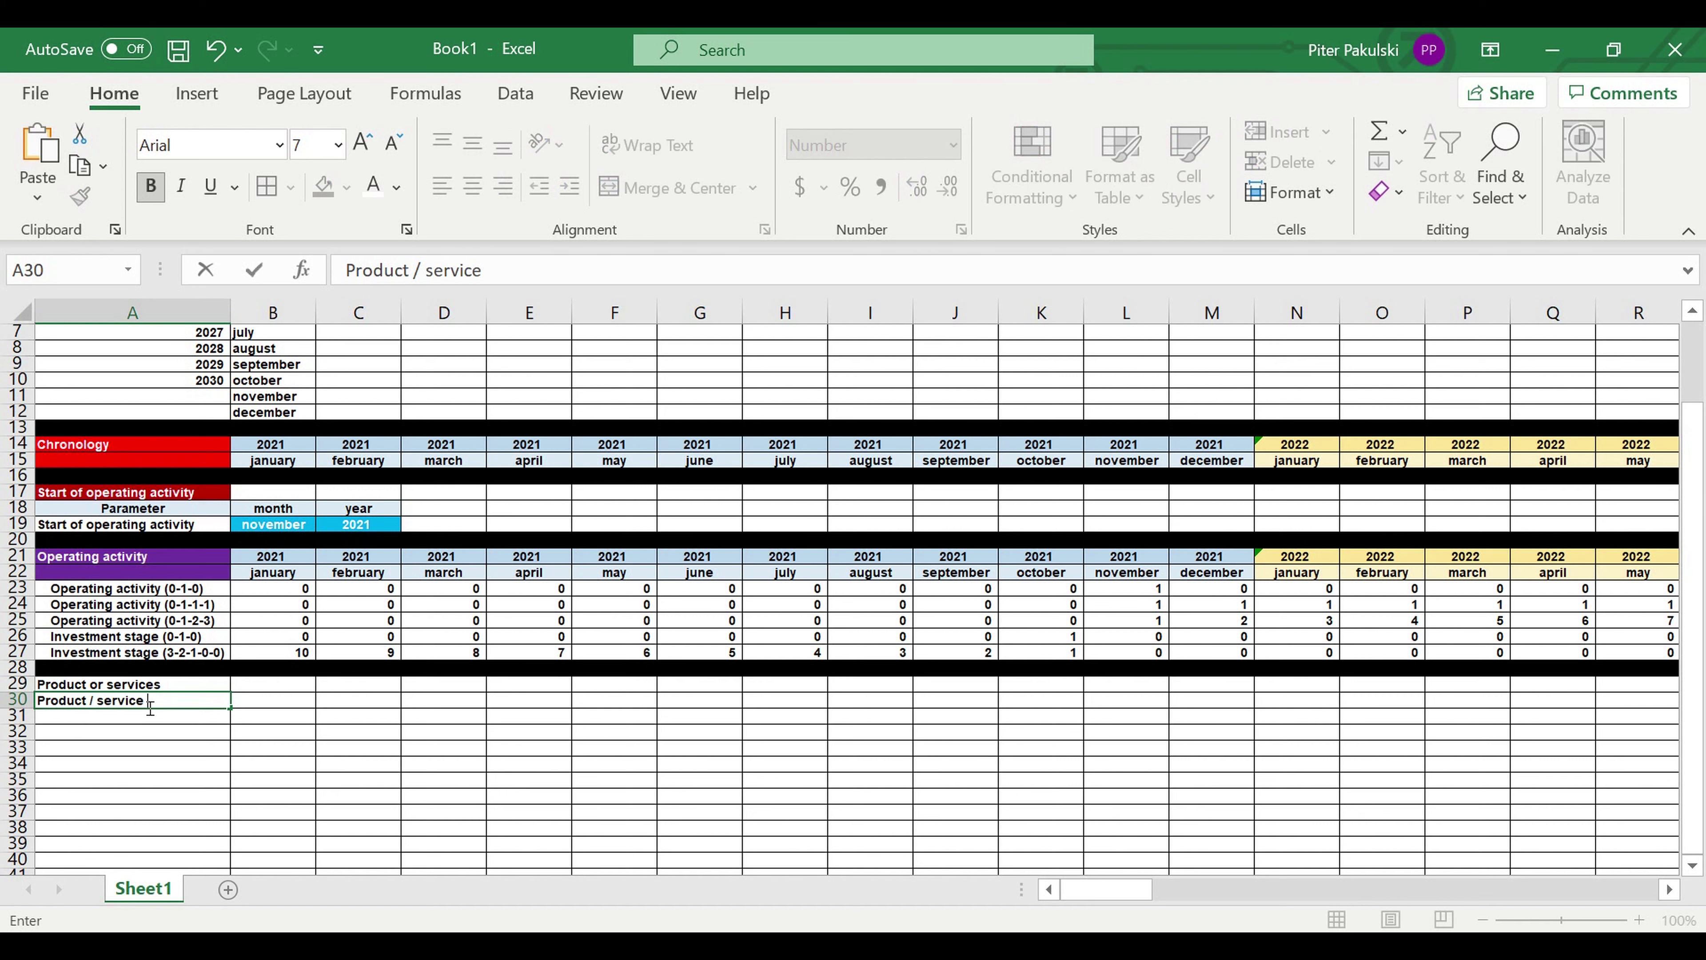
pyautogui.write('name')
pyautogui.click(158, 770)
# Add the 'Price $/unit' label in B30 and a direct cost label in C30
pyautogui.click(272, 702)
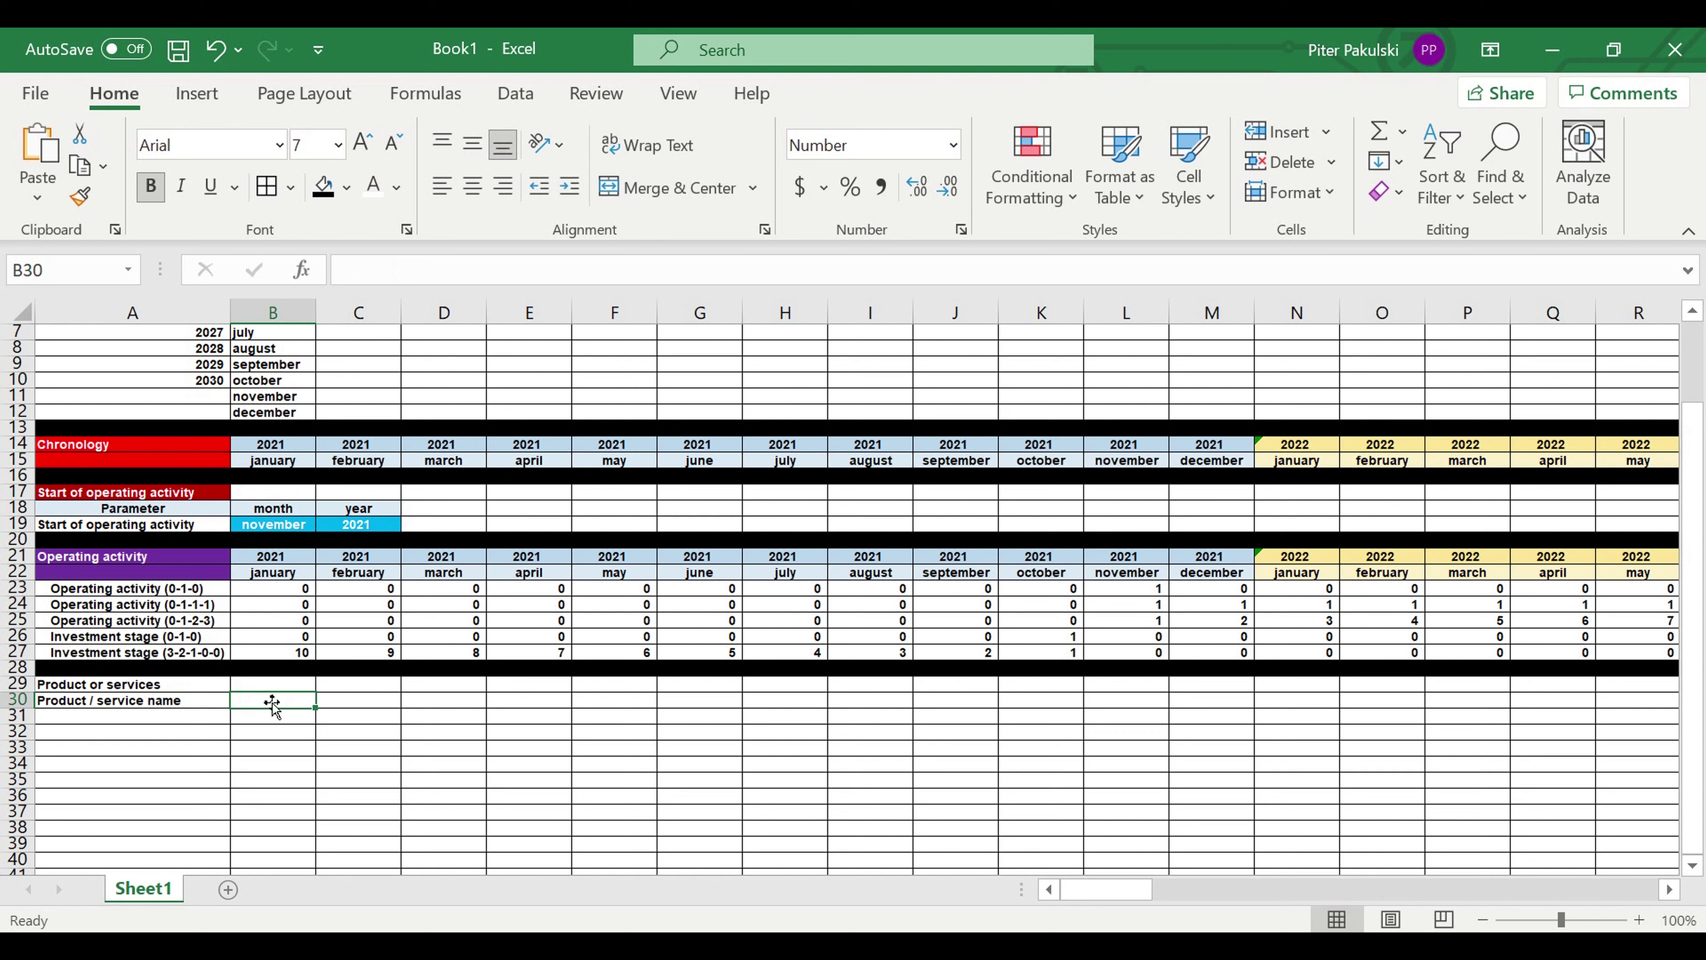
pyautogui.write('Price')
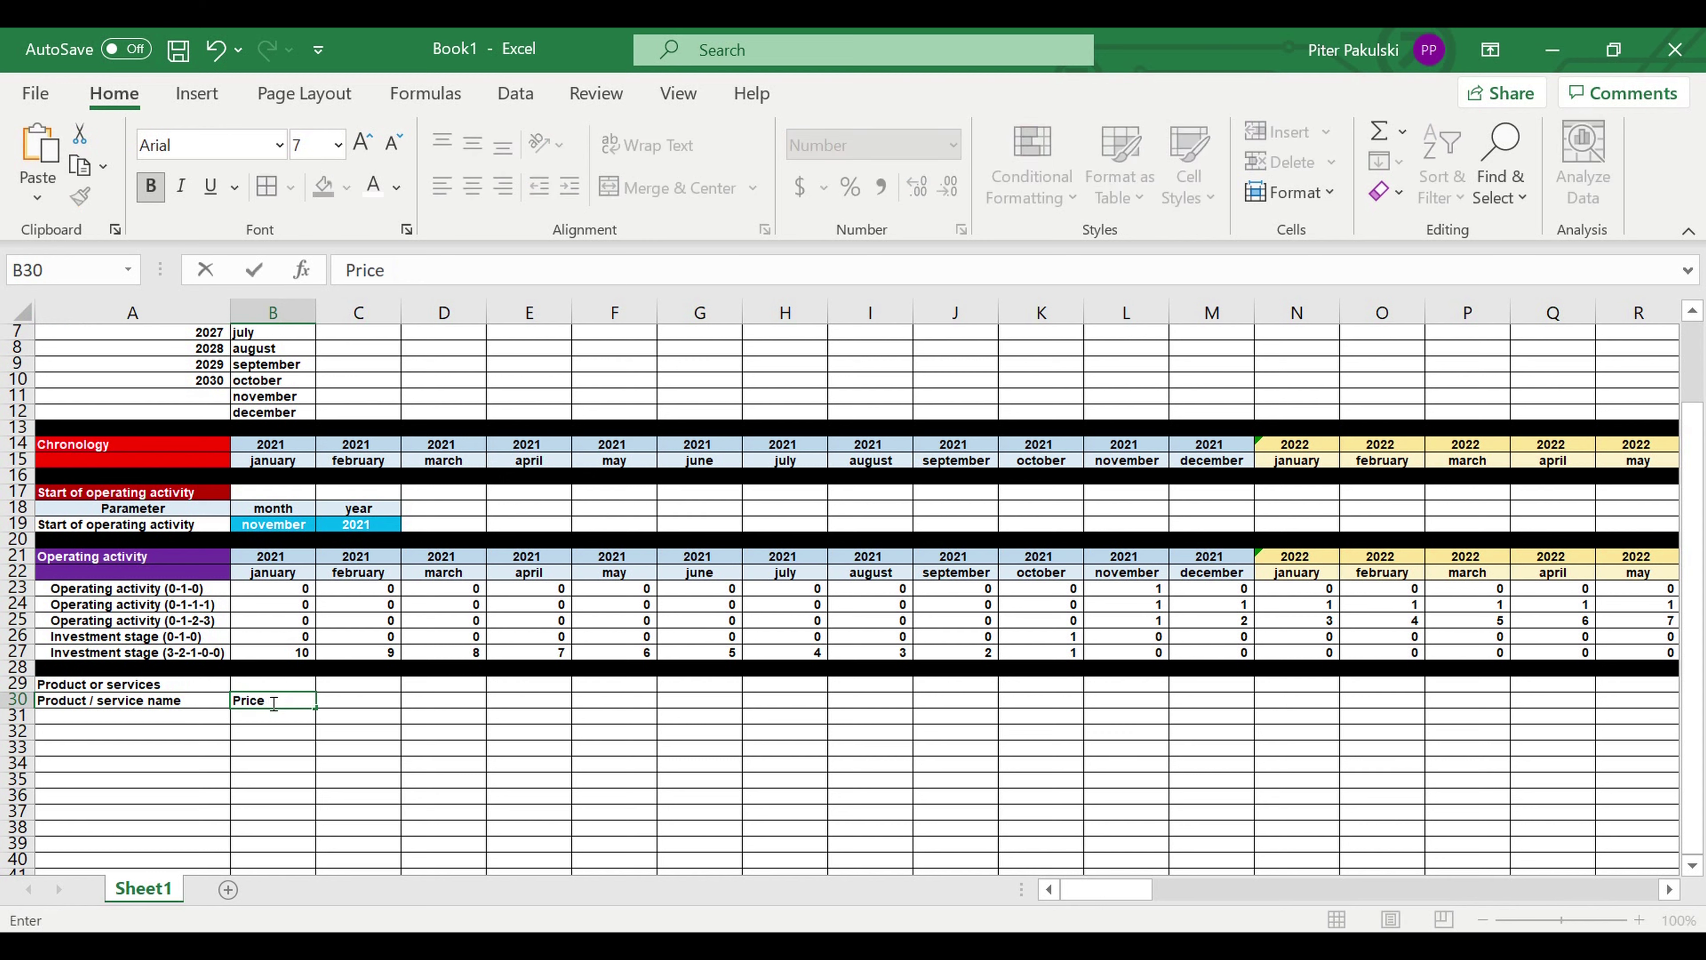
pyautogui.write(' $/unit')
pyautogui.press('Tab')
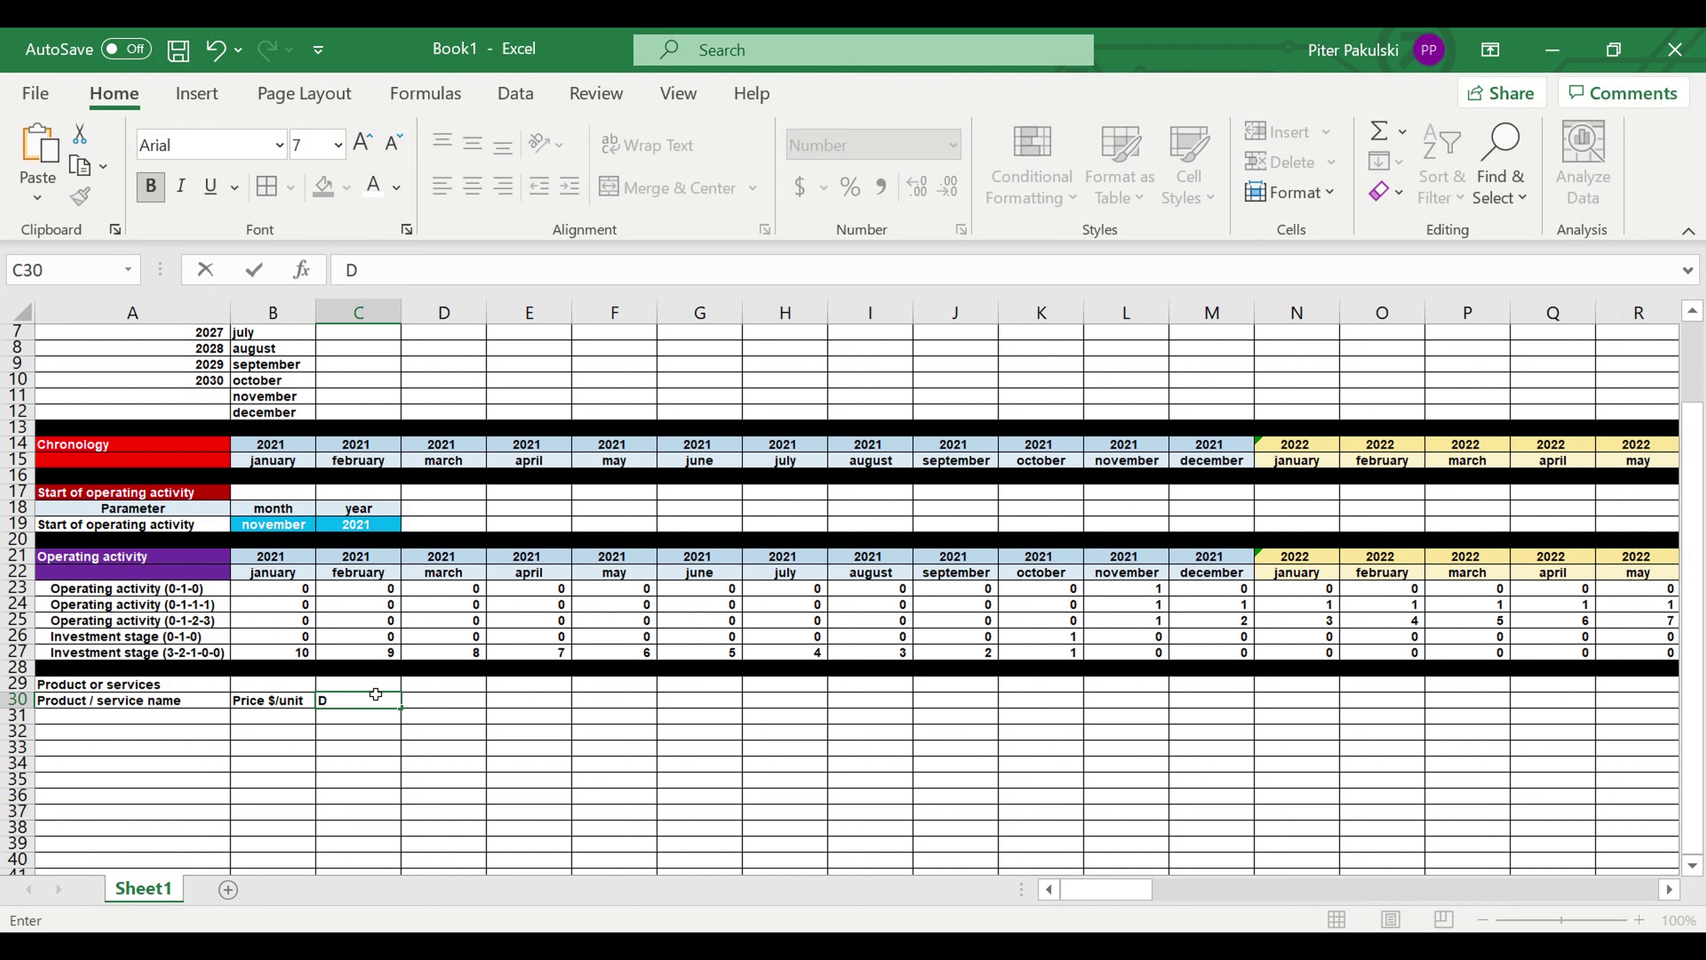
pyautogui.write('rect co')
pyautogui.write('st ($?unit')
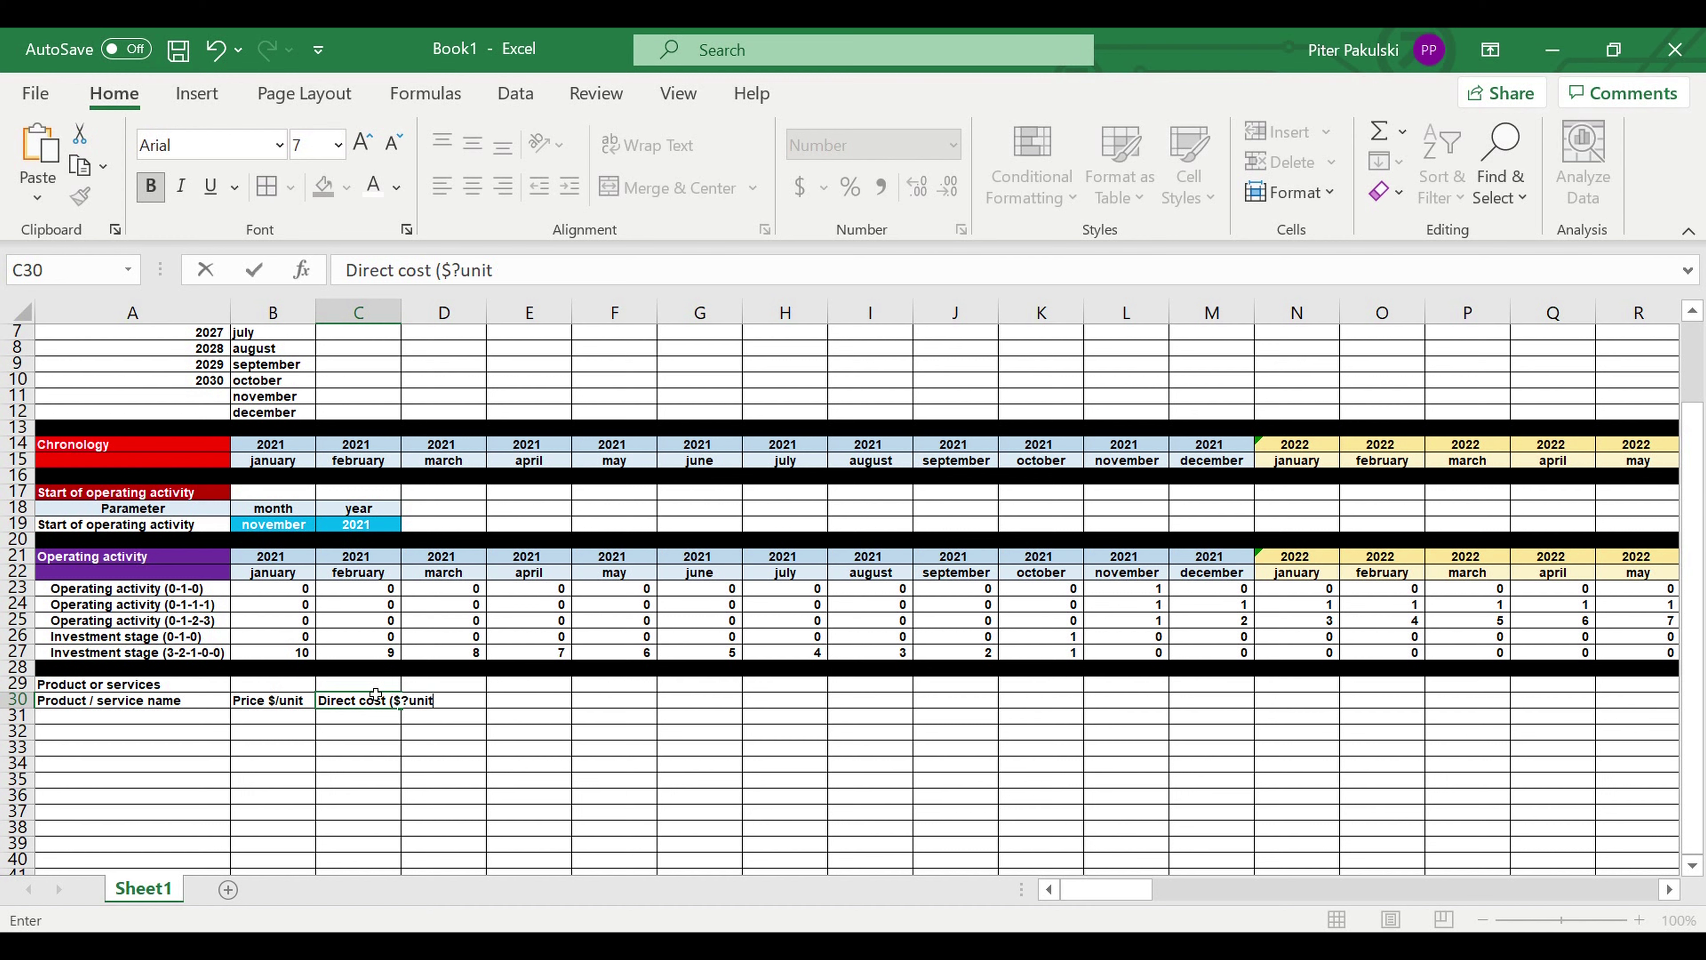
pyautogui.write(')')
pyautogui.click(430, 751)
# Correct the C30 label to read 'Direct cost ($/unit)'
pyautogui.click(411, 704)
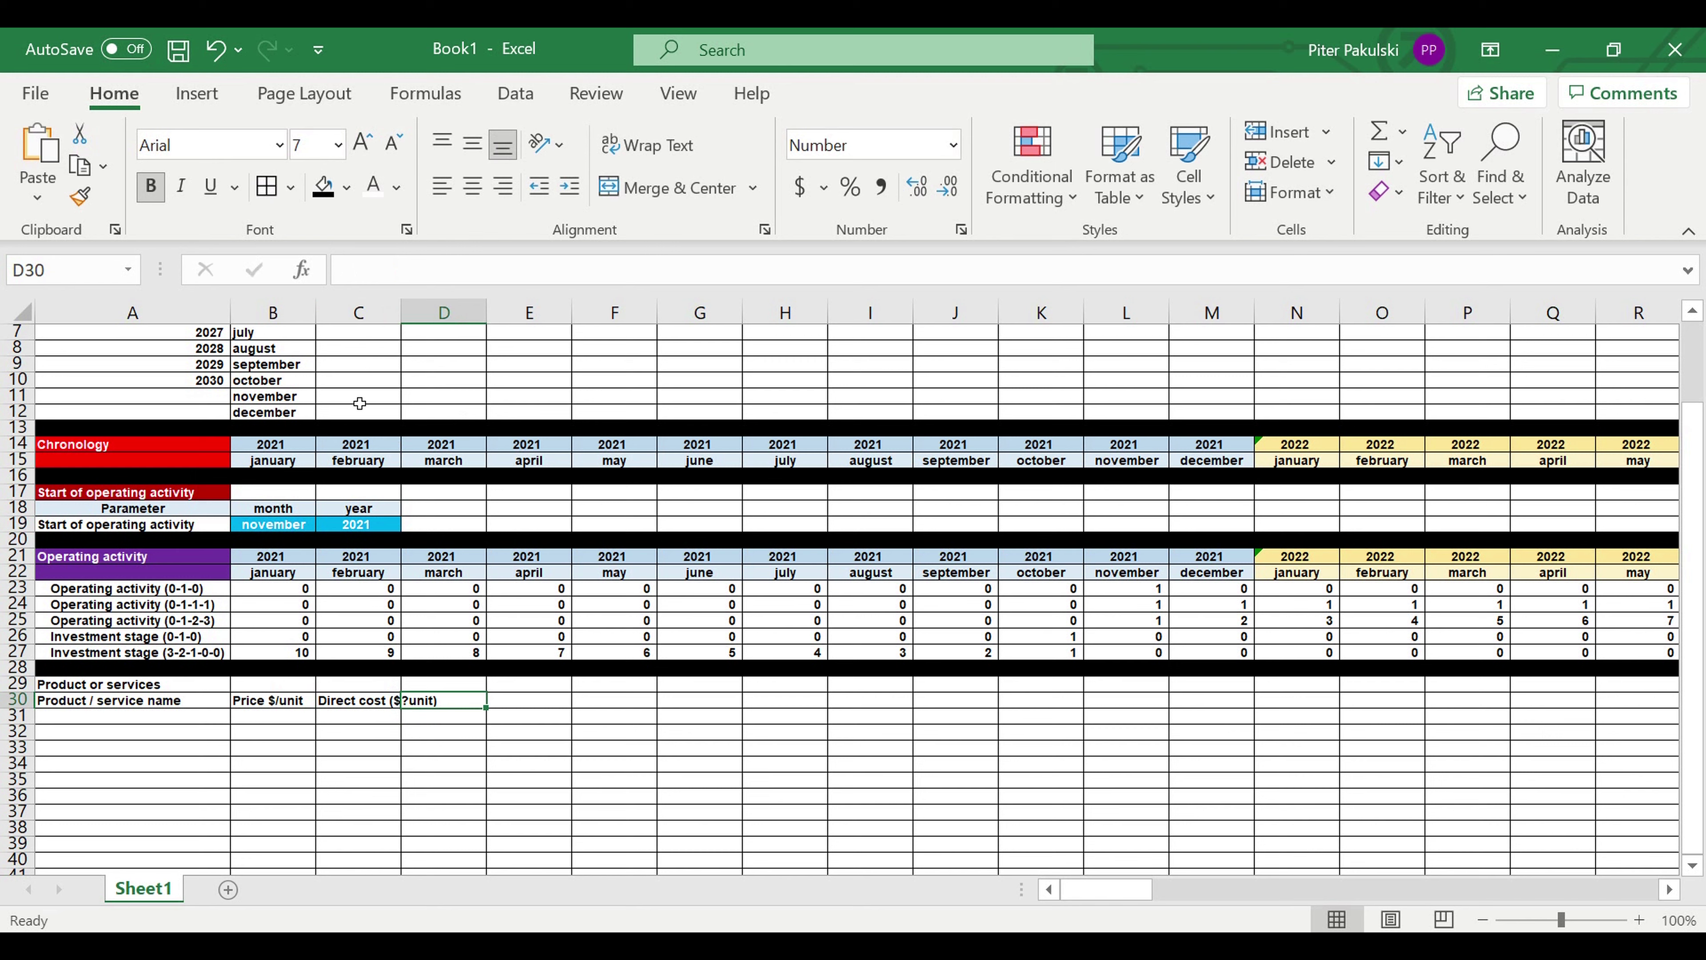
pyautogui.click(365, 702)
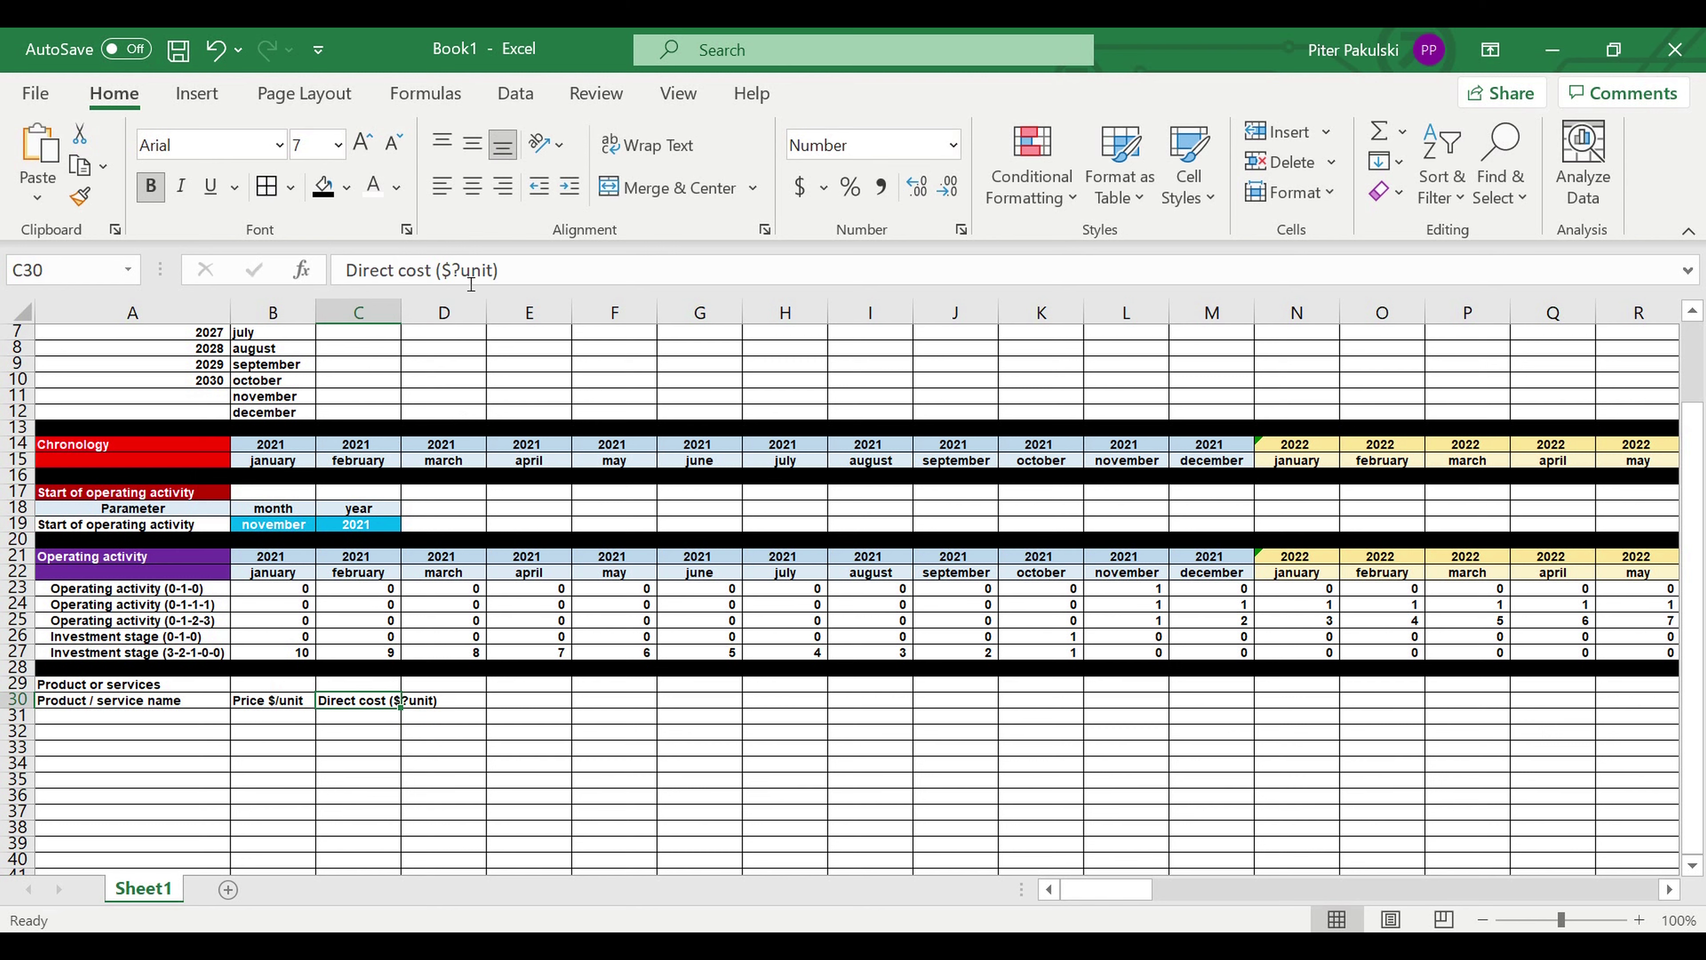
pyautogui.click(459, 271)
pyautogui.press('BackSpace')
pyautogui.write('?')
pyautogui.press('BackSpace')
pyautogui.write('/')
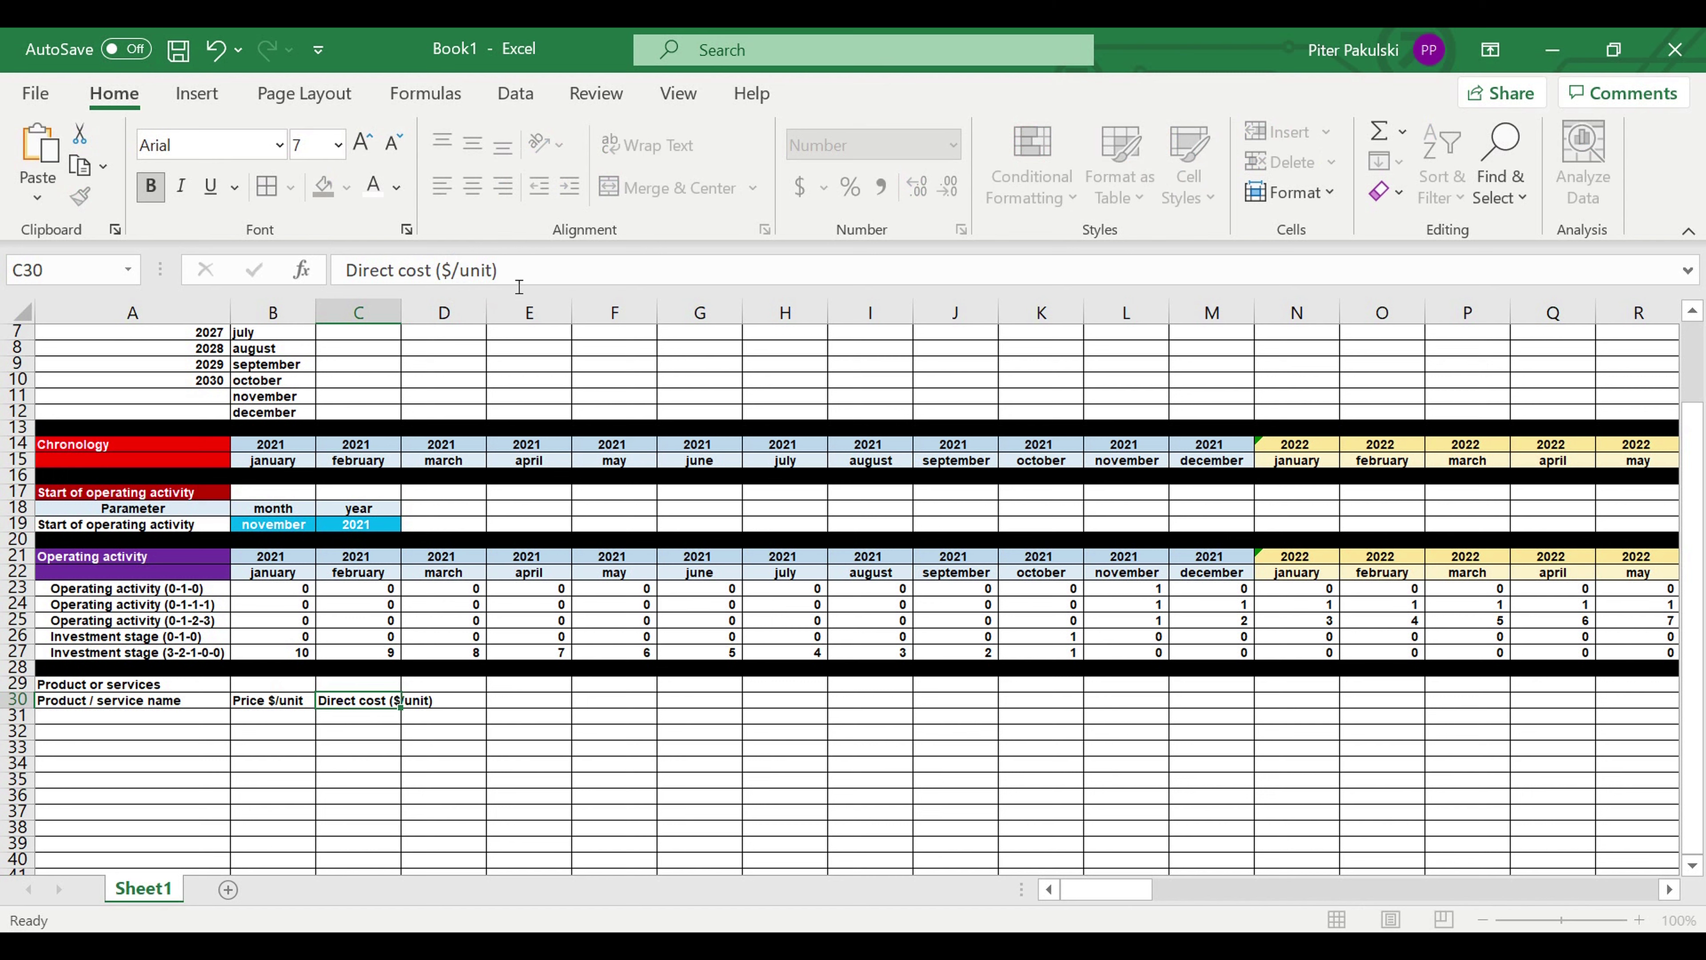
pyautogui.press('Return')
pyautogui.click(145, 686)
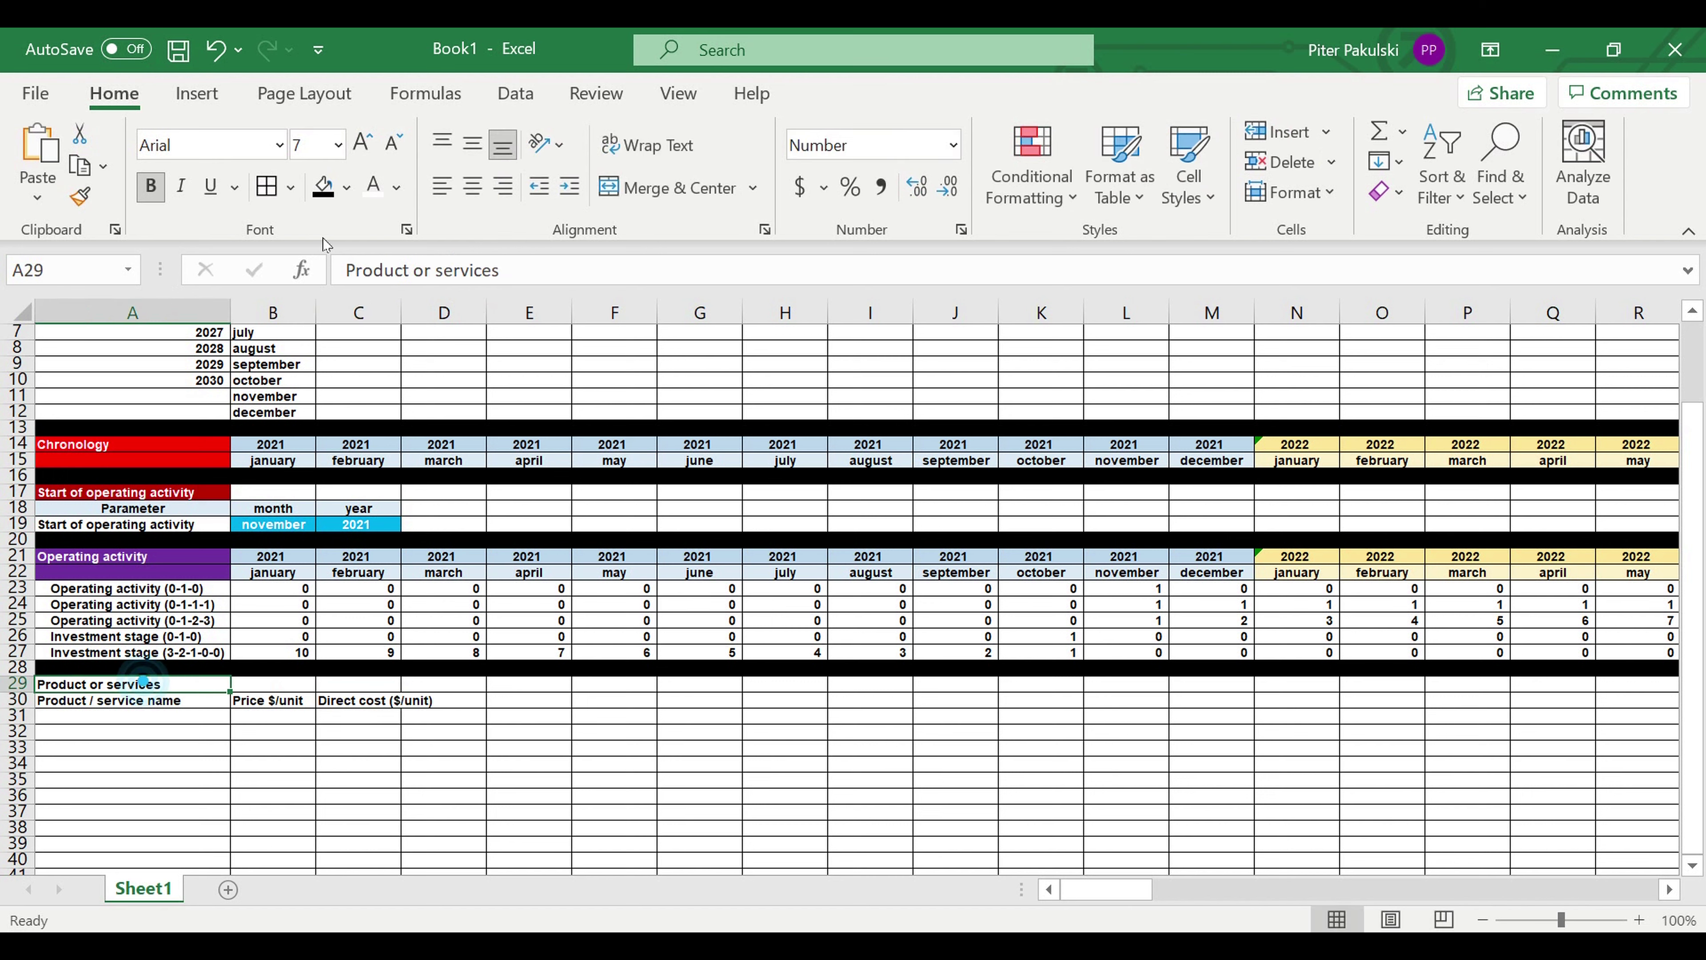
# Fill the A29 heading gold and autofit columns A to C
pyautogui.click(345, 188)
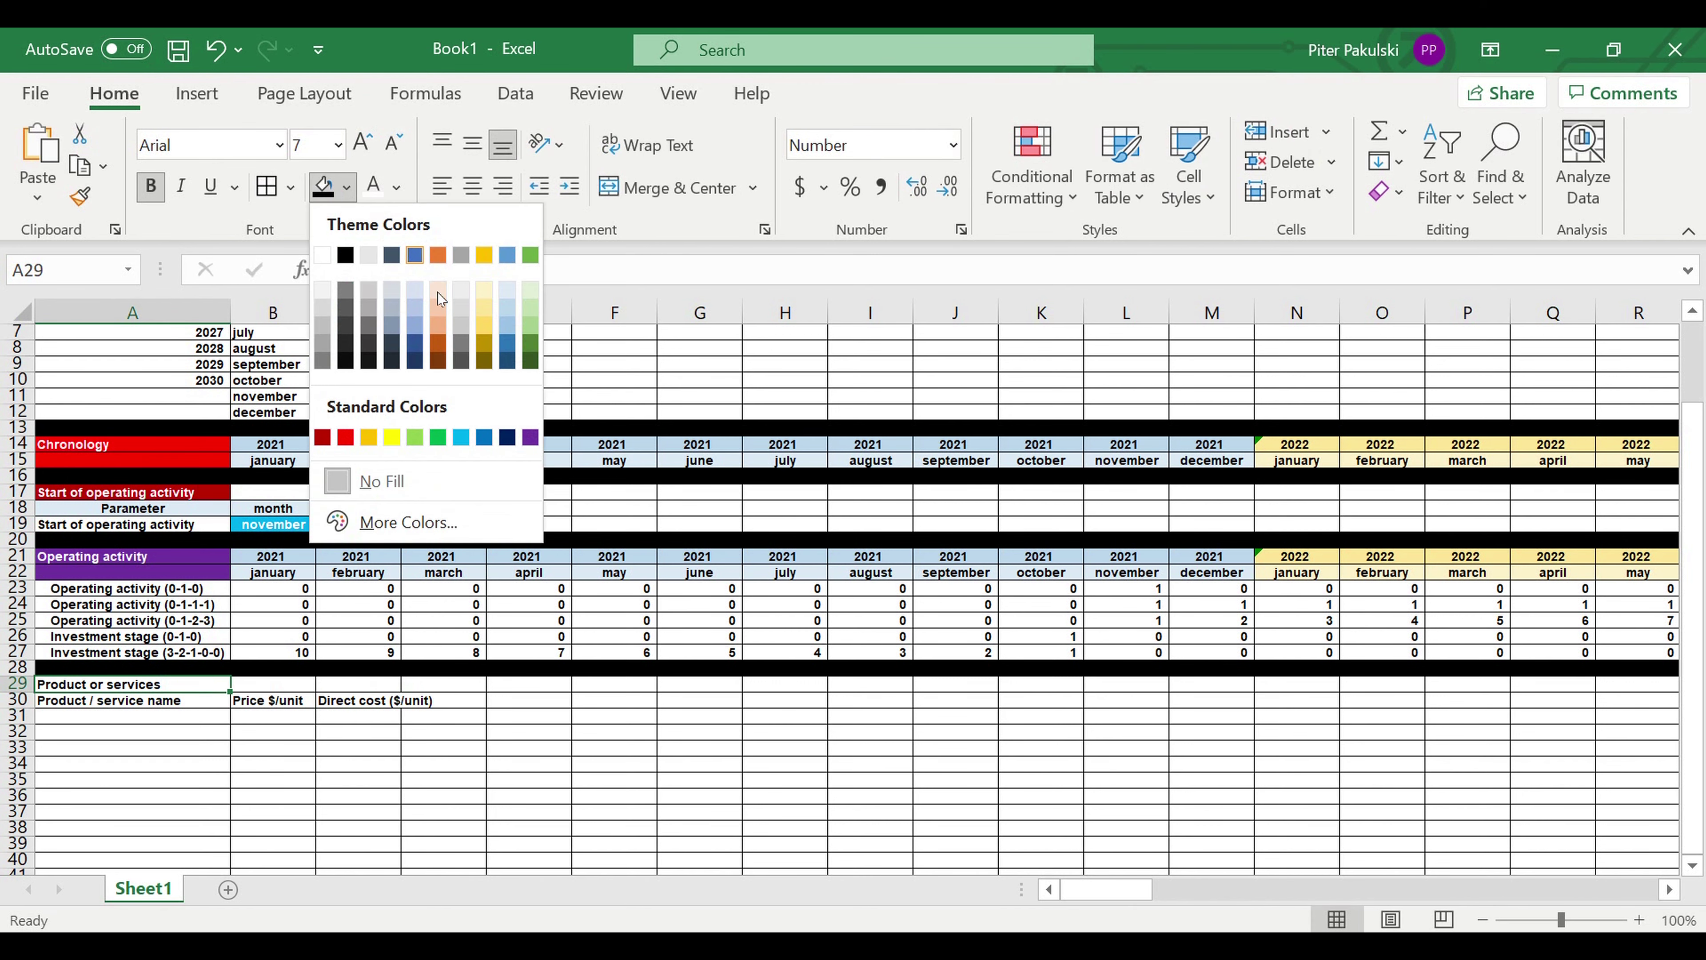
pyautogui.click(486, 327)
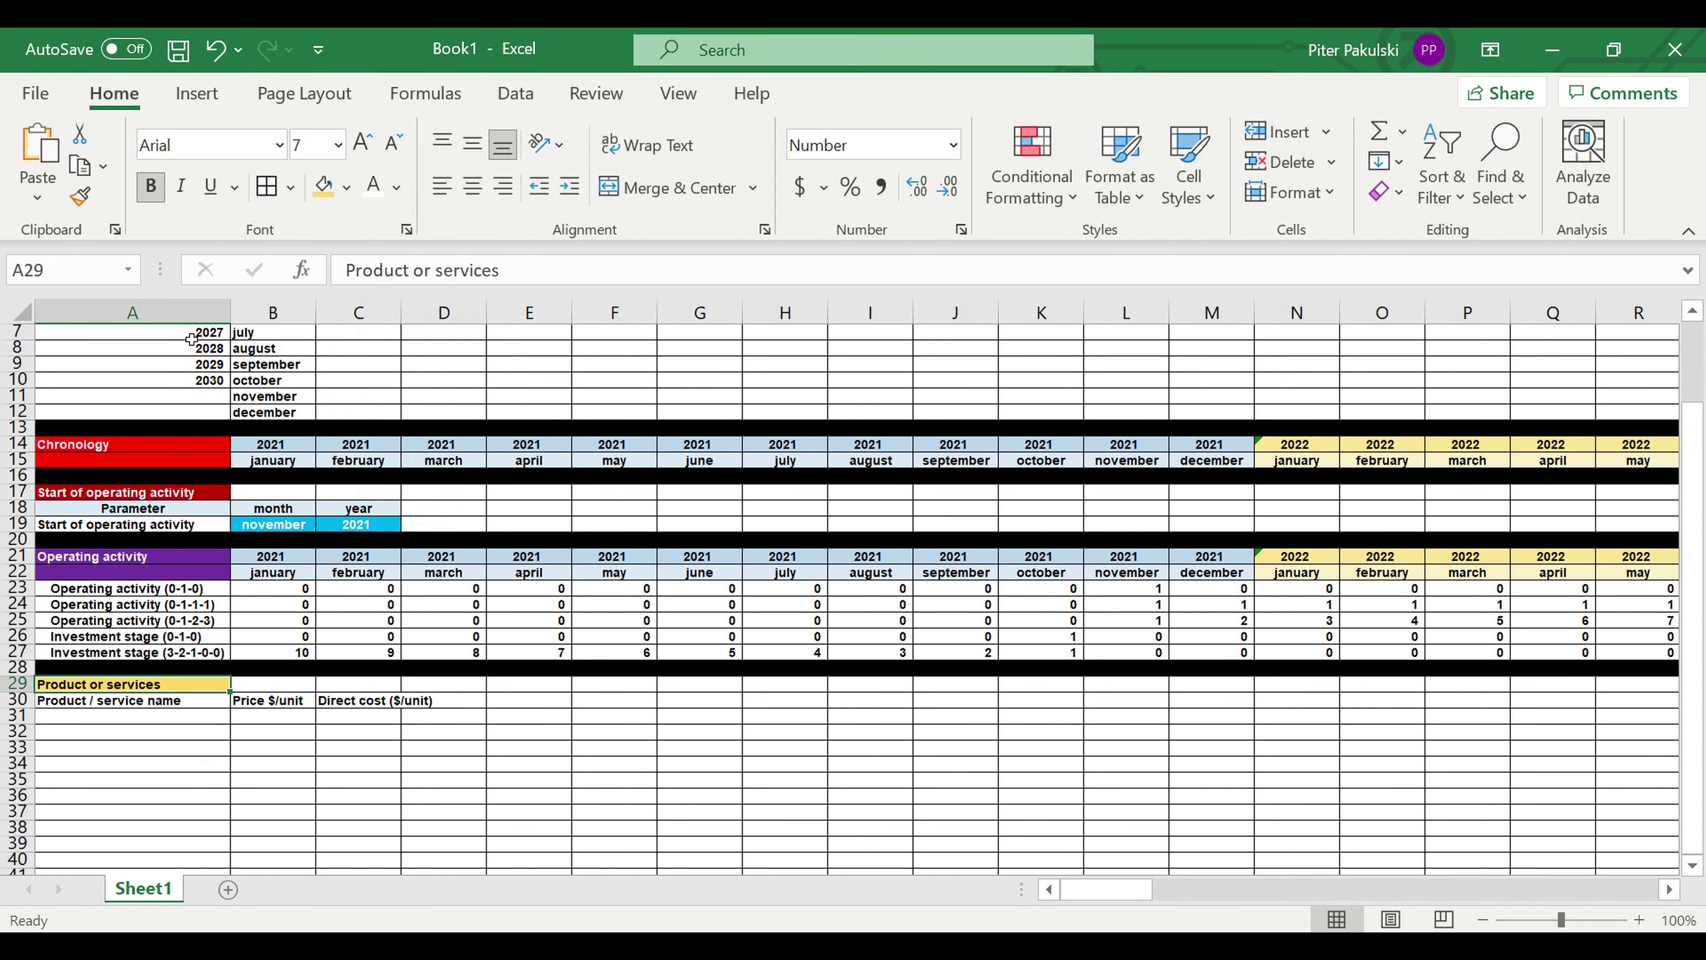
pyautogui.moveTo(194, 314); pyautogui.dragTo(355, 321)
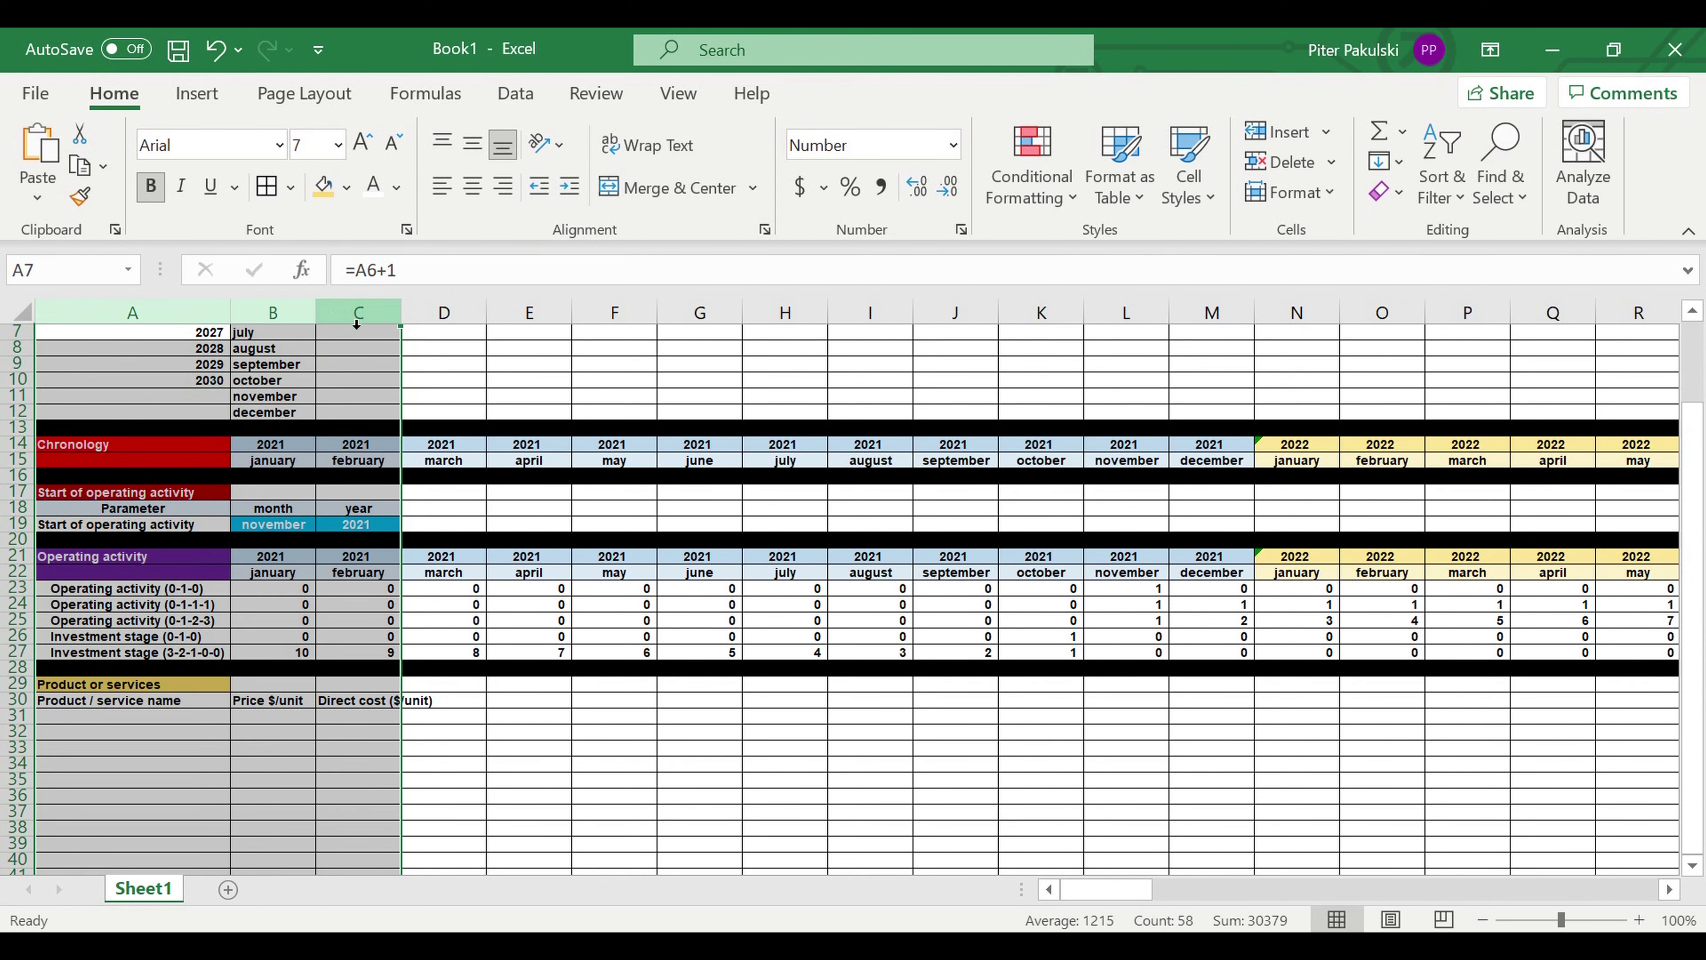
pyautogui.doubleClick(320, 320)
pyautogui.click(407, 750)
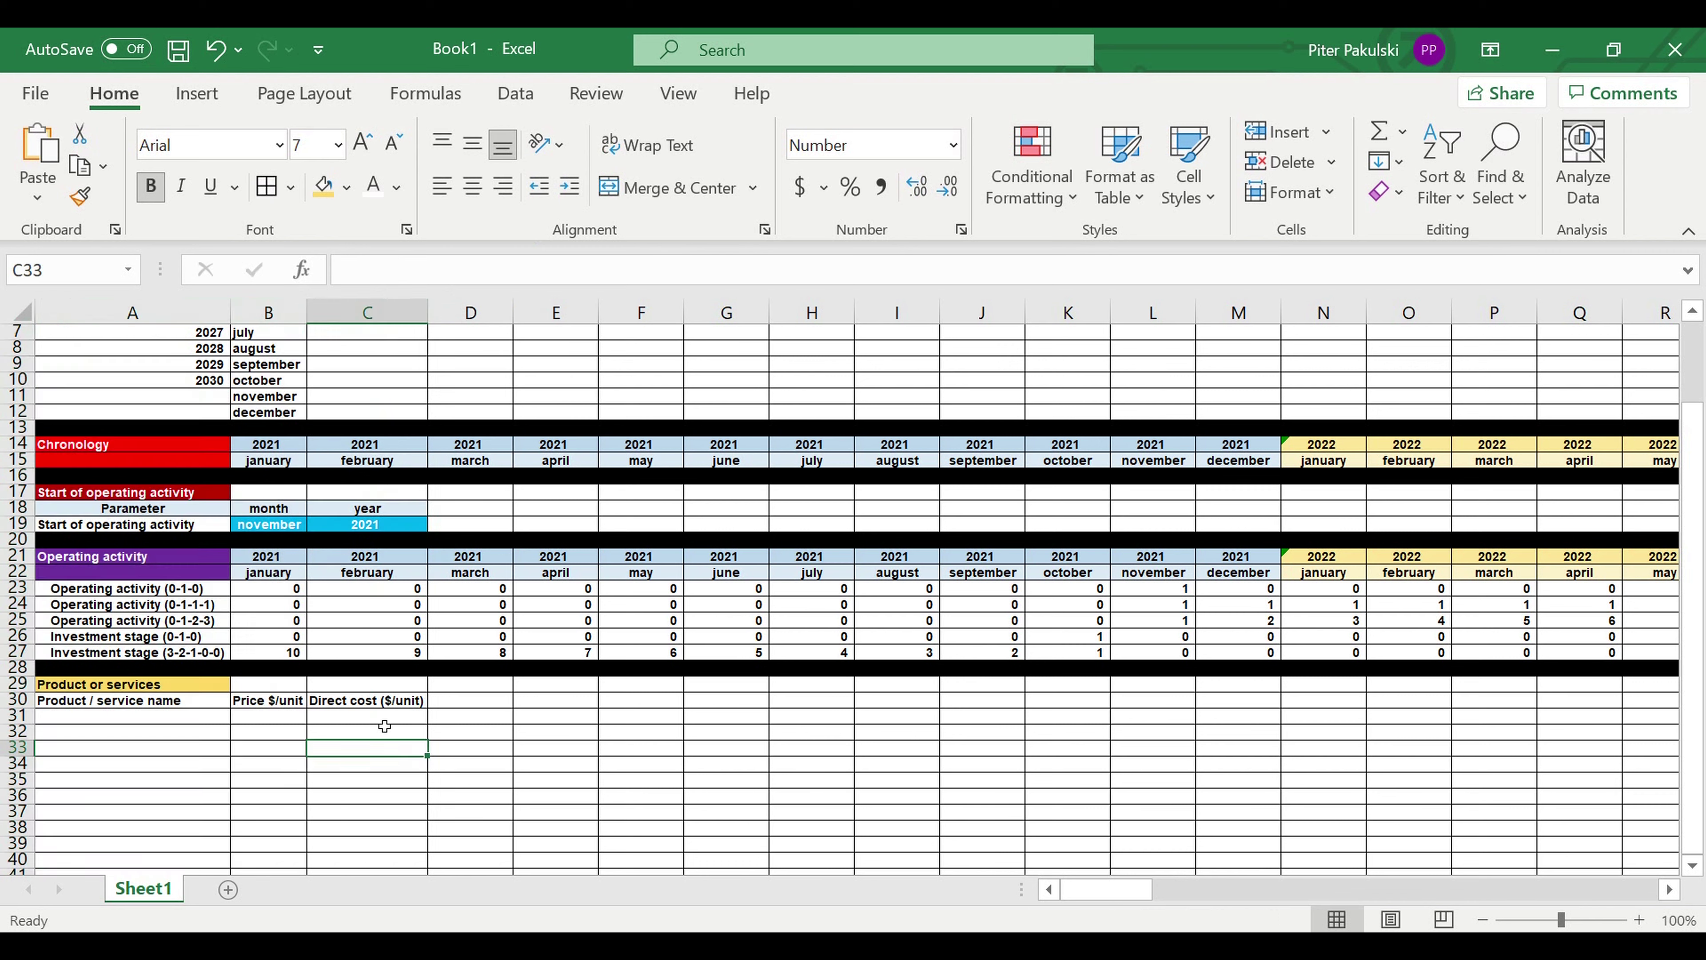
# Centre the A30:C30 column labels and shade them light blue
pyautogui.click(371, 700)
pyautogui.moveTo(290, 703); pyautogui.dragTo(134, 701)
pyautogui.click(473, 187)
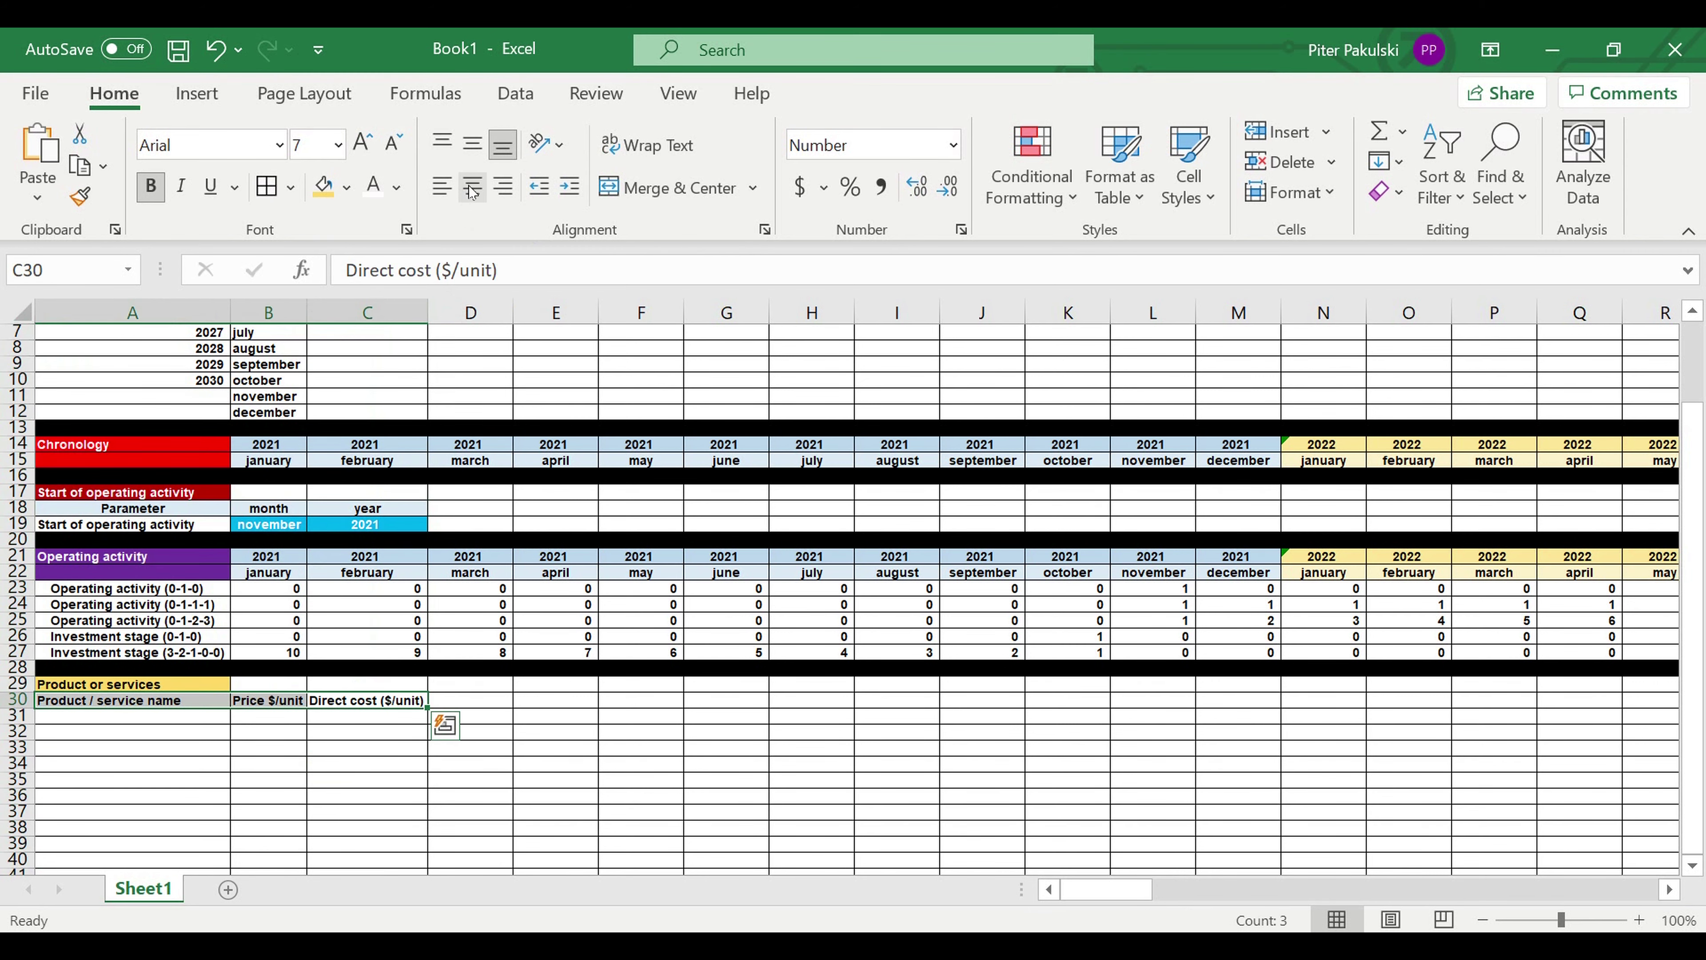
pyautogui.click(346, 187)
pyautogui.click(507, 290)
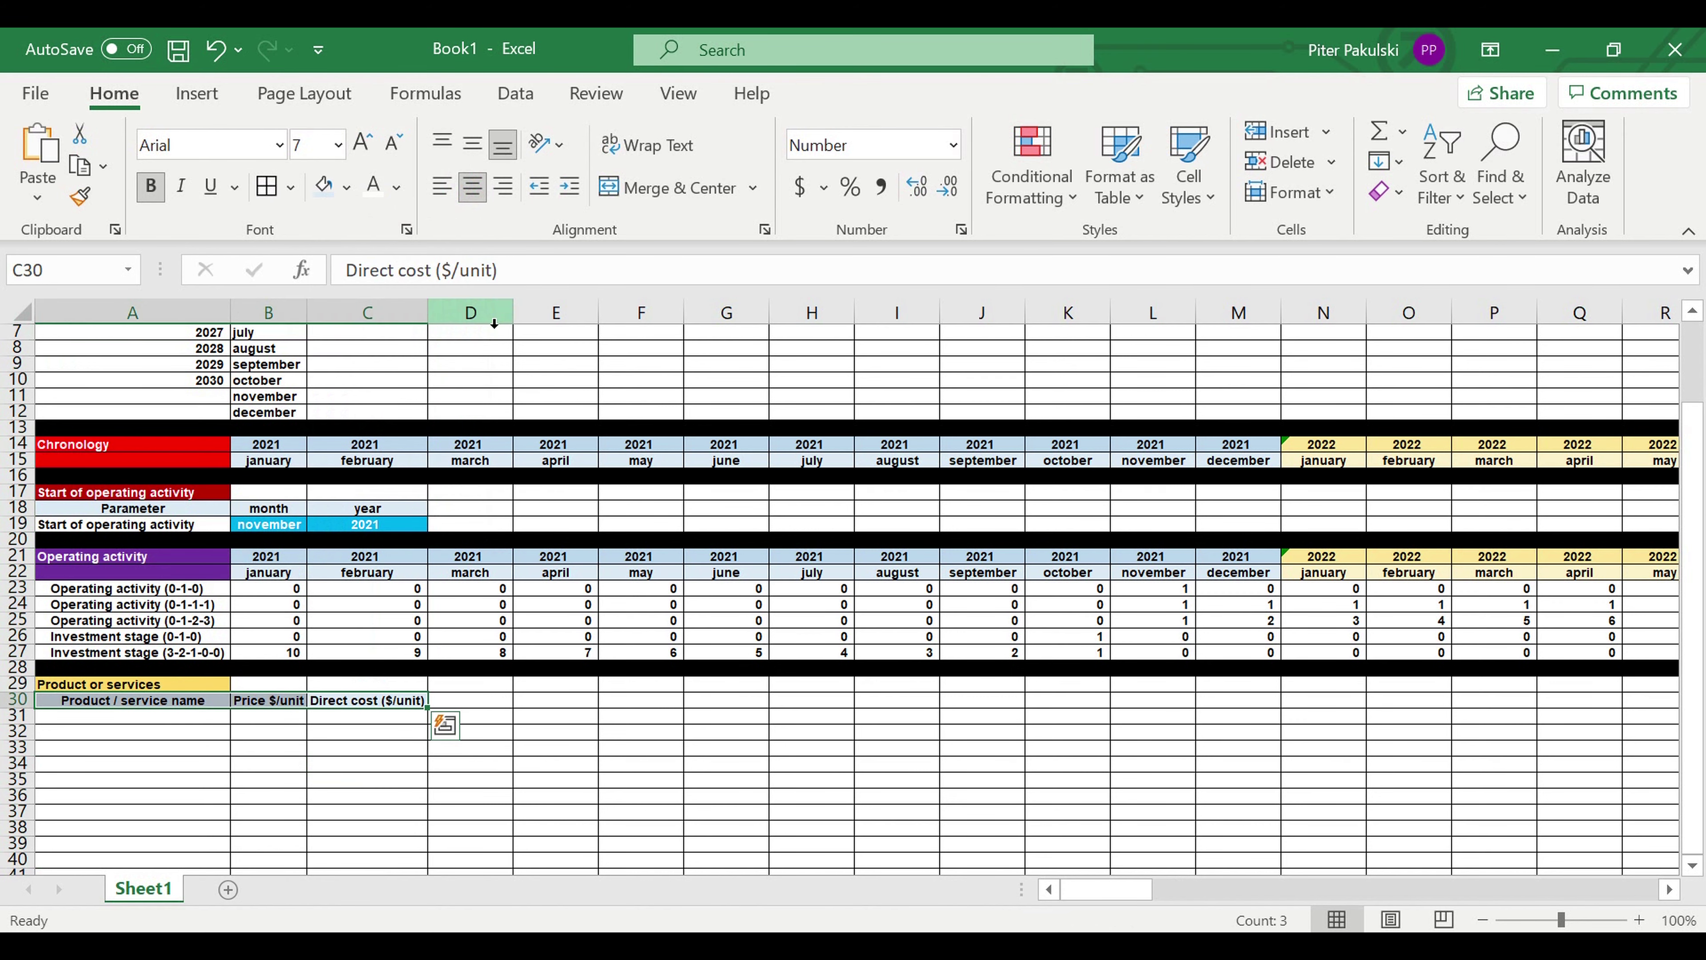
pyautogui.click(330, 728)
# Enter 'Product 1' in A31
pyautogui.click(184, 724)
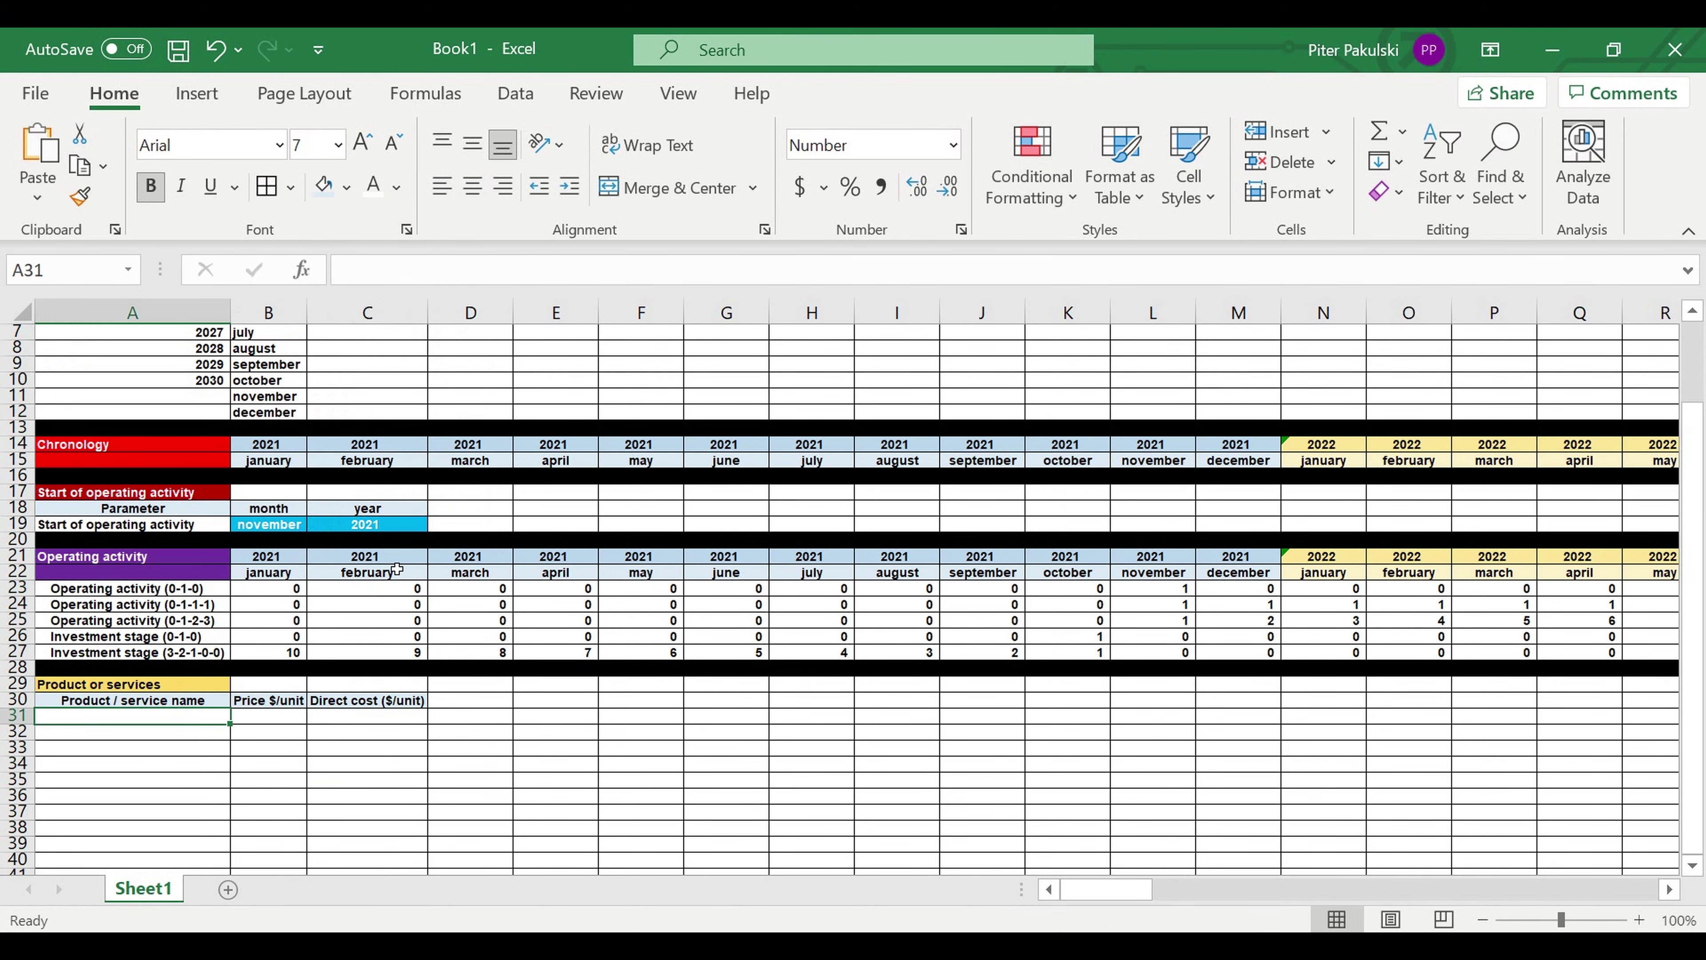
pyautogui.scroll(-3, 392, 604)
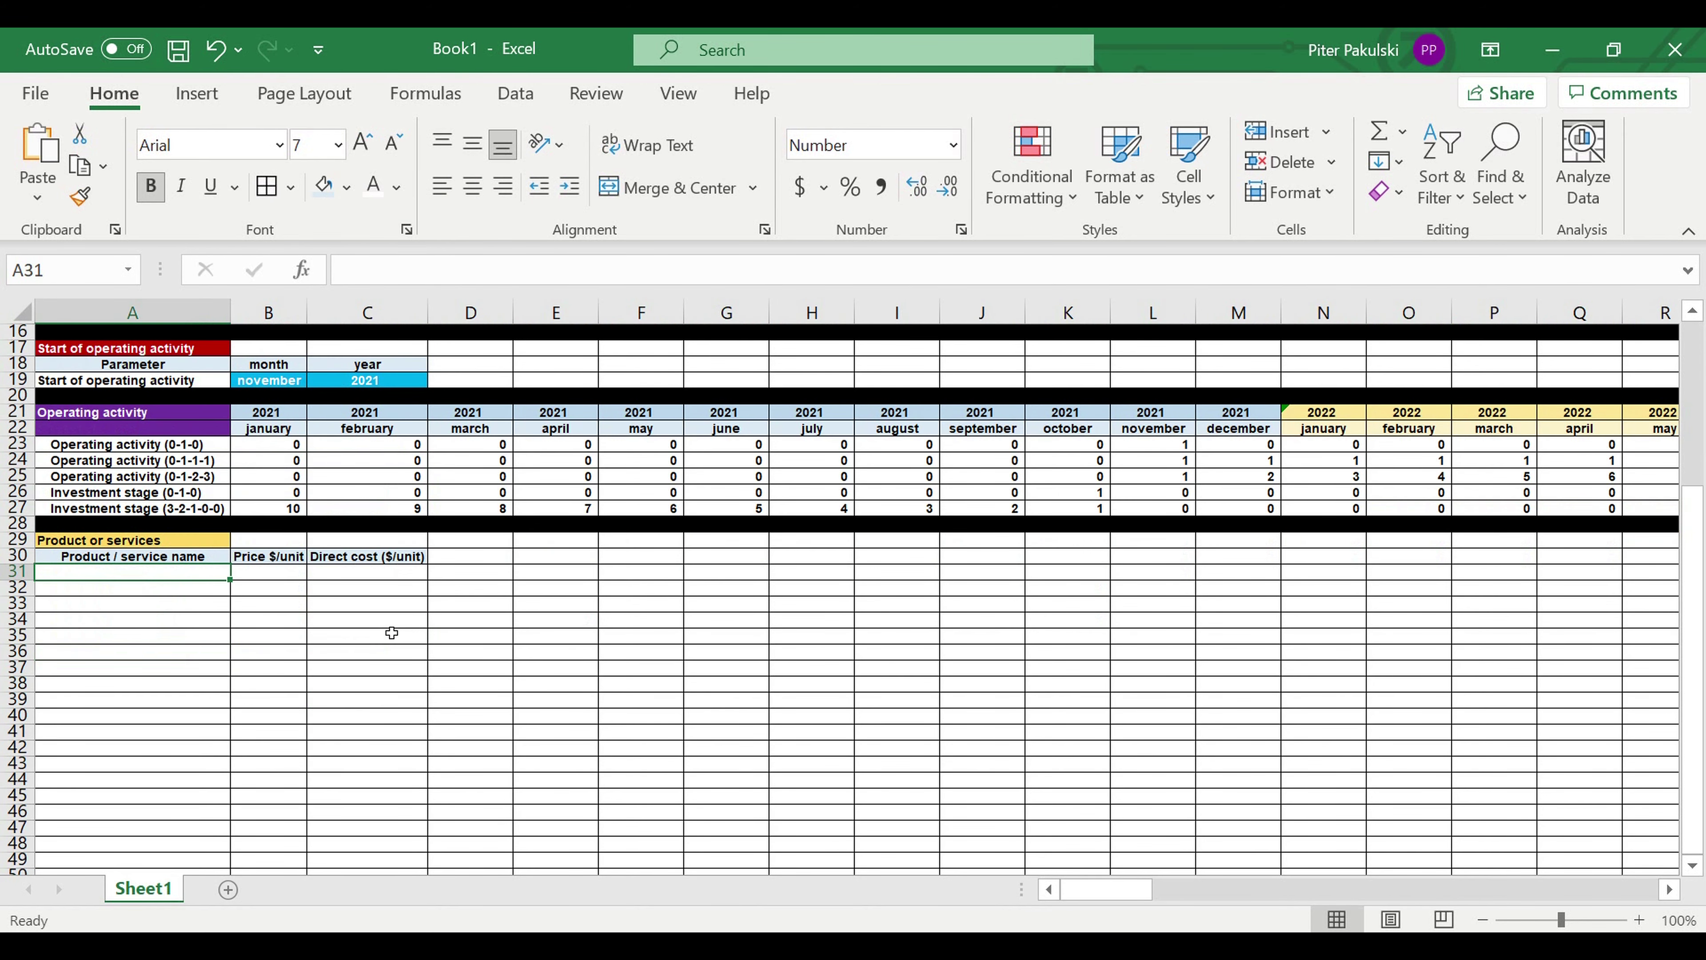
pyautogui.write('Product')
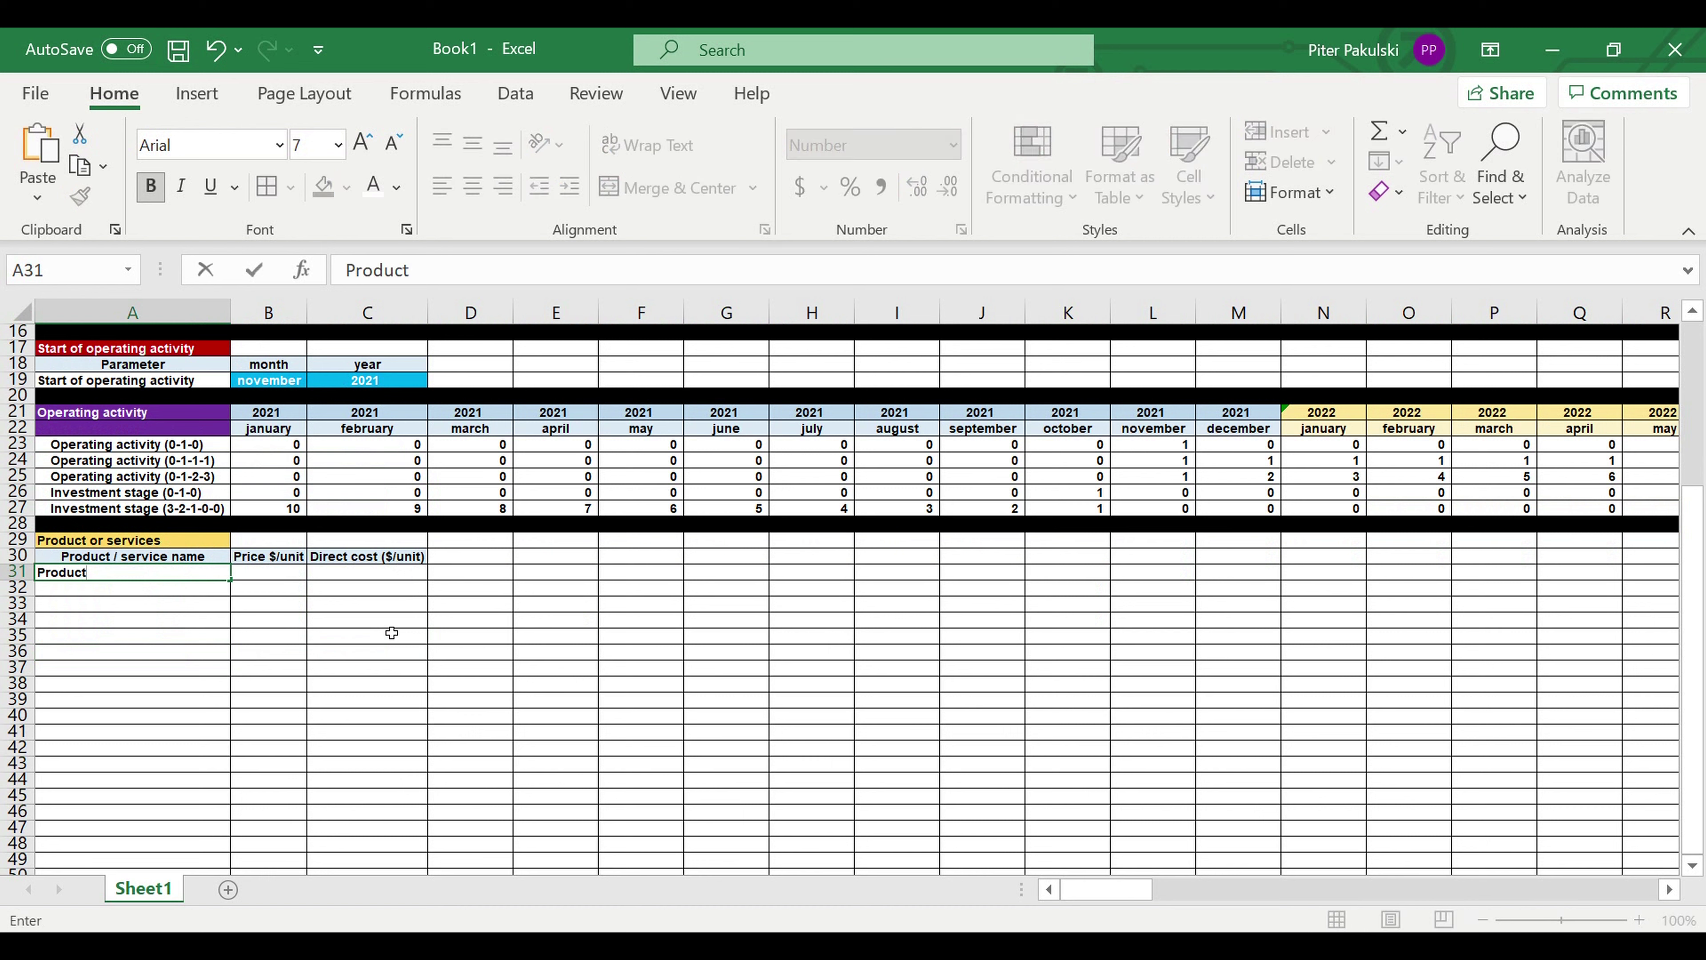
pyautogui.write(' 1')
# Indent Product 1 and fill the names down to Product 5
pyautogui.click(153, 636)
pyautogui.click(182, 571)
pyautogui.click(569, 188)
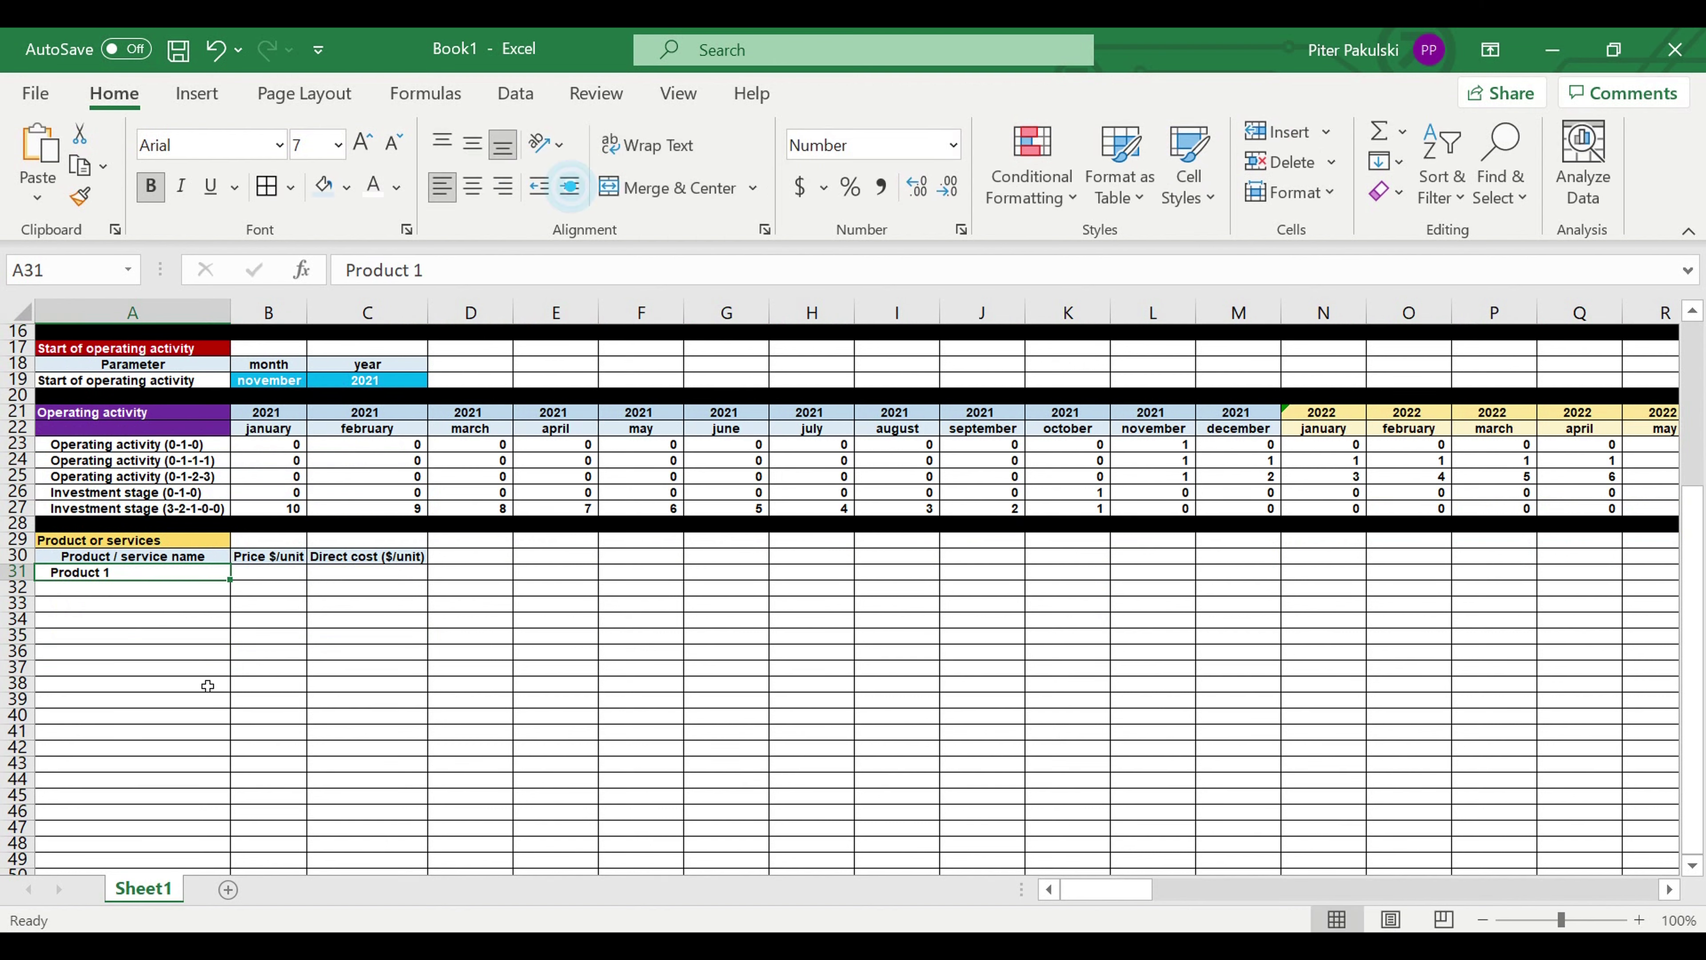
pyautogui.moveTo(230, 579); pyautogui.dragTo(229, 656)
pyautogui.click(361, 656)
# Enter prices 50, 60, 70, 80 and 90 in B31:B35
pyautogui.click(279, 573)
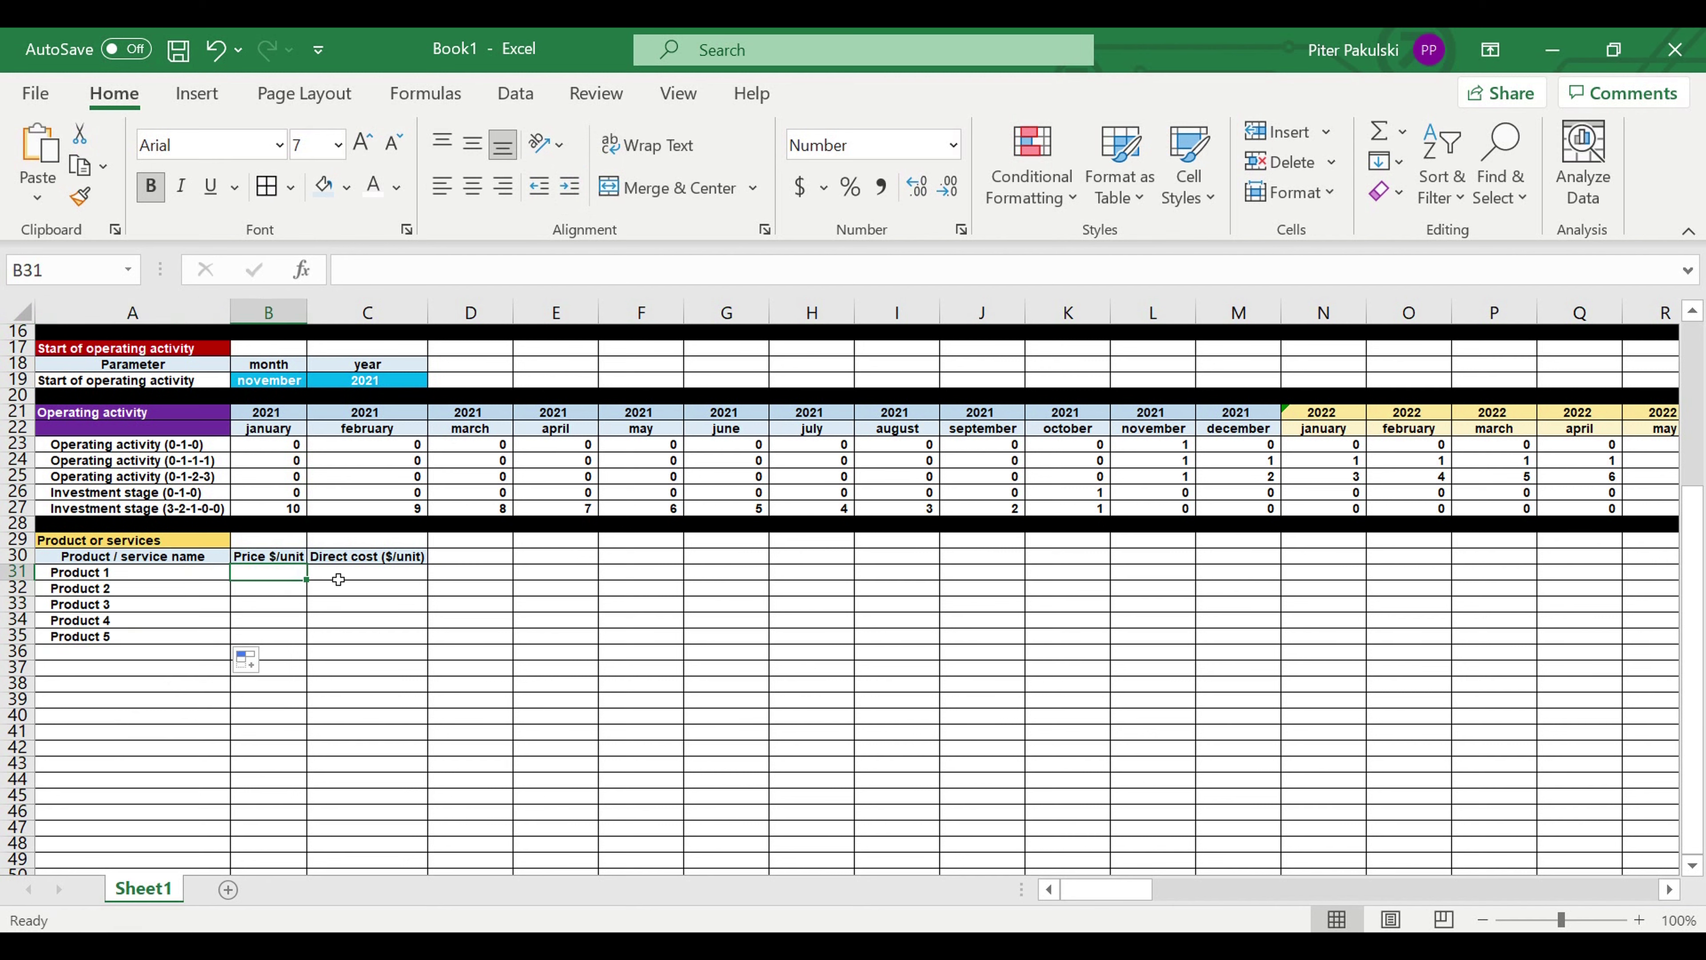
pyautogui.write('50')
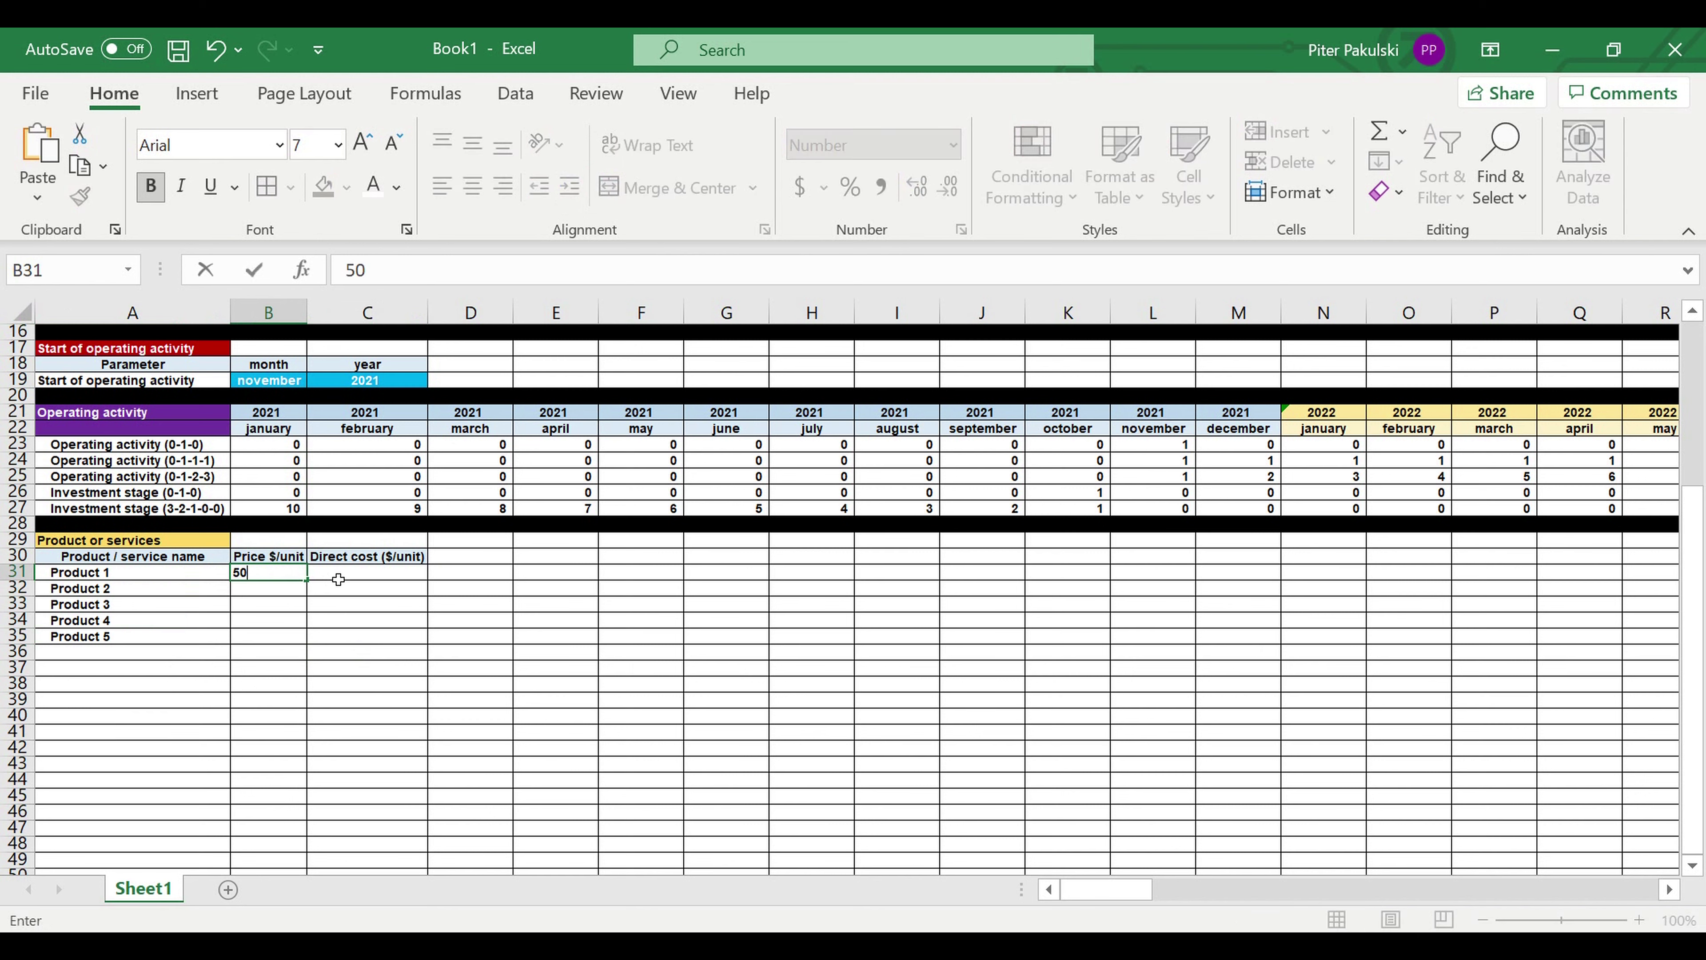
pyautogui.press('Return')
pyautogui.write('60')
pyautogui.press('Return')
pyautogui.write('70')
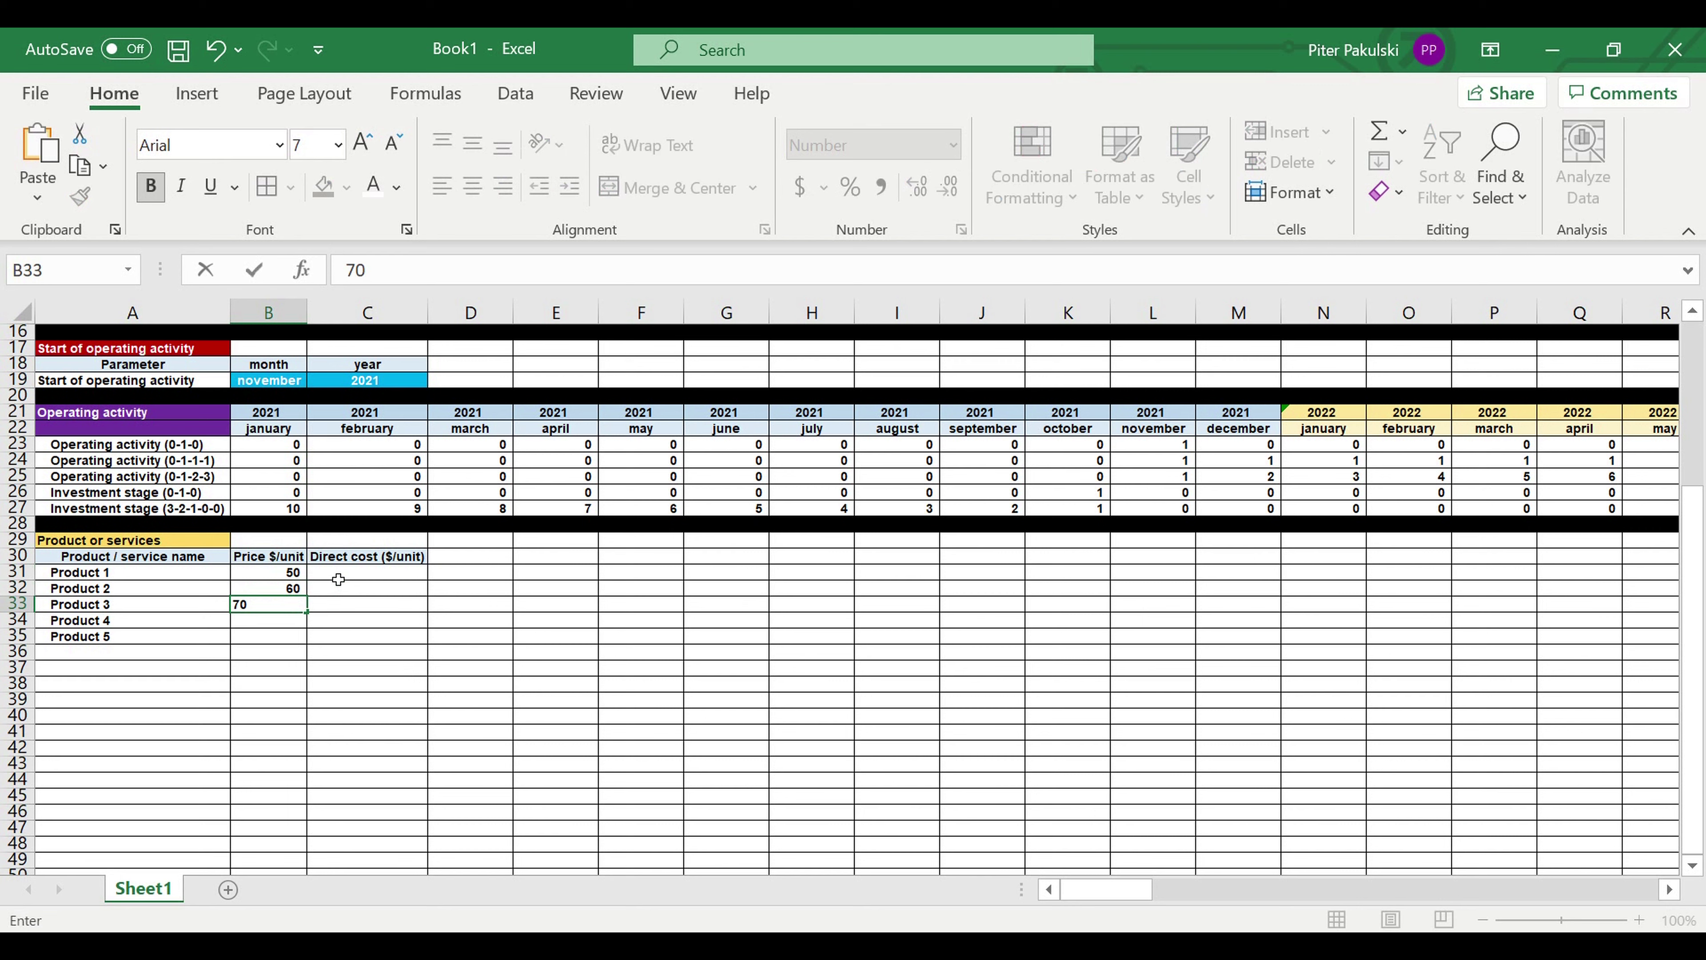
pyautogui.press('Return')
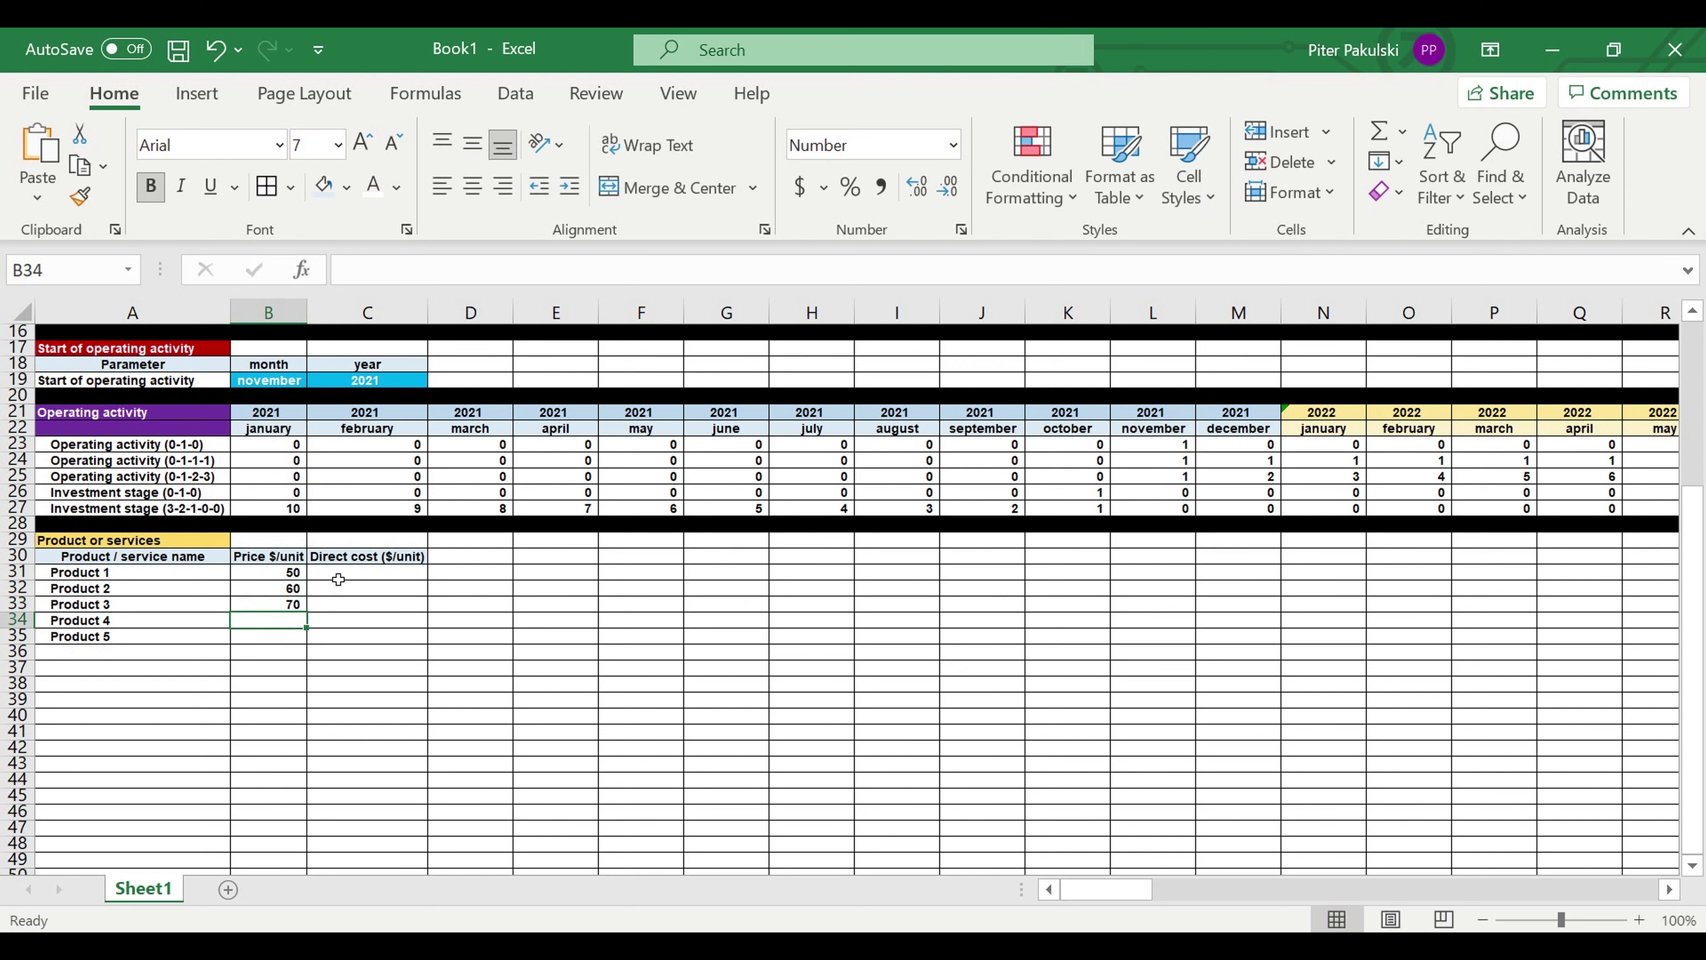
pyautogui.write('80')
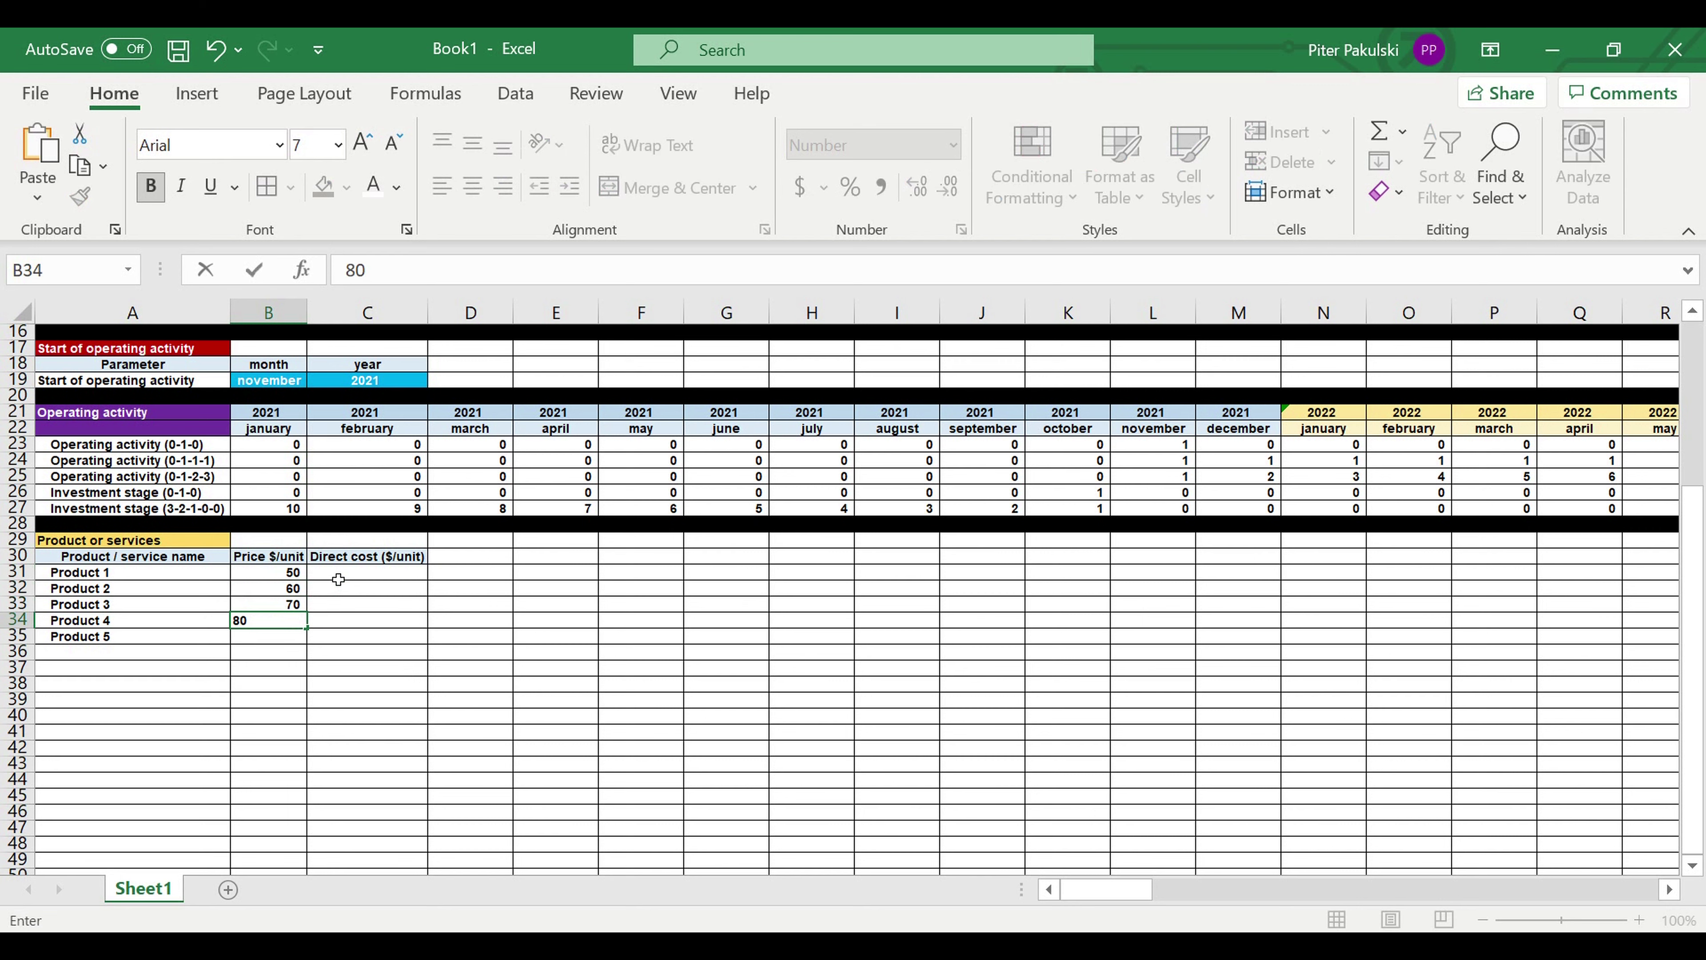
pyautogui.press('Return')
pyautogui.write('90')
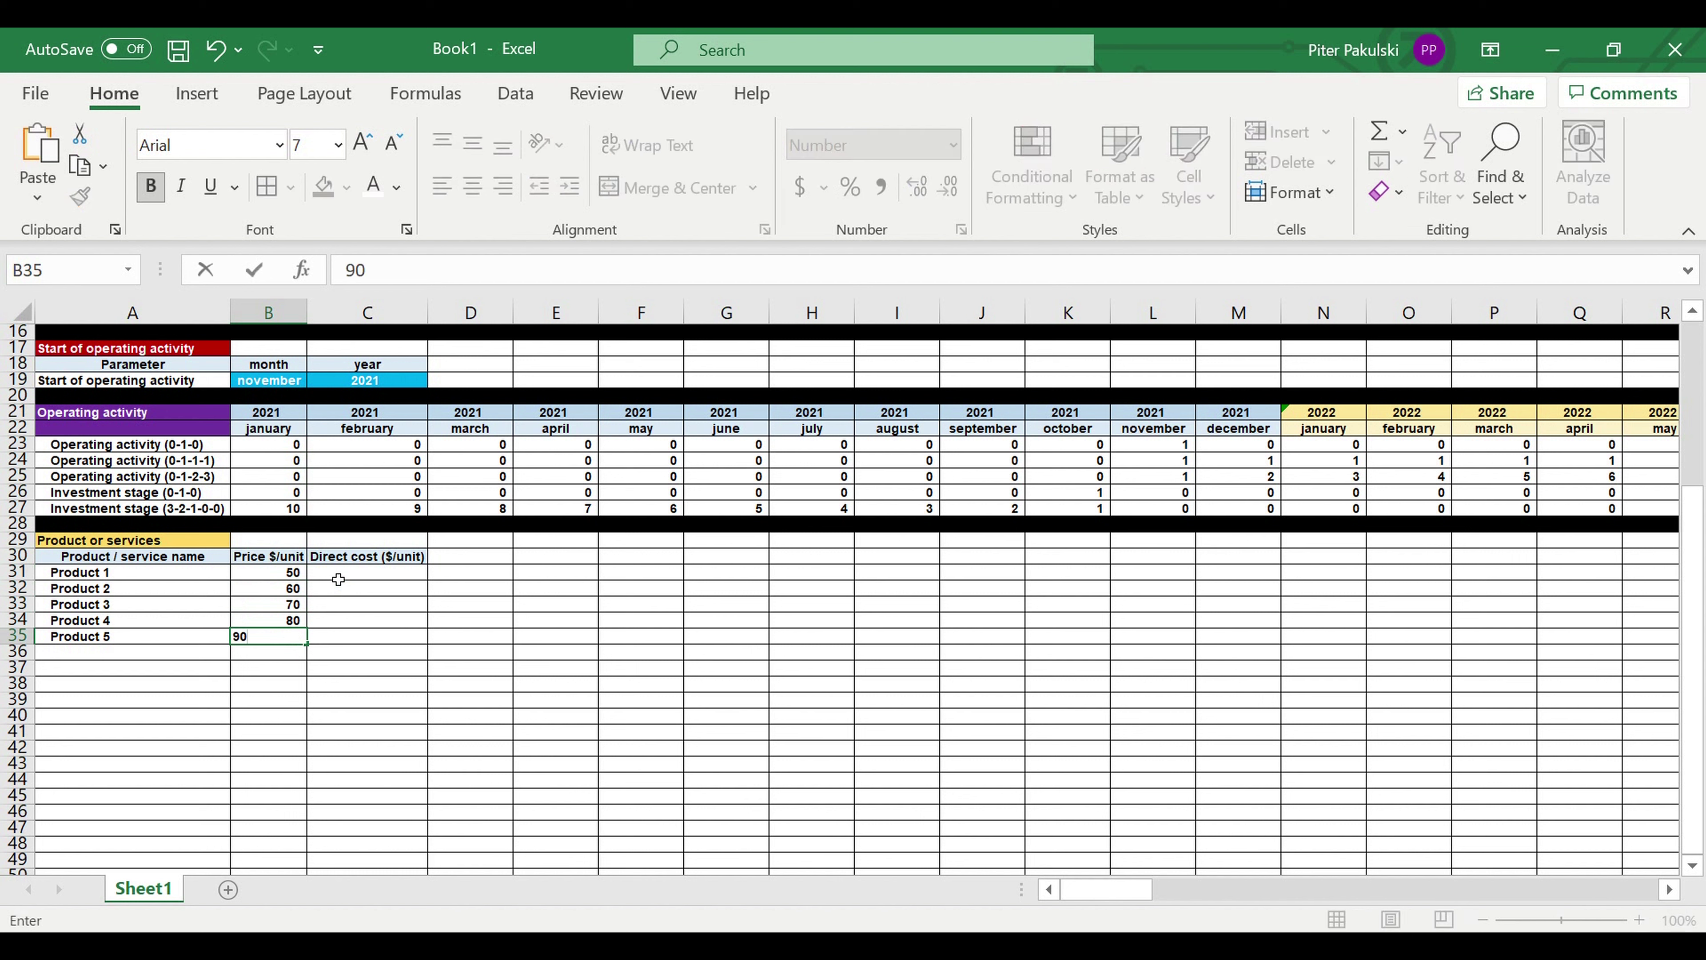
pyautogui.click(367, 619)
pyautogui.moveTo(275, 572); pyautogui.dragTo(275, 636)
pyautogui.click(523, 635)
# Enter direct costs 23, 22, 15, 36 and 47 in C31:C35
pyautogui.click(326, 573)
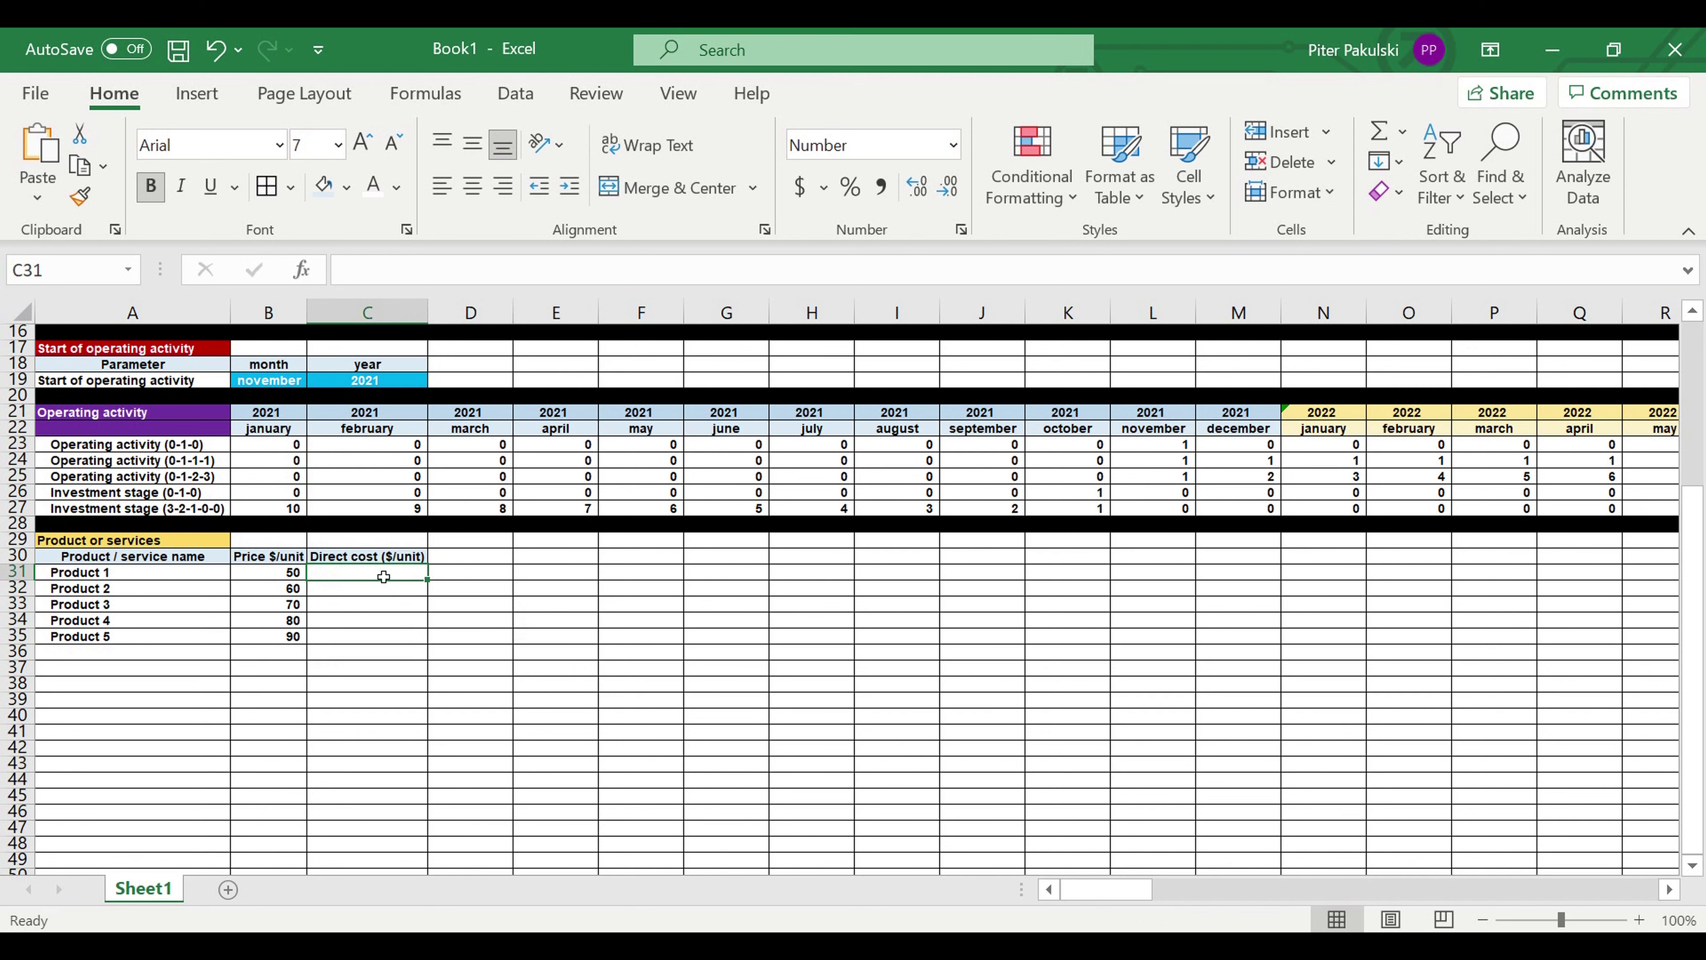
pyautogui.click(290, 571)
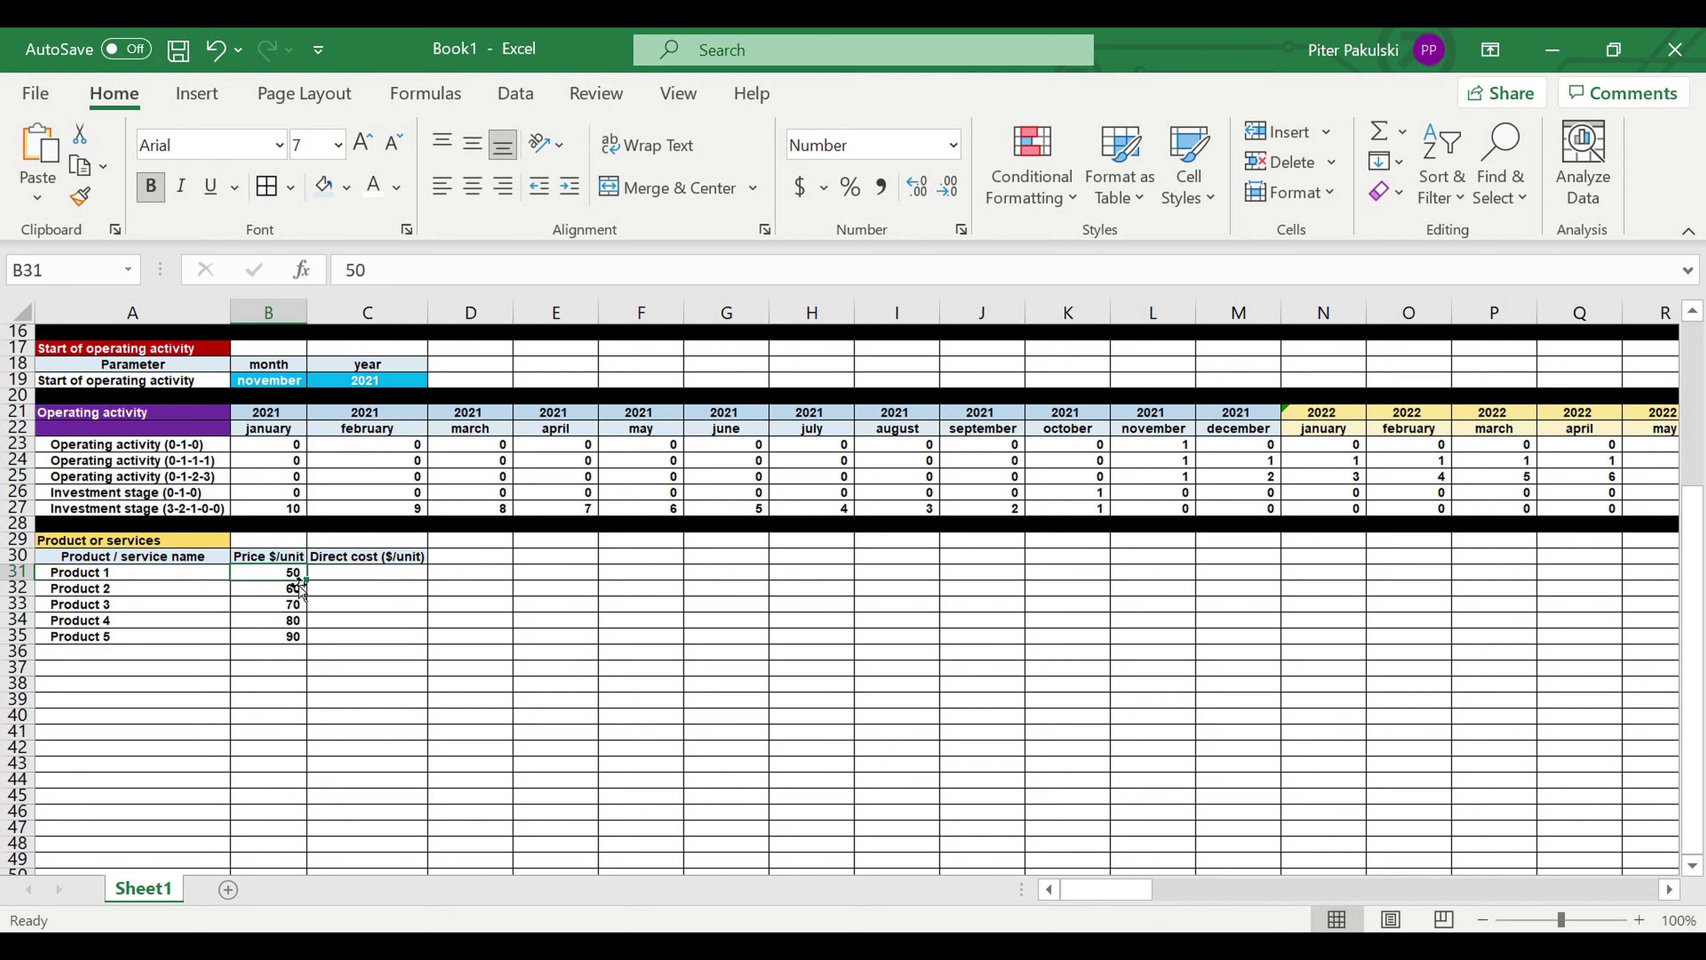
pyautogui.click(380, 577)
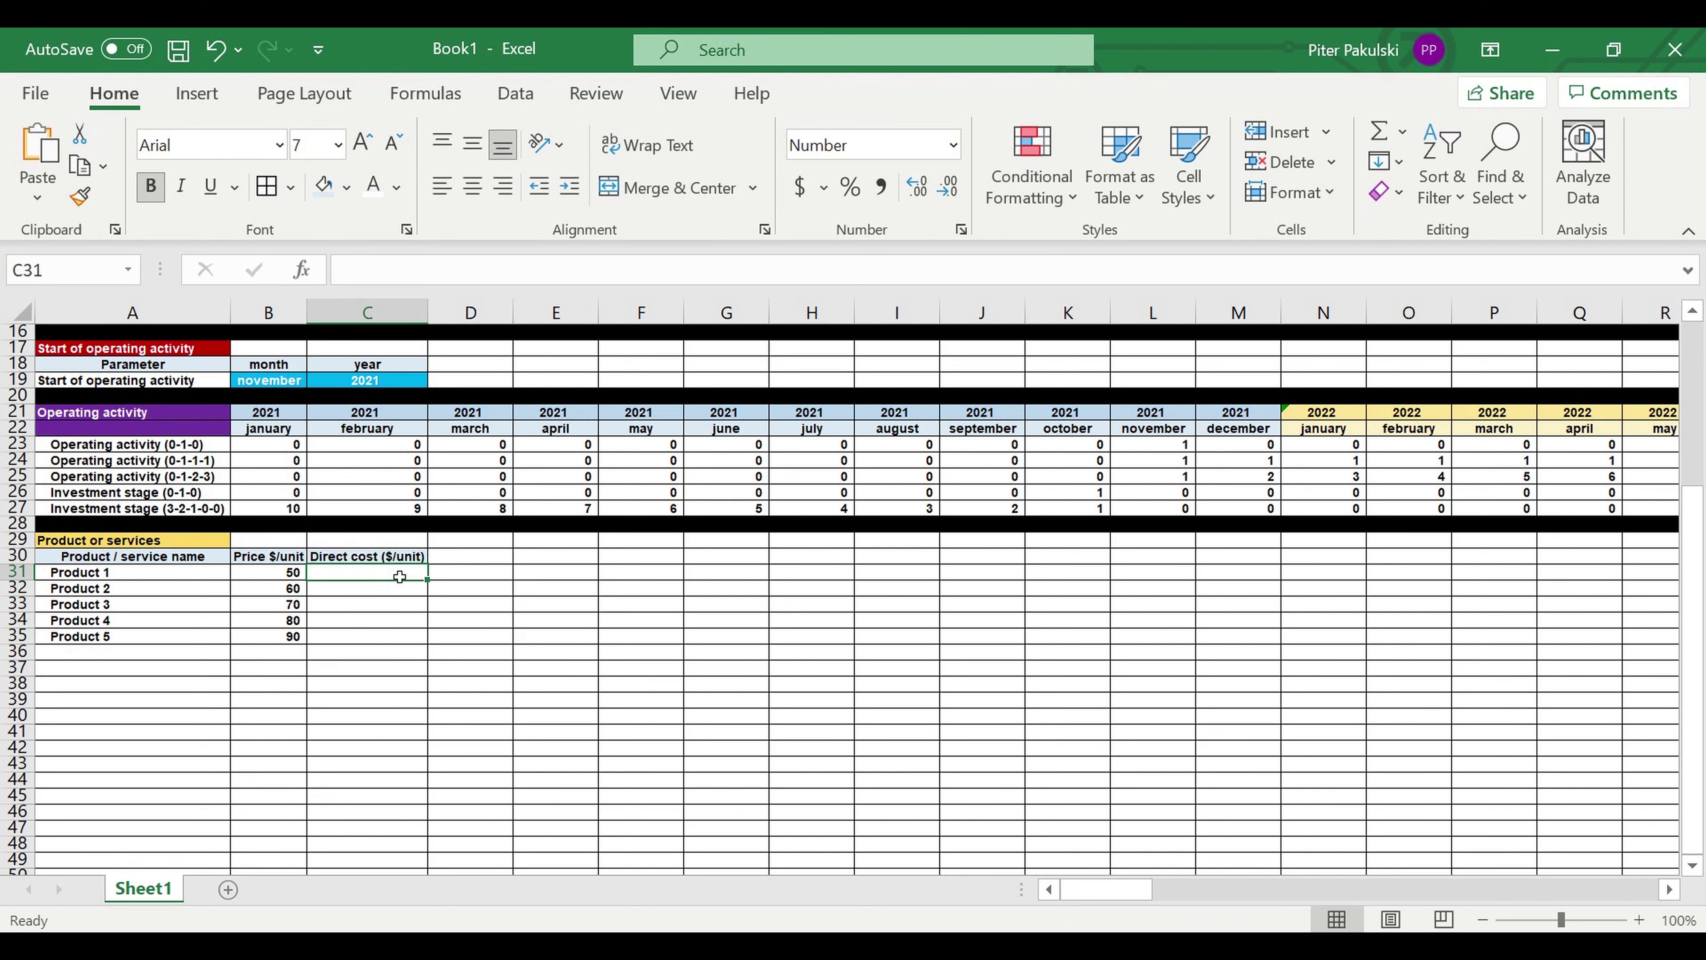
pyautogui.write('23')
pyautogui.press('Return')
pyautogui.write('22')
pyautogui.press('Return')
pyautogui.write('15')
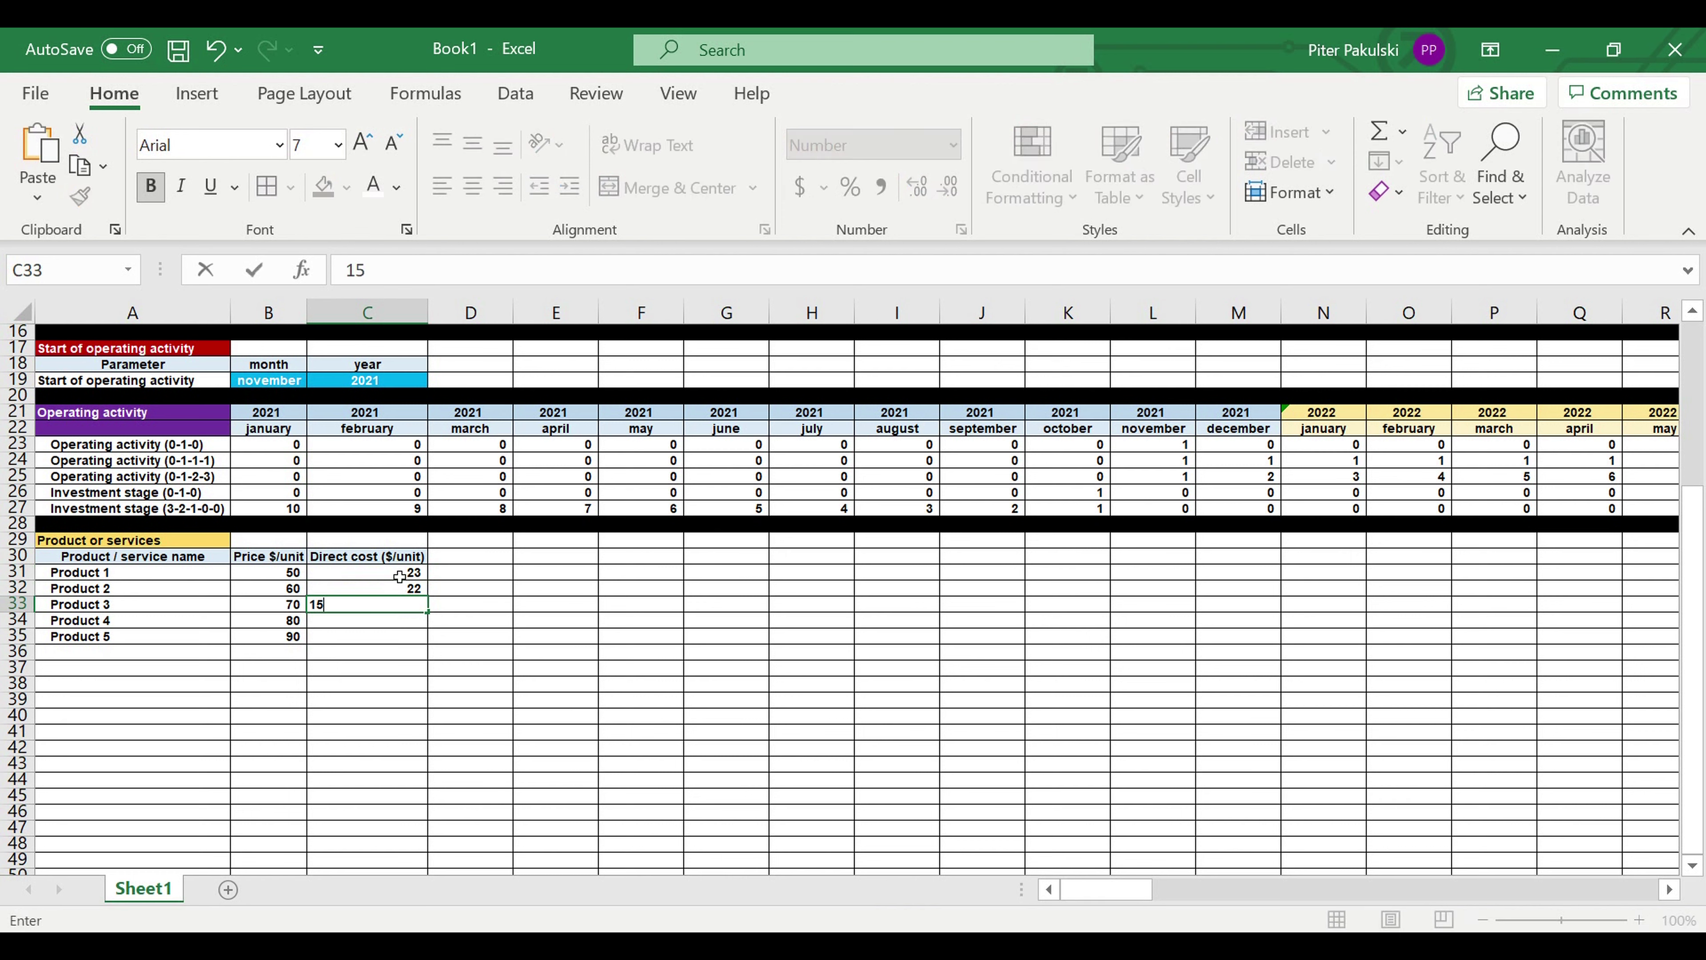
pyautogui.press('Return')
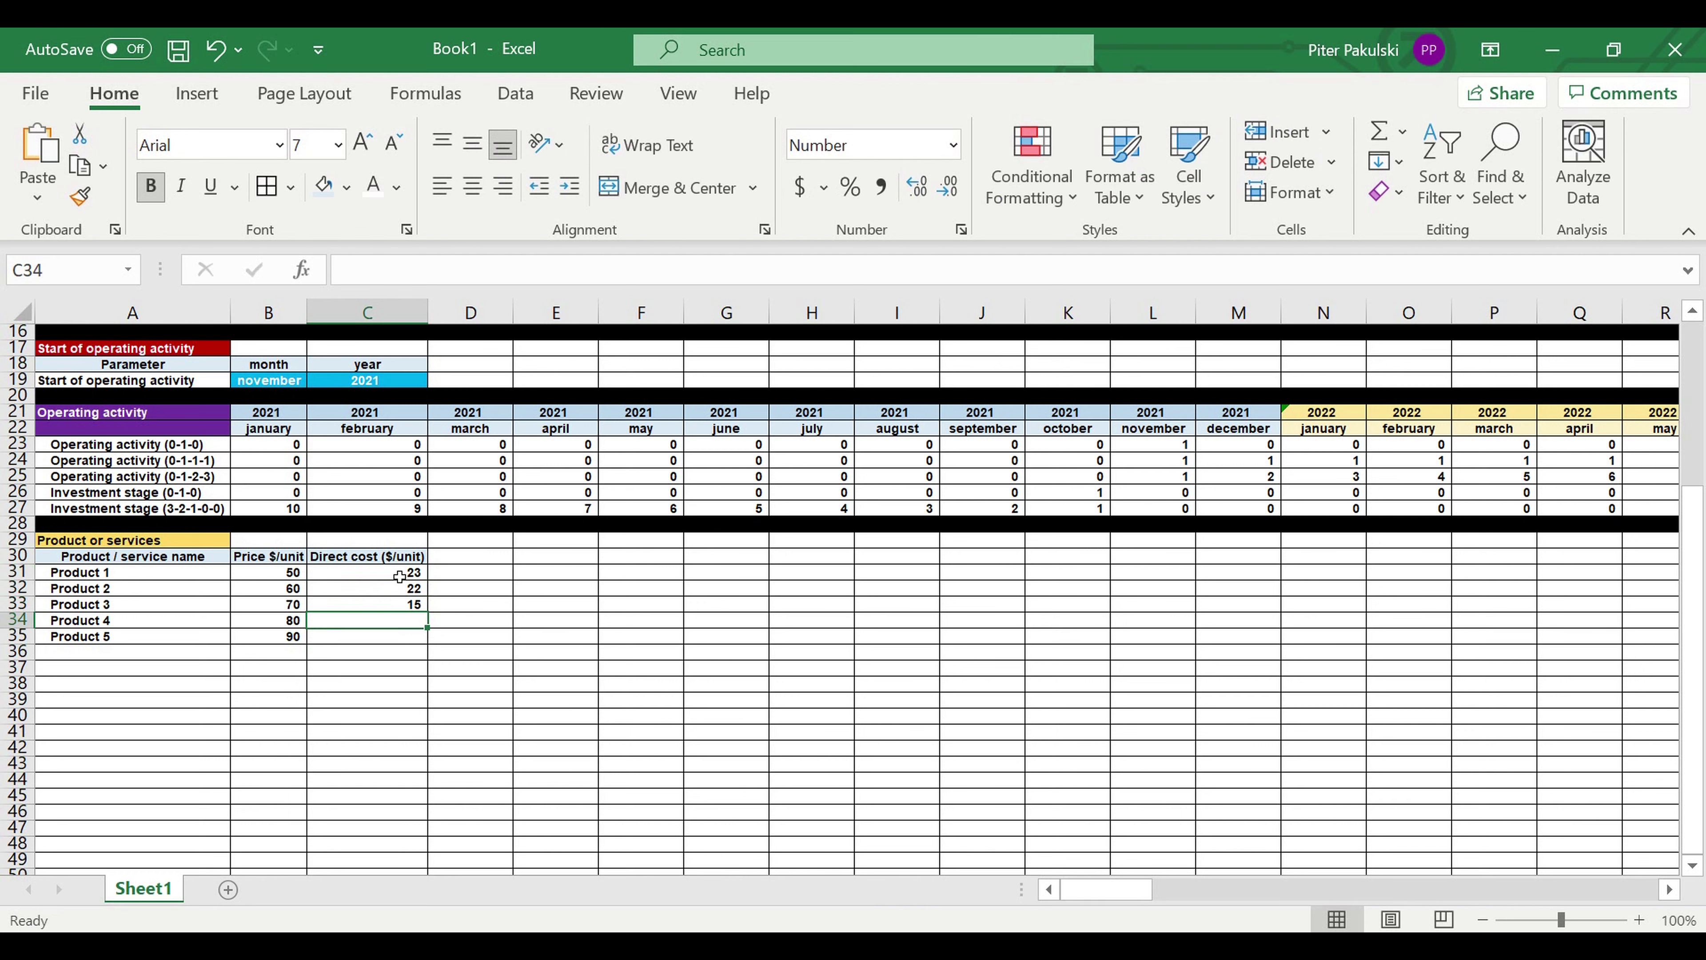
pyautogui.write('36')
pyautogui.press('Return')
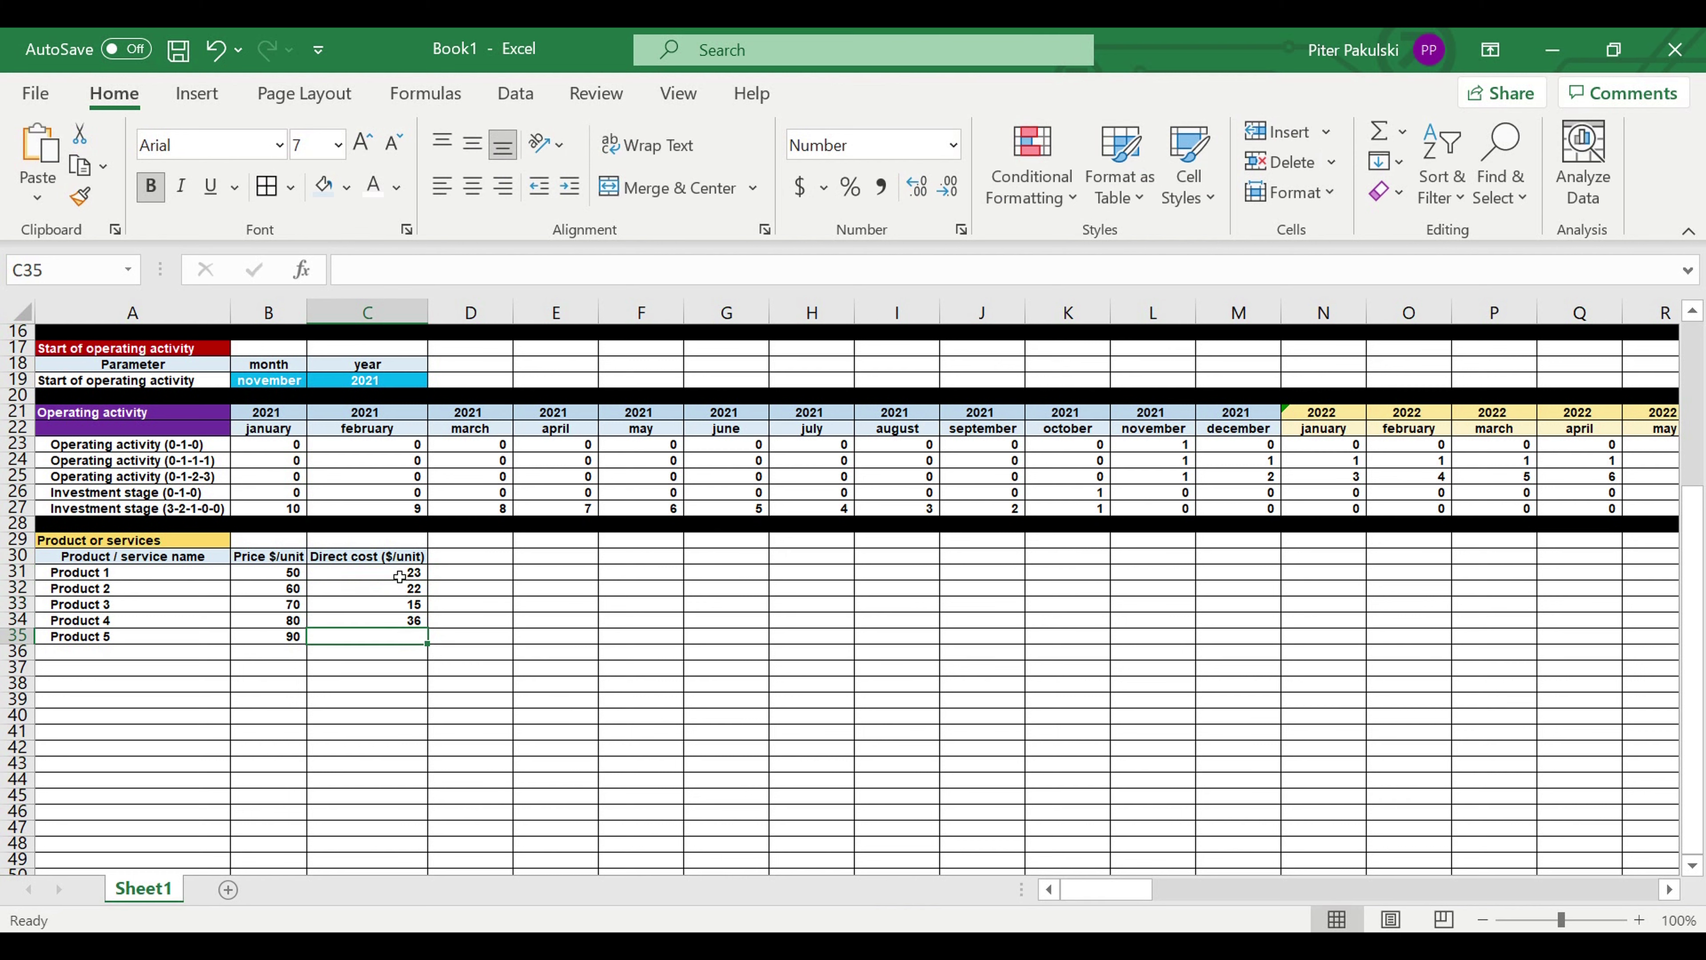
pyautogui.write('47')
pyautogui.press('Return')
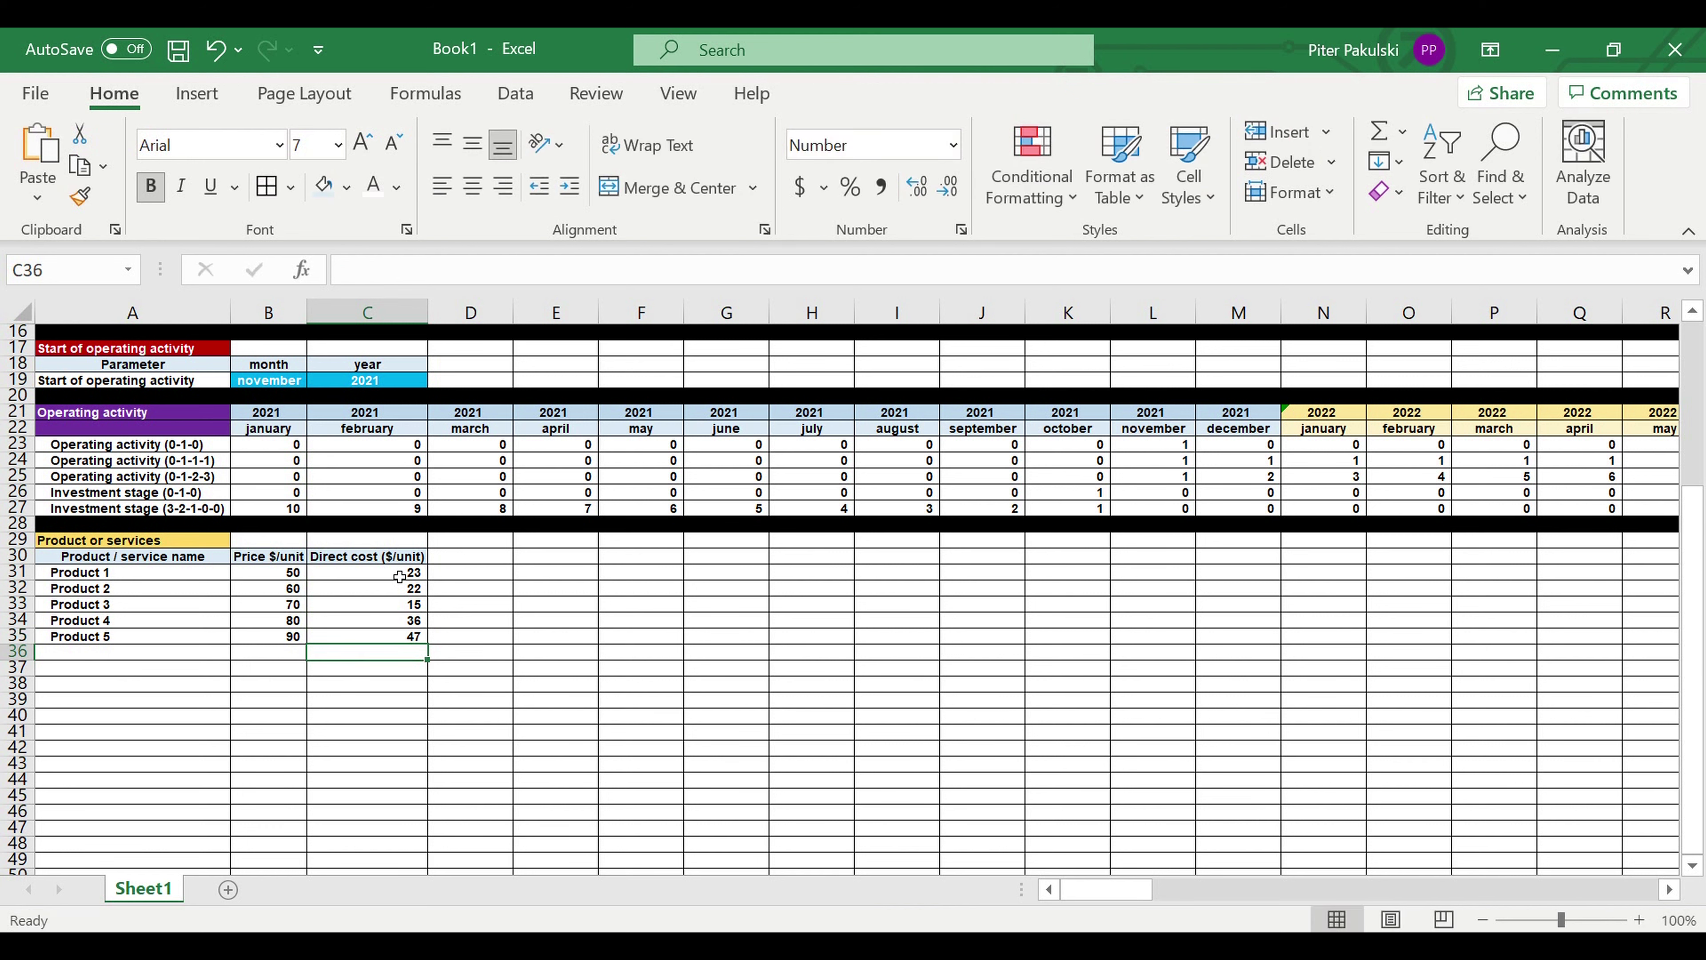
pyautogui.moveTo(201, 572)
pyautogui.mouseDown()
pyautogui.moveTo(269, 634)
pyautogui.moveTo(376, 643)
pyautogui.mouseUp()
# Fill the Product 1–5 rows A31:C35 cyan
pyautogui.click(334, 185)
pyautogui.click(346, 187)
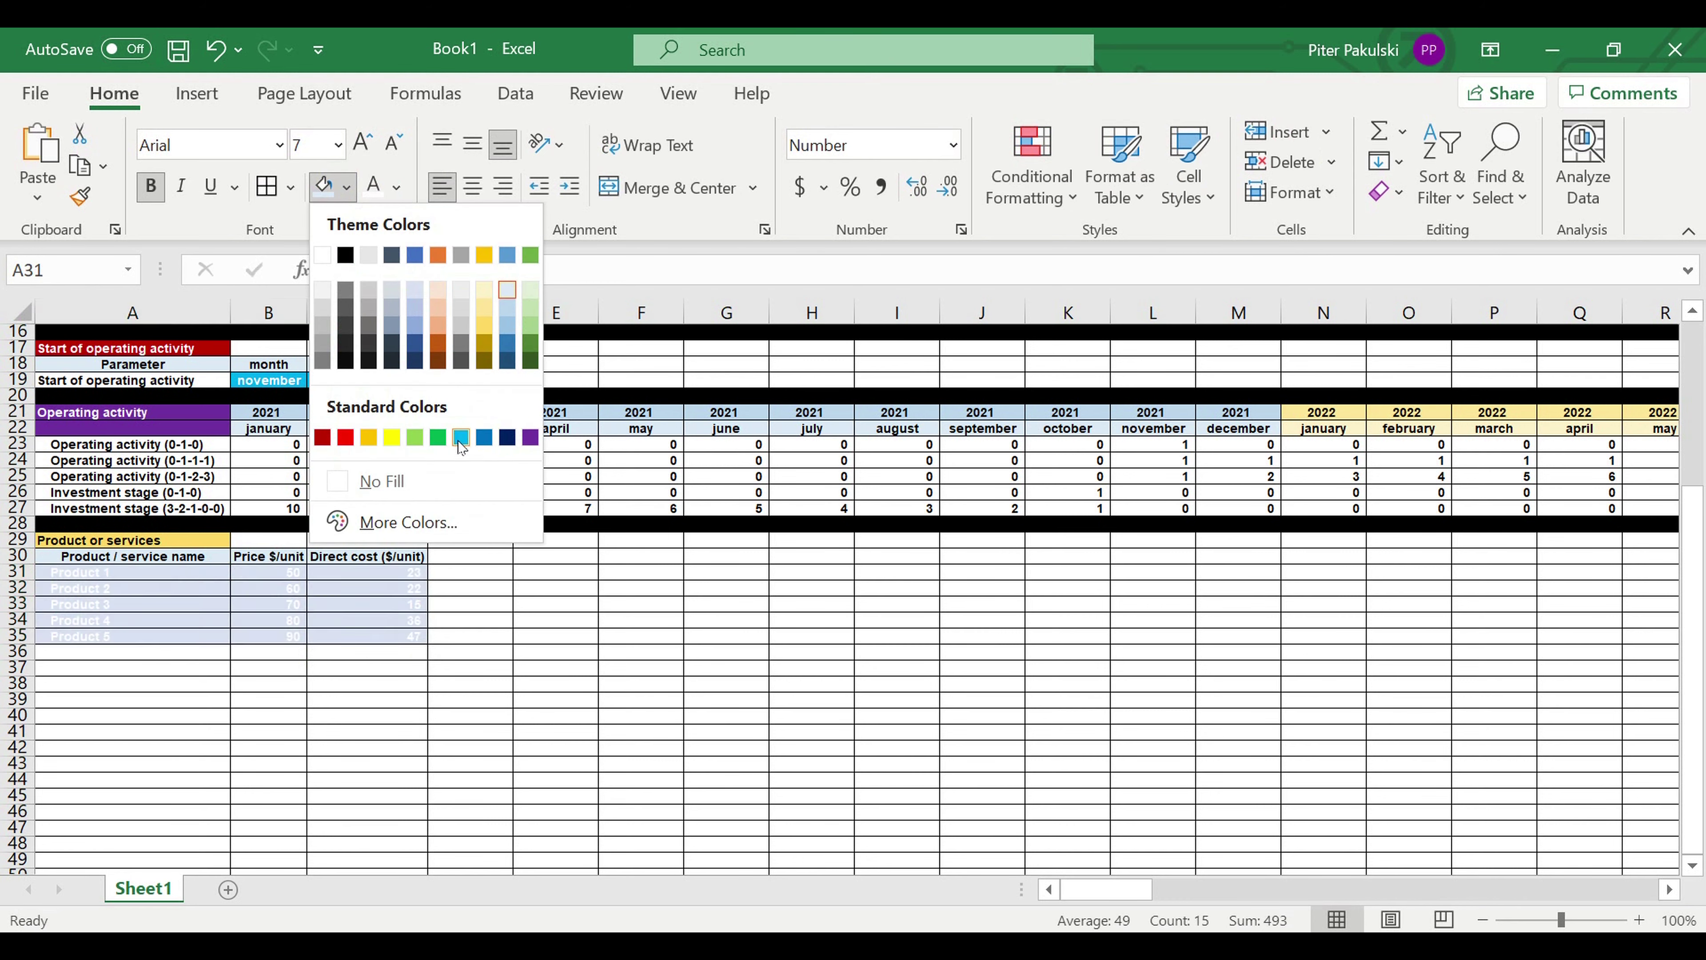
pyautogui.click(462, 440)
pyautogui.click(642, 660)
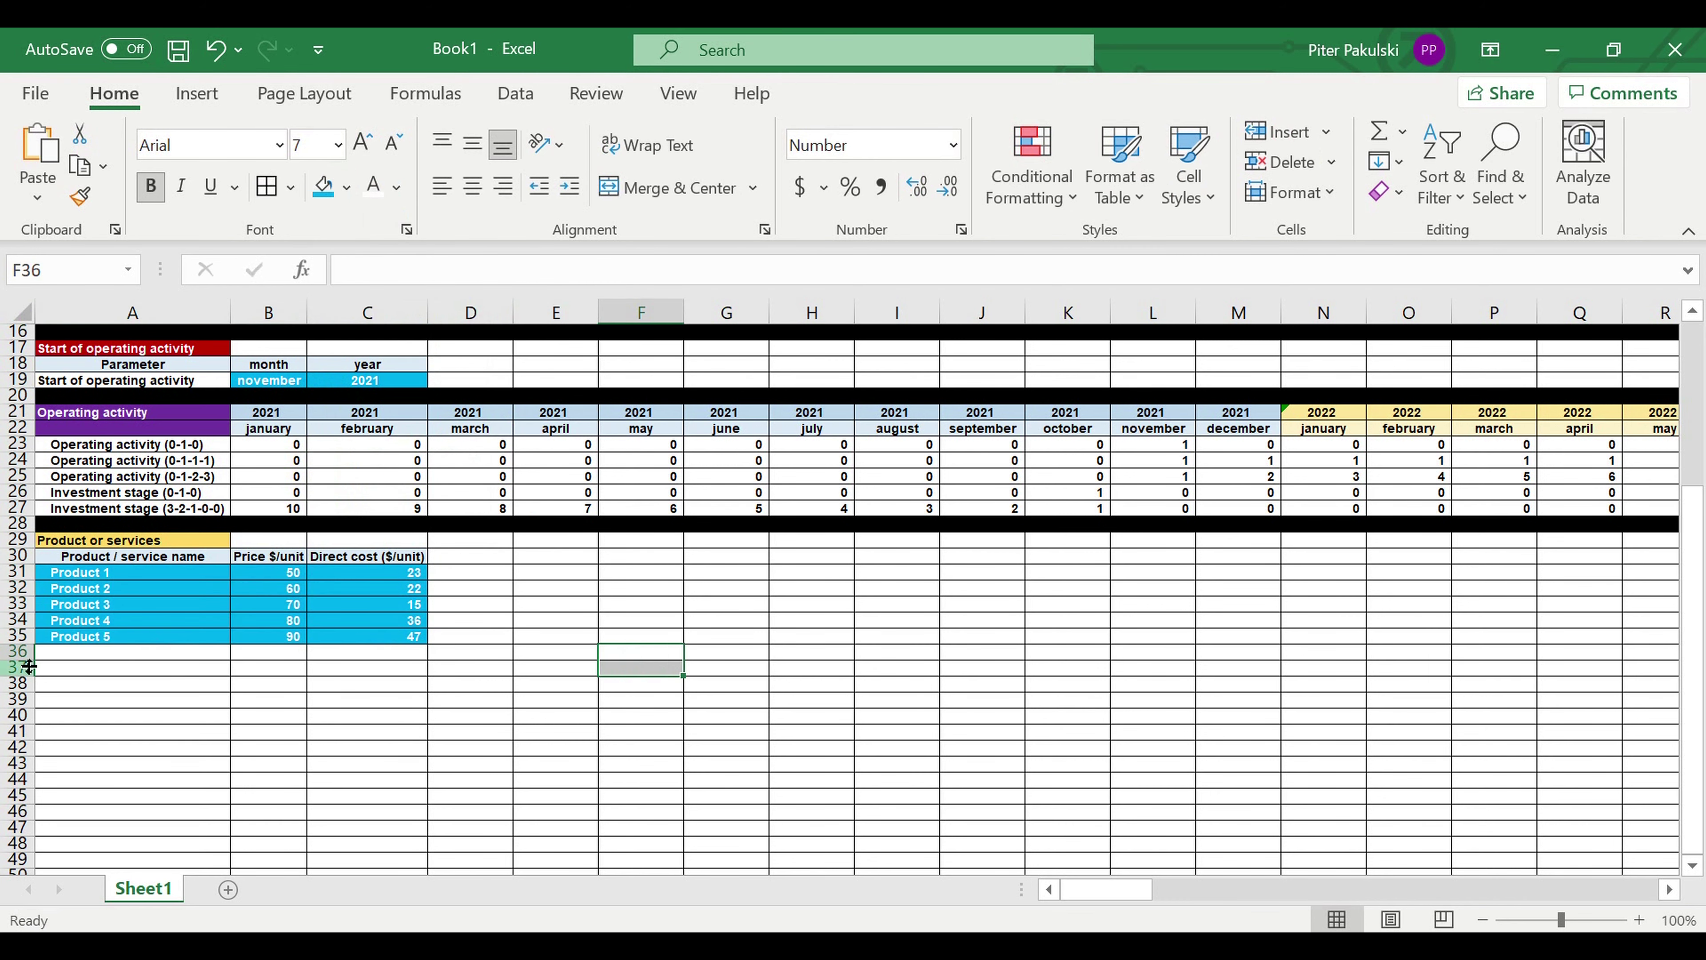
# Fill row 36 black as a separator bar
pyautogui.click(18, 650)
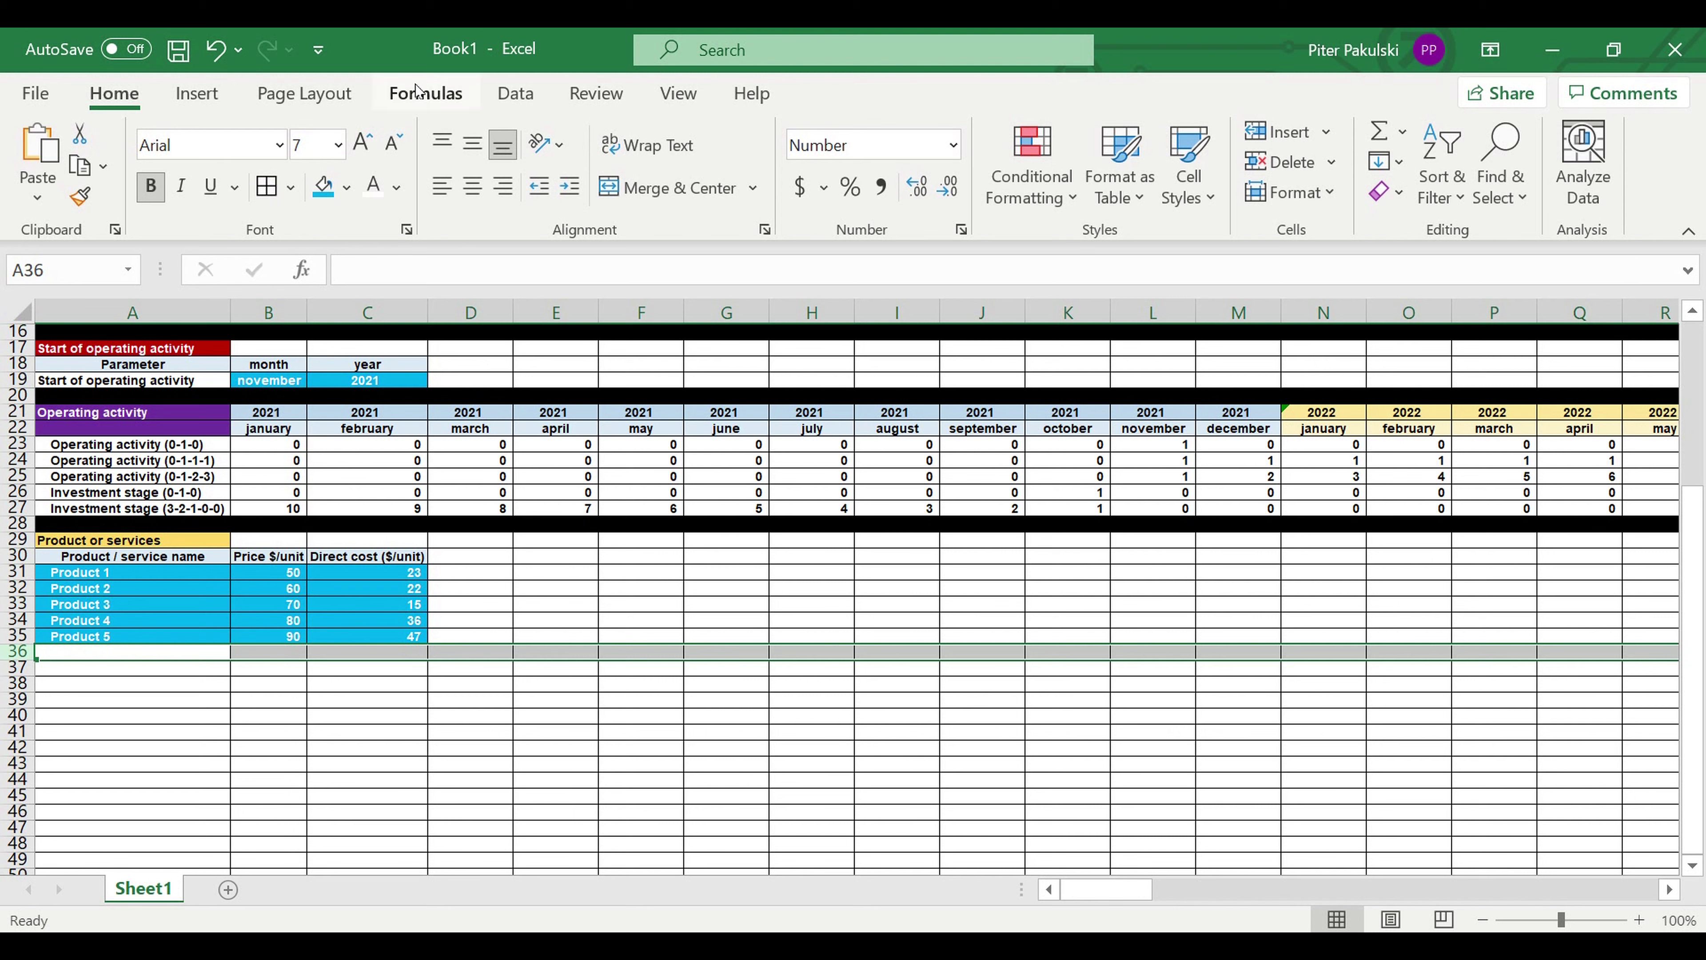
pyautogui.click(346, 195)
pyautogui.click(354, 256)
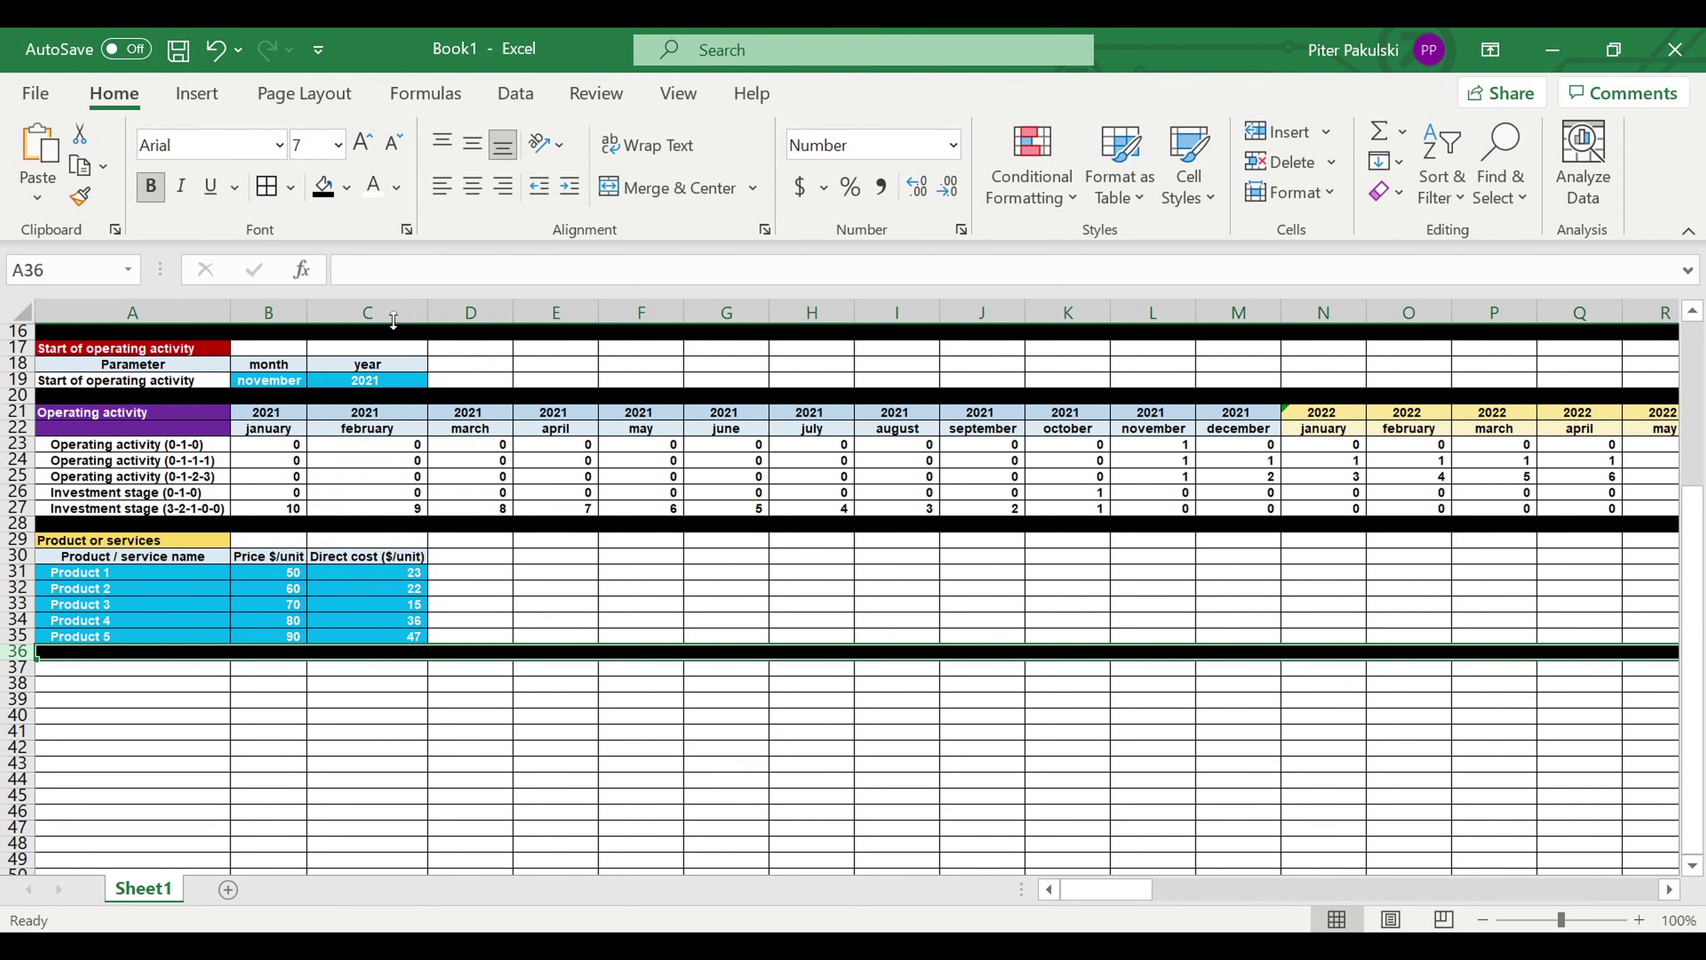
# Copy the Direct cost ($/unit) header across into D30
pyautogui.click(571, 509)
pyautogui.click(385, 560)
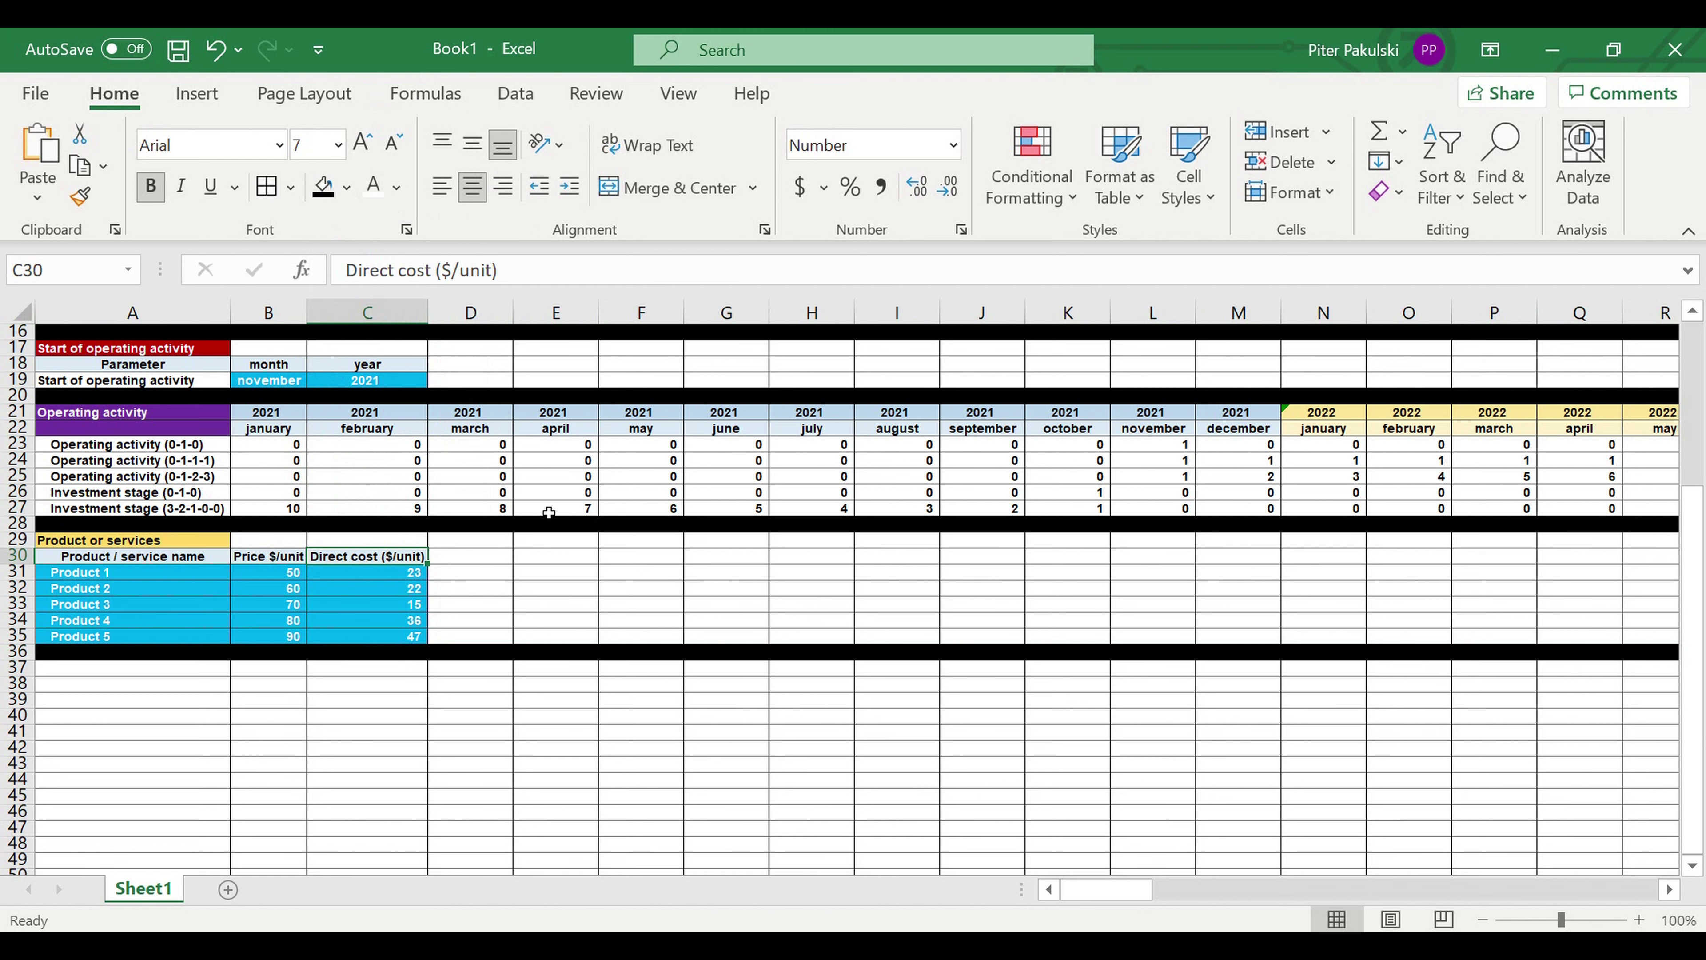
pyautogui.click(552, 555)
pyautogui.click(494, 604)
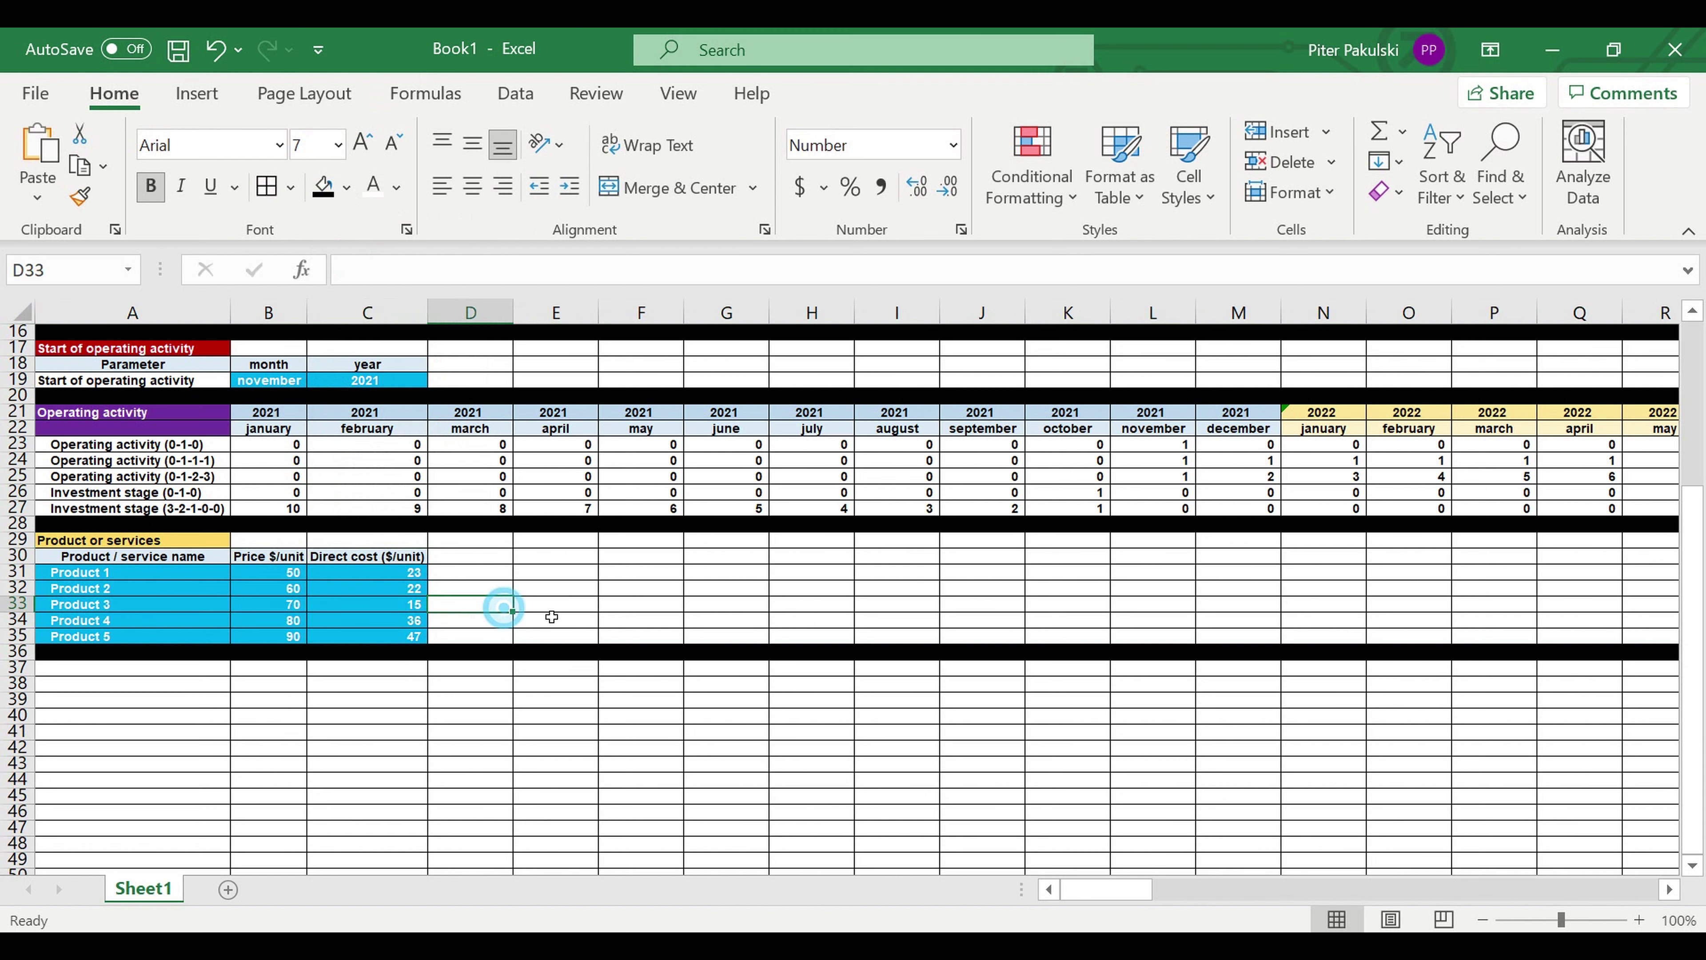
pyautogui.click(403, 555)
pyautogui.moveTo(429, 565); pyautogui.dragTo(532, 561)
pyautogui.click(485, 565)
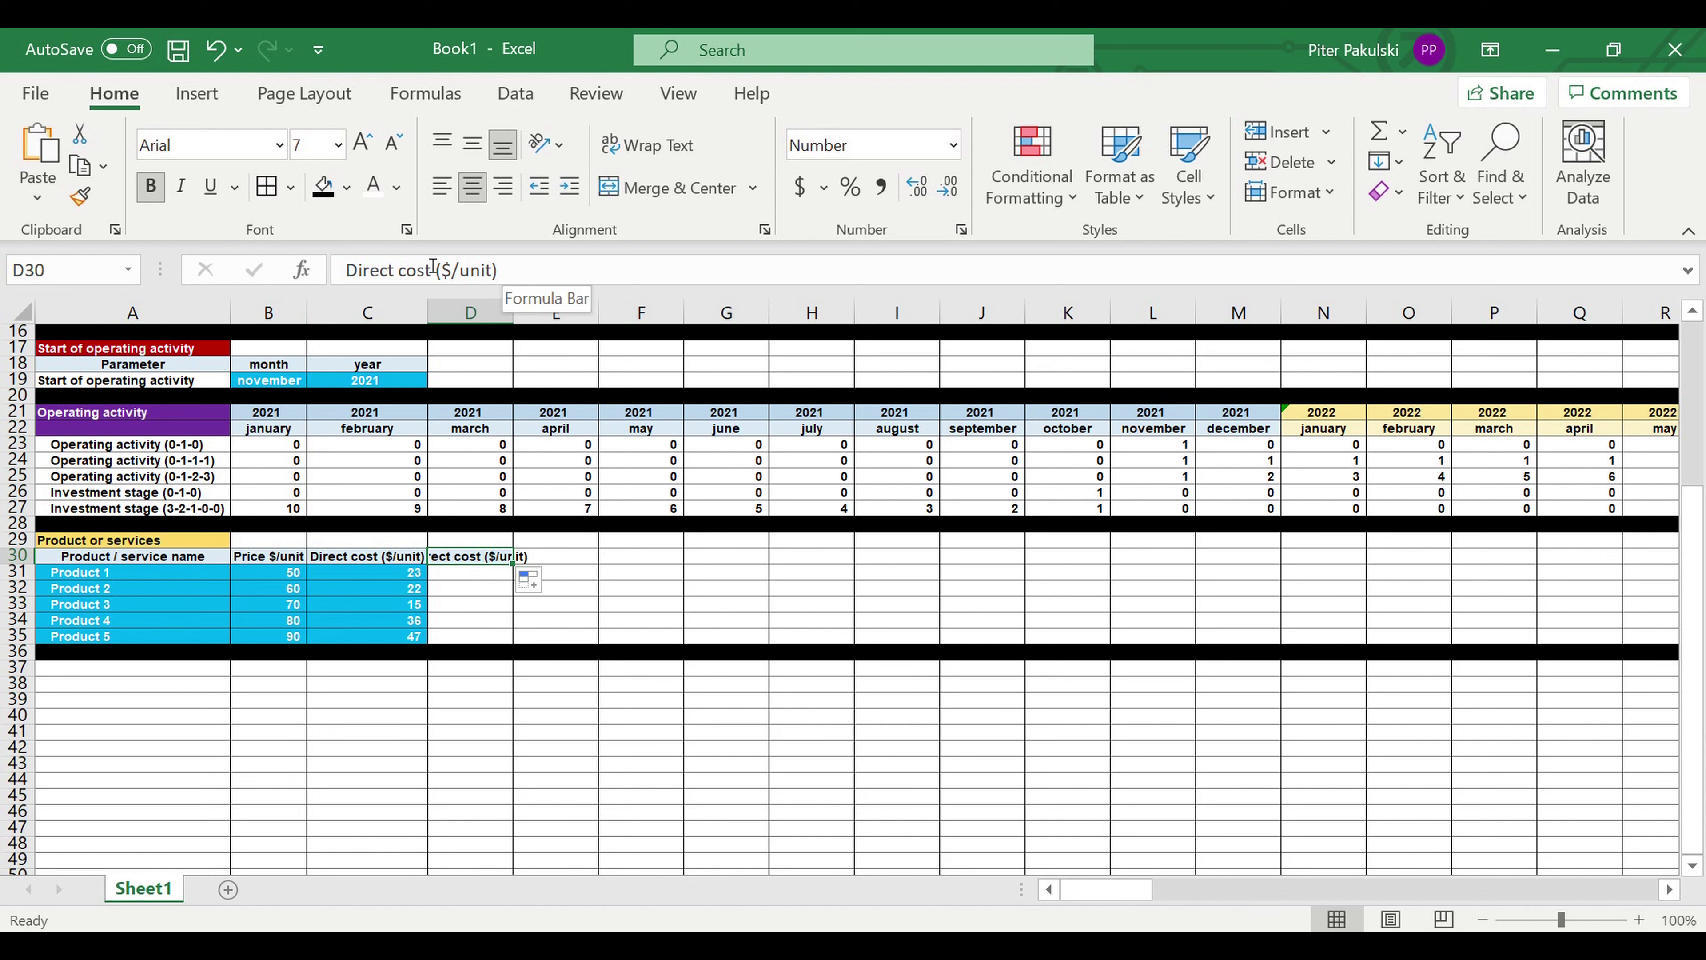
# Retitle D30 'Sales plan (units/month)' and autofit column D
pyautogui.hotkey('alt', 'a')
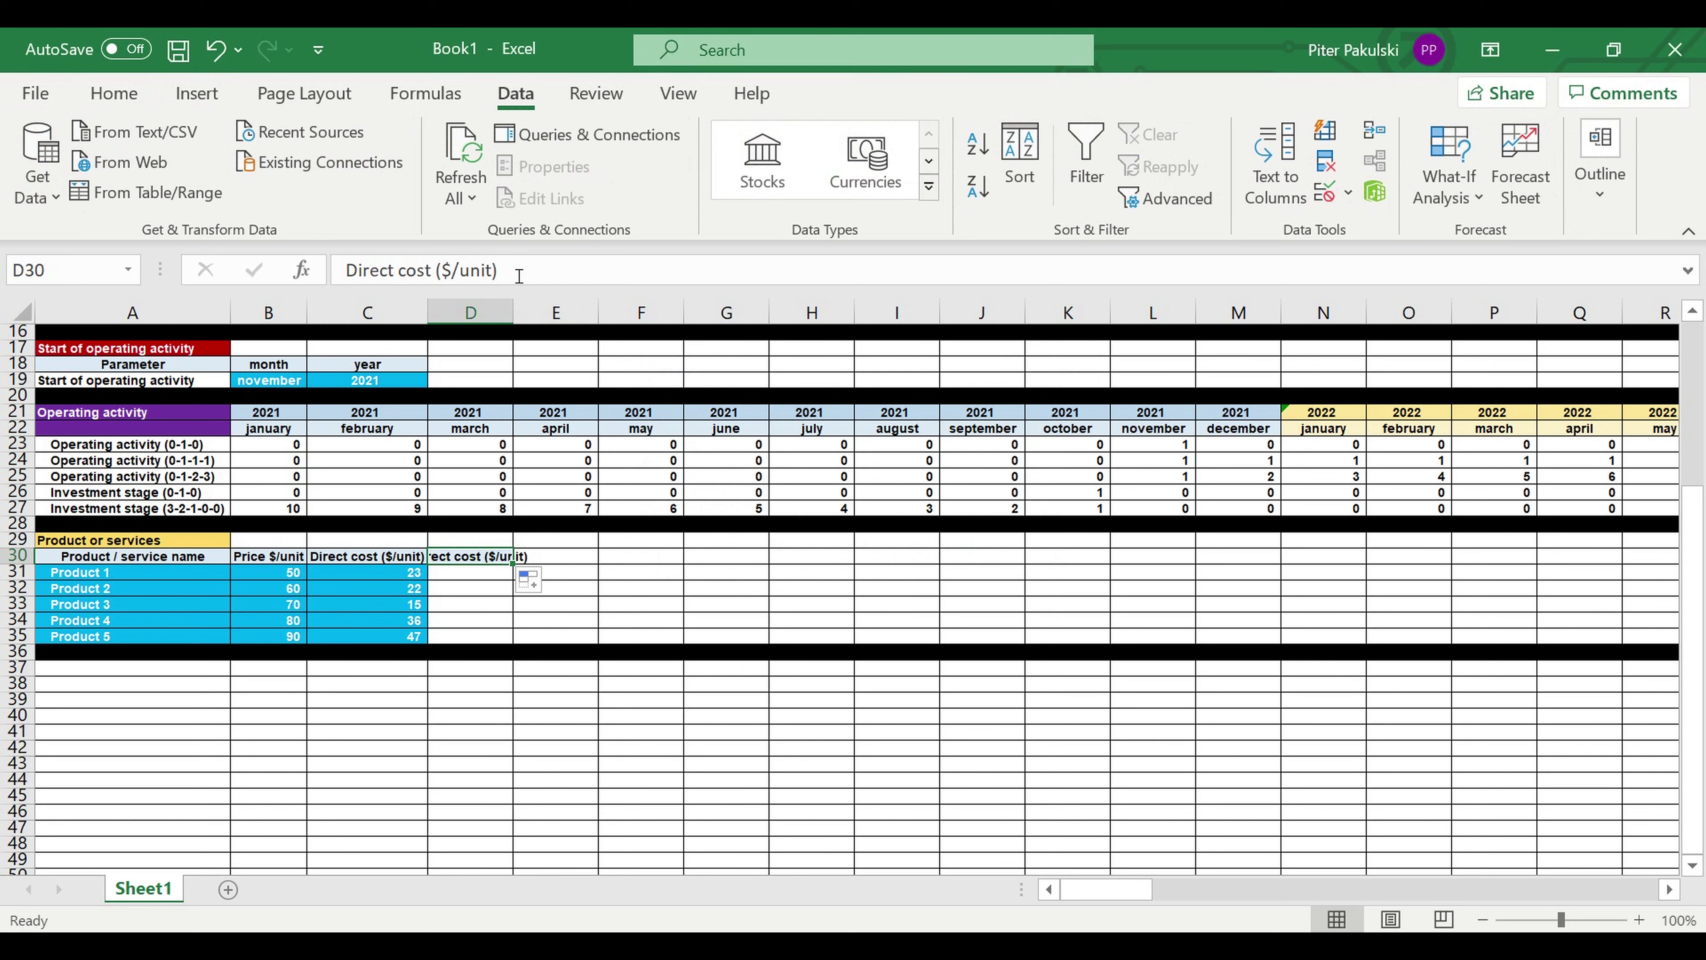
pyautogui.tripleClick(519, 275)
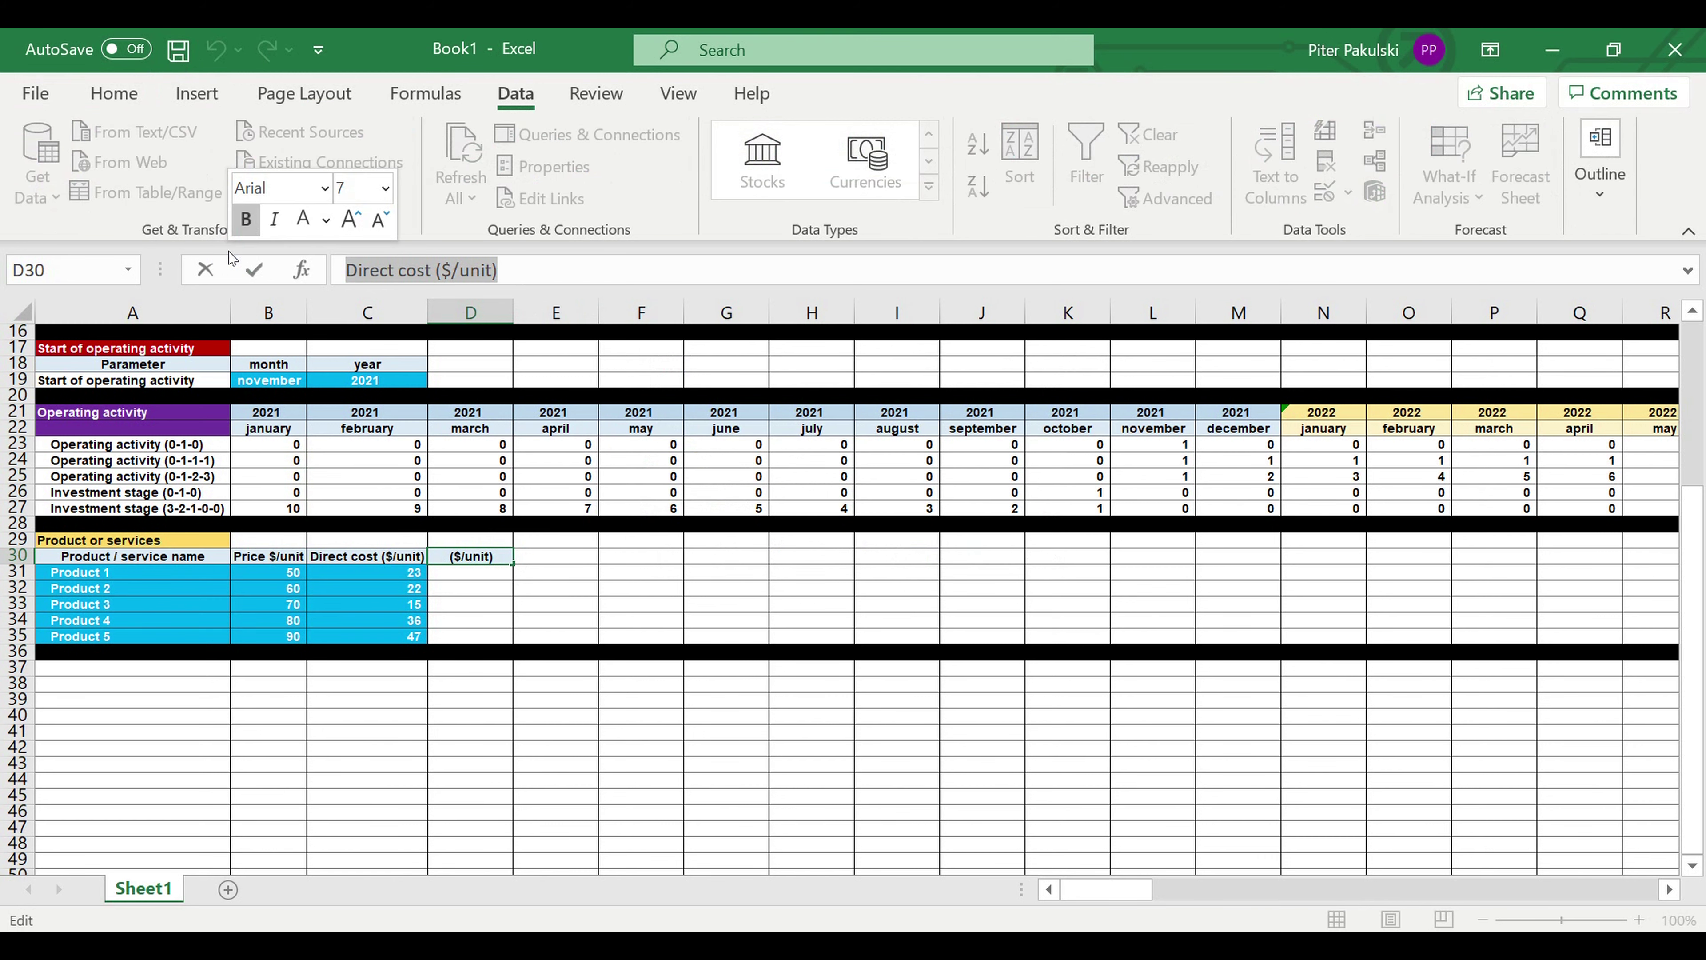
pyautogui.write('Sales')
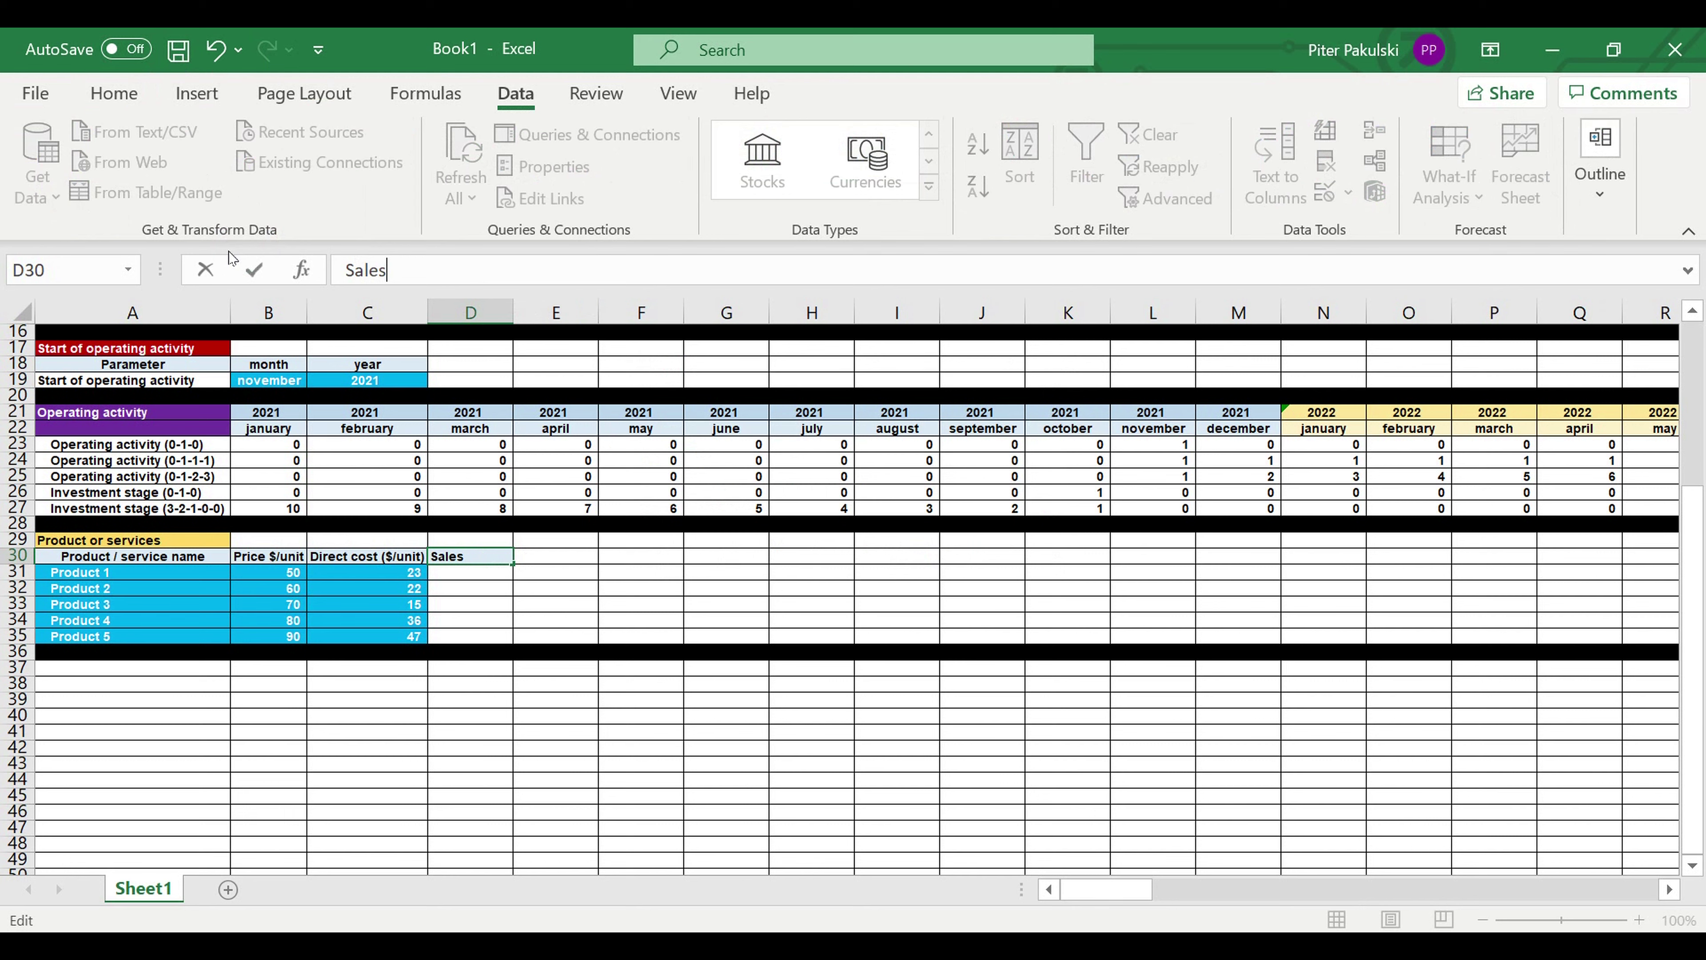
pyautogui.write(' plan (units/month)')
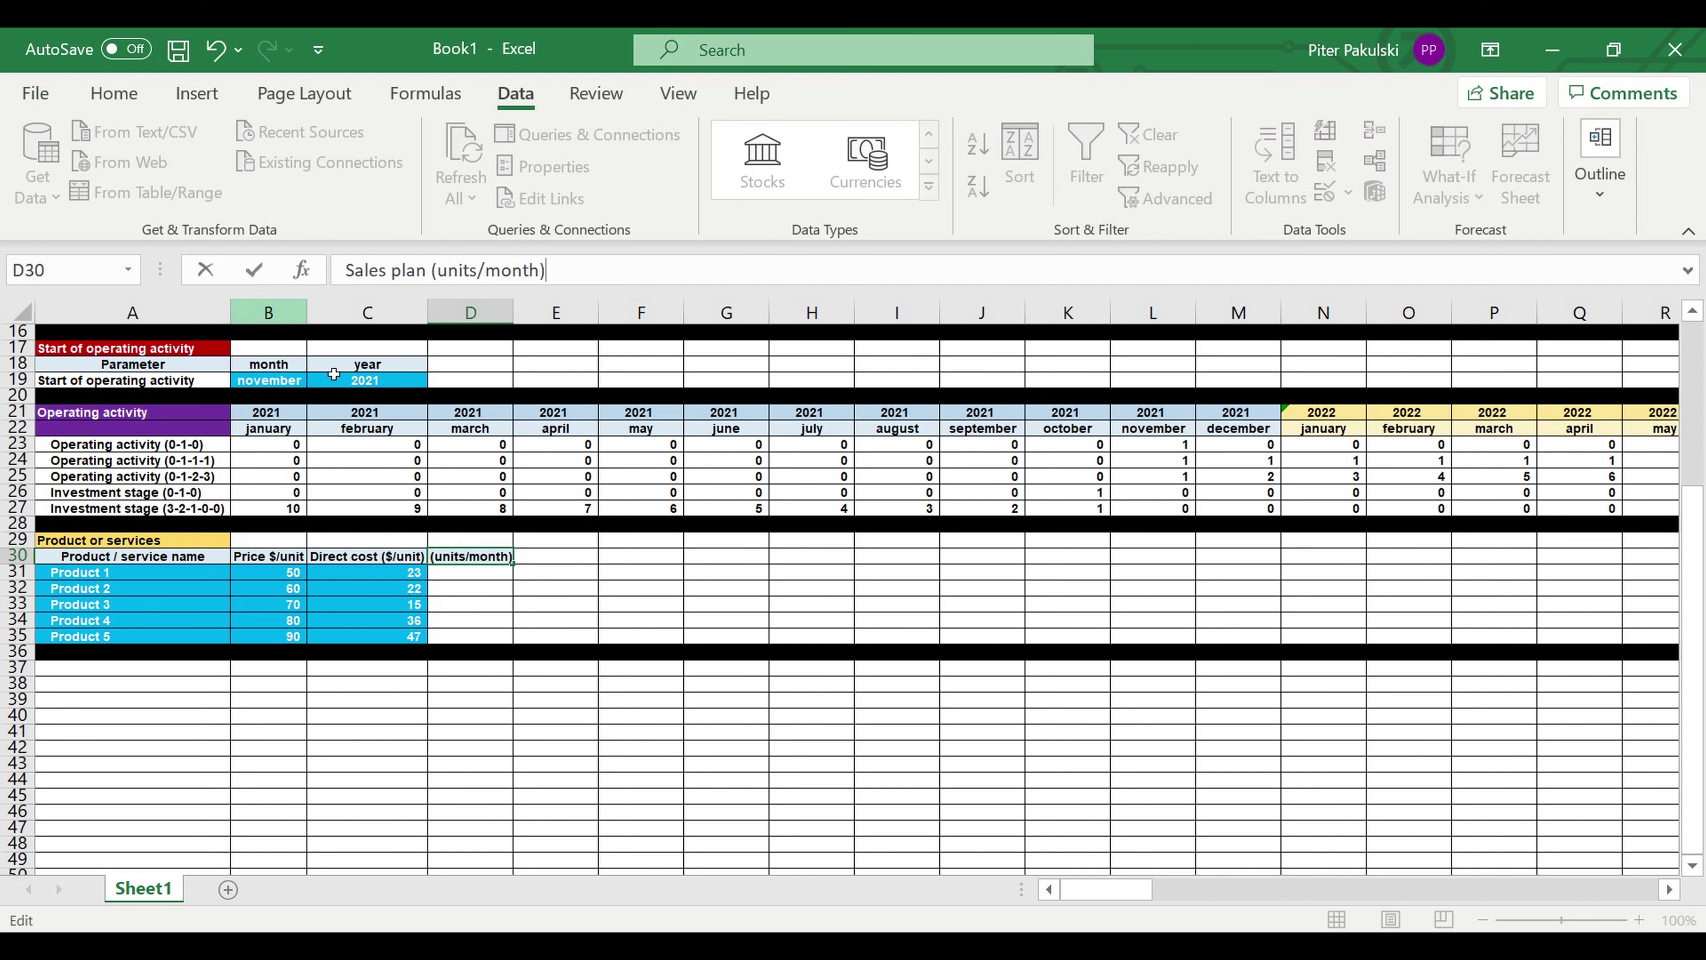
pyautogui.click(611, 695)
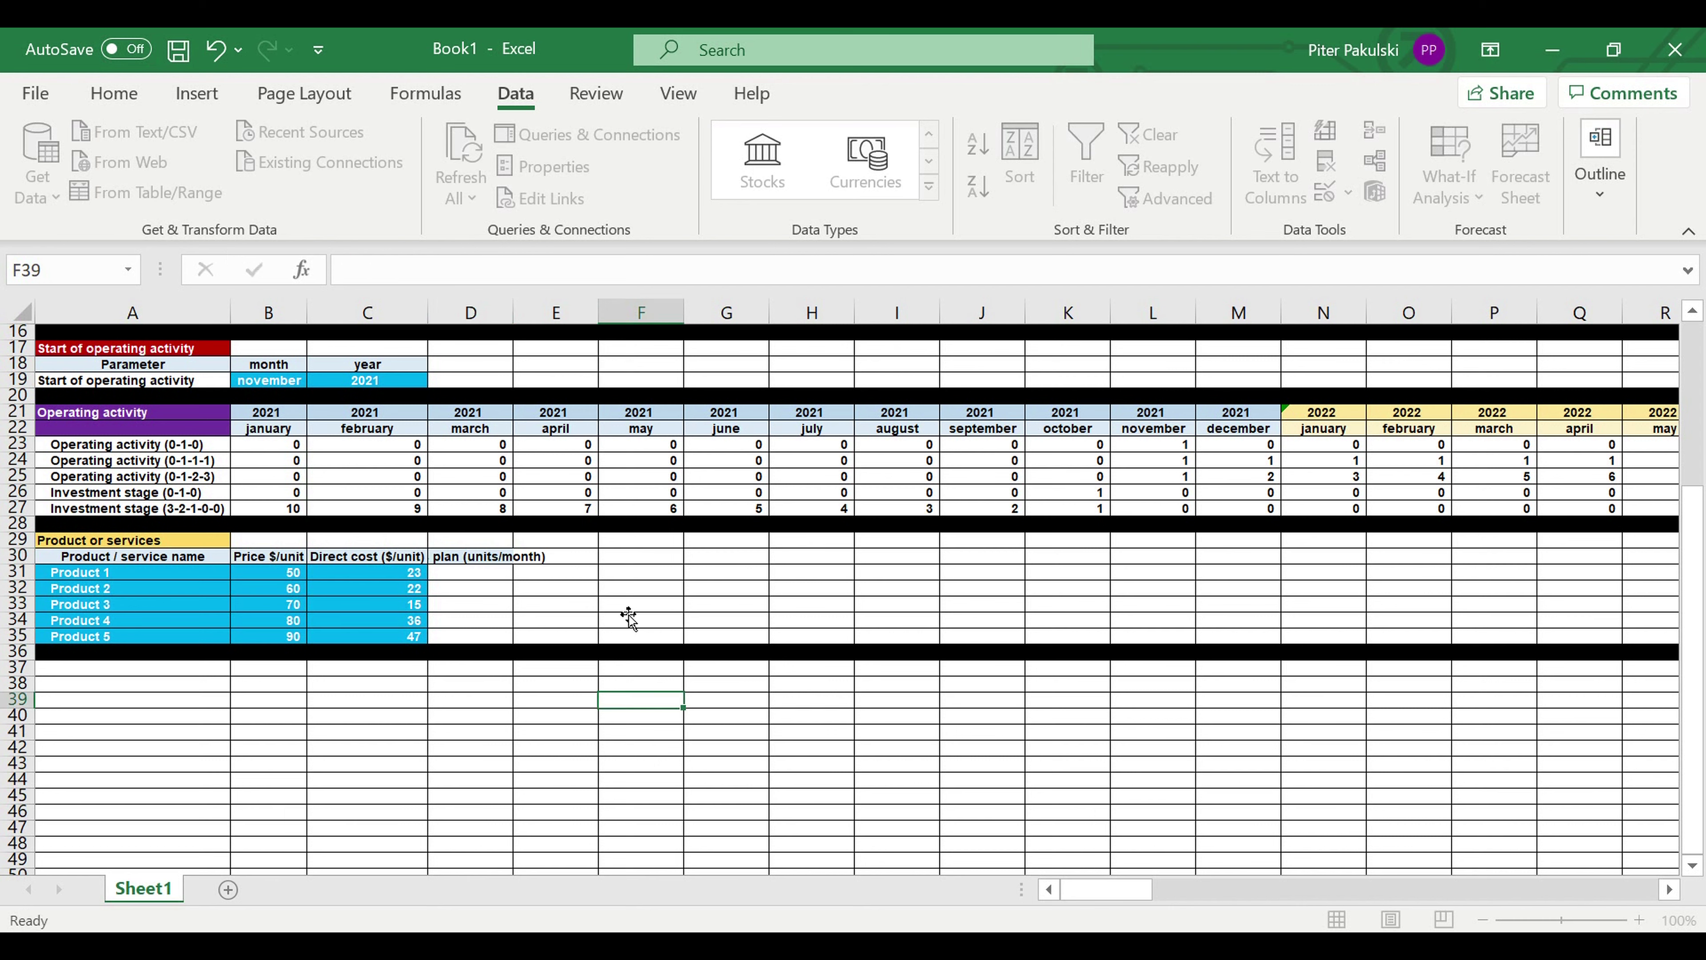
pyautogui.doubleClick(527, 320)
# Enter sales plans 500, 400, 200, 800 and 1,300 in D31:D35
pyautogui.click(467, 574)
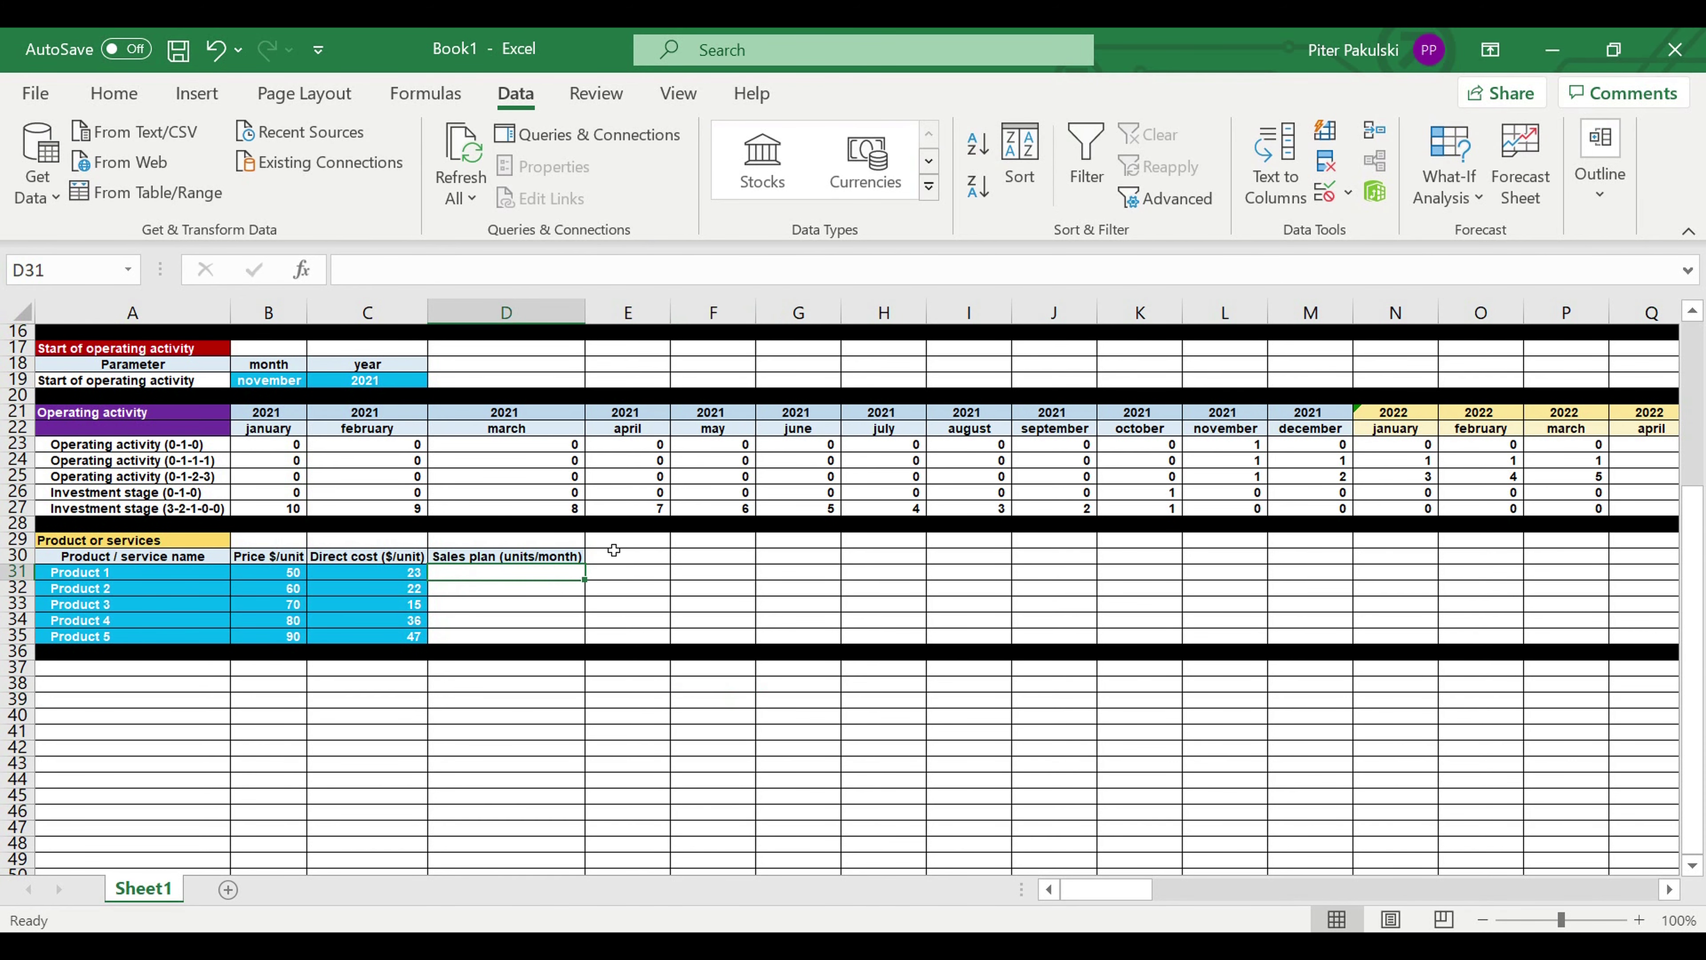
pyautogui.write('500')
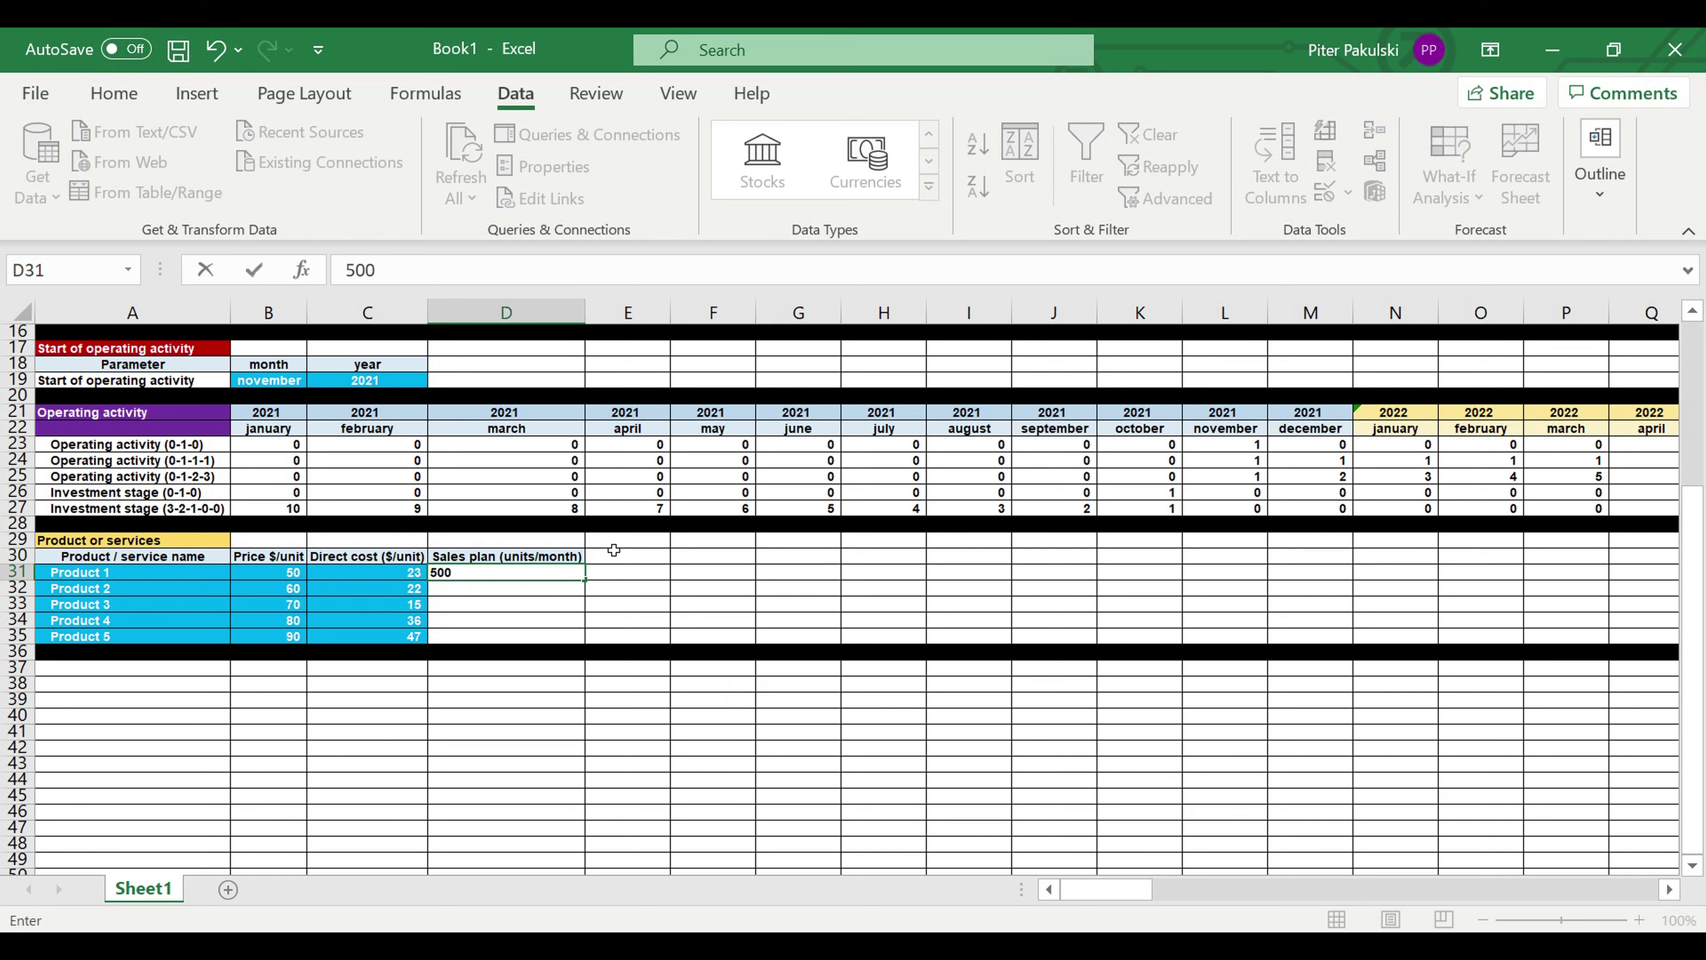
pyautogui.press('Return')
pyautogui.write('400')
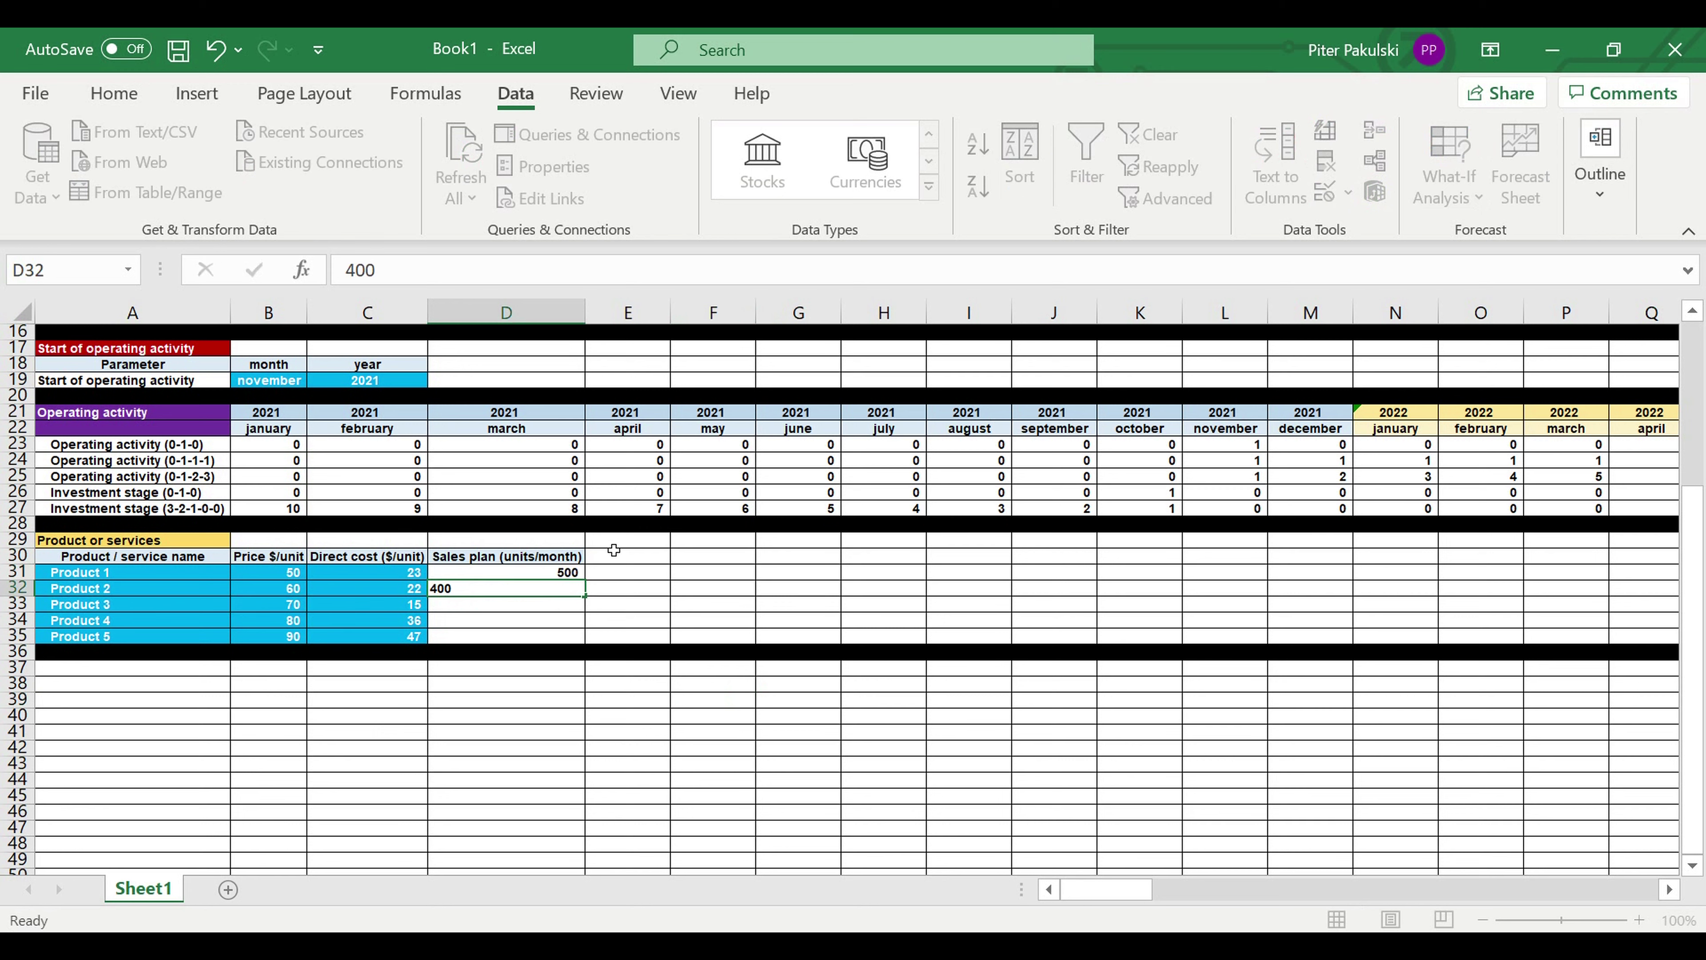
pyautogui.press('Return')
pyautogui.write('200')
pyautogui.press('Return')
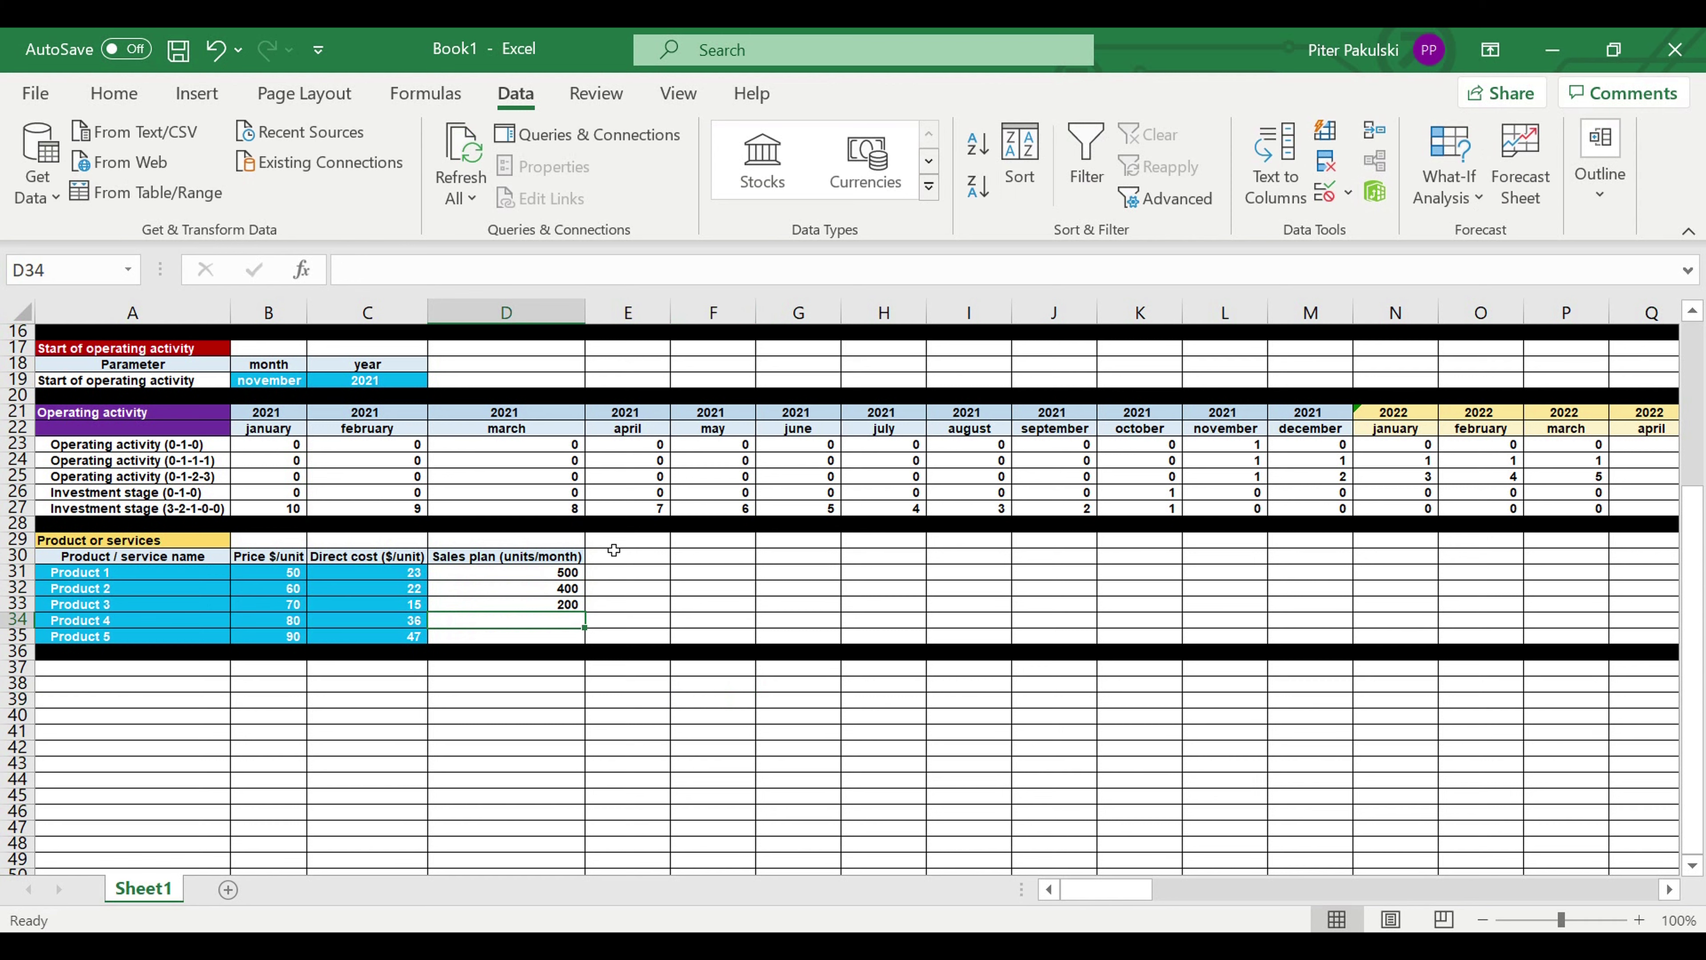
pyautogui.write('800')
pyautogui.press('Return')
pyautogui.write('1,3')
pyautogui.write('00')
pyautogui.press('Return')
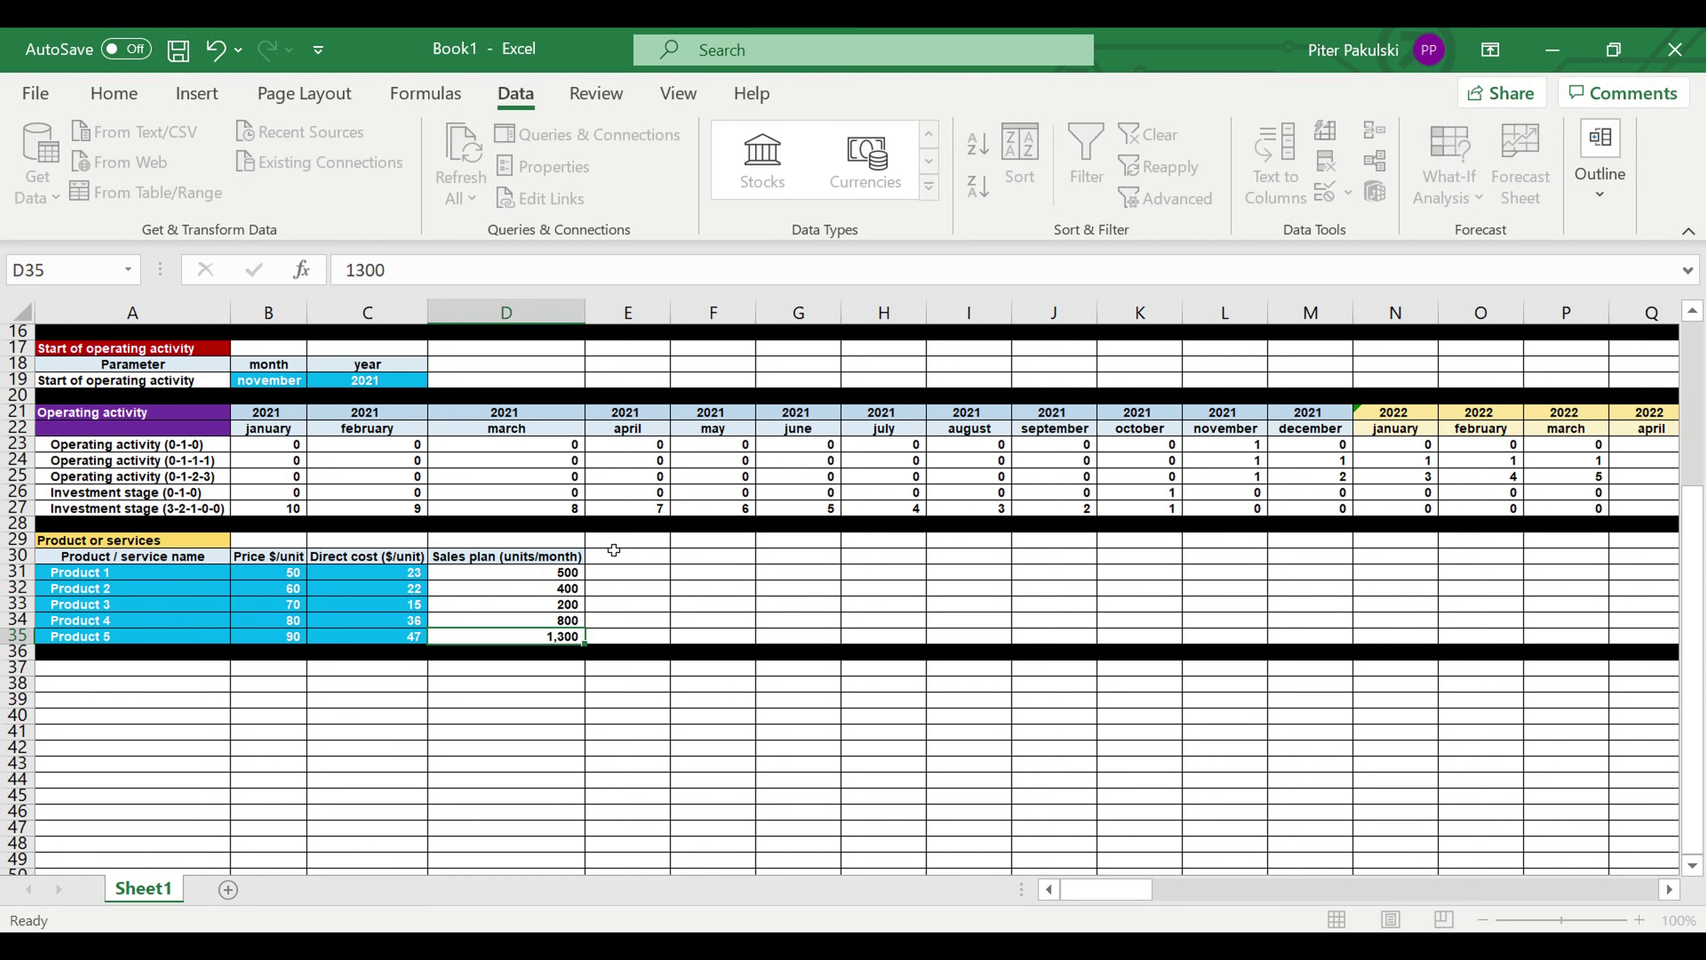
# Shade D31:D35 with the same light blue fill as the product rows
pyautogui.moveTo(566, 571); pyautogui.dragTo(557, 635)
pyautogui.click(94, 88)
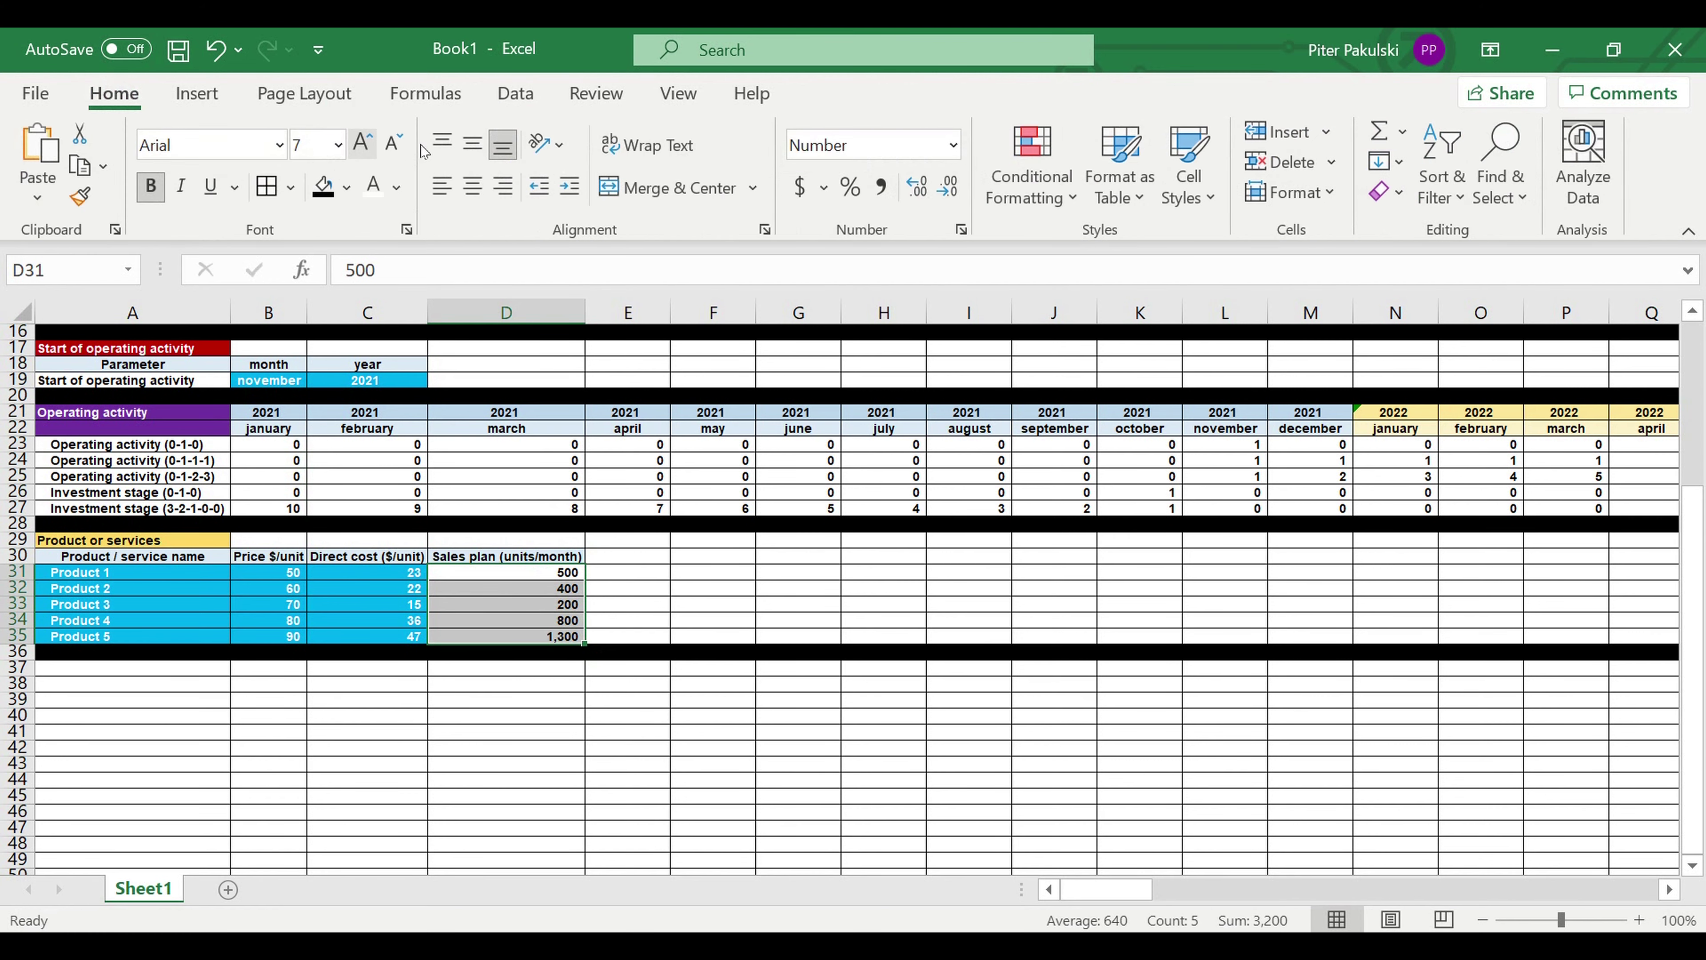
pyautogui.click(346, 187)
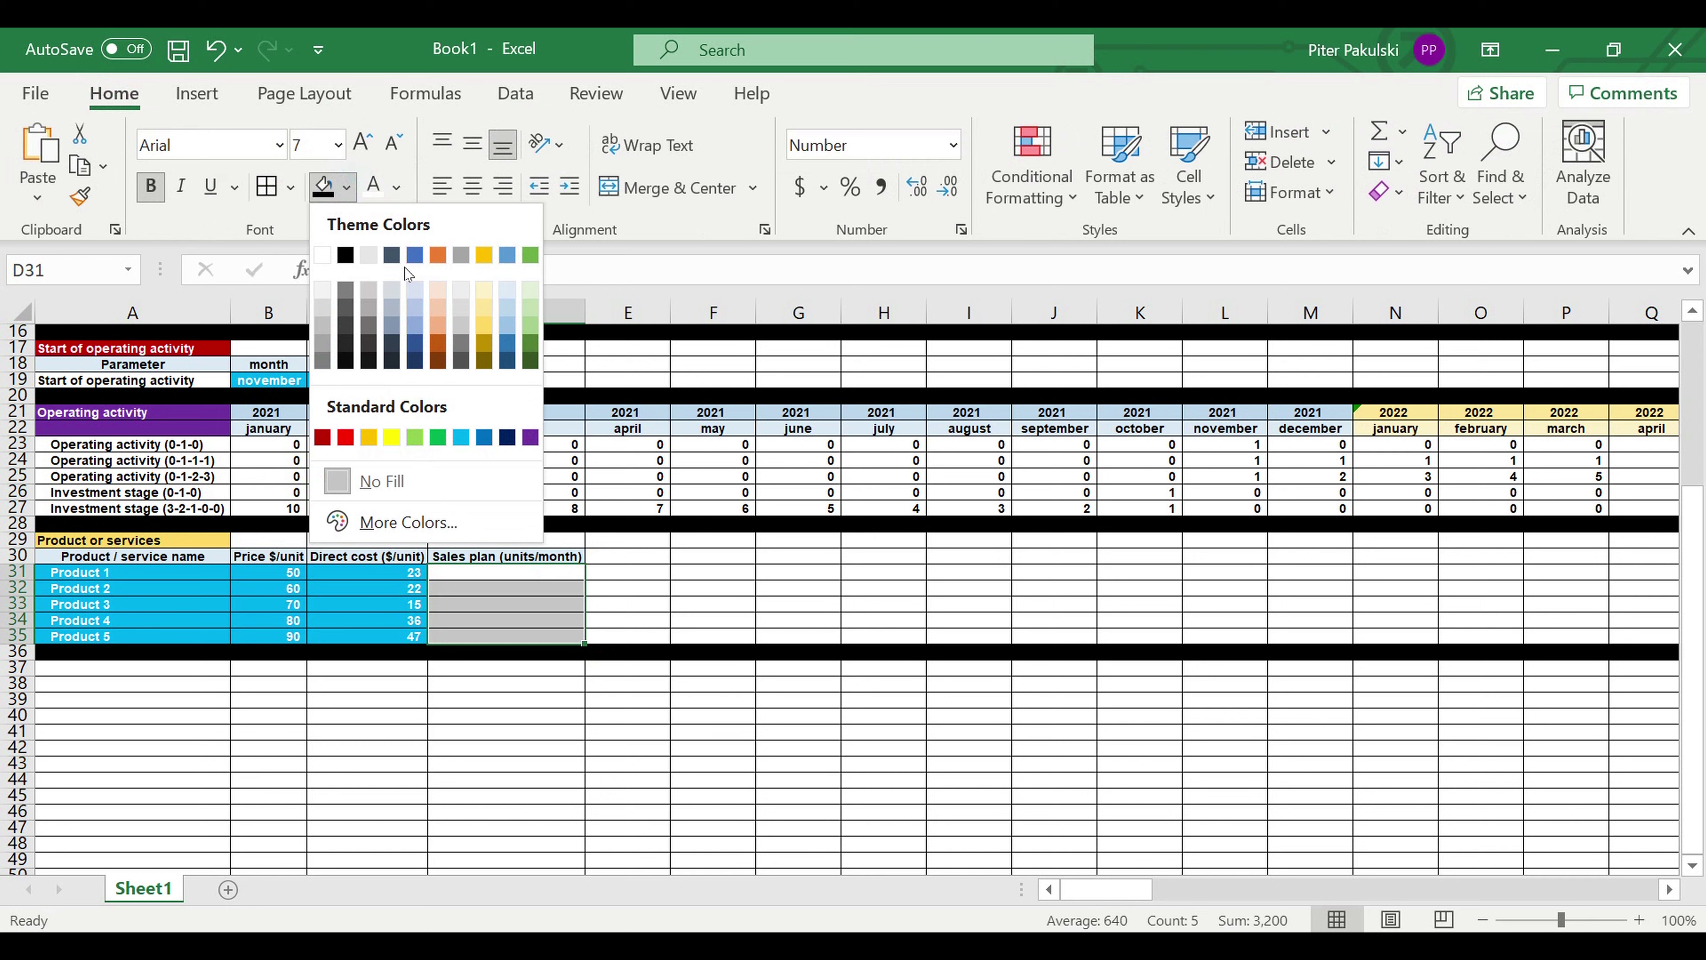
pyautogui.click(463, 438)
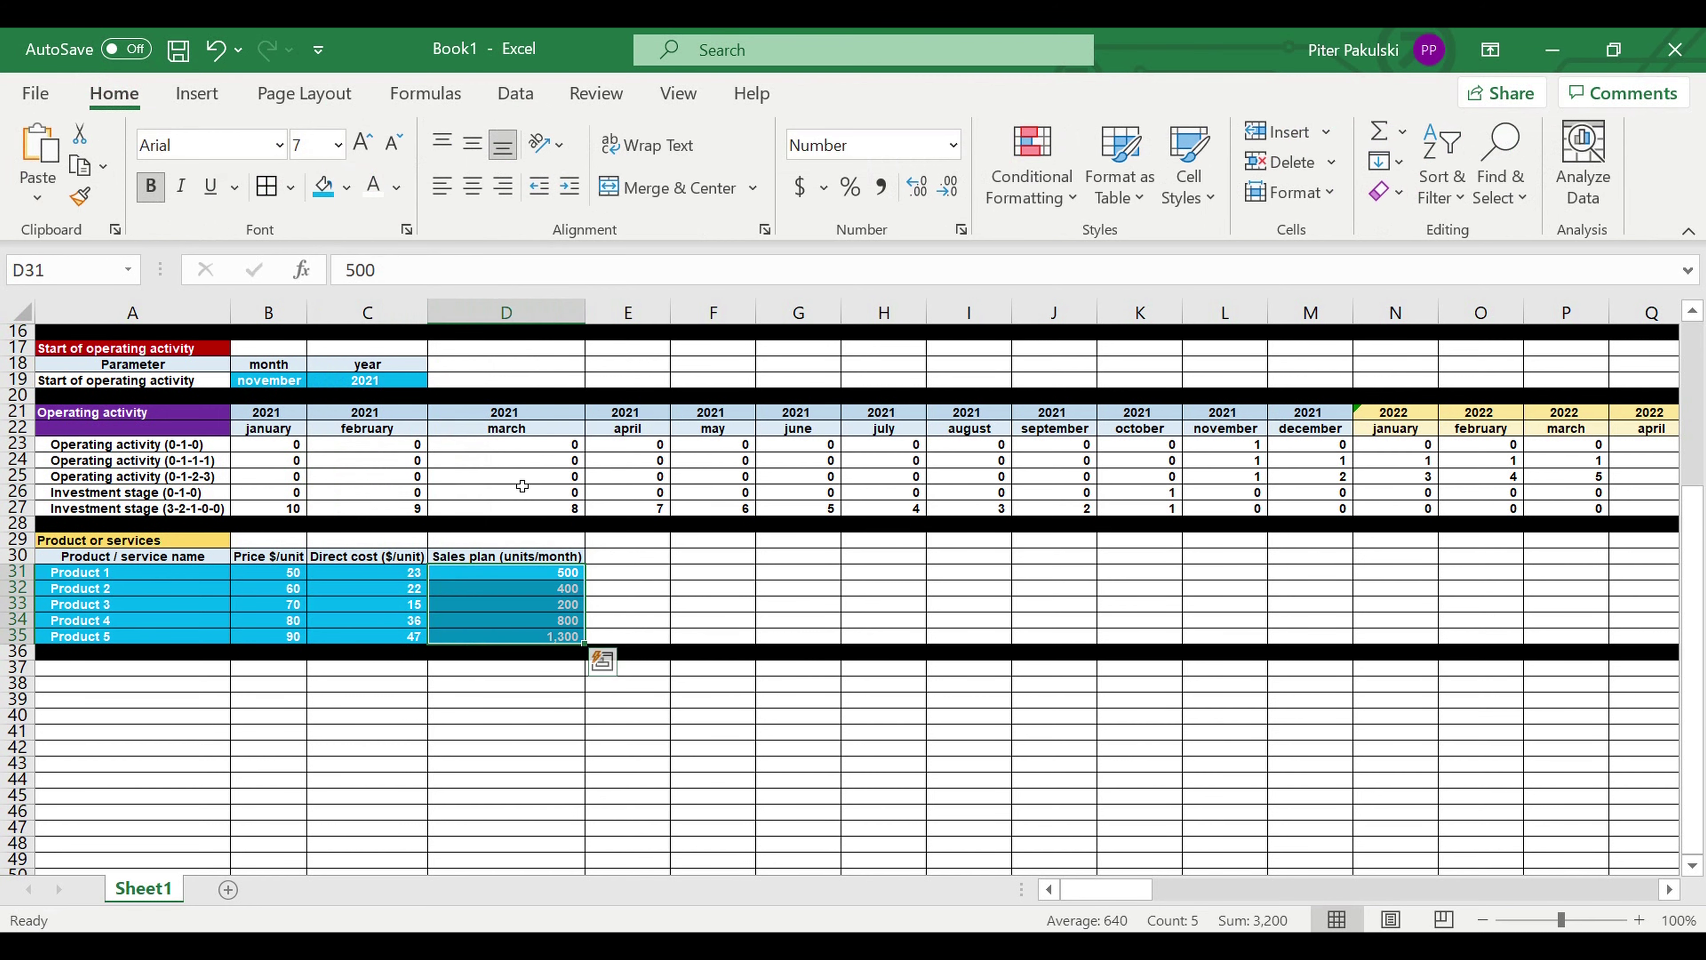
pyautogui.click(530, 476)
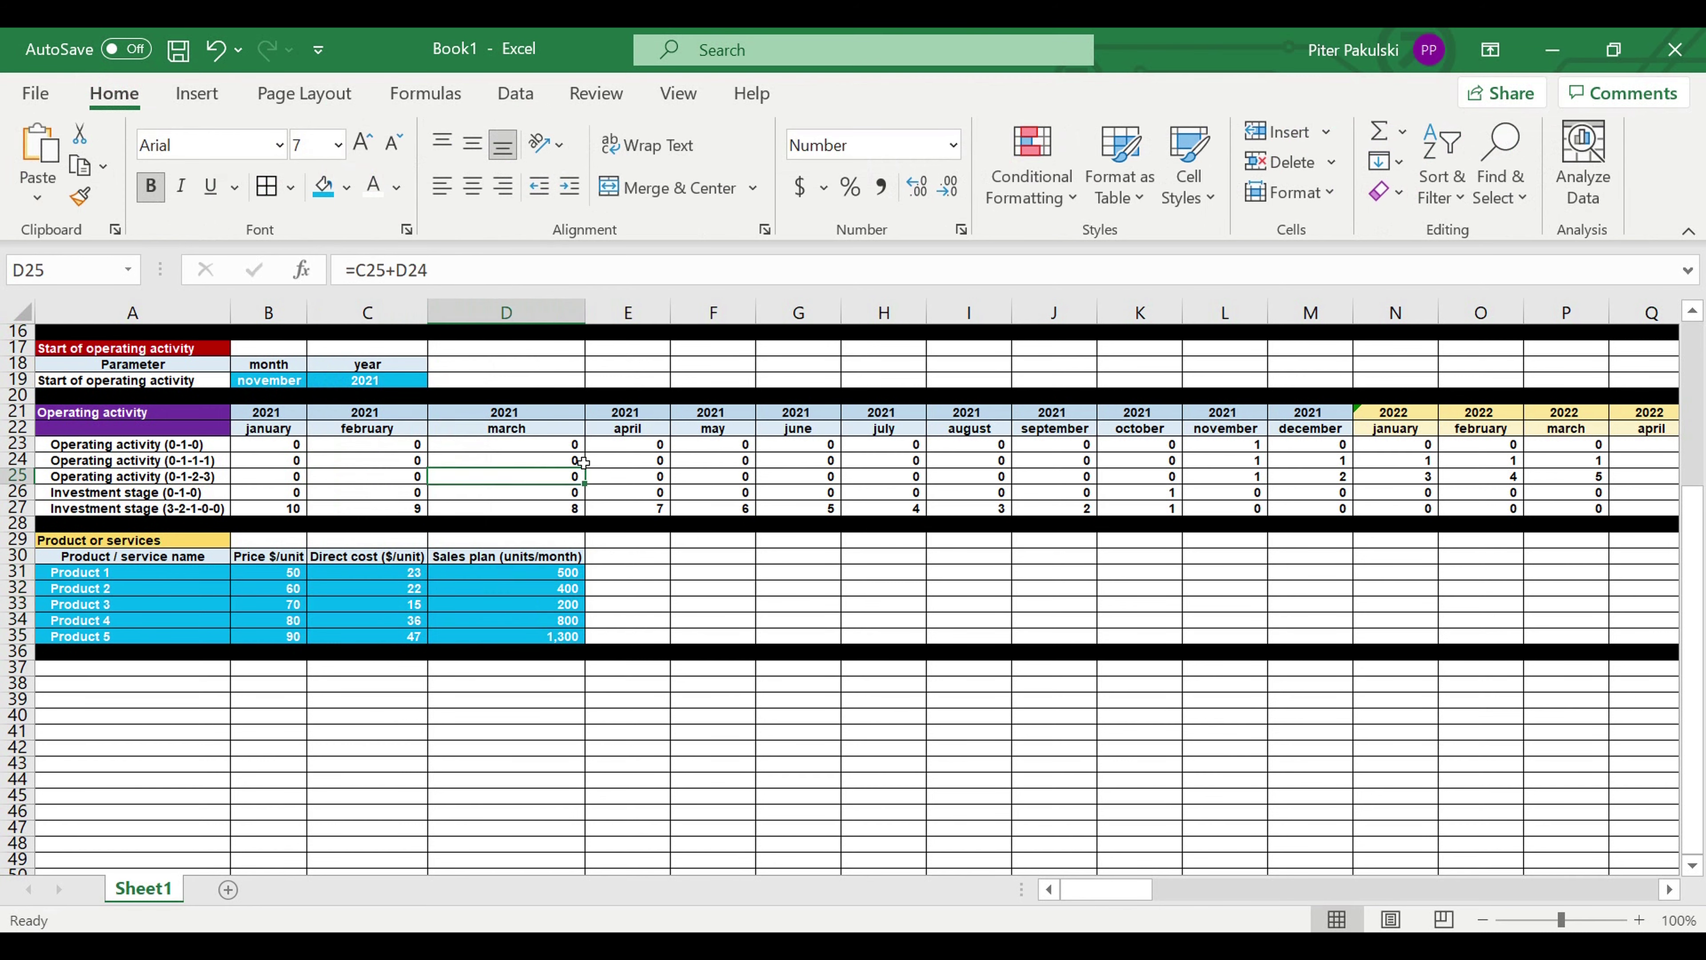
pyautogui.click(555, 559)
# Fill D30's Sales plan (units/month) header right into E30, then reselect E30
pyautogui.moveTo(591, 568); pyautogui.dragTo(665, 561)
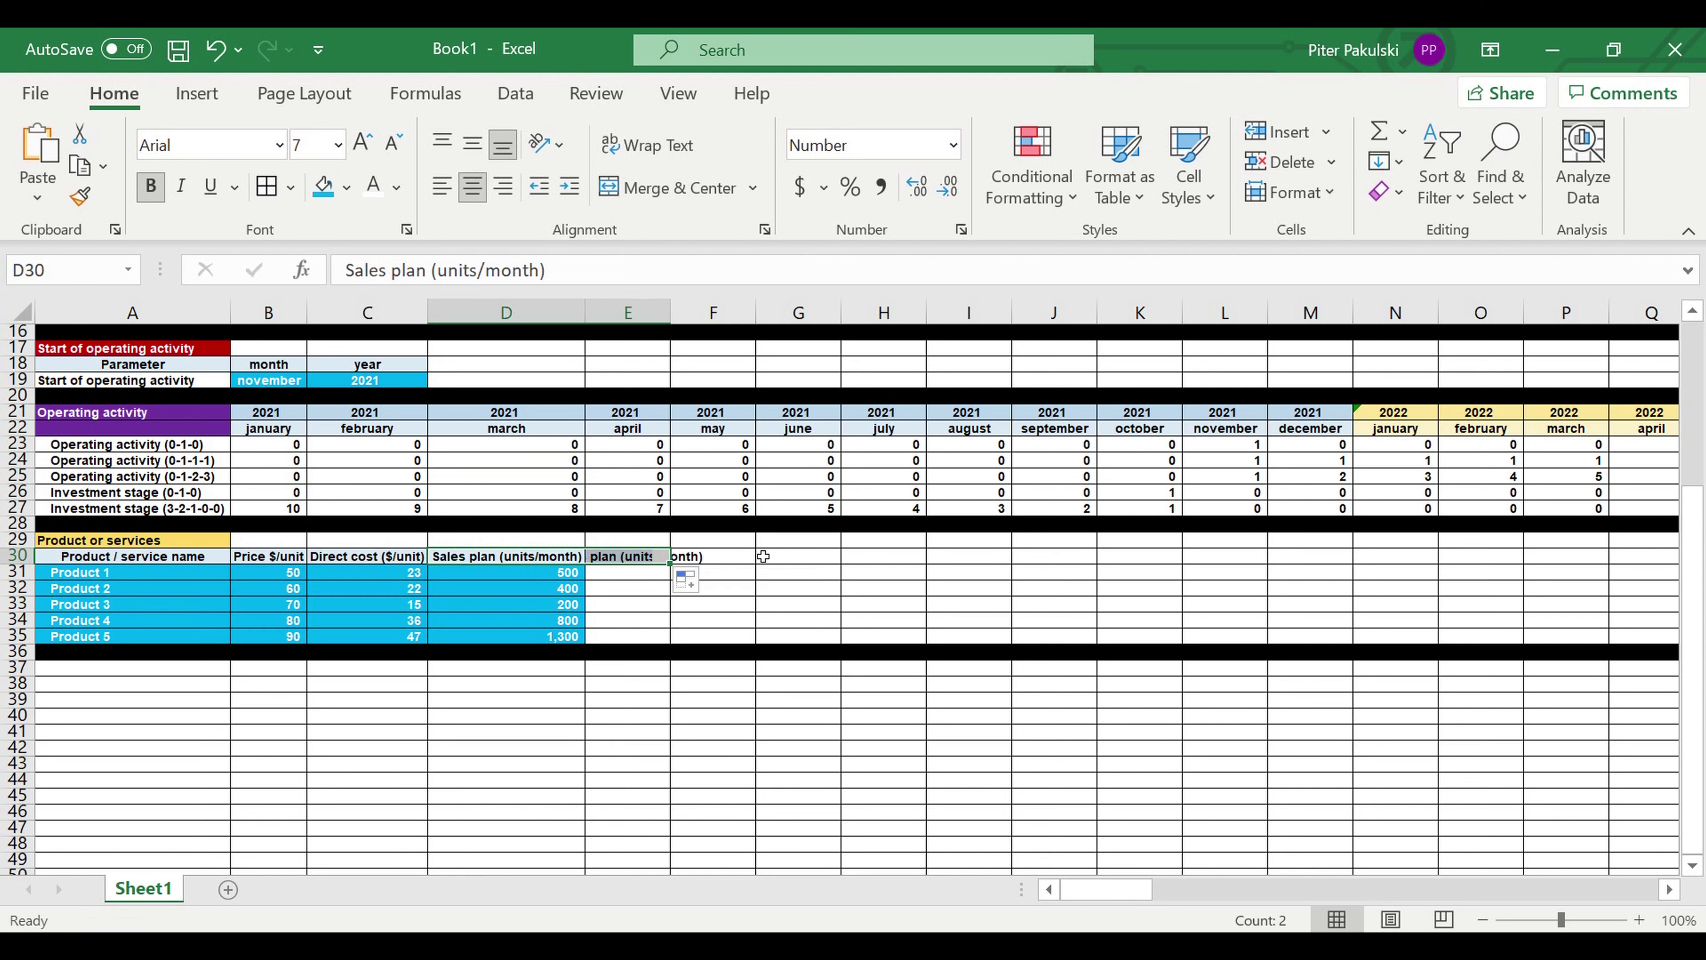
pyautogui.click(827, 543)
pyautogui.click(851, 548)
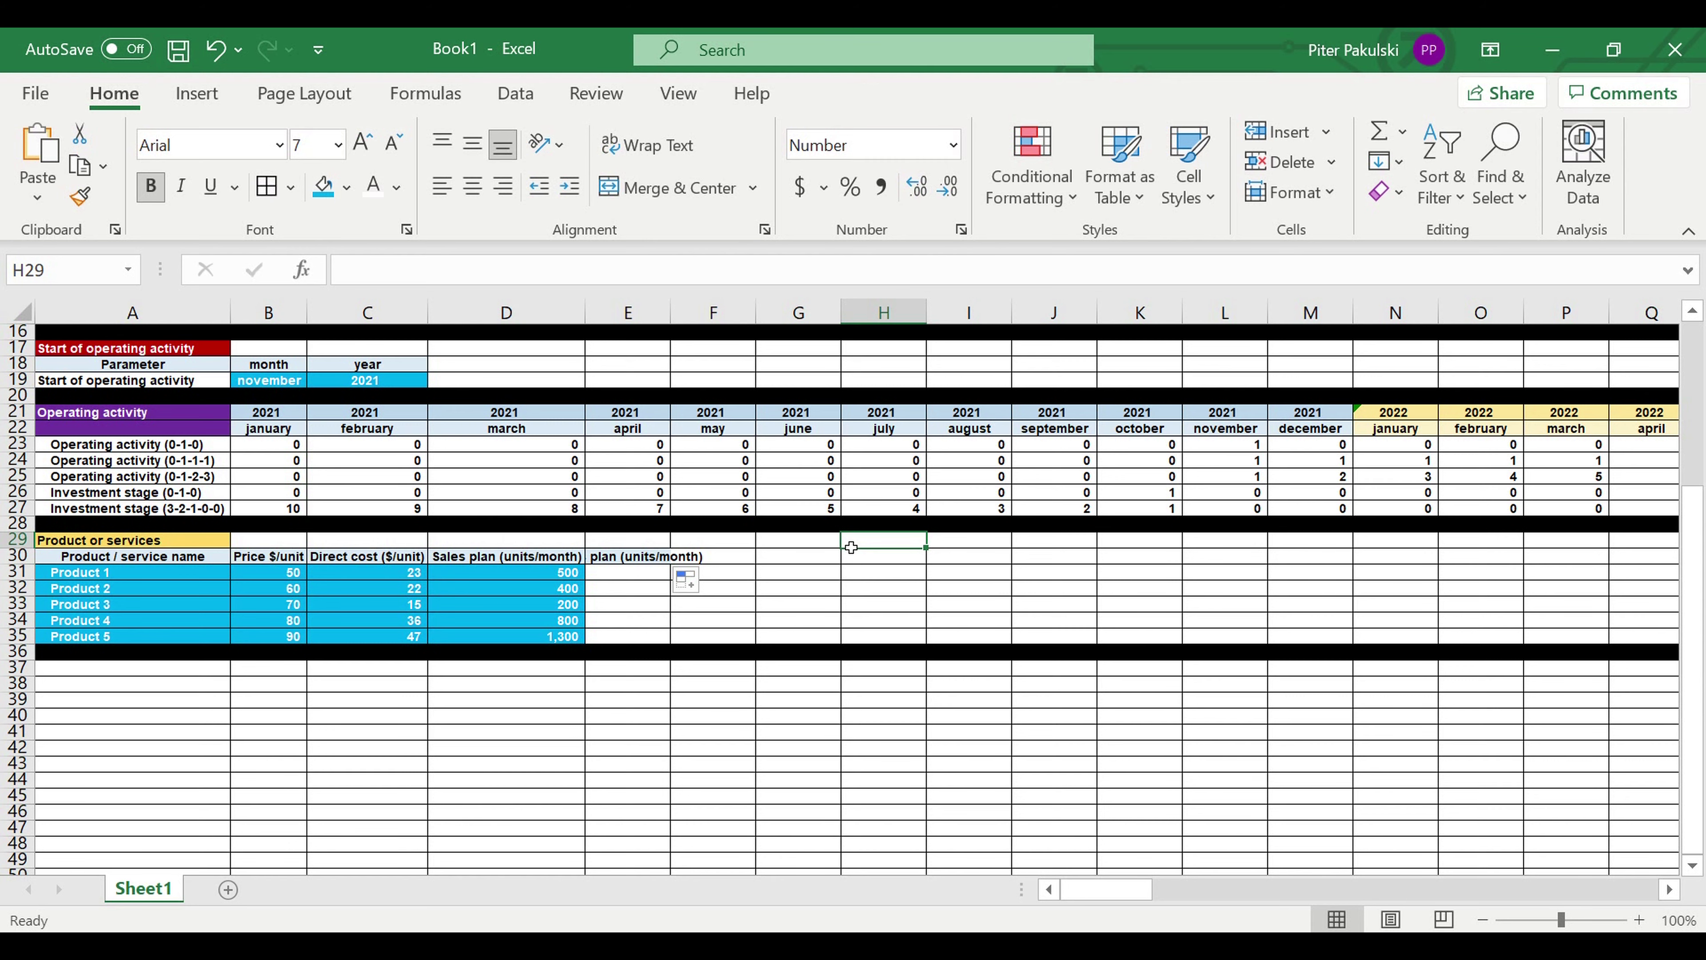
pyautogui.click(606, 557)
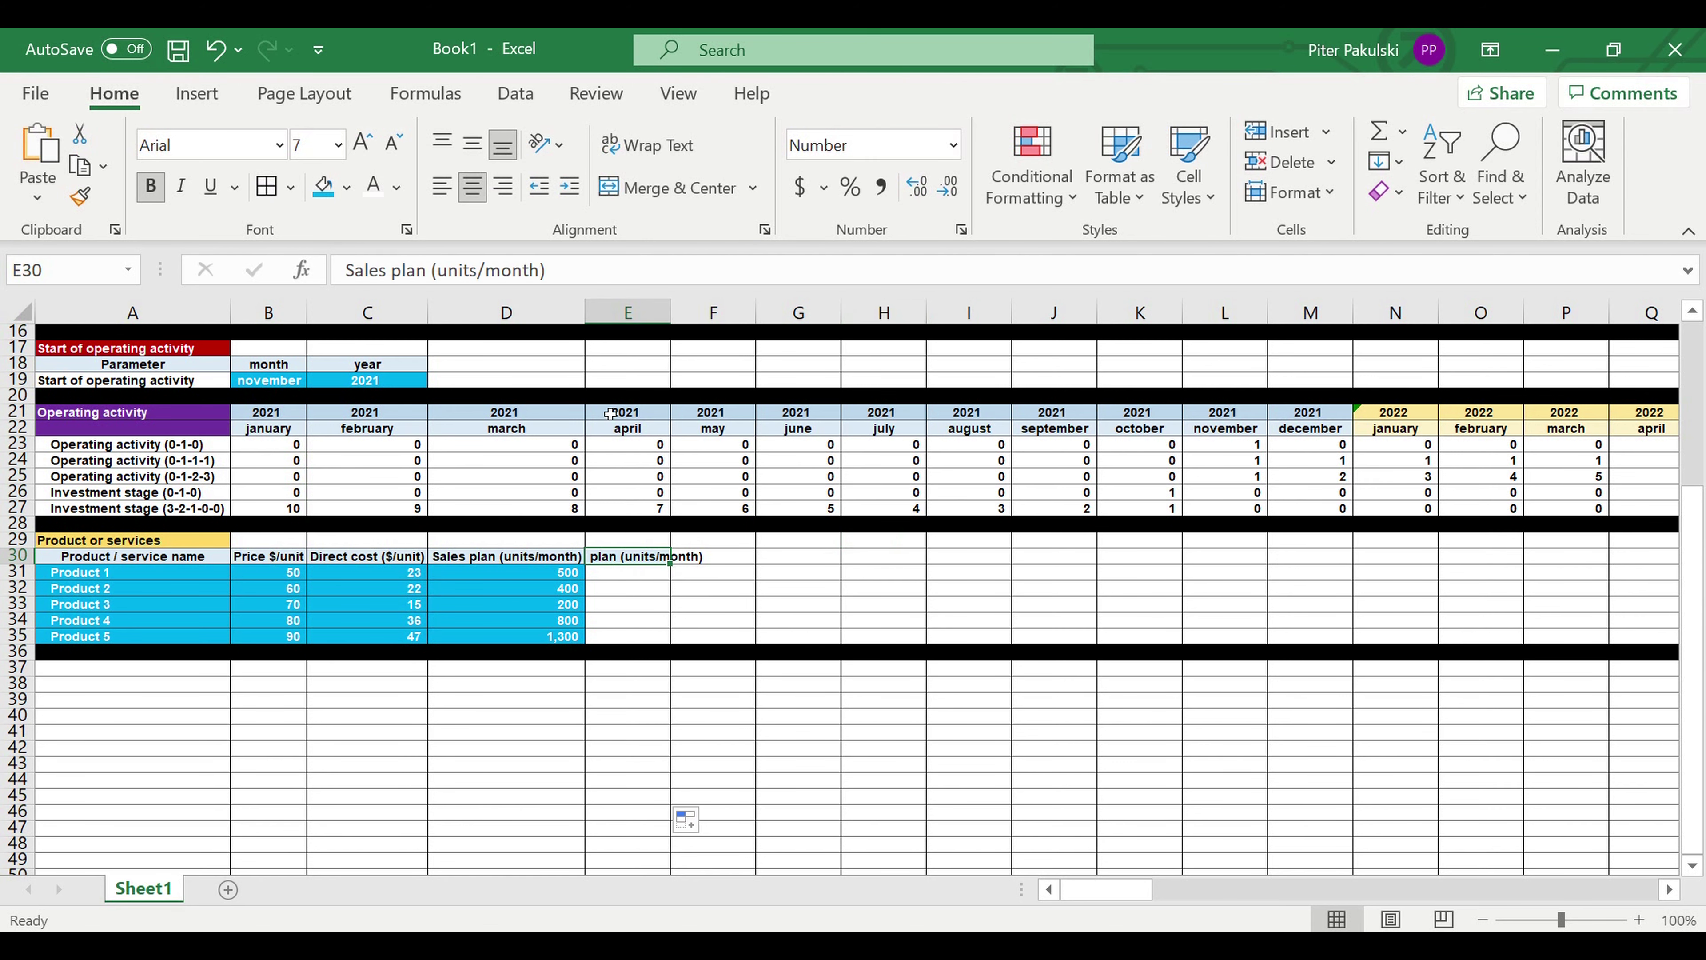
# Enter 'on' in C1 and 'off' in C2
pyautogui.scroll(5, 610, 413)
pyautogui.click(374, 337)
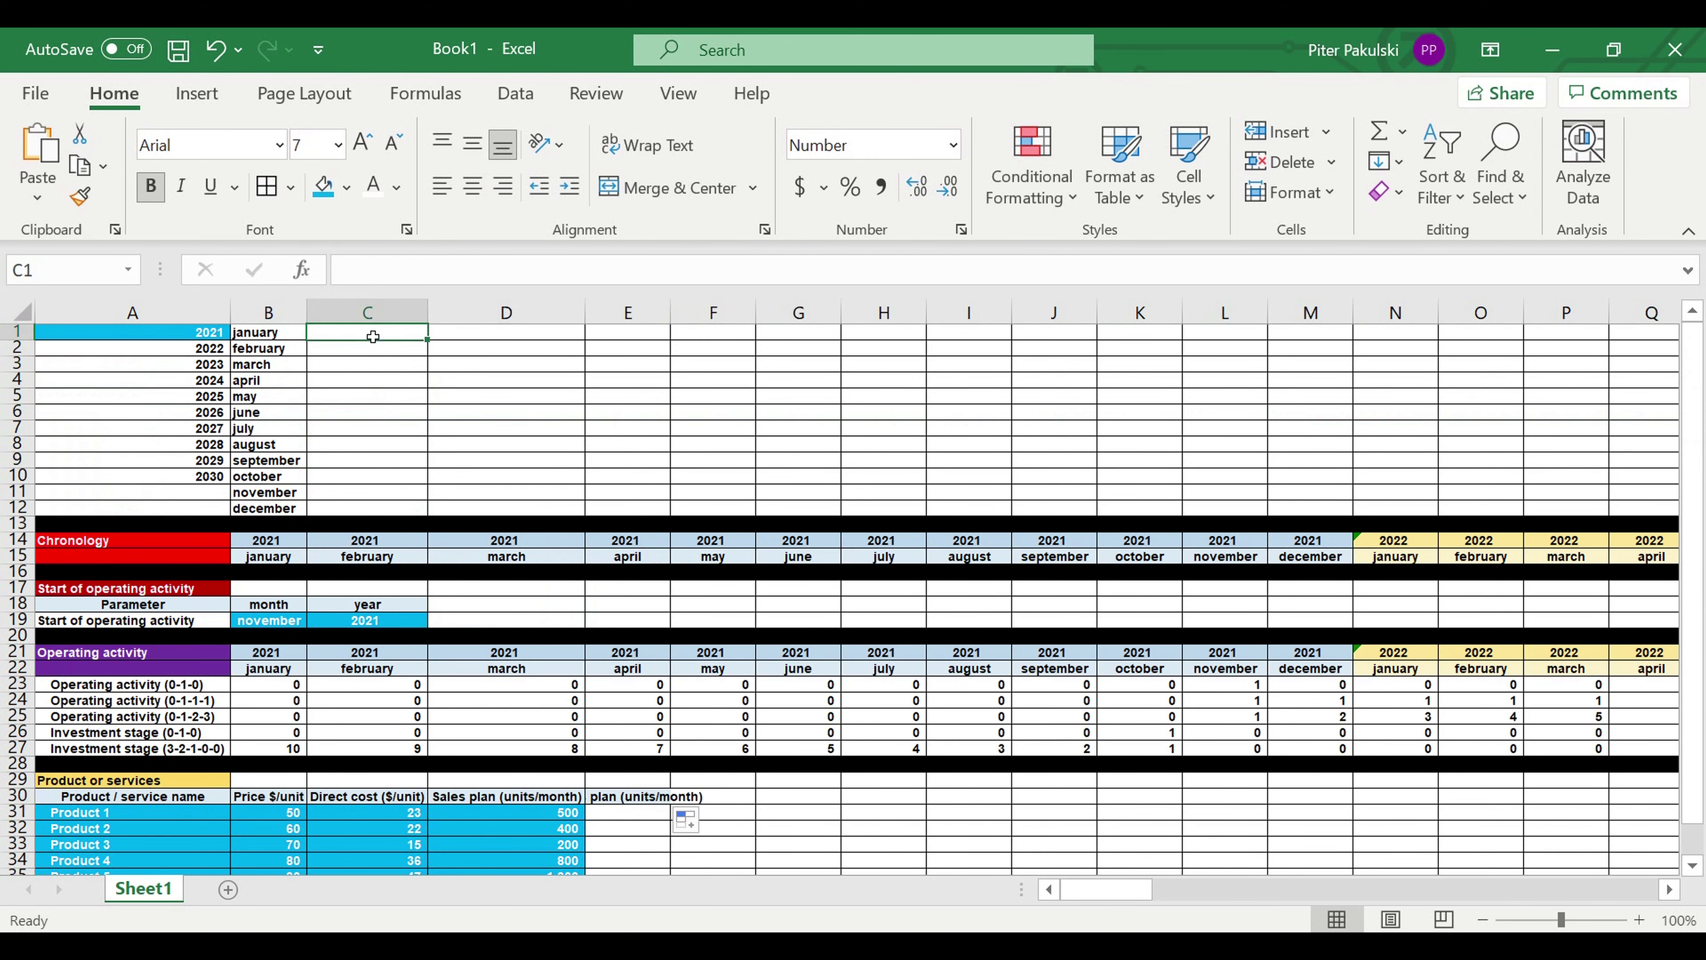
pyautogui.write('on')
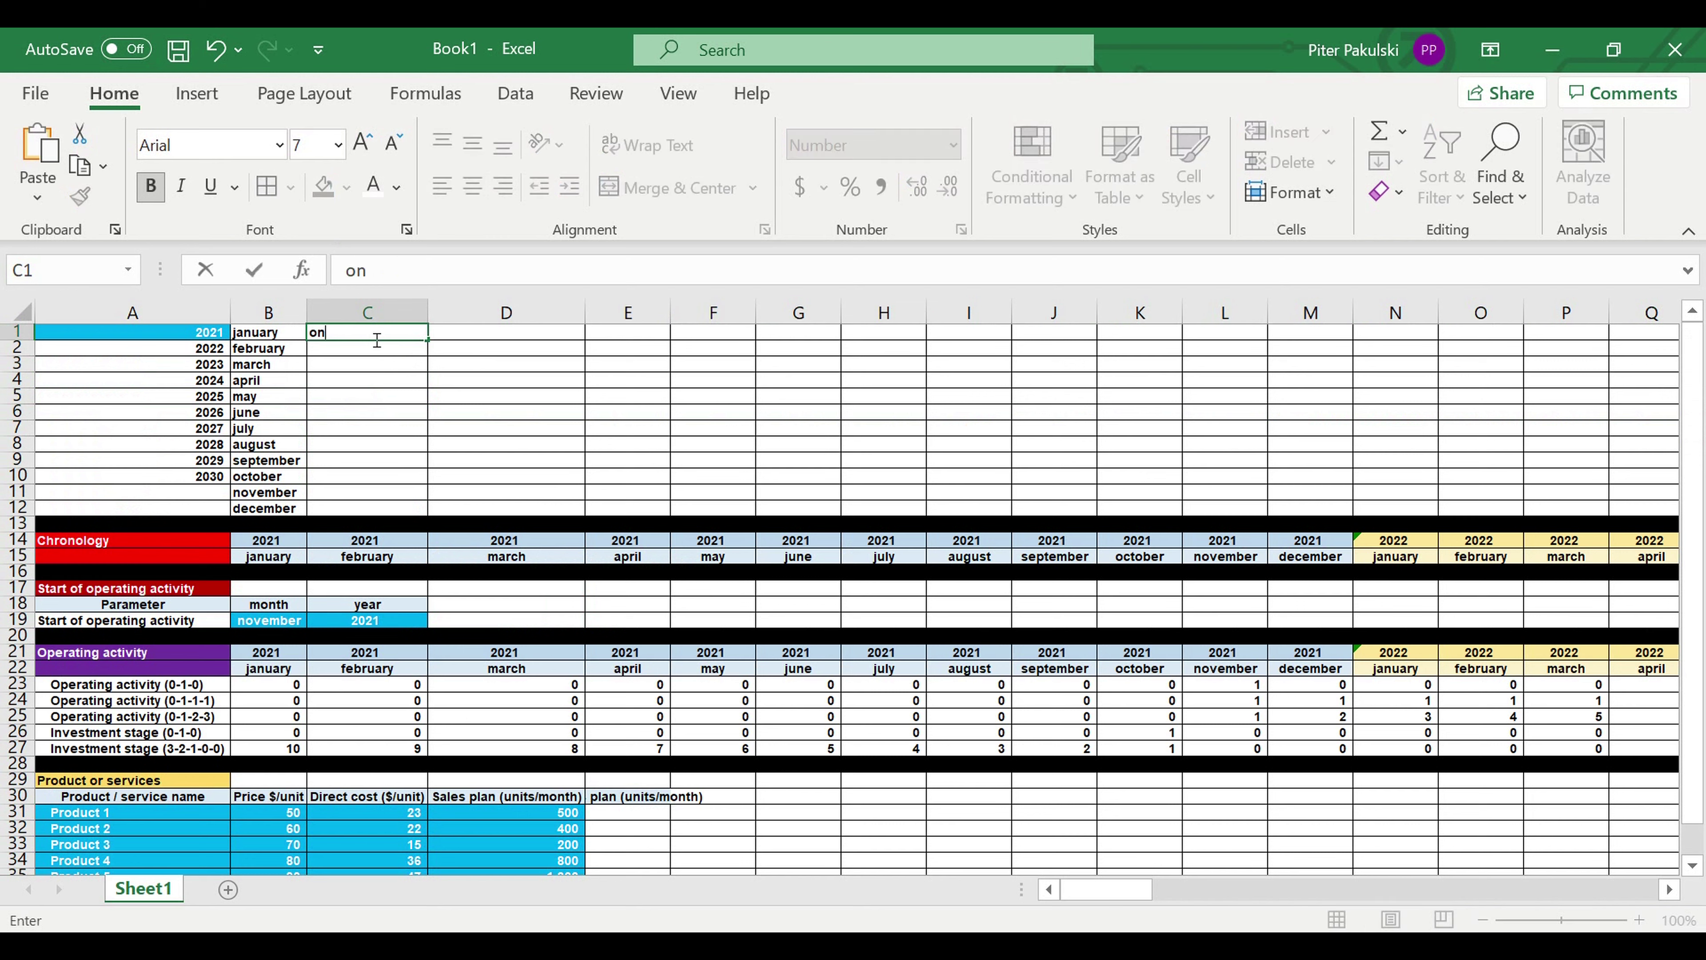
pyautogui.press('Return')
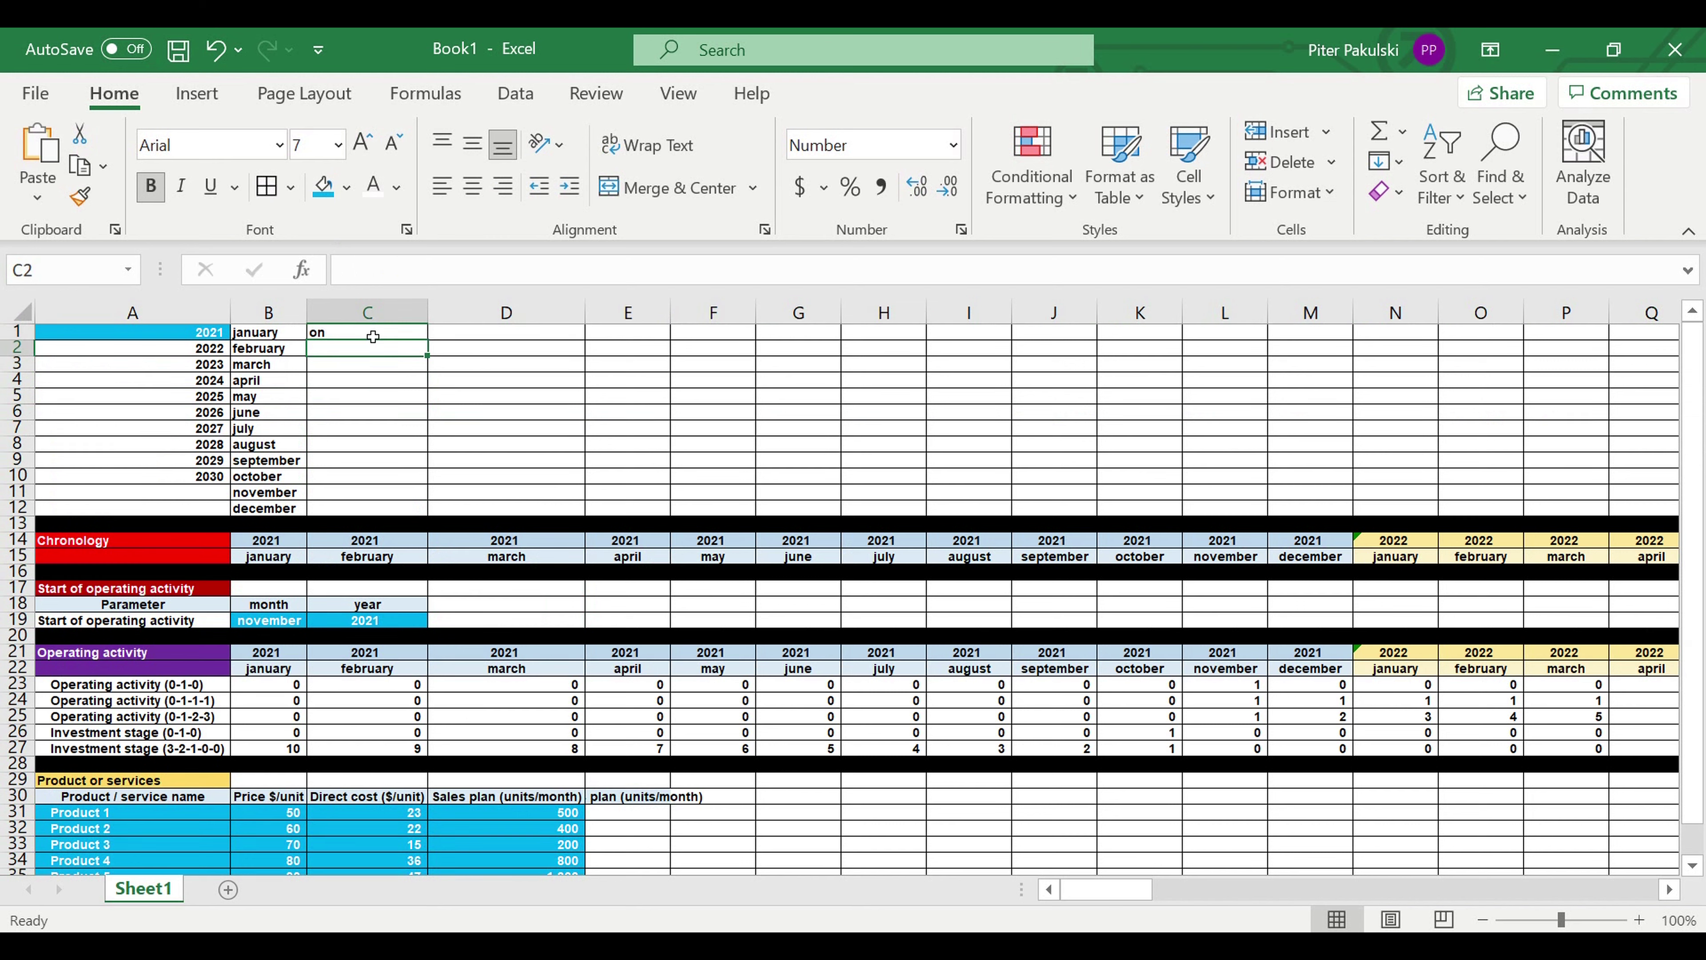
pyautogui.write('off')
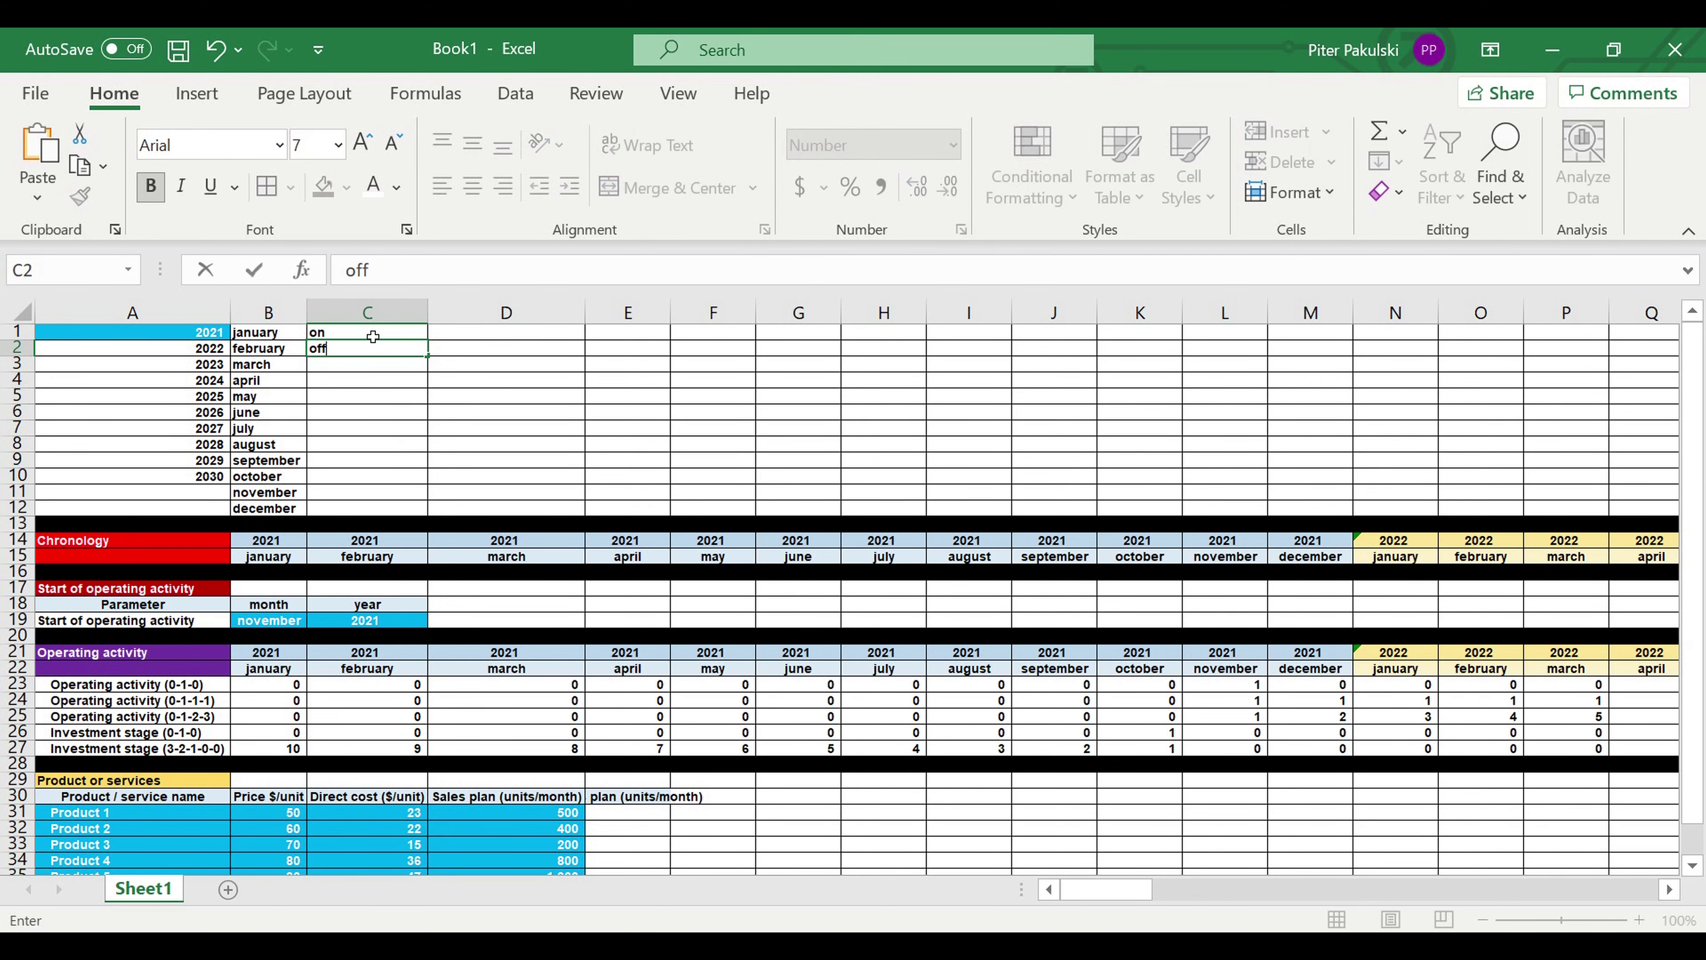
pyautogui.press('Return')
# Relabel E30 as 'Status' and give E31 a light-blue fill
pyautogui.scroll(-3, 536, 613)
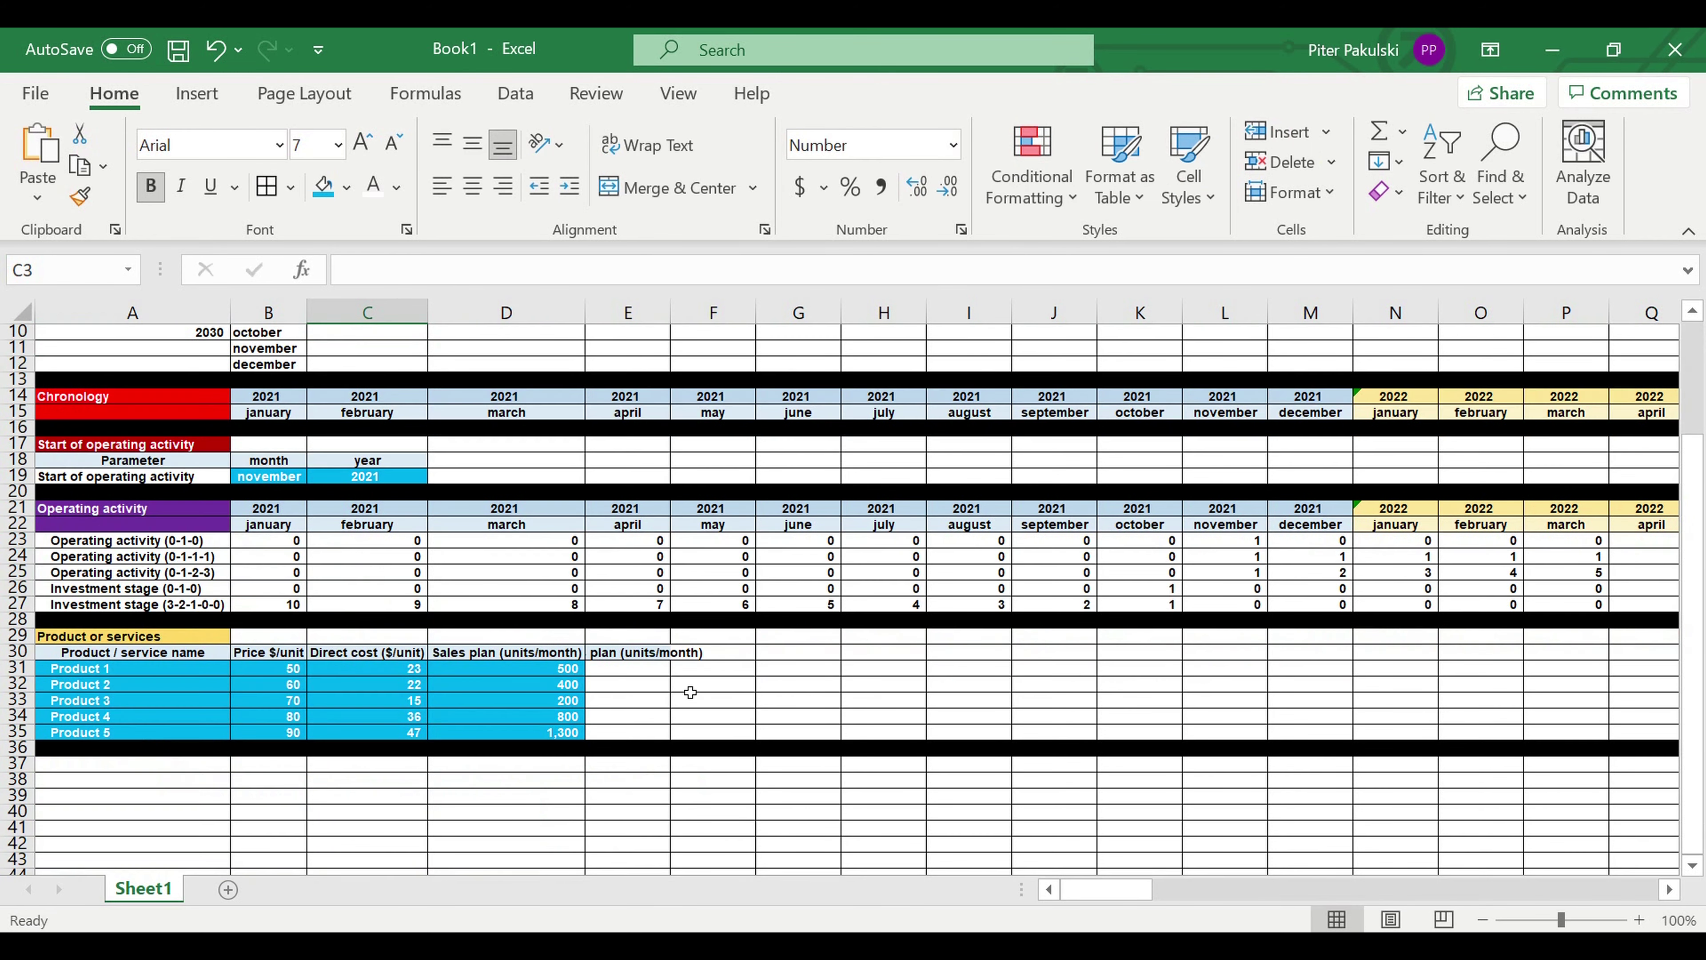
pyautogui.click(631, 654)
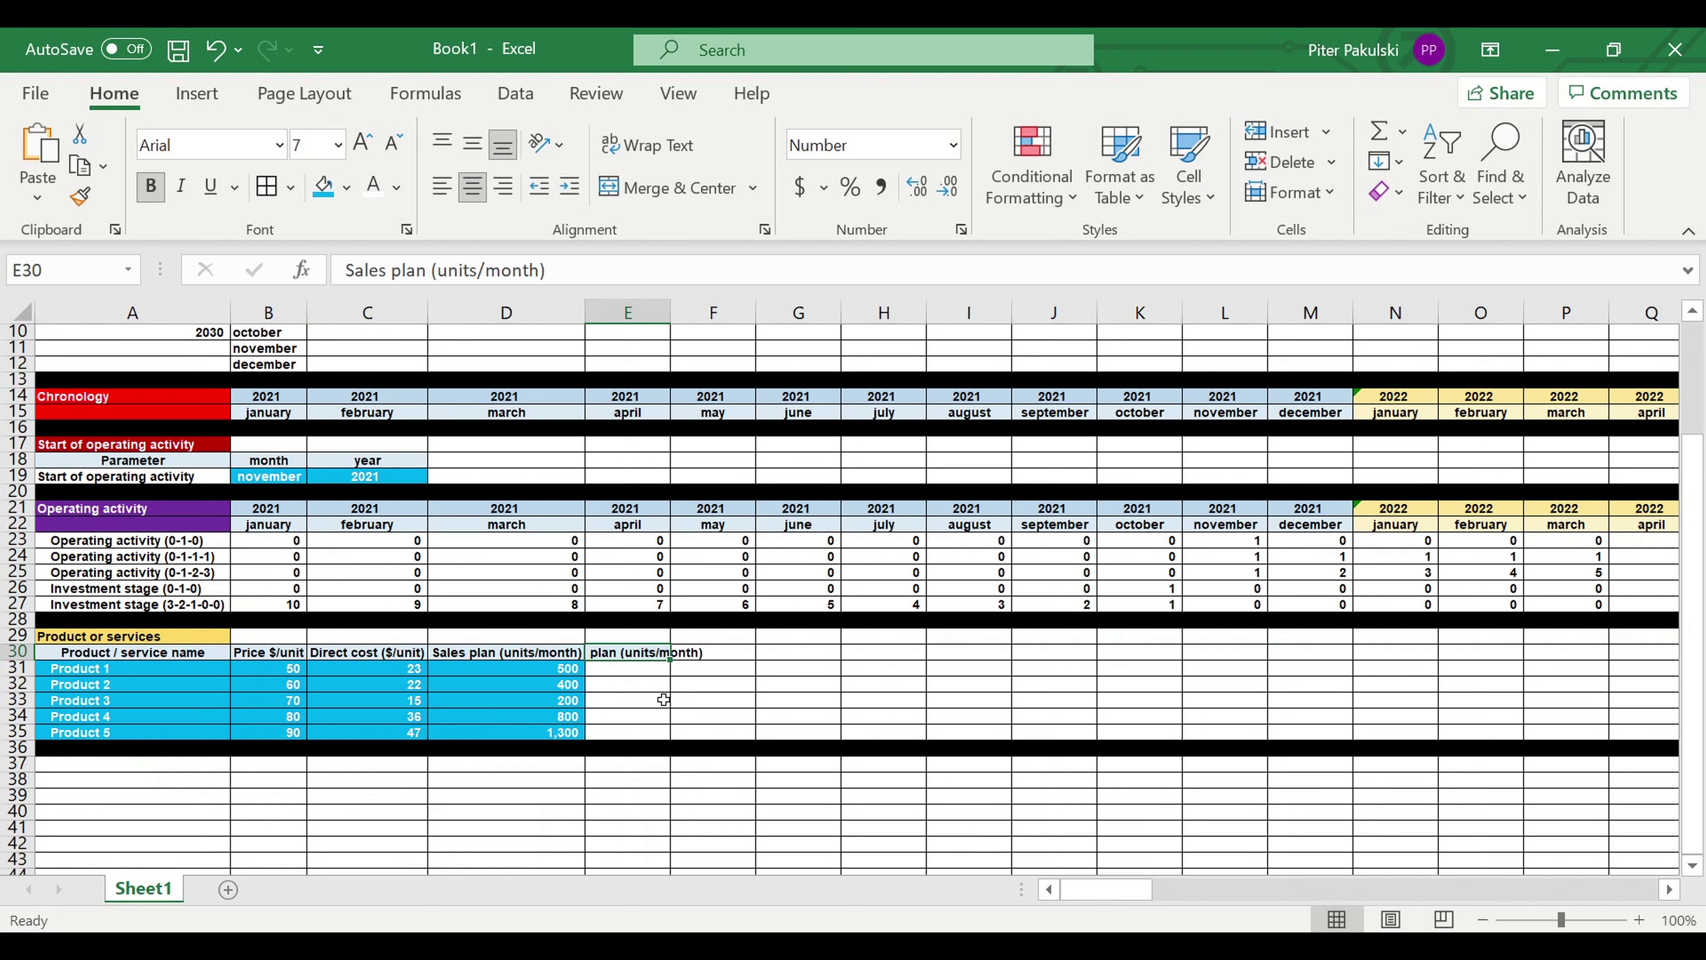
pyautogui.write('S')
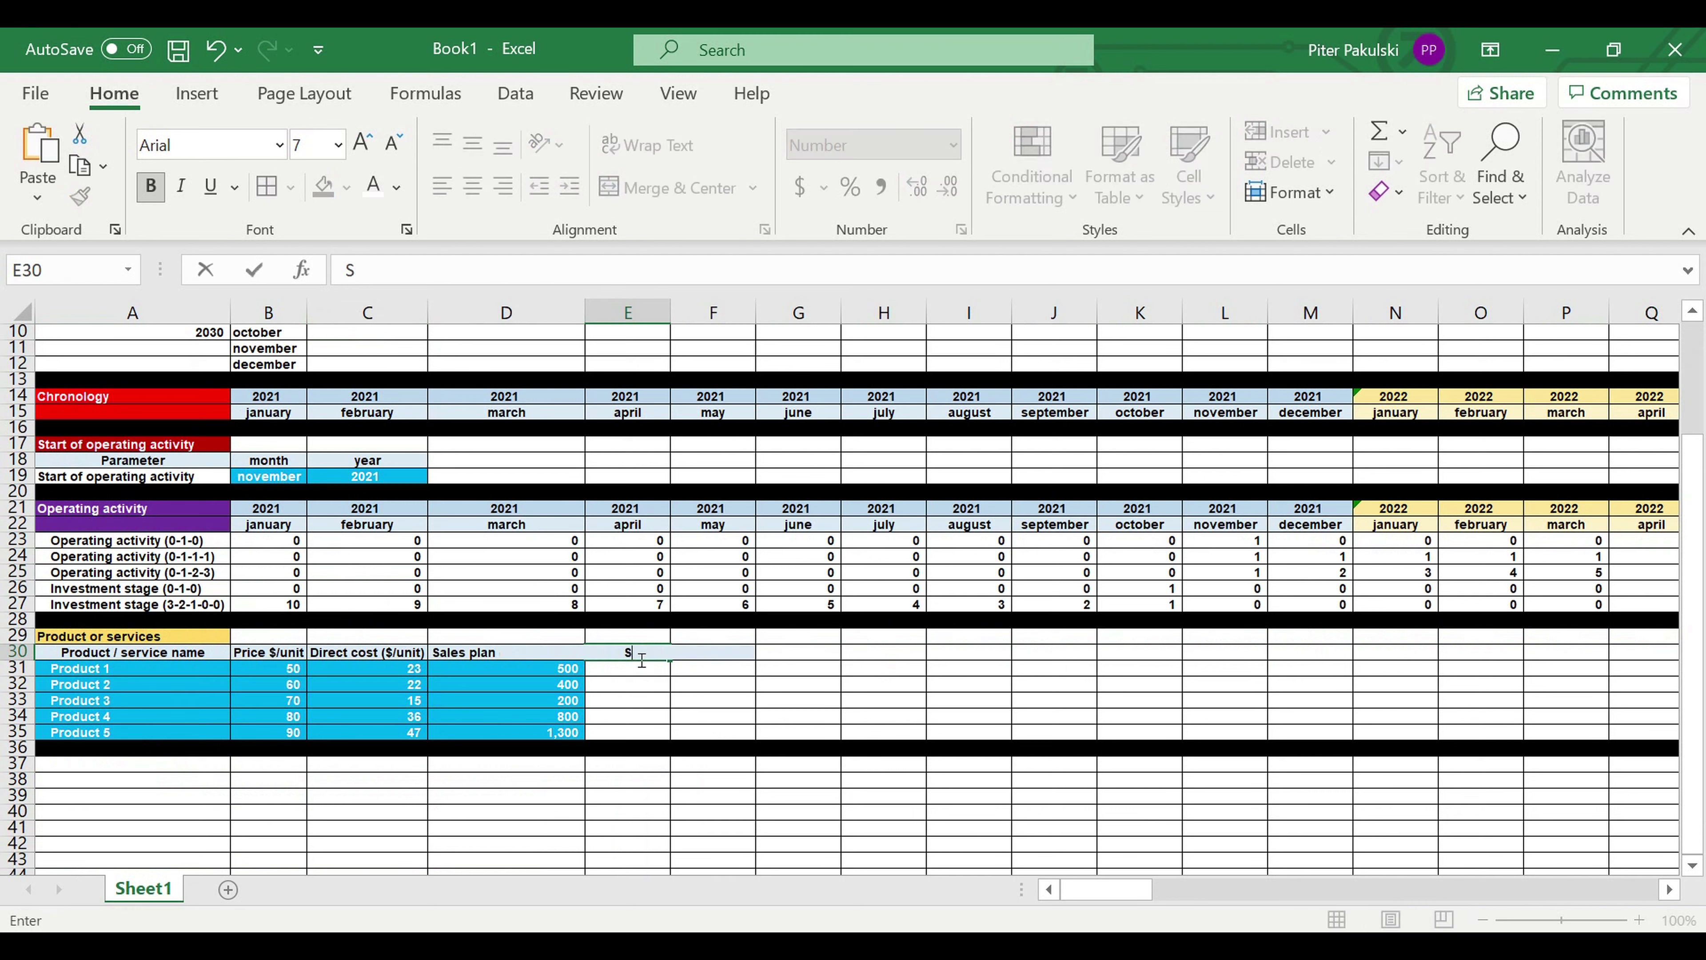
pyautogui.write('tatus')
pyautogui.press('Return')
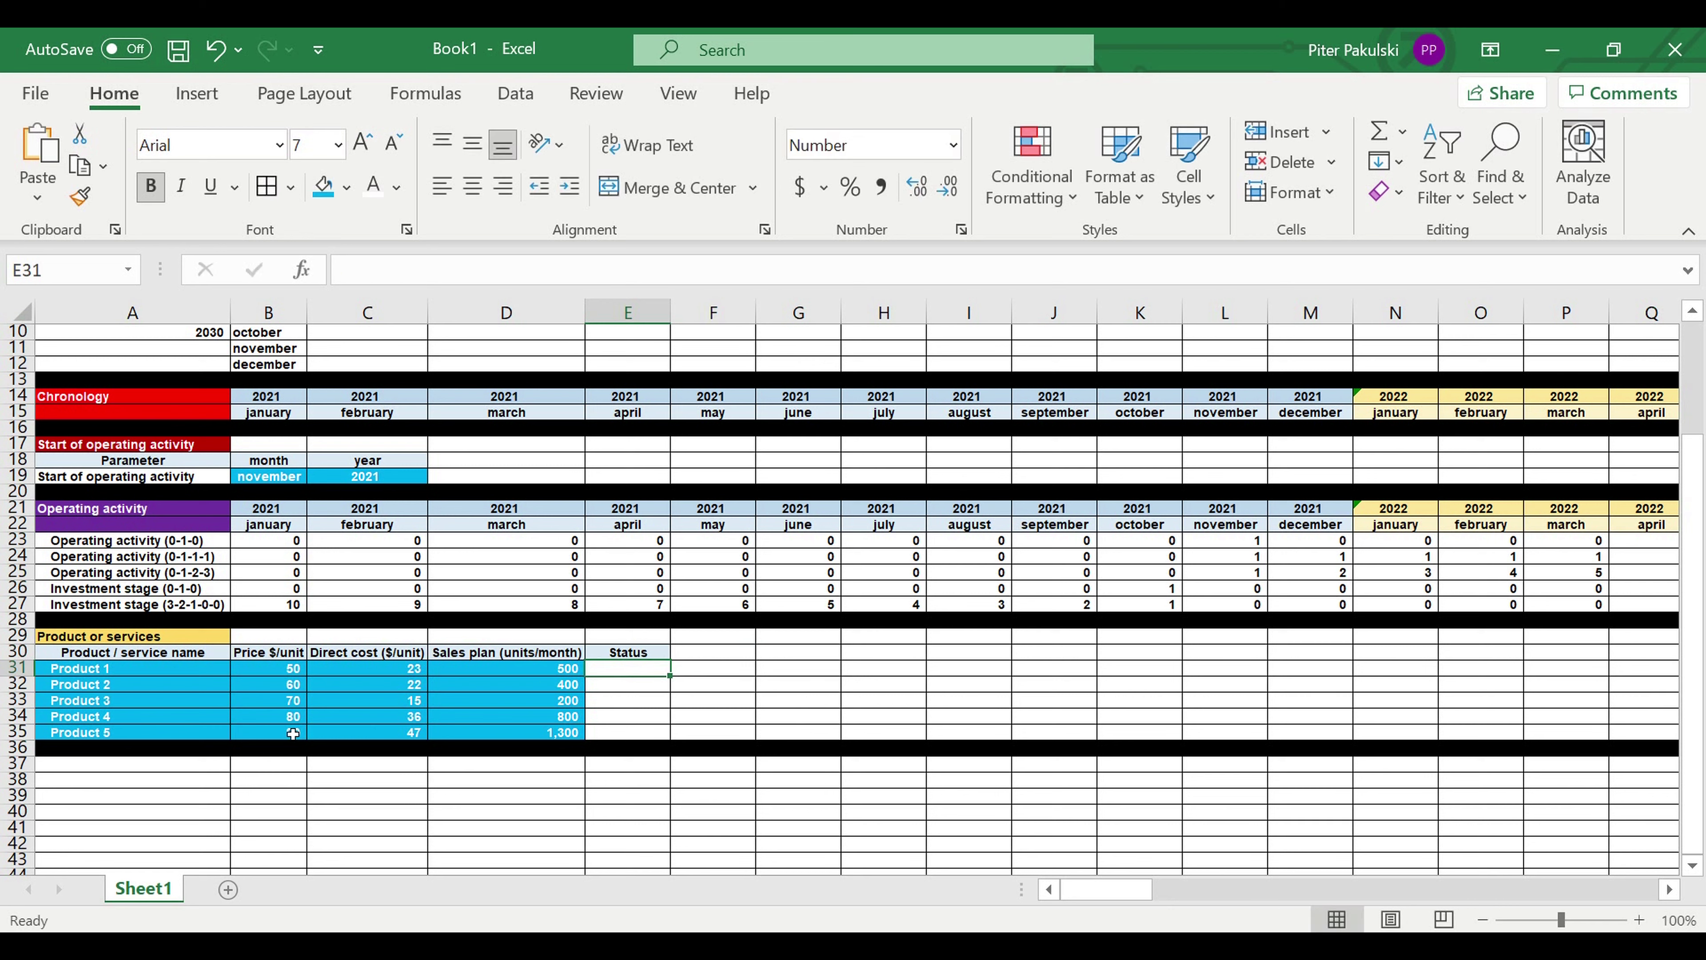
pyautogui.click(323, 186)
# Add List data validation to E31 with source =$C$1:$C$2
pyautogui.click(515, 95)
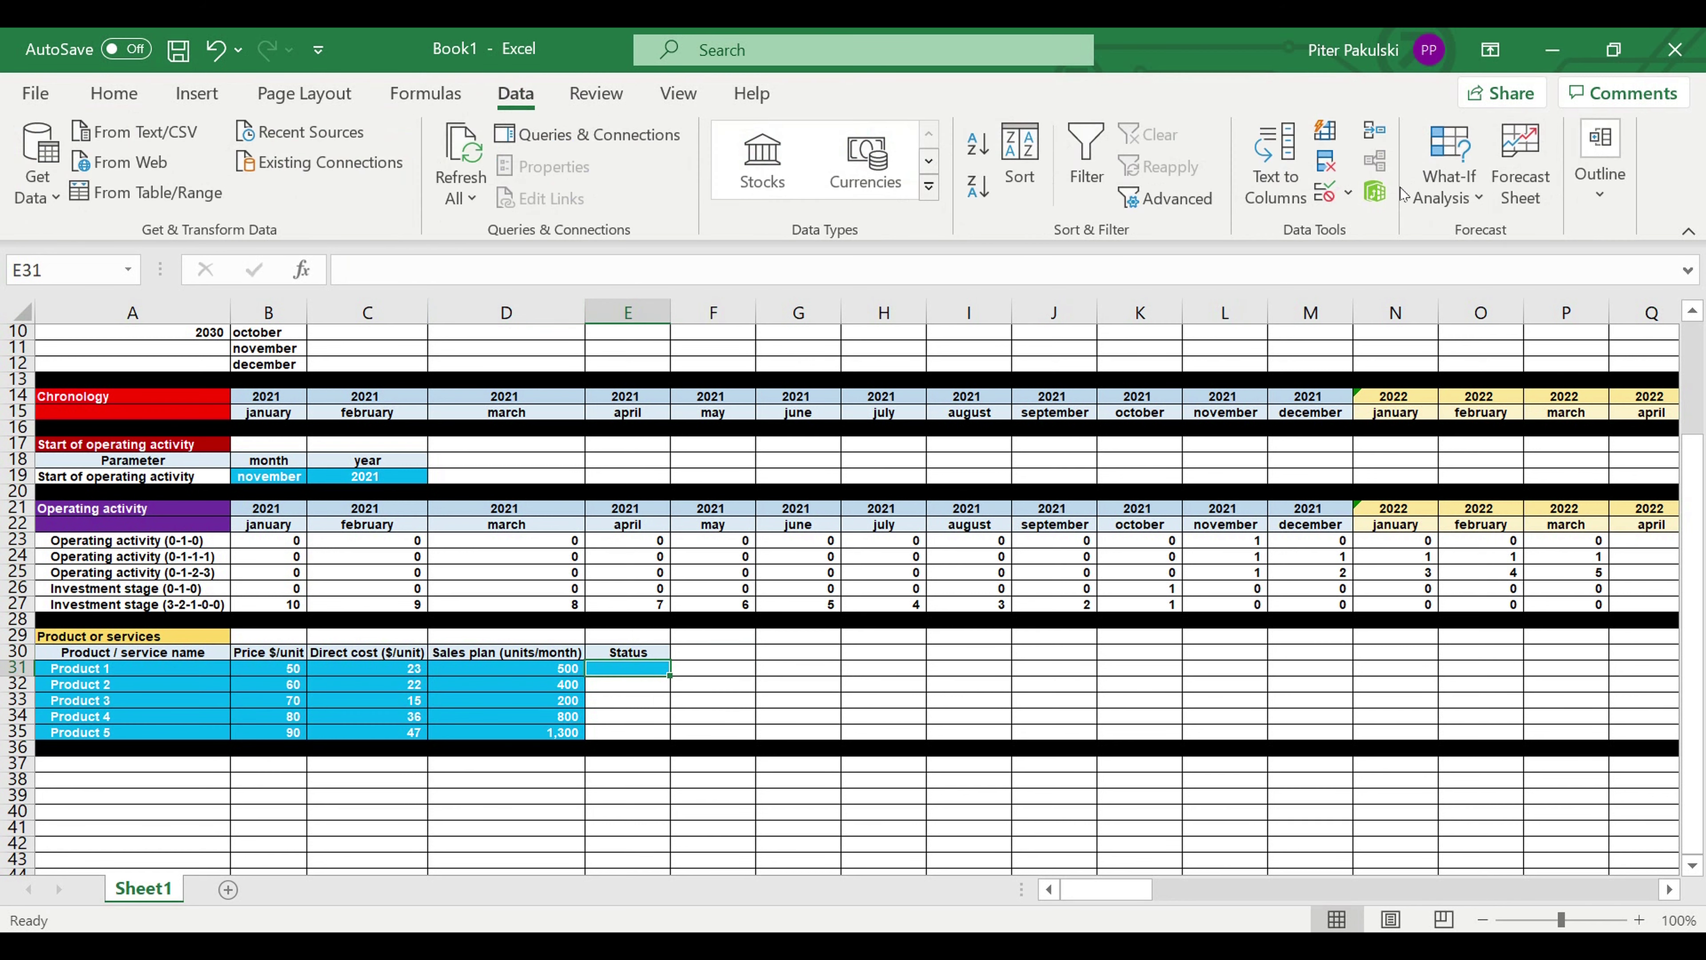
pyautogui.click(1349, 195)
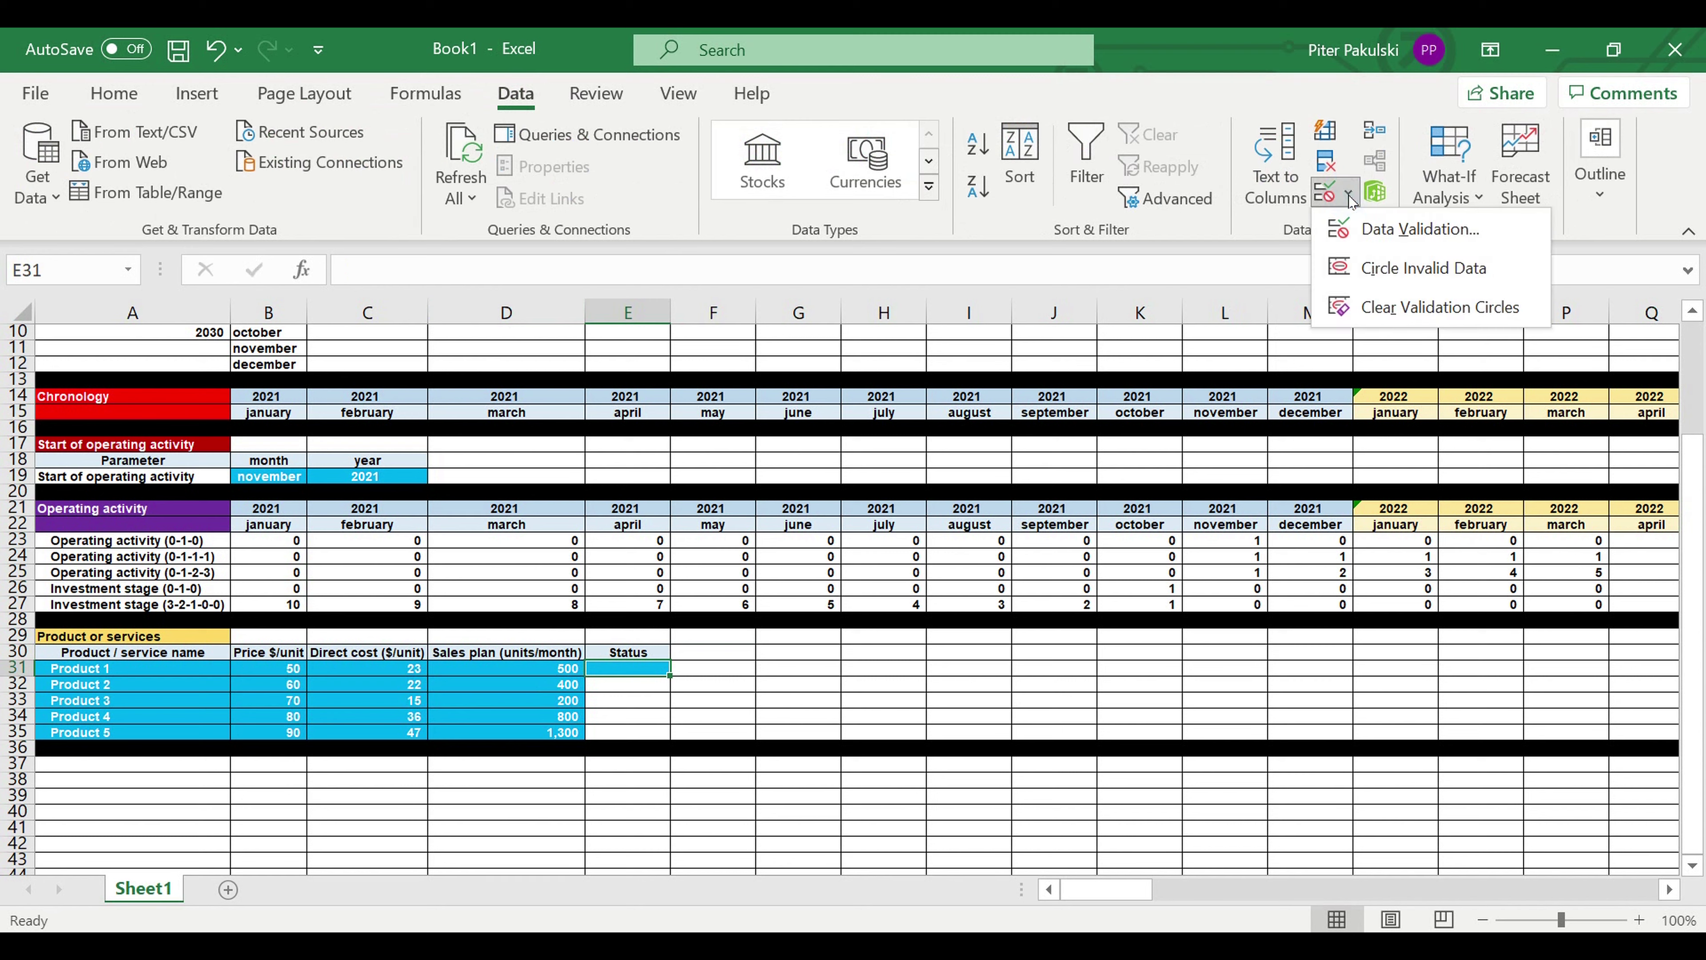
pyautogui.click(1348, 227)
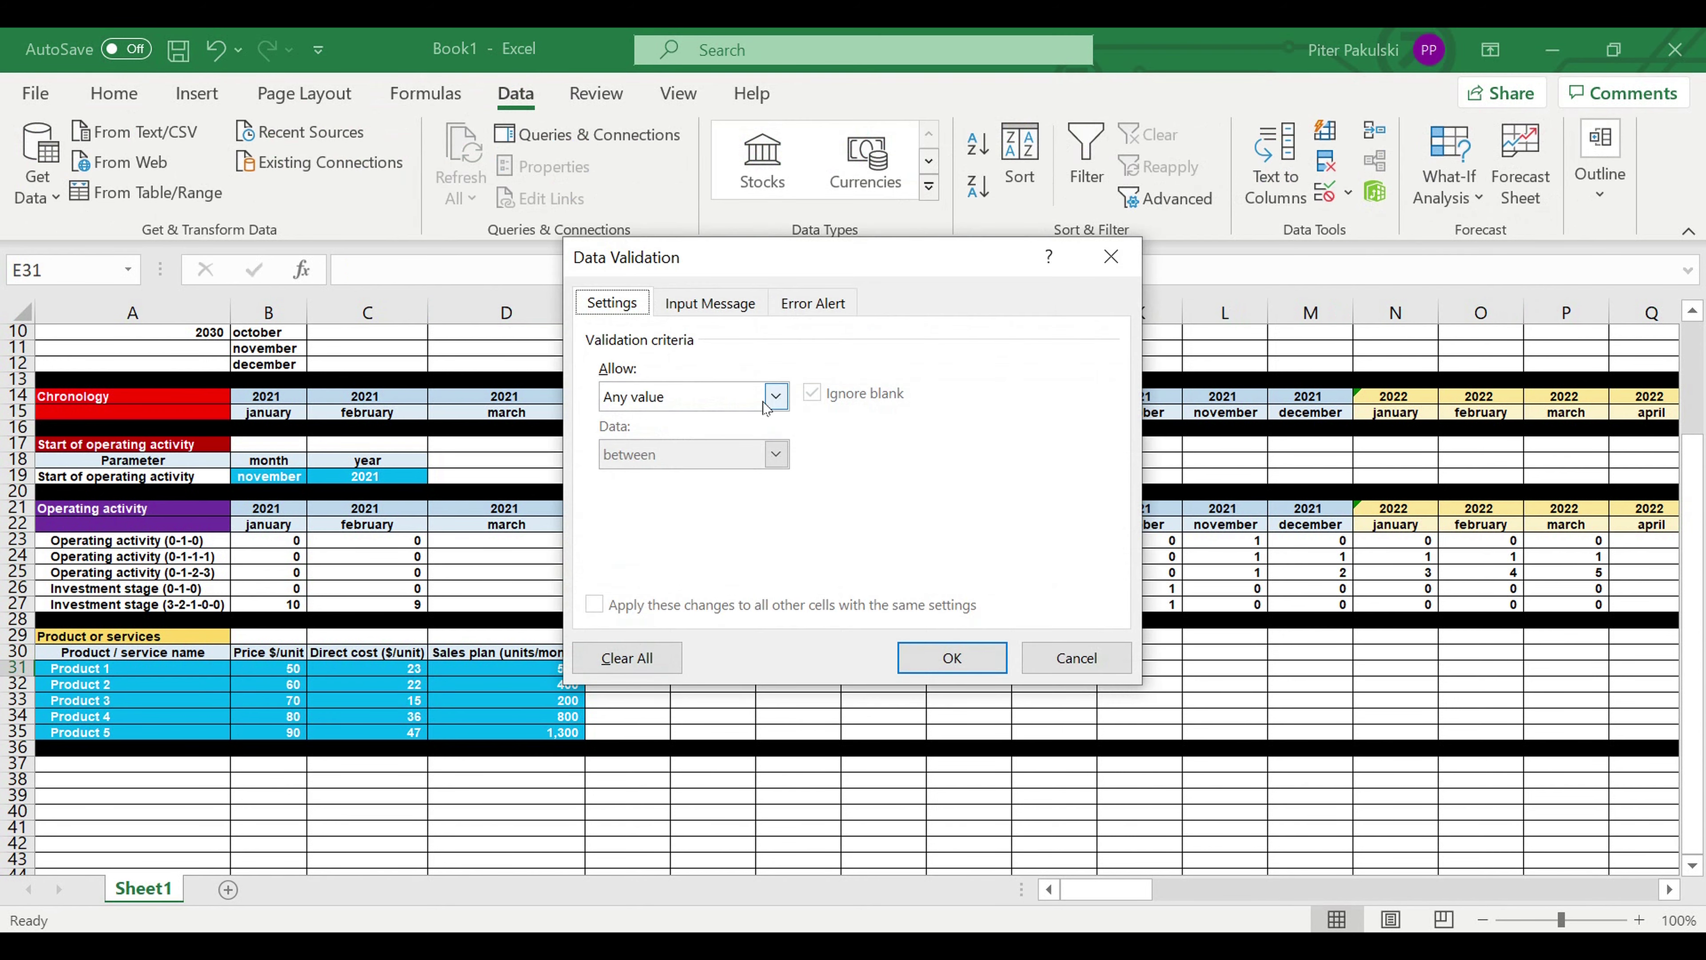
pyautogui.click(776, 396)
pyautogui.click(691, 478)
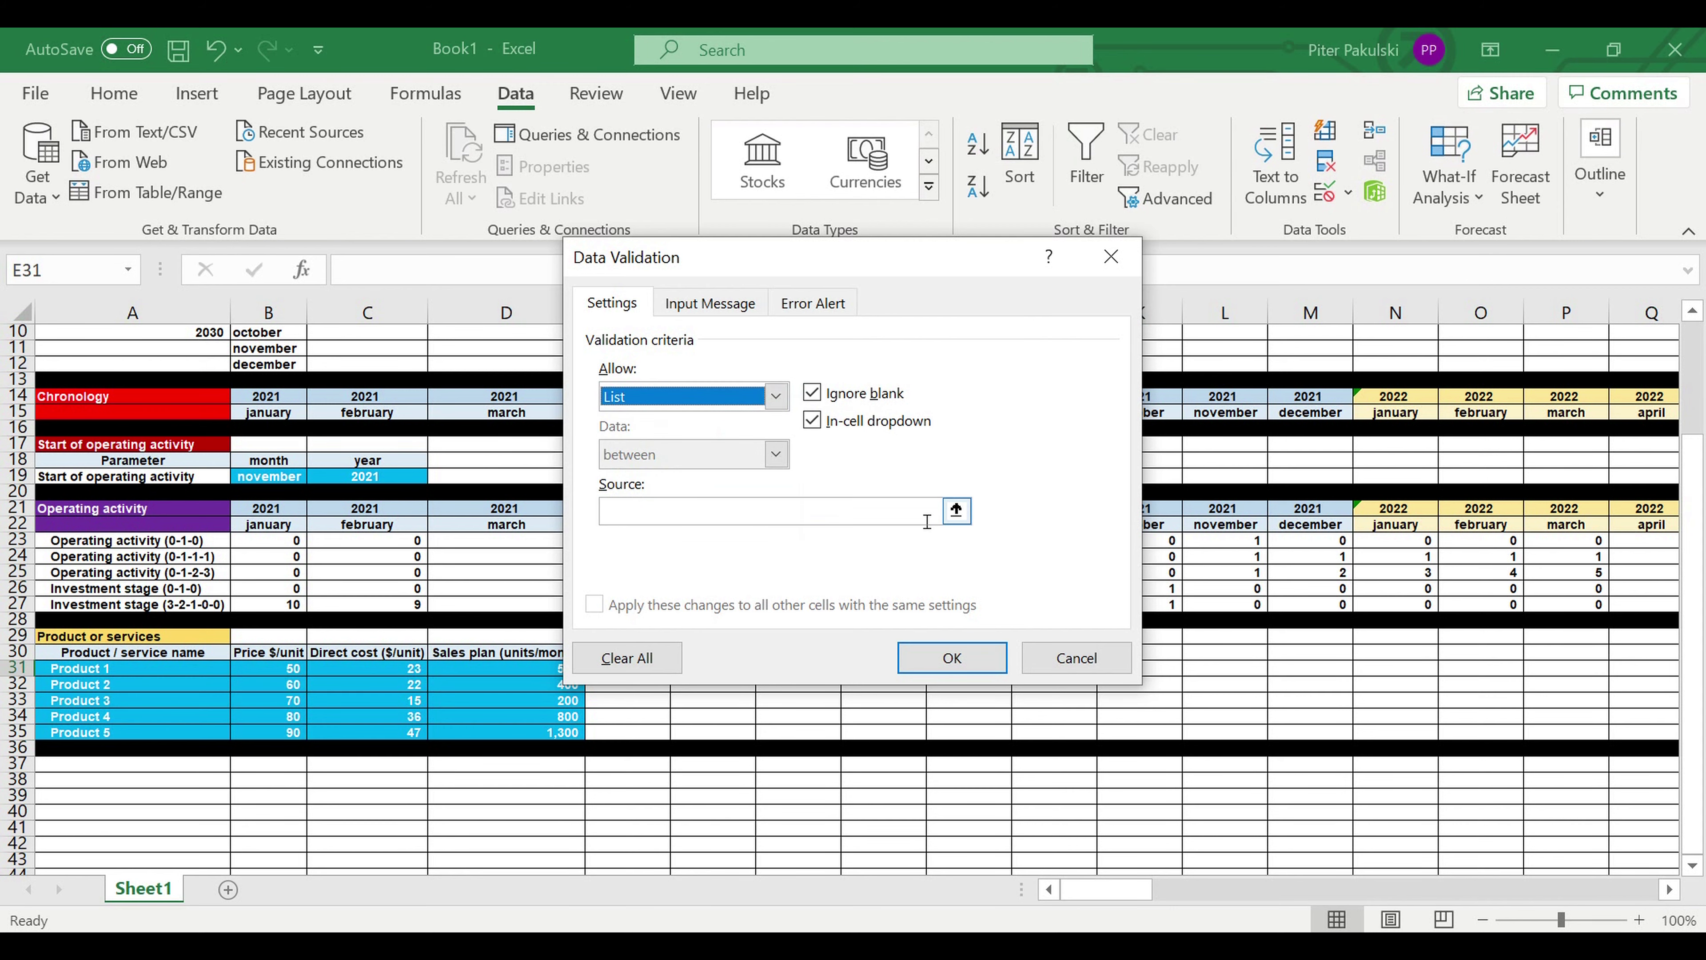
pyautogui.click(957, 517)
pyautogui.scroll(3, 517, 432)
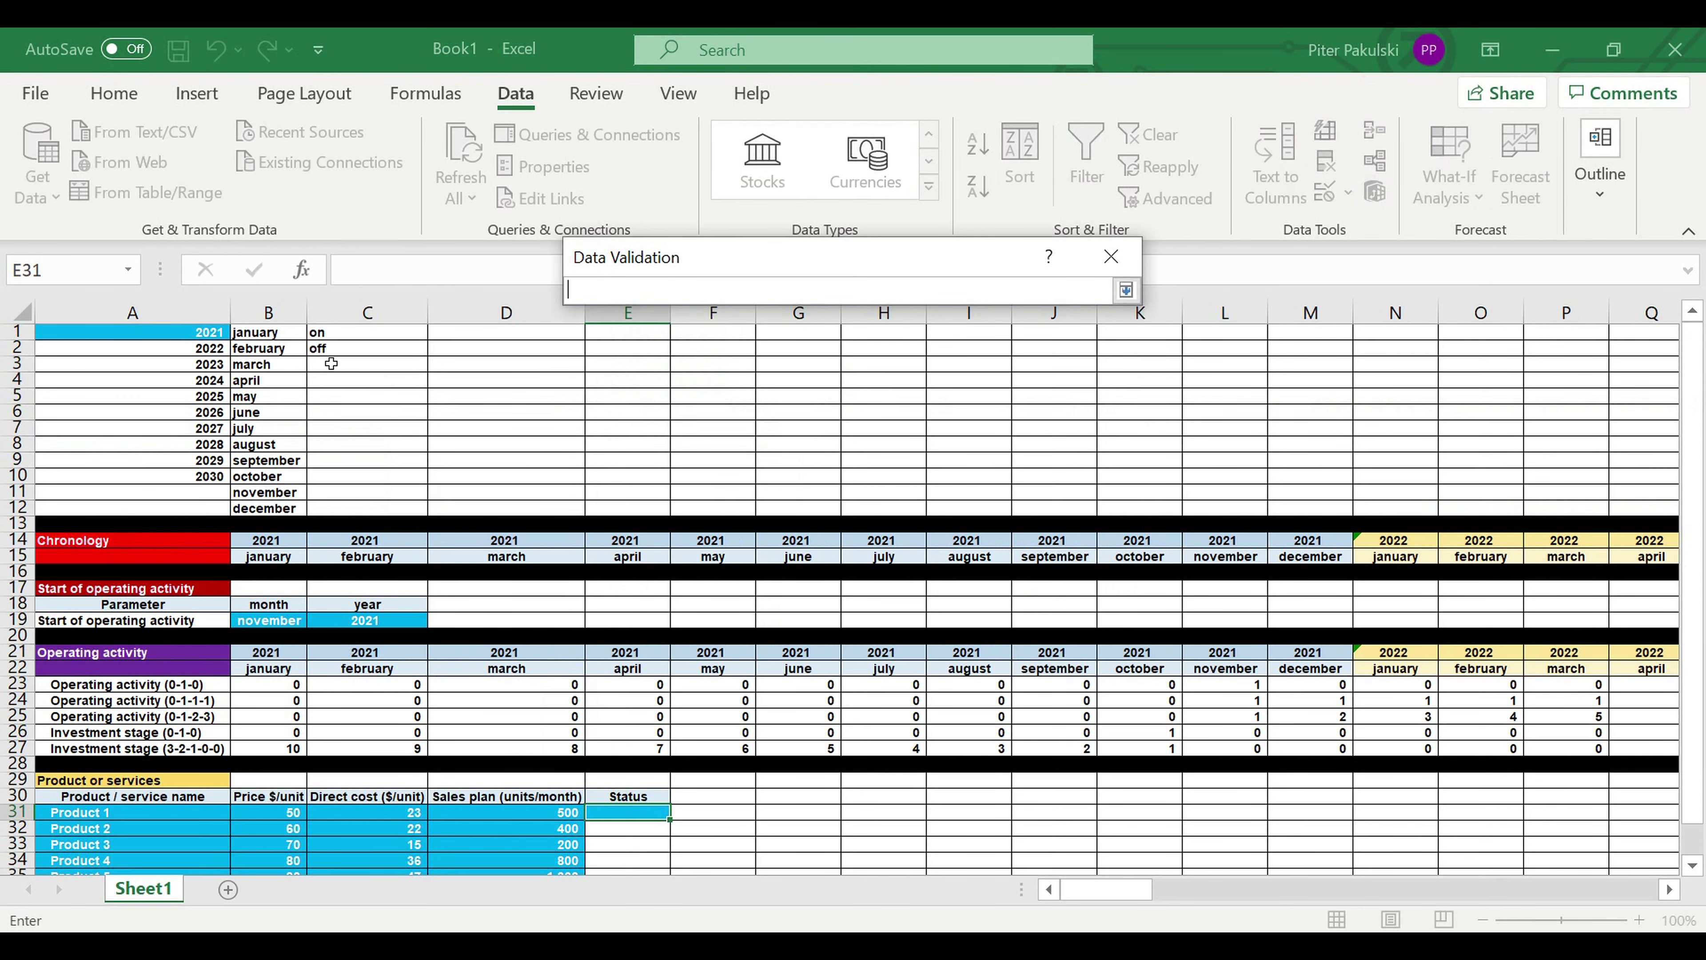
pyautogui.click(339, 333)
pyautogui.moveTo(340, 337); pyautogui.dragTo(339, 349)
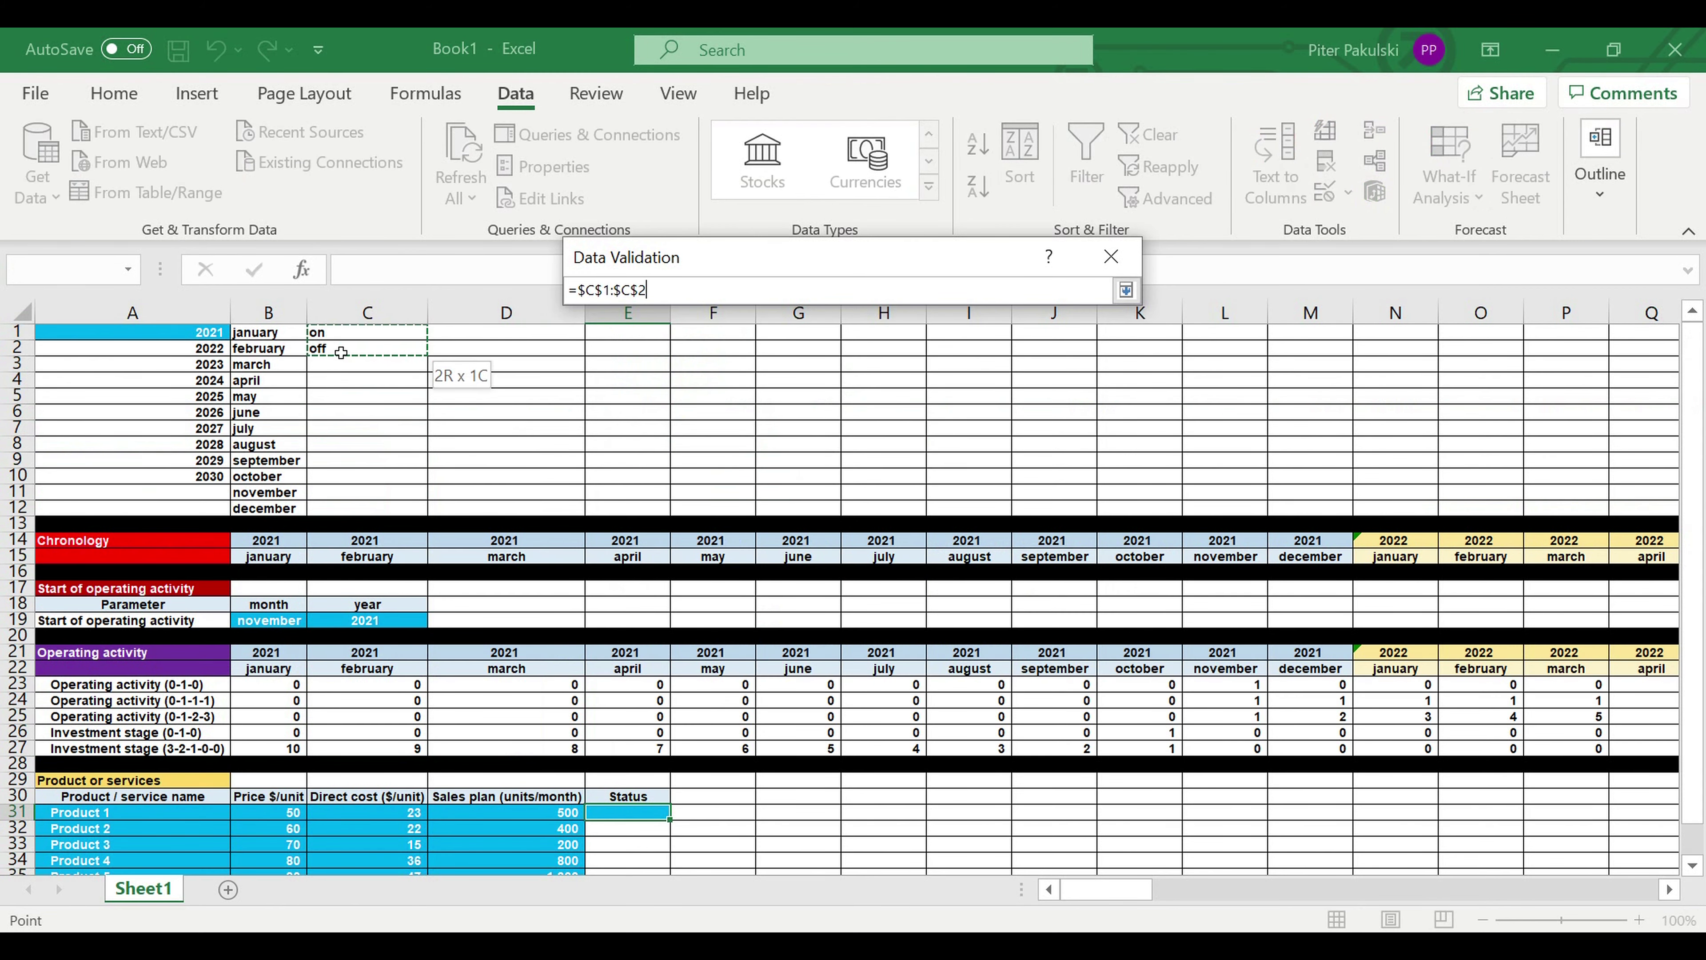
pyautogui.press('Return')
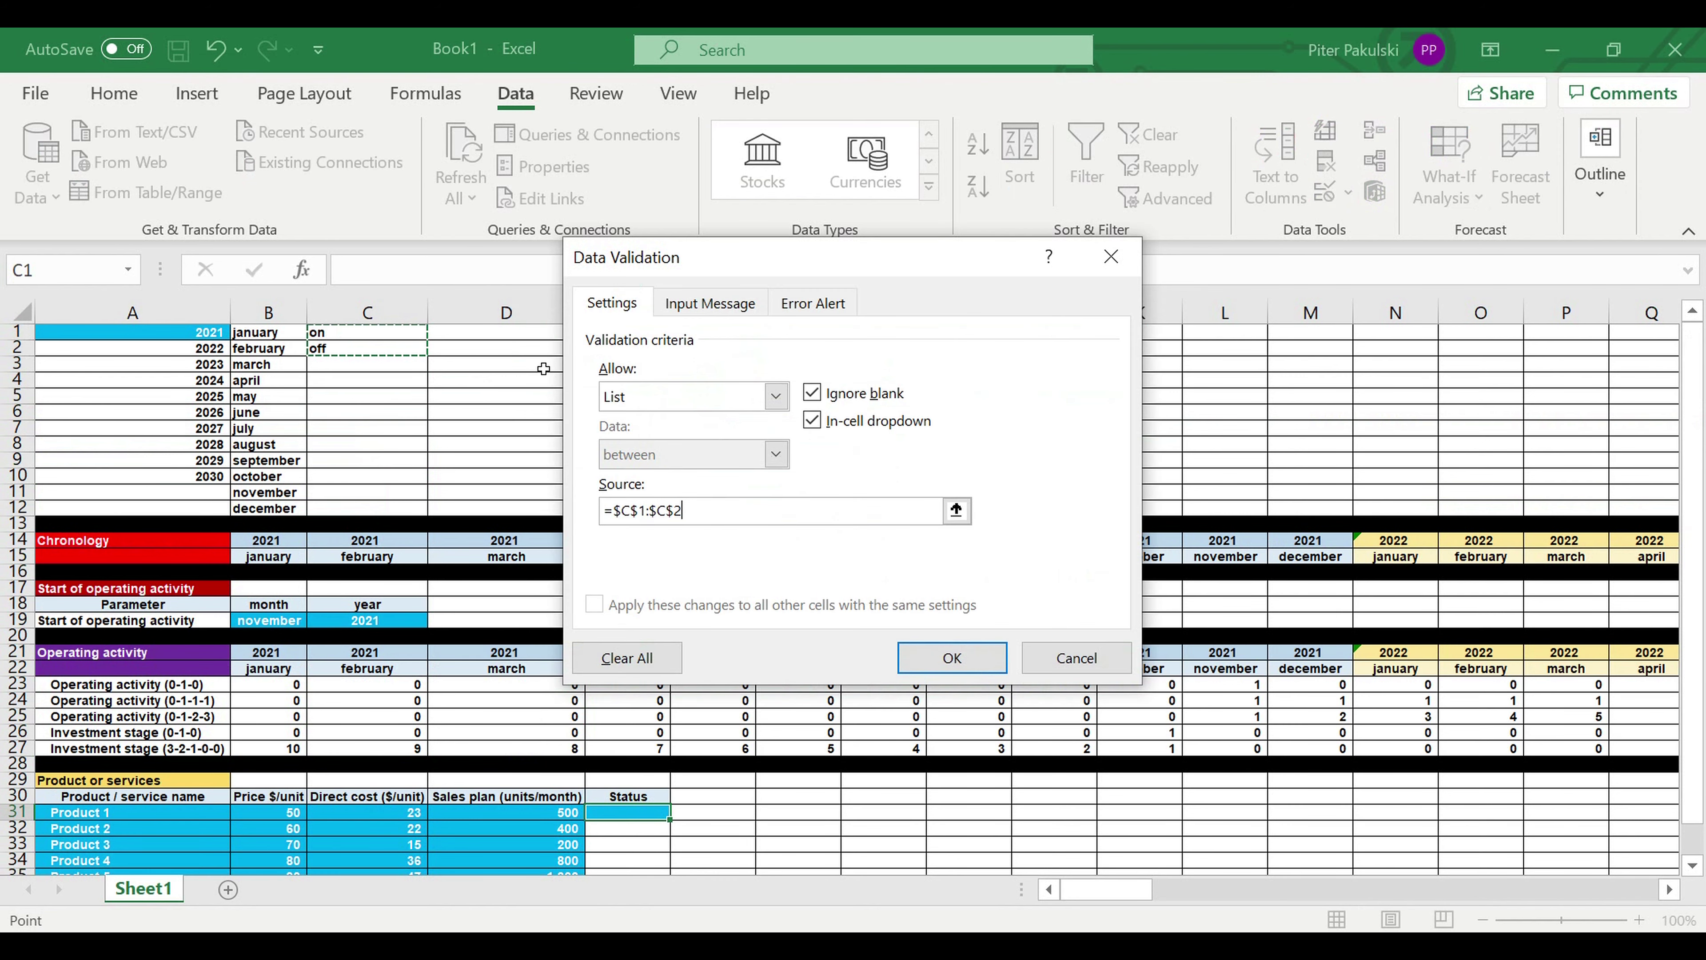
pyautogui.press('Return')
pyautogui.scroll(-7, 568, 392)
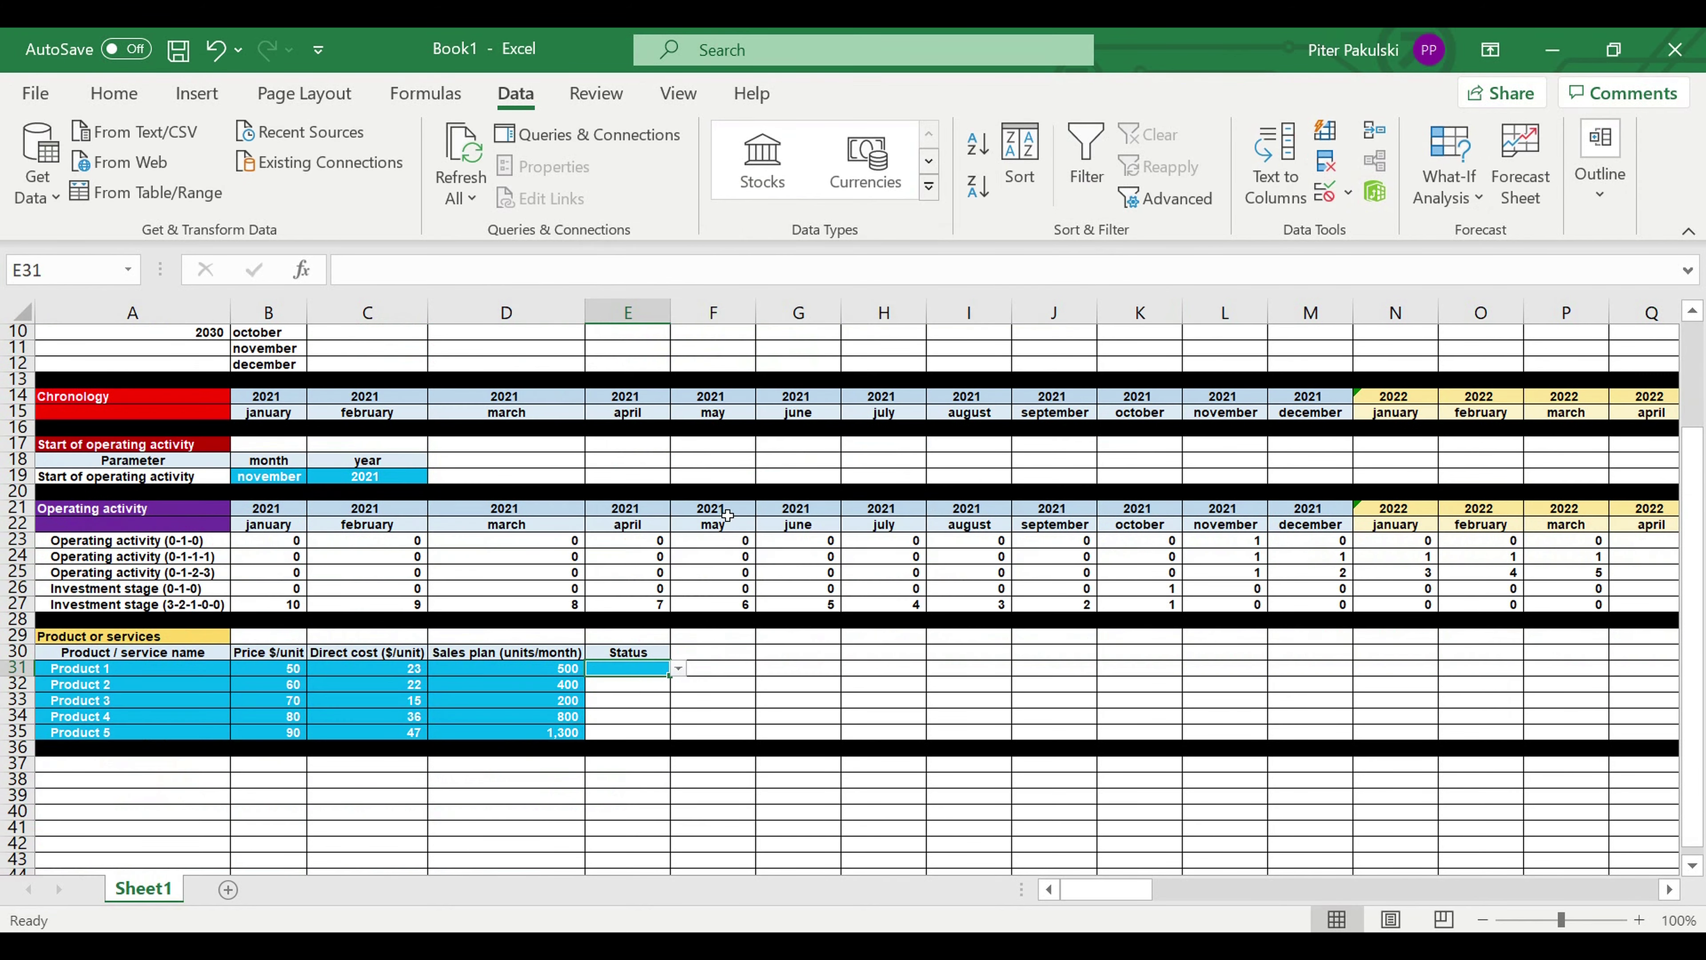
# Set Product 1's Status in E31 to on, center it, and fill it down to E35
pyautogui.click(680, 478)
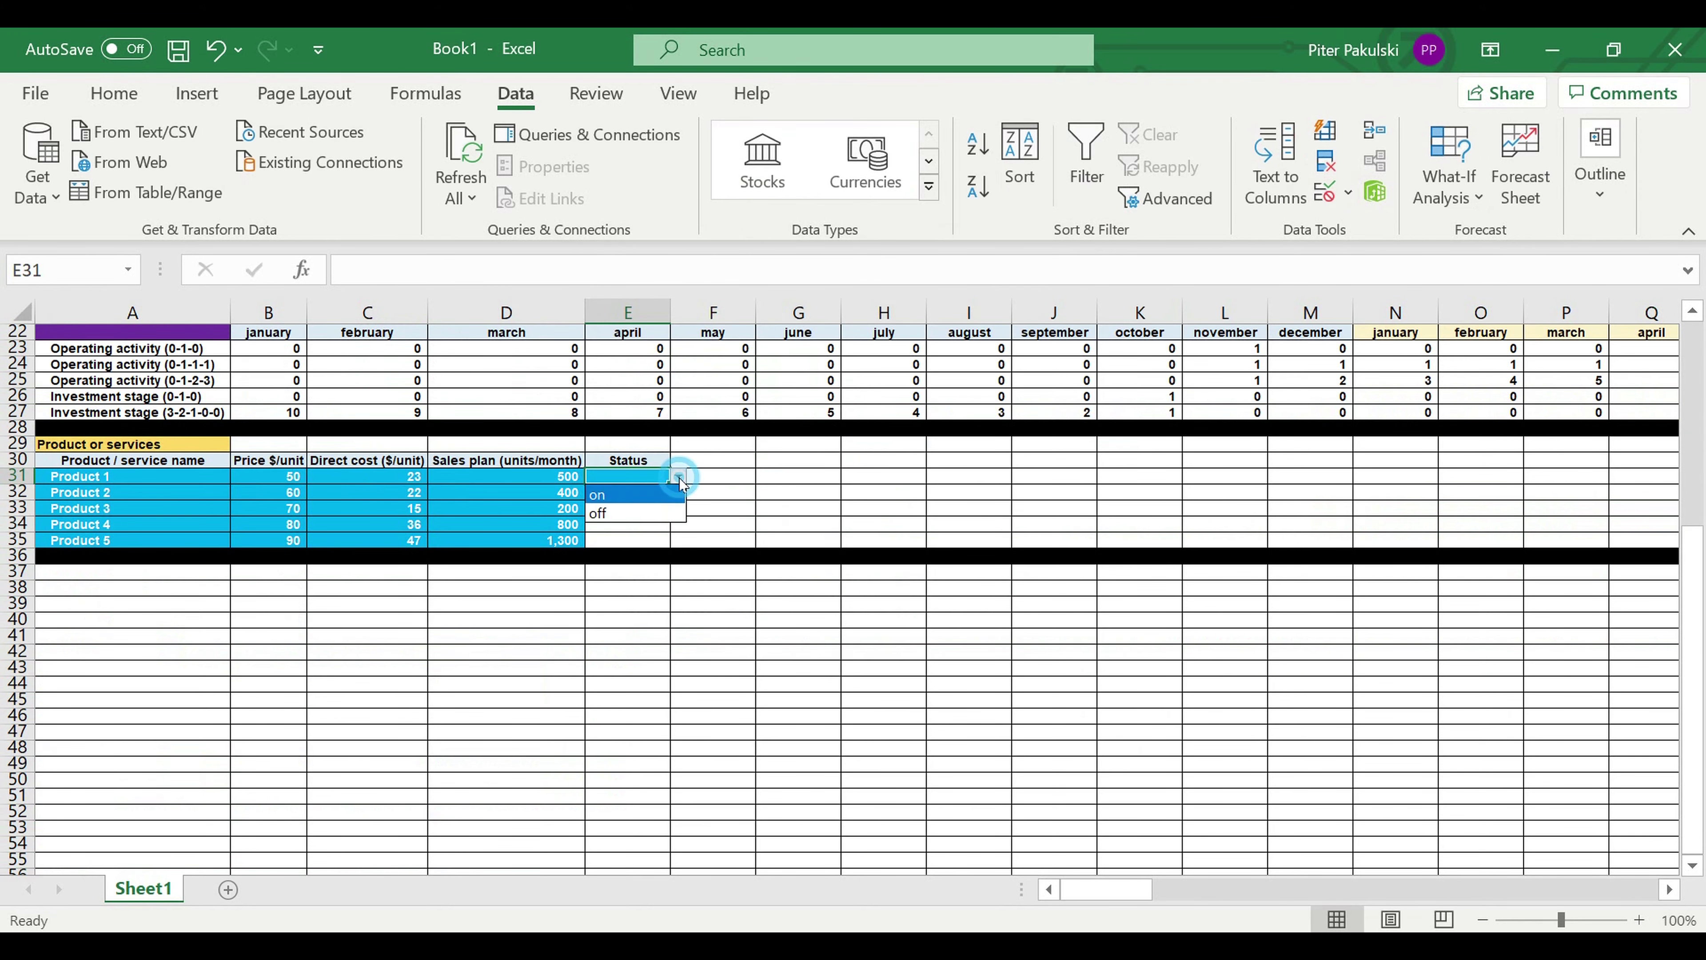
pyautogui.click(665, 489)
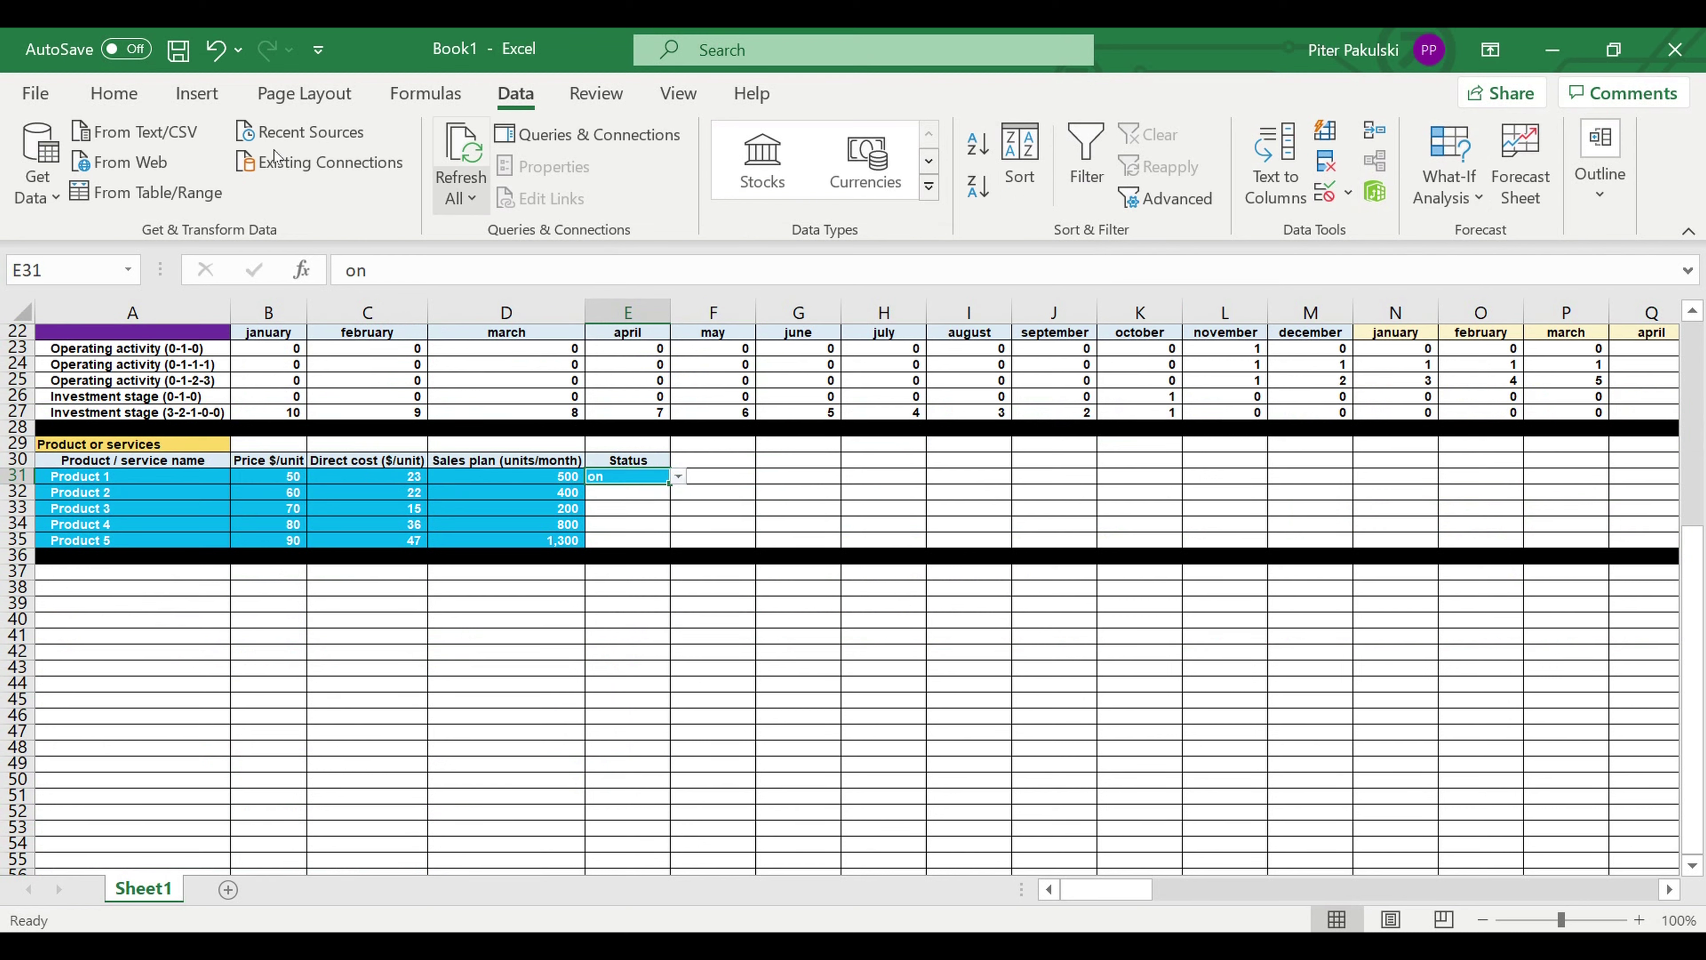
pyautogui.click(111, 93)
pyautogui.click(472, 187)
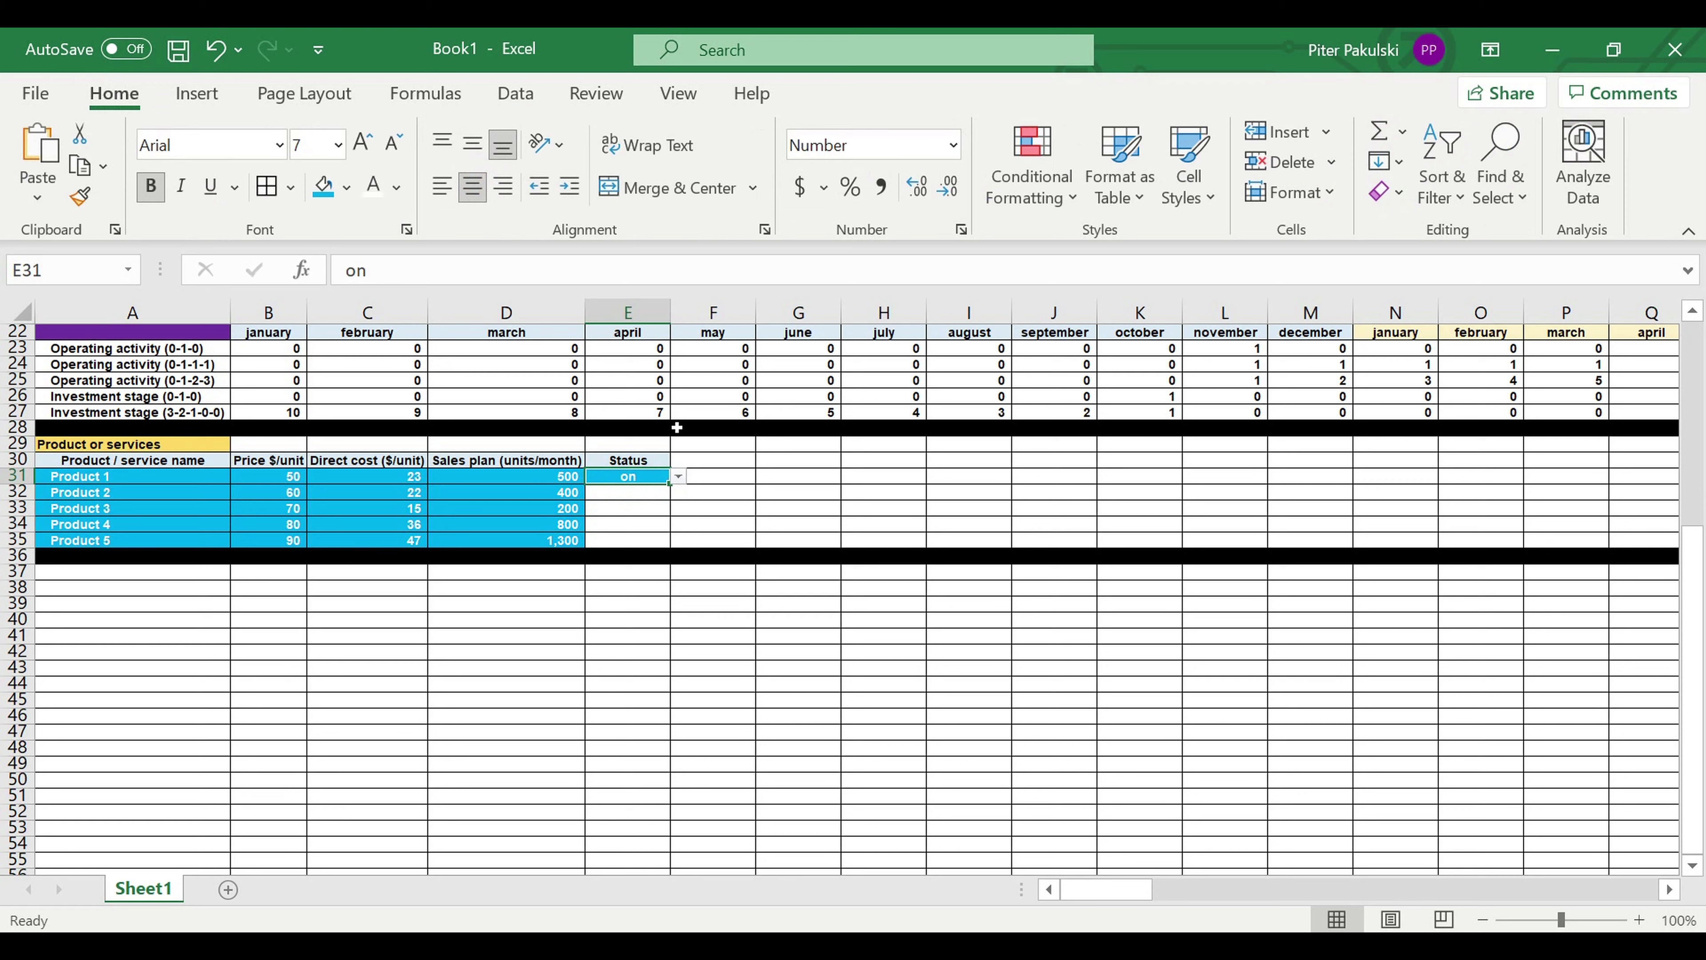
pyautogui.moveTo(671, 495); pyautogui.dragTo(678, 562)
# Copy the Status header from E30 into F30
pyautogui.click(833, 494)
pyautogui.click(646, 460)
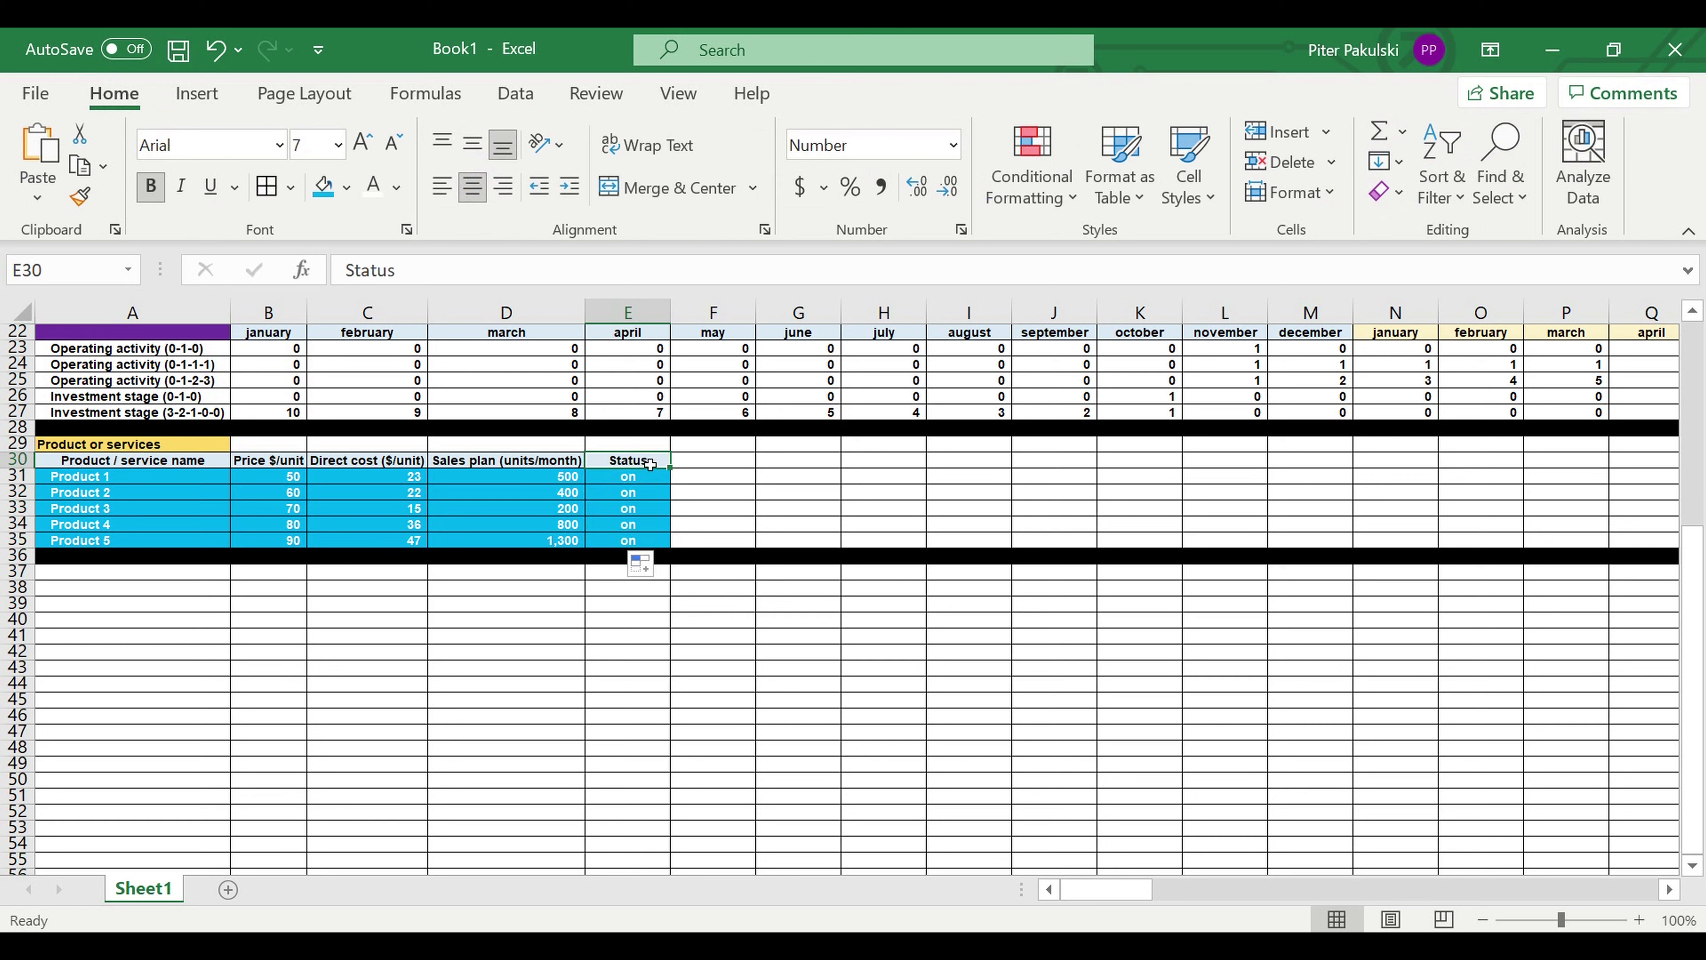
pyautogui.moveTo(678, 472); pyautogui.dragTo(745, 474)
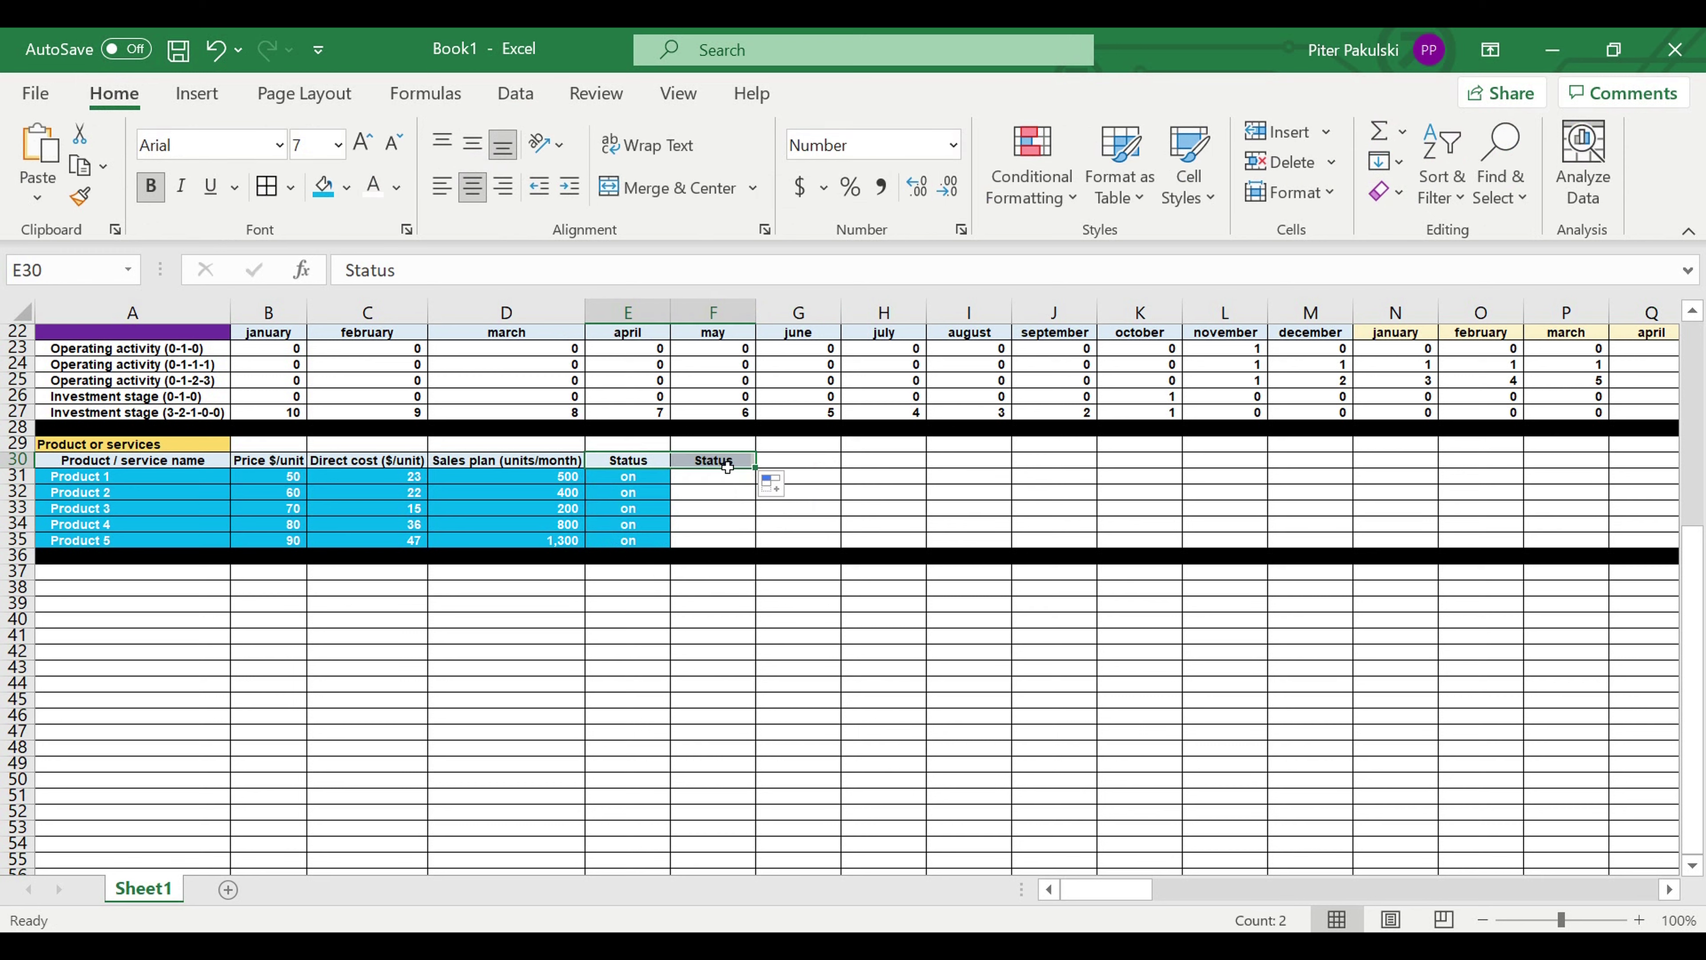
pyautogui.click(718, 463)
# Enter =IF(E31=$C$1,1,0) in F31 and center its result of 1
pyautogui.click(723, 486)
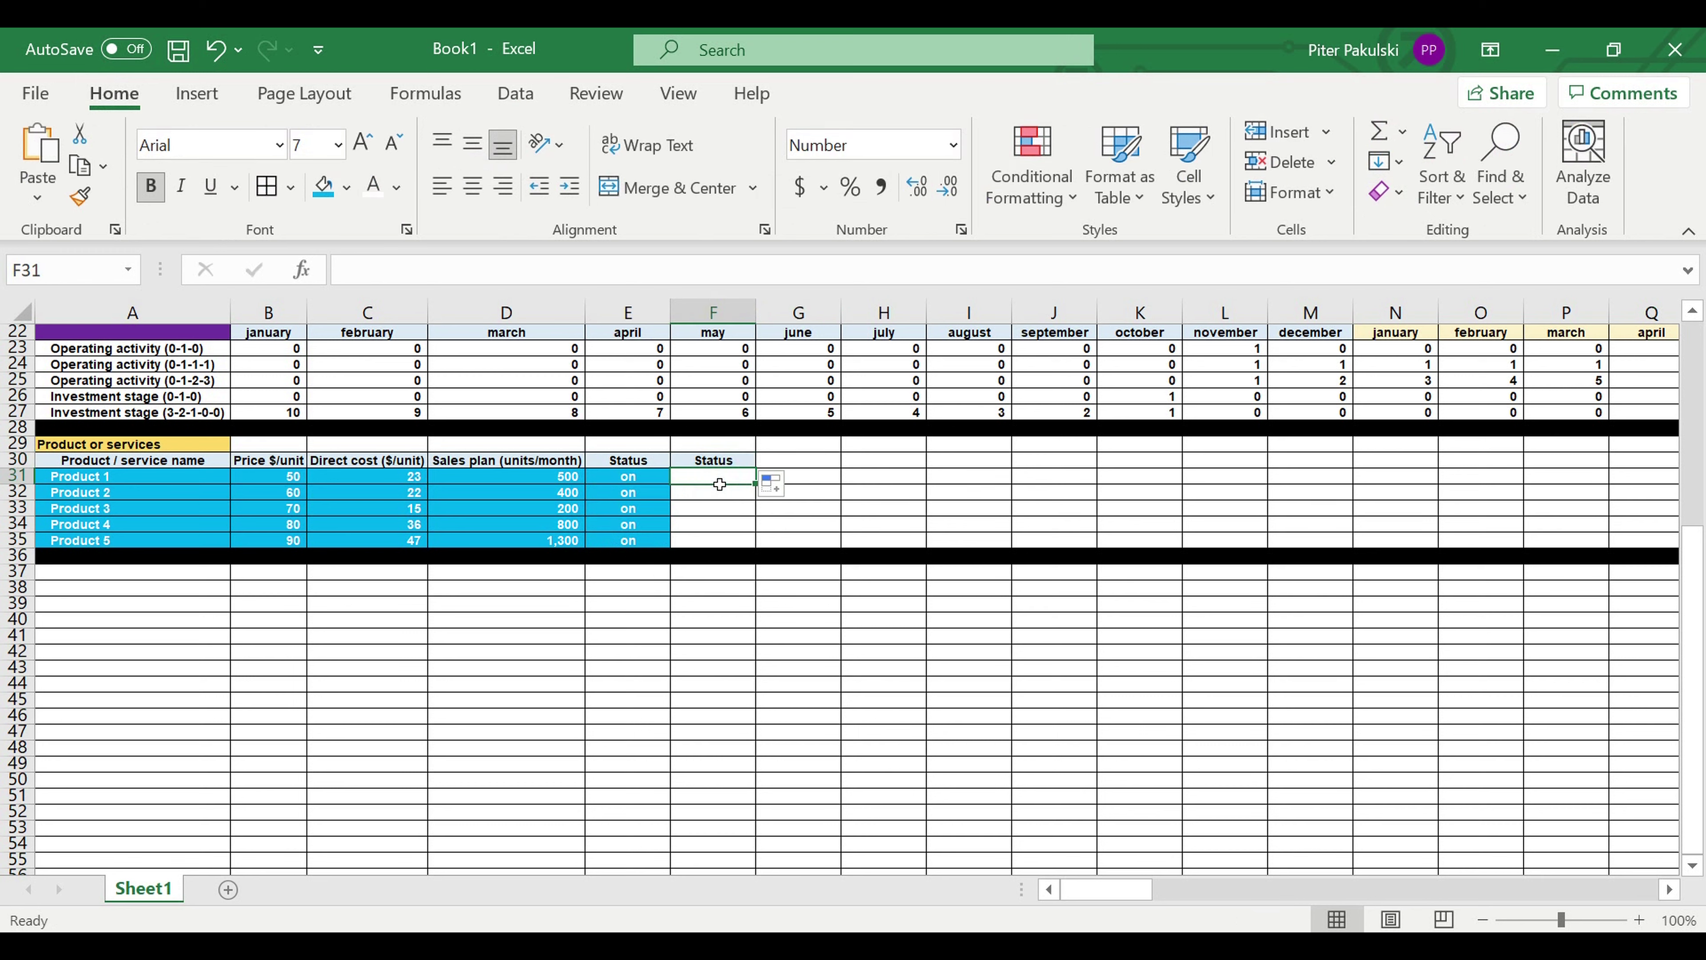
pyautogui.write('=if')
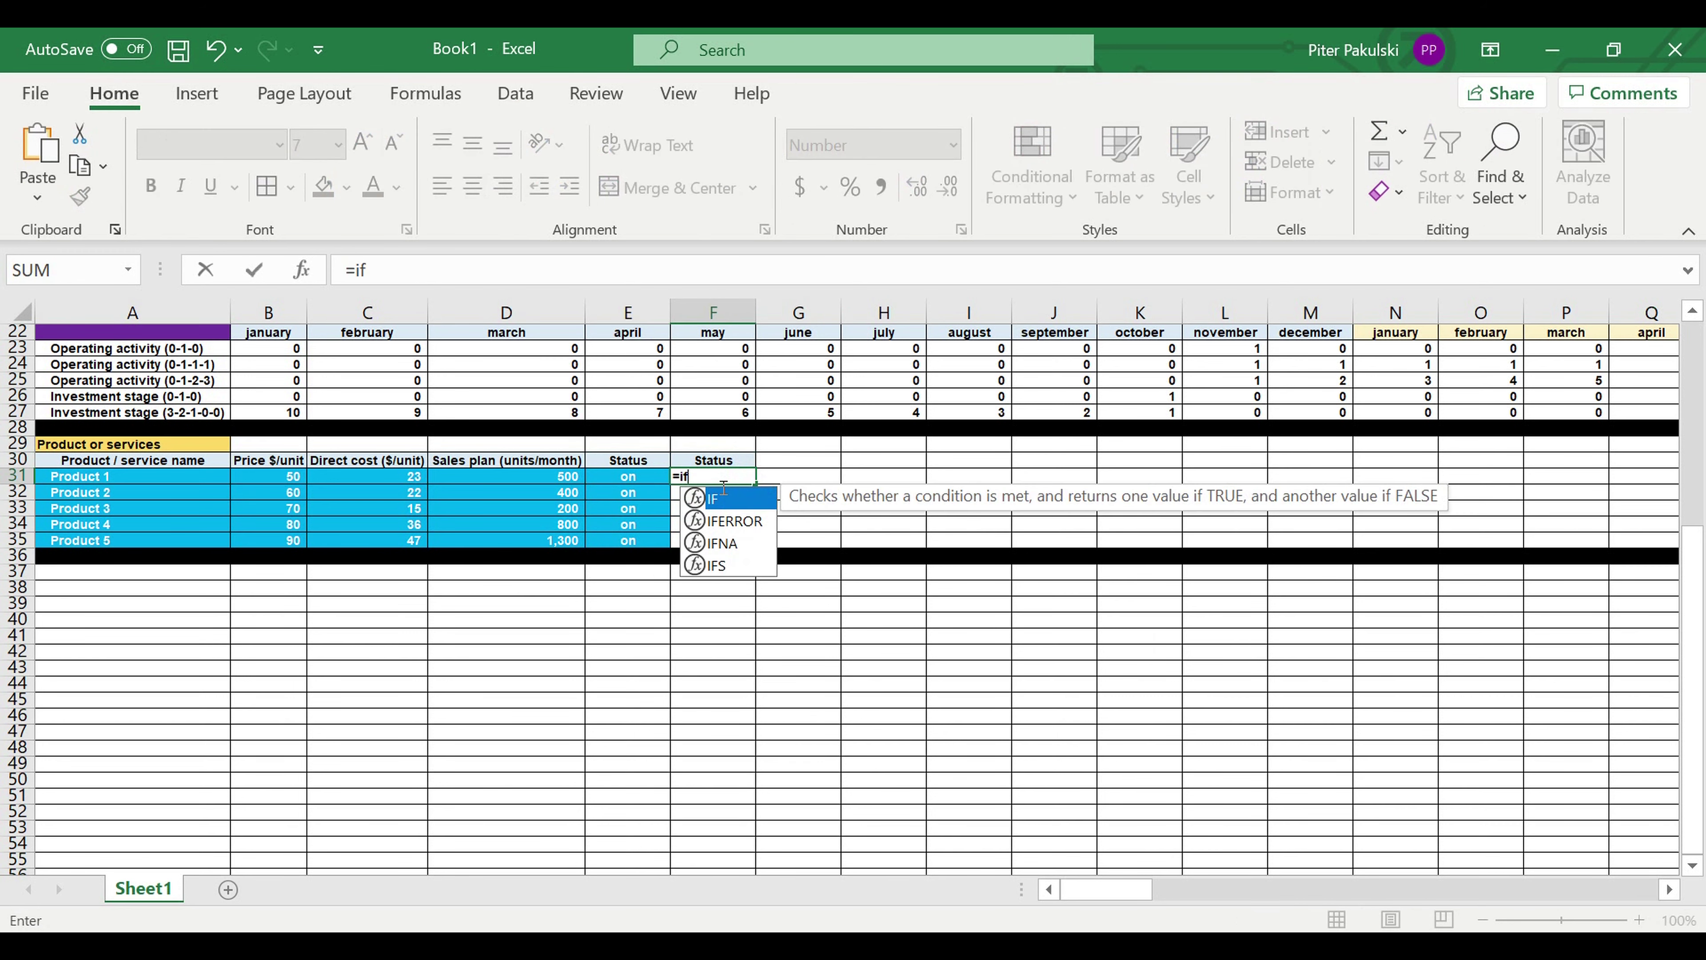
pyautogui.write('(')
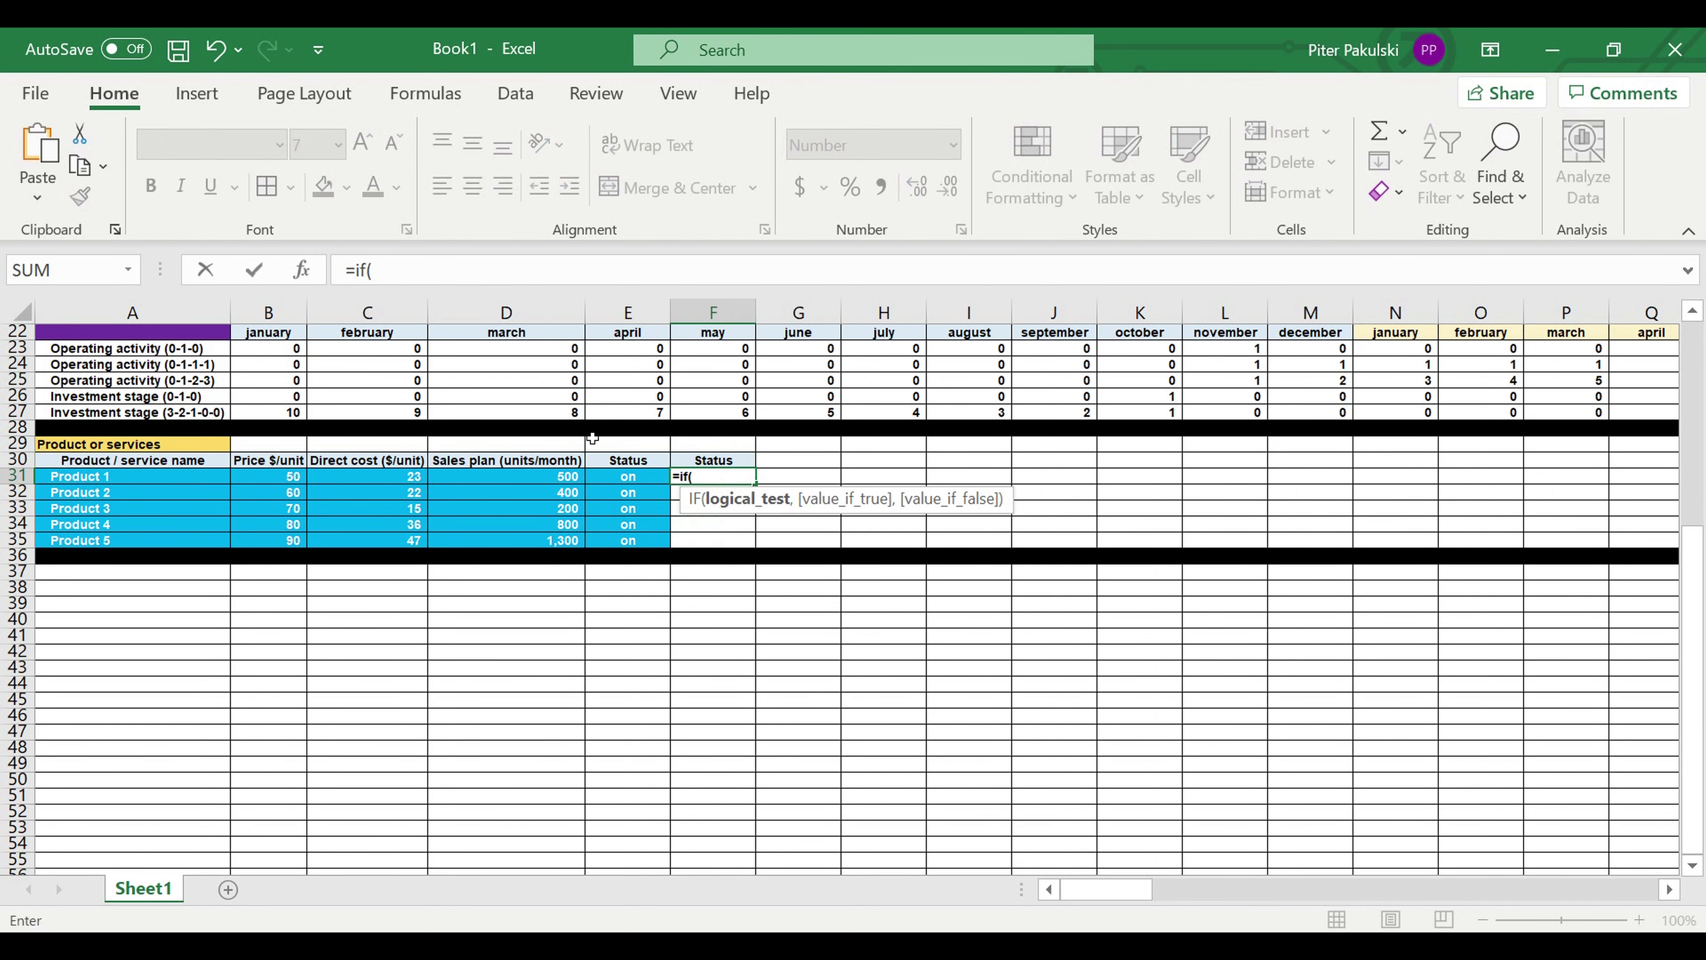
pyautogui.click(618, 482)
pyautogui.write('=')
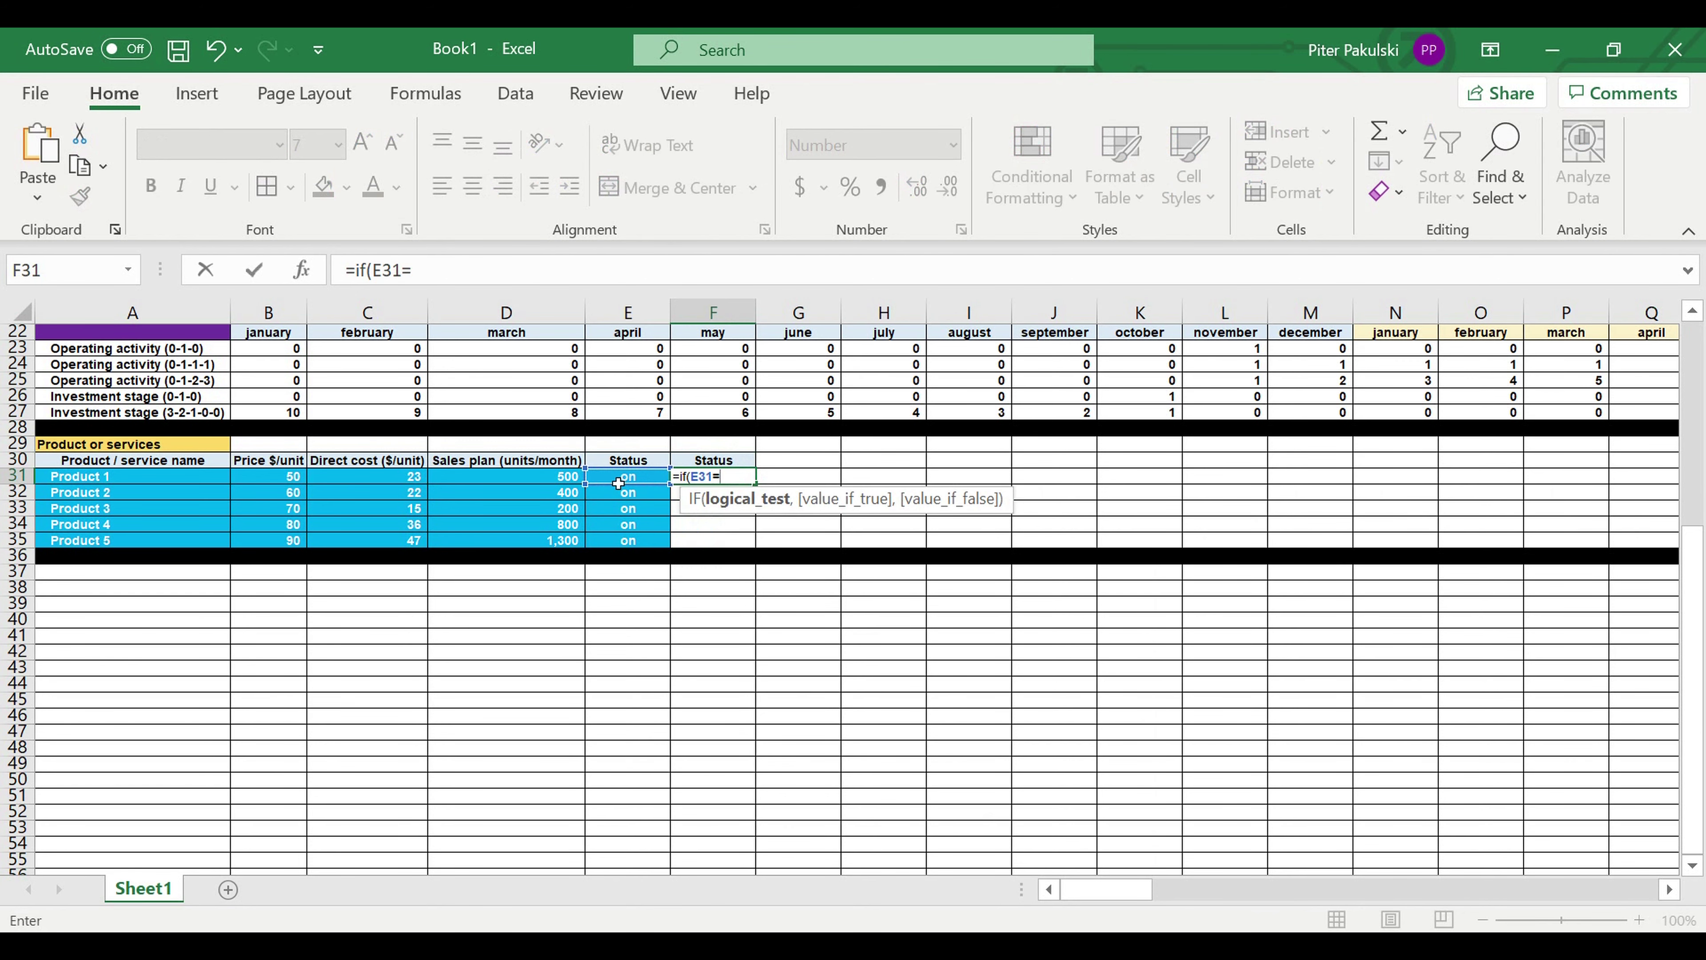
pyautogui.scroll(7, 342, 338)
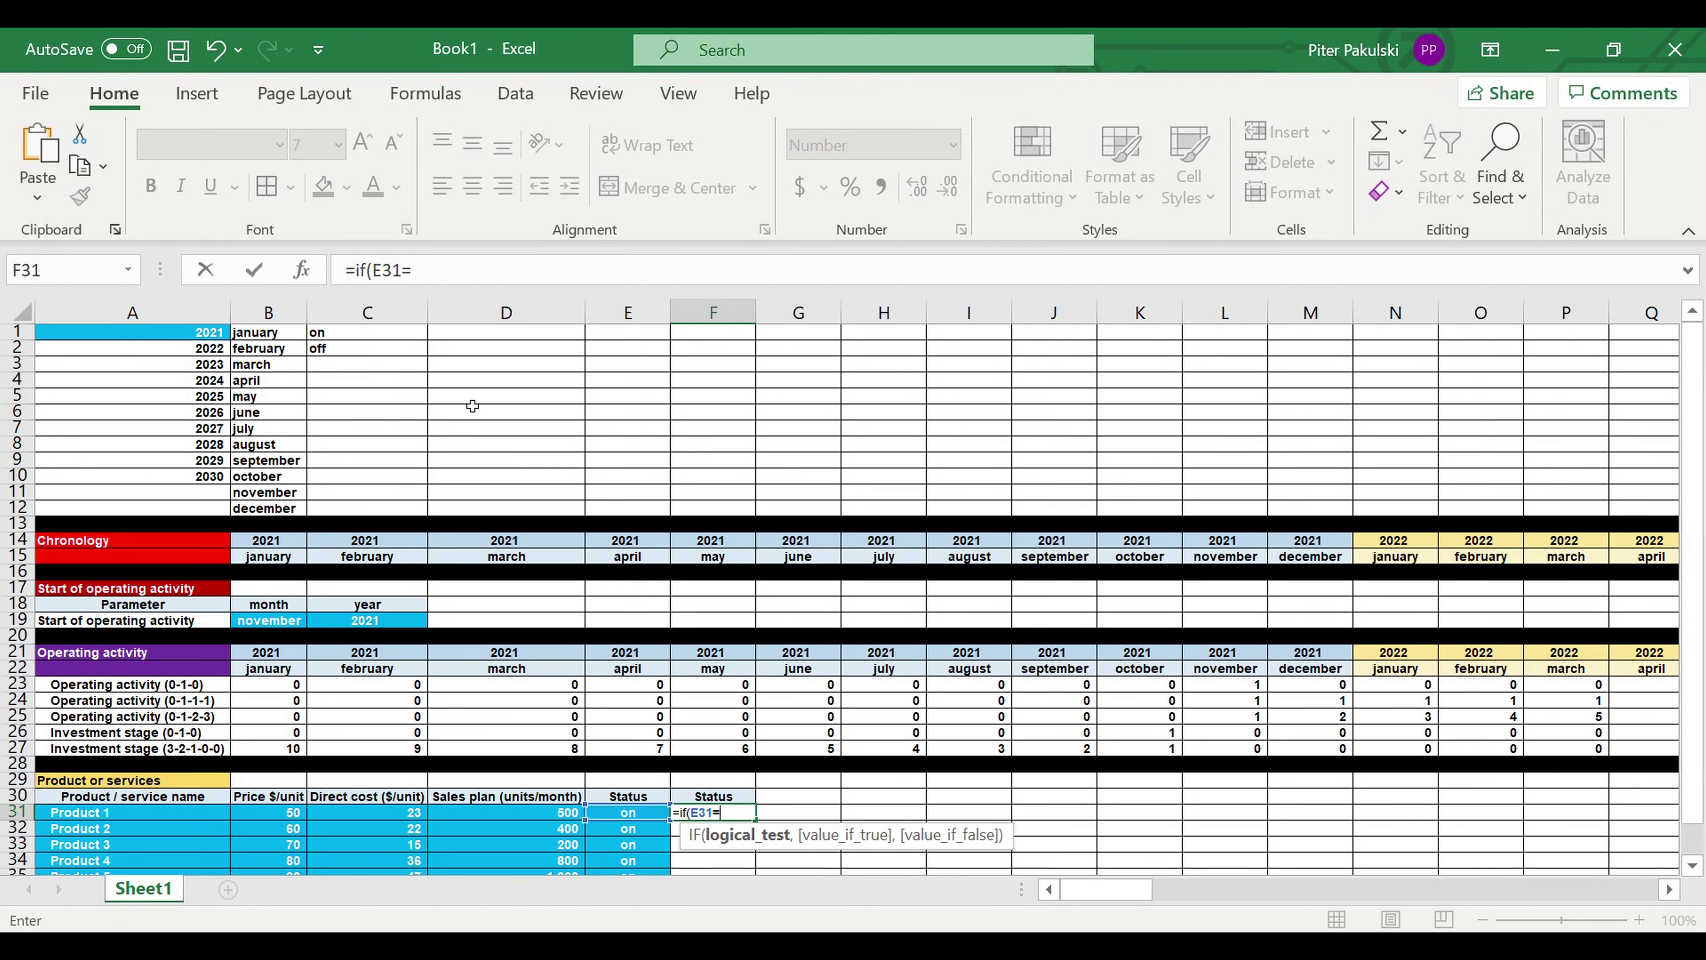
pyautogui.click(342, 338)
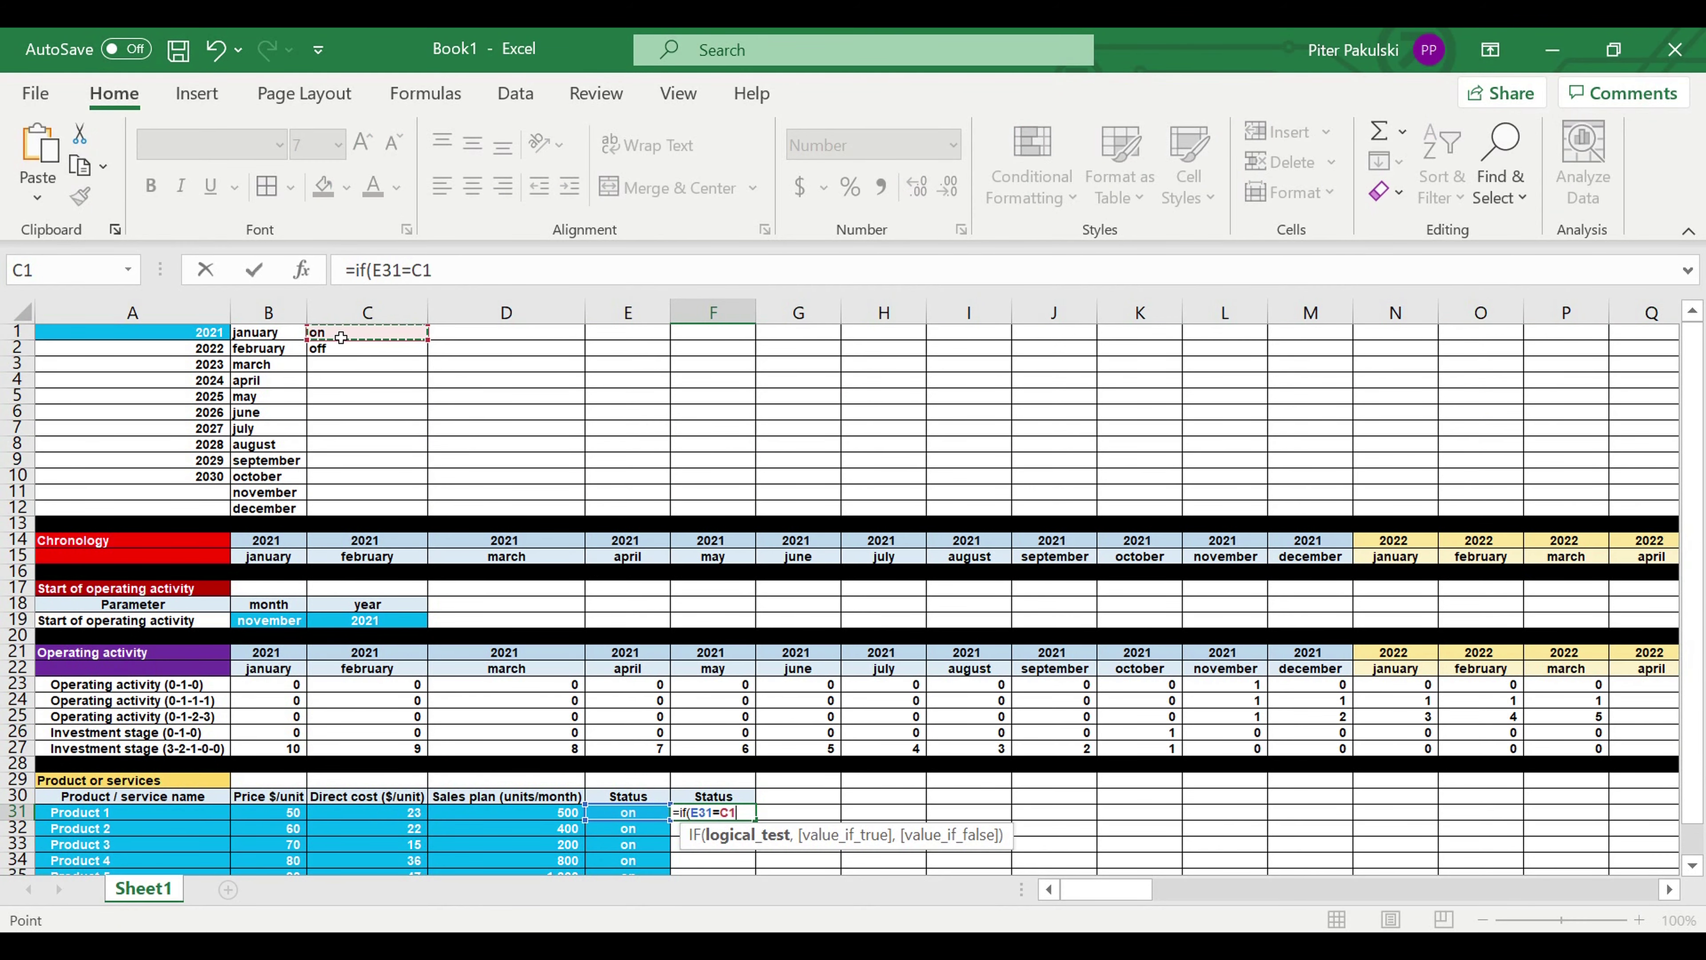
pyautogui.click(412, 270)
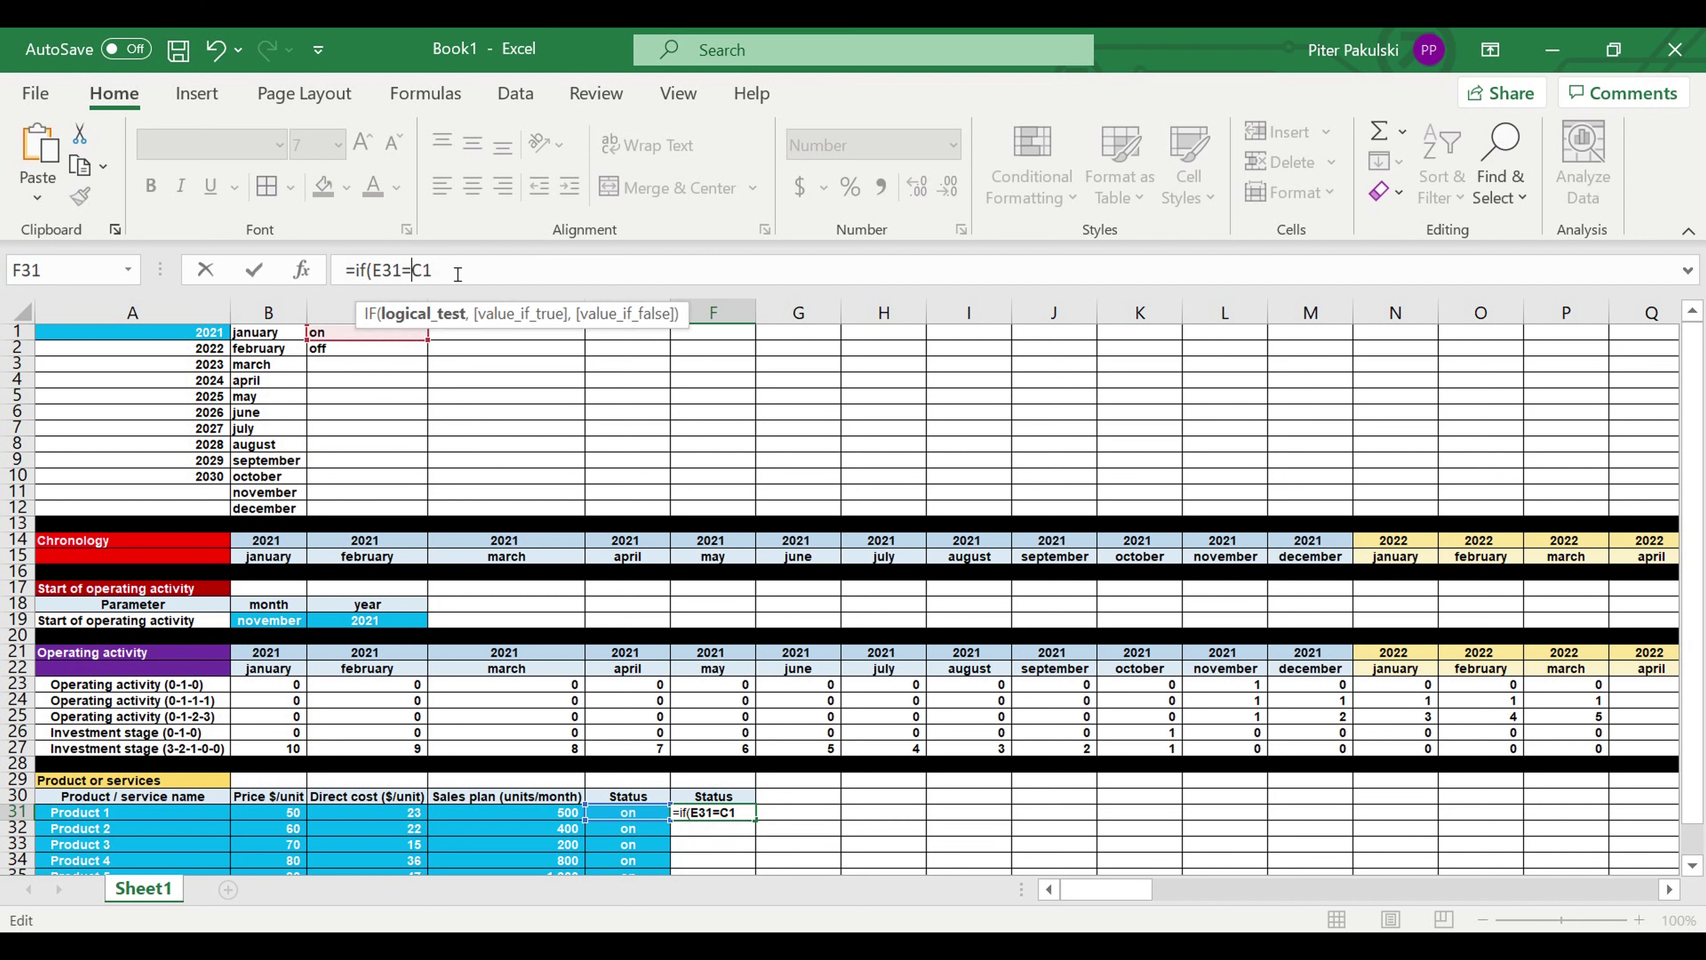
pyautogui.write('$')
pyautogui.press('Right')
pyautogui.write('$1,1')
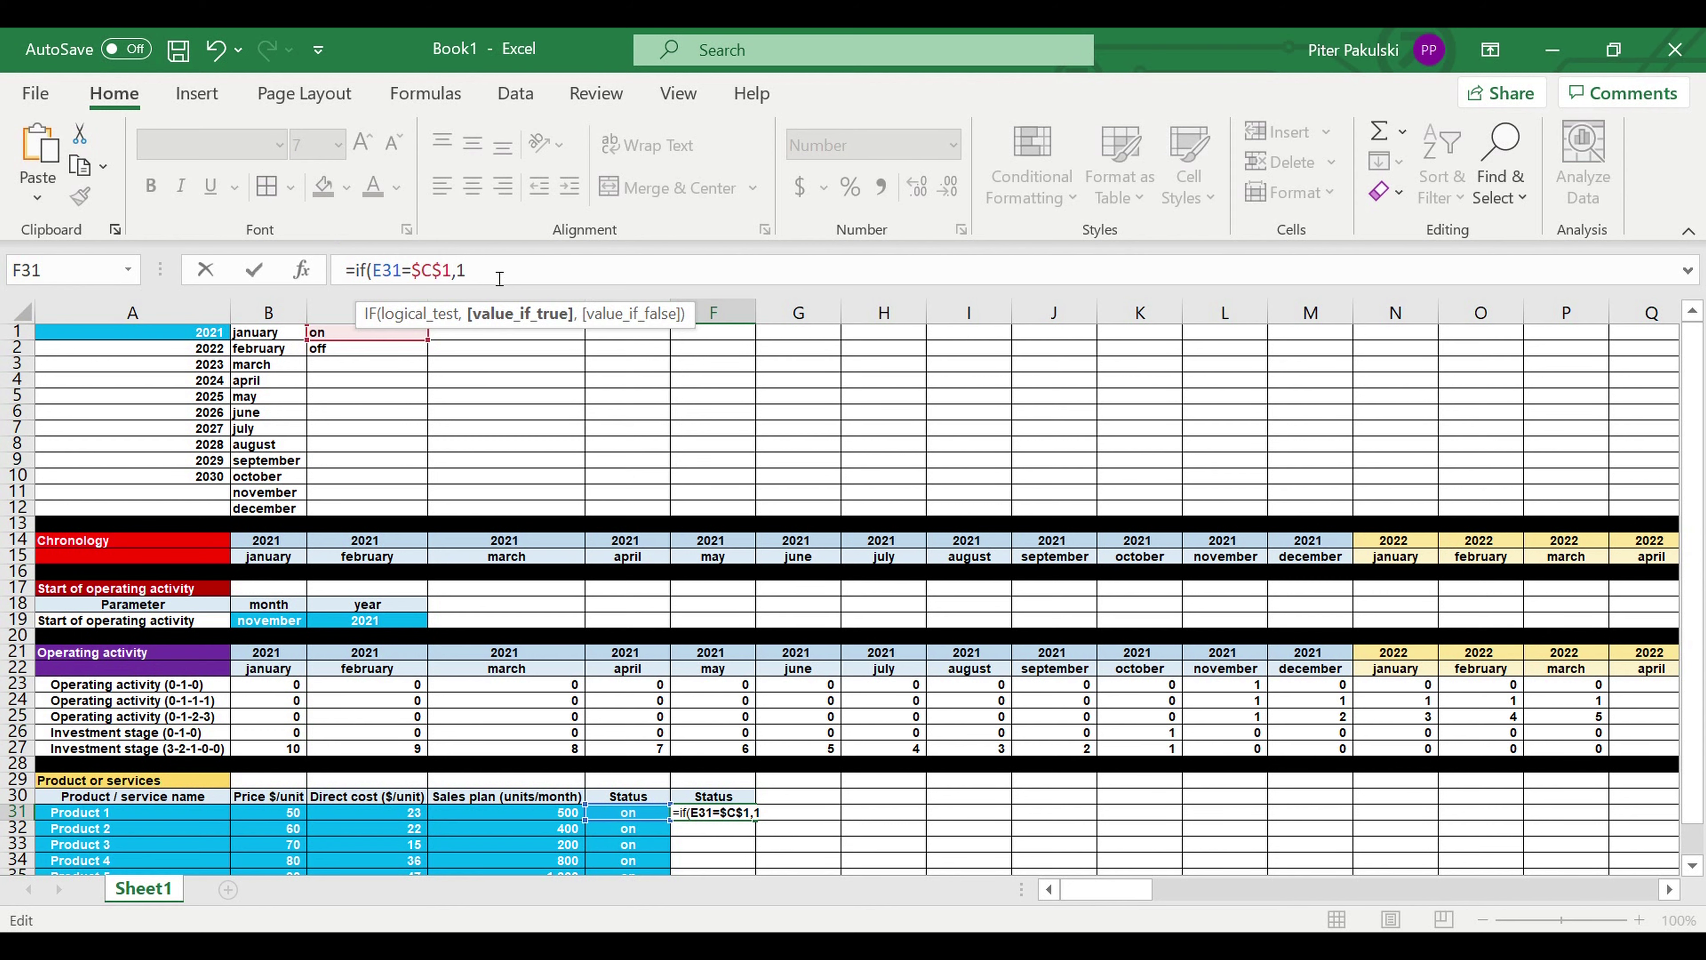
pyautogui.write(',0)')
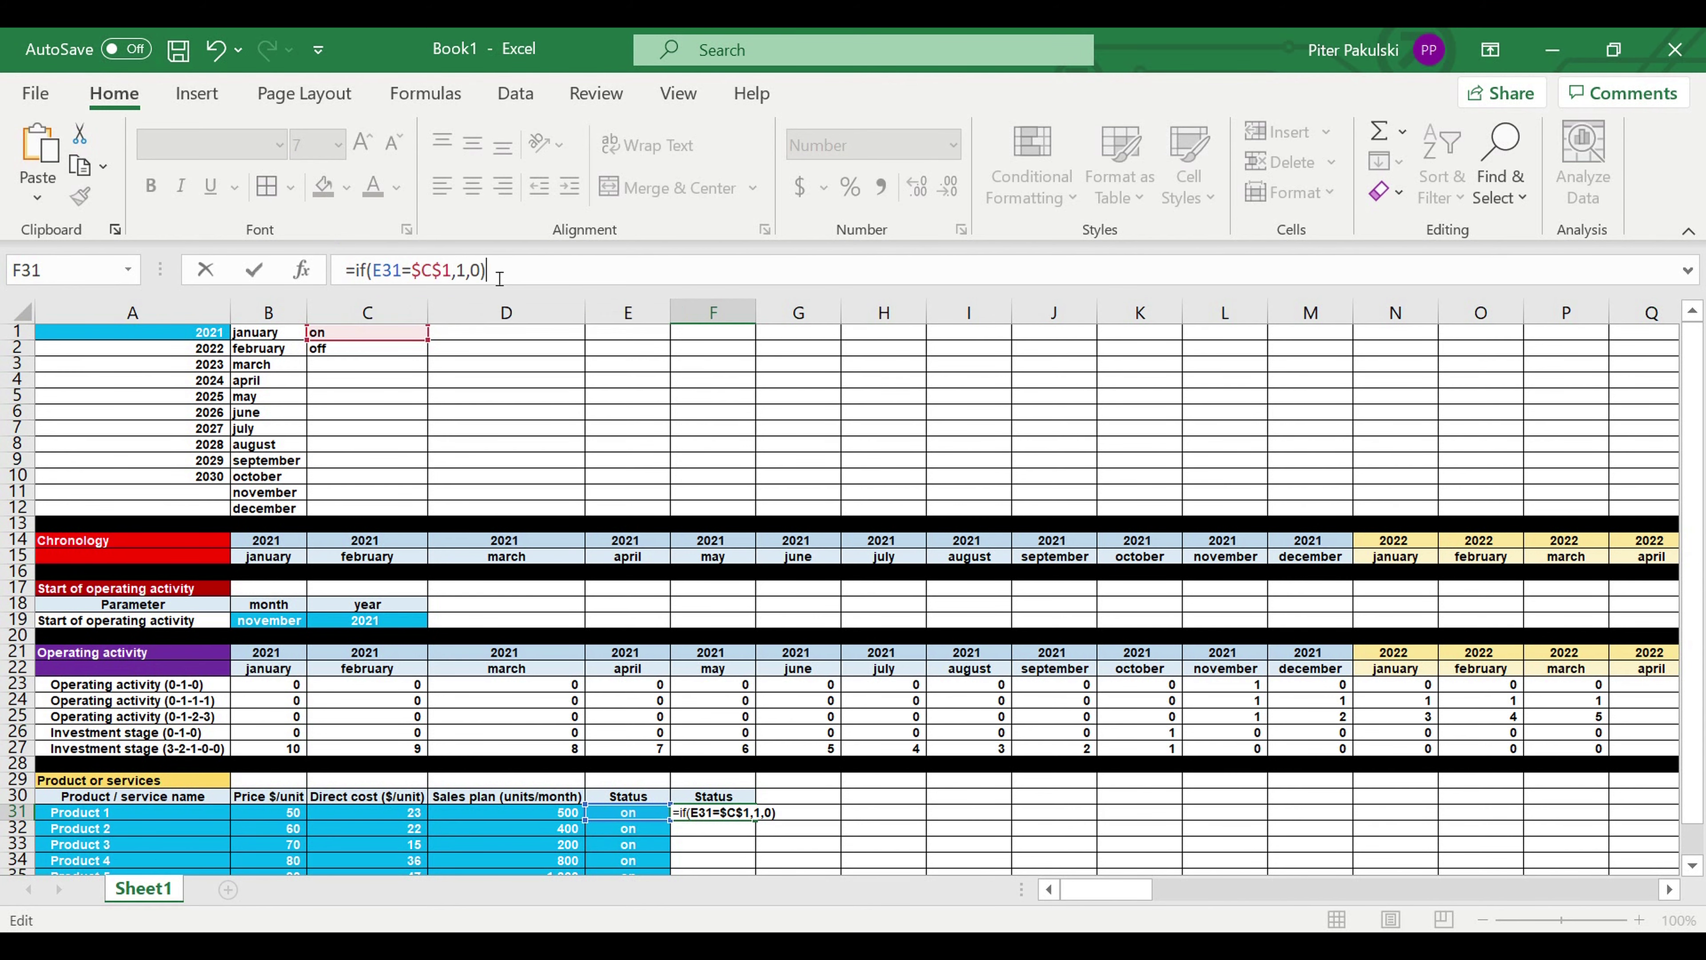
pyautogui.press('Return')
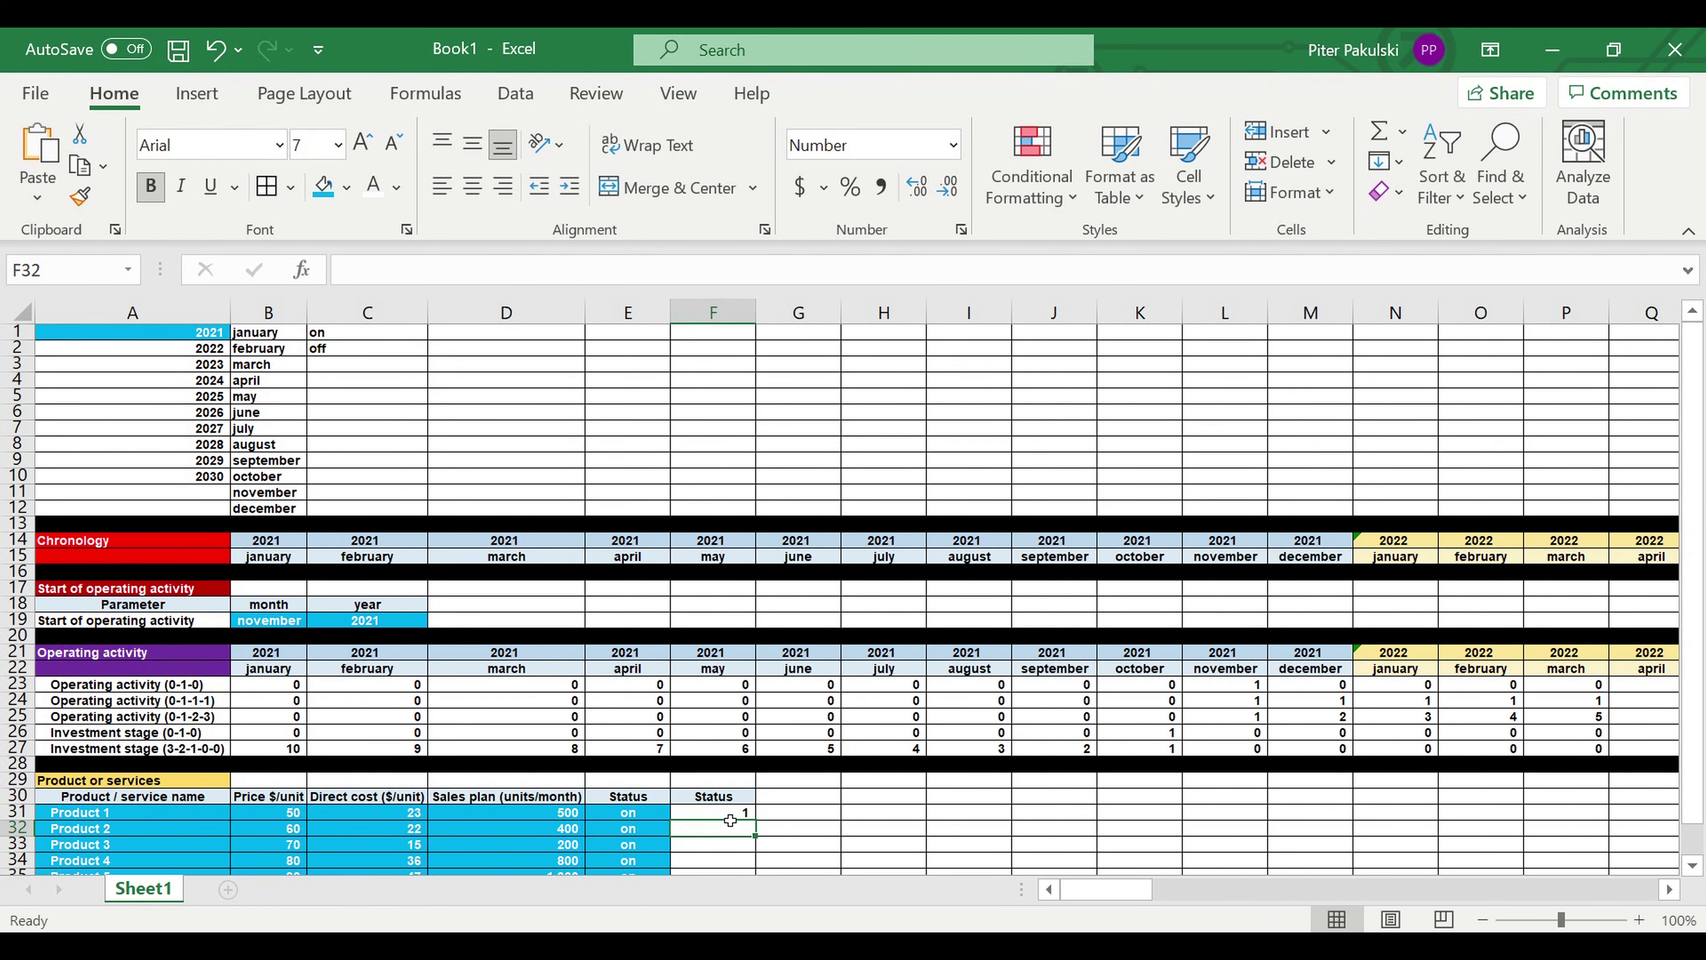
pyautogui.click(722, 813)
pyautogui.click(473, 192)
# Fill the F31 status formula down to F35 so all five products show 1
pyautogui.scroll(-4, 937, 655)
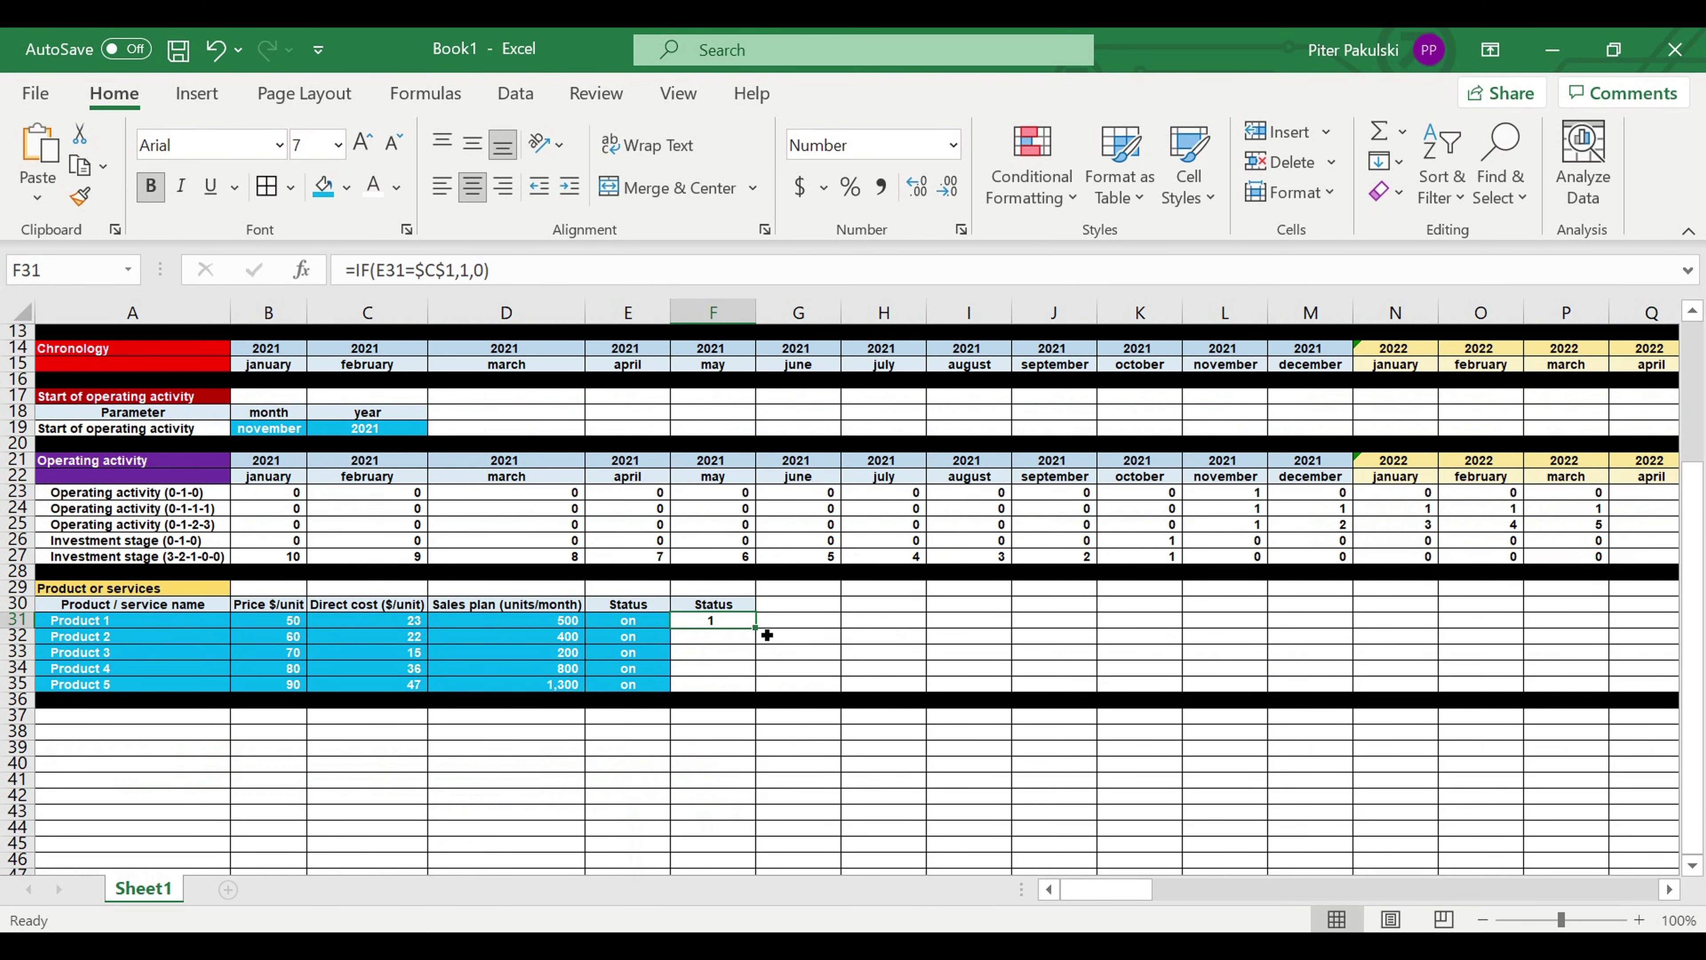
pyautogui.moveTo(757, 630); pyautogui.dragTo(757, 687)
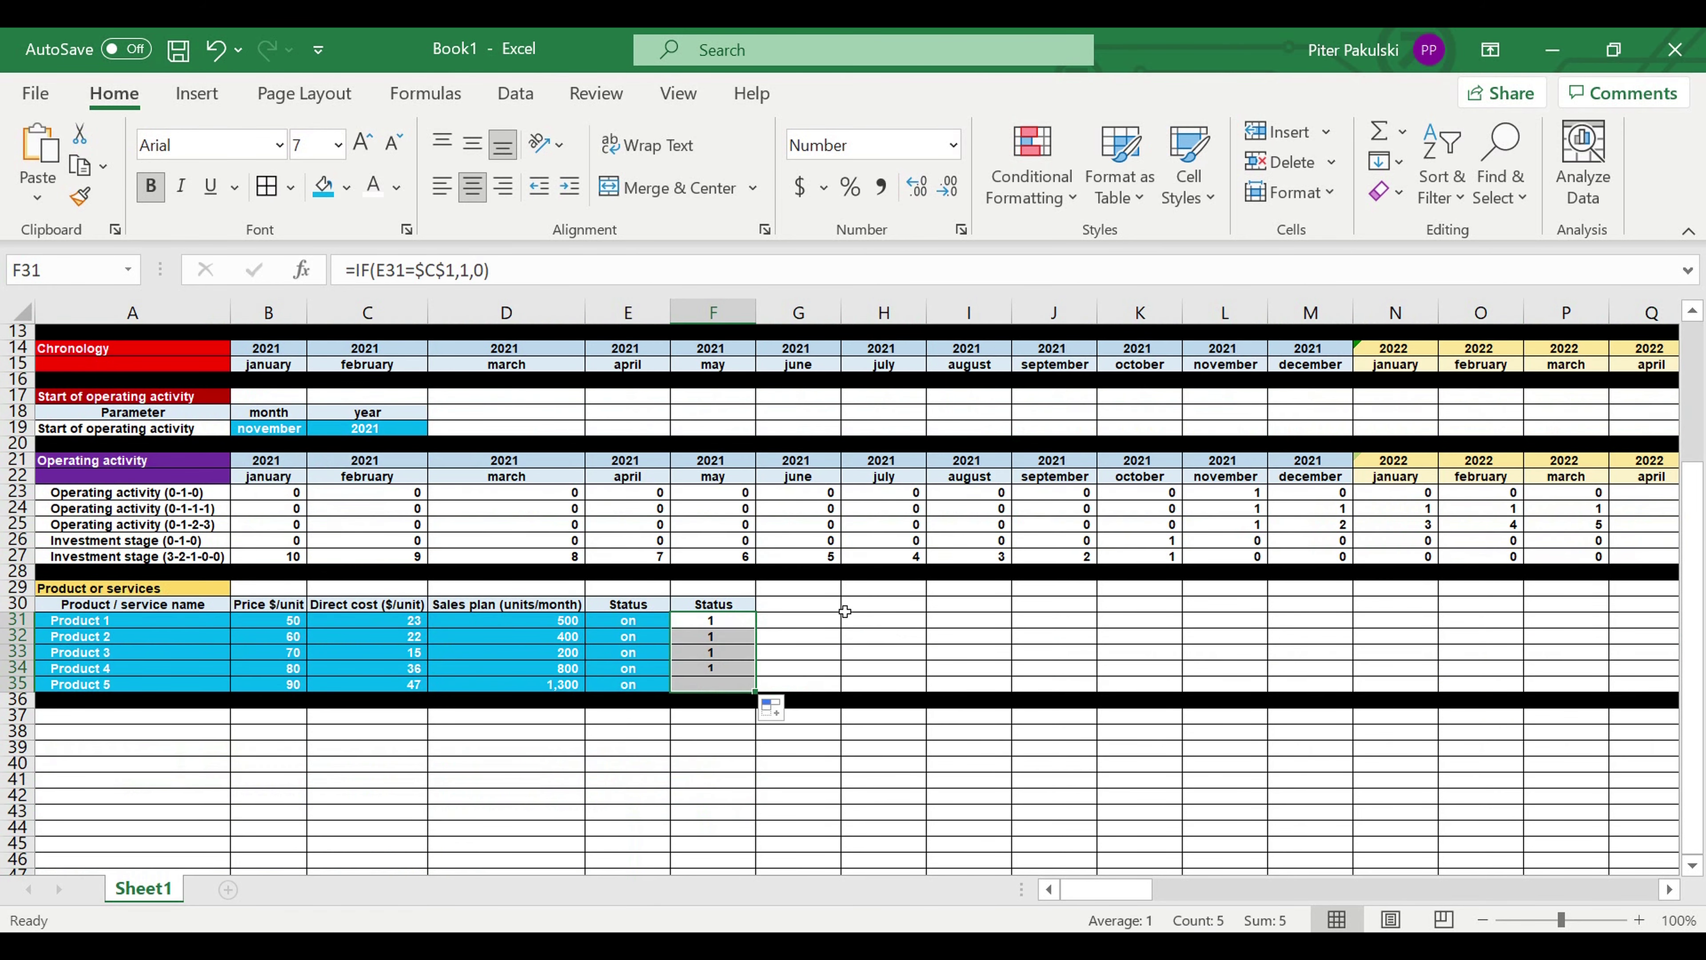
pyautogui.click(837, 644)
# Copy the Status header from F30 into G30
pyautogui.click(721, 605)
pyautogui.moveTo(761, 619); pyautogui.dragTo(830, 611)
pyautogui.click(904, 604)
pyautogui.click(821, 608)
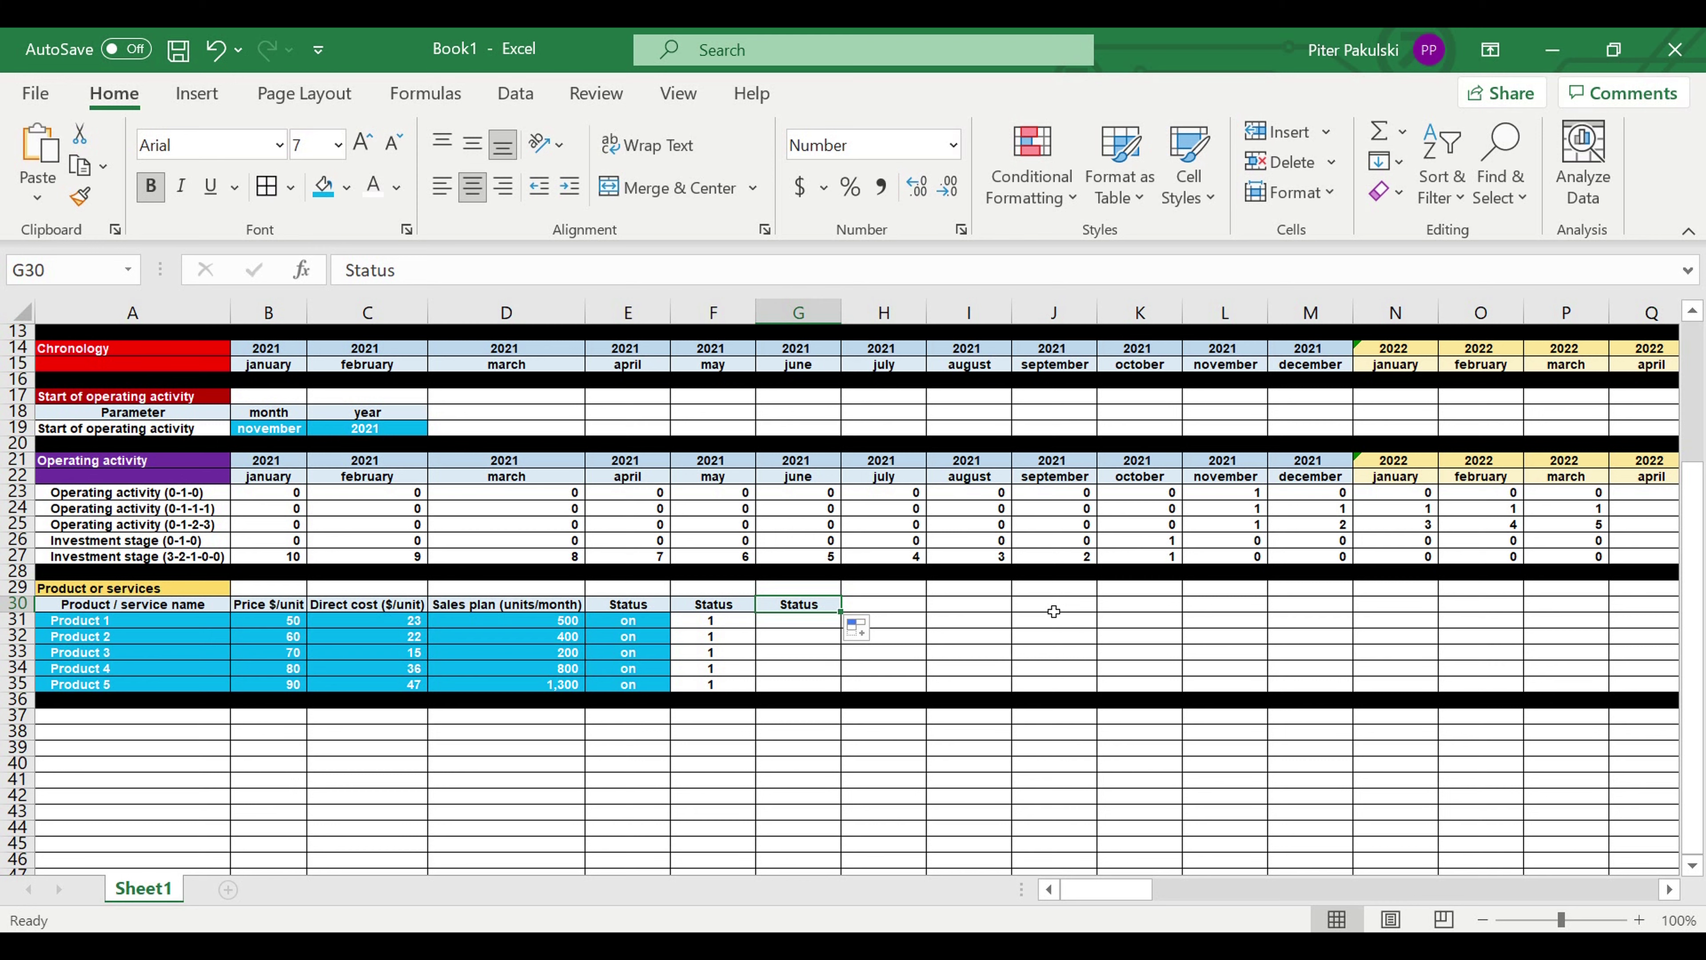
# Enter 1 in G31 in Percent Style and fill the 100% down to G35
pyautogui.click(975, 620)
pyautogui.click(792, 628)
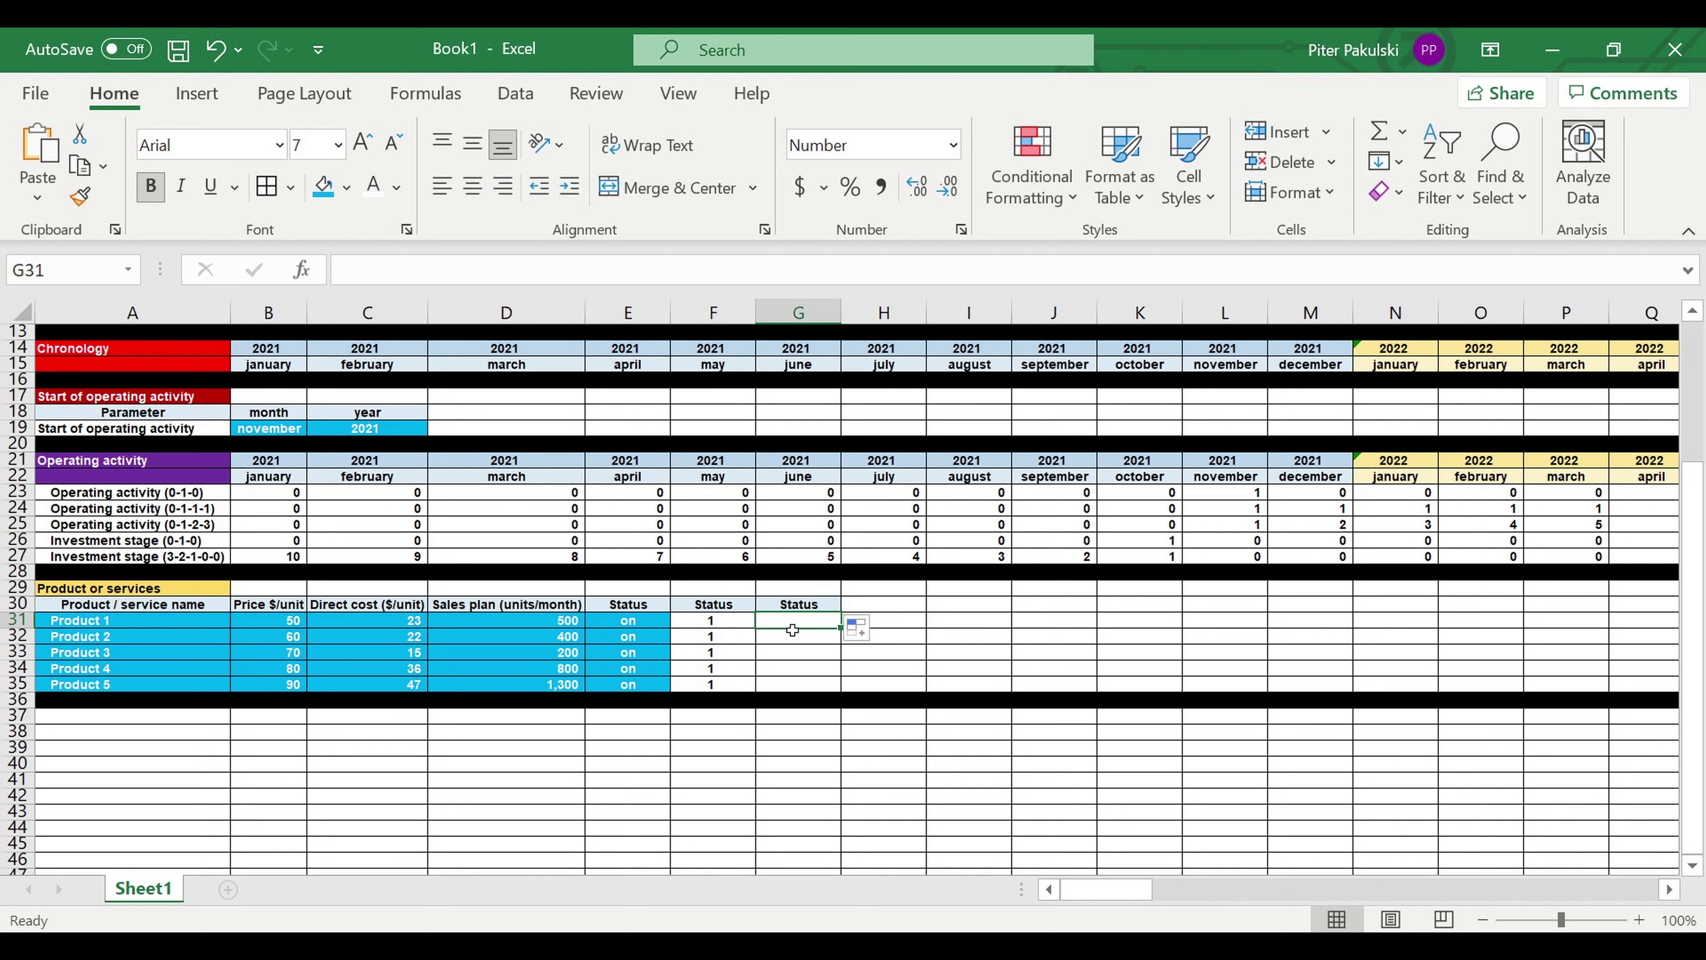
pyautogui.write('1')
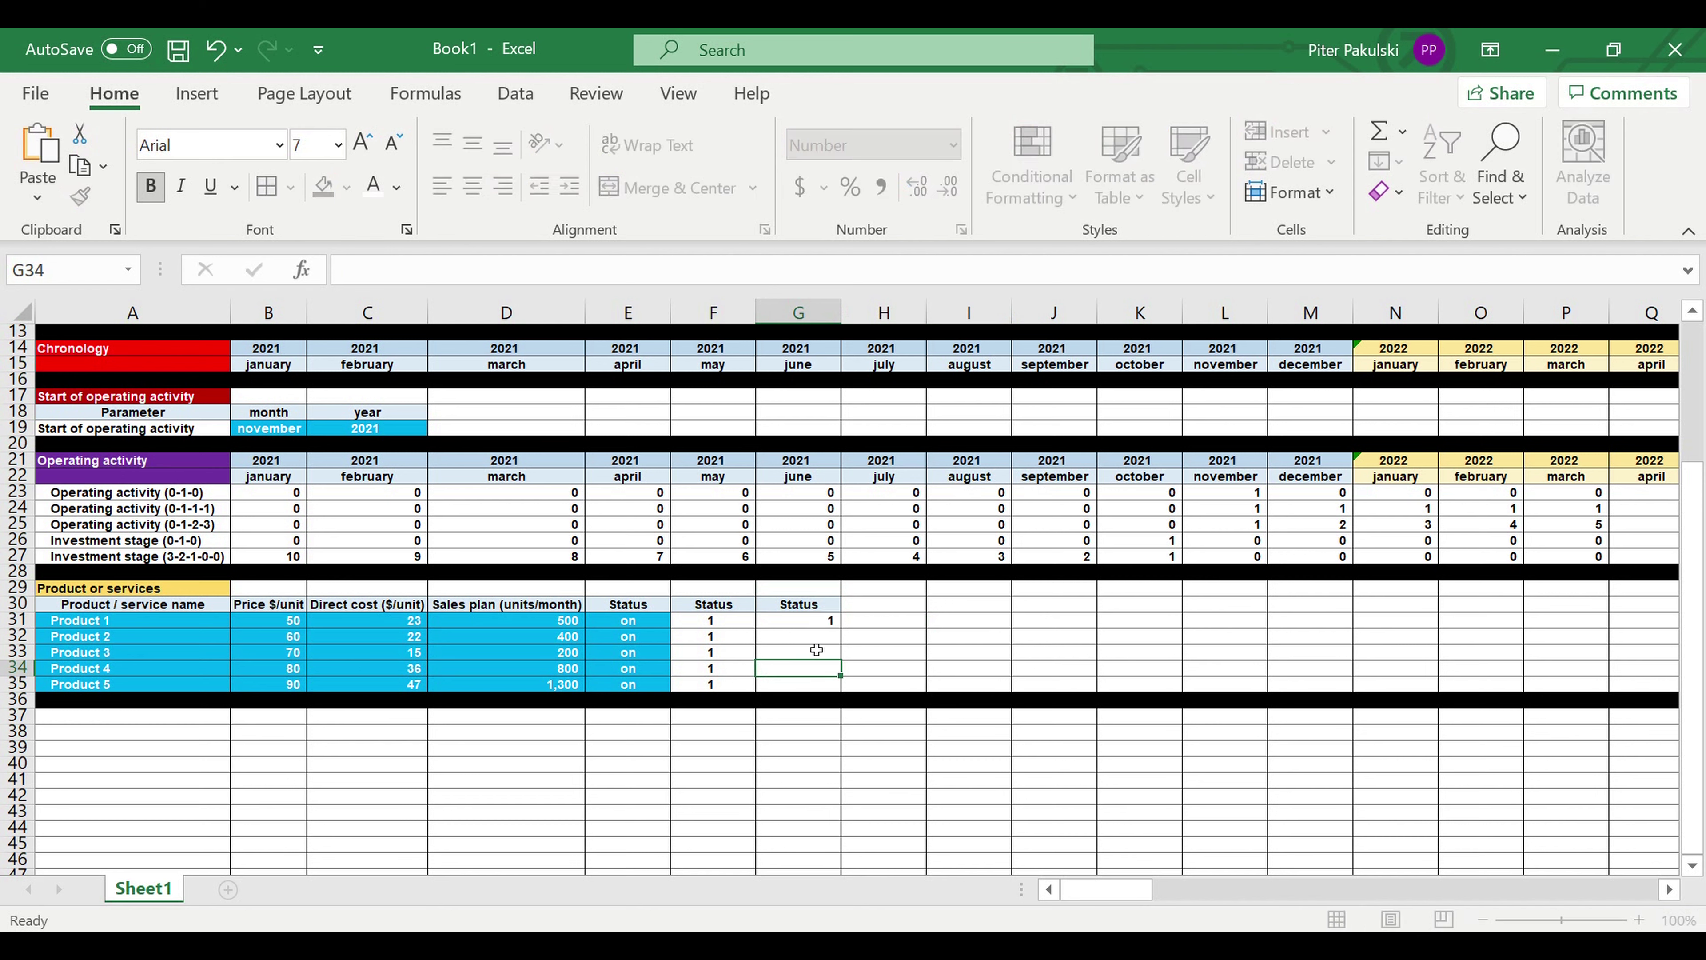
pyautogui.press('Return')
pyautogui.click(806, 621)
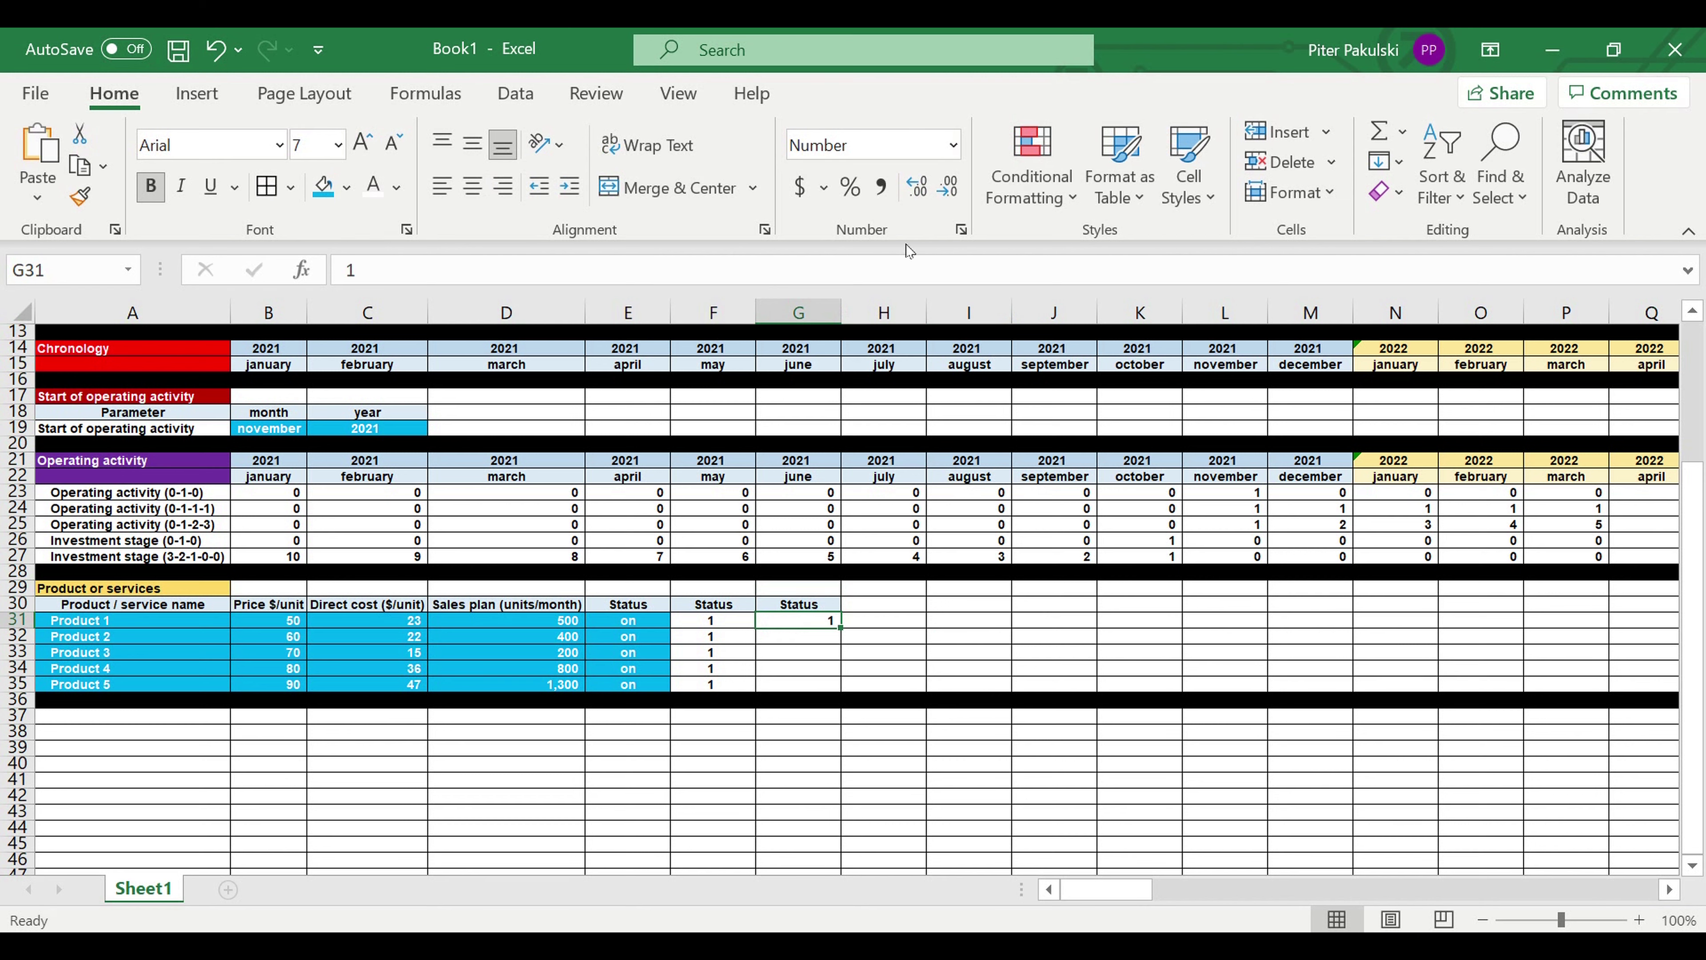
pyautogui.click(850, 192)
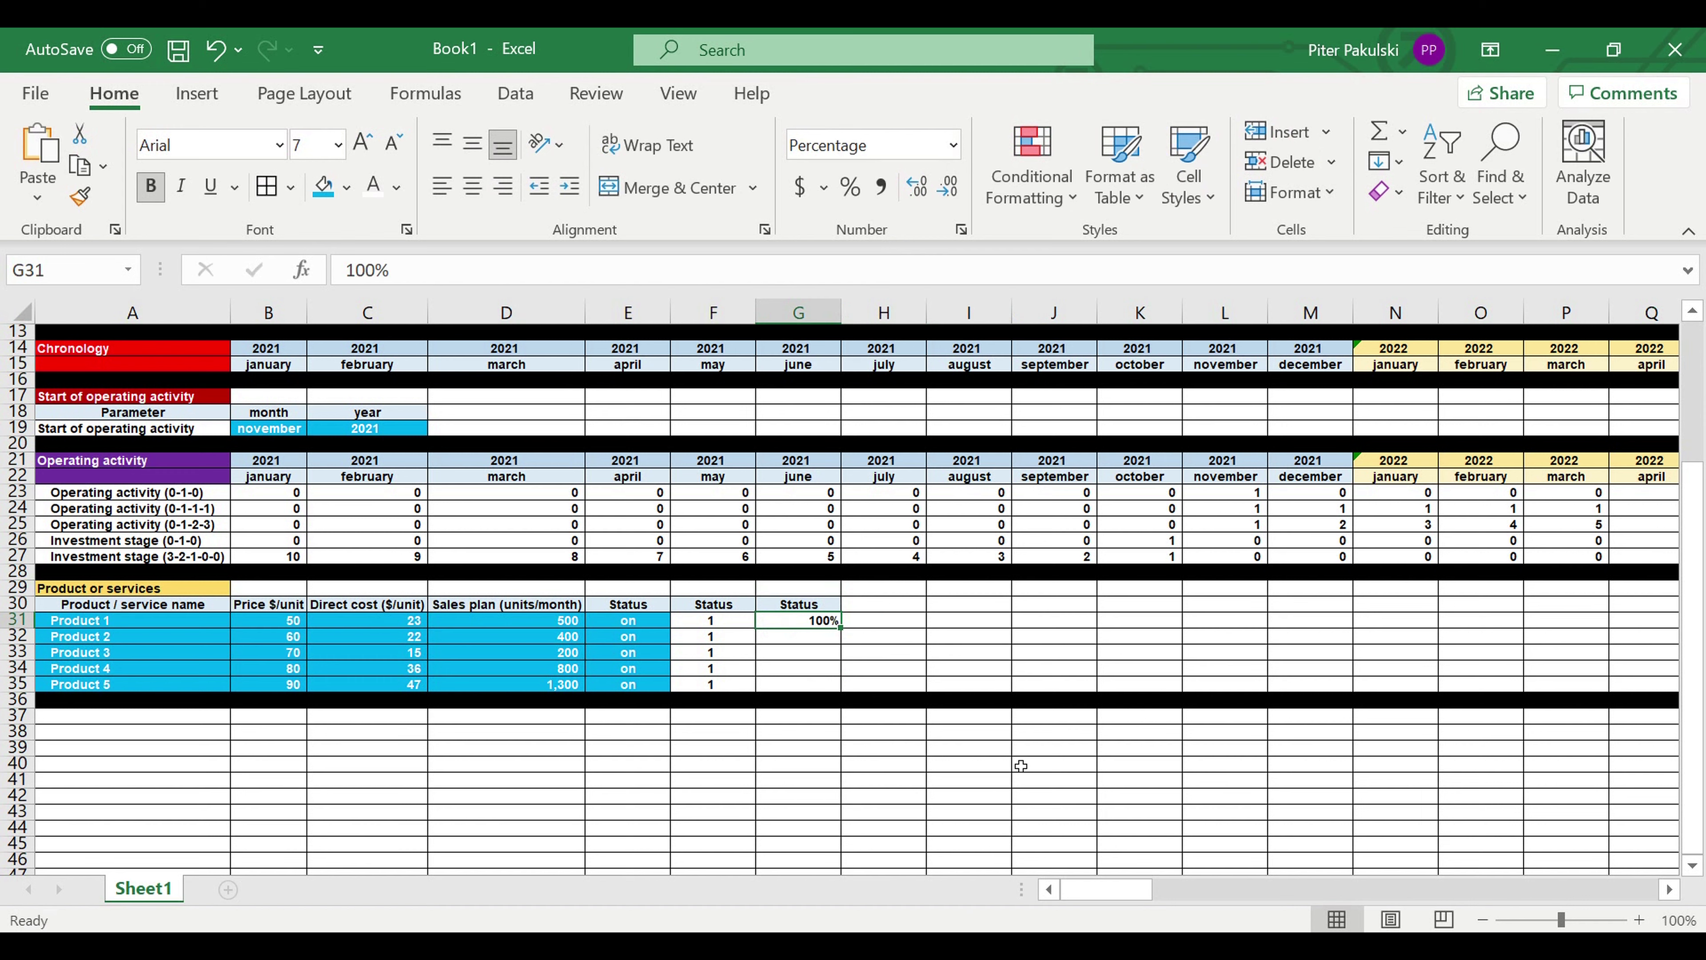
pyautogui.moveTo(850, 633); pyautogui.dragTo(847, 689)
pyautogui.click(932, 652)
# Shade G31:G35 light blue like the other input cells
pyautogui.moveTo(806, 619); pyautogui.dragTo(806, 685)
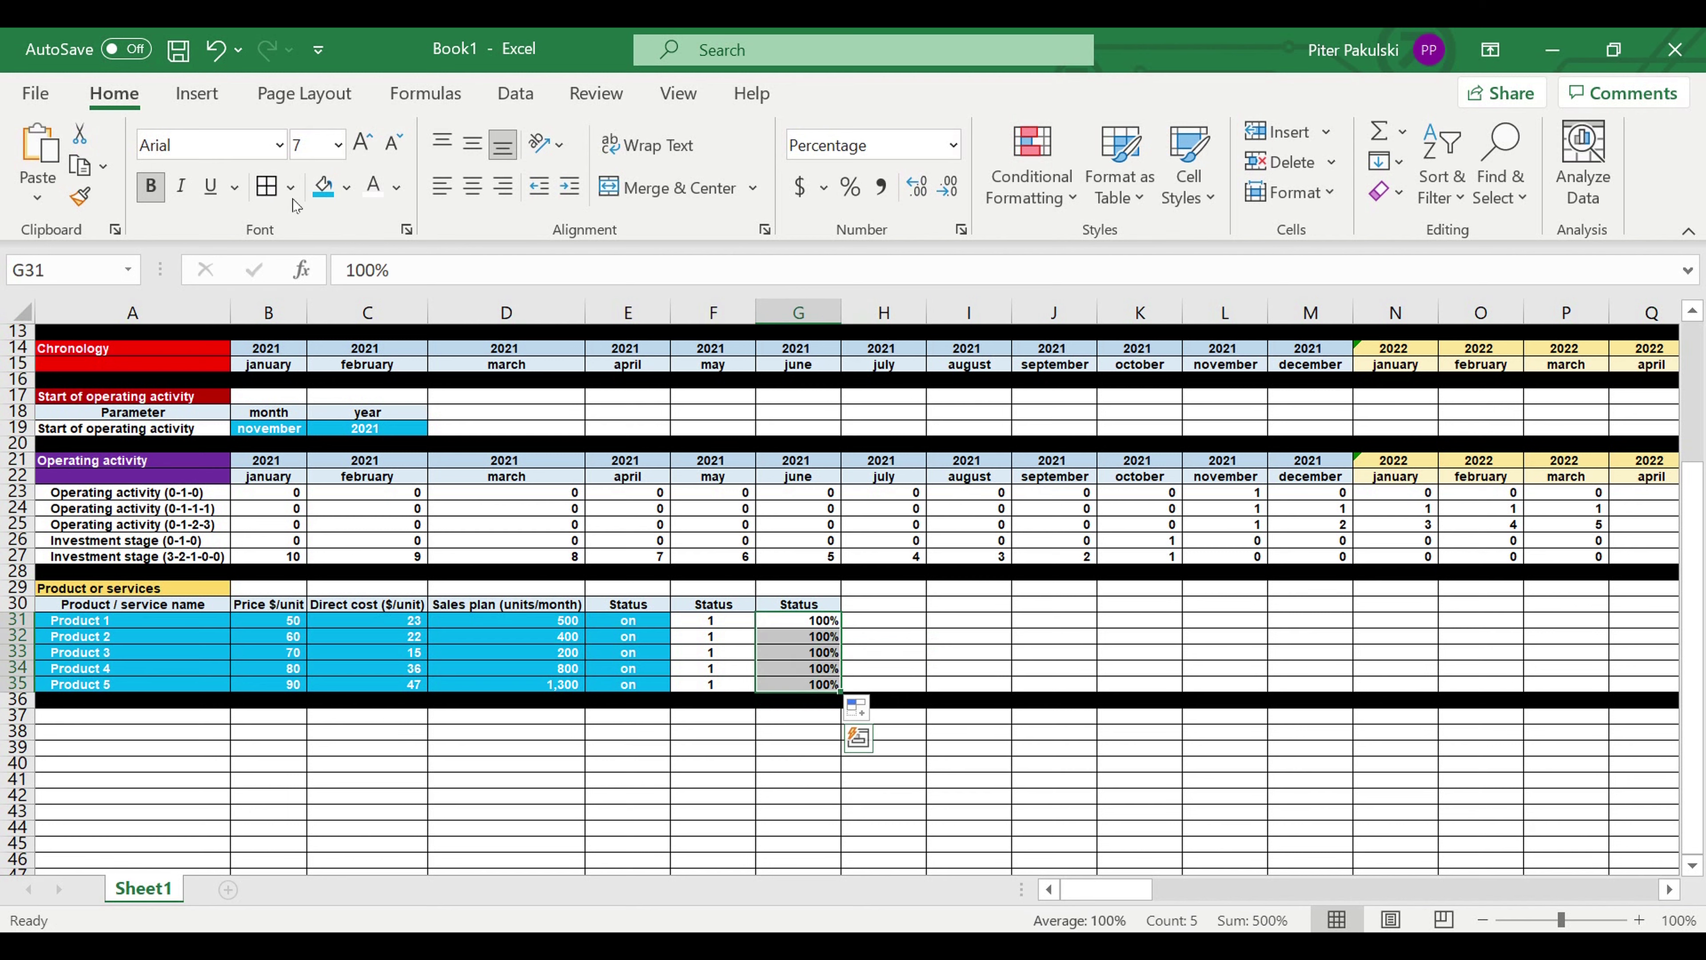
pyautogui.click(323, 187)
pyautogui.click(1007, 716)
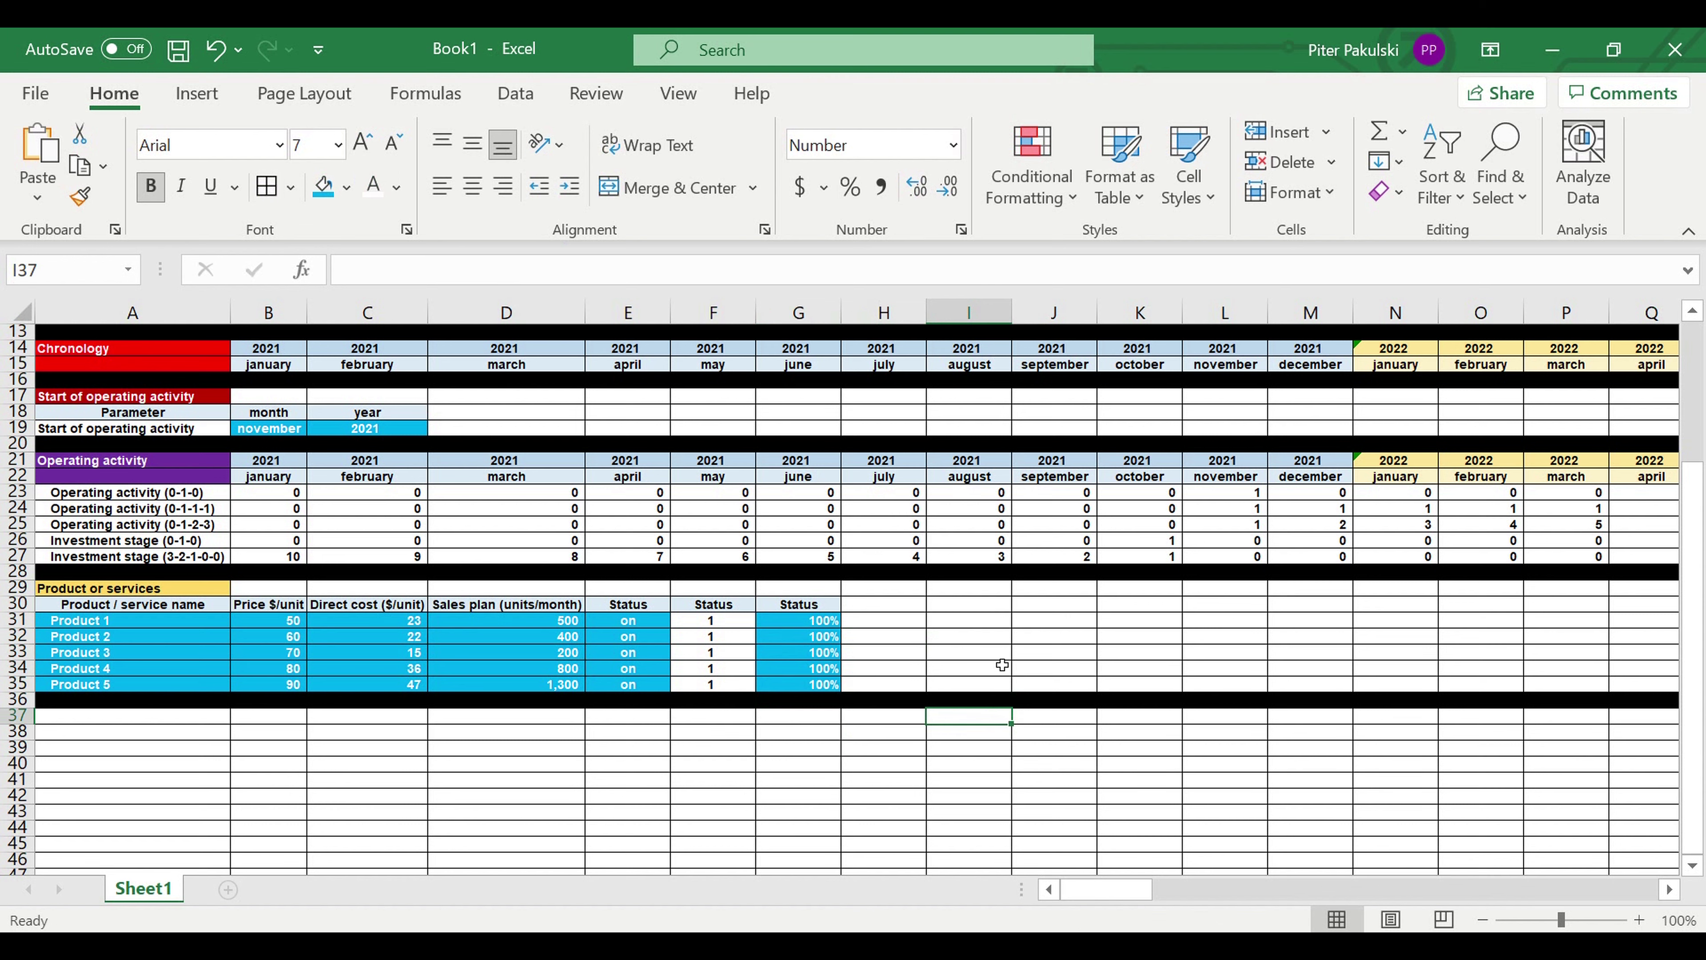
pyautogui.click(970, 644)
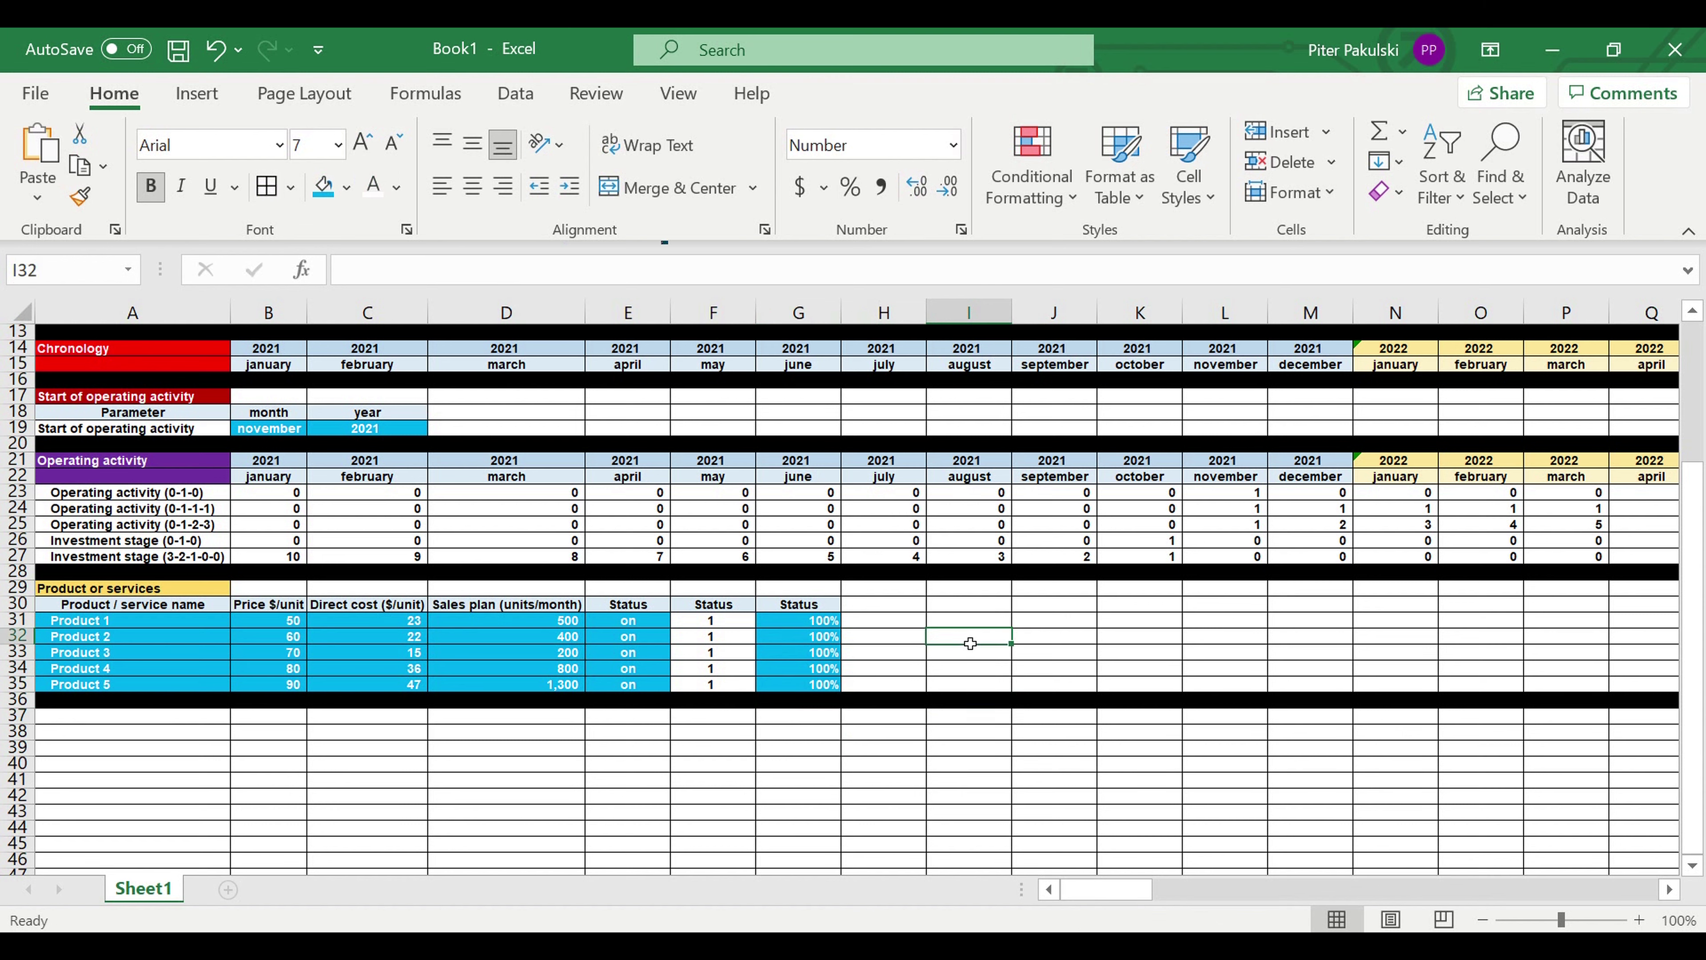
pyautogui.click(816, 627)
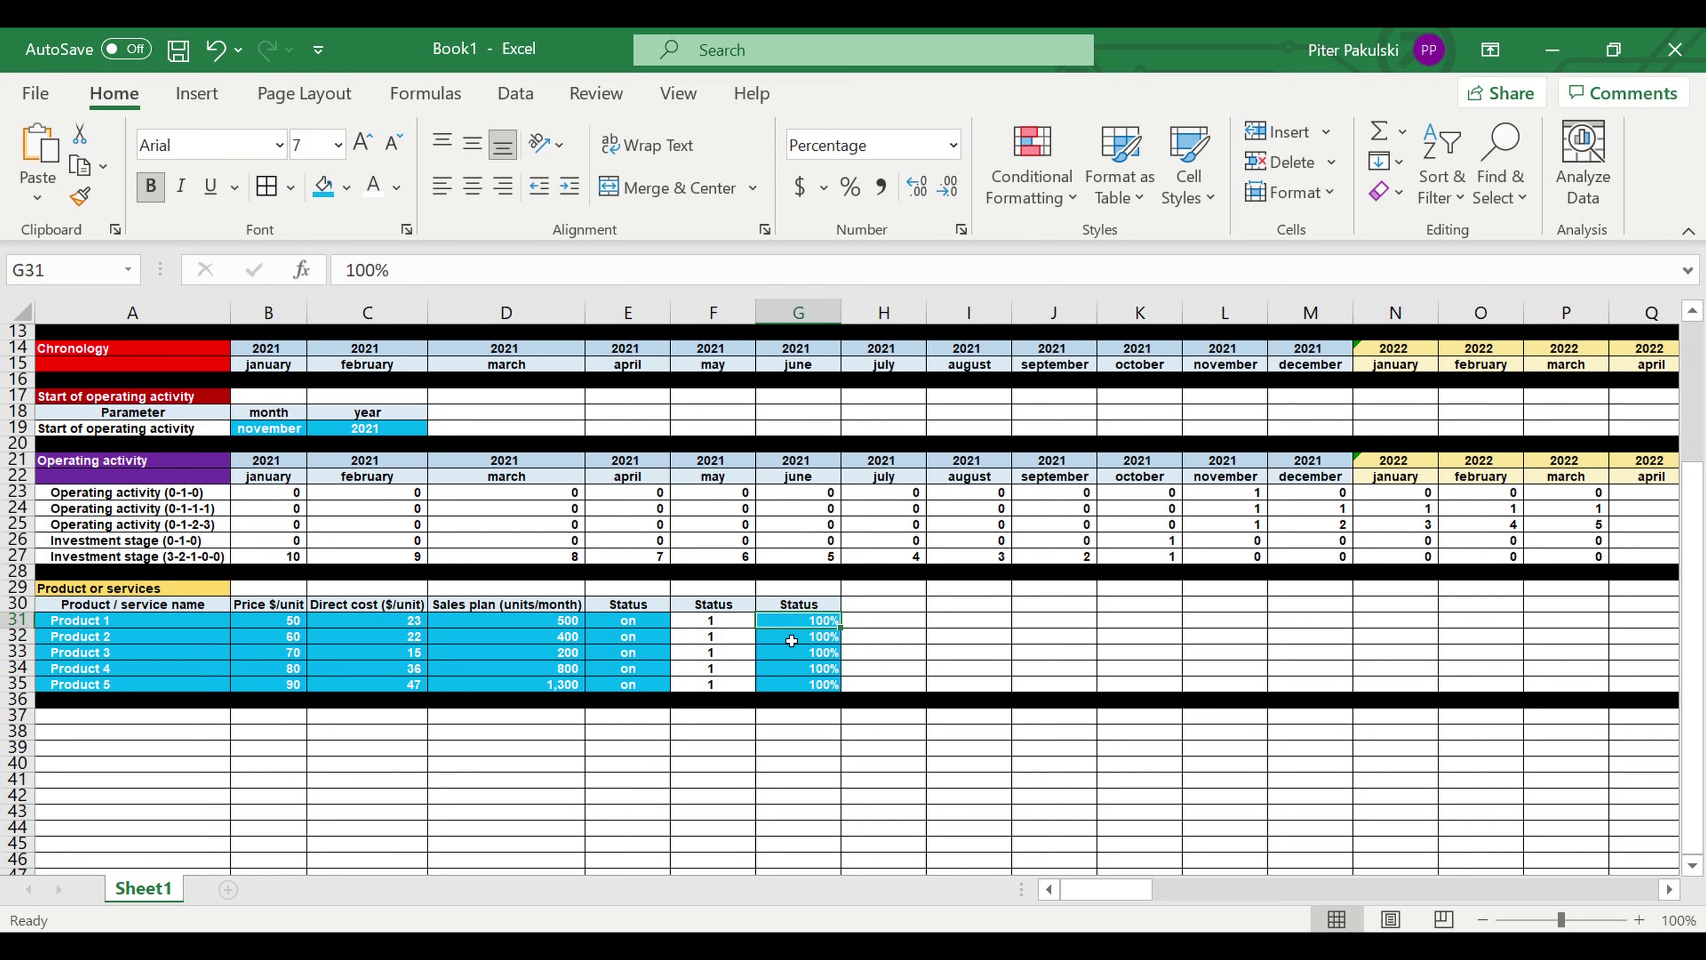
# Try 70% in G31, then restore 100% by filling G32 back up over it
pyautogui.write('70')
pyautogui.press('Return')
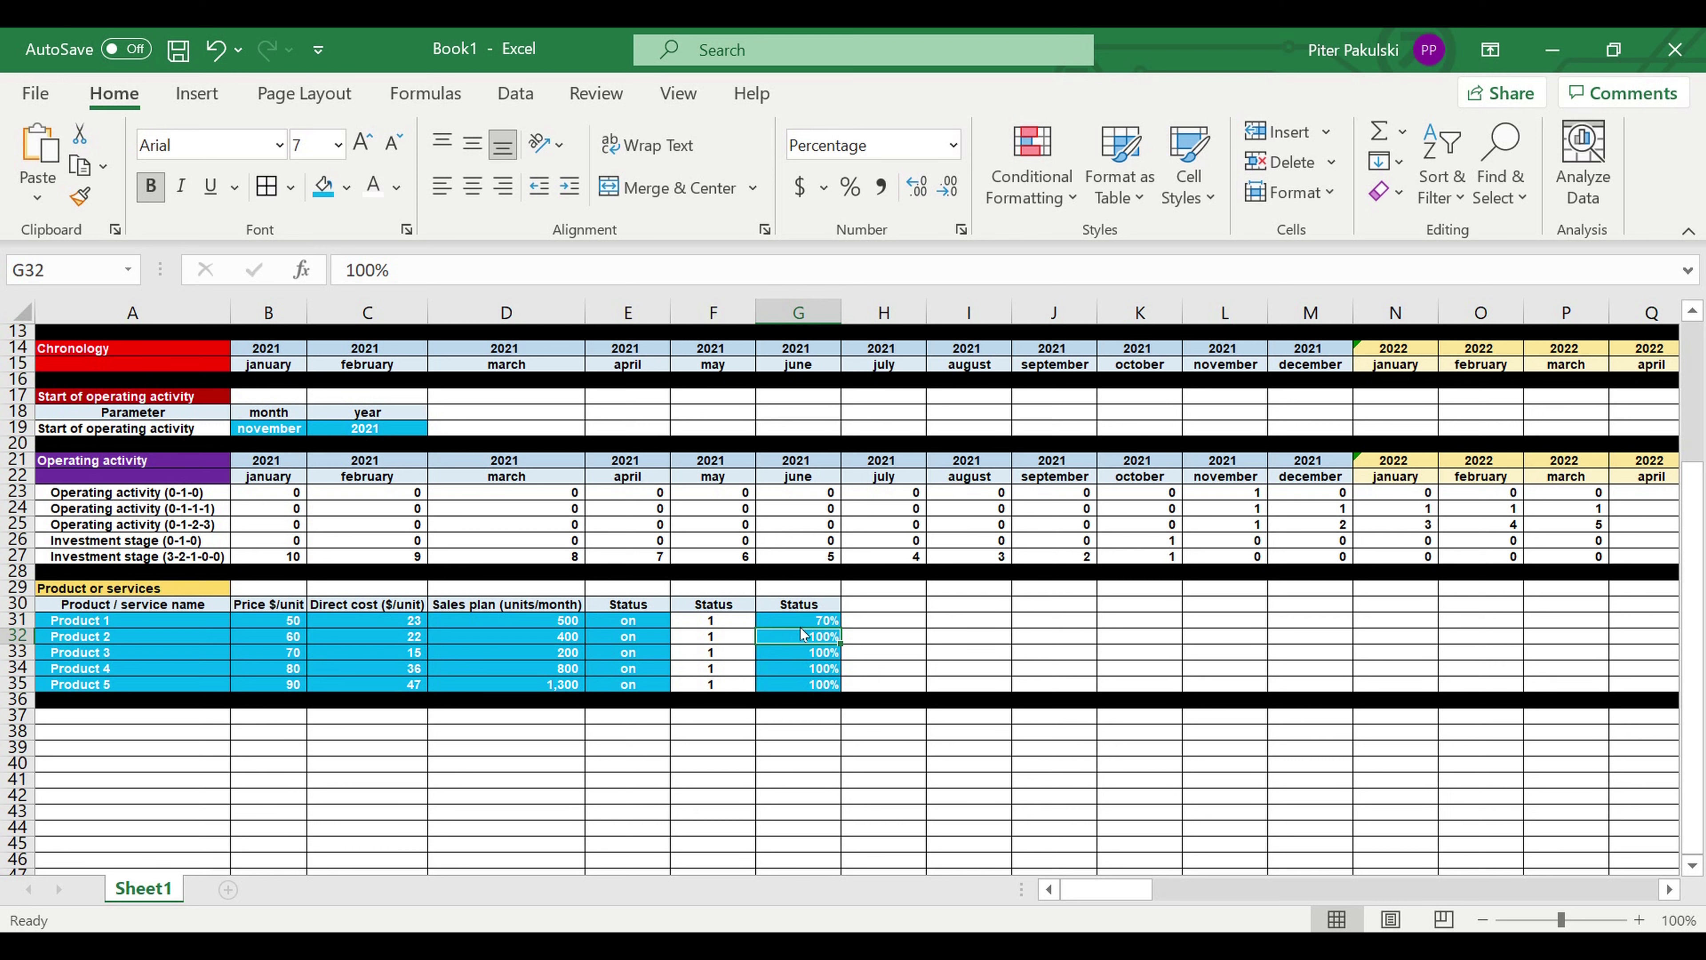
pyautogui.click(801, 620)
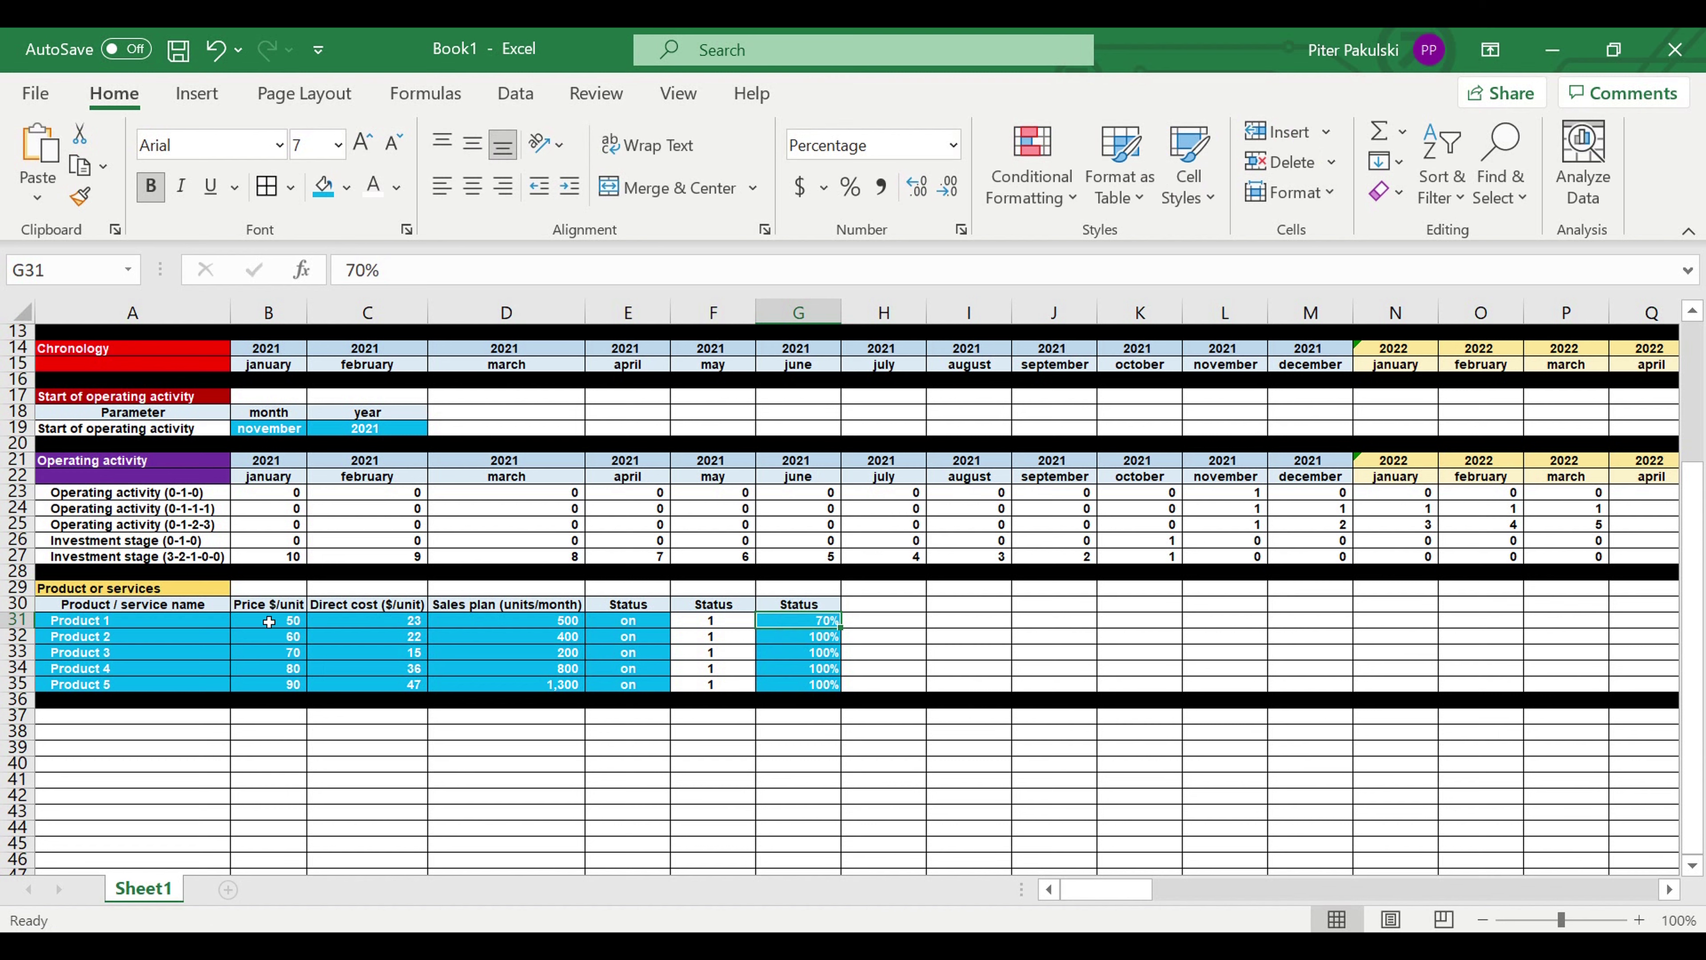
pyautogui.moveTo(268, 621); pyautogui.dragTo(537, 621)
pyautogui.click(1020, 655)
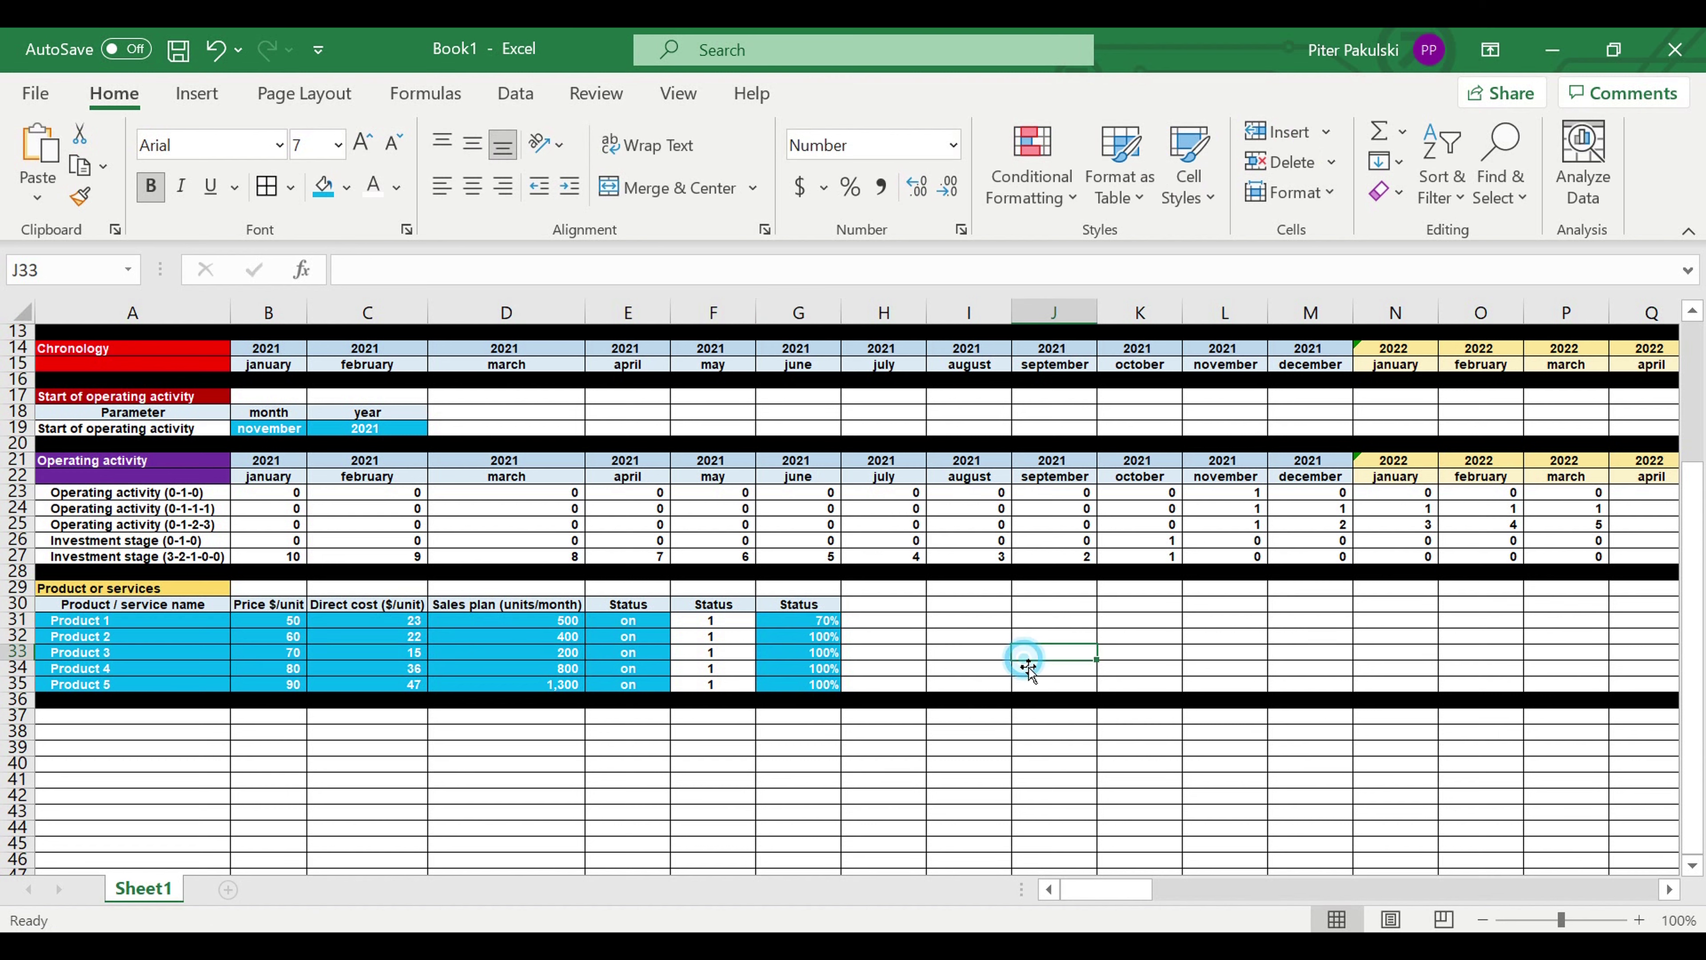
pyautogui.click(794, 604)
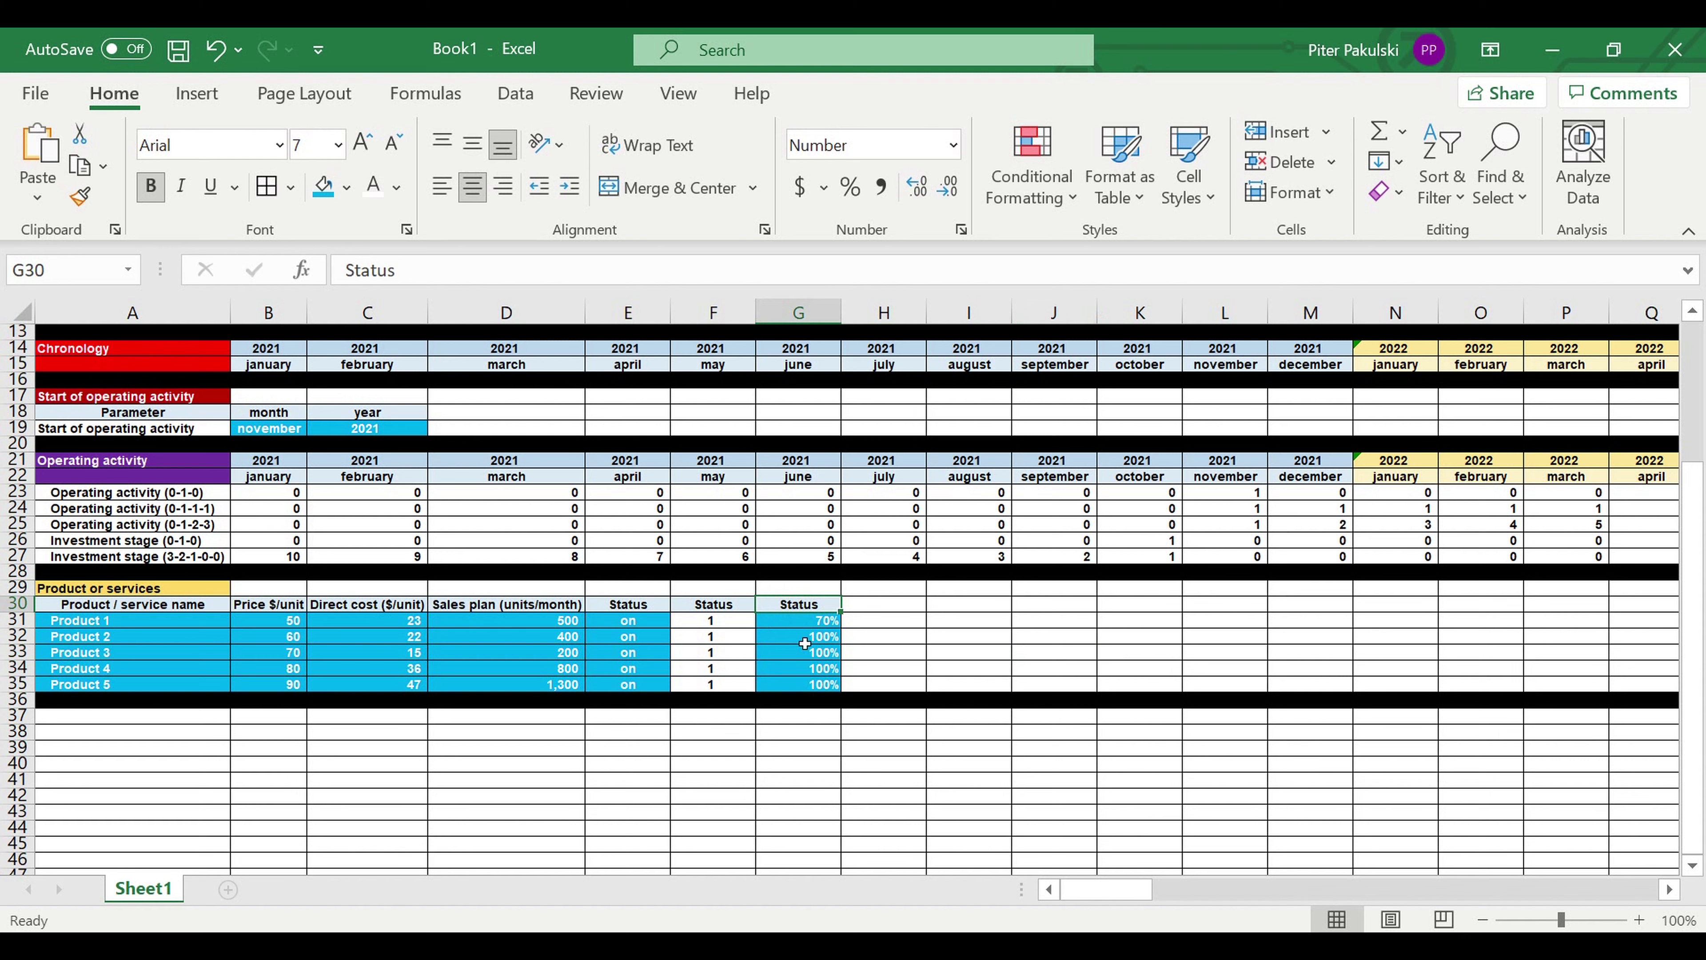
pyautogui.click(804, 642)
pyautogui.moveTo(851, 646); pyautogui.dragTo(847, 621)
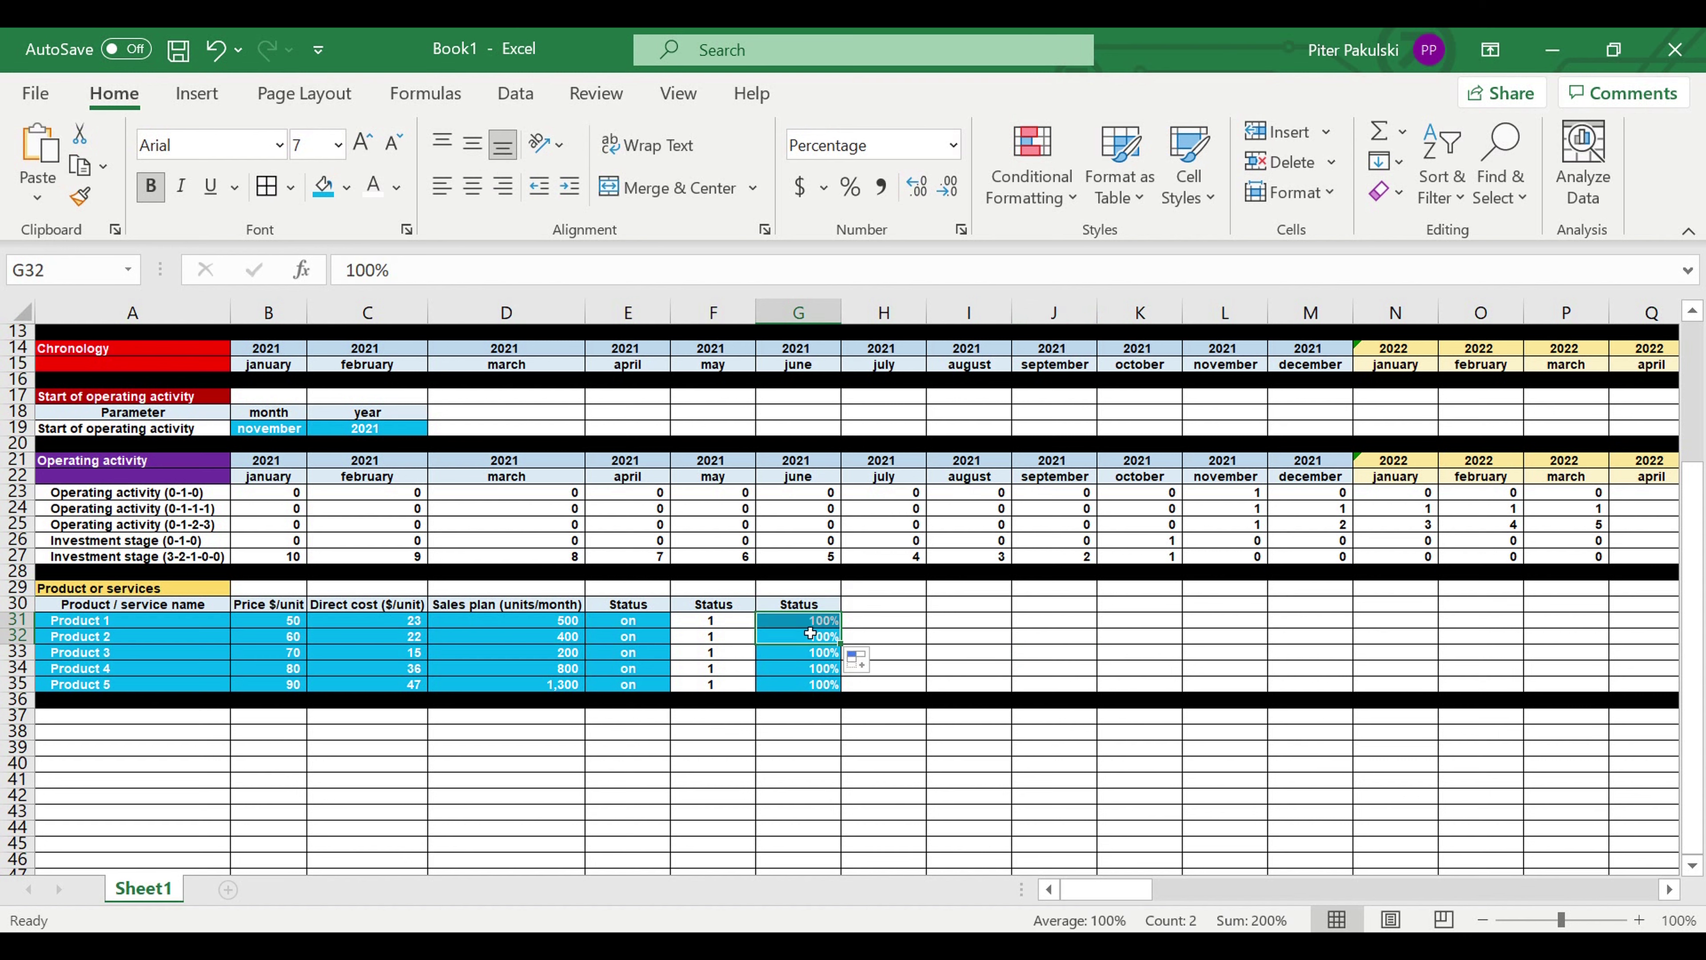
pyautogui.click(887, 636)
pyautogui.click(889, 622)
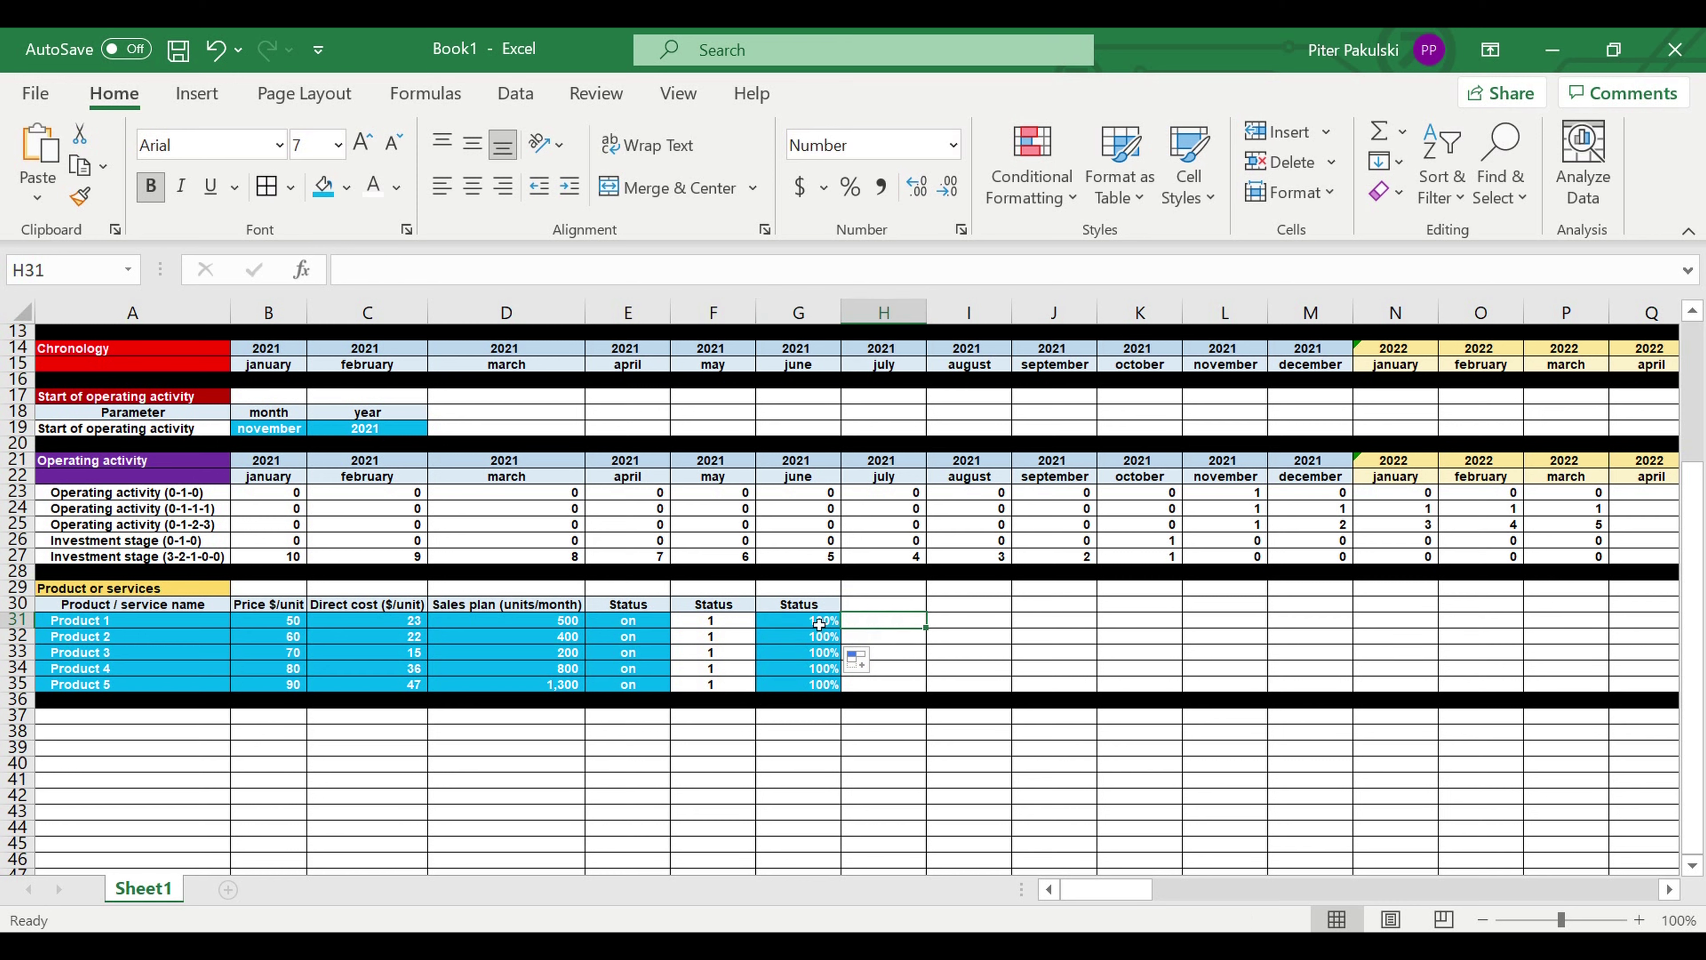
# Rename the G30 header to Coeff
pyautogui.click(808, 604)
pyautogui.write('Co')
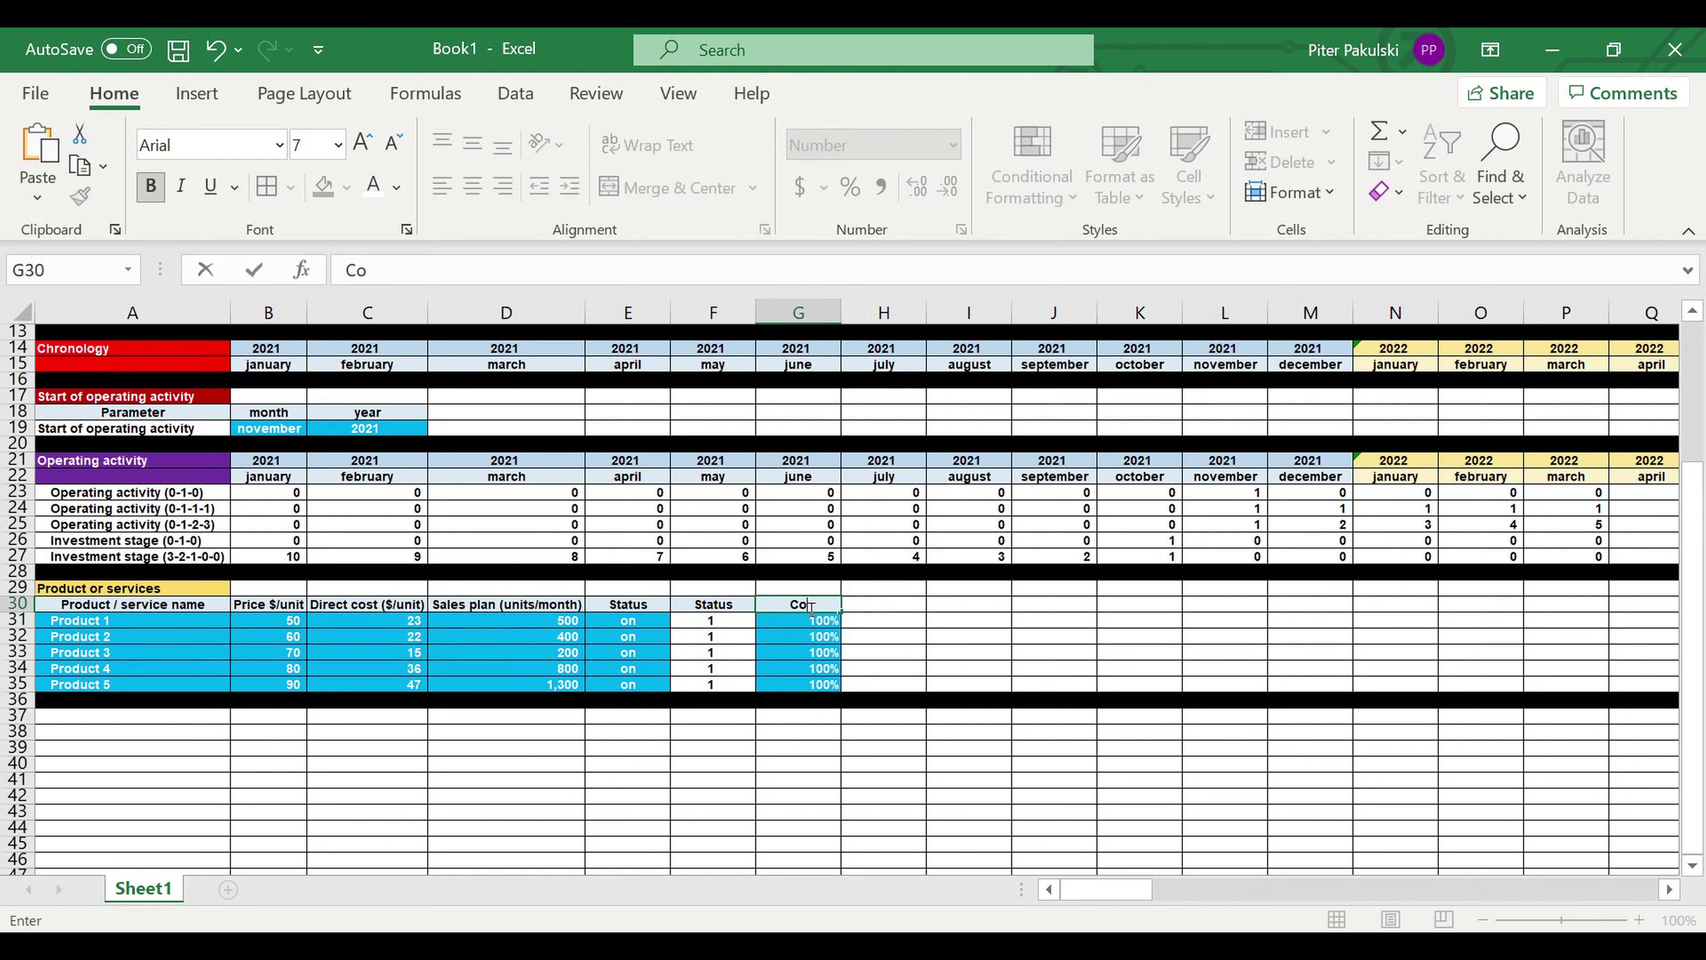
pyautogui.write('eff')
pyautogui.press('Return')
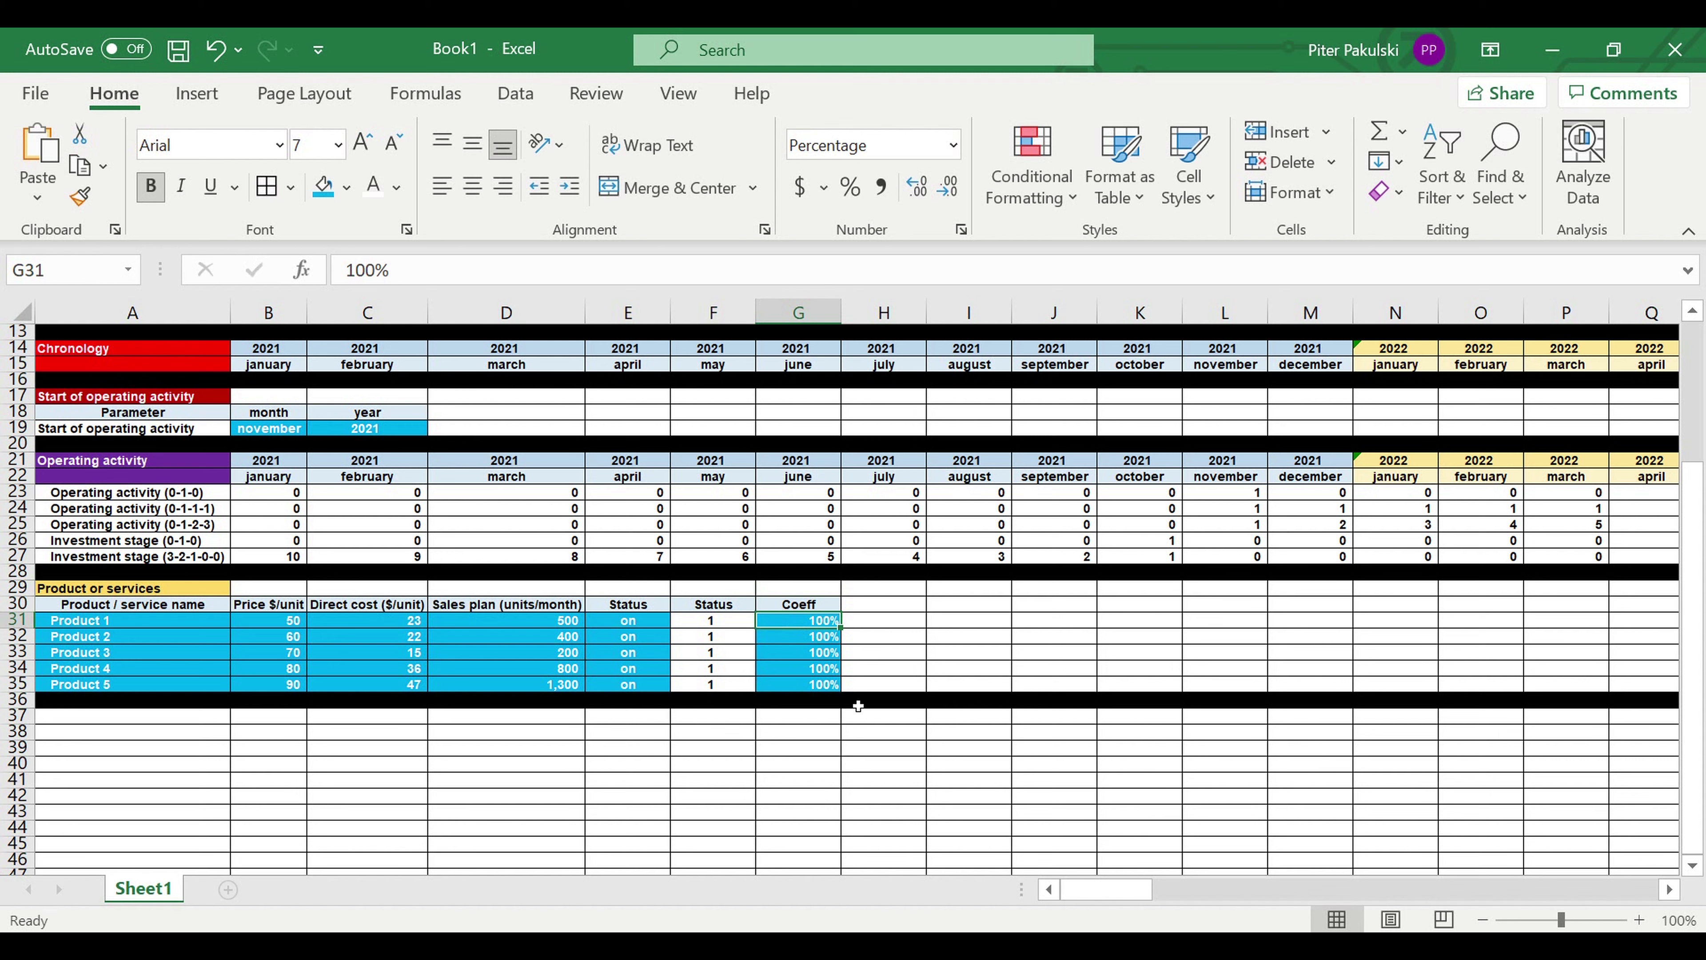
pyautogui.click(850, 655)
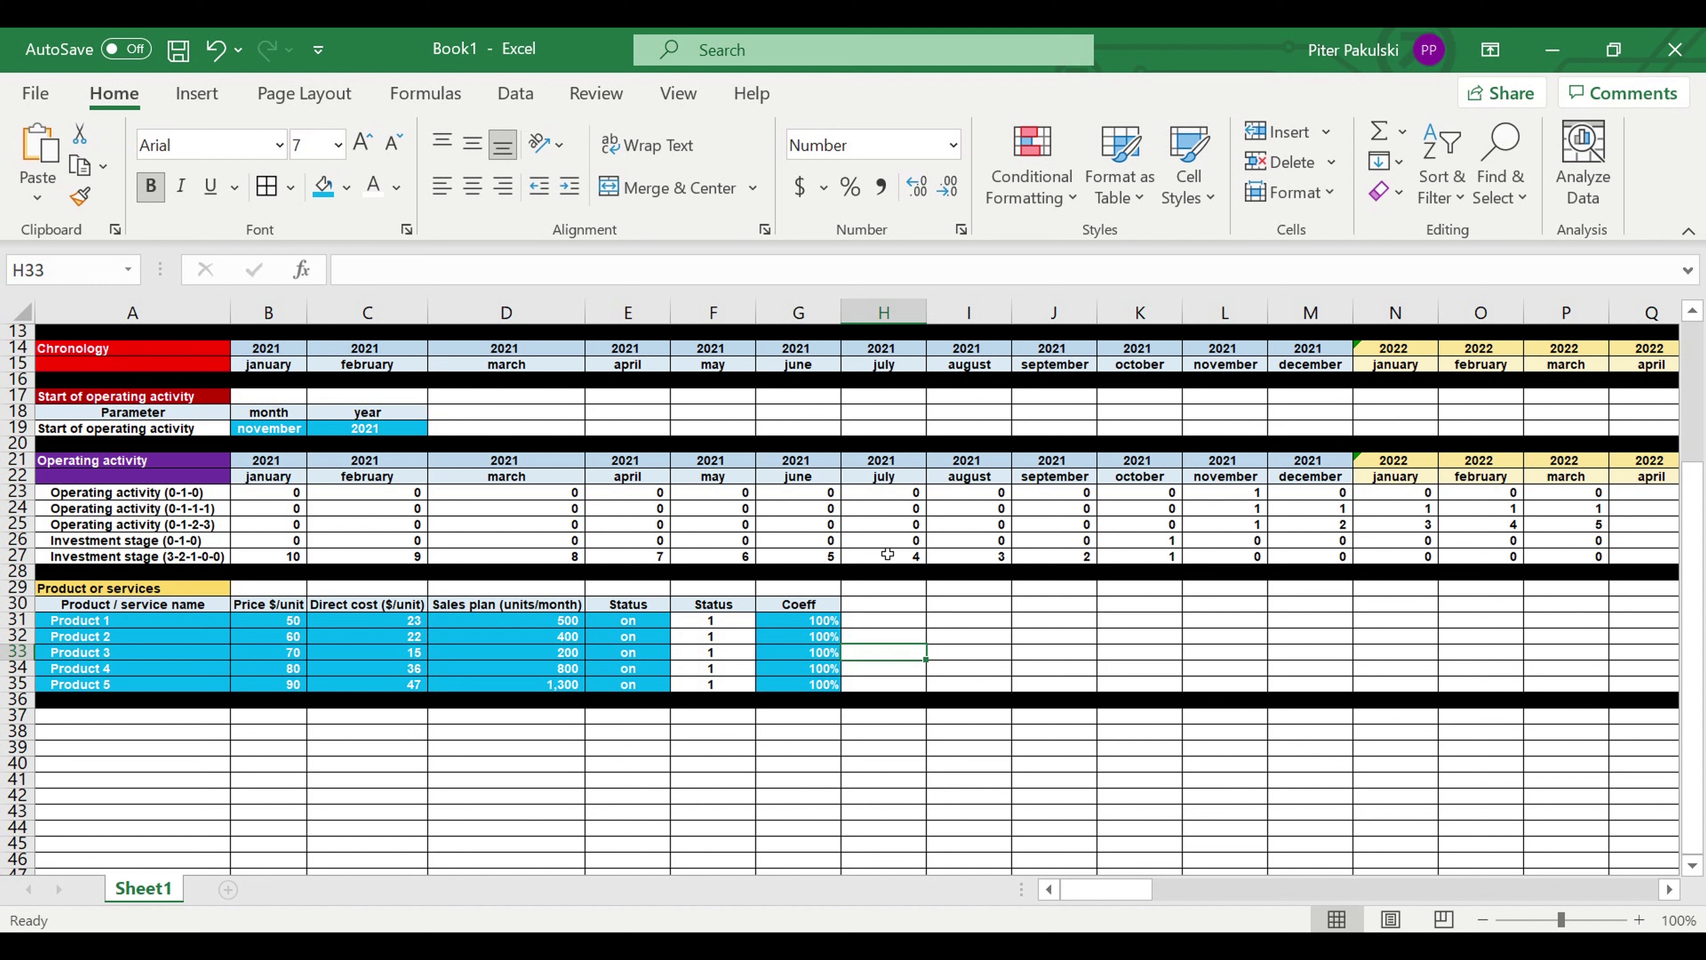
# Review the coefficient cells G31:G35 and Status values, then pick an empty cell below the table
pyautogui.click(780, 701)
pyautogui.click(817, 622)
pyautogui.moveTo(818, 622); pyautogui.dragTo(818, 684)
pyautogui.moveTo(642, 622); pyautogui.dragTo(650, 691)
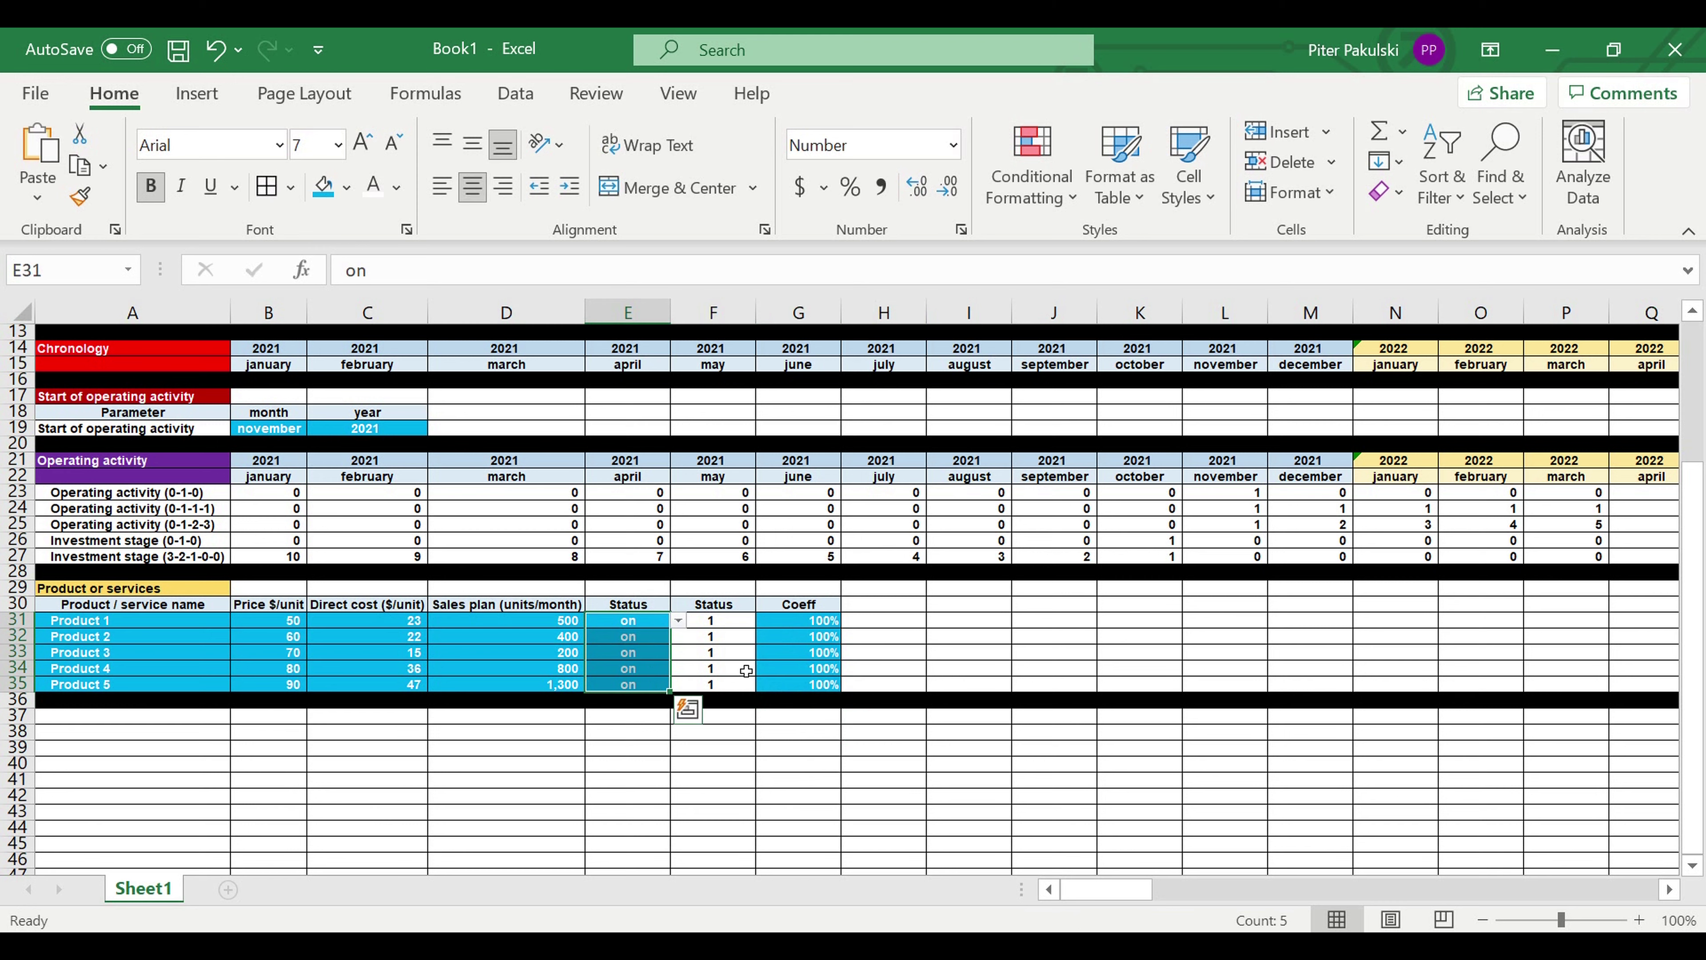
pyautogui.click(817, 627)
pyautogui.moveTo(817, 626); pyautogui.dragTo(822, 689)
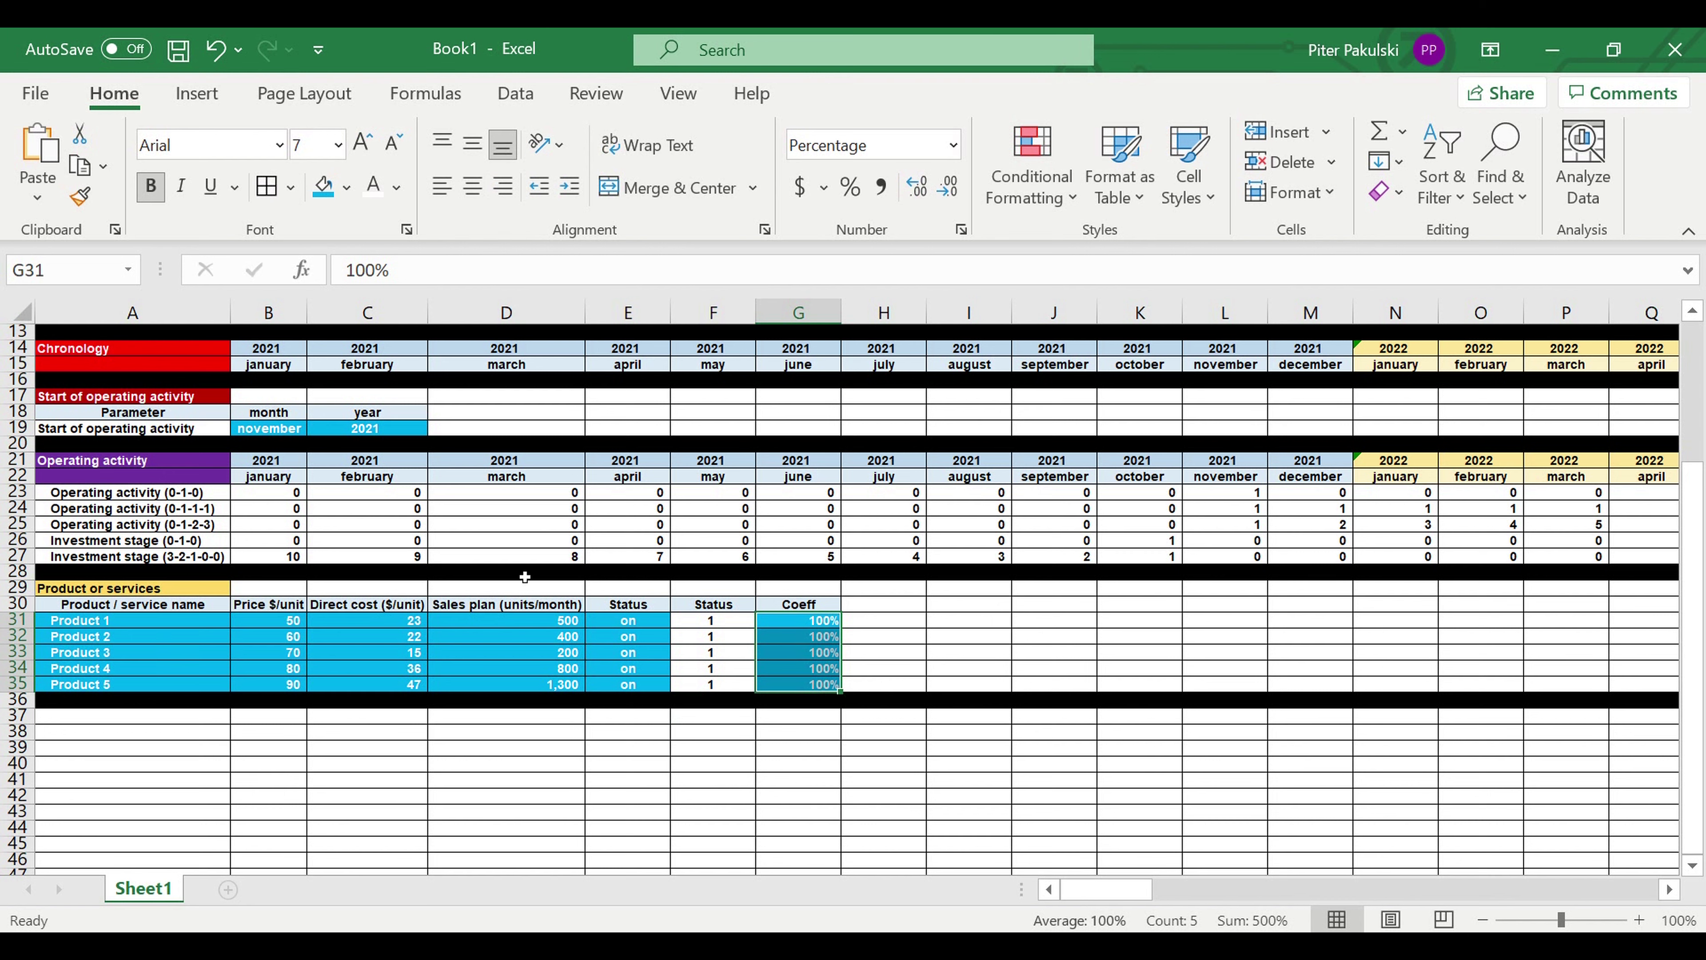
pyautogui.click(915, 671)
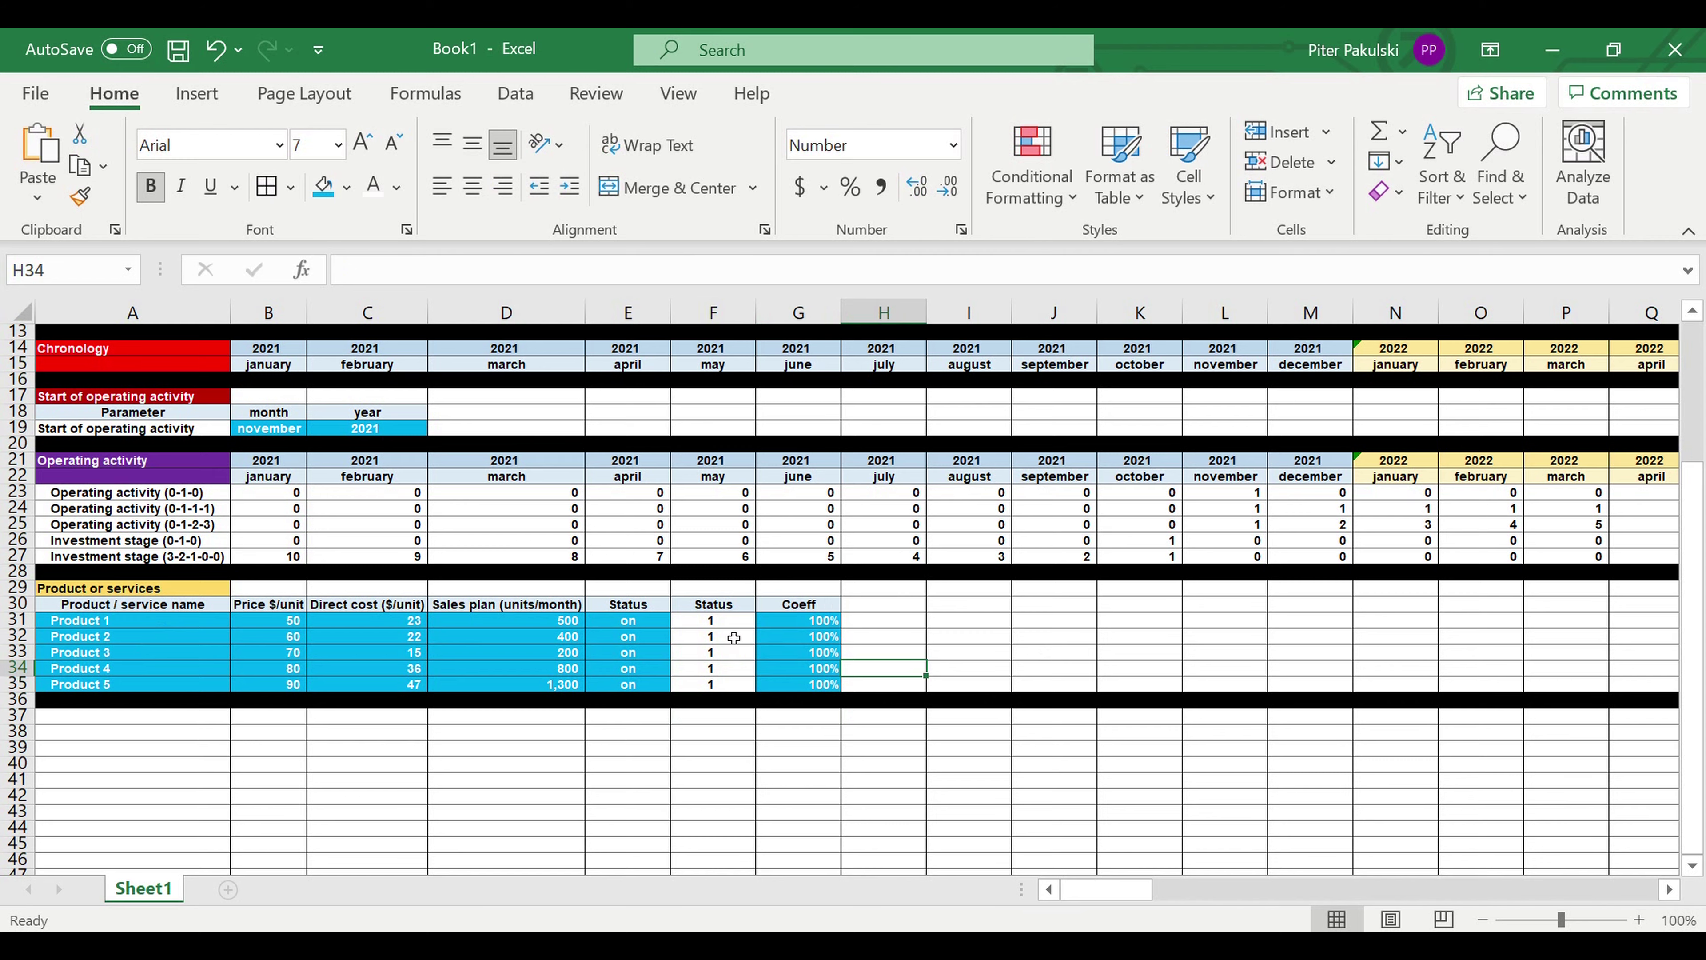
pyautogui.scroll(-2, 732, 638)
pyautogui.click(592, 733)
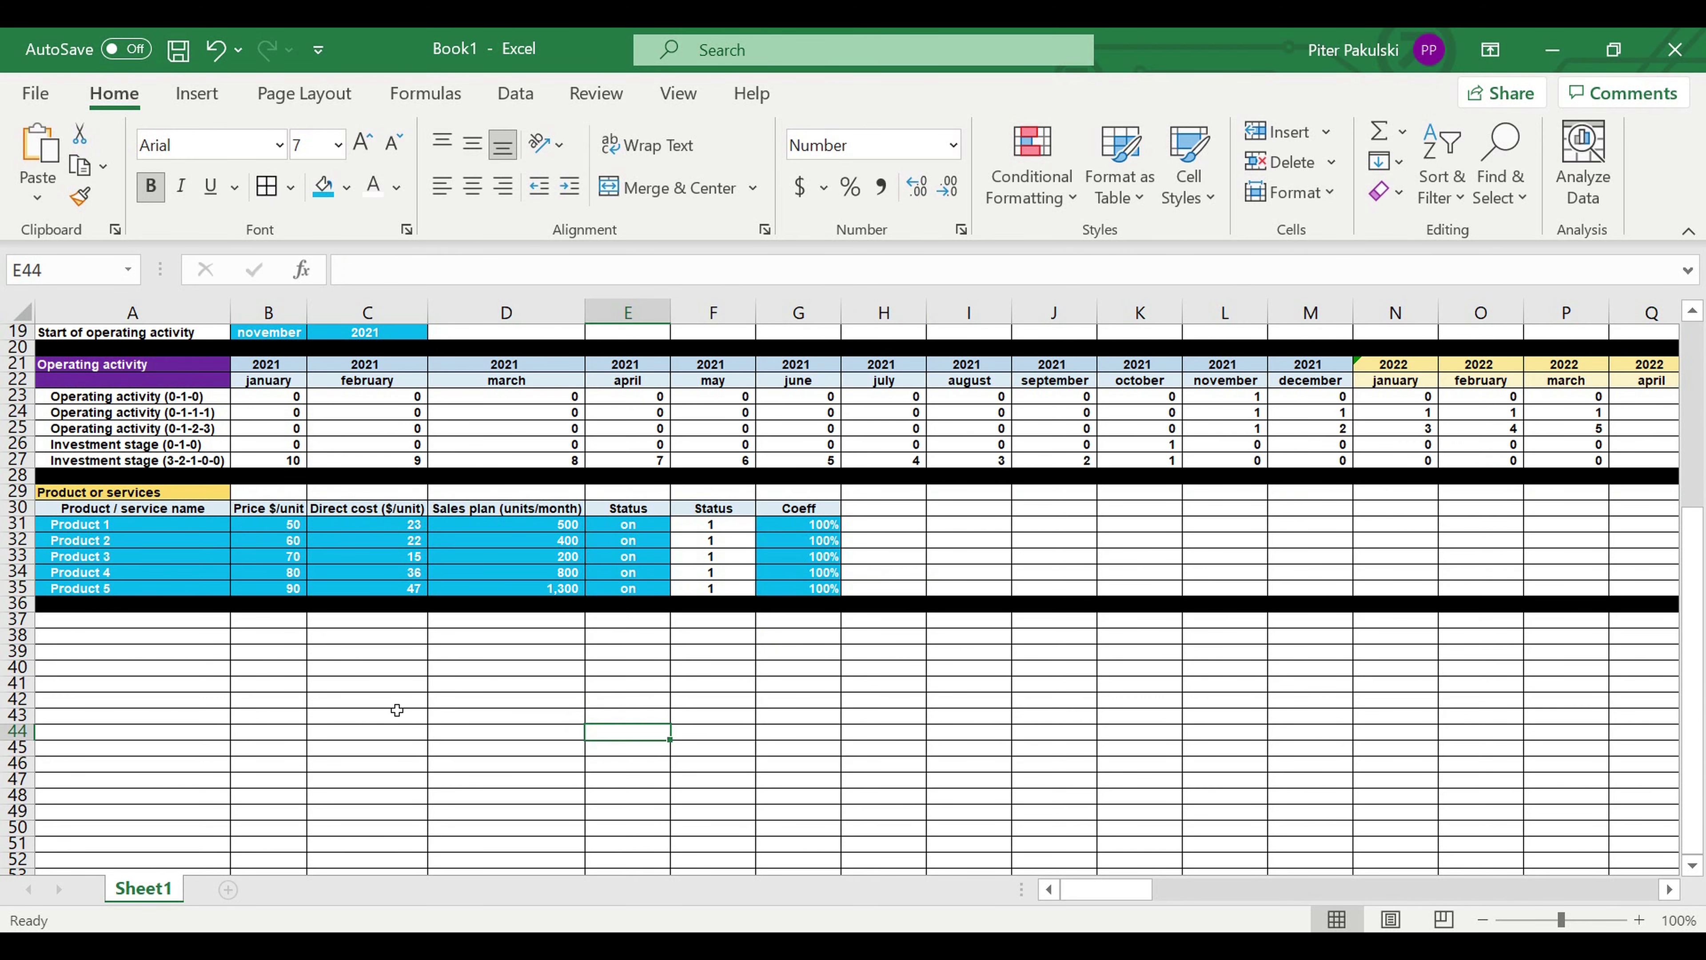
pyautogui.click(390, 701)
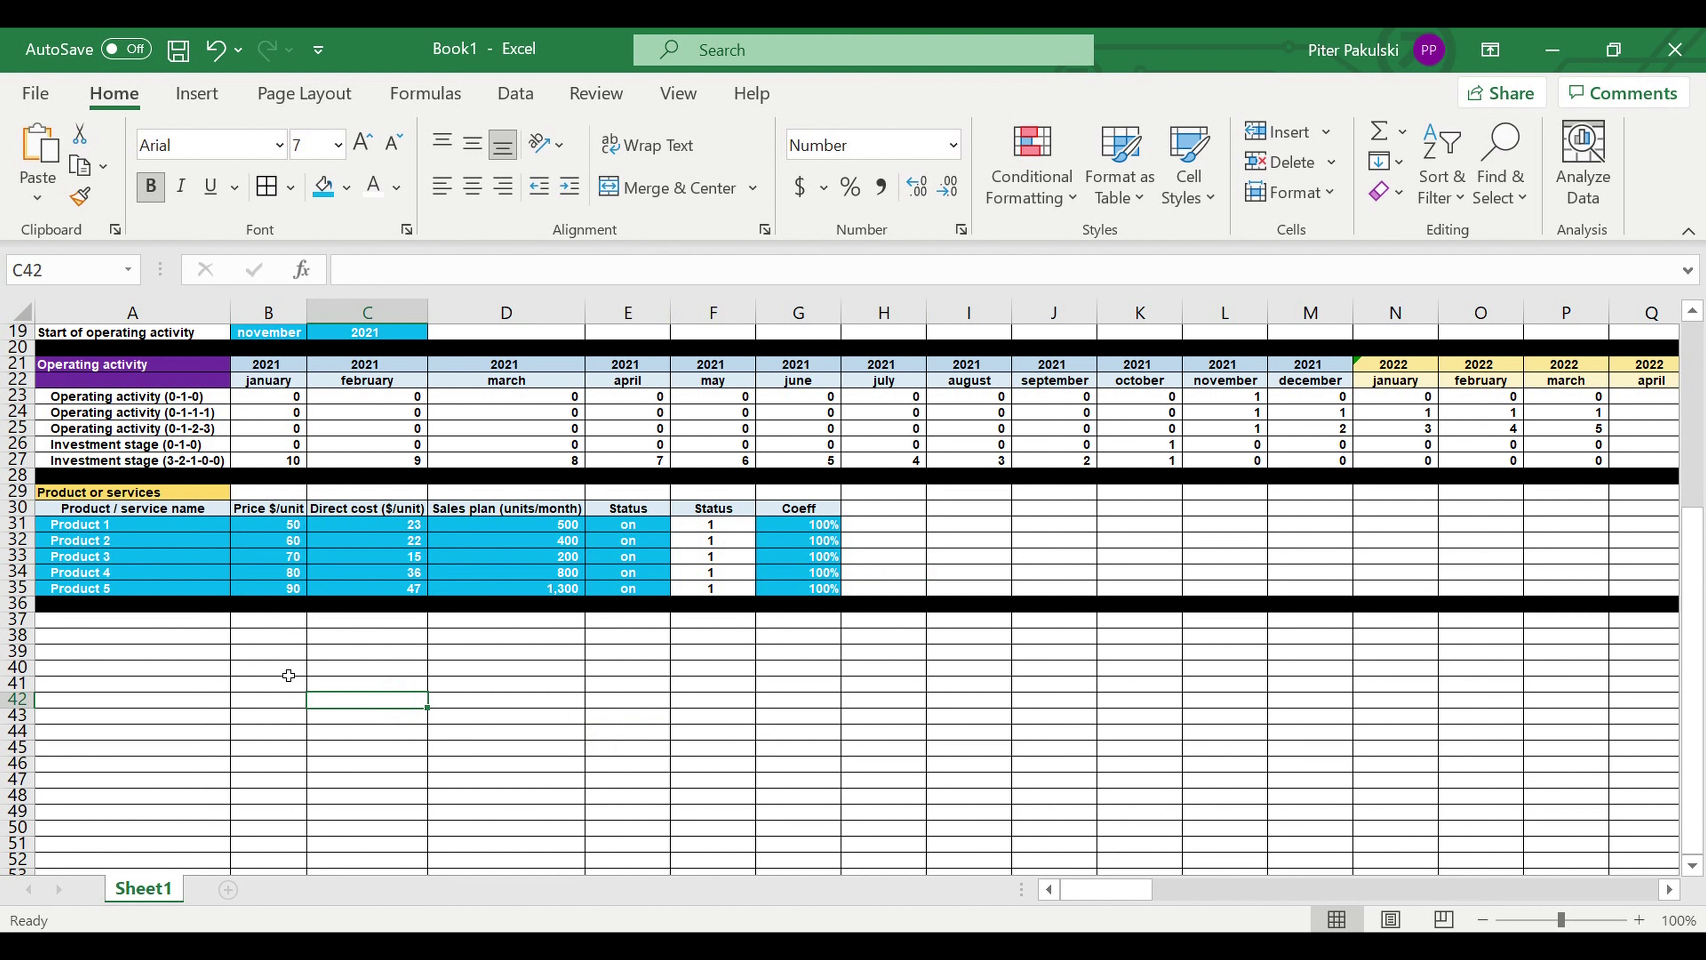
# Add the Revenue ($/month) header in H30 and autofit column H
pyautogui.click(803, 512)
pyautogui.moveTo(849, 523); pyautogui.dragTo(915, 519)
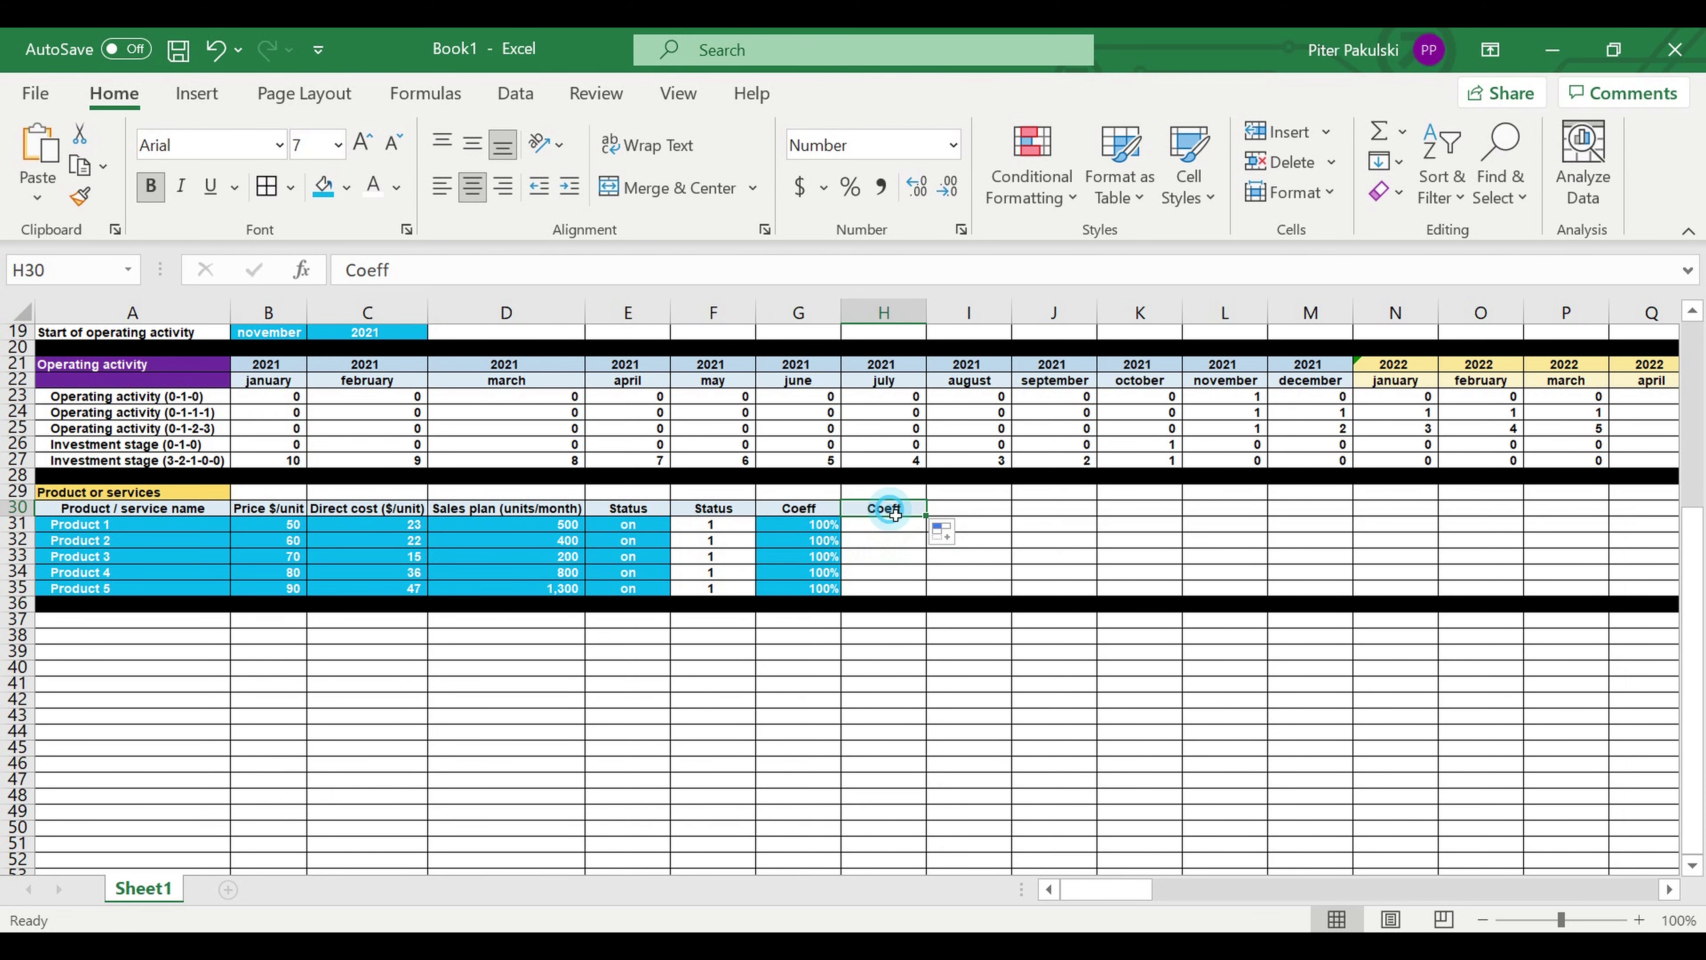
pyautogui.write('Re')
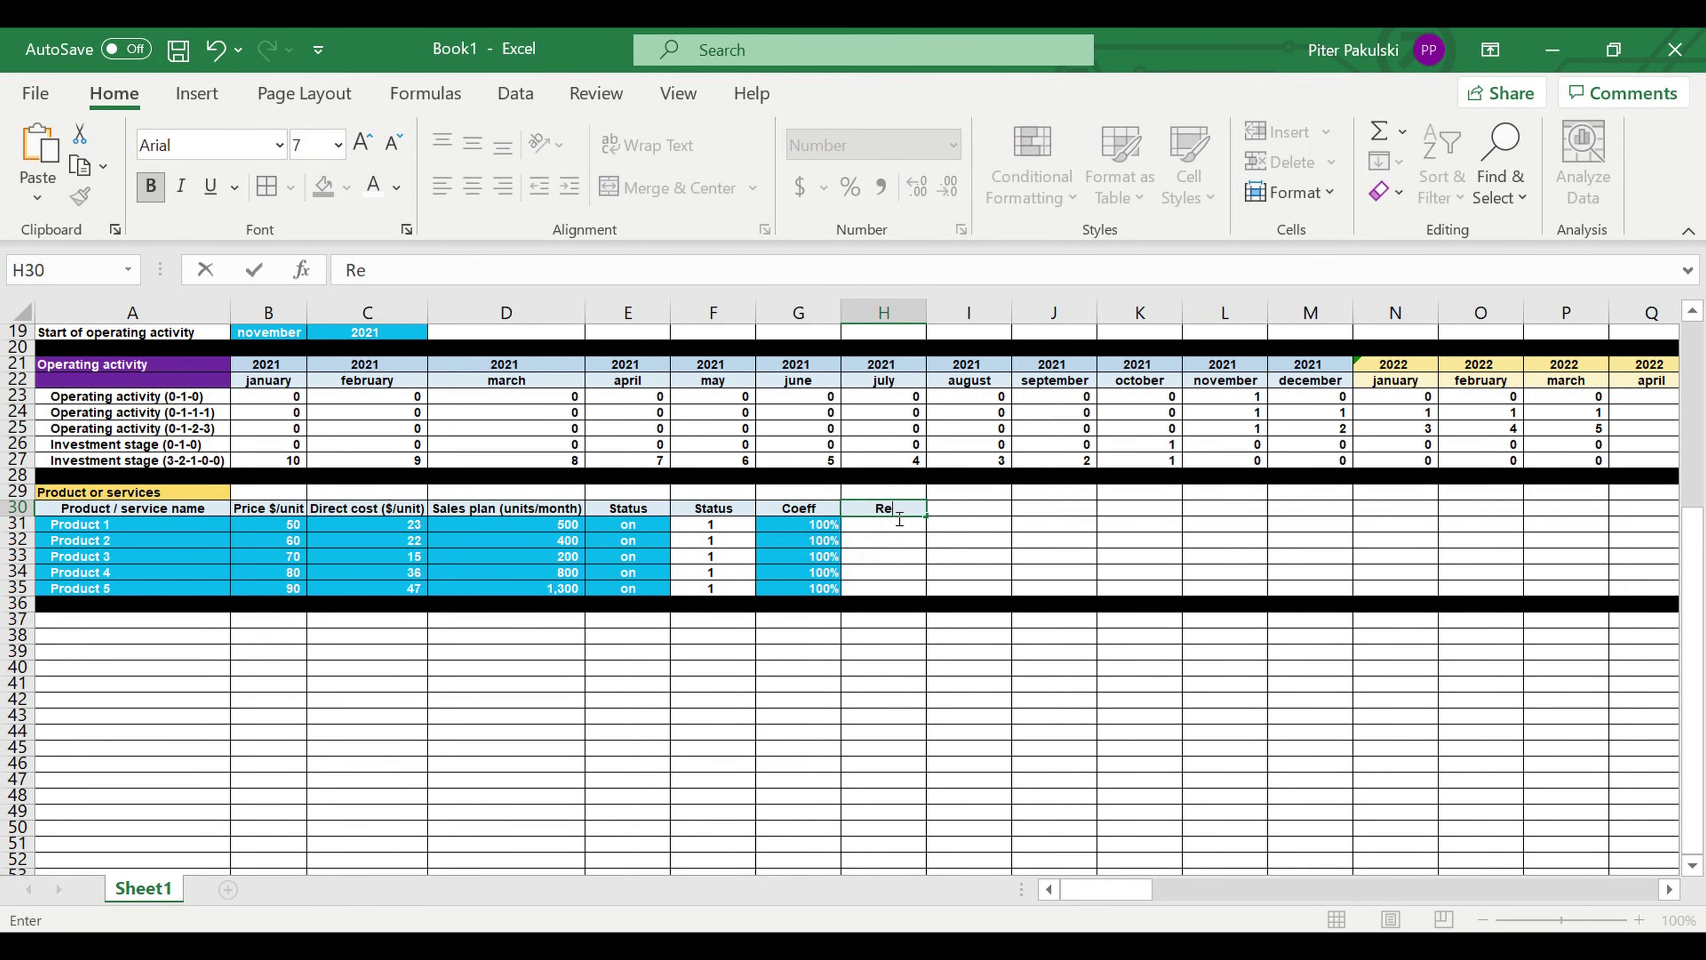
pyautogui.write('venue')
pyautogui.click(899, 557)
pyautogui.click(884, 509)
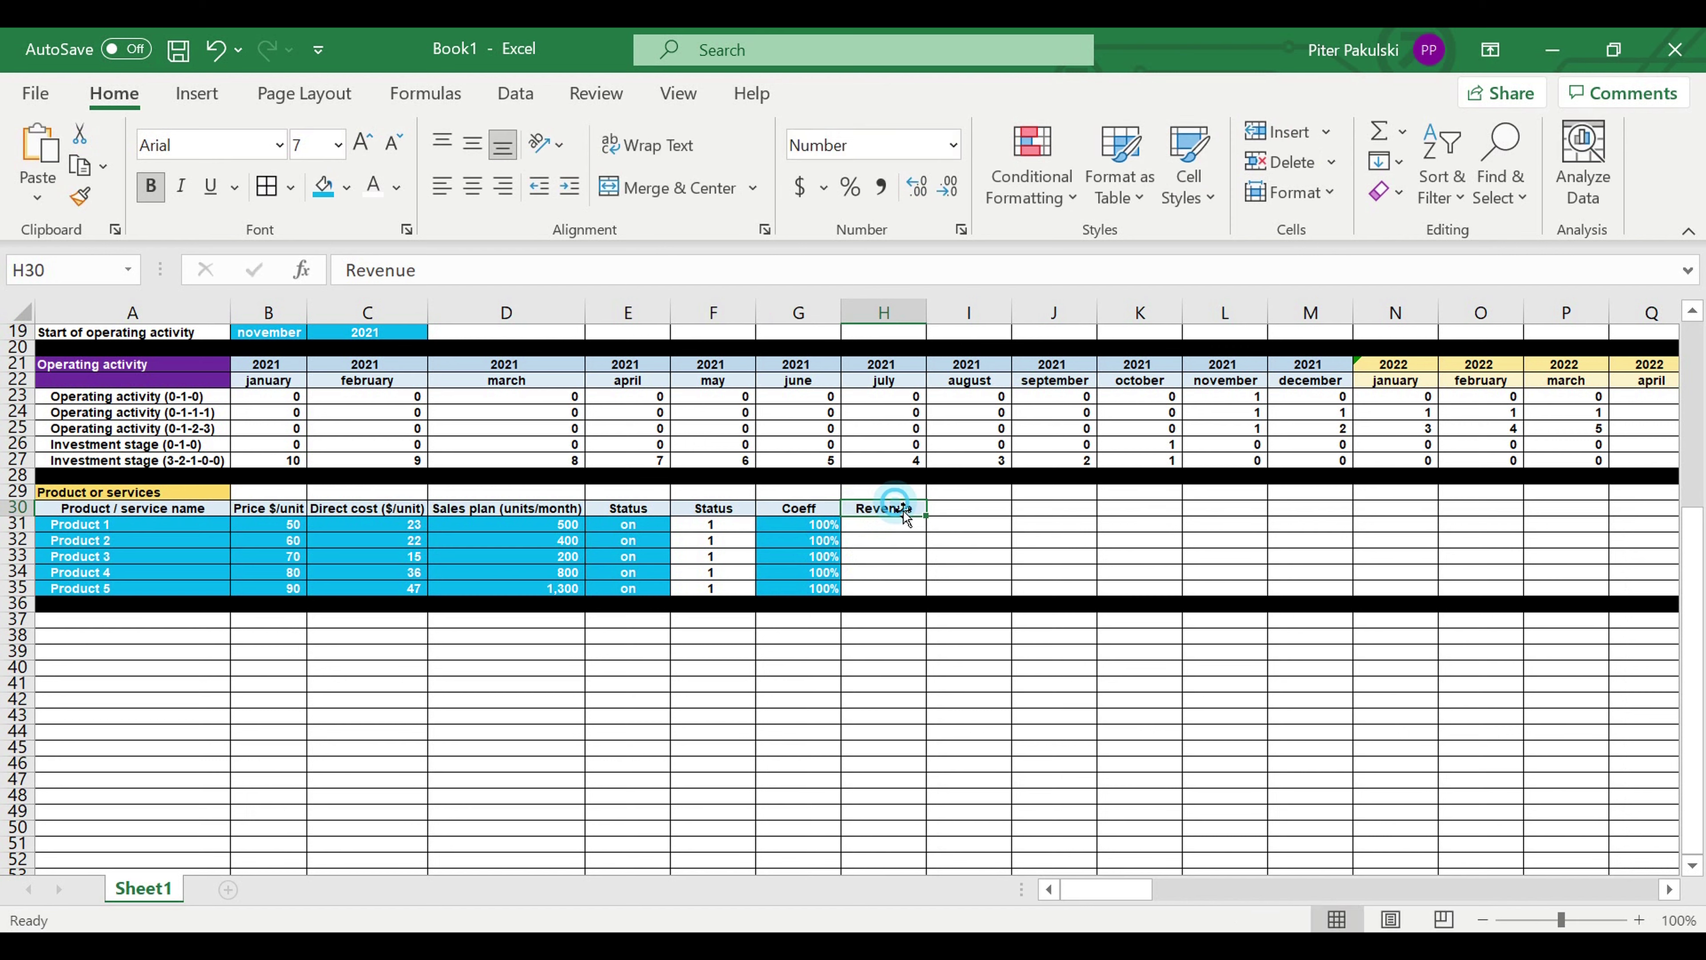
pyautogui.click(484, 287)
pyautogui.write('(')
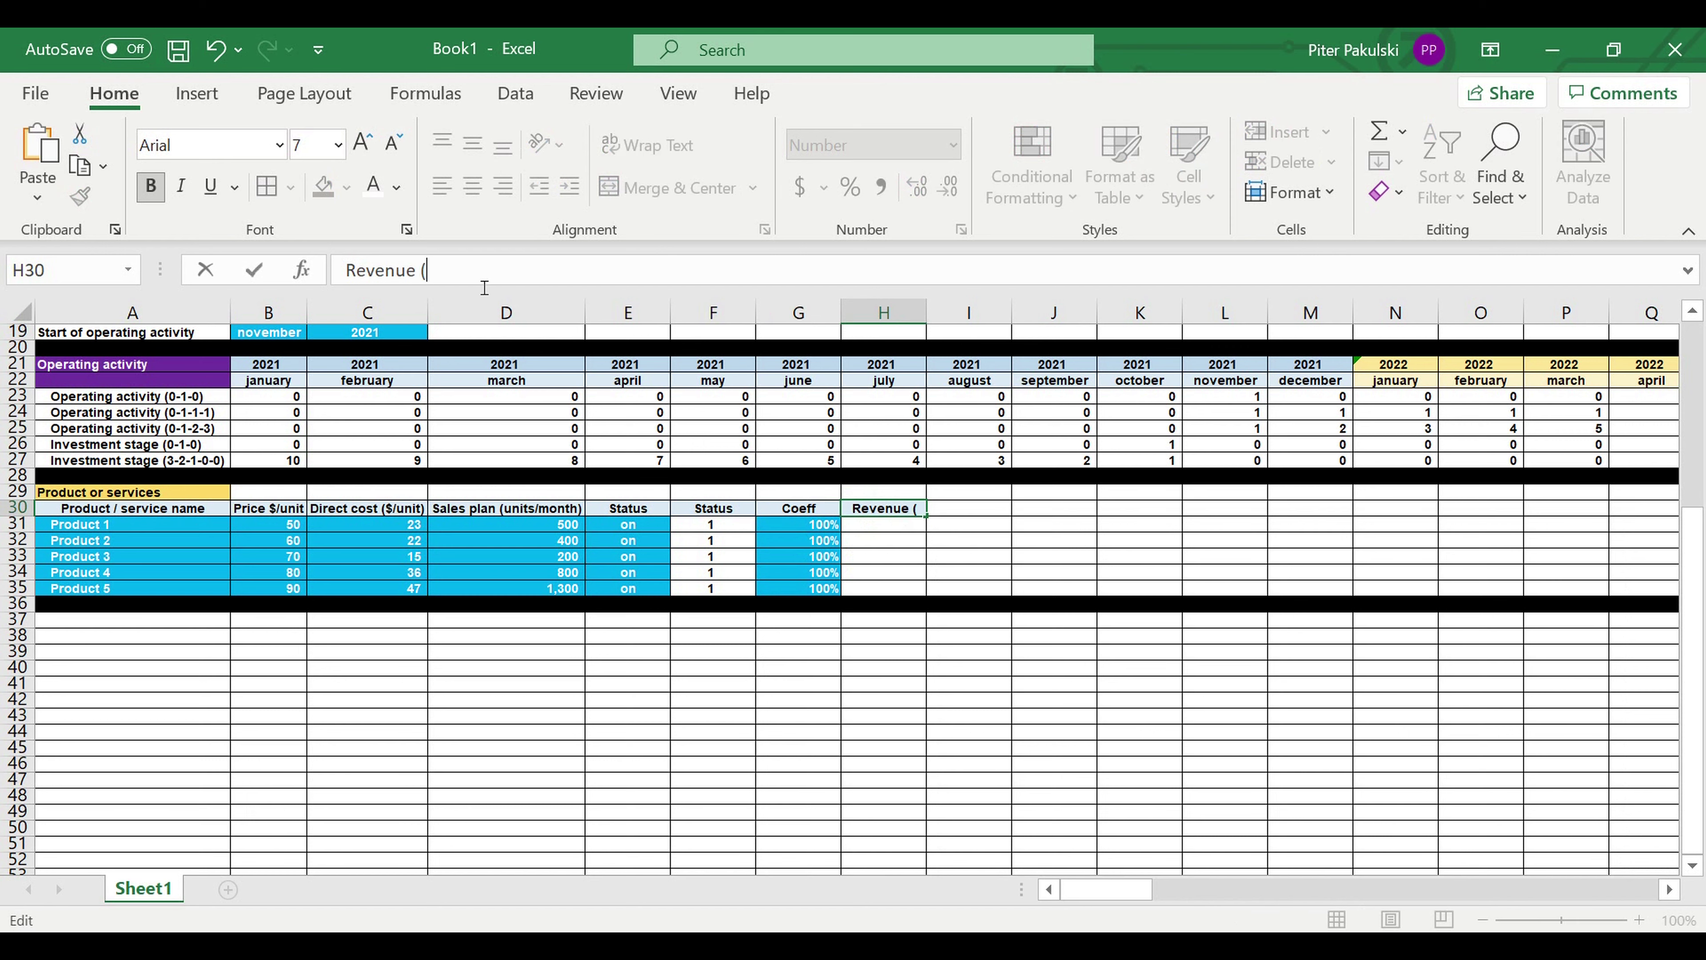
pyautogui.write('$)')
pyautogui.press('BackSpace')
pyautogui.write('/month)')
pyautogui.press('Return')
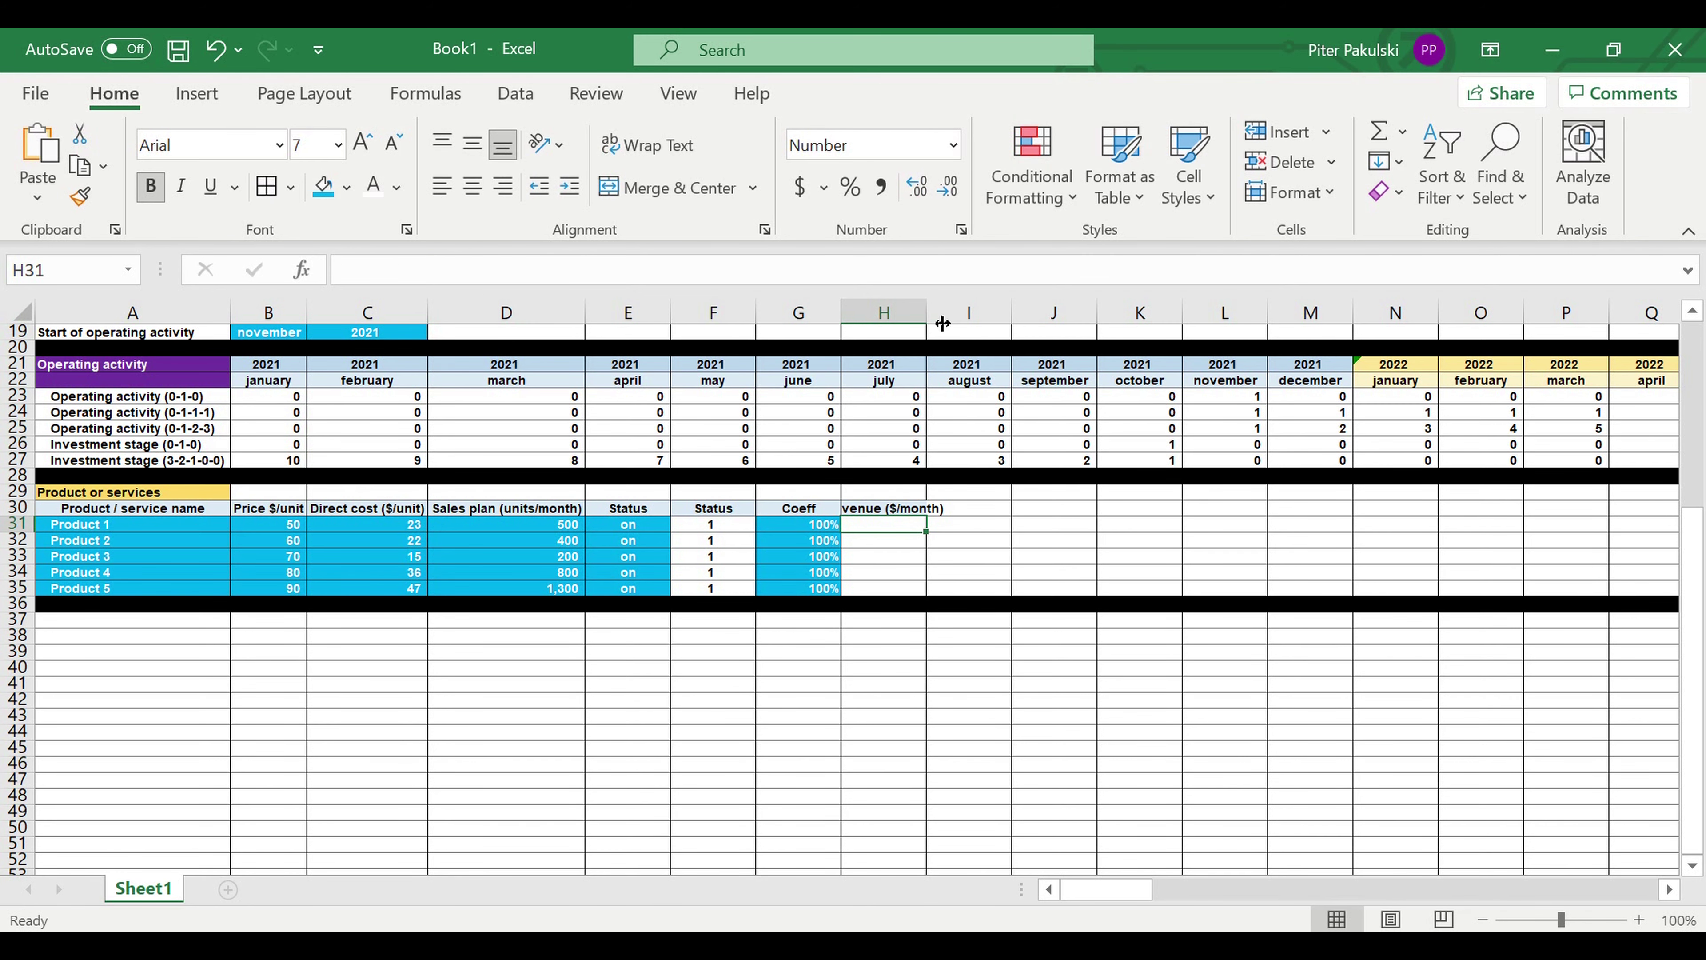
pyautogui.doubleClick(929, 320)
# Add the Direct cost ($/month) header in I30 and autofit column I
pyautogui.click(926, 574)
pyautogui.click(932, 512)
pyautogui.moveTo(968, 515); pyautogui.dragTo(1027, 513)
pyautogui.click(1021, 512)
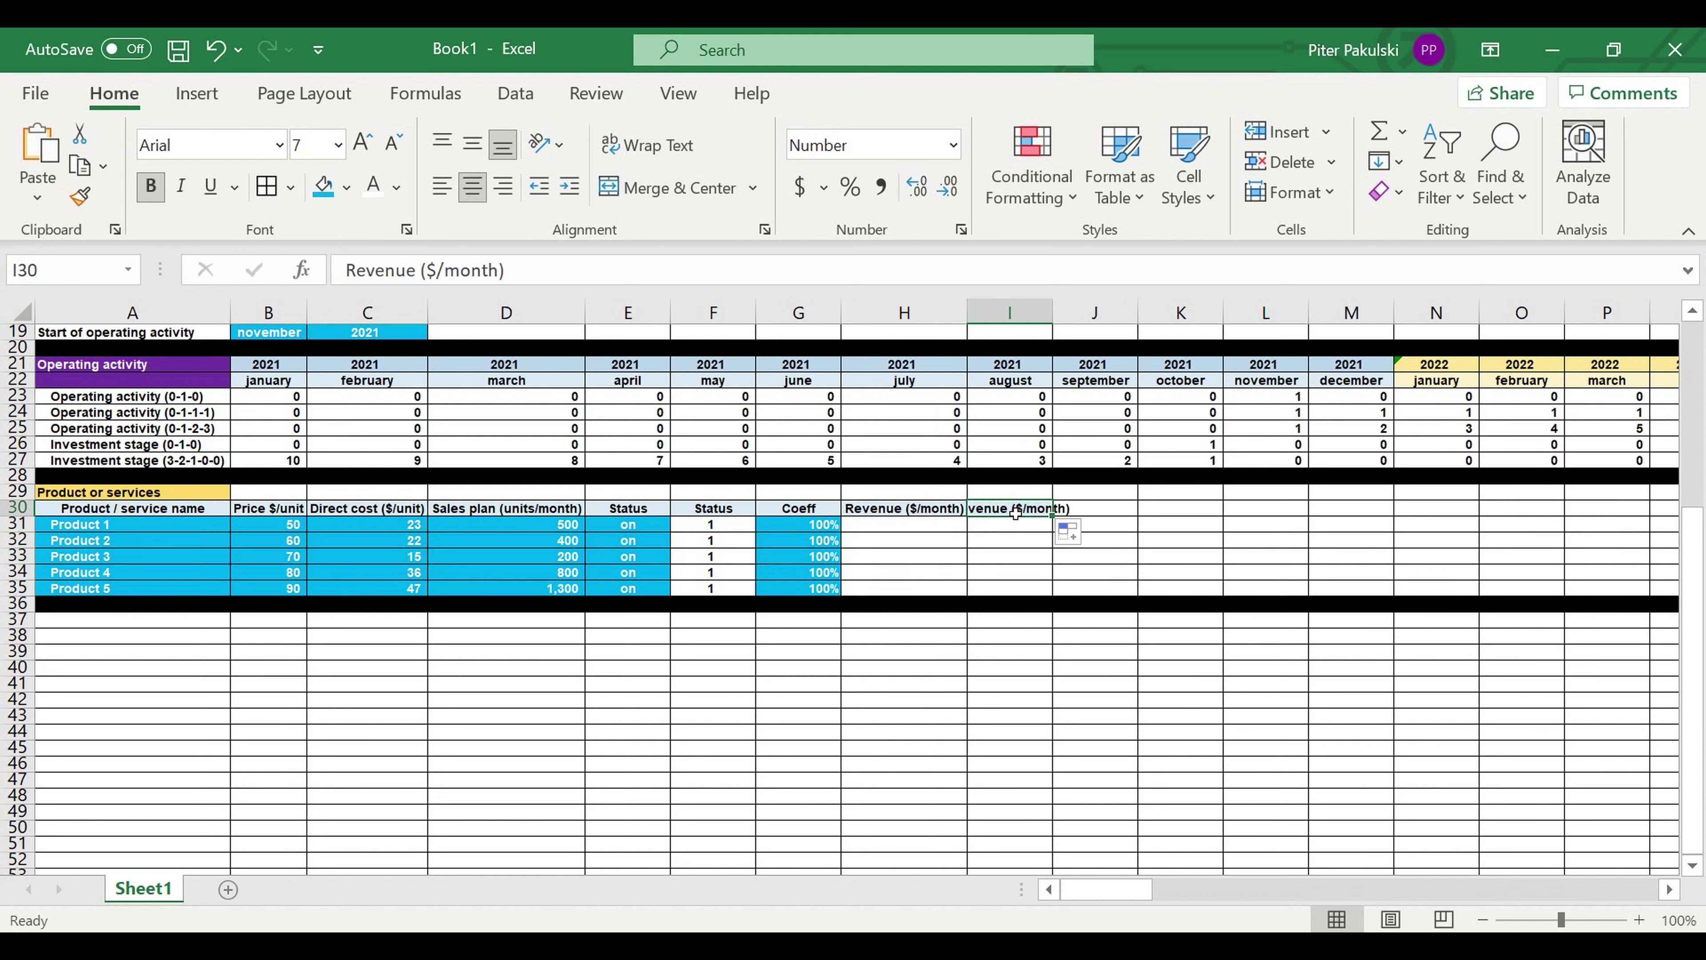
pyautogui.write('Direct ')
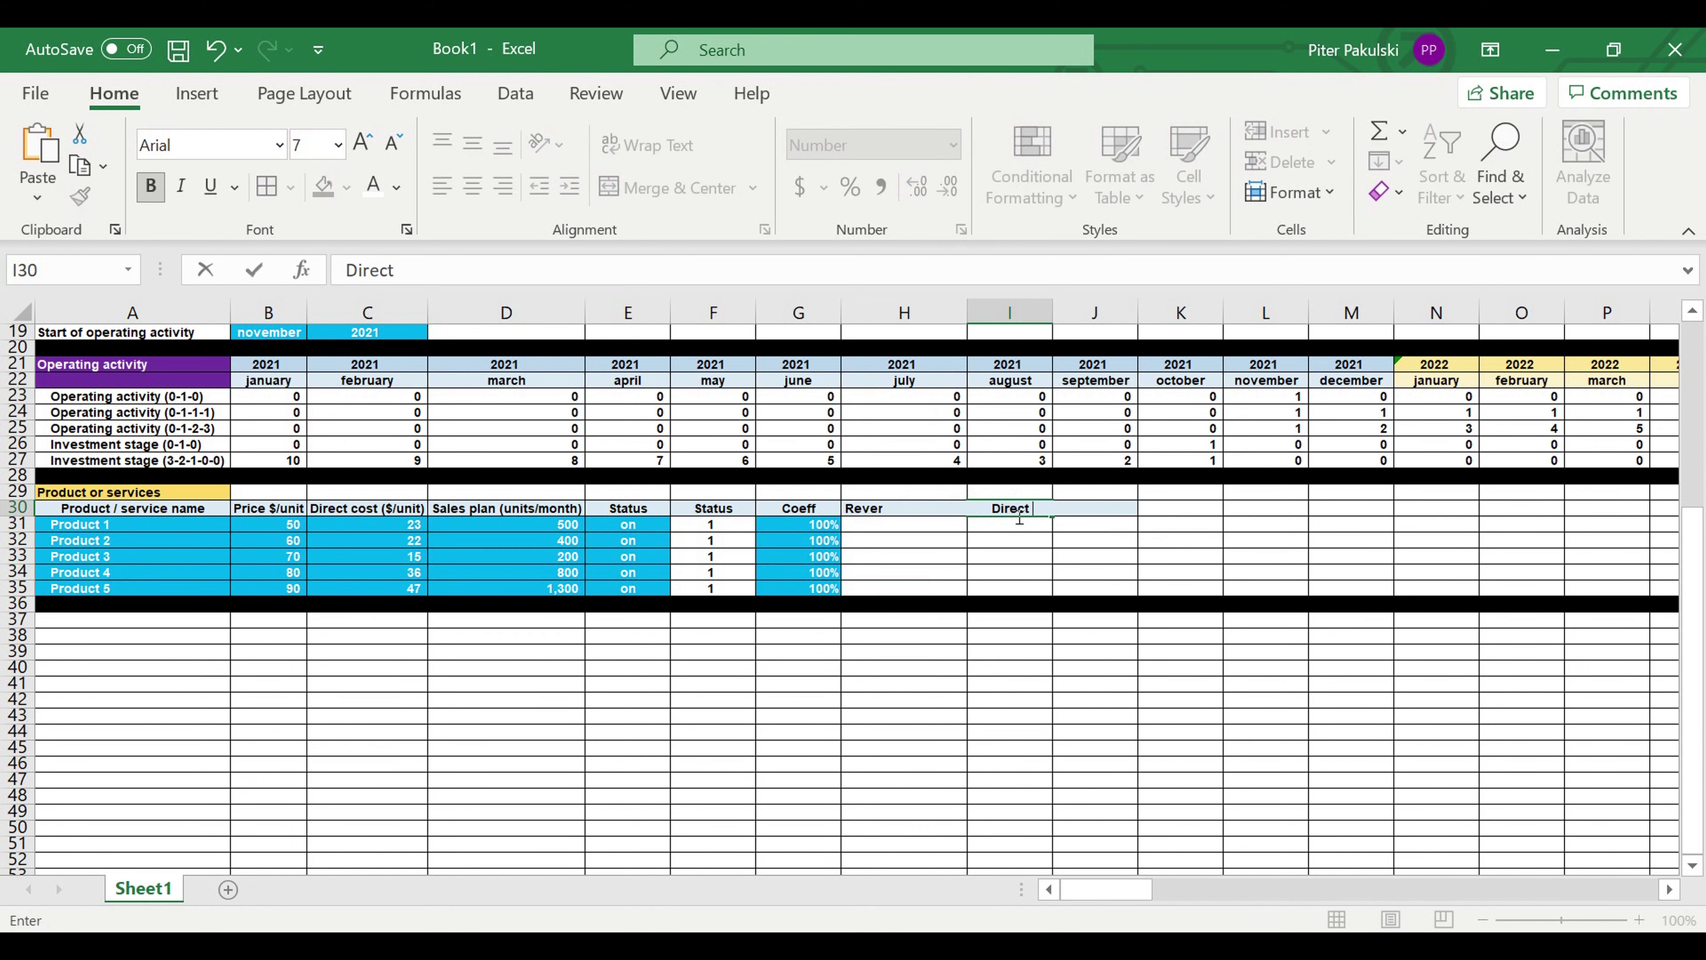
pyautogui.write('cost ($/month)')
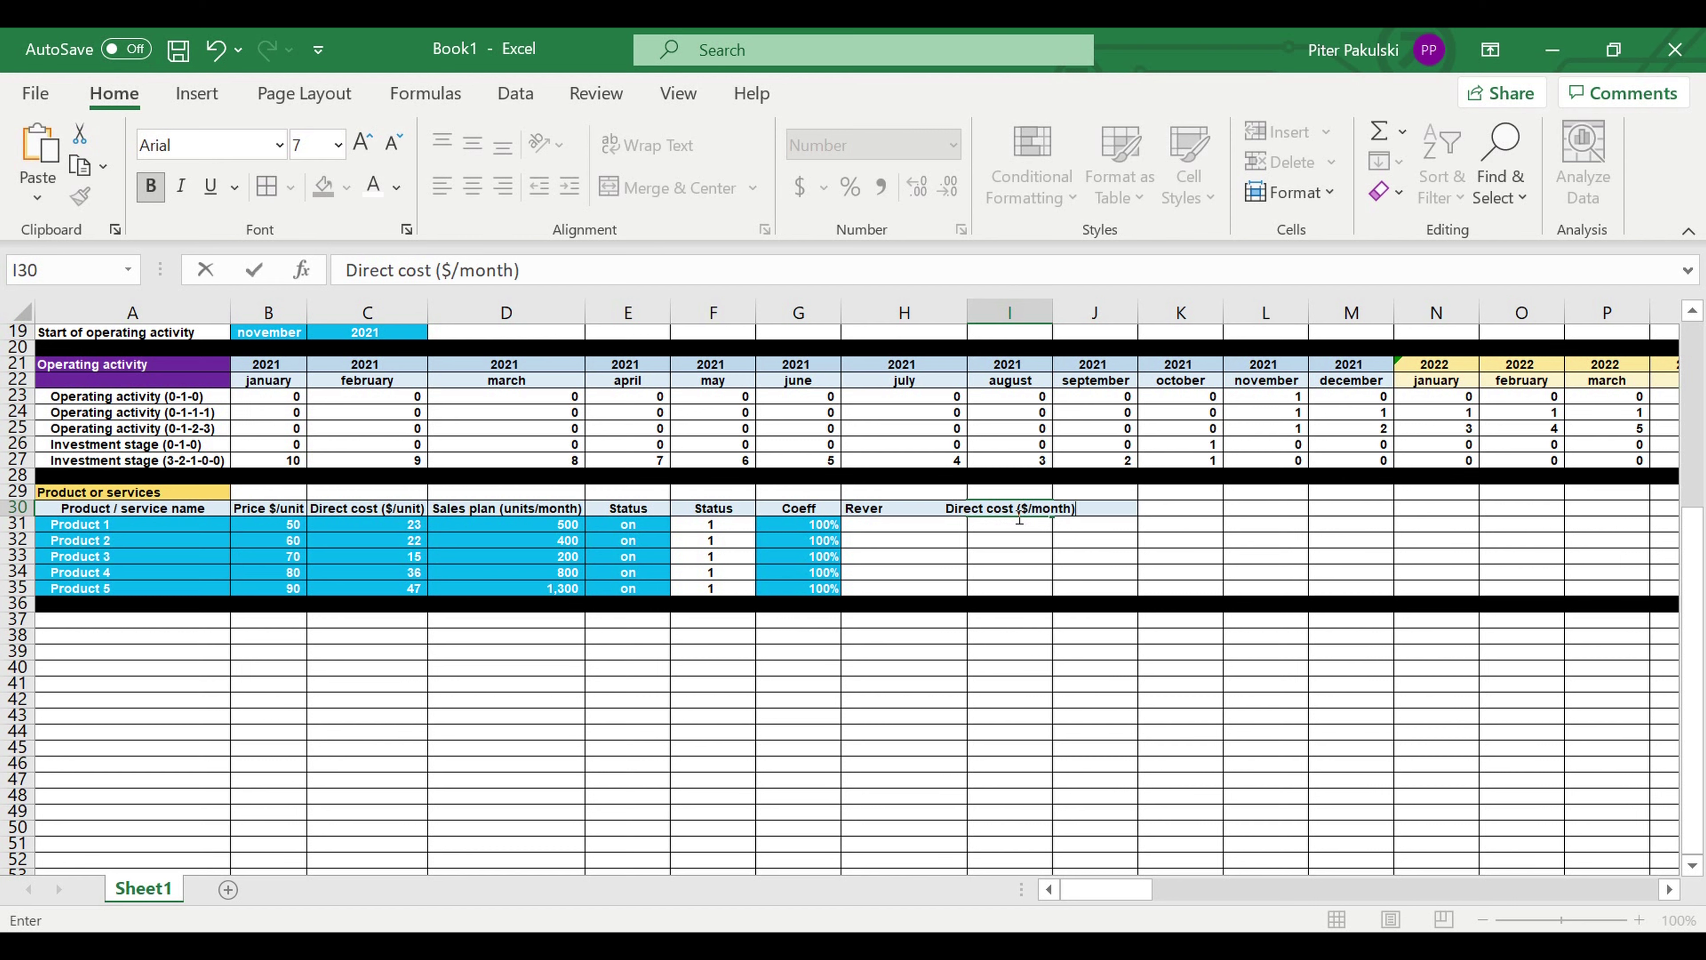
pyautogui.press('Return')
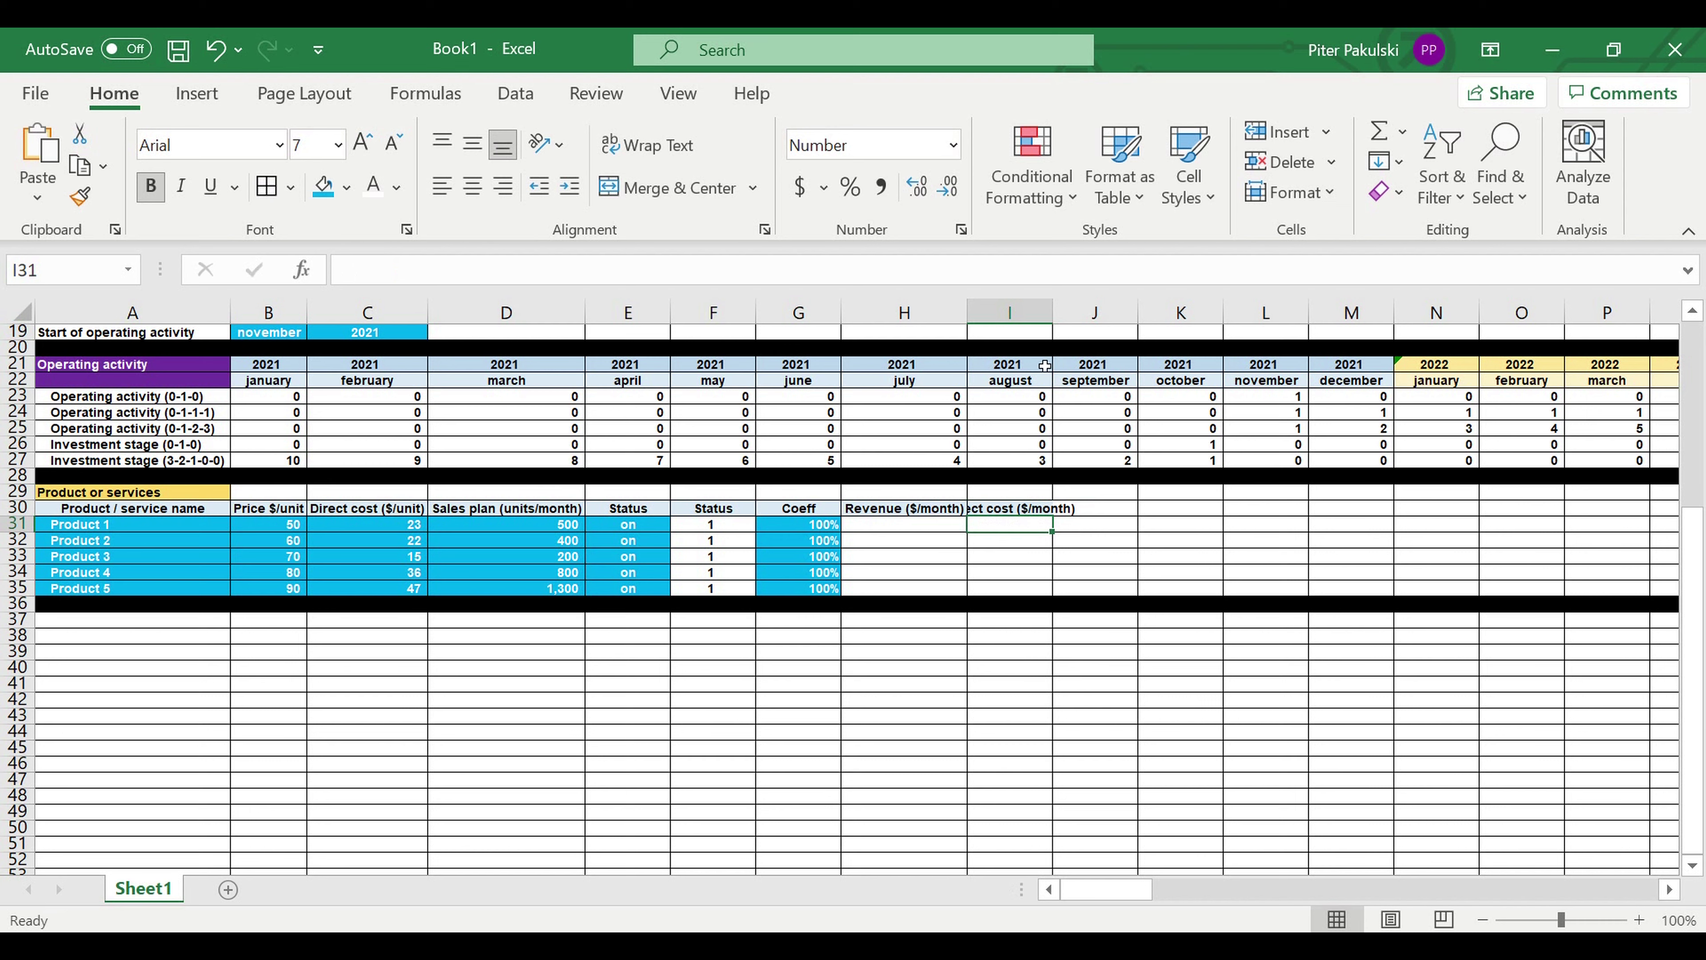
pyautogui.doubleClick(1051, 310)
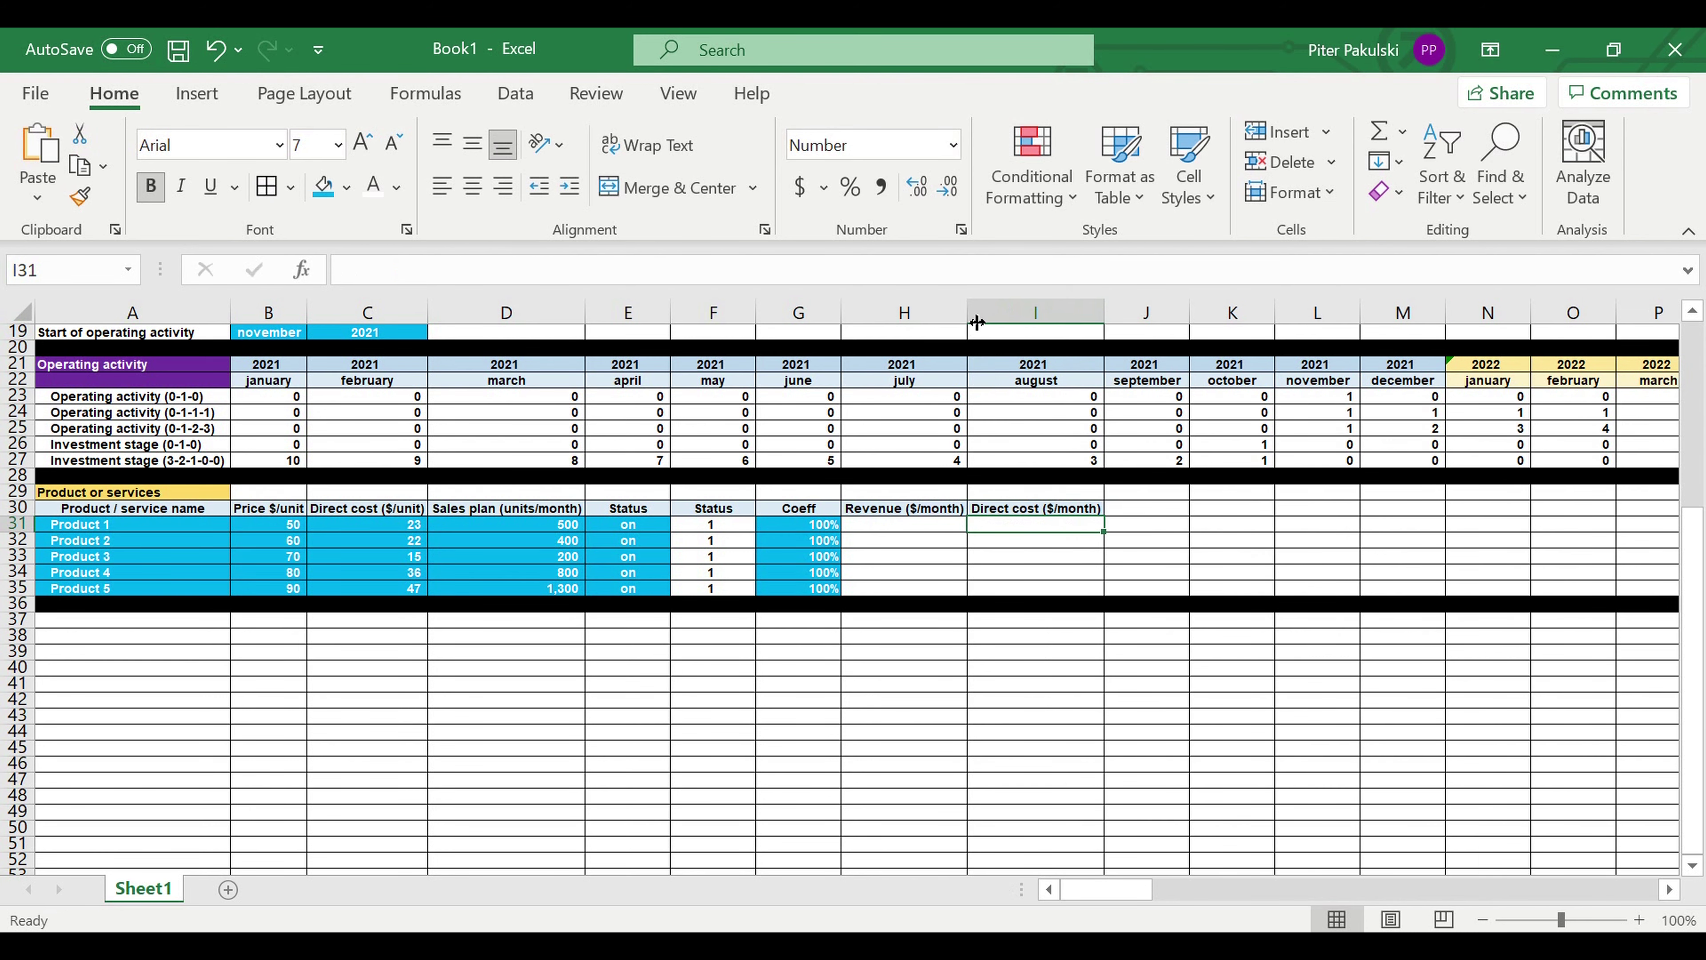
# Enter the revenue formula =B31*D31*F31*G31 in H31
pyautogui.click(922, 531)
pyautogui.write('=')
pyautogui.click(258, 529)
pyautogui.write('*')
pyautogui.click(491, 532)
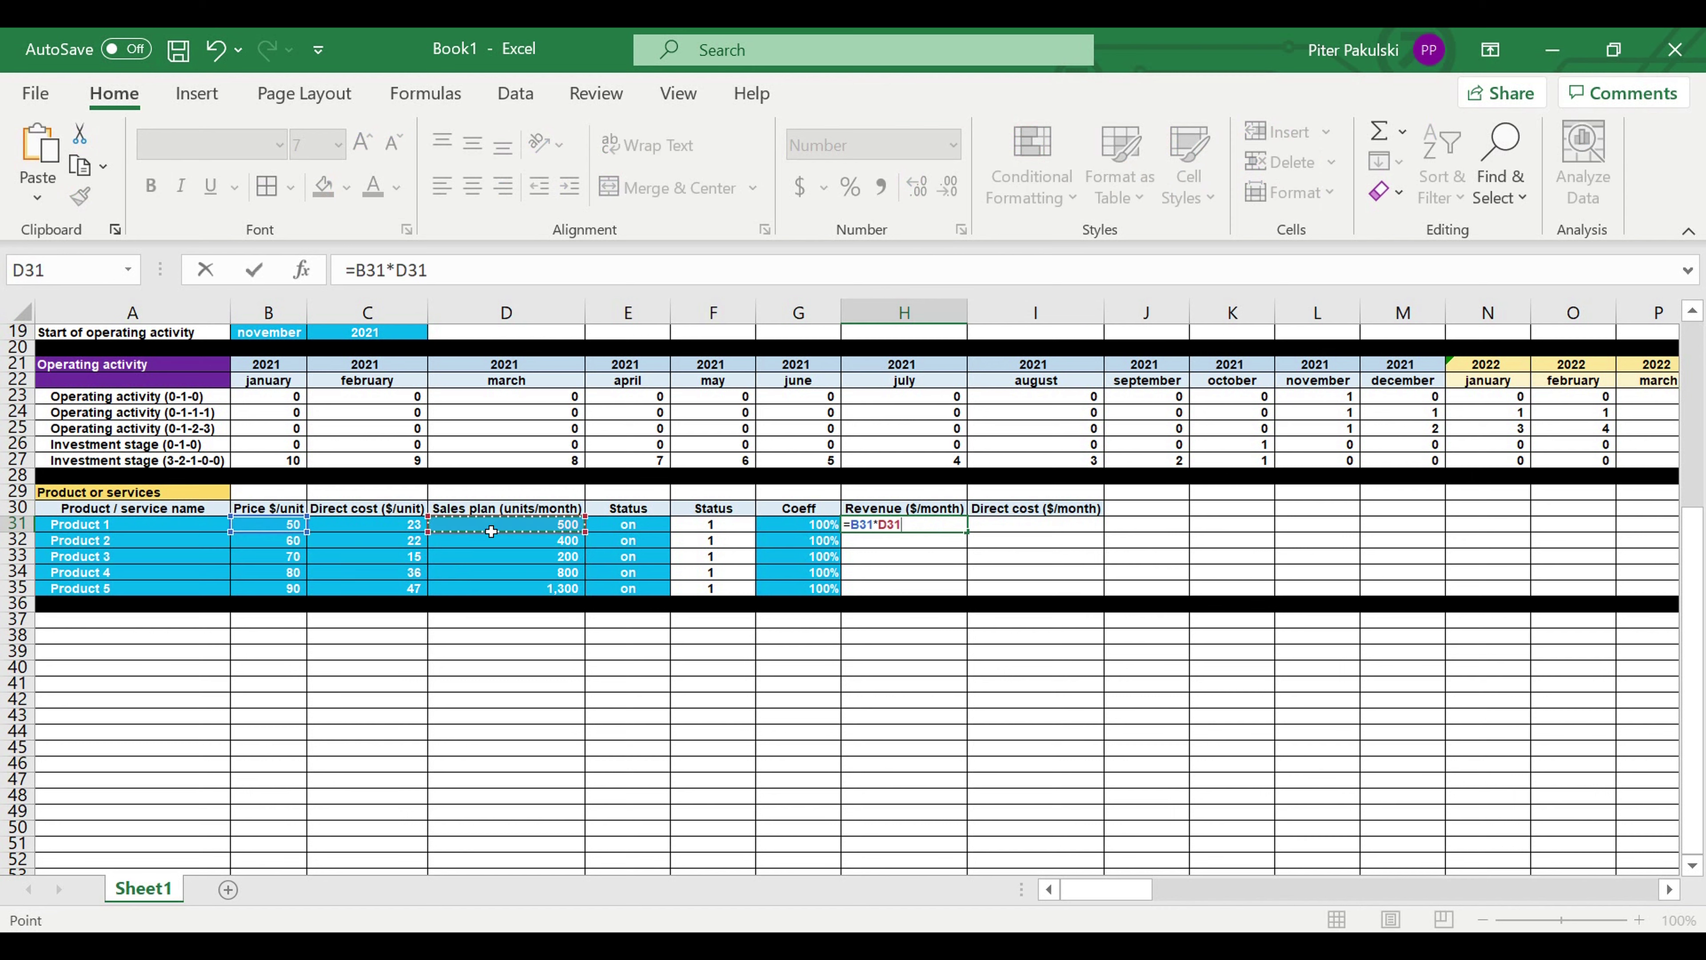
pyautogui.write('*')
pyautogui.click(713, 530)
pyautogui.write('*')
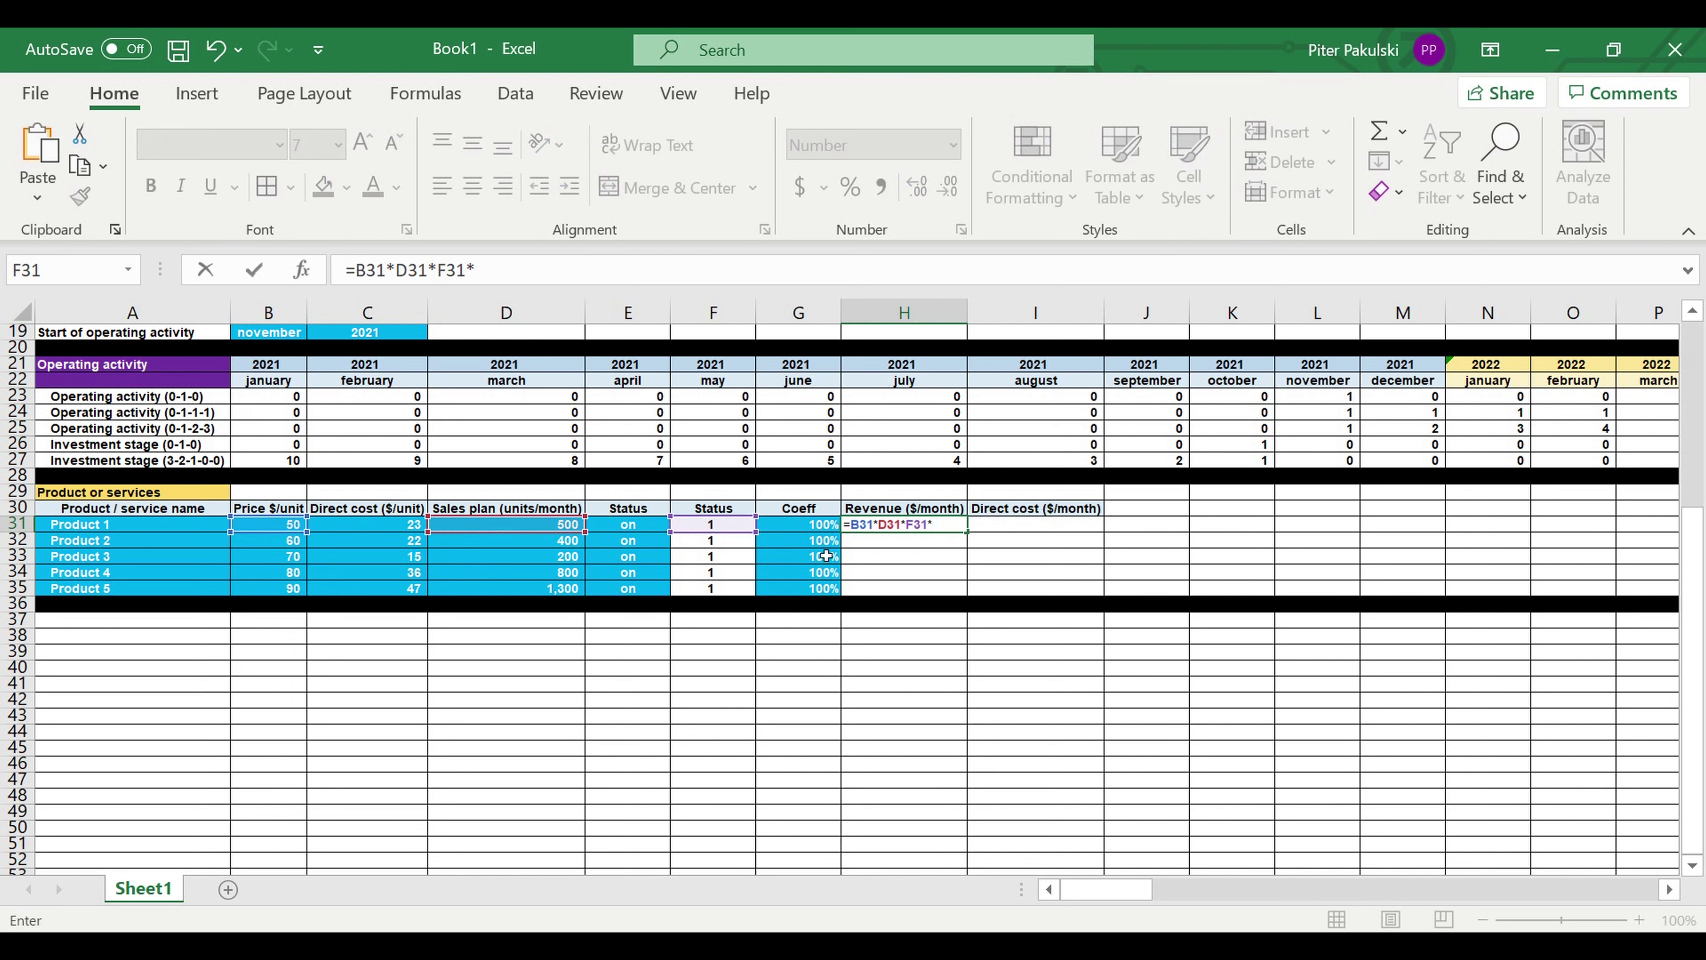
pyautogui.click(813, 528)
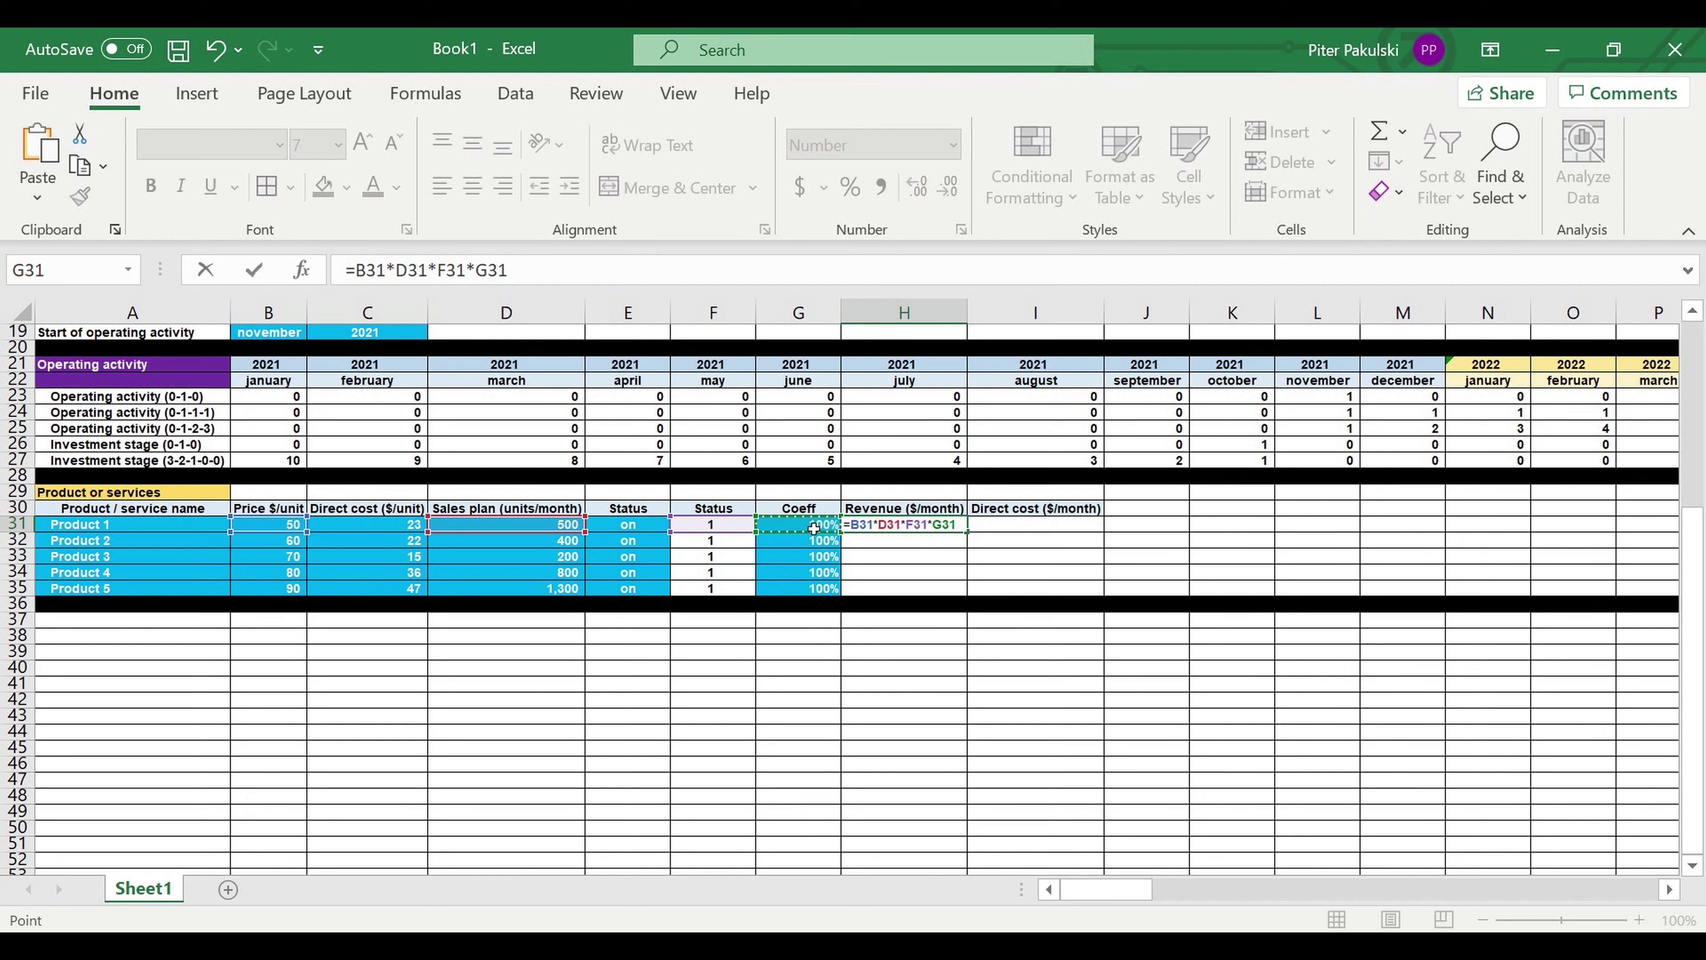
pyautogui.press('Return')
pyautogui.click(944, 527)
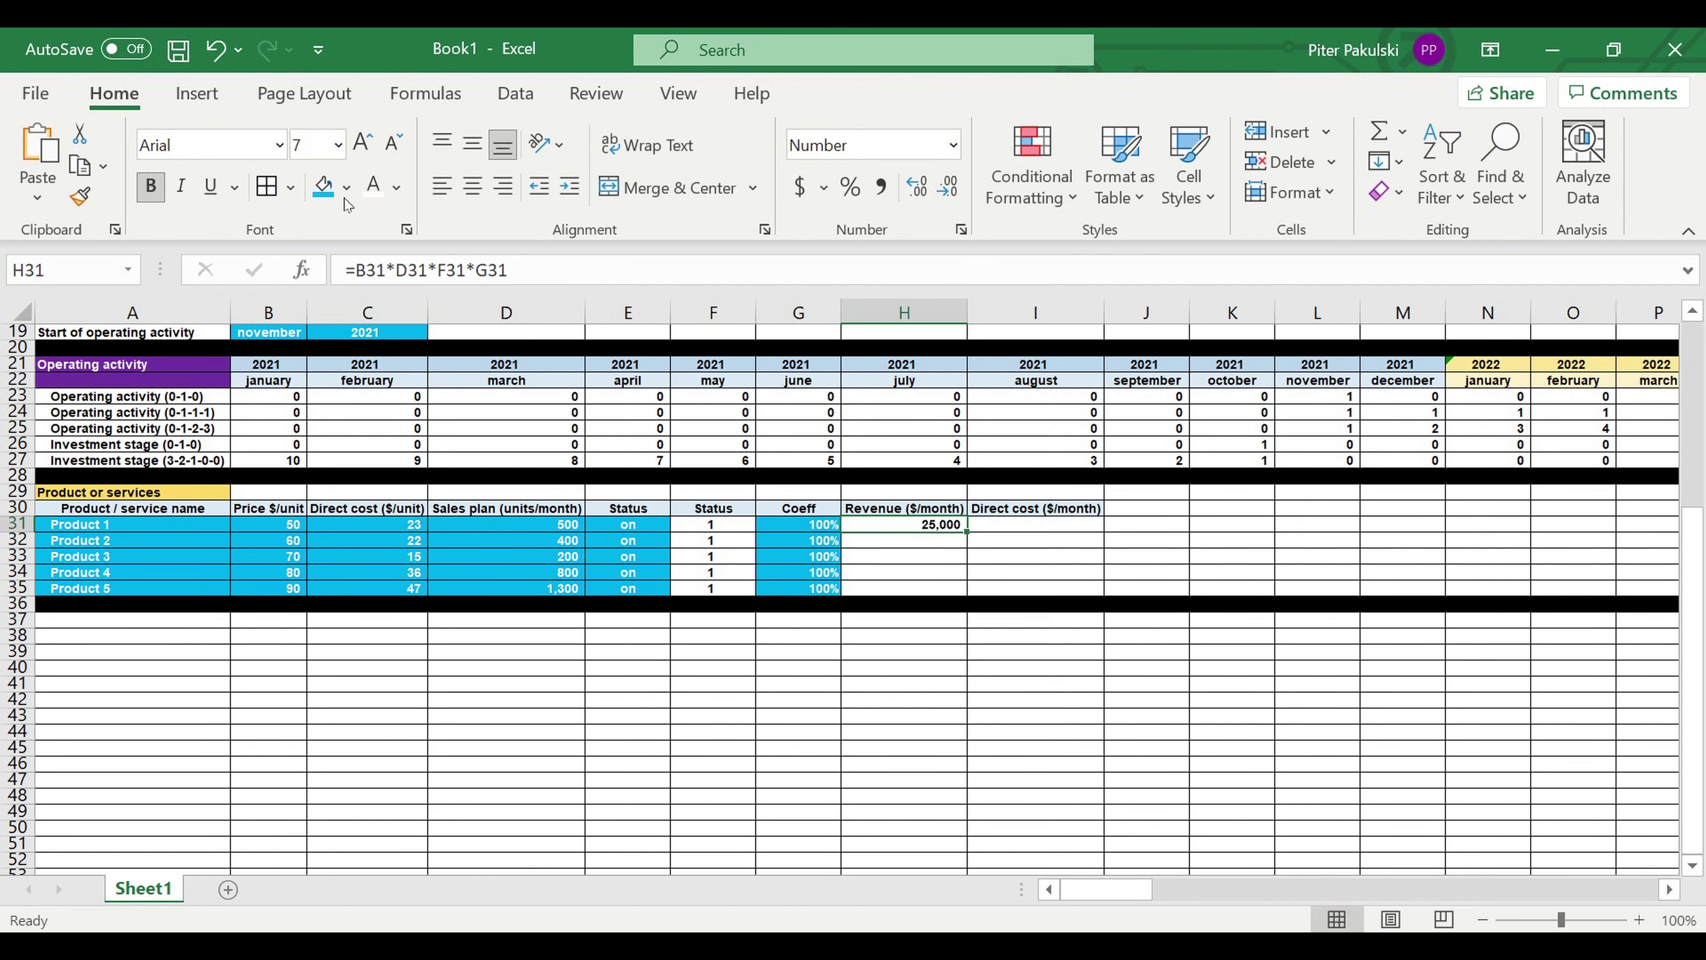
pyautogui.moveTo(528, 278); pyautogui.dragTo(282, 272)
pyautogui.hotkey('ctrl', 'c')
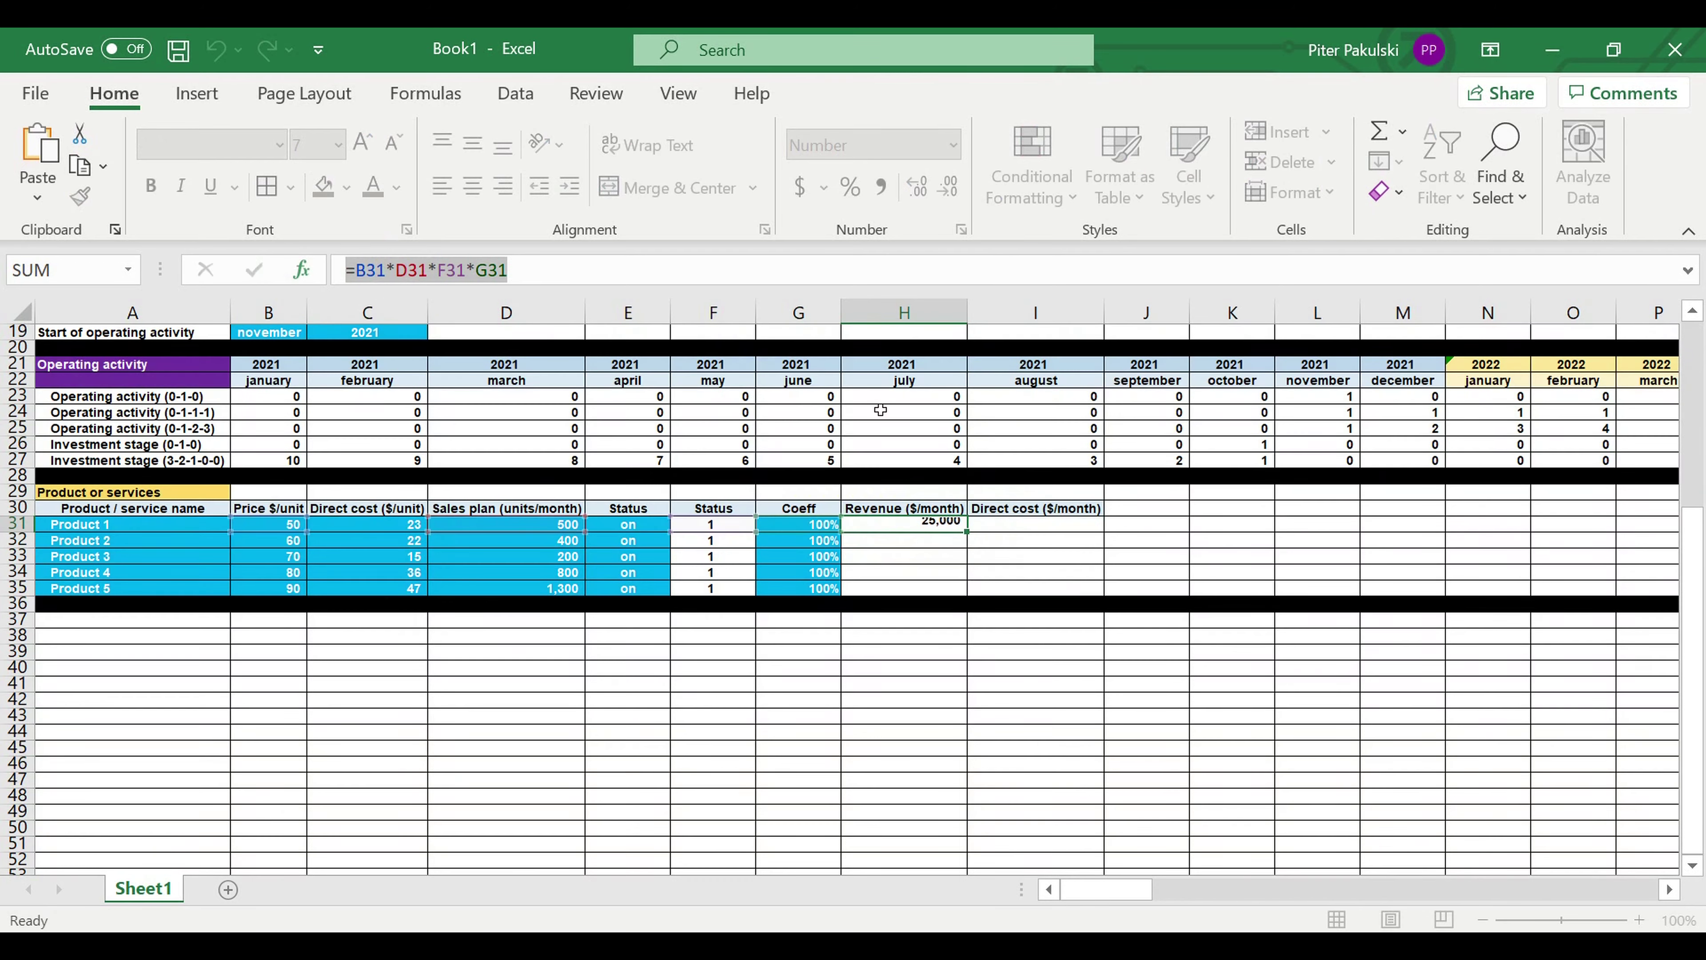
pyautogui.press('Return')
# Enter =C31*D31*F31*G31 in I31 and fill both formulas down to row 35
pyautogui.click(1010, 527)
pyautogui.click(382, 280)
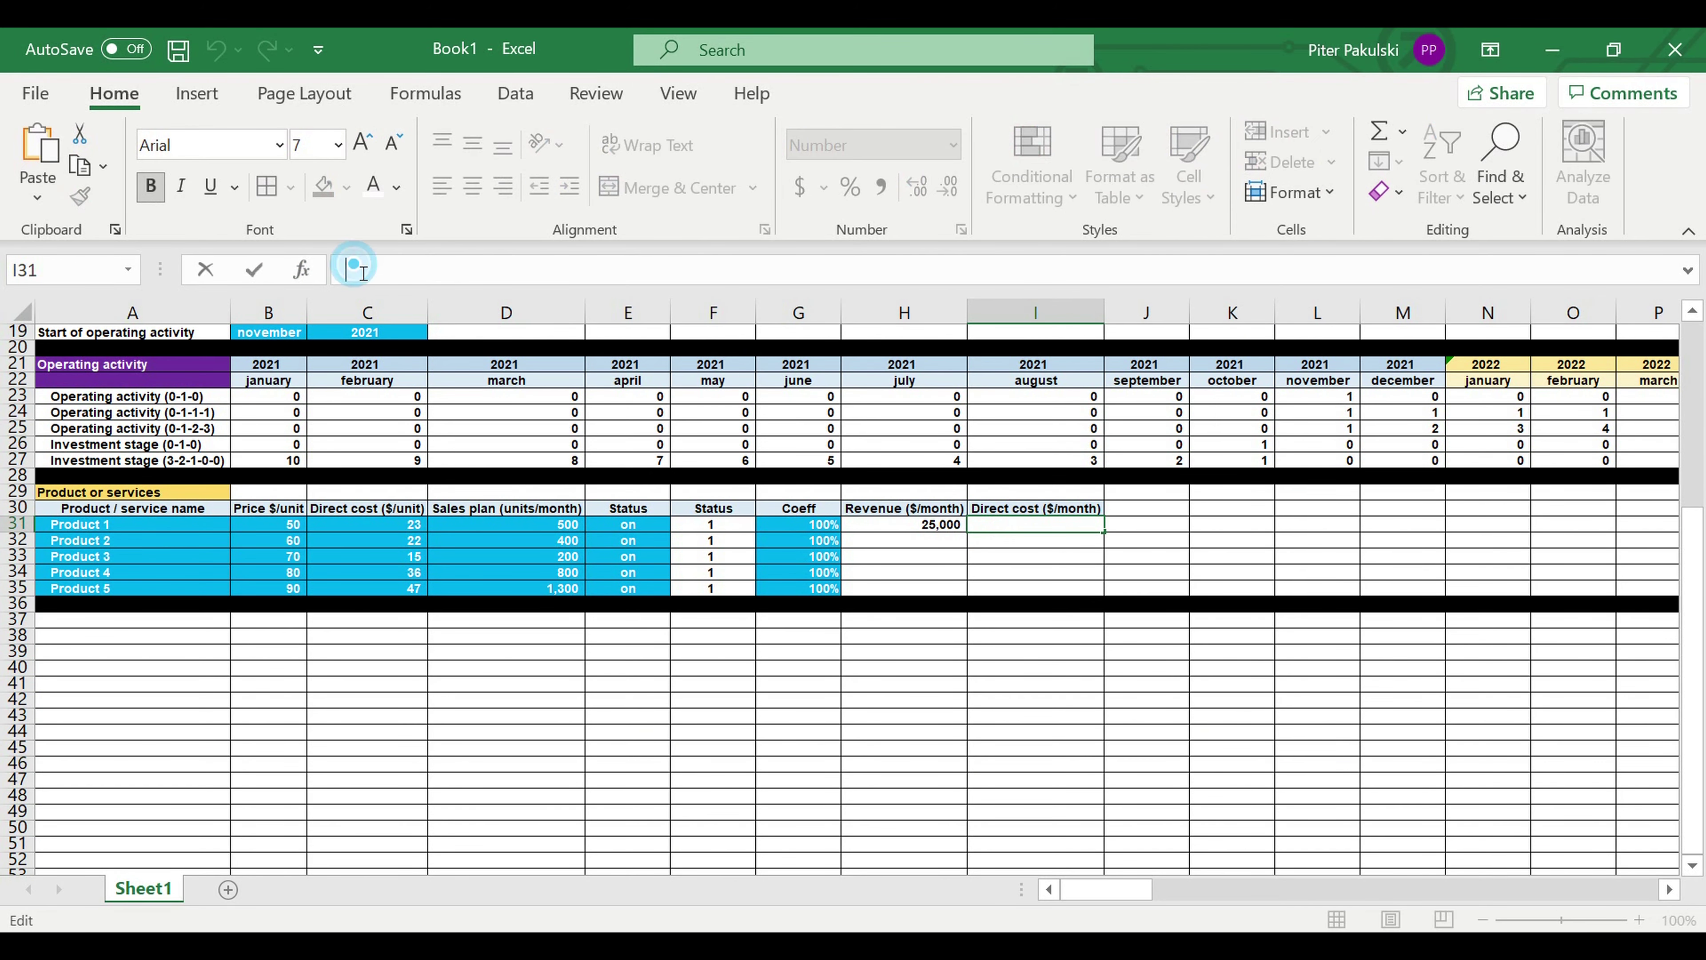
pyautogui.hotkey('ctrl', 'v')
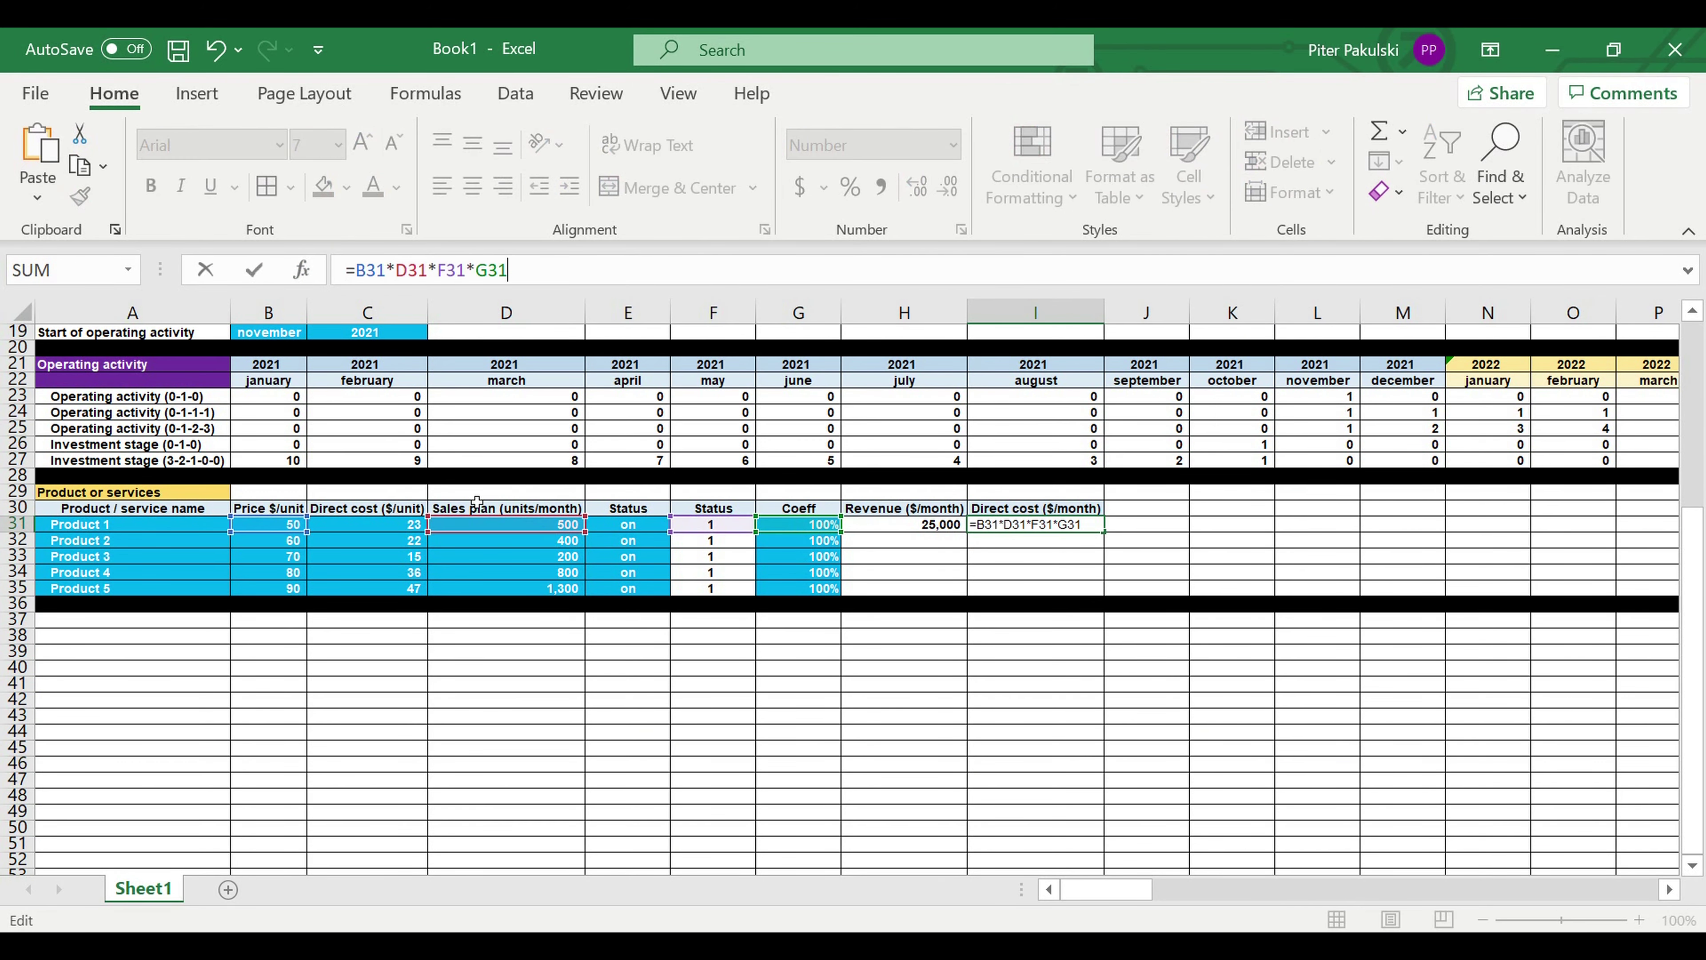
pyautogui.moveTo(260, 534); pyautogui.dragTo(347, 532)
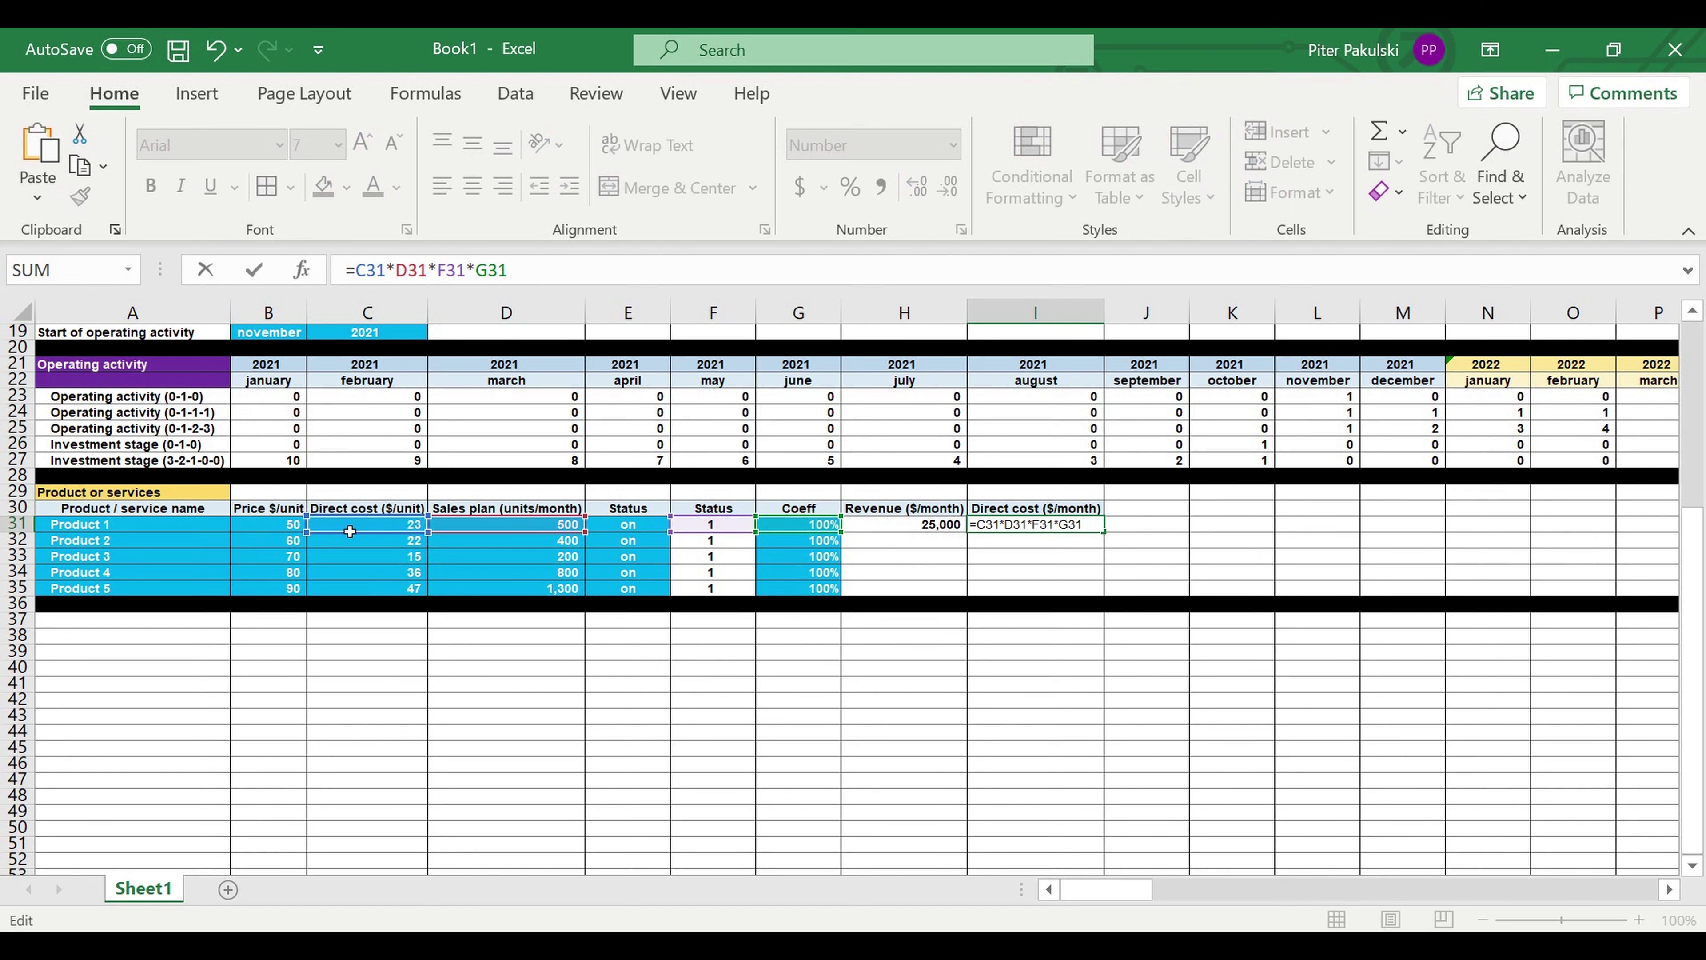
pyautogui.hotkey('ctrl', 'Return')
pyautogui.moveTo(903, 527); pyautogui.dragTo(1089, 610)
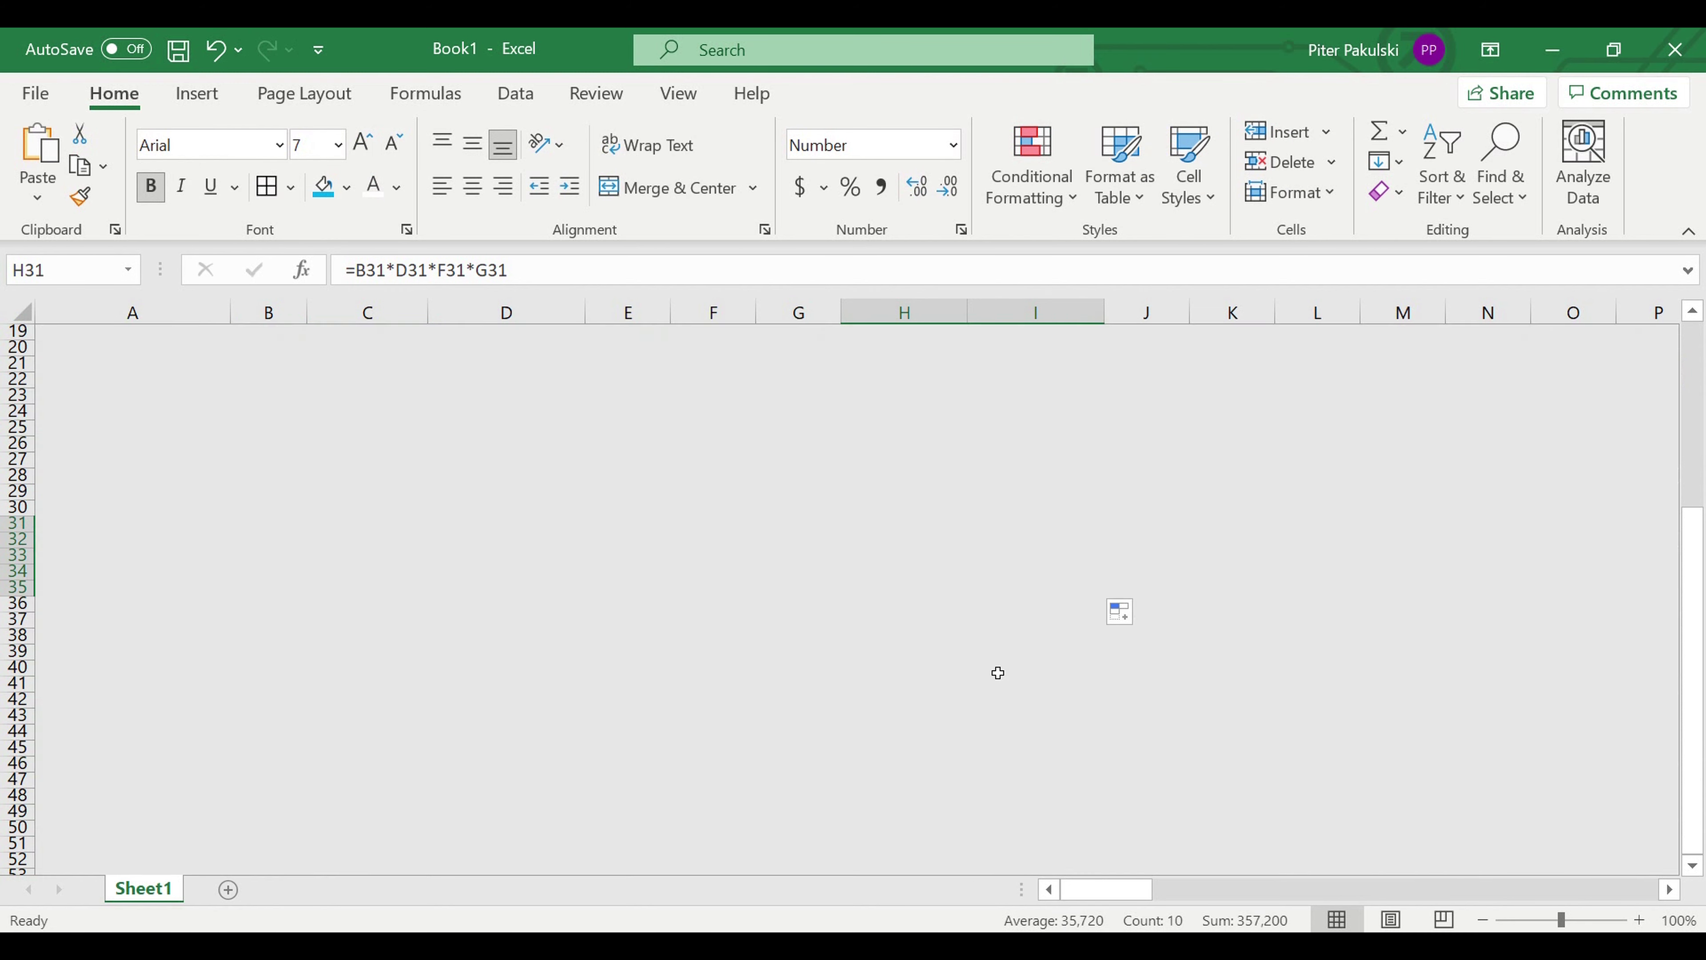
pyautogui.click(997, 671)
# Shade the revenue values H31:H35 bright green from More Colors
pyautogui.moveTo(917, 530); pyautogui.dragTo(917, 590)
pyautogui.click(346, 188)
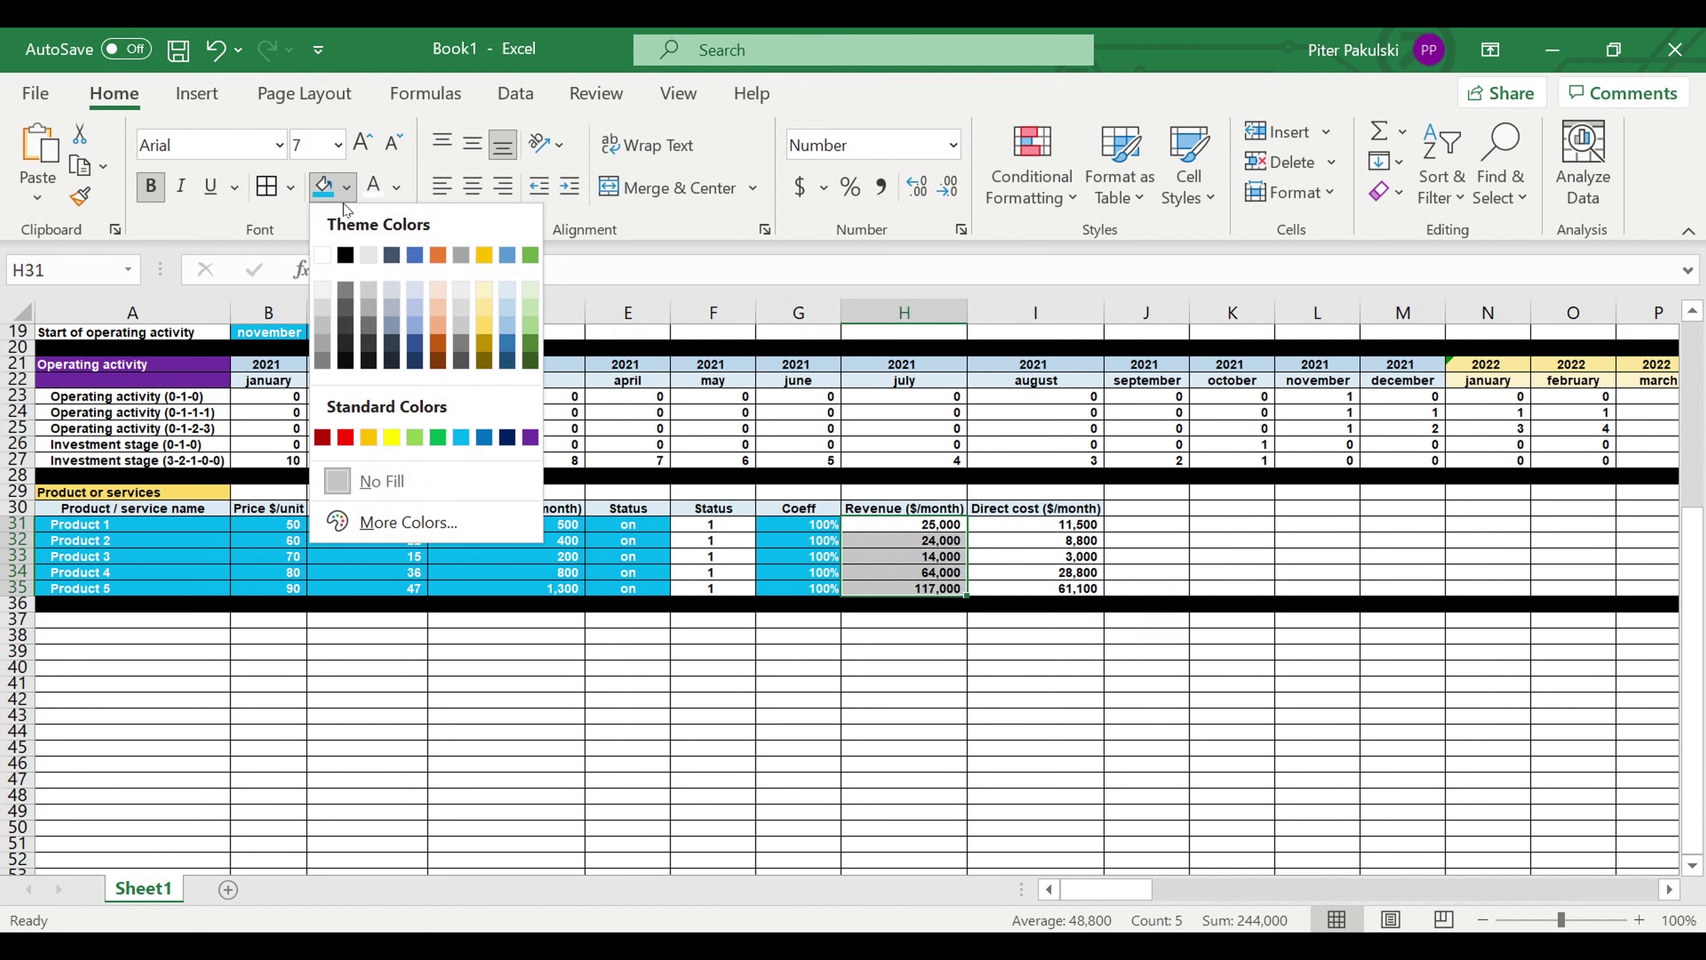
pyautogui.click(407, 531)
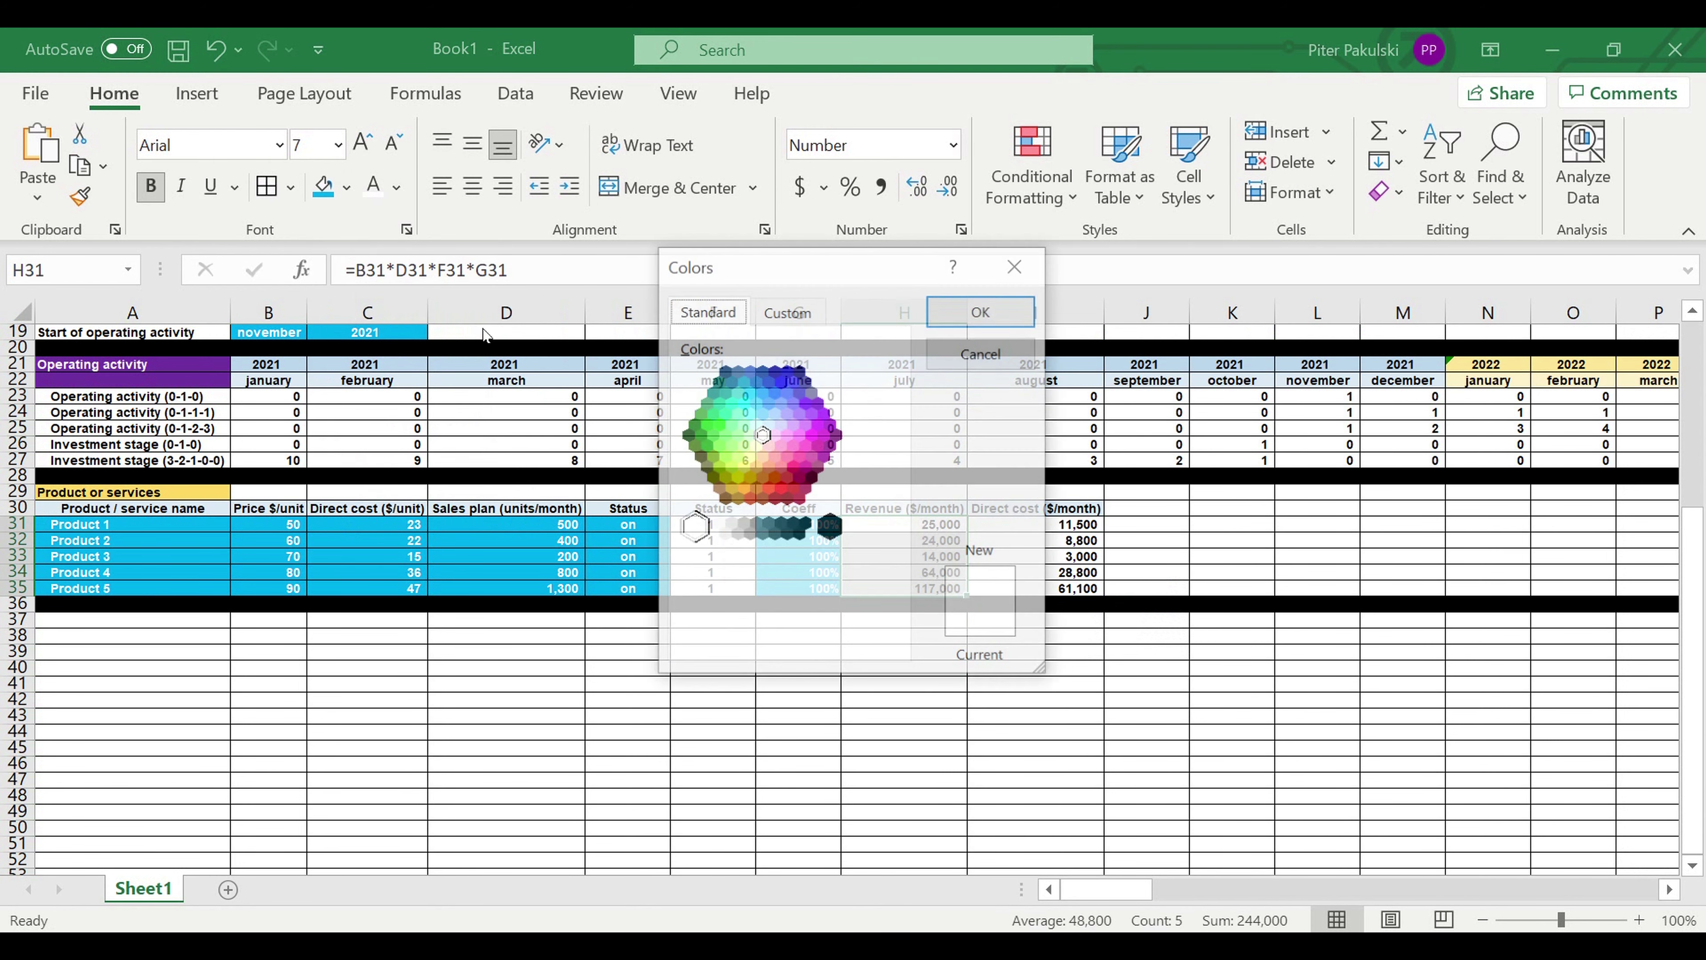
pyautogui.click(718, 423)
pyautogui.click(982, 310)
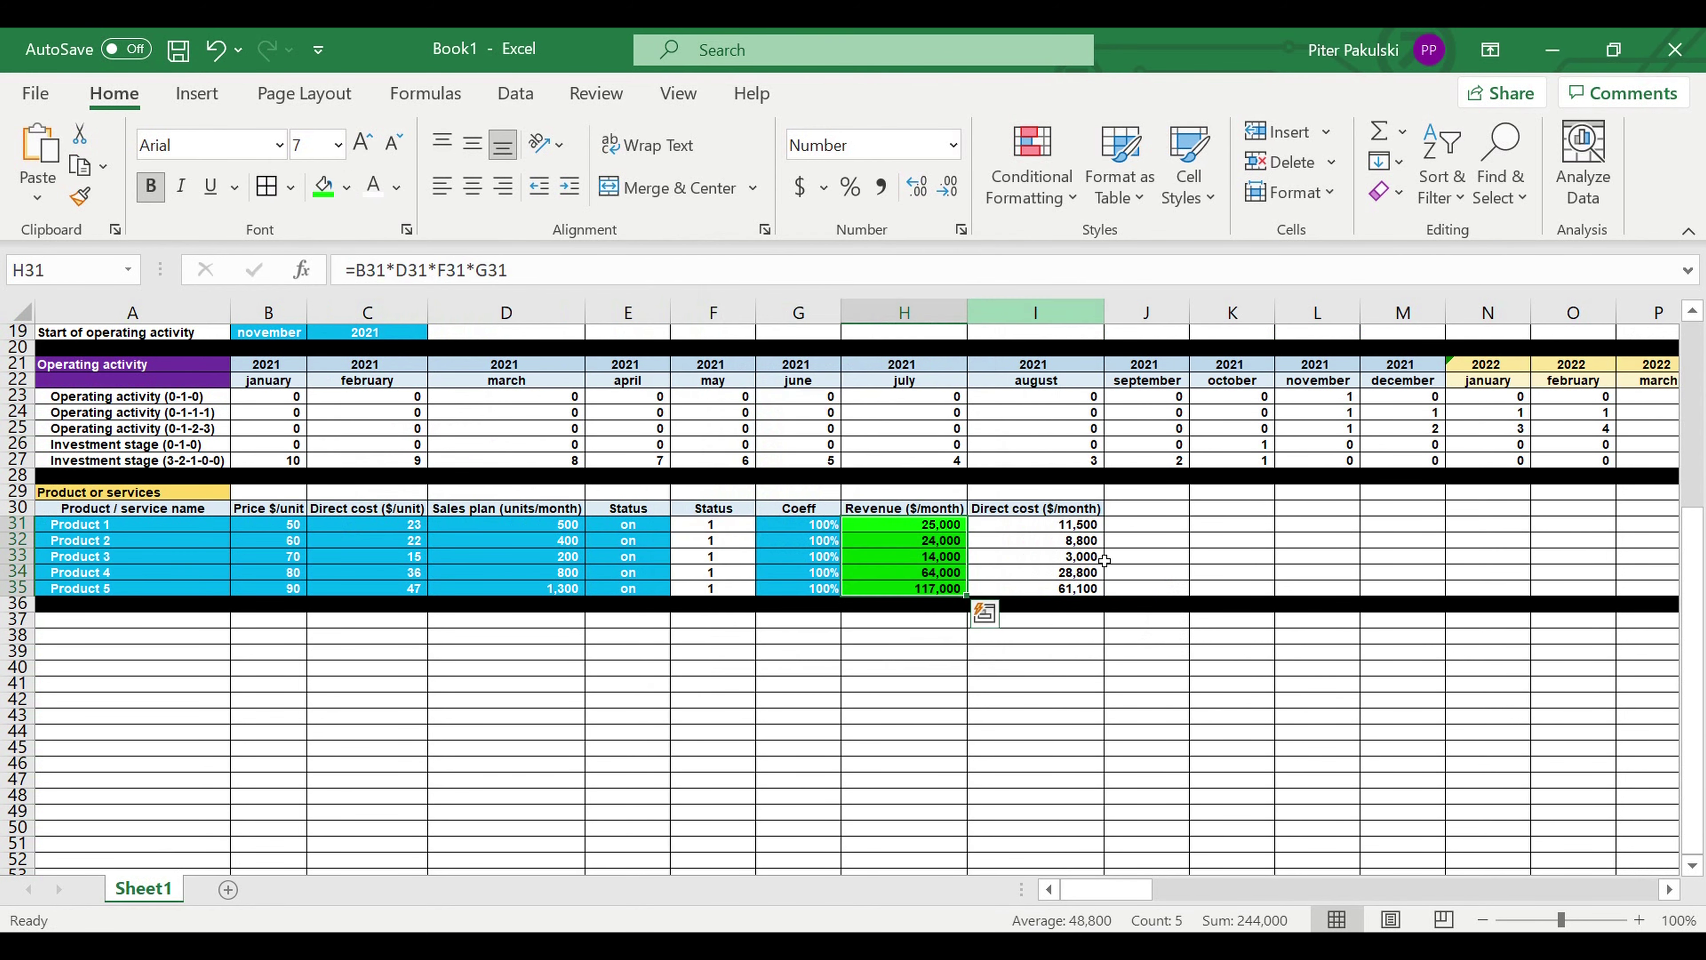
# Shade the direct cost values I31:I35 red, then select the revenue values to check their sum
pyautogui.moveTo(1056, 528); pyautogui.dragTo(1058, 595)
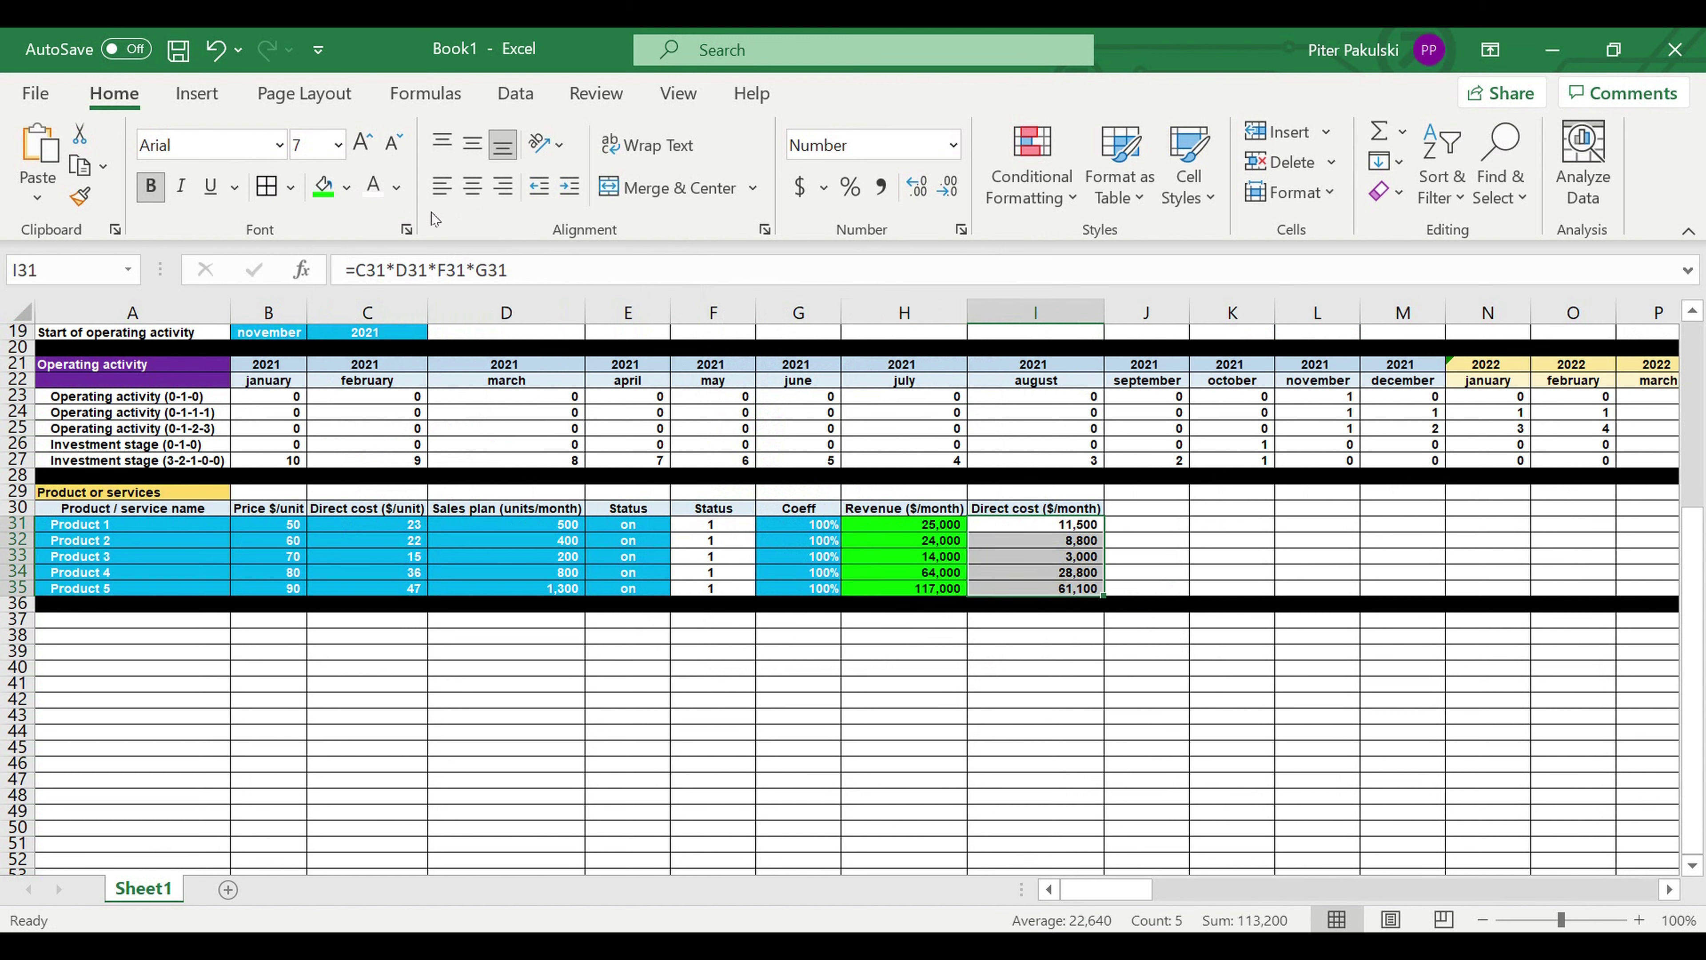
pyautogui.click(350, 189)
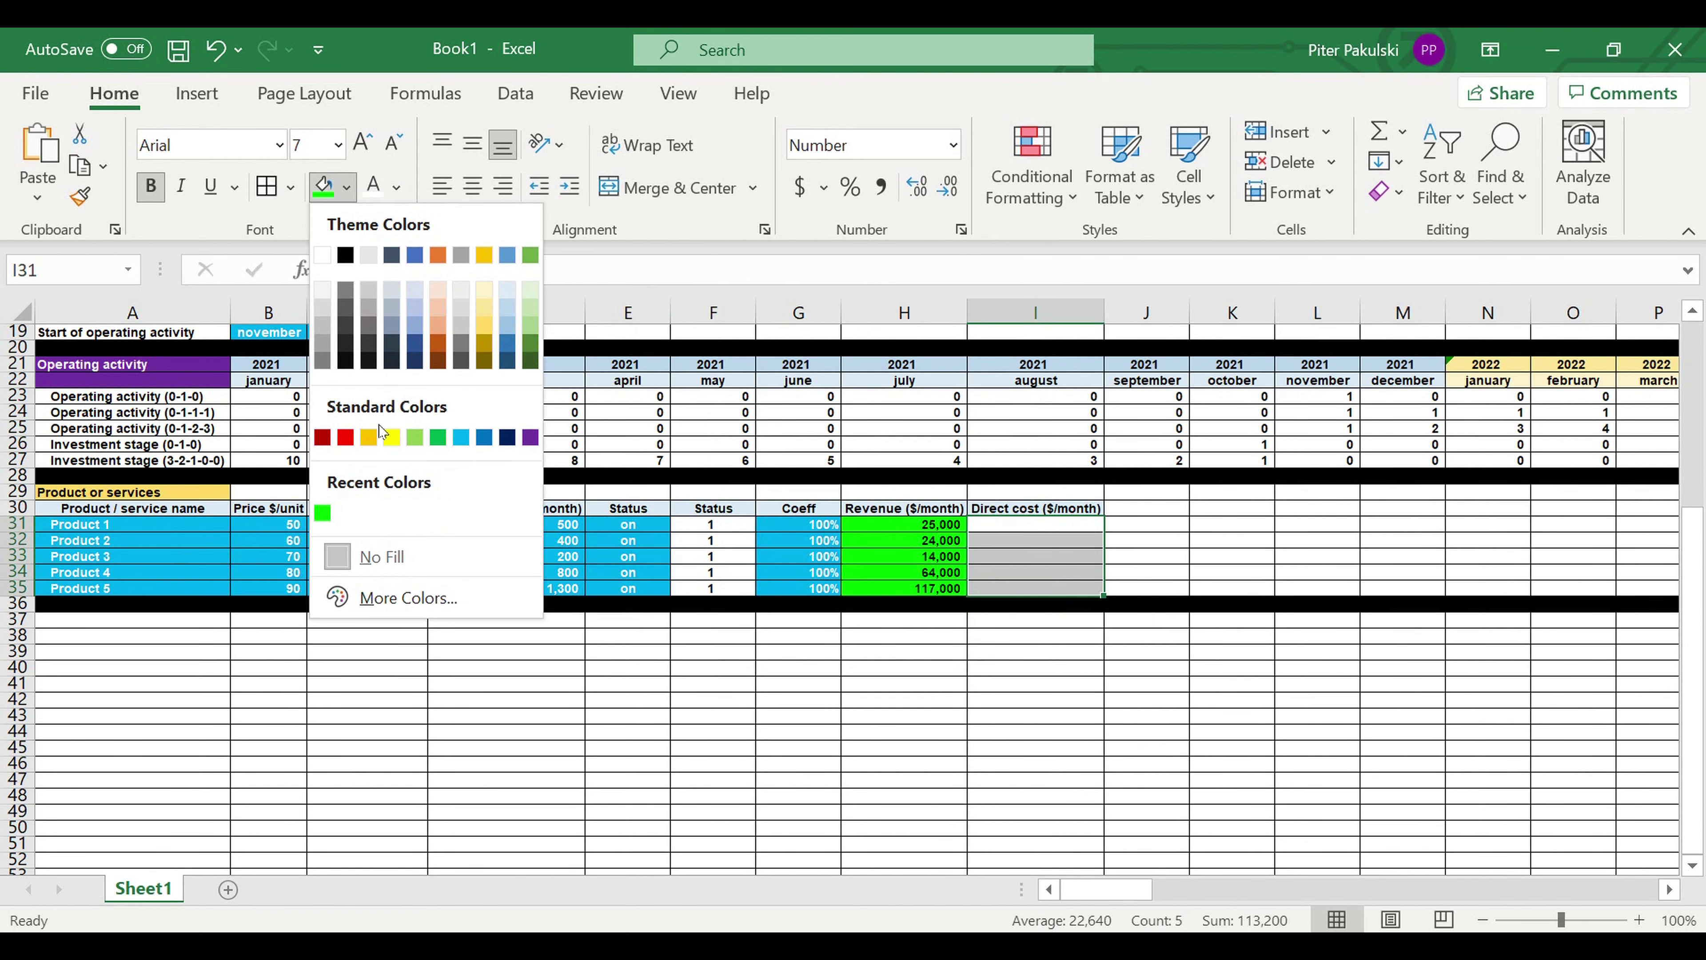
pyautogui.click(345, 437)
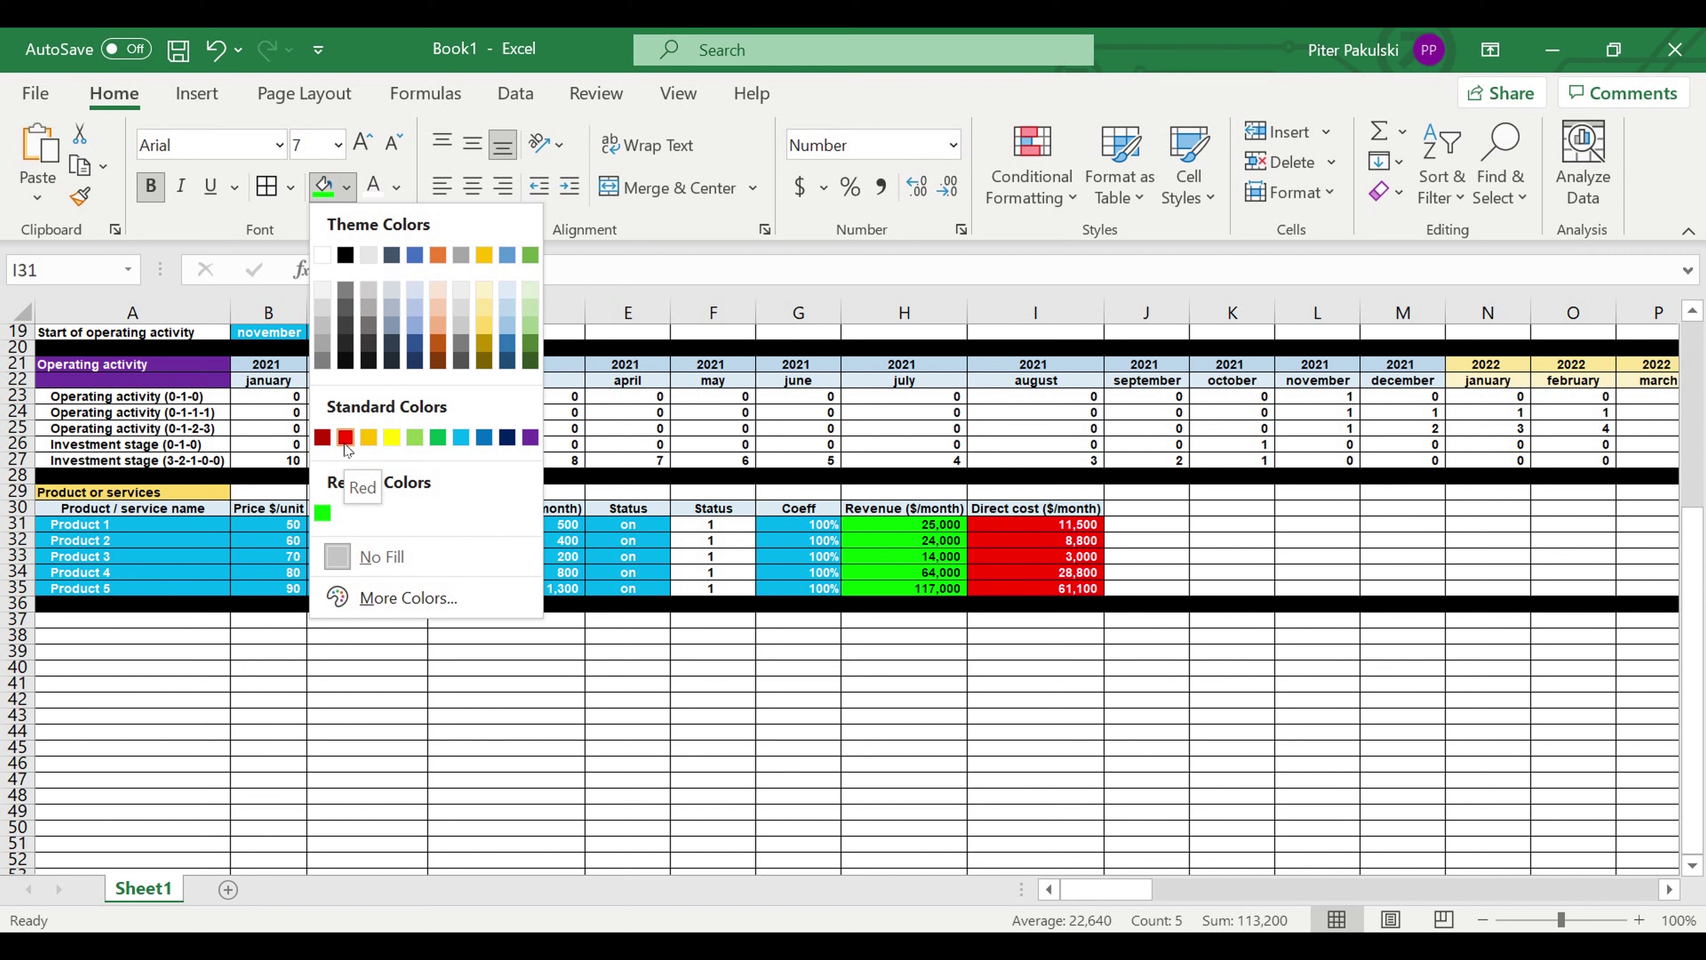
pyautogui.click(323, 437)
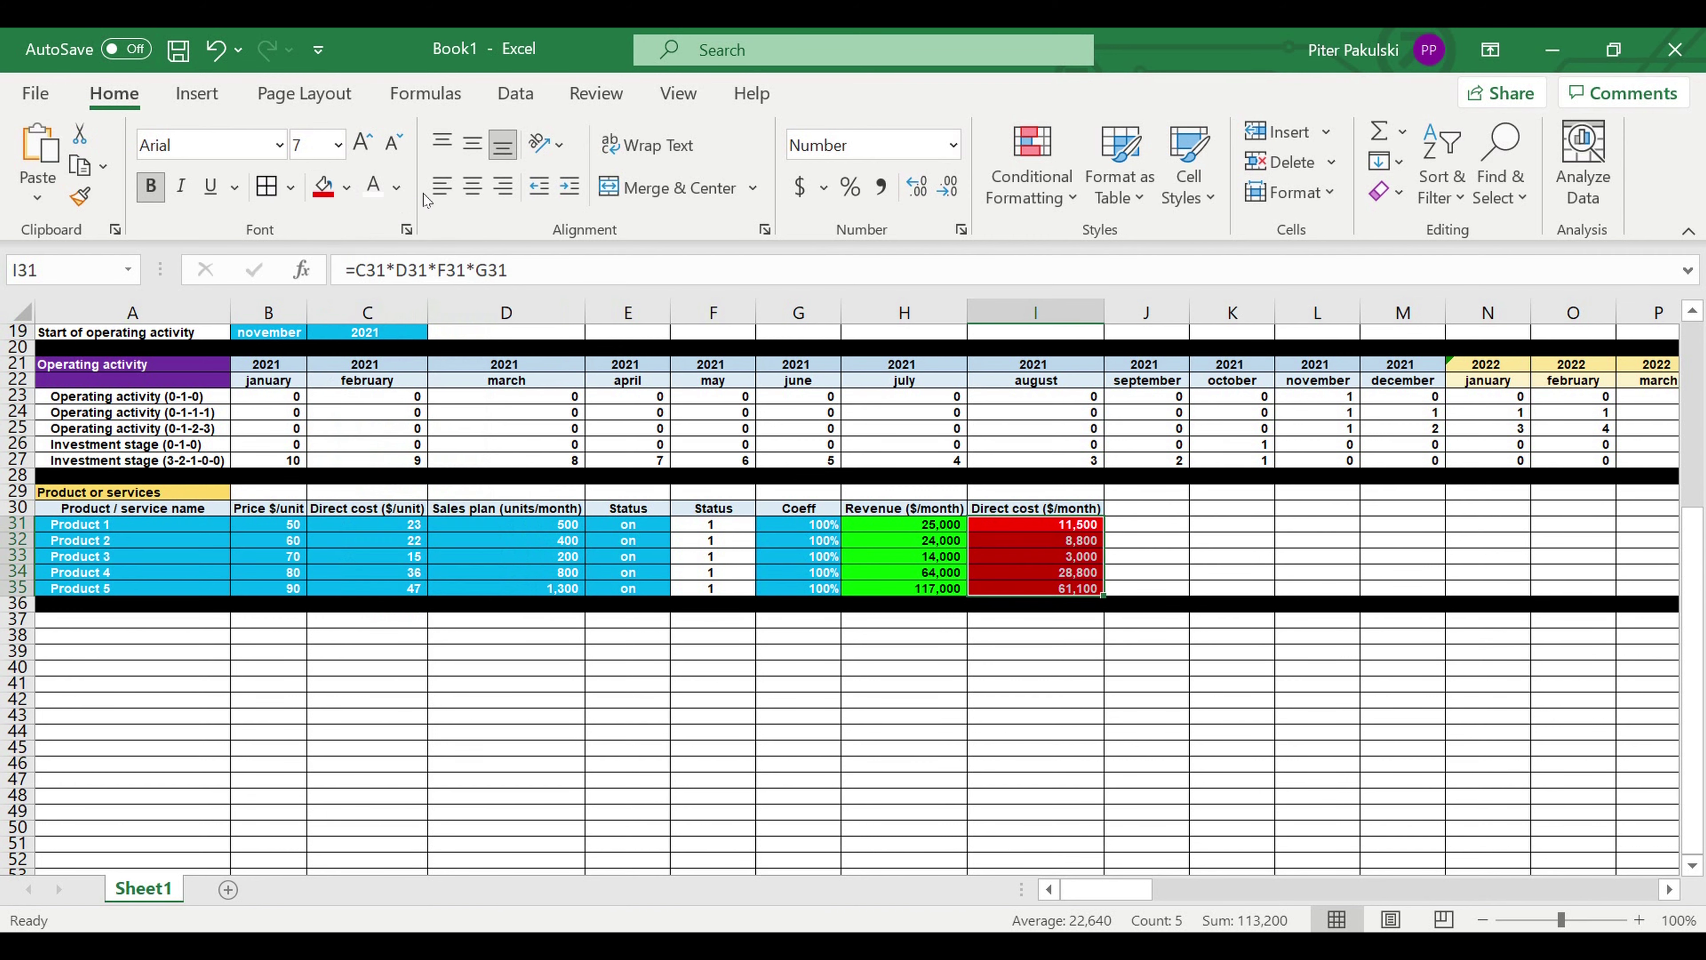
pyautogui.click(999, 698)
pyautogui.click(883, 665)
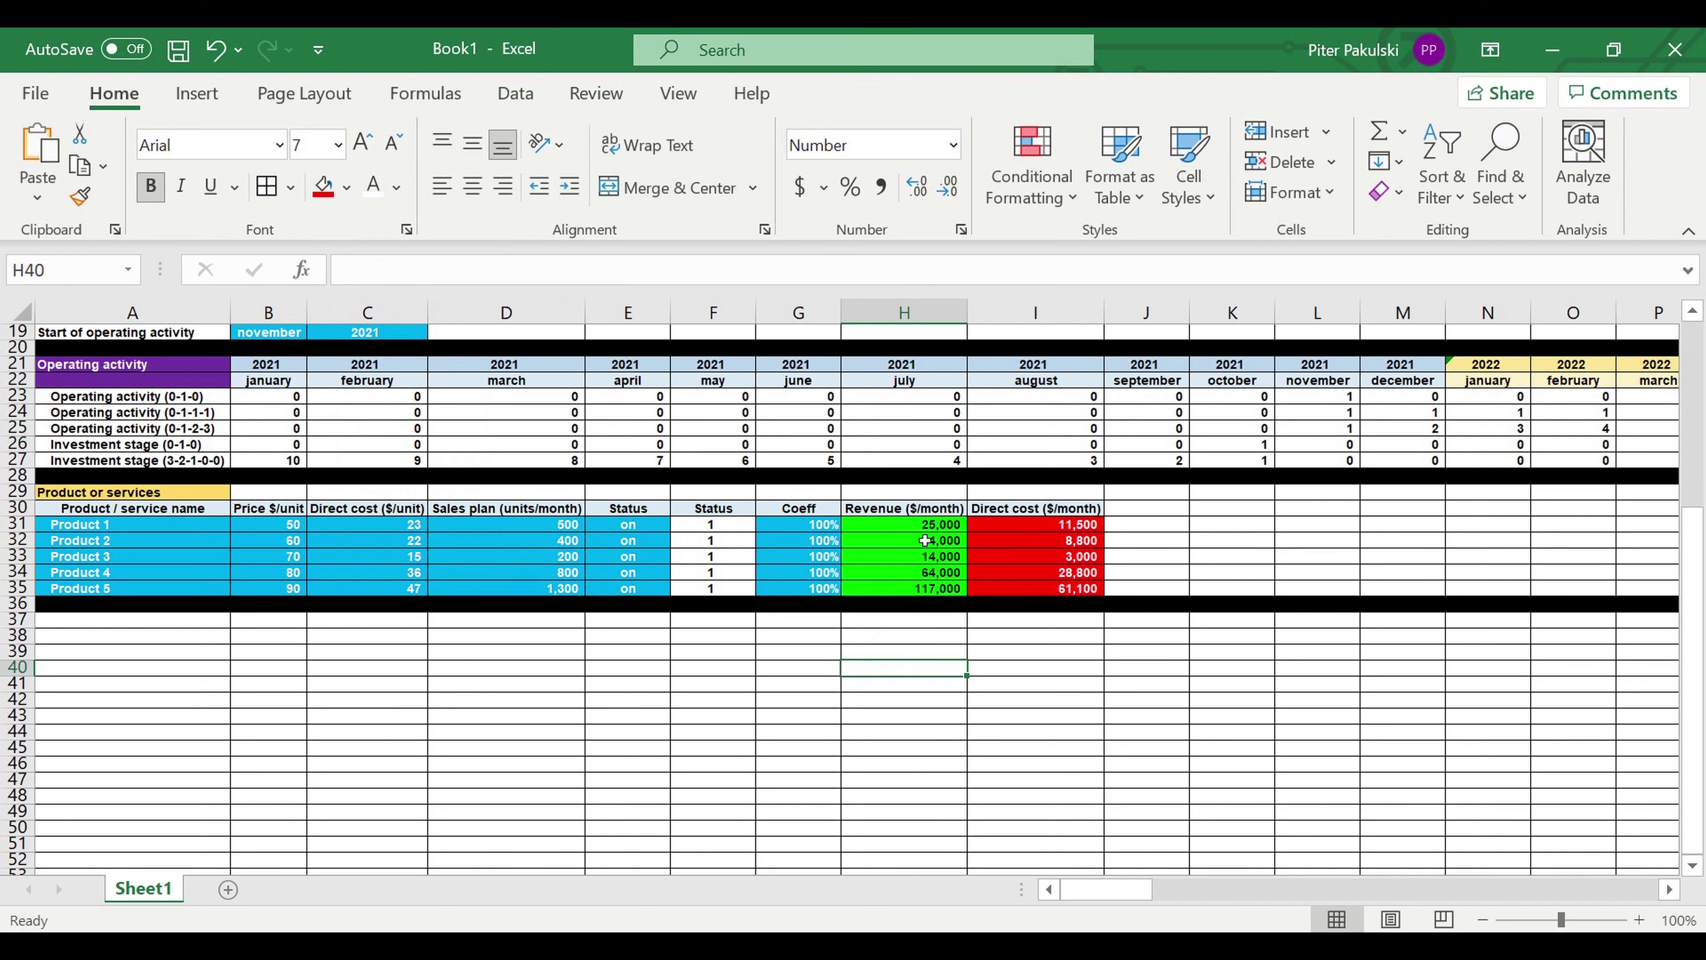
pyautogui.moveTo(926, 527); pyautogui.dragTo(927, 586)
pyautogui.moveTo(1066, 524); pyautogui.dragTo(1066, 572)
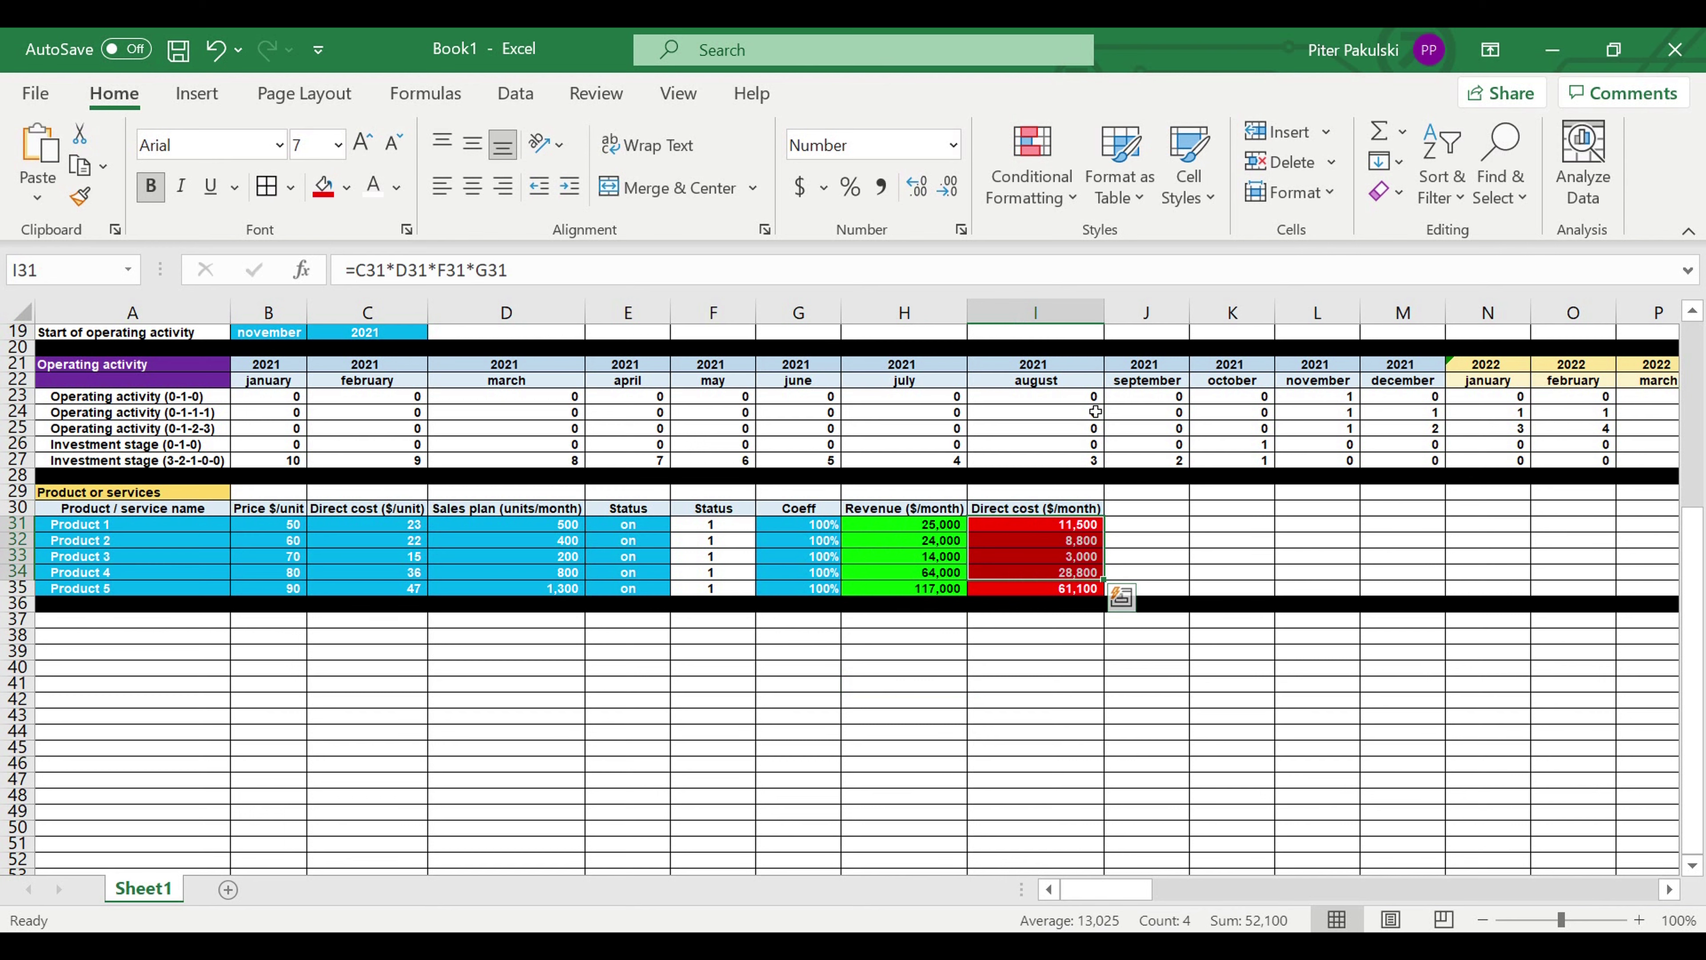
pyautogui.click(1390, 399)
pyautogui.moveTo(1472, 430); pyautogui.dragTo(1497, 444)
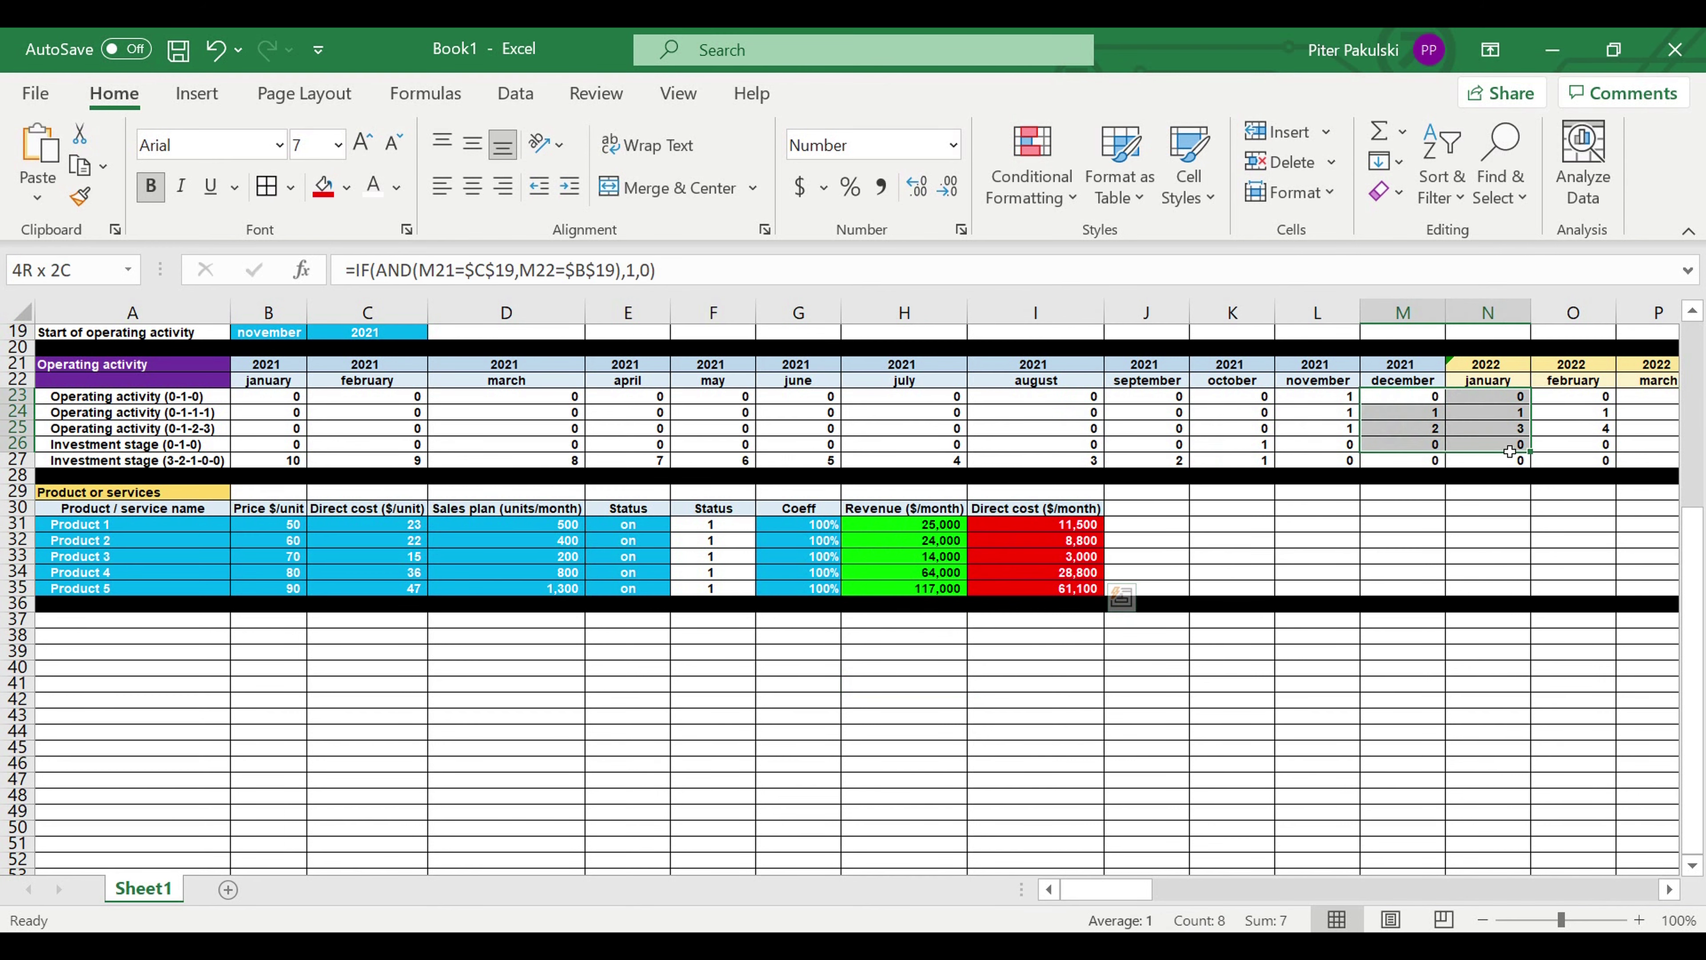
pyautogui.click(1373, 510)
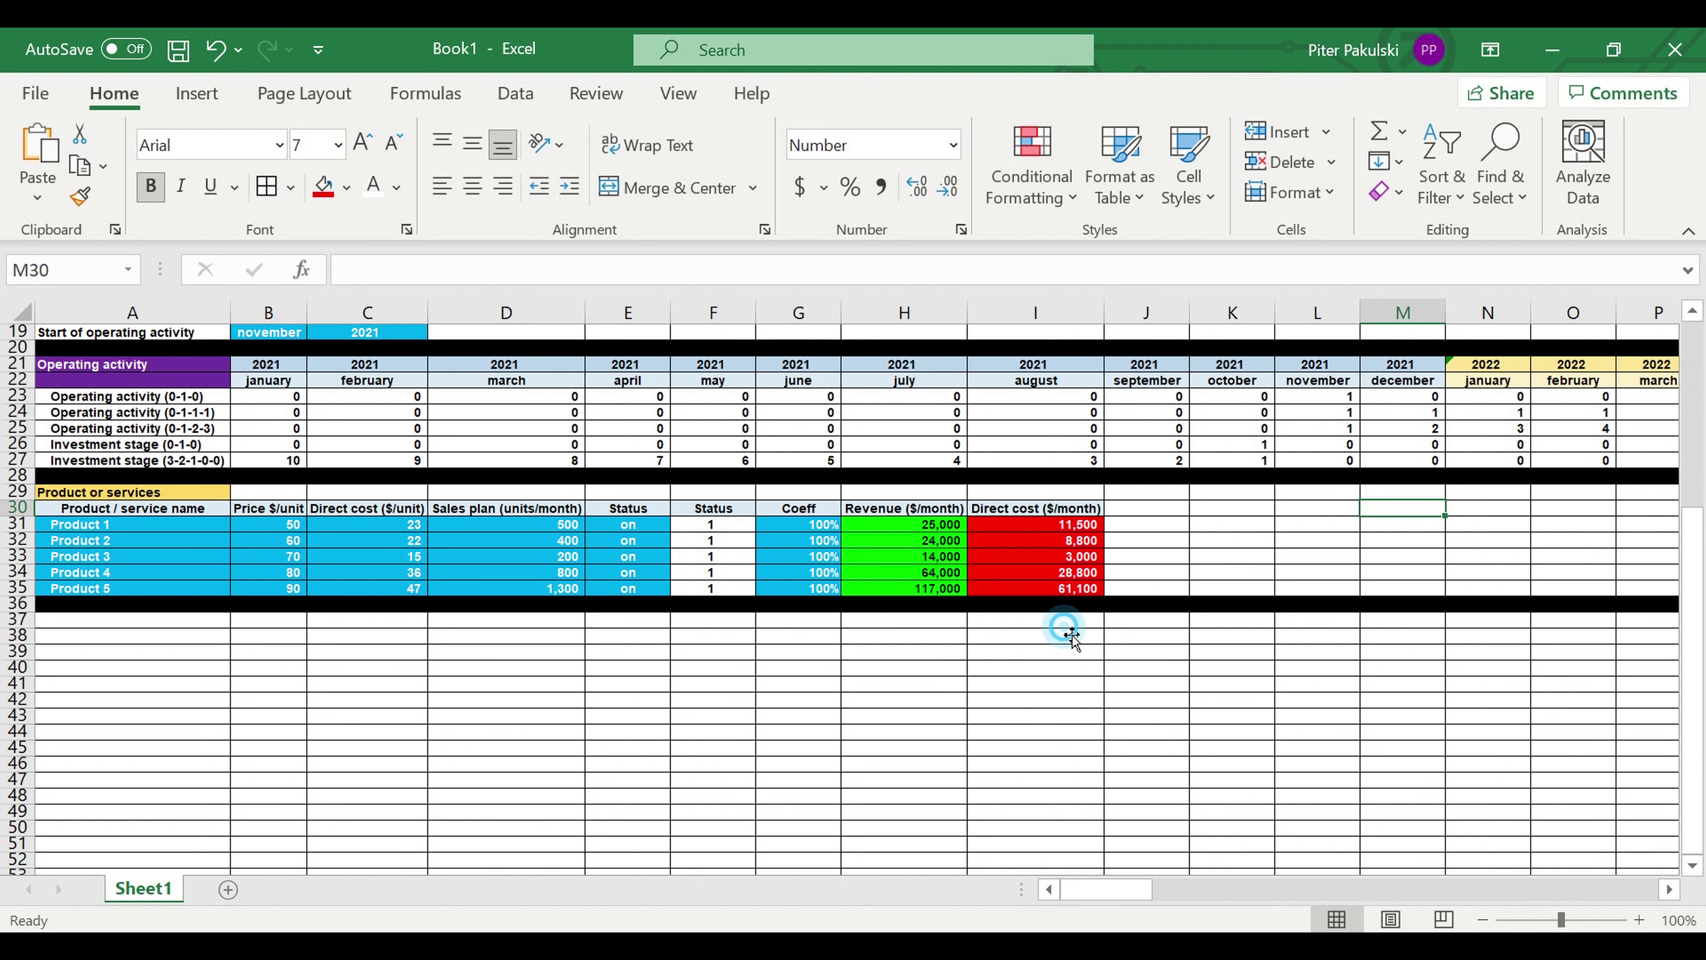
pyautogui.click(1068, 620)
pyautogui.click(924, 526)
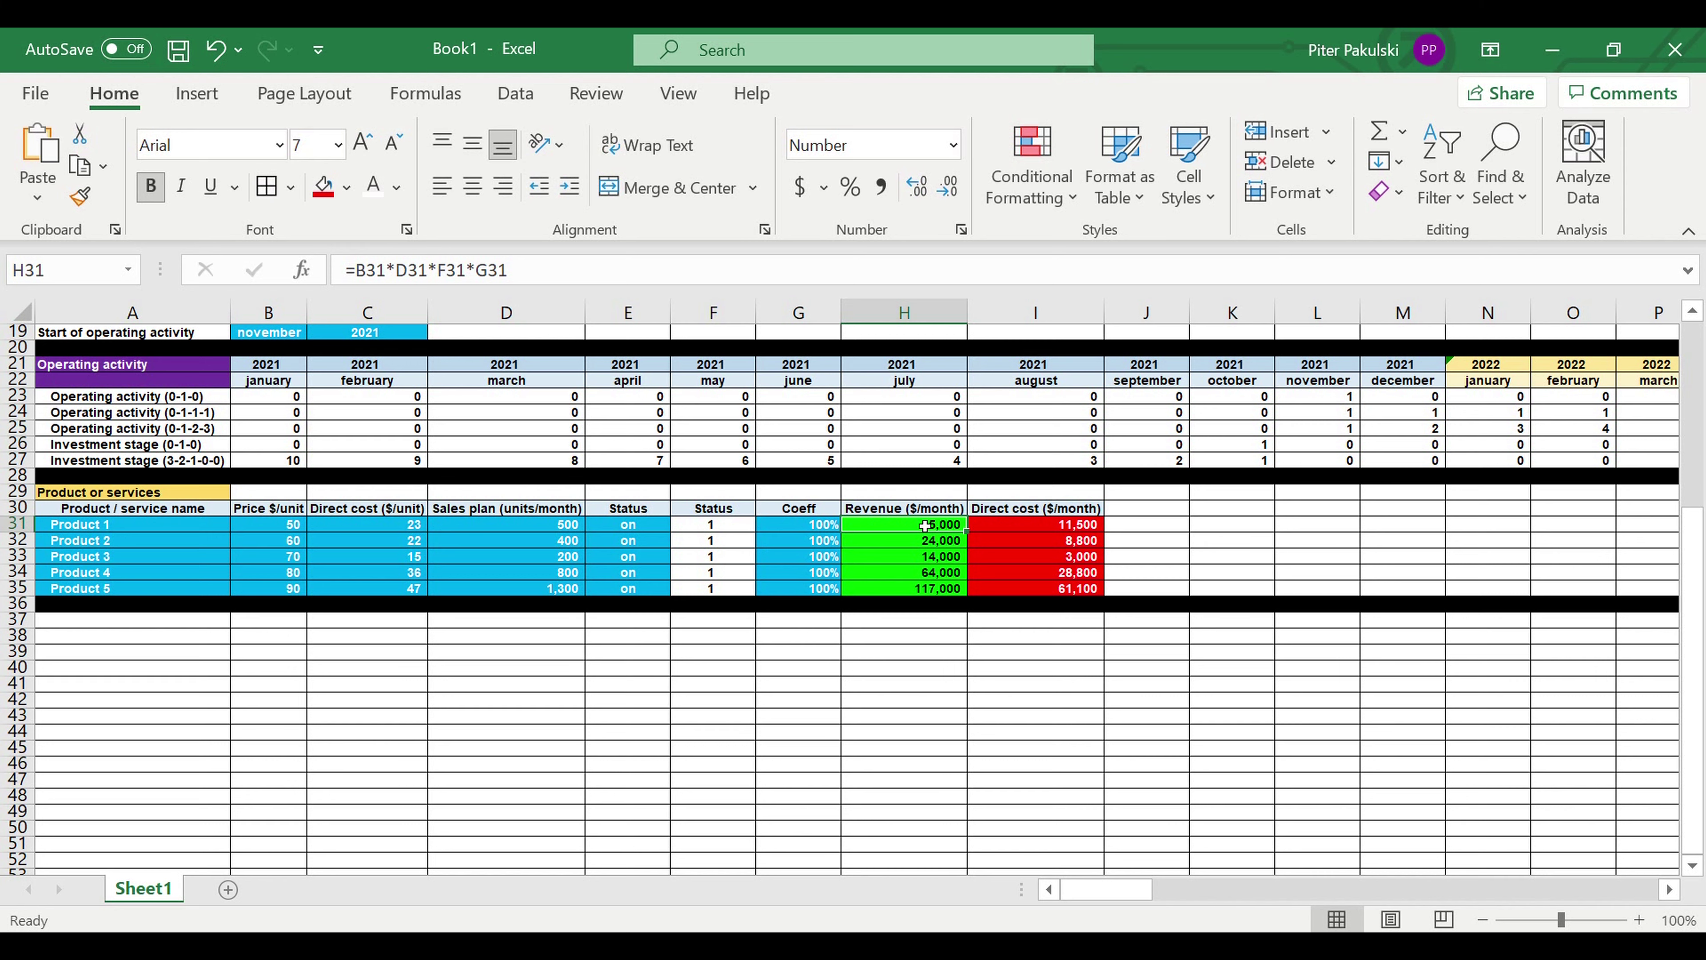
pyautogui.moveTo(920, 529); pyautogui.dragTo(947, 588)
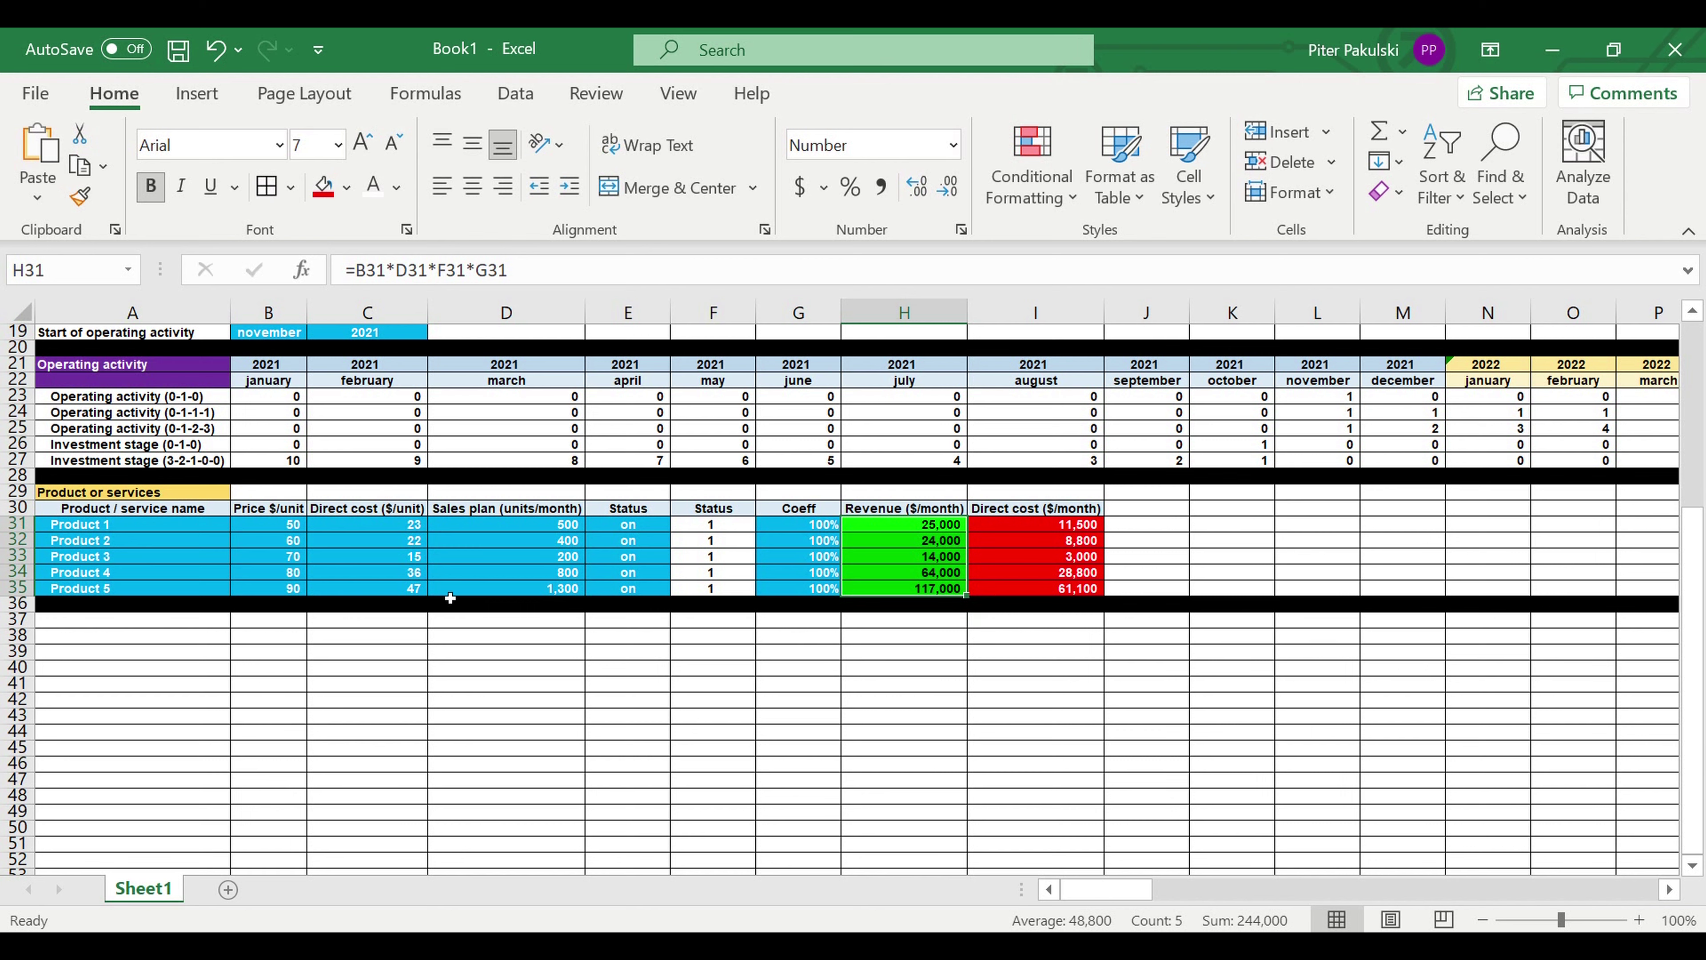
pyautogui.click(665, 716)
pyautogui.click(279, 625)
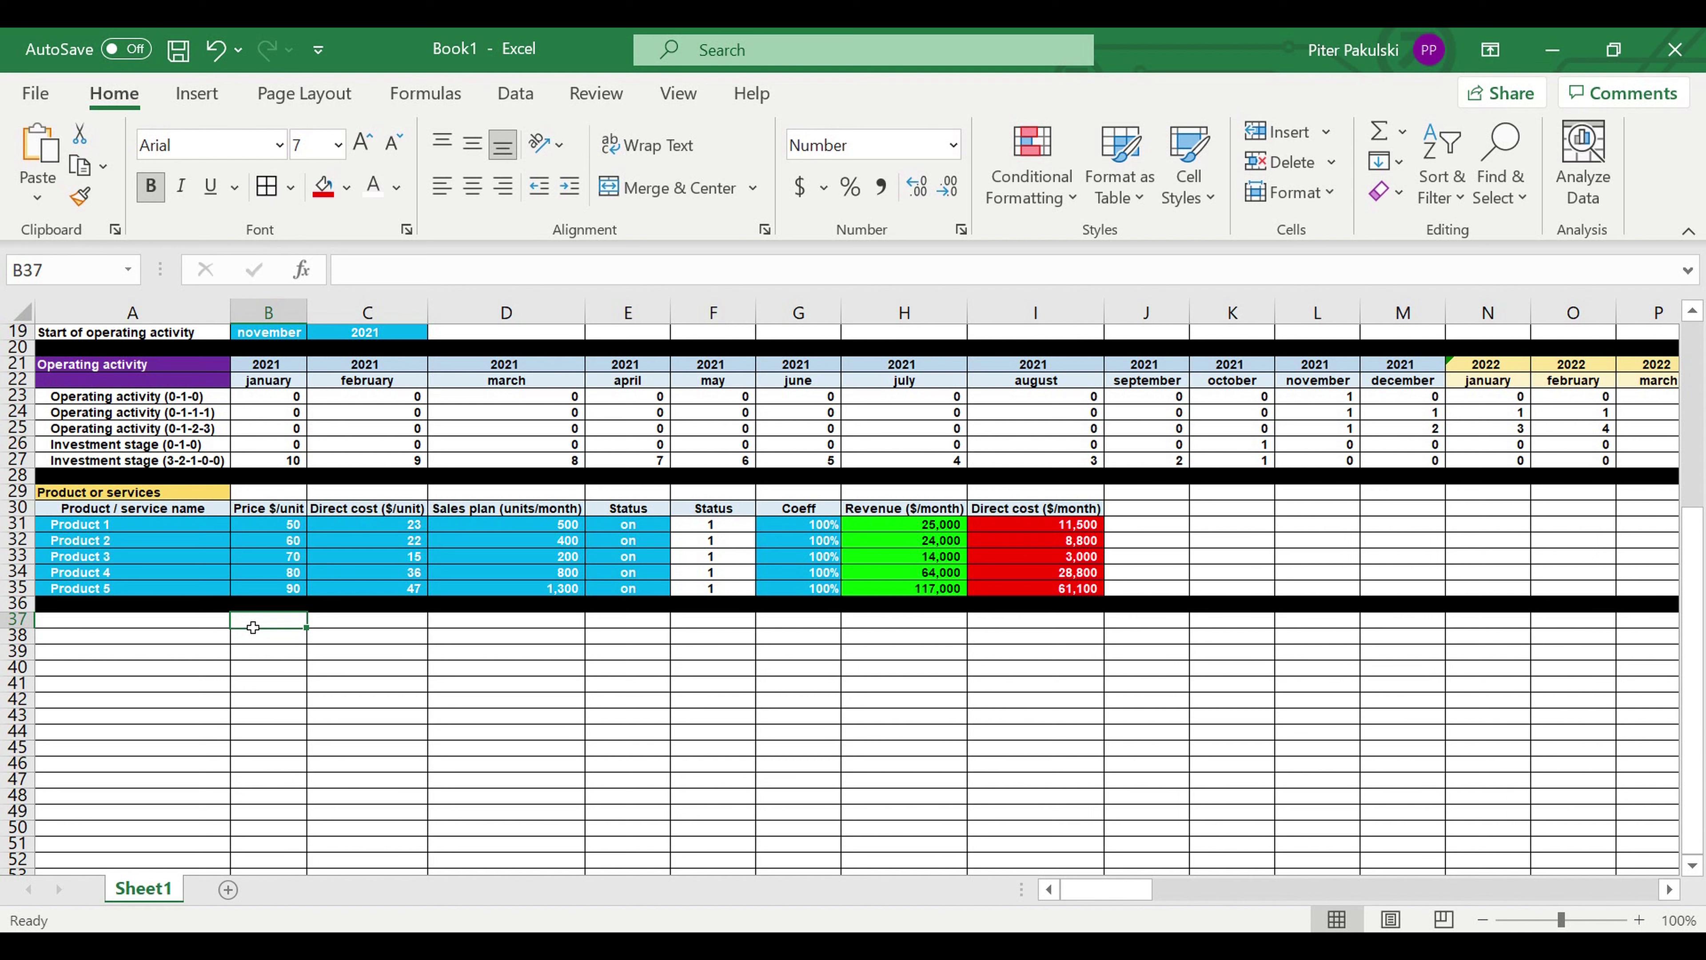
pyautogui.moveTo(898, 511); pyautogui.dragTo(1034, 509)
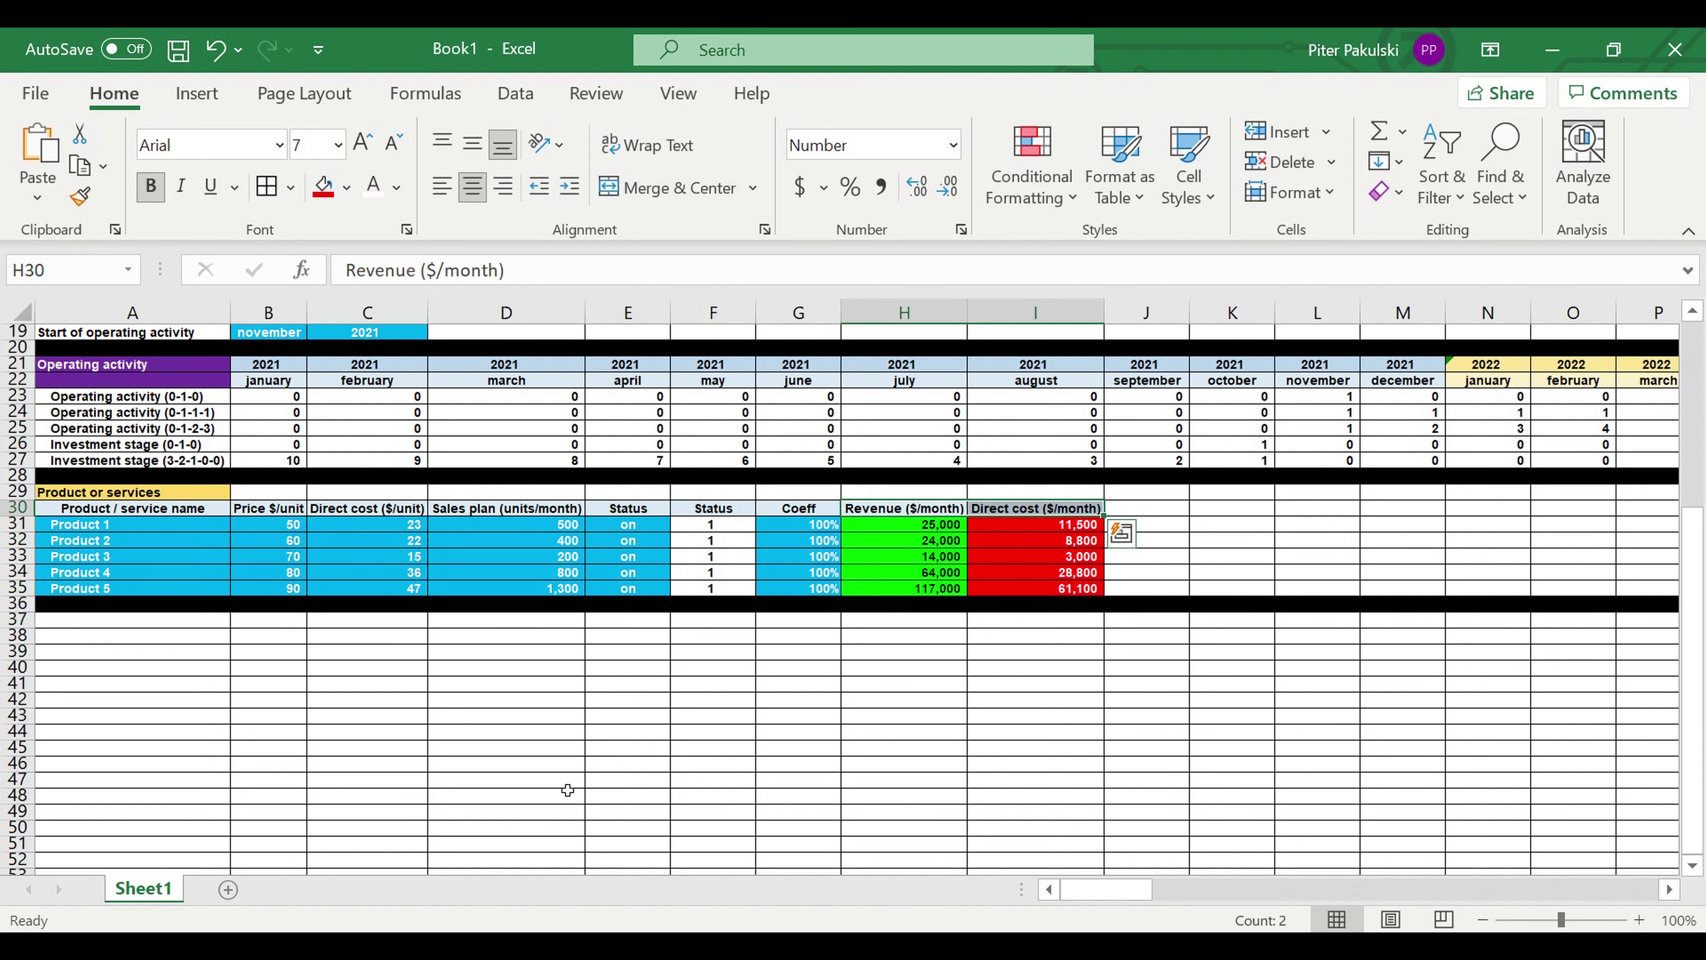
pyautogui.click(449, 715)
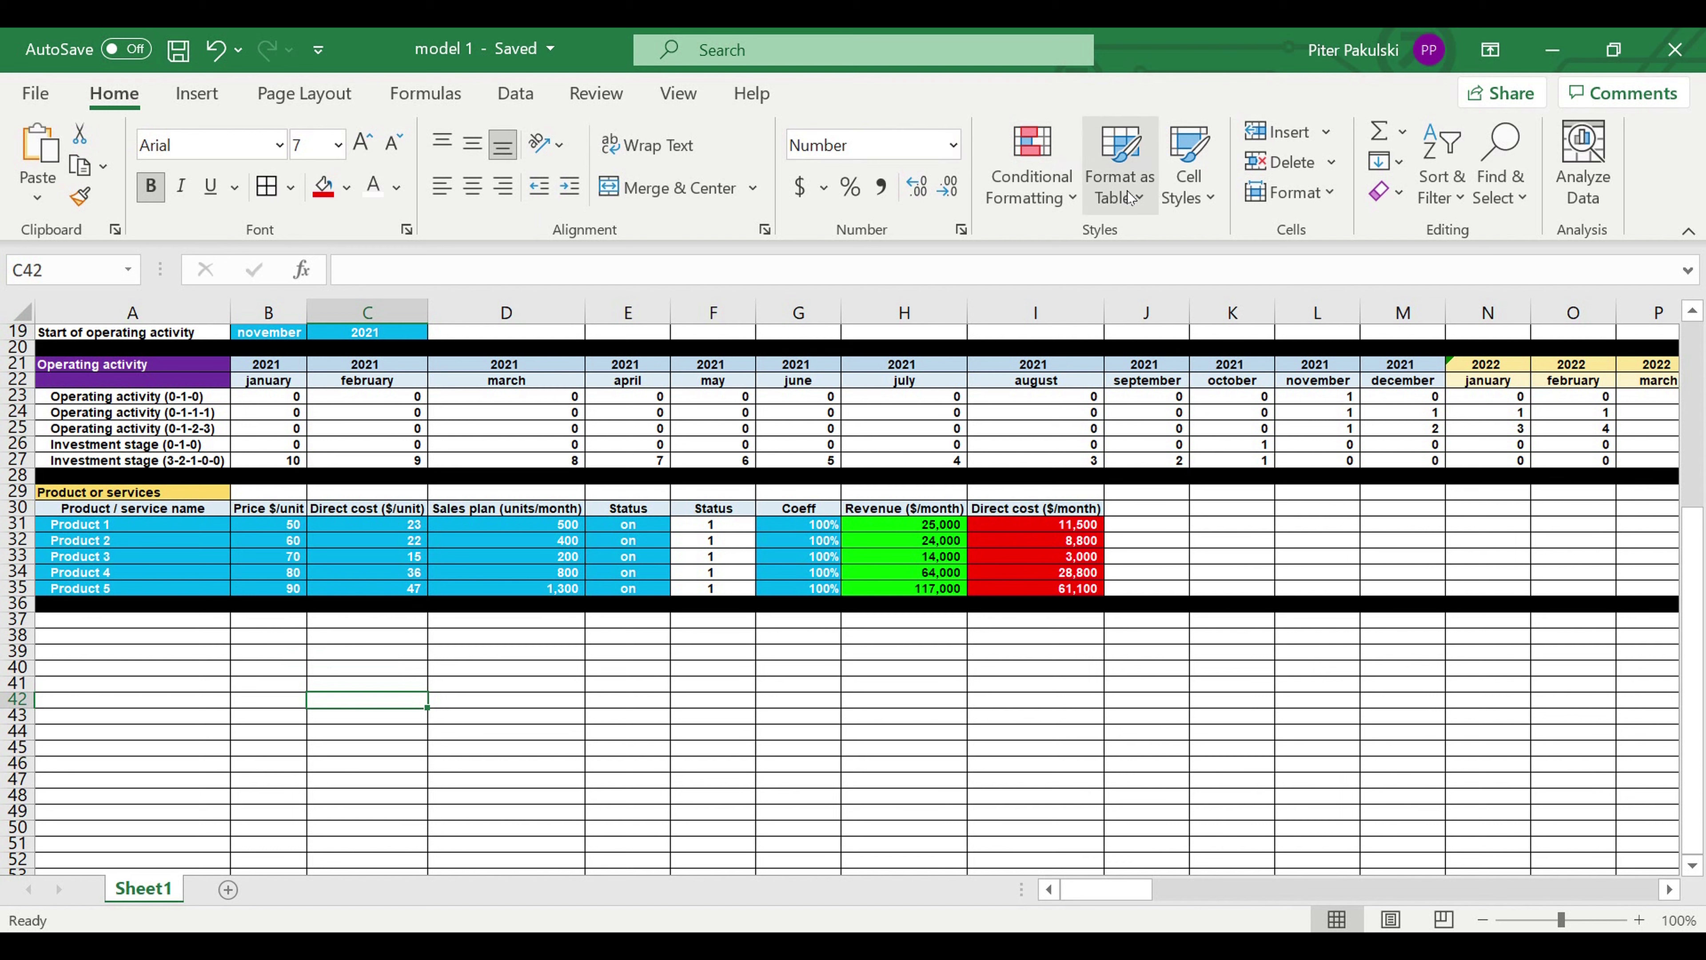
# Freeze column A with Freeze First Column, then select B37 for the month-number list
pyautogui.click(678, 93)
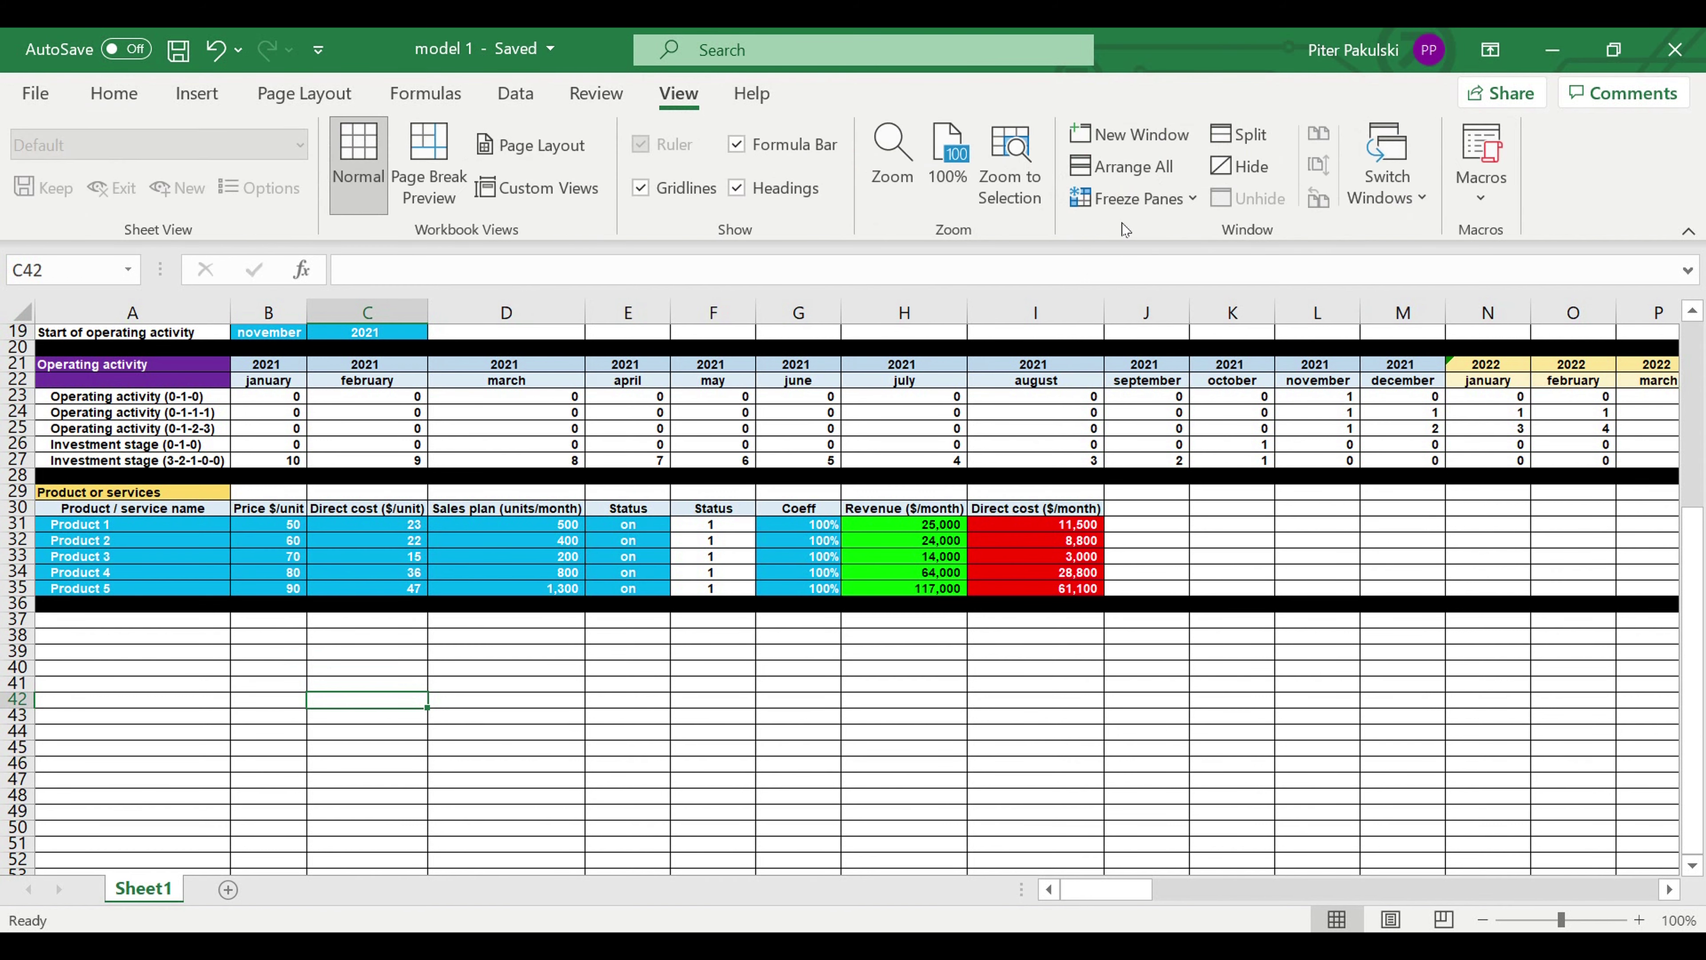
pyautogui.click(1142, 198)
pyautogui.click(1167, 403)
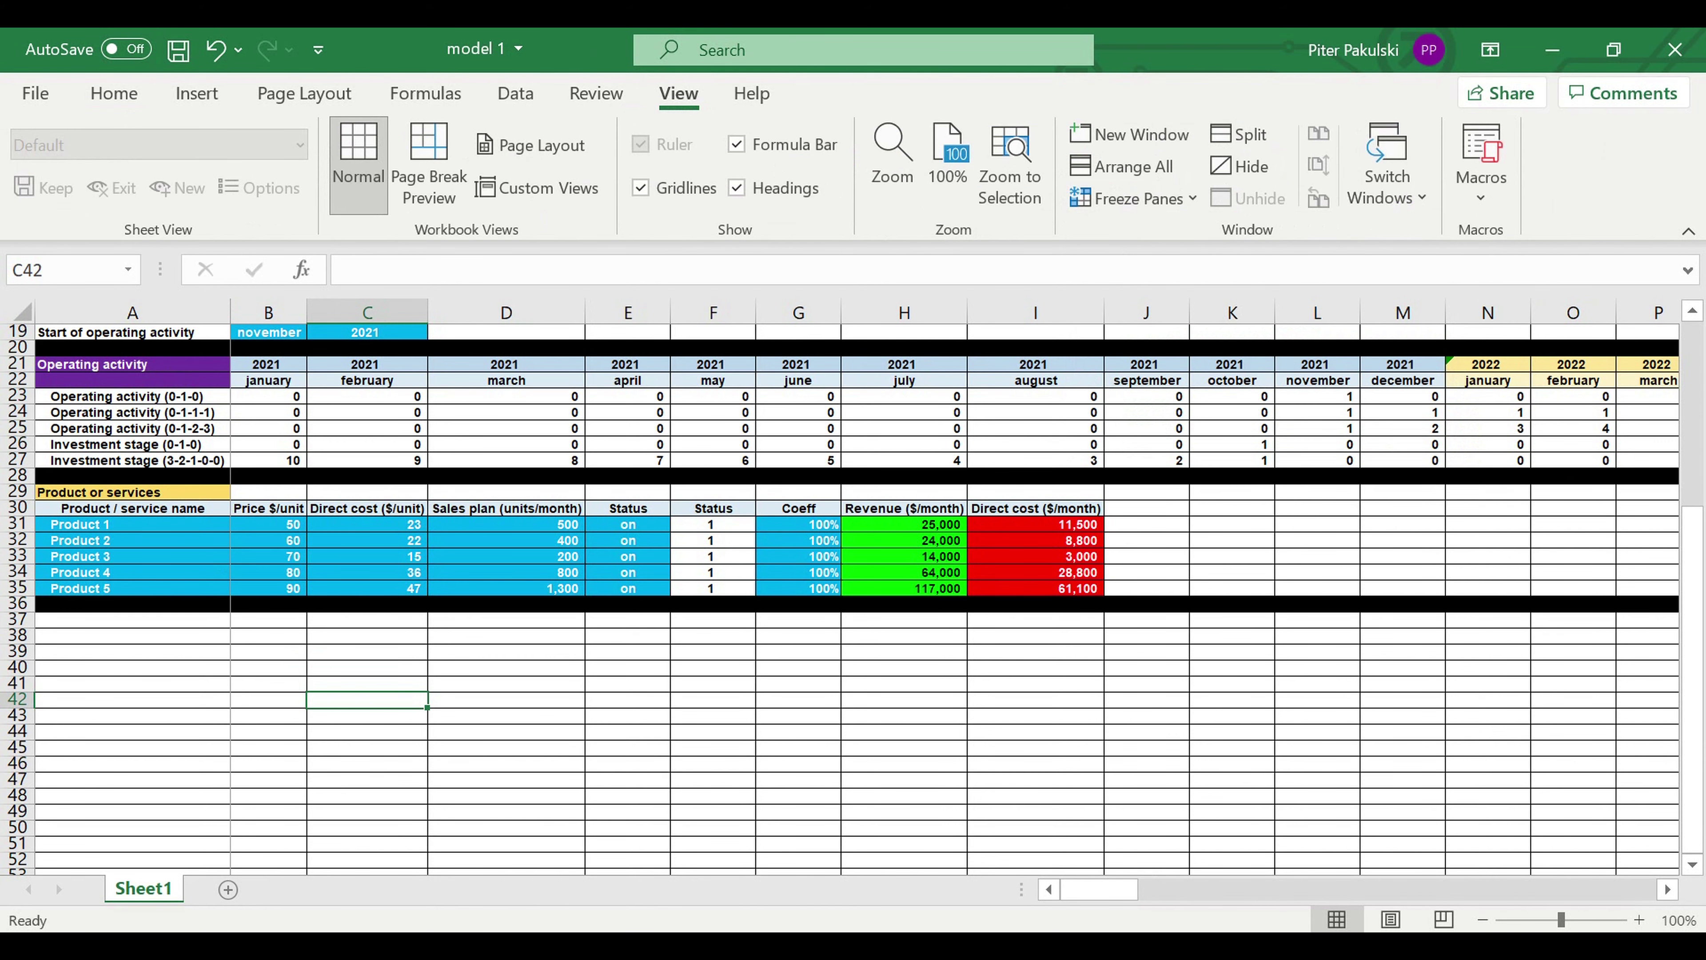
pyautogui.moveTo(1100, 890); pyautogui.dragTo(968, 889)
pyautogui.click(263, 615)
# Enter 1 in B37 and the formula =B37+1 in C37
pyautogui.write('1')
pyautogui.press('Return')
pyautogui.press('Up')
pyautogui.press('Right')
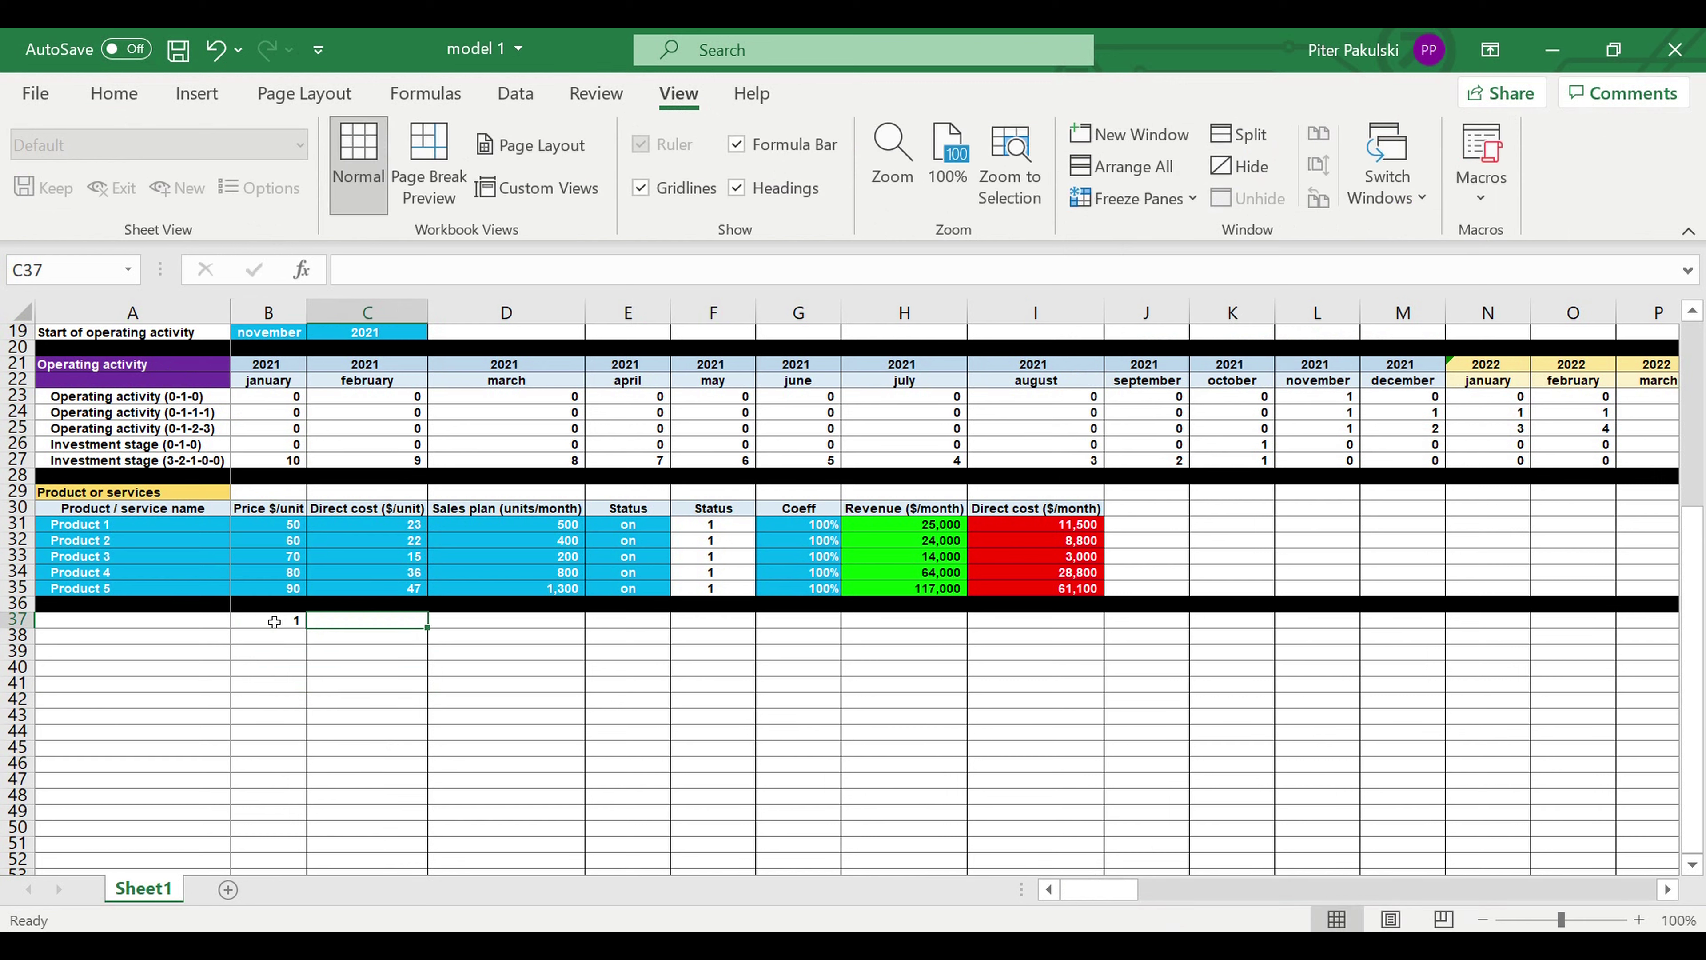
pyautogui.write('=')
pyautogui.click(275, 621)
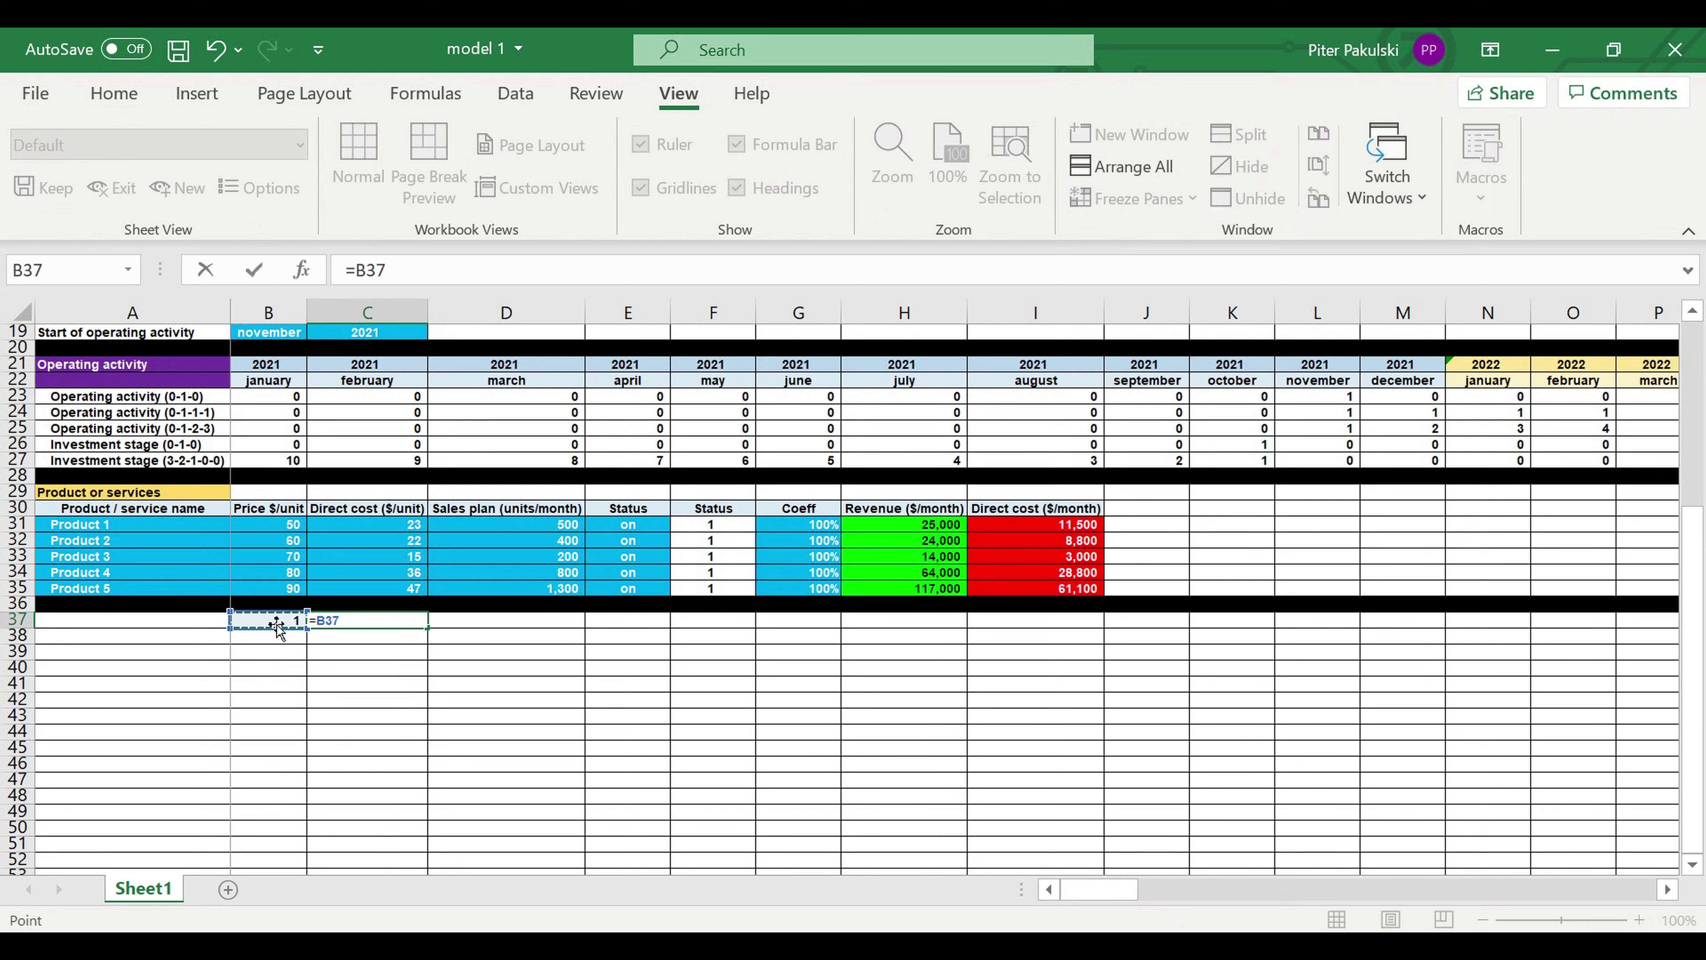
pyautogui.write('+1')
pyautogui.press('Return')
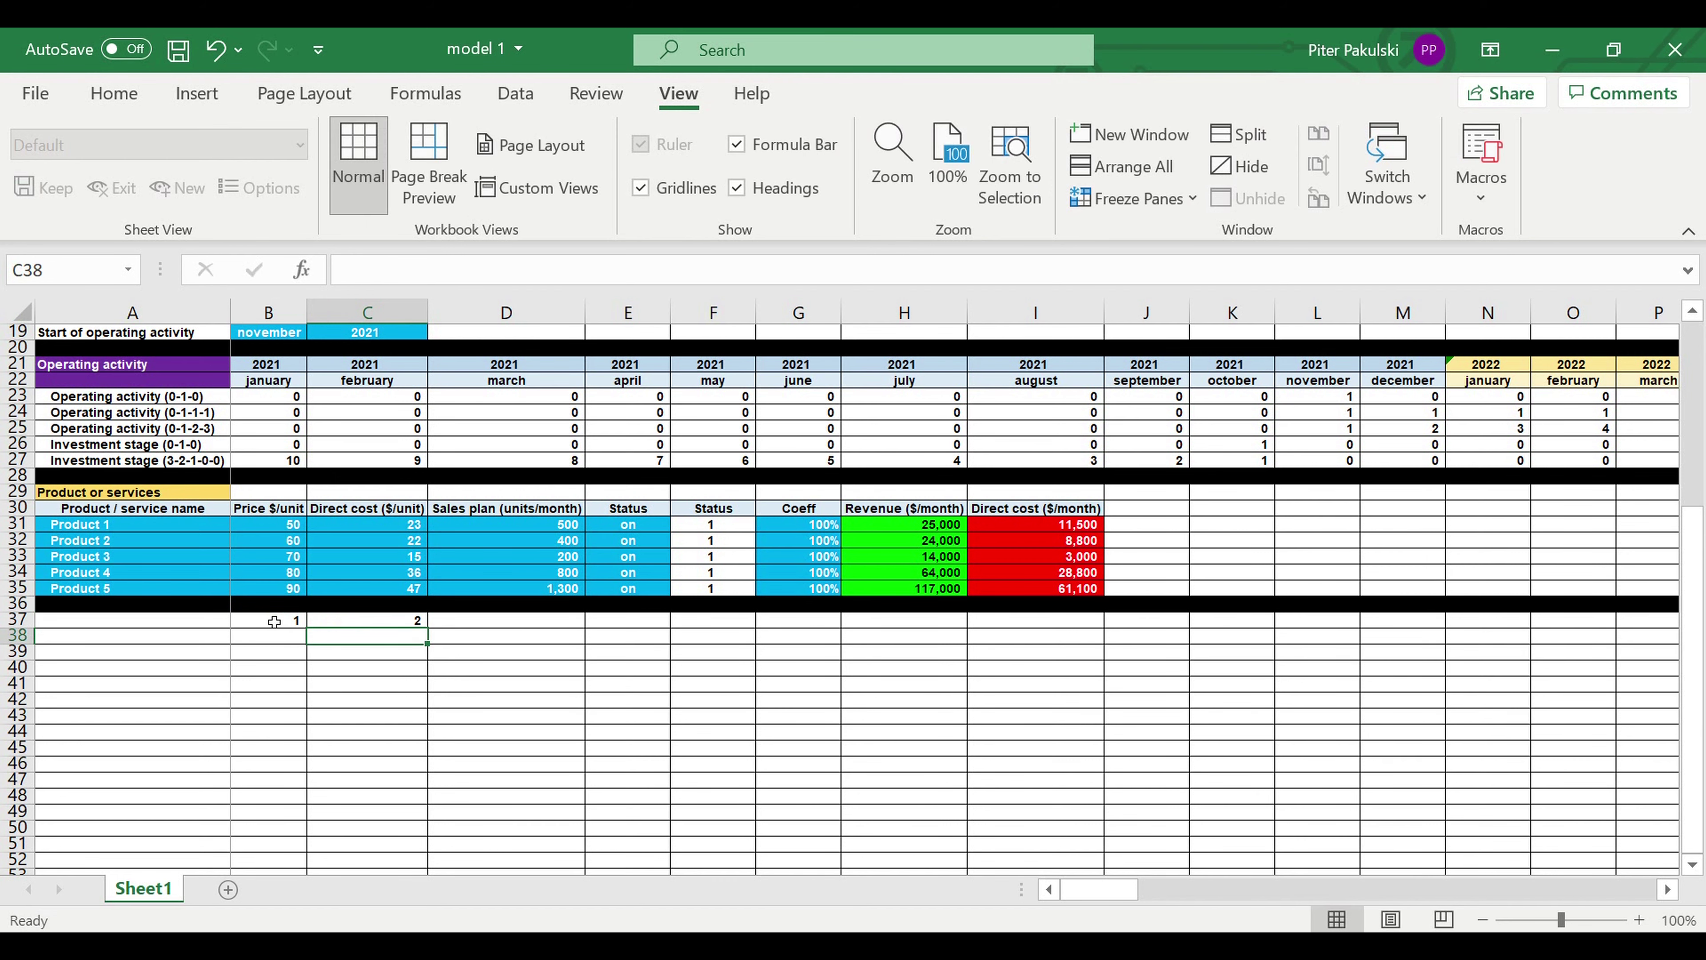
pyautogui.press('Up')
# Centre B37:C37 and give both cells a light blue fill
pyautogui.moveTo(257, 625); pyautogui.dragTo(376, 621)
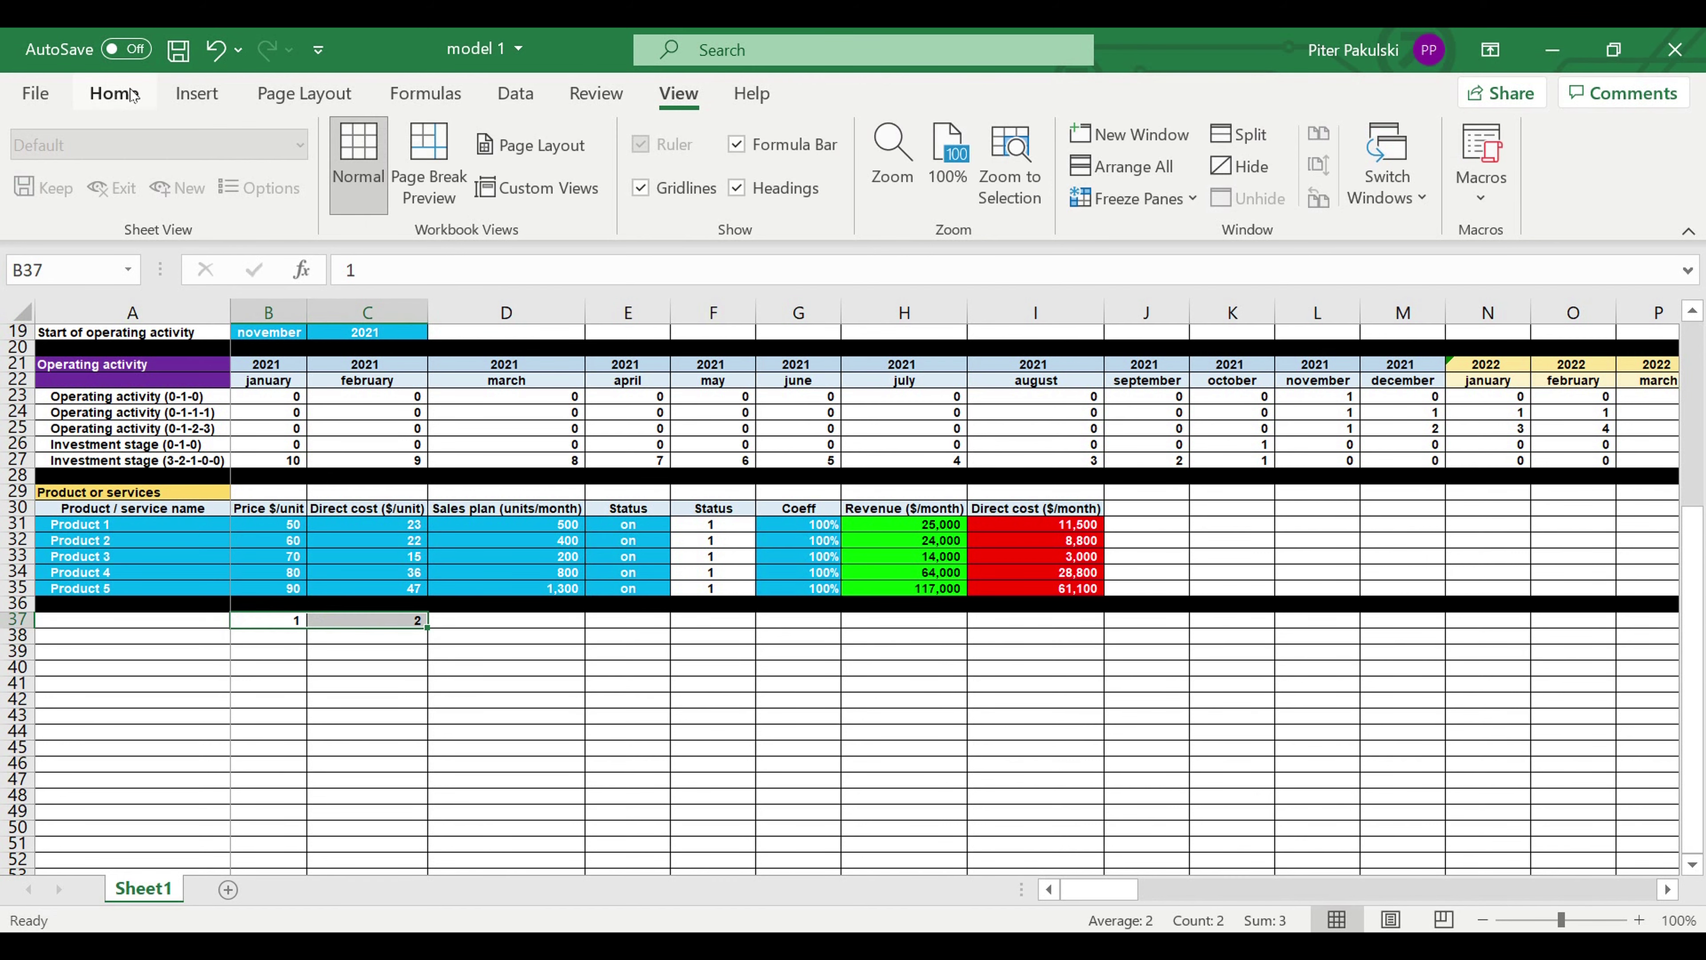
pyautogui.click(132, 95)
pyautogui.click(474, 187)
pyautogui.click(347, 188)
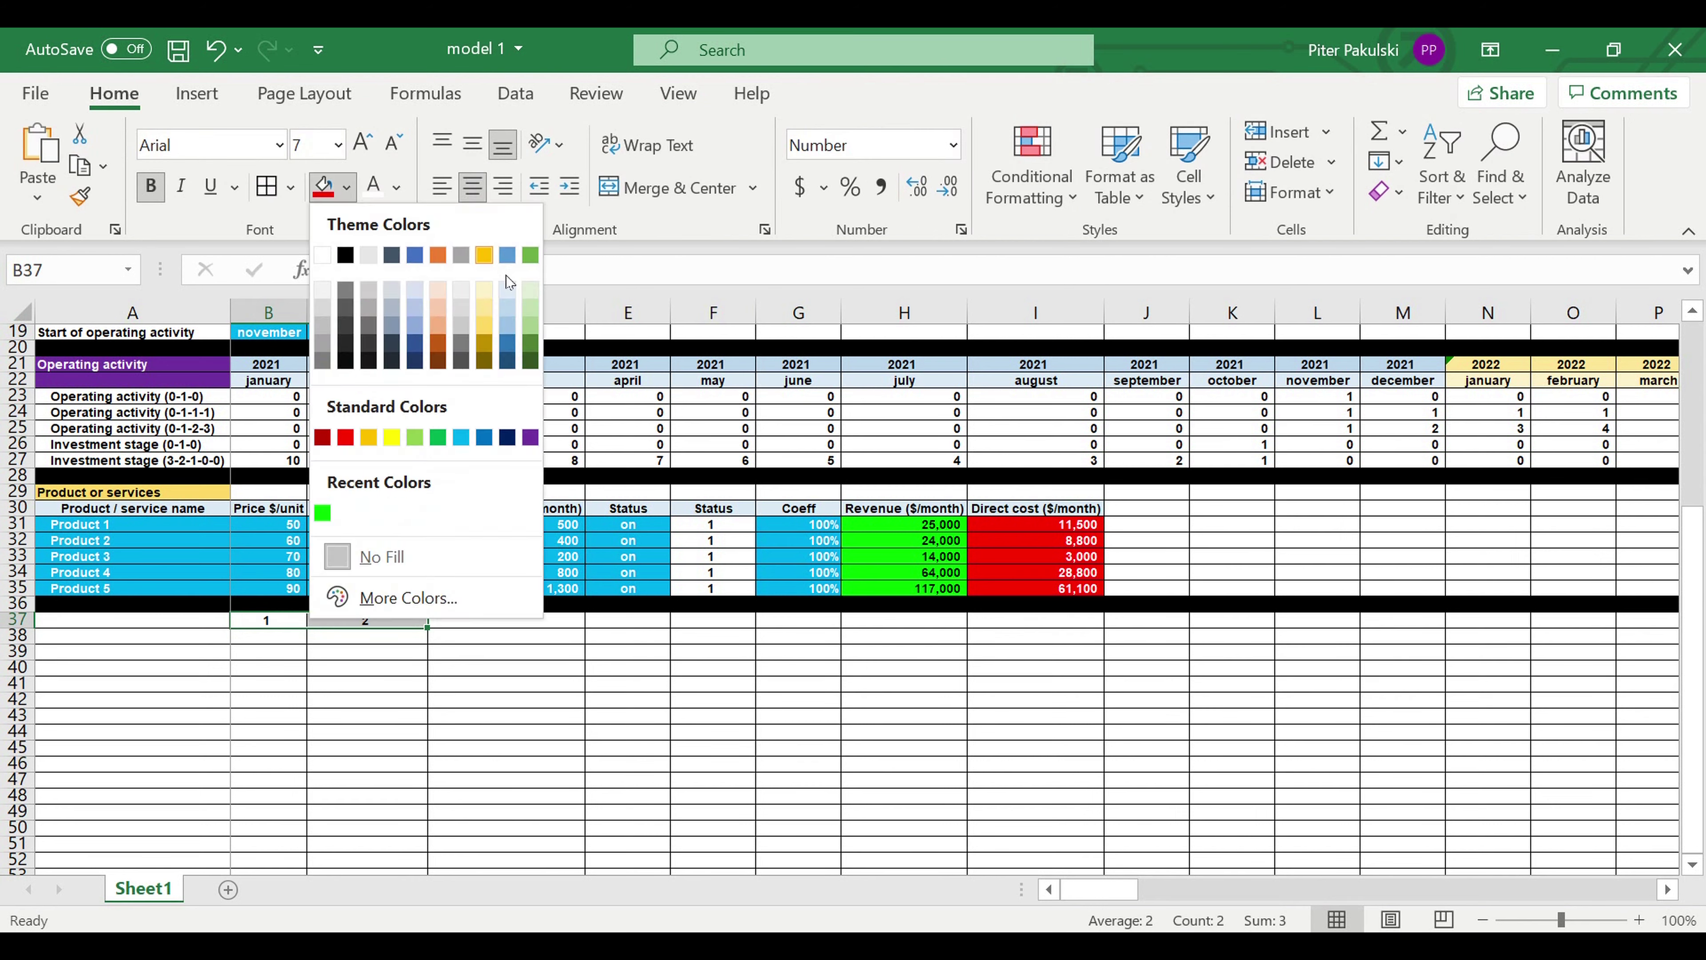
pyautogui.click(507, 282)
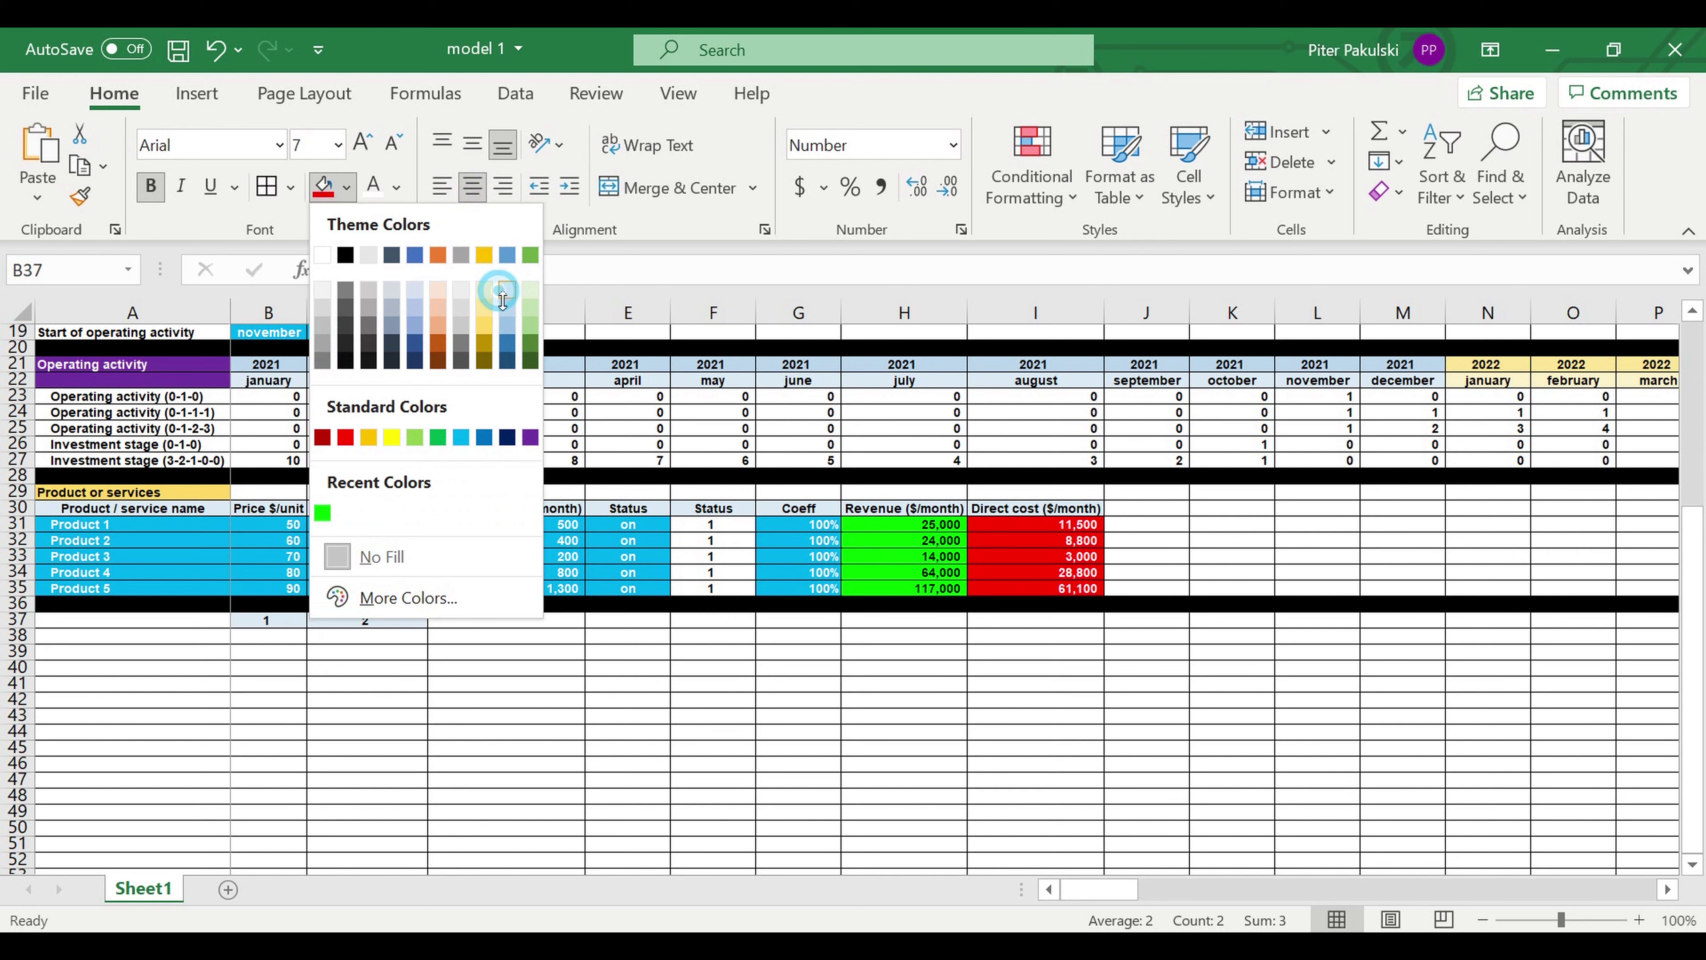
pyautogui.click(503, 298)
pyautogui.click(440, 683)
# Fill the +1 formula along row 37 to Z37 and delete the surplus numbers 26–28
pyautogui.click(408, 628)
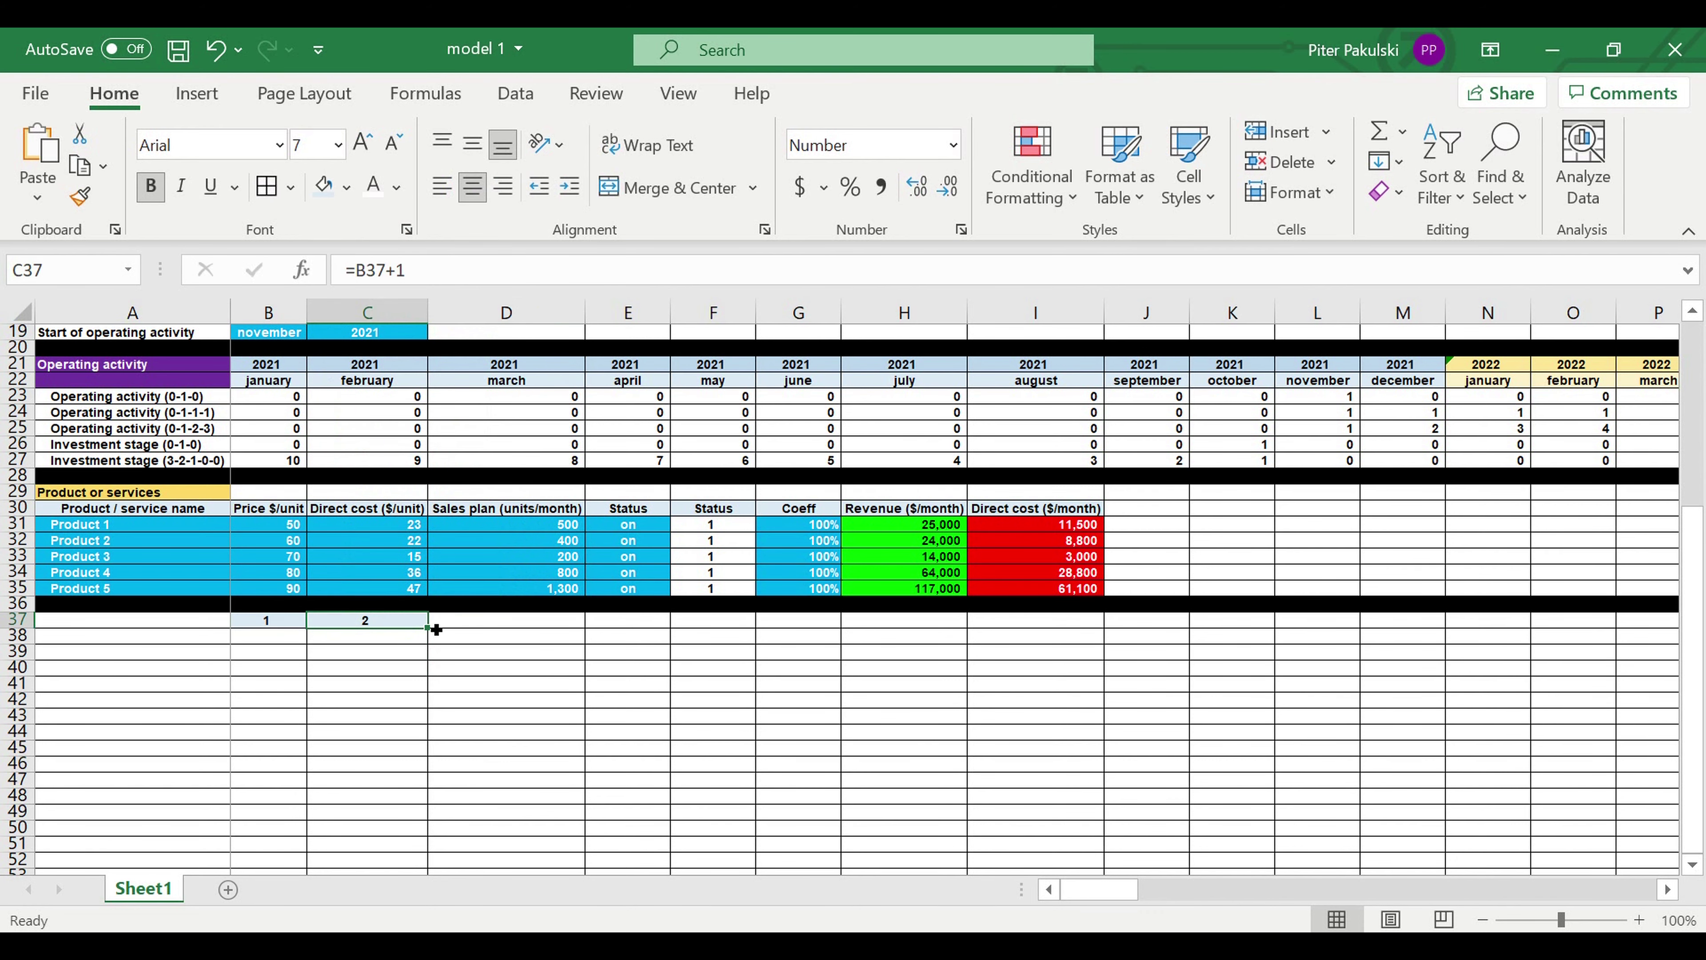
pyautogui.moveTo(428, 627); pyautogui.dragTo(1079, 657)
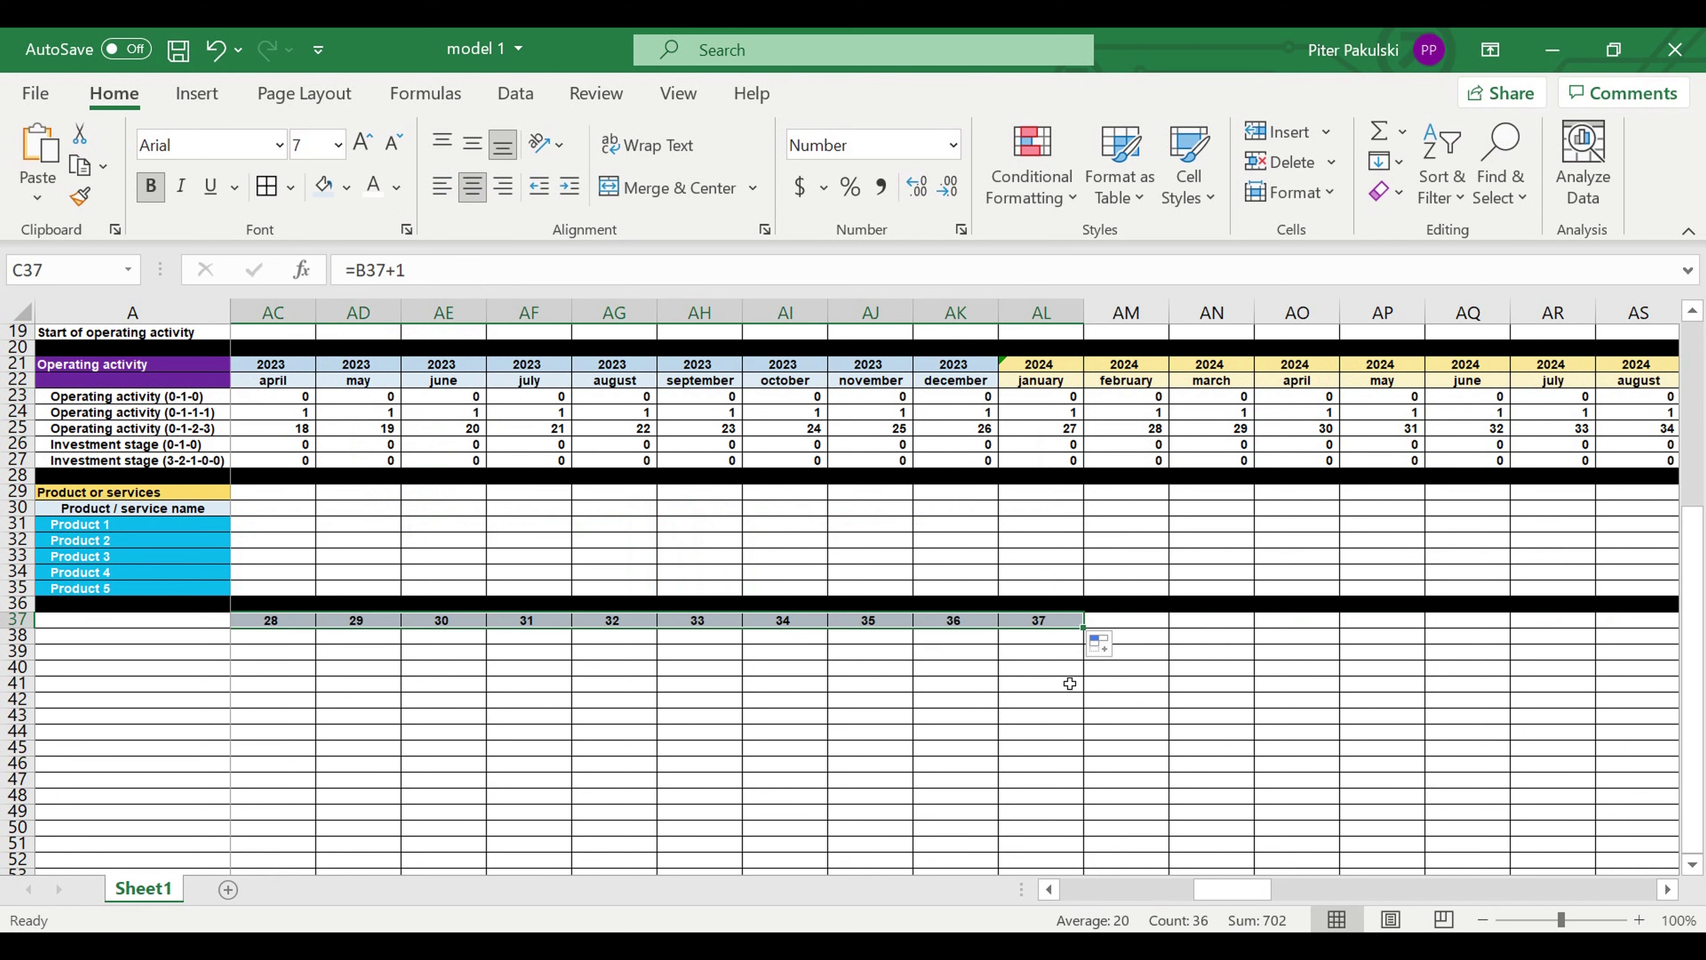
pyautogui.click(1158, 622)
pyautogui.moveTo(1180, 635); pyautogui.dragTo(1434, 637)
pyautogui.press('Delete')
pyautogui.click(1380, 749)
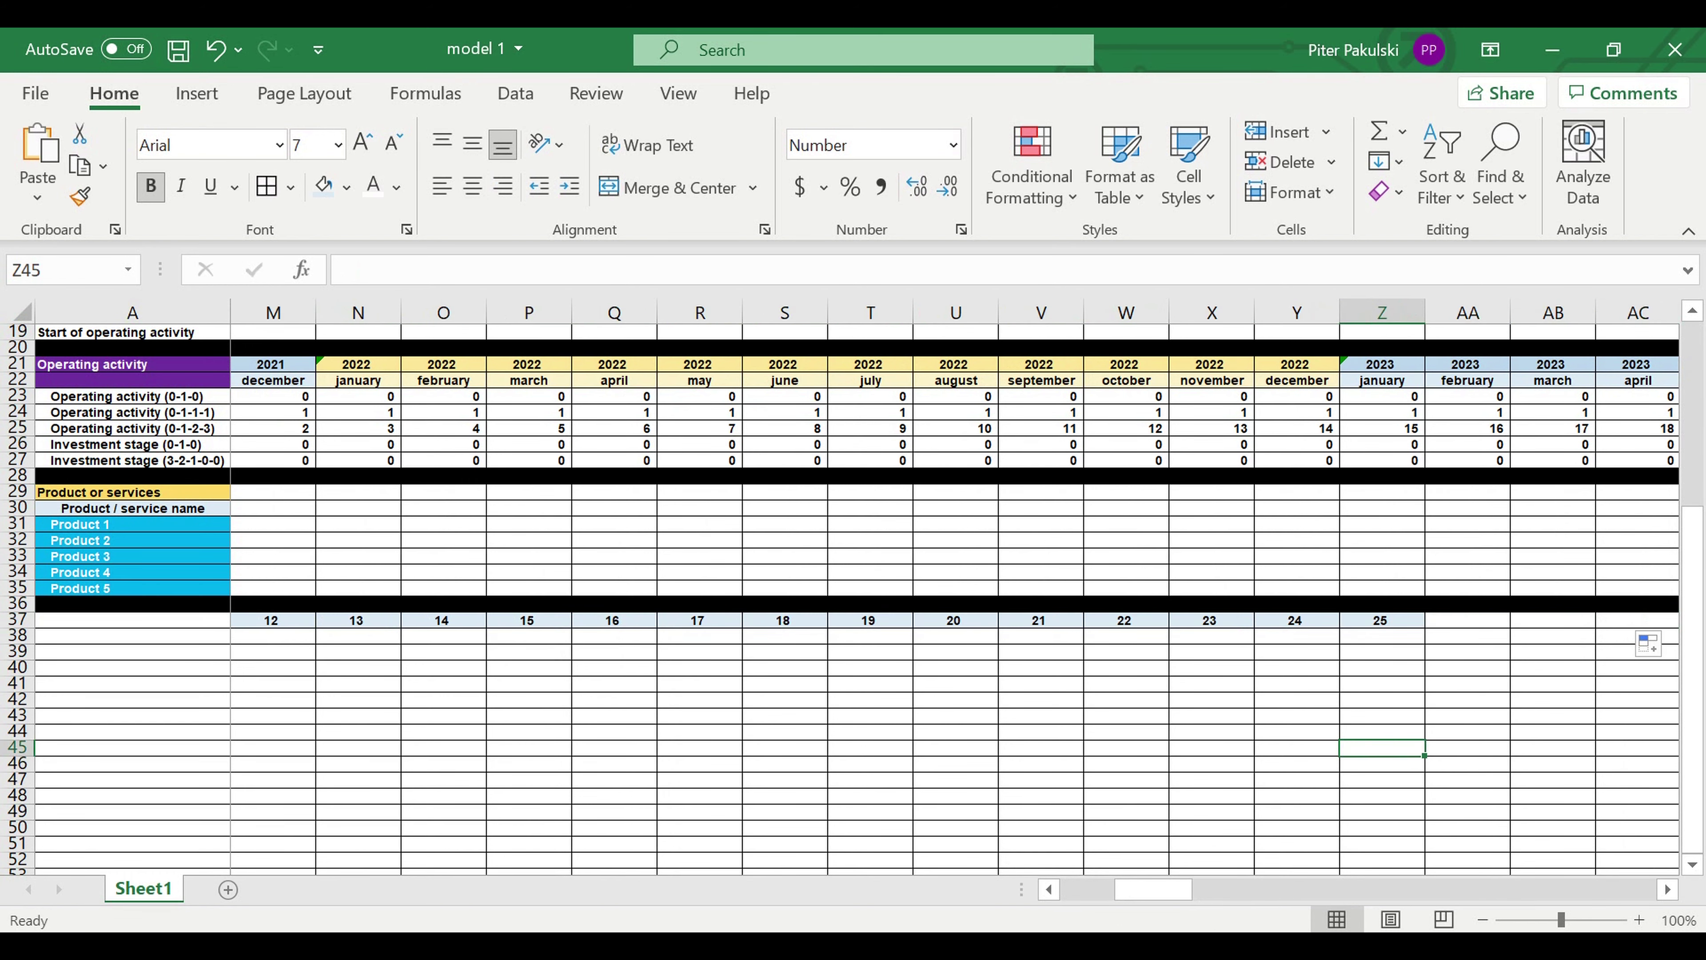
pyautogui.moveTo(1169, 895); pyautogui.dragTo(1038, 898)
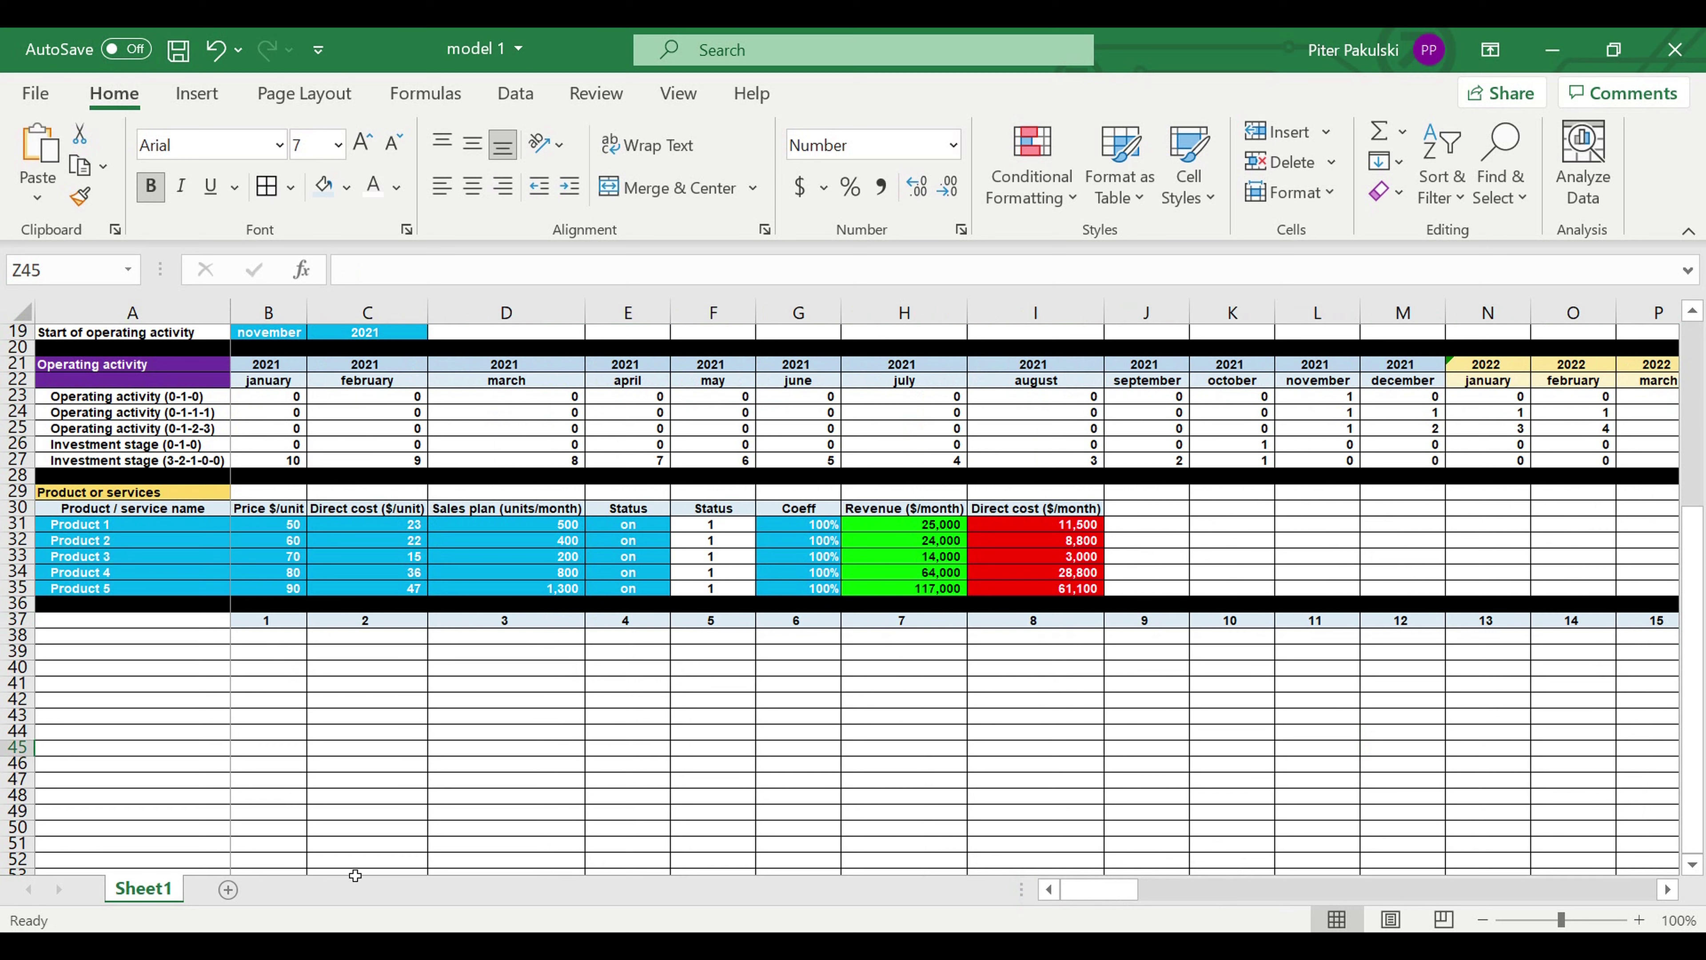
pyautogui.click(275, 638)
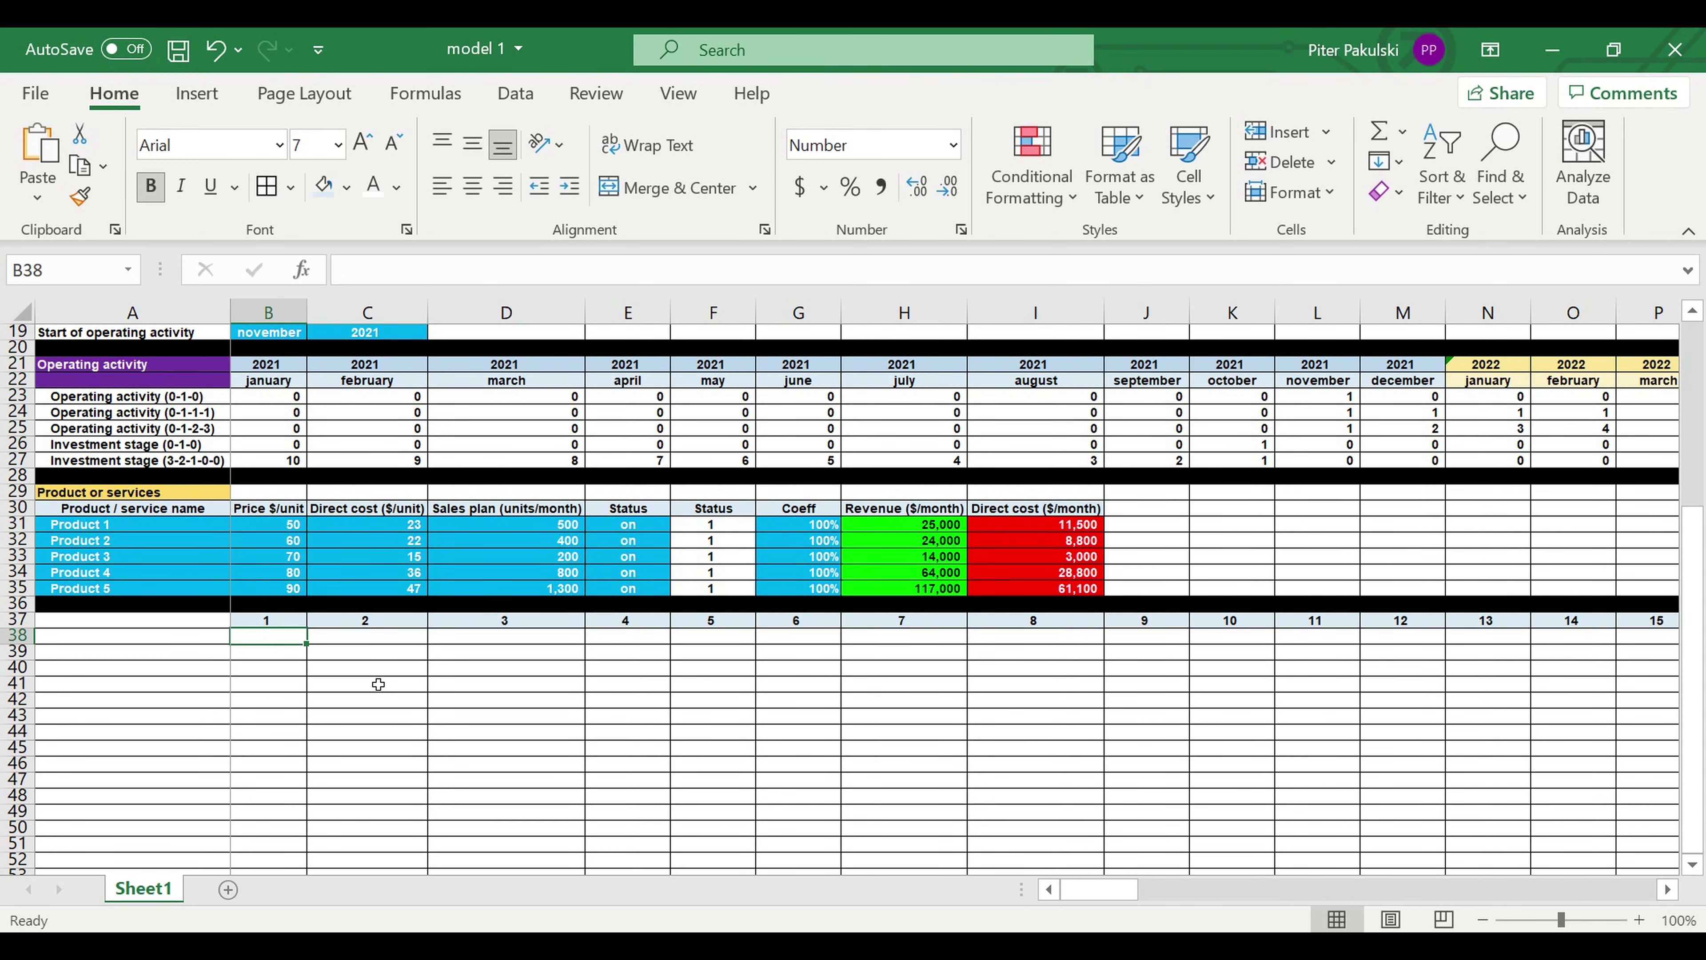
# Enter =B19 in B38 and =C19 in B39 to show november and 2021
pyautogui.write('=')
pyautogui.scroll(3, 443, 558)
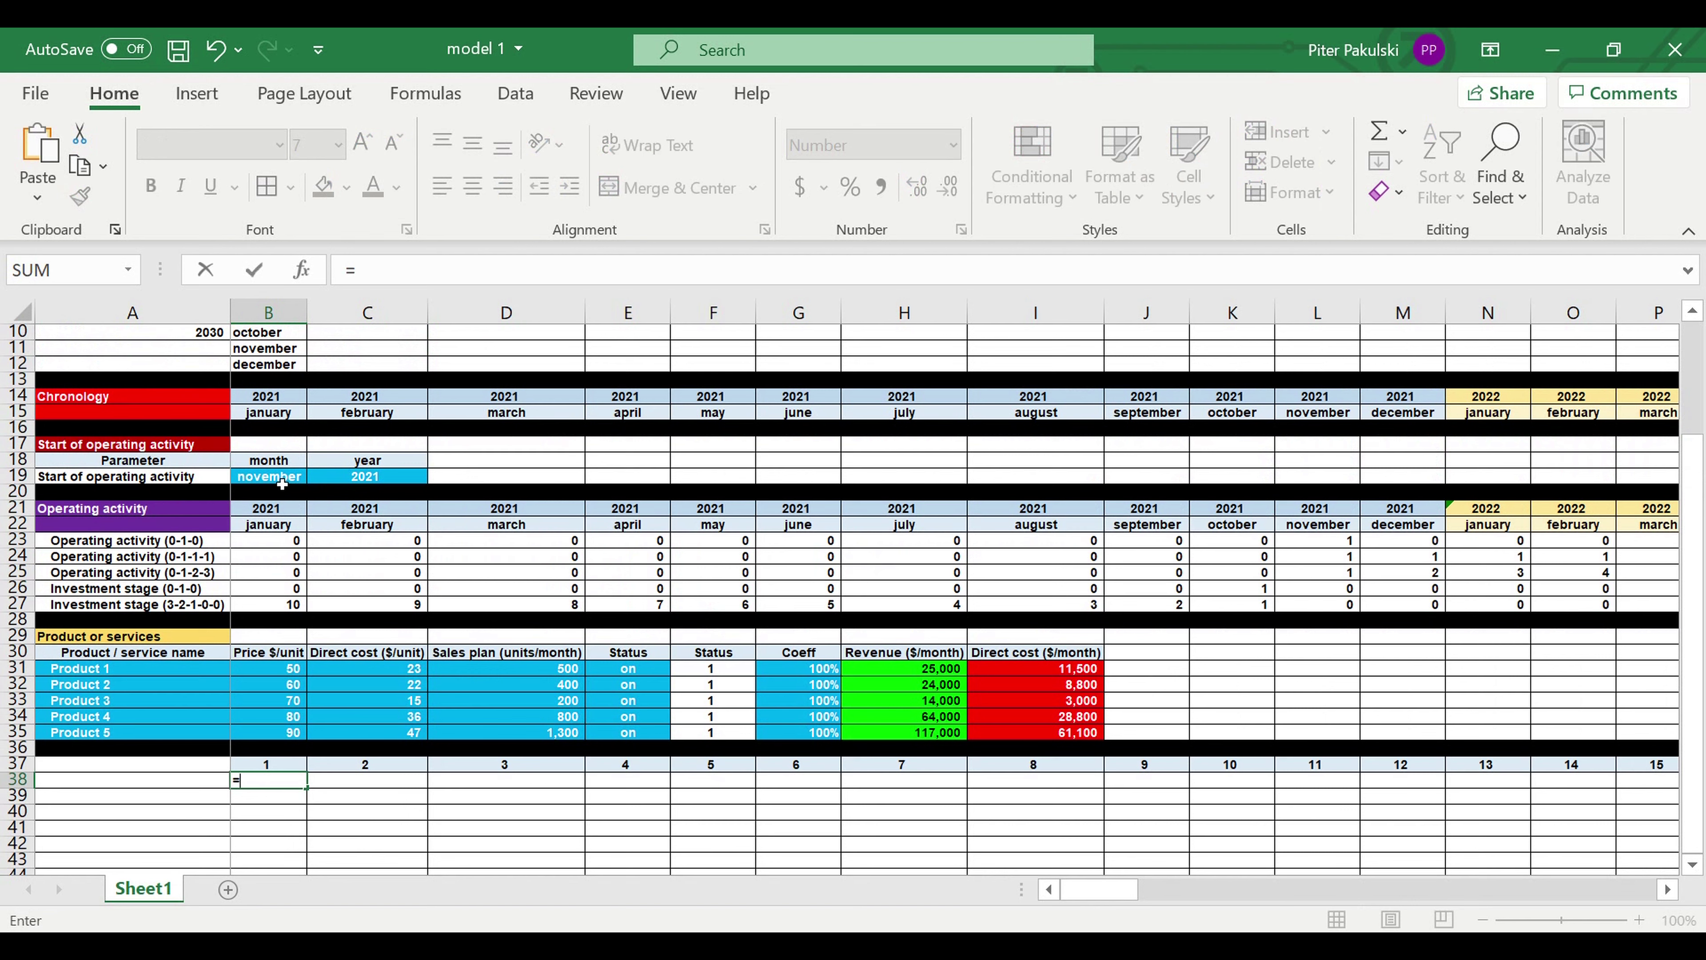
pyautogui.click(281, 484)
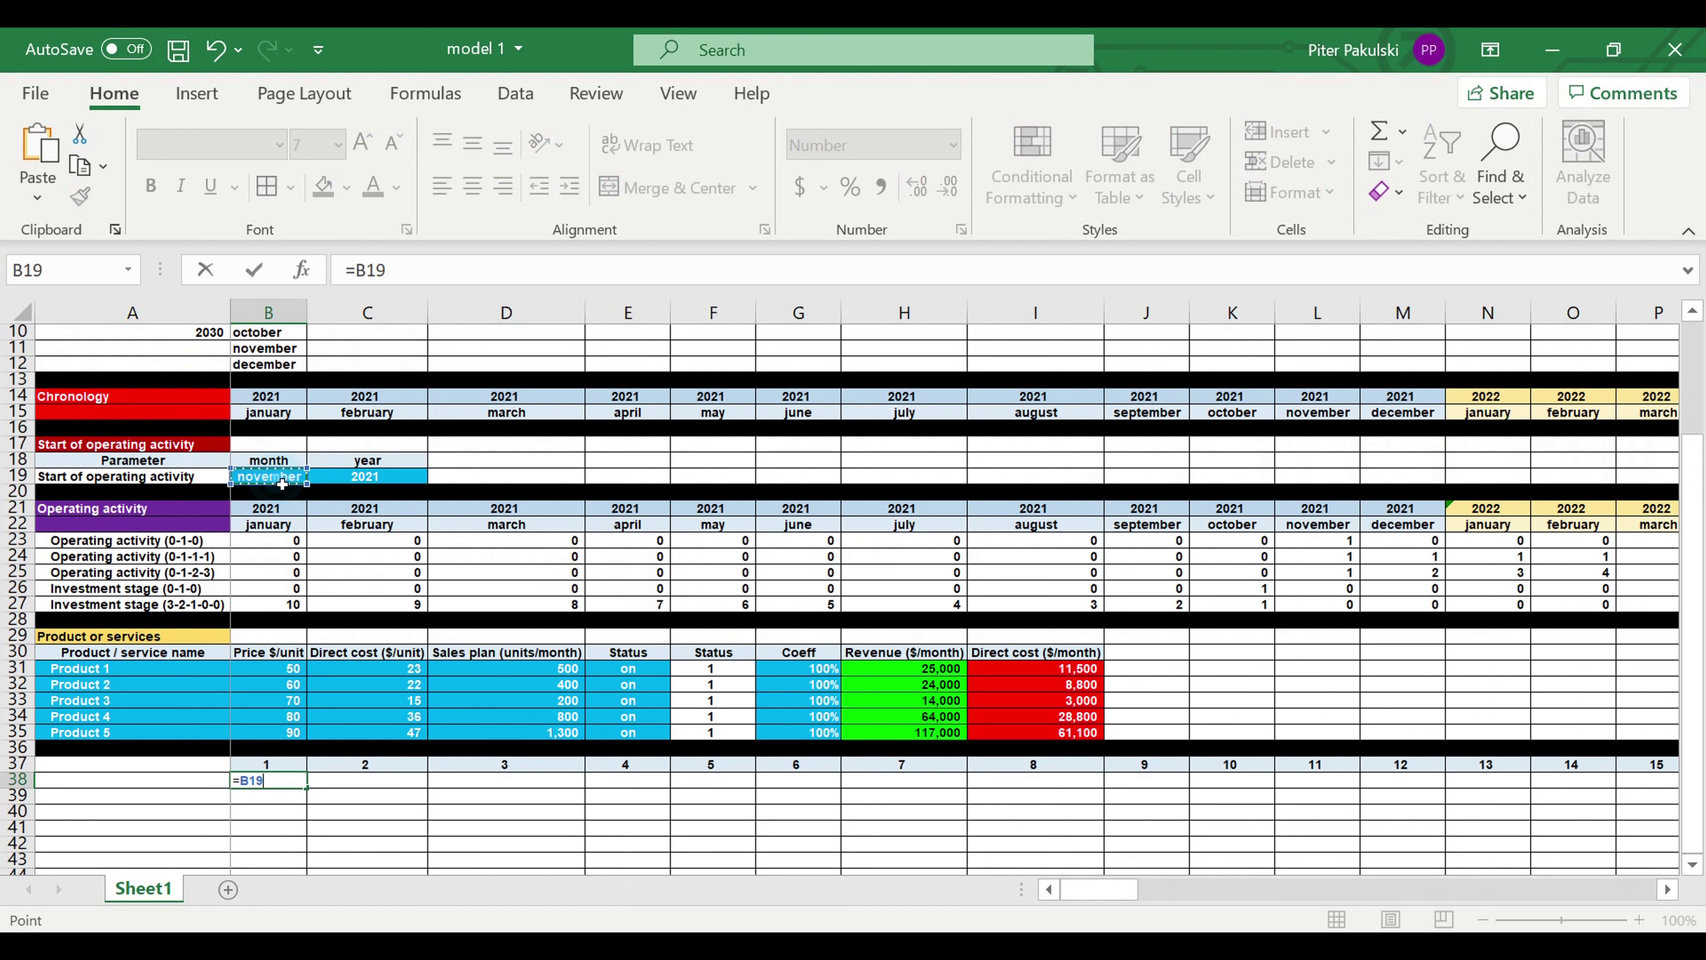
pyautogui.press('Return')
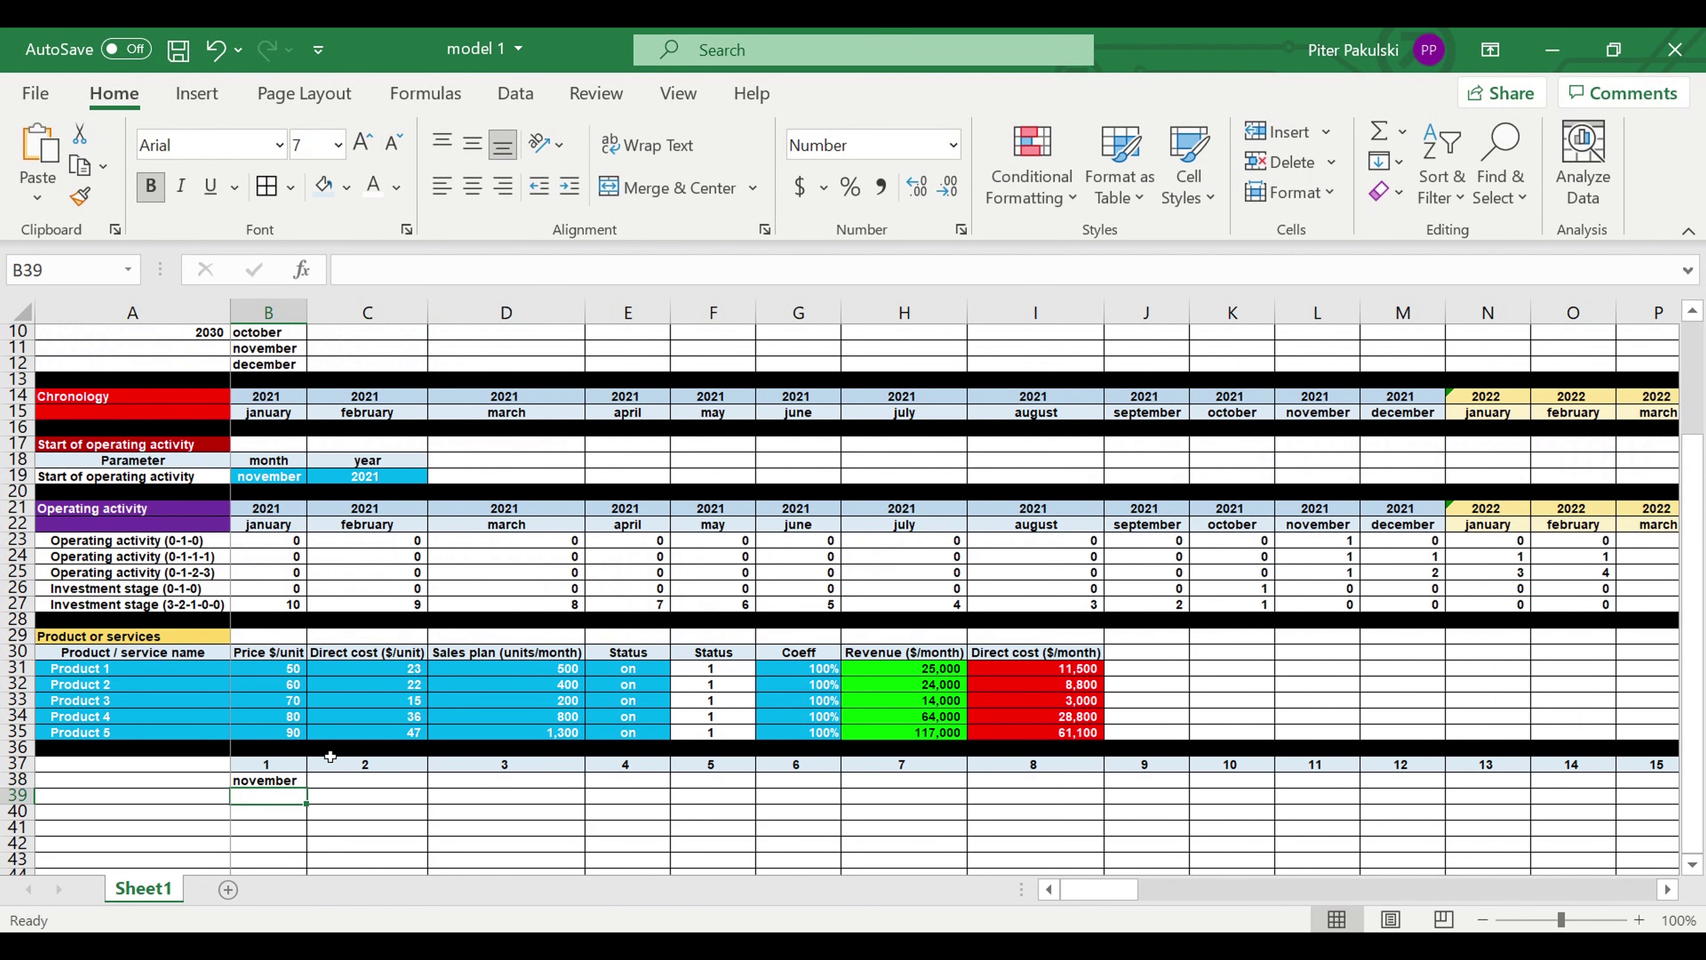
pyautogui.write('=')
pyautogui.click(362, 478)
pyautogui.press('Return')
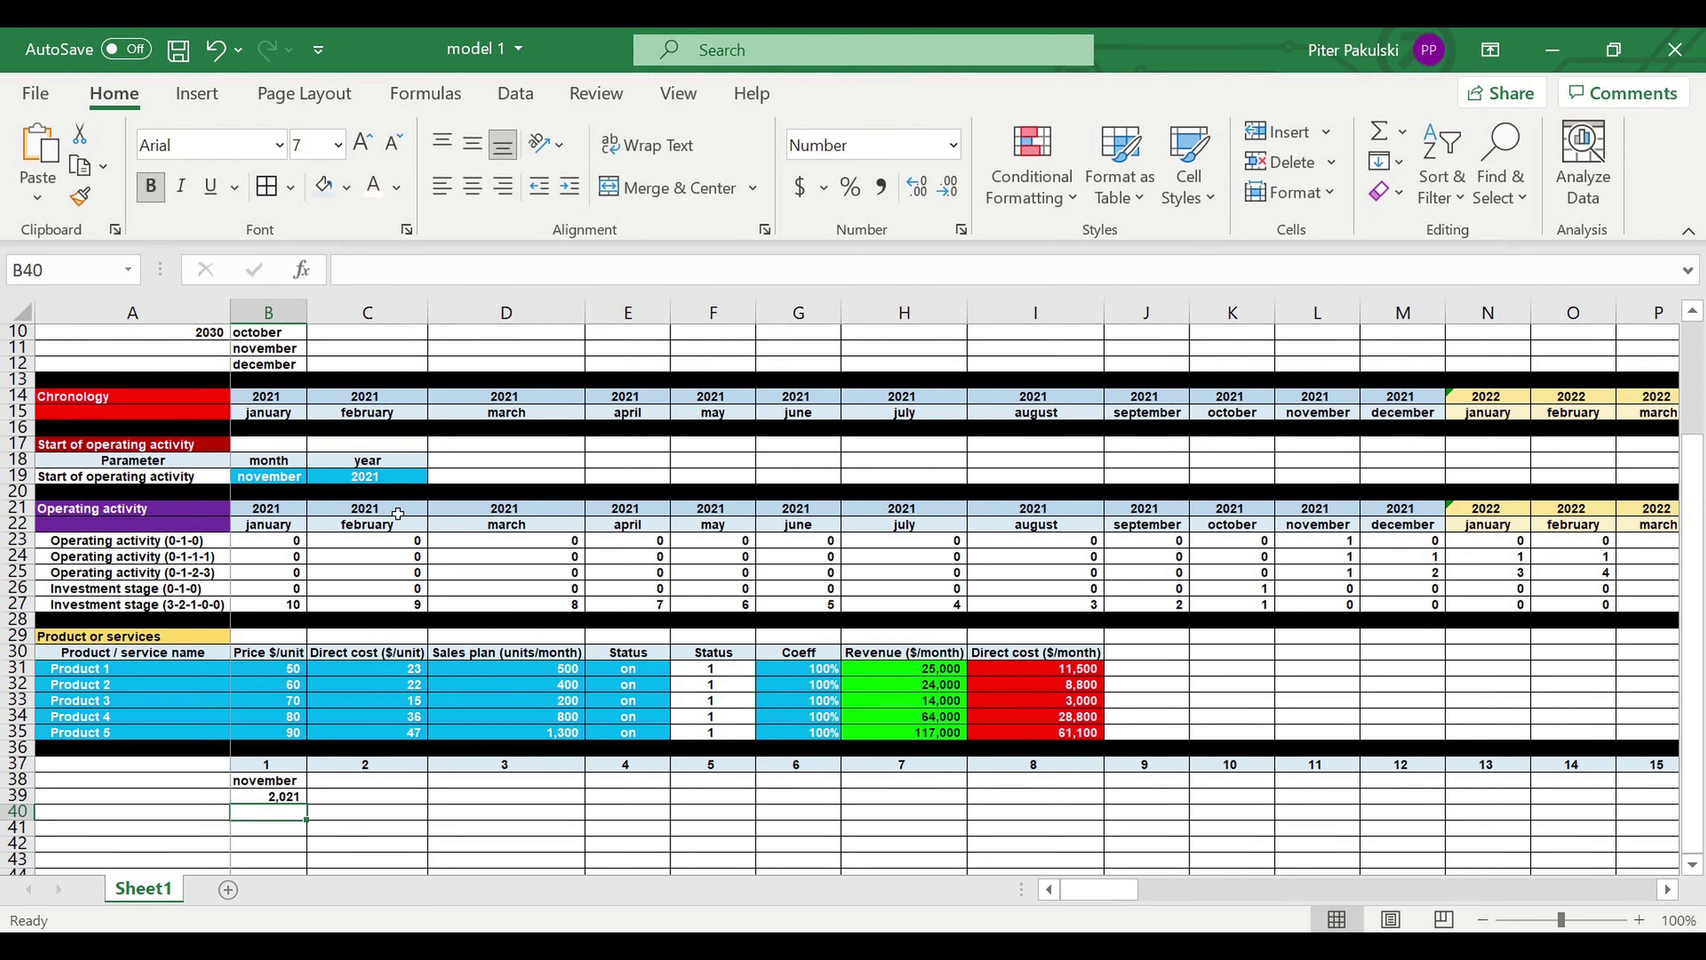
# Turn off the 1000 separator in B39's number format so the year reads 2021
pyautogui.click(272, 798)
pyautogui.rightClick(272, 798)
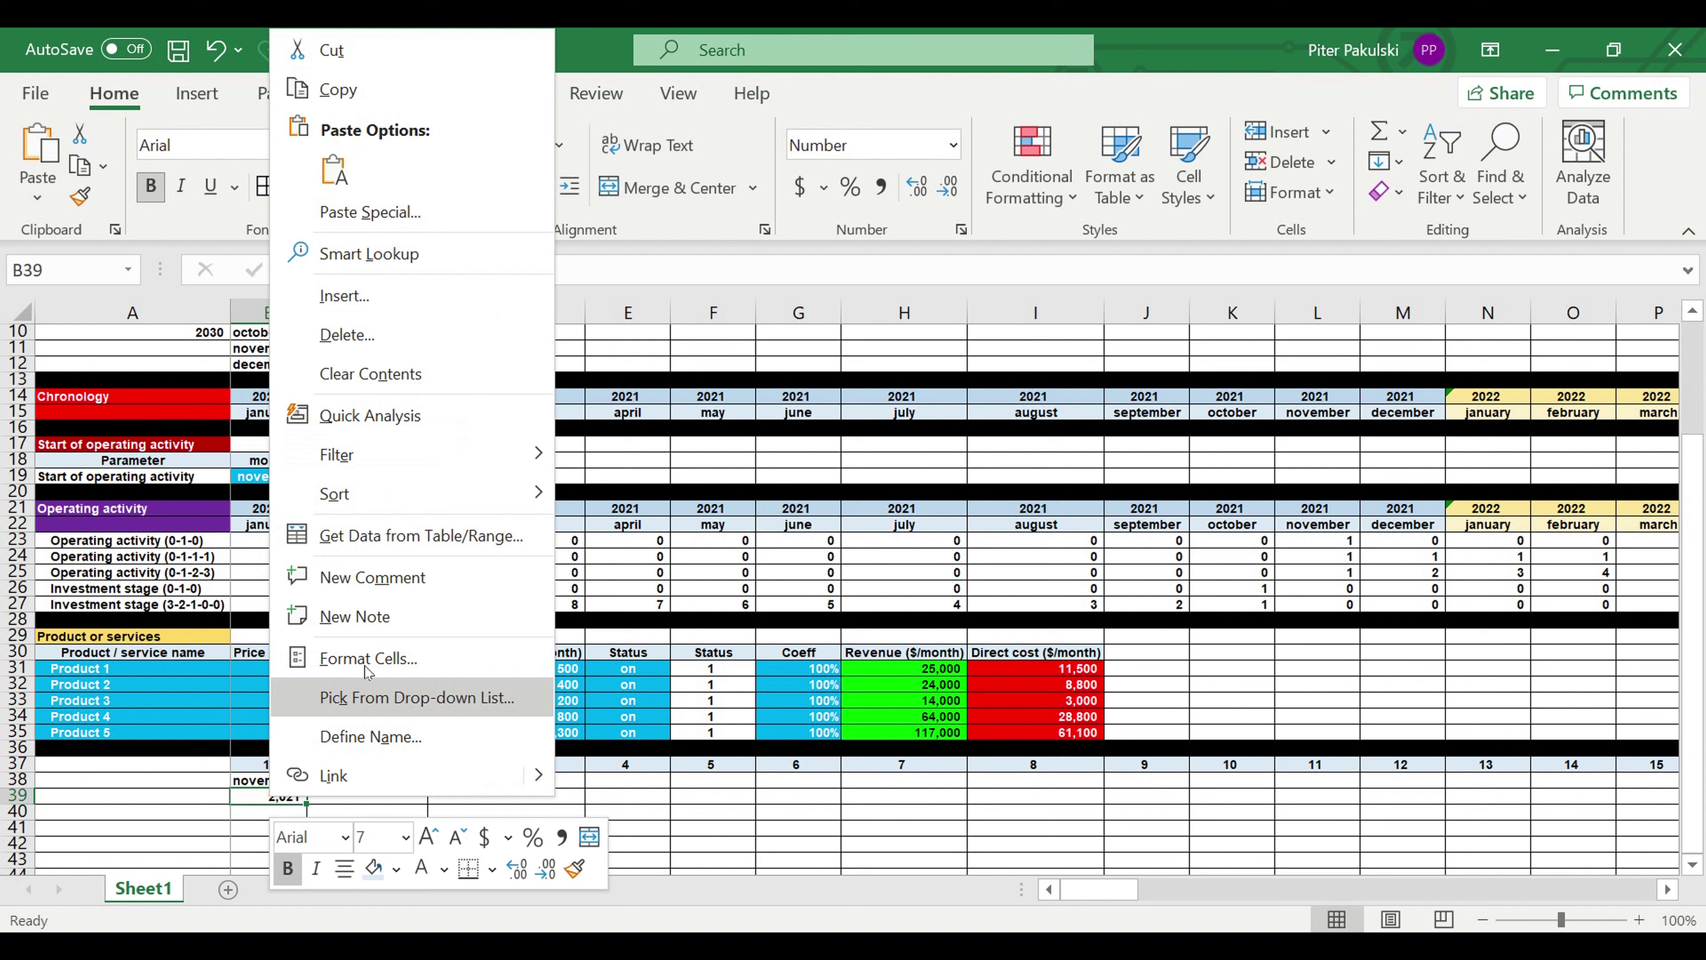
pyautogui.click(381, 656)
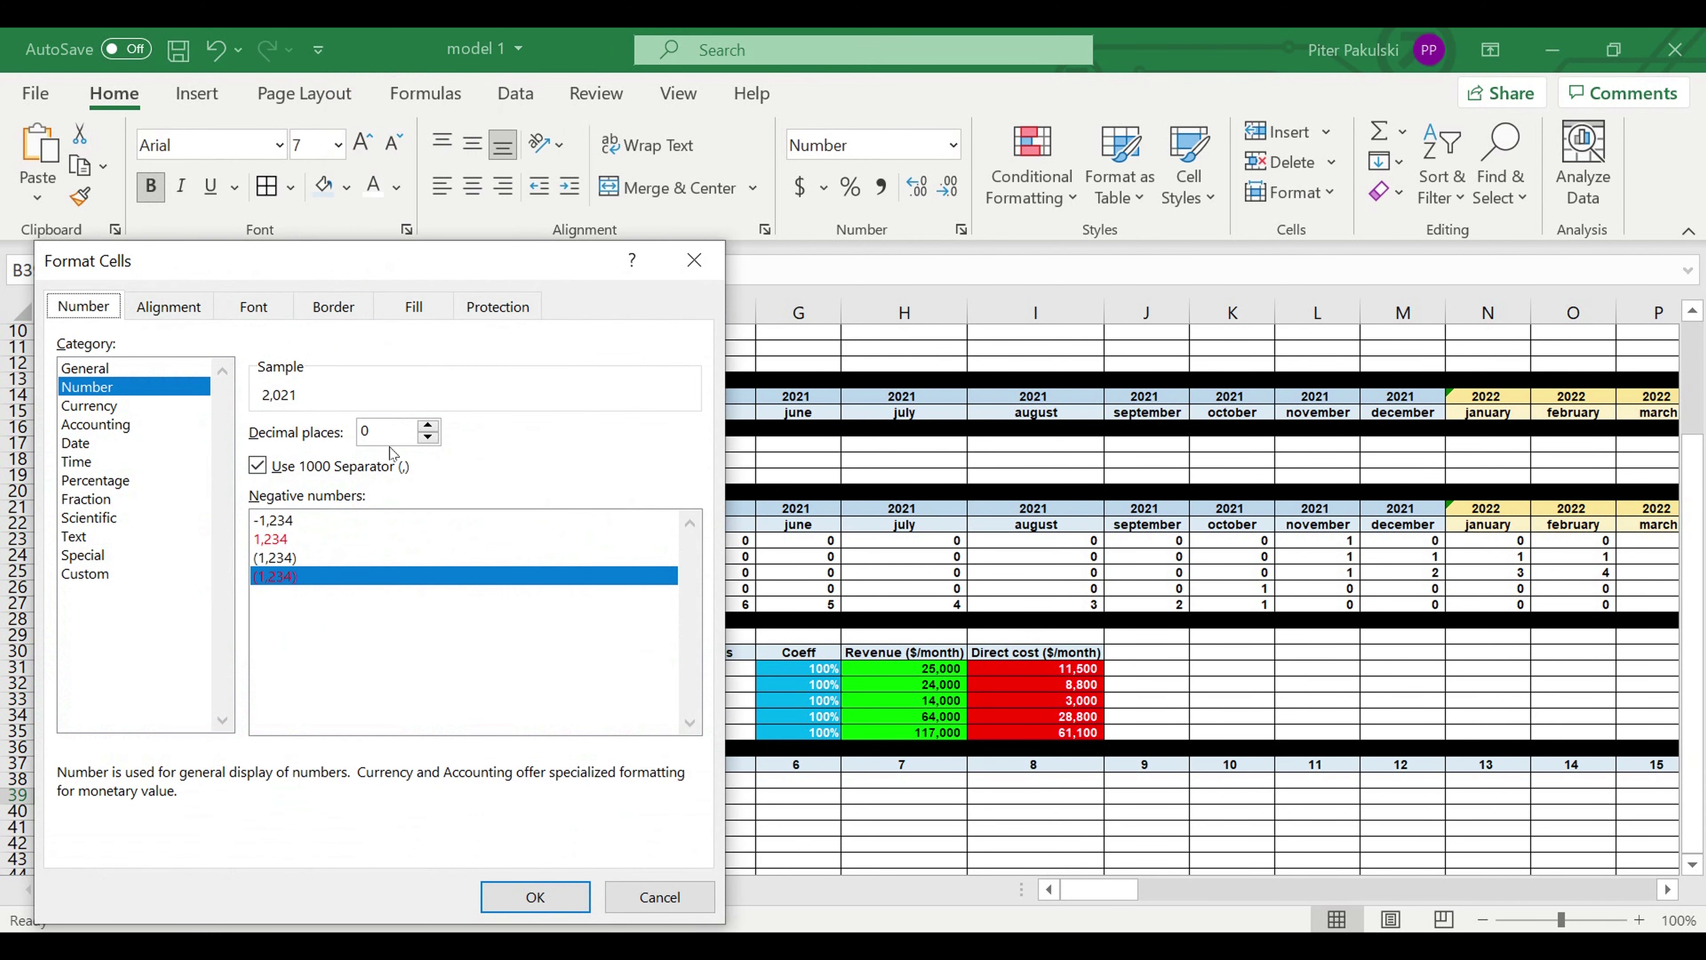
pyautogui.click(258, 466)
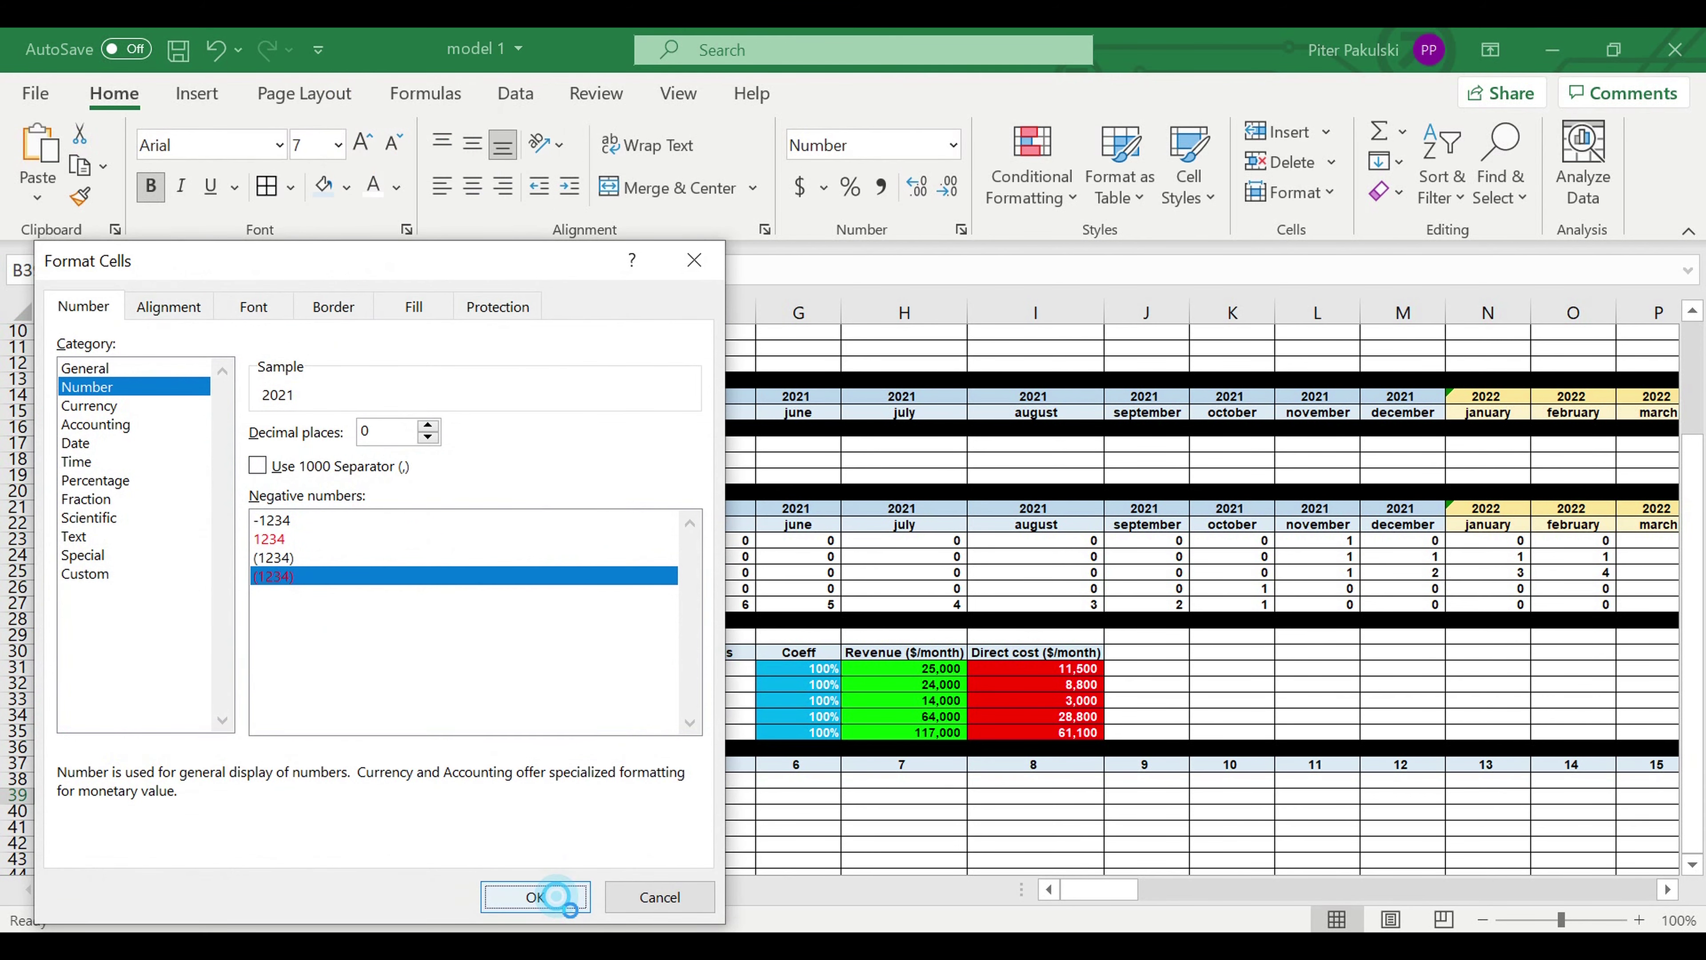
pyautogui.click(547, 898)
# Clear the stray copied 0 from C39 and check the B38 start month formula
pyautogui.moveTo(319, 814); pyautogui.dragTo(385, 804)
pyautogui.click(383, 799)
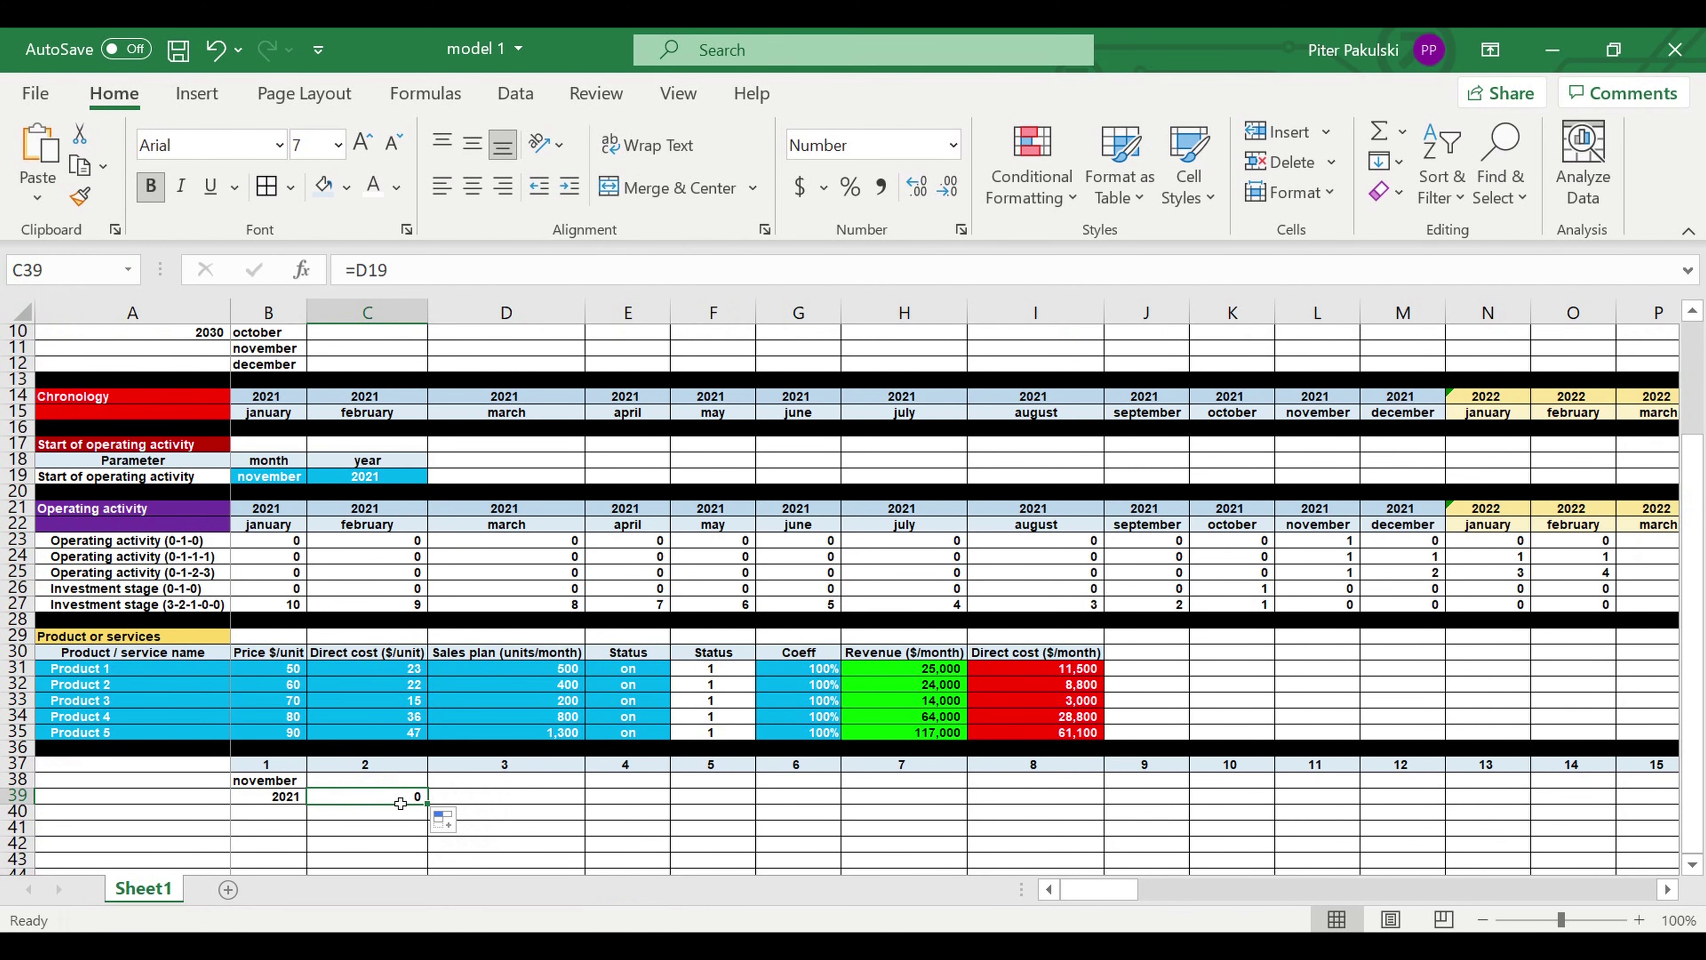
pyautogui.press('BackSpace')
pyautogui.click(474, 813)
pyautogui.click(284, 796)
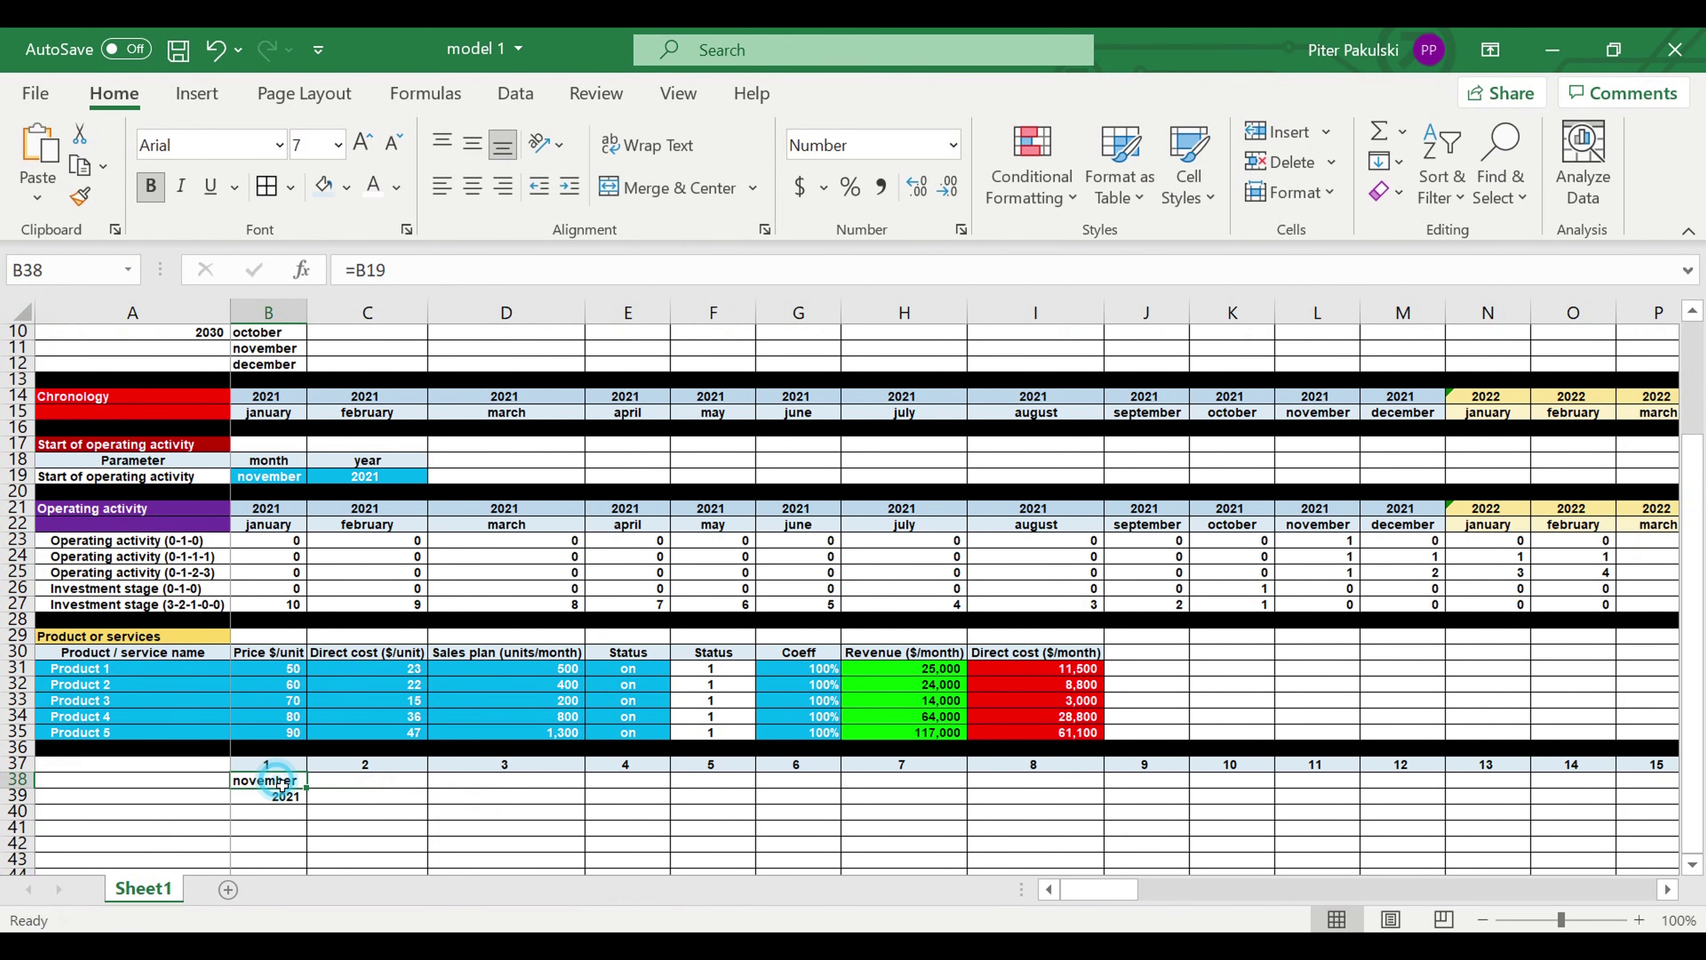
pyautogui.click(299, 817)
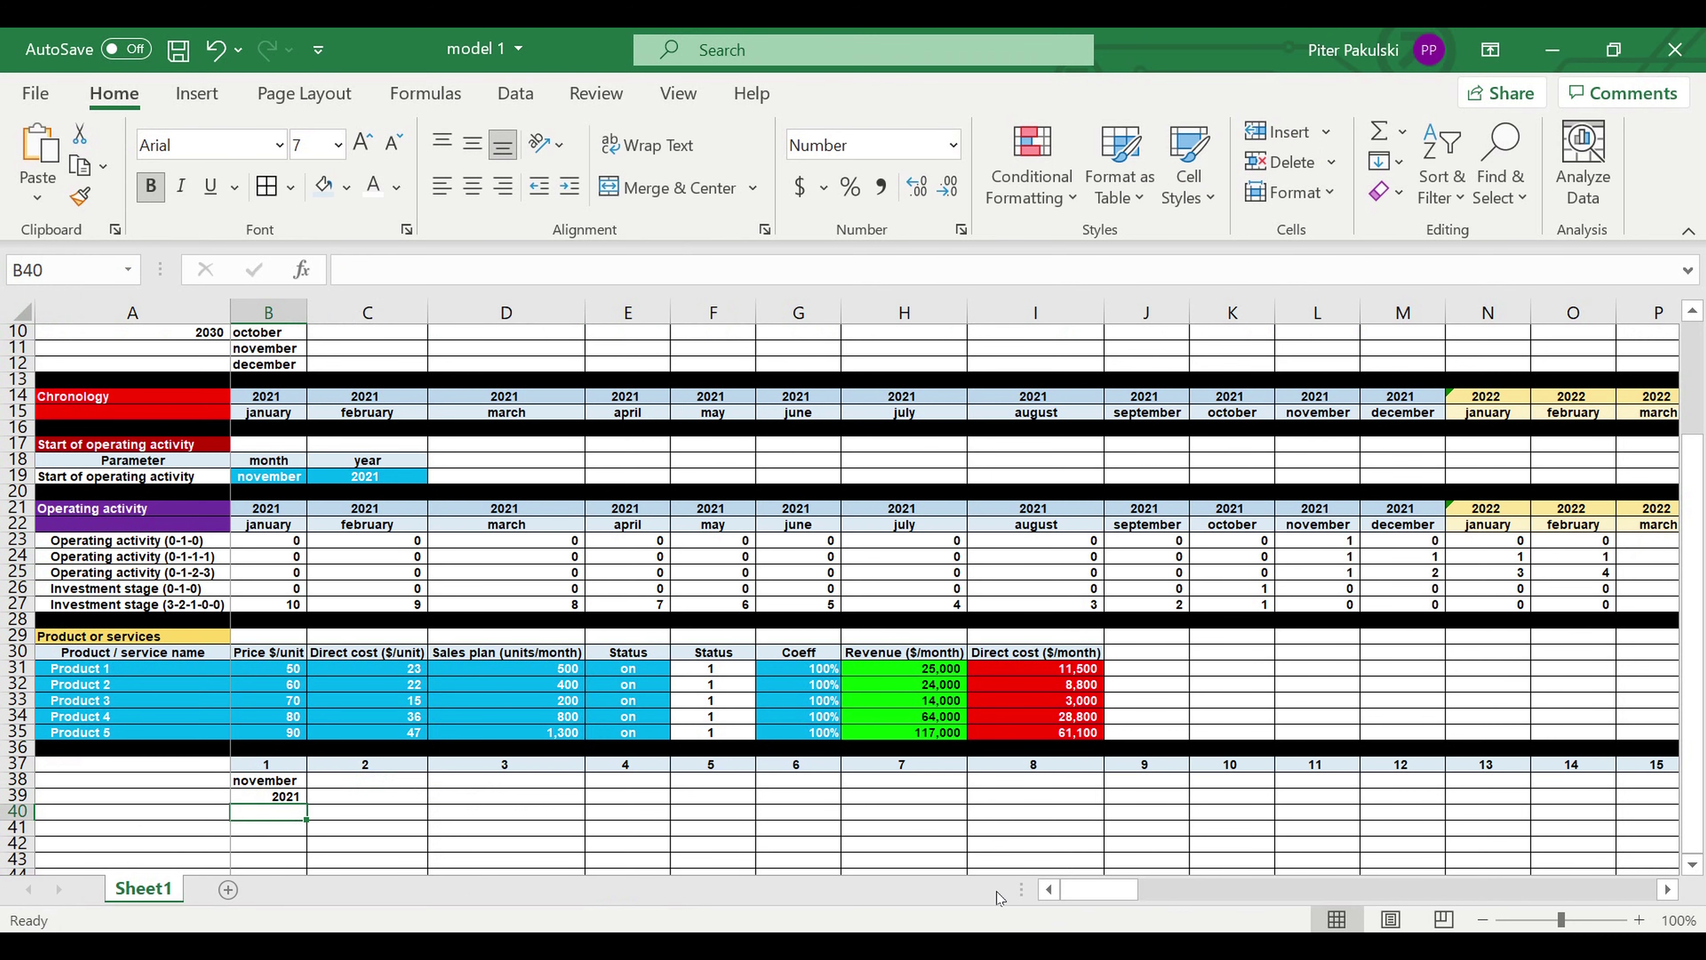
pyautogui.scroll(-1, 563, 733)
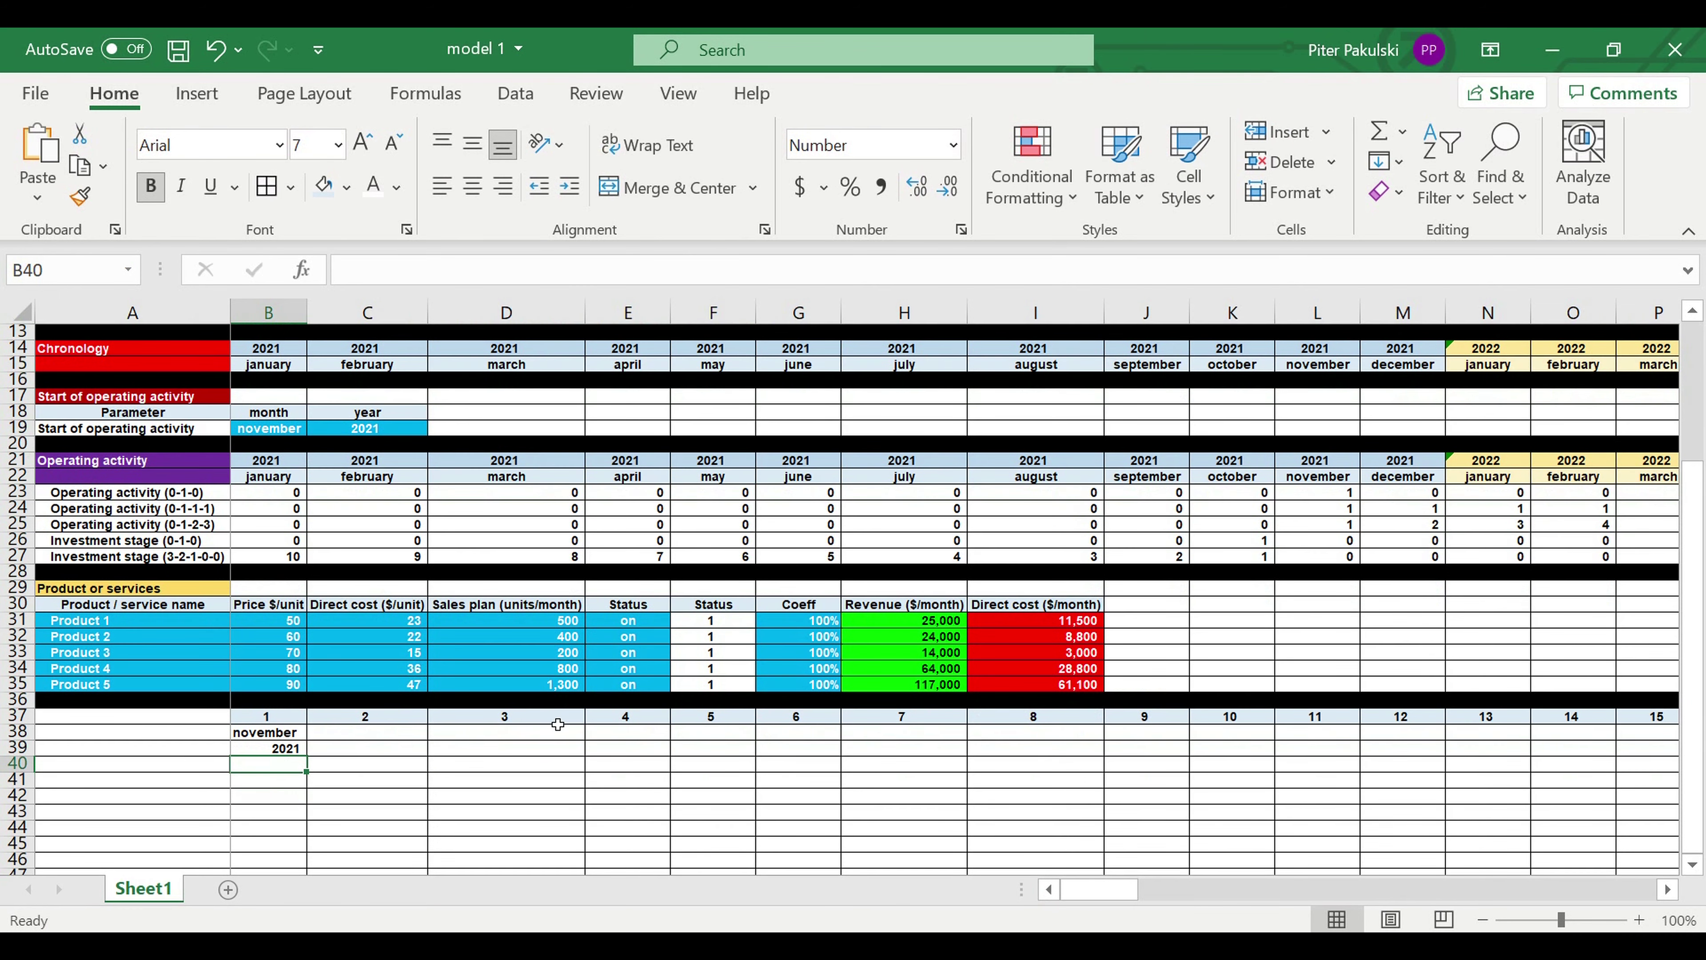
pyautogui.scroll(4, 555, 684)
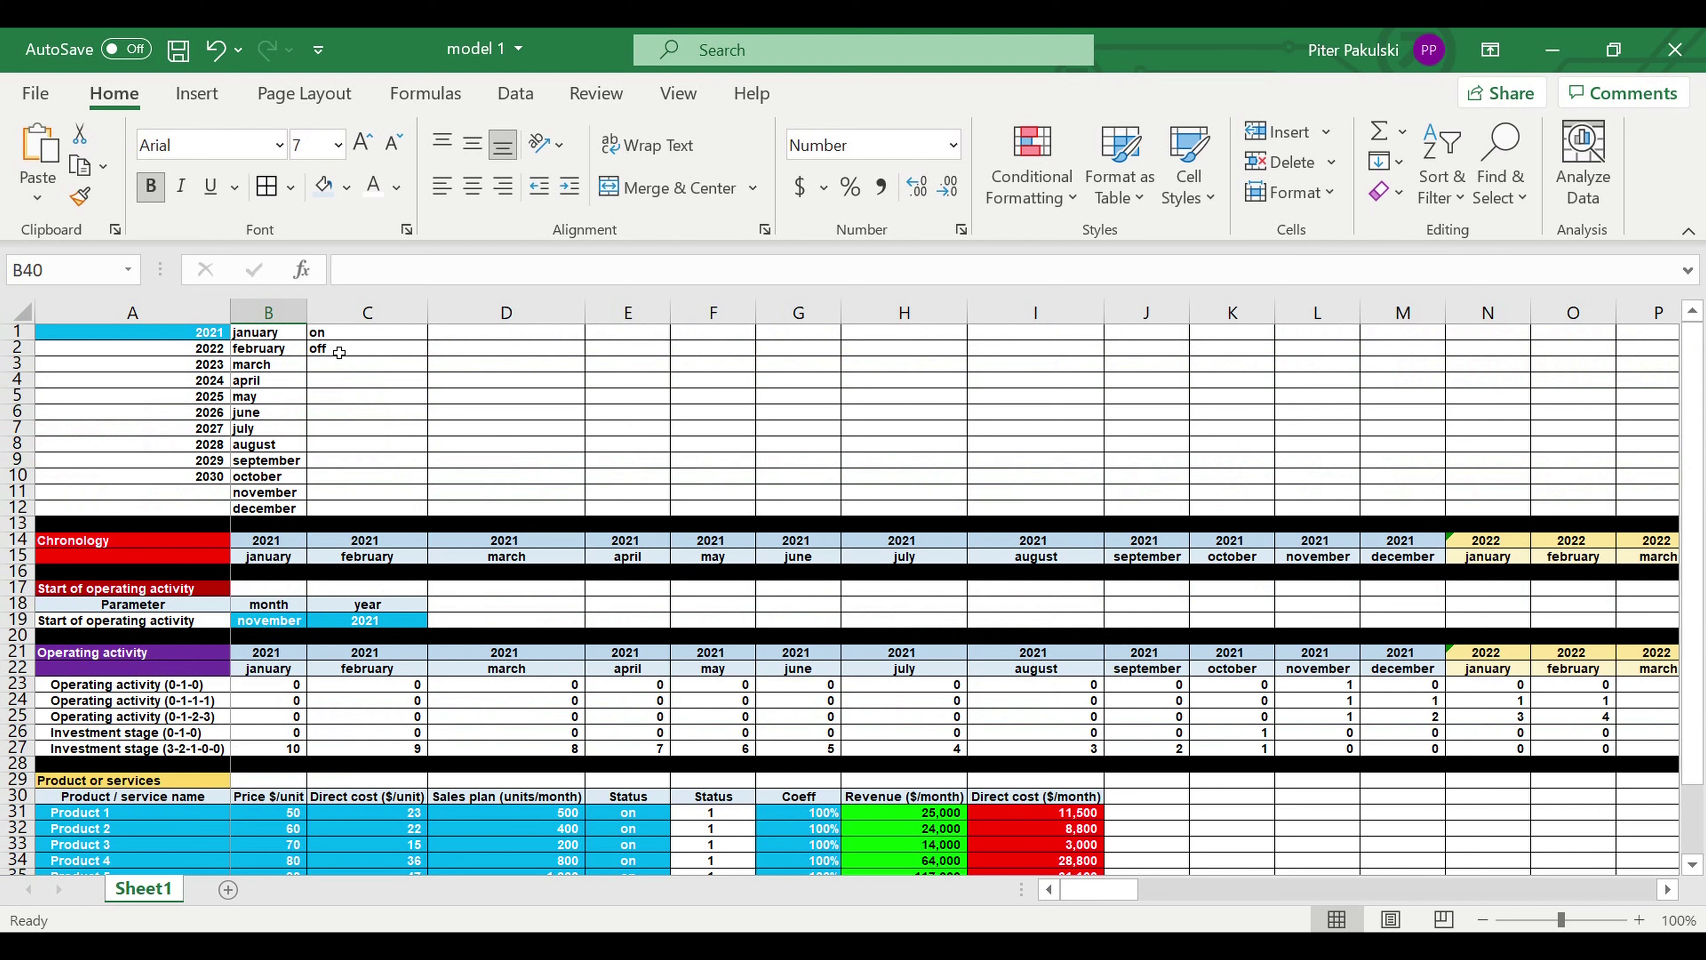
pyautogui.click(361, 339)
# Type 1 in D1, enter =D1+1 in D2, and fill it down to D12
pyautogui.moveTo(361, 338); pyautogui.dragTo(362, 351)
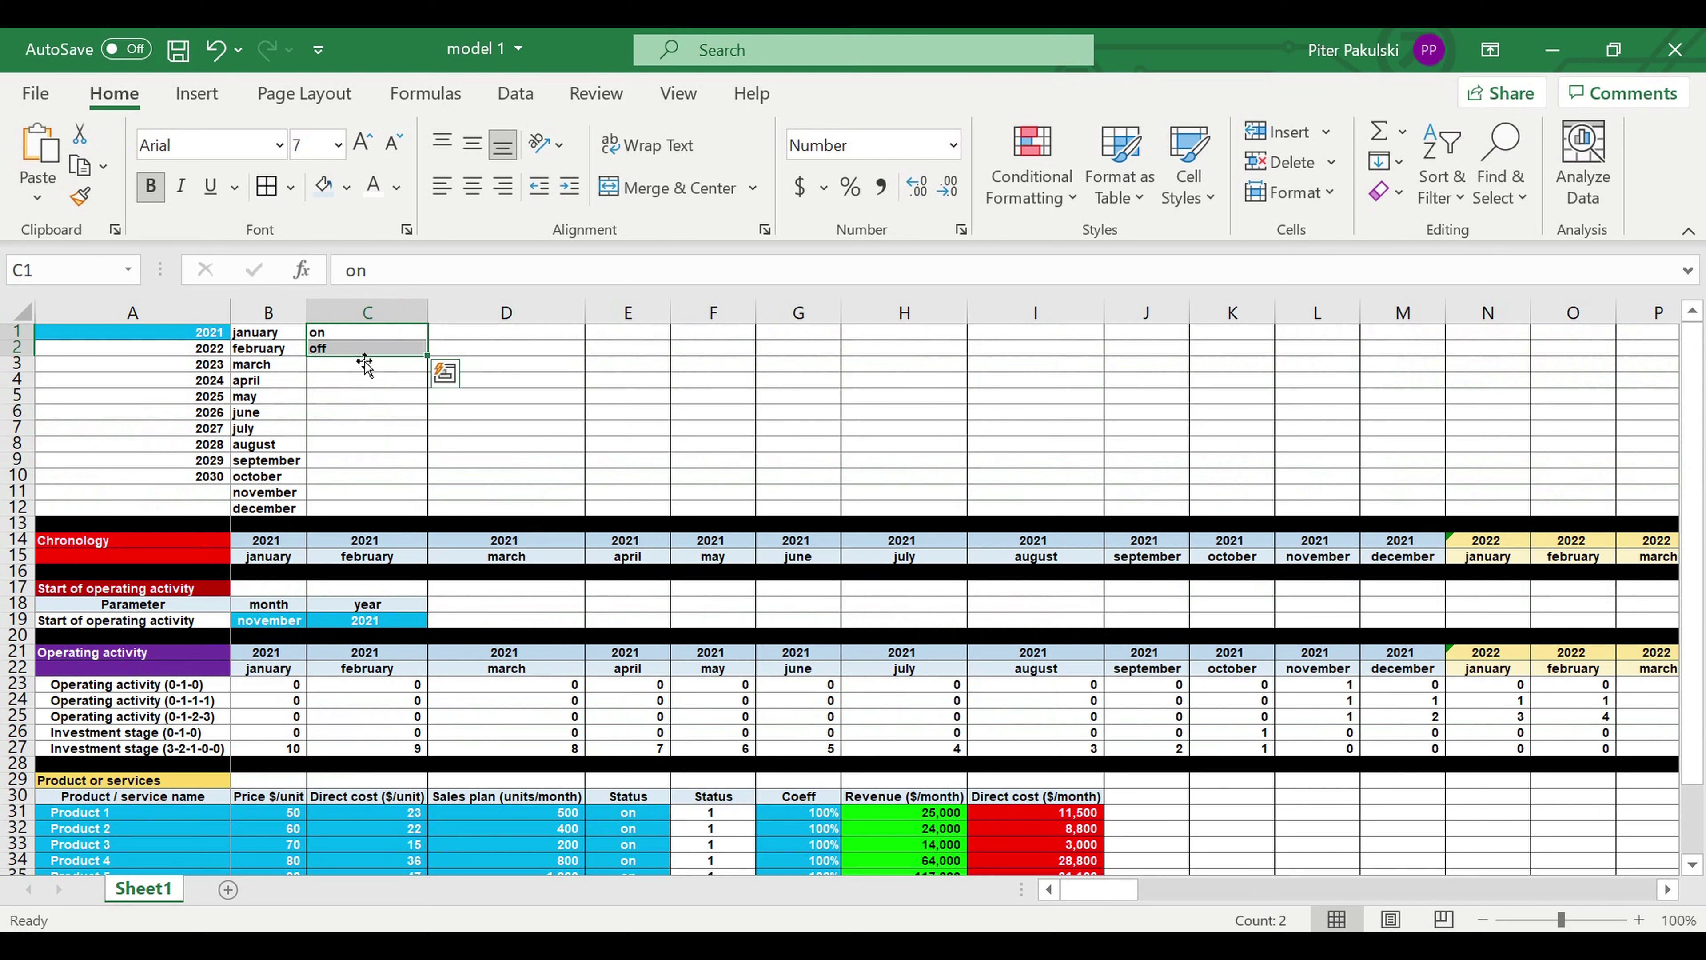
pyautogui.click(463, 338)
pyautogui.write('1')
pyautogui.press('Return')
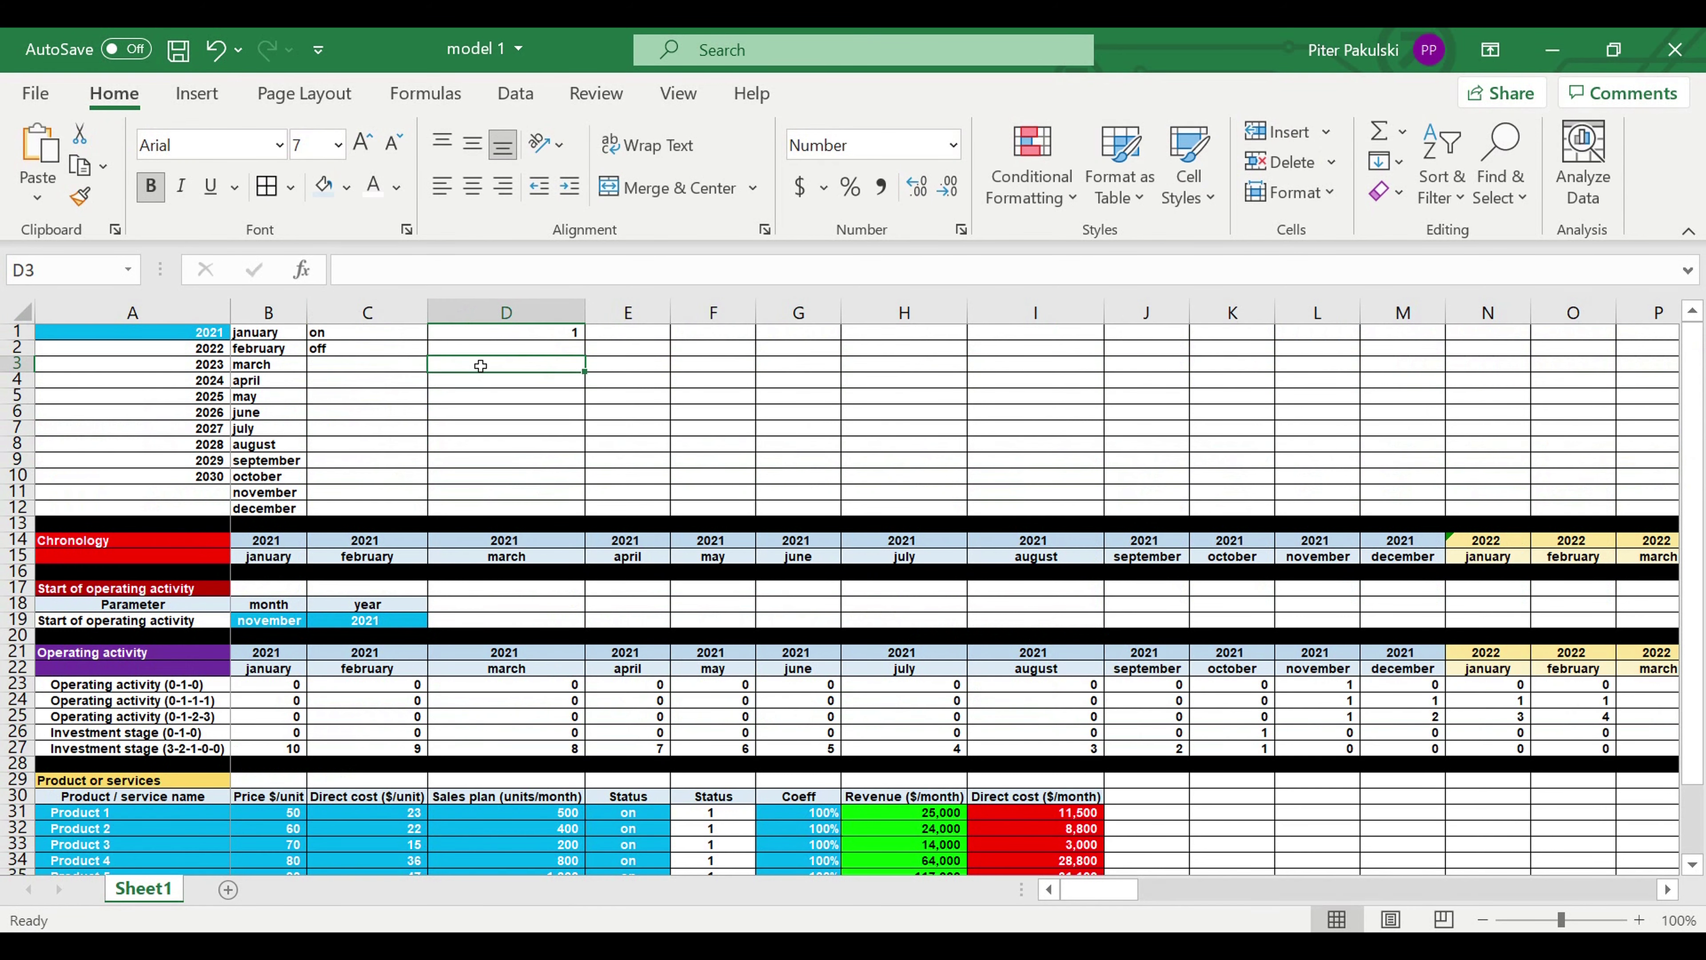
pyautogui.write('=')
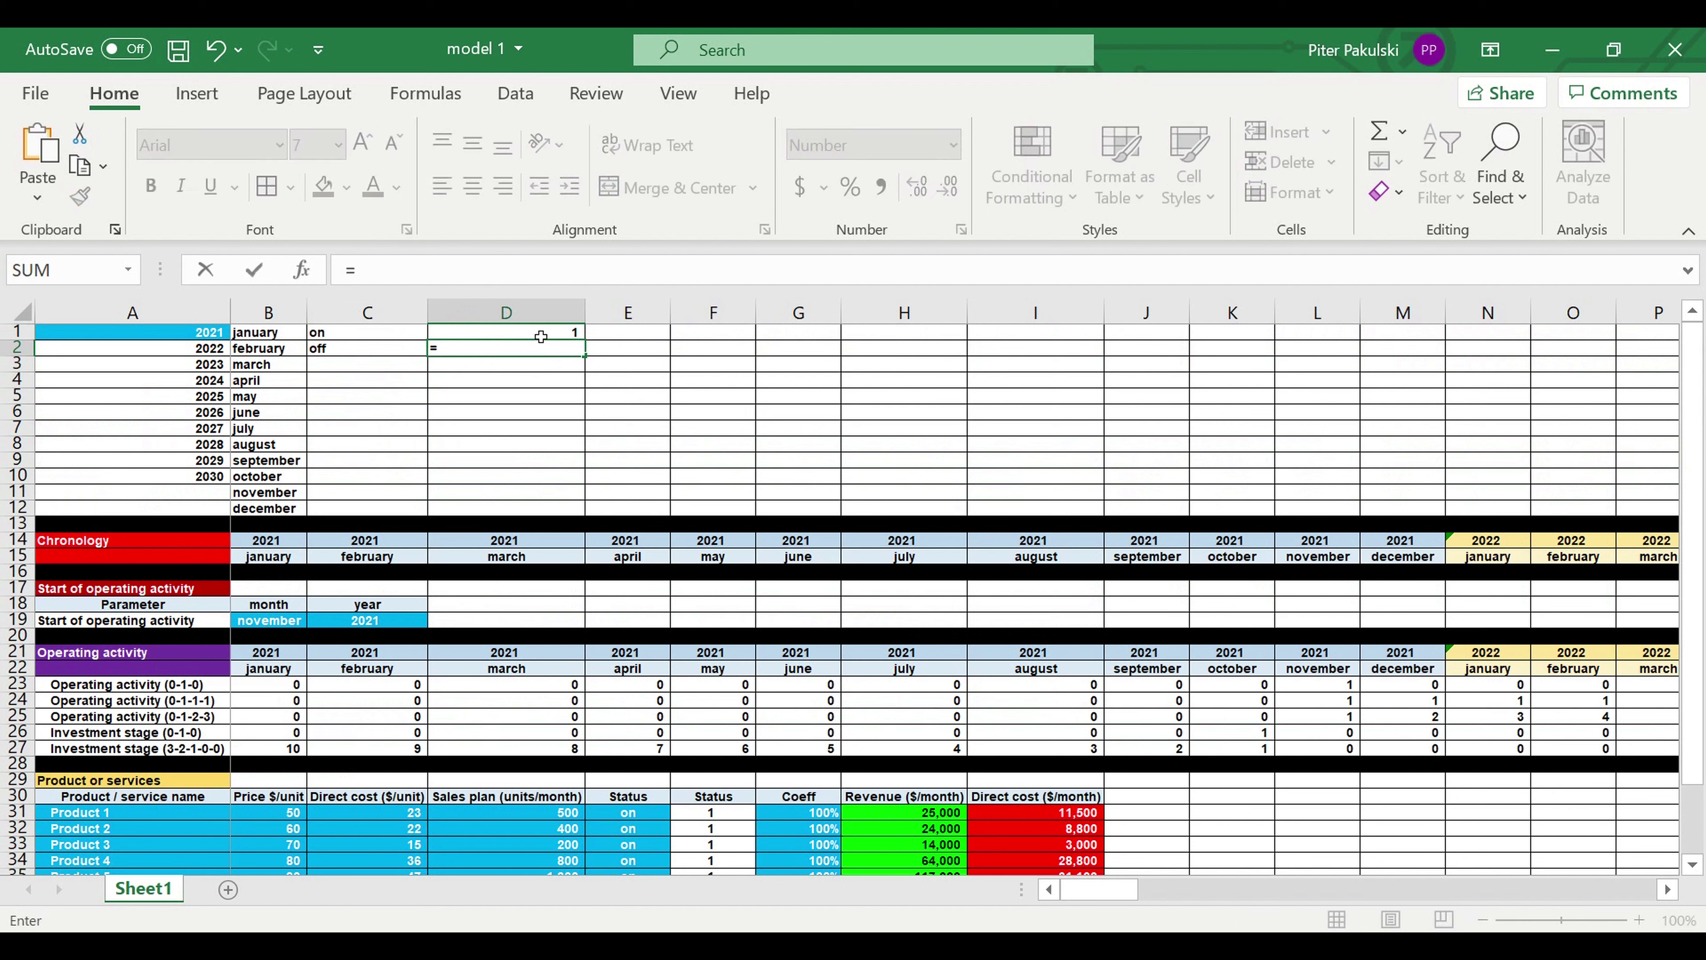
pyautogui.click(541, 335)
pyautogui.write('+1')
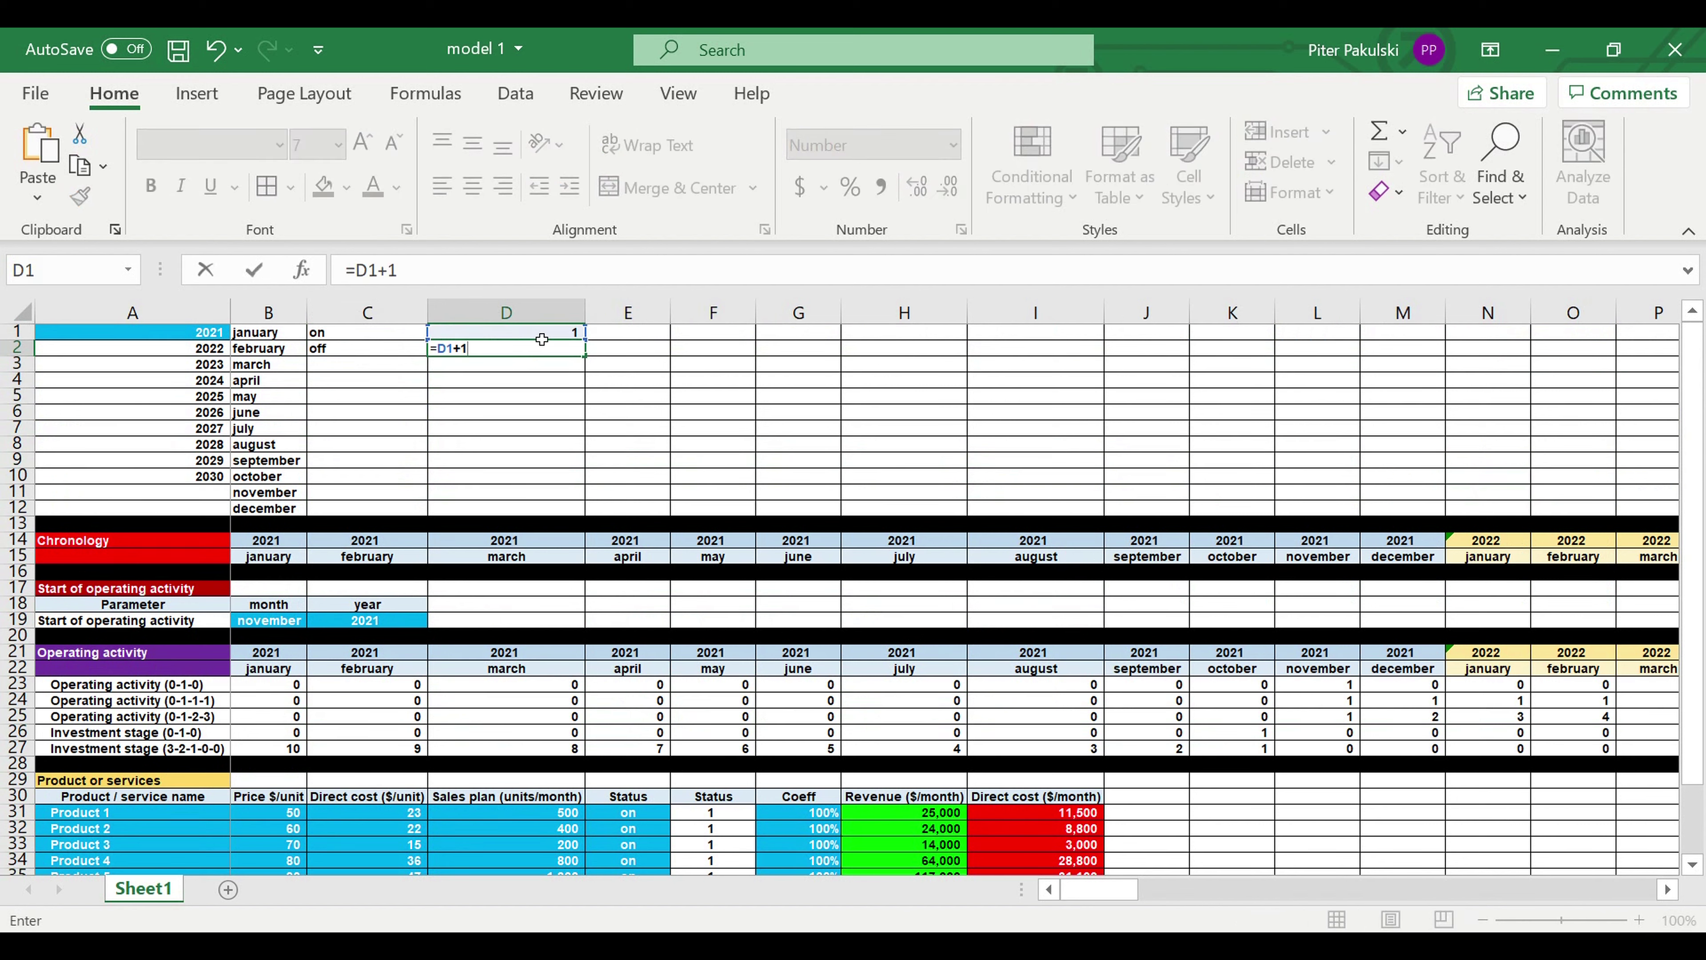
pyautogui.press('Return')
pyautogui.click(545, 347)
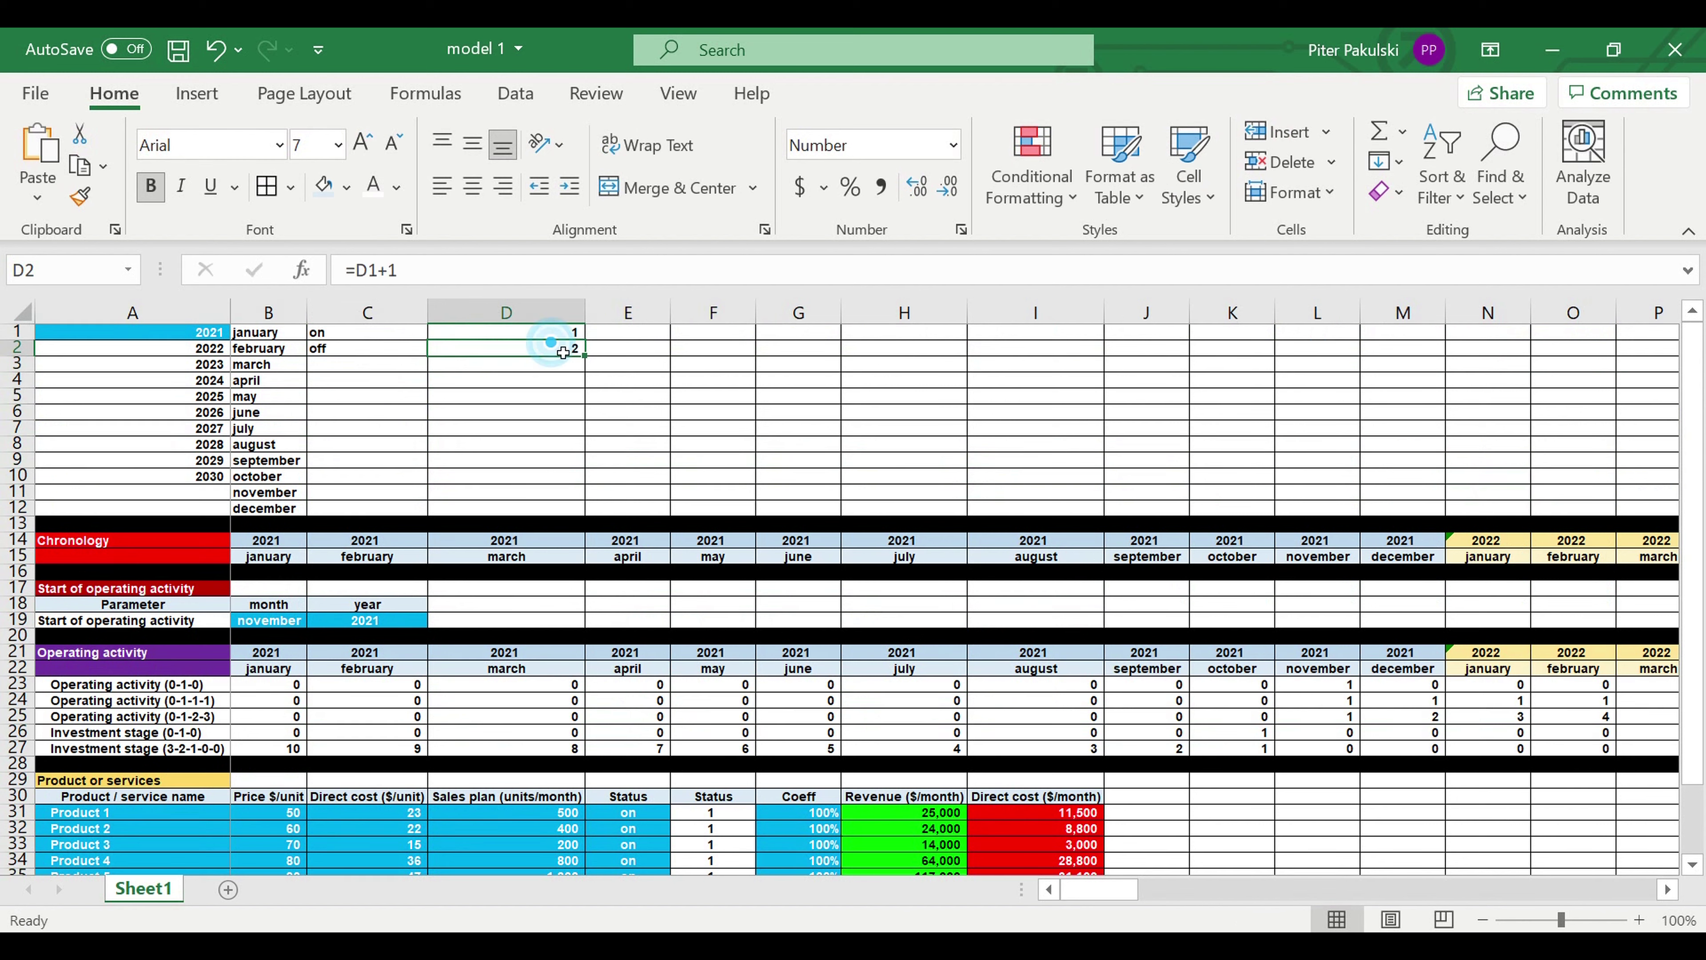
pyautogui.moveTo(584, 355); pyautogui.dragTo(560, 514)
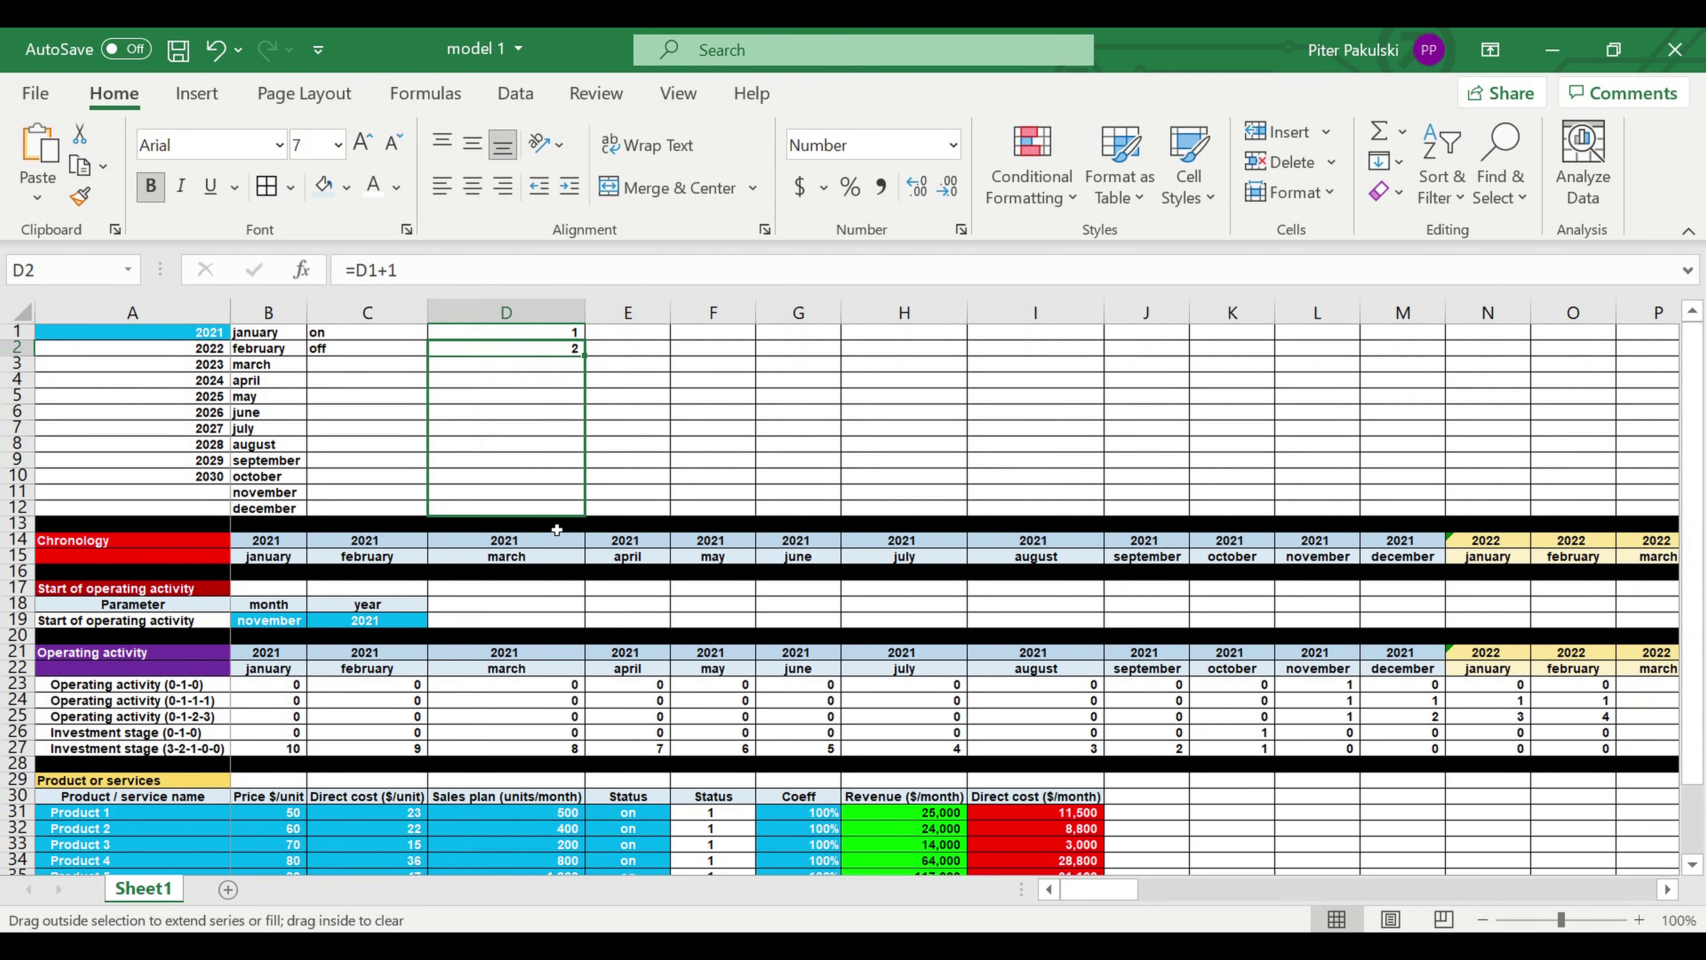
pyautogui.click(826, 670)
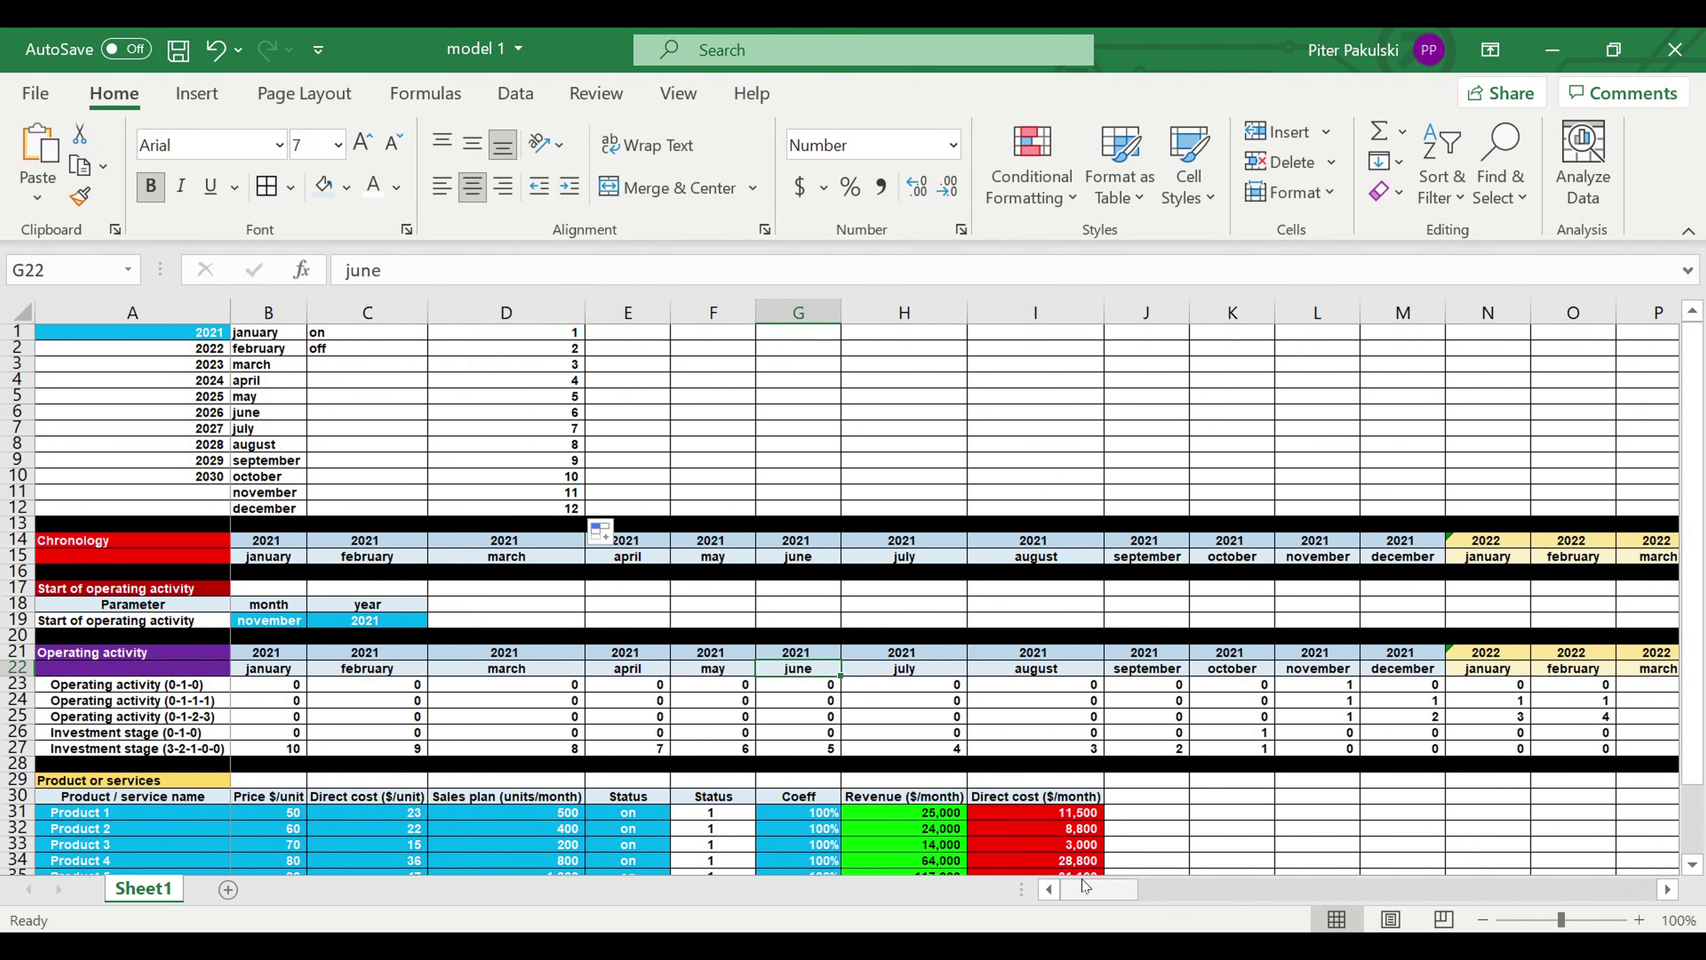
pyautogui.scroll(-6, 575, 648)
pyautogui.scroll(-2, 575, 649)
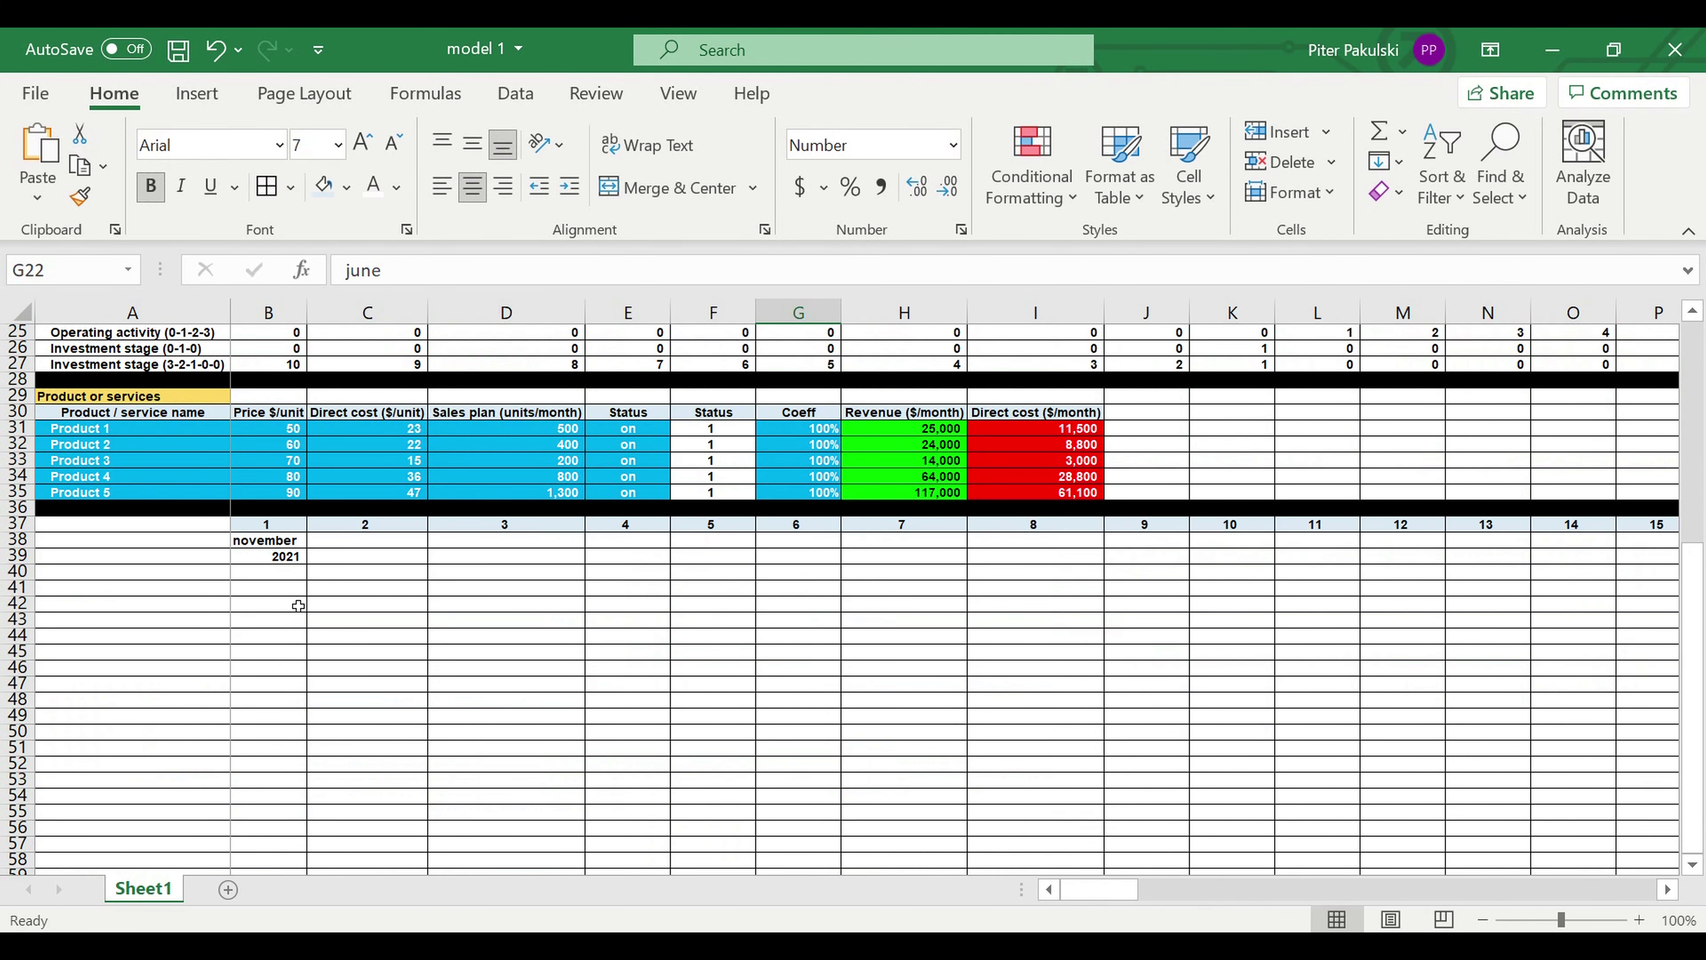
# Start the B40 formula =if(B38=1, testing the start month
pyautogui.click(280, 579)
pyautogui.write('=')
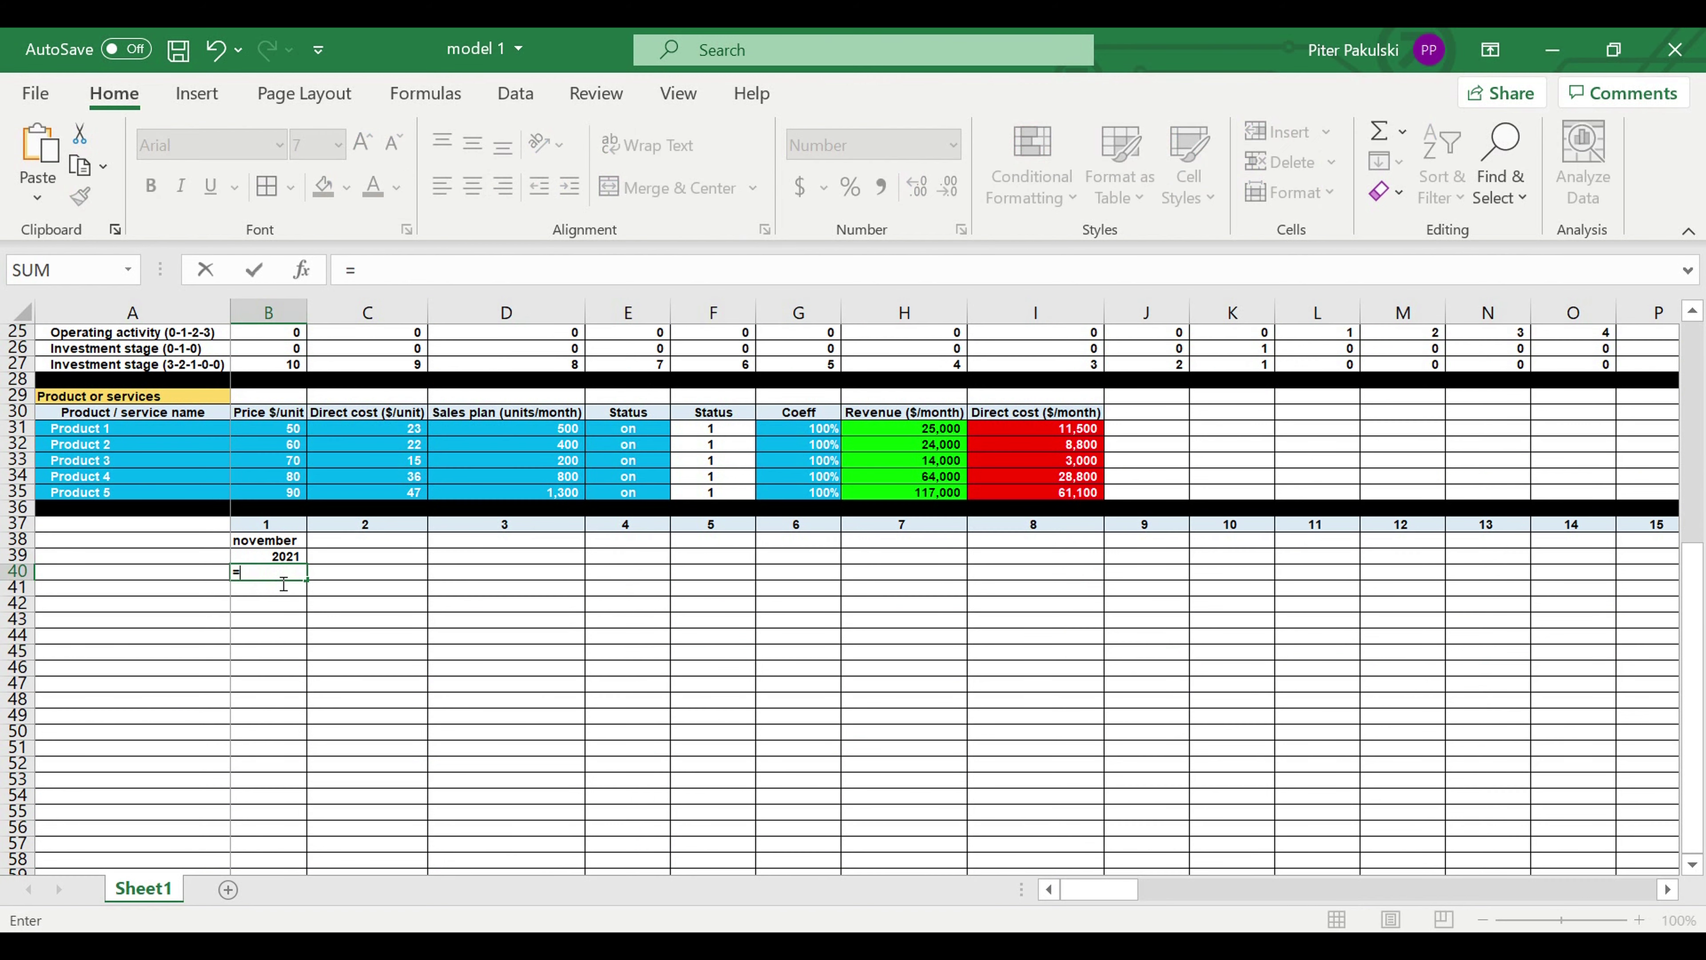
pyautogui.write('if')
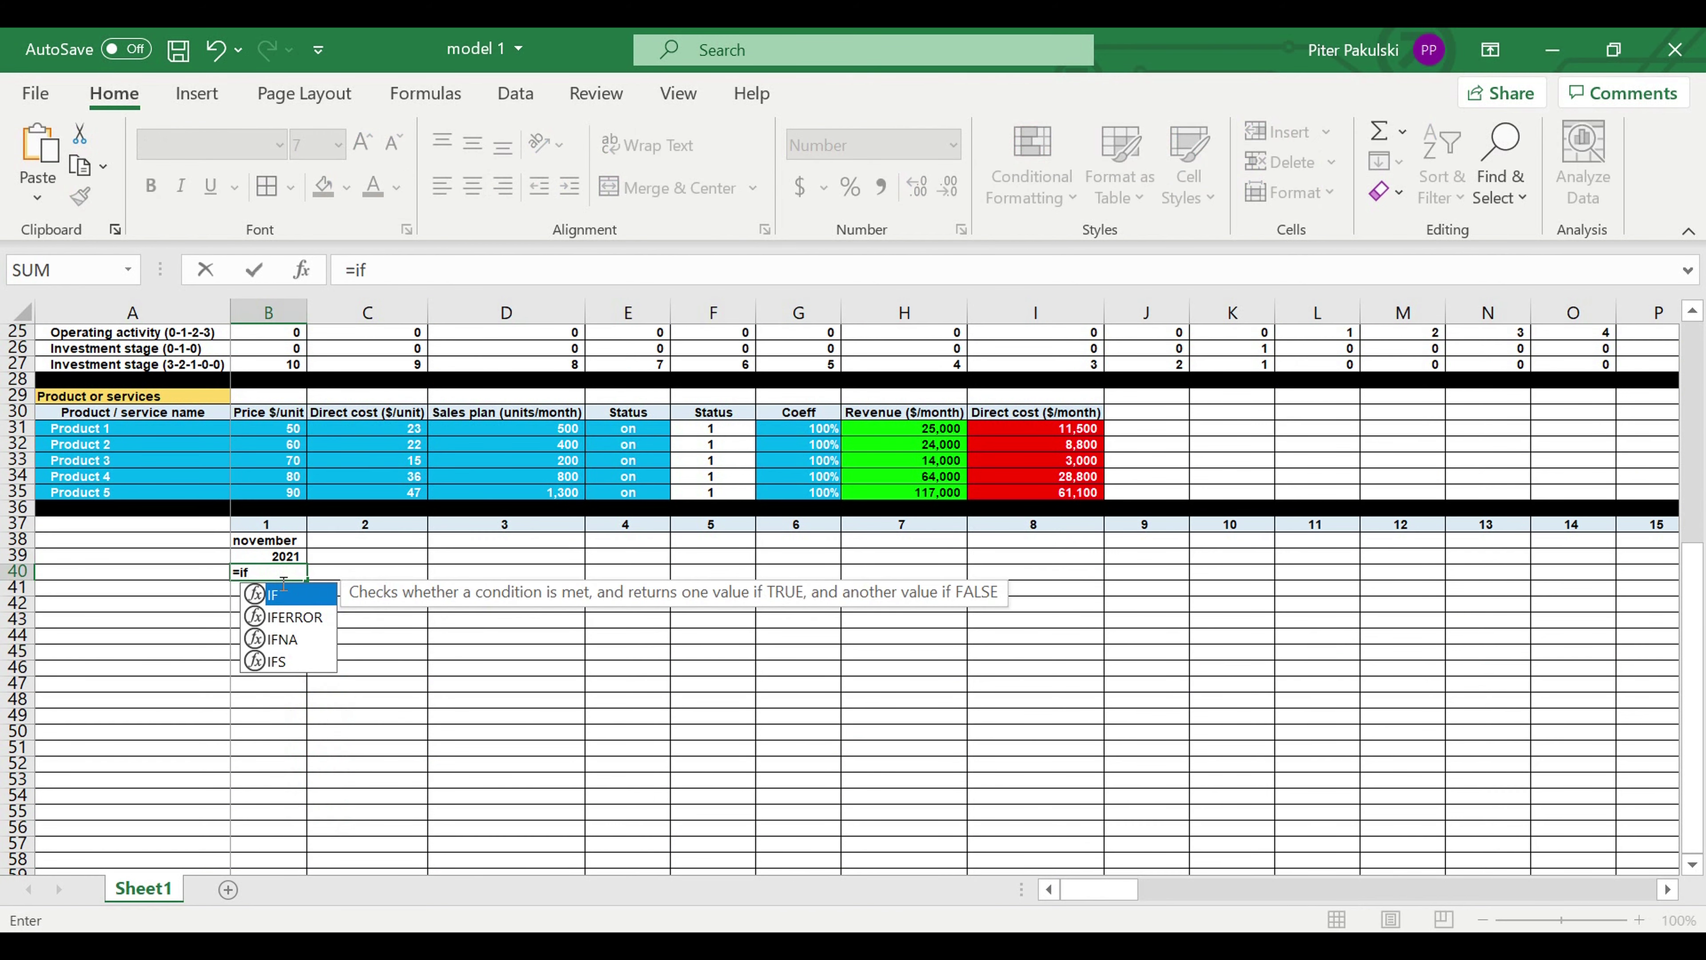
pyautogui.write('(')
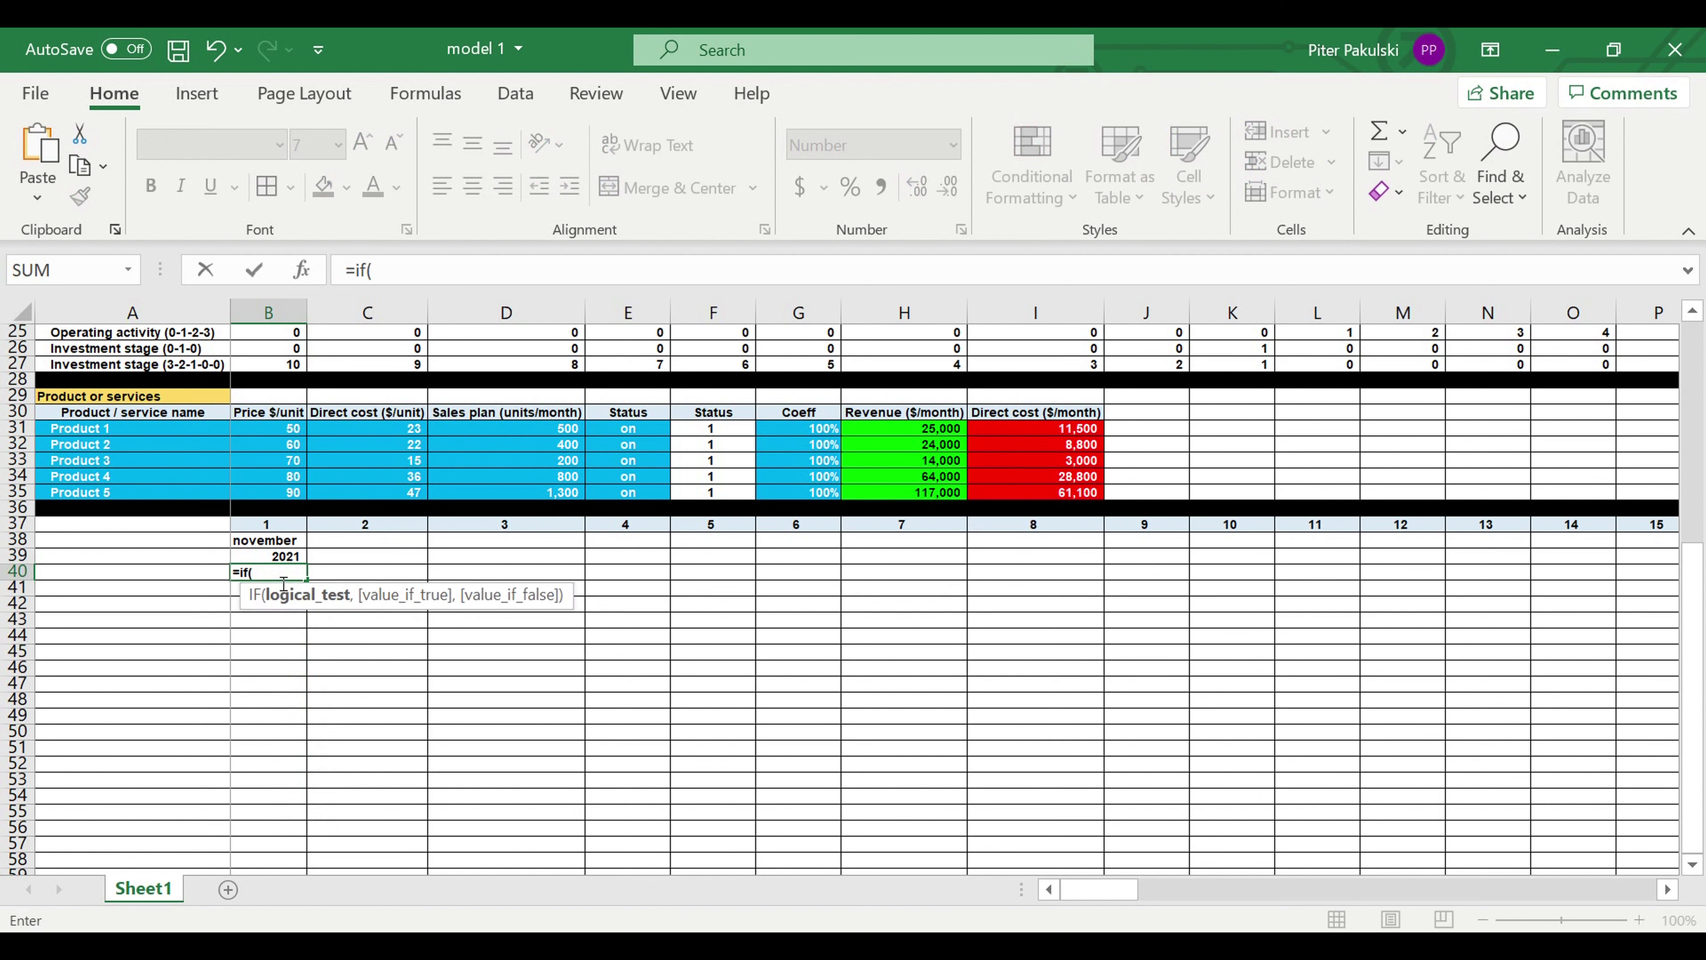
pyautogui.click(264, 545)
pyautogui.write('=1')
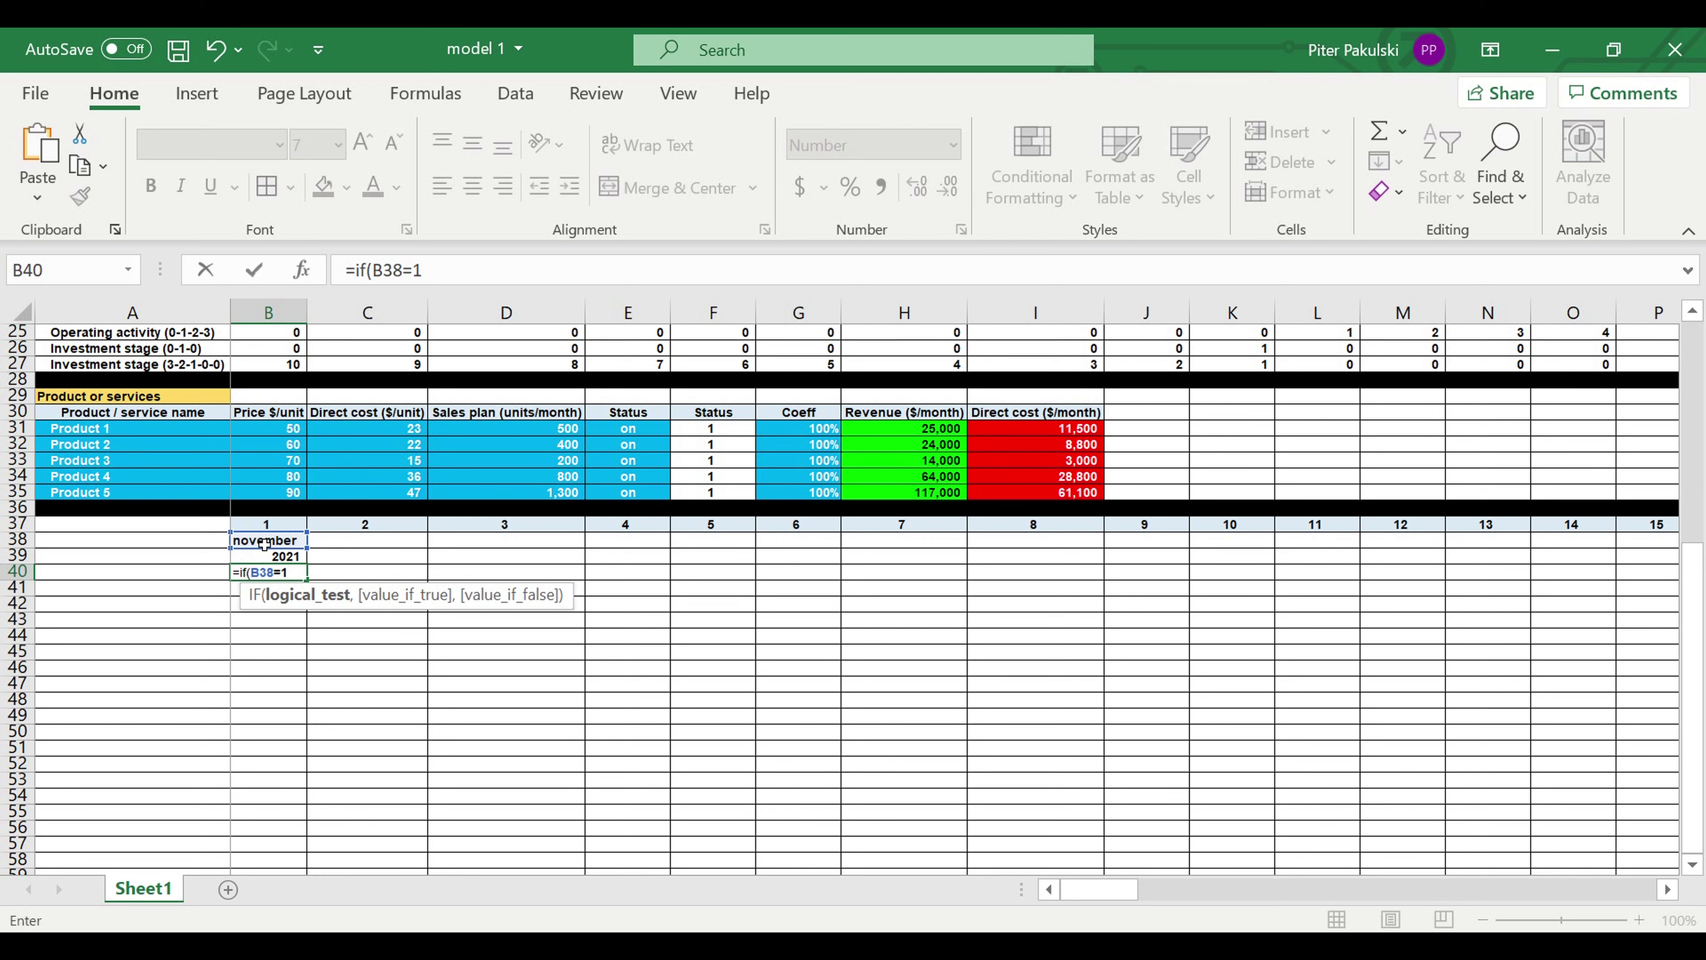
pyautogui.write(',')
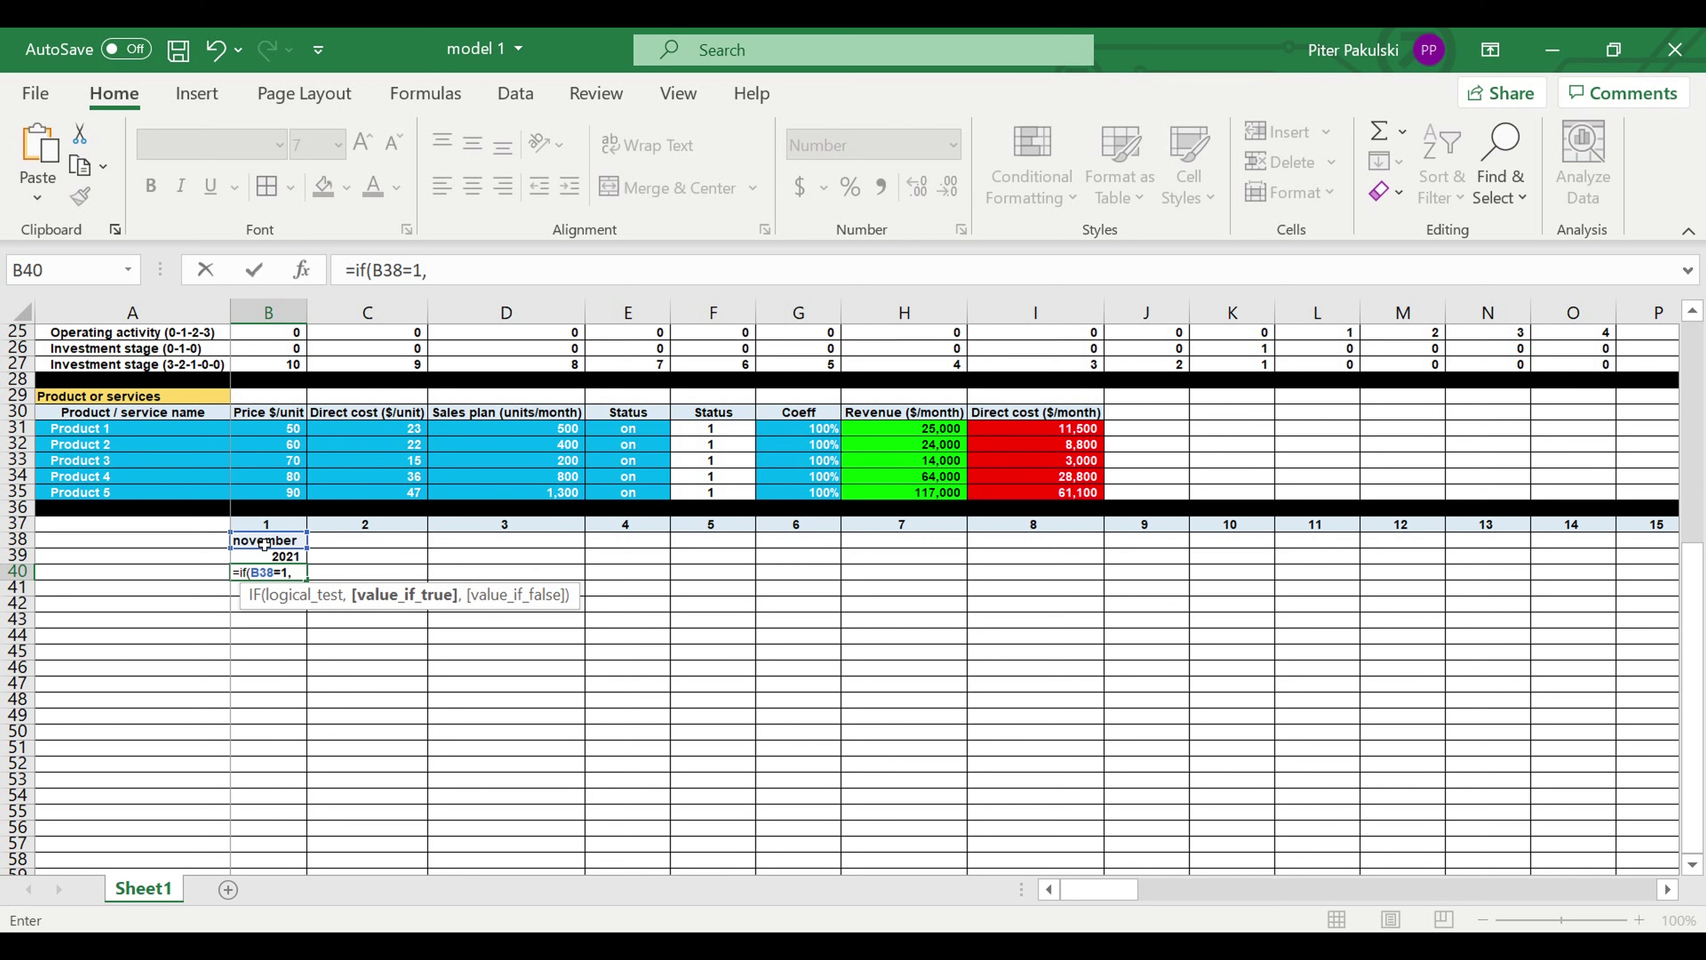
# Replace the literal 1 with absolute $B$1 and return 1: =if(B38=$B$1,1,
pyautogui.doubleClick(430, 271)
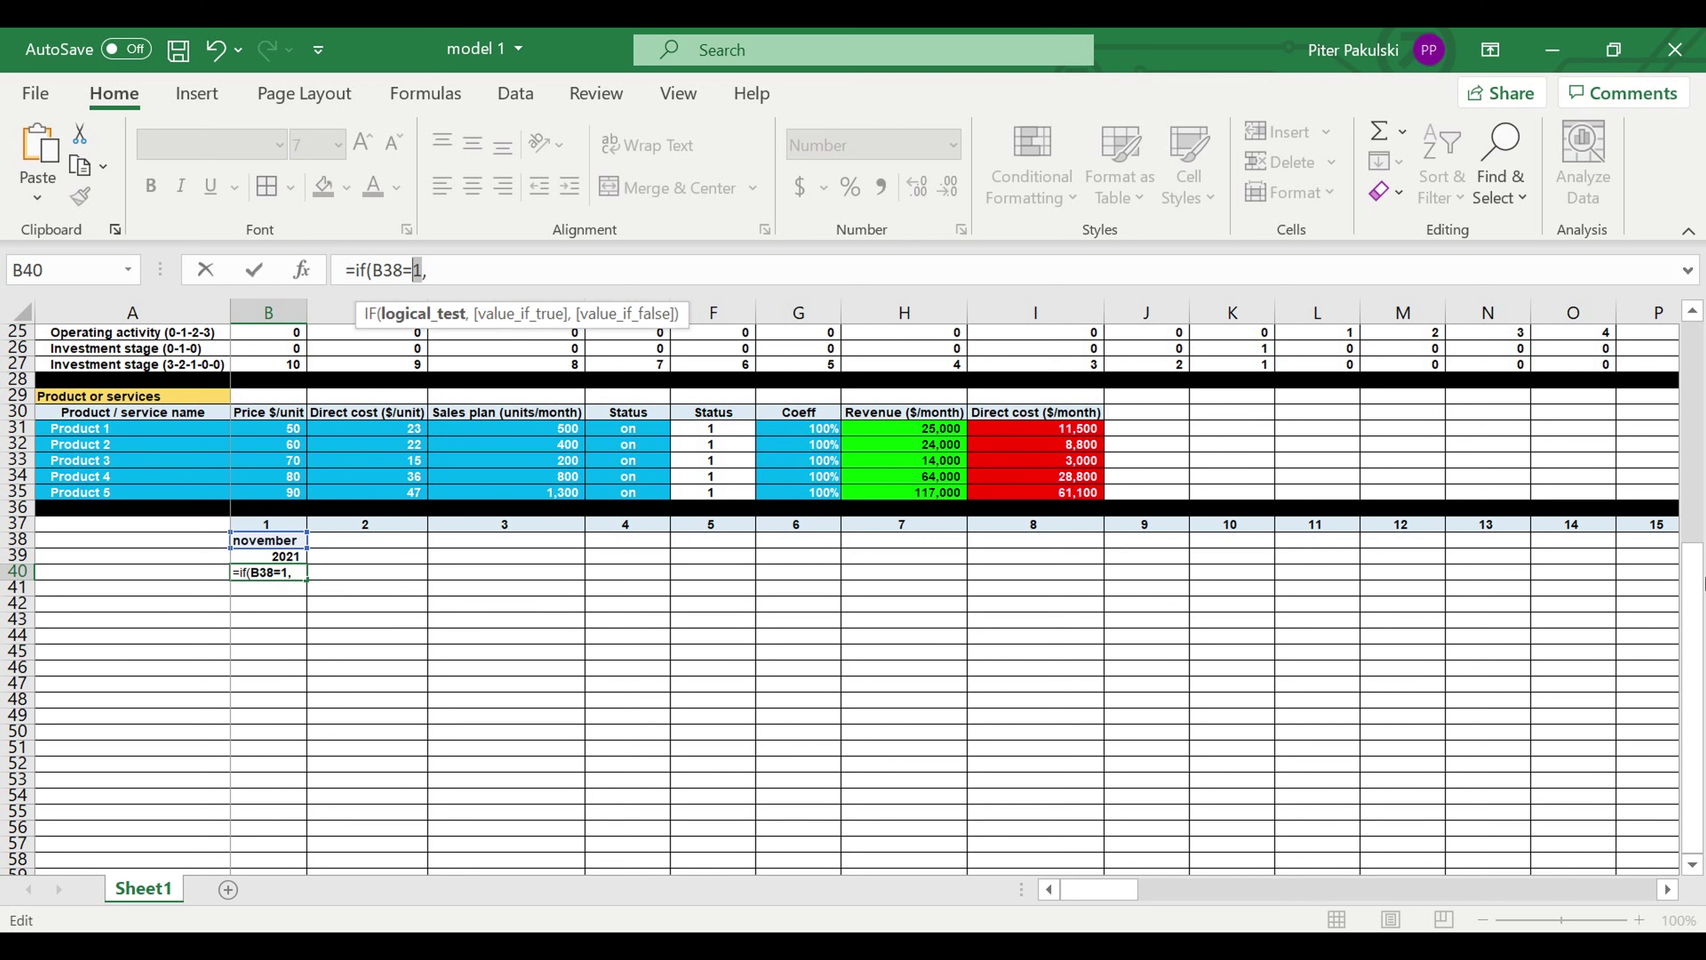
pyautogui.moveTo(1696, 592); pyautogui.dragTo(1668, 323)
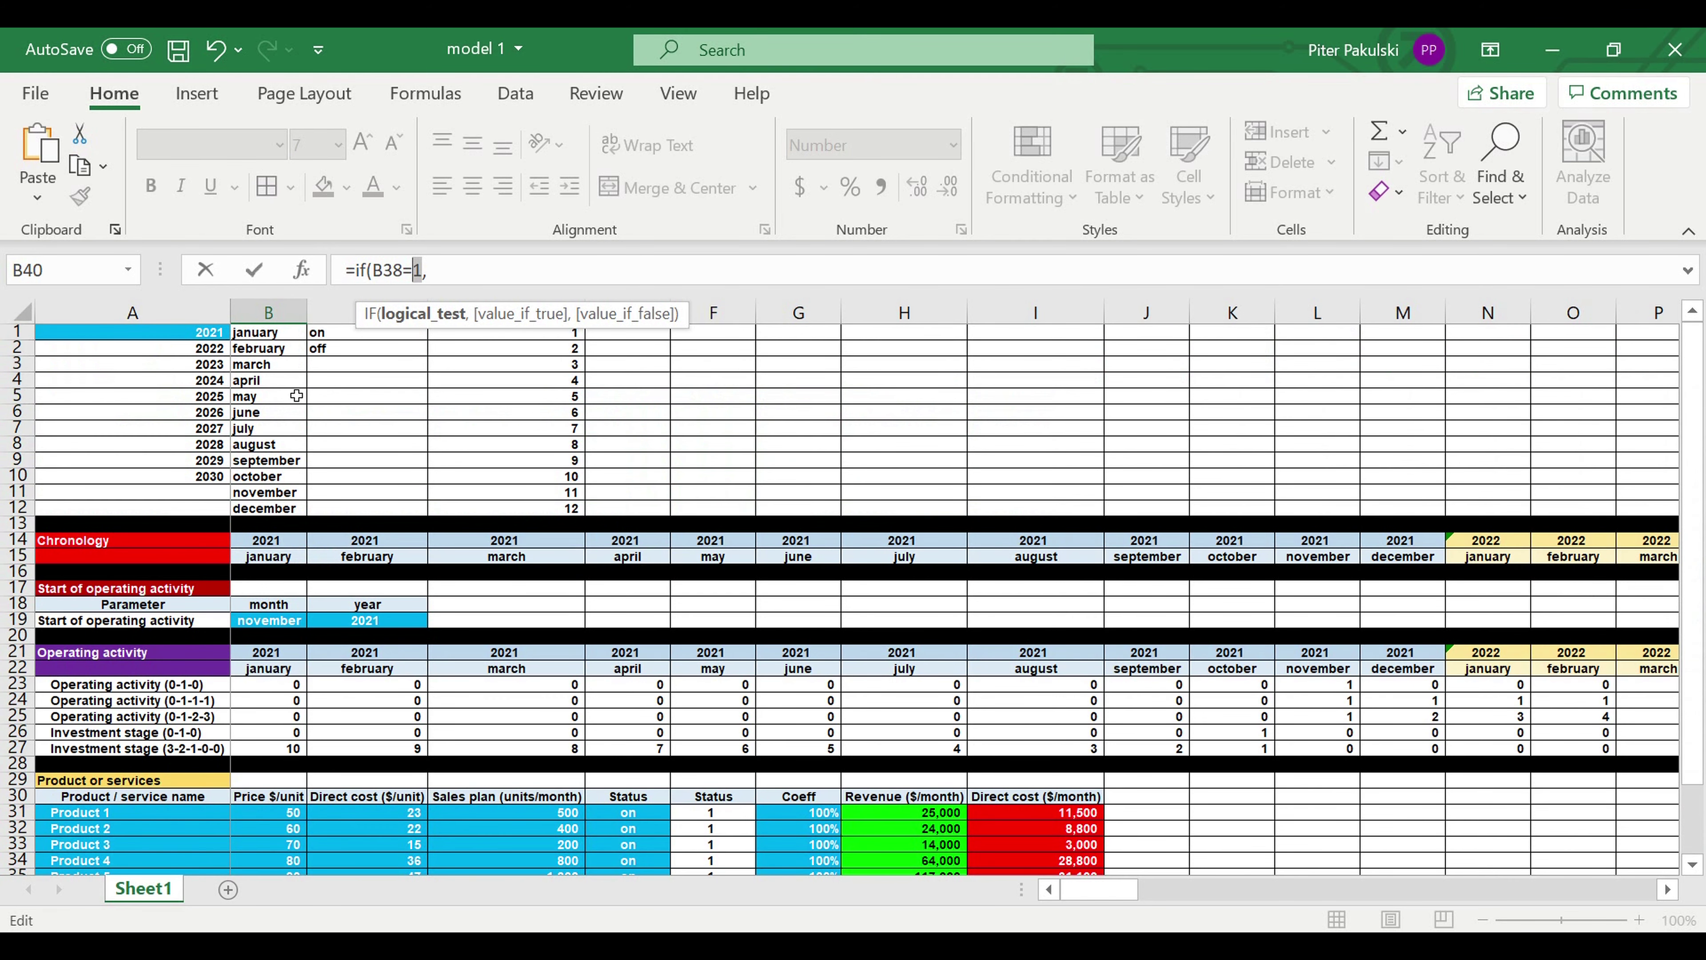
pyautogui.click(257, 334)
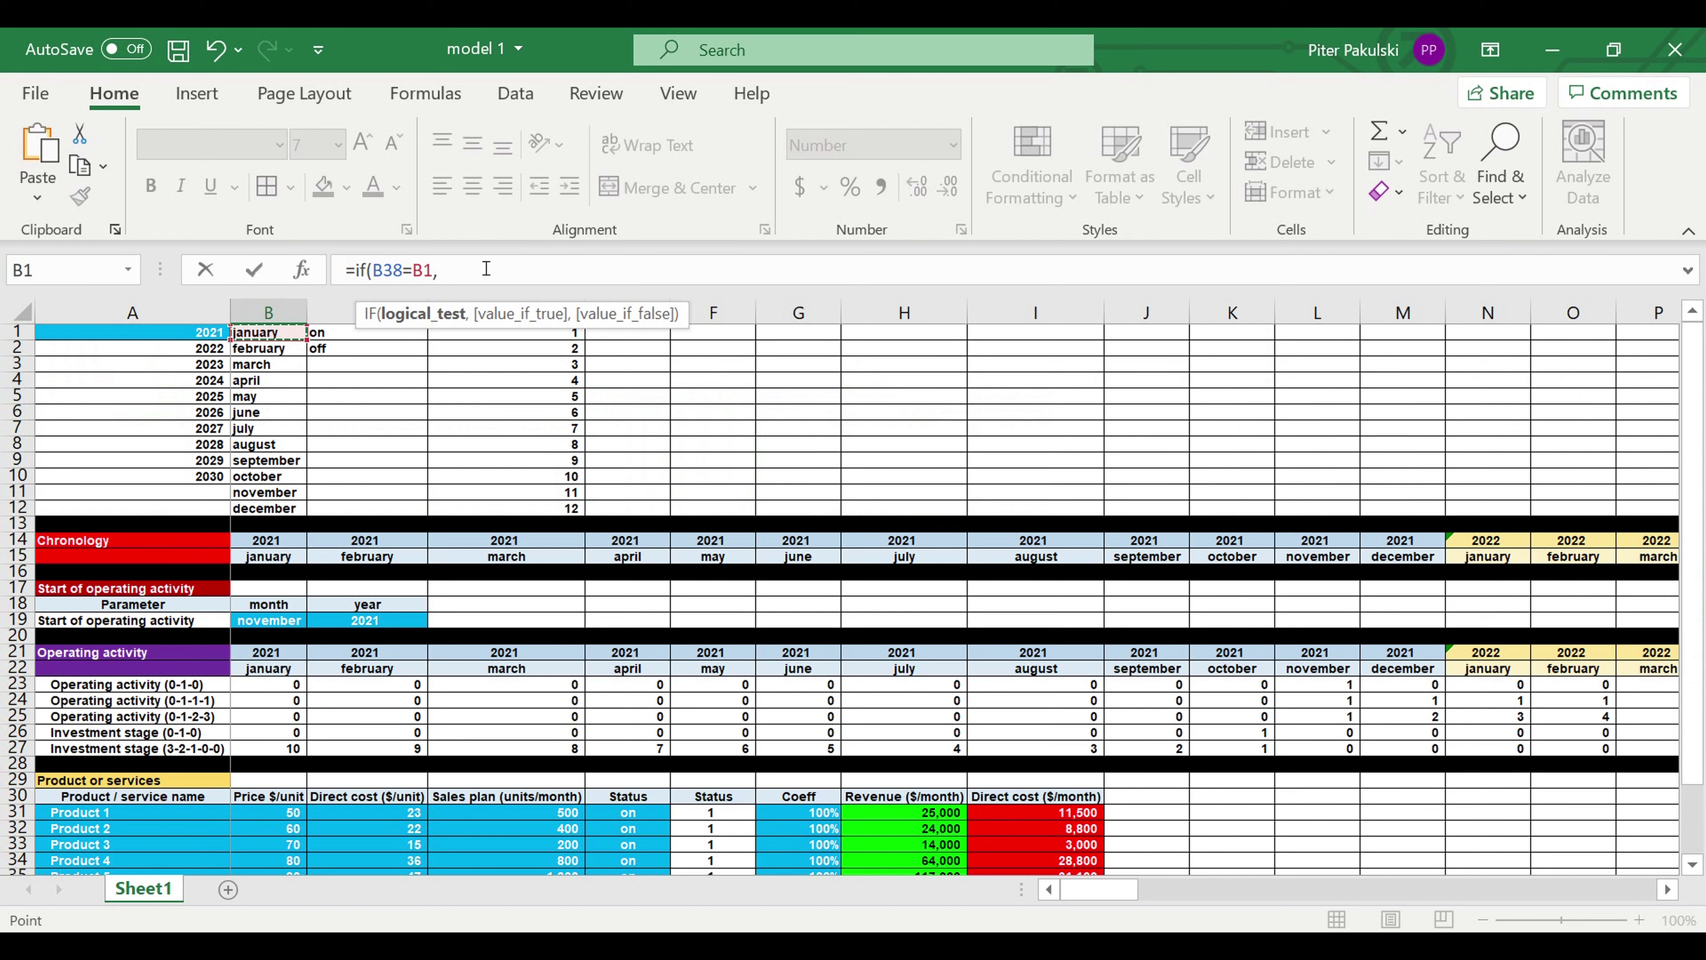
pyautogui.click(416, 269)
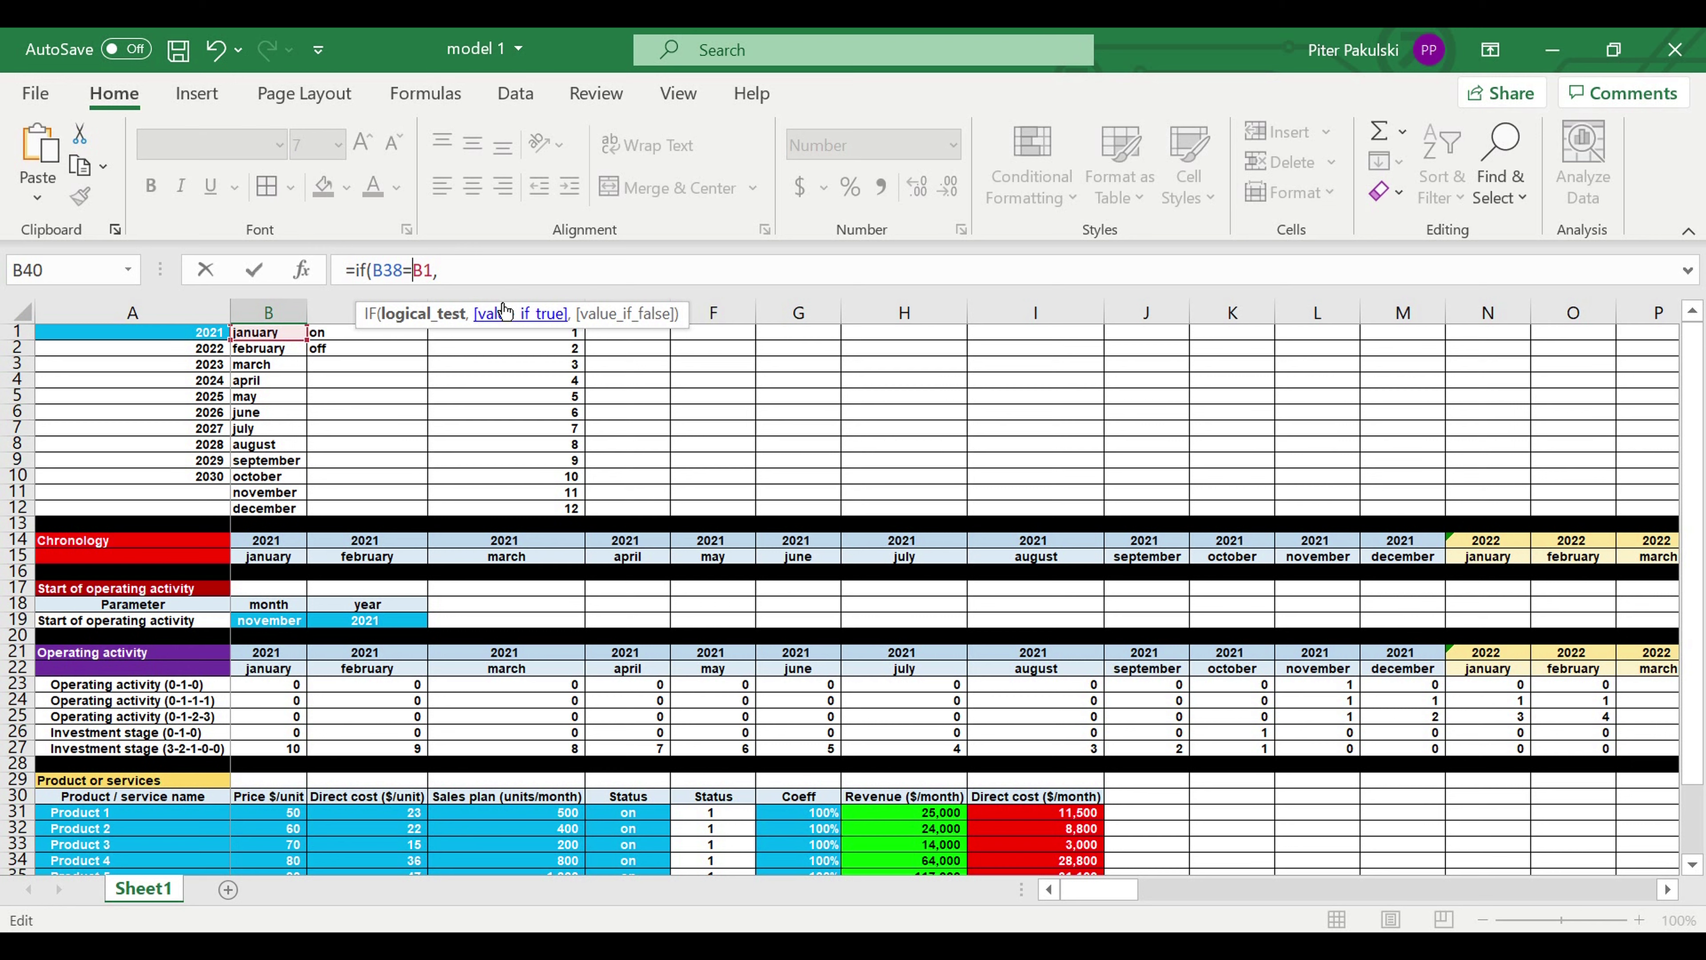
pyautogui.write('$')
pyautogui.click(454, 272)
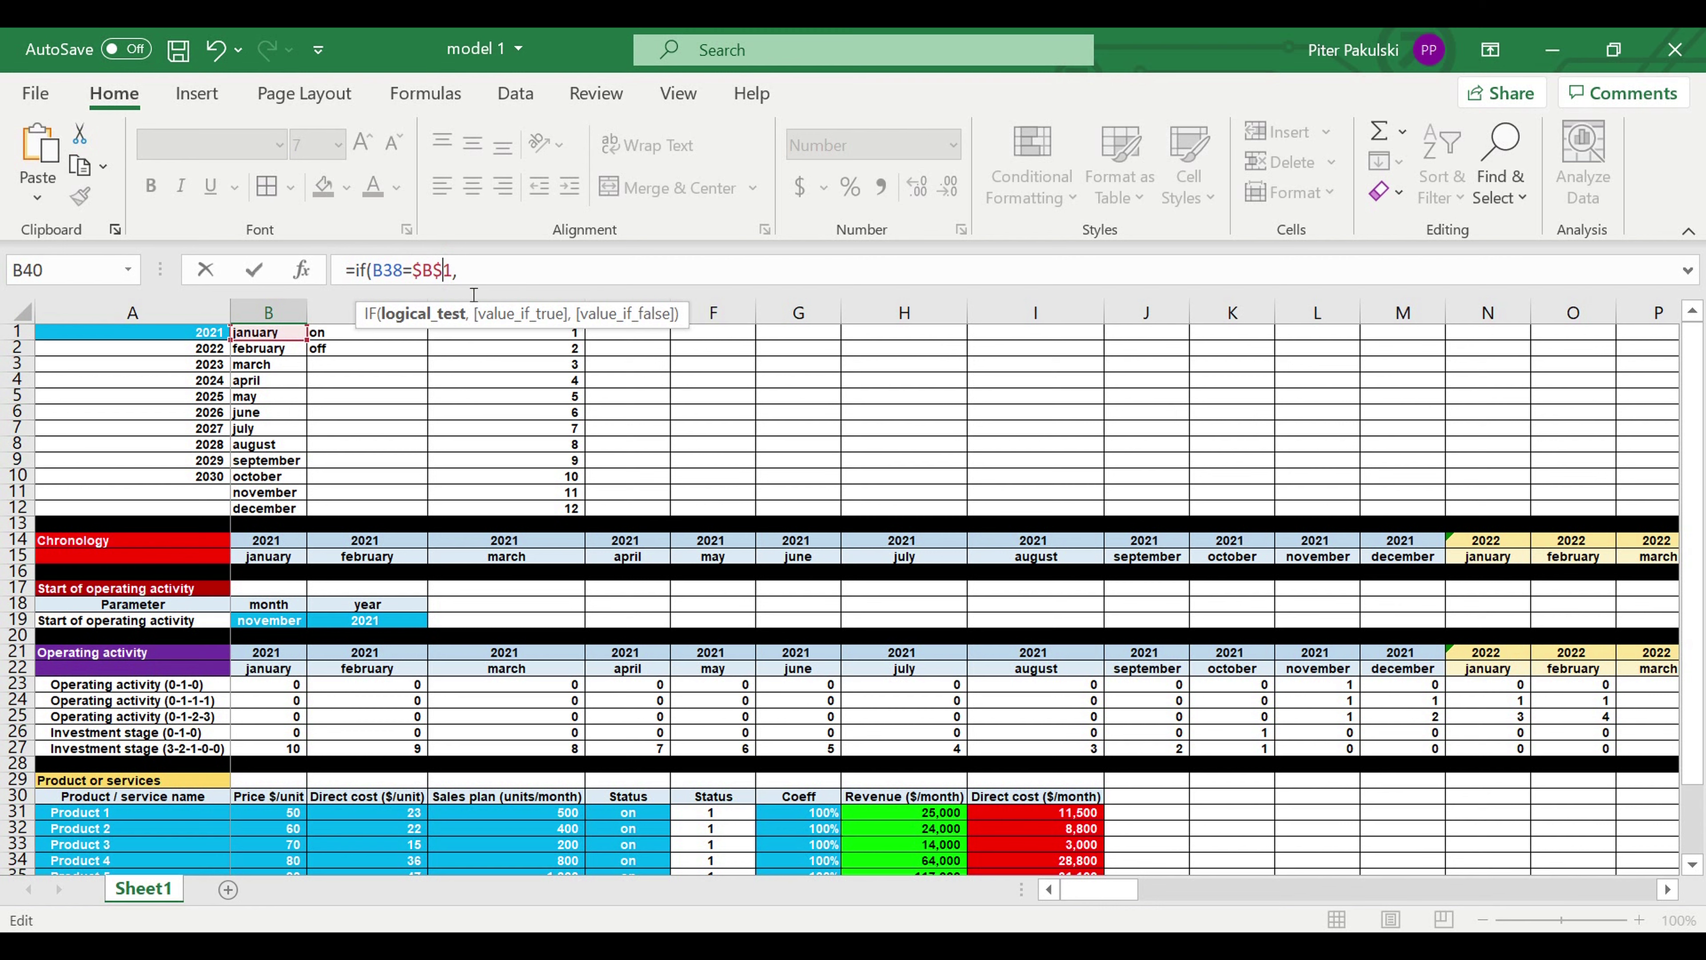
pyautogui.write(',')
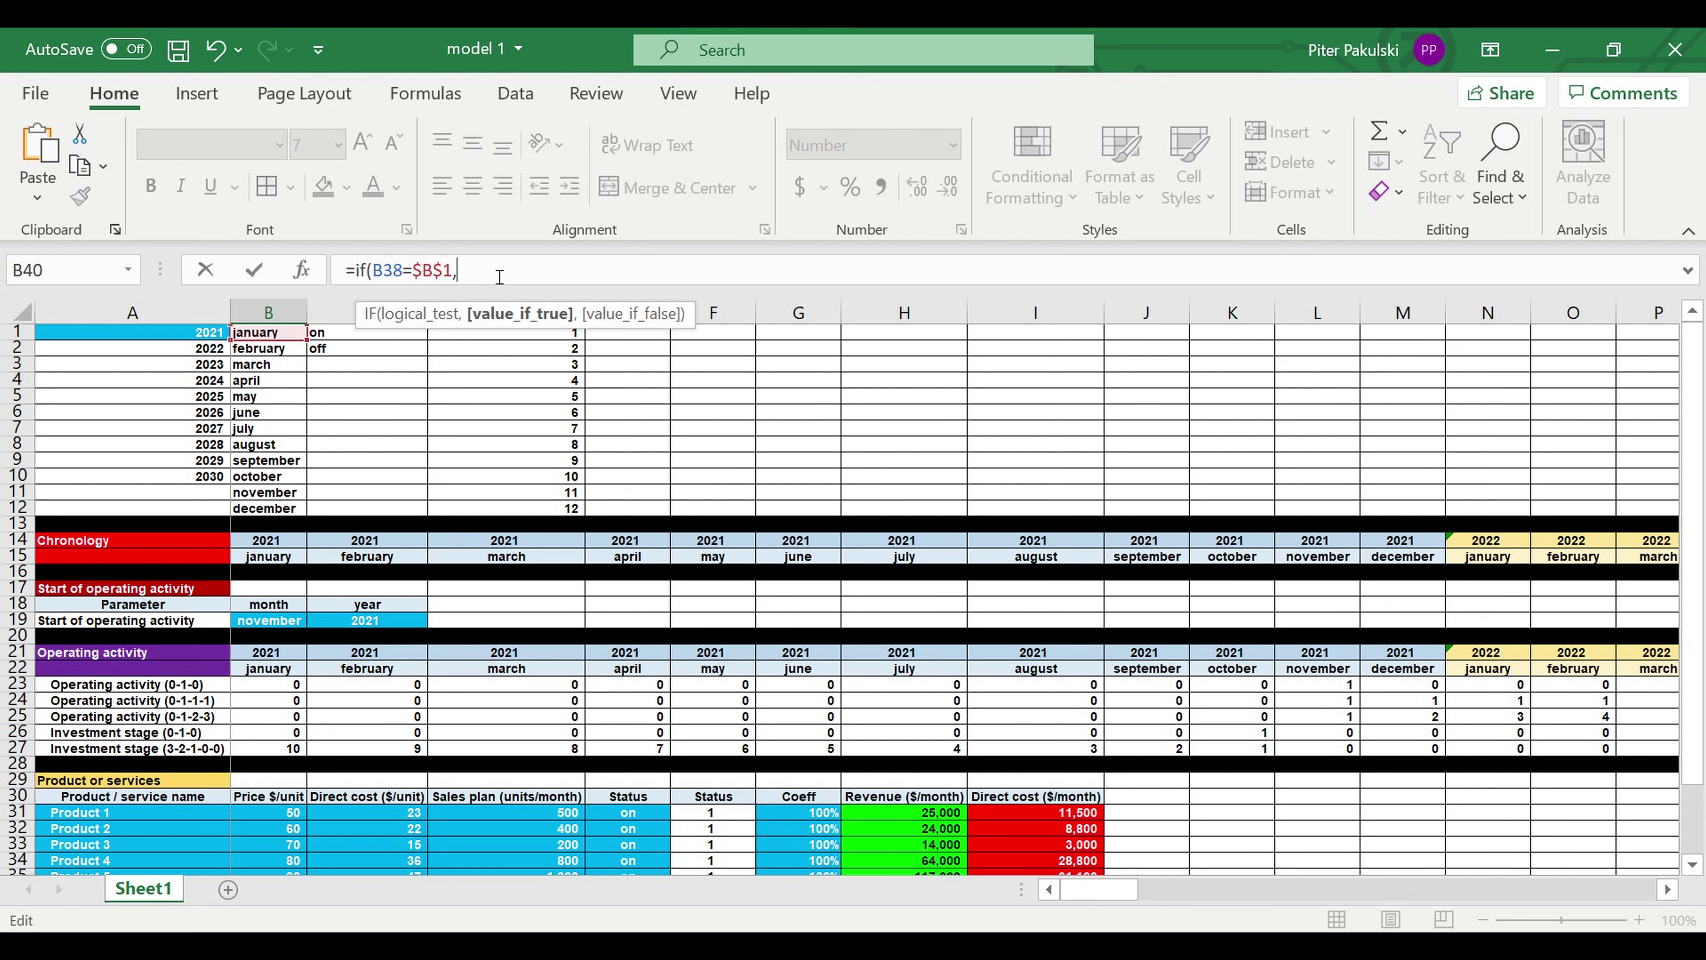
pyautogui.write('1,')
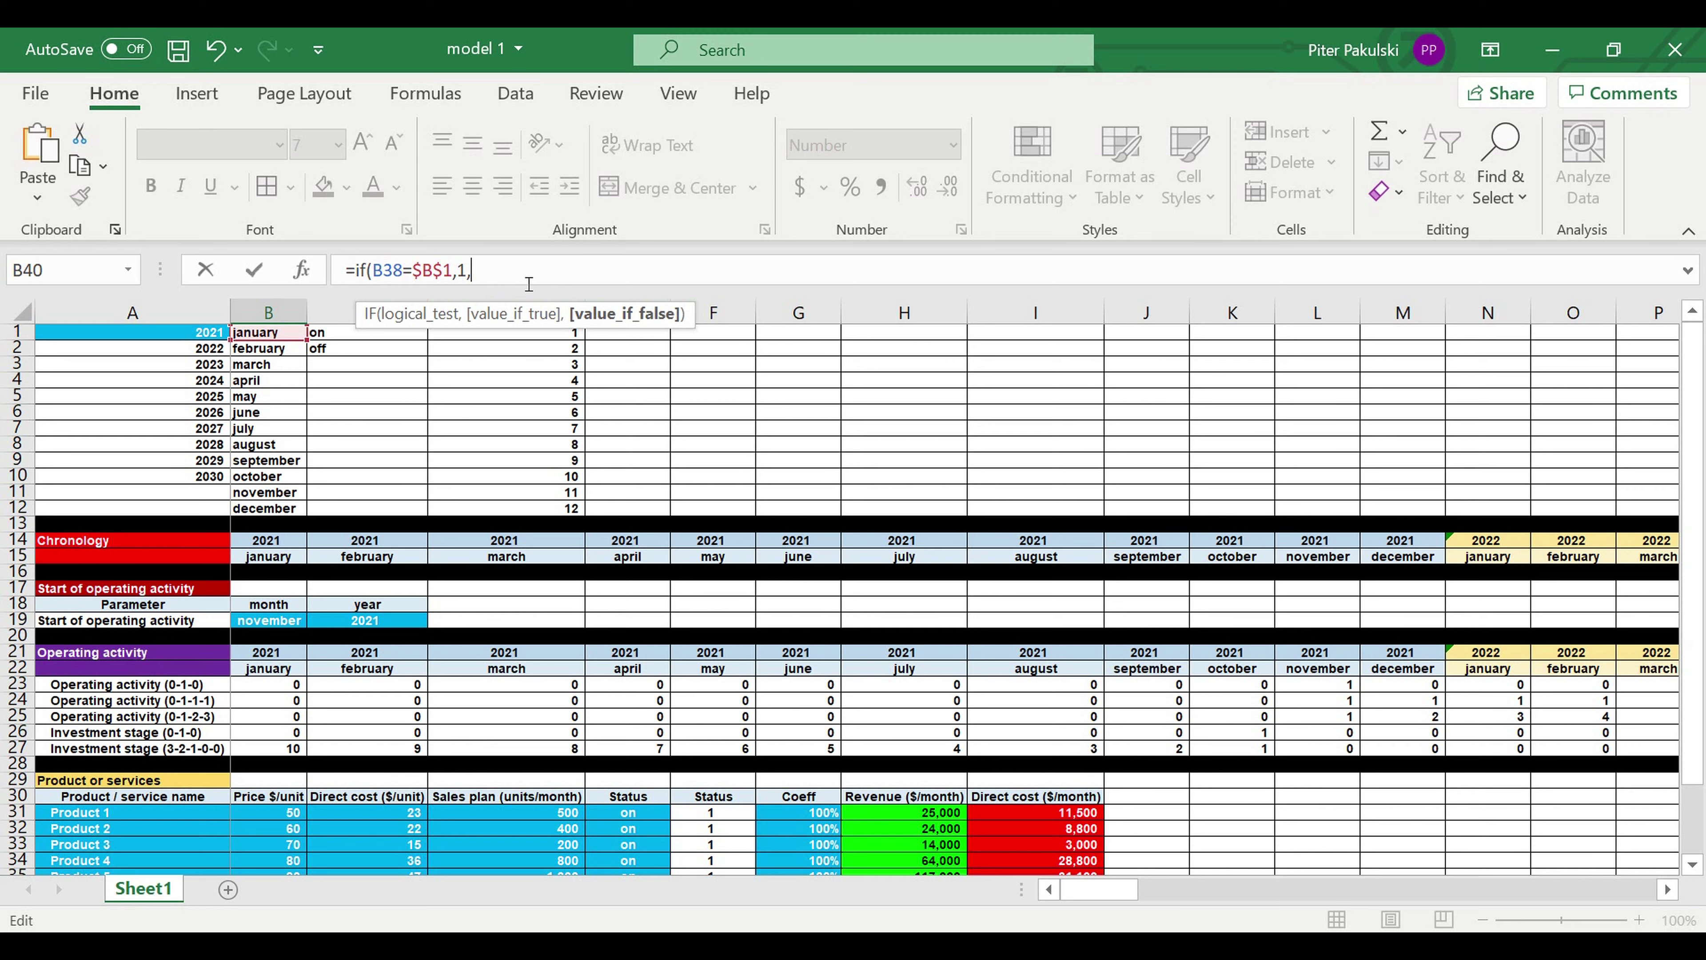
# Enlarge the formula bar and copy the if(B38=$B$1,1, clause for reuse
pyautogui.moveTo(739, 304); pyautogui.dragTo(739, 334)
pyautogui.click(496, 272)
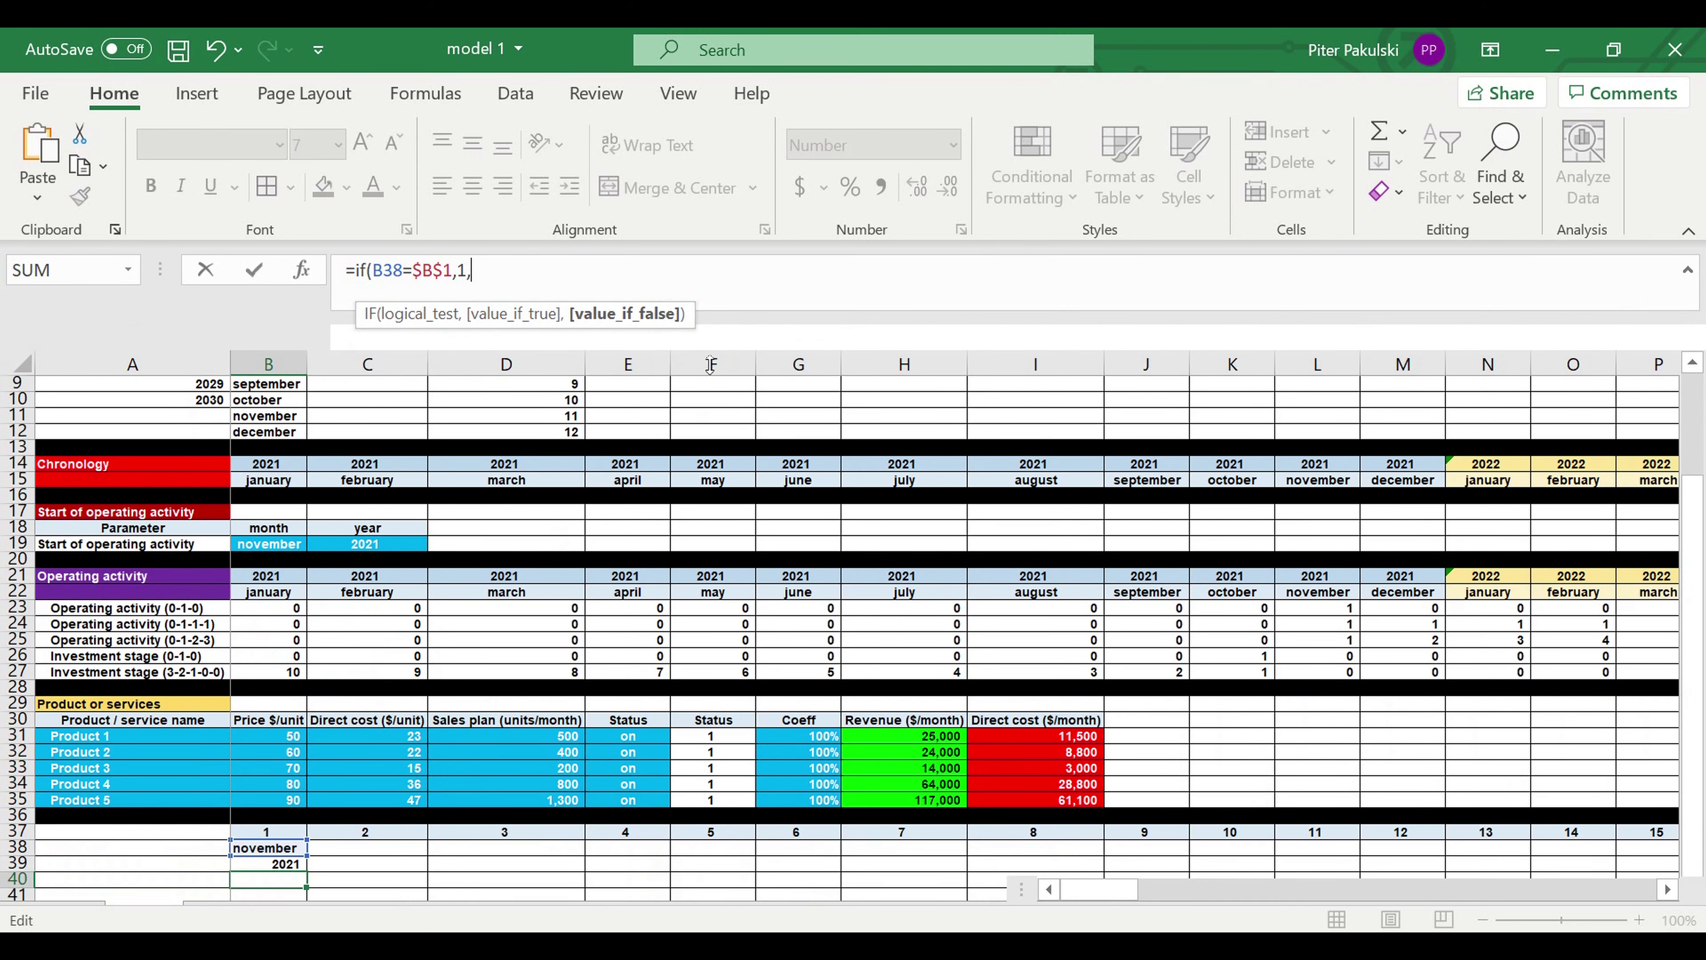
pyautogui.moveTo(496, 273); pyautogui.dragTo(369, 277)
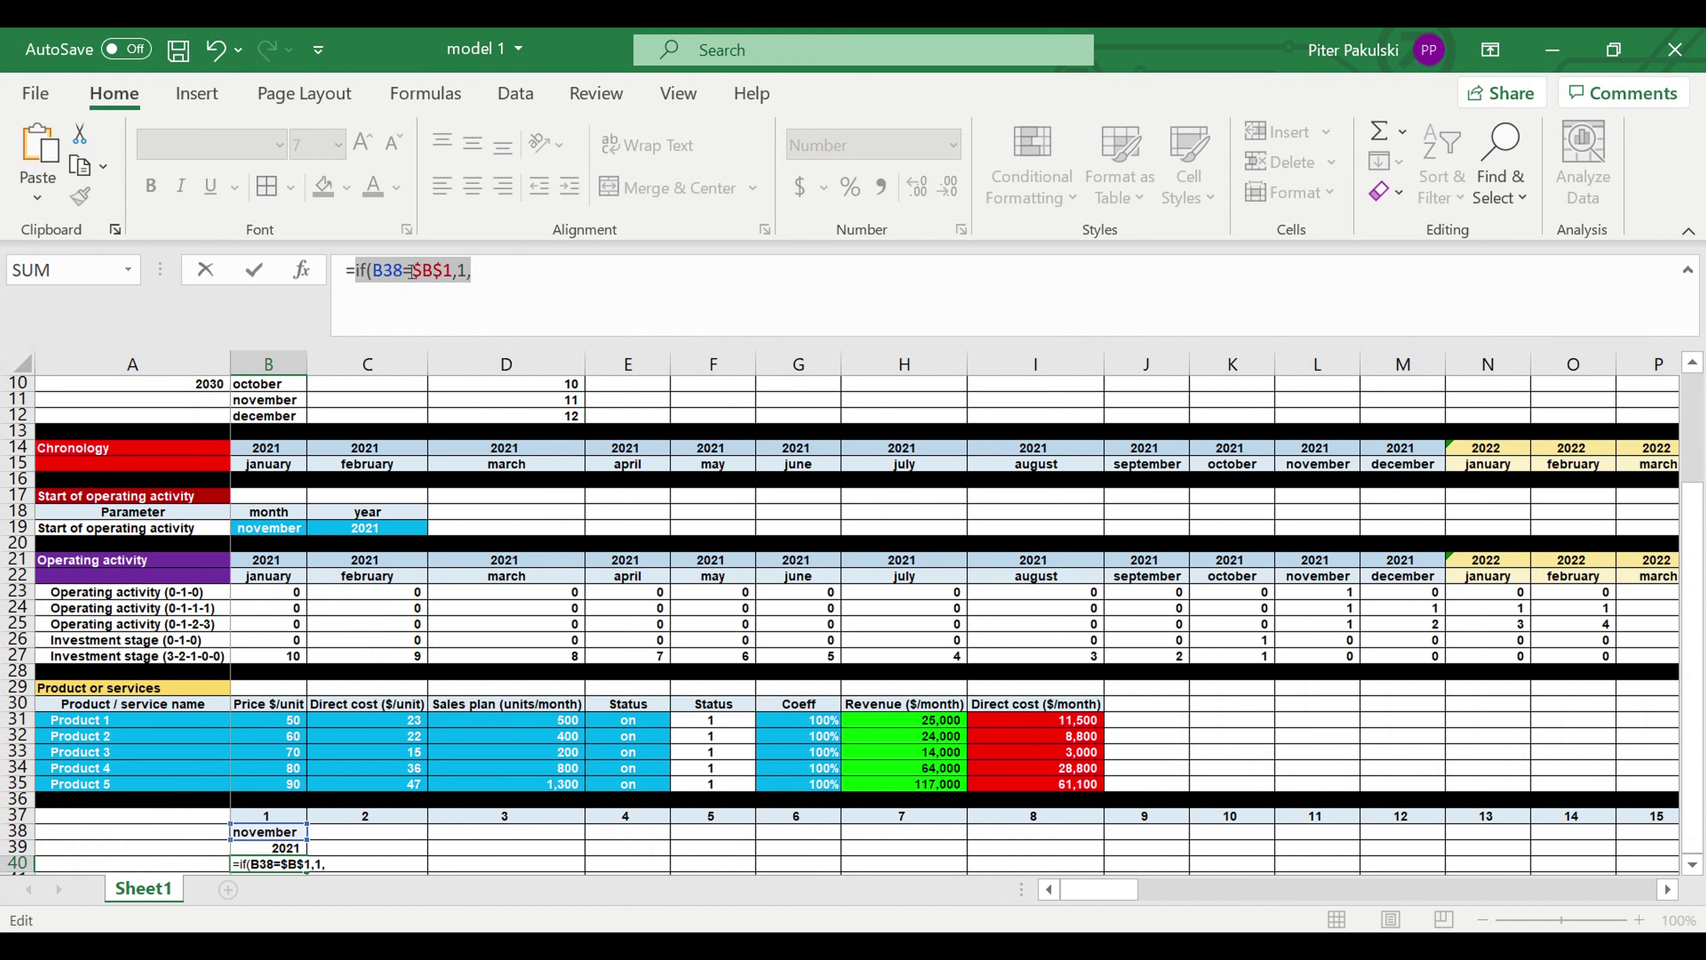
pyautogui.hotkey('ctrl', 'c')
pyautogui.click(542, 277)
# Paste the IF clause repeatedly and close the formula with 0 and twelve parentheses
pyautogui.hotkey('ctrl', 'v')
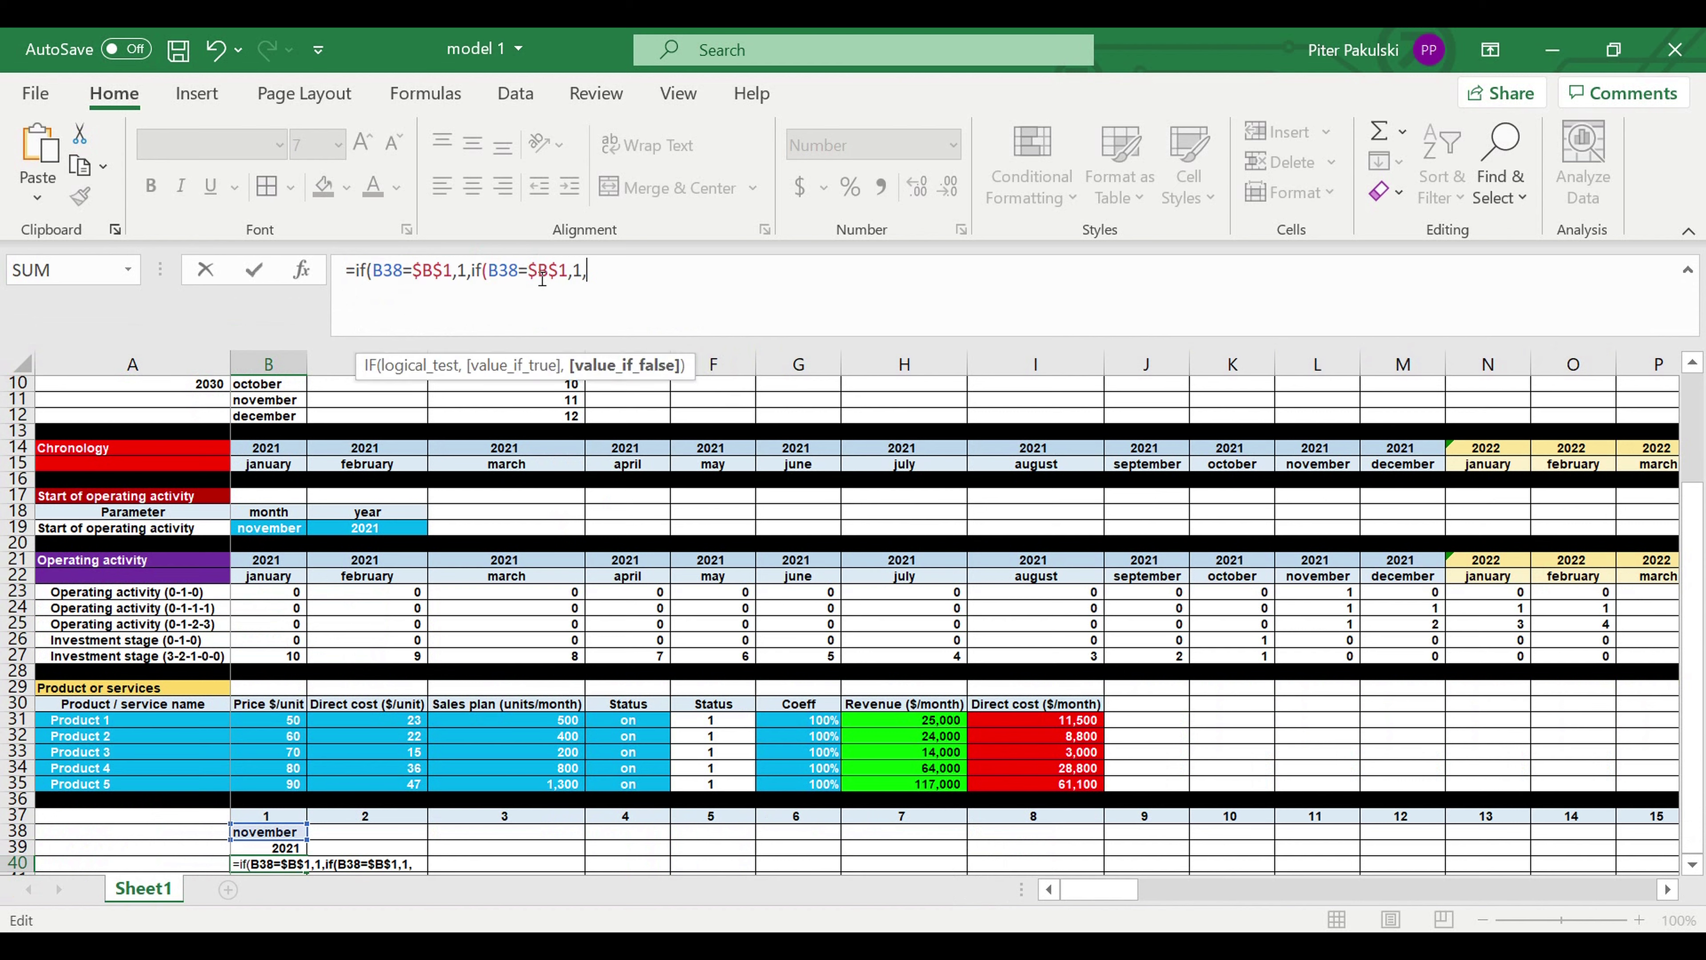
pyautogui.hotkey('ctrl', 'v')
pyautogui.hotkey('ctrl', 'v')
pyautogui.hotkey('ctrl', 'v')
pyautogui.hotkey('ctrl', 'v')
pyautogui.hotkey('ctrl', 'v')
pyautogui.hotkey('ctrl', 'v')
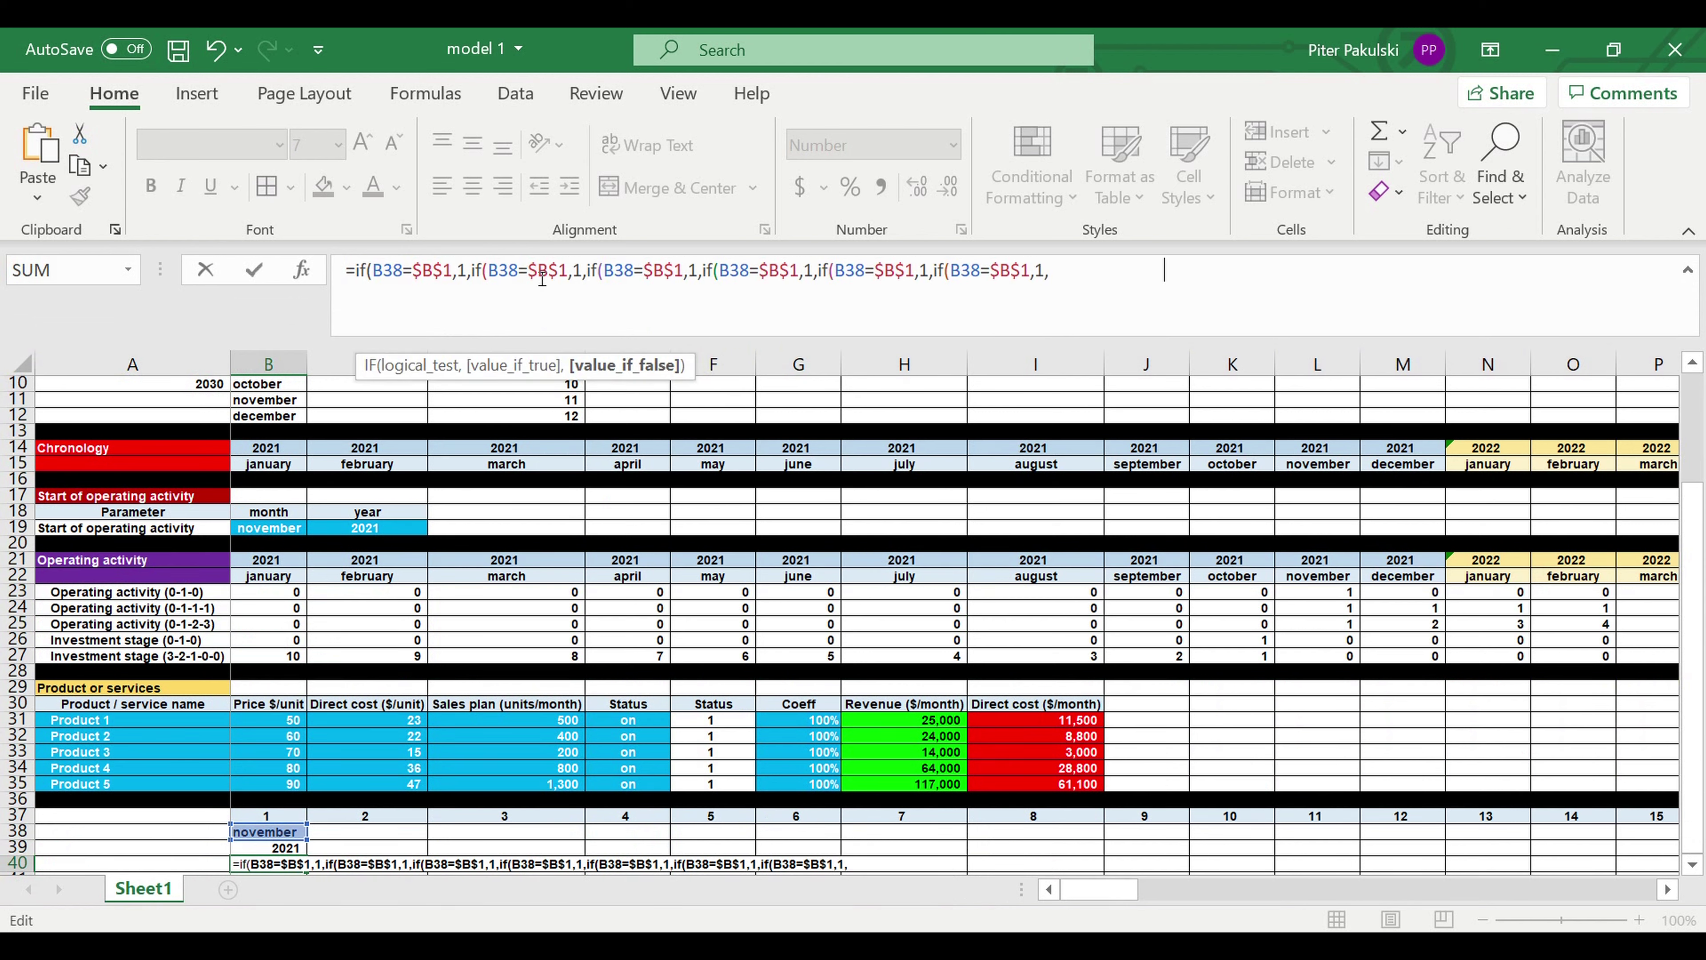
pyautogui.hotkey('ctrl', 'v')
pyautogui.hotkey('ctrl', 'v')
pyautogui.hotkey('ctrl', 'v')
pyautogui.hotkey('ctrl', 'v')
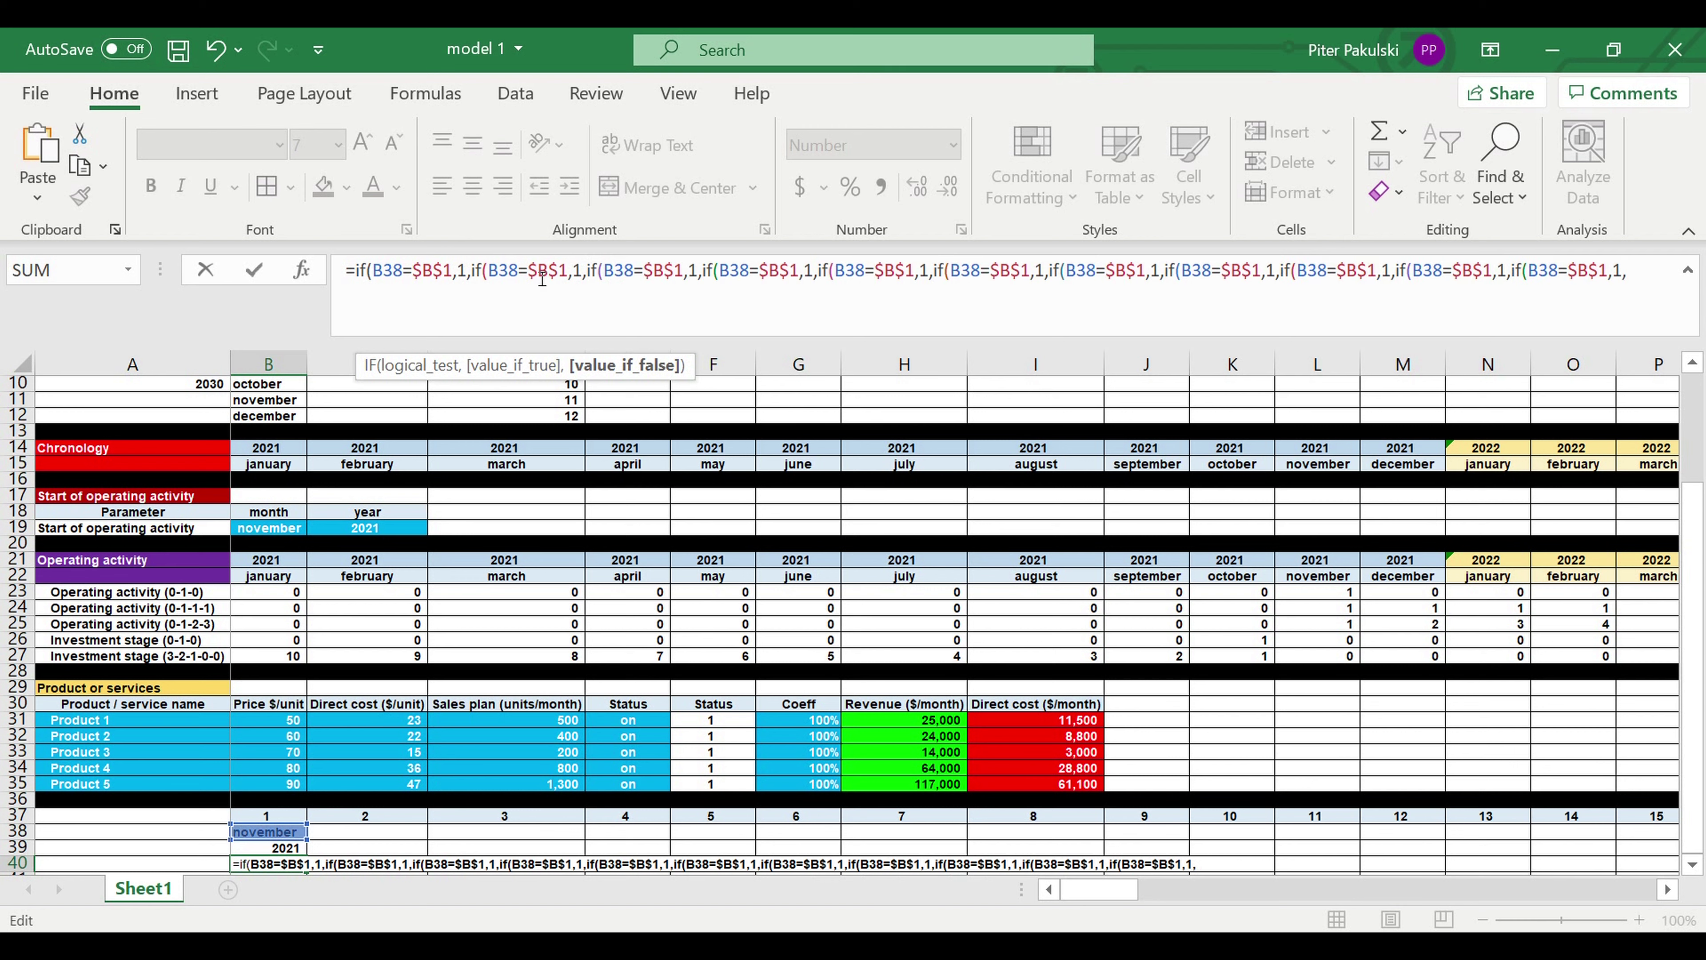
pyautogui.write('0')
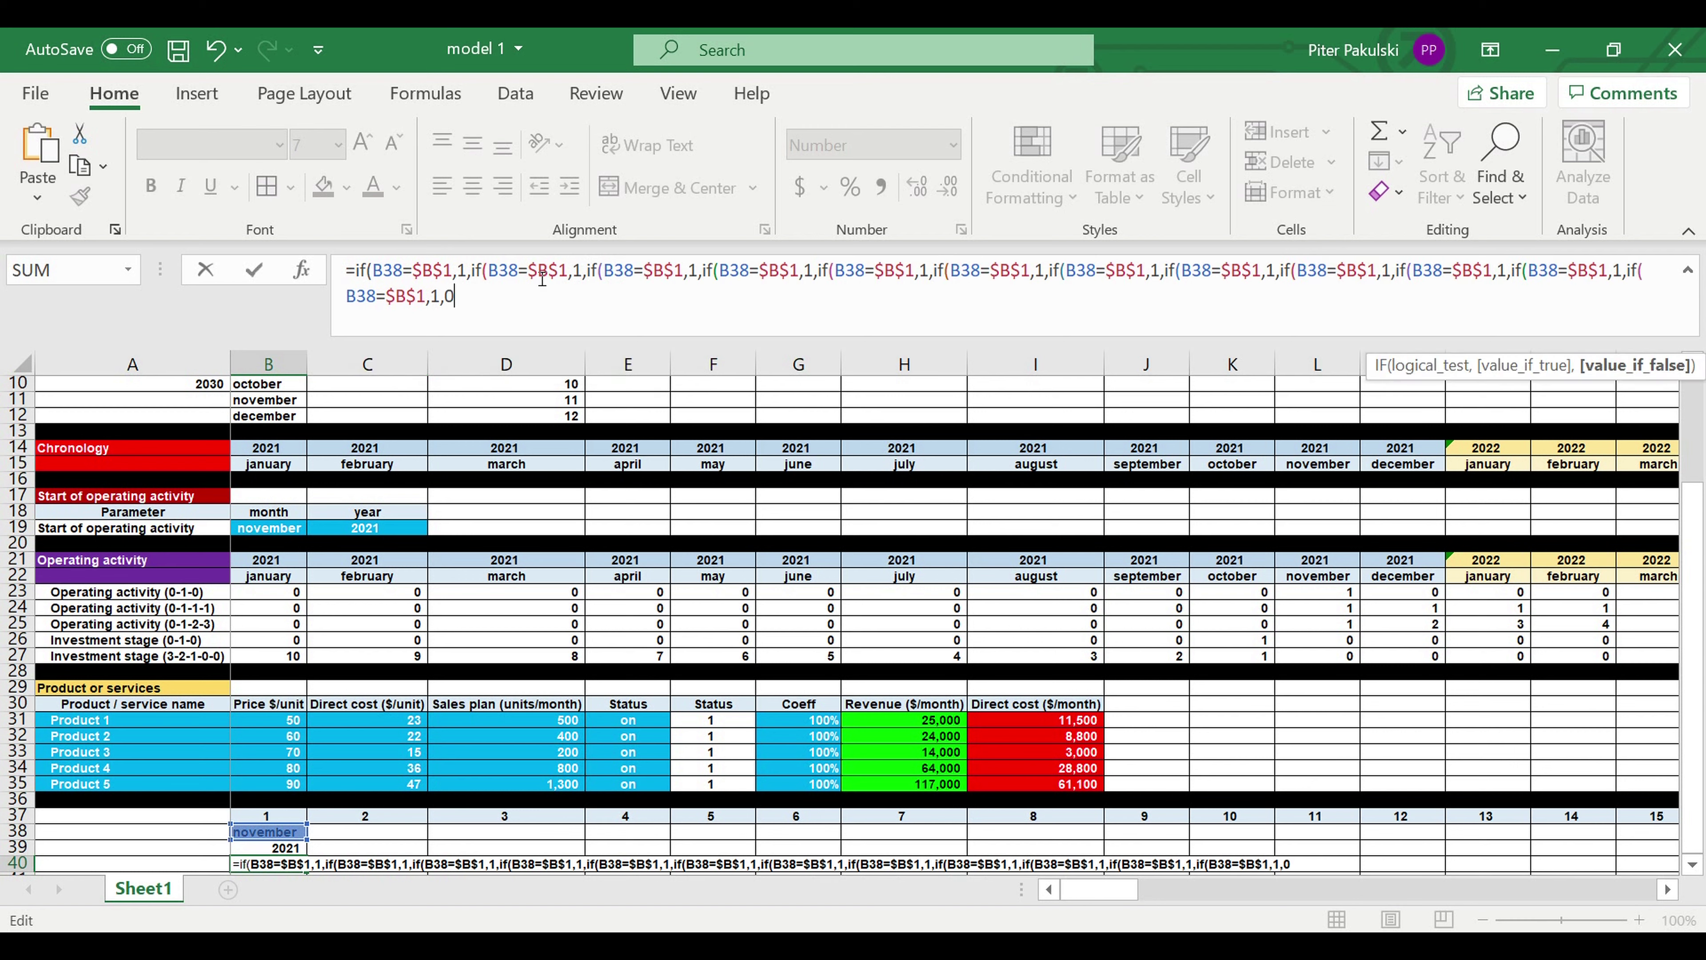
pyautogui.write(')))))')
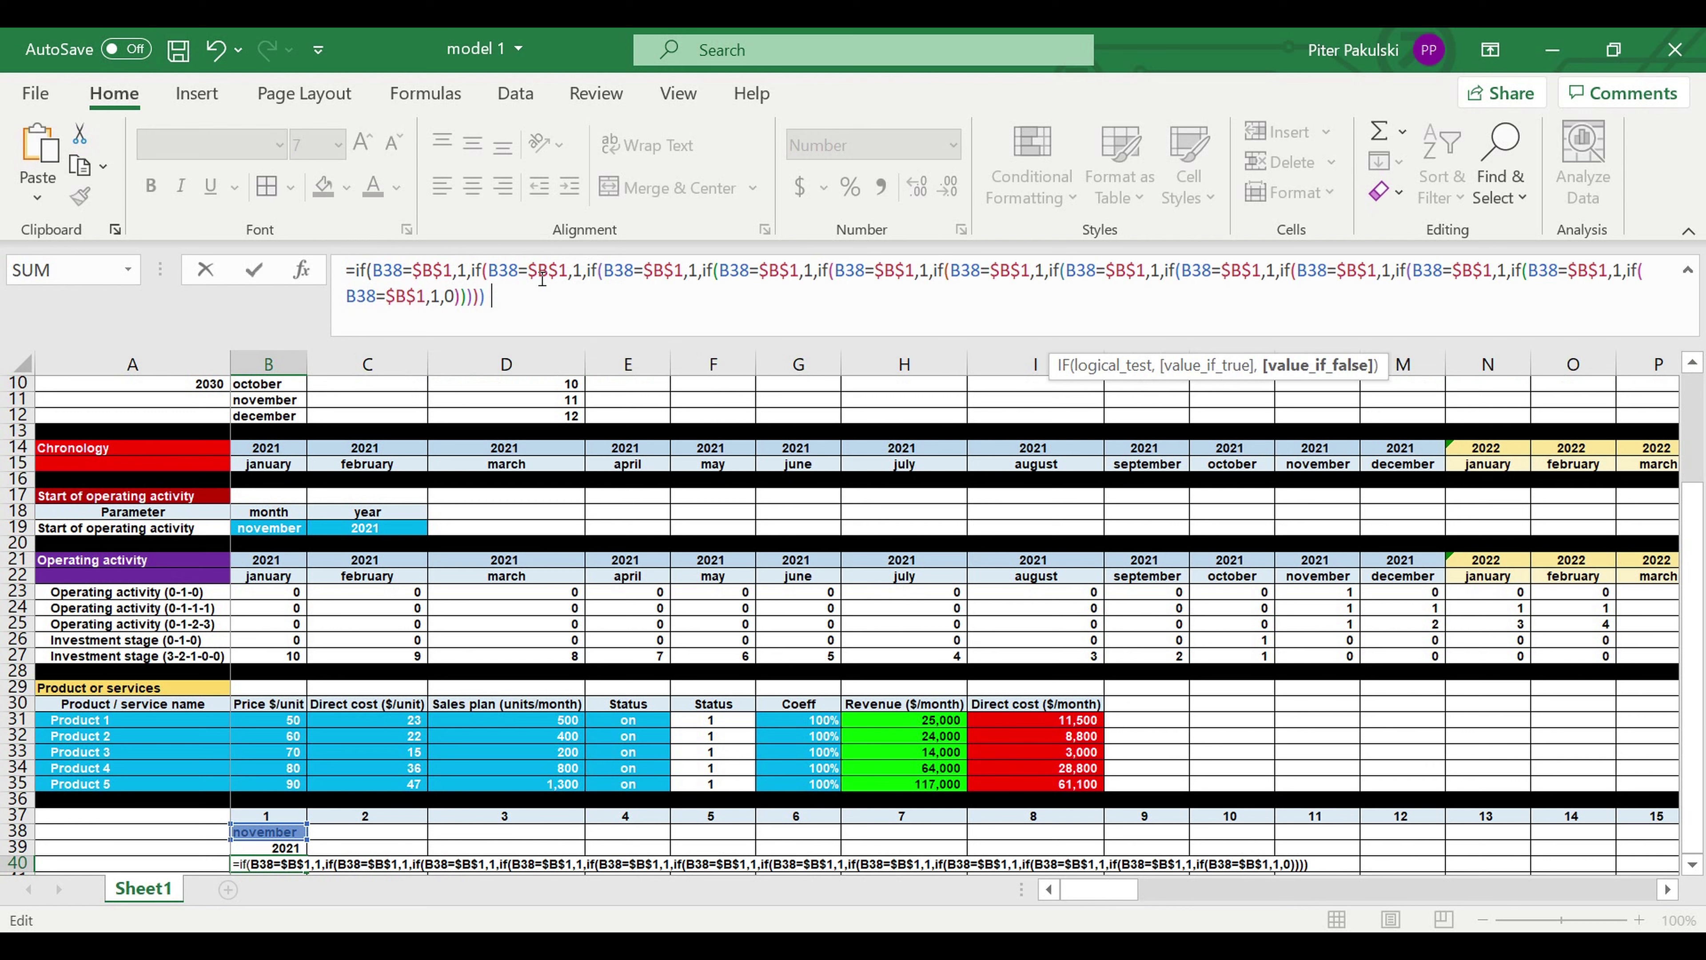
pyautogui.write(')))))))')
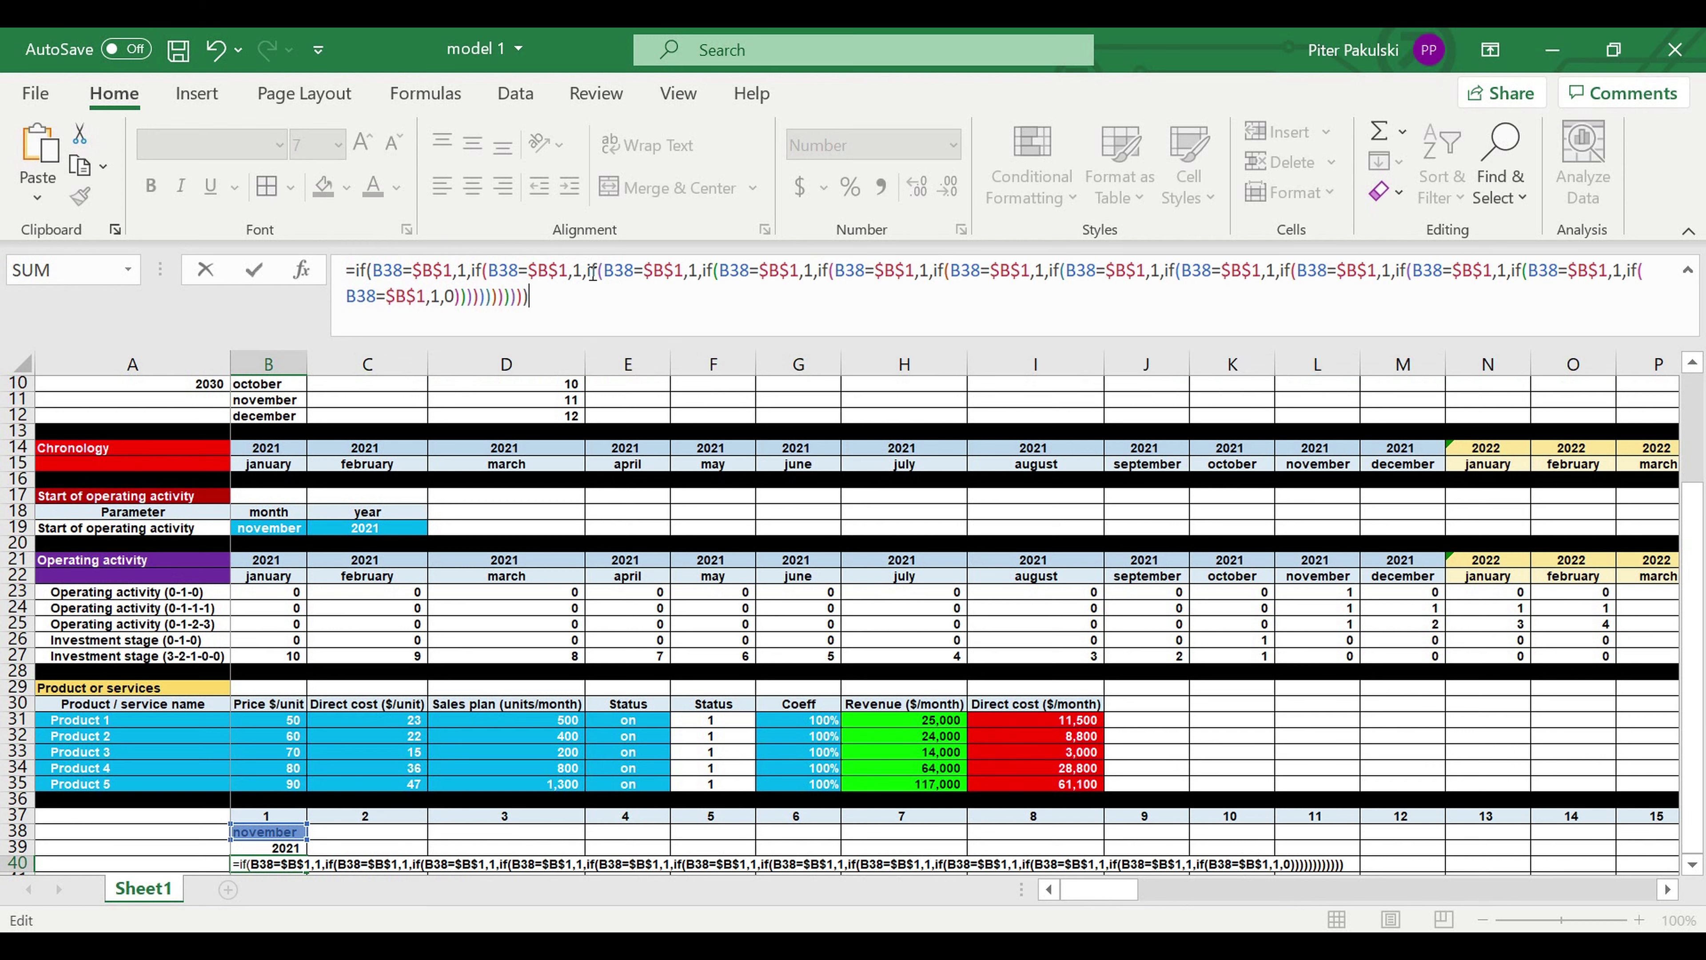
# Renumber the second through seventh IF results as 2, 3, 4, 5, 6, 7
pyautogui.doubleClick(576, 271)
pyautogui.write('2')
pyautogui.doubleClick(692, 271)
pyautogui.write('3')
pyautogui.doubleClick(808, 271)
pyautogui.write('4')
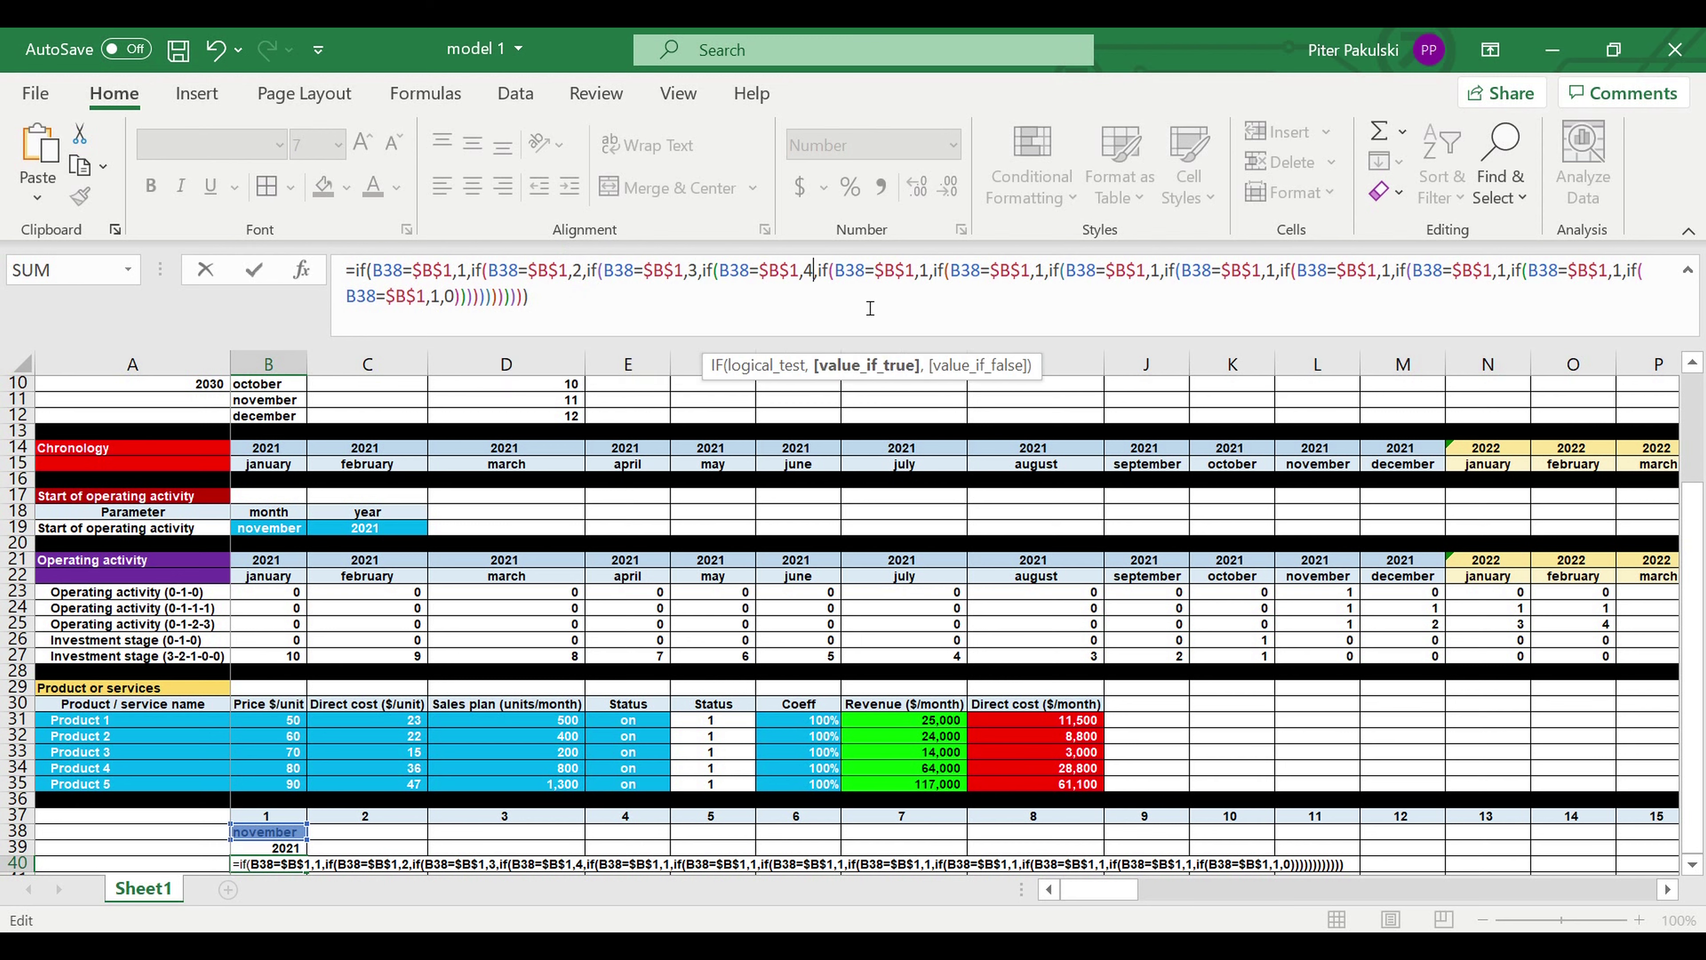
pyautogui.doubleClick(925, 271)
pyautogui.write('5')
pyautogui.doubleClick(1041, 271)
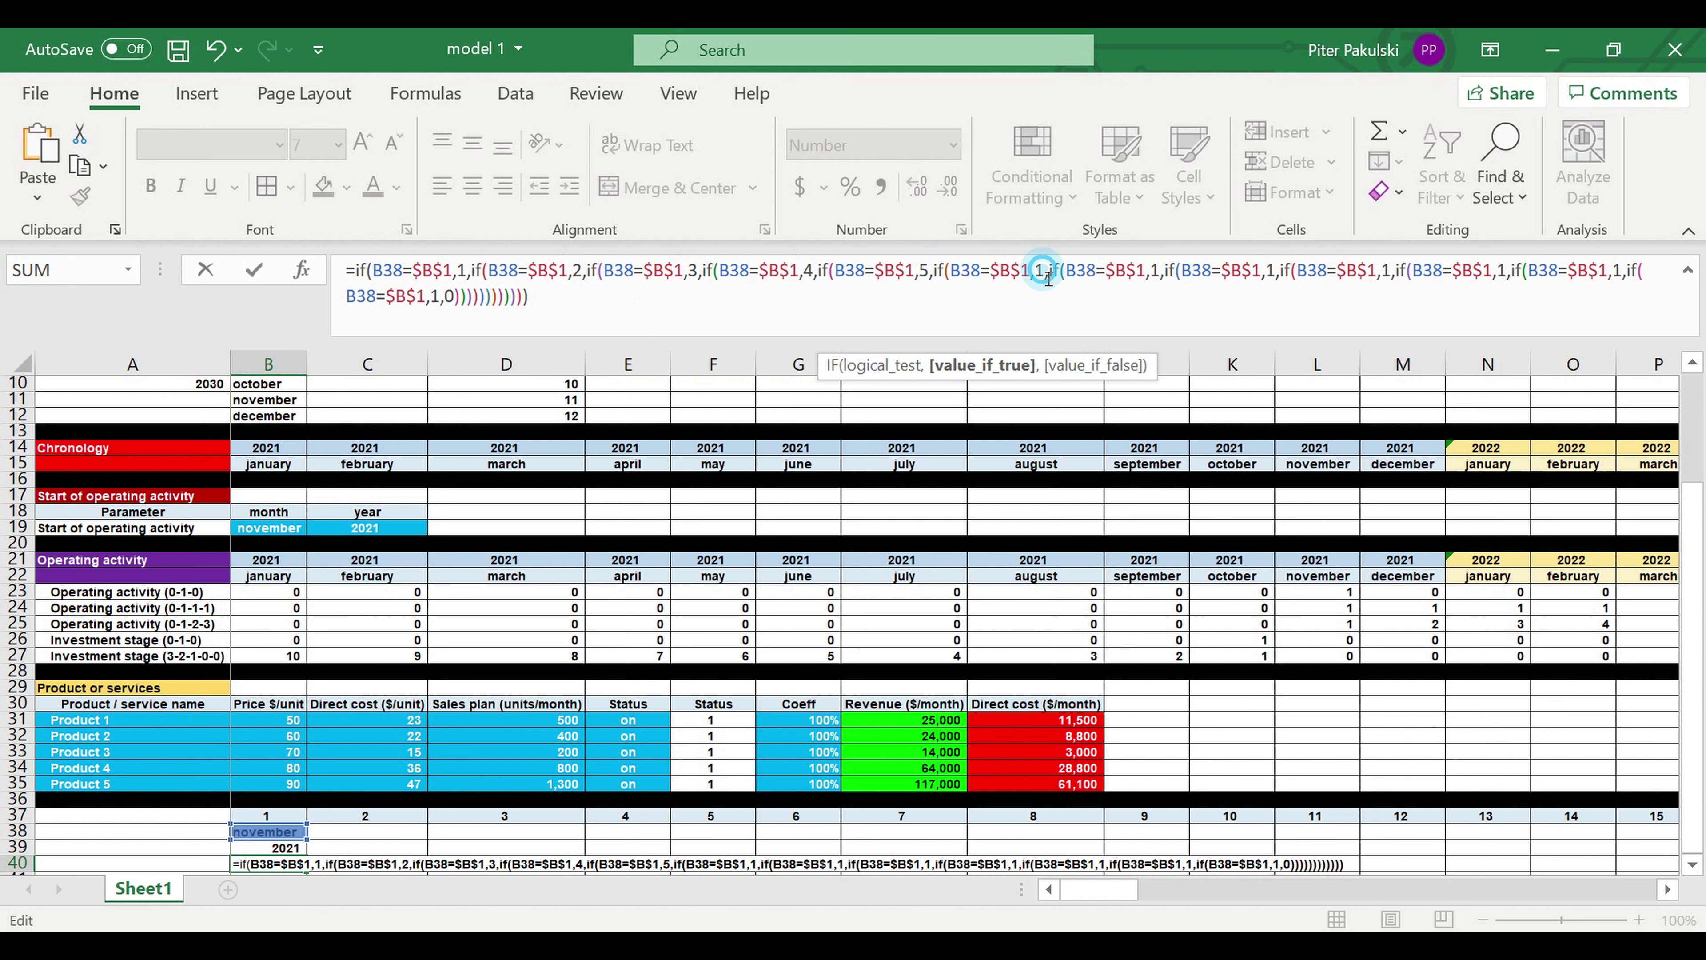
pyautogui.write('6,if(B38=$B$1,7')
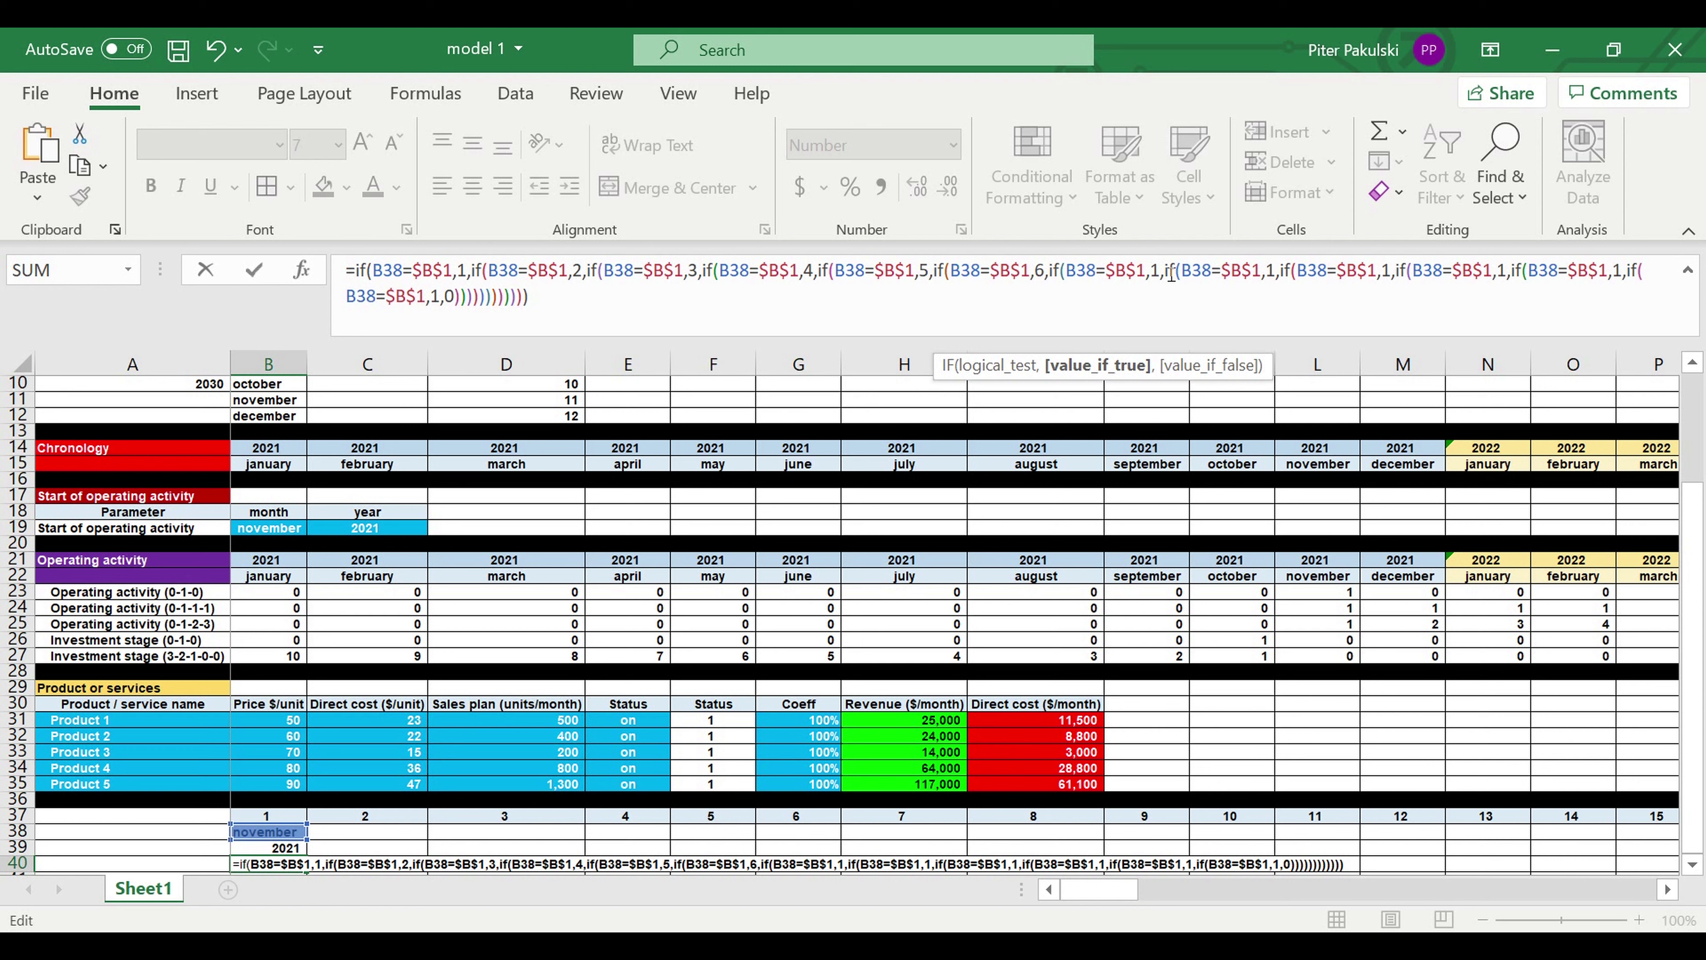
pyautogui.doubleClick(1156, 271)
pyautogui.write('7')
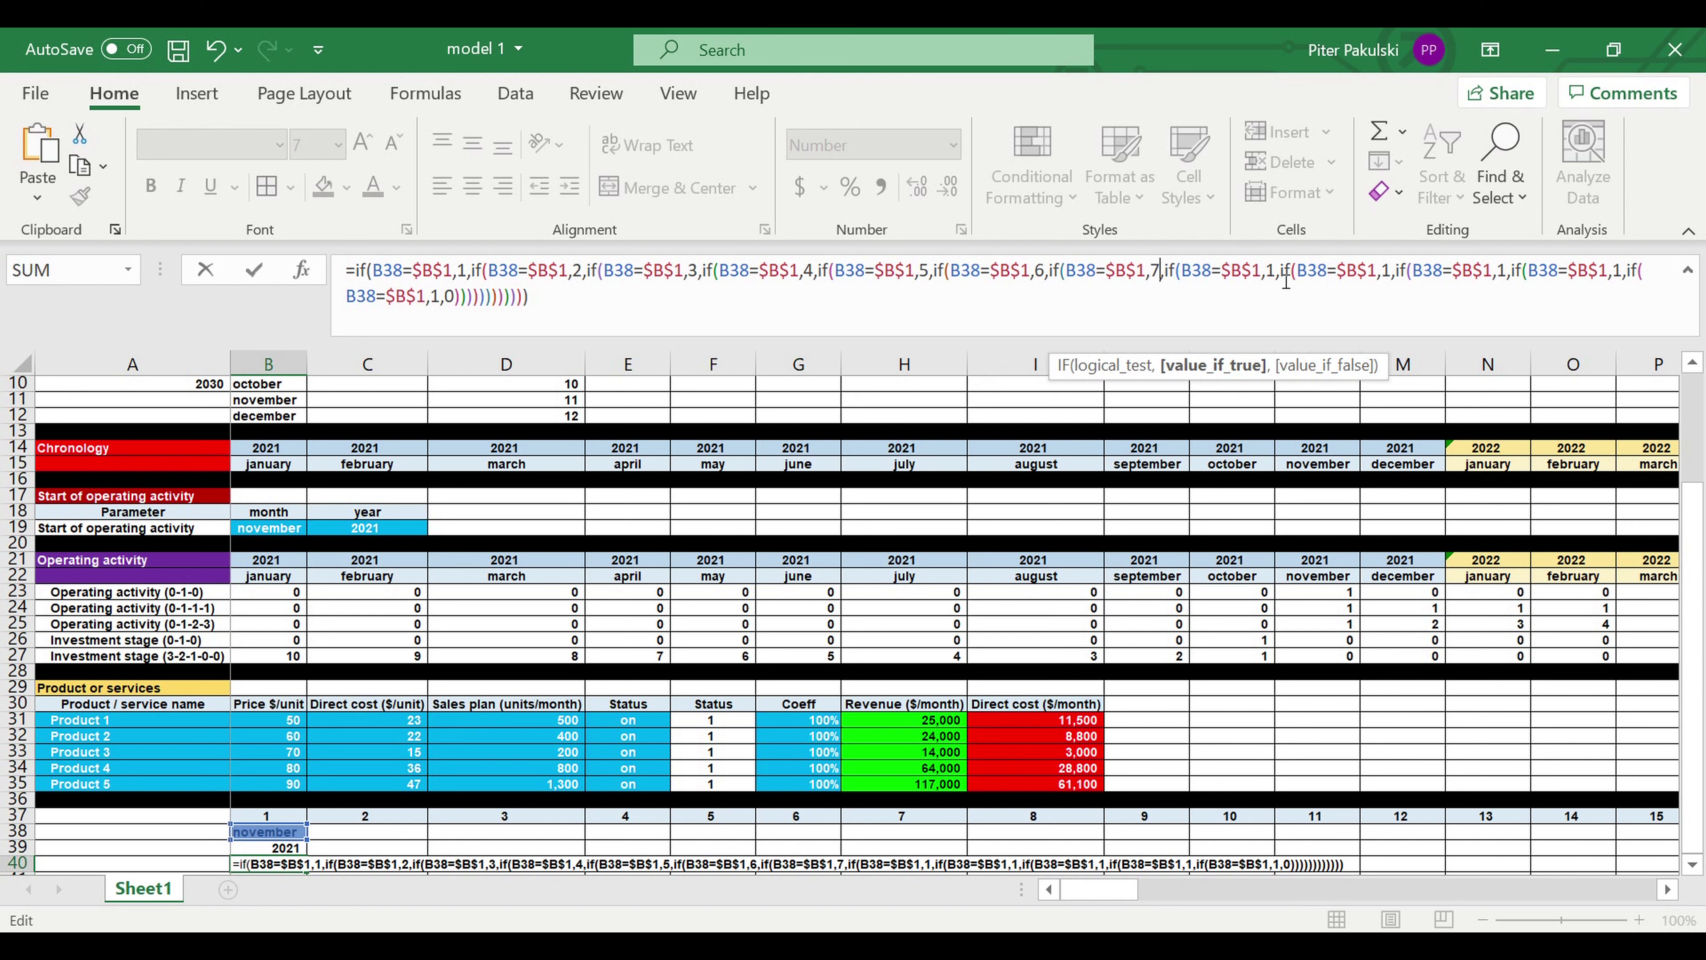
# Renumber the eighth through twelfth IF results as 8, 9, 10, 11, 12
pyautogui.doubleClick(1272, 271)
pyautogui.write('8')
pyautogui.doubleClick(1395, 271)
pyautogui.write('9')
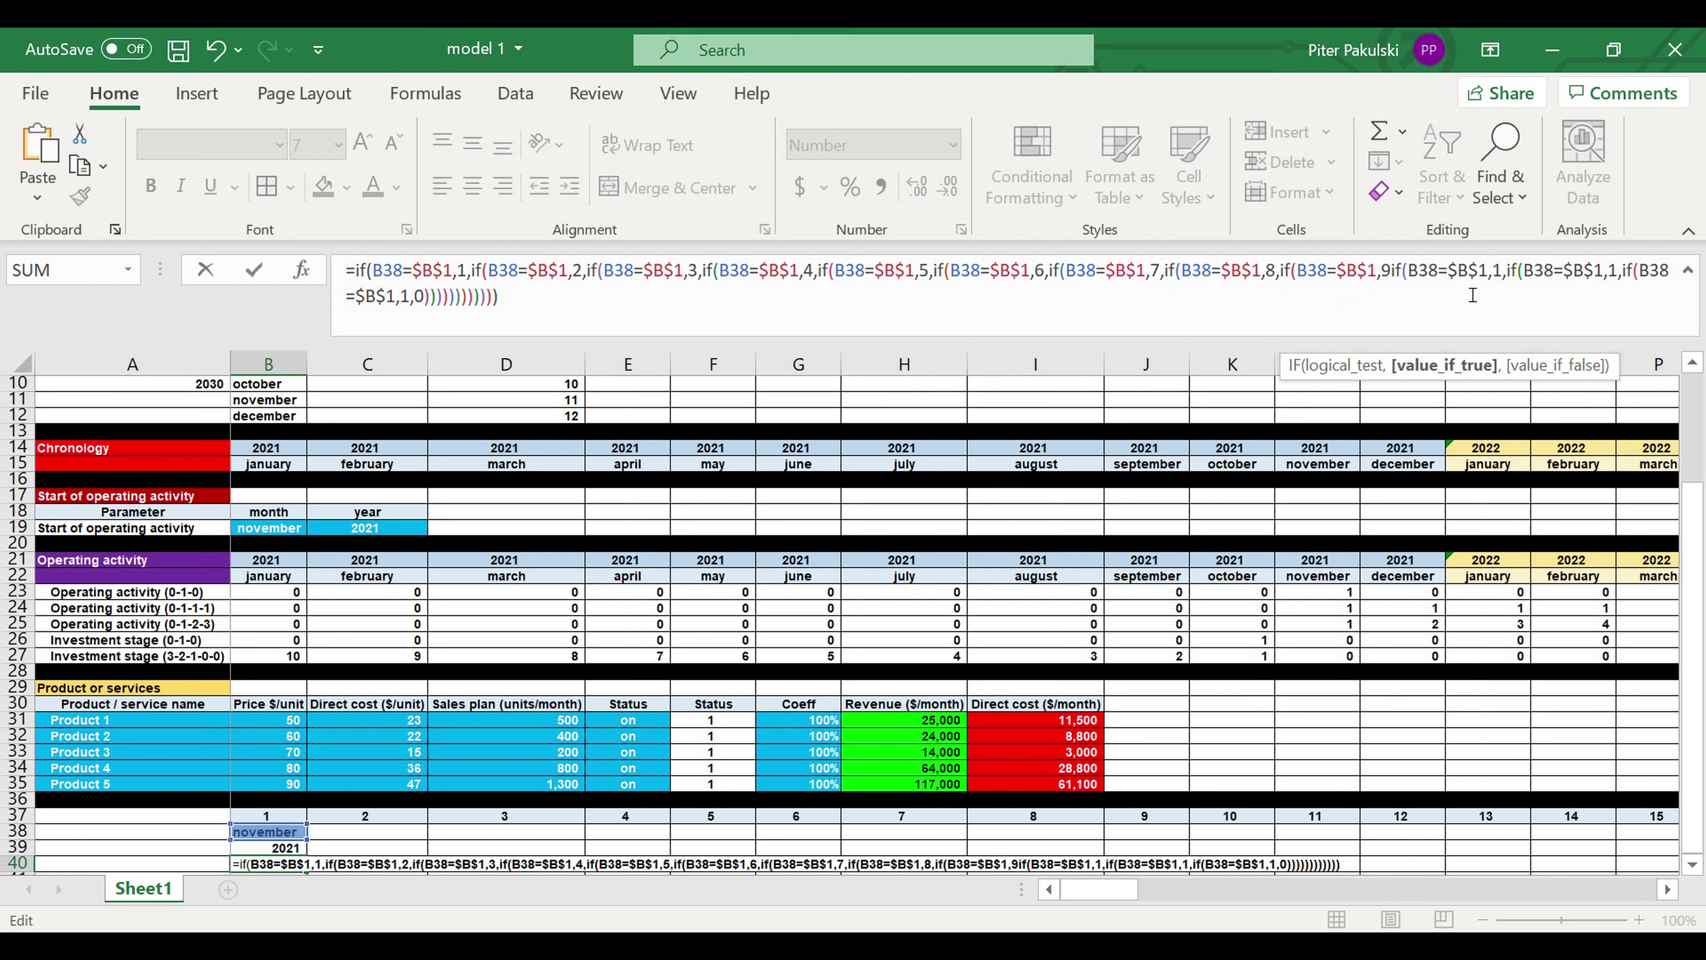
pyautogui.write(',')
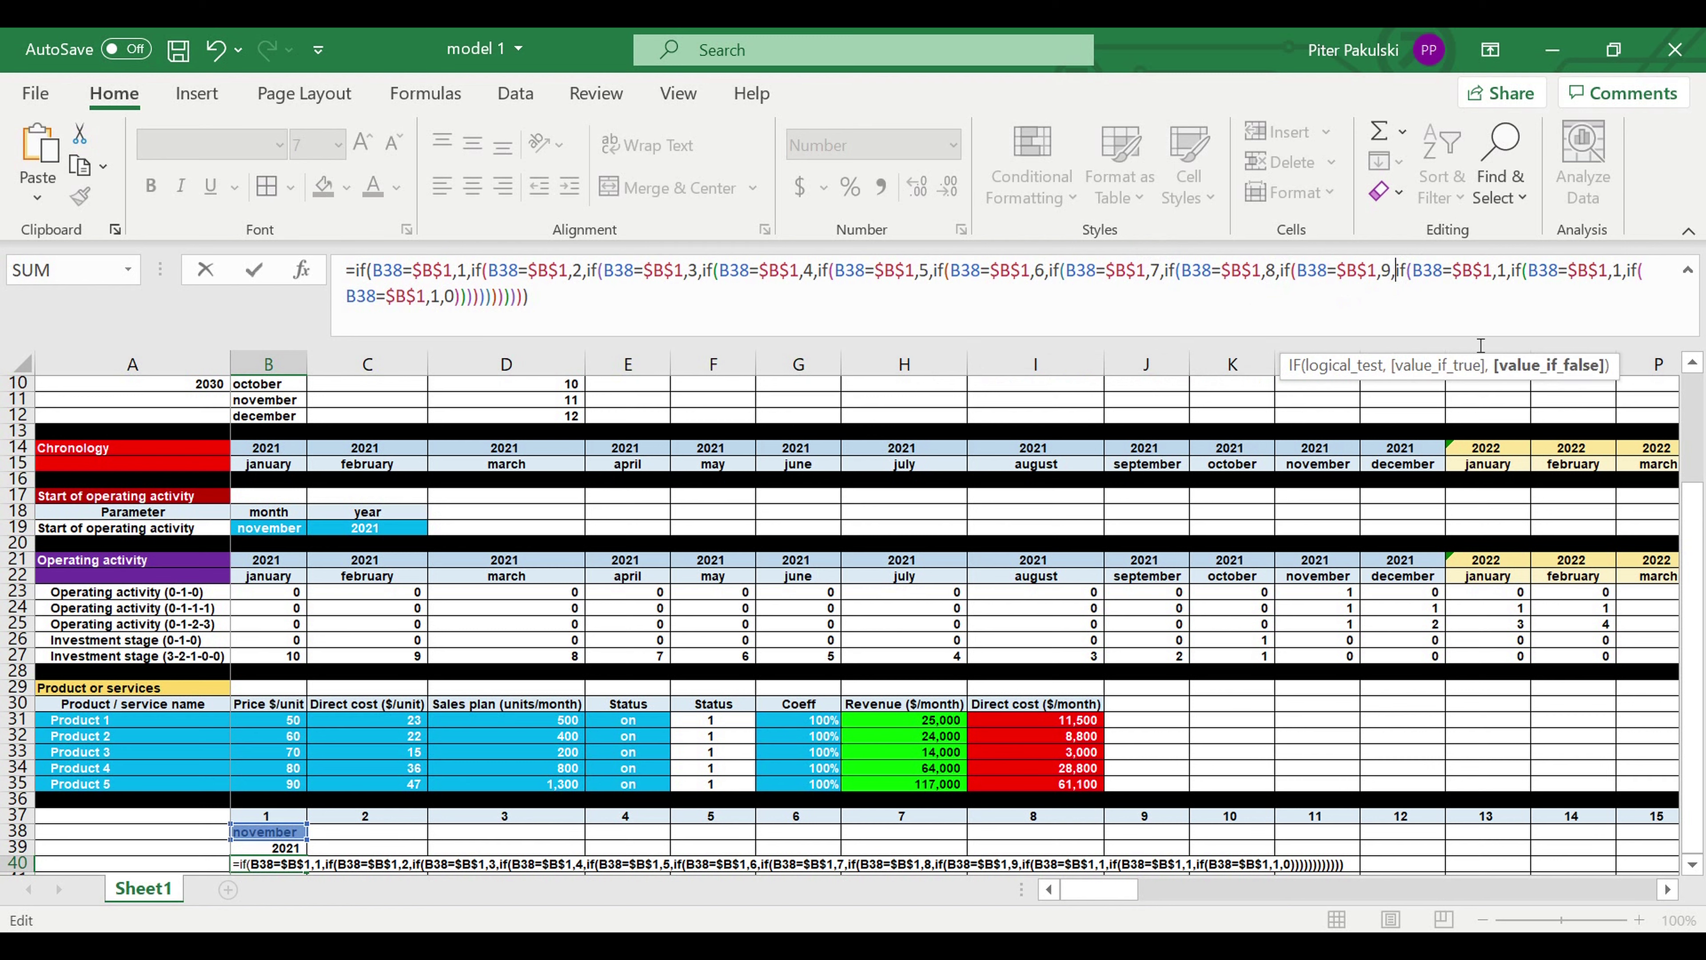
pyautogui.doubleClick(1503, 271)
pyautogui.write('10')
pyautogui.click(1640, 270)
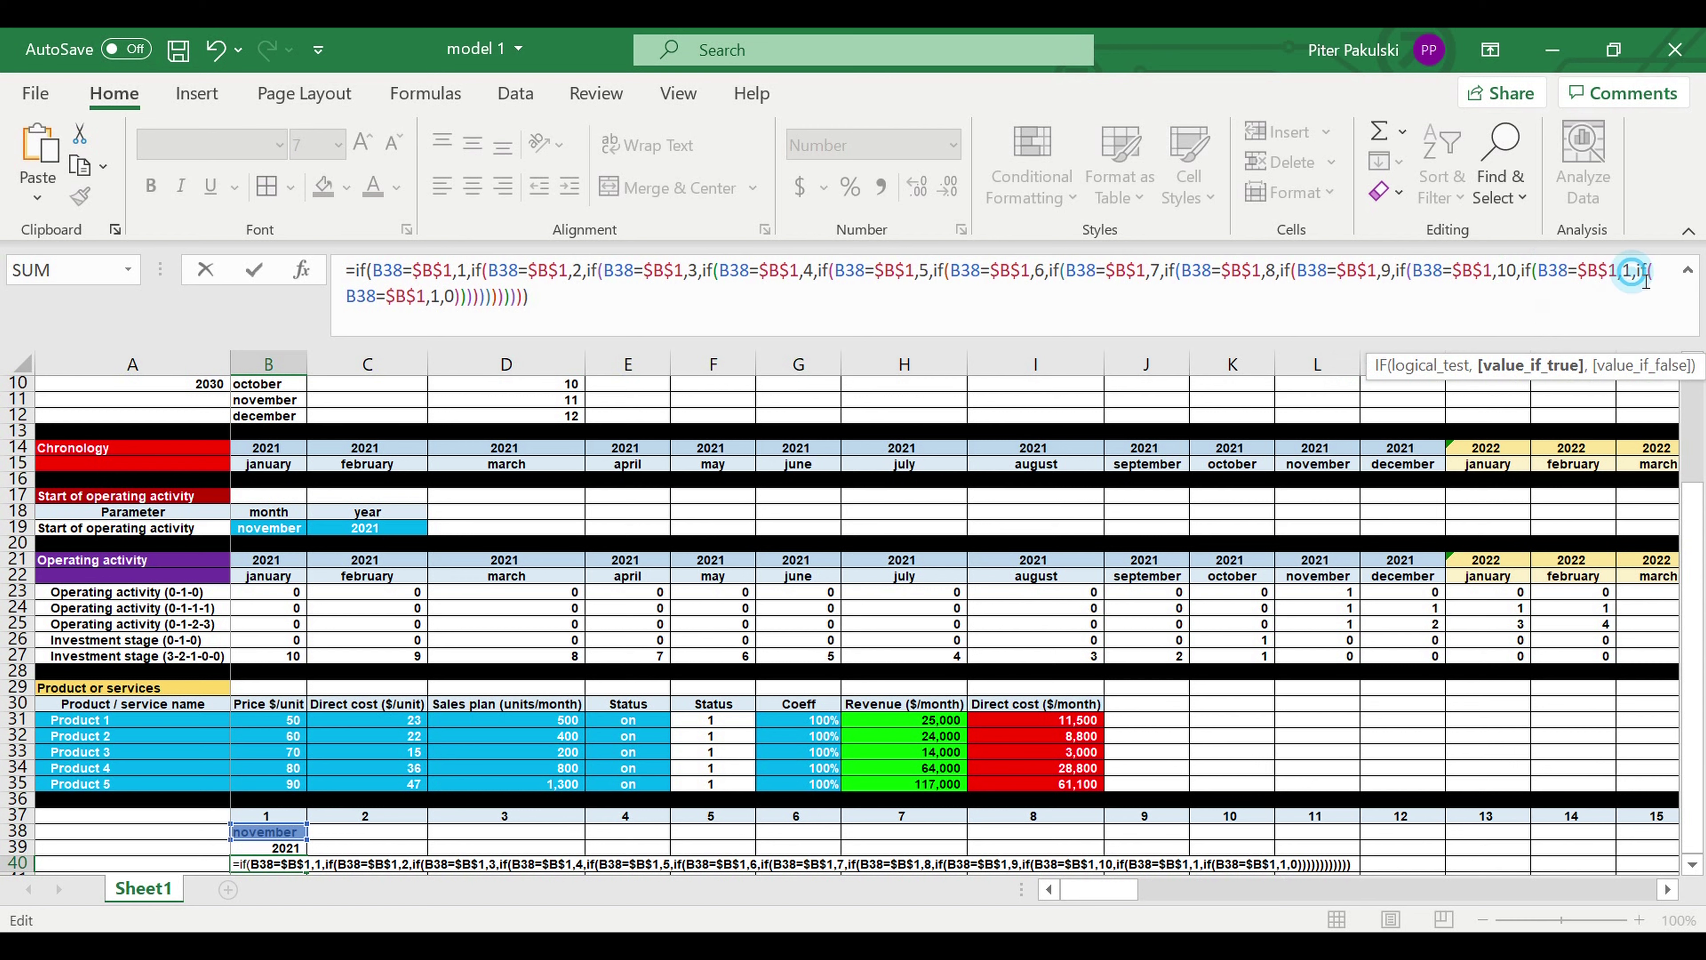
pyautogui.write('1')
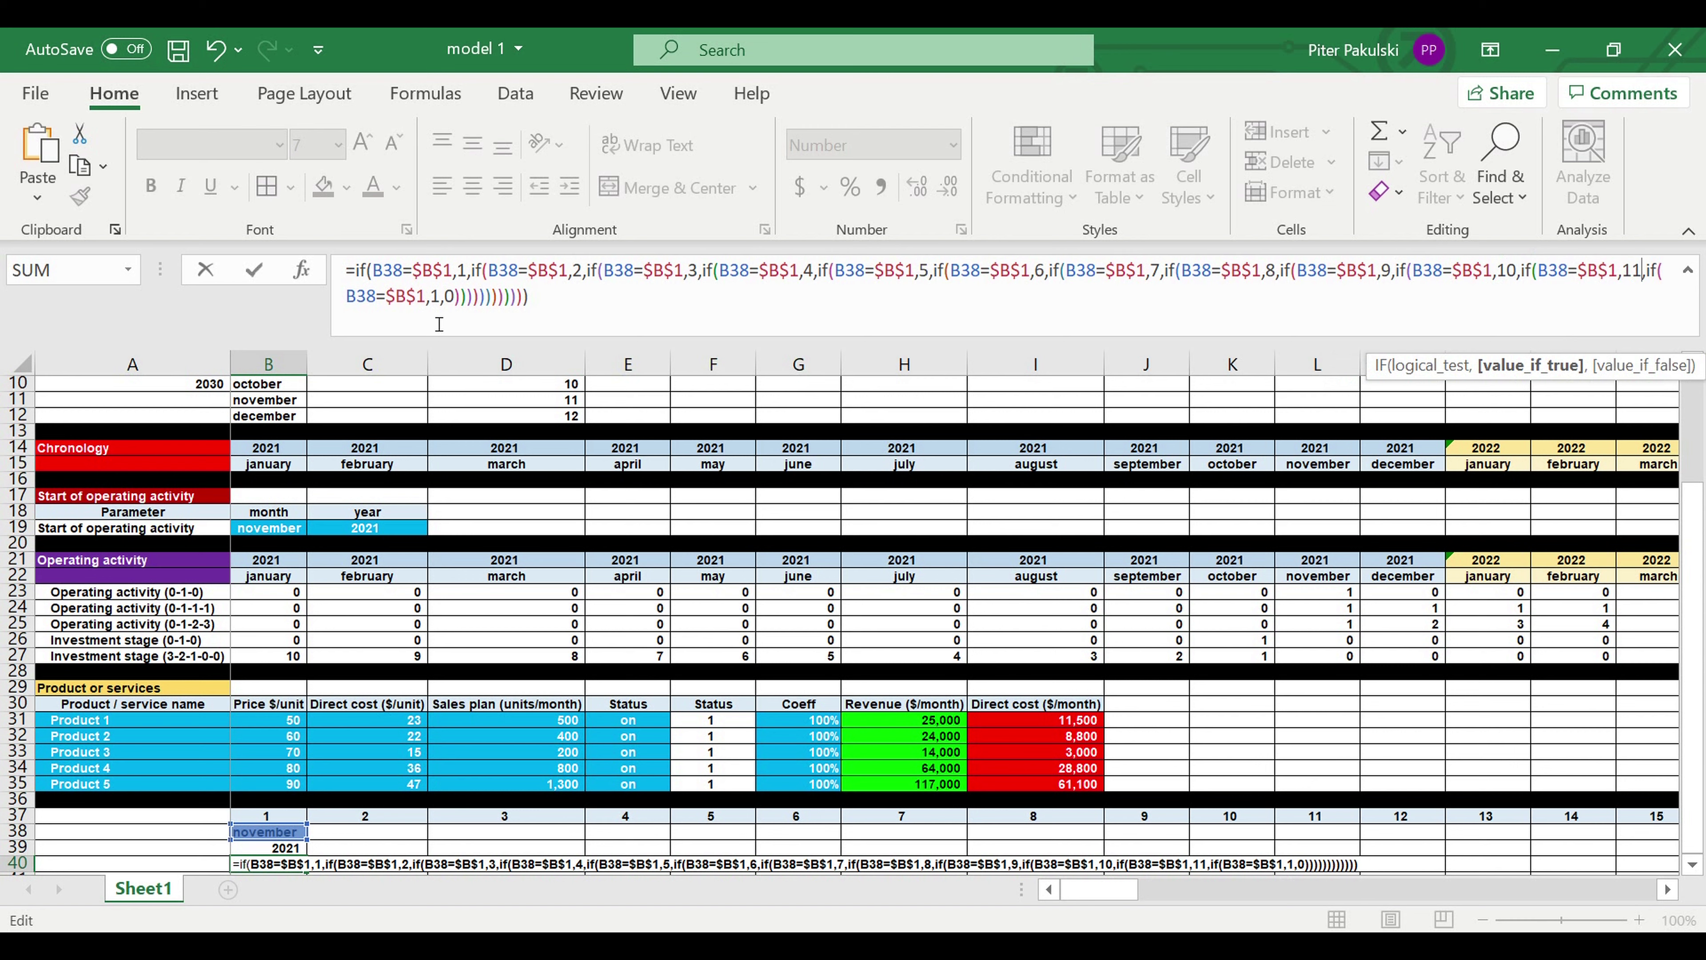
pyautogui.click(441, 297)
pyautogui.write('2')
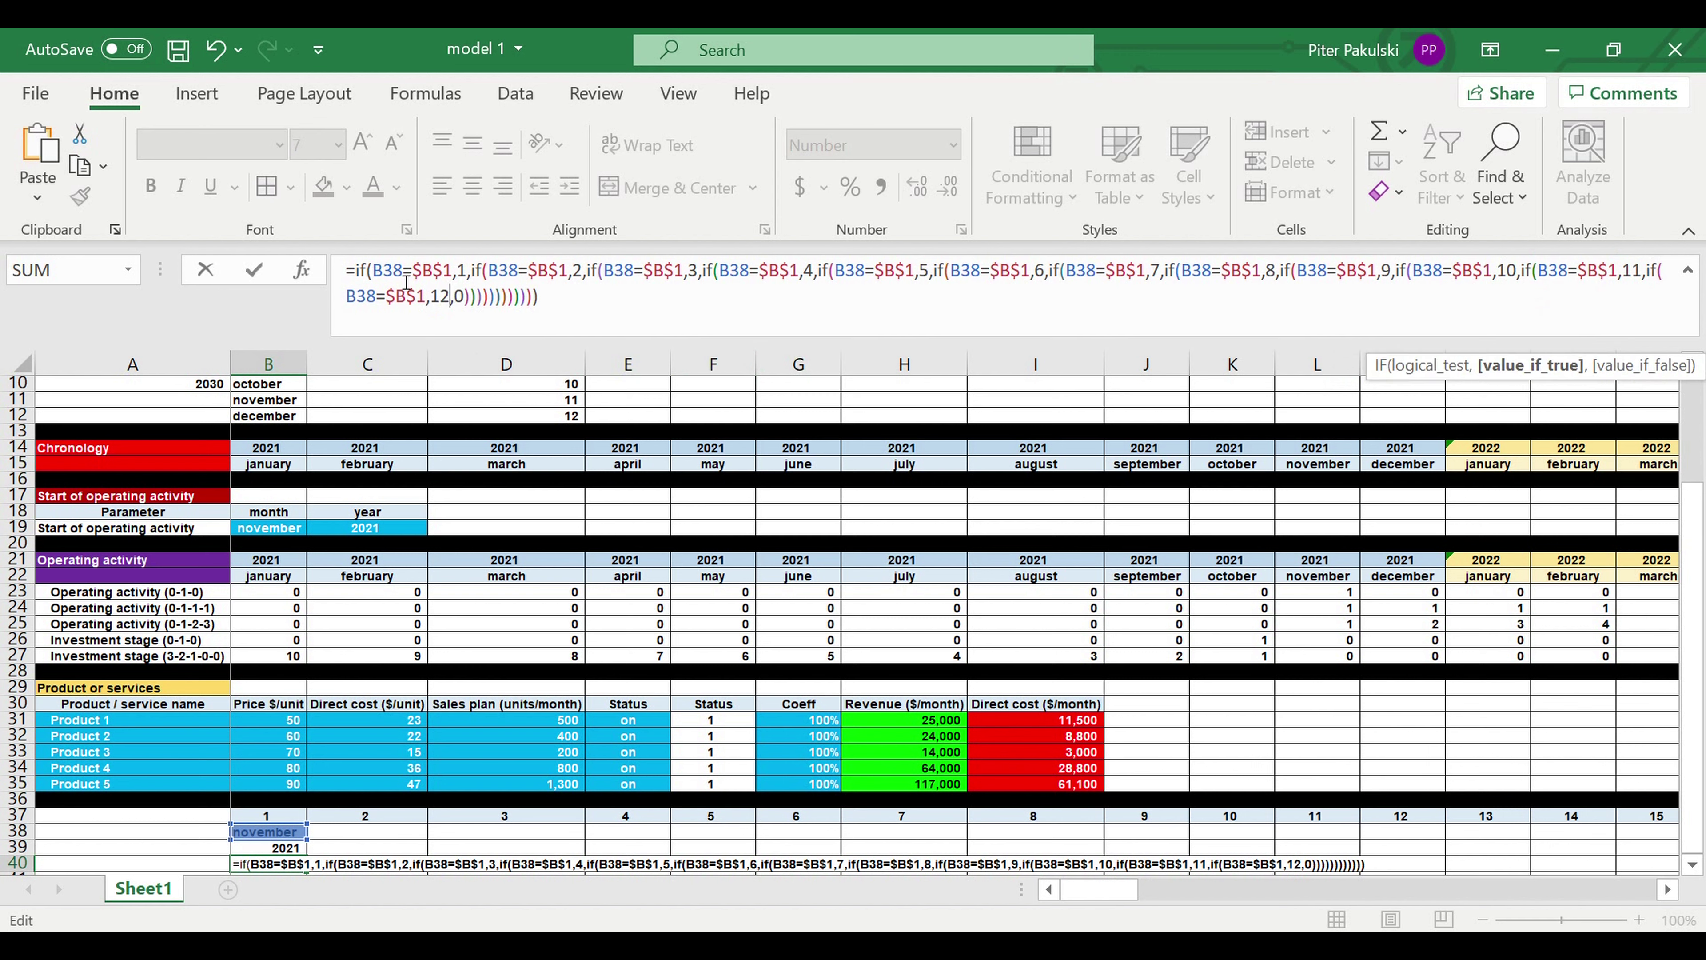
# Change the second comparison's reference from $B$1 to $B$2
pyautogui.doubleClick(572, 277)
pyautogui.write('2')
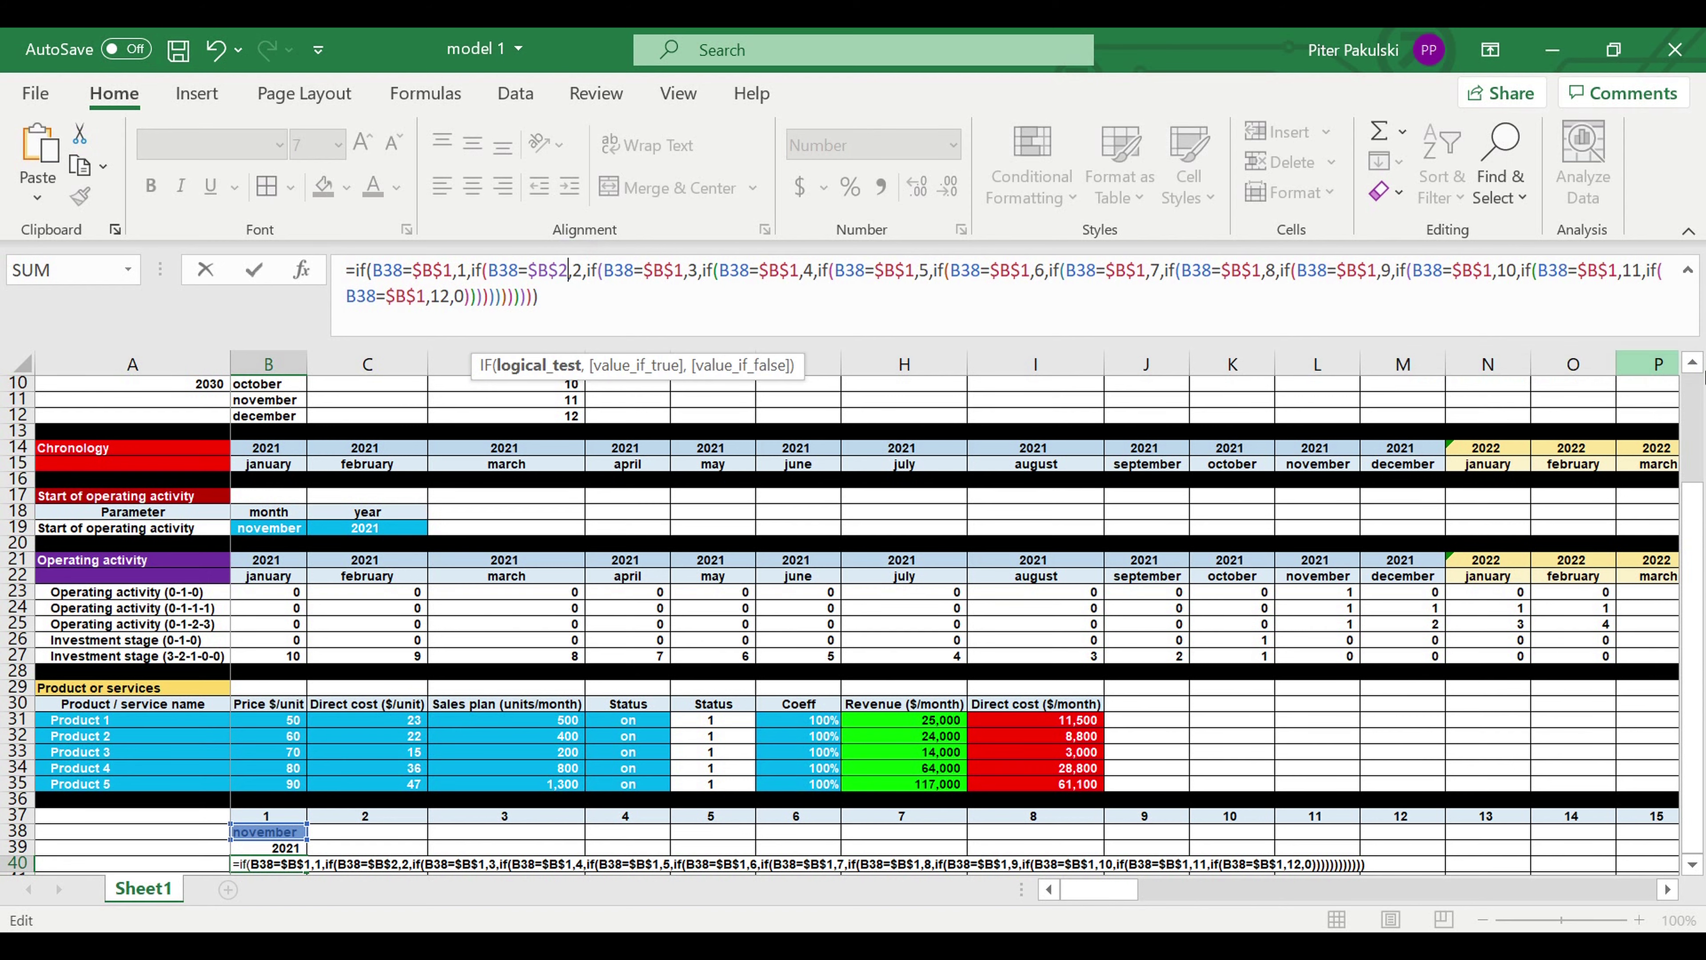
pyautogui.scroll(3, 1699, 410)
pyautogui.scroll(1, 1699, 410)
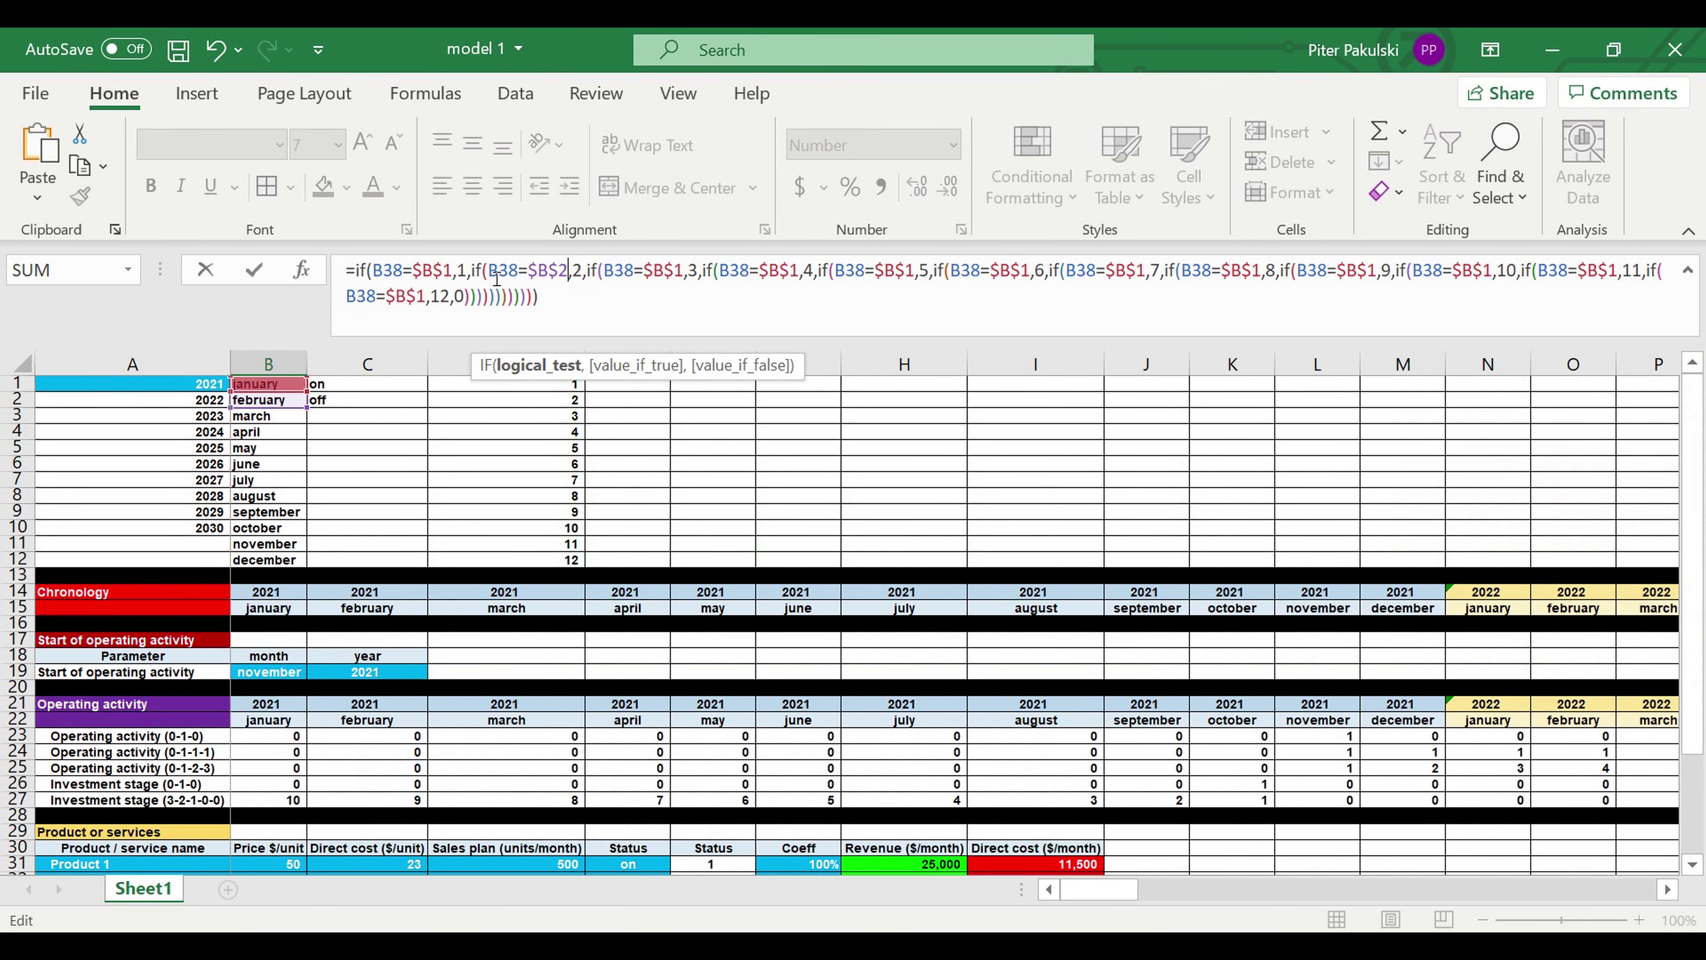
# Change the third to sixth month references in B40's nested IF to $B$3 through $B$6
pyautogui.click(689, 275)
pyautogui.press('BackSpace')
pyautogui.write('3')
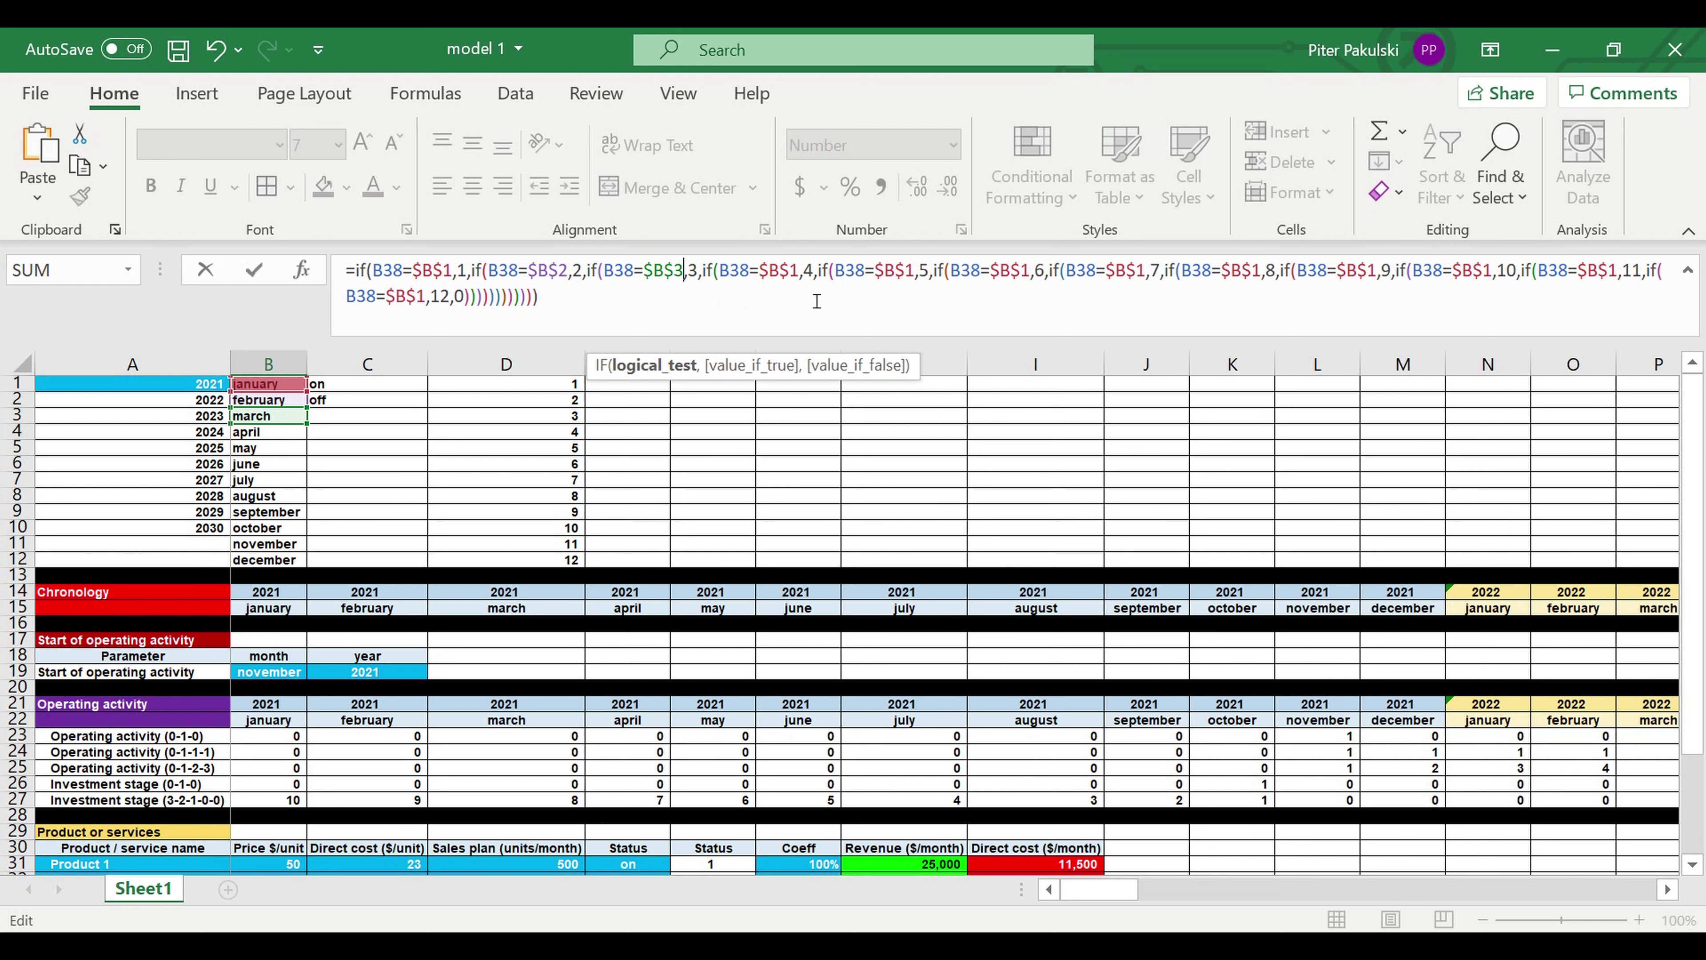
pyautogui.click(799, 274)
pyautogui.press('BackSpace')
pyautogui.write('4')
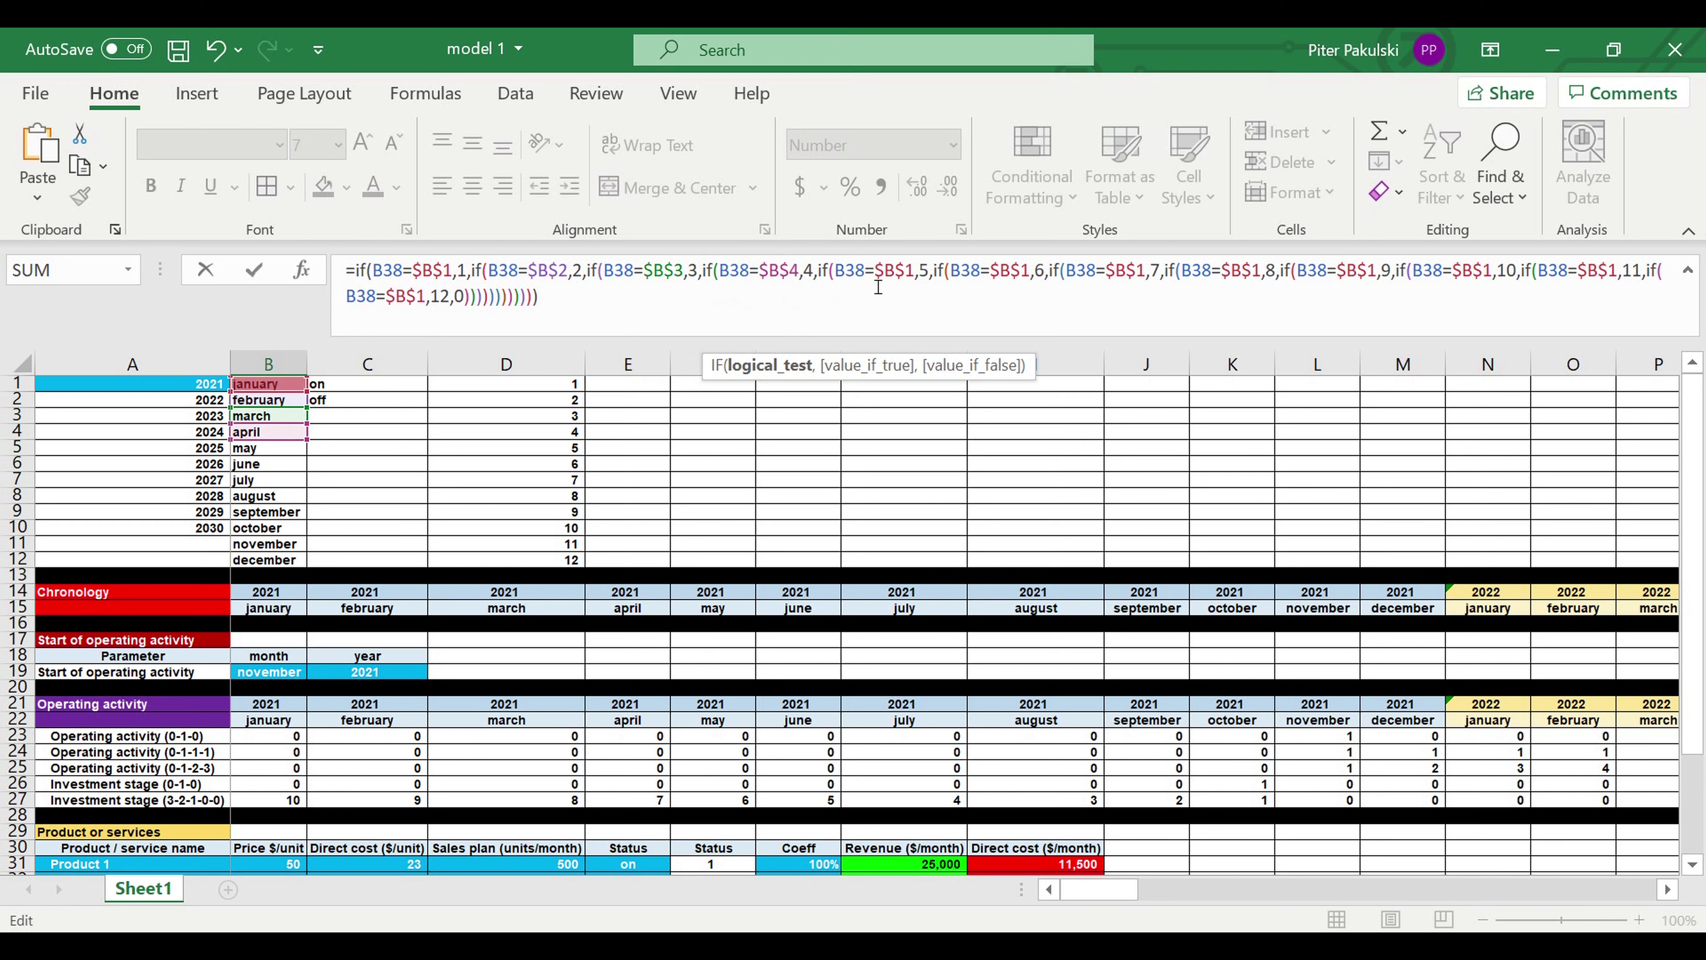
pyautogui.doubleClick(915, 274)
pyautogui.write('5')
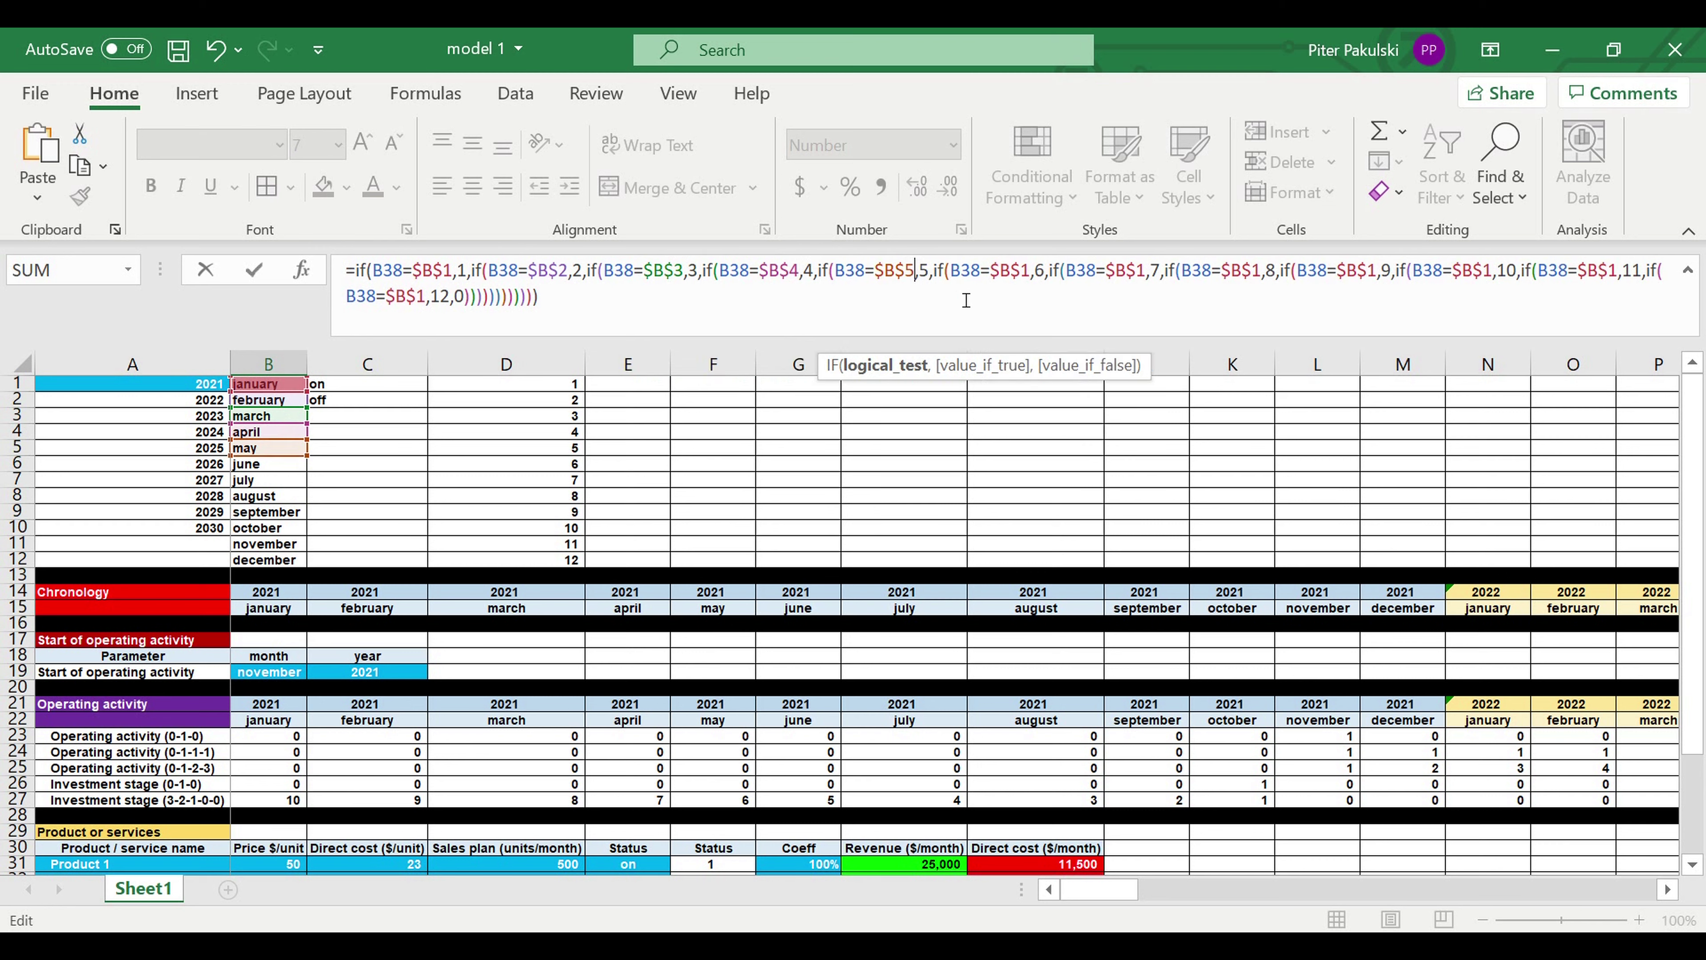
pyautogui.doubleClick(1027, 274)
pyautogui.write('6')
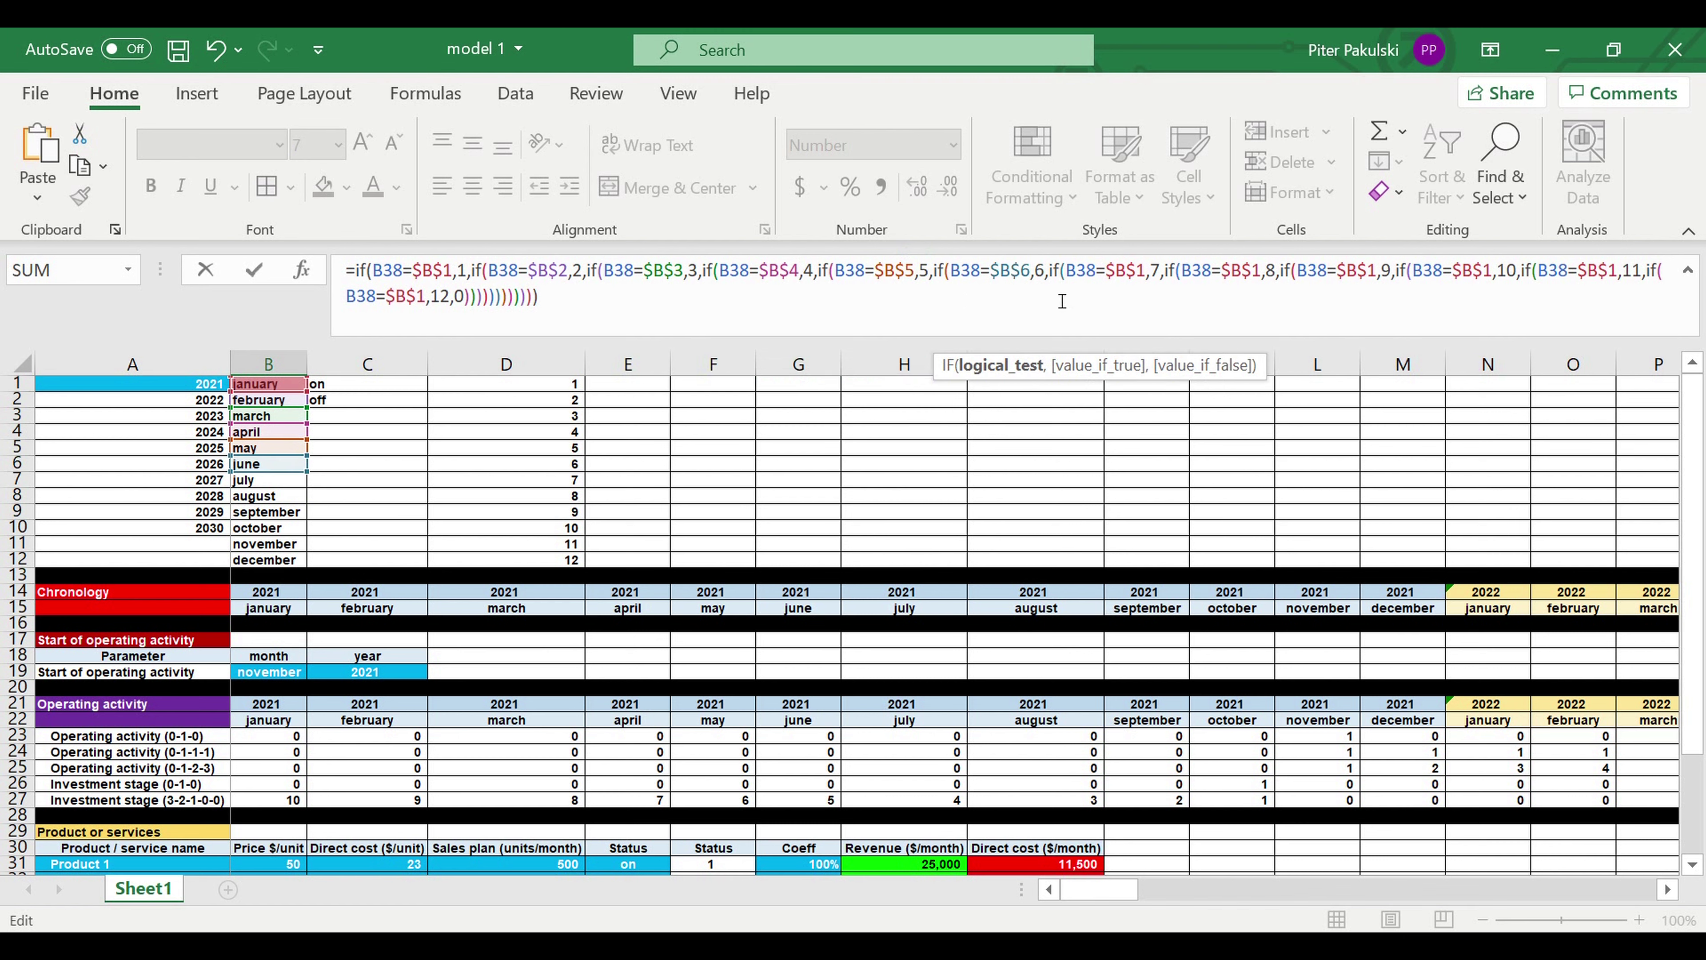
# Renumber the seventh to twelfth references to $B$7–$B$12 and commit the formula, showing 11
pyautogui.doubleClick(1140, 271)
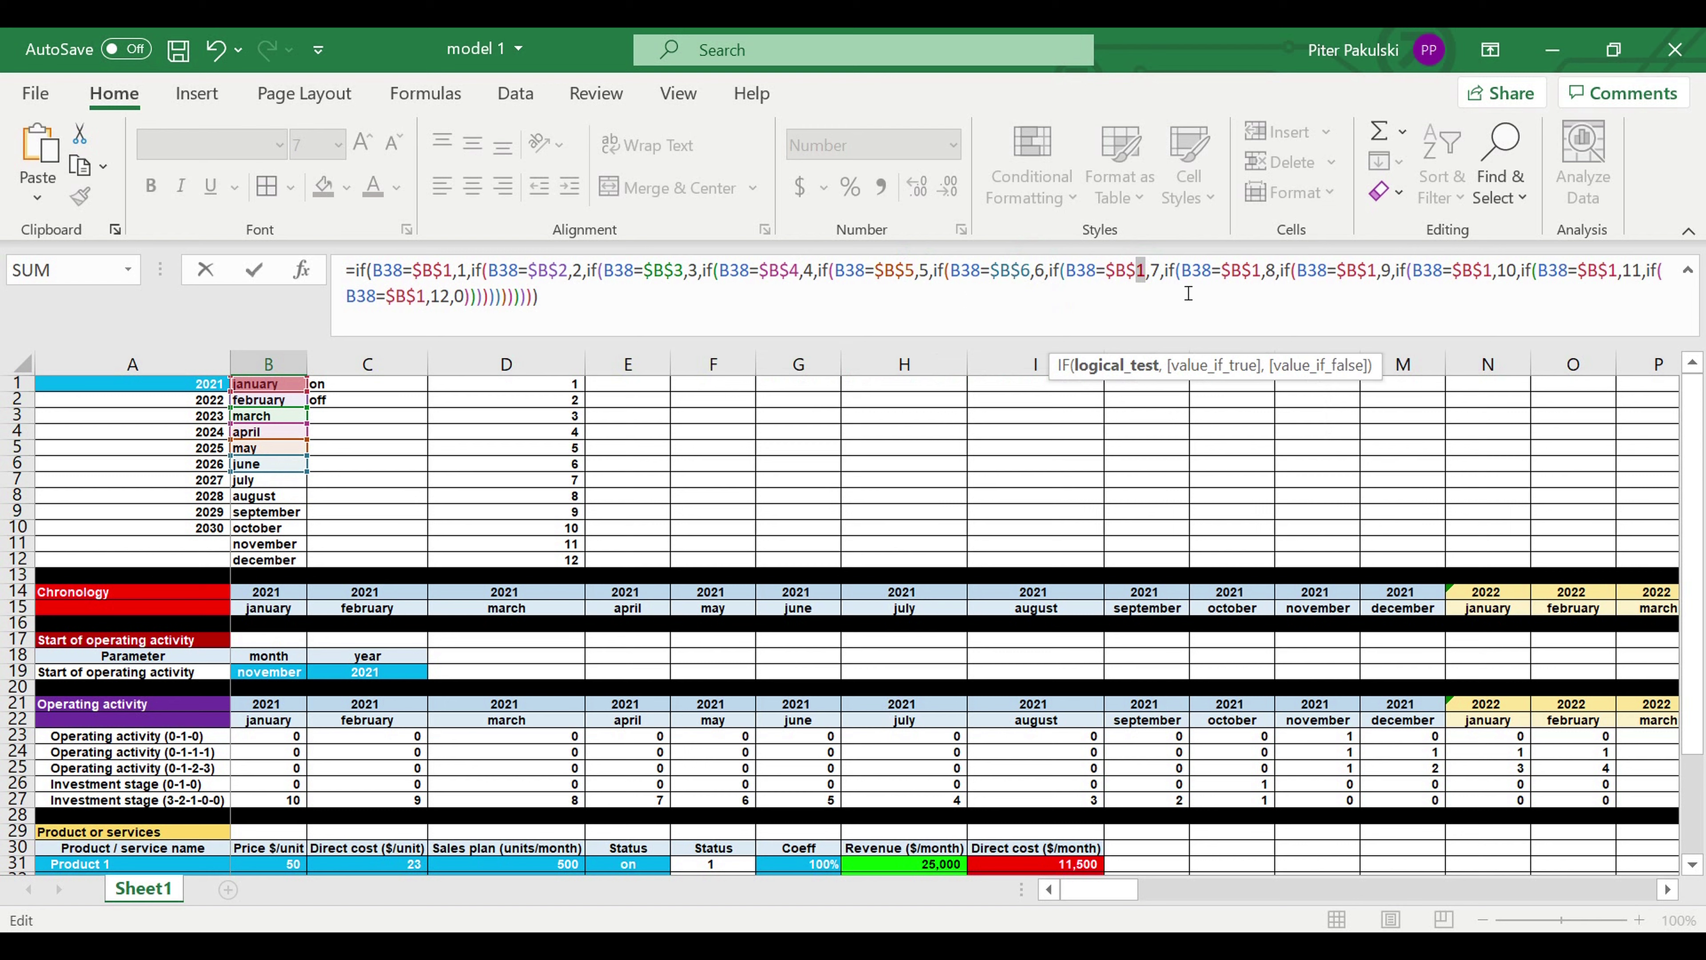
pyautogui.write('7')
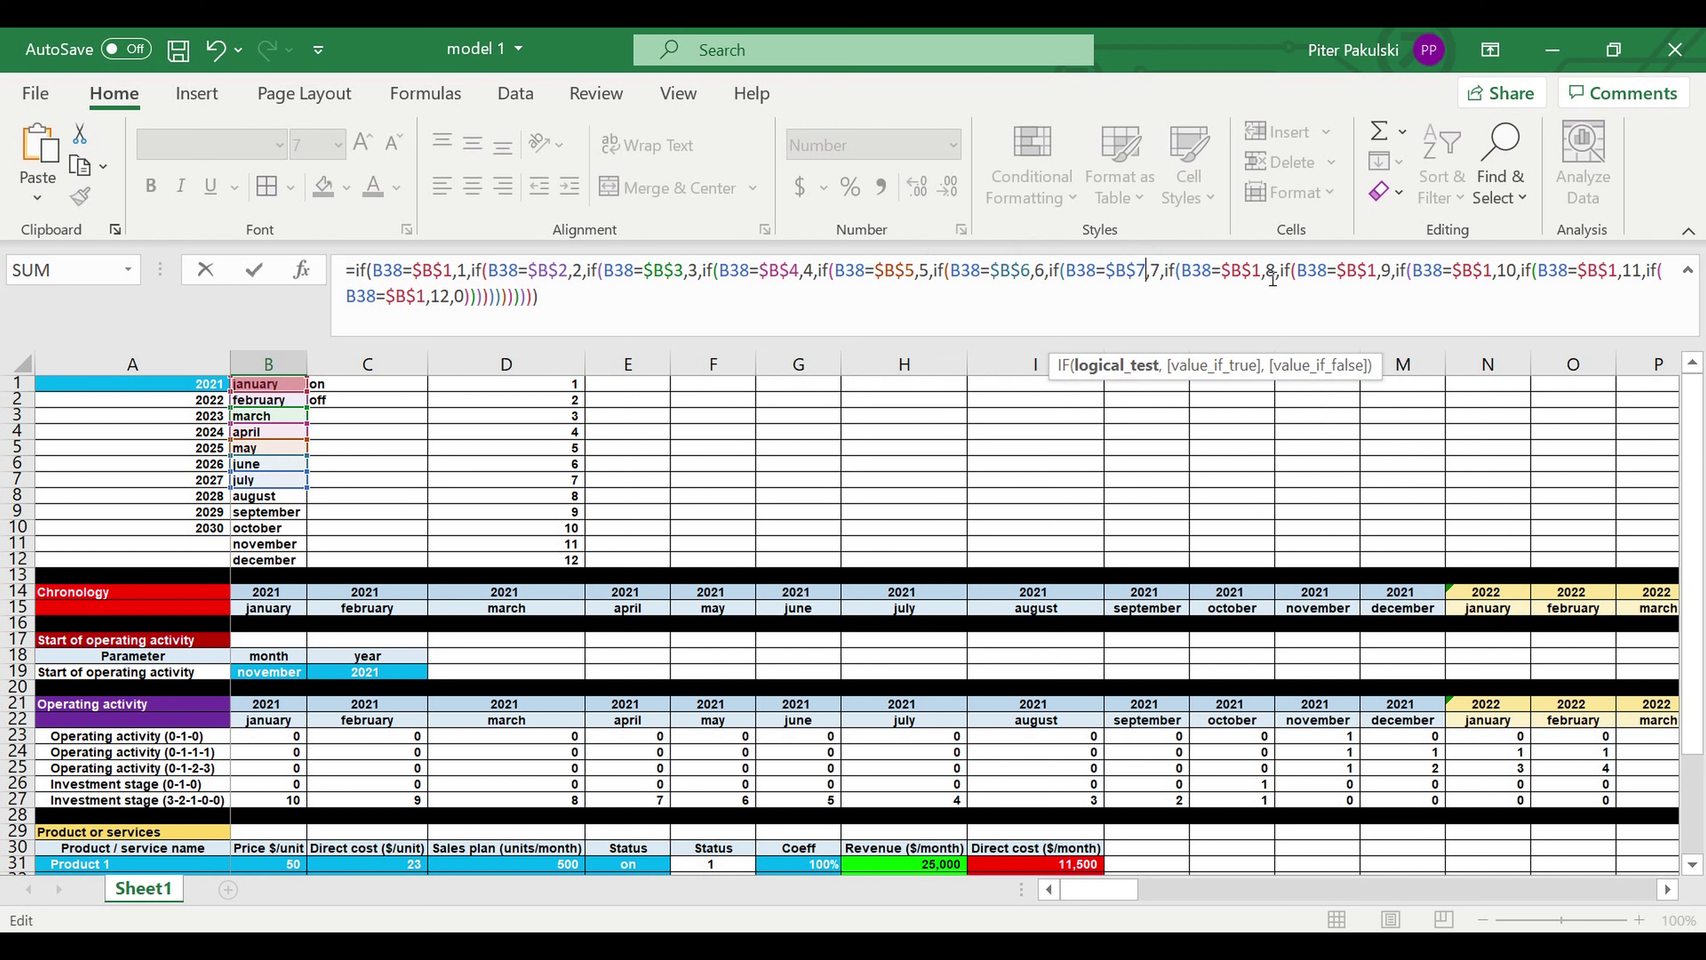
pyautogui.doubleClick(1253, 271)
pyautogui.write('8')
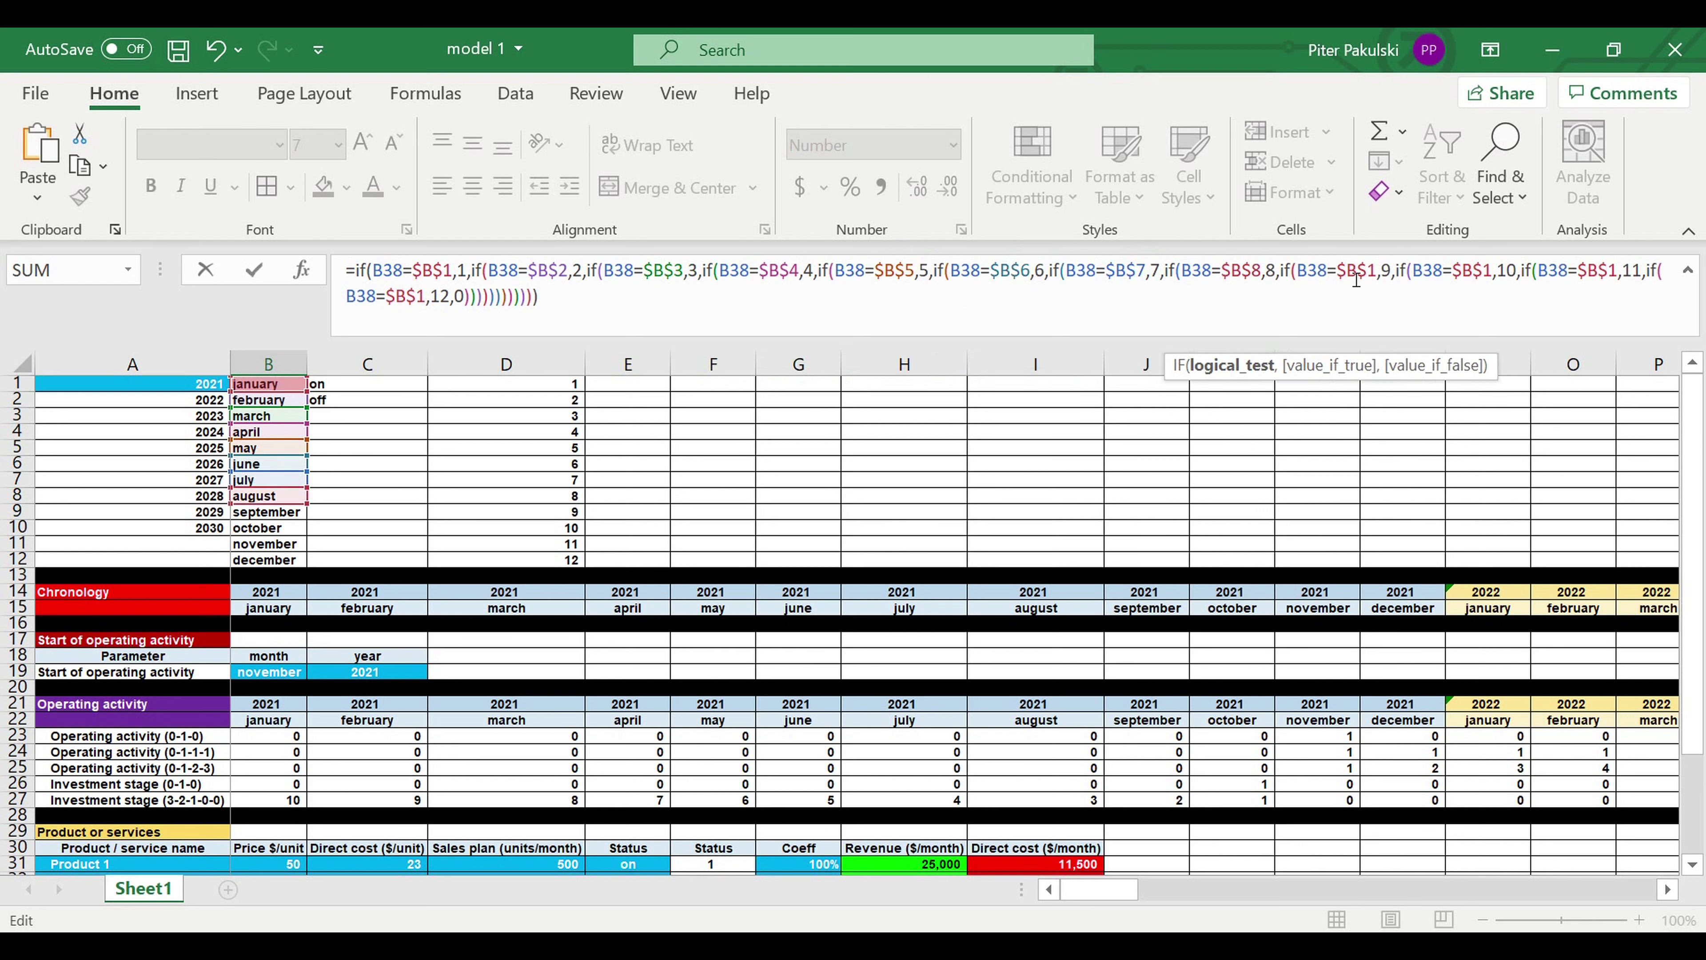
pyautogui.doubleClick(1371, 271)
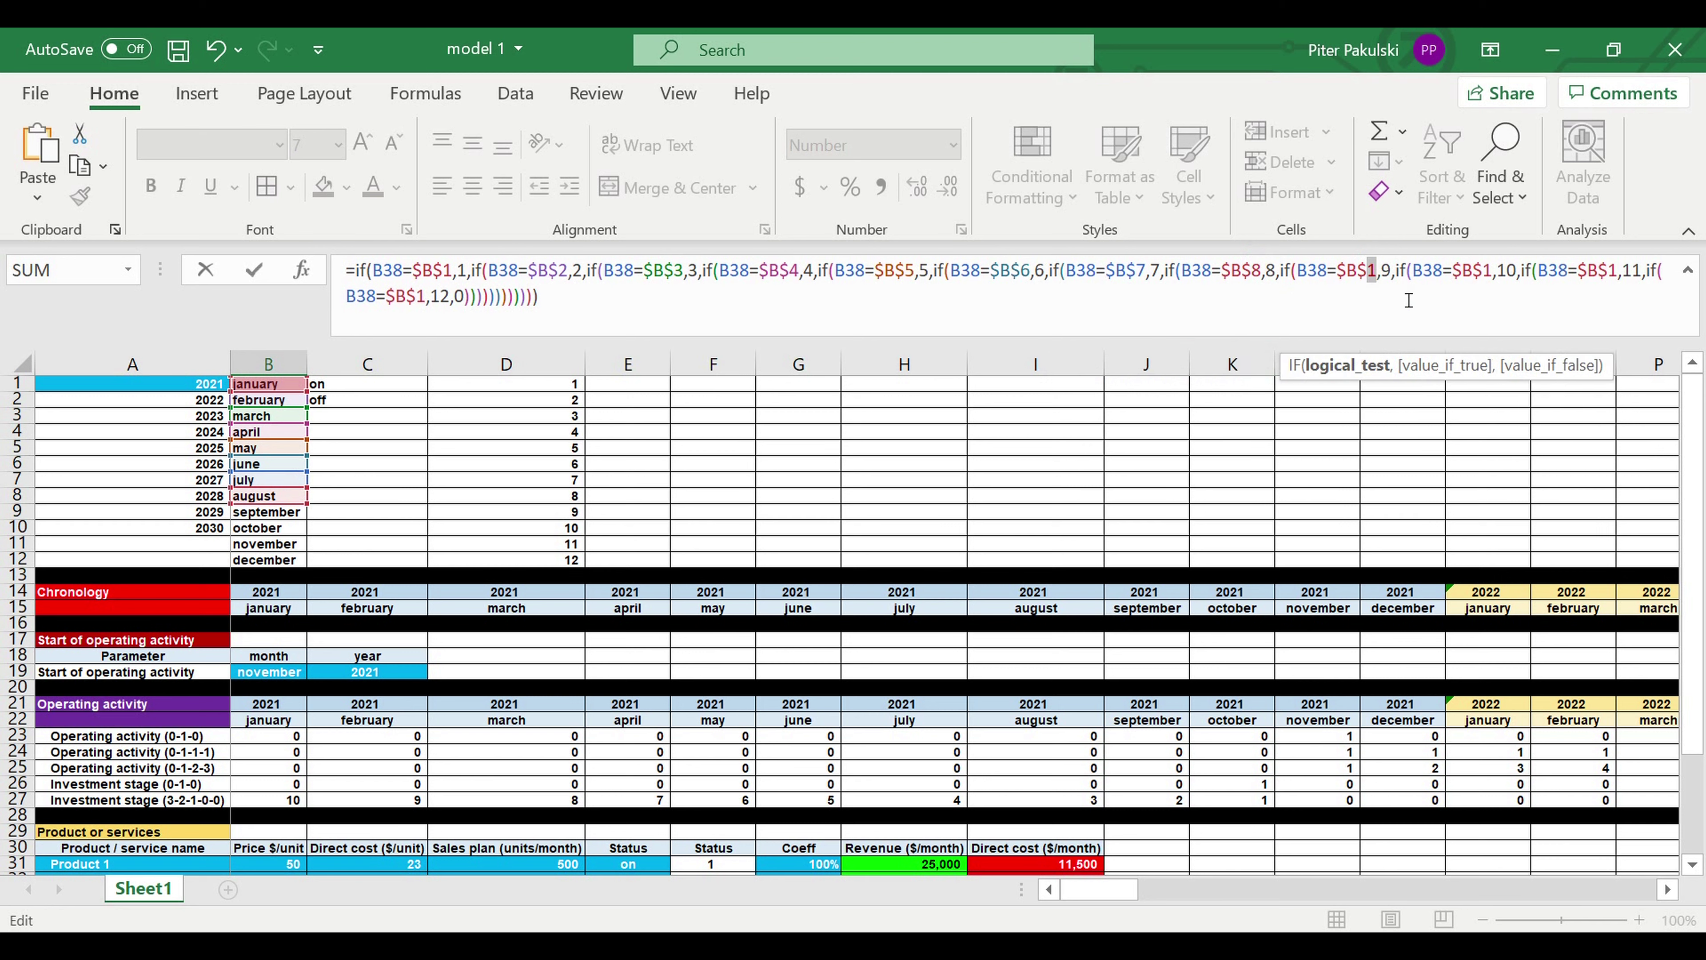
pyautogui.write('9')
pyautogui.click(1496, 275)
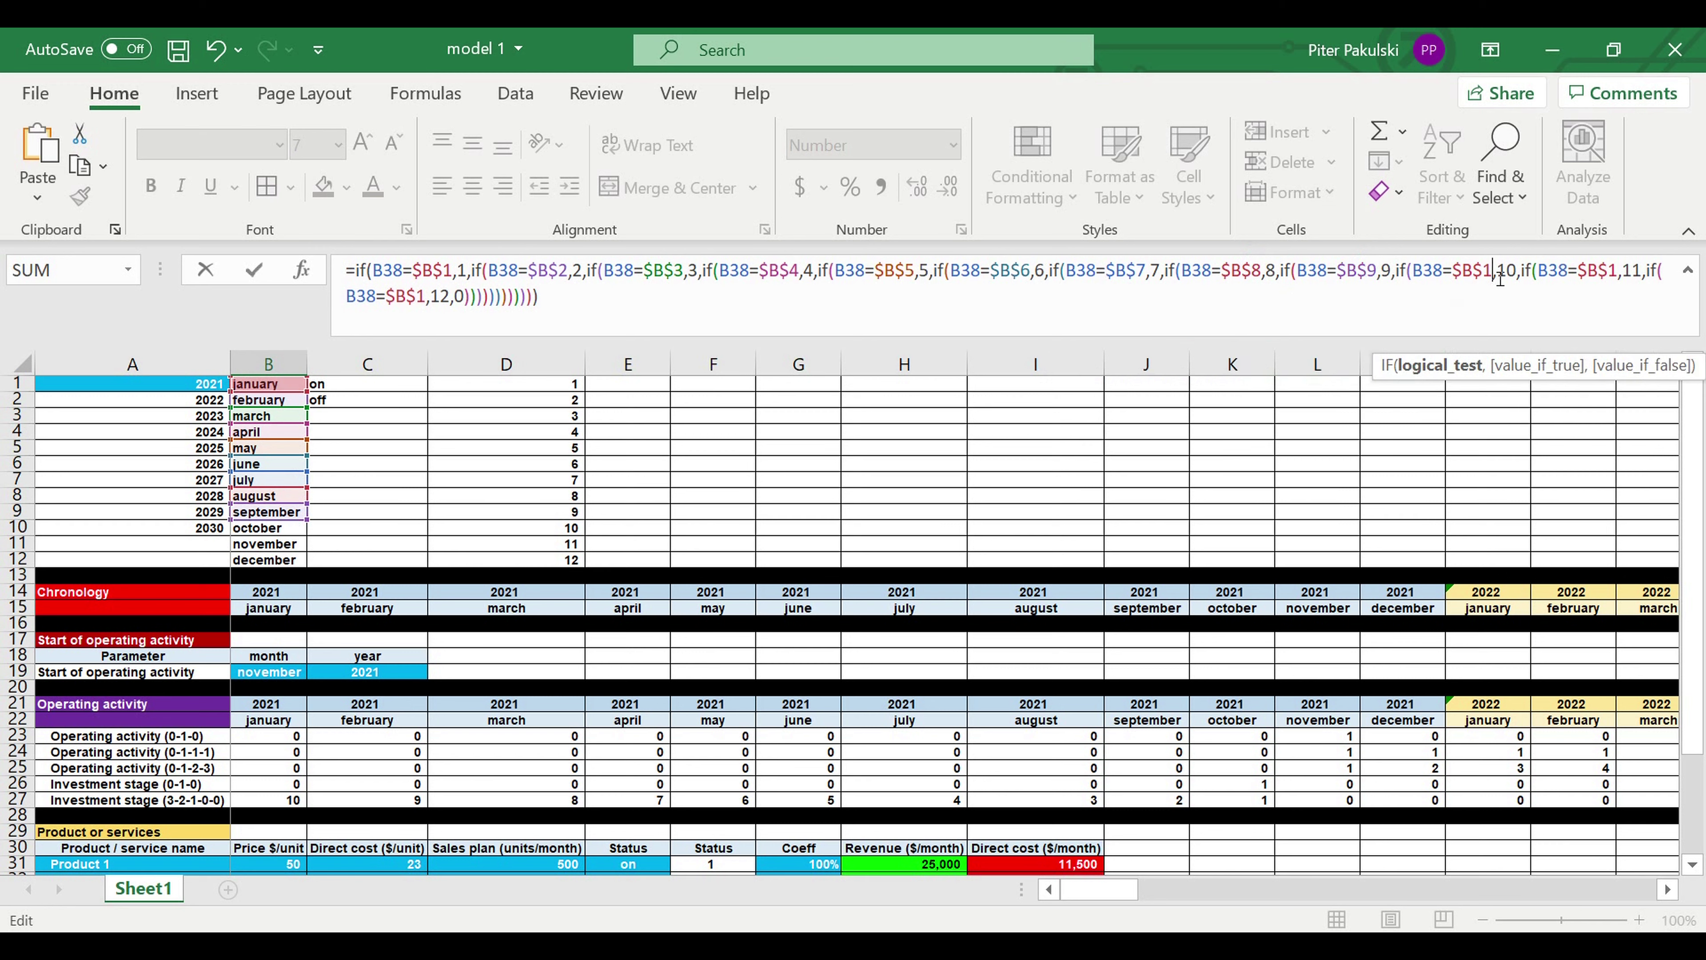
pyautogui.write('0')
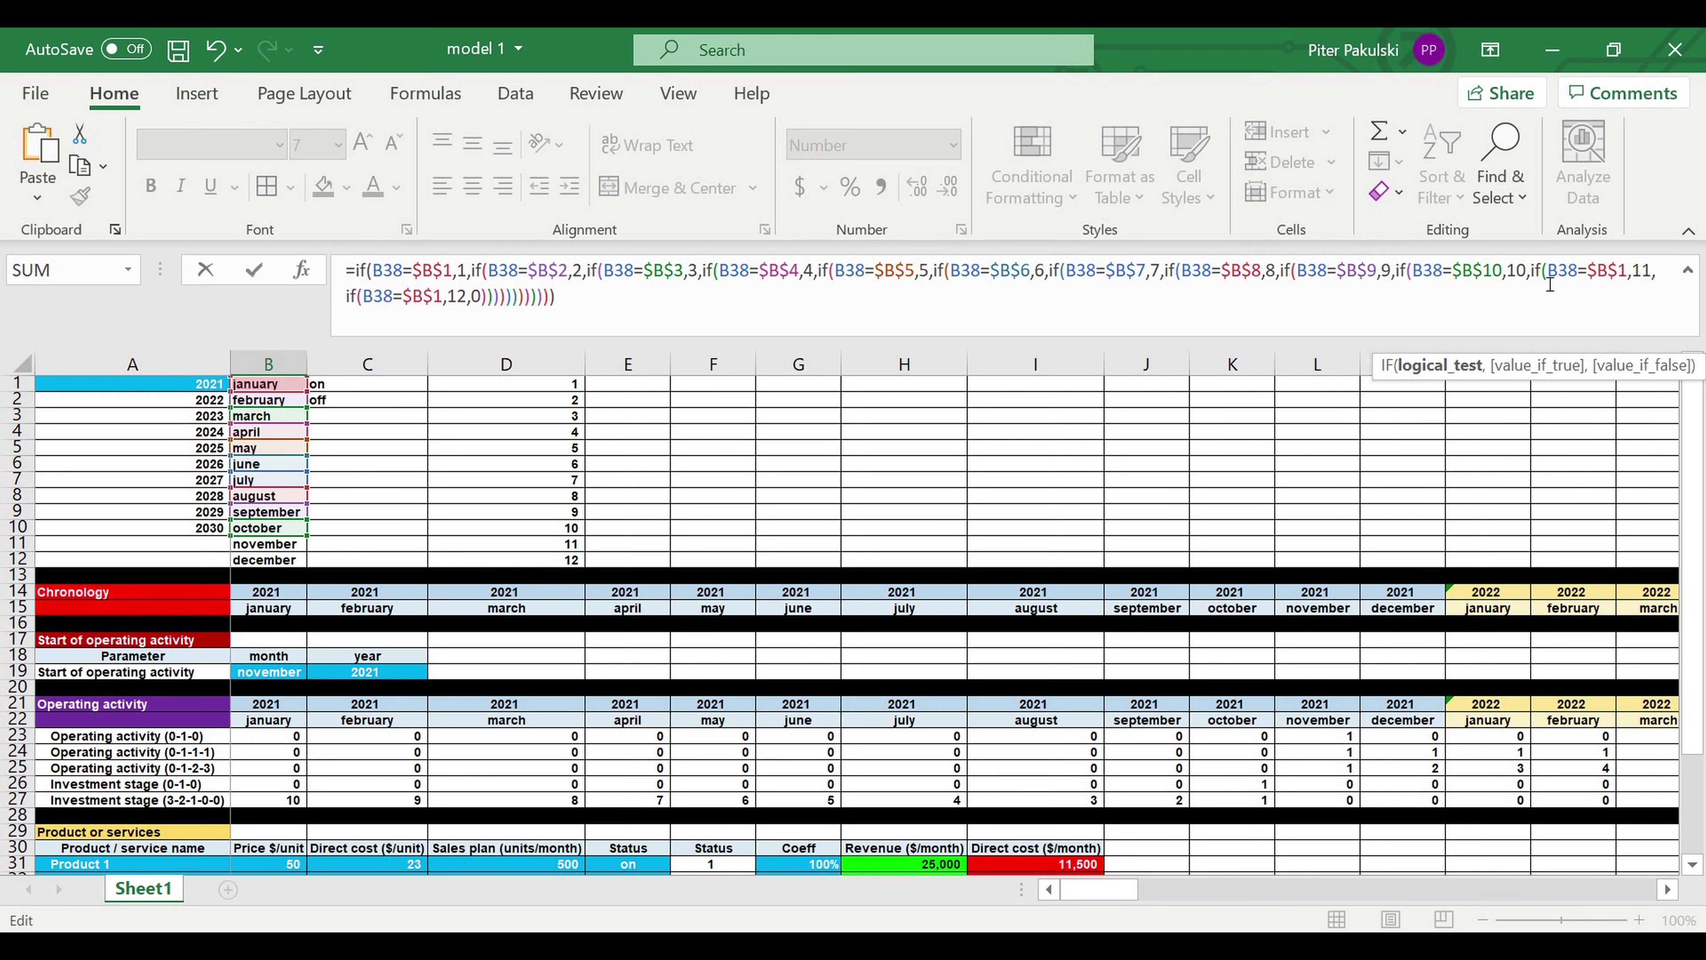
pyautogui.click(1632, 276)
pyautogui.write('1')
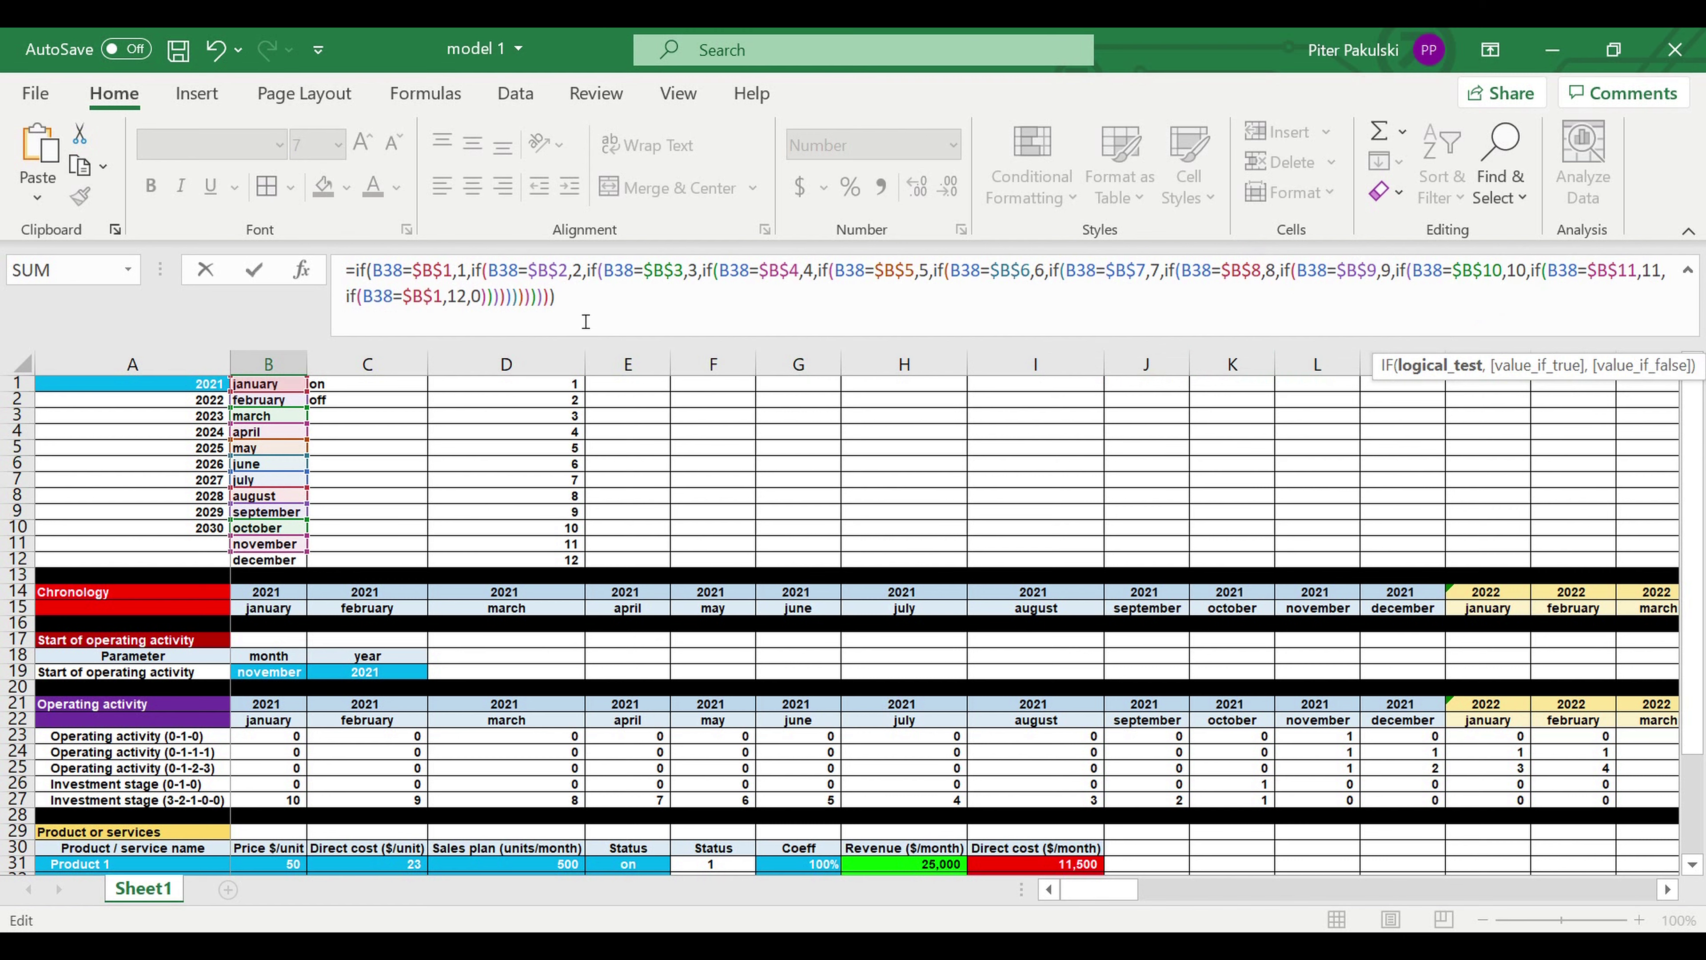
pyautogui.click(452, 302)
pyautogui.write('2')
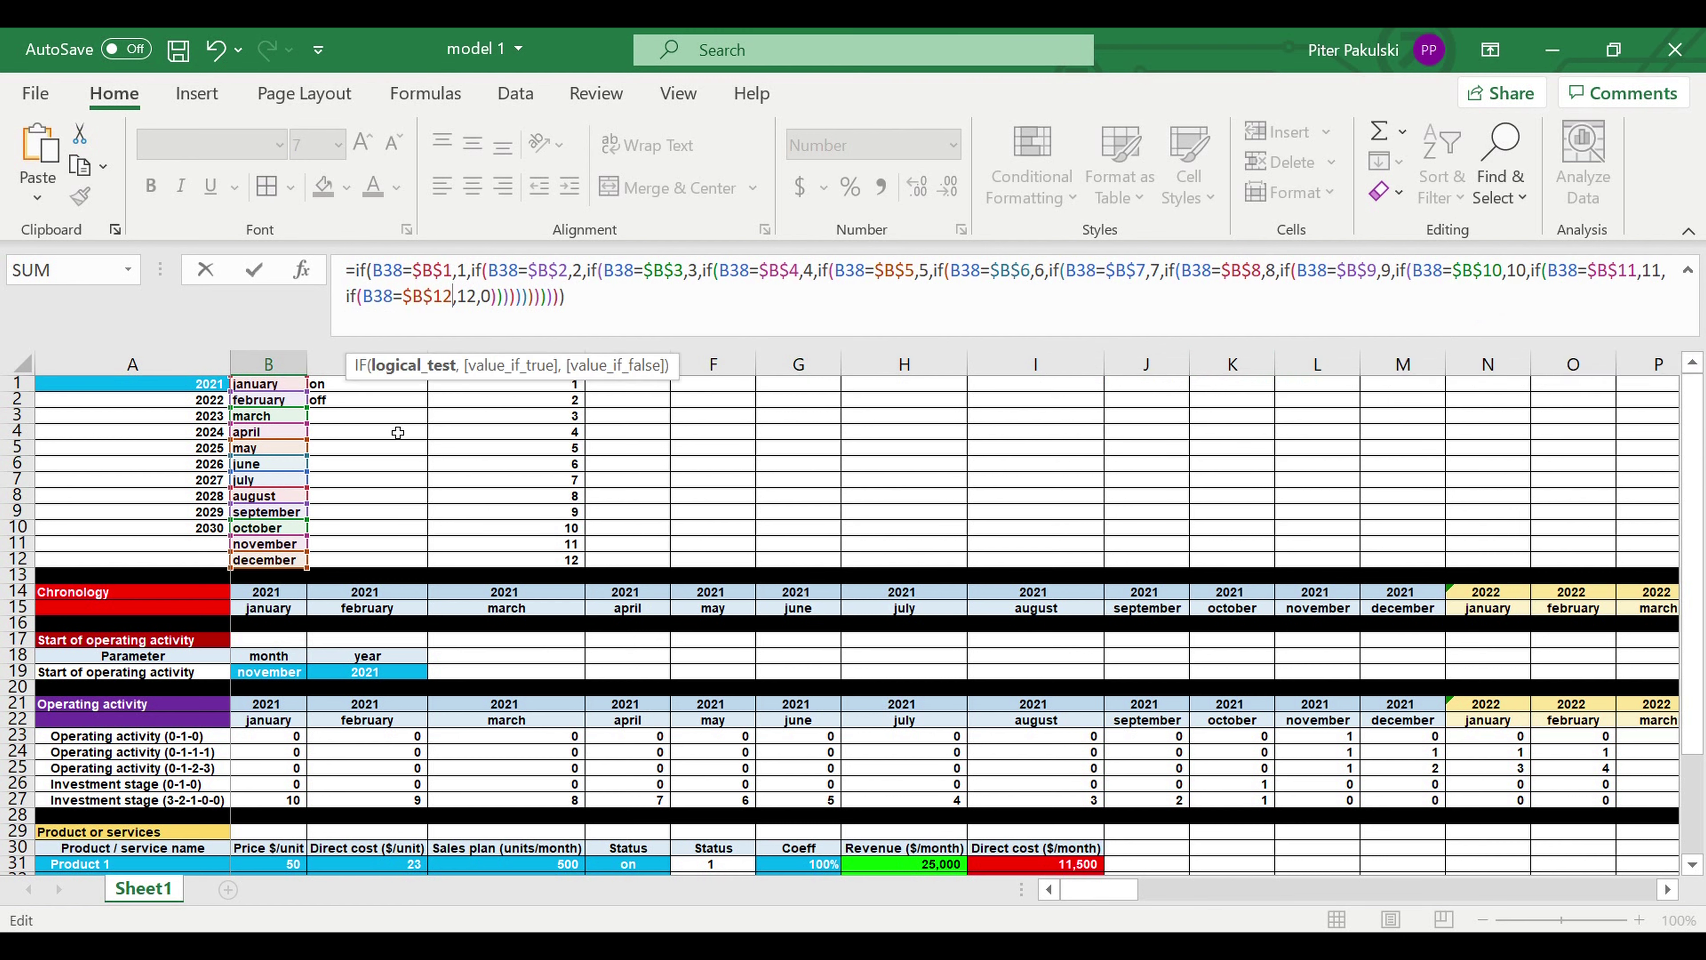
pyautogui.press('Return')
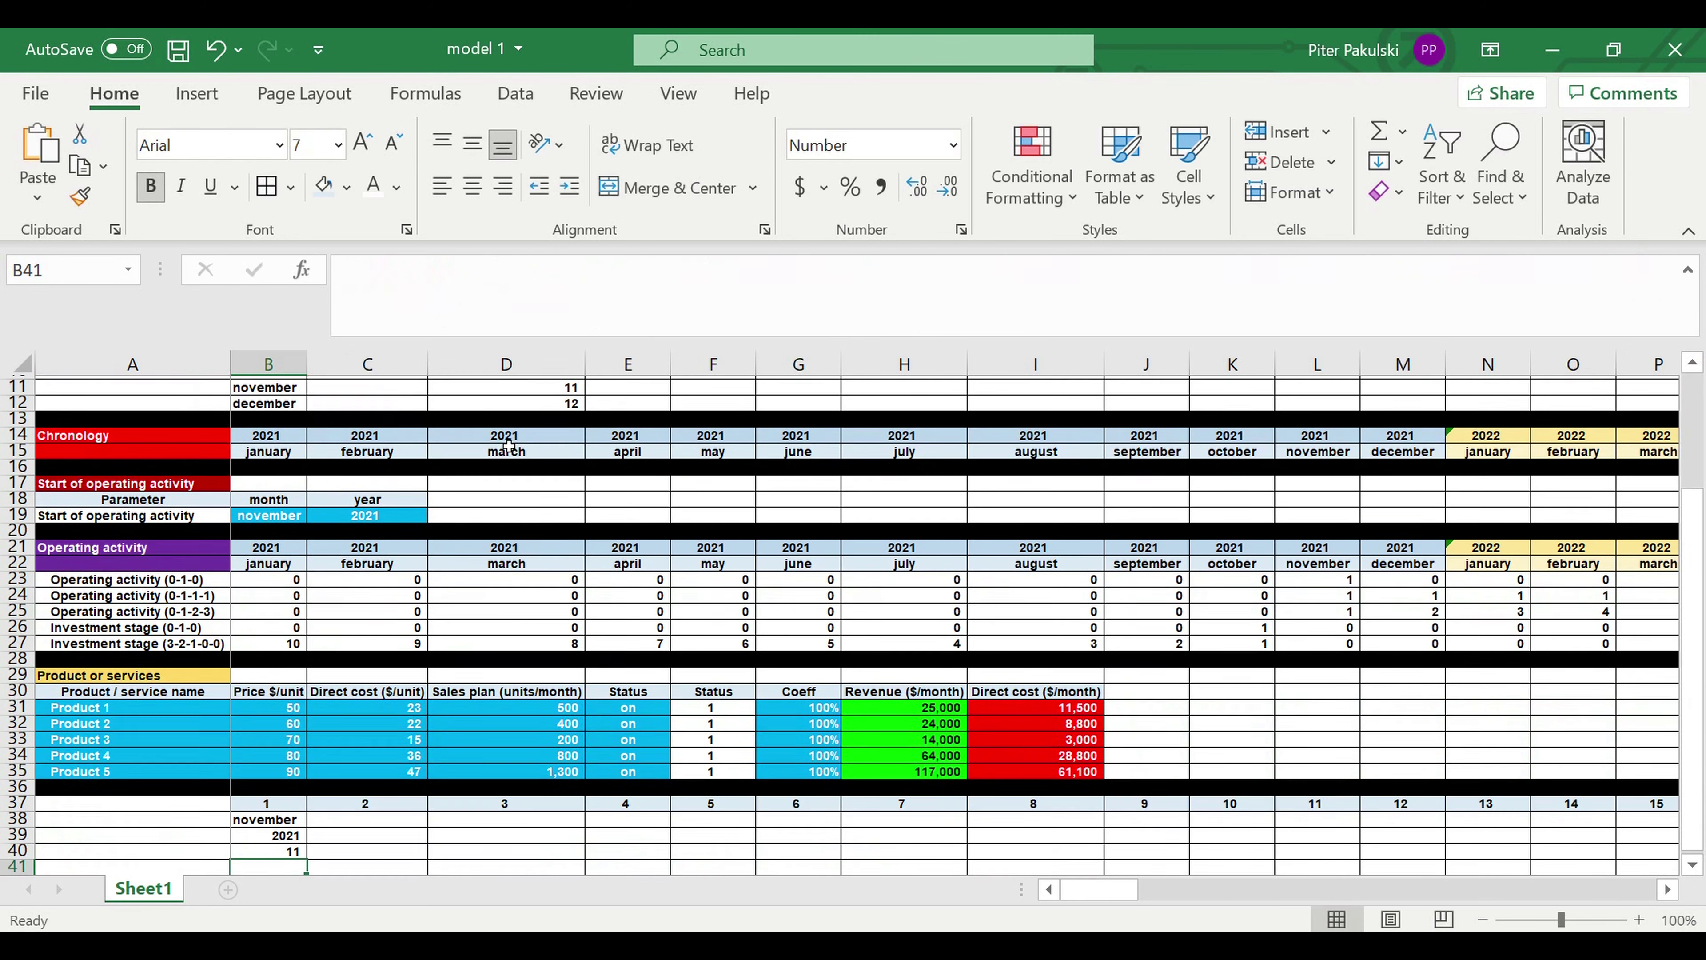
# Review the month formulas in B40 and B38, then settle on C40
pyautogui.scroll(-4, 544, 598)
pyautogui.click(271, 663)
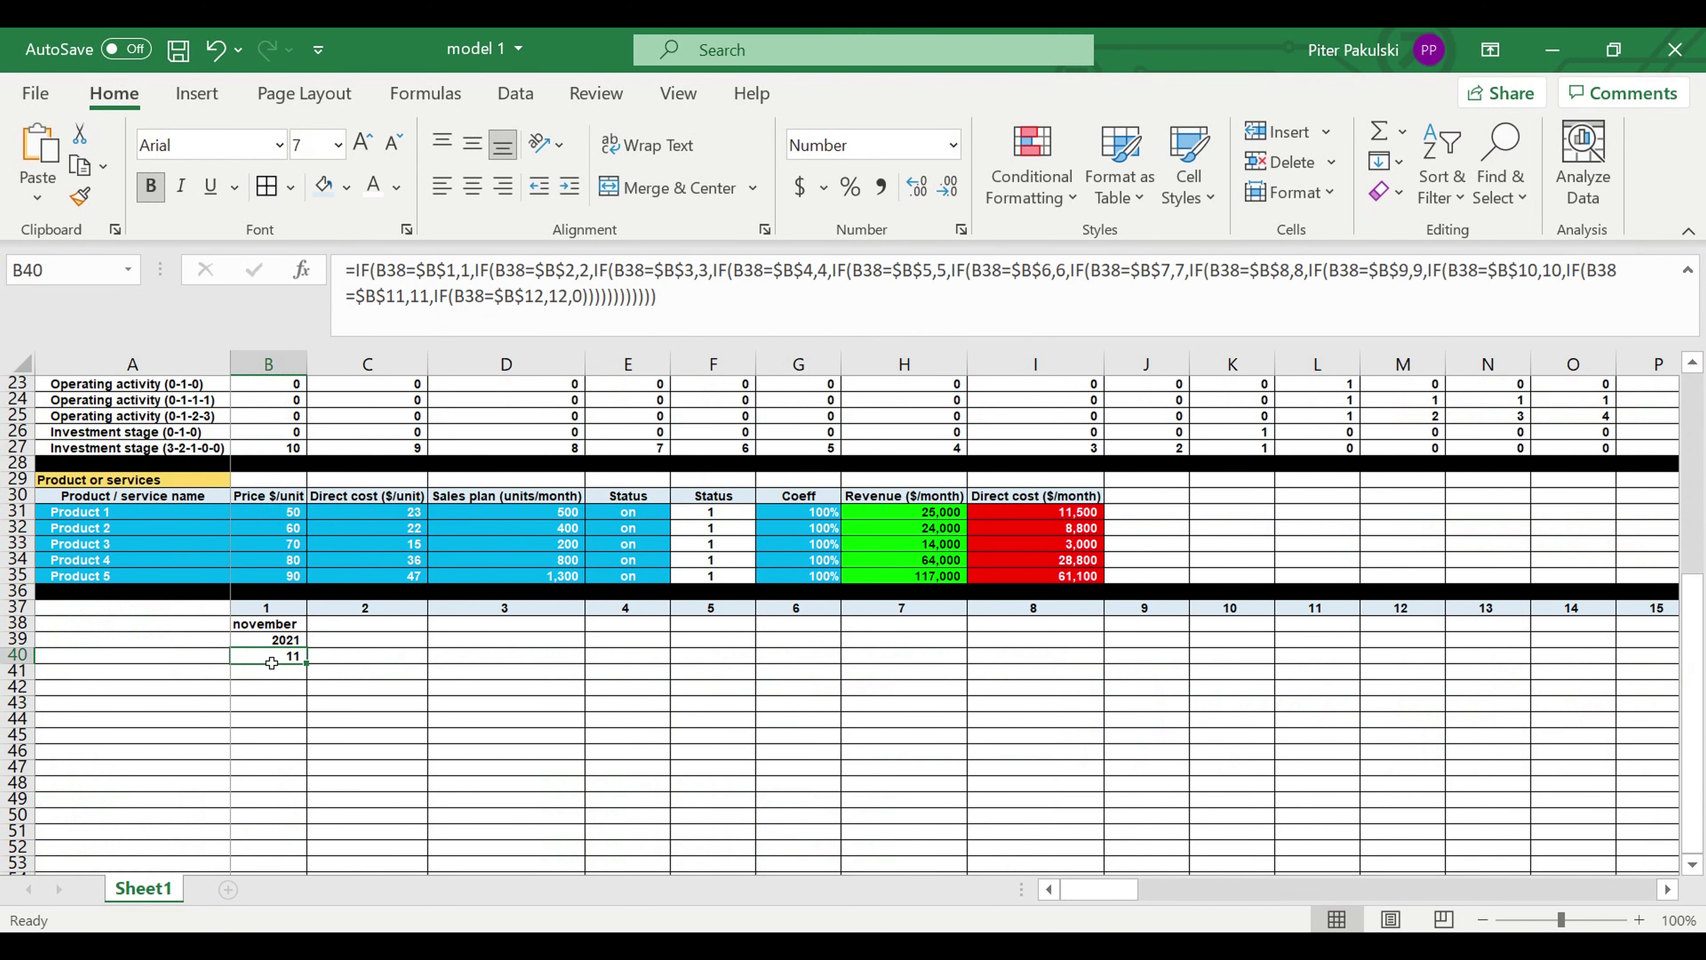
pyautogui.click(272, 630)
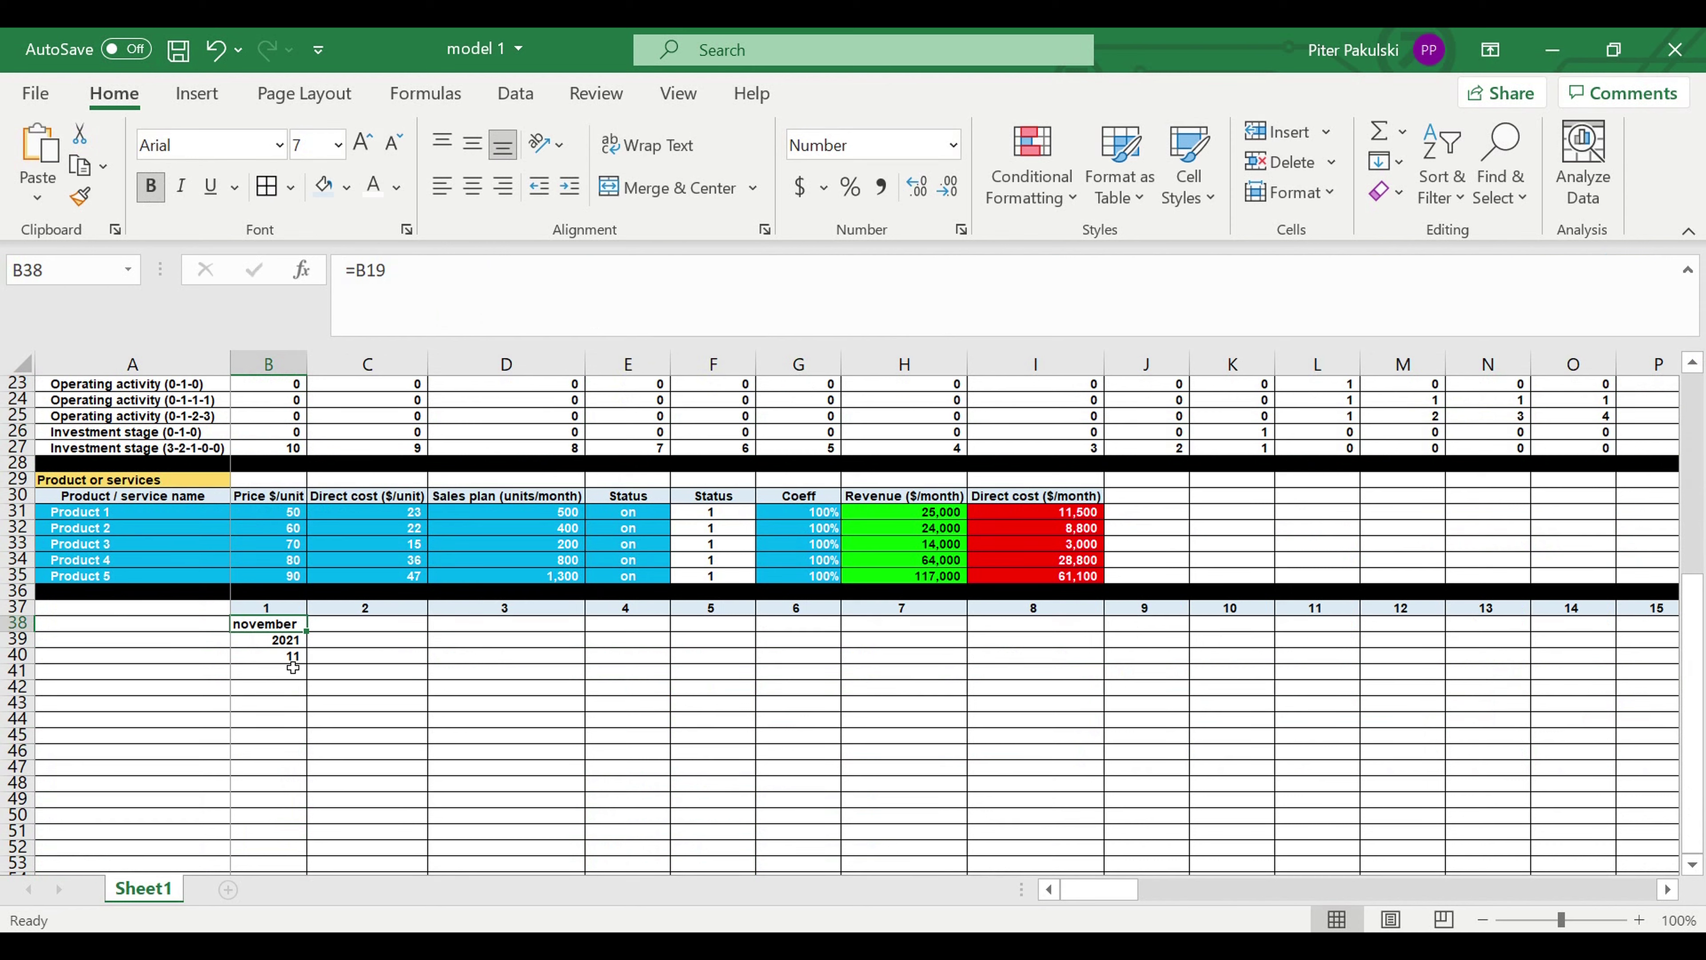
pyautogui.click(374, 672)
pyautogui.click(366, 656)
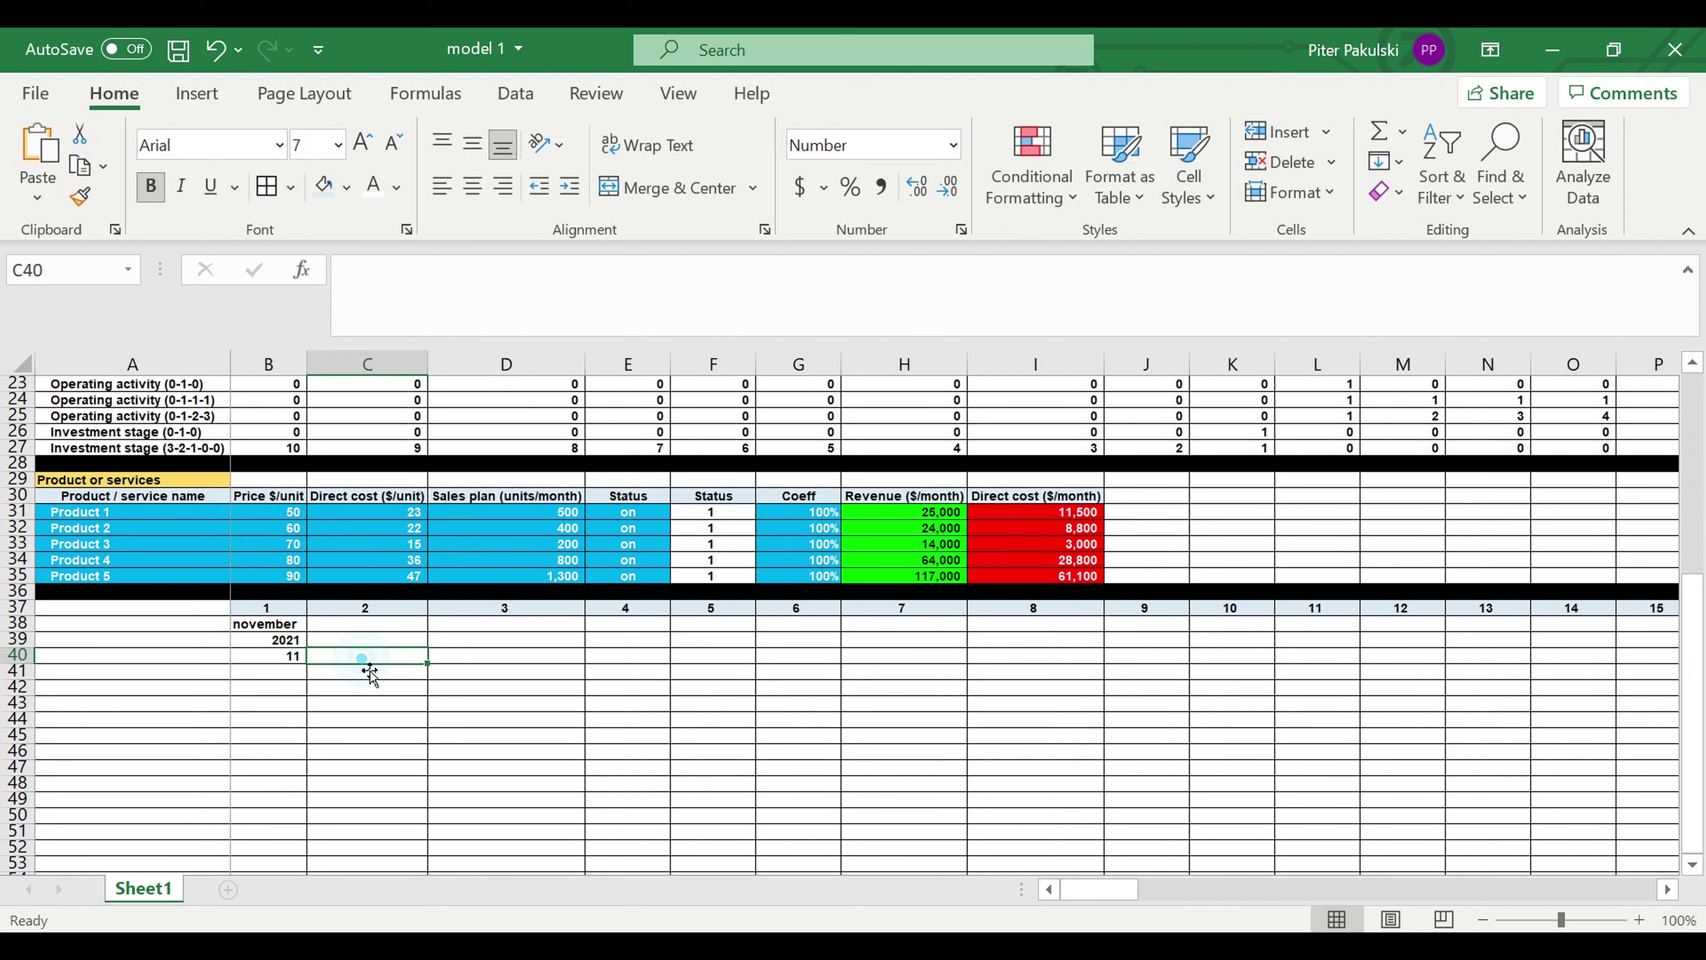
pyautogui.click(355, 644)
pyautogui.click(395, 659)
# Enter =IF(B40<12,B40+1,1) in C40 so it shows 12
pyautogui.write('=')
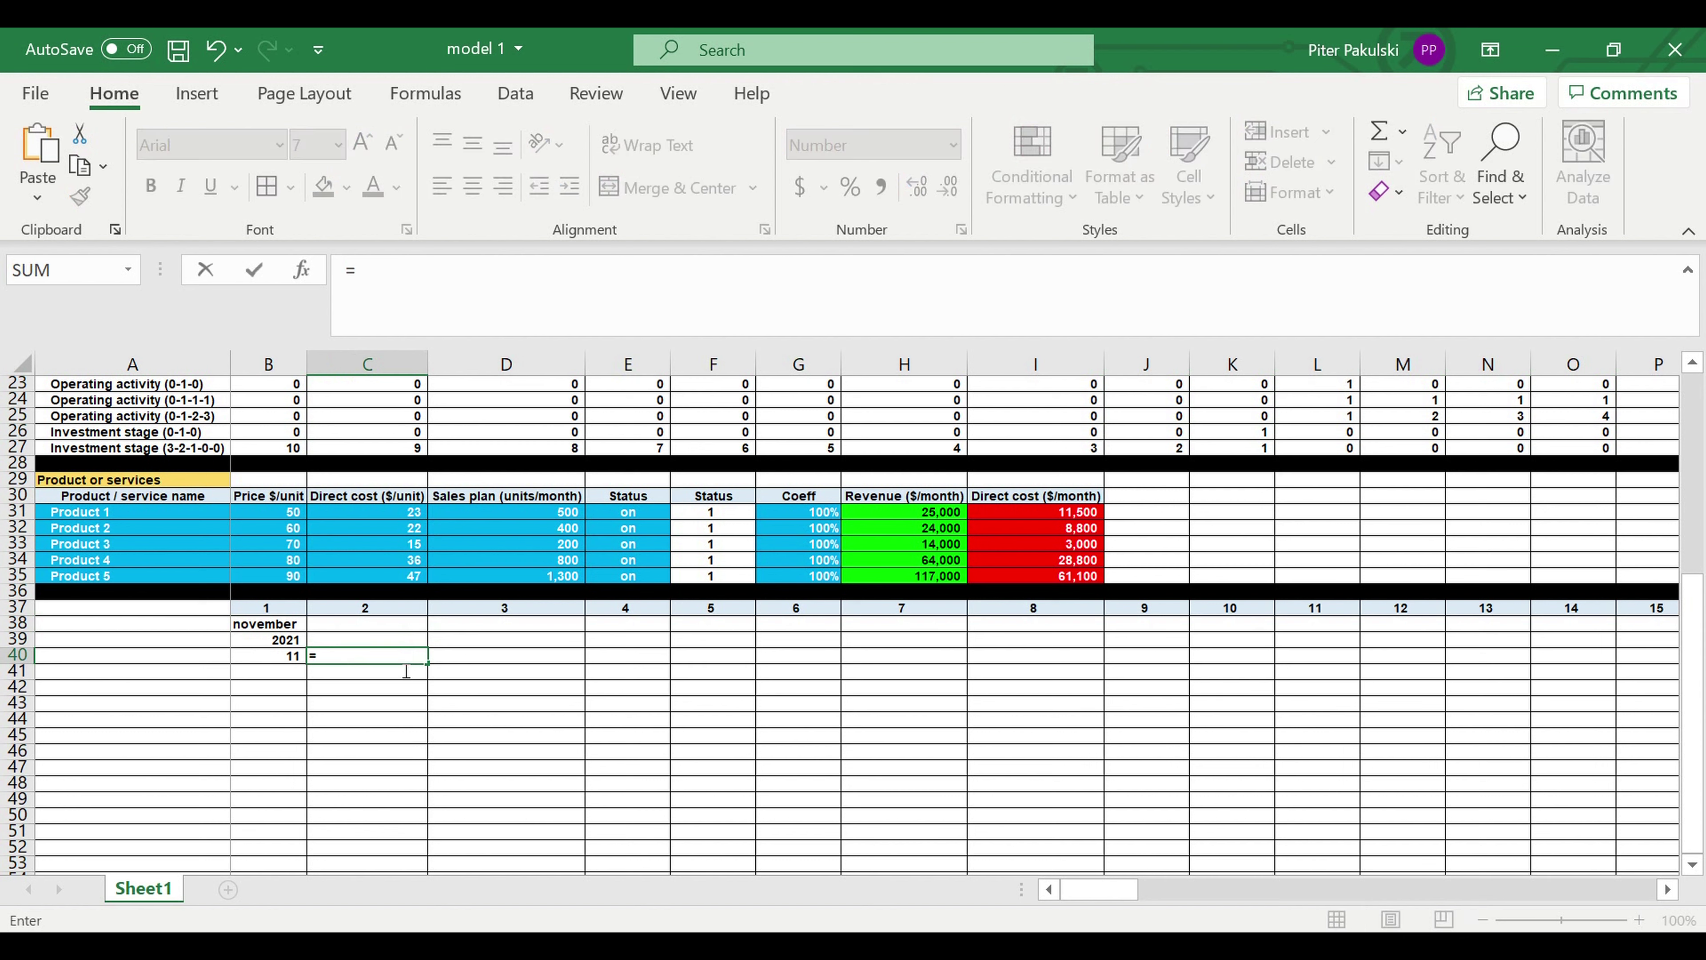
pyautogui.write('if')
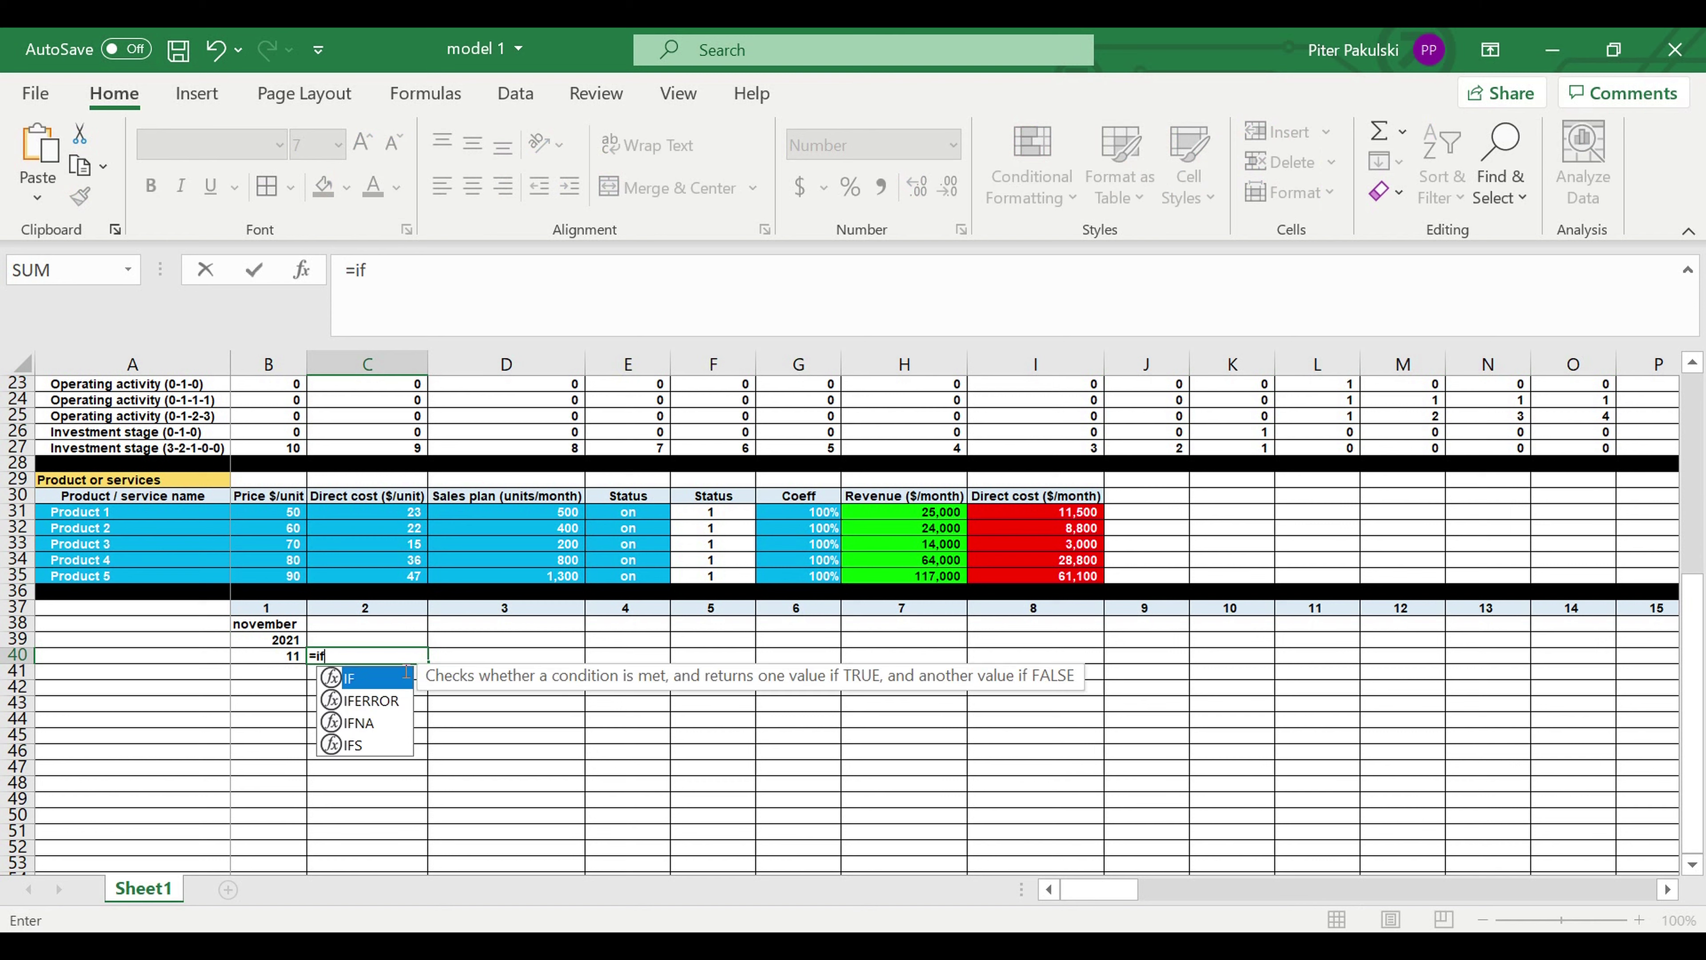
pyautogui.write('(')
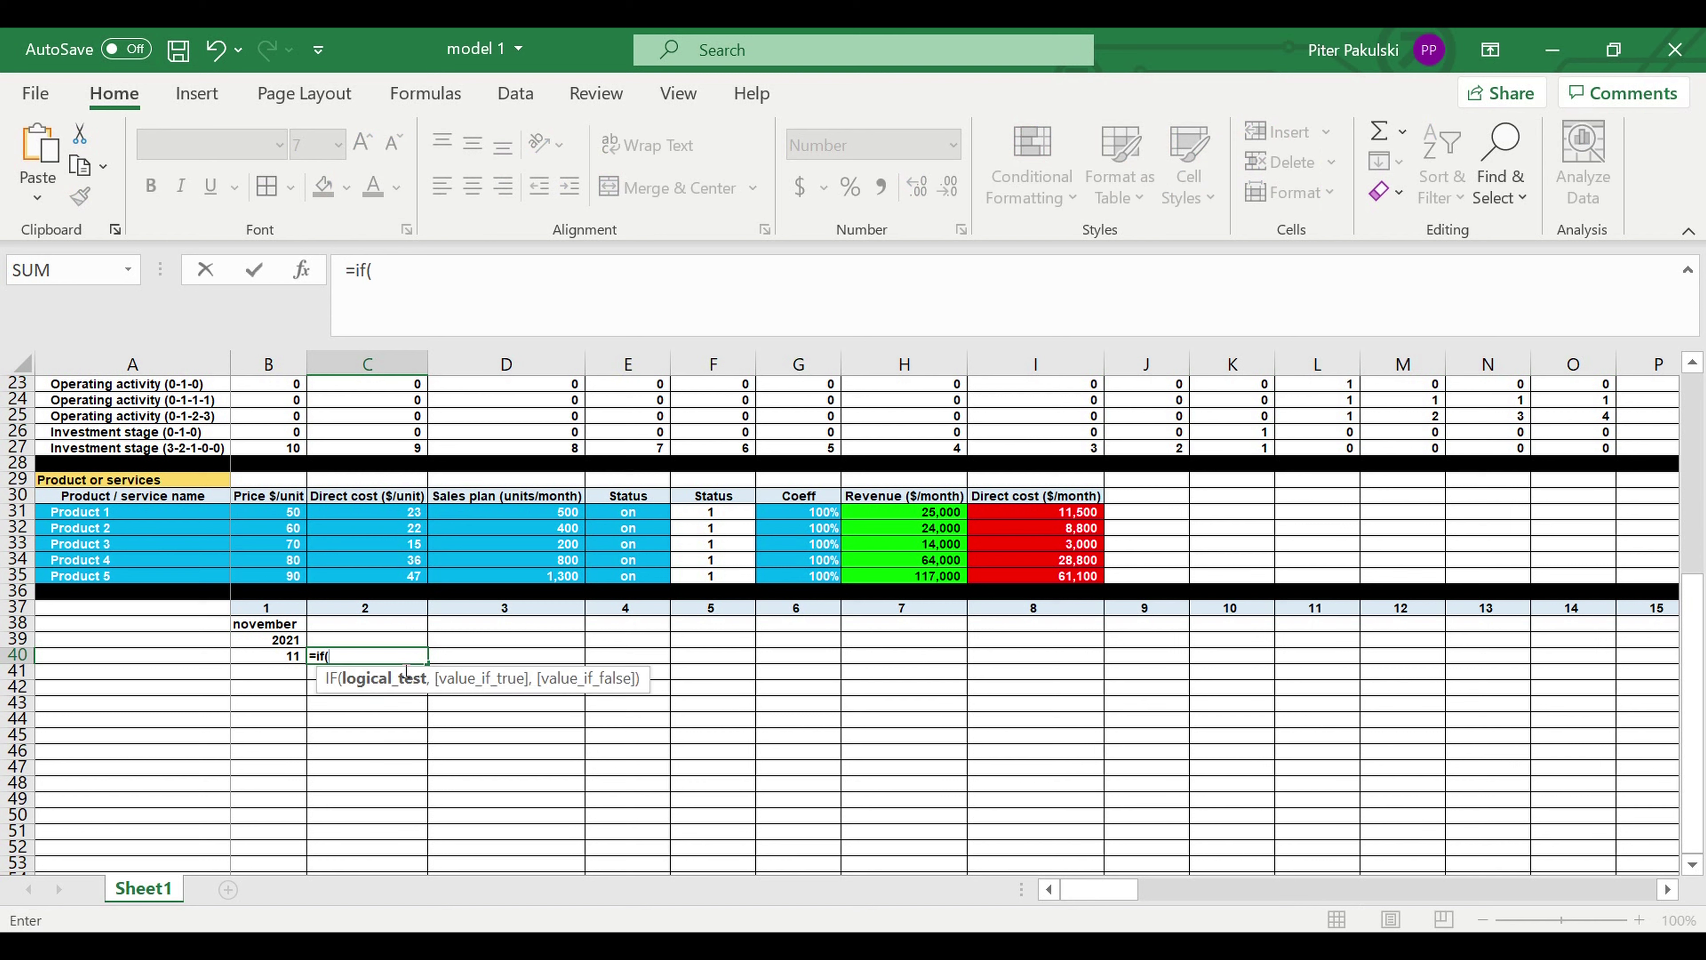
pyautogui.click(279, 659)
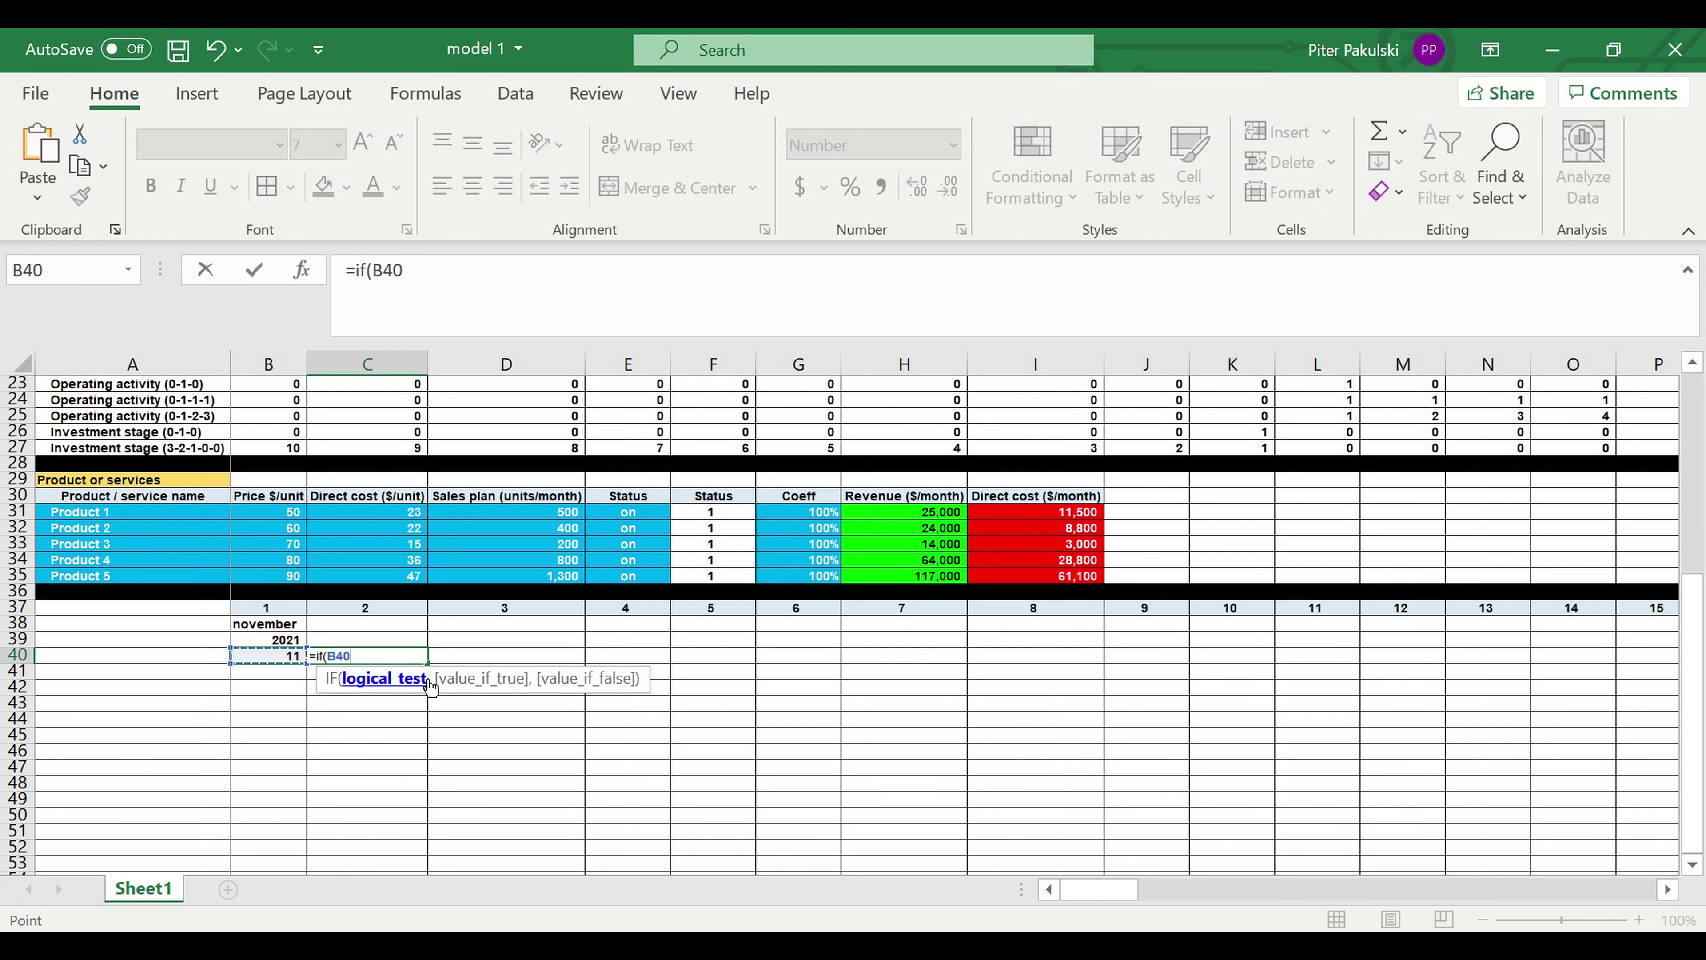
pyautogui.write('<12,')
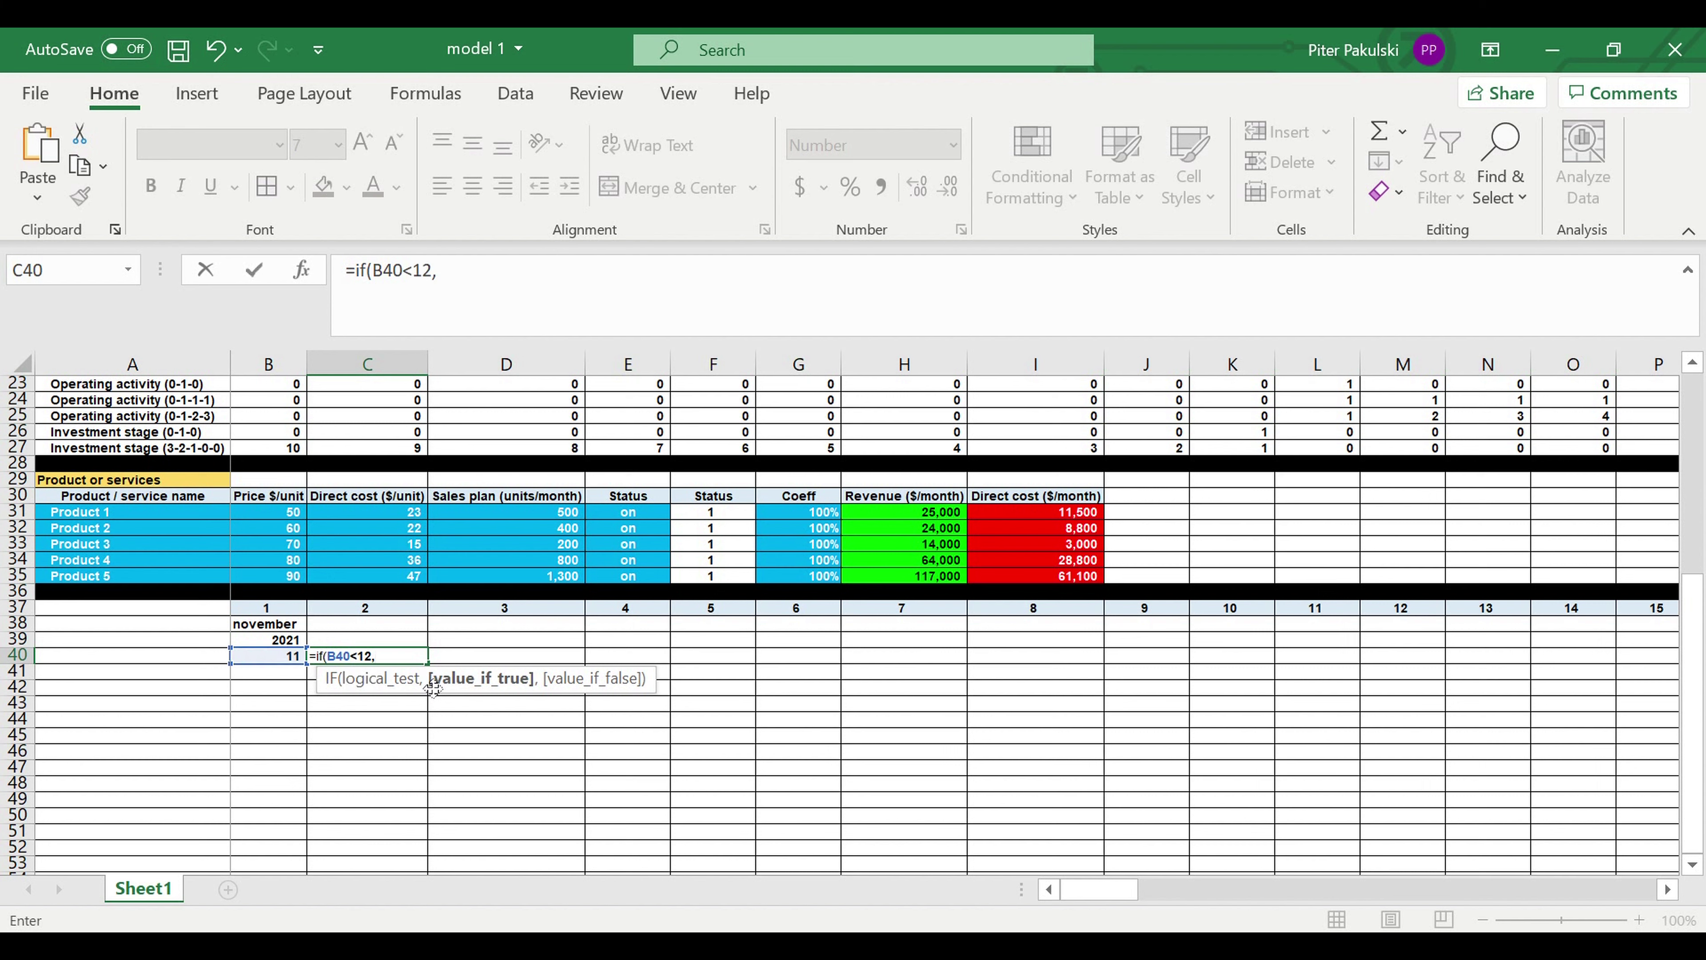
pyautogui.click(269, 659)
pyautogui.write('+1,1')
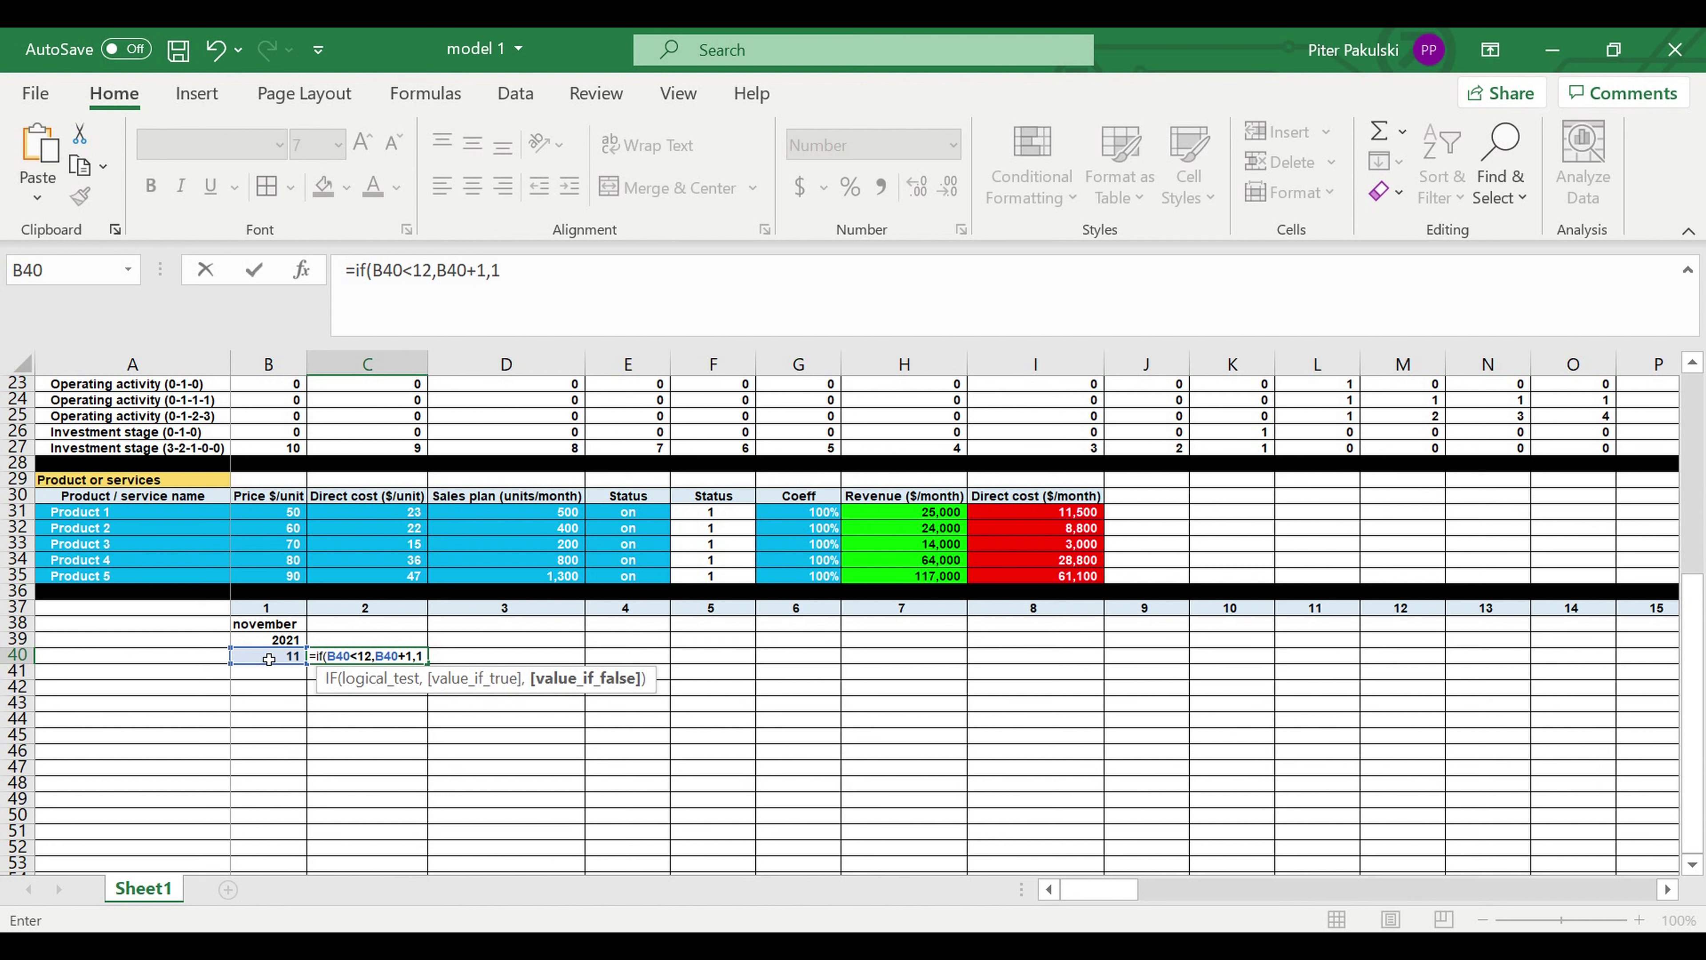
pyautogui.write(')')
pyautogui.press('Return')
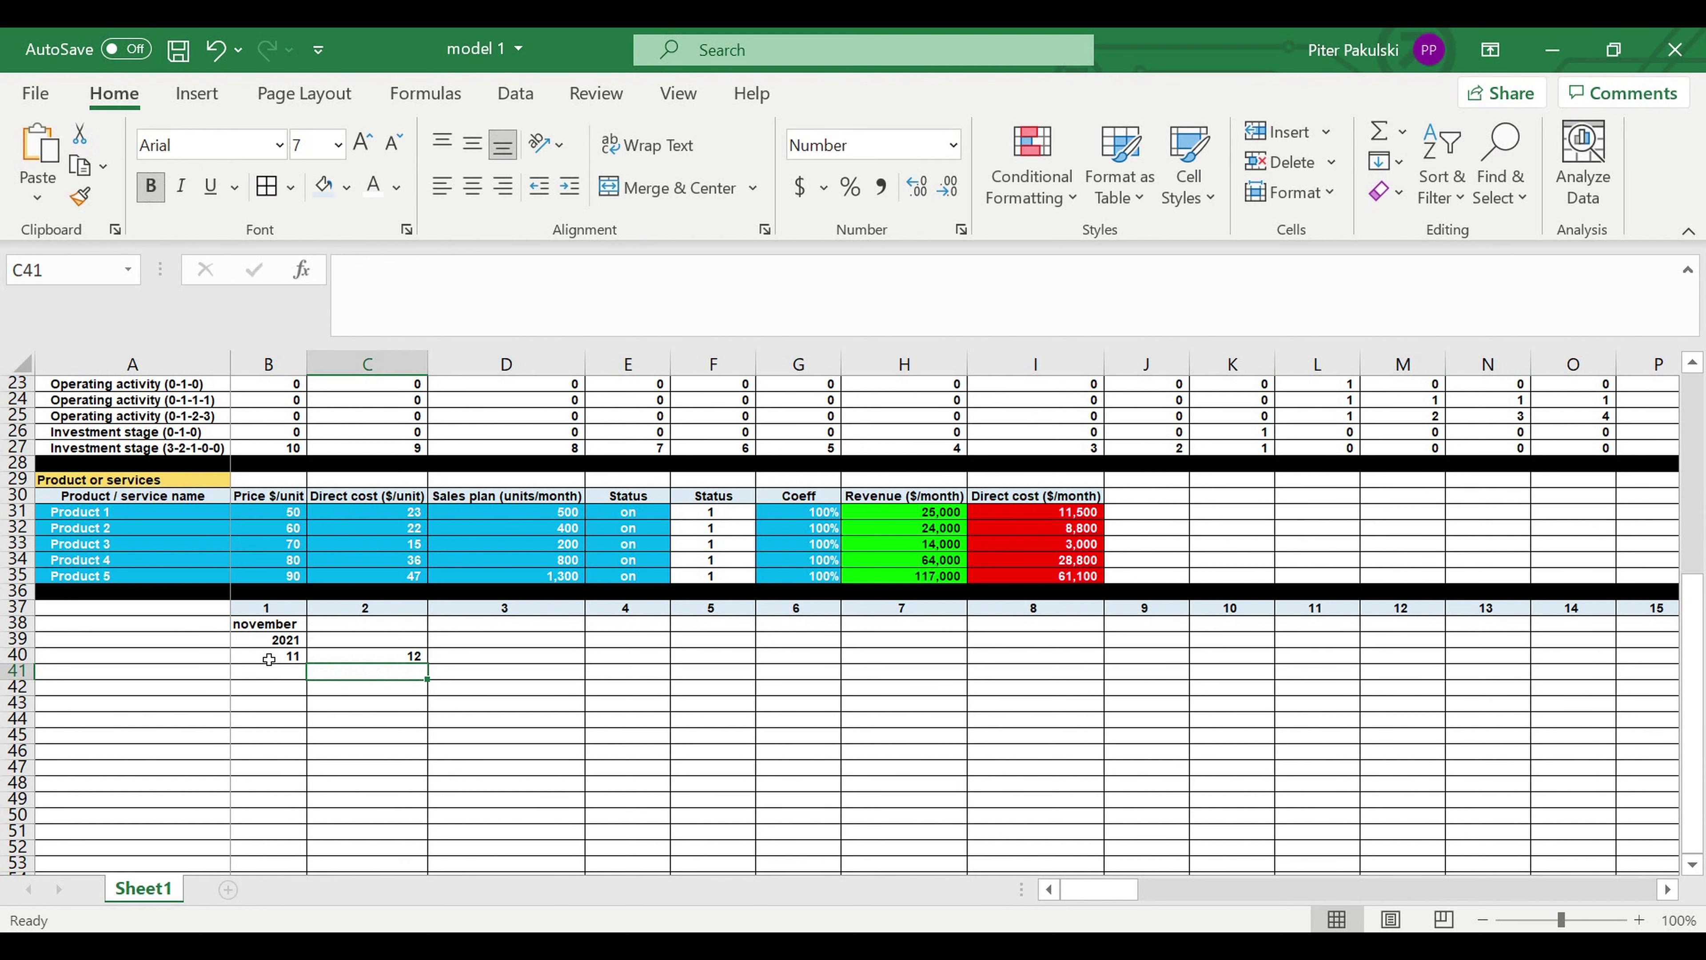
# Fill C40's next-month formula across row 40, giving 12, 1, 2, 3 onward
pyautogui.click(360, 656)
pyautogui.moveTo(430, 670); pyautogui.dragTo(1075, 707)
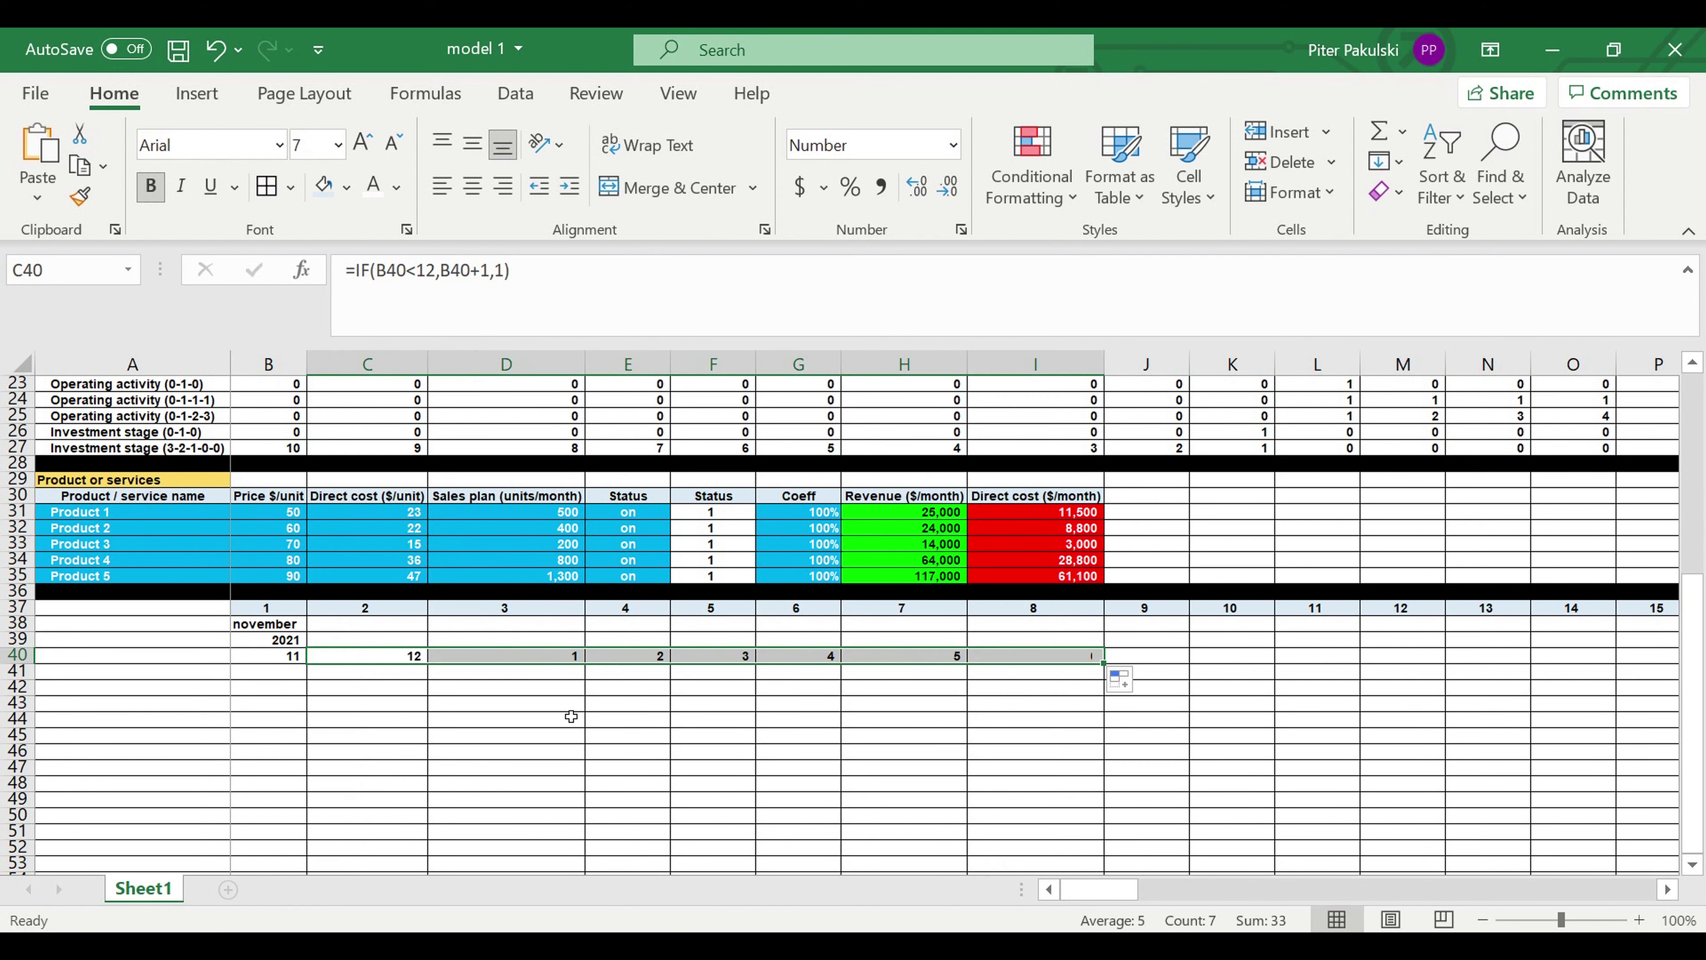
pyautogui.click(571, 702)
pyautogui.click(560, 657)
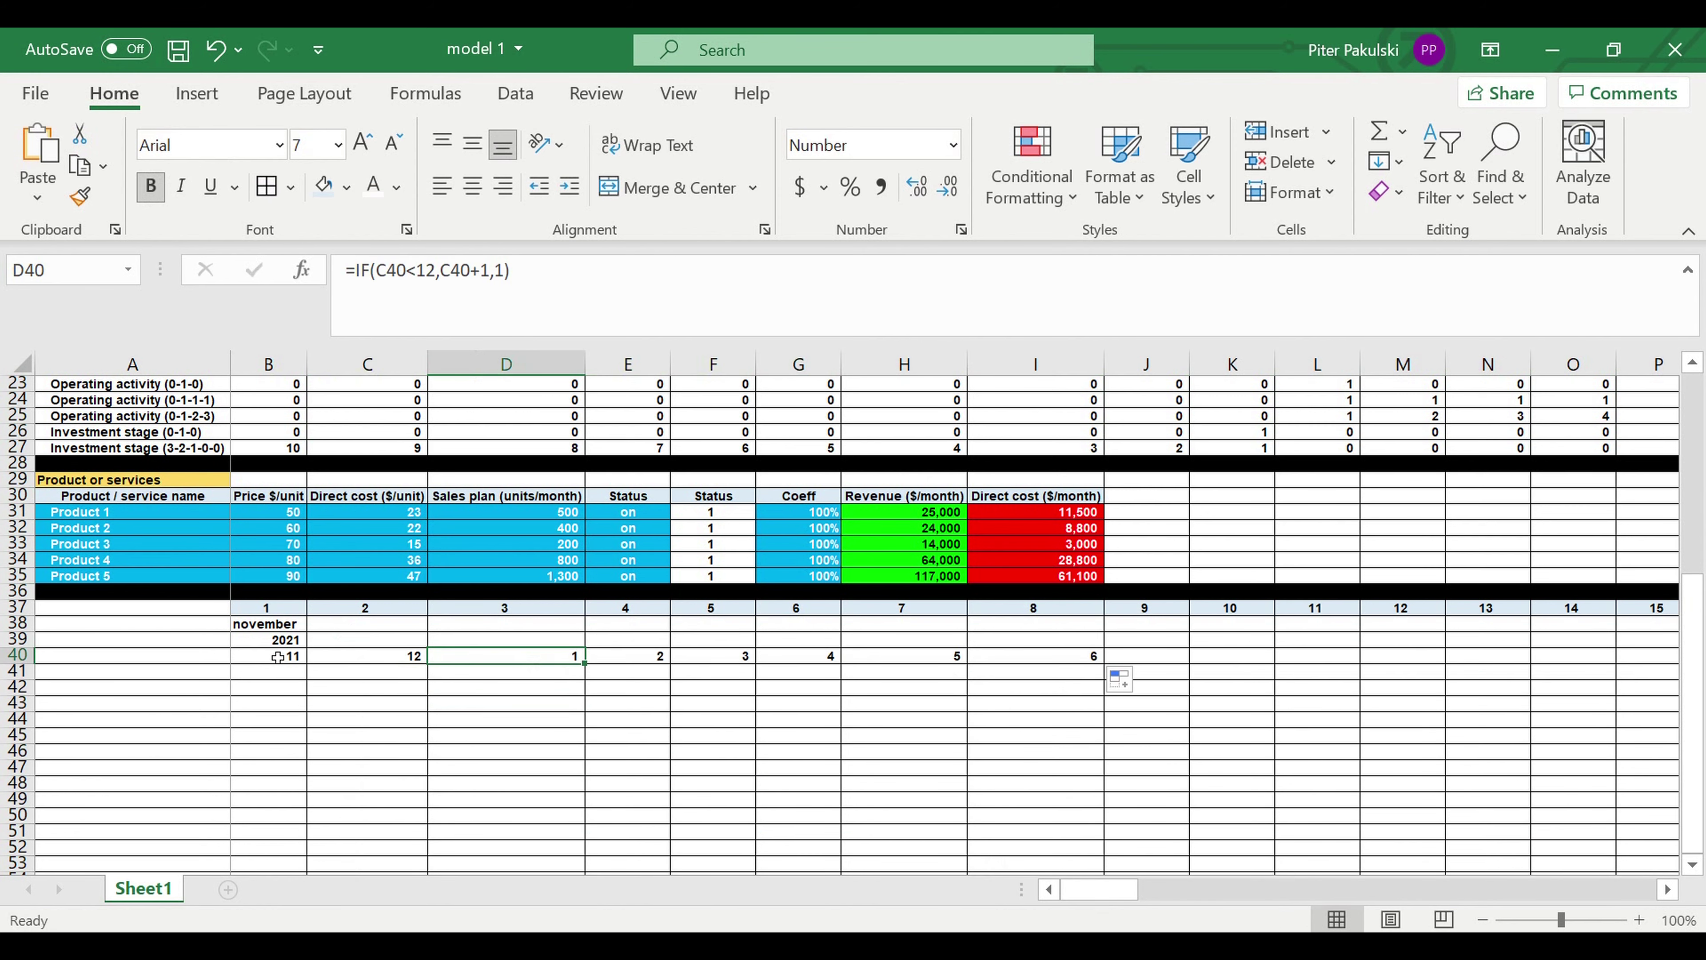
pyautogui.click(373, 657)
pyautogui.moveTo(429, 664); pyautogui.dragTo(1445, 643)
pyautogui.click(1496, 716)
pyautogui.click(1480, 654)
# Inspect the formulas in B40, C39 and C38, ending on B38
pyautogui.moveTo(1118, 888); pyautogui.dragTo(1069, 889)
pyautogui.click(272, 657)
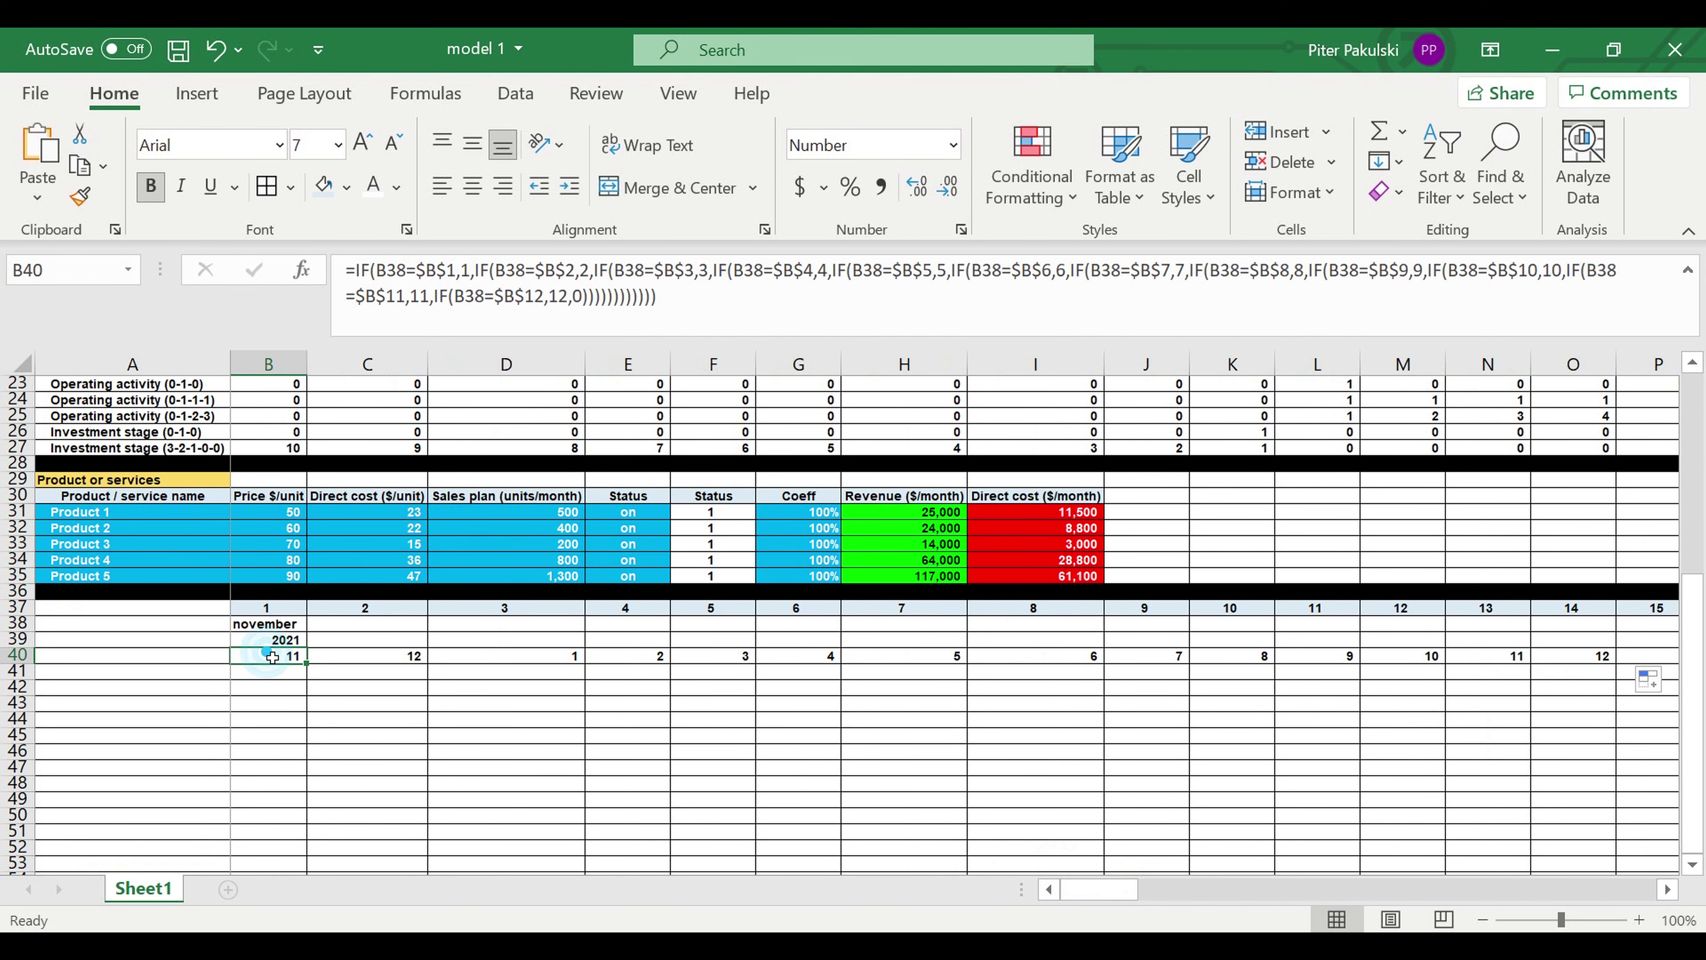
pyautogui.click(371, 645)
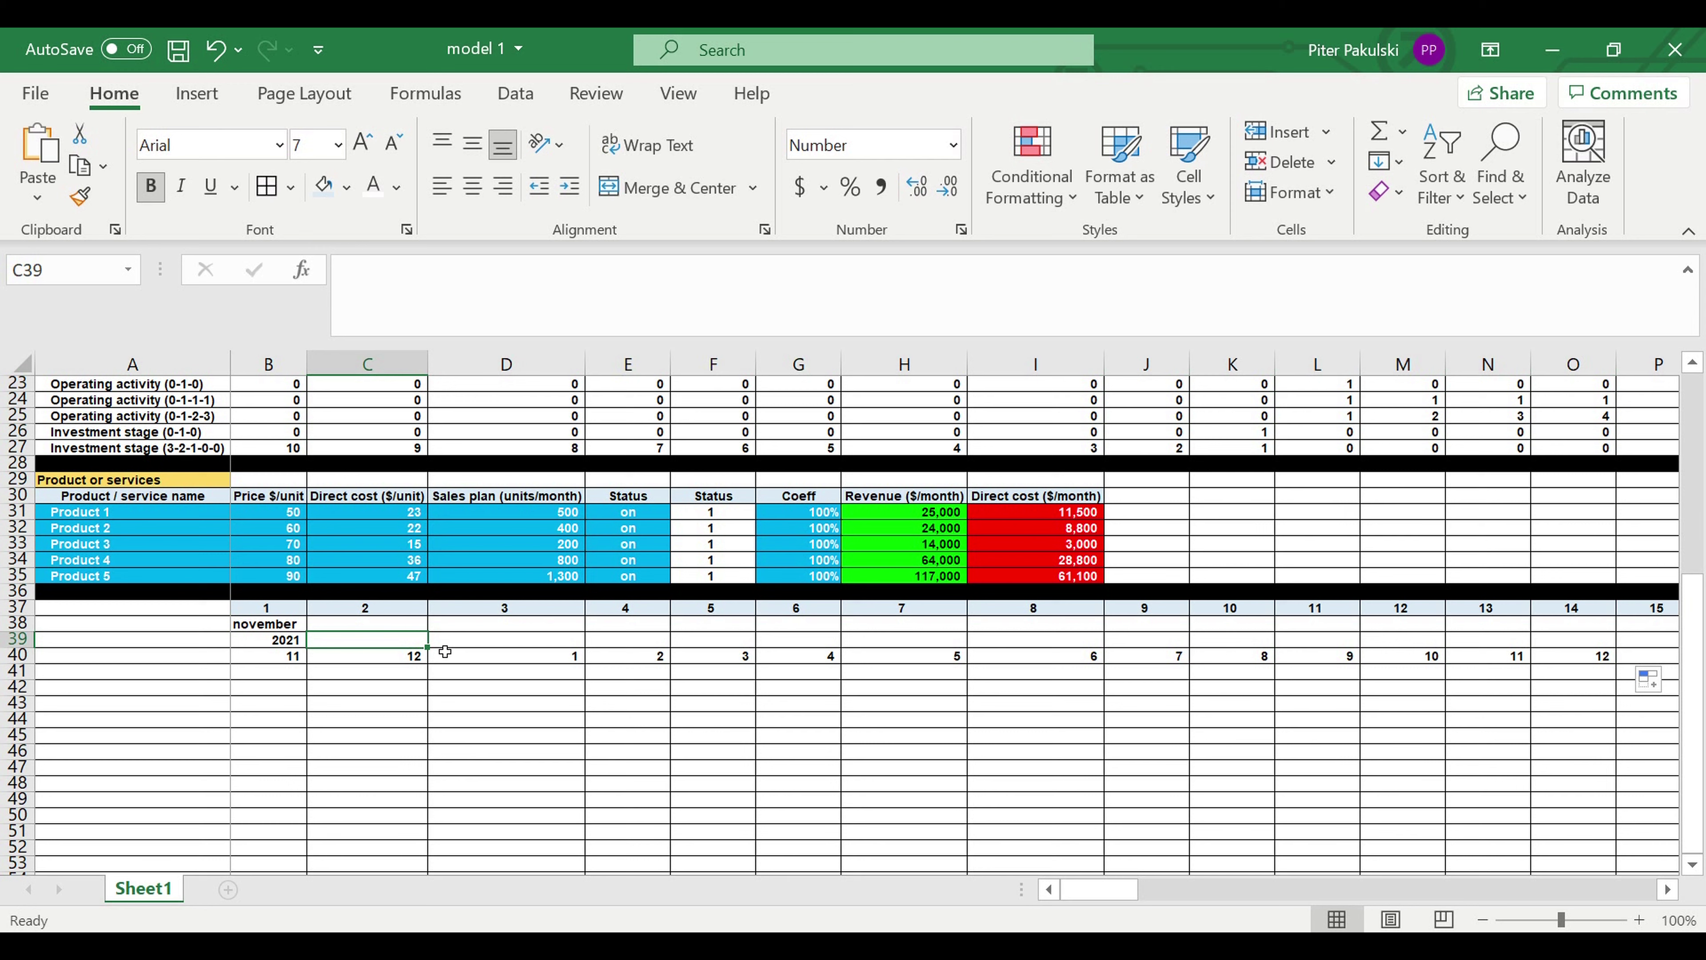
pyautogui.click(376, 717)
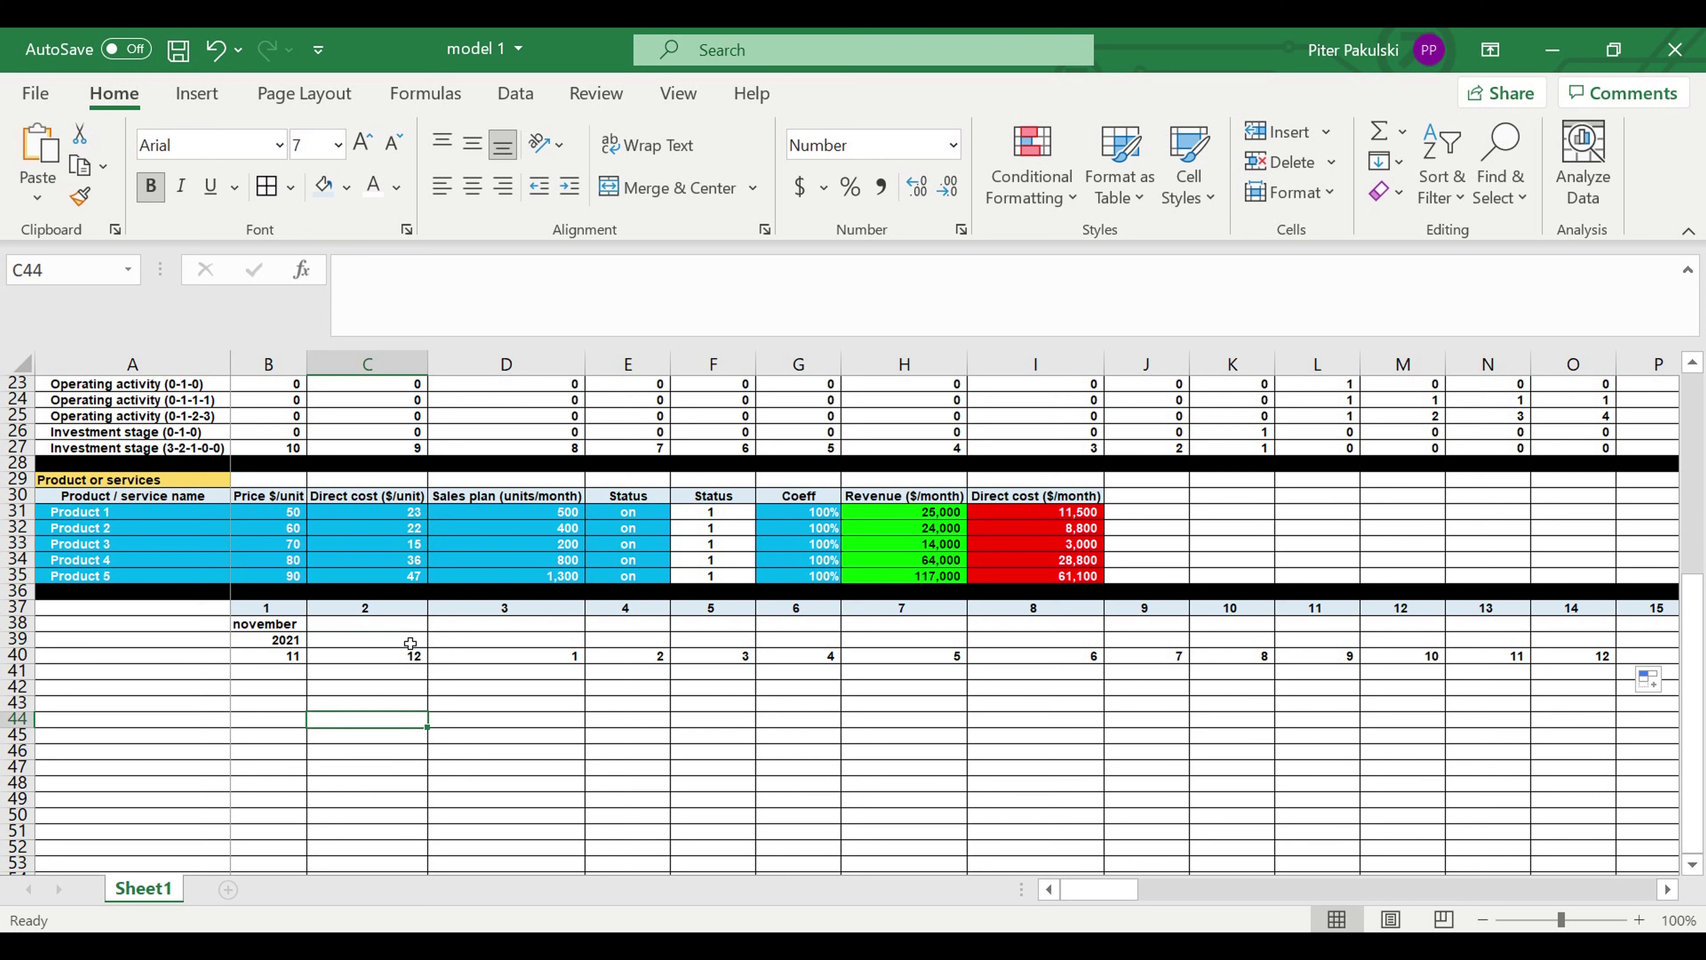
pyautogui.click(386, 625)
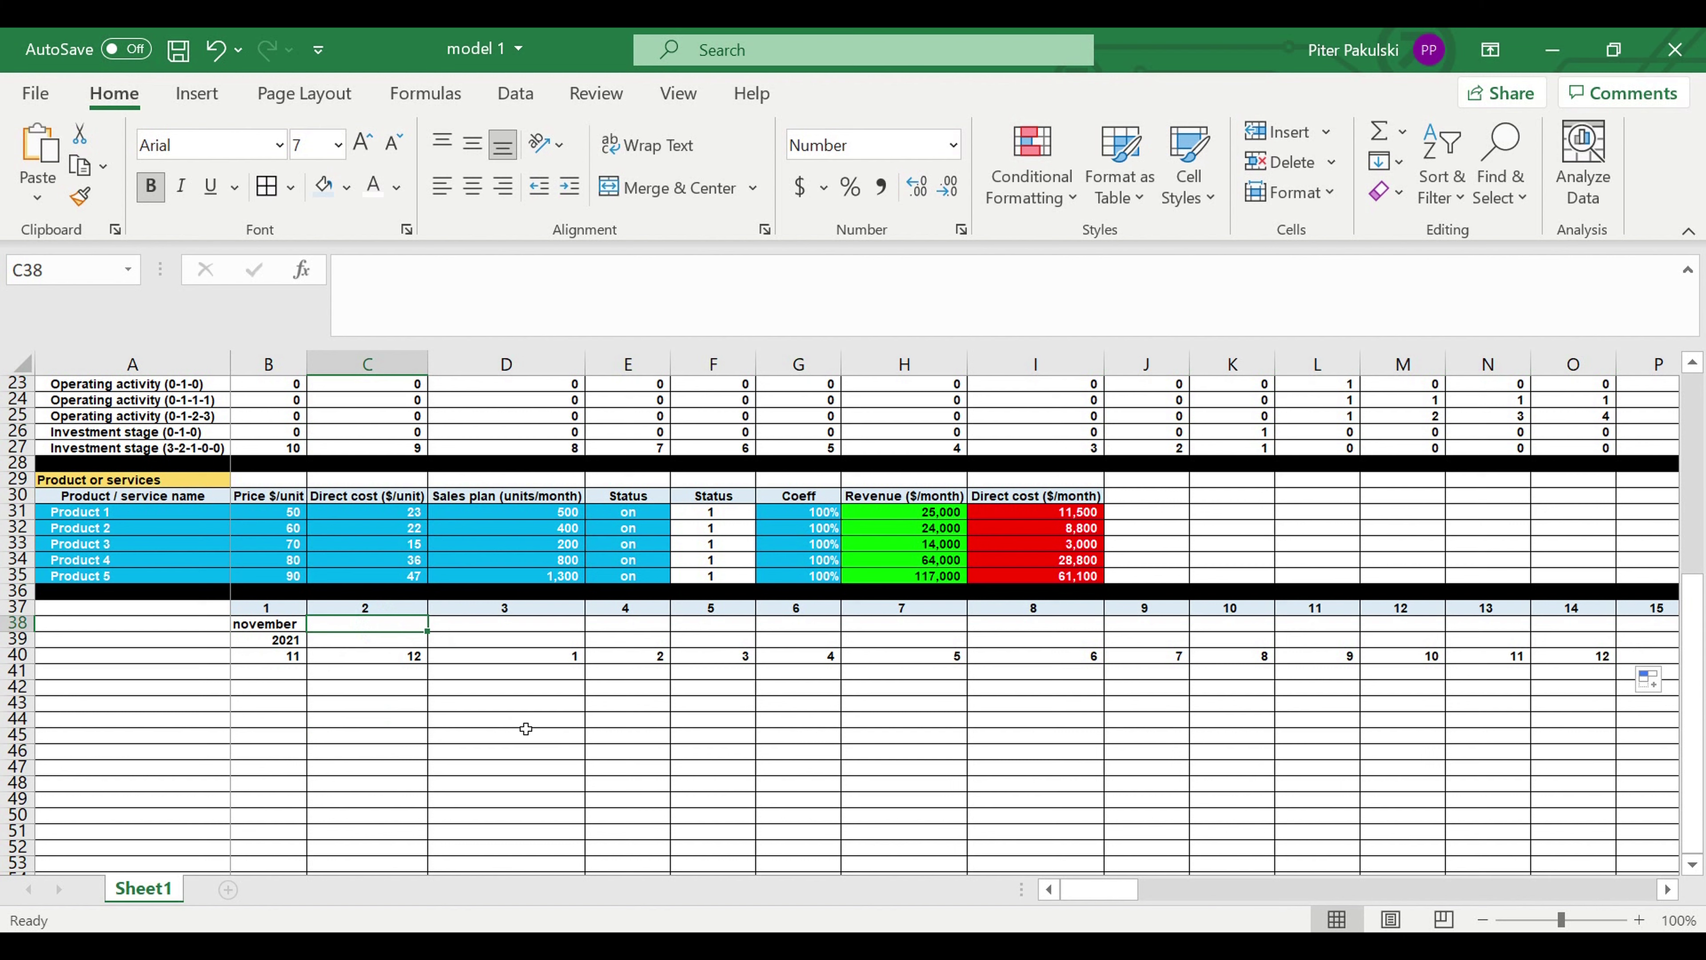
pyautogui.press('Left')
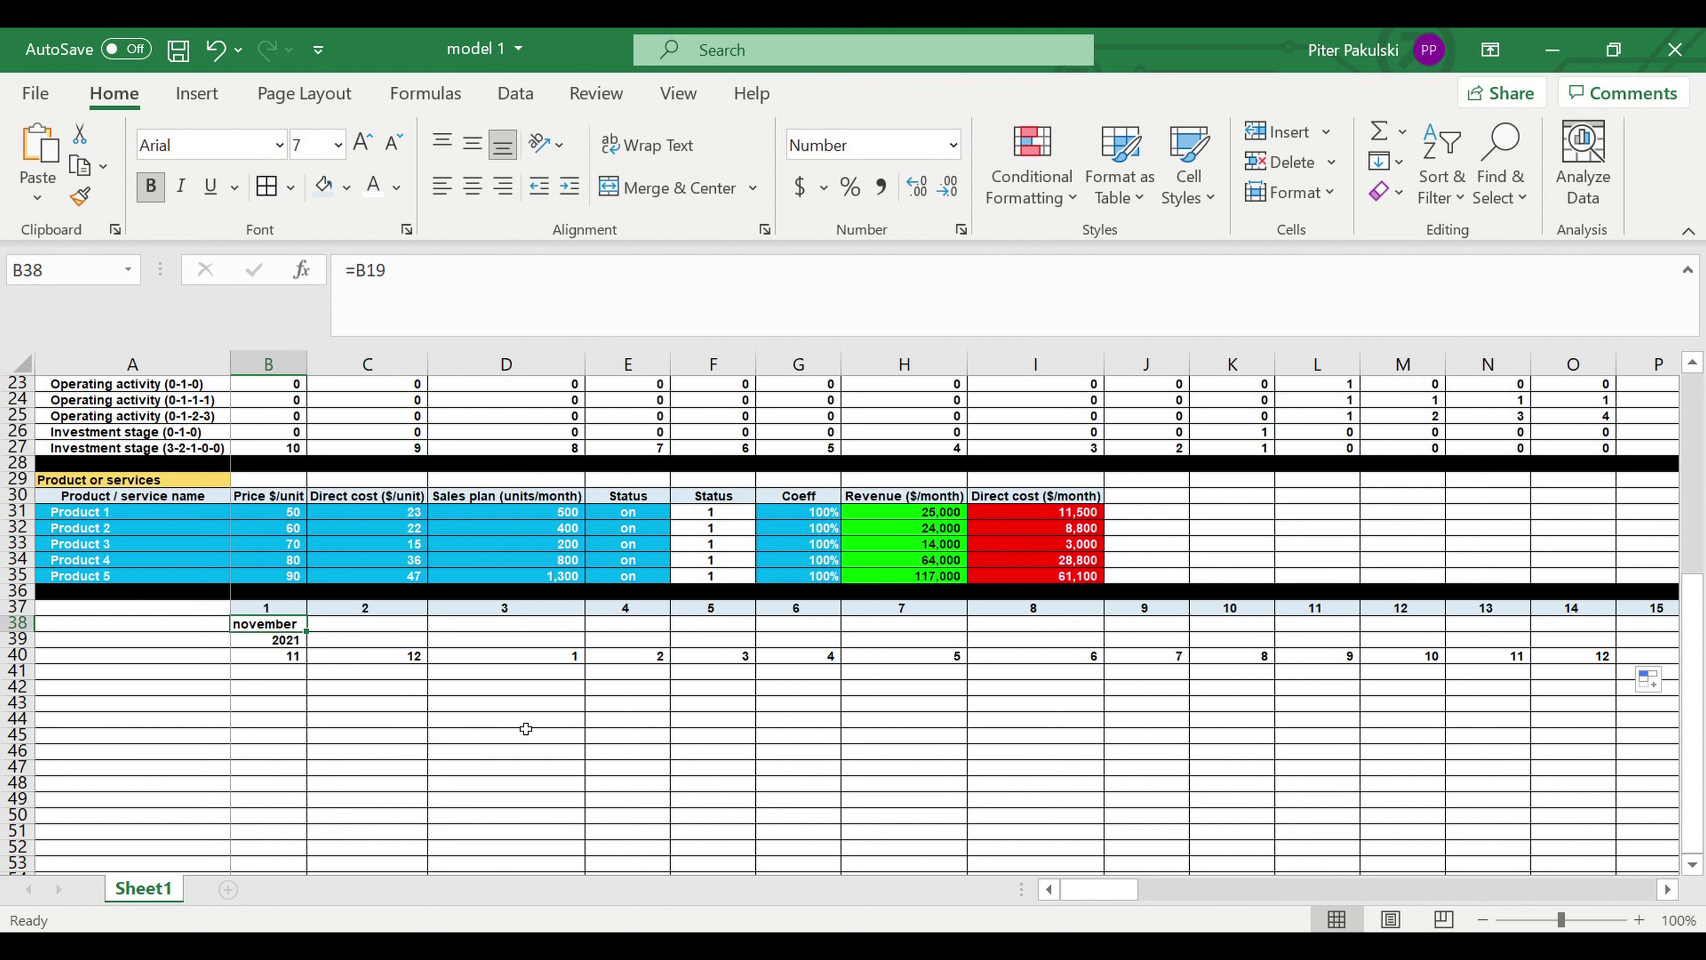
# Begin C38's formula as =IF(C40=$D$1, with D1 locked absolutely
pyautogui.press('Right')
pyautogui.write('=')
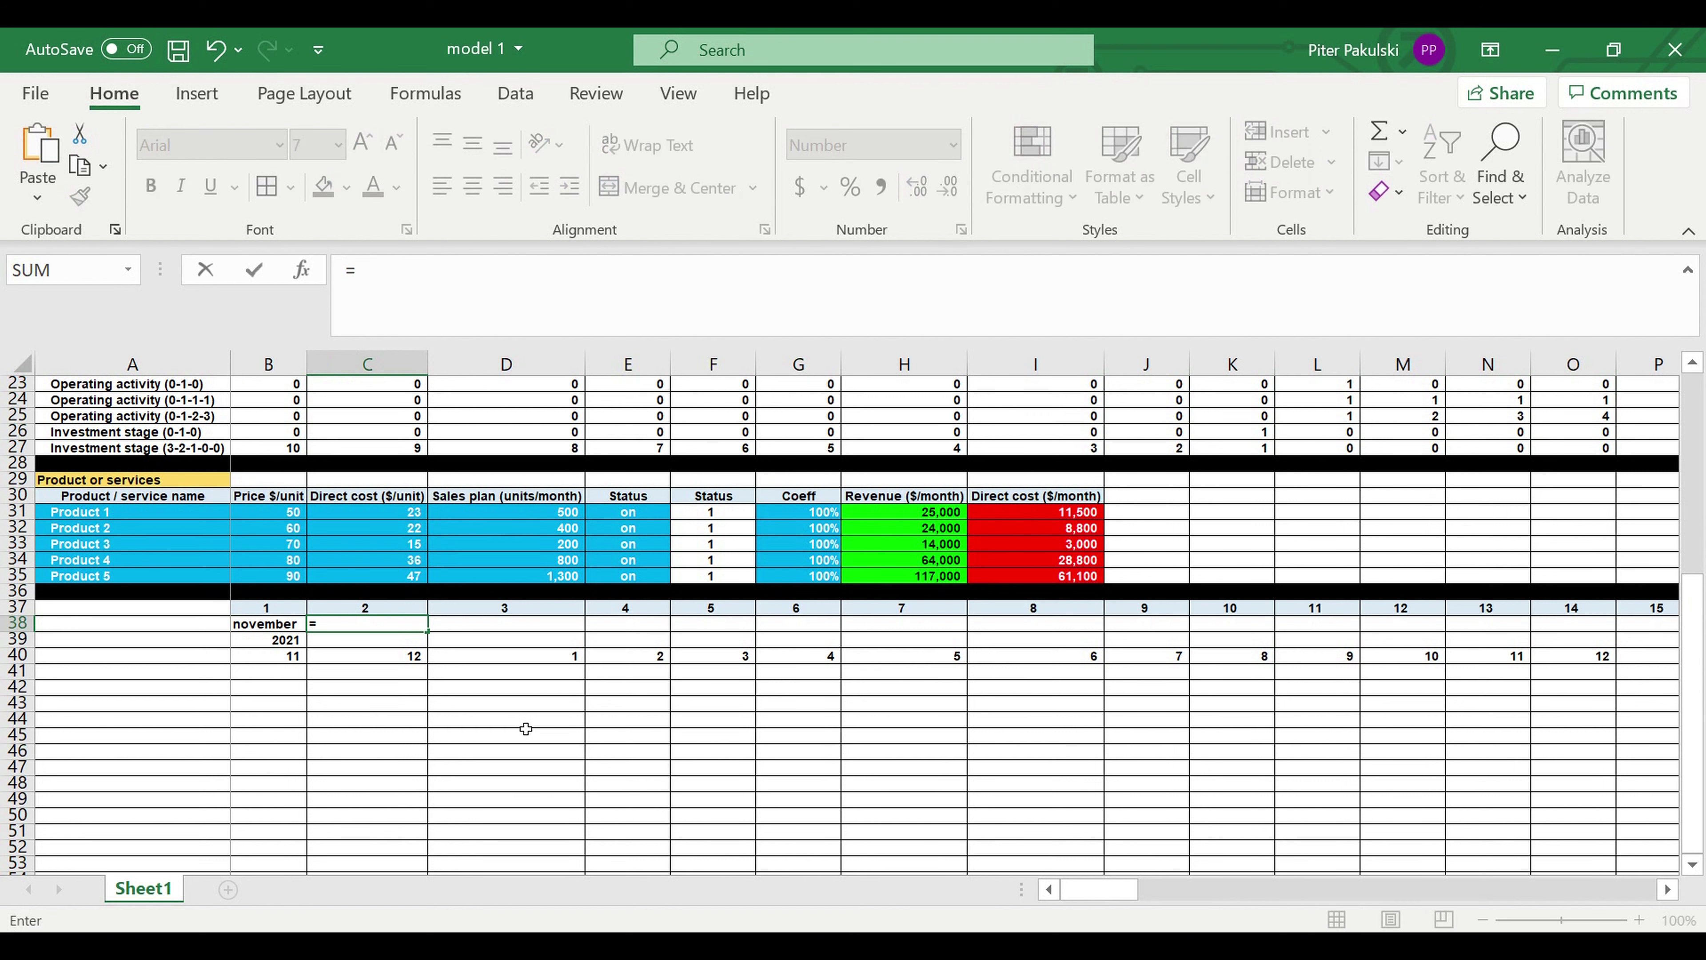
pyautogui.write('if')
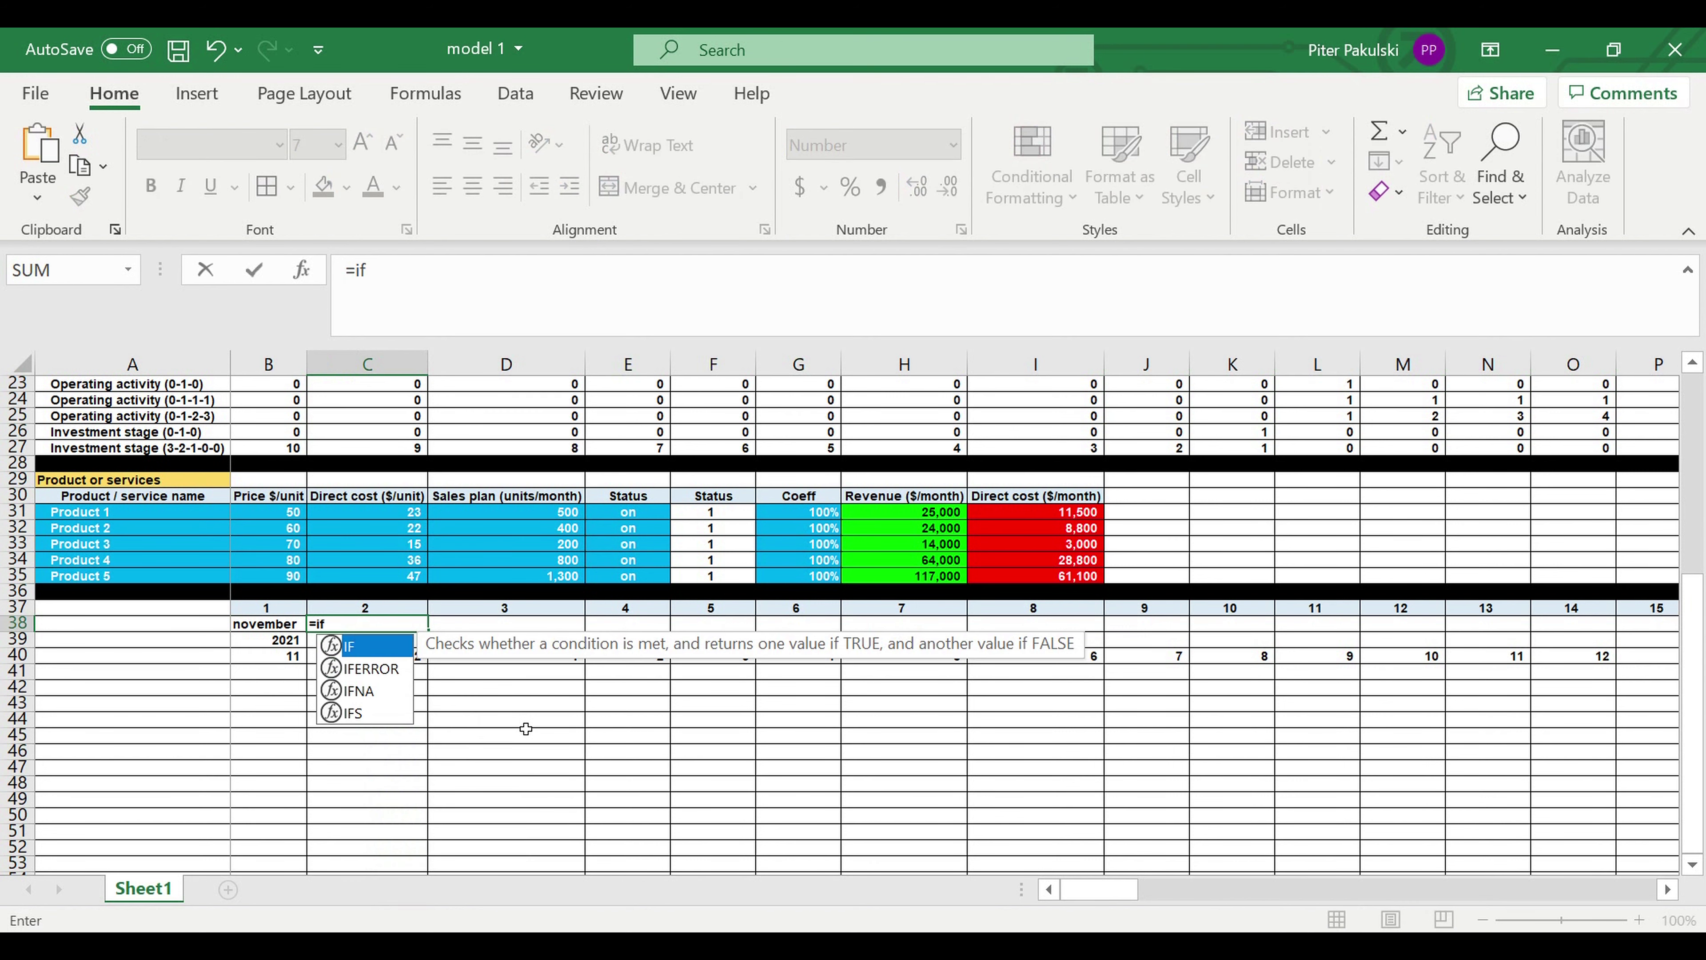
pyautogui.write('(')
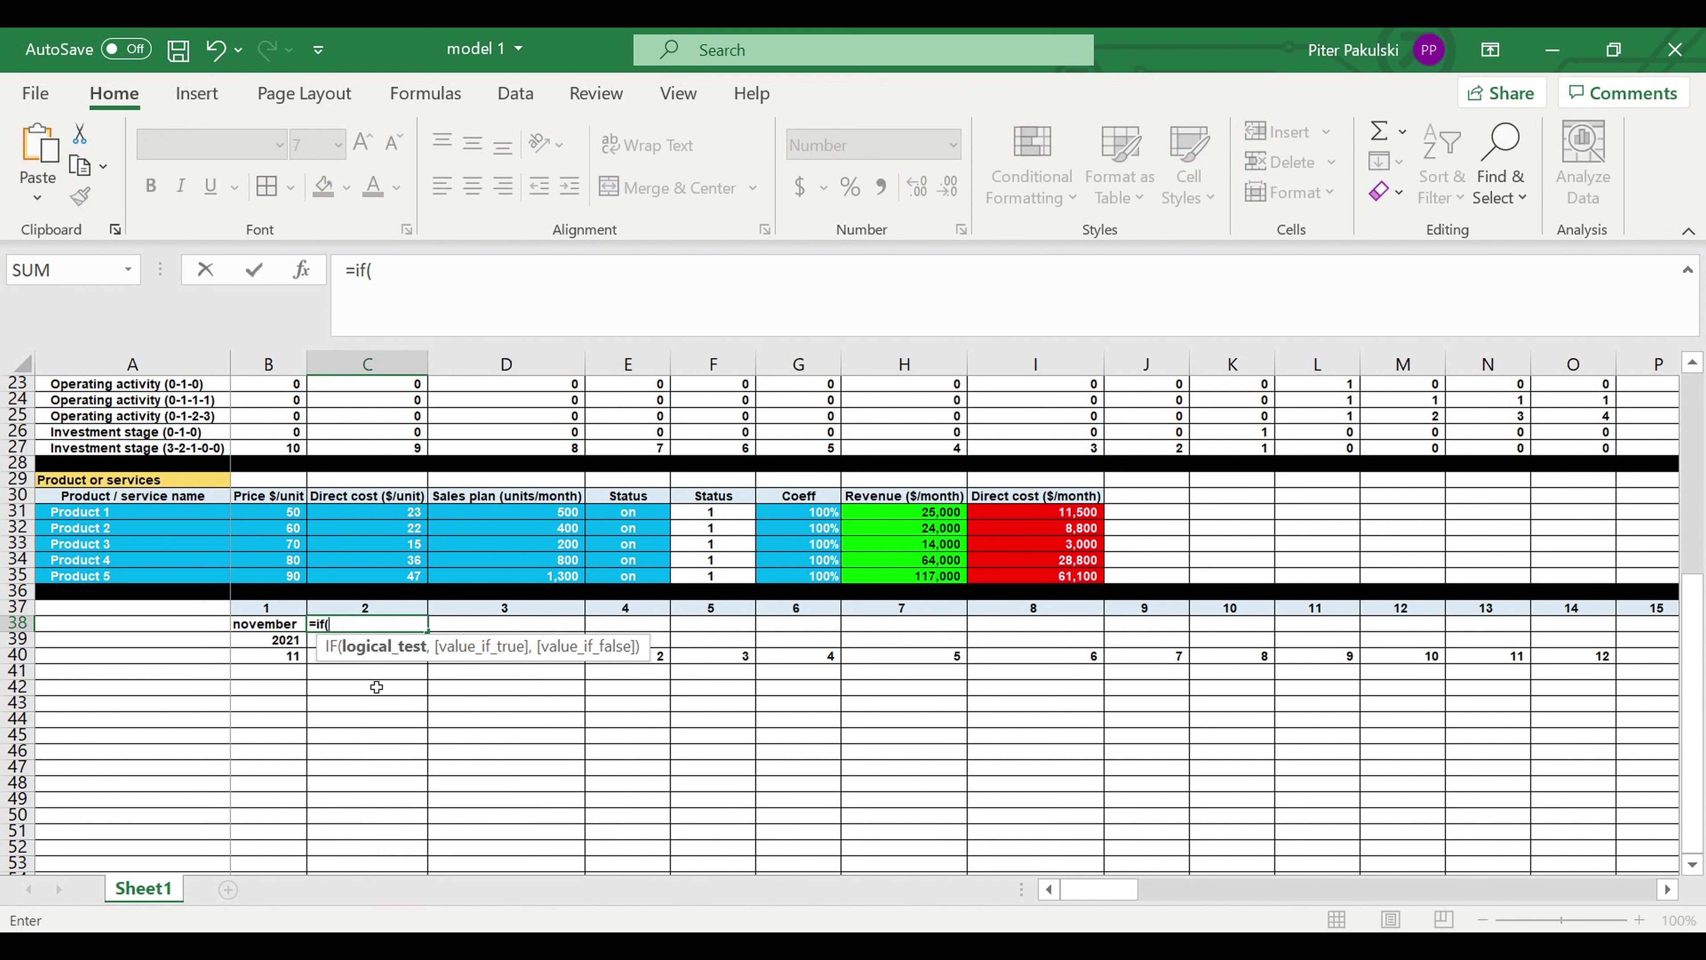
pyautogui.click(356, 669)
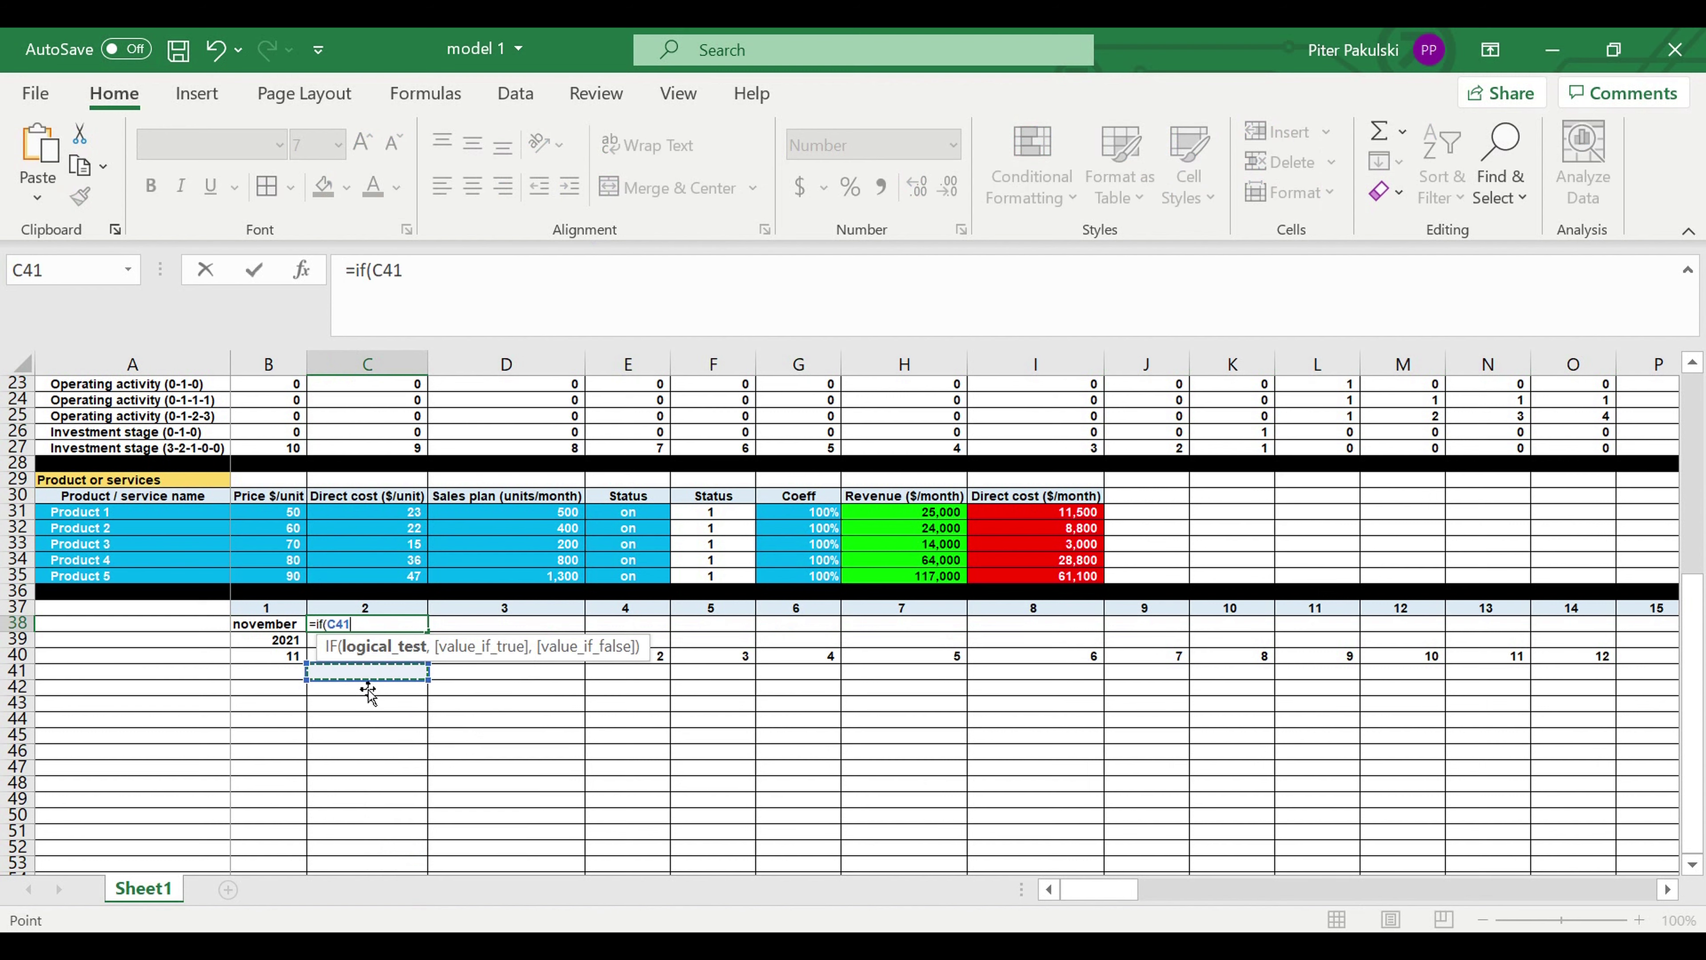
pyautogui.click(356, 661)
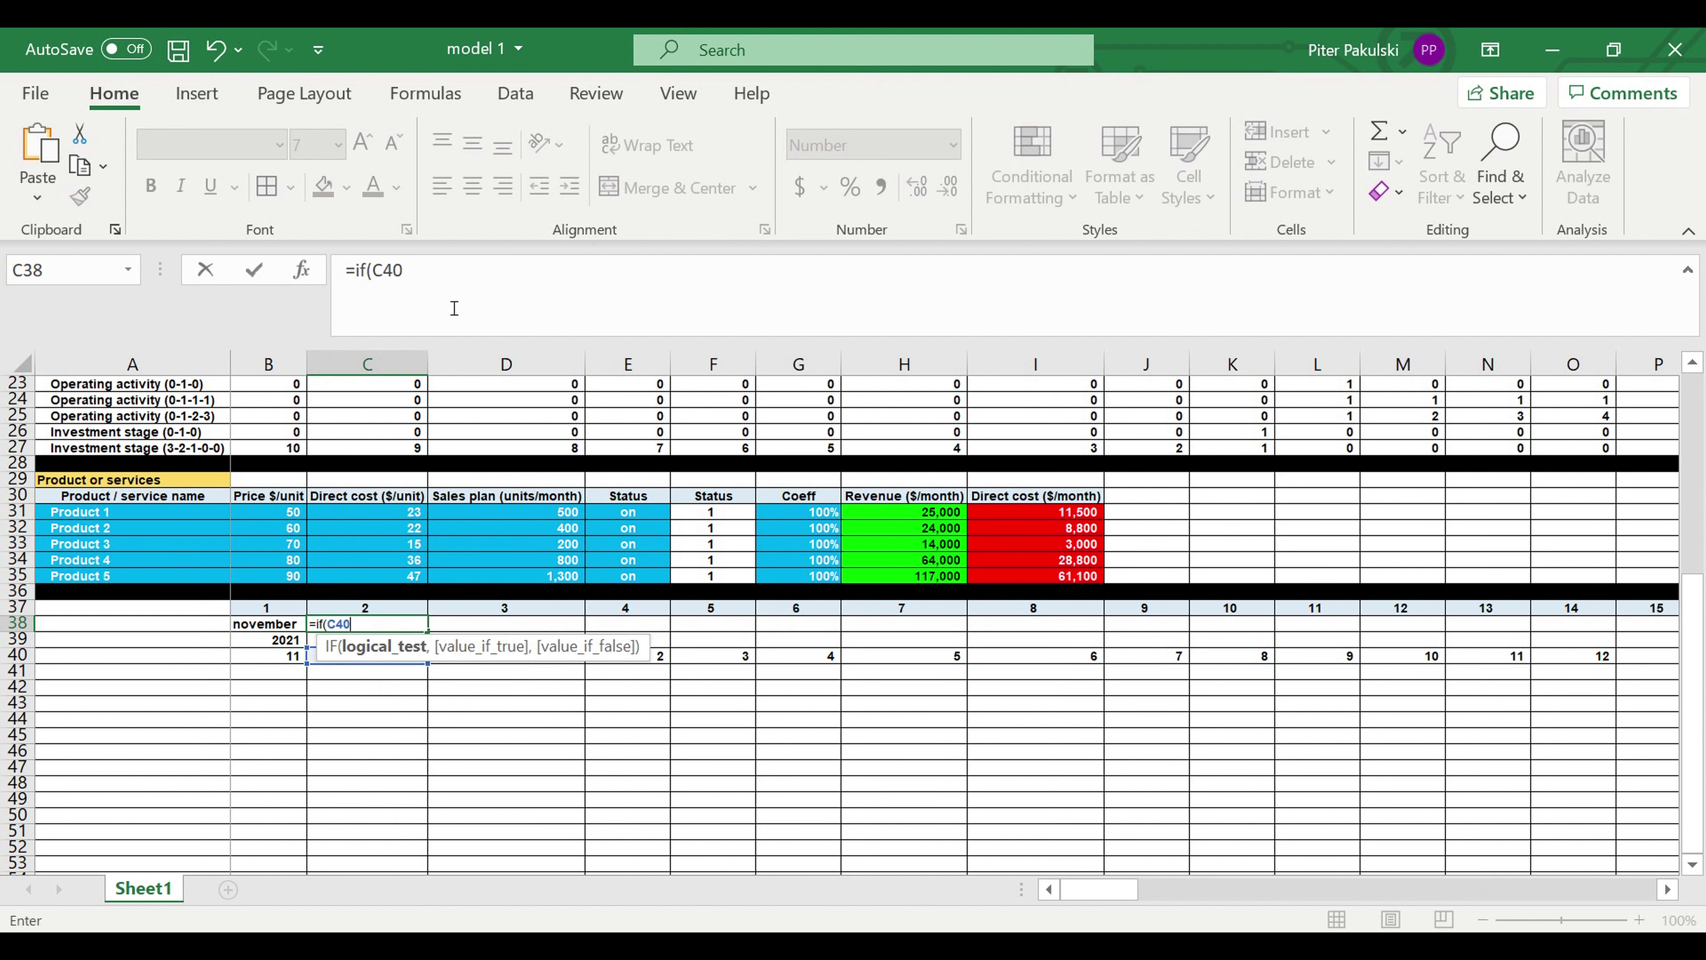
pyautogui.click(446, 287)
pyautogui.write('=')
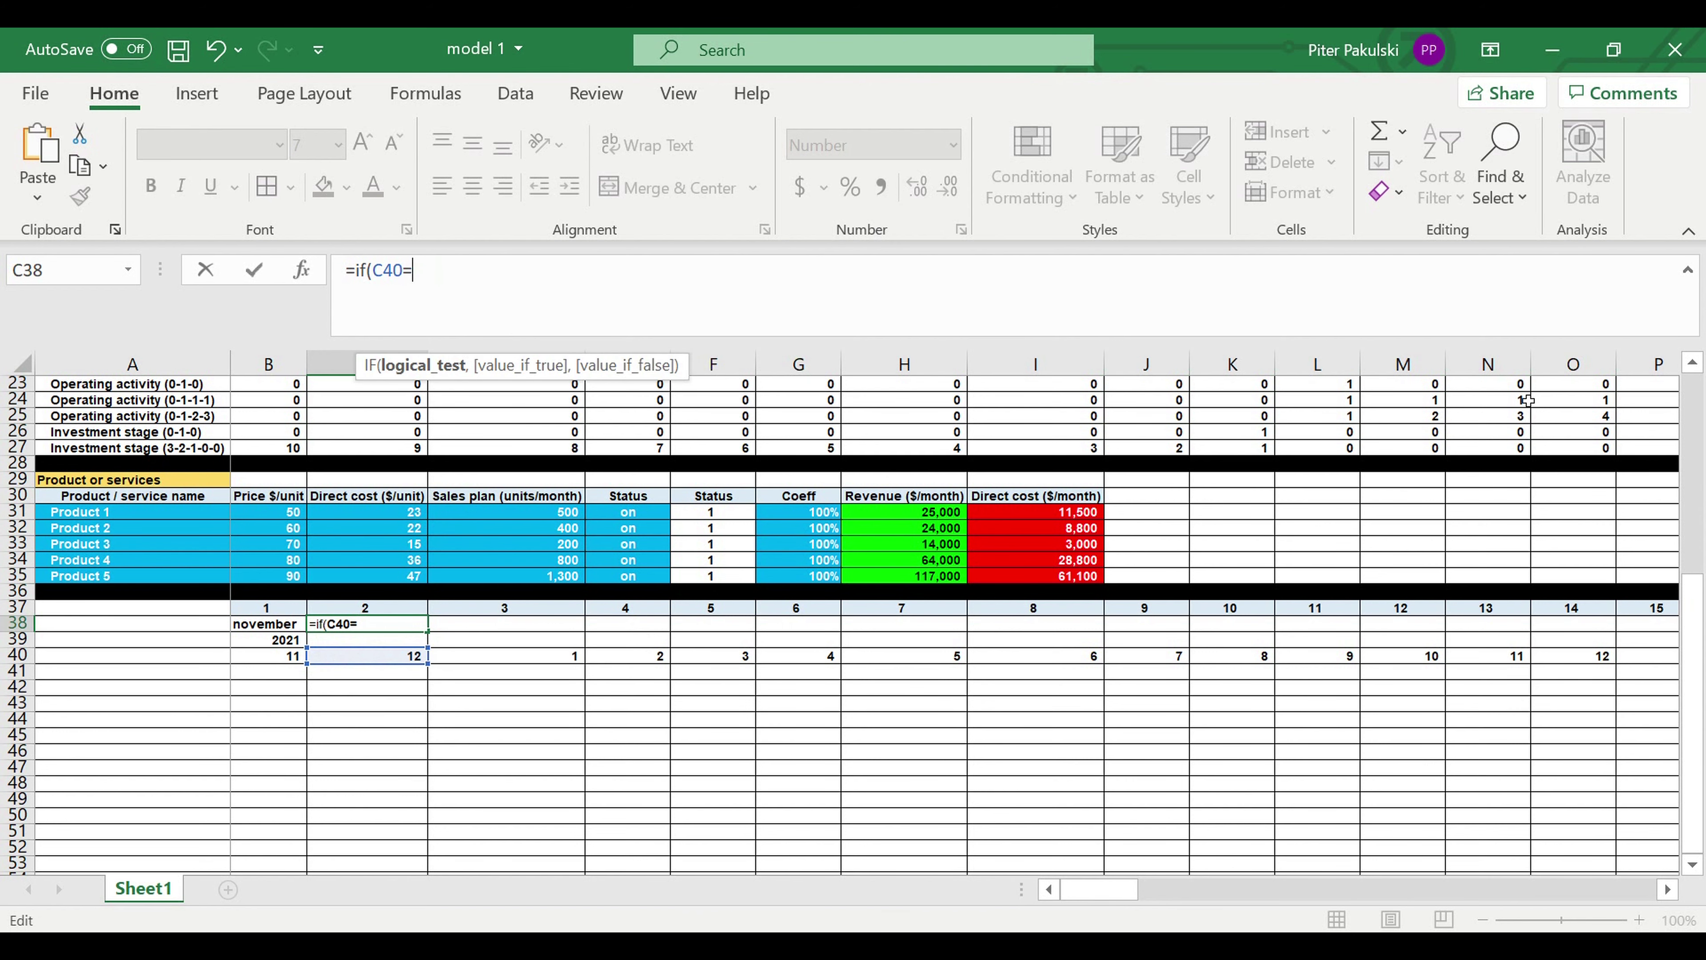
pyautogui.moveTo(1696, 628); pyautogui.dragTo(1693, 386)
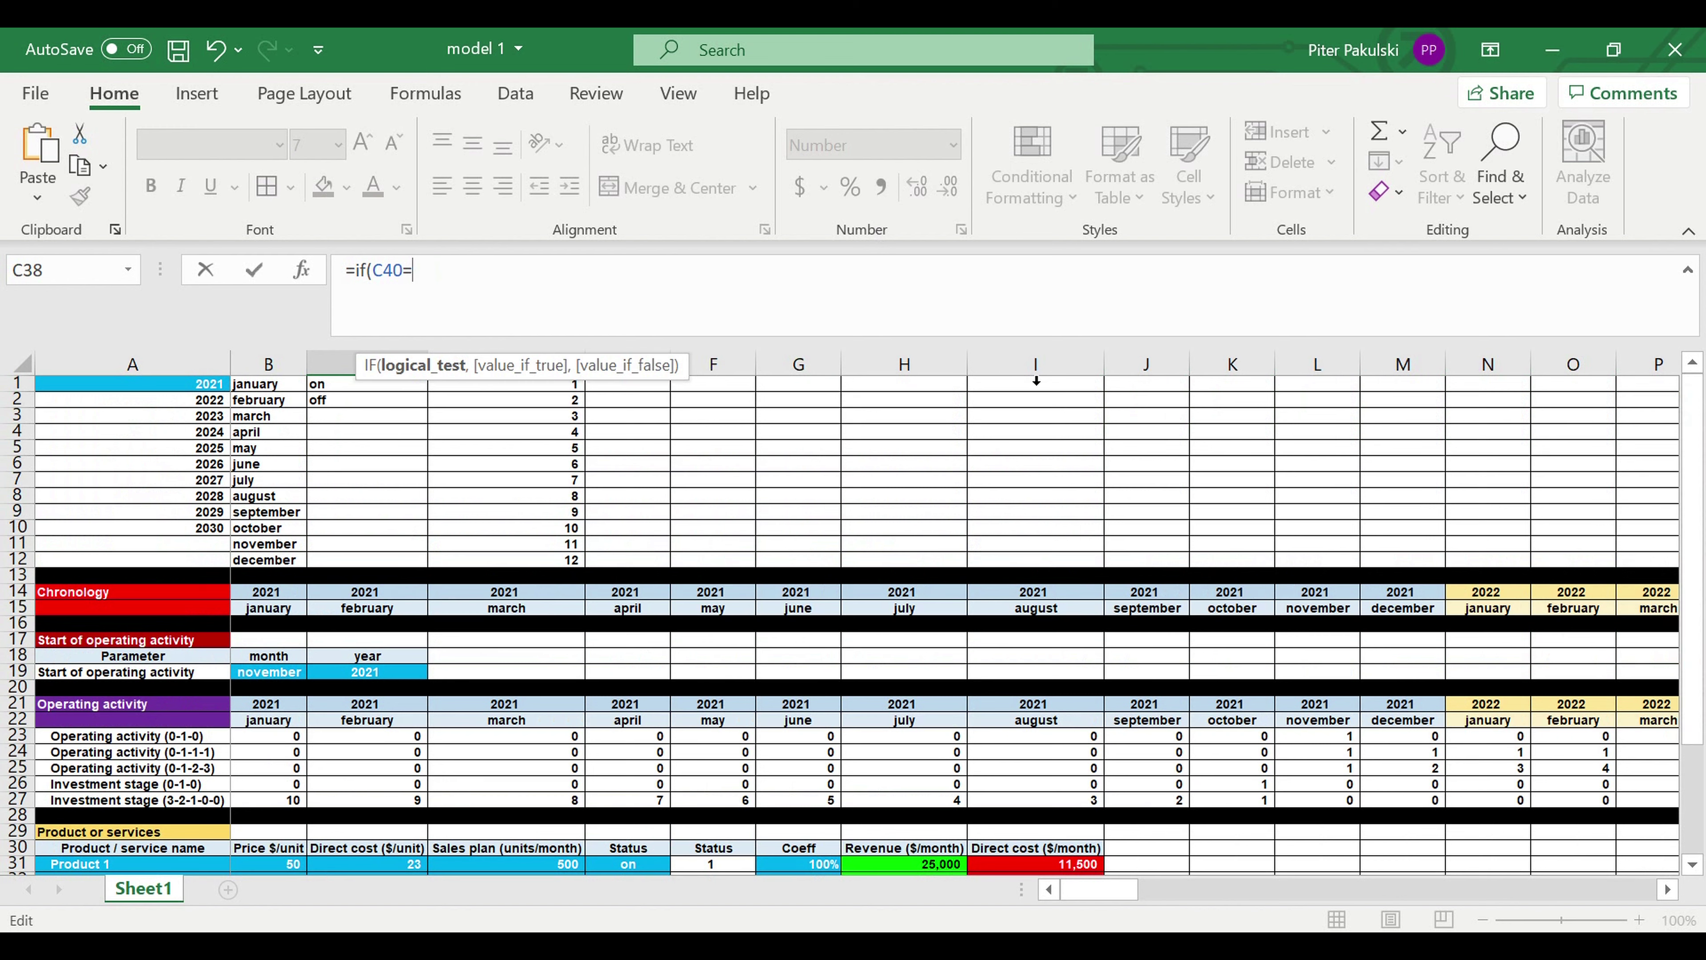
pyautogui.click(503, 388)
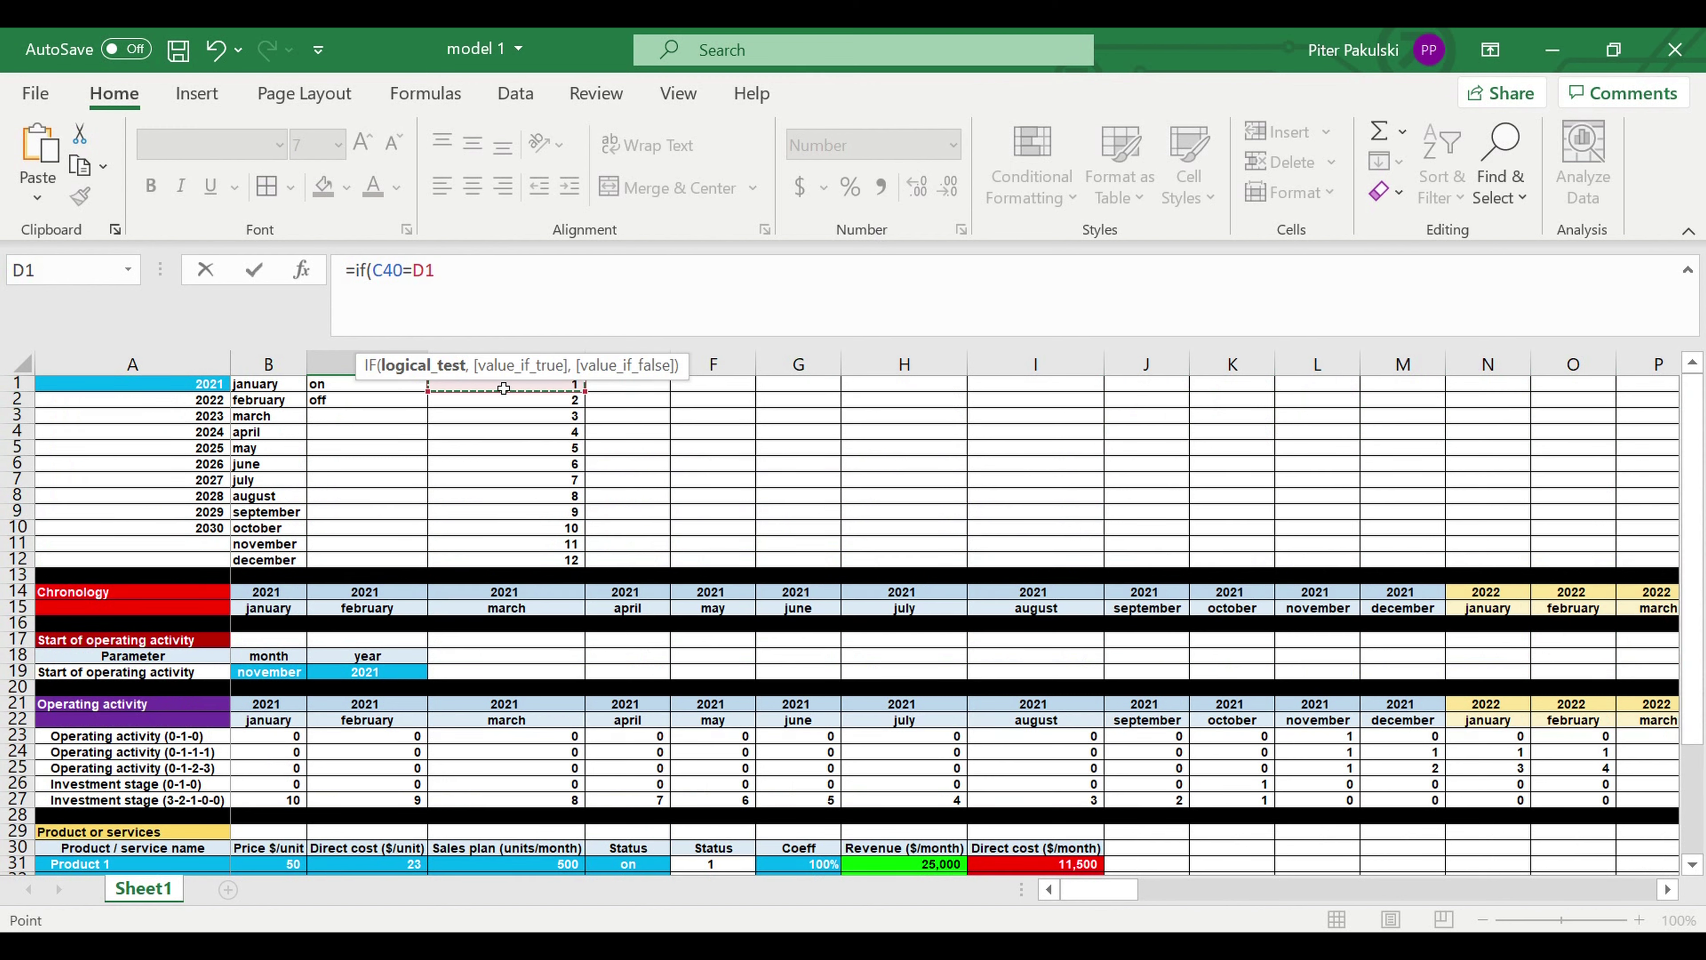
pyautogui.click(412, 275)
pyautogui.write('4')
pyautogui.press('BackSpace')
pyautogui.write('$')
pyautogui.press('Right')
pyautogui.write('$')
pyautogui.press('Right')
pyautogui.write(',')
# Add $B$1 as the month name returned when the test matches
pyautogui.click(255, 389)
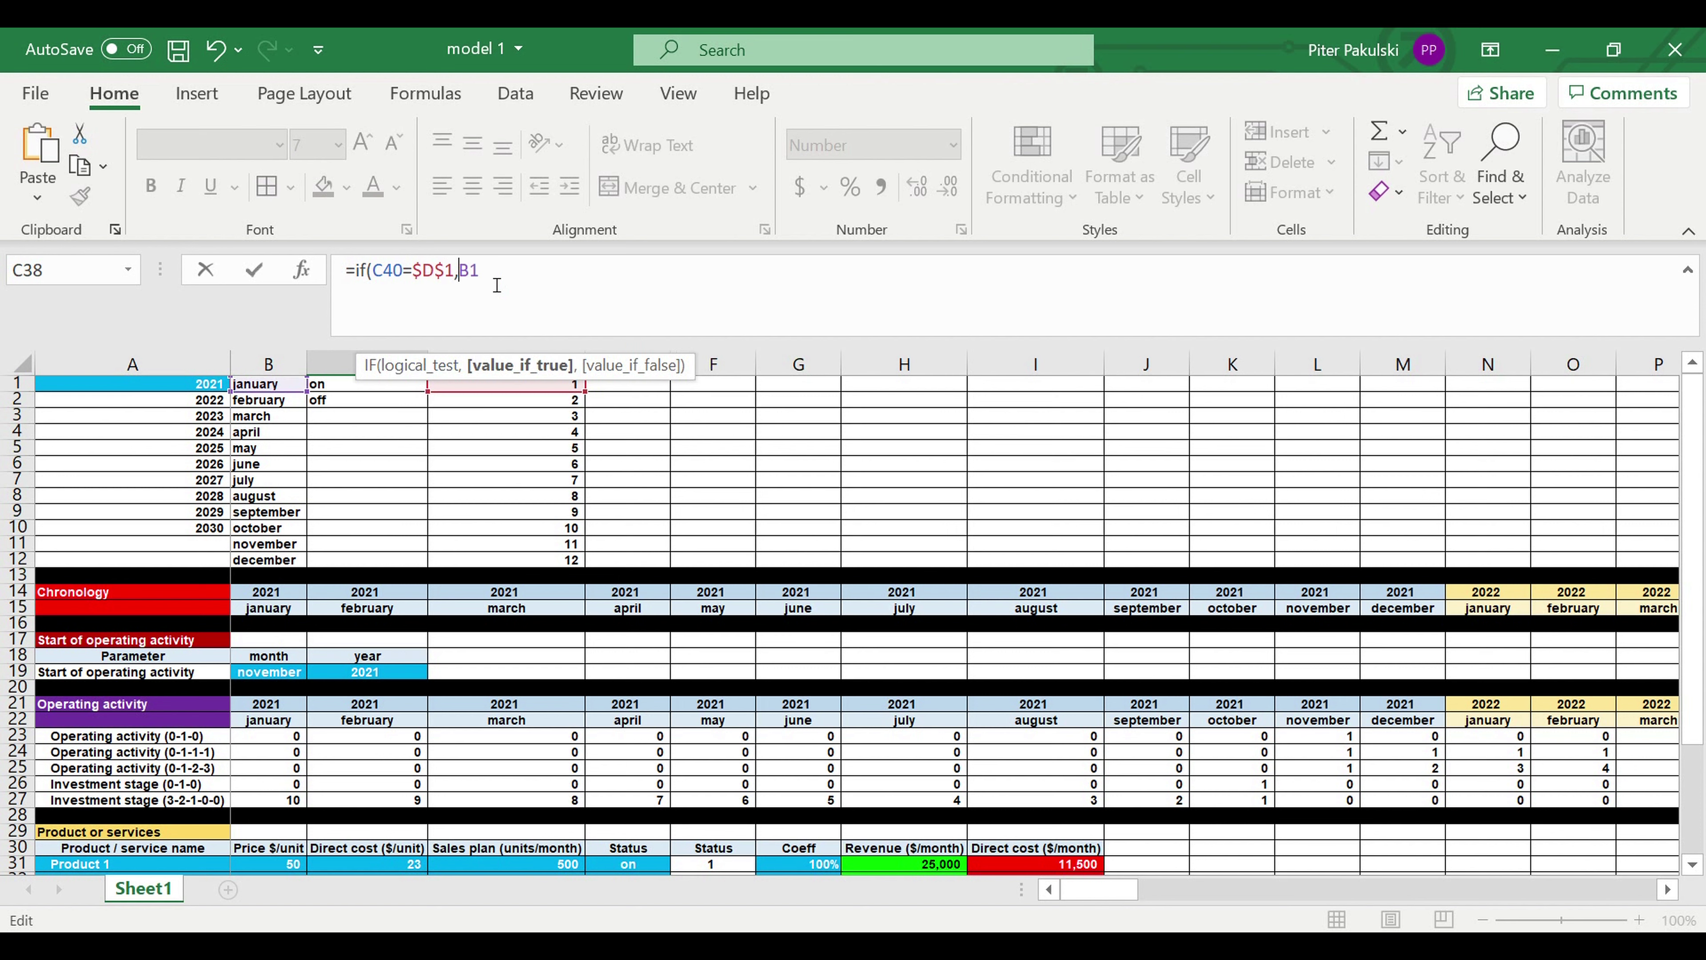
pyautogui.press('Left')
pyautogui.write('$')
pyautogui.press('Left')
pyautogui.write('$1')
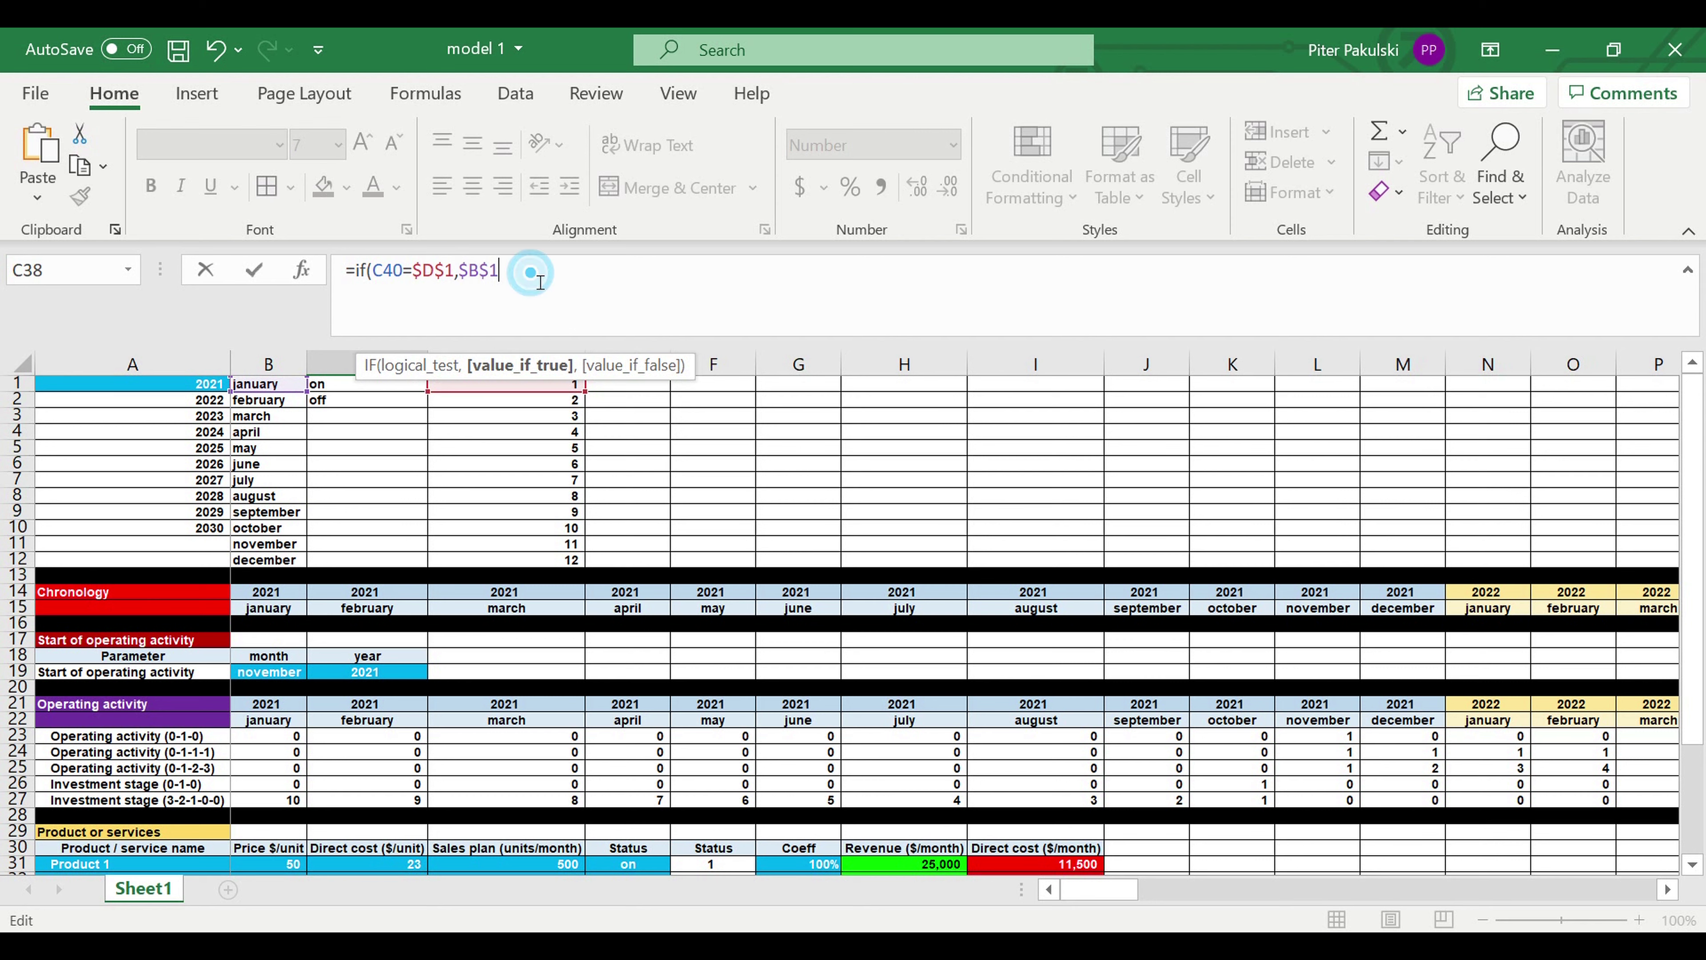
pyautogui.write(',')
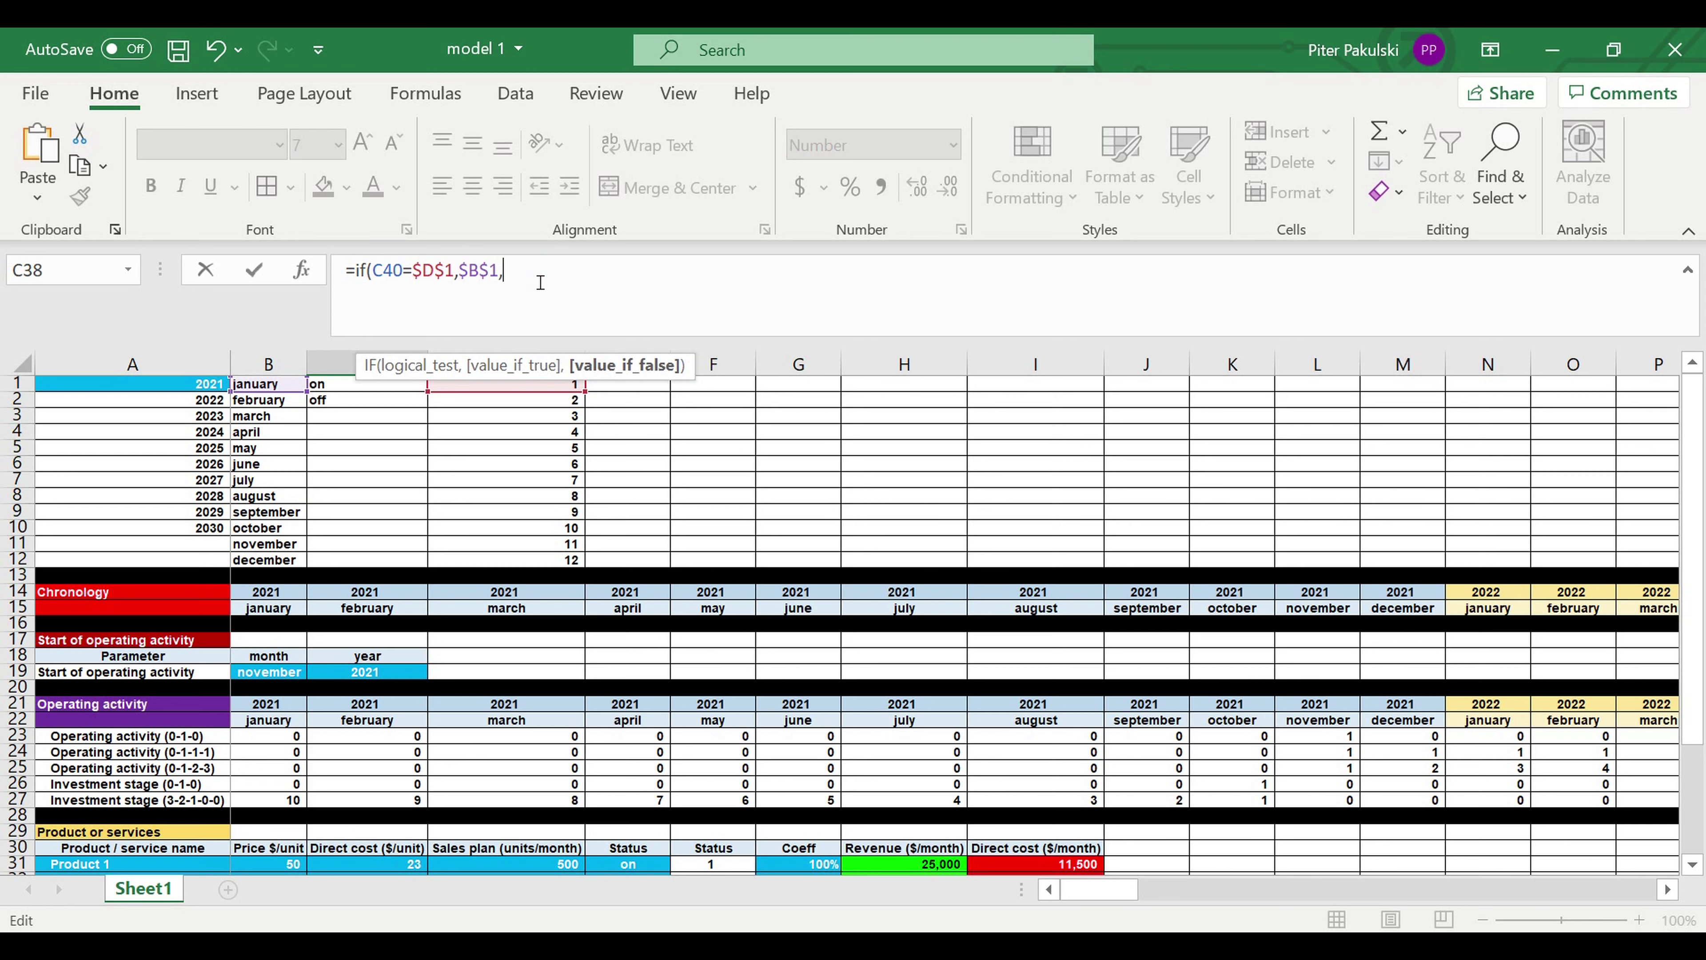
# Repeat the IF clause by copy-paste and close with 0 and the closing parentheses
pyautogui.moveTo(540, 283); pyautogui.dragTo(355, 275)
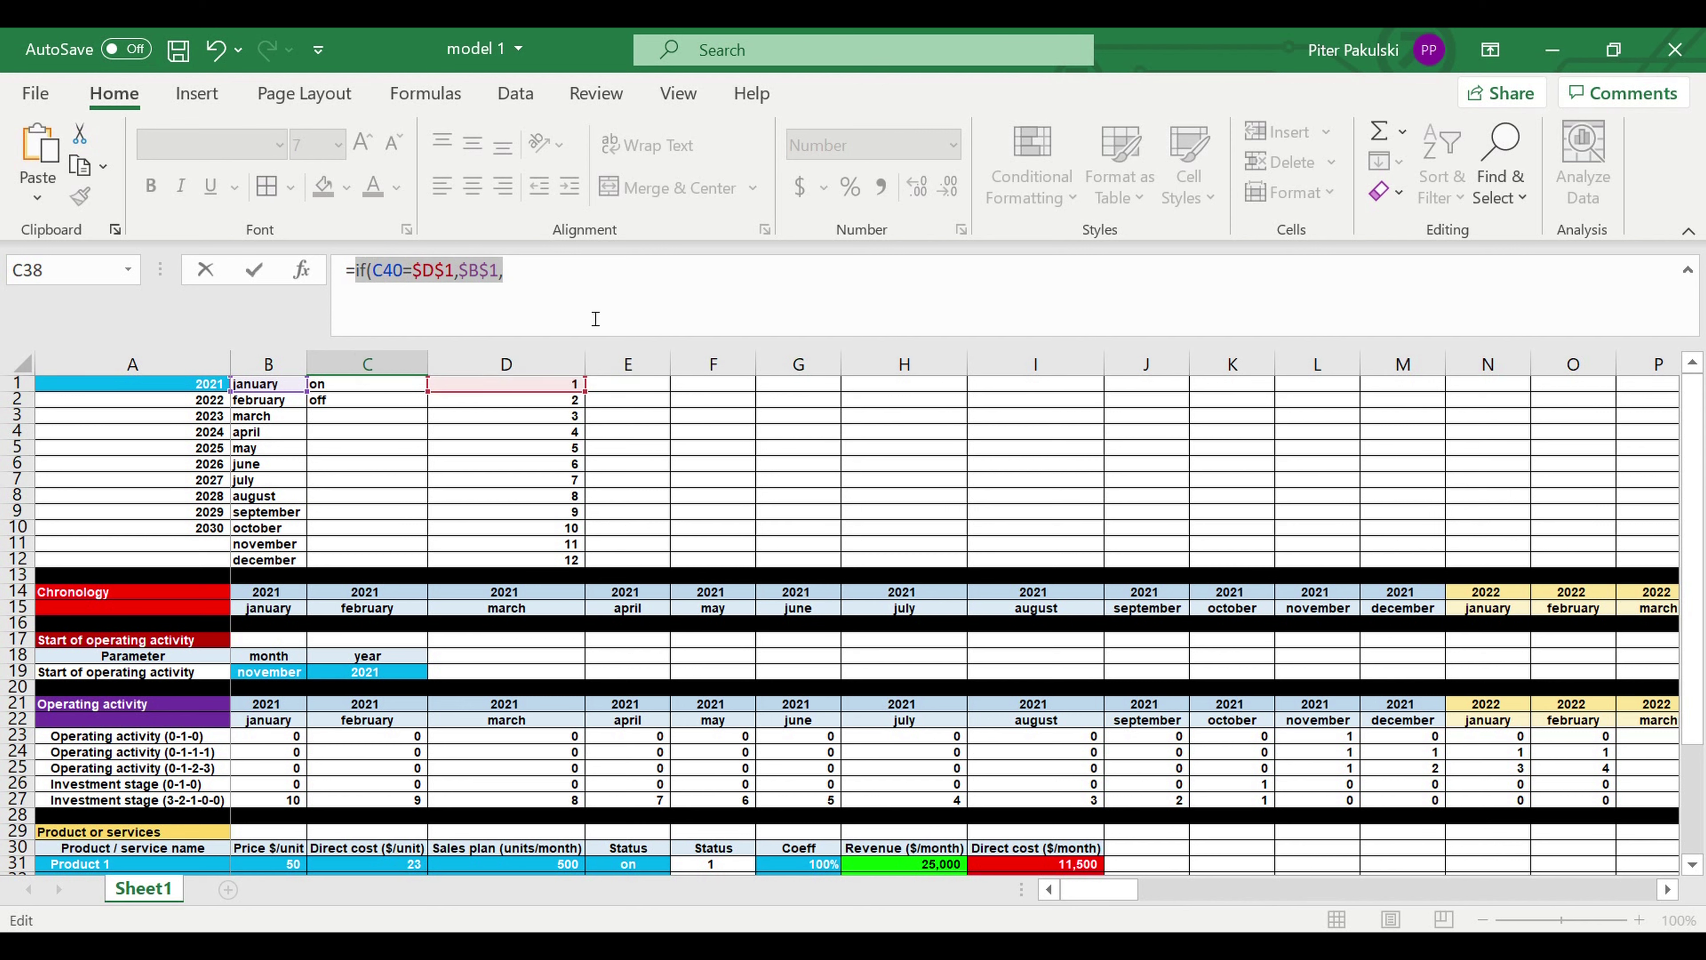
pyautogui.hotkey('ctrl', 'c')
pyautogui.click(575, 287)
pyautogui.hotkey('ctrl', 'v')
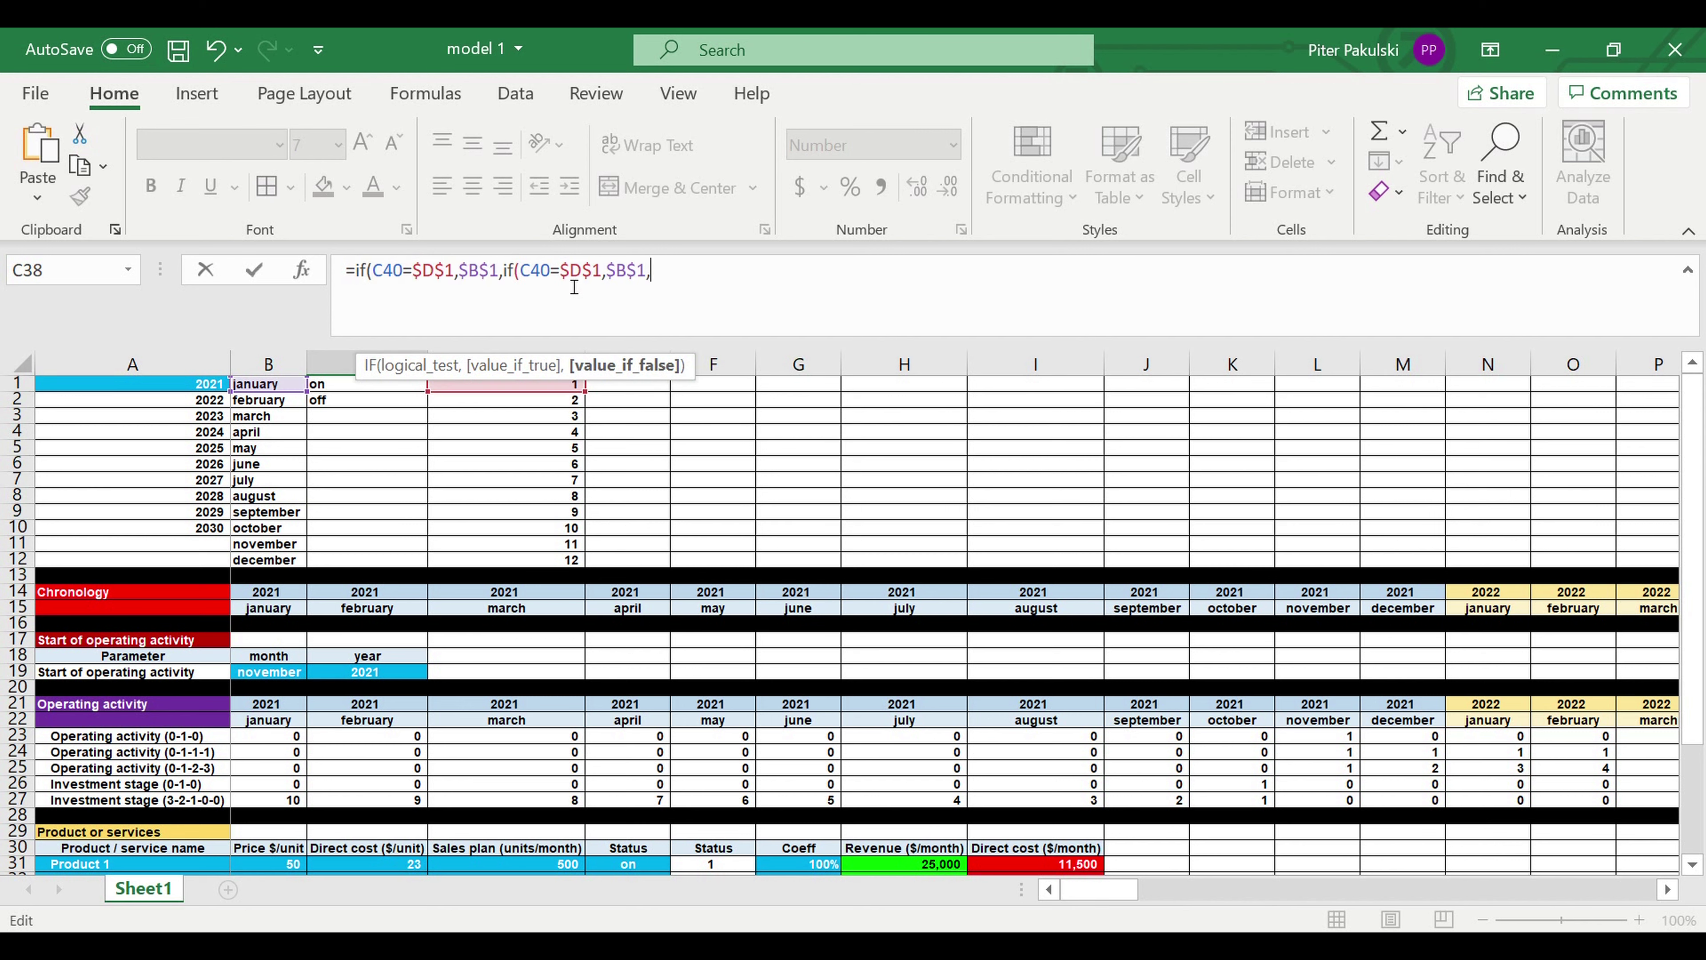
pyautogui.hotkey('ctrl', 'v')
pyautogui.hotkey('ctrl', 'v')
pyautogui.hotkey('ctrl', 'v')
pyautogui.hotkey('ctrl', 'v')
pyautogui.hotkey('ctrl', 'v')
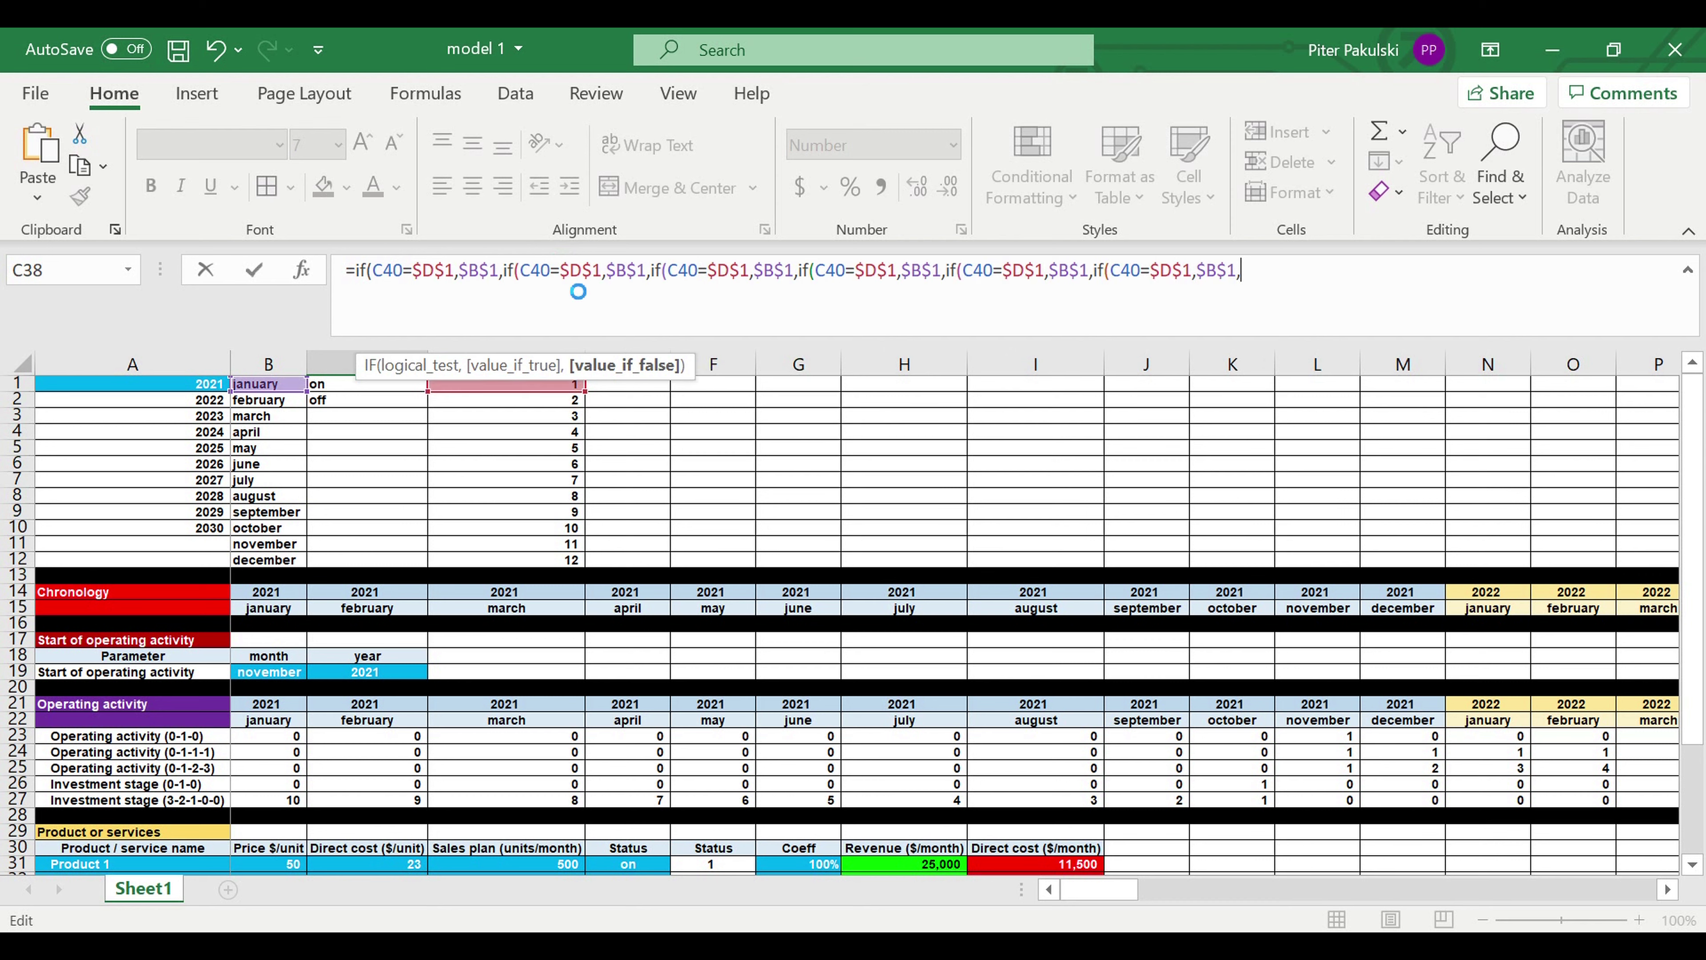
pyautogui.hotkey('ctrl', 'v')
pyautogui.hotkey('ctrl', 'v')
pyautogui.hotkey('ctrl', 'v')
pyautogui.hotkey('ctrl', 'v')
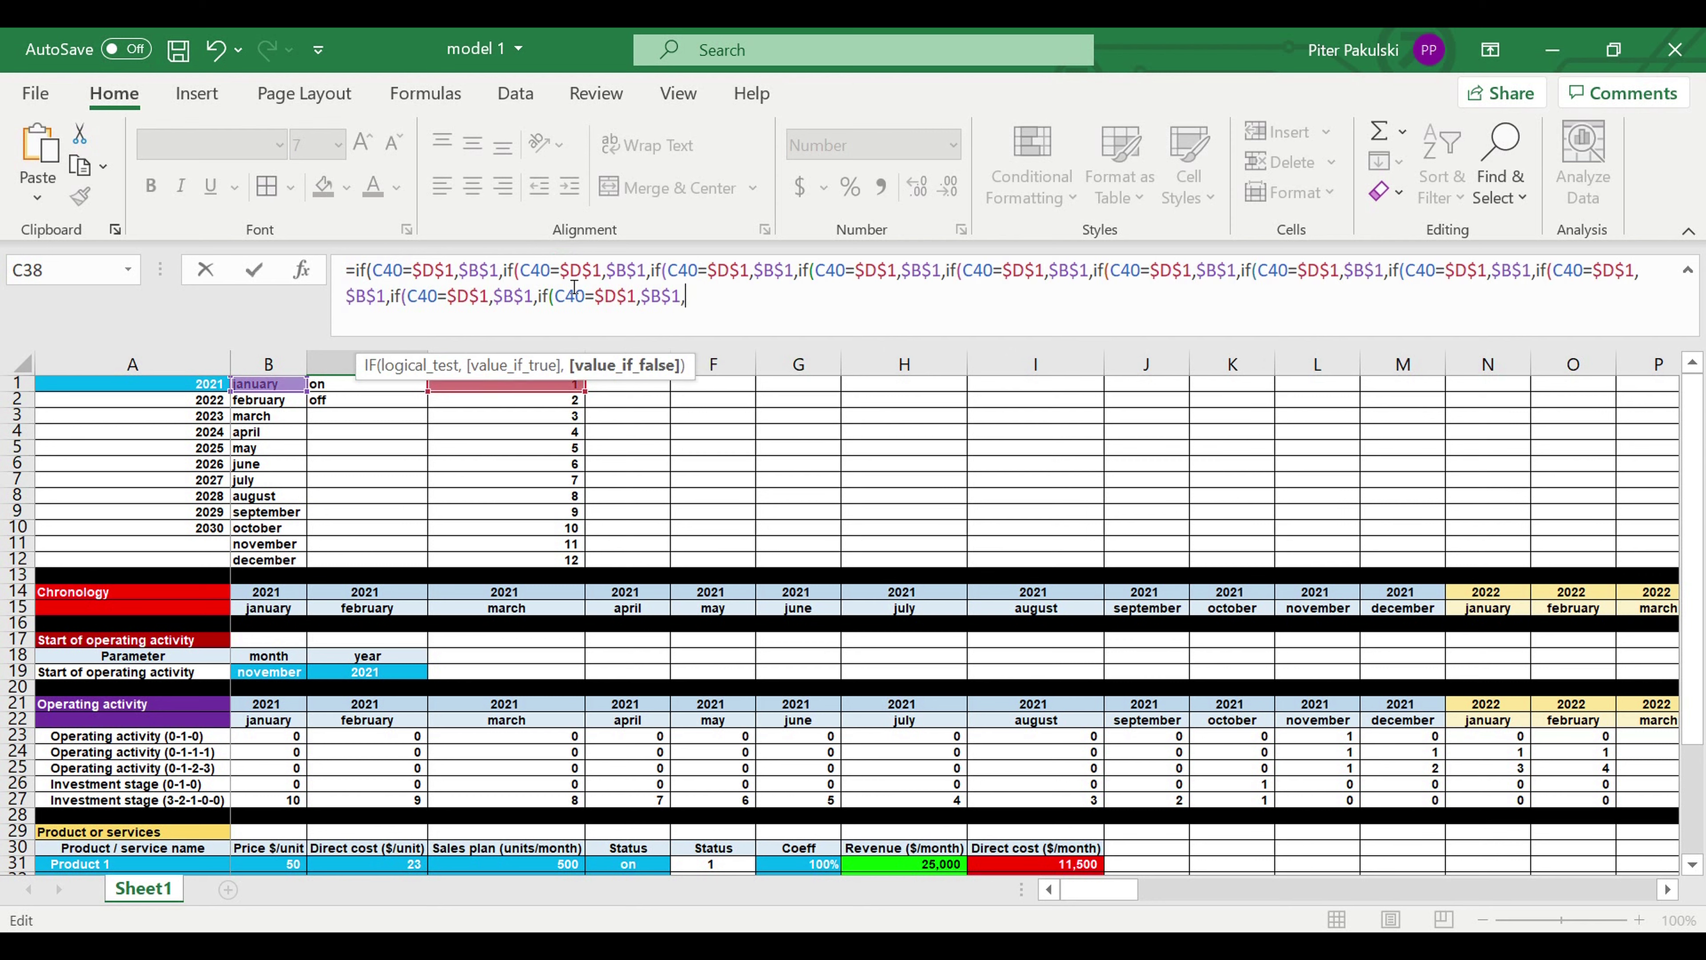
pyautogui.hotkey('ctrl', 'v')
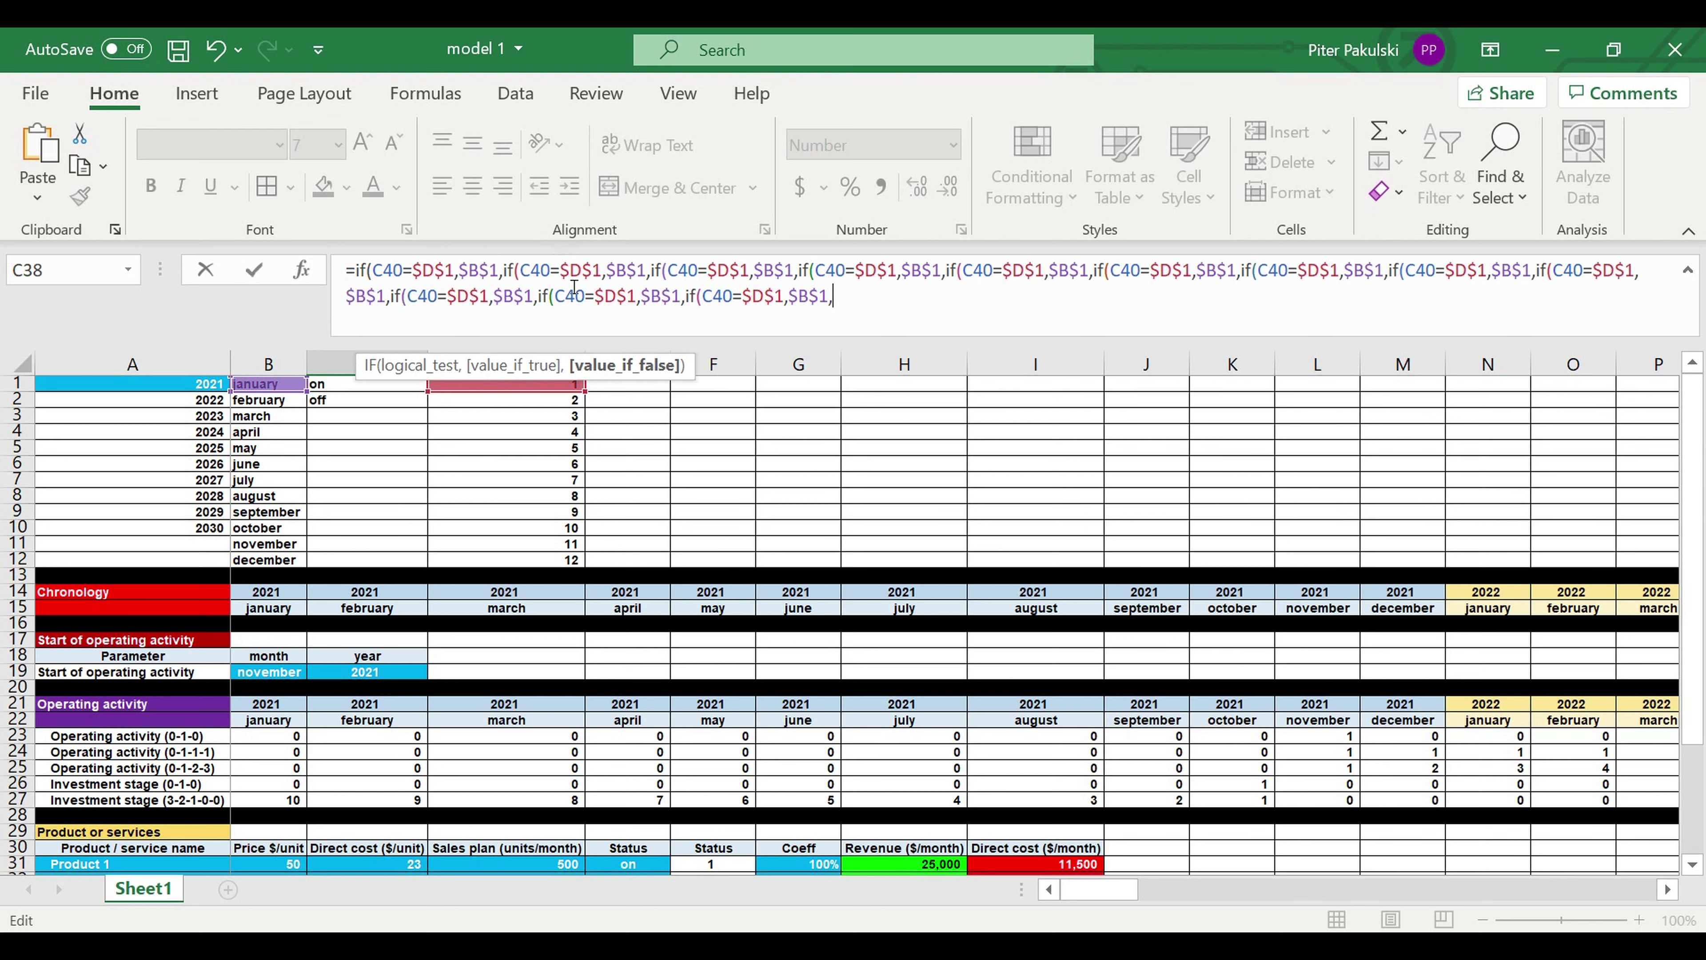
pyautogui.write('0')
pyautogui.write('))))))))))))')
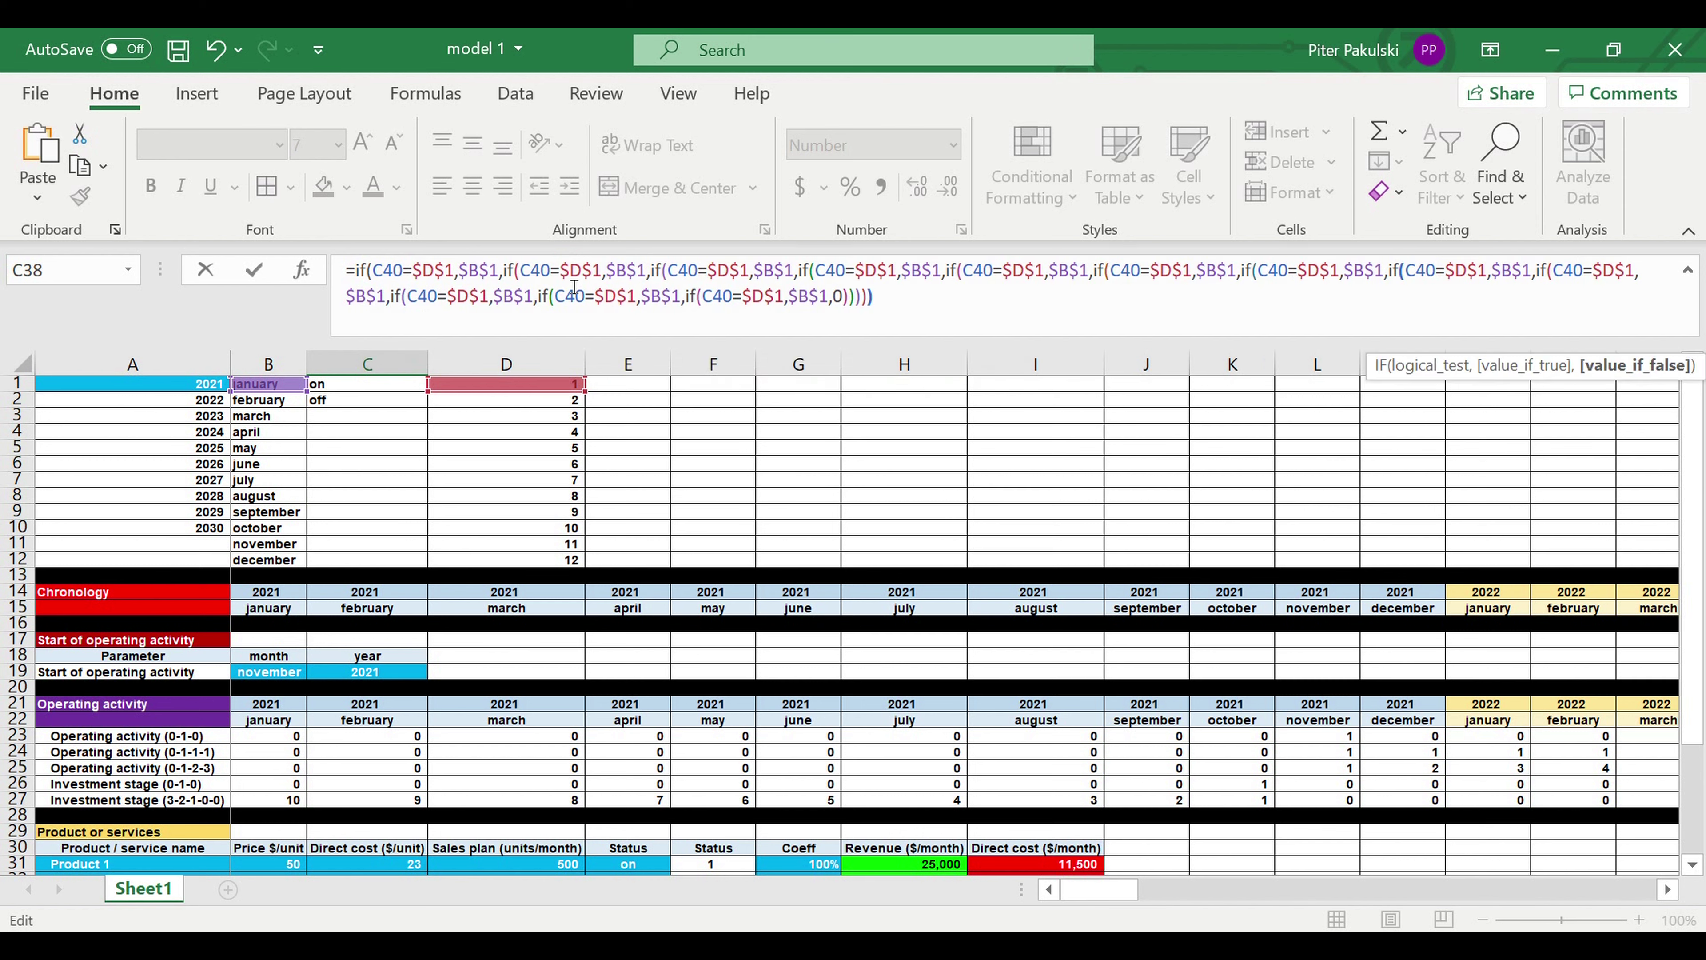
pyautogui.write('))')
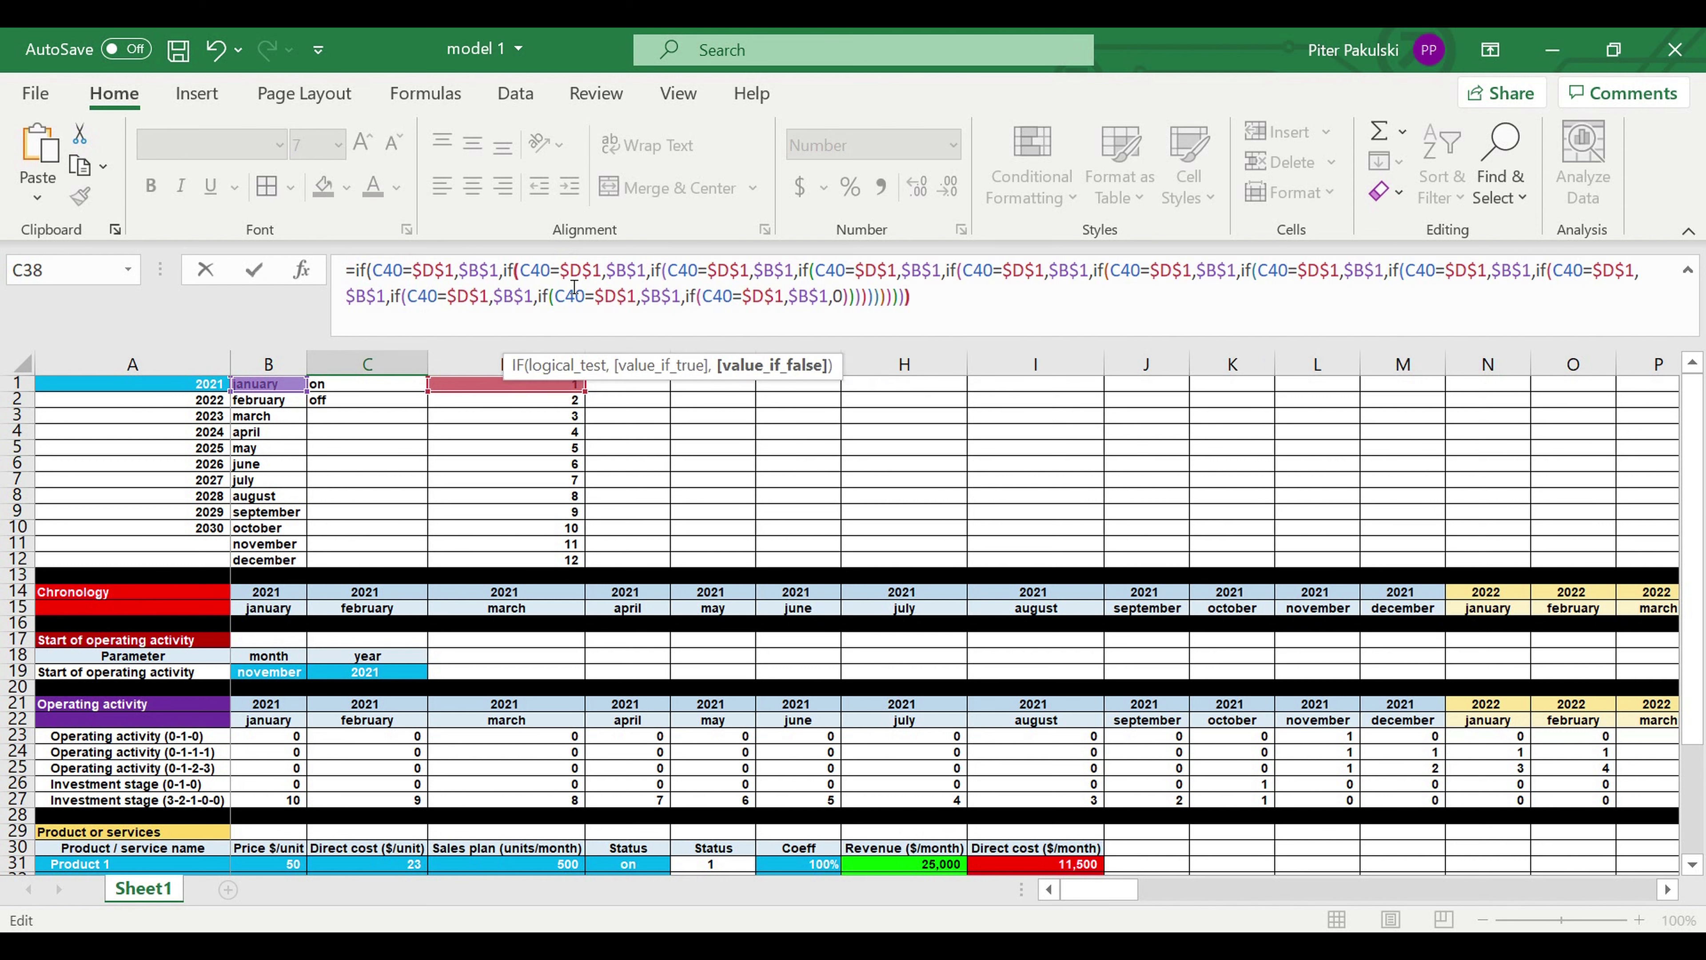
pyautogui.write('))')
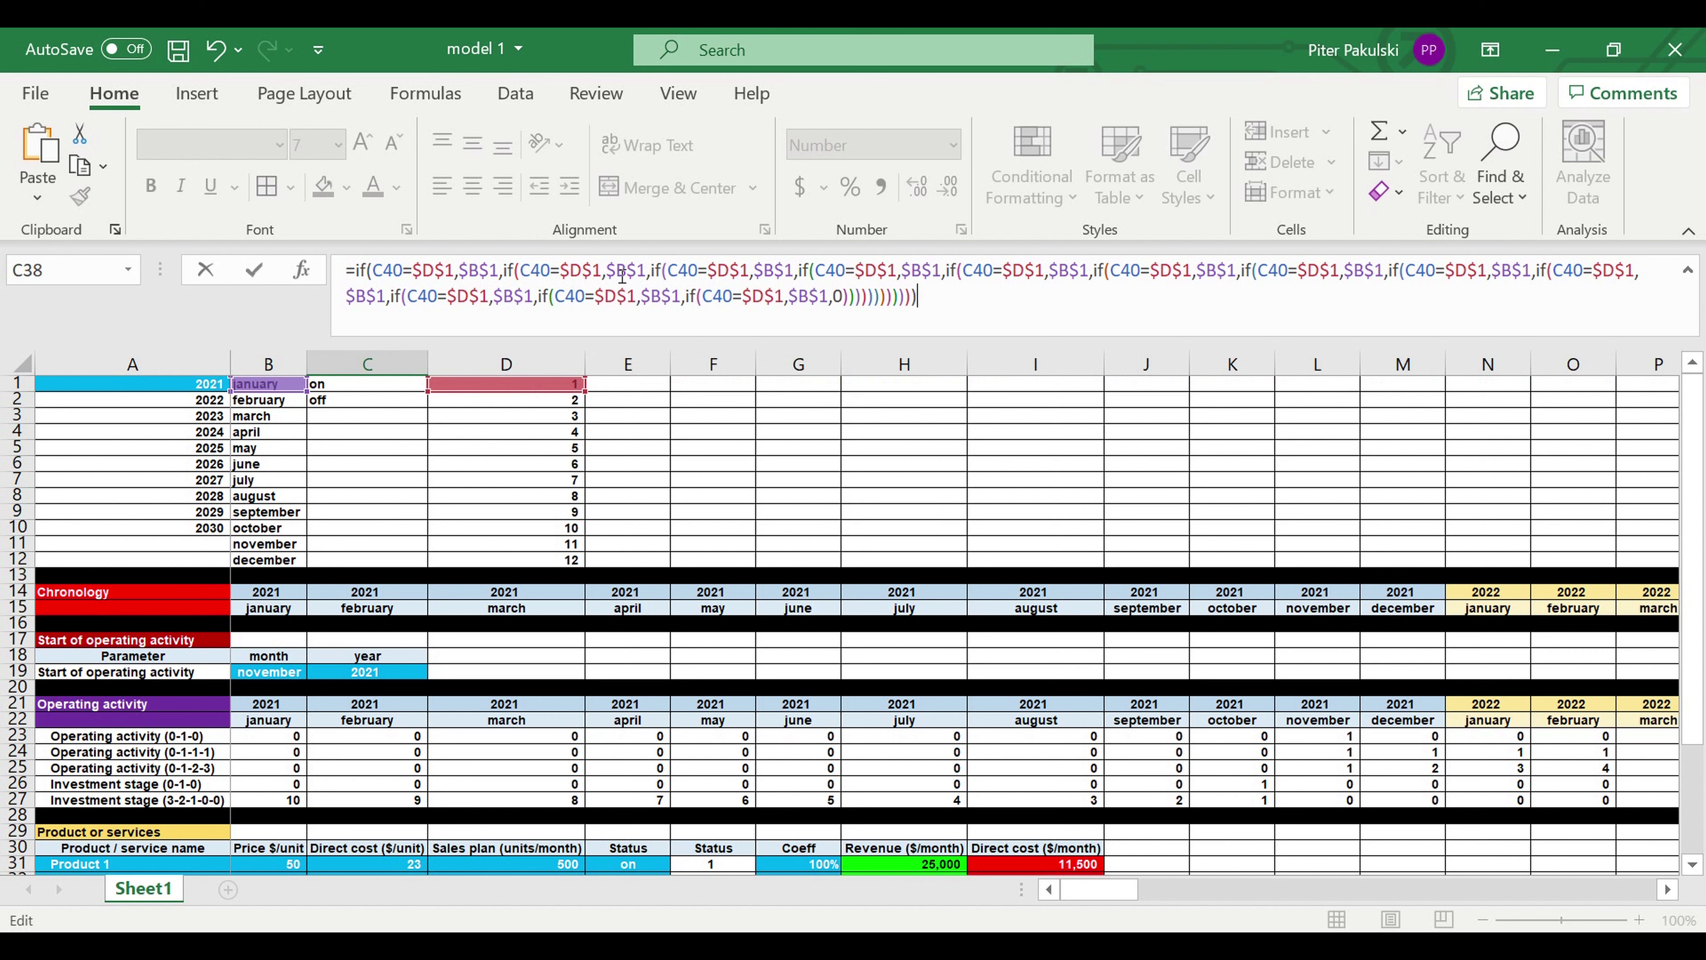
# Set the second and third clauses to $D$2/$B$2 and $D$3/$B$3, fixing a mistyped 4
pyautogui.moveTo(600, 270); pyautogui.dragTo(591, 269)
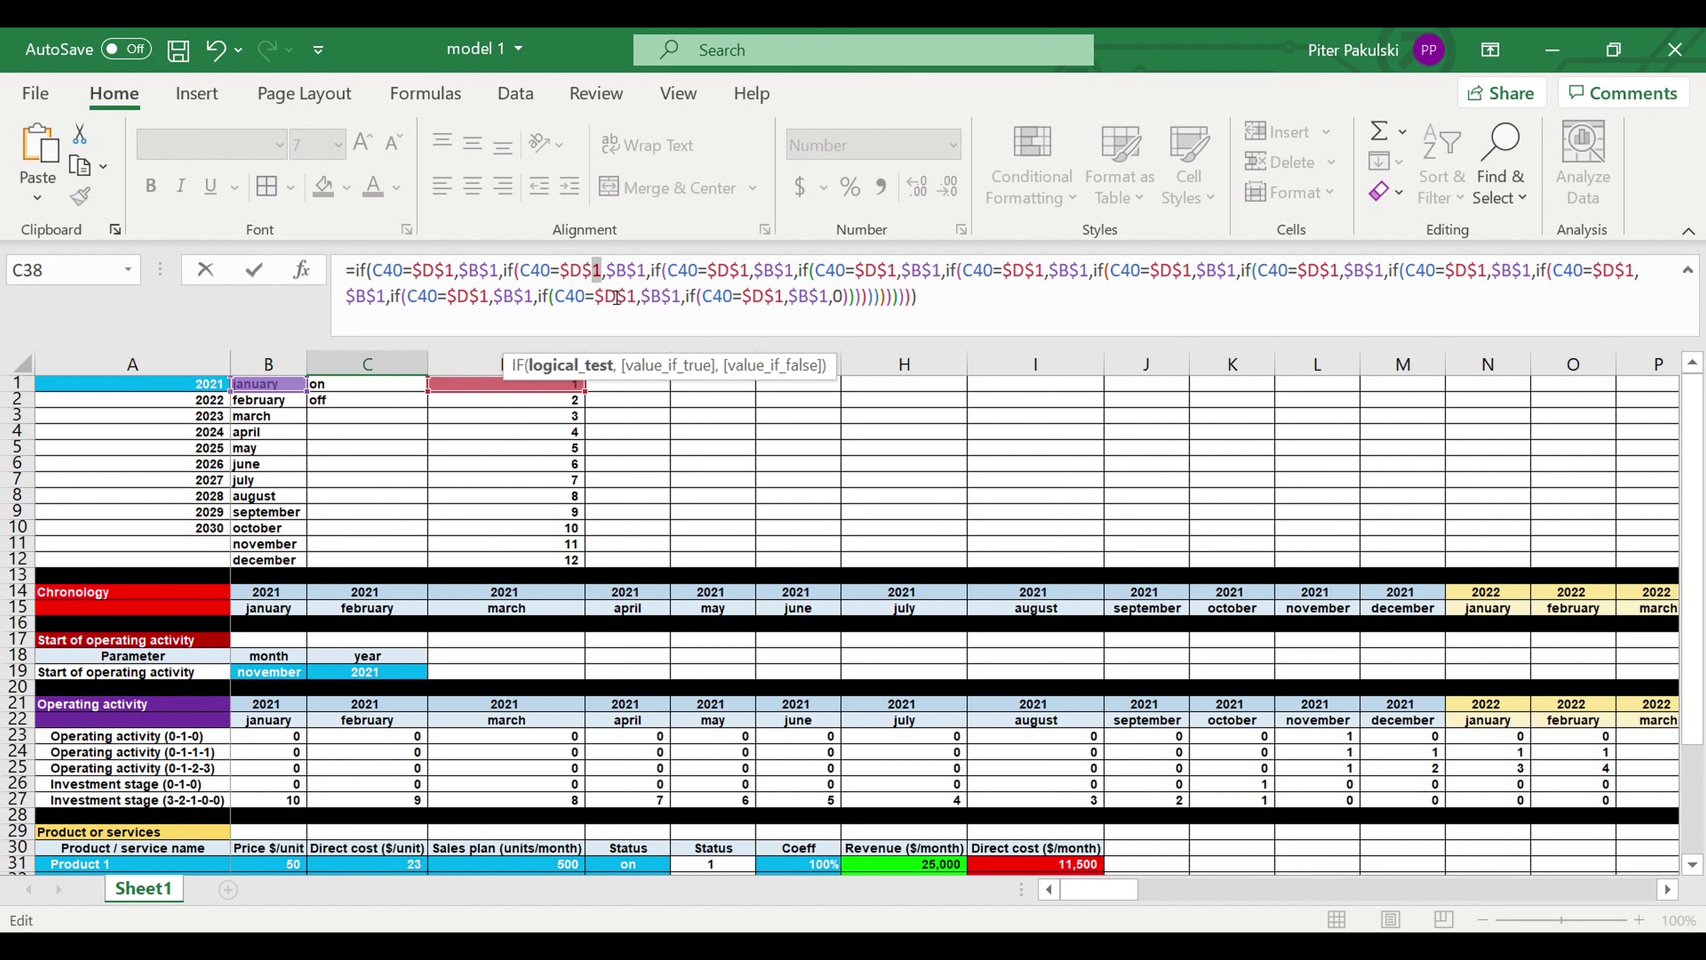
pyautogui.write('2')
pyautogui.moveTo(646, 270); pyautogui.dragTo(637, 269)
pyautogui.write('2')
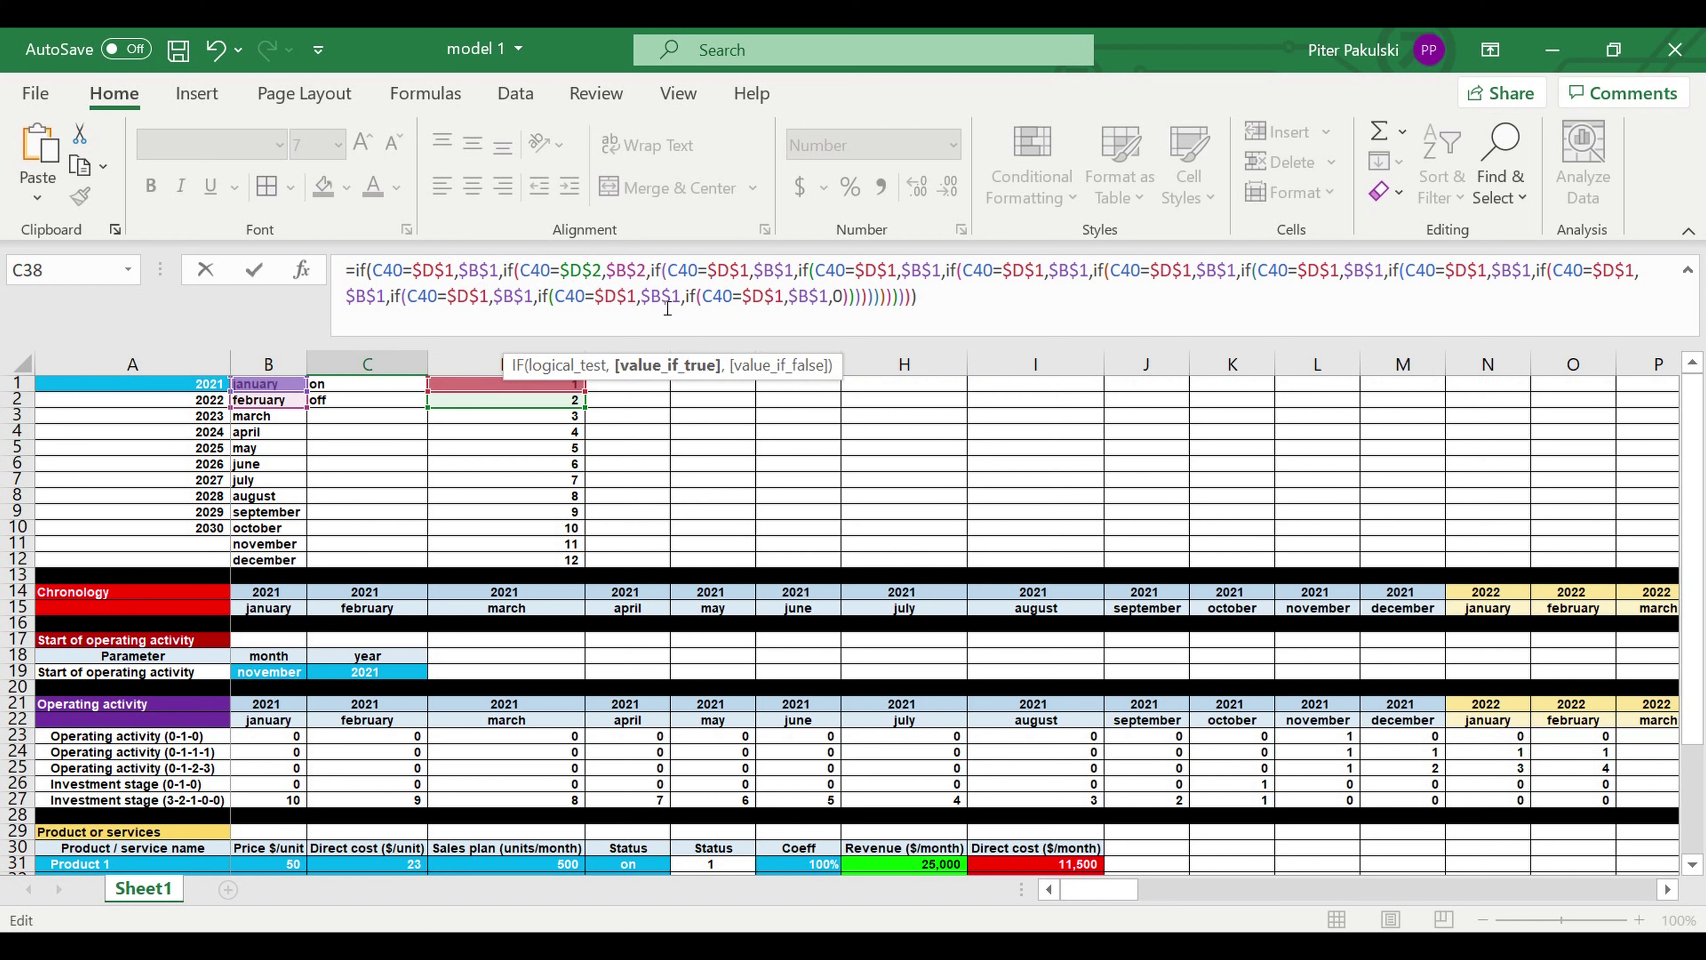
pyautogui.moveTo(740, 270); pyautogui.dragTo(749, 272)
pyautogui.write('3')
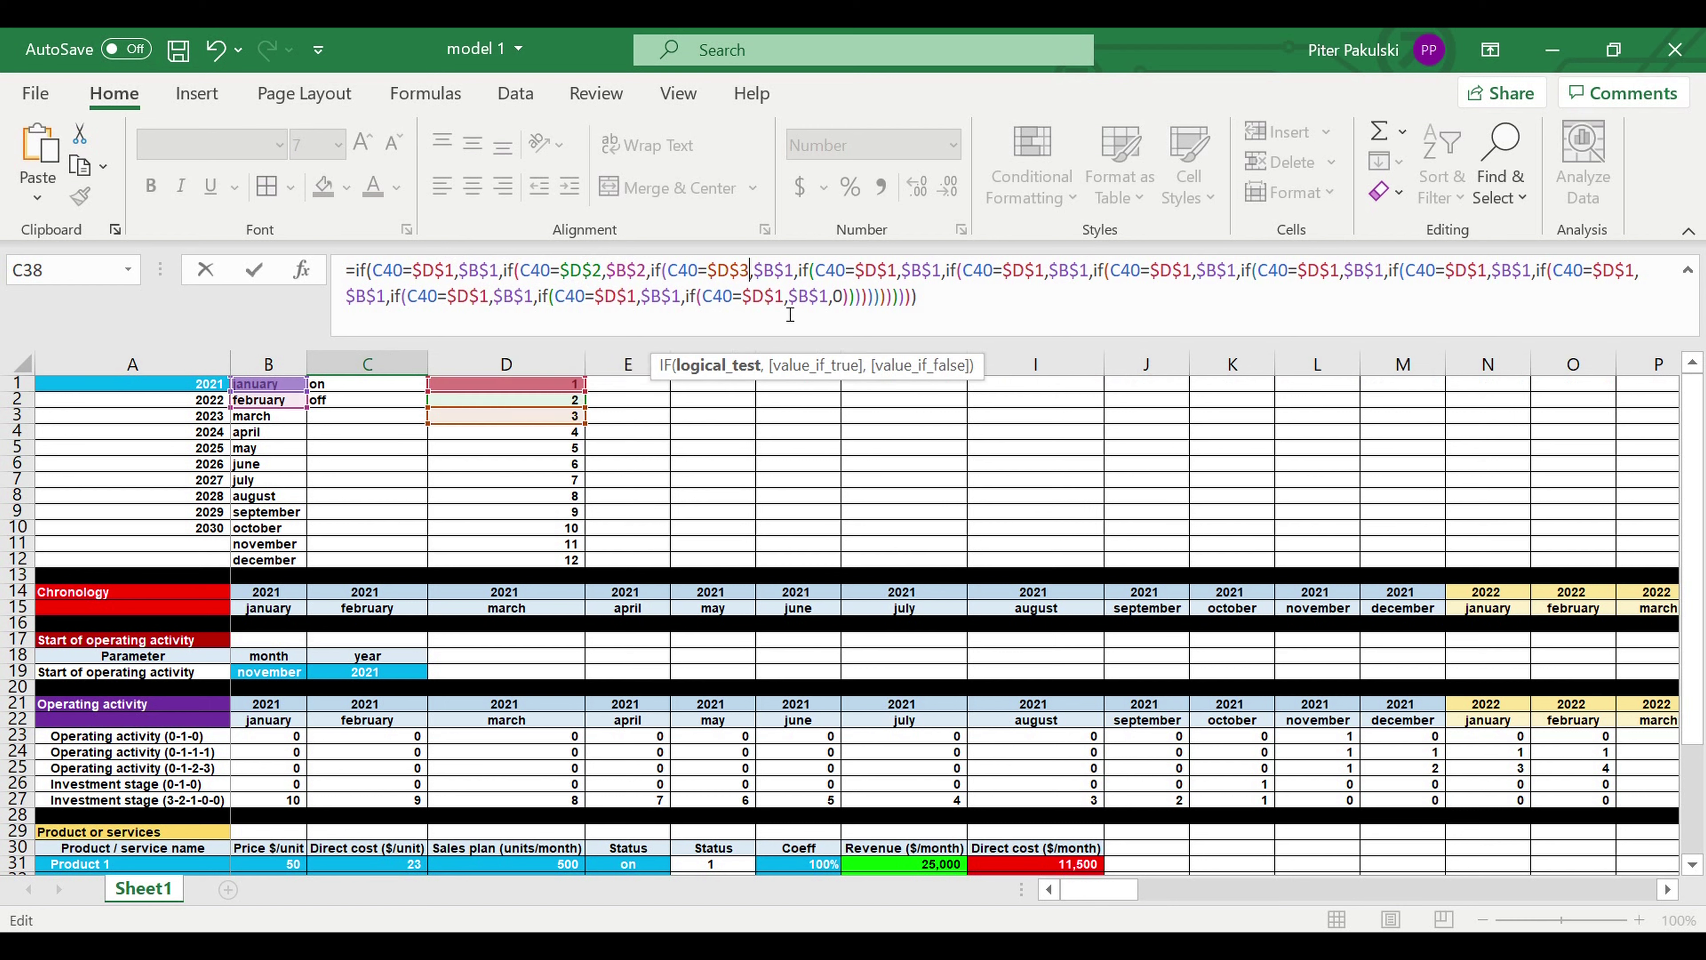
pyautogui.moveTo(795, 270); pyautogui.dragTo(785, 271)
pyautogui.write('4')
pyautogui.click(796, 275)
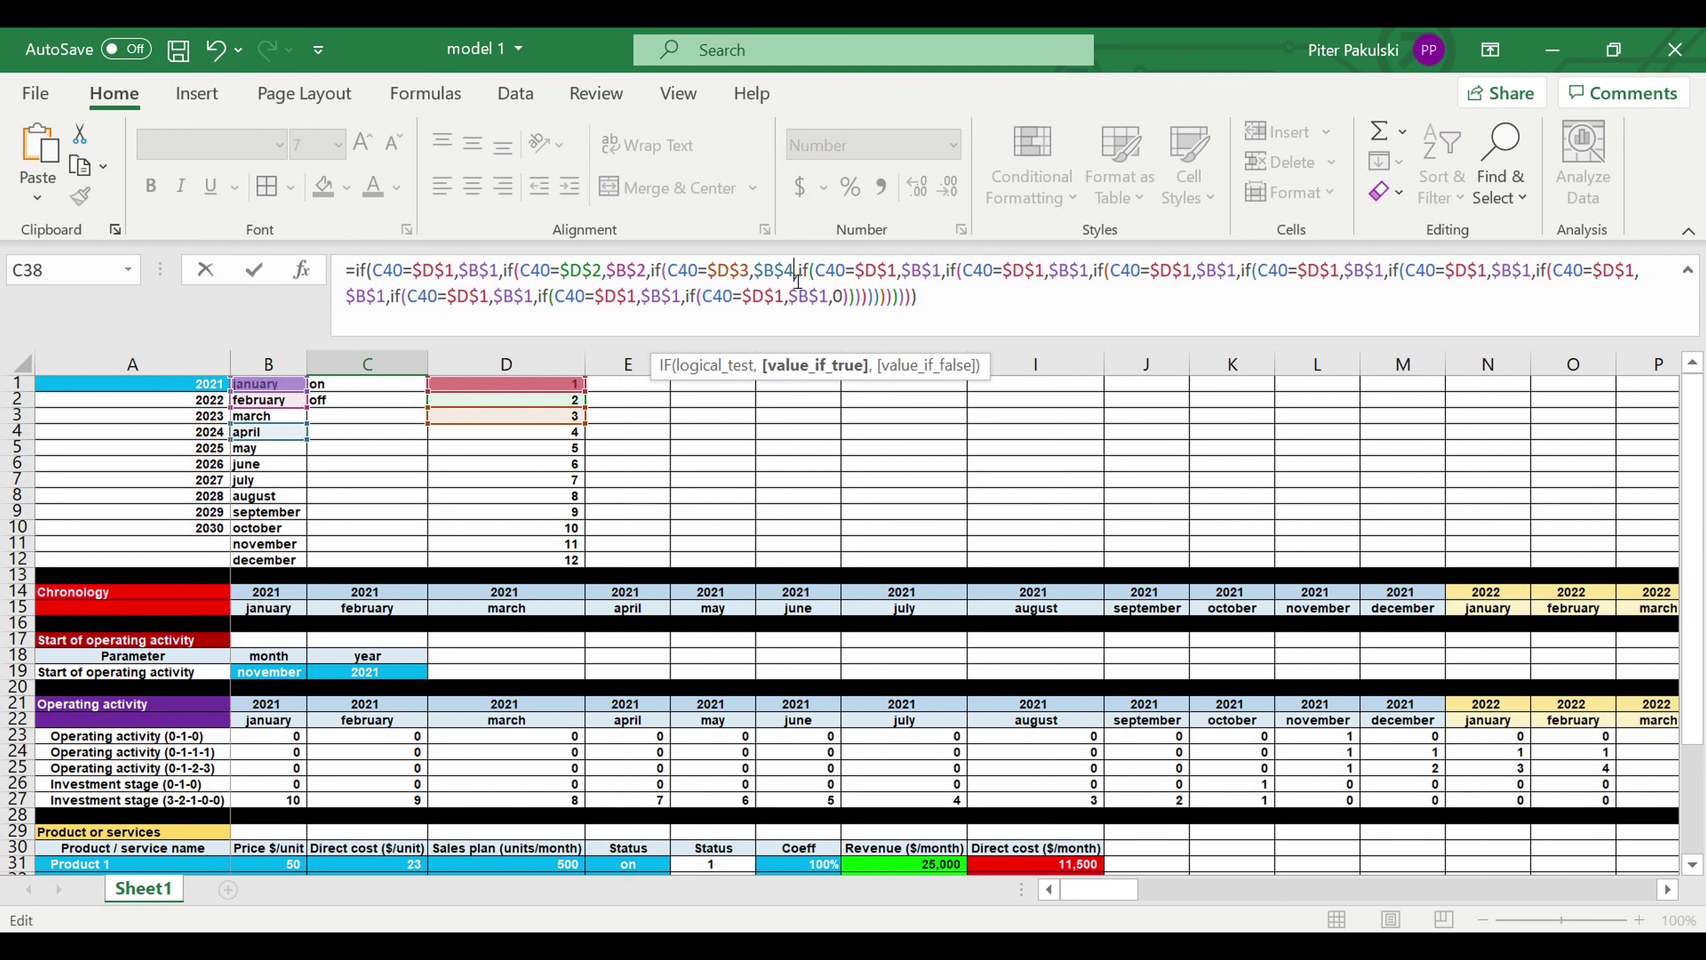
pyautogui.hotkey('shift', 'Left')
pyautogui.write('3')
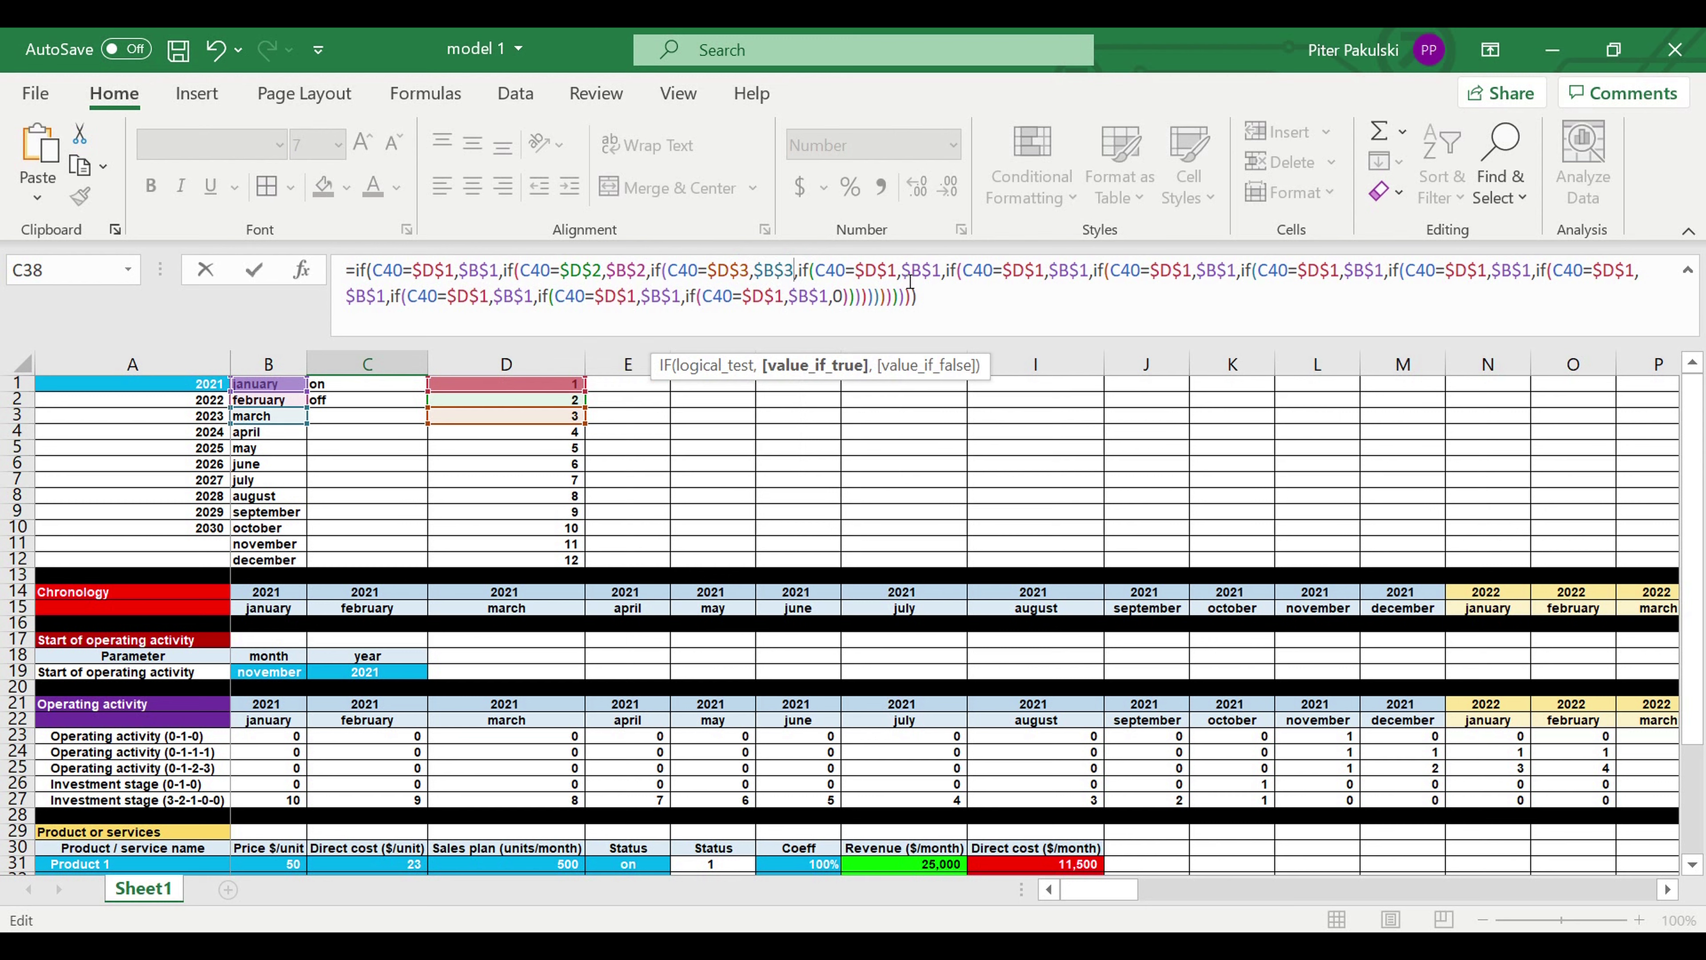
# Change the fourth and fifth clauses to $D$4/$B$4 and $D$5/$B$5
pyautogui.click(903, 279)
pyautogui.hotkey('shift', 'Left')
pyautogui.write('4')
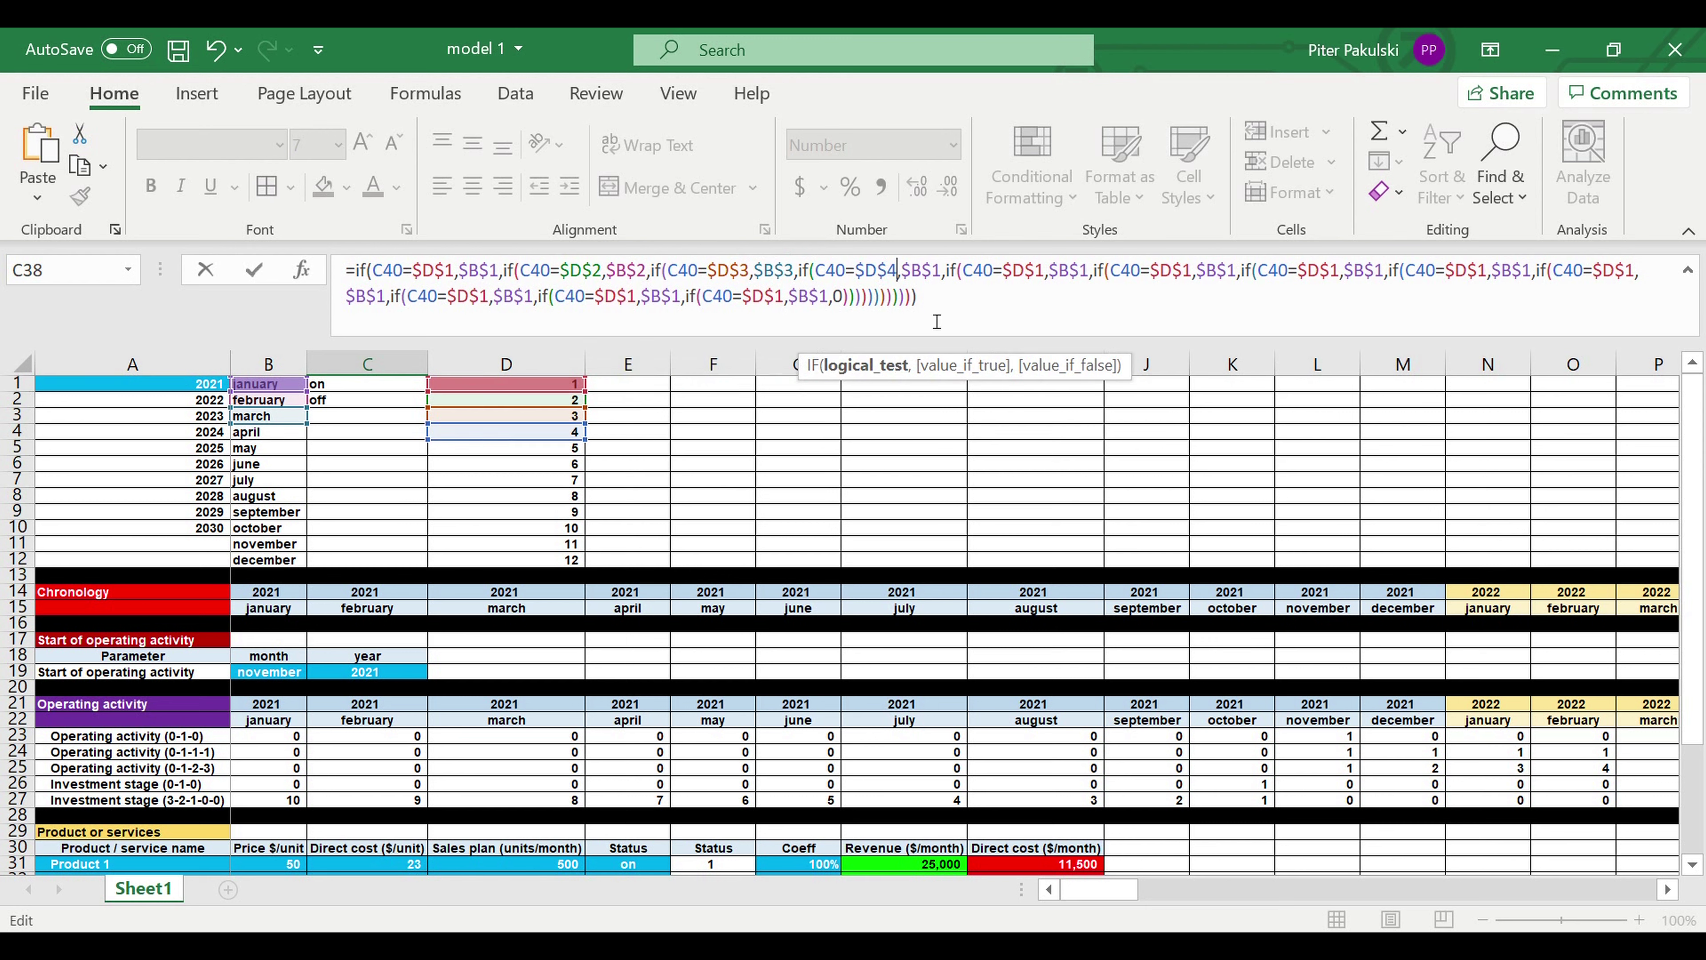
pyautogui.click(941, 276)
pyautogui.hotkey('shift', 'Left')
pyautogui.write('4')
pyautogui.click(1043, 272)
pyautogui.hotkey('shift', 'Left')
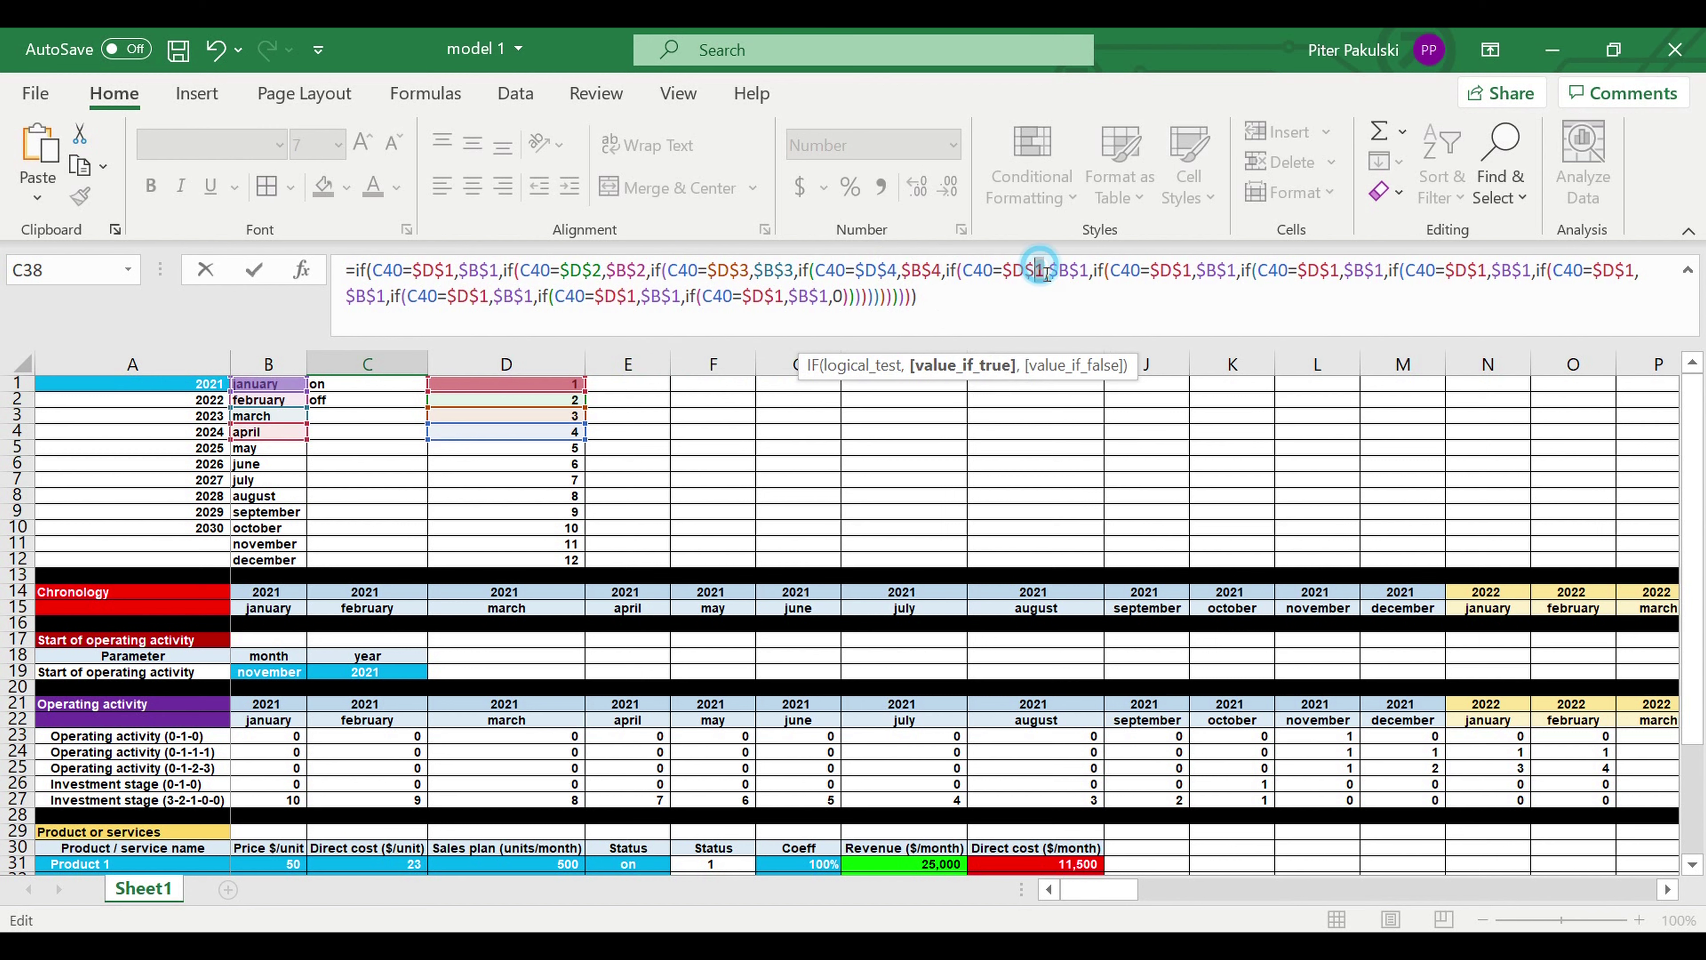
pyautogui.write('5')
pyautogui.click(1088, 273)
pyautogui.hotkey('shift', 'Left')
pyautogui.write('5')
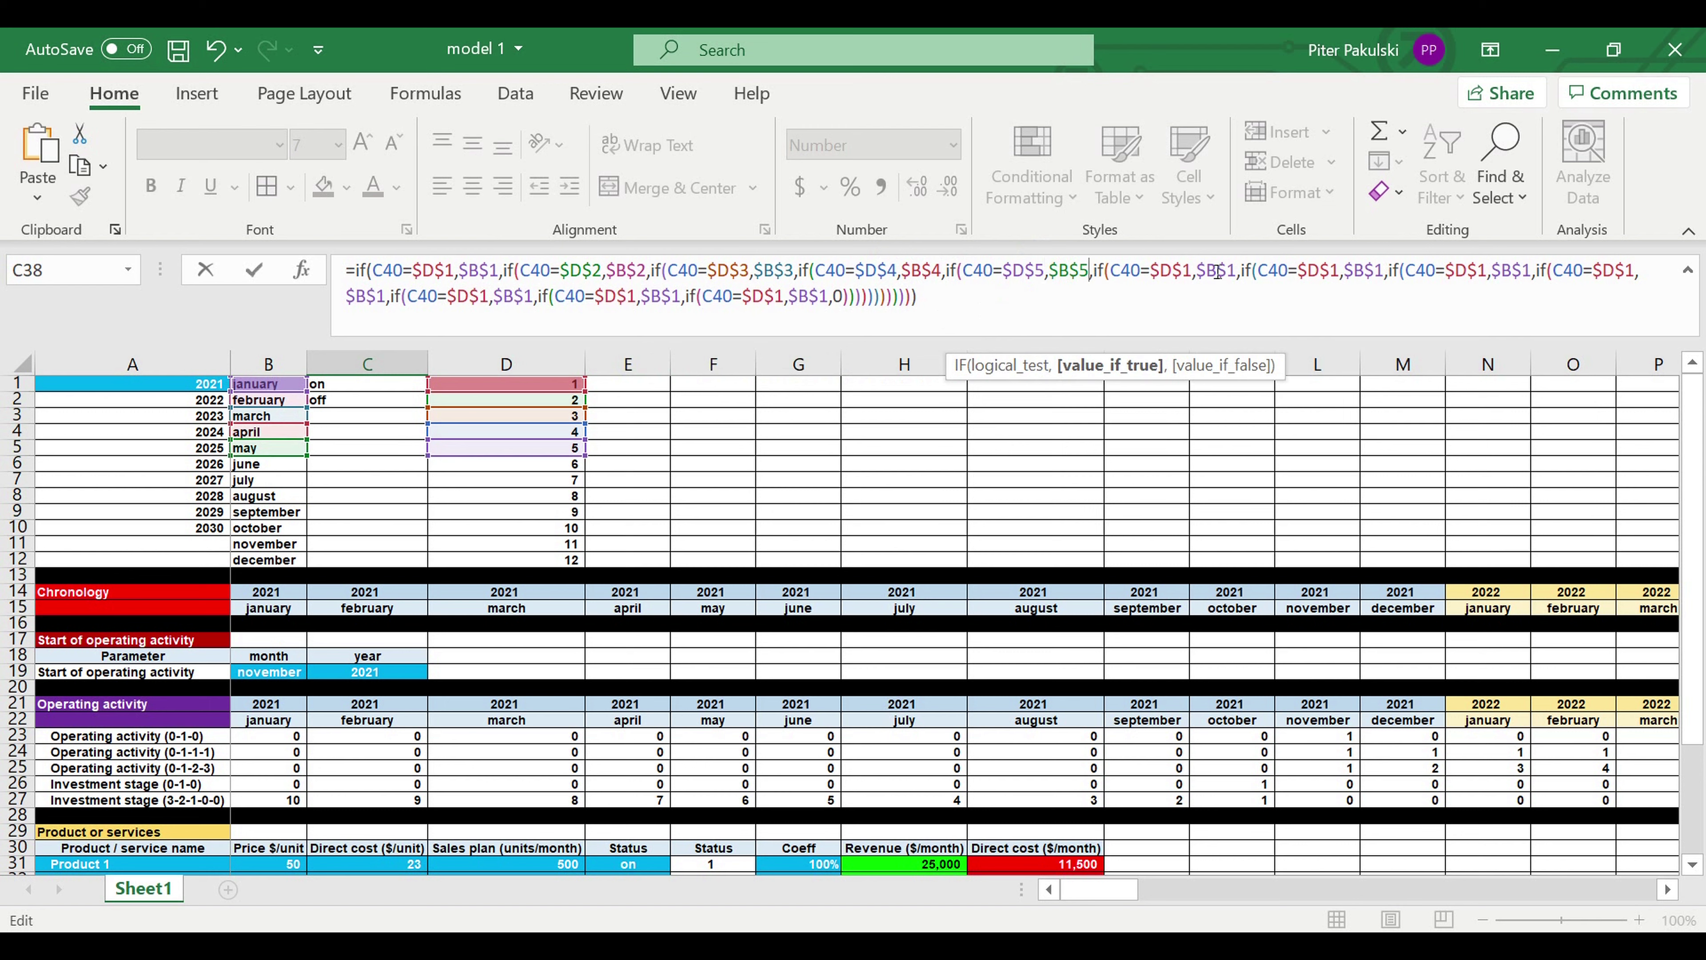
# Change the sixth and seventh clauses to $D$6/$B$6 and $D$7/$B$7
pyautogui.click(1193, 271)
pyautogui.hotkey('shift', 'Left')
pyautogui.write('6')
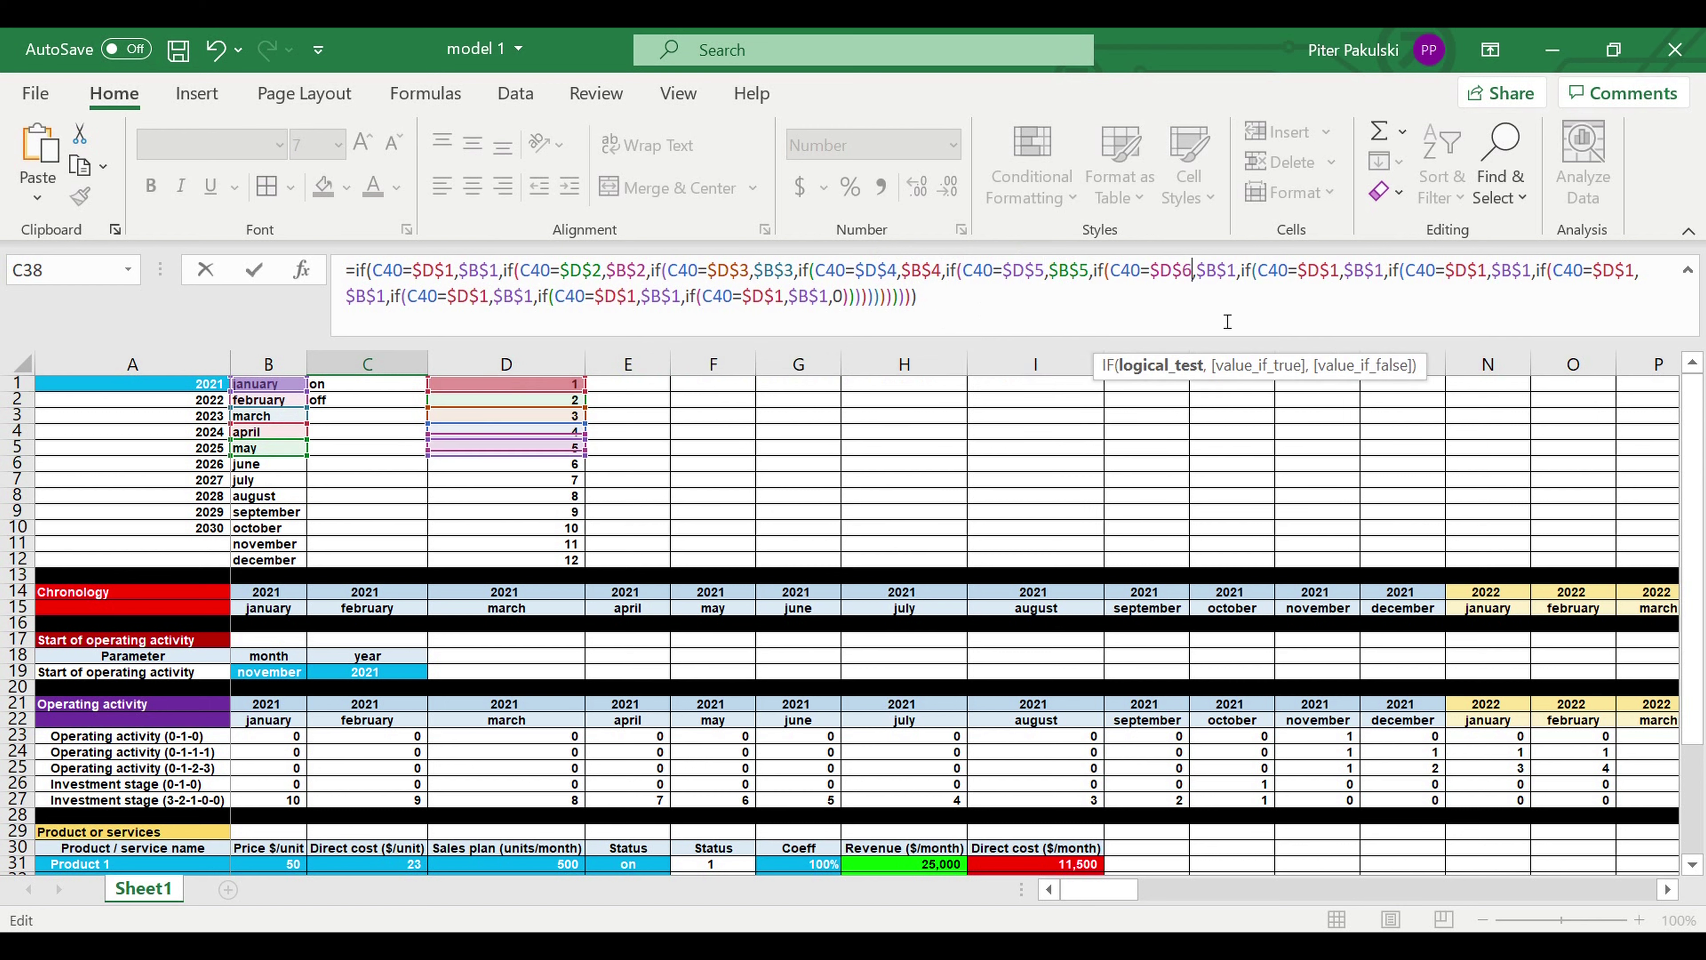
pyautogui.click(1236, 272)
pyautogui.hotkey('shift', 'Left')
pyautogui.write('6')
pyautogui.click(1340, 271)
pyautogui.hotkey('shift', 'Left')
pyautogui.write('7')
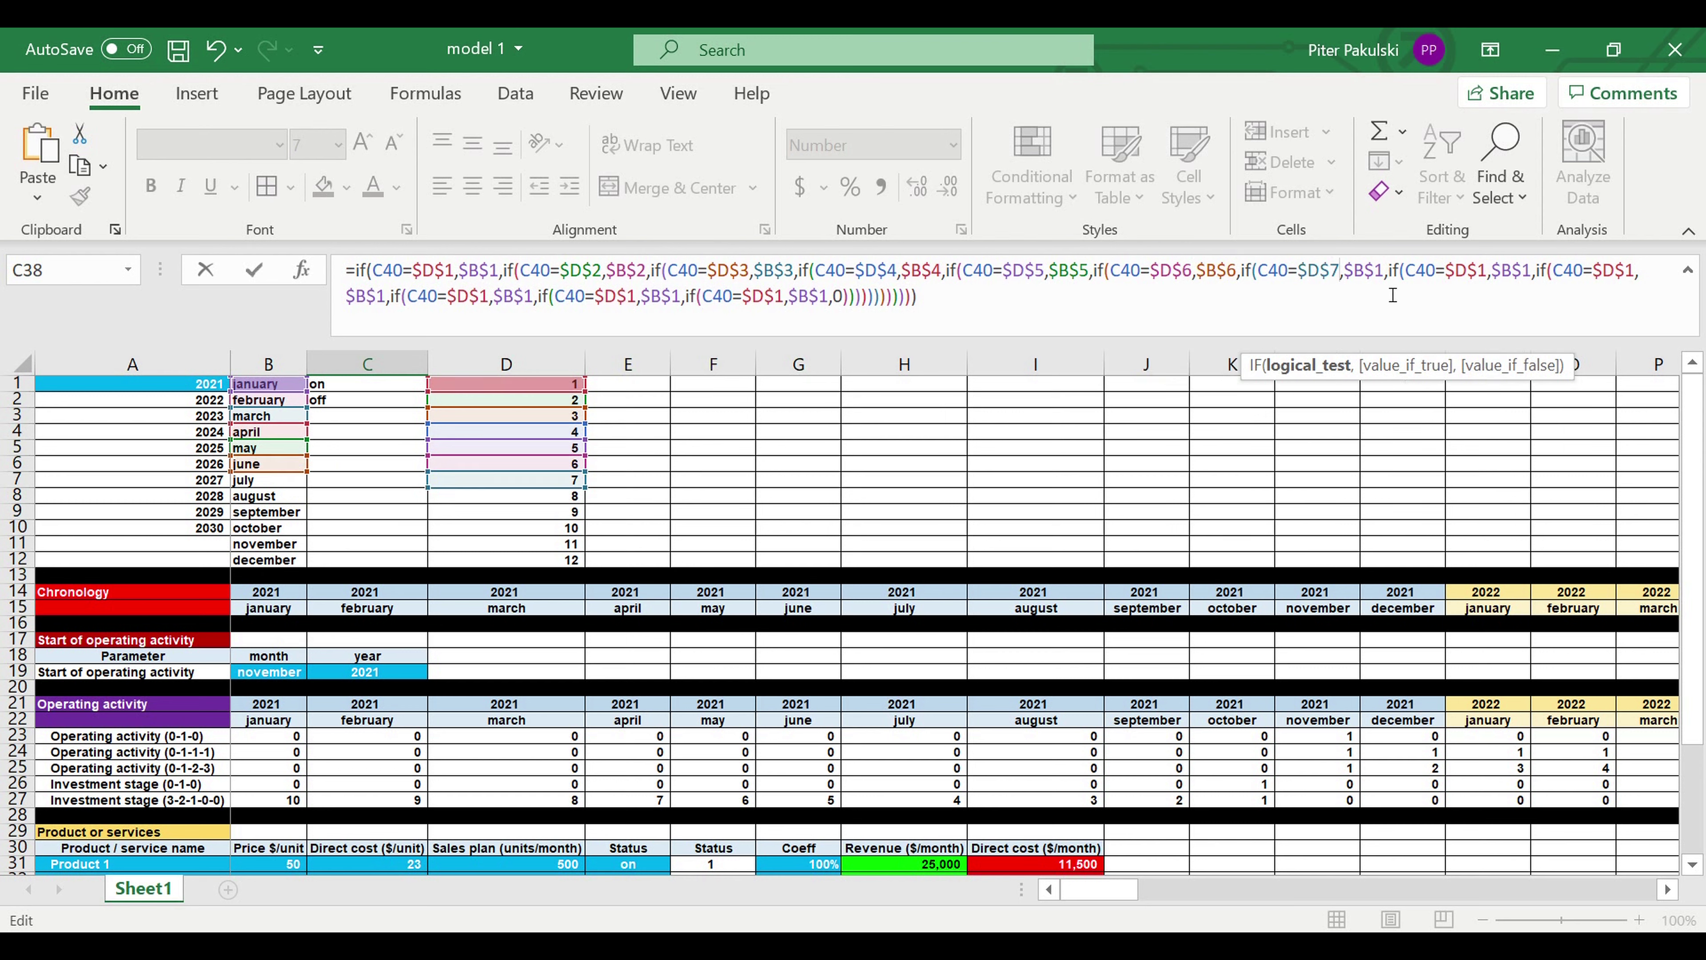
pyautogui.click(1383, 272)
pyautogui.hotkey('shift', 'Left')
pyautogui.write('7')
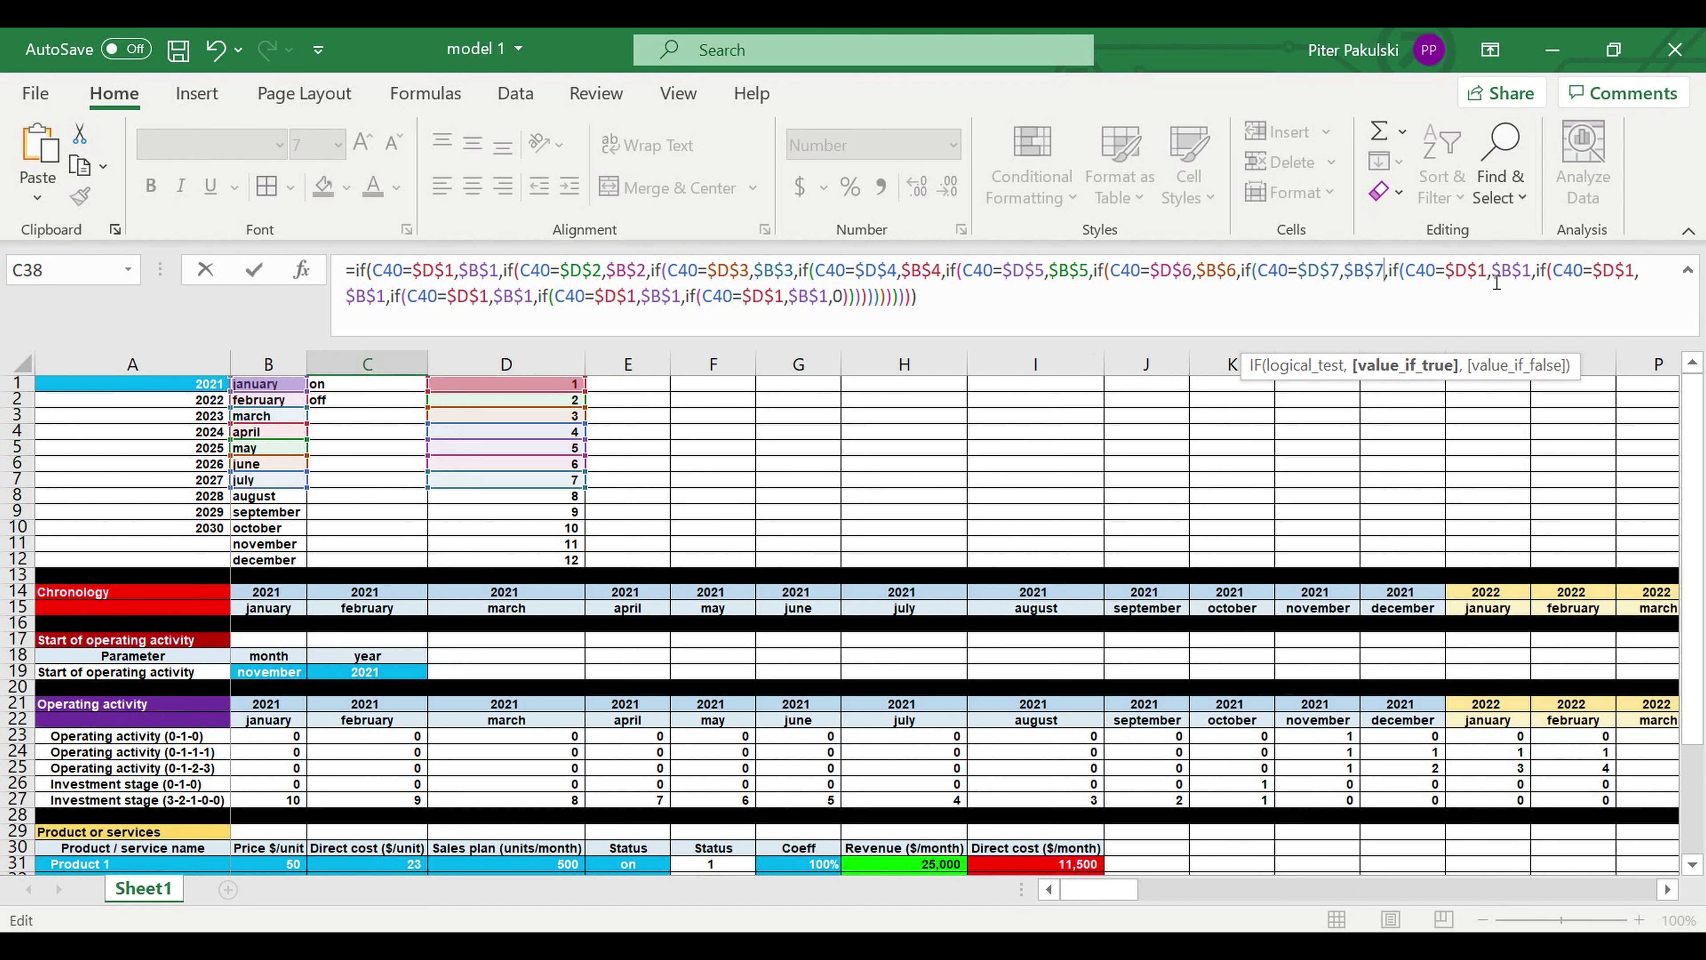
# Change the eighth and ninth clauses to $D$8/$B$8 and $D$9/$B$9
pyautogui.click(1485, 271)
pyautogui.hotkey('shift', 'Left')
pyautogui.write('8')
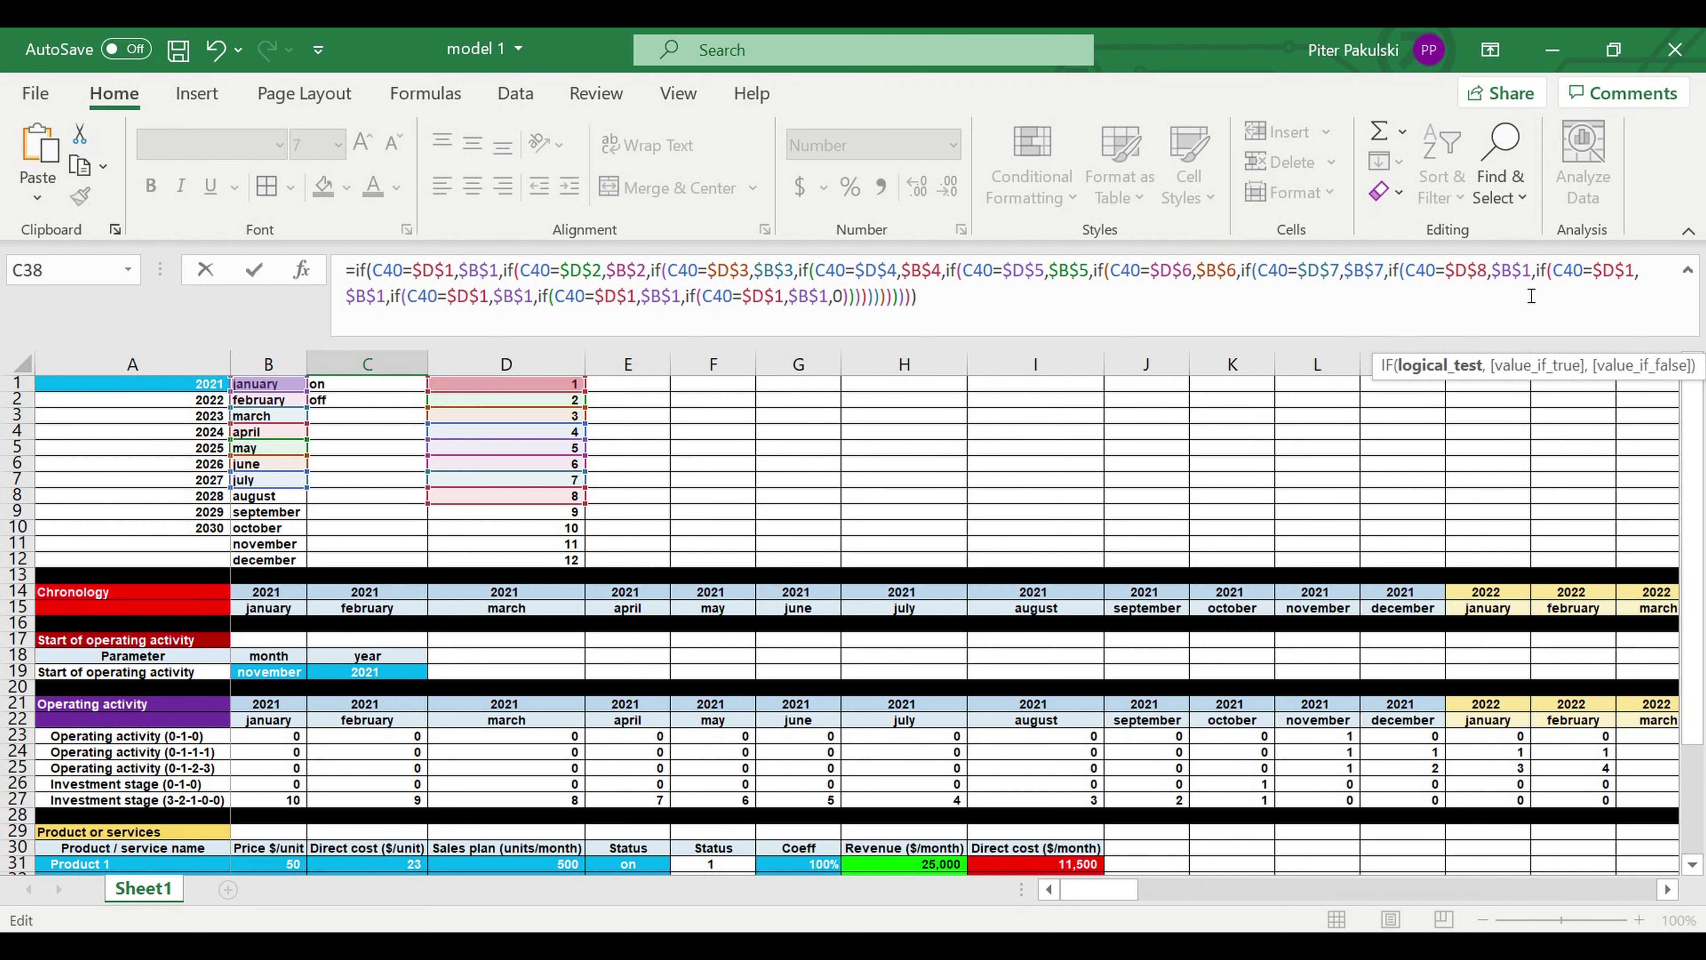
pyautogui.click(1531, 272)
pyautogui.hotkey('shift', 'Left')
pyautogui.write('8')
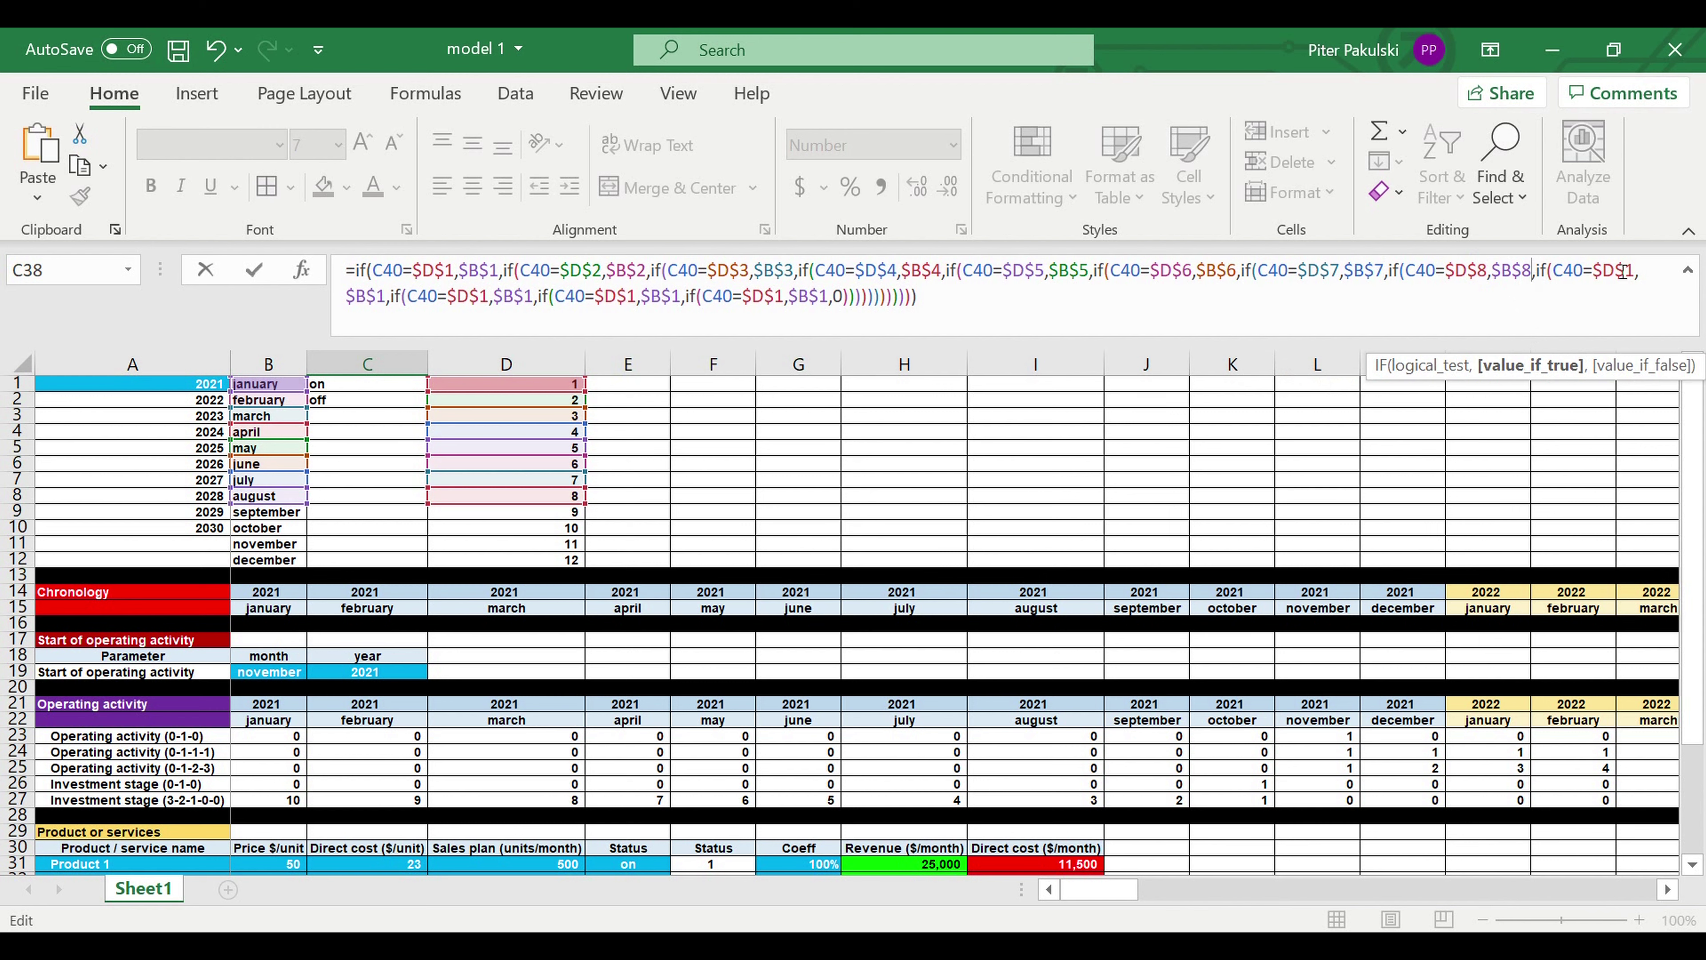
pyautogui.click(1637, 273)
pyautogui.hotkey('shift', 'Left')
pyautogui.write('9')
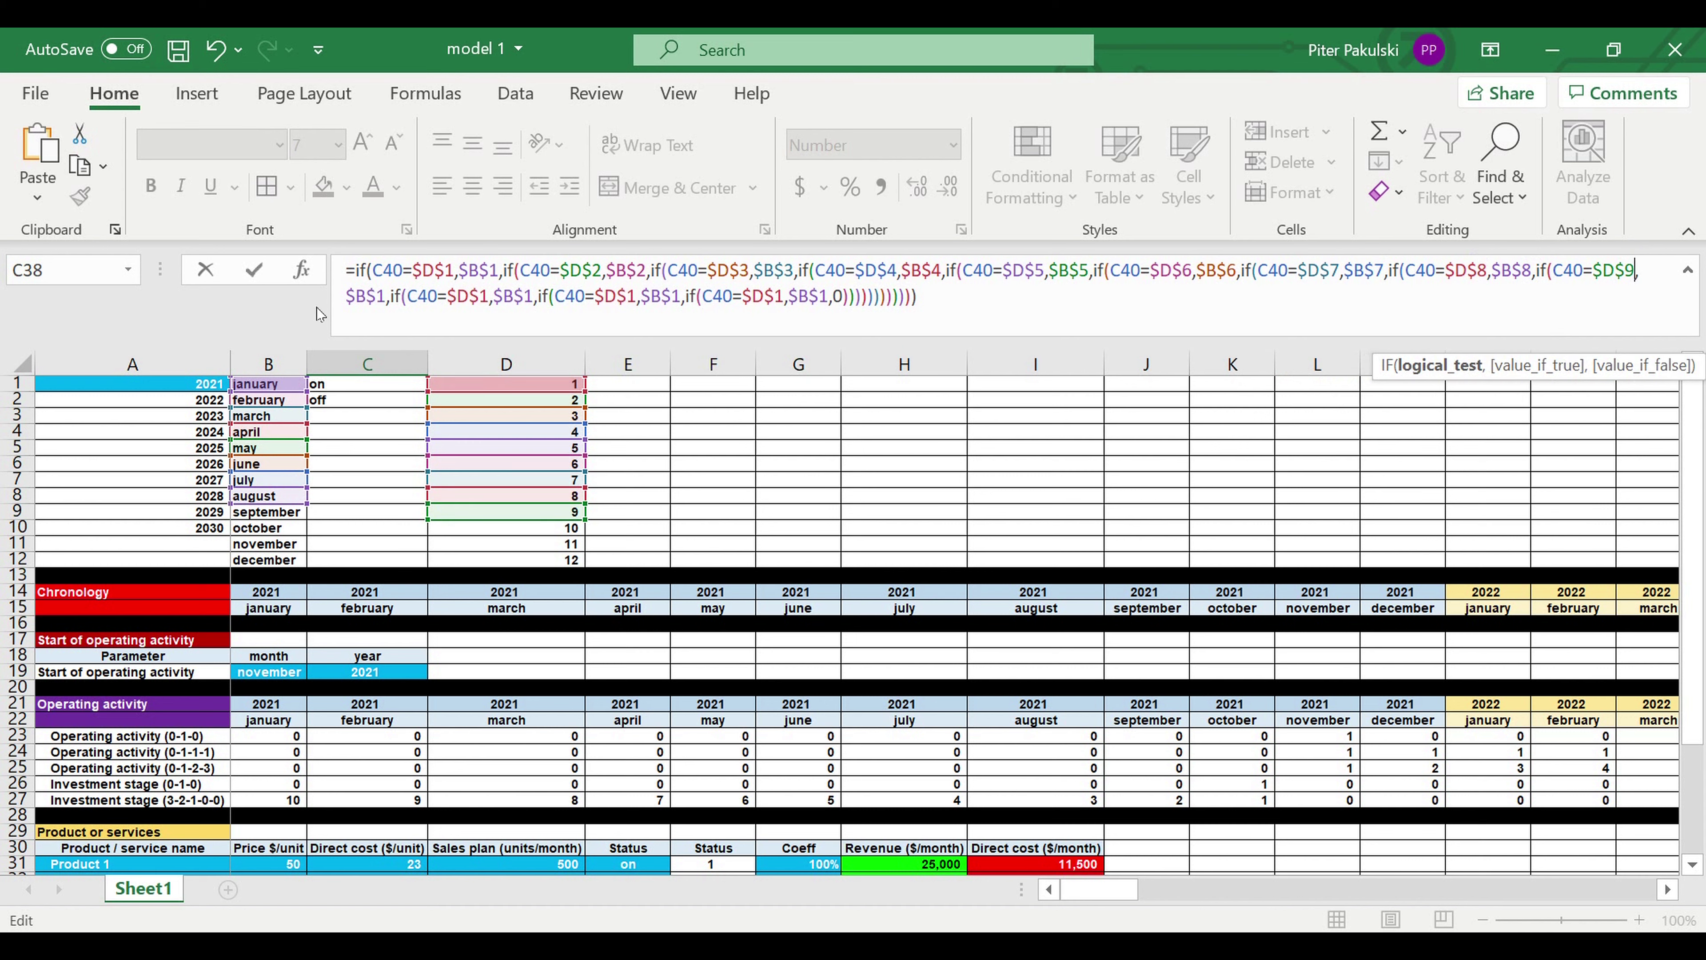
pyautogui.click(385, 297)
pyautogui.hotkey('shift', 'Left')
pyautogui.write('9')
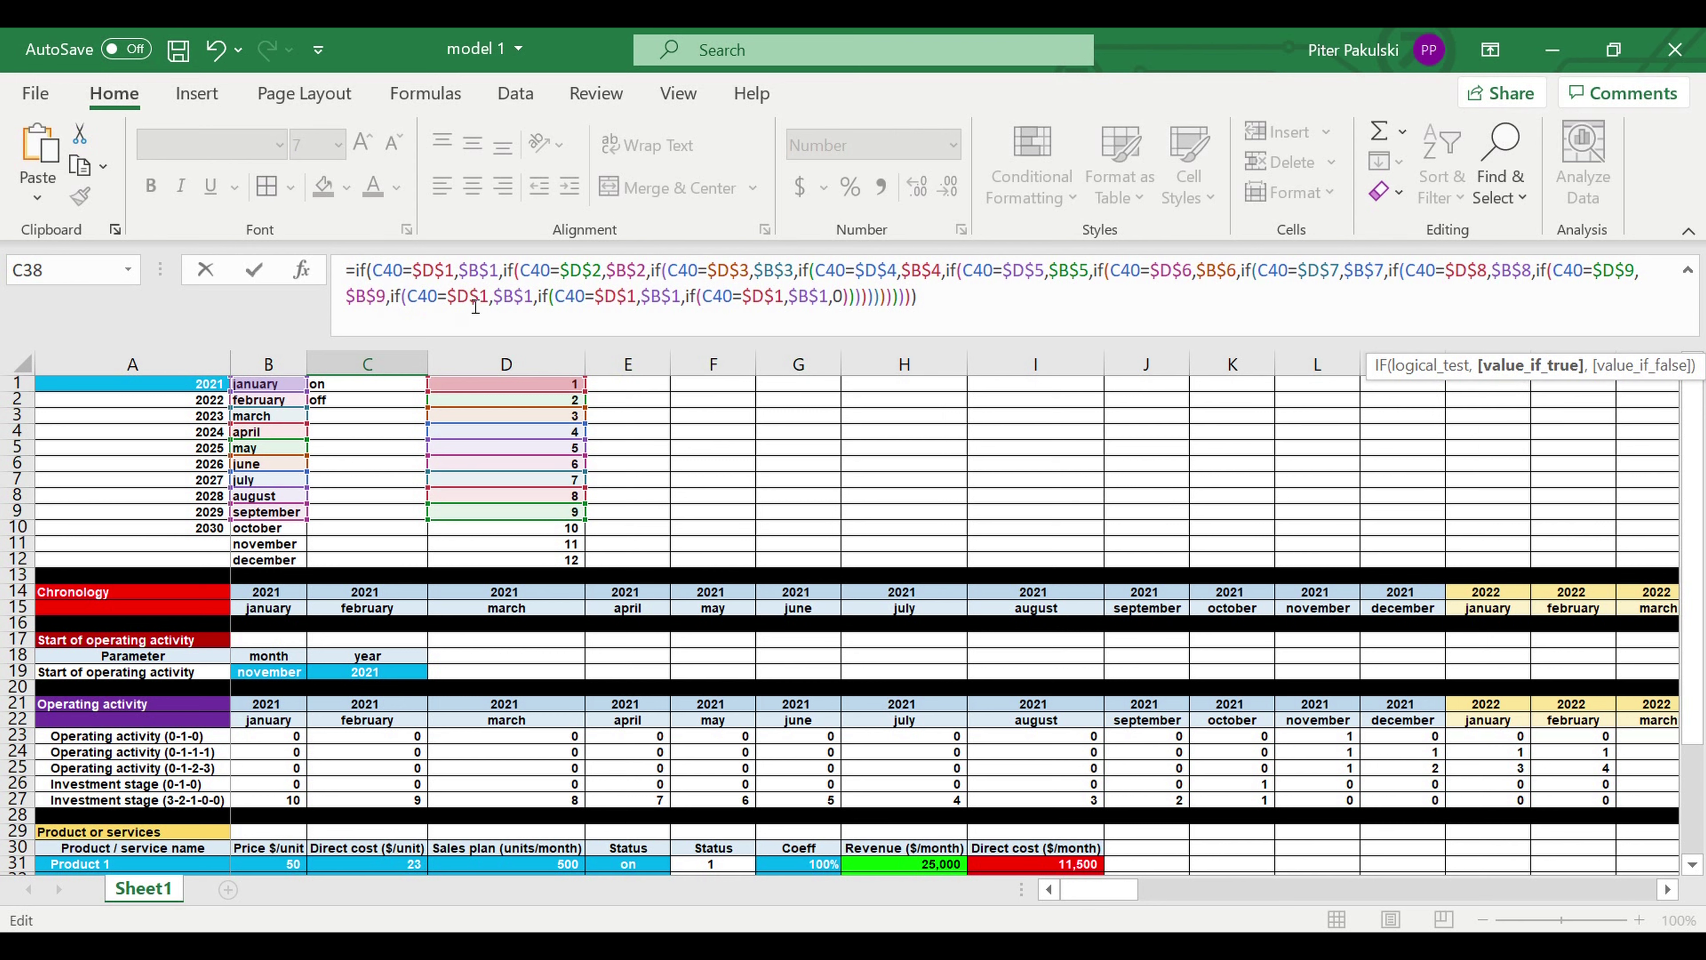
# Set the last three clauses to $D$10–$D$12 and $B$10–$B$12 and commit, showing december
pyautogui.click(497, 302)
pyautogui.write('0')
pyautogui.click(552, 301)
pyautogui.write('0')
pyautogui.click(662, 308)
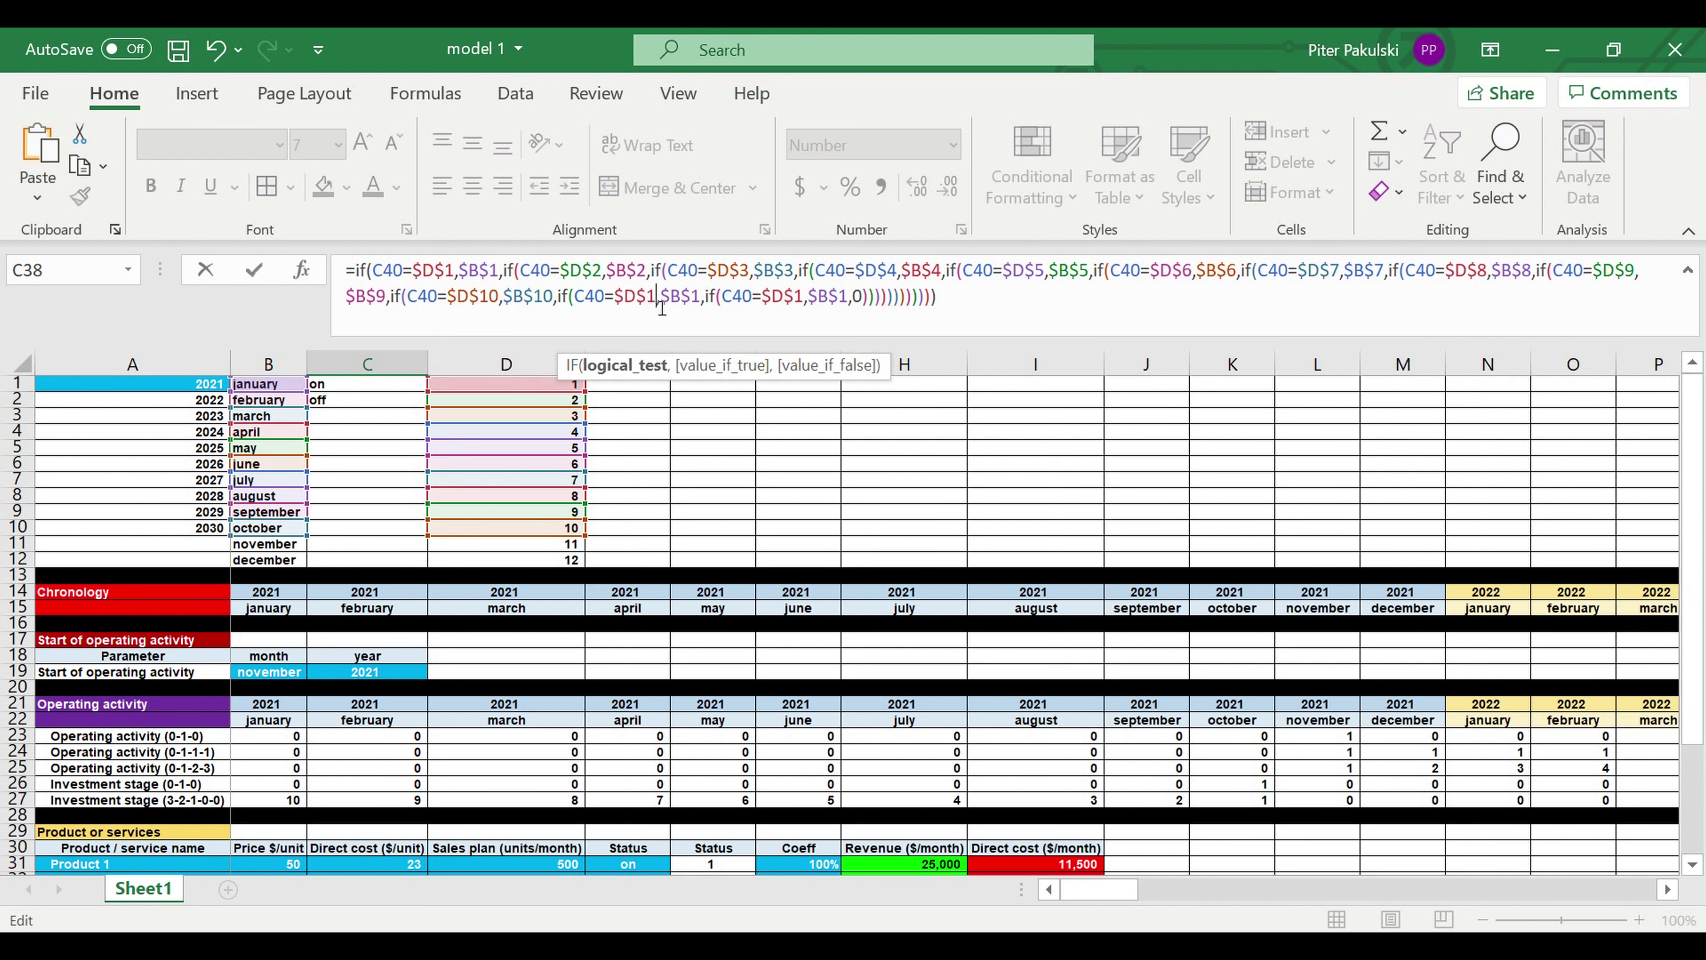
pyautogui.write('1')
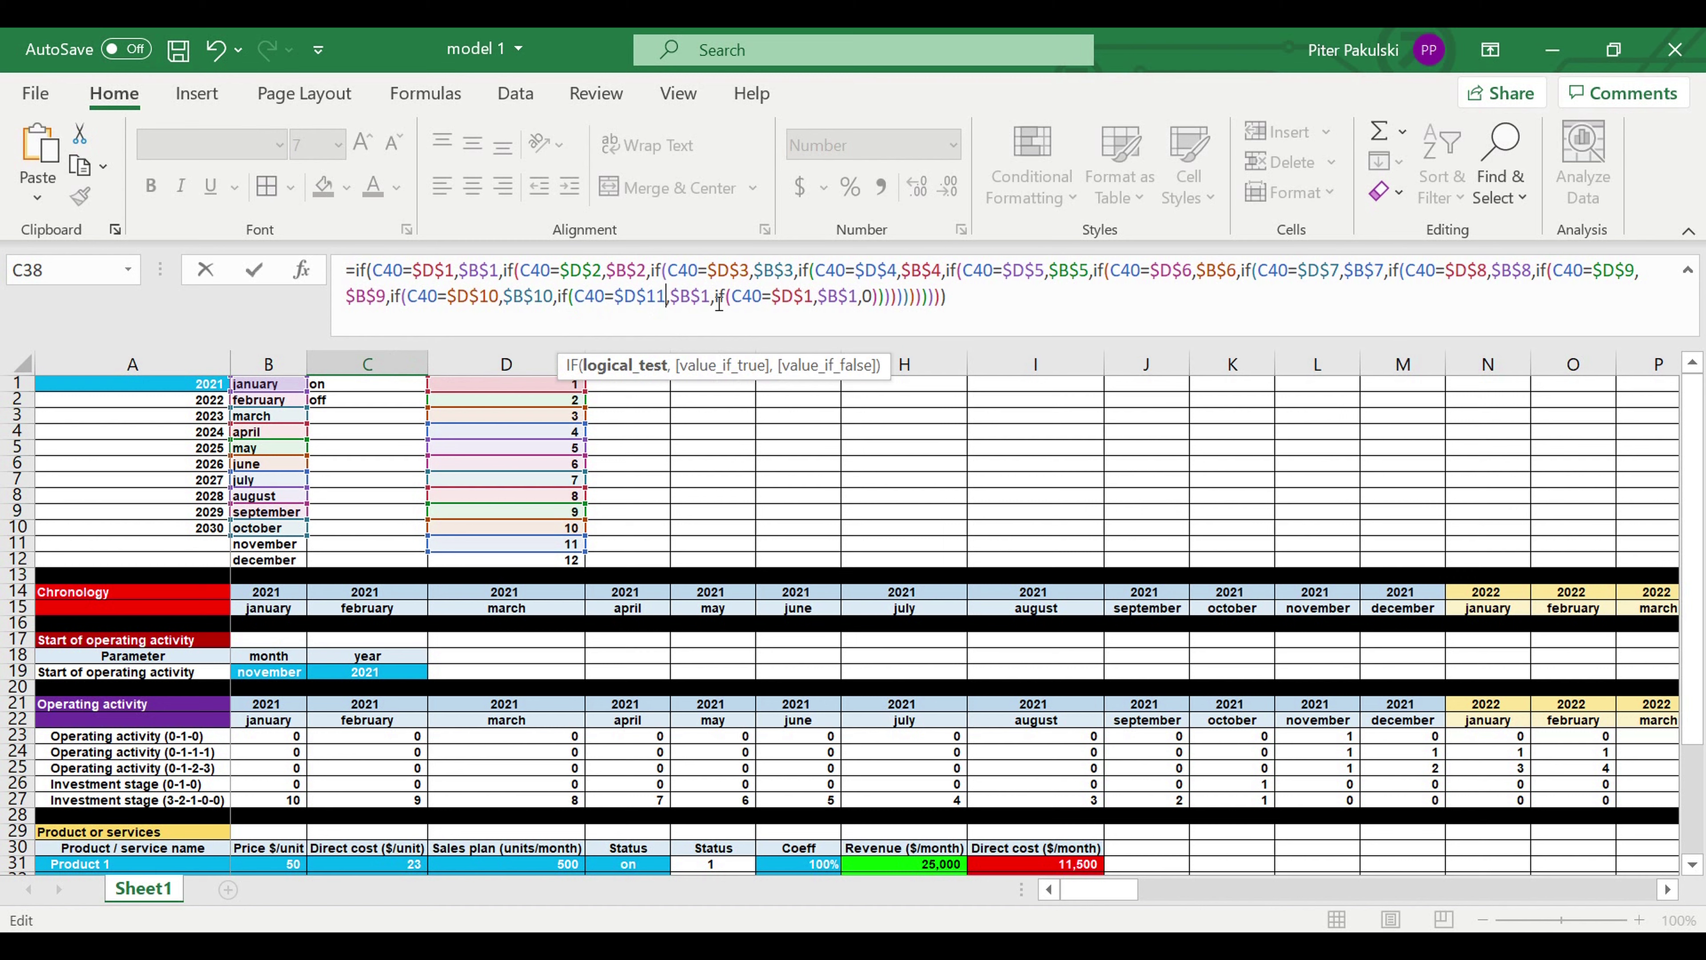
pyautogui.click(713, 304)
pyautogui.write('1')
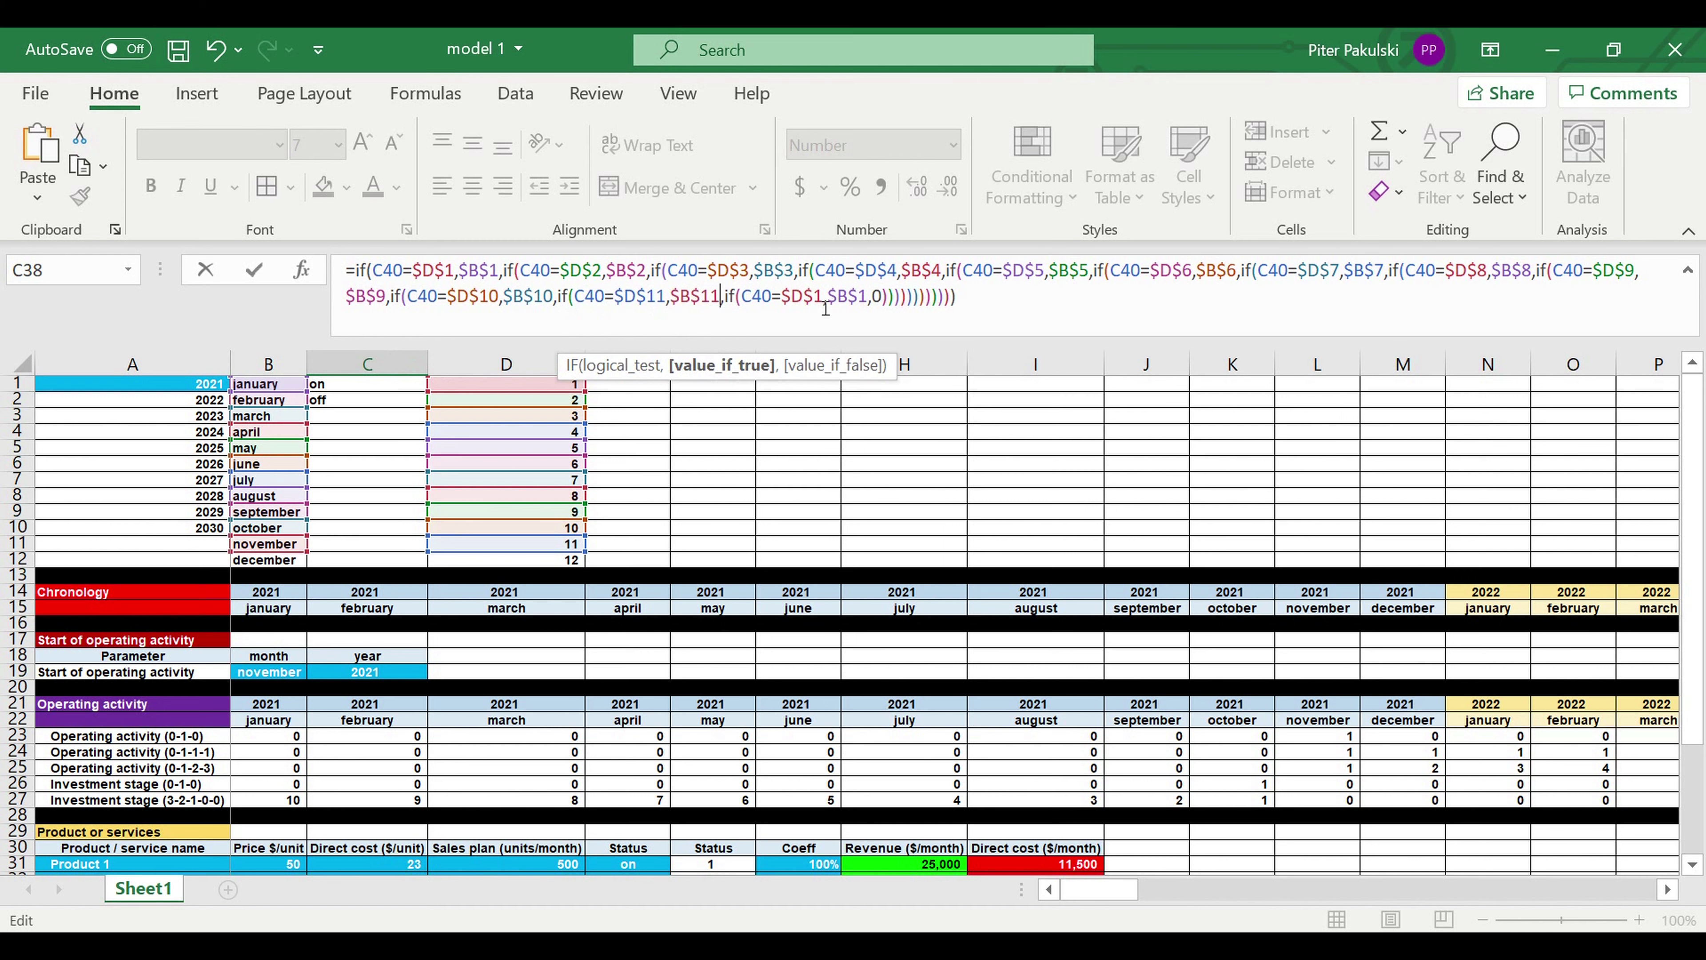
pyautogui.click(826, 305)
pyautogui.write('2')
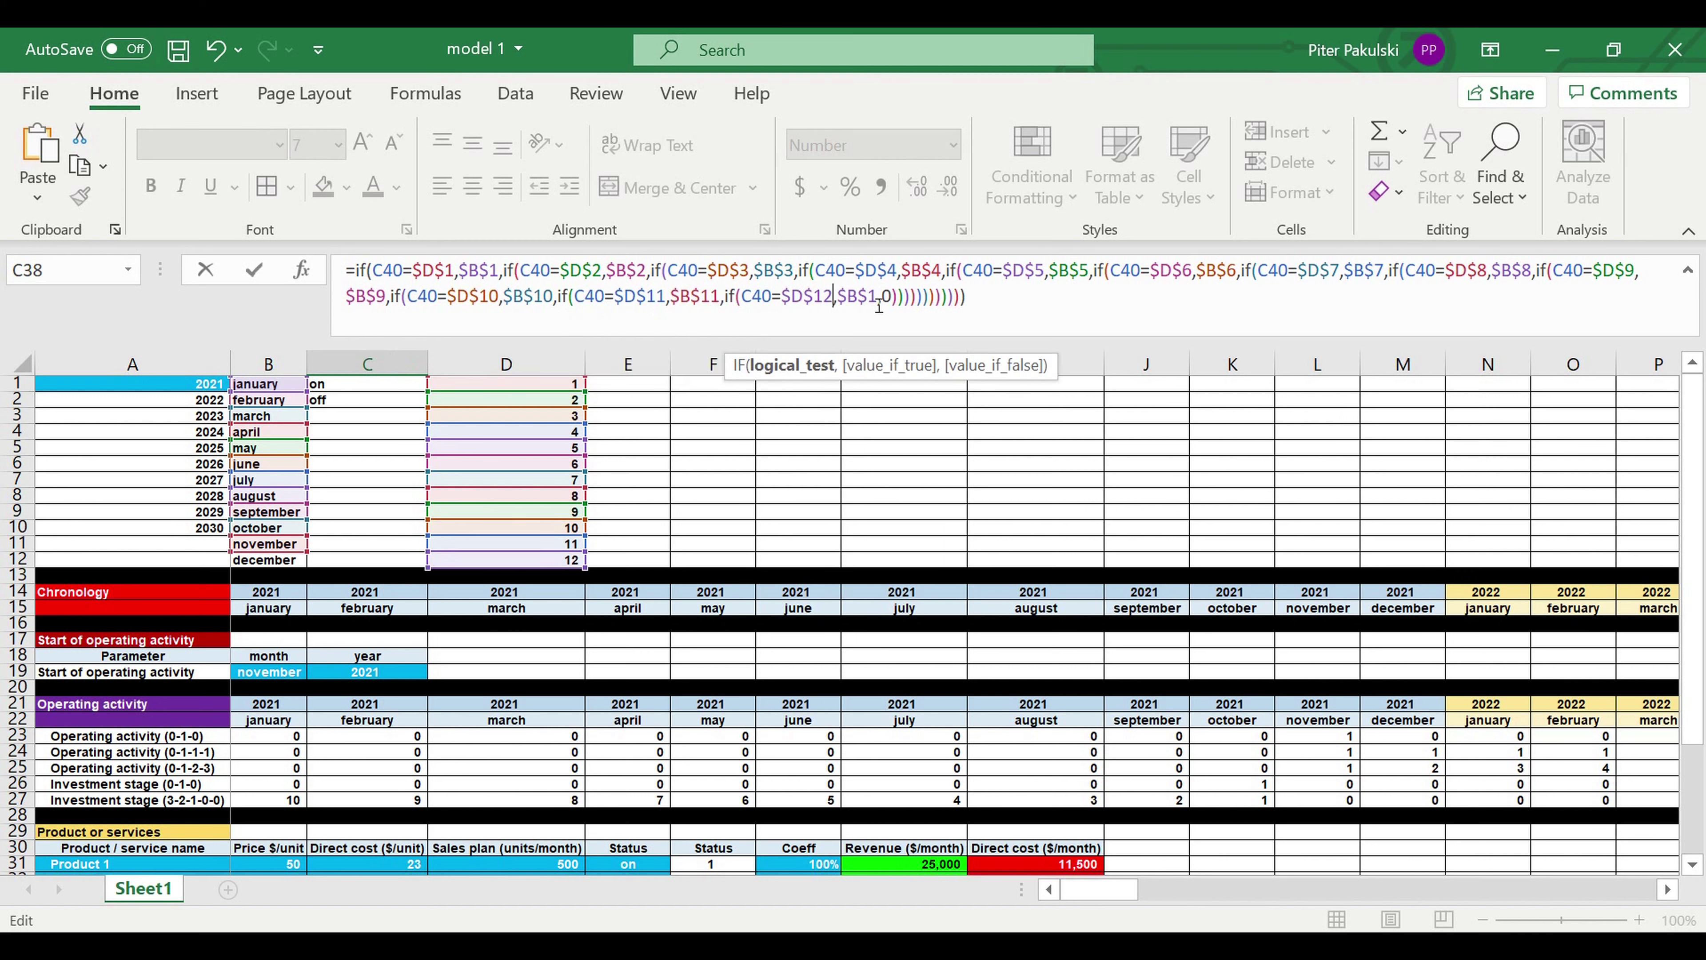
pyautogui.click(877, 300)
pyautogui.write('2')
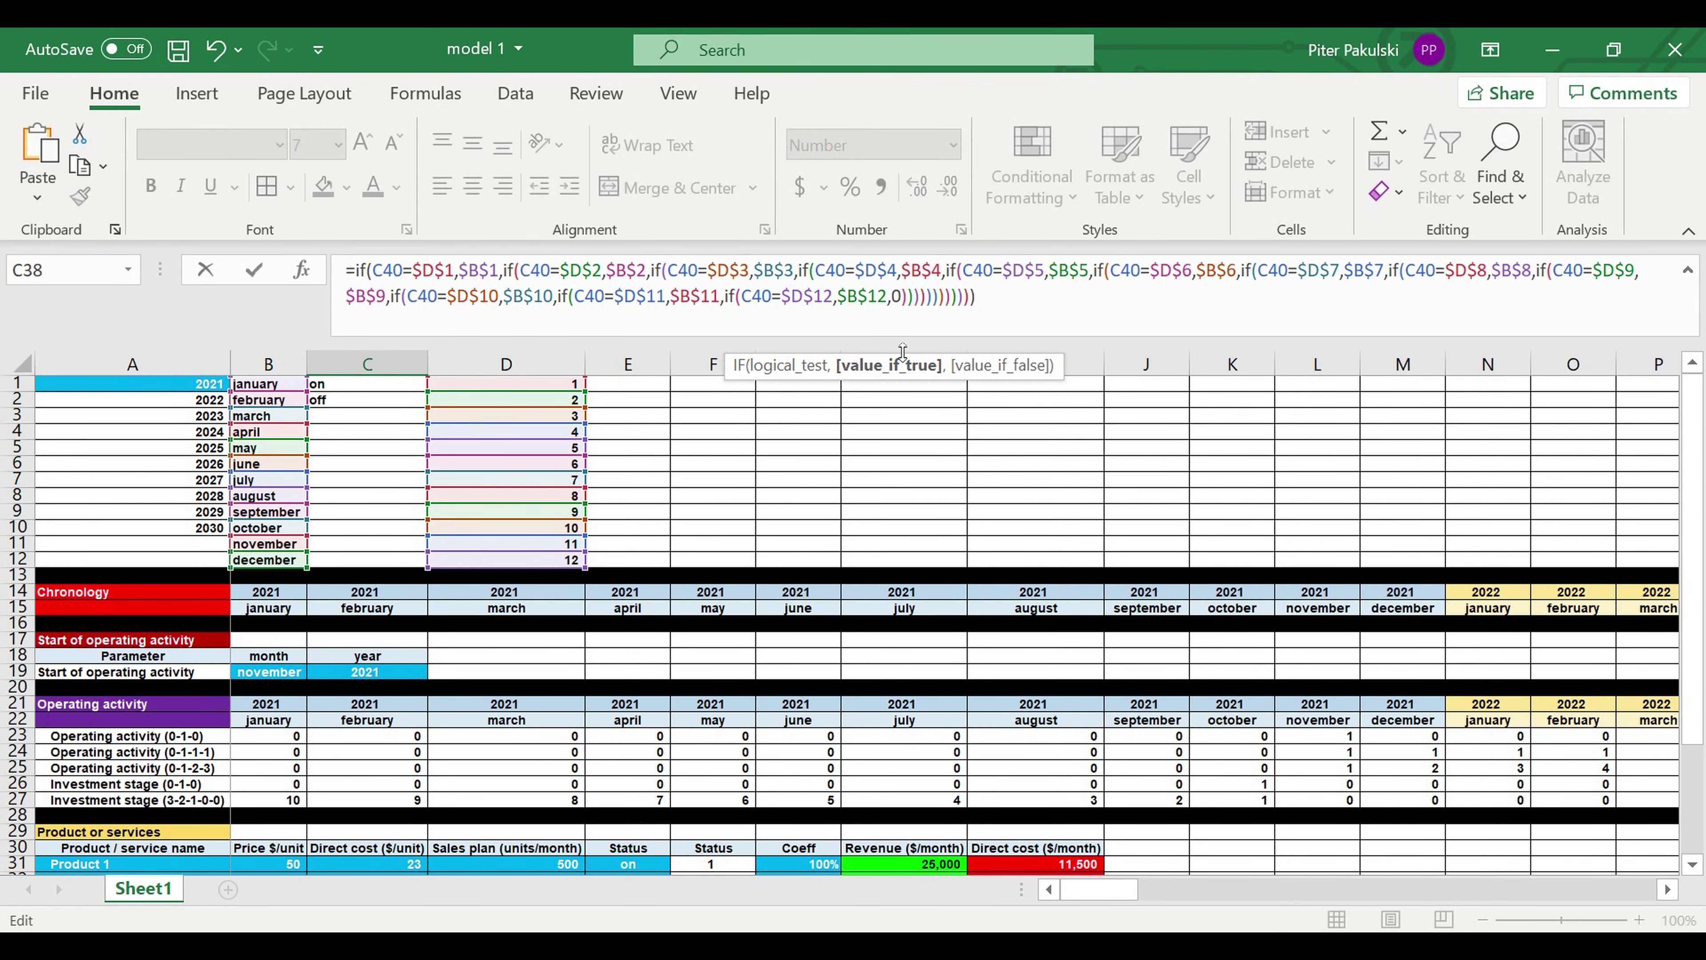
pyautogui.press('Return')
# Centre the november and december month names in B38 and C38
pyautogui.scroll(-4, 604, 605)
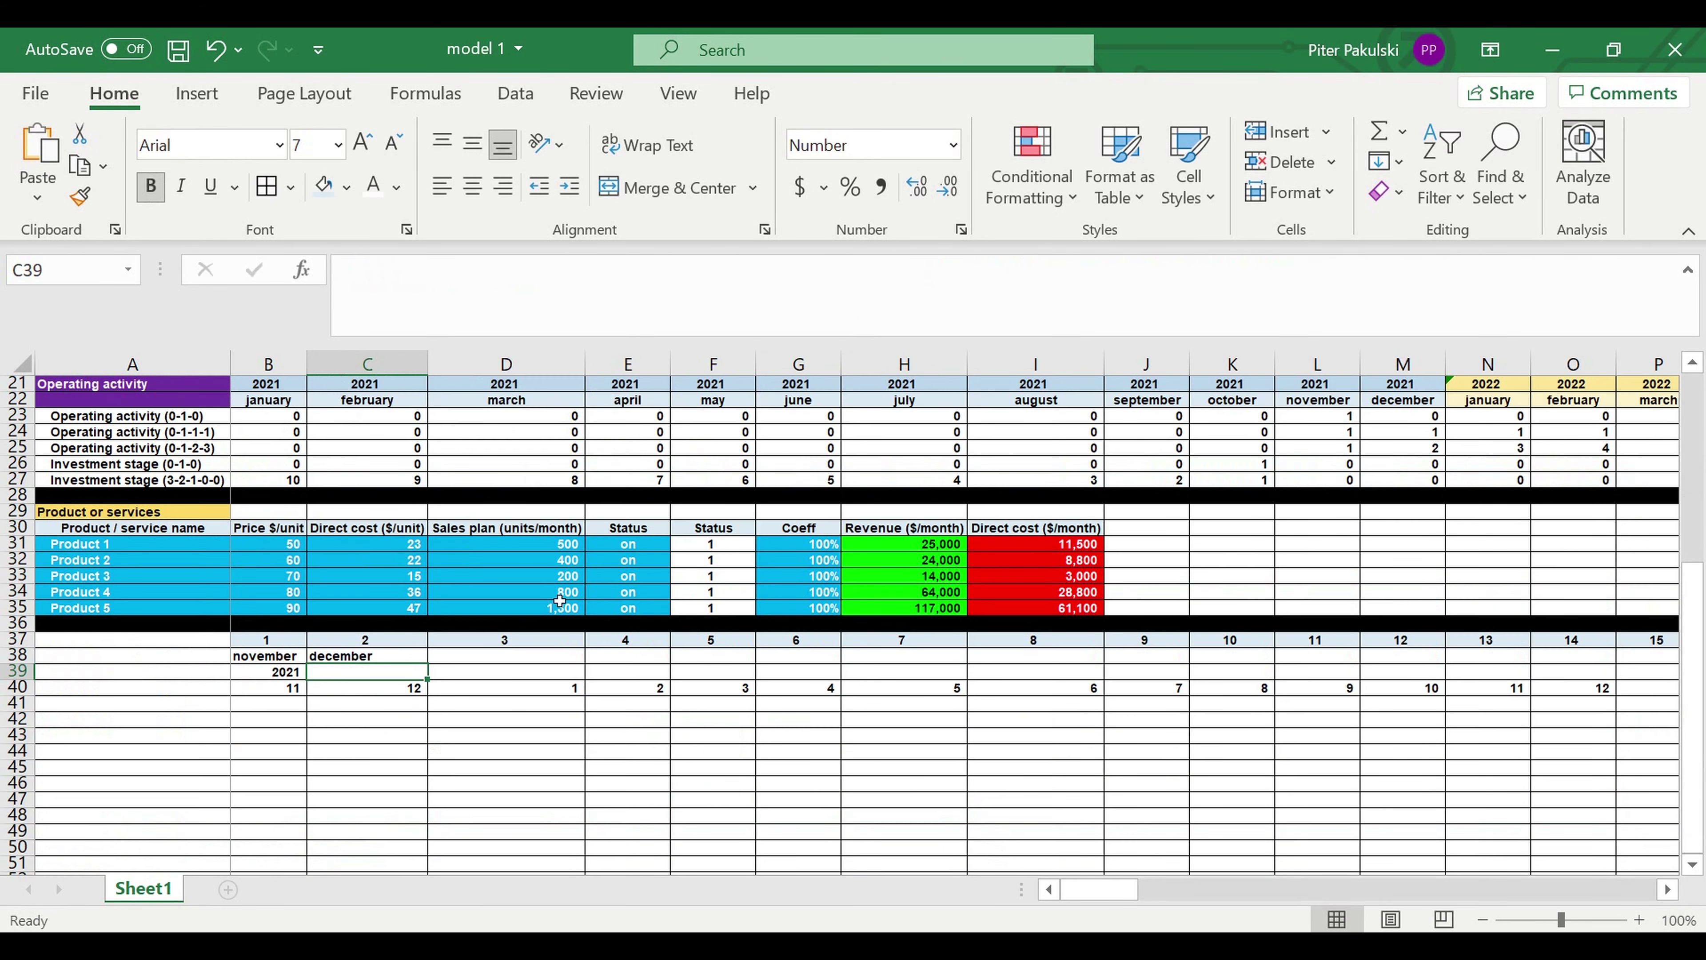
pyautogui.click(416, 651)
pyautogui.click(471, 188)
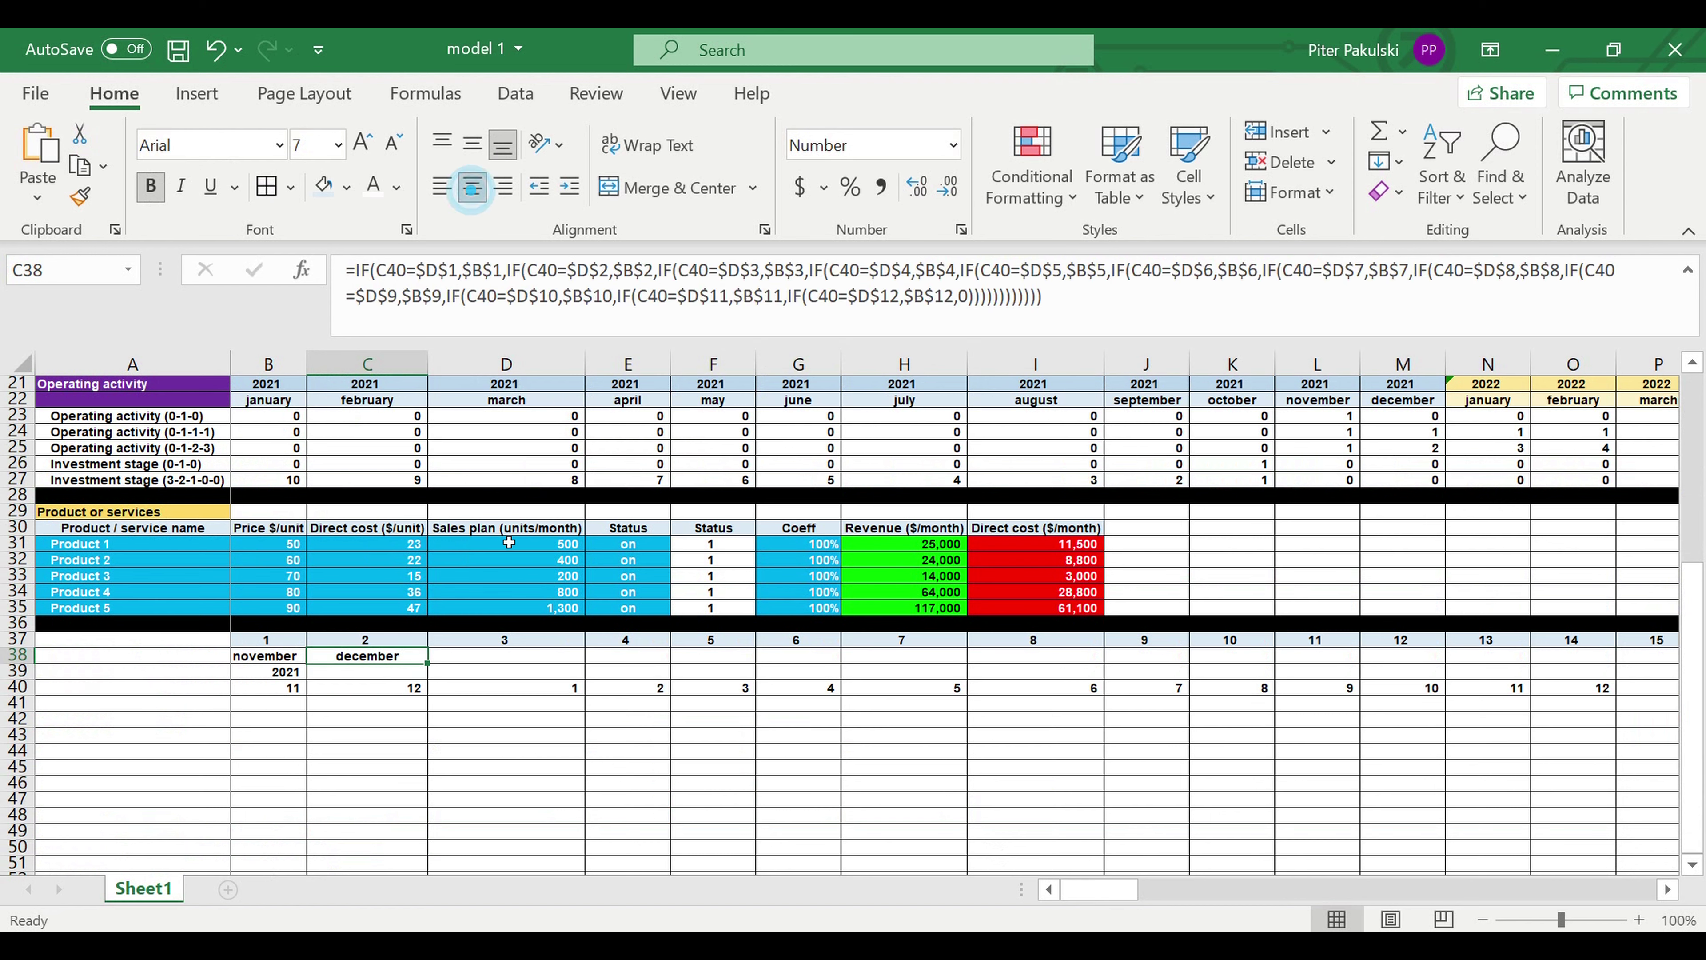
pyautogui.click(255, 662)
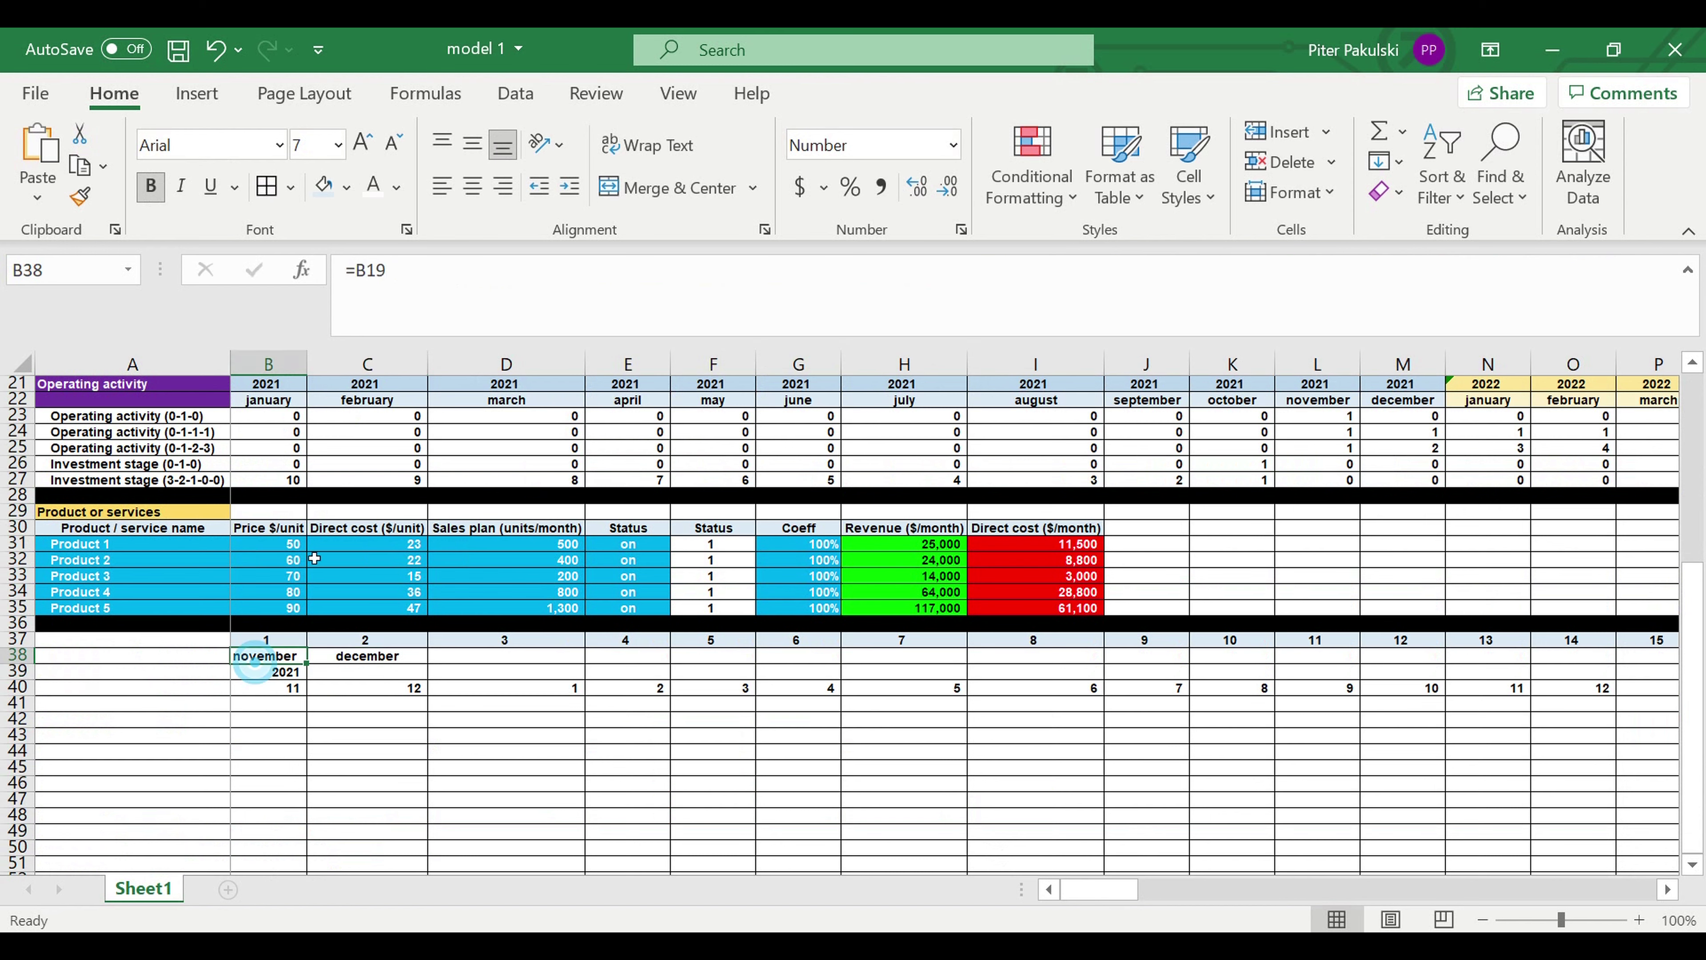
pyautogui.click(473, 189)
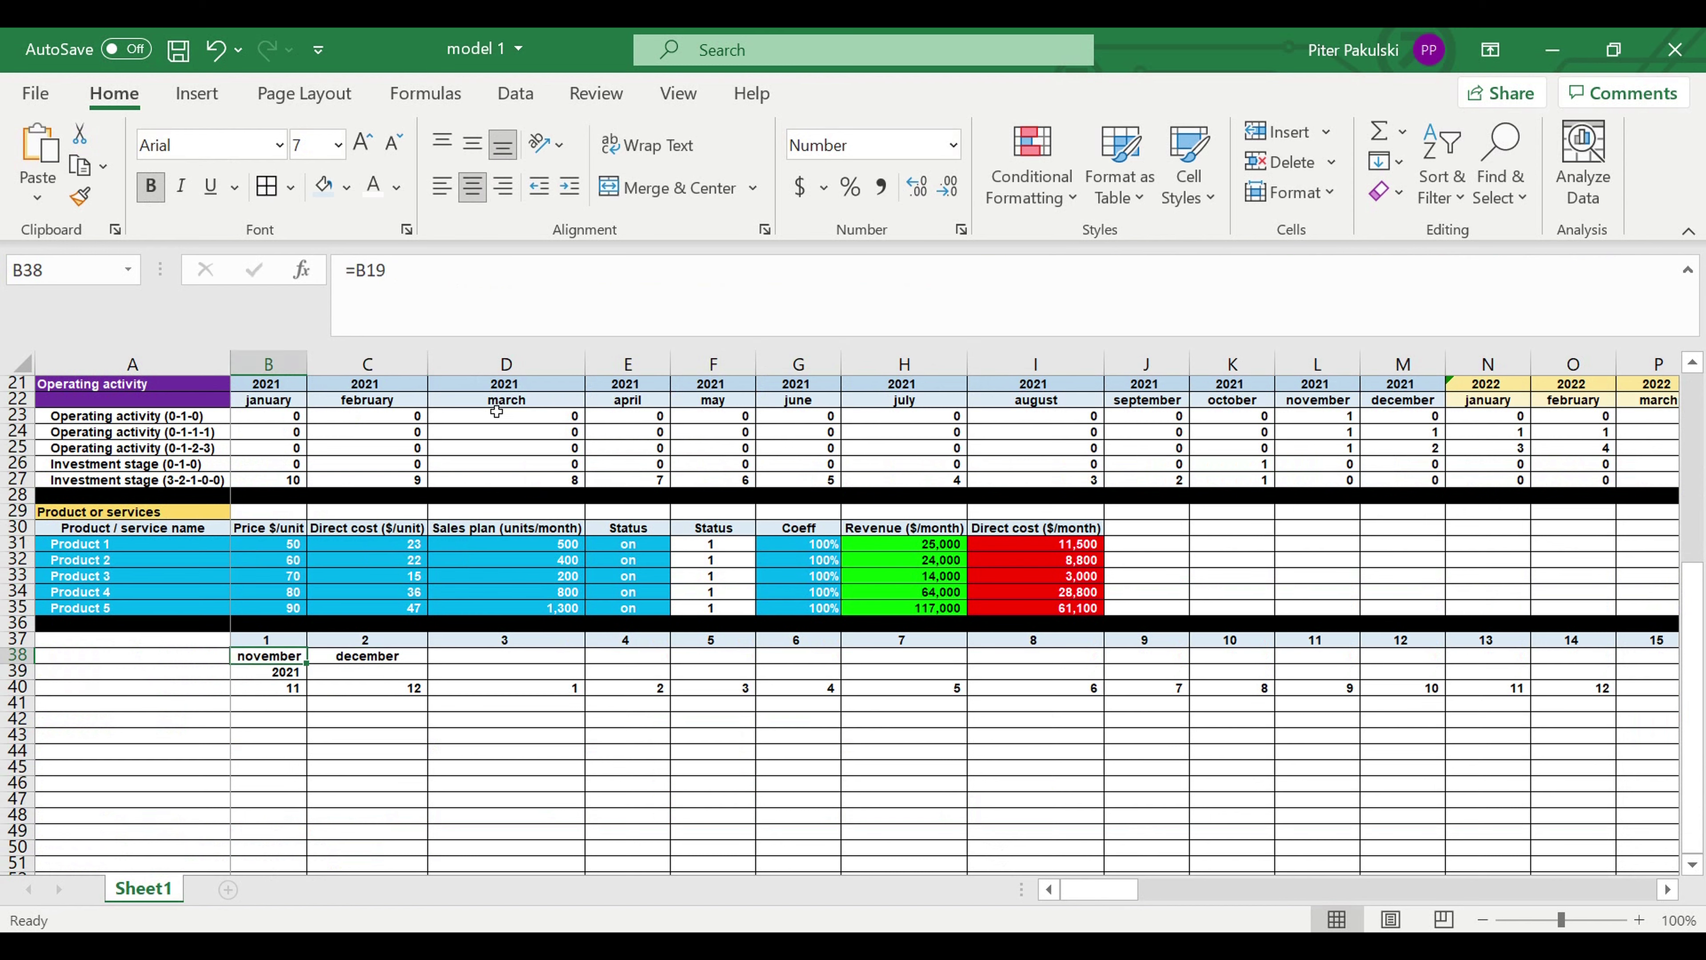
# Fill C38's month formula across row 38 through column Y
pyautogui.click(373, 662)
pyautogui.moveTo(440, 669); pyautogui.dragTo(1424, 652)
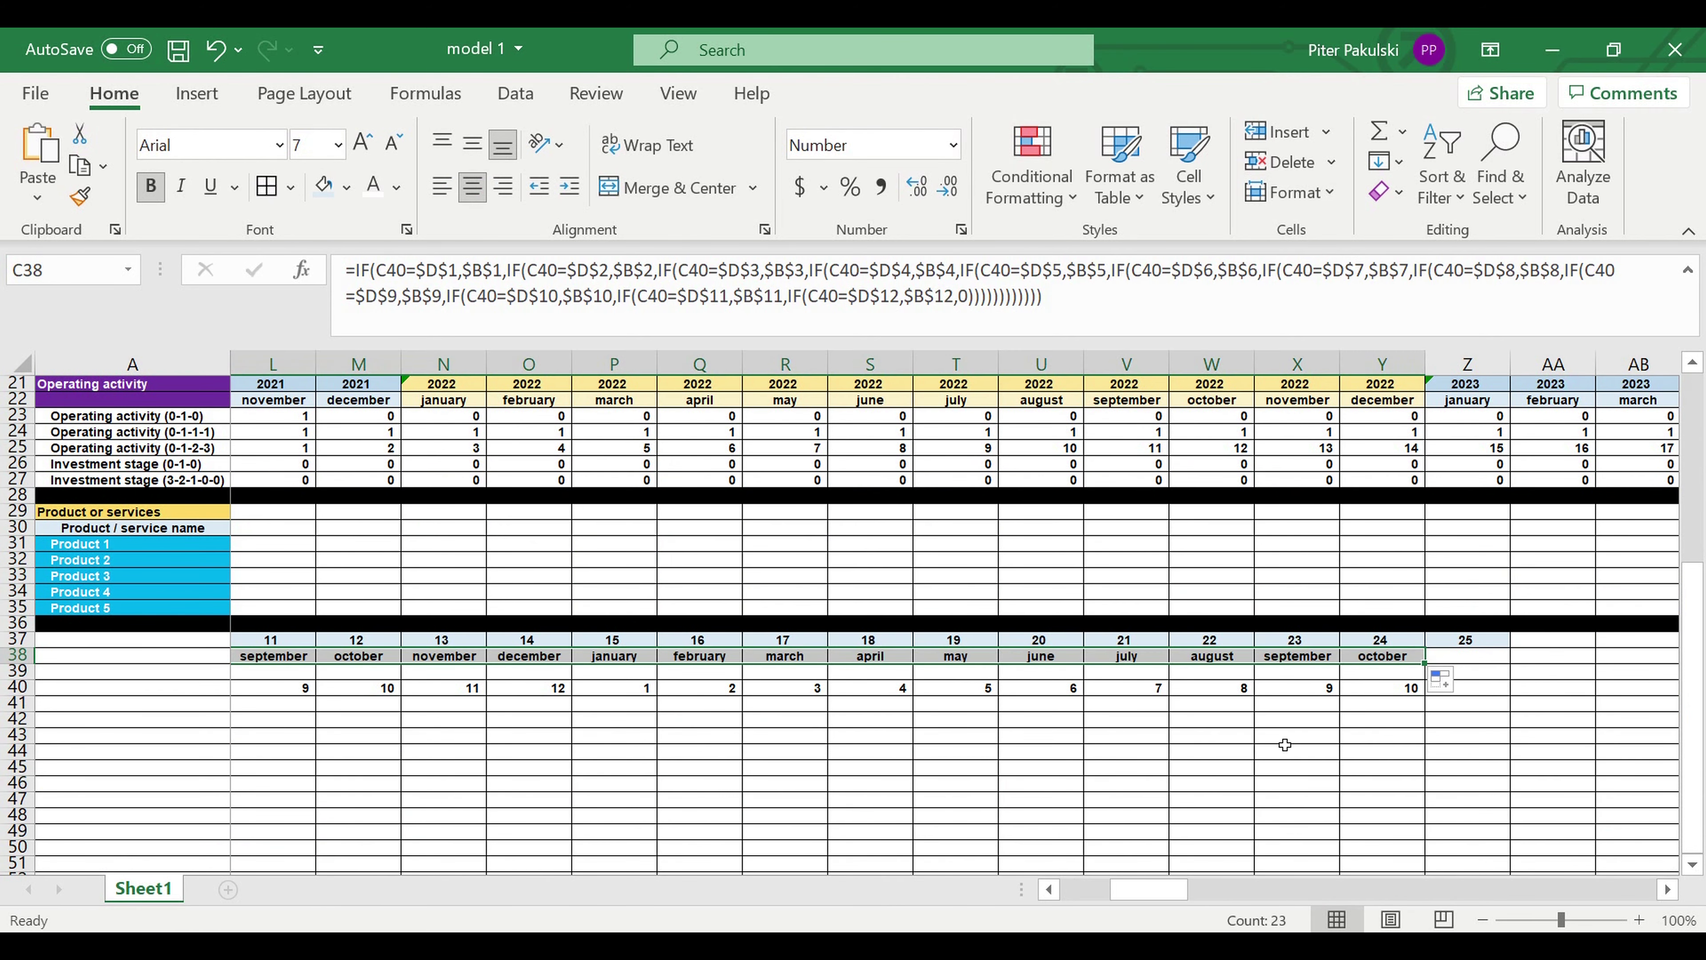
pyautogui.click(1126, 735)
pyautogui.moveTo(1154, 891); pyautogui.dragTo(1071, 902)
pyautogui.click(461, 771)
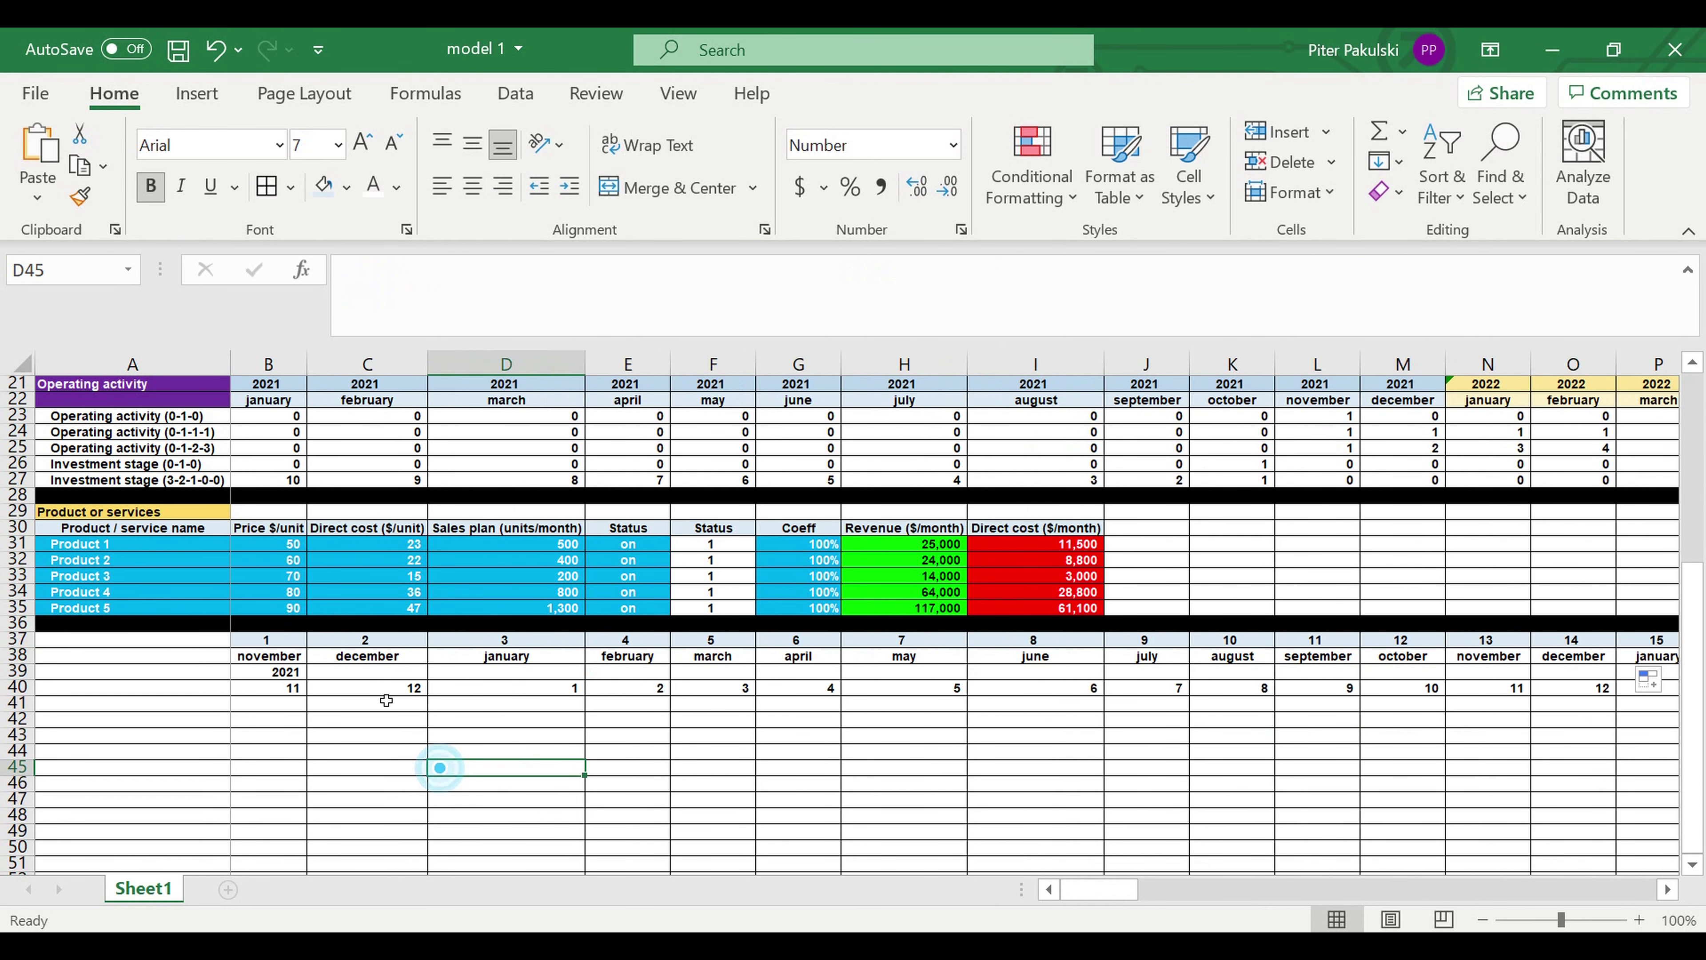
pyautogui.click(376, 678)
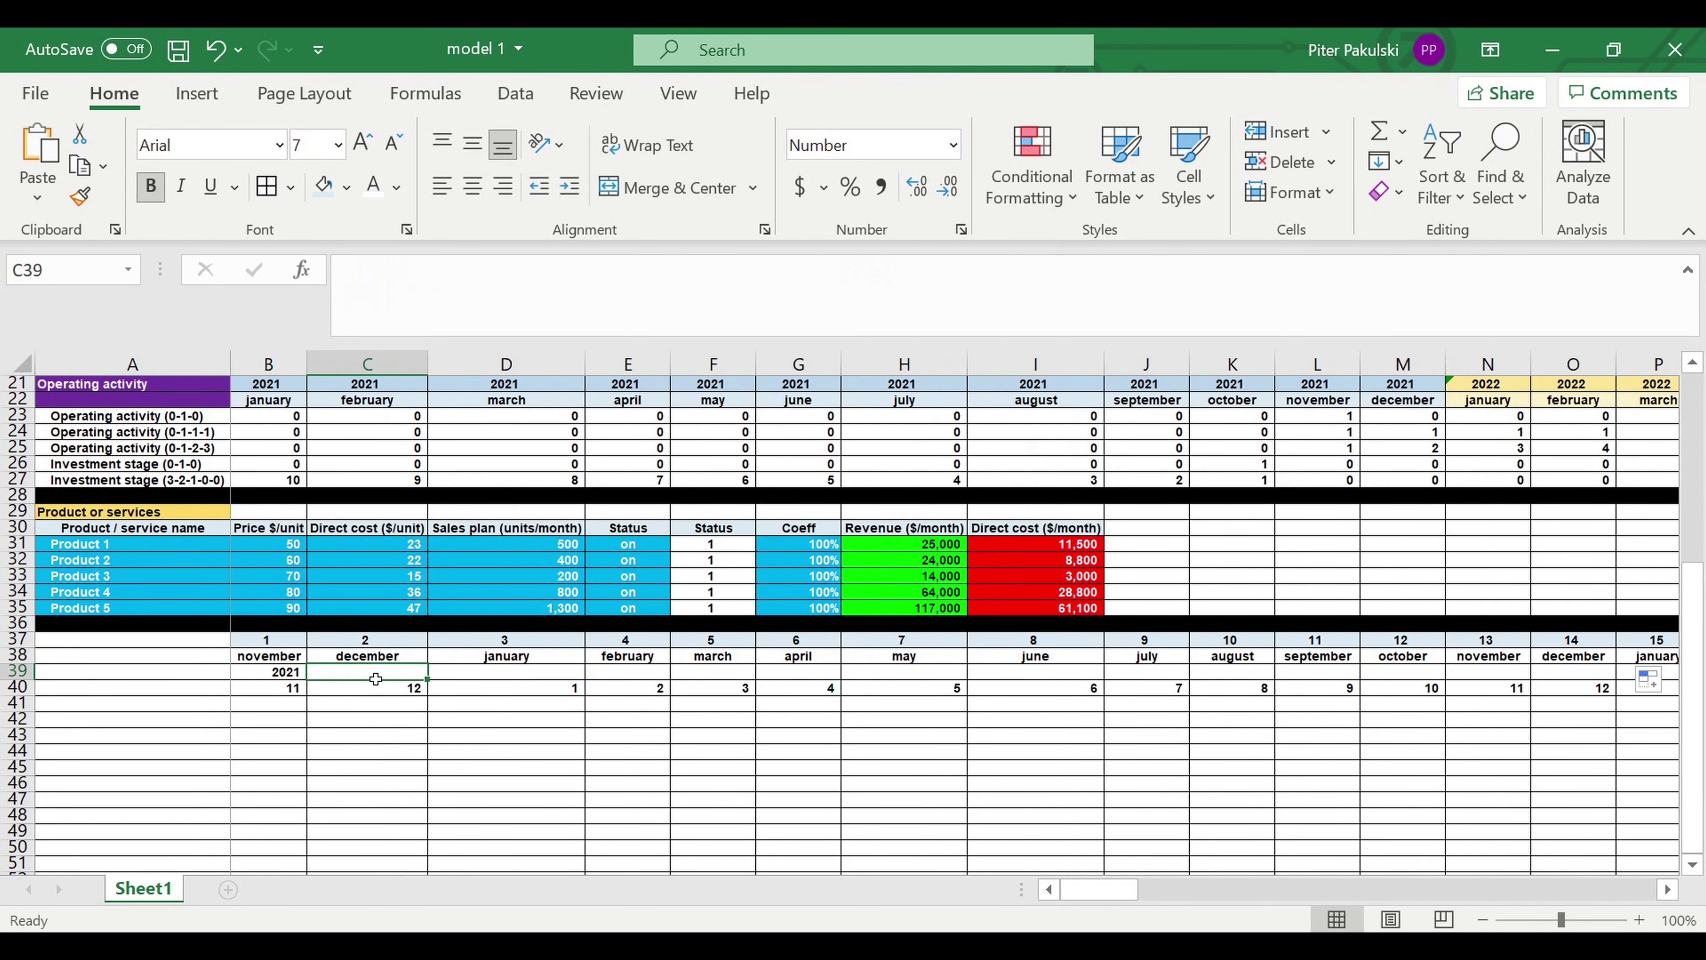
# Start C39's year formula with =IF(B40=12, removing a mistaken B1 reference
pyautogui.write('=')
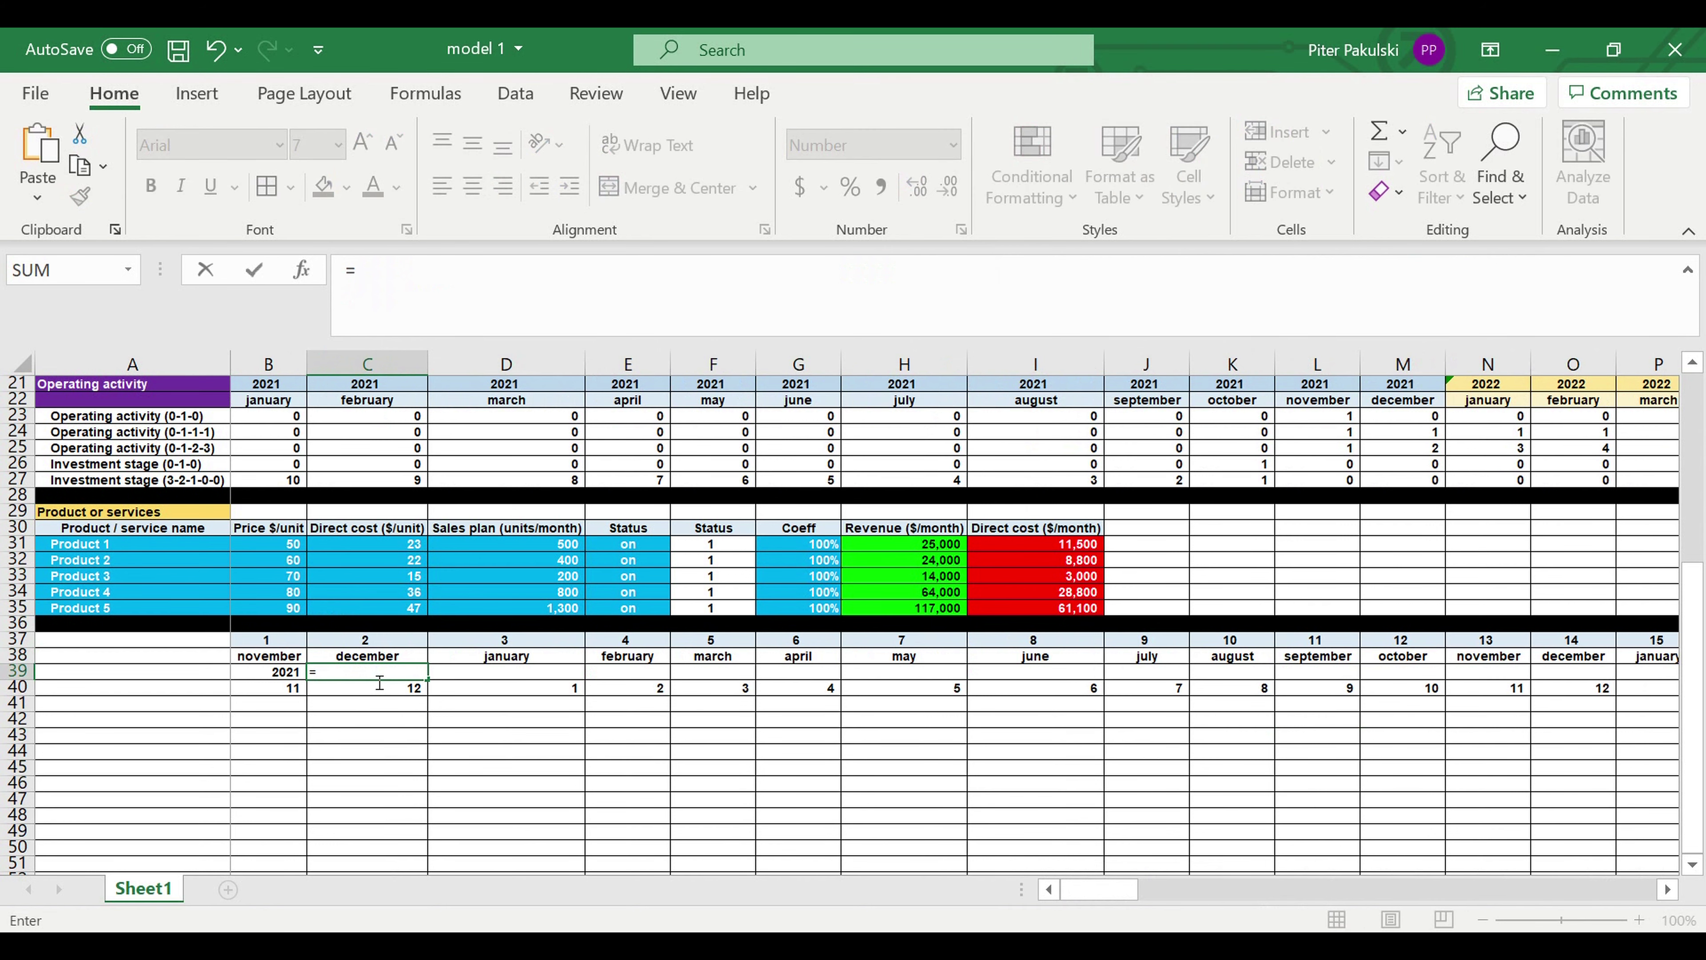
pyautogui.write('if')
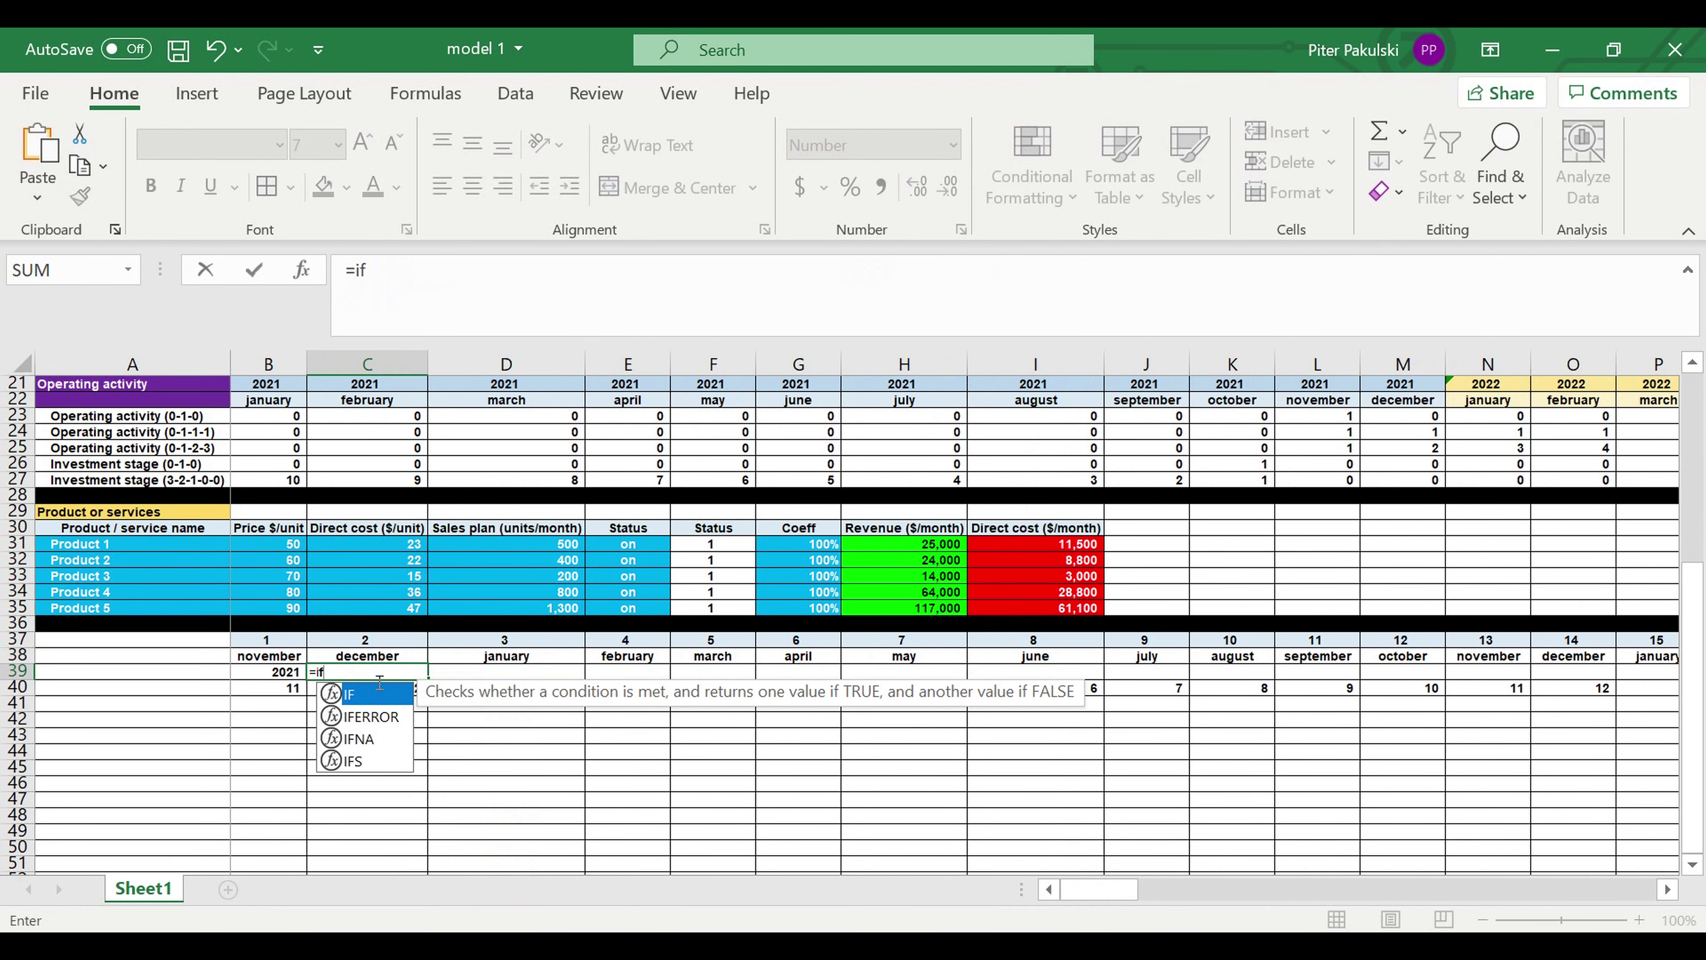
pyautogui.write('(')
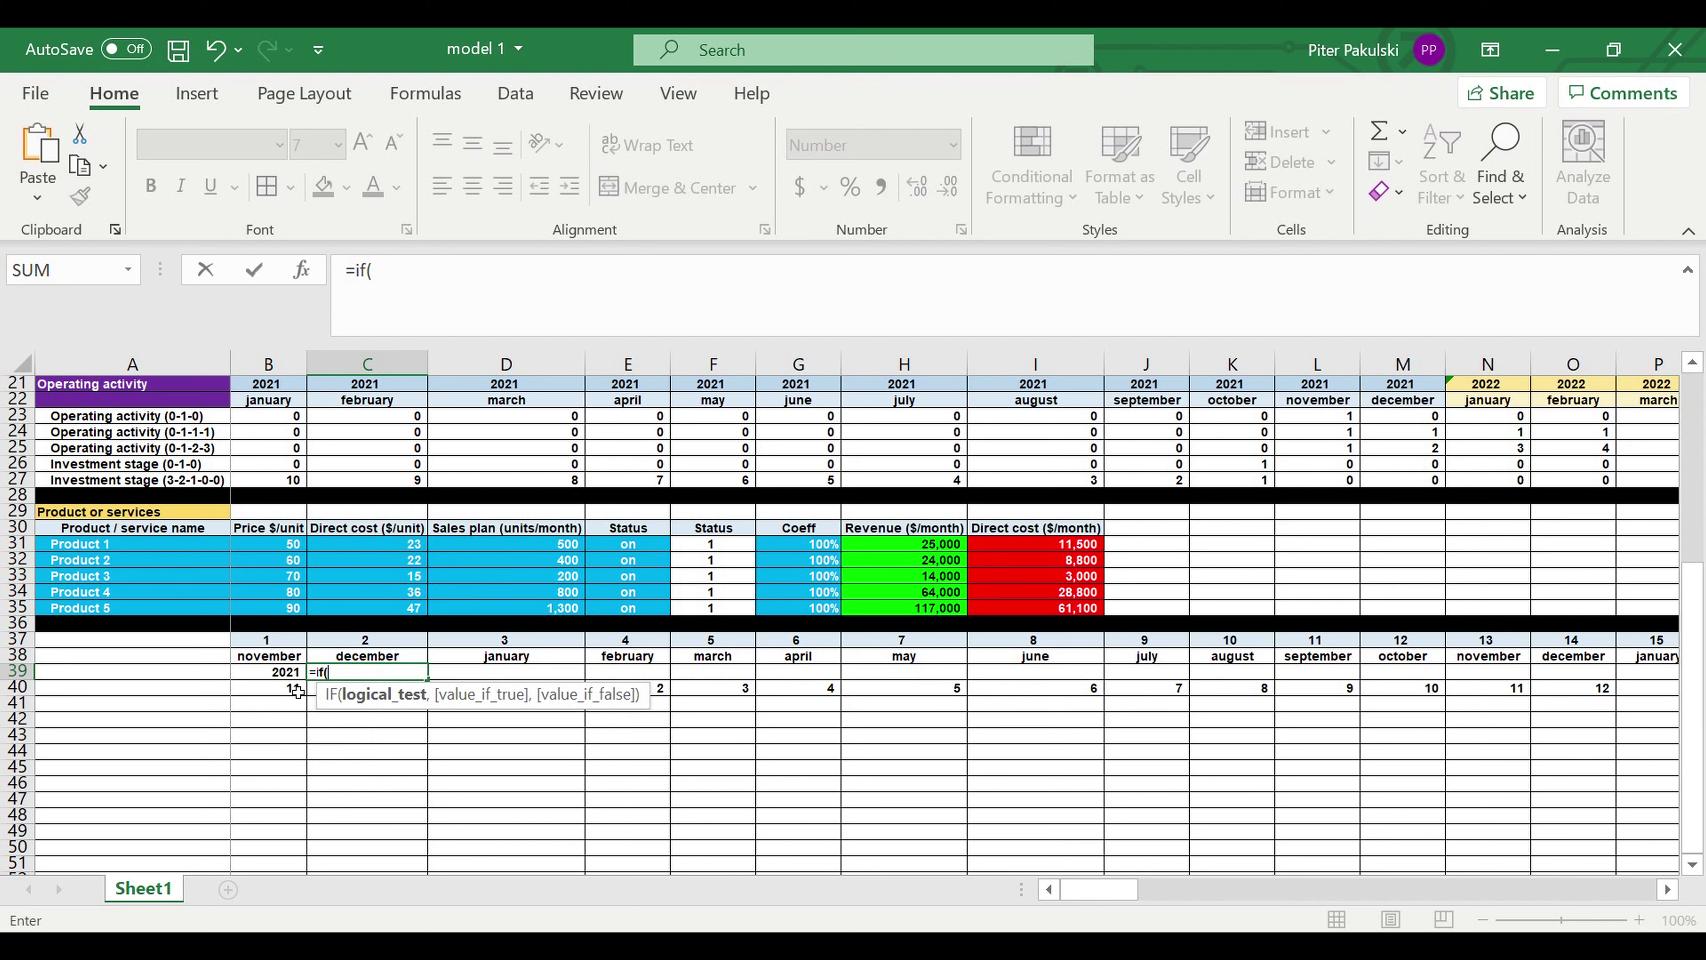
pyautogui.click(265, 697)
pyautogui.write('=12')
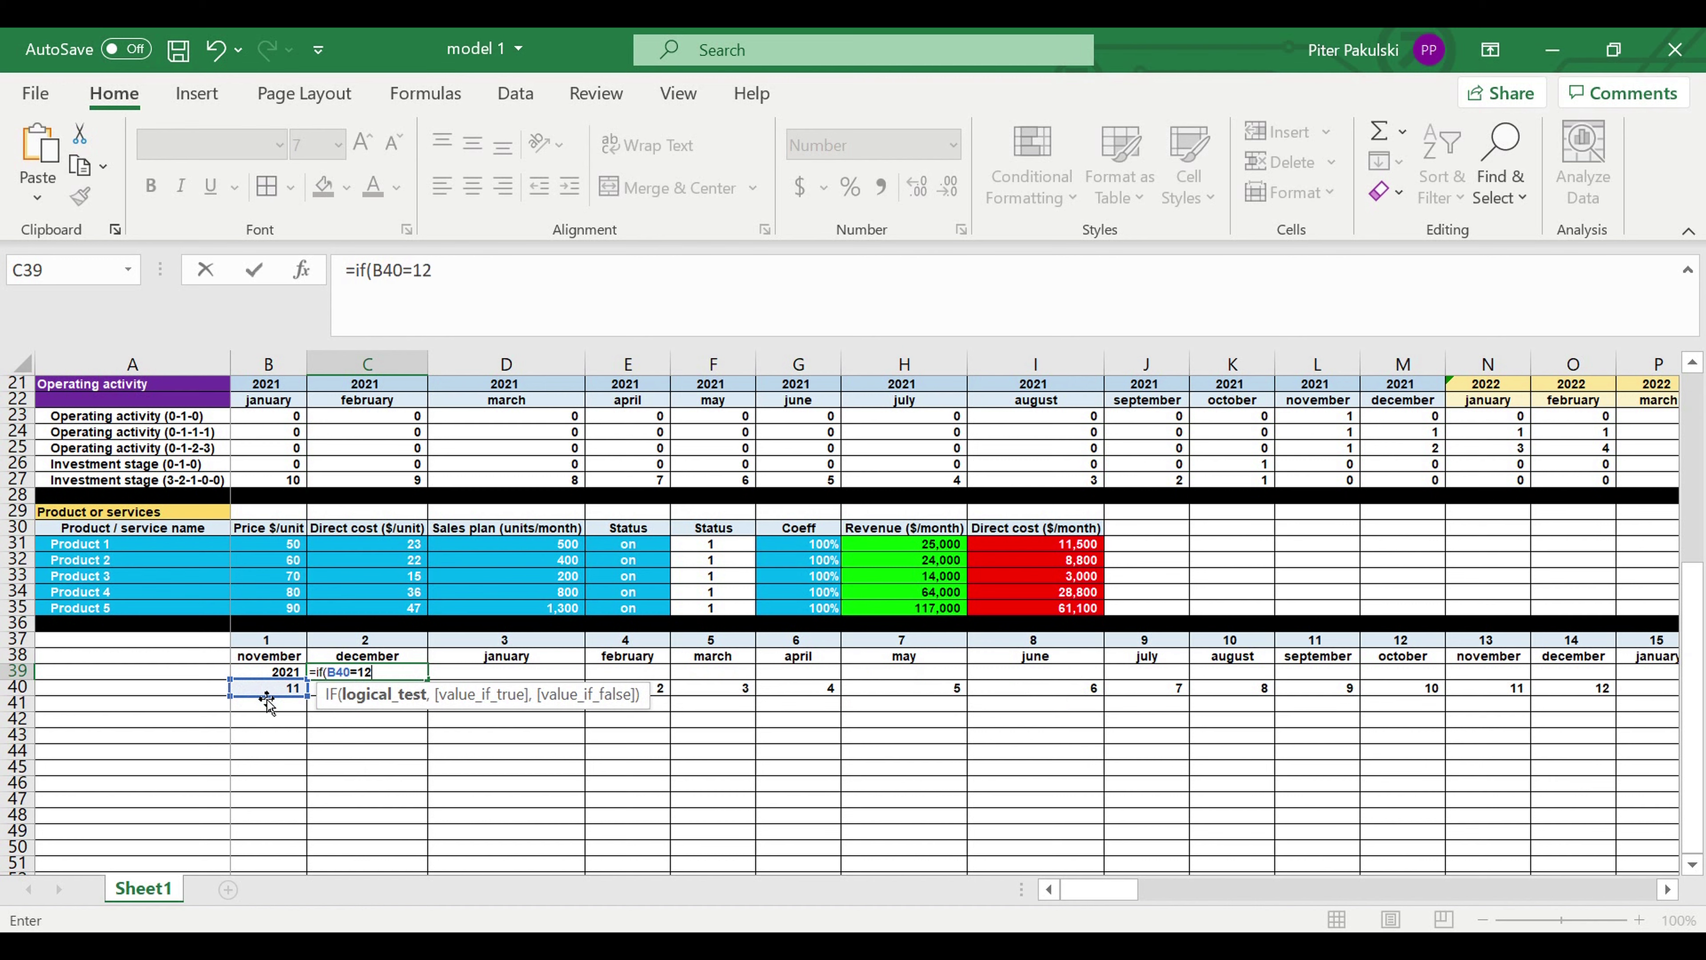
pyautogui.write(',')
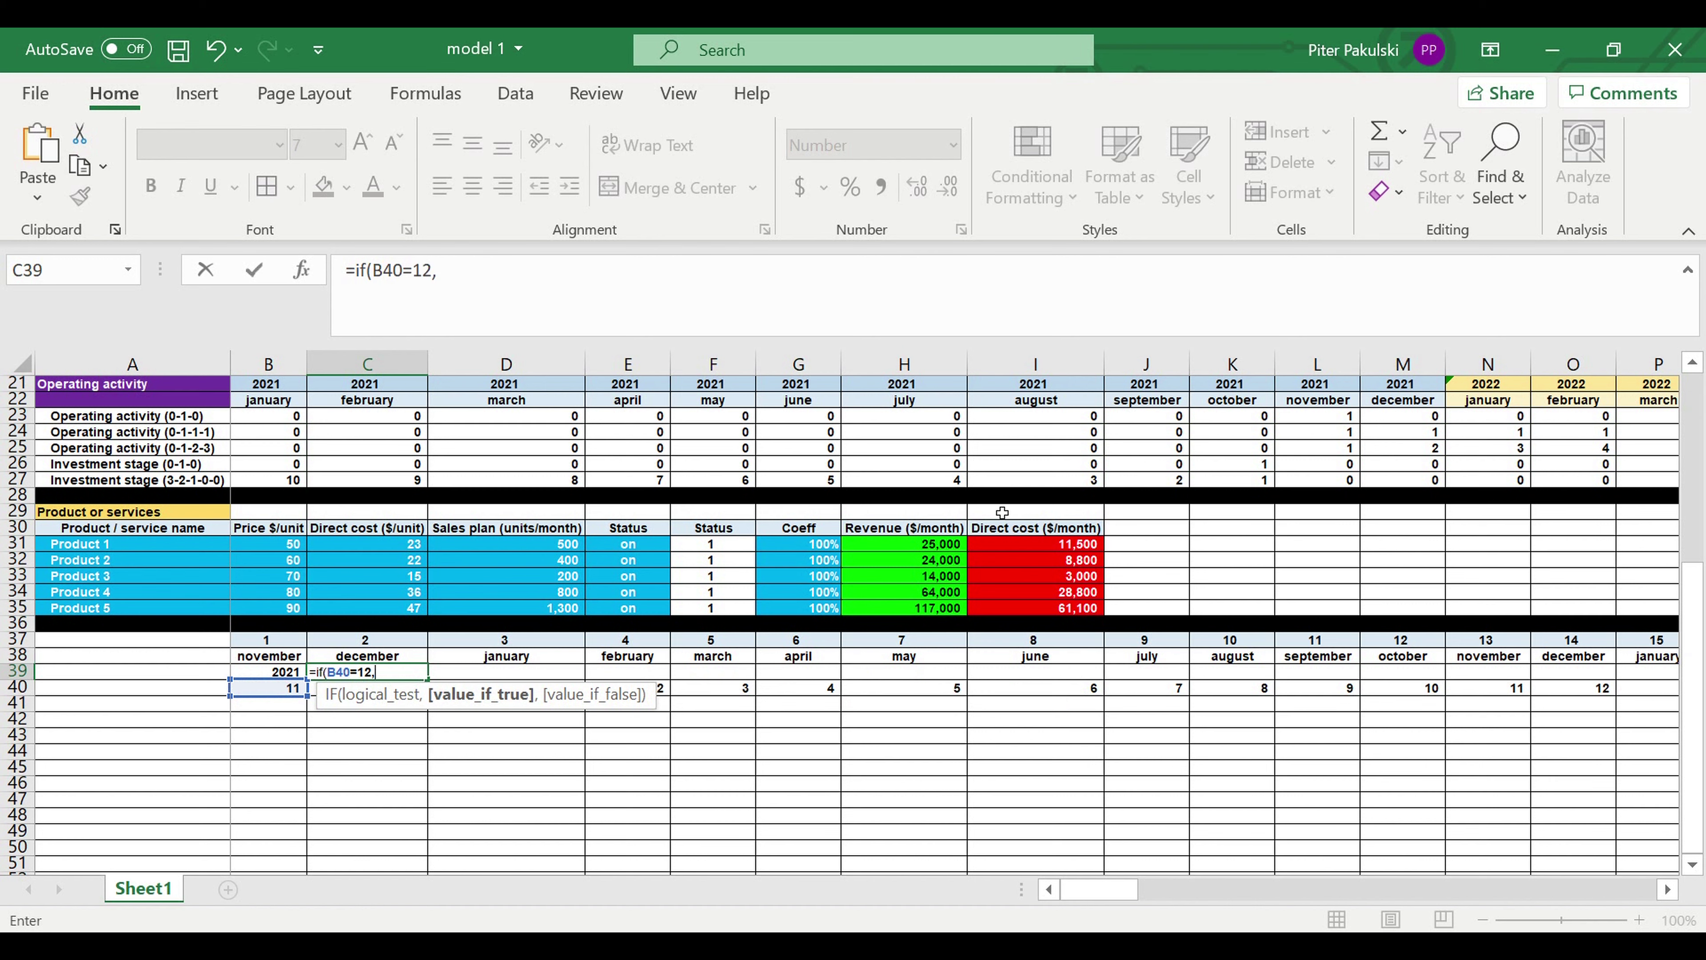
pyautogui.moveTo(1697, 595); pyautogui.dragTo(1697, 582)
pyautogui.click(269, 385)
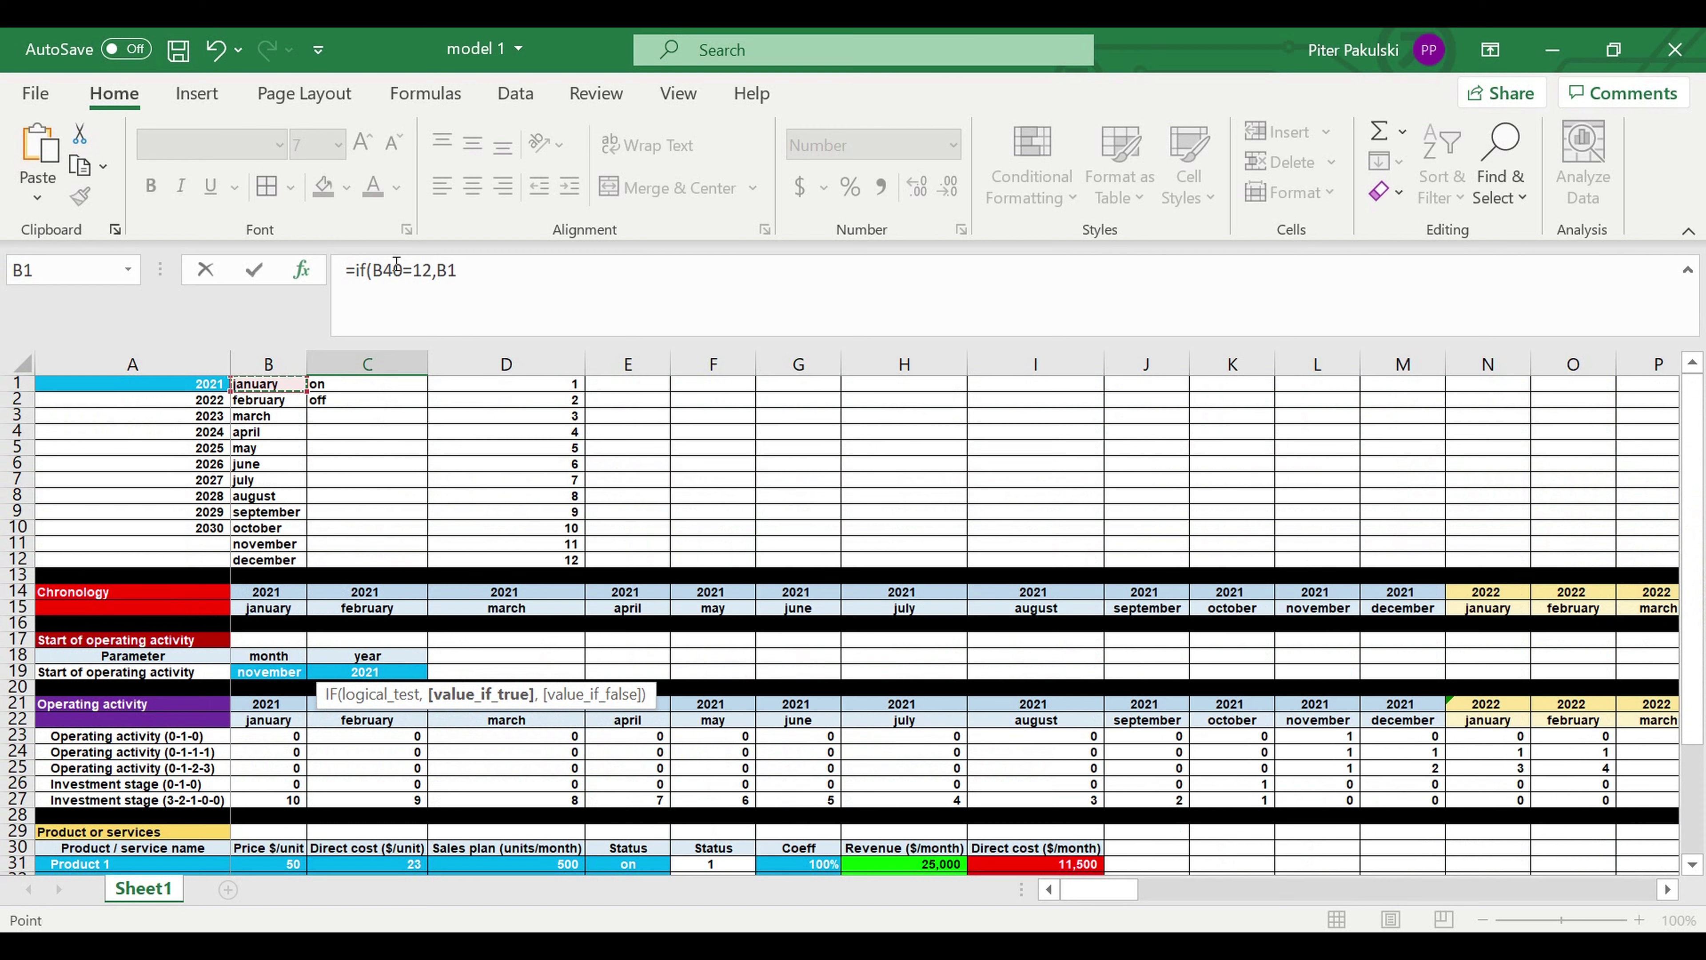
pyautogui.click(450, 272)
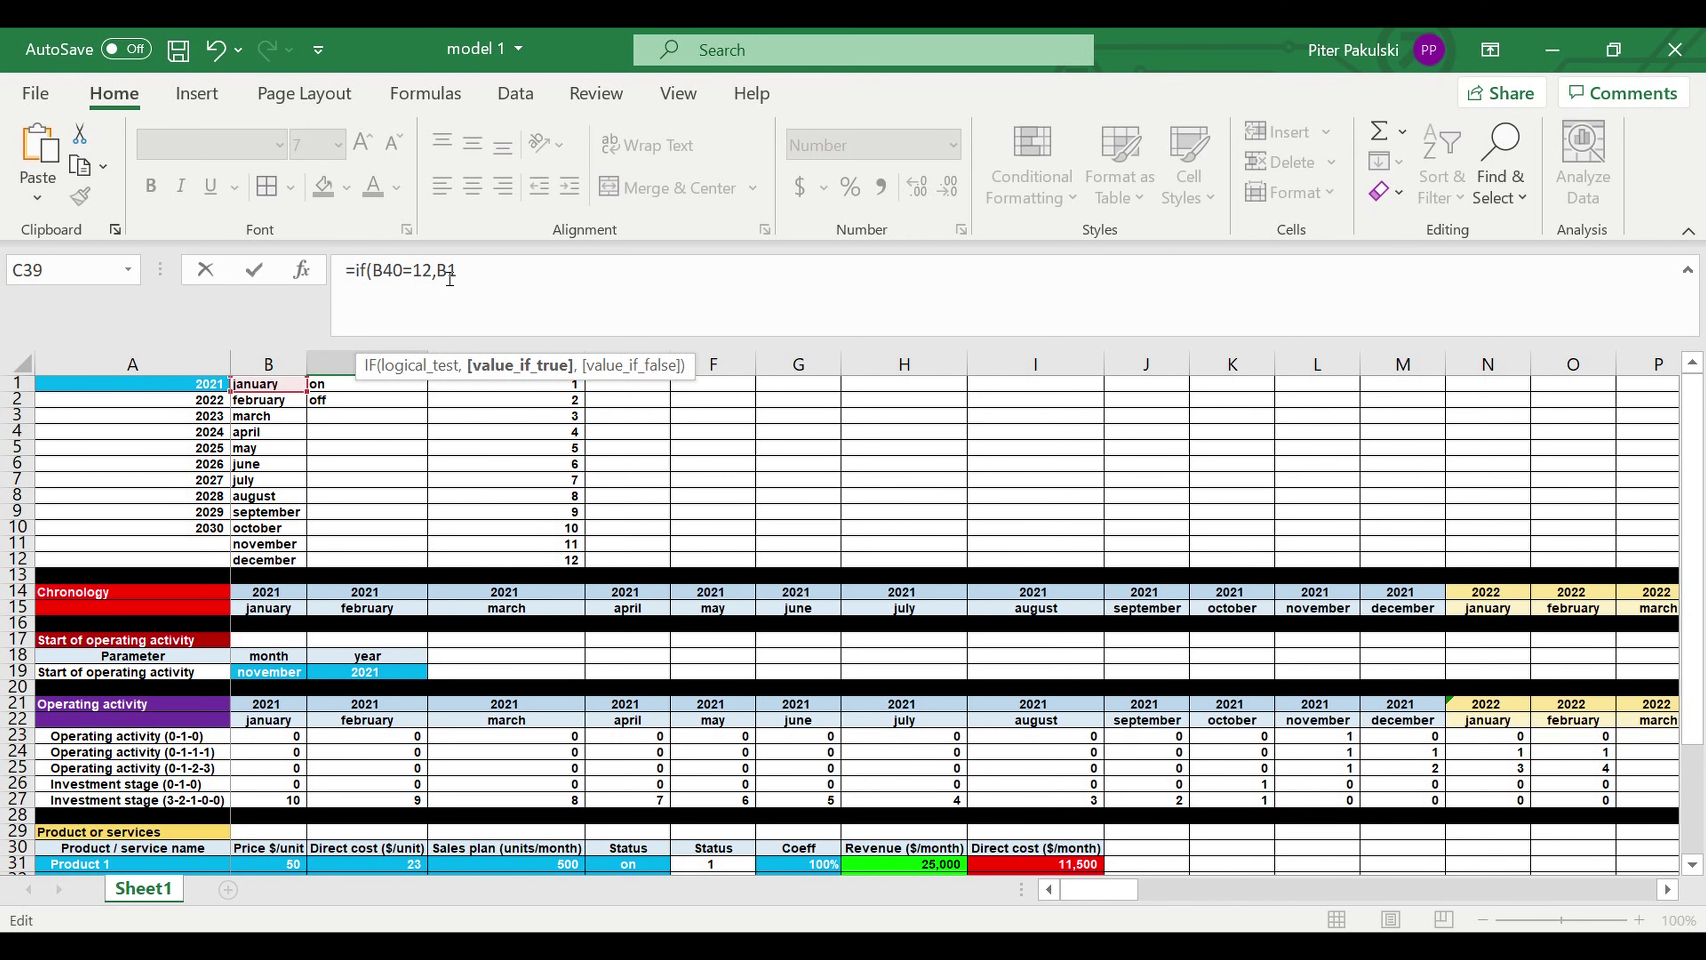
pyautogui.moveTo(1691, 727); pyautogui.dragTo(1686, 781)
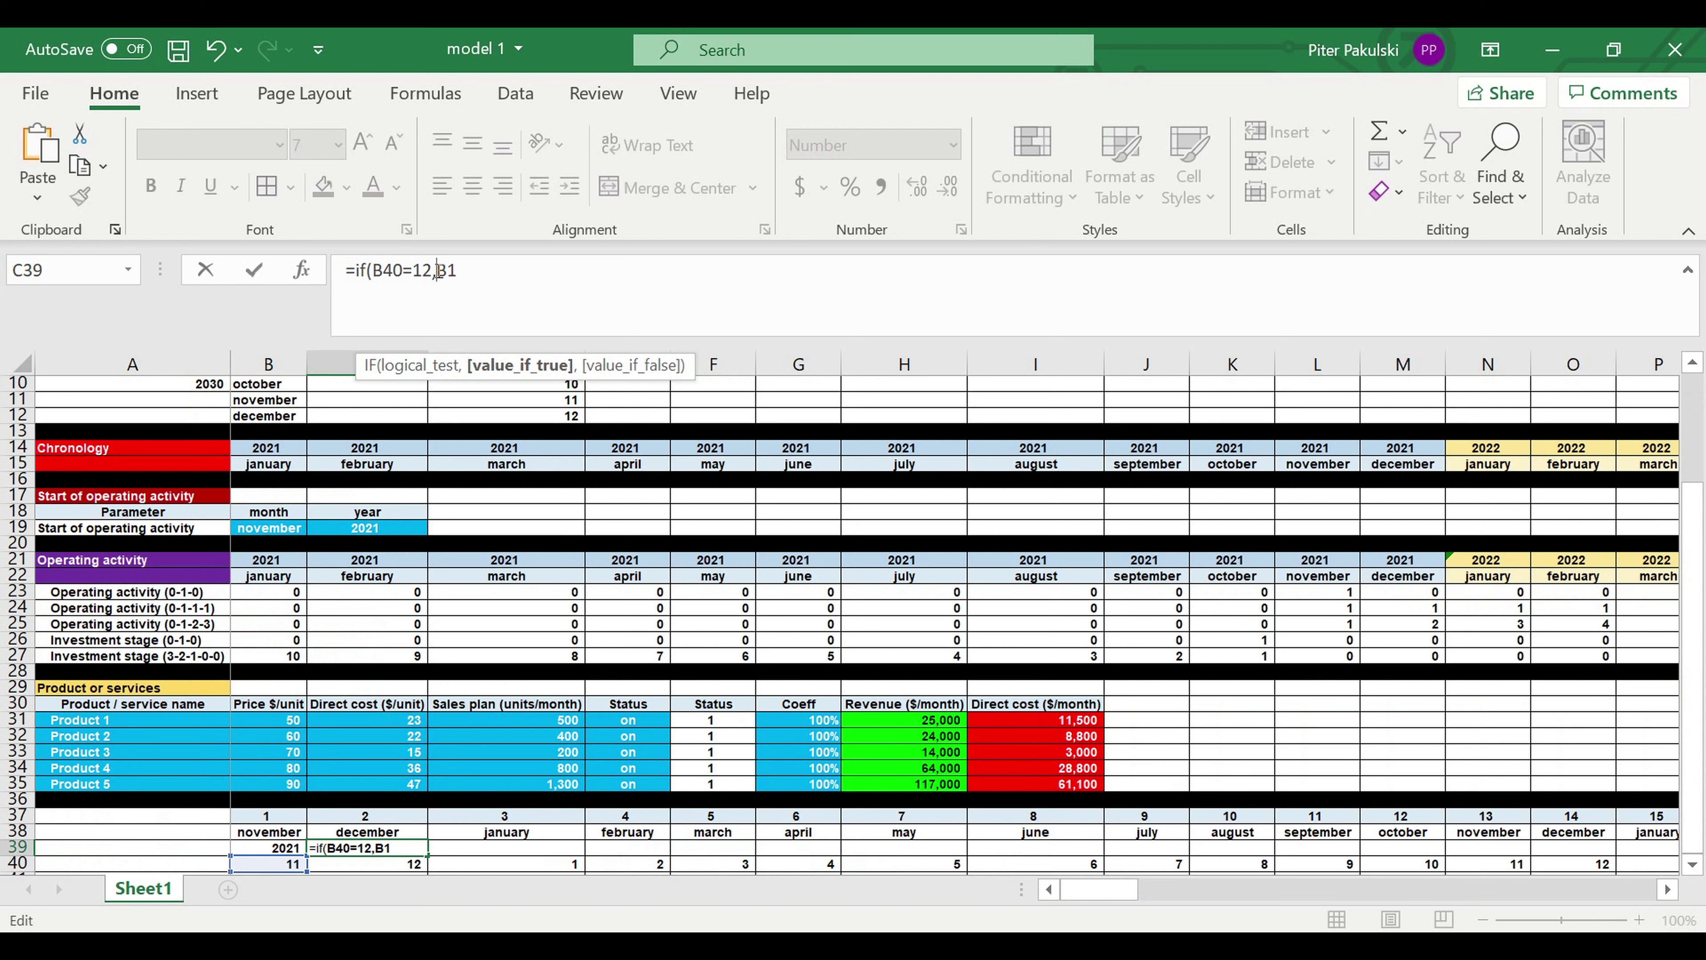
pyautogui.press('Delete')
pyautogui.press('BackSpace')
# Complete C39 as =IF(B40=12,B39+1,B39) so it shows 2021
pyautogui.click(262, 852)
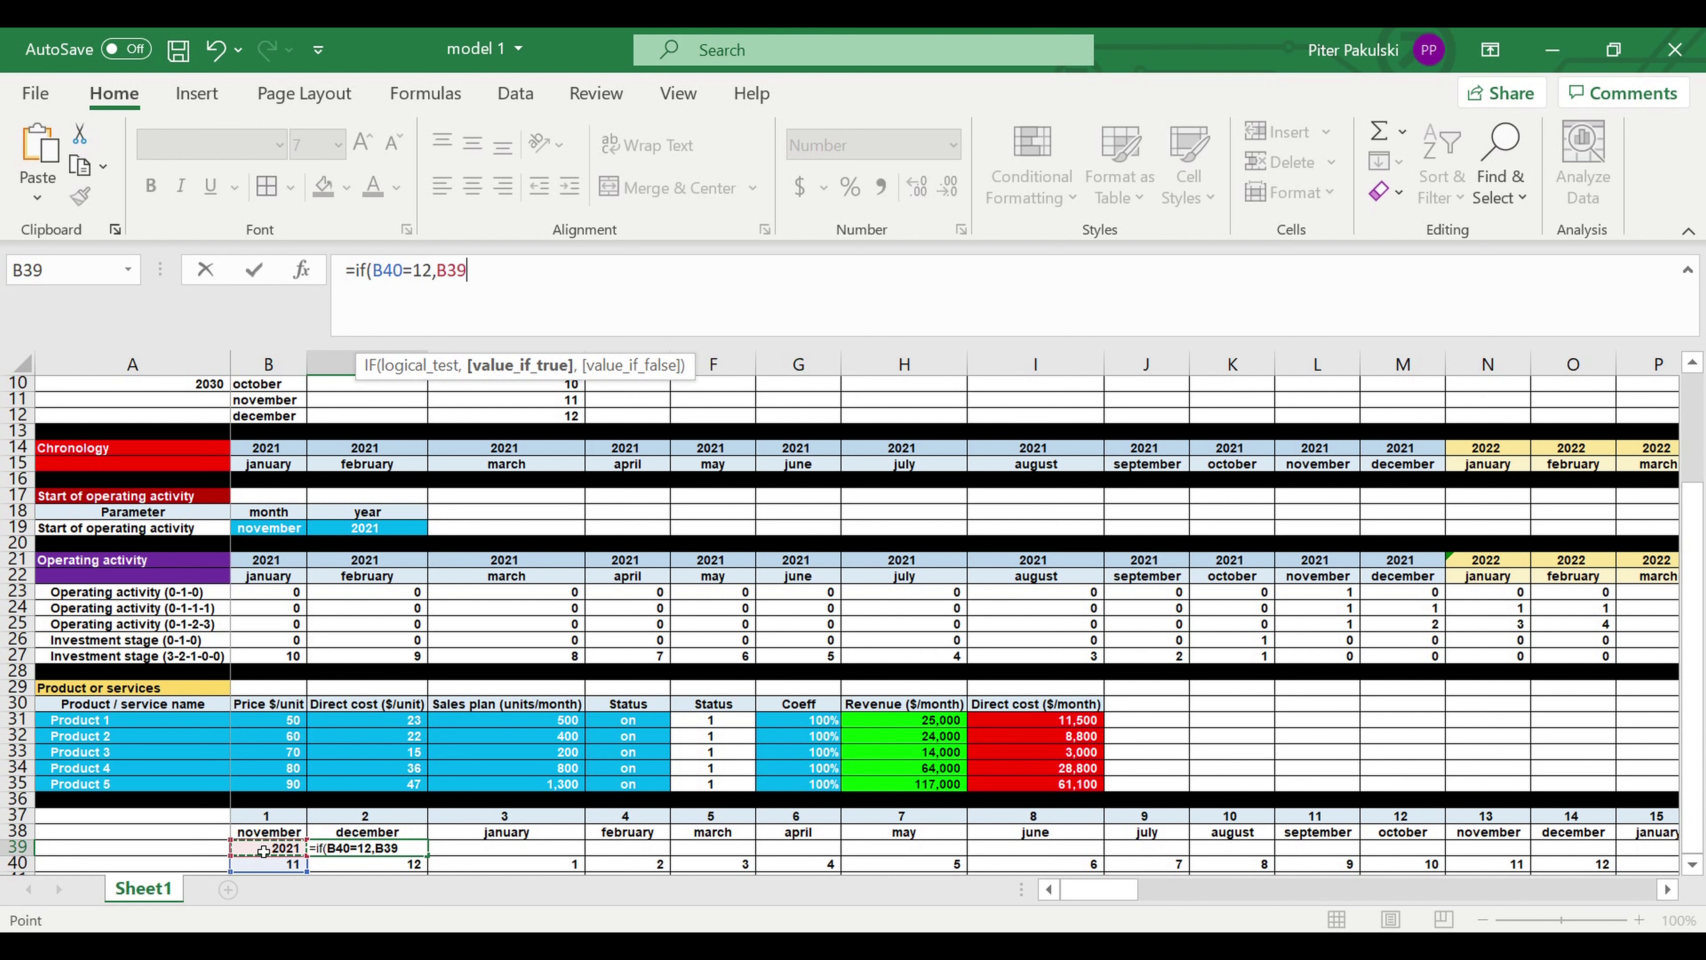
pyautogui.write('+1,')
pyautogui.click(263, 852)
pyautogui.write(')')
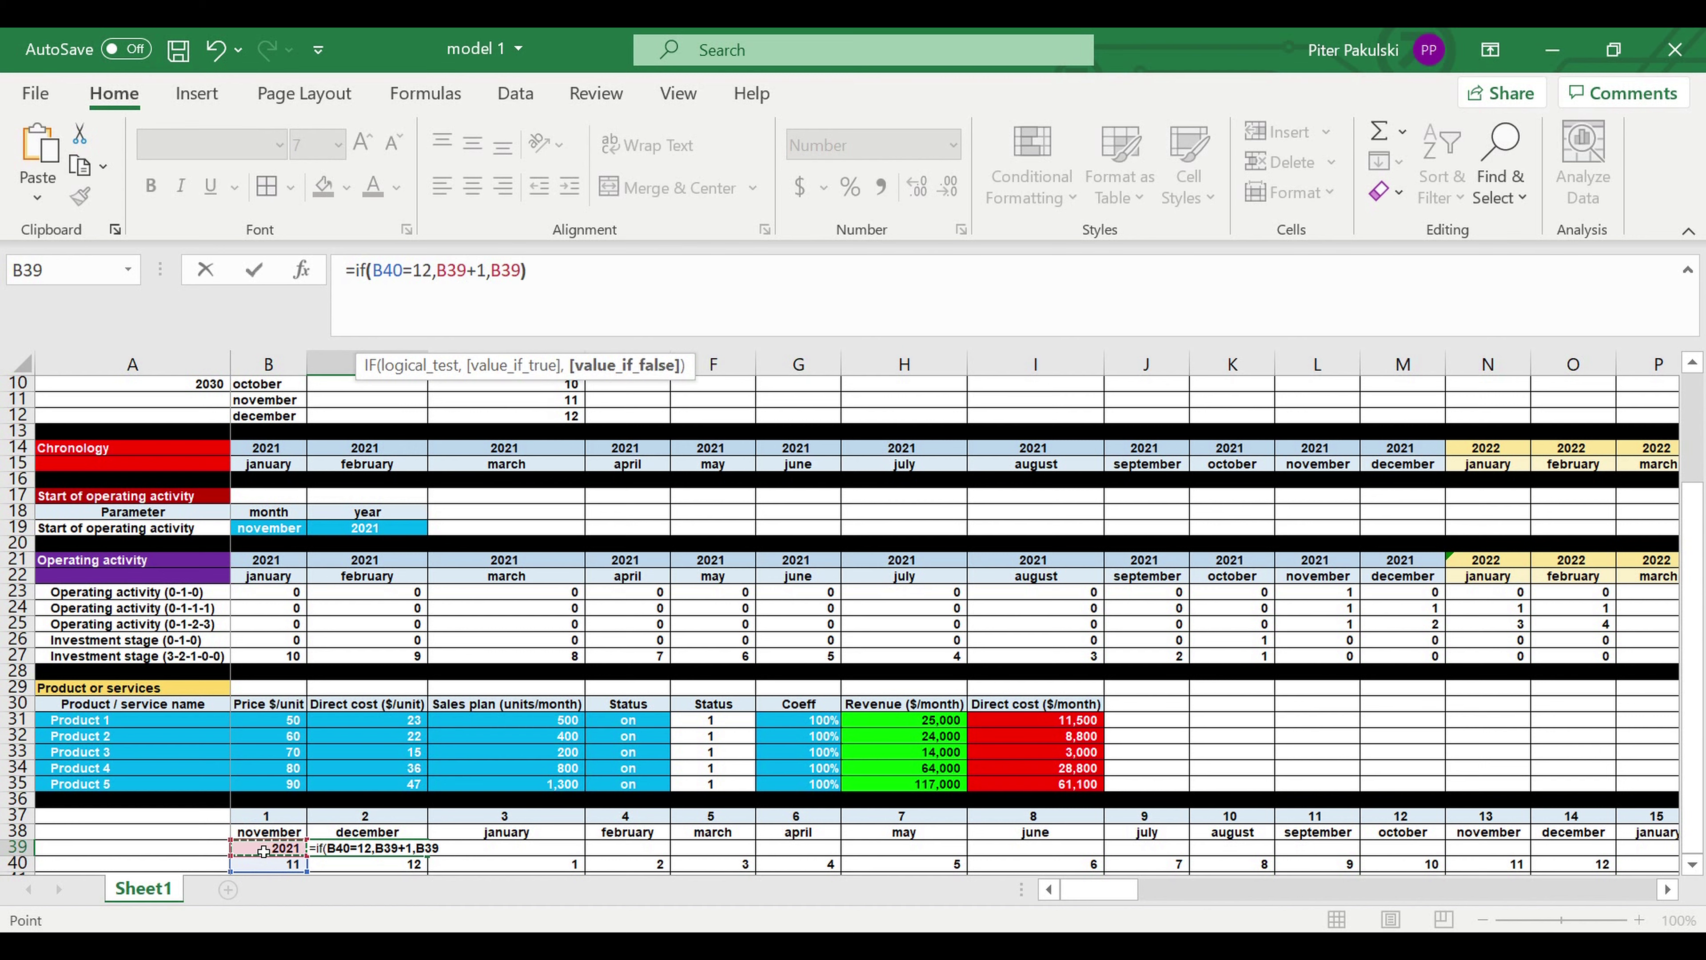
pyautogui.hotkey('ctrl', 'Return')
pyautogui.press('Return')
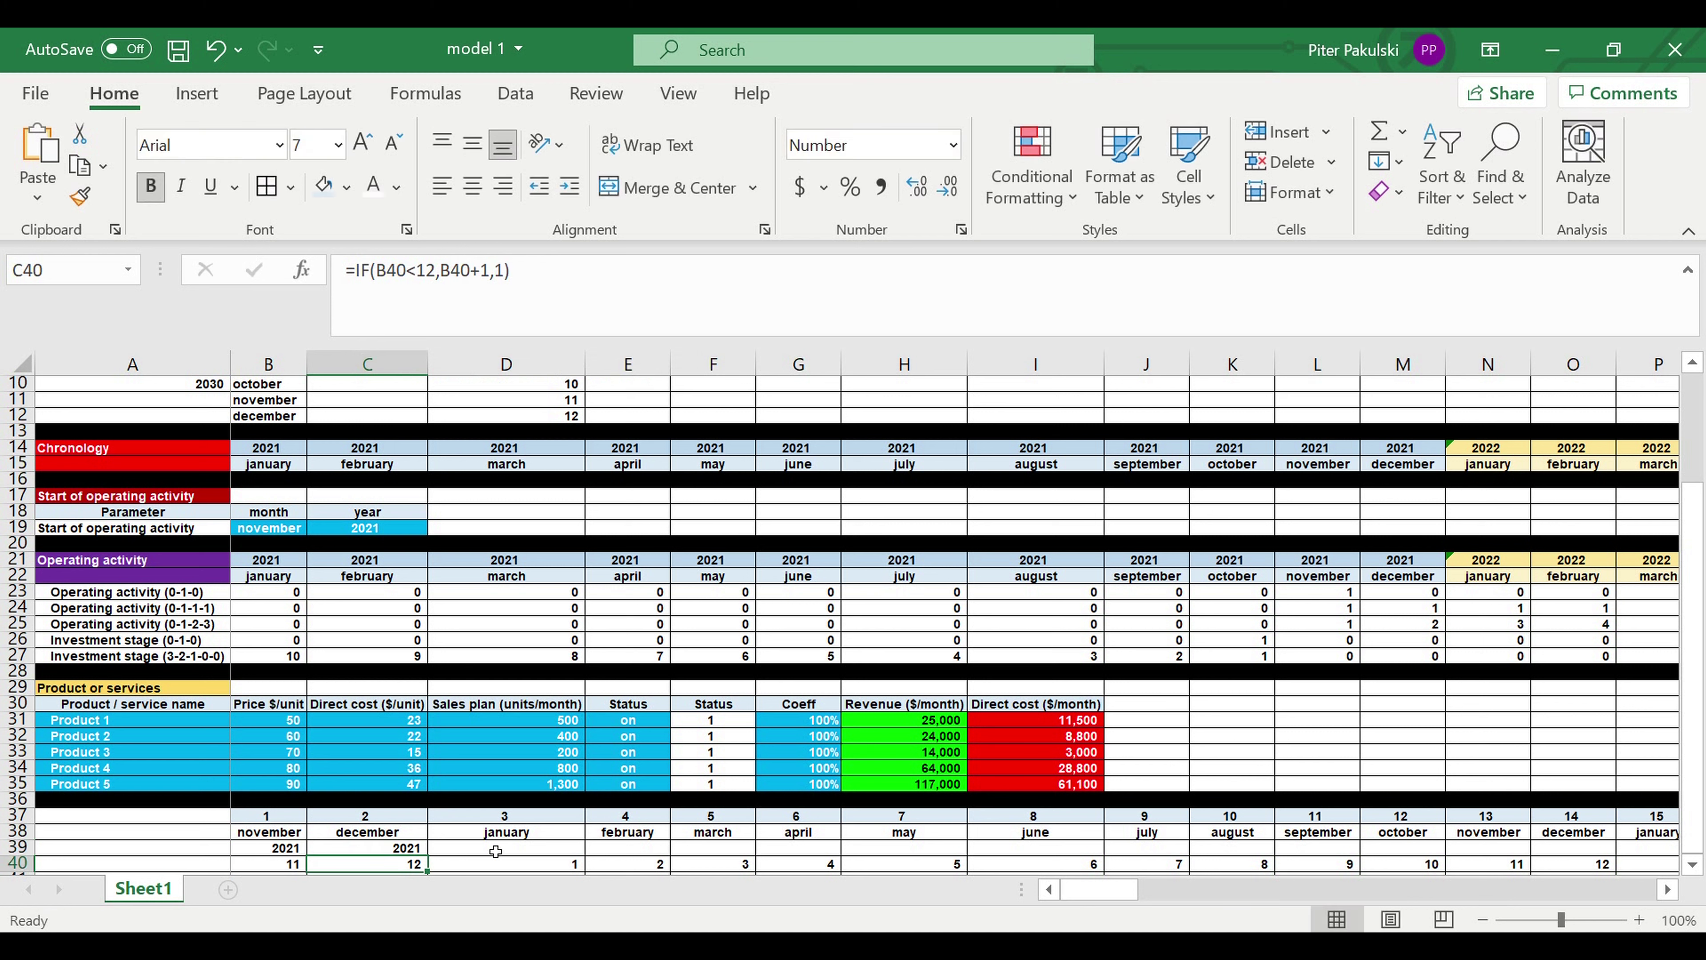
# Copy the year formula across row 39 to column X, centring the years in B39:G39
pyautogui.click(410, 849)
pyautogui.moveTo(430, 862); pyautogui.dragTo(849, 859)
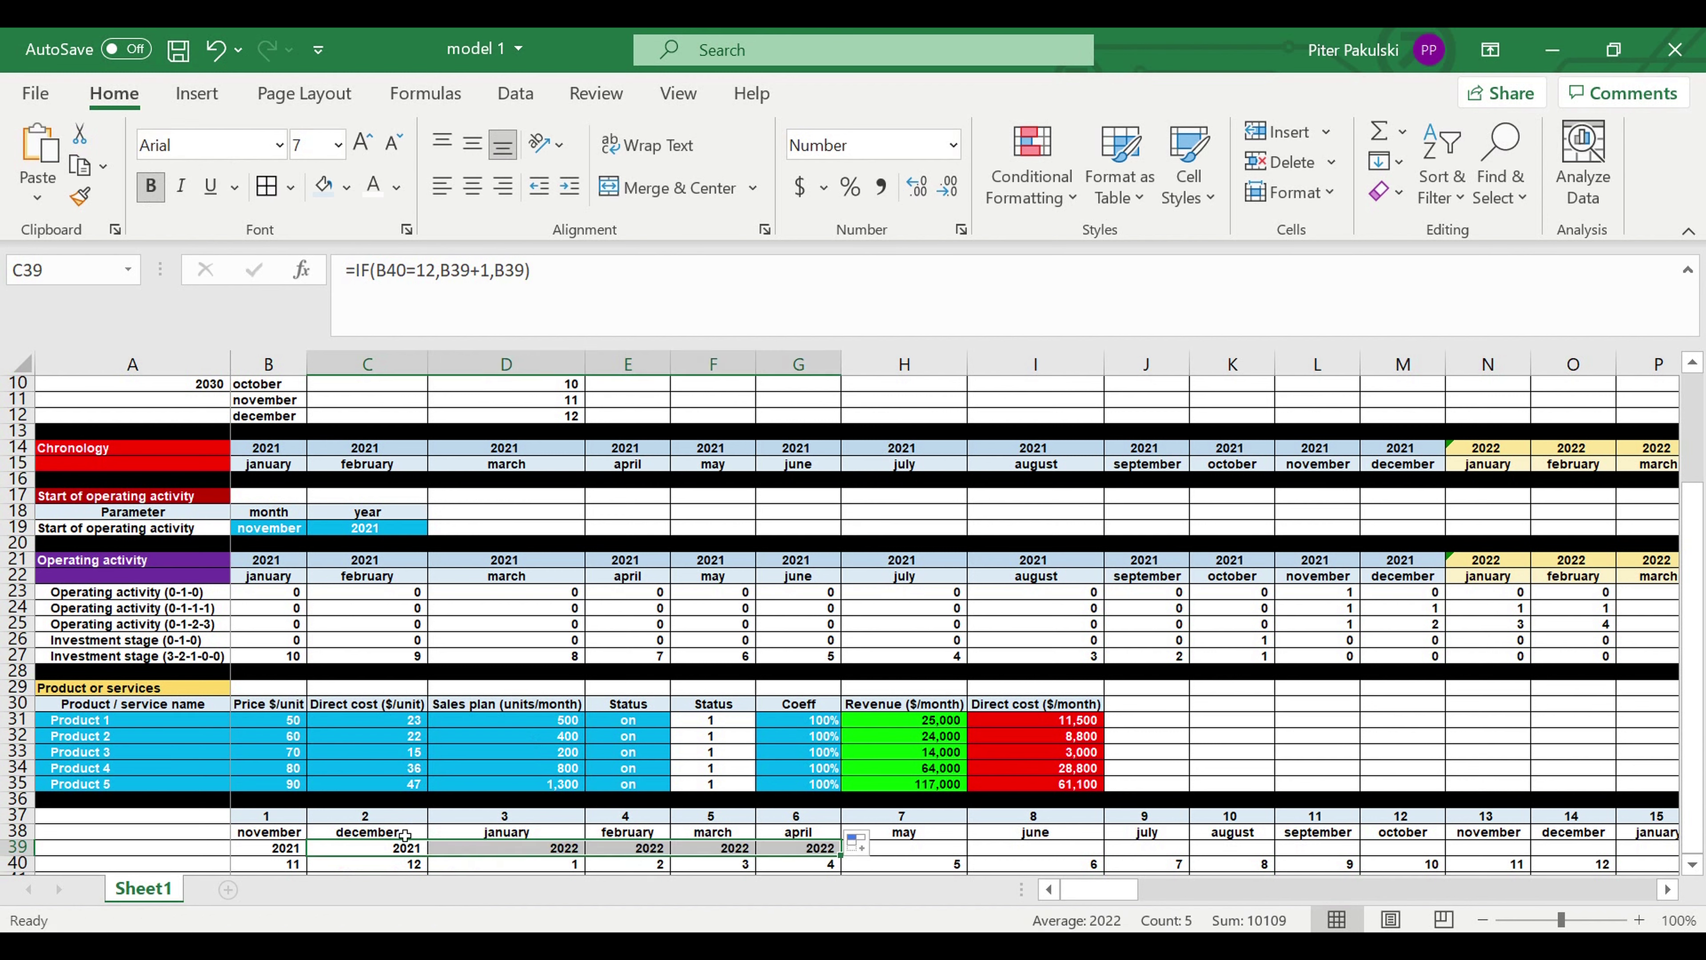
pyautogui.click(266, 848)
pyautogui.moveTo(365, 851); pyautogui.dragTo(802, 849)
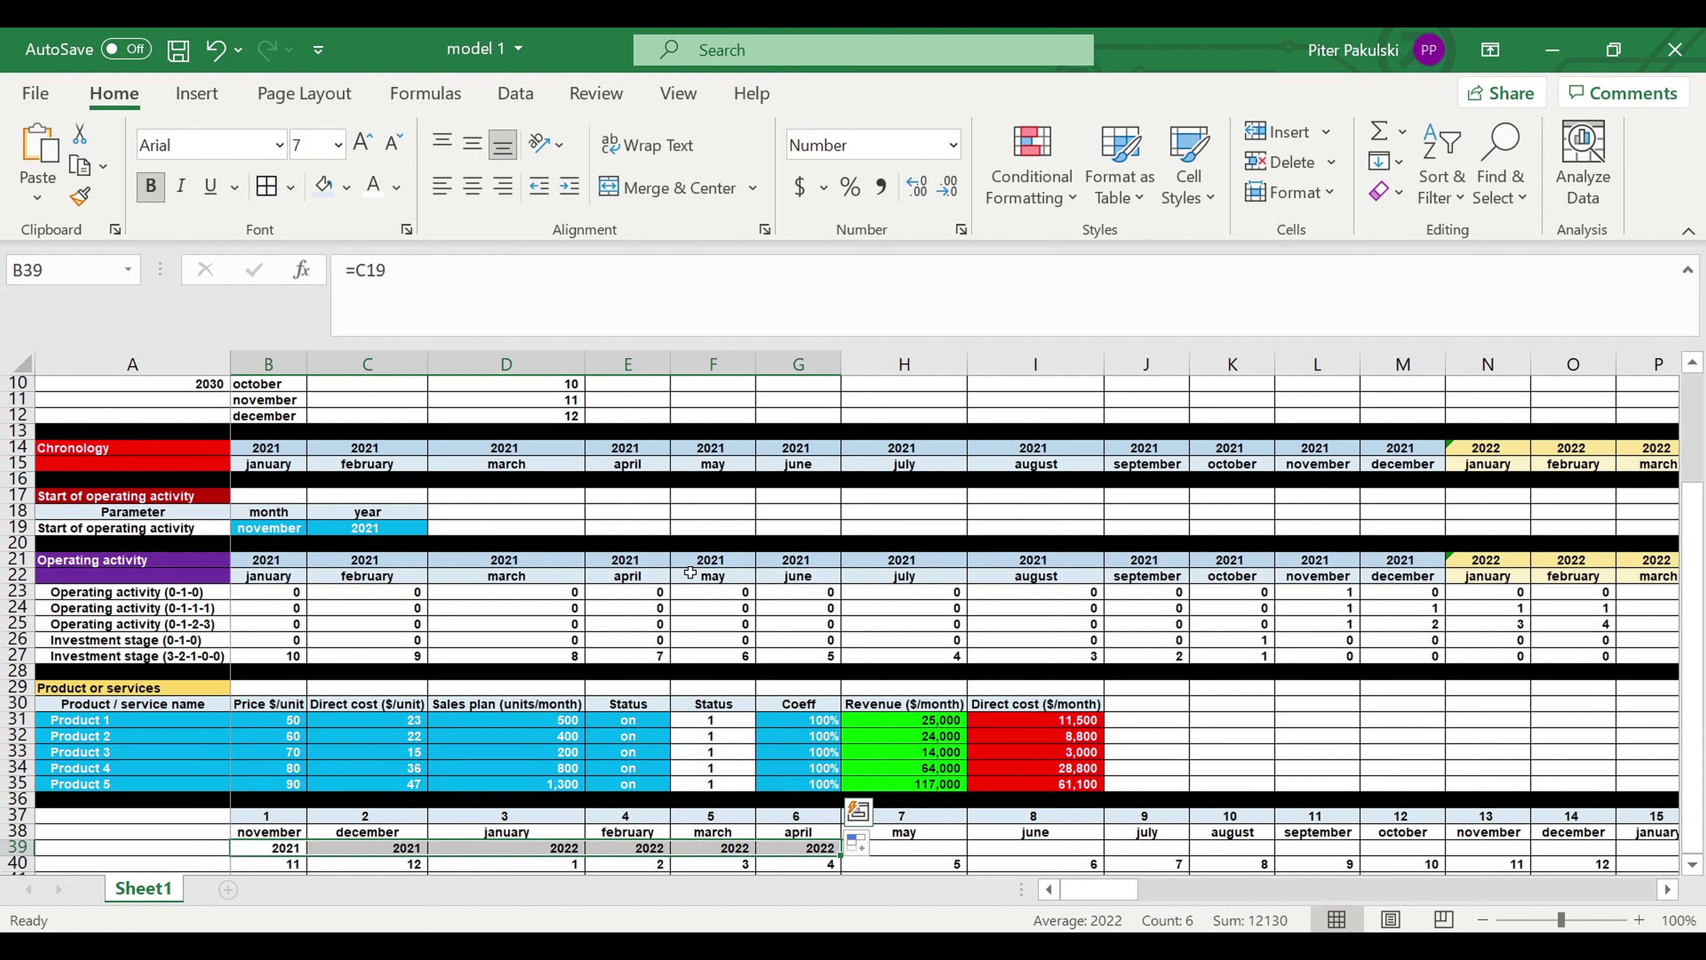
pyautogui.click(474, 184)
pyautogui.scroll(-6, 759, 604)
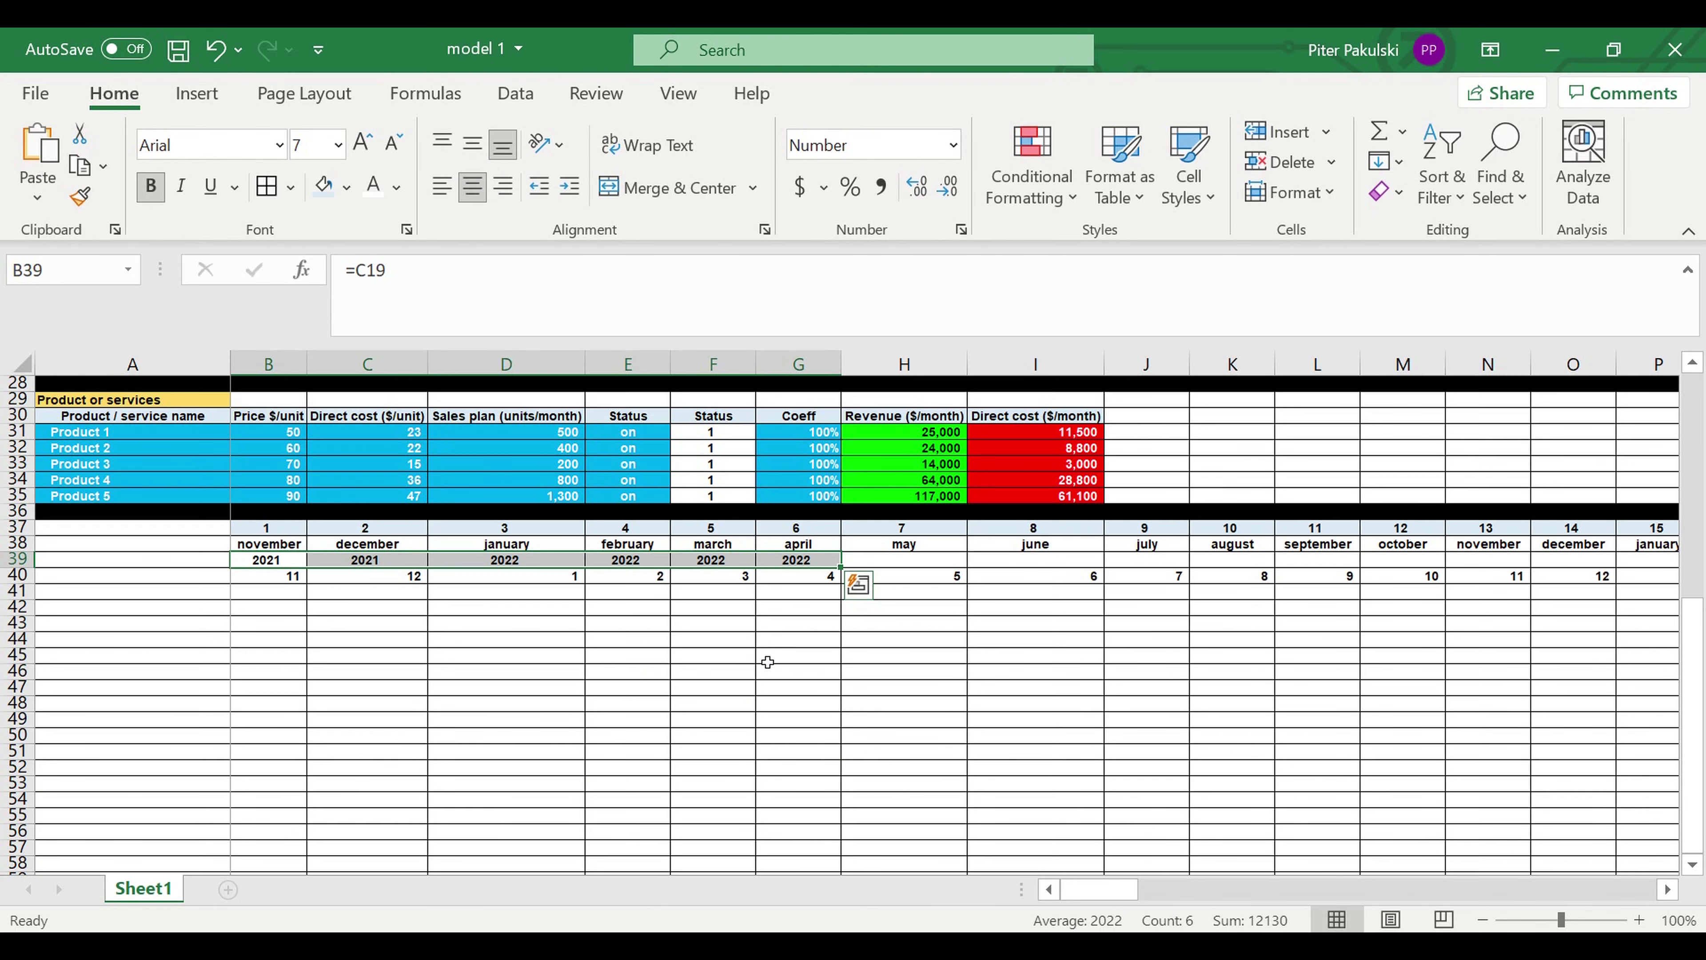
pyautogui.click(768, 662)
pyautogui.click(796, 558)
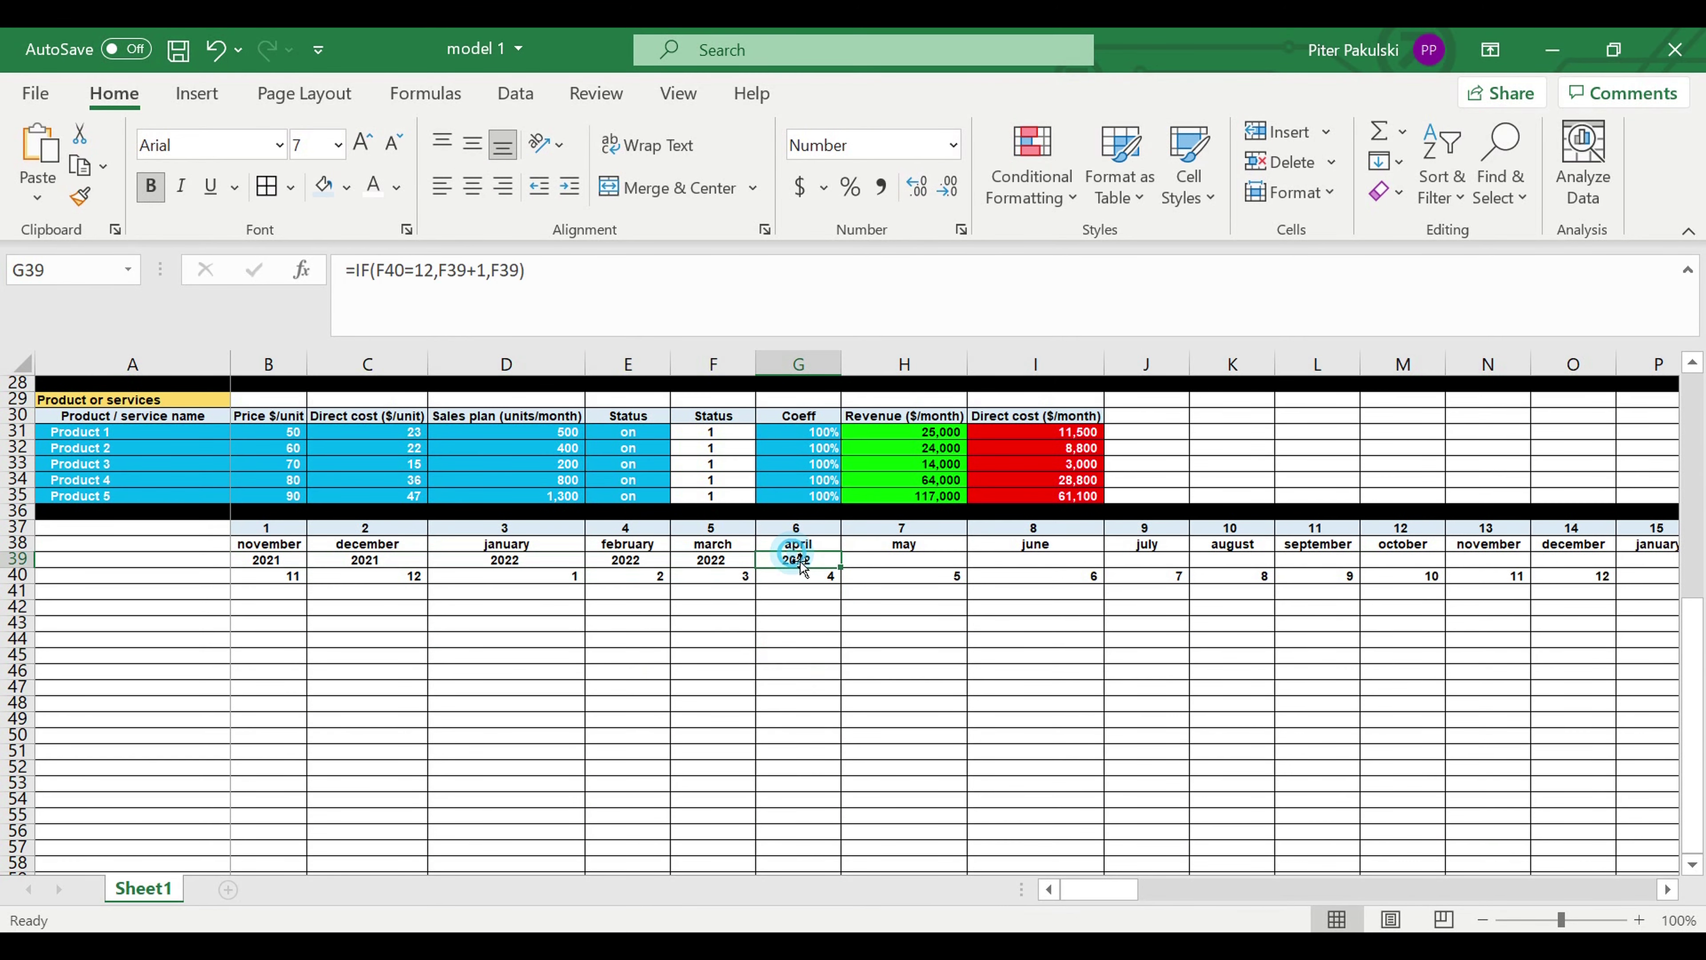
pyautogui.moveTo(845, 576); pyautogui.dragTo(1397, 591)
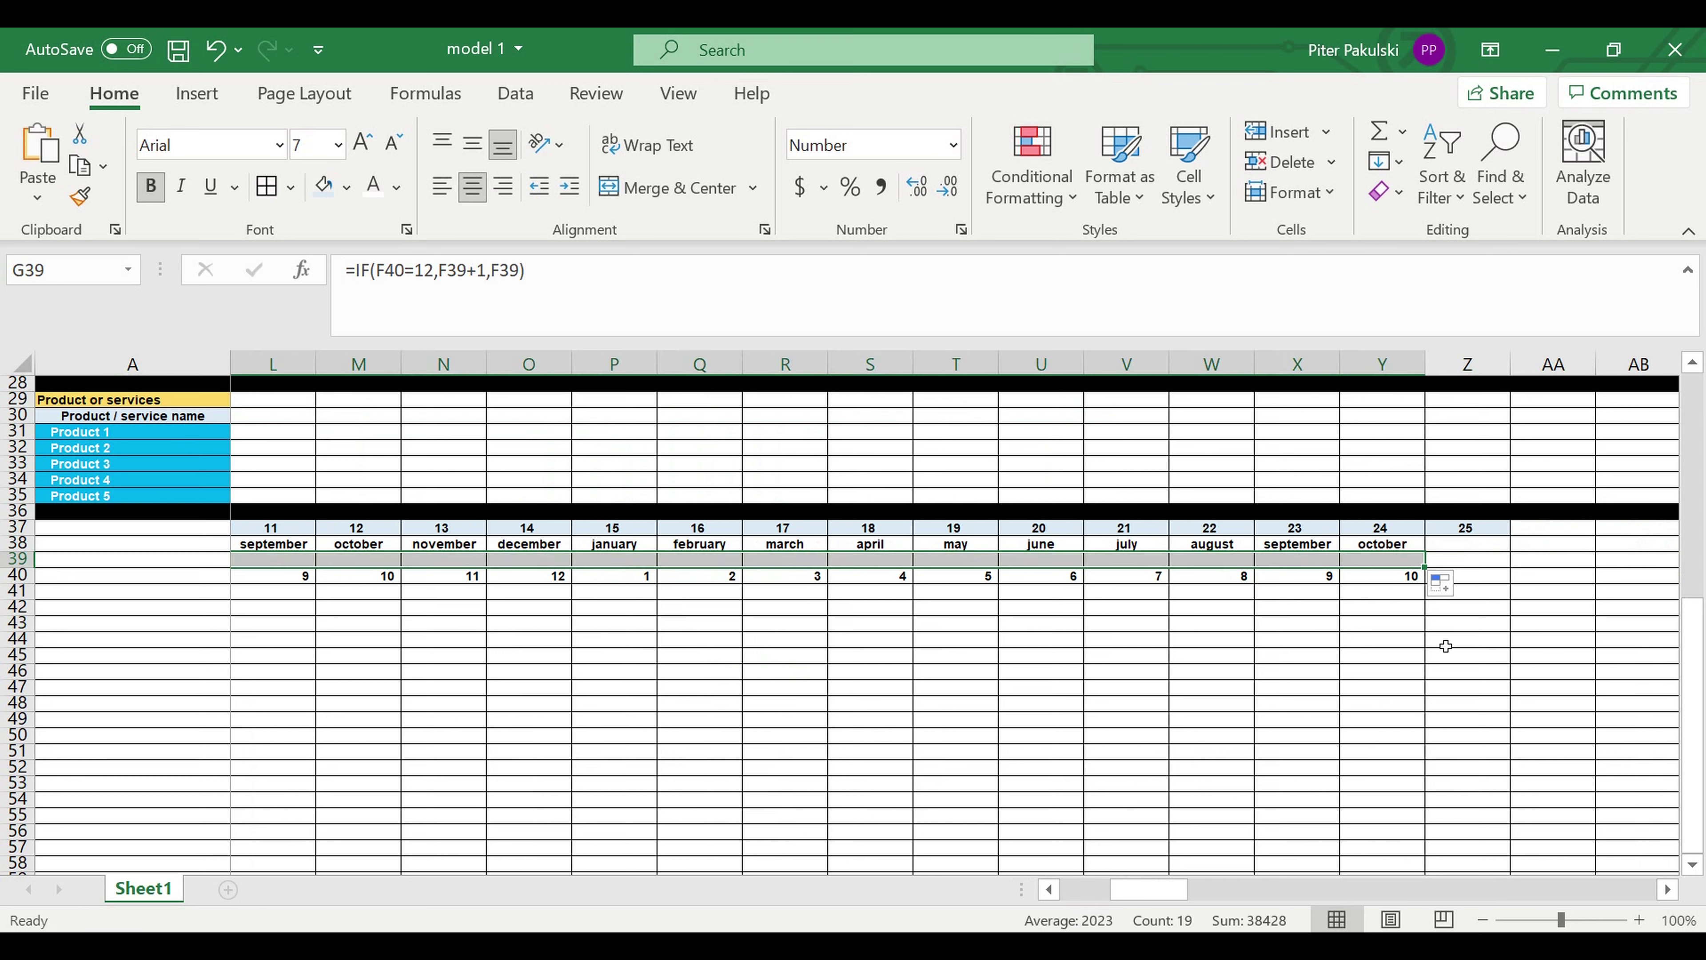
pyautogui.click(1498, 657)
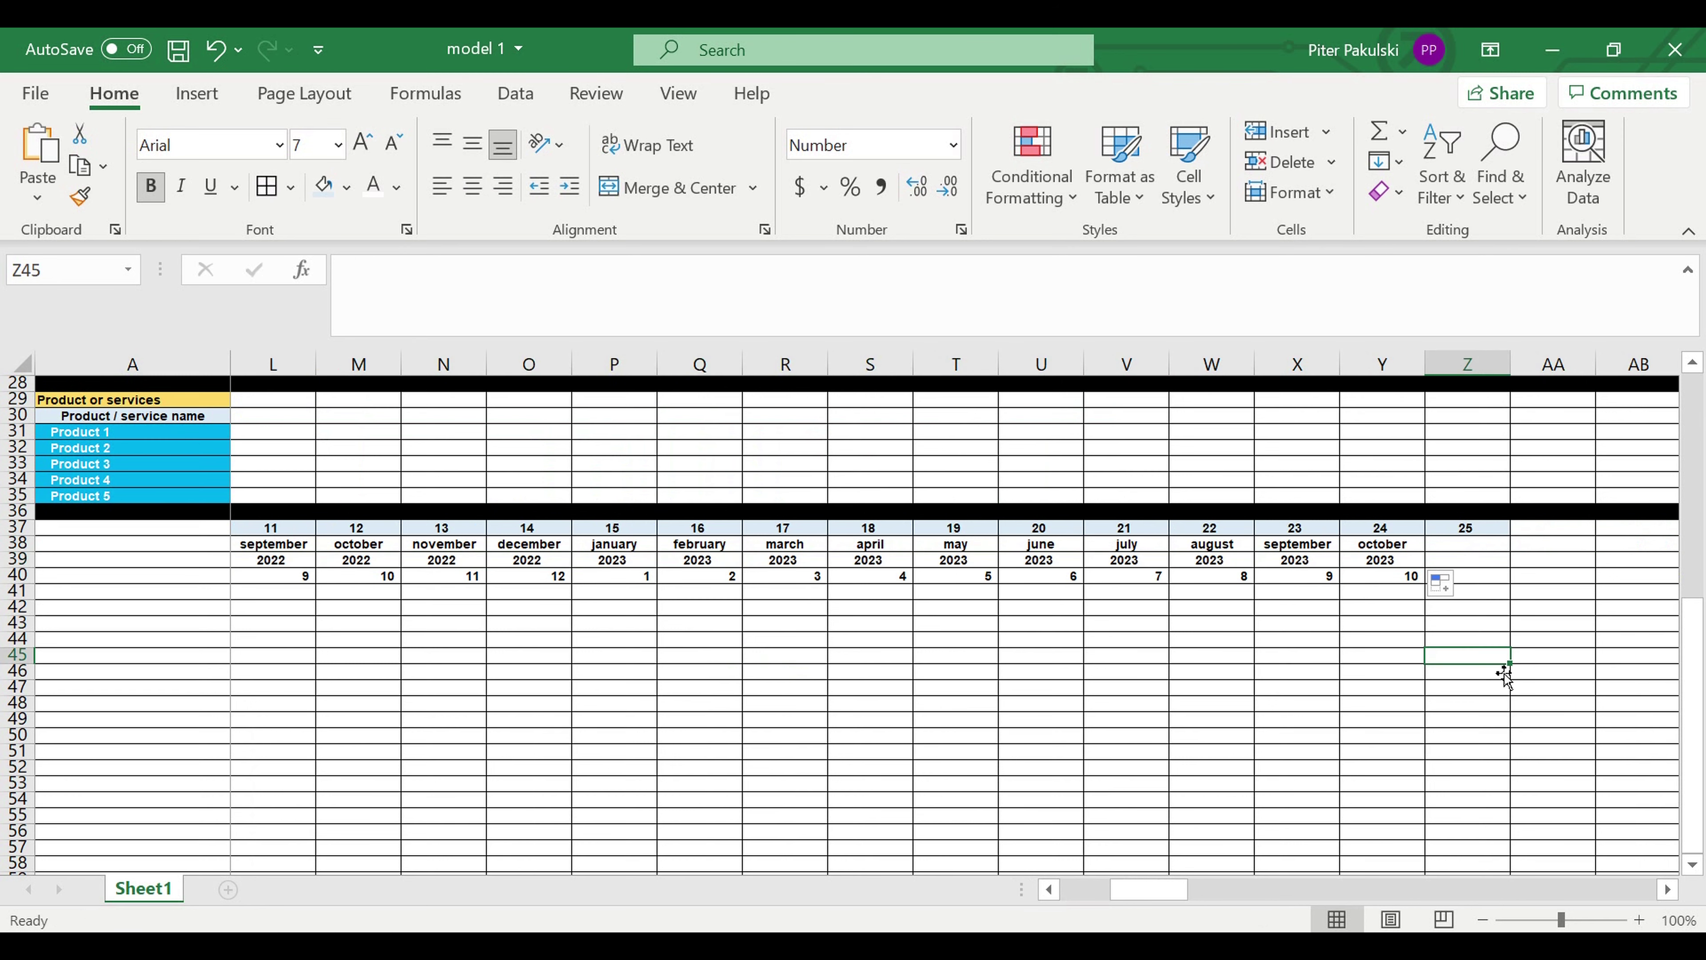
# Label the cell after October 2023 in row 38 'then'
pyautogui.click(1217, 703)
pyautogui.click(1468, 547)
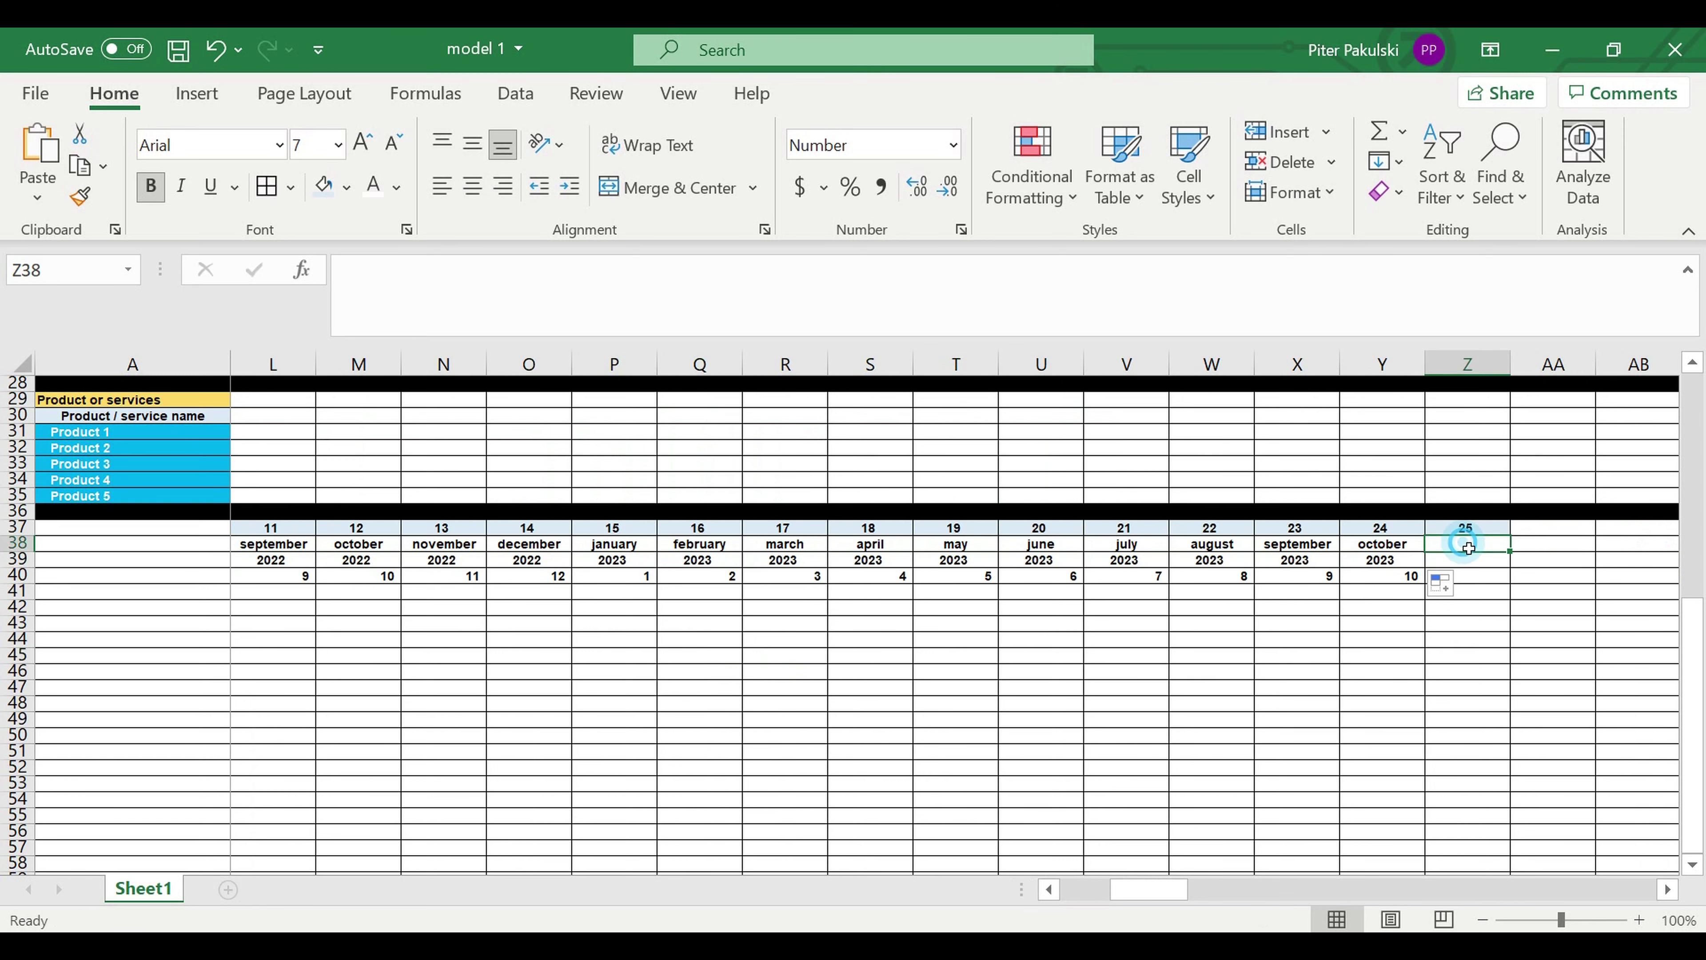
pyautogui.write('then')
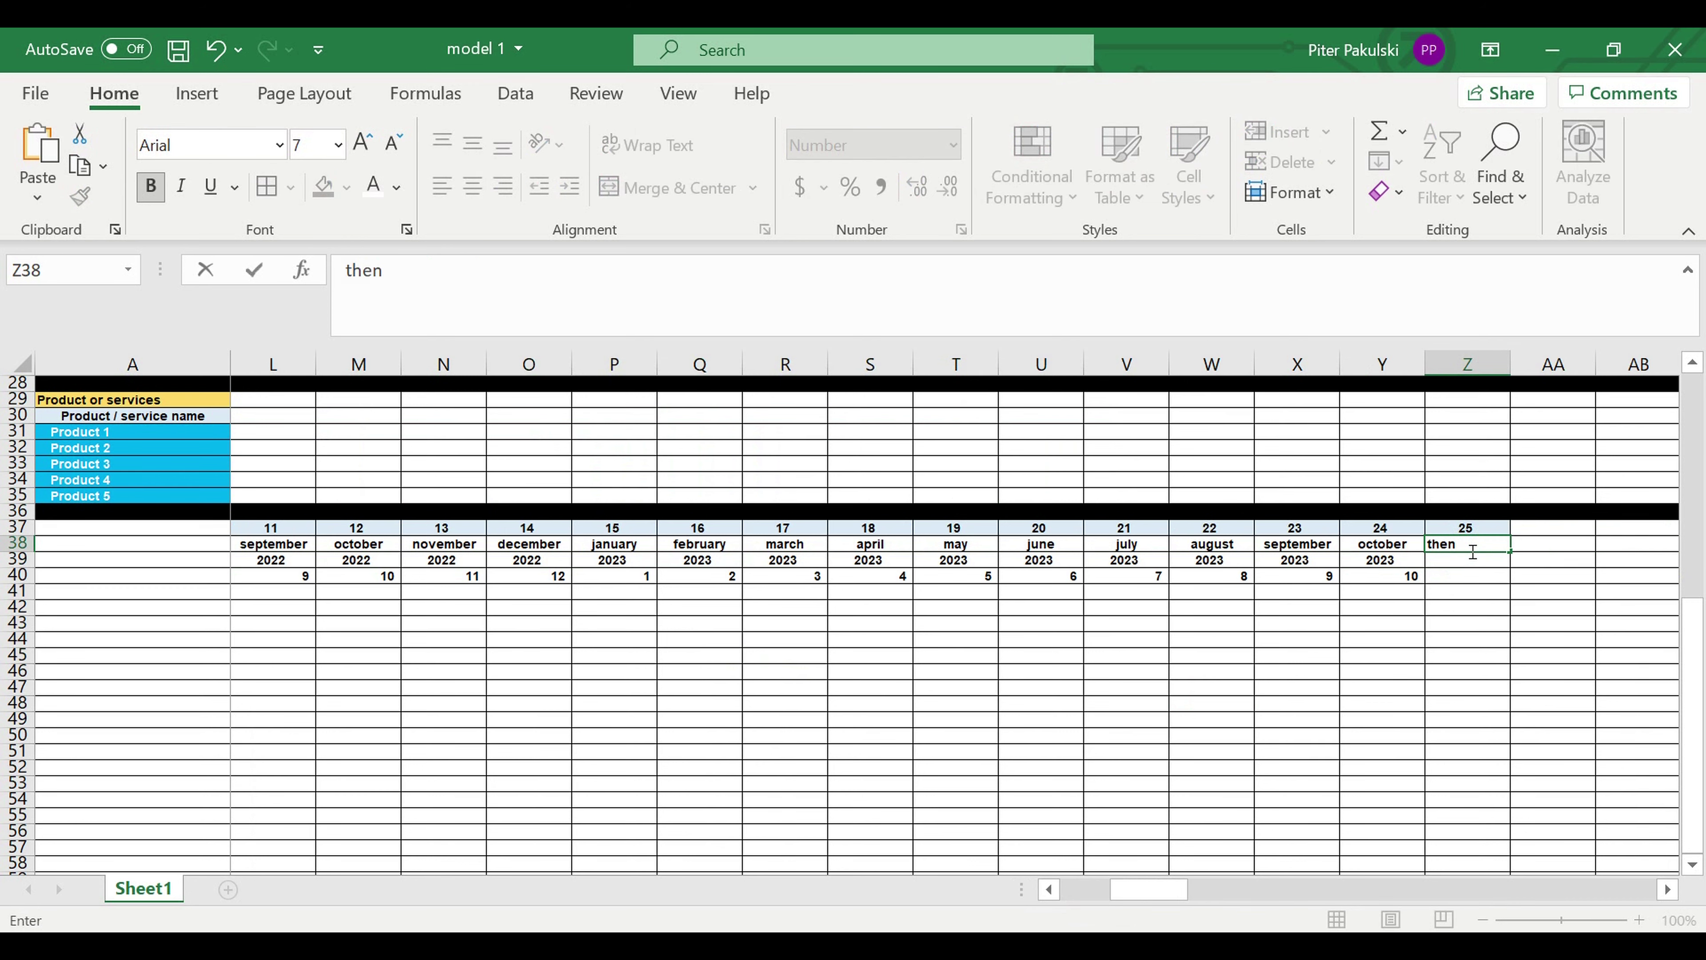
pyautogui.press('Return')
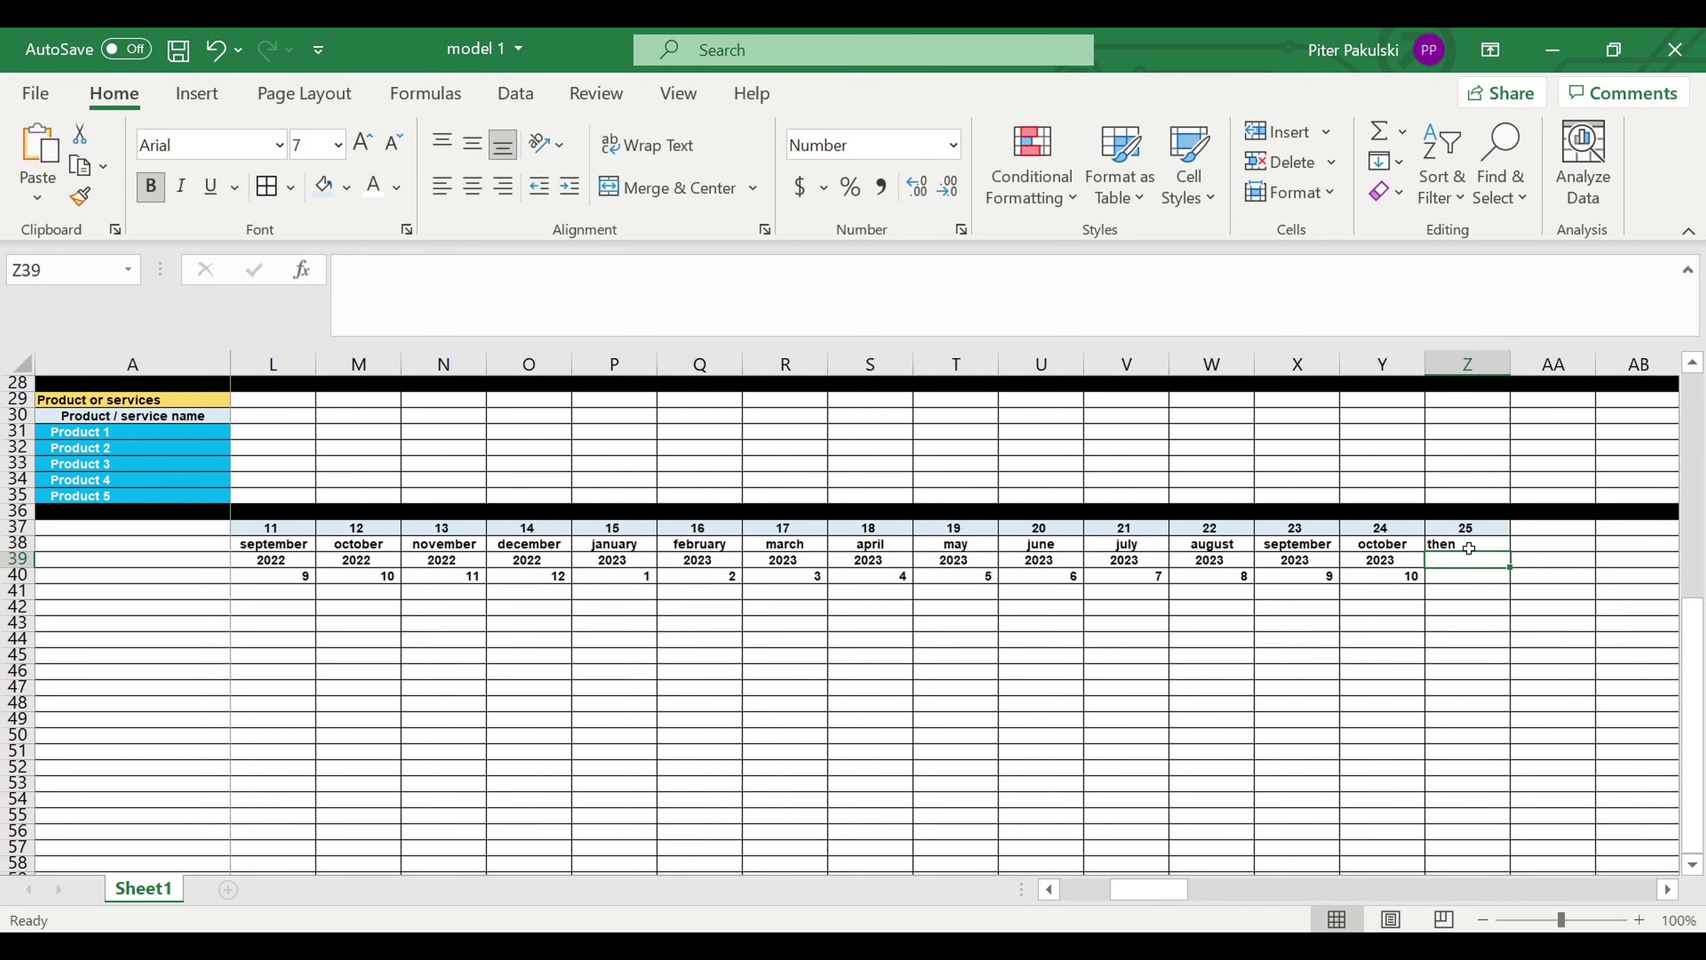
# Fill the month, year and period header rows 38–40 yellow
pyautogui.moveTo(1408, 578); pyautogui.dragTo(291, 543)
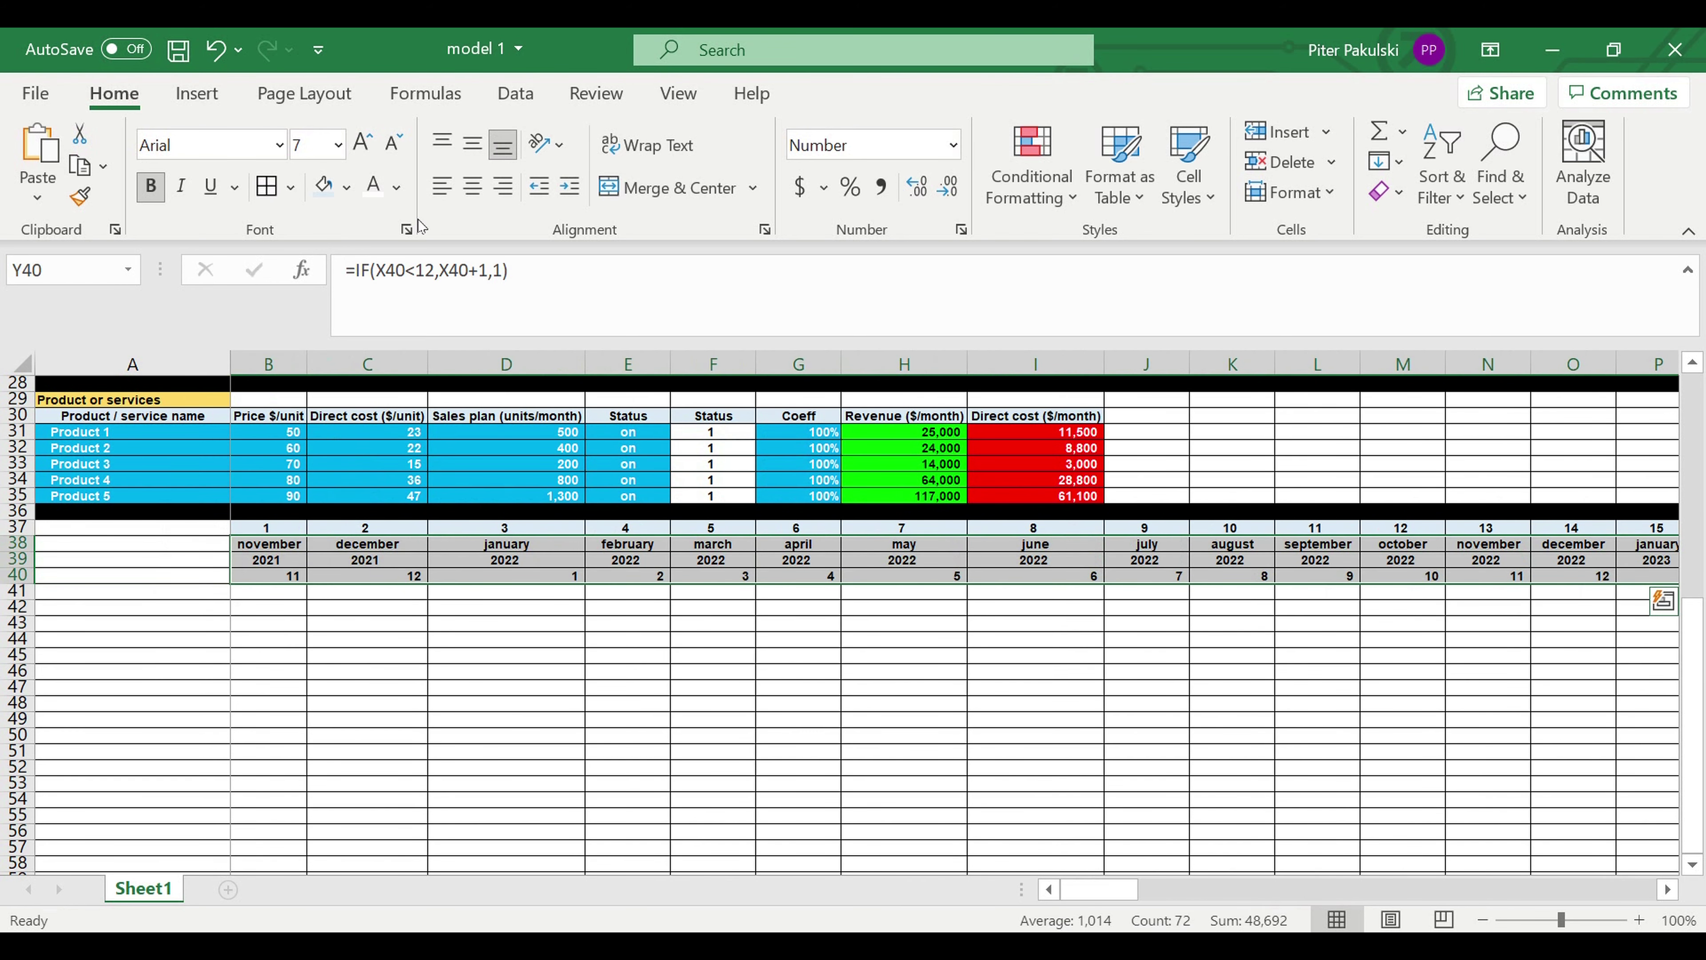
pyautogui.click(347, 189)
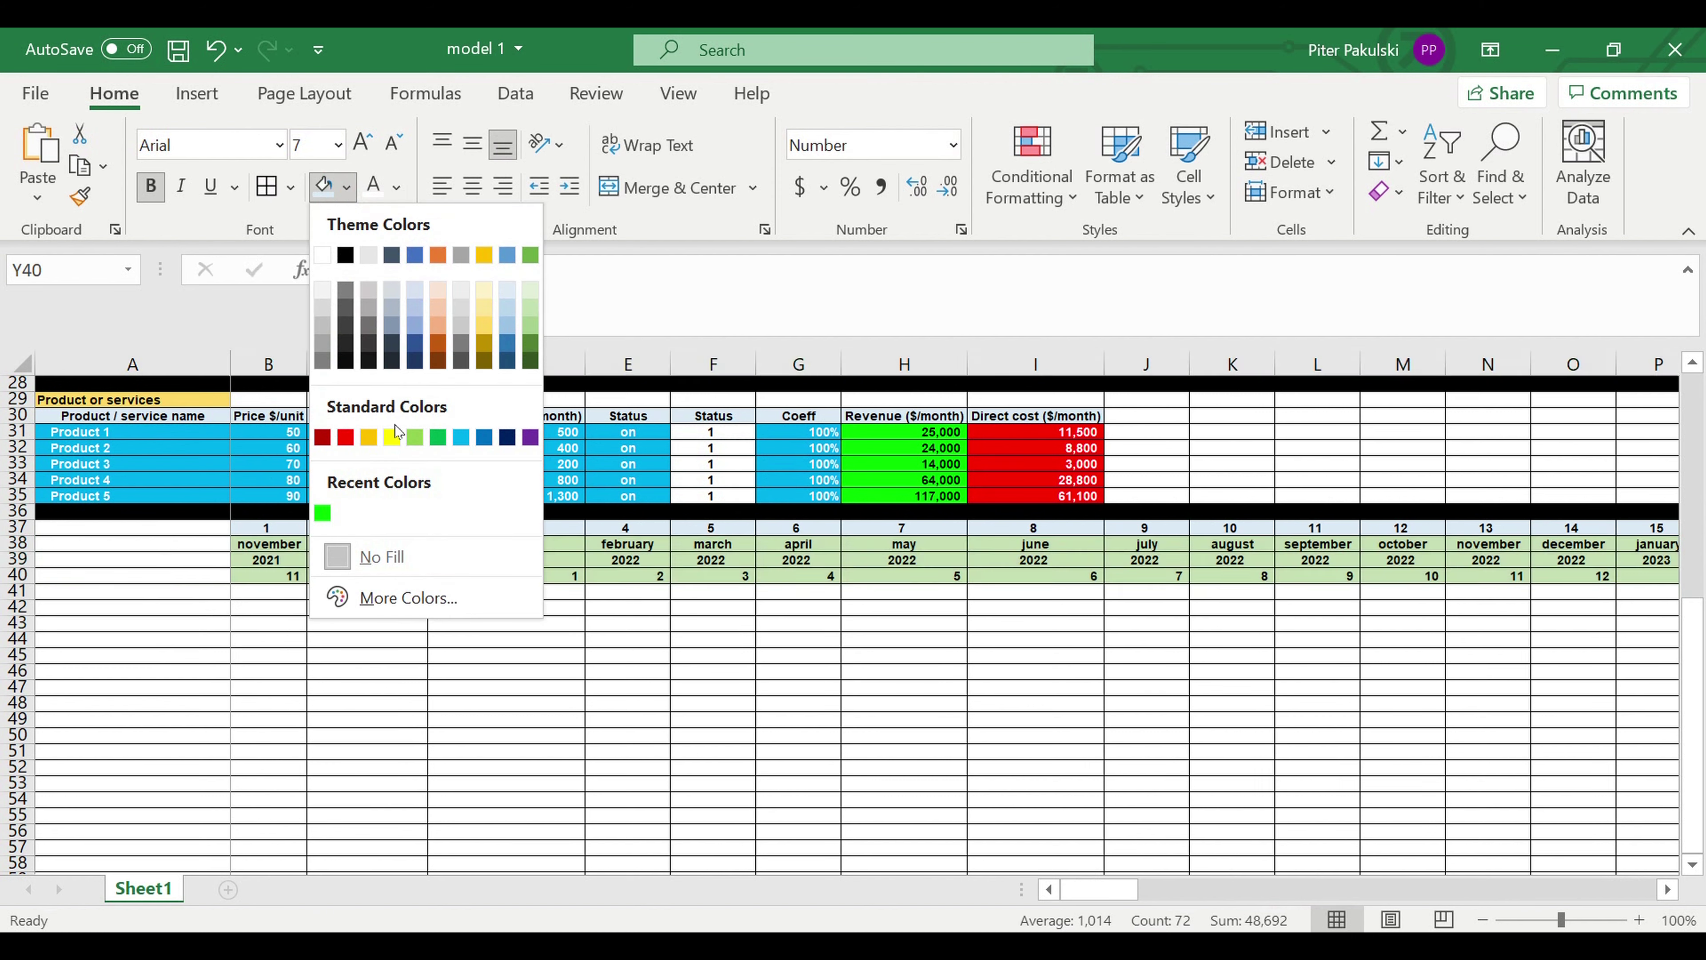
pyautogui.click(393, 438)
pyautogui.click(363, 719)
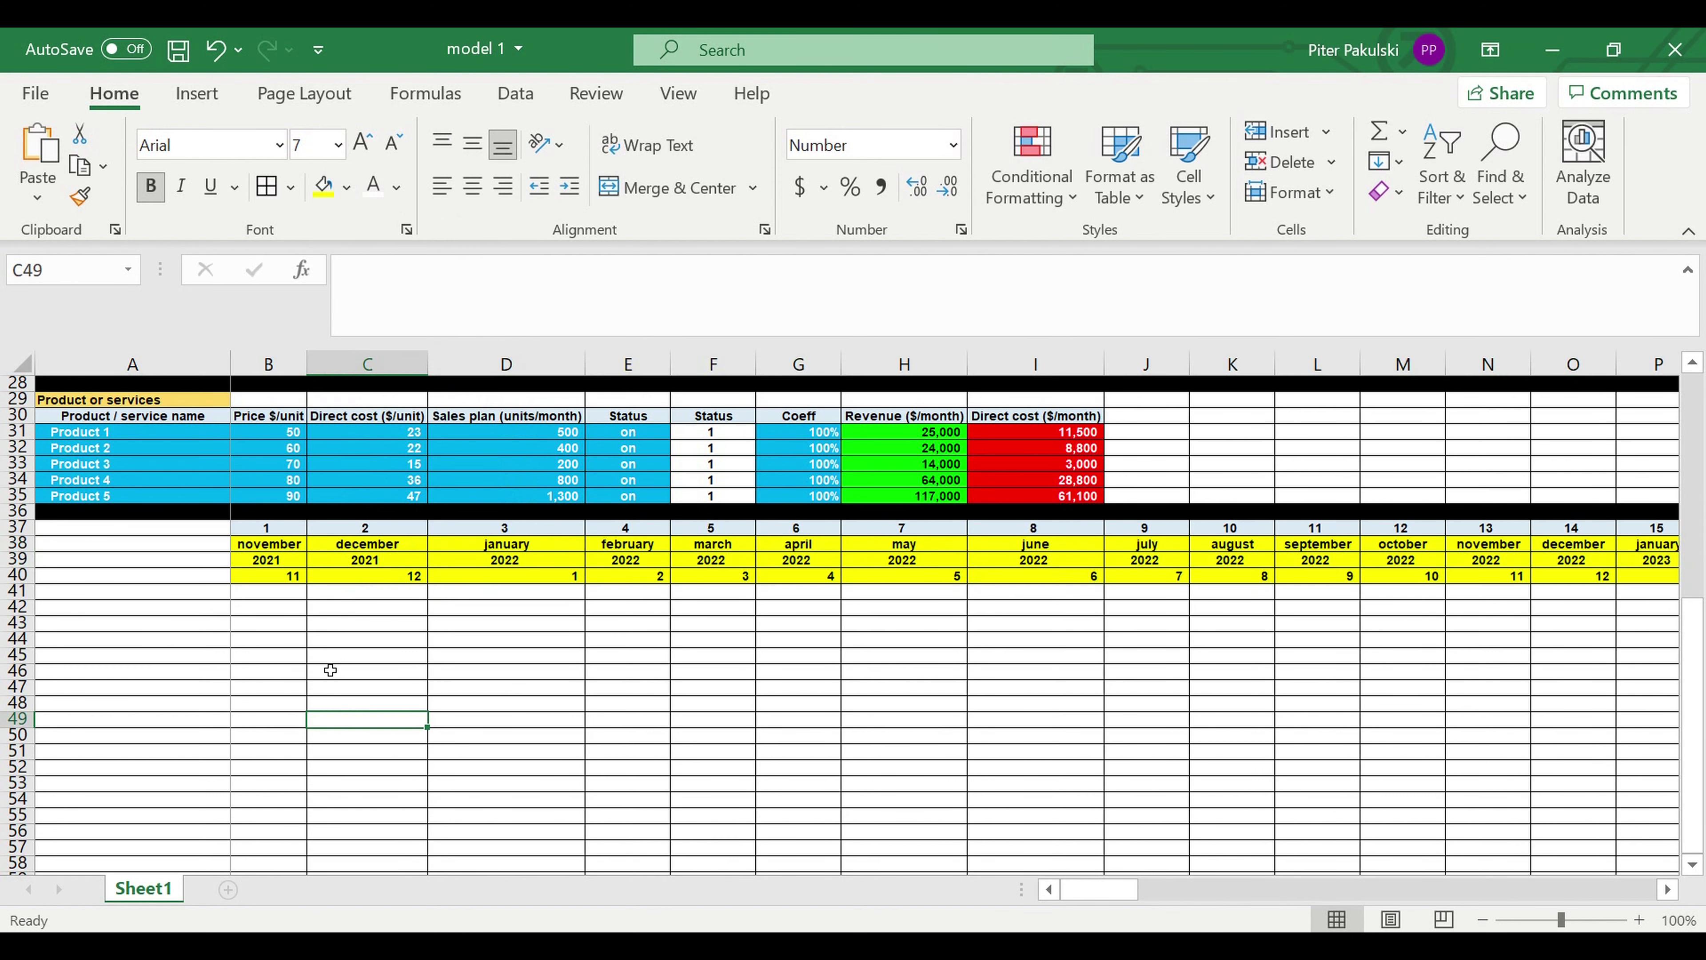
pyautogui.click(156, 529)
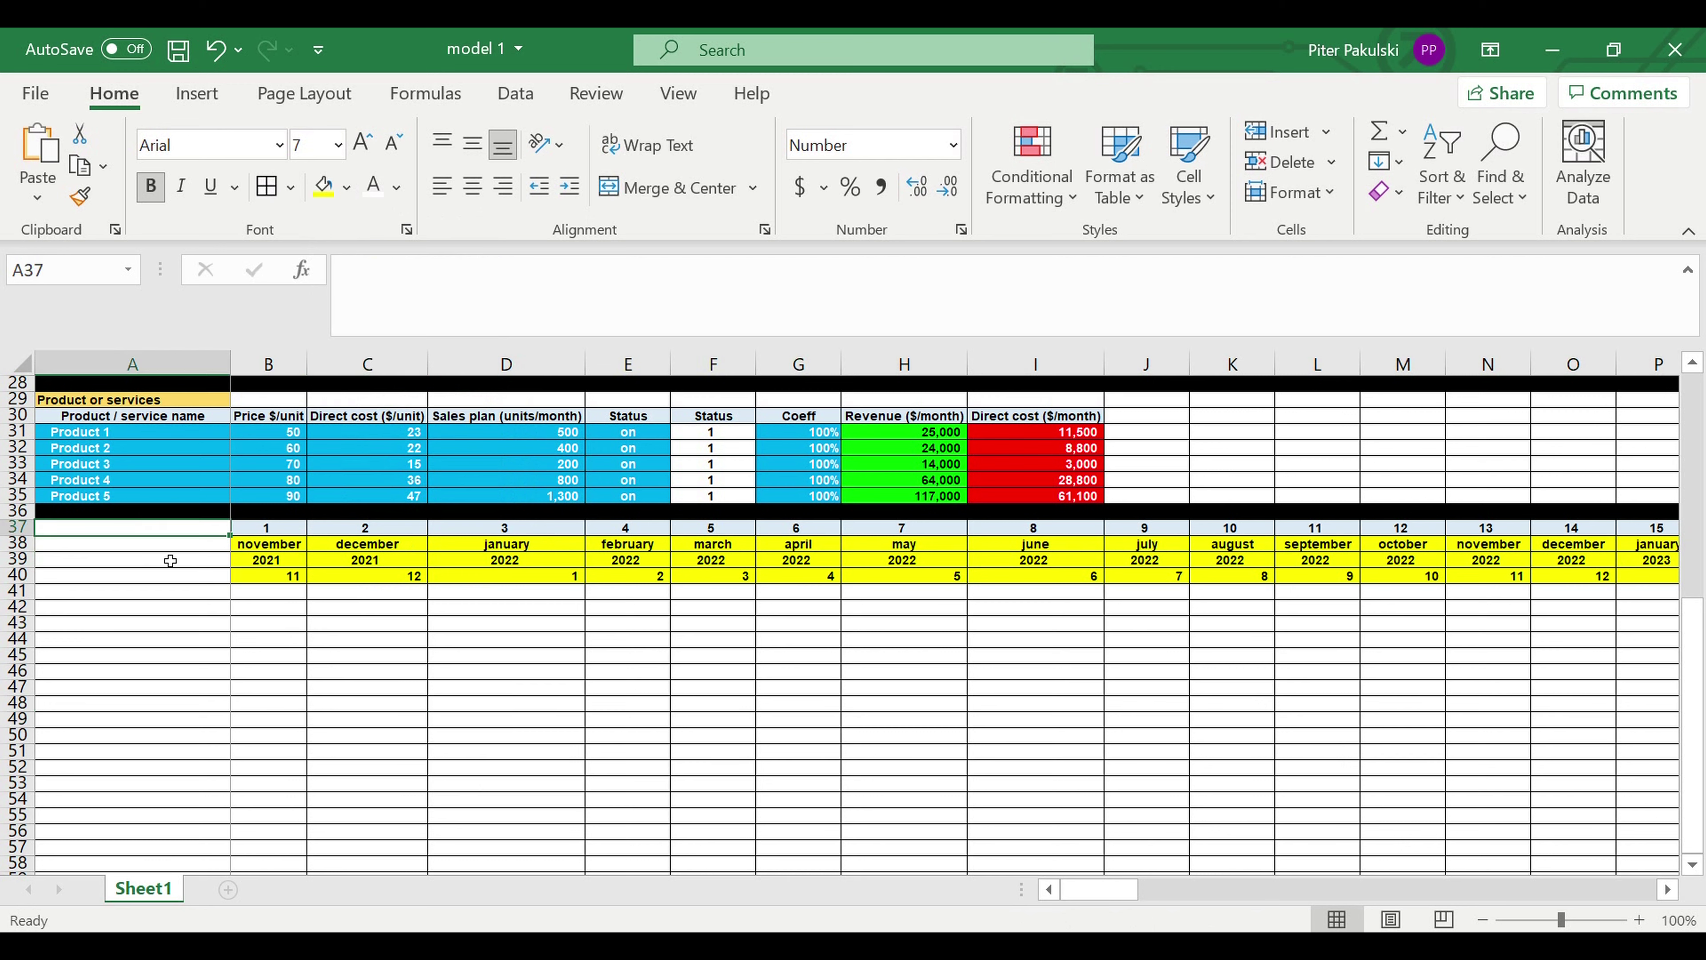
# Enter the title Revenue (%) in A37 and the label Parameter in A40
pyautogui.write('Revenue')
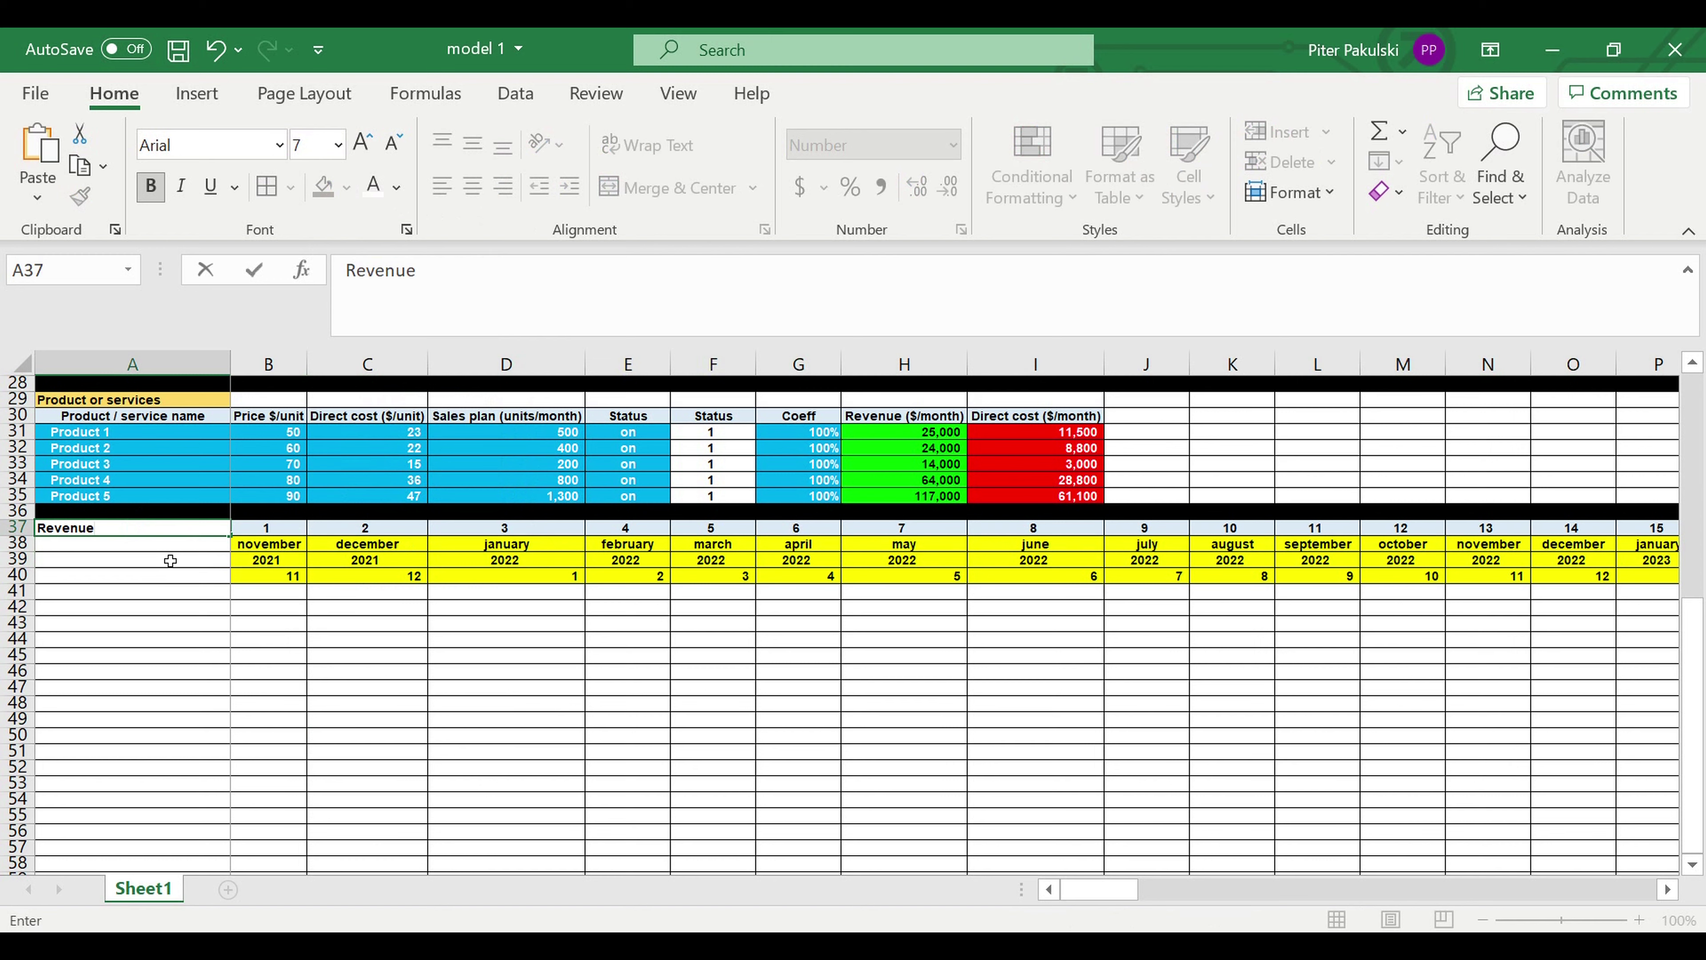
pyautogui.write(' (%)')
pyautogui.press('Return')
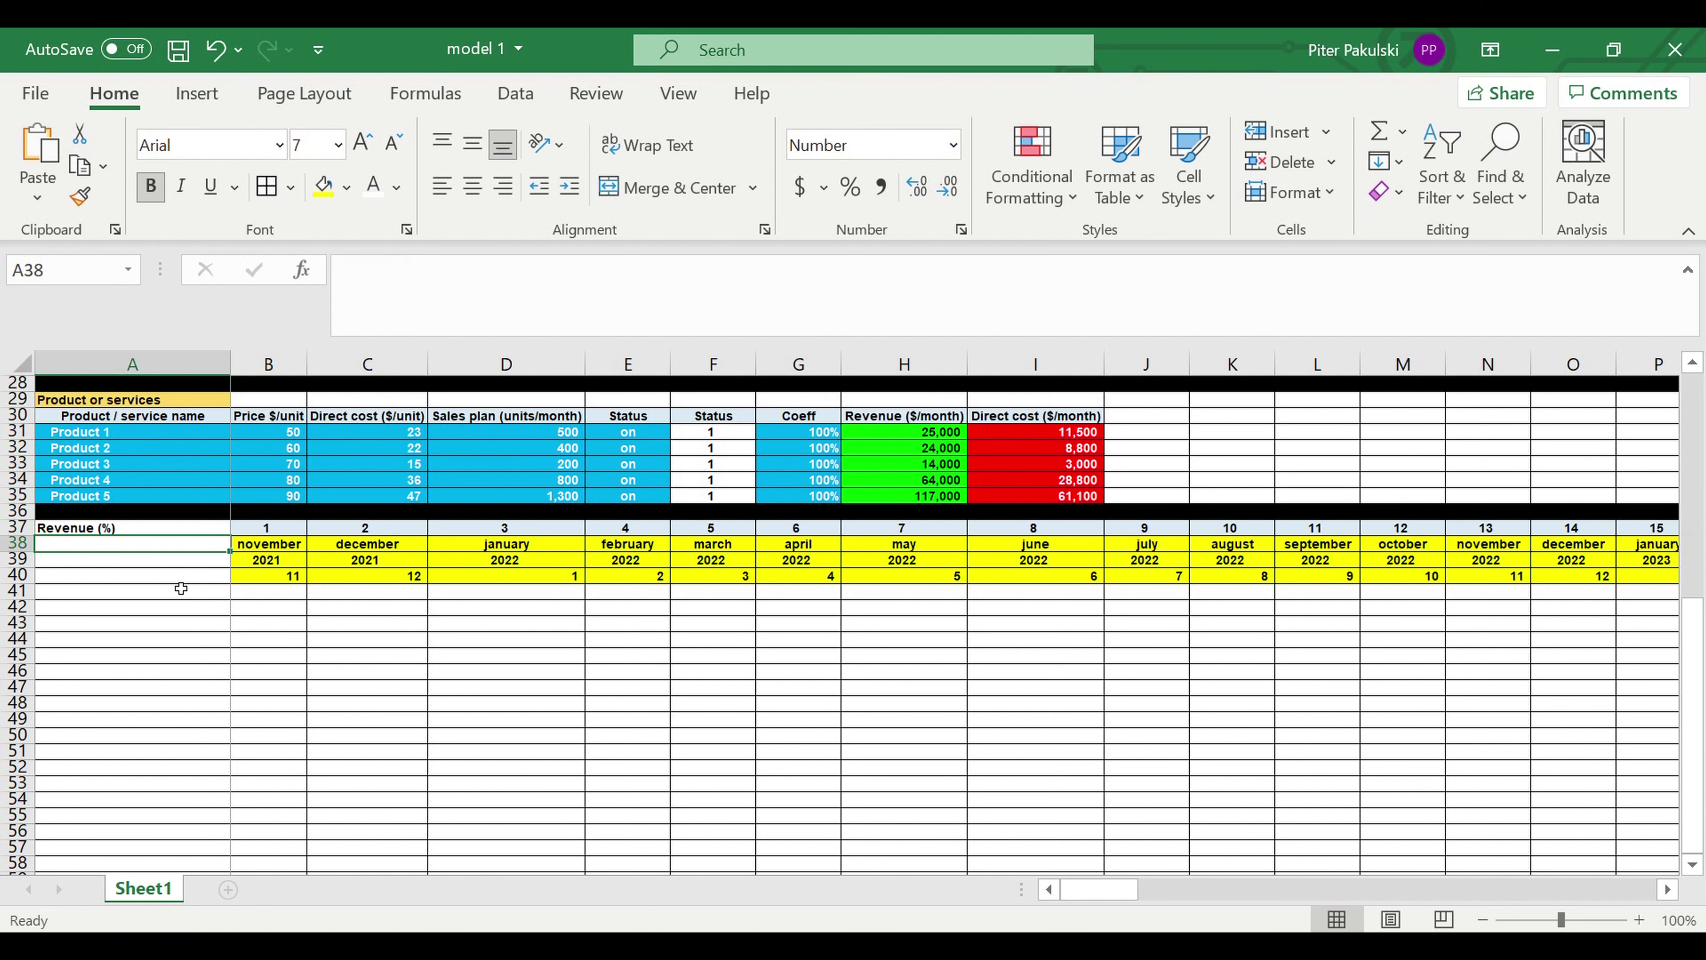
pyautogui.click(182, 578)
pyautogui.write('Parameter')
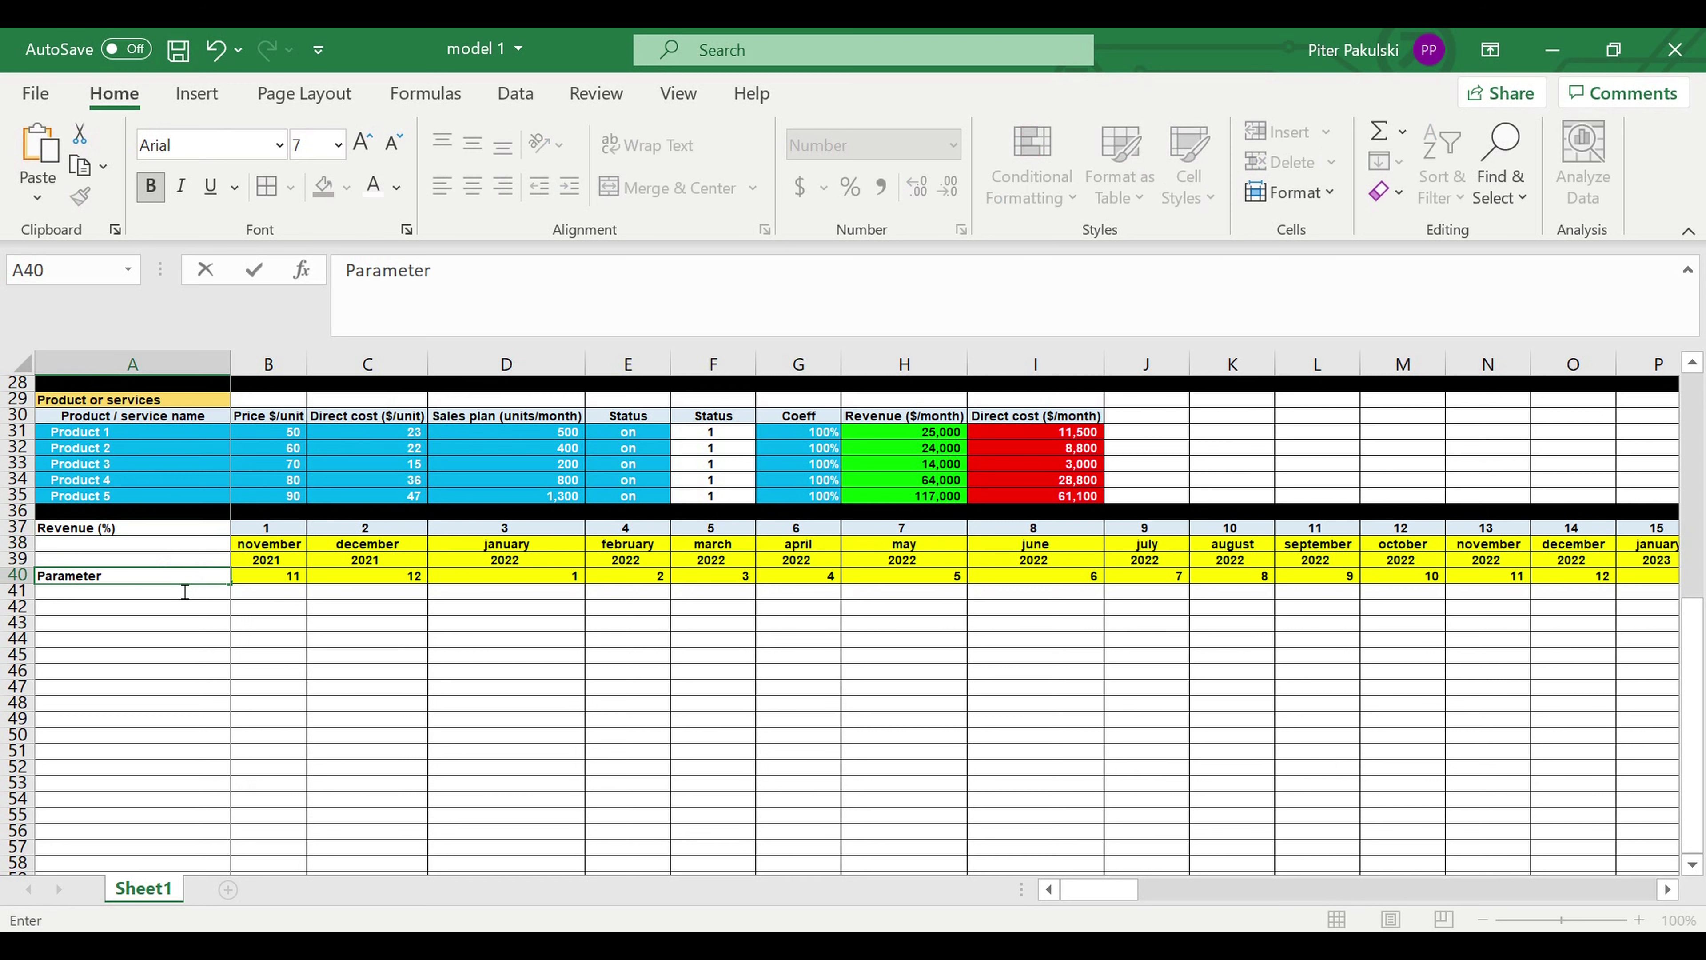
pyautogui.press('Return')
# Fill A37:A40 red with white text
pyautogui.click(203, 525)
pyautogui.moveTo(203, 564); pyautogui.dragTo(202, 582)
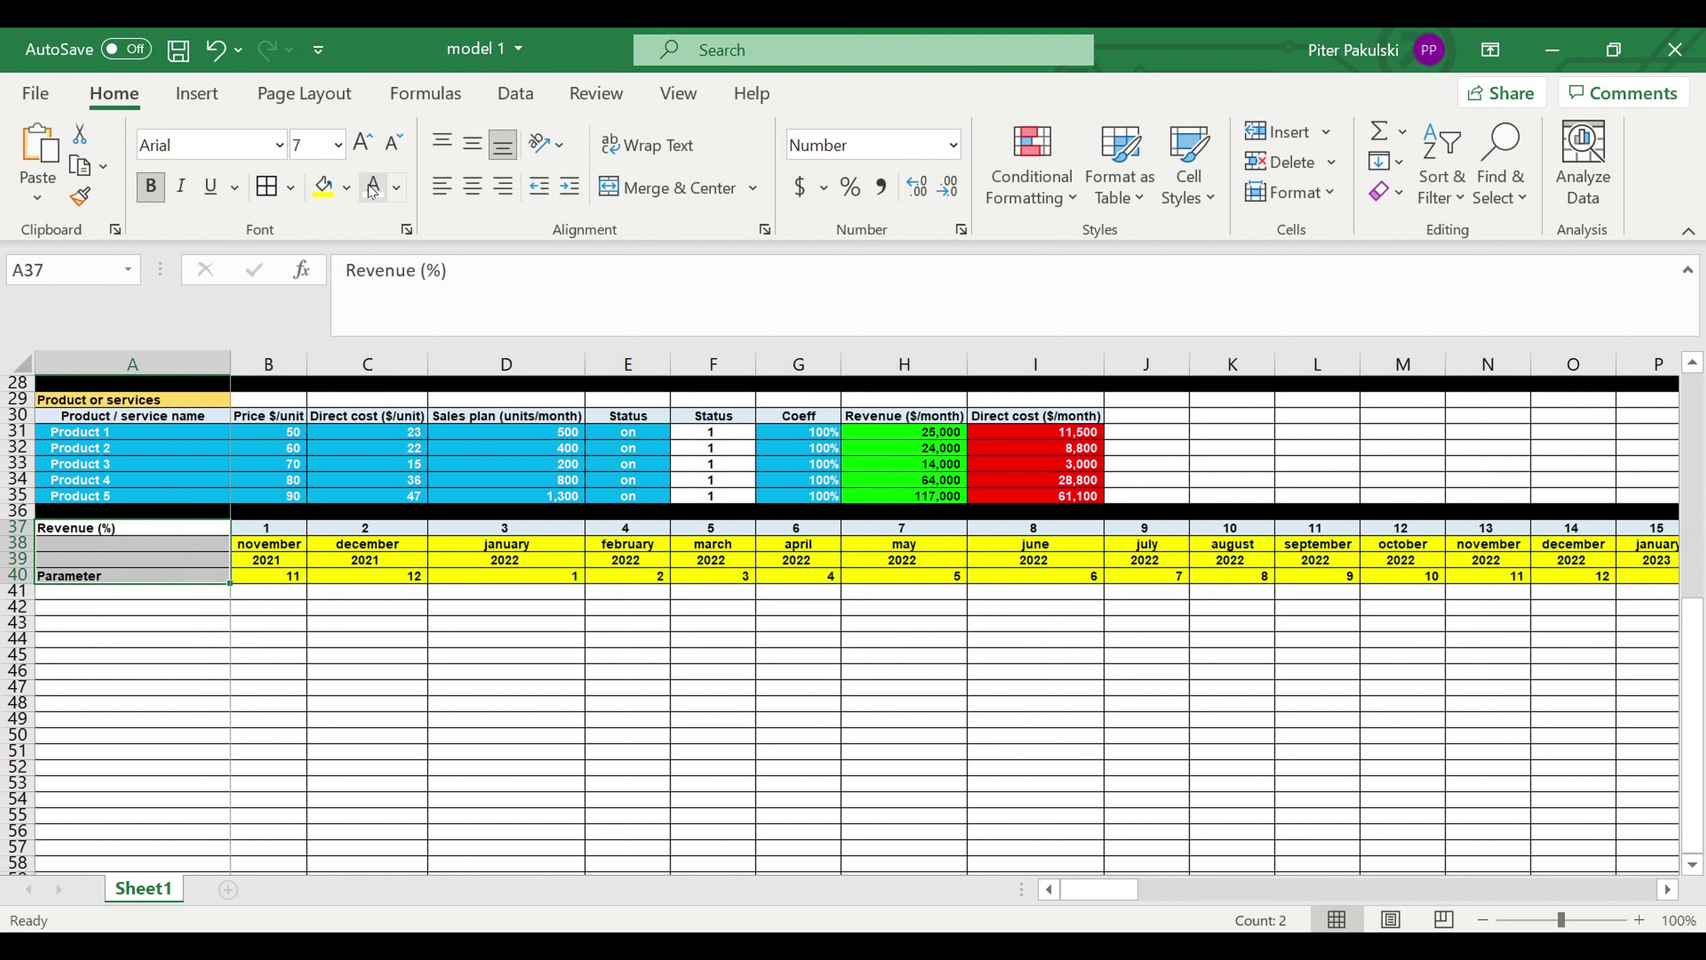
pyautogui.click(346, 188)
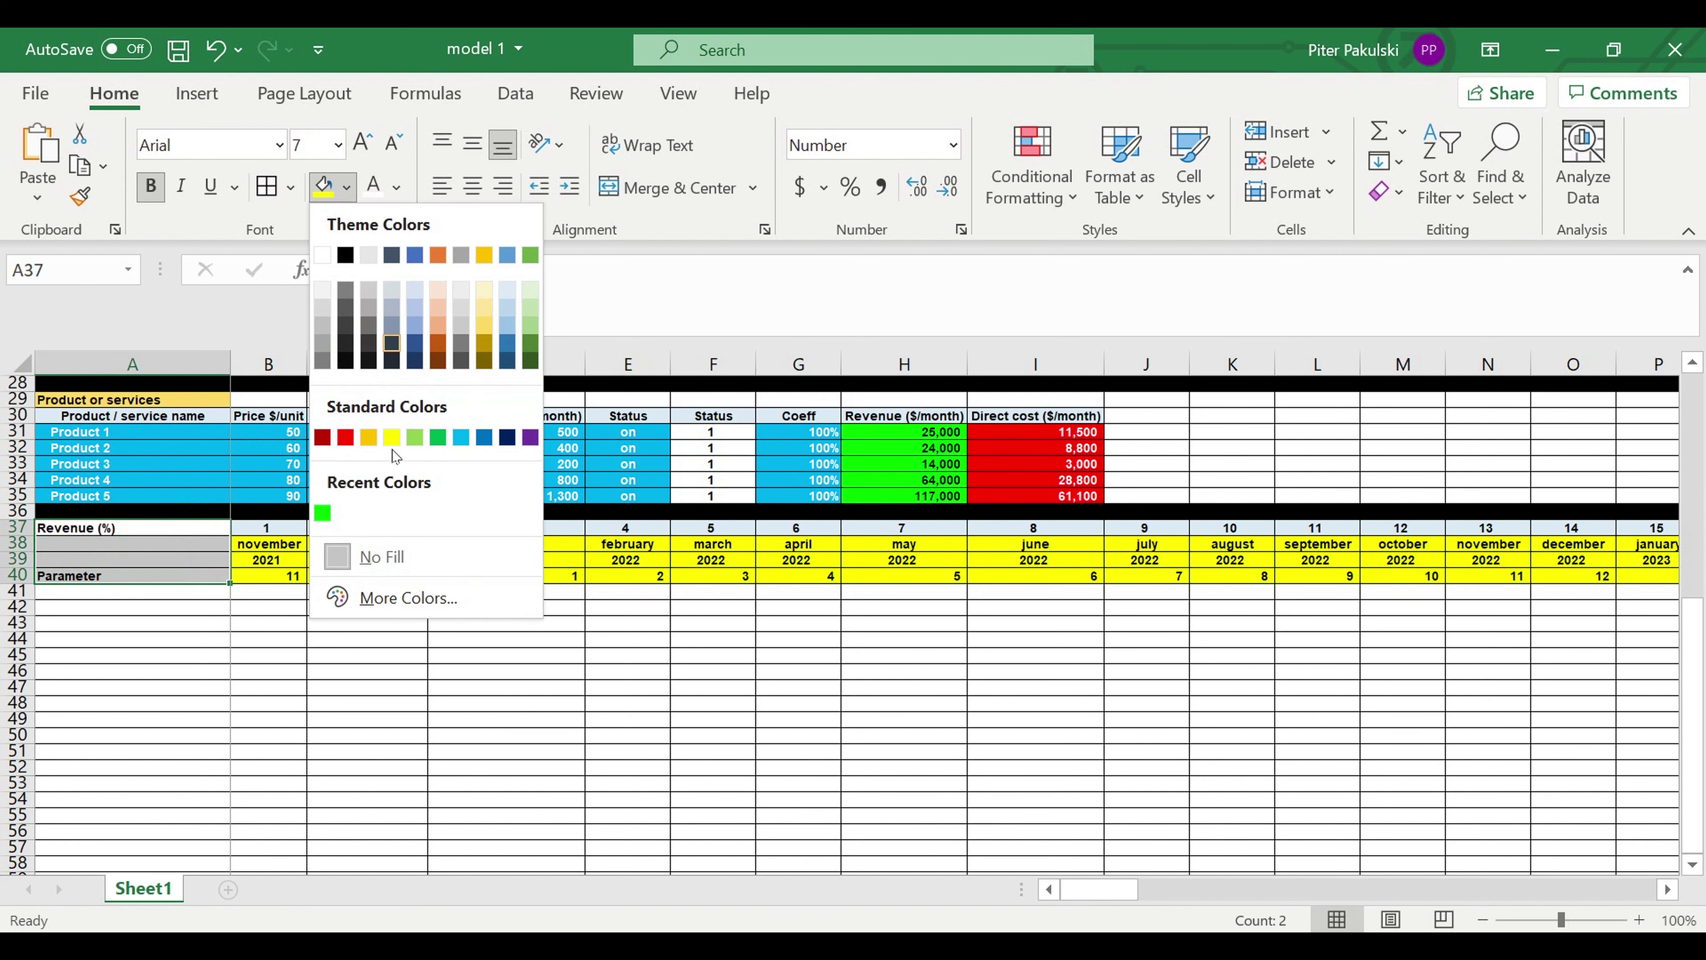
pyautogui.click(345, 438)
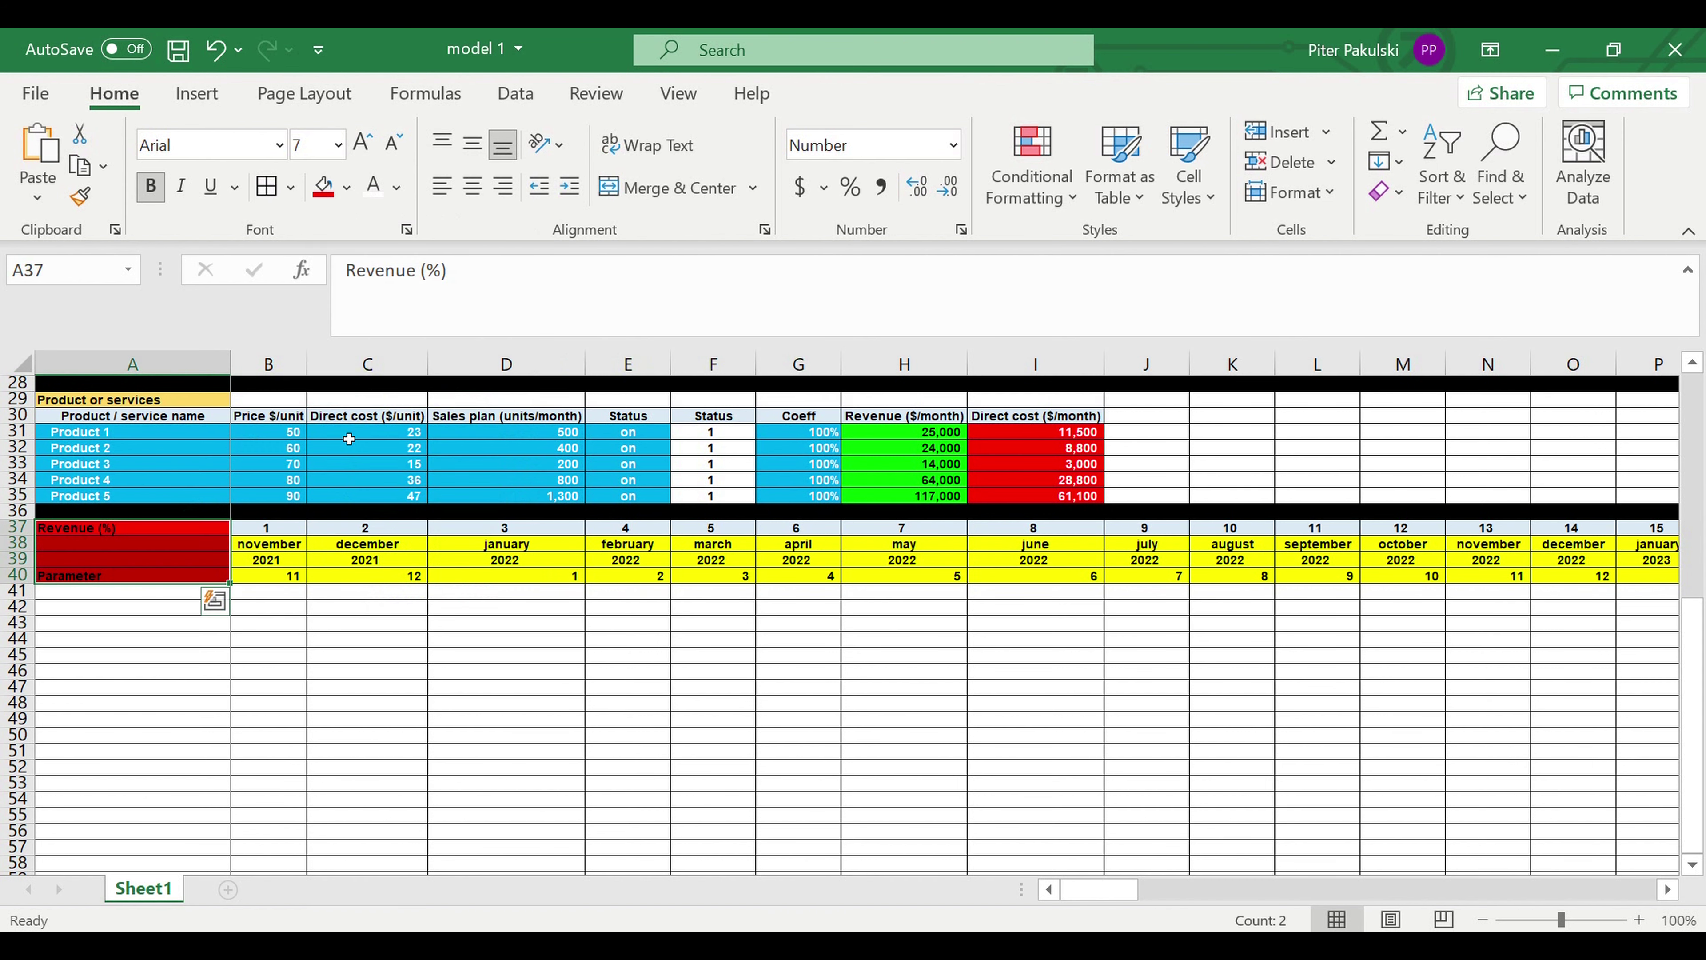
pyautogui.click(376, 191)
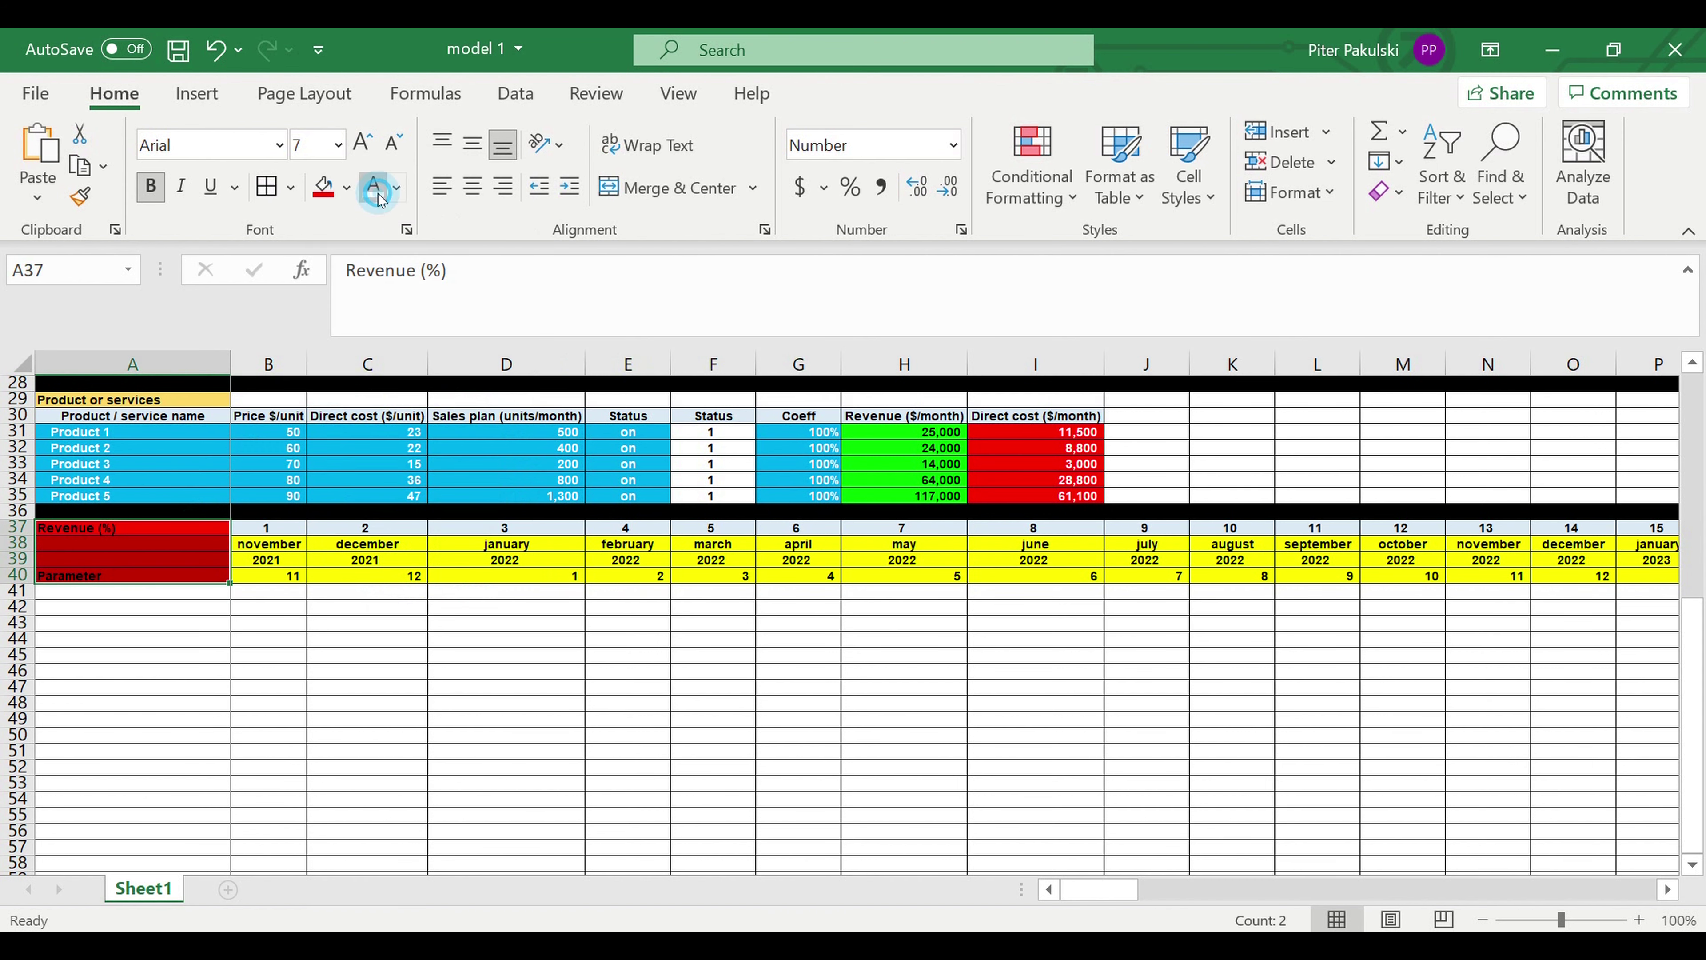
# Link A41 to A31 with =A31 so it shows Product 1
pyautogui.click(162, 596)
pyautogui.write('=')
pyautogui.click(127, 431)
pyautogui.press('Return')
pyautogui.click(133, 591)
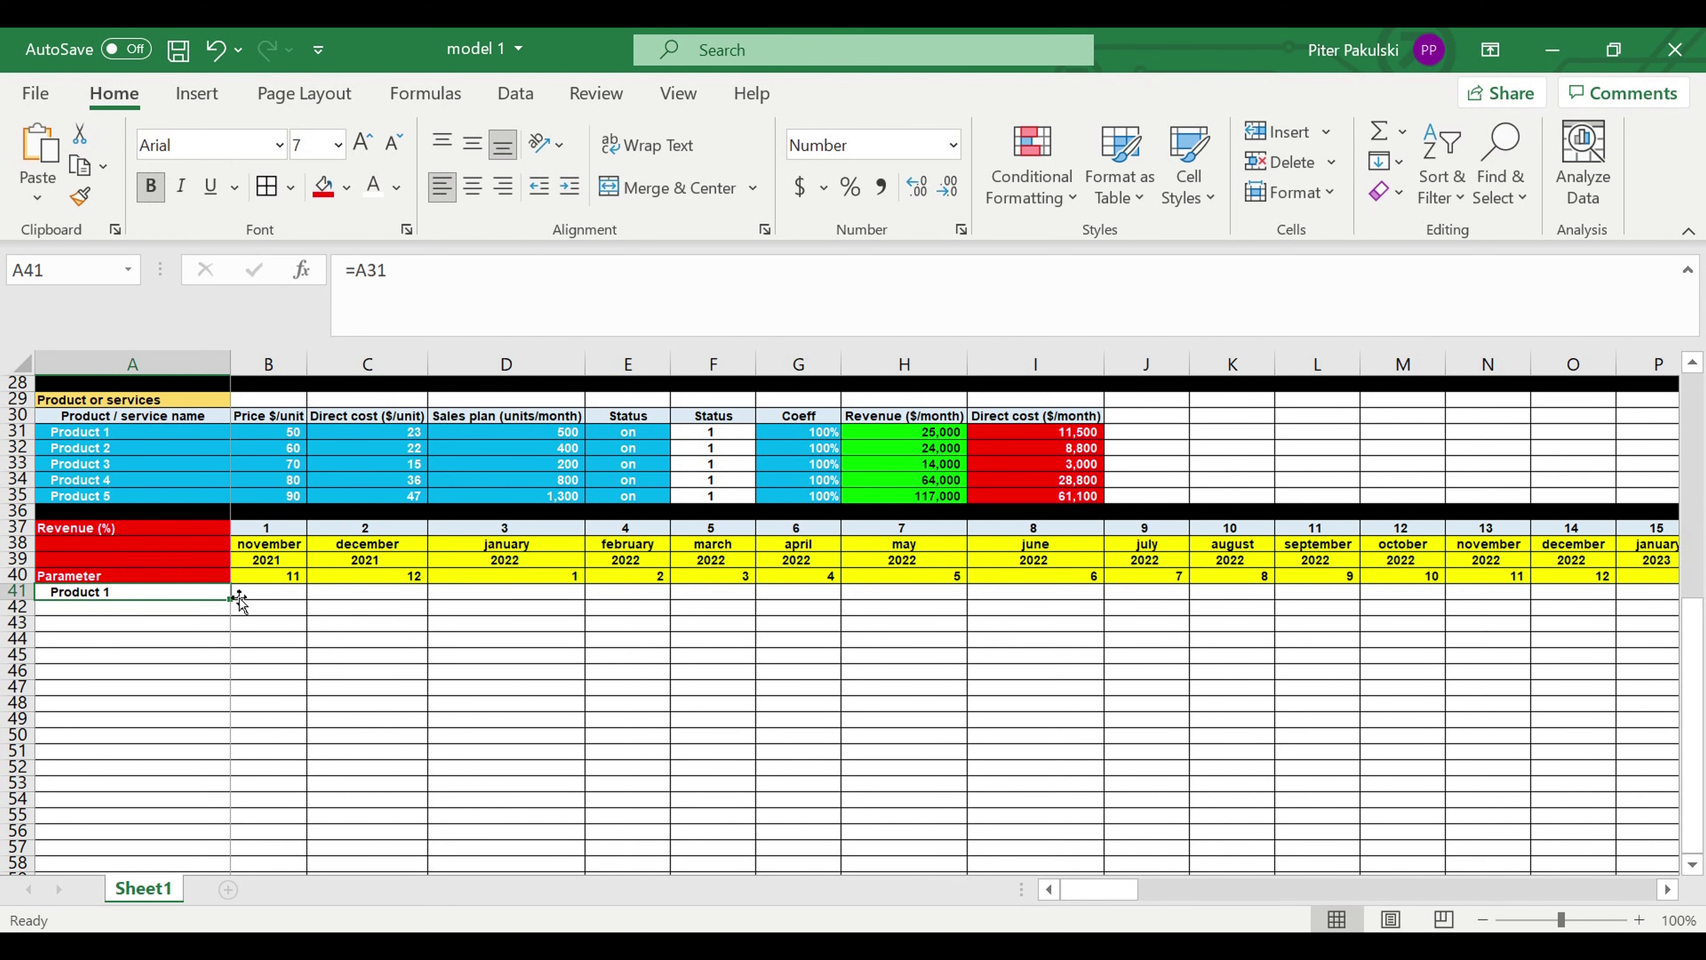
# Copy the product link down to A45 and fill row 46 black as a separator
pyautogui.moveTo(239, 609); pyautogui.dragTo(227, 673)
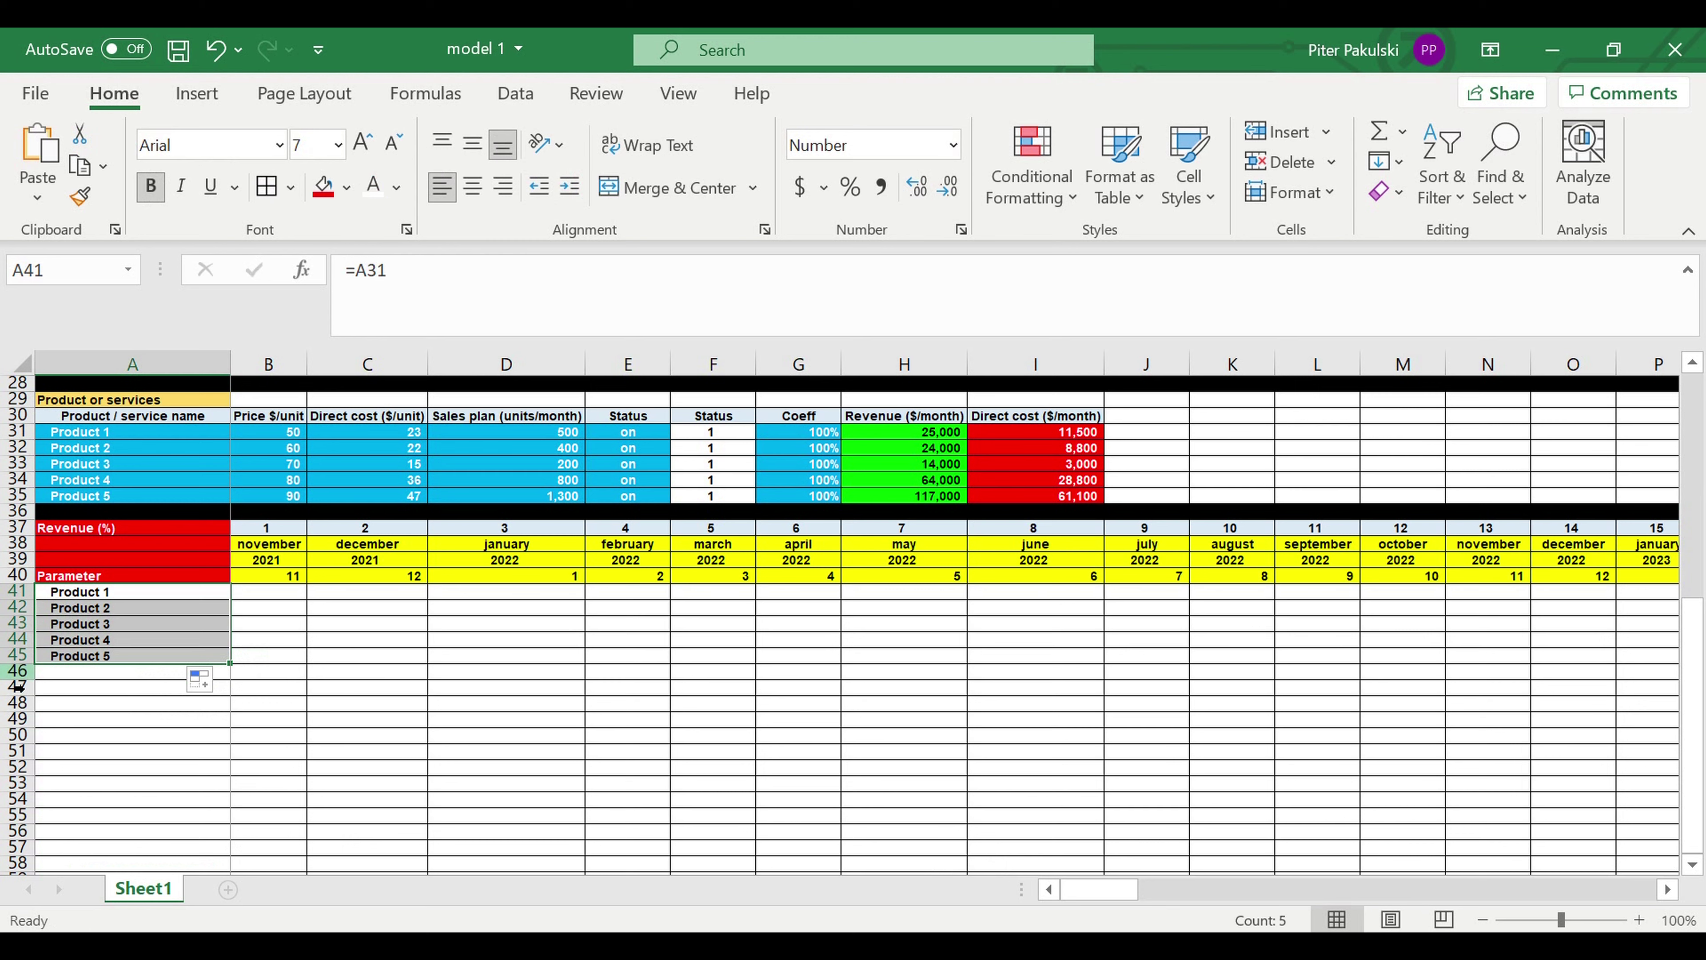
pyautogui.click(17, 670)
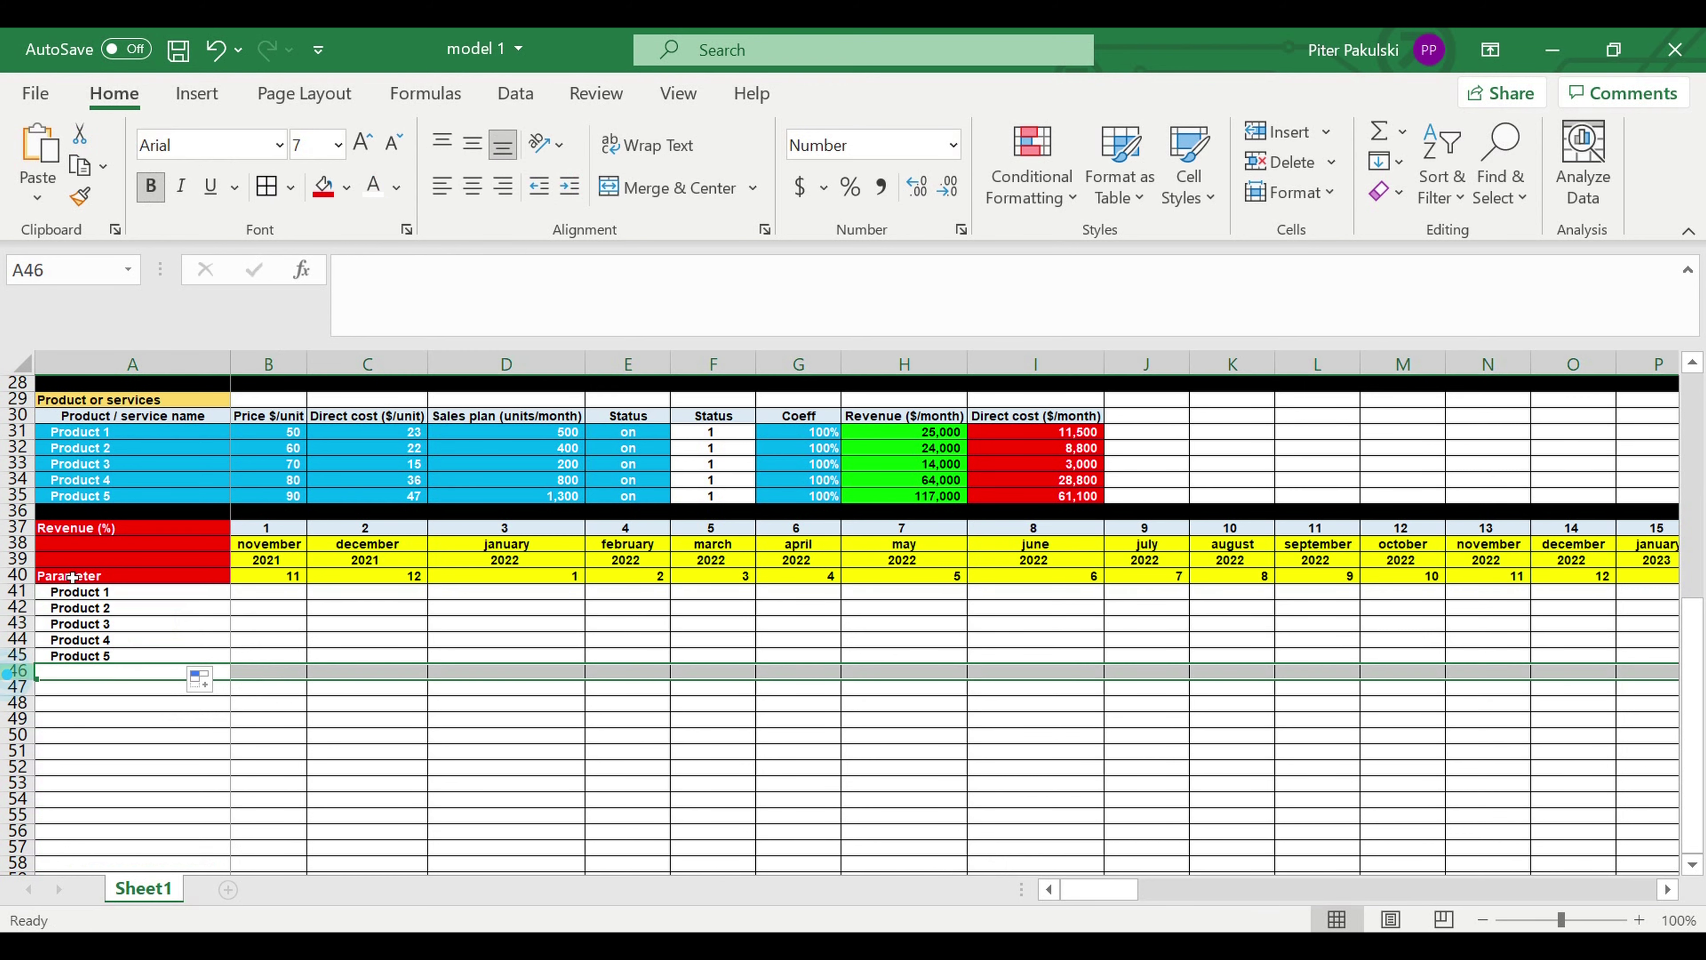
pyautogui.click(346, 187)
pyautogui.click(345, 255)
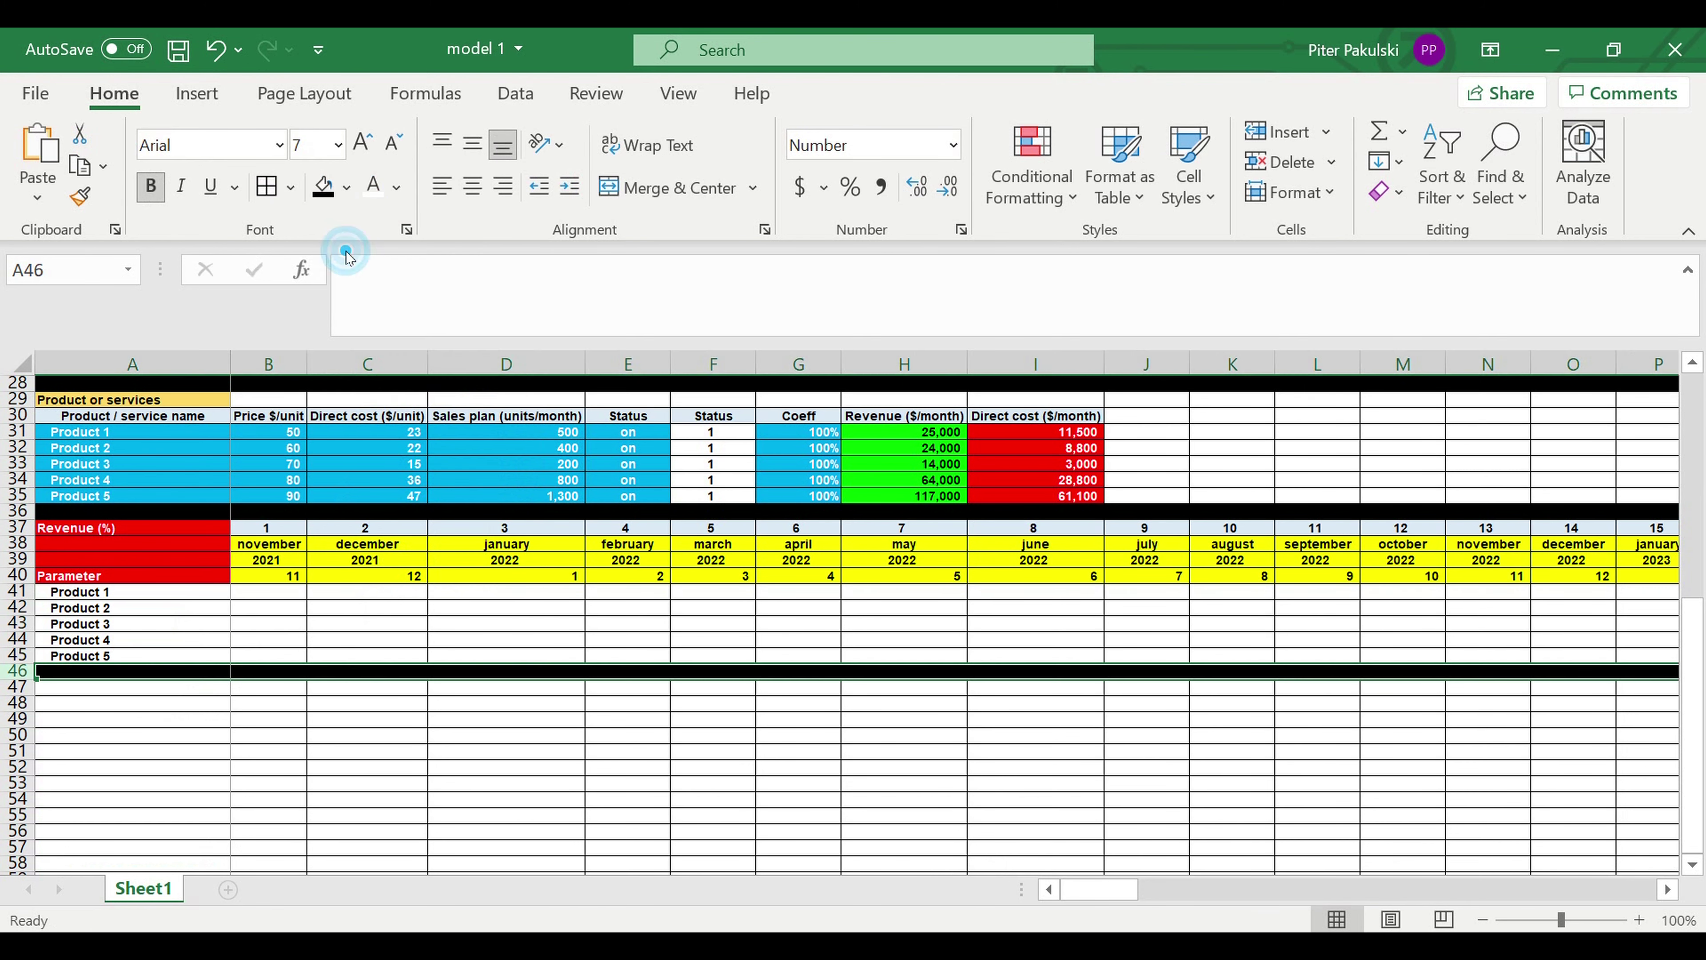
pyautogui.click(411, 772)
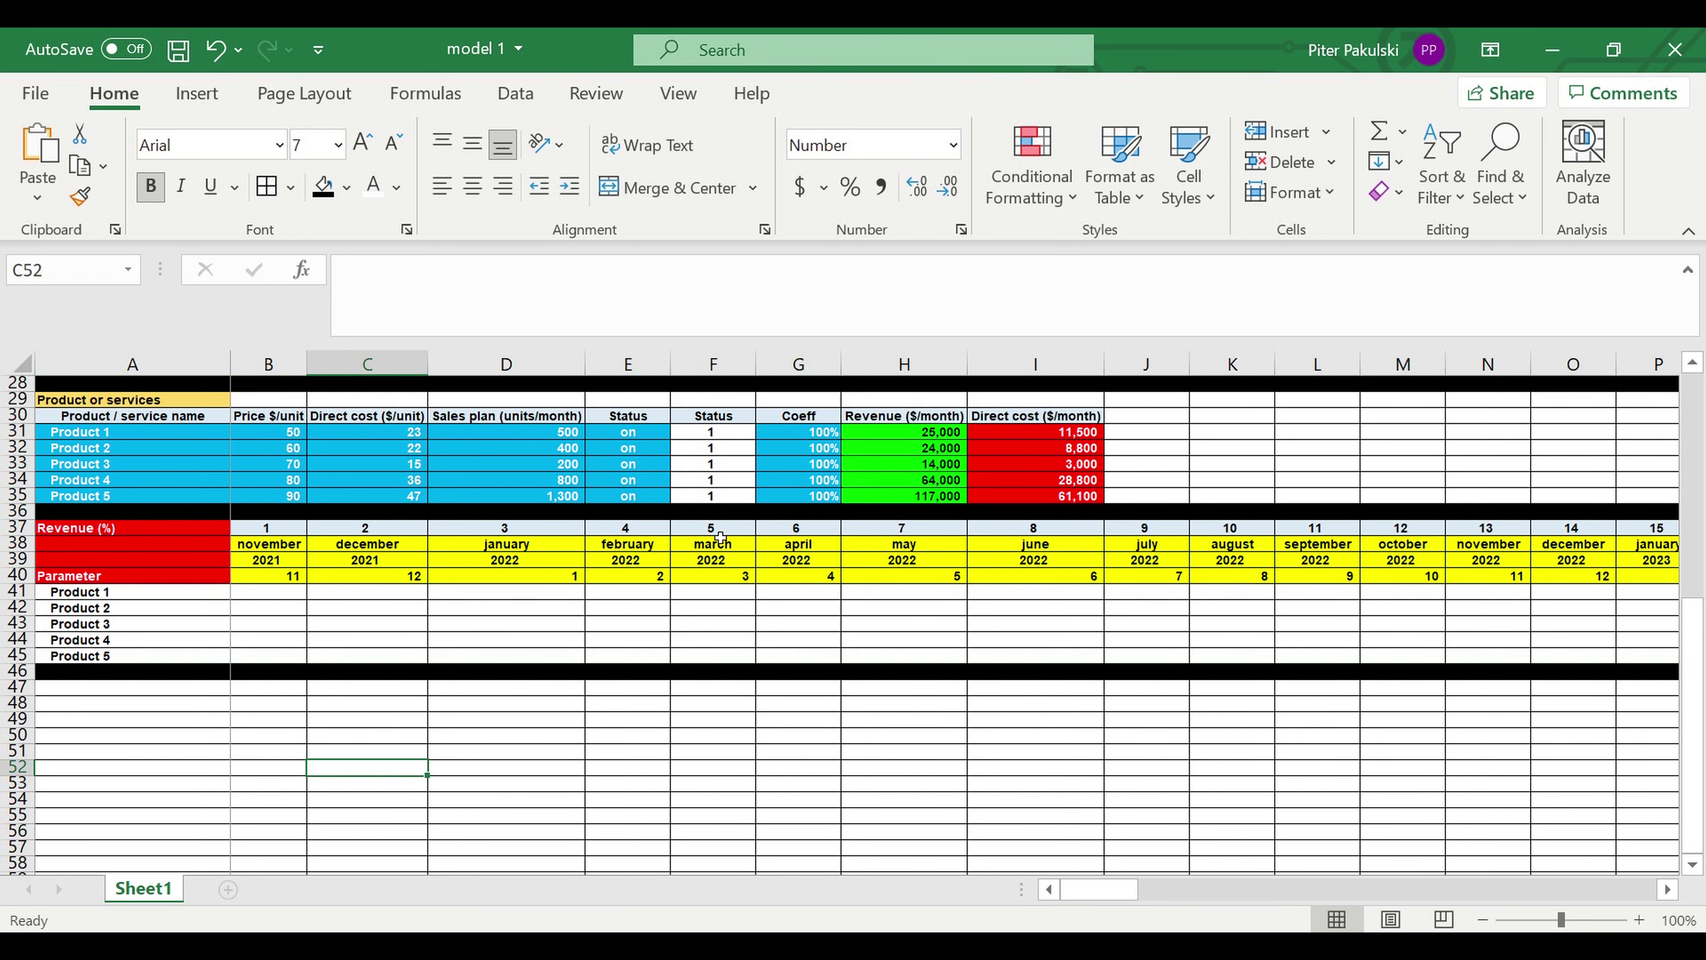
# Look over the Revenue ($/month) and Direct cost ($/month) figures
pyautogui.moveTo(927, 432); pyautogui.dragTo(921, 497)
pyautogui.moveTo(1050, 435); pyautogui.dragTo(1047, 495)
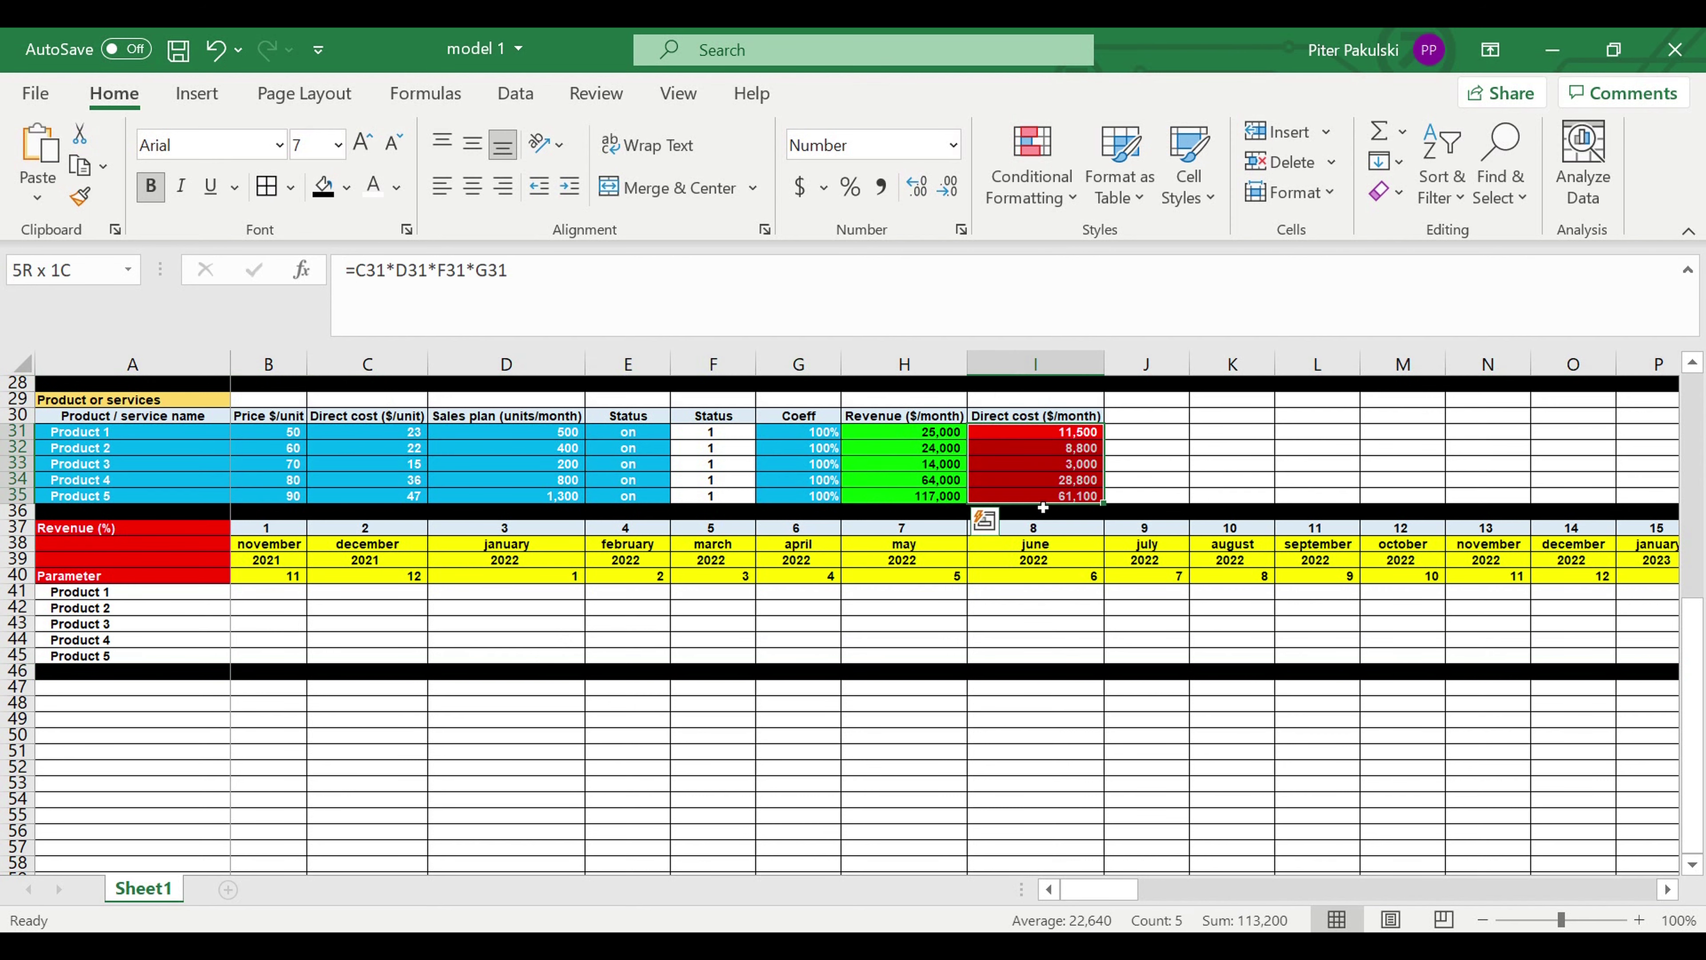
pyautogui.click(699, 813)
pyautogui.click(571, 735)
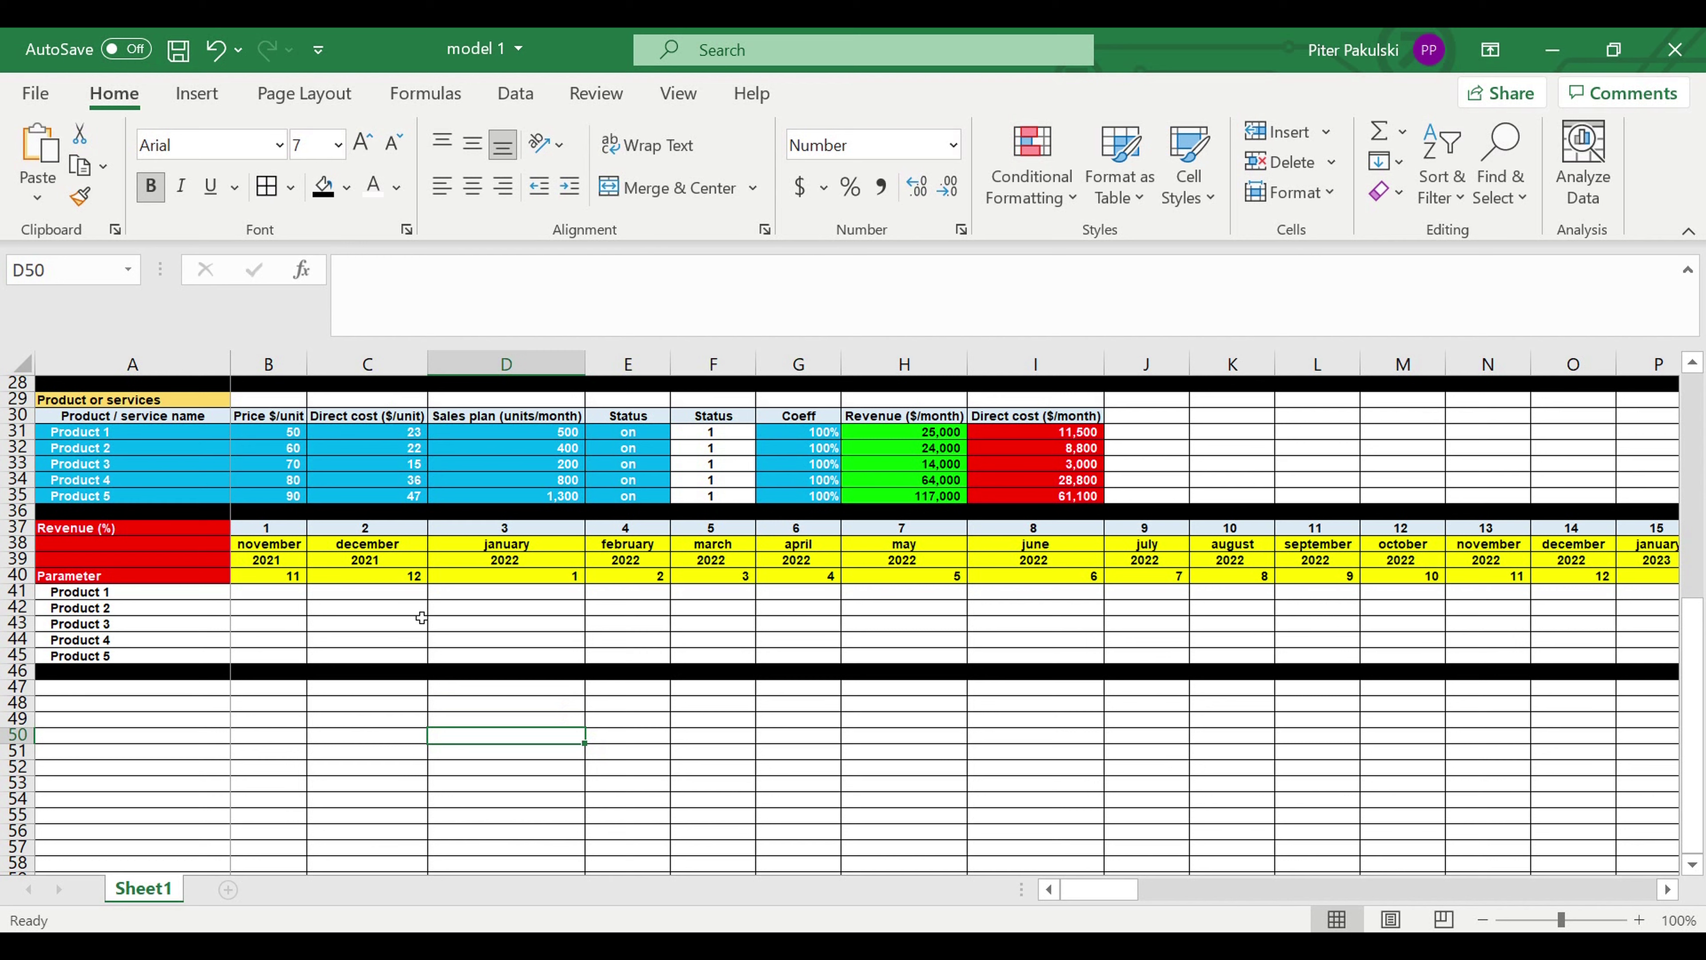
# Format the product rows of the Revenue (%) block as percentages with a light blue fill
pyautogui.moveTo(265, 593); pyautogui.dragTo(1380, 649)
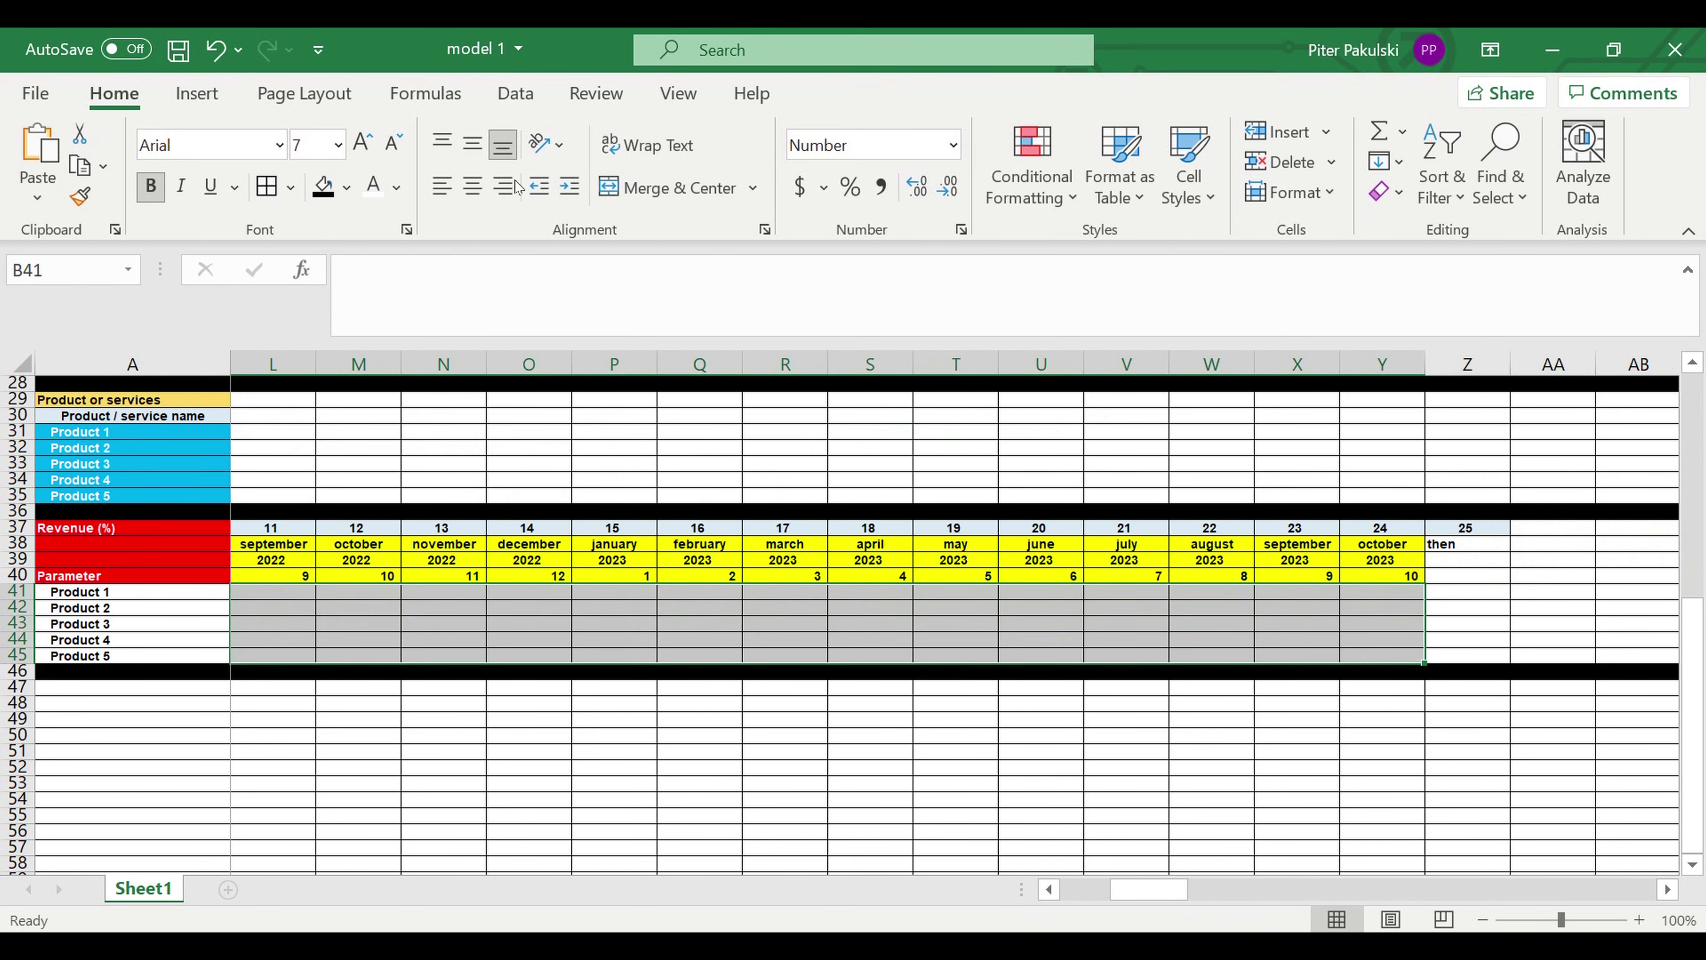
pyautogui.click(850, 186)
pyautogui.click(346, 187)
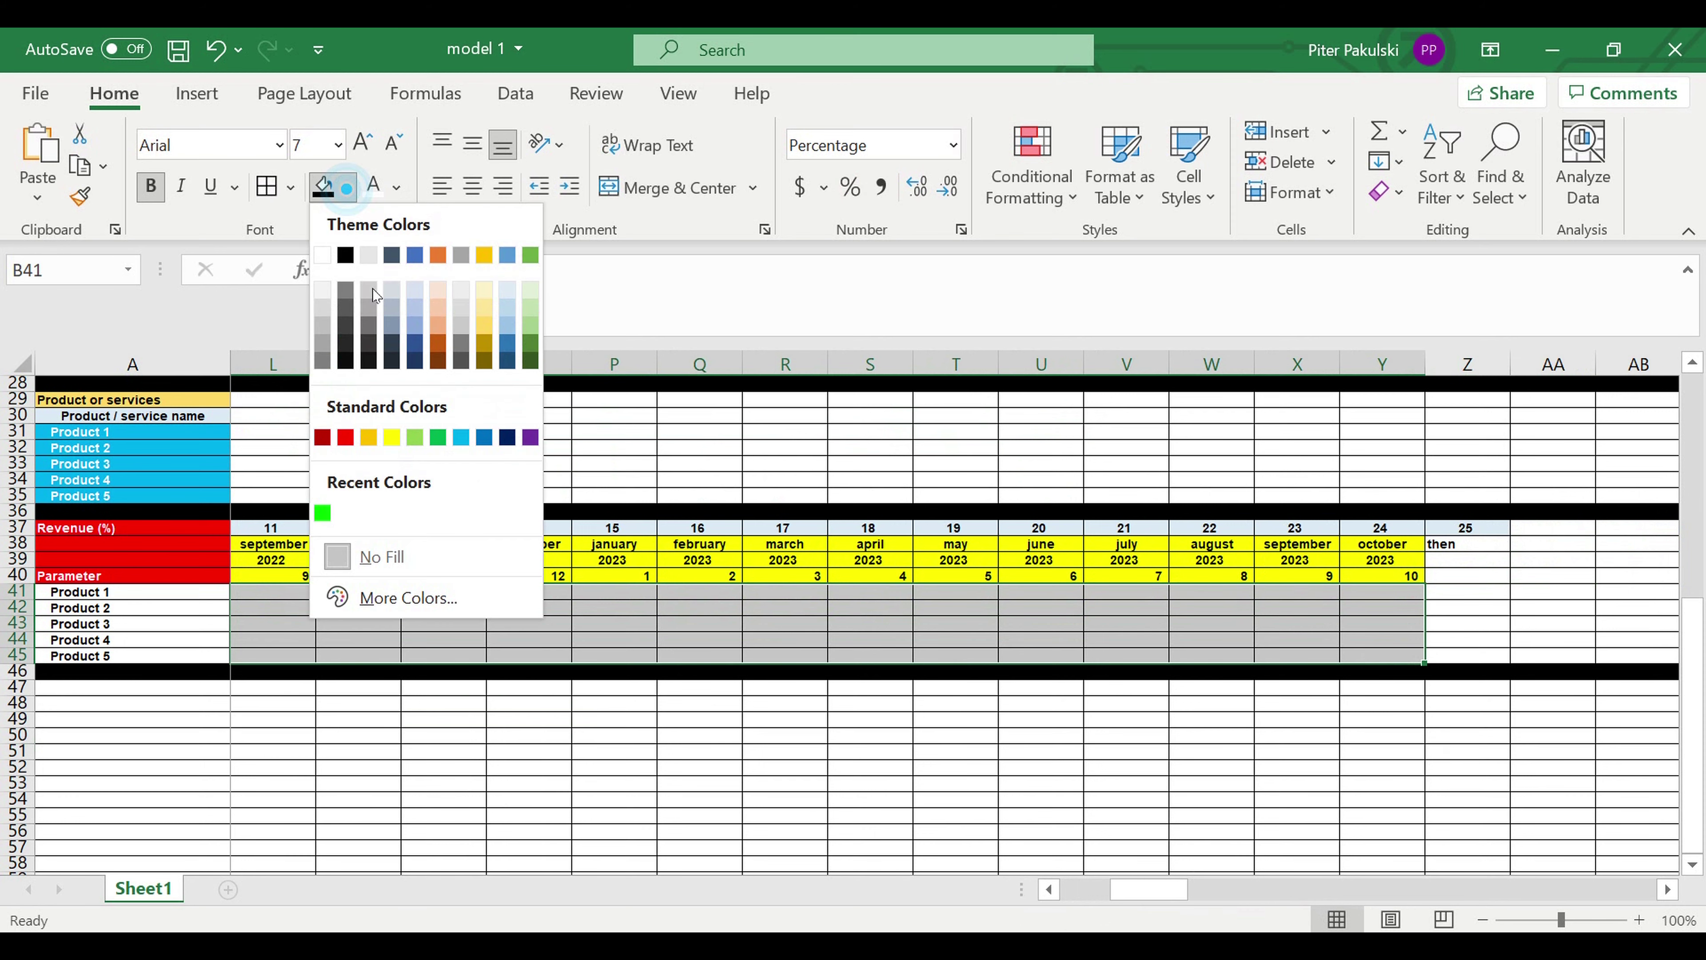
pyautogui.click(467, 438)
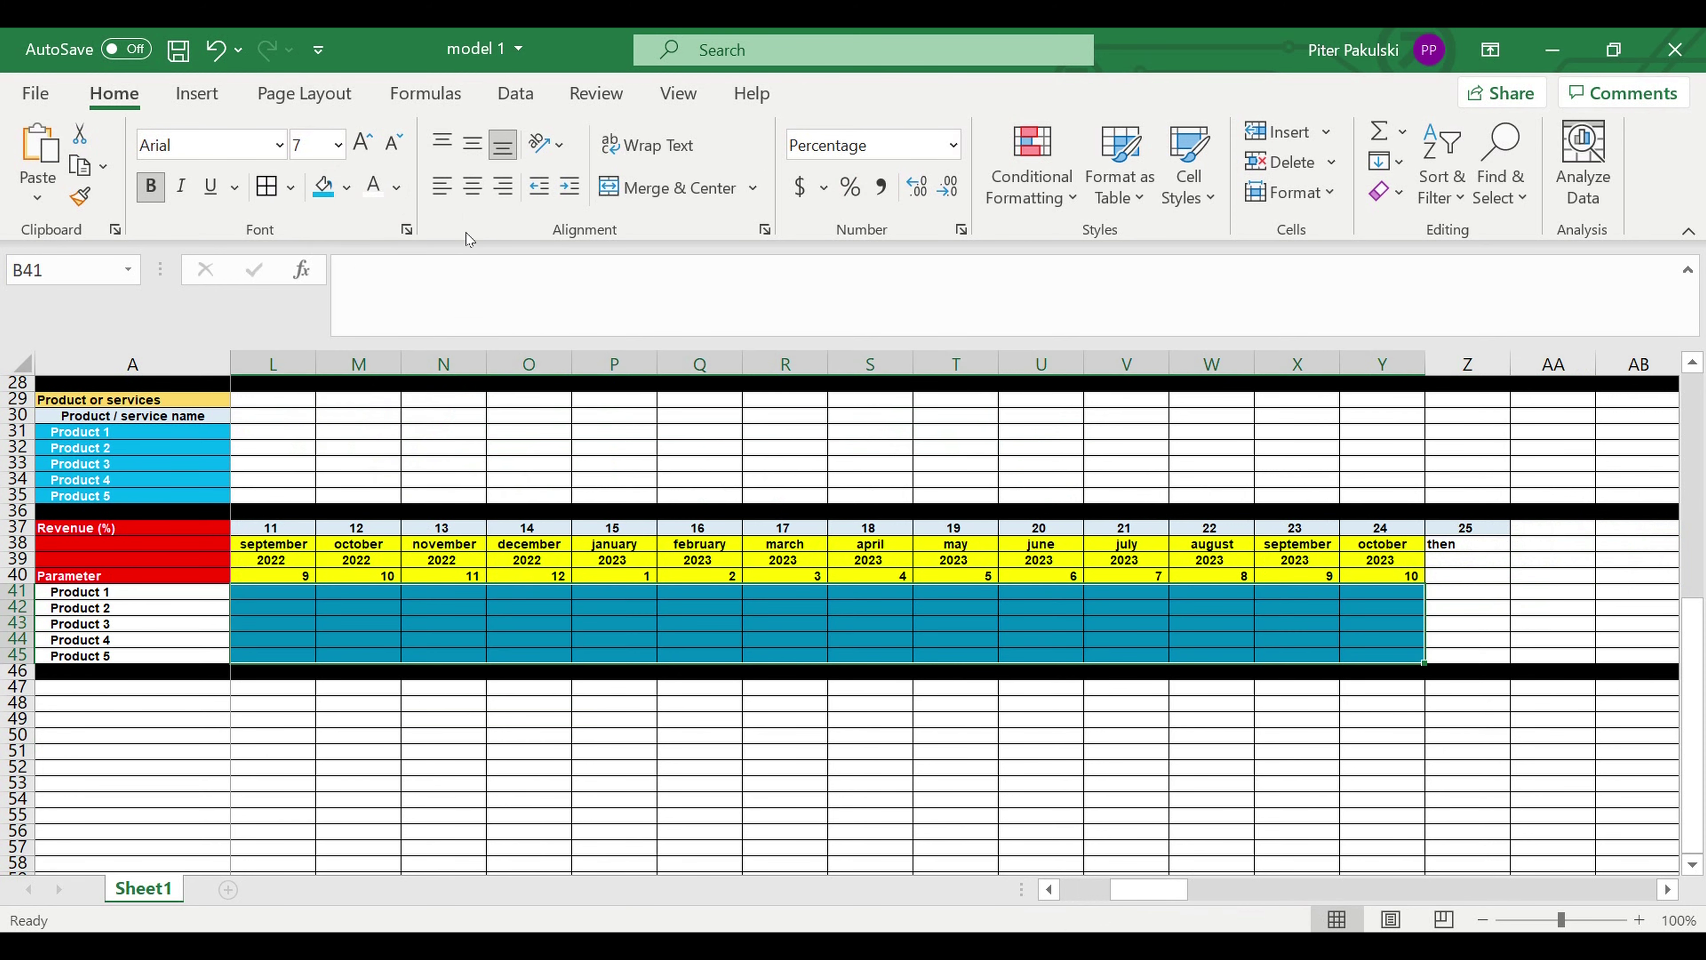
pyautogui.moveTo(1145, 890); pyautogui.dragTo(1094, 890)
pyautogui.click(282, 721)
# Enter Product 1's ramp 10%, 20%, 30%, 40%, 50%, 60% for November 2021 to April 2022
pyautogui.click(108, 593)
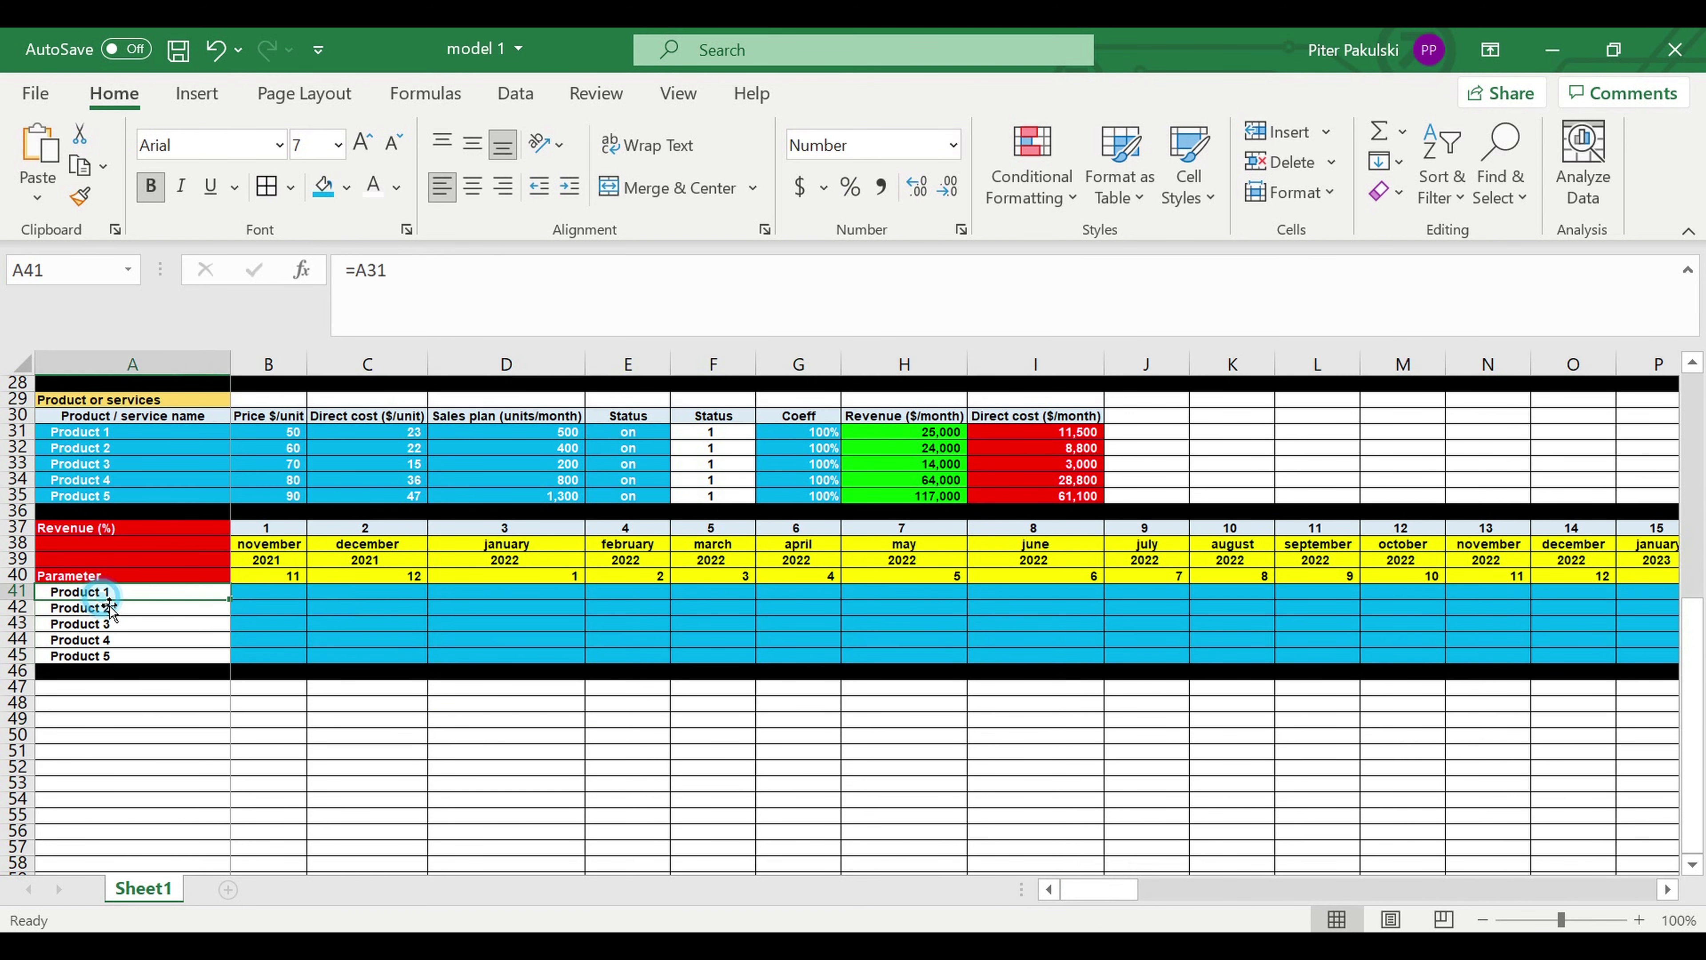
pyautogui.click(274, 596)
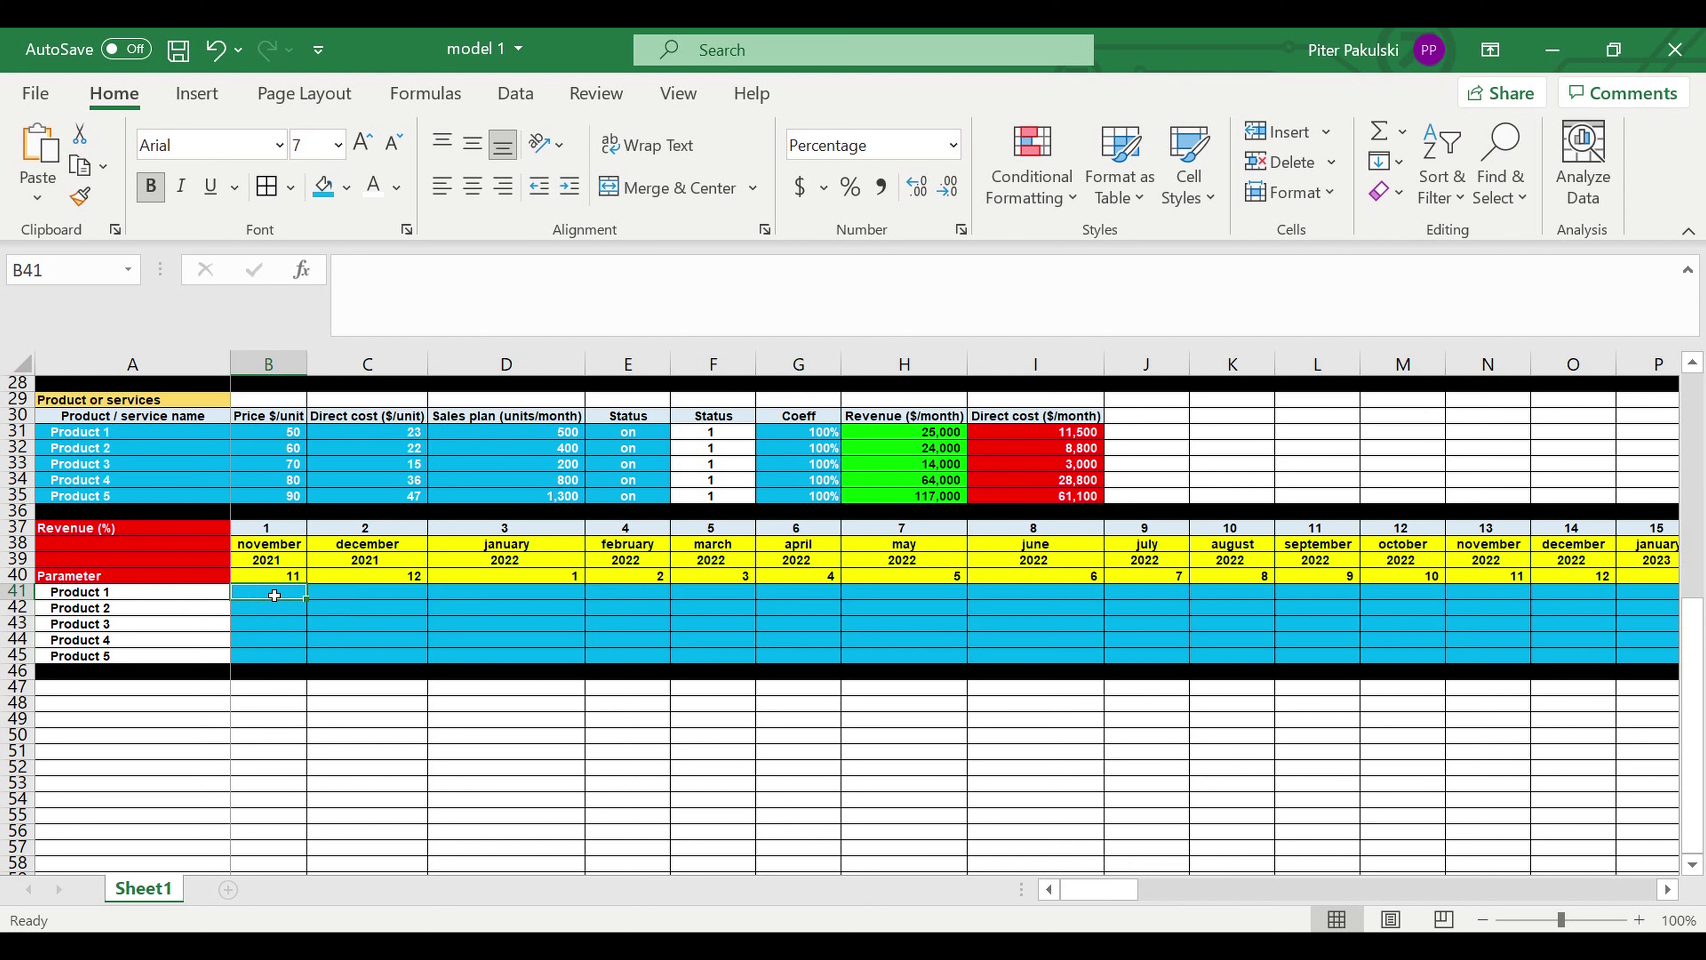
pyautogui.write('10%')
pyautogui.press('Tab')
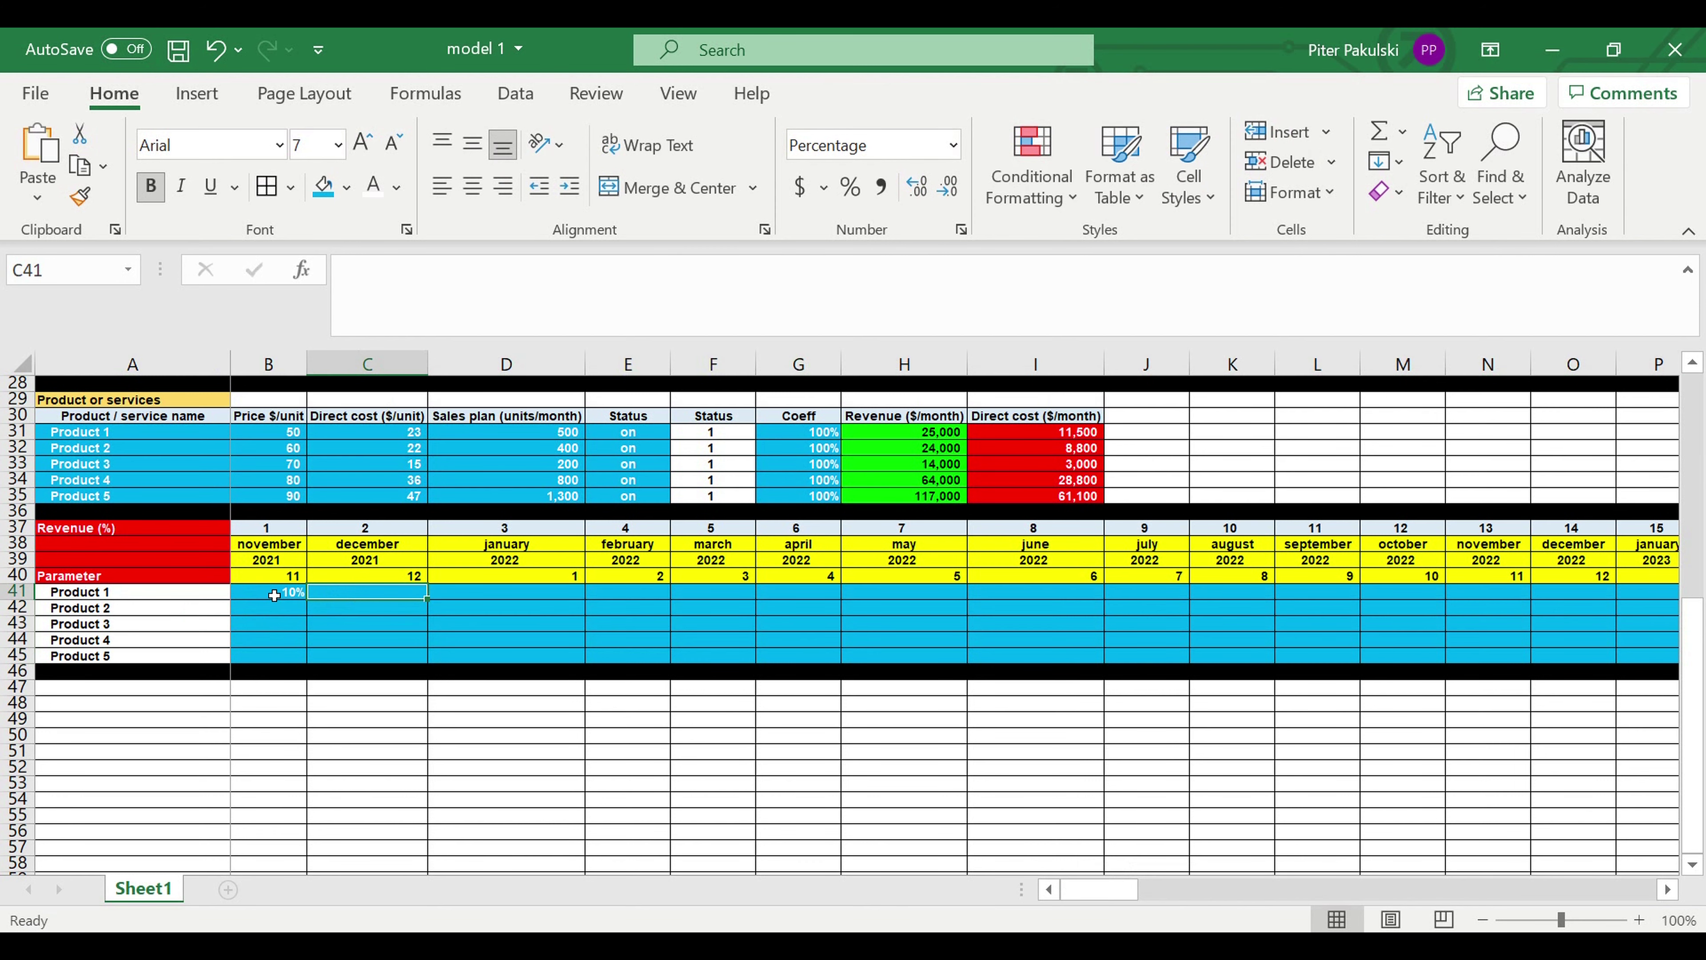
pyautogui.write('20%')
pyautogui.press('Tab')
pyautogui.write('3%0')
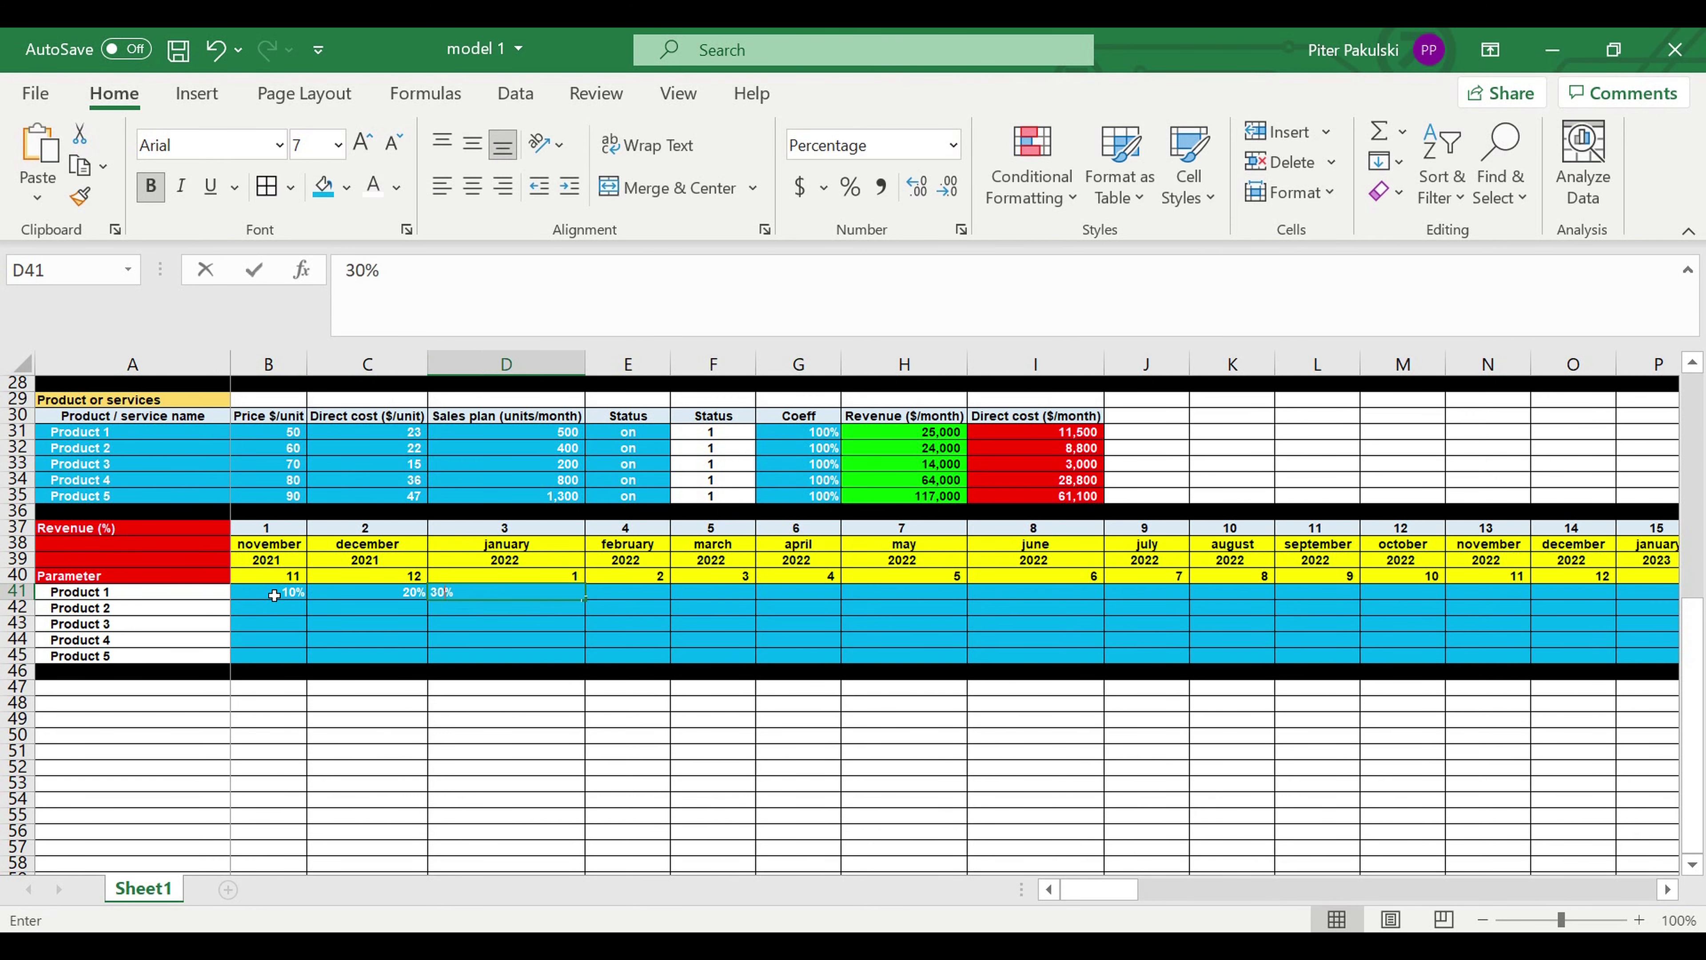
pyautogui.press('Tab')
pyautogui.write('40')
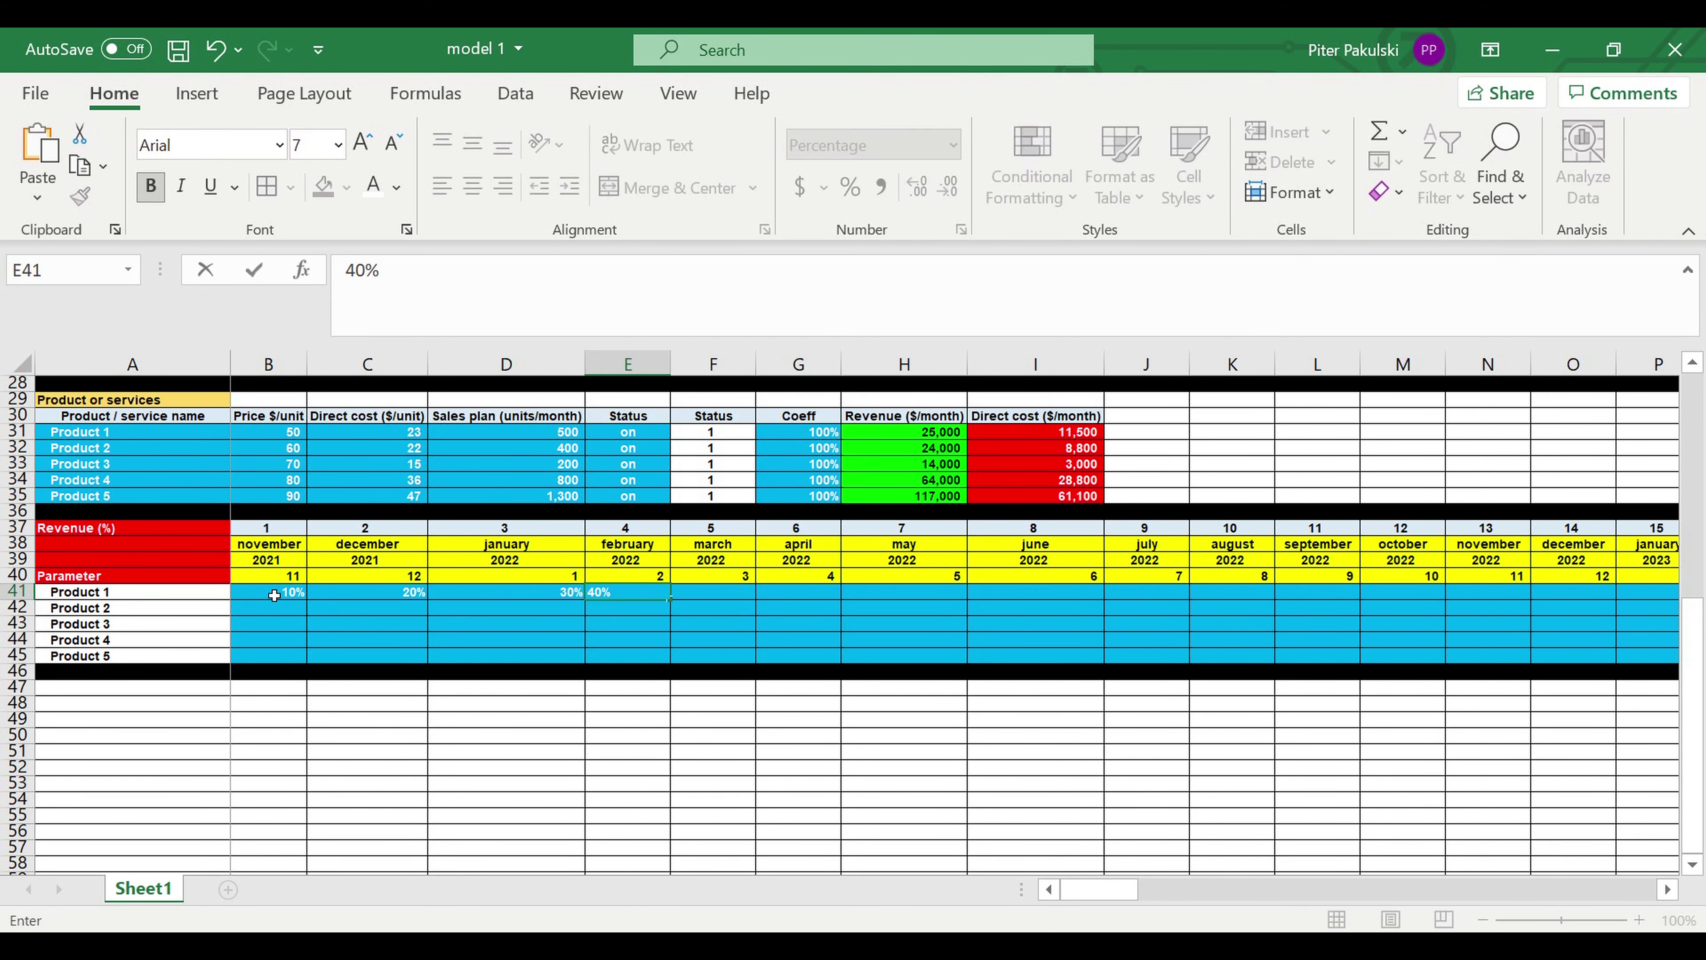
pyautogui.press('Tab')
pyautogui.write('50')
pyautogui.press('Tab')
pyautogui.write('60')
pyautogui.hotkey('ctrl', 'Return')
# Continue Product 1's ramp with 70%, 80%, 90% and 100% for May to August 2022
pyautogui.press('Tab')
pyautogui.write('70')
pyautogui.press('Tab')
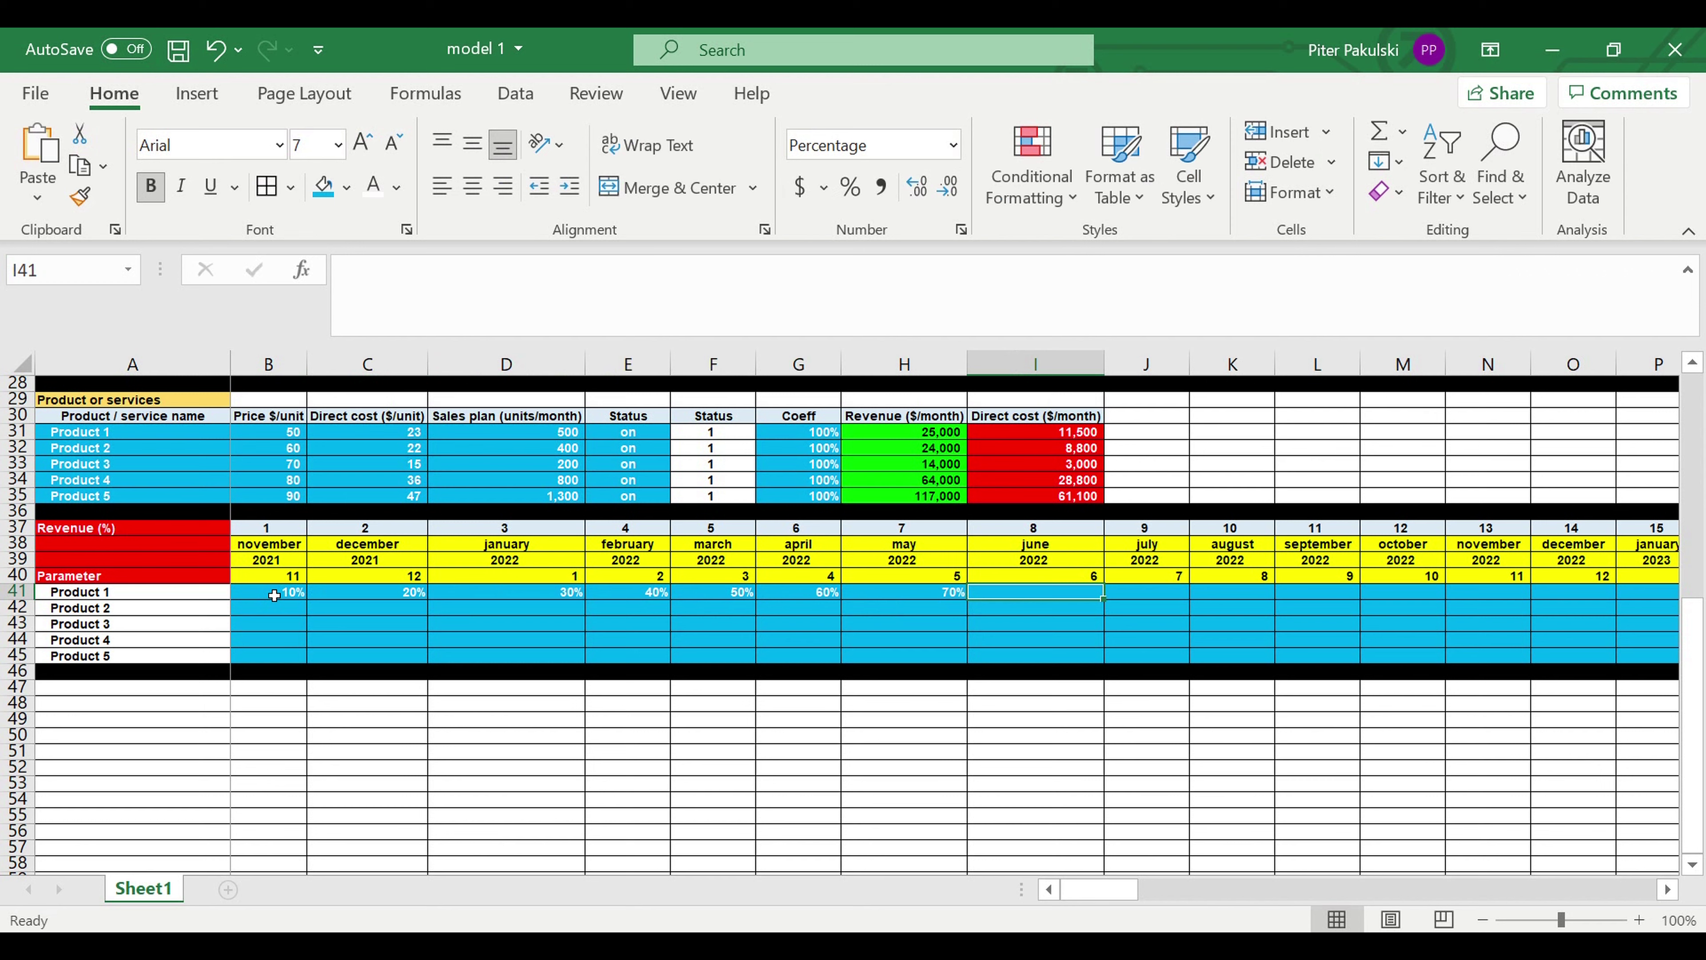
pyautogui.write('80')
pyautogui.press('Tab')
pyautogui.write('90')
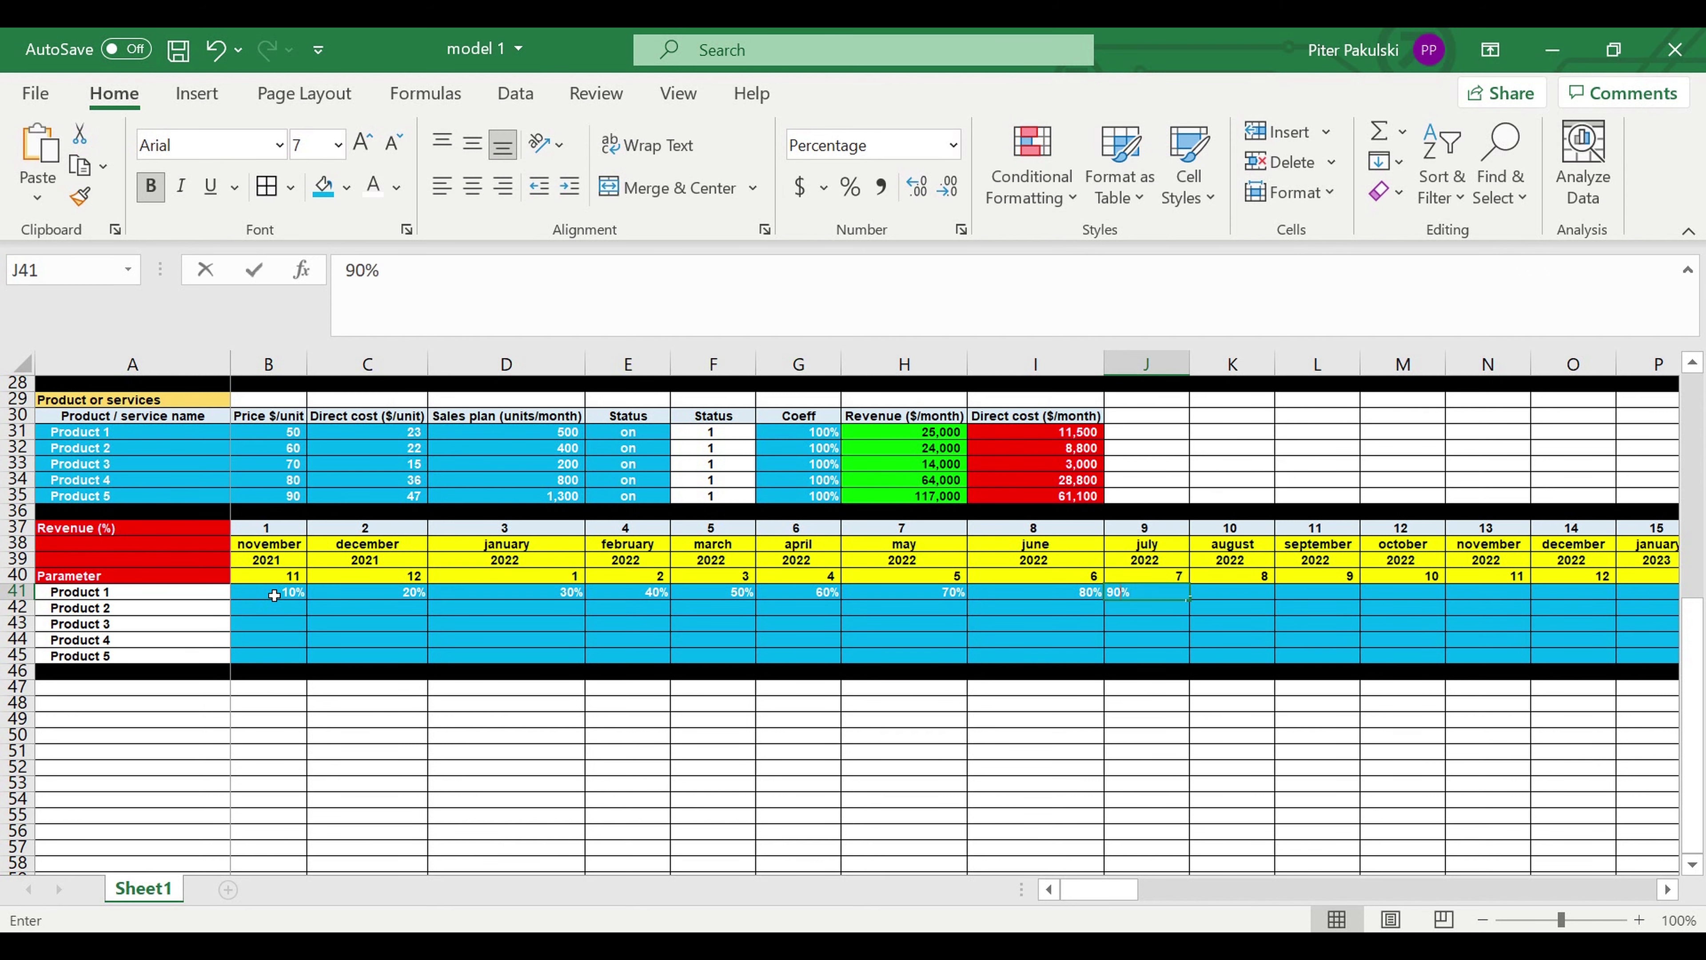
pyautogui.press('Tab')
pyautogui.write('100')
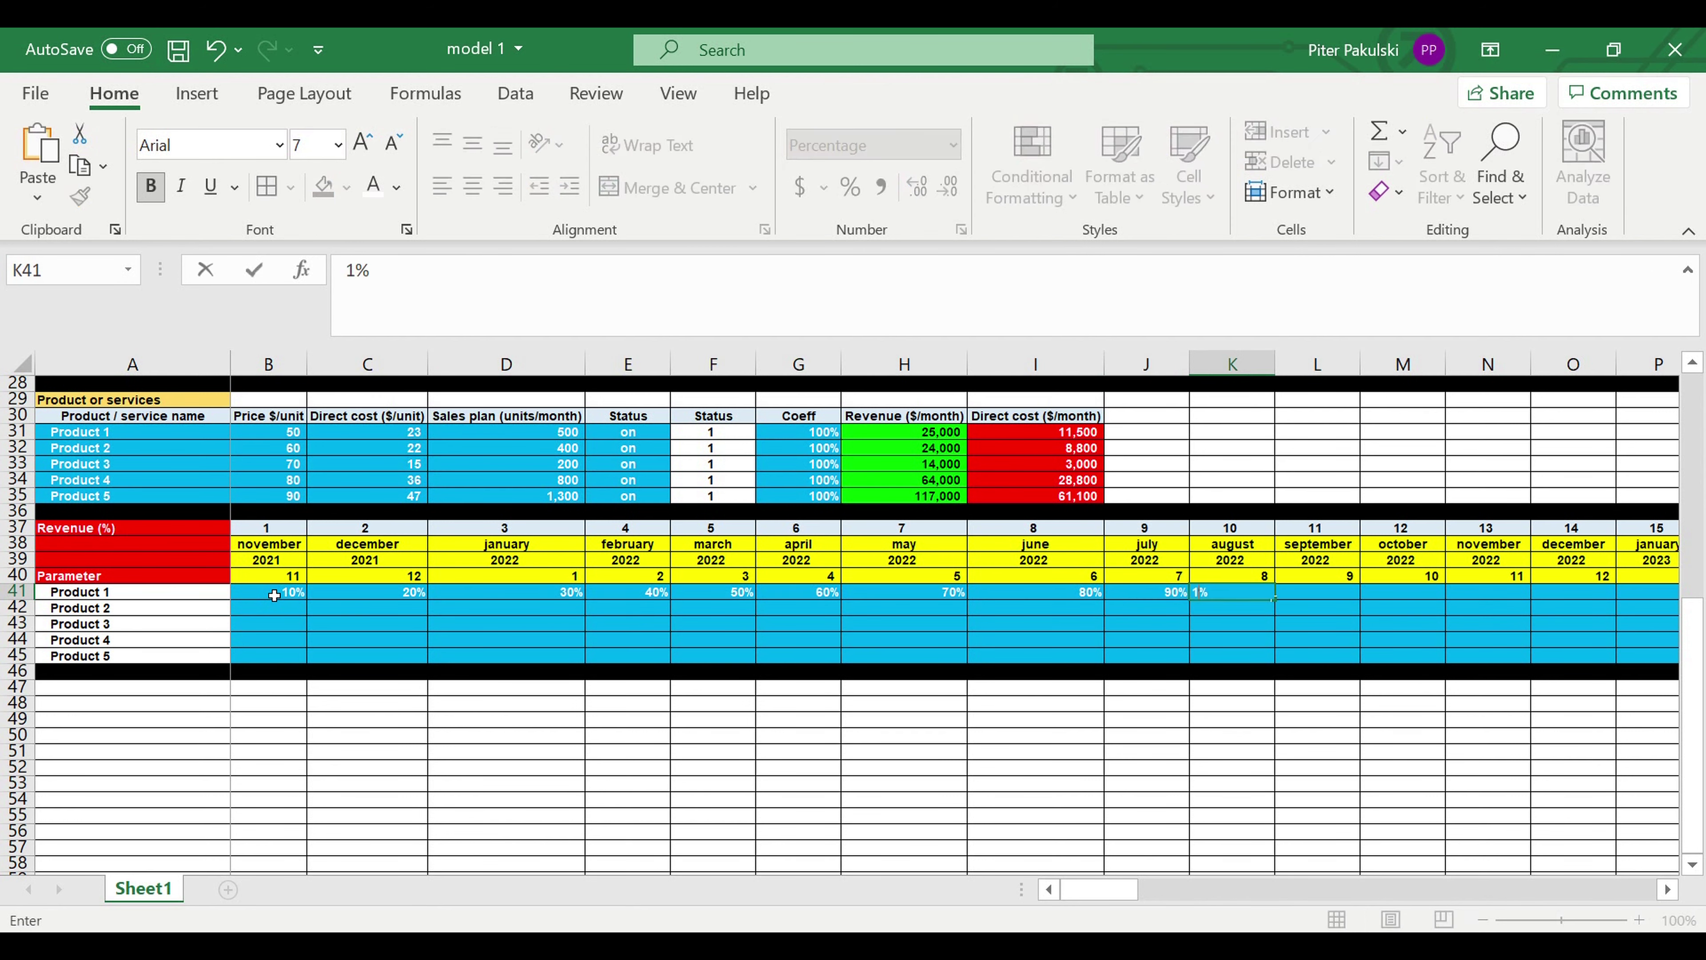
pyautogui.press('Return')
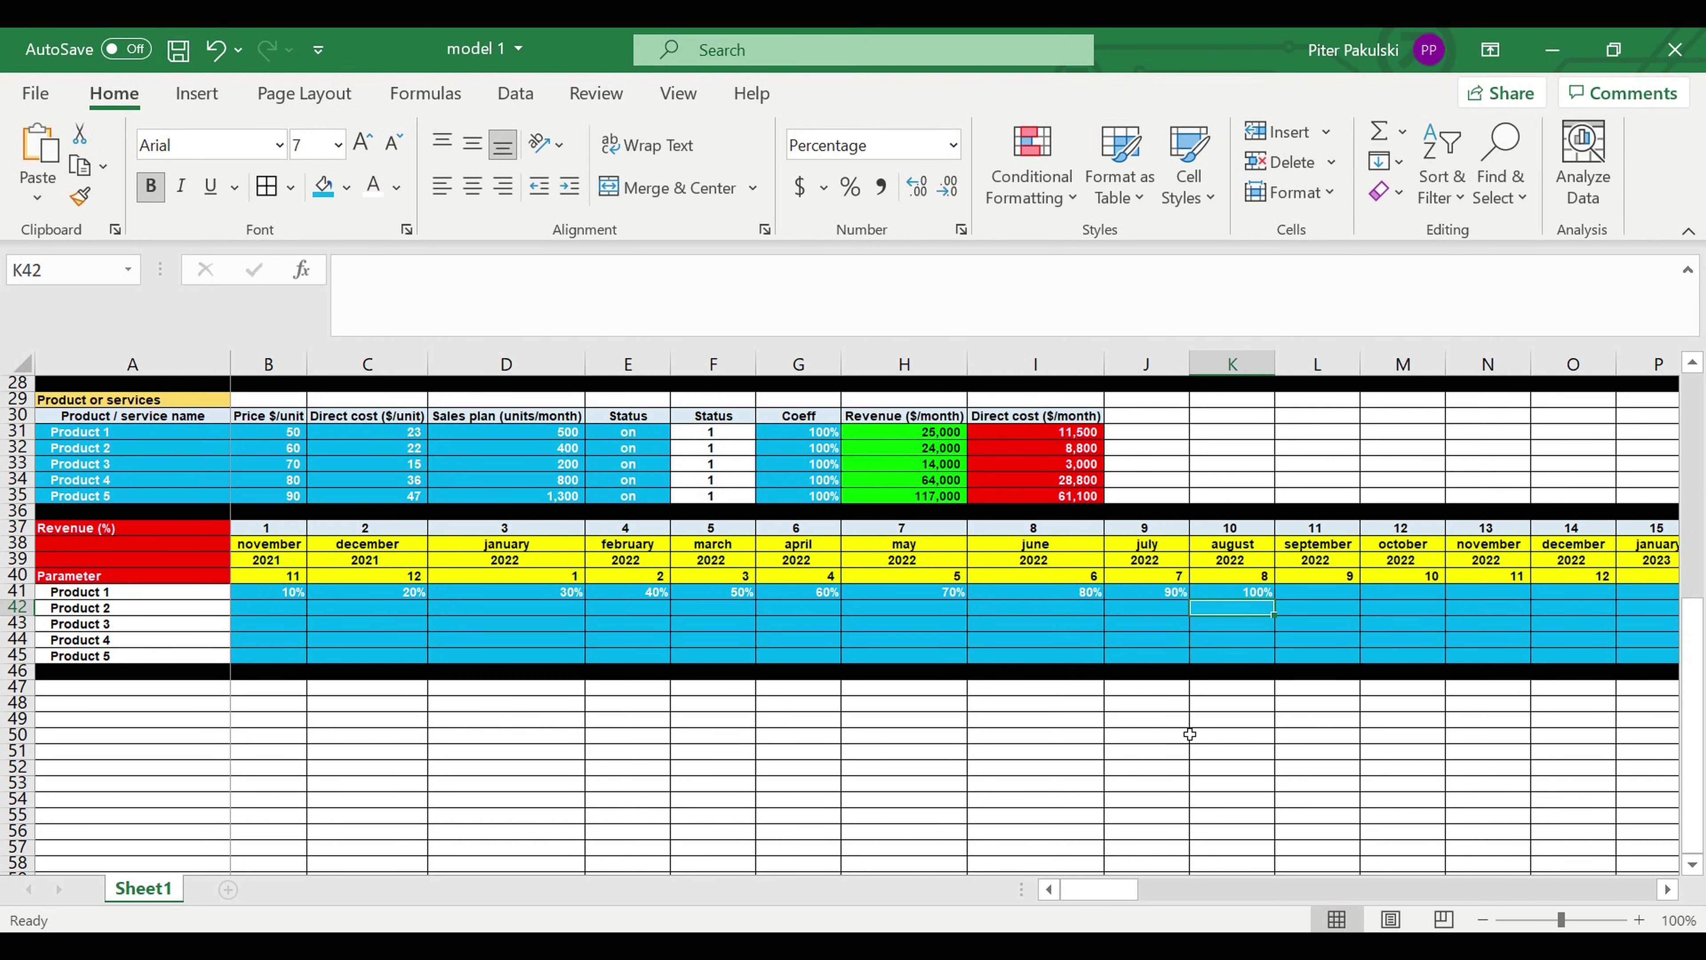
# Copy August's 100% across Product 1's remaining months through Y41
pyautogui.click(1236, 590)
pyautogui.moveTo(1282, 606); pyautogui.dragTo(1449, 662)
pyautogui.moveTo(1147, 892); pyautogui.dragTo(997, 887)
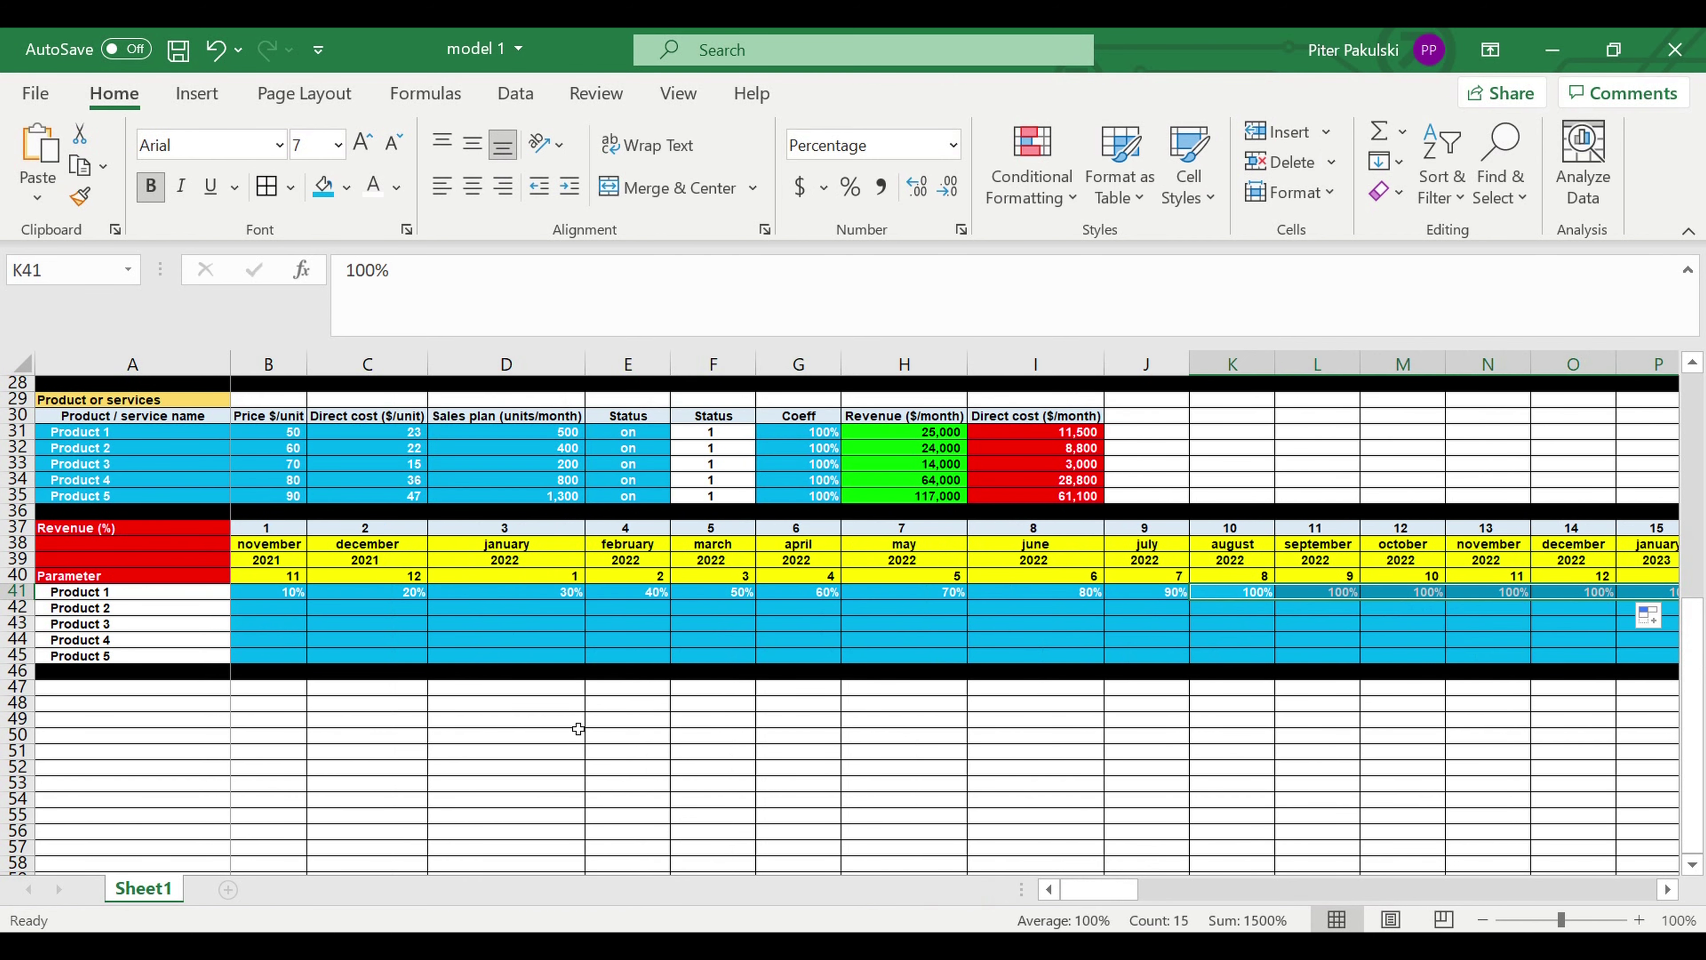
# Enter Product 2's ramp from November 2021: 30%, 60%, 90%, 100%
pyautogui.click(260, 614)
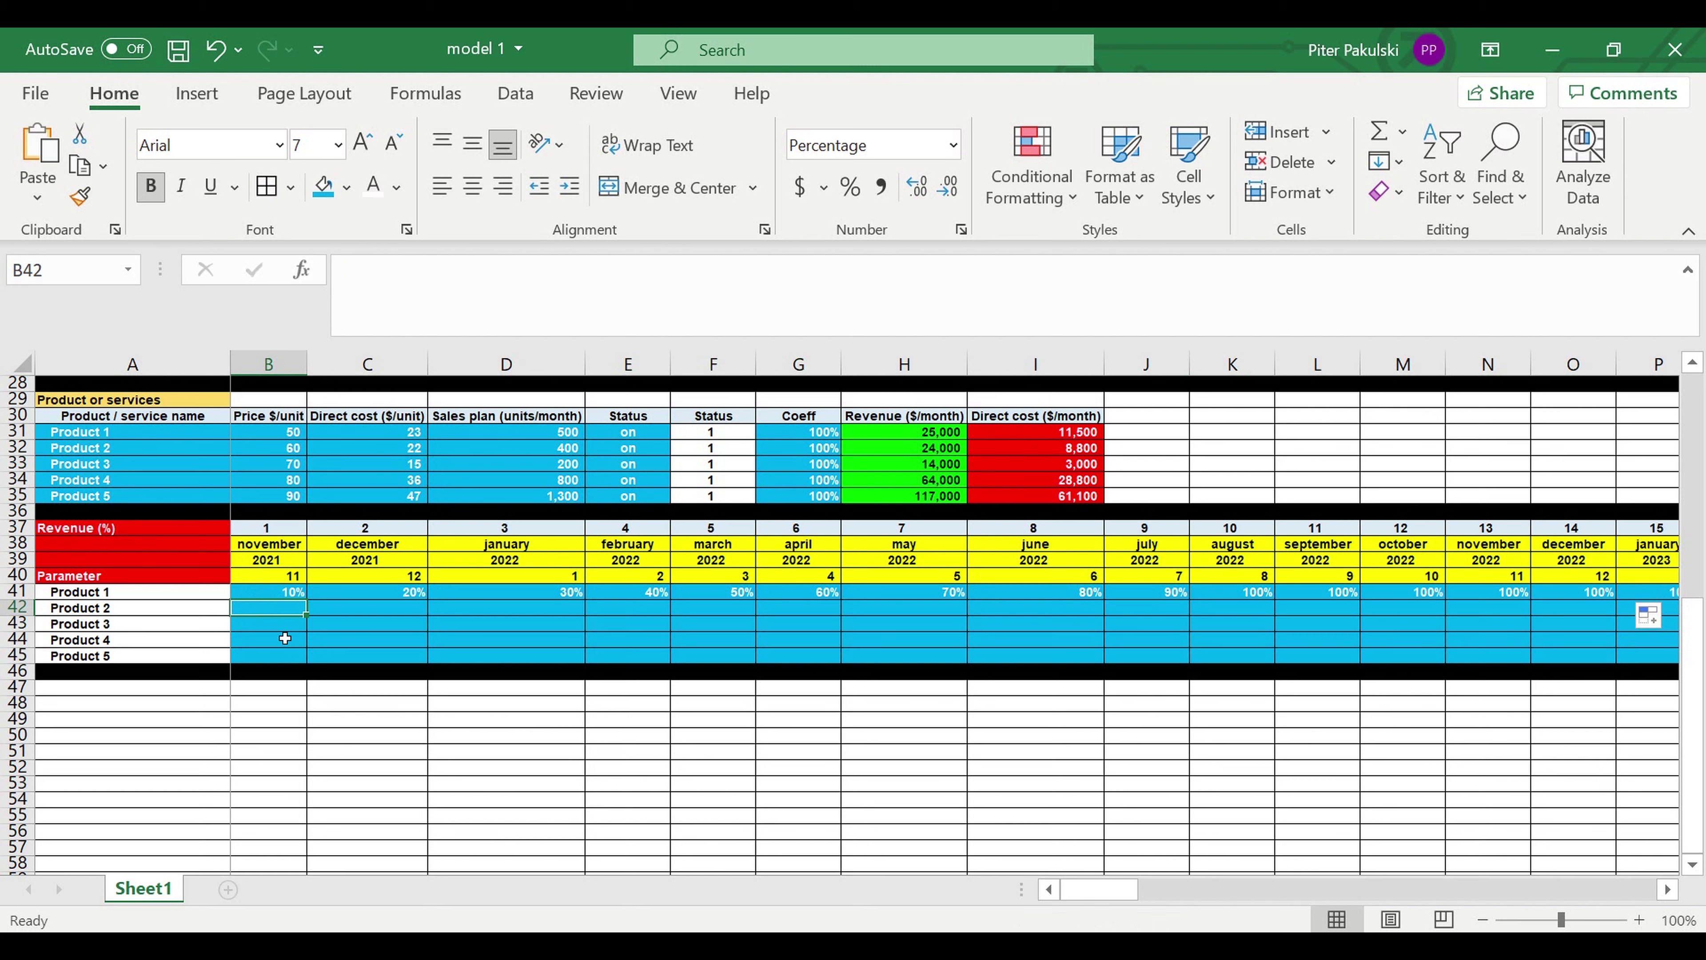
pyautogui.write('30')
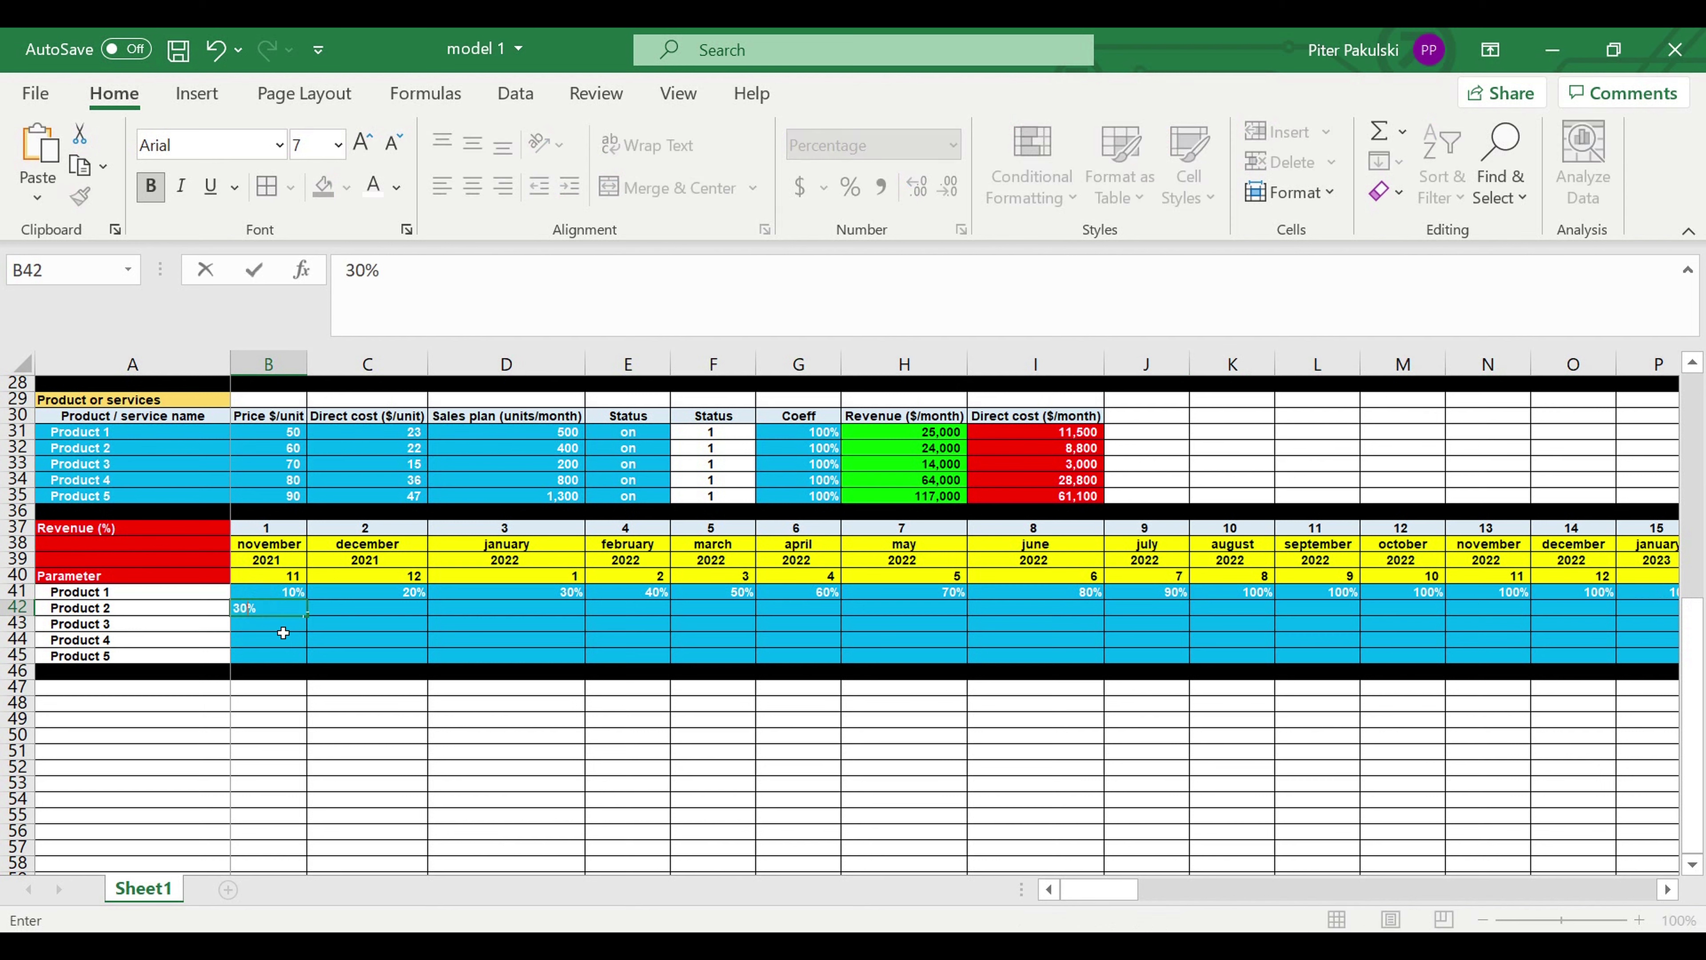
pyautogui.press('Tab')
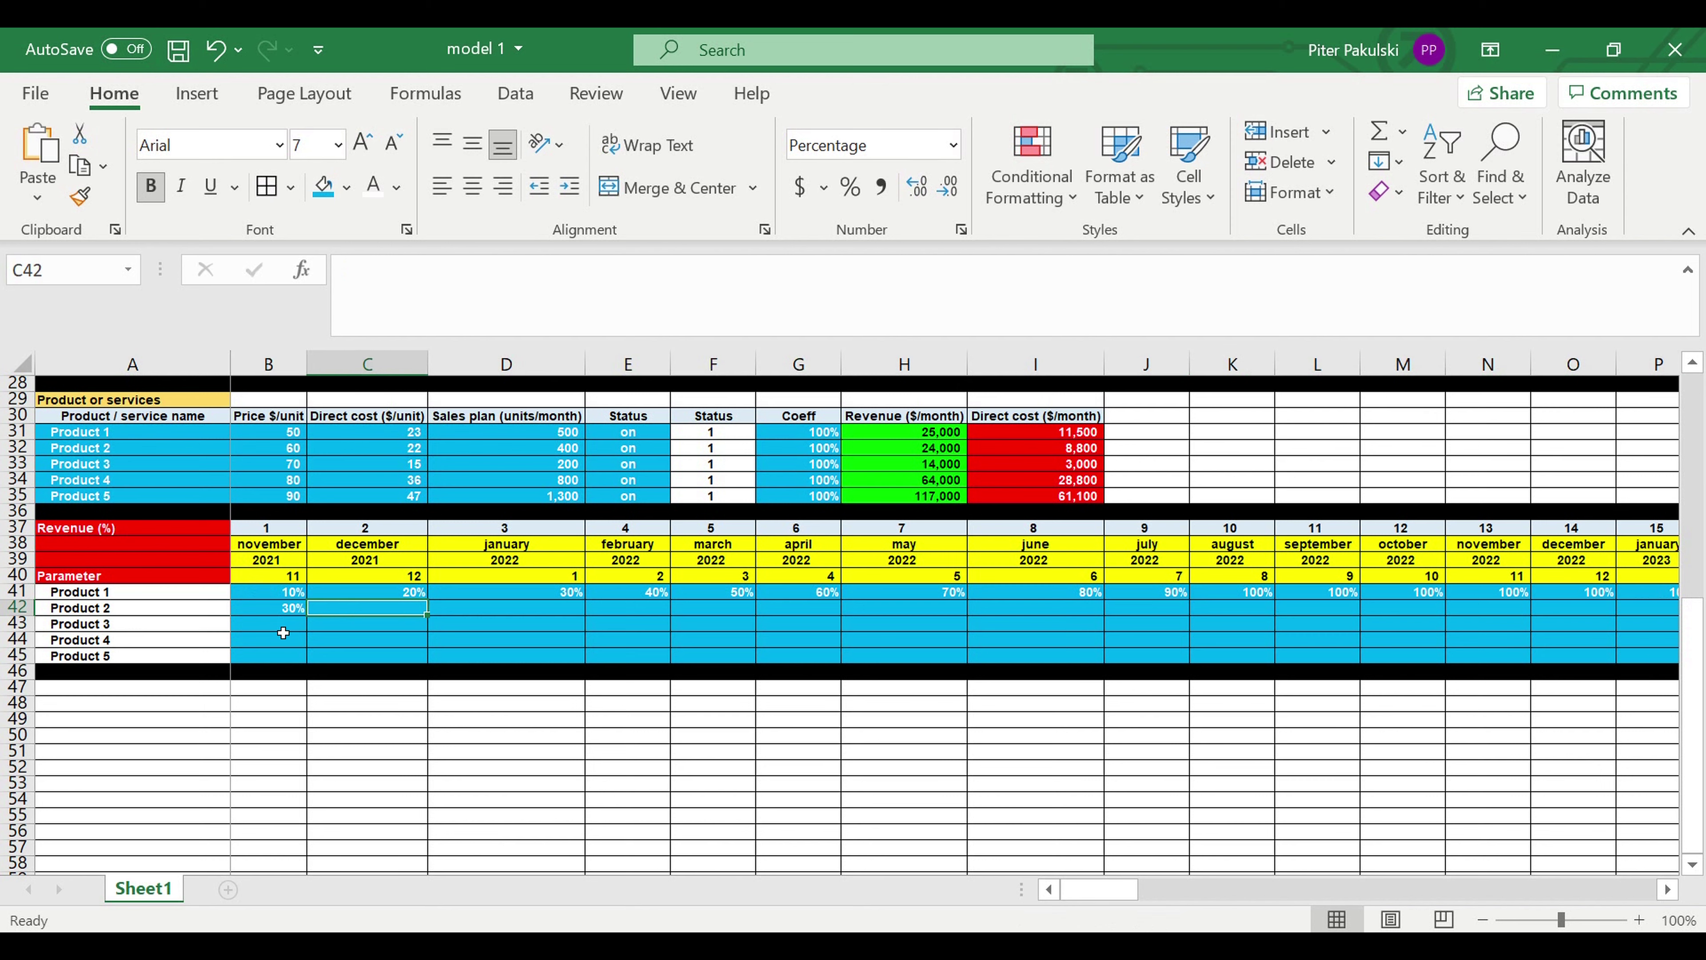
pyautogui.write('60')
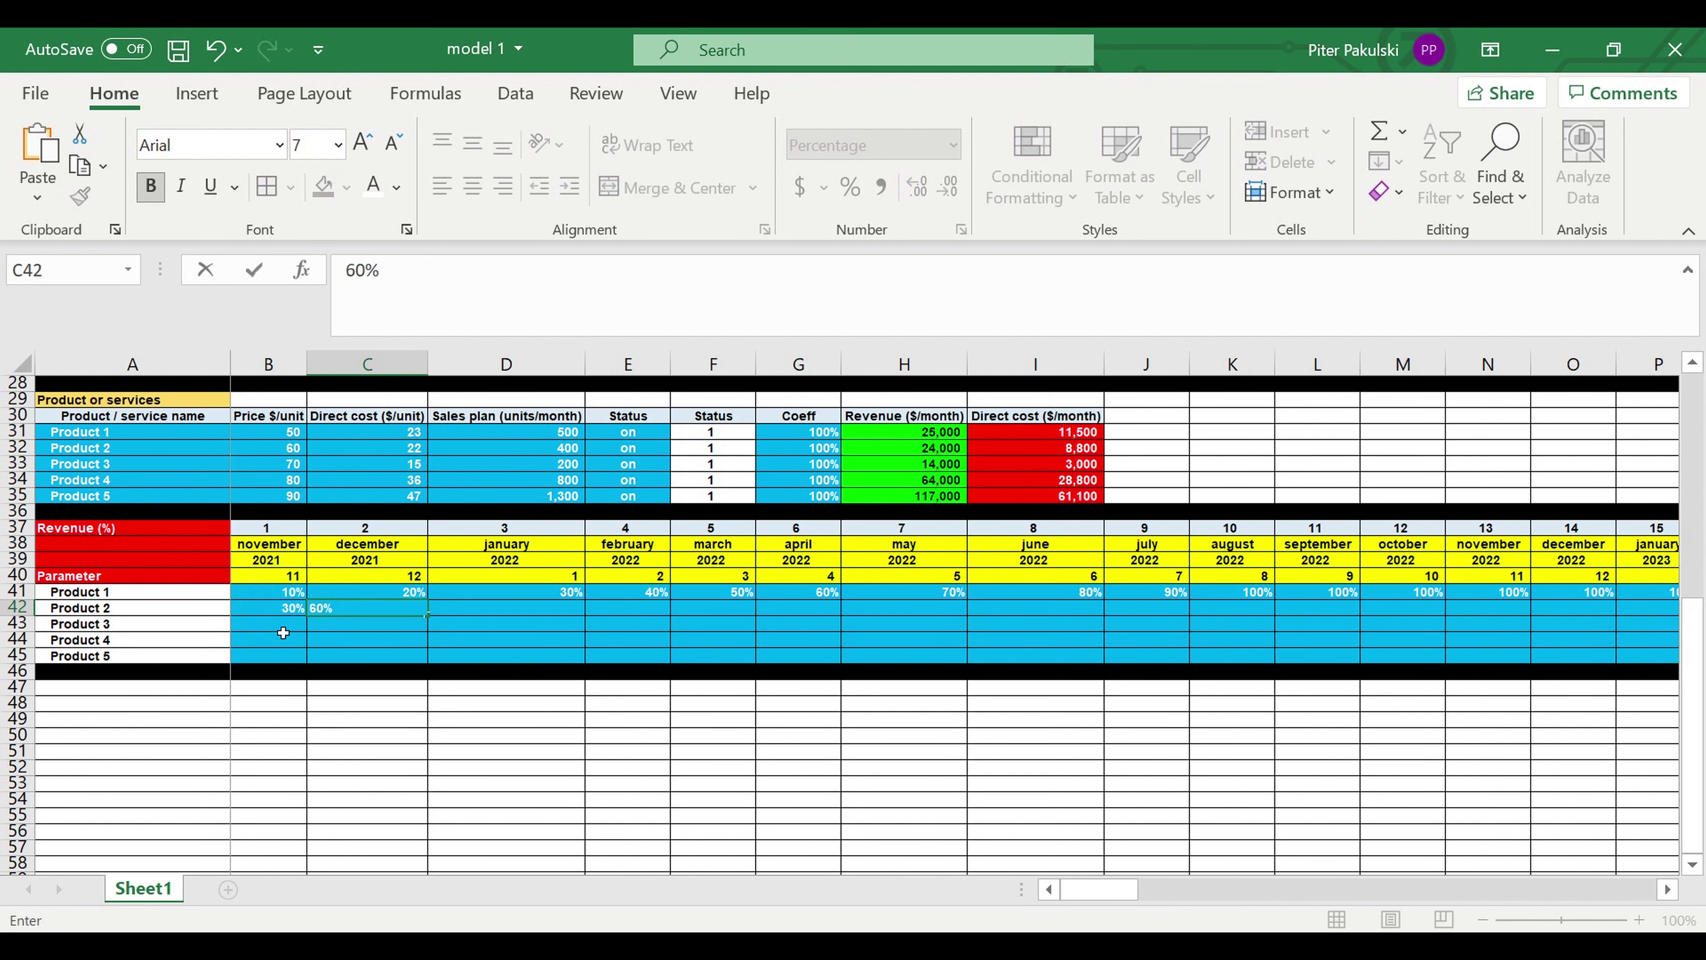
pyautogui.press('Tab')
pyautogui.write('90')
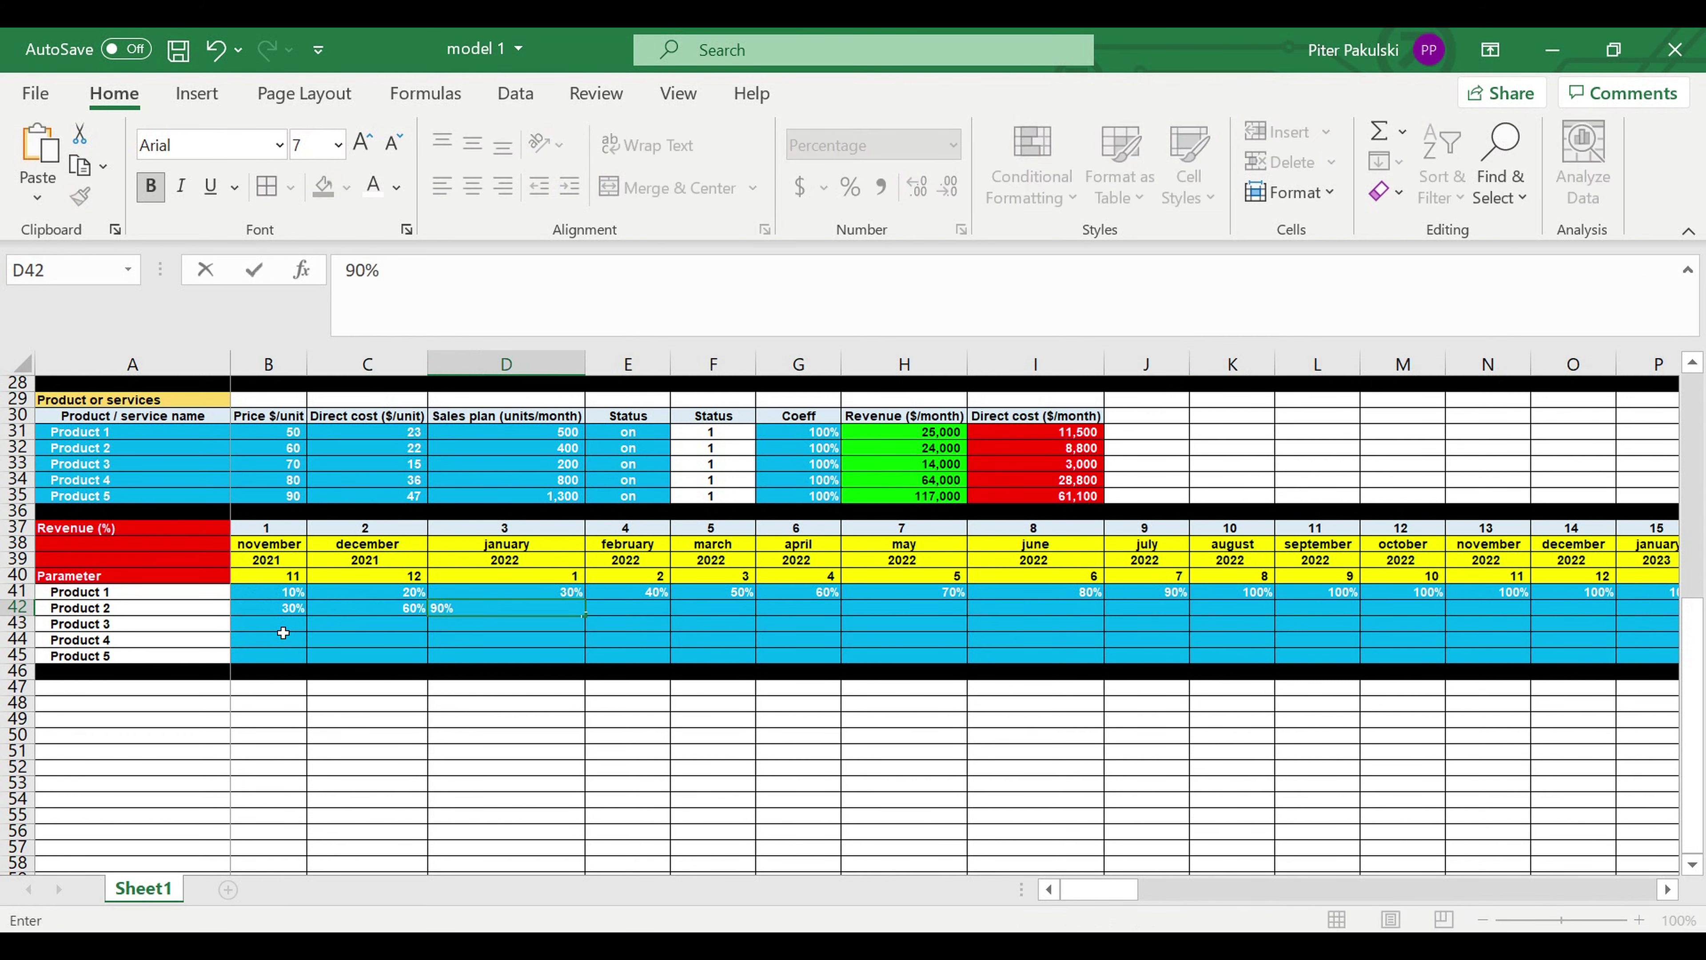
pyautogui.press('Tab')
pyautogui.write('100')
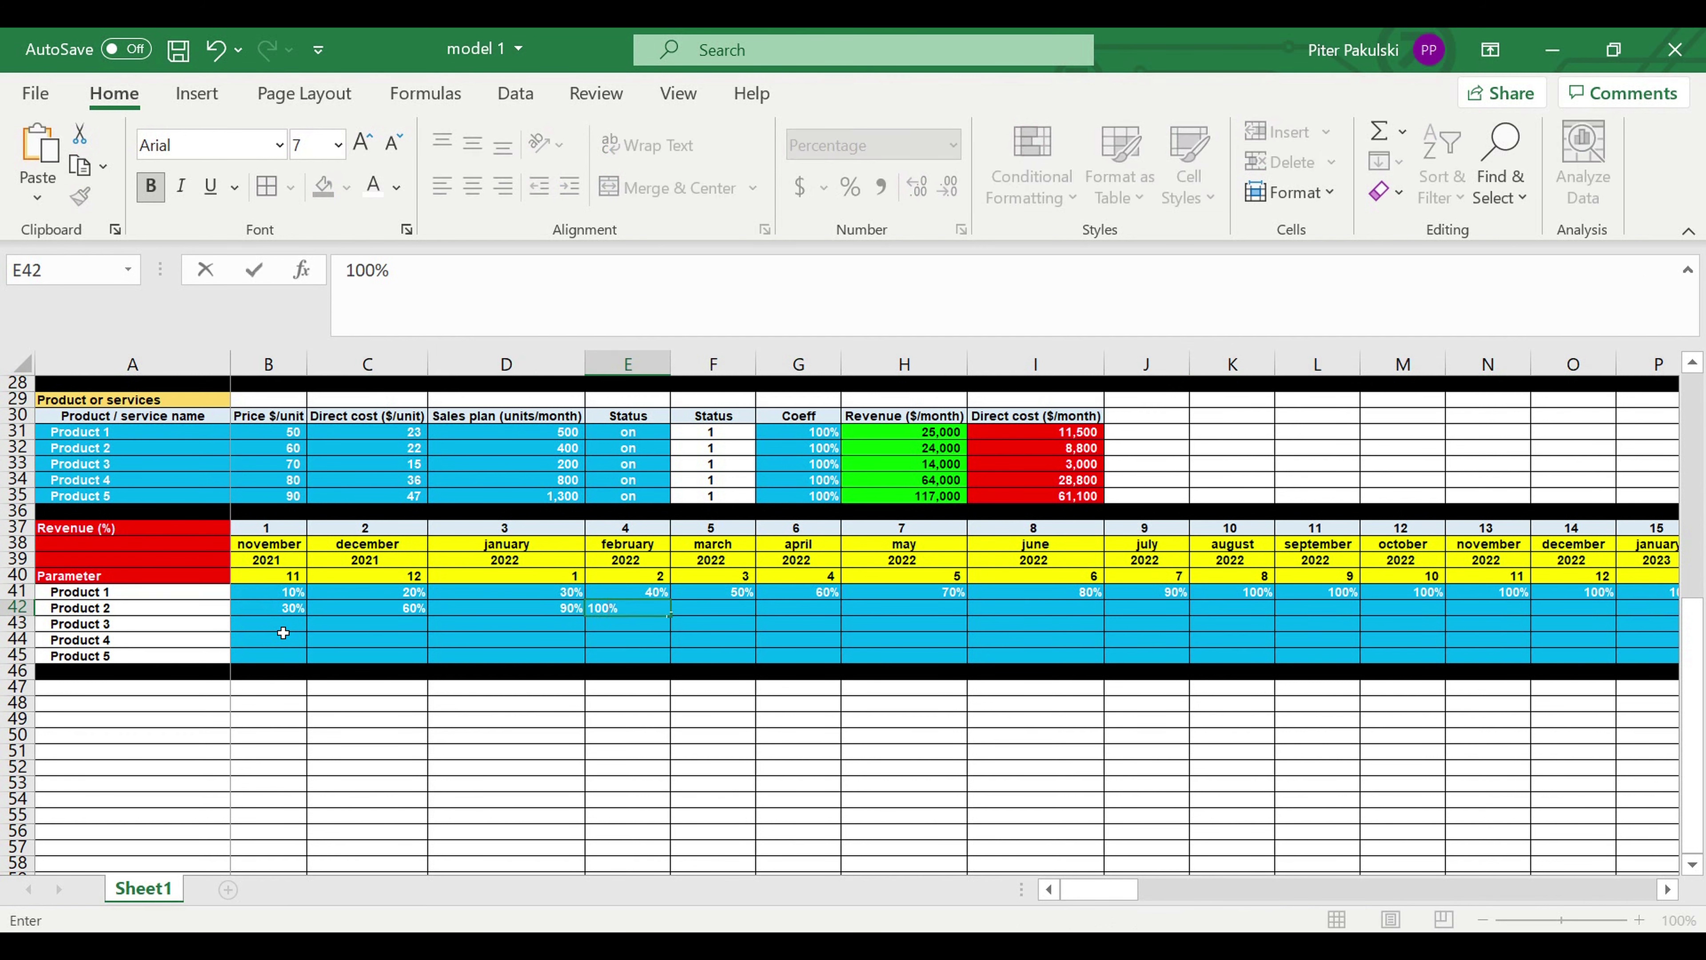
pyautogui.press('Tab')
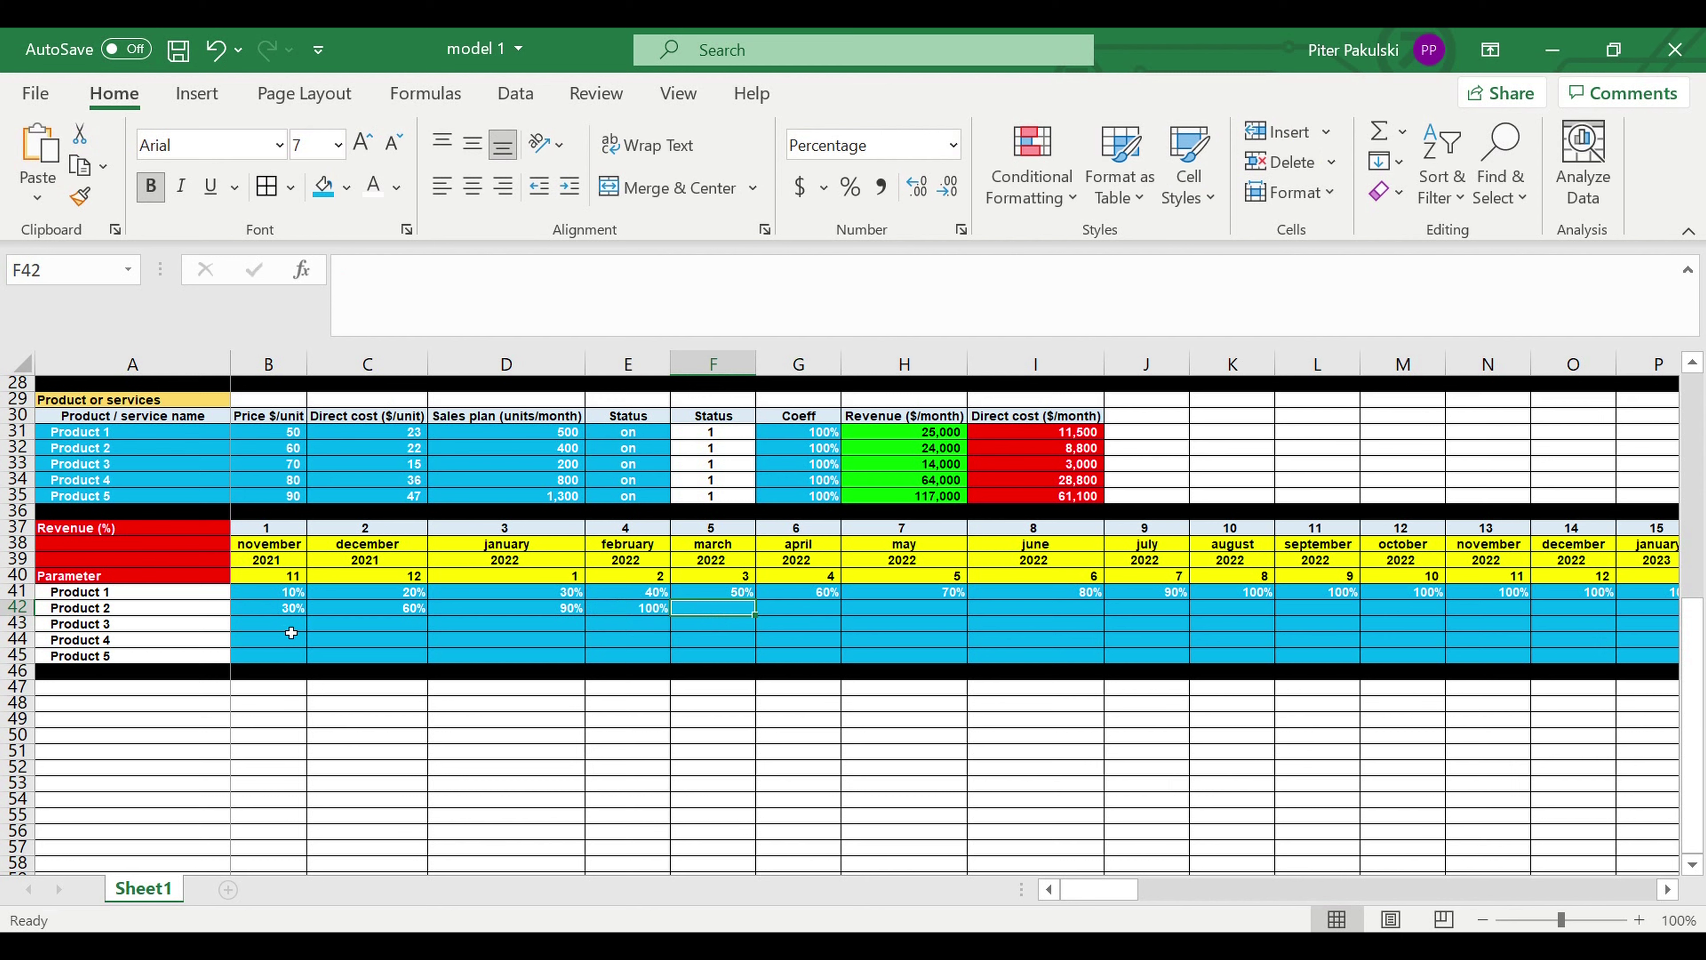
# Enter Product 3's ramp from November 2021: 20%, 40%, 60%, 80%, 100%
pyautogui.click(291, 624)
pyautogui.write('20')
pyautogui.press('Tab')
pyautogui.write('40')
pyautogui.press('Tab')
pyautogui.write('60')
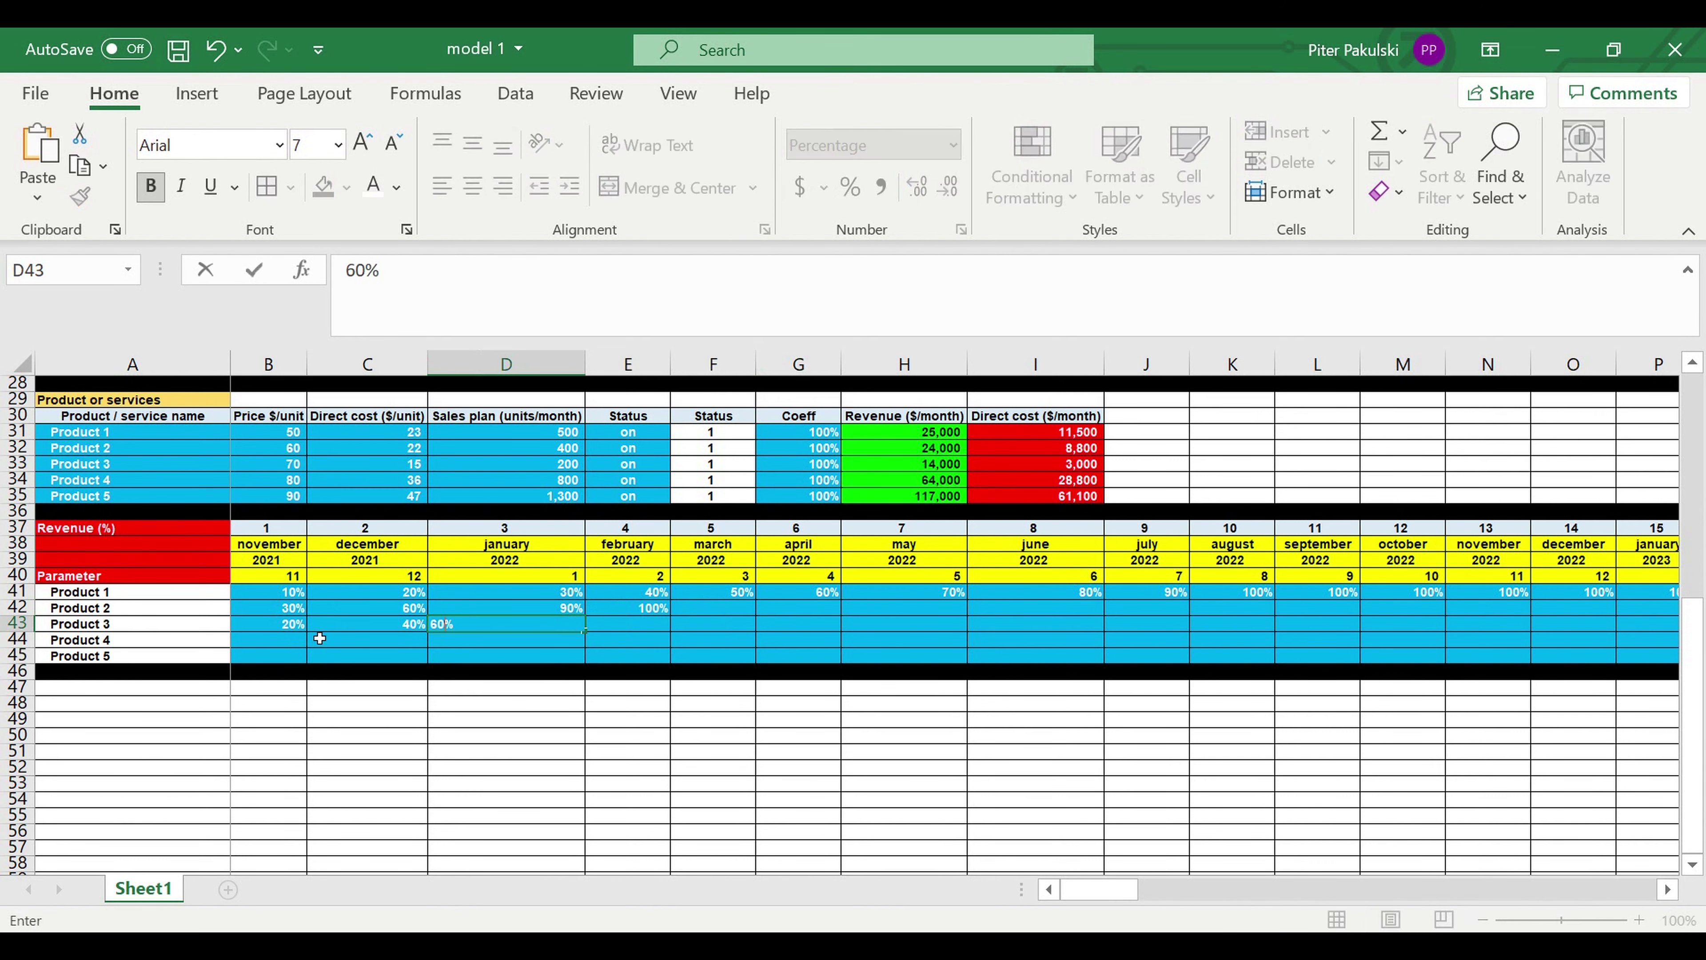
pyautogui.press('Tab')
pyautogui.write('80')
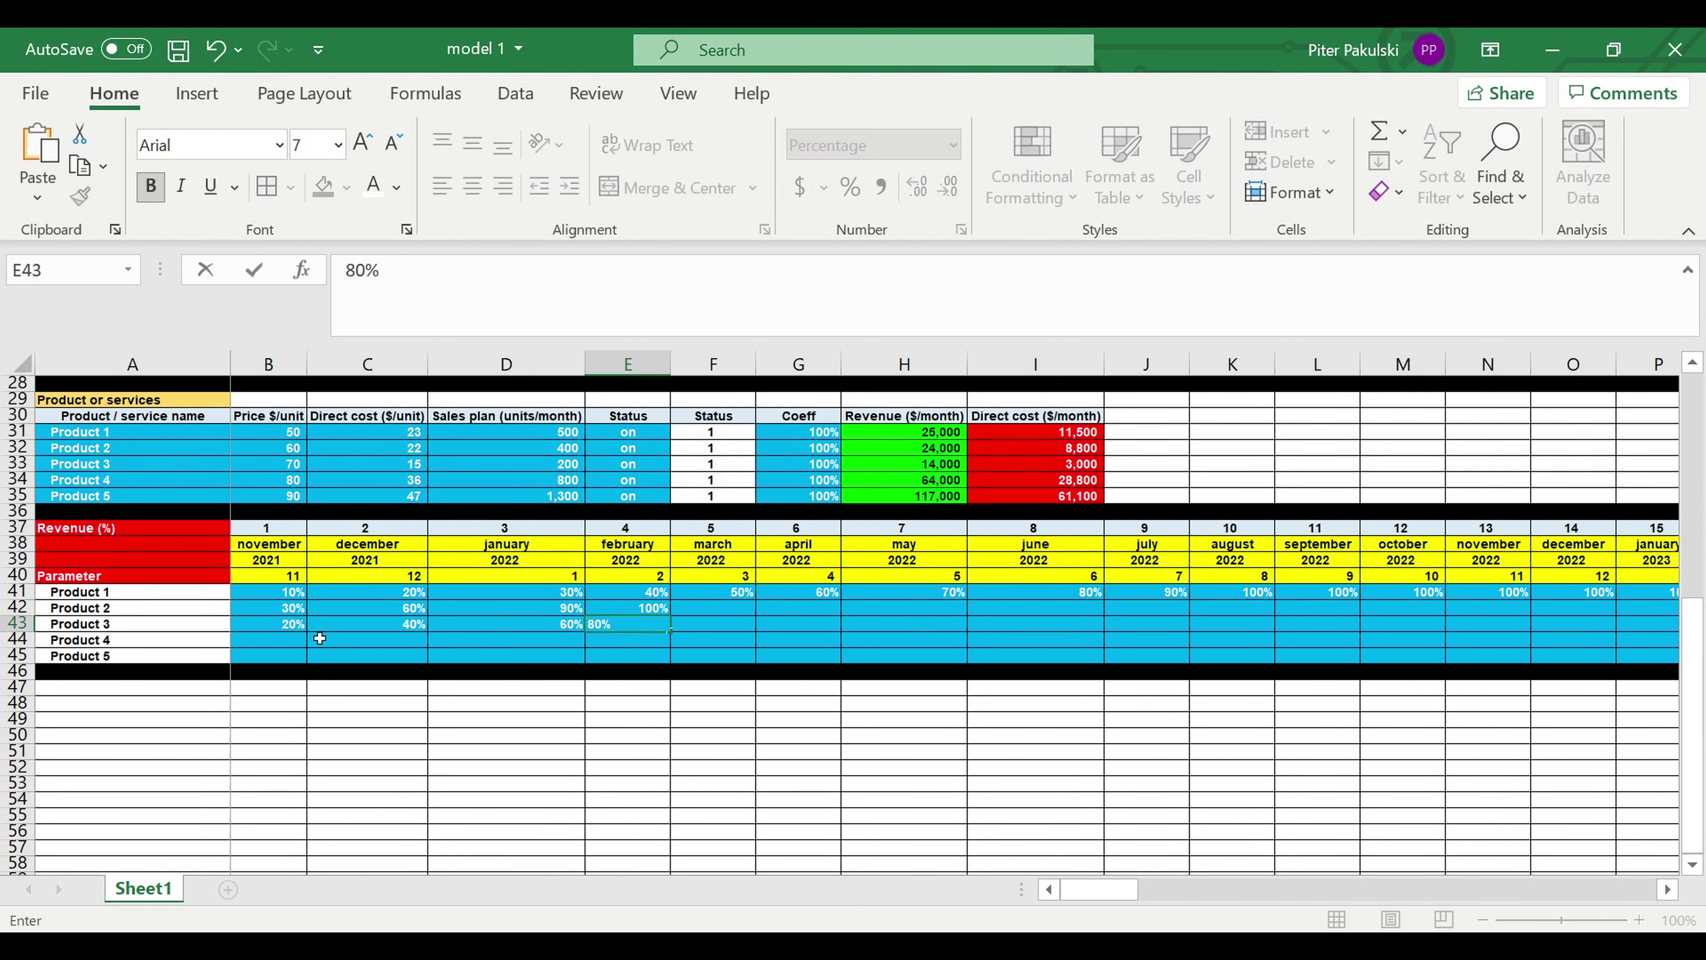
pyautogui.press('Tab')
pyautogui.write('100')
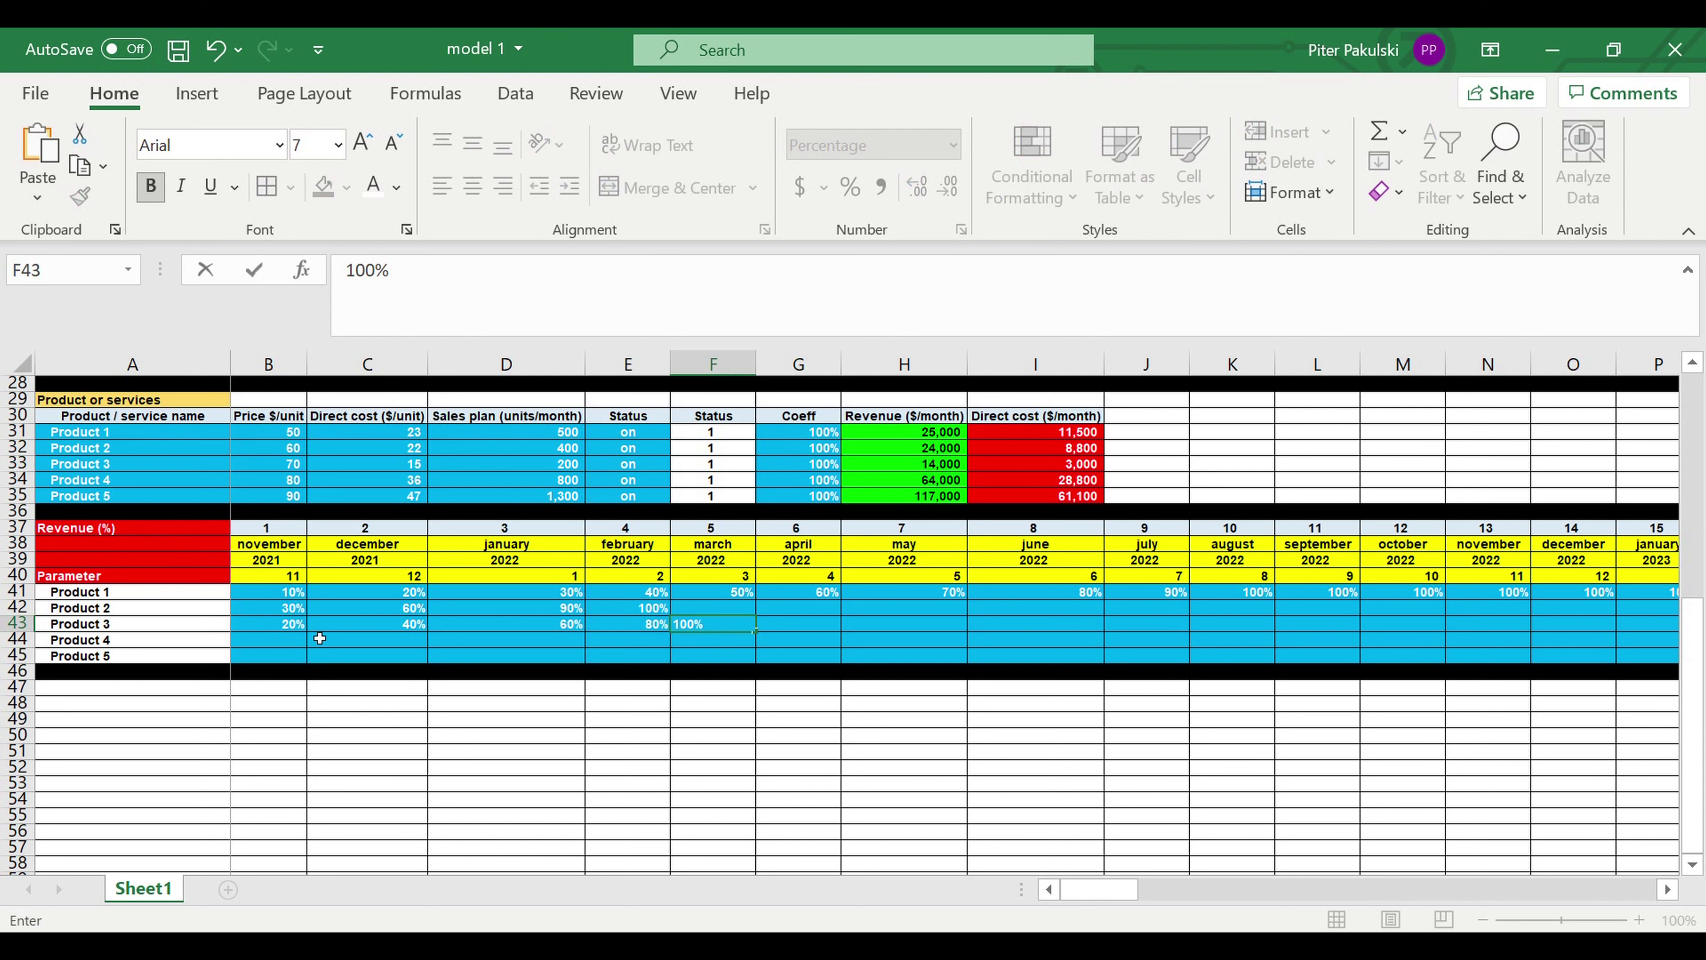
pyautogui.press('Tab')
# Enter Product 4's ramp: 3%, 5%, 7%, 9%, 12%, 50%, 70%, 90%, 100%
pyautogui.press('Down')
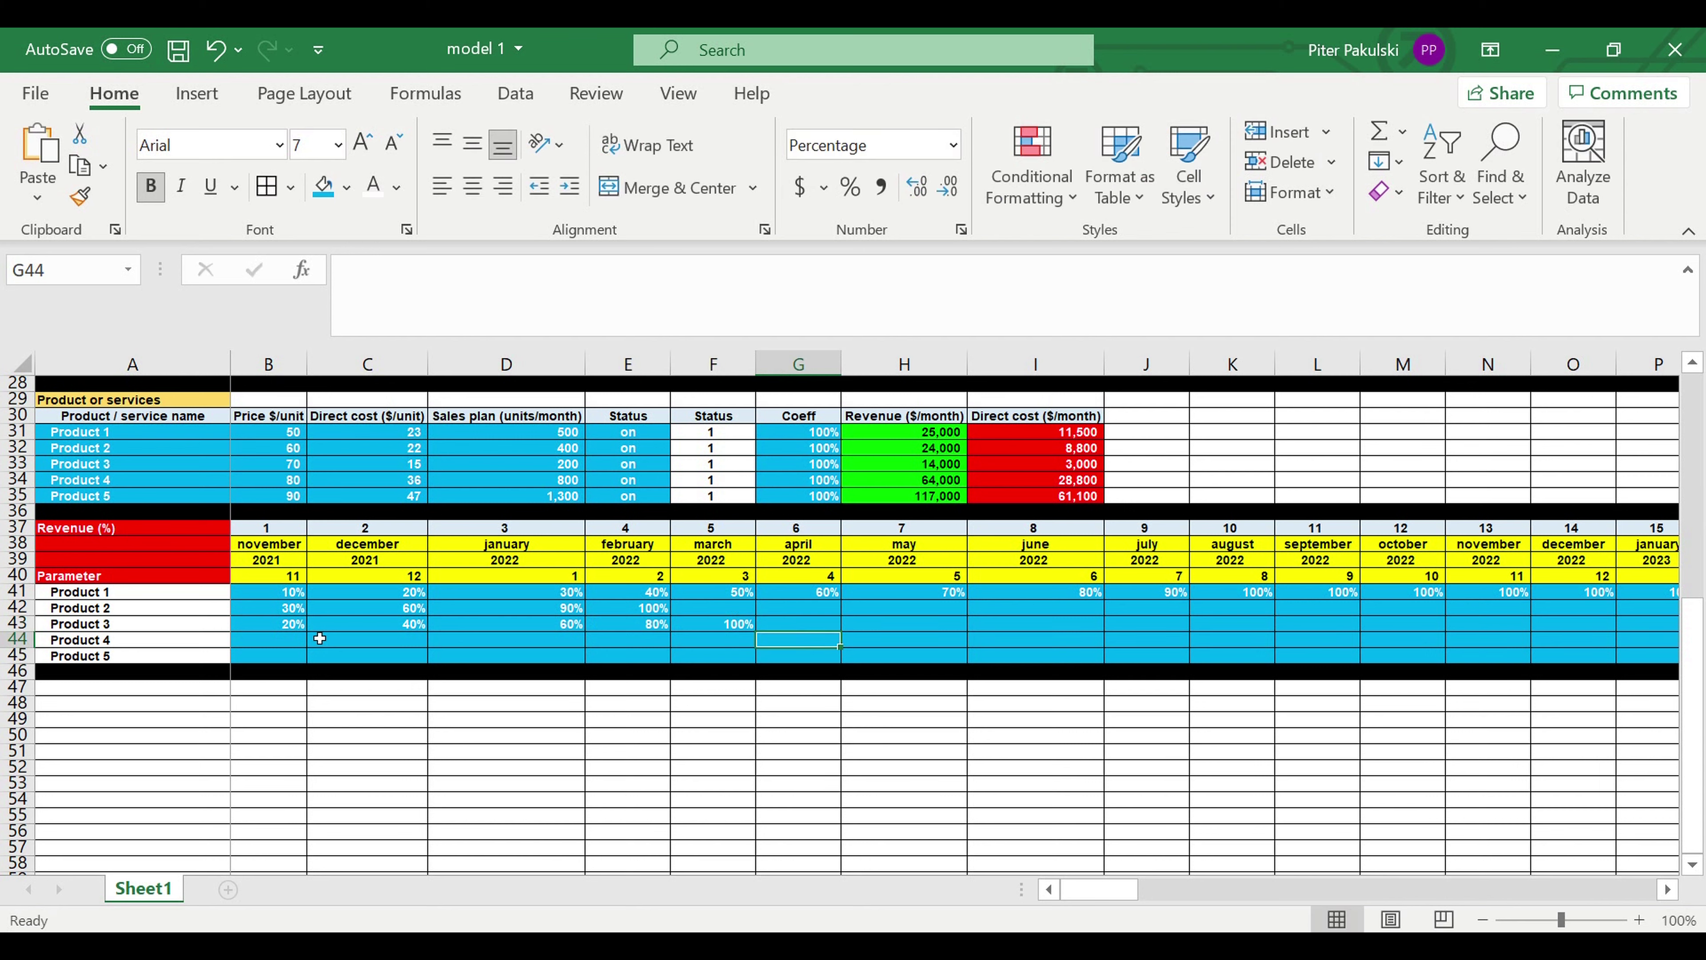
pyautogui.press('Left')
pyautogui.press('Left')
pyautogui.press('Left')
pyautogui.press('Left')
pyautogui.press('Left')
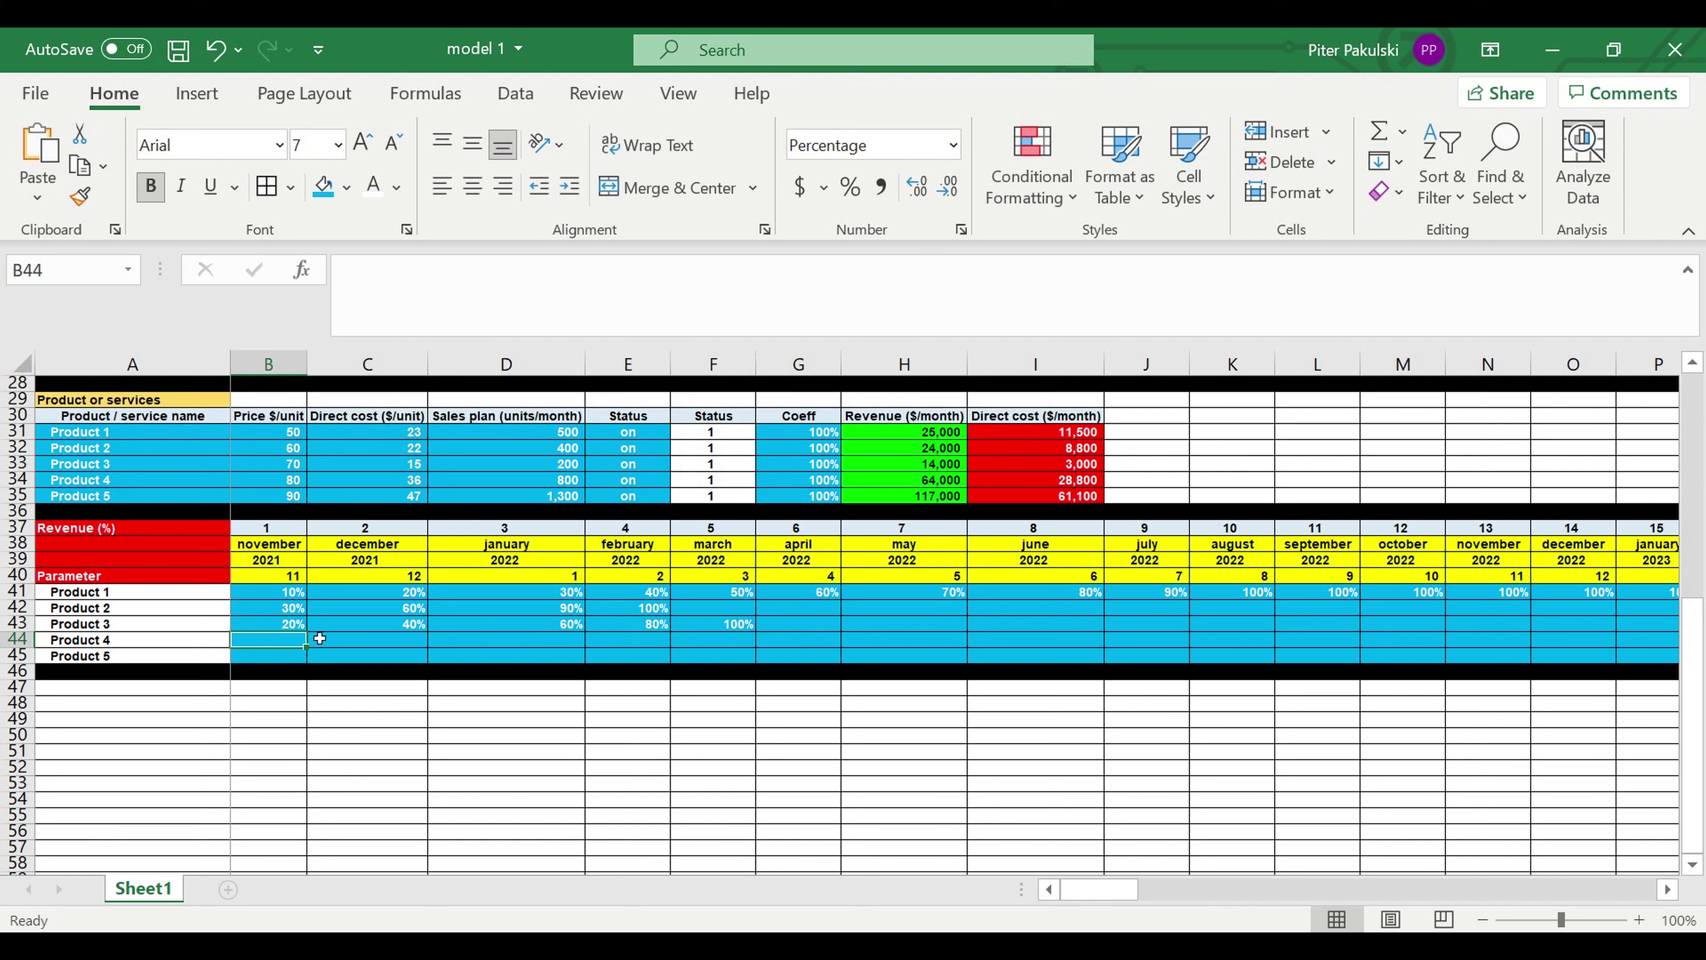
pyautogui.write('3')
pyautogui.press('Tab')
pyautogui.write('5')
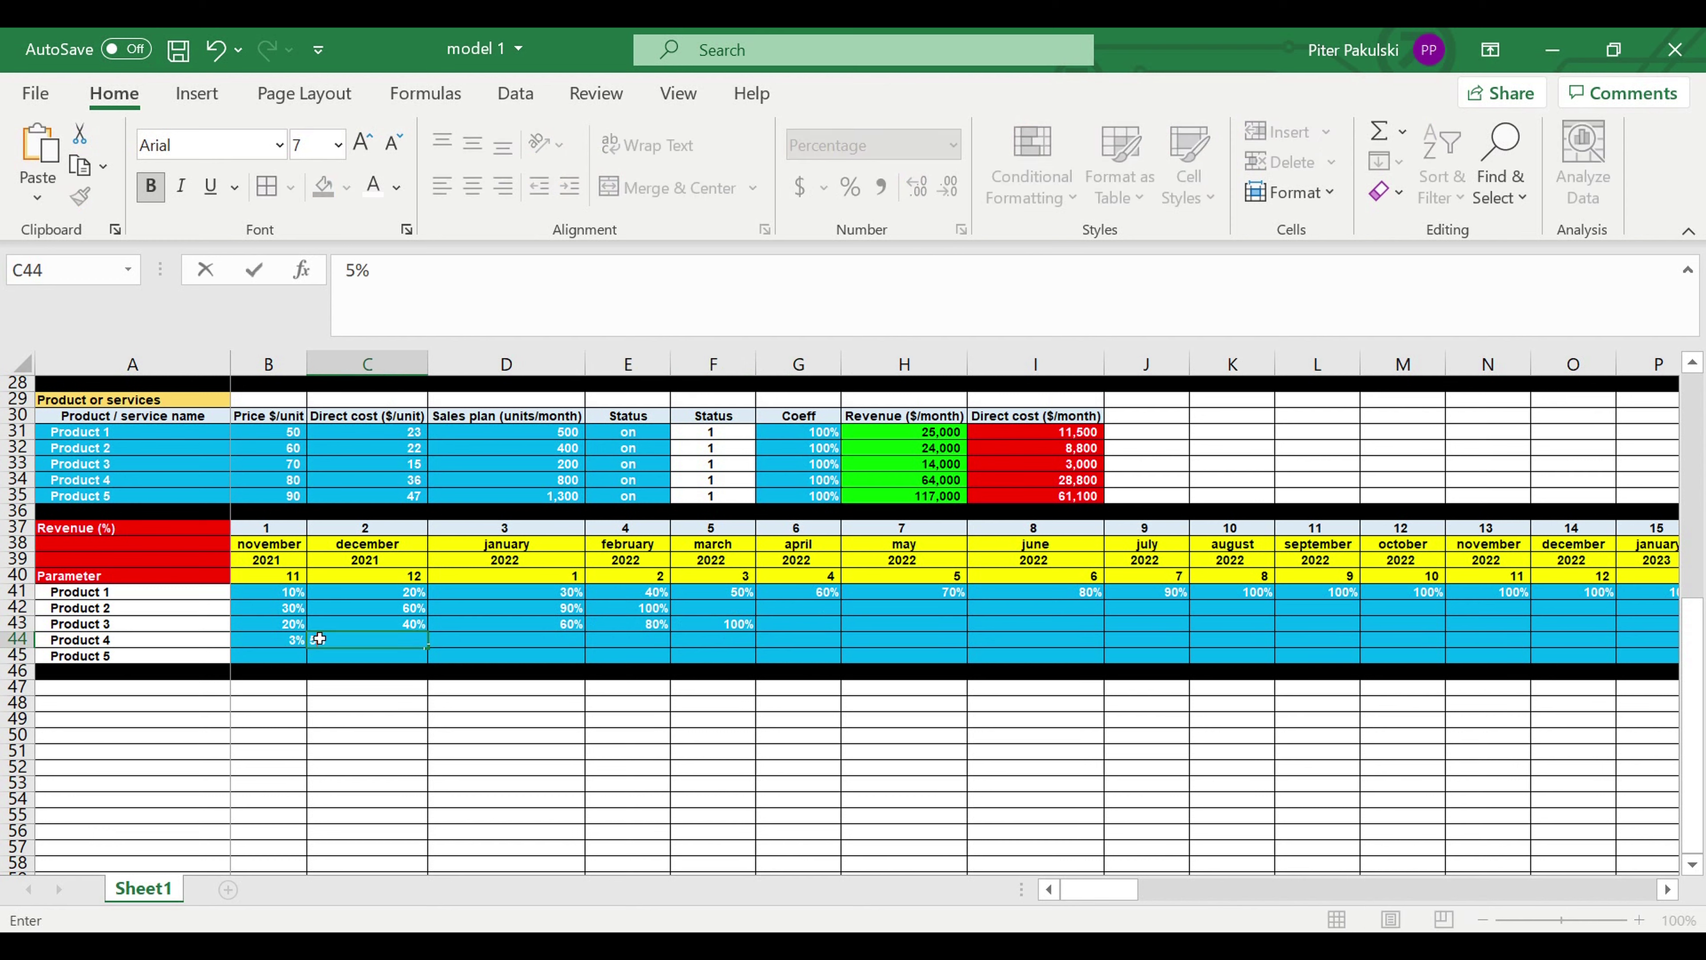
pyautogui.press('Tab')
pyautogui.write('7')
pyautogui.press('Tab')
pyautogui.write('9')
pyautogui.press('Tab')
pyautogui.write('12')
pyautogui.press('Tab')
pyautogui.write('50')
pyautogui.press('Tab')
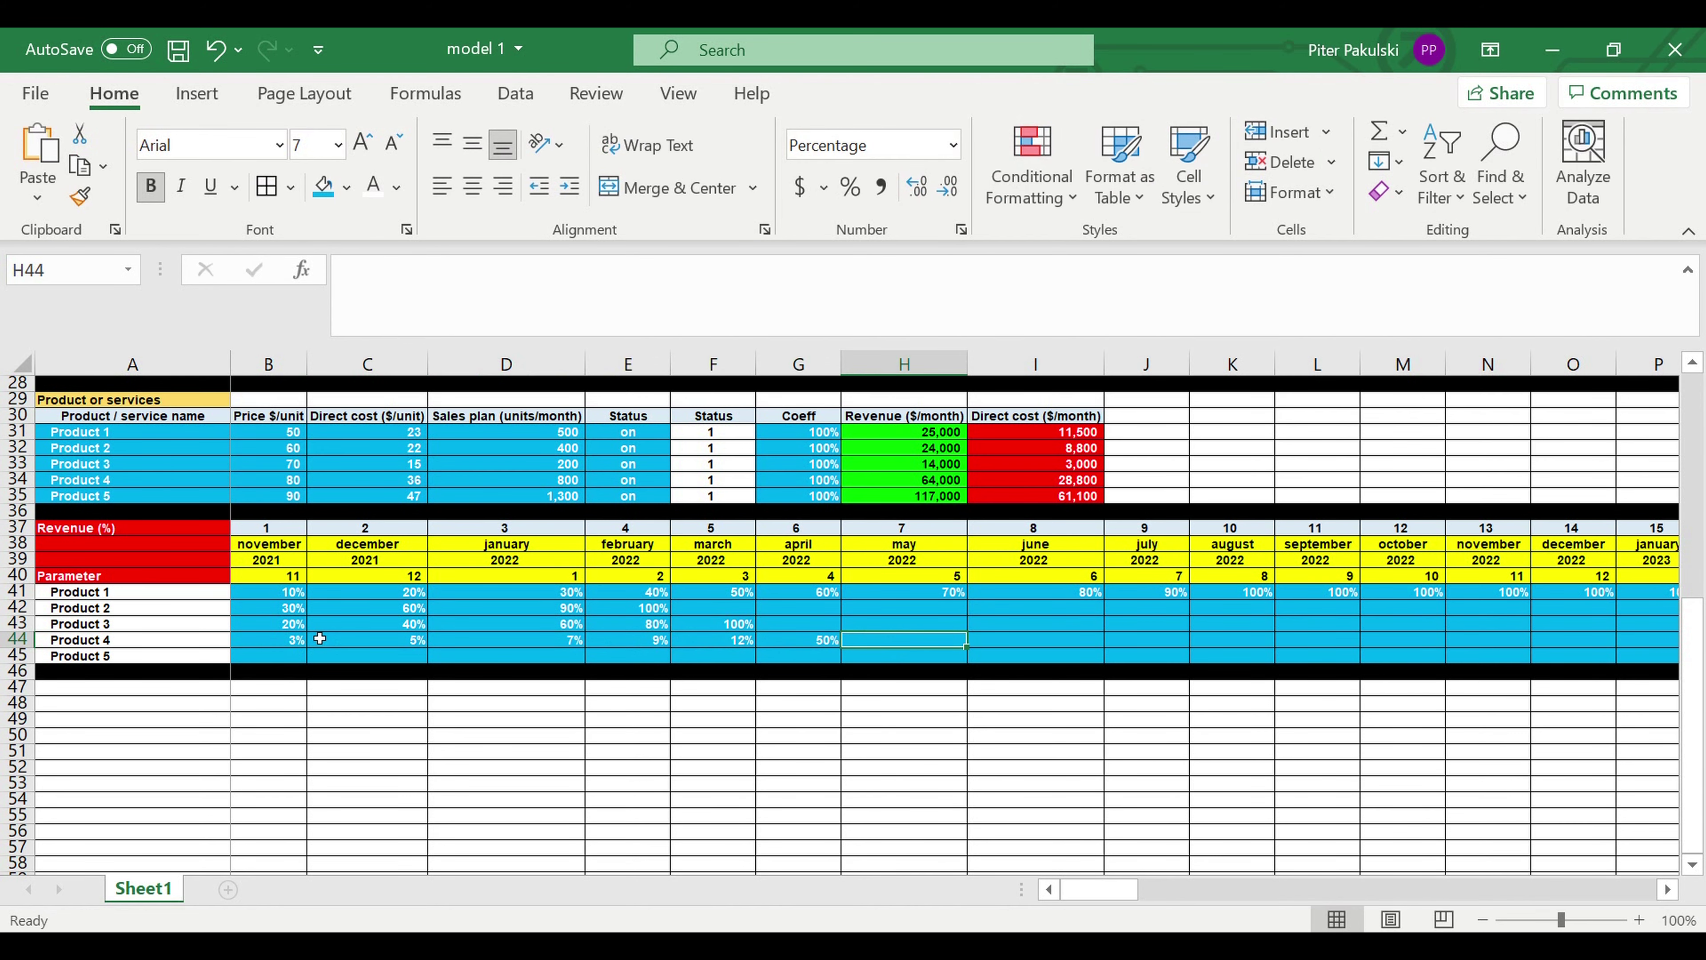
pyautogui.write('70')
pyautogui.press('Tab')
pyautogui.write('90')
pyautogui.press('Tab')
pyautogui.write('100')
pyautogui.press('Return')
# Enter Product 5's ramp from November 2021: 15%, 30%, 45%, 60%, 90%, 100%
pyautogui.press('Left')
pyautogui.press('Left')
pyautogui.press('Left')
pyautogui.press('Left')
pyautogui.press('Left')
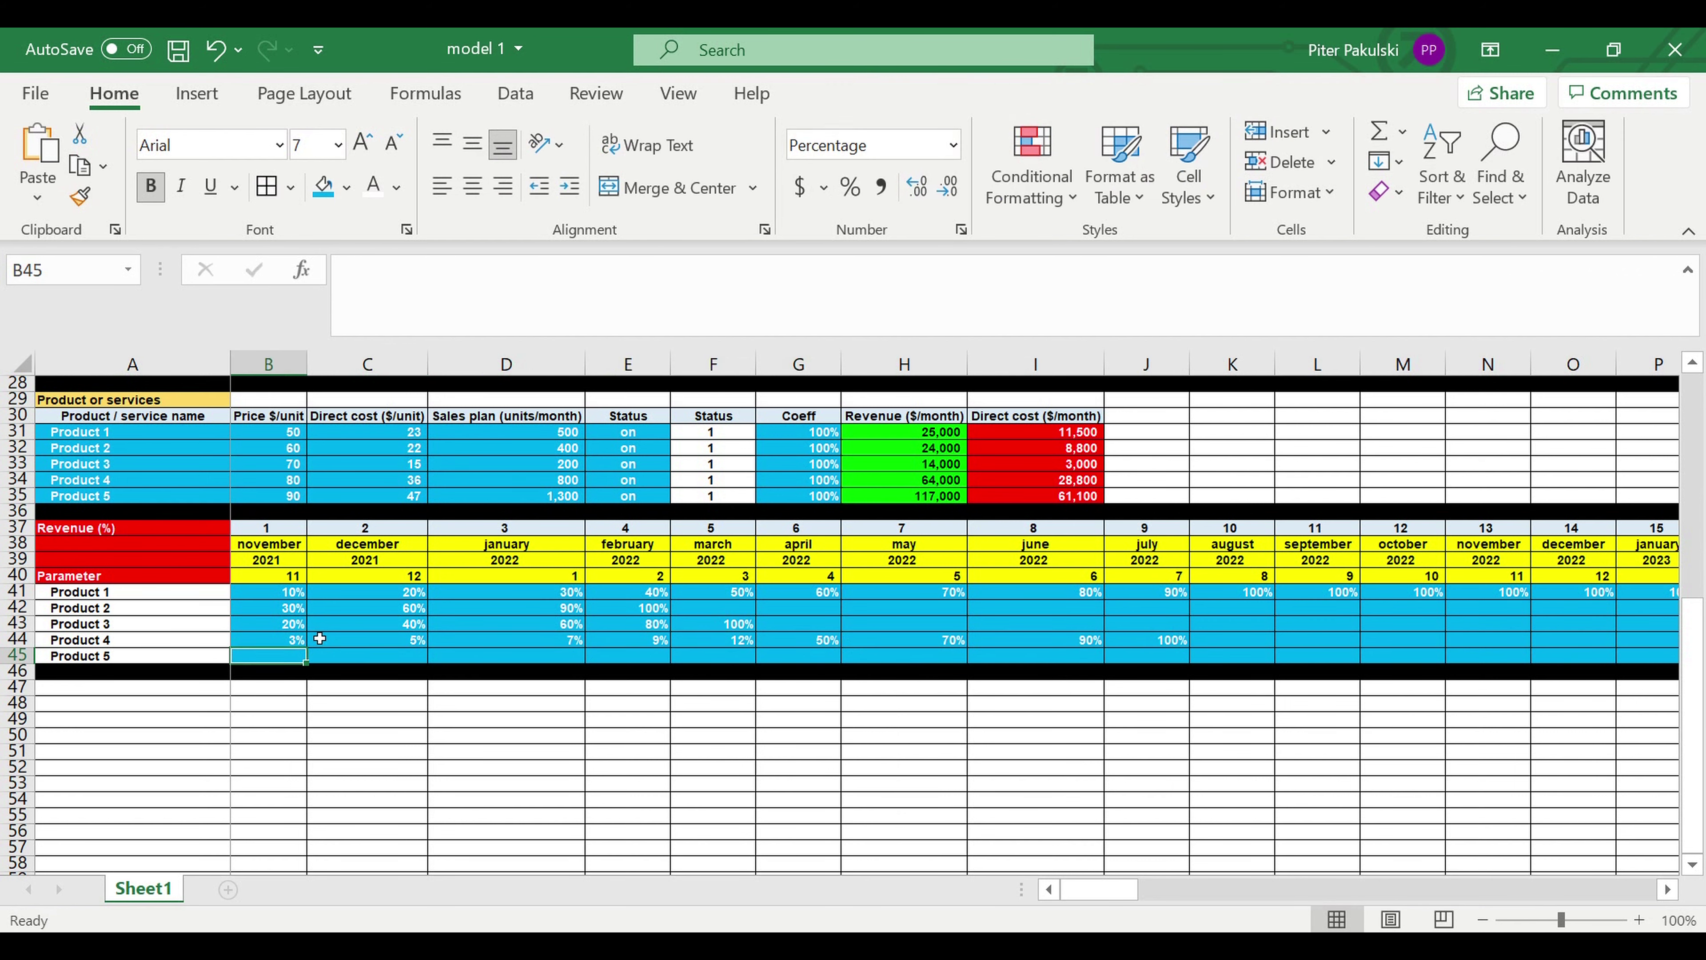
pyautogui.write('15')
pyautogui.press('Tab')
pyautogui.write('30')
pyautogui.press('Tab')
pyautogui.write('45')
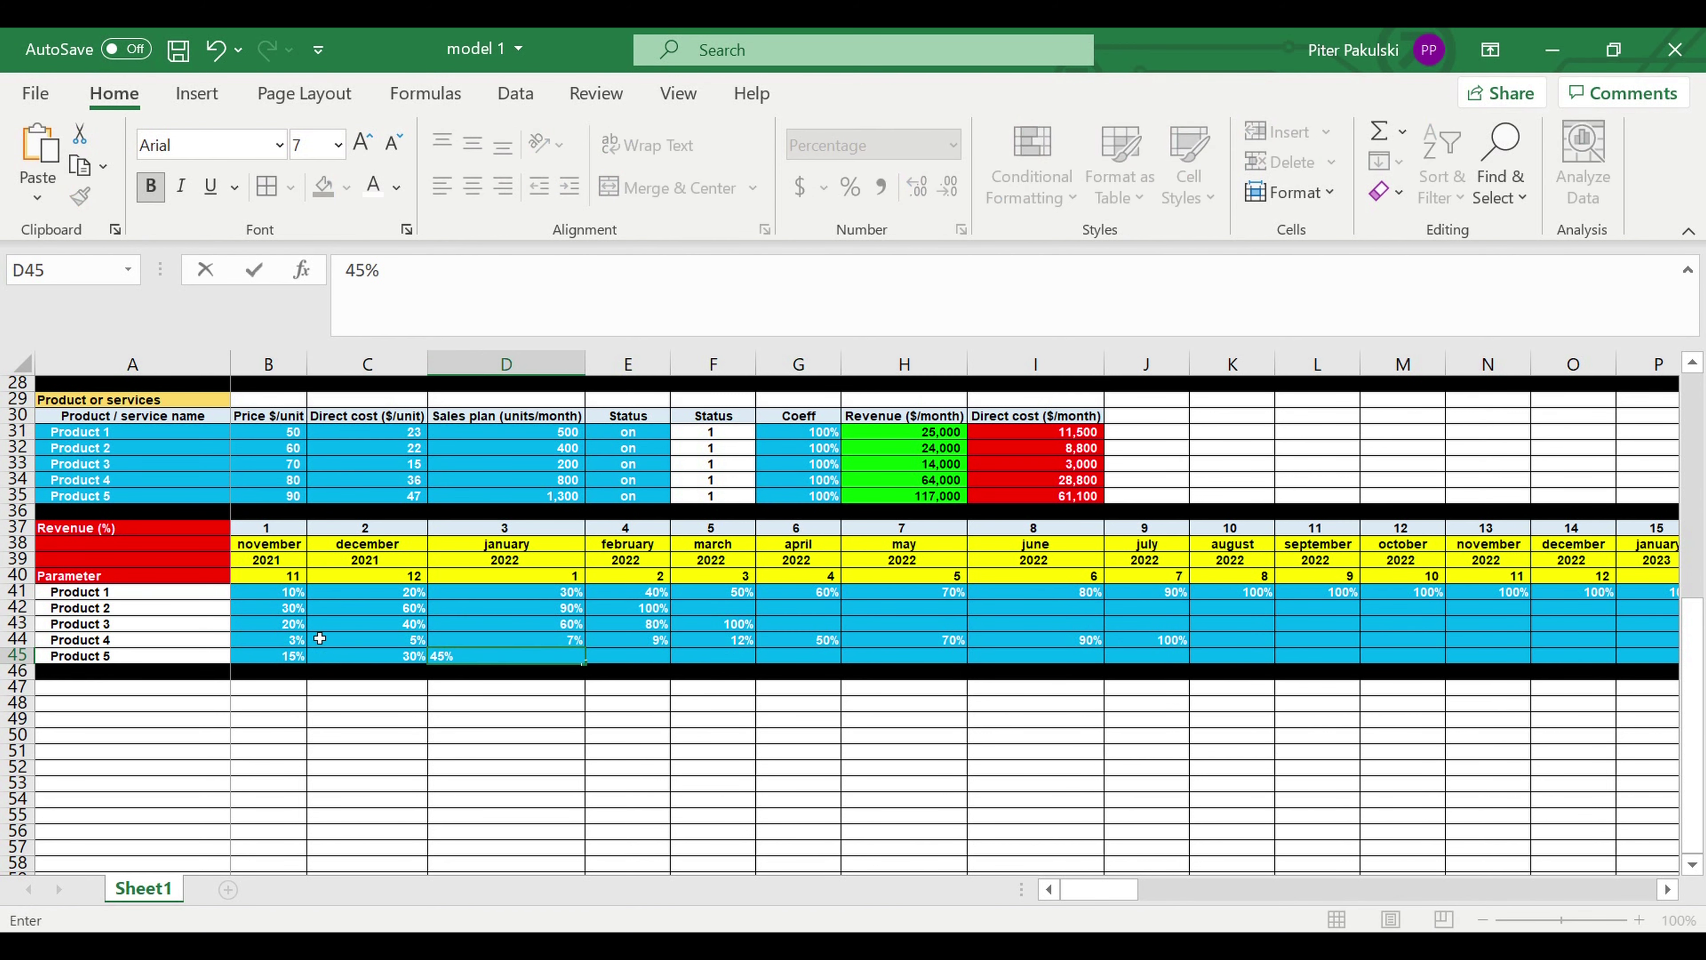
pyautogui.press('Tab')
pyautogui.write('60')
pyautogui.press('Tab')
pyautogui.write('90')
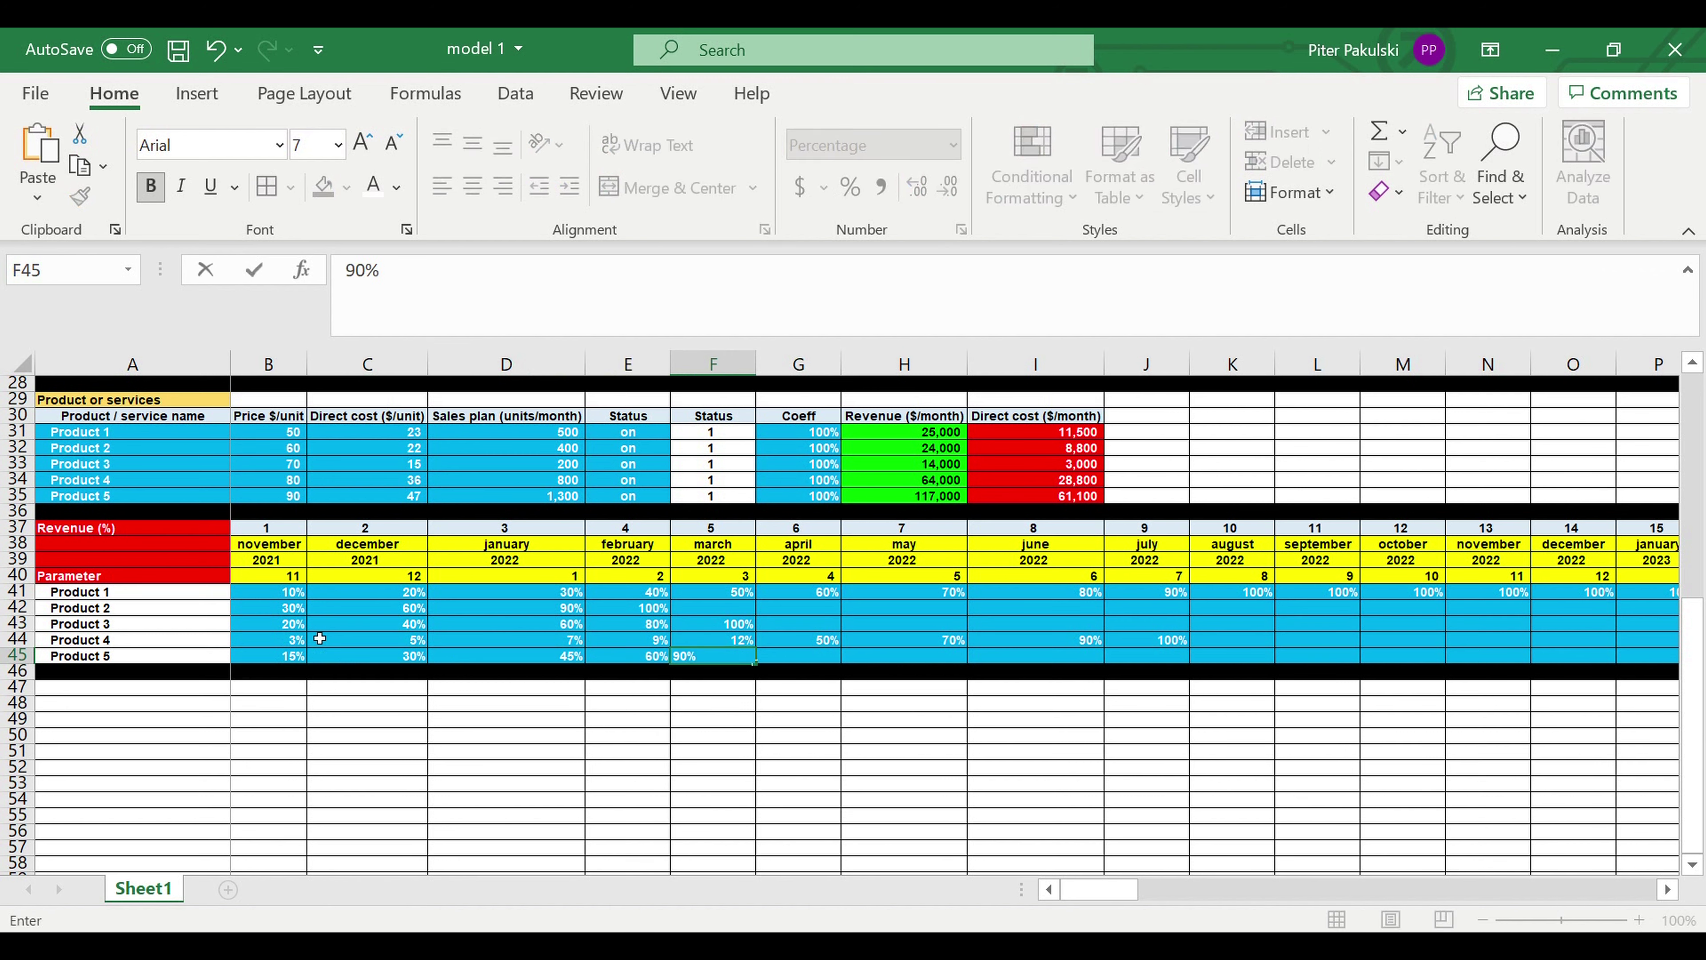
pyautogui.press('Tab')
pyautogui.write('100')
pyautogui.press('Tab')
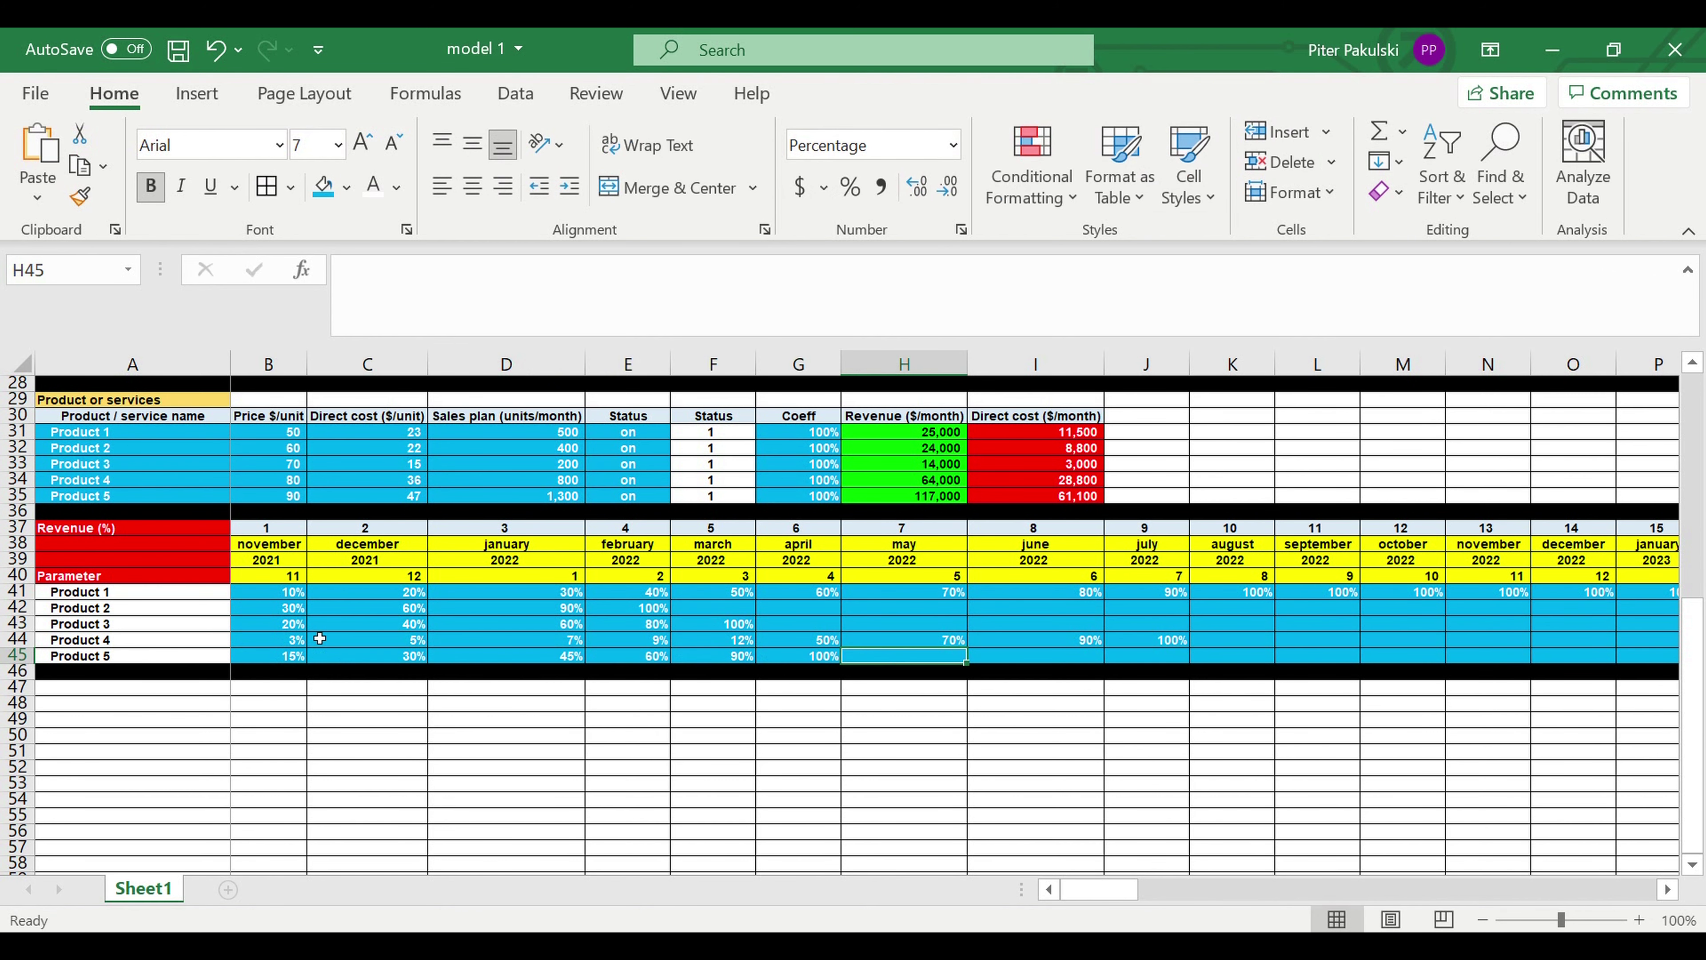
pyautogui.click(650, 613)
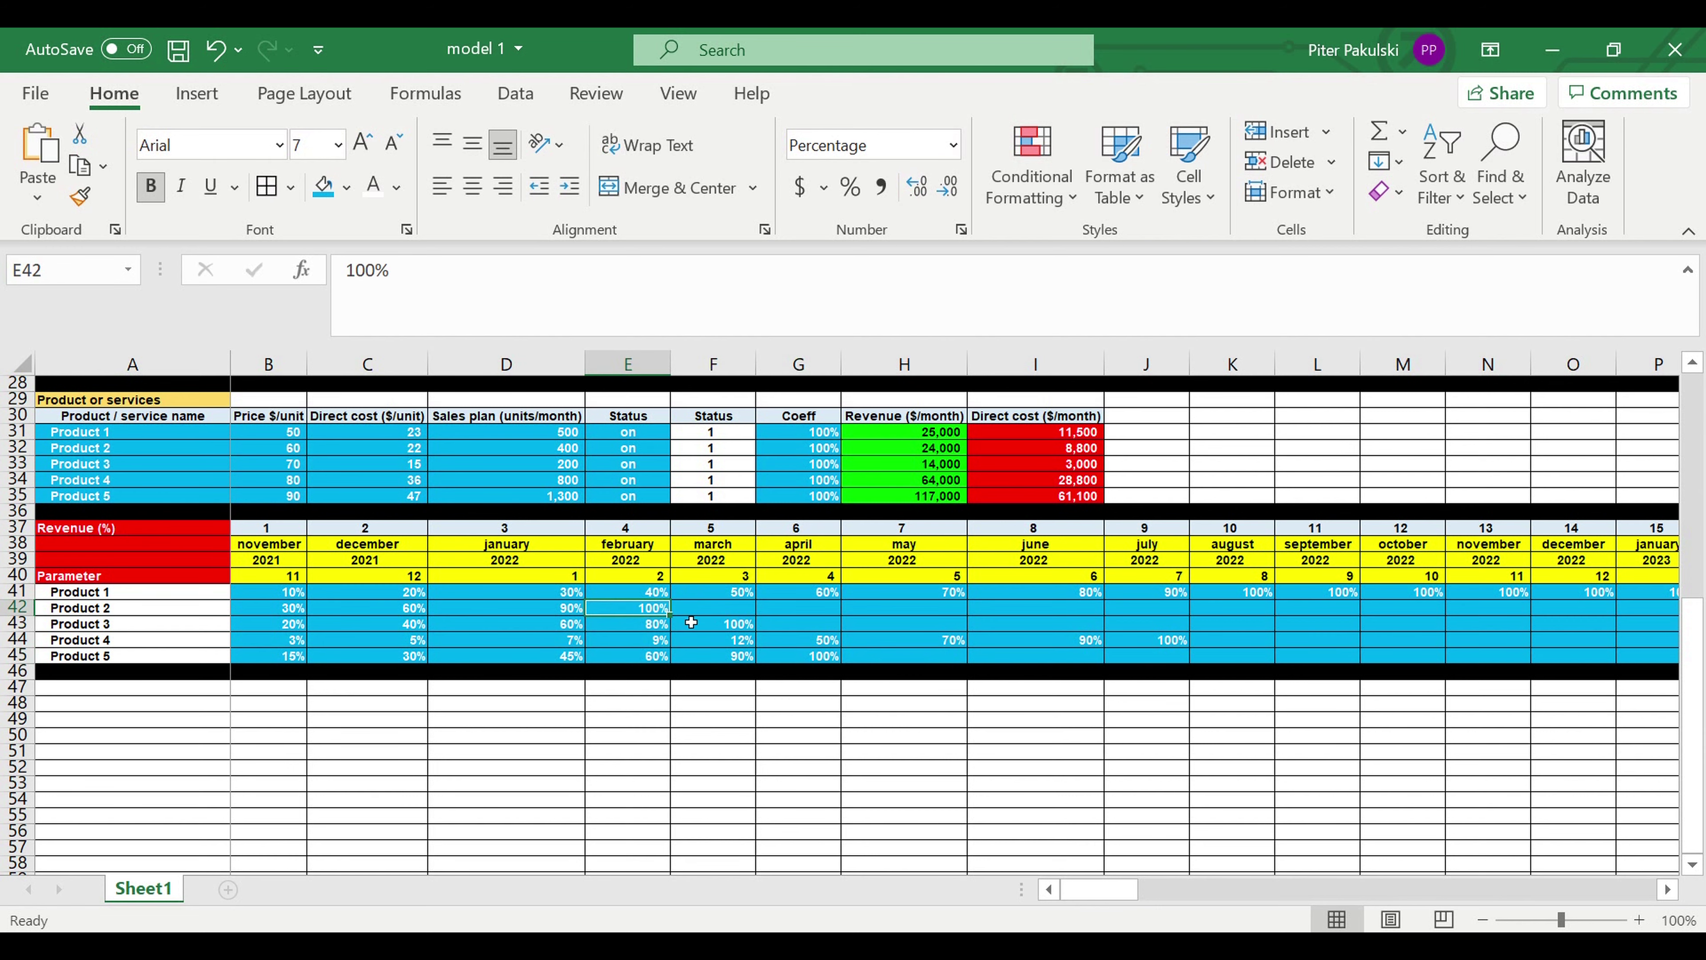
# Fill 100% right to October 2023 for Products 2 and 3 from E42 and F43
pyautogui.moveTo(676, 624); pyautogui.dragTo(1457, 633)
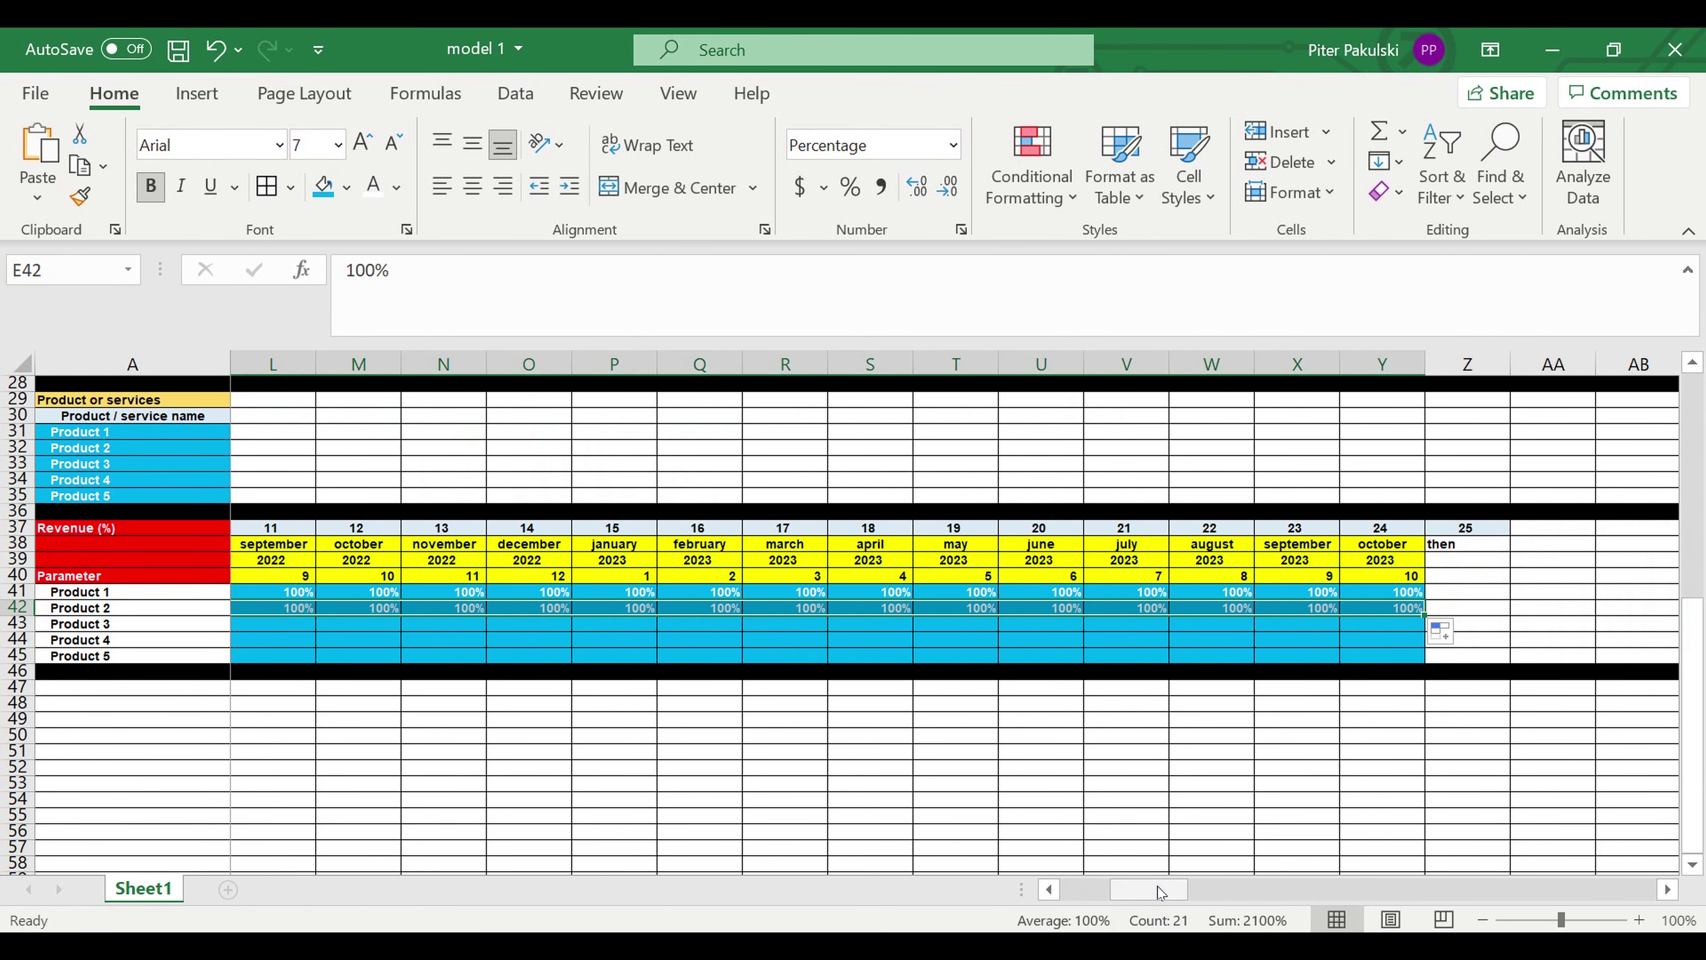
pyautogui.moveTo(1160, 892); pyautogui.dragTo(1111, 892)
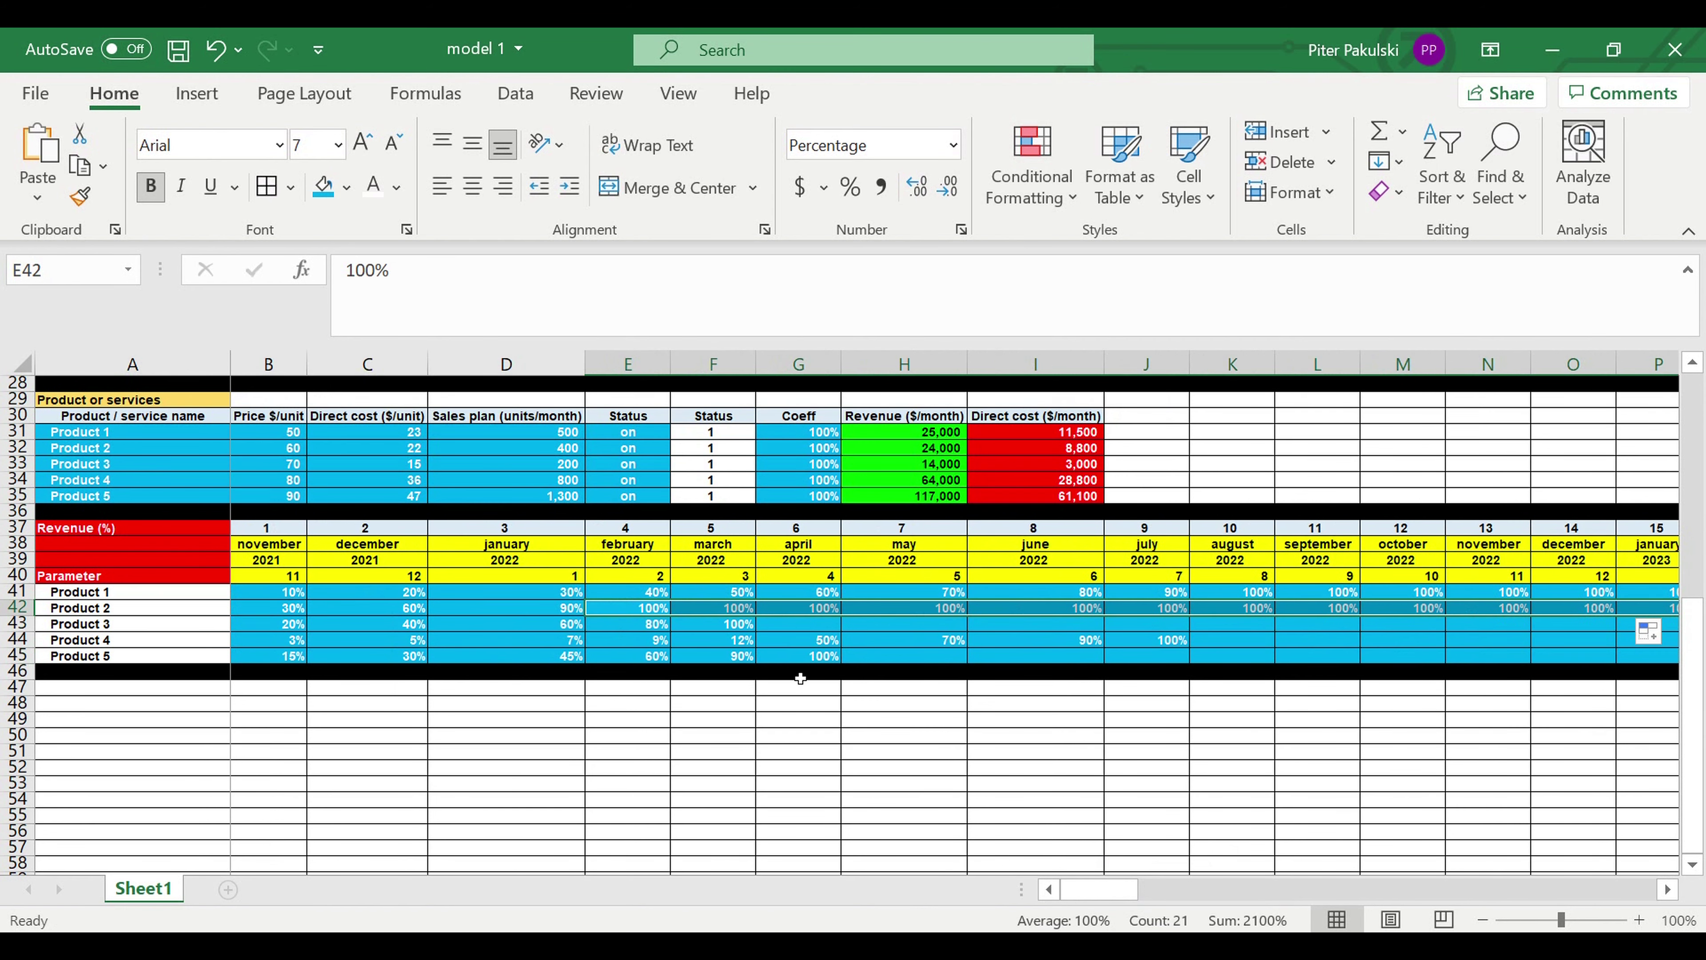
pyautogui.click(736, 631)
pyautogui.moveTo(759, 635); pyautogui.dragTo(1511, 650)
pyautogui.moveTo(1145, 892); pyautogui.dragTo(1051, 901)
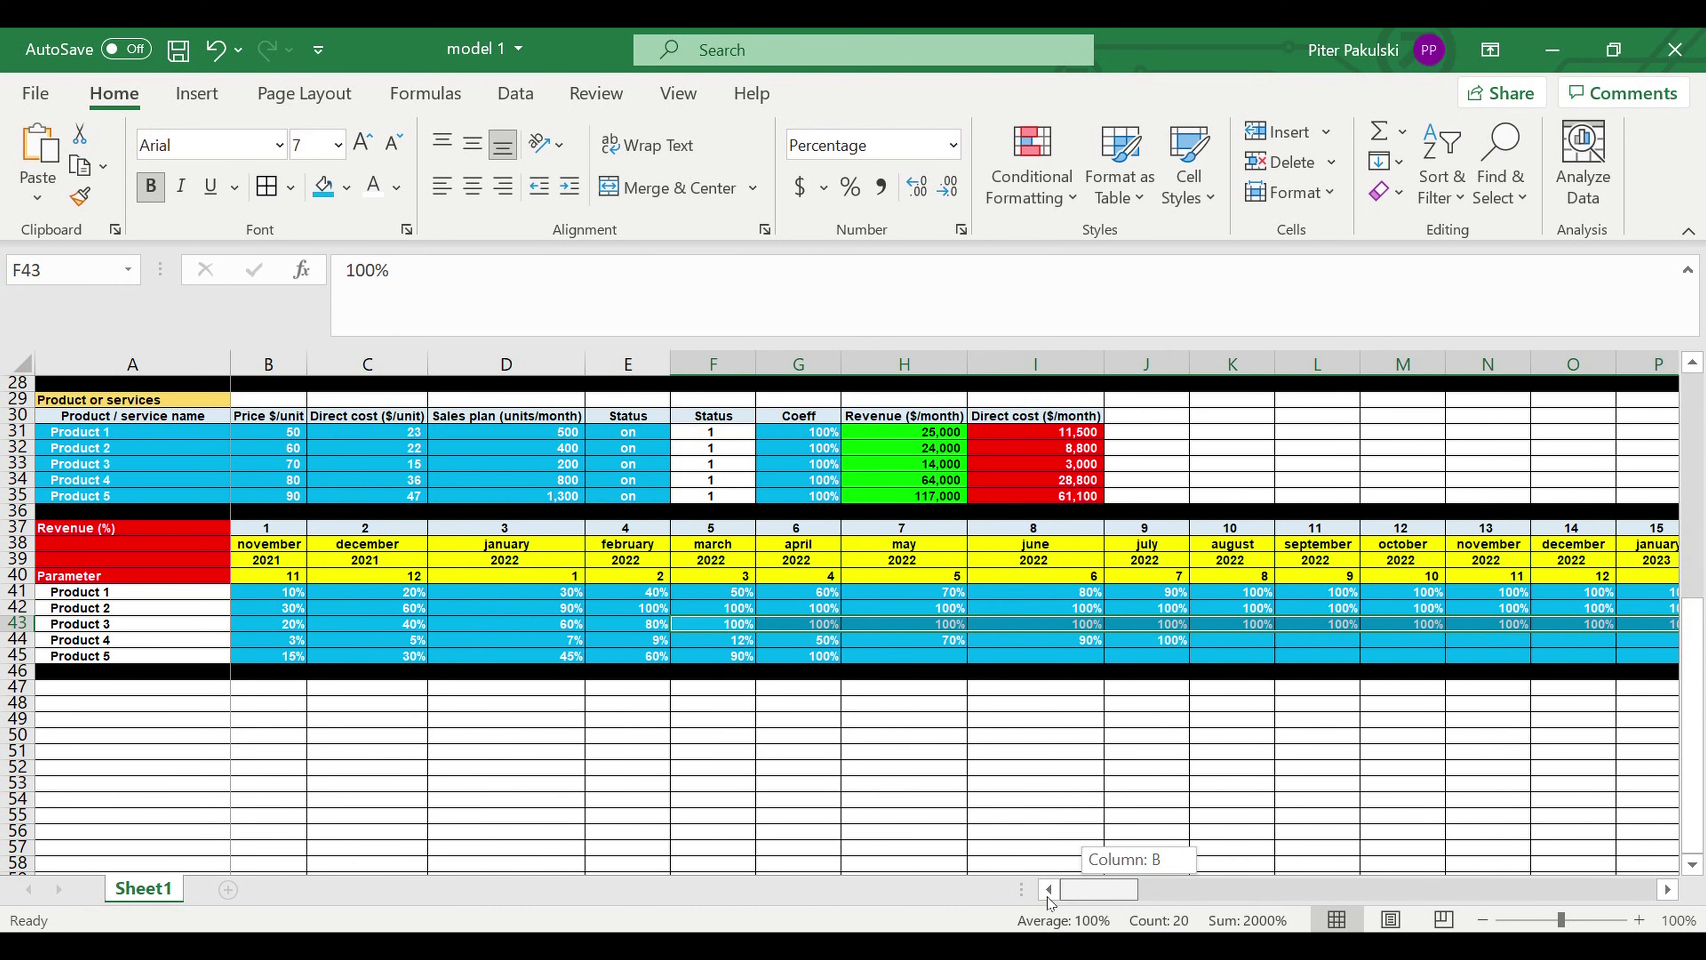
pyautogui.click(1014, 717)
# Fill 100% right to October 2023 for Products 4 and 5 from J44 and G45
pyautogui.click(1172, 646)
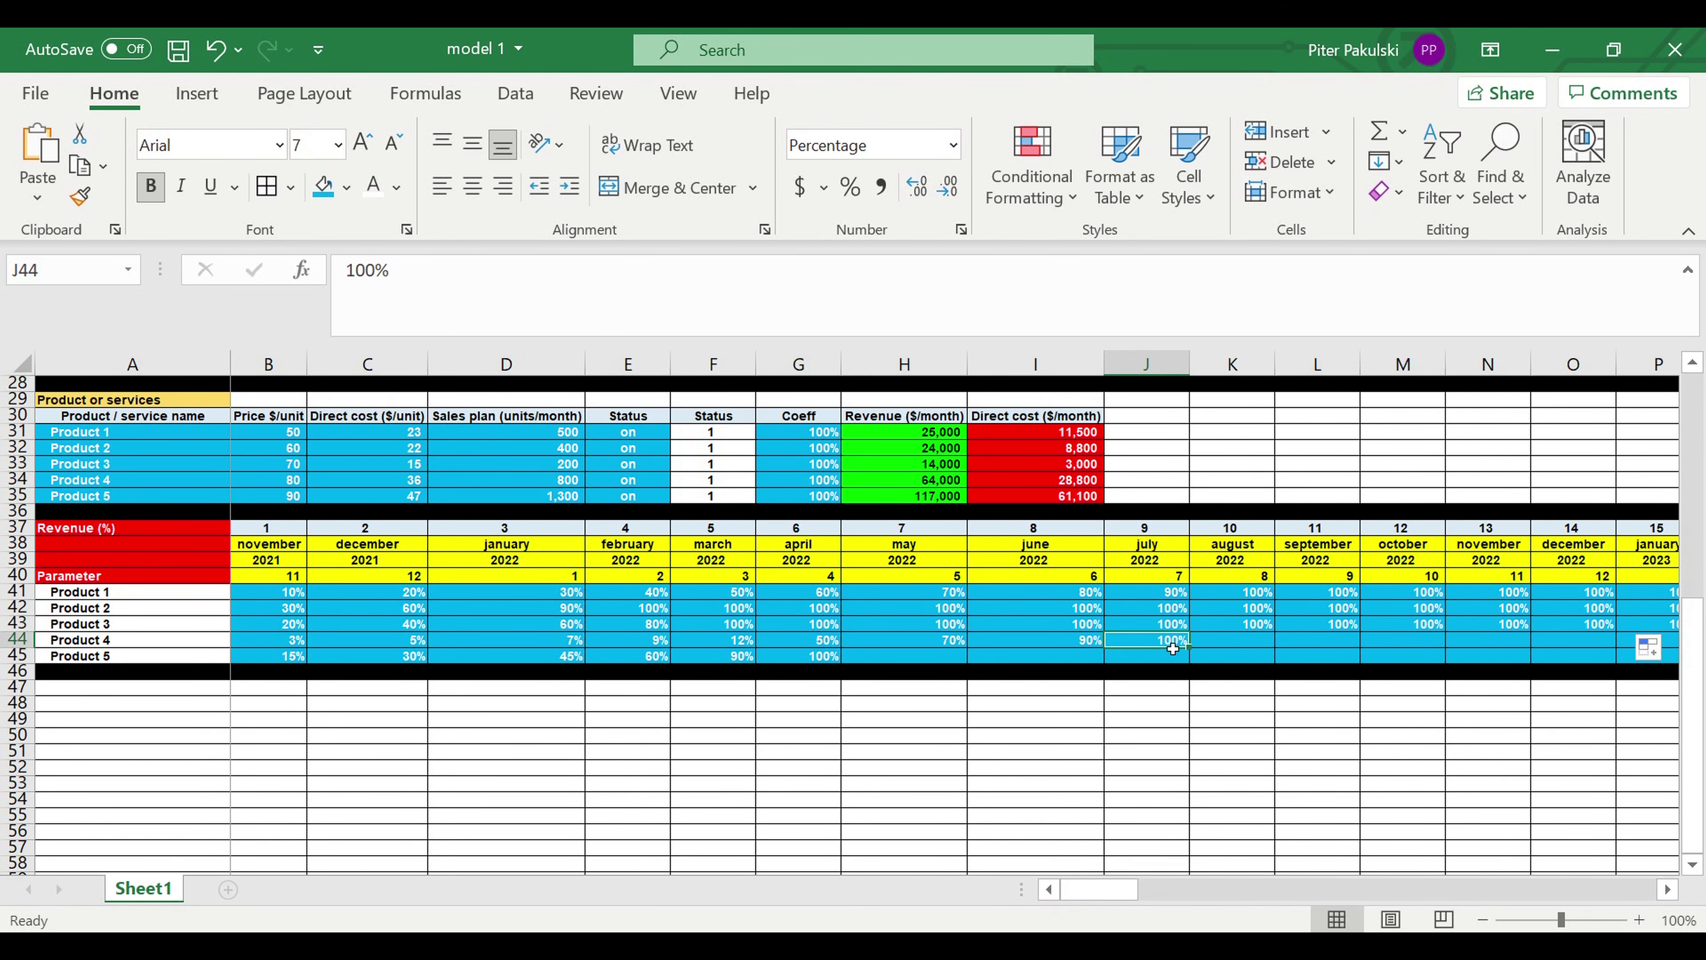
pyautogui.moveTo(1197, 654); pyautogui.dragTo(1406, 643)
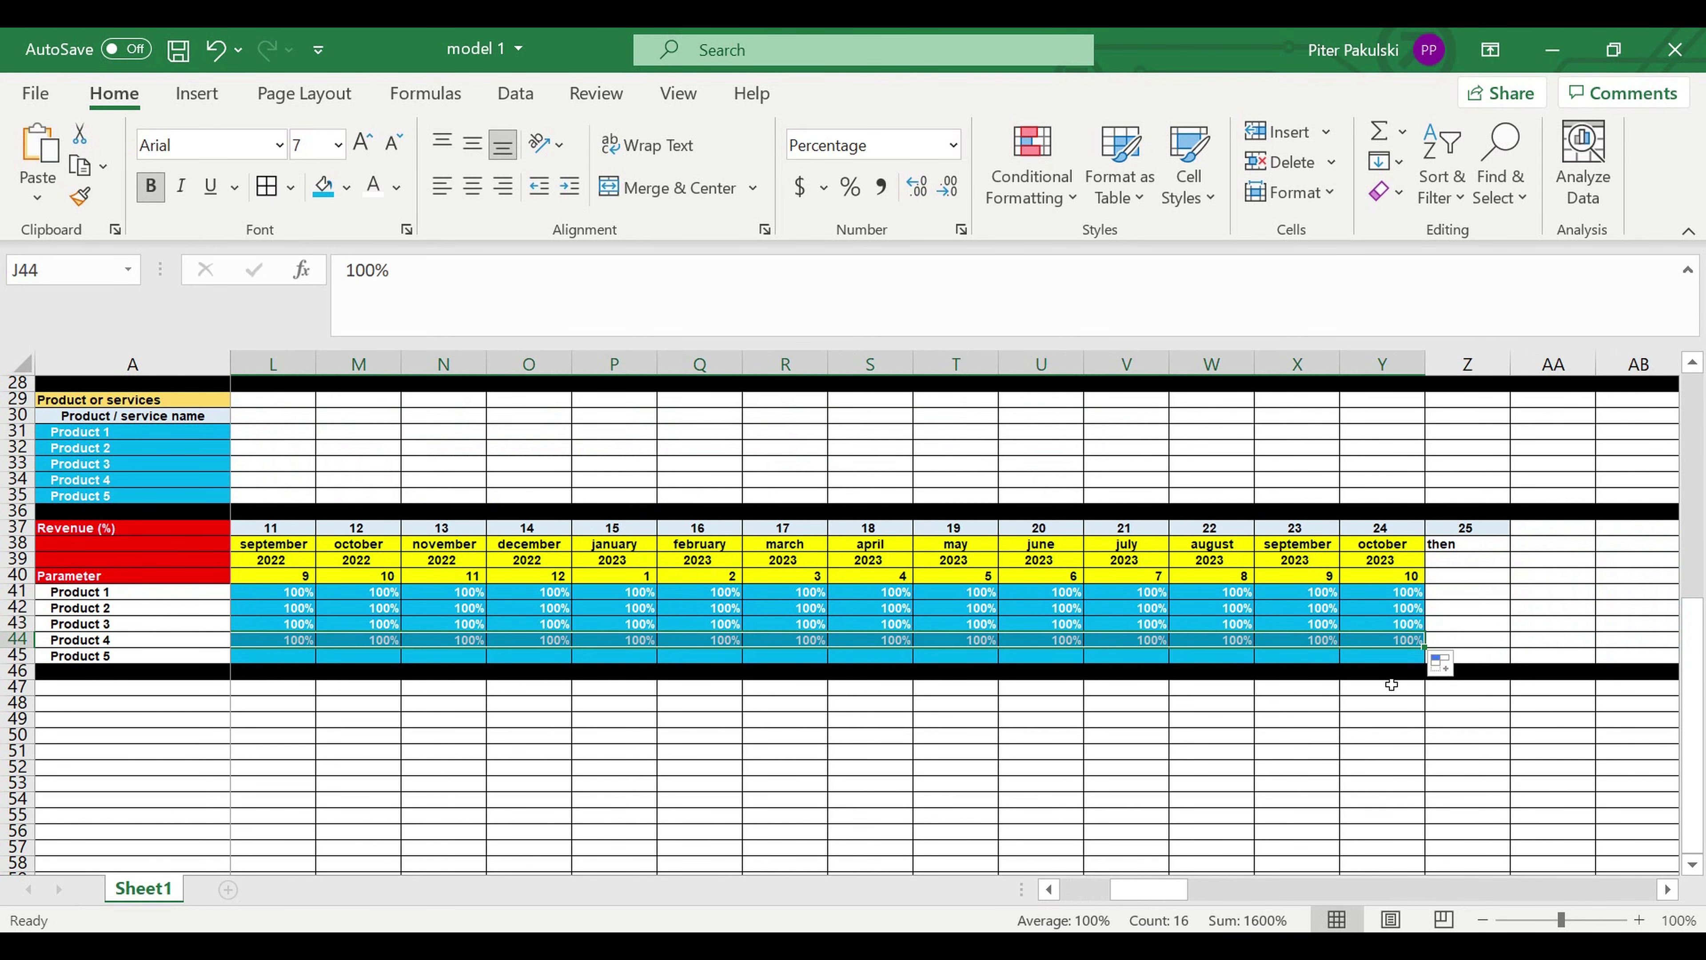
pyautogui.moveTo(1158, 894); pyautogui.dragTo(1095, 902)
pyautogui.click(813, 657)
pyautogui.moveTo(840, 662); pyautogui.dragTo(1390, 676)
pyautogui.click(1394, 706)
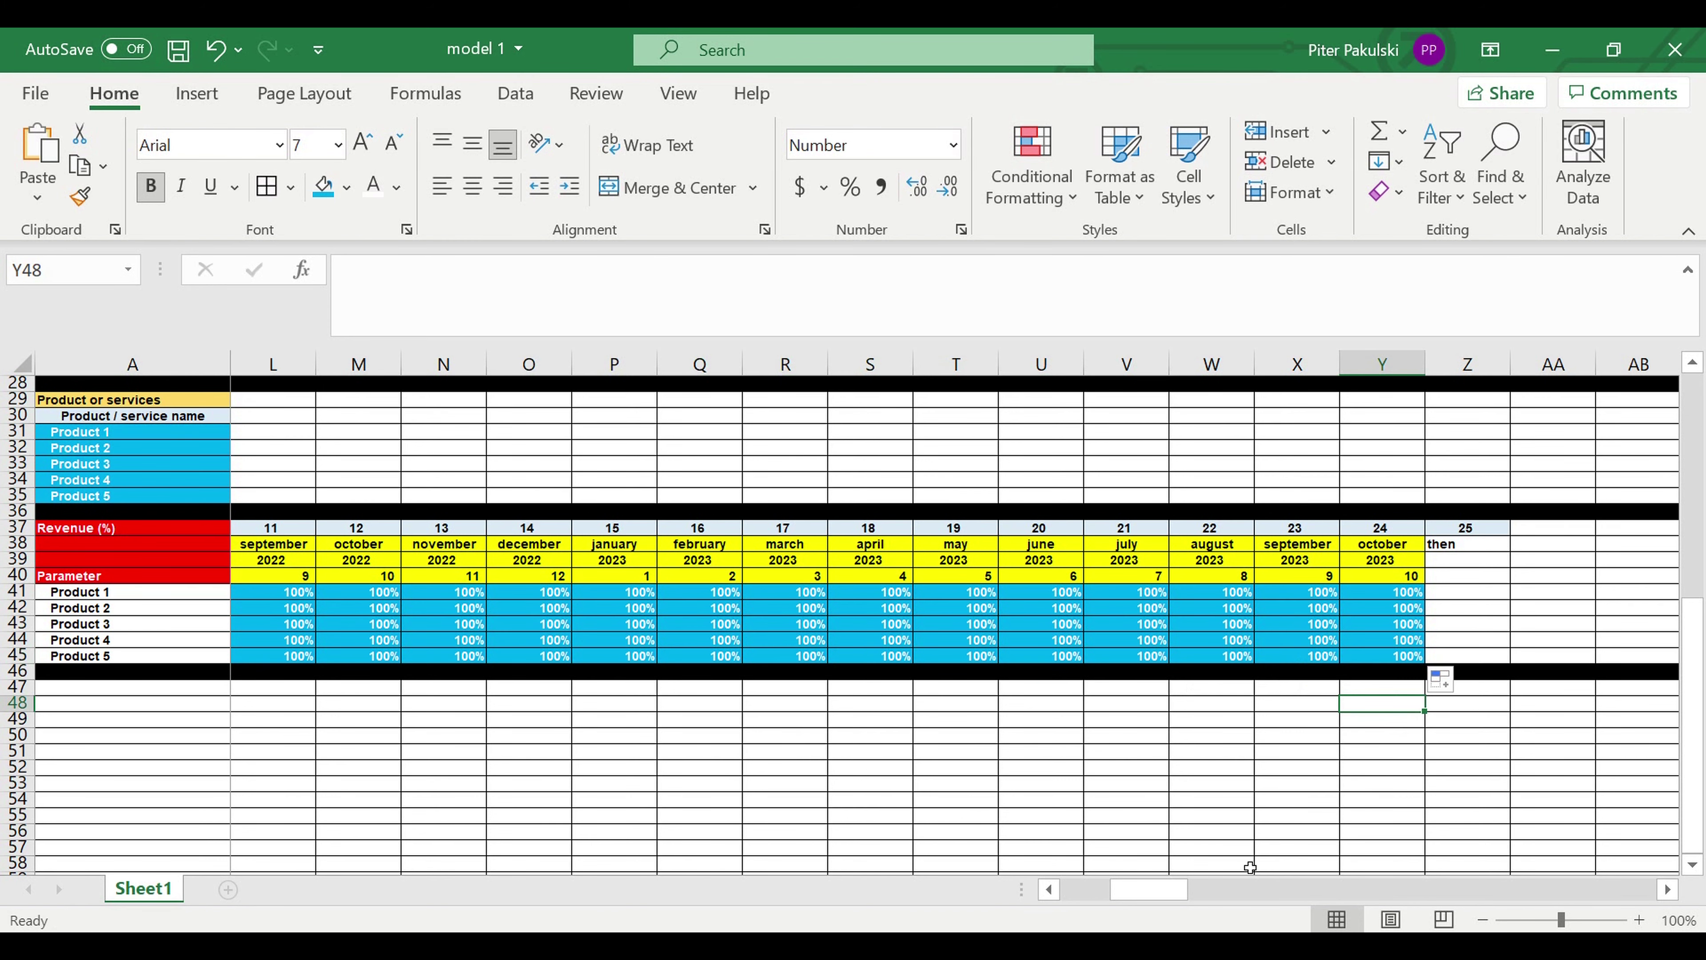
pyautogui.moveTo(1131, 898); pyautogui.dragTo(1083, 898)
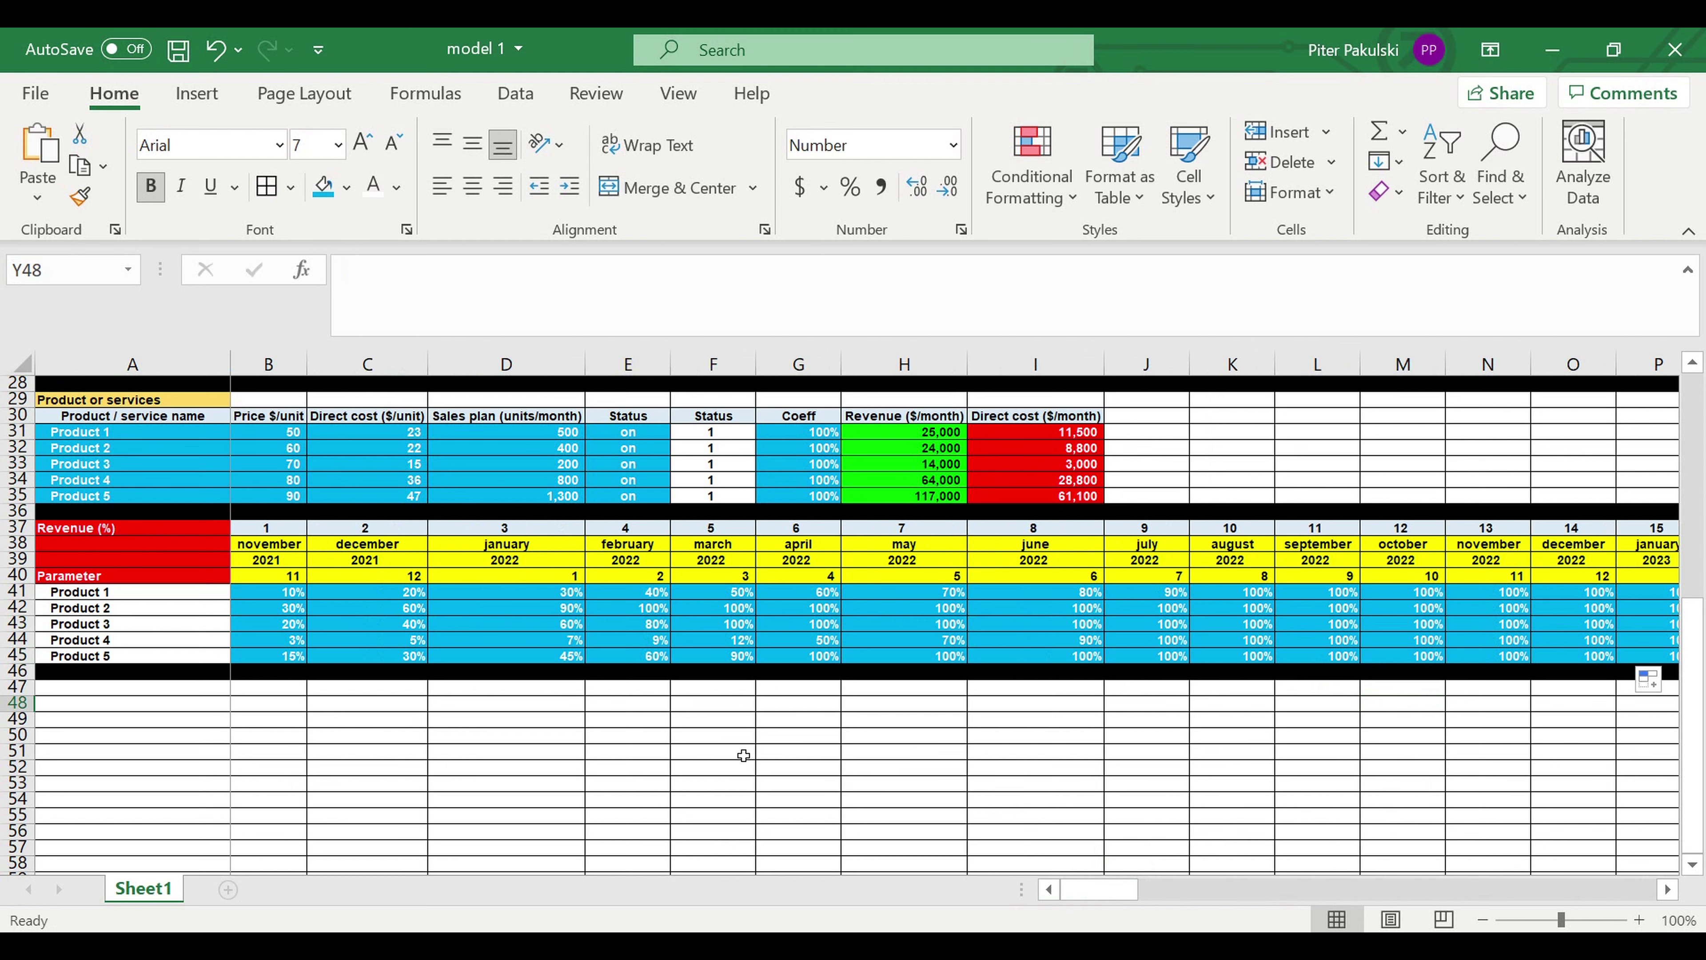
pyautogui.click(574, 751)
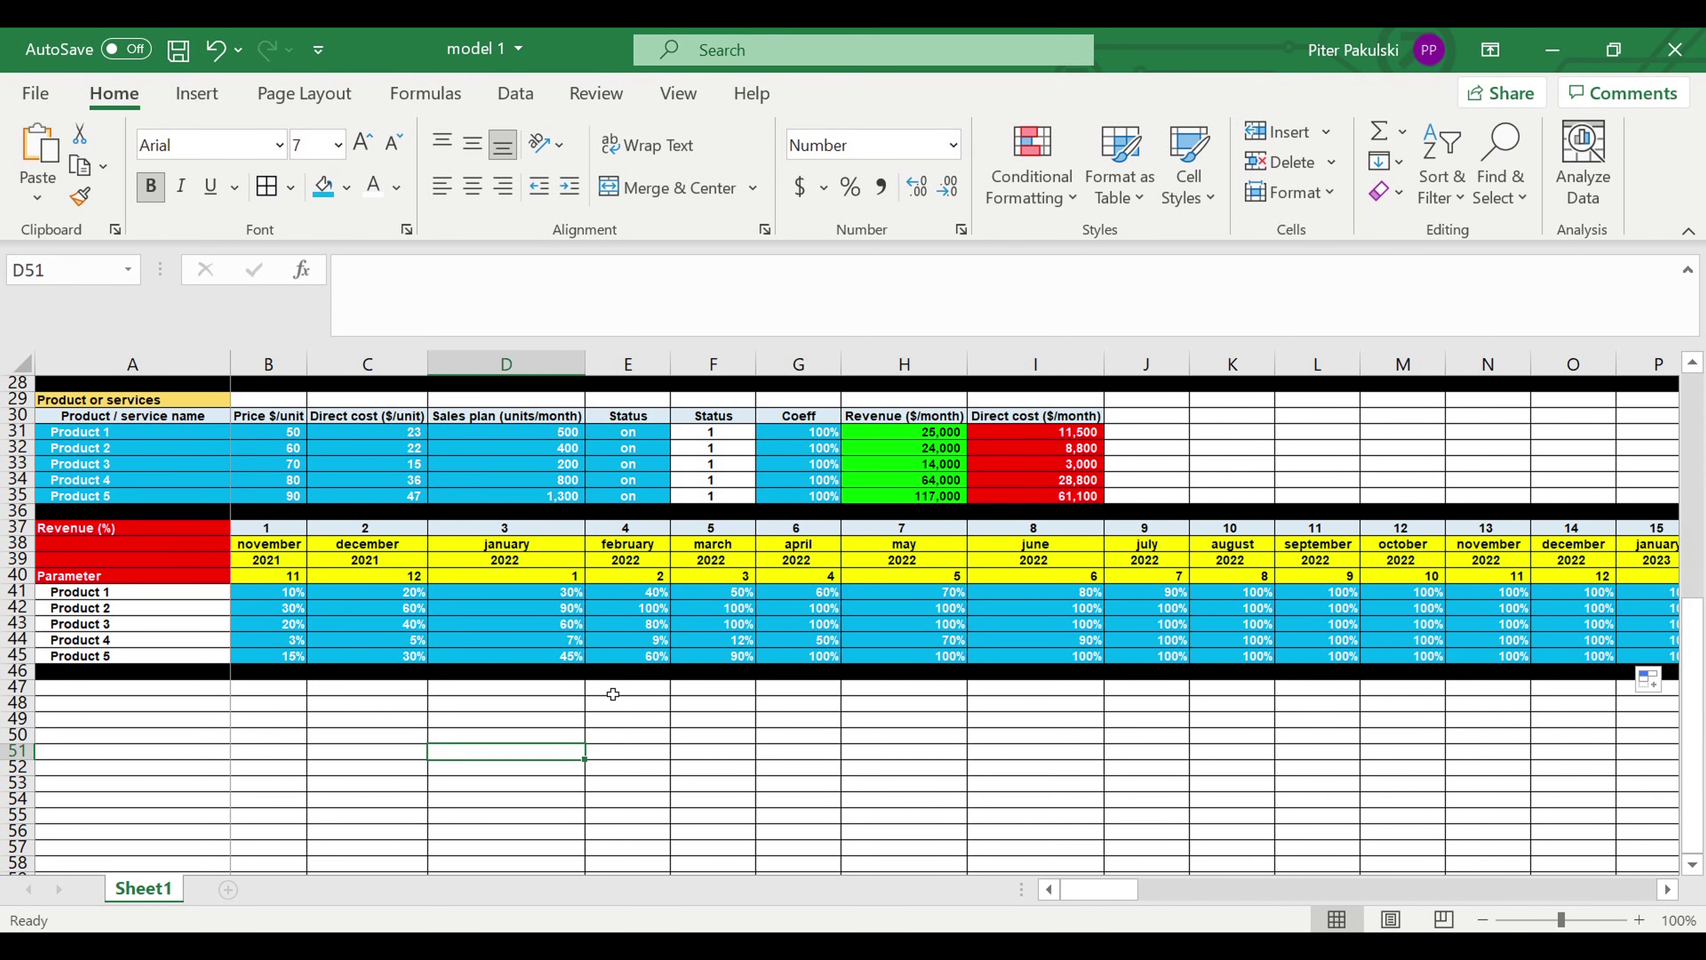
# Centre 'then' in header cells Z38:Z40 and try a yellow fill on them
pyautogui.click(1096, 898)
pyautogui.moveTo(1096, 898); pyautogui.dragTo(1193, 890)
pyautogui.moveTo(715, 595); pyautogui.dragTo(816, 662)
pyautogui.moveTo(792, 550); pyautogui.dragTo(789, 577)
pyautogui.click(473, 188)
pyautogui.click(347, 188)
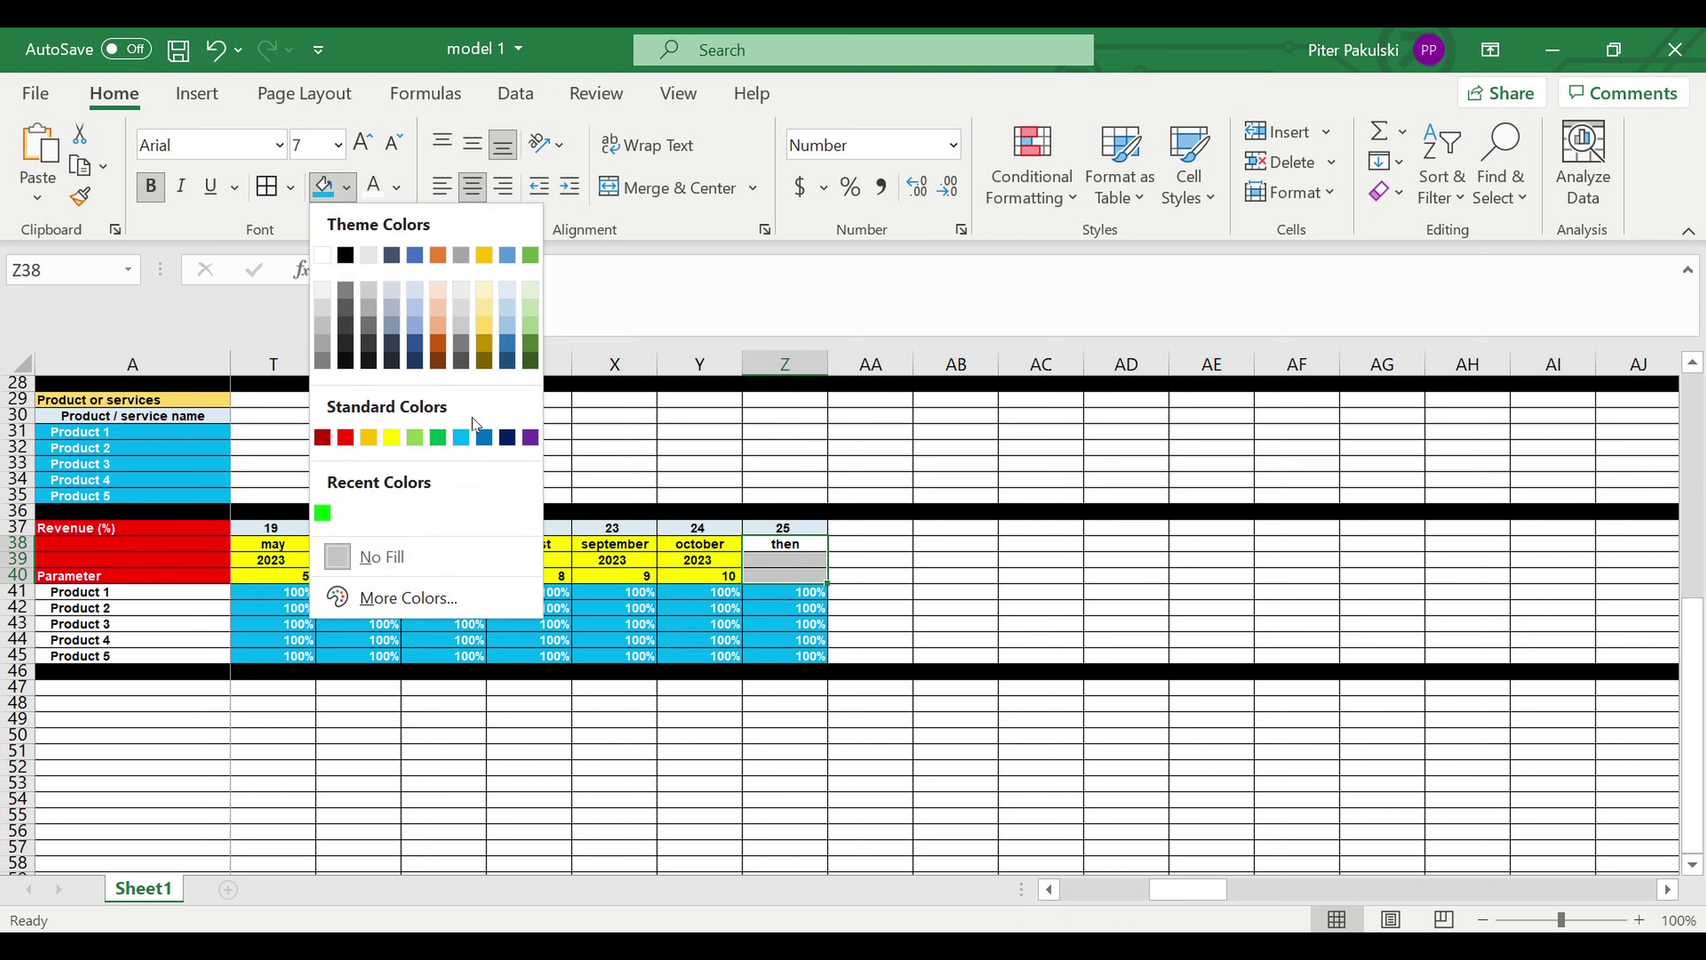
pyautogui.click(392, 437)
pyautogui.click(1041, 589)
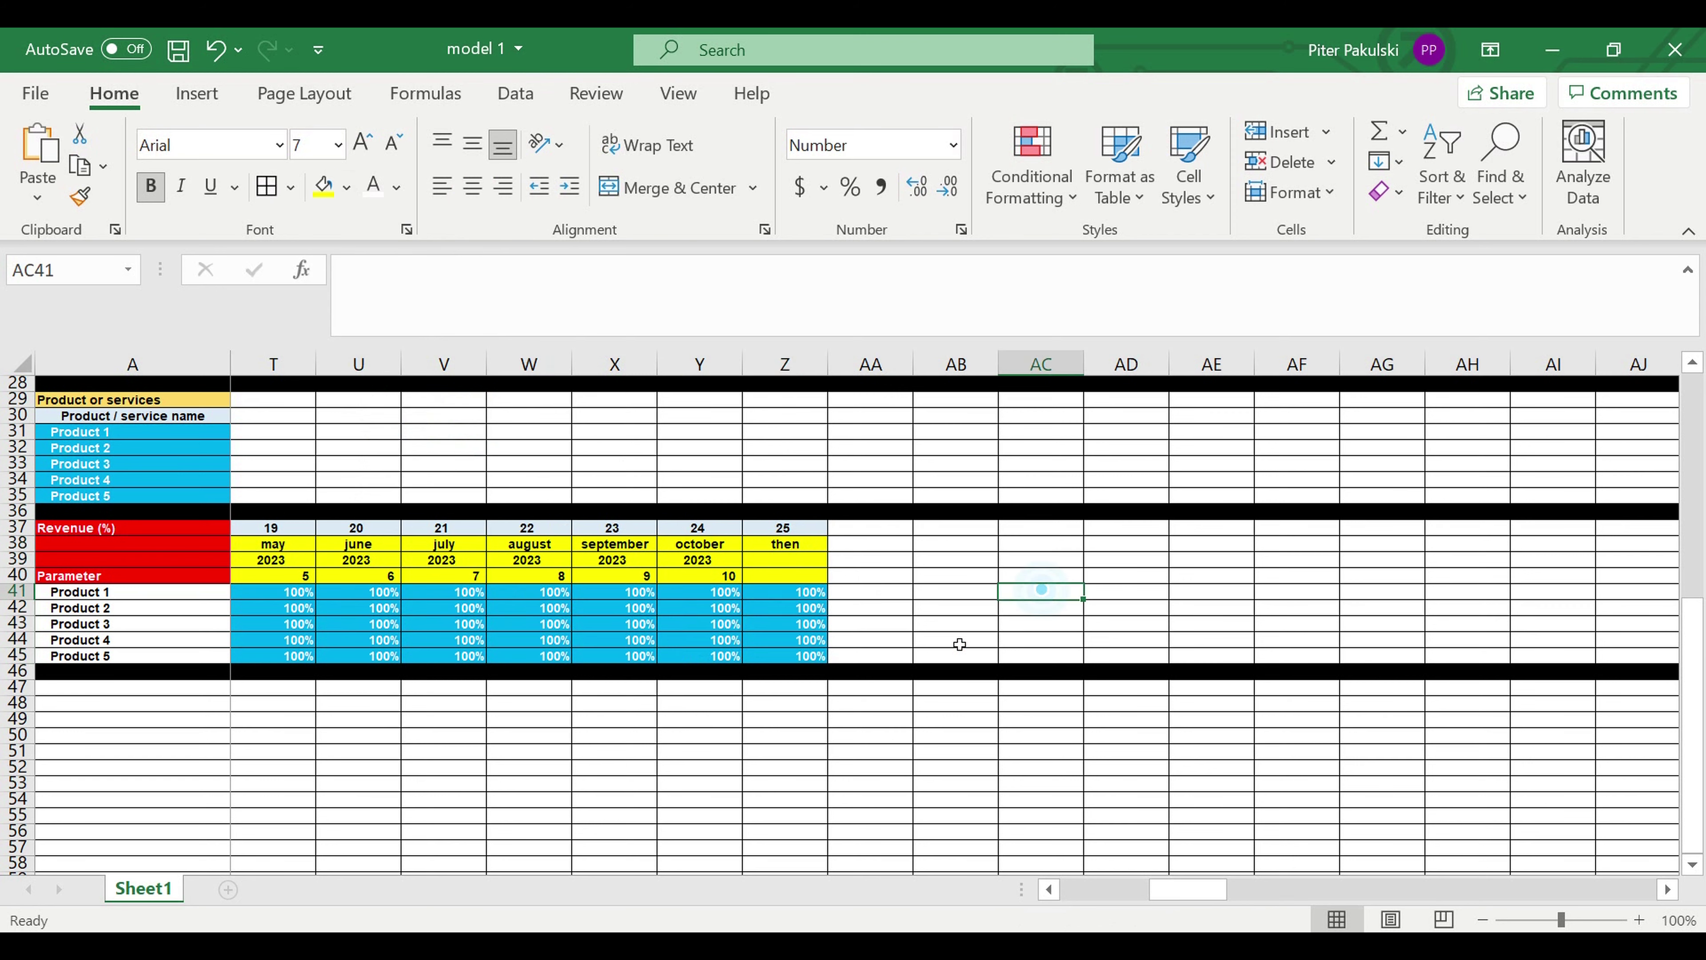
# Change the fill of Z38:Z40 to the dark orange theme colour
pyautogui.moveTo(803, 545); pyautogui.dragTo(802, 578)
pyautogui.click(346, 187)
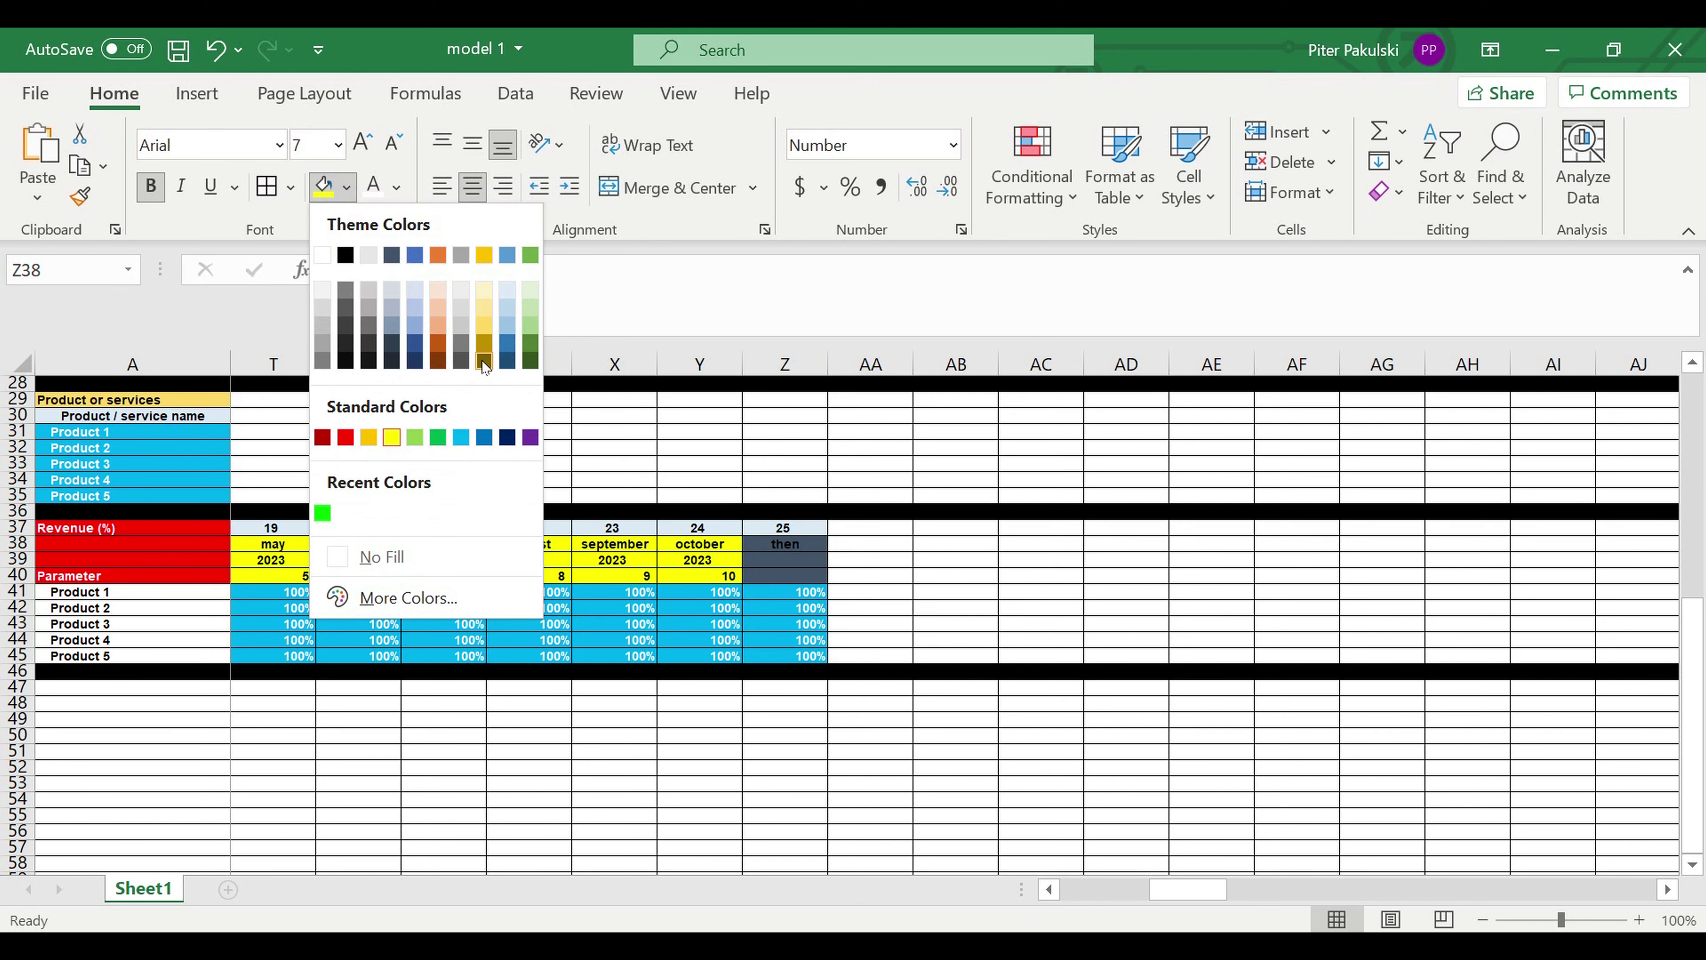
pyautogui.click(438, 359)
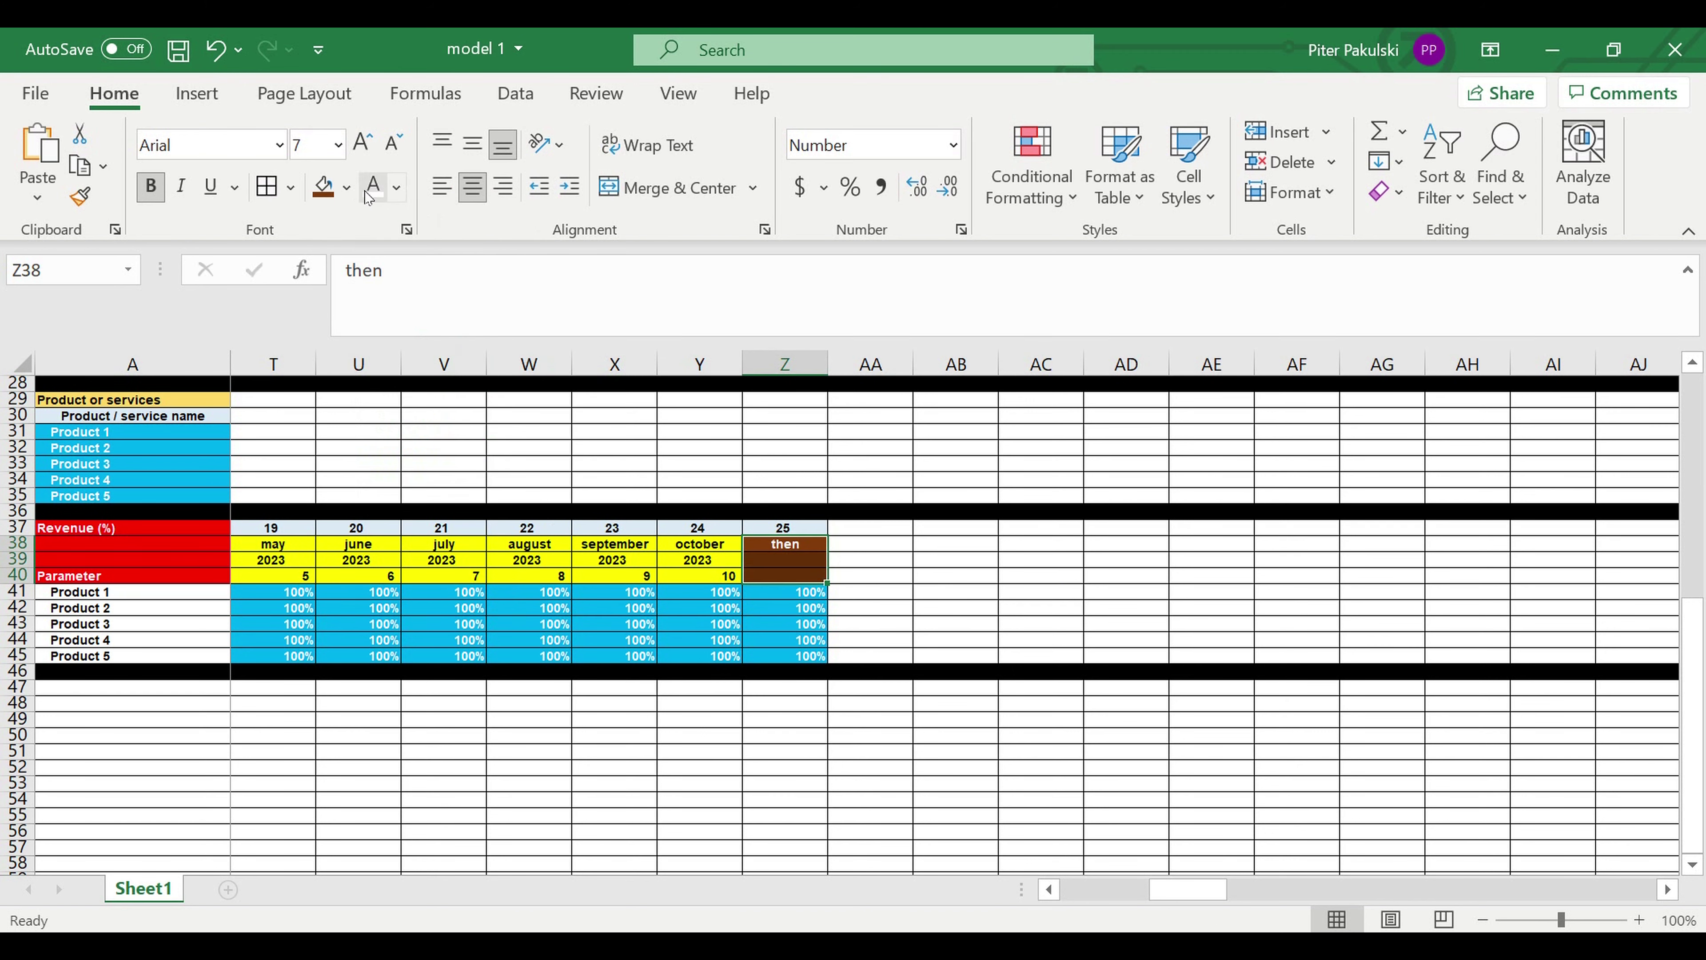
pyautogui.click(1112, 595)
pyautogui.moveTo(1187, 895); pyautogui.dragTo(763, 912)
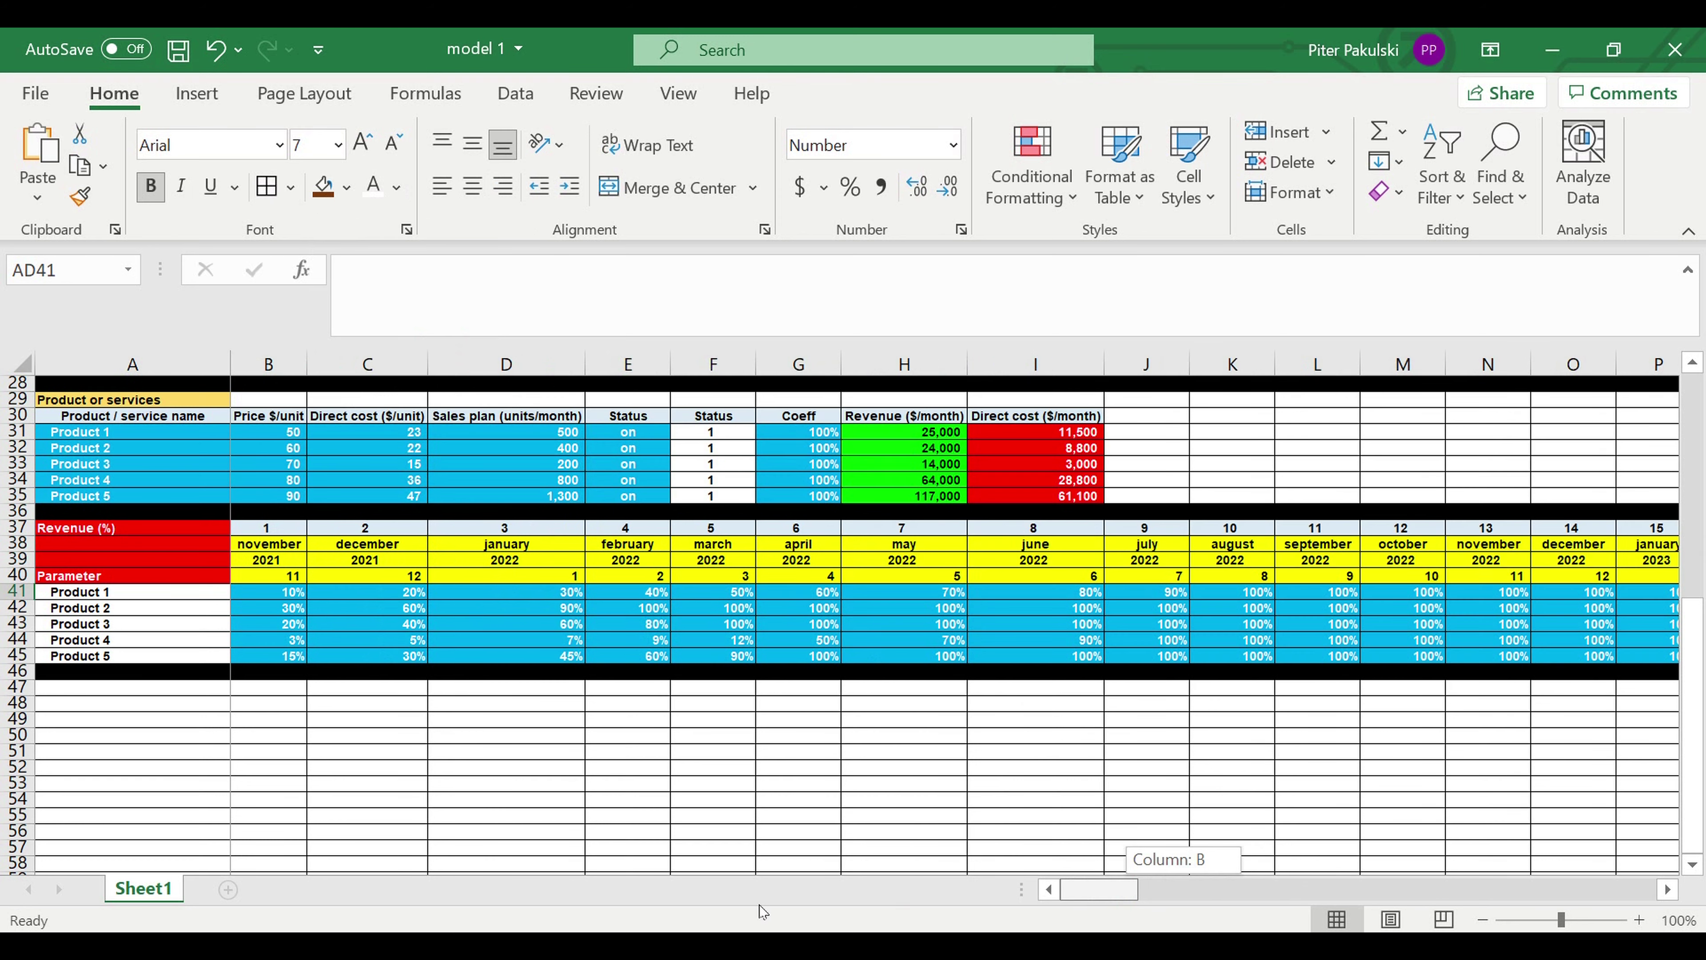
# Copy rows 37–46 and paste the Revenue (%) block starting at row 47
pyautogui.moveTo(17, 528); pyautogui.dragTo(17, 685)
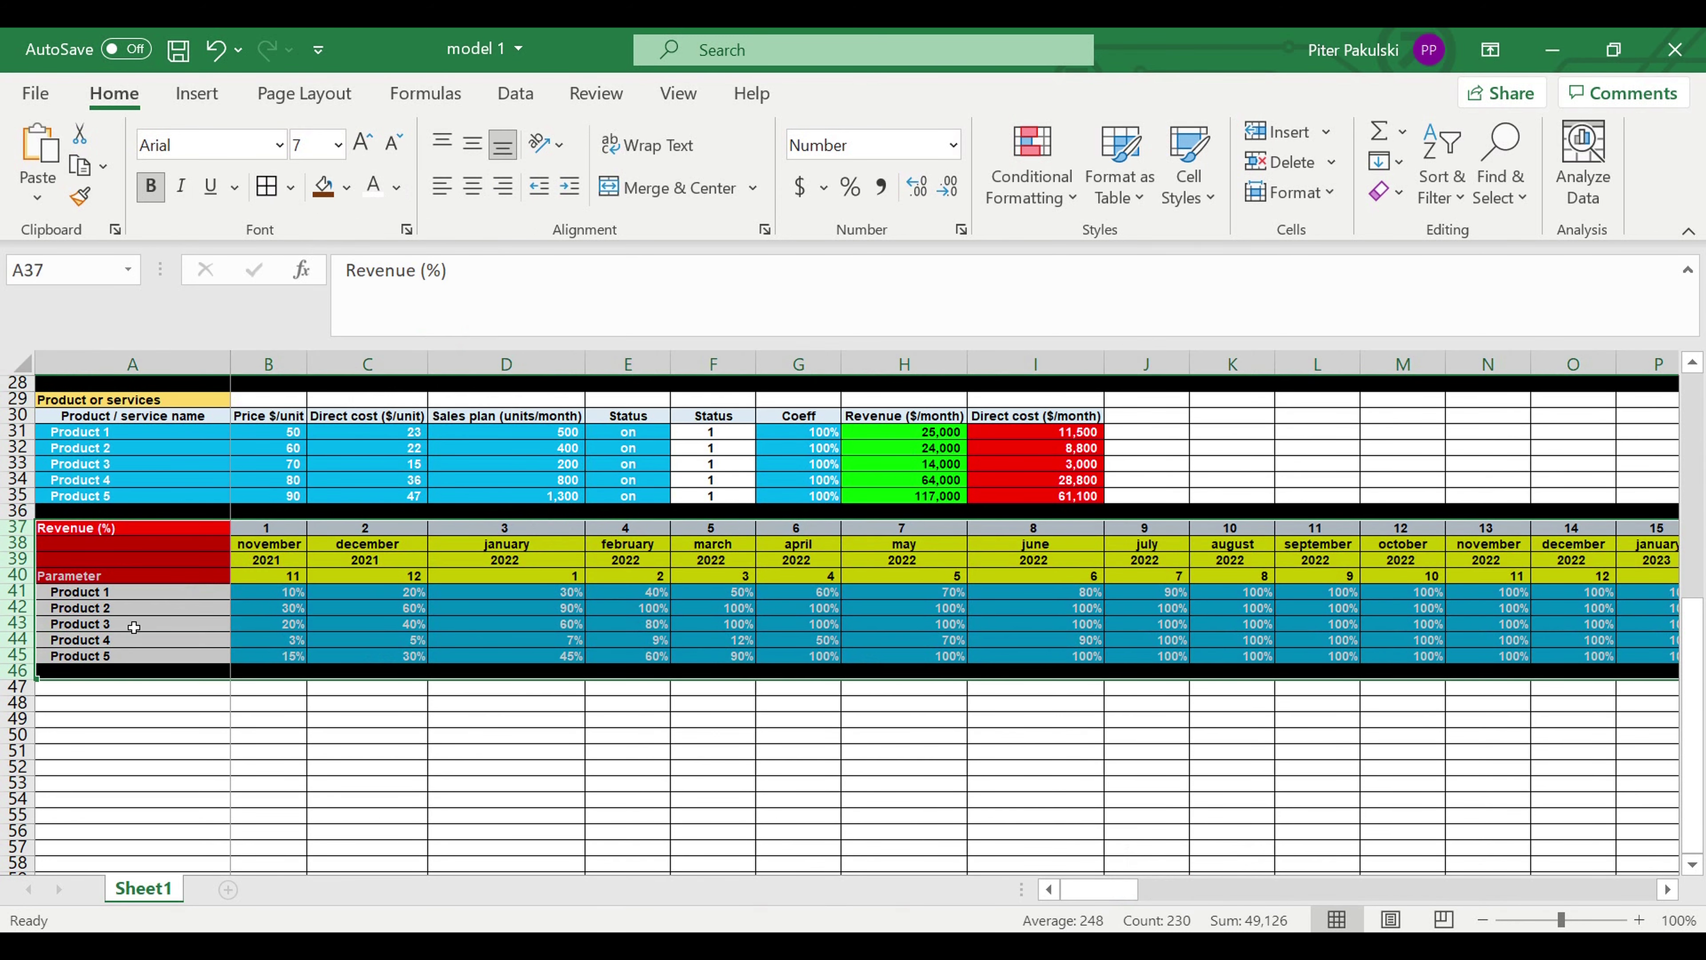
pyautogui.rightClick(134, 609)
pyautogui.click(188, 176)
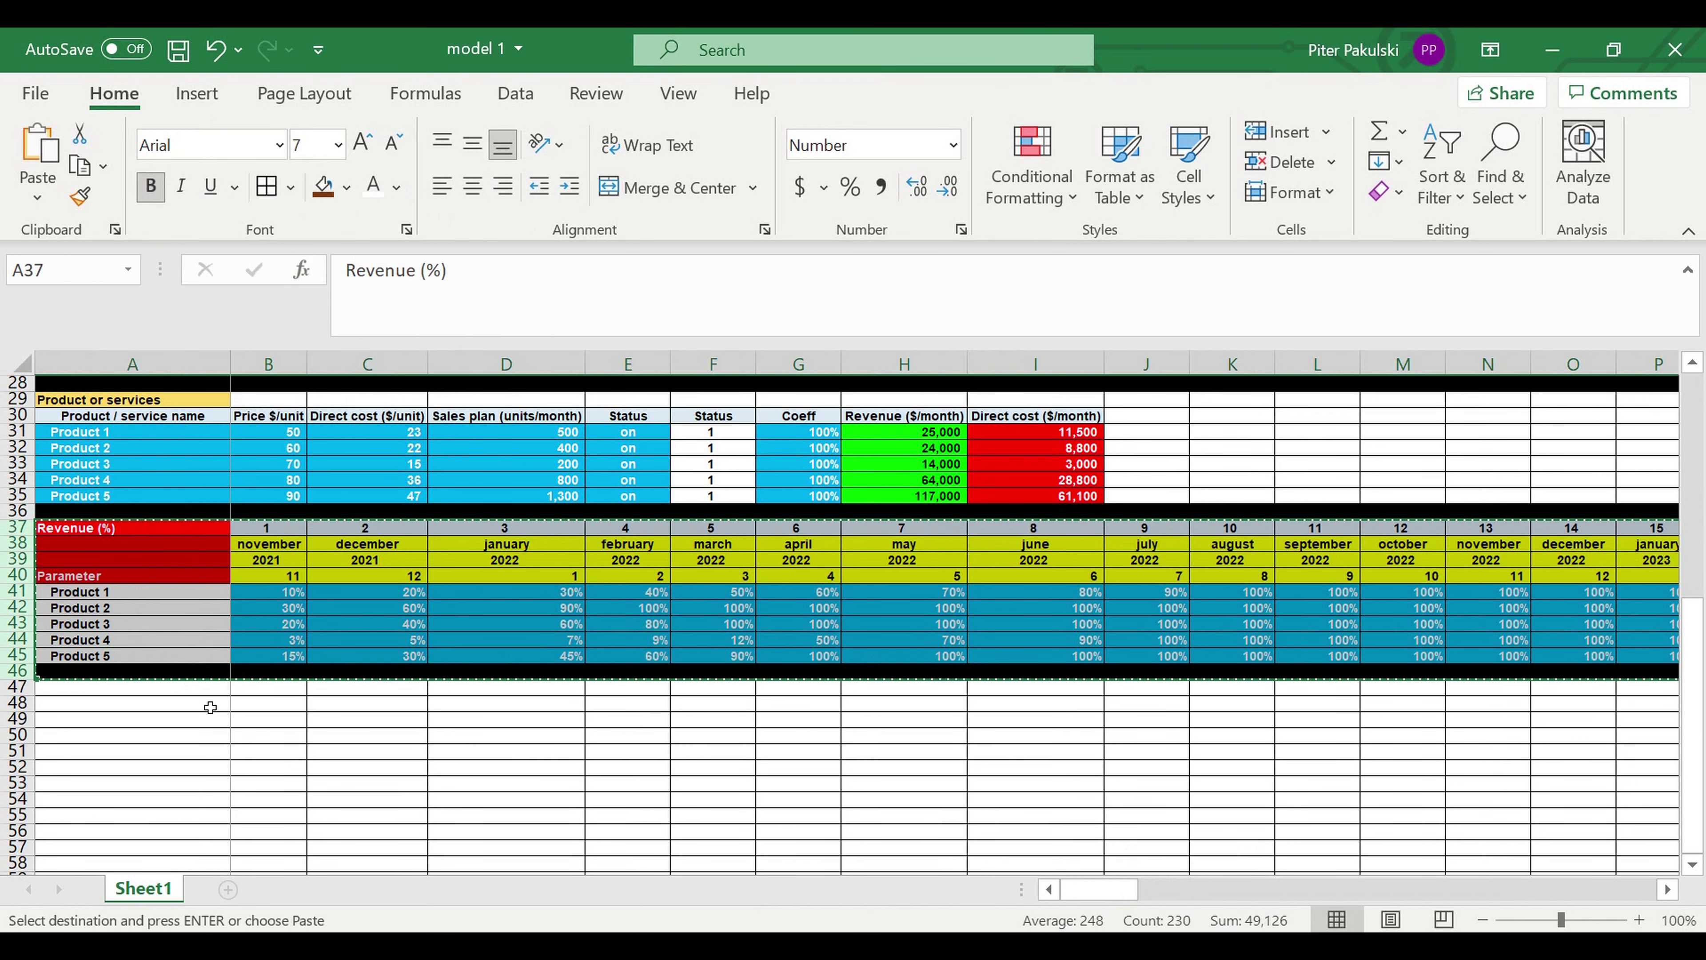
pyautogui.click(182, 693)
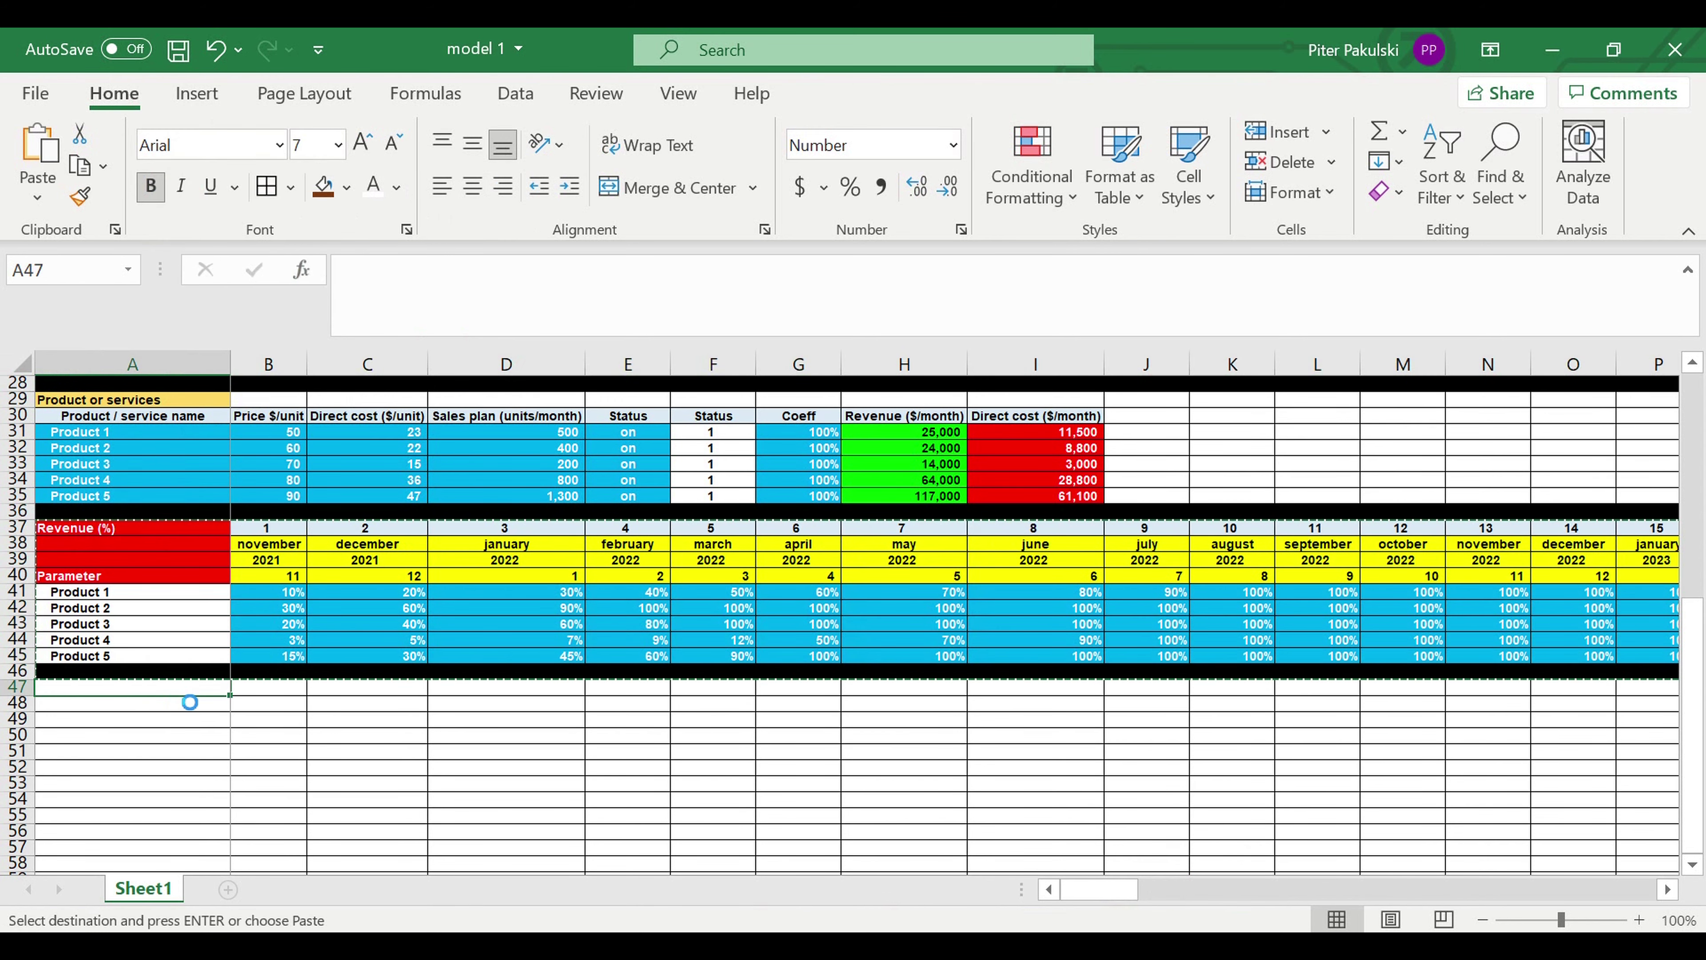
pyautogui.hotkey('ctrl', 'v')
pyautogui.click(713, 623)
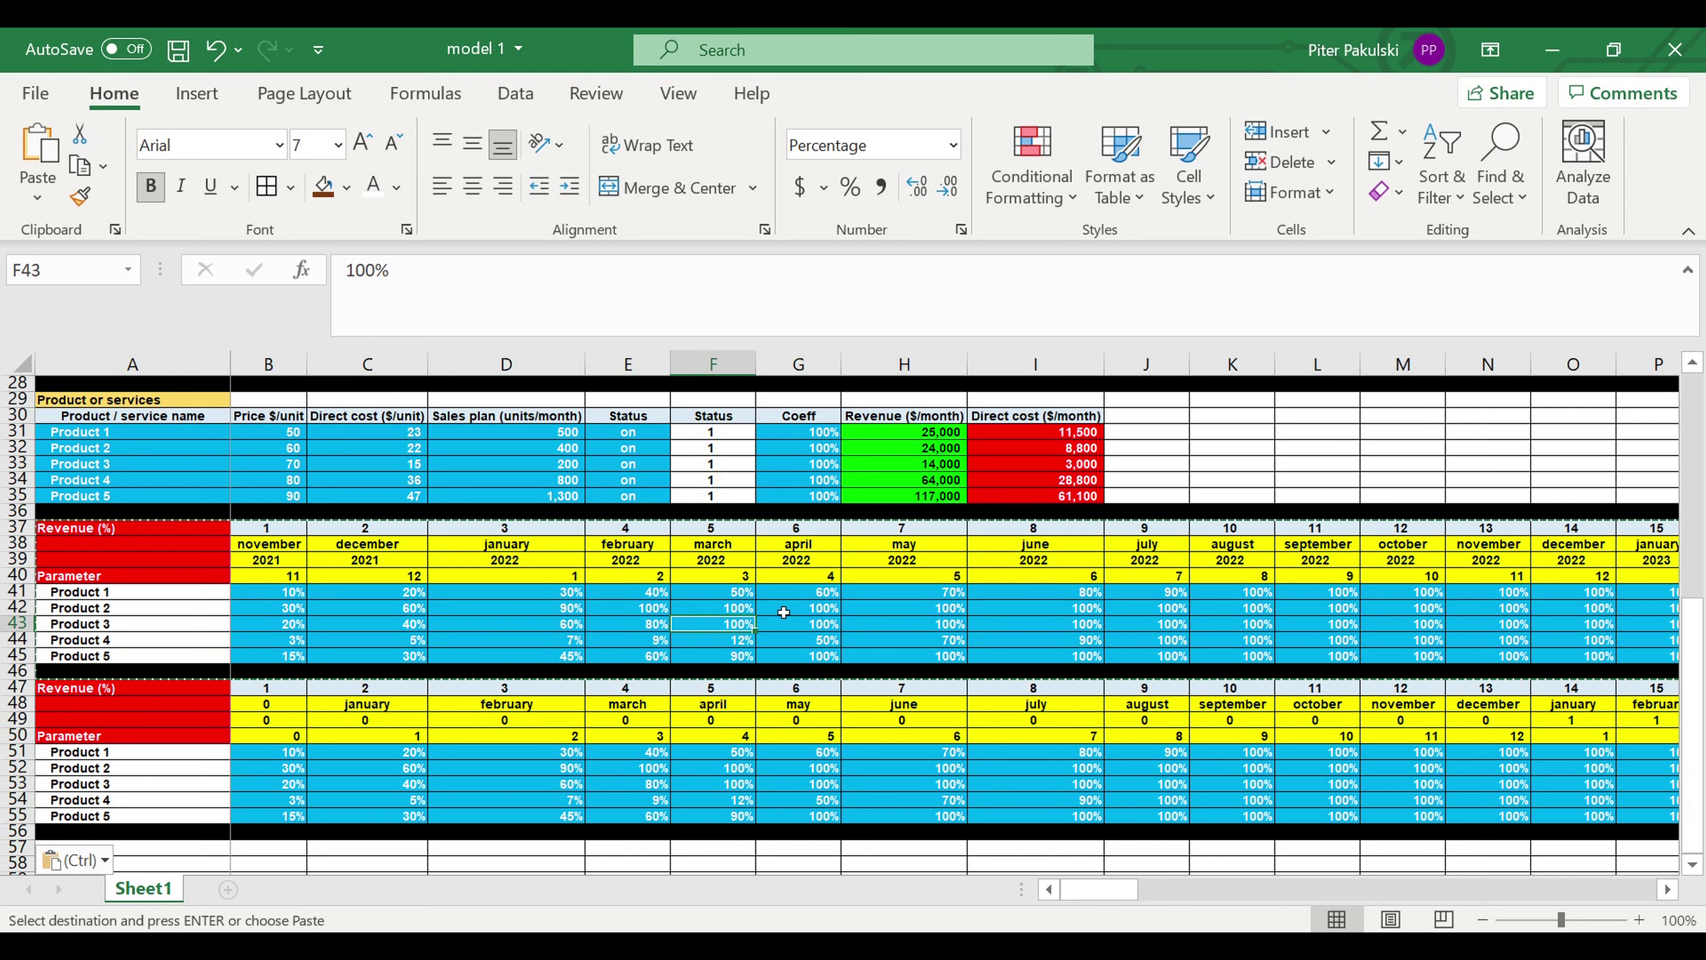
pyautogui.scroll(-1, 532, 648)
pyautogui.scroll(-2, 533, 647)
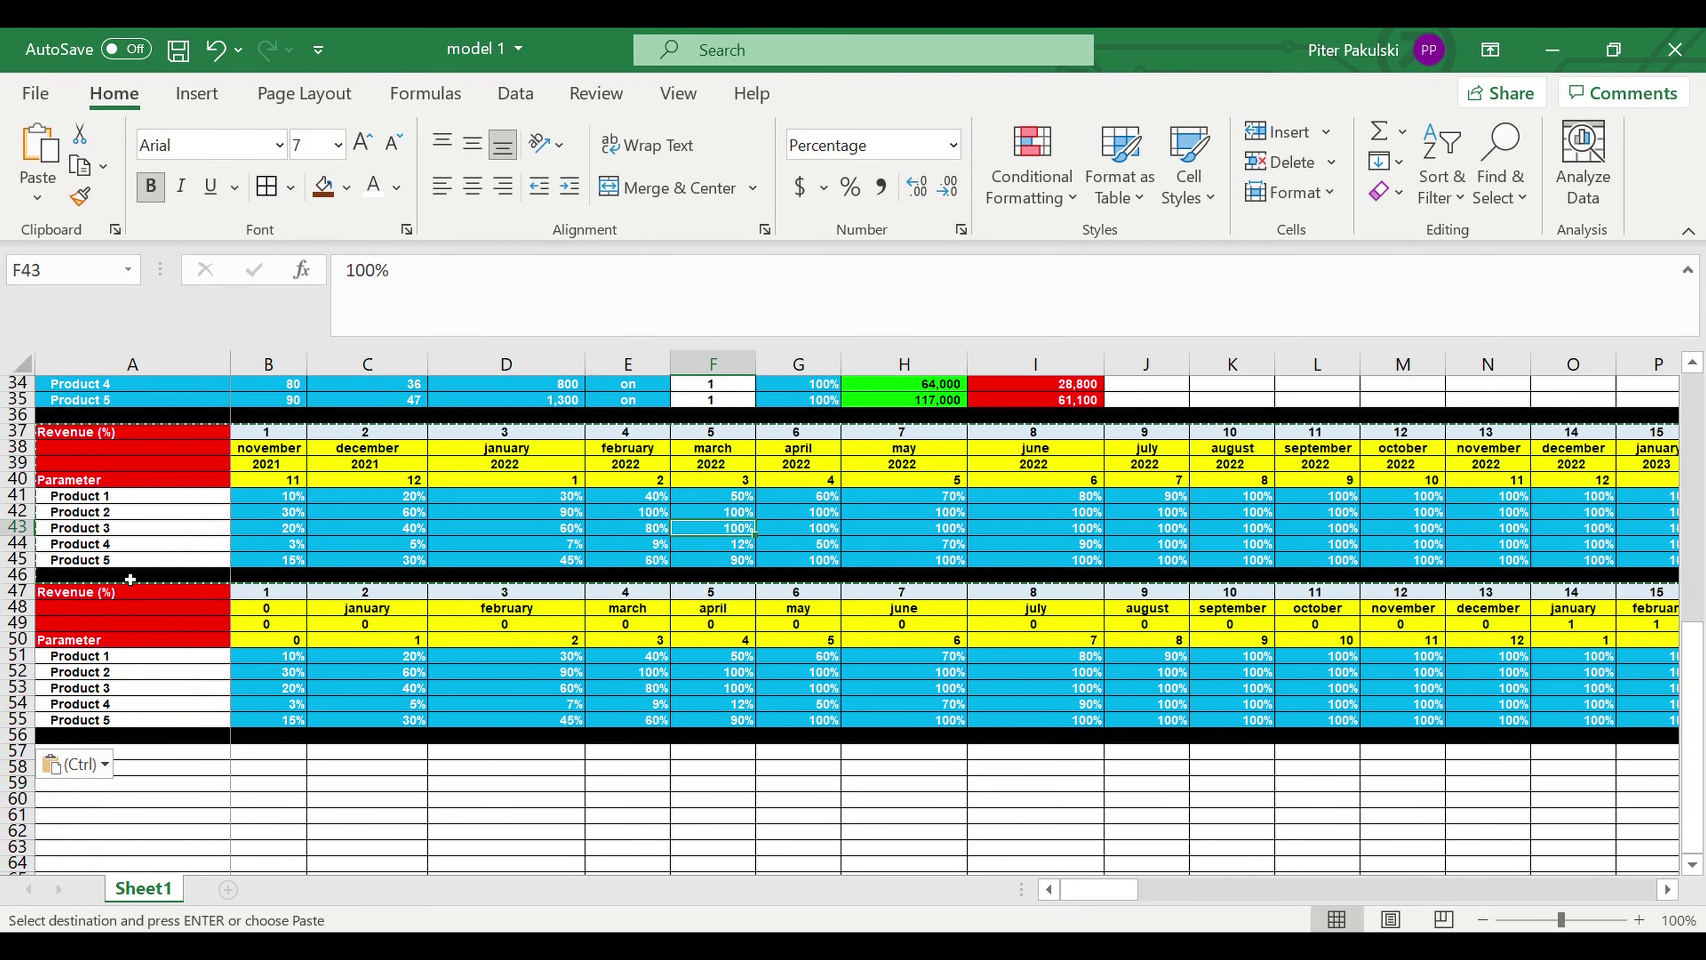
# Rename the copied block's title in A47 to 'Revenue ($)'
pyautogui.click(108, 591)
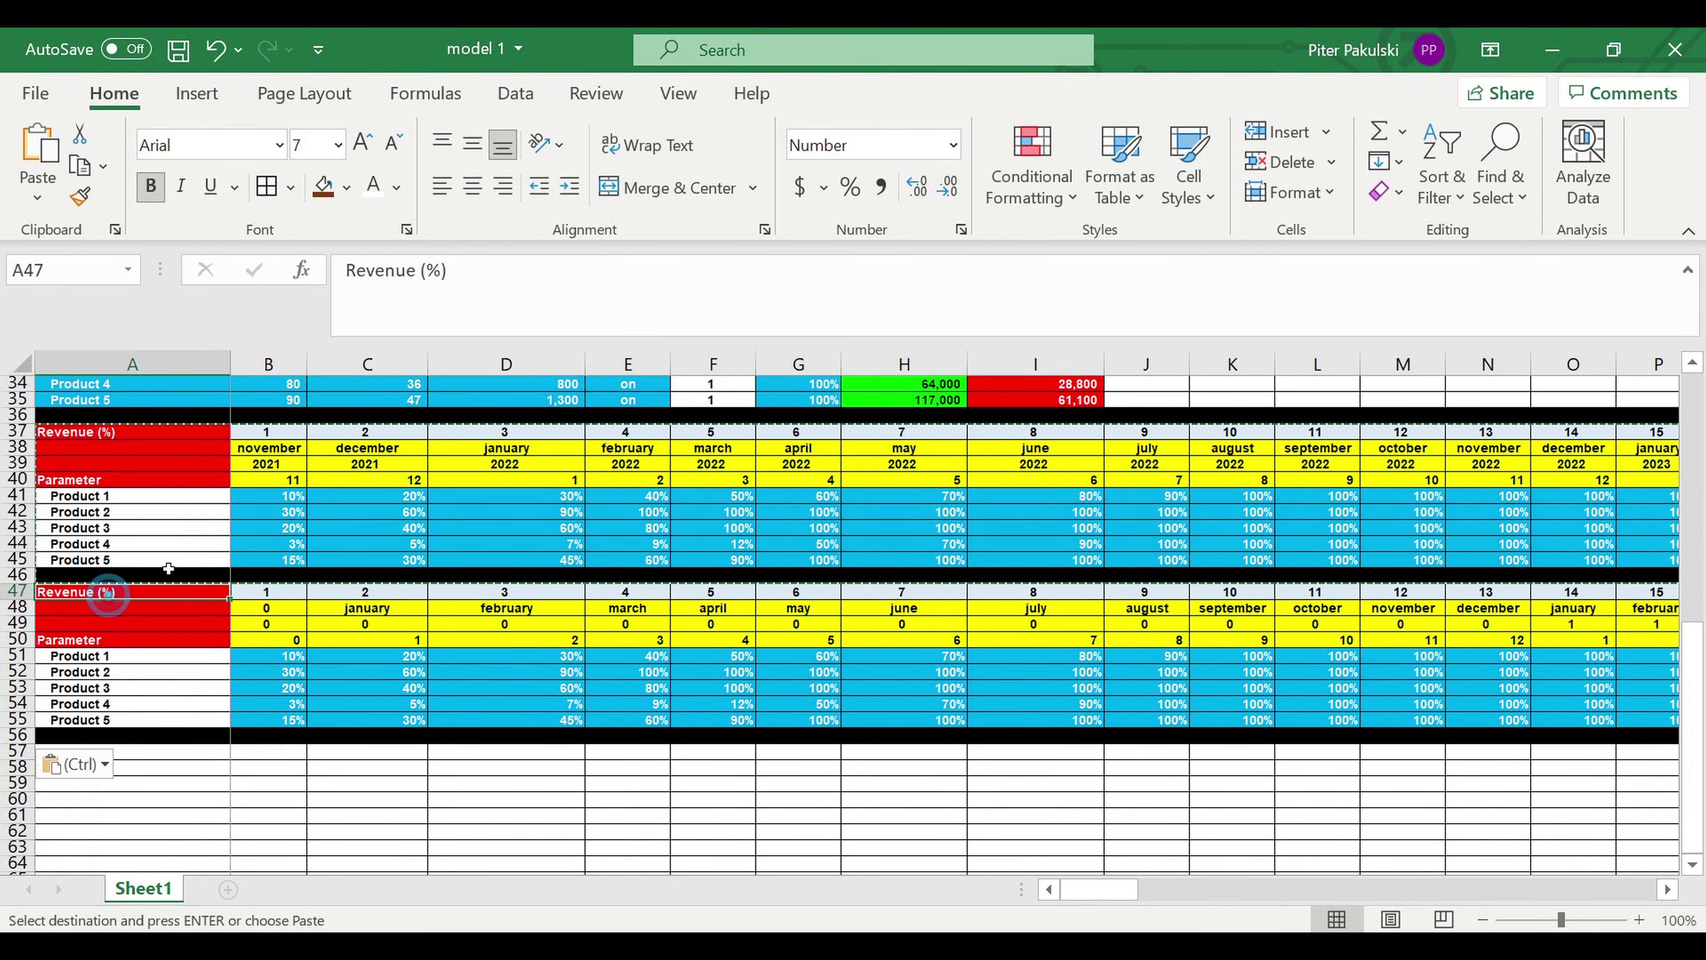
pyautogui.press('Escape')
pyautogui.doubleClick(440, 282)
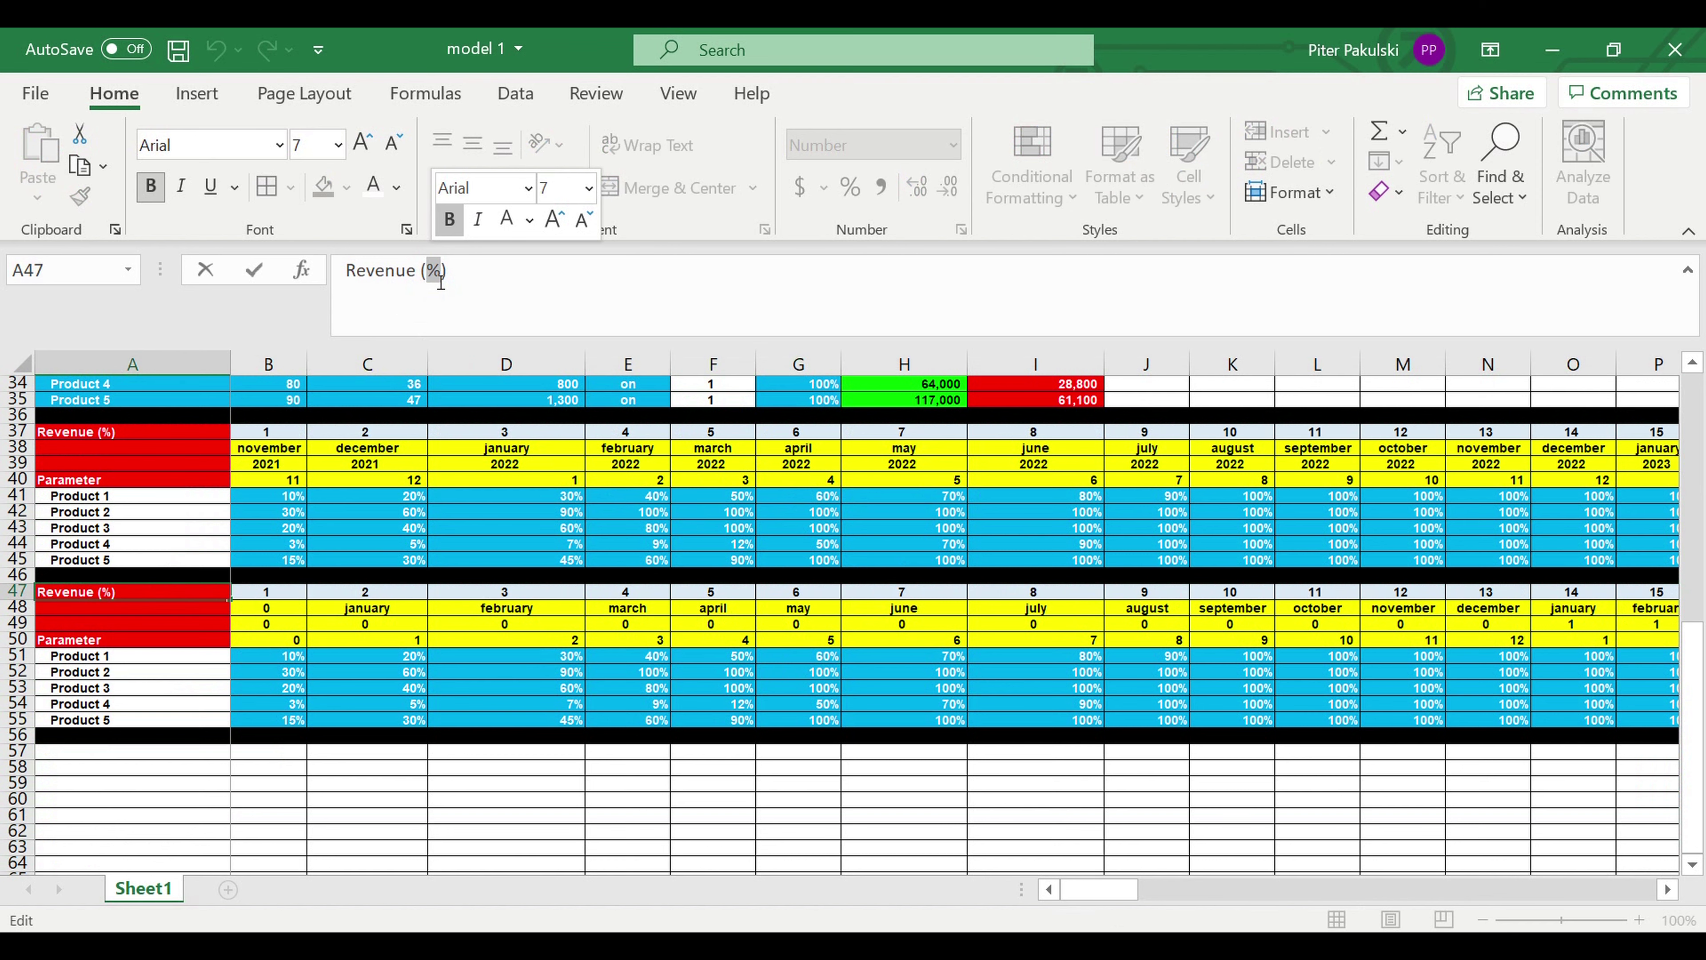
pyautogui.write('$')
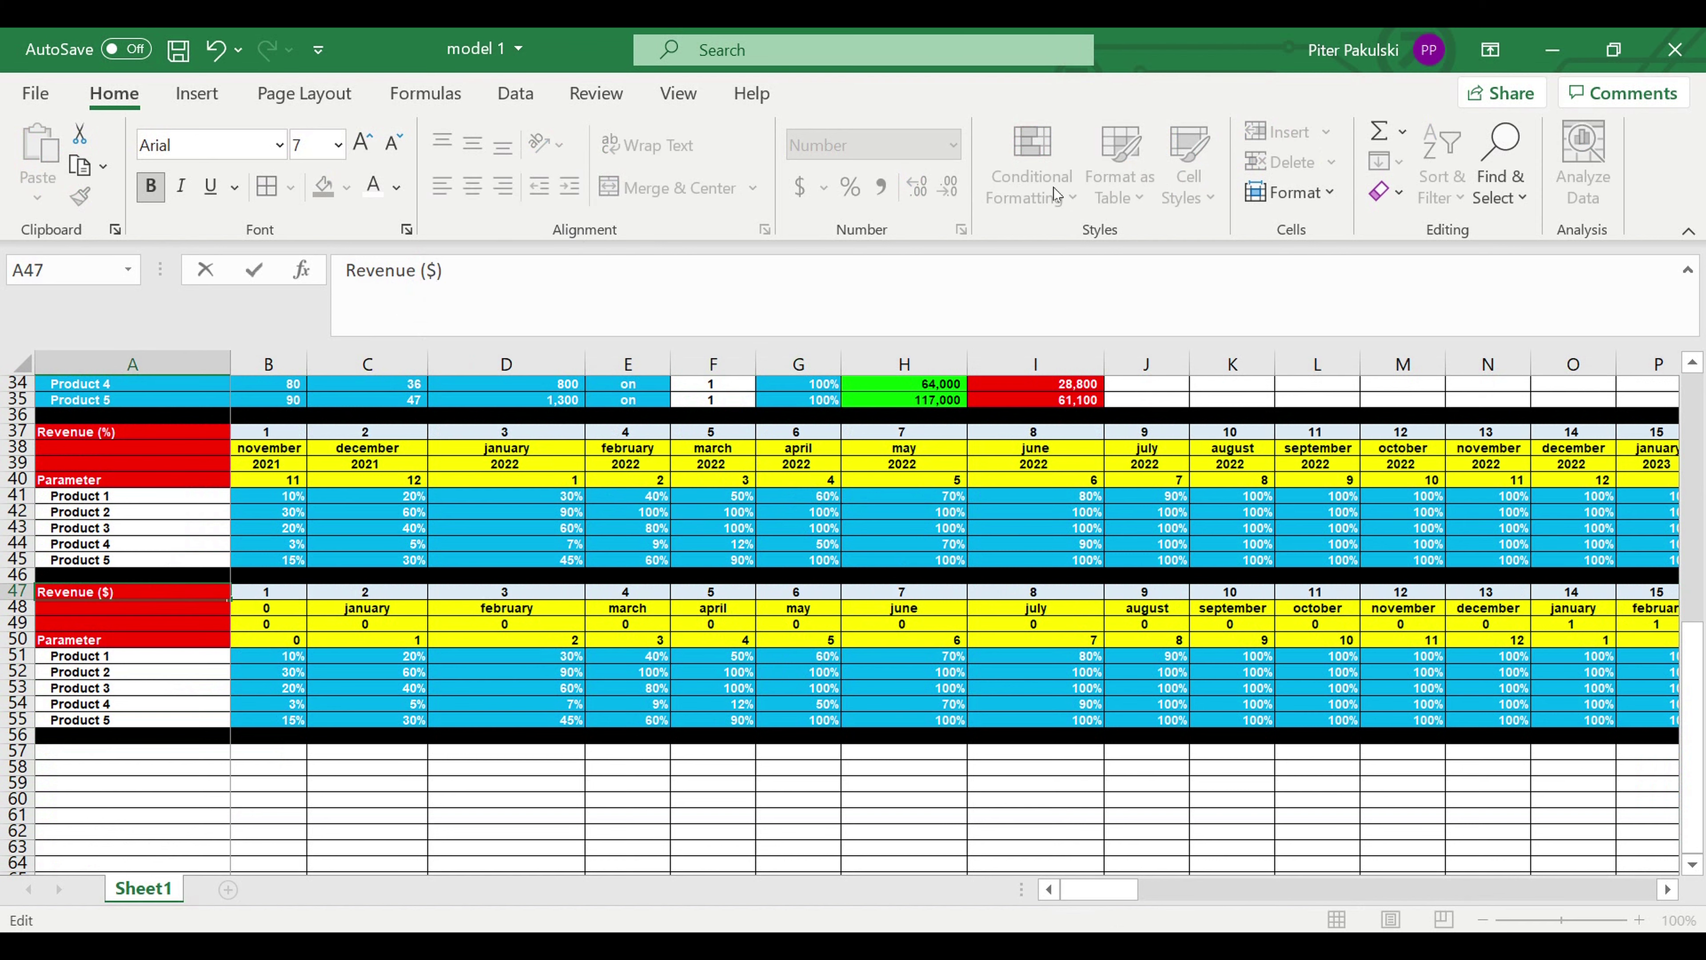
pyautogui.click(455, 643)
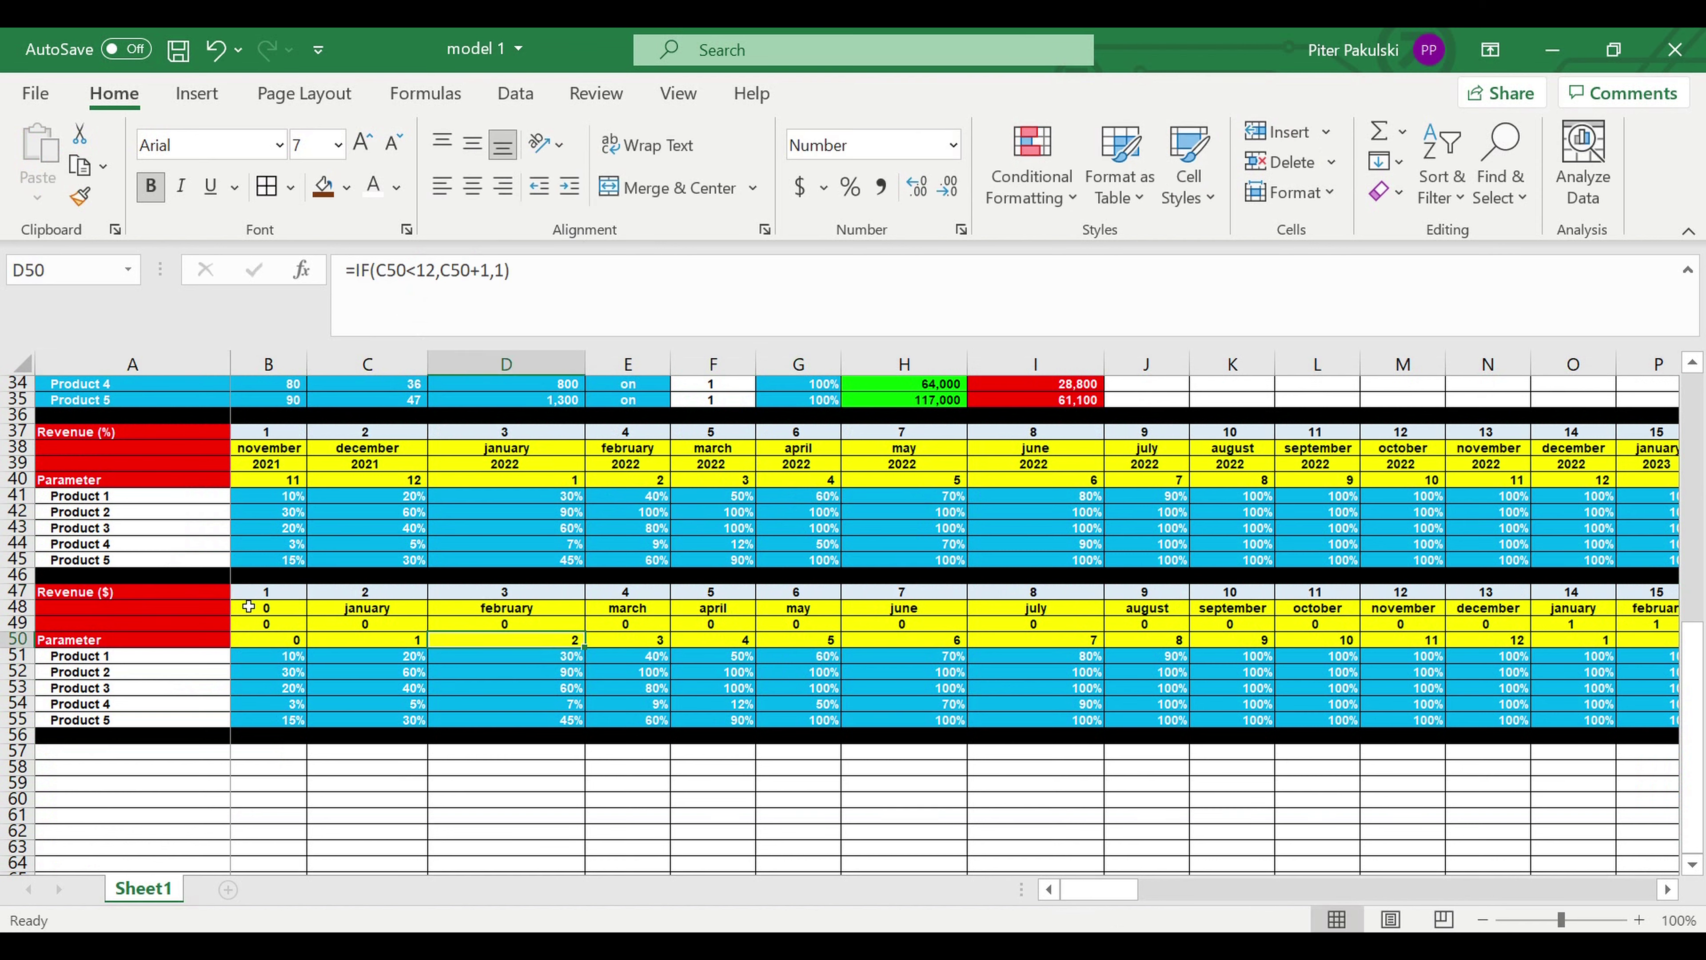
# Link B48 to B38 with =B38 and fill the link down to B50
pyautogui.click(261, 613)
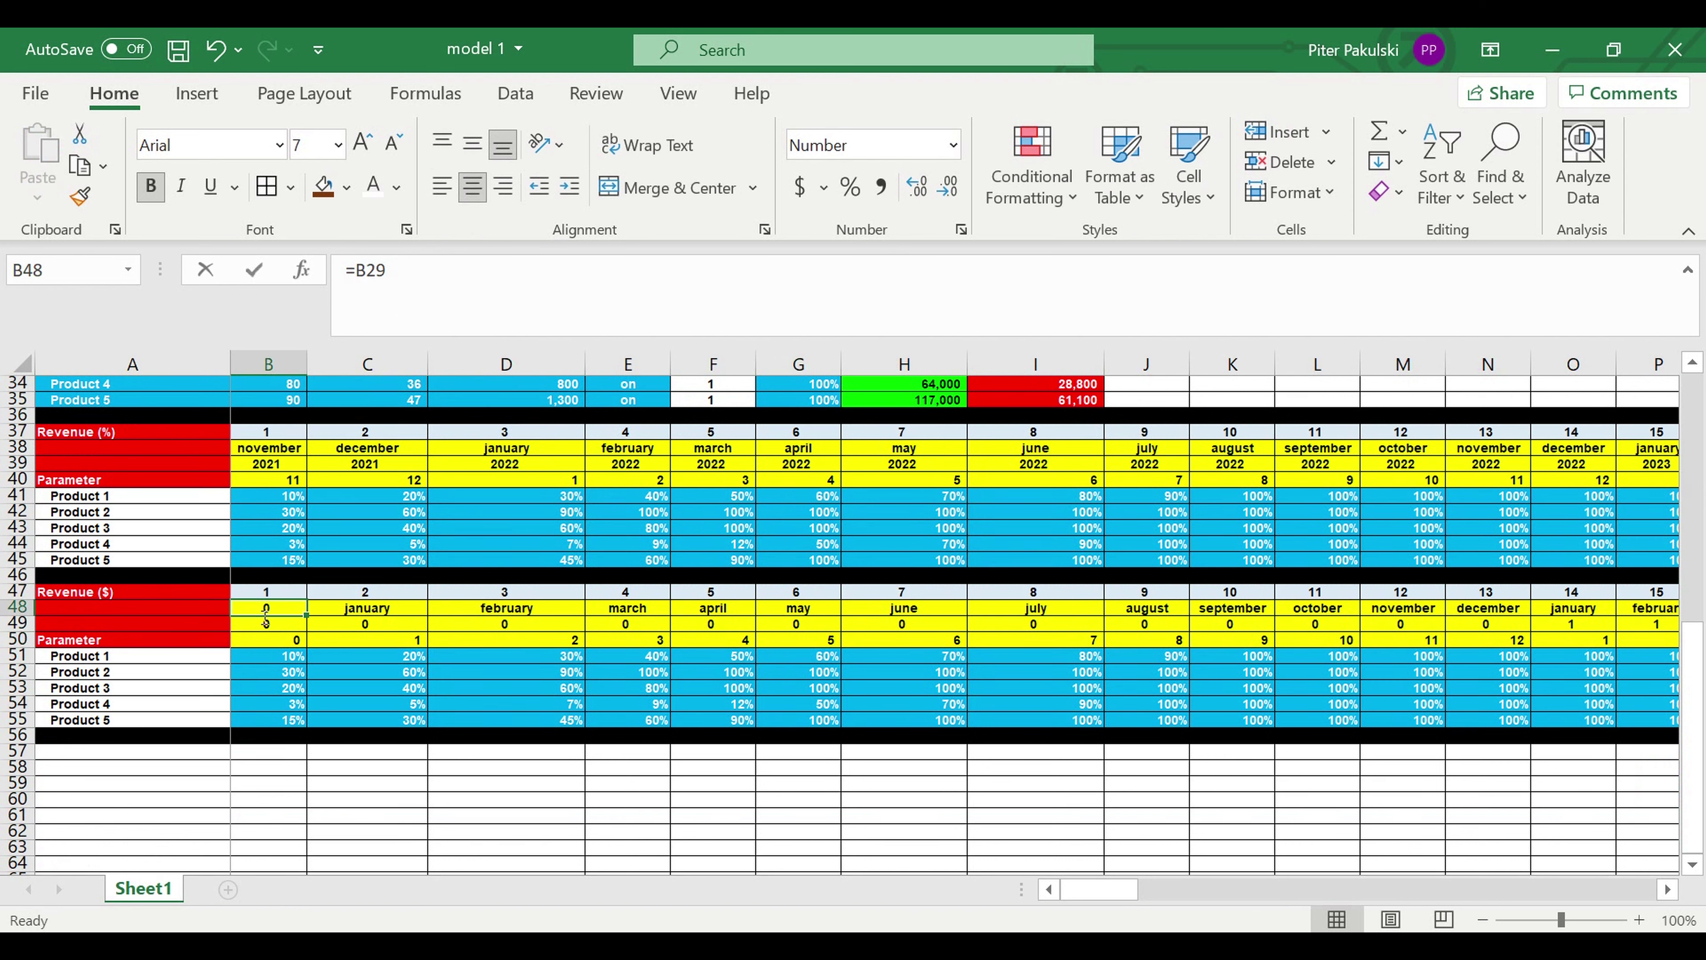
pyautogui.write('=')
pyautogui.click(258, 448)
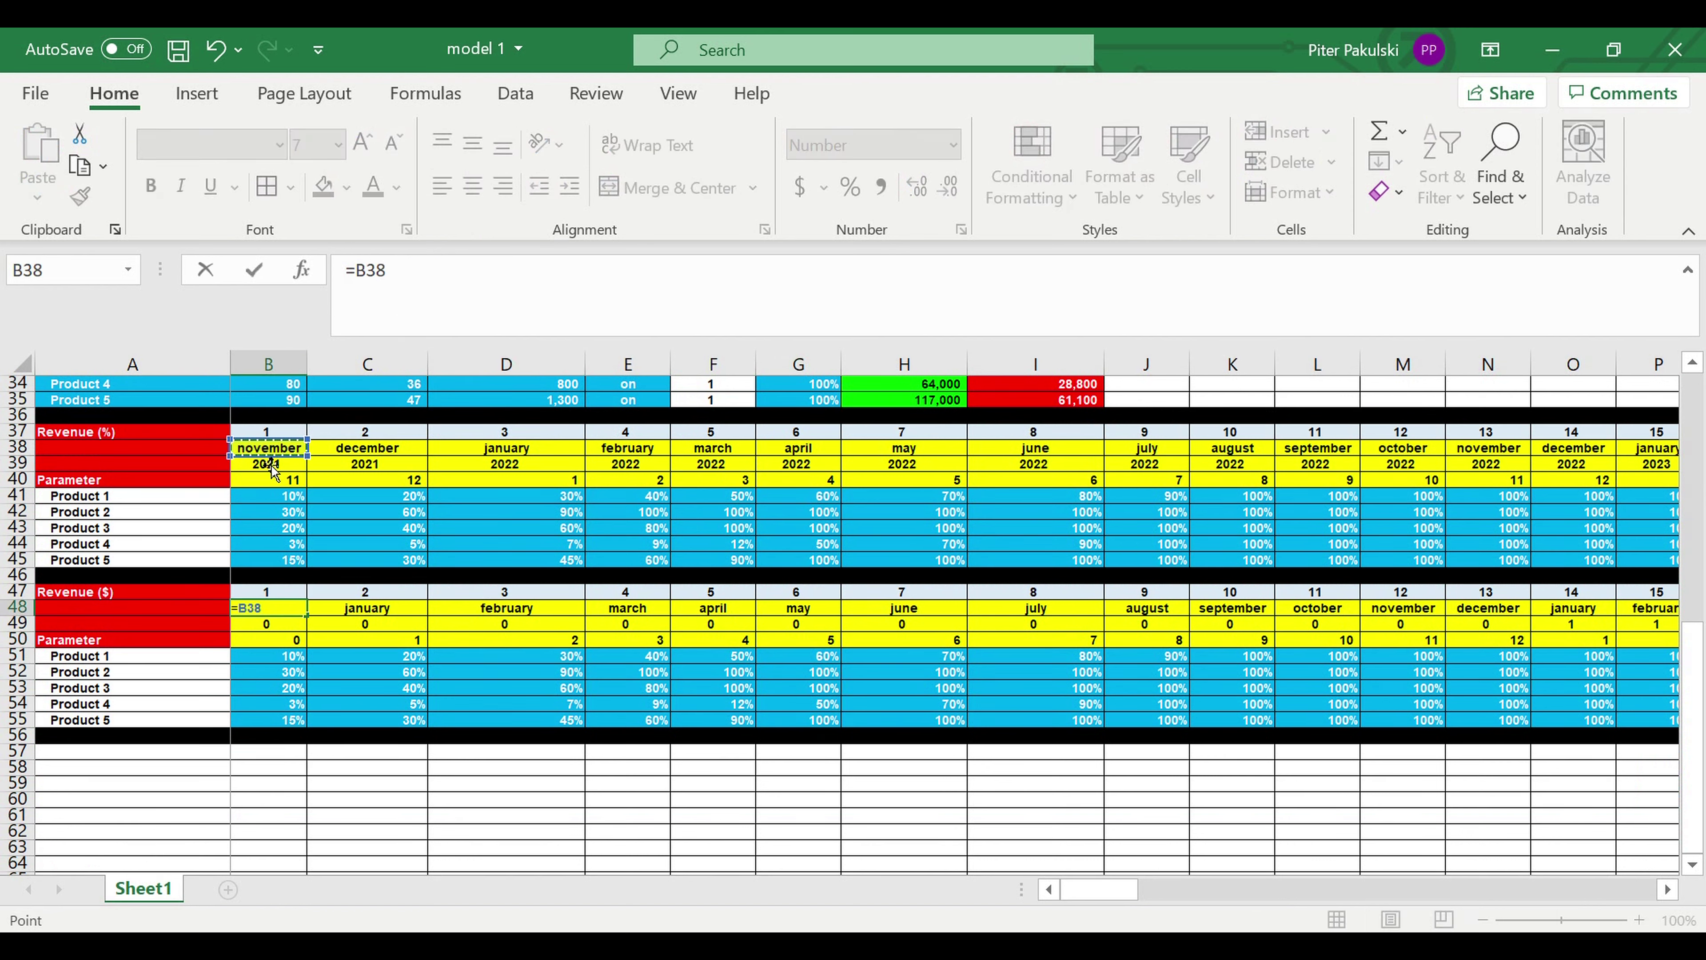
pyautogui.press('Return')
pyautogui.click(295, 612)
pyautogui.moveTo(316, 616); pyautogui.dragTo(328, 650)
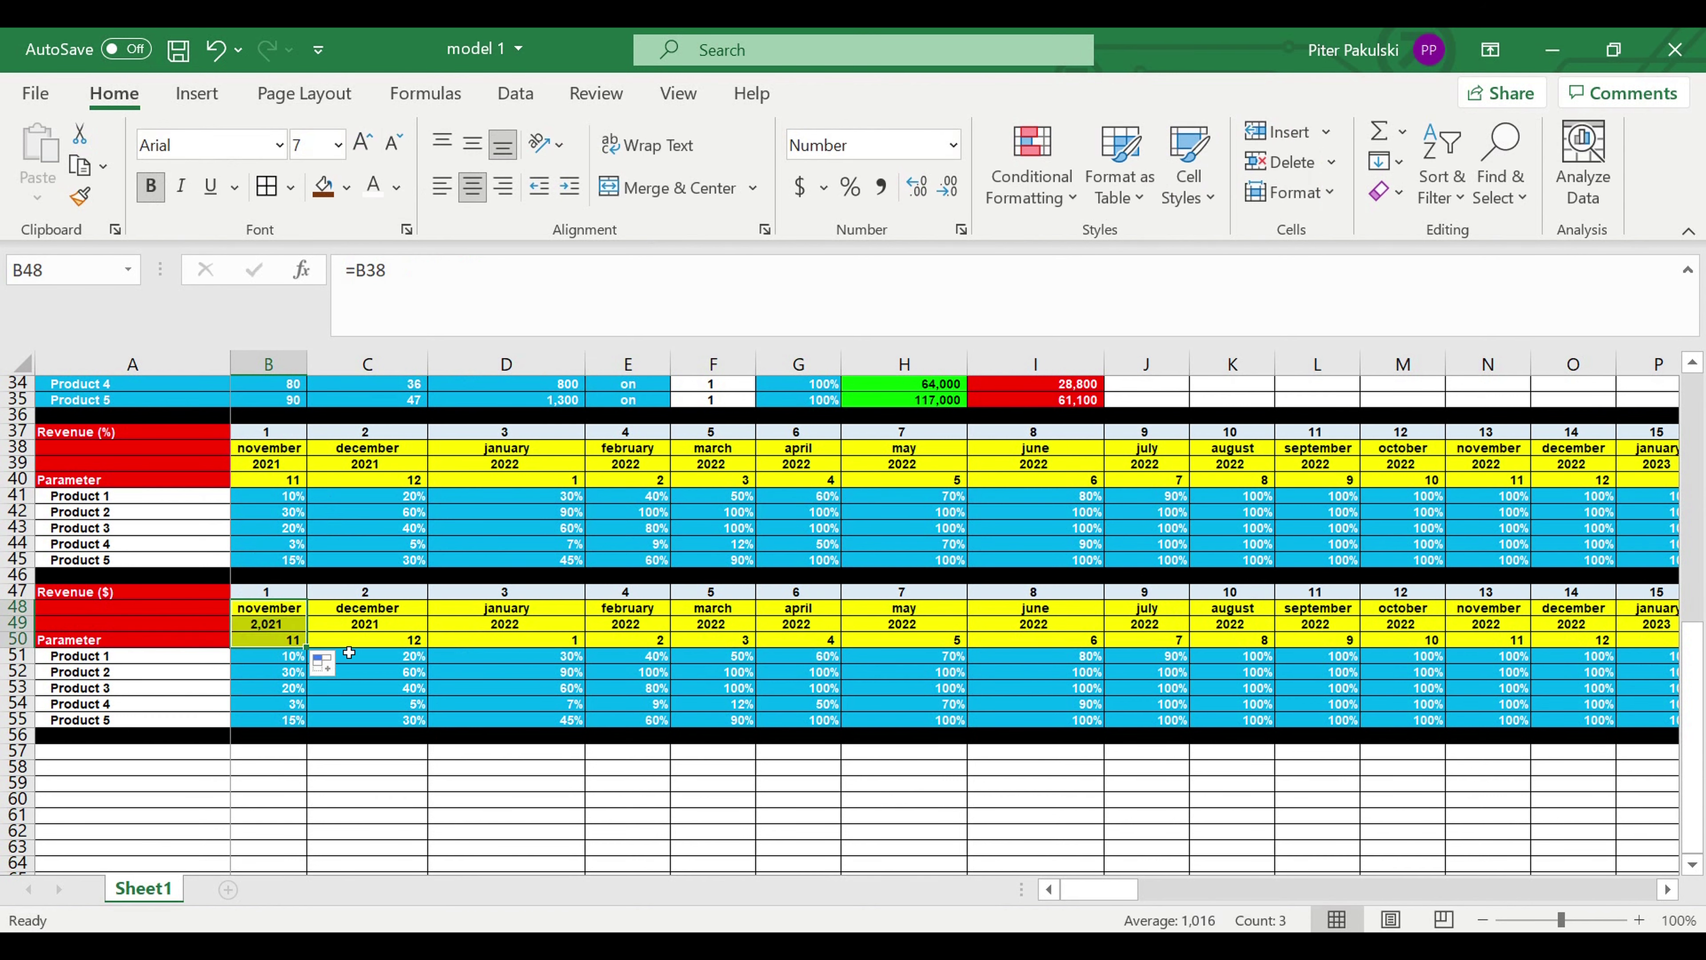
# Remove the thousands separator from year cell B49, fill headers across, and clear B51:Y55
pyautogui.click(269, 628)
pyautogui.rightClick(267, 627)
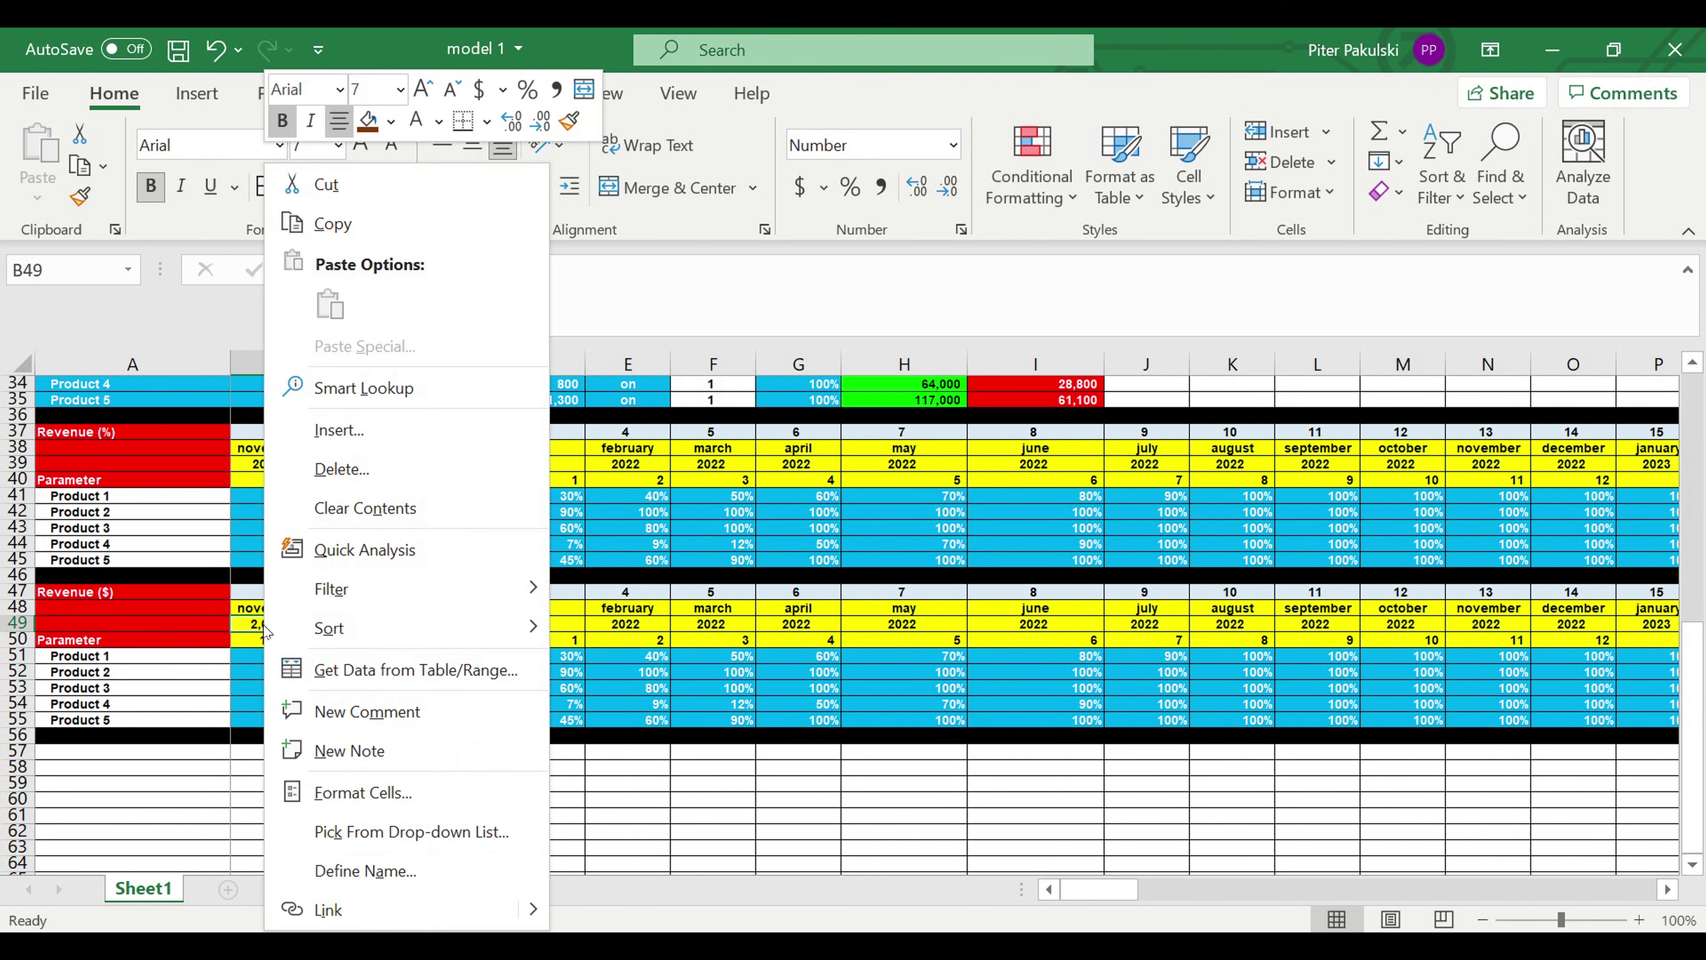
pyautogui.click(357, 786)
pyautogui.click(233, 466)
pyautogui.click(517, 894)
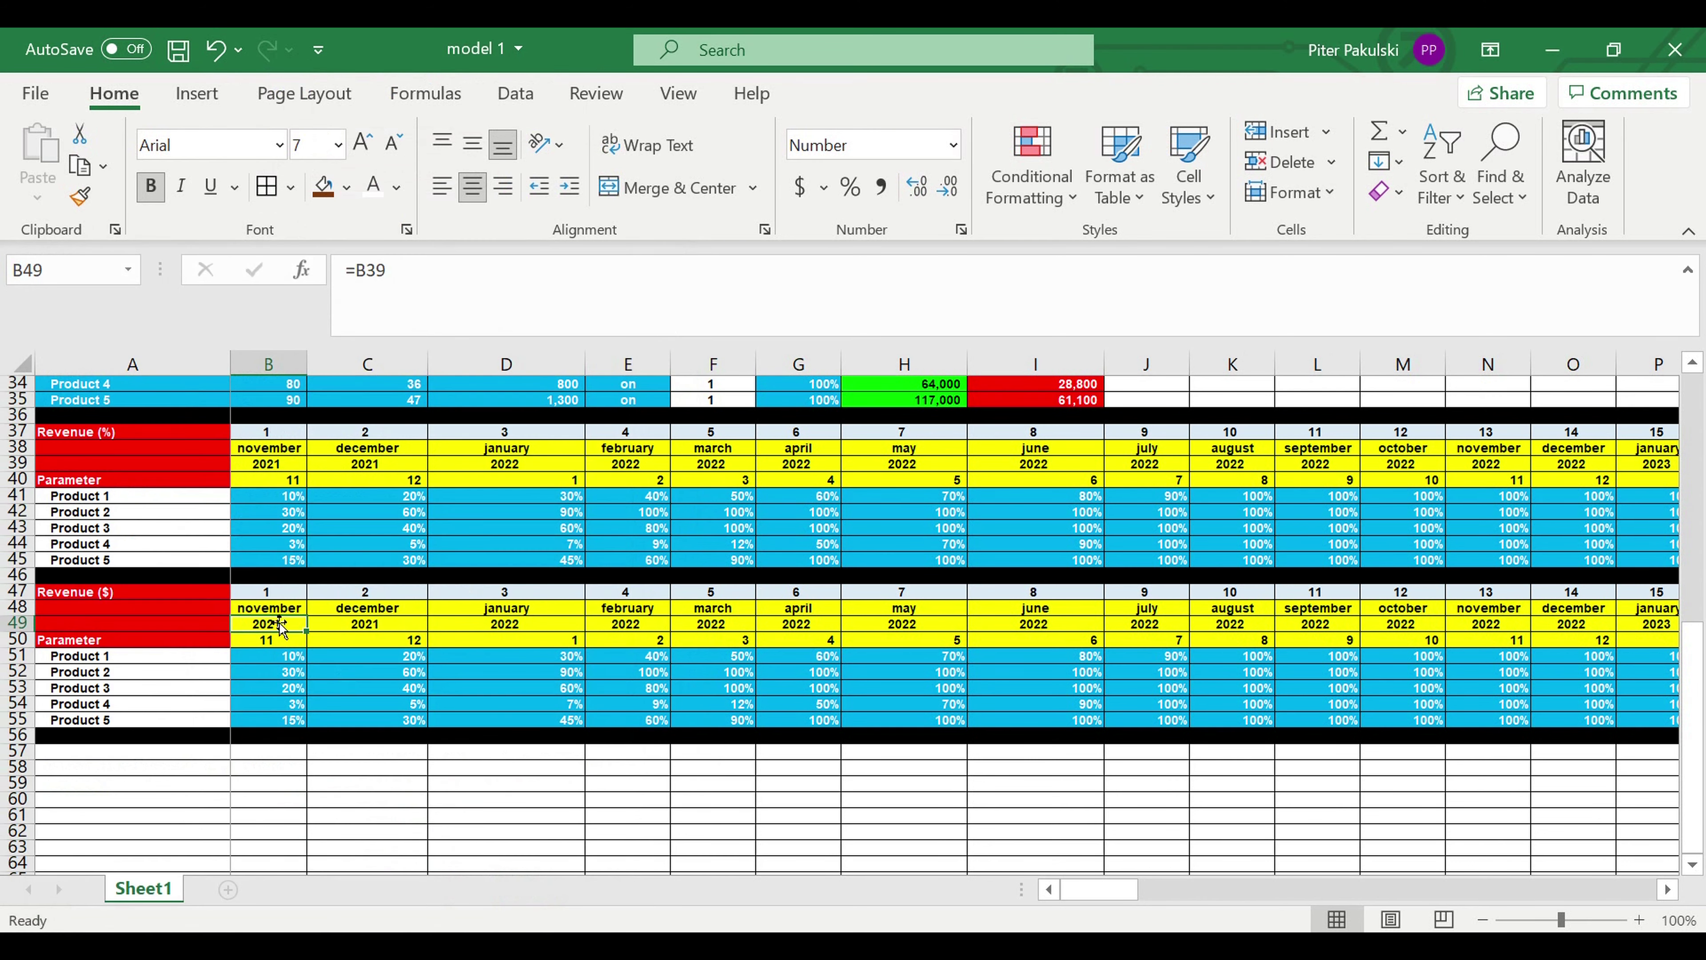
pyautogui.moveTo(269, 608); pyautogui.dragTo(1407, 665)
pyautogui.moveTo(1558, 655); pyautogui.dragTo(266, 714)
pyautogui.moveTo(142, 593); pyautogui.dragTo(131, 648)
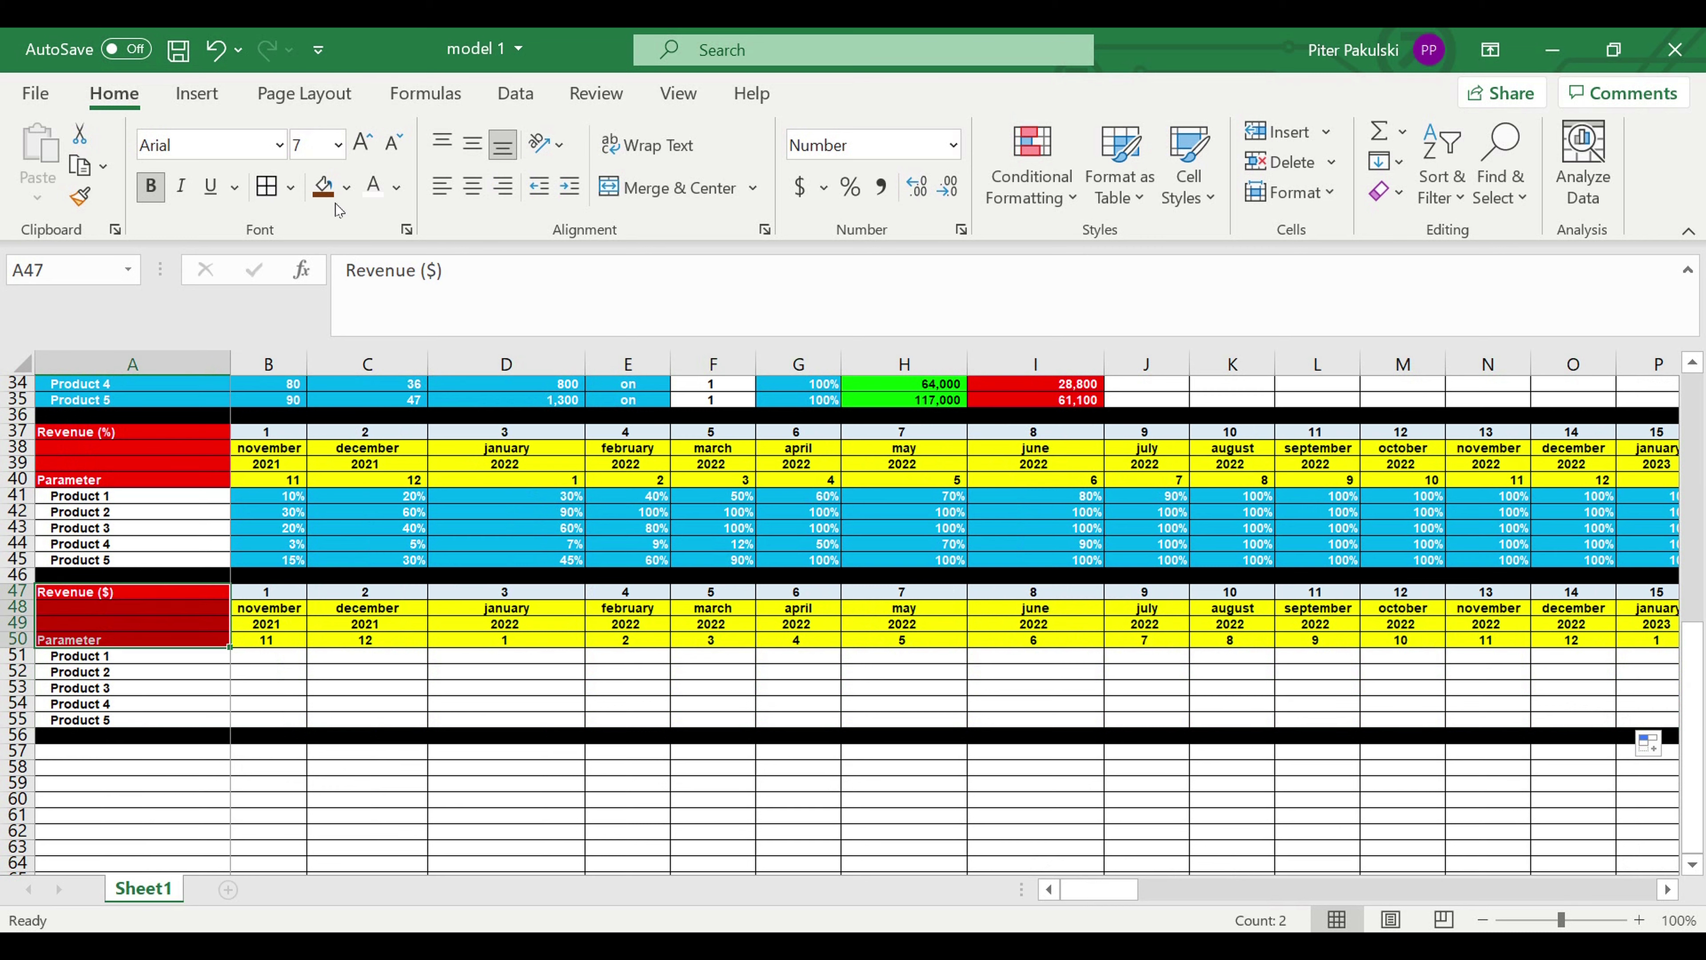
# Fill labels A47:A50 dark orange and enter =$H31*B41 in B51
pyautogui.click(347, 187)
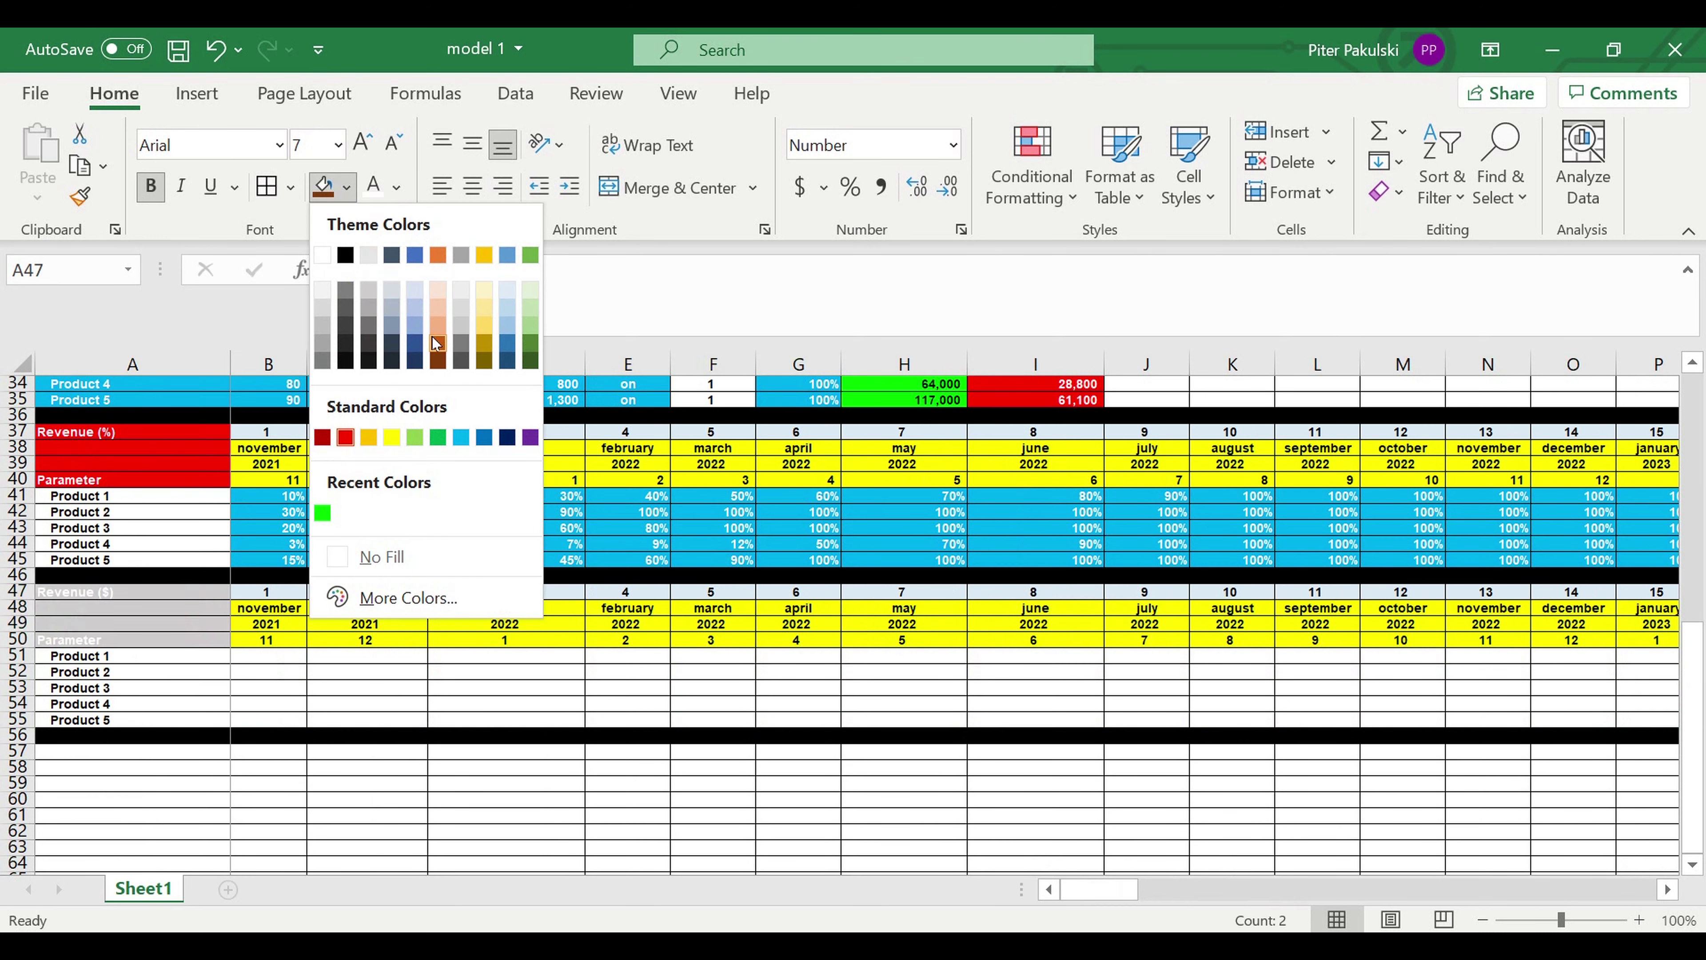
pyautogui.click(438, 362)
pyautogui.click(430, 698)
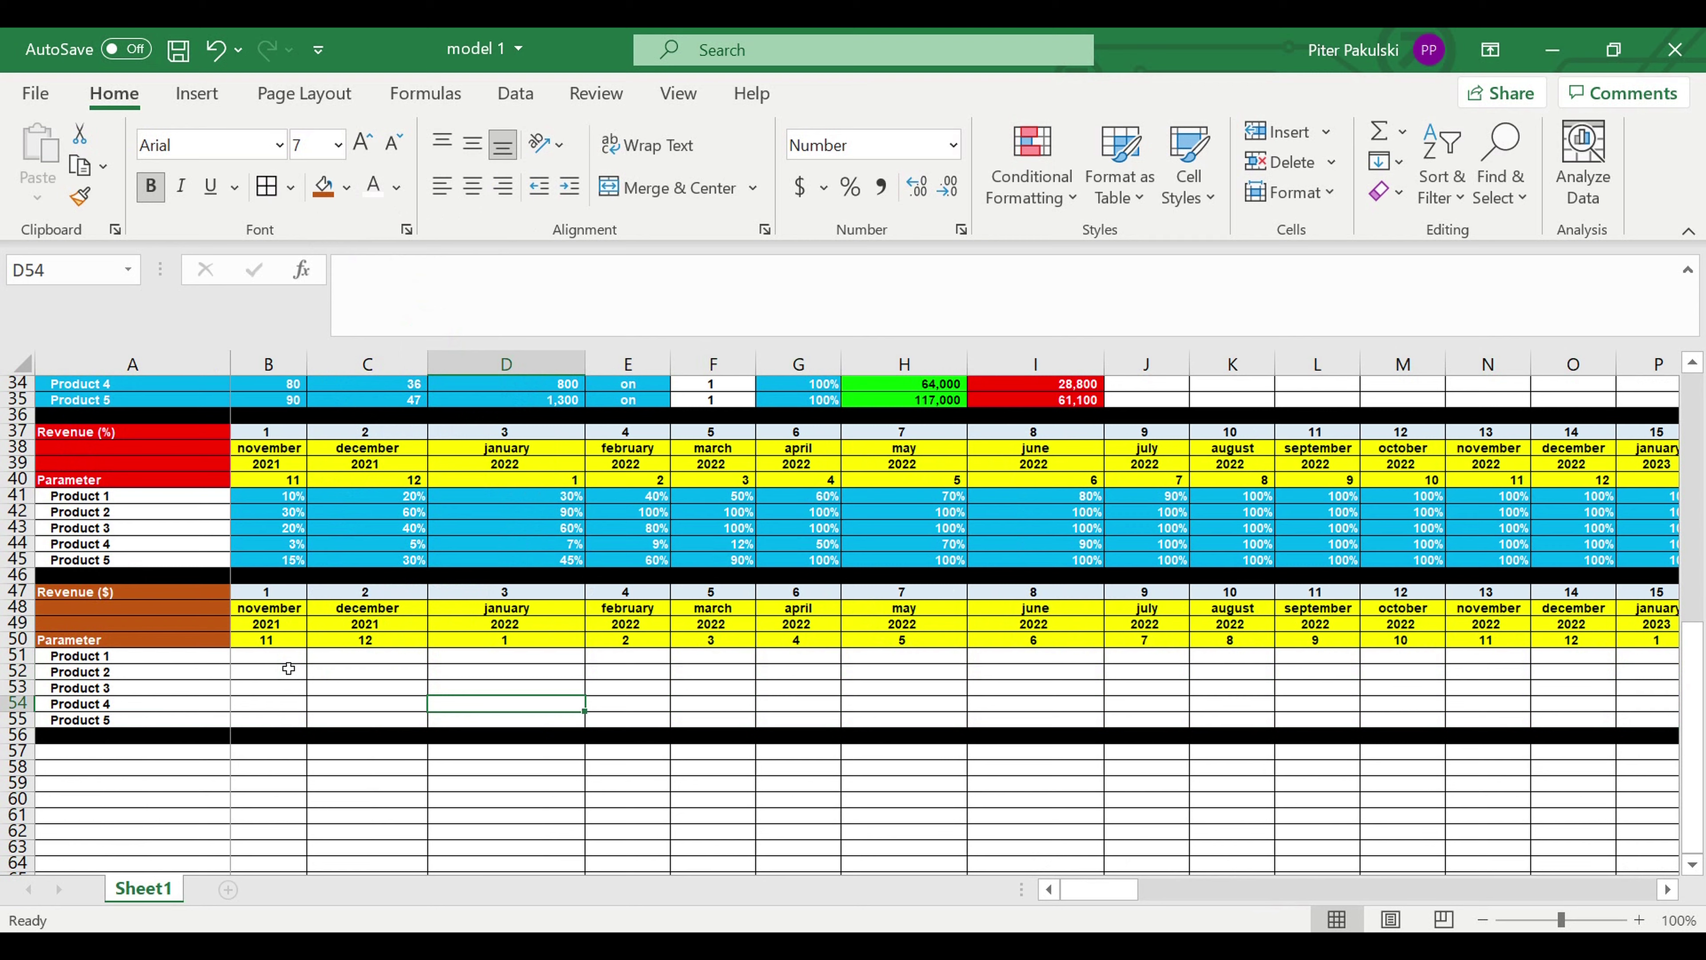
pyautogui.click(283, 661)
pyautogui.write('=')
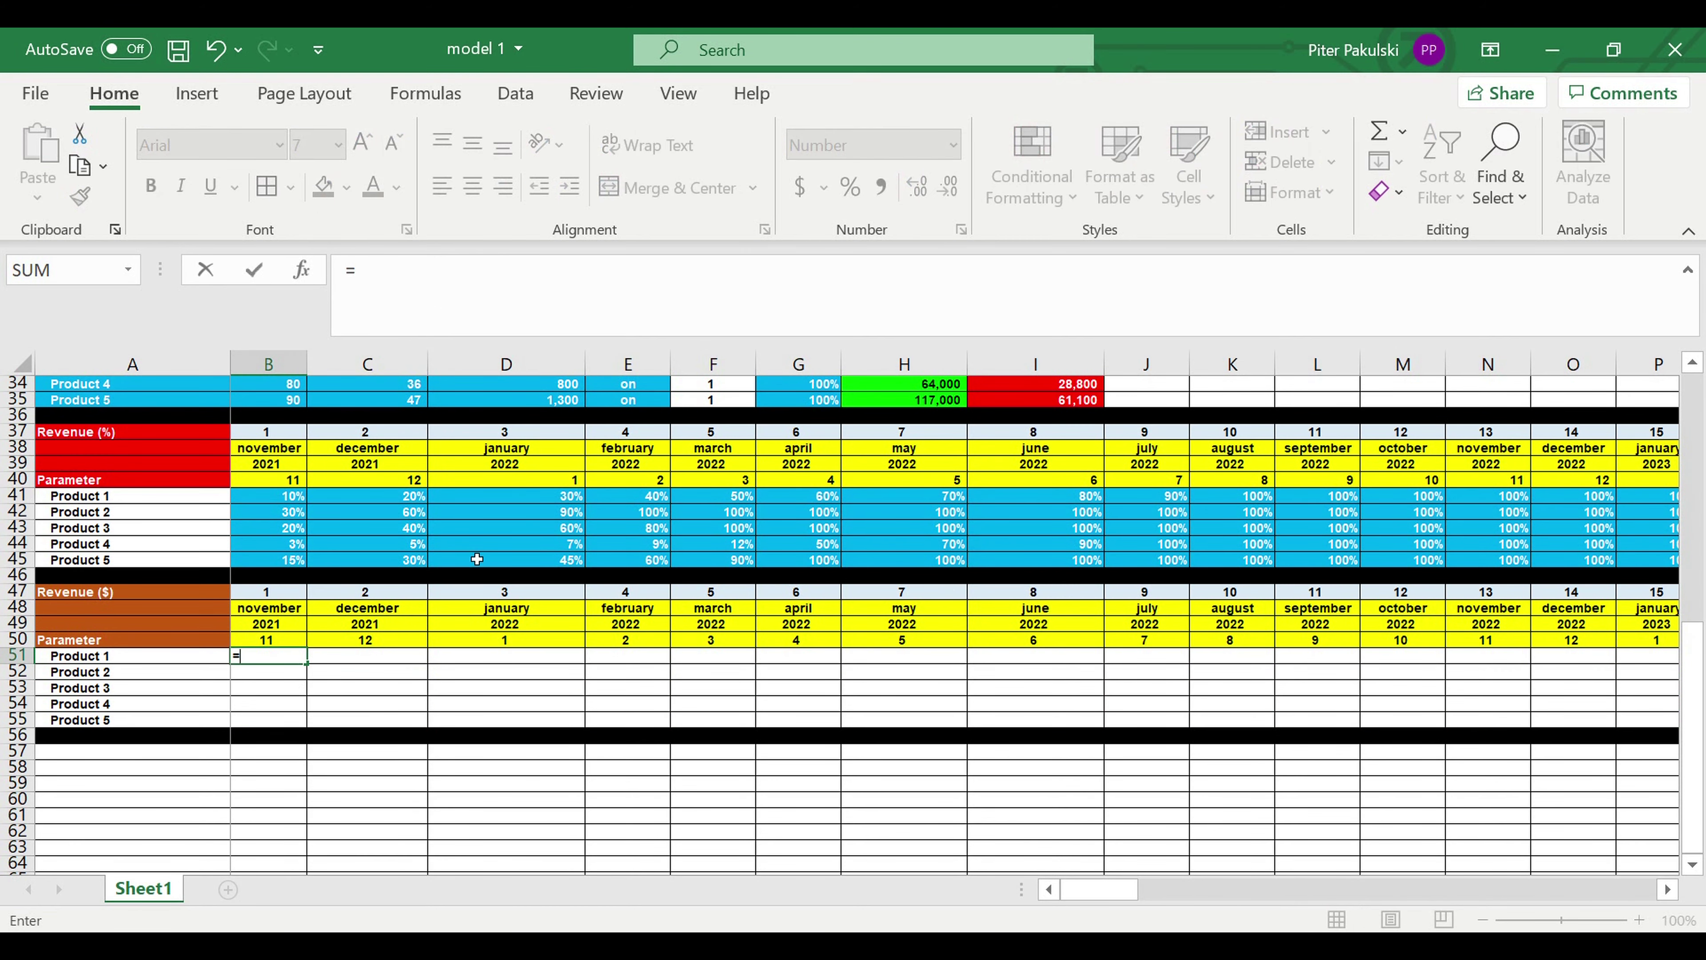
pyautogui.scroll(2, 476, 559)
pyautogui.click(900, 439)
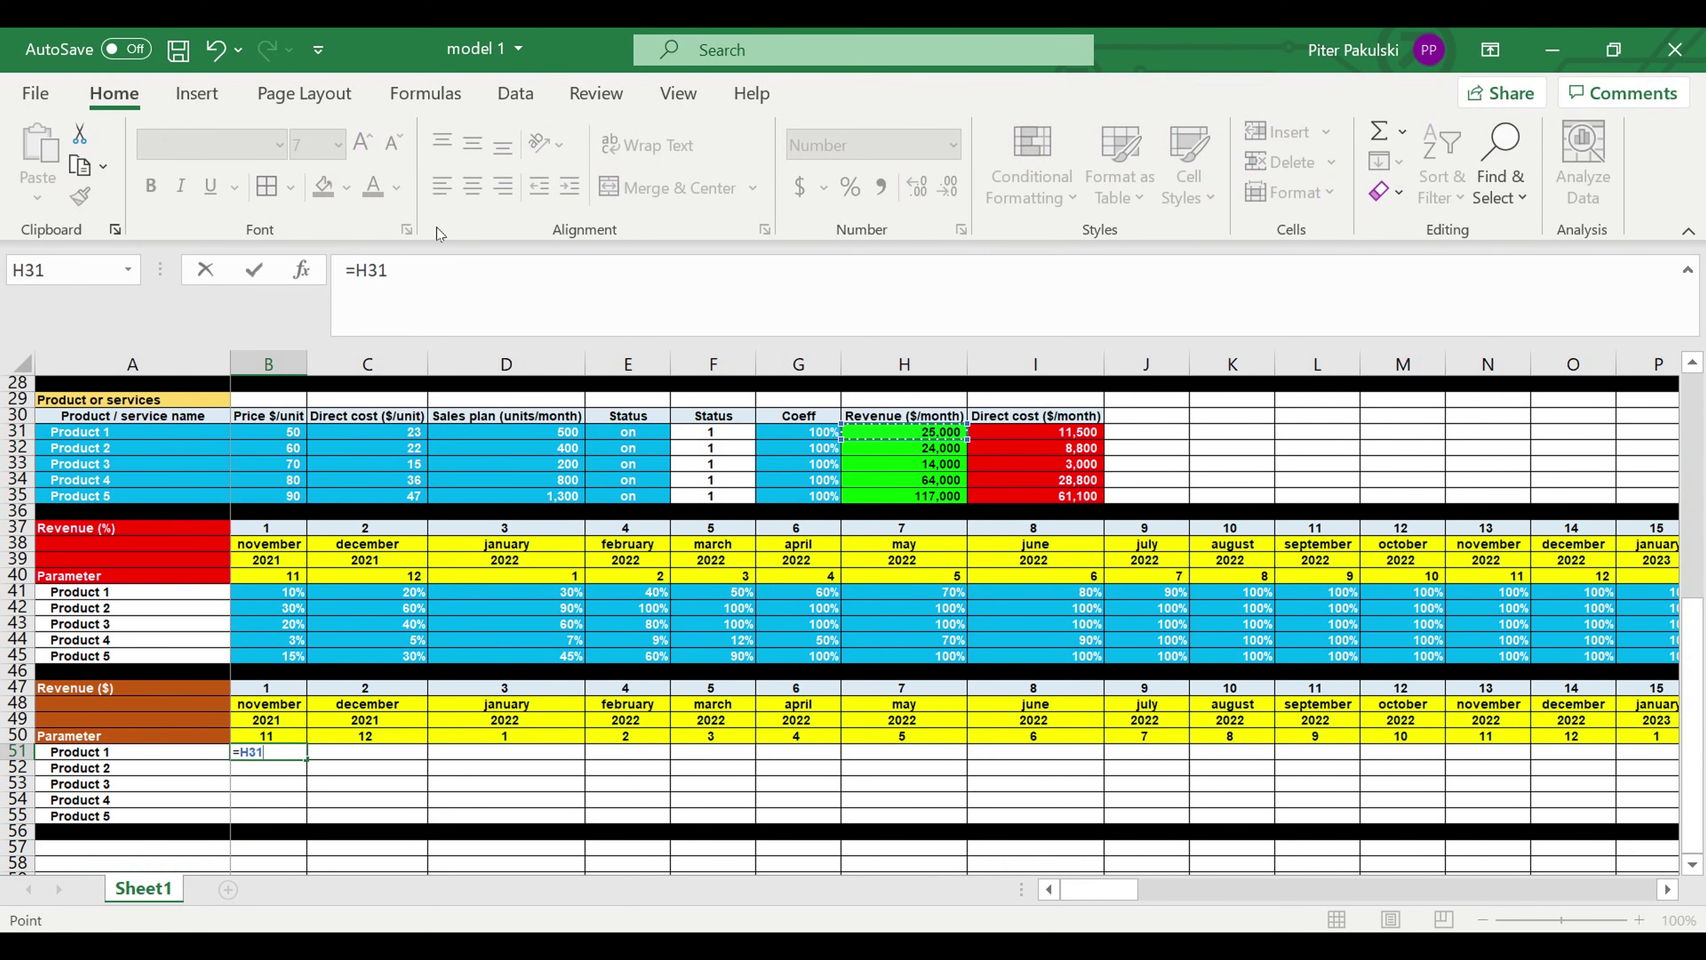
pyautogui.click(388, 284)
pyautogui.write('$')
pyautogui.click(432, 287)
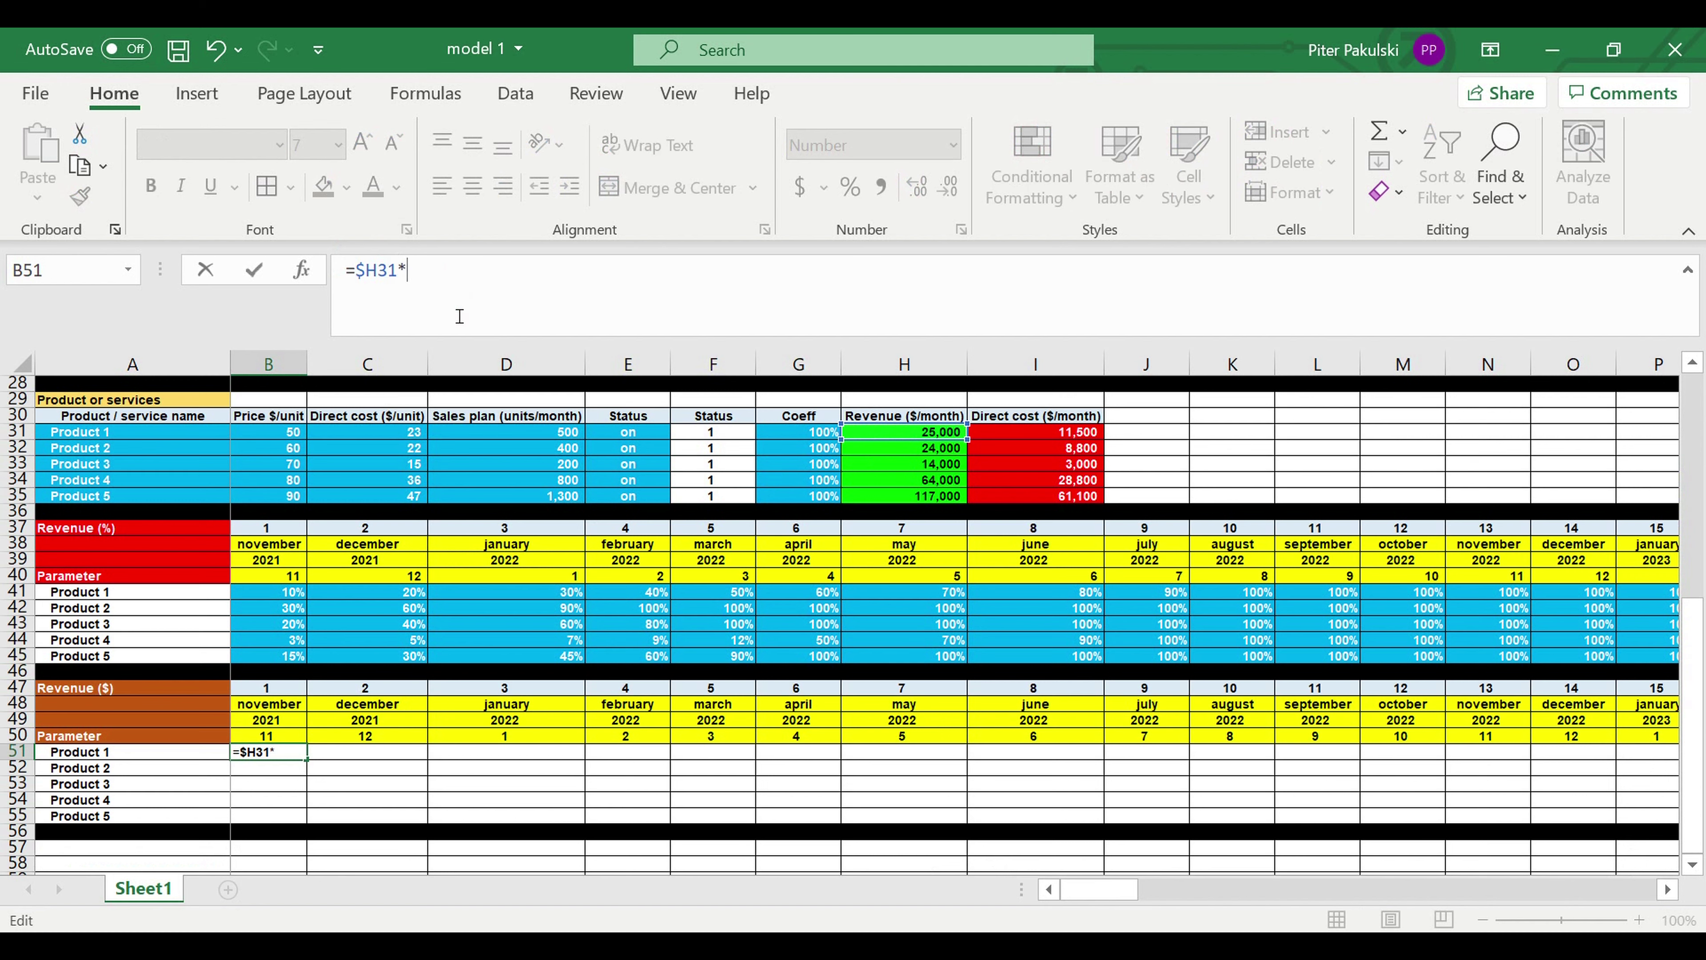
pyautogui.click(274, 598)
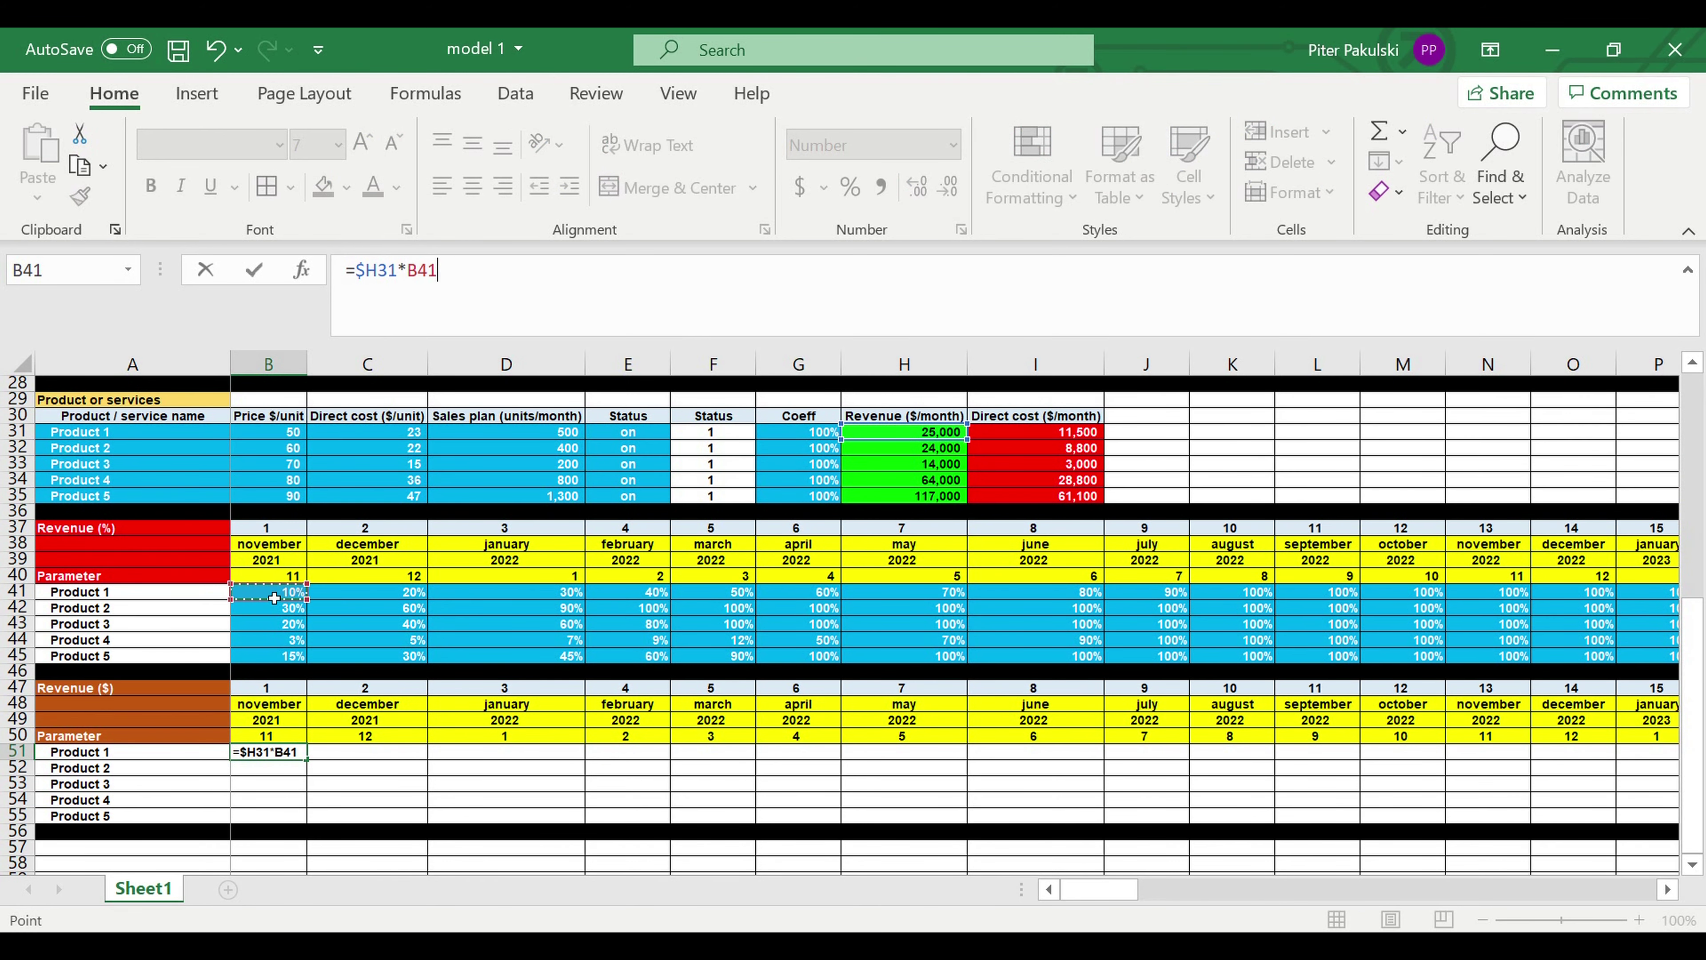
pyautogui.press('Return')
# Copy the B51 revenue formula down to B55 and across all months
pyautogui.scroll(-1, 343, 700)
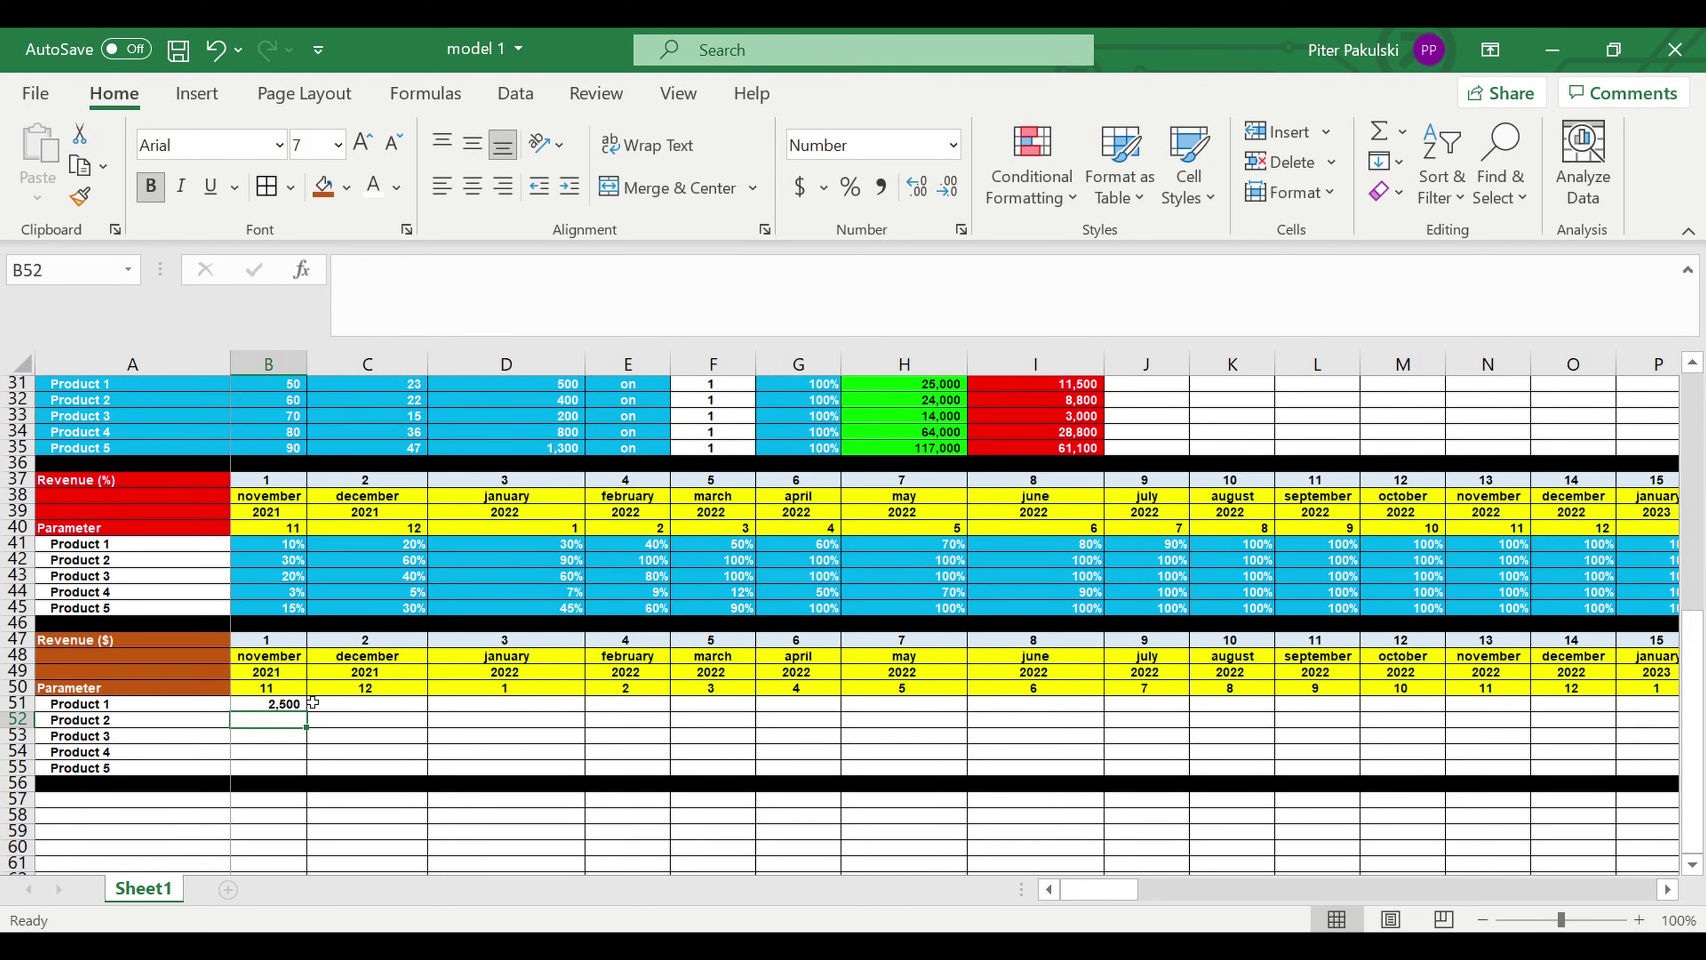
pyautogui.click(278, 706)
pyautogui.moveTo(311, 723); pyautogui.dragTo(1491, 724)
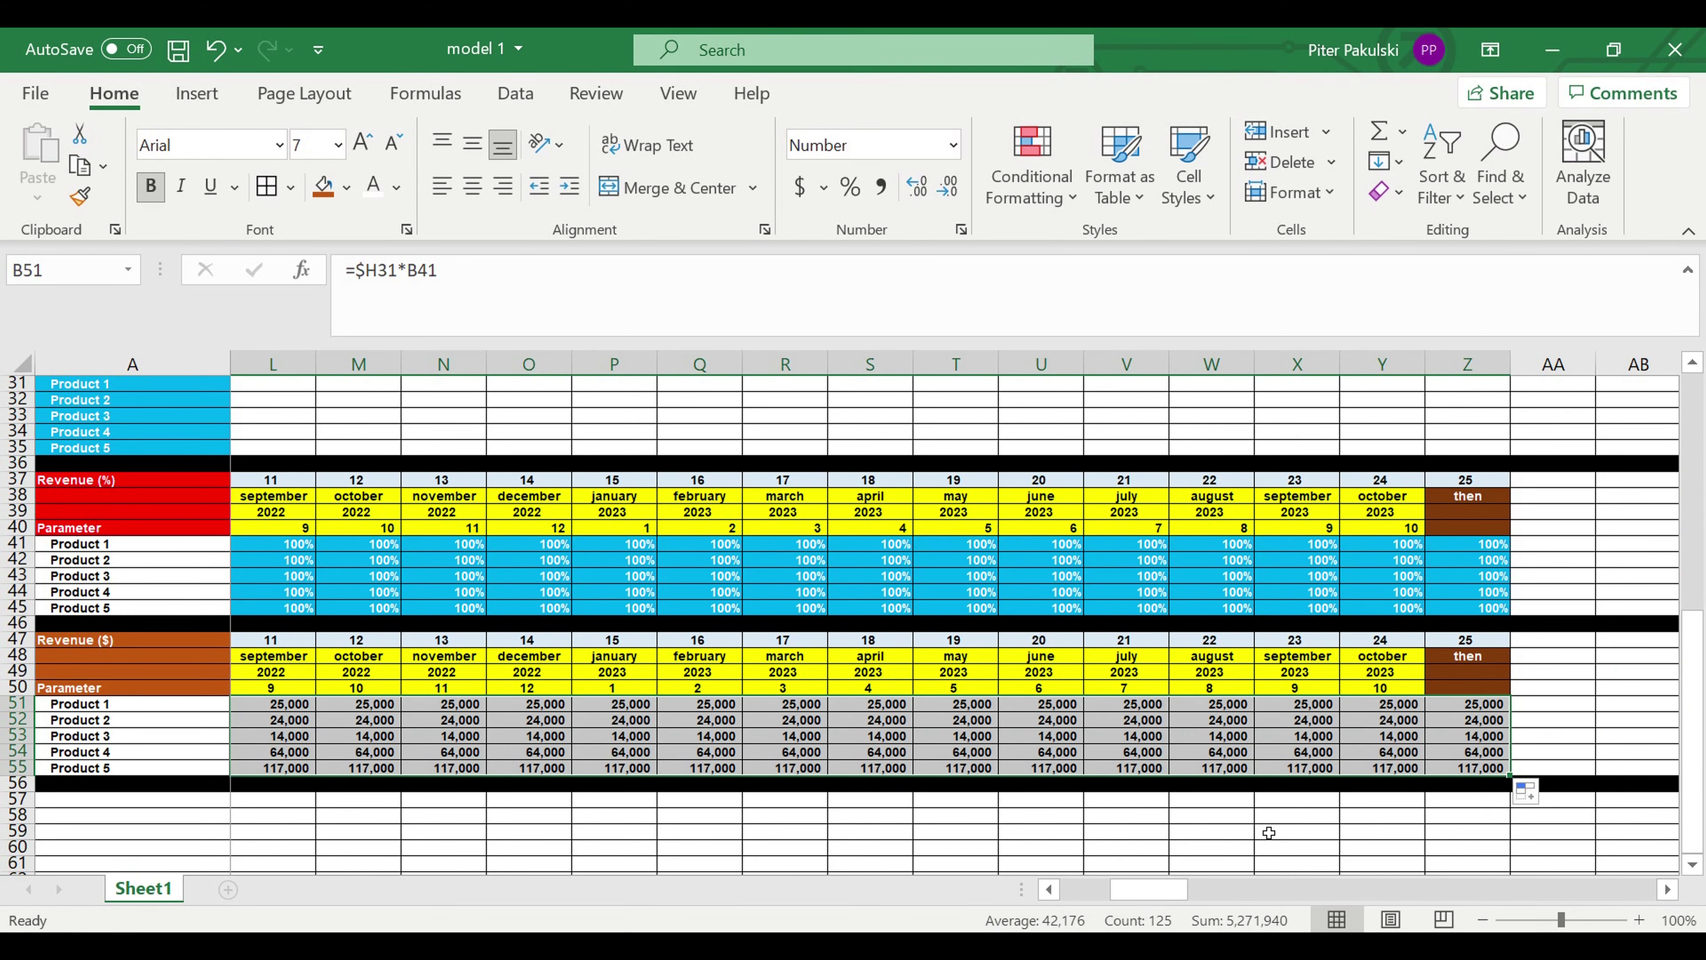
pyautogui.click(1269, 832)
pyautogui.moveTo(1155, 889); pyautogui.dragTo(852, 795)
pyautogui.moveTo(279, 712); pyautogui.dragTo(1488, 770)
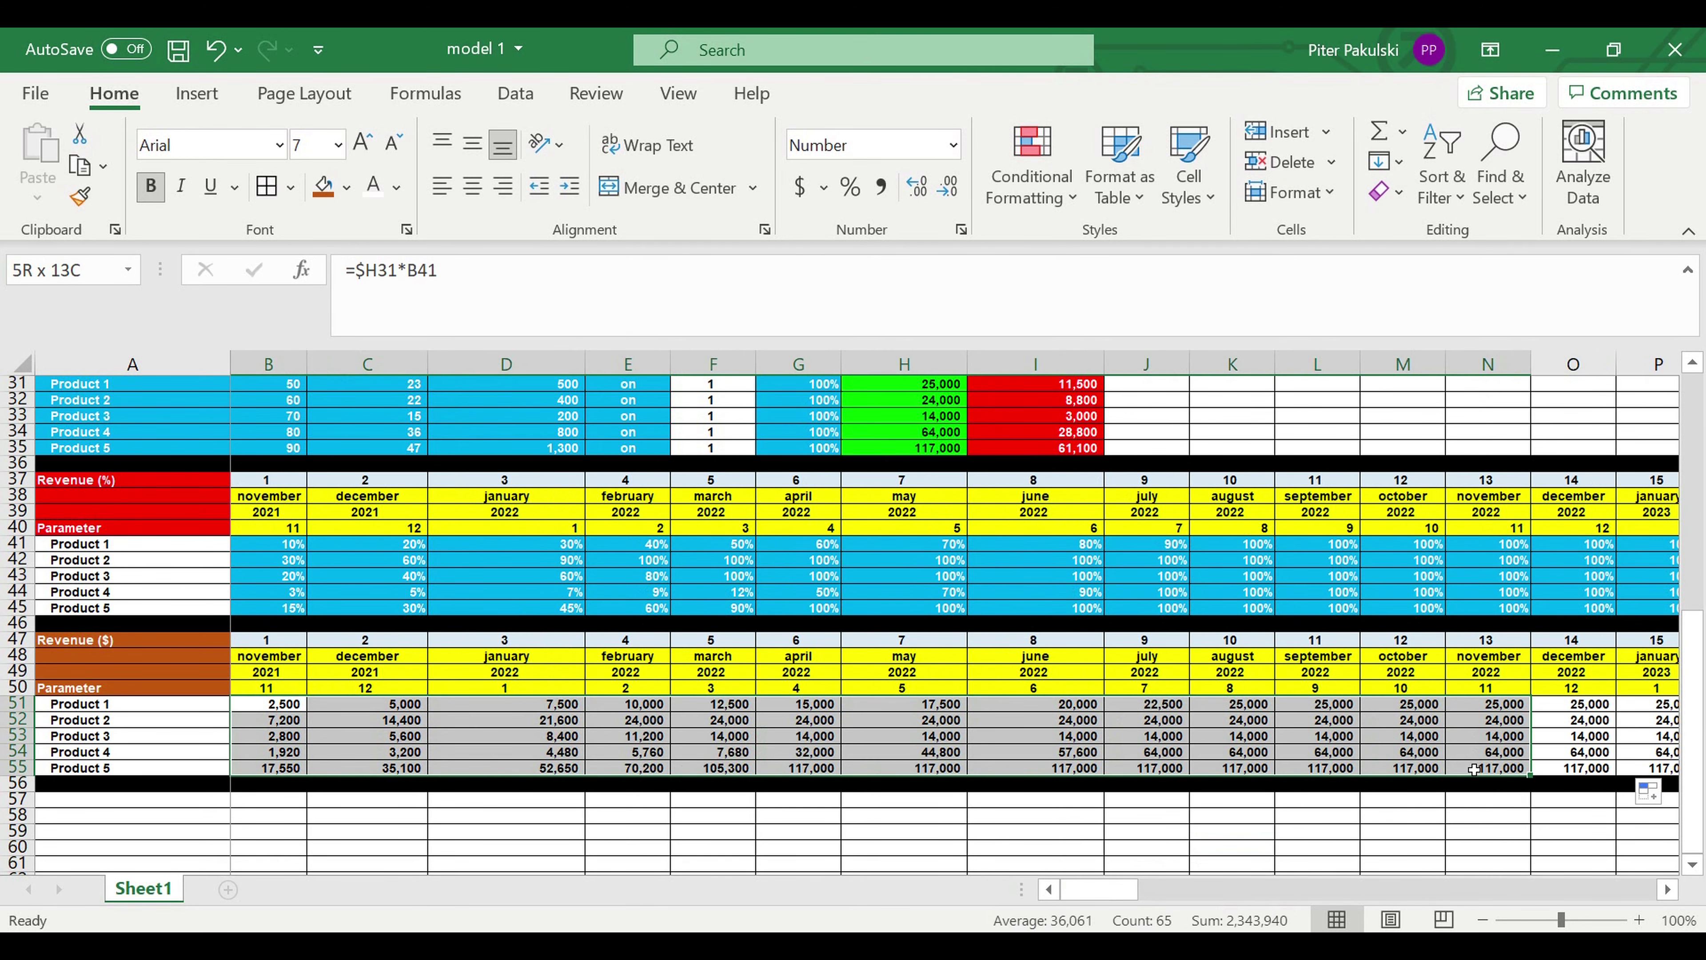
pyautogui.scroll(-2, 162, 665)
pyautogui.click(183, 755)
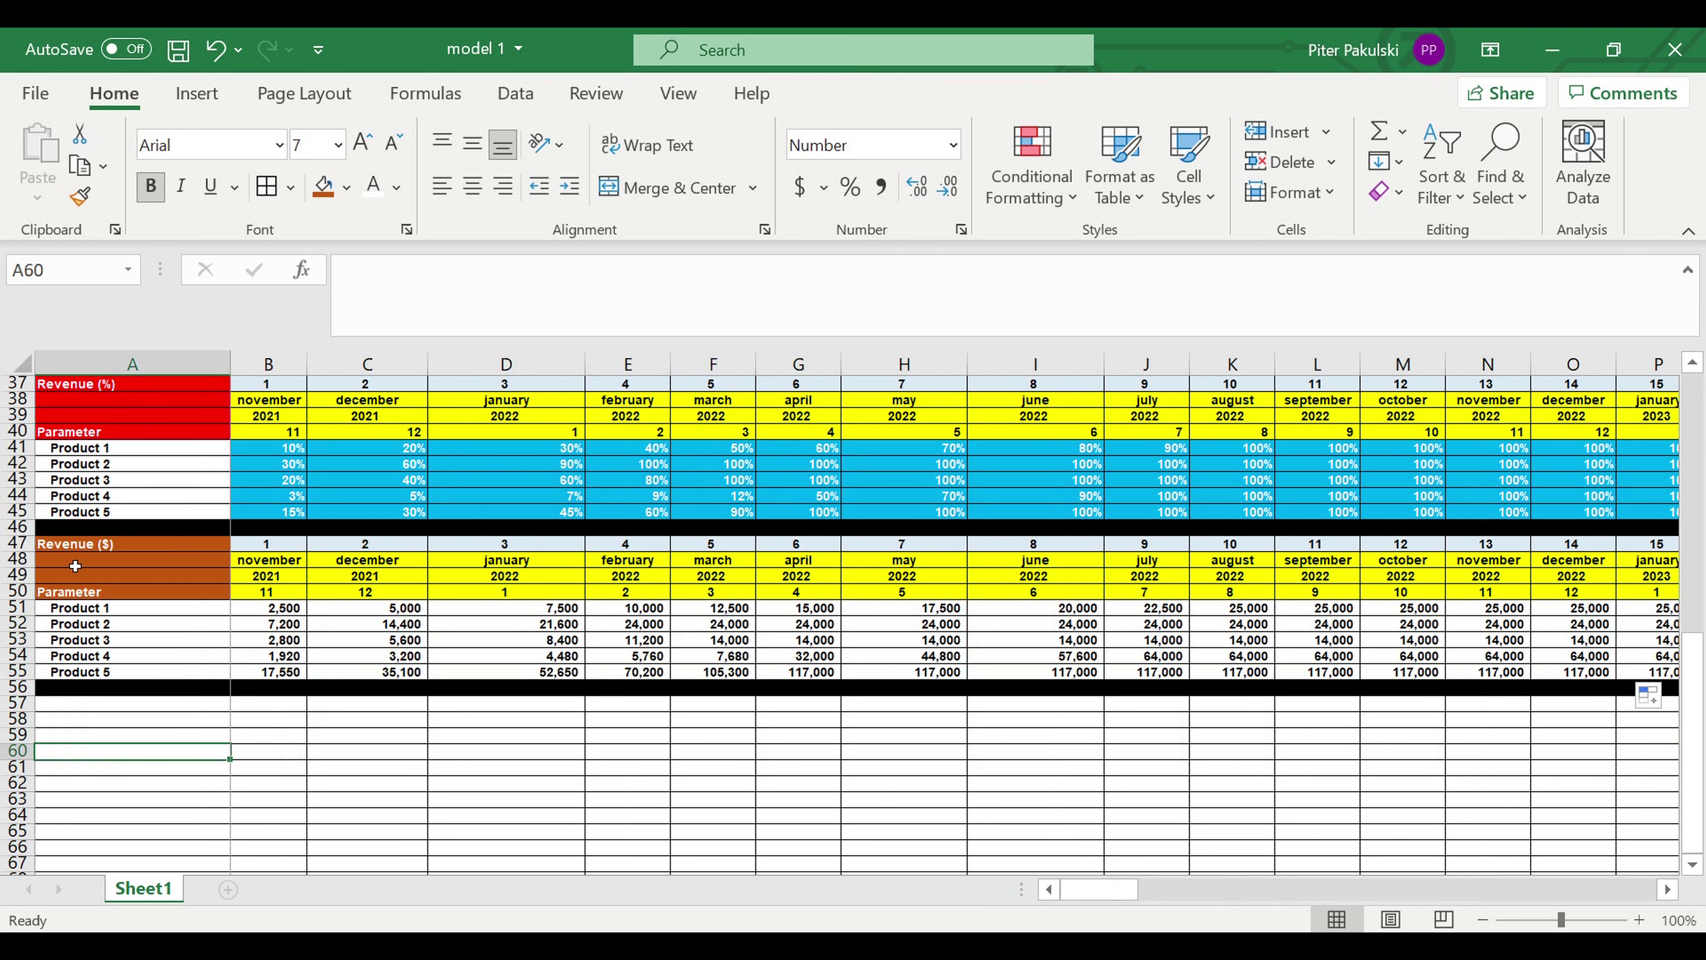
# Reset rows 46–57, including row 47, to standard row height
pyautogui.moveTo(18, 557); pyautogui.dragTo(18, 550)
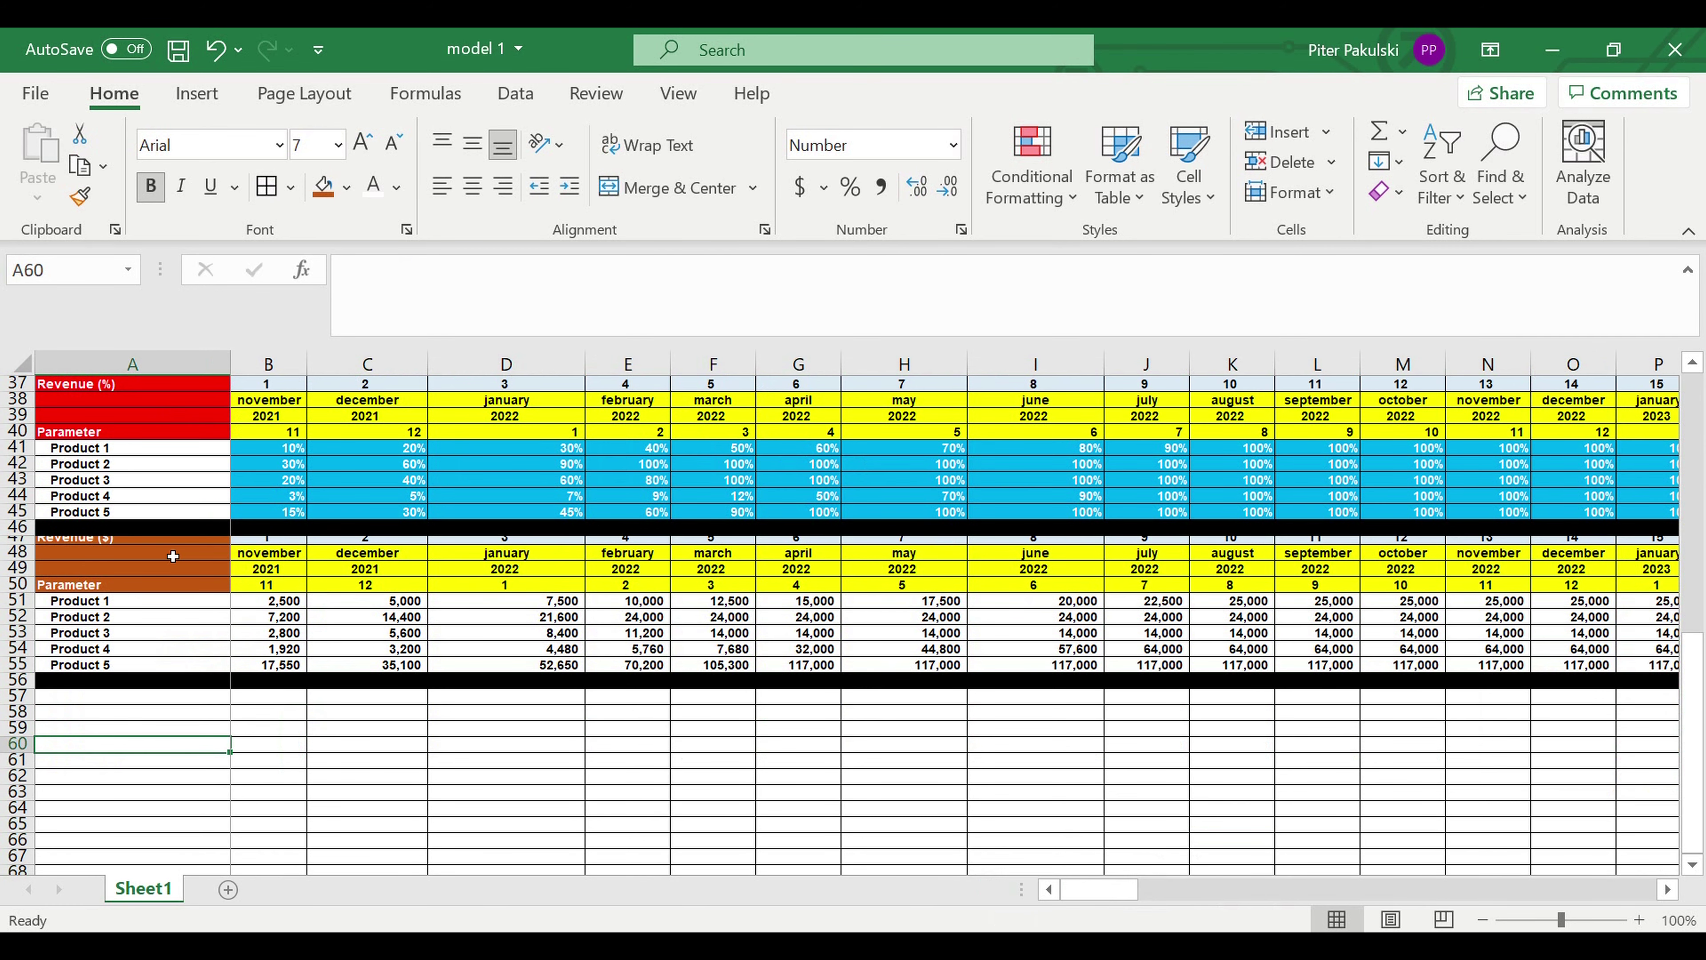
pyautogui.click(196, 715)
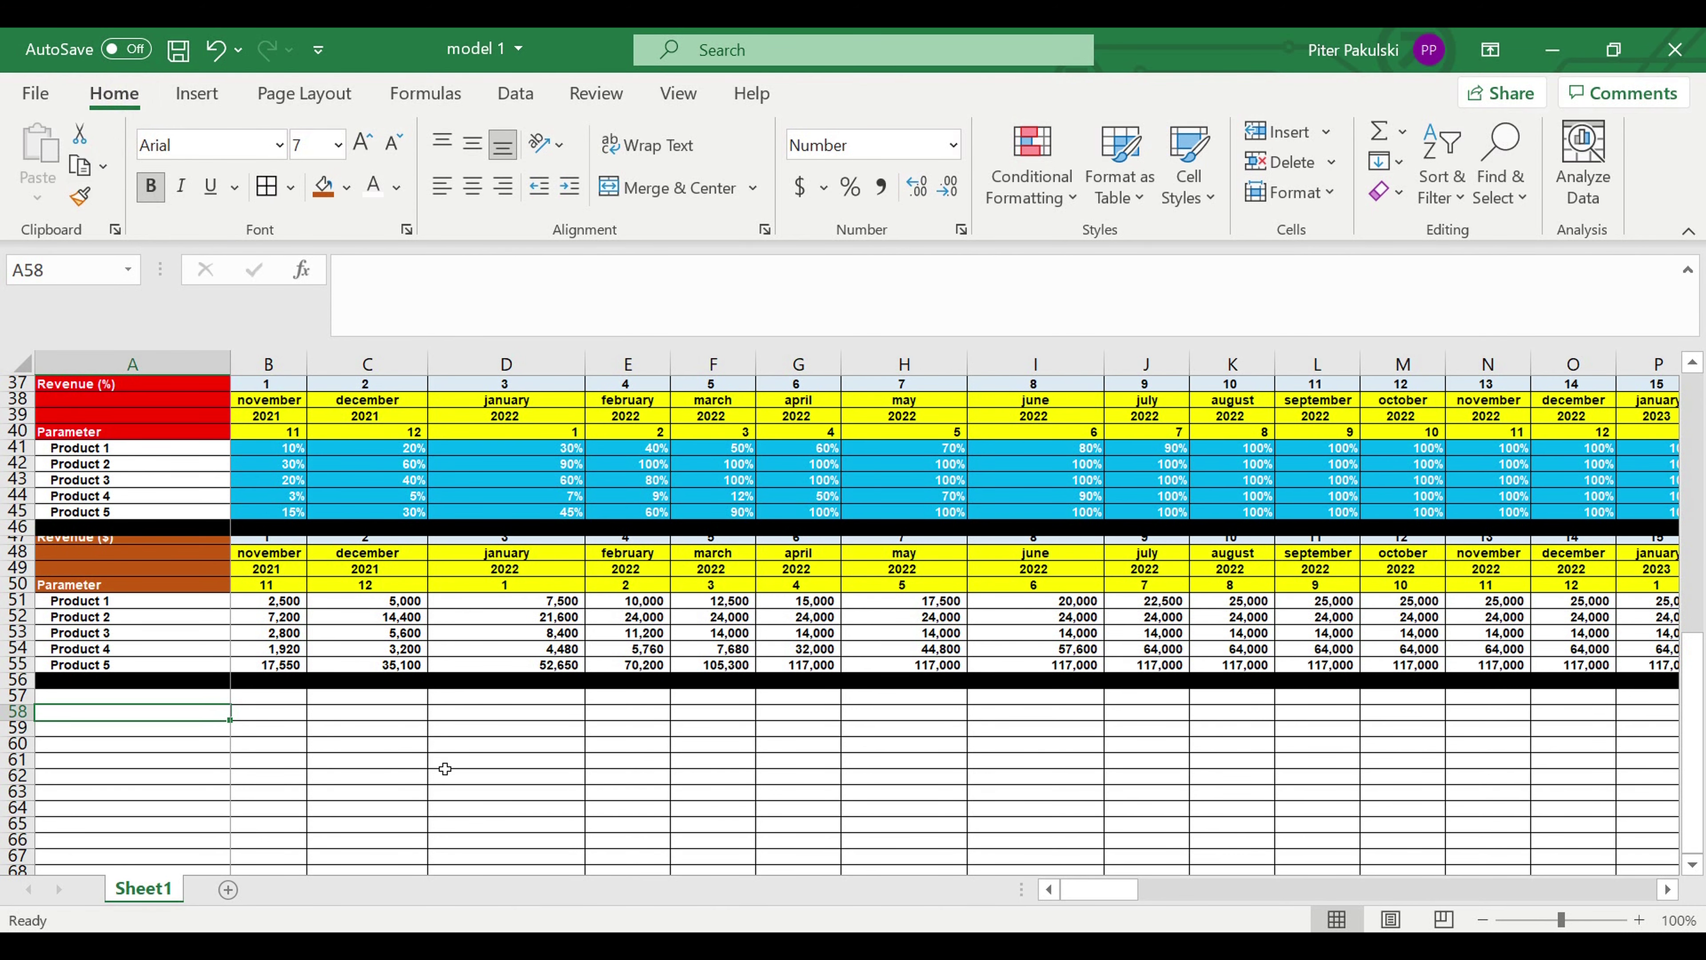
pyautogui.scroll(-3, 445, 768)
pyautogui.scroll(3, 346, 742)
pyautogui.click(288, 759)
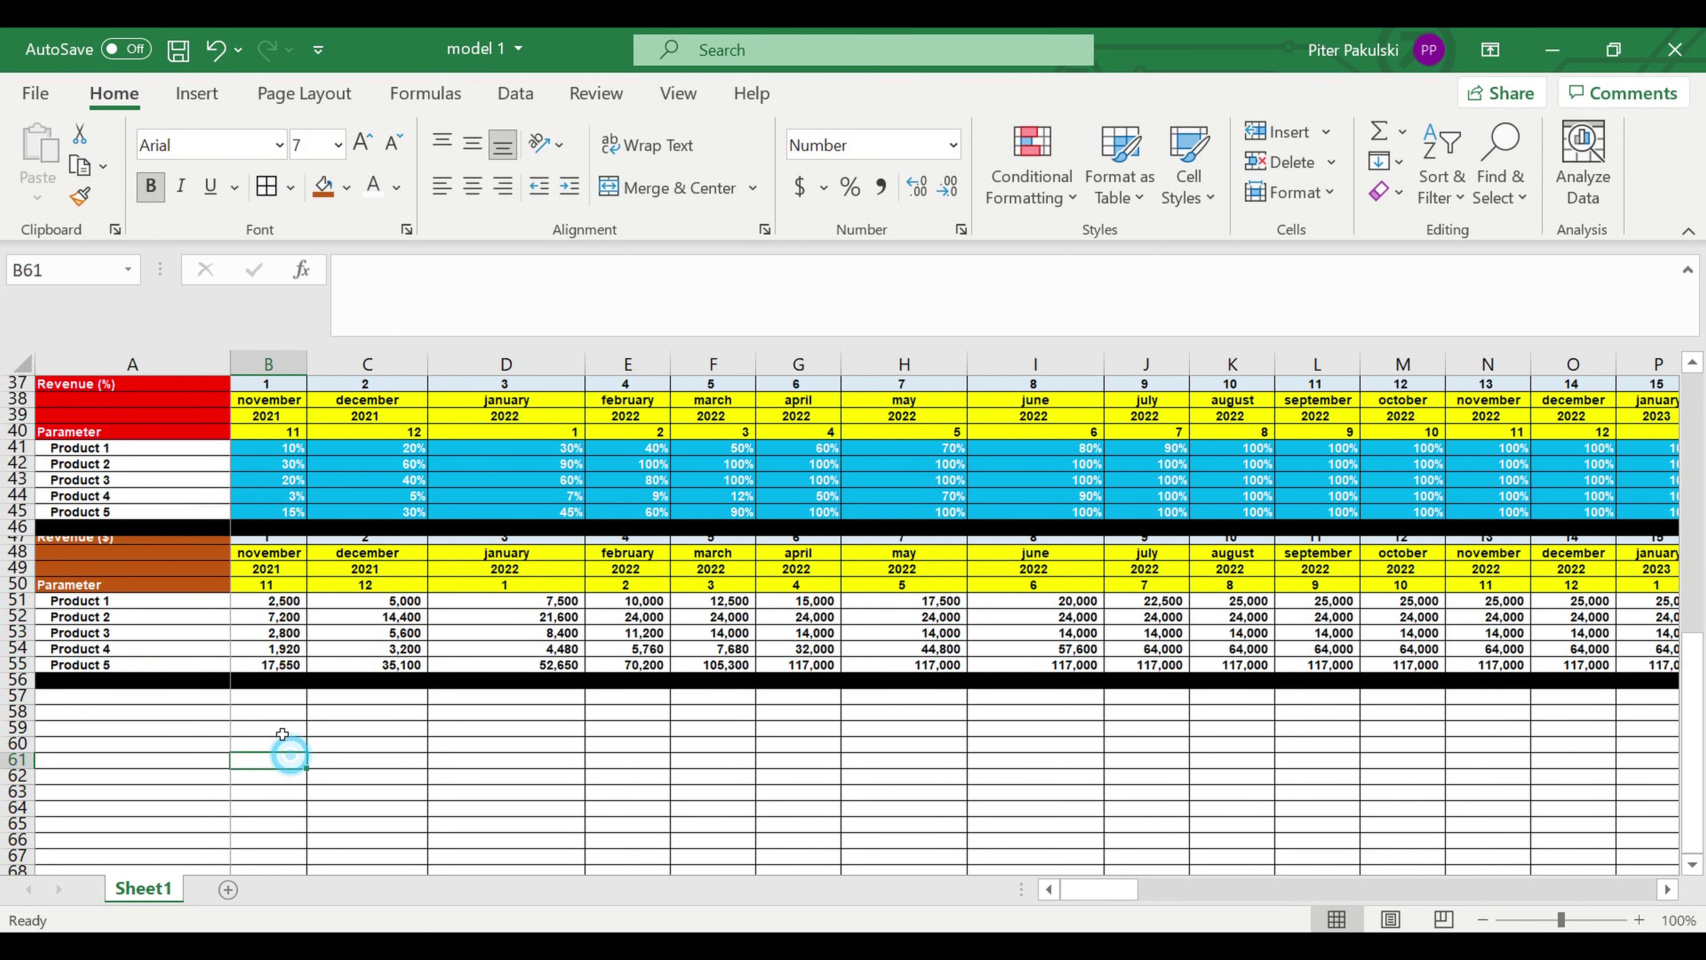
pyautogui.click(20, 528)
pyautogui.moveTo(20, 533); pyautogui.dragTo(17, 695)
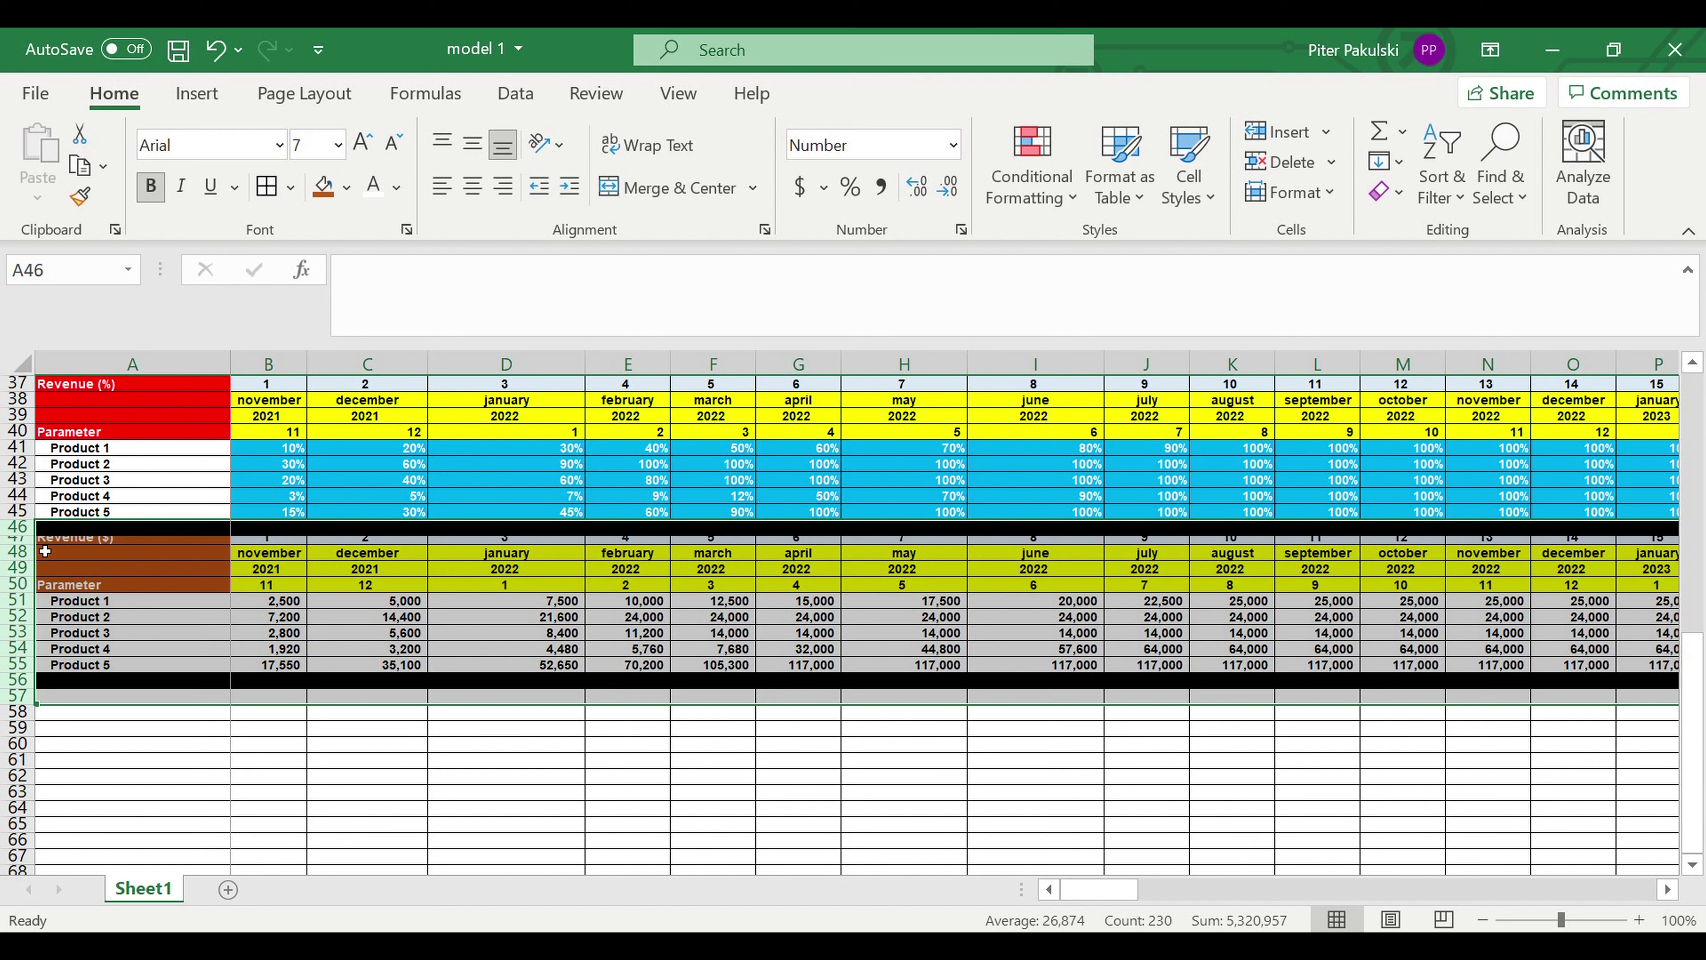
pyautogui.moveTo(36, 541); pyautogui.dragTo(199, 710)
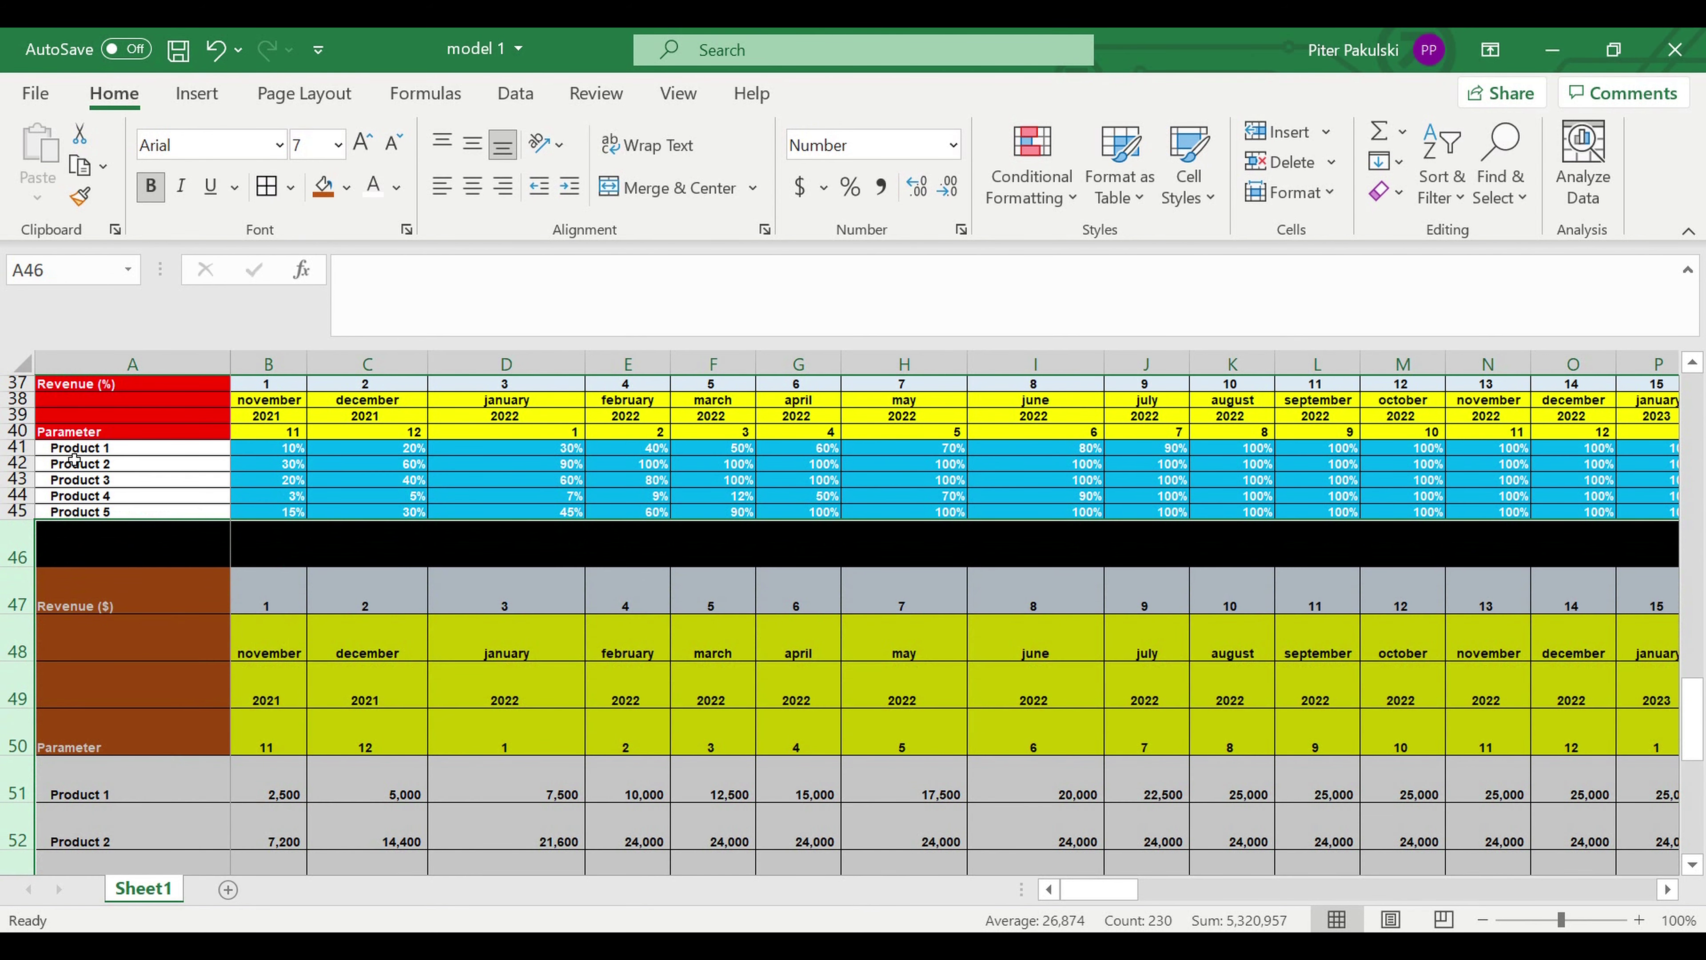
pyautogui.moveTo(20, 566); pyautogui.dragTo(20, 536)
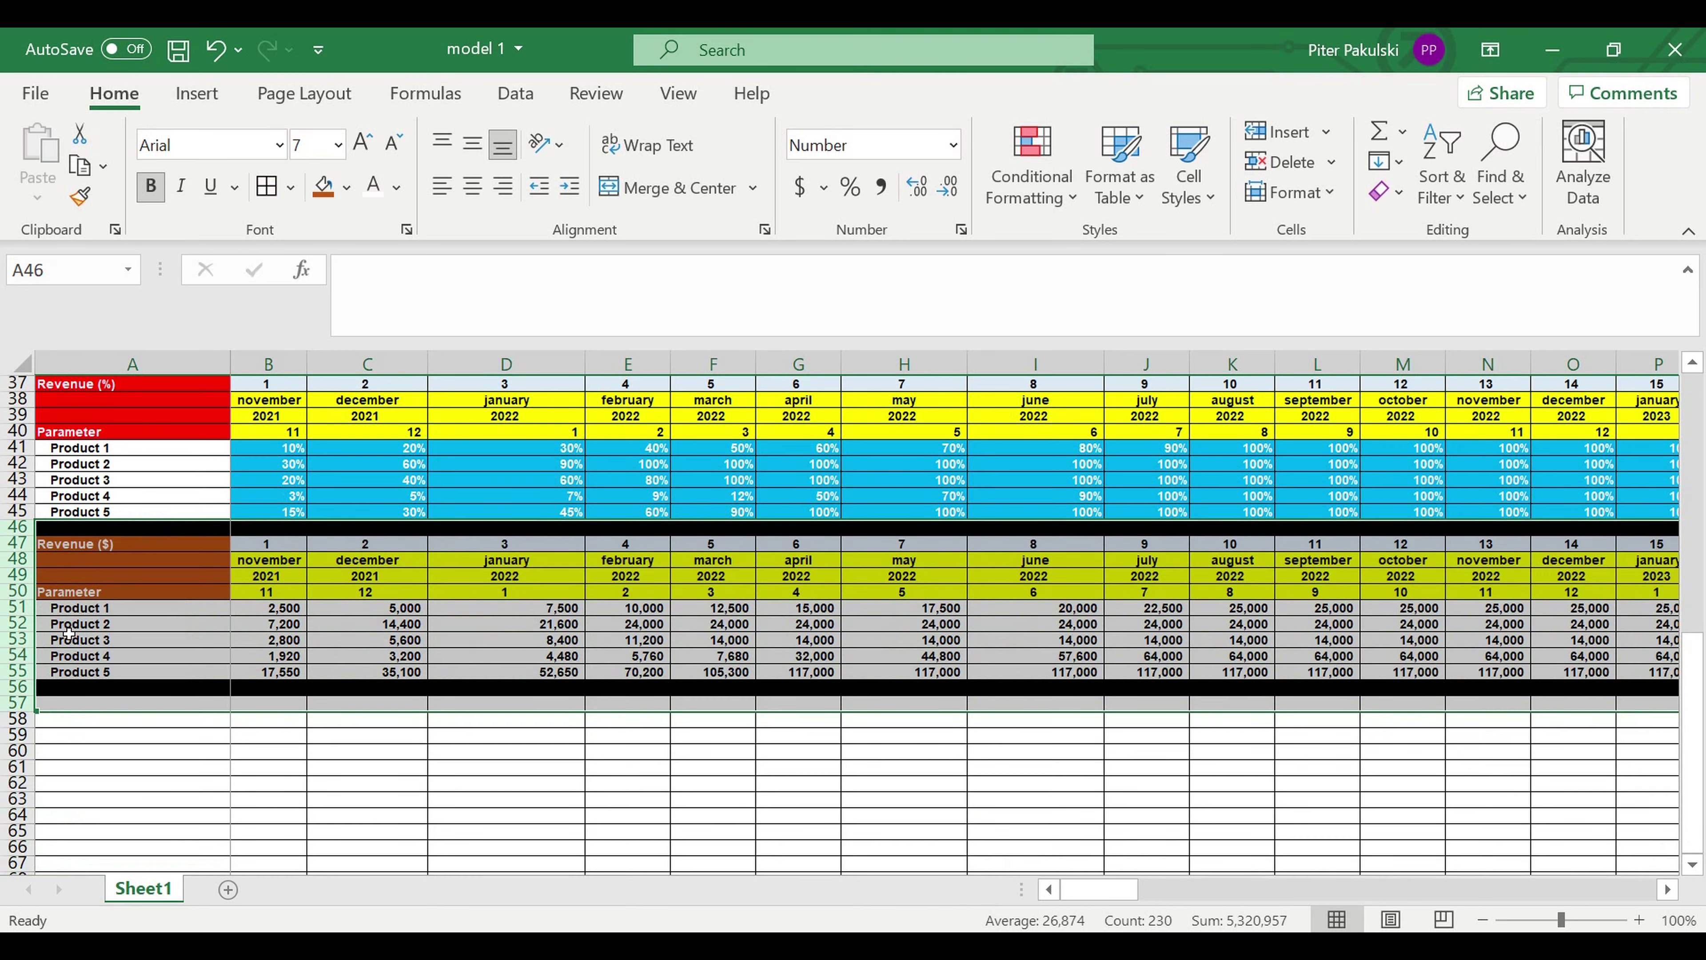
pyautogui.click(176, 751)
# Copy rows 47–56 of the Revenue ($) block with Ctrl+C
pyautogui.moveTo(20, 551); pyautogui.dragTo(24, 701)
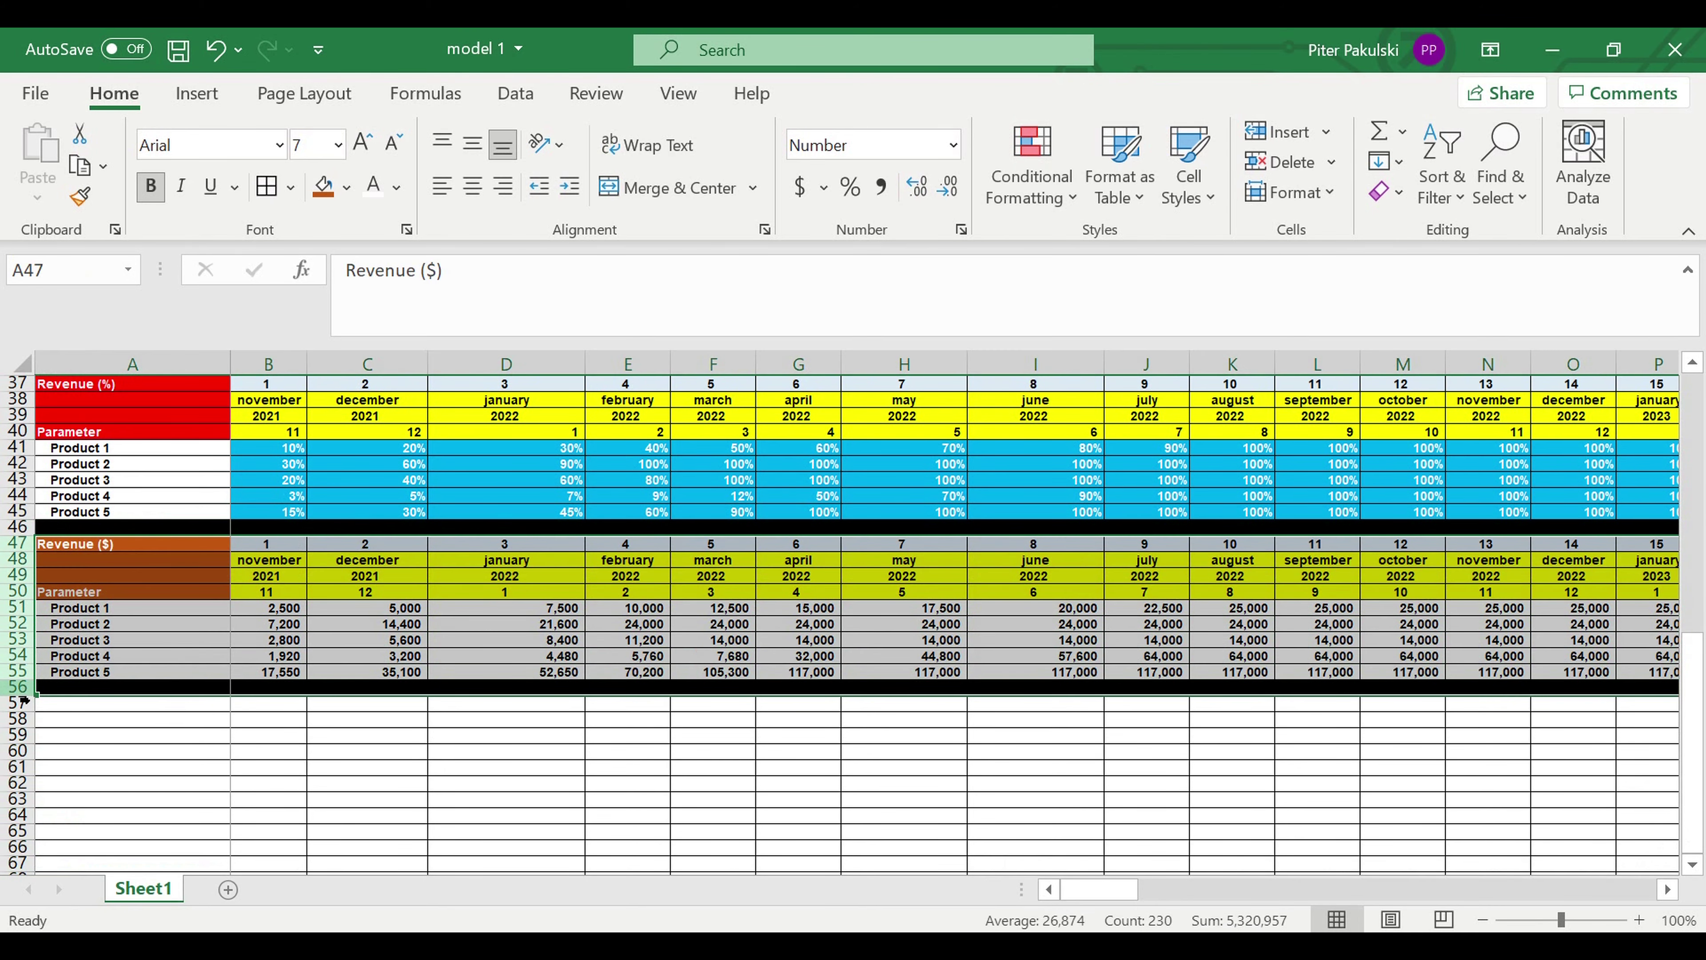
pyautogui.hotkey('ctrl', 'c')
pyautogui.scroll(-2, 100, 611)
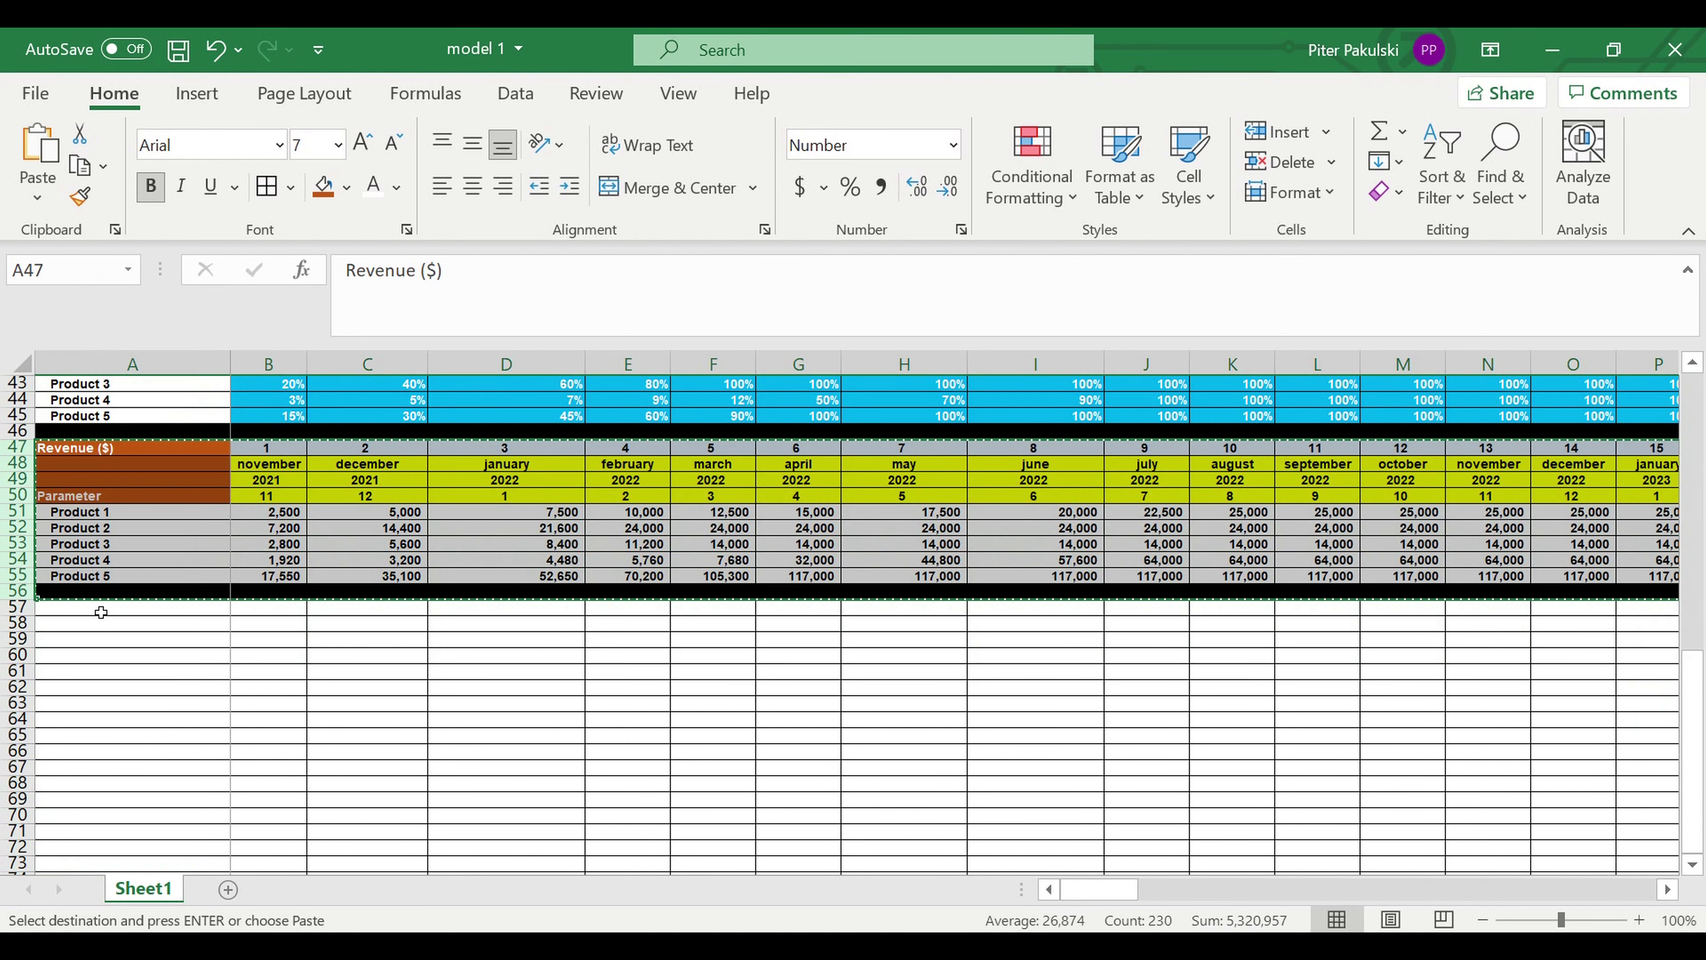
# Paste the copied Revenue ($) block into rows 57–66 starting at A57
pyautogui.click(100, 611)
pyautogui.hotkey('ctrl', 'v')
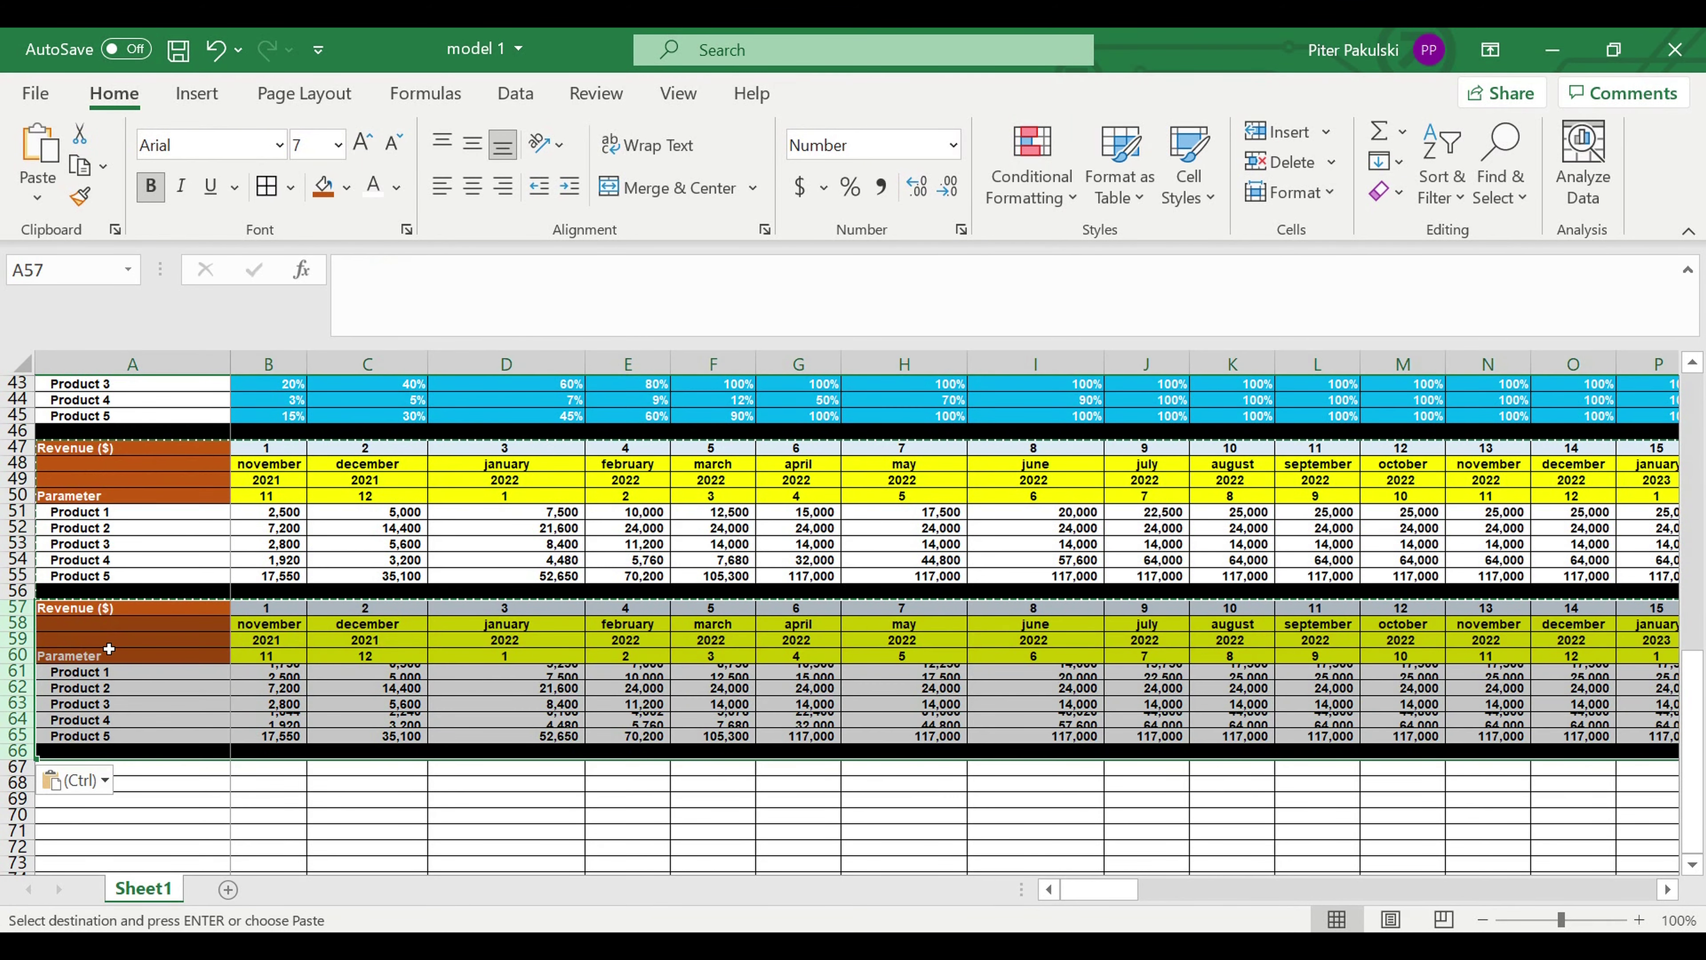
pyautogui.click(94, 626)
# Retitle the pasted block's A57 heading from Revenue ($) to Direct cost ($)
pyautogui.click(92, 613)
pyautogui.moveTo(417, 272); pyautogui.dragTo(277, 278)
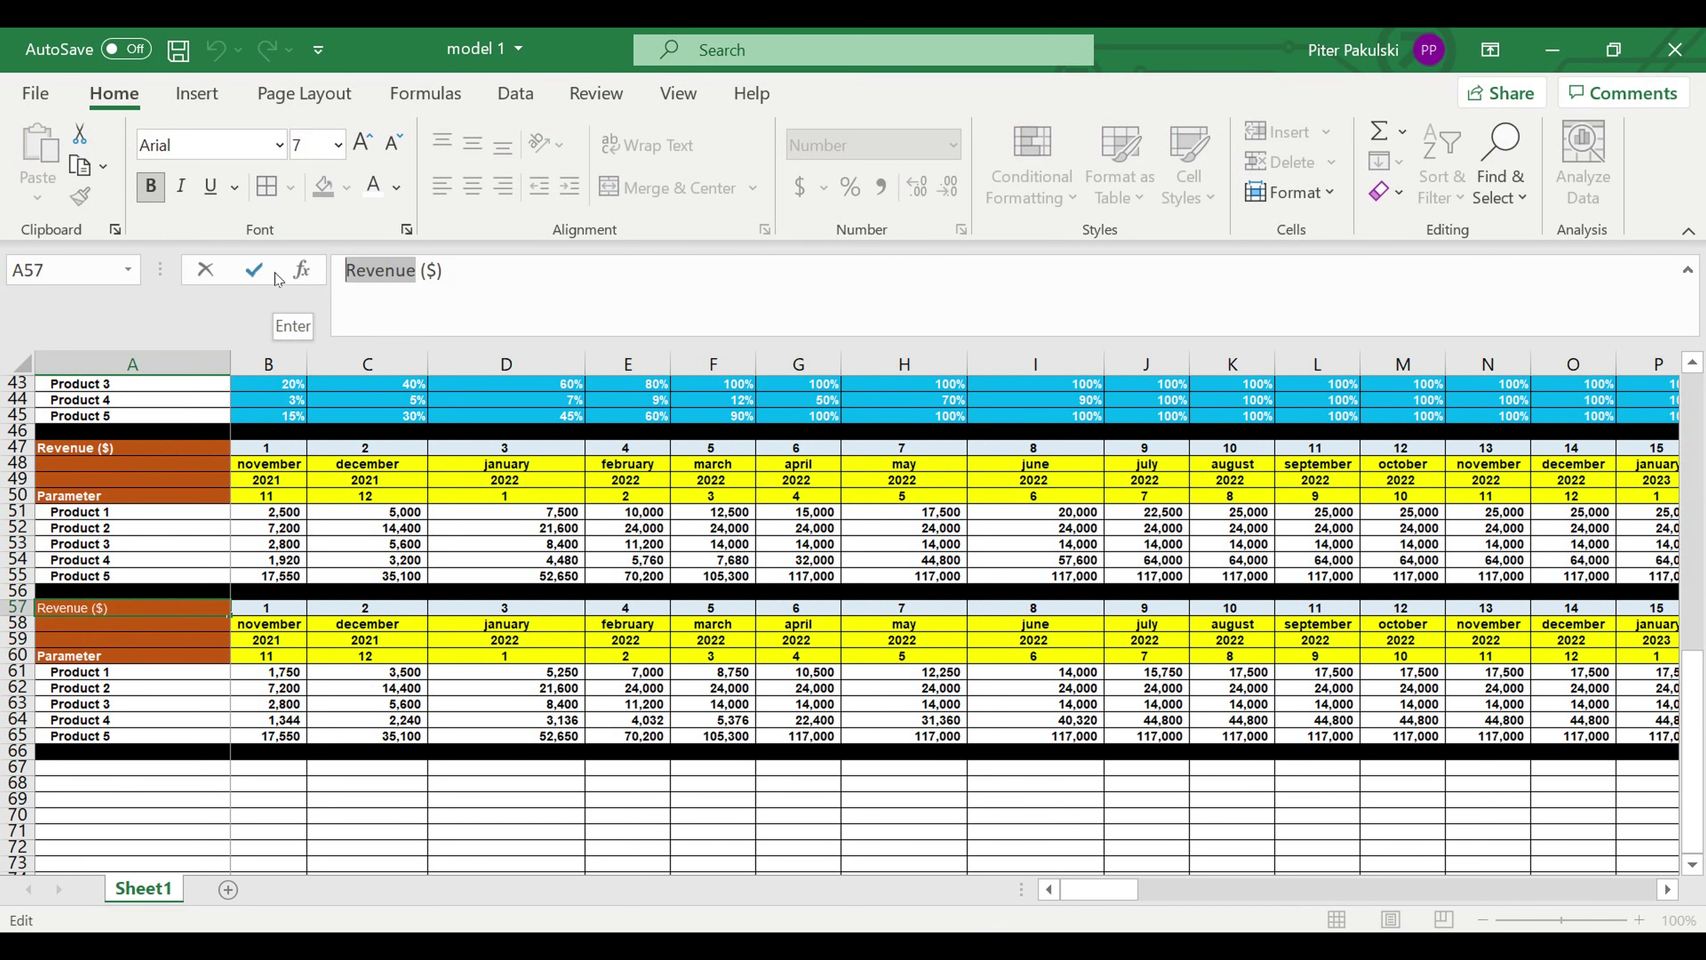
pyautogui.write('Direct cost')
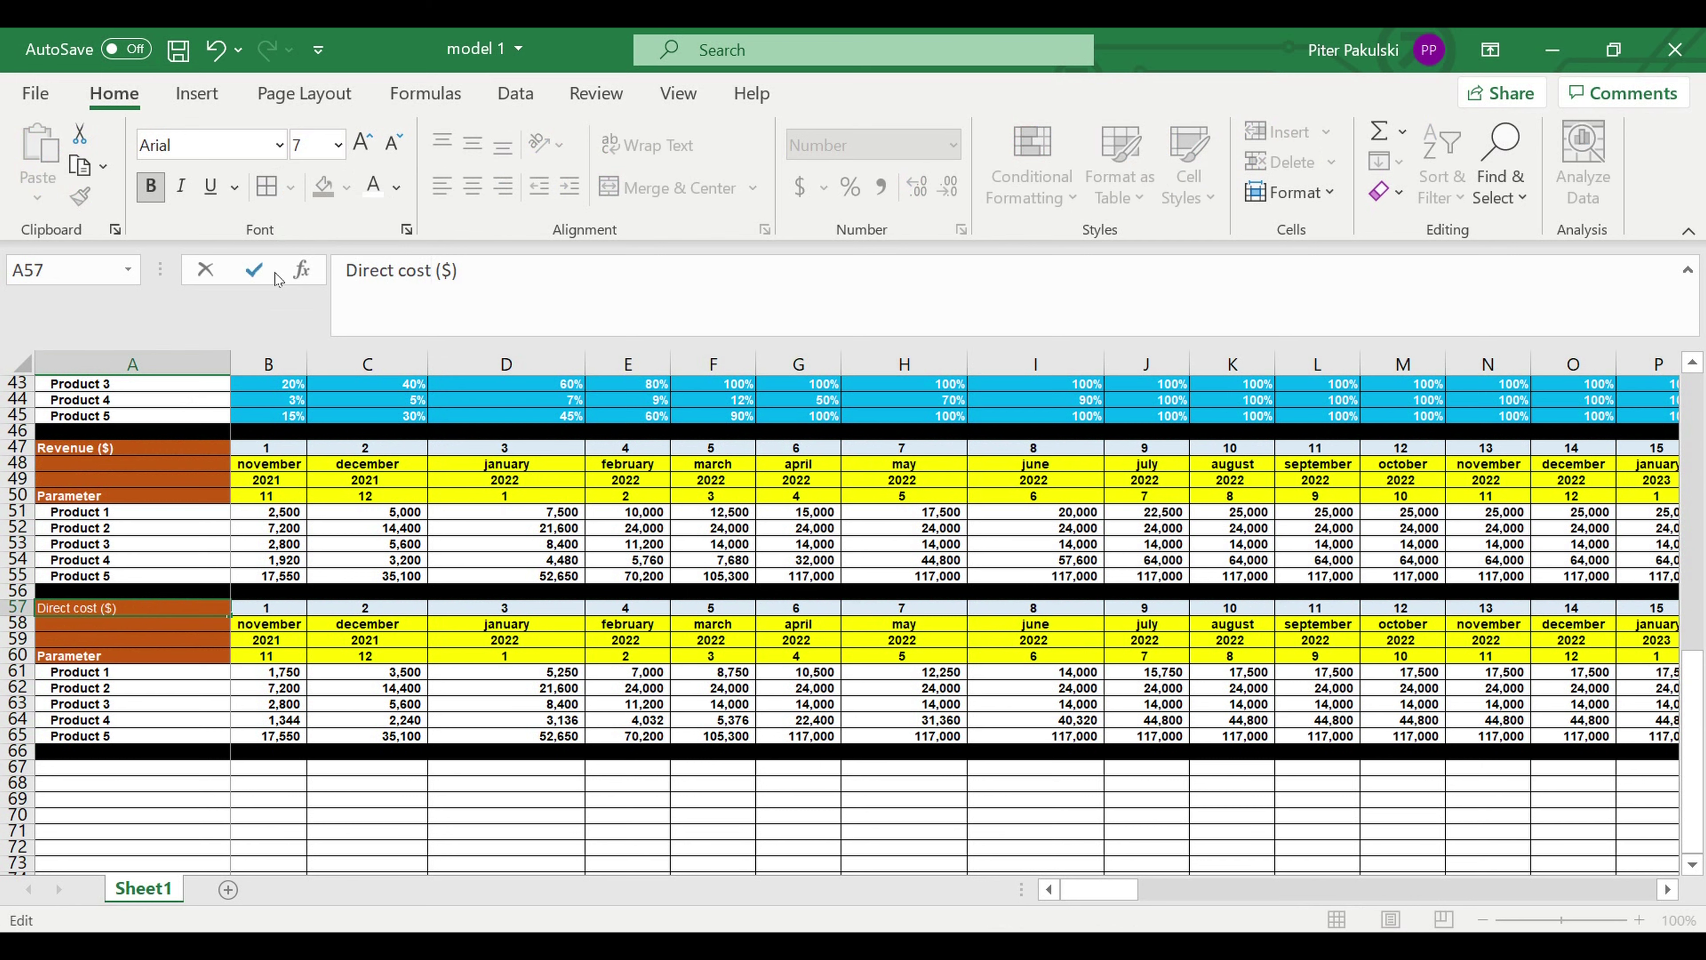
pyautogui.click(168, 707)
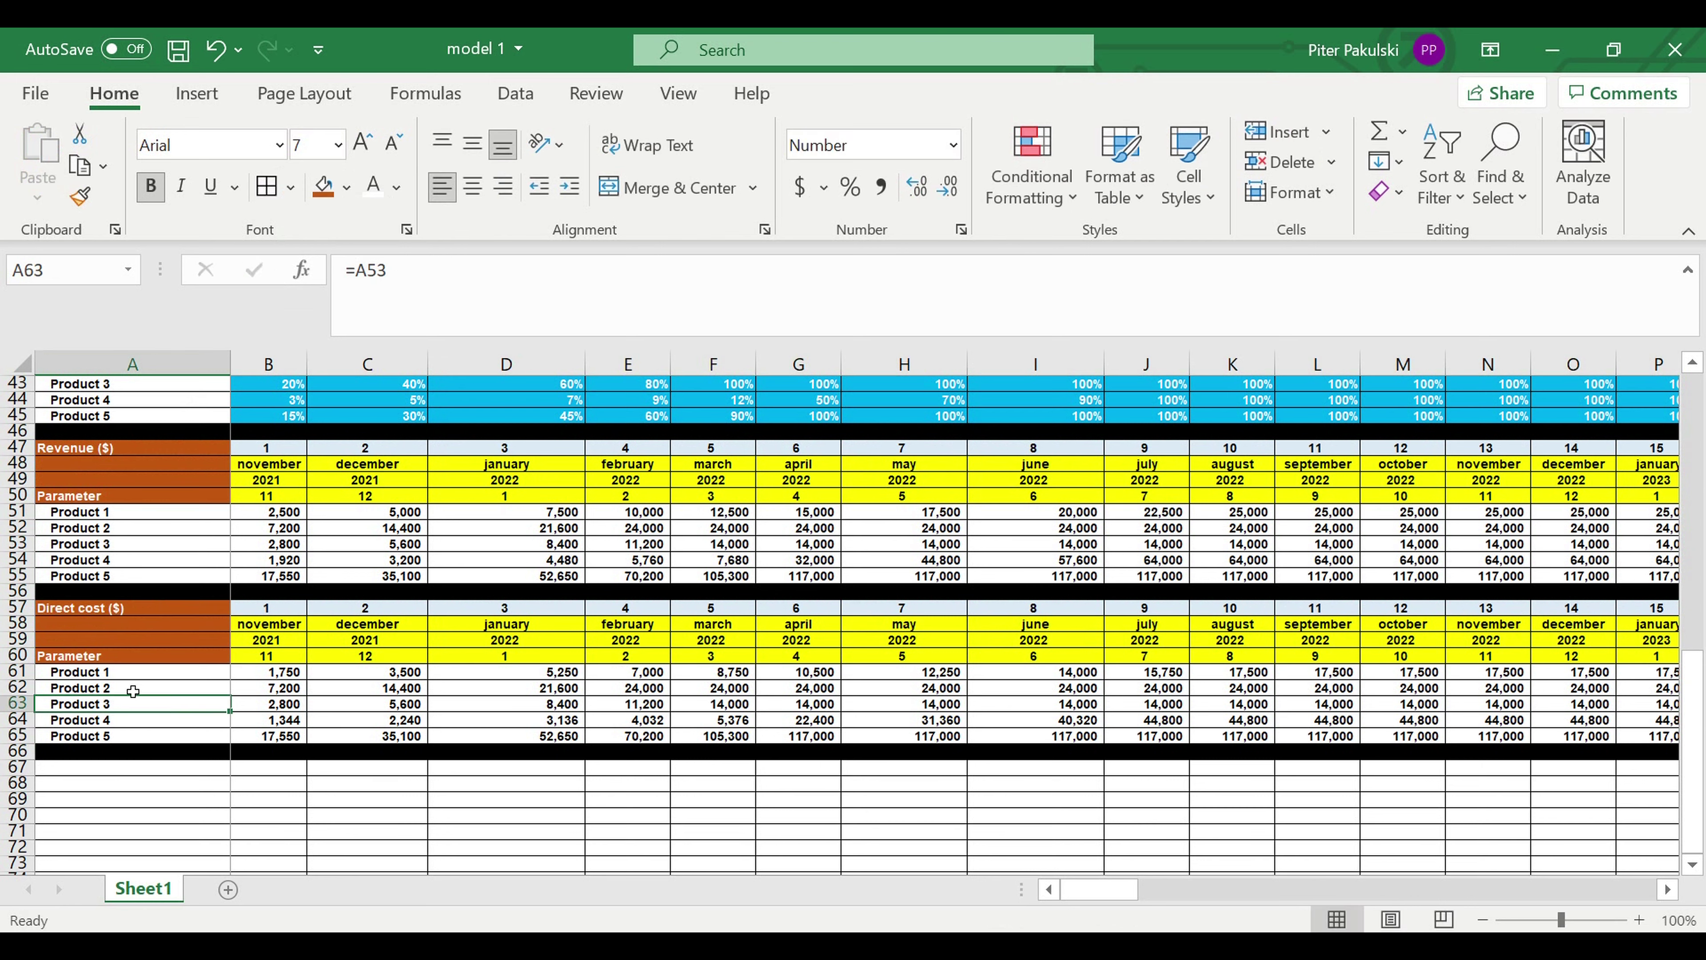
pyautogui.moveTo(77, 608); pyautogui.dragTo(77, 655)
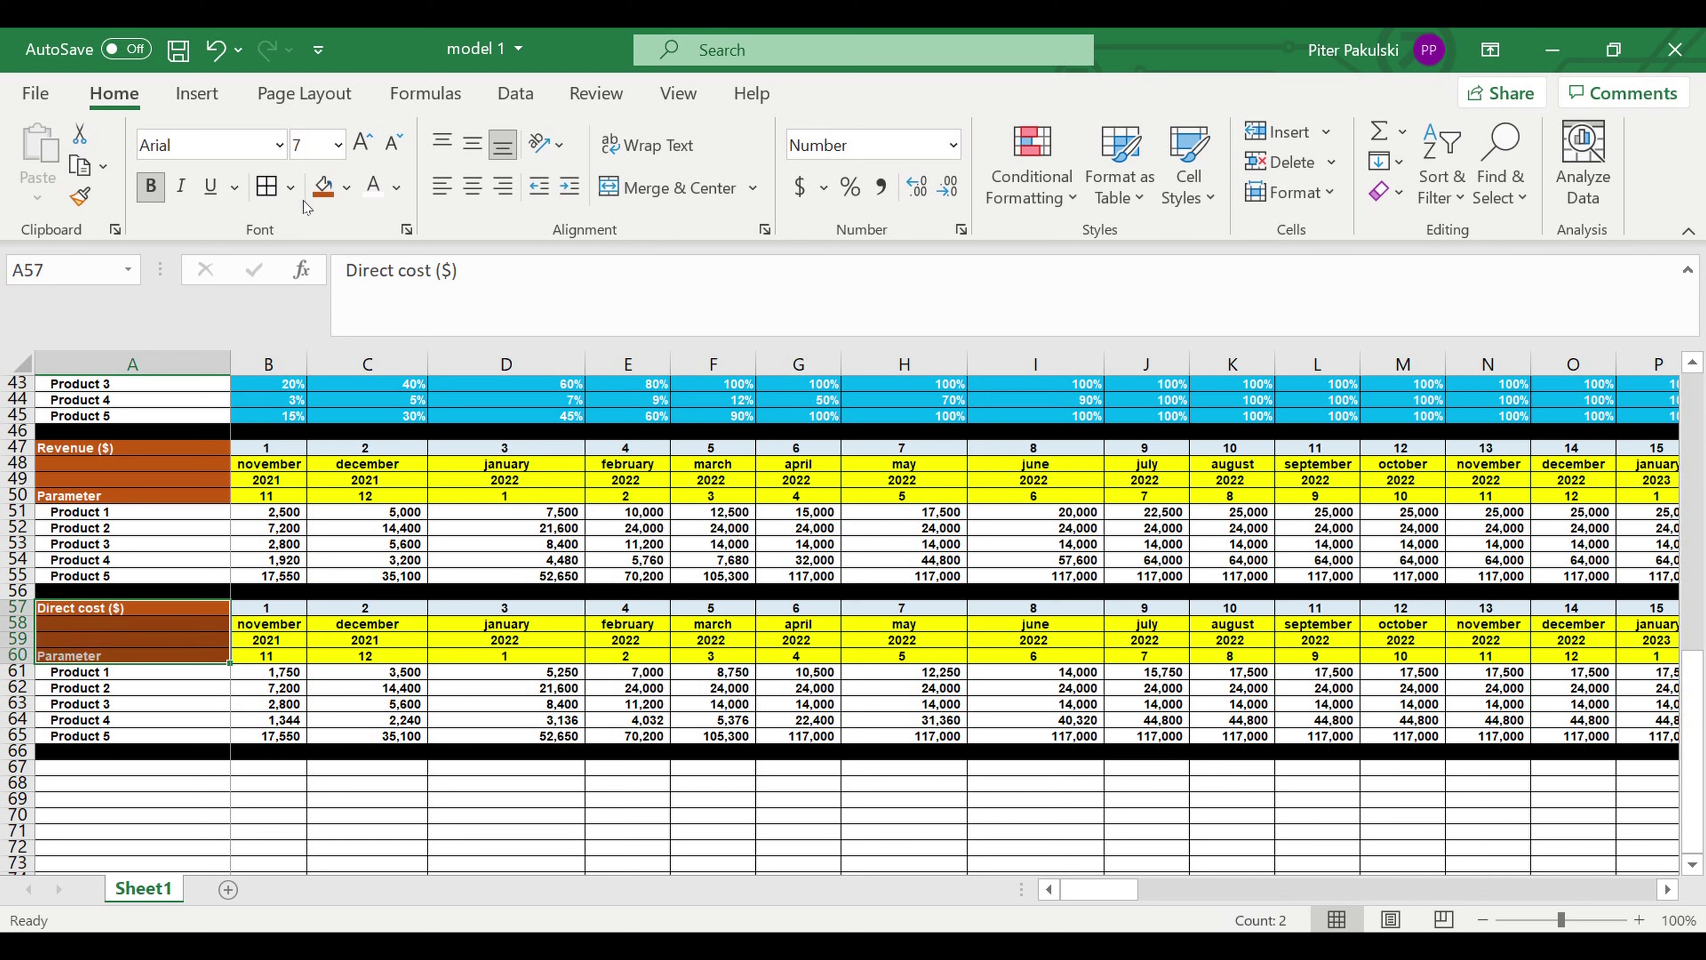
# Fill the Direct cost ($) title cells A57:A60 purple
pyautogui.click(346, 188)
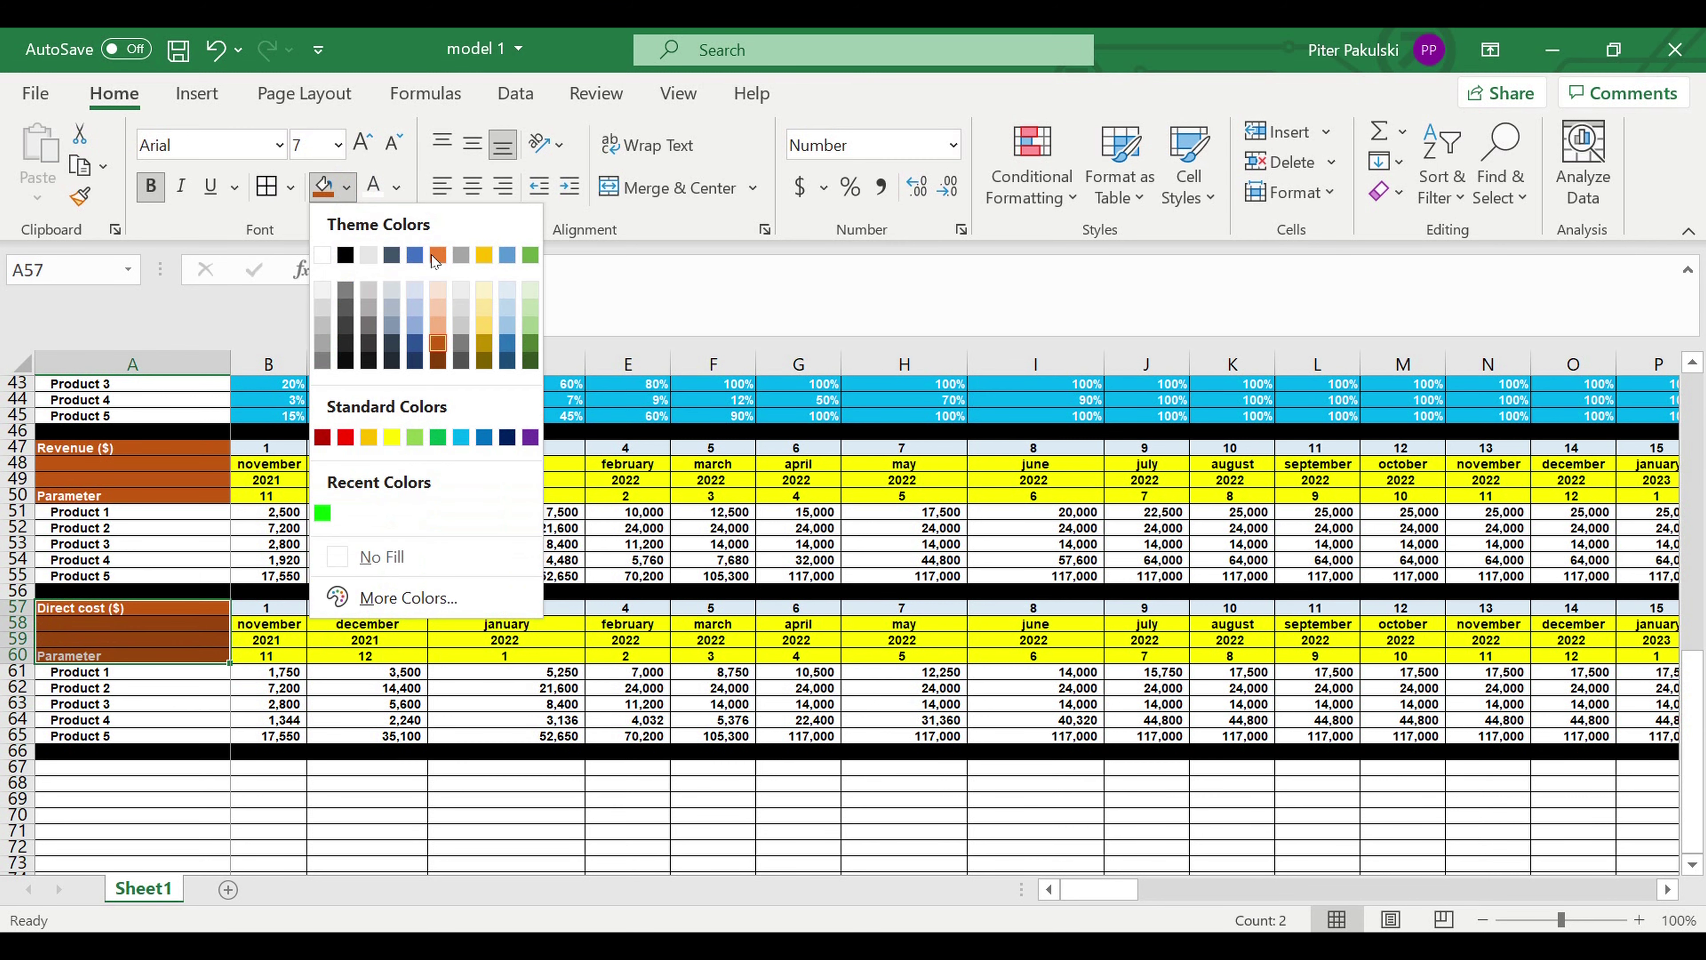
pyautogui.click(530, 438)
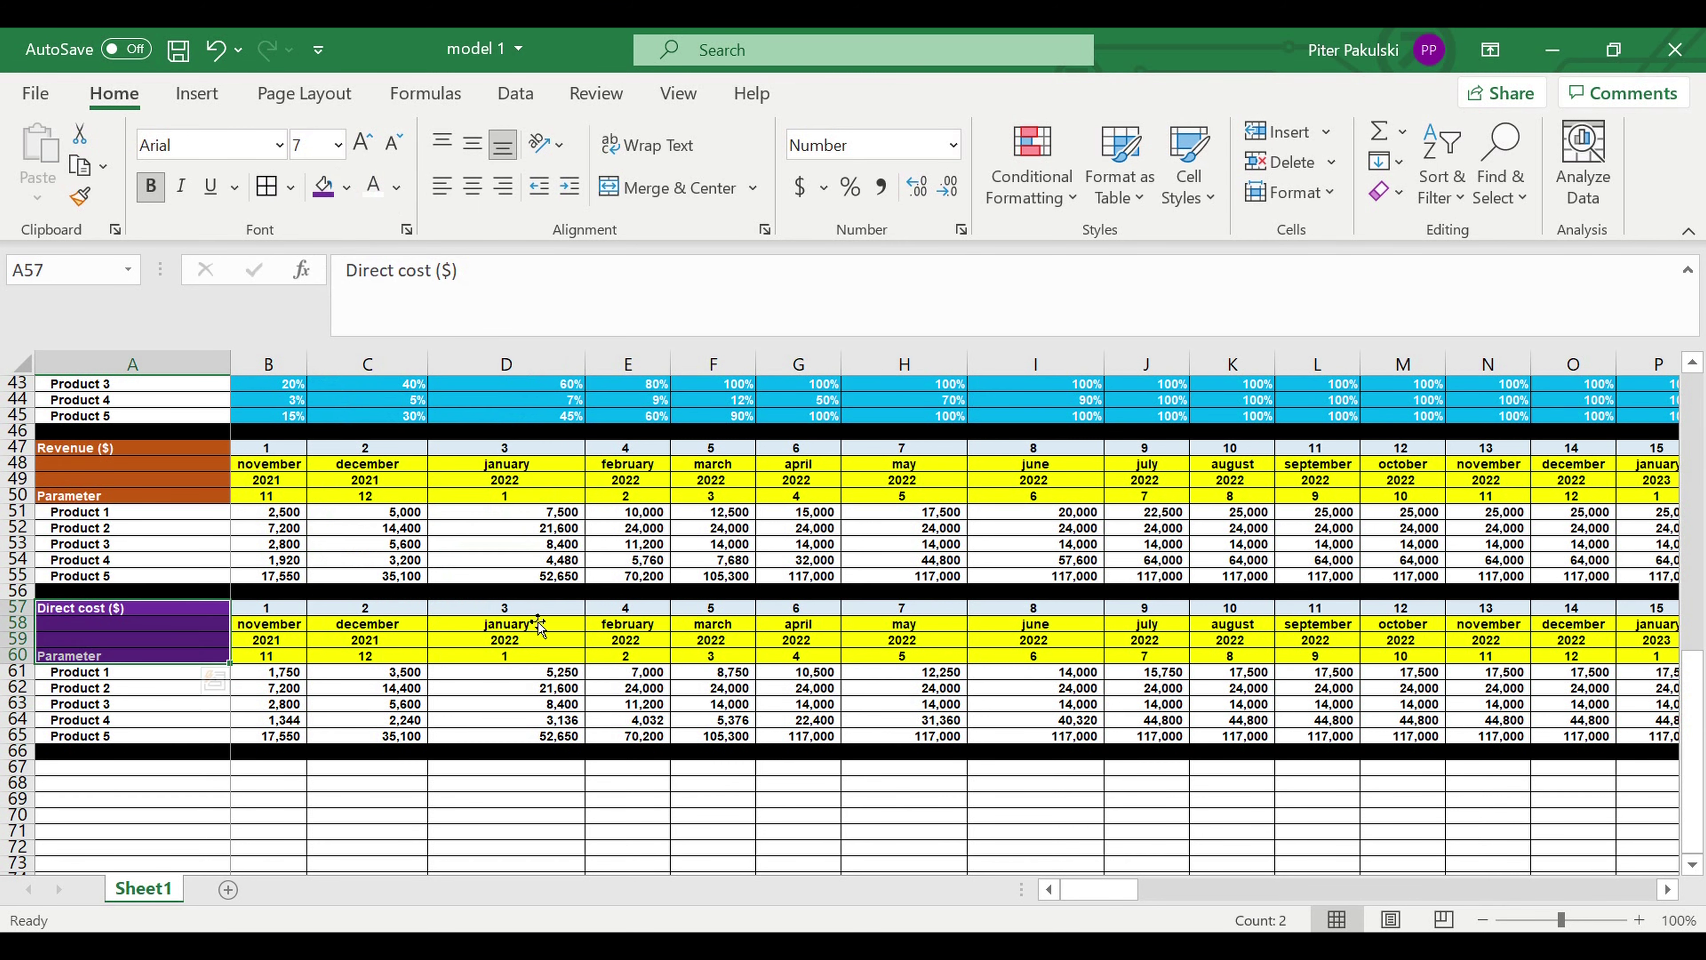
pyautogui.press('Right')
pyautogui.press('Right')
pyautogui.press('Right')
# Enter =$I31*B41 in B61 to multiply Product 1's direct cost by its percentage
pyautogui.click(286, 675)
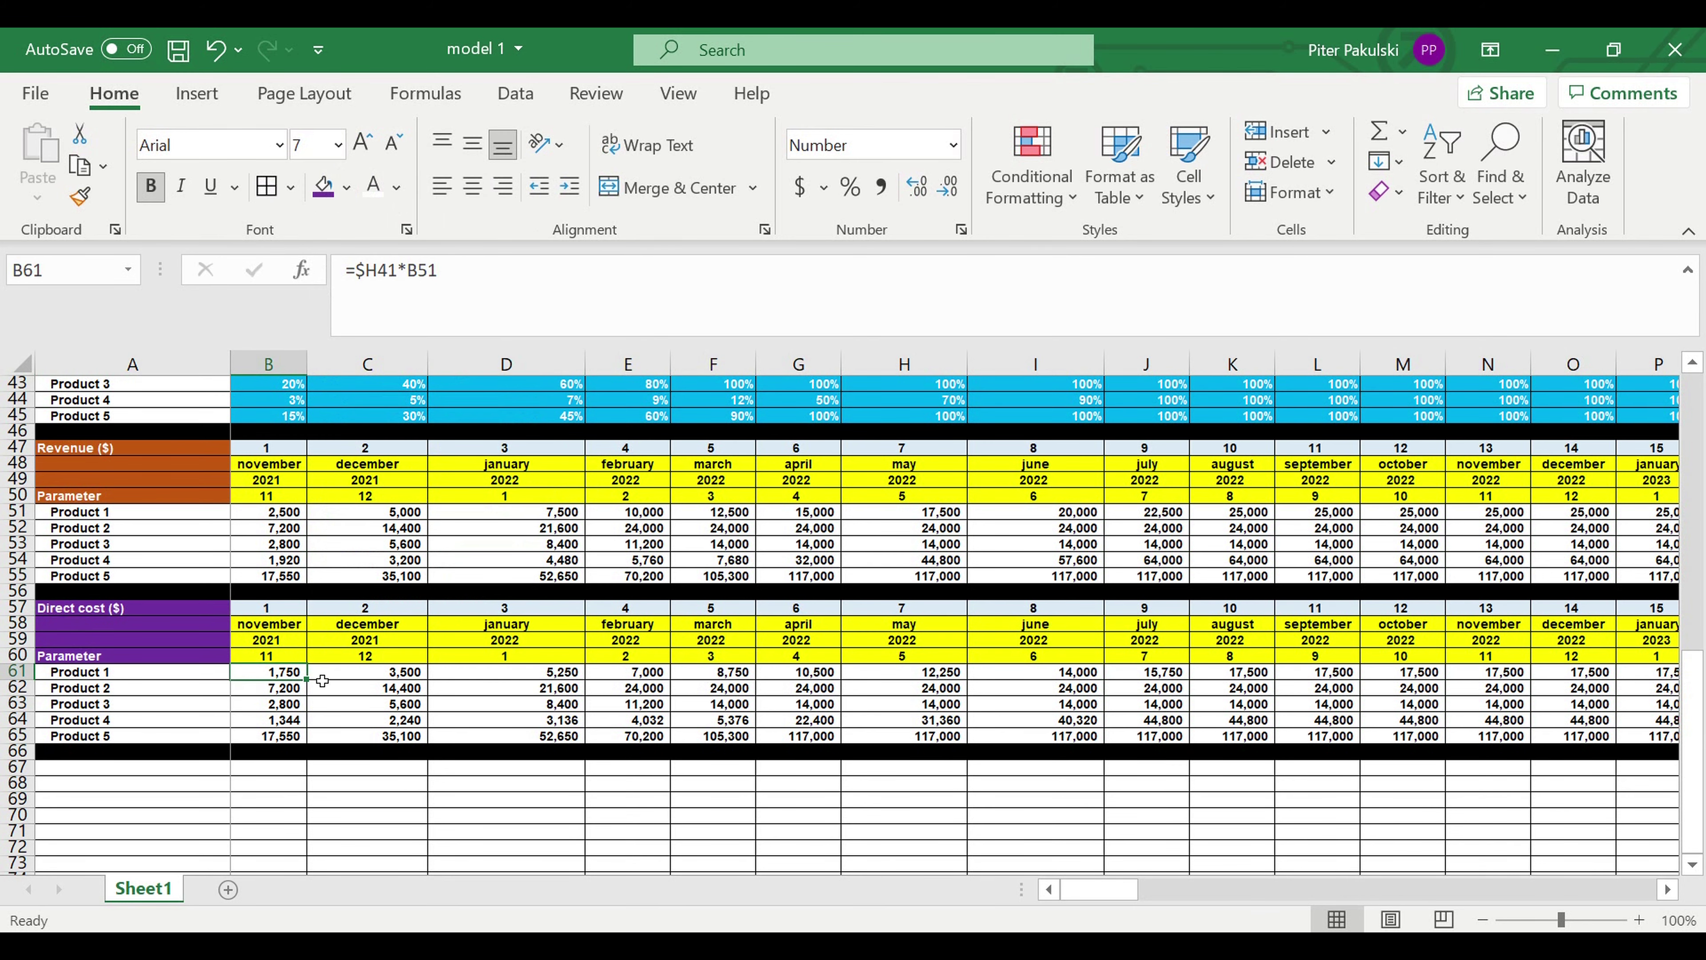
pyautogui.write('=')
pyautogui.scroll(5, 394, 620)
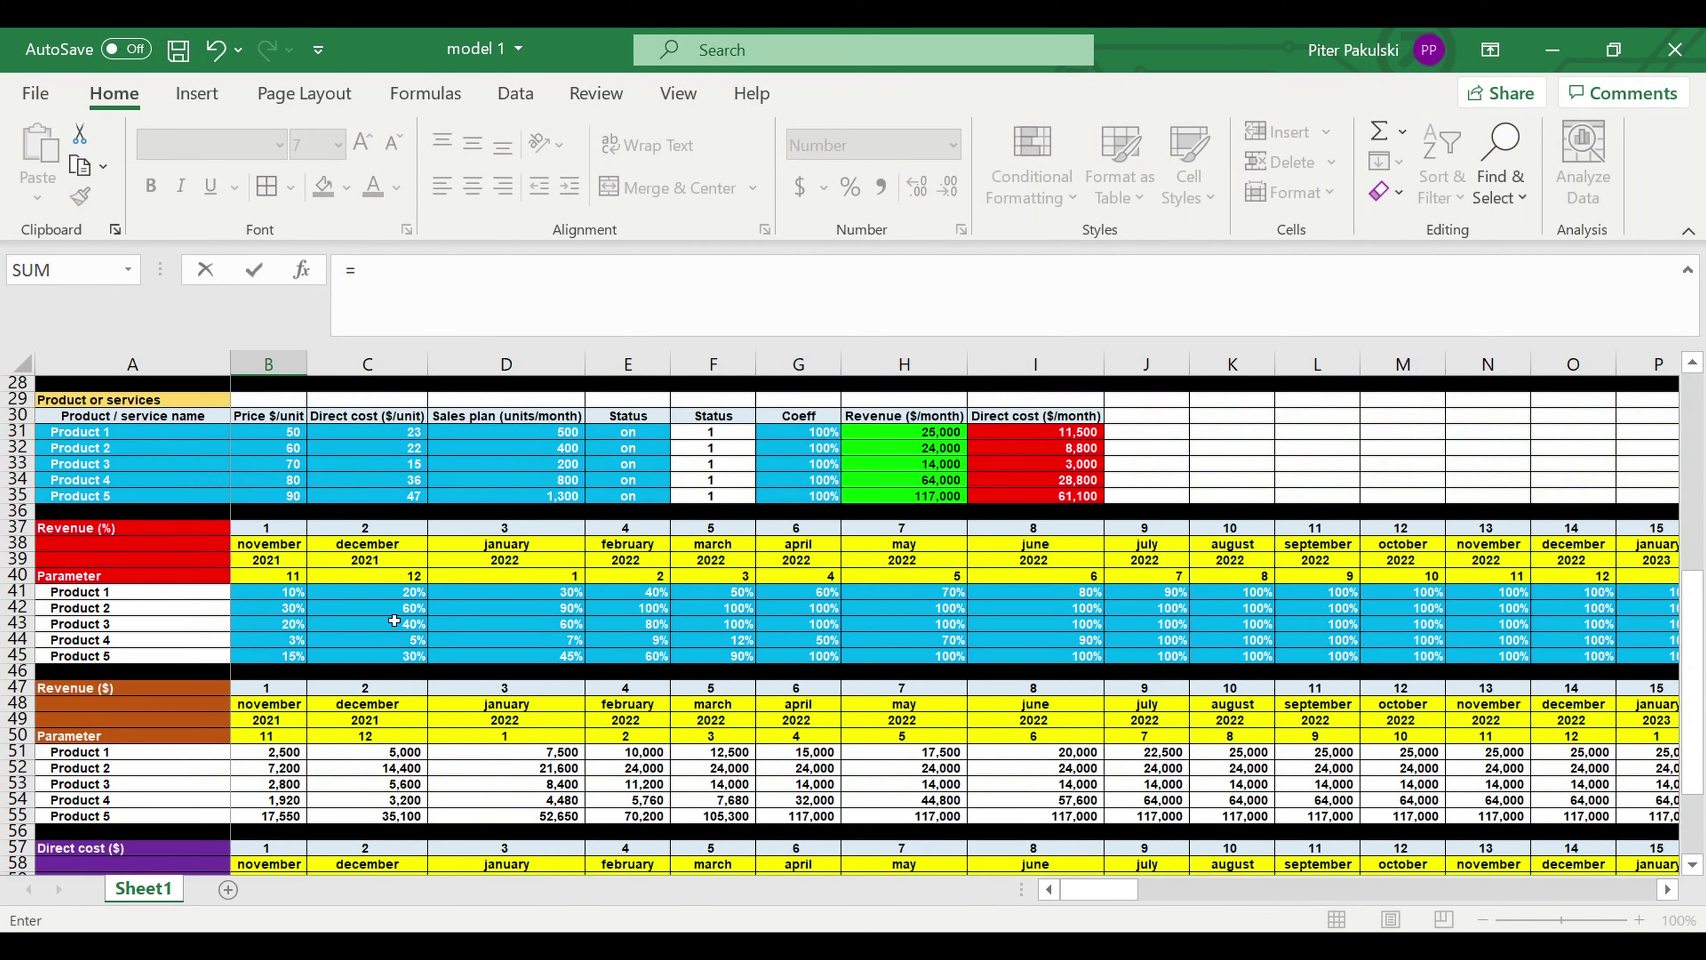
pyautogui.click(1032, 435)
pyautogui.click(354, 270)
pyautogui.write('$I31')
pyautogui.click(413, 287)
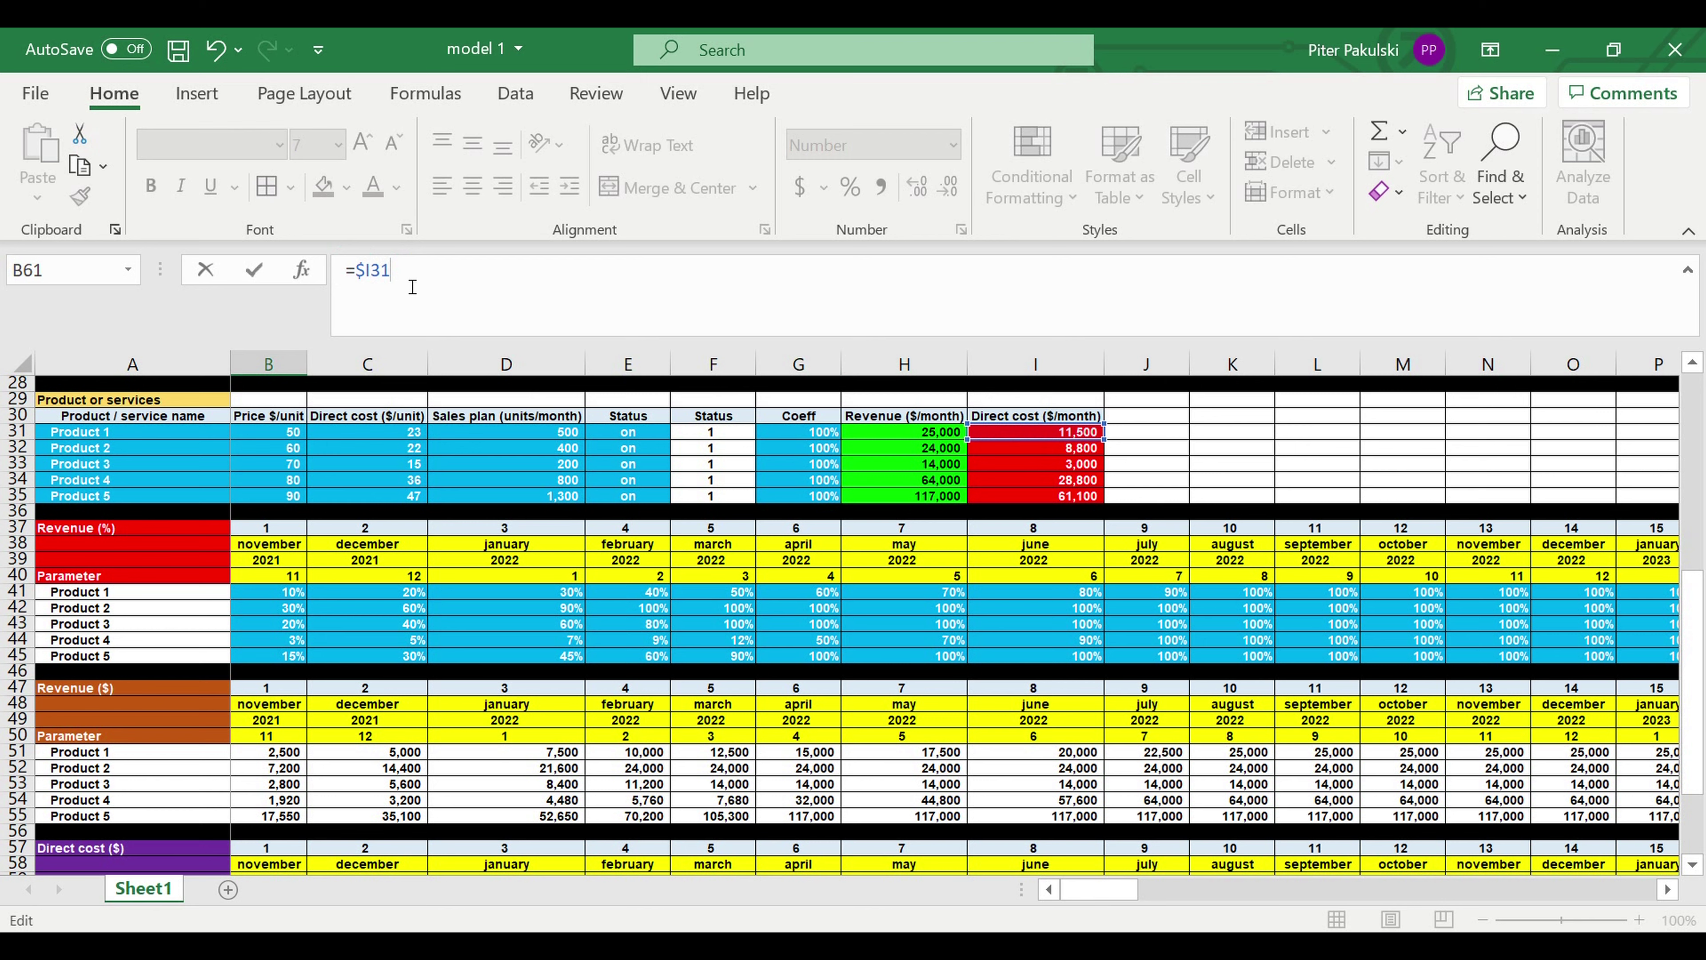
pyautogui.click(287, 595)
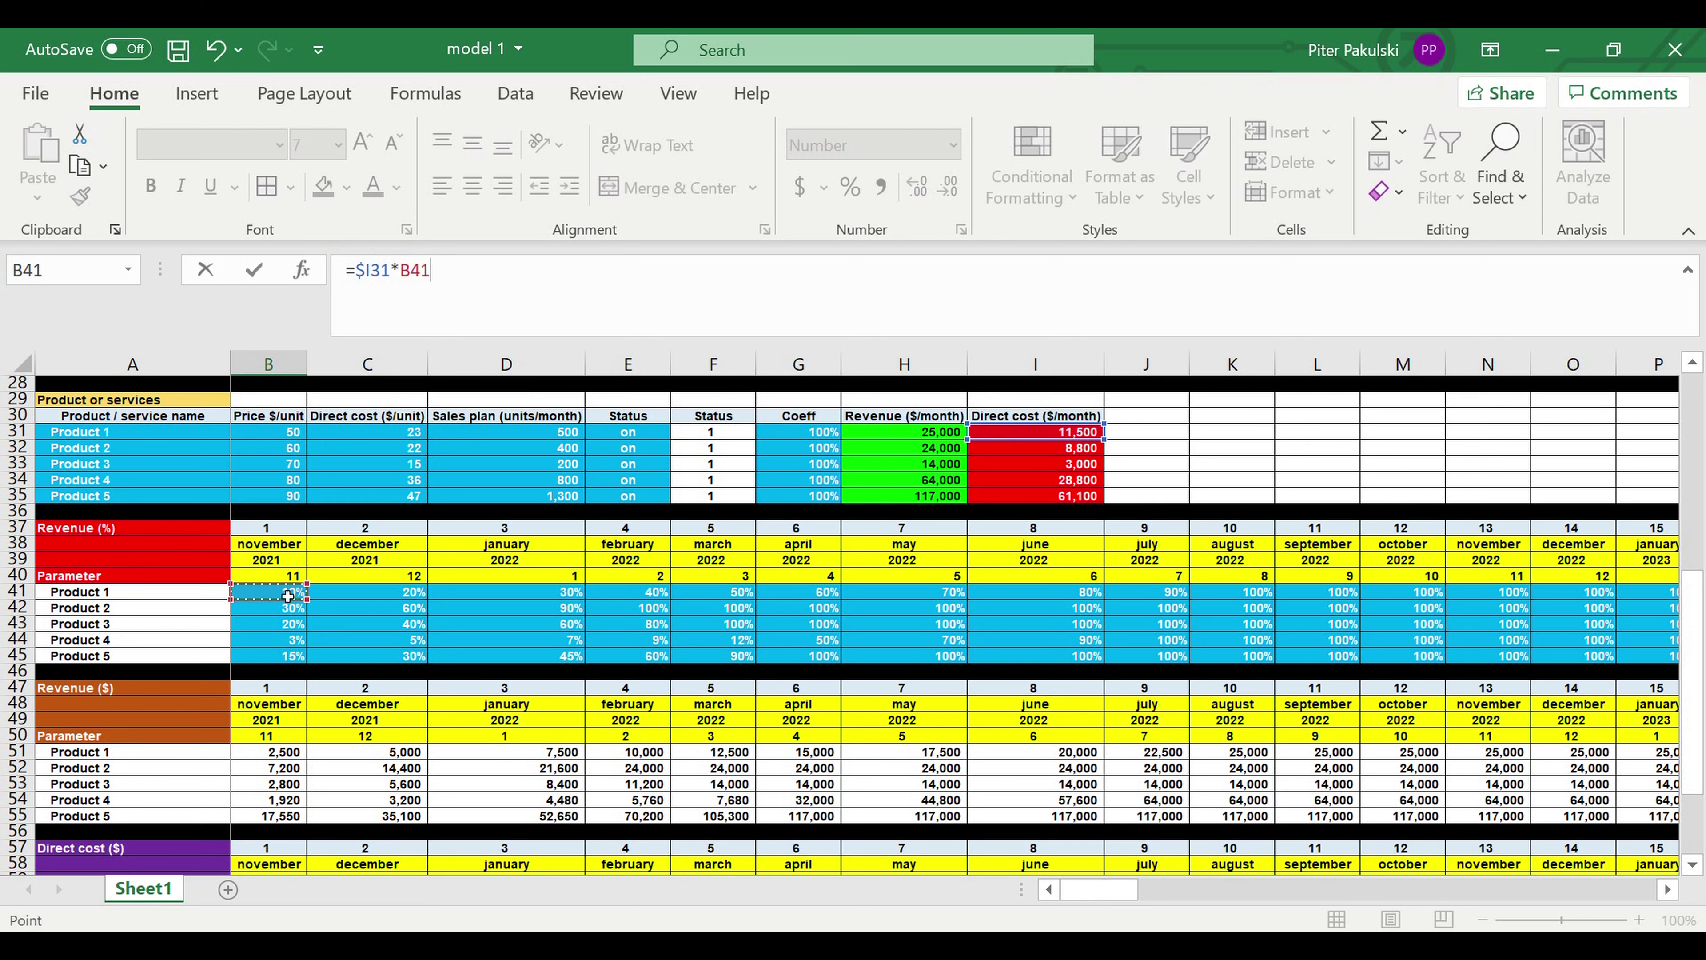
pyautogui.press('Return')
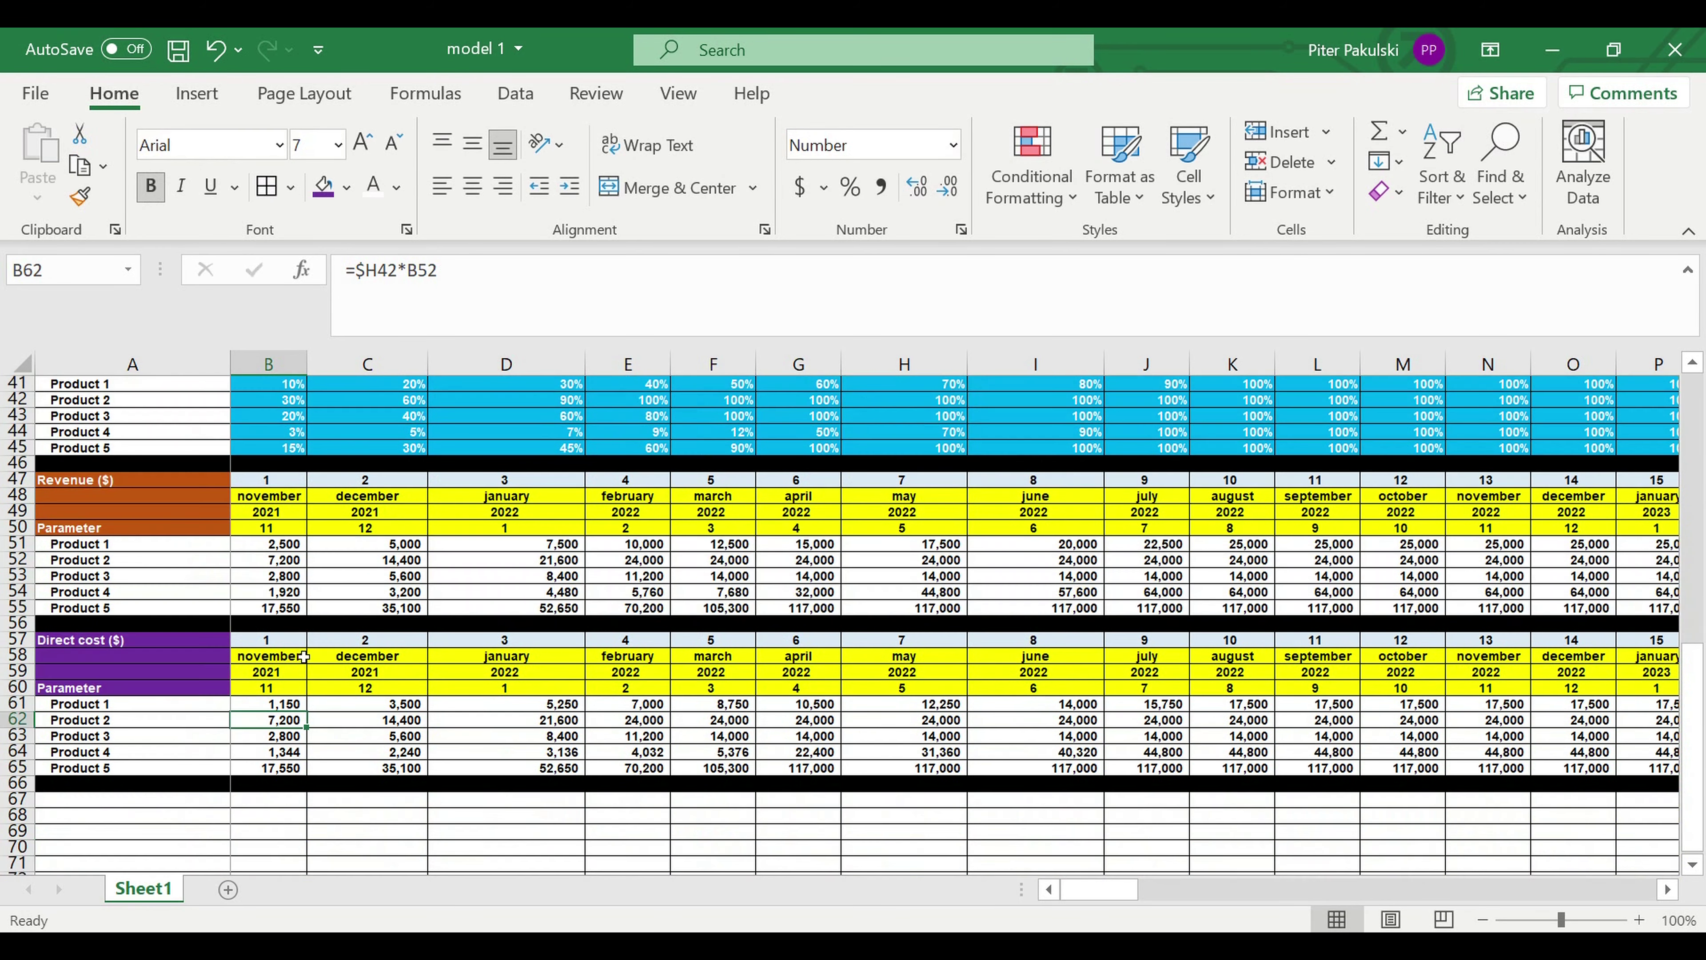
# Extend B61's formula down to B65 and across to column Z, comparing with Revenue ($)
pyautogui.click(295, 700)
pyautogui.moveTo(317, 718); pyautogui.dragTo(1505, 722)
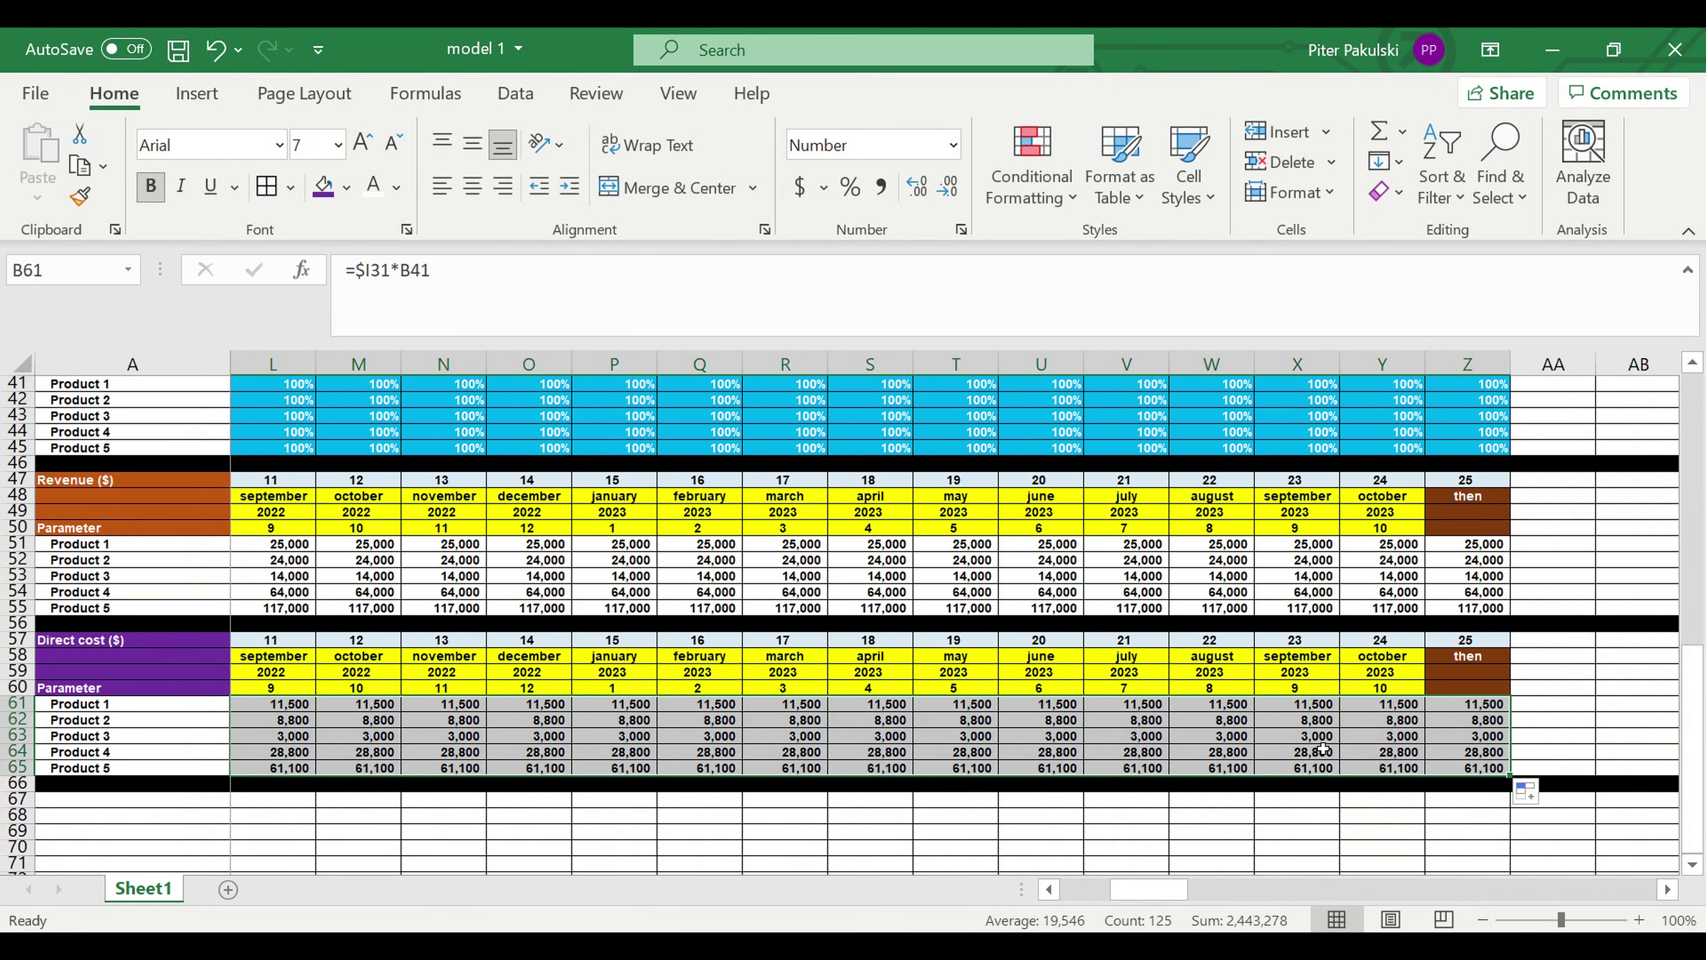
pyautogui.click(1320, 739)
pyautogui.moveTo(1150, 888); pyautogui.dragTo(1100, 888)
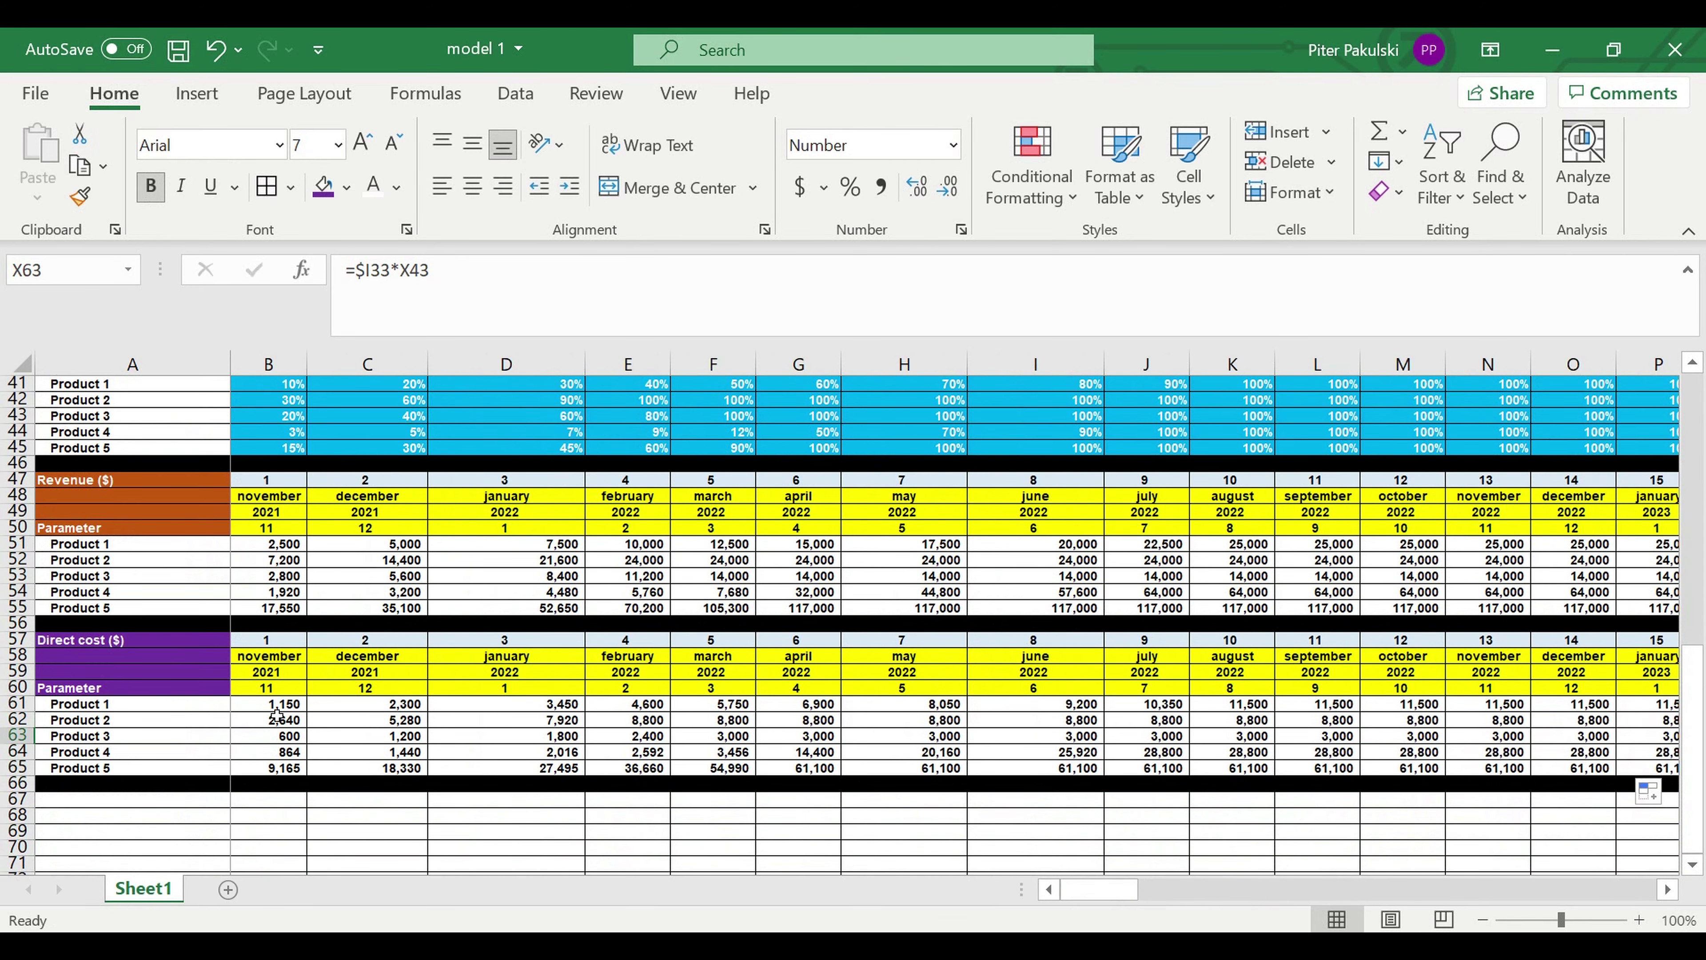
pyautogui.scroll(1, 431, 634)
pyautogui.moveTo(248, 598); pyautogui.dragTo(1270, 661)
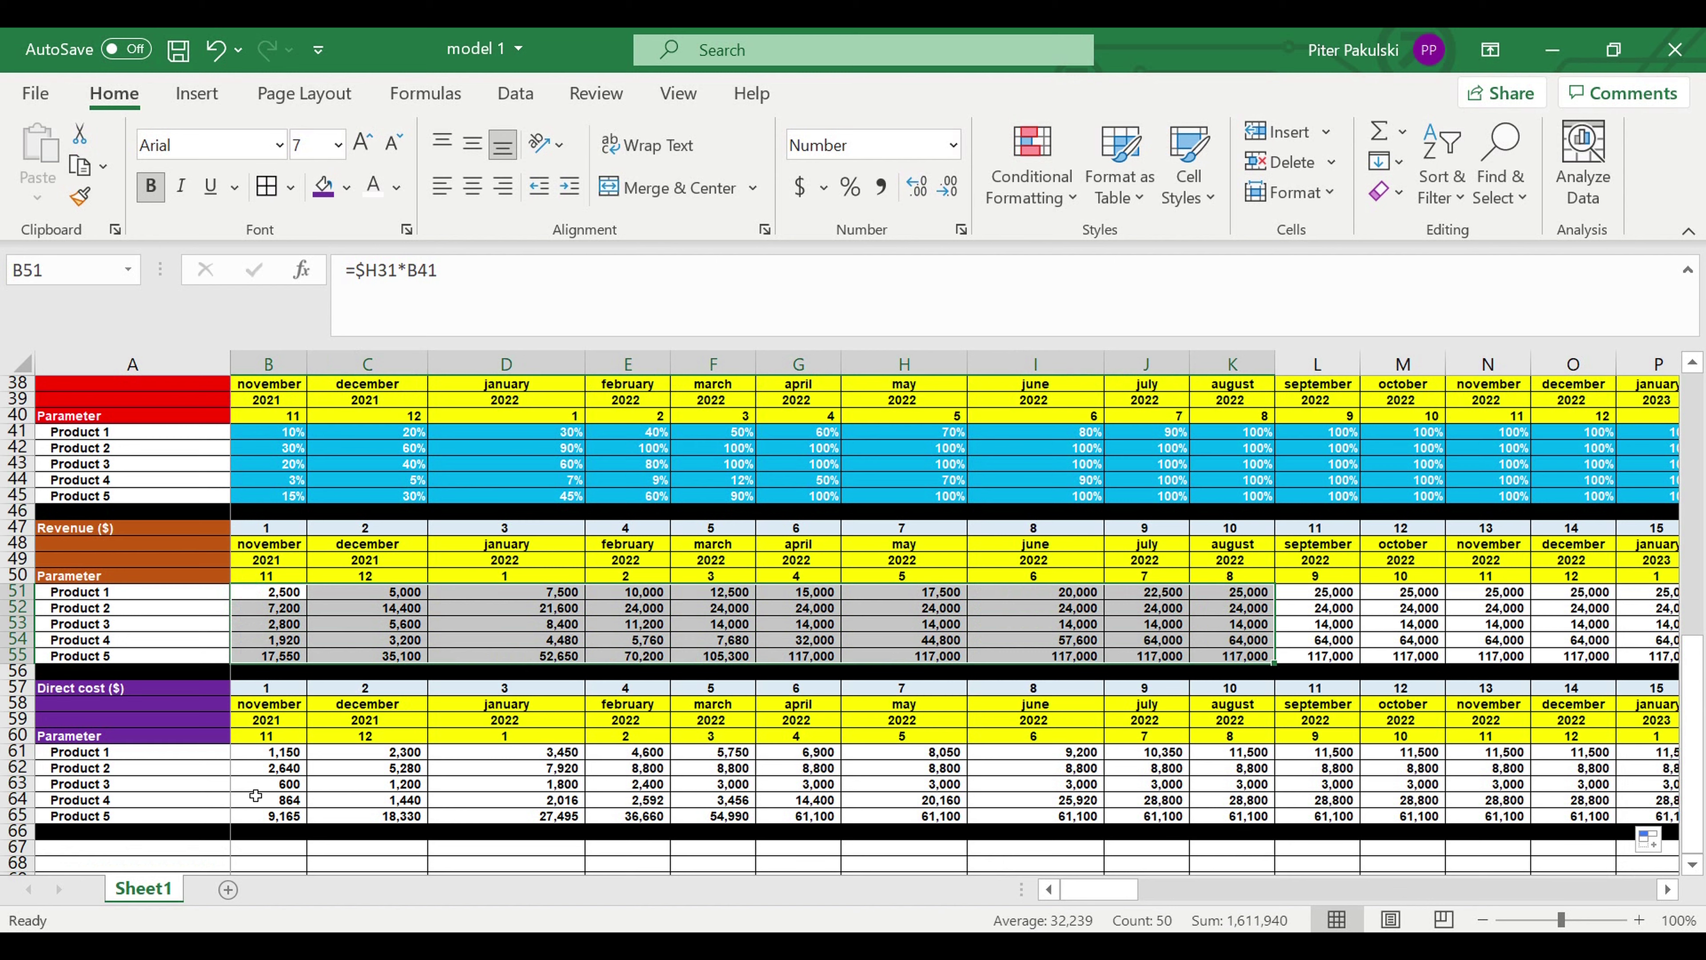
pyautogui.moveTo(269, 754); pyautogui.dragTo(1353, 797)
pyautogui.scroll(4, 474, 681)
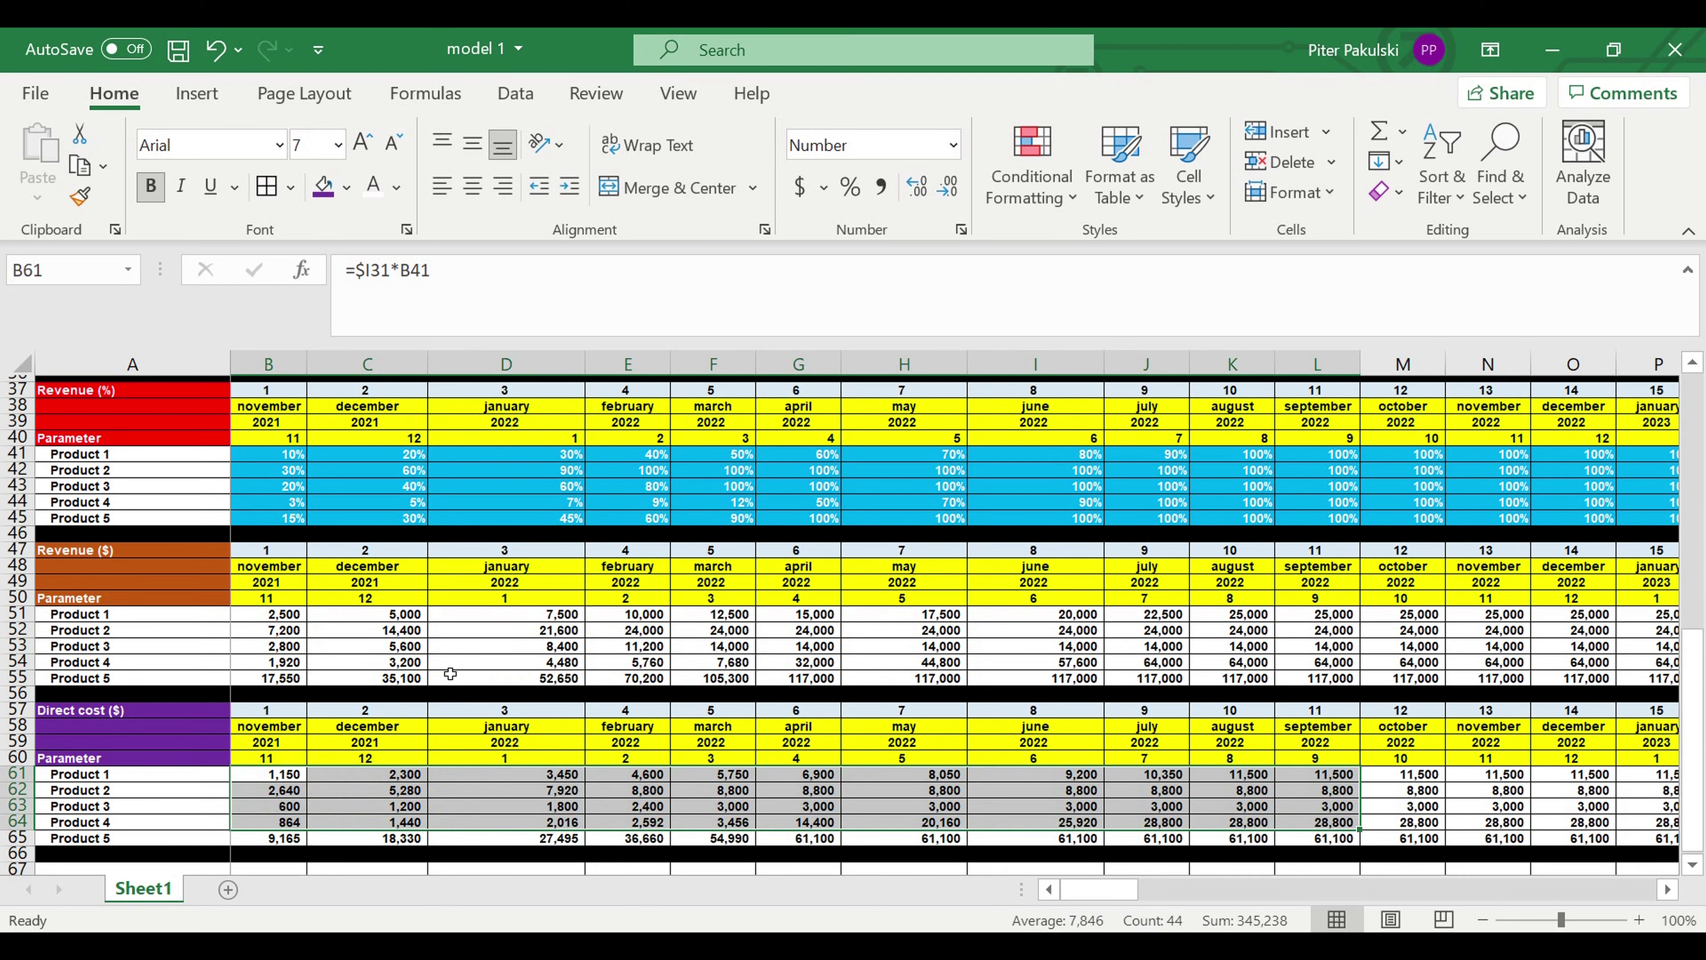
pyautogui.scroll(5, 450, 673)
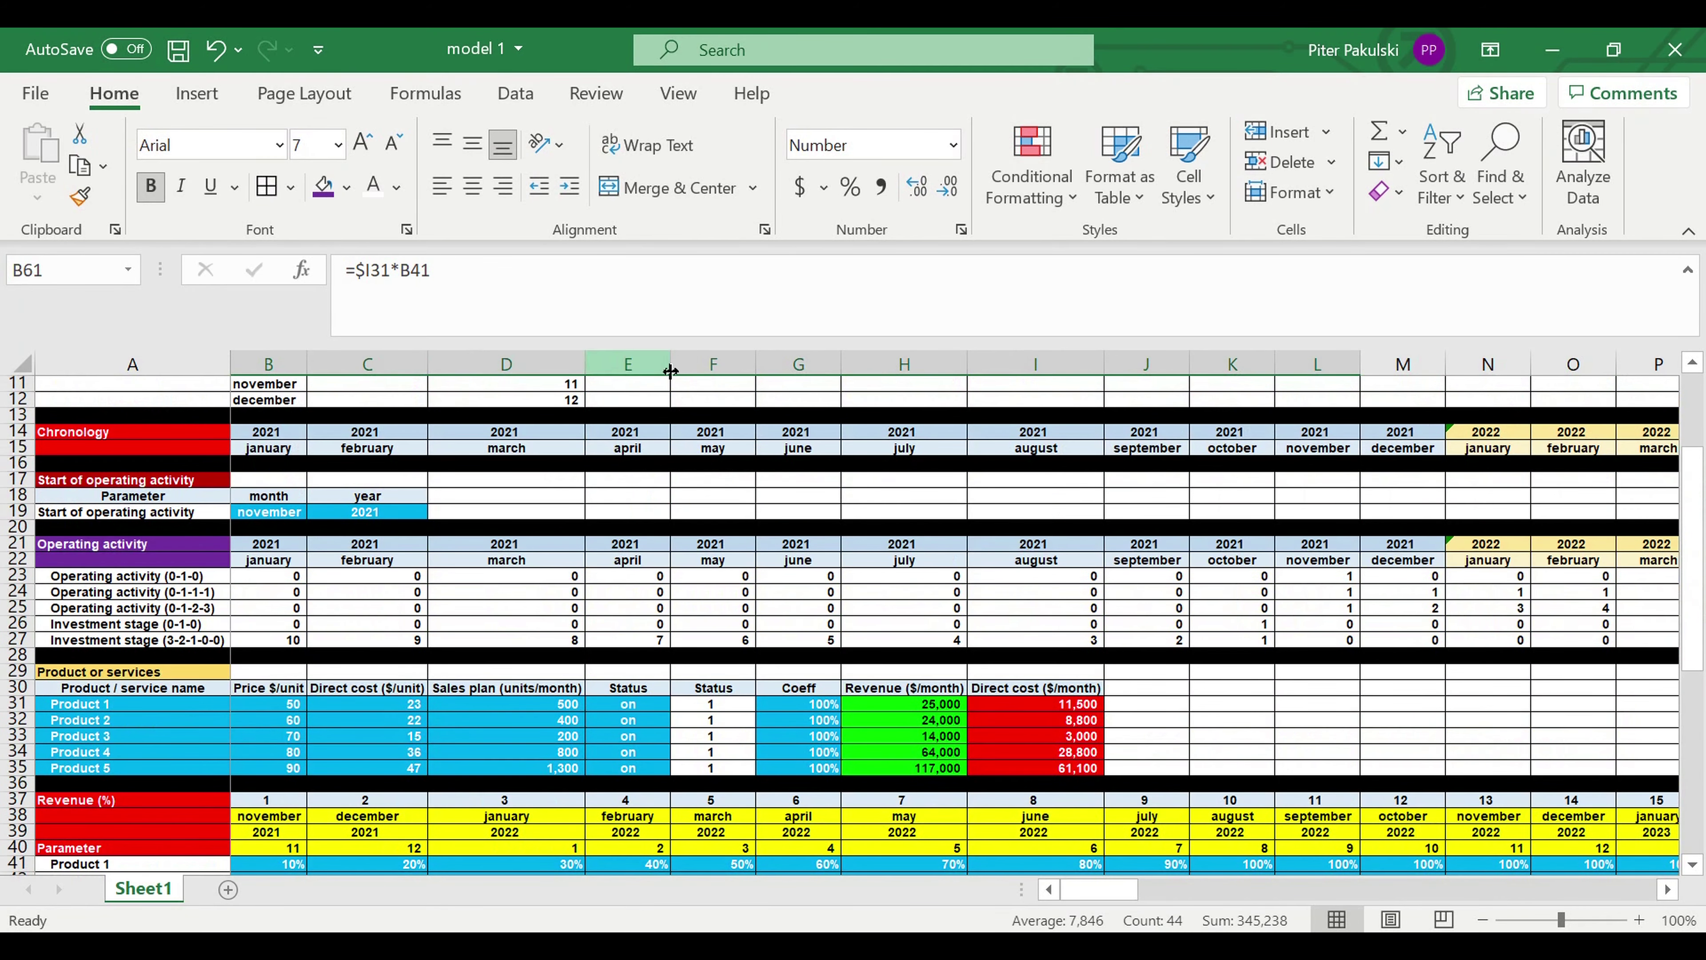
pyautogui.moveTo(641, 350); pyautogui.dragTo(639, 227)
pyautogui.scroll(-6, 752, 504)
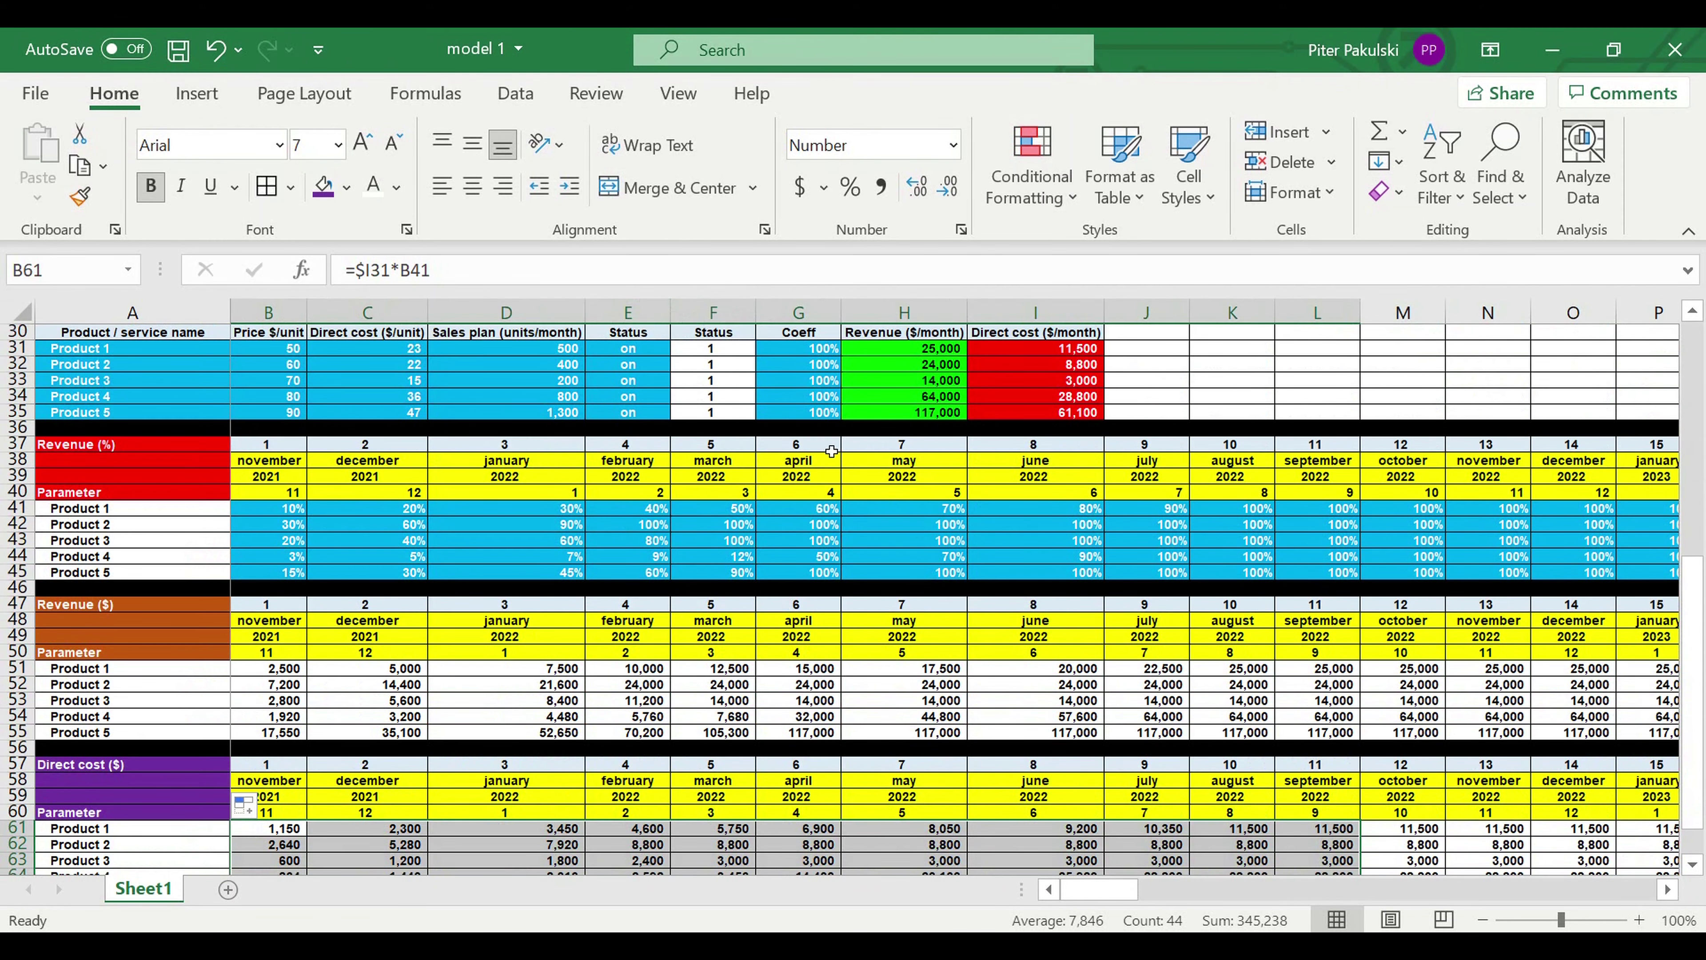
# Switch Product 1's Status off and back on, checking the G51 and G61 formulas
pyautogui.click(832, 449)
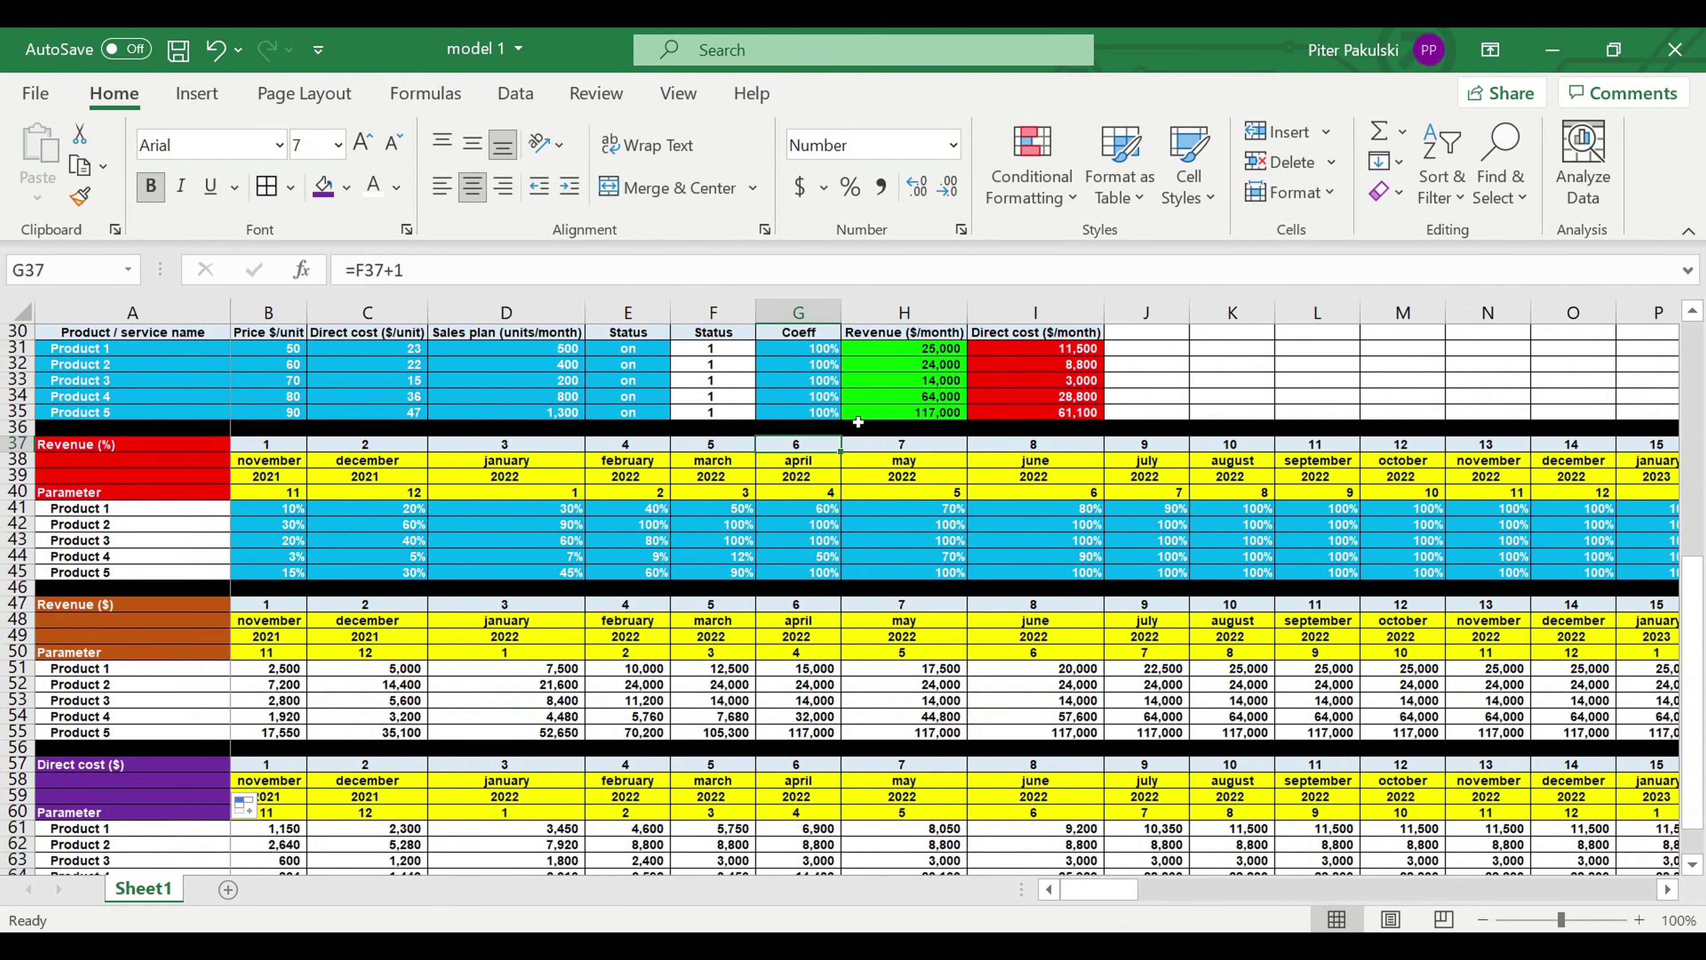
pyautogui.click(645, 355)
pyautogui.click(679, 348)
pyautogui.click(650, 386)
pyautogui.scroll(-2, 820, 799)
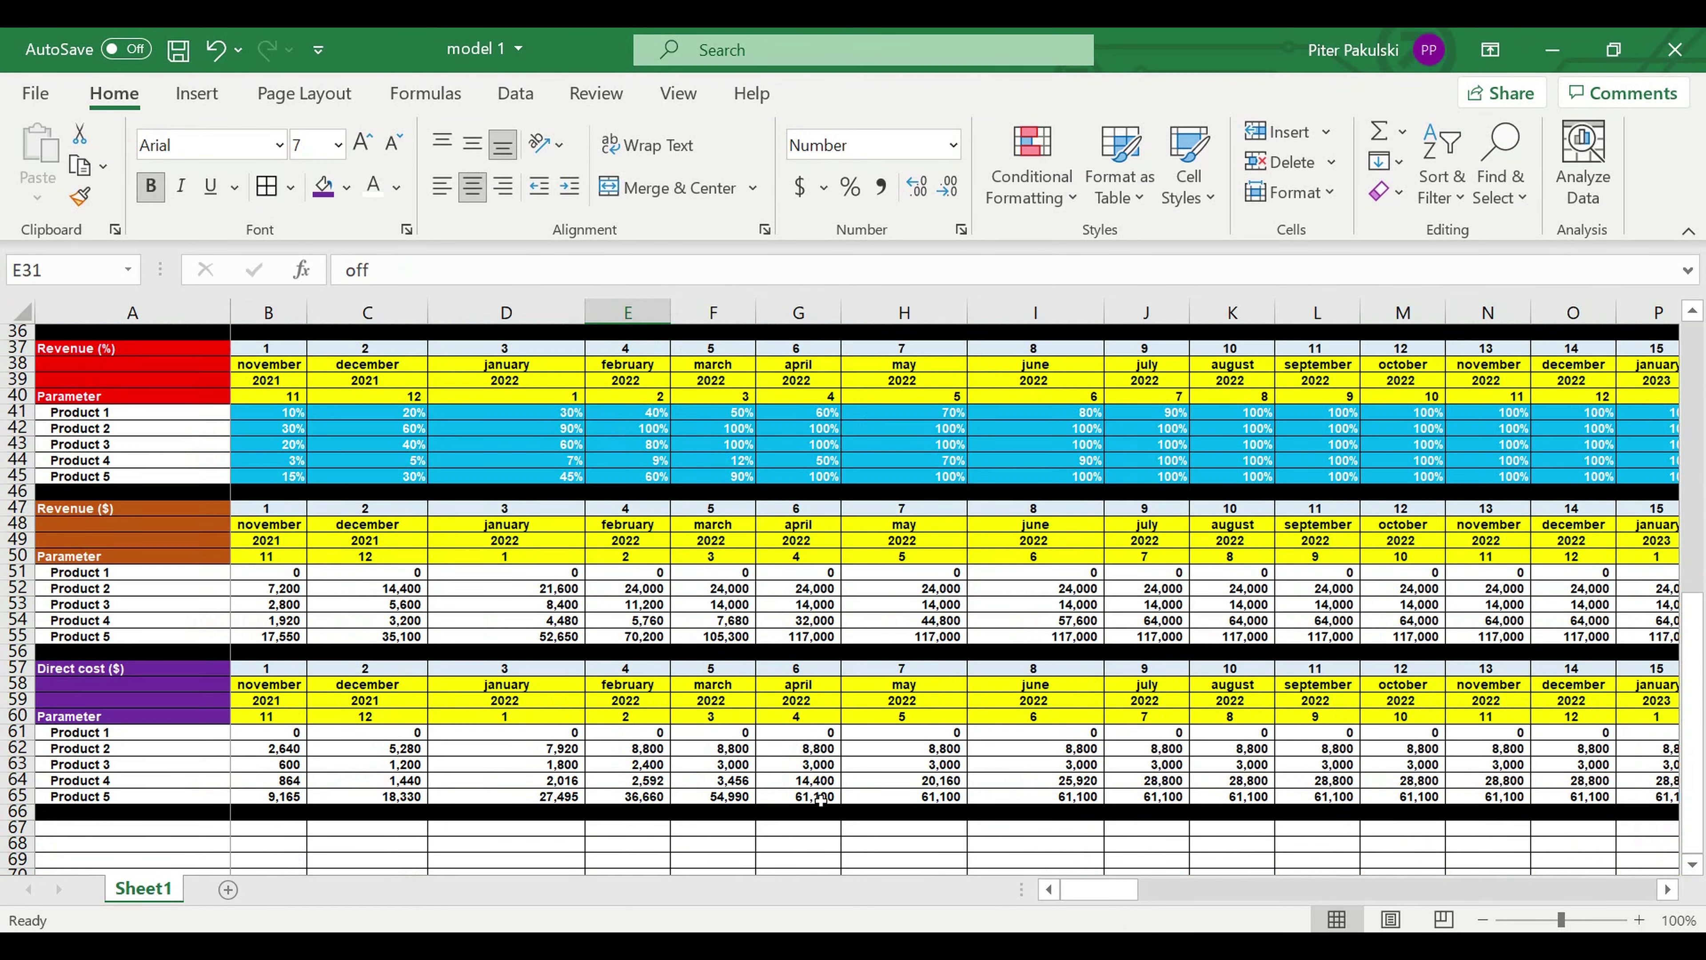
pyautogui.click(789, 735)
pyautogui.click(802, 576)
pyautogui.scroll(1, 802, 578)
pyautogui.scroll(6, 801, 578)
pyautogui.click(658, 546)
pyautogui.click(678, 540)
pyautogui.click(625, 558)
pyautogui.scroll(1, 835, 562)
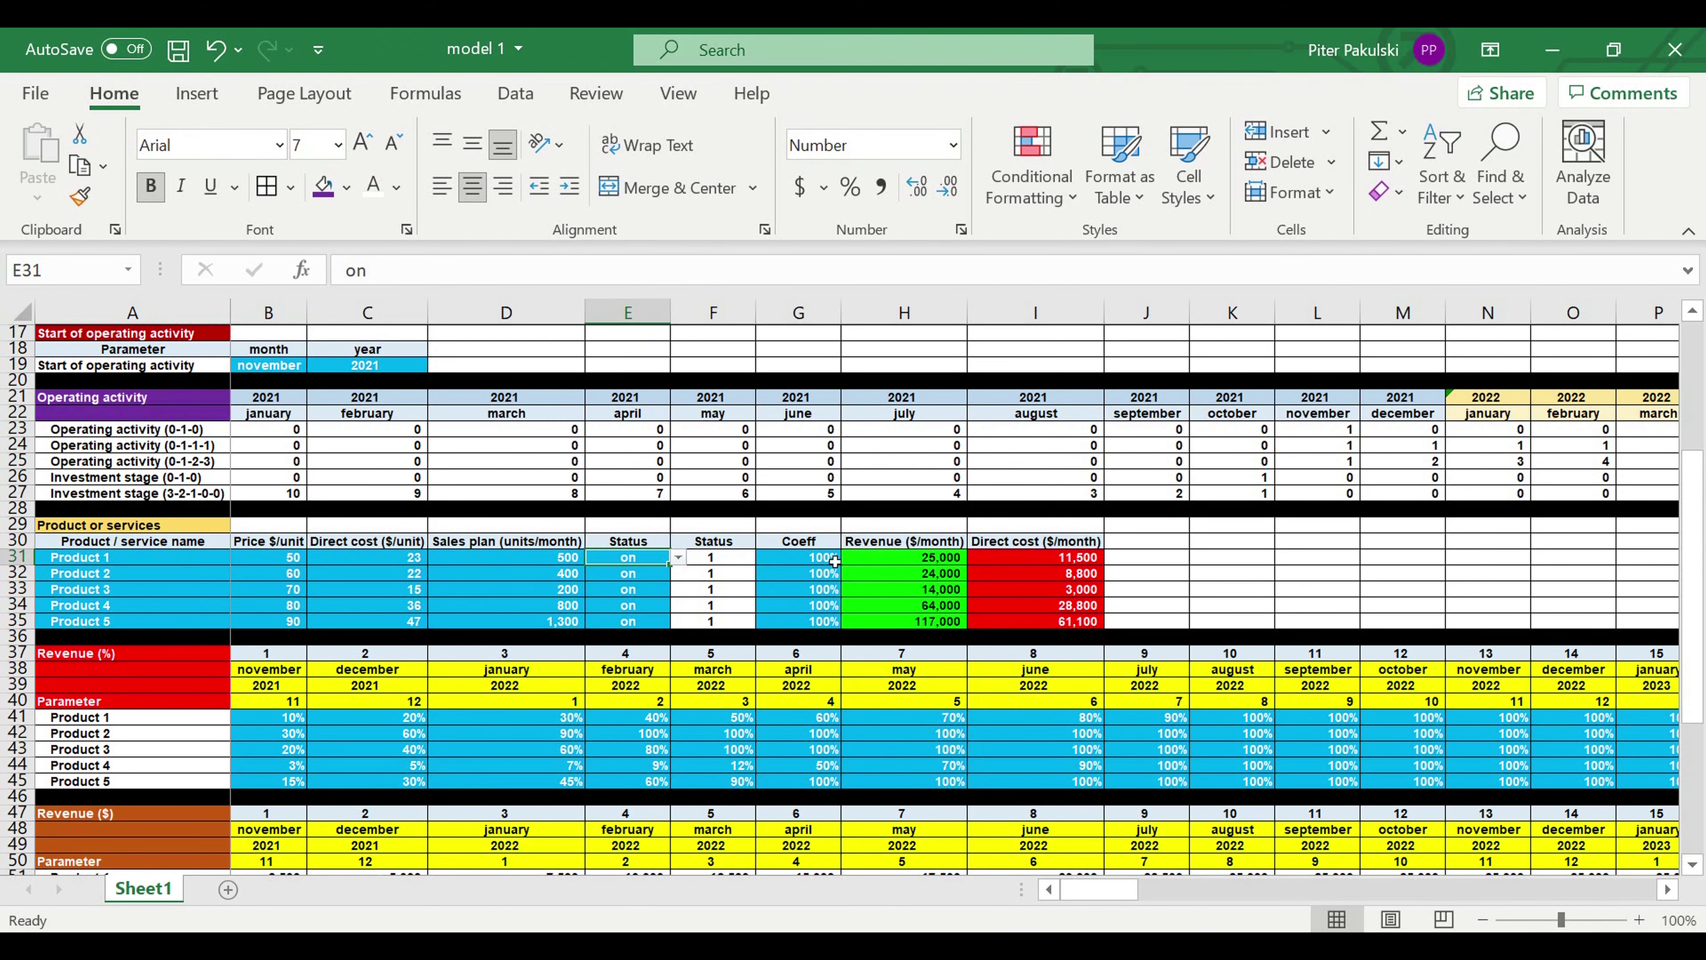
pyautogui.scroll(-1, 835, 562)
# Set Product 1's Coeff in G31 to 10% and check February revenue and direct cost formulas
pyautogui.click(799, 502)
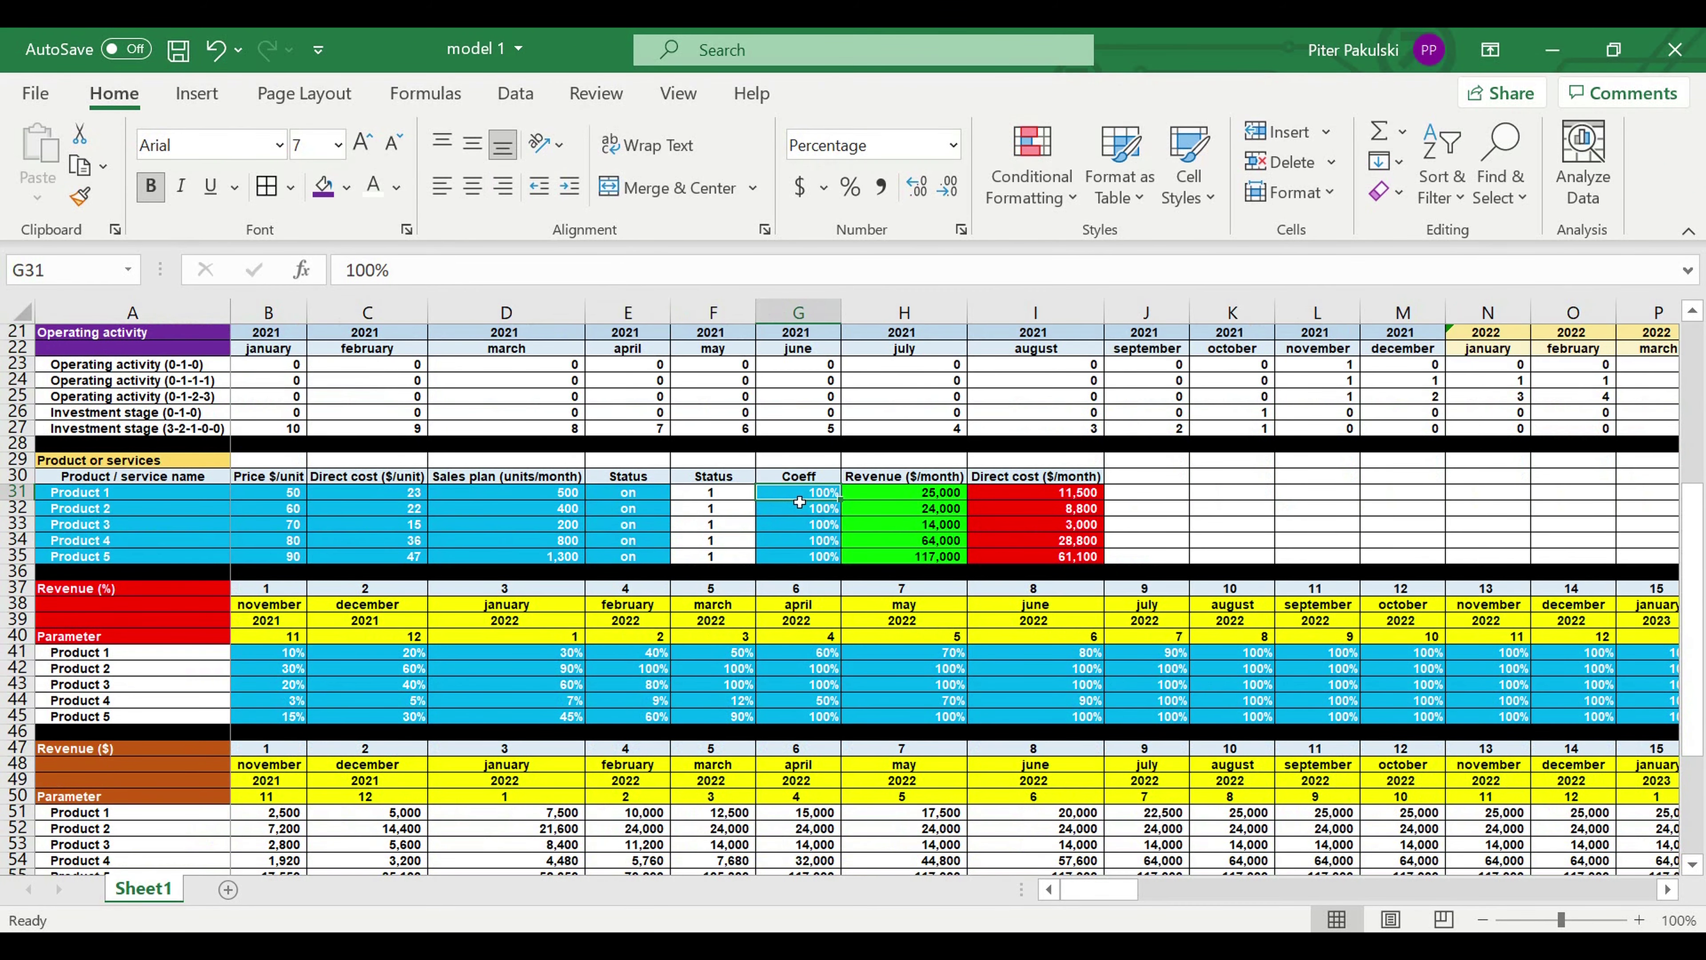
pyautogui.write('10')
pyautogui.press('Return')
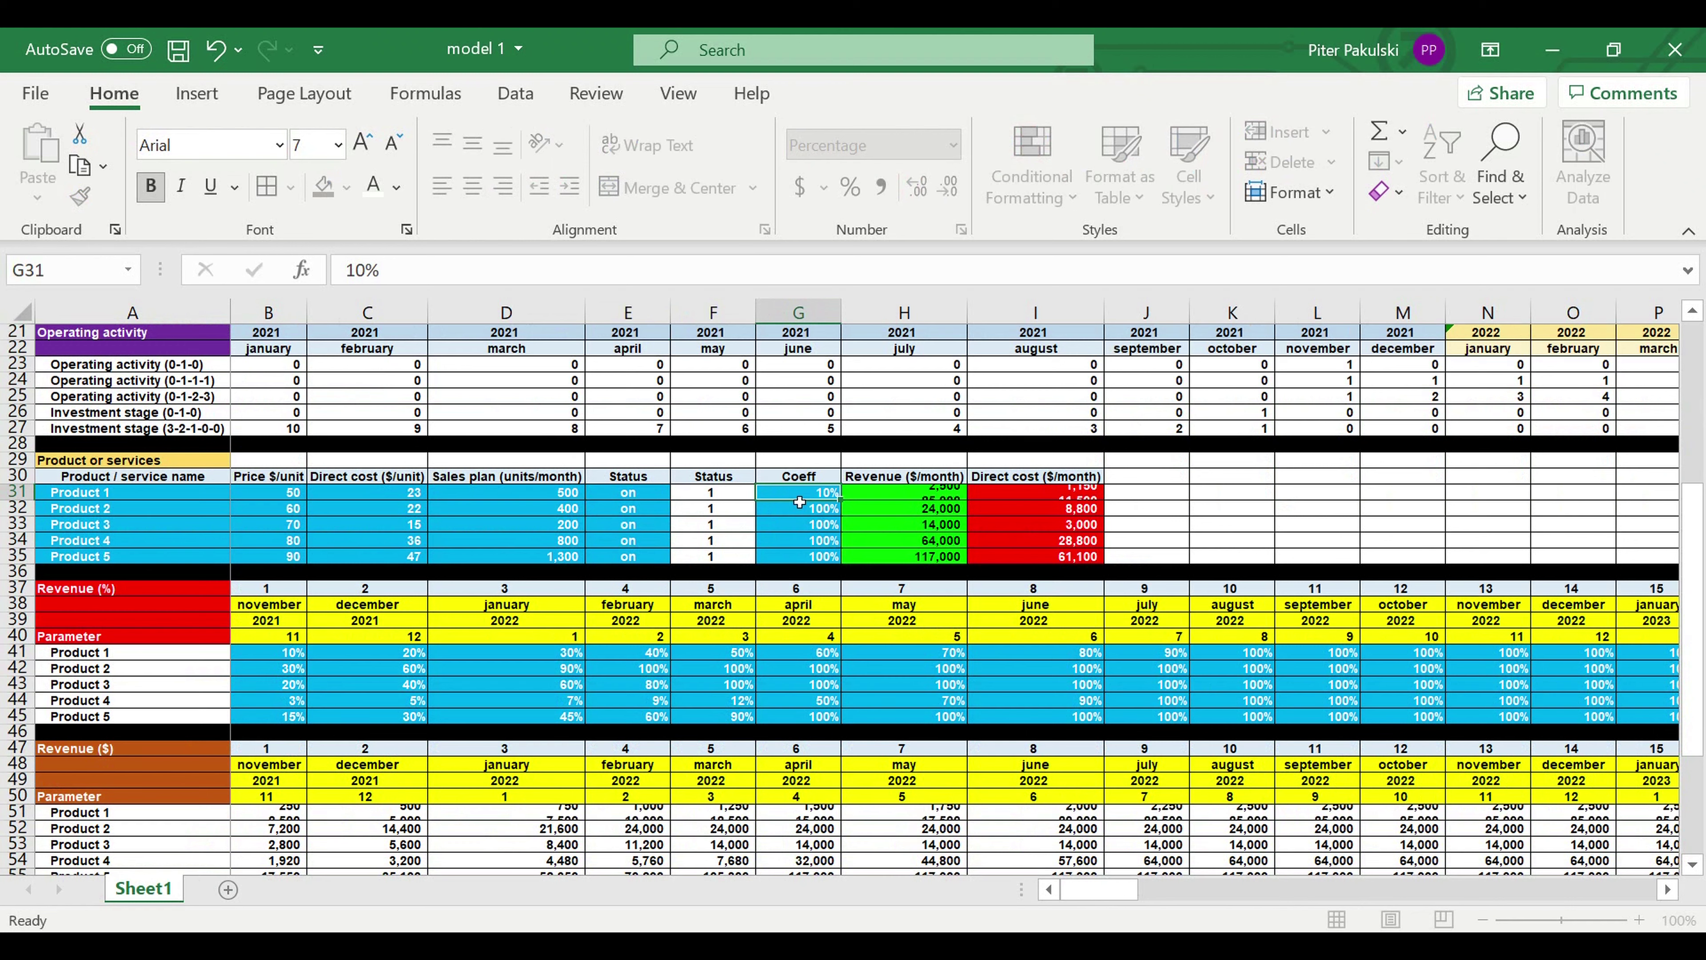
pyautogui.click(799, 502)
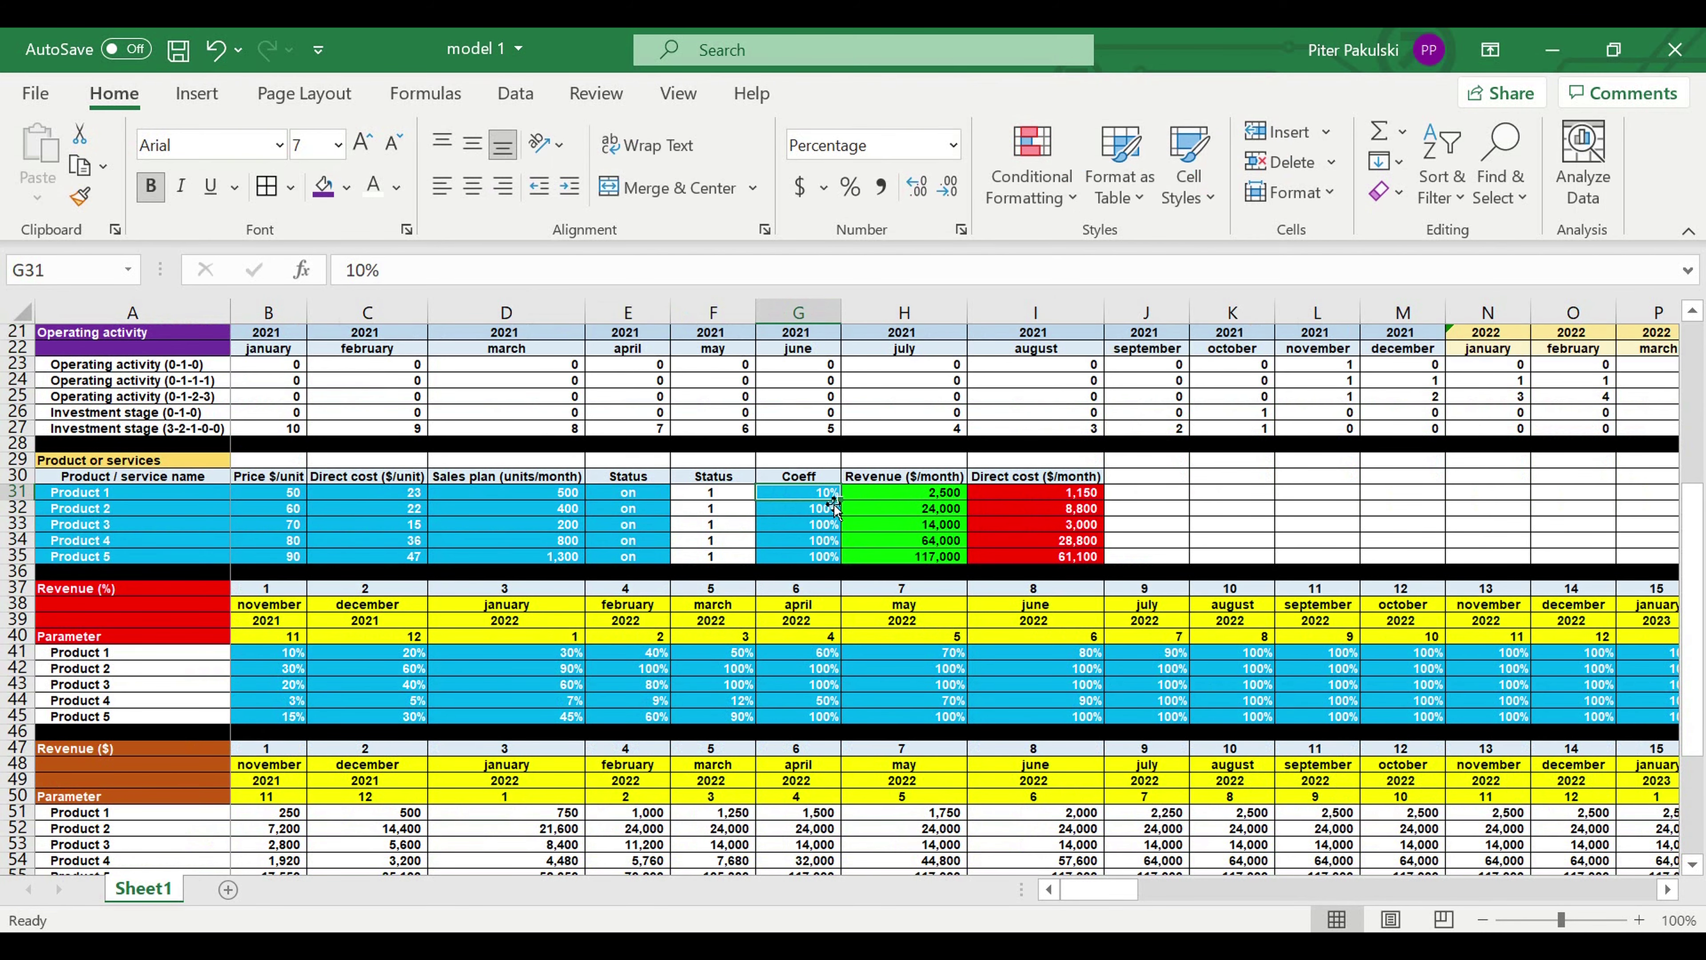
pyautogui.scroll(-6, 806, 591)
pyautogui.click(655, 525)
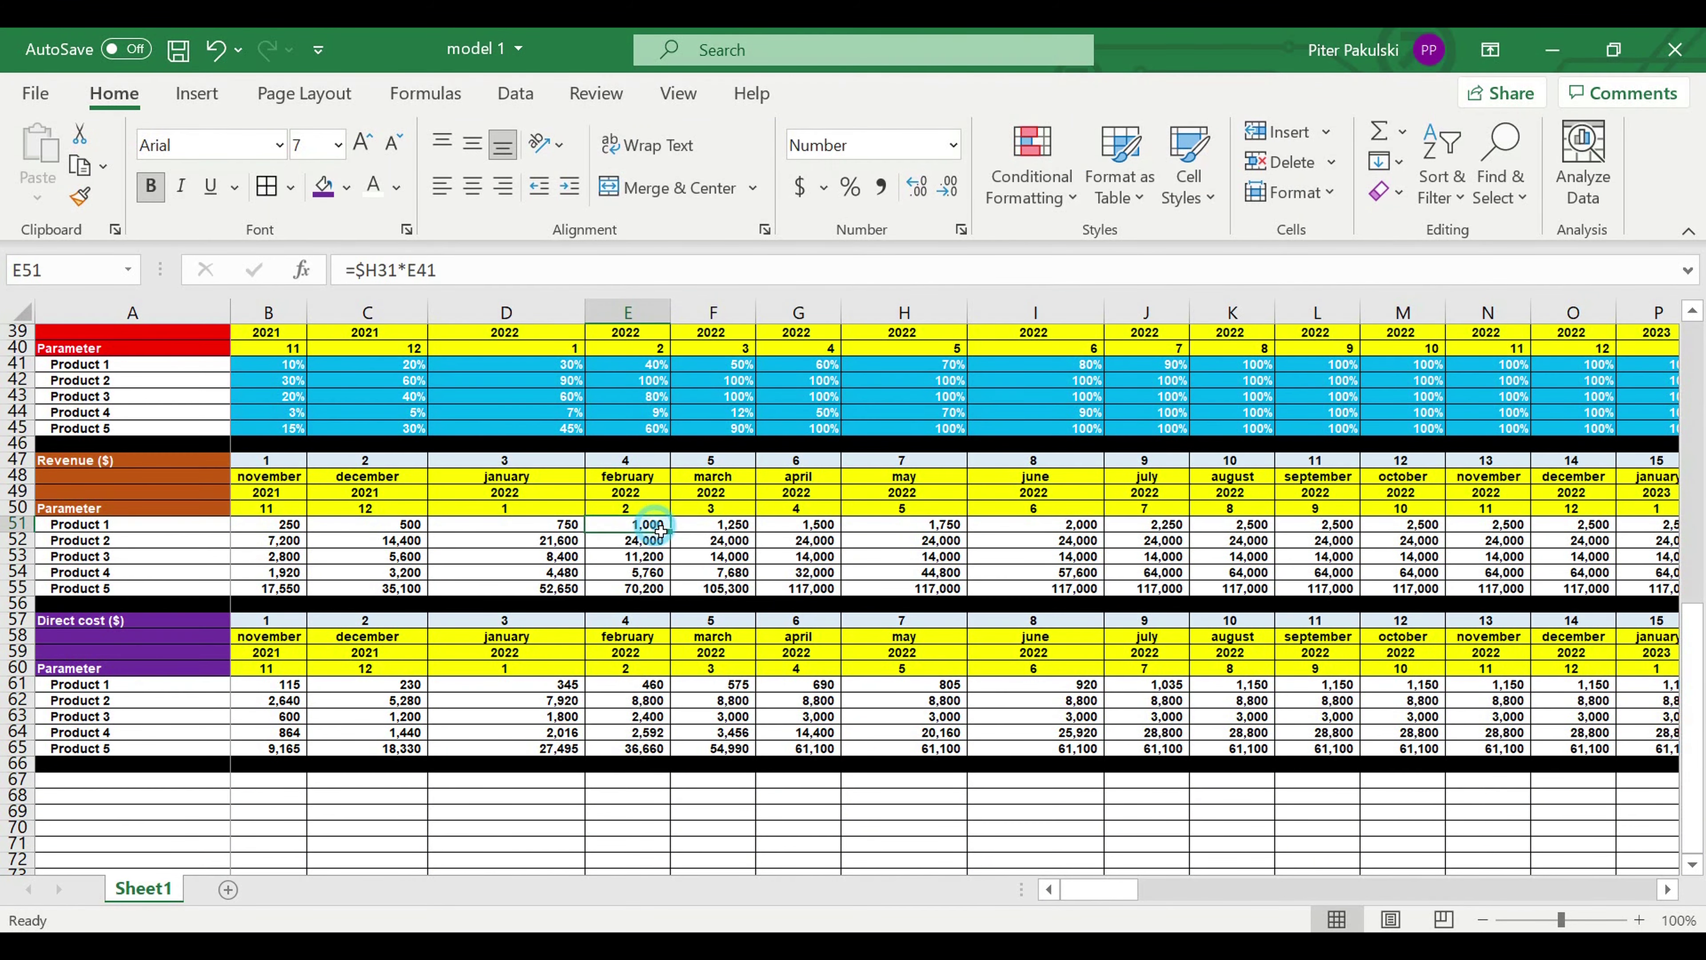
pyautogui.click(642, 685)
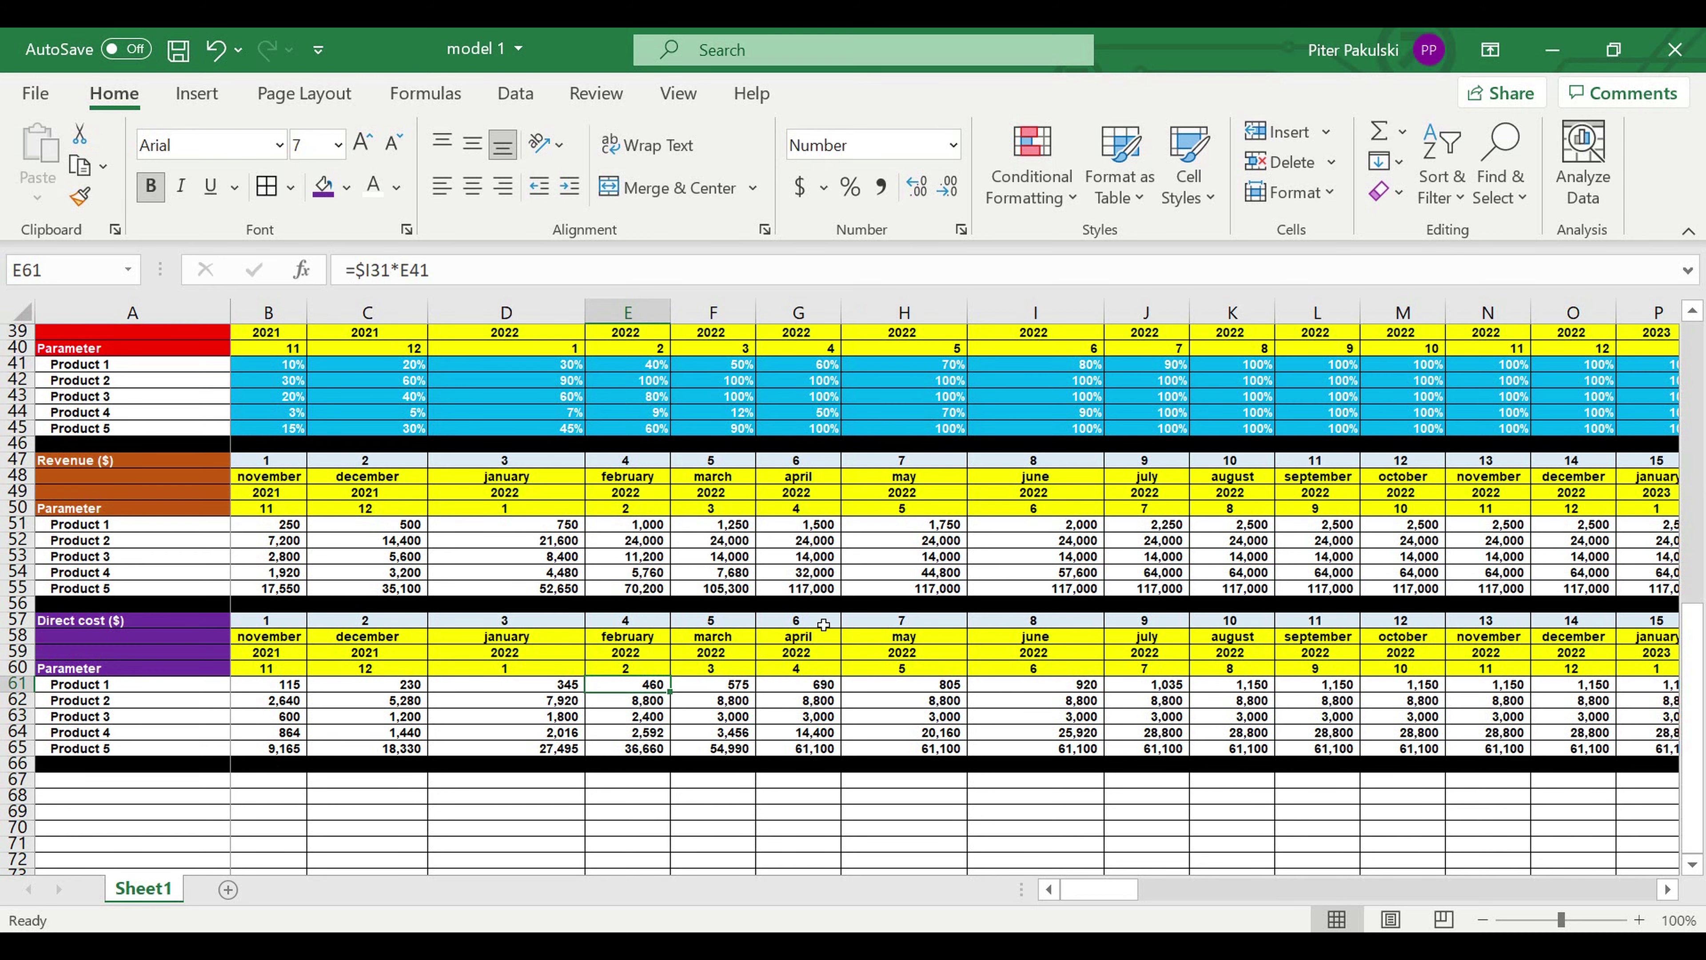
pyautogui.scroll(9, 823, 624)
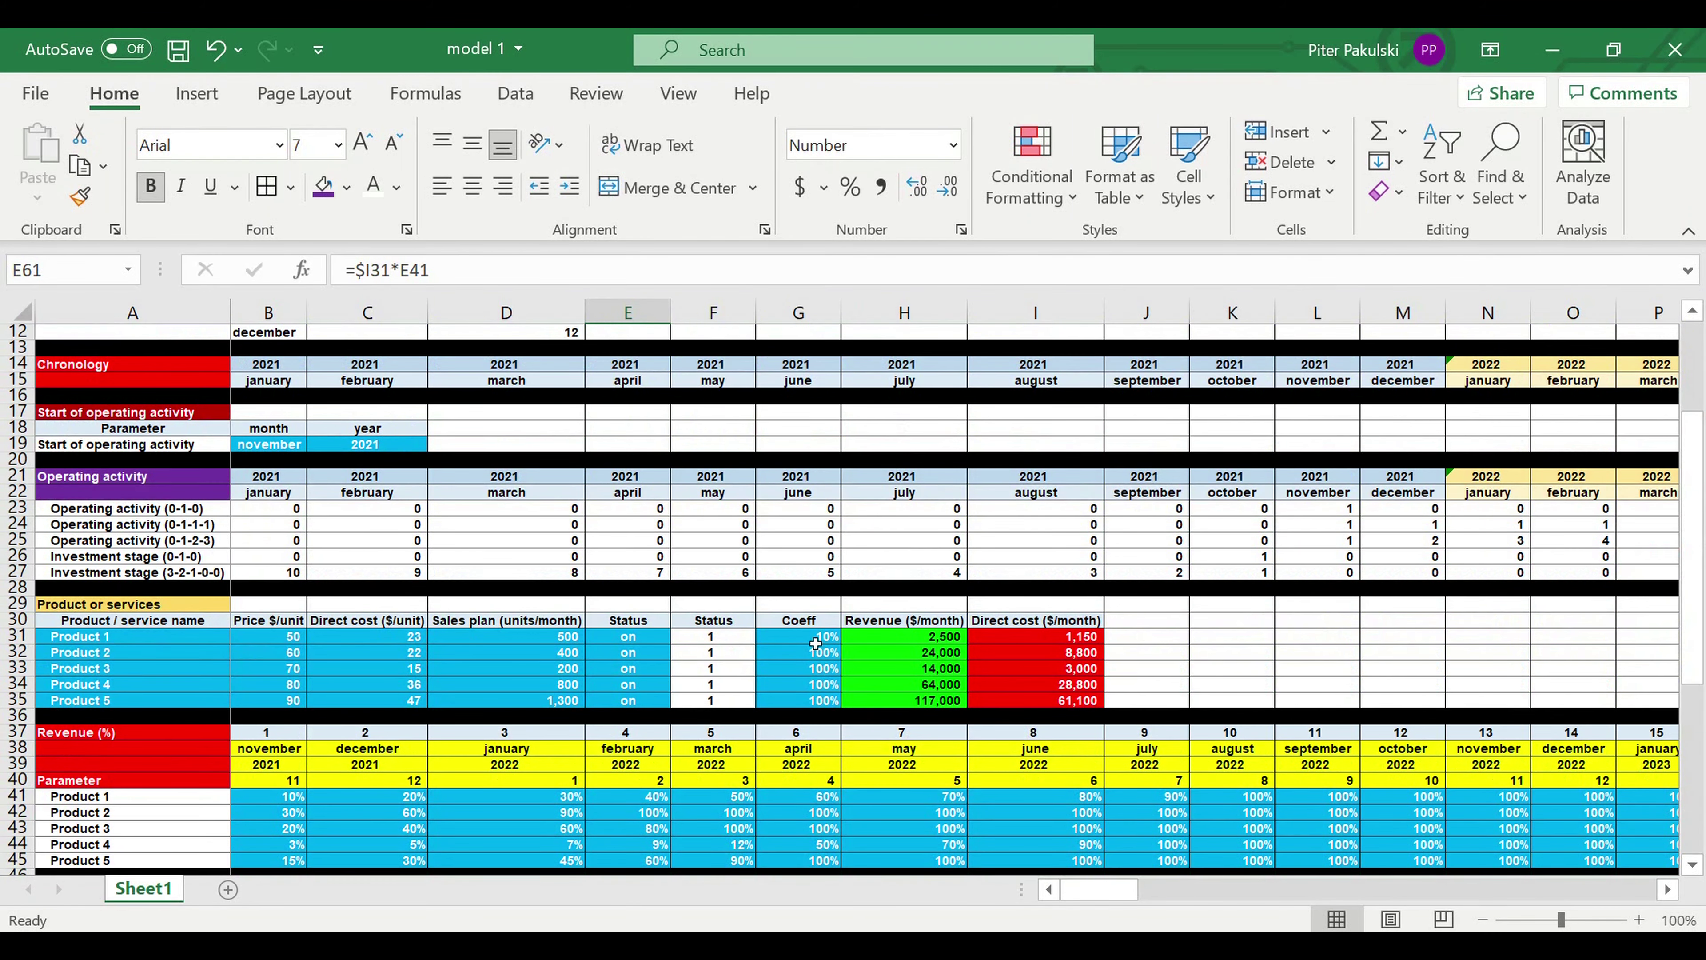
# Set Product 1's Coeff back to 100% and inspect Product 3's revenue formula
pyautogui.click(825, 644)
pyautogui.write('100')
pyautogui.hotkey('ctrl', 'Return')
pyautogui.click(861, 669)
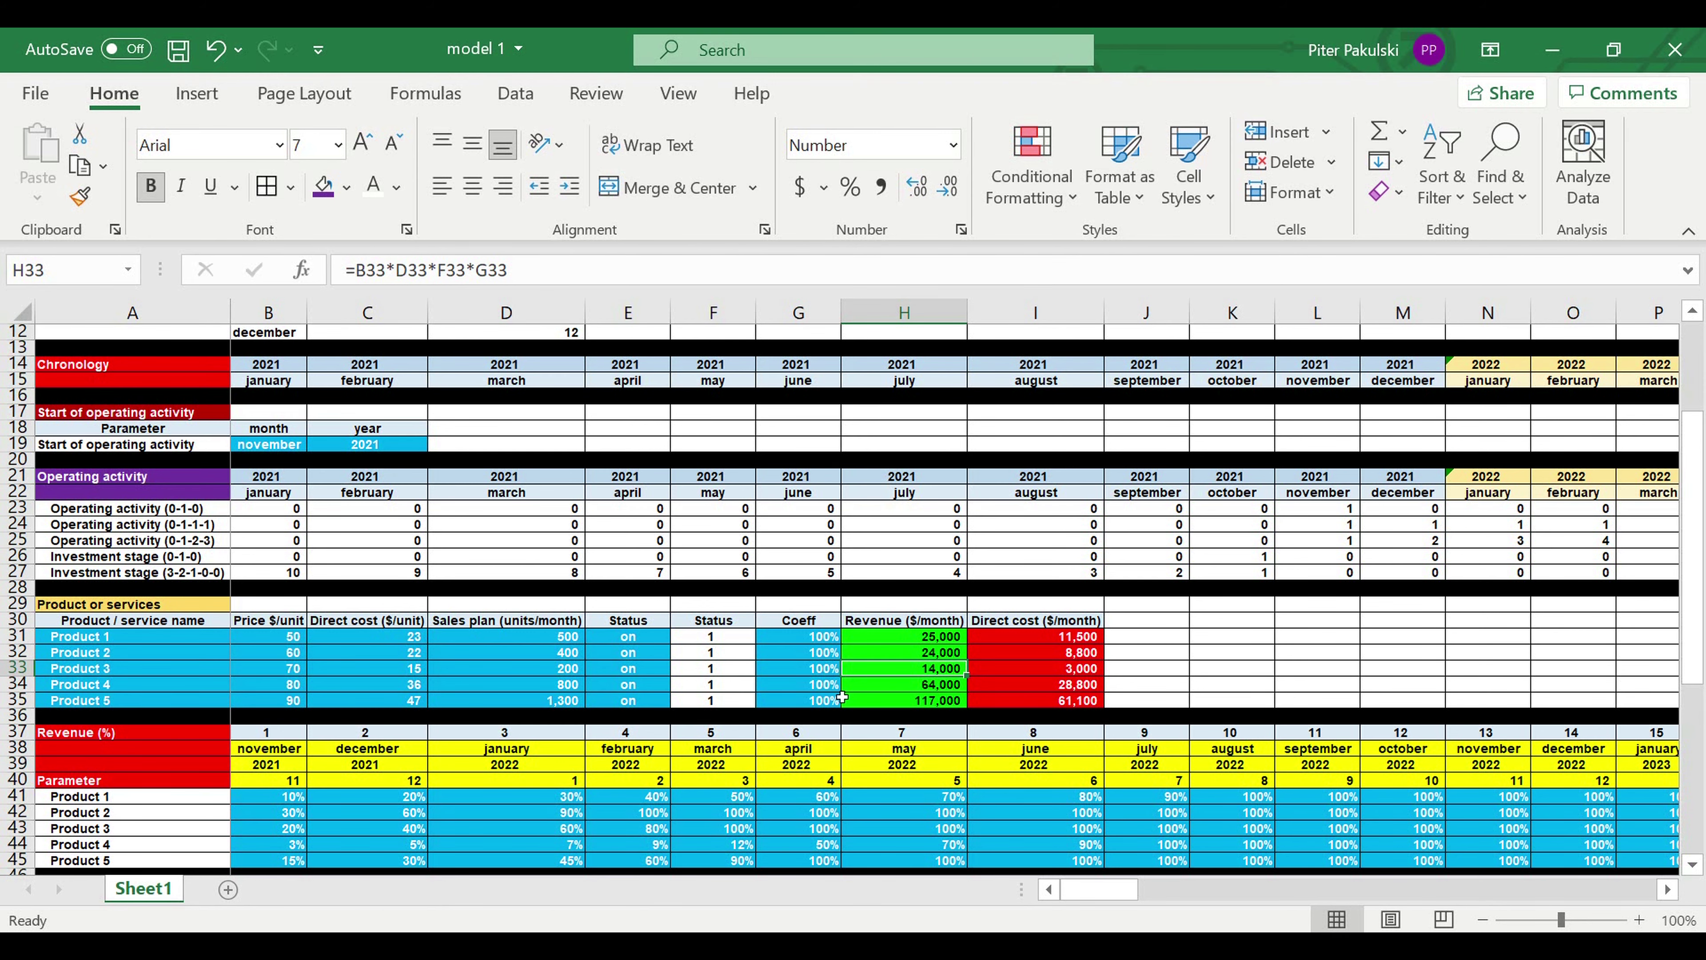
pyautogui.scroll(-9, 842, 698)
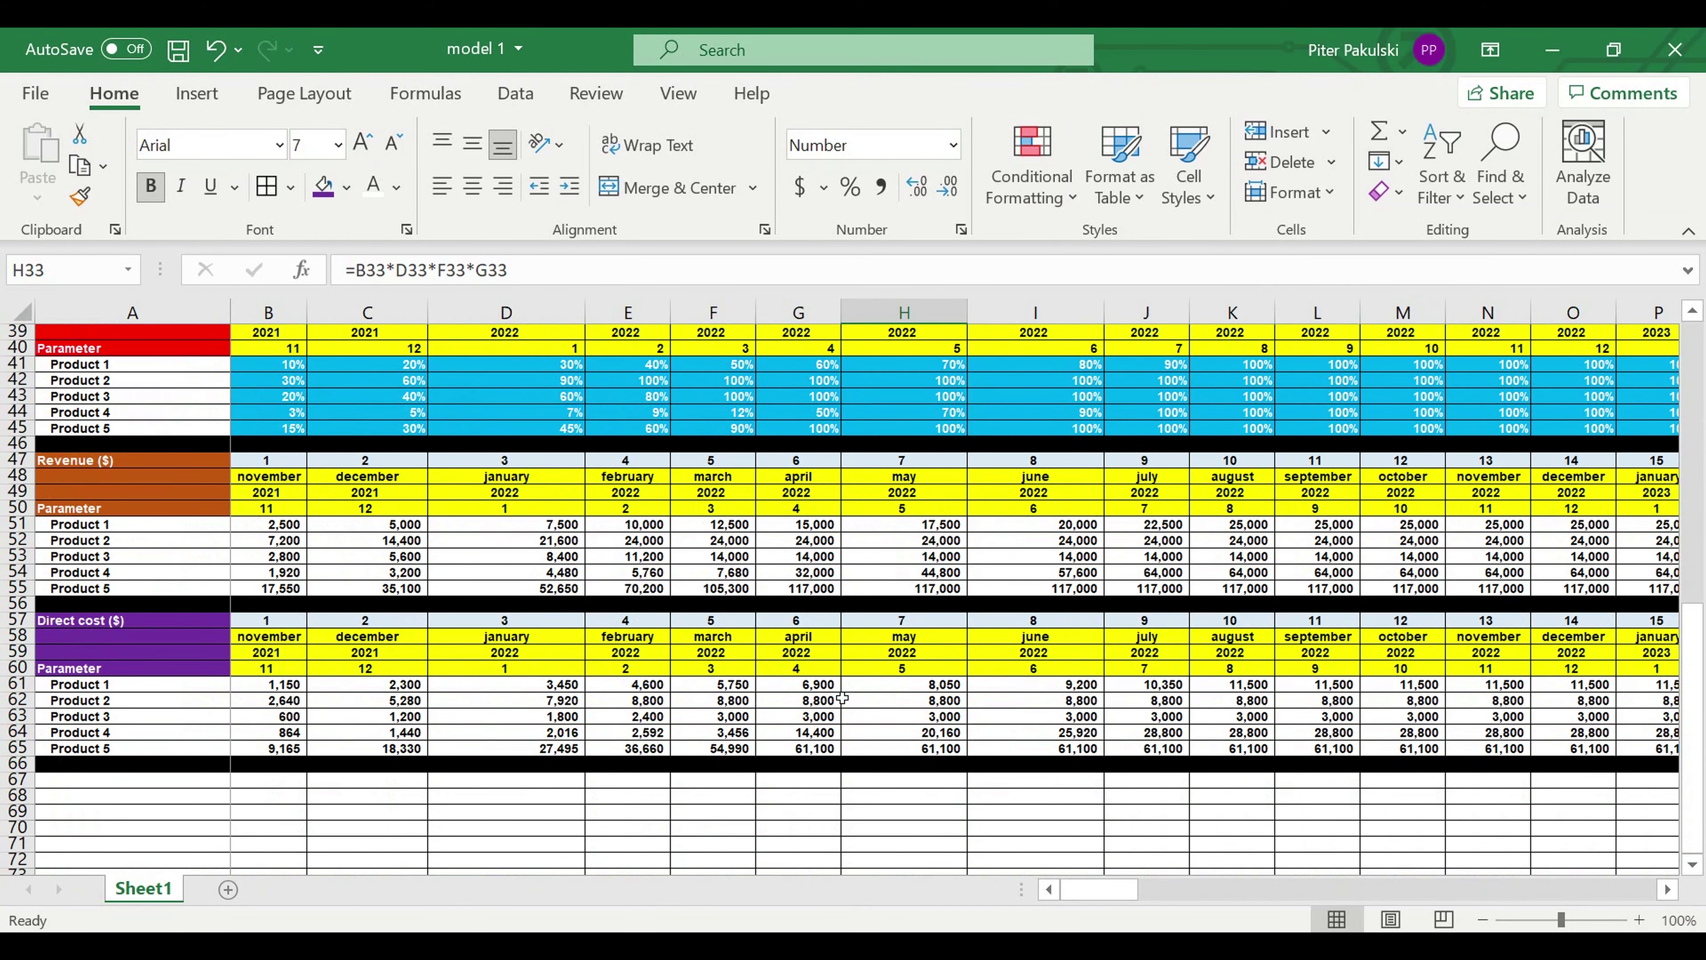
pyautogui.moveTo(269, 524); pyautogui.dragTo(1704, 534)
# Fill the Revenue ($) monthly block B51:Z55 green
pyautogui.moveTo(1546, 541); pyautogui.dragTo(1545, 589)
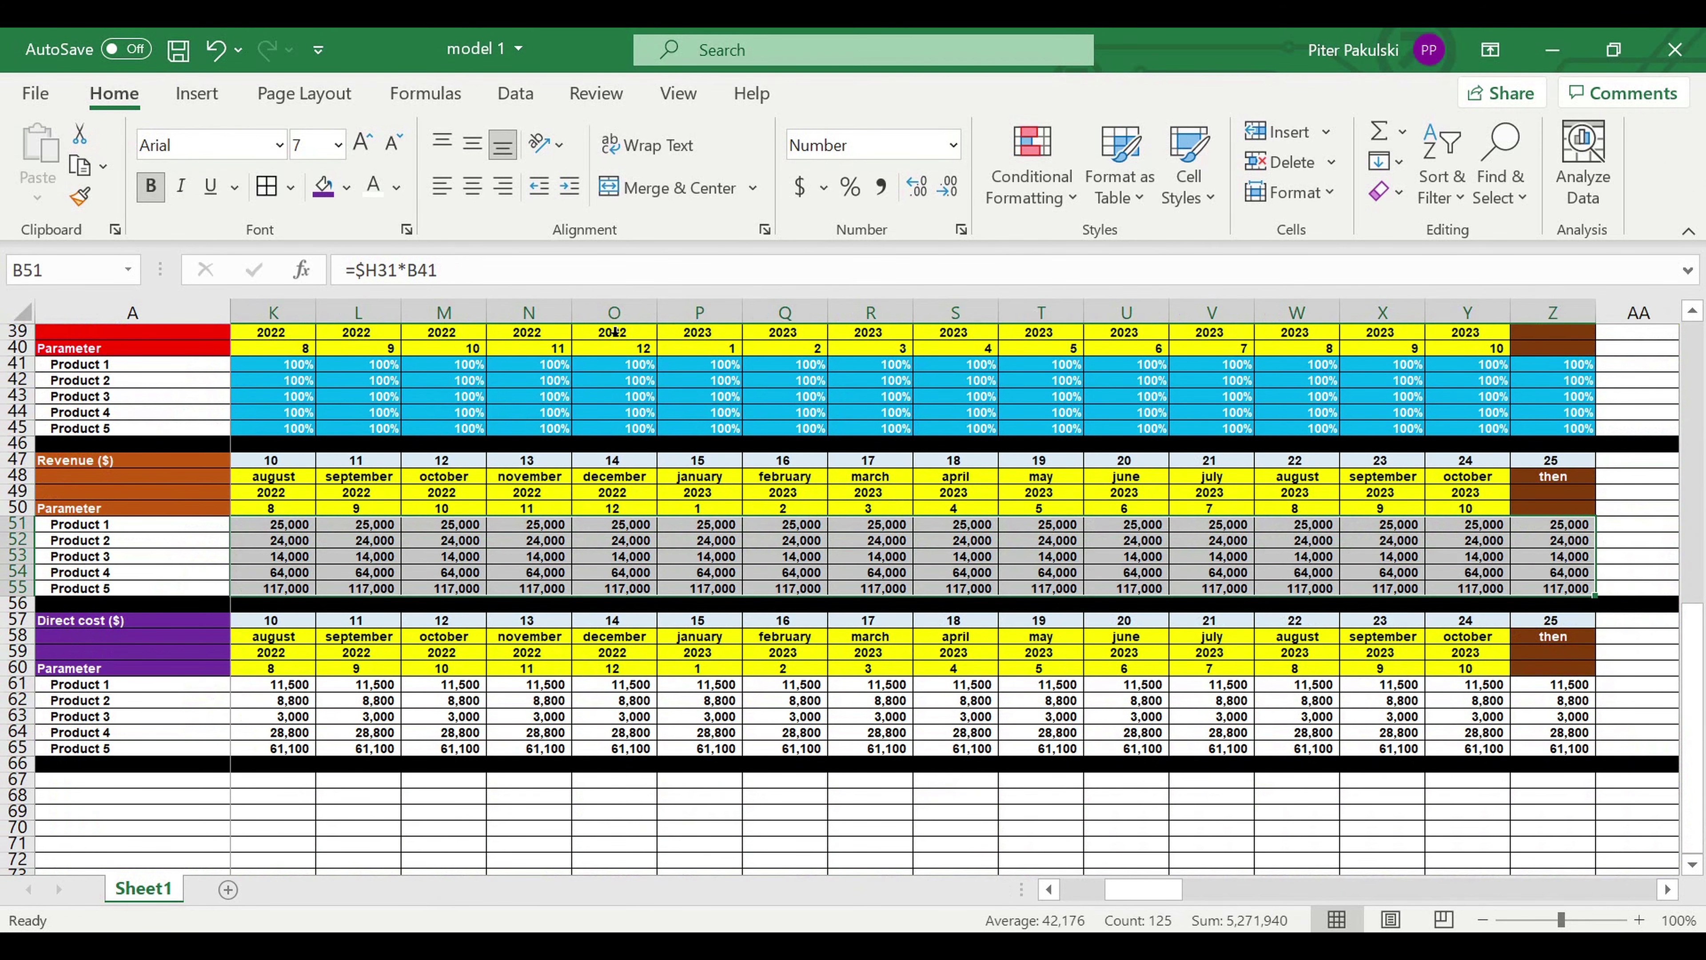
pyautogui.click(347, 187)
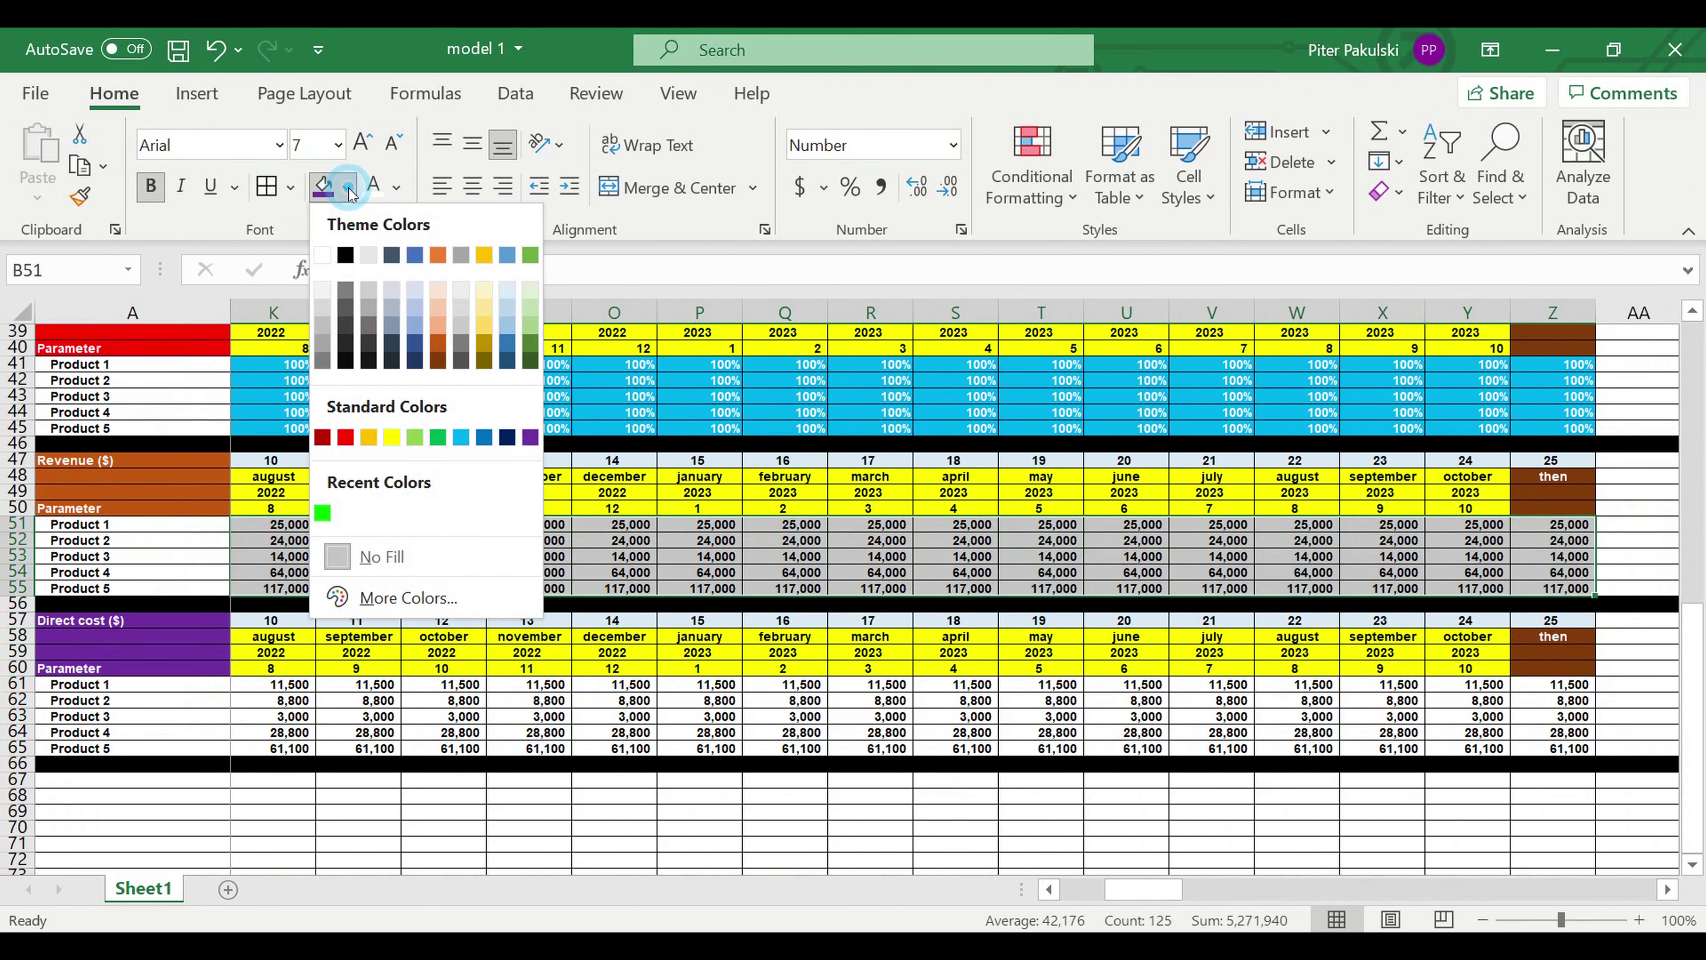
pyautogui.click(323, 516)
# Fill the Direct cost ($) monthly block B61:Z65 red
pyautogui.click(1208, 686)
pyautogui.moveTo(1575, 751); pyautogui.dragTo(267, 688)
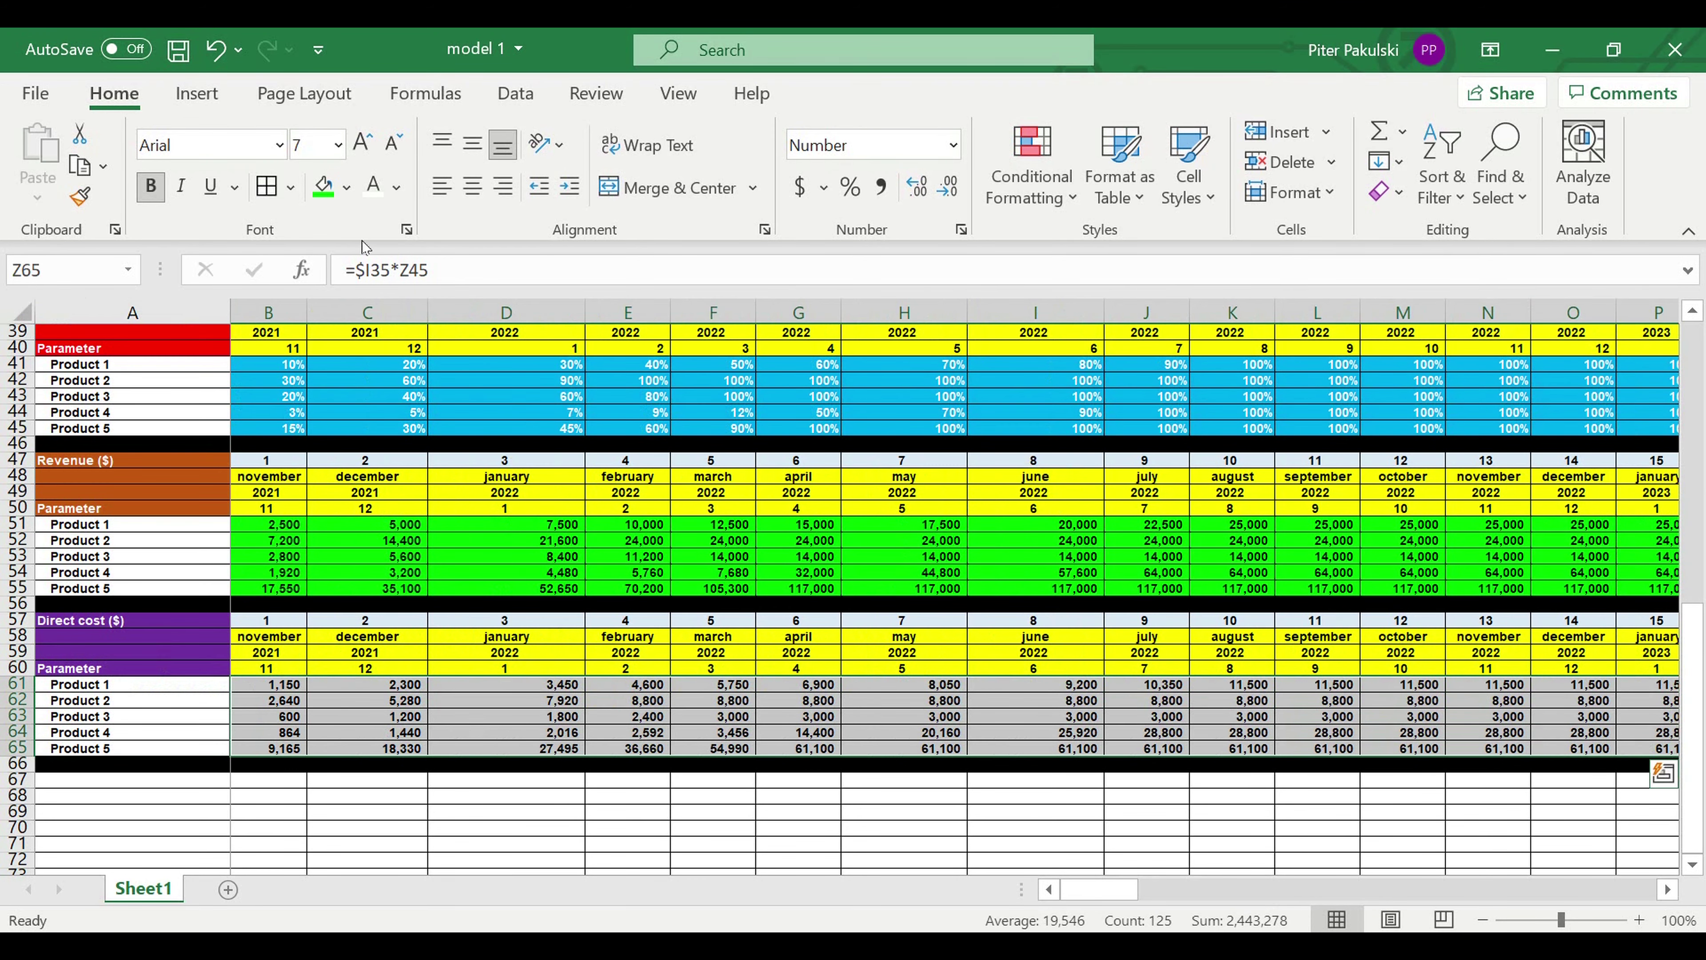
pyautogui.press('Delete')
pyautogui.click(347, 188)
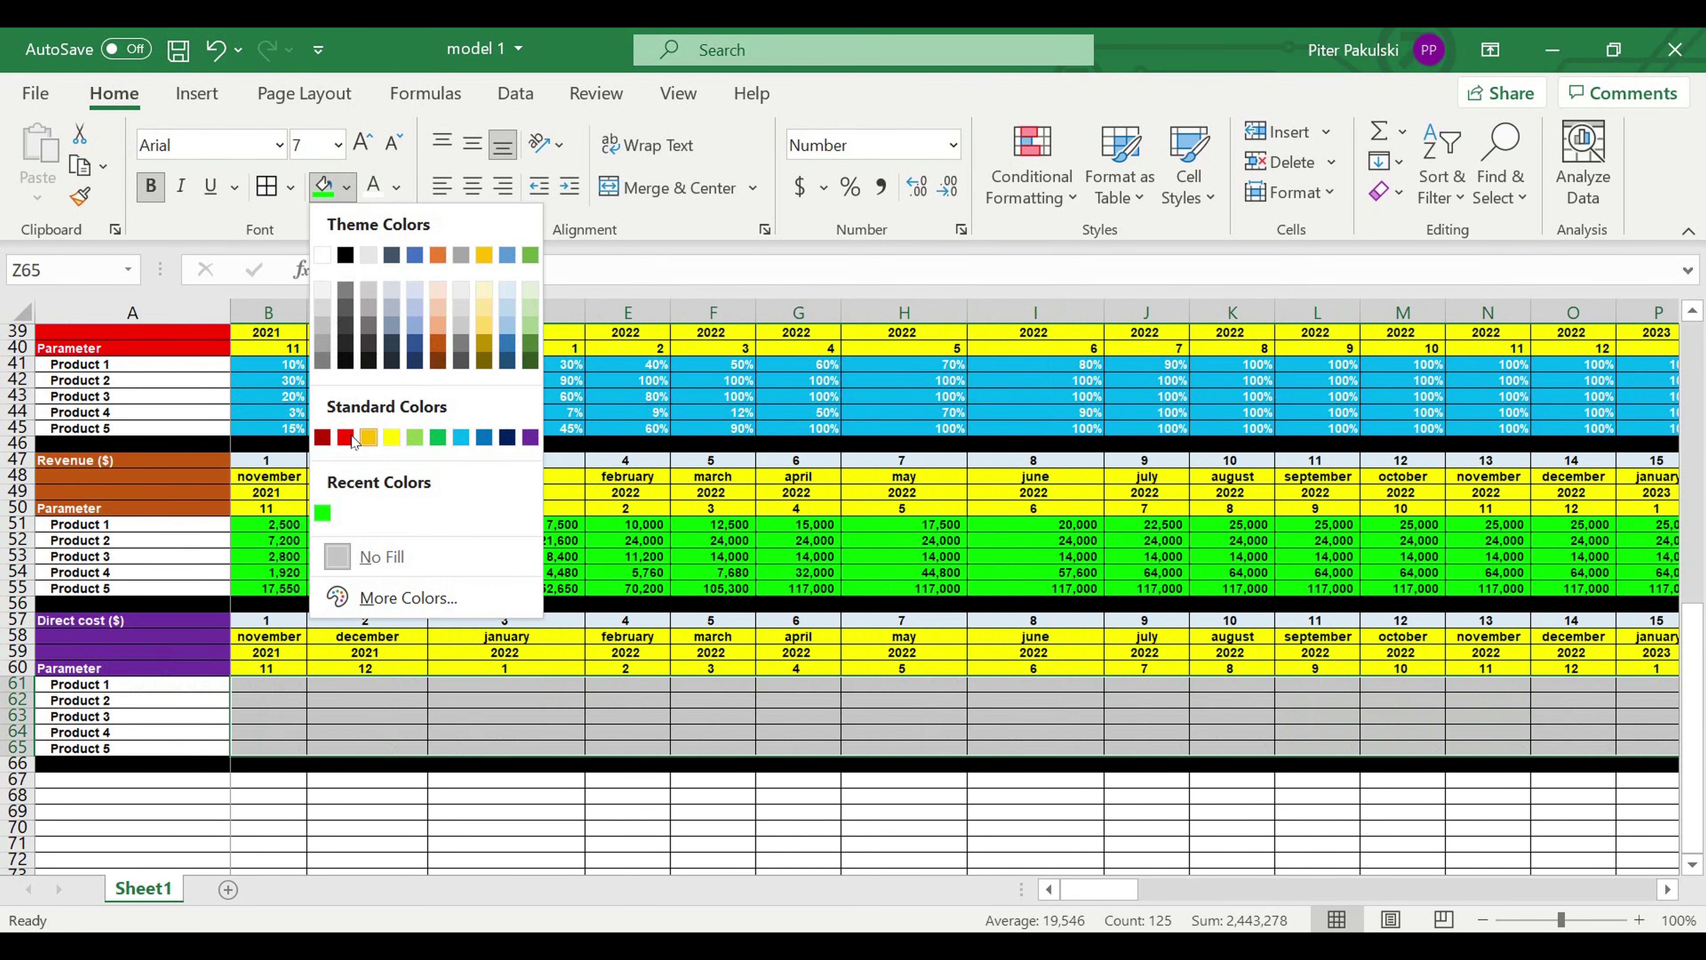
pyautogui.click(345, 438)
pyautogui.click(666, 576)
pyautogui.scroll(2, 625, 595)
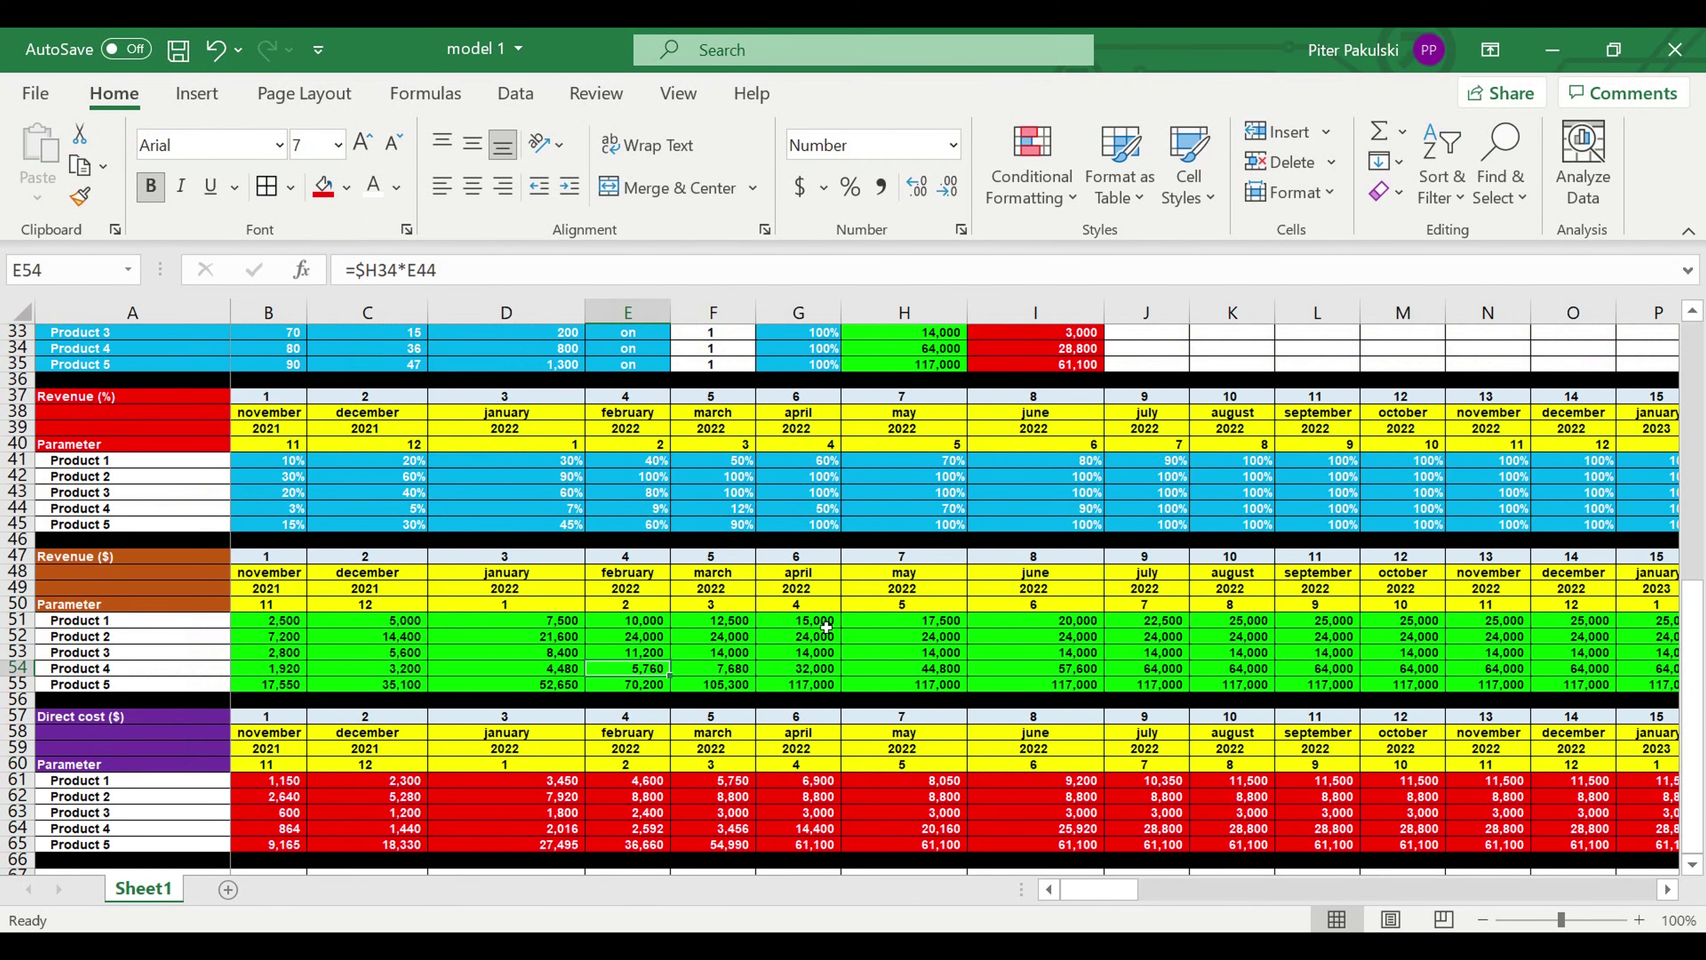
pyautogui.scroll(1, 790, 697)
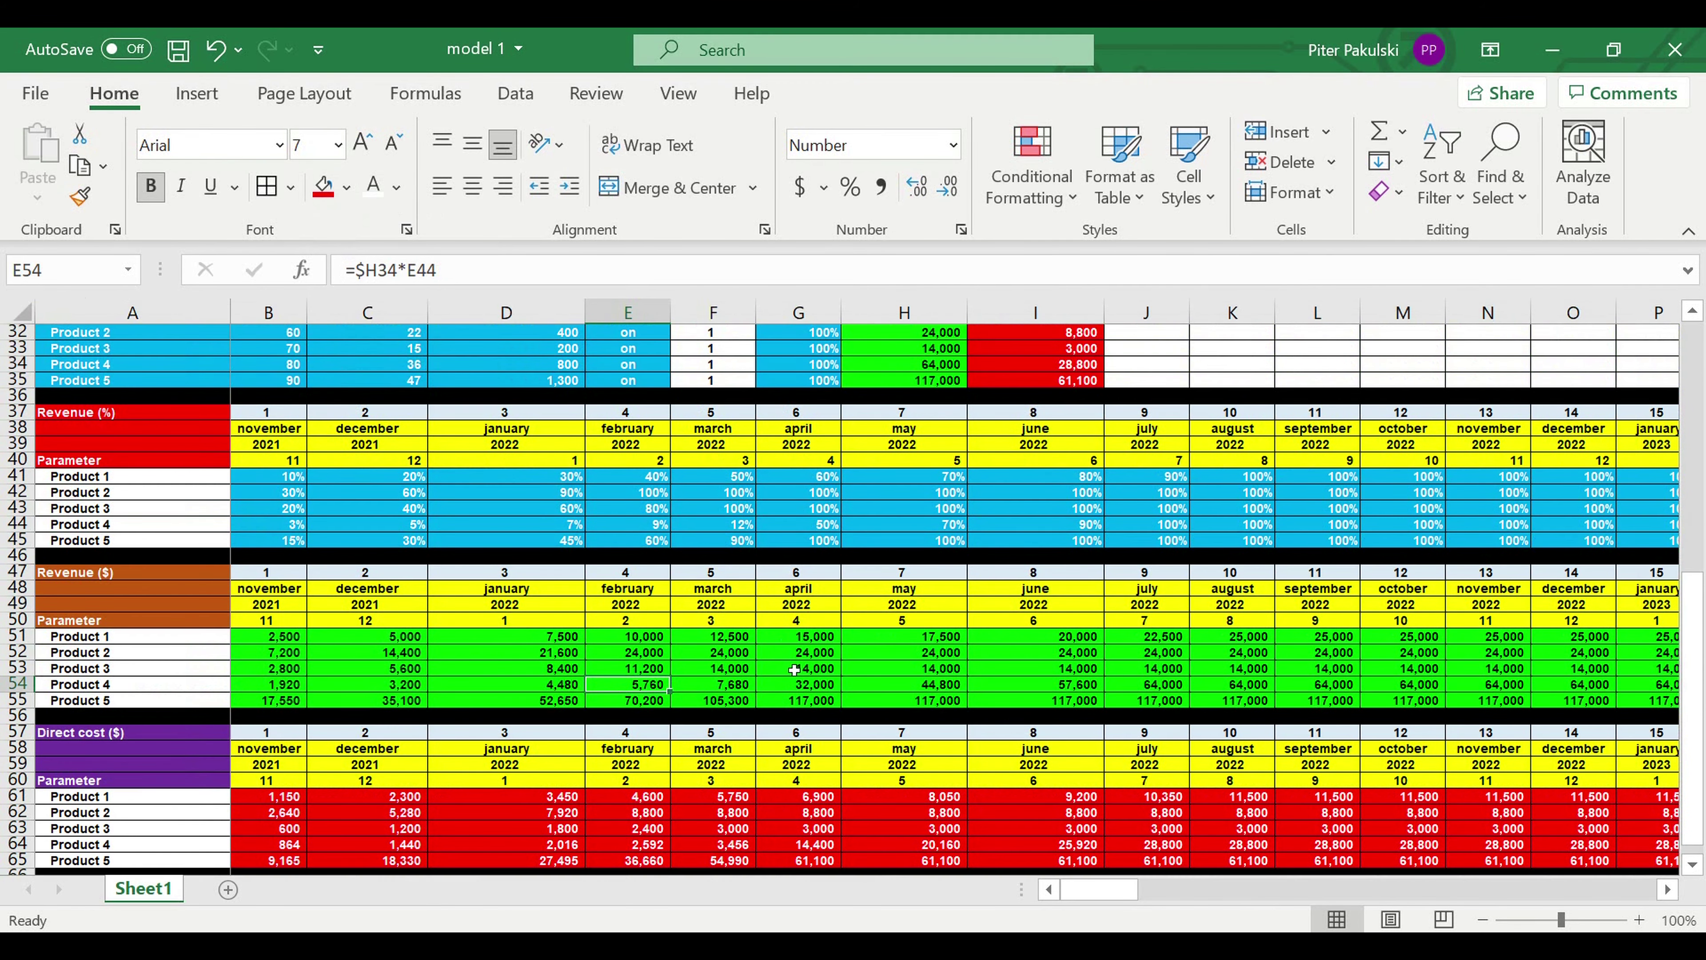
pyautogui.scroll(10, 793, 669)
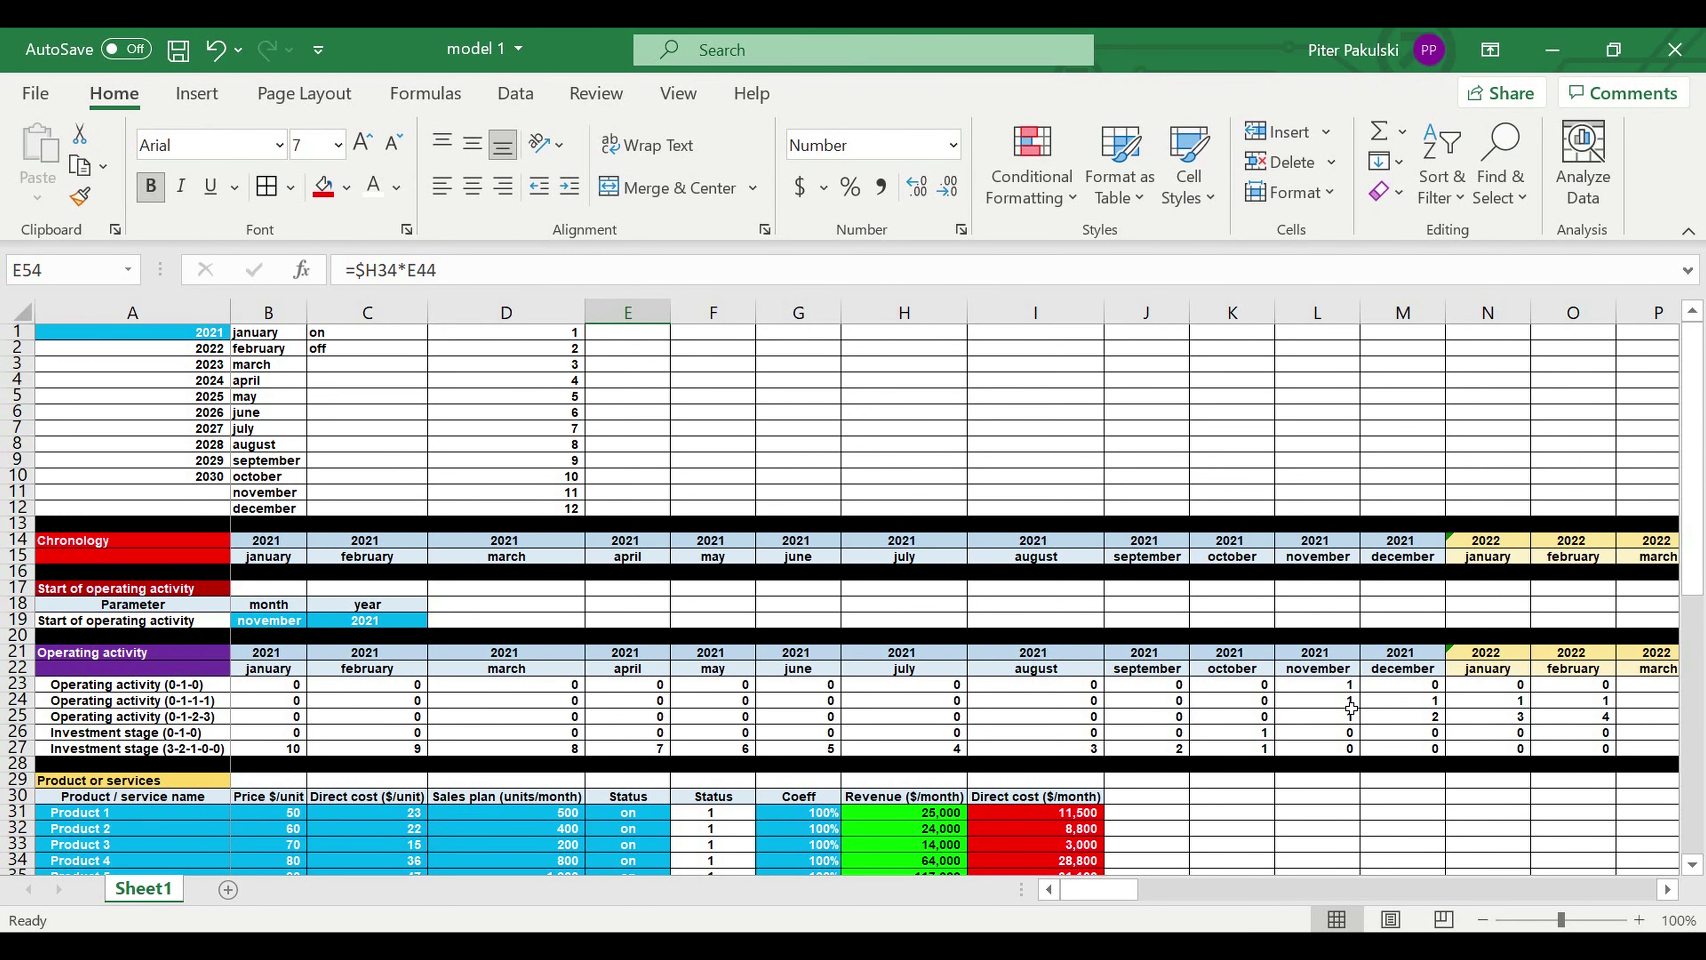
# Copy the Operating activity header rows 21–22 and paste them into rows 67–68
pyautogui.moveTo(1337, 702); pyautogui.dragTo(1611, 705)
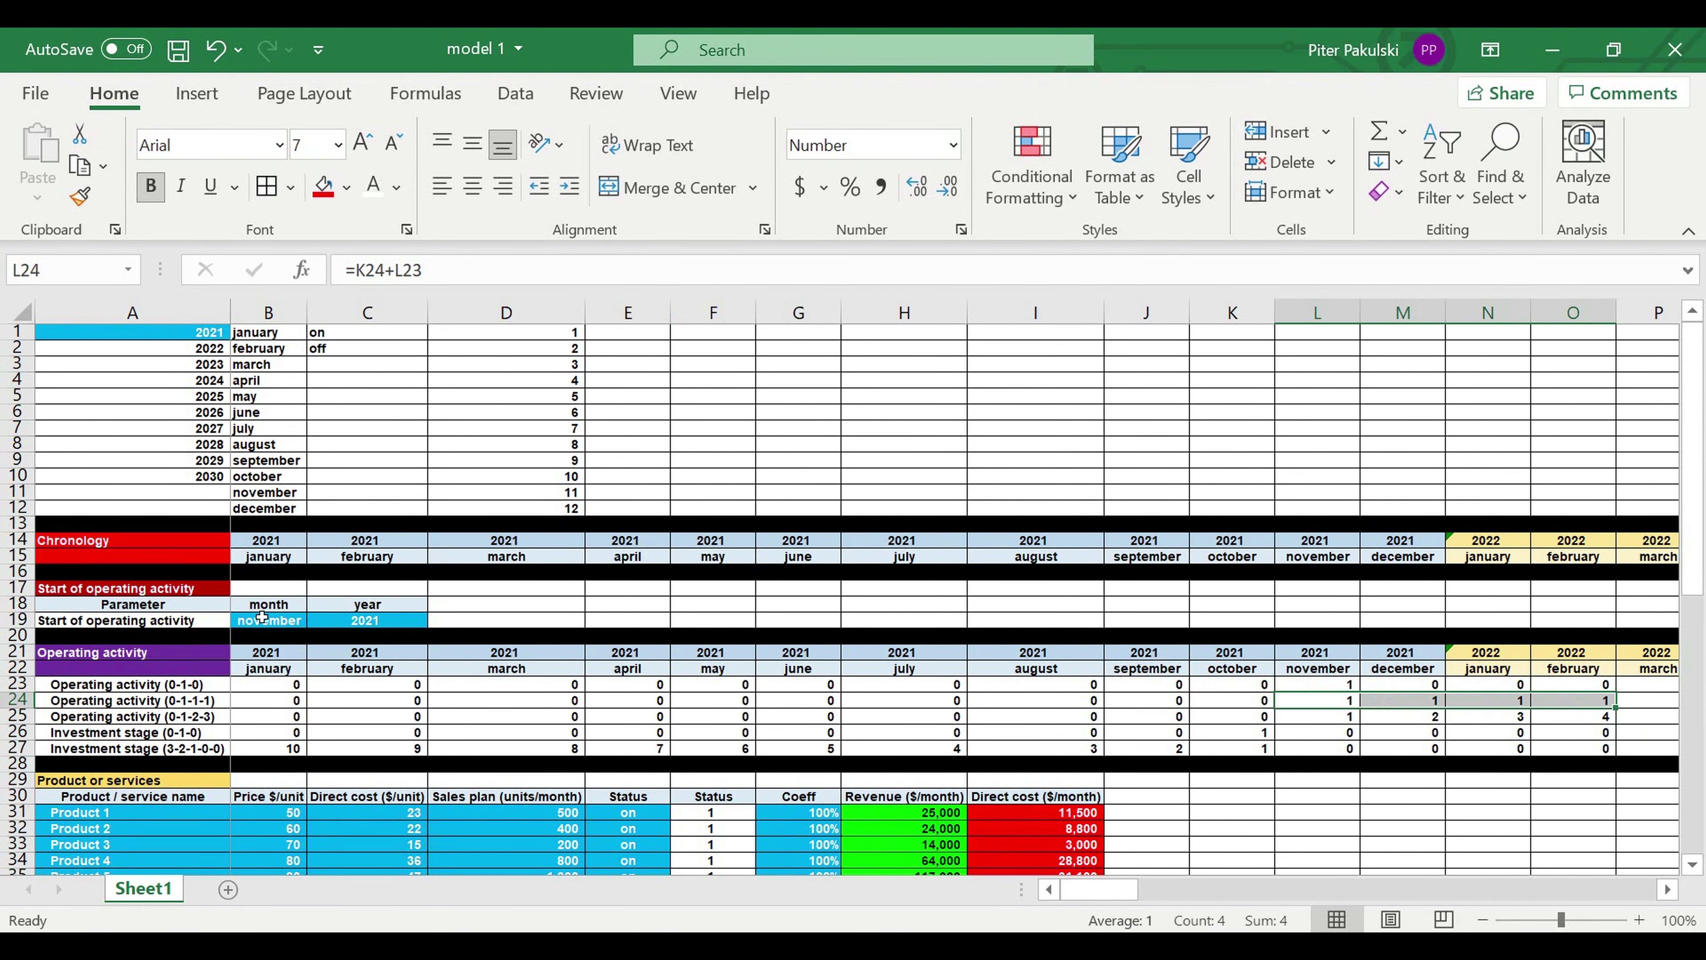
pyautogui.moveTo(269, 620); pyautogui.dragTo(367, 620)
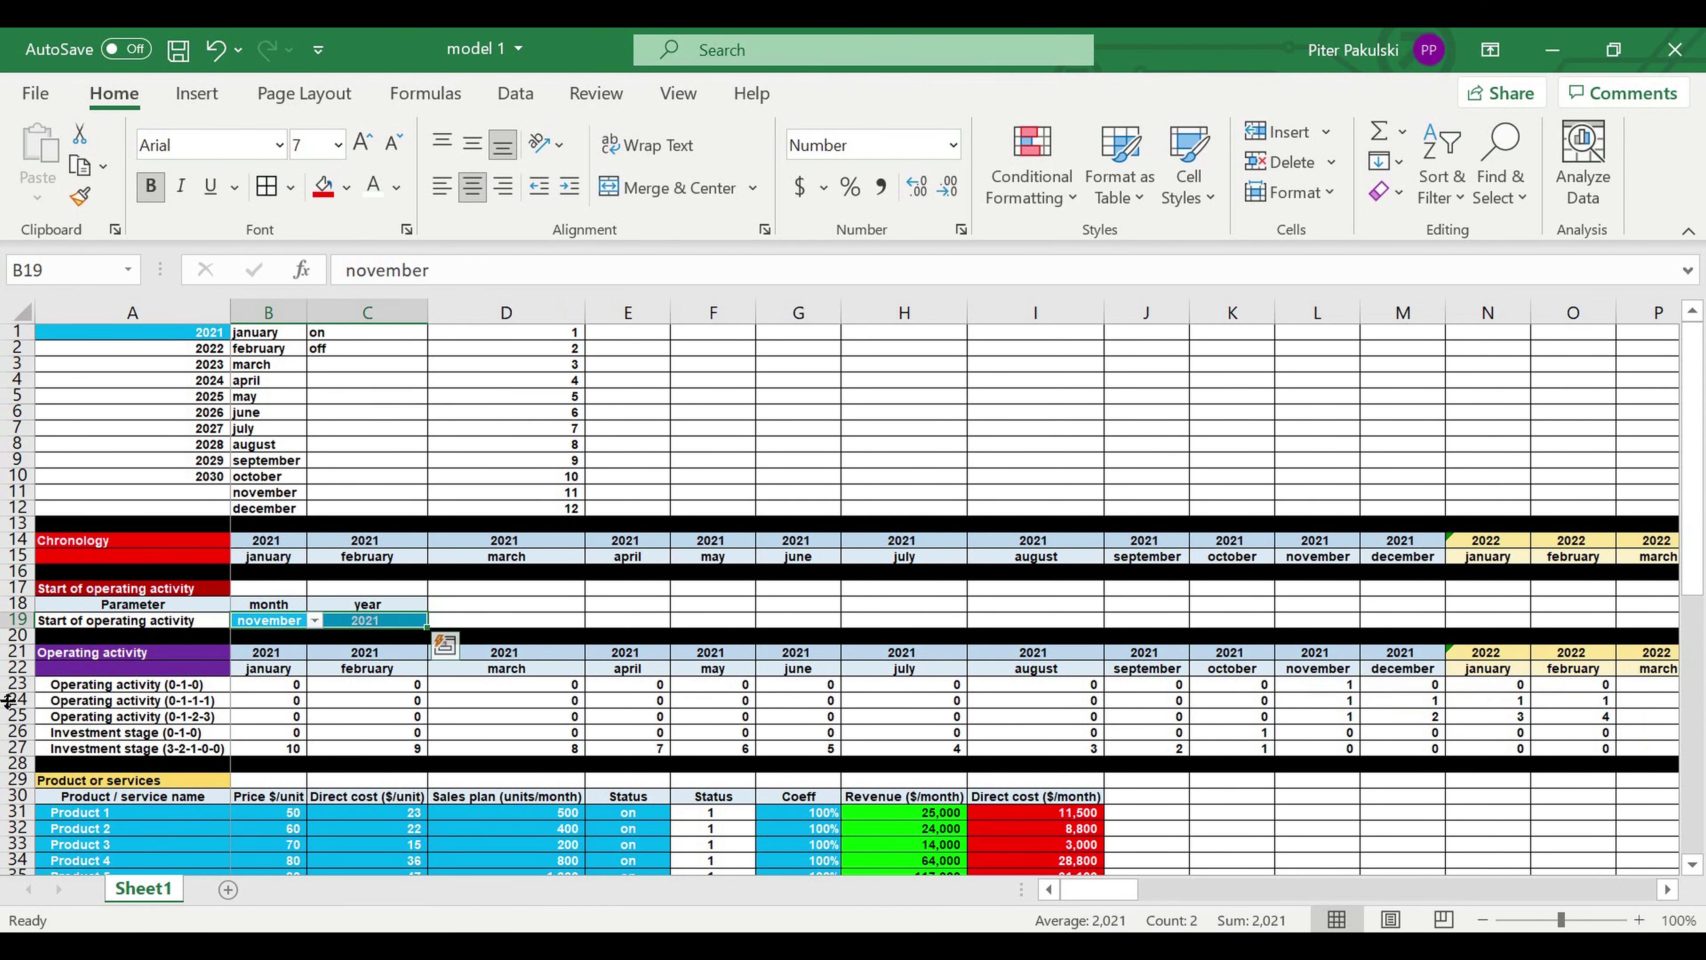
pyautogui.scroll(-6, 16, 712)
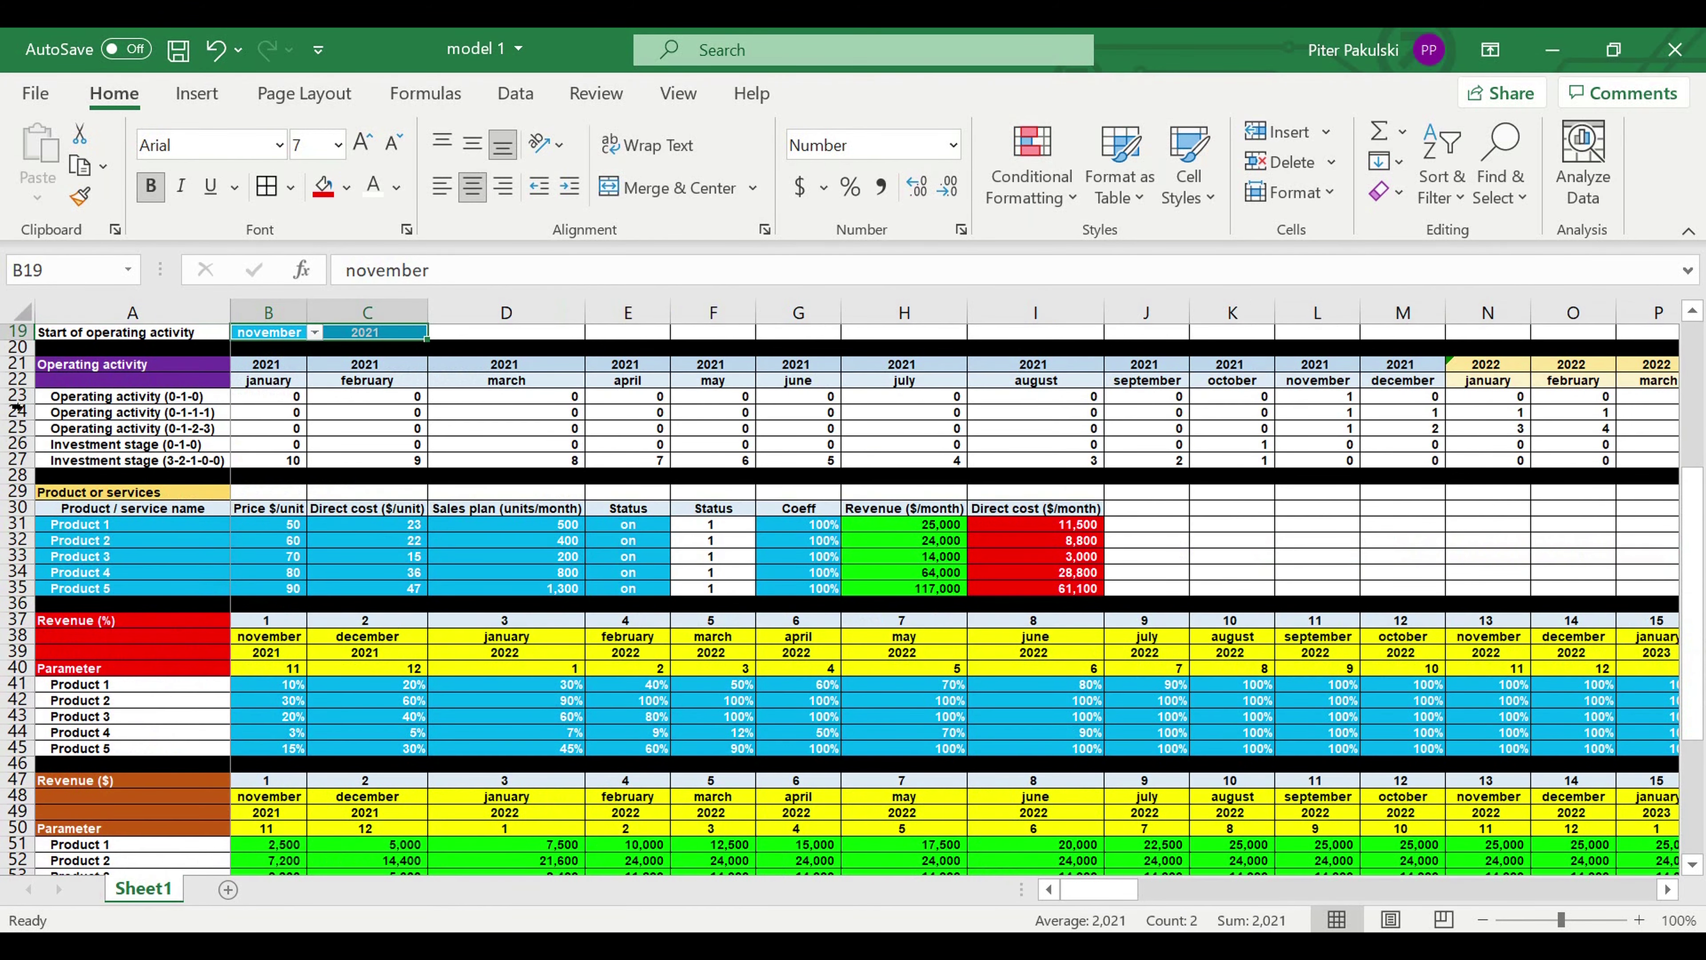
pyautogui.moveTo(16, 363); pyautogui.dragTo(18, 380)
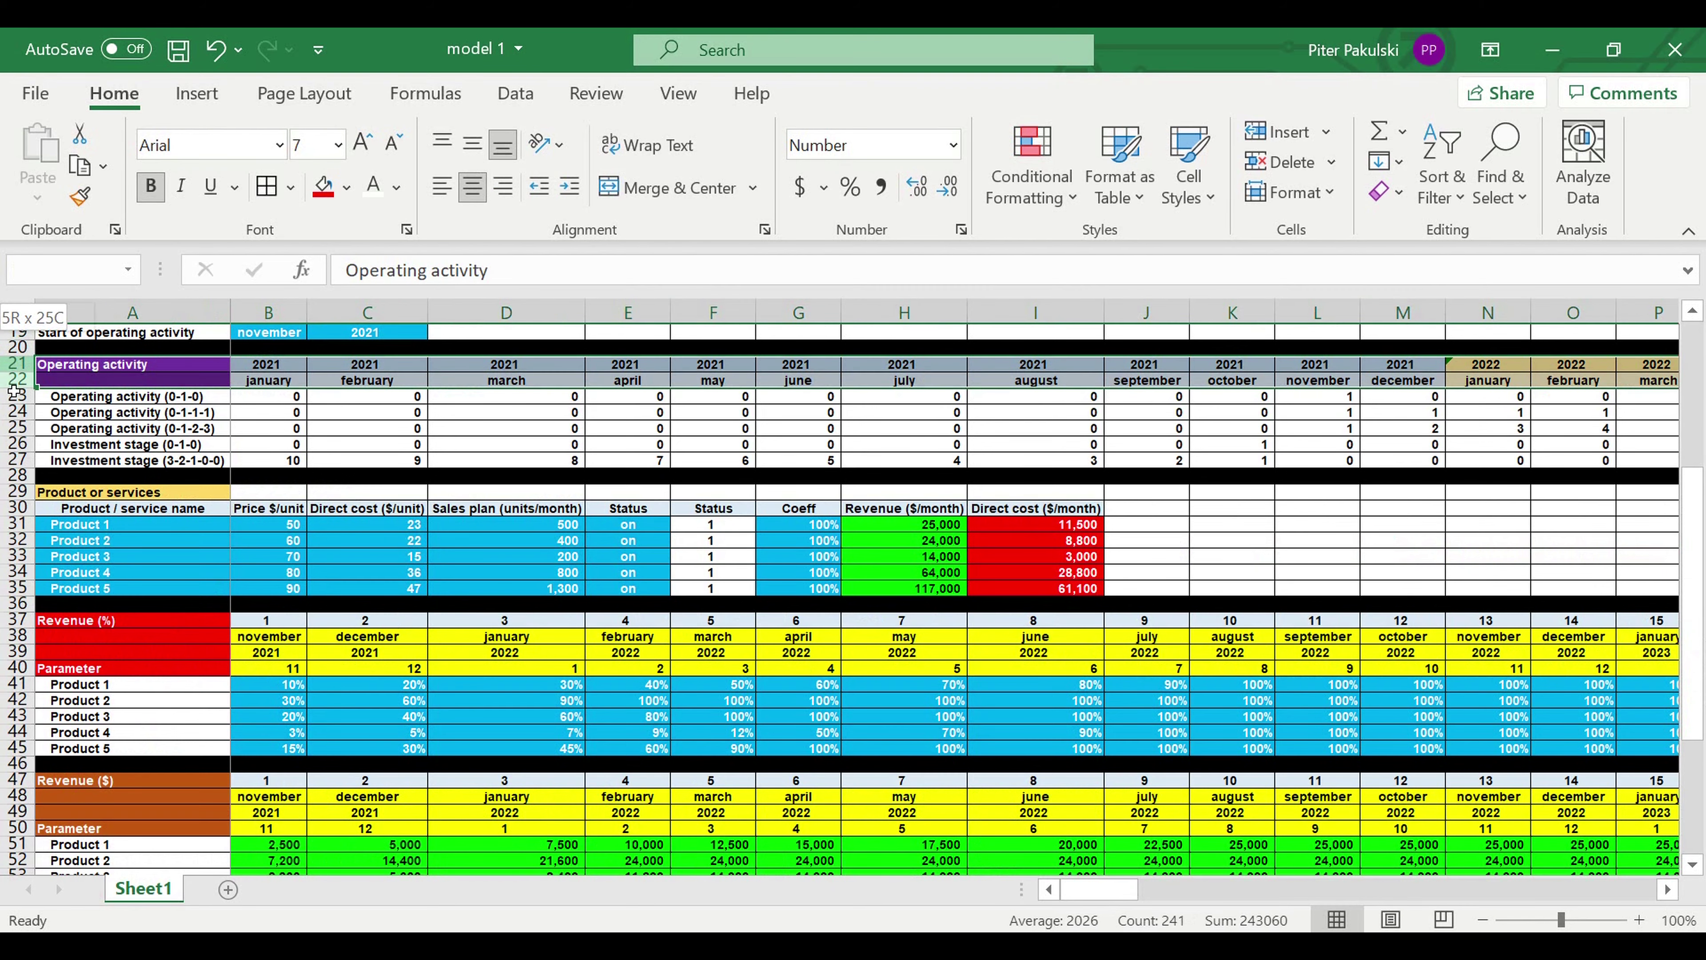
pyautogui.hotkey('ctrl', 'c')
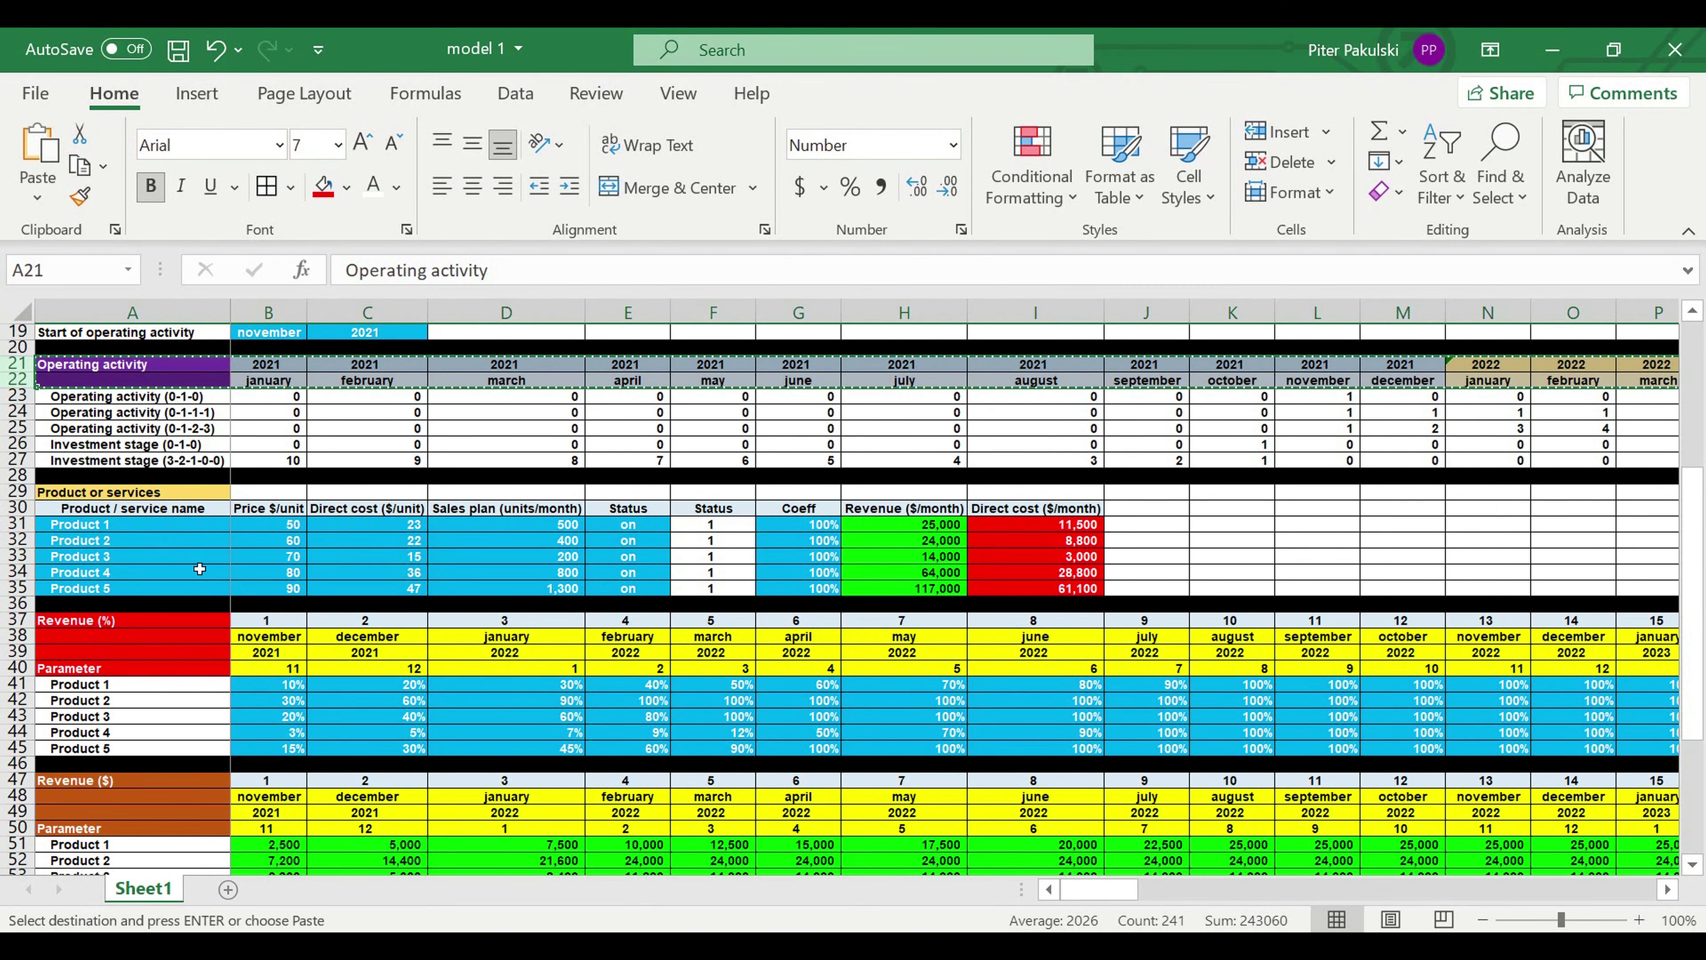
pyautogui.scroll(-17, 202, 557)
pyautogui.scroll(7, 245, 509)
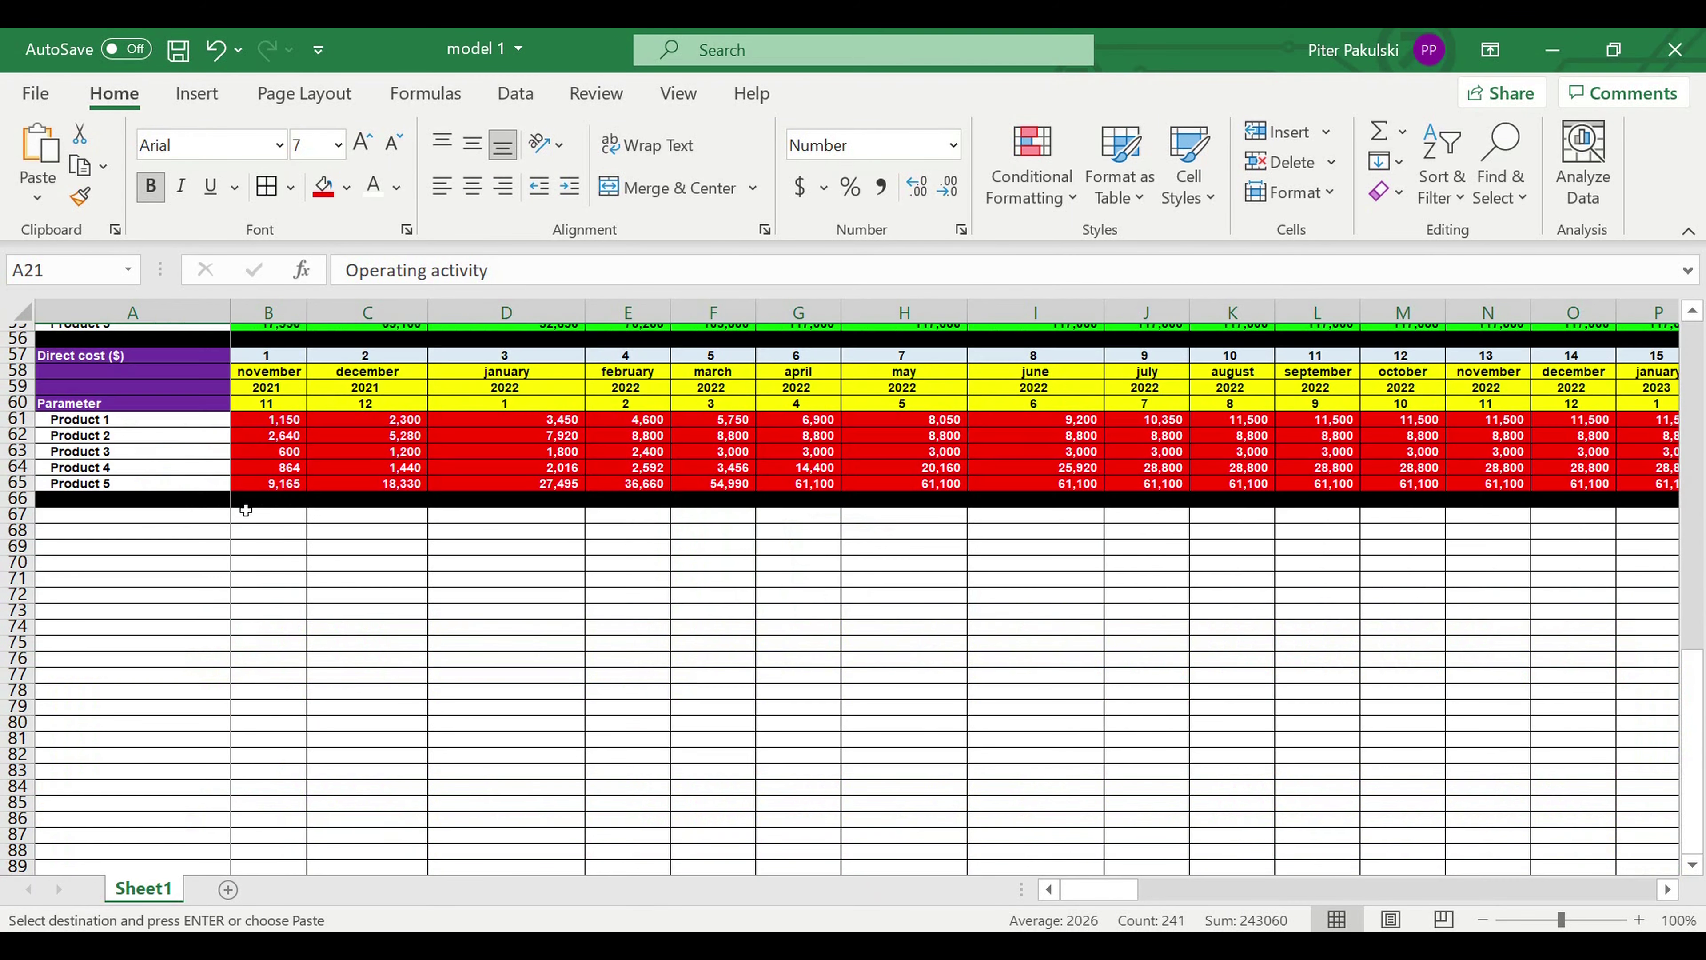
pyautogui.click(206, 624)
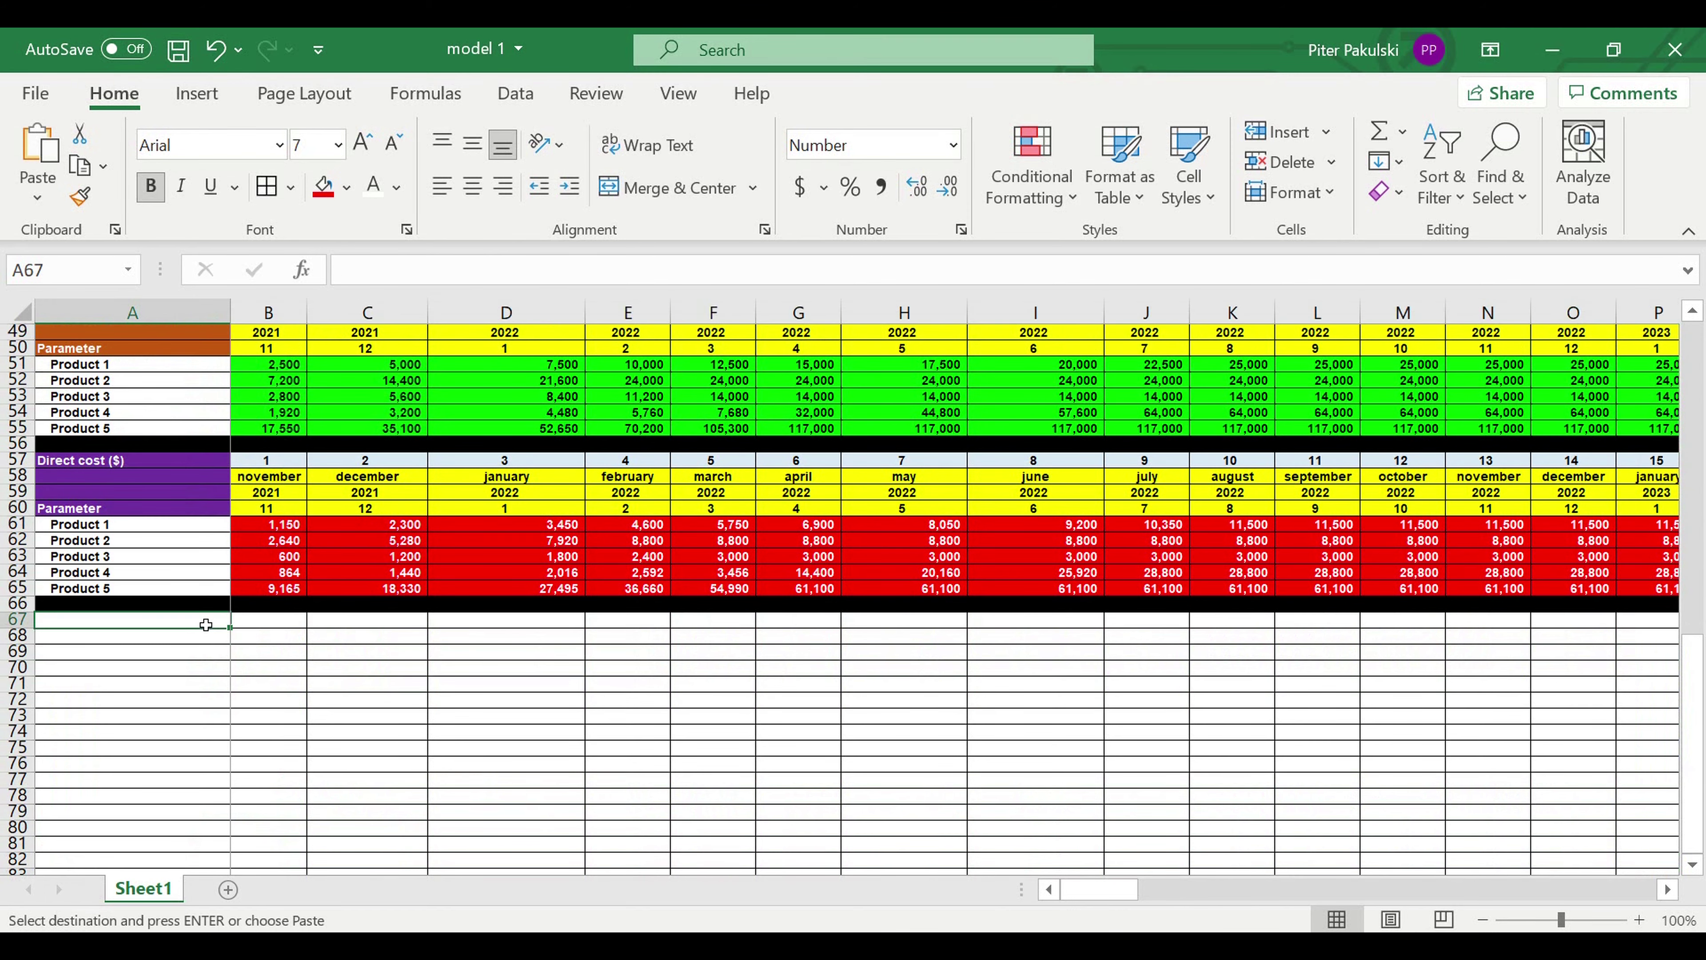
pyautogui.hotkey('ctrl', 'v')
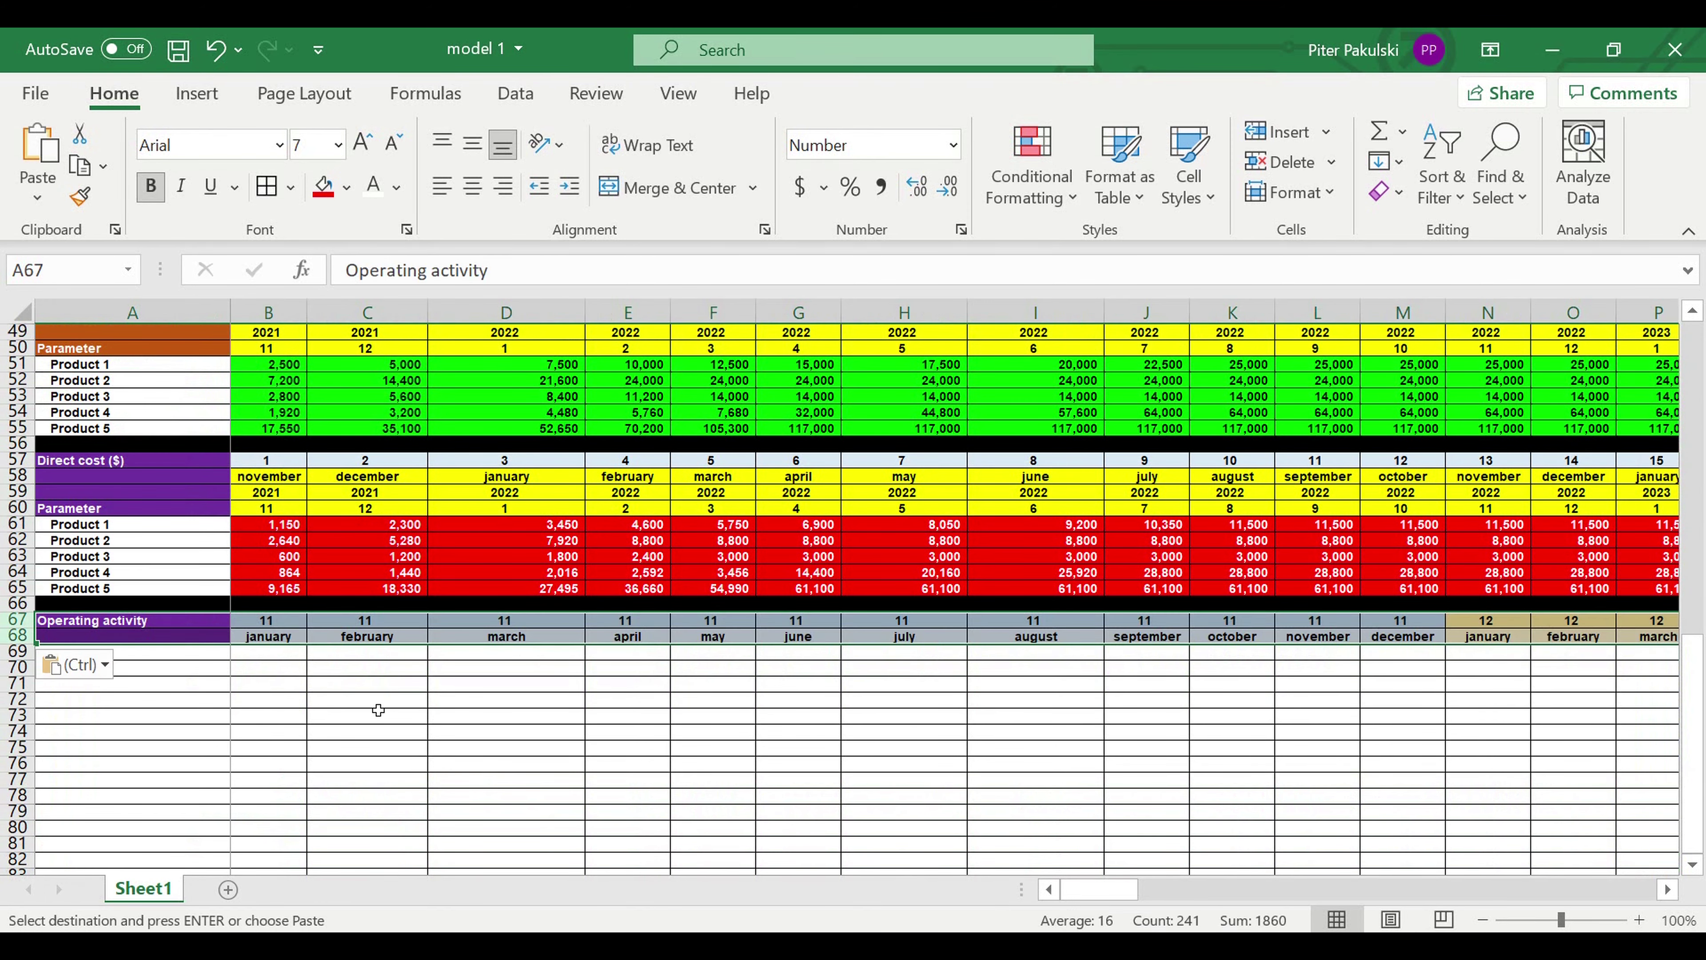
pyautogui.click(325, 646)
# Link B67 to the operating timeline with the formula =B21
pyautogui.click(282, 625)
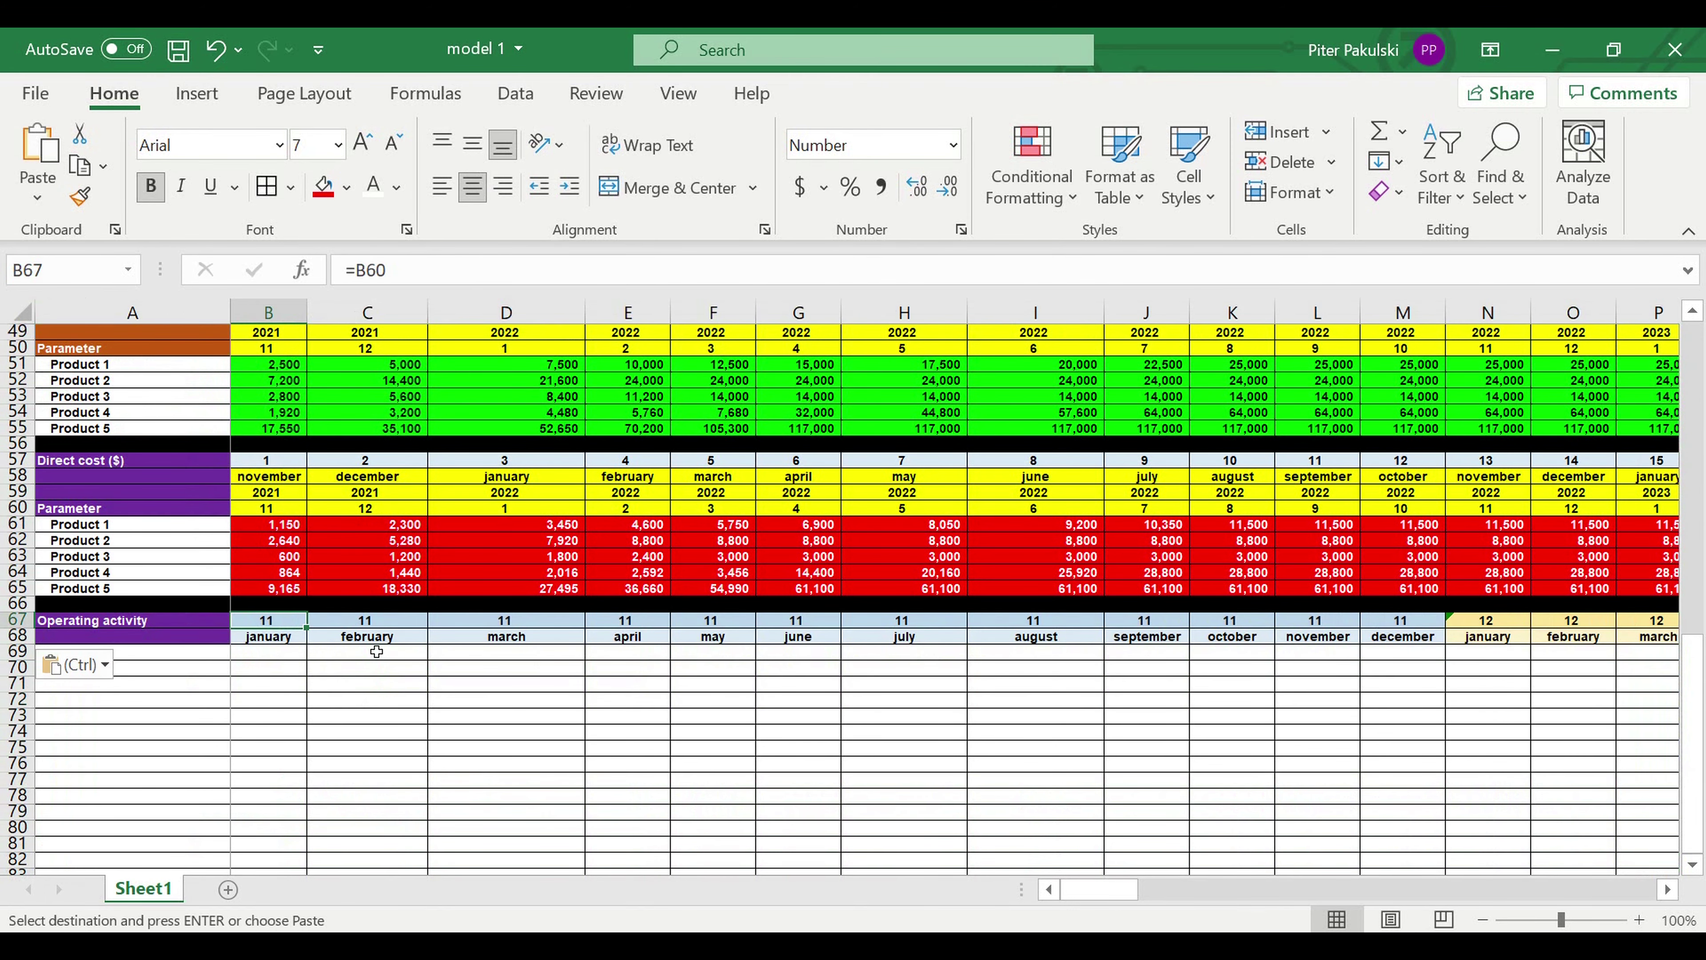
pyautogui.write('=')
pyautogui.scroll(7, 472, 645)
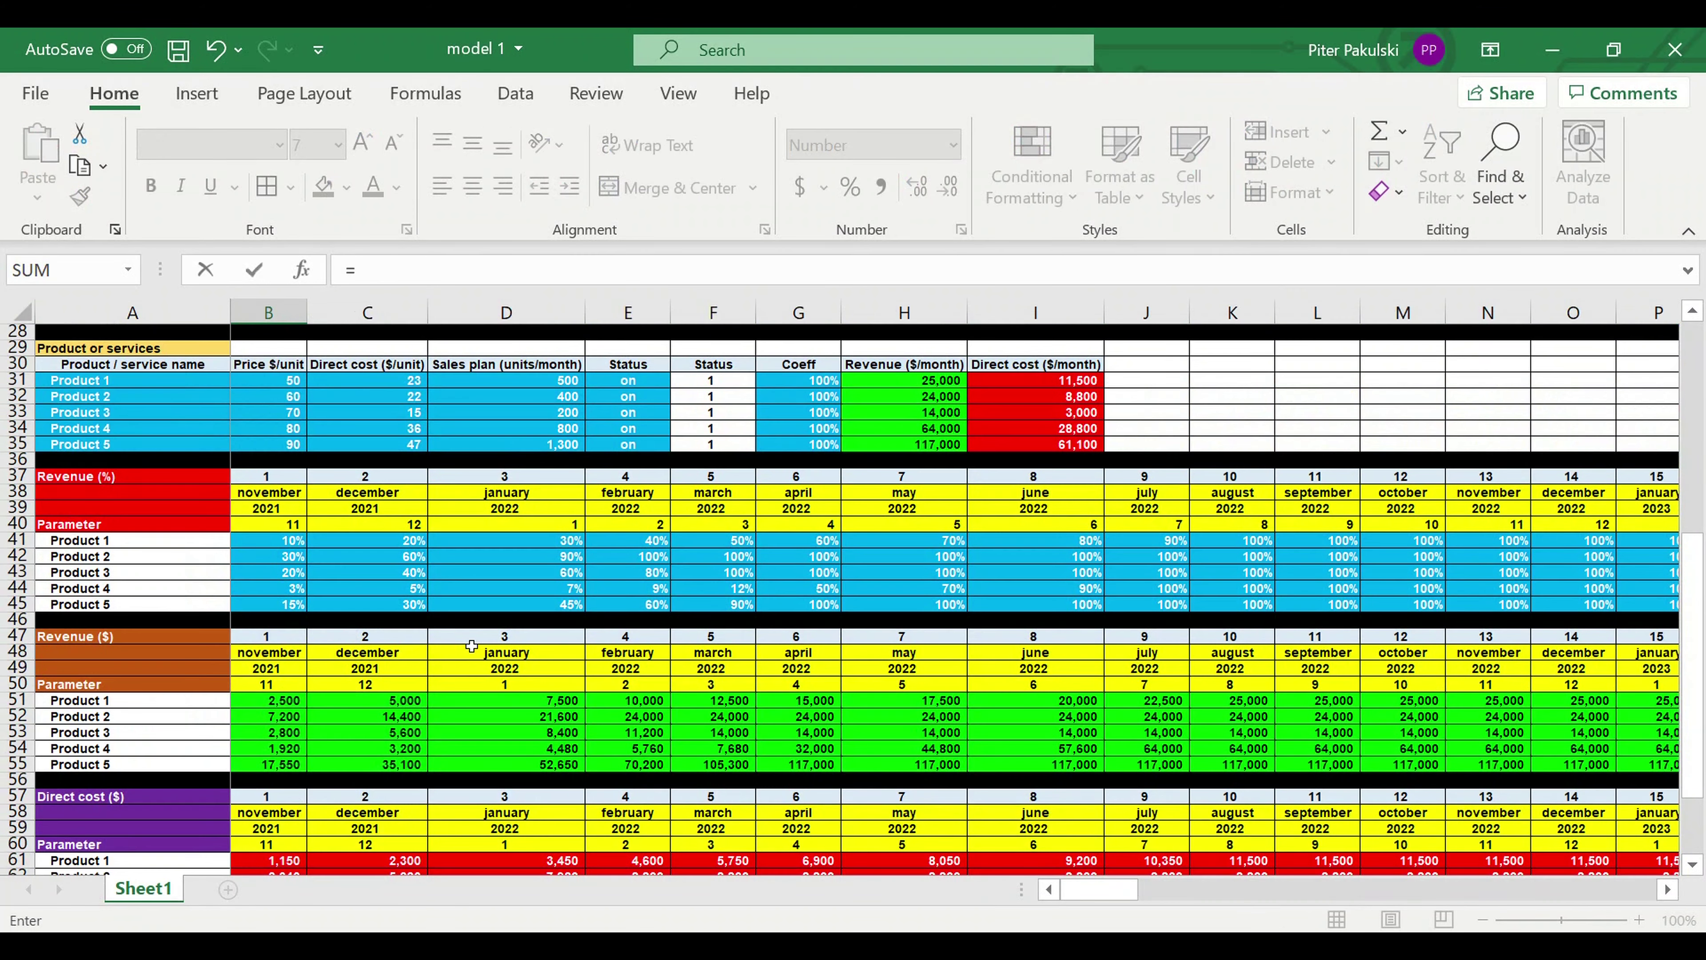
pyautogui.scroll(3, 423, 548)
pyautogui.click(286, 366)
pyautogui.press('Return')
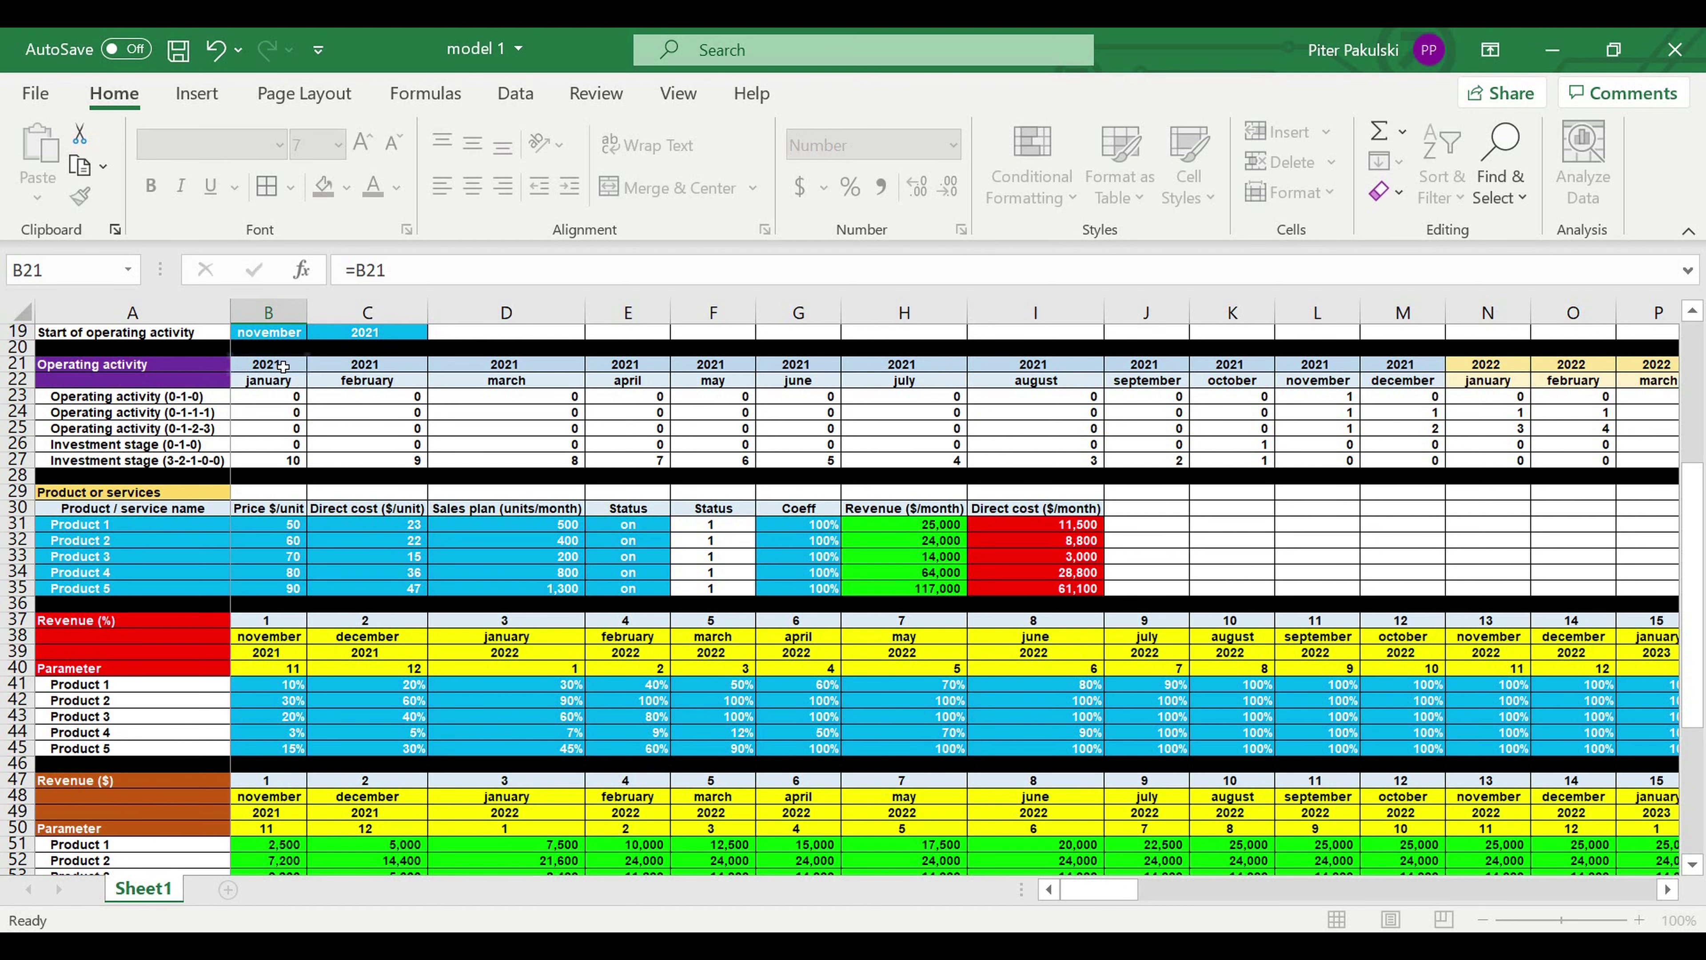
# Start retitling A67 as Revenue
pyautogui.scroll(-3, 529, 702)
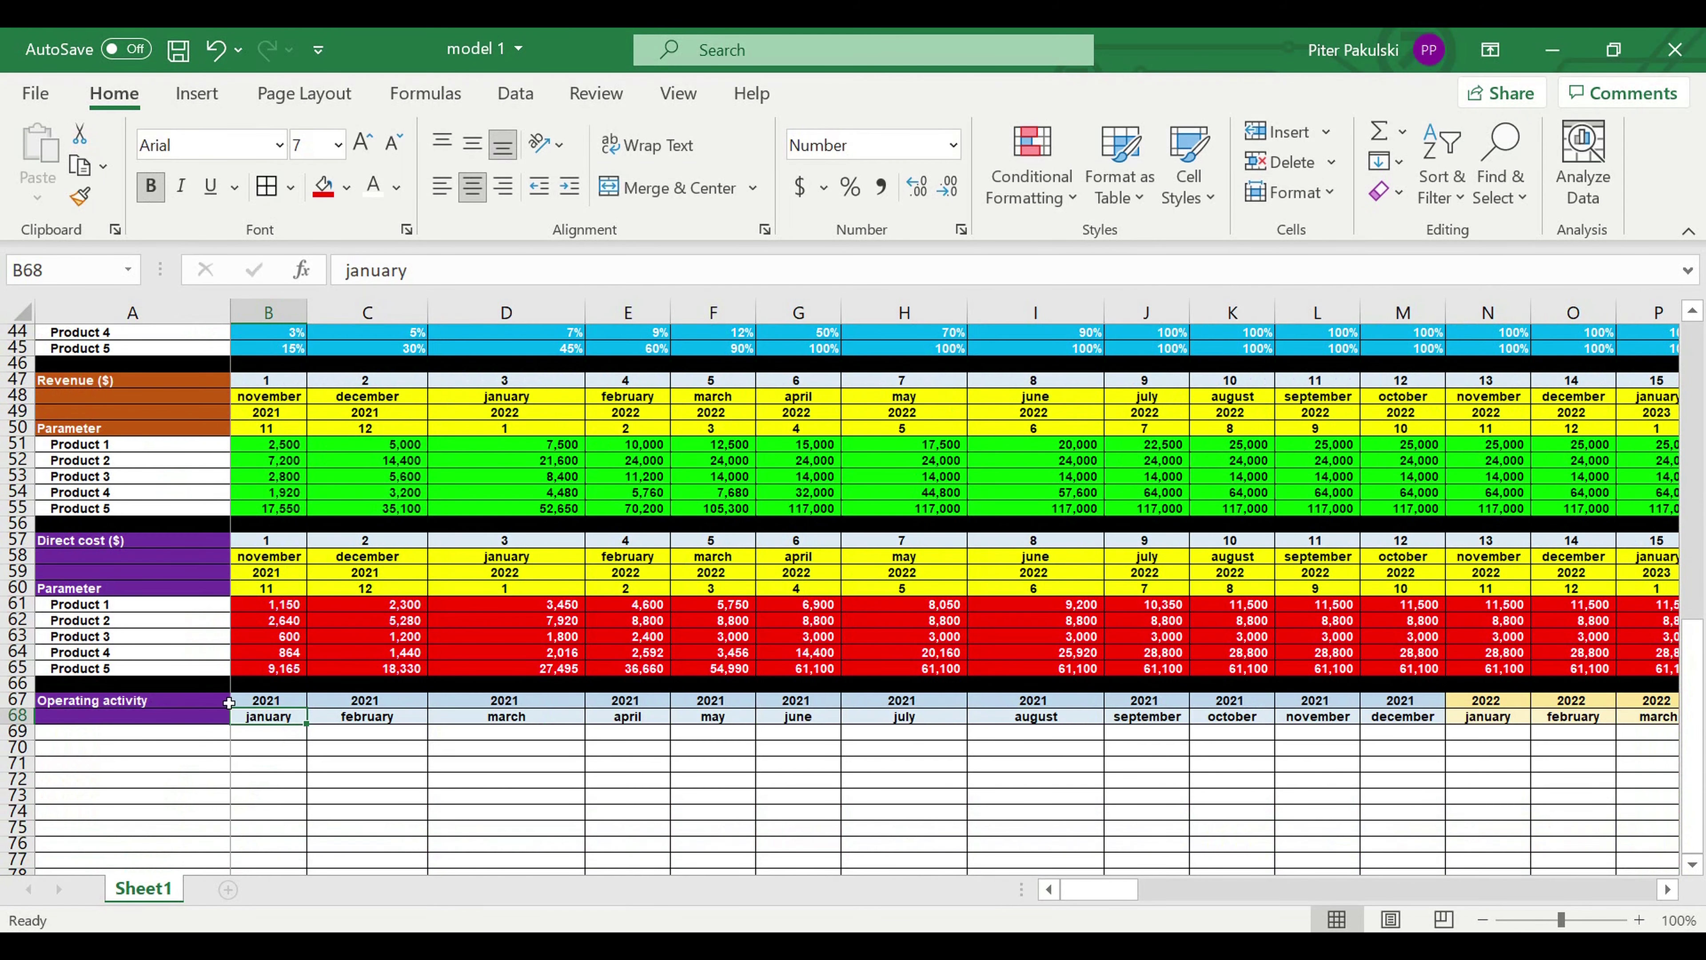
pyautogui.click(164, 702)
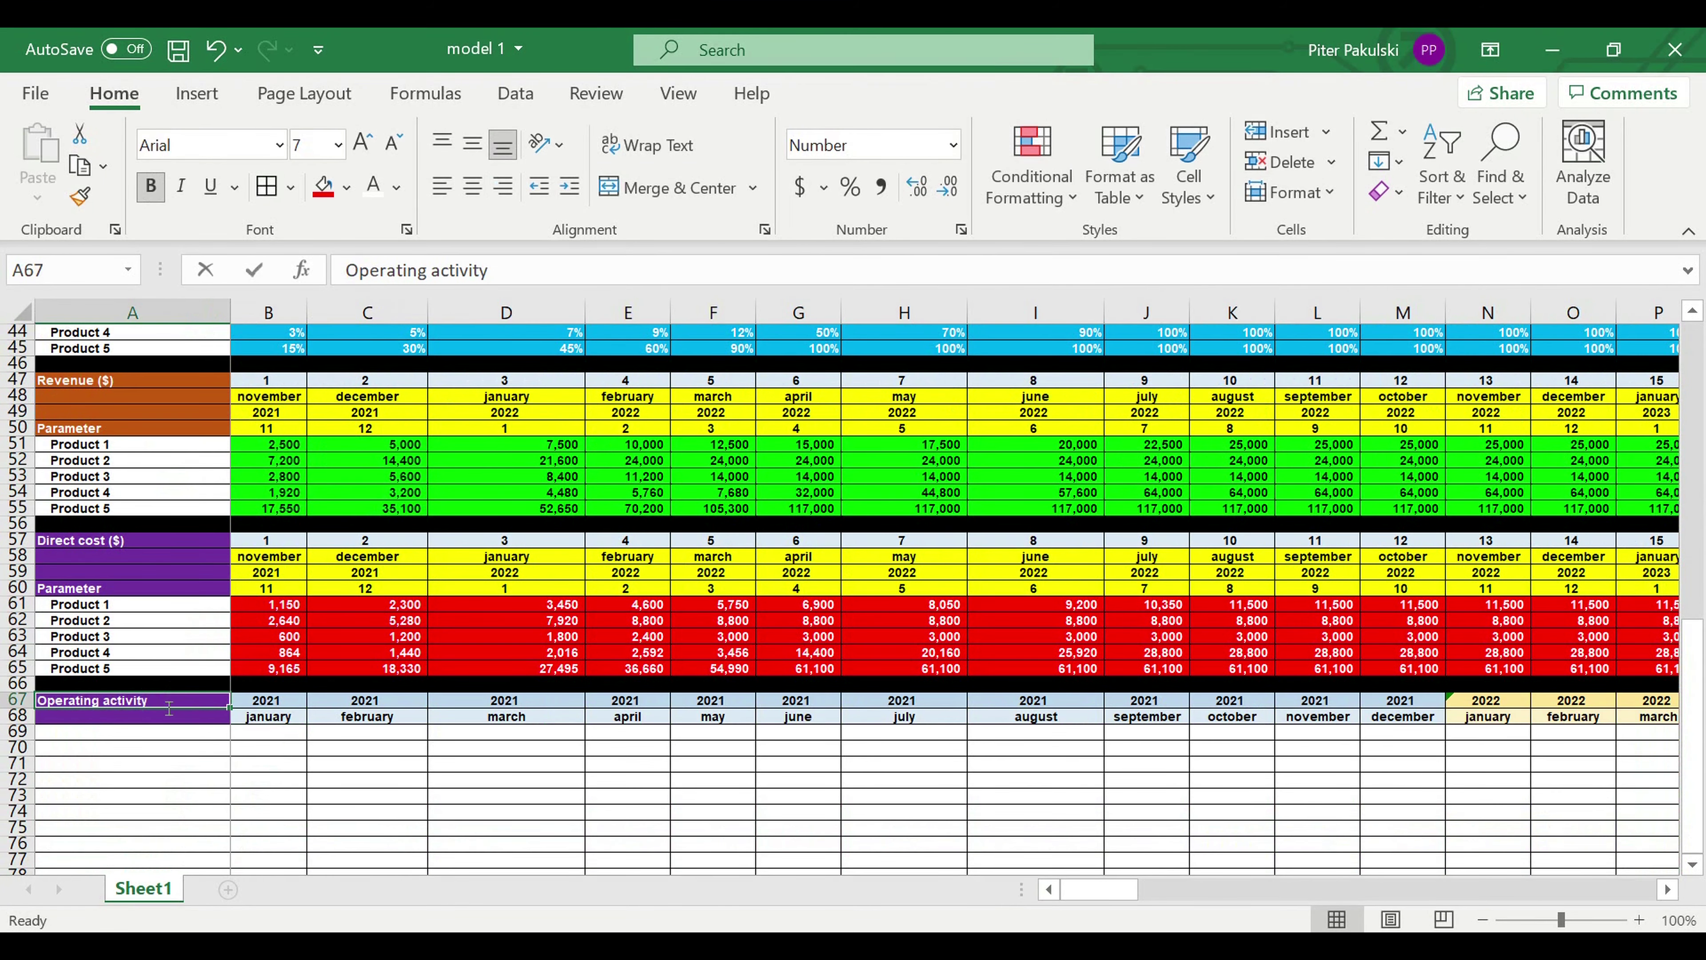
pyautogui.write('Revenue ($/')
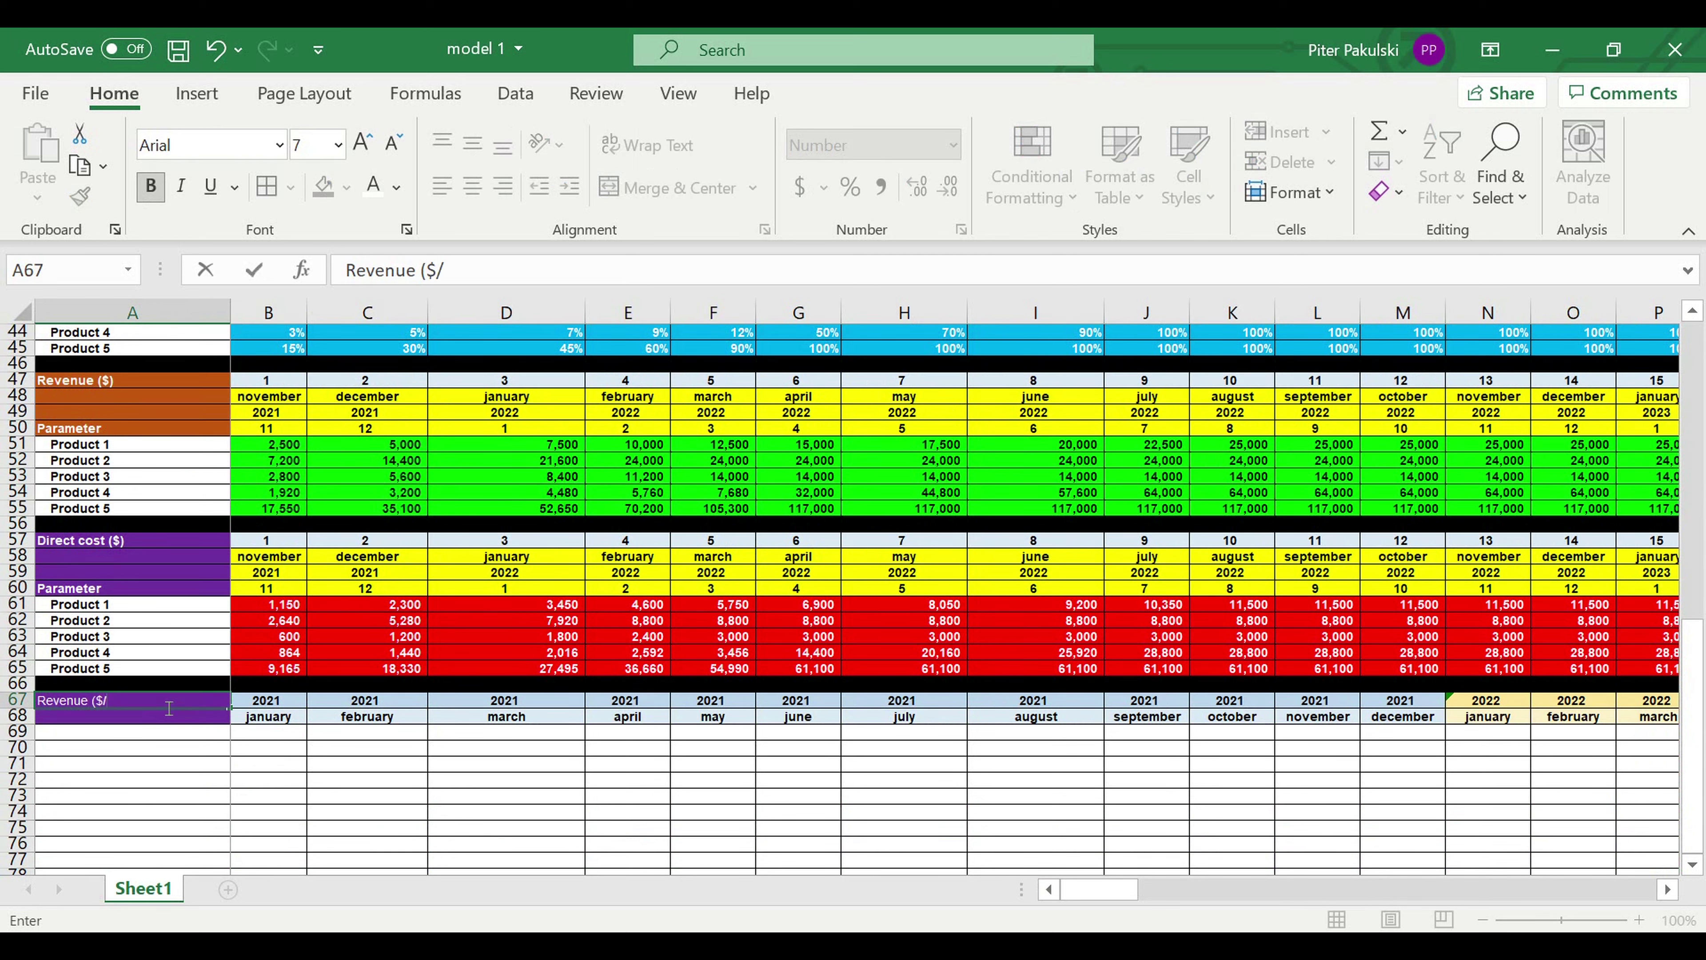
# Finish the Revenue ($/month) label in A67 and fill A67:A68 dark blue
pyautogui.write('month')
pyautogui.press('Return')
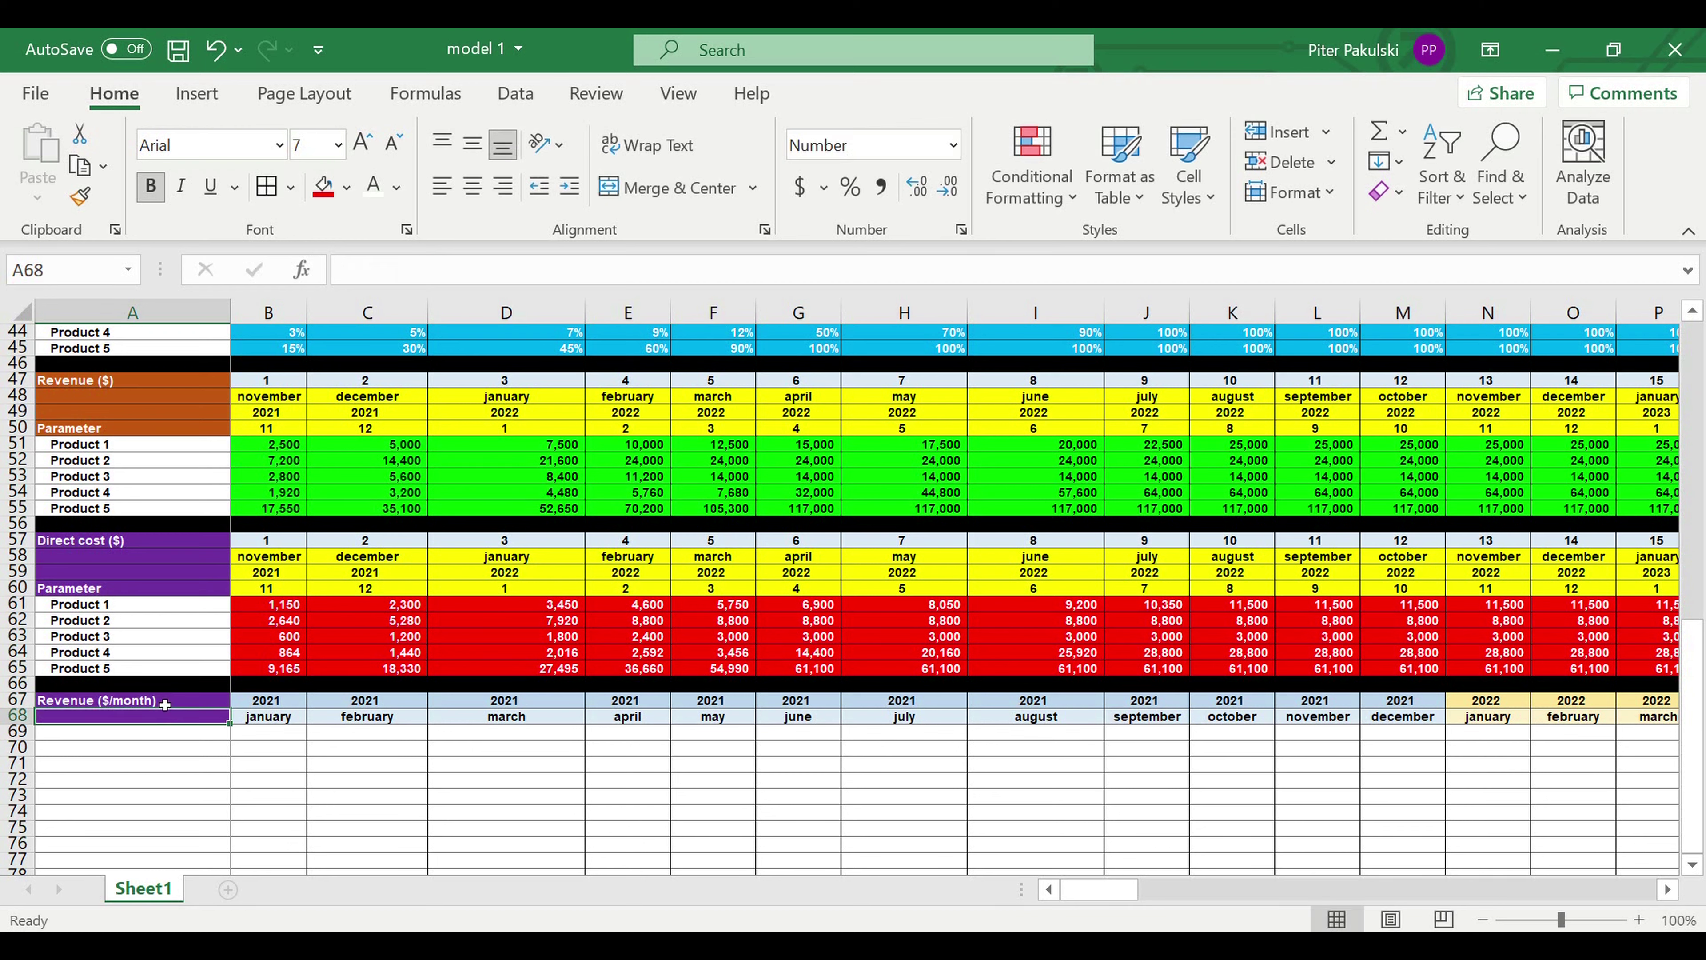
pyautogui.moveTo(197, 700); pyautogui.dragTo(178, 715)
pyautogui.click(350, 193)
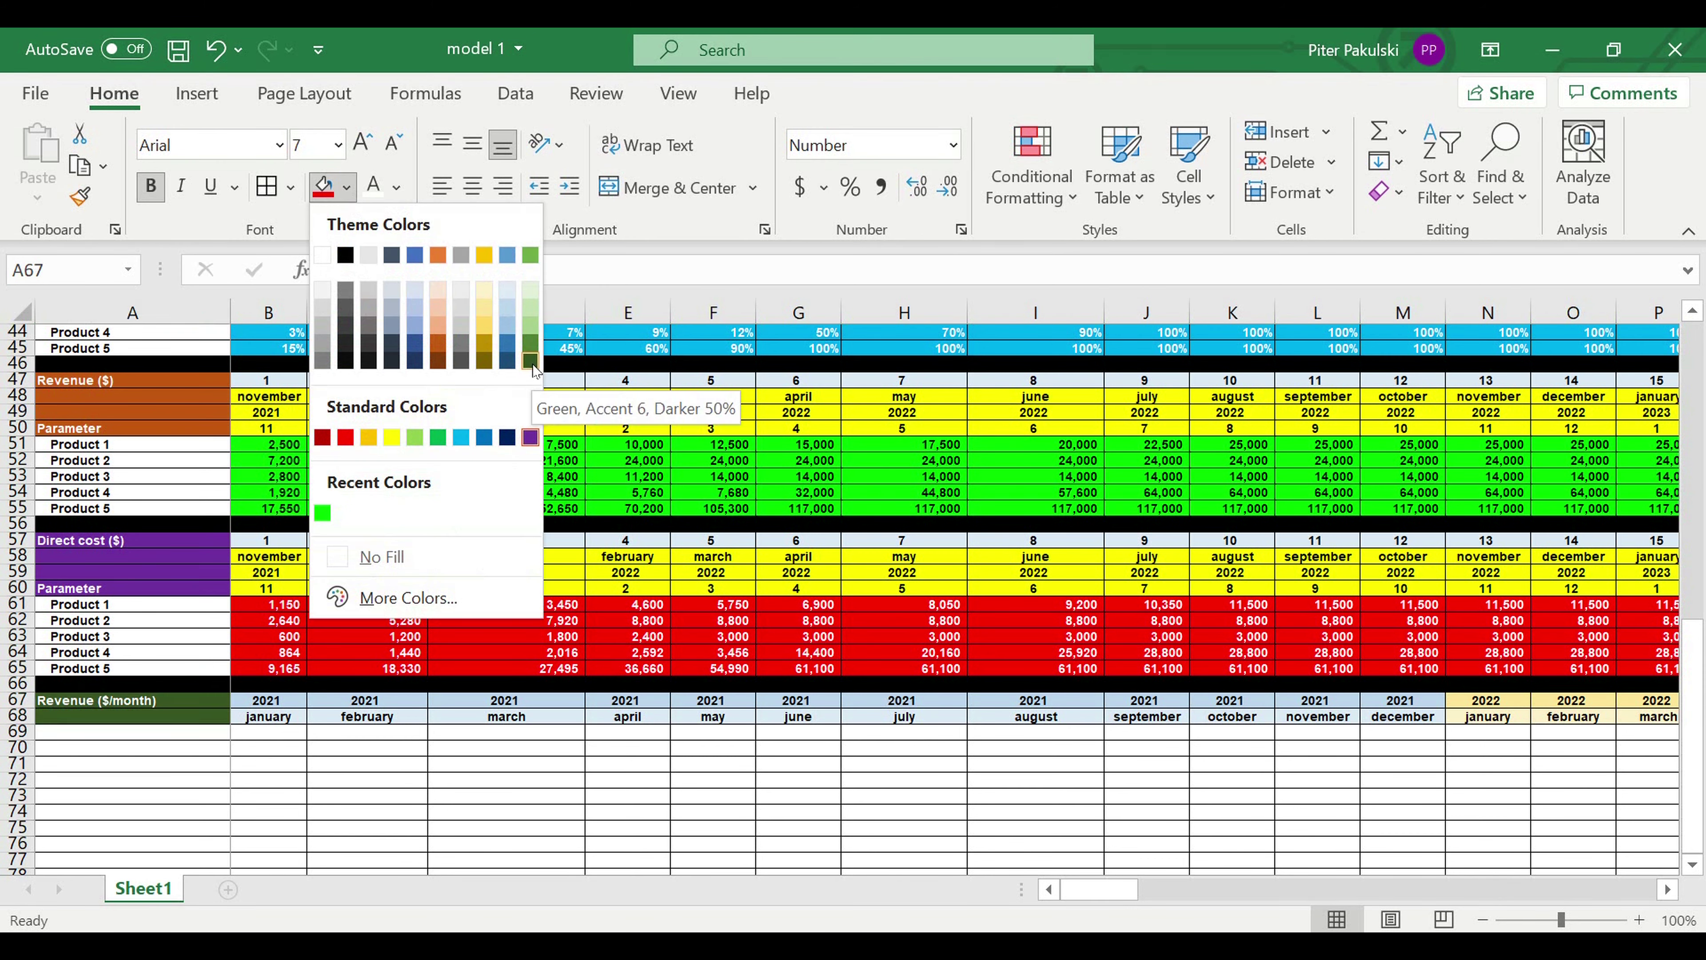
pyautogui.click(507, 438)
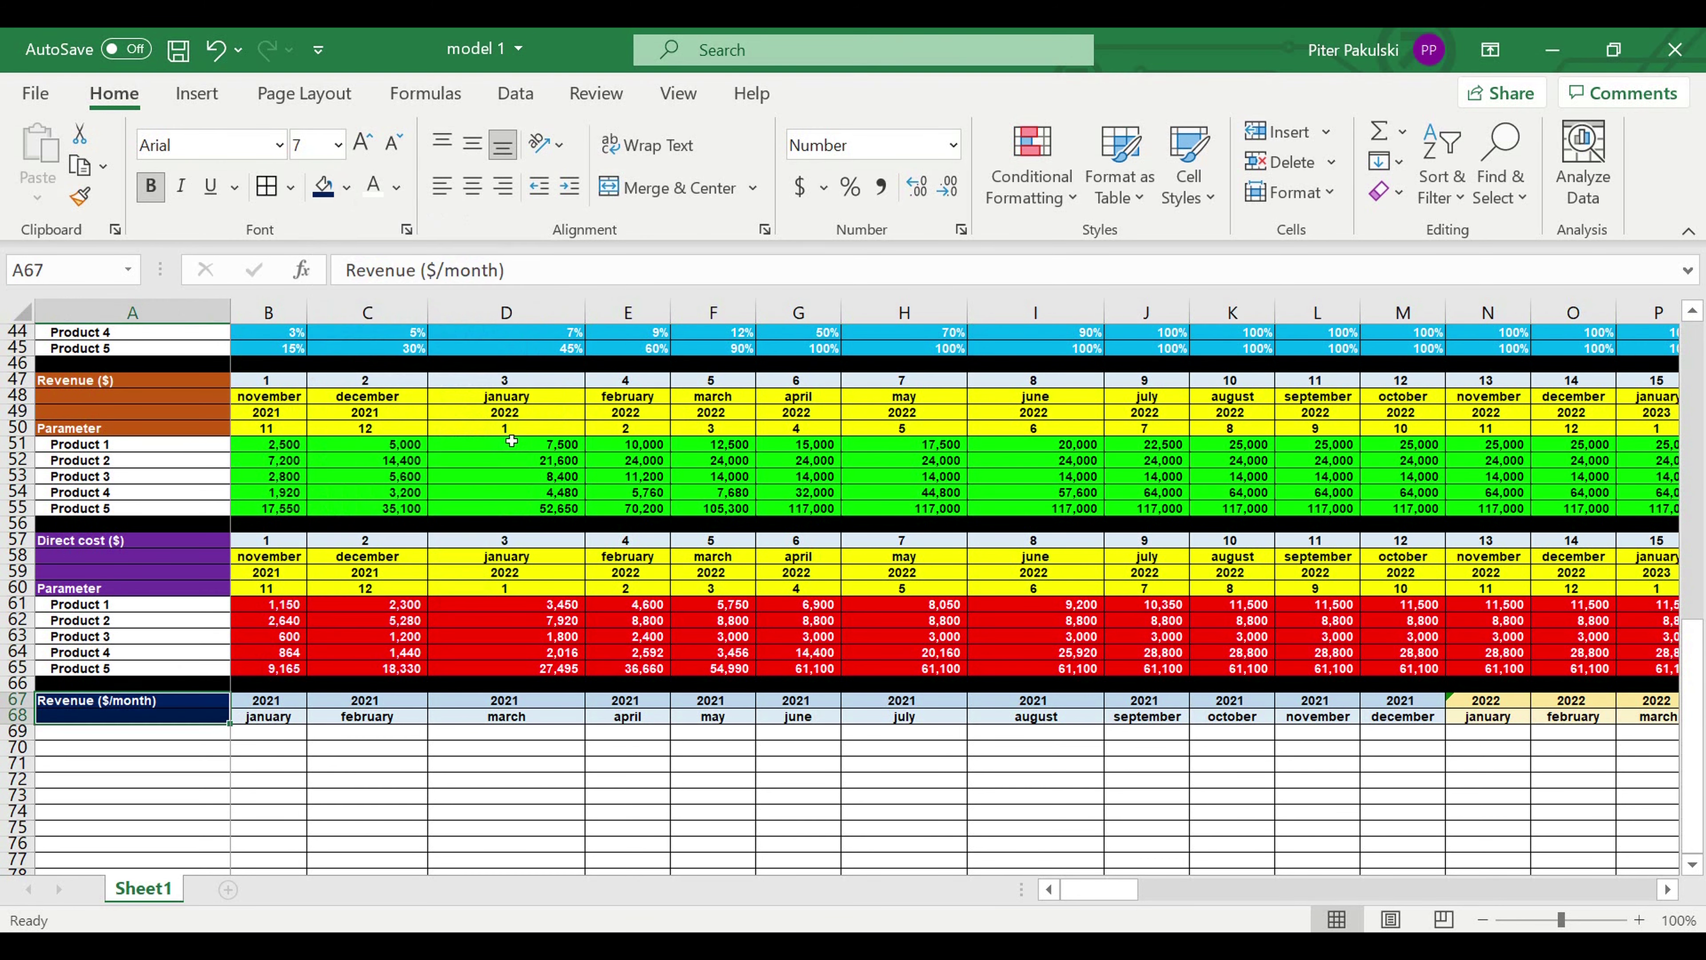
# Enter =A61 in A69 and fill it down to A73 for Product 1–5
pyautogui.click(204, 734)
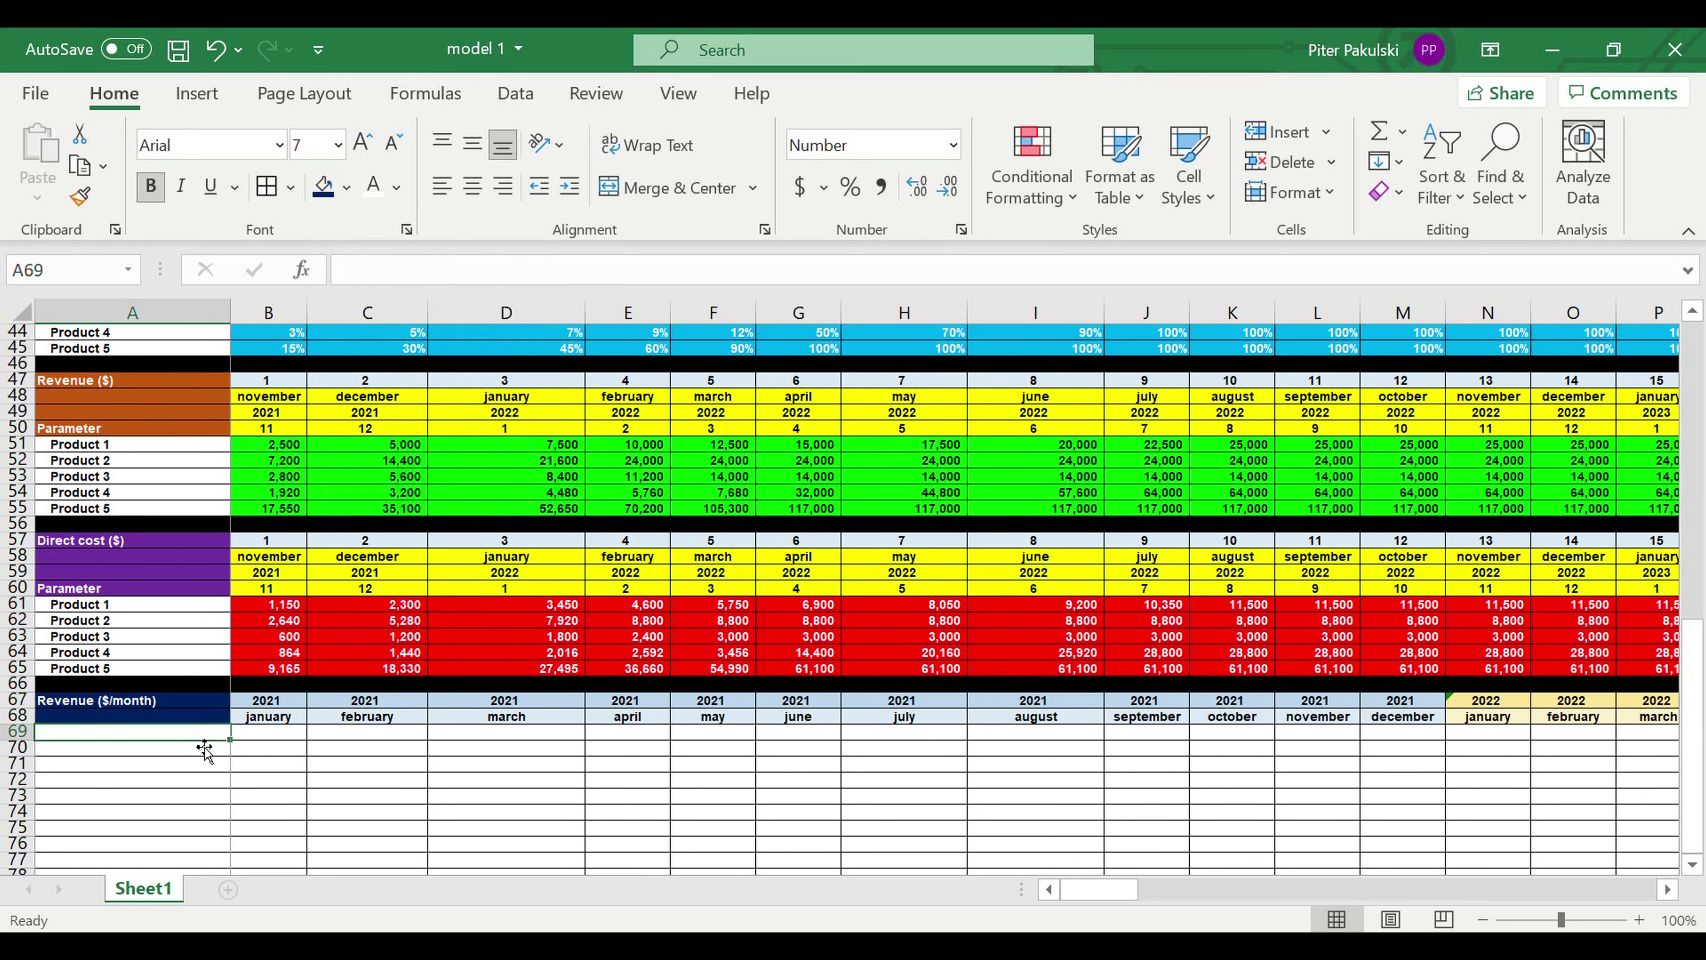
pyautogui.write('=')
pyautogui.click(119, 607)
pyautogui.press('Return')
pyautogui.click(188, 741)
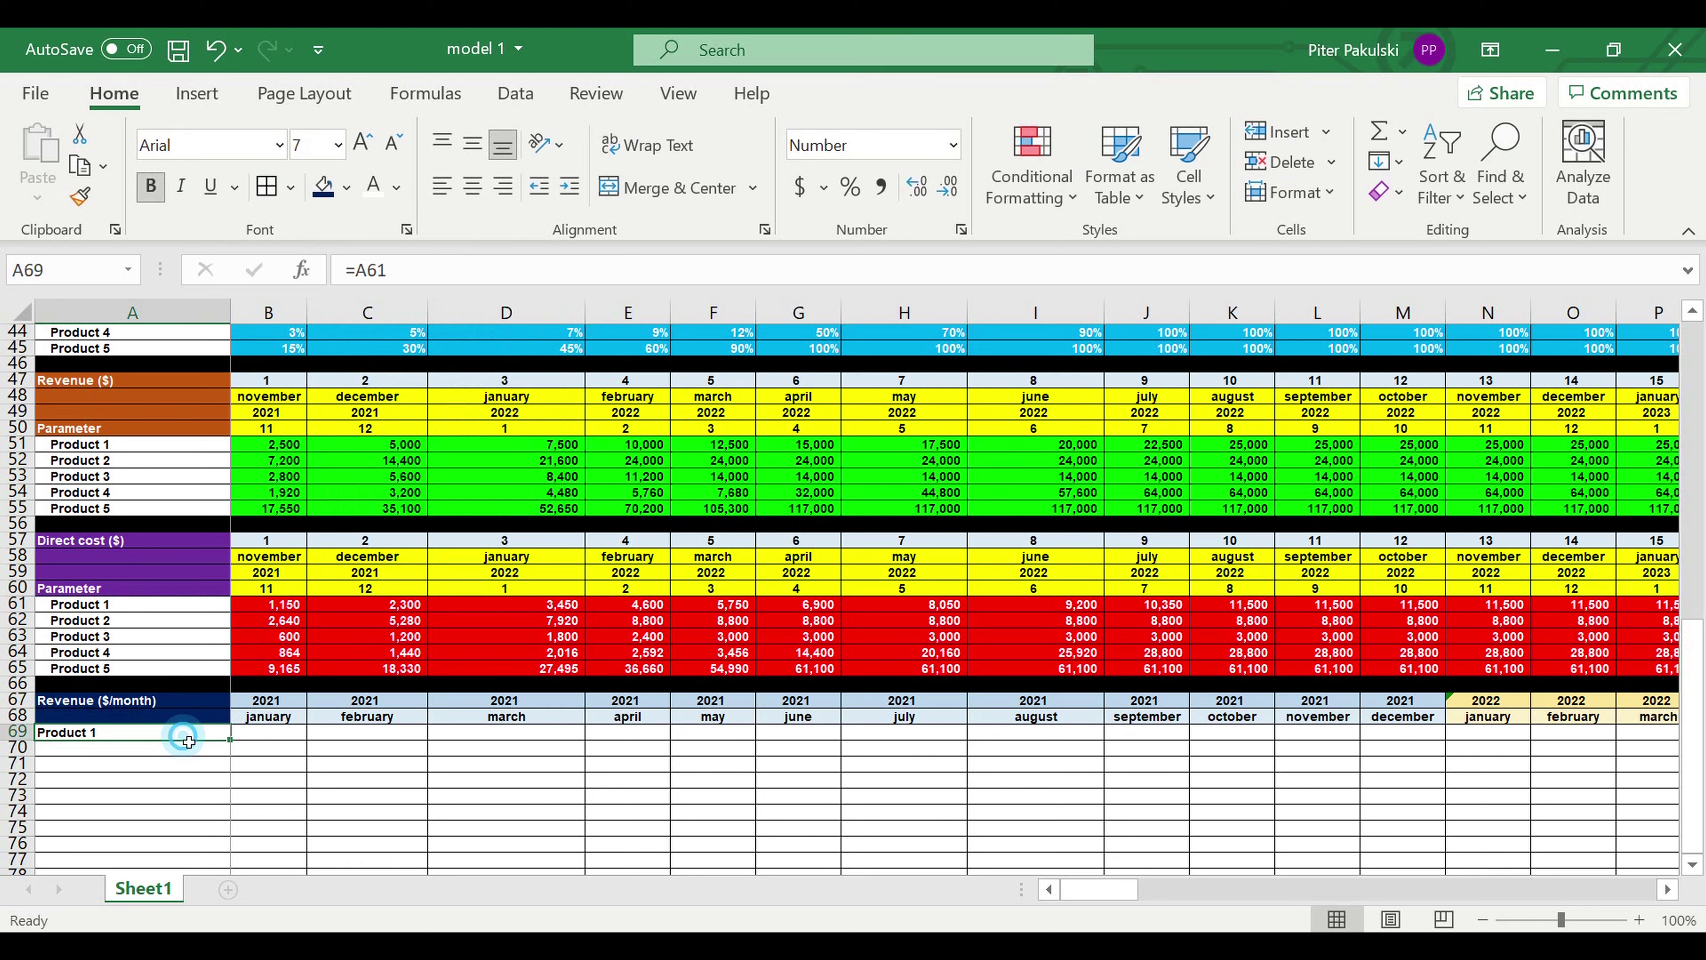
pyautogui.moveTo(239, 745); pyautogui.dragTo(229, 810)
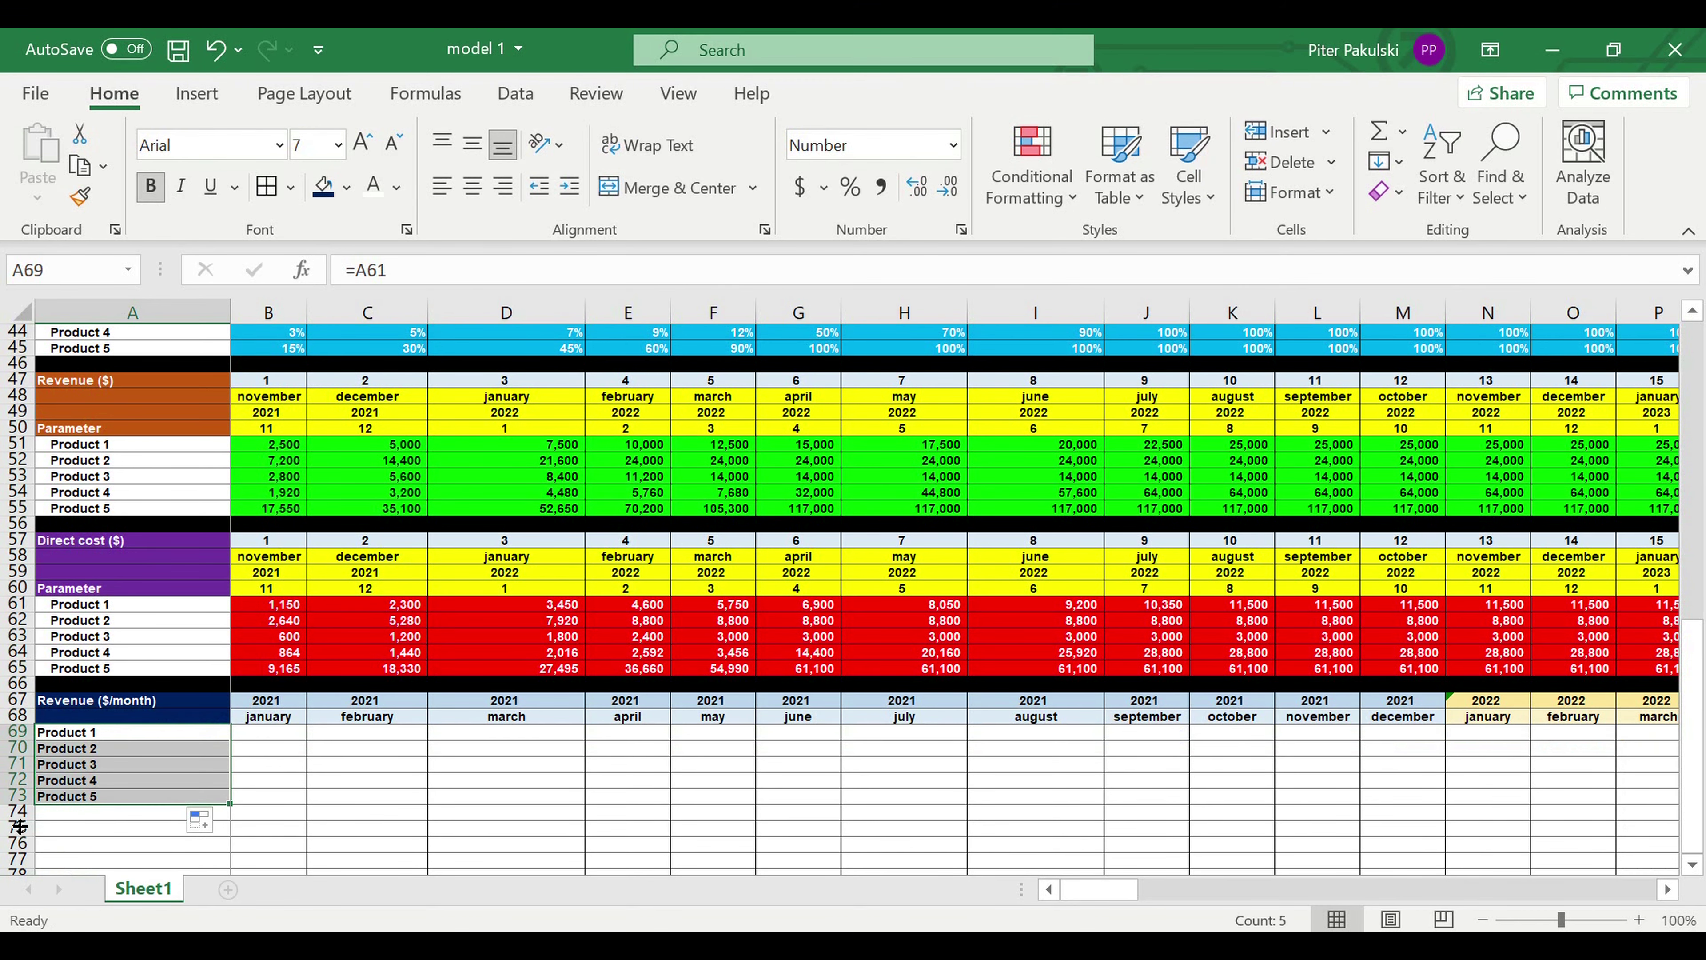
# Fill row 74 black as a separator
pyautogui.click(18, 811)
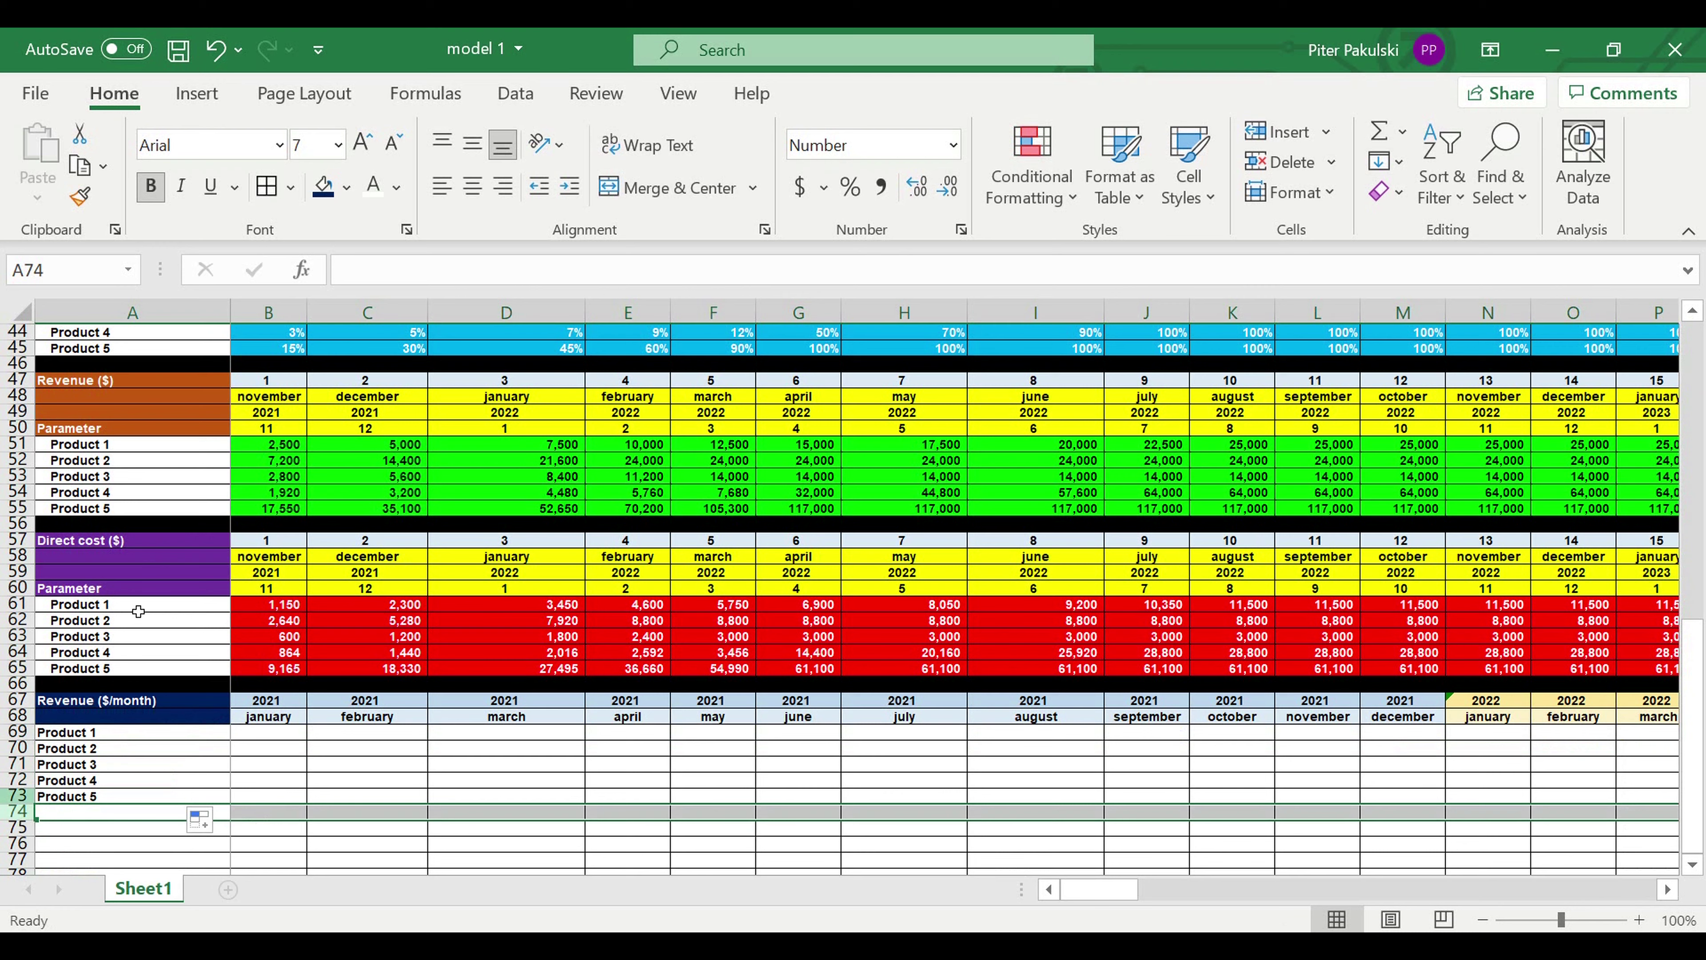
pyautogui.click(347, 188)
pyautogui.click(345, 254)
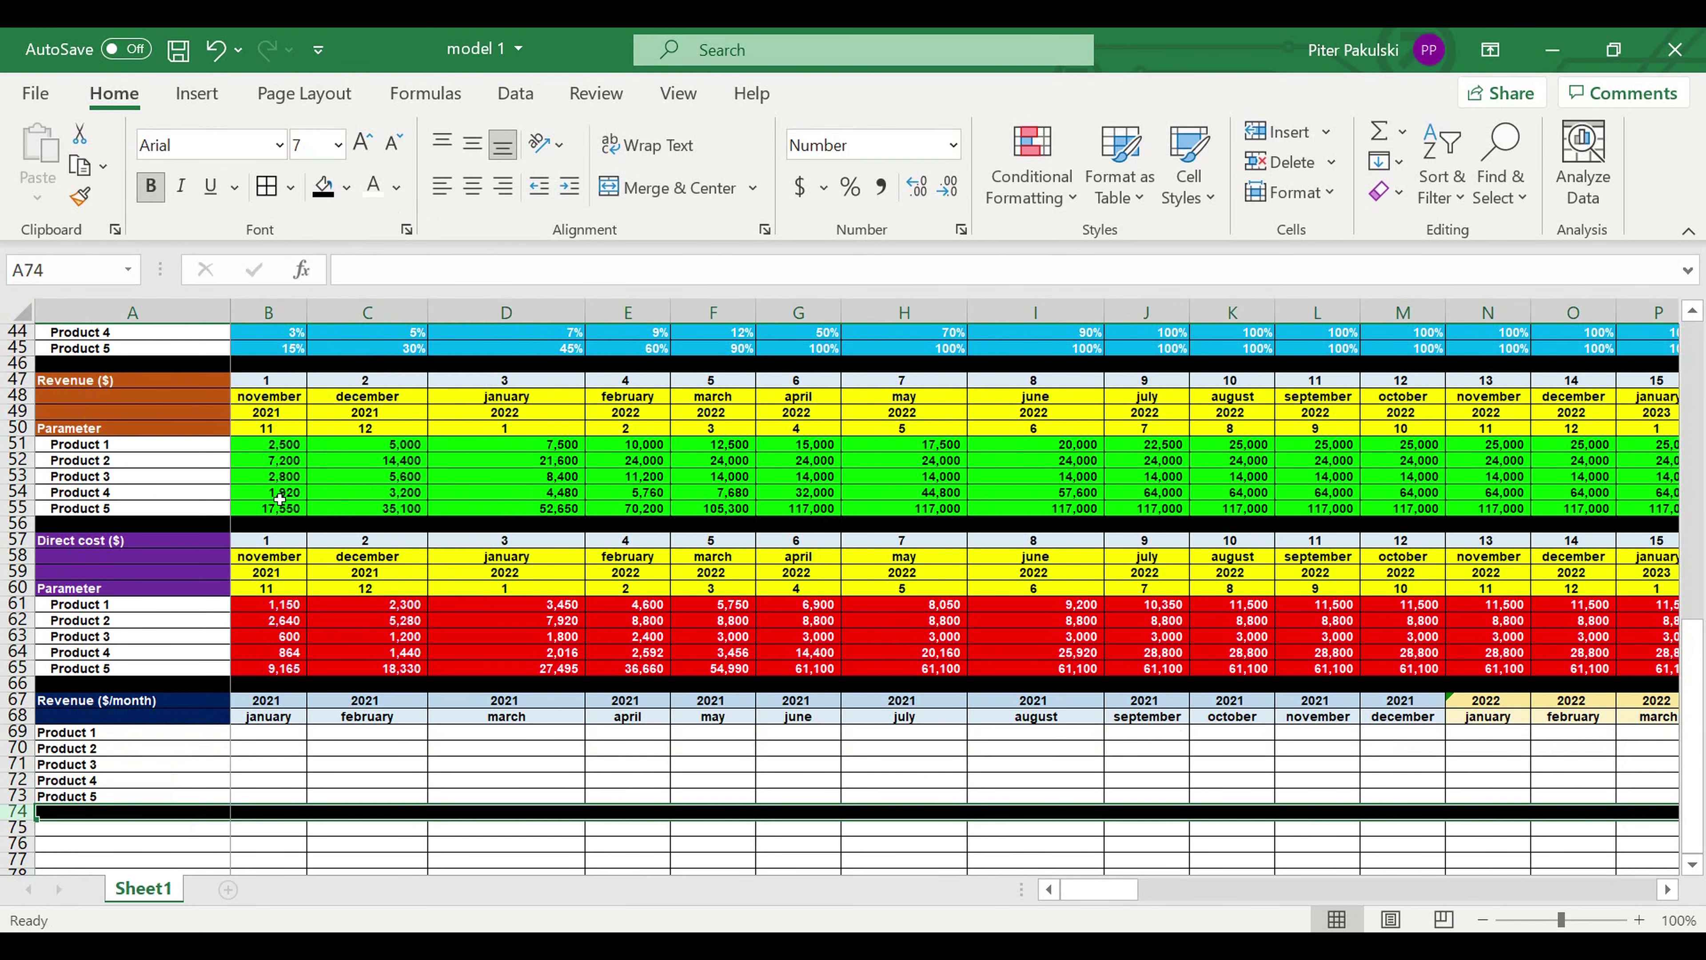
# Indent the Product 1–5 labels in A69:A73
pyautogui.click(142, 800)
pyautogui.moveTo(101, 734); pyautogui.dragTo(108, 799)
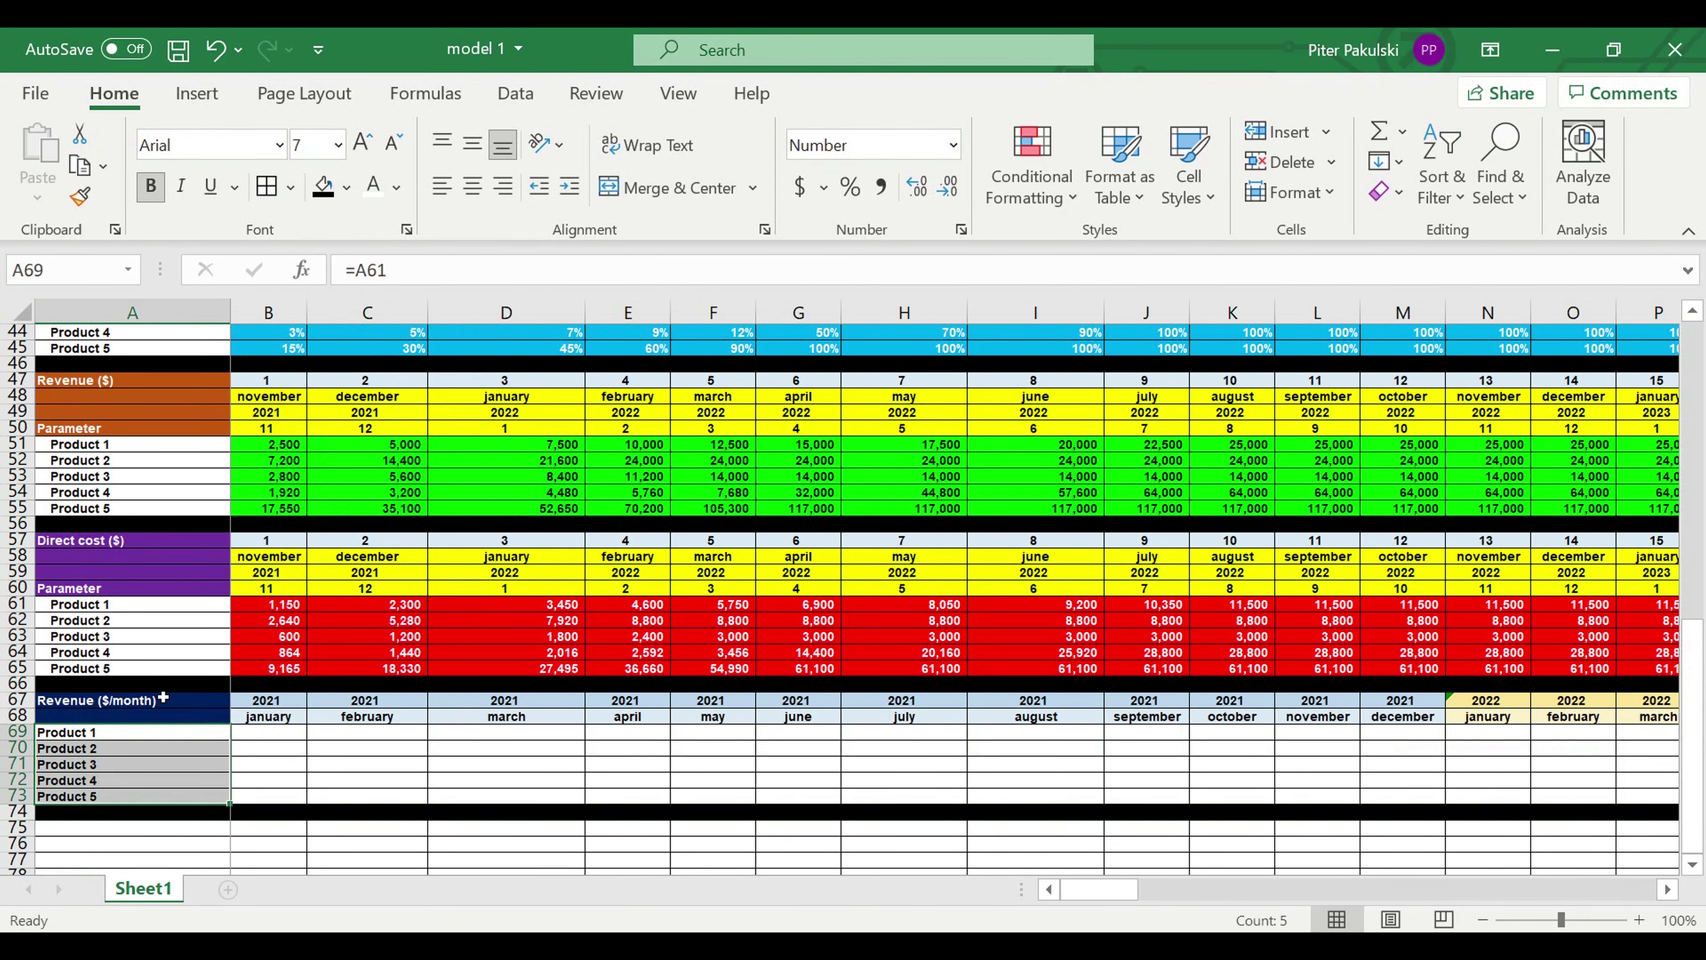
pyautogui.click(569, 187)
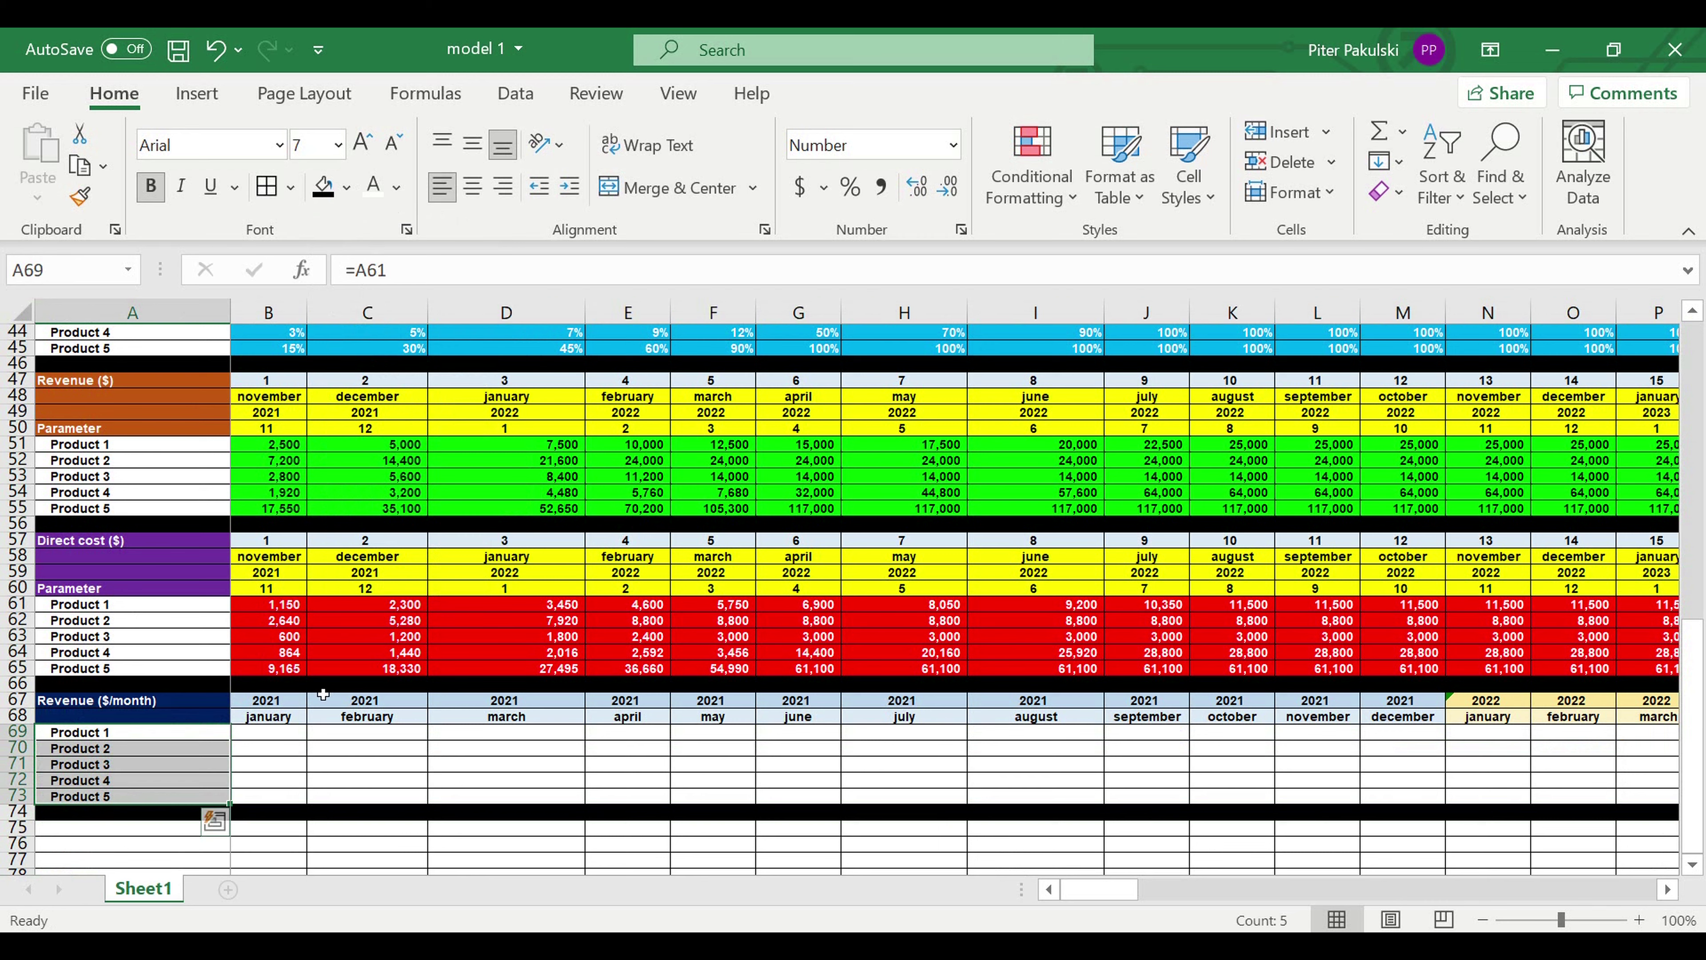
pyautogui.click(322, 714)
pyautogui.click(266, 736)
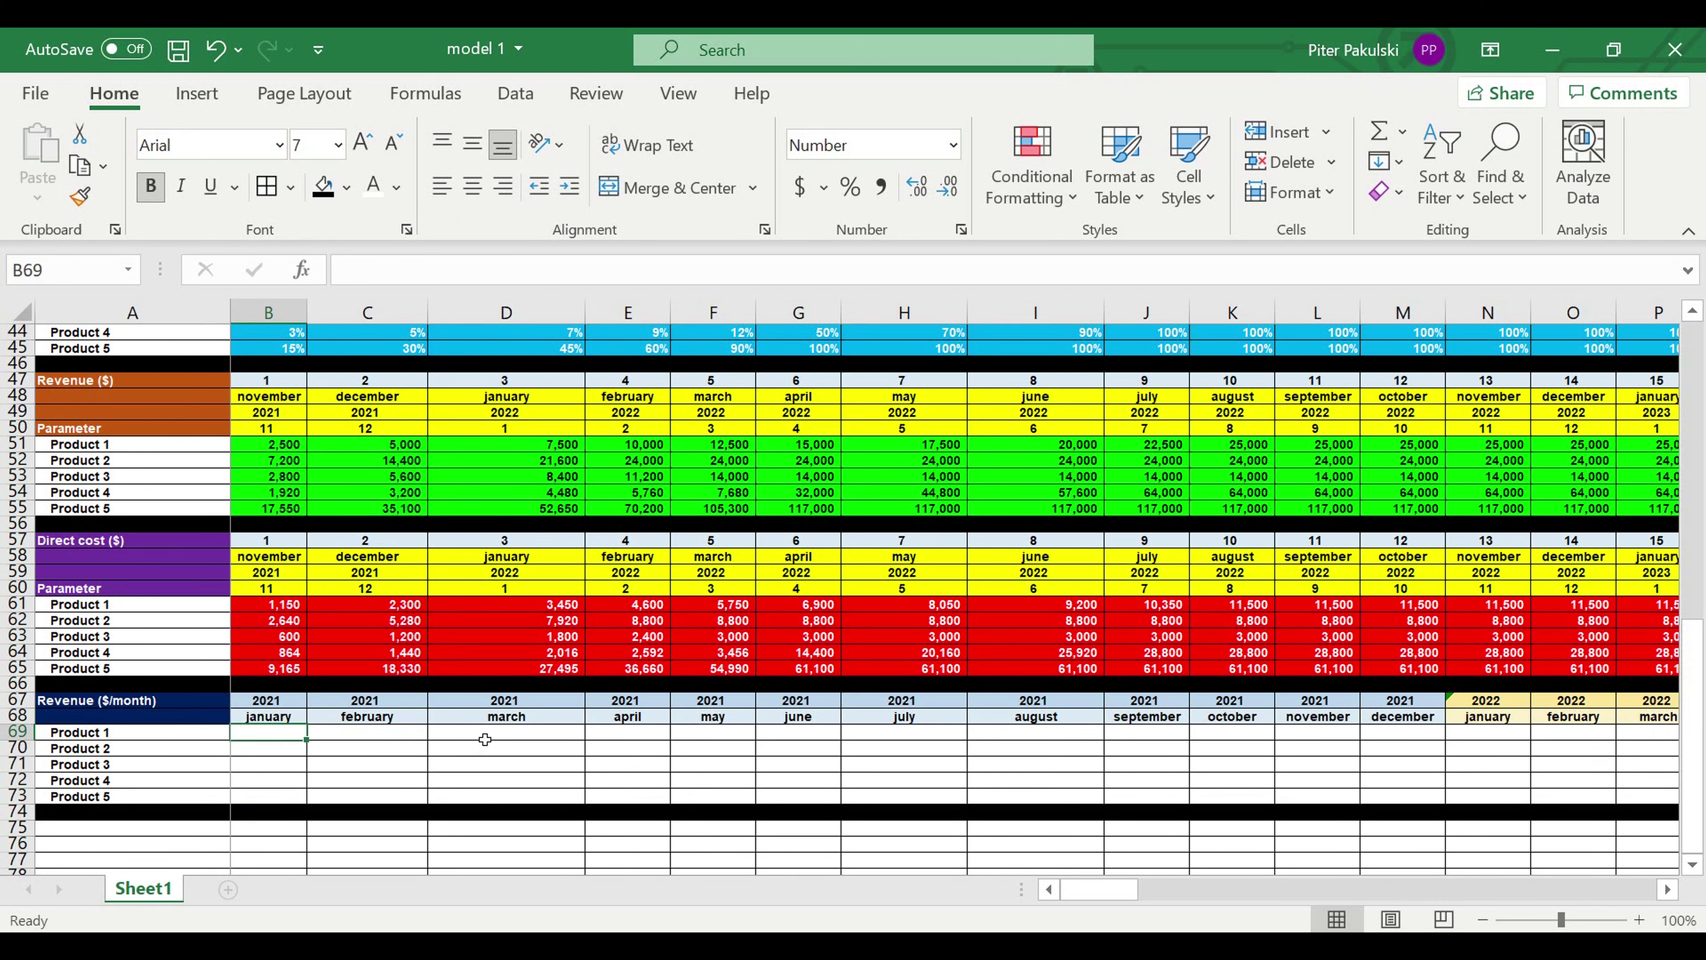
# Start B69's formula as =IF(B$25=0,0, with the row of B25 locked
pyautogui.write('=')
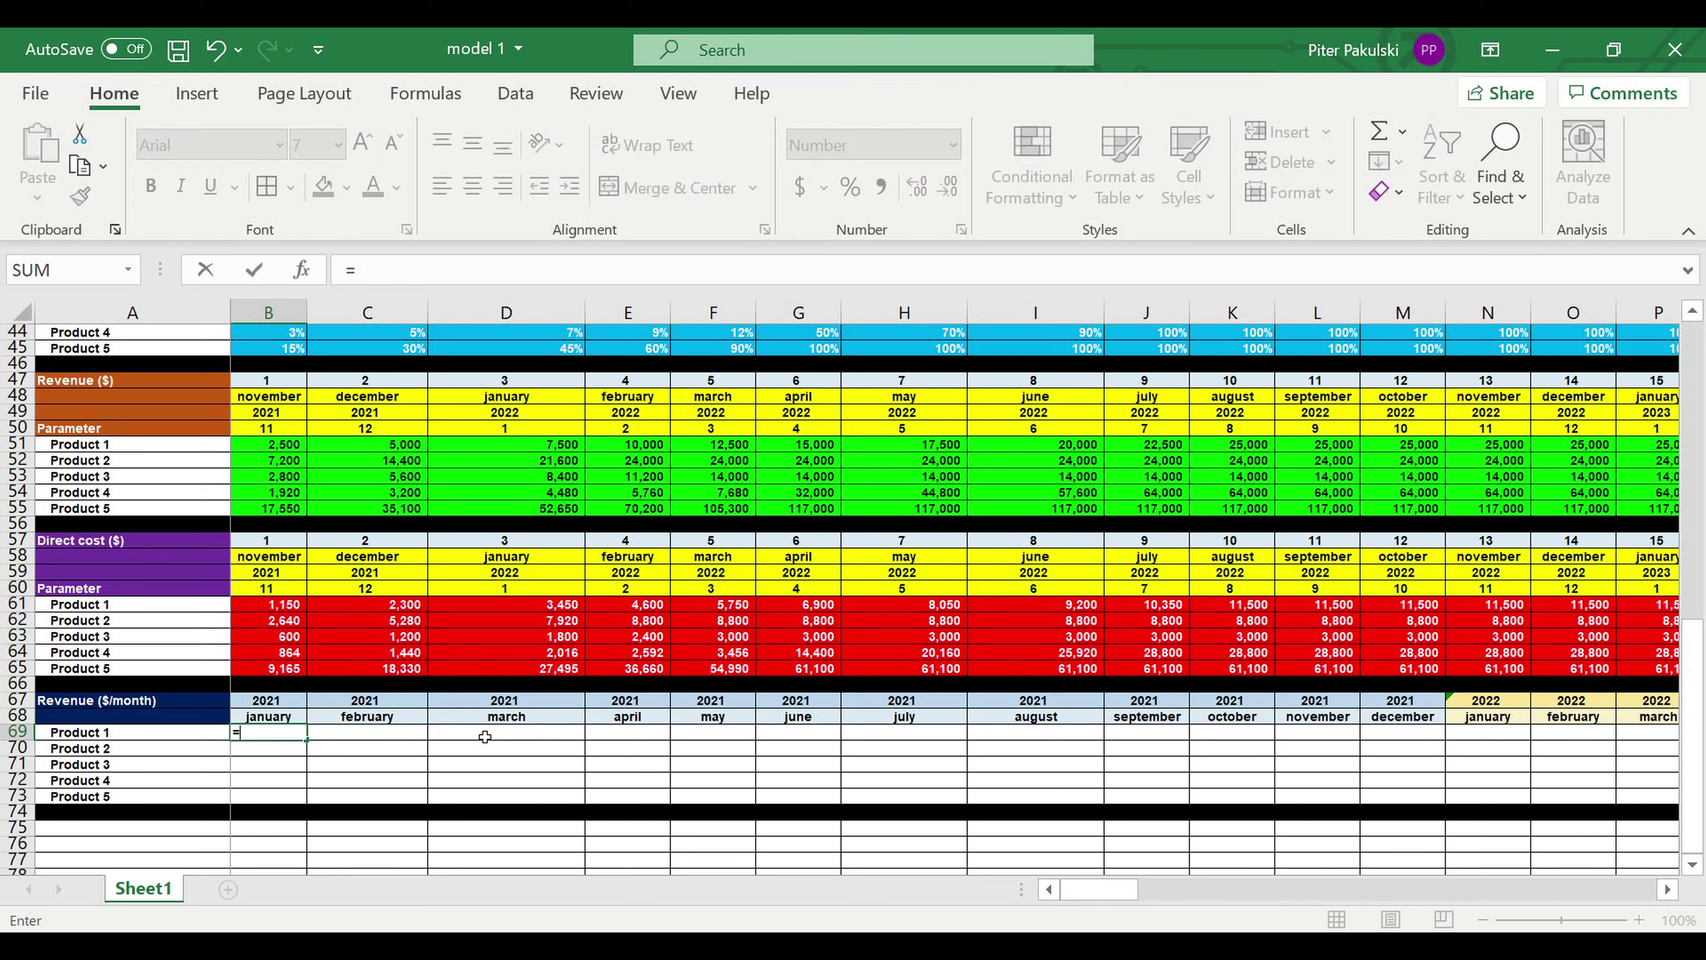
pyautogui.write('if')
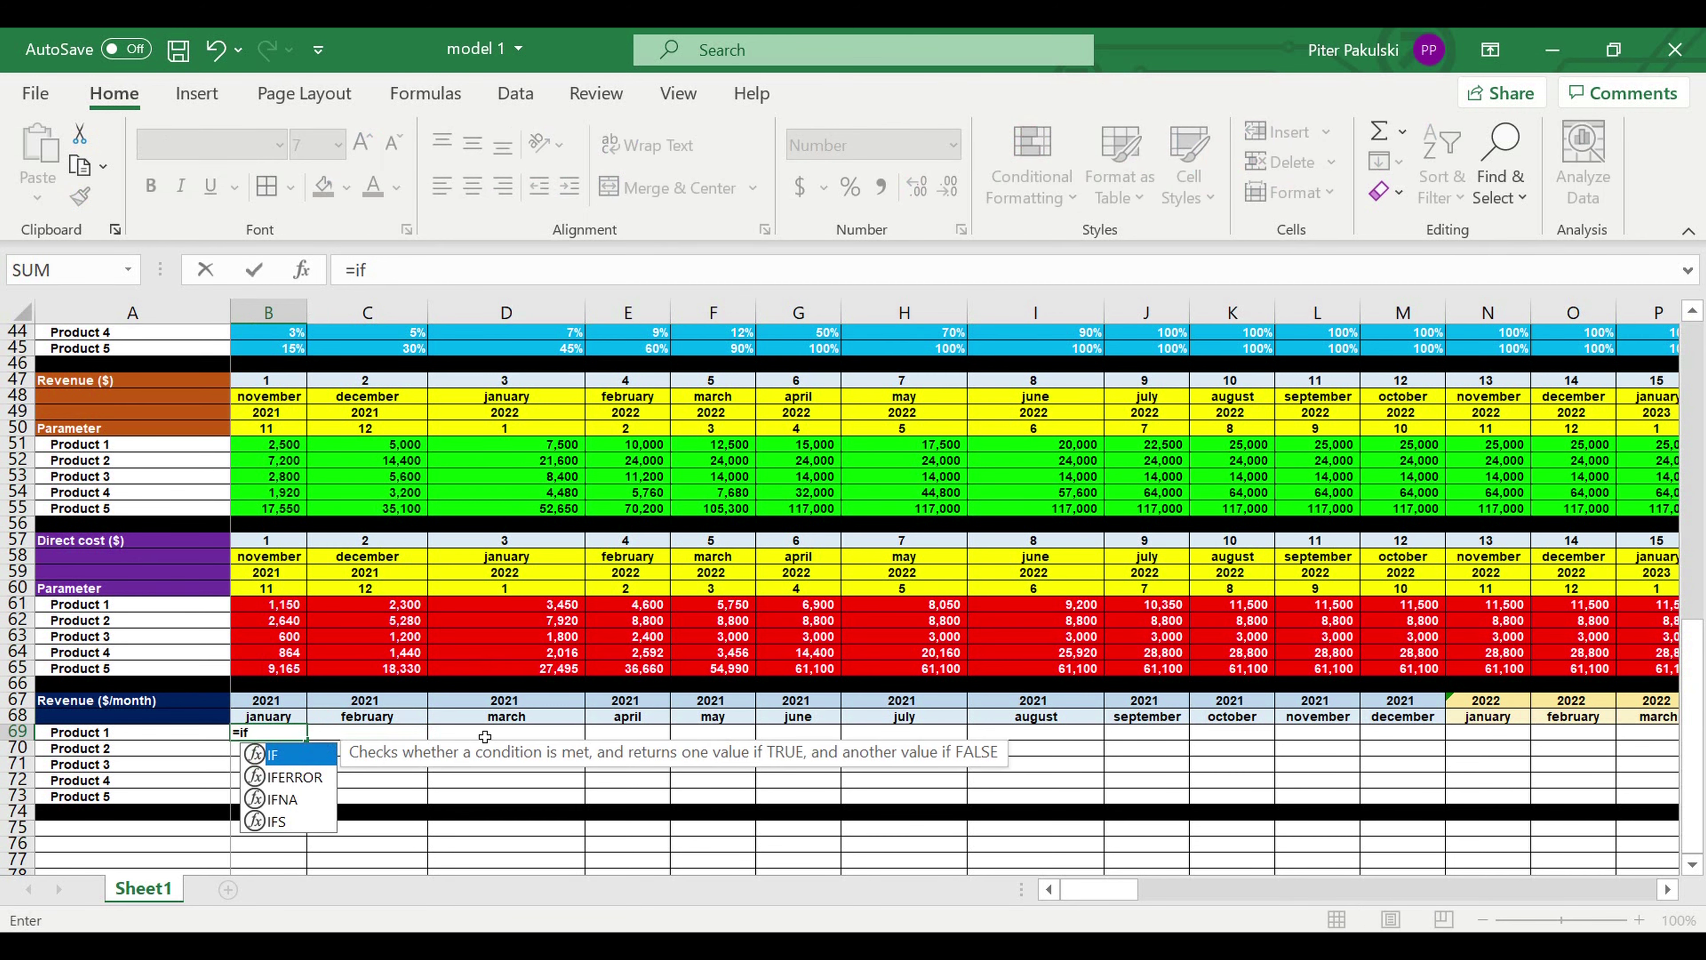
pyautogui.write('(')
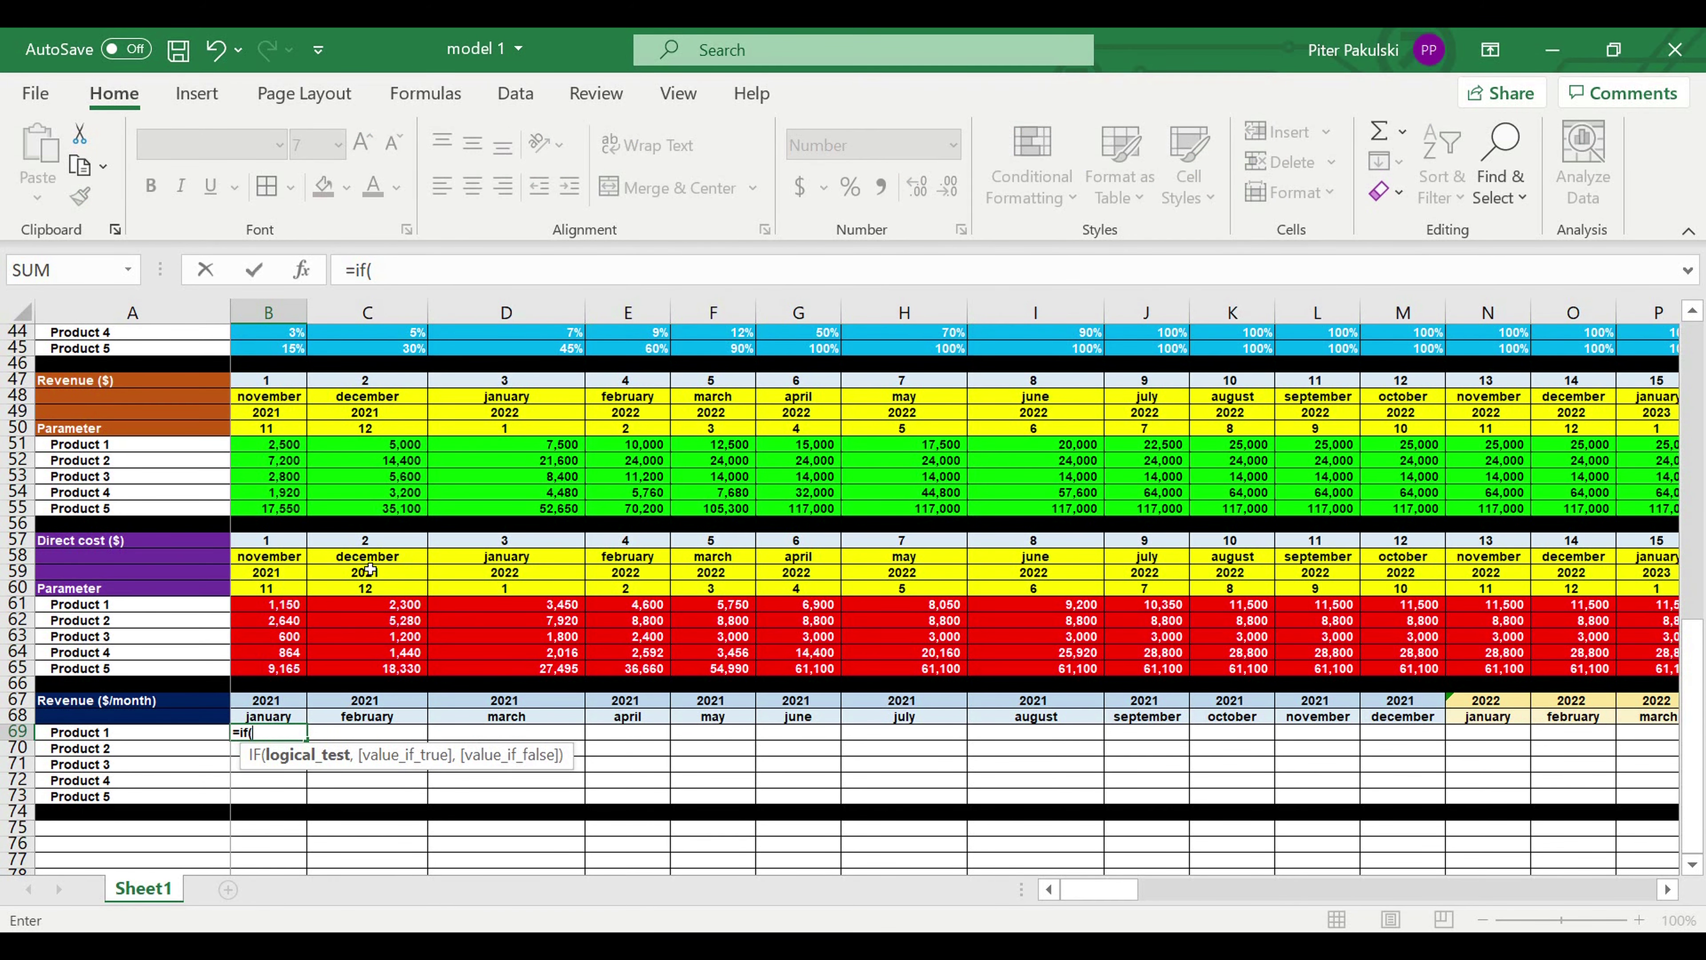
pyautogui.scroll(3, 1607, 460)
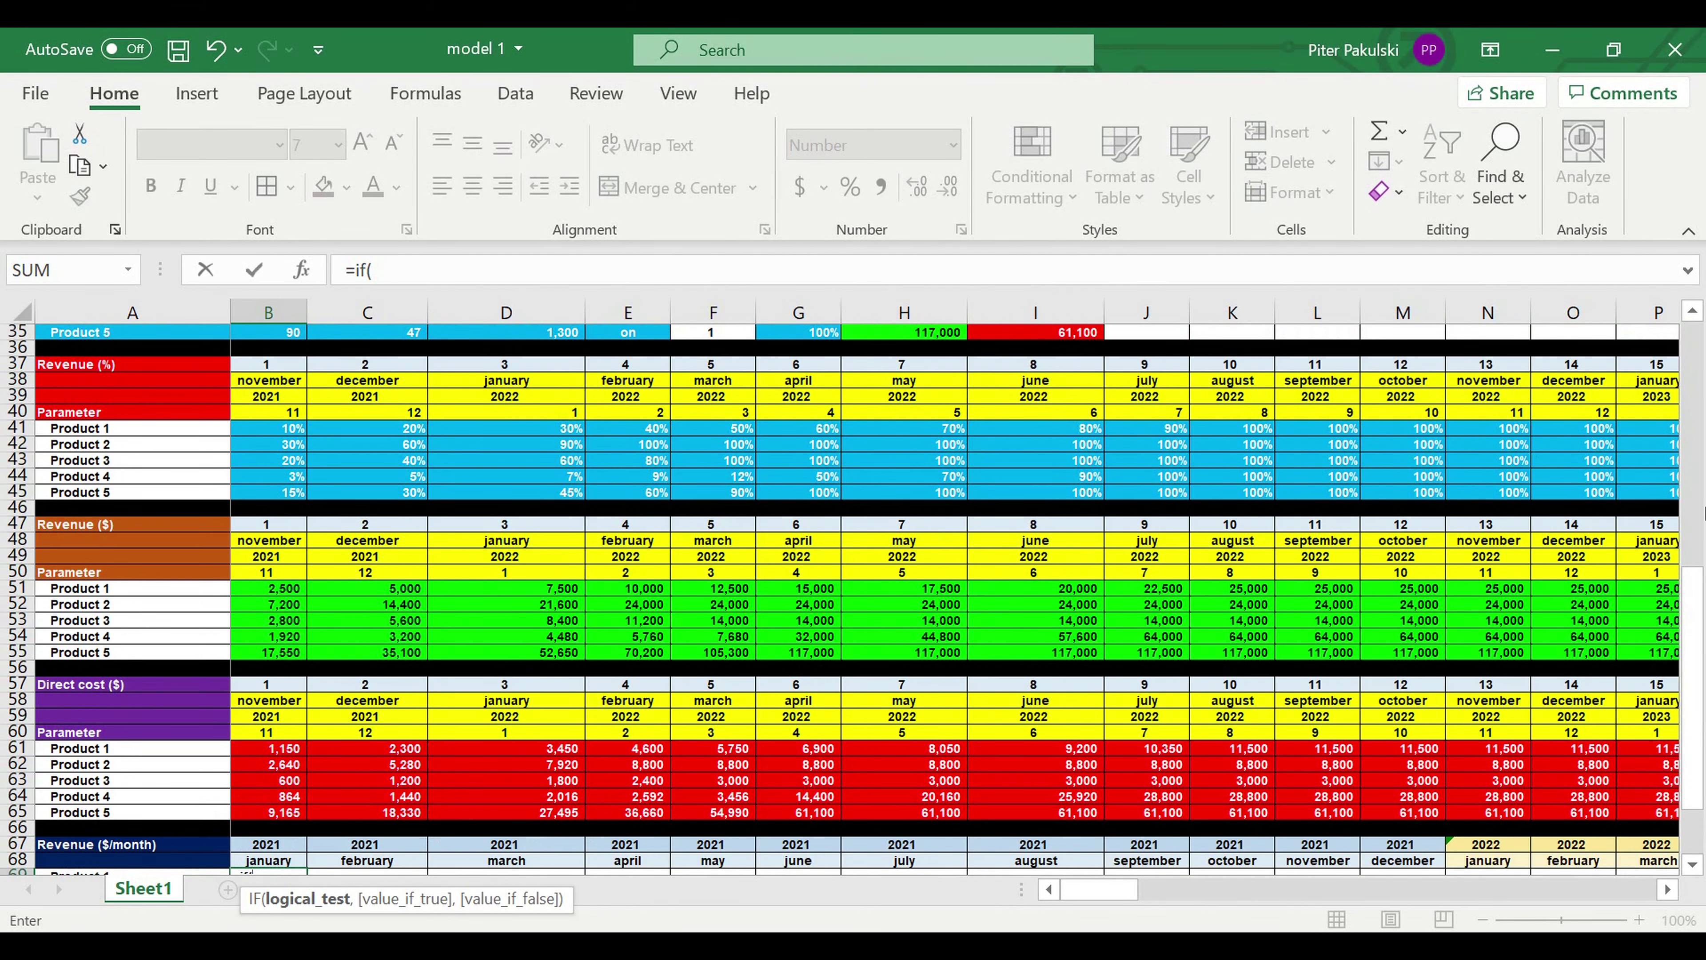
pyautogui.click(1696, 524)
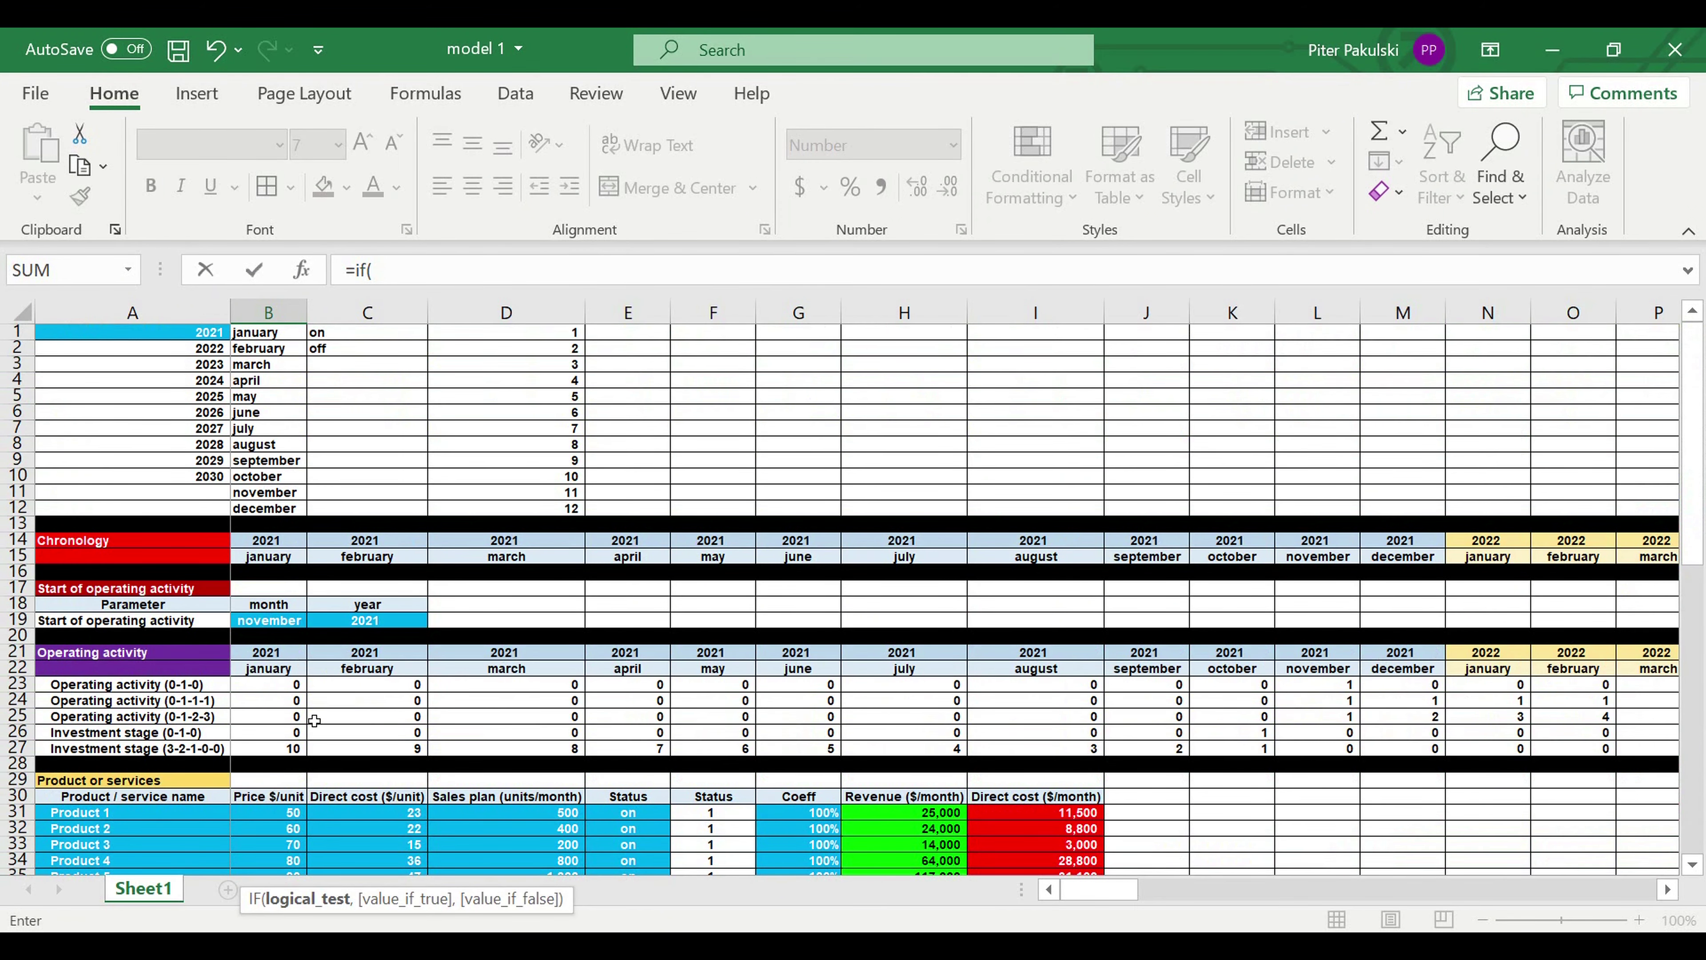
pyautogui.click(277, 722)
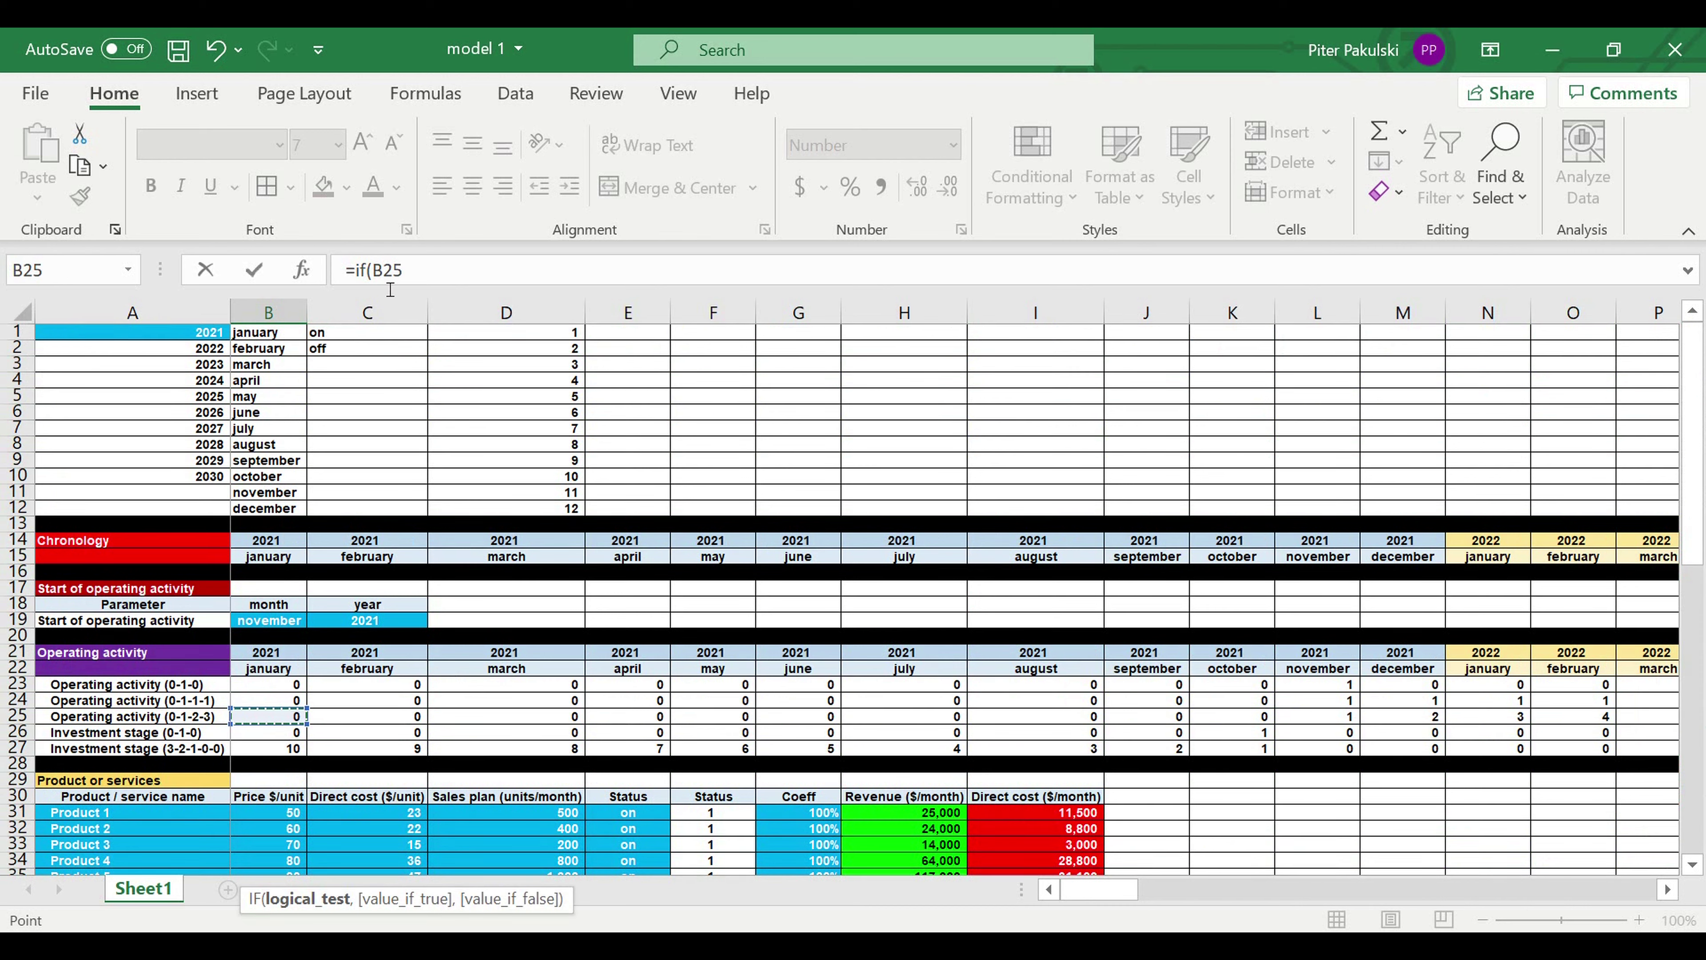
pyautogui.click(381, 272)
pyautogui.write('$')
pyautogui.click(442, 280)
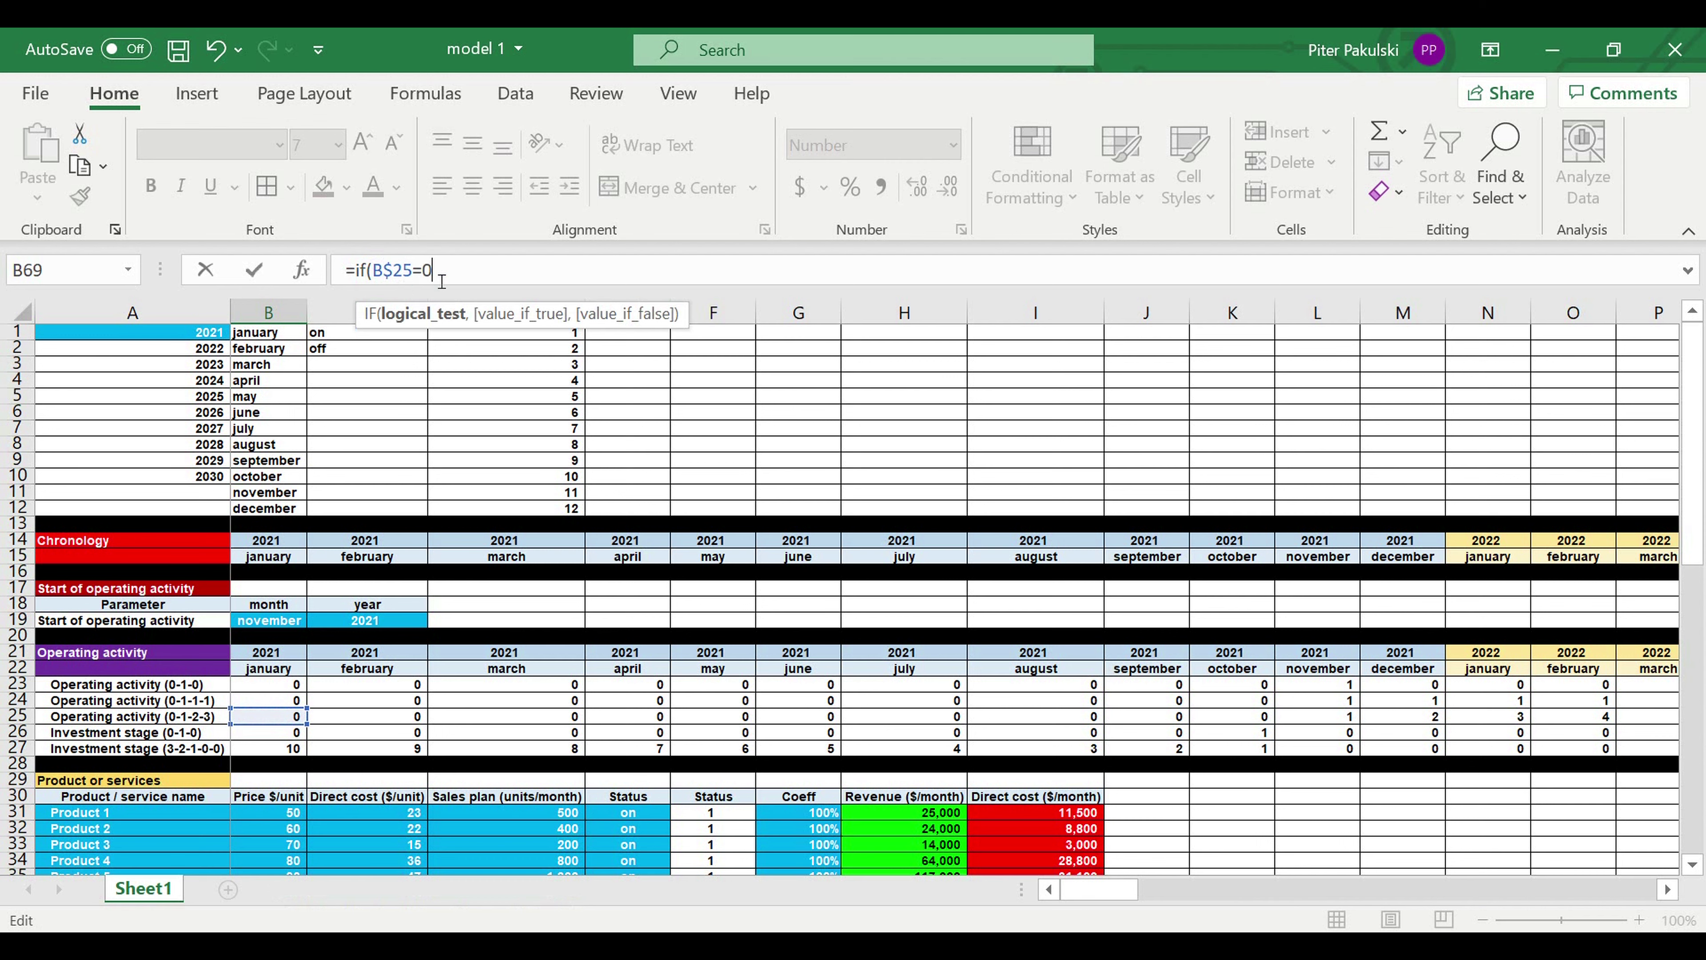
pyautogui.write('=0,')
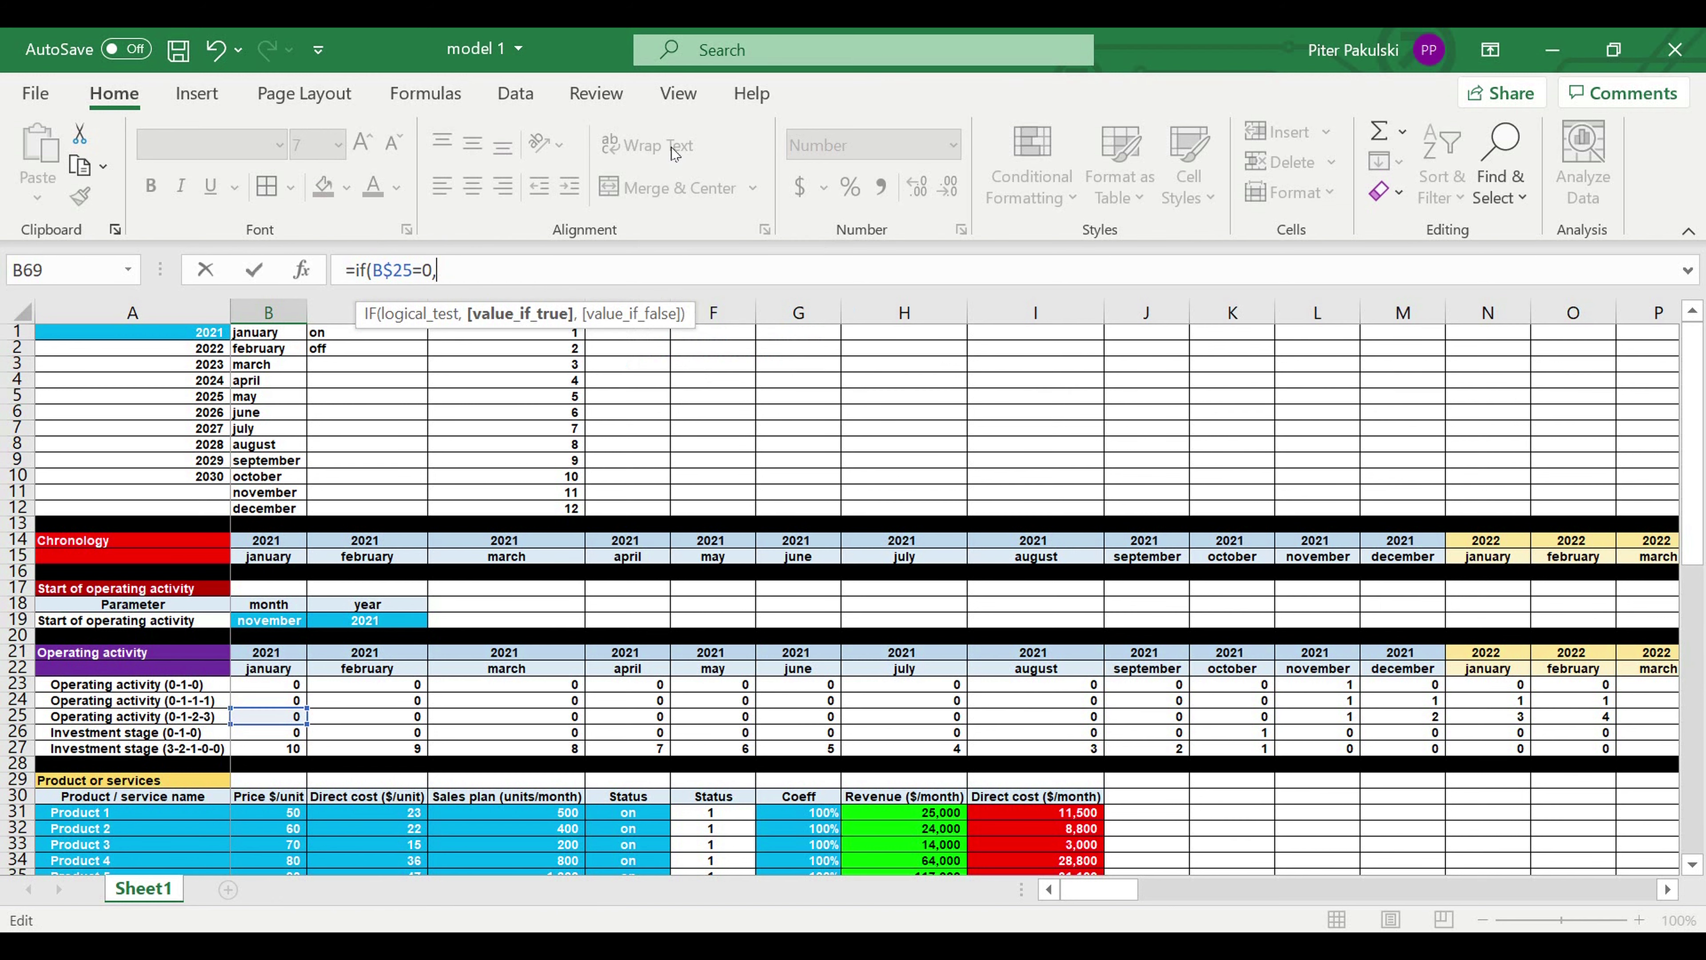
pyautogui.write('0,')
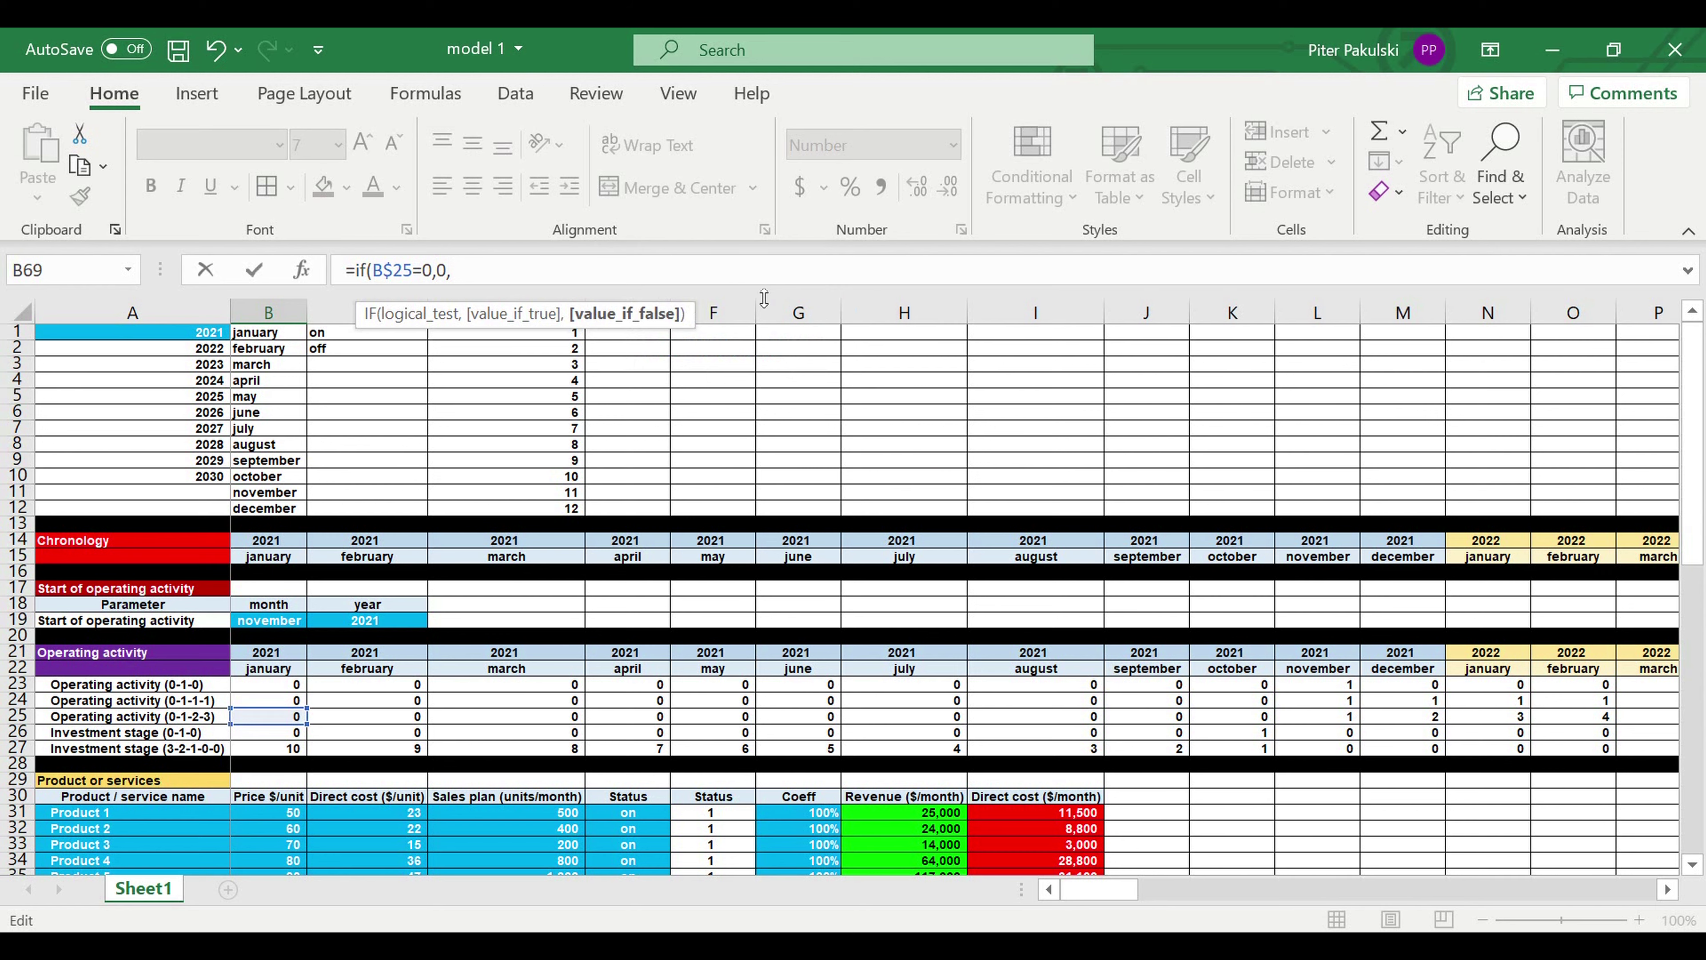
pyautogui.moveTo(764, 298); pyautogui.dragTo(764, 349)
pyautogui.moveTo(488, 270); pyautogui.dragTo(358, 276)
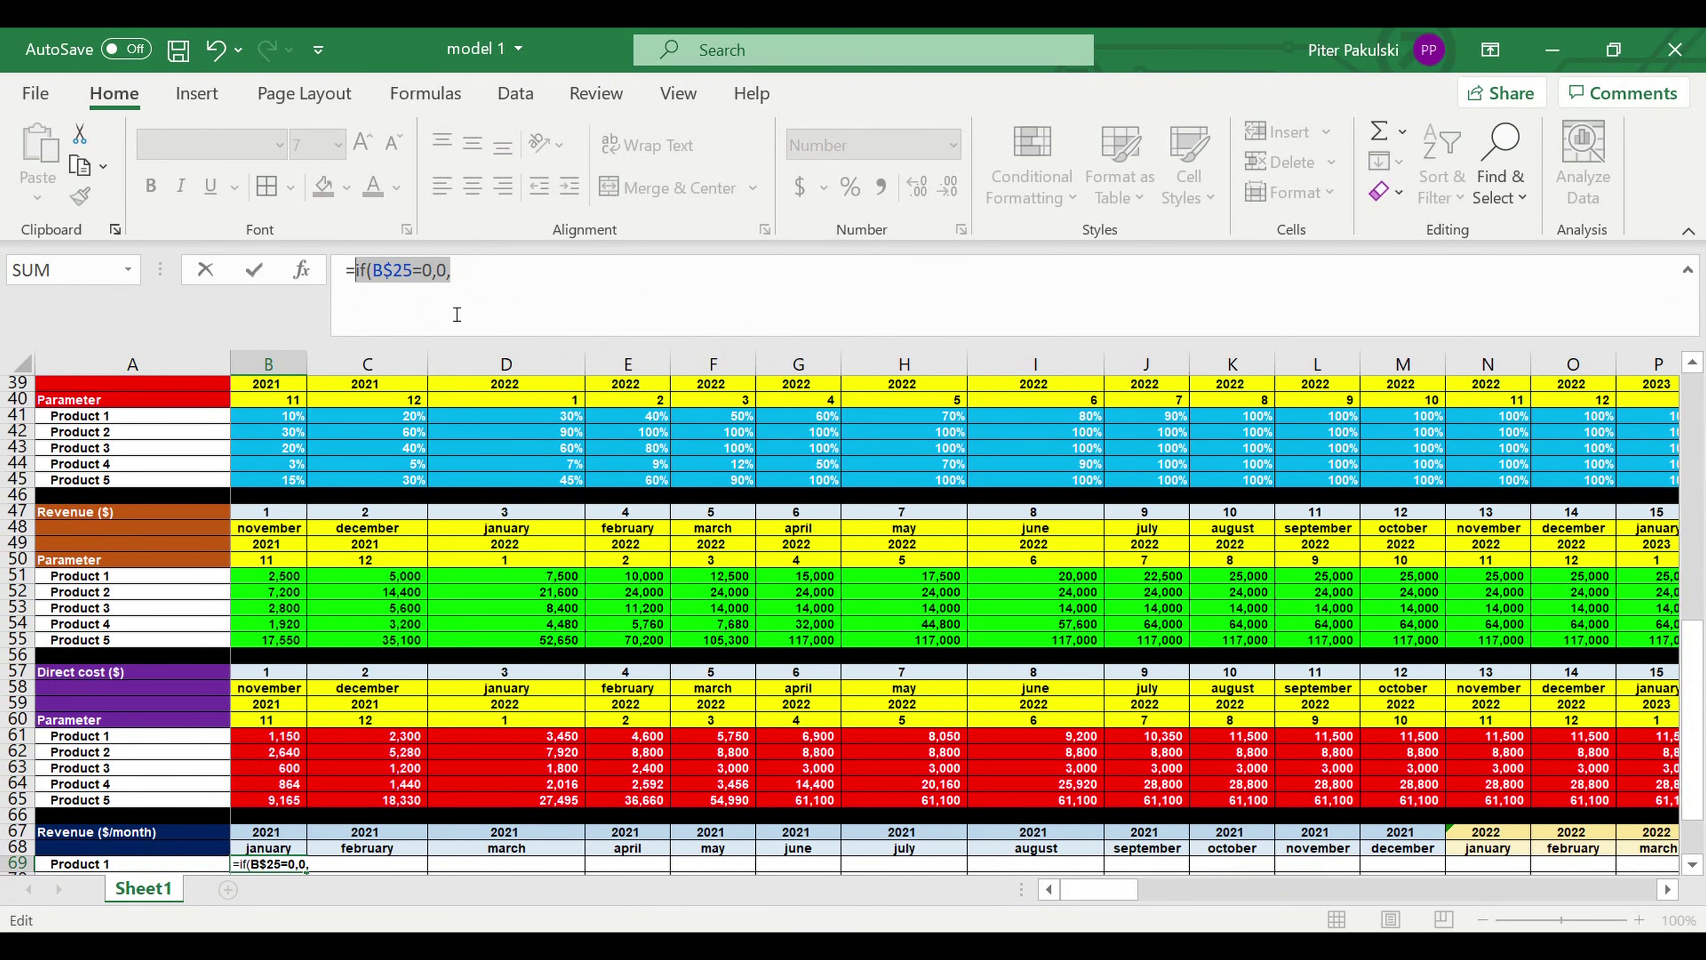
# Append a second clause IF(B$25=1,$B51, to B69's formula
pyautogui.click(521, 274)
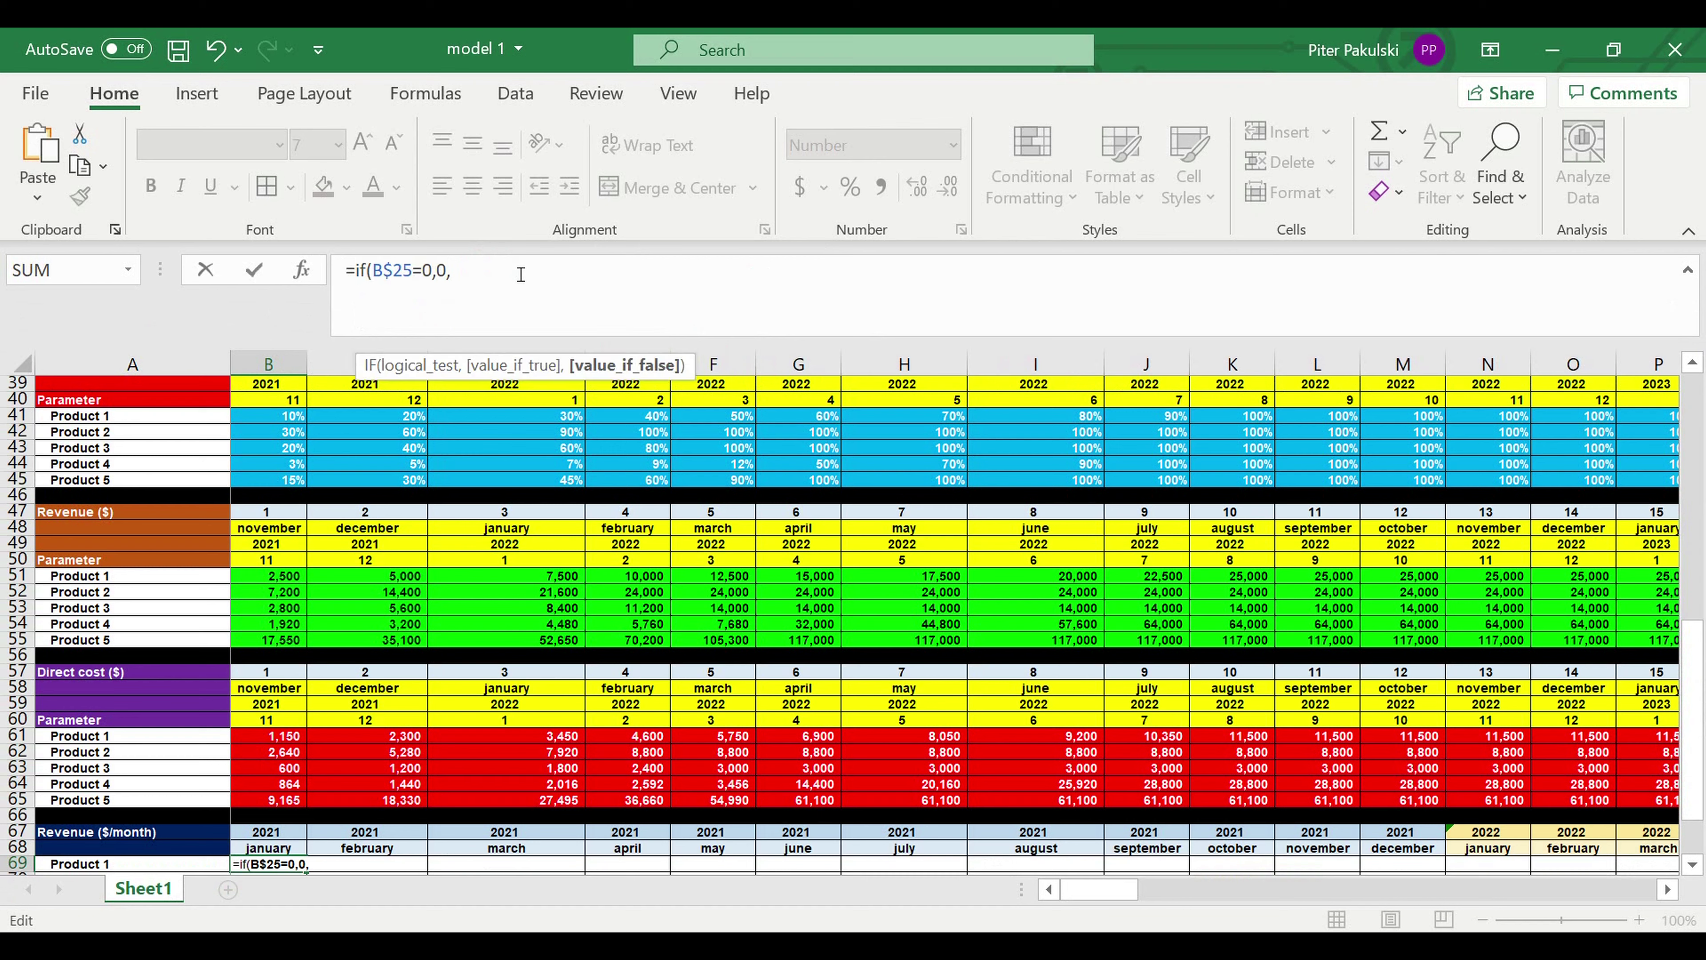
pyautogui.hotkey('ctrl', 'v')
pyautogui.click(544, 277)
pyautogui.press('BackSpace')
pyautogui.write('1')
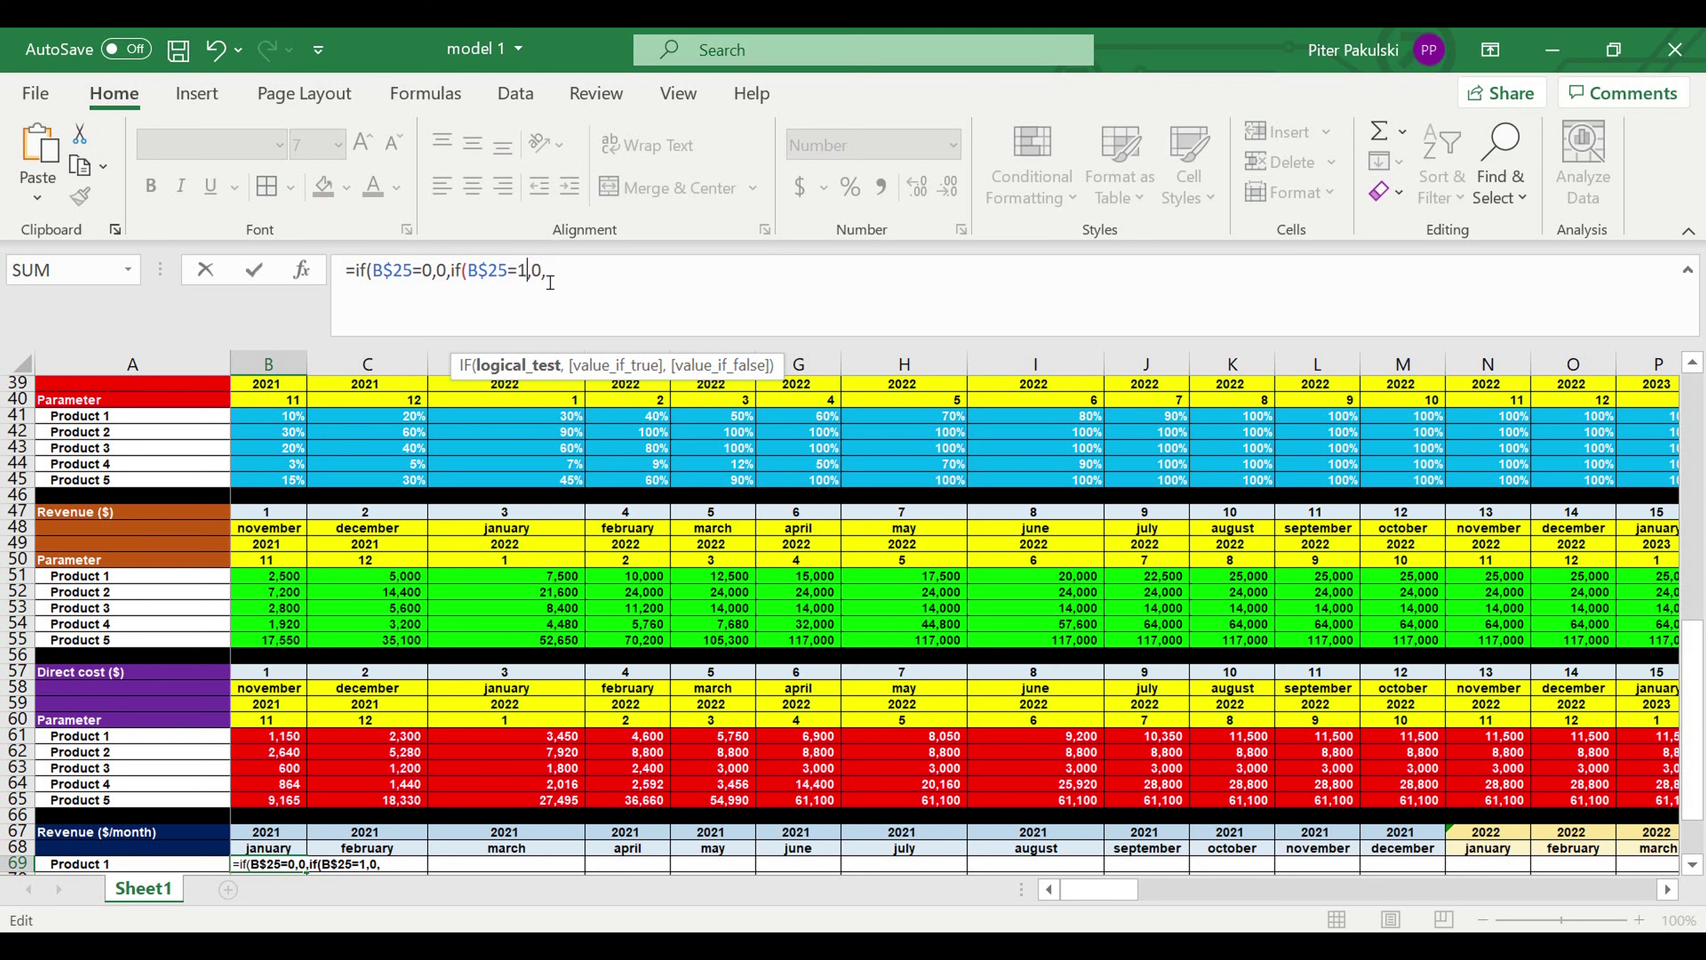
pyautogui.doubleClick(536, 271)
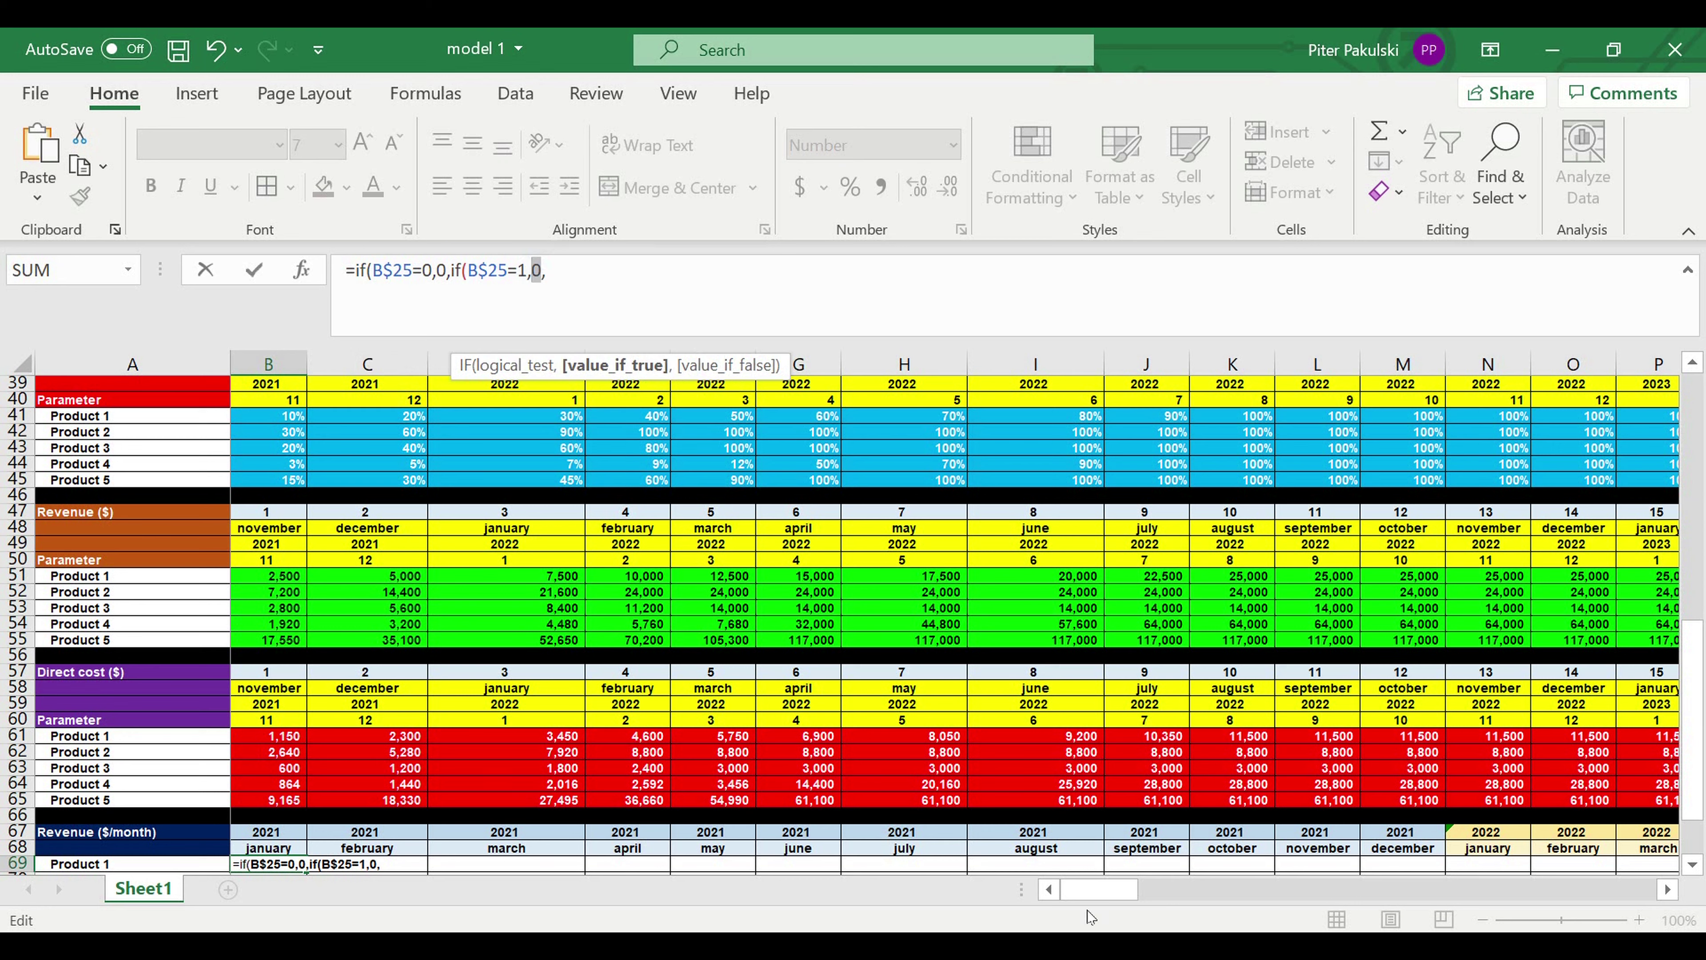
pyautogui.click(255, 579)
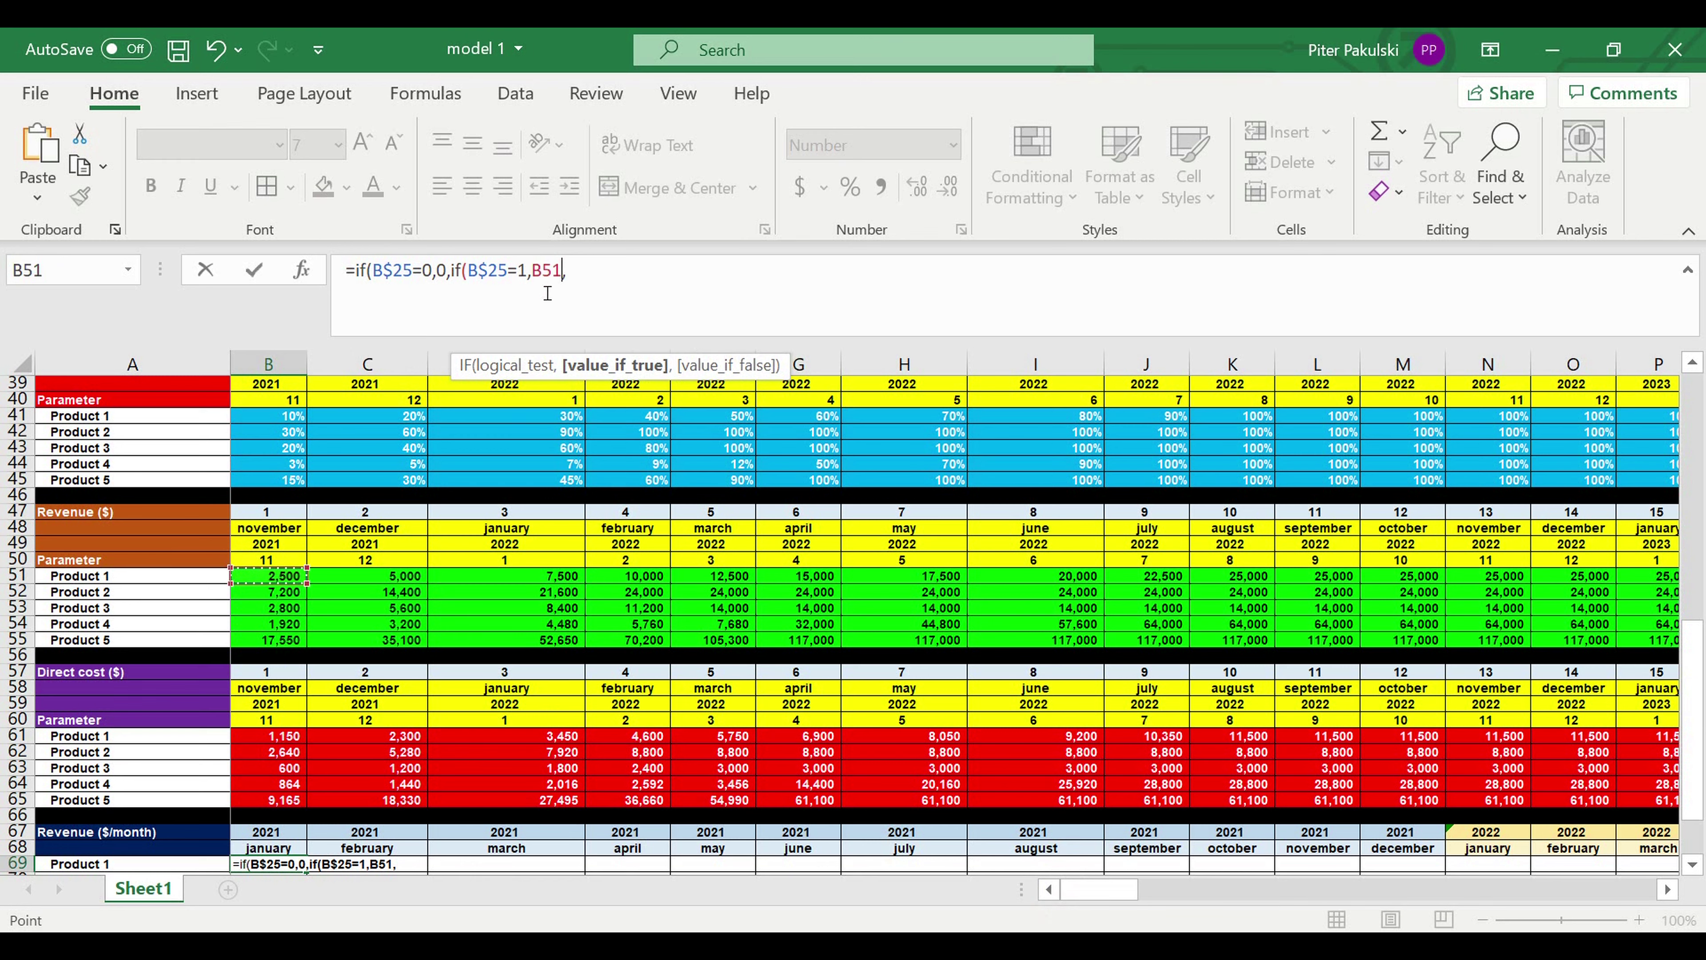
pyautogui.click(543, 281)
pyautogui.press('Left')
pyautogui.write('$')
# Paste many more IF clauses, end with 0 and all closing parentheses, and enter the formula
pyautogui.moveTo(598, 270); pyautogui.dragTo(458, 272)
pyautogui.hotkey('ctrl', 'c')
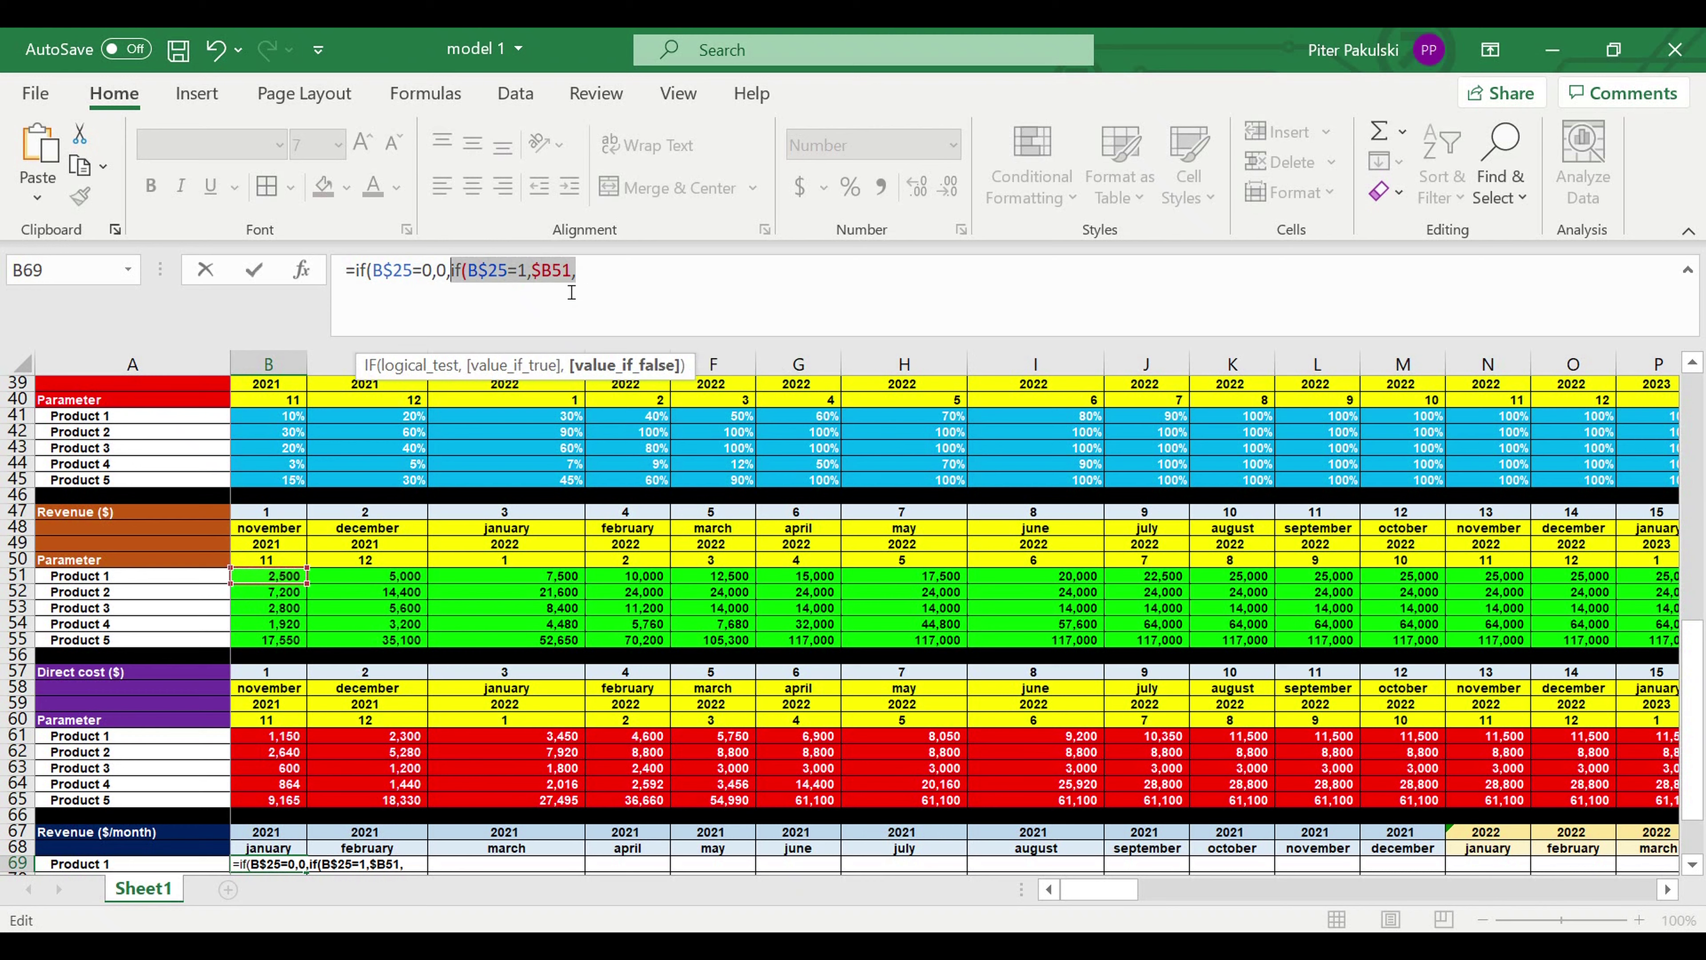
pyautogui.click(615, 272)
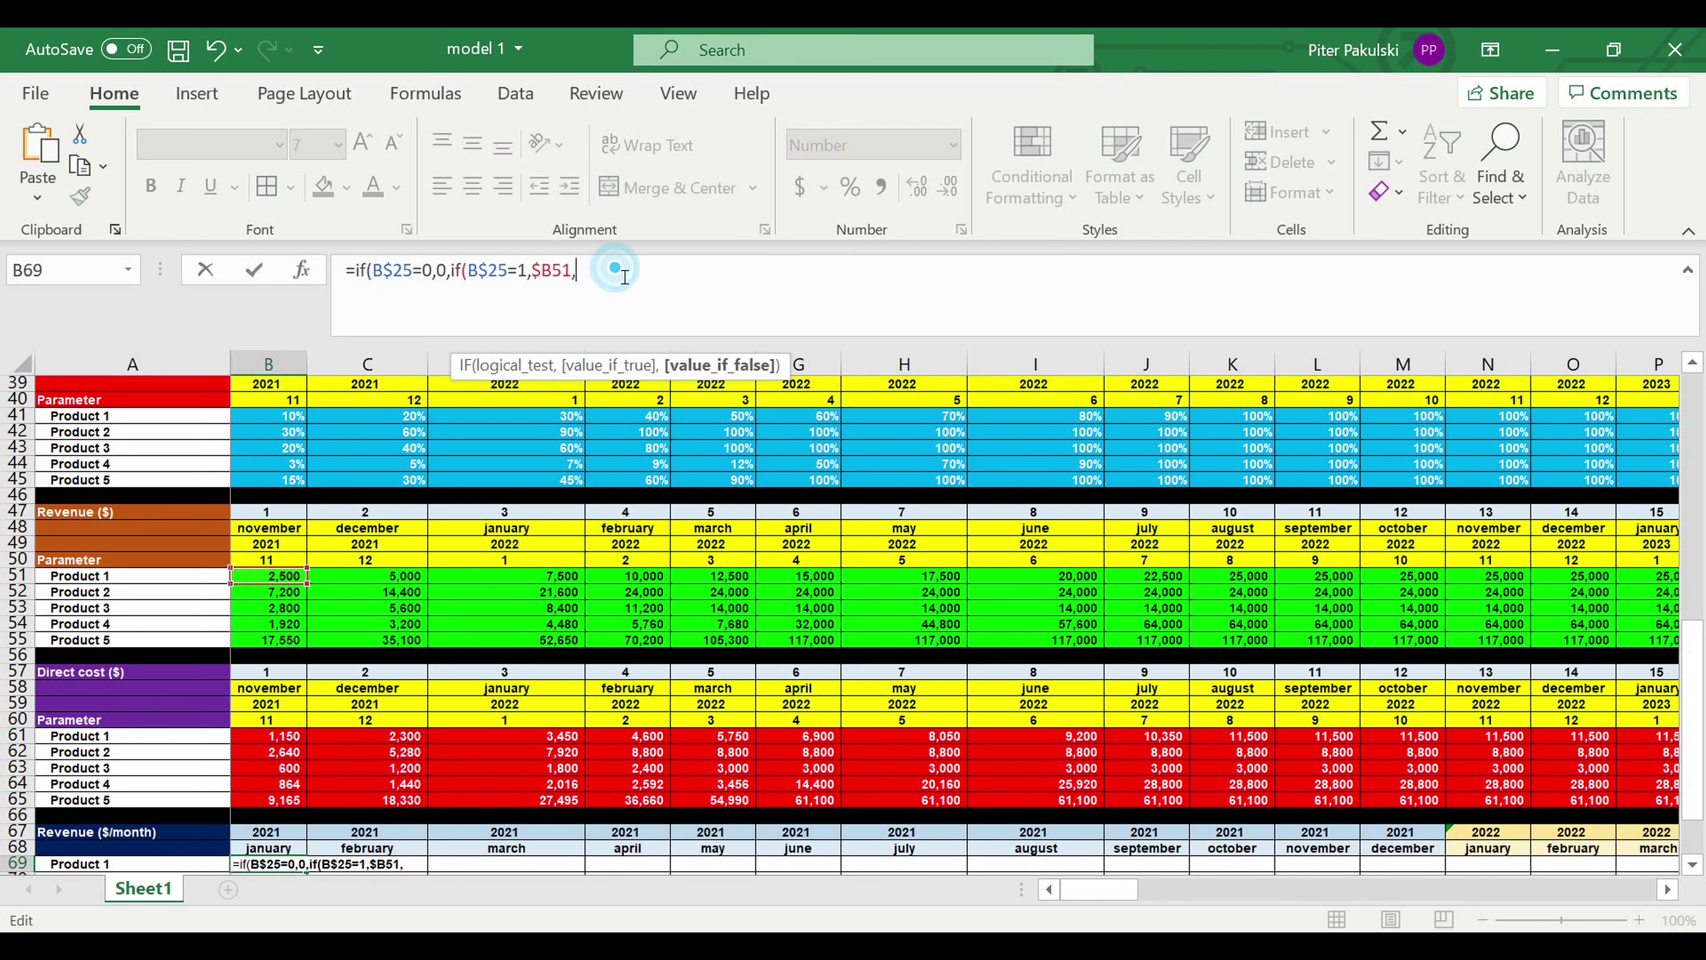
pyautogui.hotkey('ctrl', 'v')
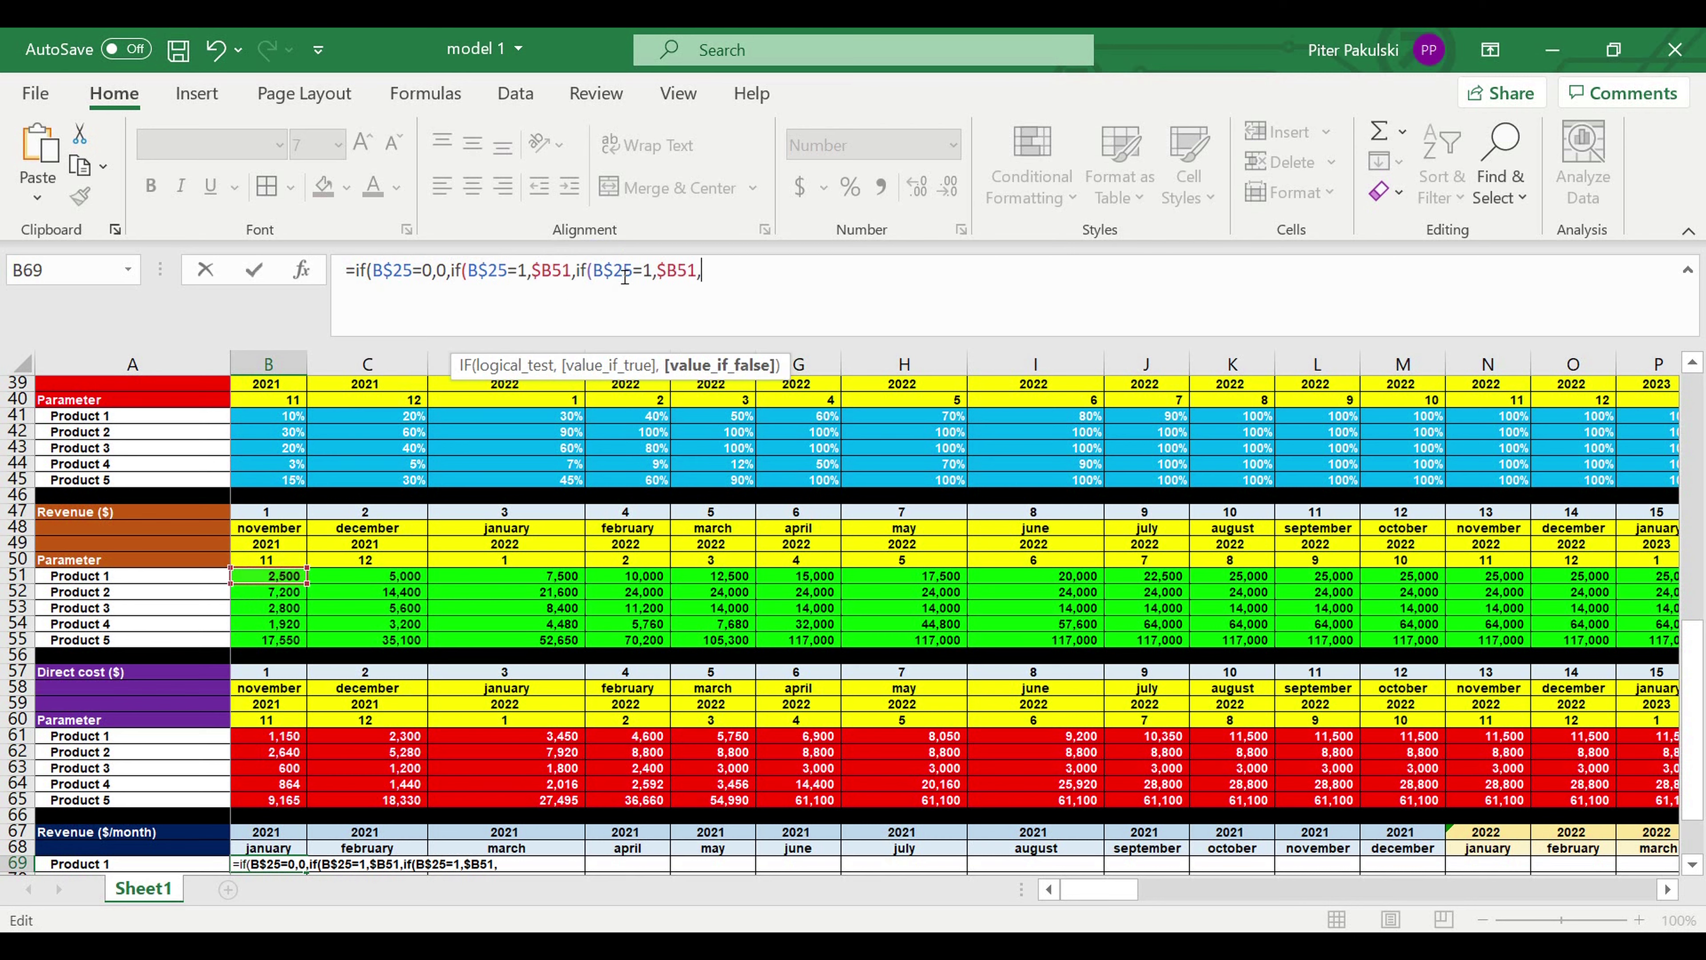
pyautogui.hotkey('ctrl', 'v')
pyautogui.hotkey('ctrl', 'v')
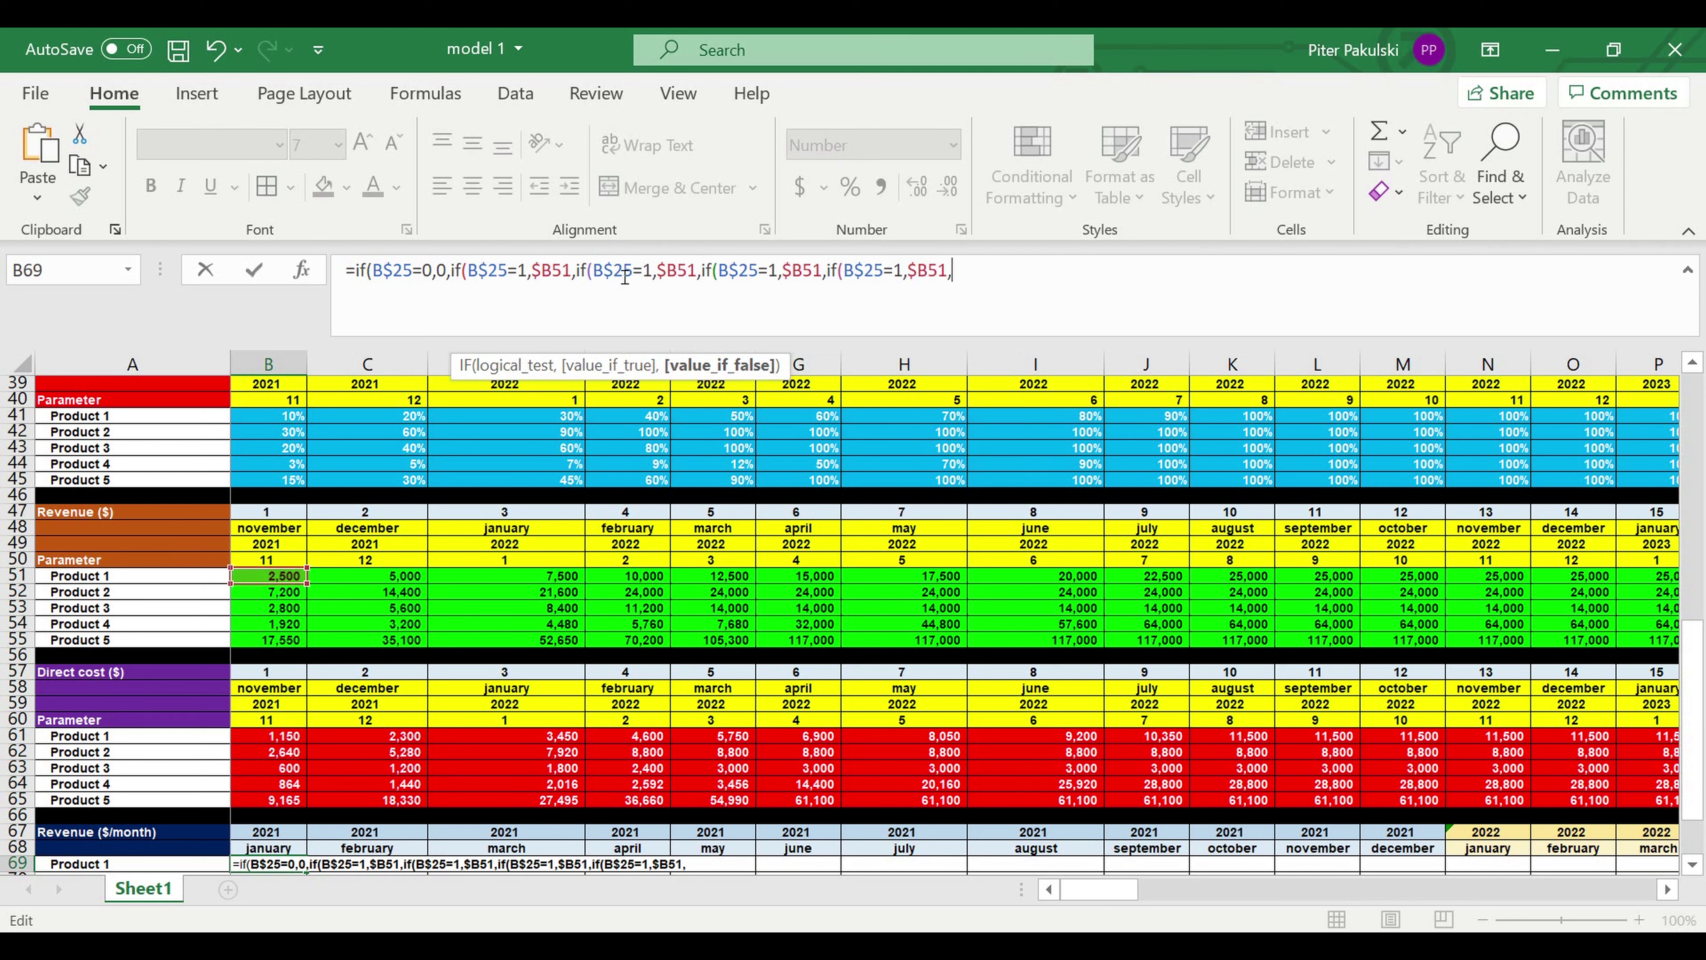
pyautogui.hotkey('ctrl', 'v')
pyautogui.hotkey('ctrl', 'v')
pyautogui.hotkey('ctrl', 'v')
pyautogui.hotkey('ctrl', 'v')
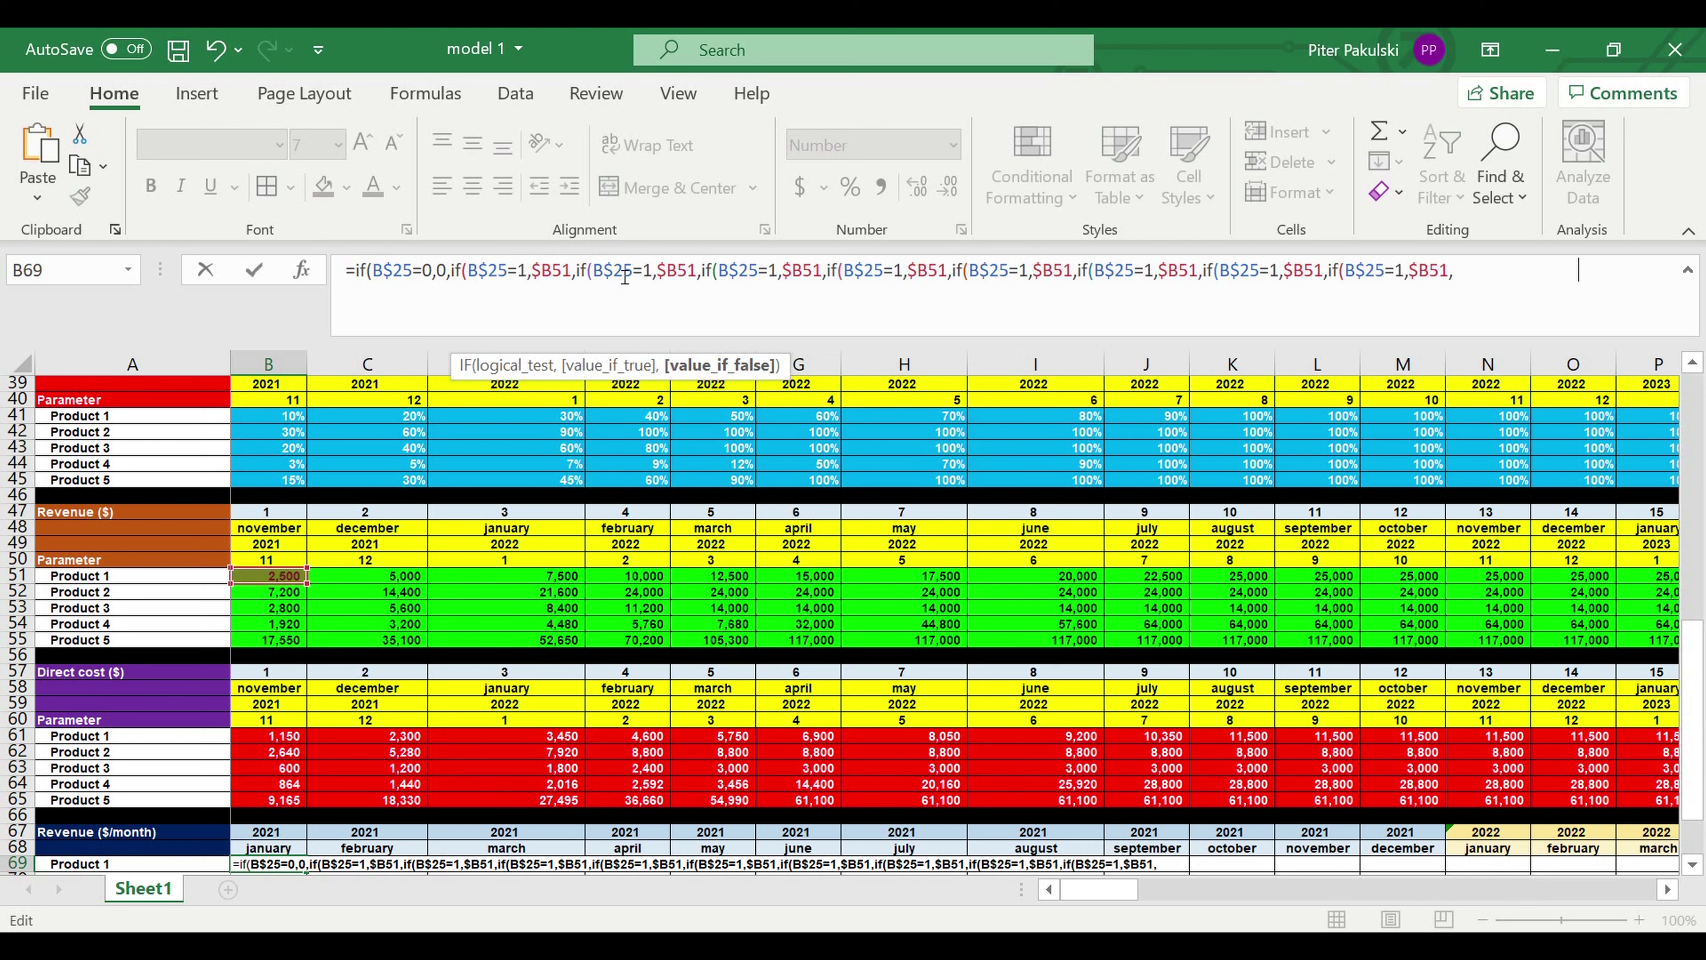
pyautogui.hotkey('ctrl', 'v')
pyautogui.hotkey('ctrl', 'v')
pyautogui.hotkey('ctrl', 'v')
pyautogui.hotkey('ctrl', 'v')
pyautogui.hotkey('ctrl', 'v')
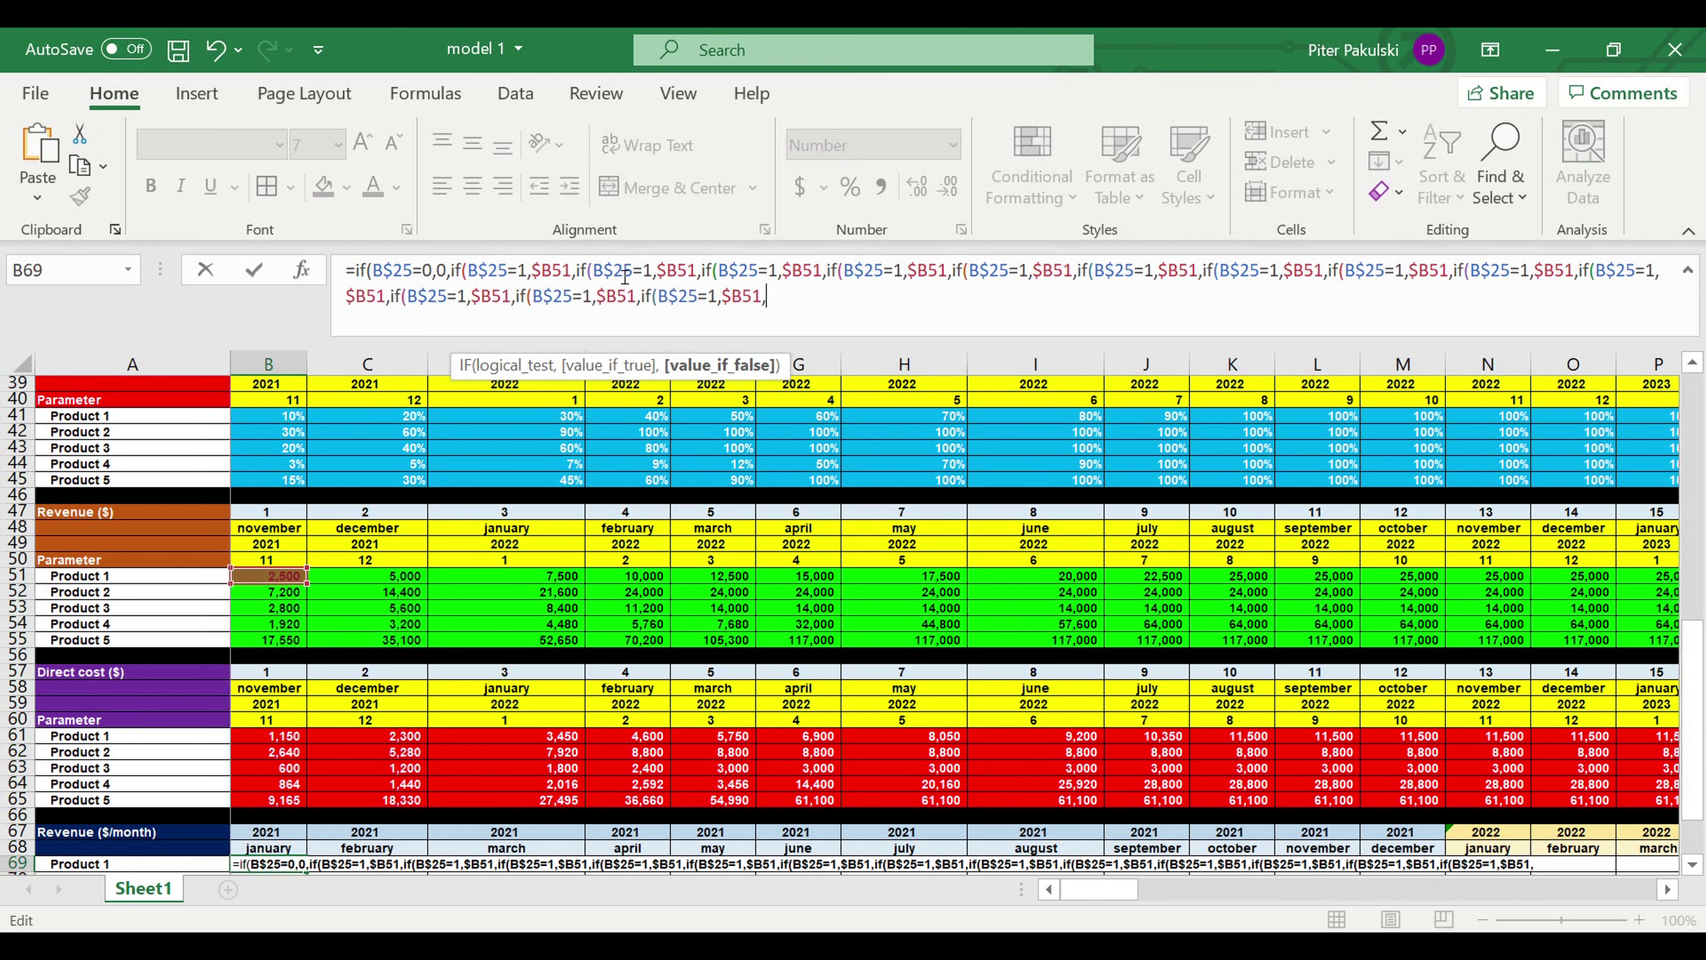
pyautogui.hotkey('ctrl', 'v')
pyautogui.hotkey('ctrl', 'v')
pyautogui.hotkey('ctrl', 'v')
pyautogui.hotkey('ctrl', 'v')
pyautogui.hotkey('ctrl', 'v')
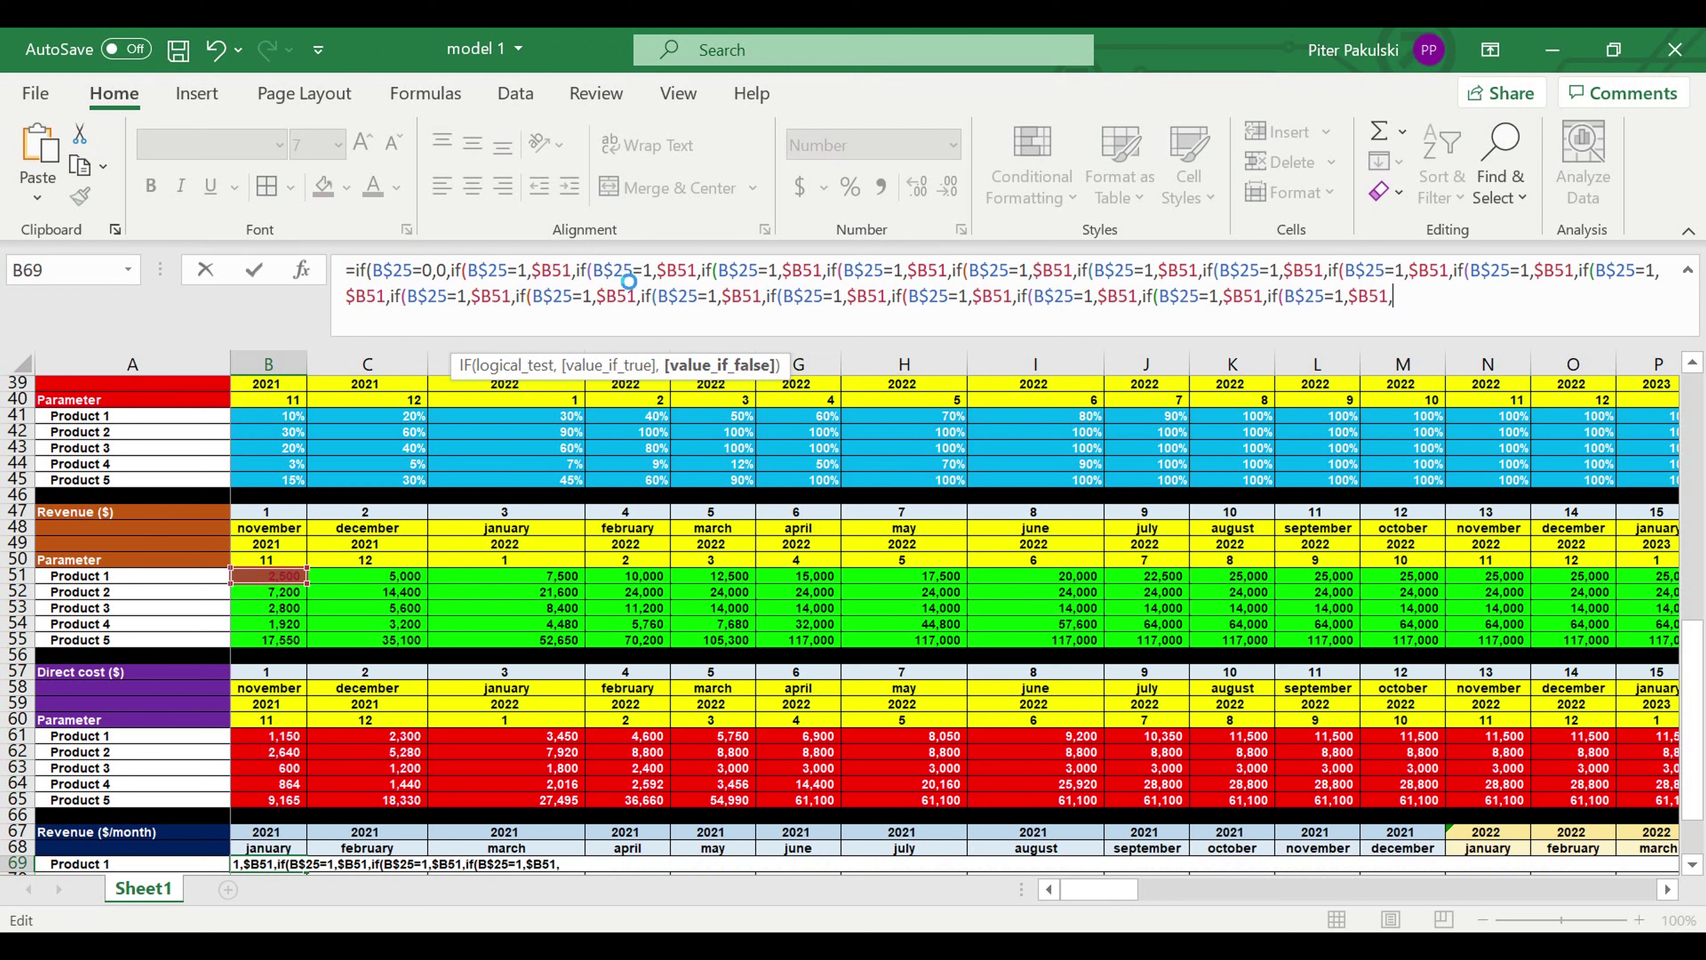
pyautogui.write('if(B$25=1,$B51,')
pyautogui.write('if(B$25=1,$B51,')
pyautogui.write('if(B$25=1,$B51,')
pyautogui.write('if(B$25=1,$B51,')
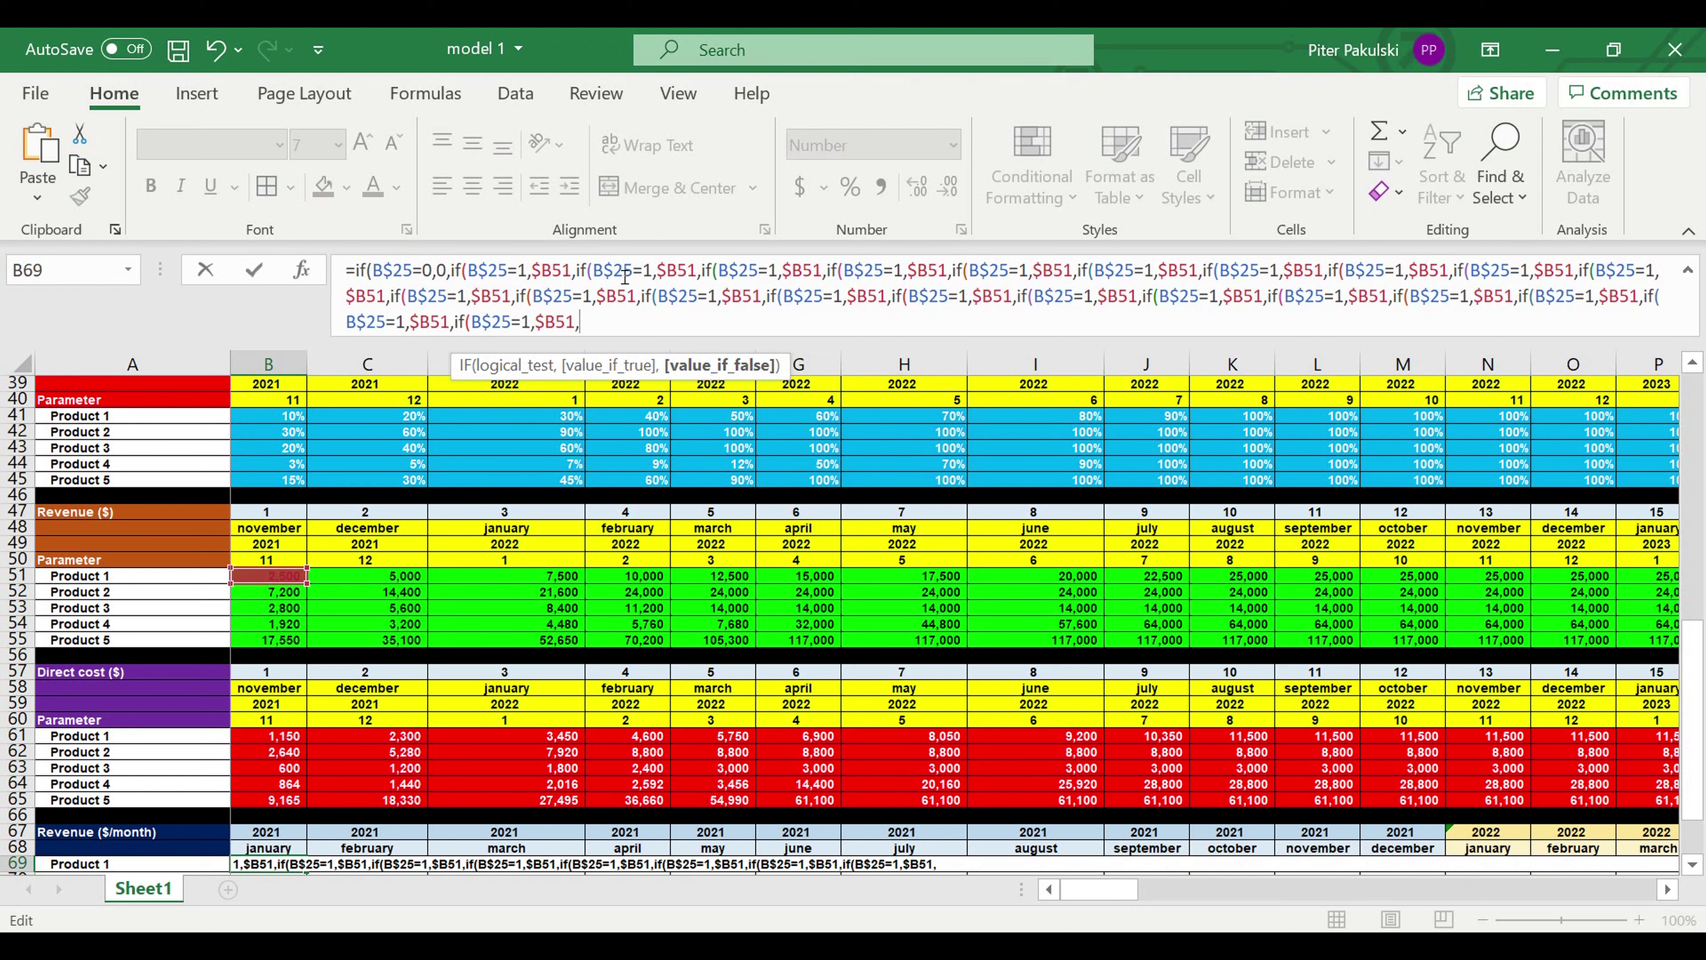
pyautogui.write('if(B$25=1,$B51,')
pyautogui.write('if(B$25=1,$B51,')
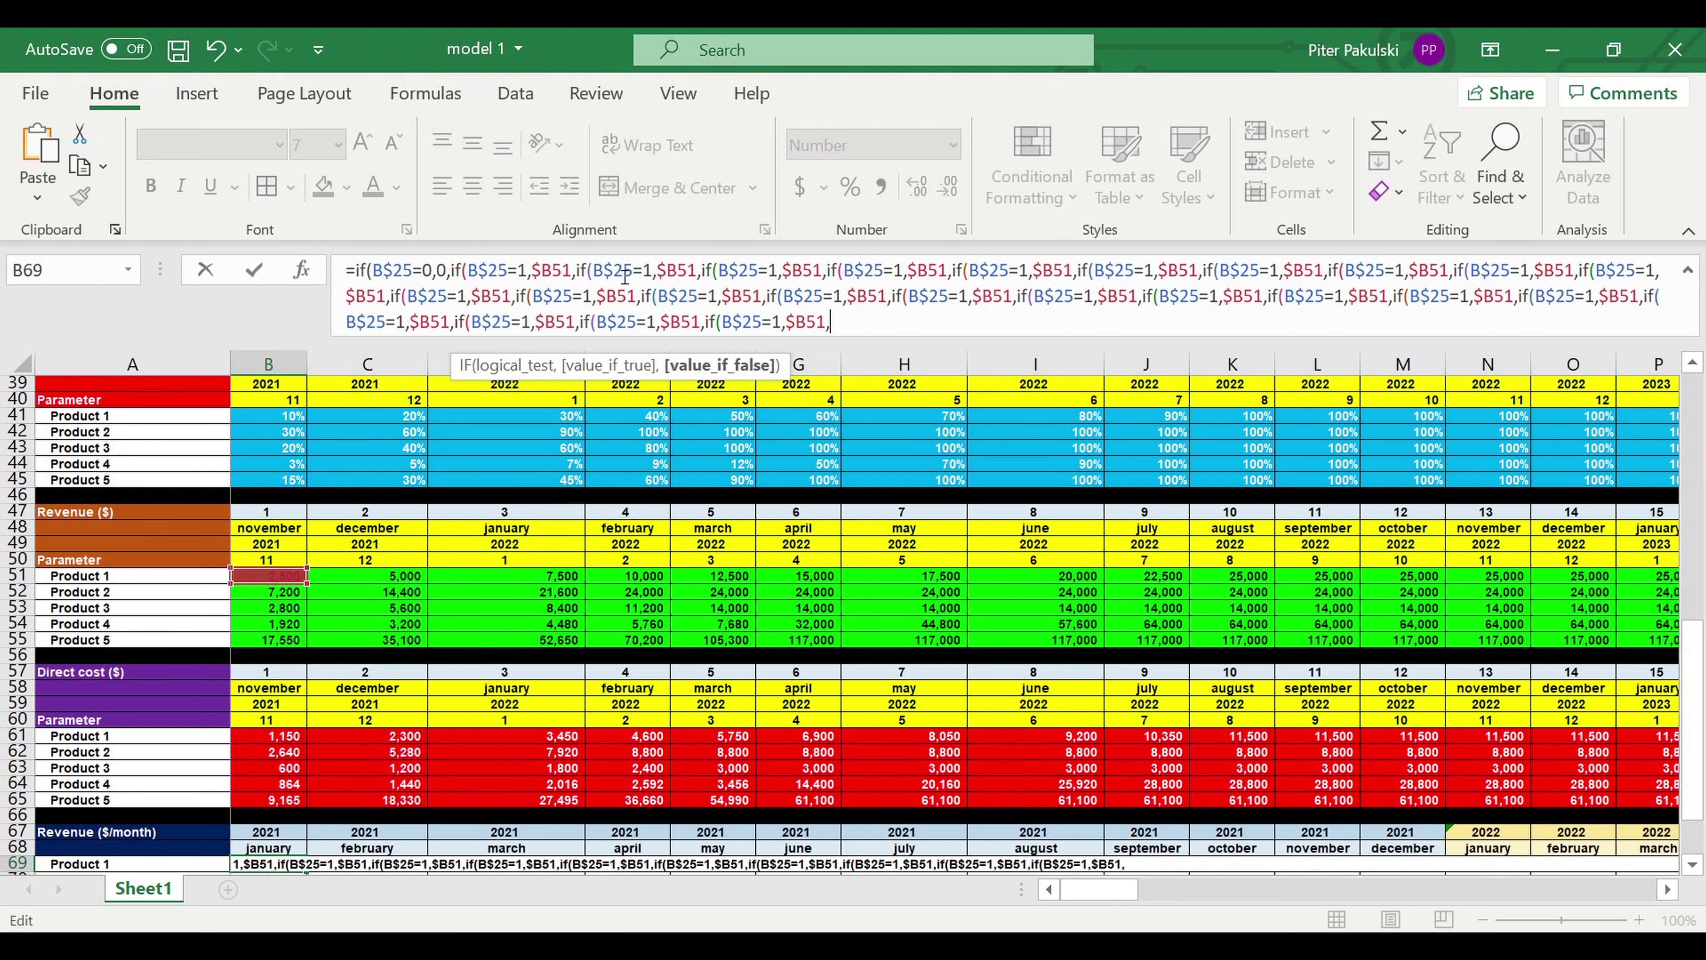
pyautogui.write('if(B$25=1,$B51,')
pyautogui.write('0')
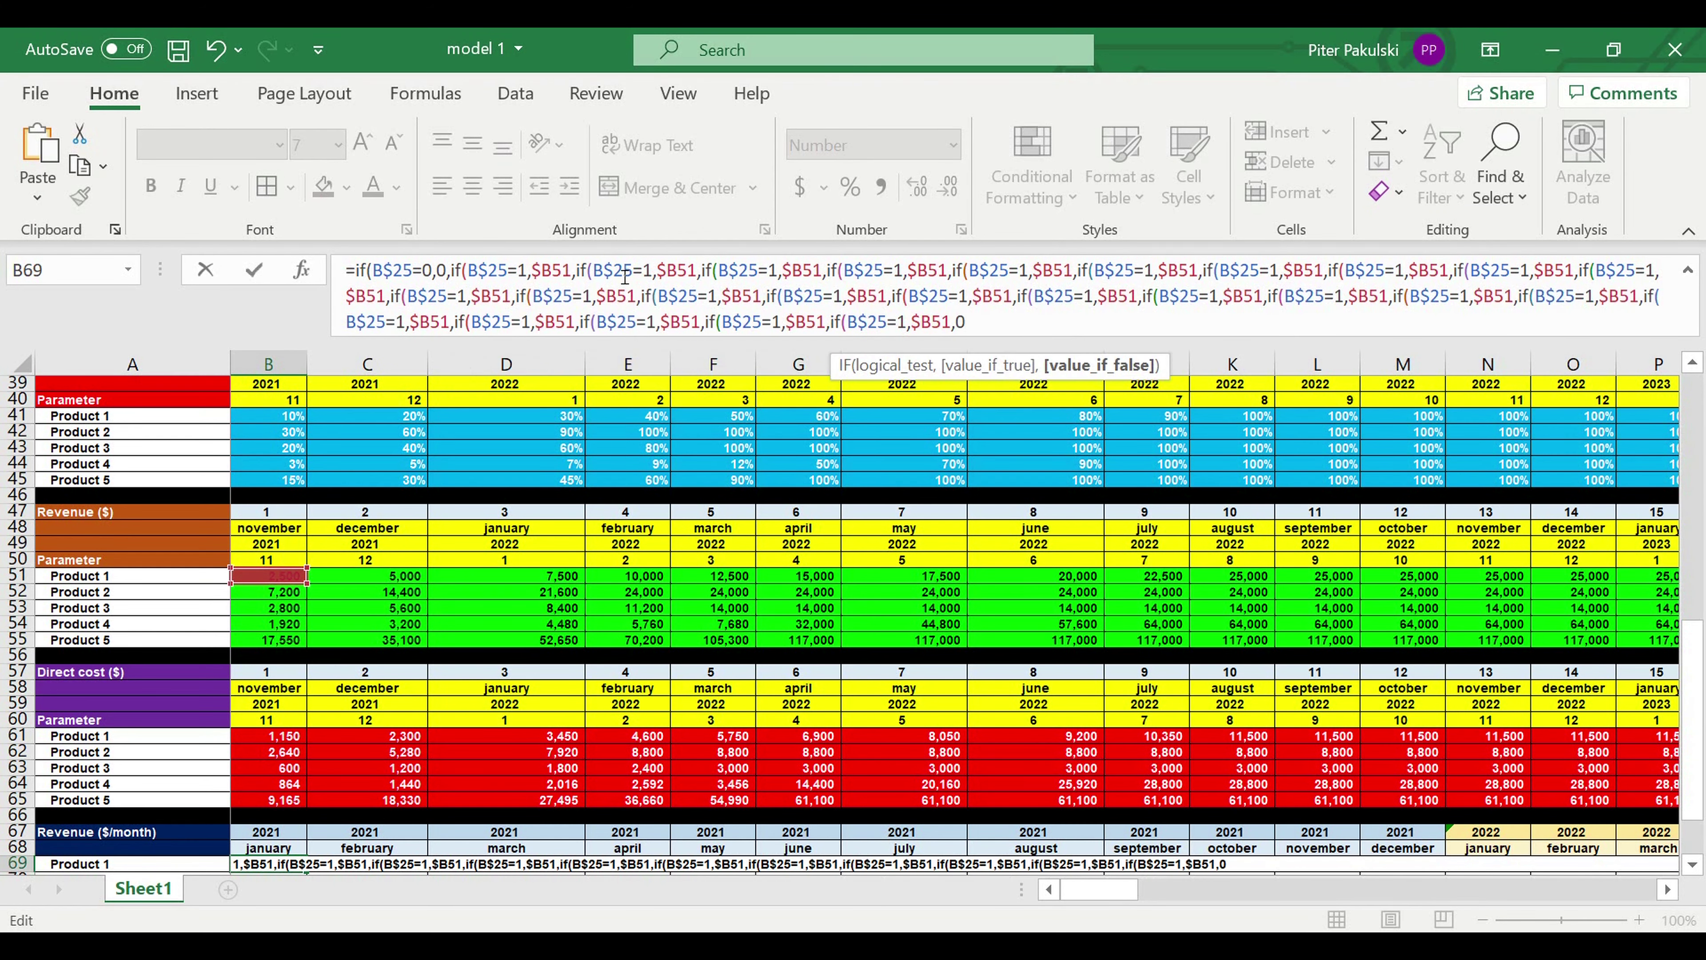
pyautogui.moveTo(1189, 351); pyautogui.dragTo(1184, 379)
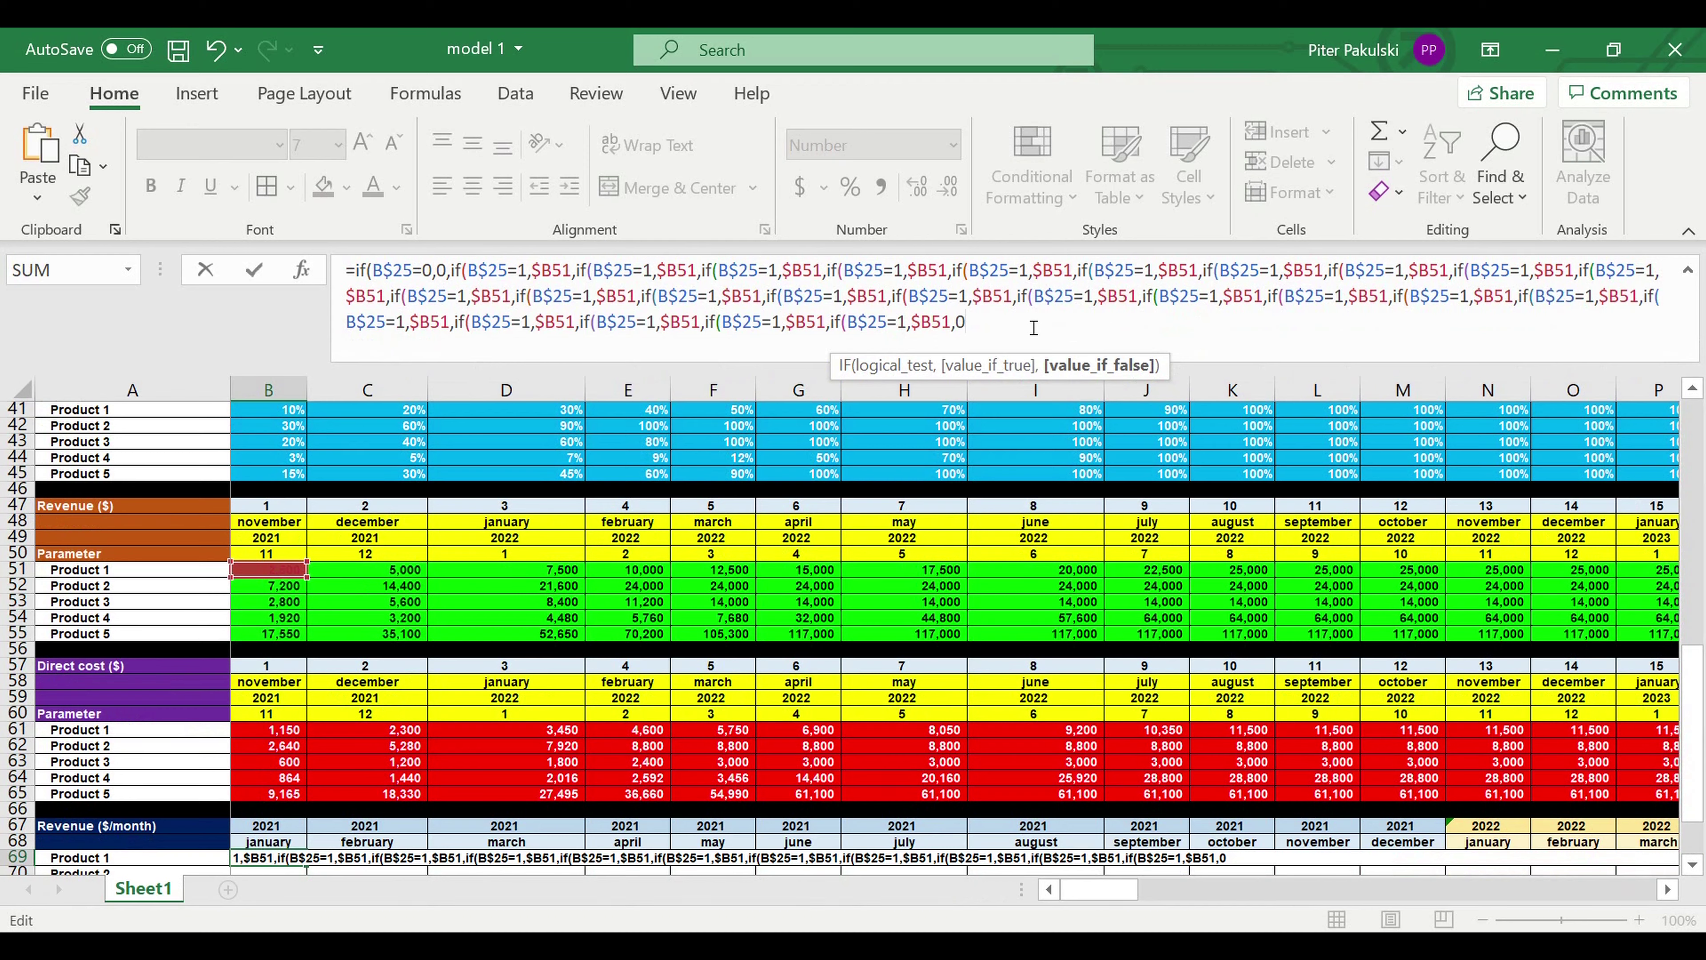
pyautogui.write('))')
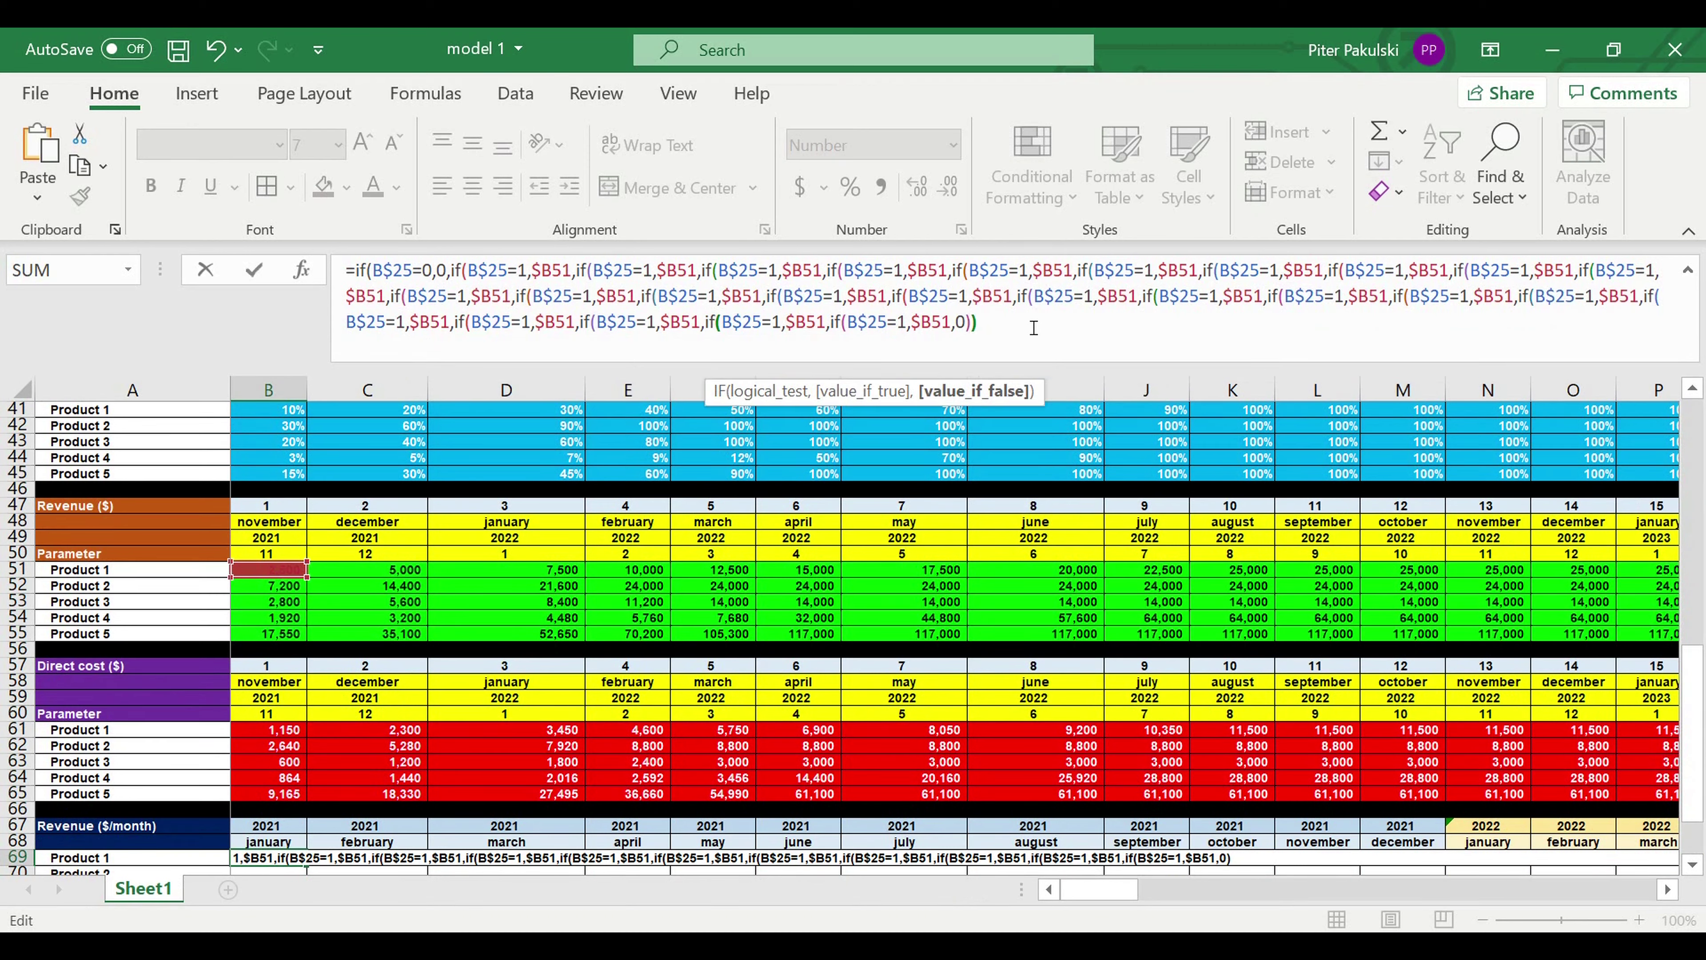
pyautogui.write('))))))))))')
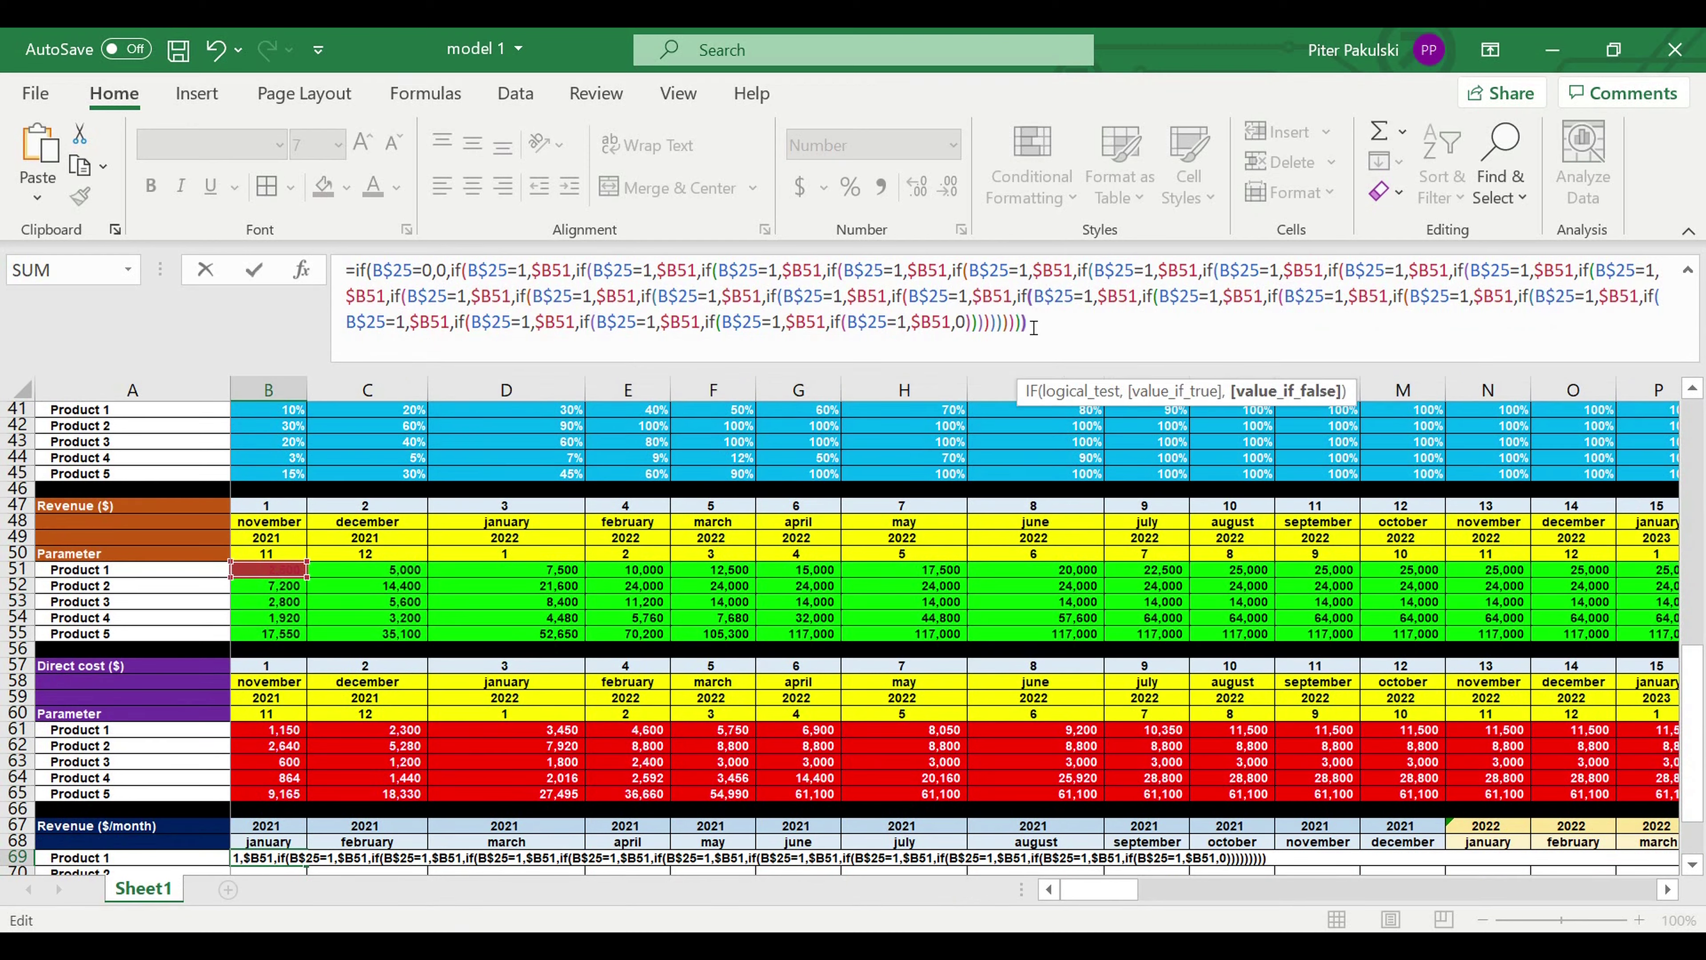
pyautogui.write(')))))')
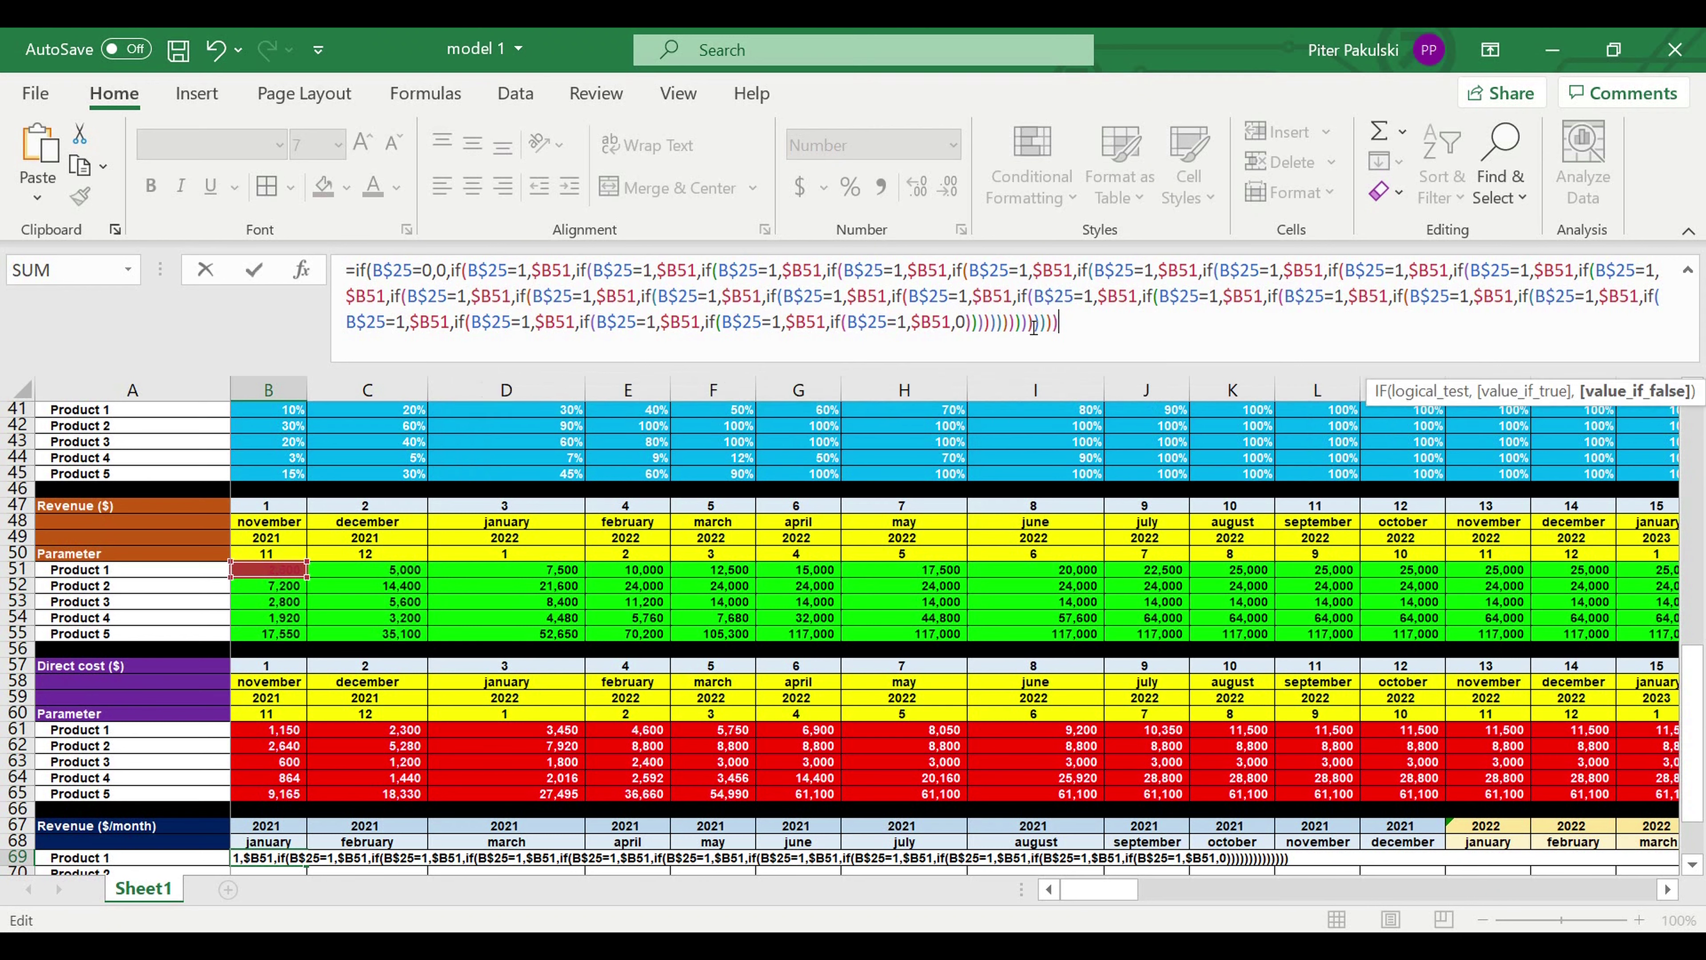
pyautogui.write(')))))))')
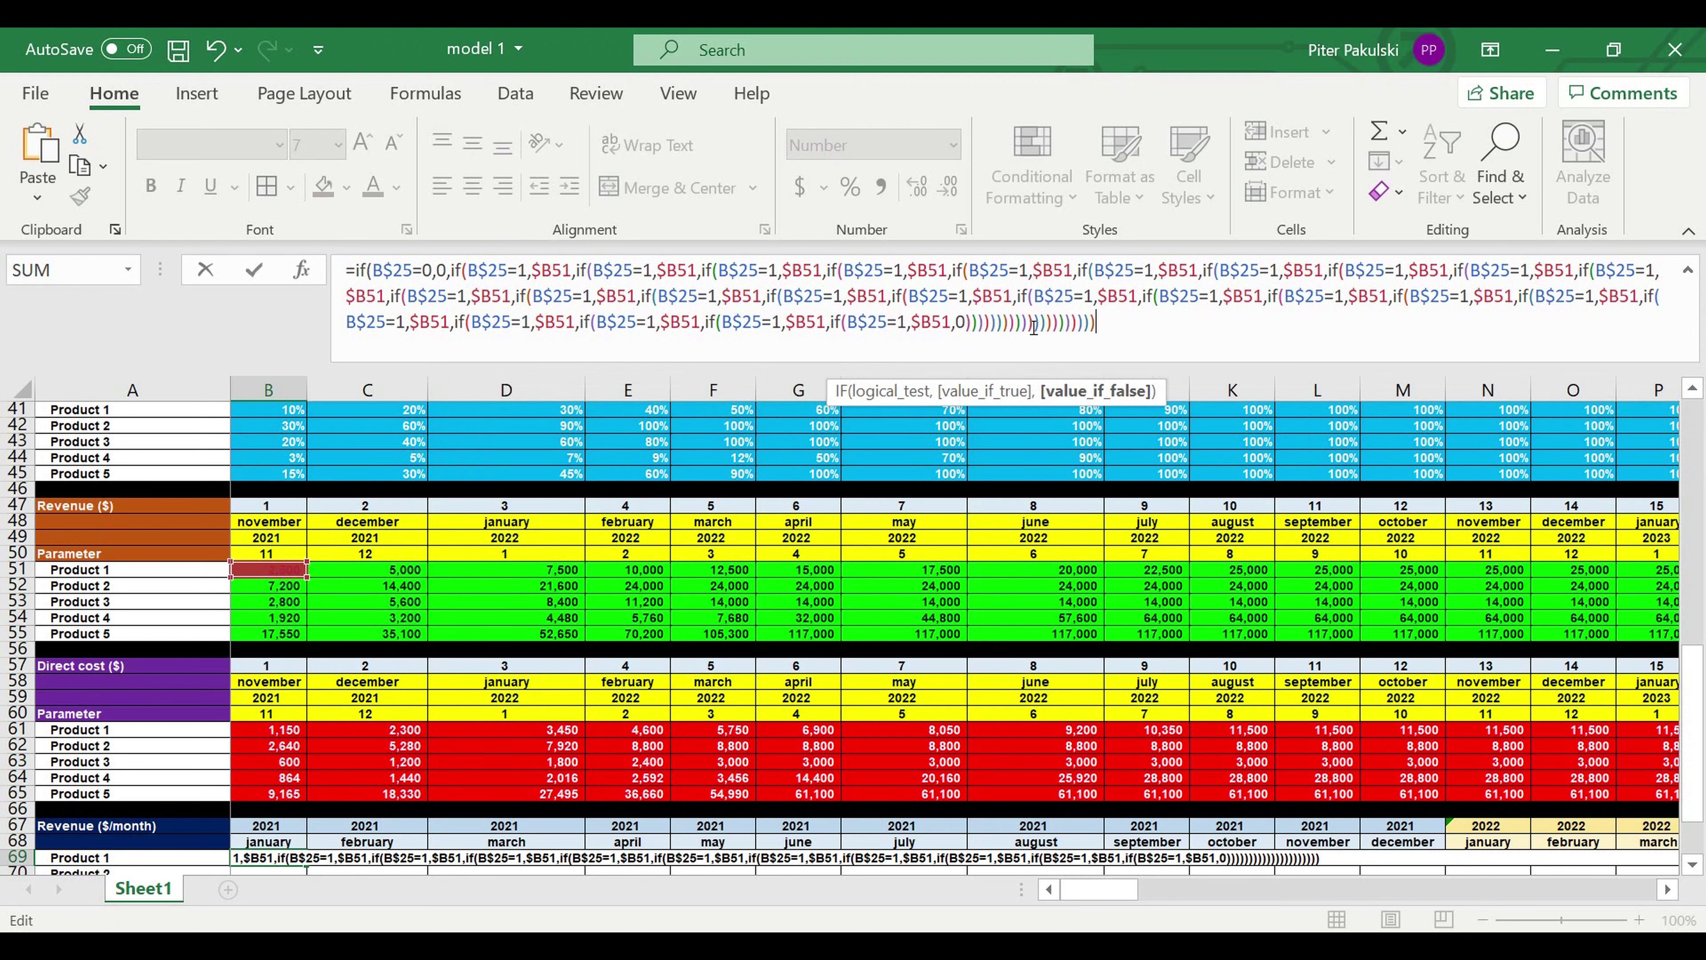
pyautogui.write('))')
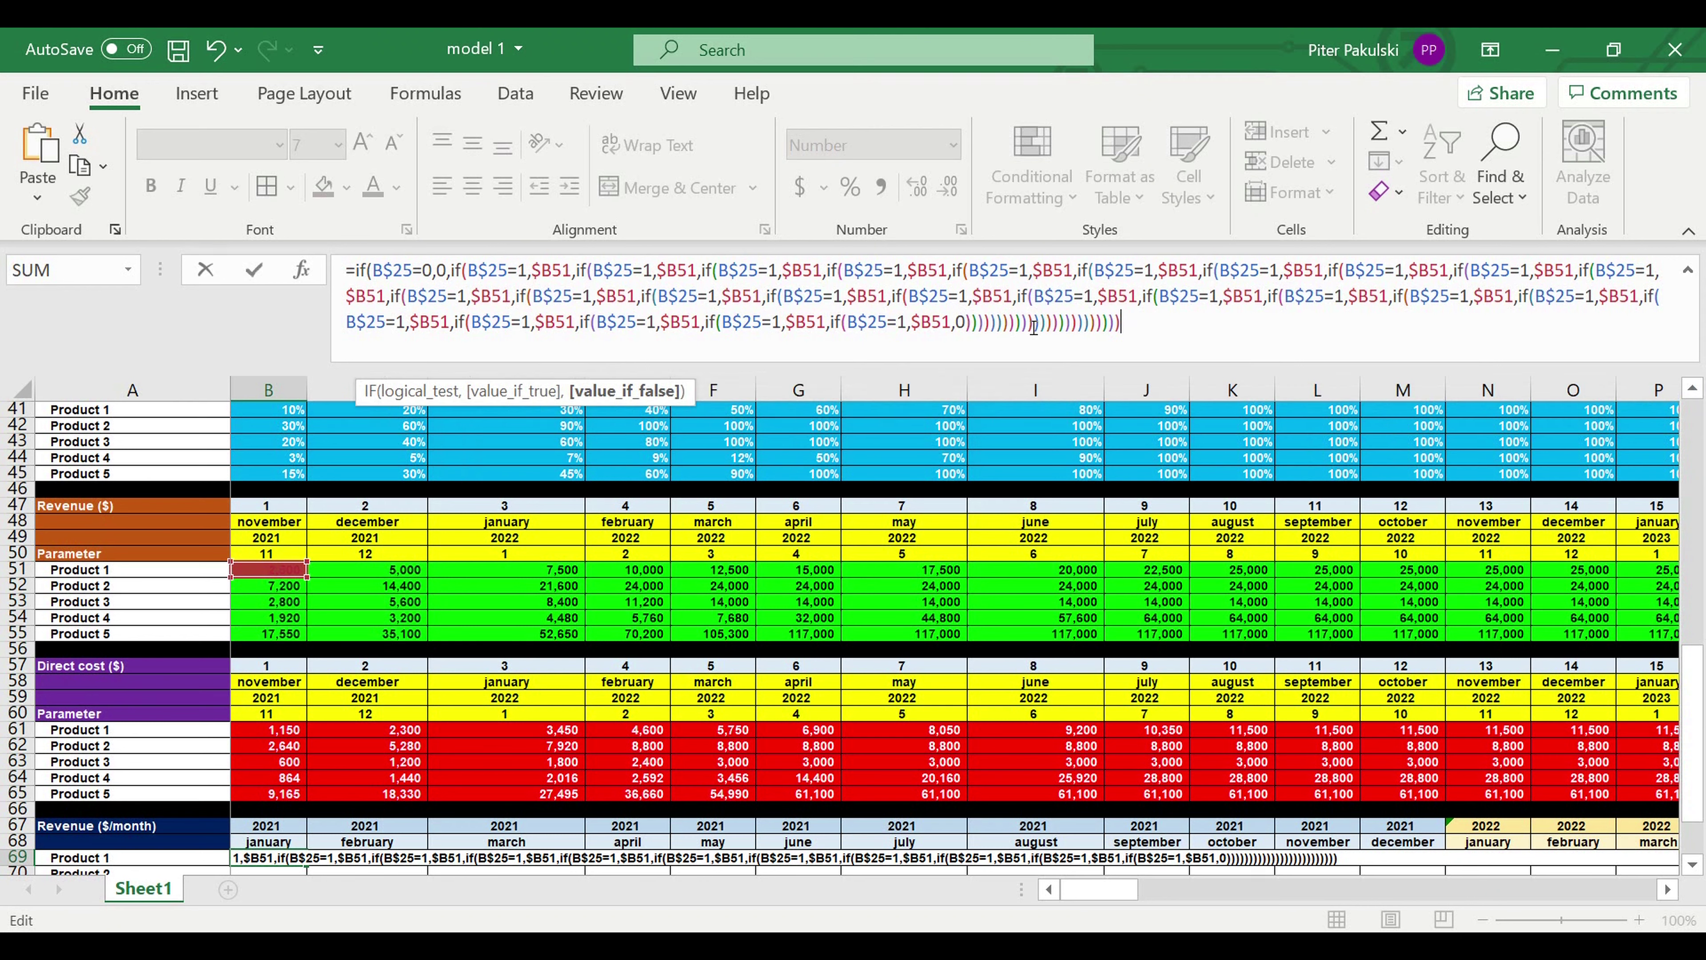
pyautogui.press('Return')
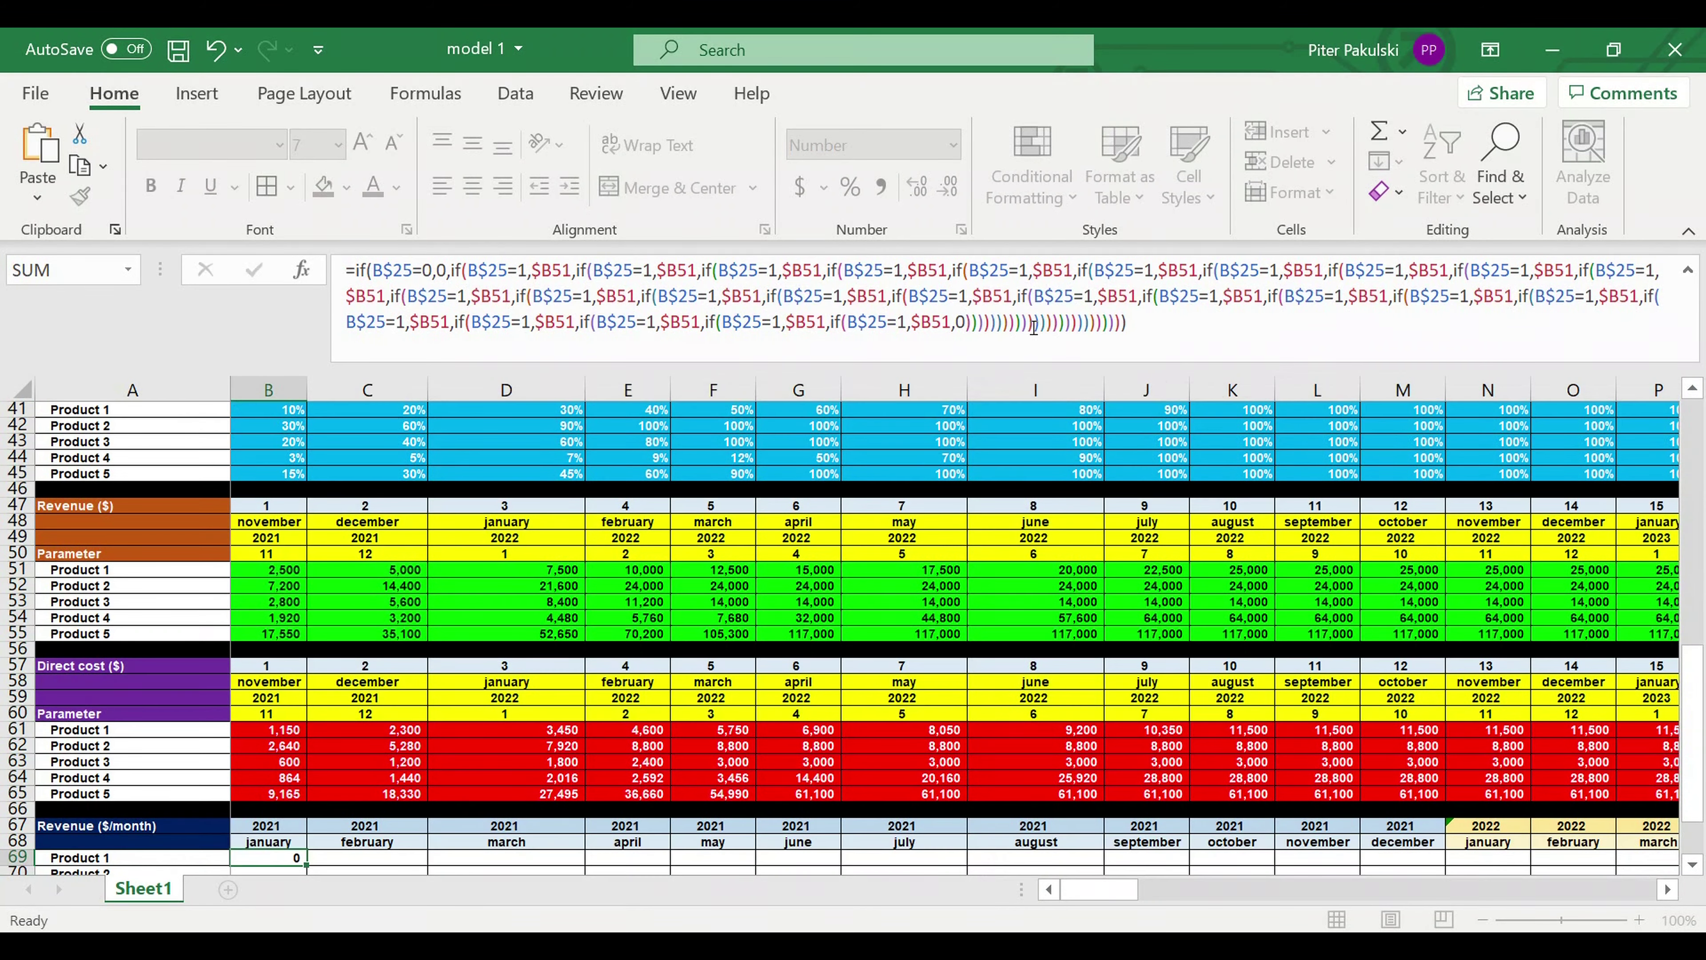
pyautogui.scroll(-2, 563, 689)
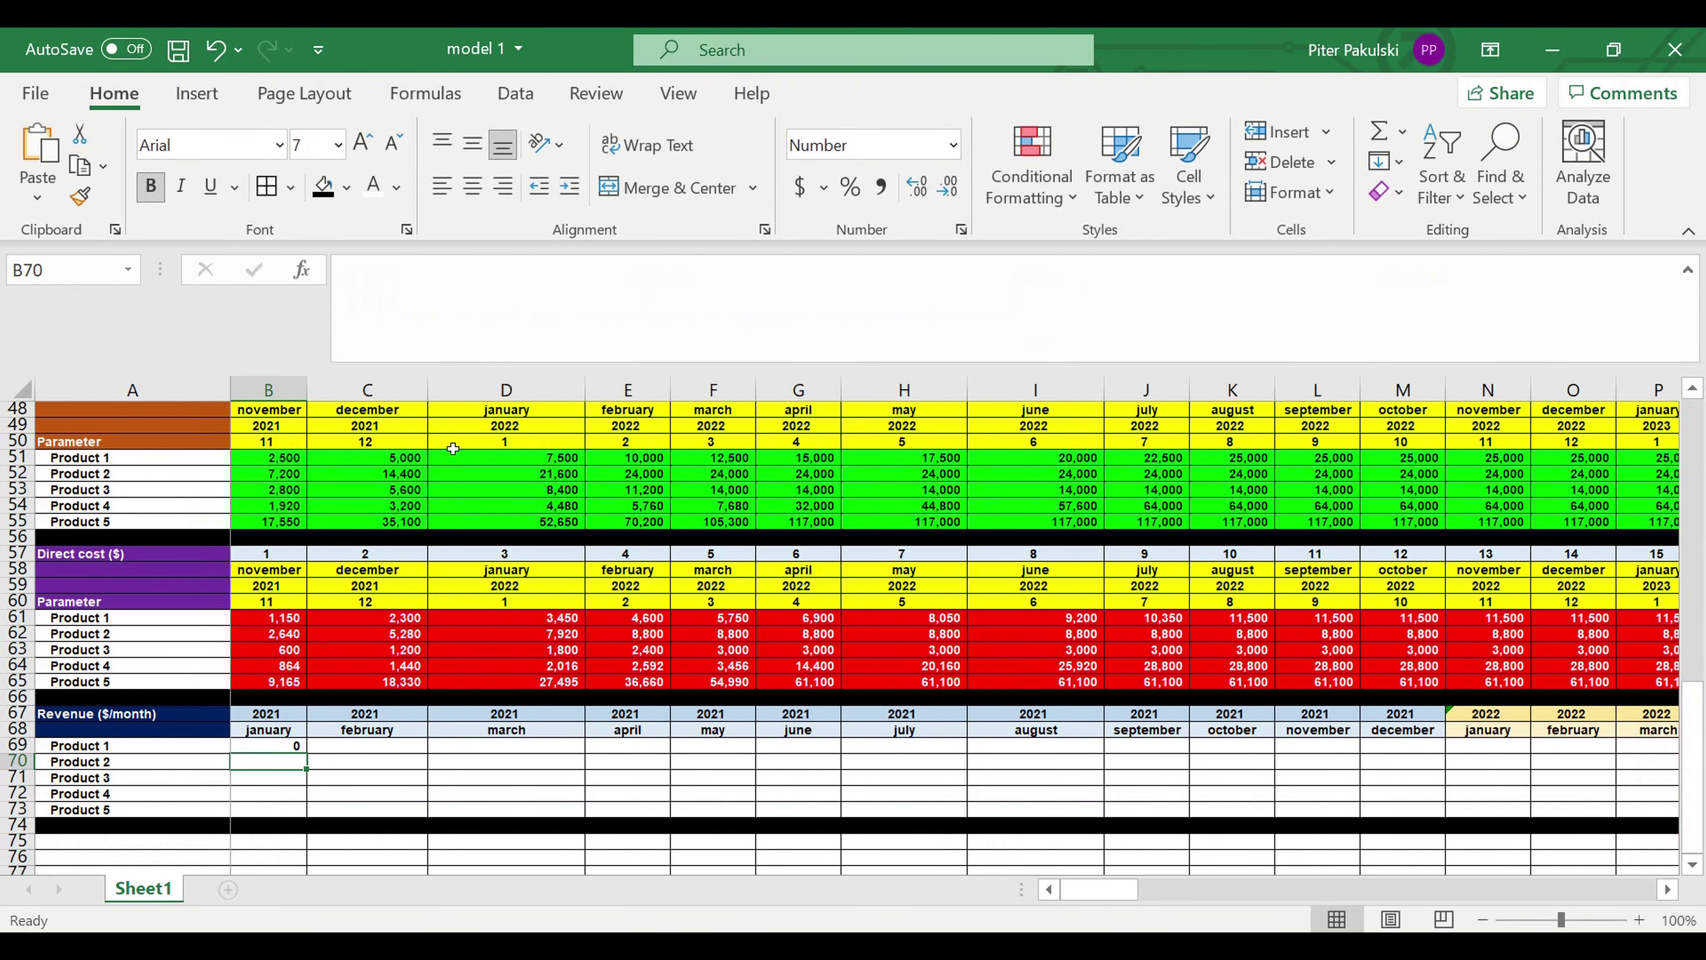
# Reopen B69's formula and renumber the IF tests 2 through 9
pyautogui.click(290, 747)
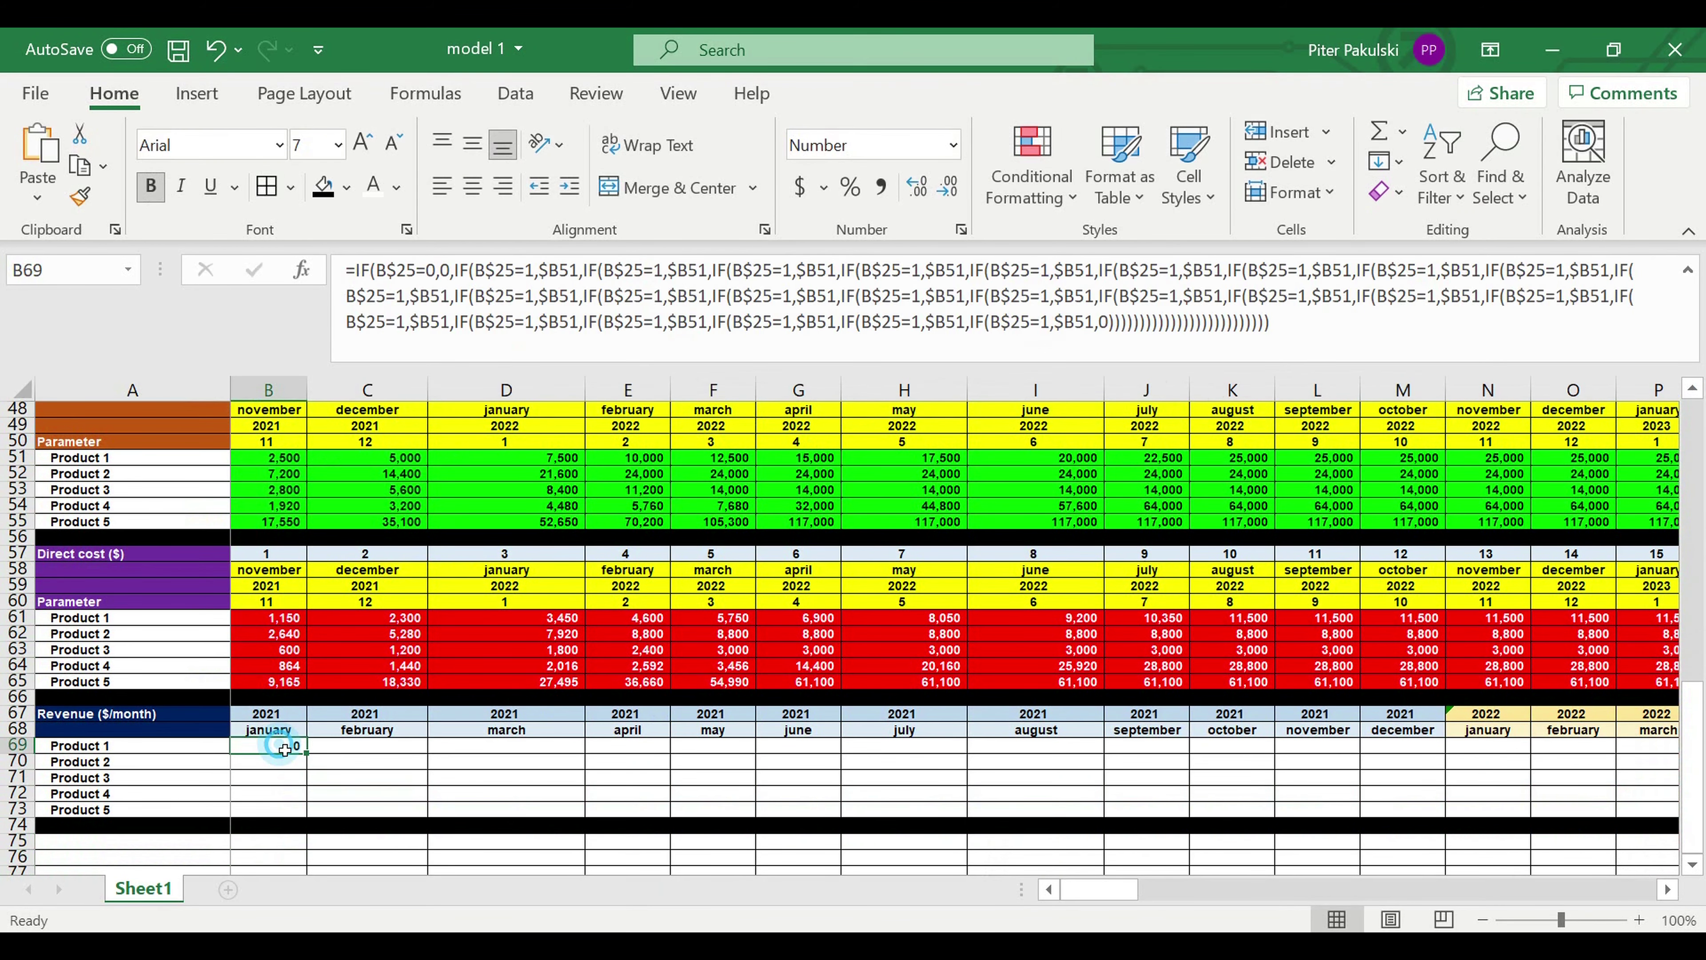
pyautogui.click(441, 296)
pyautogui.click(656, 269)
pyautogui.write('25=2')
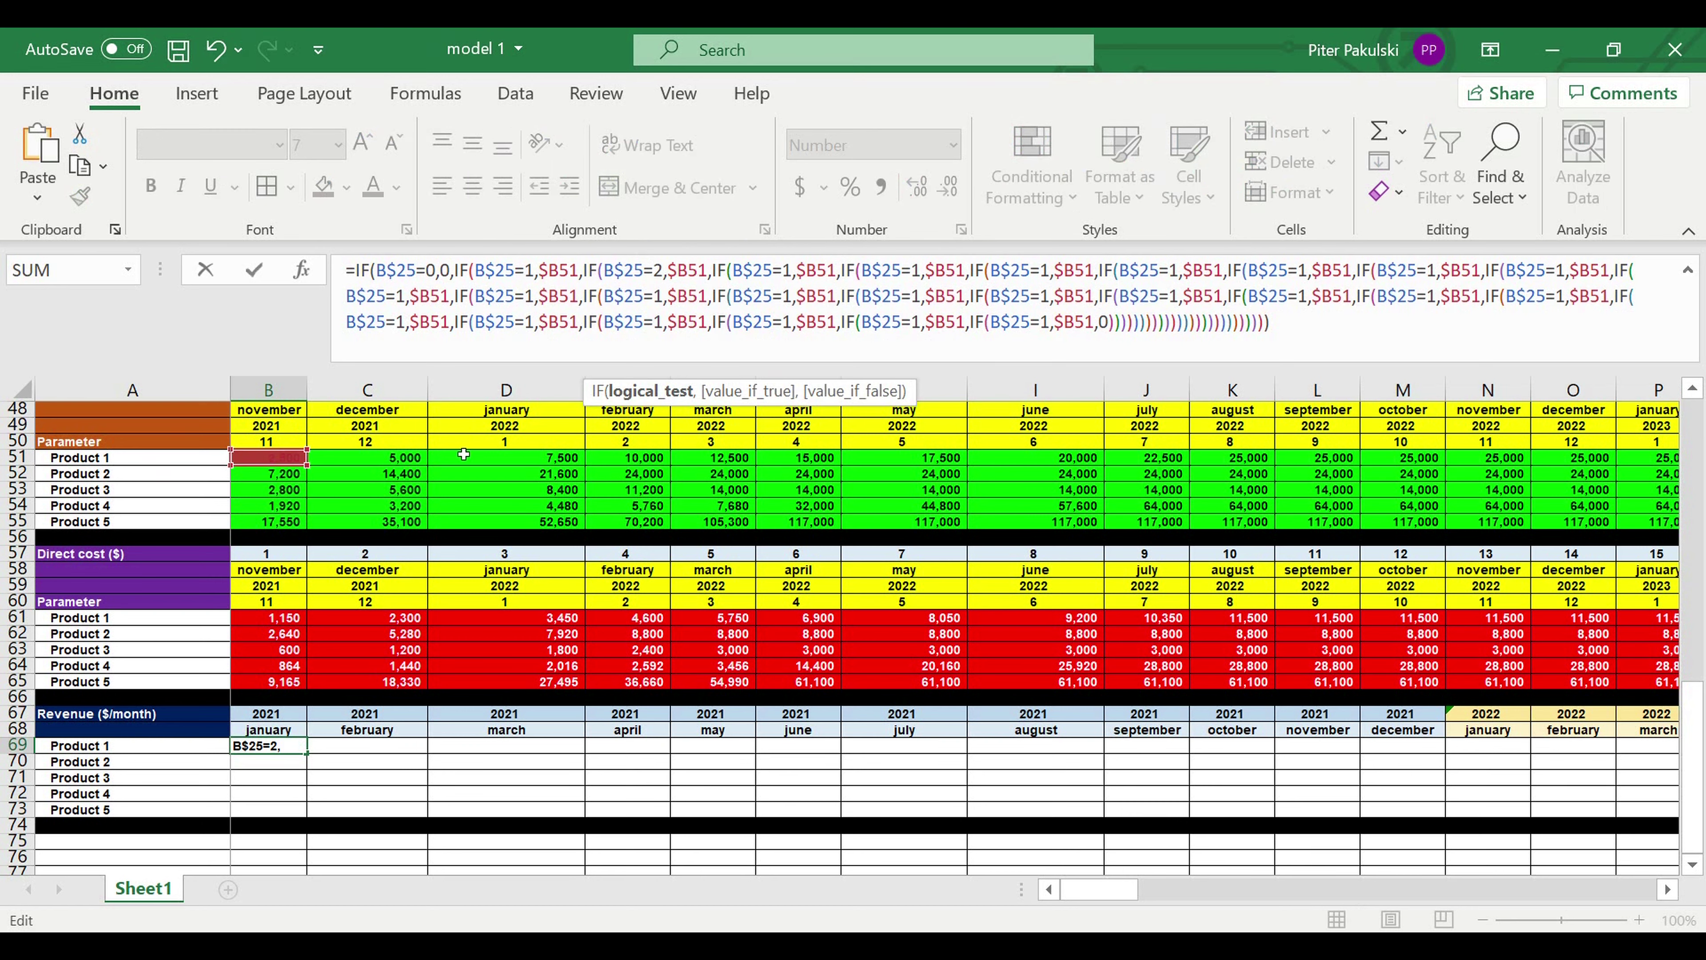
pyautogui.doubleClick(787, 269)
pyautogui.write('3')
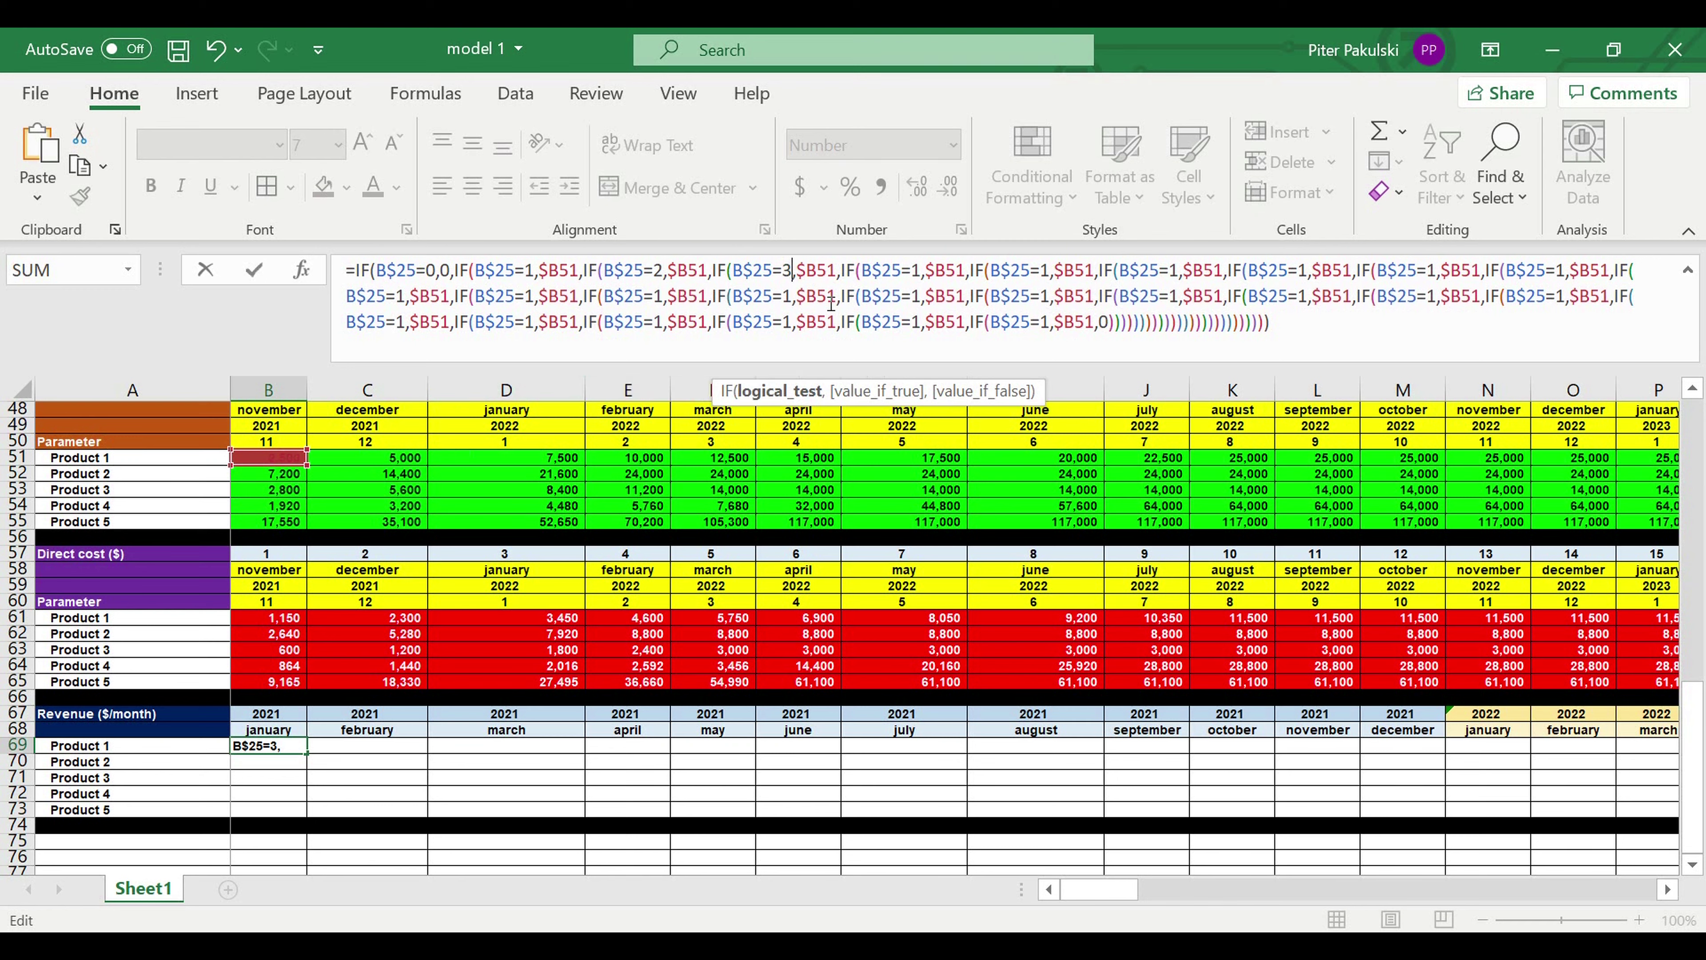
pyautogui.doubleClick(916, 271)
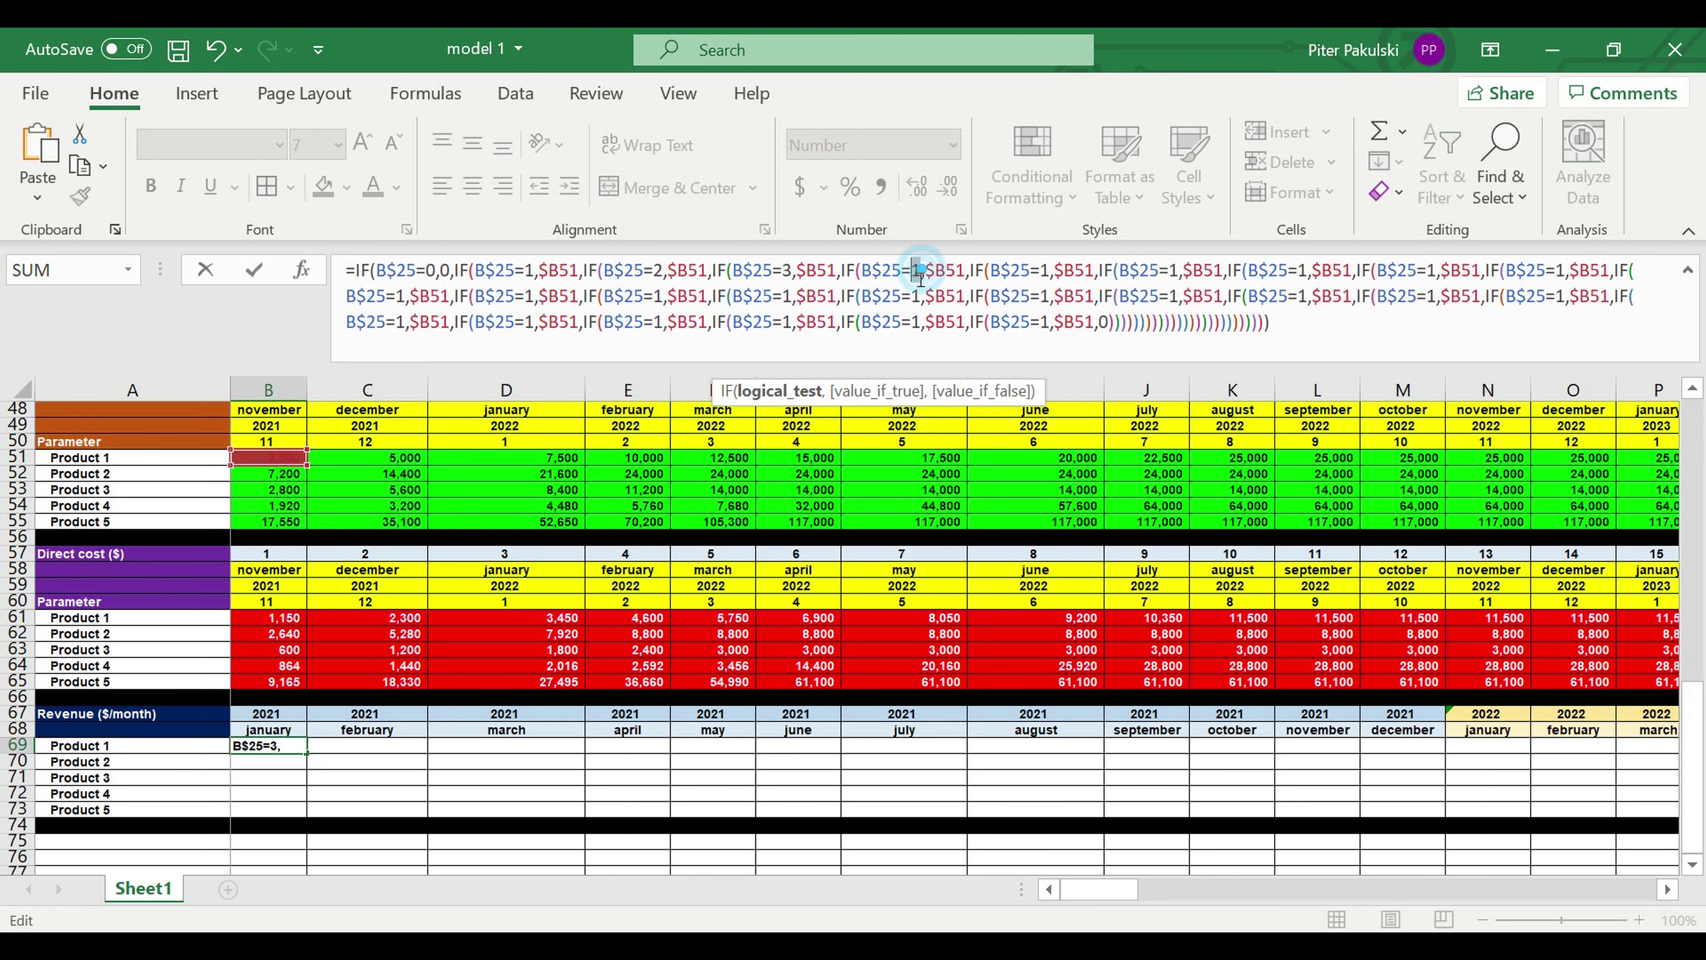
pyautogui.write('4')
pyautogui.doubleClick(1047, 270)
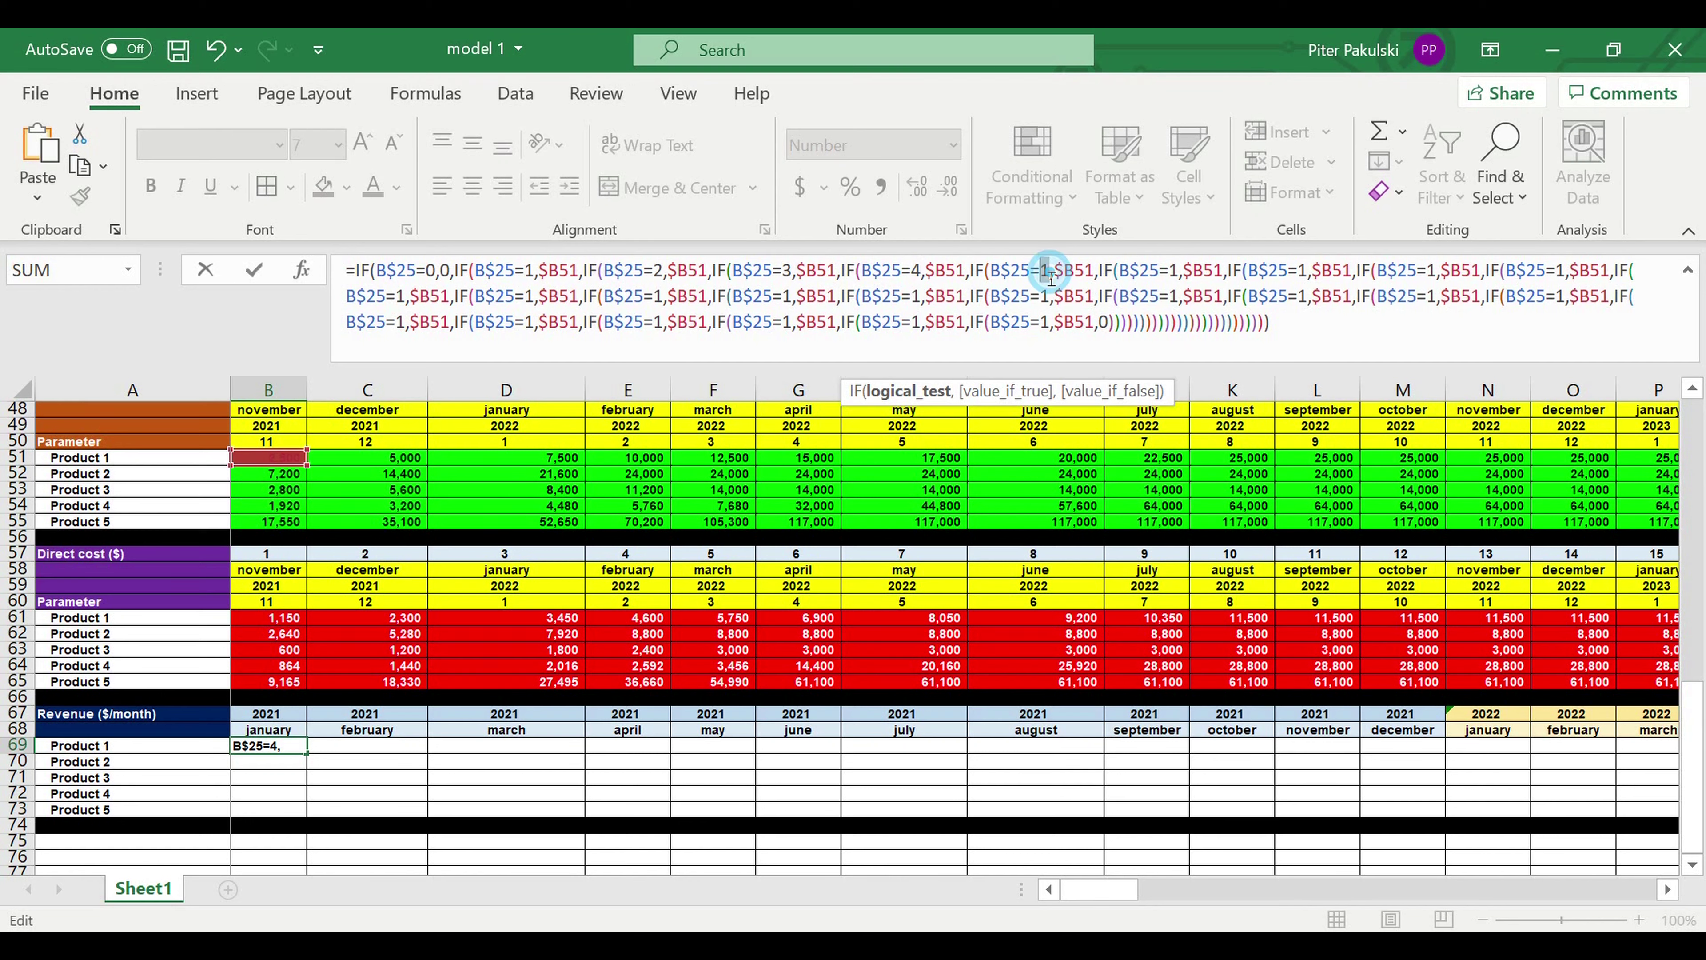
pyautogui.write('5')
pyautogui.doubleClick(1176, 271)
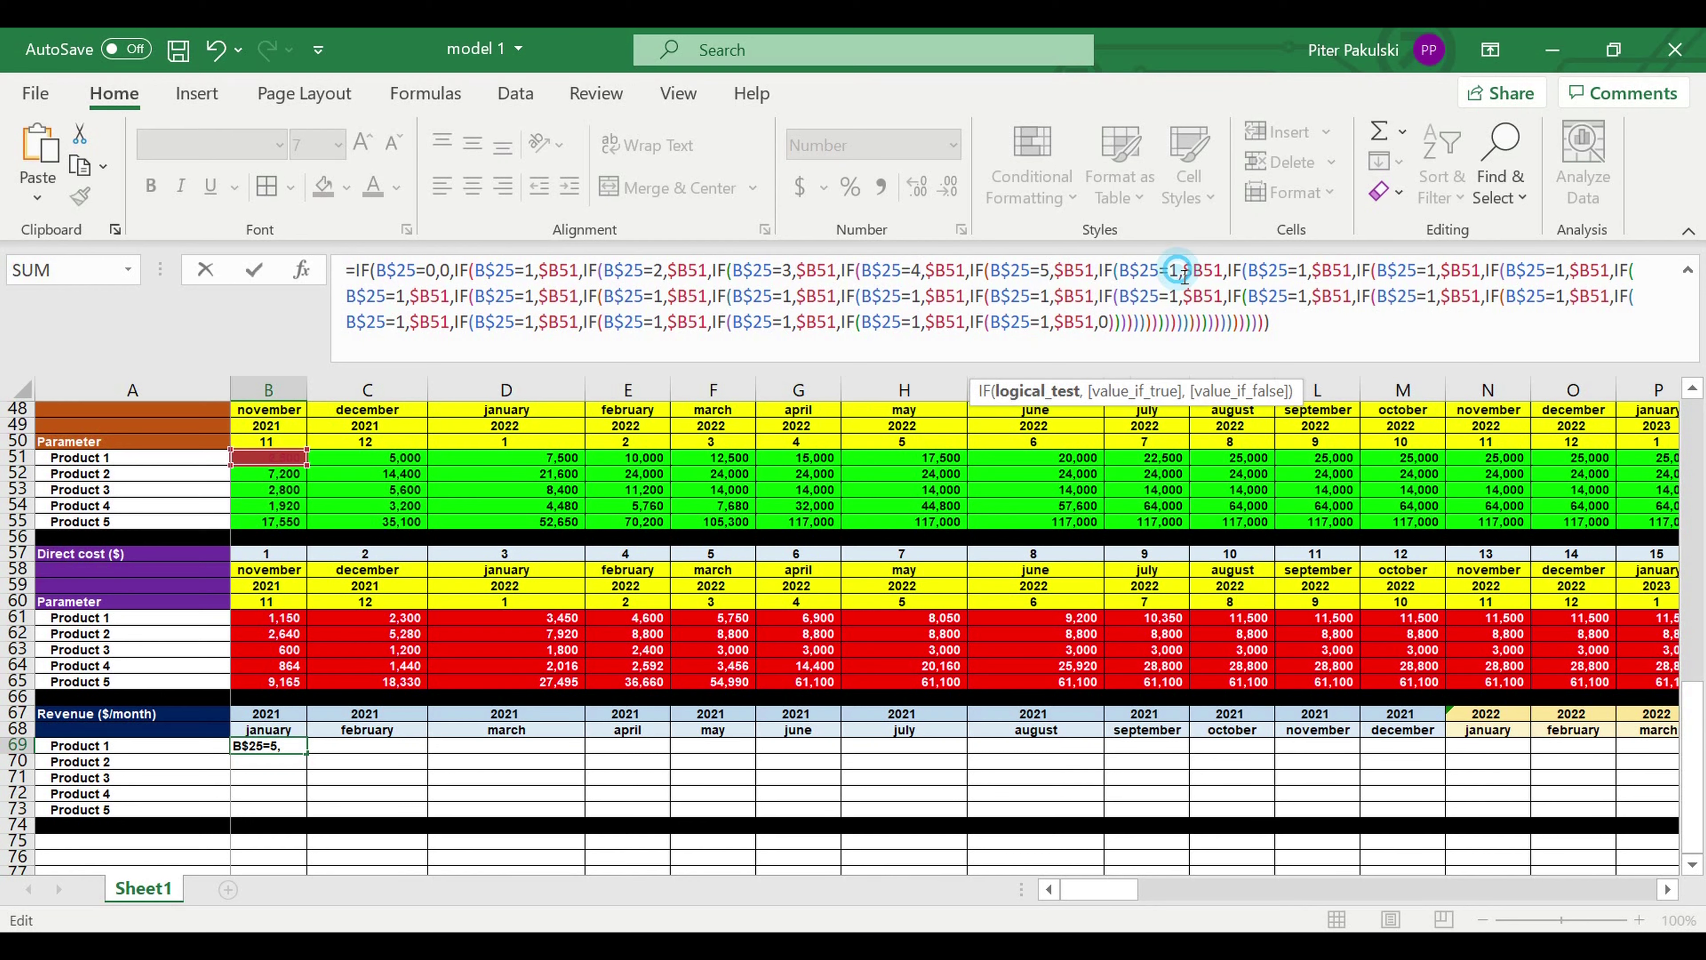
pyautogui.write('6')
pyautogui.doubleClick(1293, 271)
pyautogui.write('7')
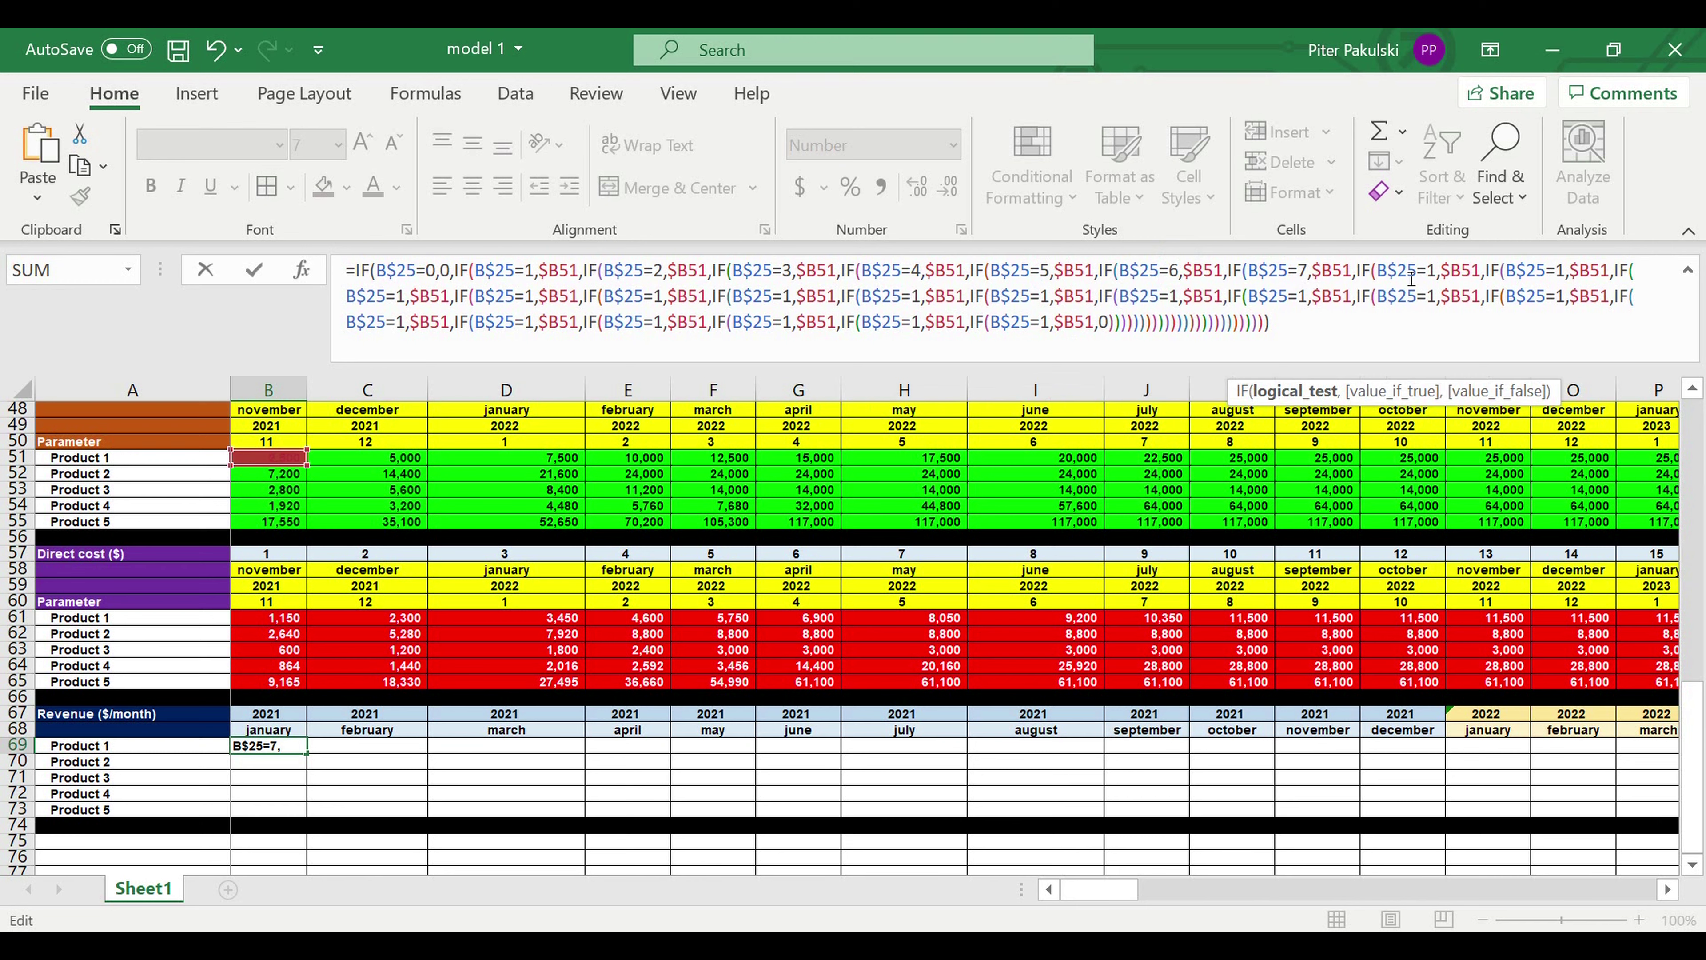
pyautogui.doubleClick(1433, 271)
pyautogui.write('8')
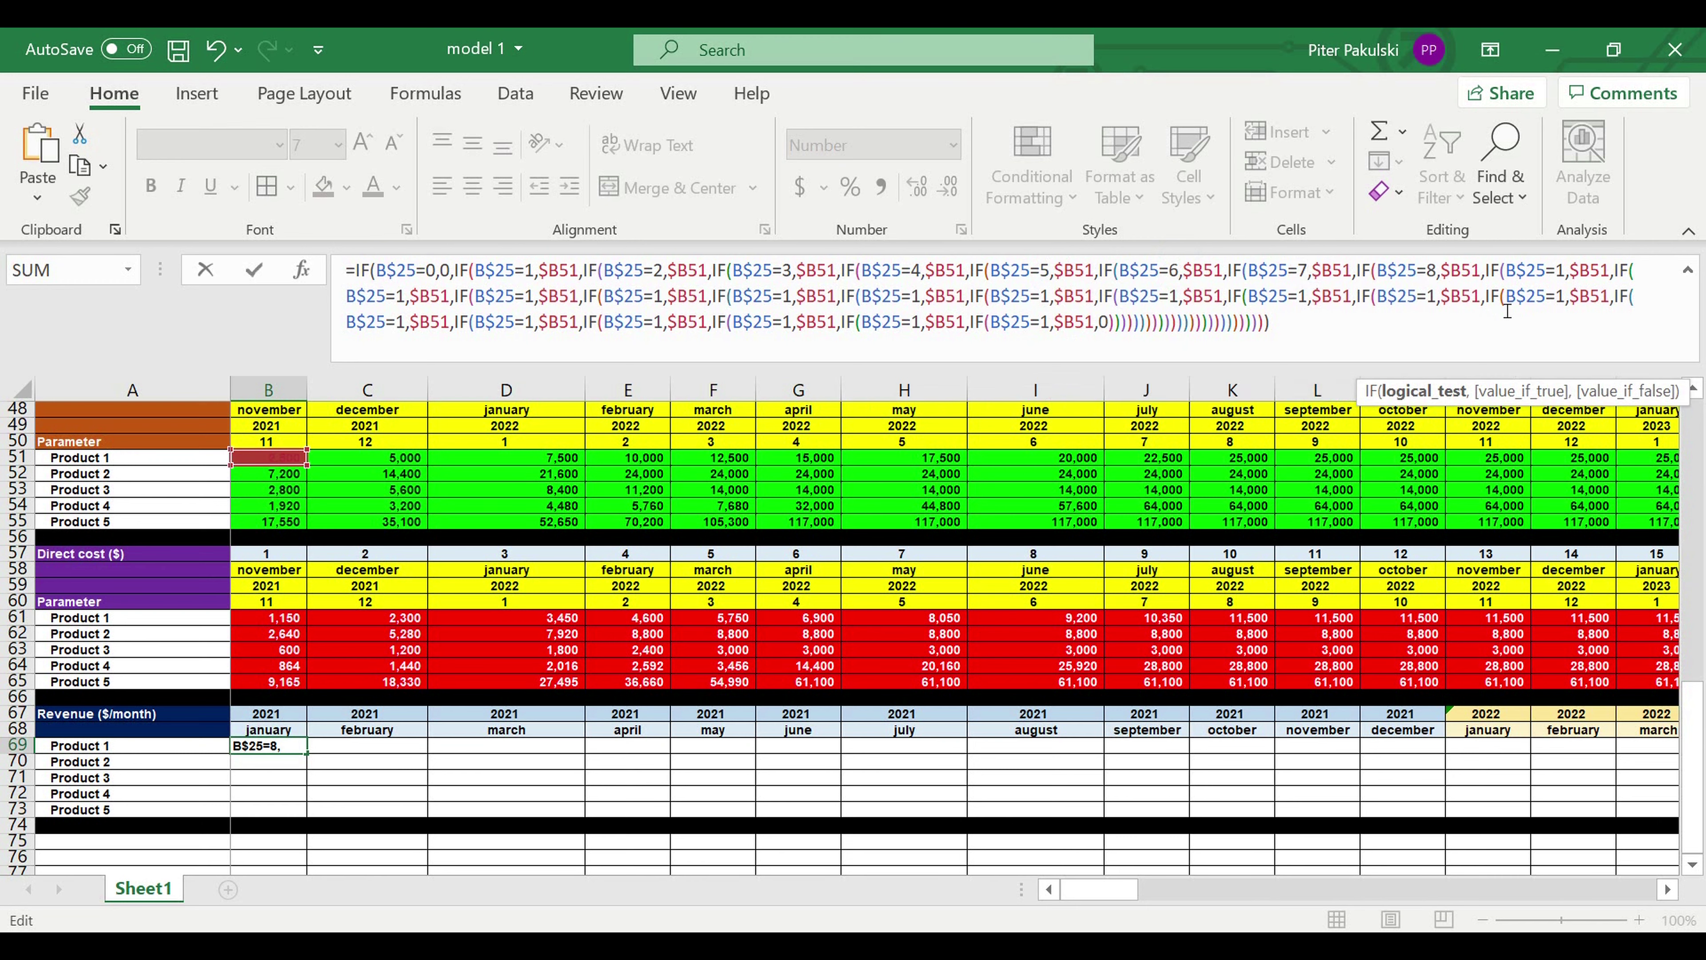
pyautogui.doubleClick(1563, 271)
pyautogui.write('9')
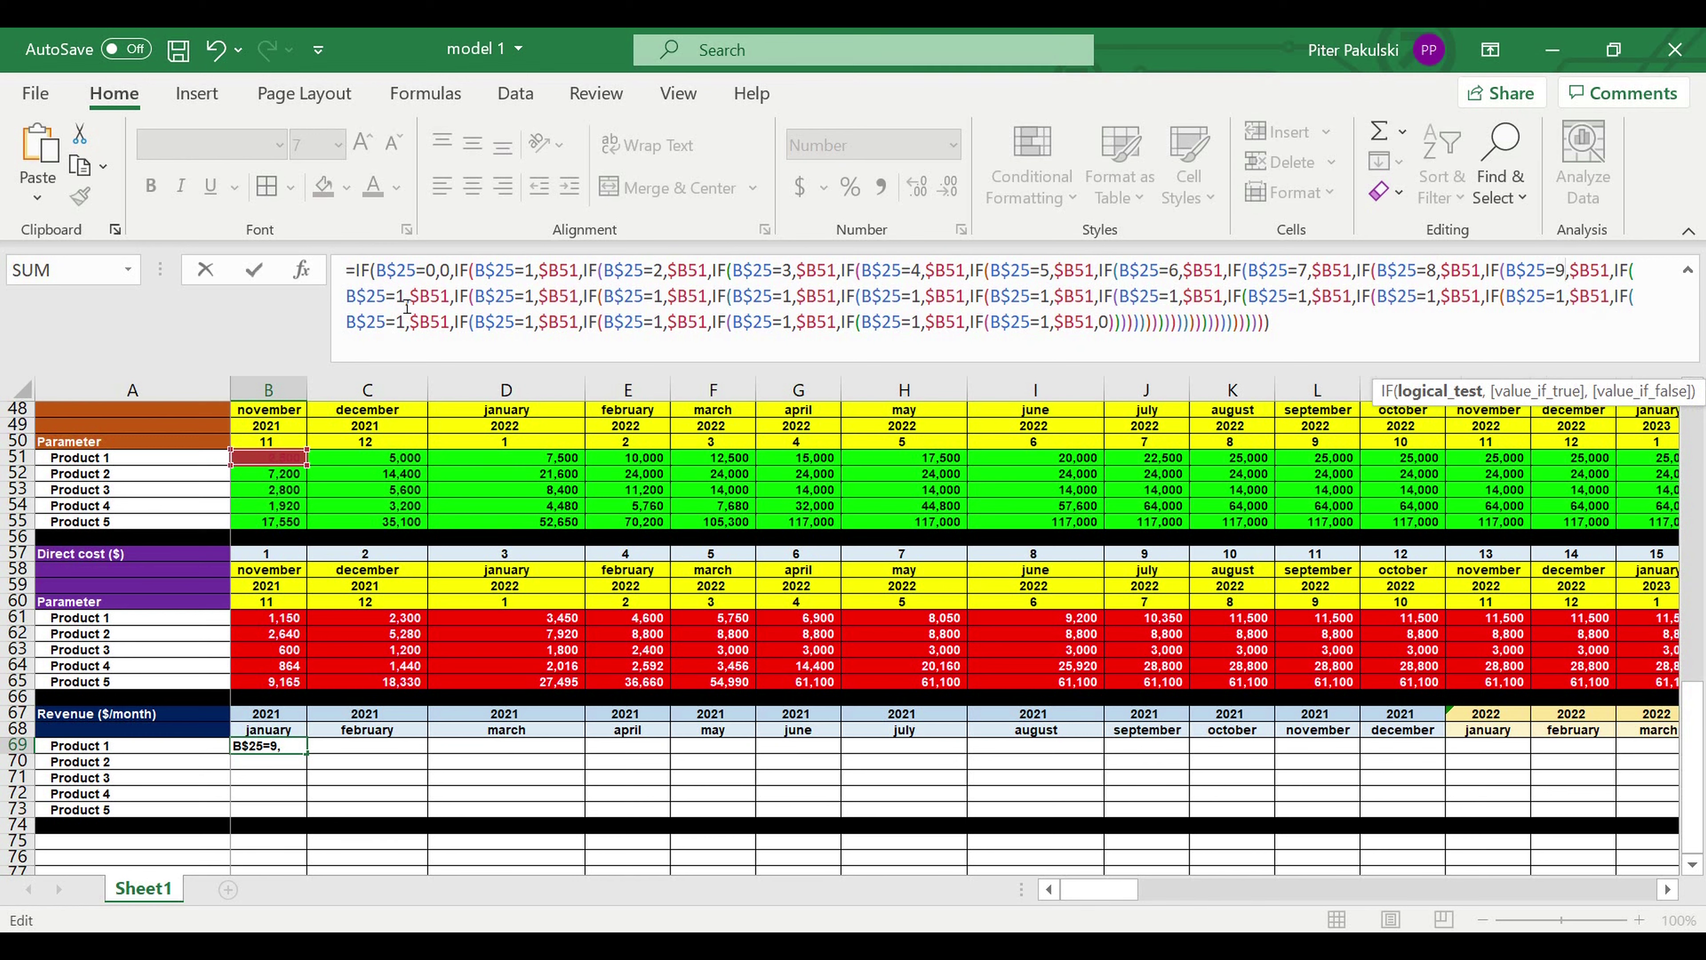
# Renumber the next IF tests in B69's formula 10 through 20
pyautogui.click(408, 297)
pyautogui.write('0')
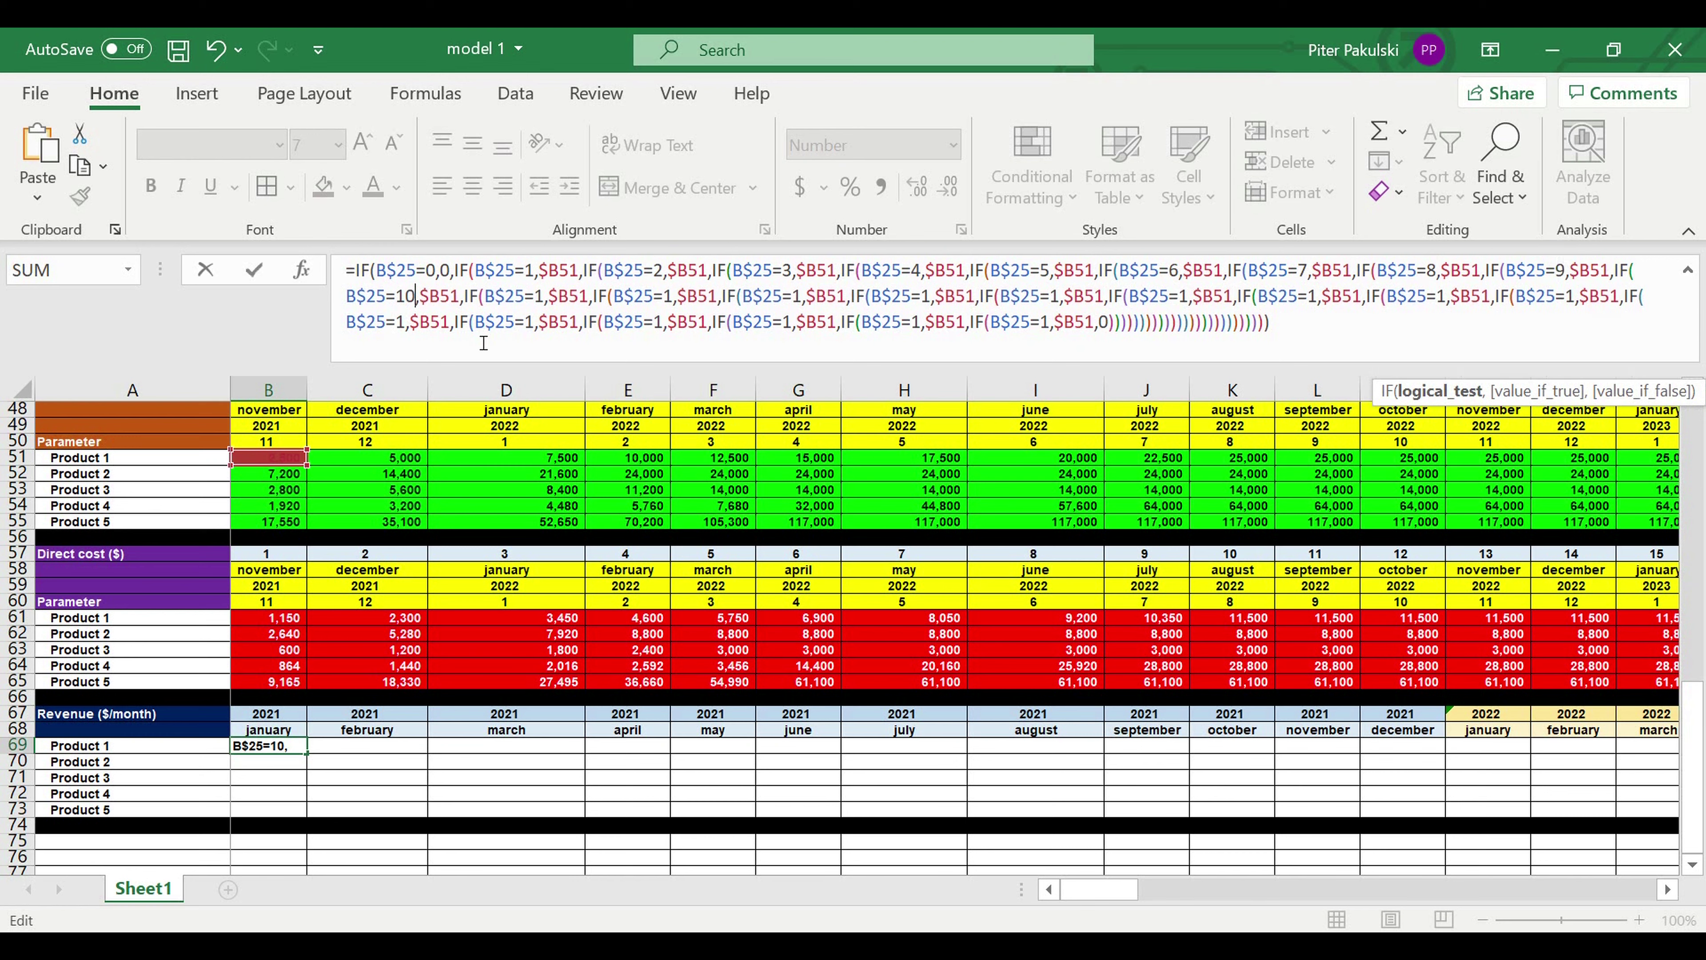
pyautogui.click(545, 296)
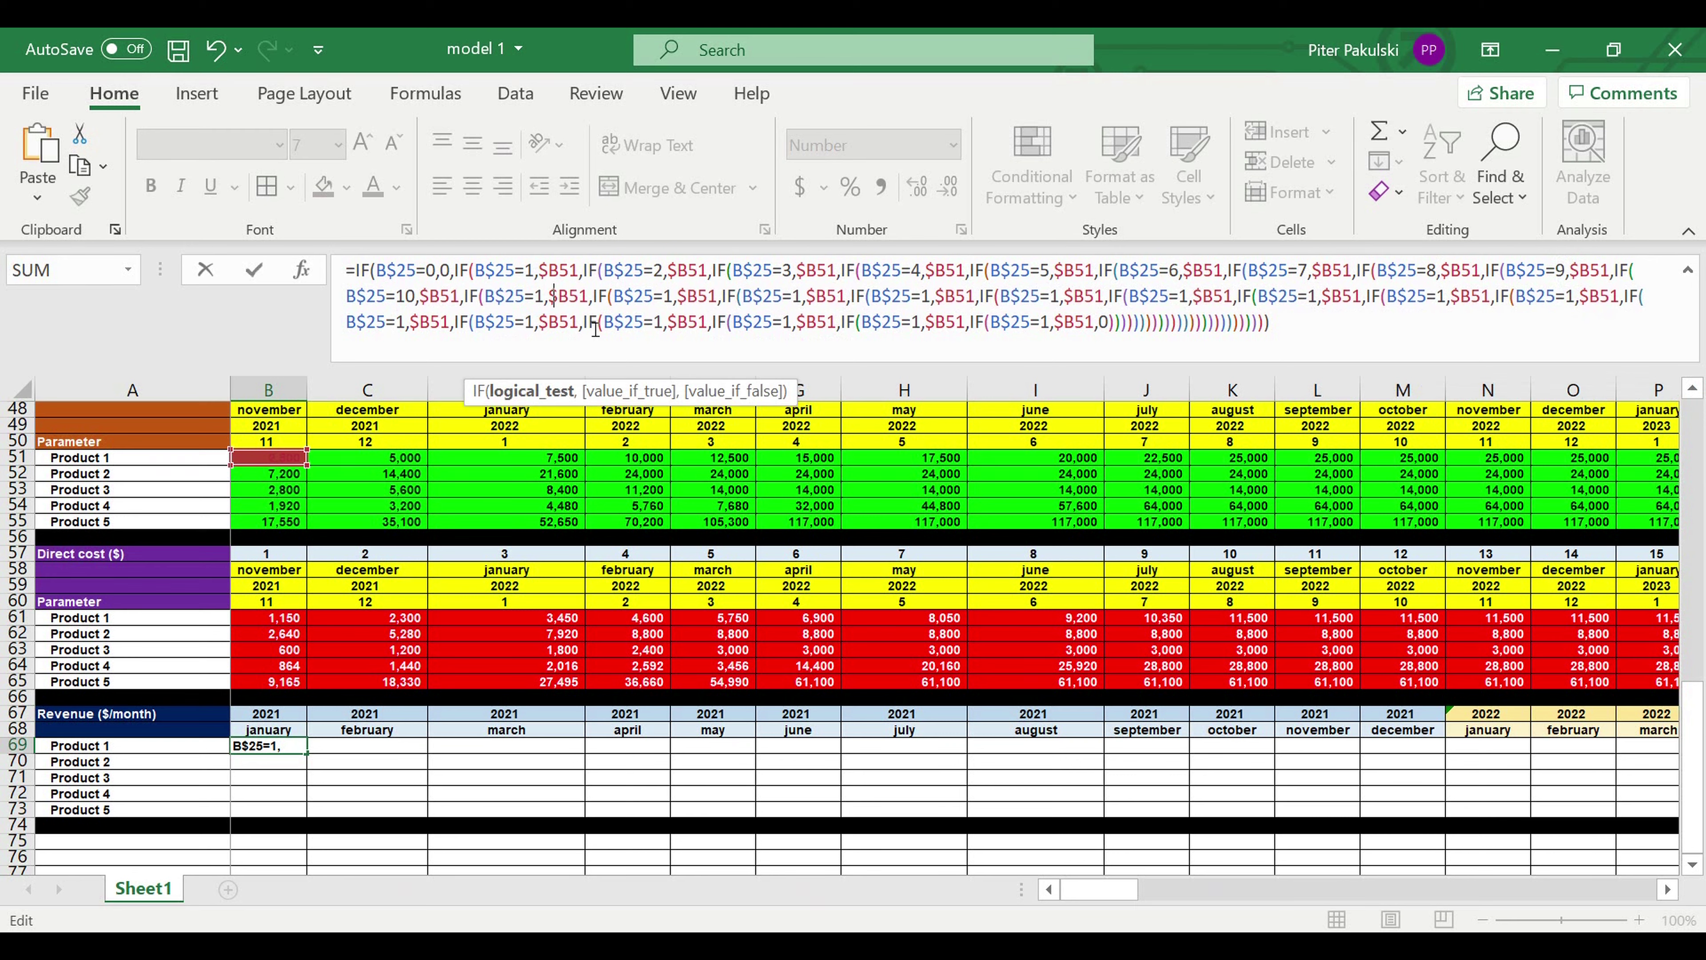
pyautogui.write('1')
pyautogui.click(685, 297)
pyautogui.write('25=11,$B51,IF(B$25=12')
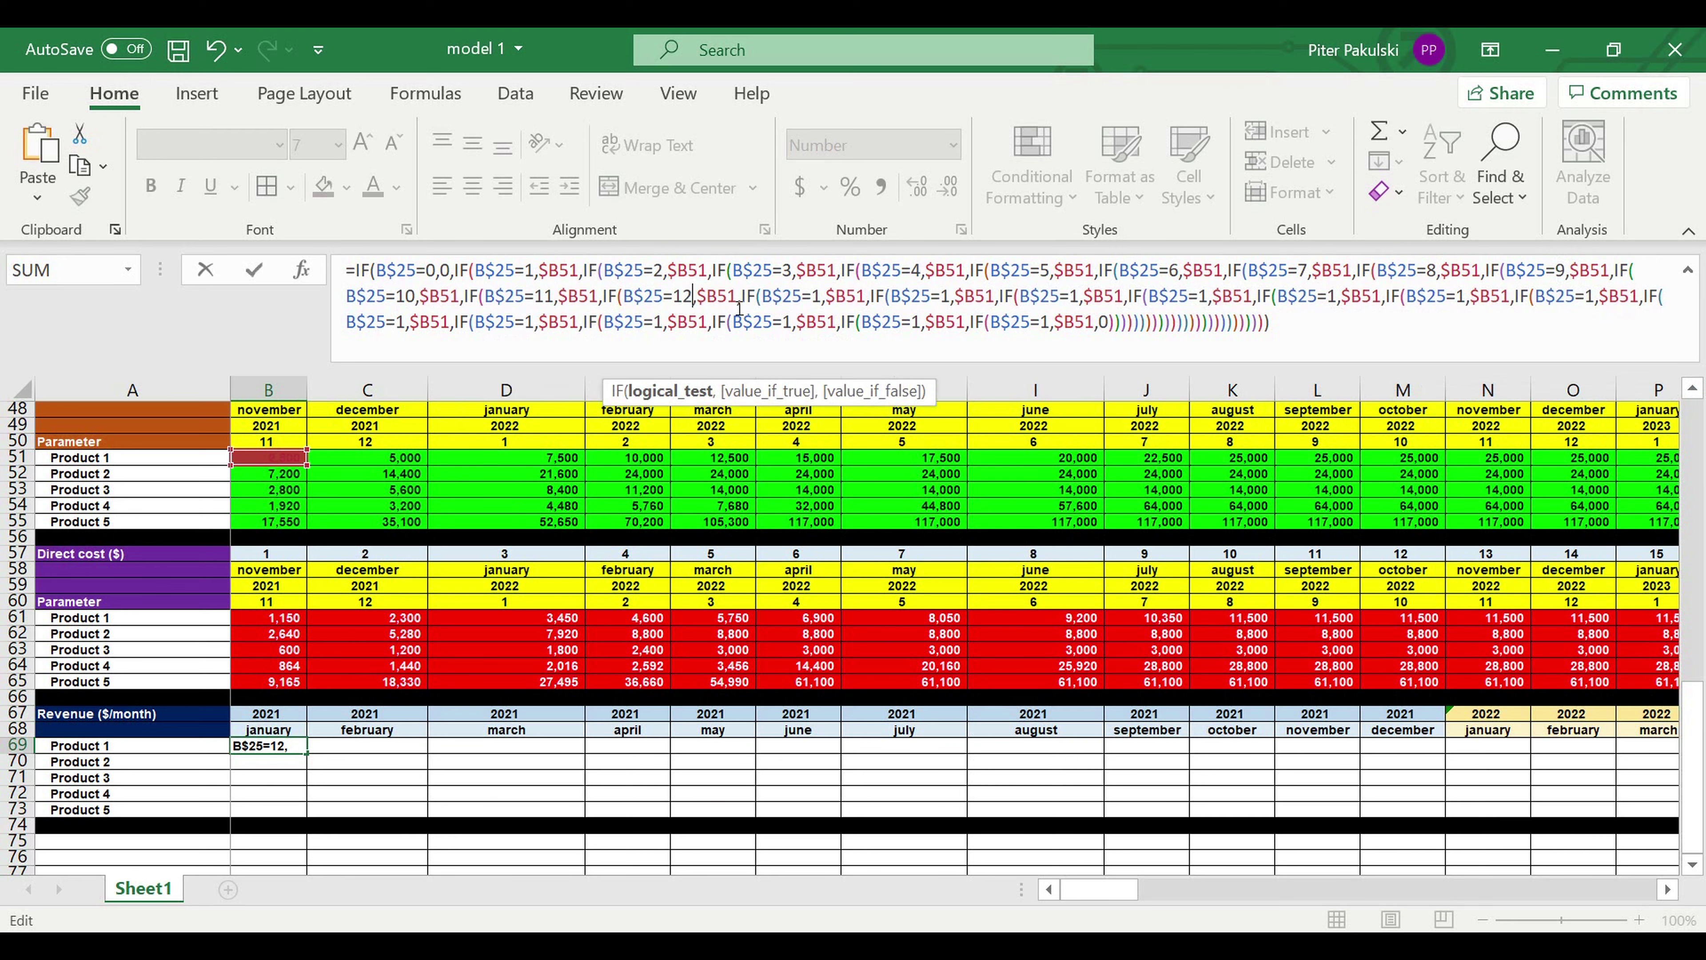
pyautogui.click(820, 297)
pyautogui.write('3')
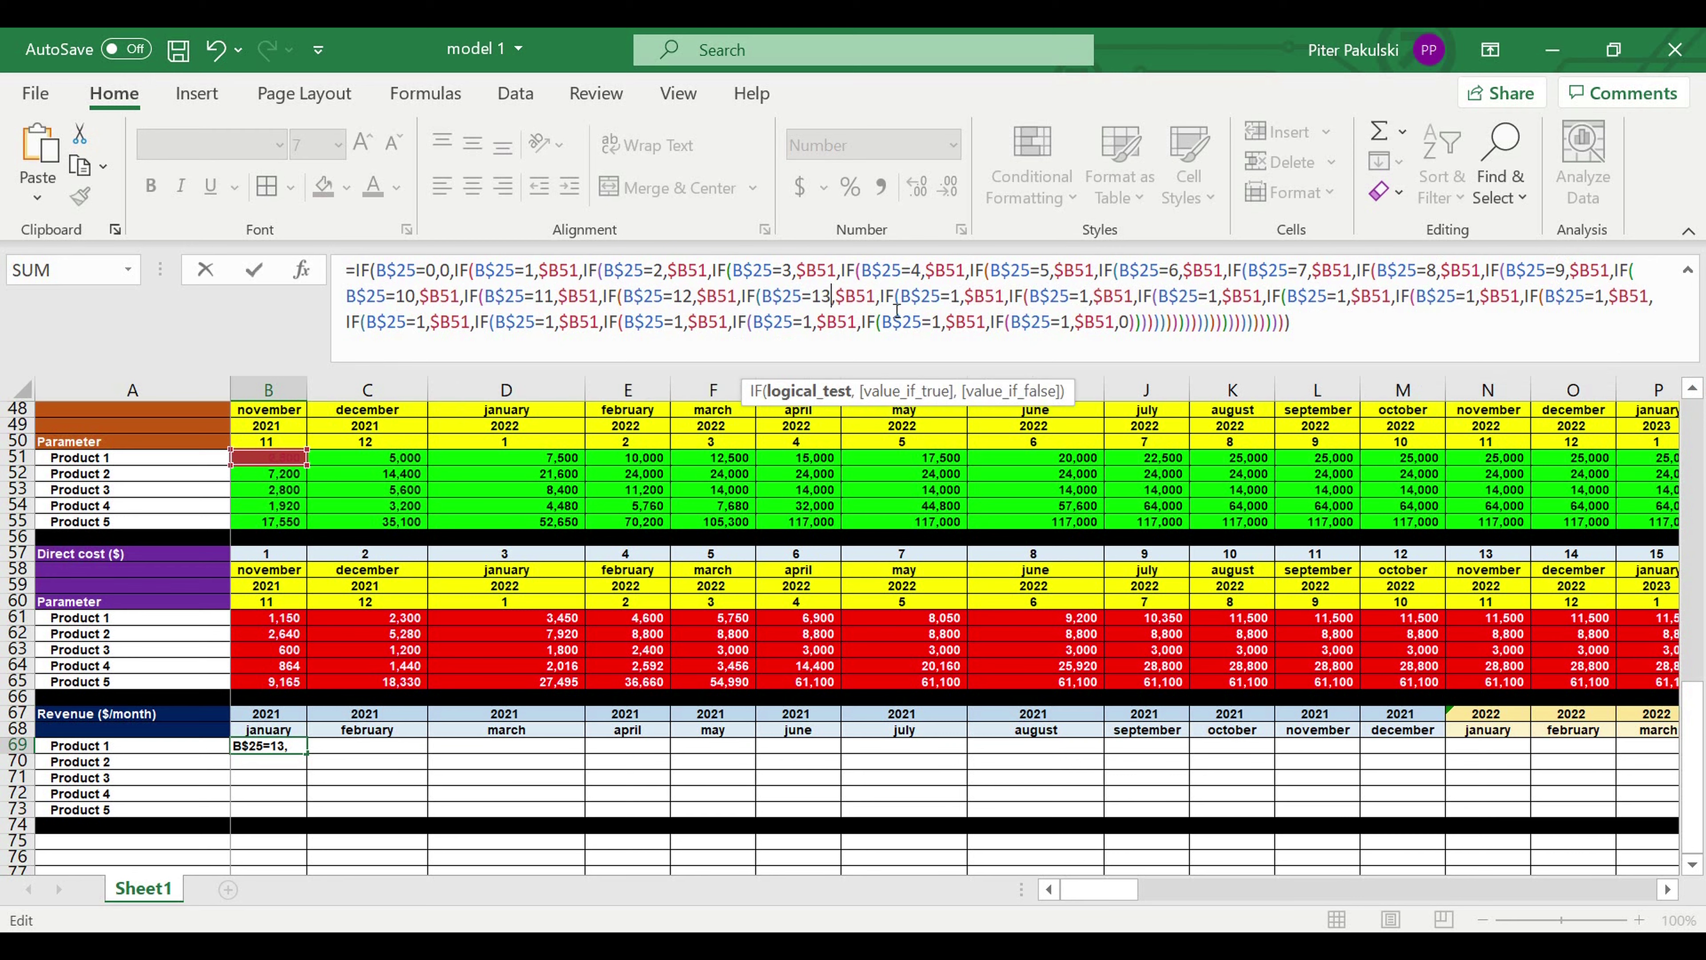
pyautogui.click(955, 297)
pyautogui.write('4')
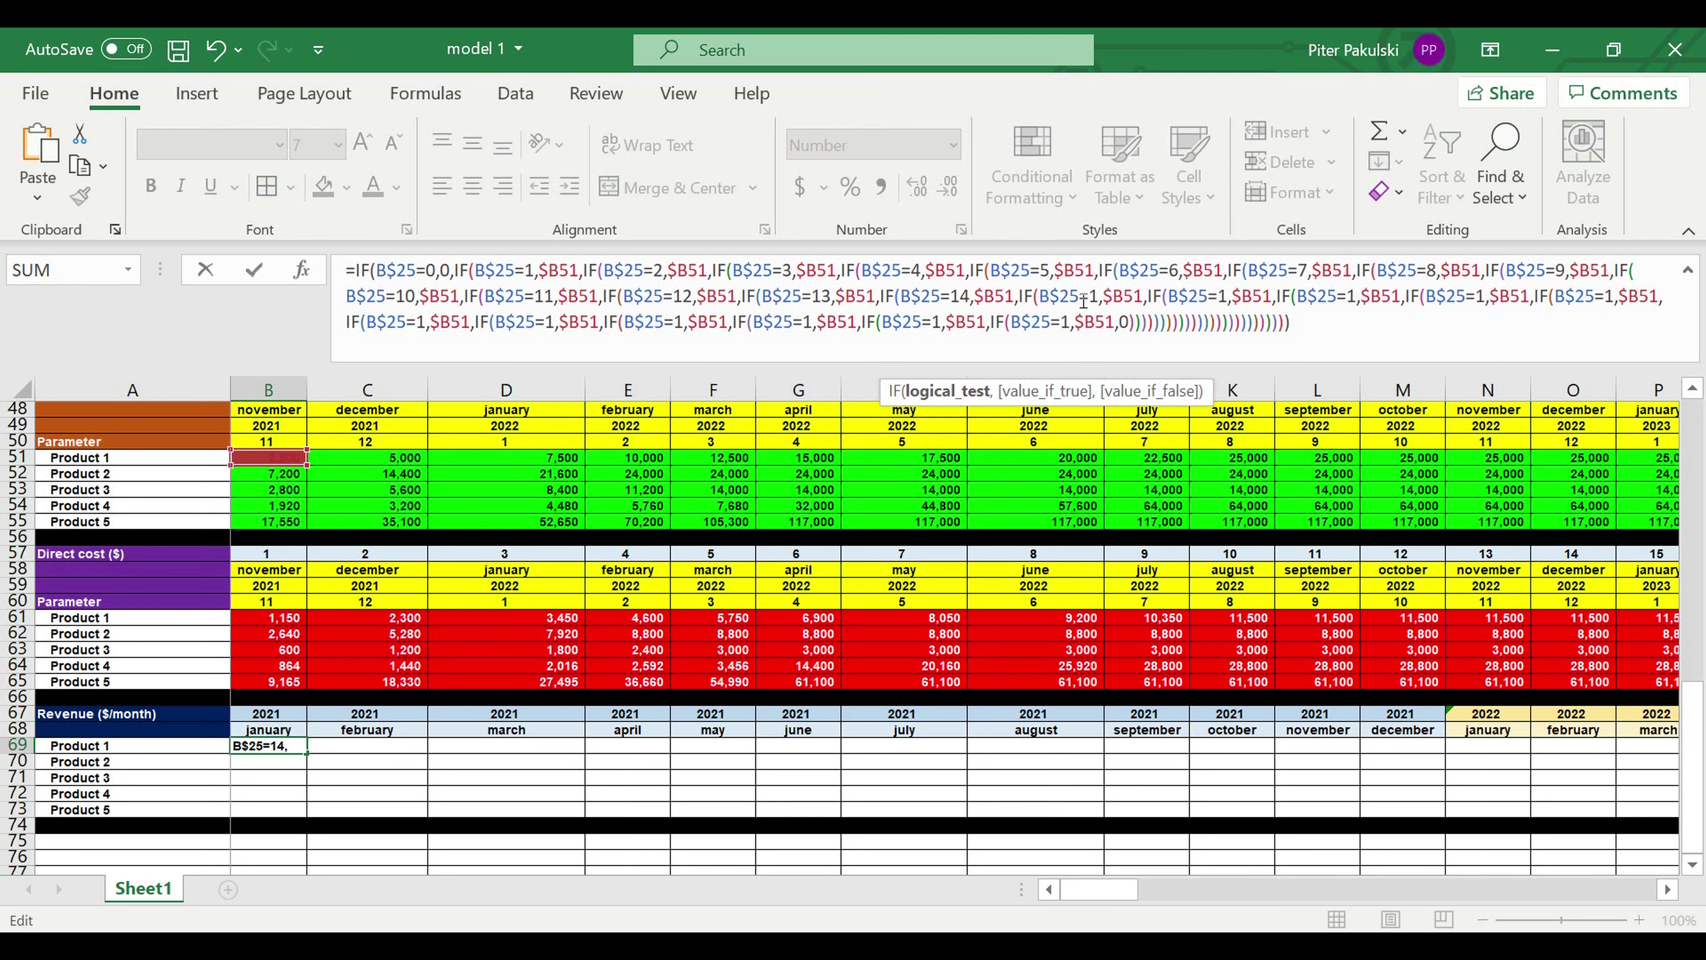
pyautogui.click(1105, 297)
pyautogui.write('5')
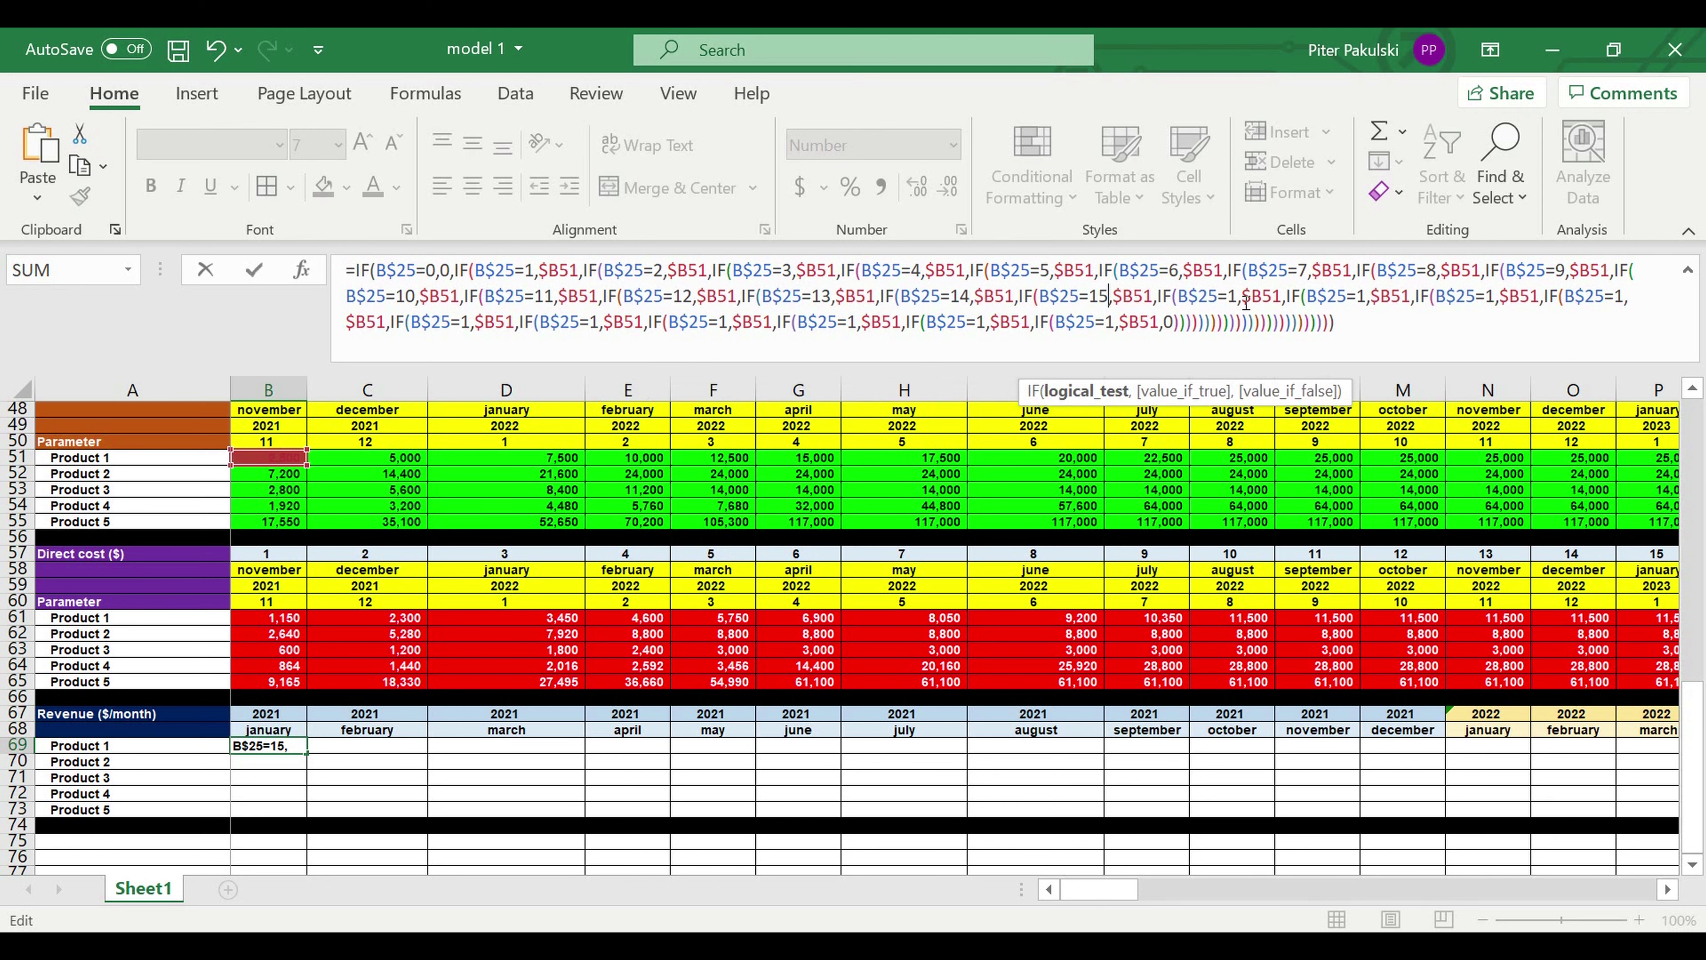
pyautogui.click(1237, 295)
pyautogui.write('6')
pyautogui.click(1378, 297)
pyautogui.write('7')
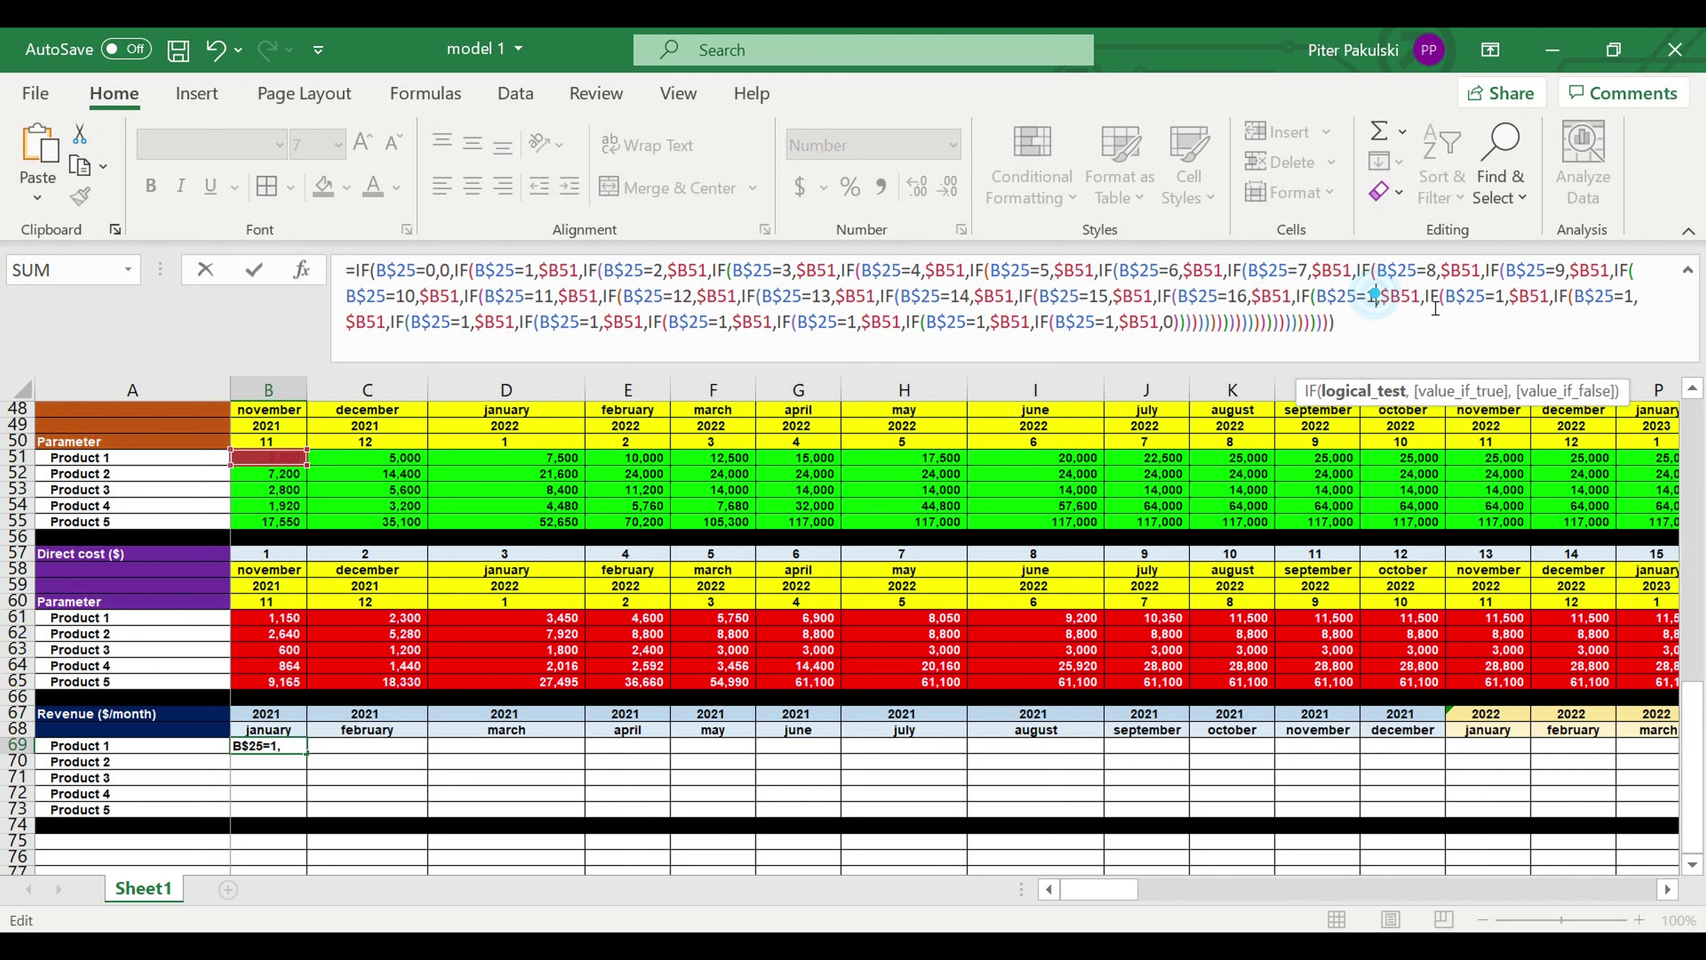
pyautogui.click(1517, 297)
pyautogui.write('8')
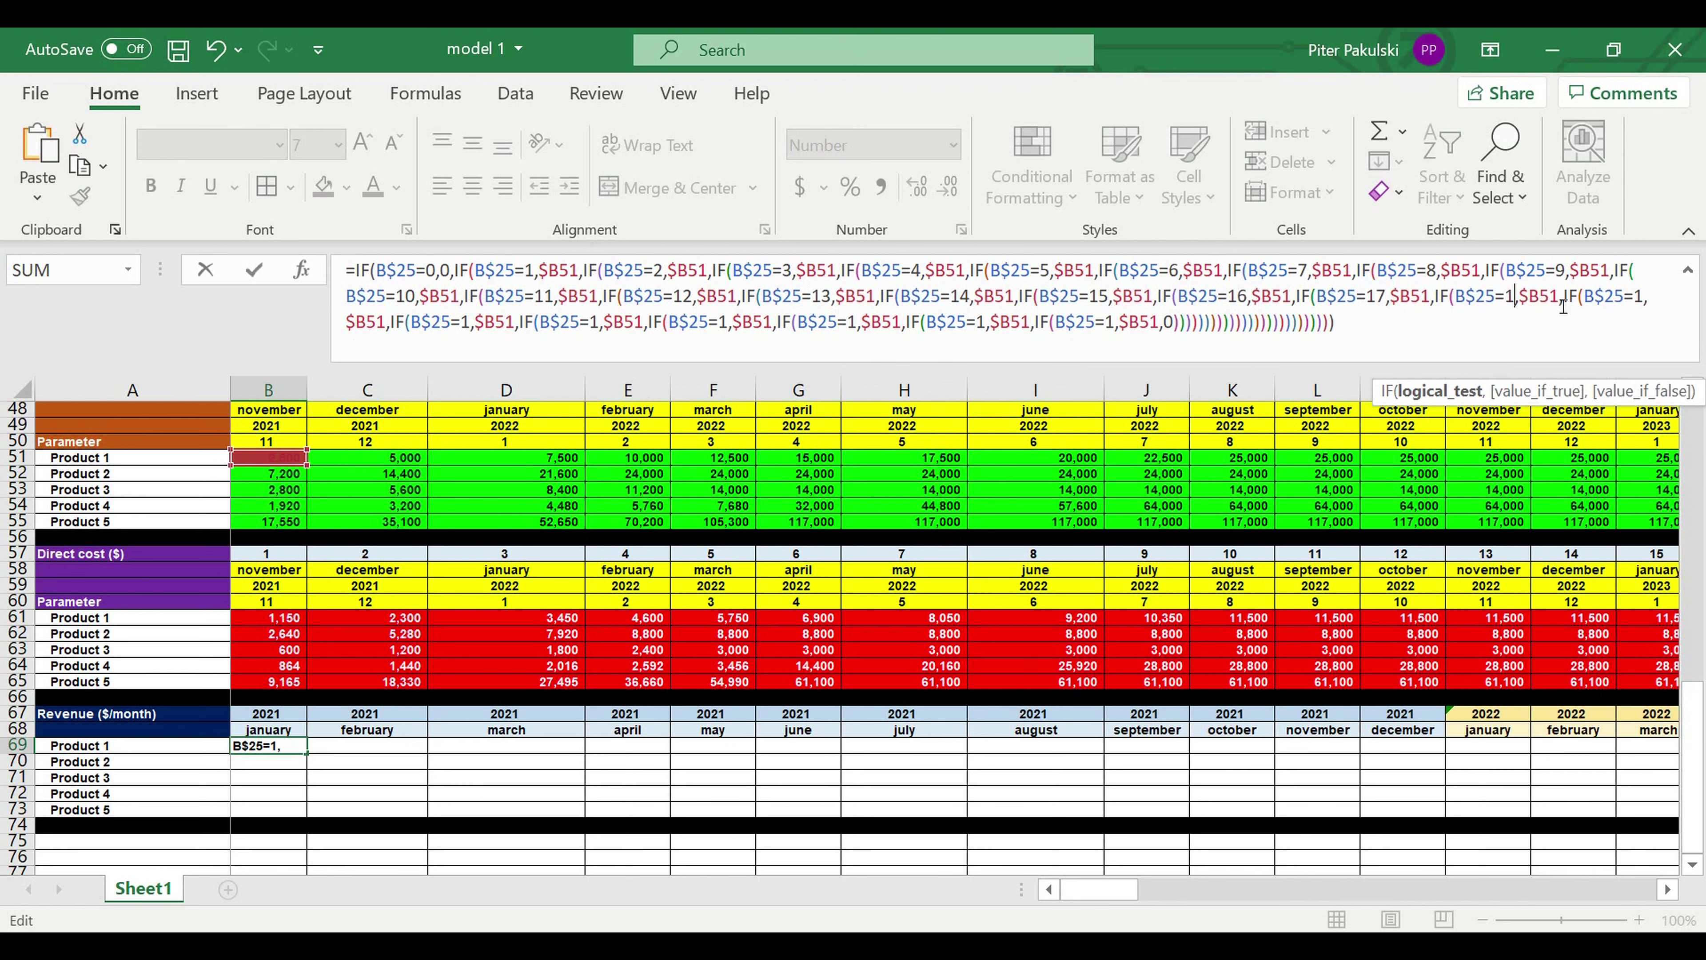
pyautogui.click(1656, 296)
pyautogui.click(1651, 297)
pyautogui.write('9')
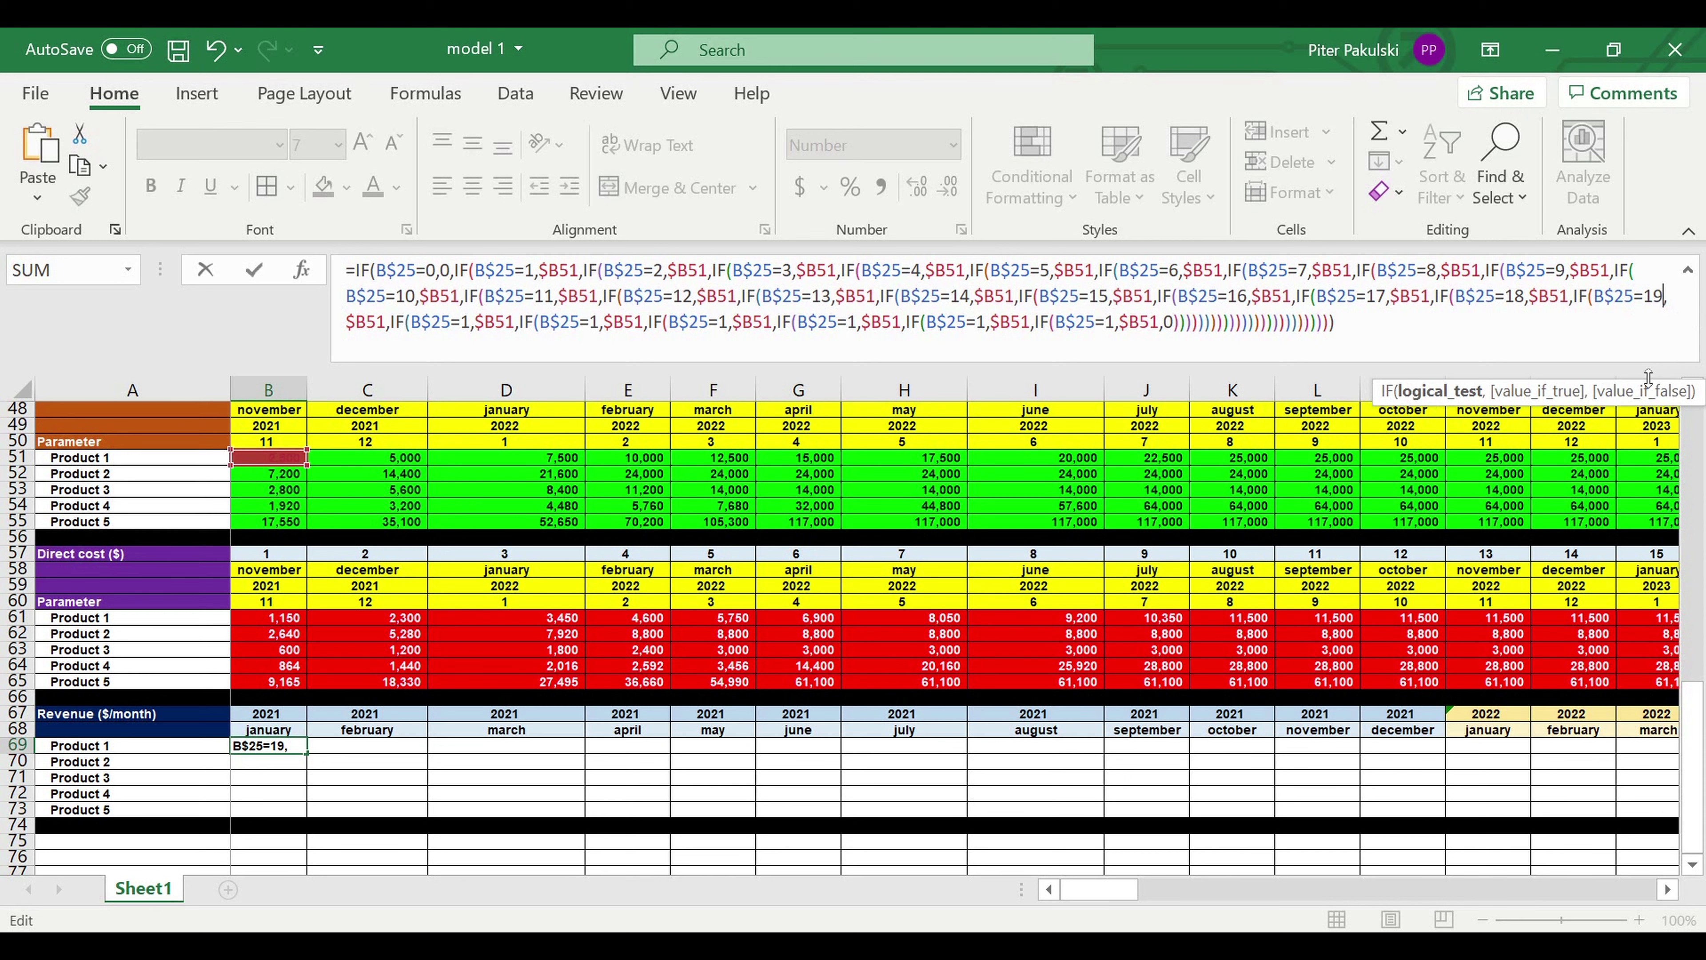
pyautogui.doubleClick(465, 324)
pyautogui.write('20')
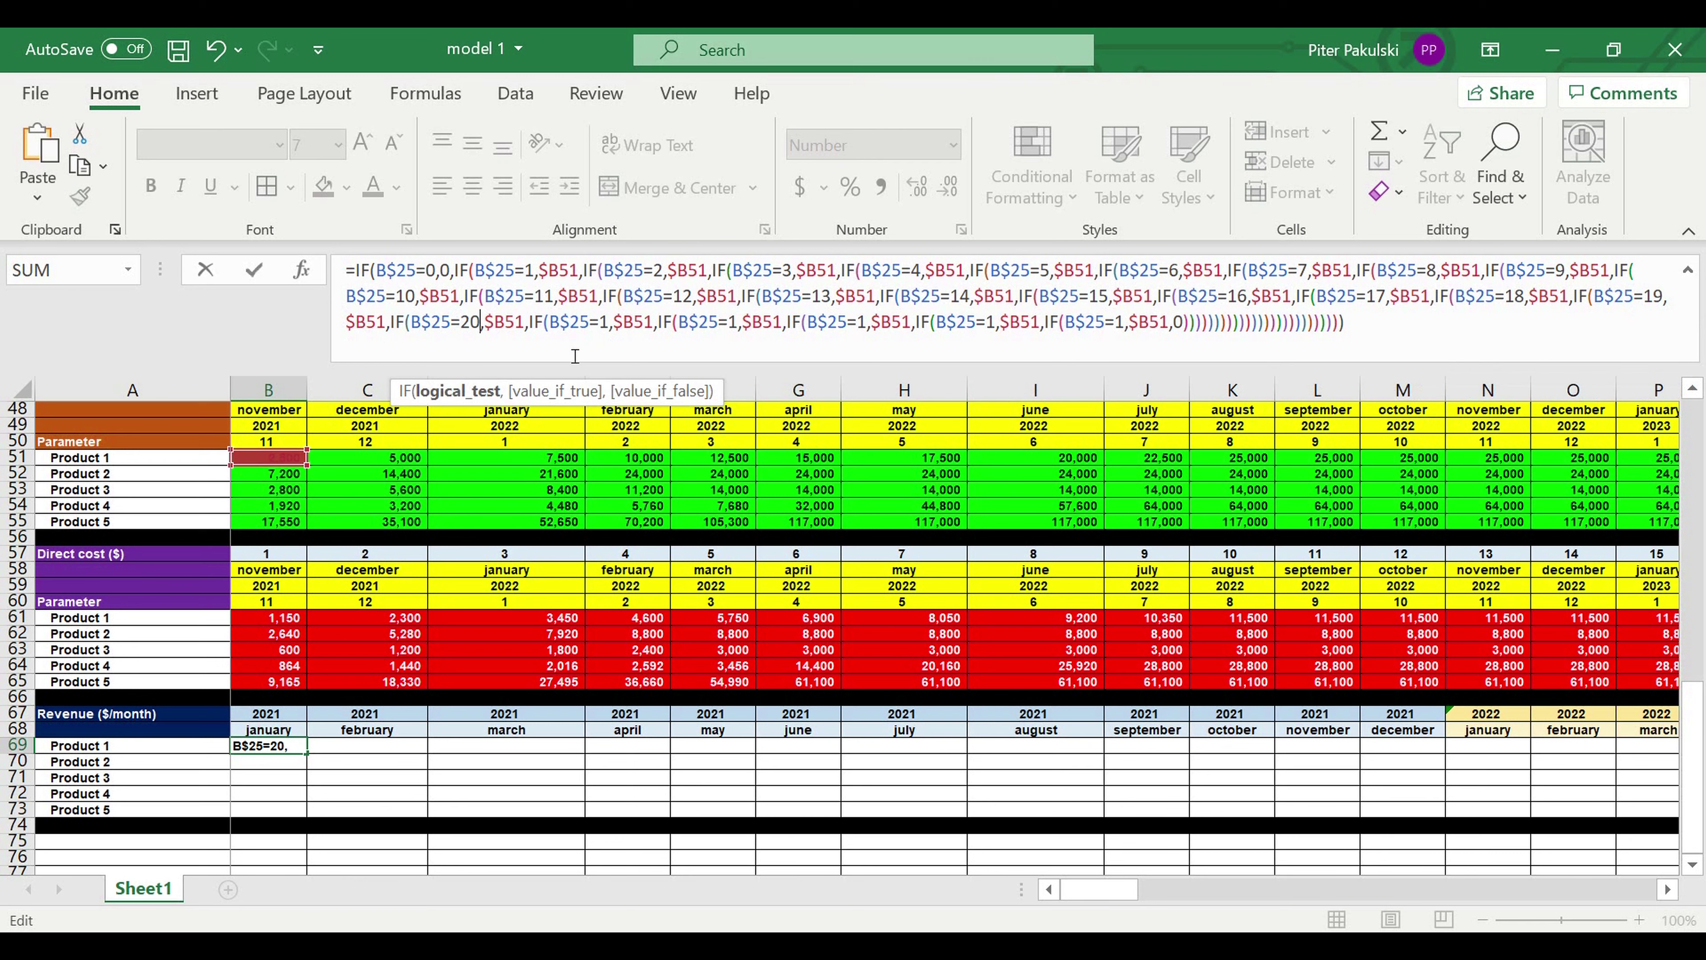
# Renumber the final tests 21–24 and change the last one to B$25>24
pyautogui.click(610, 323)
pyautogui.write('2')
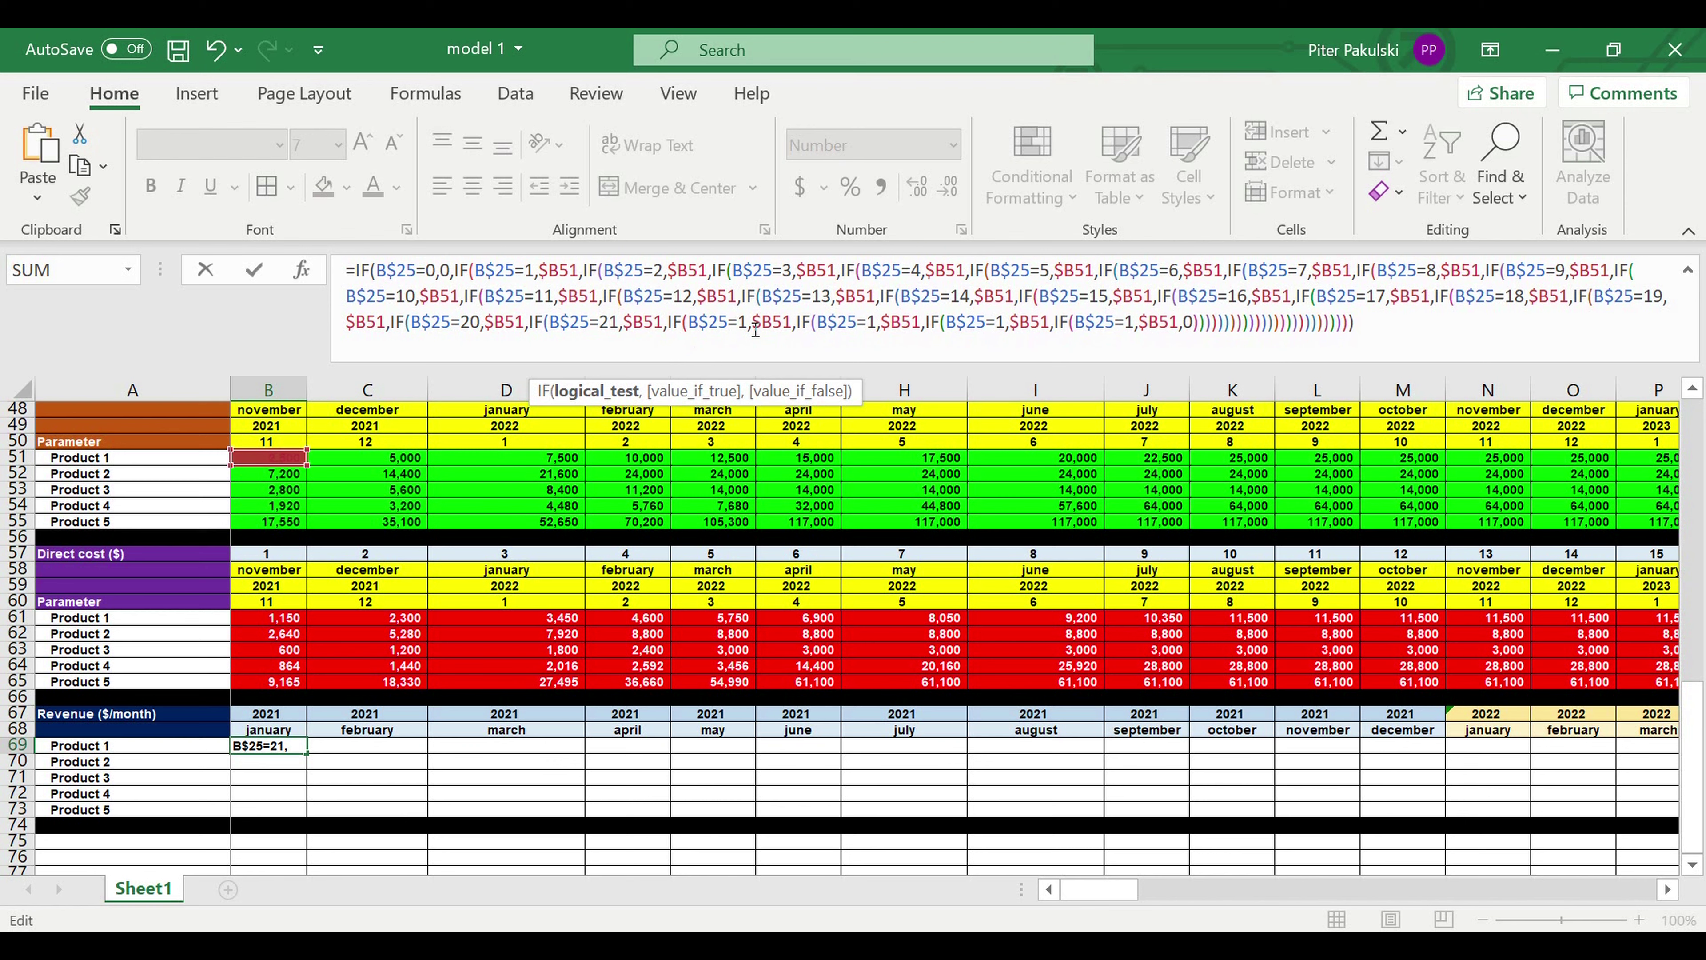
pyautogui.doubleClick(743, 323)
pyautogui.write('22')
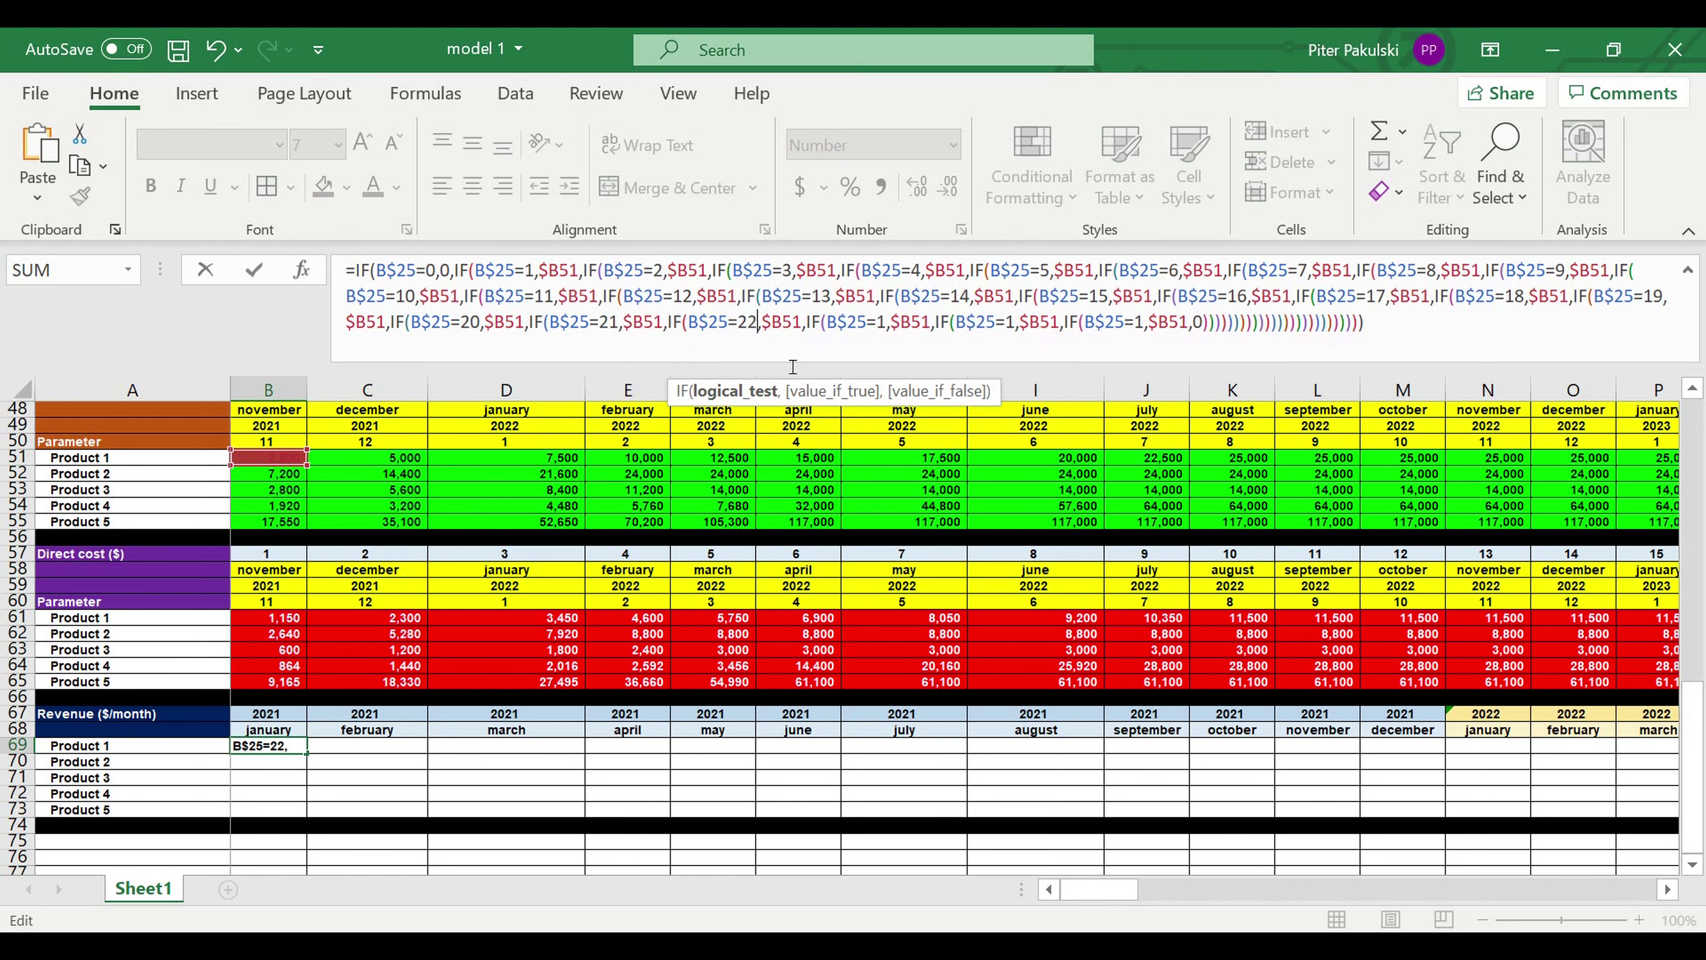
pyautogui.doubleClick(881, 323)
pyautogui.write('23')
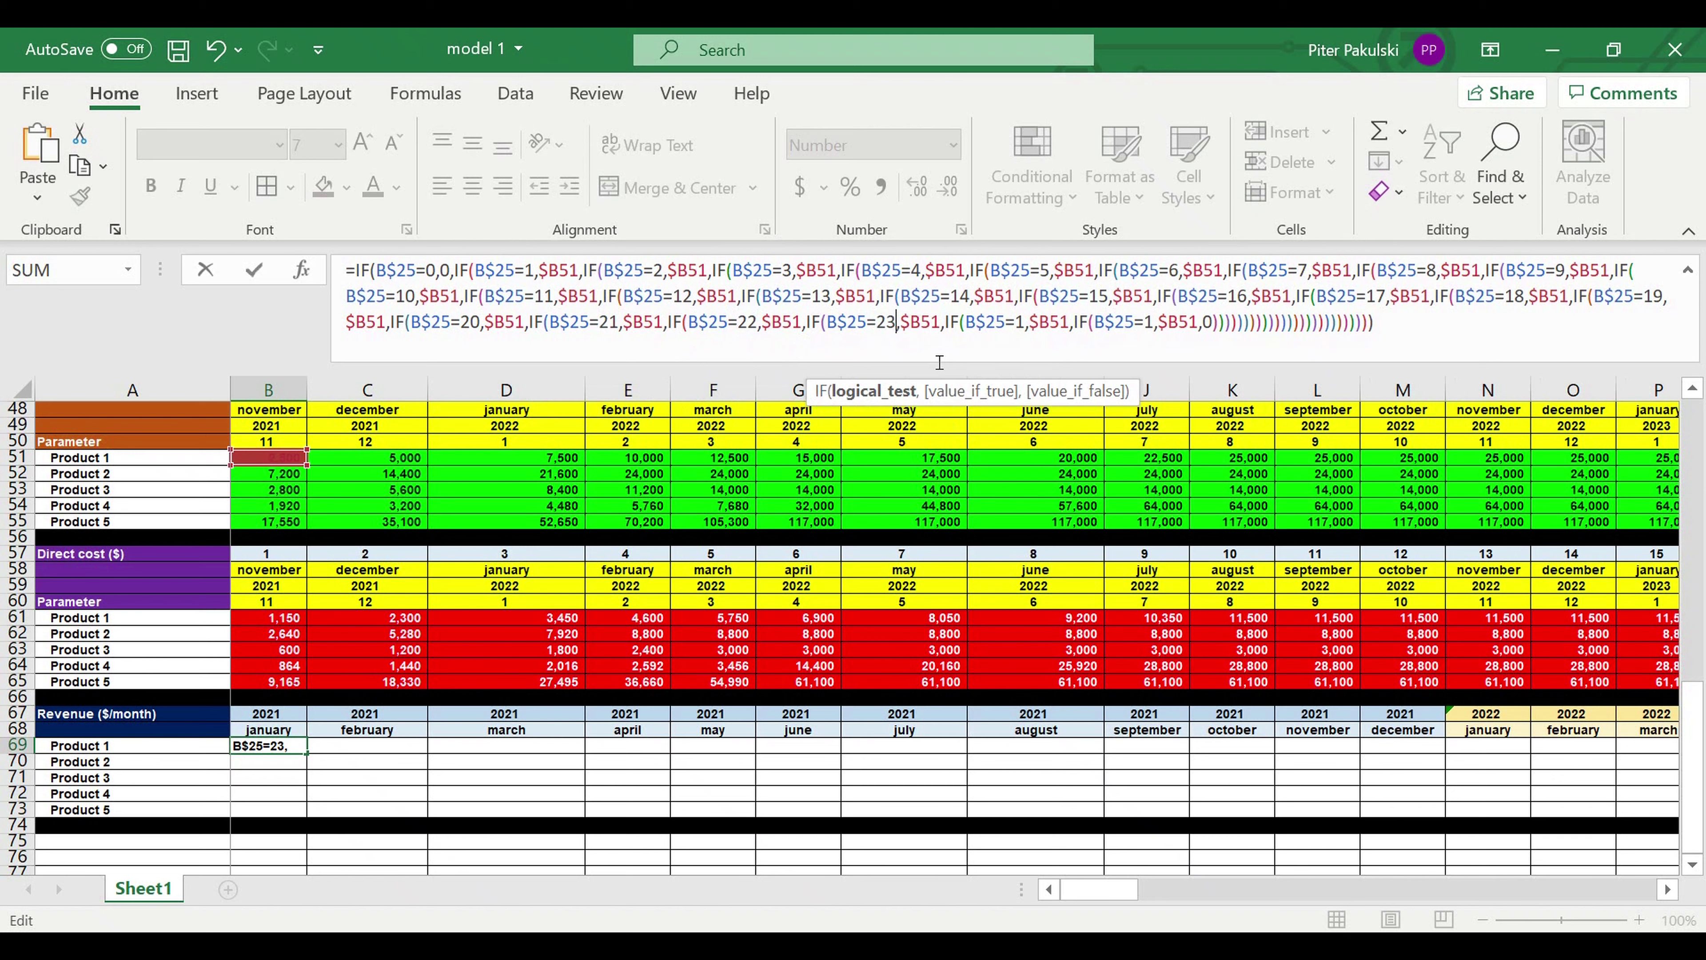
pyautogui.doubleClick(1023, 324)
pyautogui.write('24')
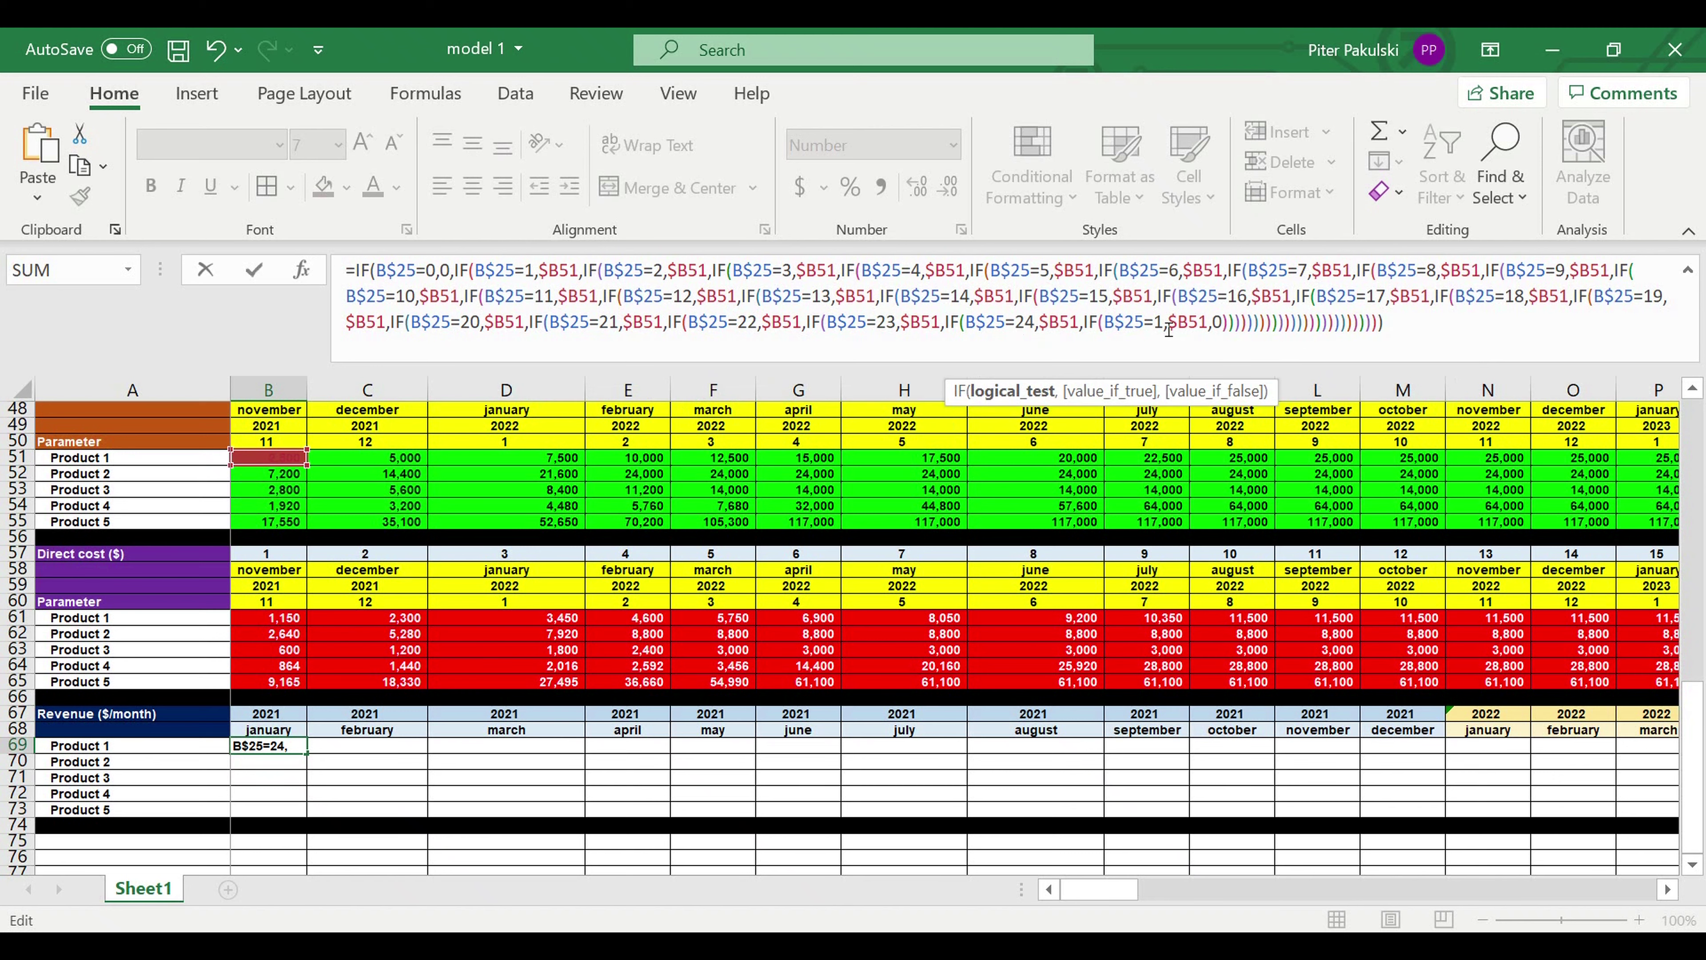
pyautogui.moveTo(1163, 323); pyautogui.dragTo(1144, 323)
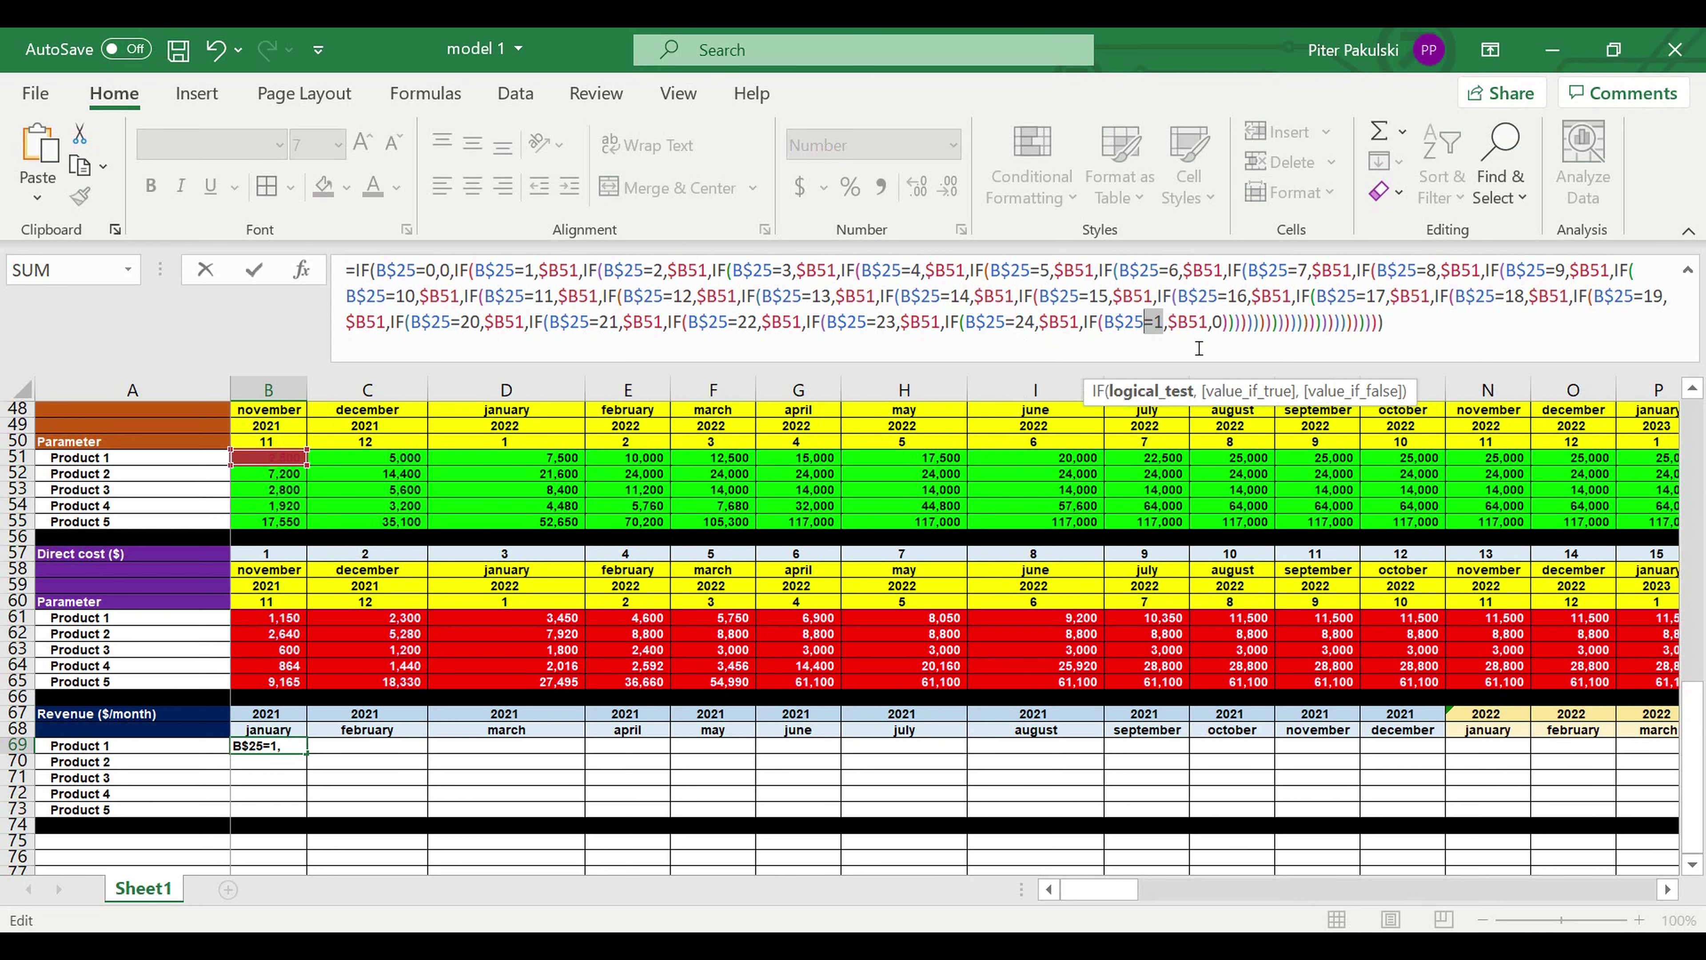
pyautogui.write('.')
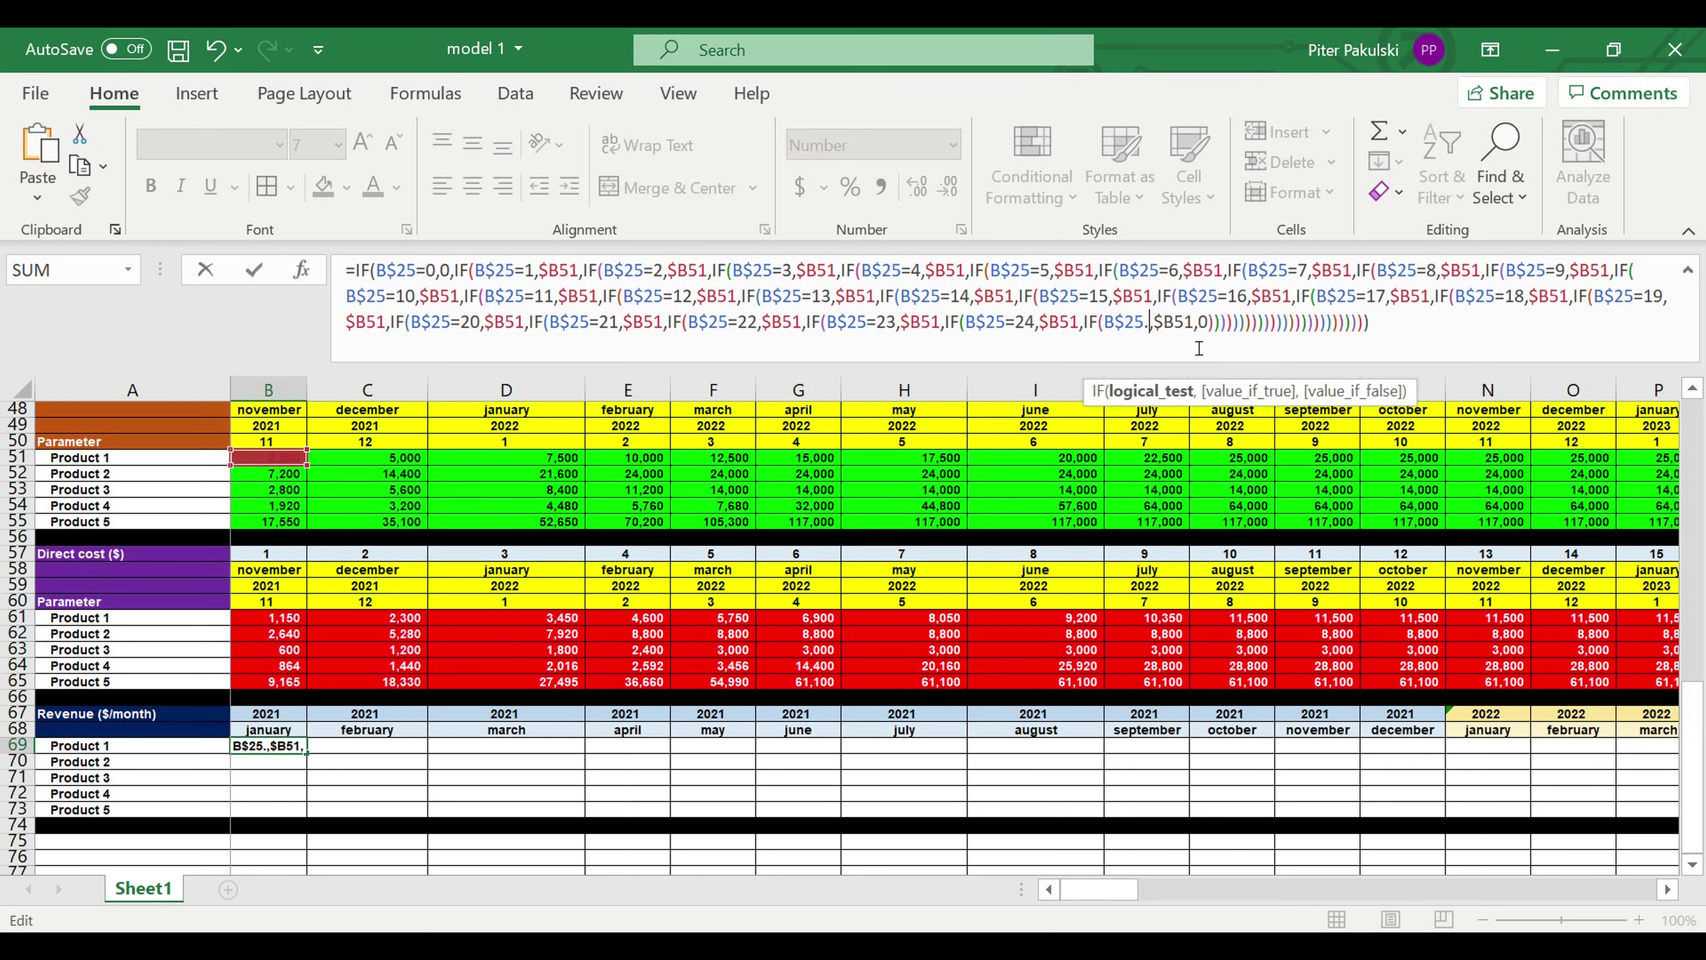
pyautogui.press('BackSpace')
pyautogui.write('>24')
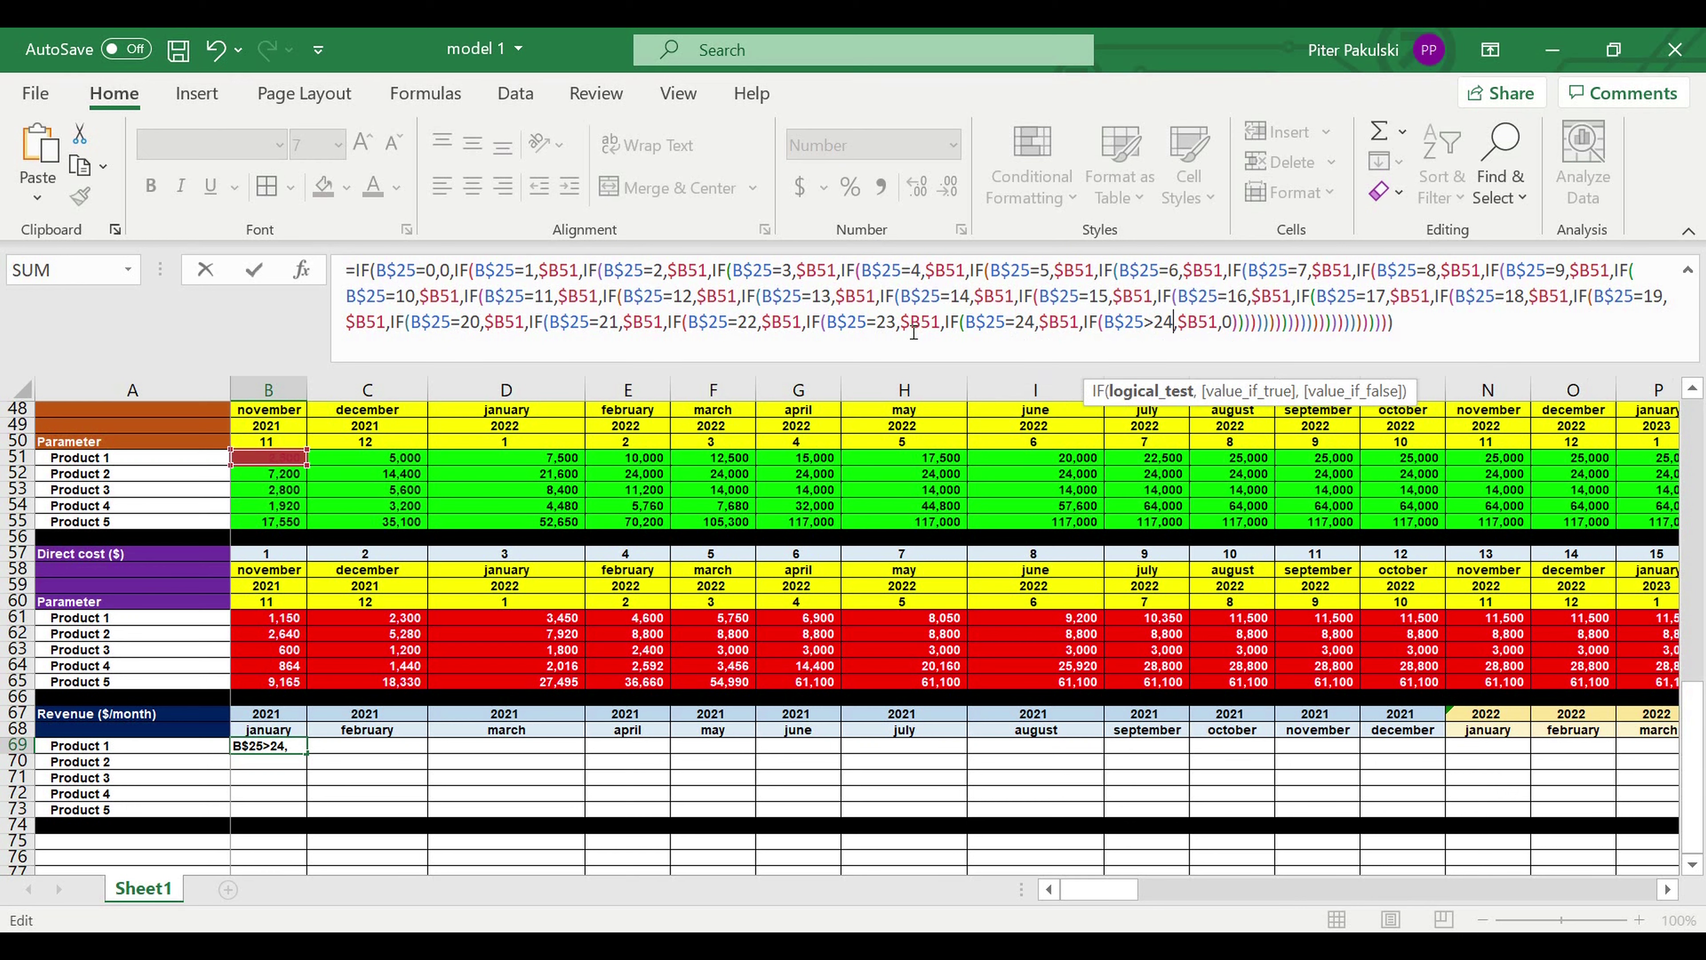
pyautogui.click(539, 272)
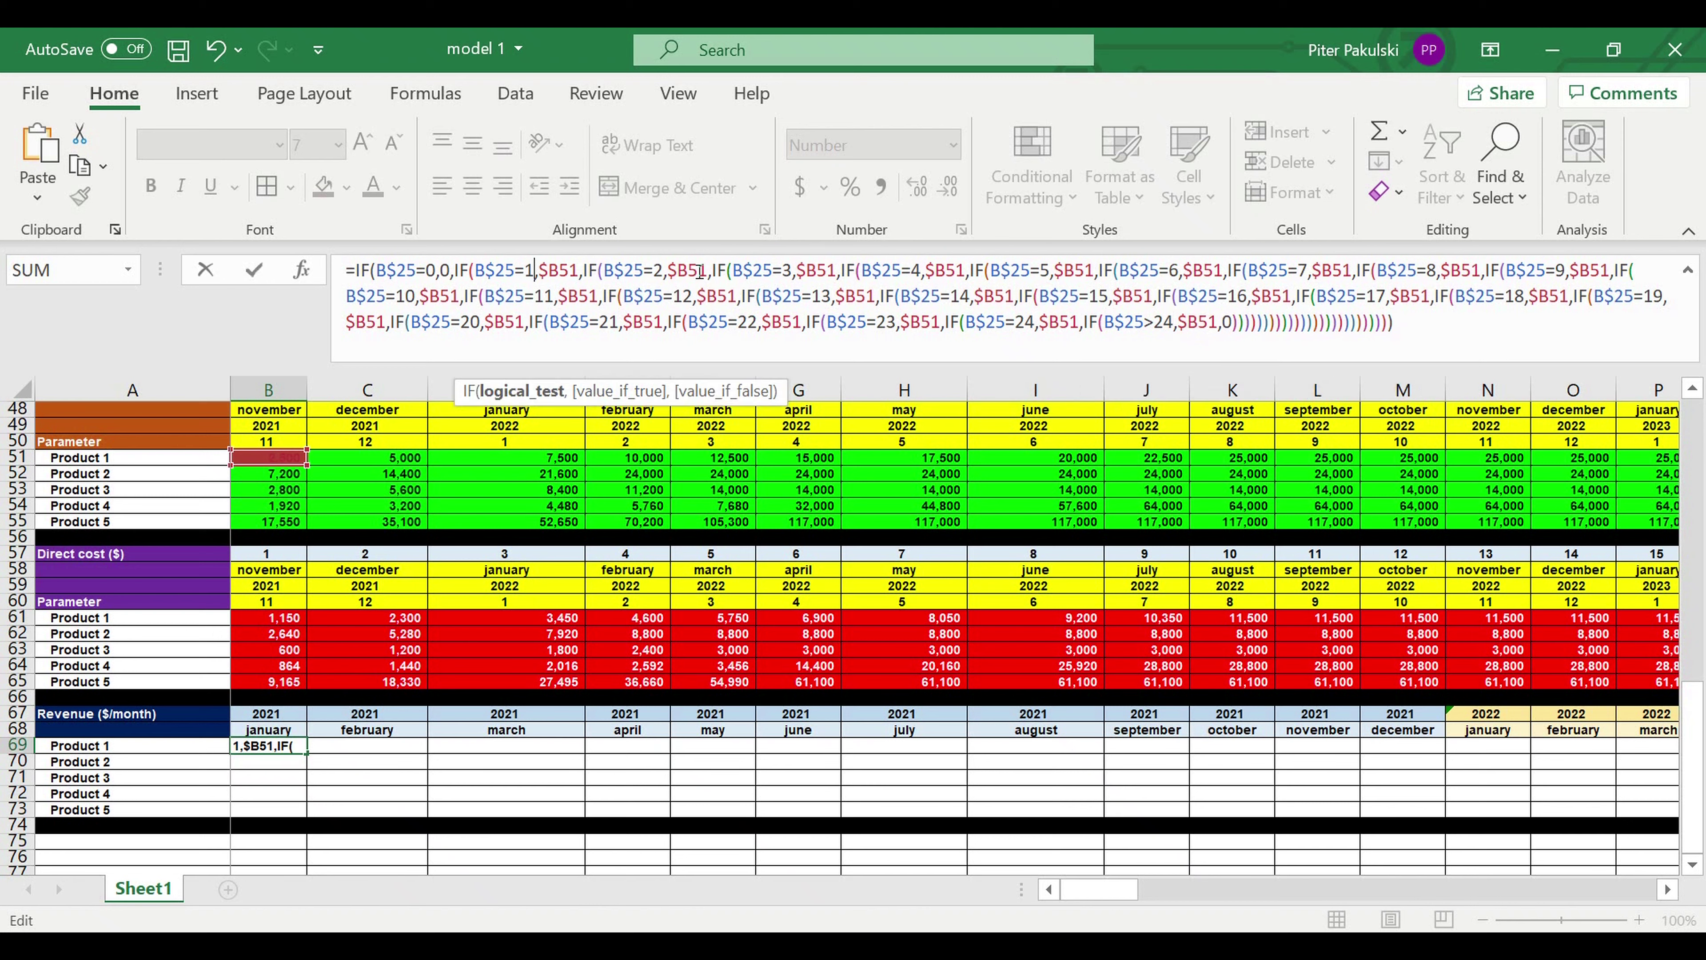
pyautogui.click(682, 272)
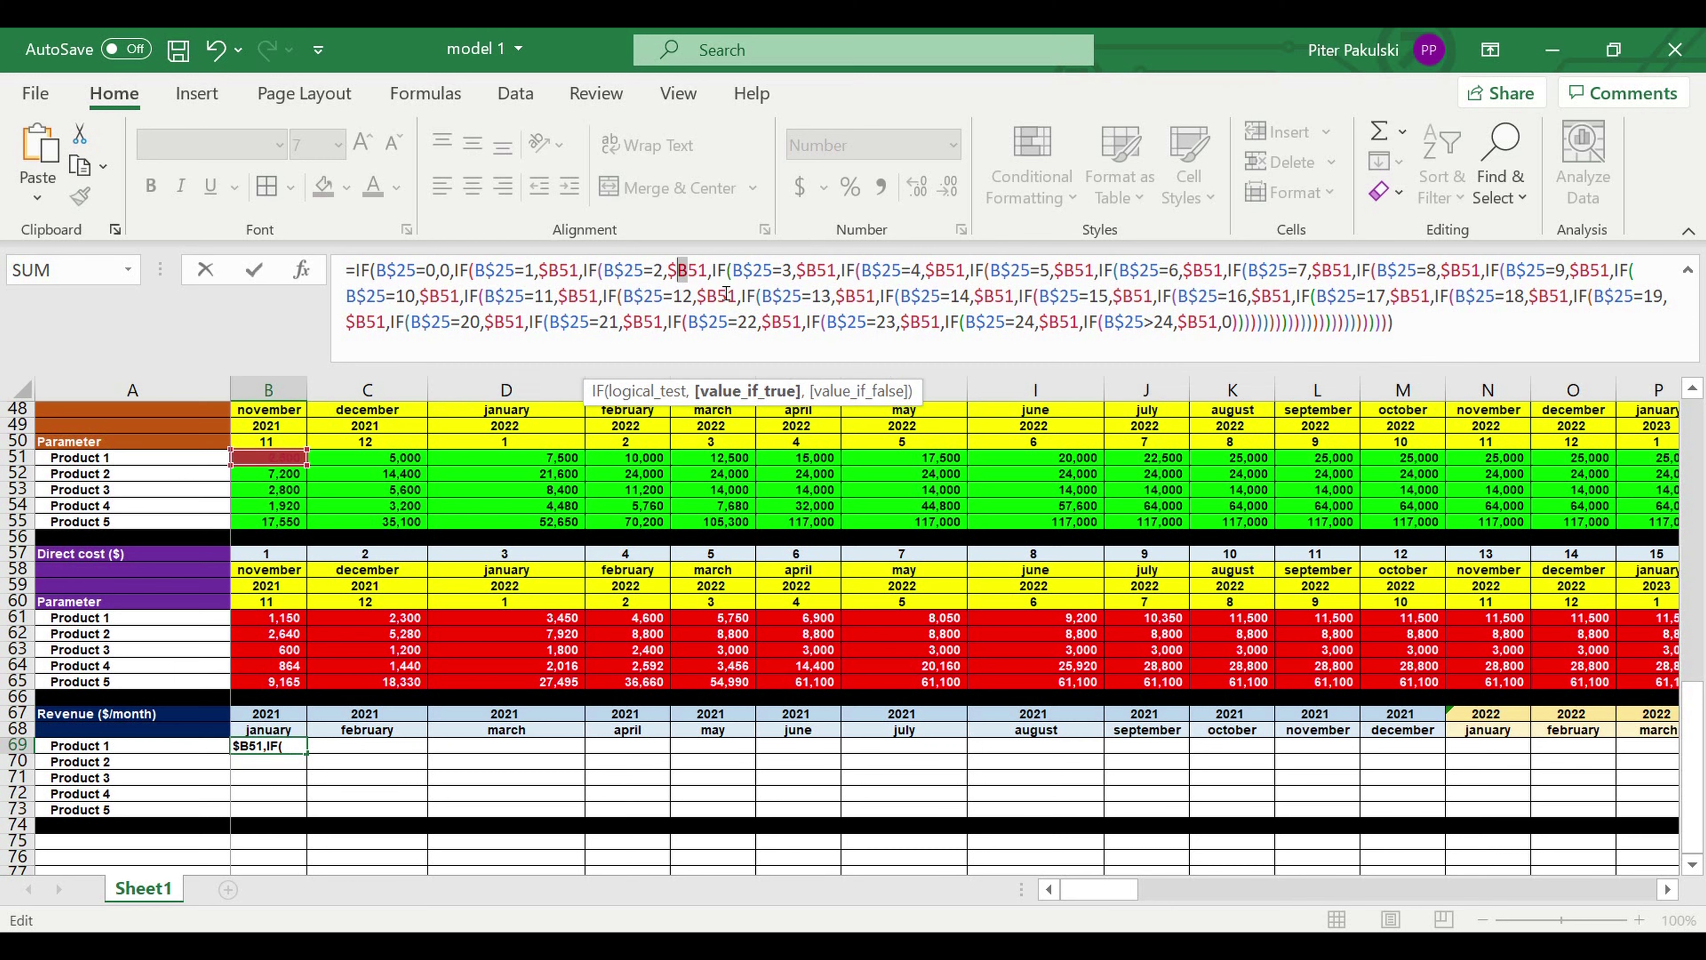
# Point the month 2–9 references of B69's formula at columns C through J of row 51
pyautogui.write('c')
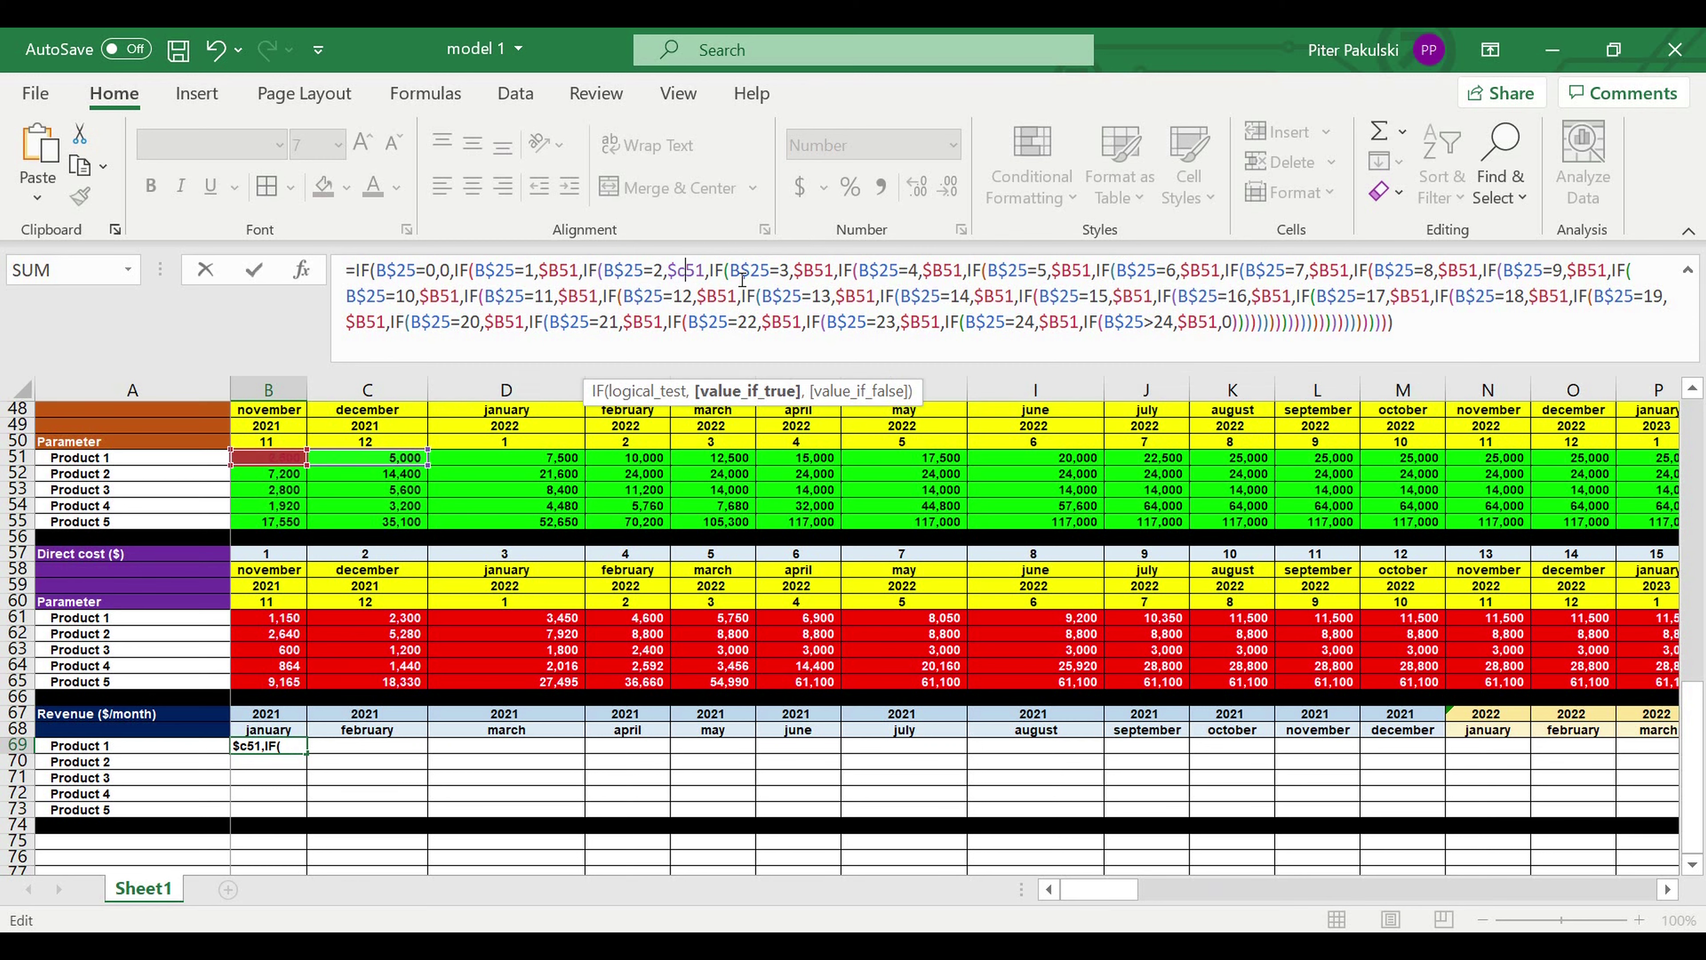
pyautogui.moveTo(806, 271); pyautogui.dragTo(815, 273)
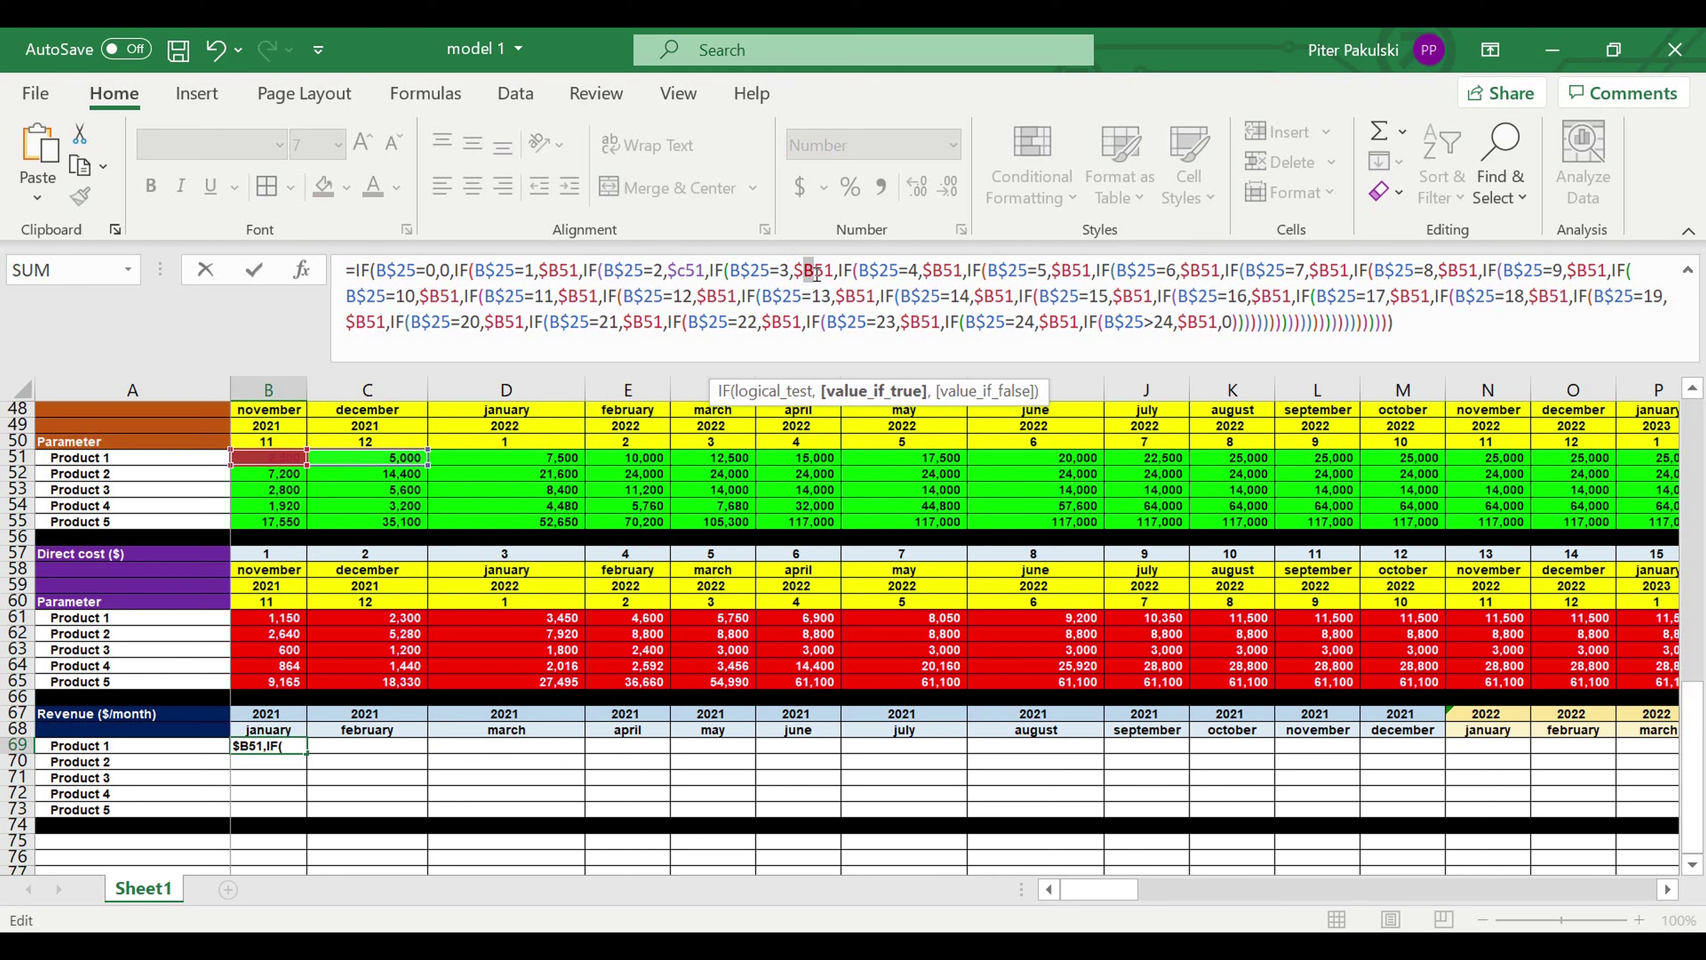
pyautogui.write('d')
pyautogui.moveTo(932, 273); pyautogui.dragTo(943, 274)
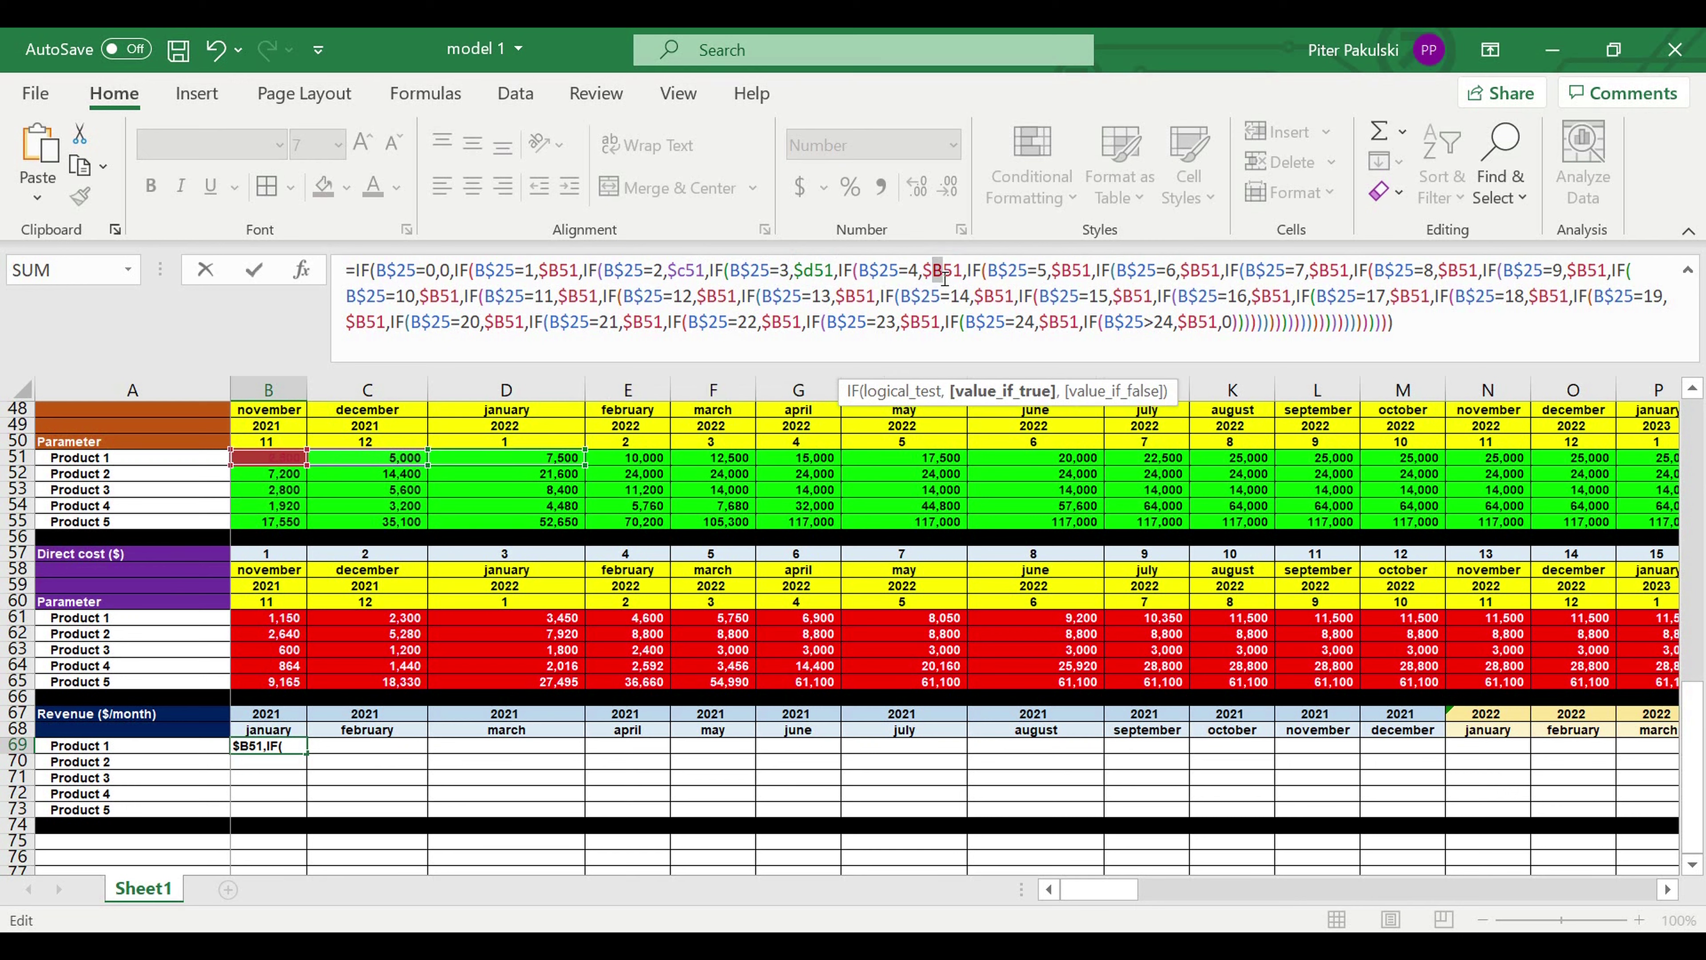
pyautogui.write('e')
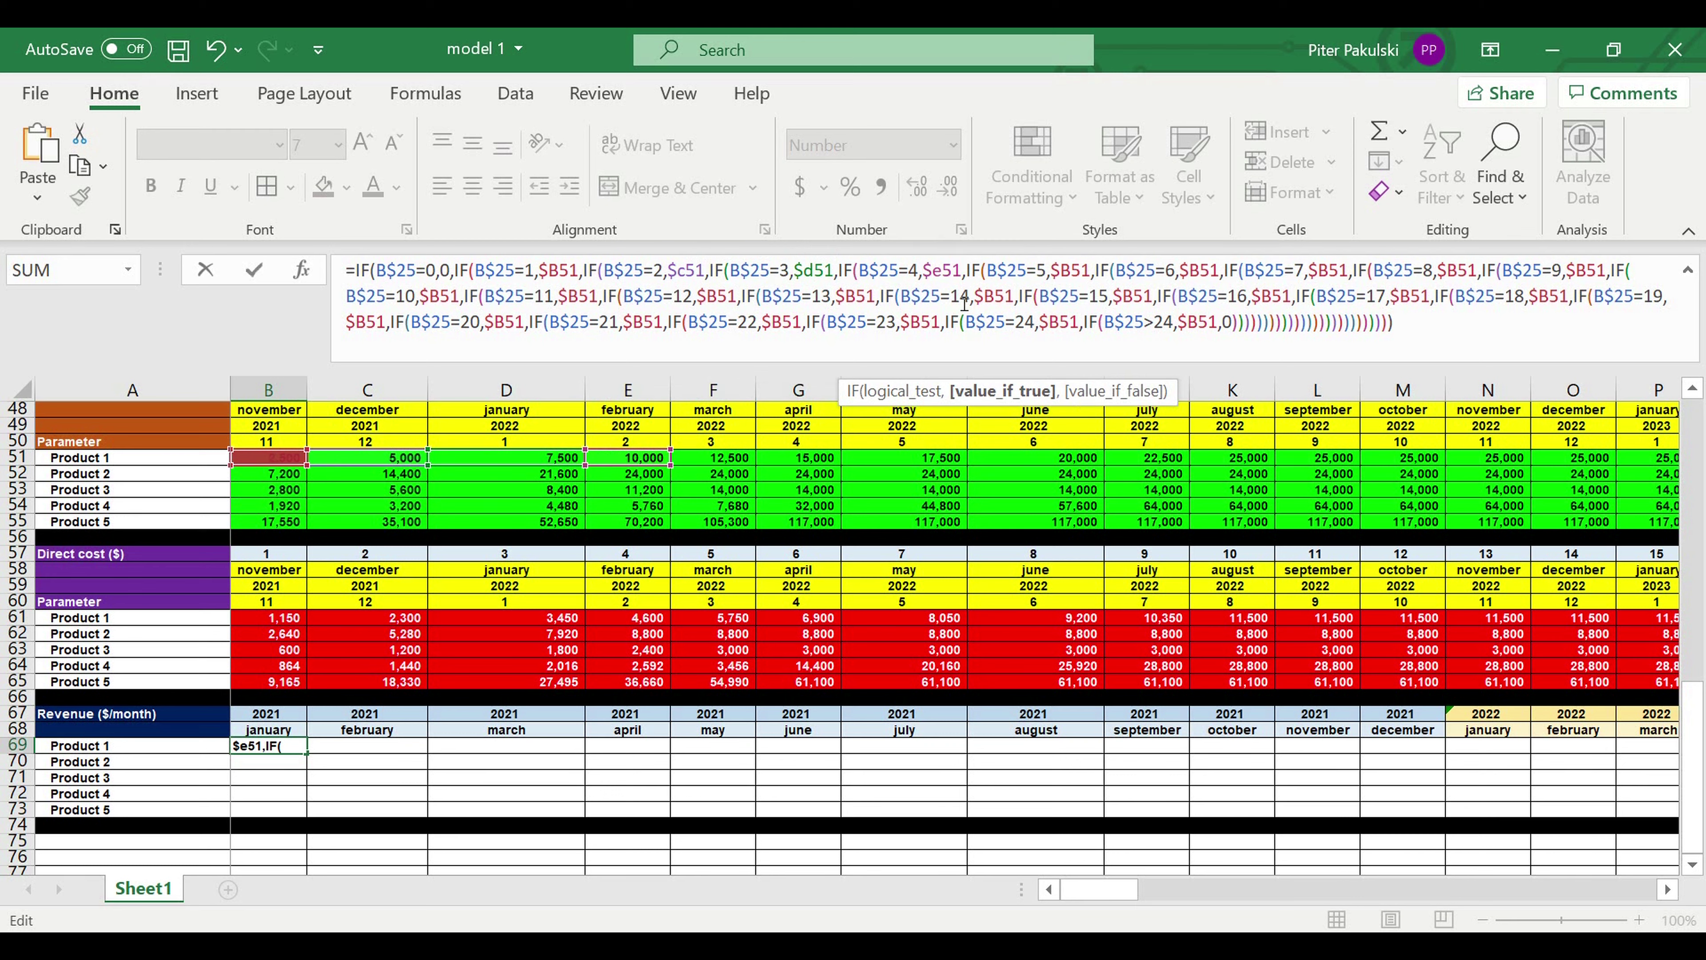
pyautogui.moveTo(1061, 273); pyautogui.dragTo(1073, 274)
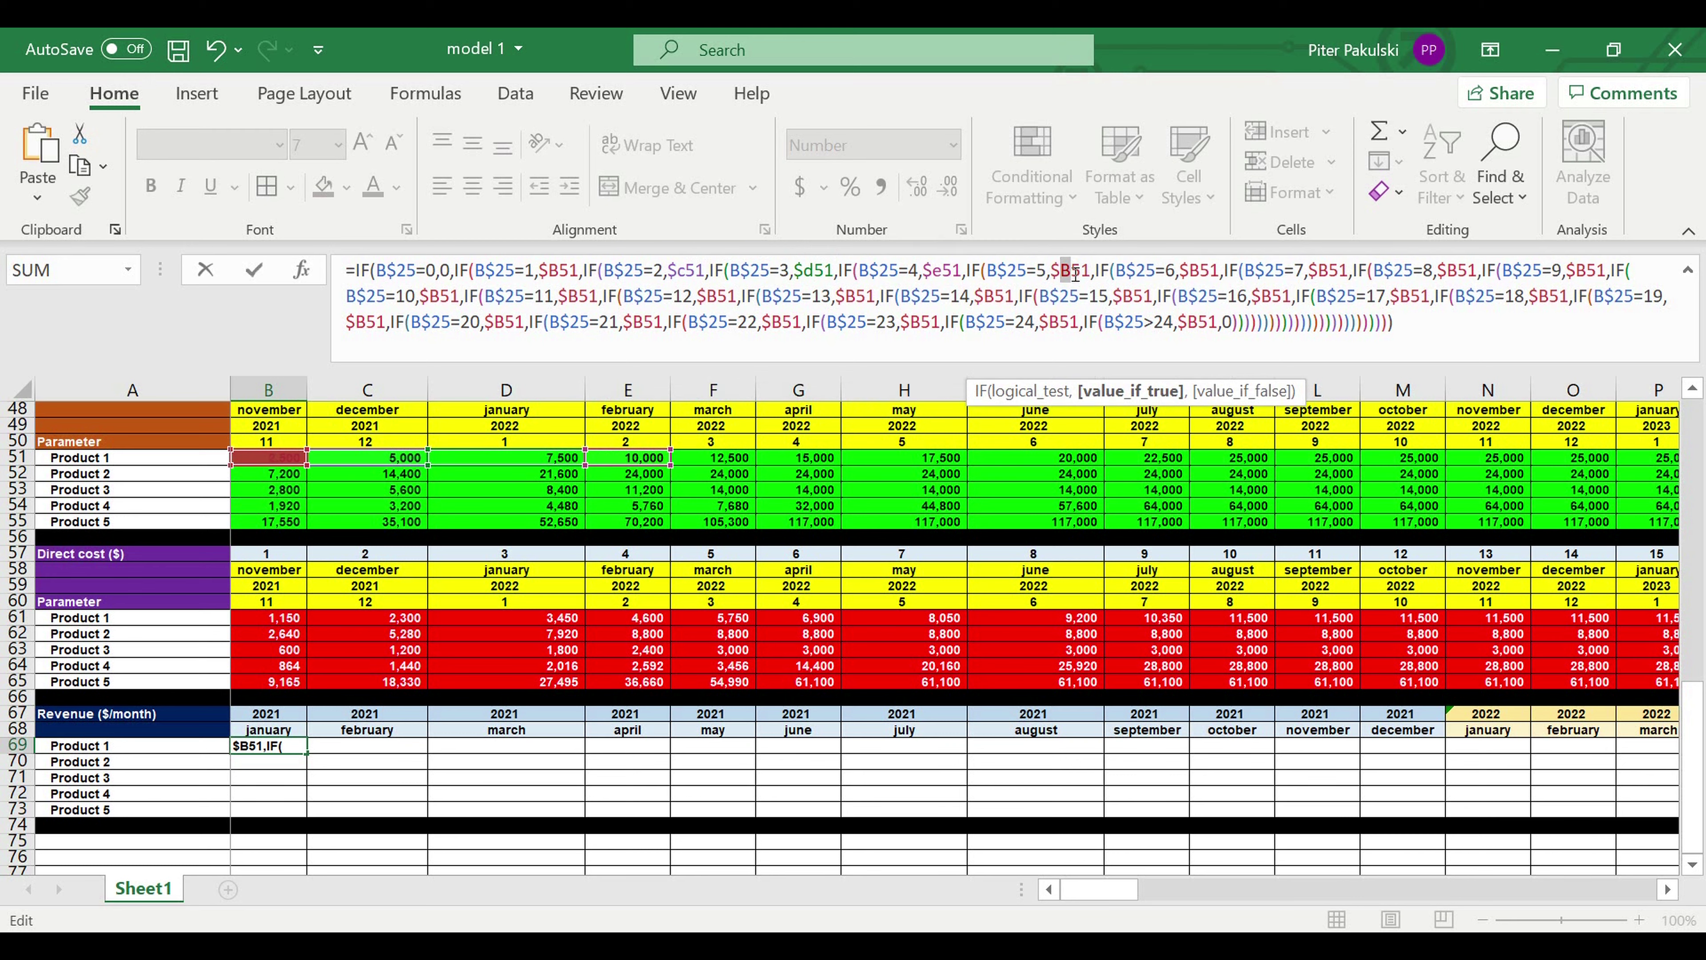
pyautogui.write('f')
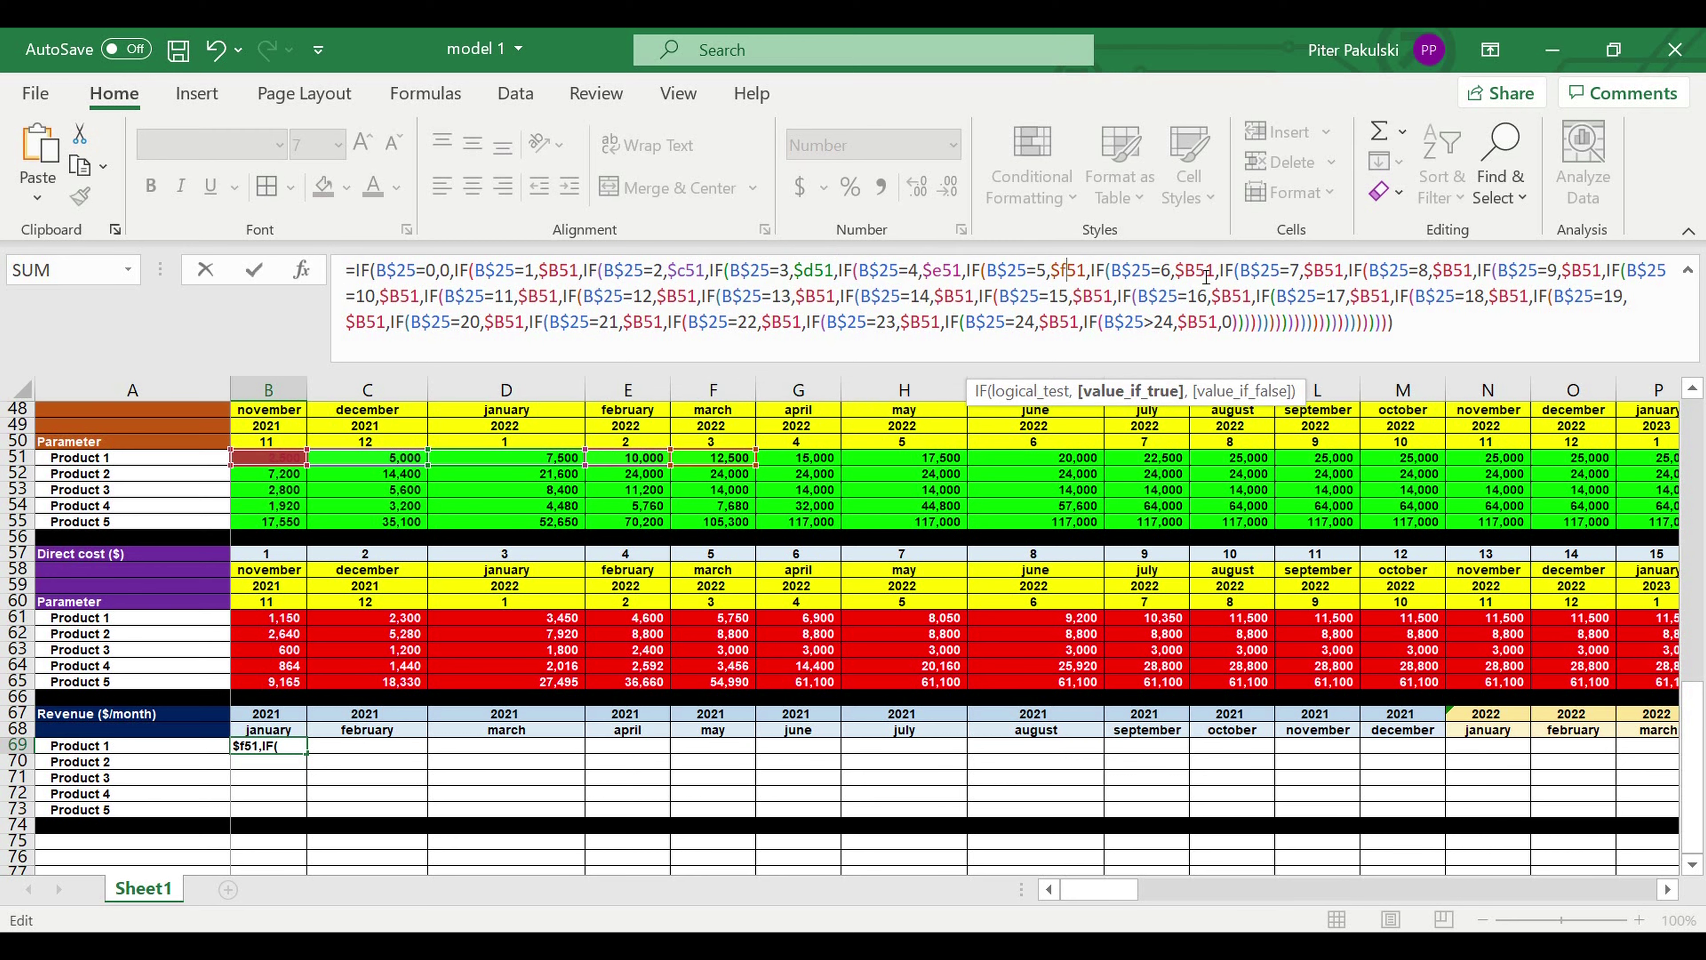
pyautogui.moveTo(1205, 277); pyautogui.dragTo(1193, 276)
pyautogui.write('g')
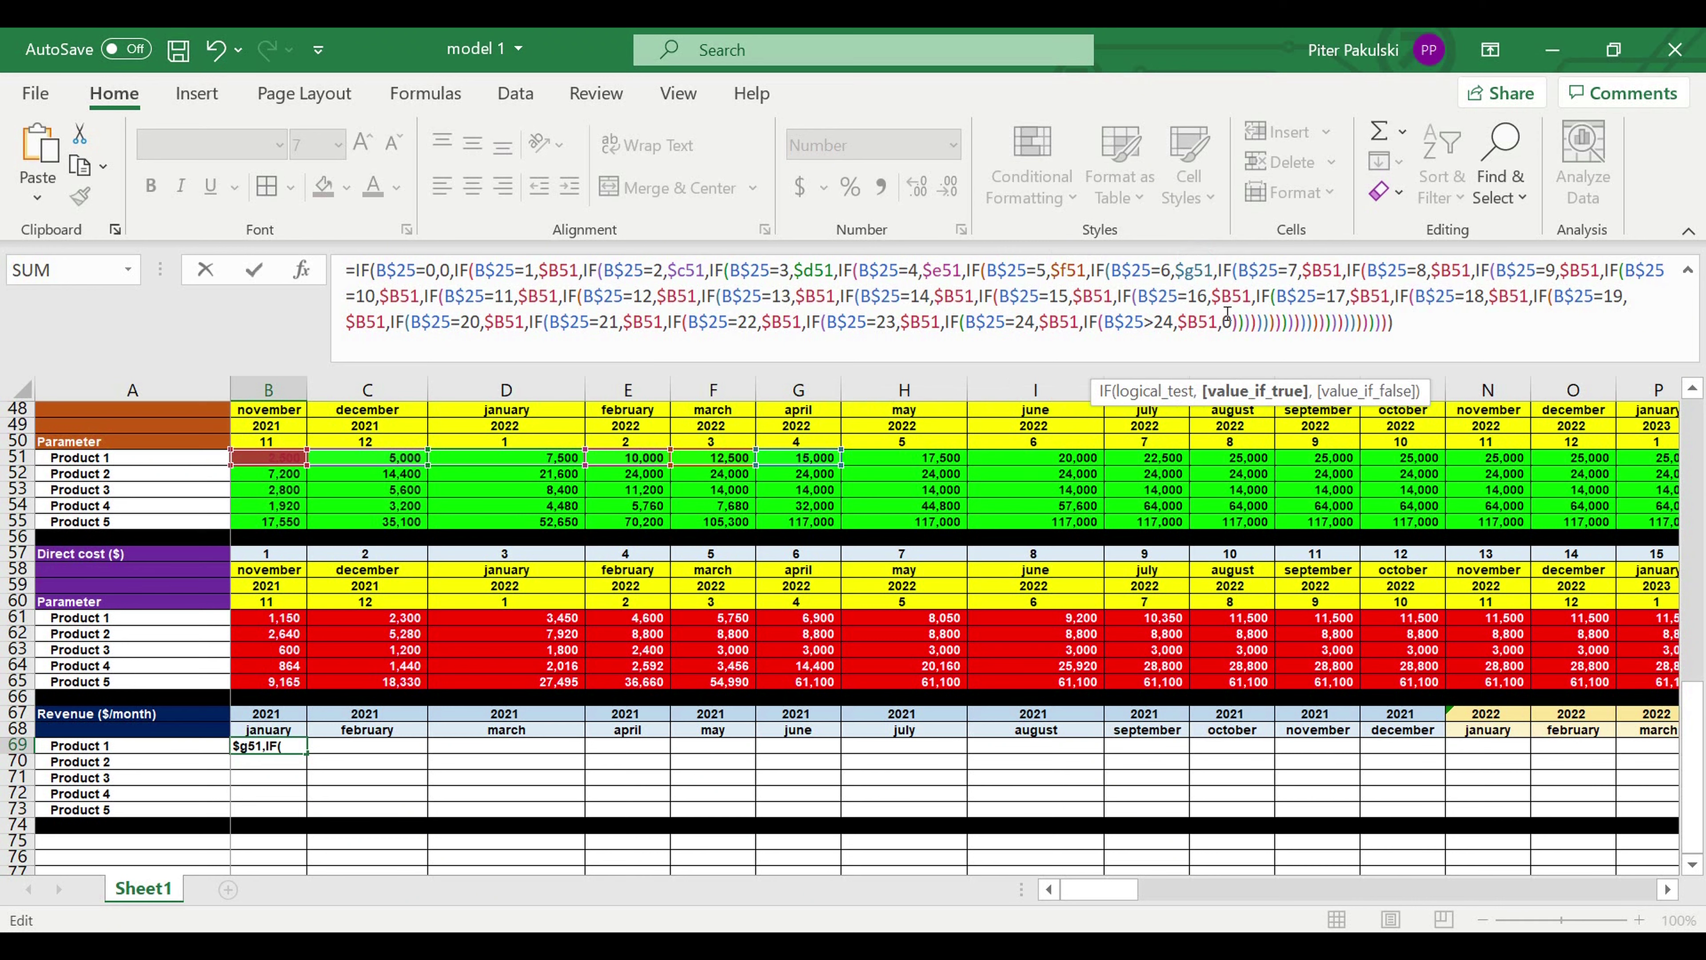
pyautogui.click(1326, 272)
pyautogui.press('BackSpace')
pyautogui.write('h')
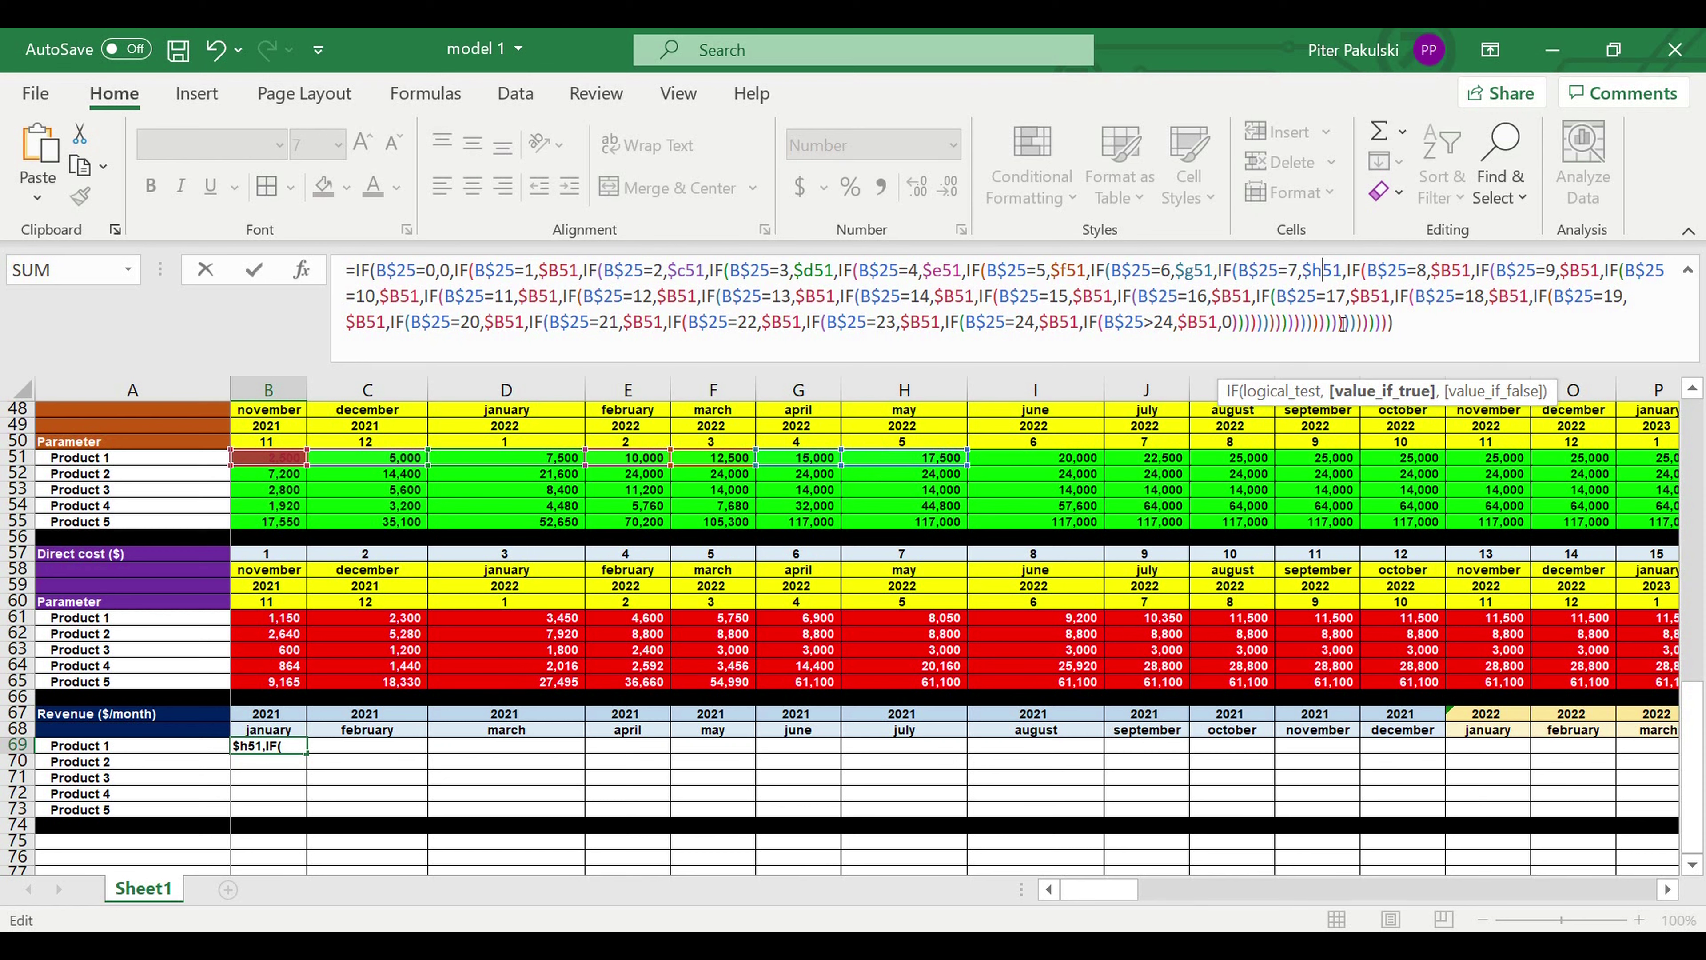
pyautogui.click(1454, 276)
pyautogui.write('i')
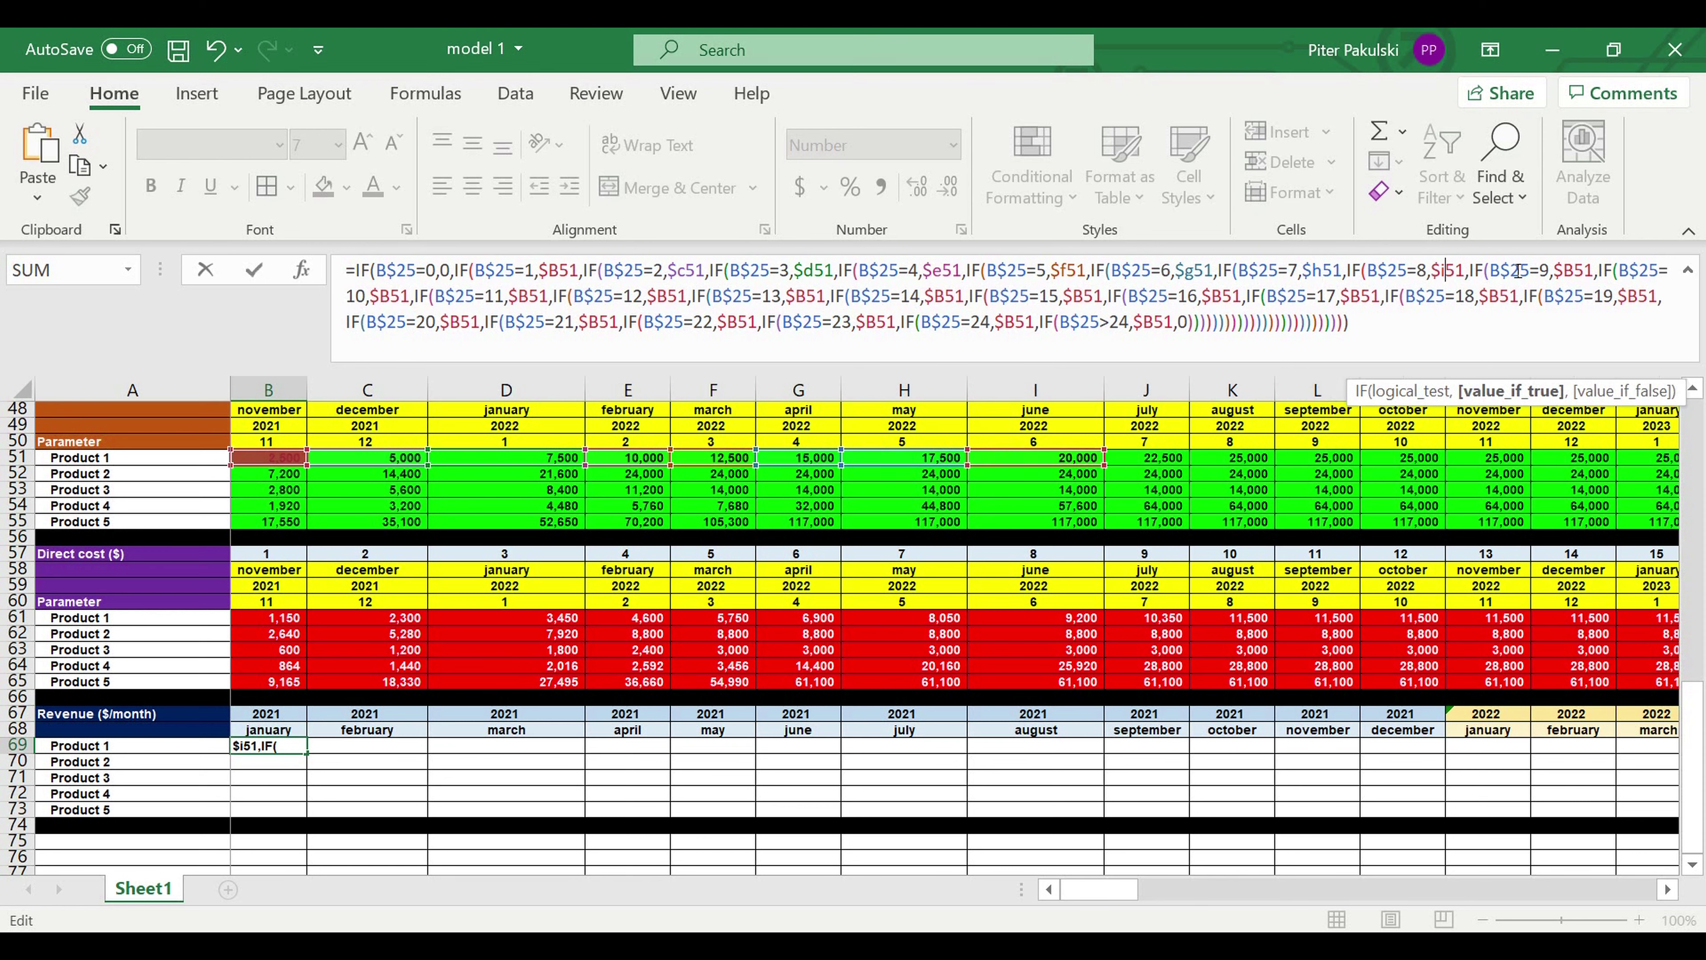
pyautogui.moveTo(1566, 277); pyautogui.dragTo(1576, 277)
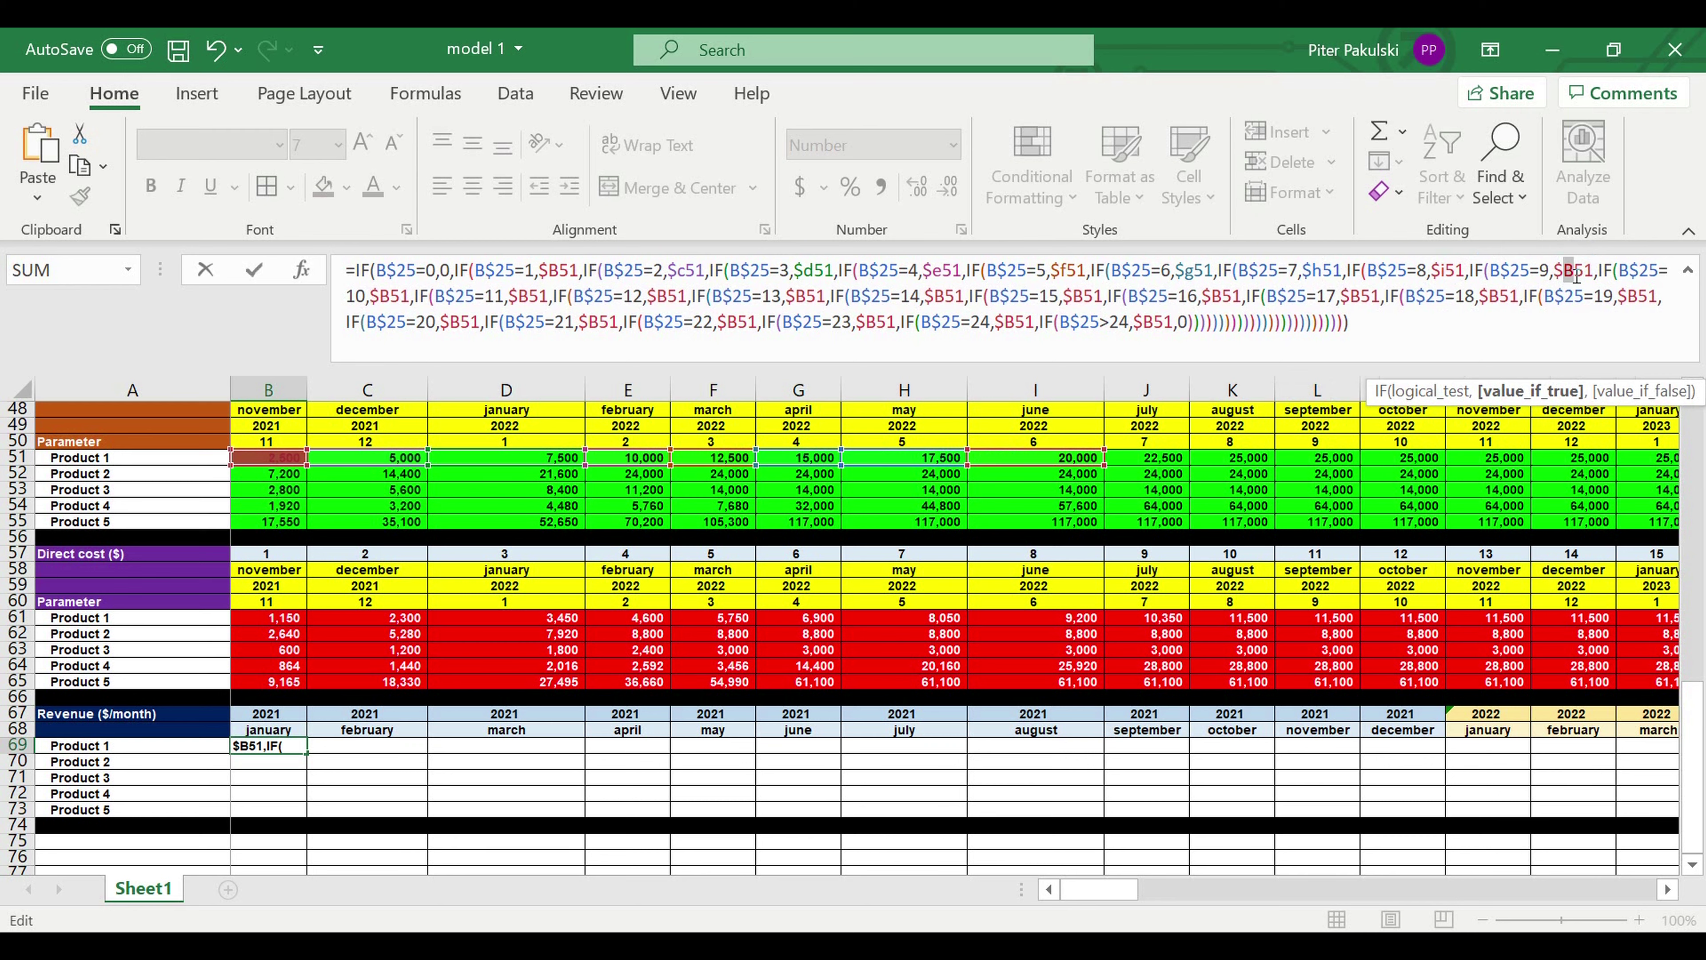
pyautogui.write('j')
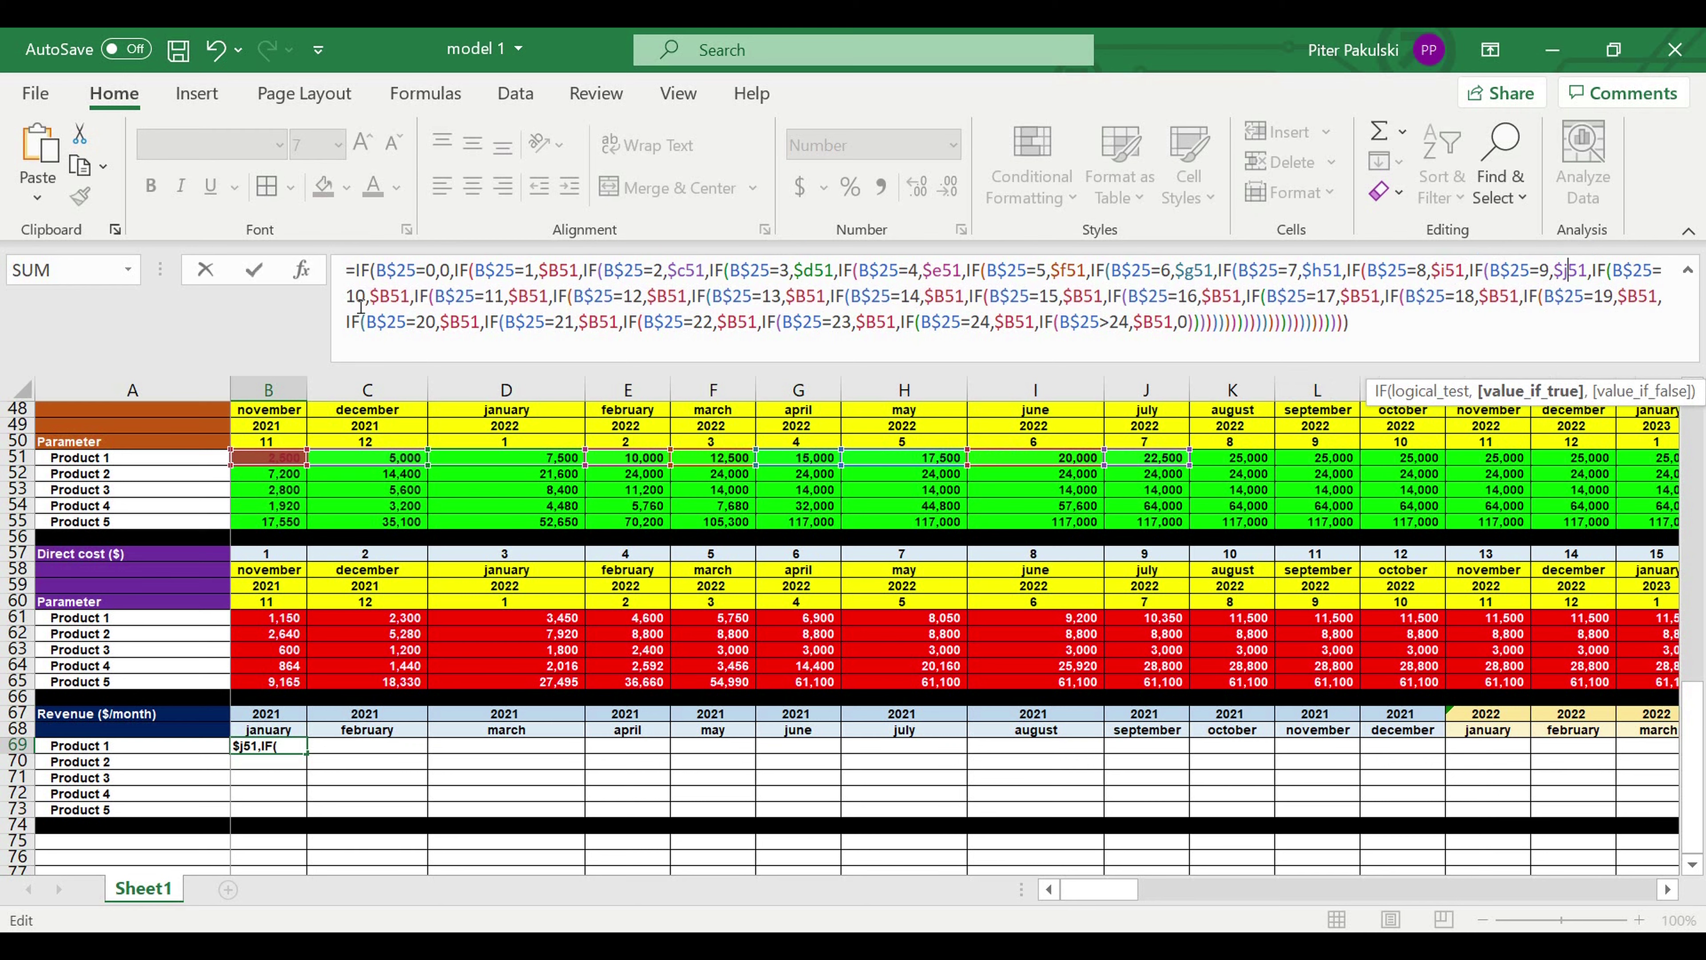
# Point the month 10–18 references at columns K through S of row 51
pyautogui.moveTo(380, 296); pyautogui.dragTo(390, 297)
pyautogui.write('k')
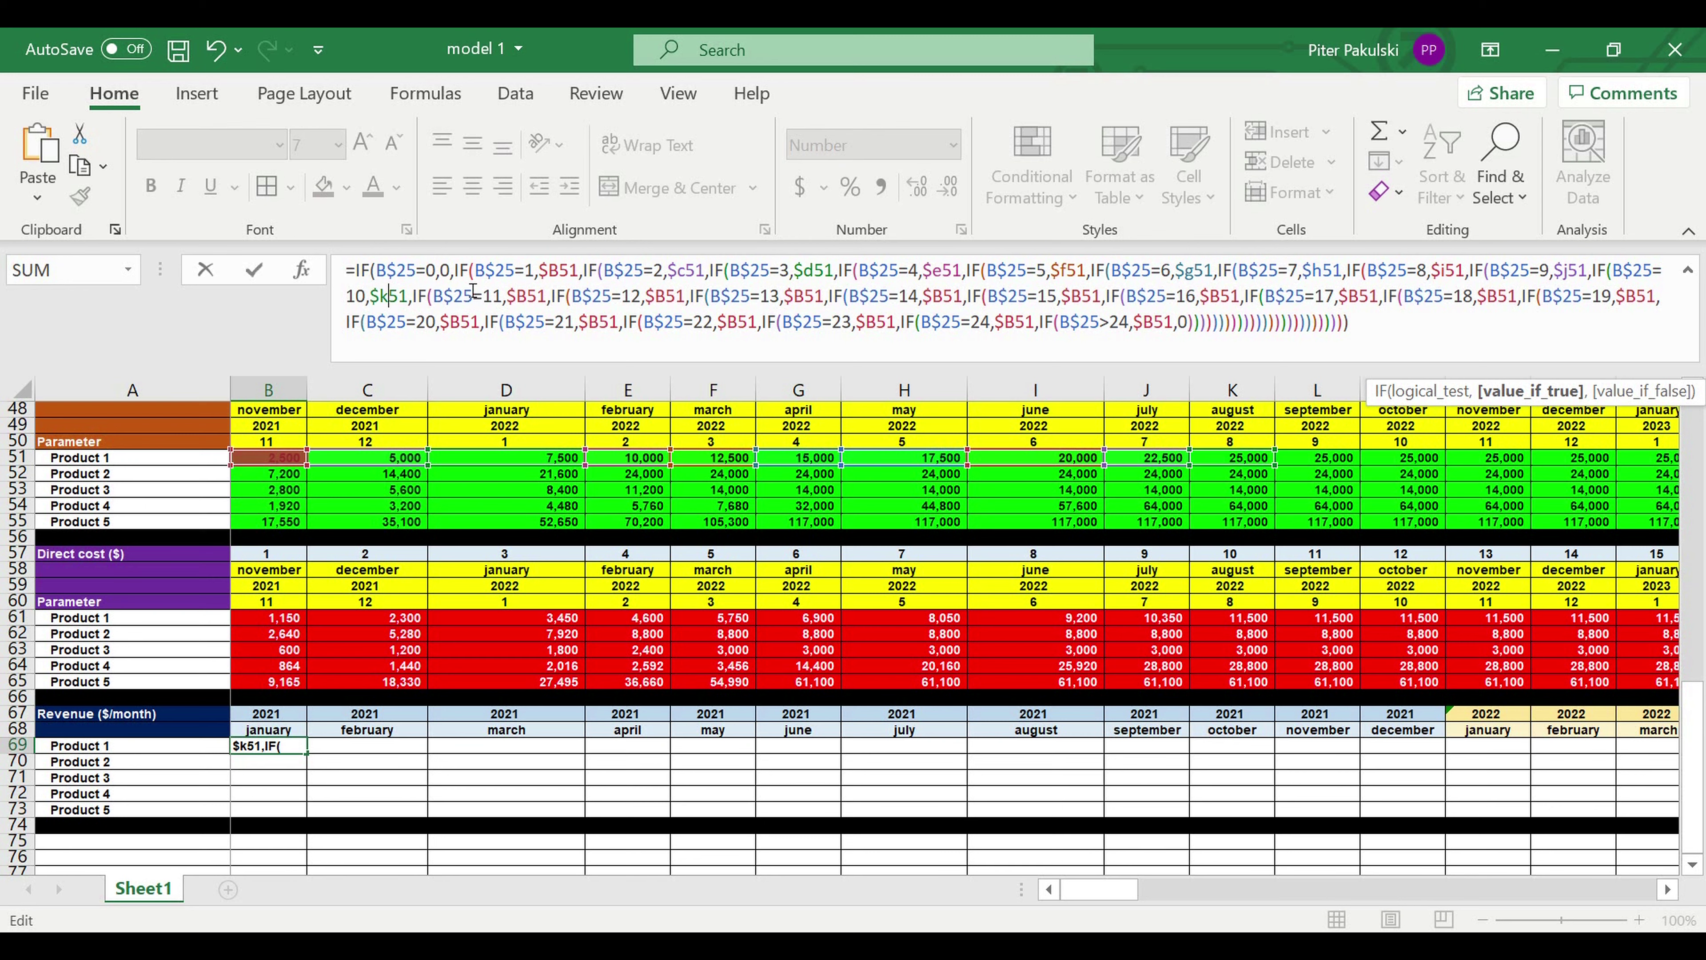
pyautogui.moveTo(517, 296); pyautogui.dragTo(531, 296)
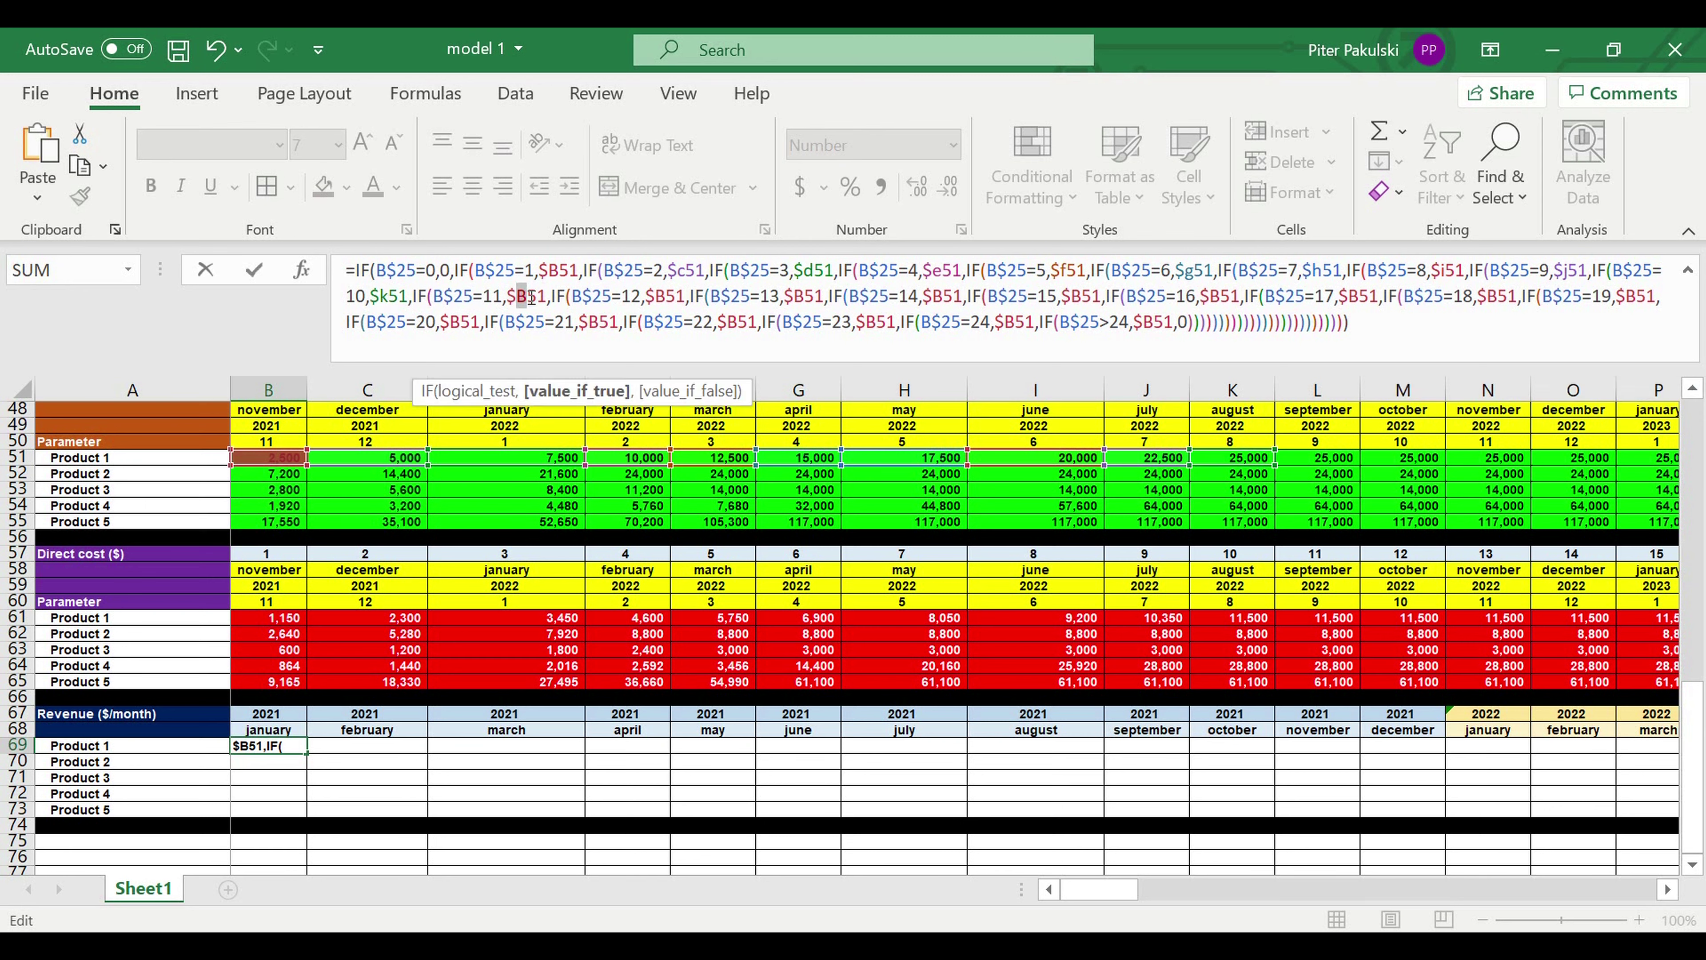
pyautogui.write('l')
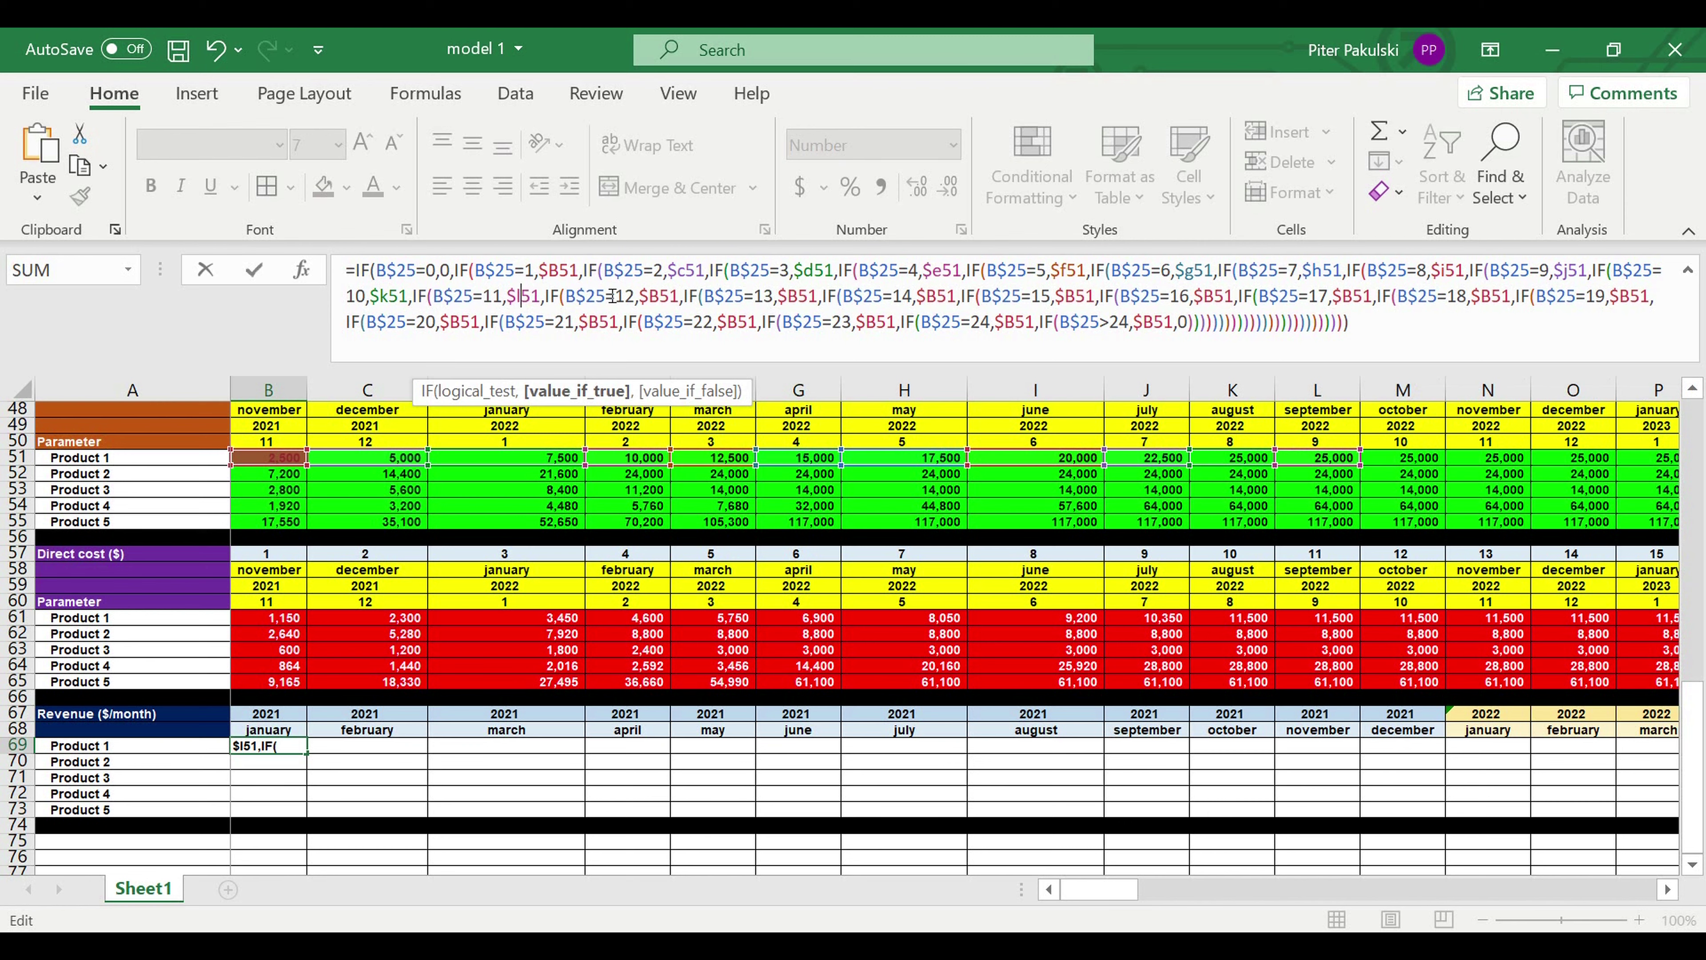
pyautogui.moveTo(646, 296); pyautogui.dragTo(661, 296)
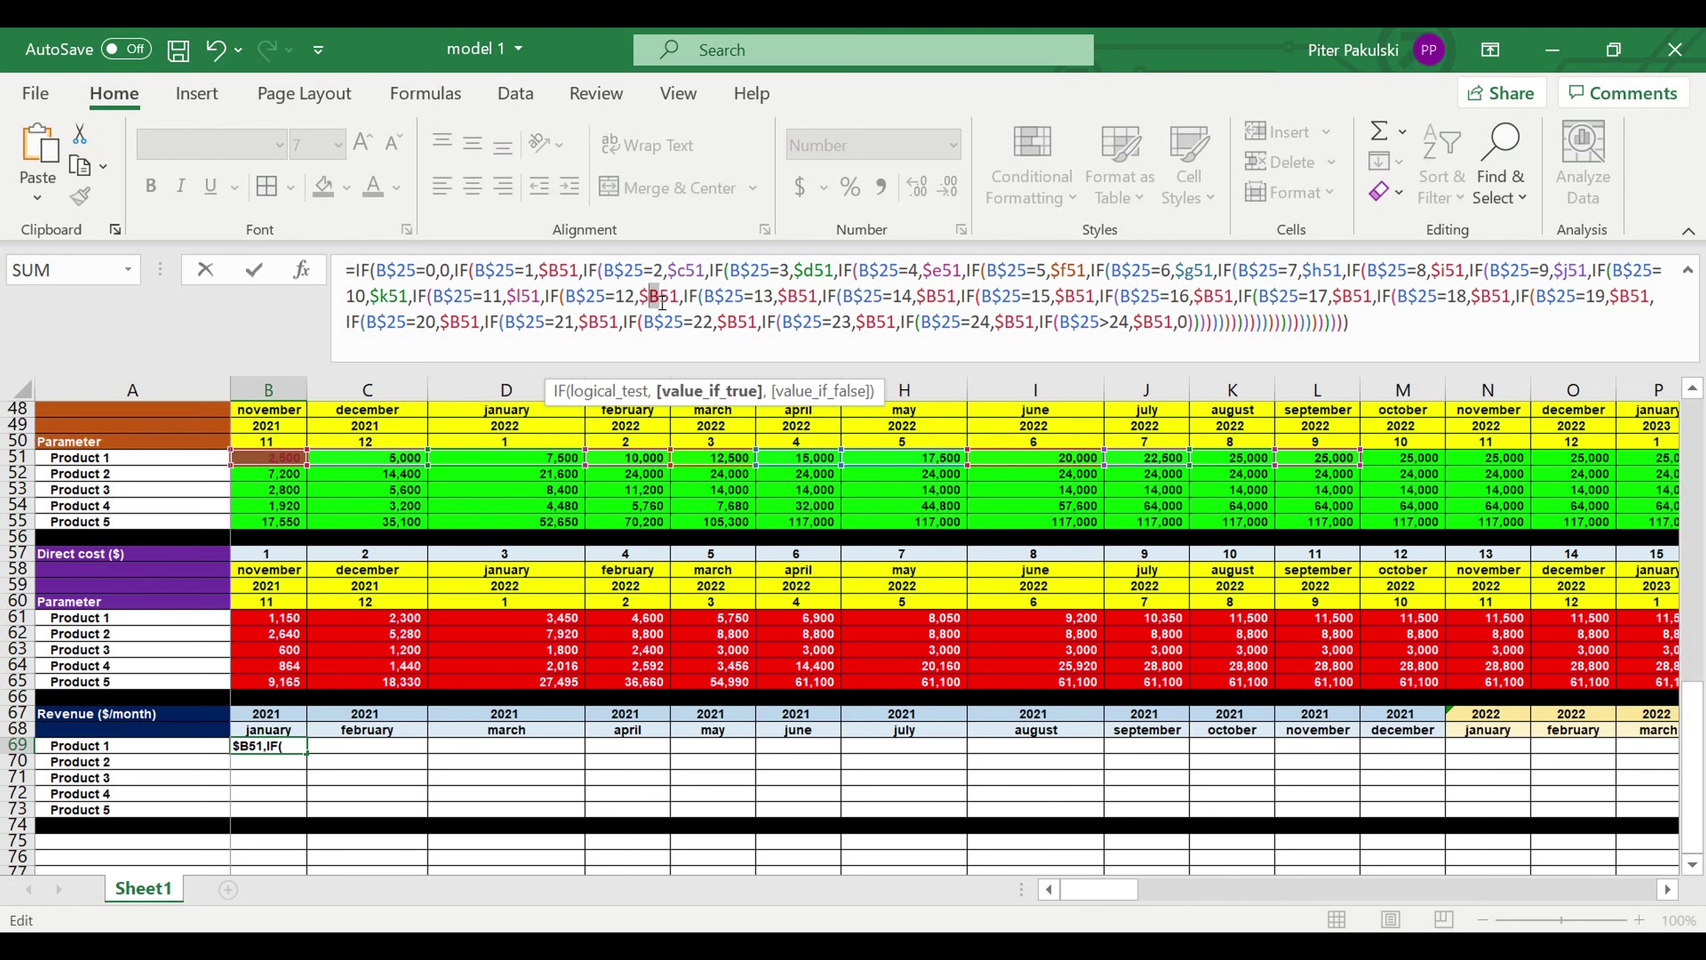
pyautogui.write('m')
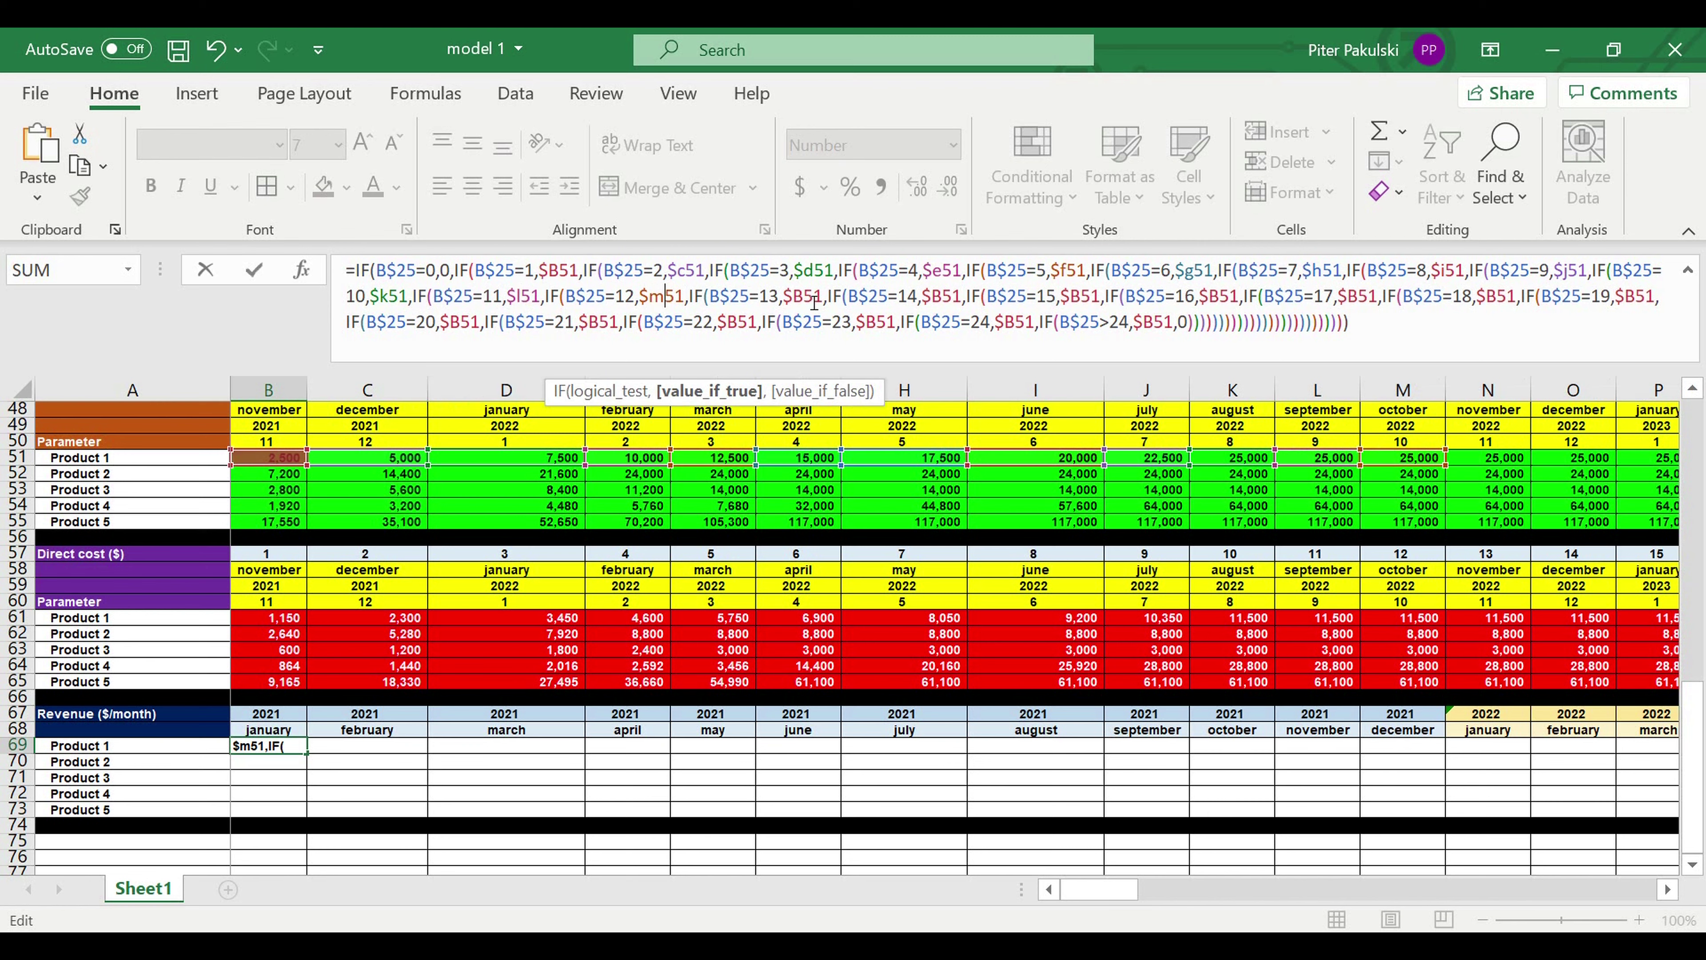
pyautogui.moveTo(793, 296); pyautogui.dragTo(804, 296)
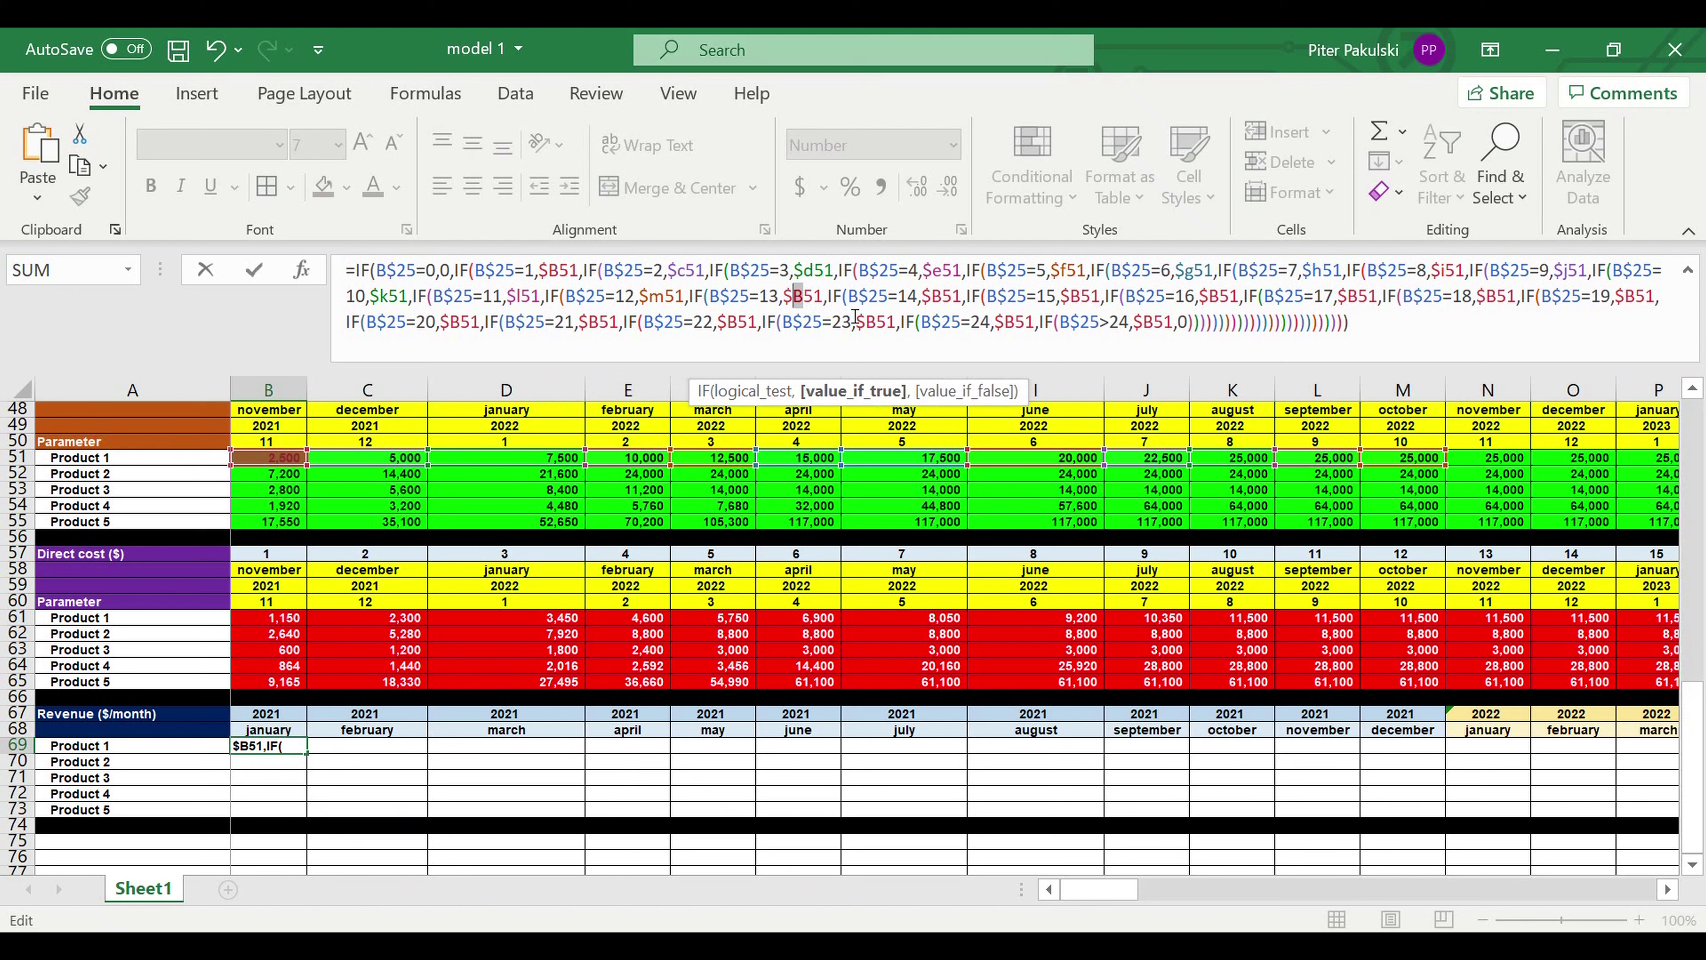
pyautogui.write('n')
pyautogui.moveTo(931, 298); pyautogui.dragTo(943, 302)
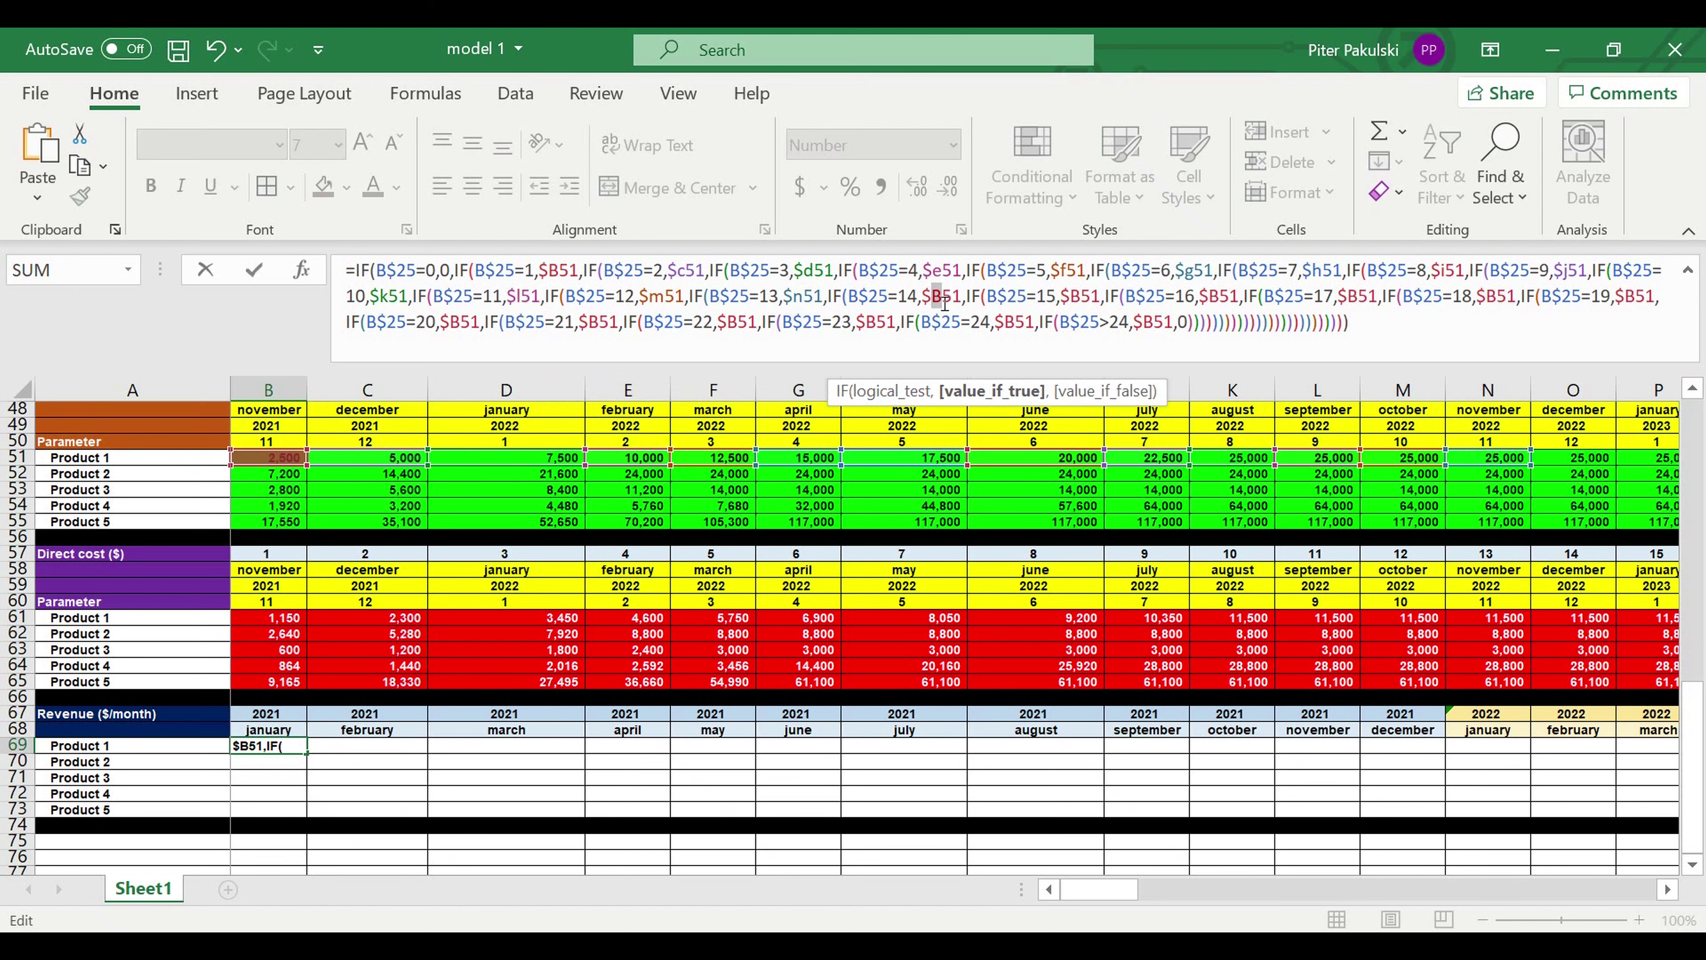
pyautogui.write('o')
pyautogui.moveTo(1069, 299); pyautogui.dragTo(1083, 303)
pyautogui.write('p')
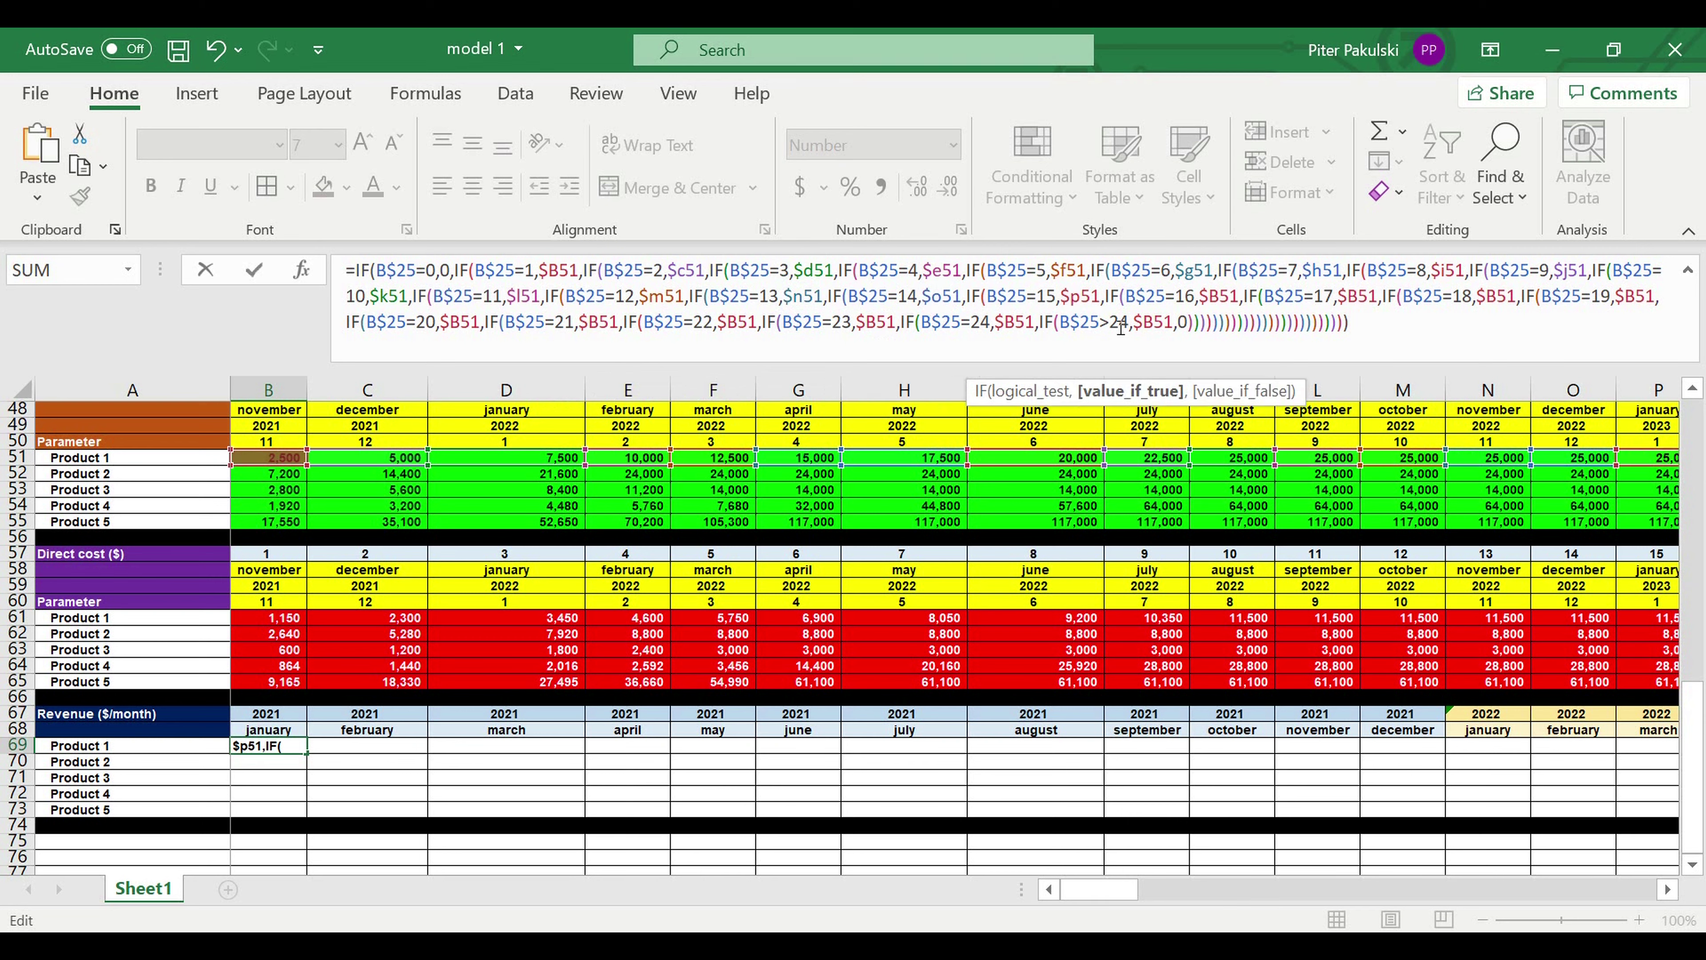
pyautogui.moveTo(1208, 302); pyautogui.dragTo(1220, 304)
pyautogui.write('q')
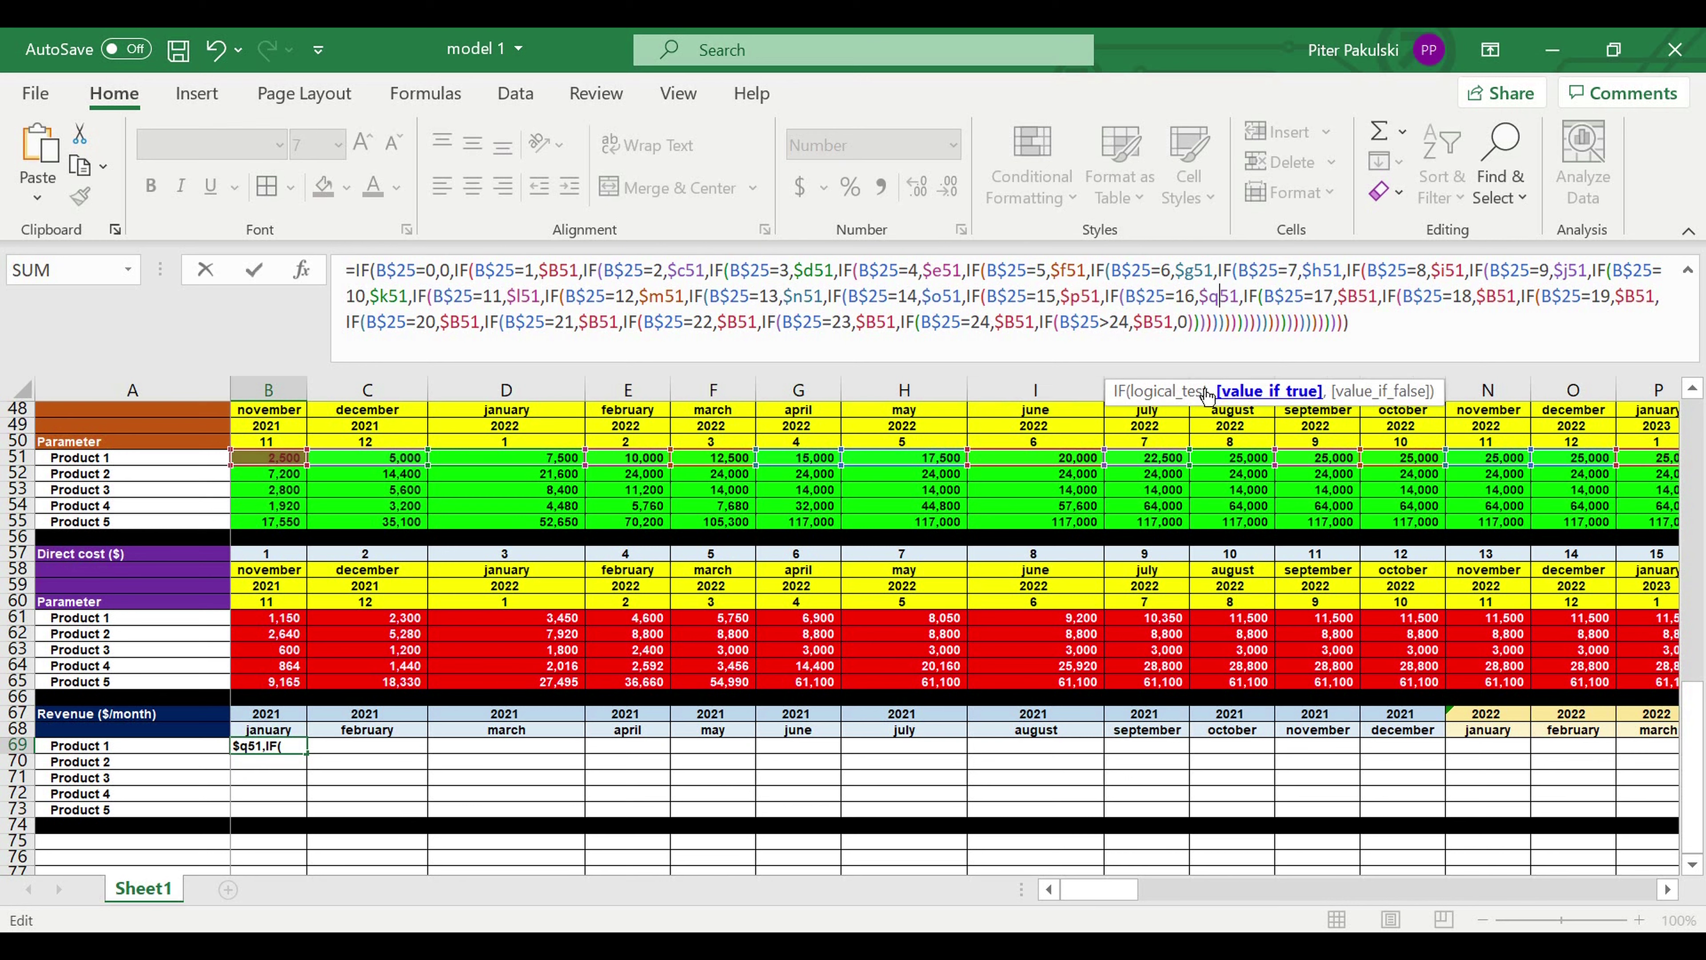
pyautogui.moveTo(1348, 300); pyautogui.dragTo(1358, 300)
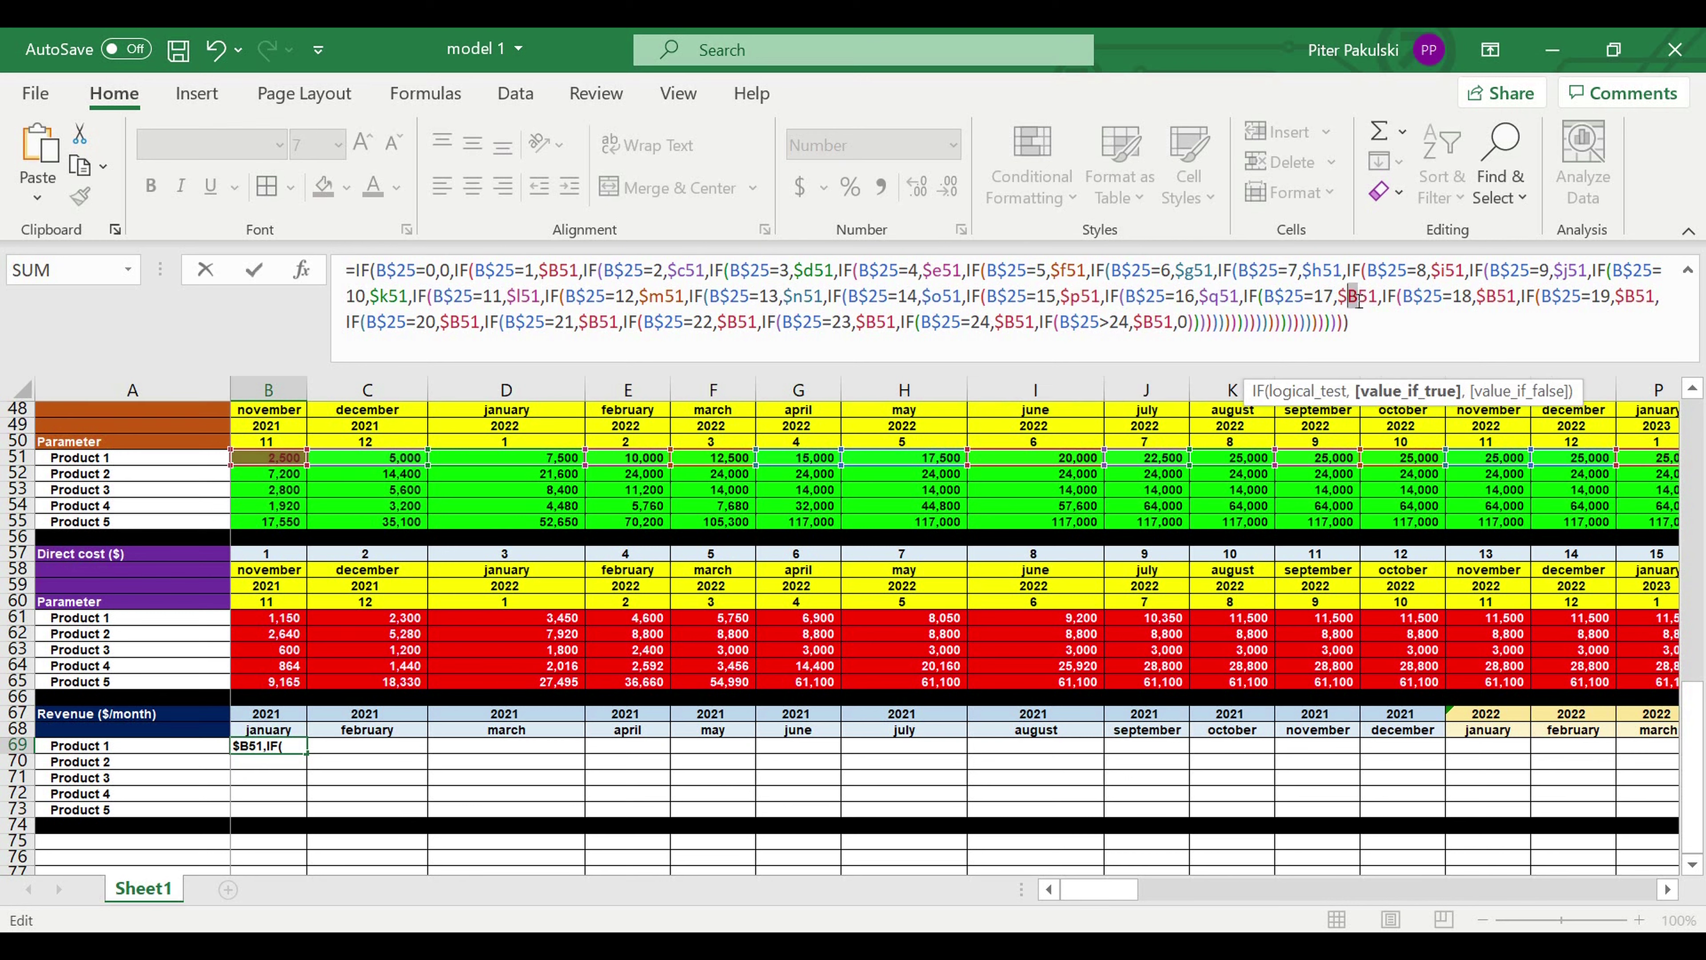
pyautogui.write('r')
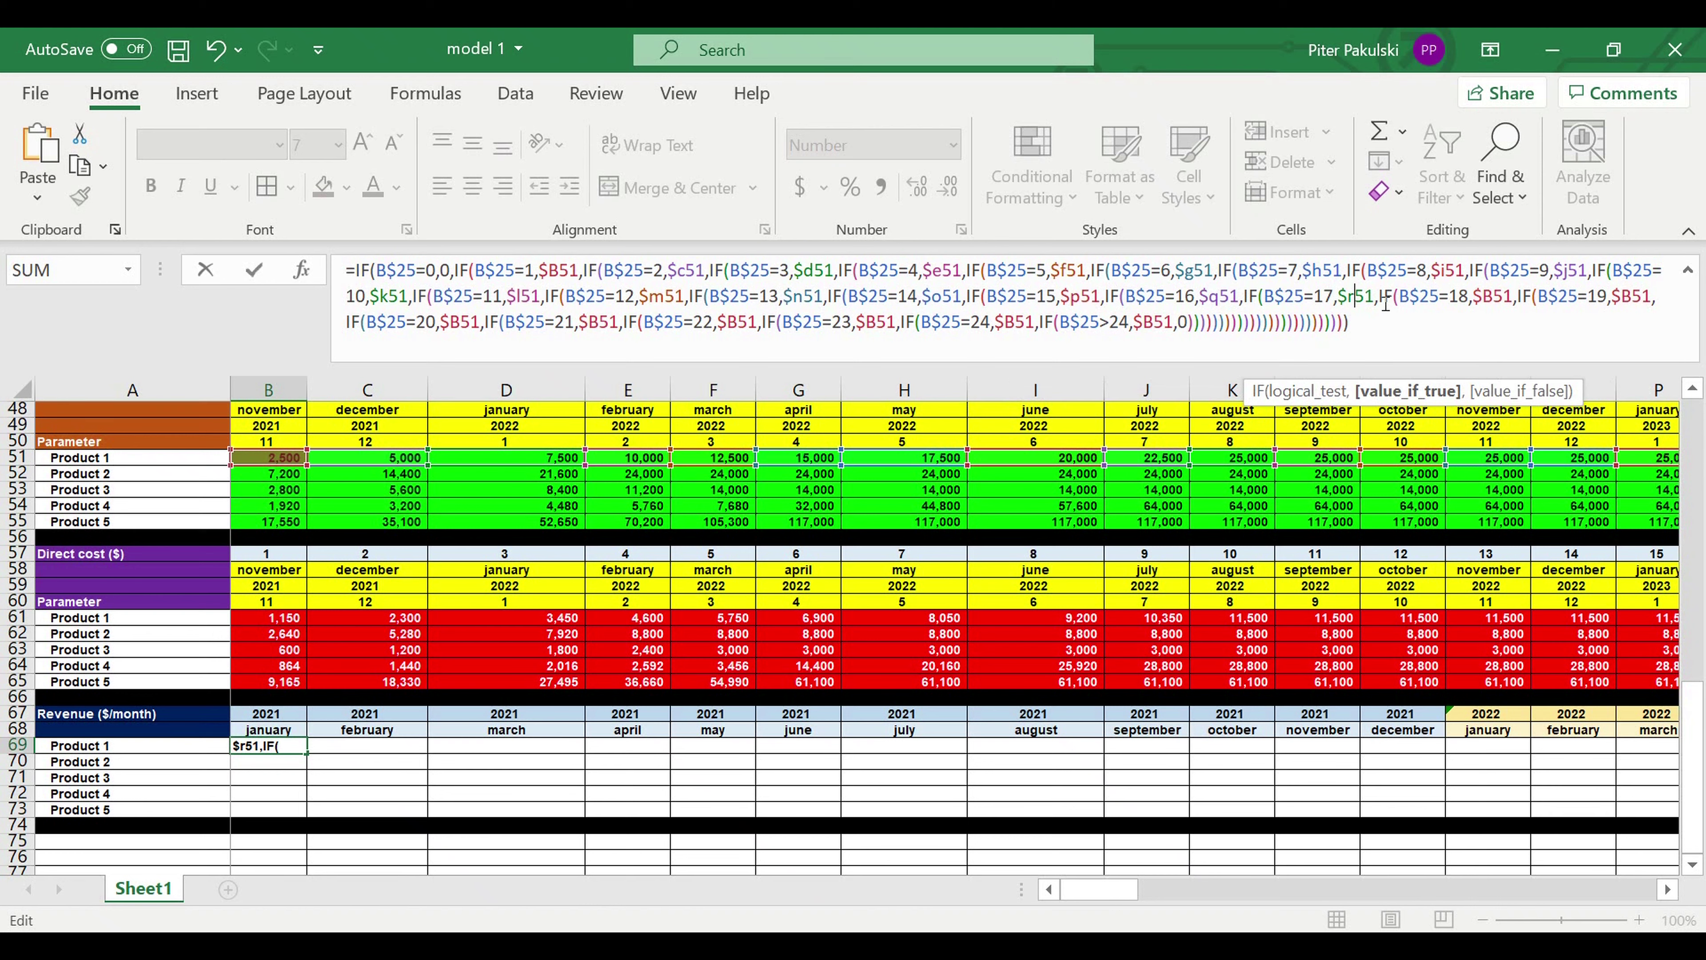
pyautogui.moveTo(1483, 300); pyautogui.dragTo(1495, 301)
pyautogui.write('s')
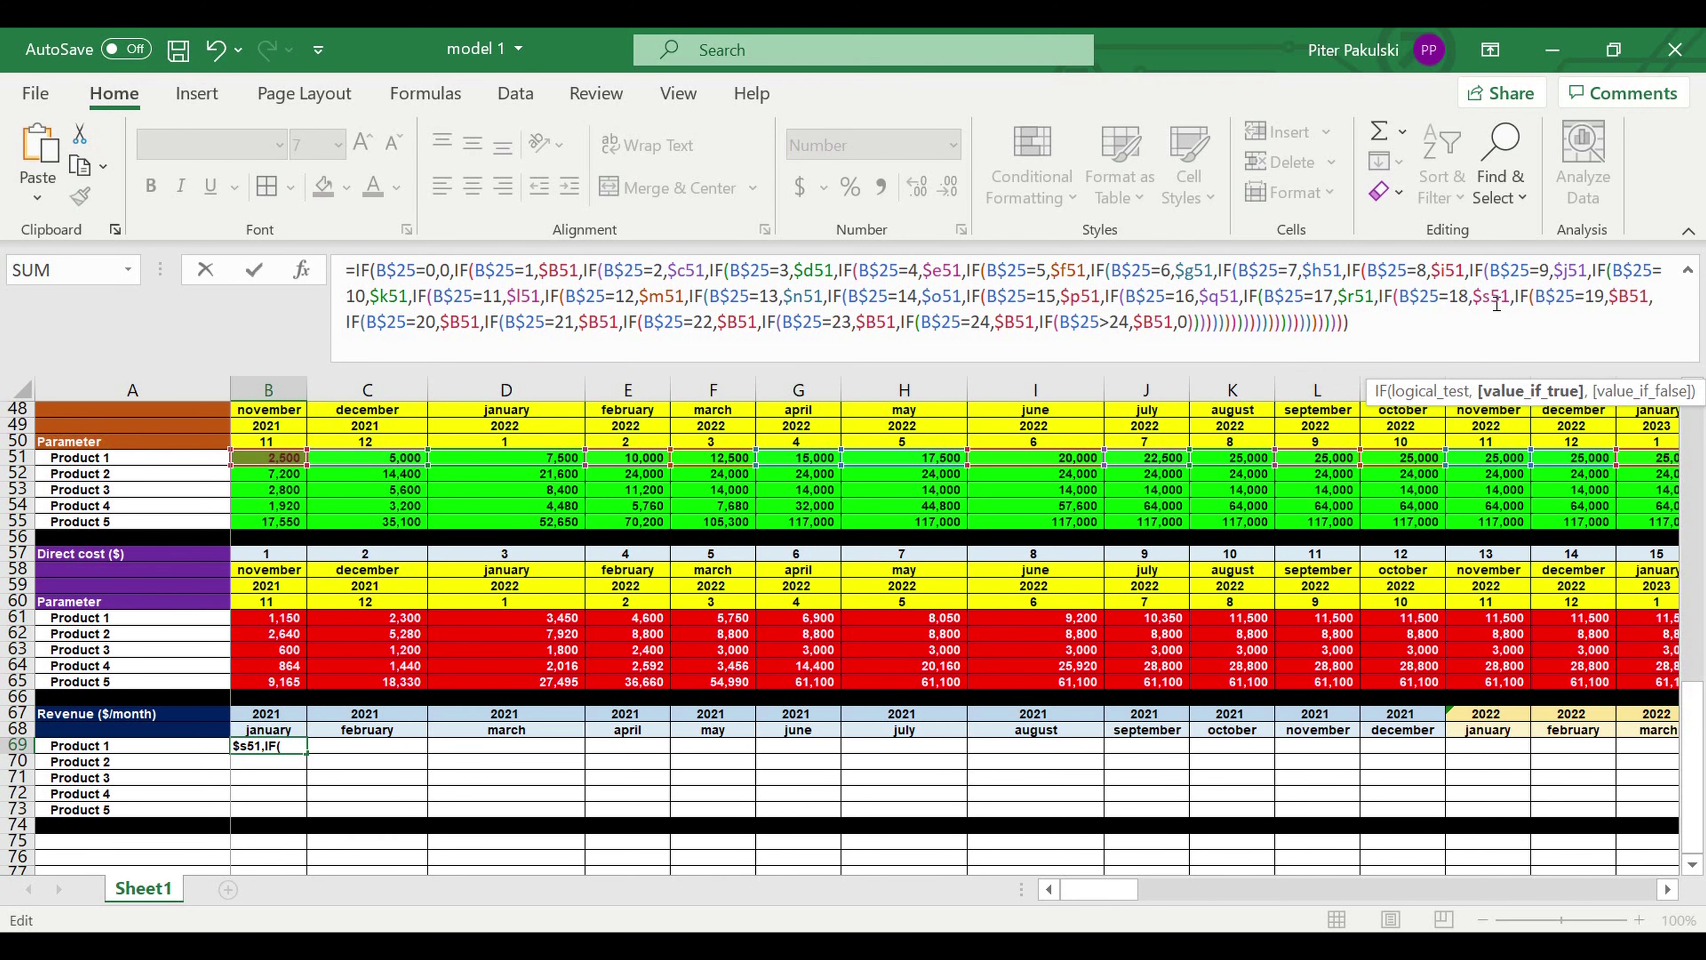
# Set months 19–24 to columns T through Y, the final fallback to $Z51, and commit the formula
pyautogui.click(1668, 889)
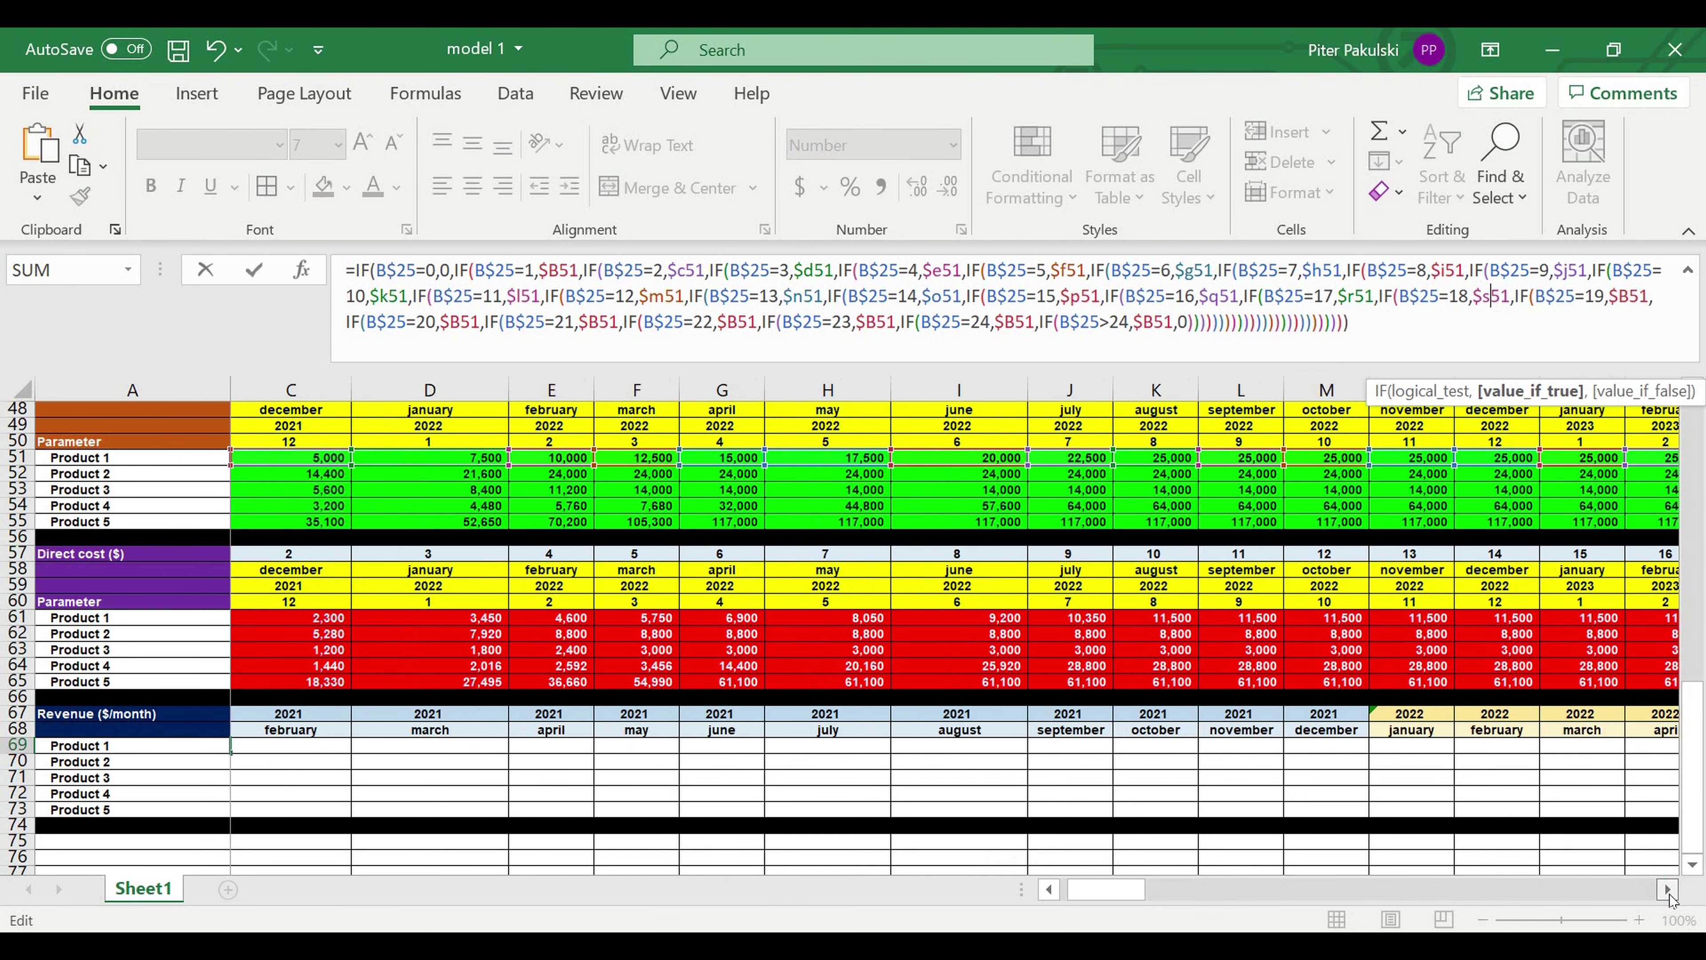
pyautogui.click(1667, 889)
pyautogui.click(1668, 889)
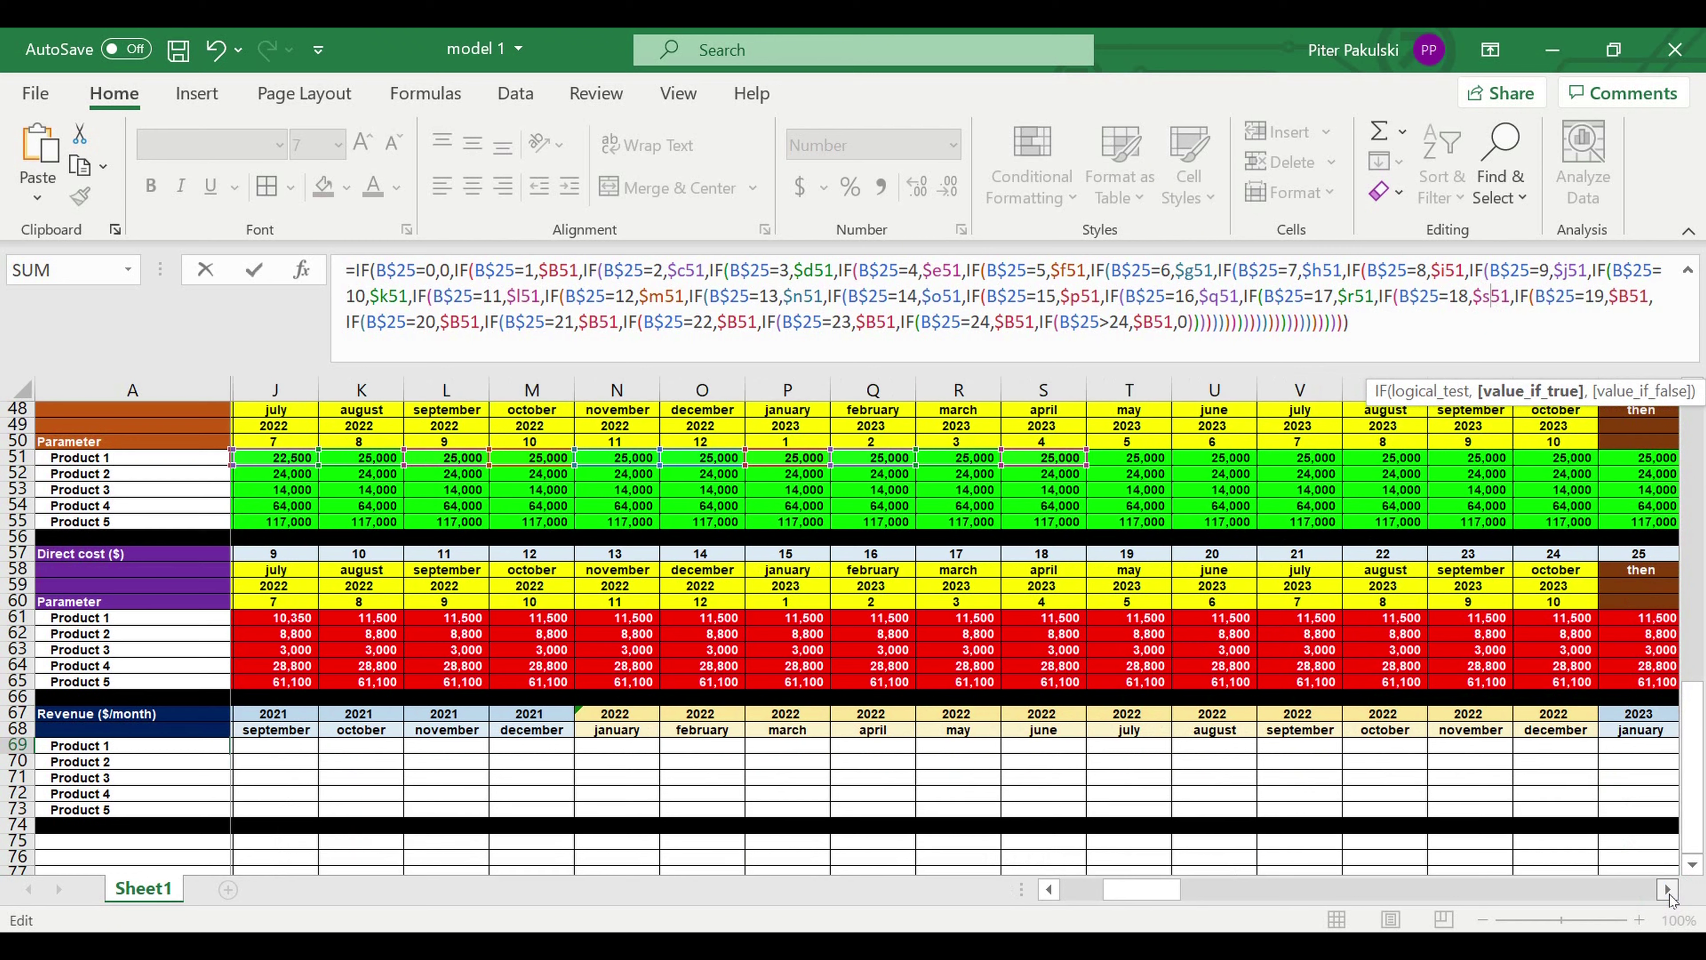
pyautogui.click(1668, 889)
pyautogui.click(1668, 889)
pyautogui.click(1667, 889)
pyautogui.click(1668, 889)
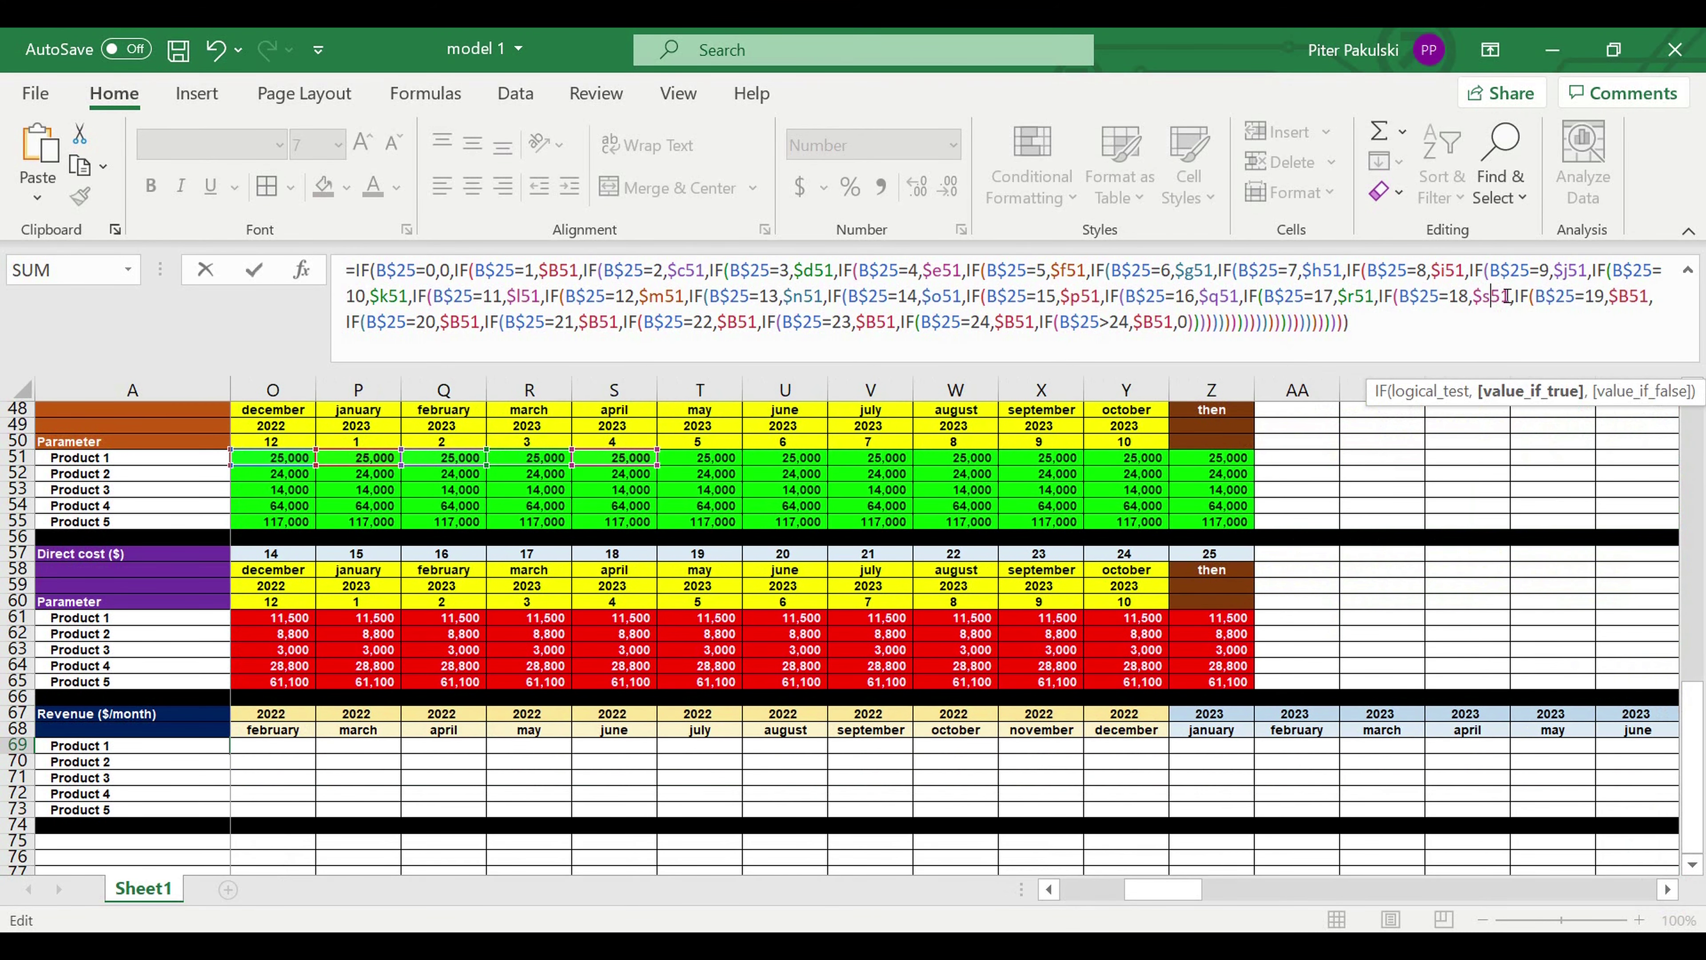
pyautogui.moveTo(1617, 300); pyautogui.dragTo(1631, 306)
pyautogui.write('t')
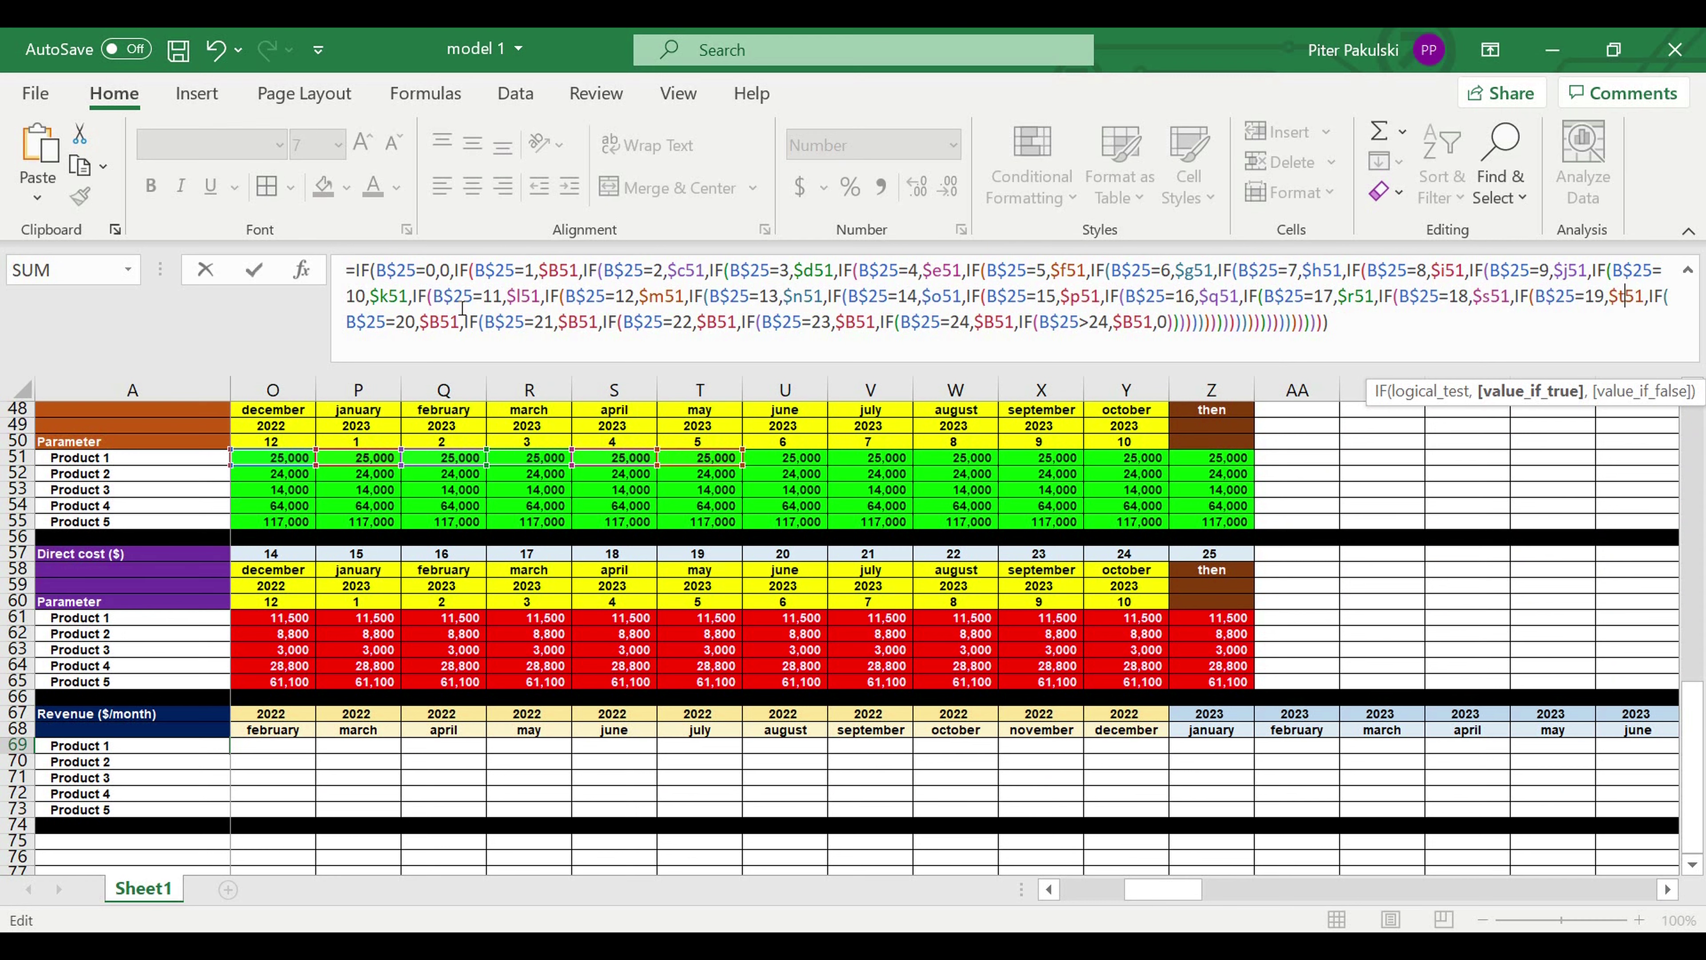
pyautogui.moveTo(430, 326); pyautogui.dragTo(440, 328)
pyautogui.write('u')
pyautogui.moveTo(569, 326); pyautogui.dragTo(580, 326)
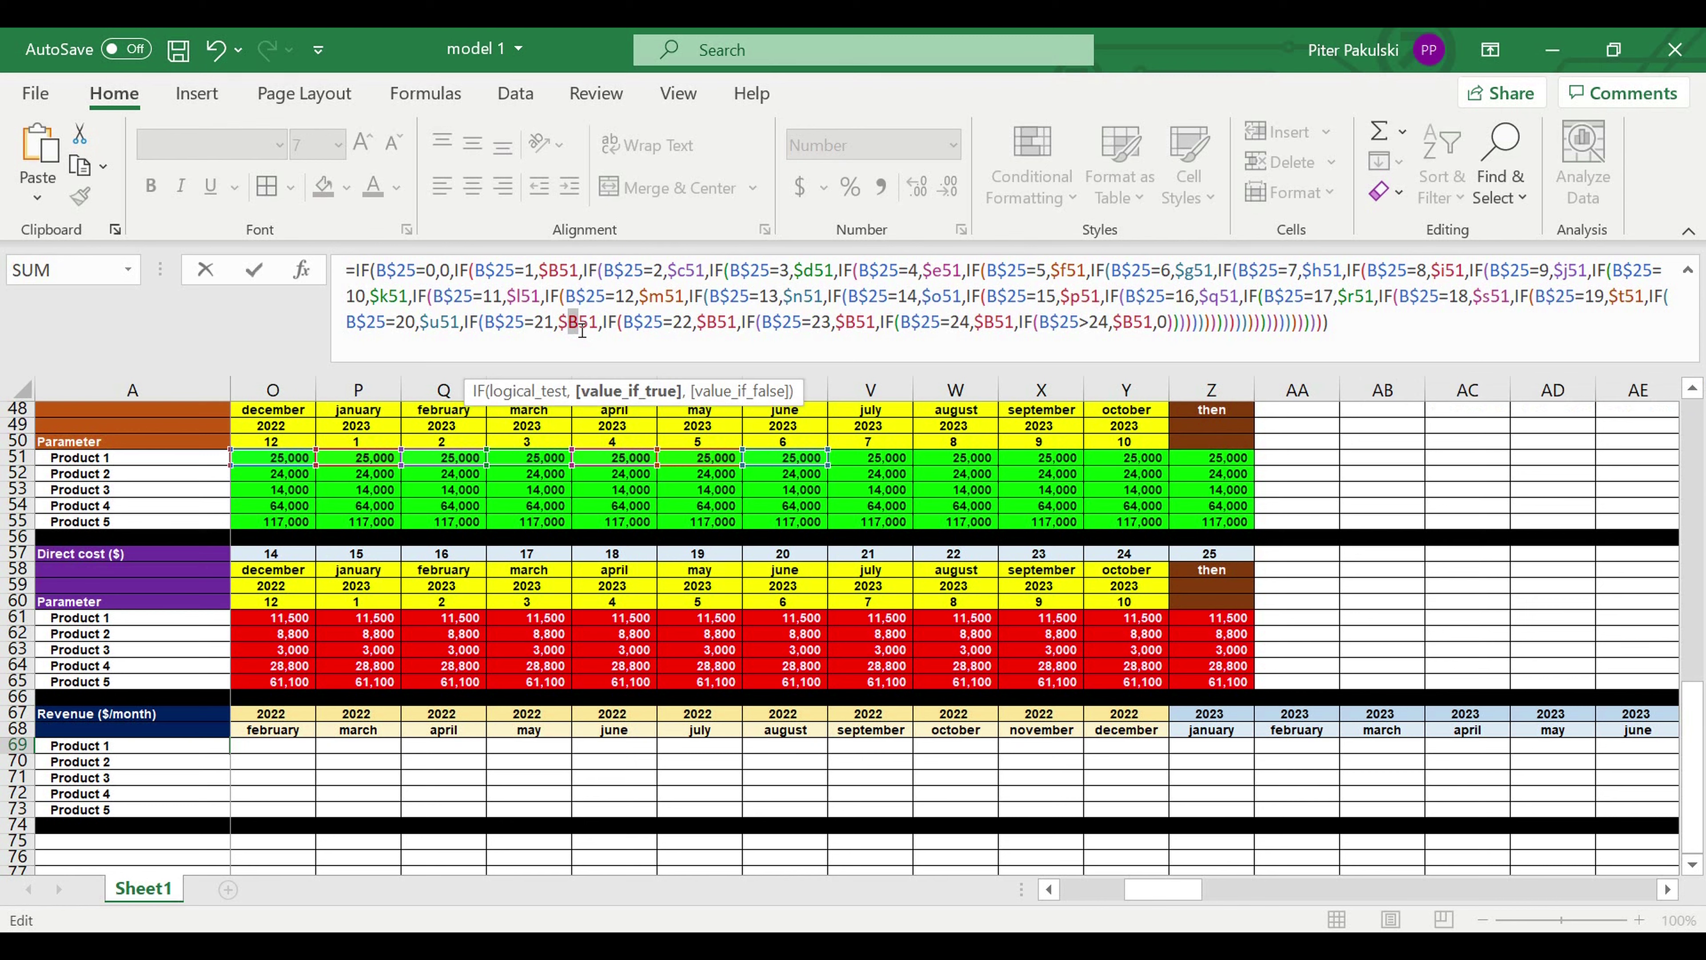
pyautogui.write('v')
pyautogui.moveTo(704, 327); pyautogui.dragTo(719, 327)
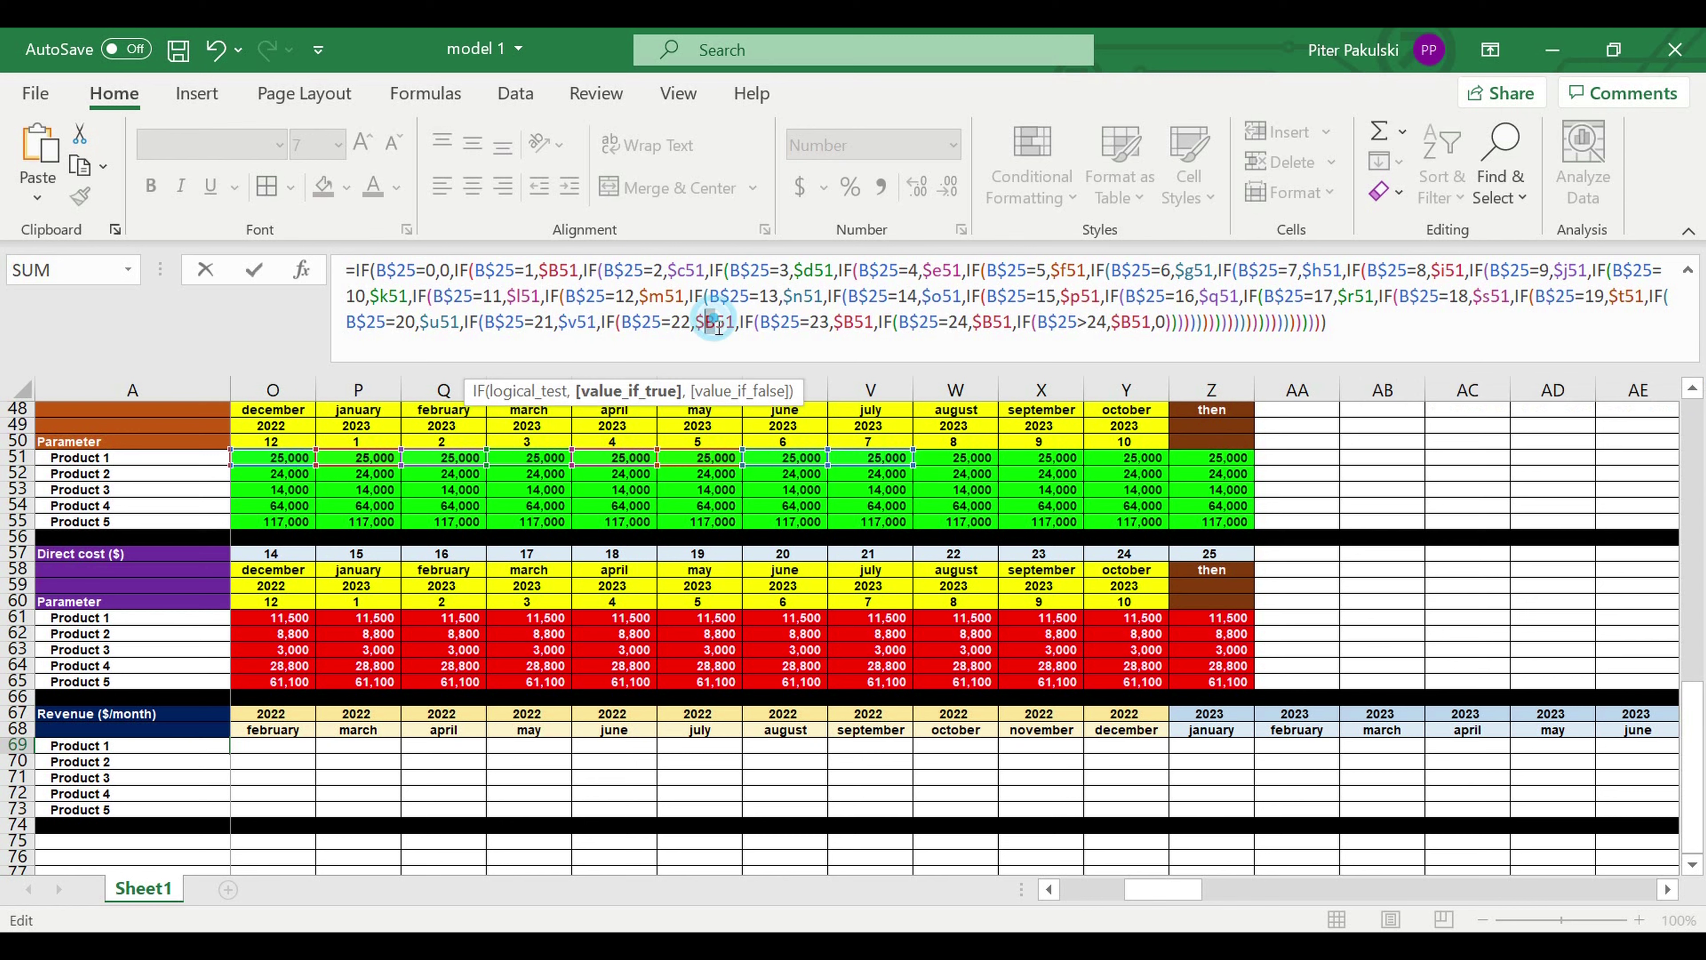
pyautogui.write('w')
pyautogui.moveTo(847, 326); pyautogui.dragTo(859, 326)
pyautogui.write('x')
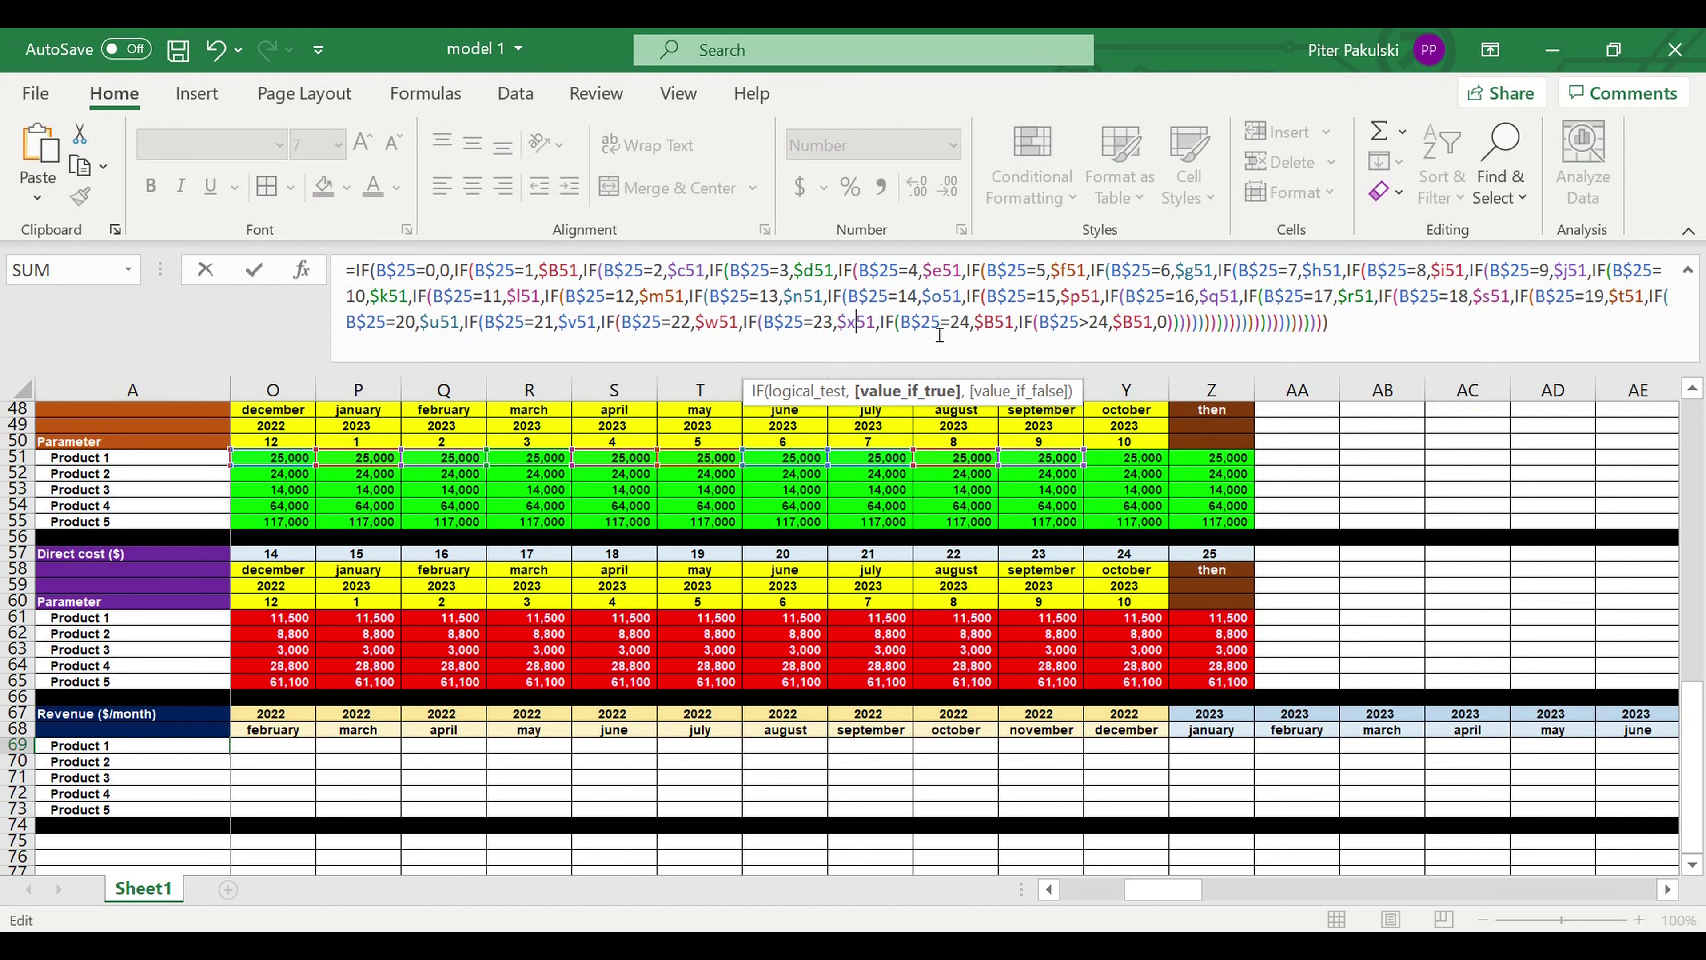
pyautogui.moveTo(981, 327); pyautogui.dragTo(994, 326)
pyautogui.write('y')
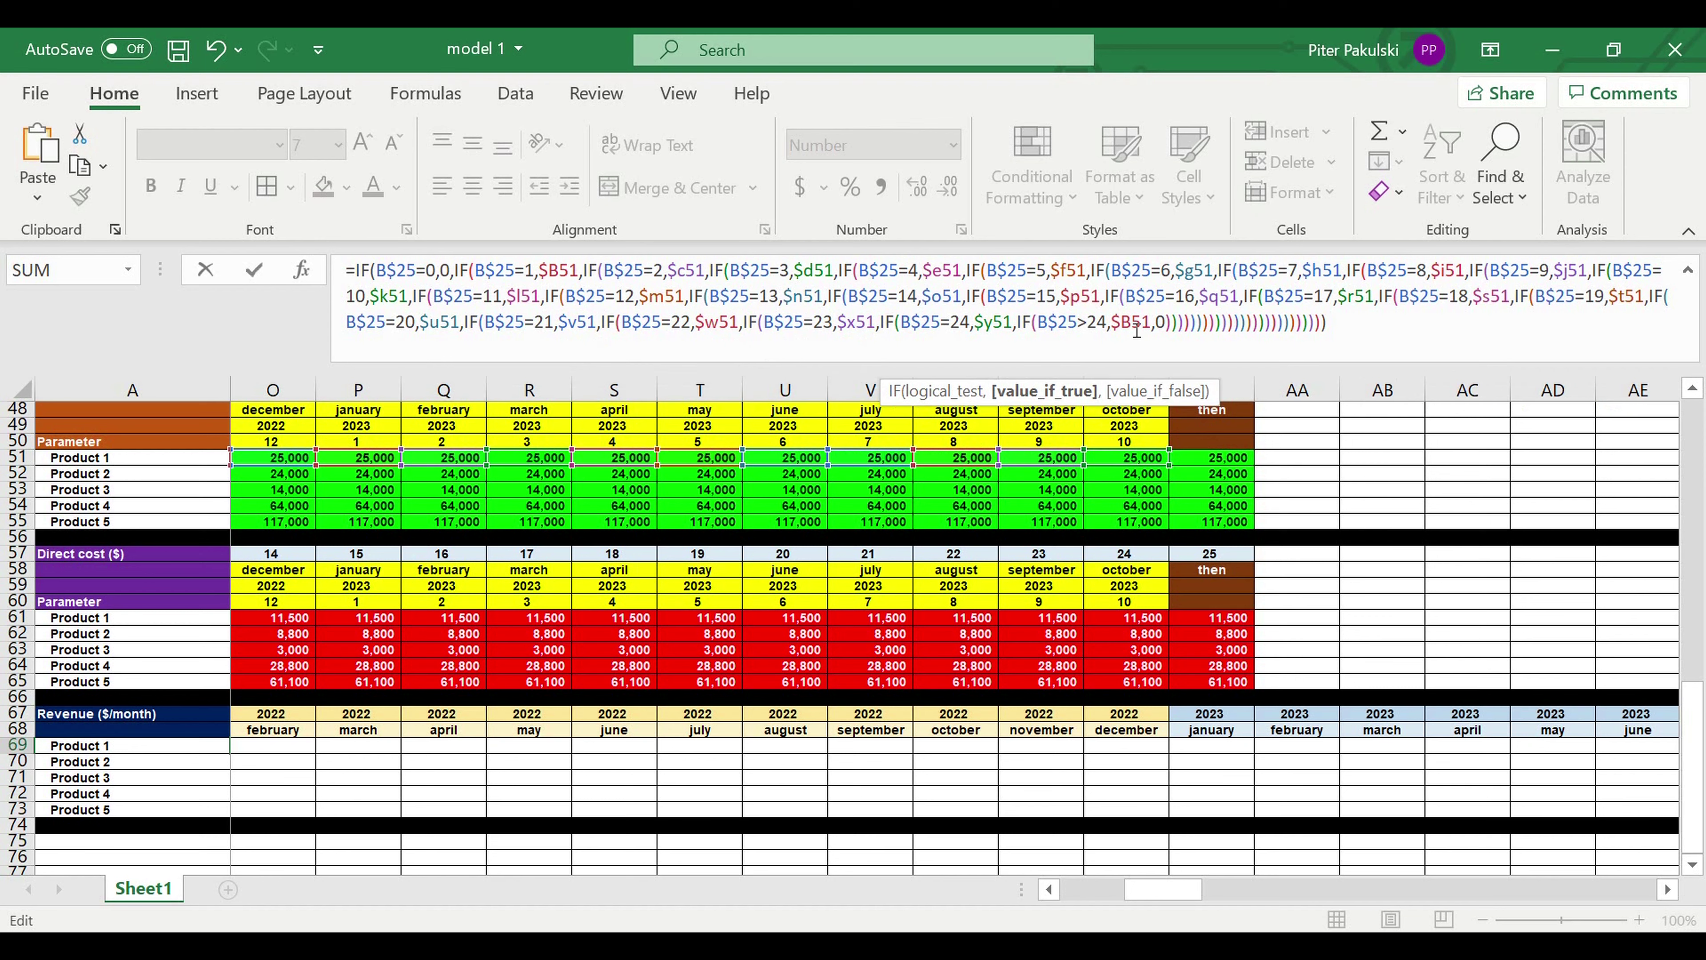
pyautogui.moveTo(1121, 326); pyautogui.dragTo(1130, 327)
pyautogui.write('z')
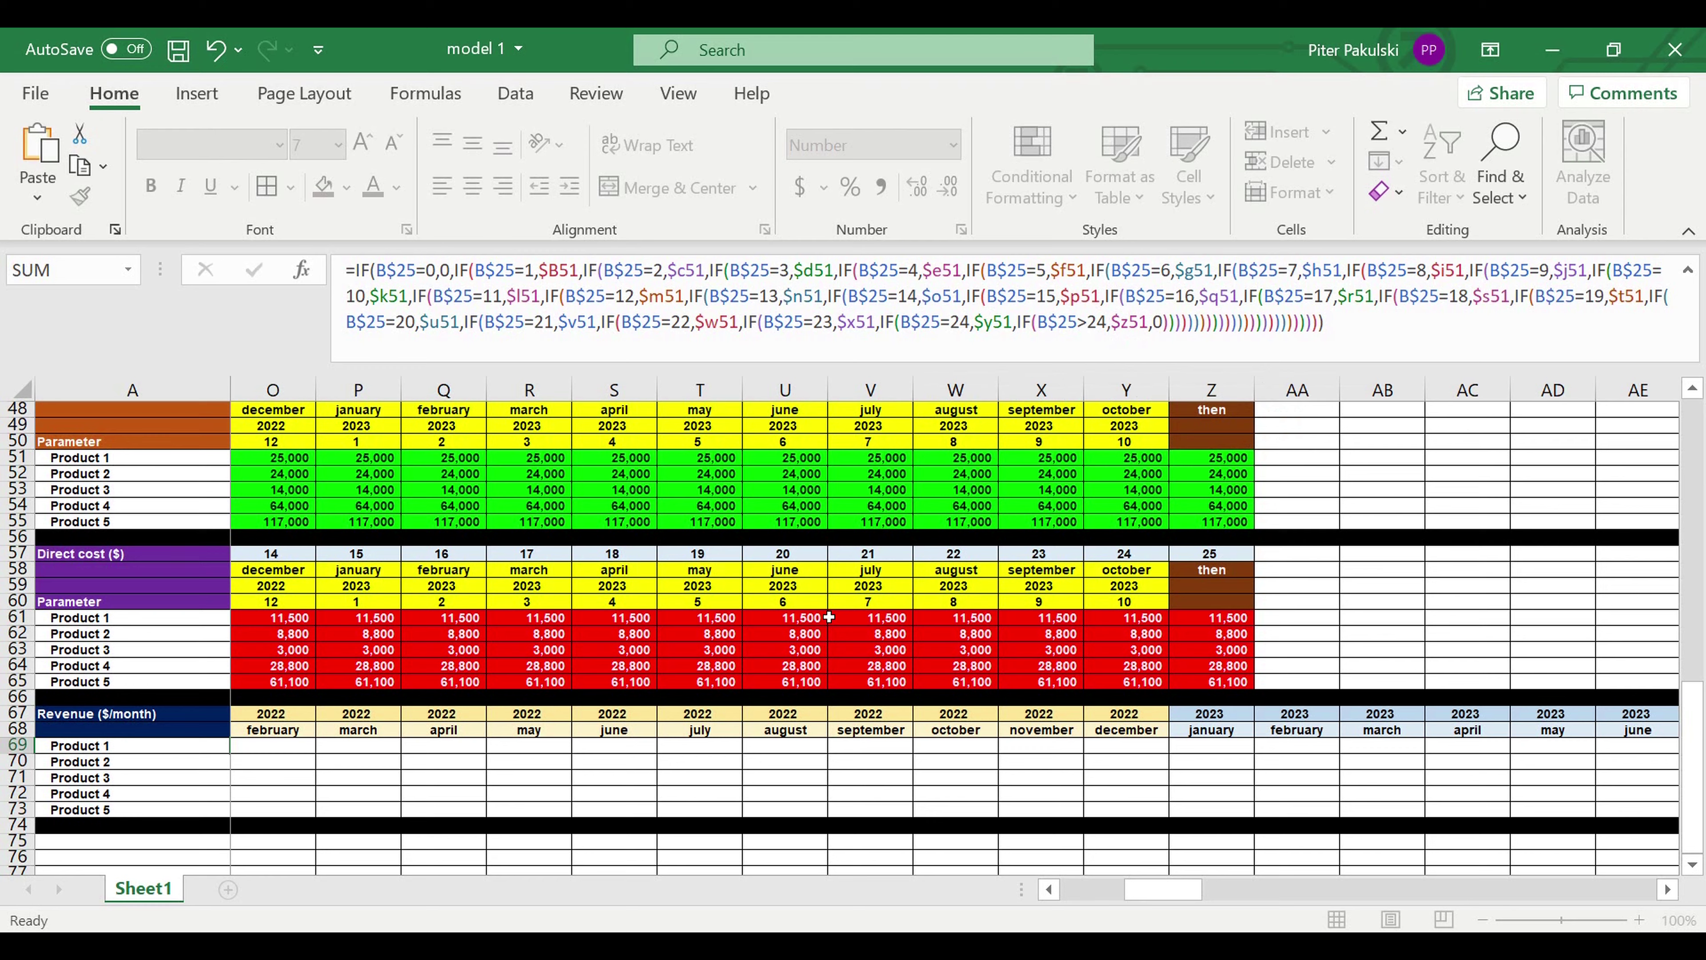
pyautogui.press('Return')
# Fill B69's revenue formula down to B73 and across to column DQ
pyautogui.click(285, 750)
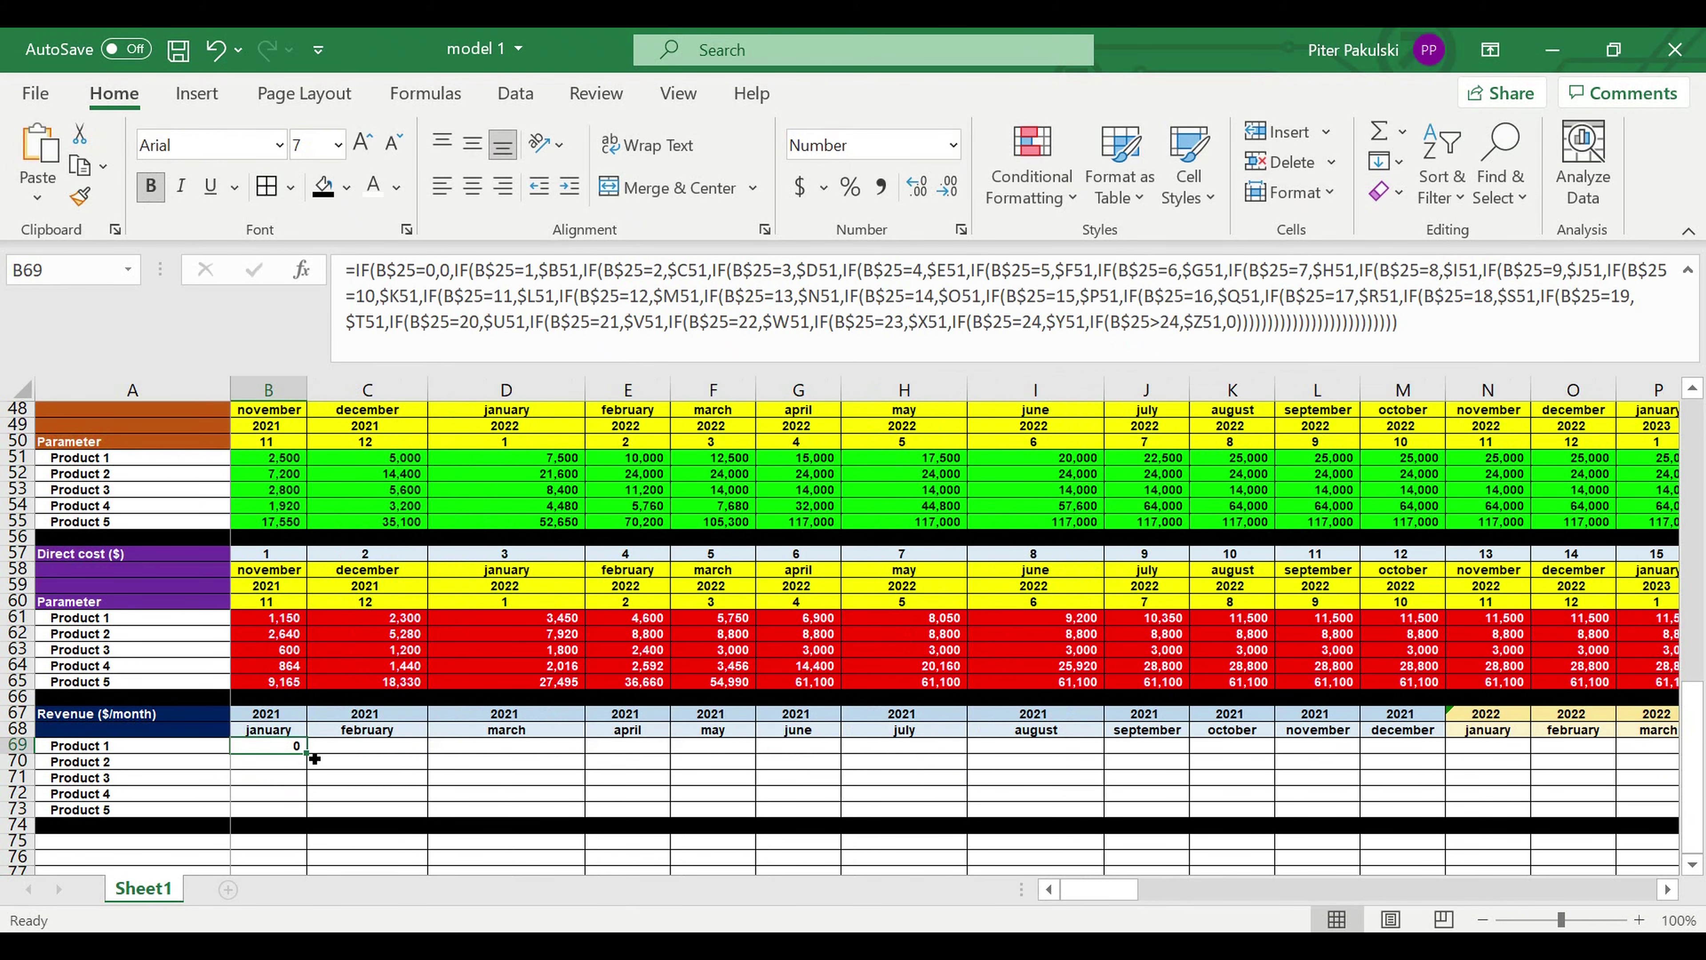
pyautogui.moveTo(307, 754); pyautogui.dragTo(1579, 814)
pyautogui.moveTo(1619, 726); pyautogui.dragTo(1703, 744)
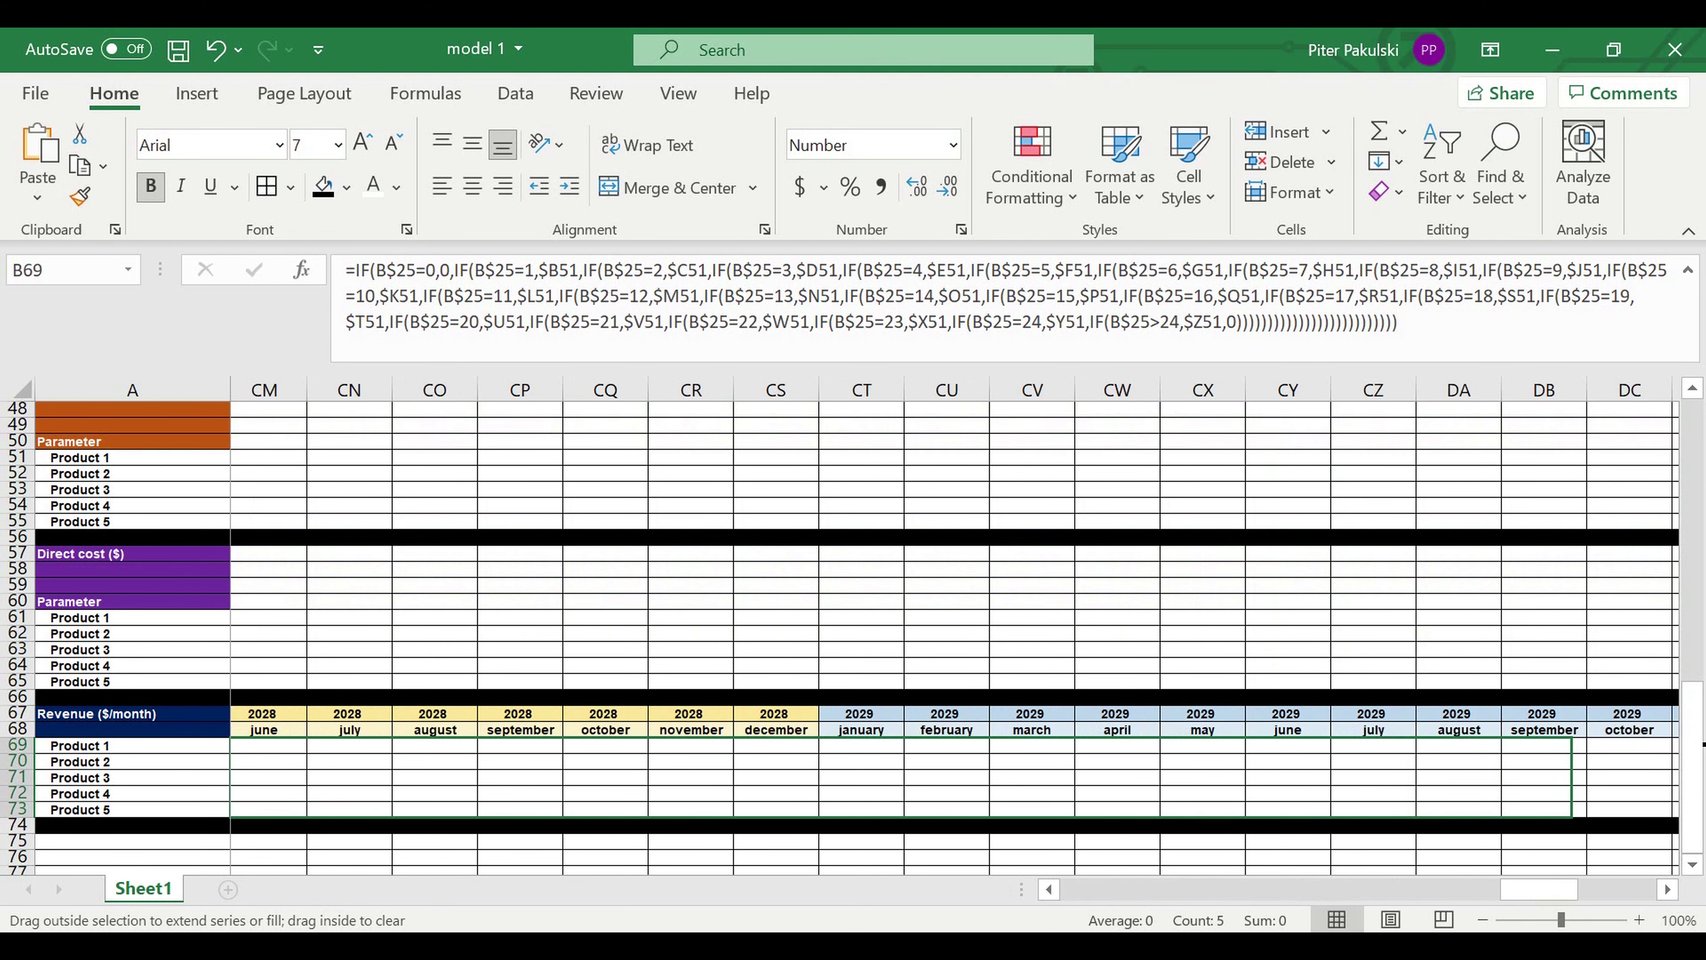
pyautogui.moveTo(1595, 750); pyautogui.dragTo(1403, 781)
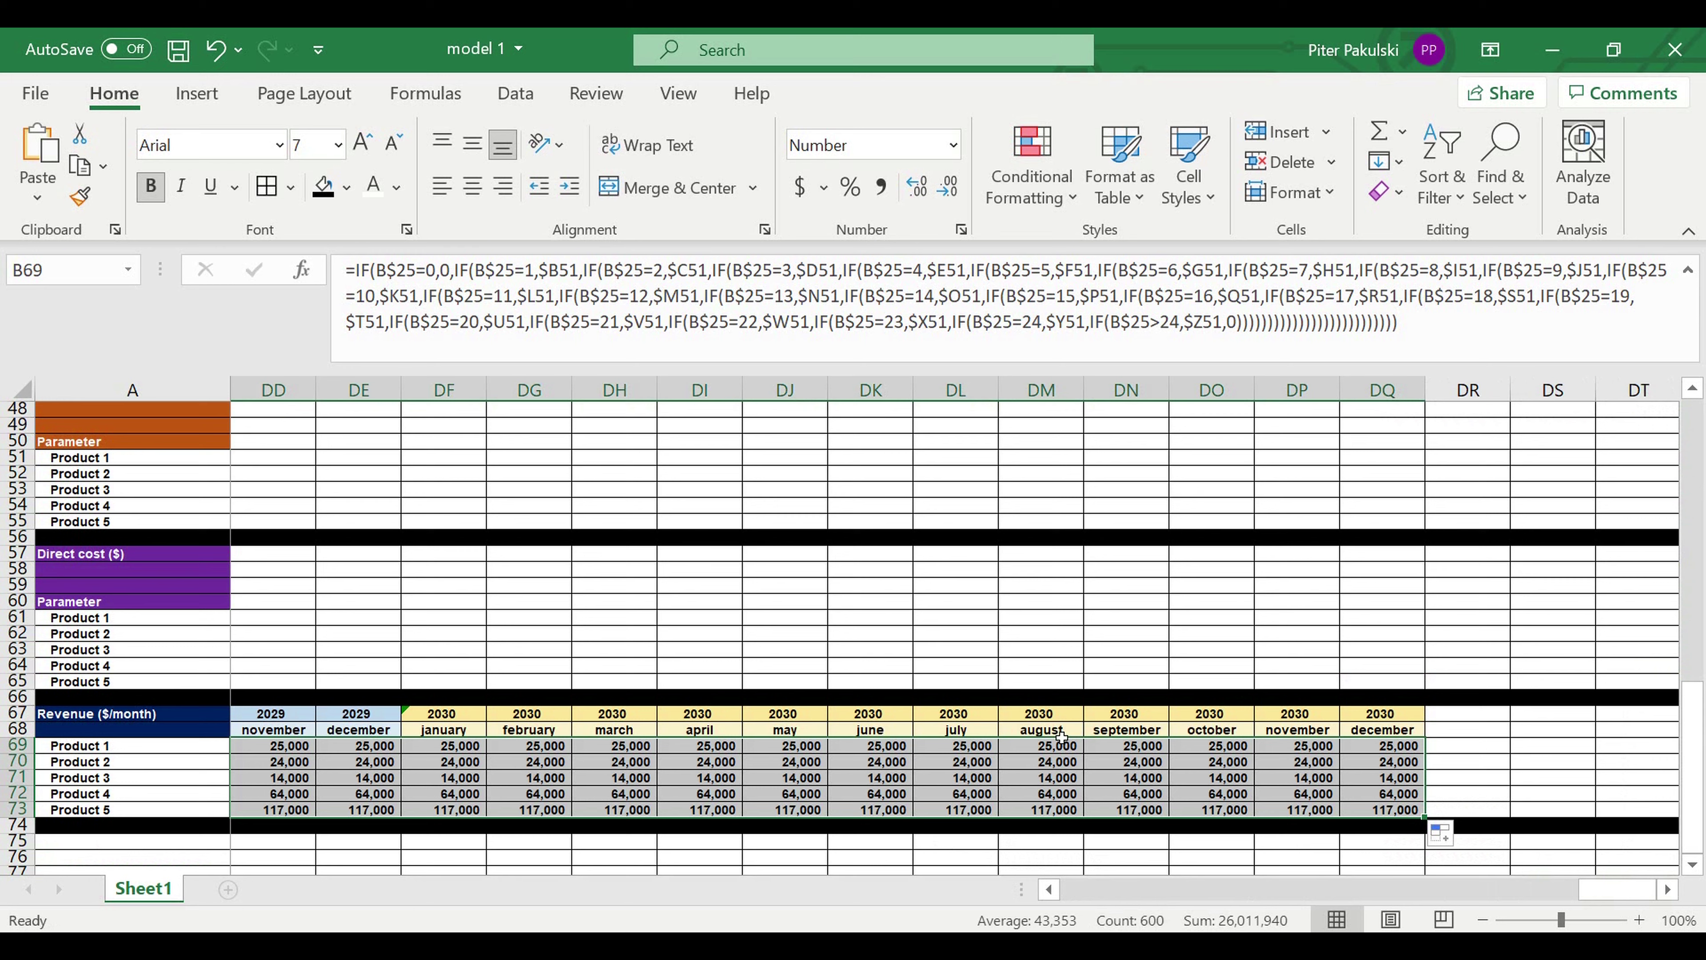
pyautogui.moveTo(1591, 883); pyautogui.dragTo(1013, 904)
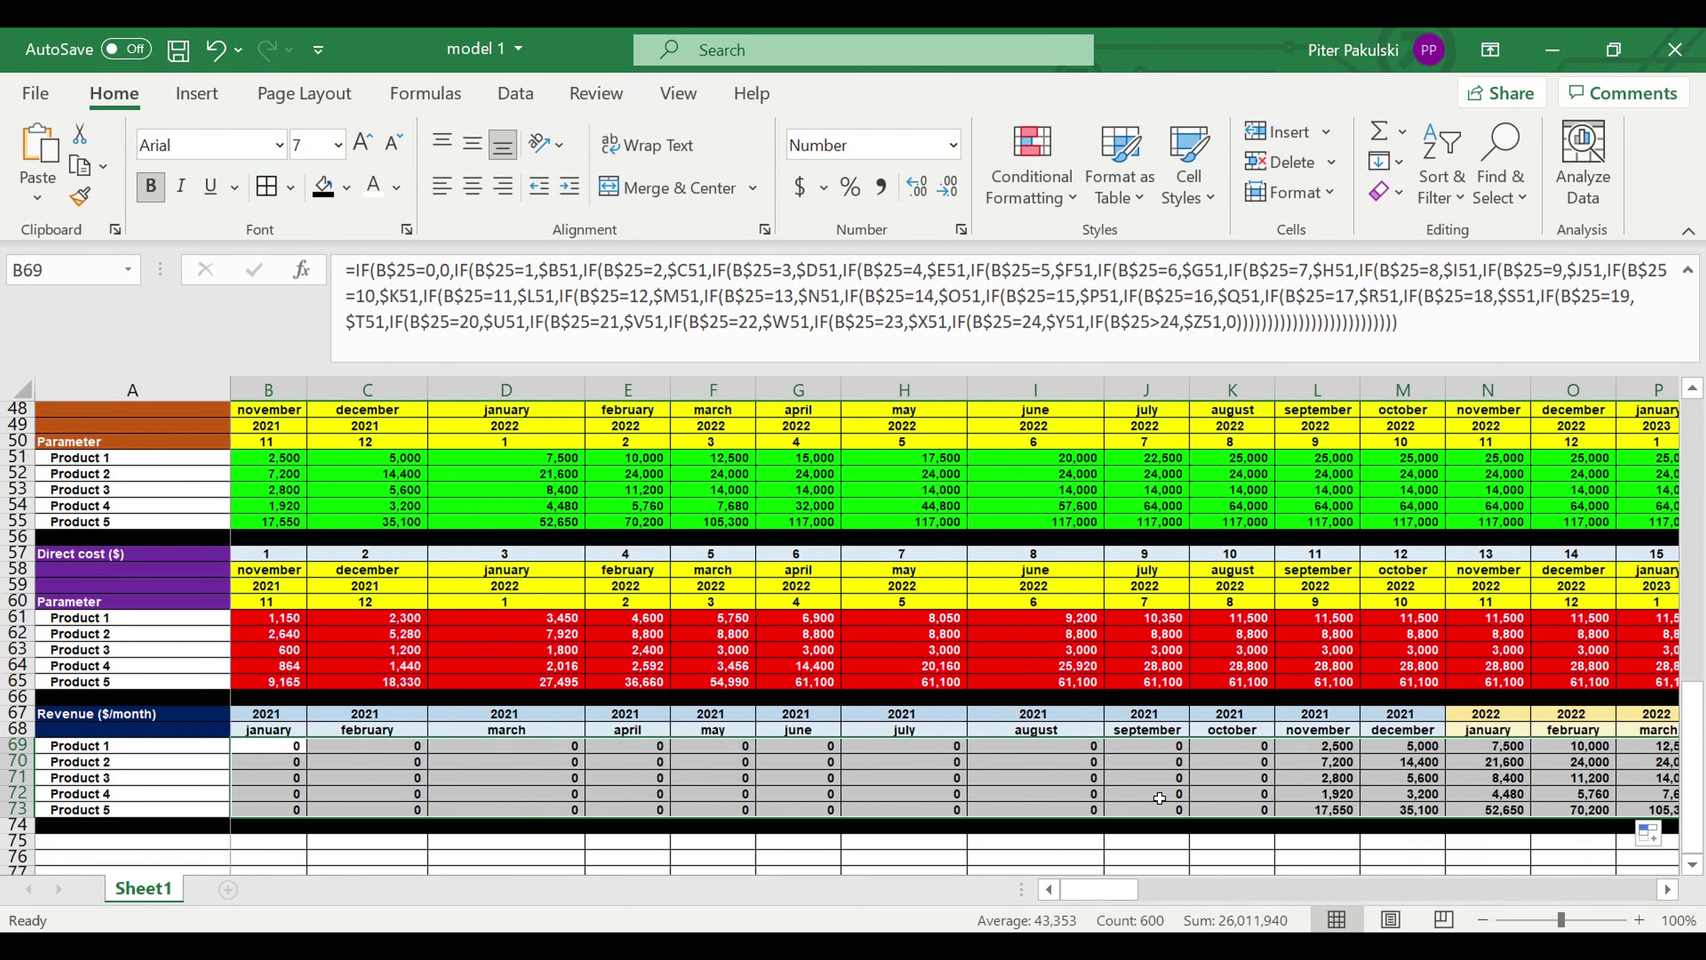
pyautogui.click(1172, 809)
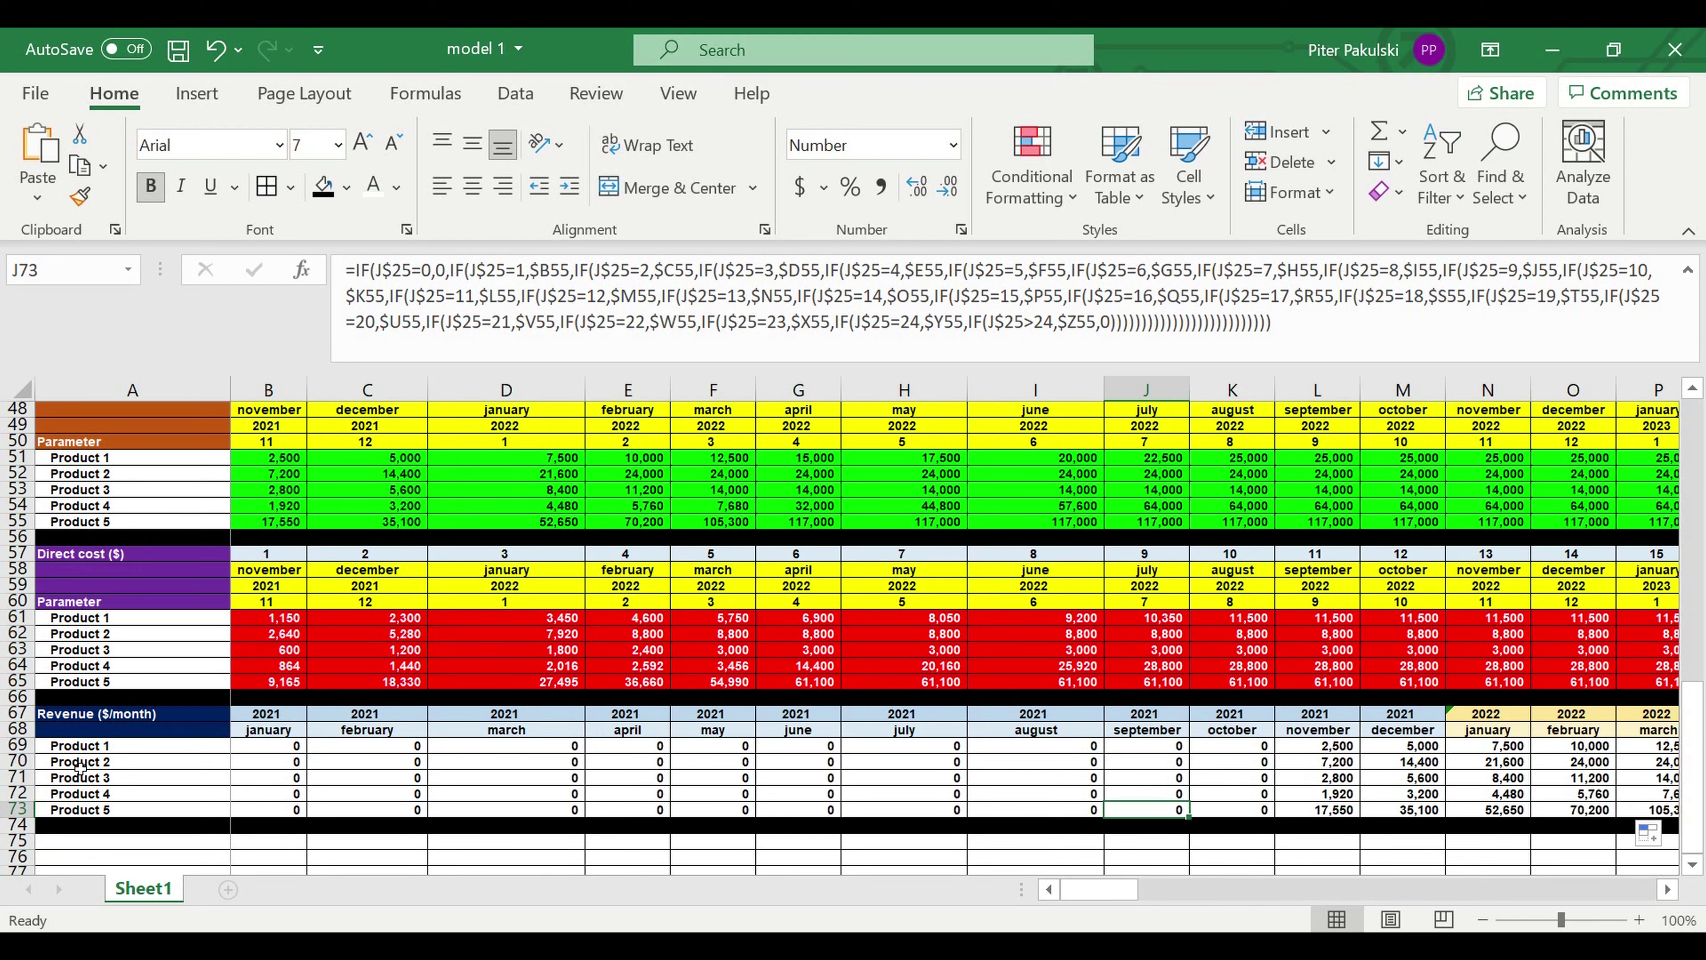
# Shade rows 69–73 with the recent green fill colour
pyautogui.click(13, 746)
pyautogui.moveTo(11, 753); pyautogui.dragTo(12, 810)
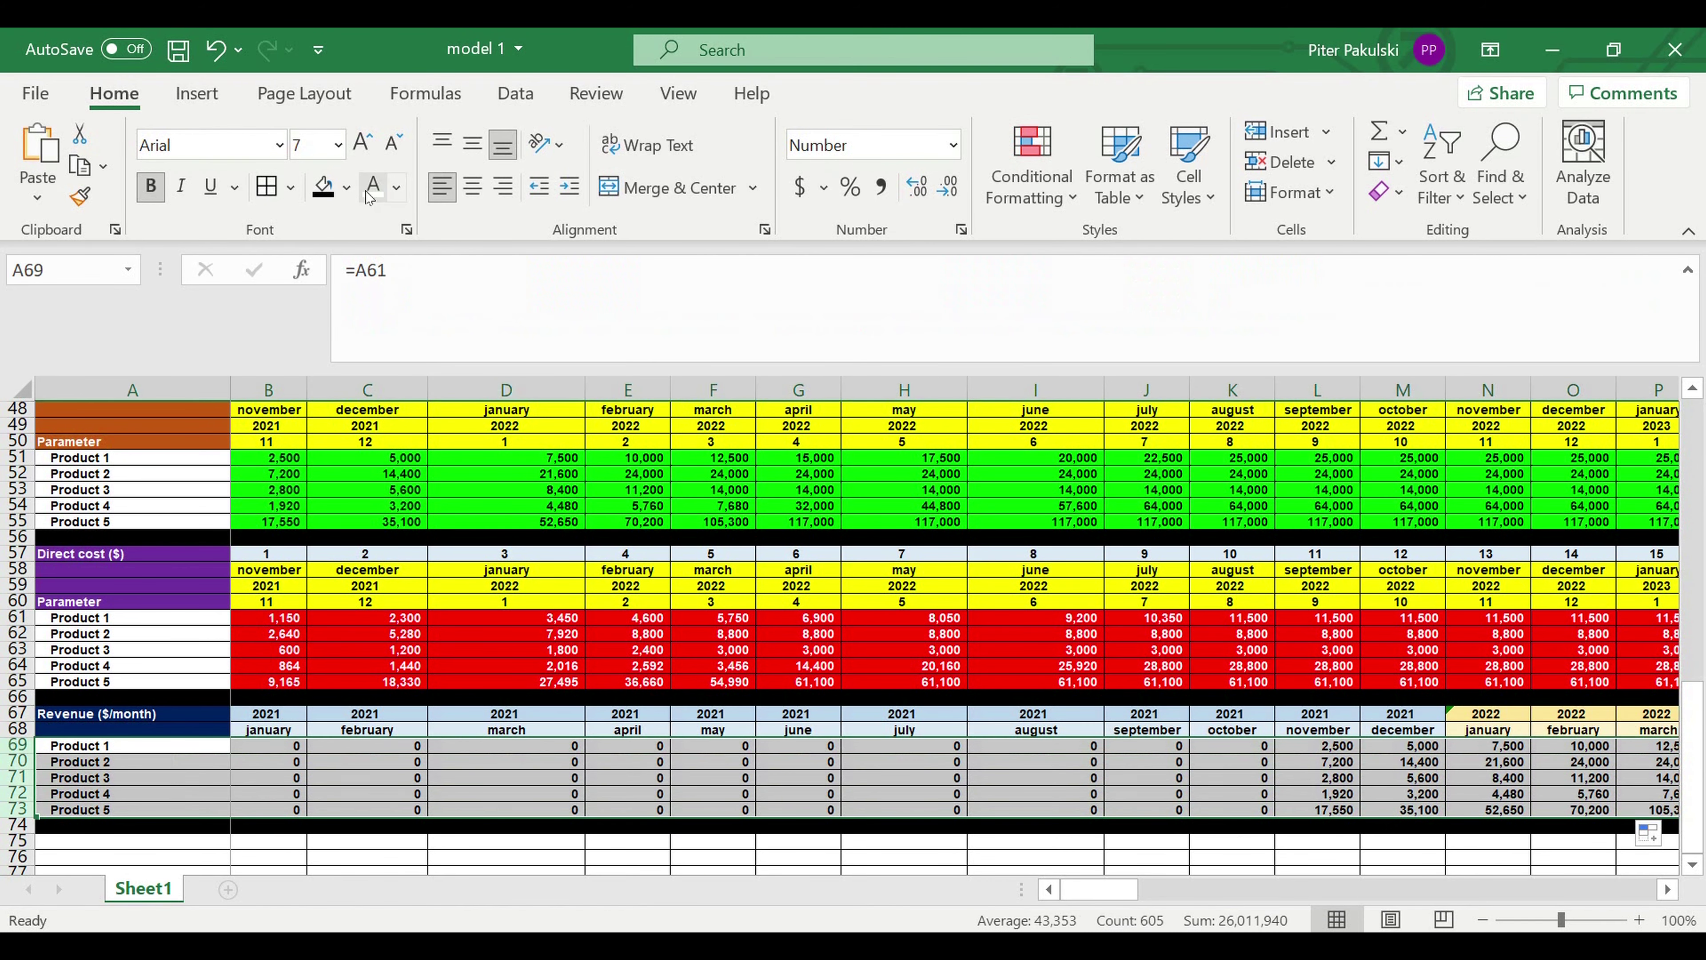
pyautogui.click(346, 188)
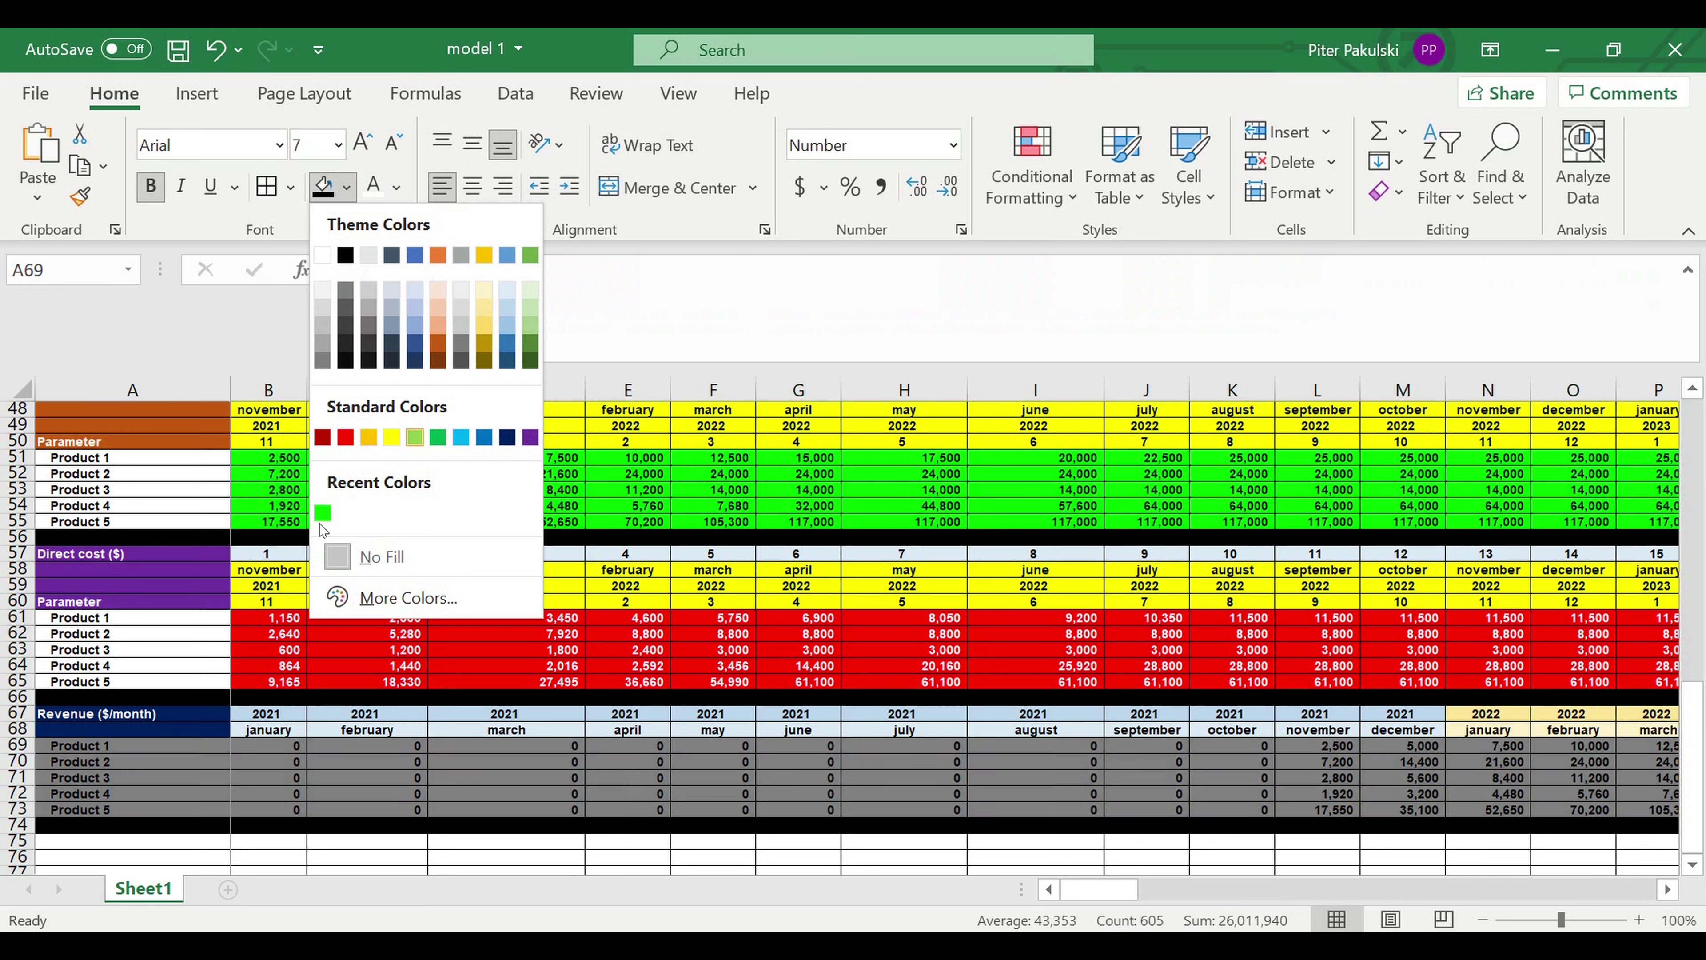
pyautogui.click(322, 514)
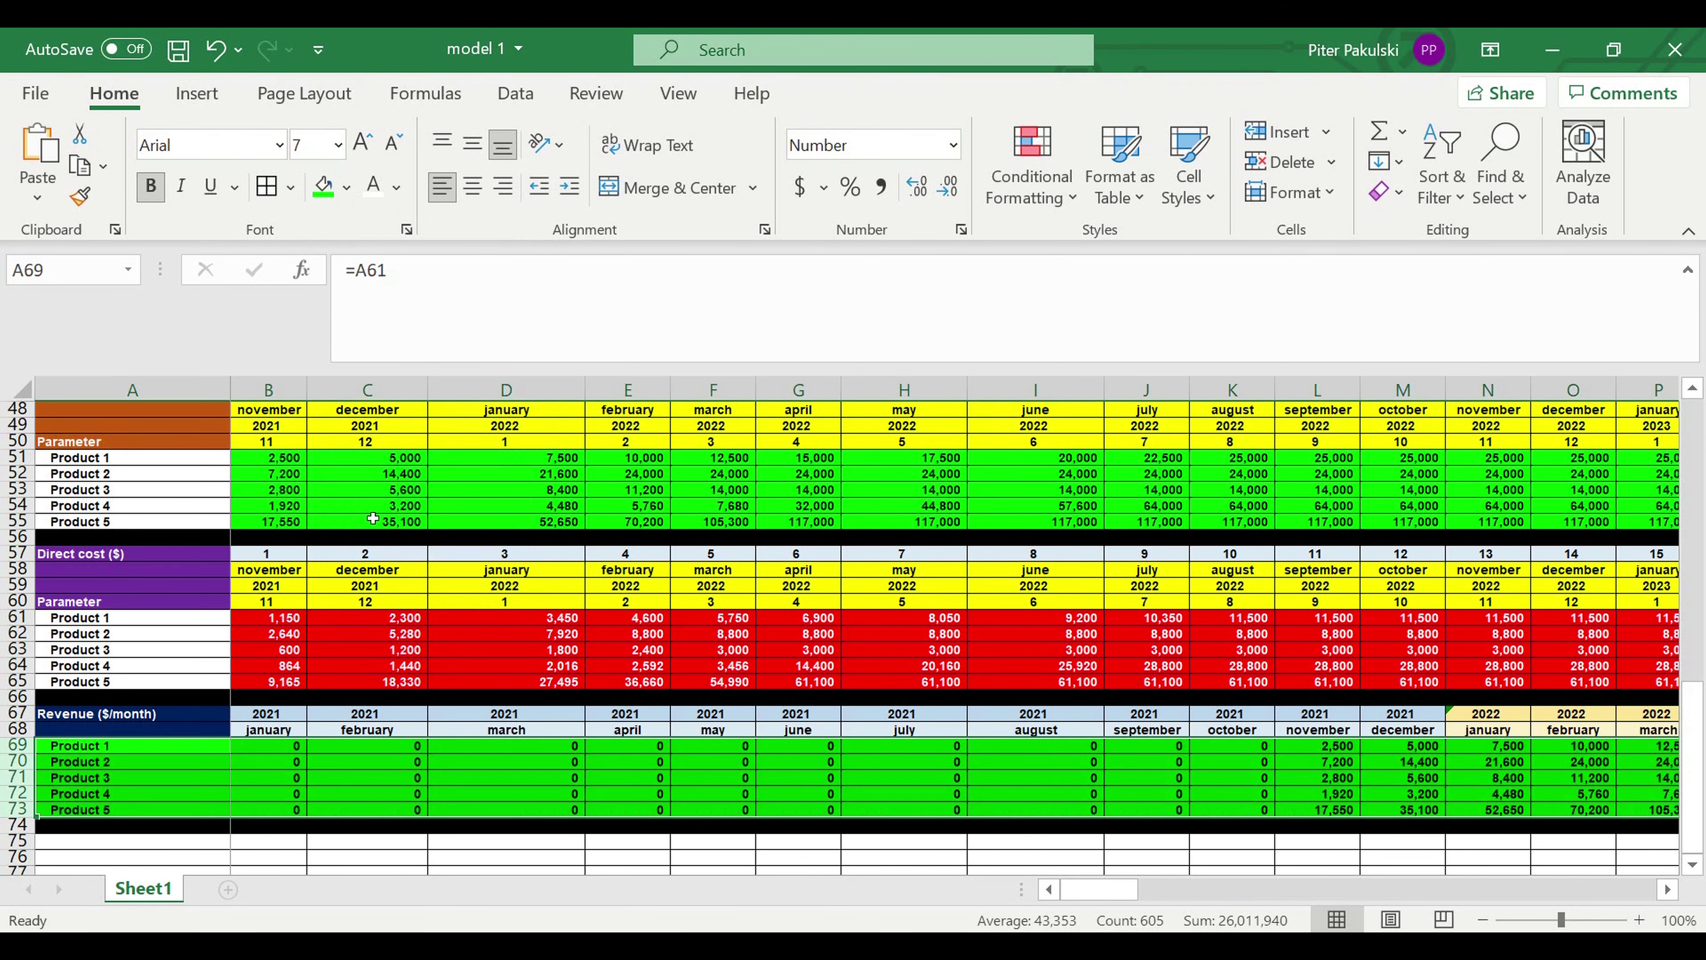
pyautogui.click(528, 599)
pyautogui.click(289, 460)
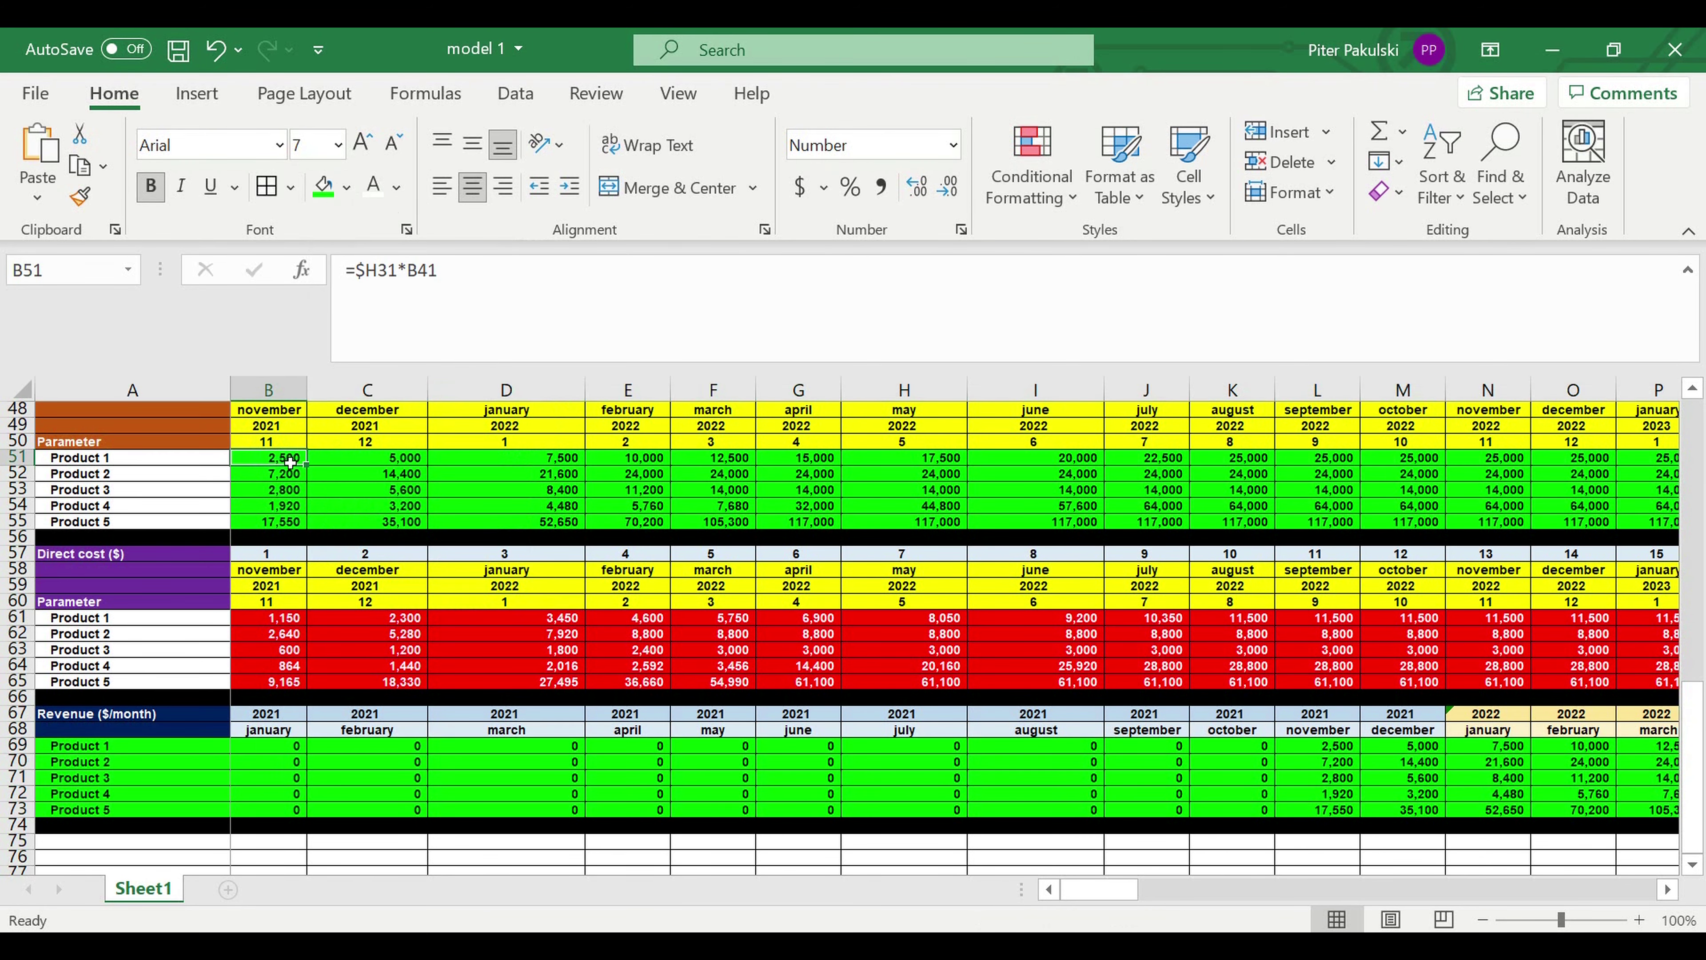
pyautogui.moveTo(289, 460); pyautogui.dragTo(1494, 528)
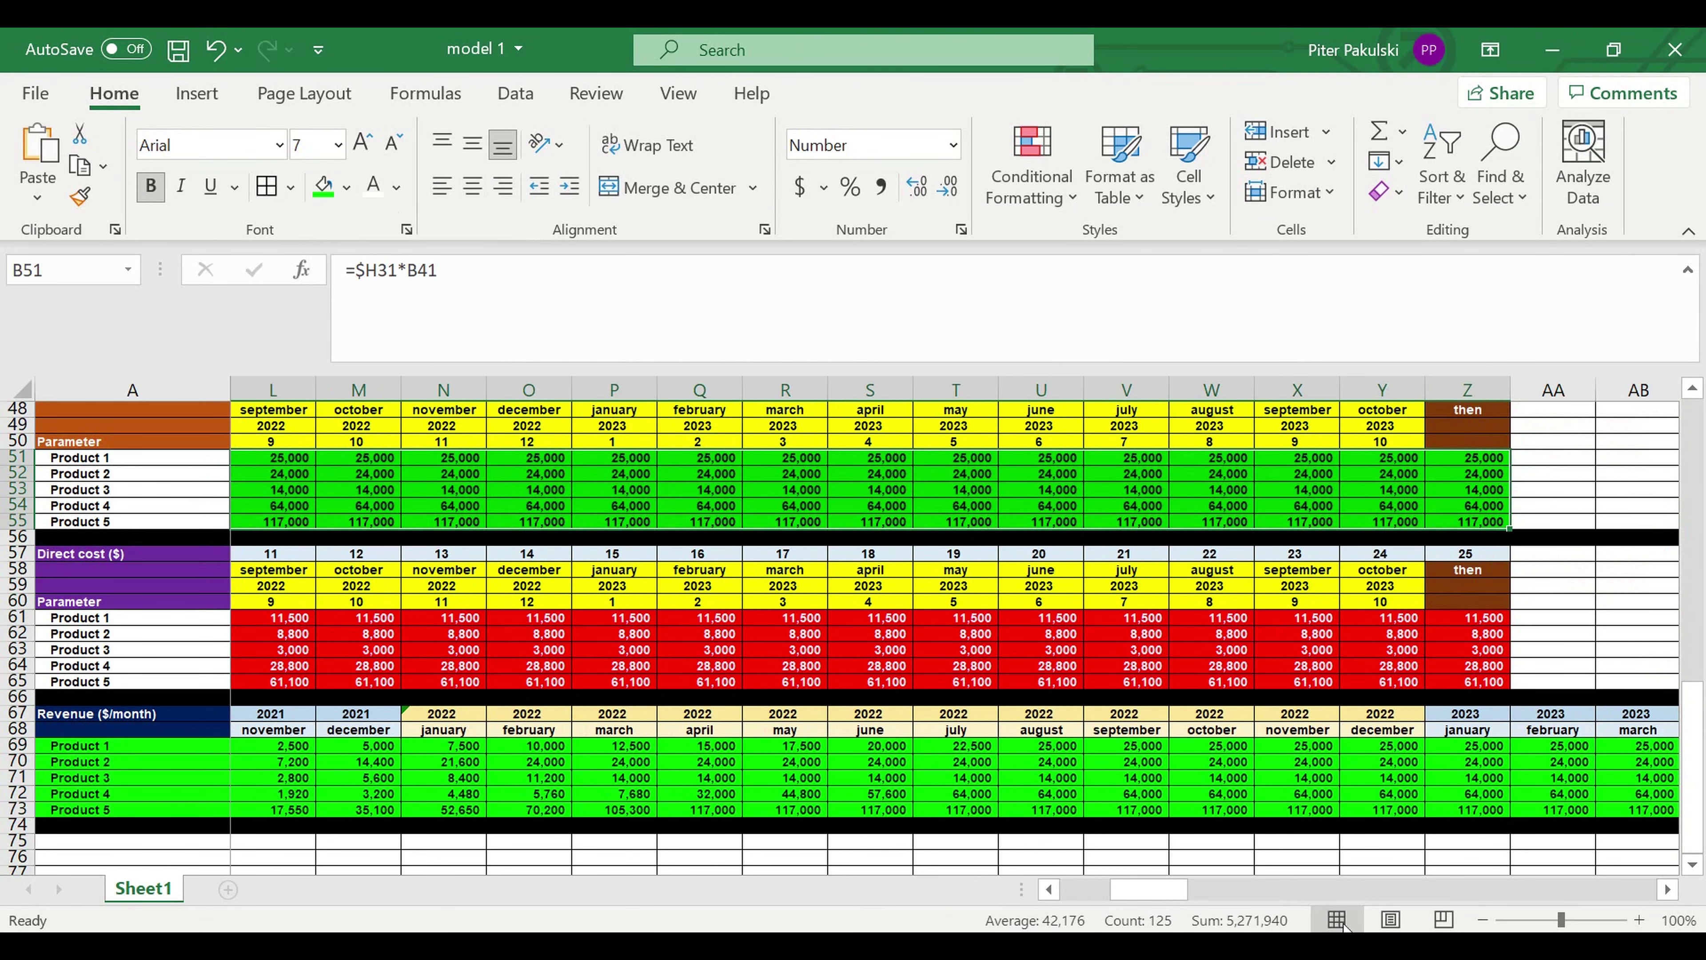
pyautogui.moveTo(1148, 891); pyautogui.dragTo(1071, 902)
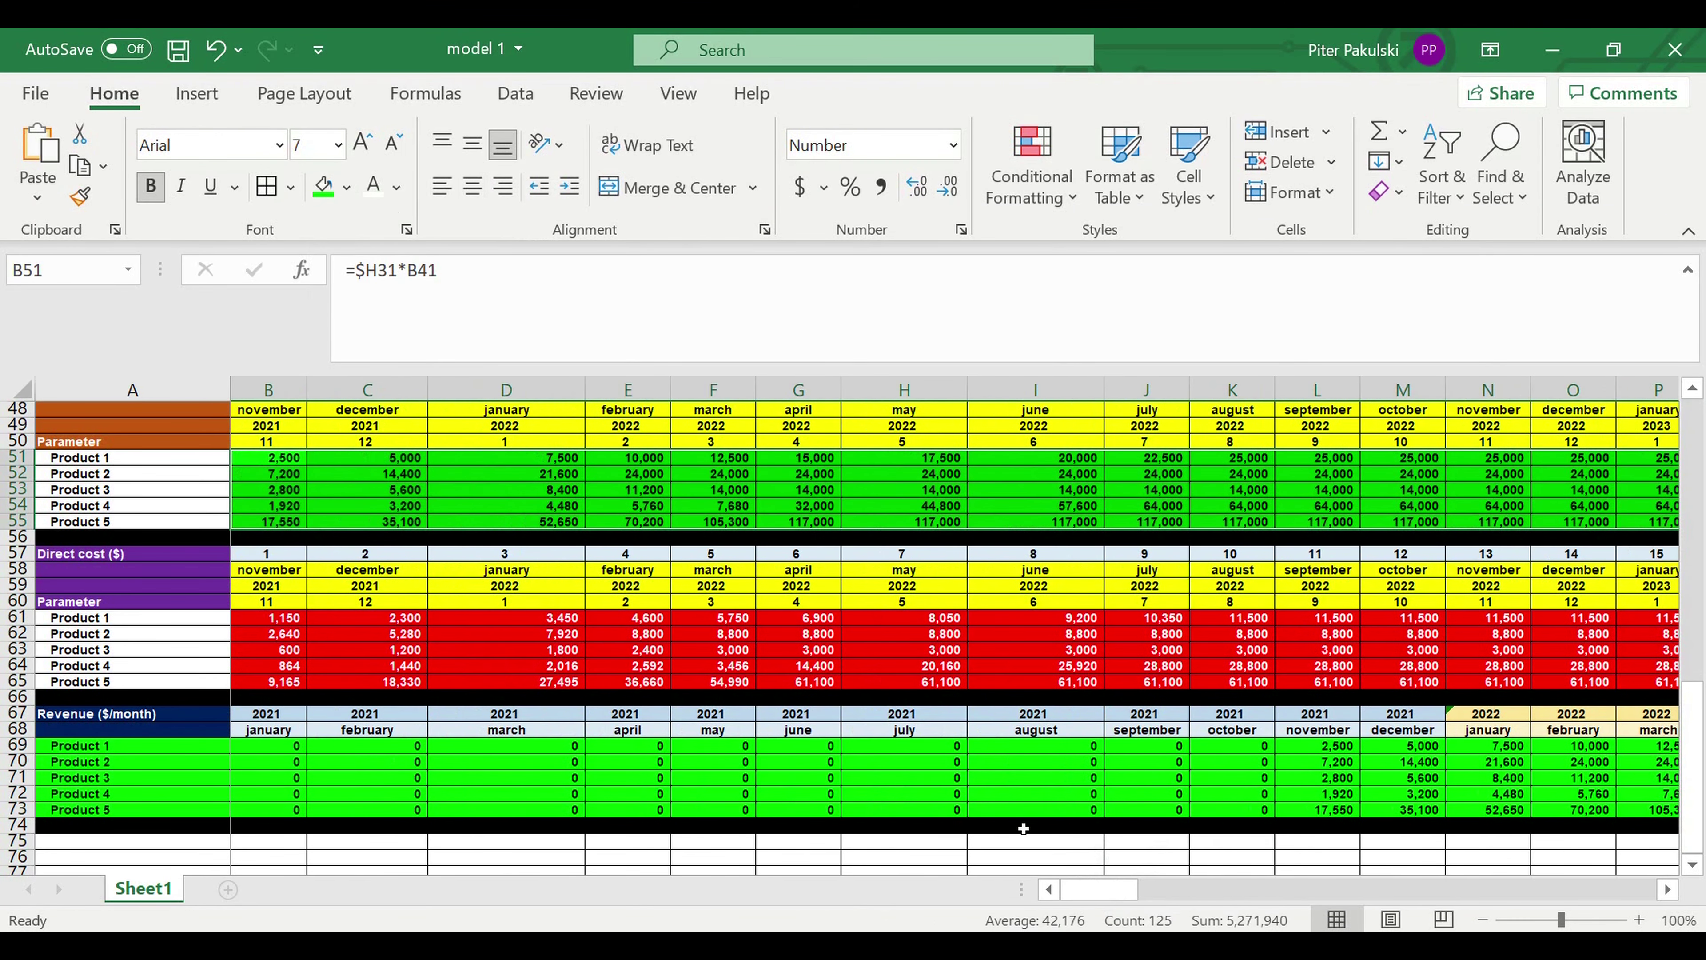
pyautogui.moveTo(1350, 746); pyautogui.dragTo(1452, 820)
pyautogui.moveTo(1141, 890); pyautogui.dragTo(1078, 894)
pyautogui.click(567, 668)
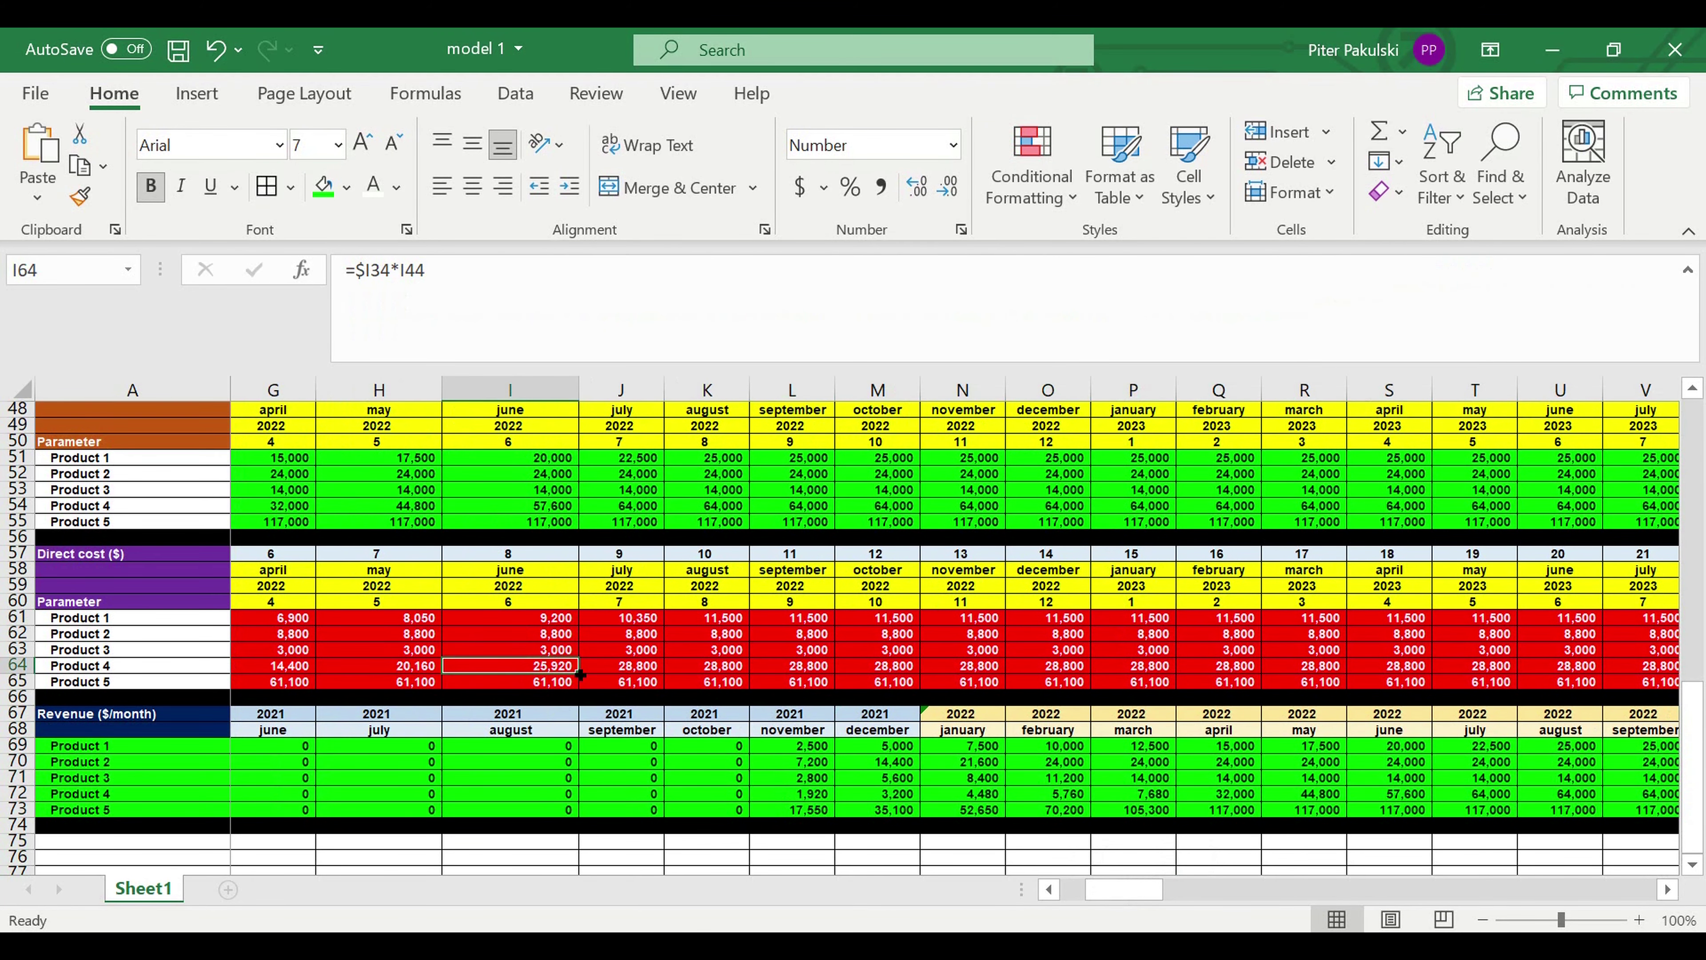
pyautogui.moveTo(1118, 902); pyautogui.dragTo(1072, 910)
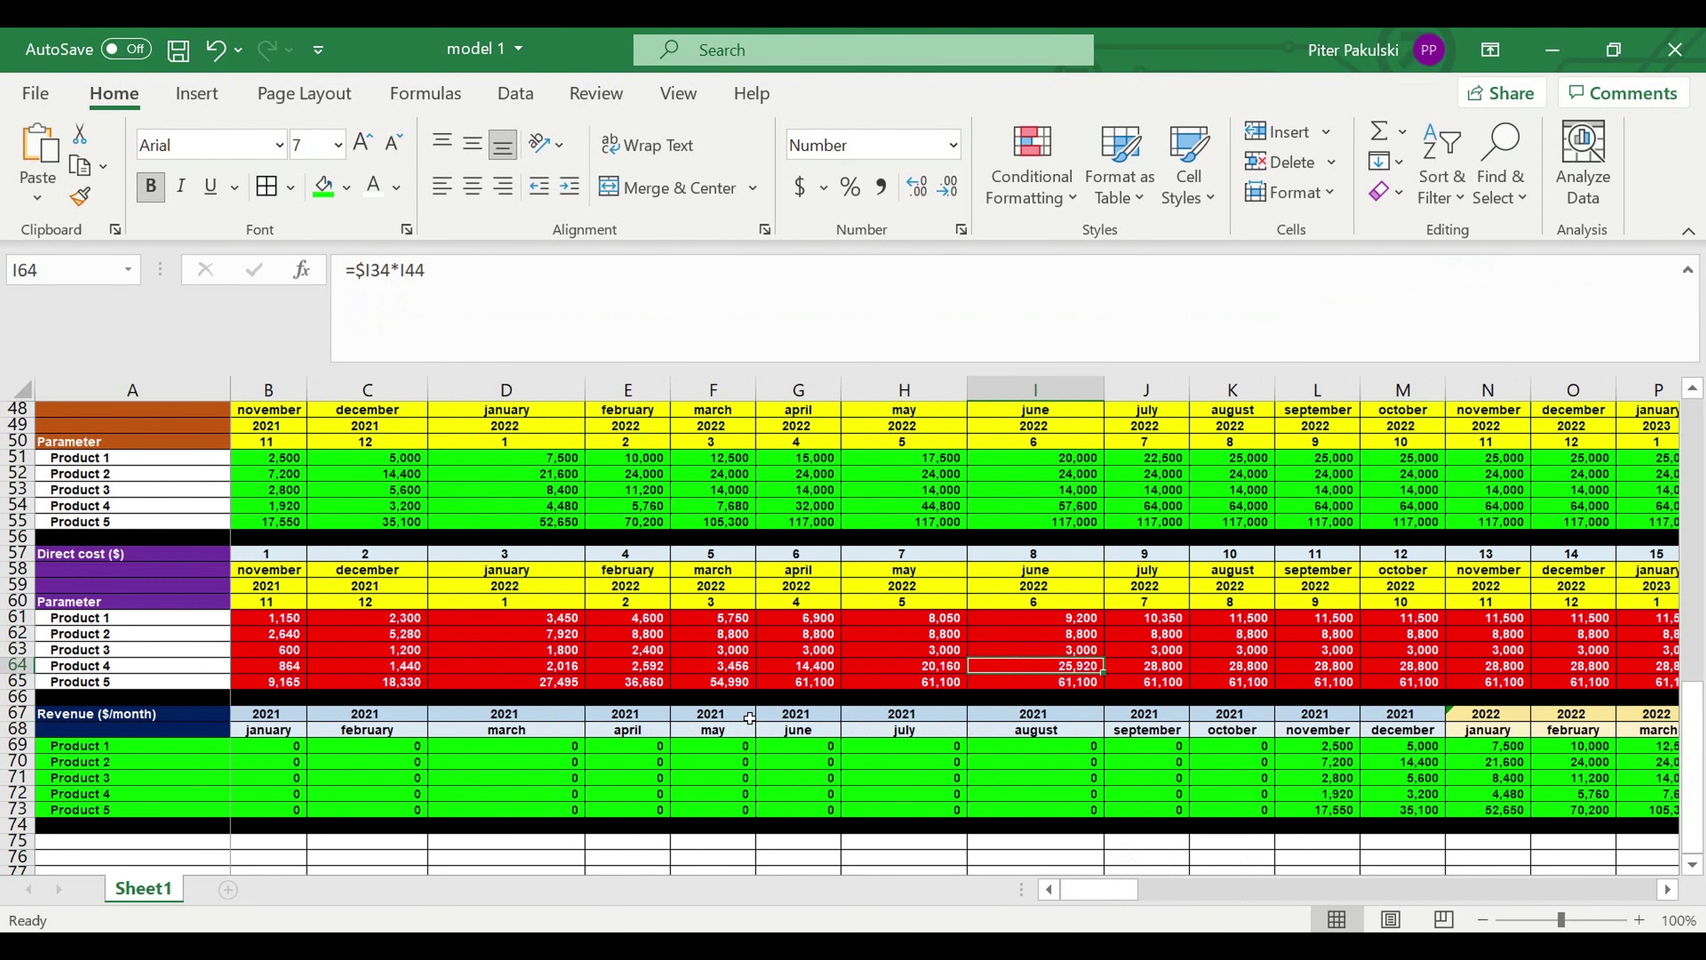
pyautogui.scroll(7, 746, 715)
pyautogui.scroll(7, 745, 715)
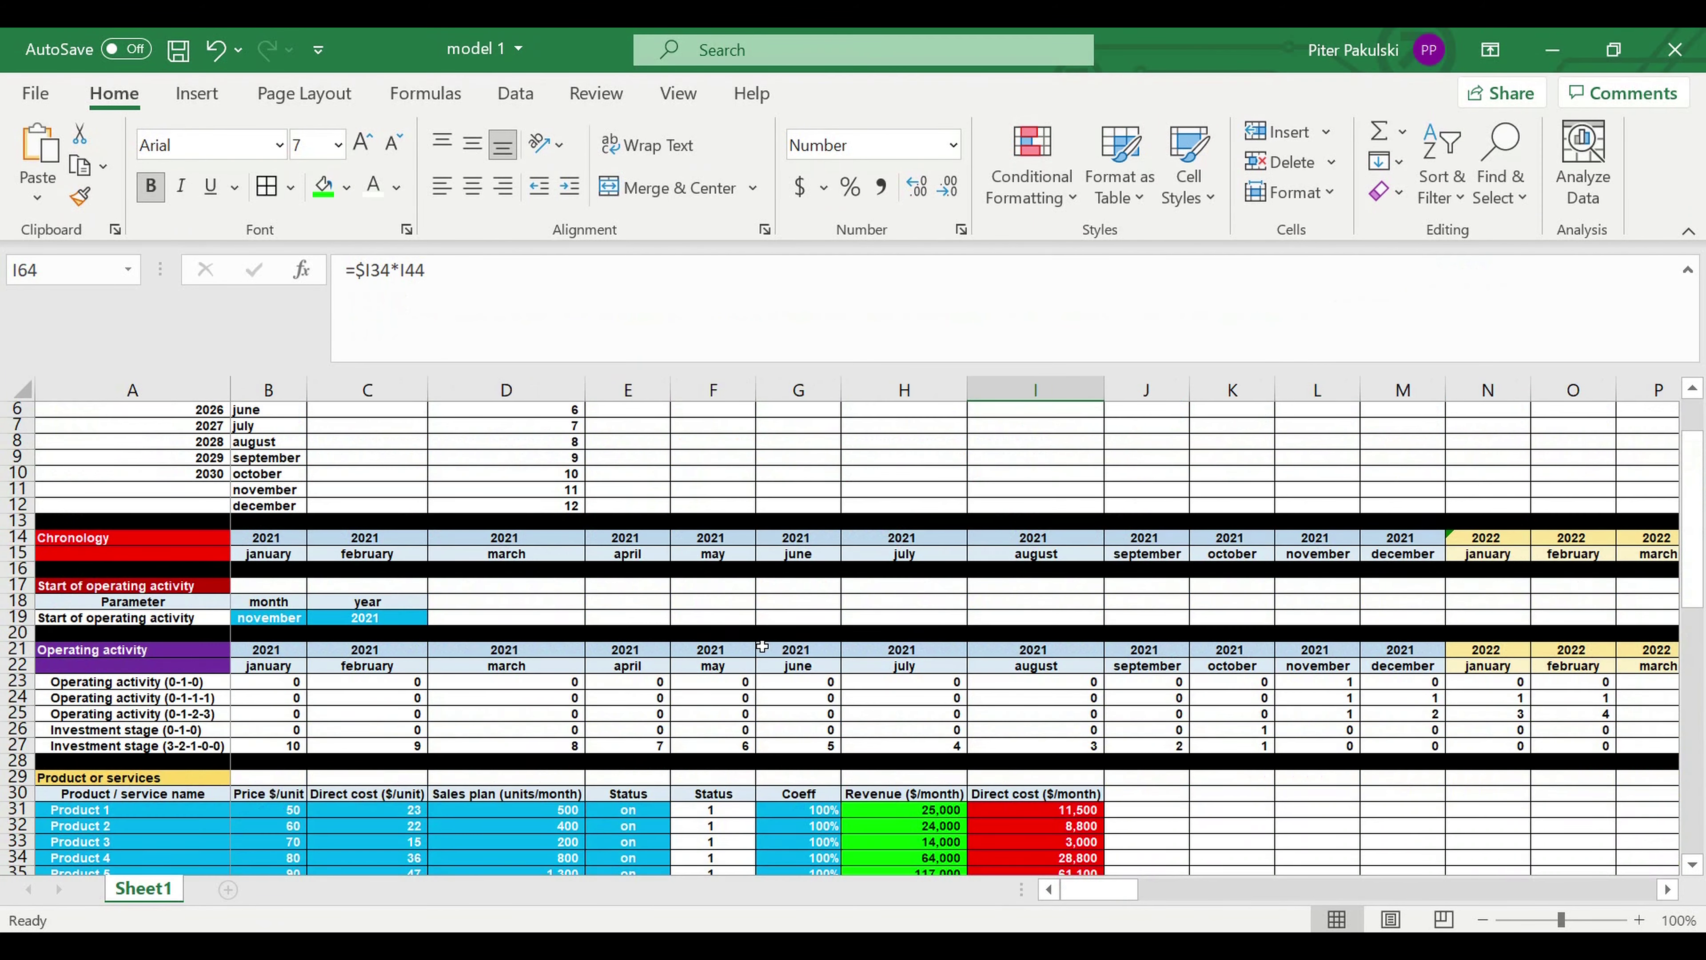
# Change the start of activity to January 2022
pyautogui.click(274, 622)
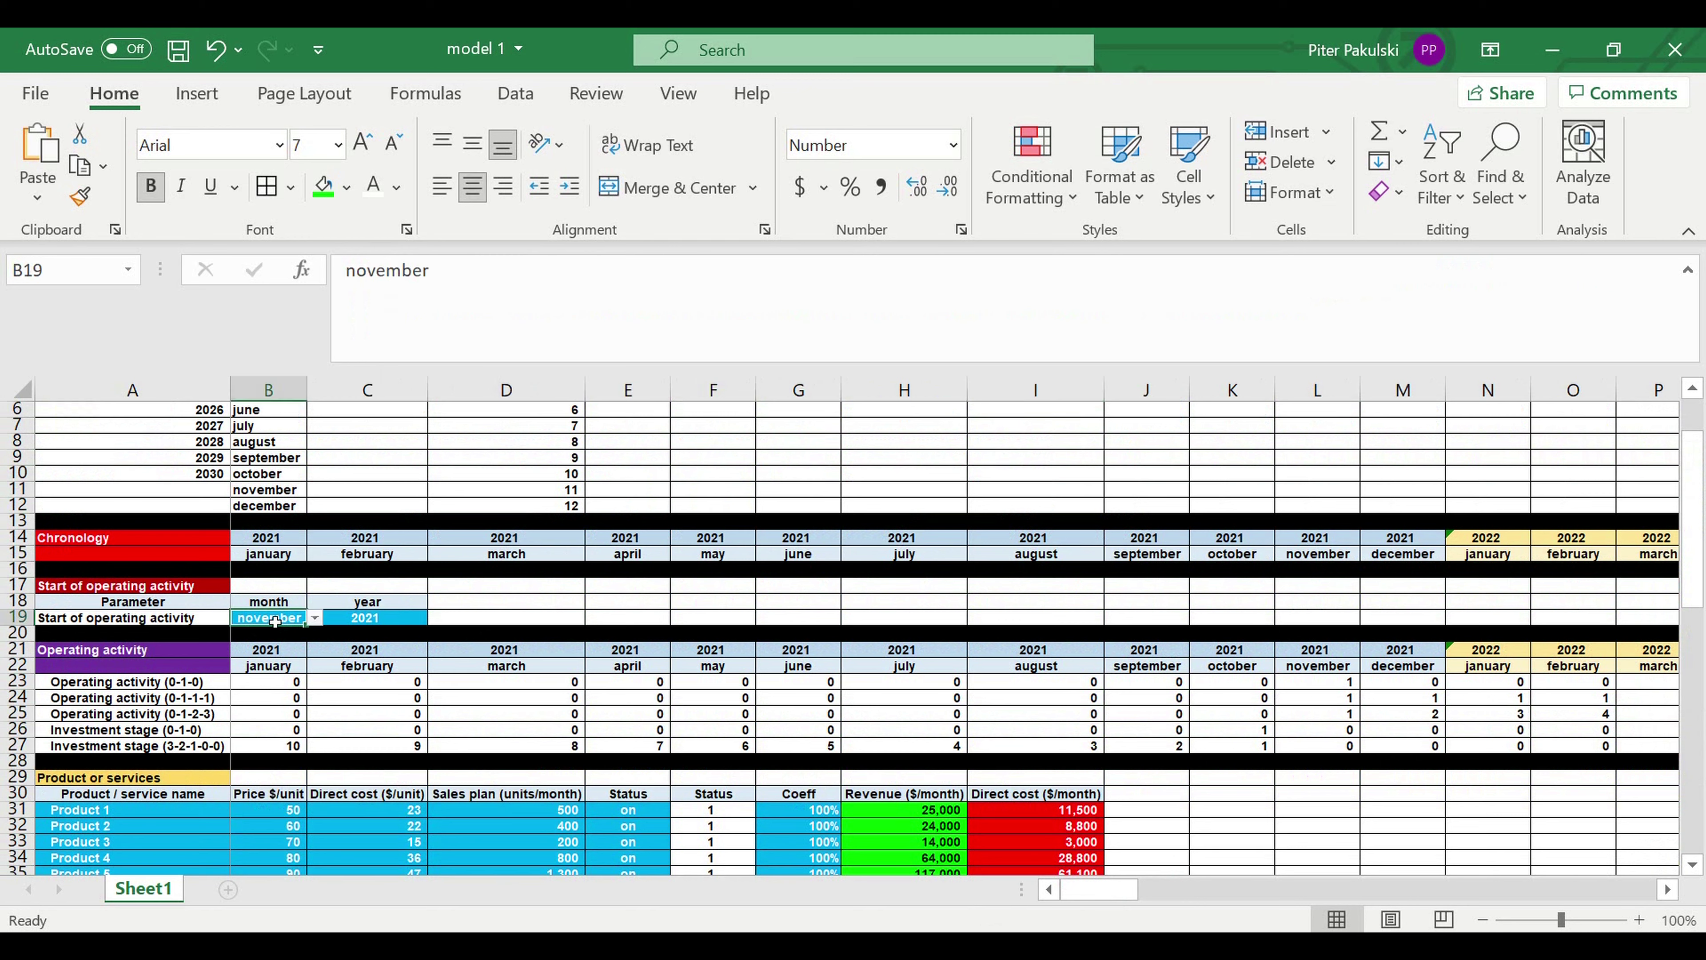
pyautogui.click(370, 622)
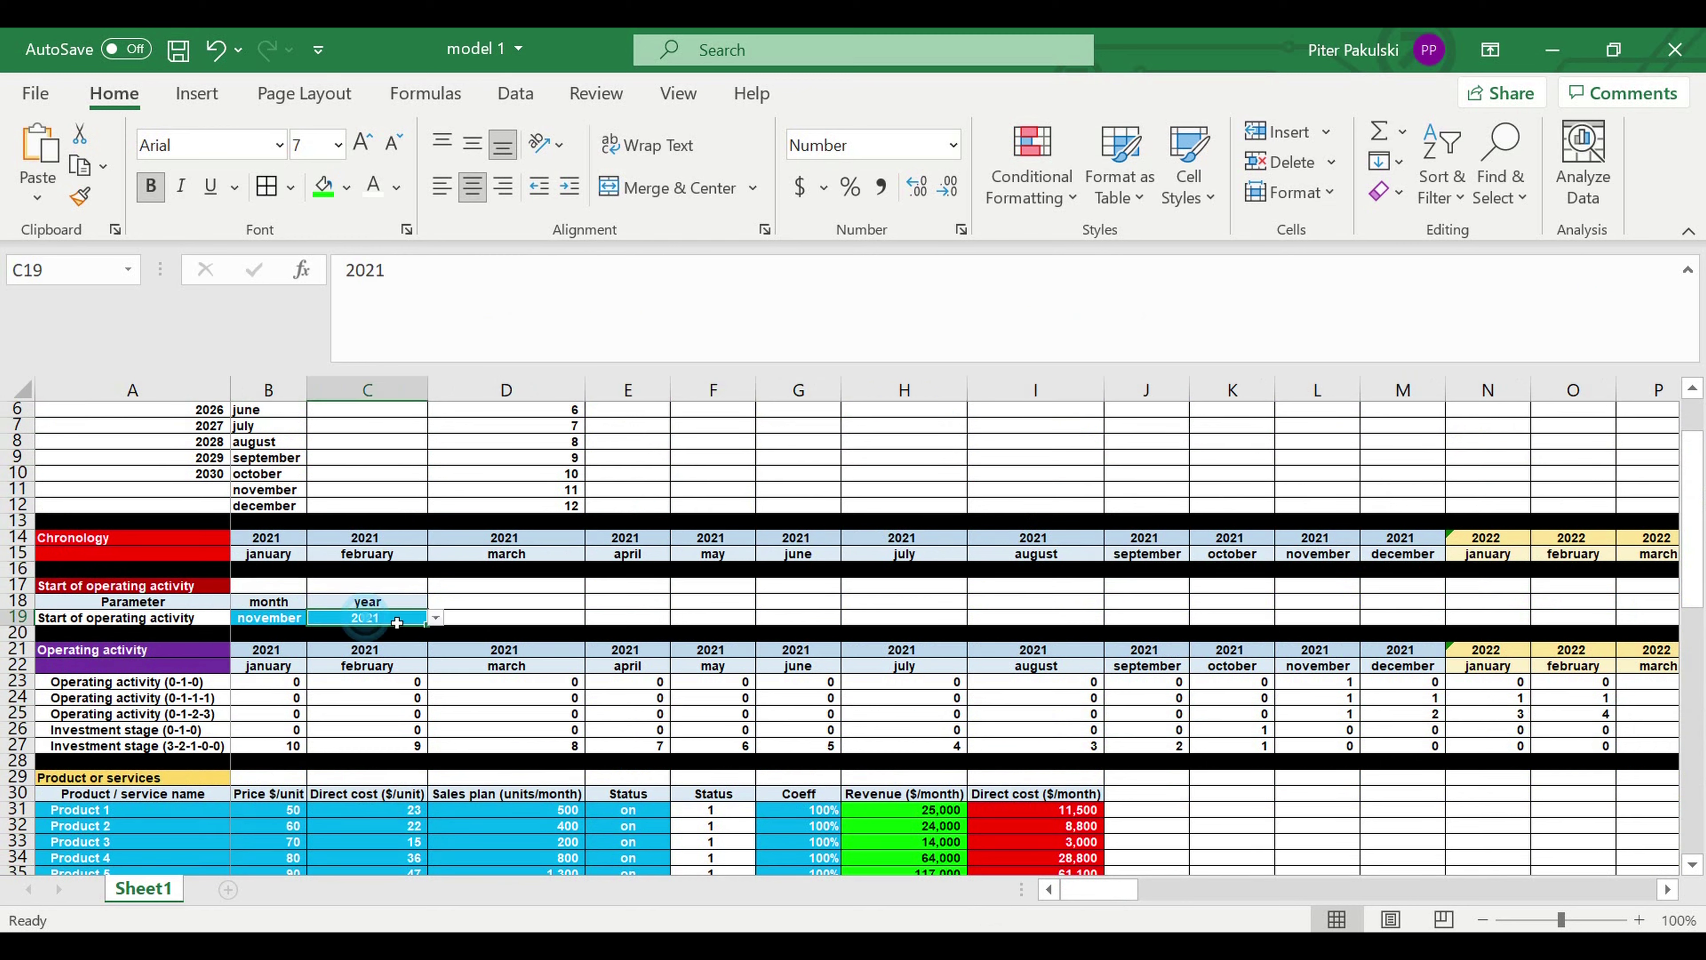
pyautogui.click(436, 617)
pyautogui.click(410, 653)
pyautogui.click(270, 627)
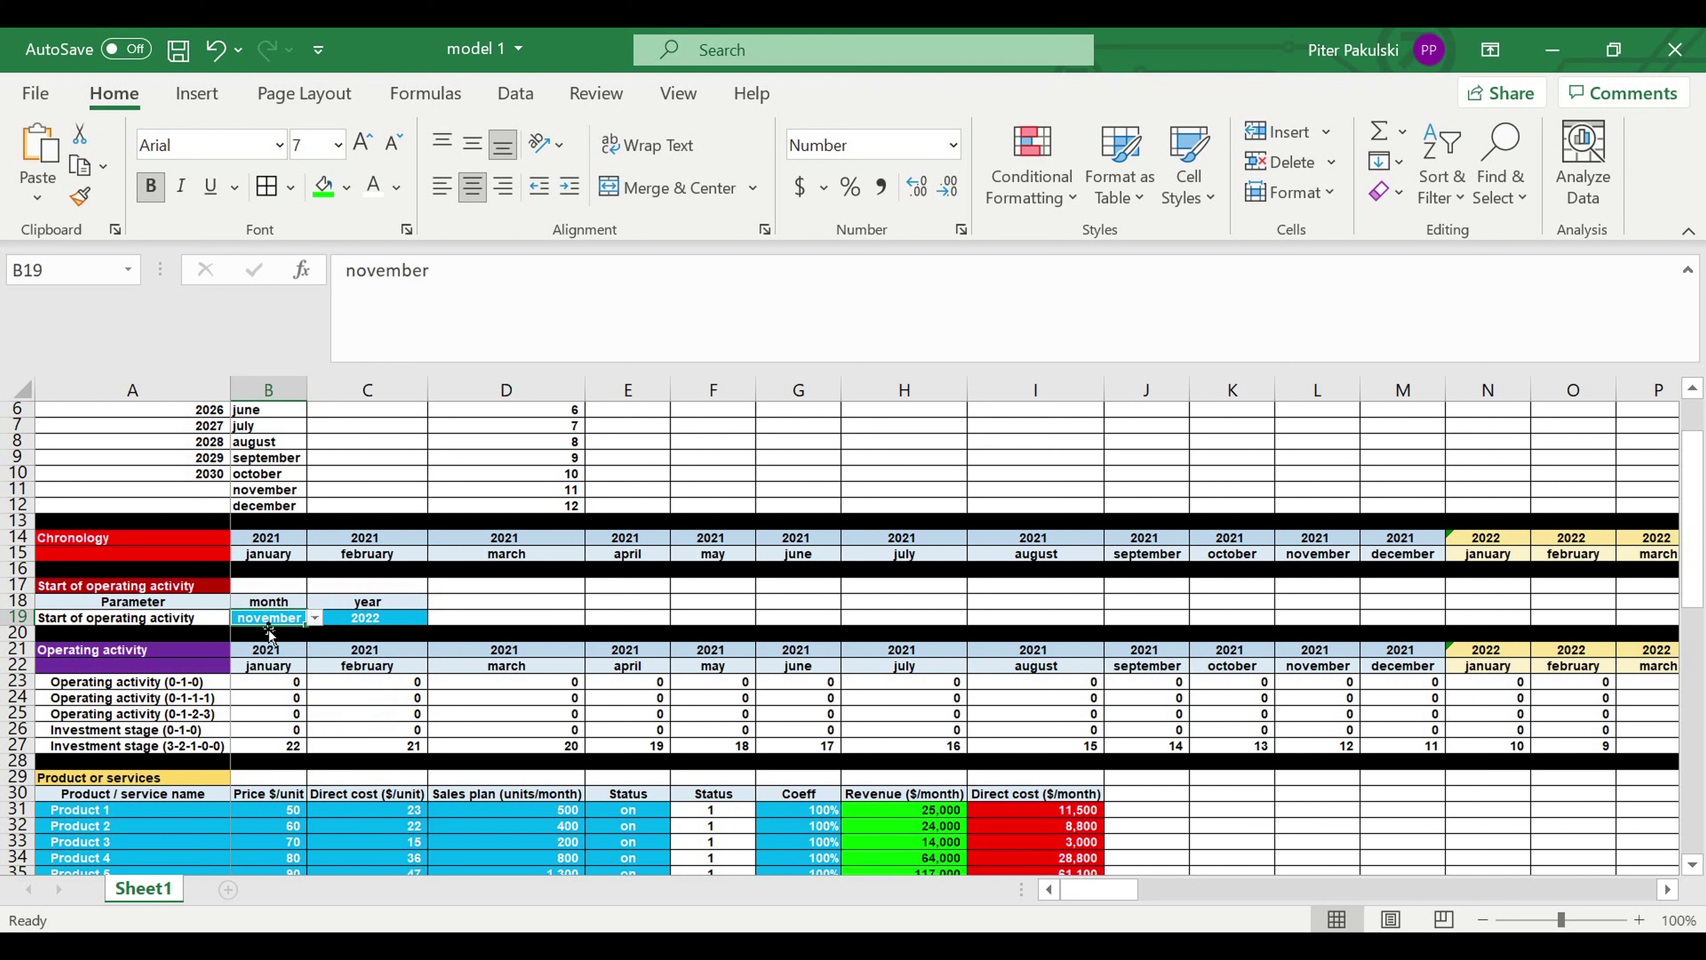
pyautogui.click(315, 618)
pyautogui.scroll(2, 314, 705)
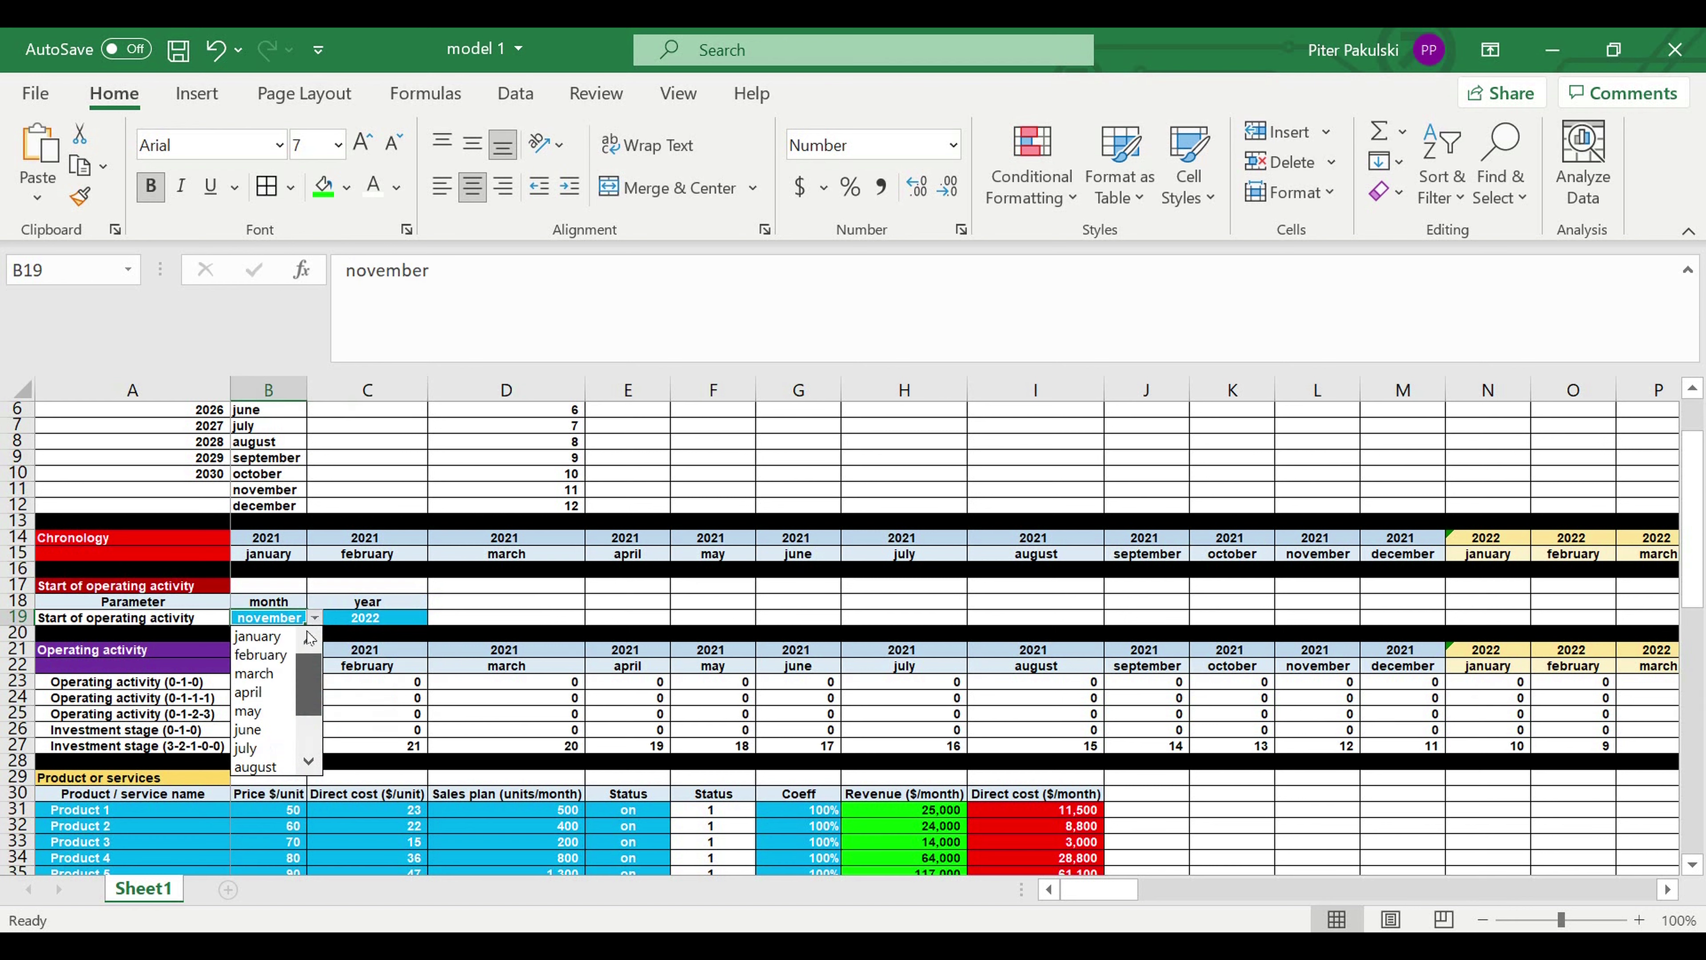
pyautogui.click(259, 636)
# Check the operating activity value in F25 and the January 2022 revenue cells N69:N73
pyautogui.click(681, 714)
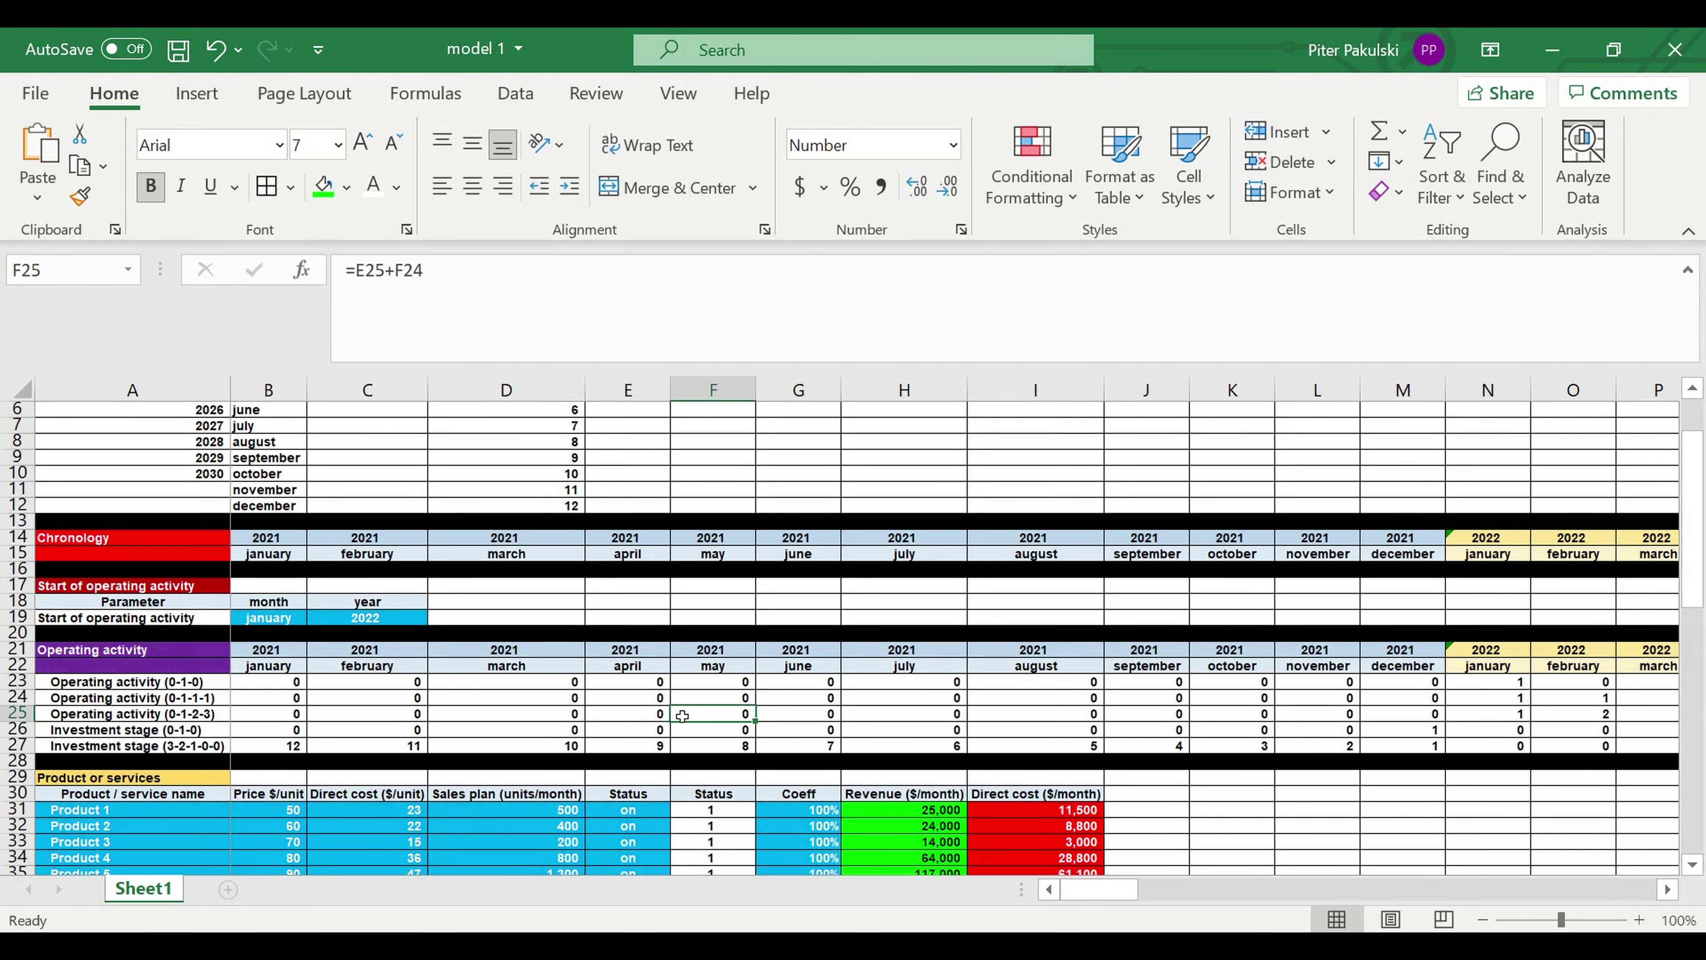
pyautogui.scroll(-4, 682, 716)
pyautogui.scroll(-1, 682, 716)
pyautogui.scroll(-15, 681, 716)
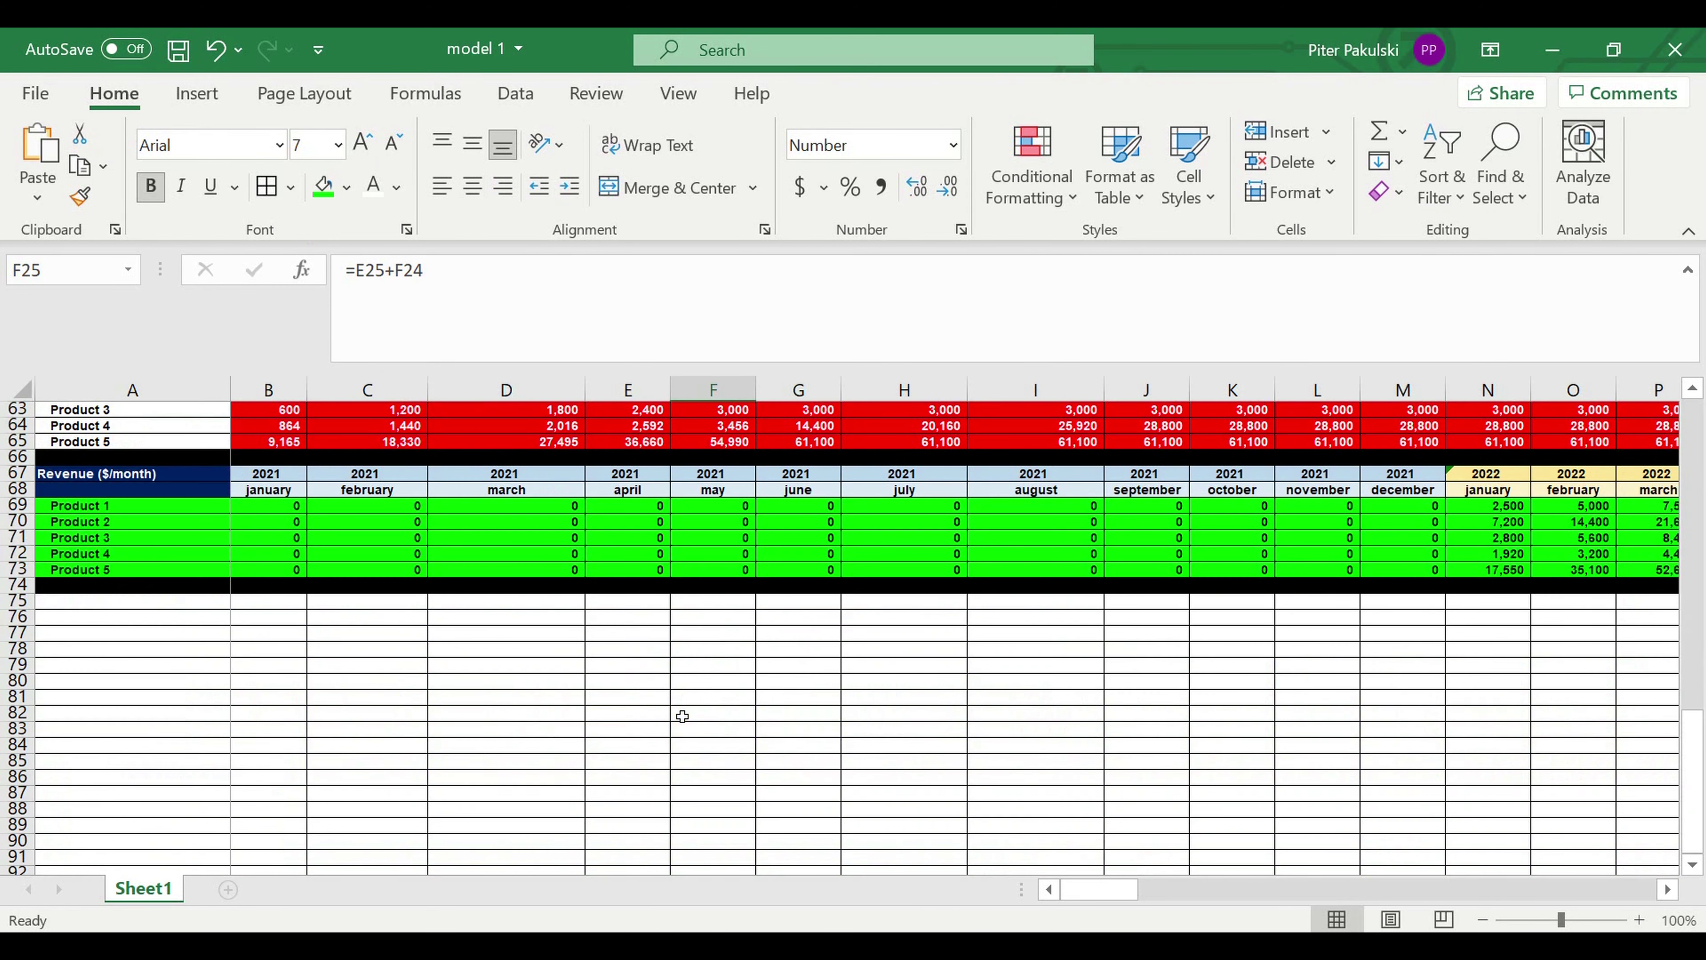
pyautogui.moveTo(1501, 508); pyautogui.dragTo(1505, 576)
pyautogui.scroll(10, 961, 591)
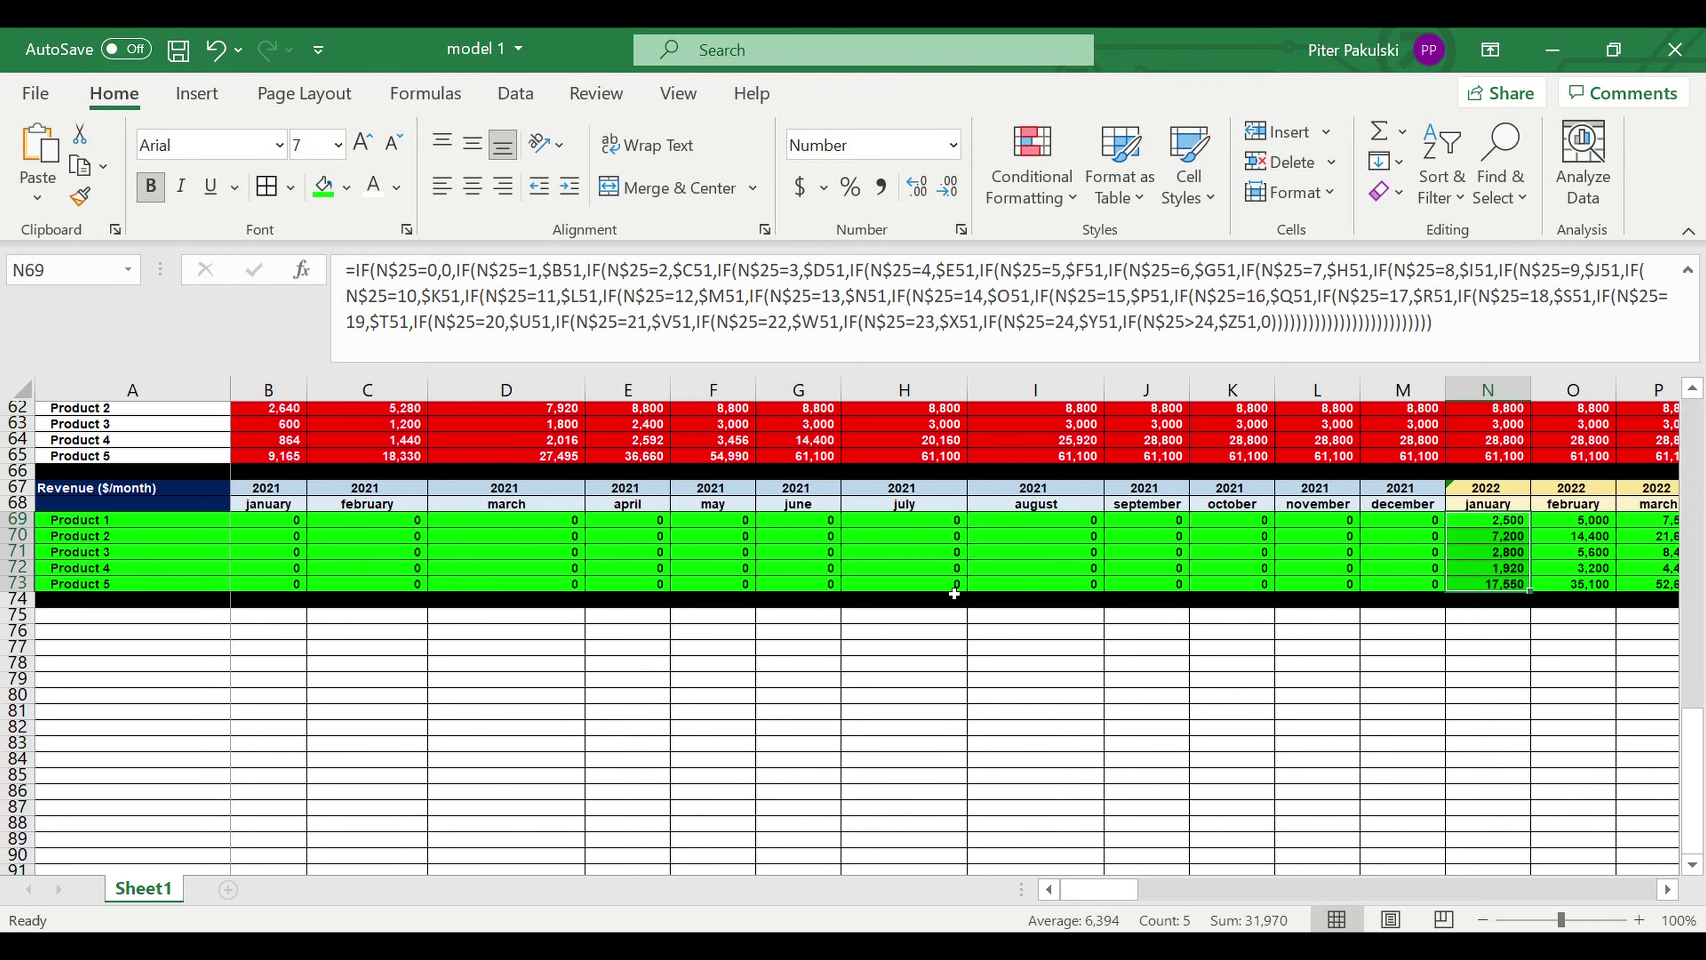
pyautogui.scroll(11, 963, 555)
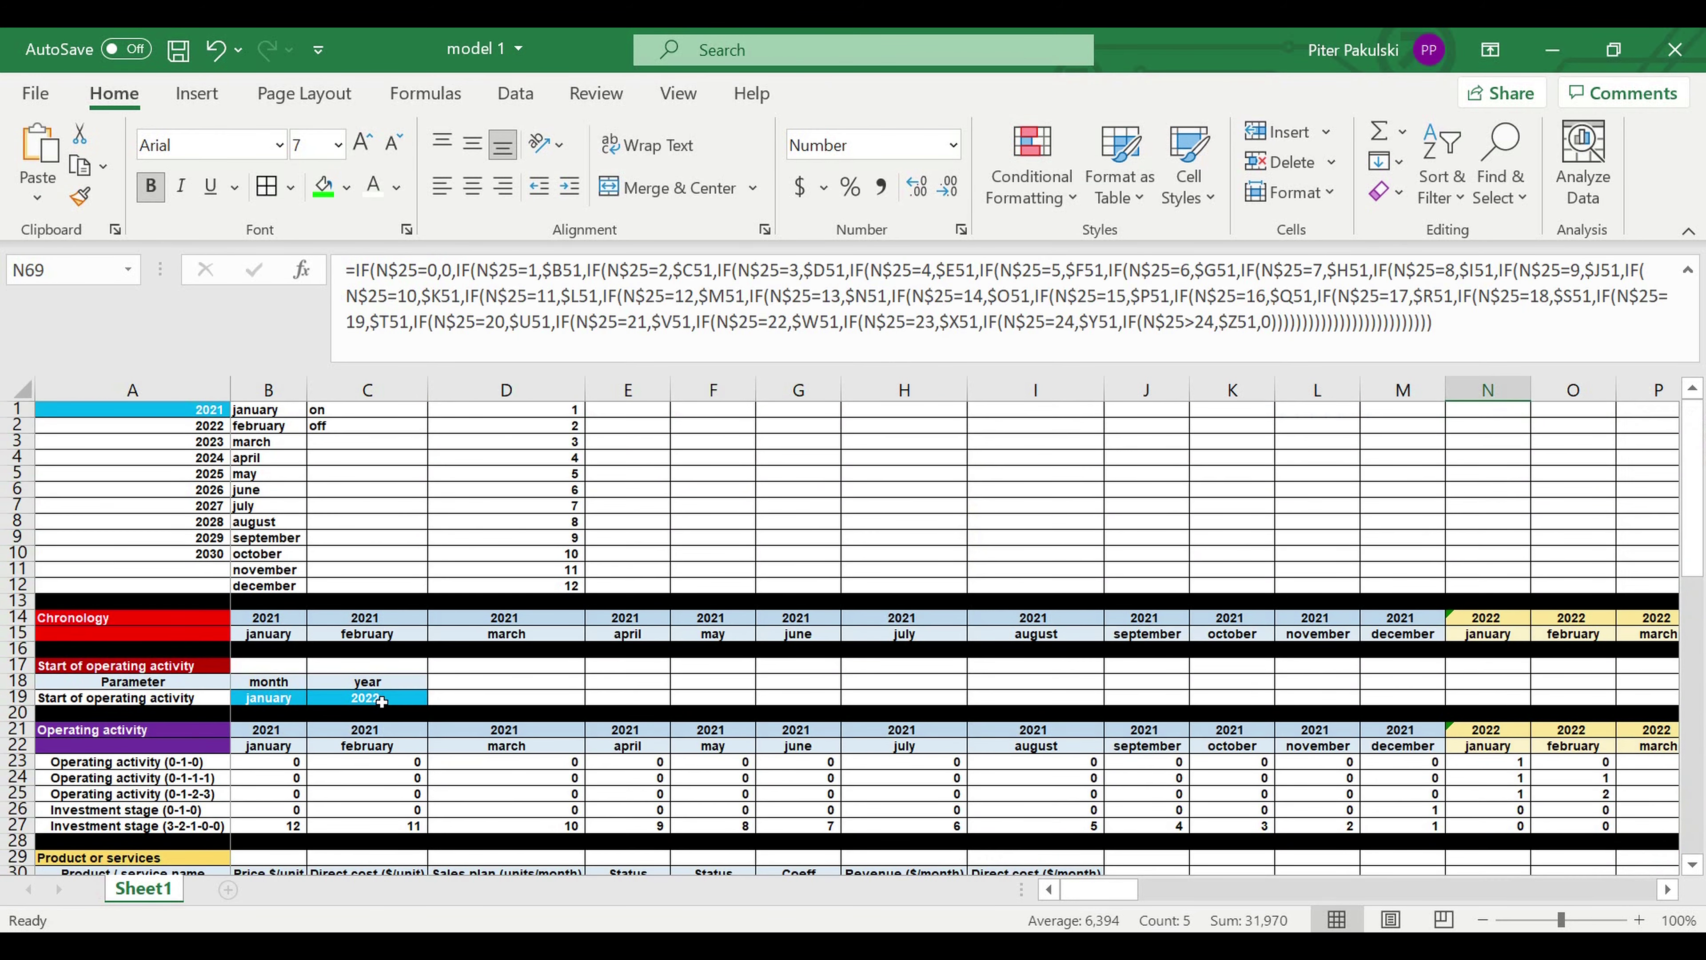
pyautogui.scroll(-6, 346, 679)
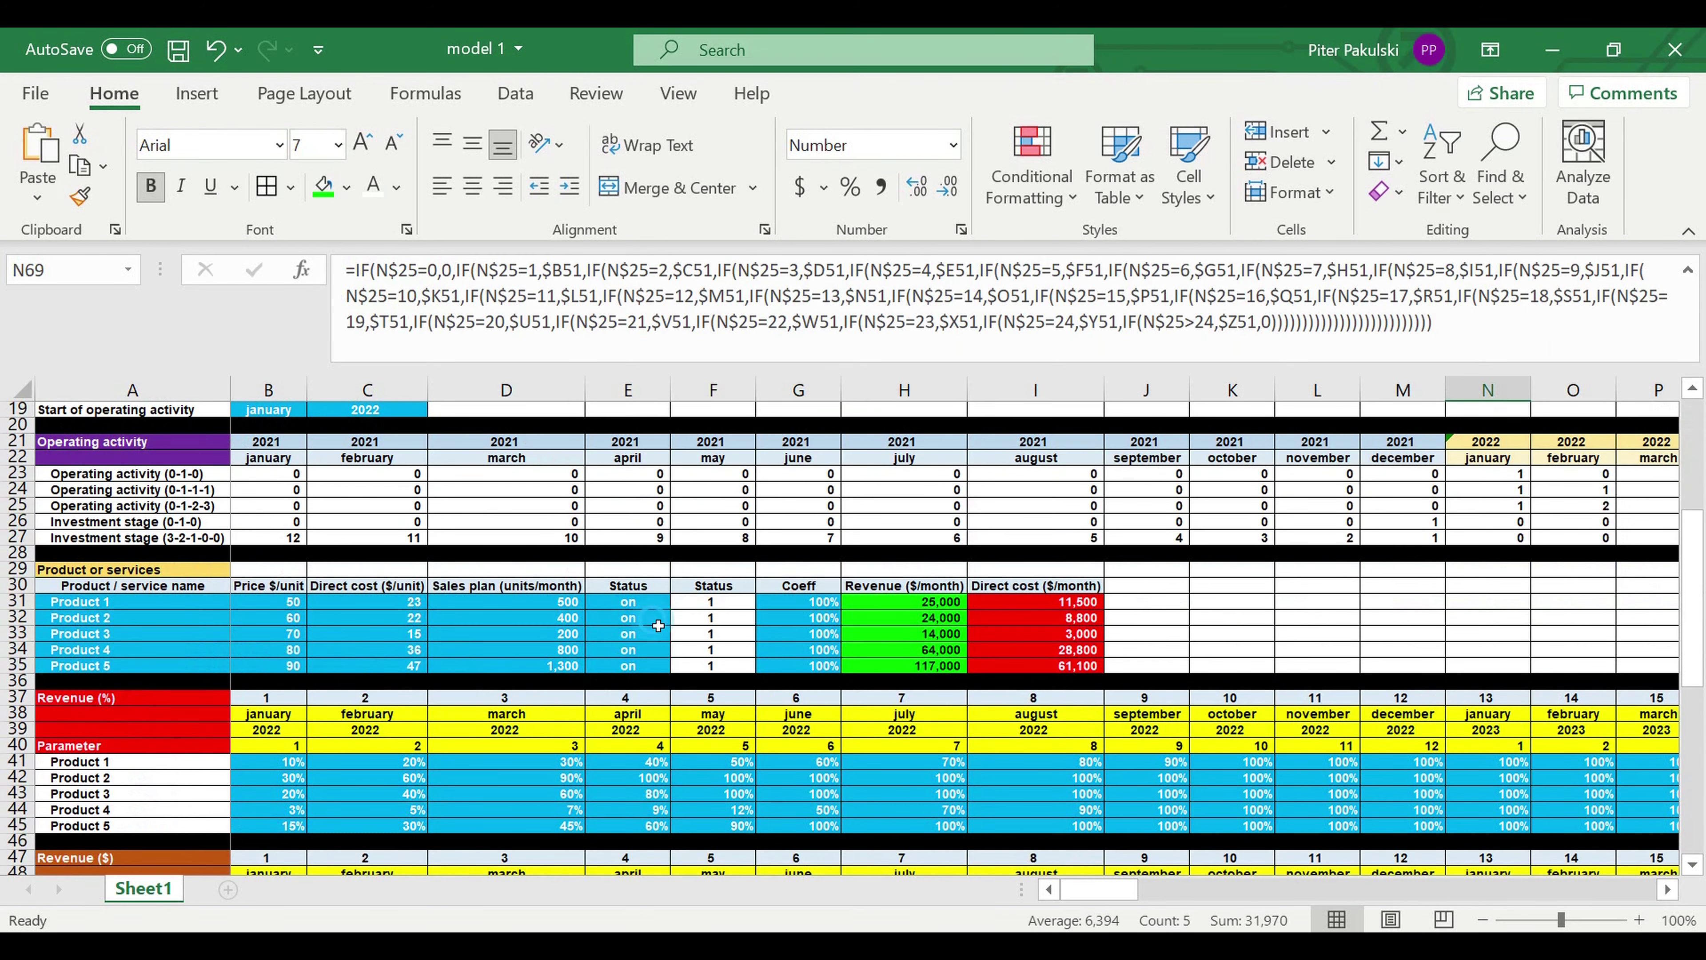
# Set Product 2's status in E32 to off
pyautogui.click(656, 619)
pyautogui.click(678, 618)
pyautogui.click(656, 655)
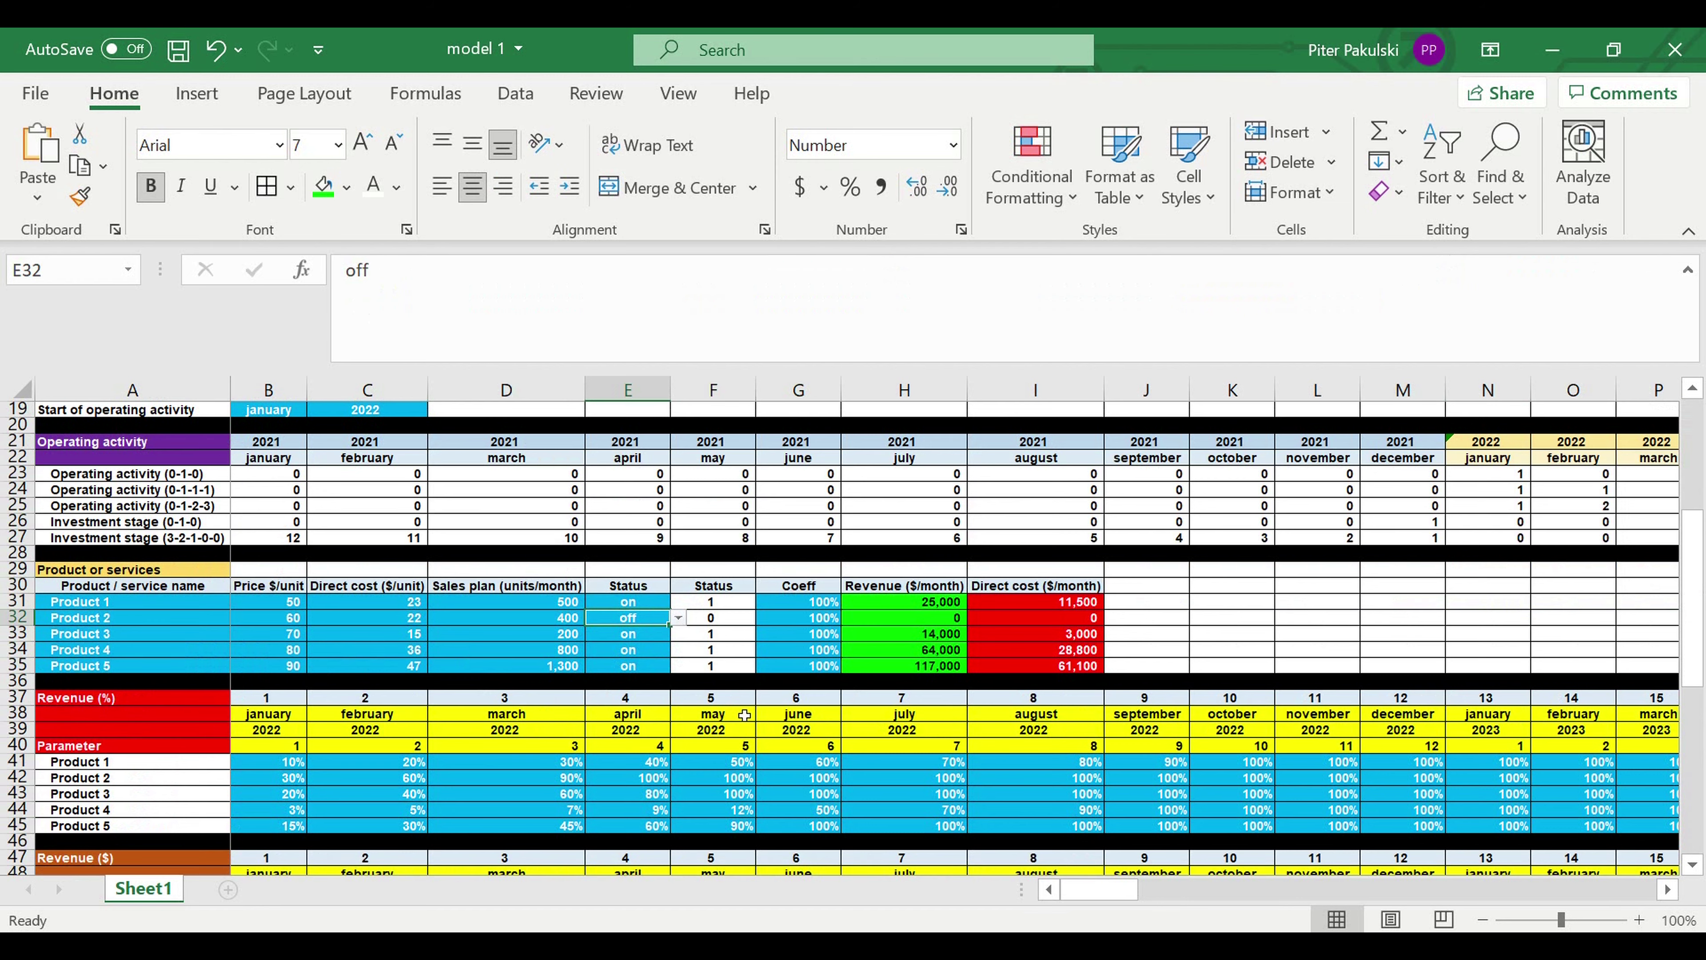
pyautogui.scroll(-9, 744, 715)
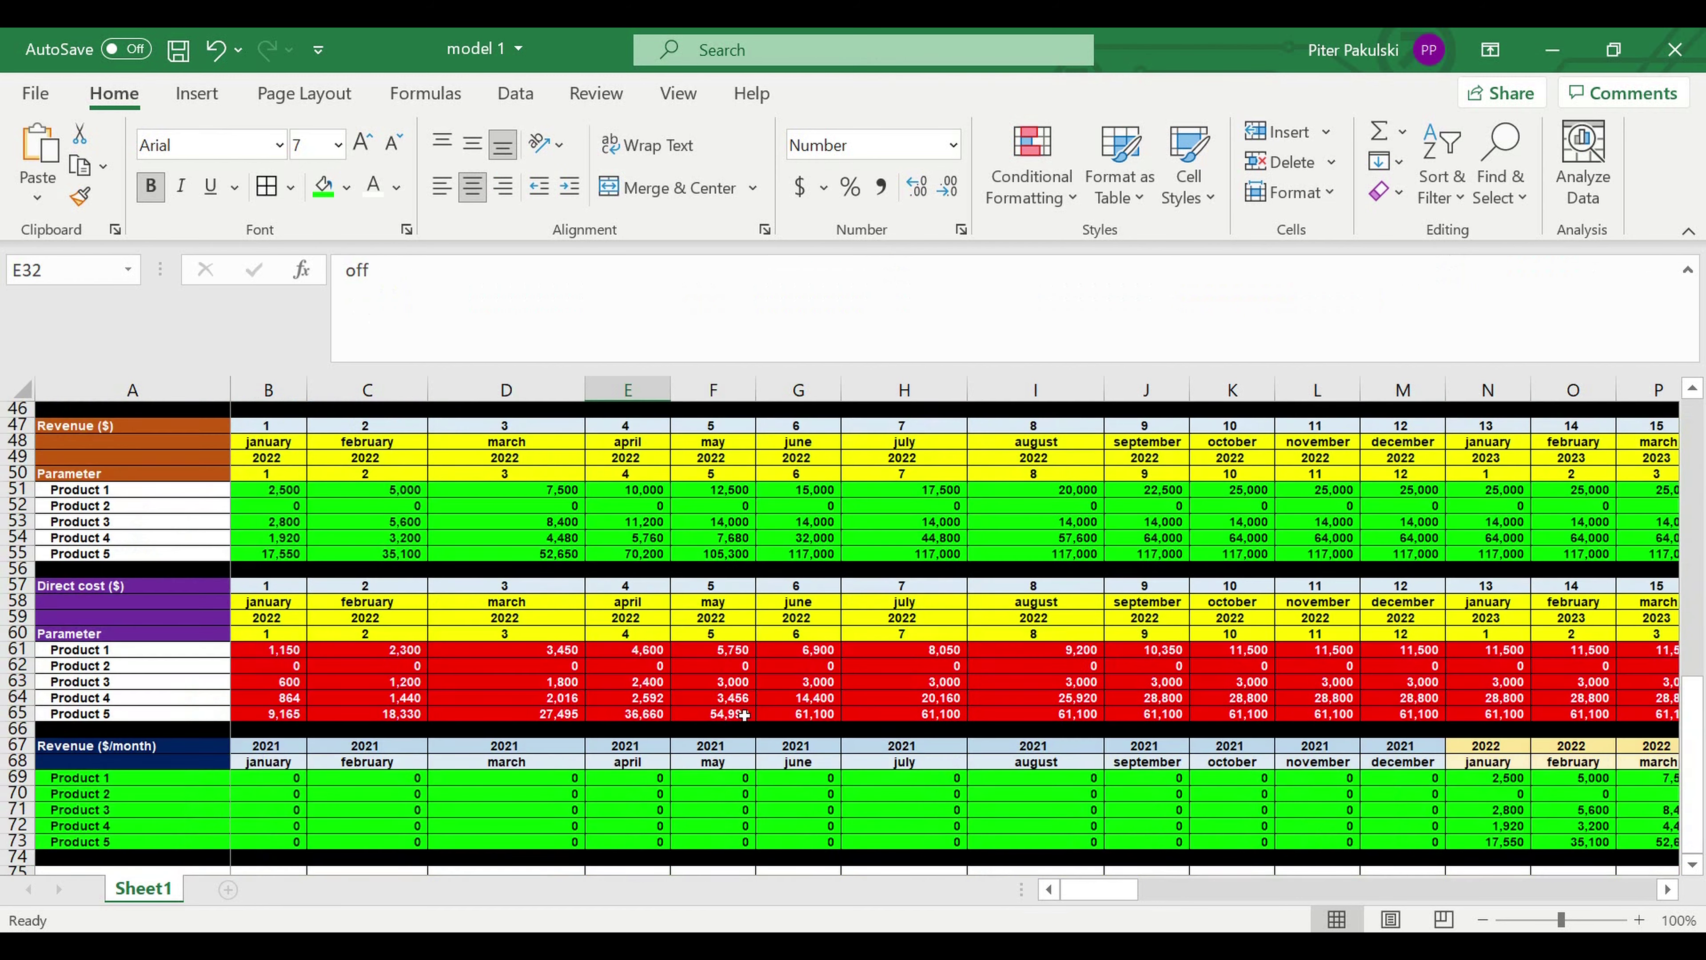
pyautogui.click(1522, 797)
pyautogui.moveTo(1303, 897); pyautogui.dragTo(1104, 909)
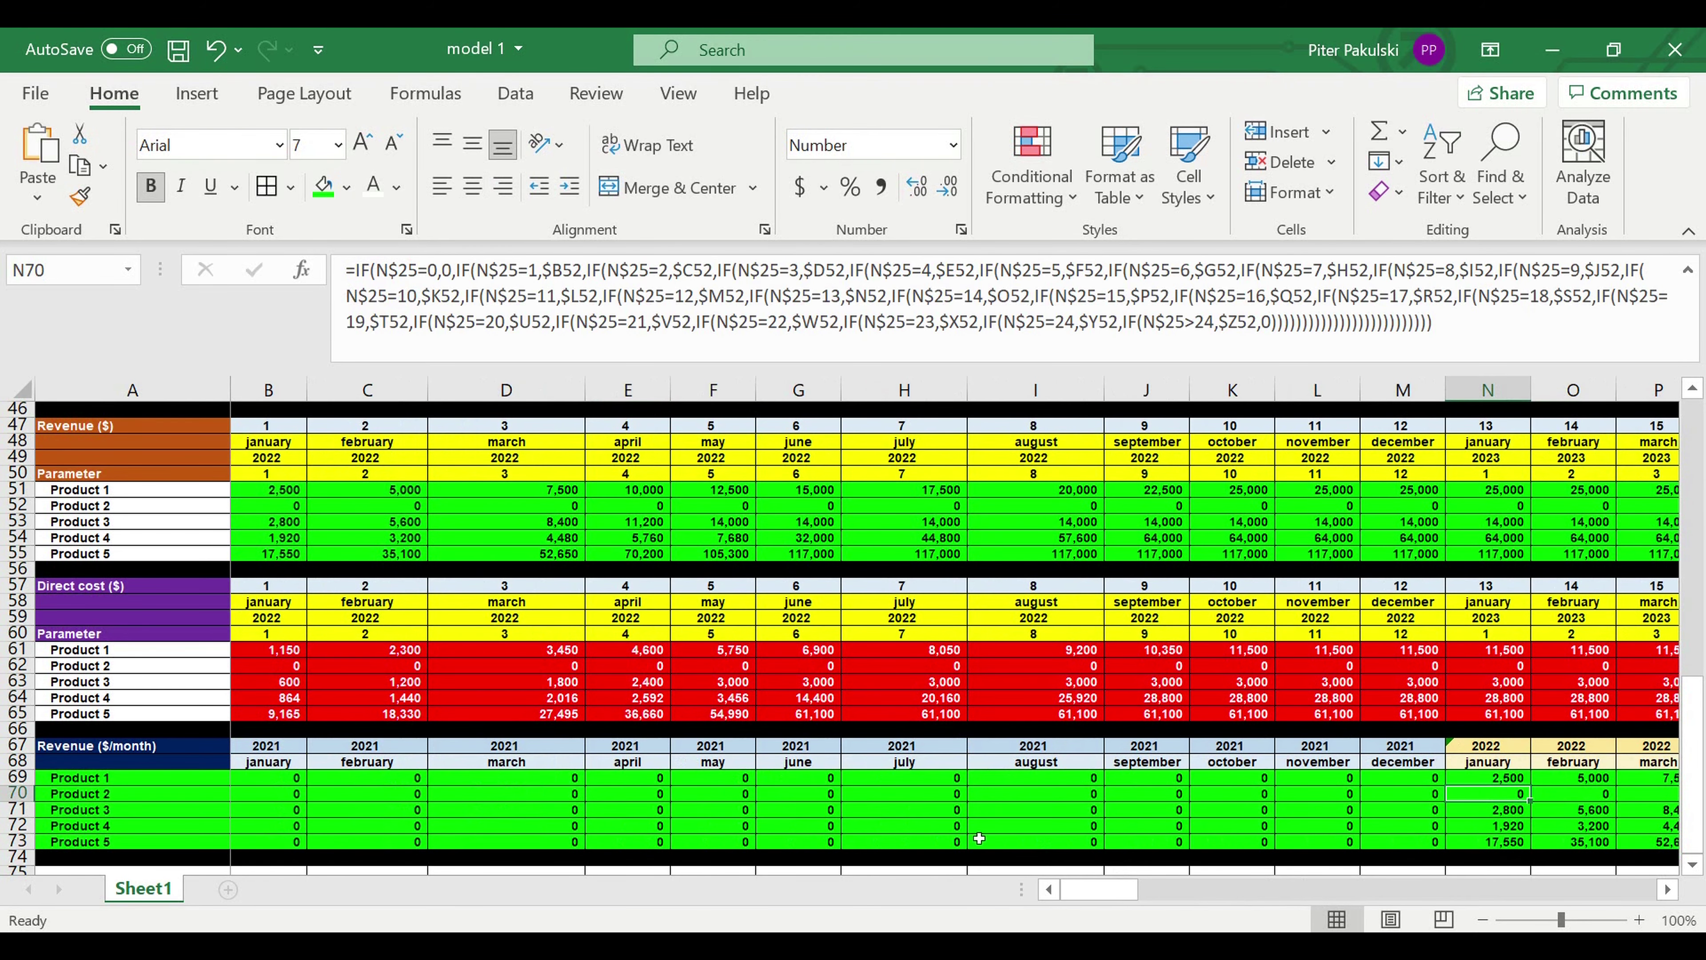
pyautogui.moveTo(1693, 585); pyautogui.dragTo(1677, 391)
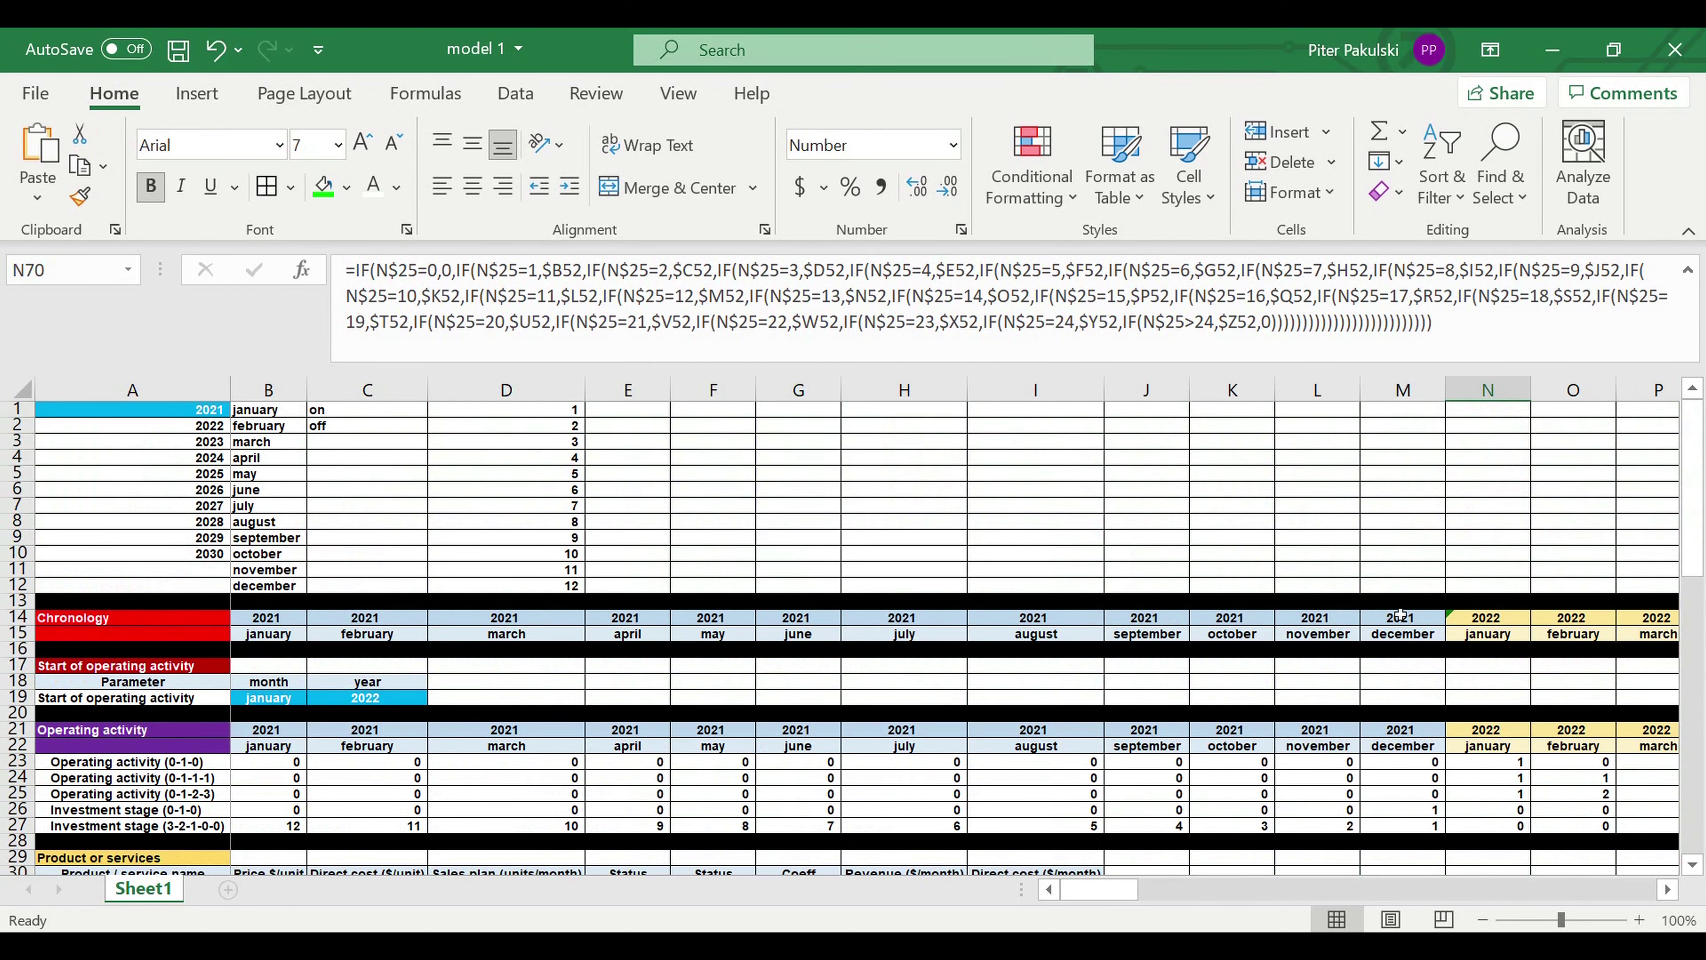
pyautogui.scroll(-6, 1318, 662)
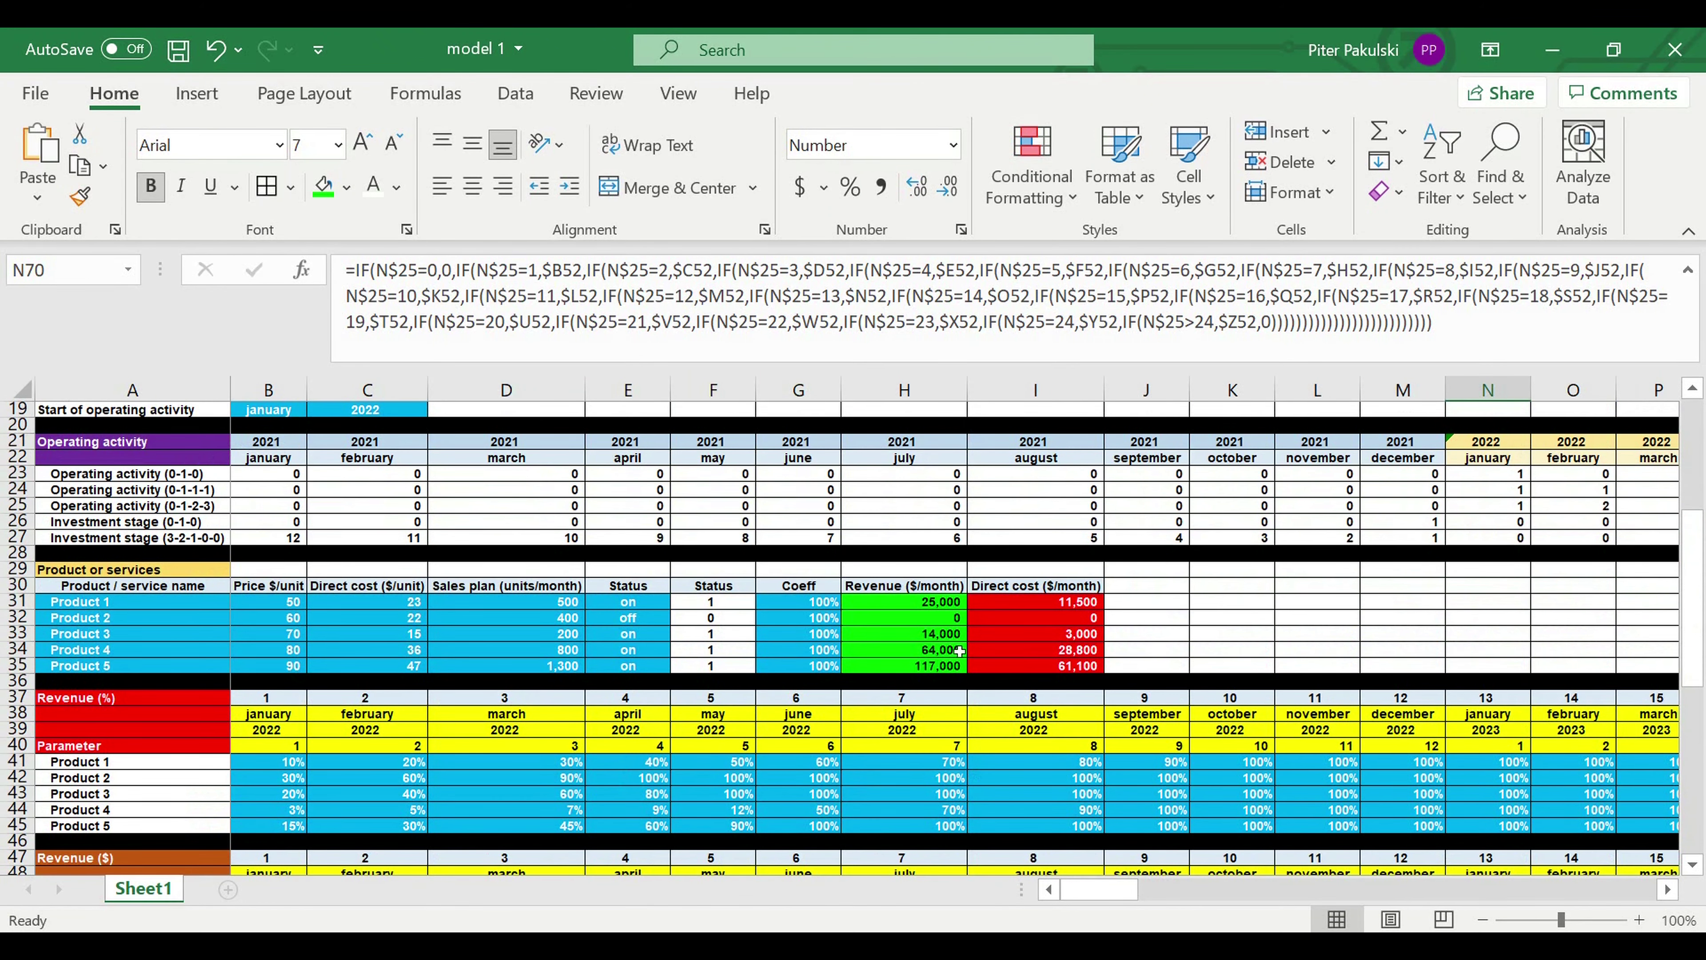
pyautogui.click(795, 657)
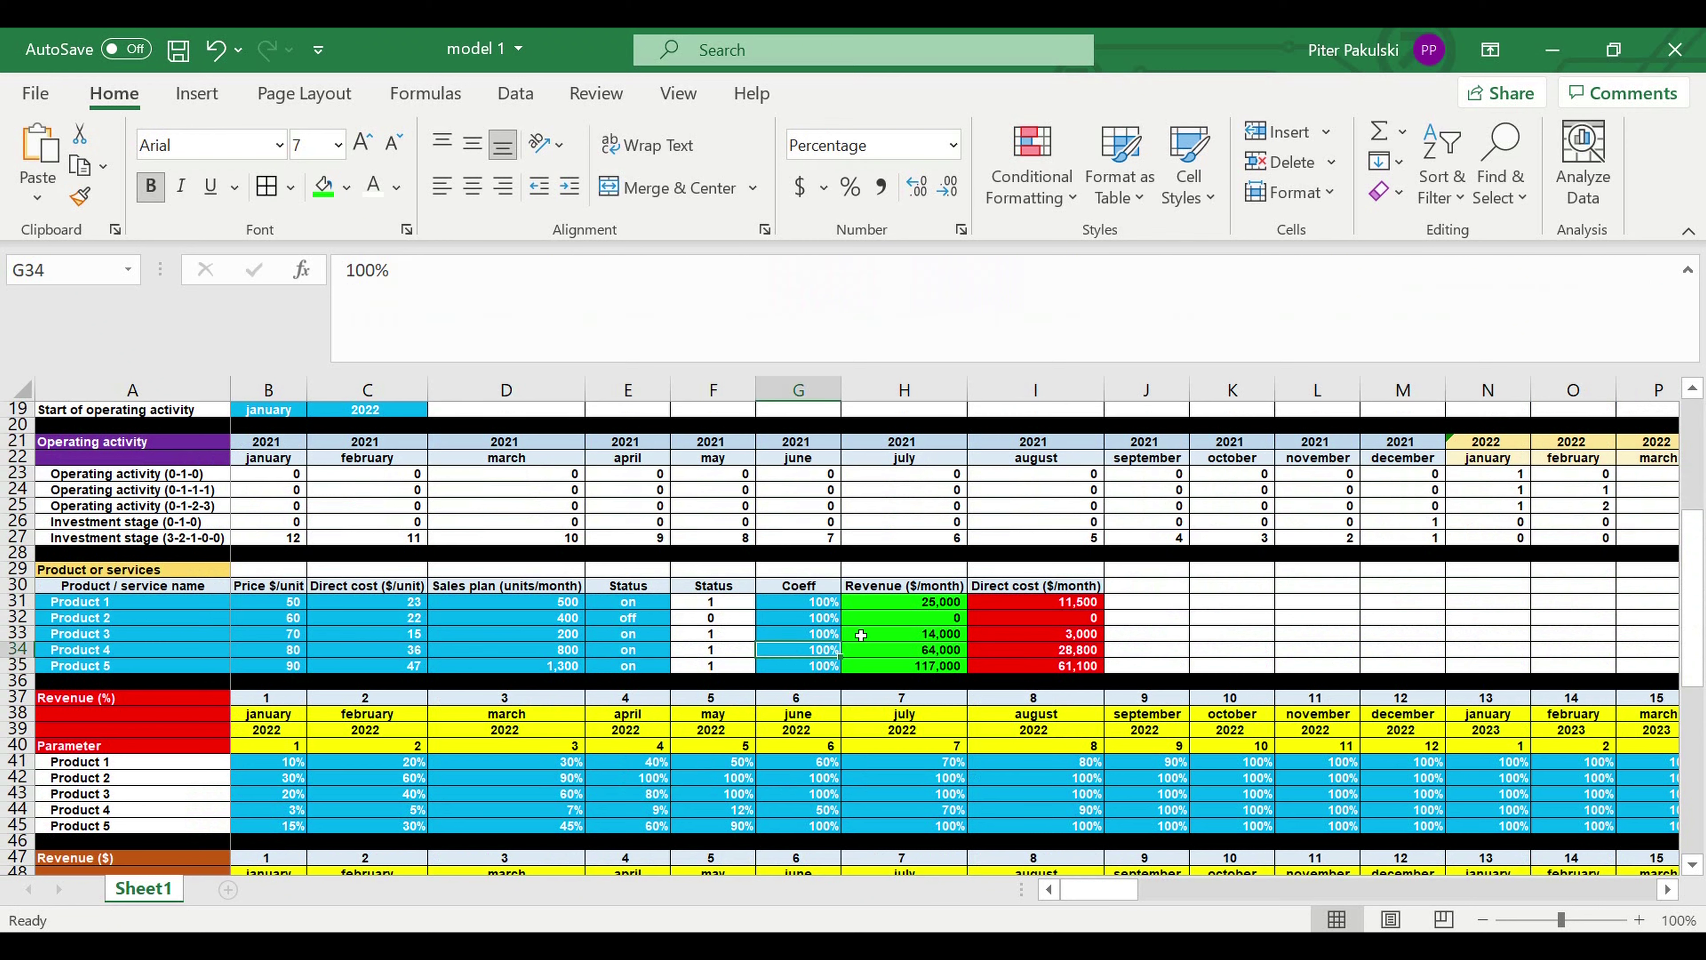
# Enter 50 as Product 4's coefficient and scroll to the revenue rows
pyautogui.write('50')
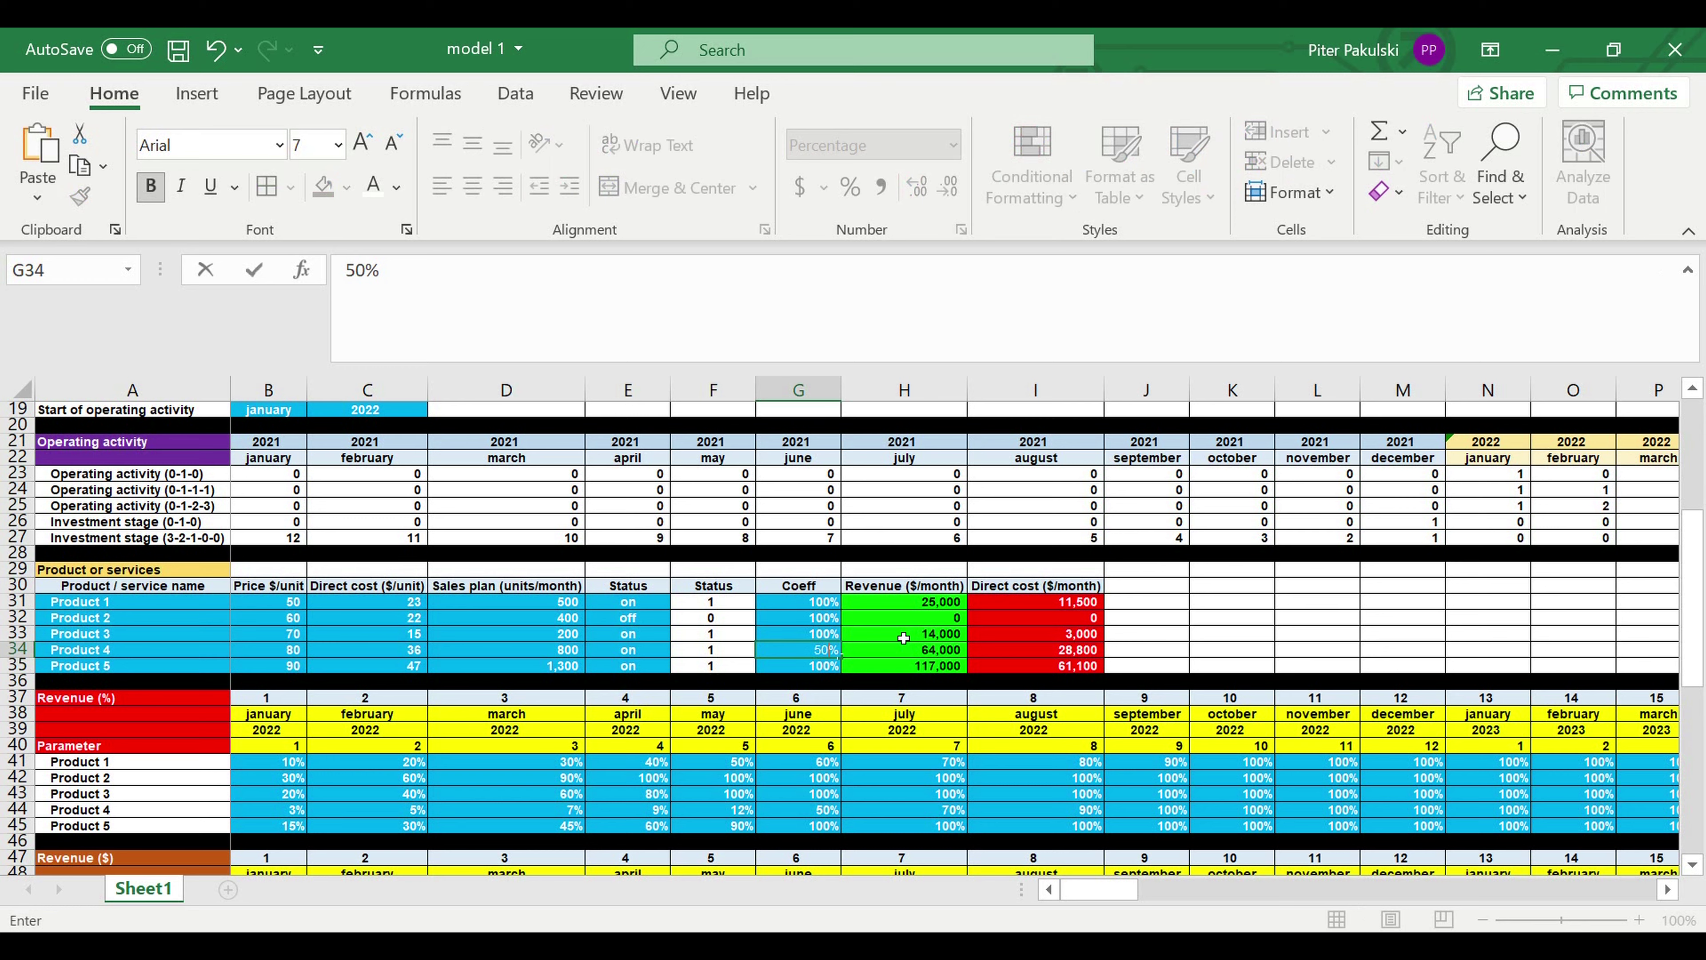
pyautogui.press('Return')
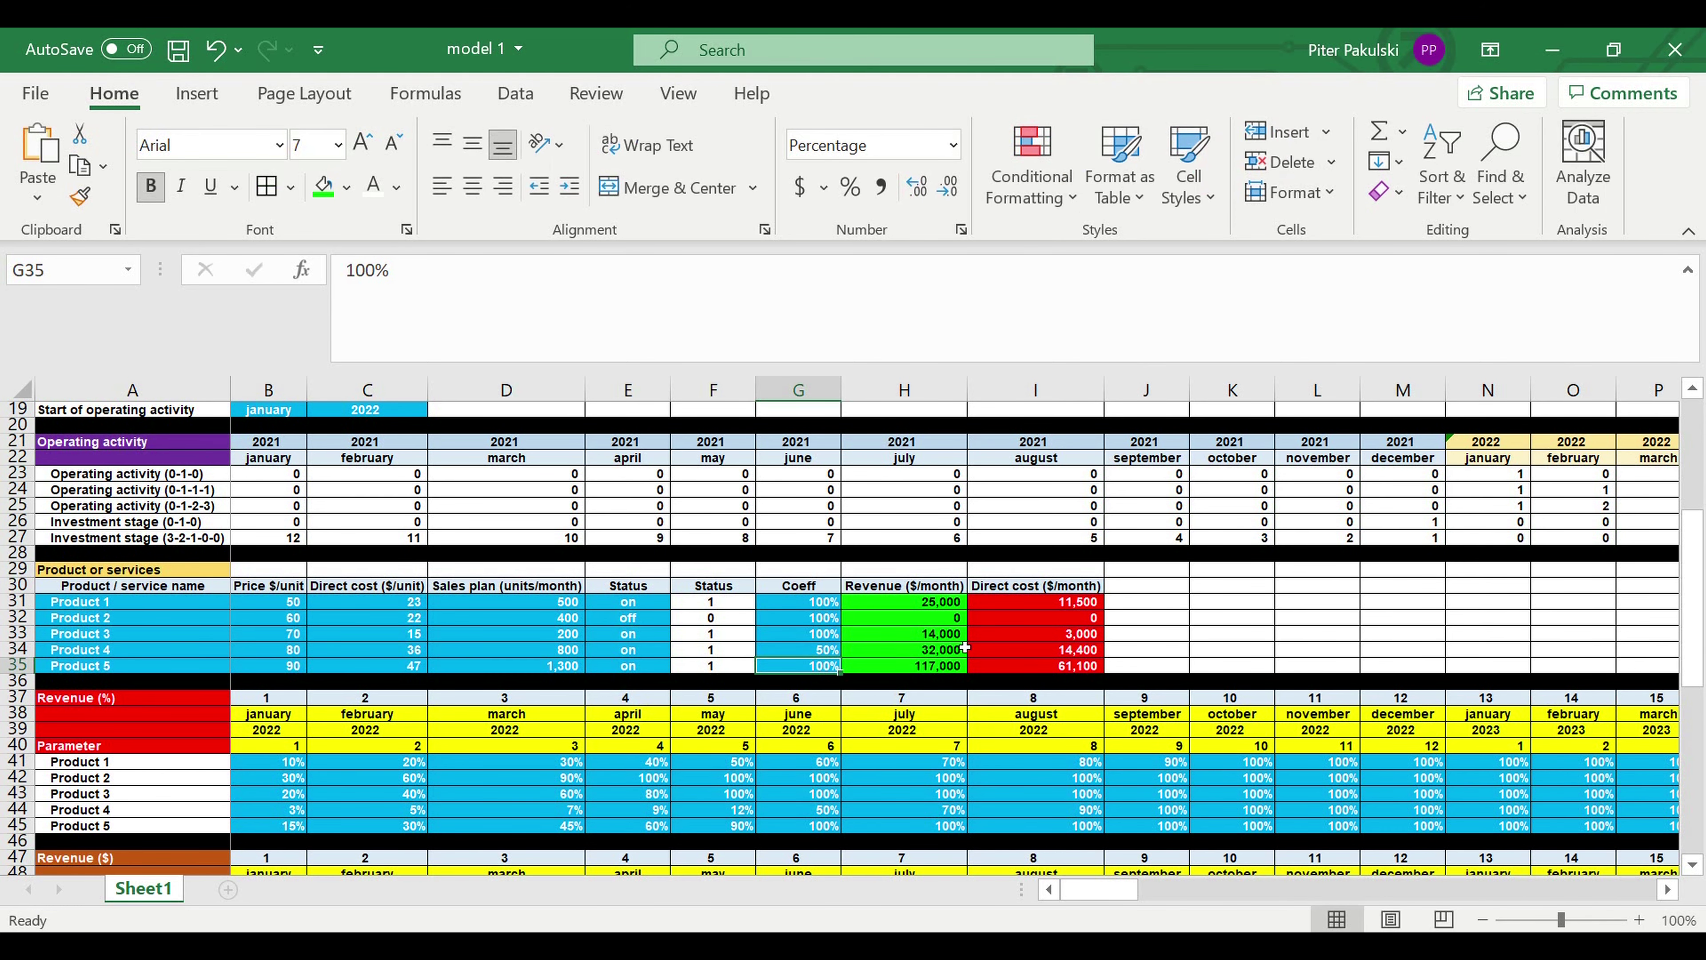
pyautogui.scroll(-15, 965, 647)
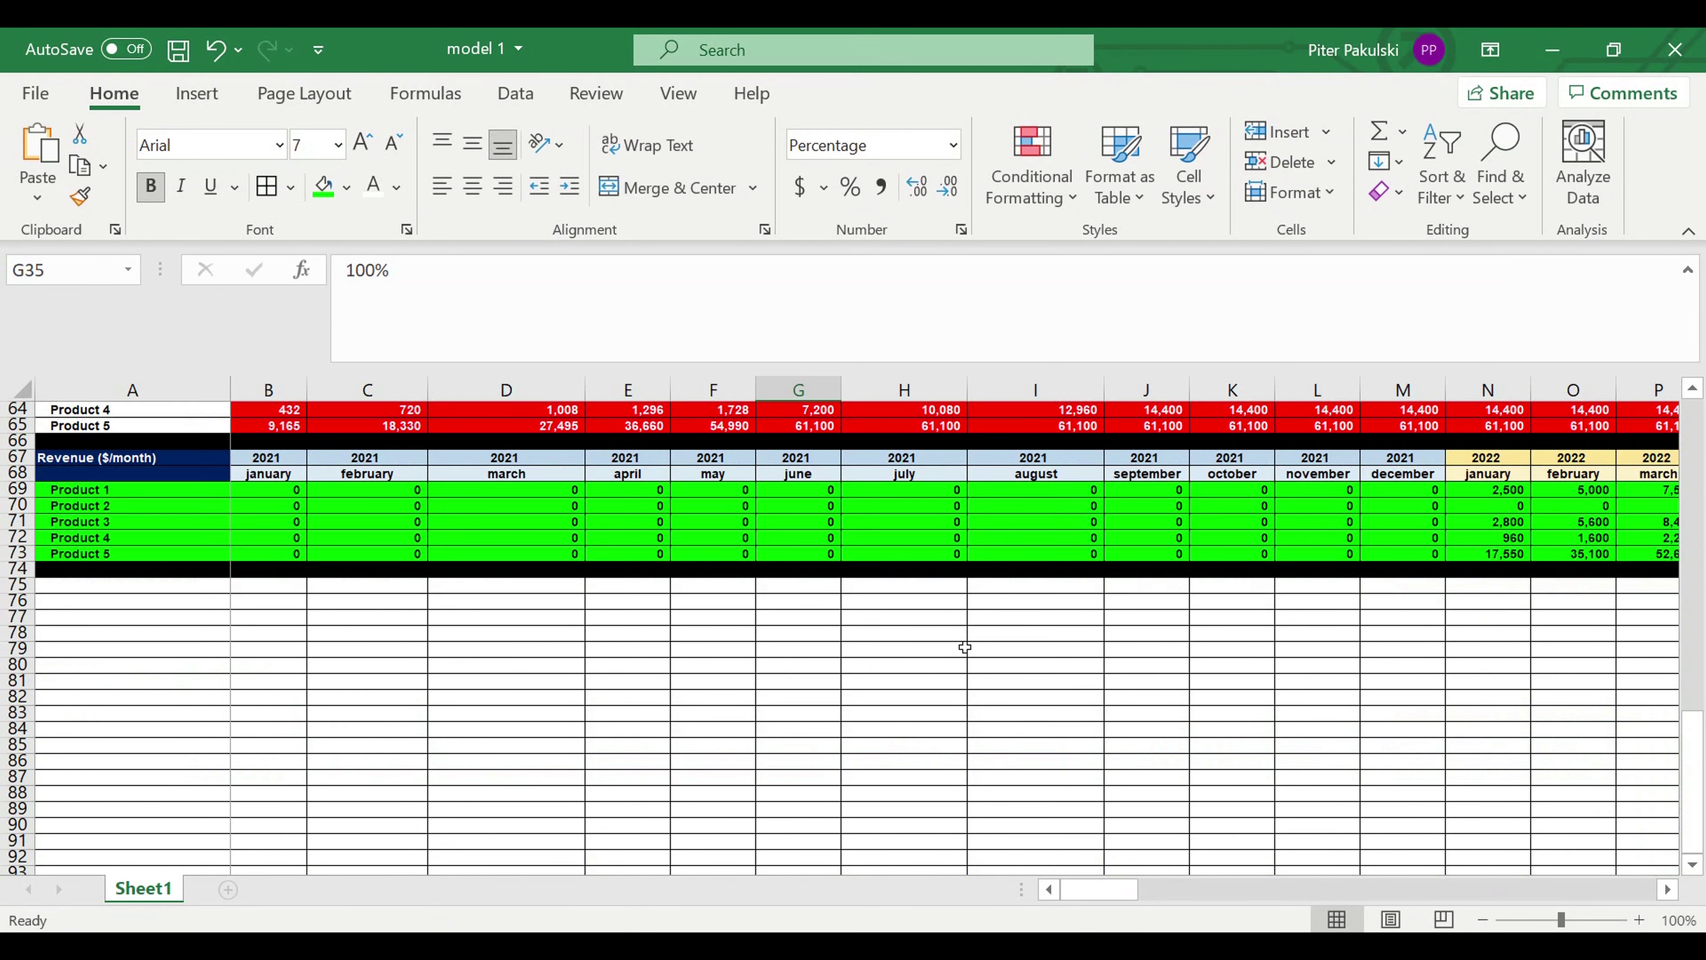
pyautogui.scroll(-3, 965, 648)
pyautogui.scroll(4, 1293, 570)
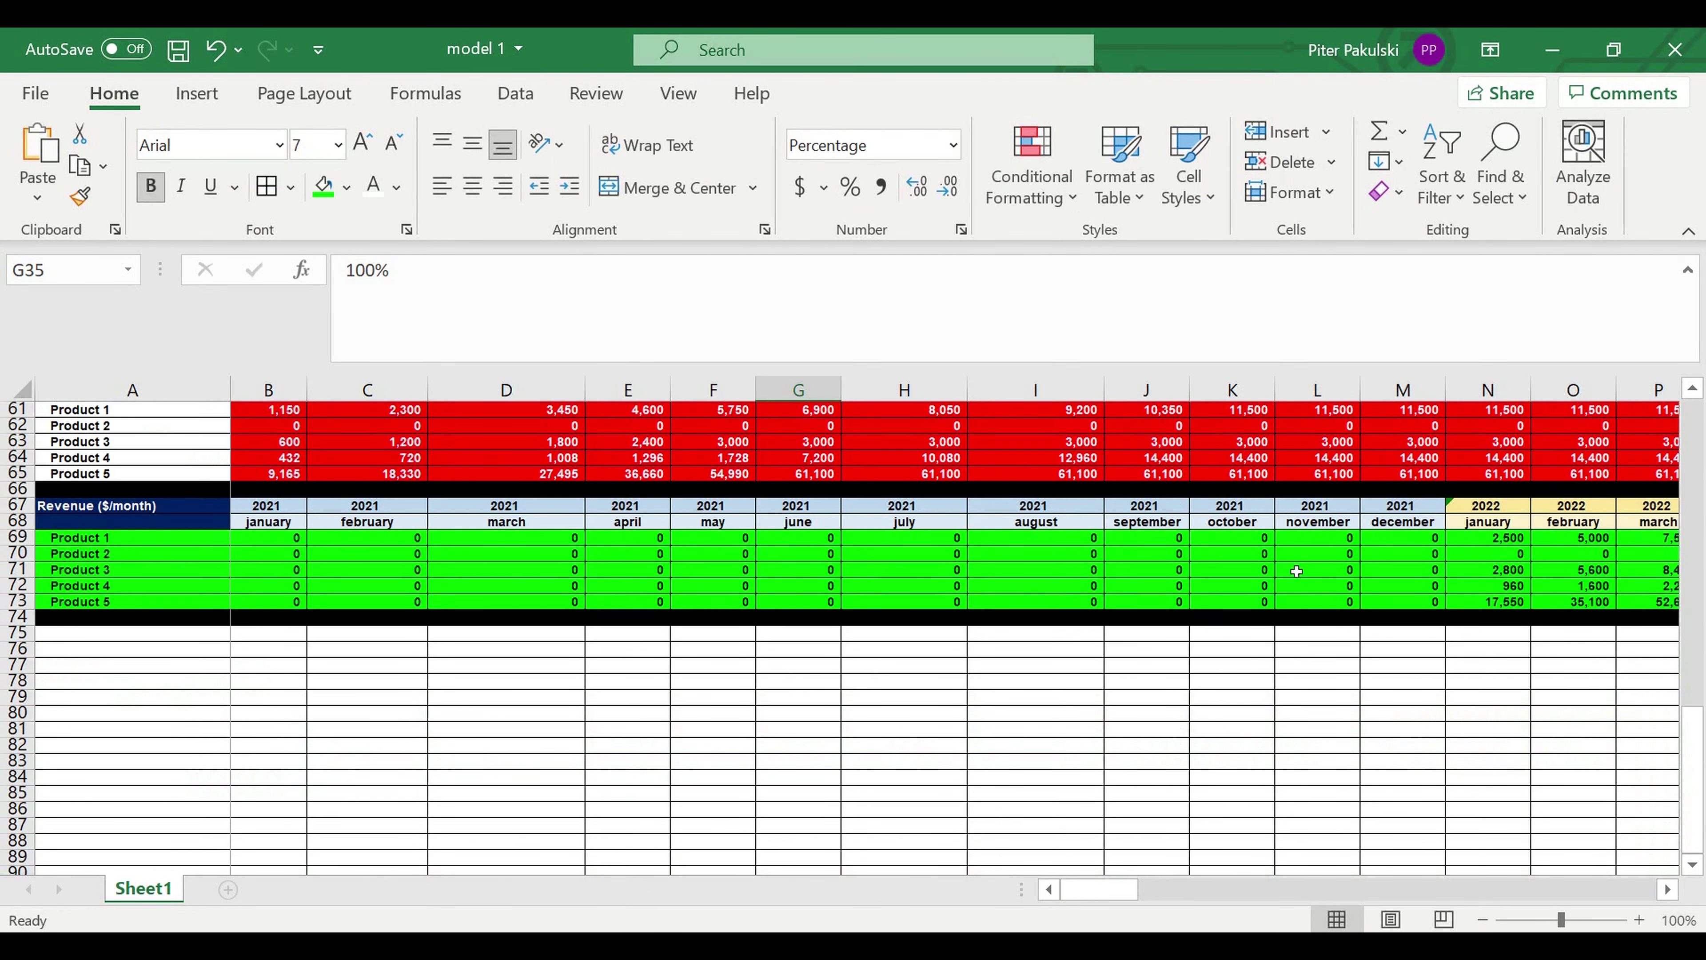
# Inspect Product 5's revenue formula and the total of Product 4's later monthly revenue
pyautogui.click(1505, 605)
pyautogui.moveTo(1117, 887); pyautogui.dragTo(1167, 889)
pyautogui.moveTo(1315, 588); pyautogui.dragTo(1645, 586)
pyautogui.moveTo(1144, 896); pyautogui.dragTo(759, 914)
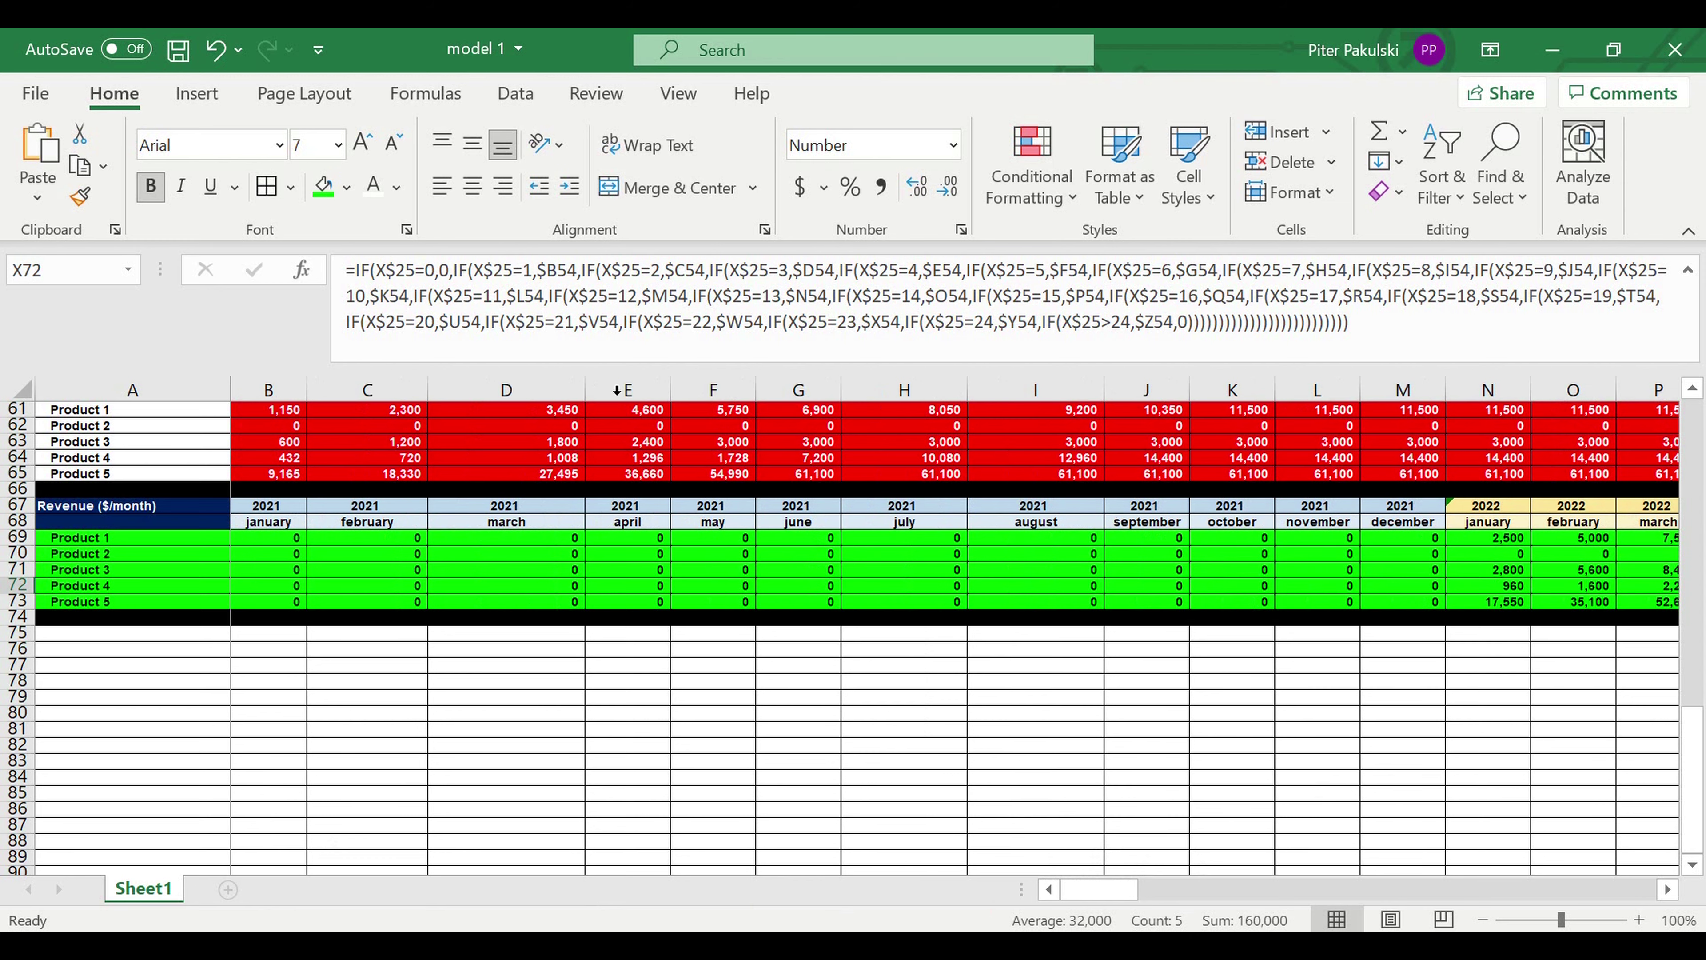
pyautogui.moveTo(611, 378); pyautogui.dragTo(599, 265)
pyautogui.click(686, 653)
pyautogui.moveTo(1103, 889); pyautogui.dragTo(1063, 894)
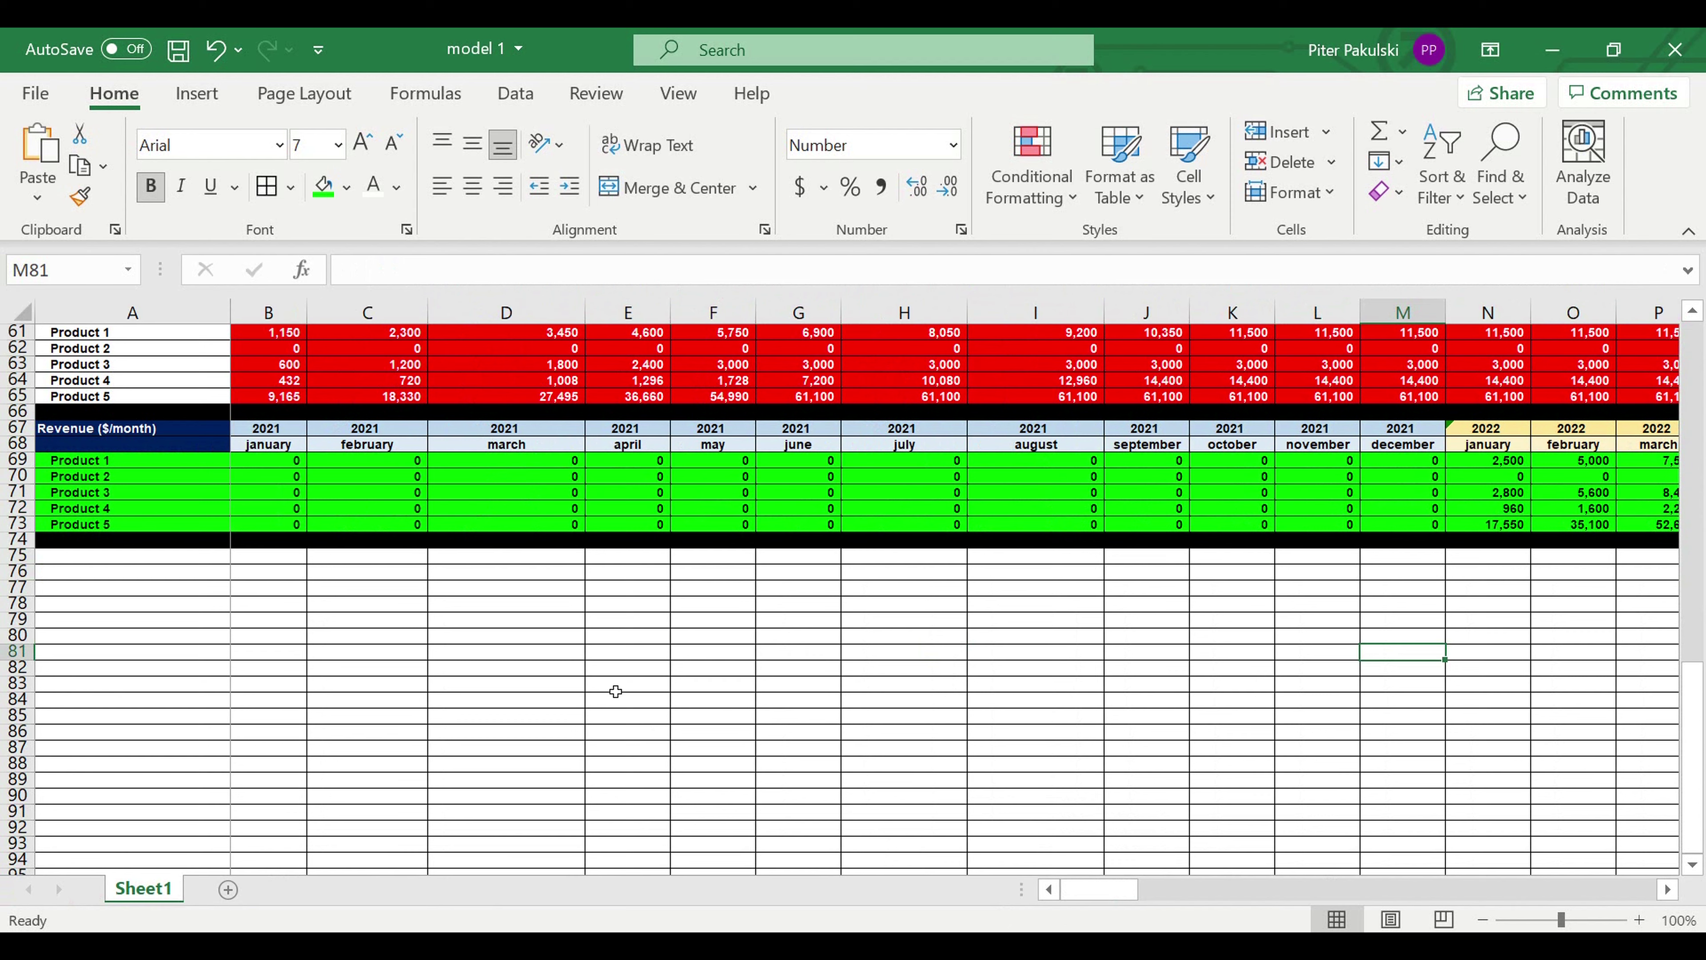
pyautogui.click(559, 624)
pyautogui.scroll(3, 559, 624)
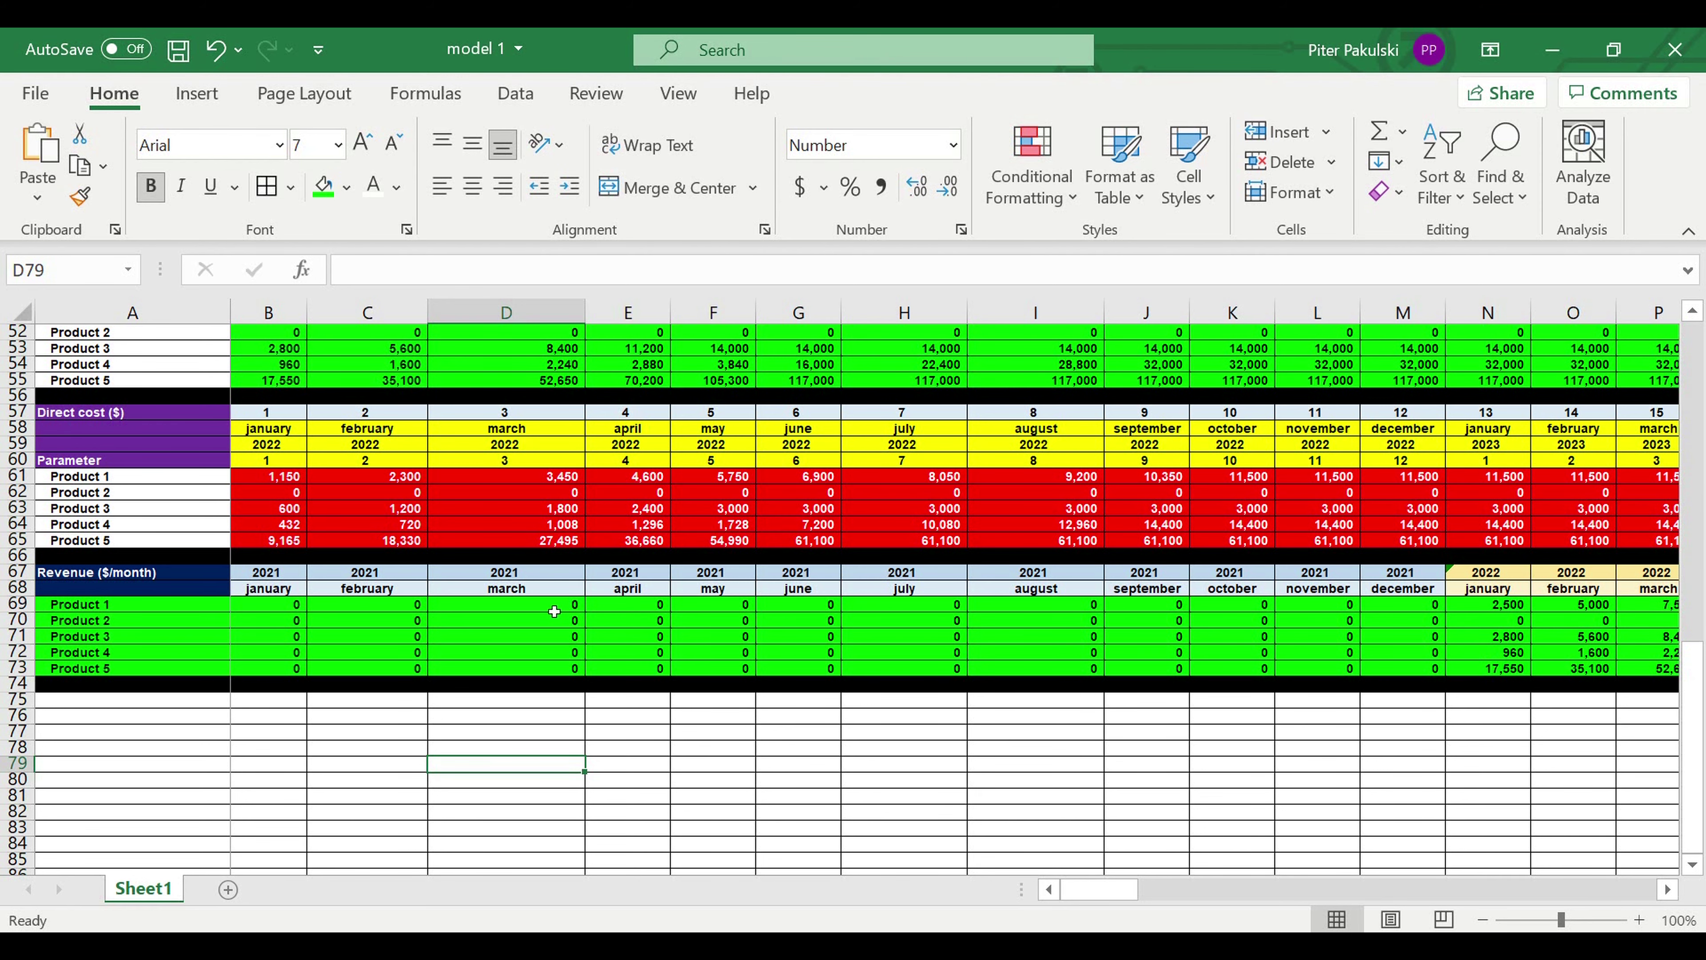
pyautogui.scroll(10, 574, 553)
pyautogui.moveTo(101, 475); pyautogui.dragTo(631, 545)
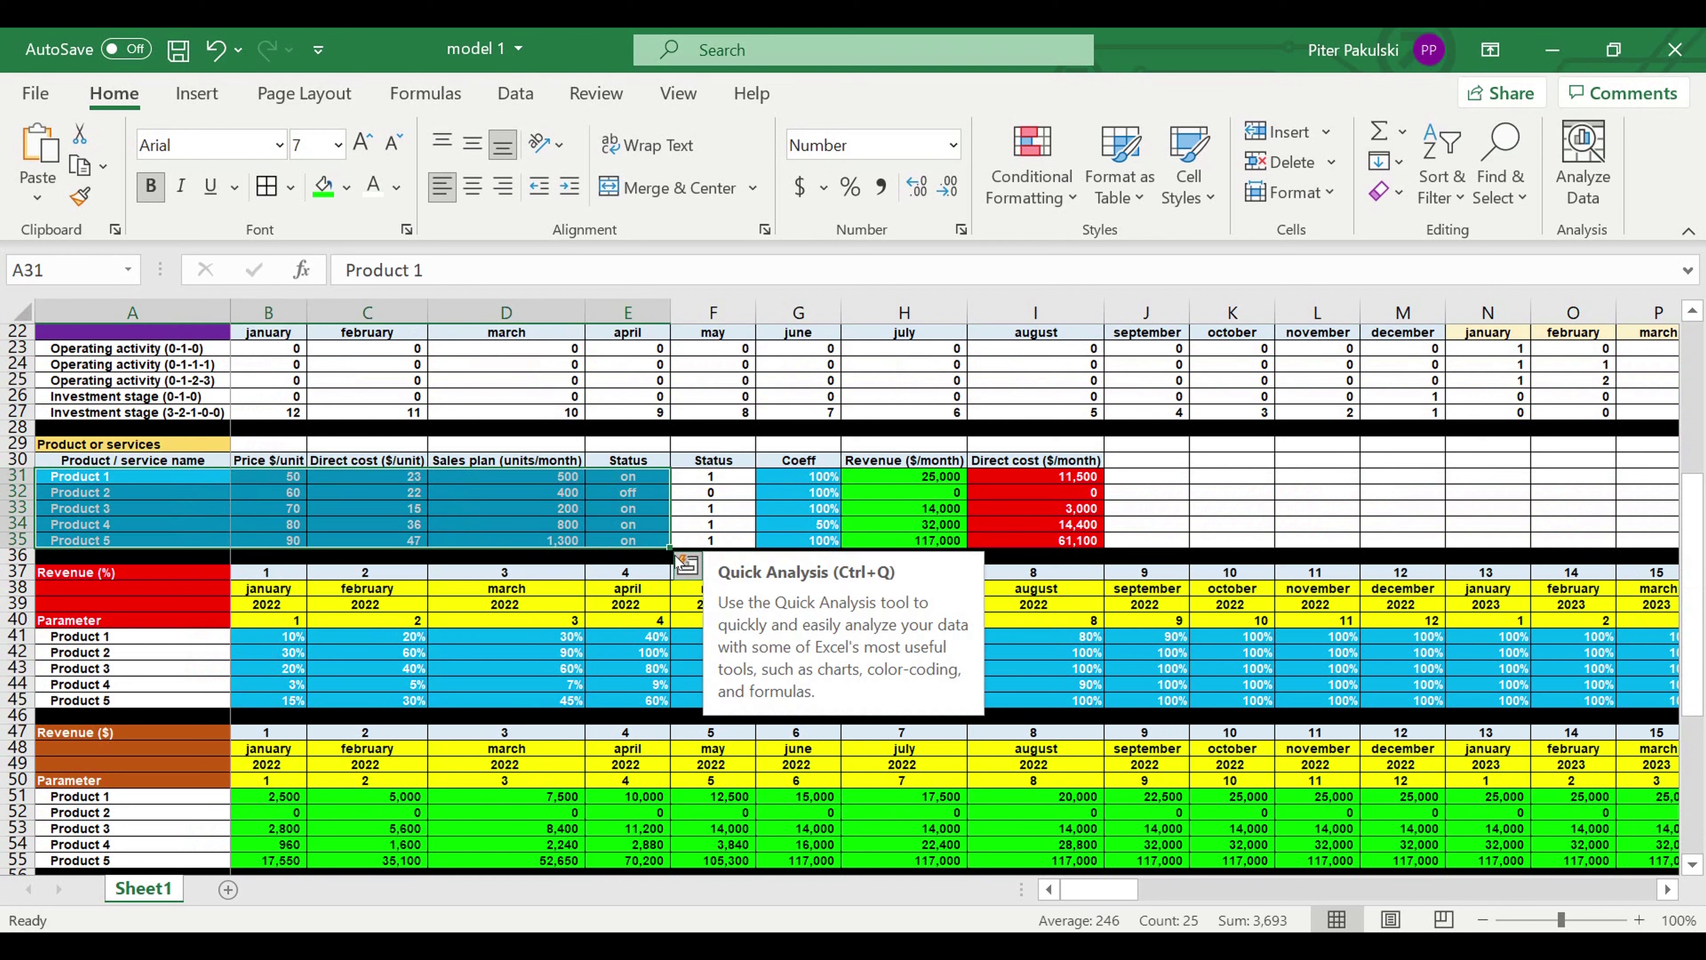
pyautogui.click(482, 655)
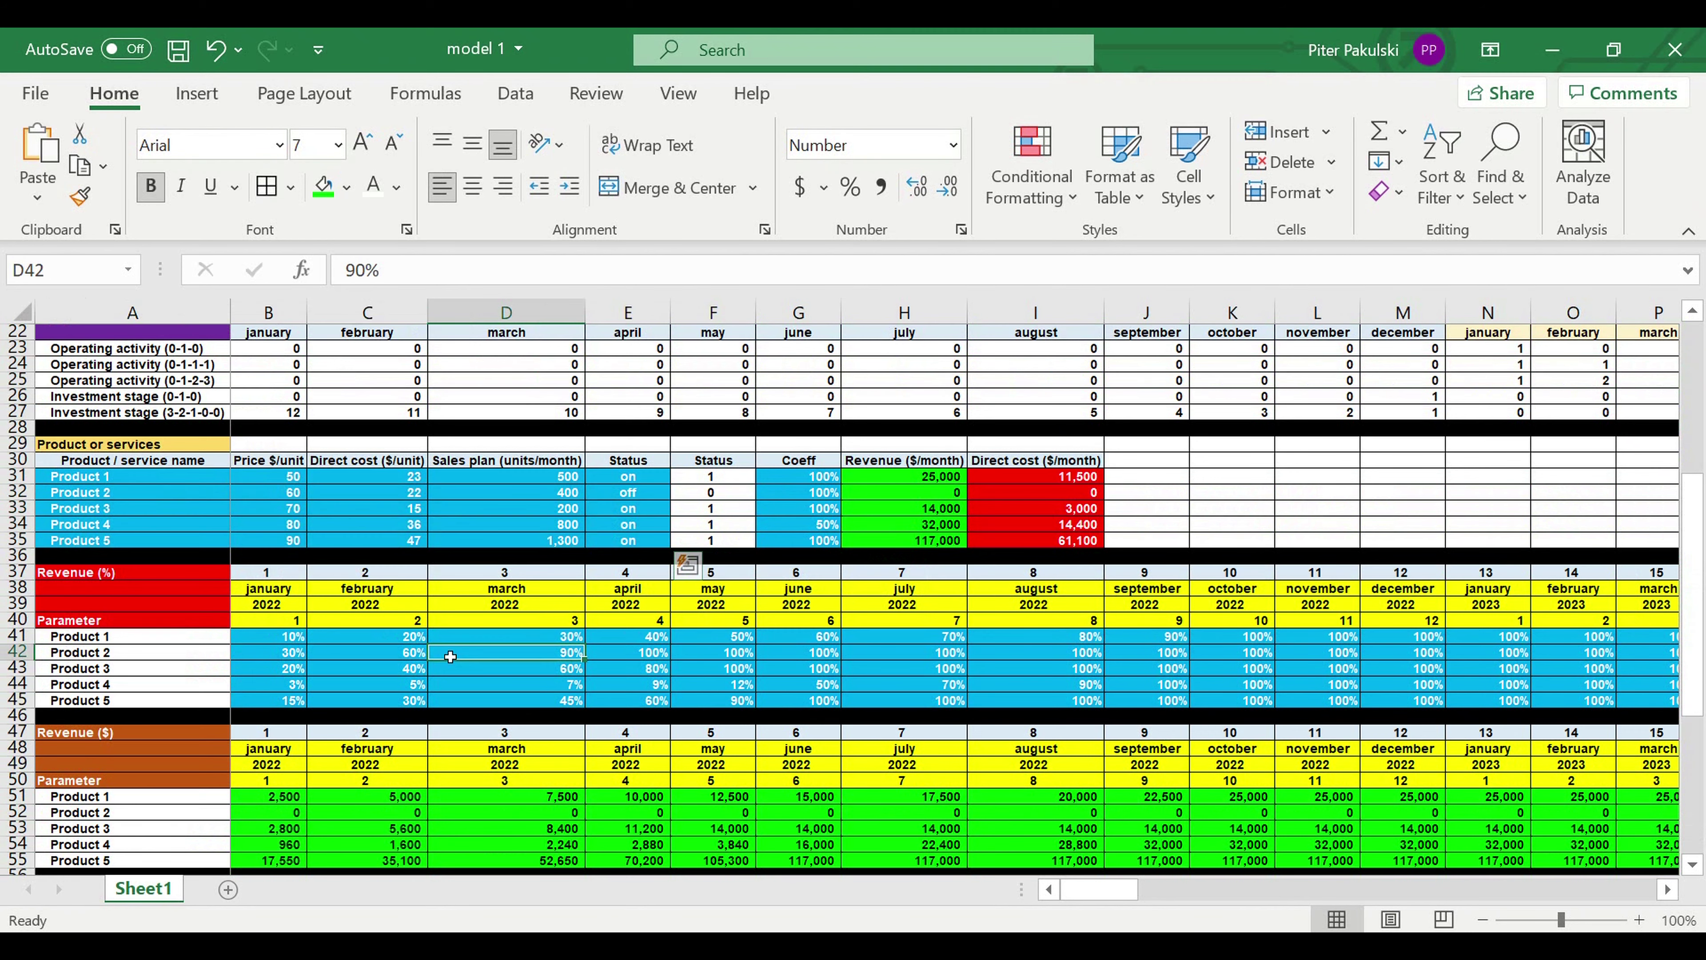
# Review the ramp-up and status values, then enter 100 as Product 4's coefficient
pyautogui.moveTo(254, 640); pyautogui.dragTo(1512, 704)
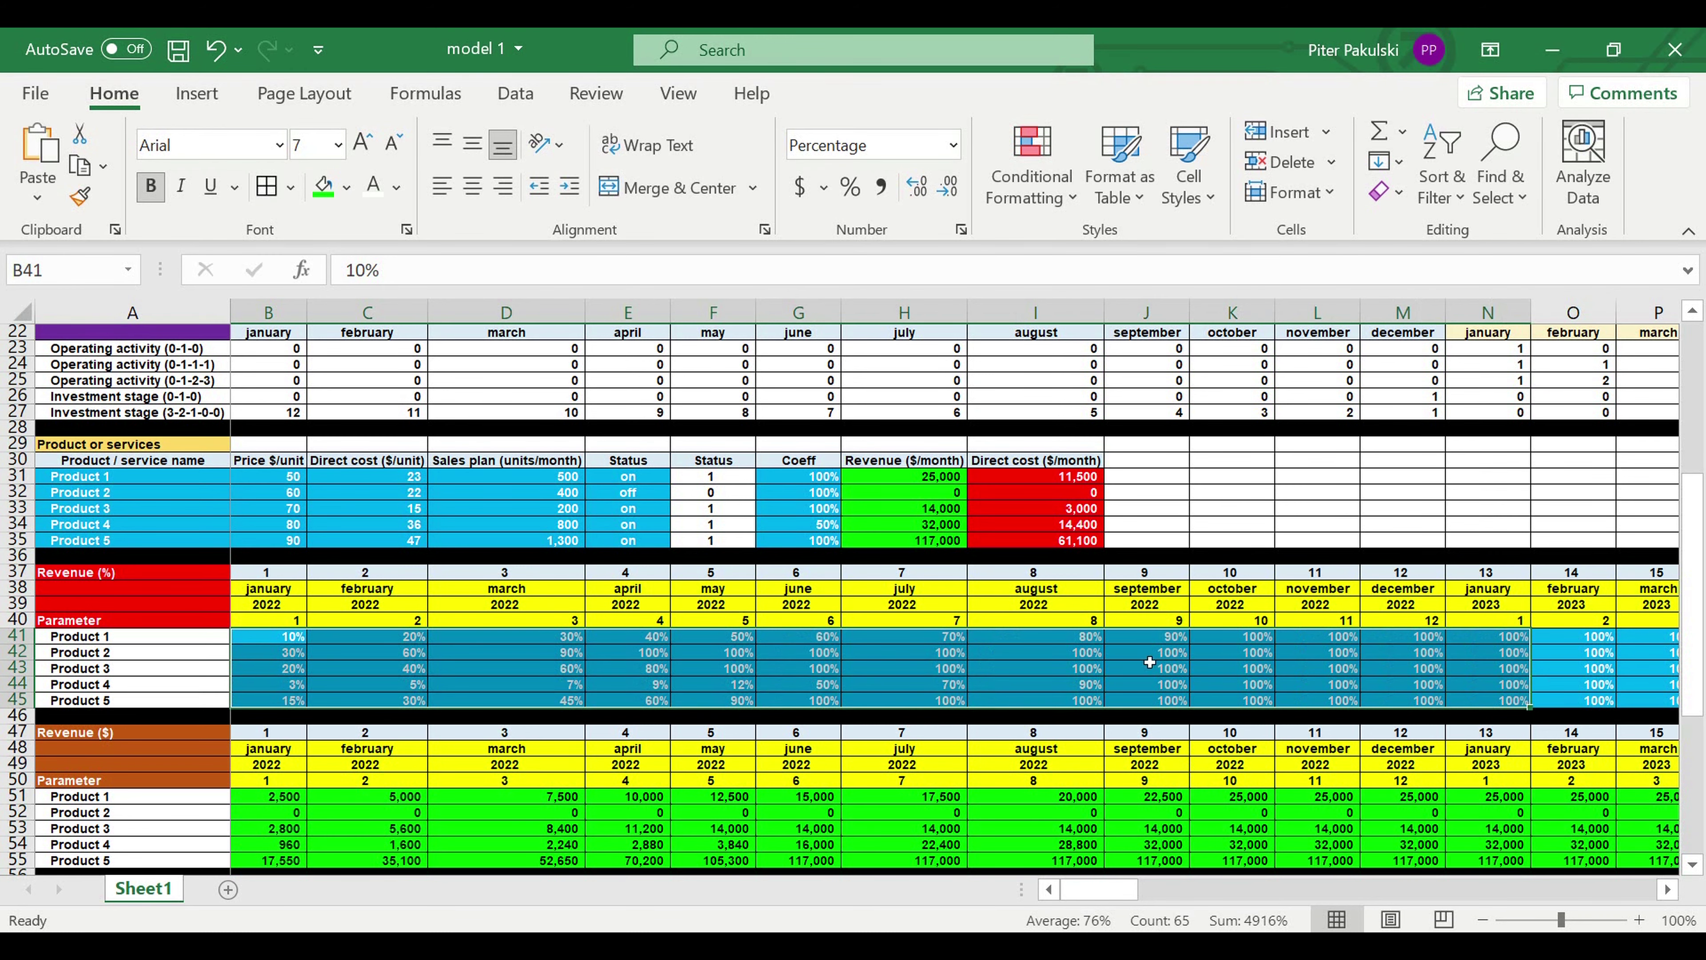
pyautogui.click(275, 481)
pyautogui.moveTo(643, 481); pyautogui.dragTo(636, 544)
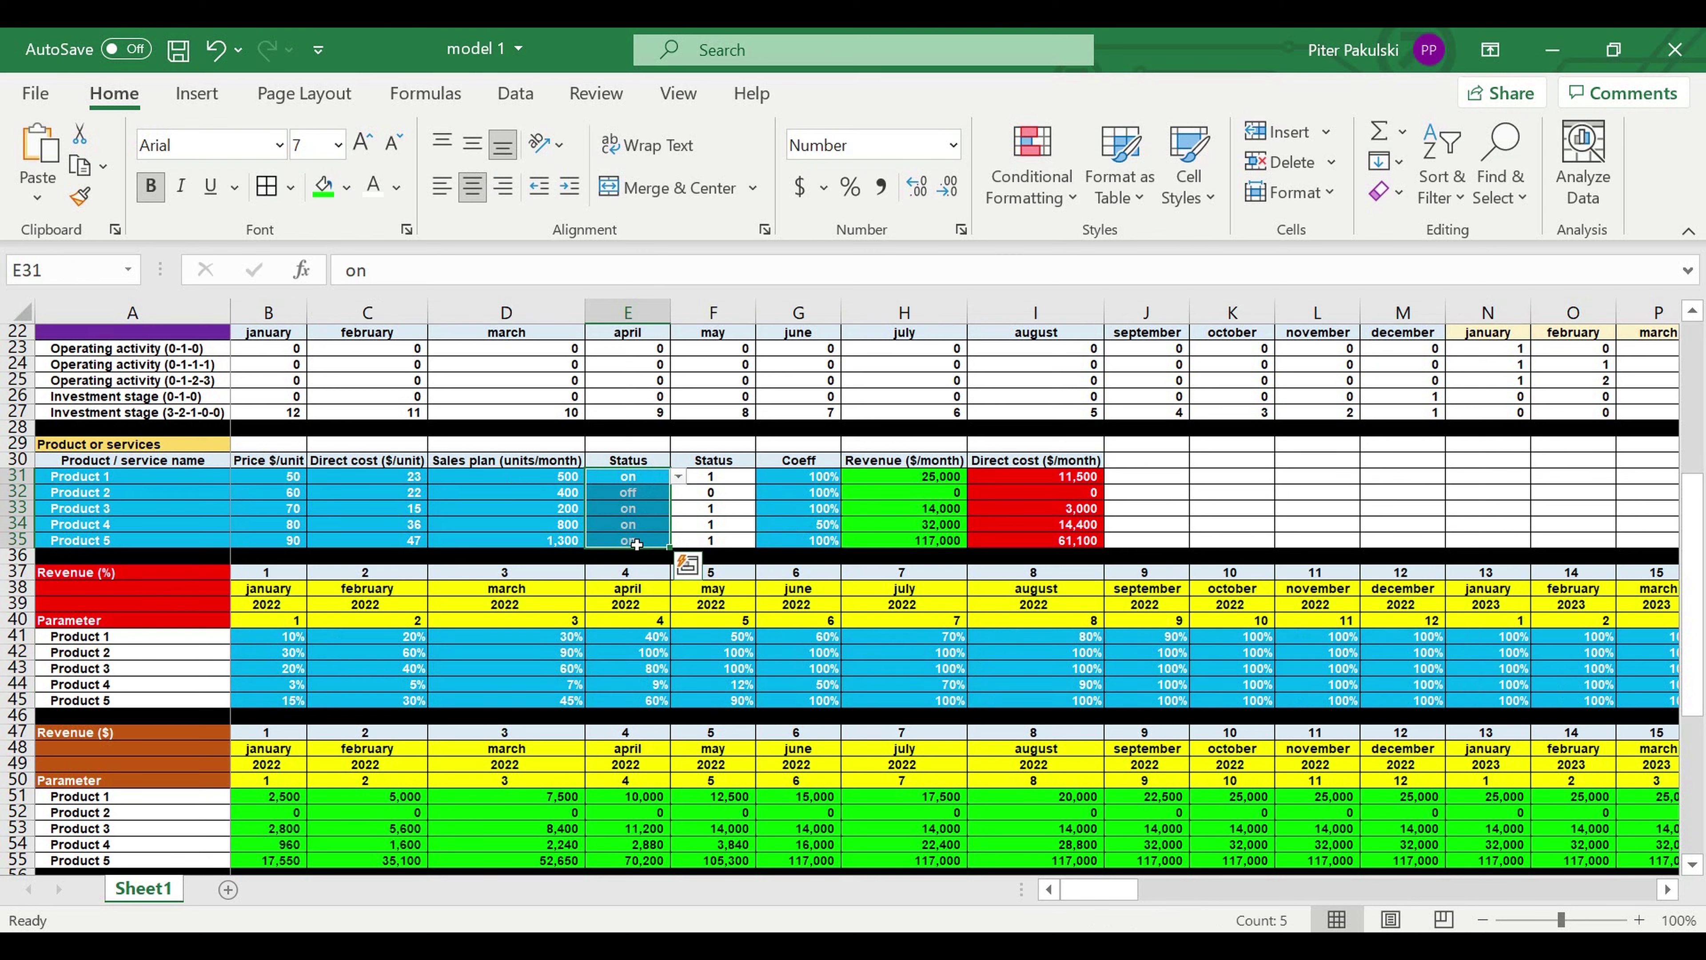
pyautogui.click(820, 531)
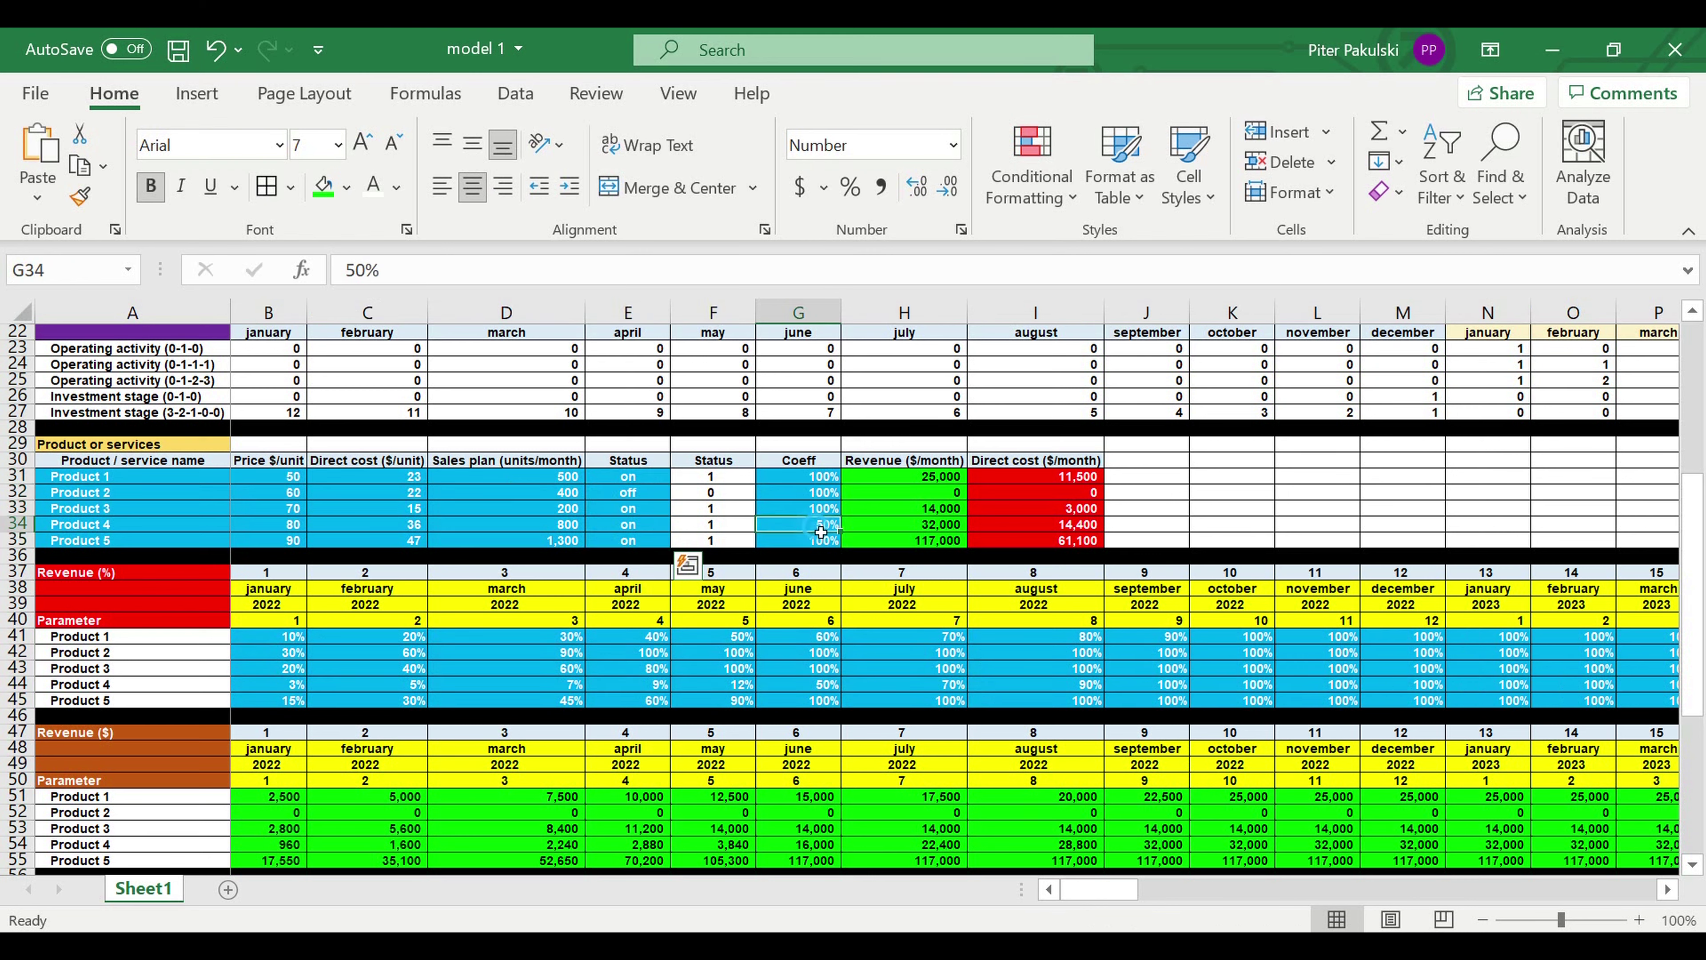
pyautogui.write('100')
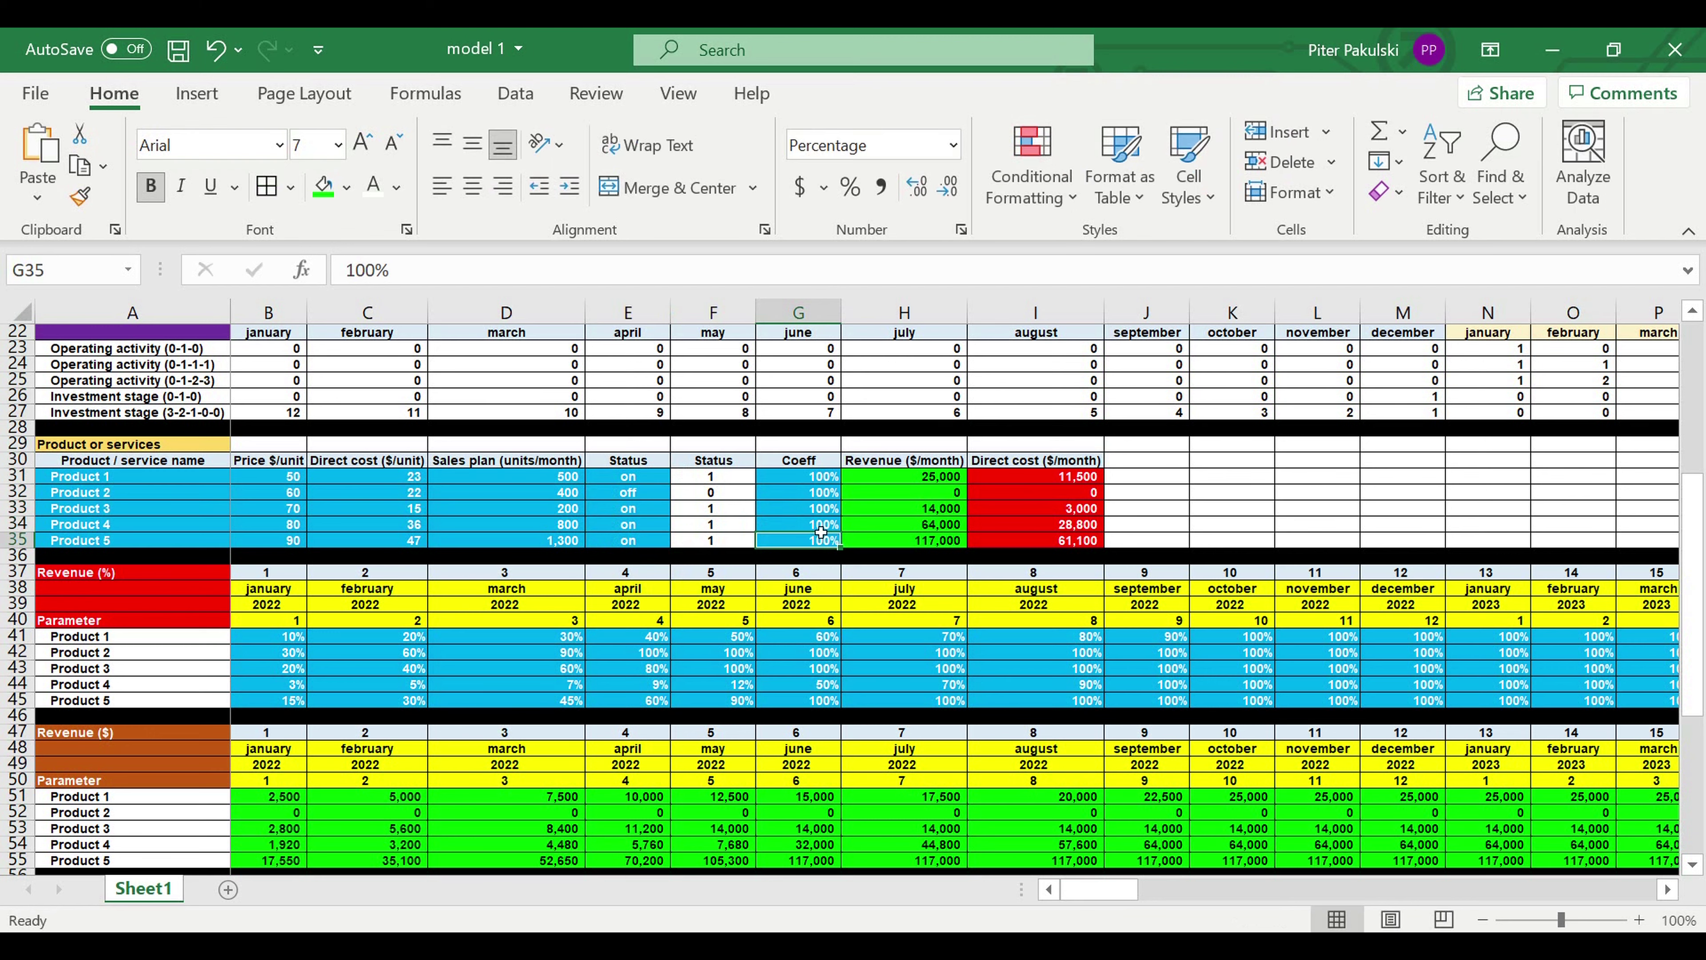
# Switch Product 2's status back to on
pyautogui.click(661, 495)
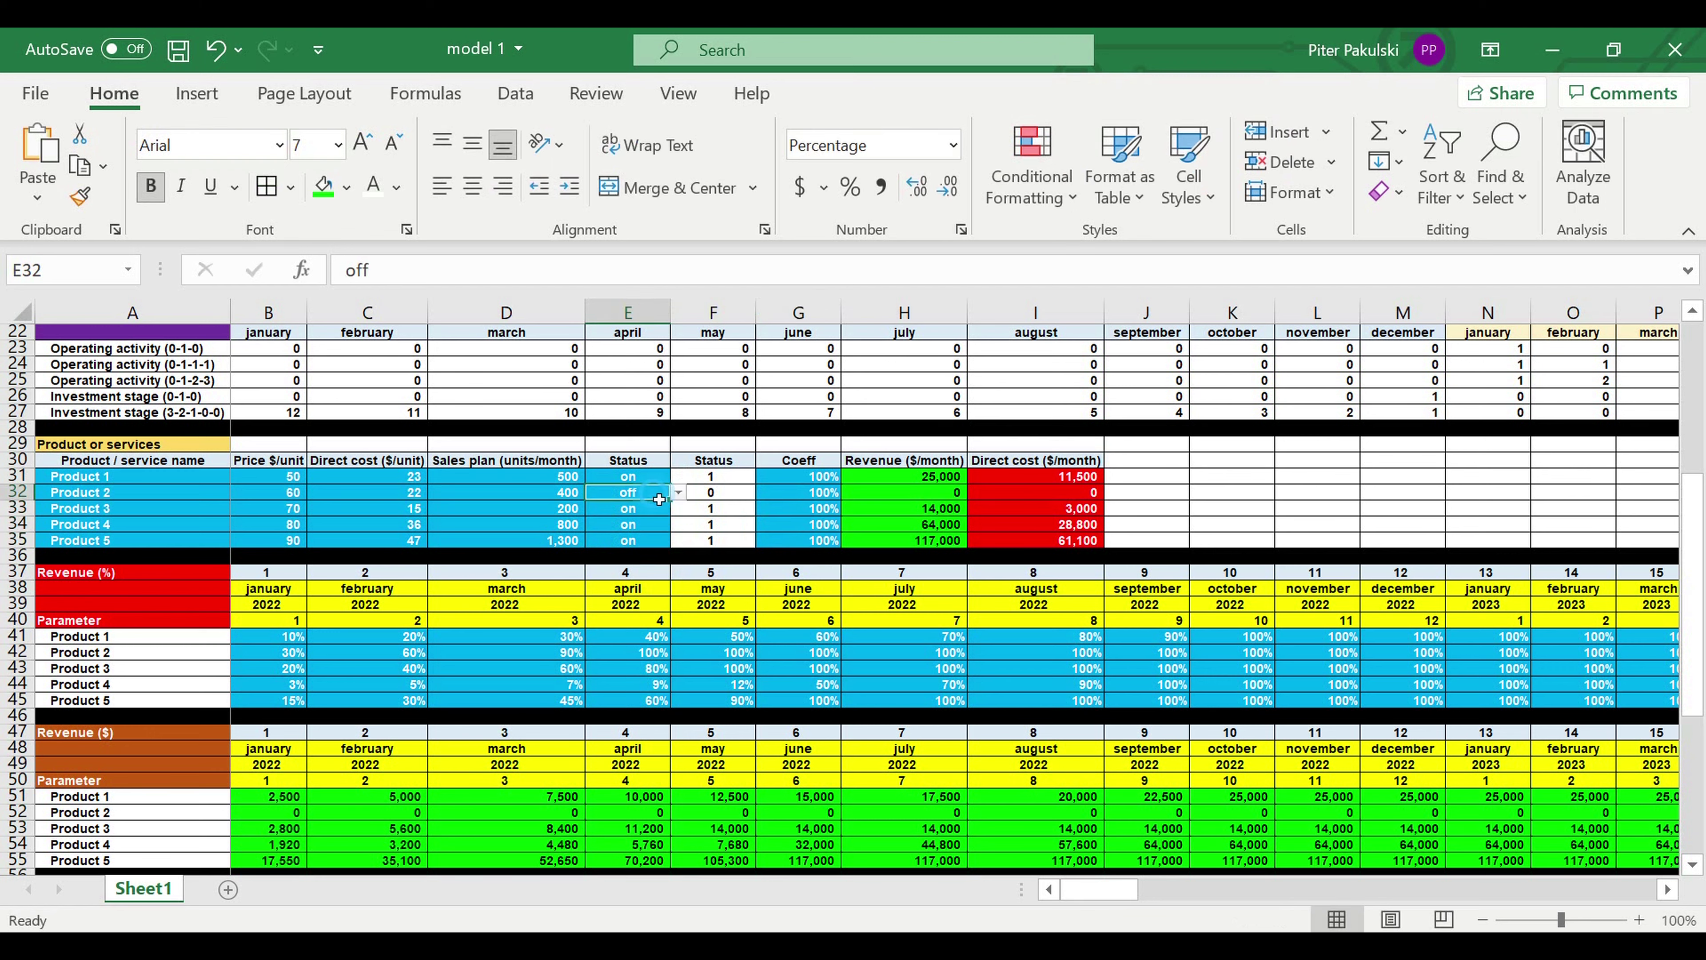
pyautogui.click(679, 493)
pyautogui.click(635, 511)
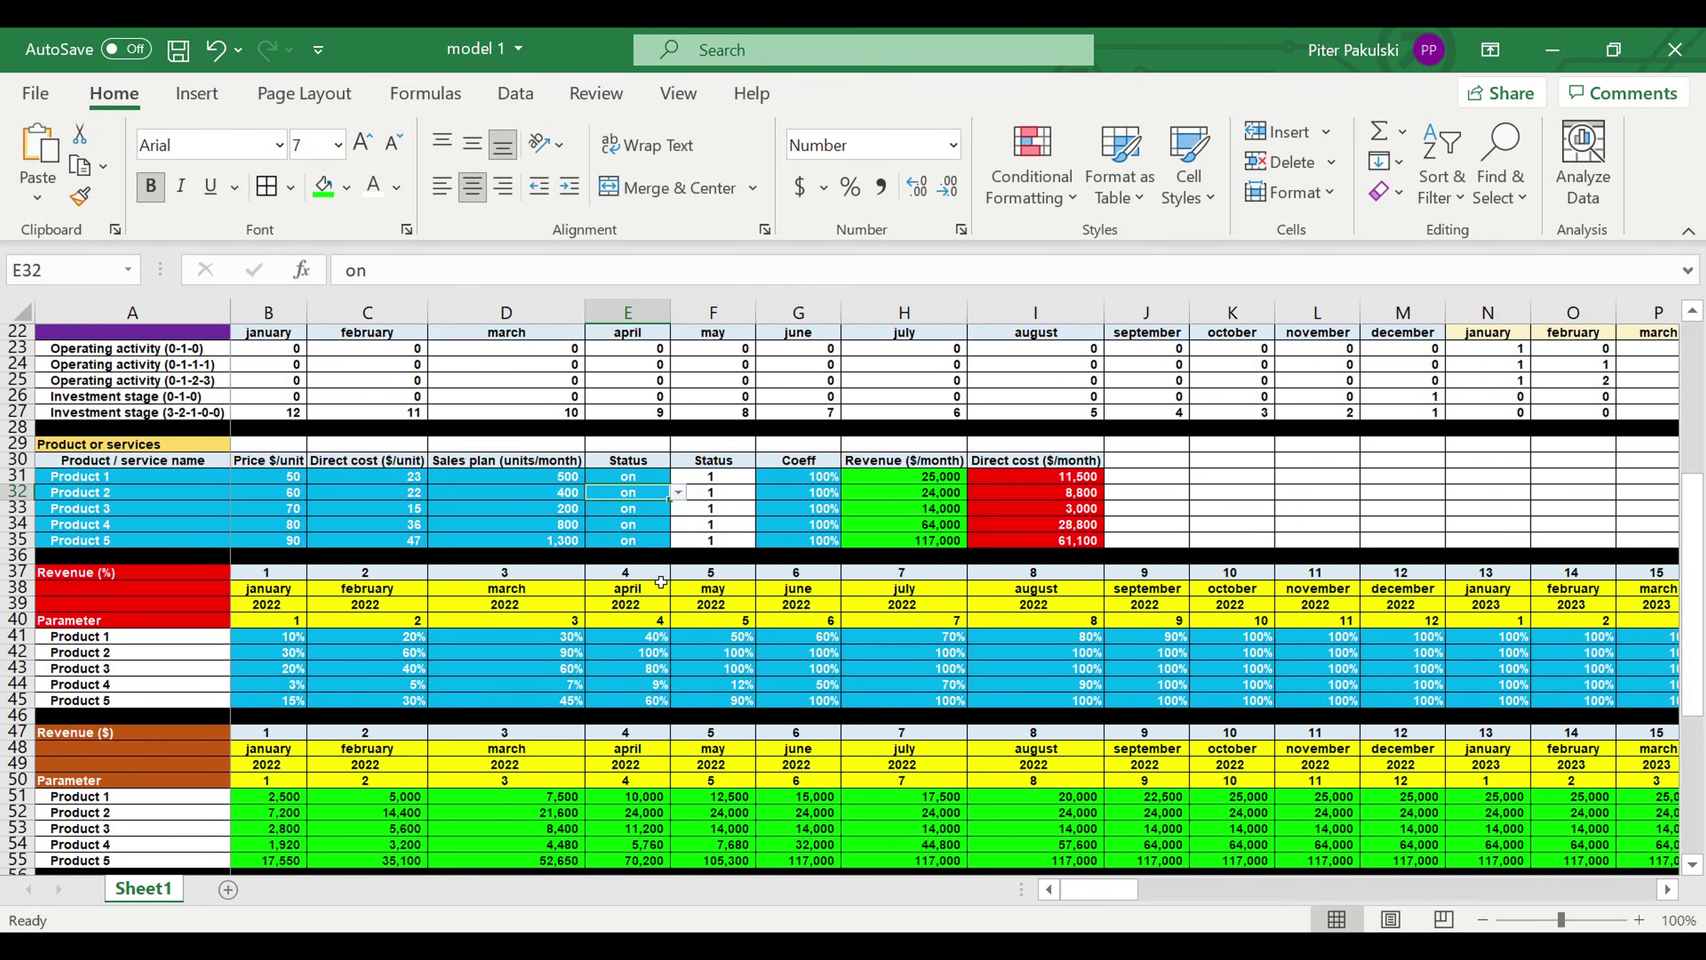
pyautogui.click(645, 514)
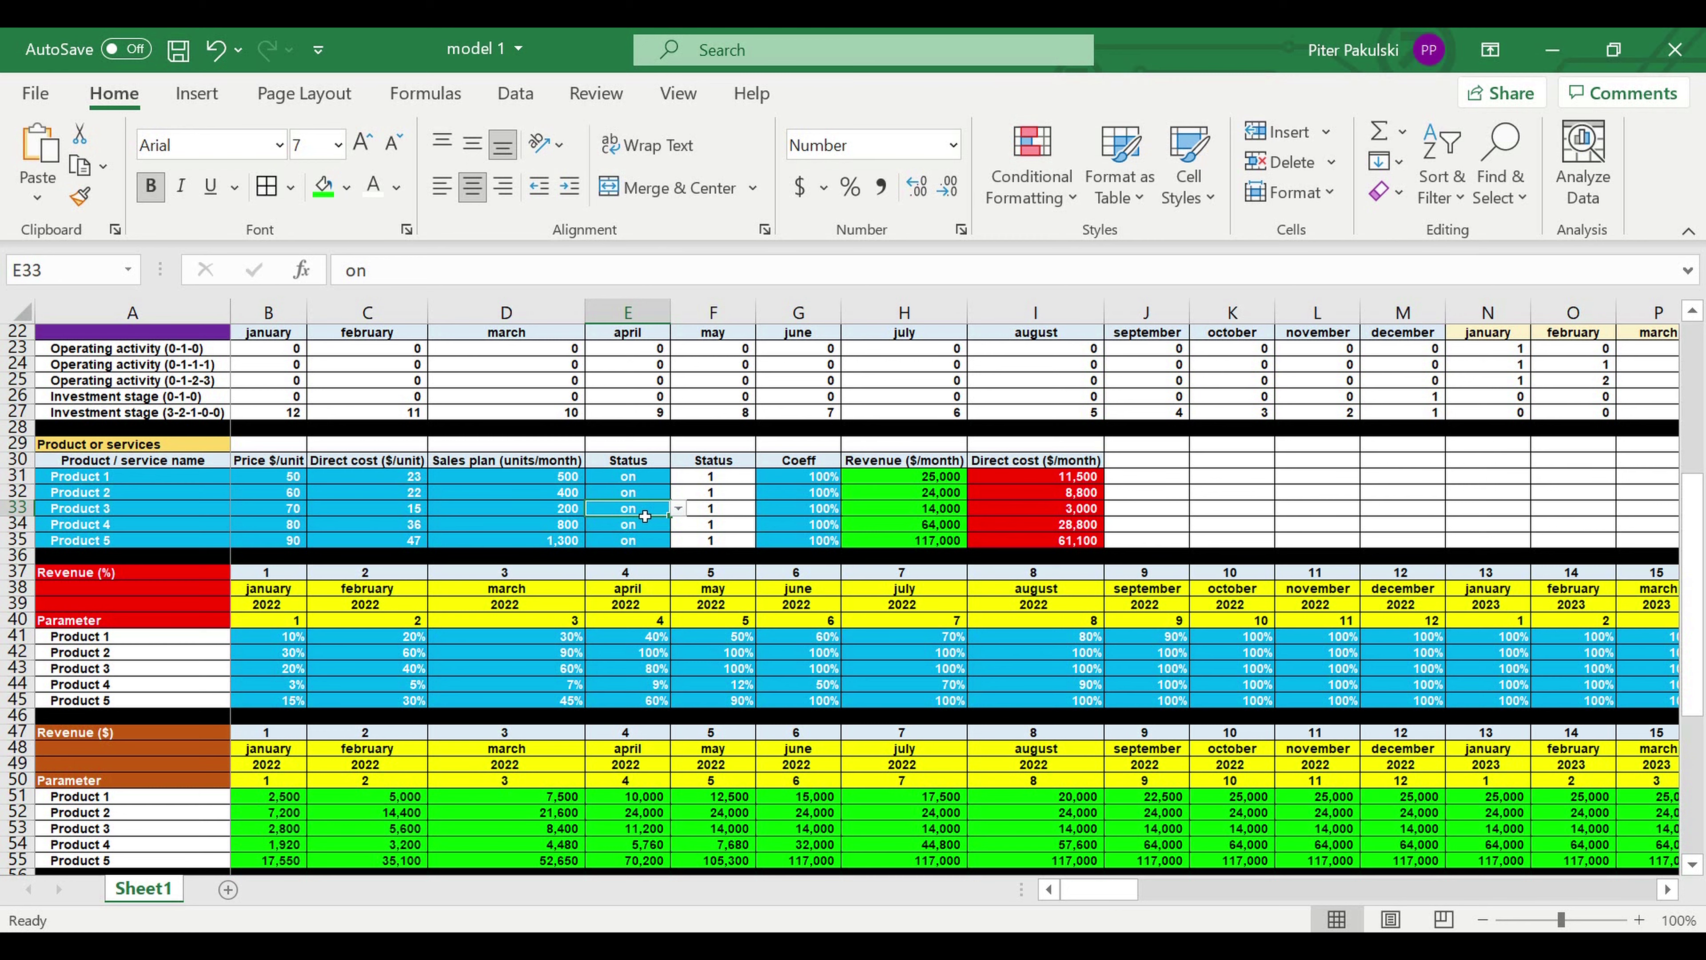
# Review the five product status values and part of the Revenue (%) ramp-up
pyautogui.click(648, 527)
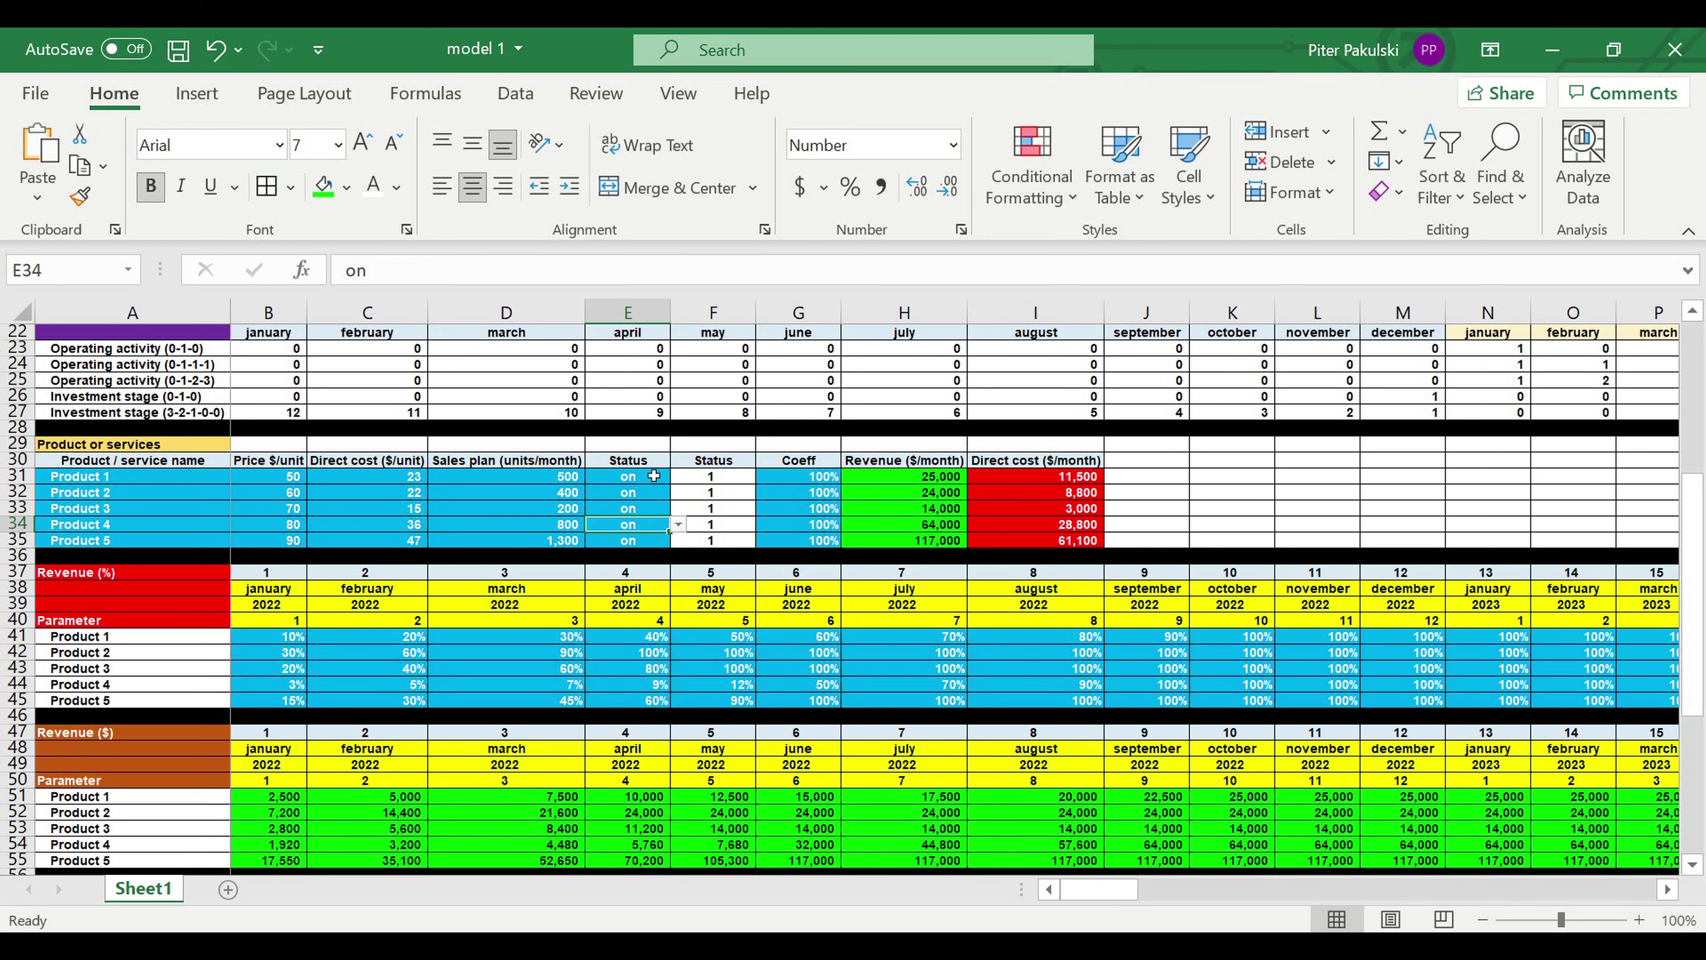
pyautogui.click(628, 478)
pyautogui.moveTo(628, 478); pyautogui.dragTo(628, 541)
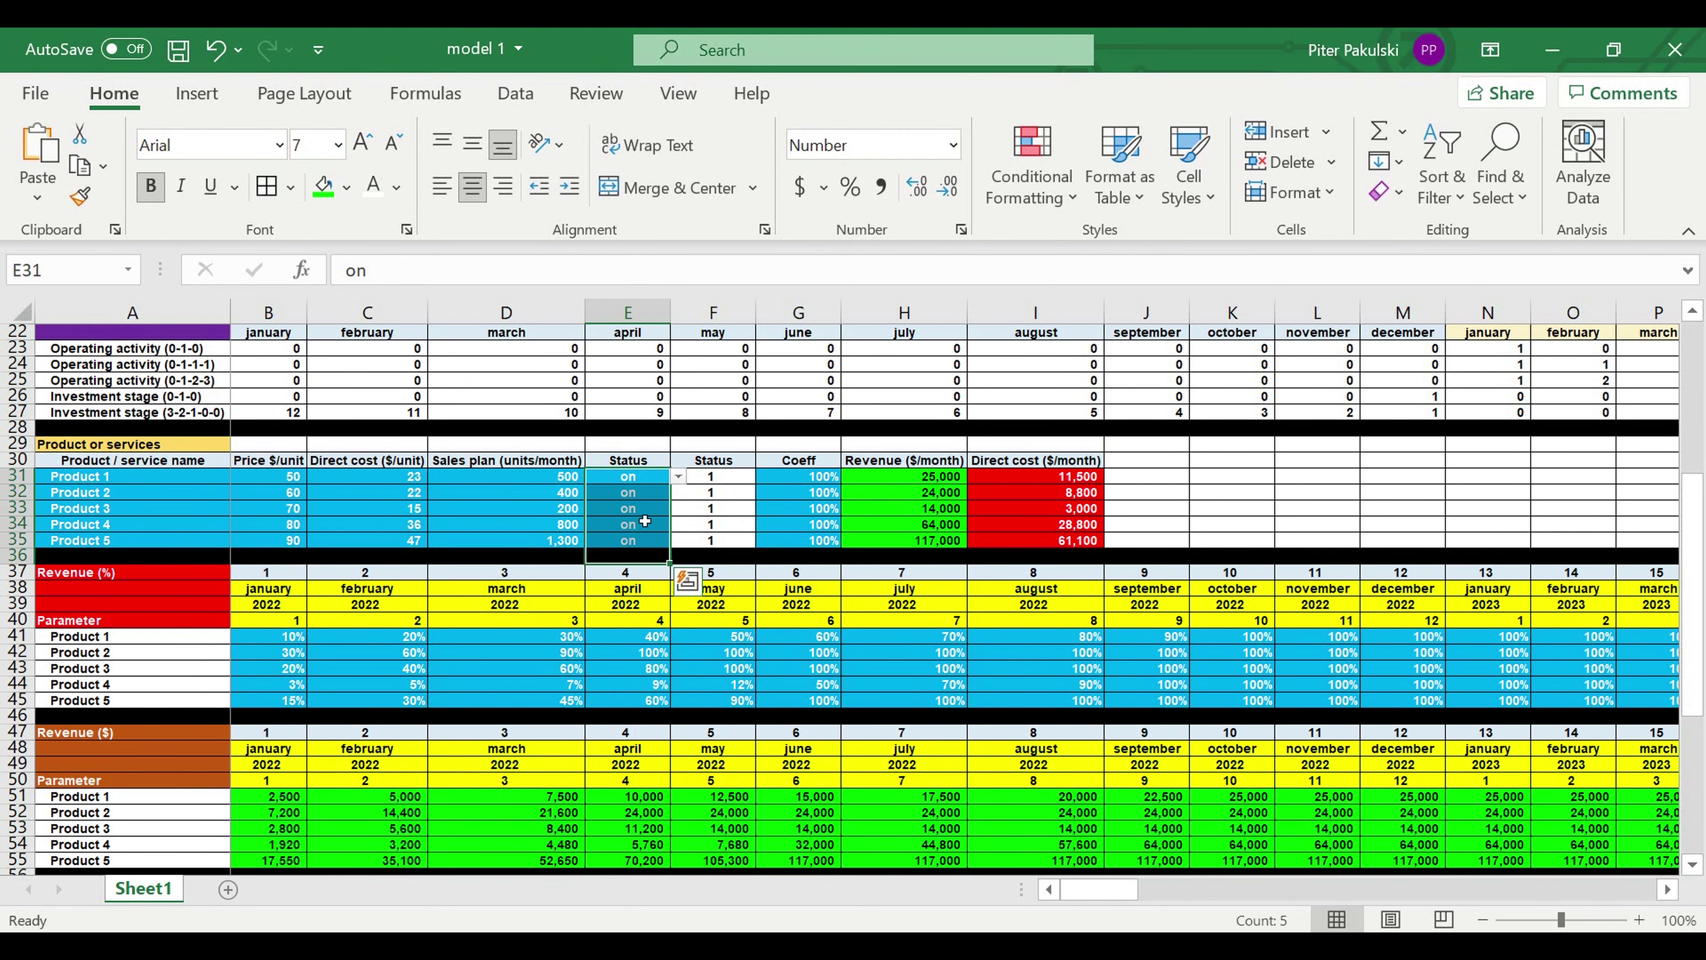
pyautogui.click(528, 494)
pyautogui.moveTo(569, 642); pyautogui.dragTo(823, 699)
pyautogui.scroll(-5, 455, 454)
pyautogui.moveTo(275, 404); pyautogui.dragTo(1501, 464)
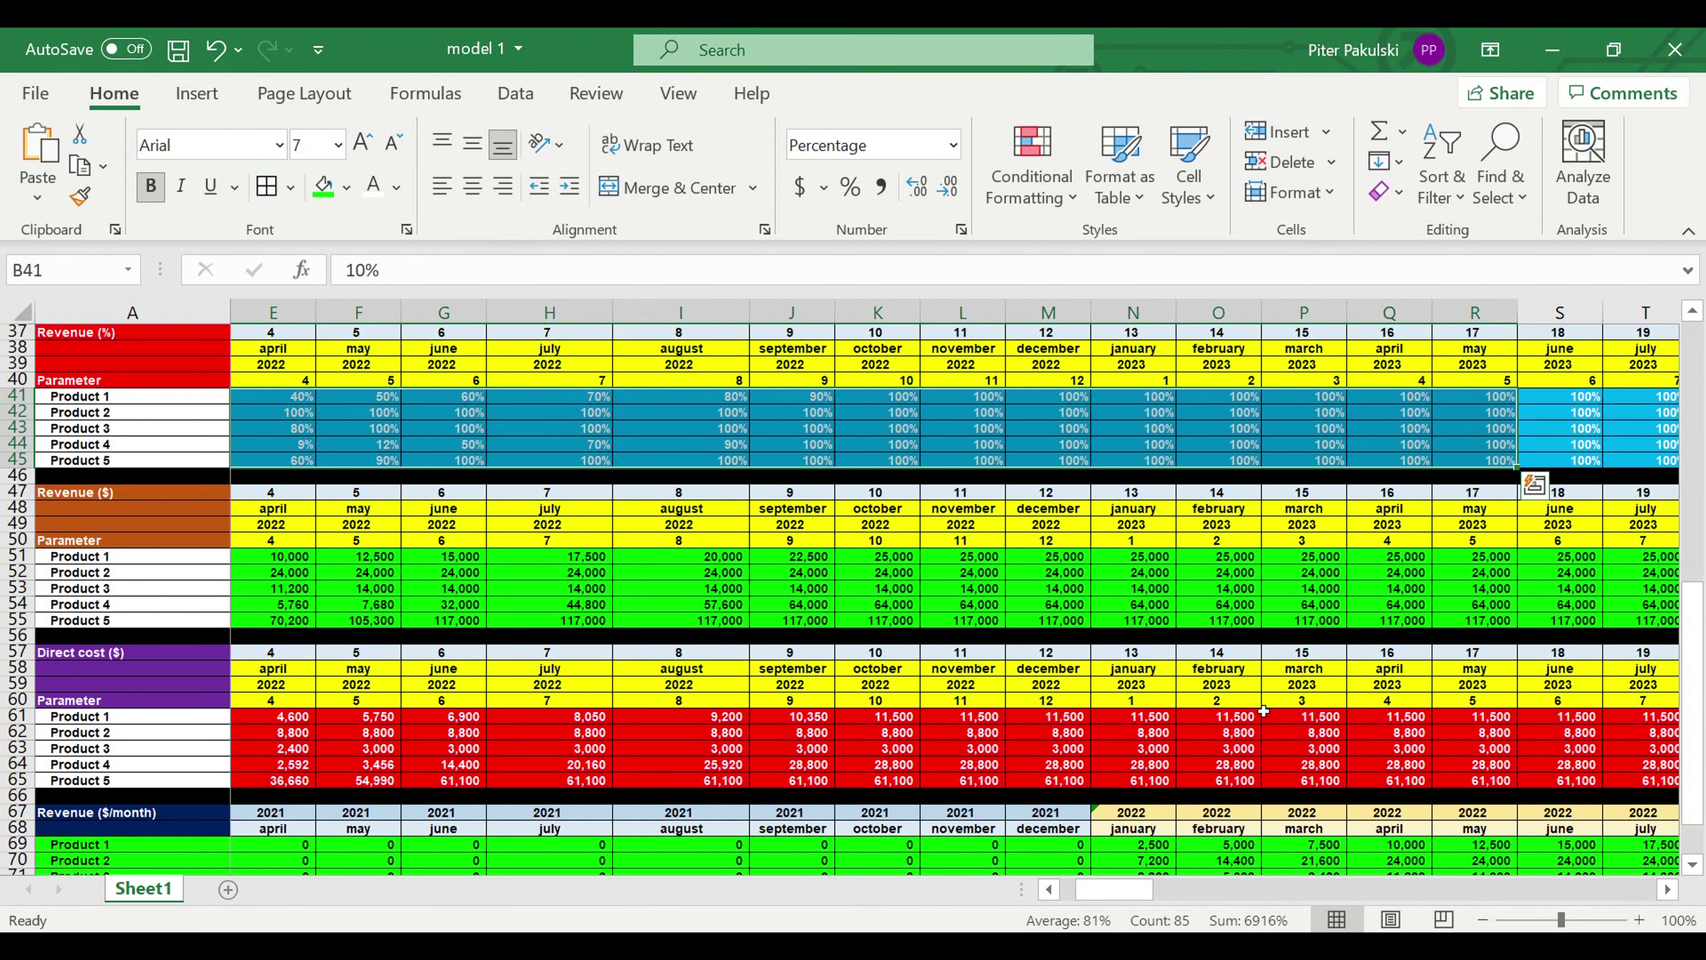
pyautogui.moveTo(1100, 887); pyautogui.dragTo(1083, 888)
pyautogui.scroll(-5, 448, 649)
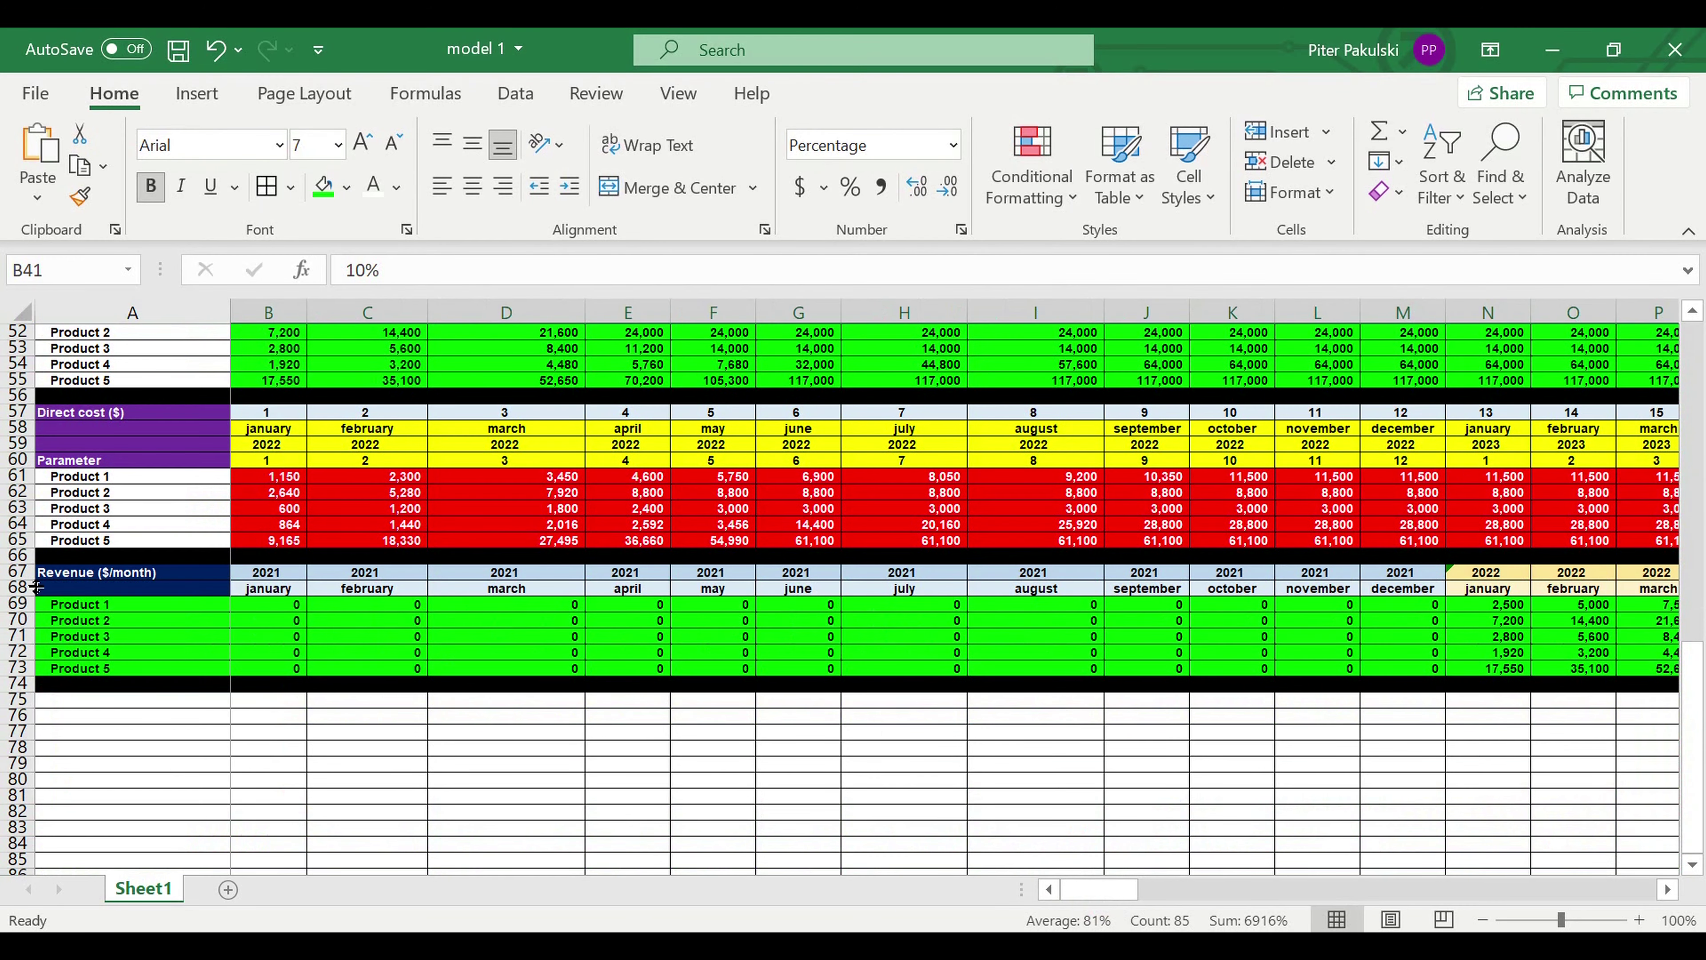
pyautogui.click(11, 576)
# Copy the Revenue ($/month) block into the empty rows below it
pyautogui.moveTo(12, 576); pyautogui.dragTo(24, 700)
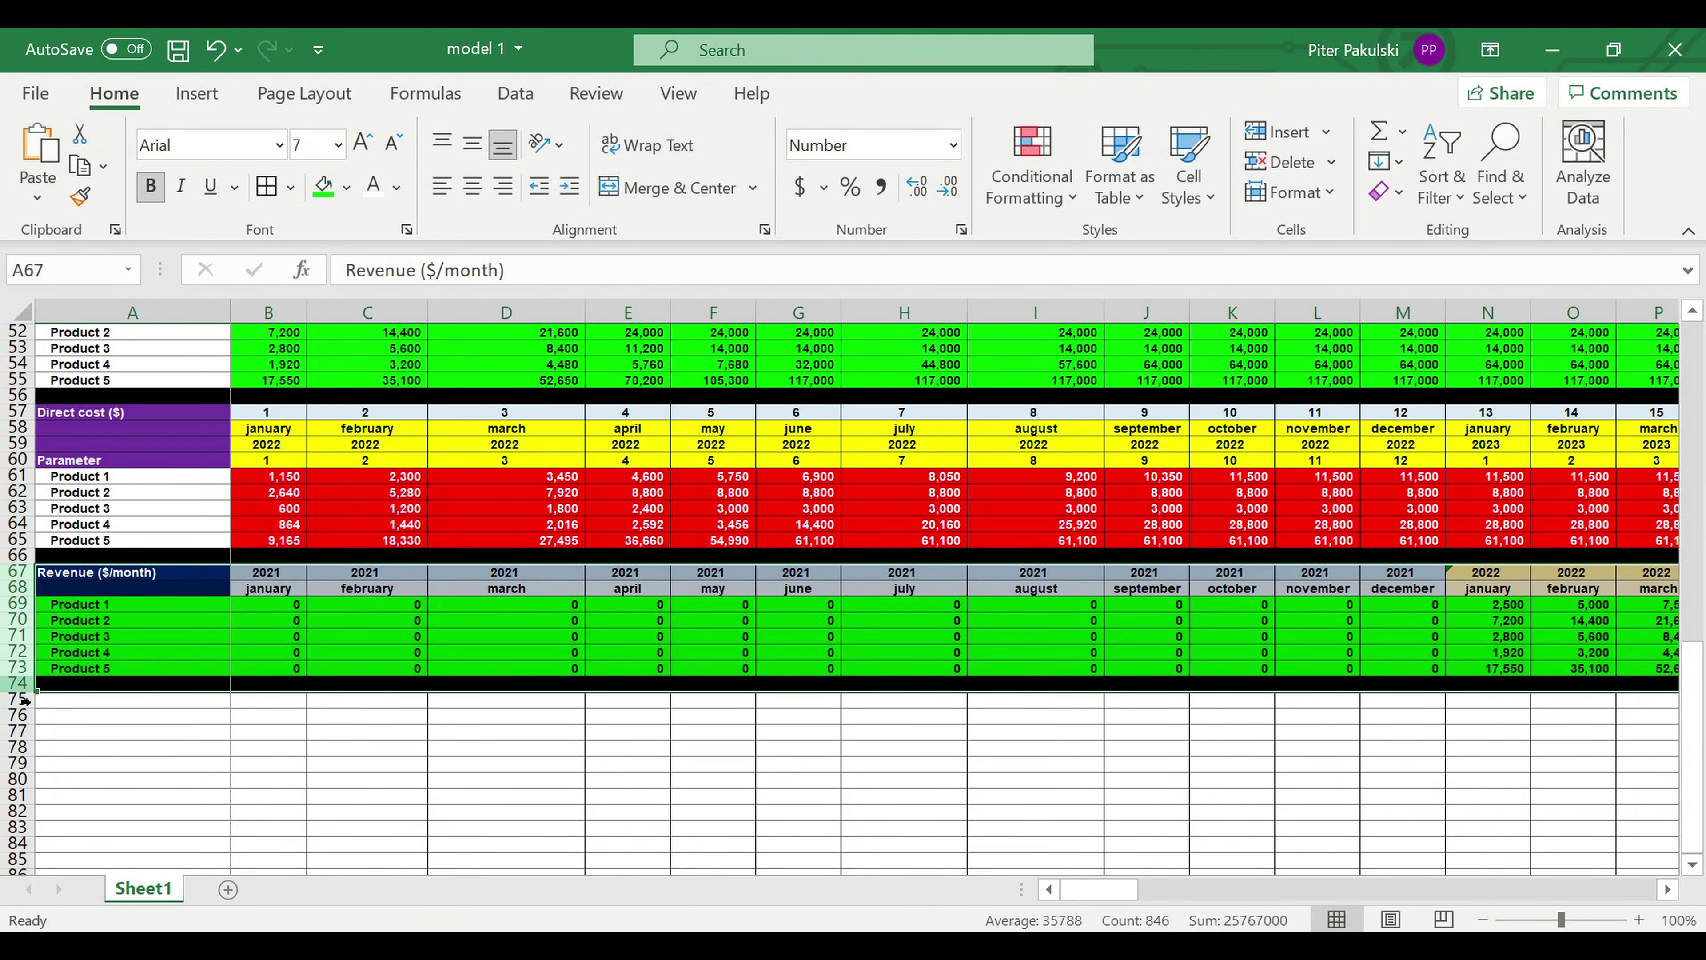
pyautogui.hotkey('ctrl', 'c')
pyautogui.click(86, 701)
pyautogui.hotkey('ctrl', 'v')
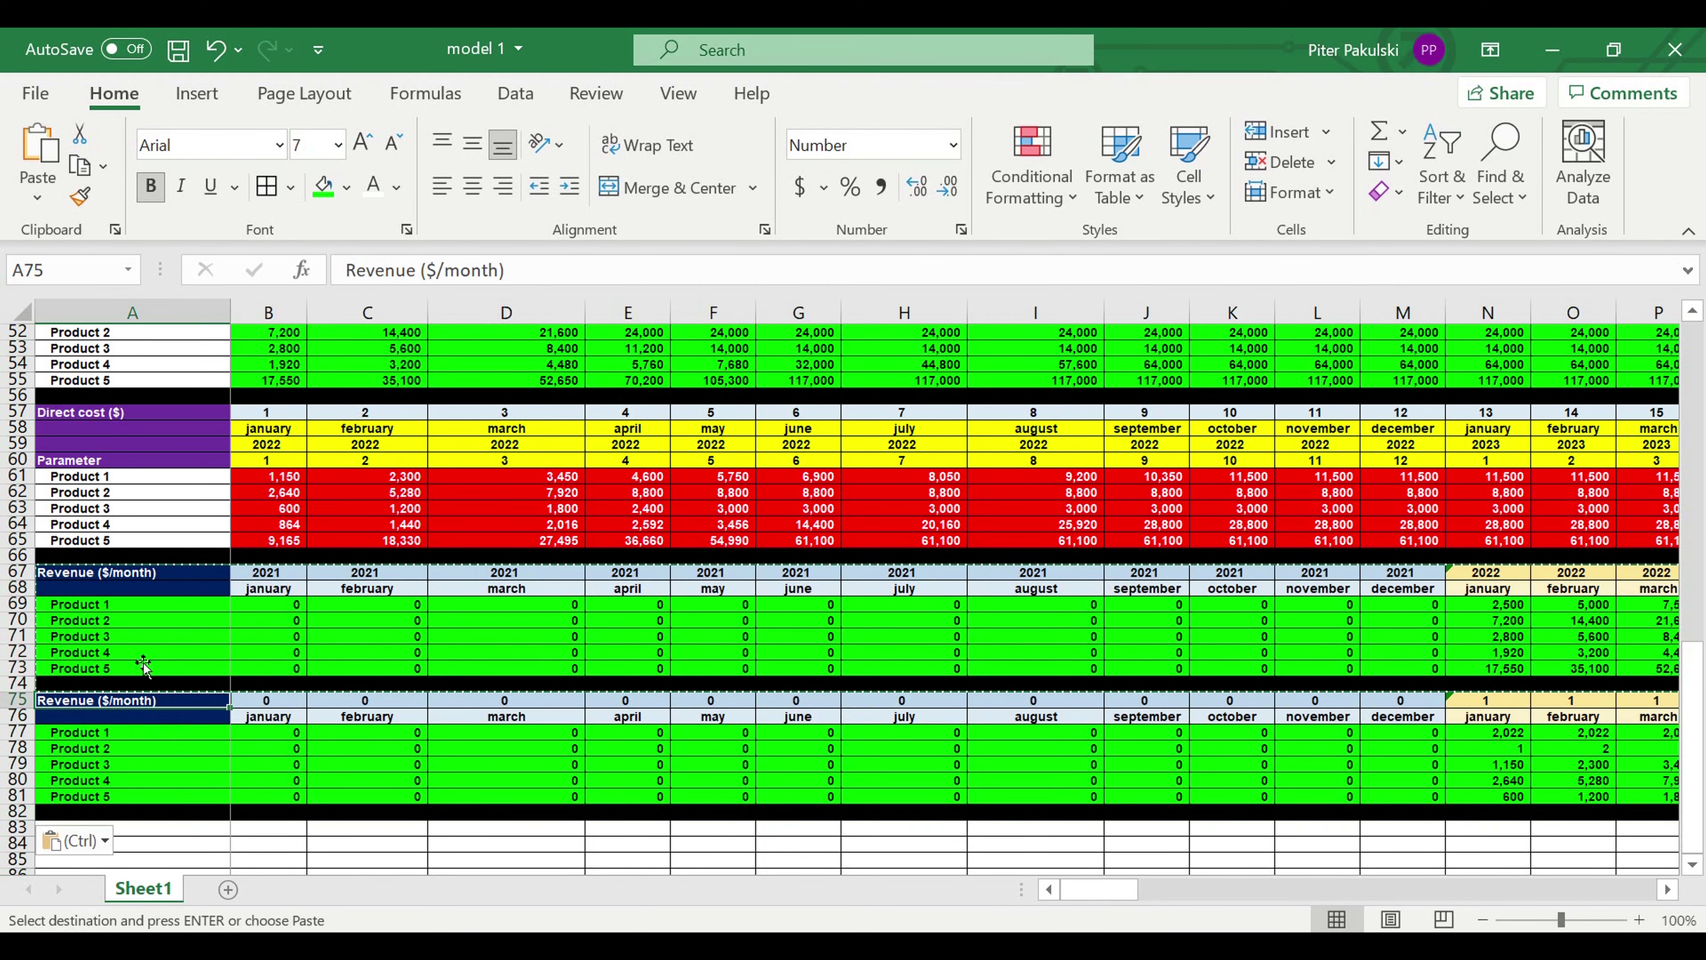
# Relabel the copied block 'Direct cost ($/month)'
pyautogui.doubleClick(318, 270)
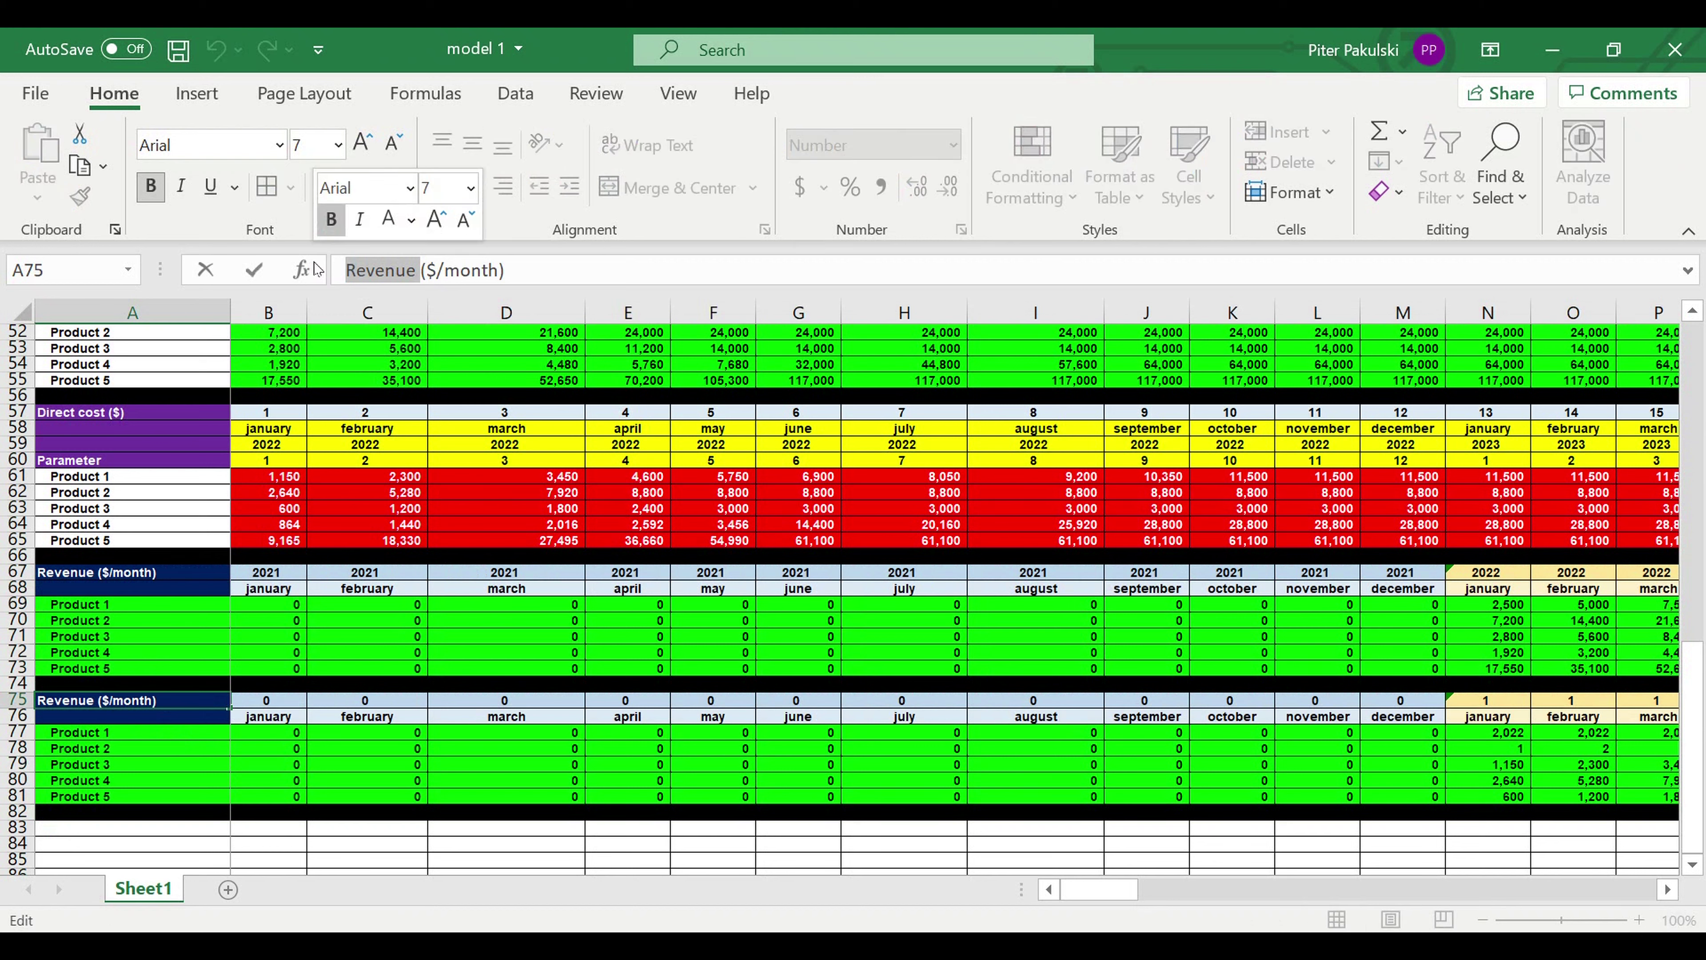
pyautogui.write('Direct cost')
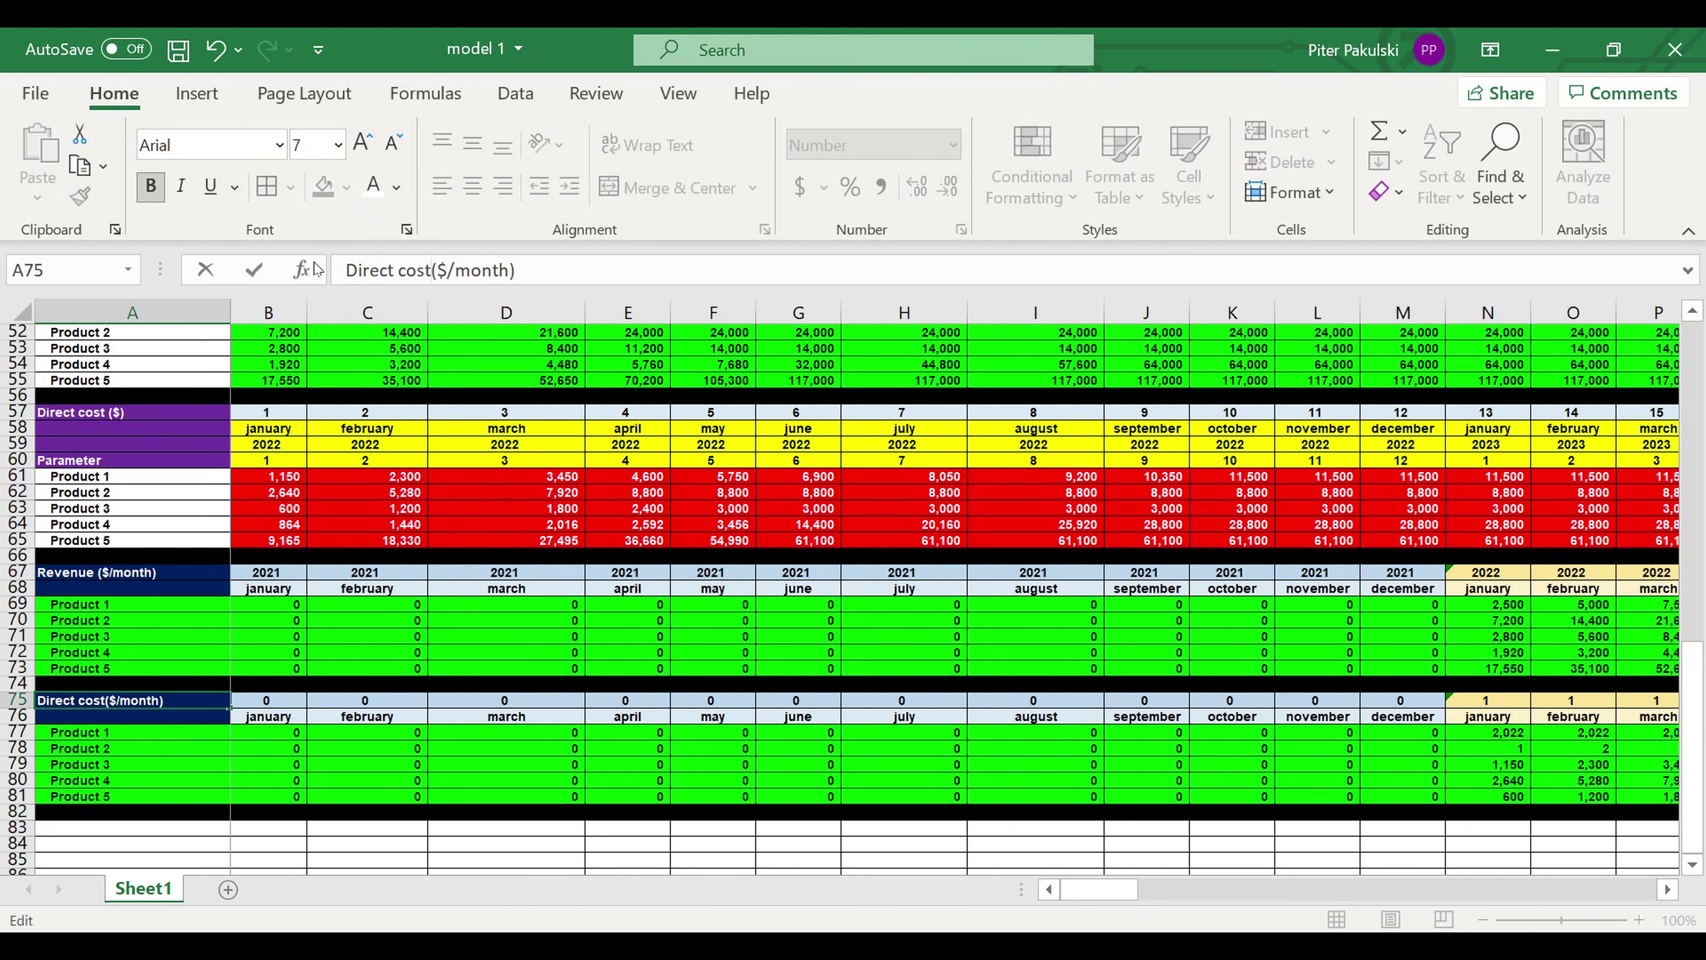
pyautogui.press('Return')
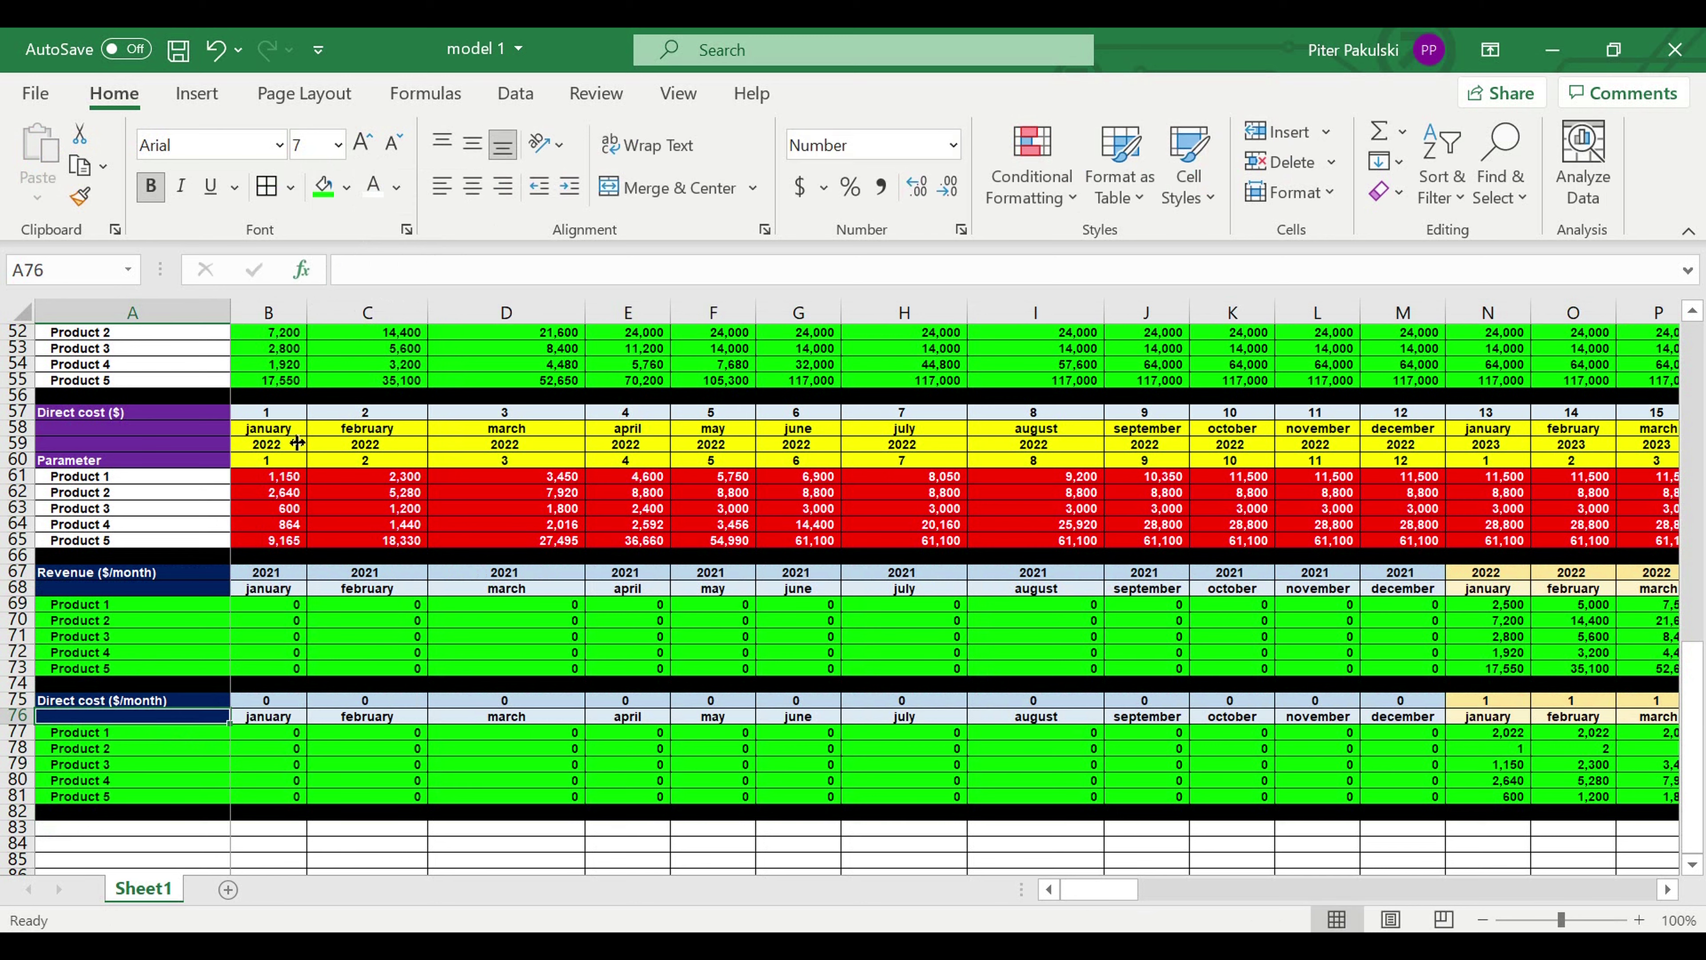
pyautogui.moveTo(106, 704); pyautogui.dragTo(106, 716)
pyautogui.click(539, 273)
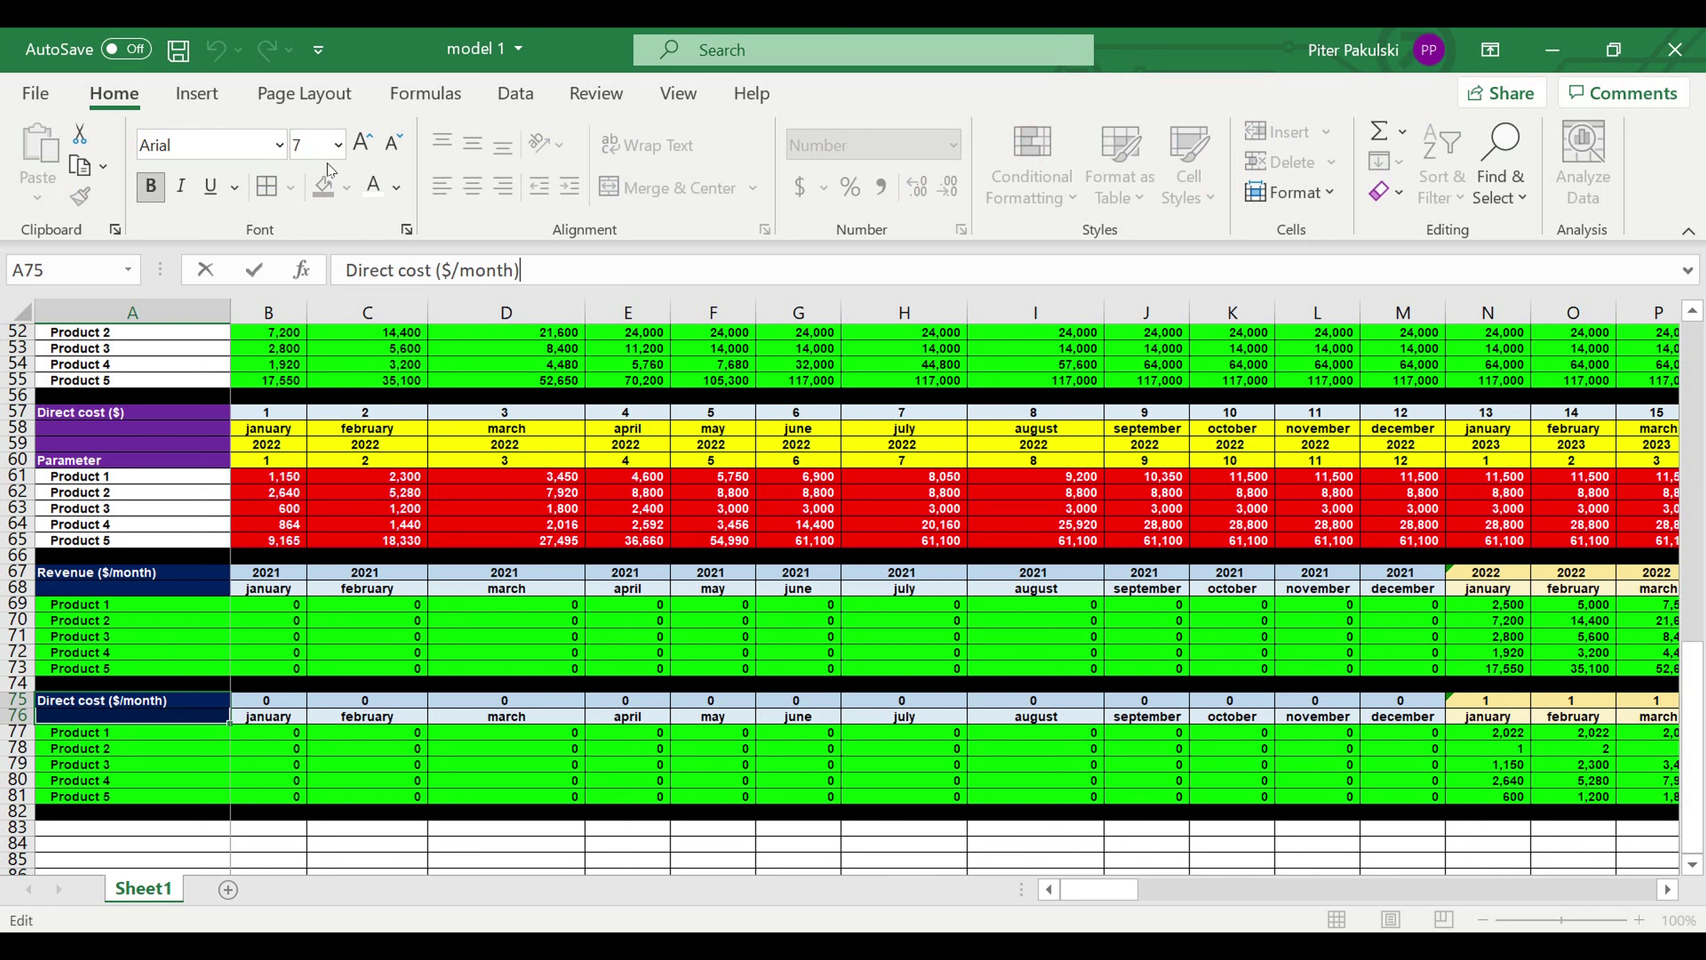
pyautogui.click(254, 766)
# Give the Direct cost label cells a dark red fill
pyautogui.click(171, 709)
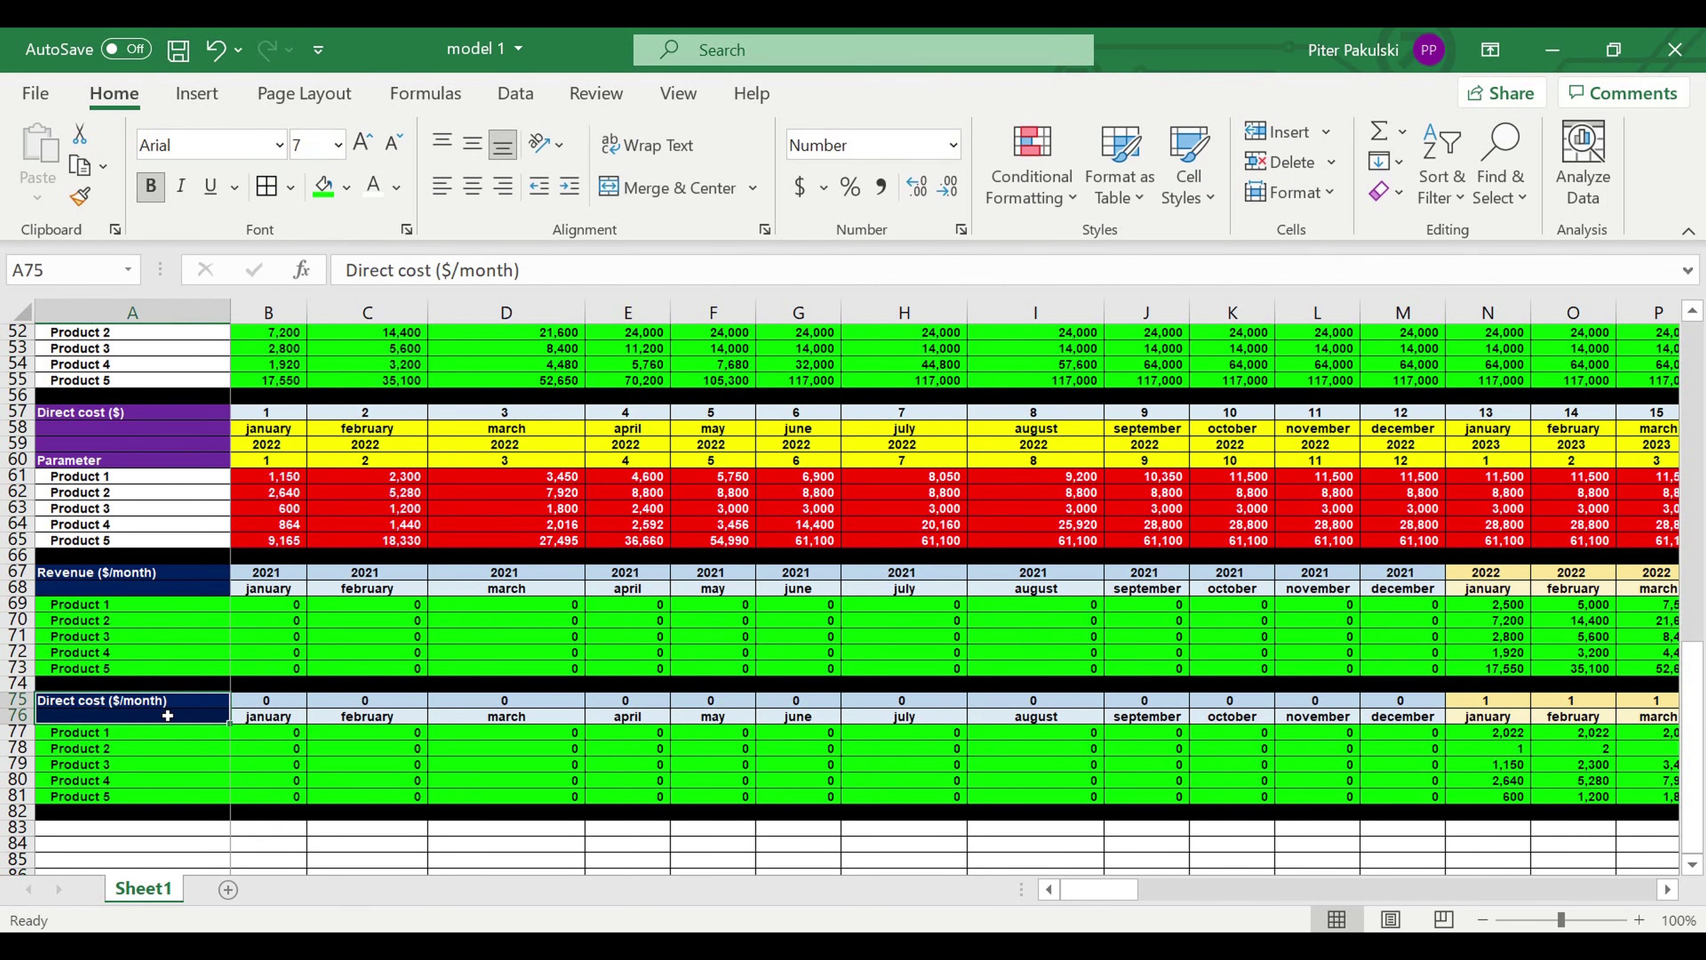
pyautogui.click(352, 192)
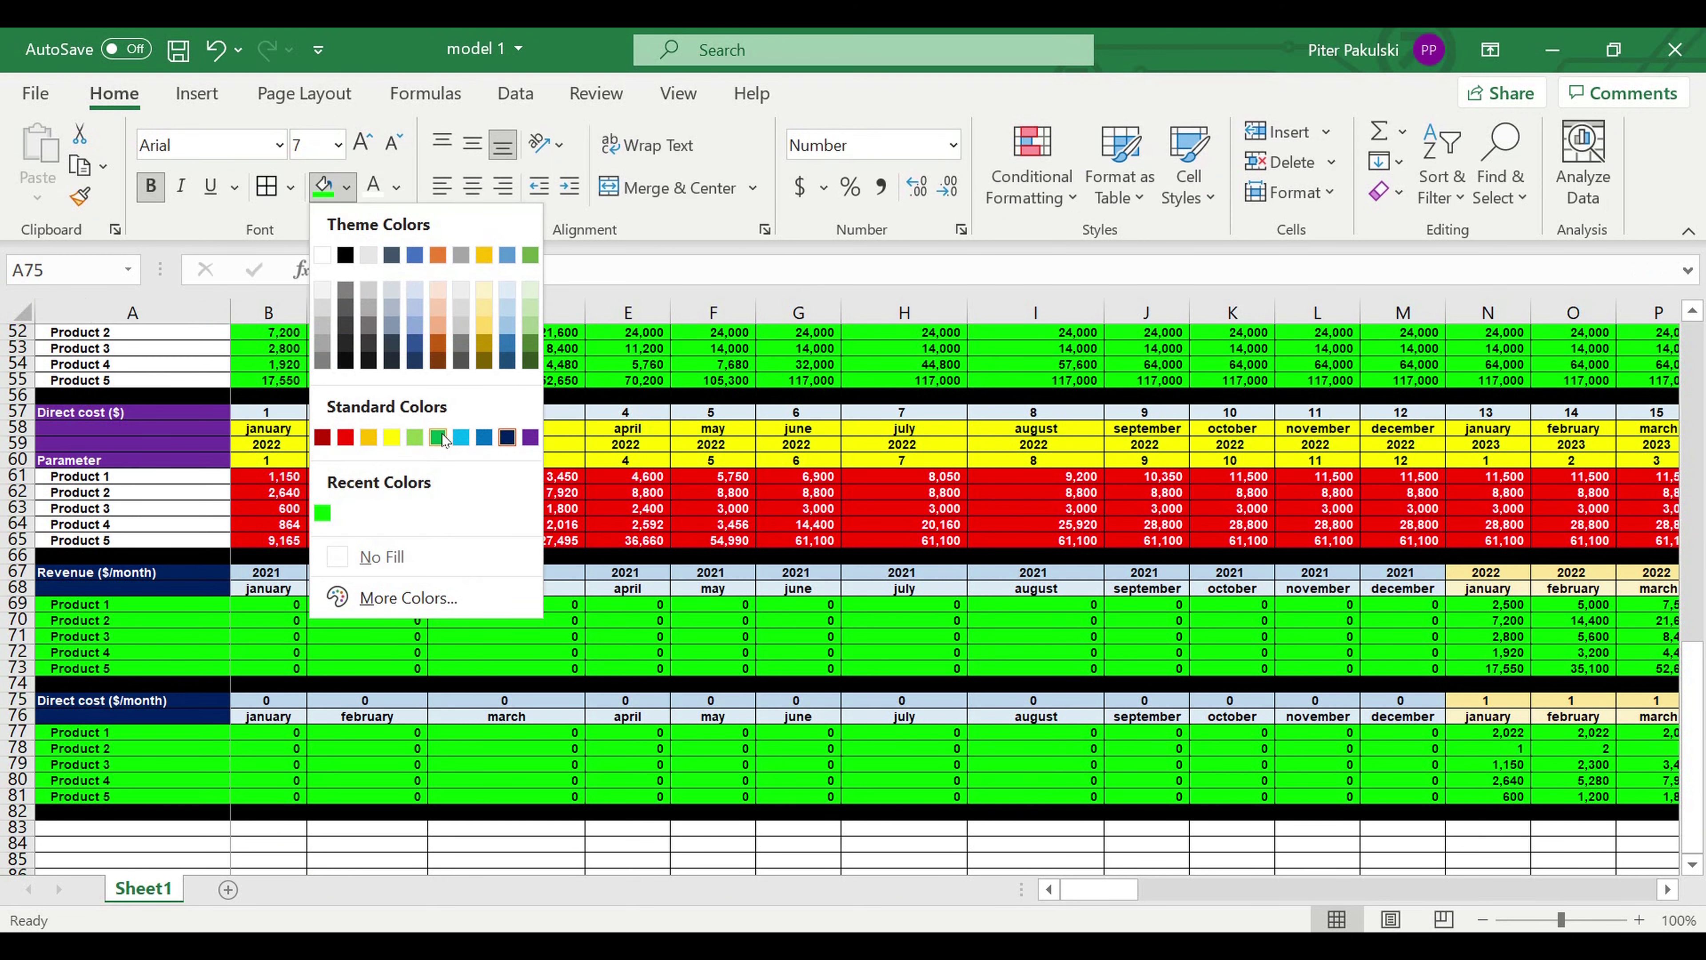
pyautogui.click(322, 438)
pyautogui.click(443, 686)
# Enter =B67 in B75 to link the year row to the revenue years
pyautogui.click(264, 703)
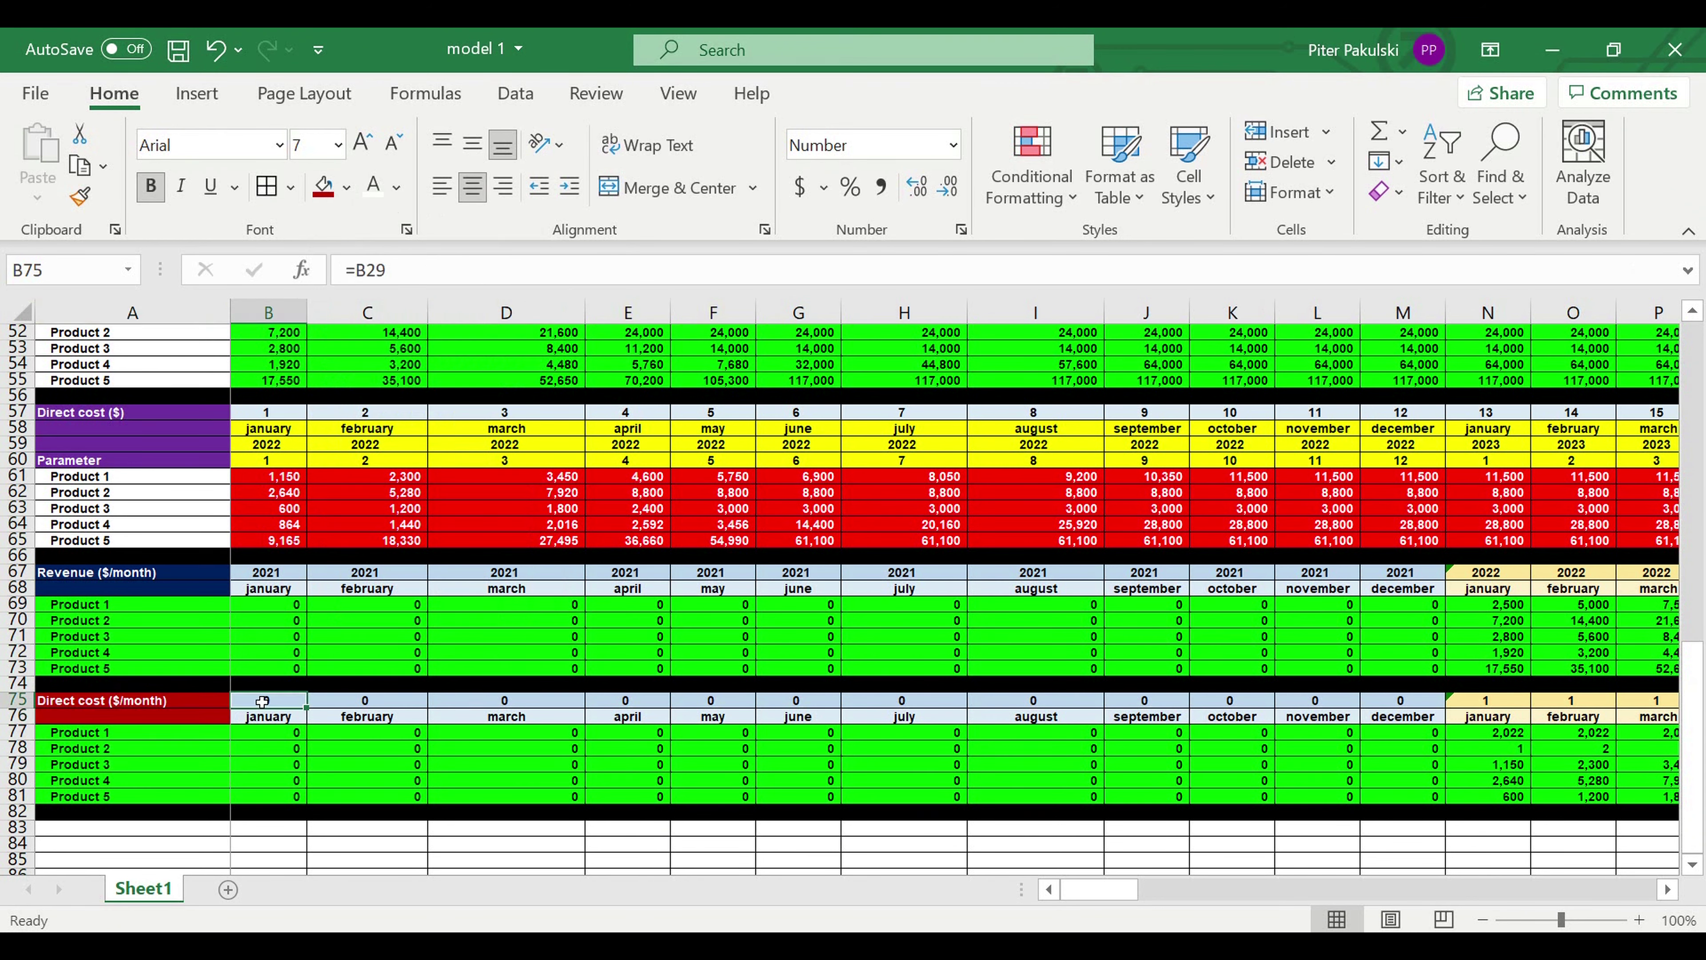
pyautogui.write('=')
pyautogui.click(264, 576)
pyautogui.press('Return')
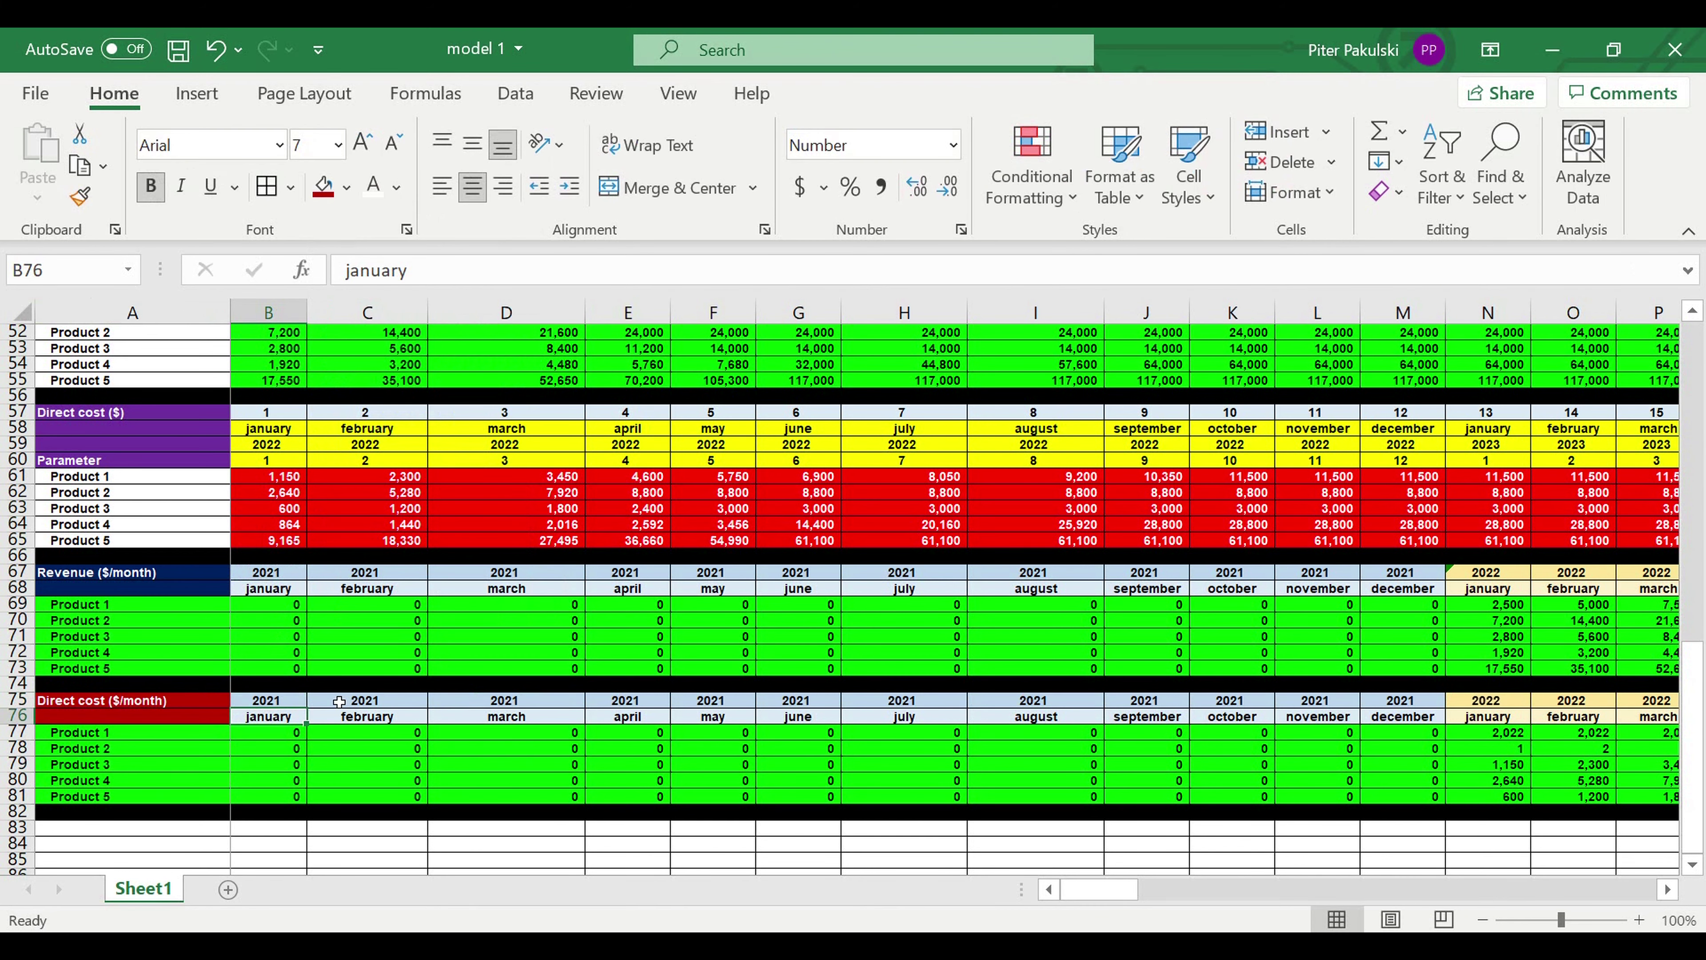
# Open B77's nested IF formula for editing with the Direct cost ($) table in view
pyautogui.click(327, 773)
pyautogui.click(266, 737)
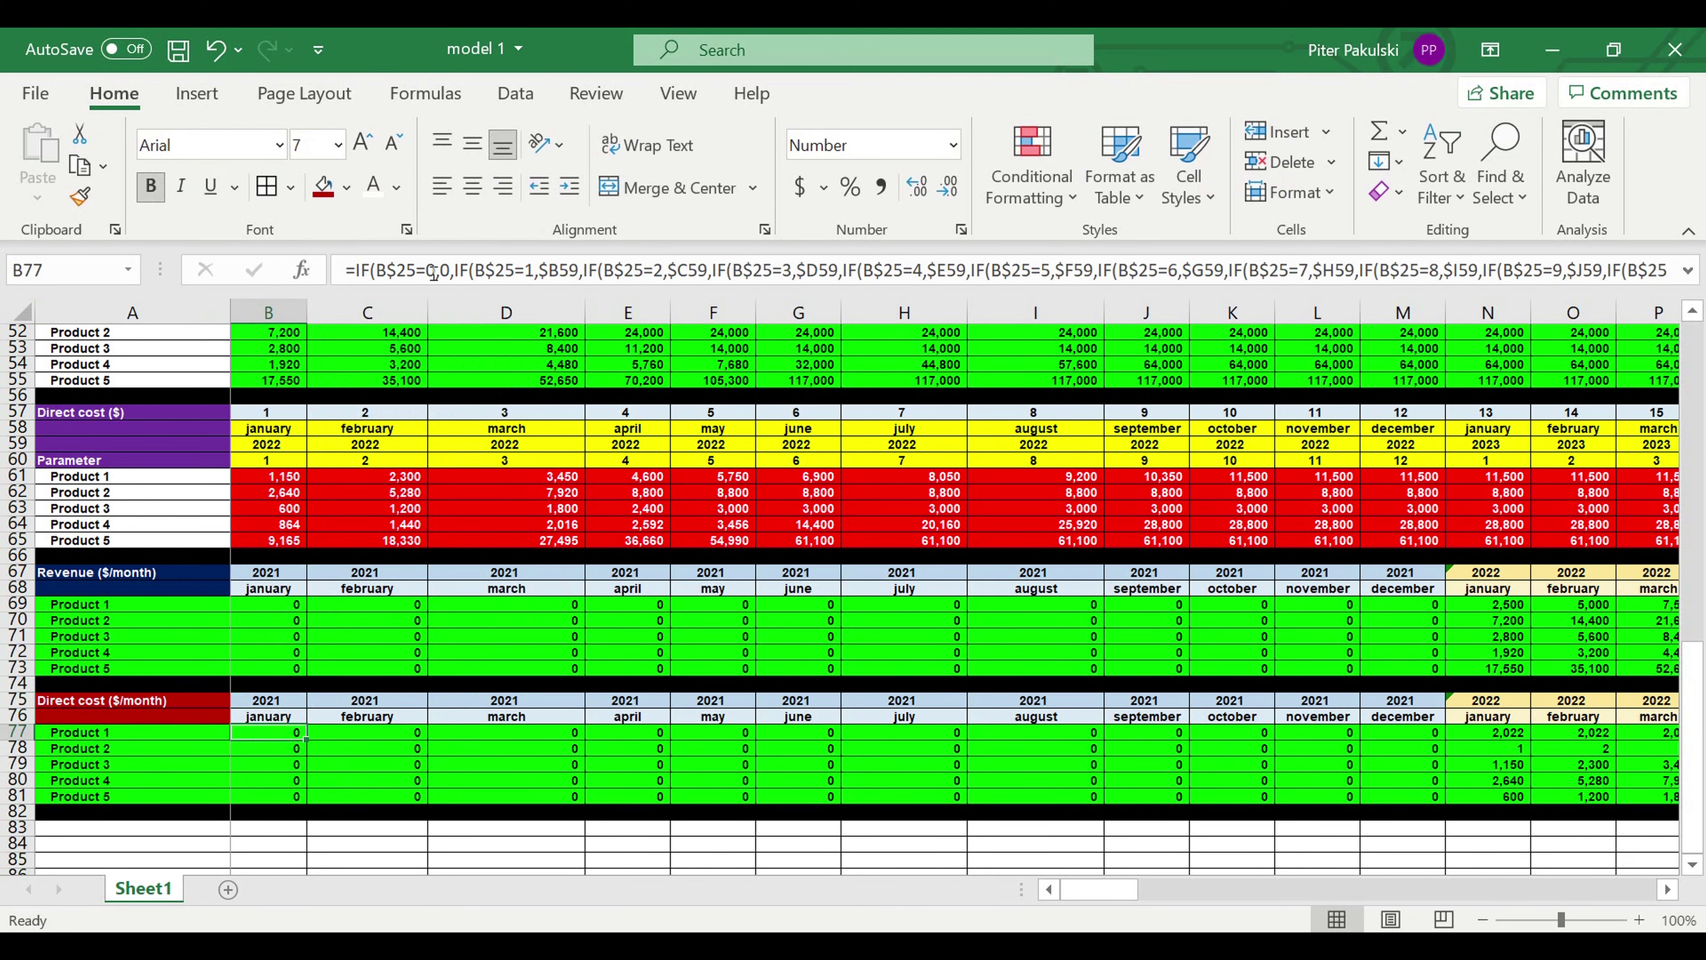
pyautogui.click(407, 277)
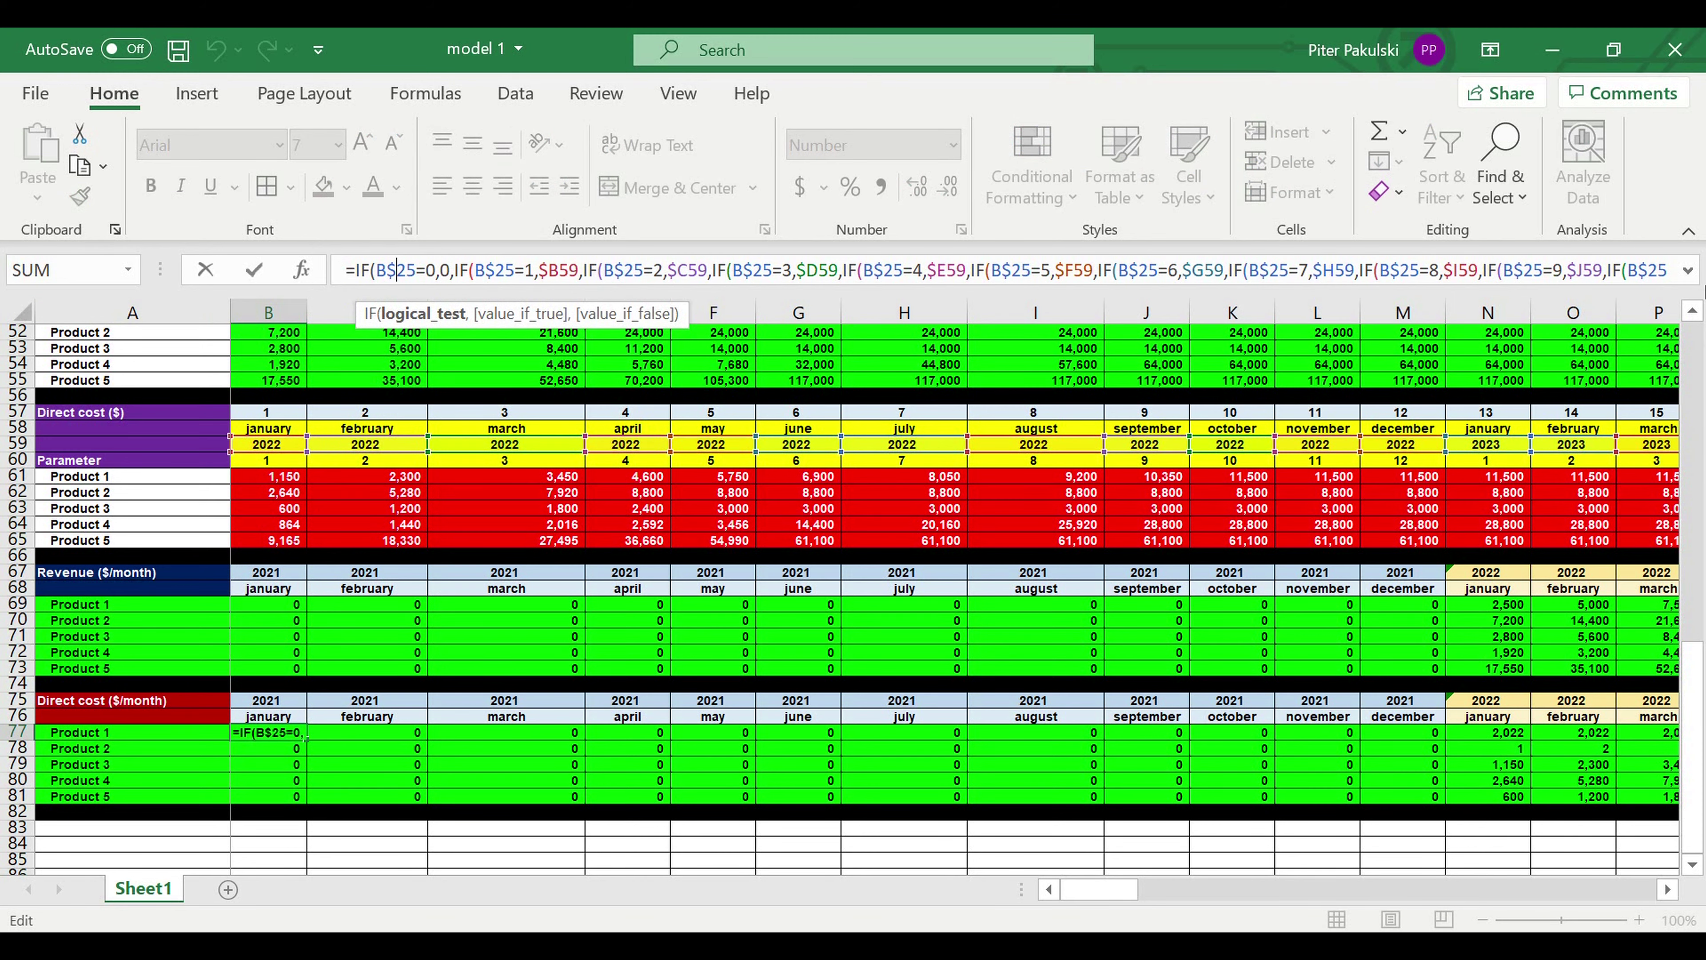
pyautogui.click(1692, 312)
pyautogui.click(1692, 312)
pyautogui.click(1692, 312)
pyautogui.click(1692, 311)
pyautogui.click(1692, 312)
pyautogui.click(1692, 312)
pyautogui.click(1692, 312)
pyautogui.click(1692, 311)
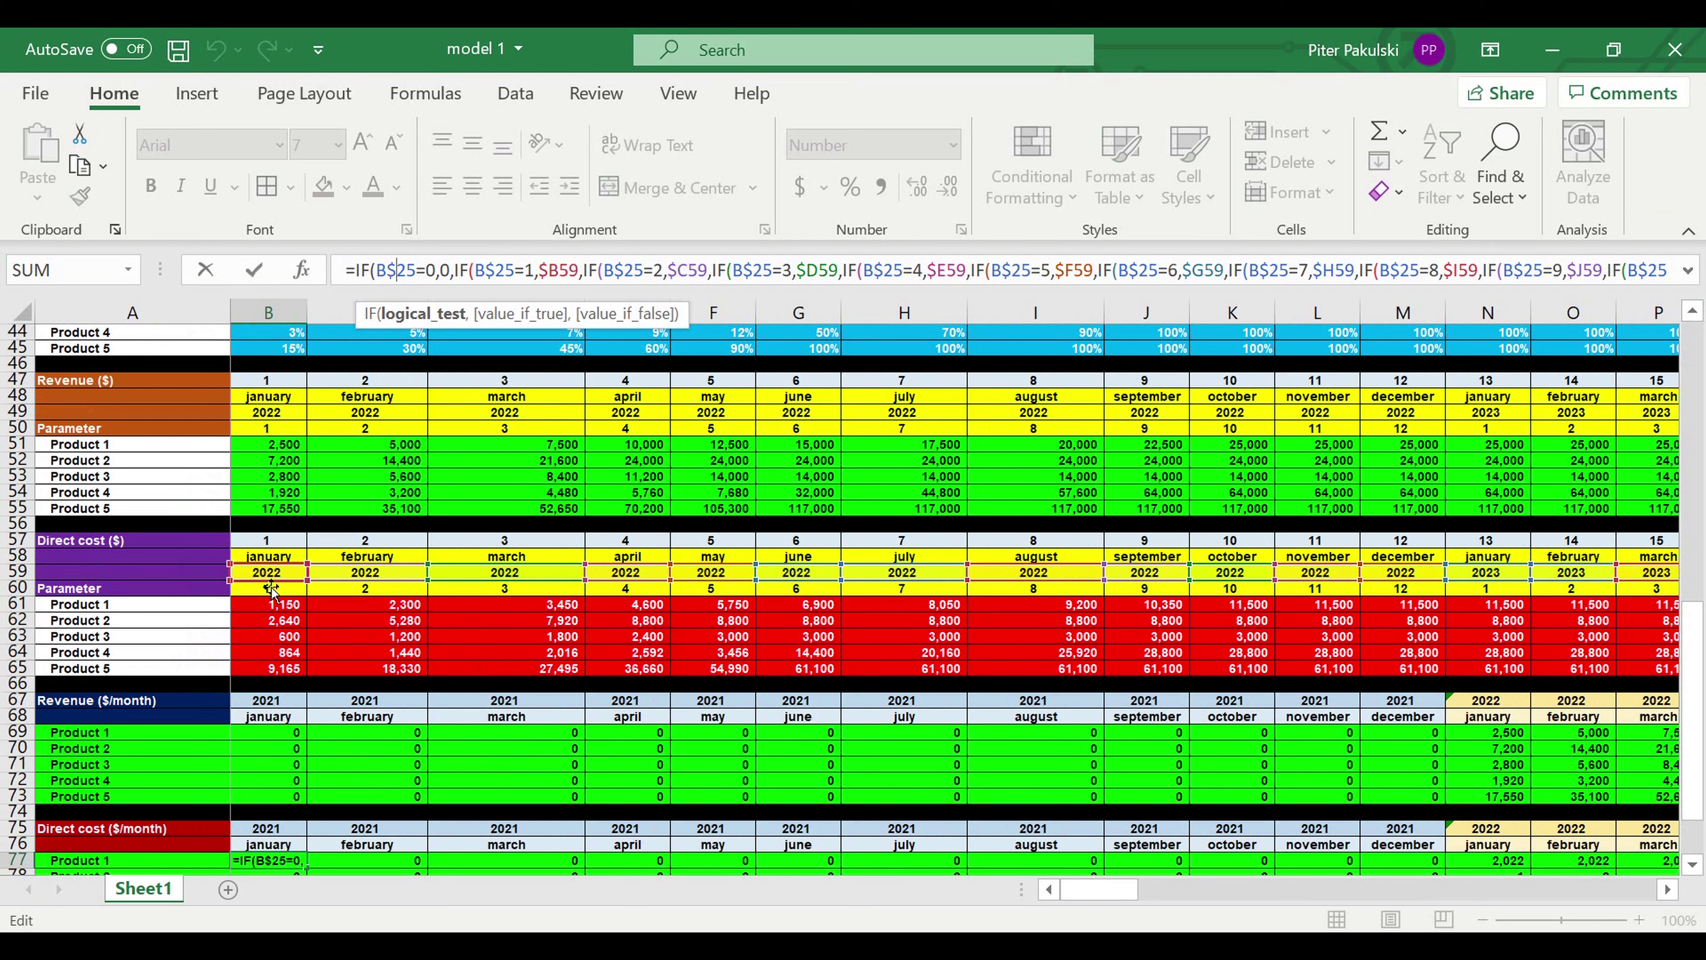
# Repoint B77's row-59 references for January through column P to row 61
pyautogui.moveTo(271, 589); pyautogui.dragTo(271, 621)
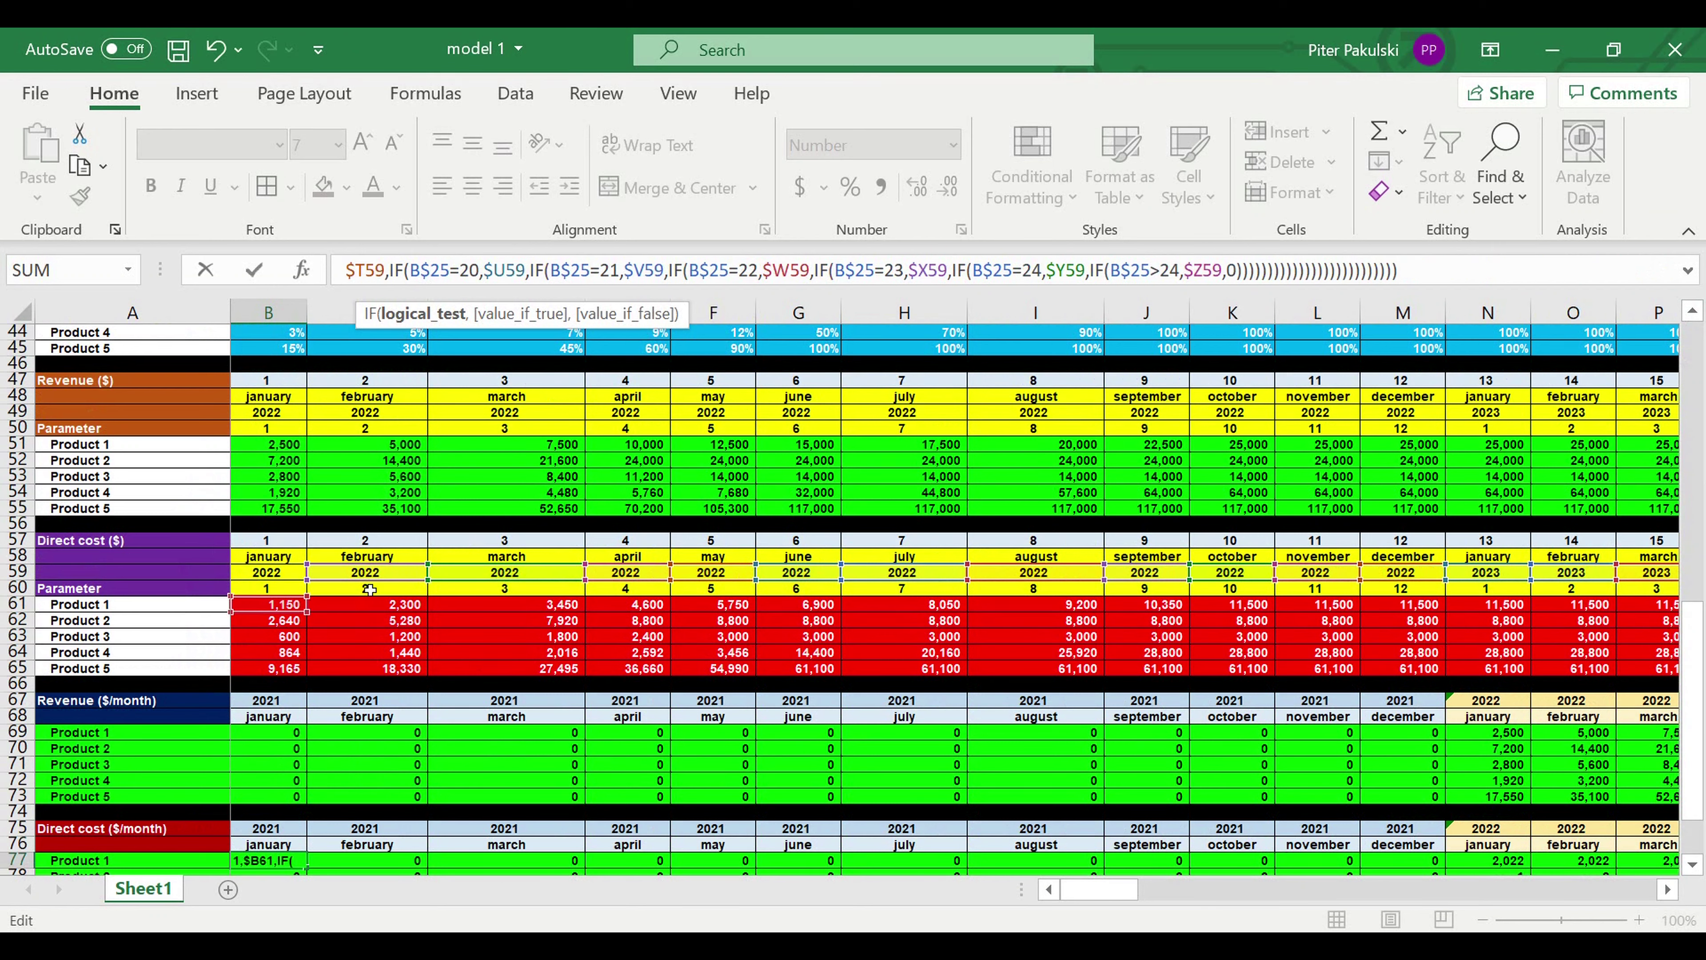
pyautogui.moveTo(374, 589); pyautogui.dragTo(357, 609)
pyautogui.moveTo(483, 582); pyautogui.dragTo(478, 611)
pyautogui.moveTo(639, 576); pyautogui.dragTo(794, 607)
pyautogui.moveTo(897, 579); pyautogui.dragTo(887, 607)
pyautogui.moveTo(1049, 579); pyautogui.dragTo(1044, 608)
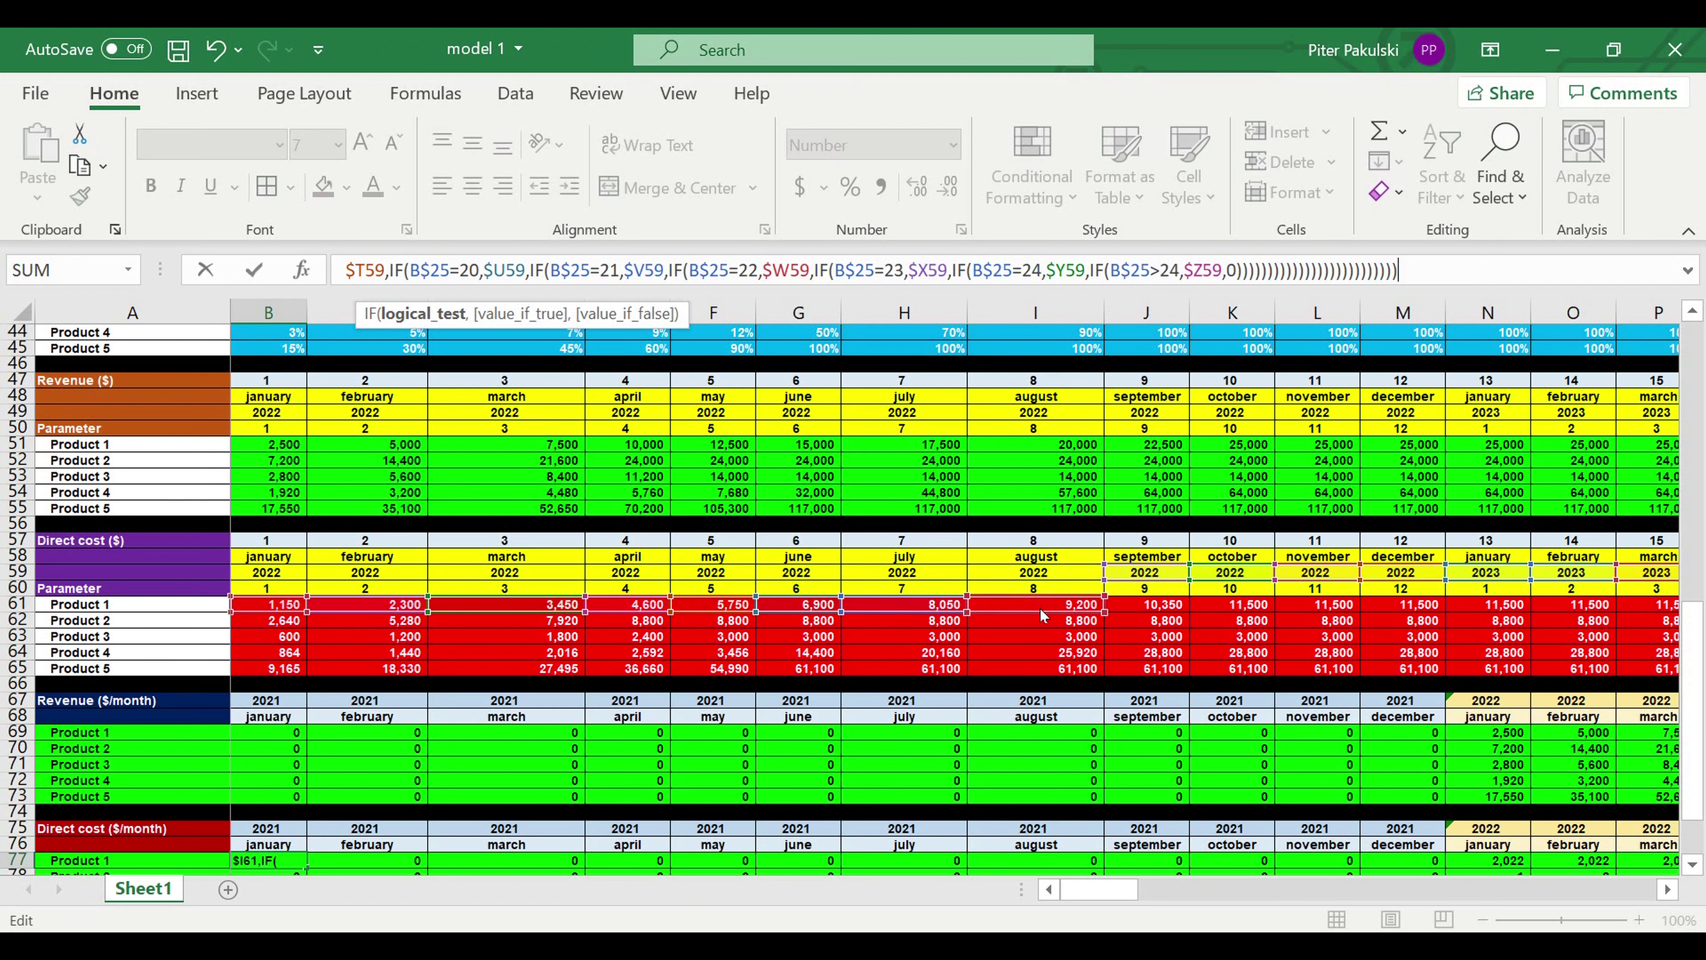
pyautogui.moveTo(1146, 591); pyautogui.dragTo(1544, 608)
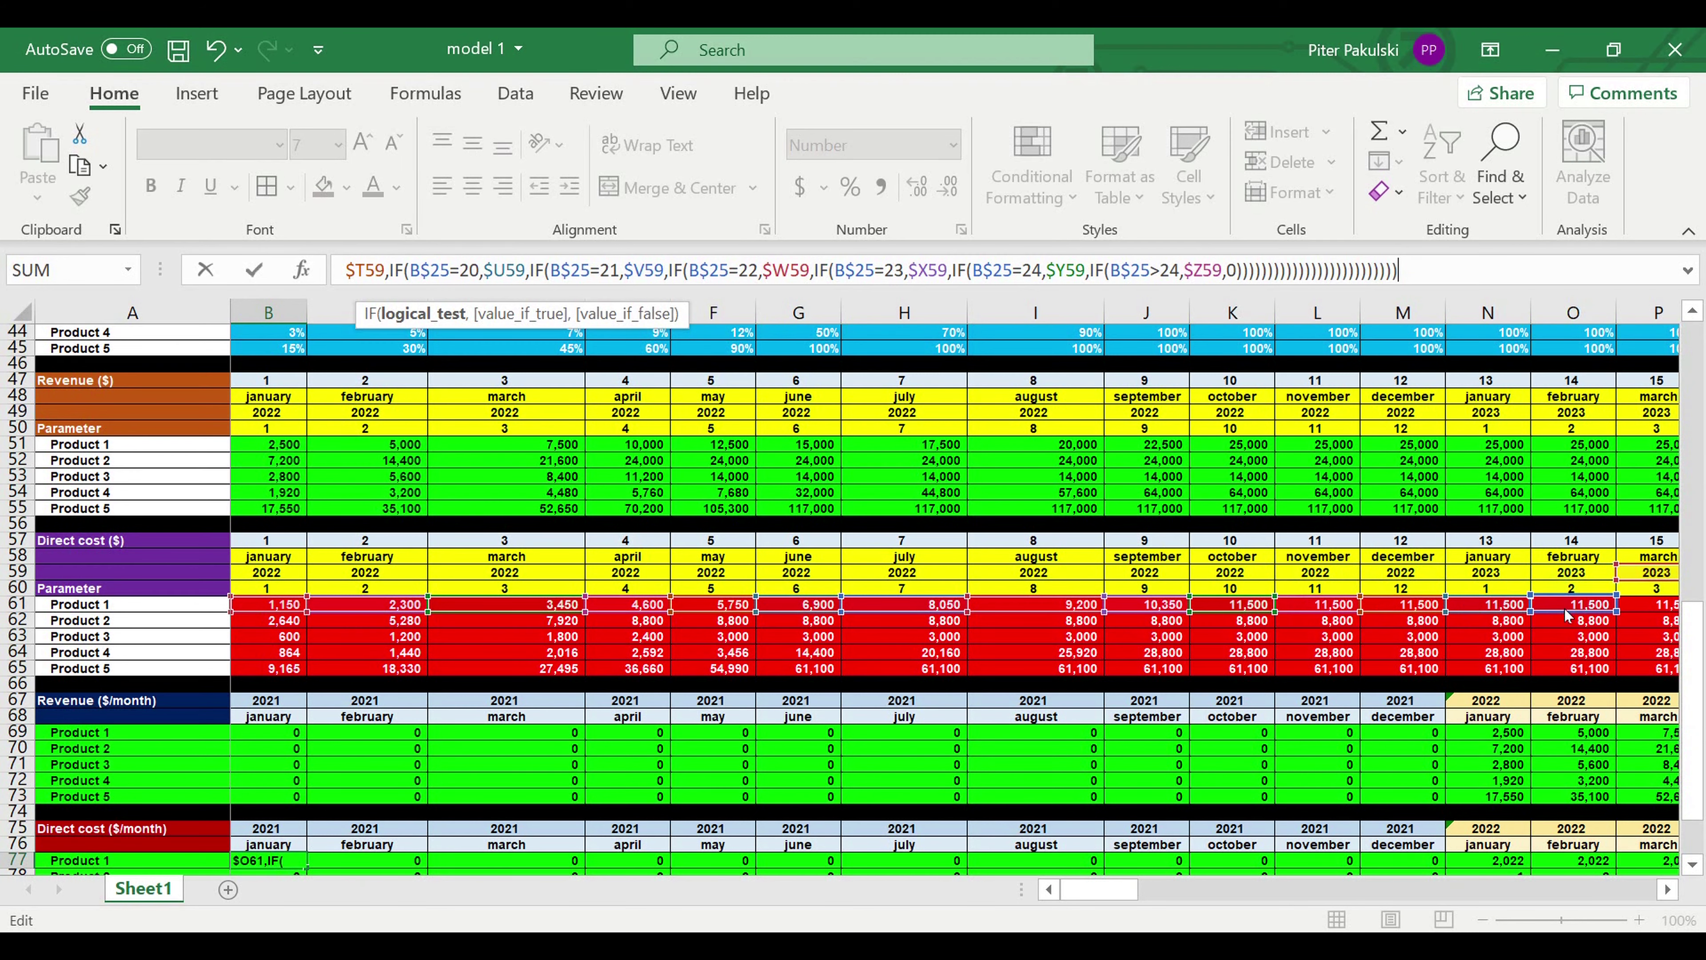
pyautogui.moveTo(1658, 586); pyautogui.dragTo(1658, 606)
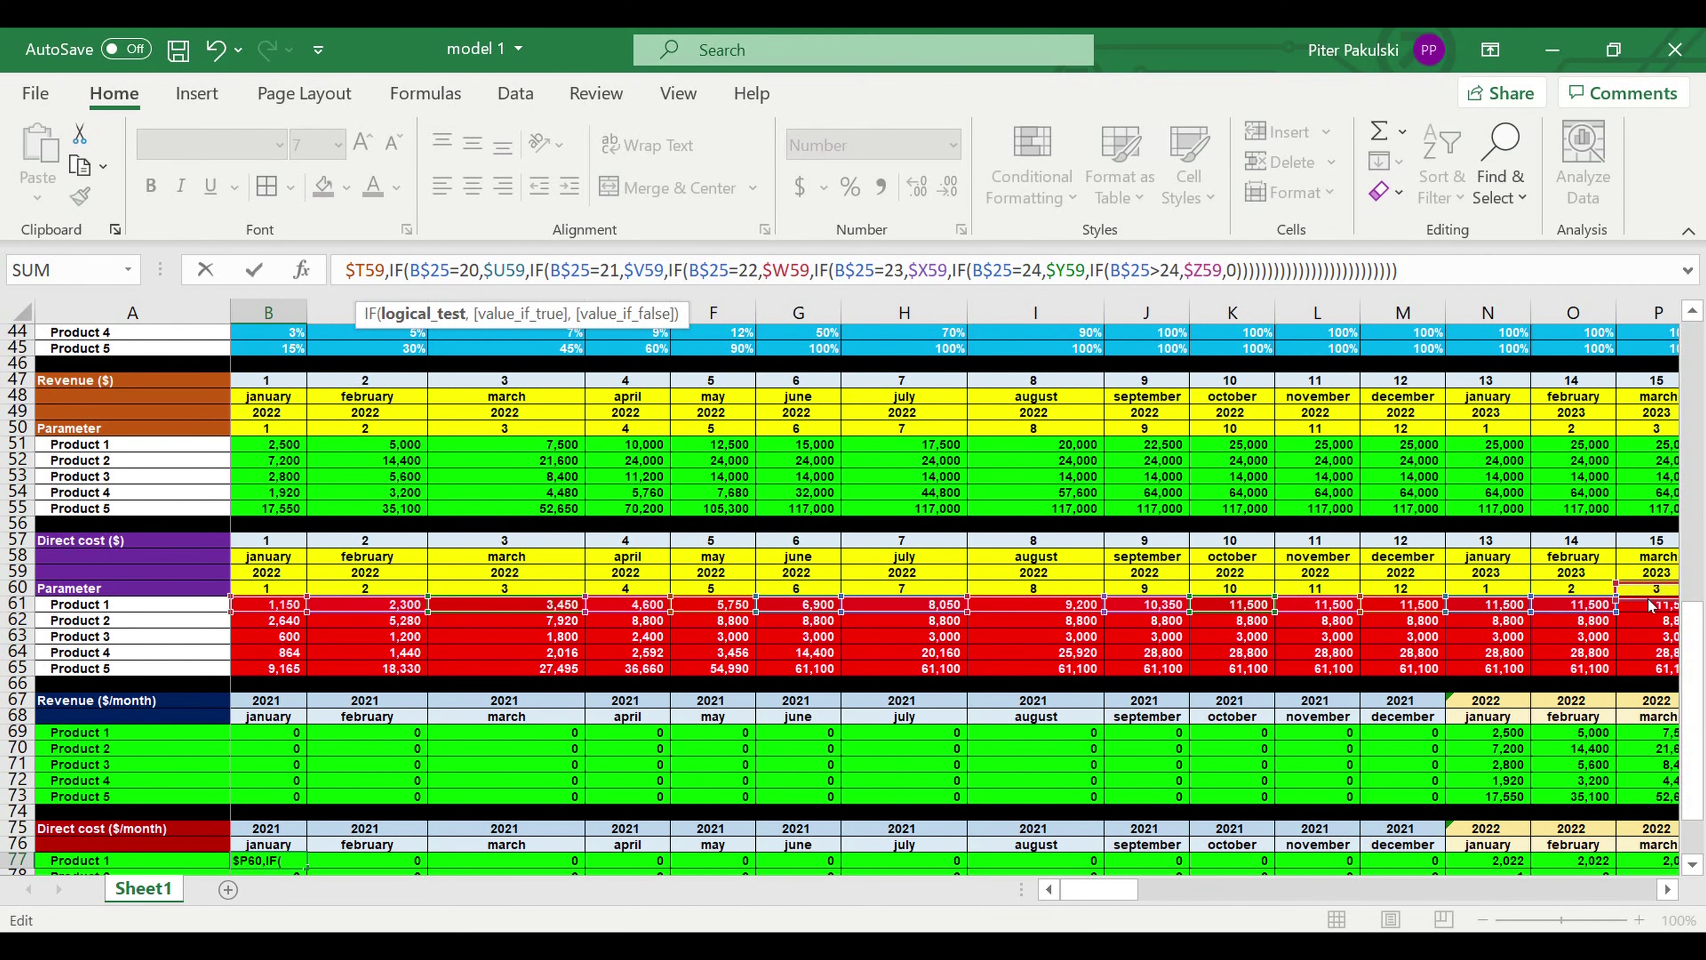
# Repoint the remaining references, columns Q through Z, to row 61 and confirm the formula
pyautogui.click(1669, 890)
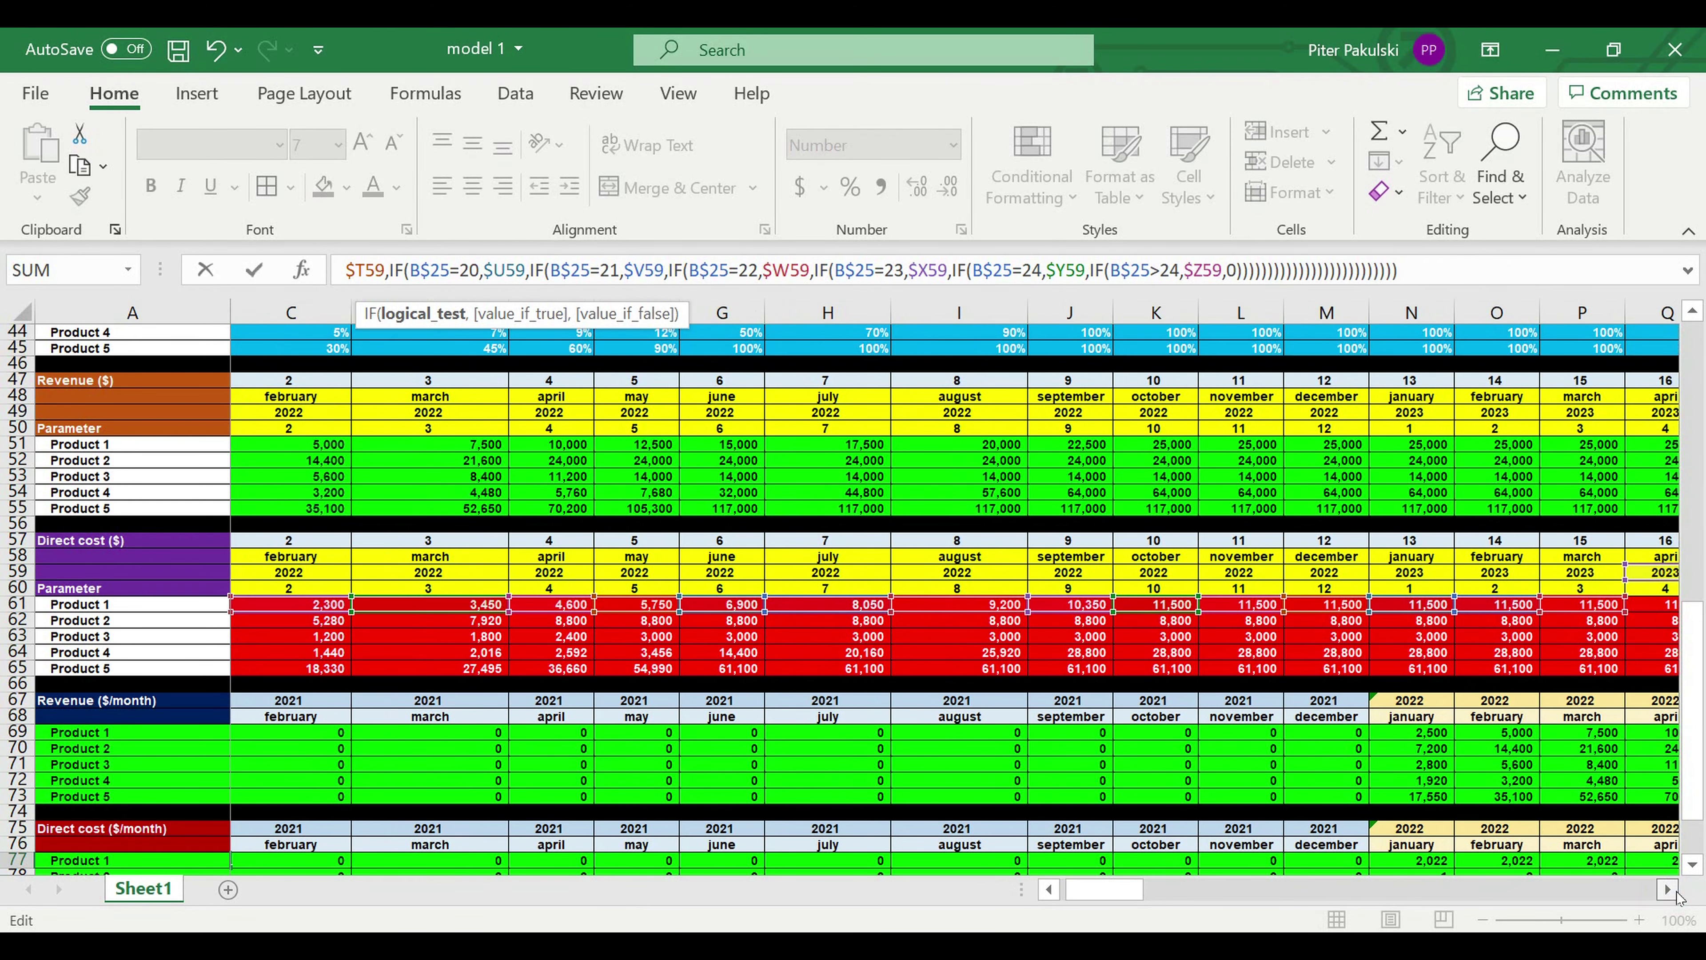
pyautogui.hscroll(10, 1677, 897)
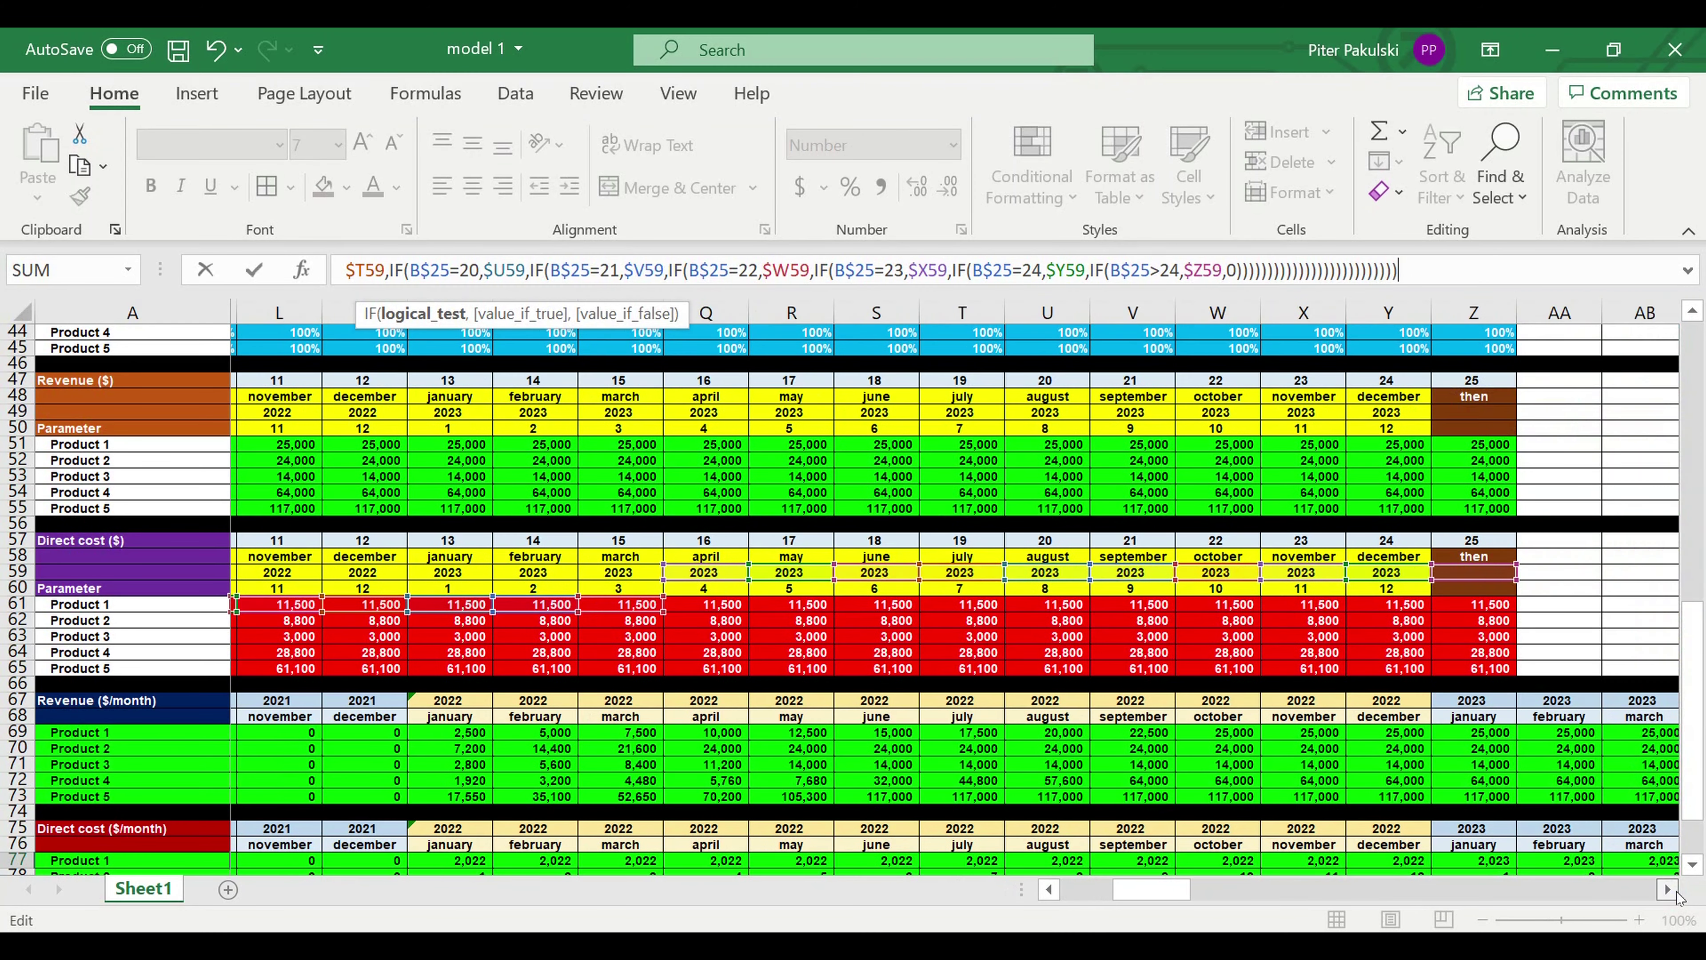
pyautogui.moveTo(652, 579); pyautogui.dragTo(858, 603)
pyautogui.moveTo(985, 584); pyautogui.dragTo(1034, 611)
pyautogui.moveTo(1170, 572); pyautogui.dragTo(1203, 608)
pyautogui.moveTo(1316, 565); pyautogui.dragTo(1373, 594)
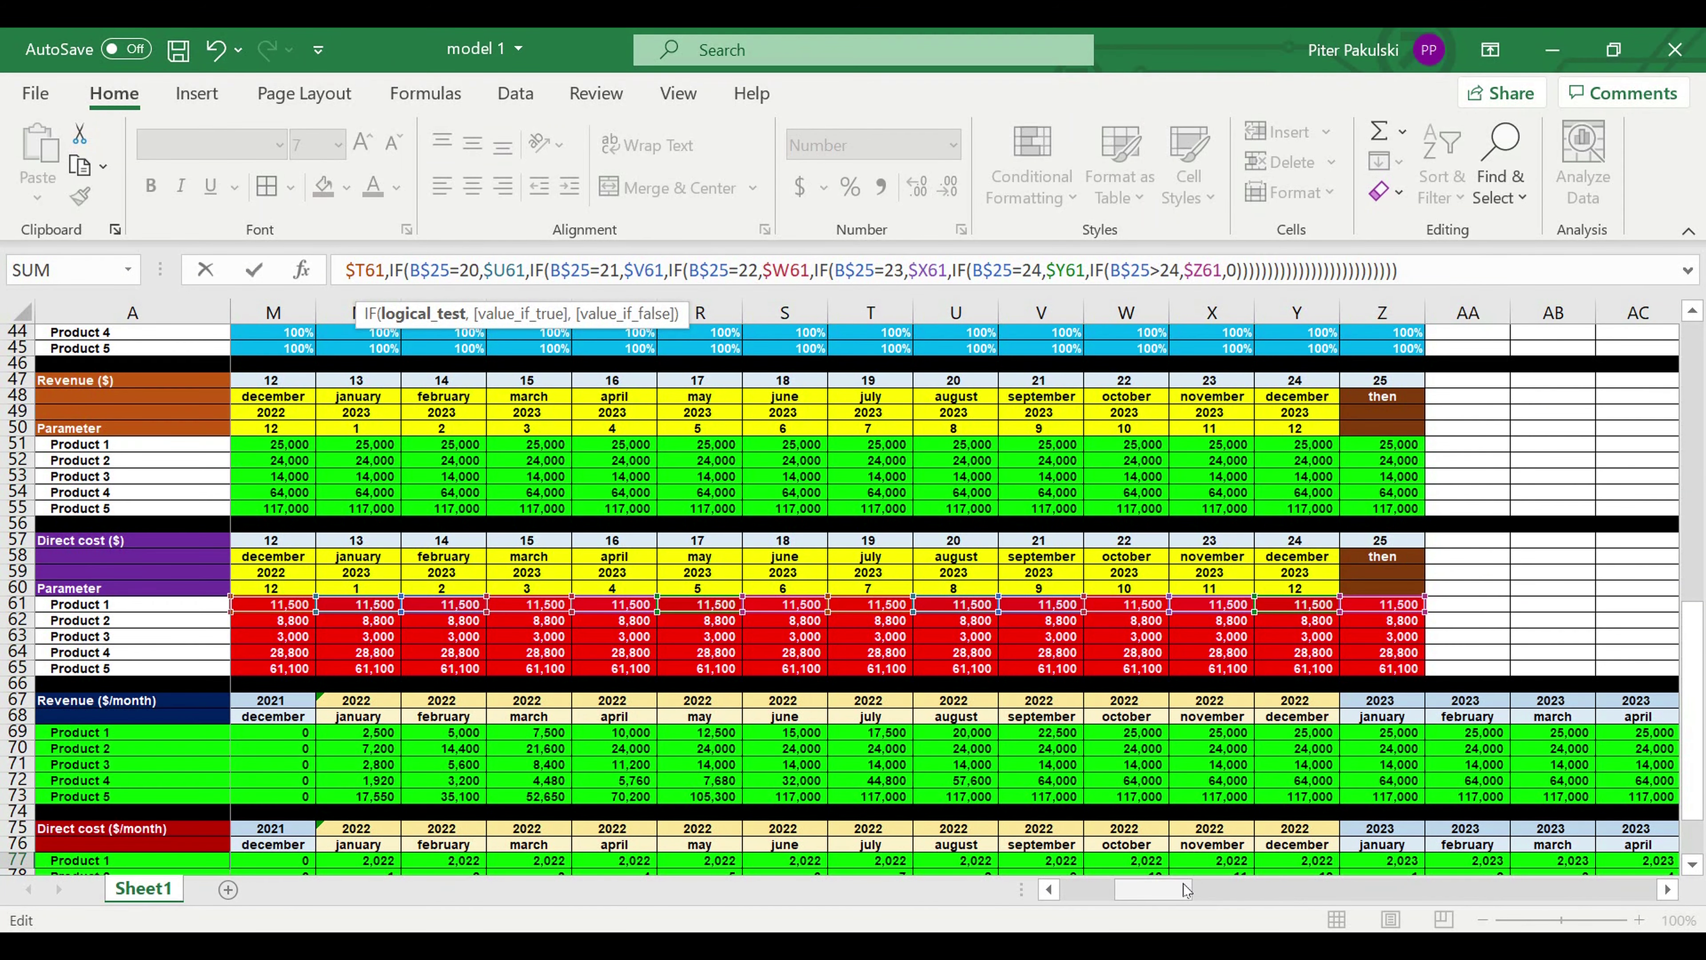
pyautogui.moveTo(1171, 889); pyautogui.dragTo(942, 896)
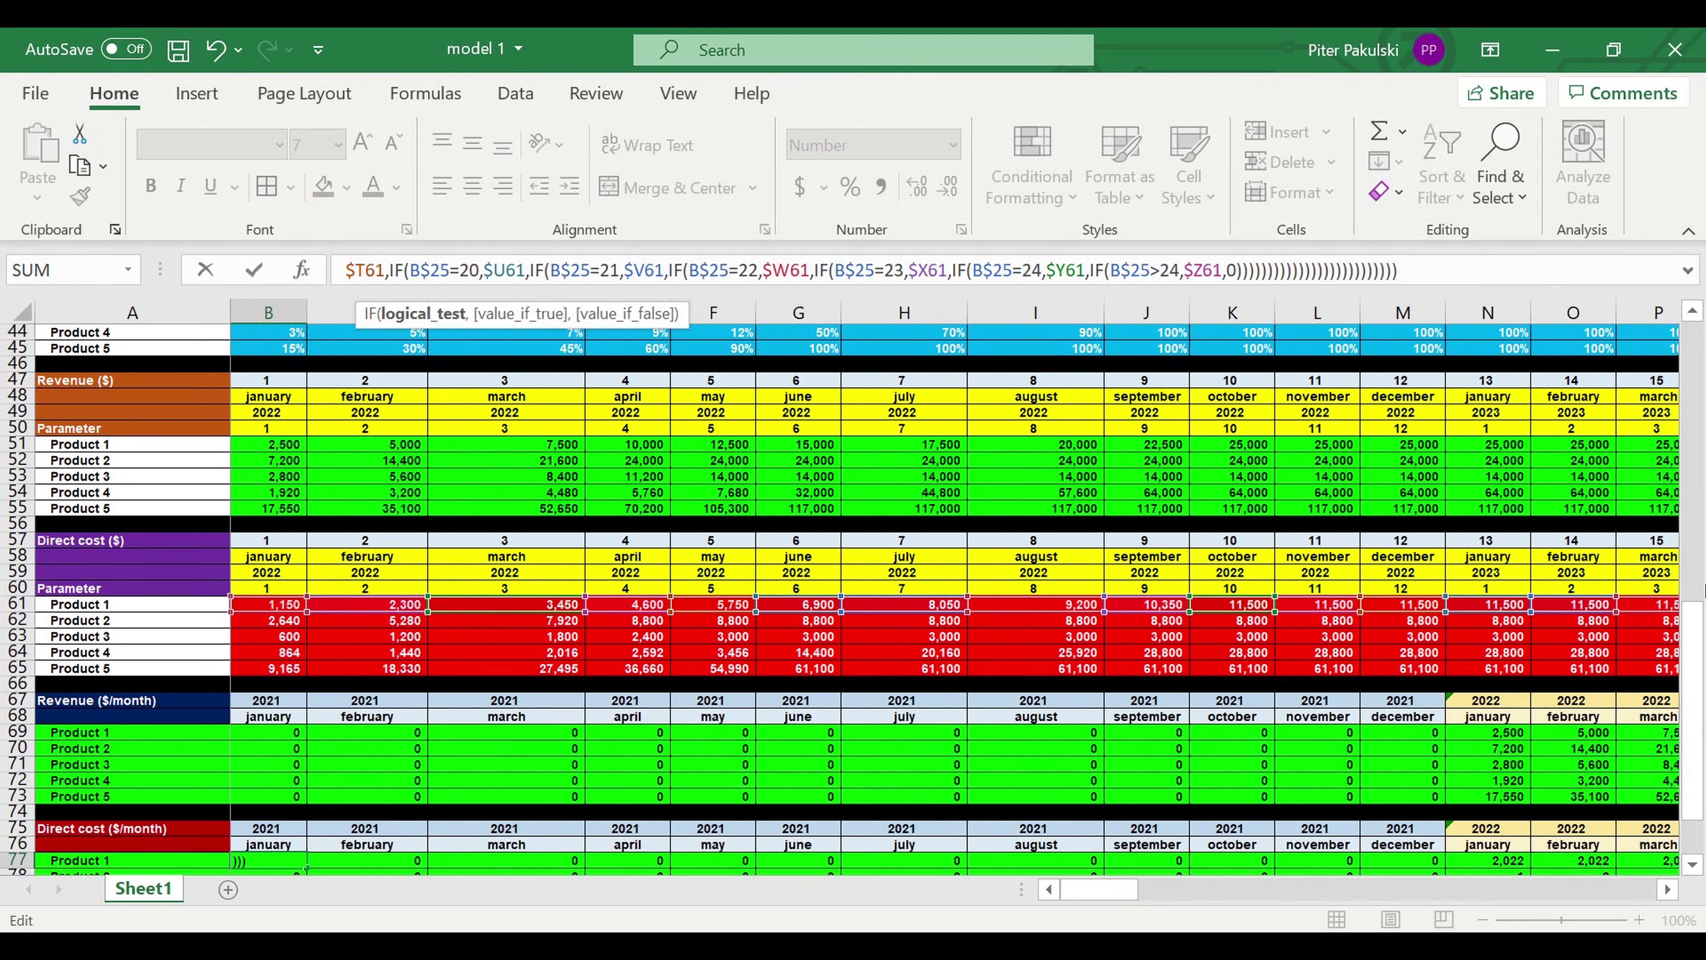
pyautogui.click(1692, 567)
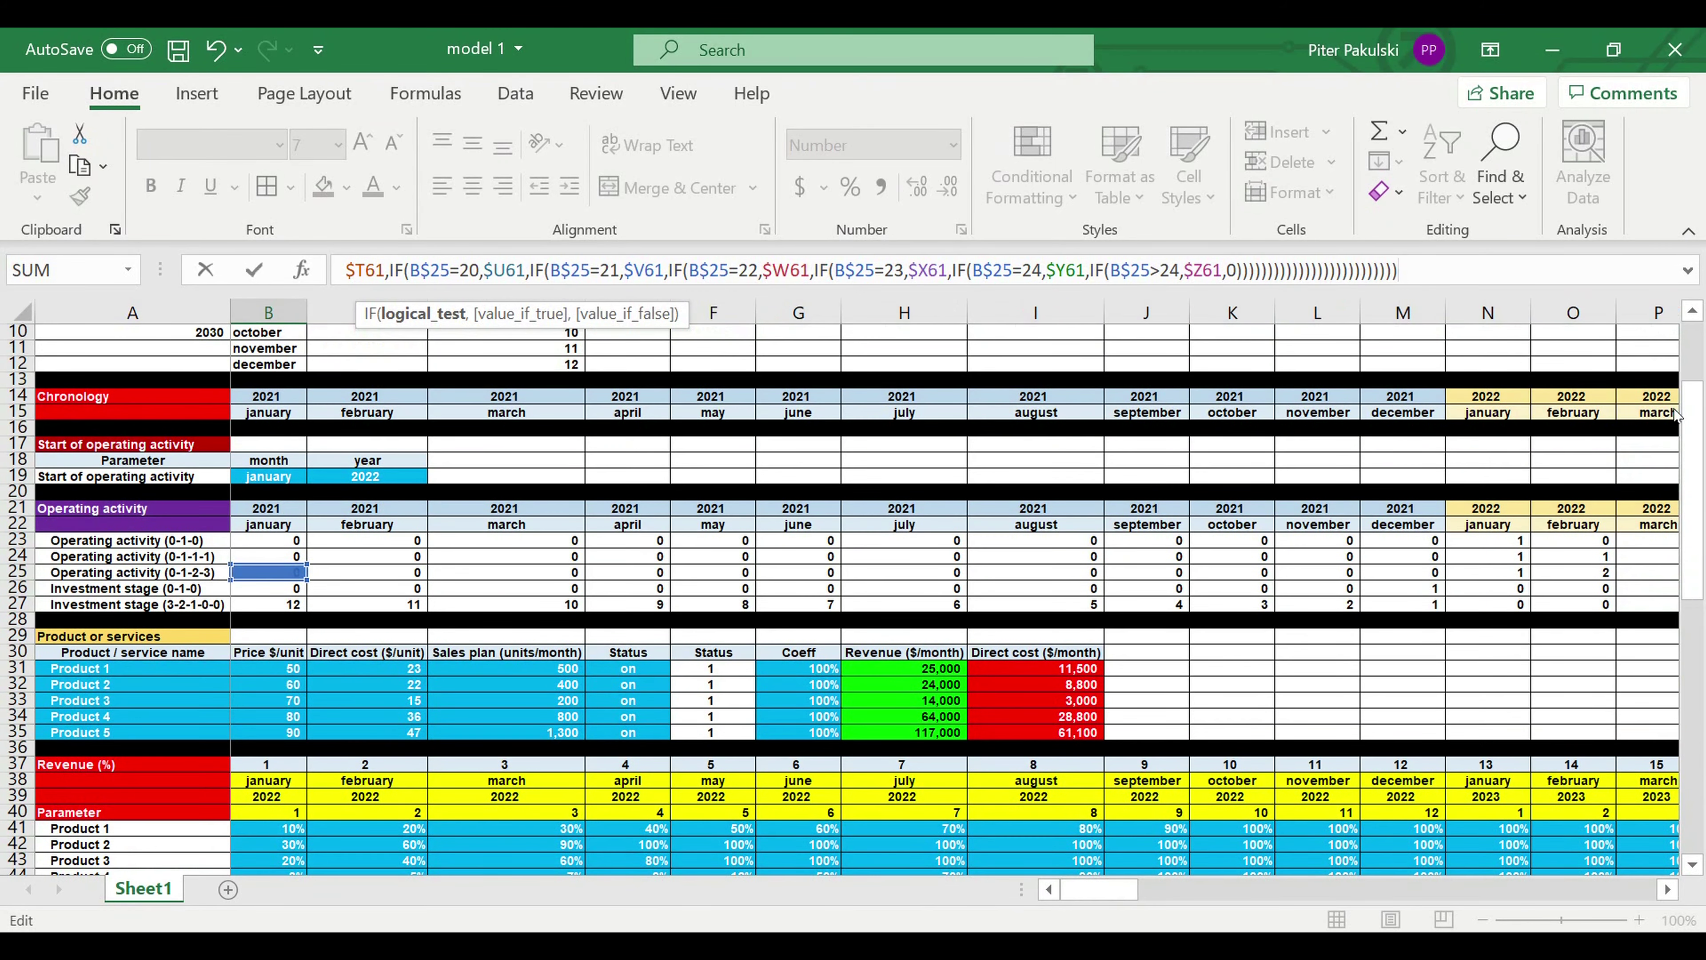
pyautogui.press('Escape')
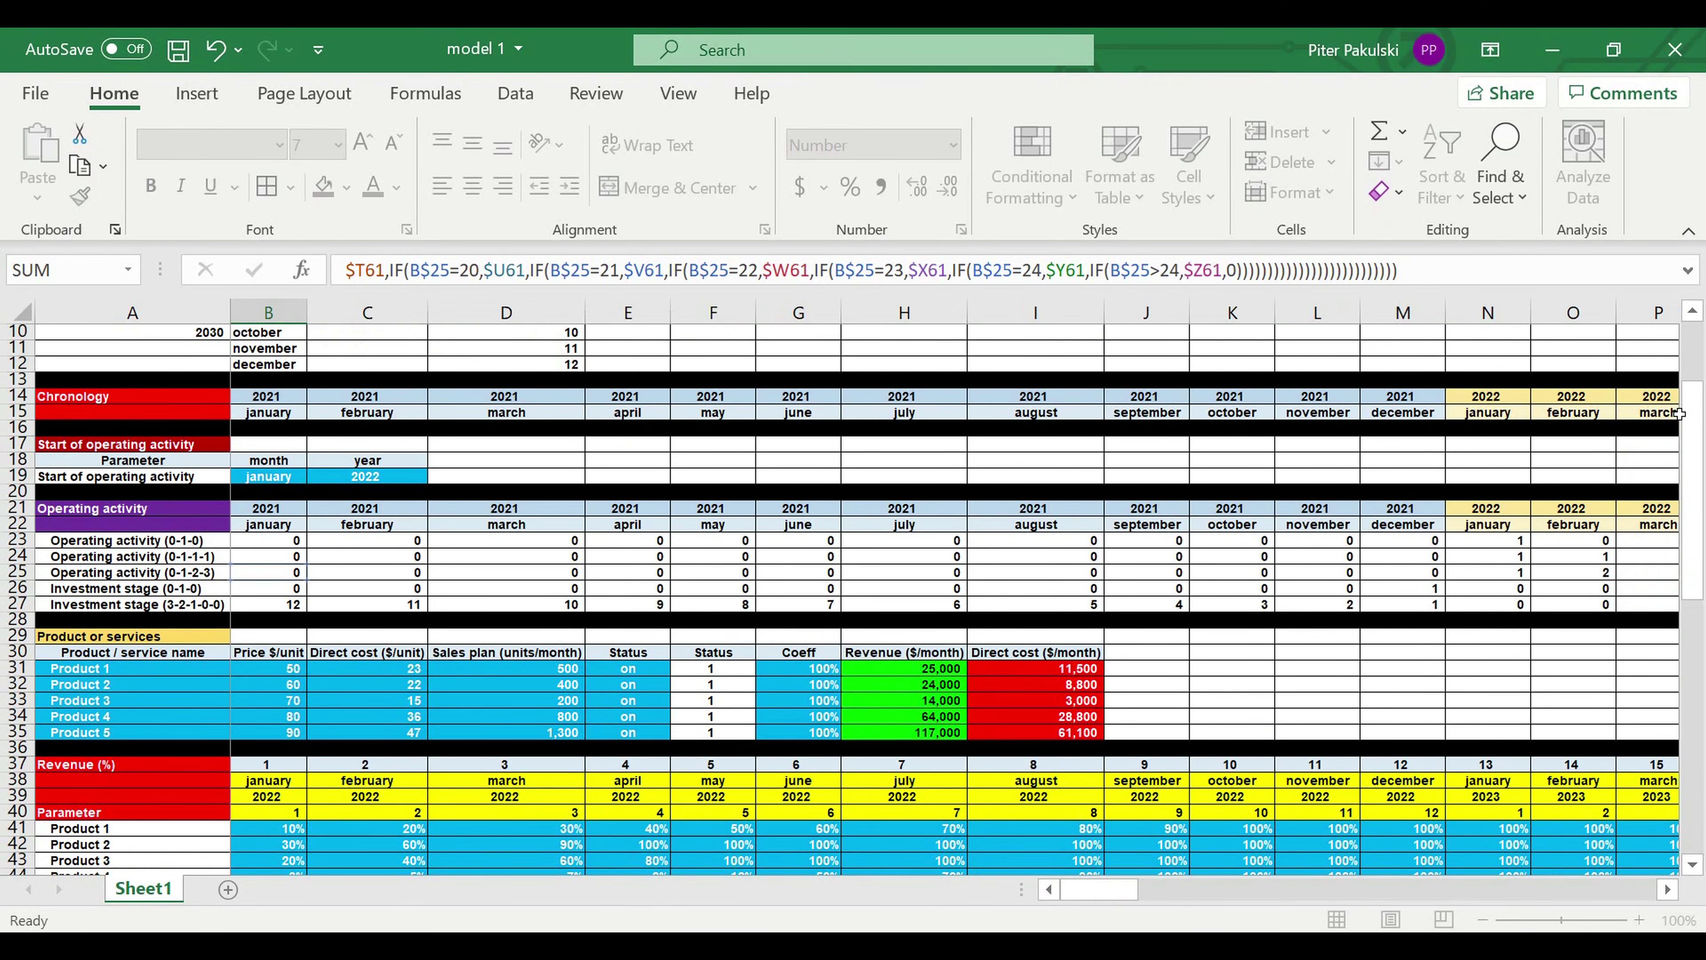
pyautogui.press('Escape')
# Fill B77's direct-cost formula down to Product 5 in B81 and across to column DQ
pyautogui.scroll(-7, 285, 646)
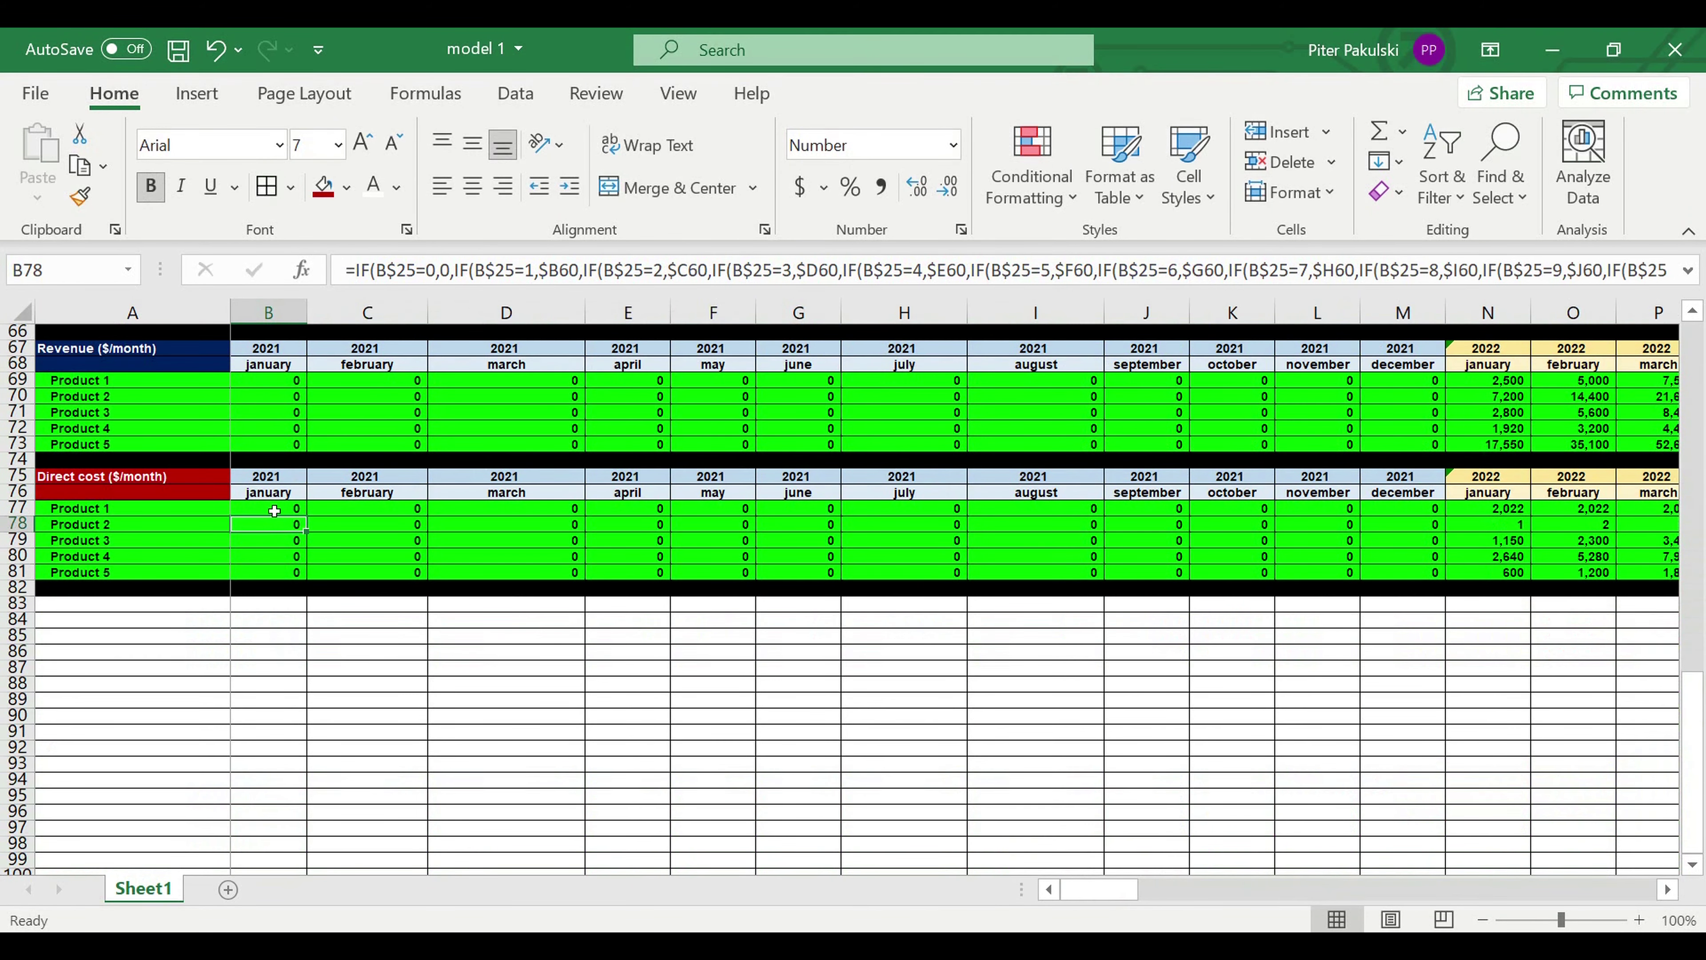
pyautogui.click(274, 511)
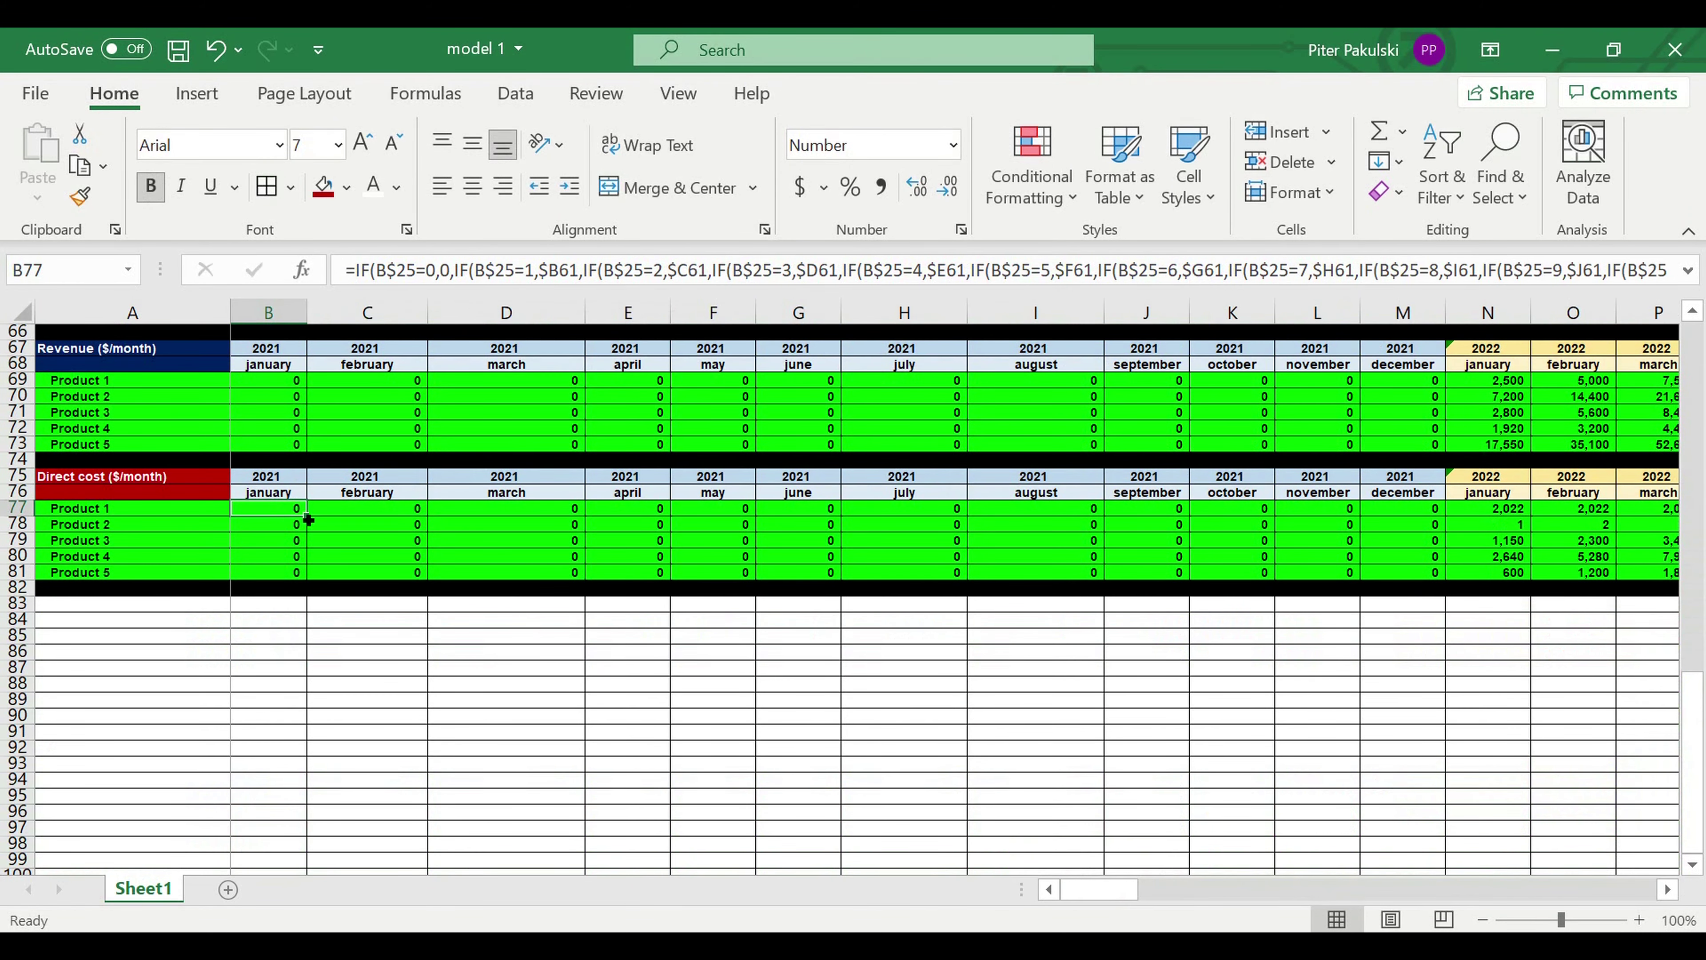
pyautogui.moveTo(313, 521); pyautogui.dragTo(1585, 576)
pyautogui.moveTo(1679, 515); pyautogui.dragTo(1572, 537)
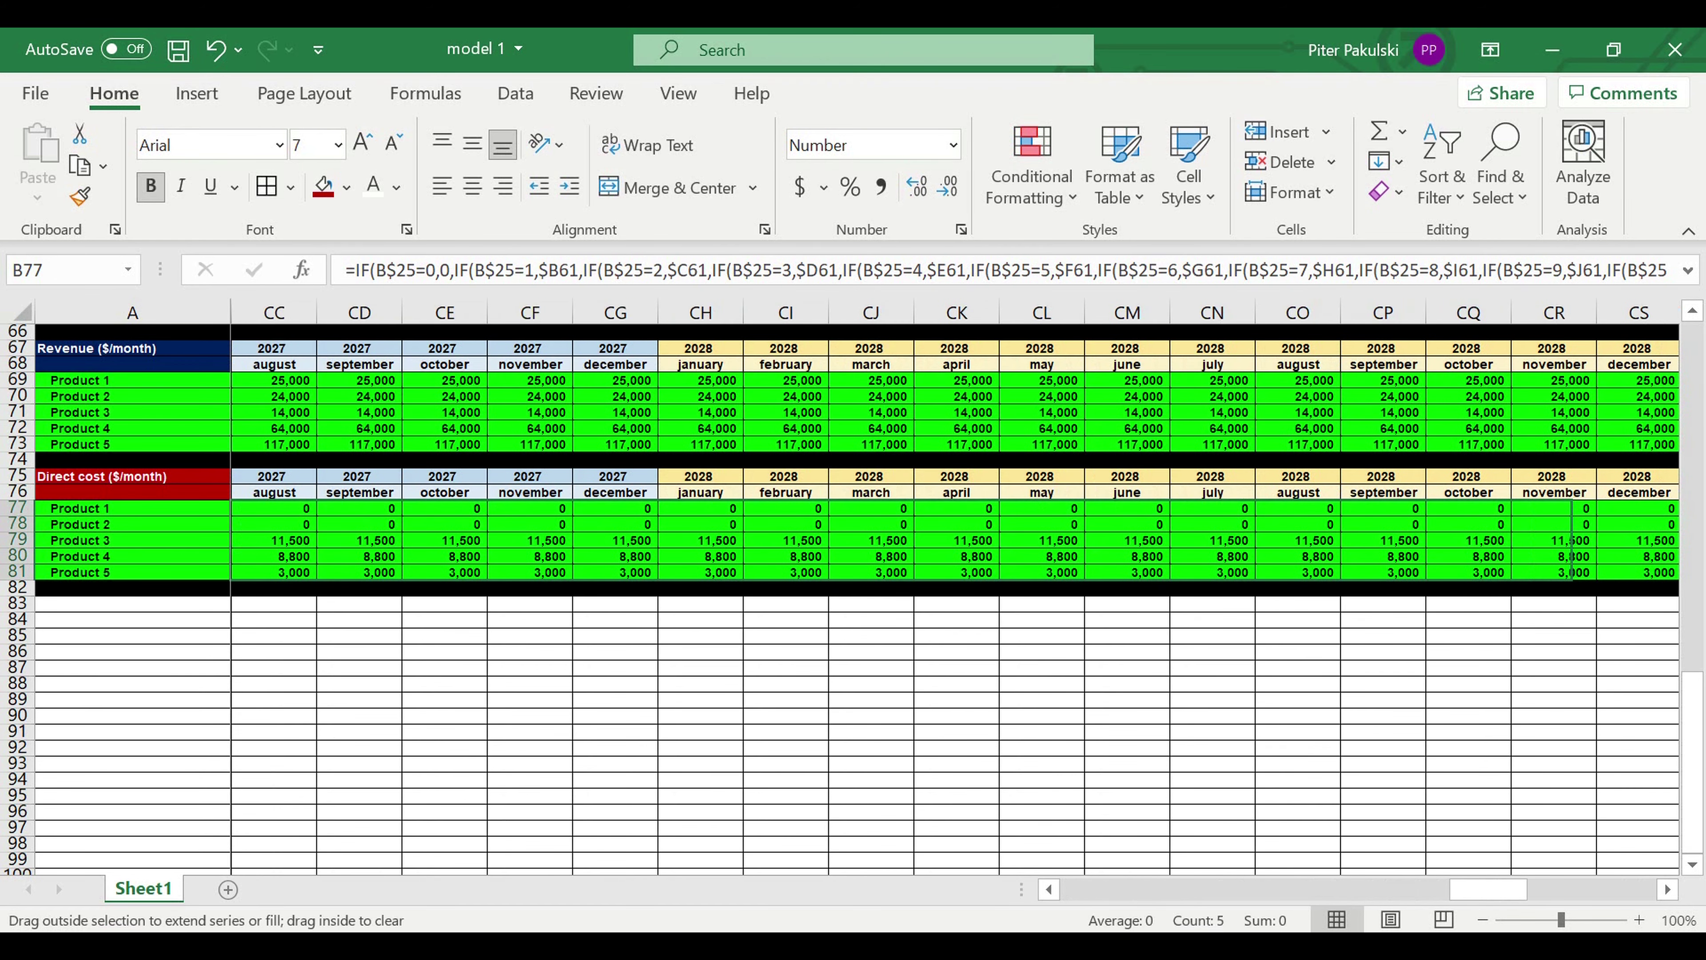
pyautogui.moveTo(1672, 521); pyautogui.dragTo(1434, 533)
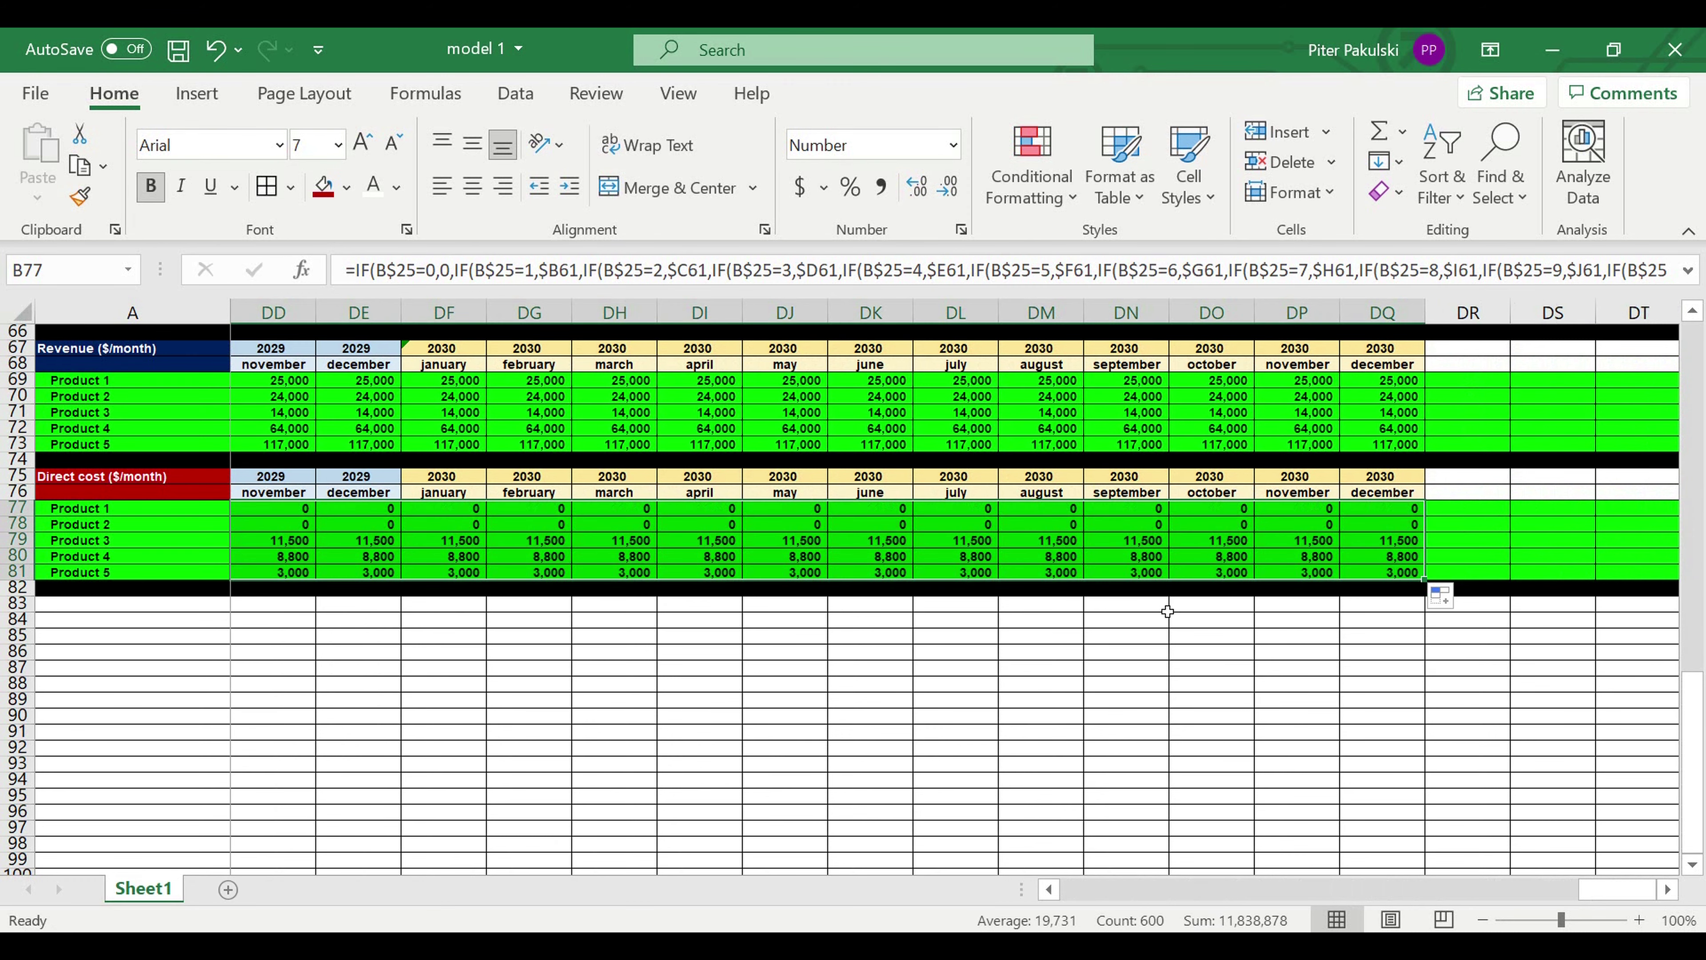
pyautogui.click(1153, 623)
# Shade the Direct cost product rows 77–81 red
pyautogui.moveTo(17, 509); pyautogui.dragTo(18, 567)
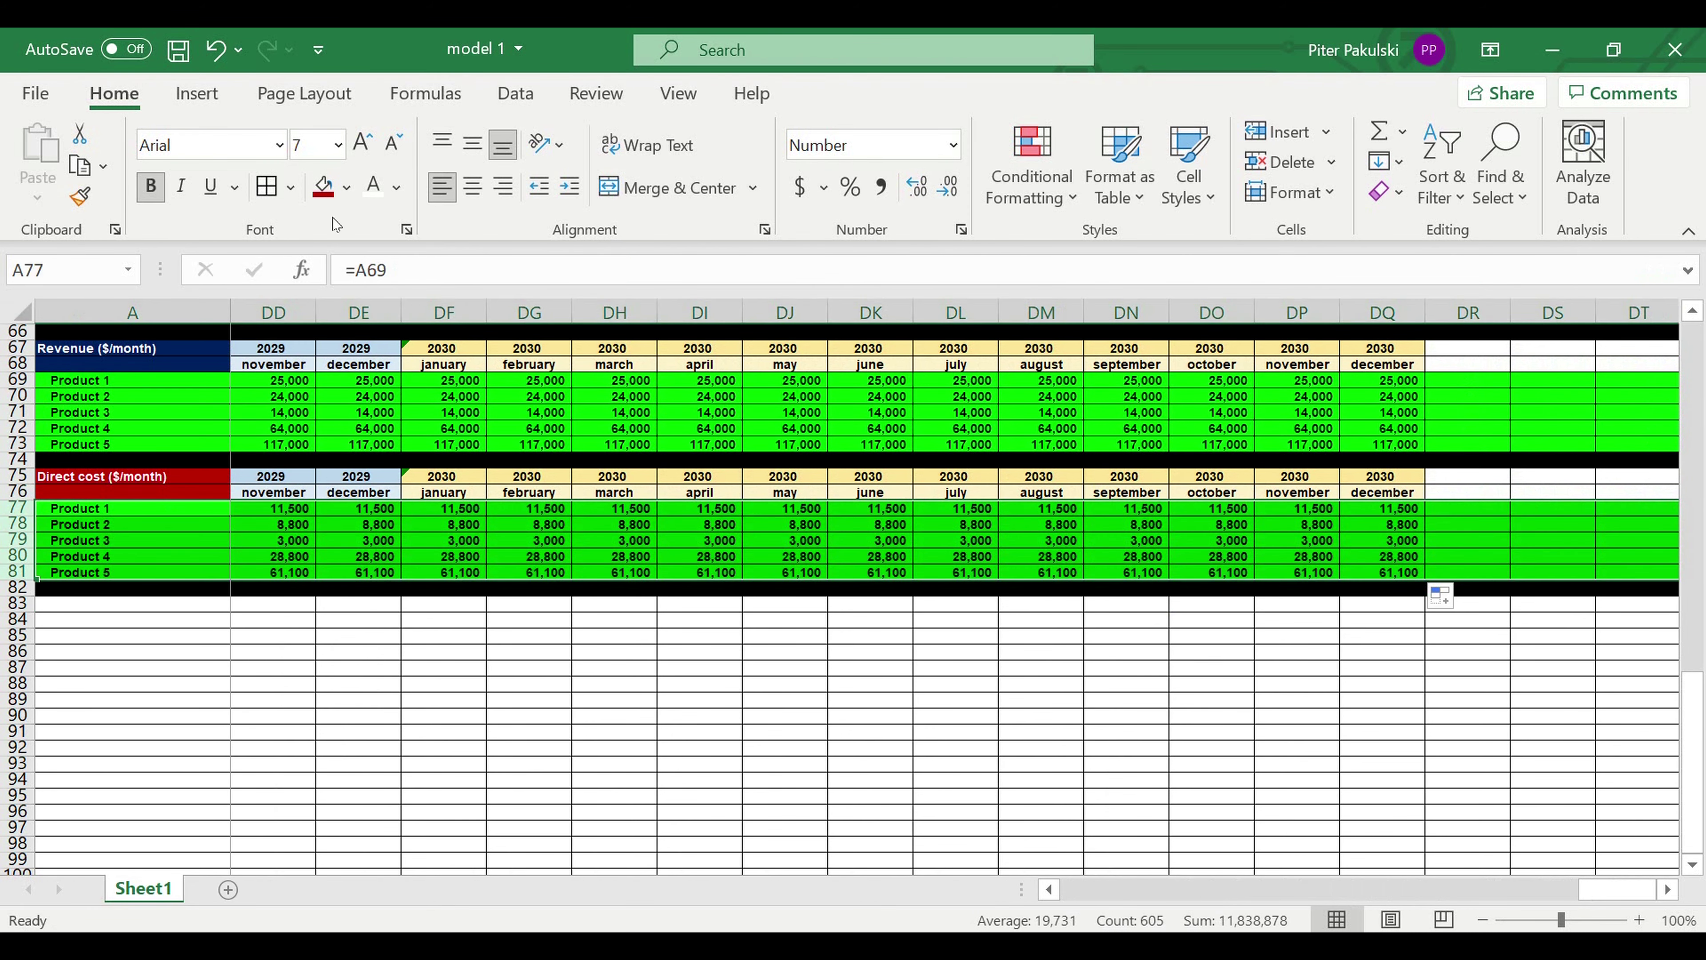
pyautogui.click(348, 187)
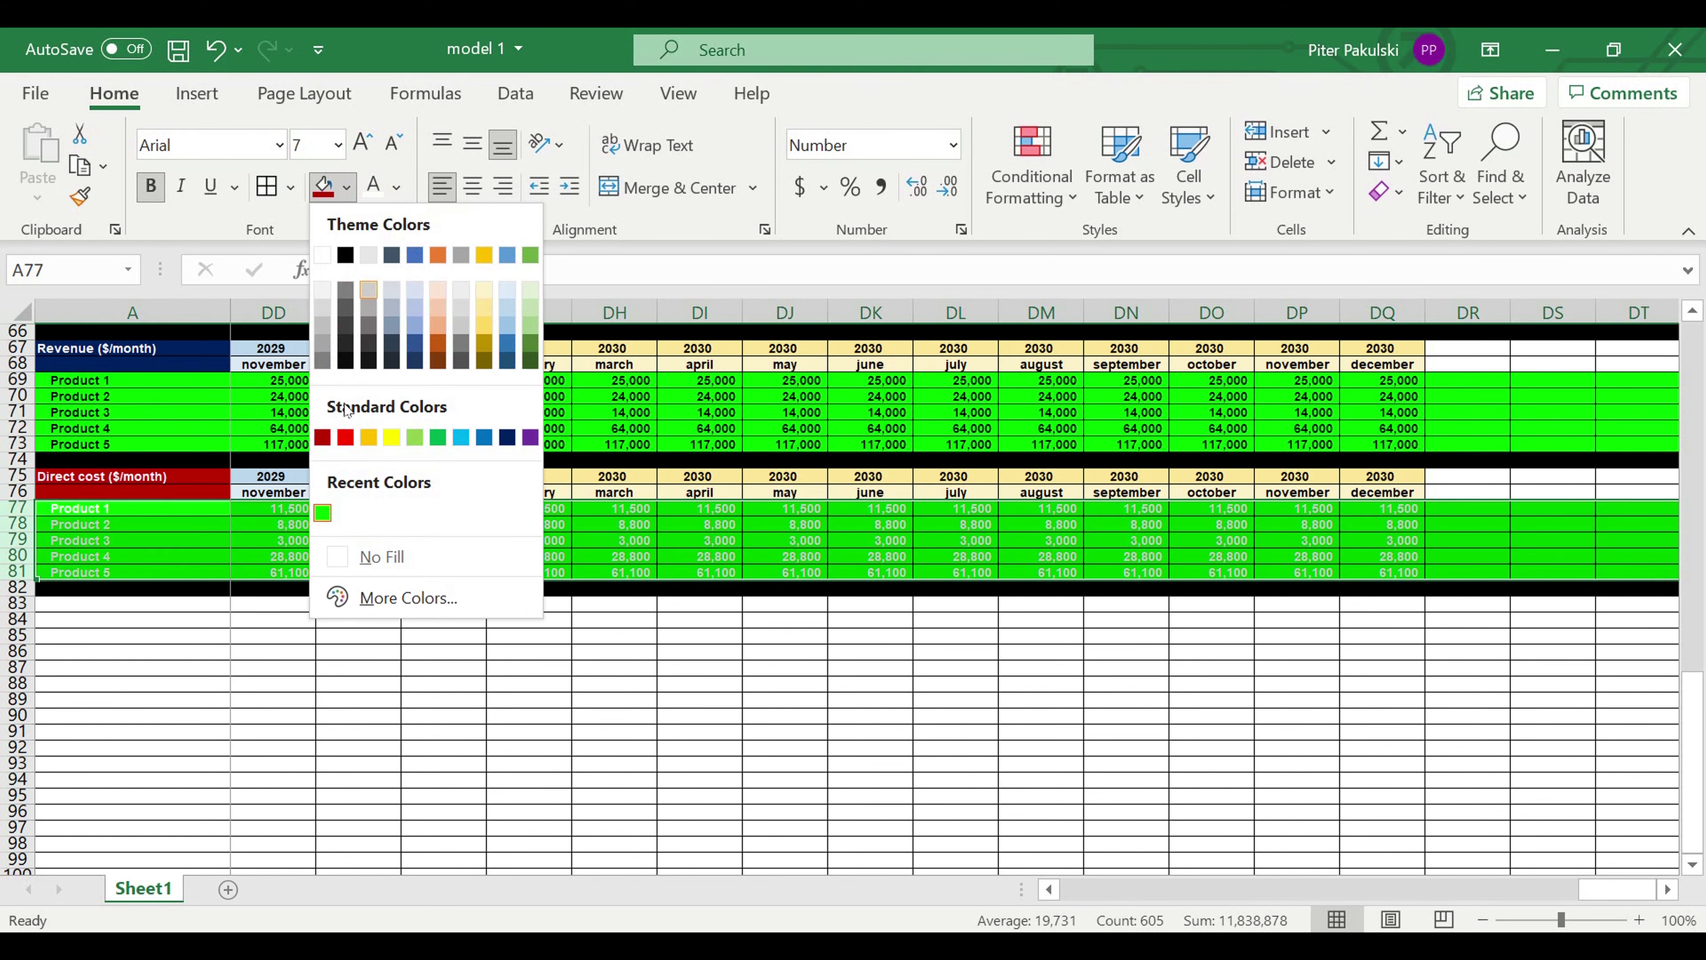
pyautogui.click(345, 437)
pyautogui.click(498, 686)
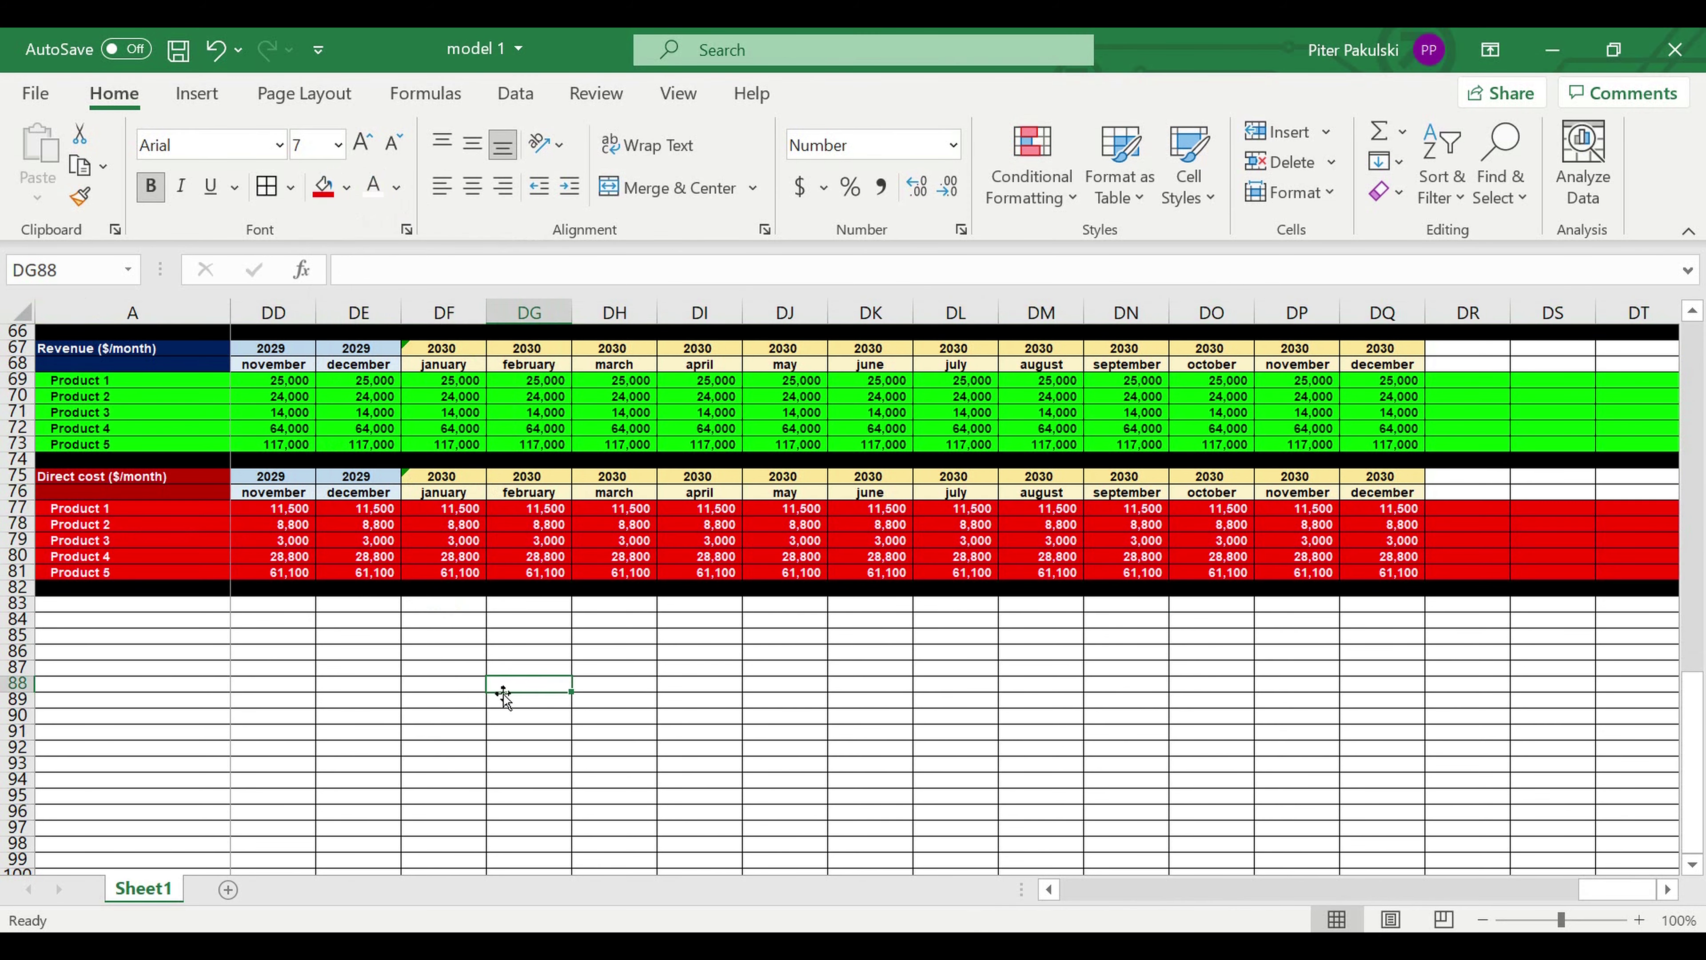
pyautogui.click(646, 713)
# Compare the January 2022 direct costs against the January 2022 revenues
pyautogui.moveTo(1615, 896); pyautogui.dragTo(1061, 901)
pyautogui.click(1329, 669)
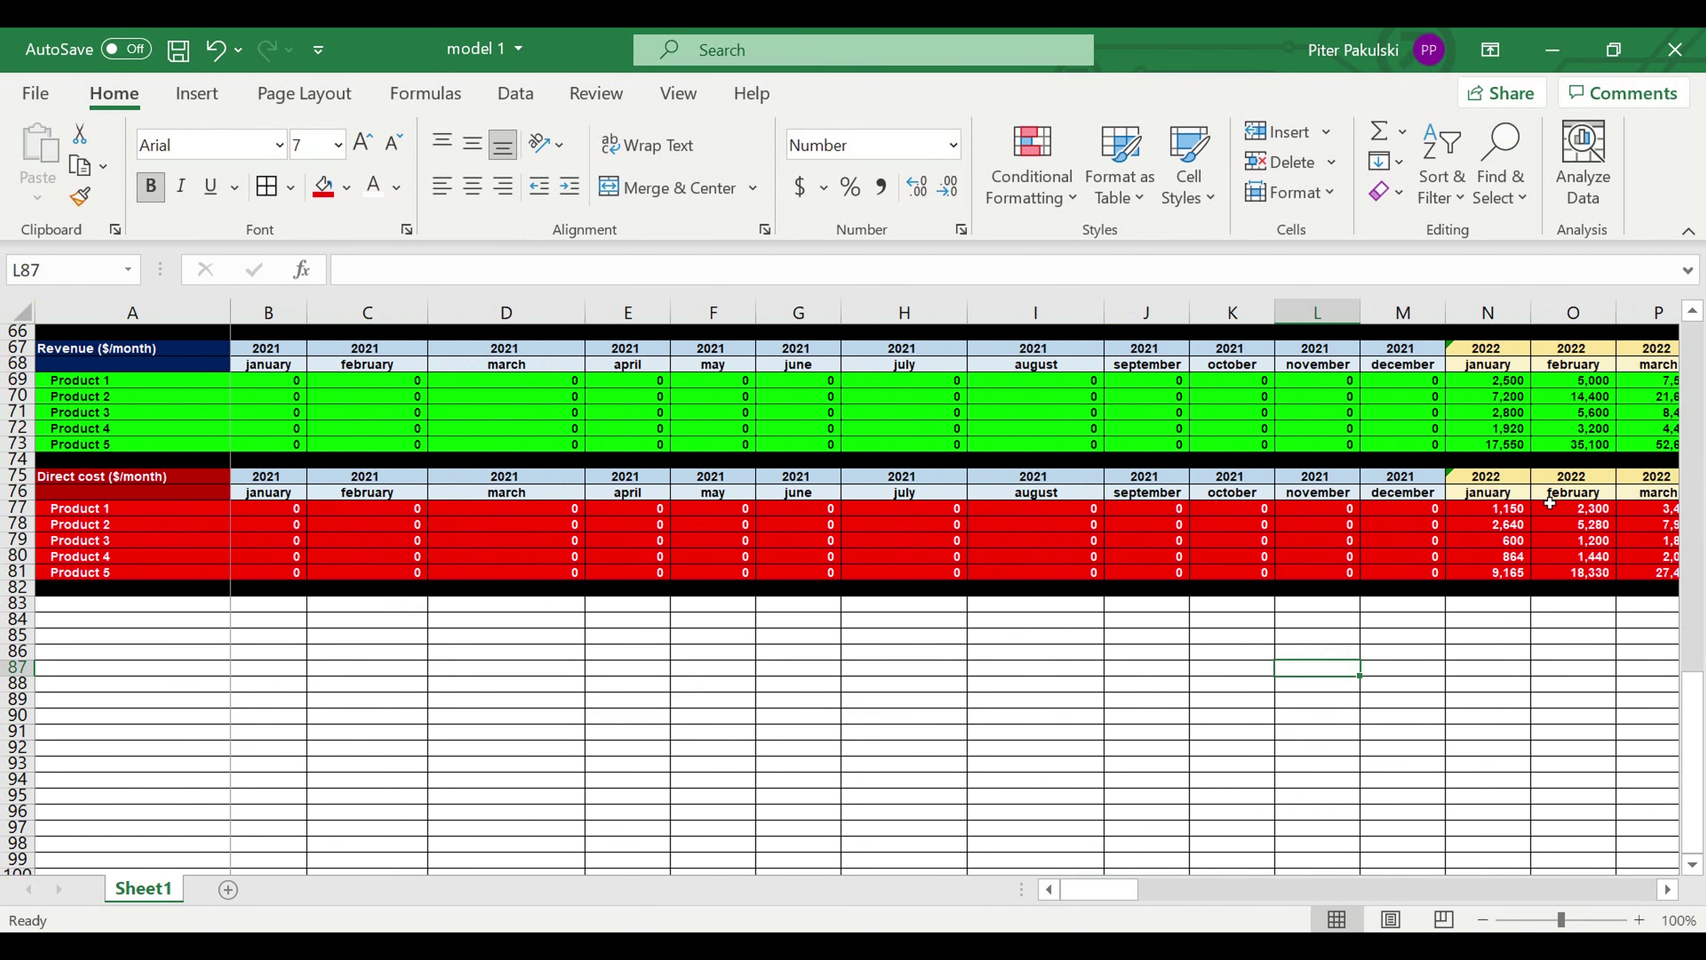
pyautogui.moveTo(1491, 512); pyautogui.dragTo(1487, 573)
pyautogui.moveTo(1484, 380); pyautogui.dragTo(1483, 447)
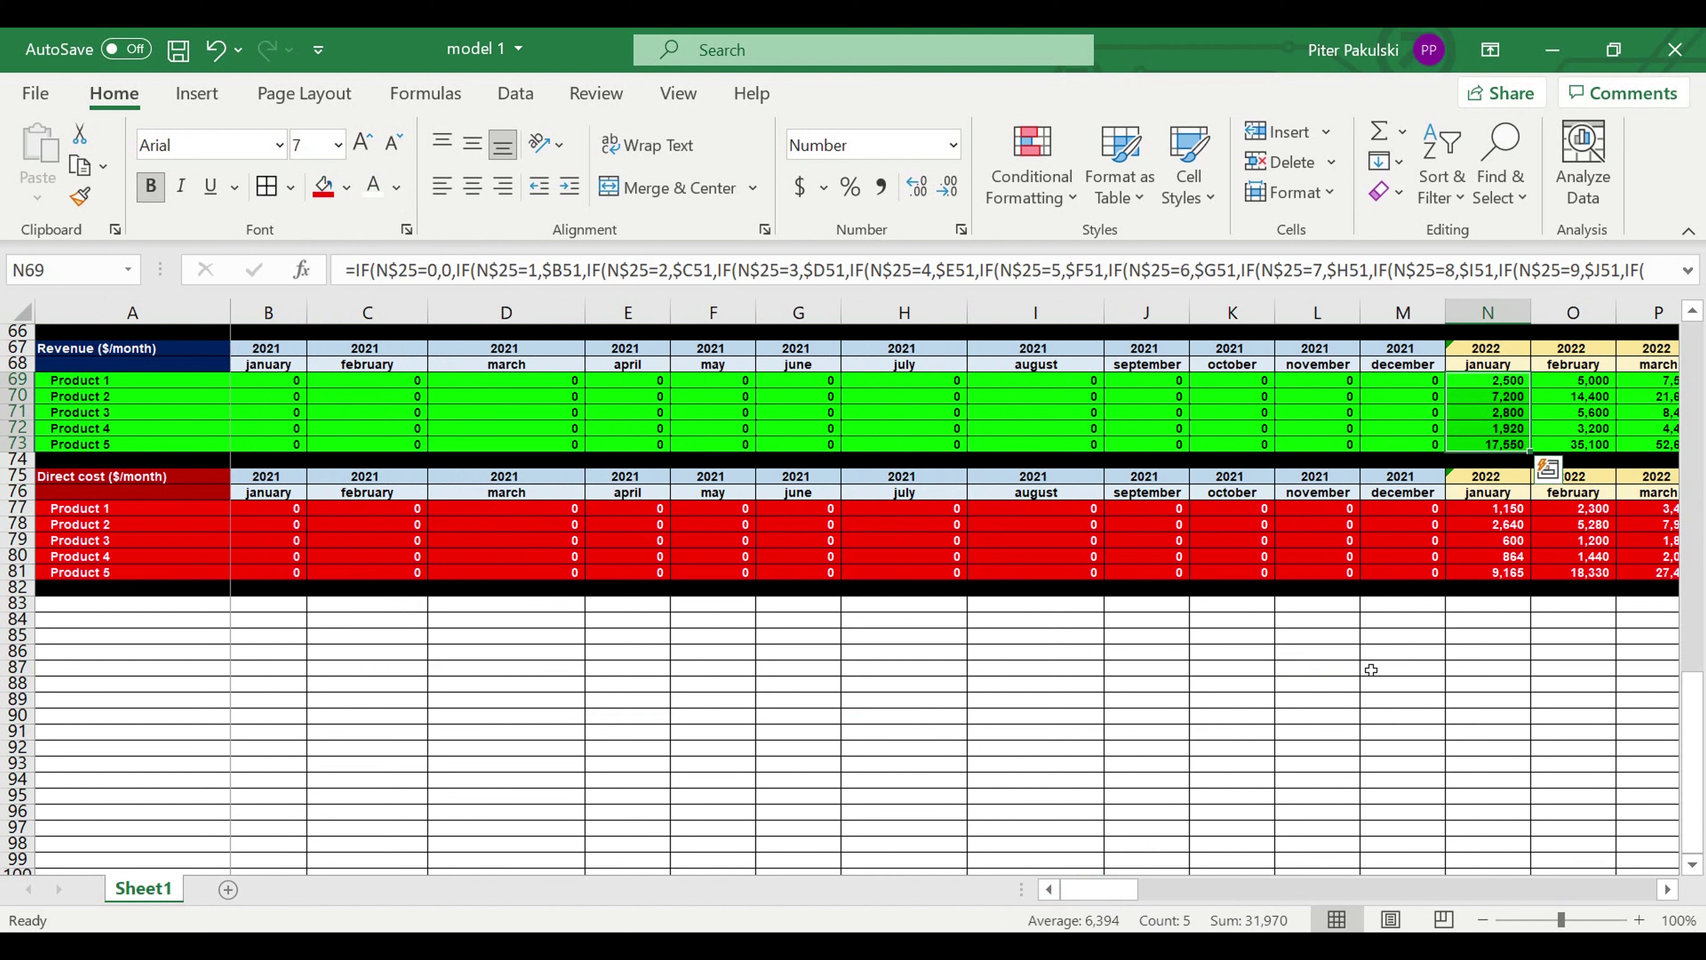
pyautogui.click(1120, 685)
pyautogui.click(119, 668)
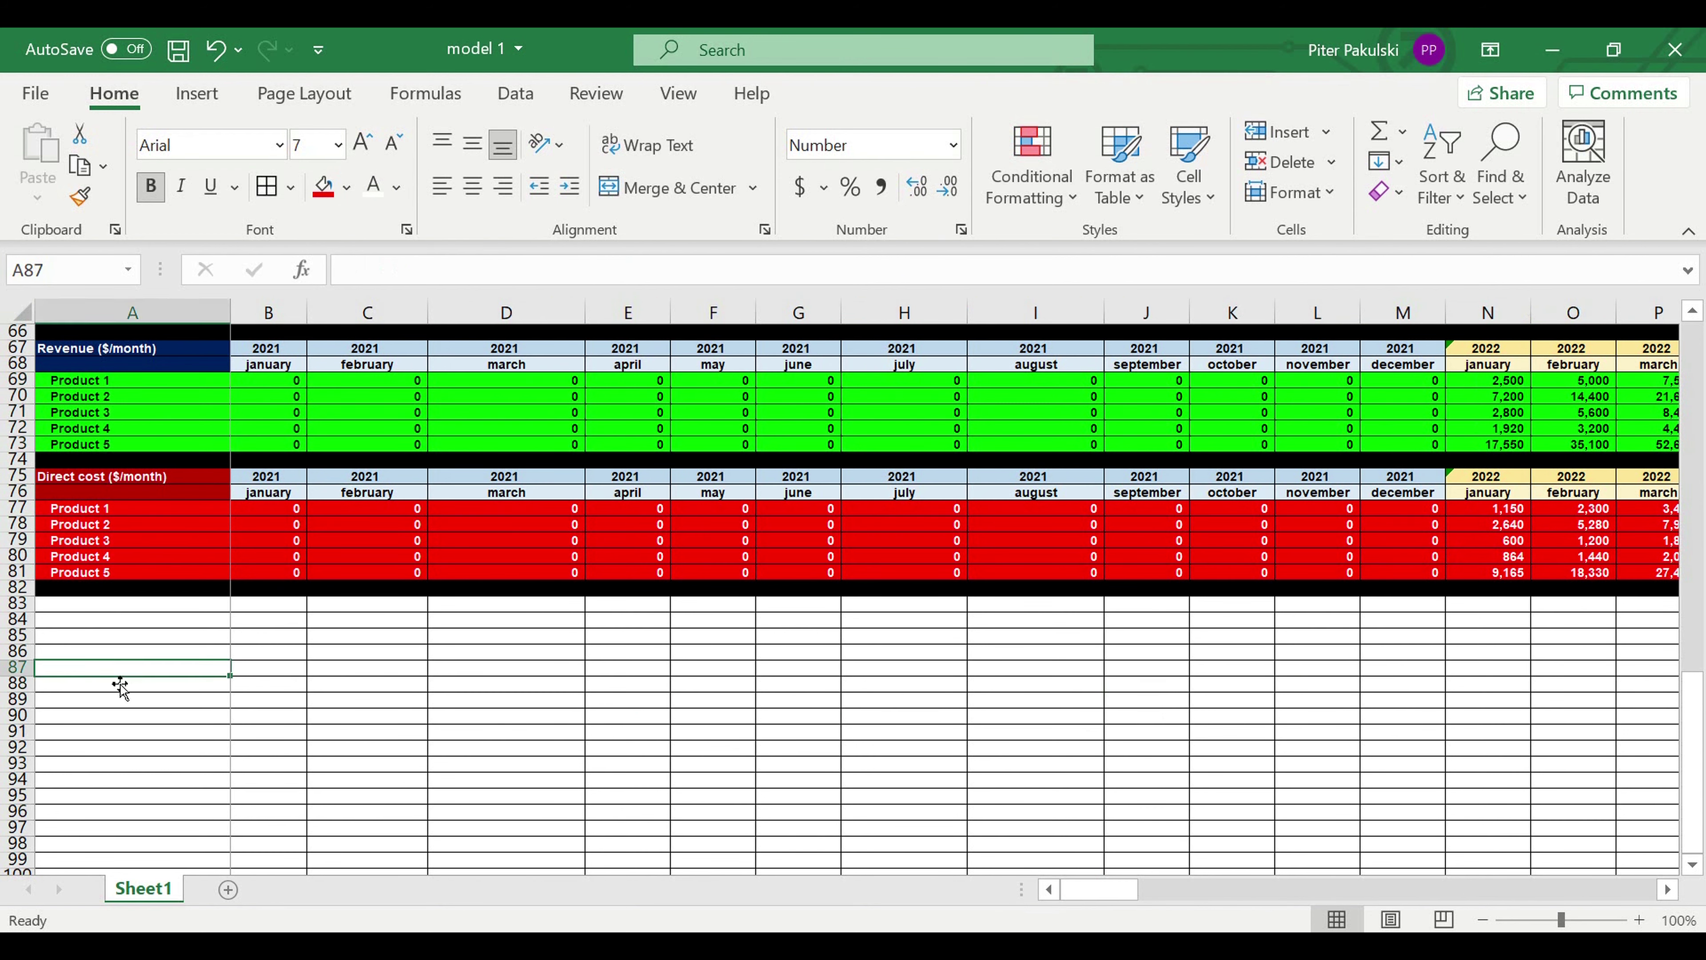